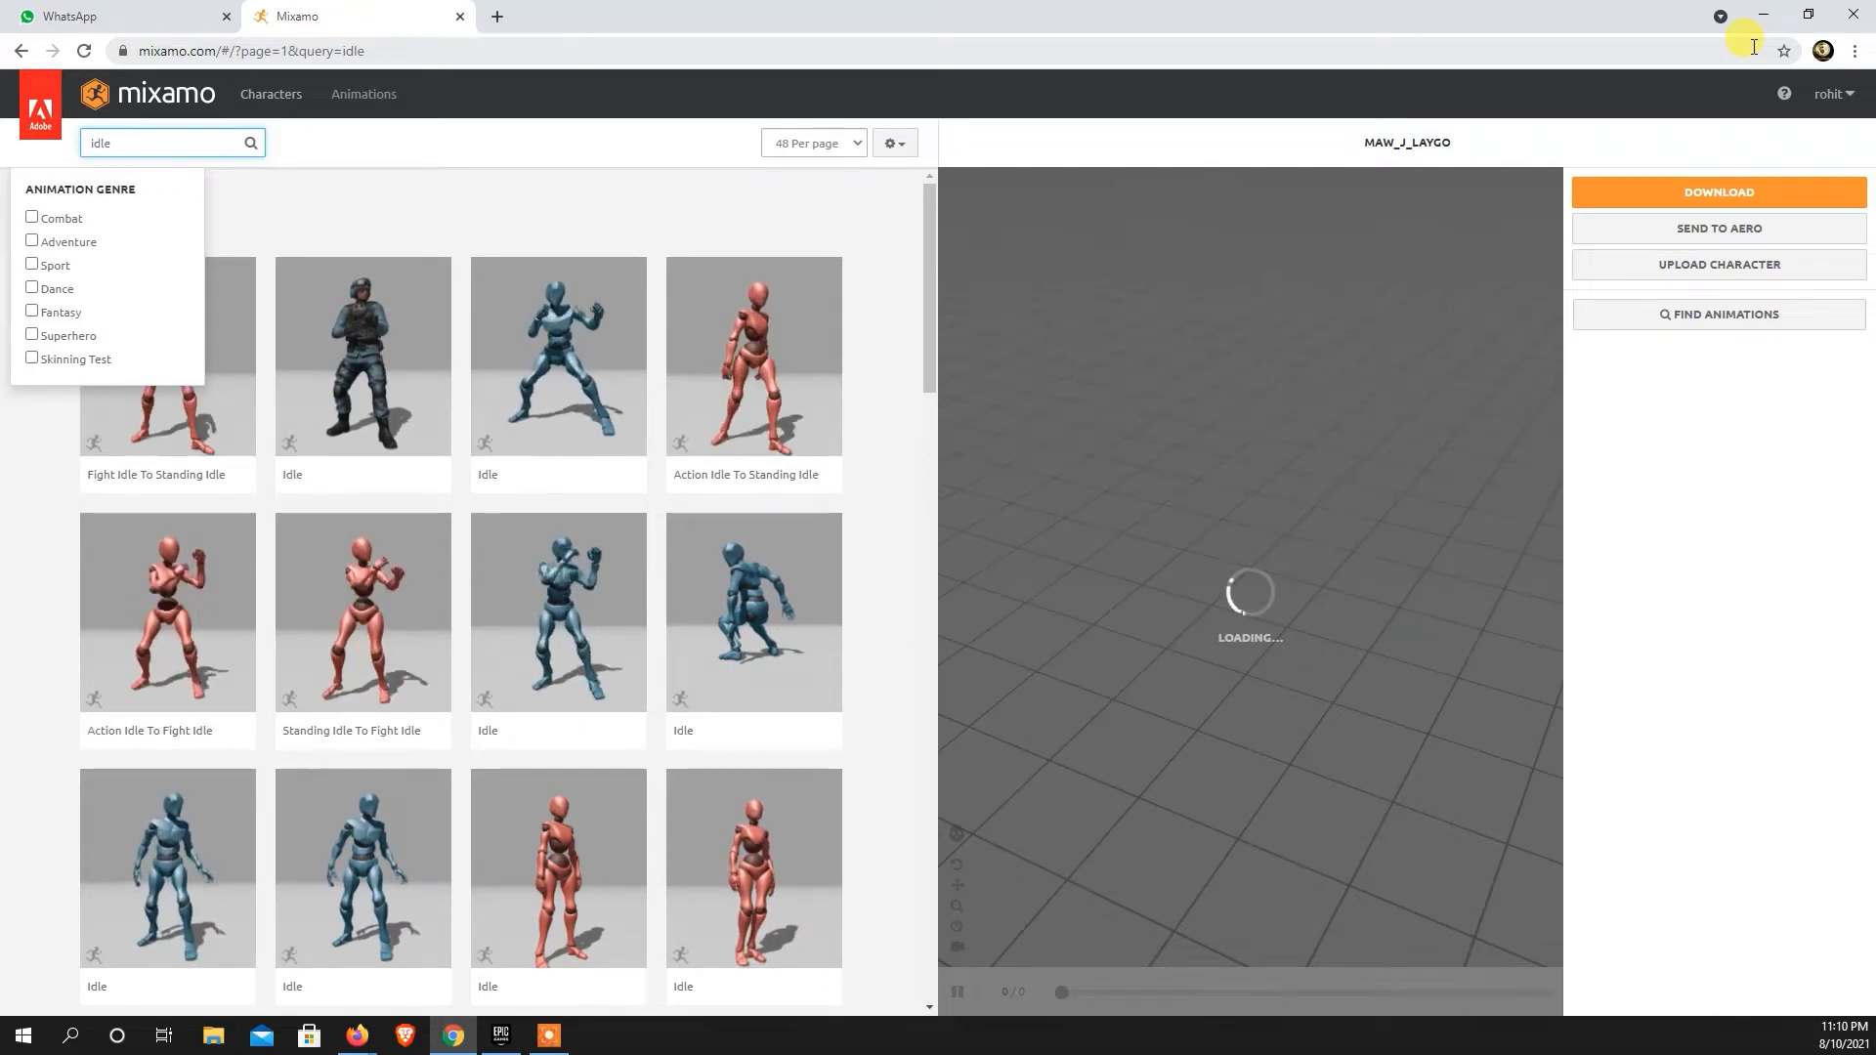
# Reload the page with the "idle" search results.
pyautogui.click(404, 52)
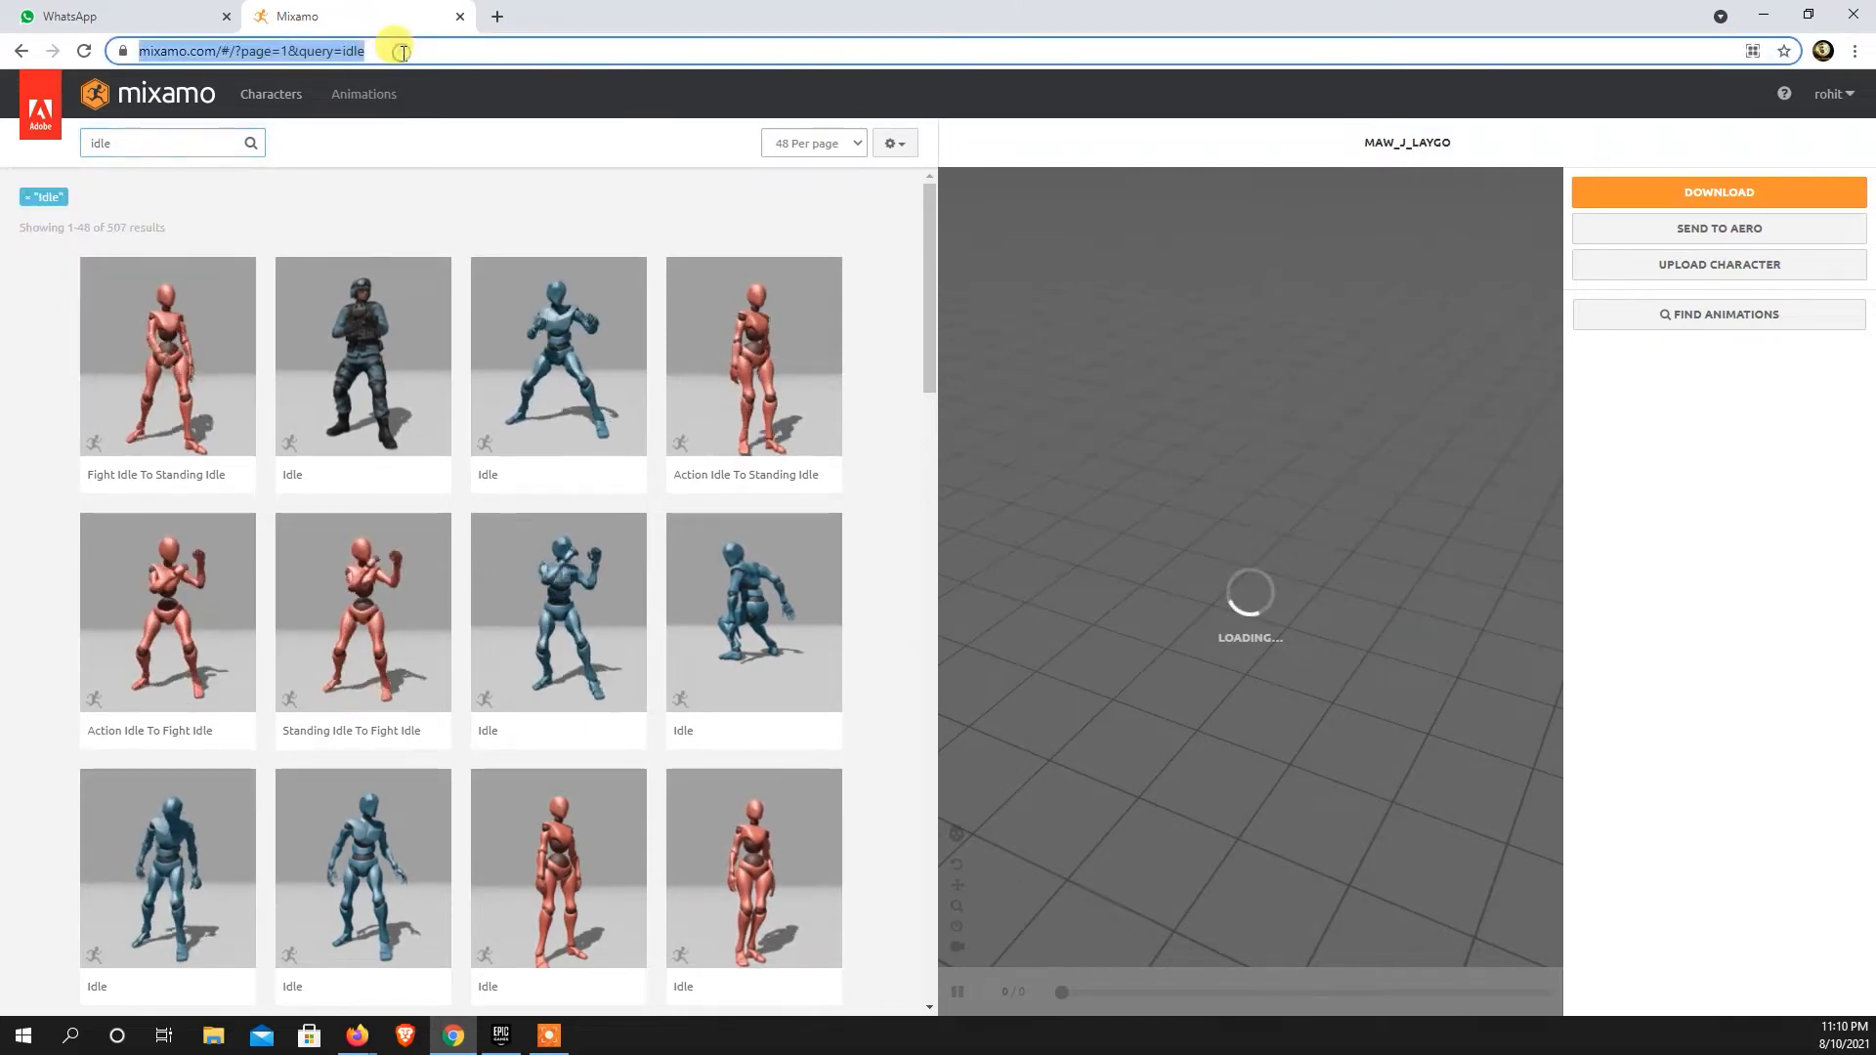
pyautogui.press('Return')
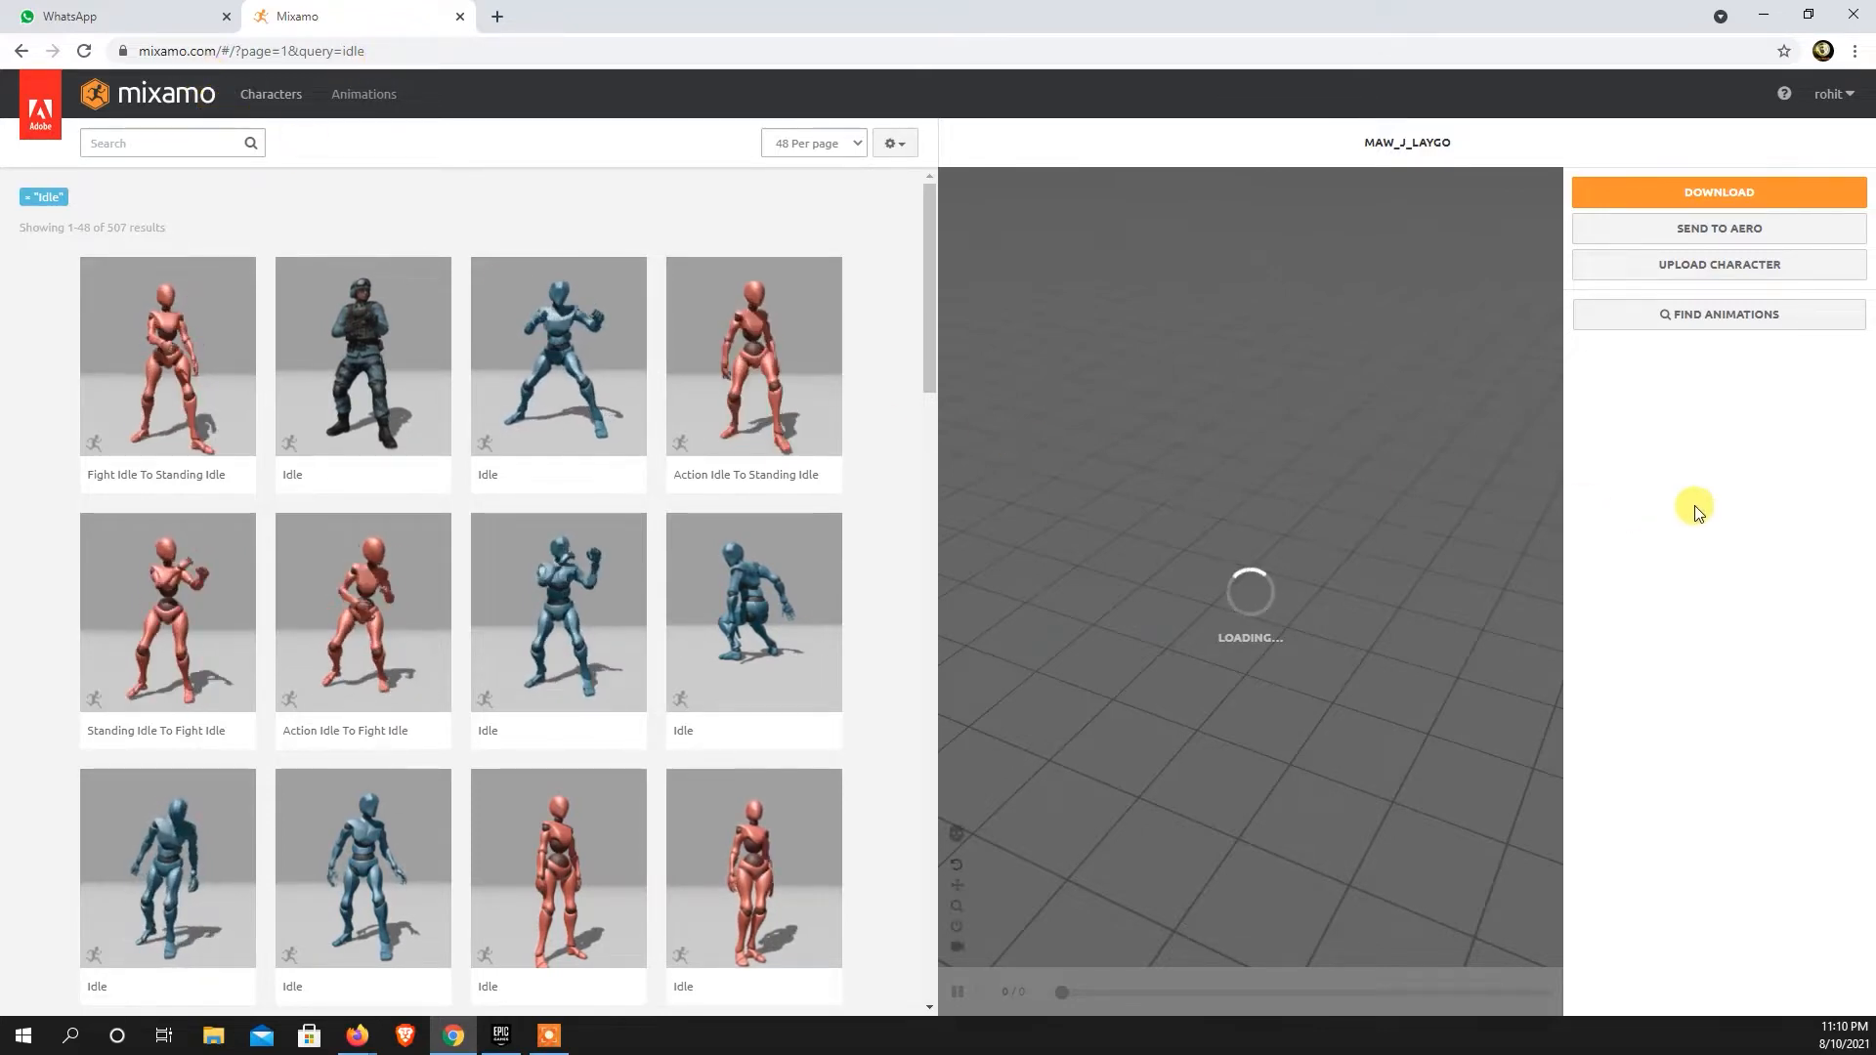
pyautogui.click(1746, 266)
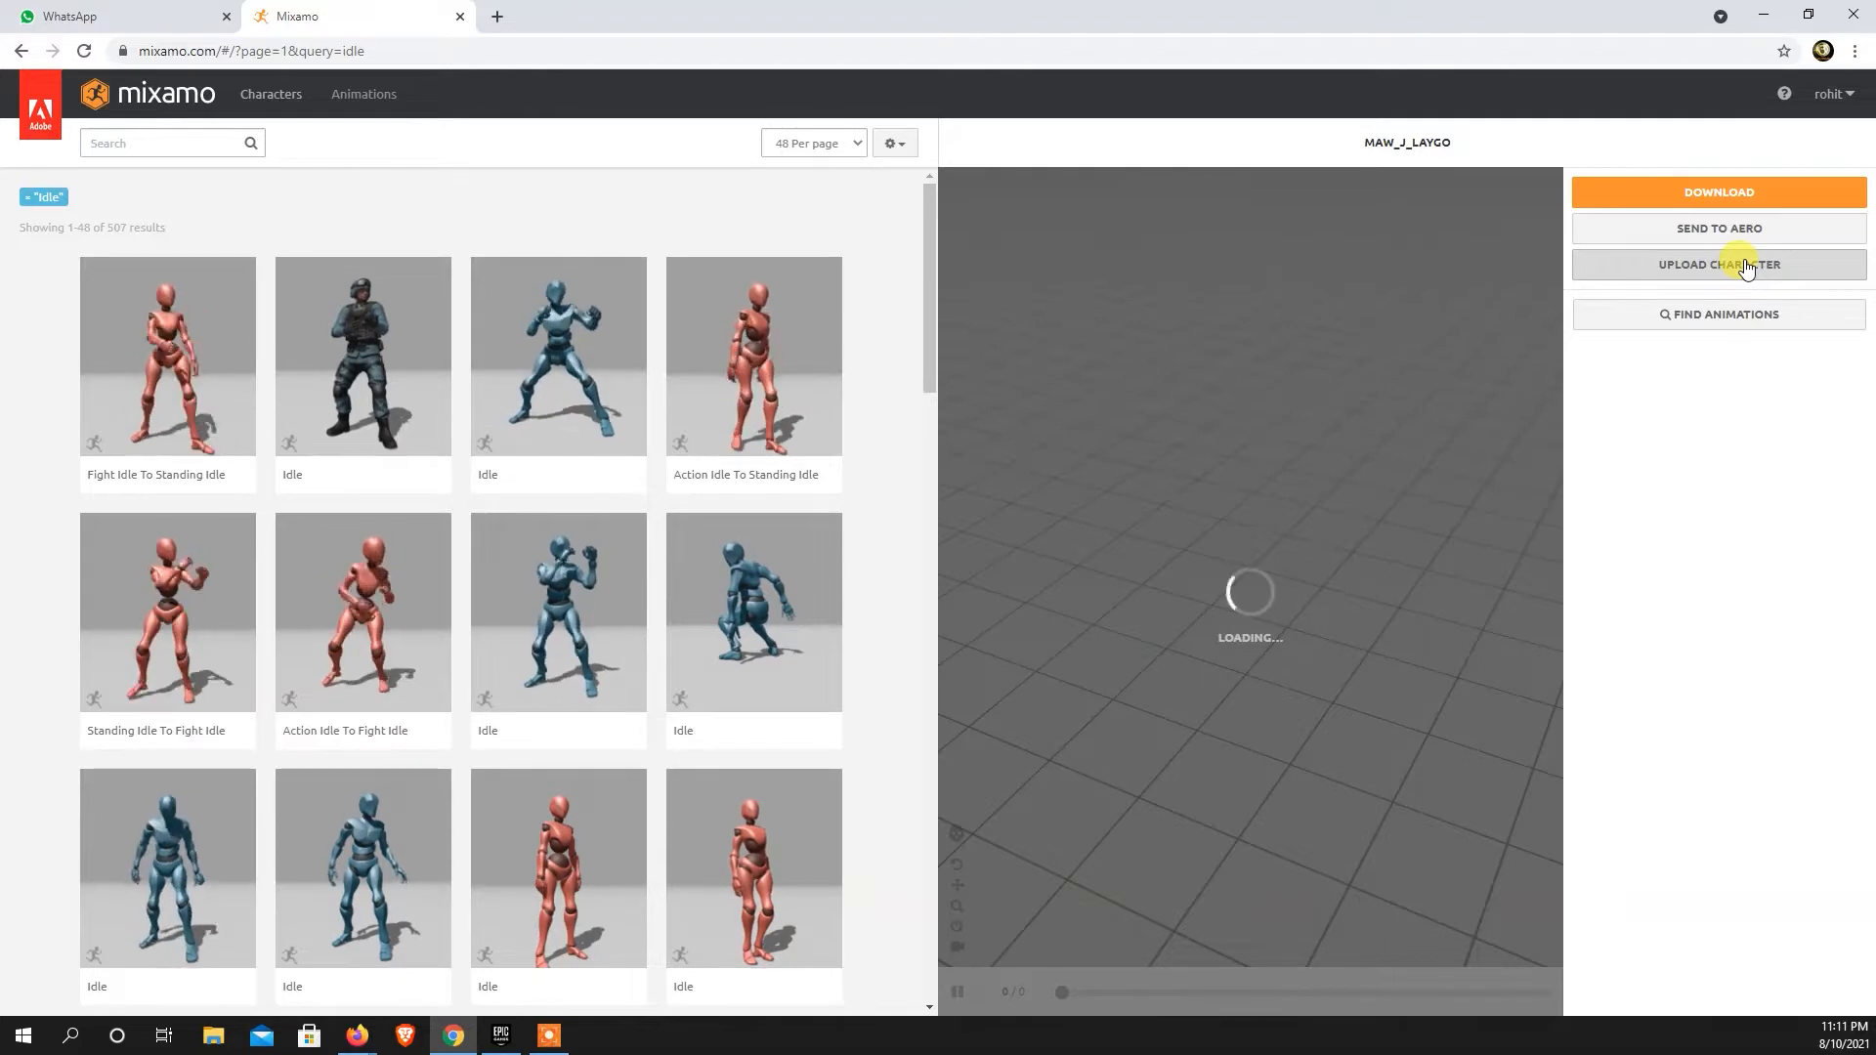
# Open the animations library and apply the armed soldier's Idle animation to the Maw J Laygo character.
pyautogui.click(342, 97)
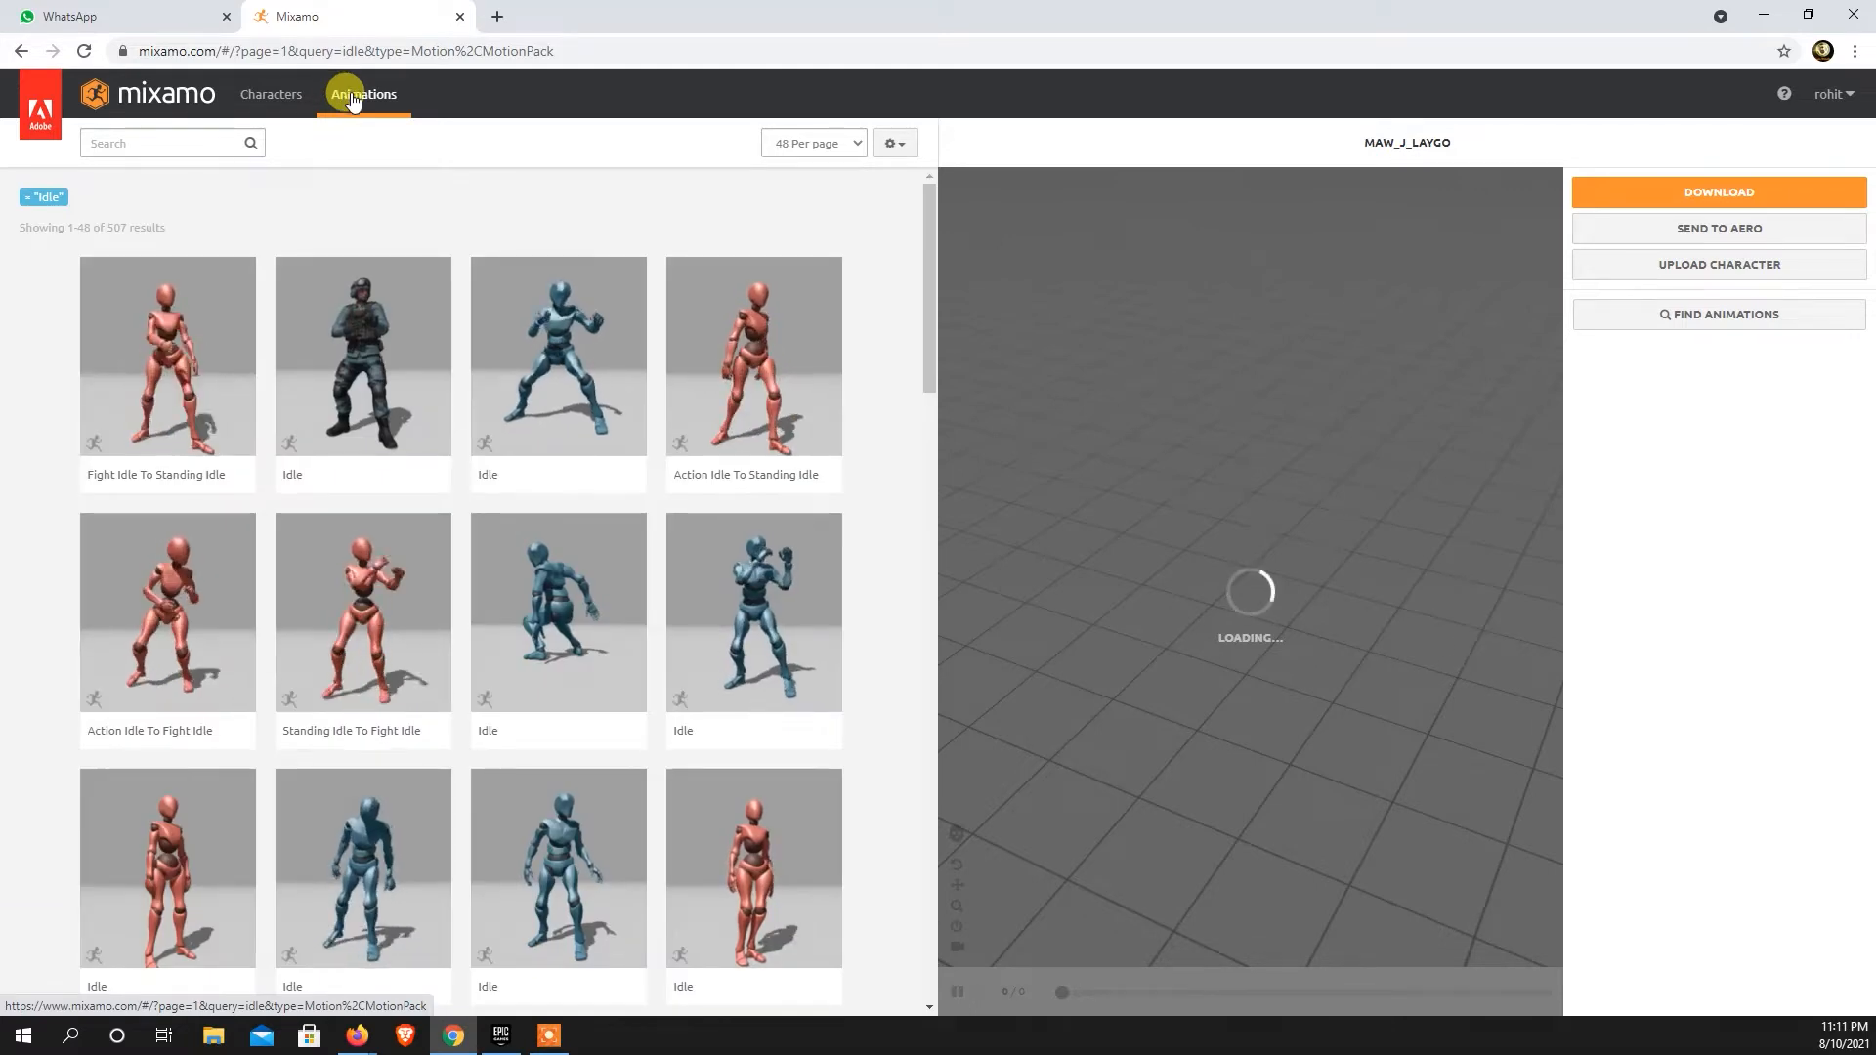
pyautogui.click(377, 397)
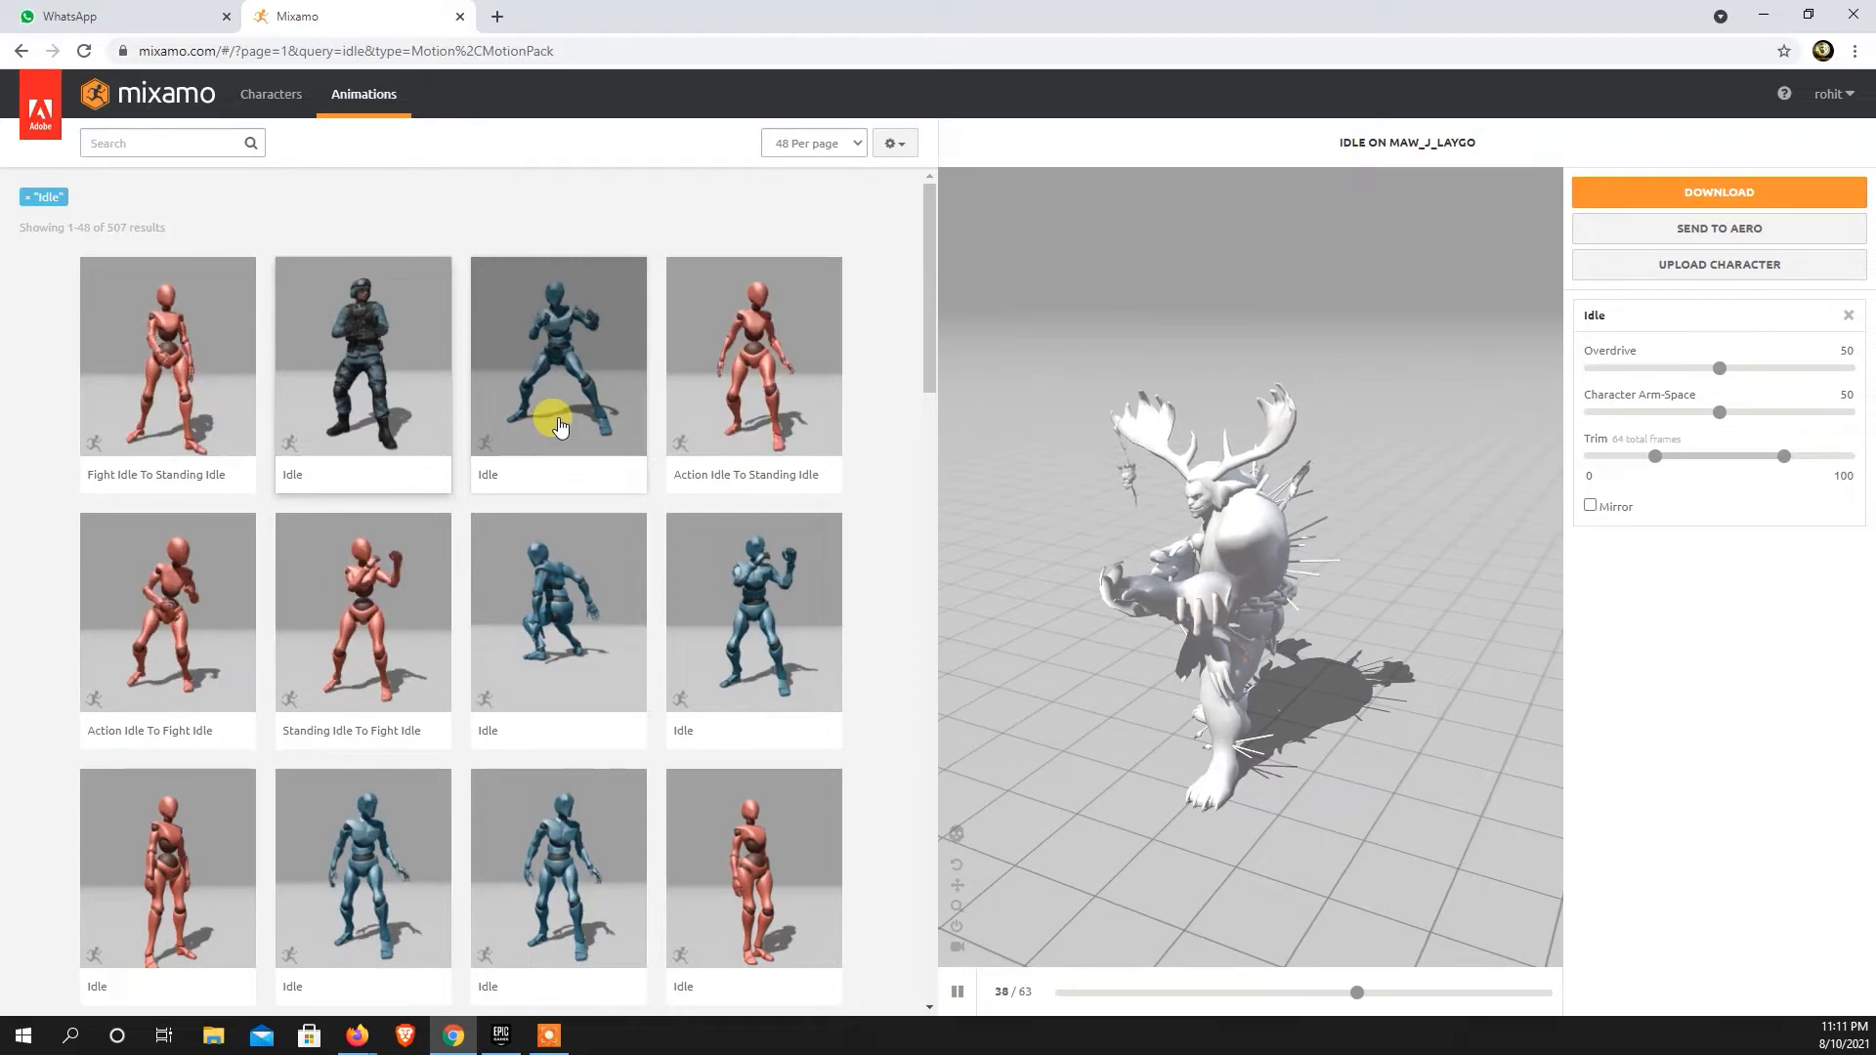
pyautogui.moveTo(1140, 714); pyautogui.dragTo(1322, 681)
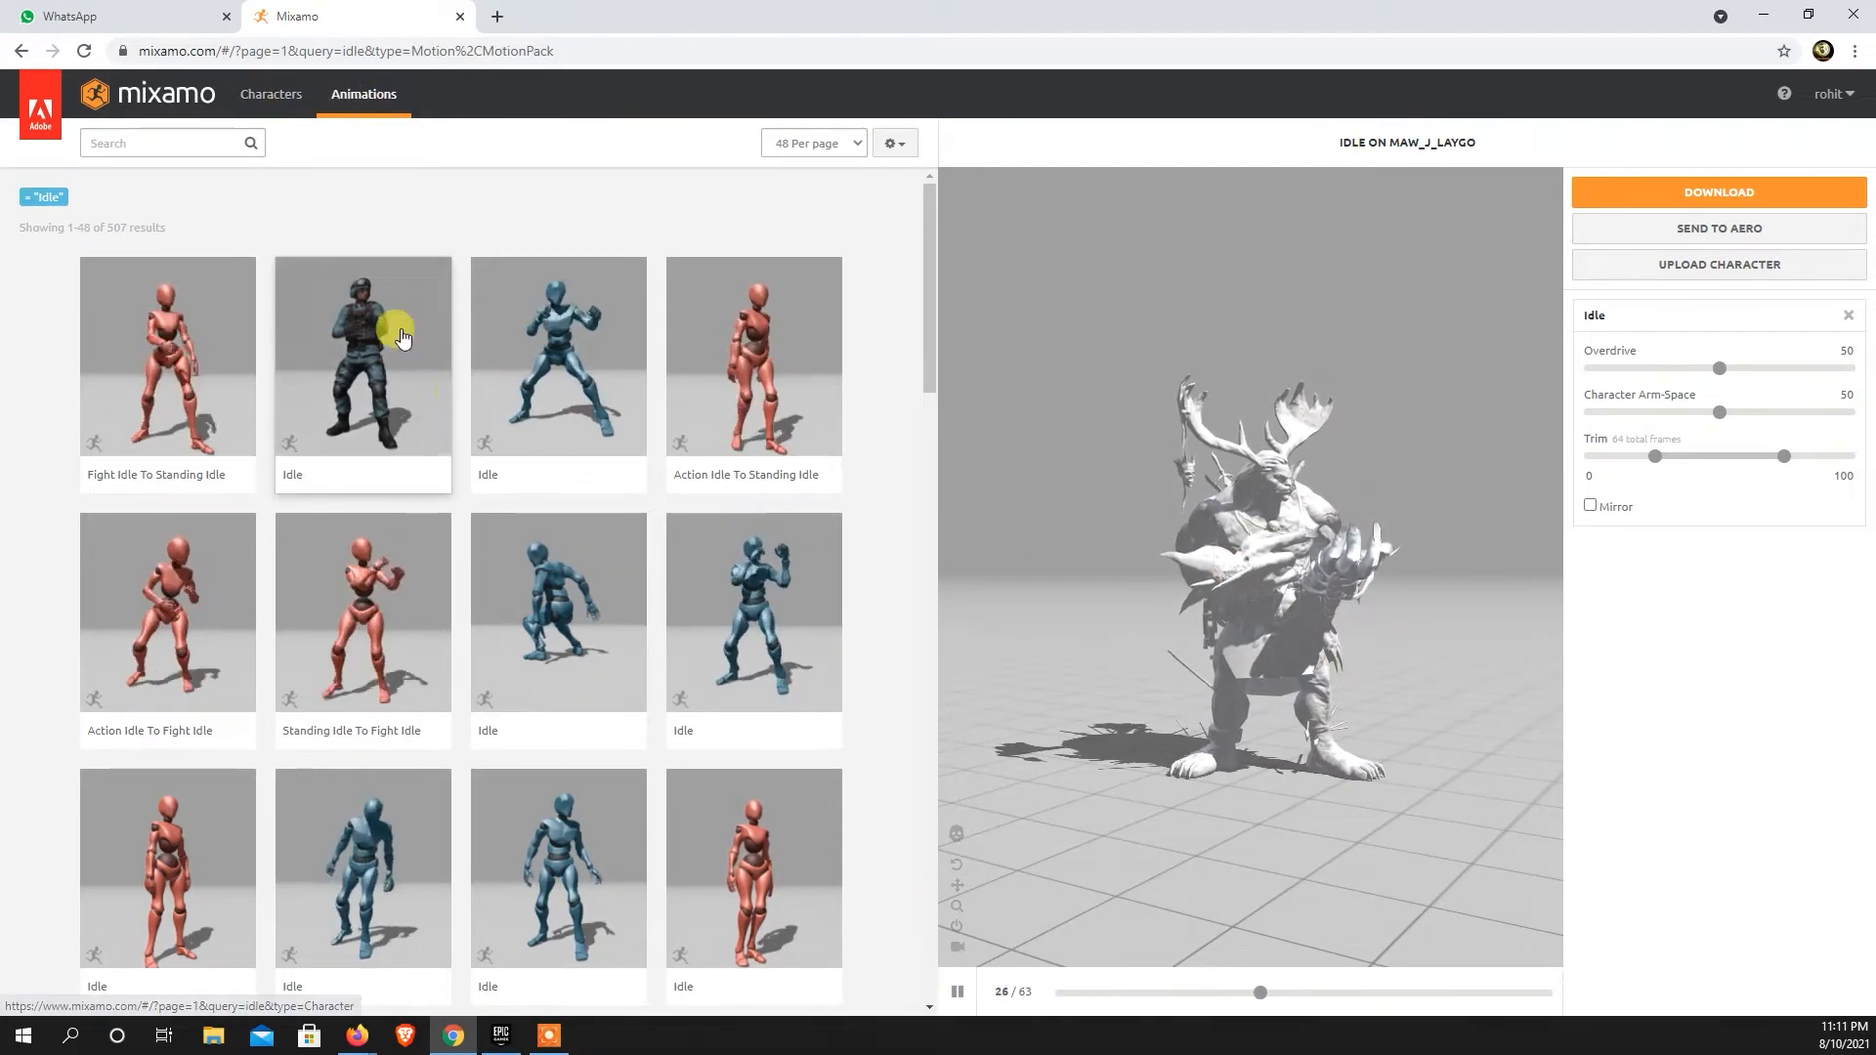
# Search the animations for "idle" and apply the blue figure's Idle in the third row, second column, to the character.
pyautogui.click(142, 143)
pyautogui.write('idle')
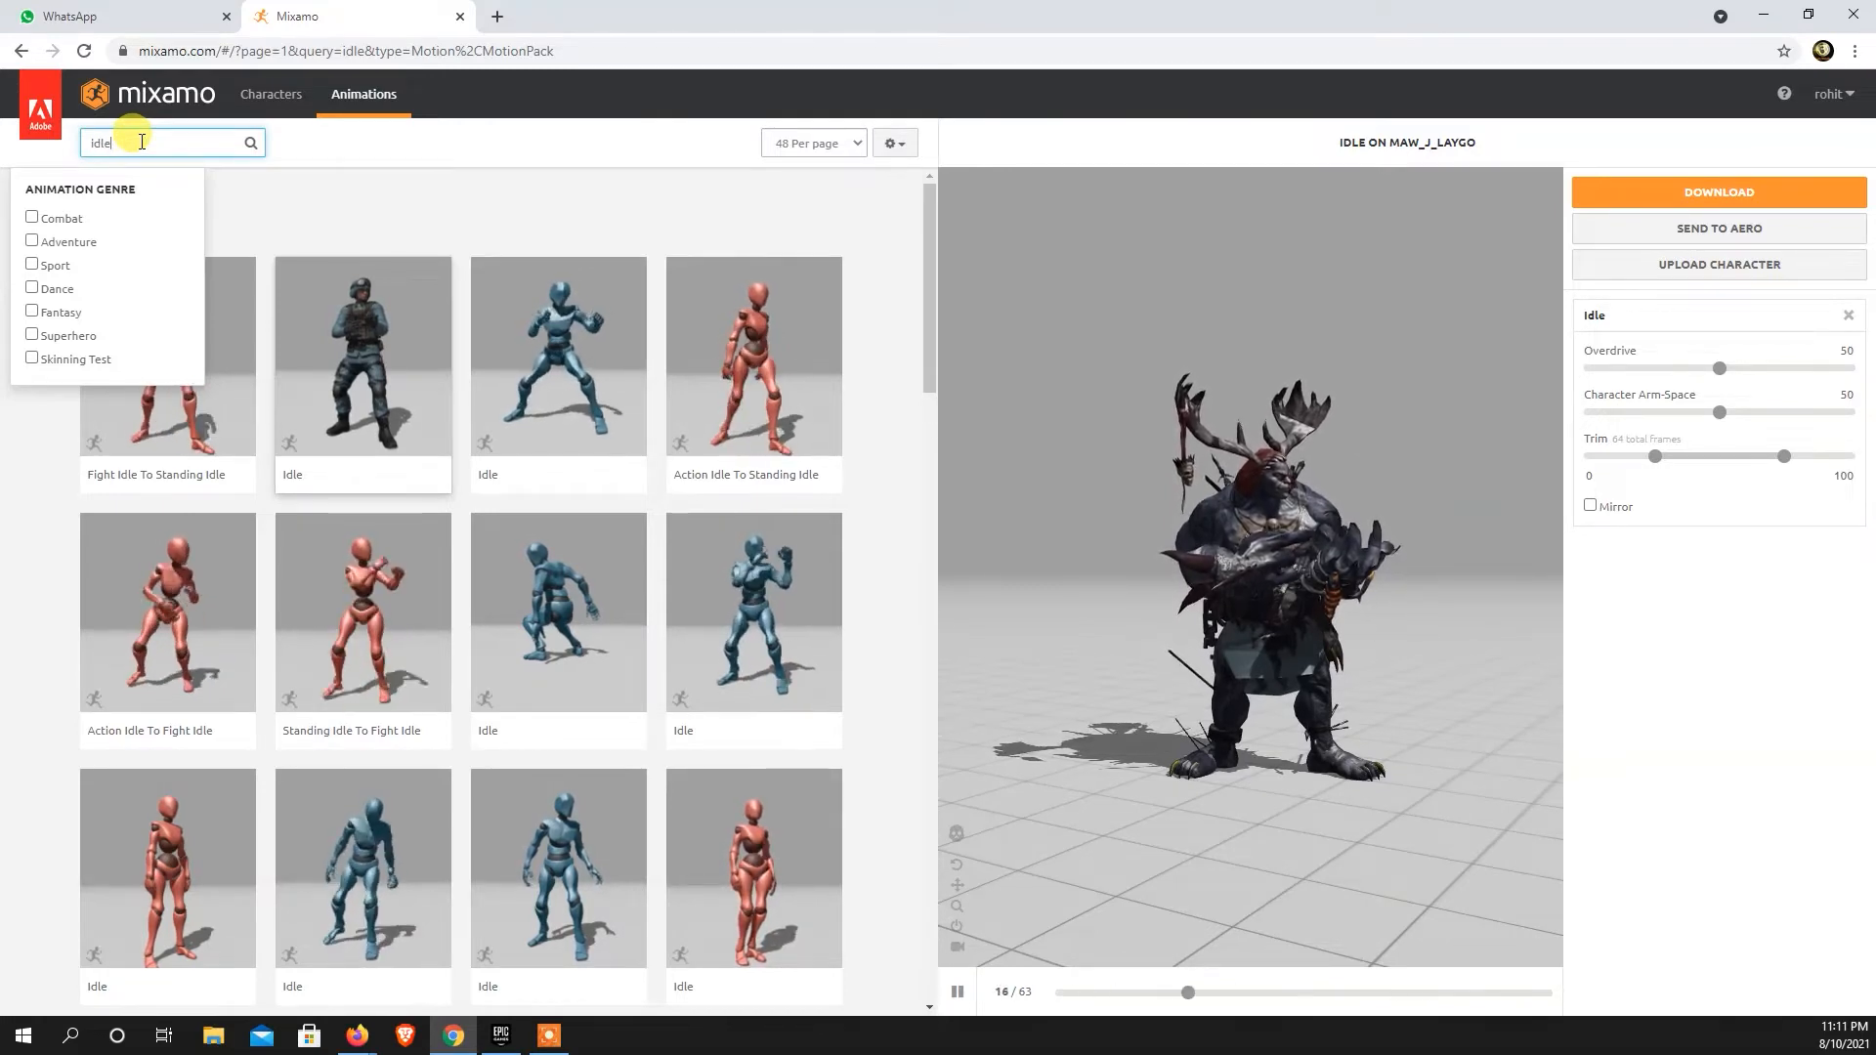
pyautogui.press('Return')
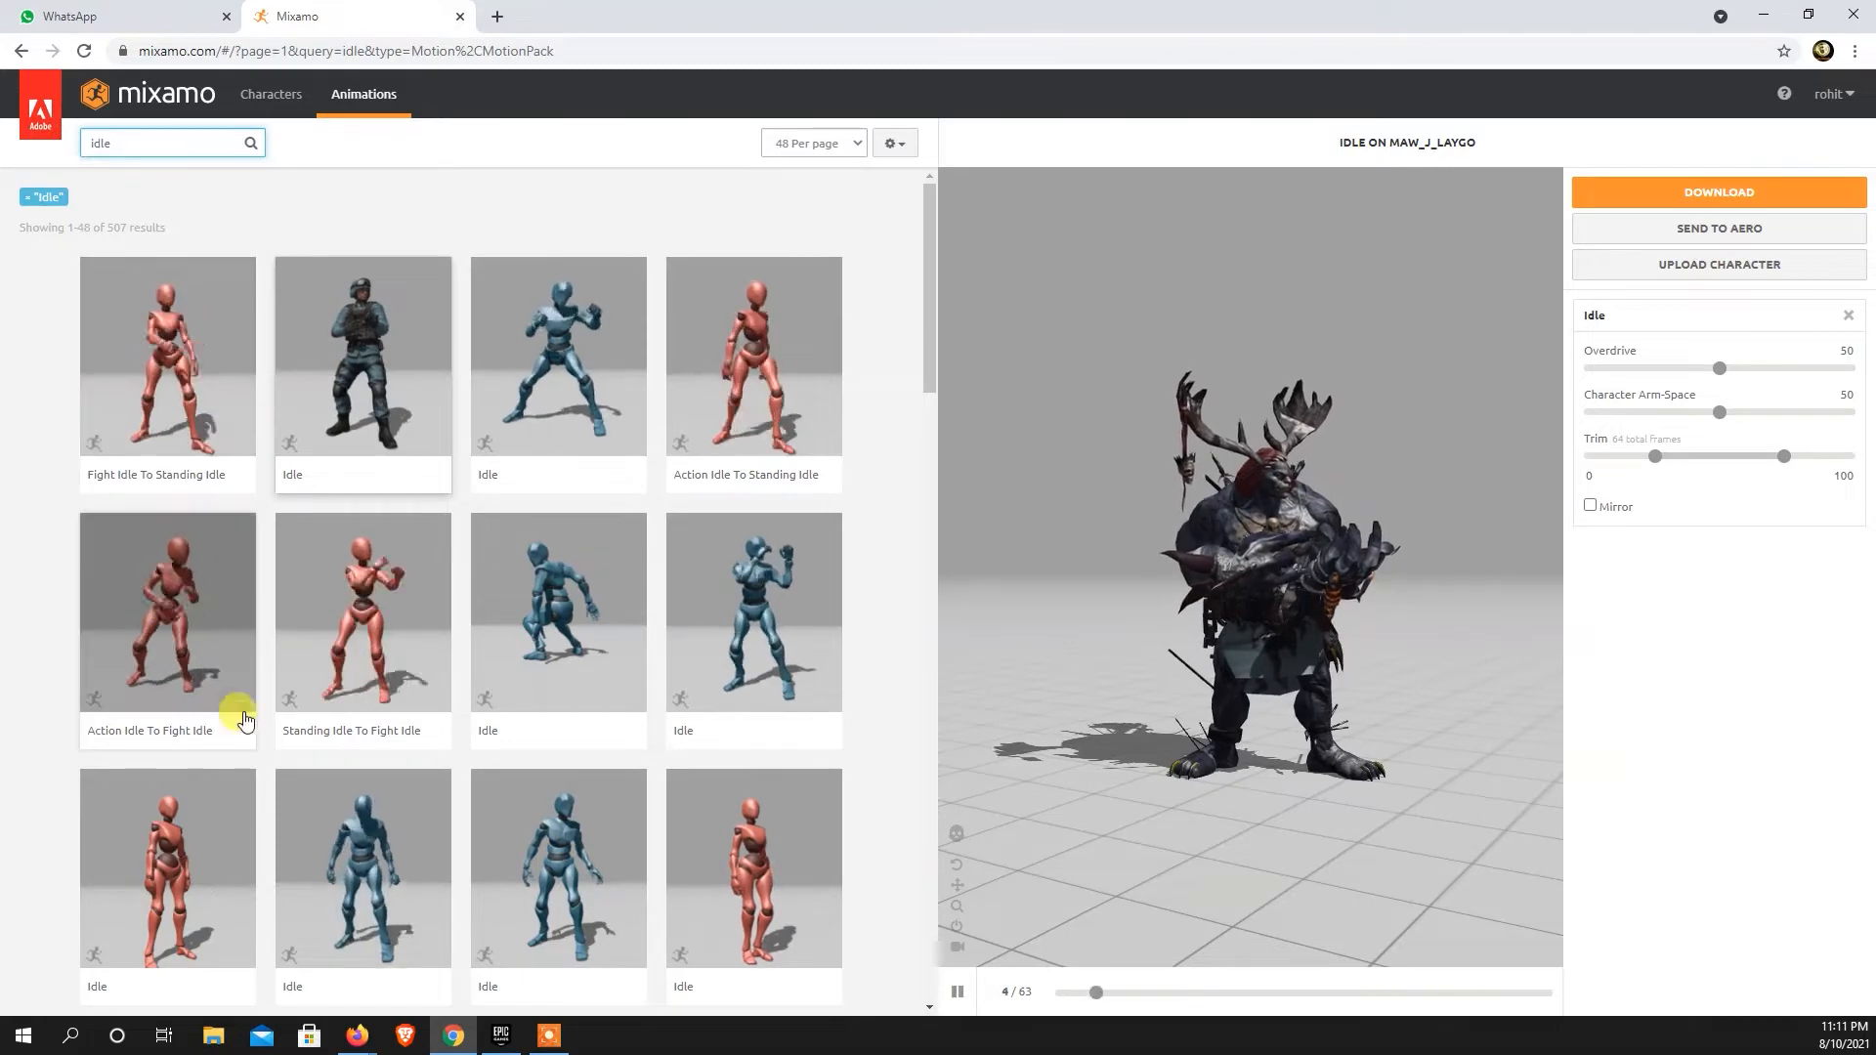
pyautogui.scroll(-1, 293, 733)
pyautogui.click(360, 792)
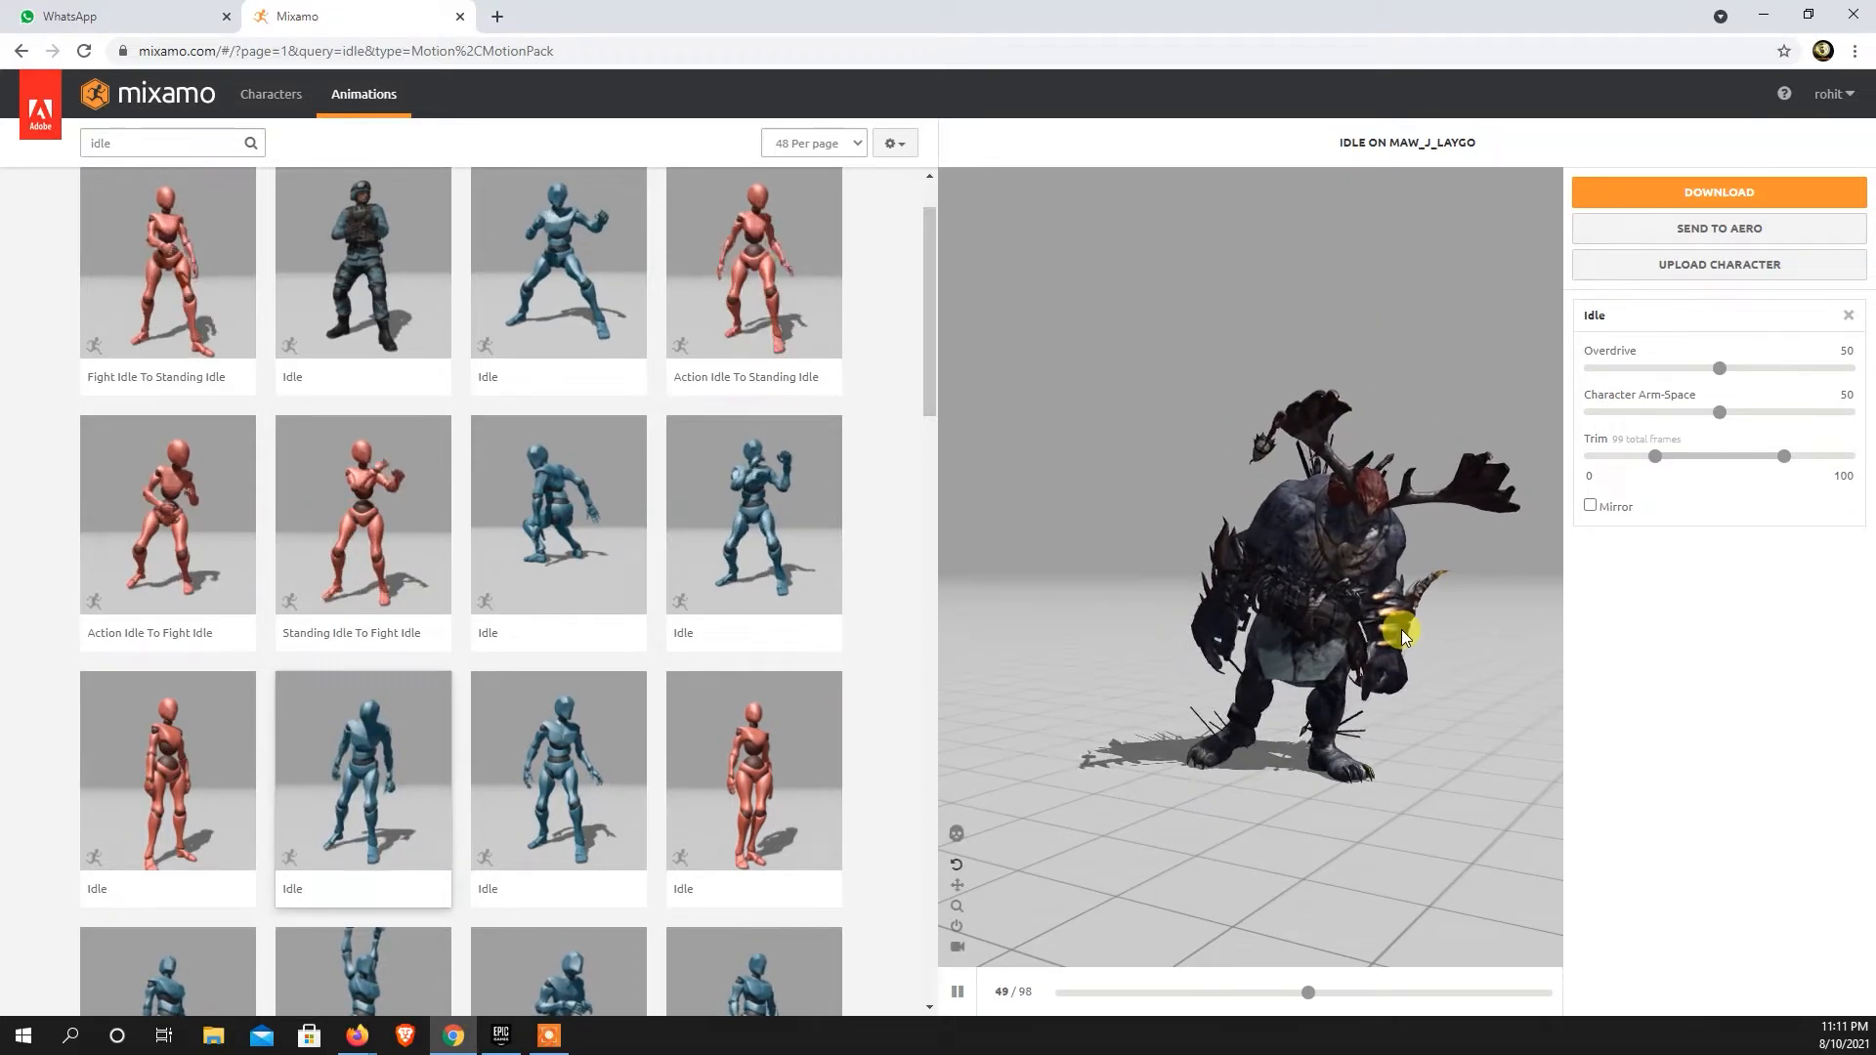
pyautogui.moveTo(1230, 695); pyautogui.dragTo(1341, 681)
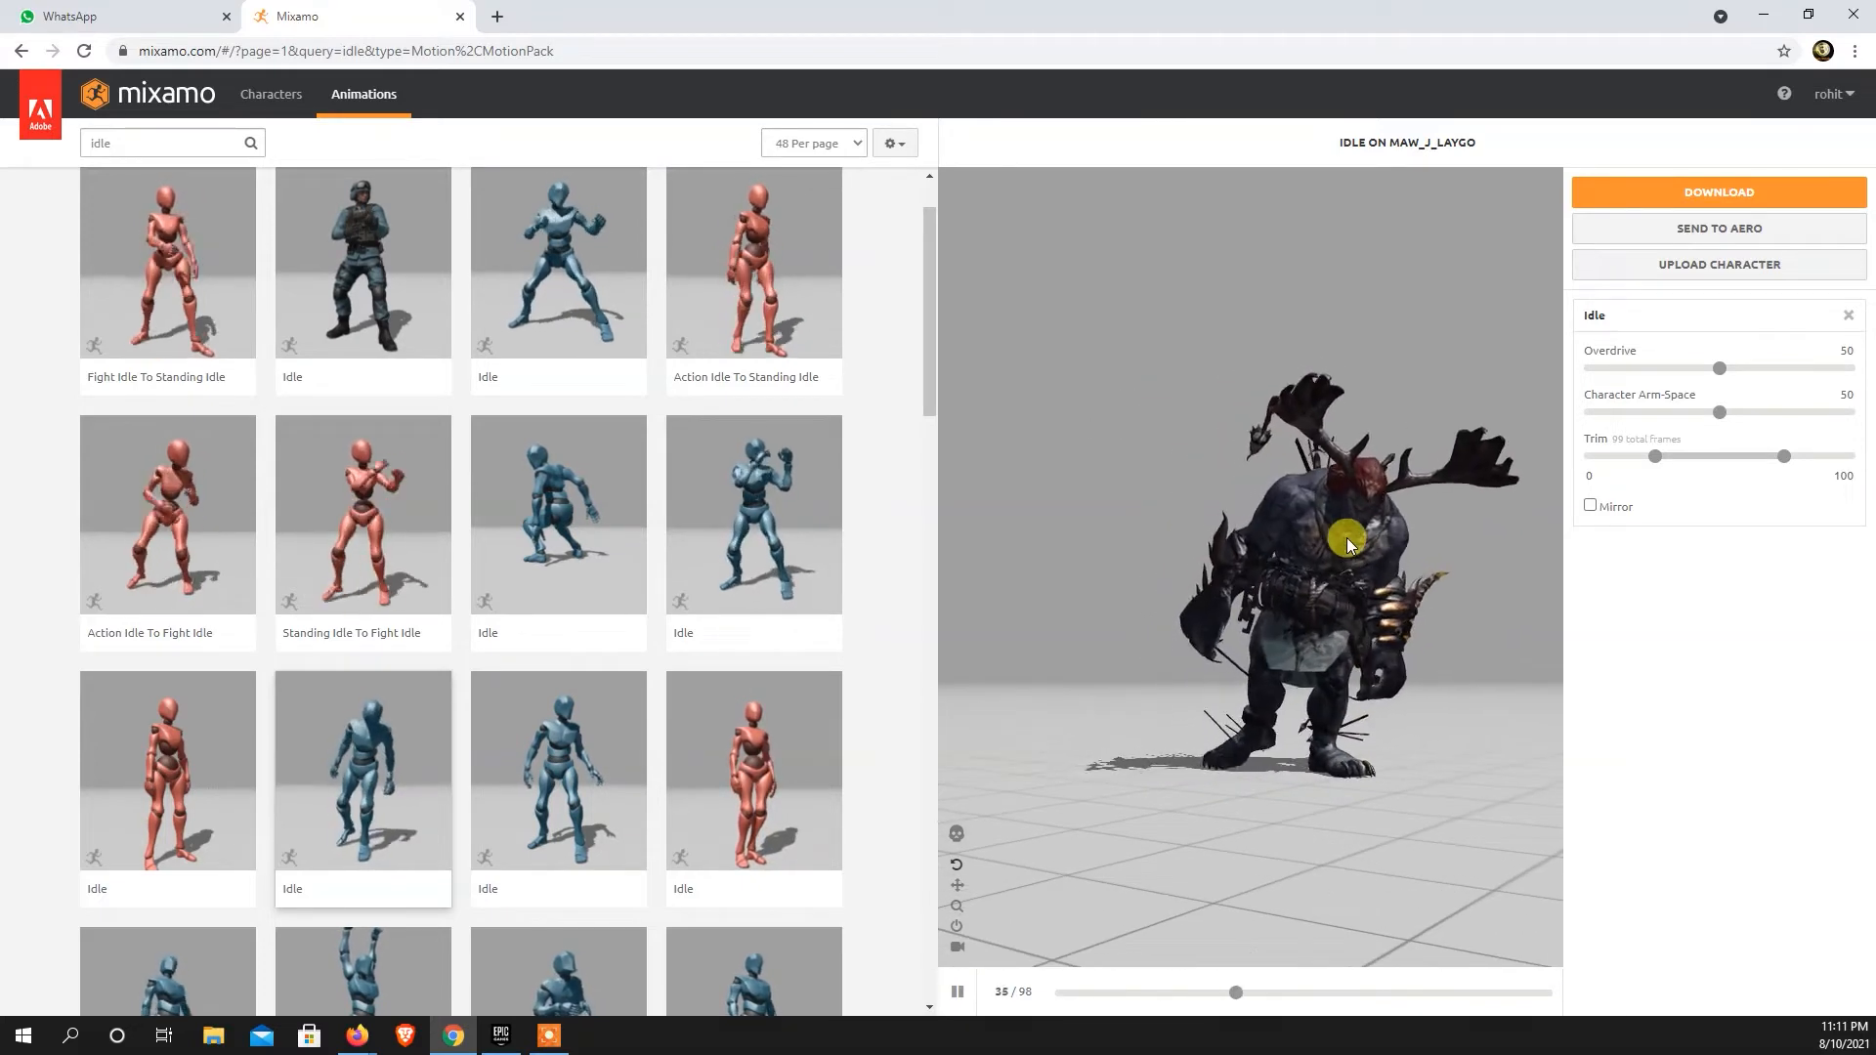
# Download the Idle animation as FBX Binary (.fbx) with skin, 30 frames per second and no keyframe reduction.
pyautogui.click(1709, 195)
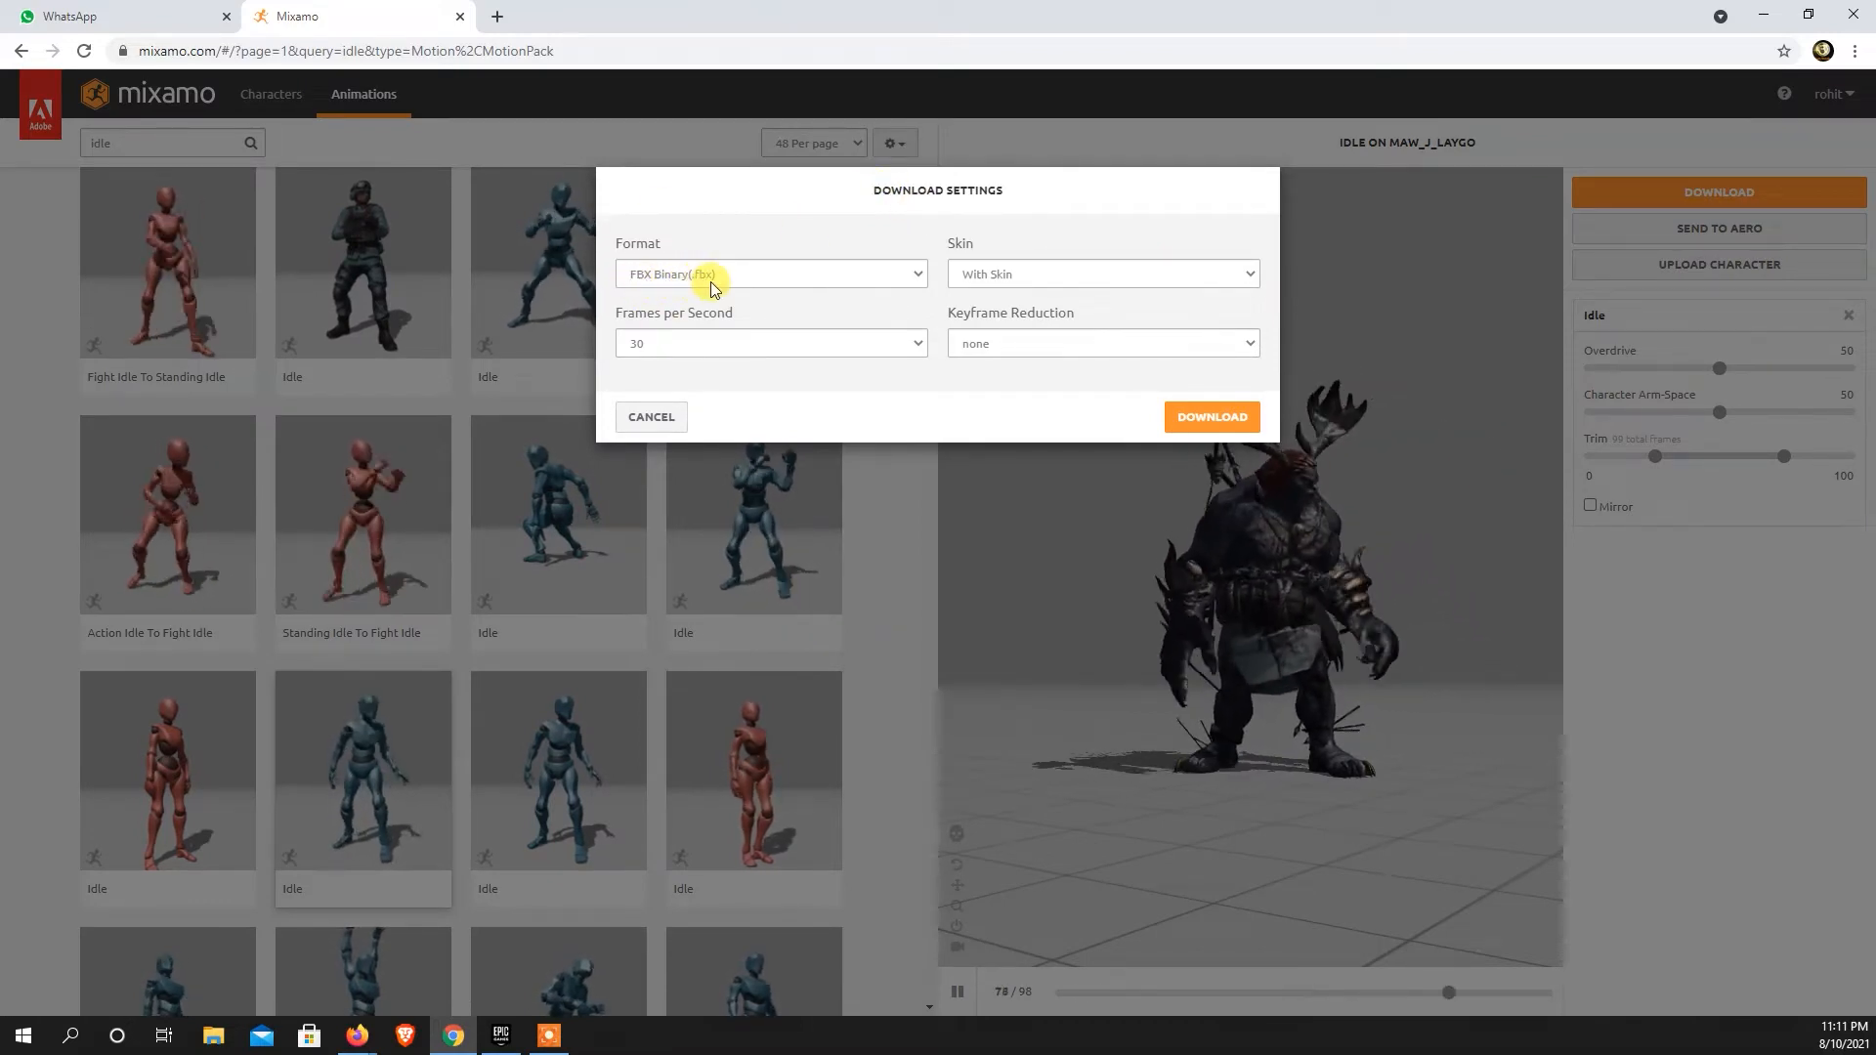
pyautogui.click(1000, 283)
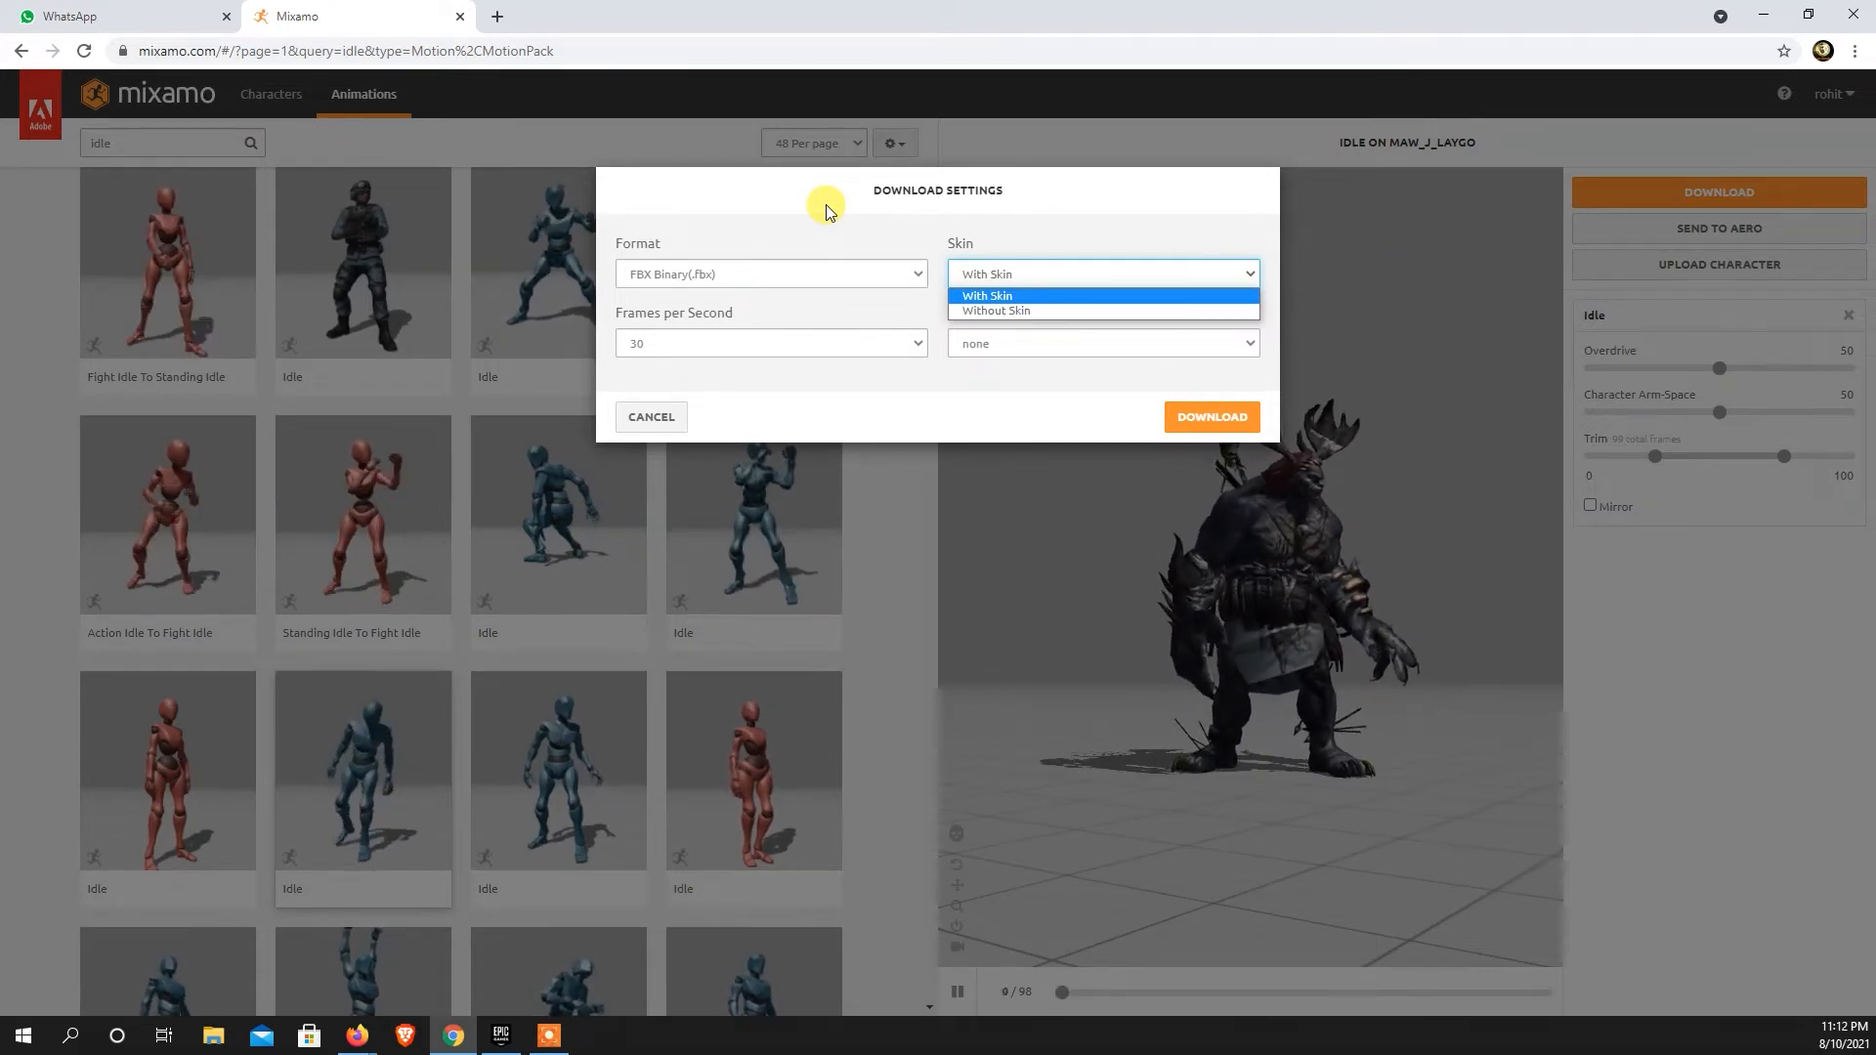
pyautogui.click(745, 190)
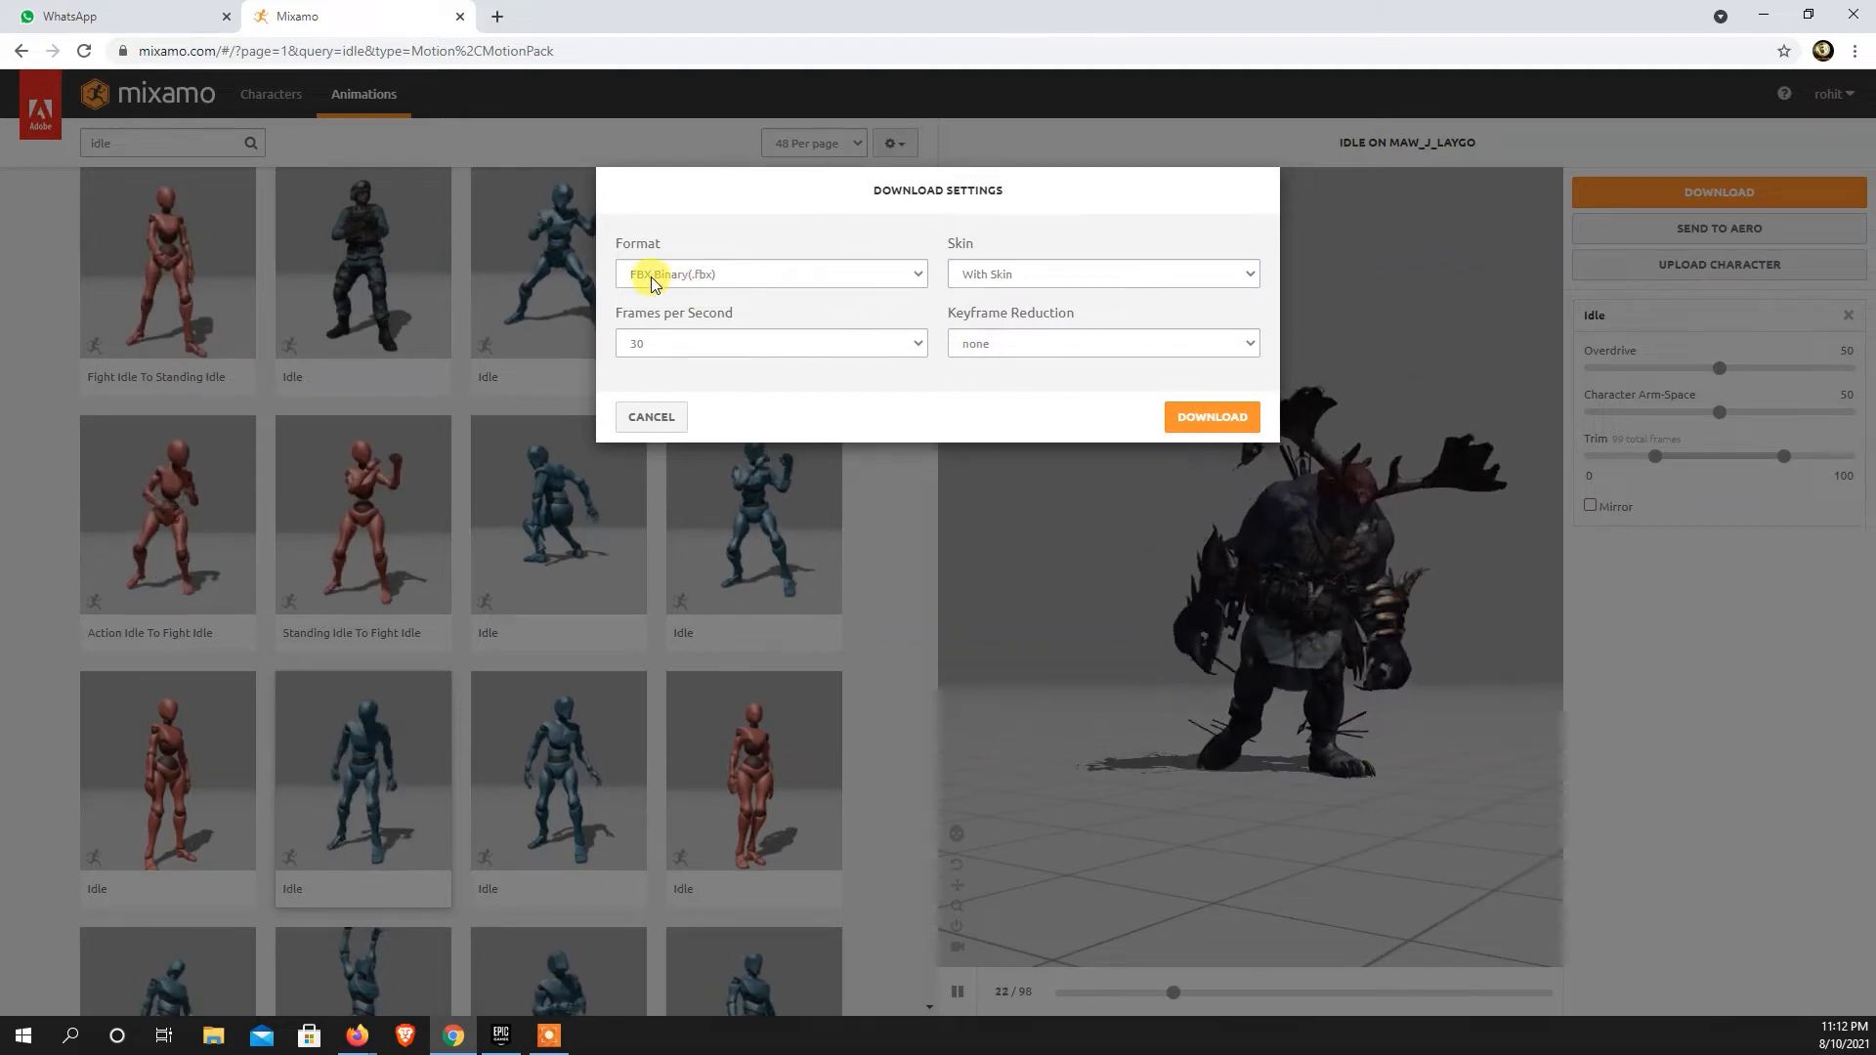
pyautogui.click(719, 274)
pyautogui.click(717, 274)
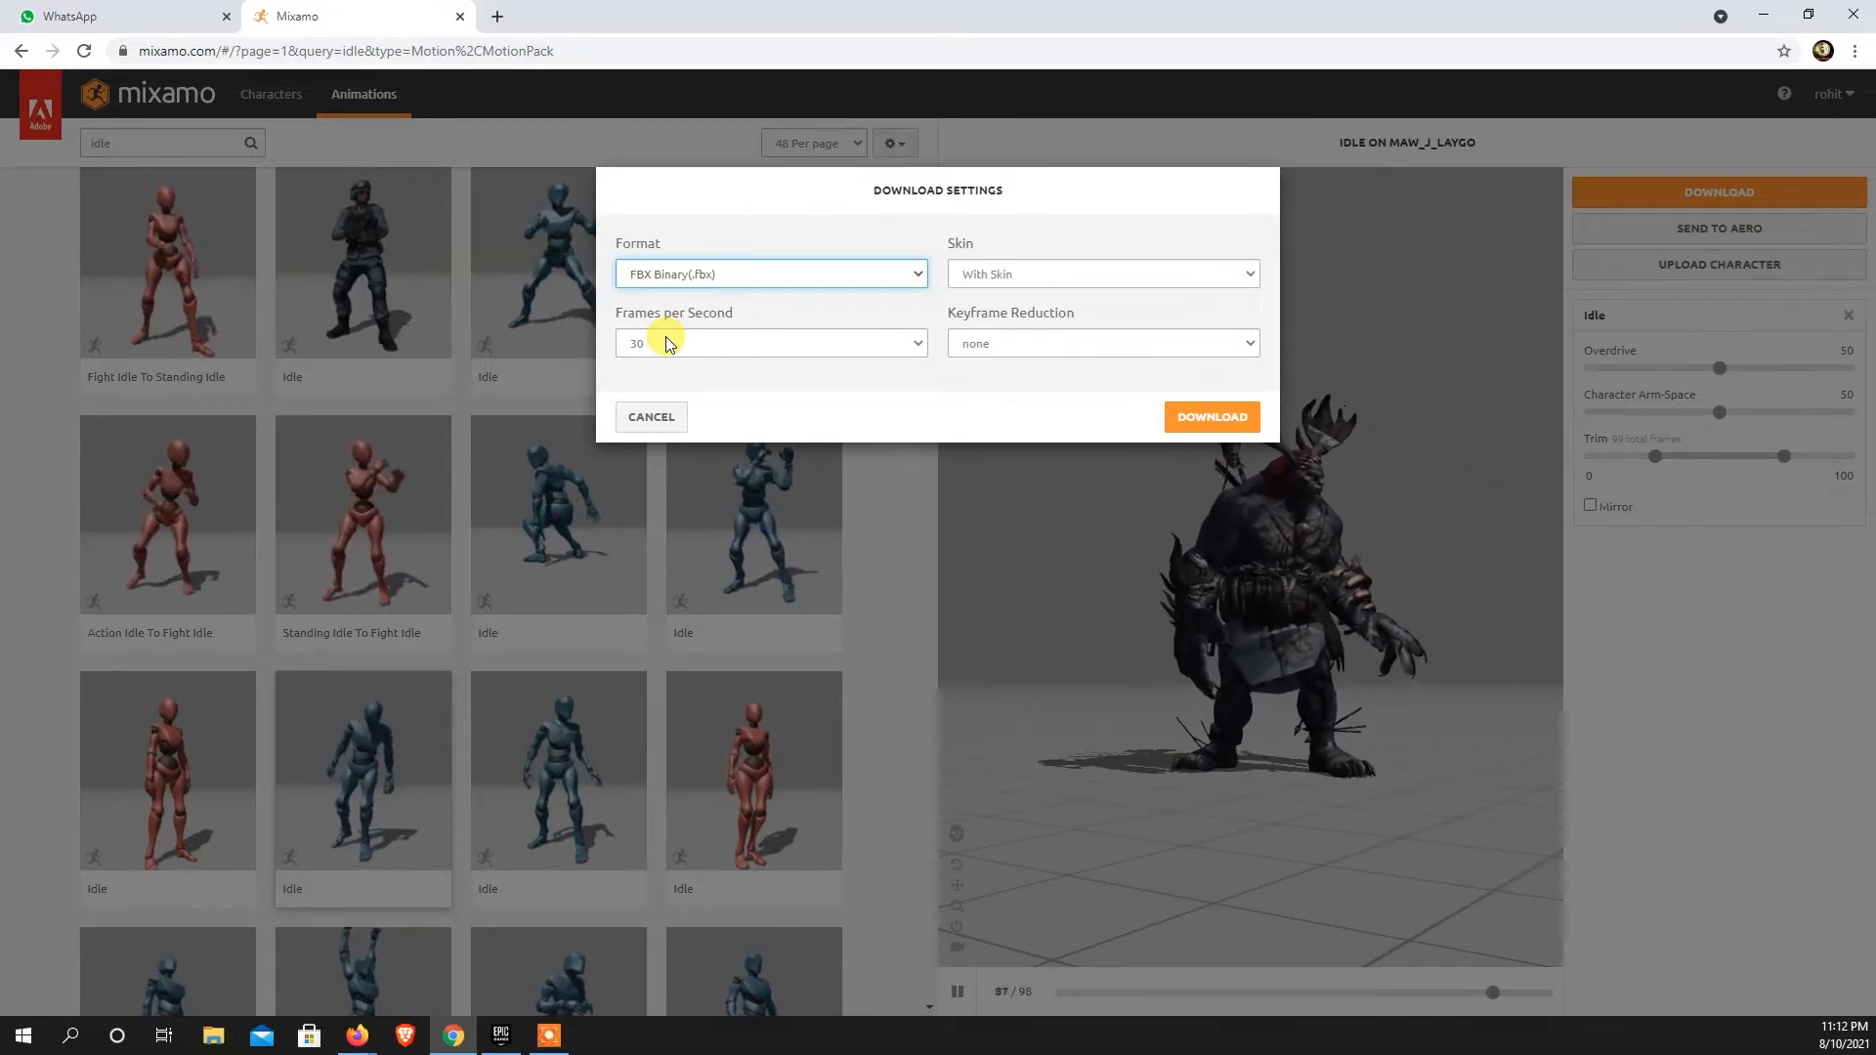
pyautogui.click(1009, 346)
pyautogui.click(977, 365)
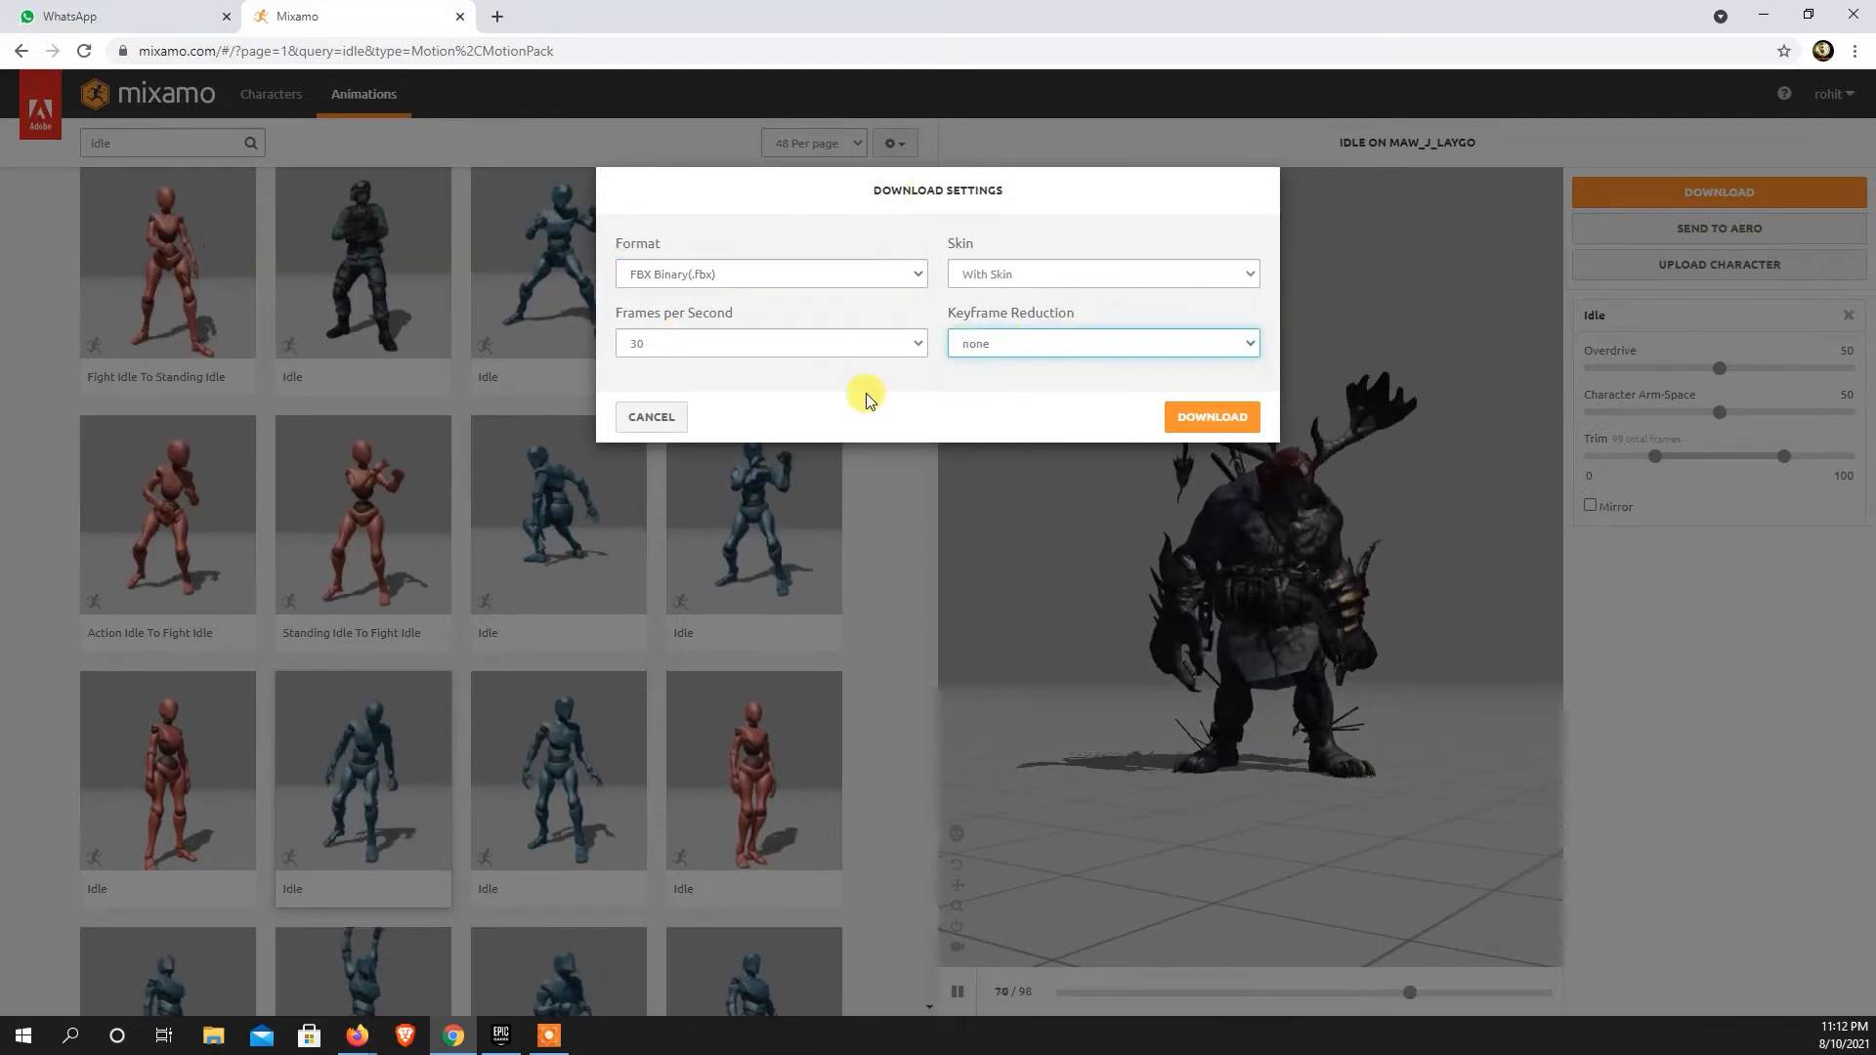
pyautogui.click(1214, 418)
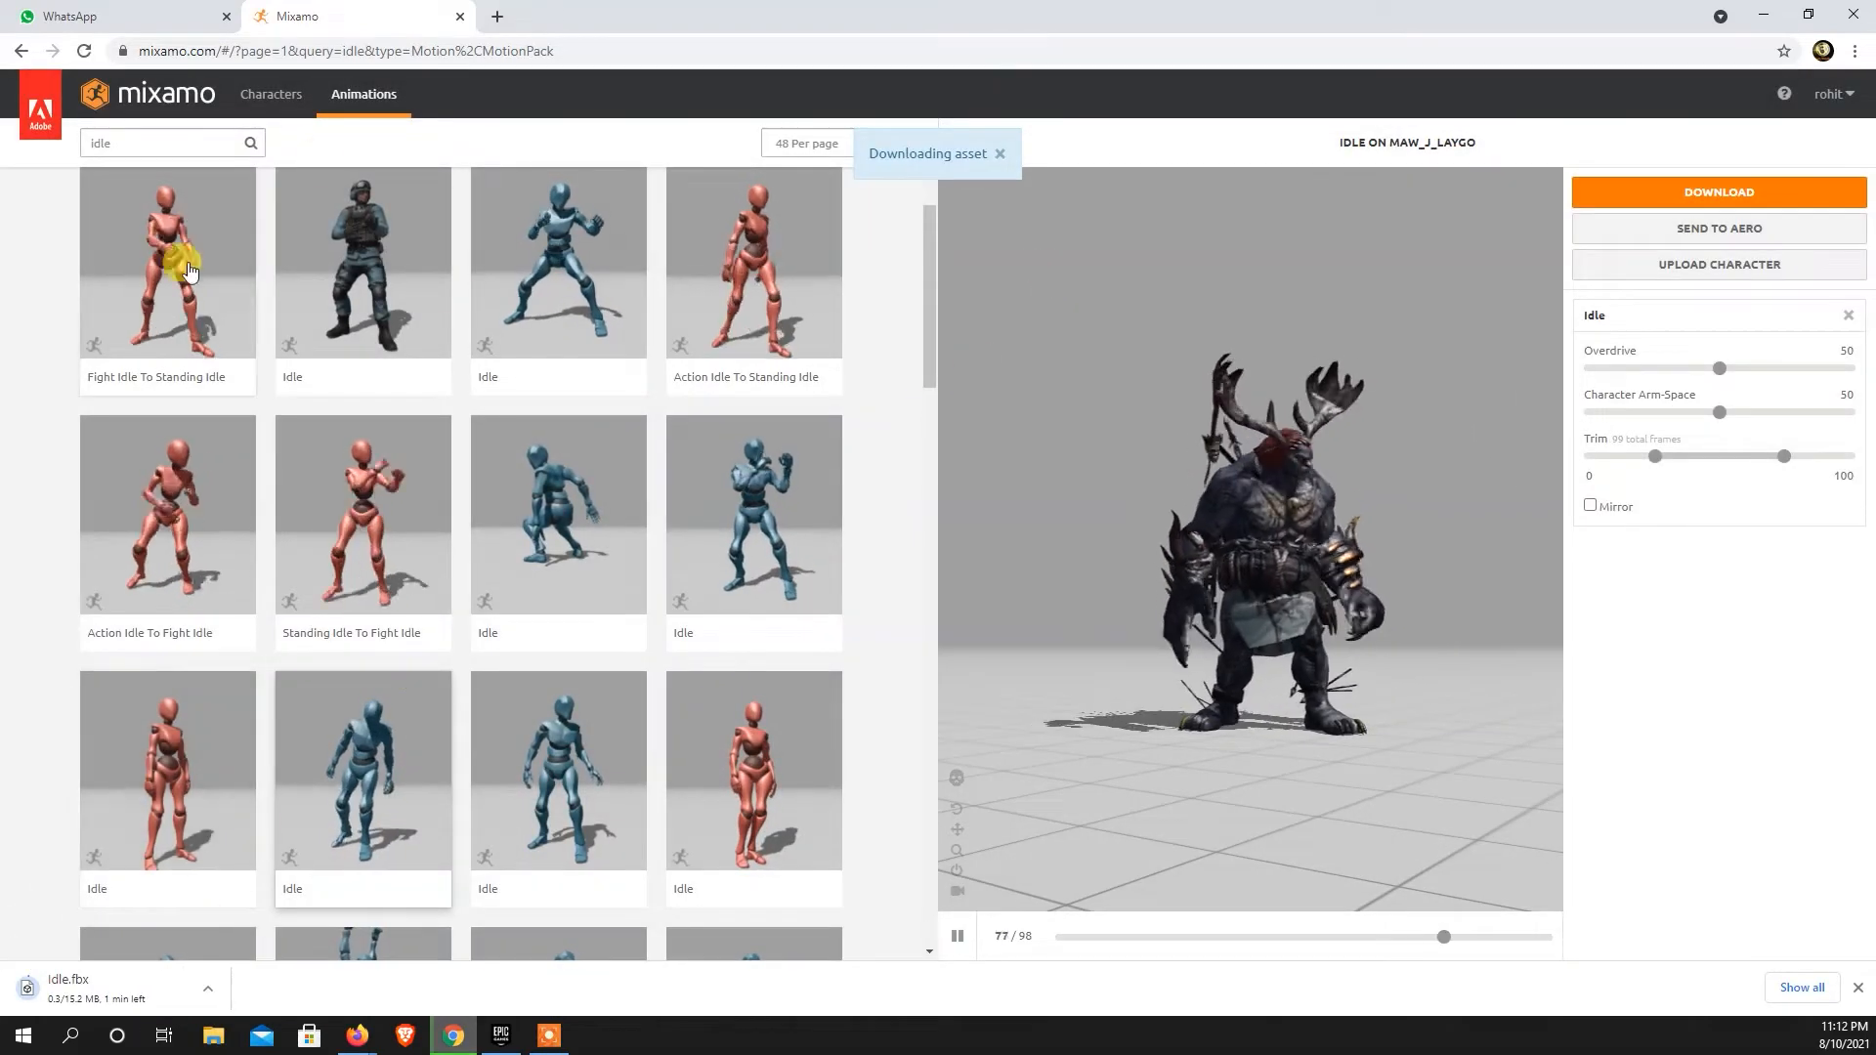
# Search the animations for "walk" and look through the results.
pyautogui.scroll(1, 244, 323)
pyautogui.doubleClick(122, 143)
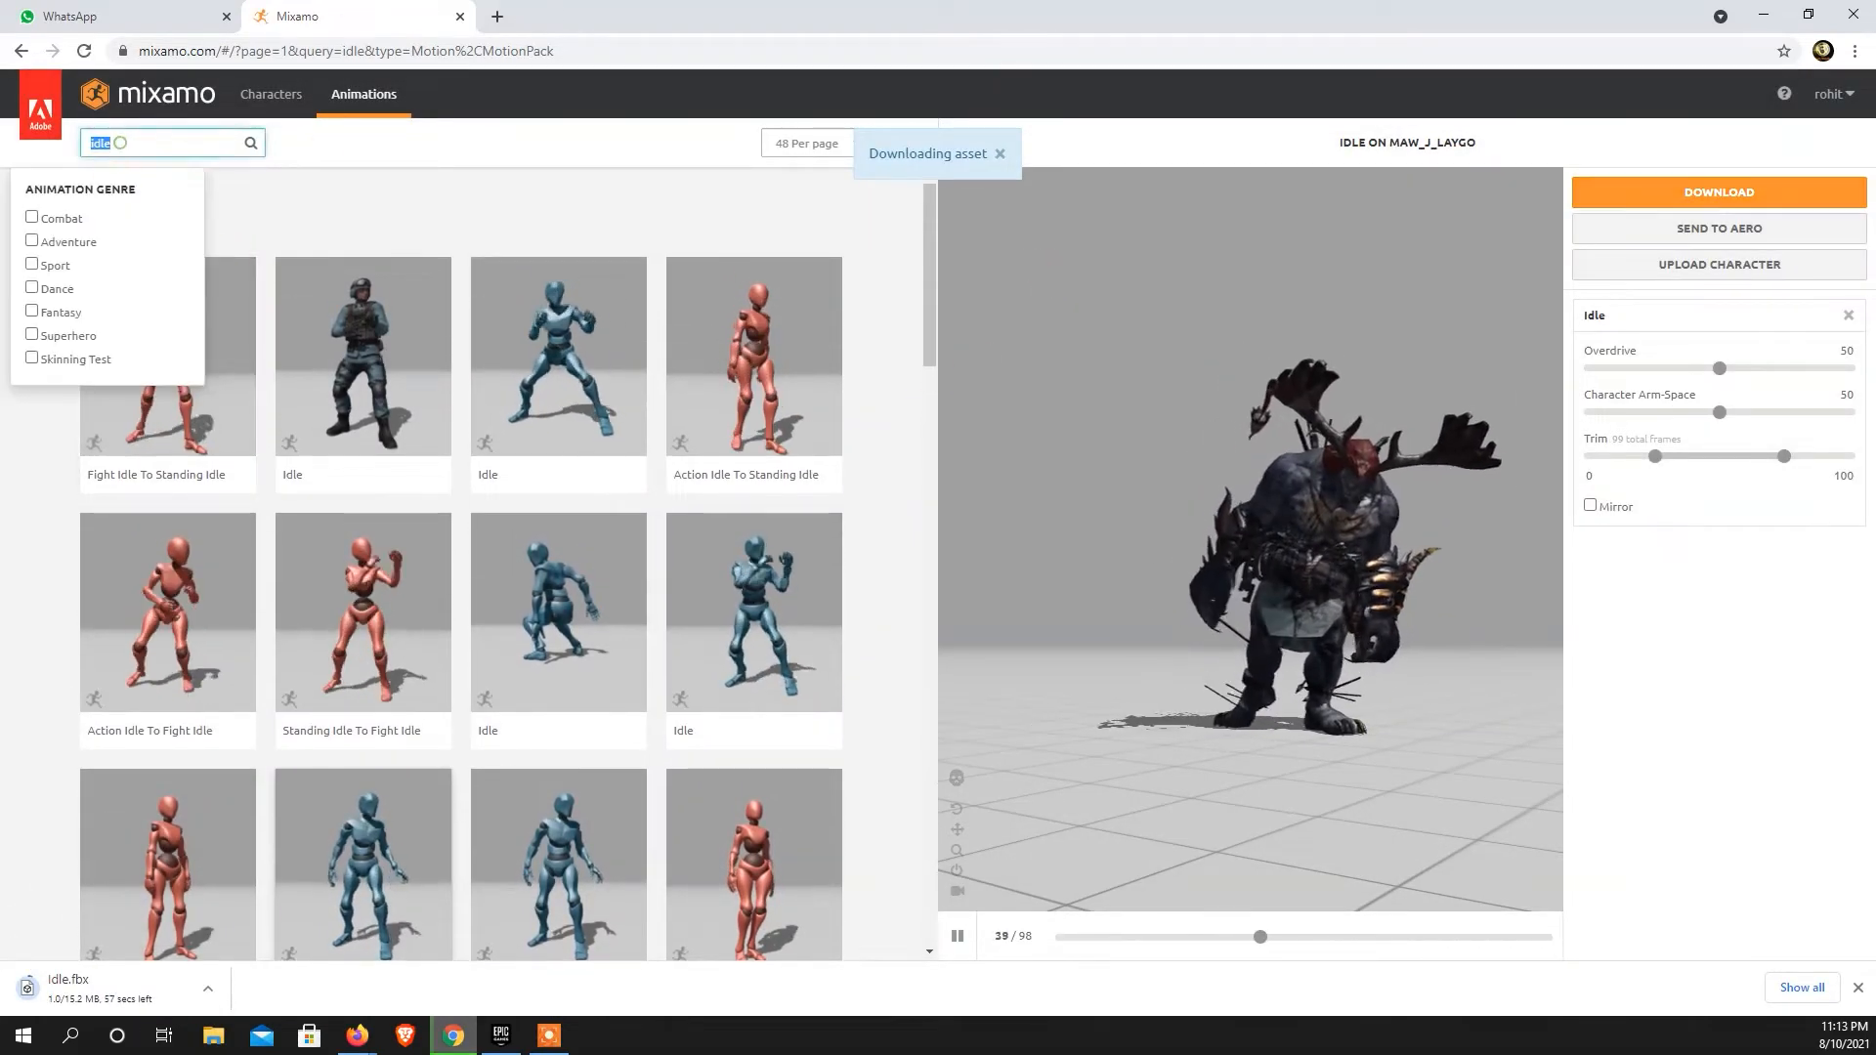
pyautogui.write('walk')
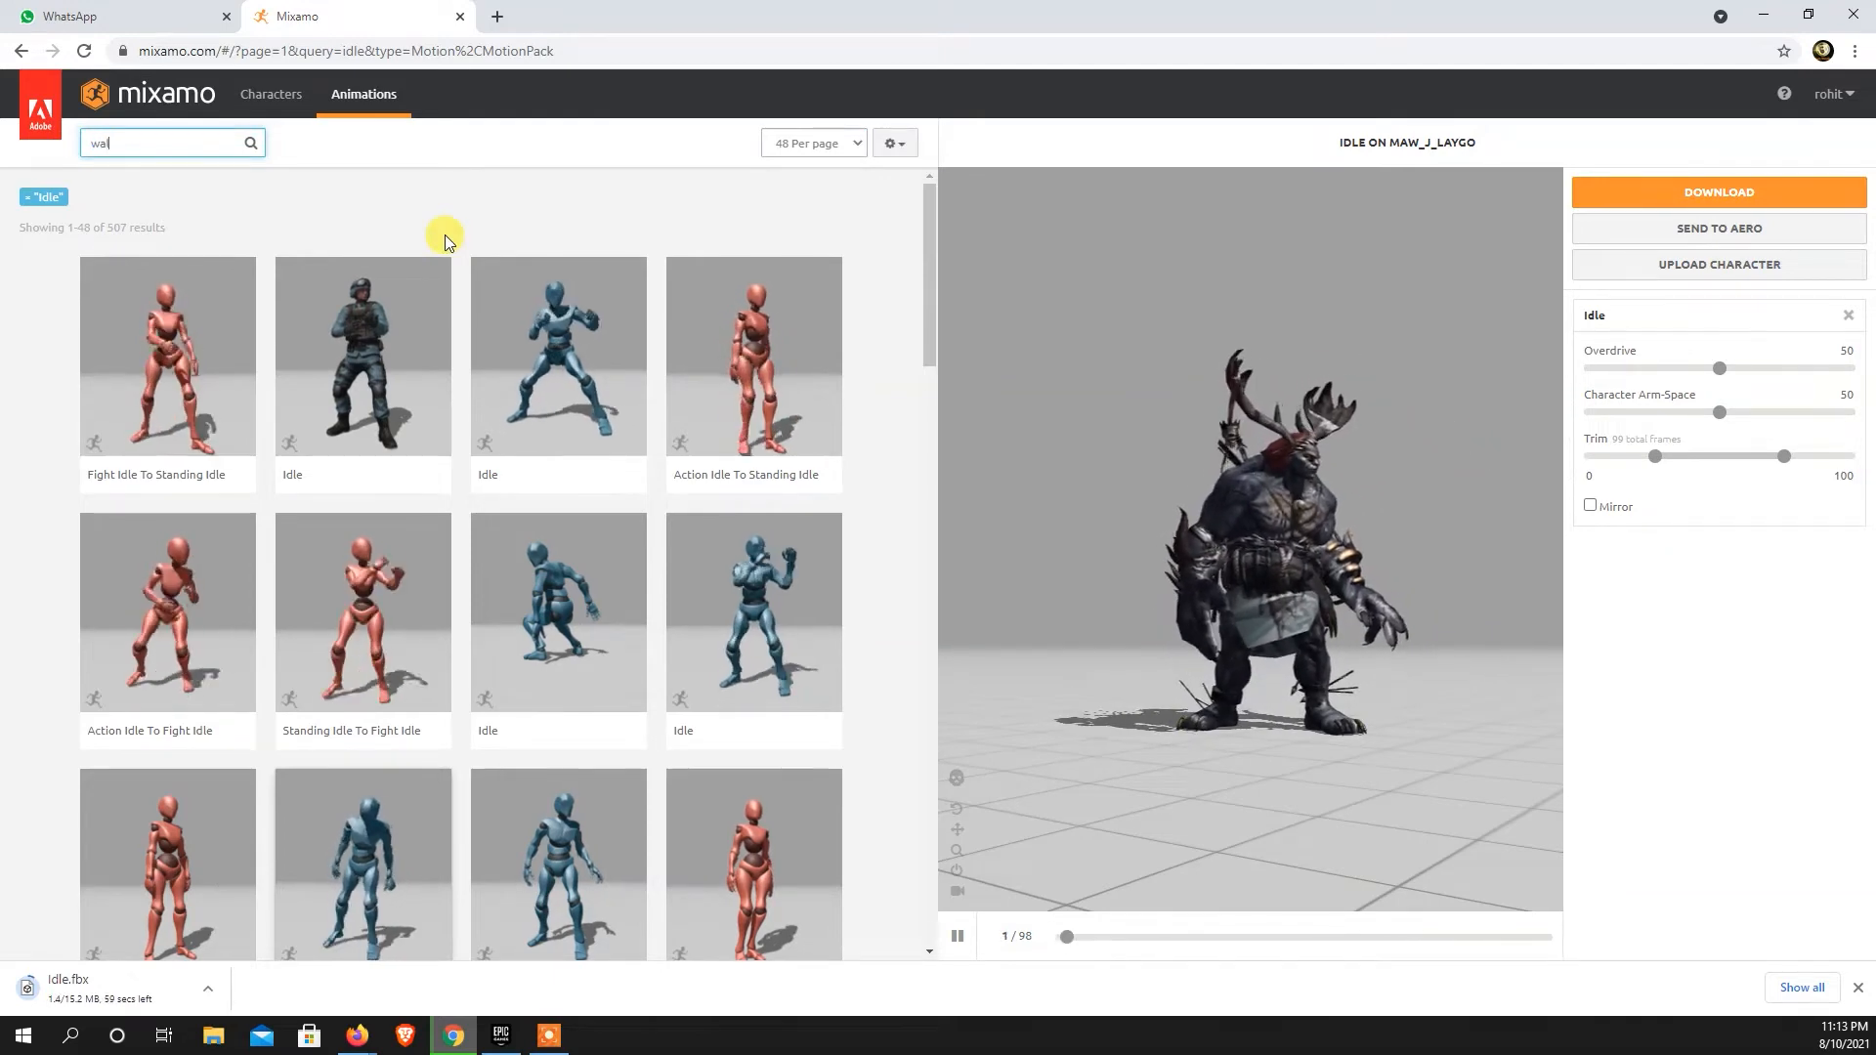
pyautogui.press('Return')
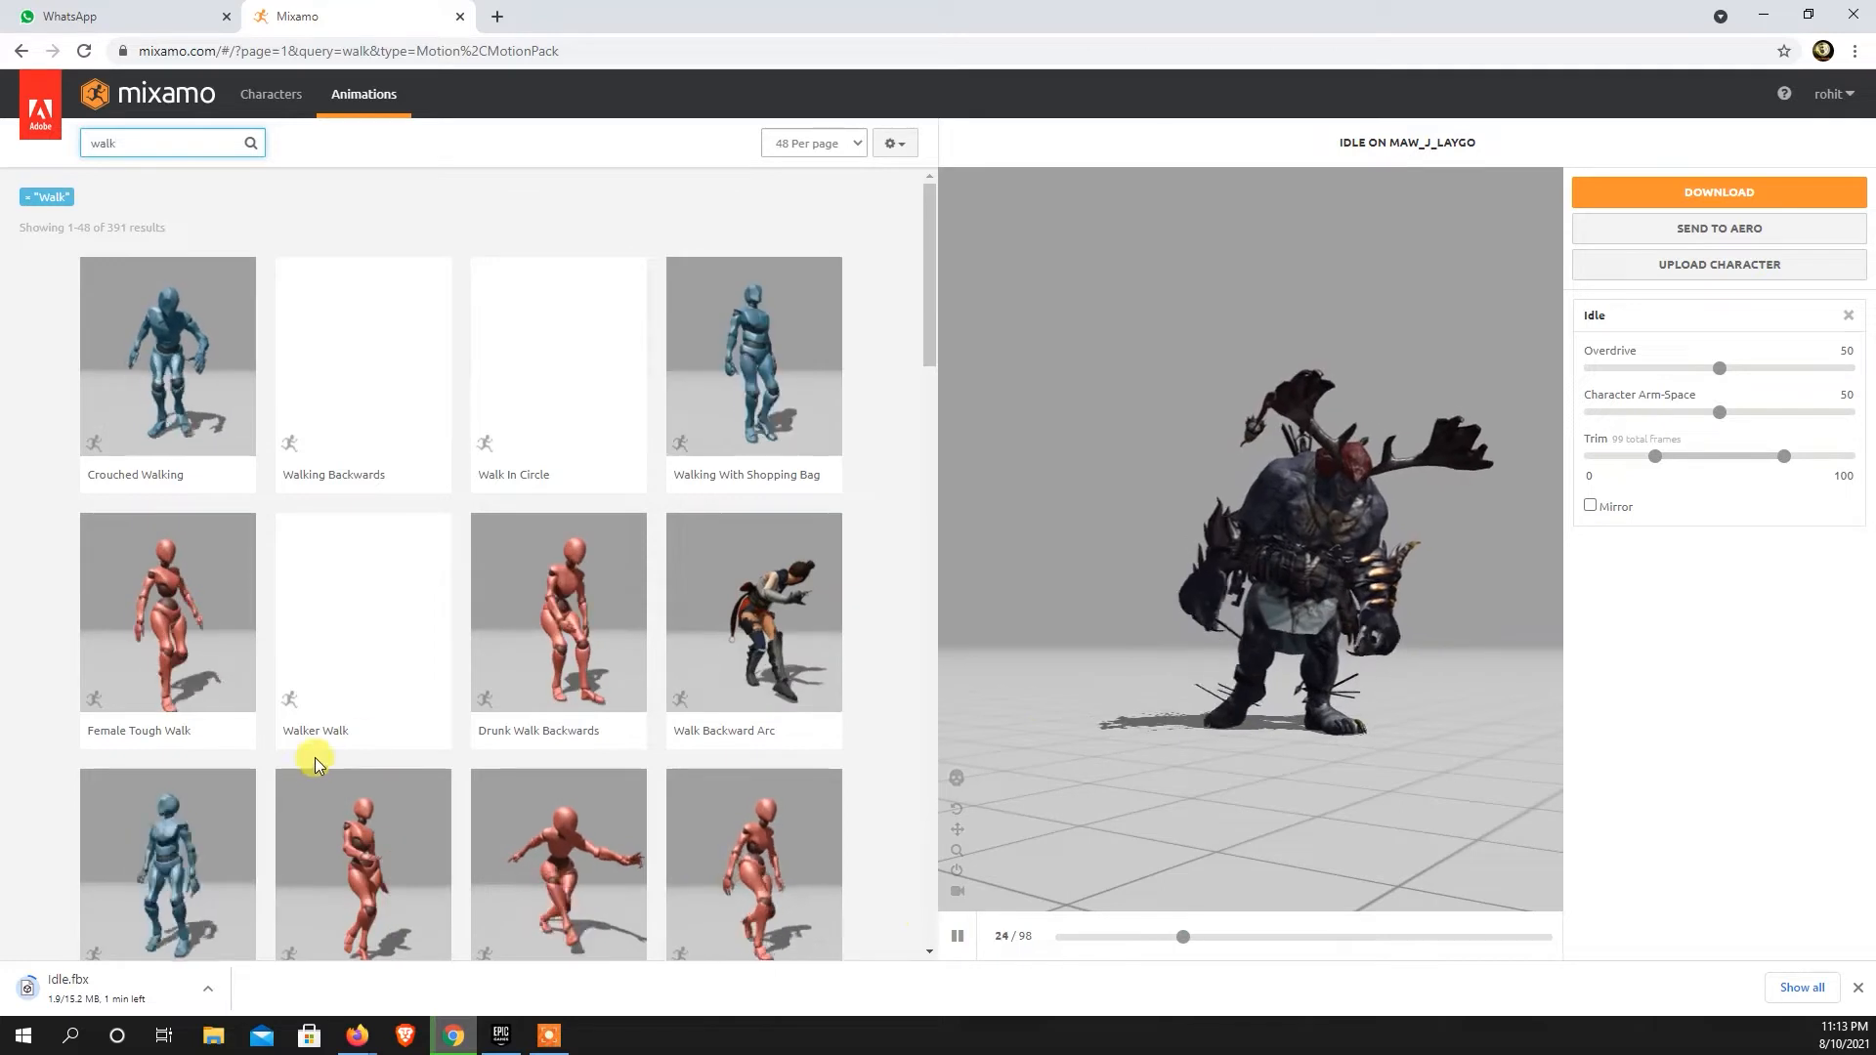
pyautogui.scroll(-1, 473, 719)
pyautogui.scroll(-2, 469, 720)
pyautogui.scroll(3, 390, 658)
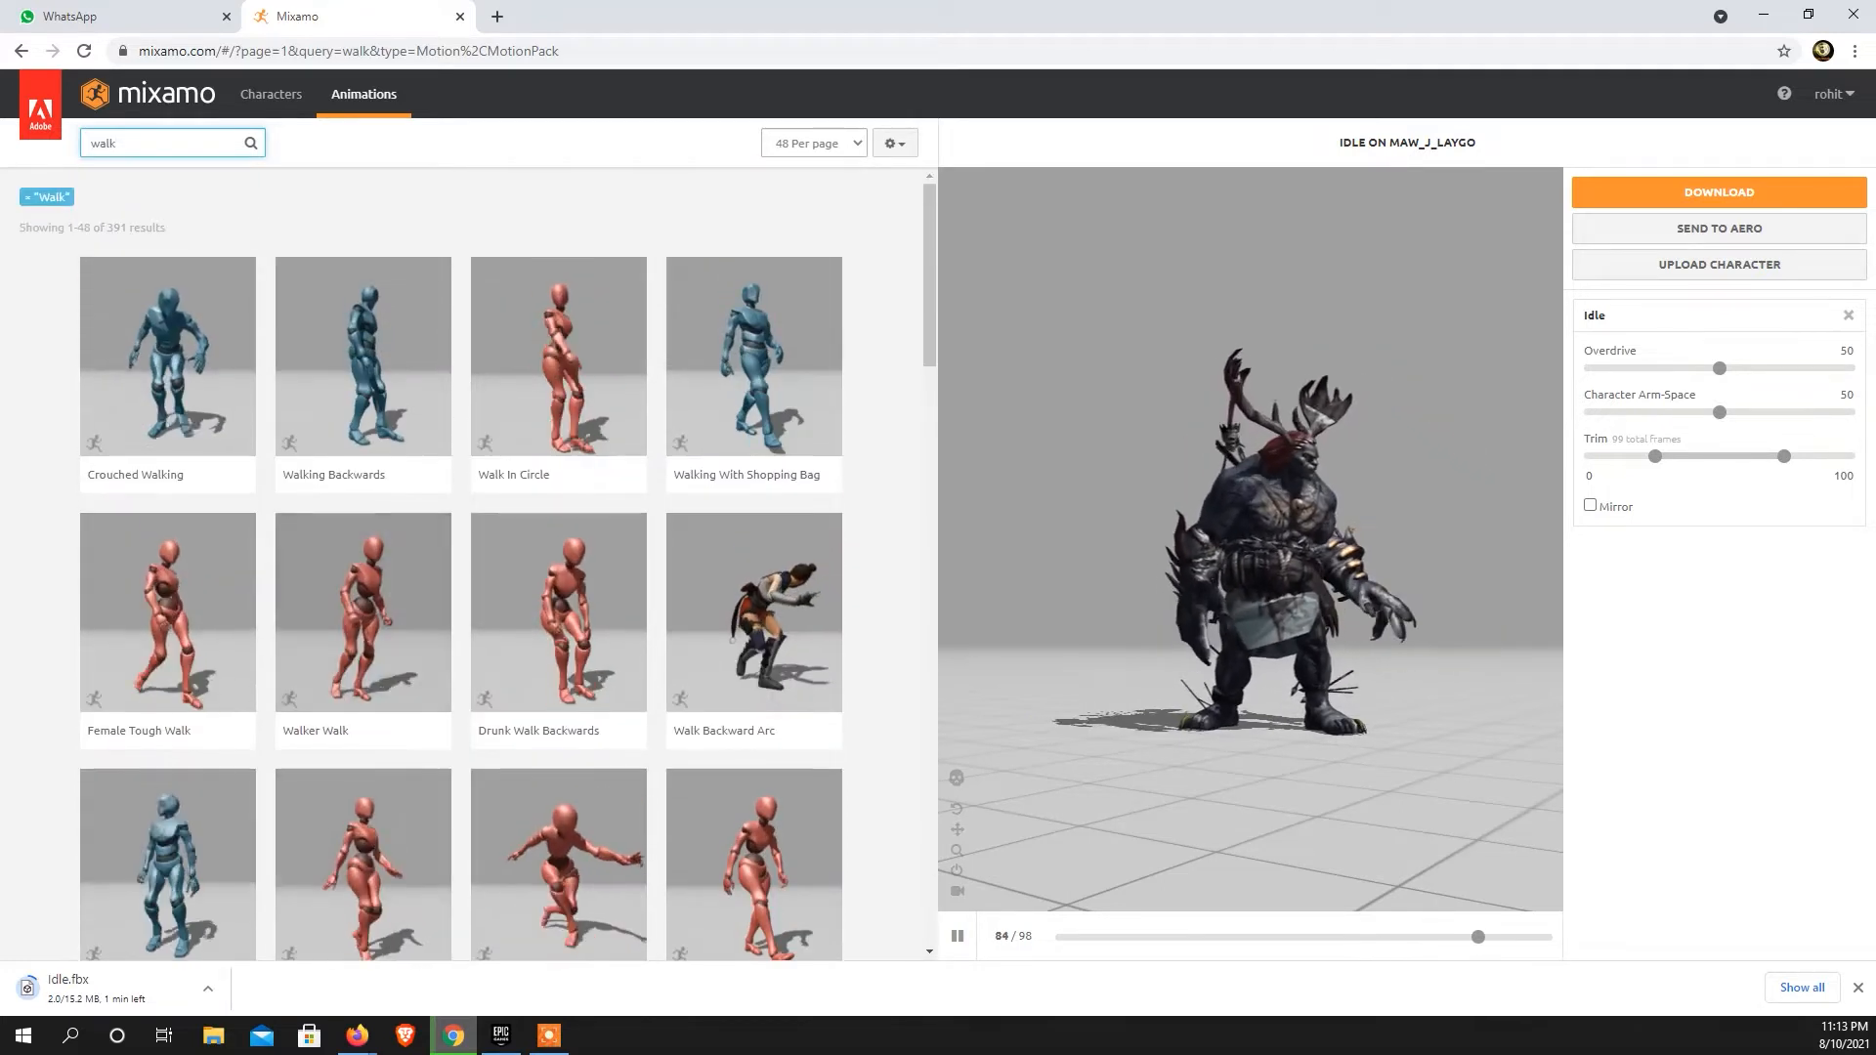
# Search the animations for "run" and apply the red figure's Running animation to the character with In Place enabled.
pyautogui.doubleClick(124, 144)
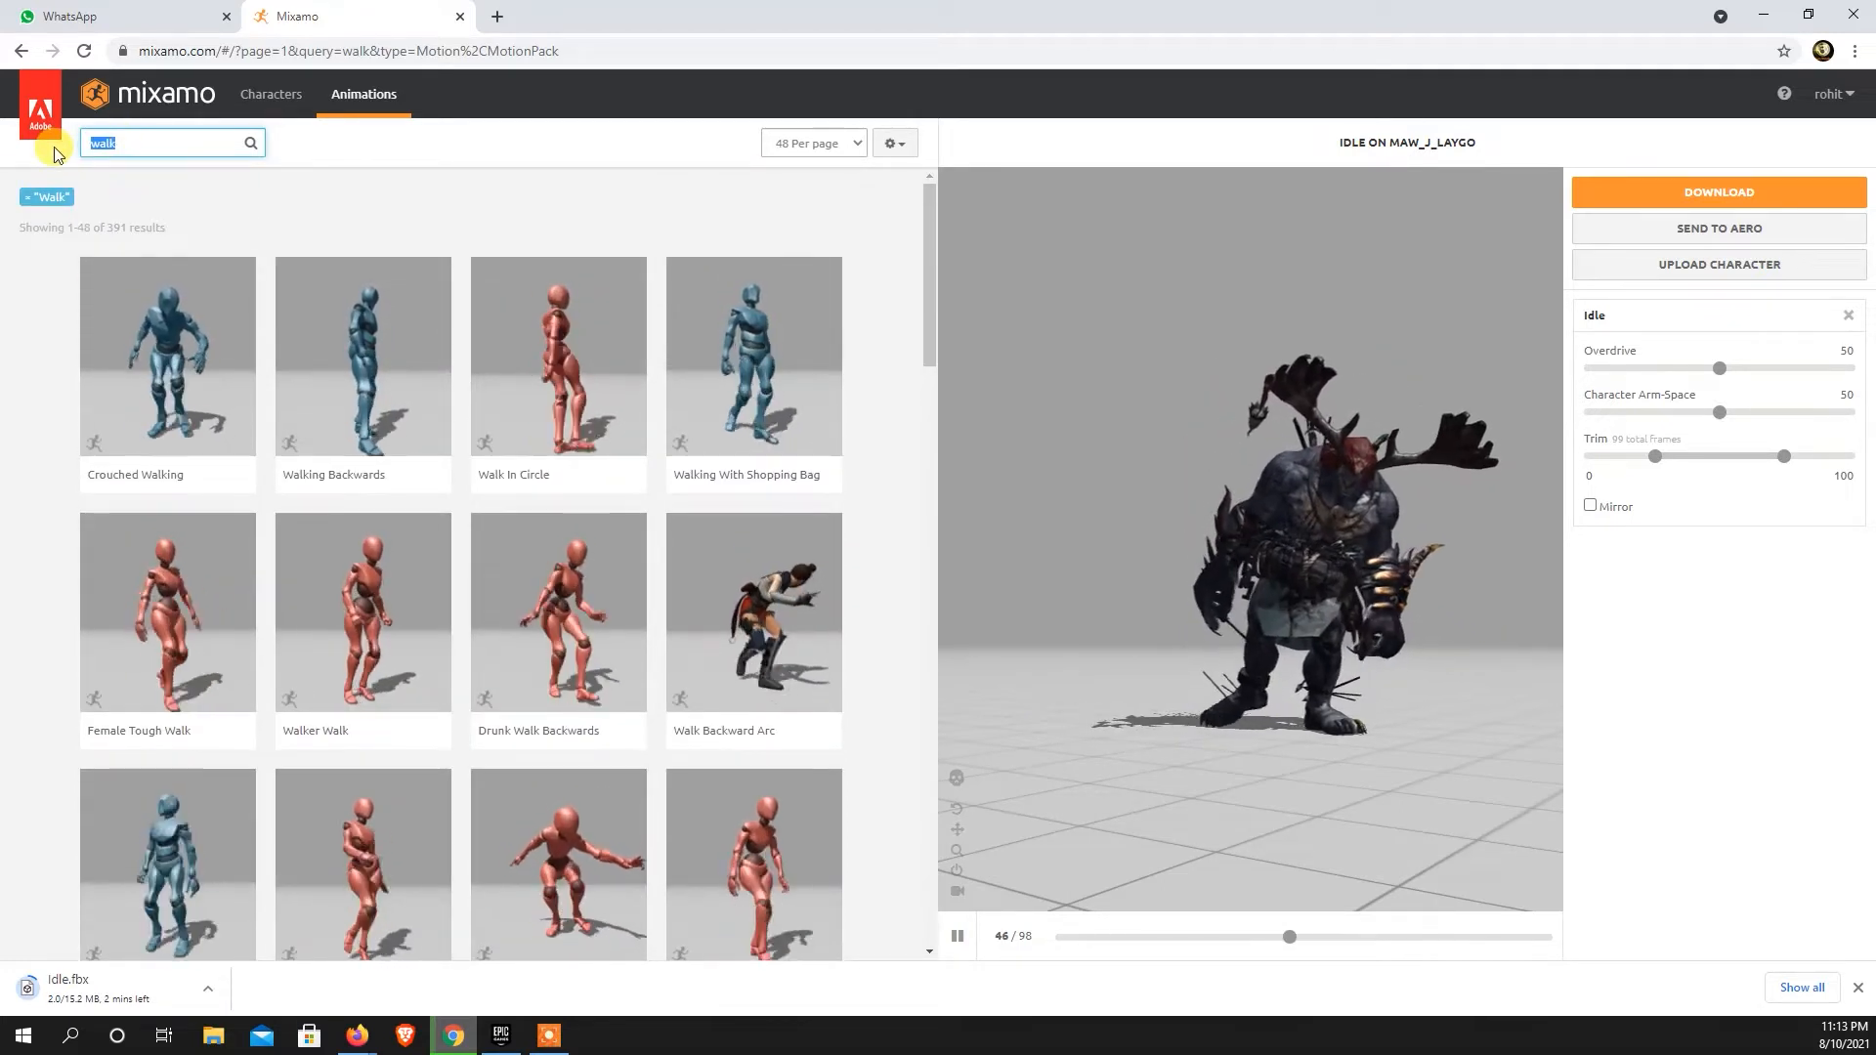
pyautogui.write('run')
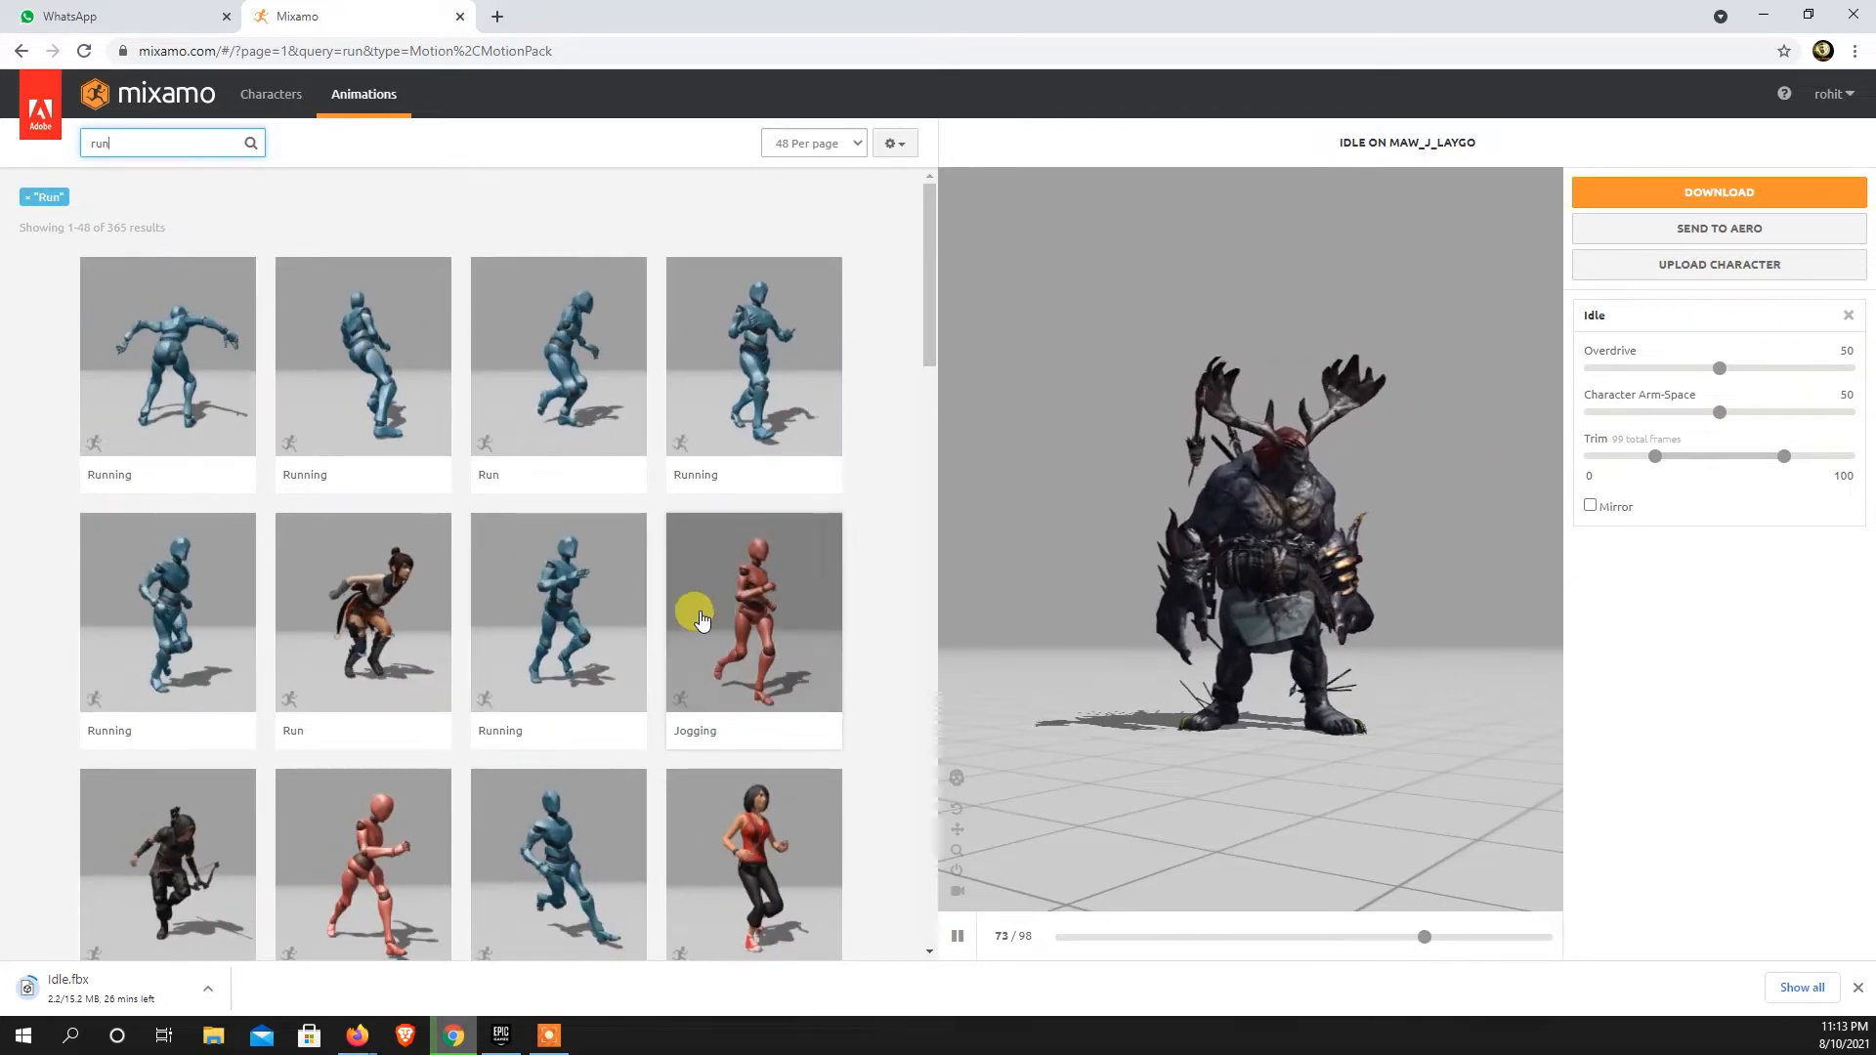
pyautogui.scroll(-2, 377, 703)
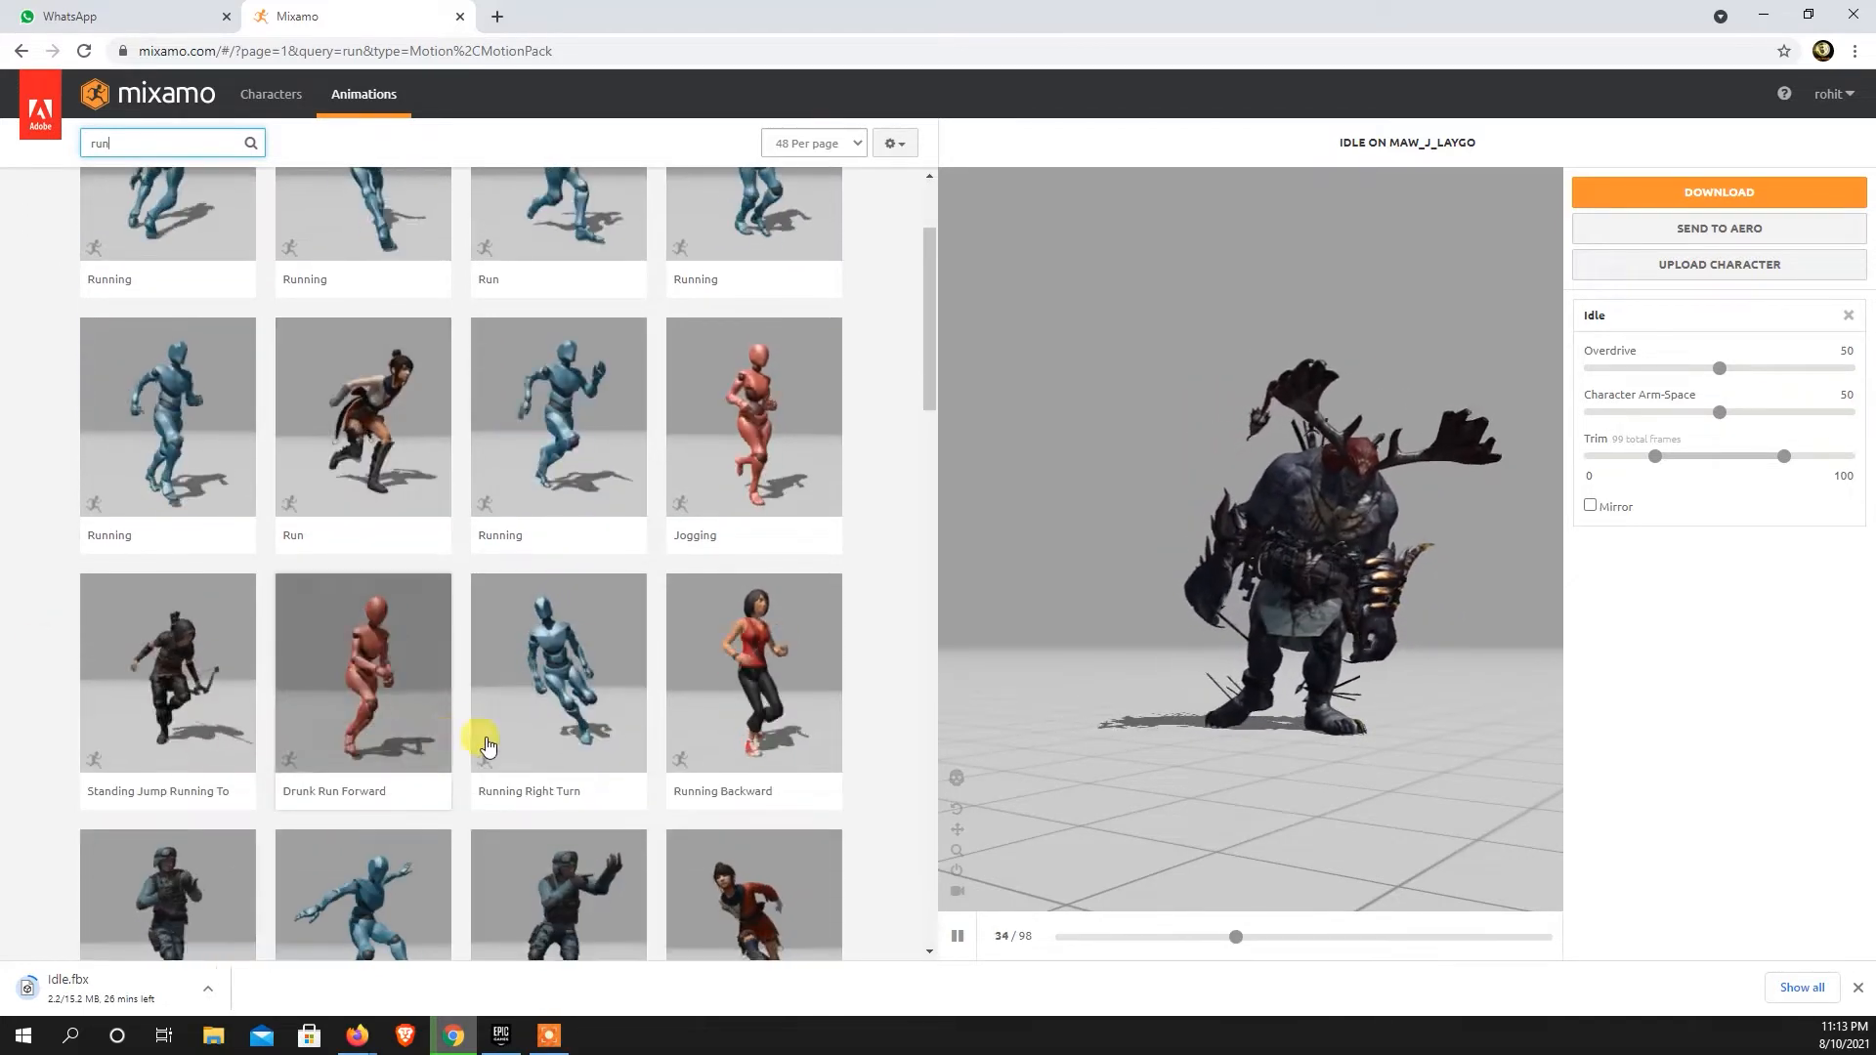
pyautogui.scroll(-2, 400, 699)
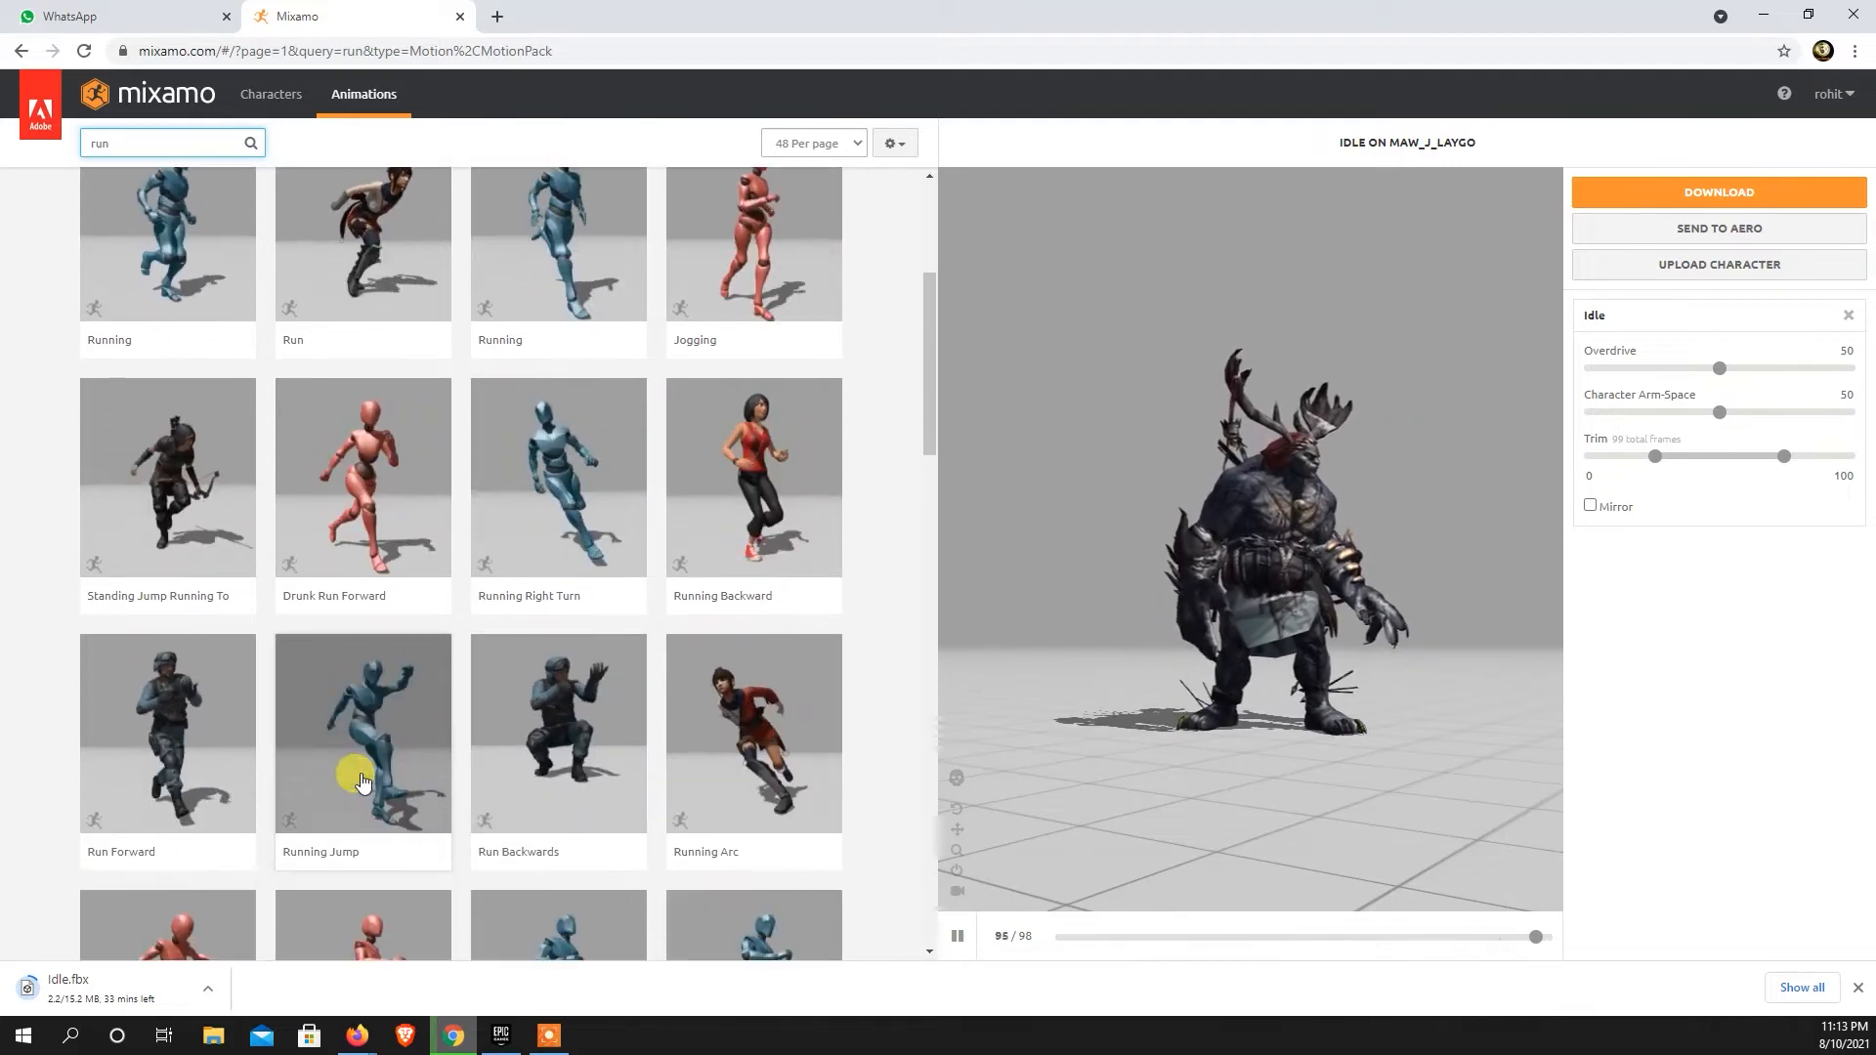
pyautogui.scroll(-1, 542, 762)
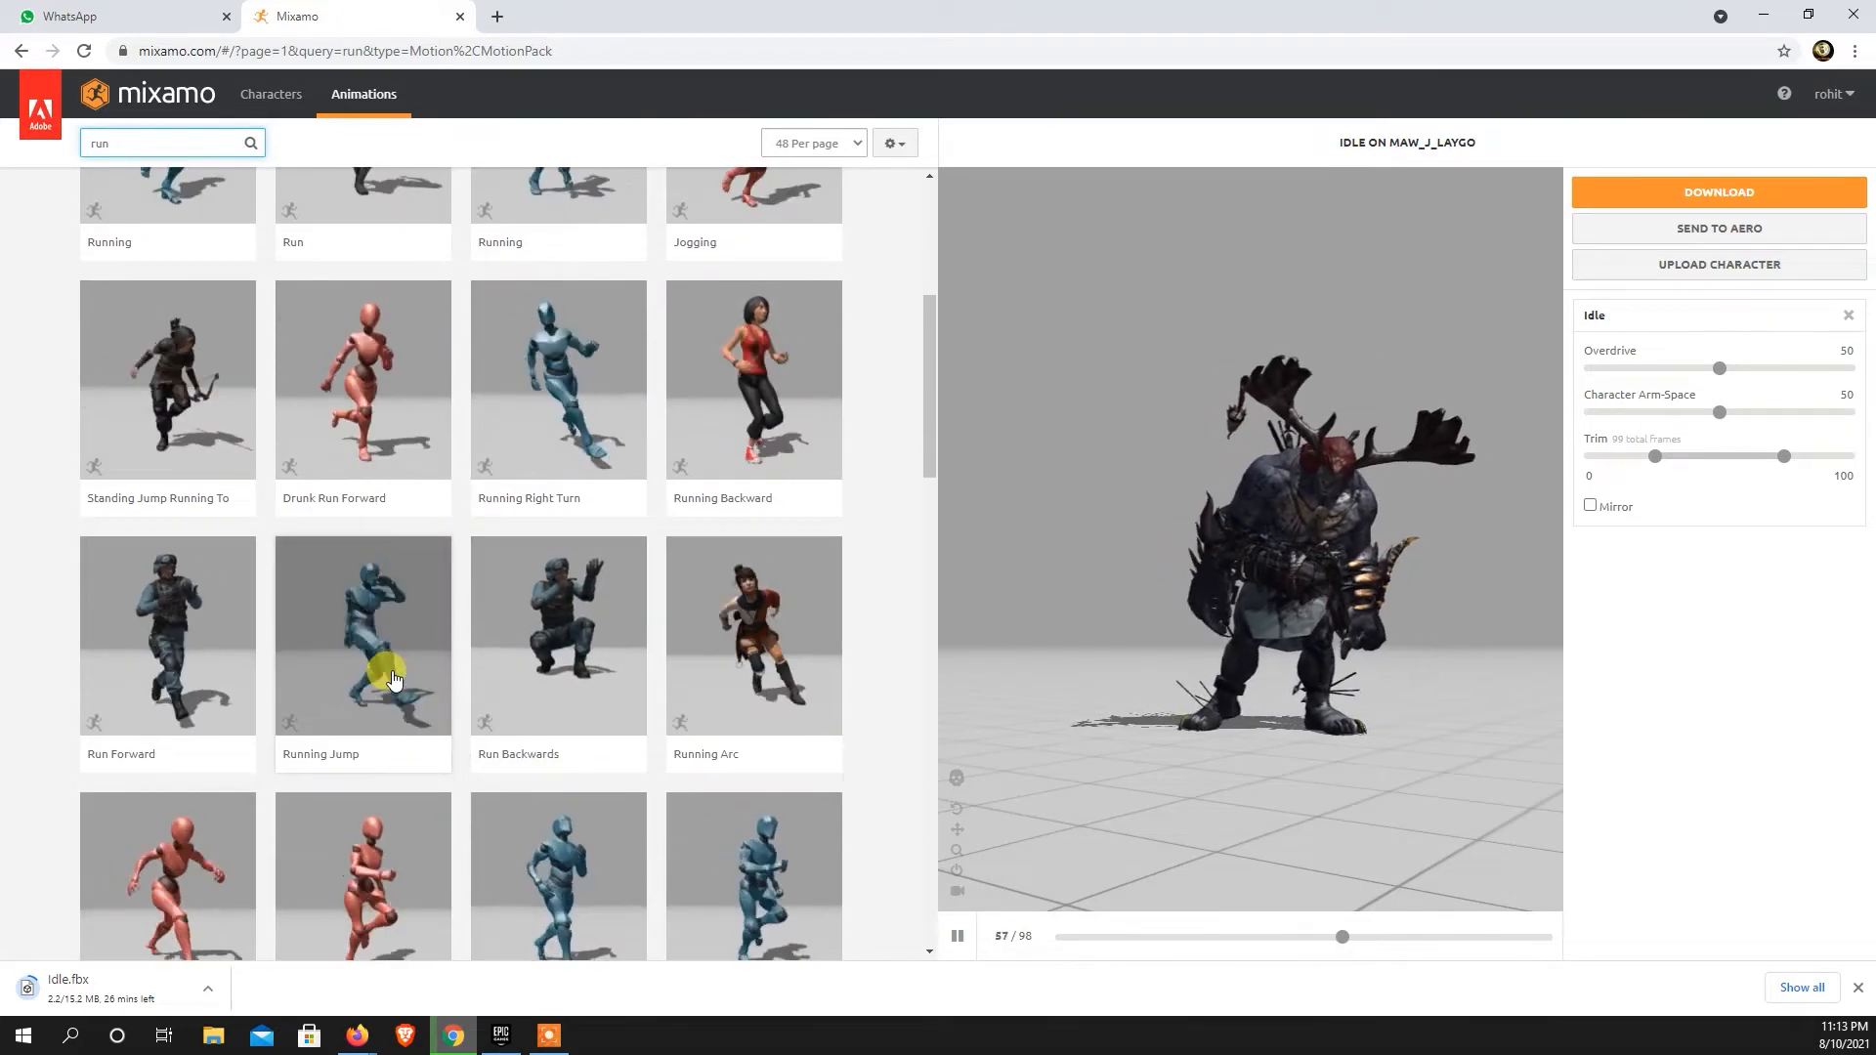
pyautogui.scroll(-3, 354, 503)
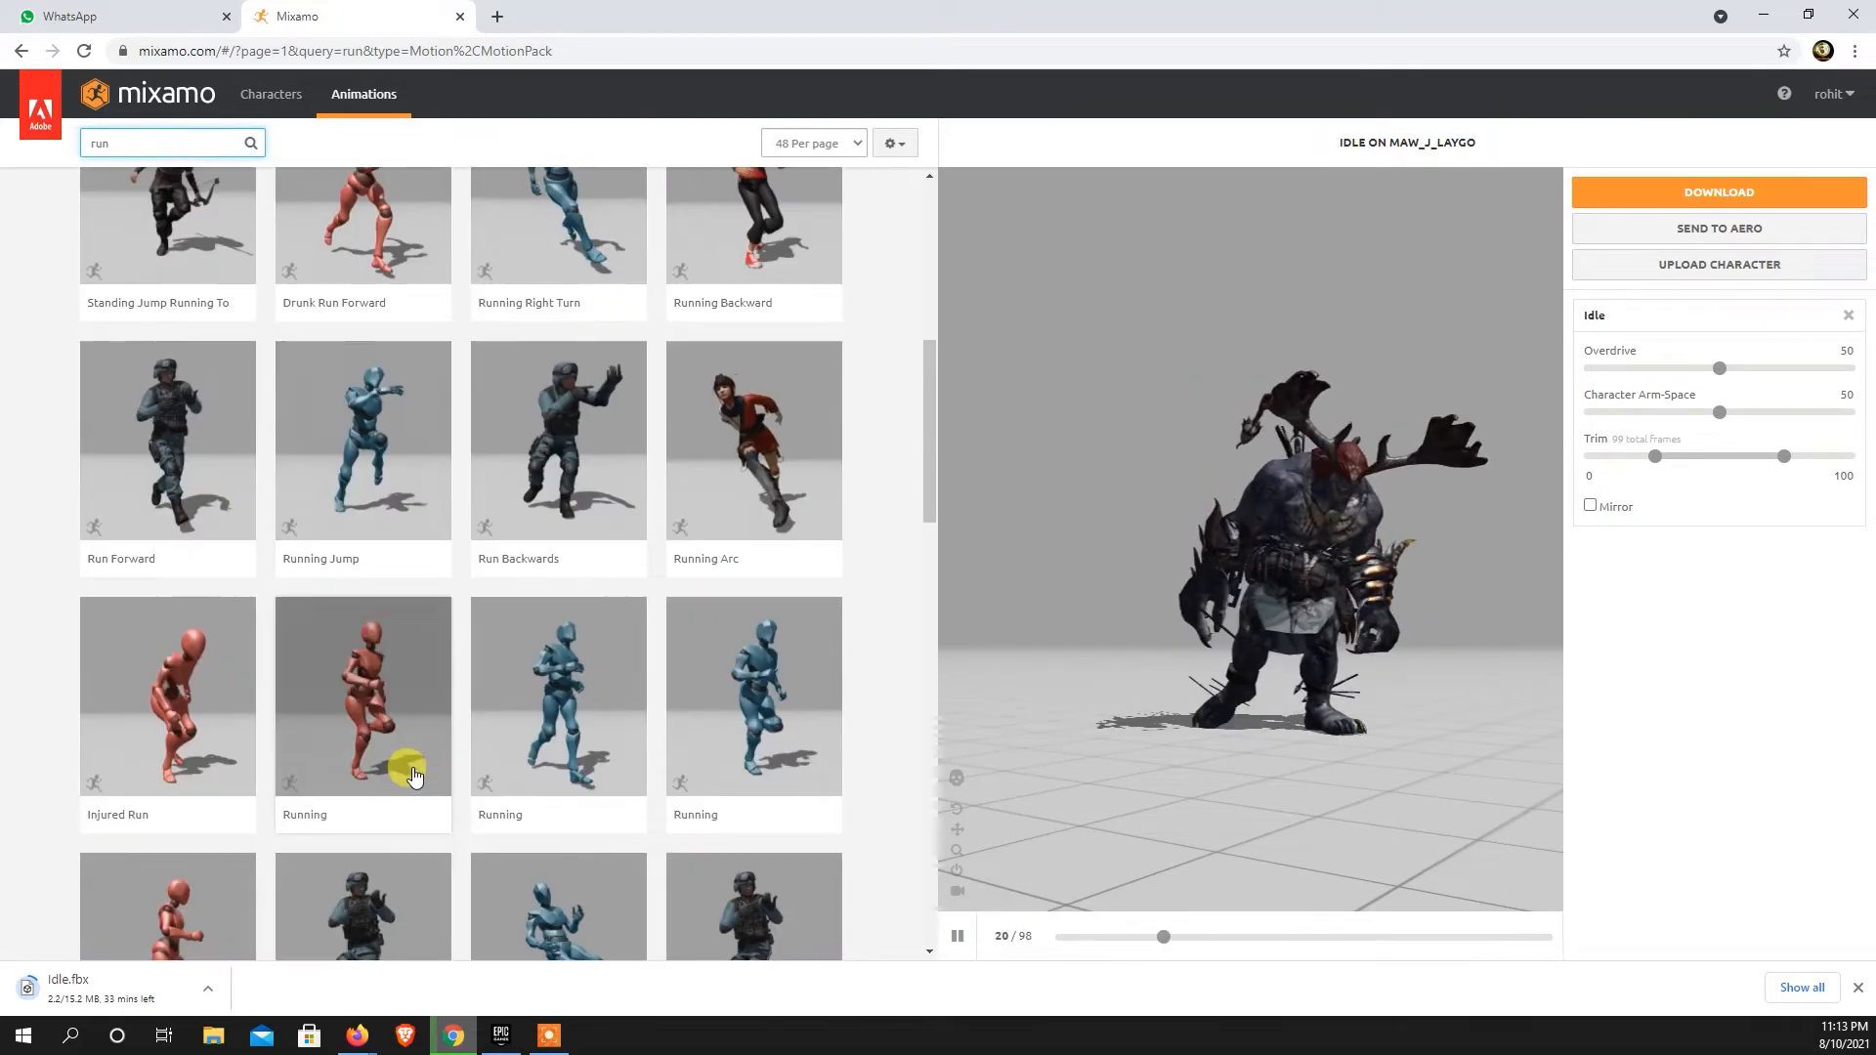
pyautogui.click(367, 633)
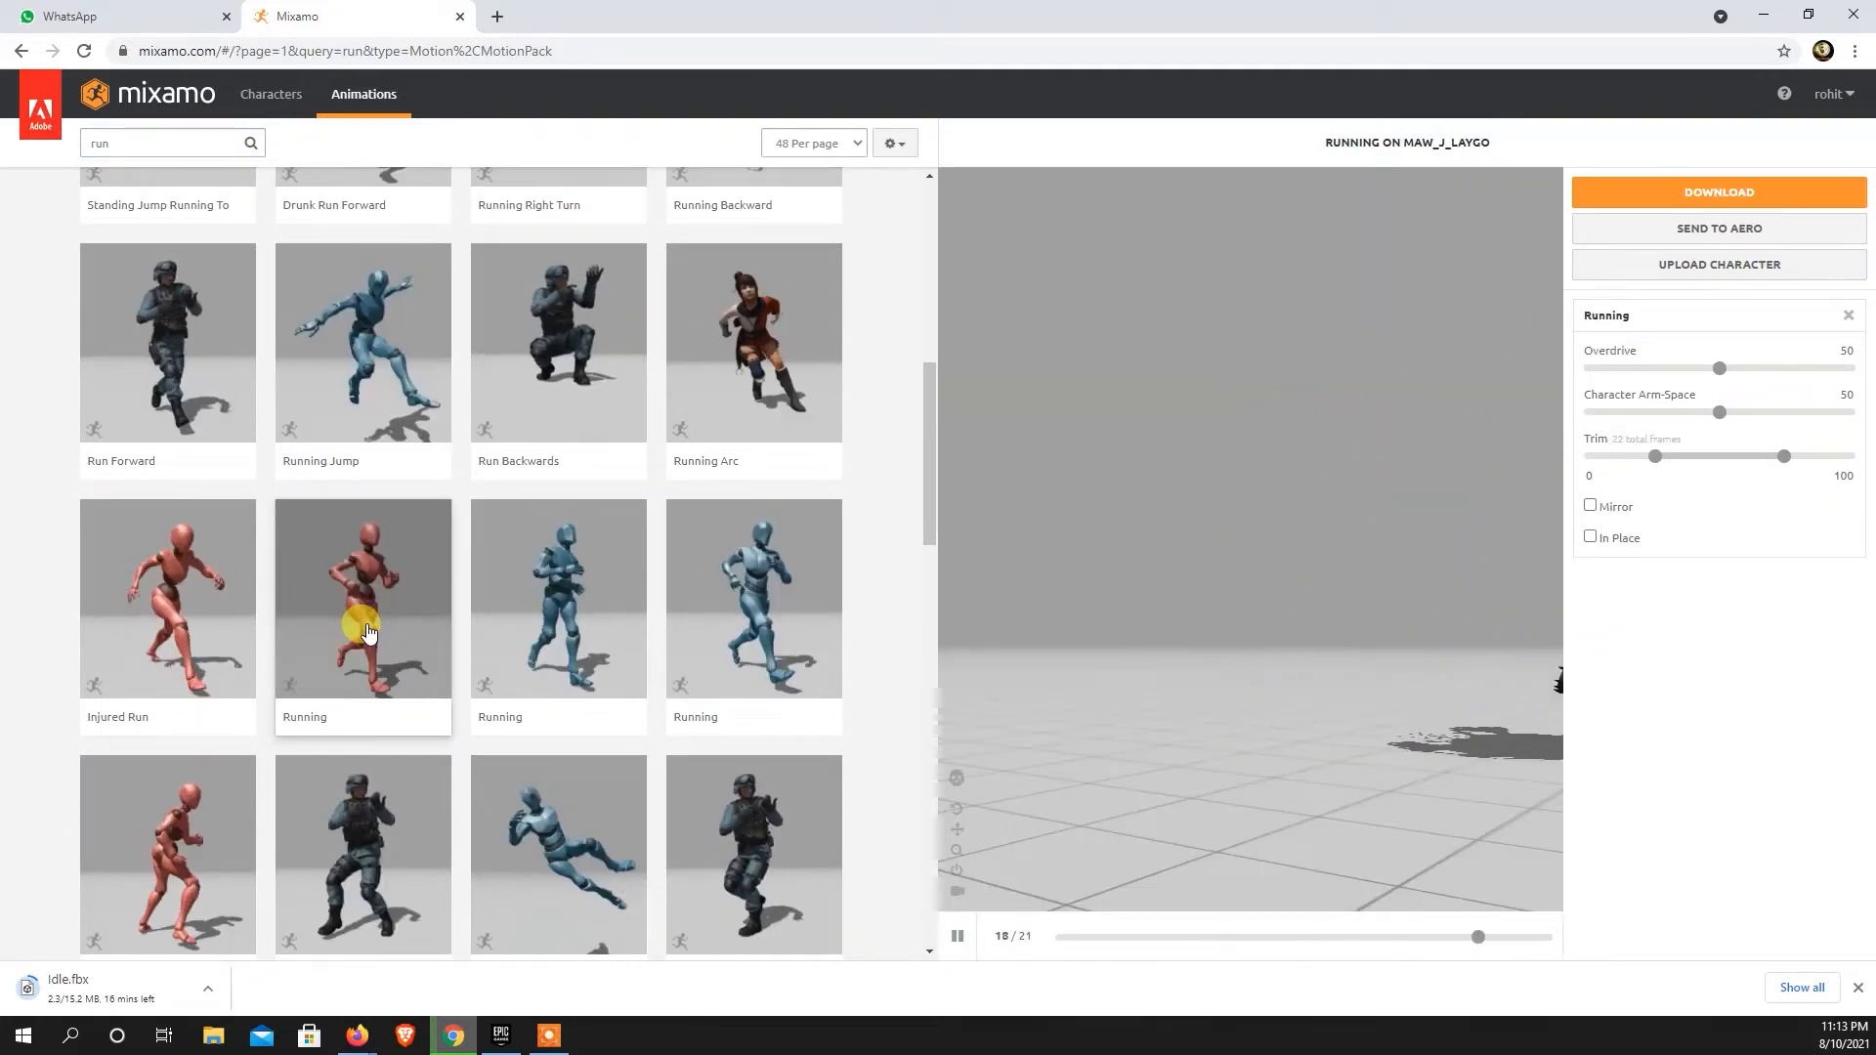
pyautogui.click(1591, 537)
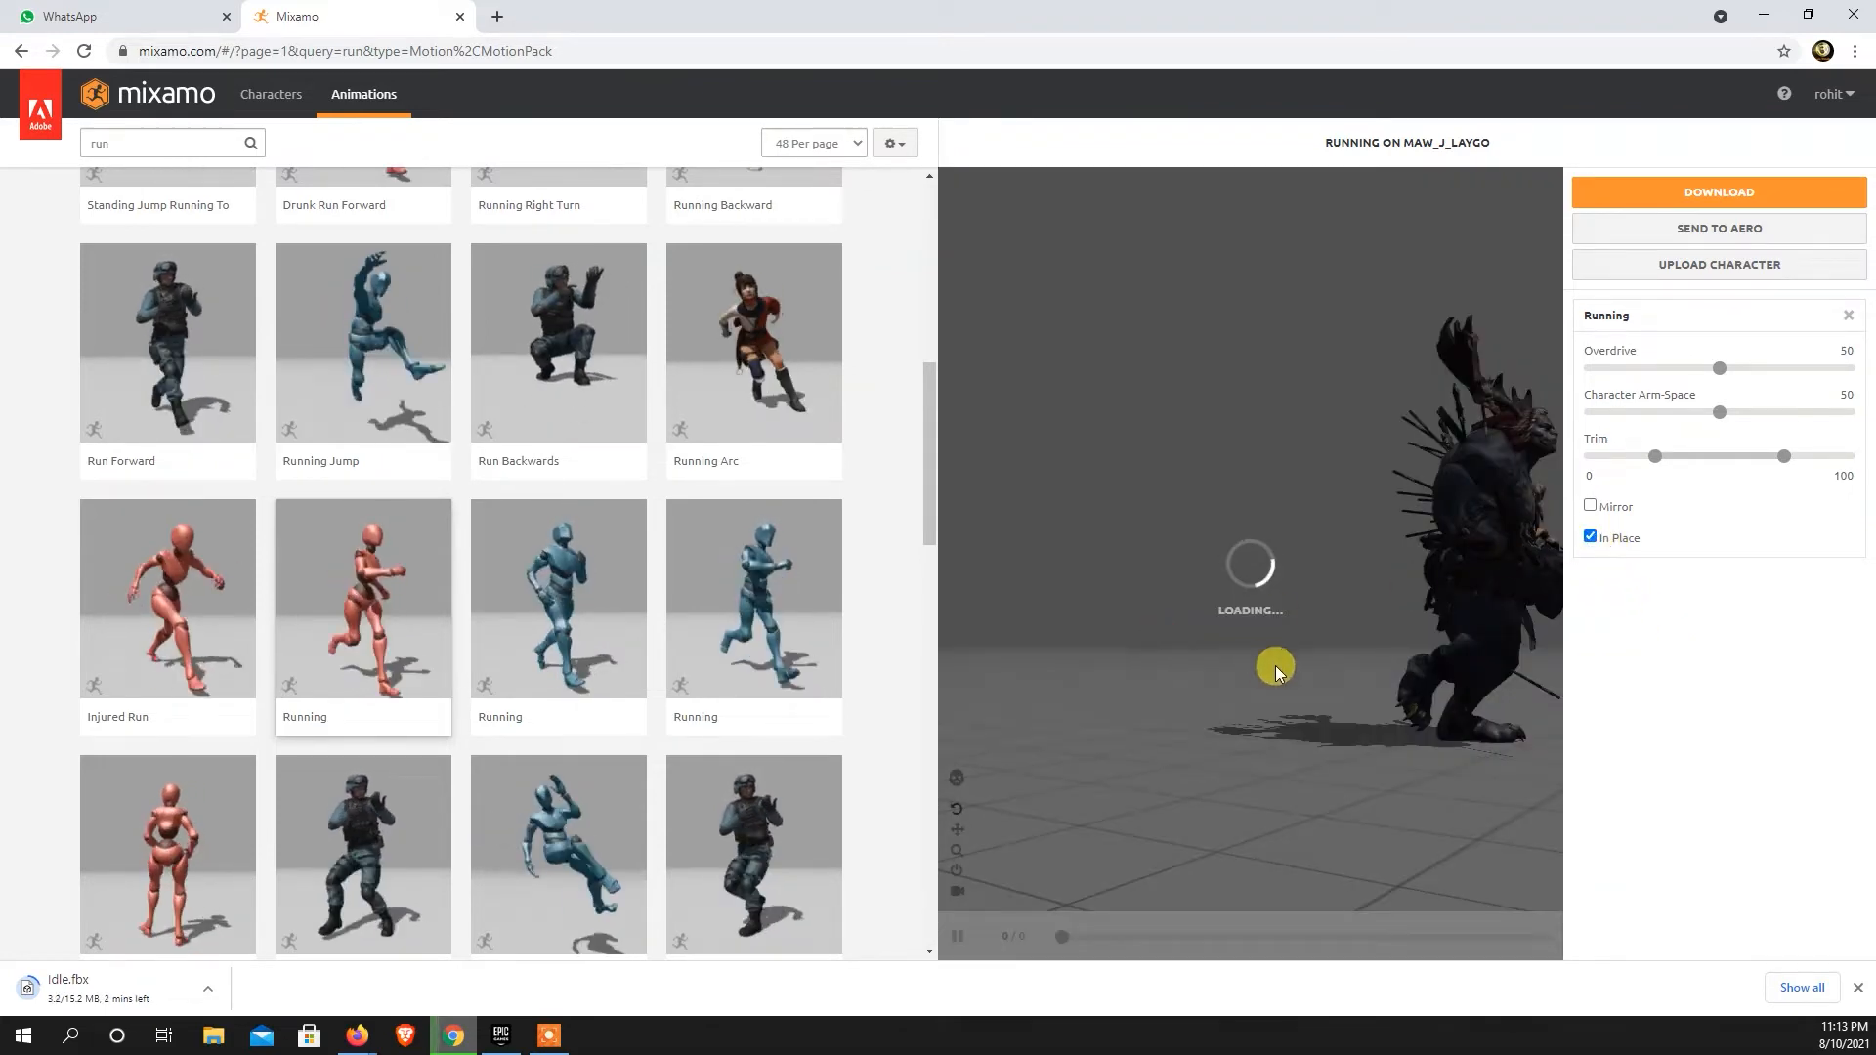
pyautogui.moveTo(1309, 730); pyautogui.dragTo(1006, 803)
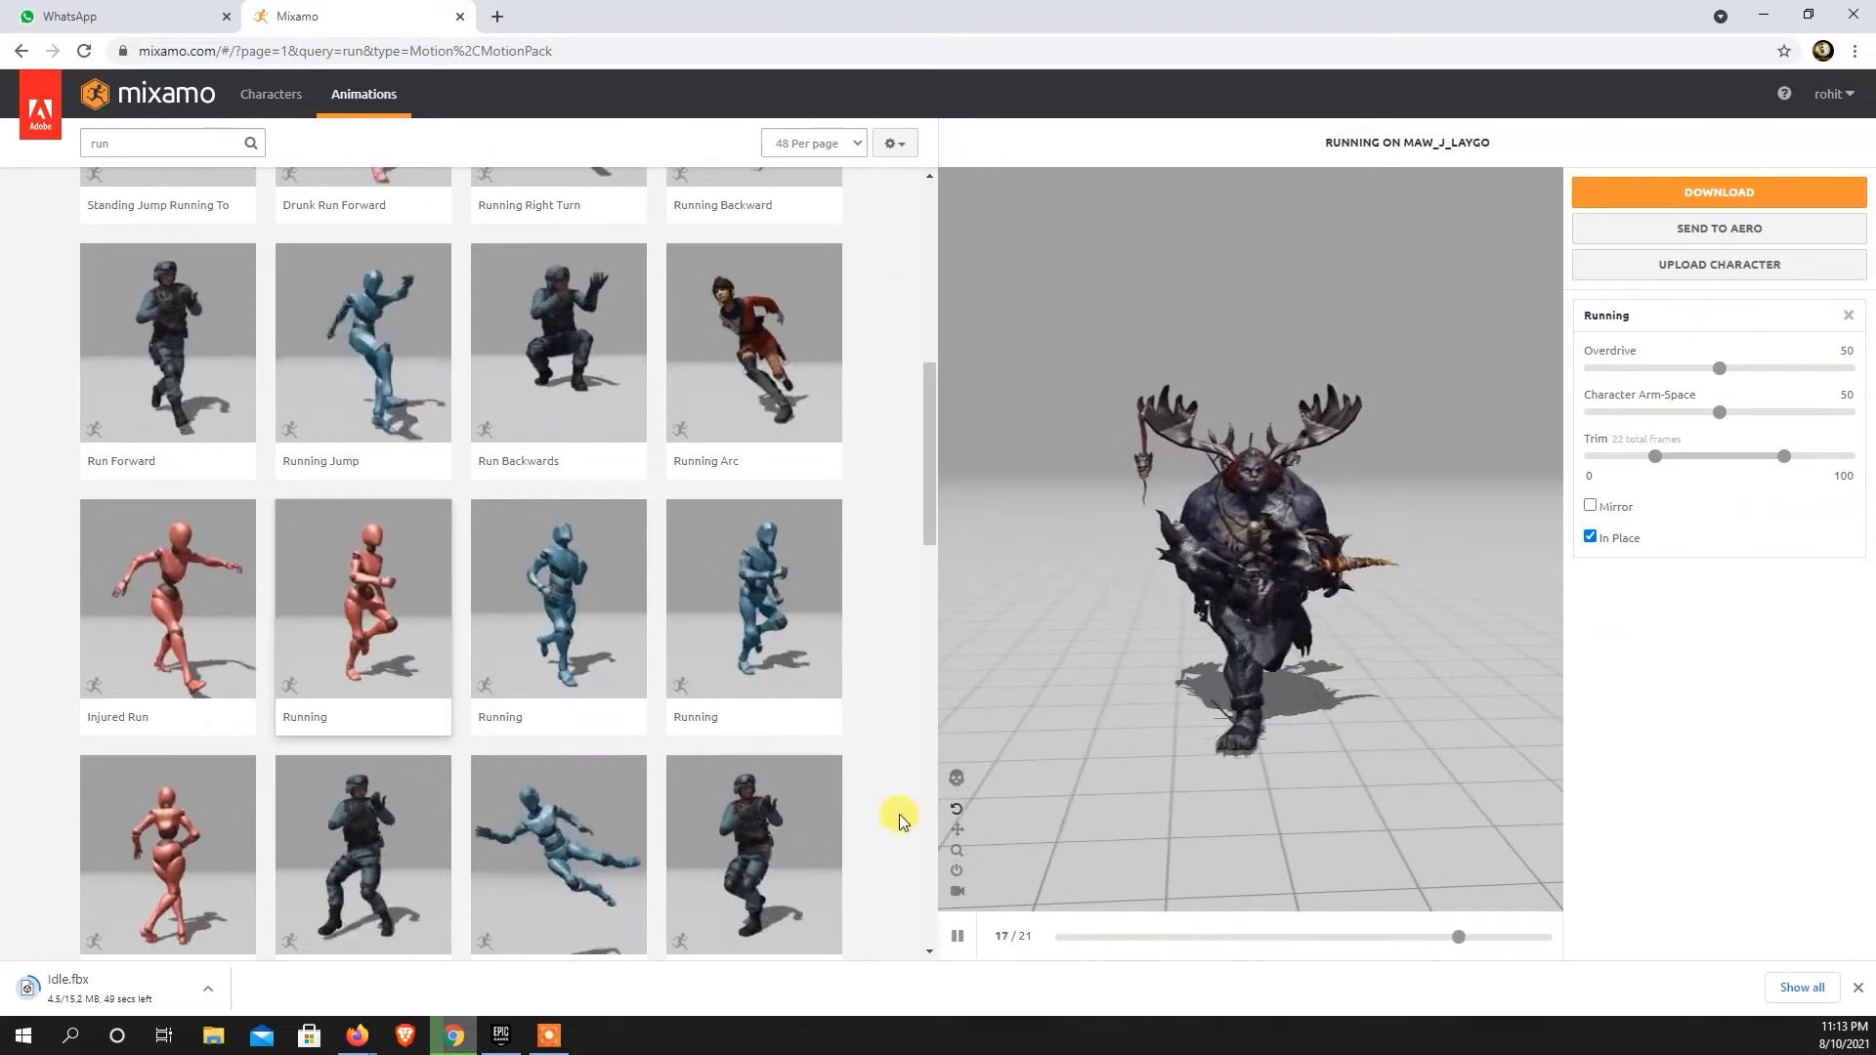
# Apply the blue figure's Running animation beside the red one and enable In Place for it.
pyautogui.click(579, 616)
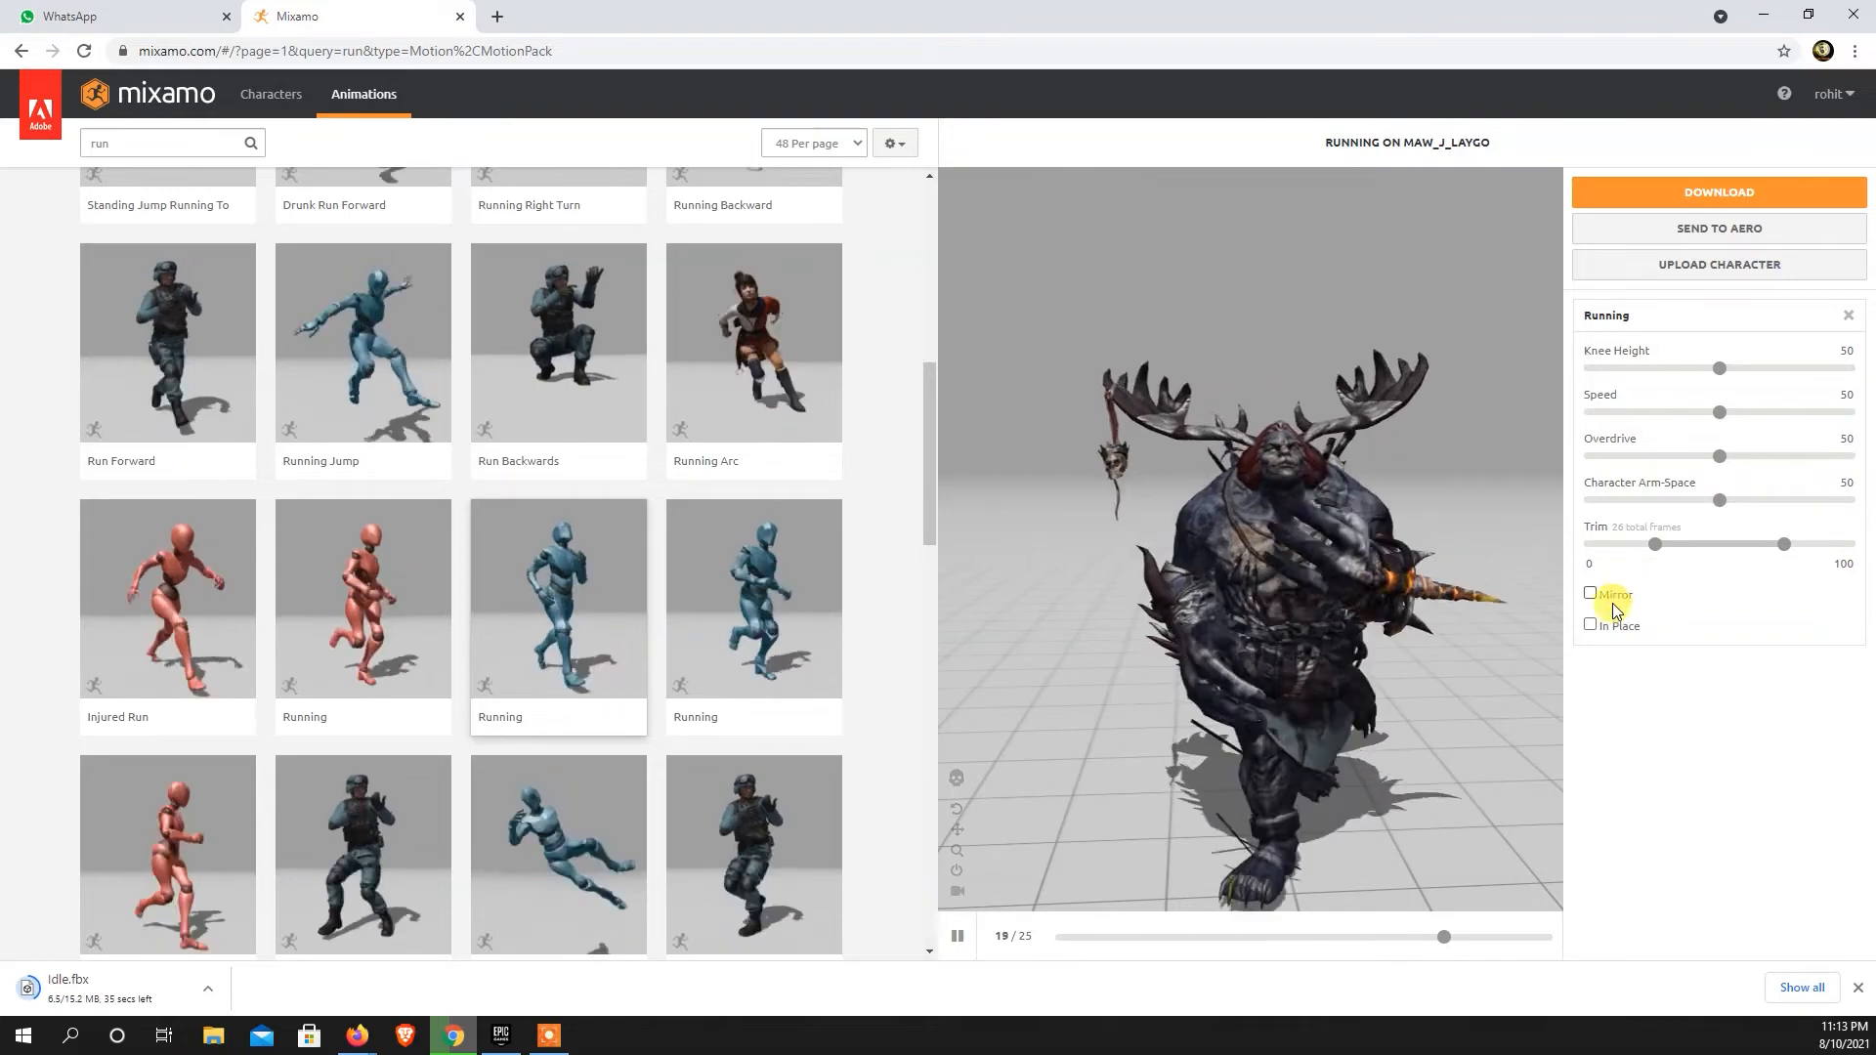
pyautogui.click(1612, 626)
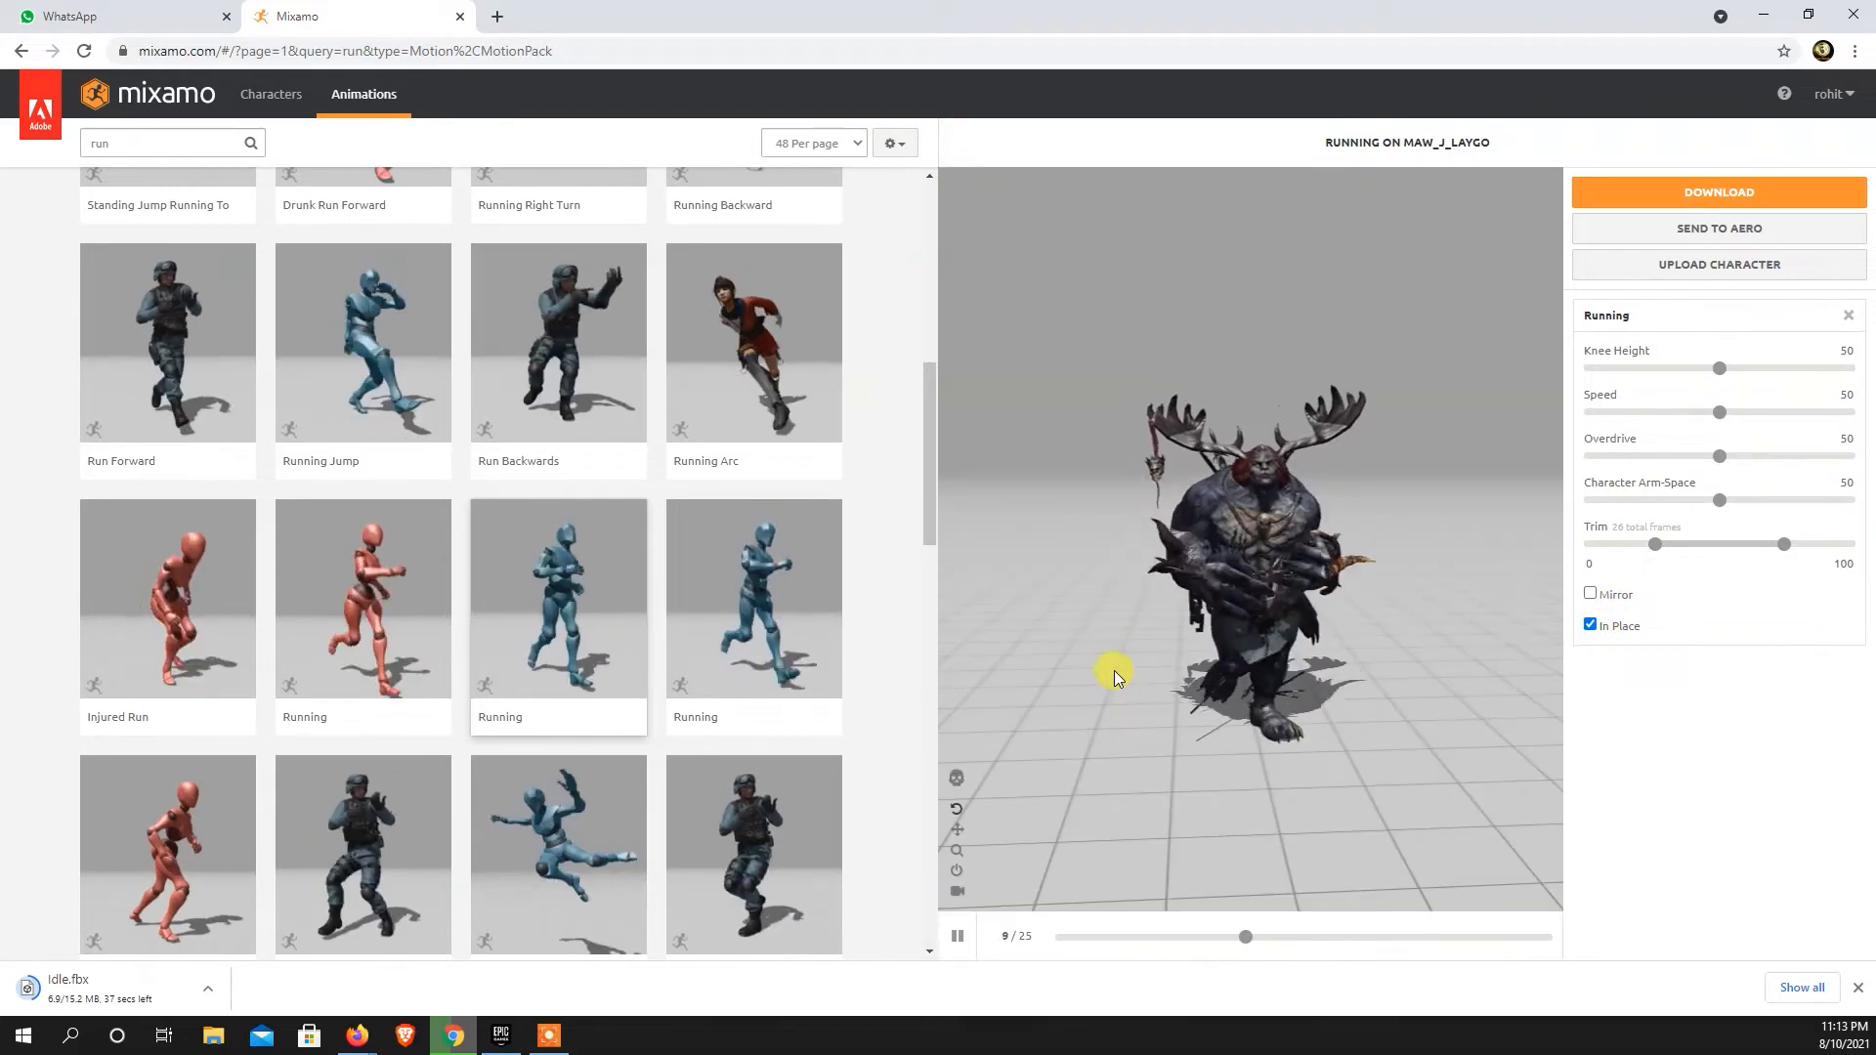
pyautogui.moveTo(1192, 741)
pyautogui.mouseDown()
pyautogui.moveTo(1354, 738)
pyautogui.moveTo(1131, 746)
pyautogui.moveTo(1206, 759)
pyautogui.mouseUp()
# Apply the Fast Run animation from the run results to the character.
pyautogui.scroll(-3, 369, 718)
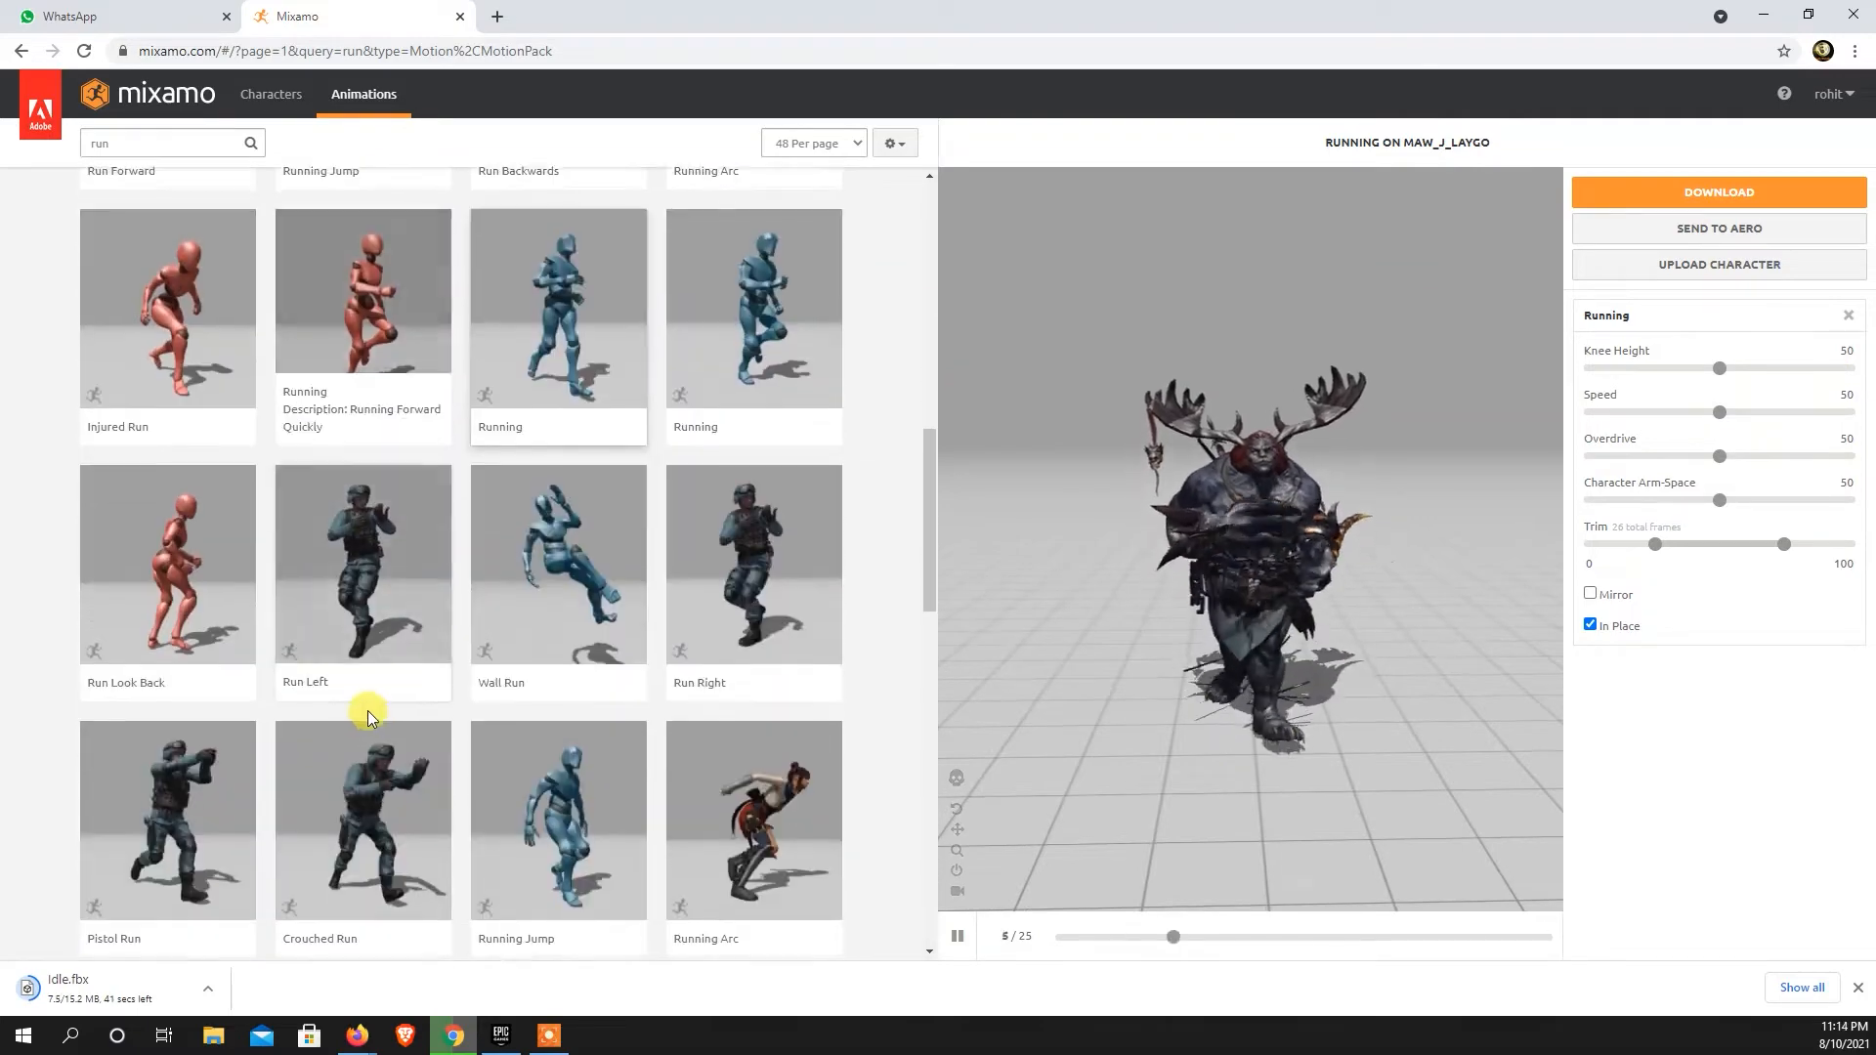
pyautogui.scroll(-3, 370, 718)
pyautogui.scroll(-3, 479, 716)
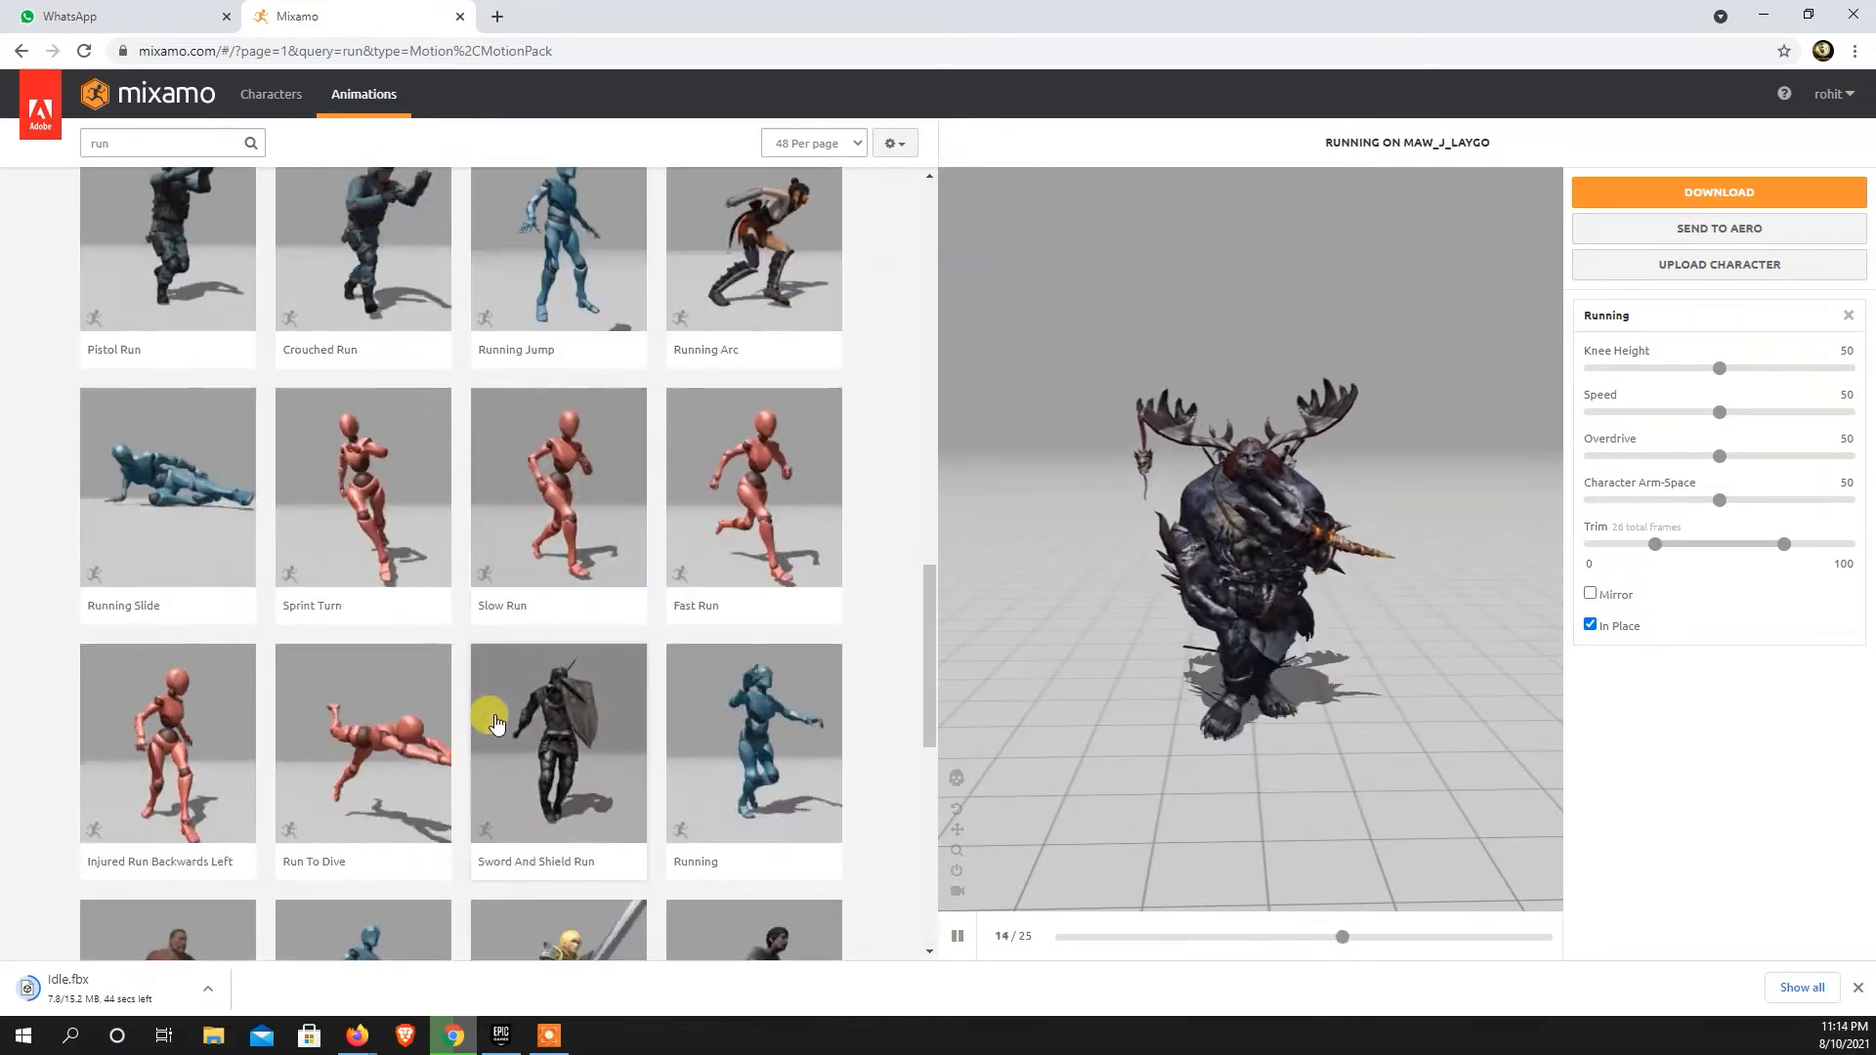
pyautogui.click(733, 531)
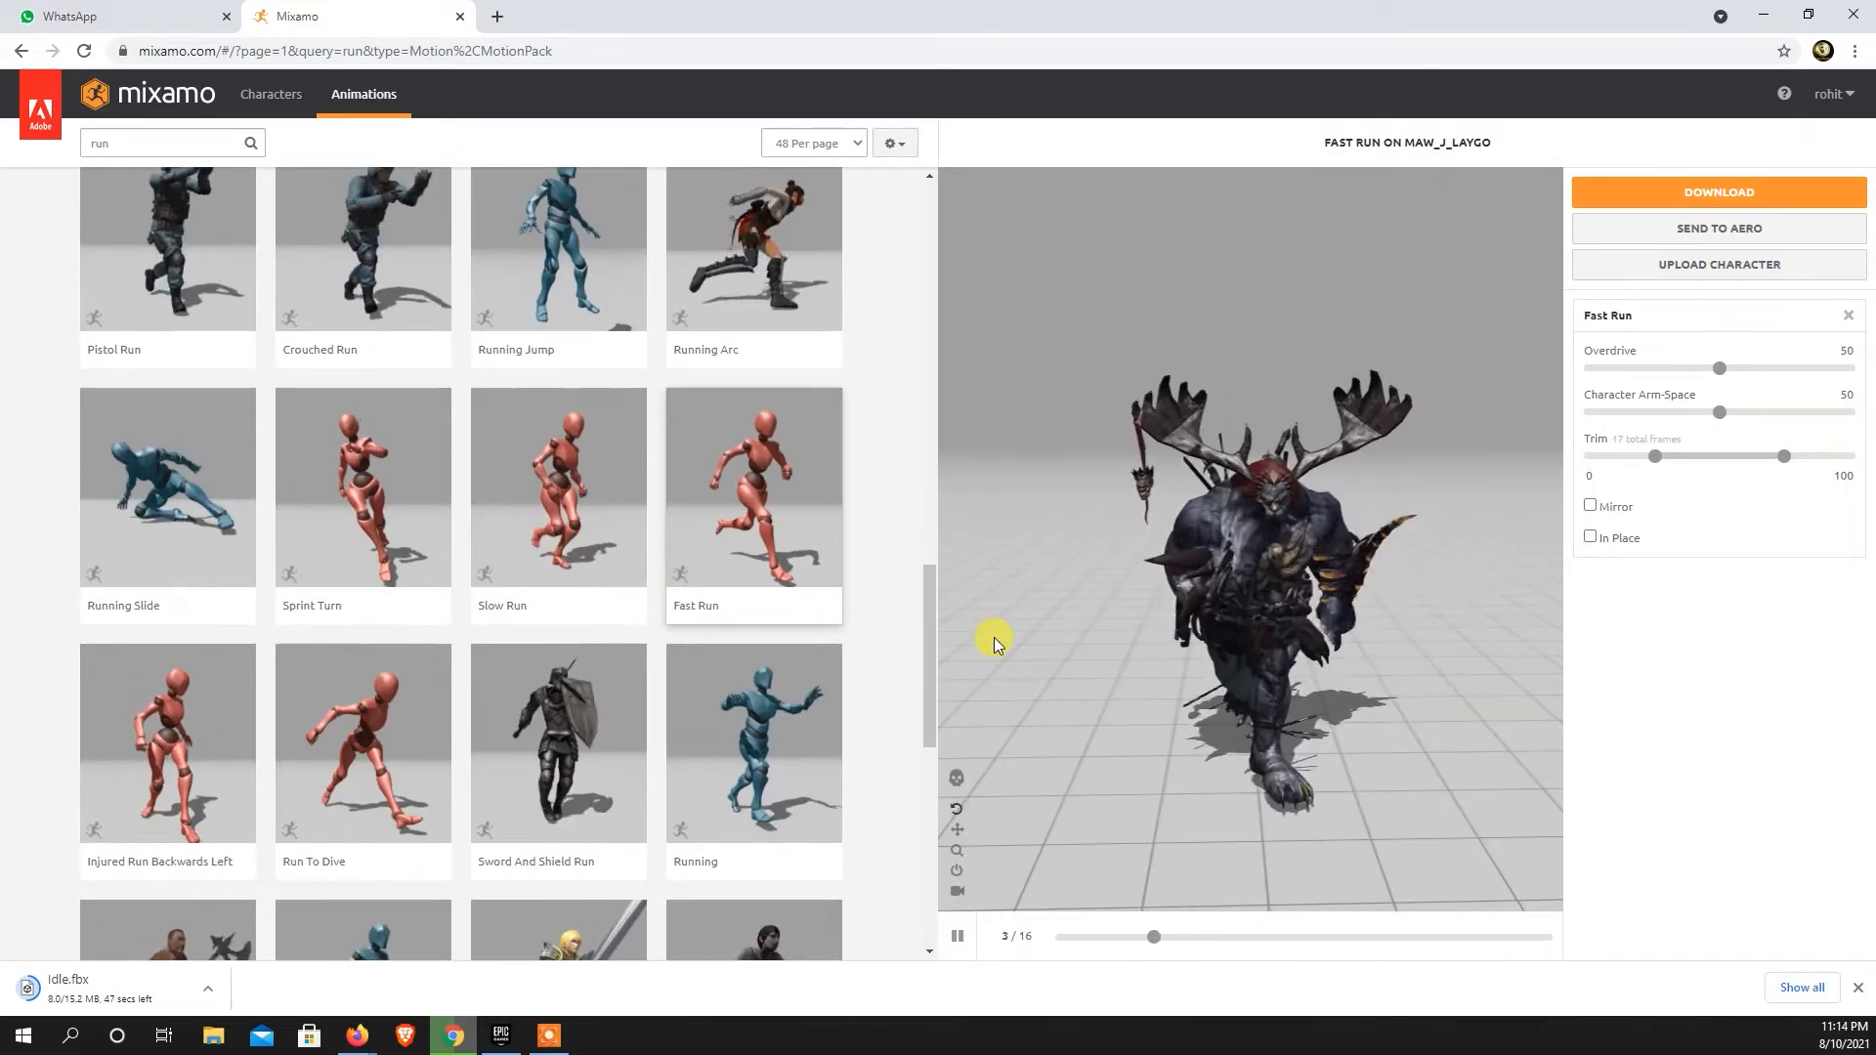
pyautogui.scroll(5, 1447, 514)
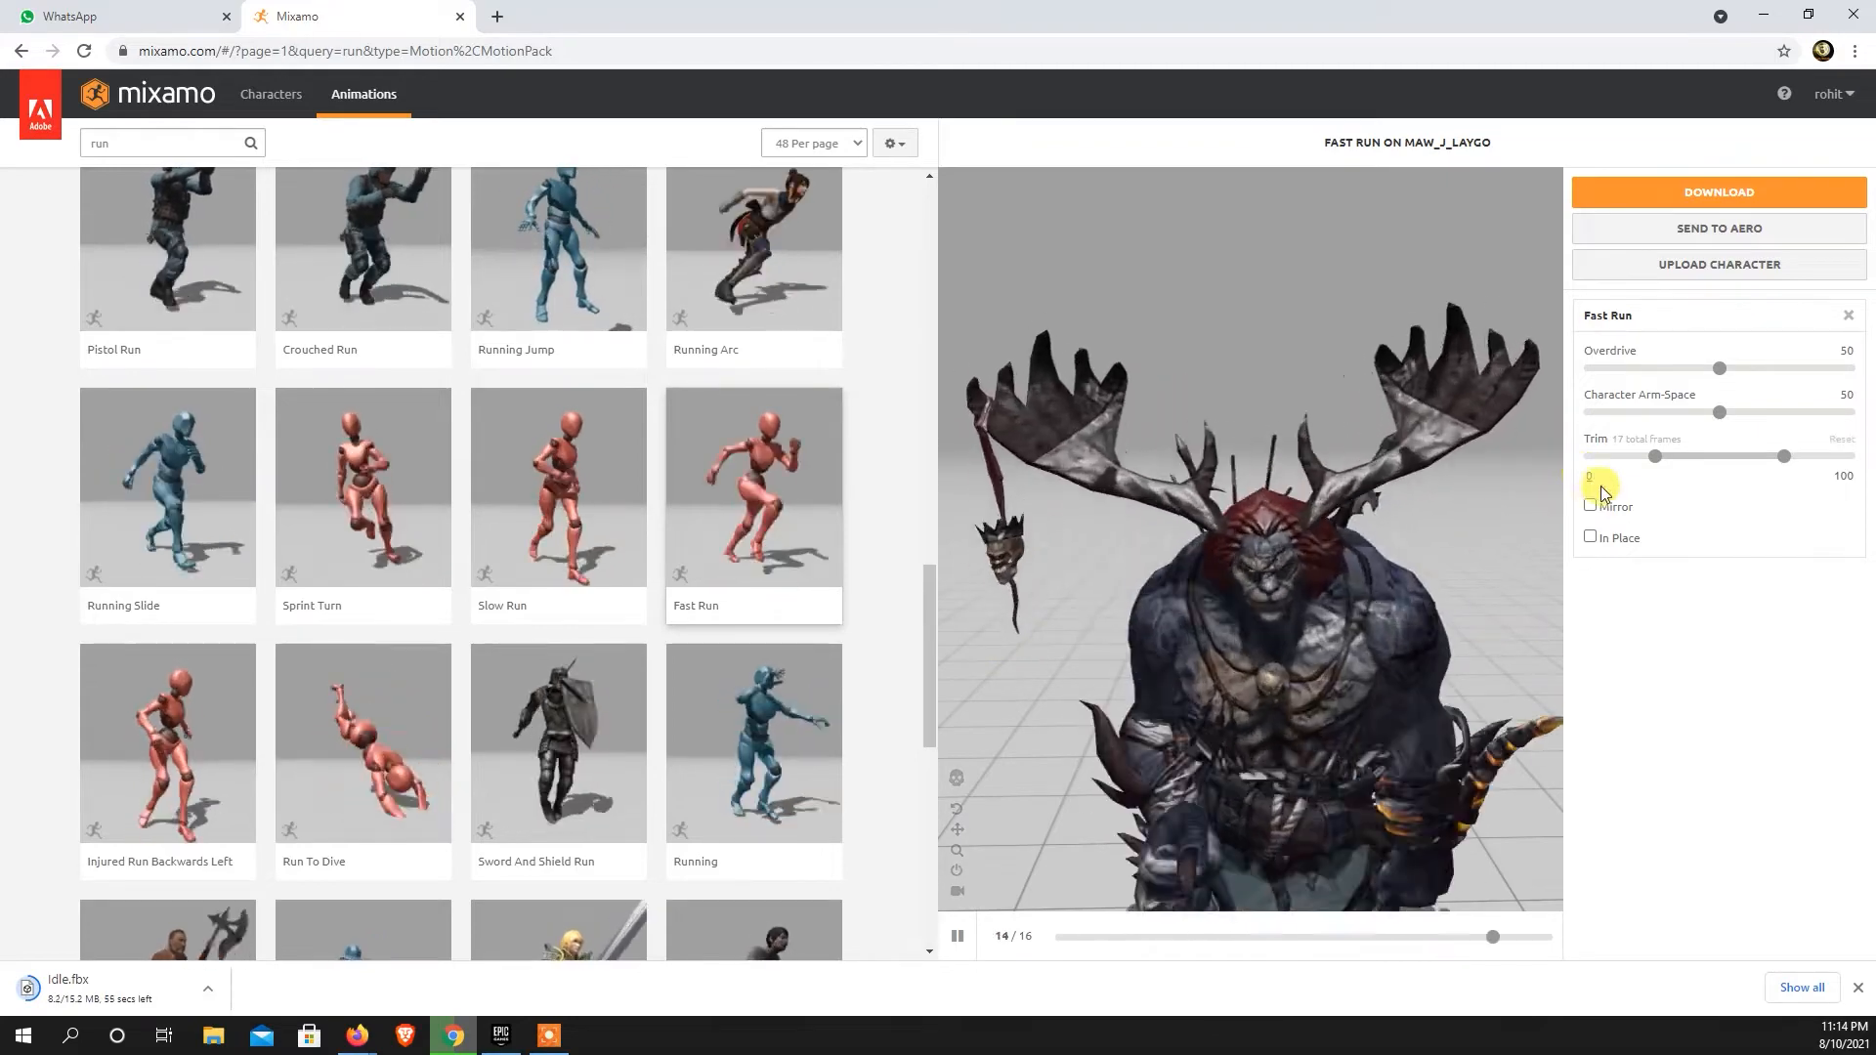
# Enable In Place for the Fast Run animation, check the motion from several angles, and view its download settings without downloading.
pyautogui.click(1591, 537)
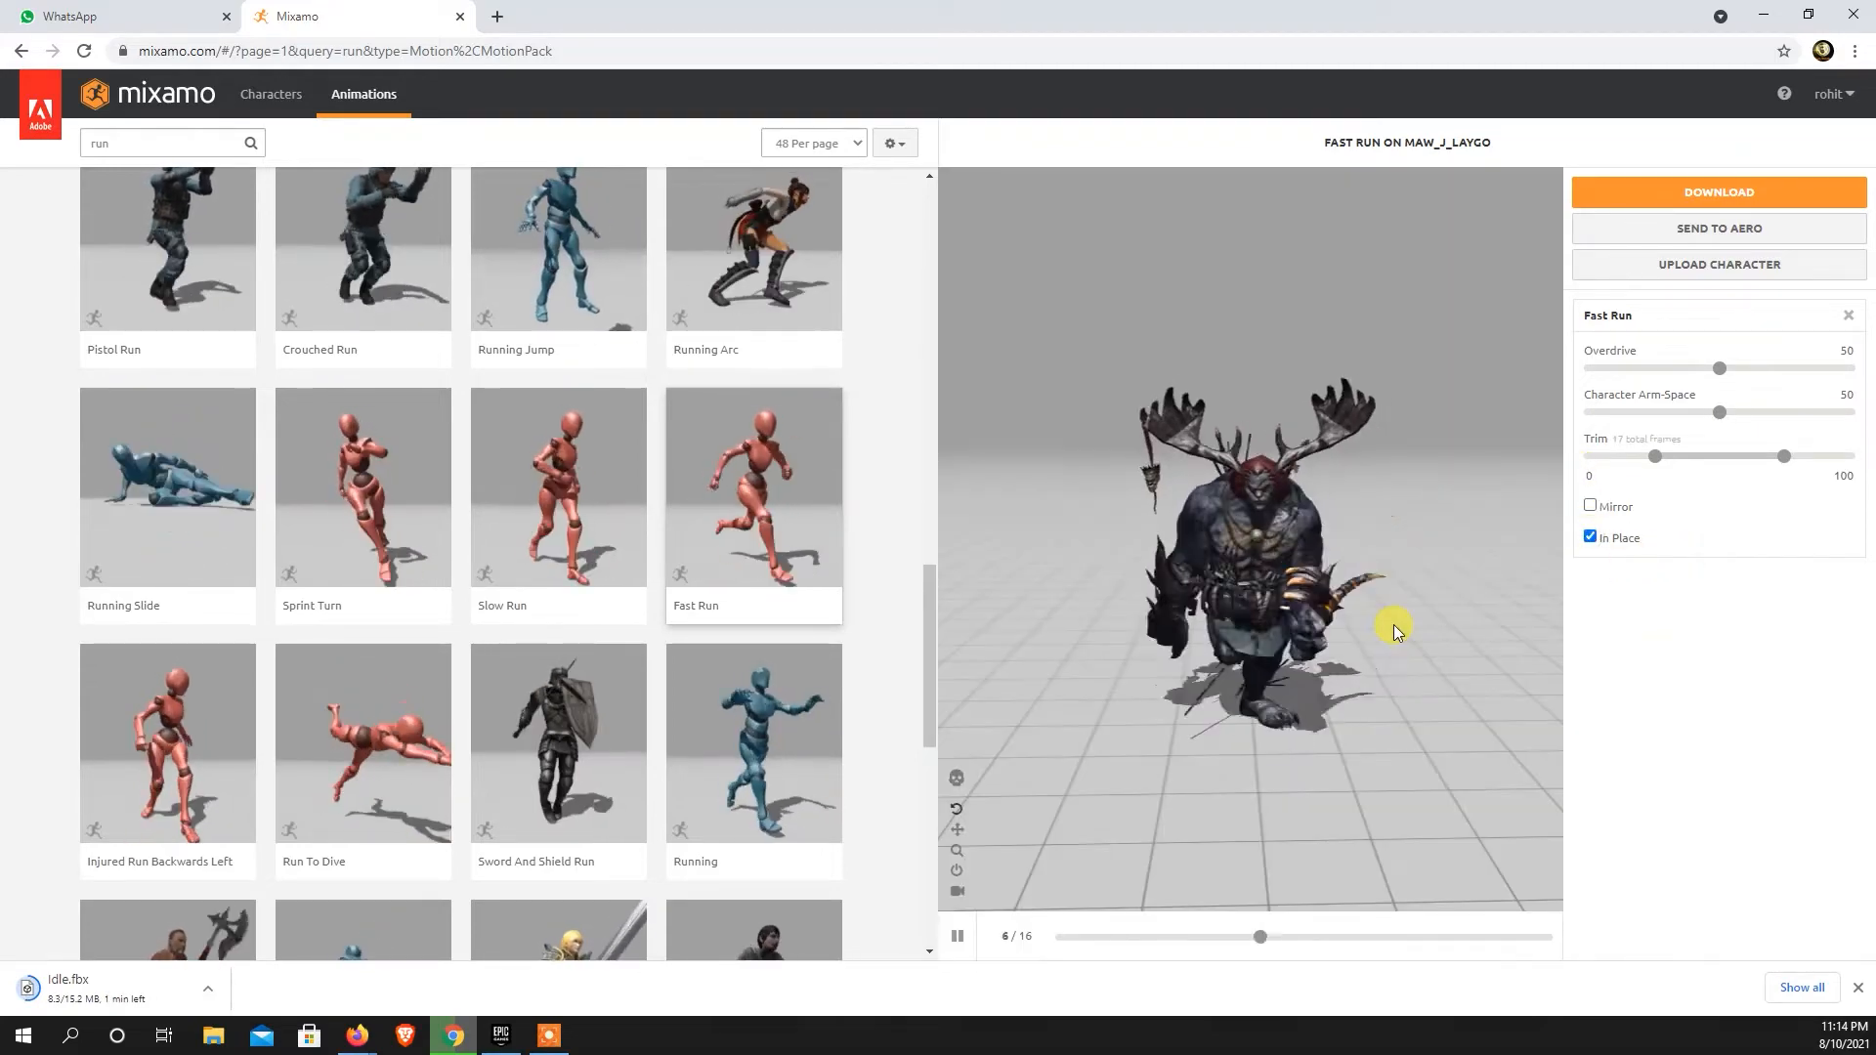
pyautogui.moveTo(1311, 758); pyautogui.dragTo(1363, 729)
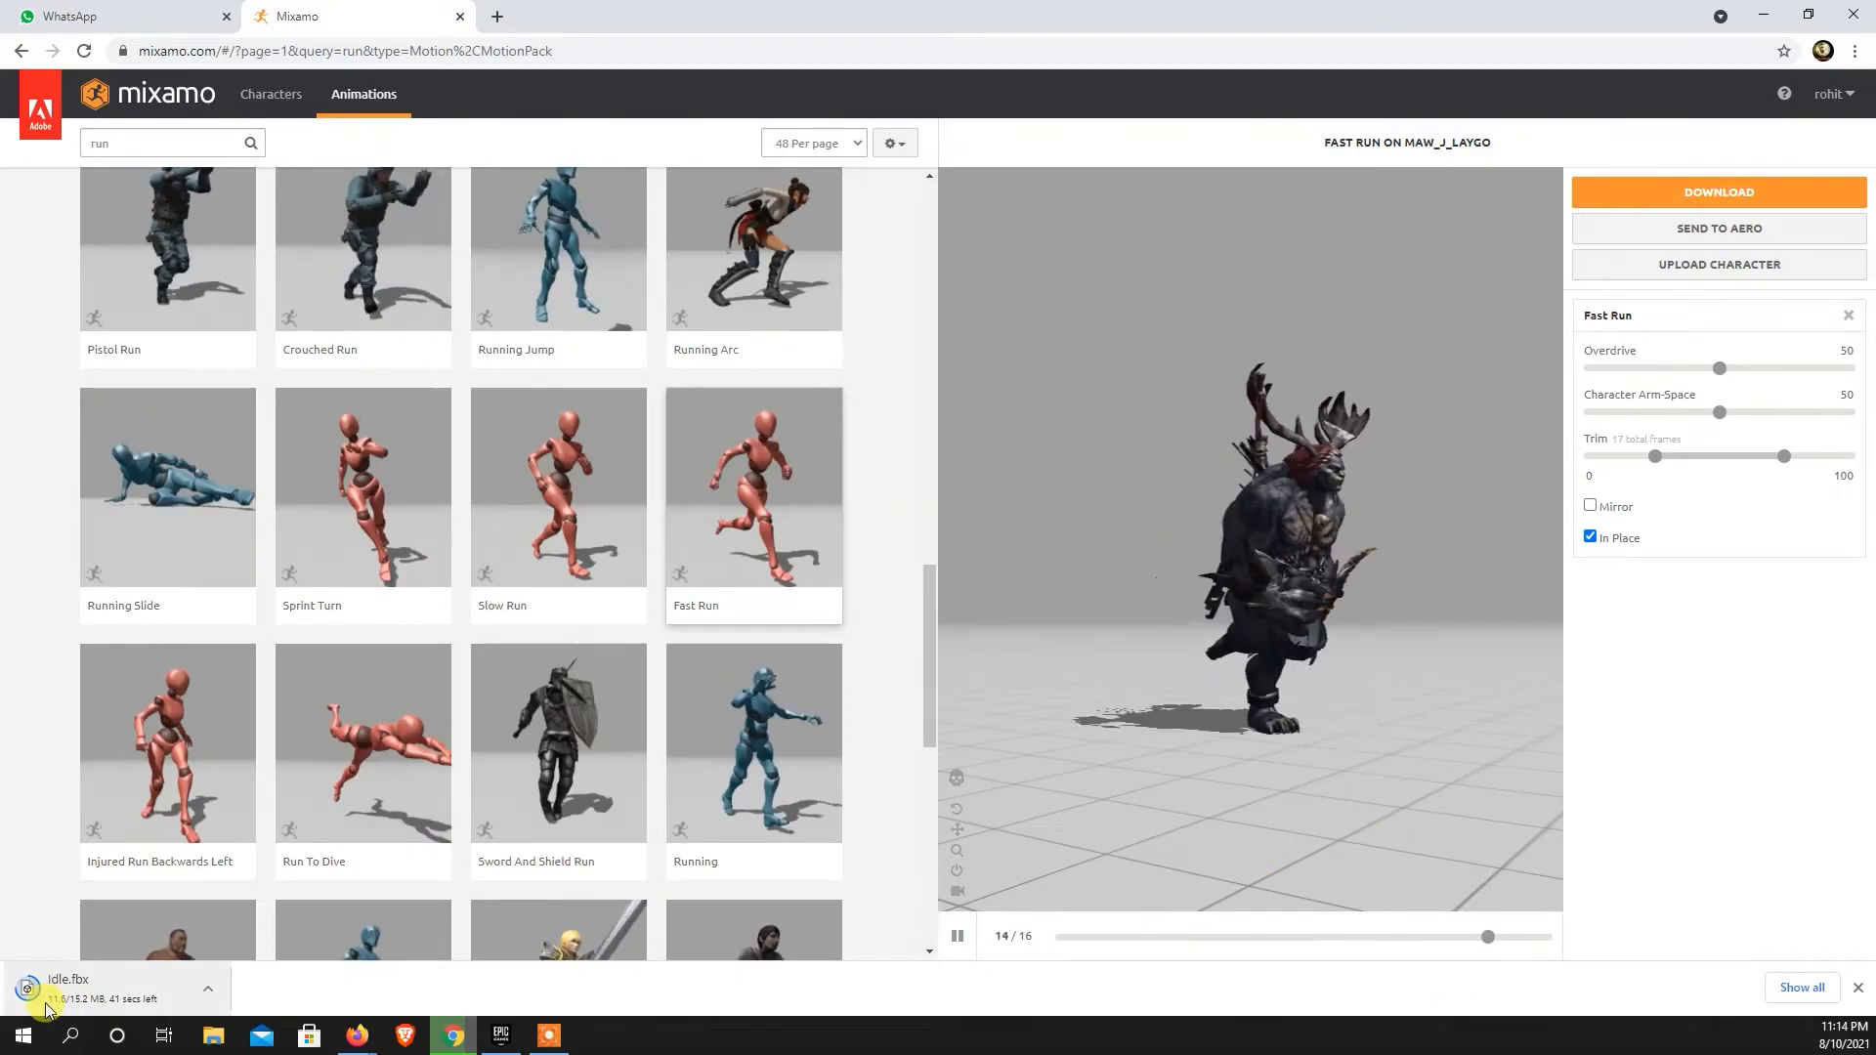
pyautogui.moveTo(1236, 674); pyautogui.dragTo(1569, 477)
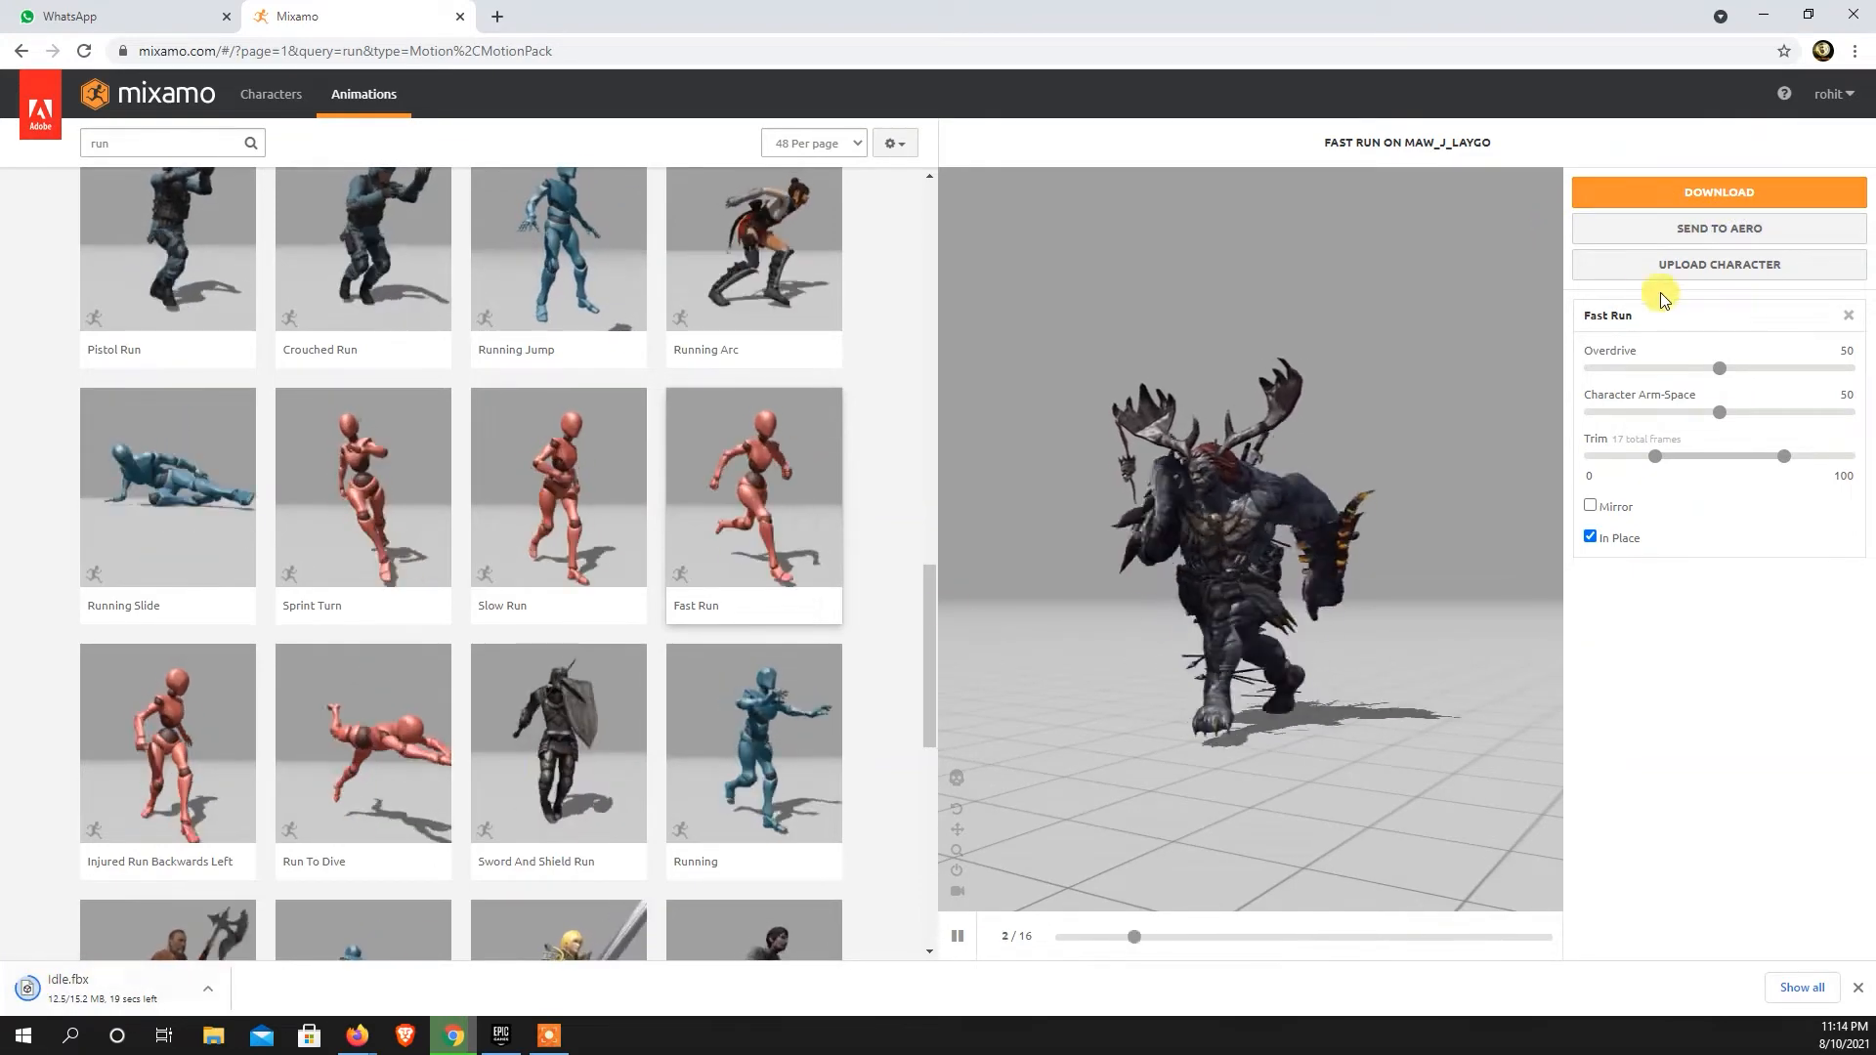
pyautogui.click(1682, 200)
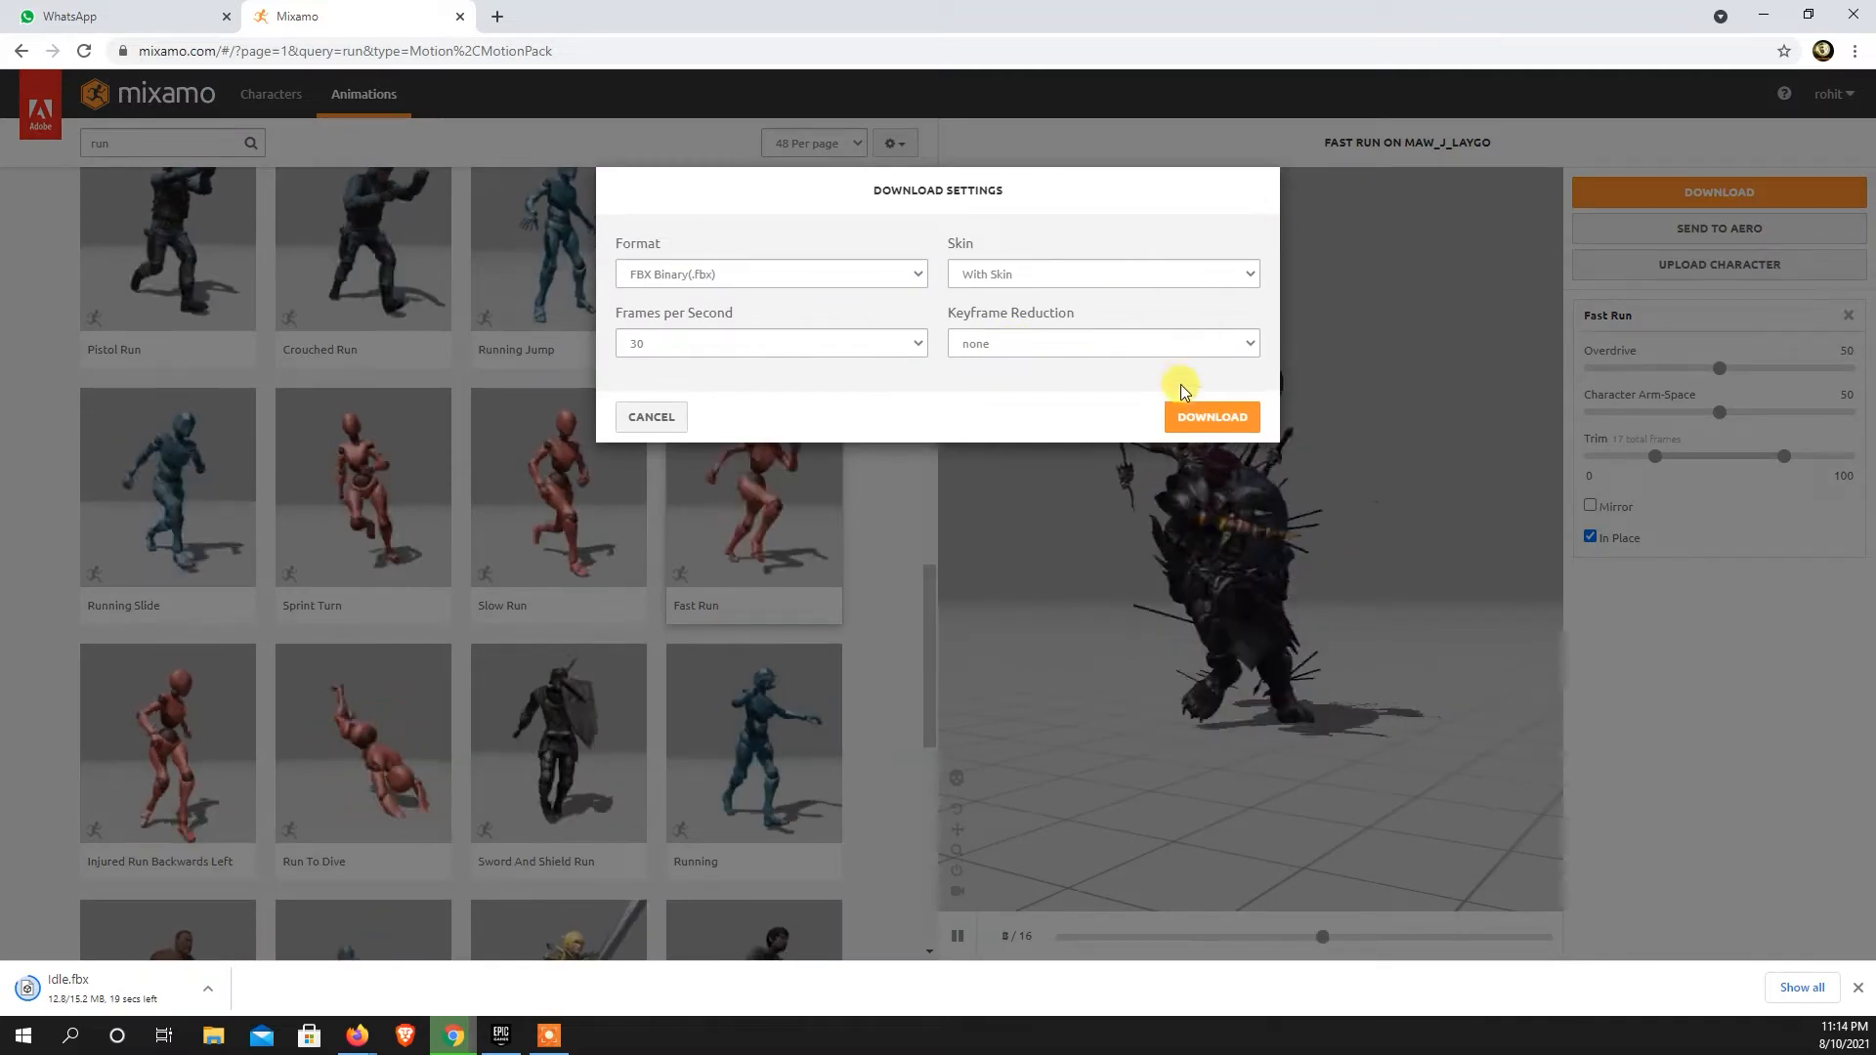
pyautogui.click(640, 426)
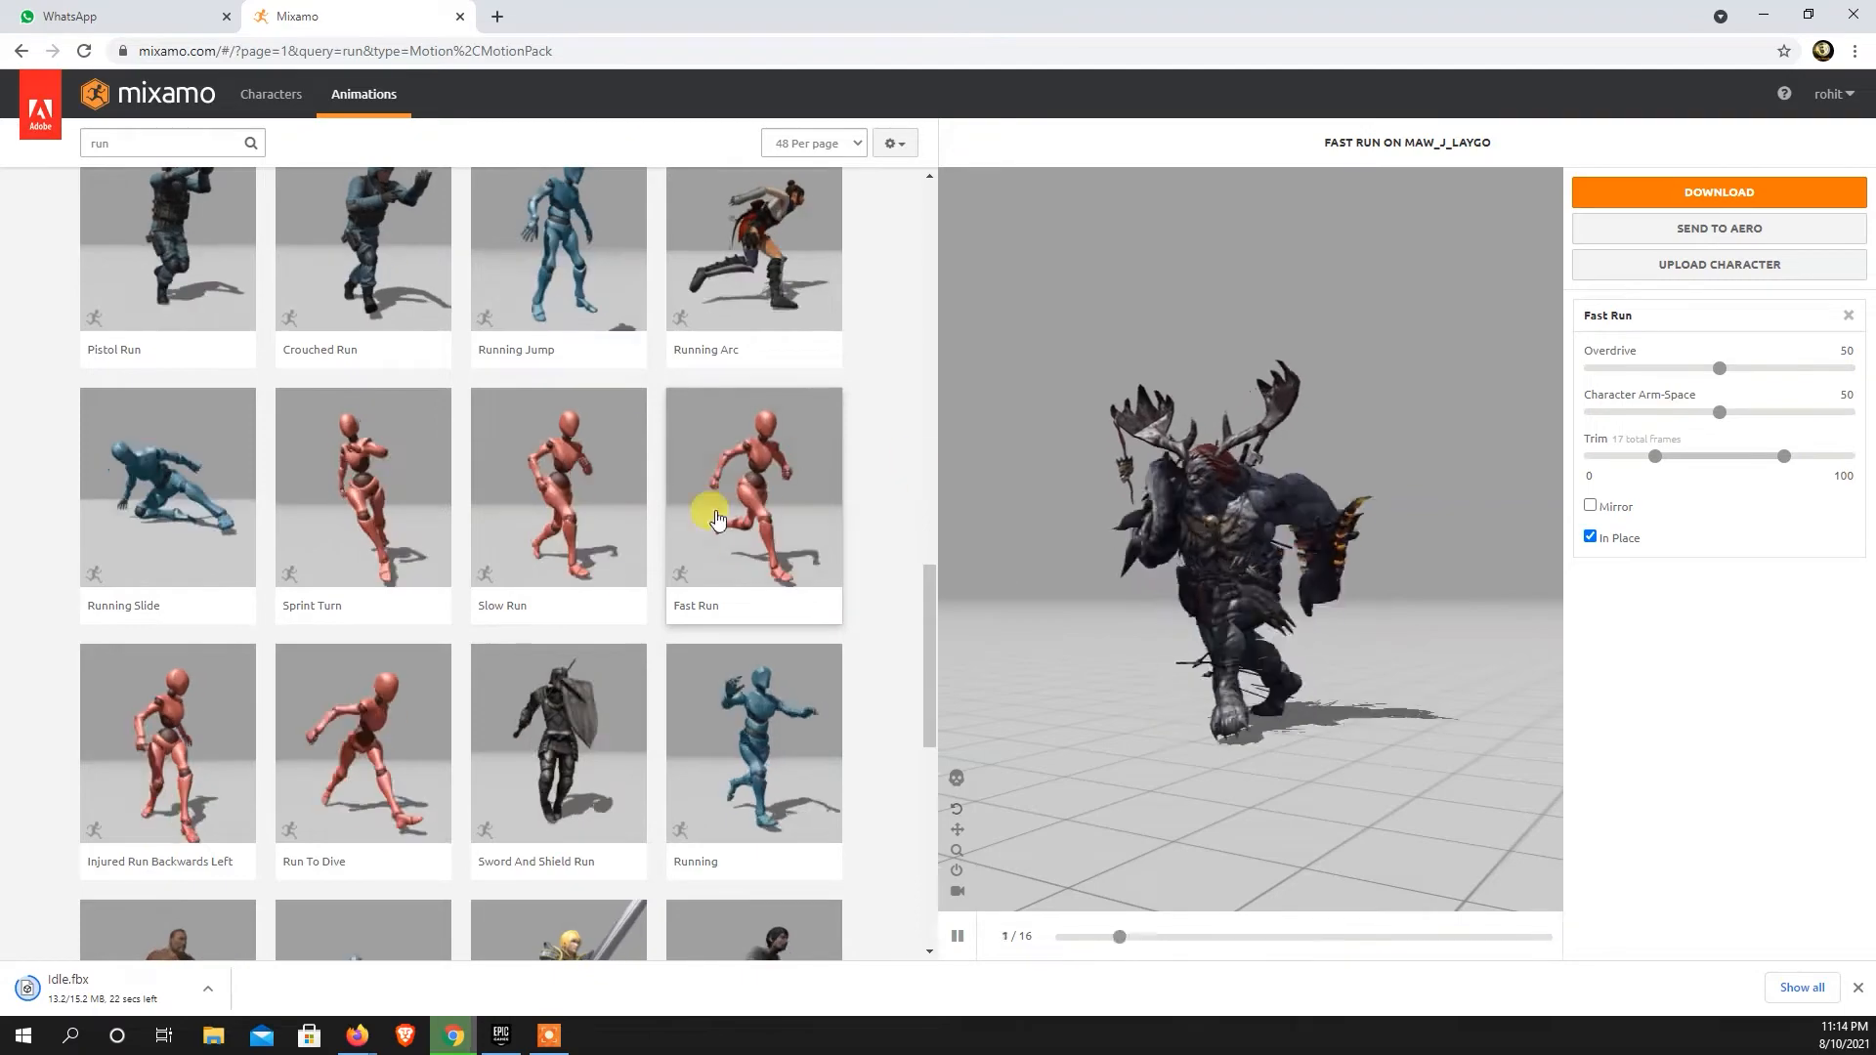
# Search the animations for "jump".
pyautogui.scroll(1, 578, 406)
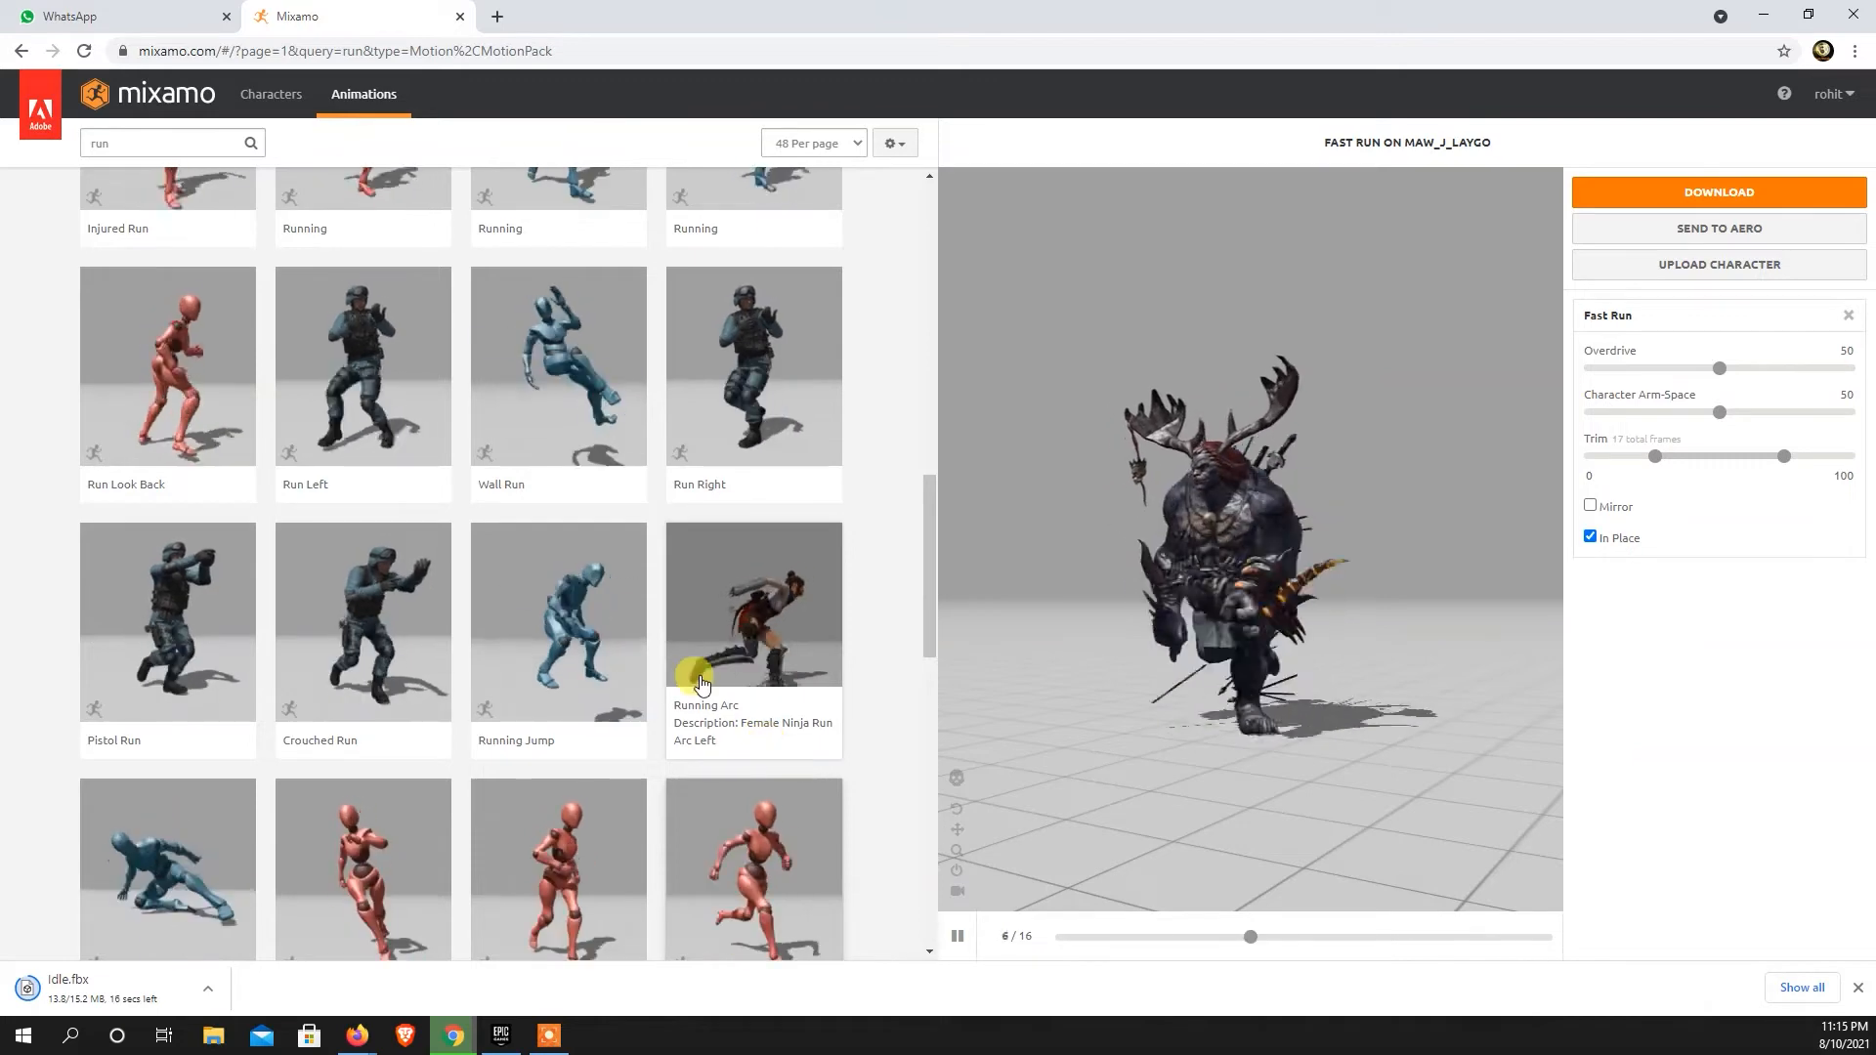
pyautogui.moveTo(128, 145); pyautogui.dragTo(61, 150)
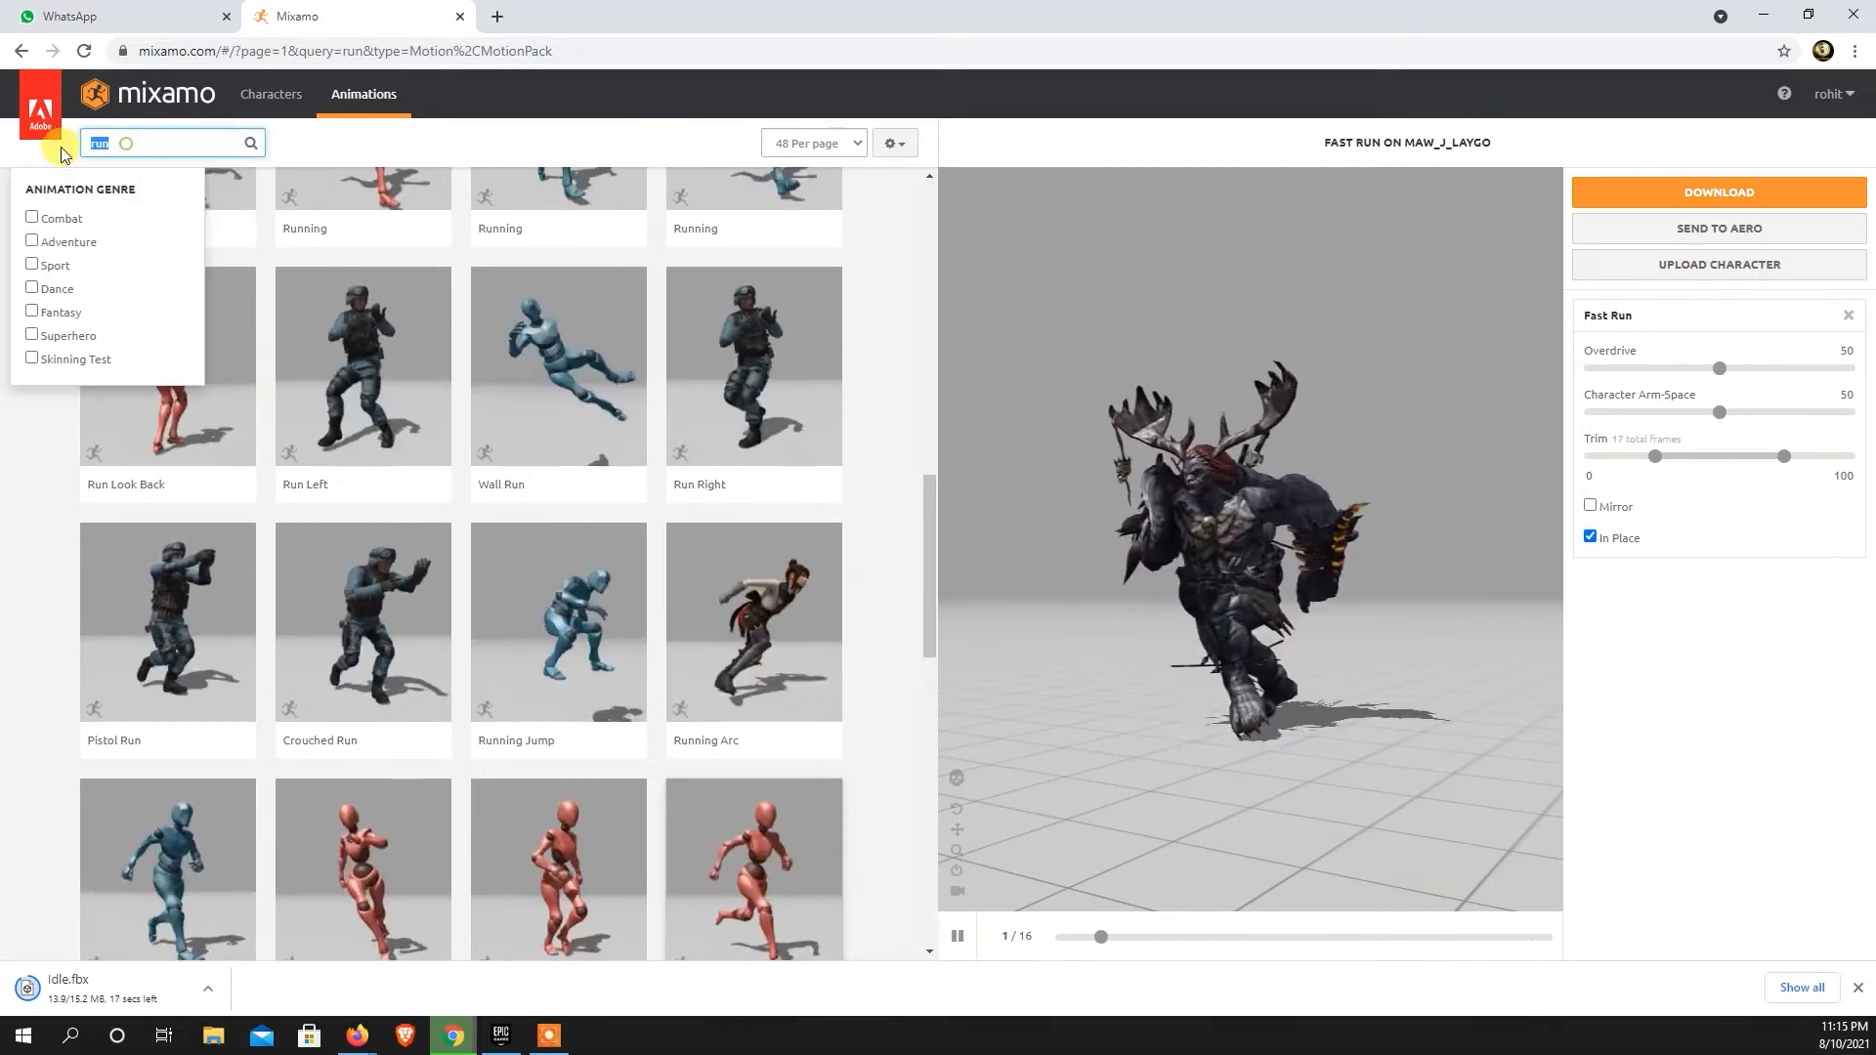
pyautogui.write('jump')
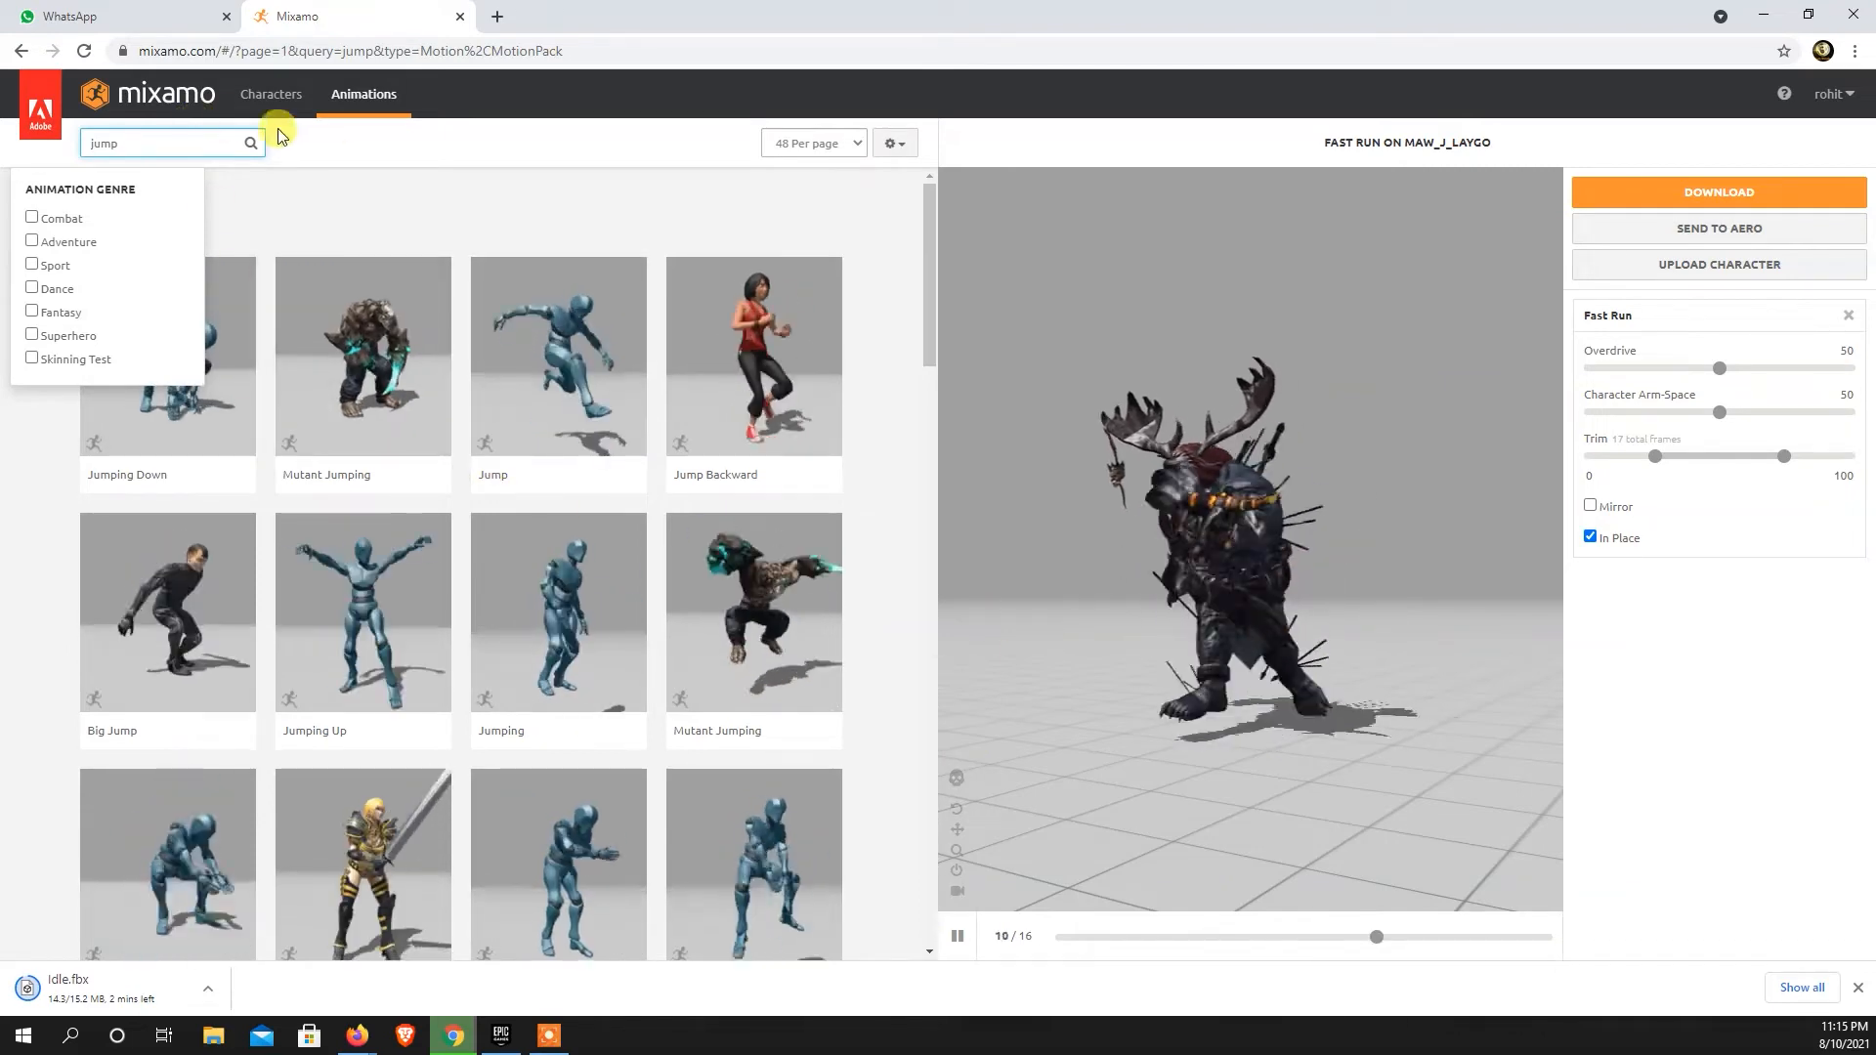
# Switch to the character library and remove the Fast Run animation from the Maw J Laygo character.
pyautogui.click(277, 95)
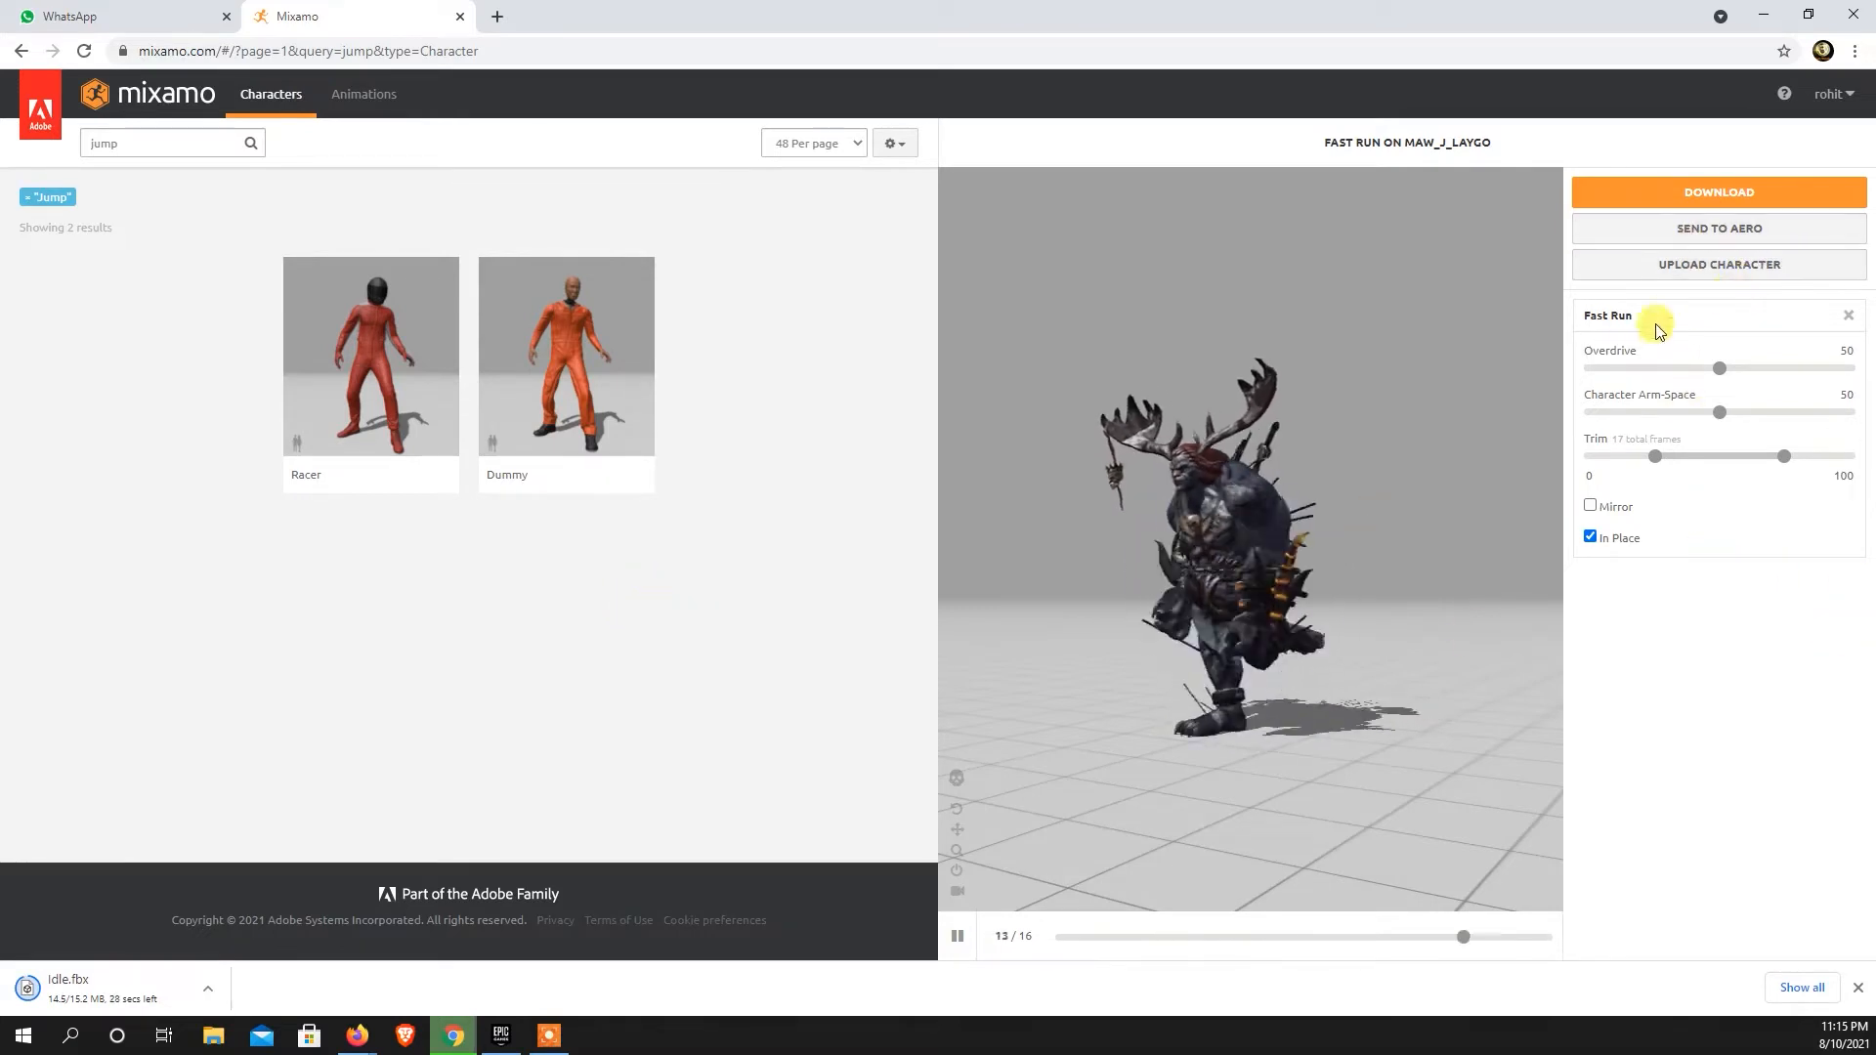
pyautogui.click(1848, 314)
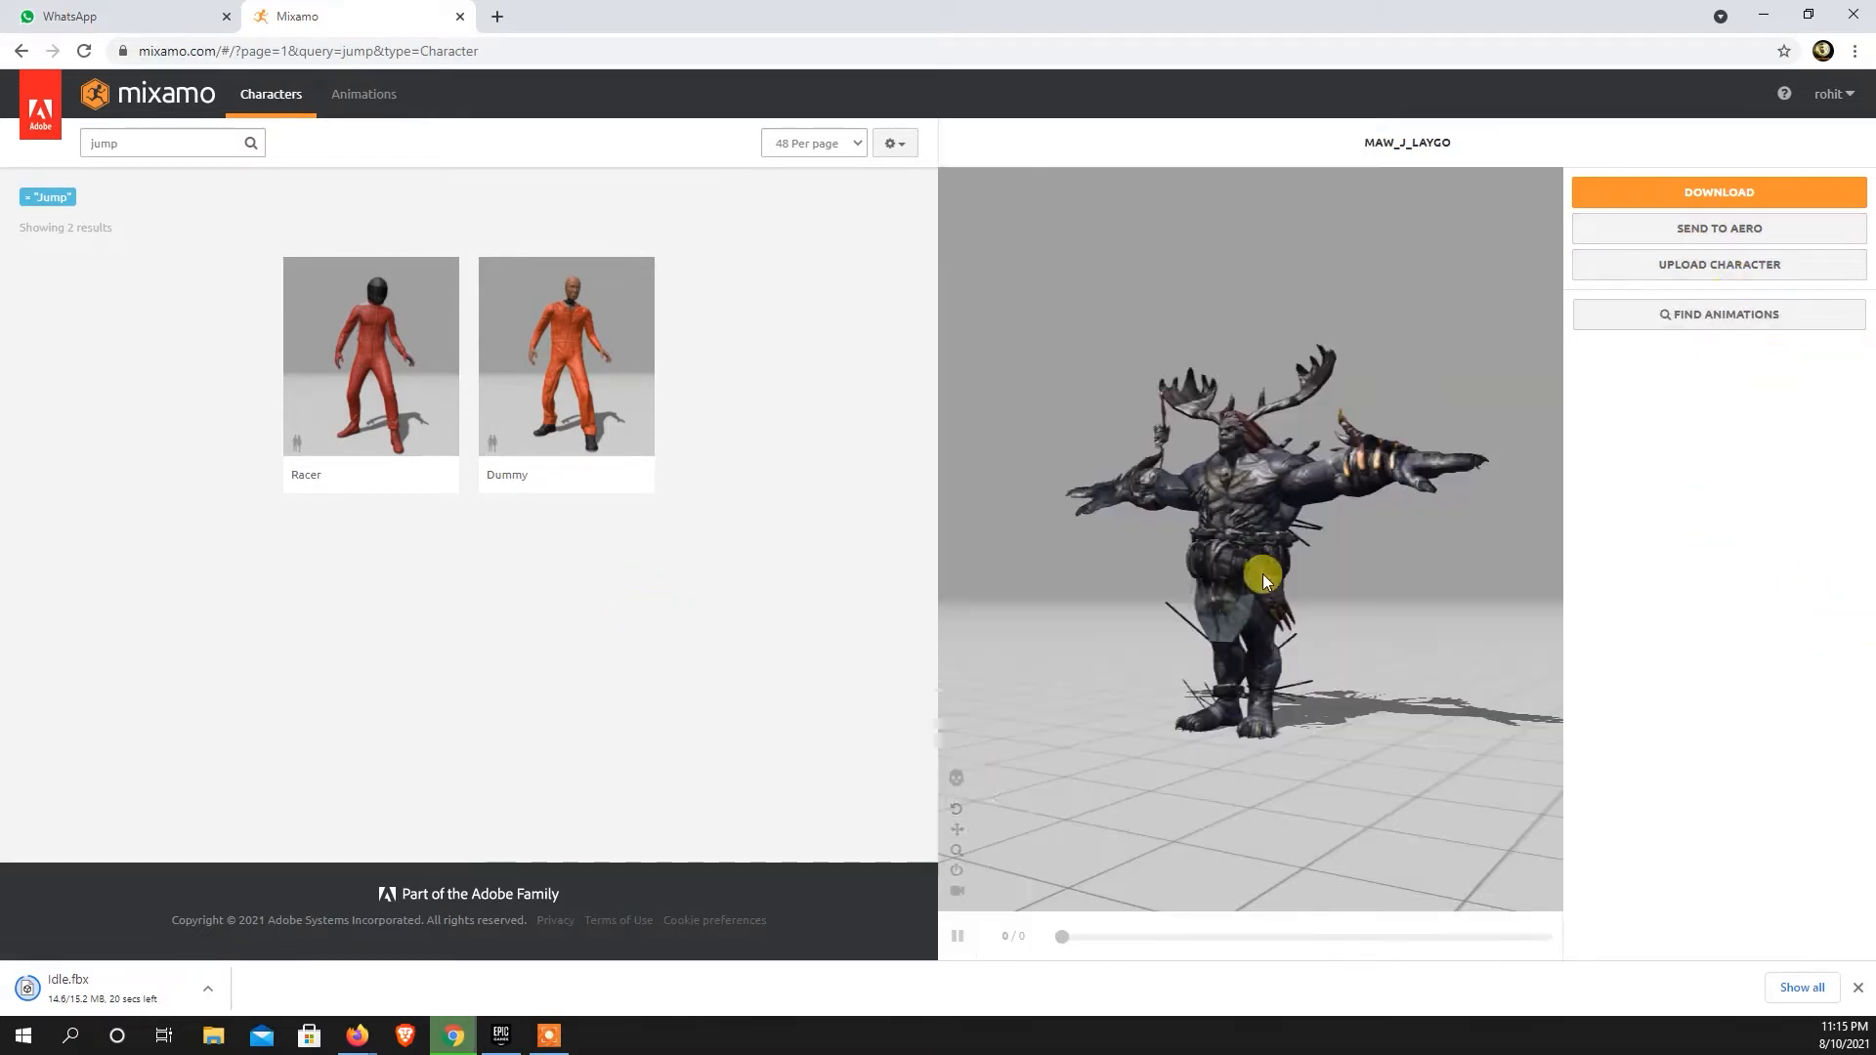
pyautogui.moveTo(1397, 740); pyautogui.dragTo(1269, 641)
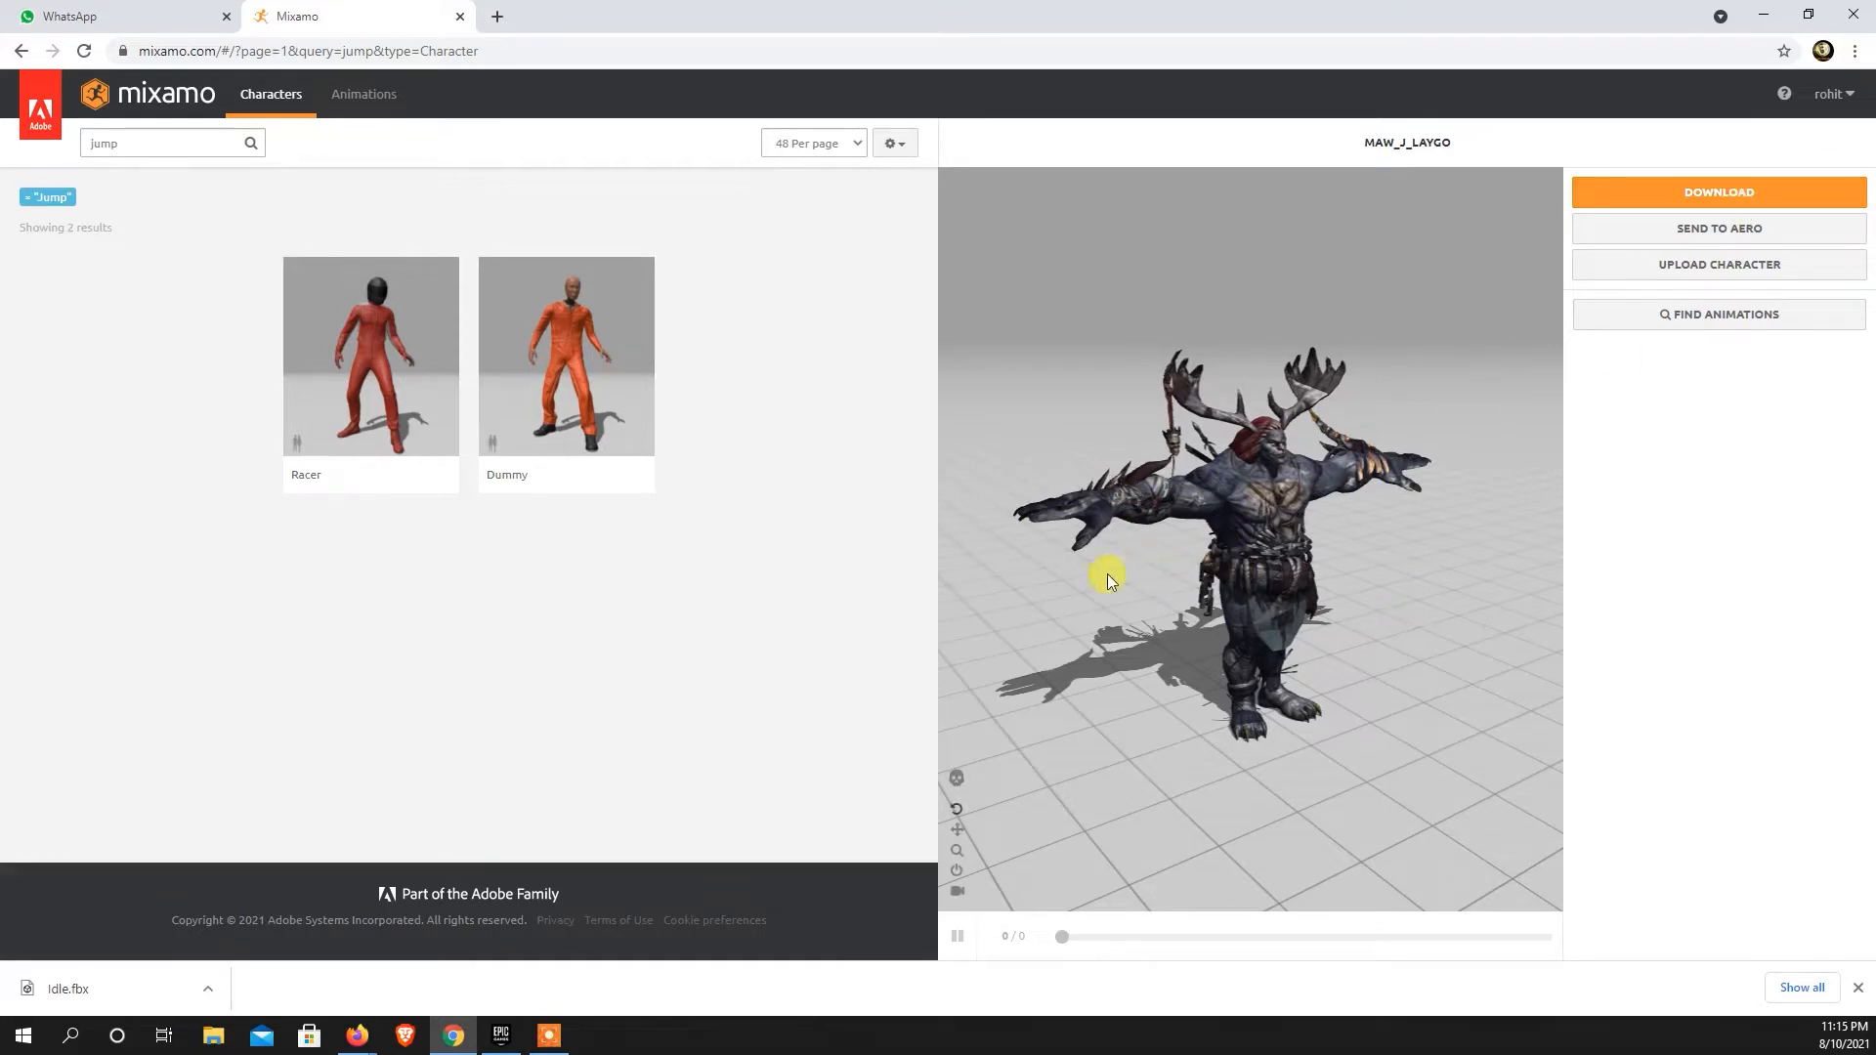
# Switch to the Epic Games Launcher, maximize its window and launch Unreal Engine 4.26.2.
pyautogui.click(1767, 14)
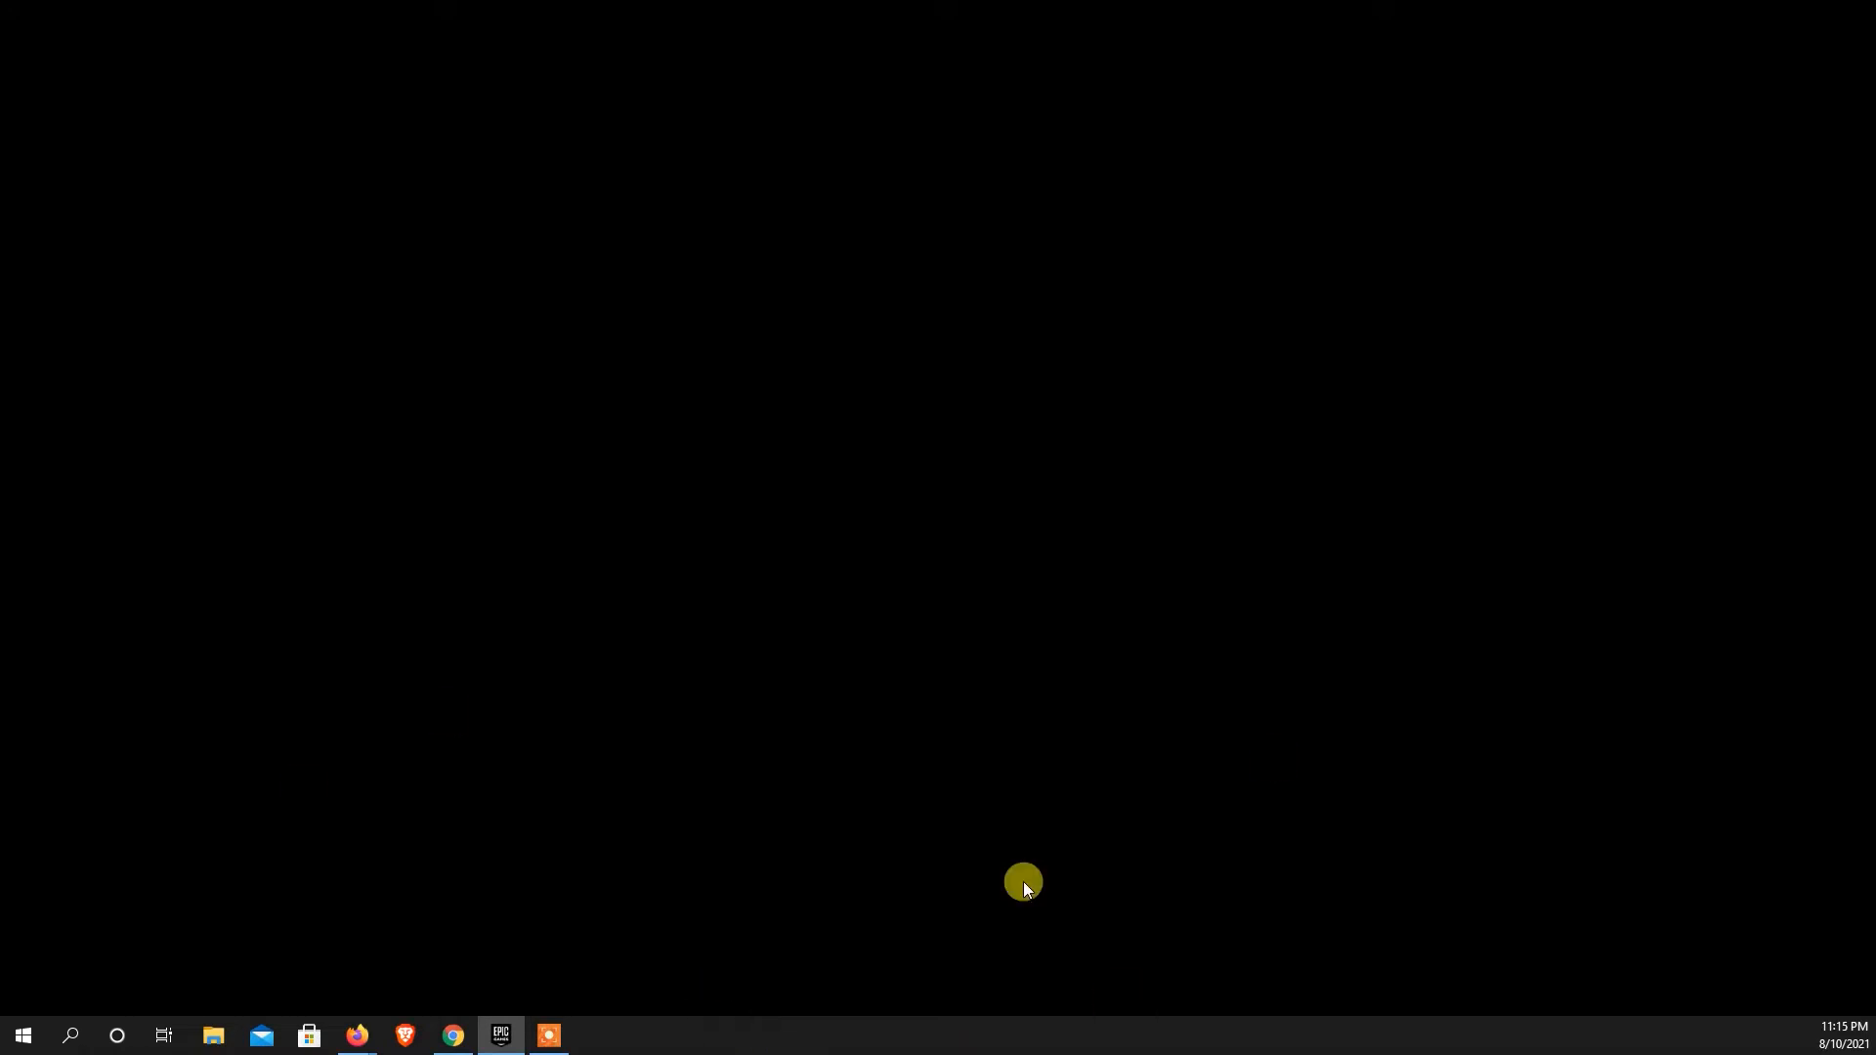
pyautogui.moveTo(0, 117); pyautogui.dragTo(1041, 115)
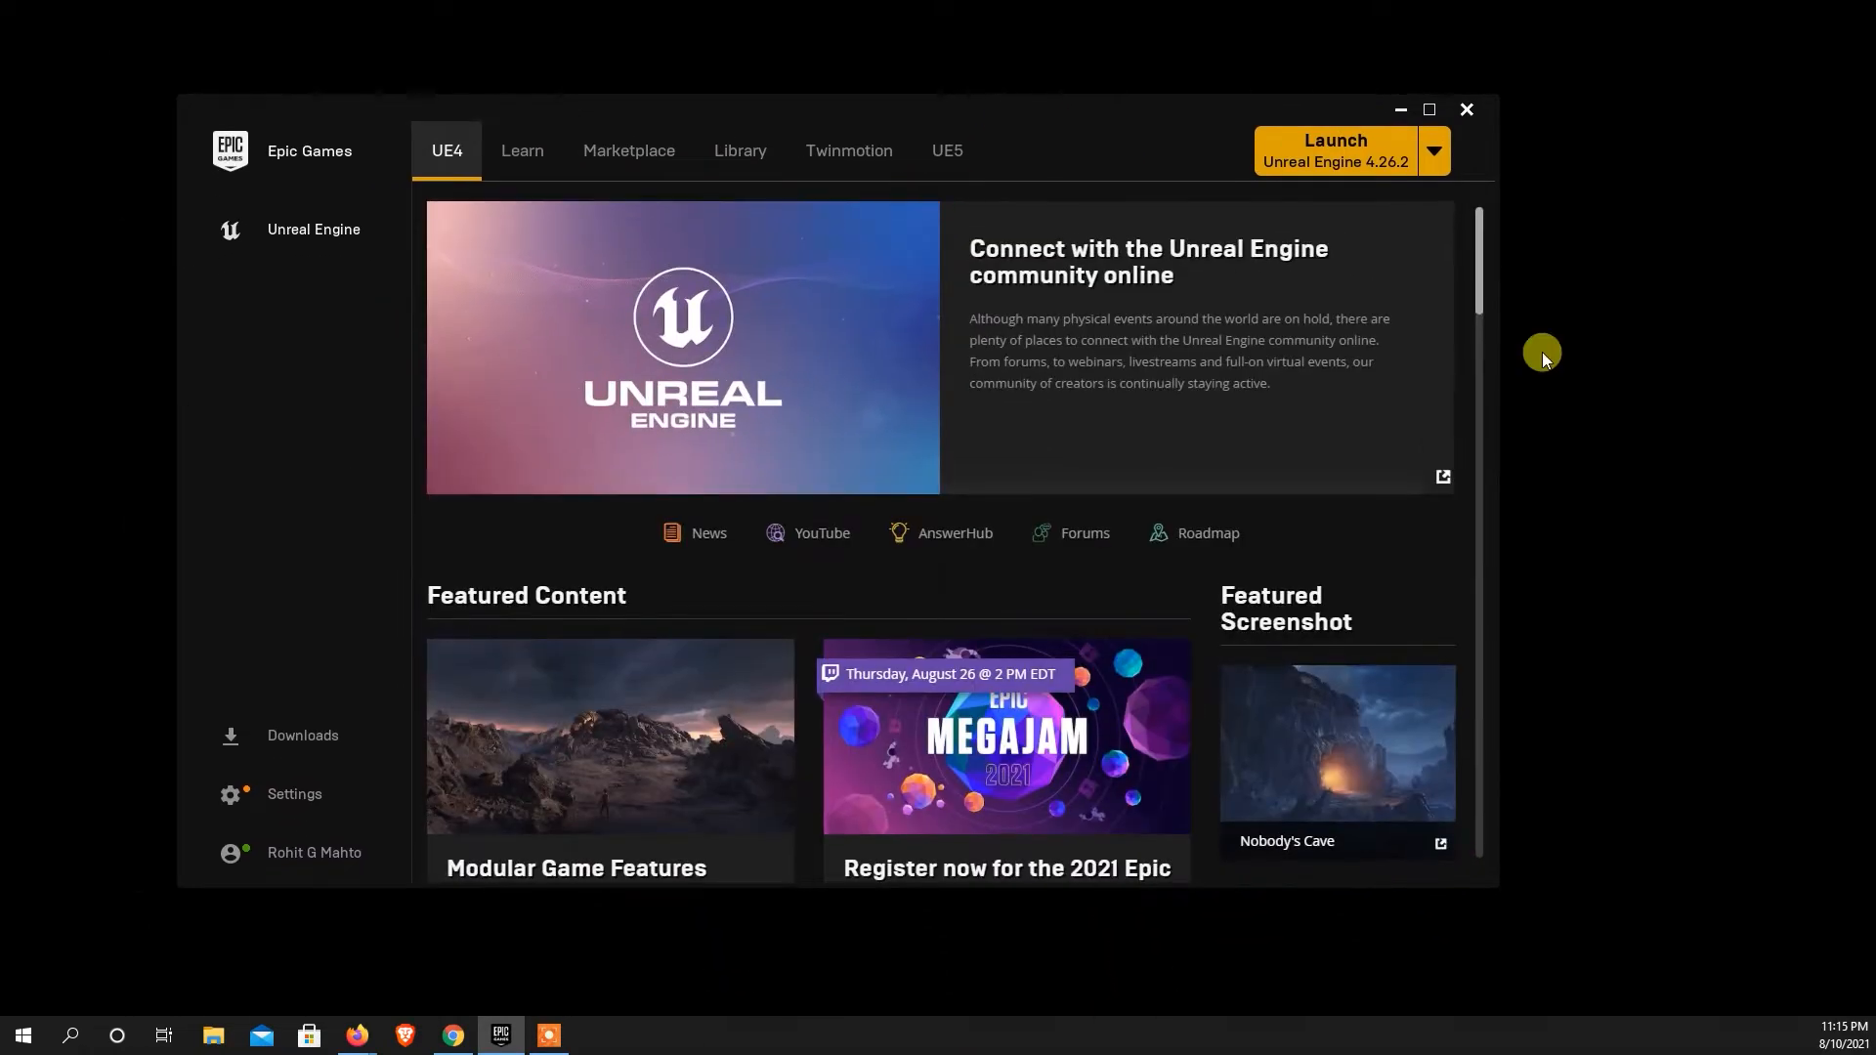
pyautogui.click(1428, 111)
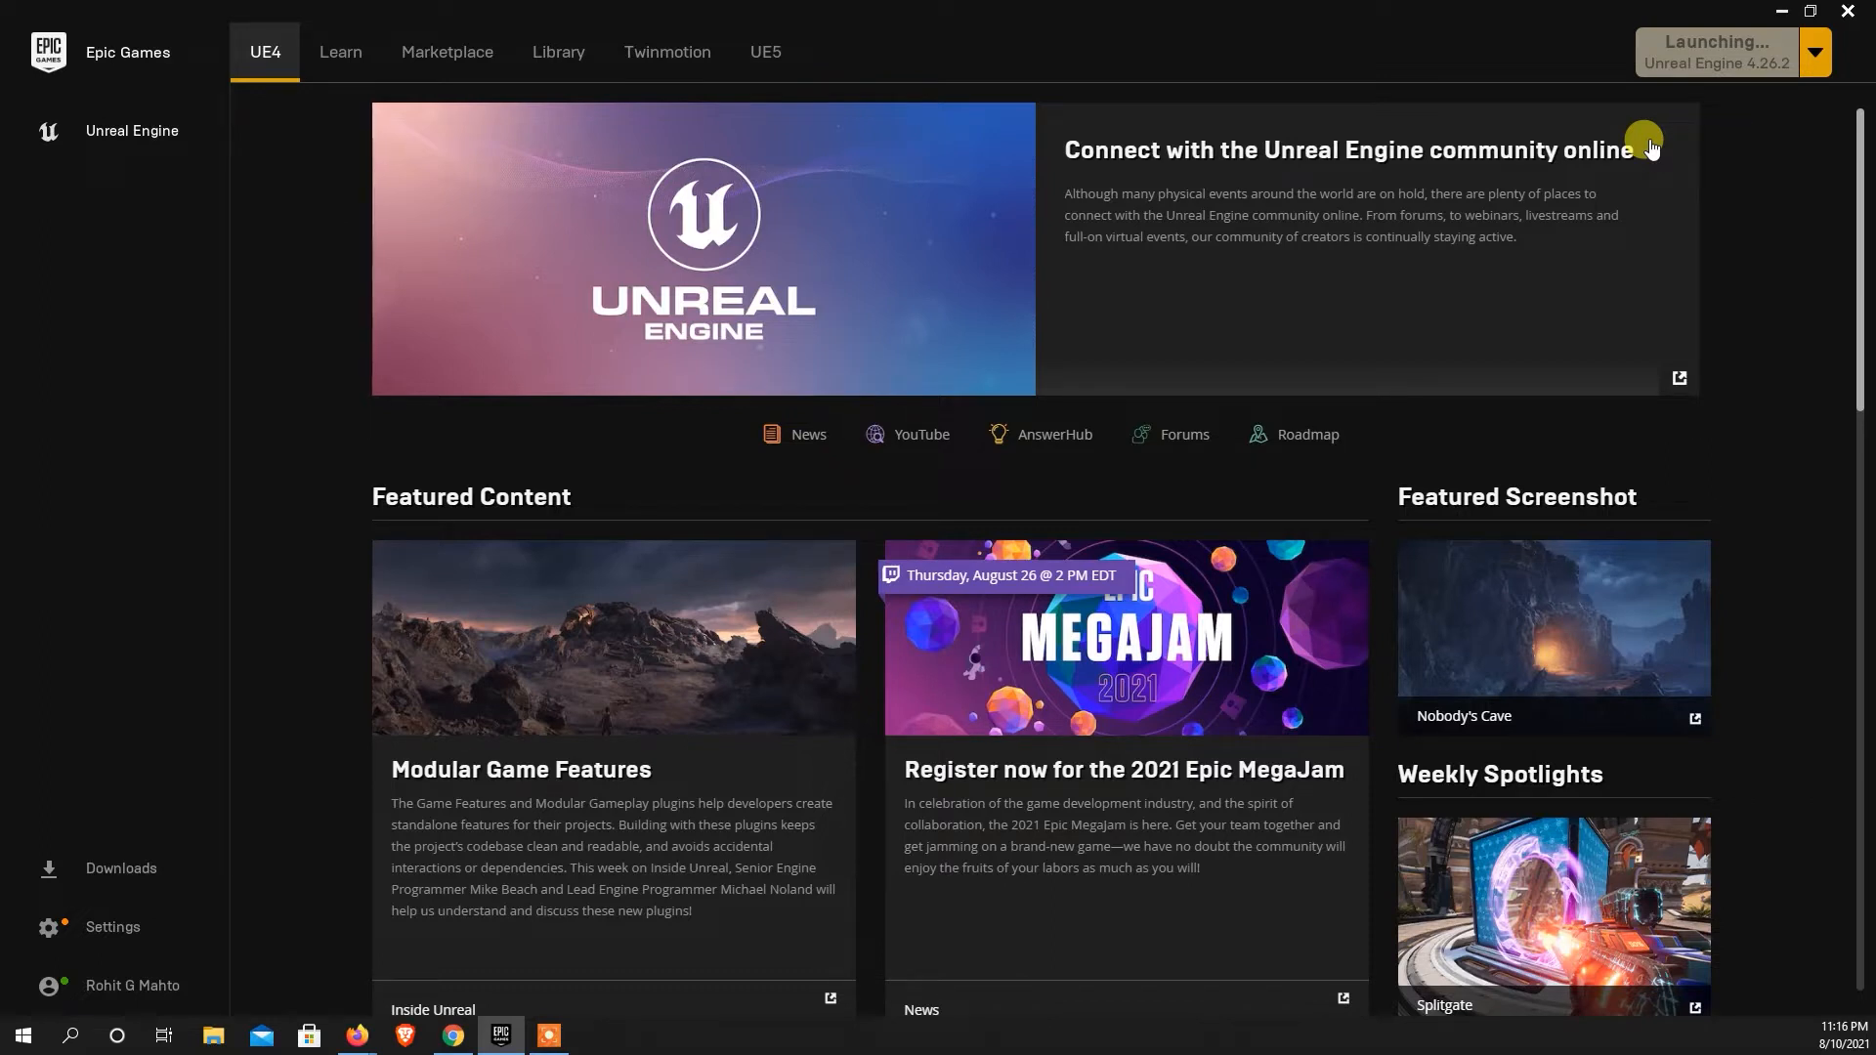
# Open the Mixamo Animations folder on Local Disk (D:) in File Explorer.
pyautogui.click(216, 1037)
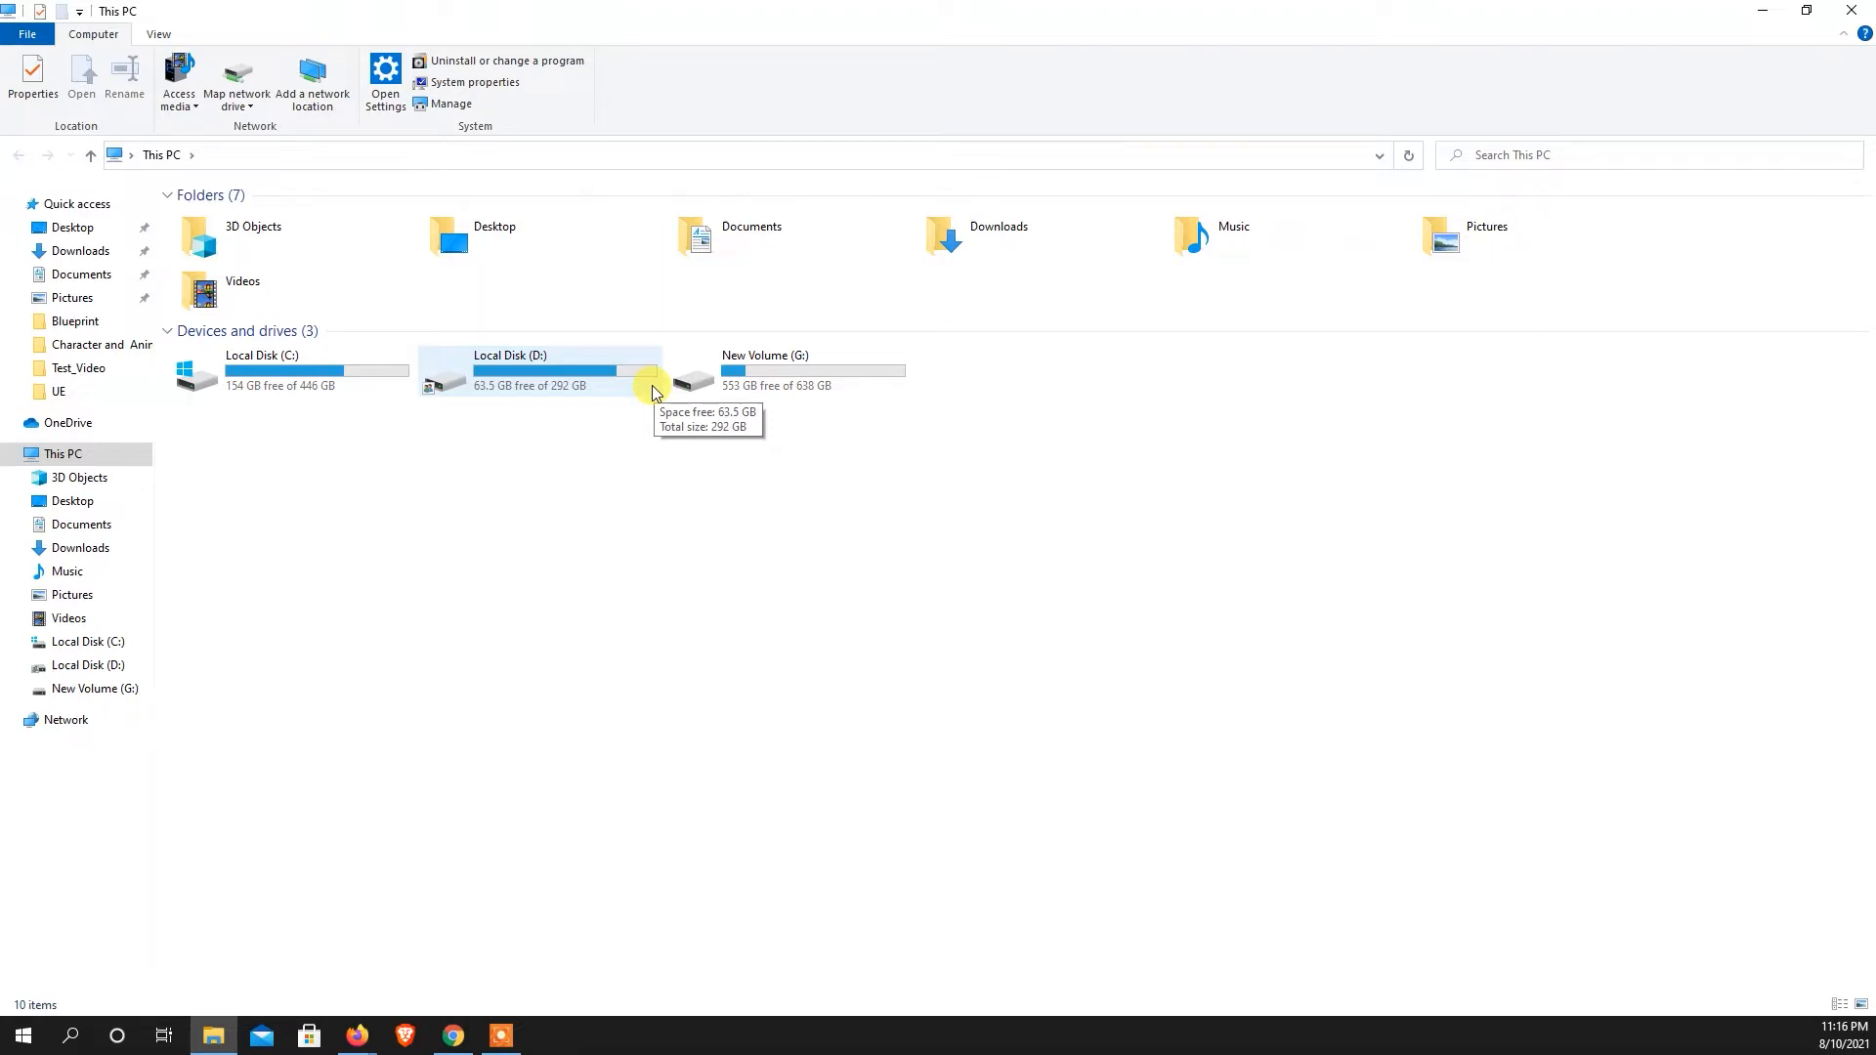
pyautogui.doubleClick(626, 369)
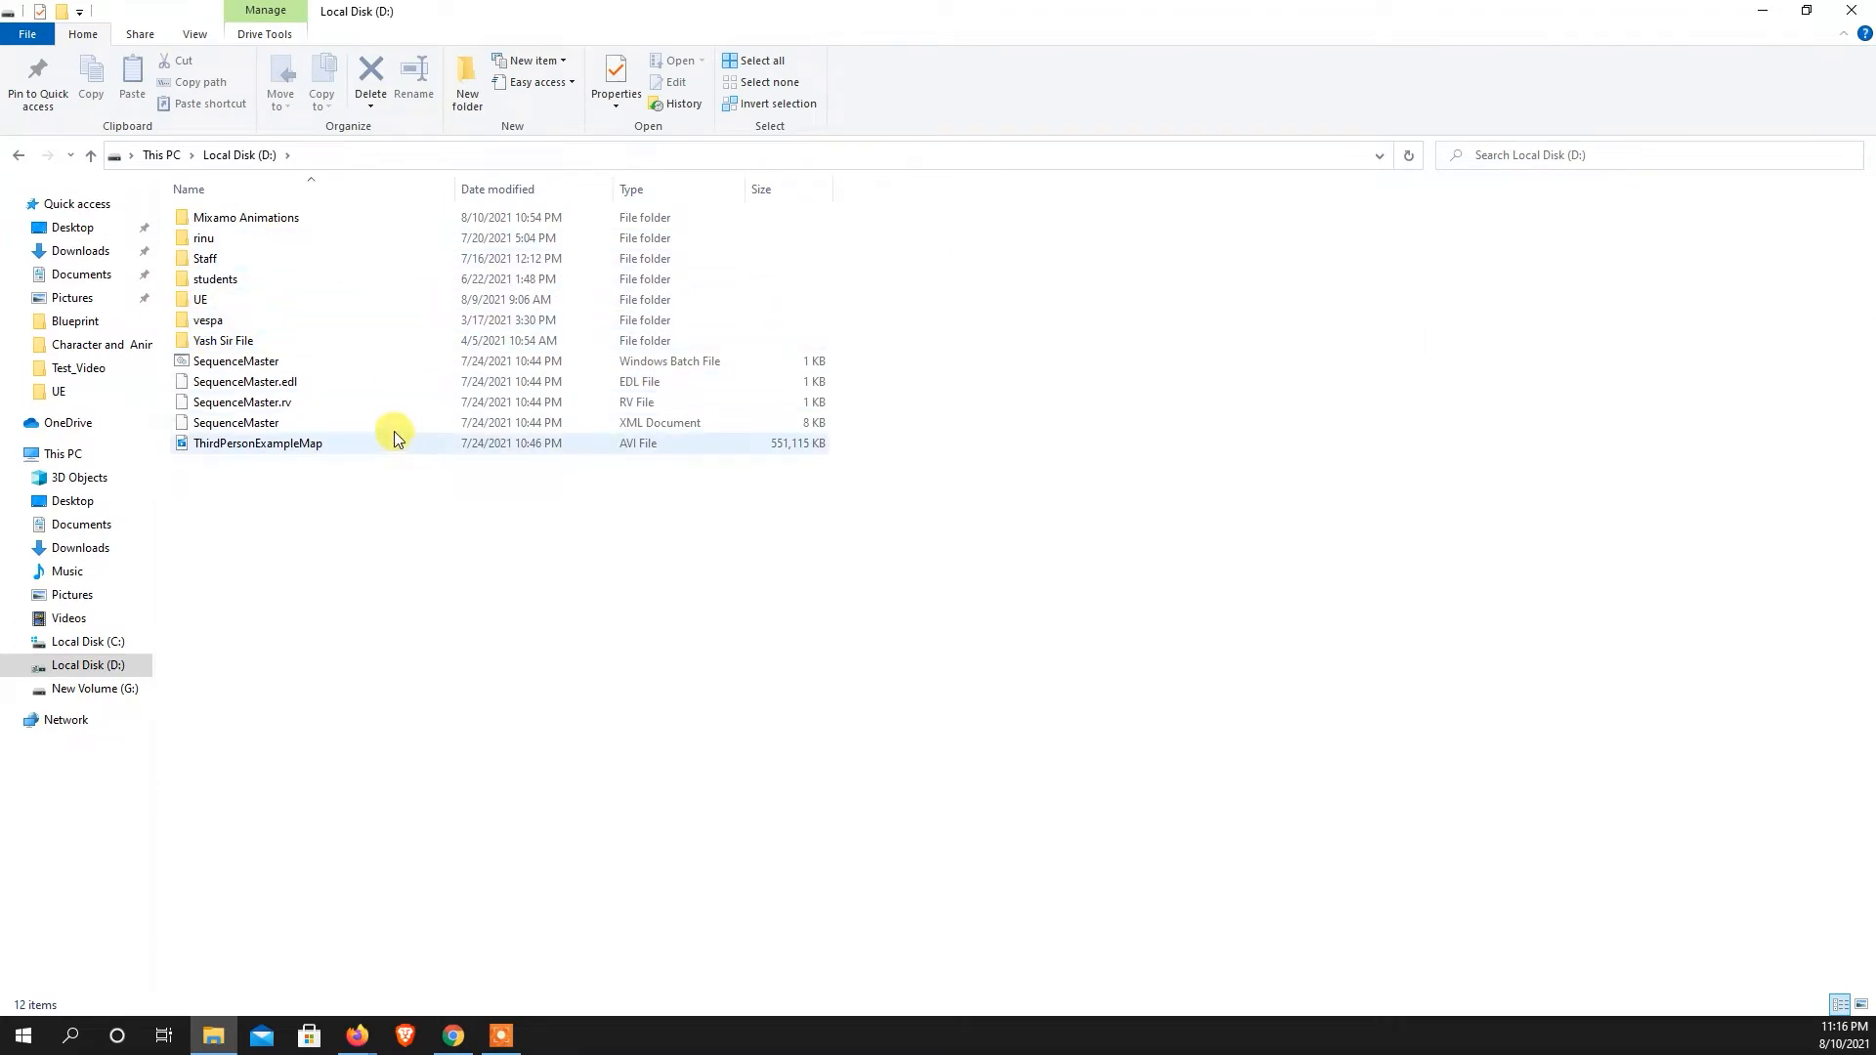
pyautogui.doubleClick(275, 227)
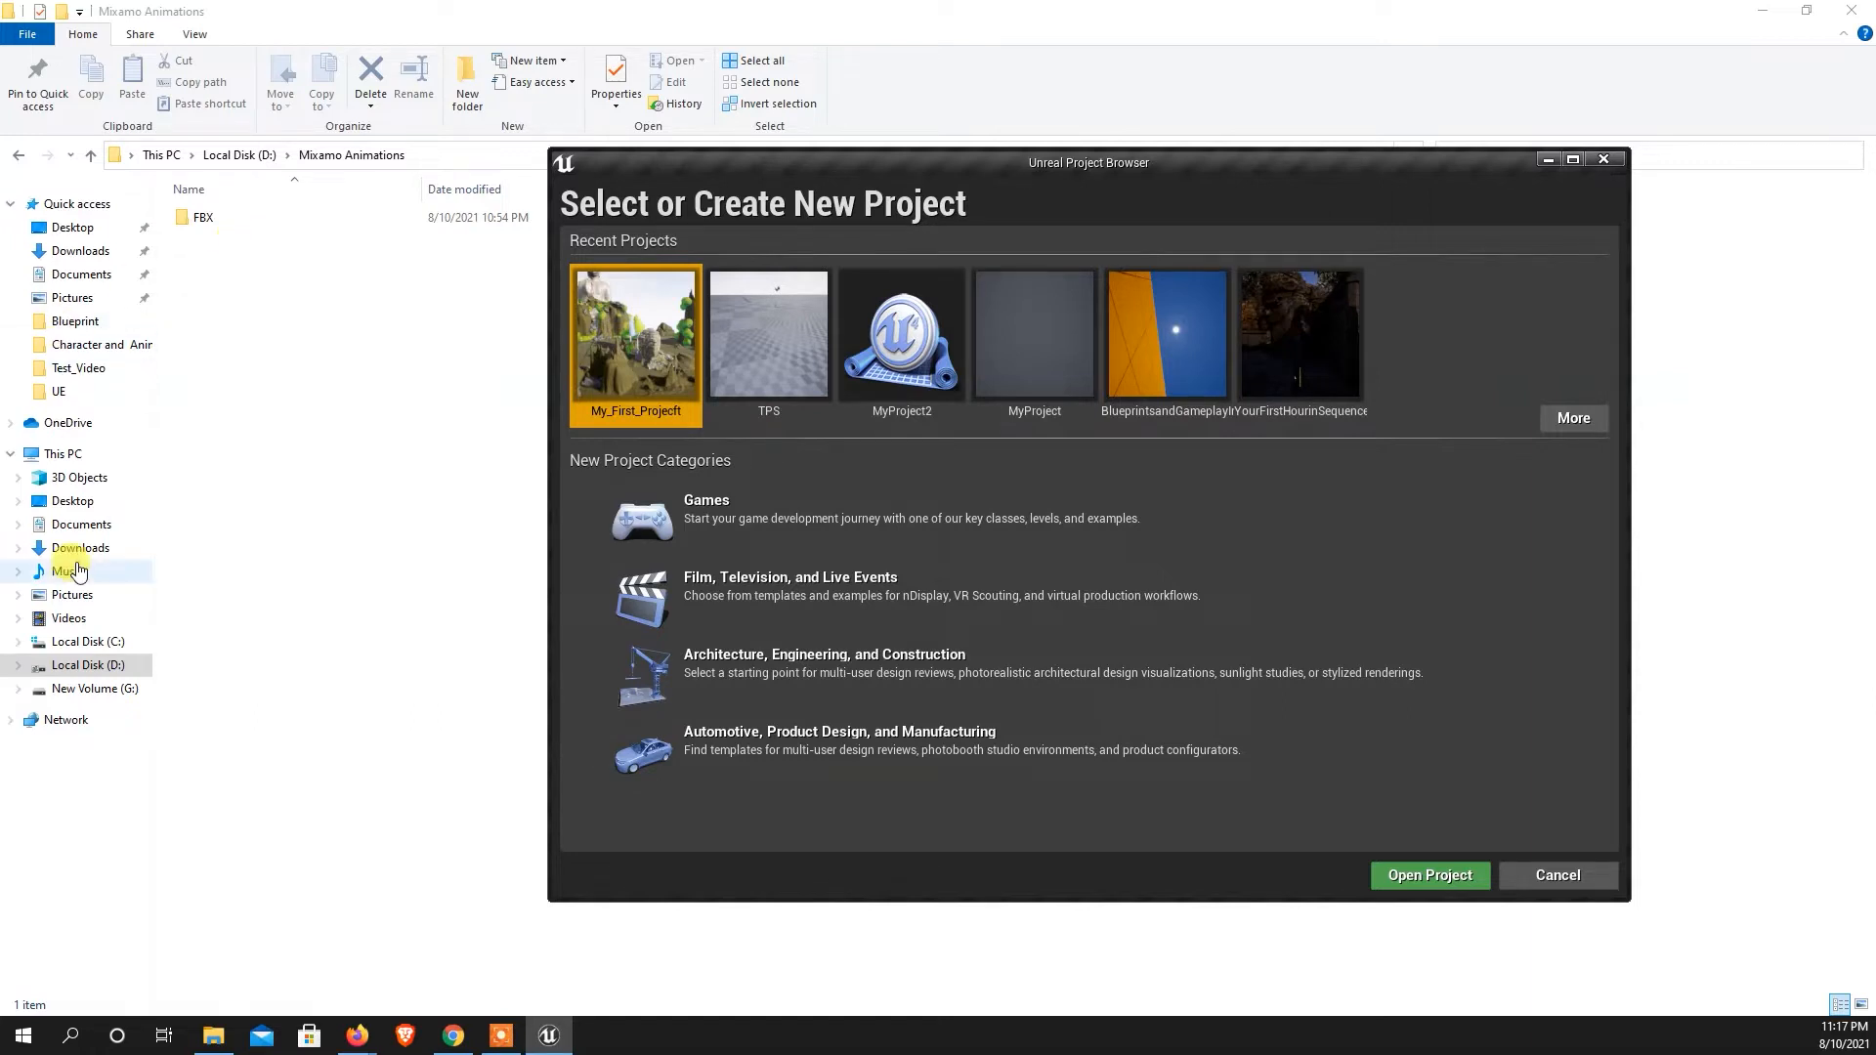
pyautogui.moveTo(698, 162); pyautogui.dragTo(472, 183)
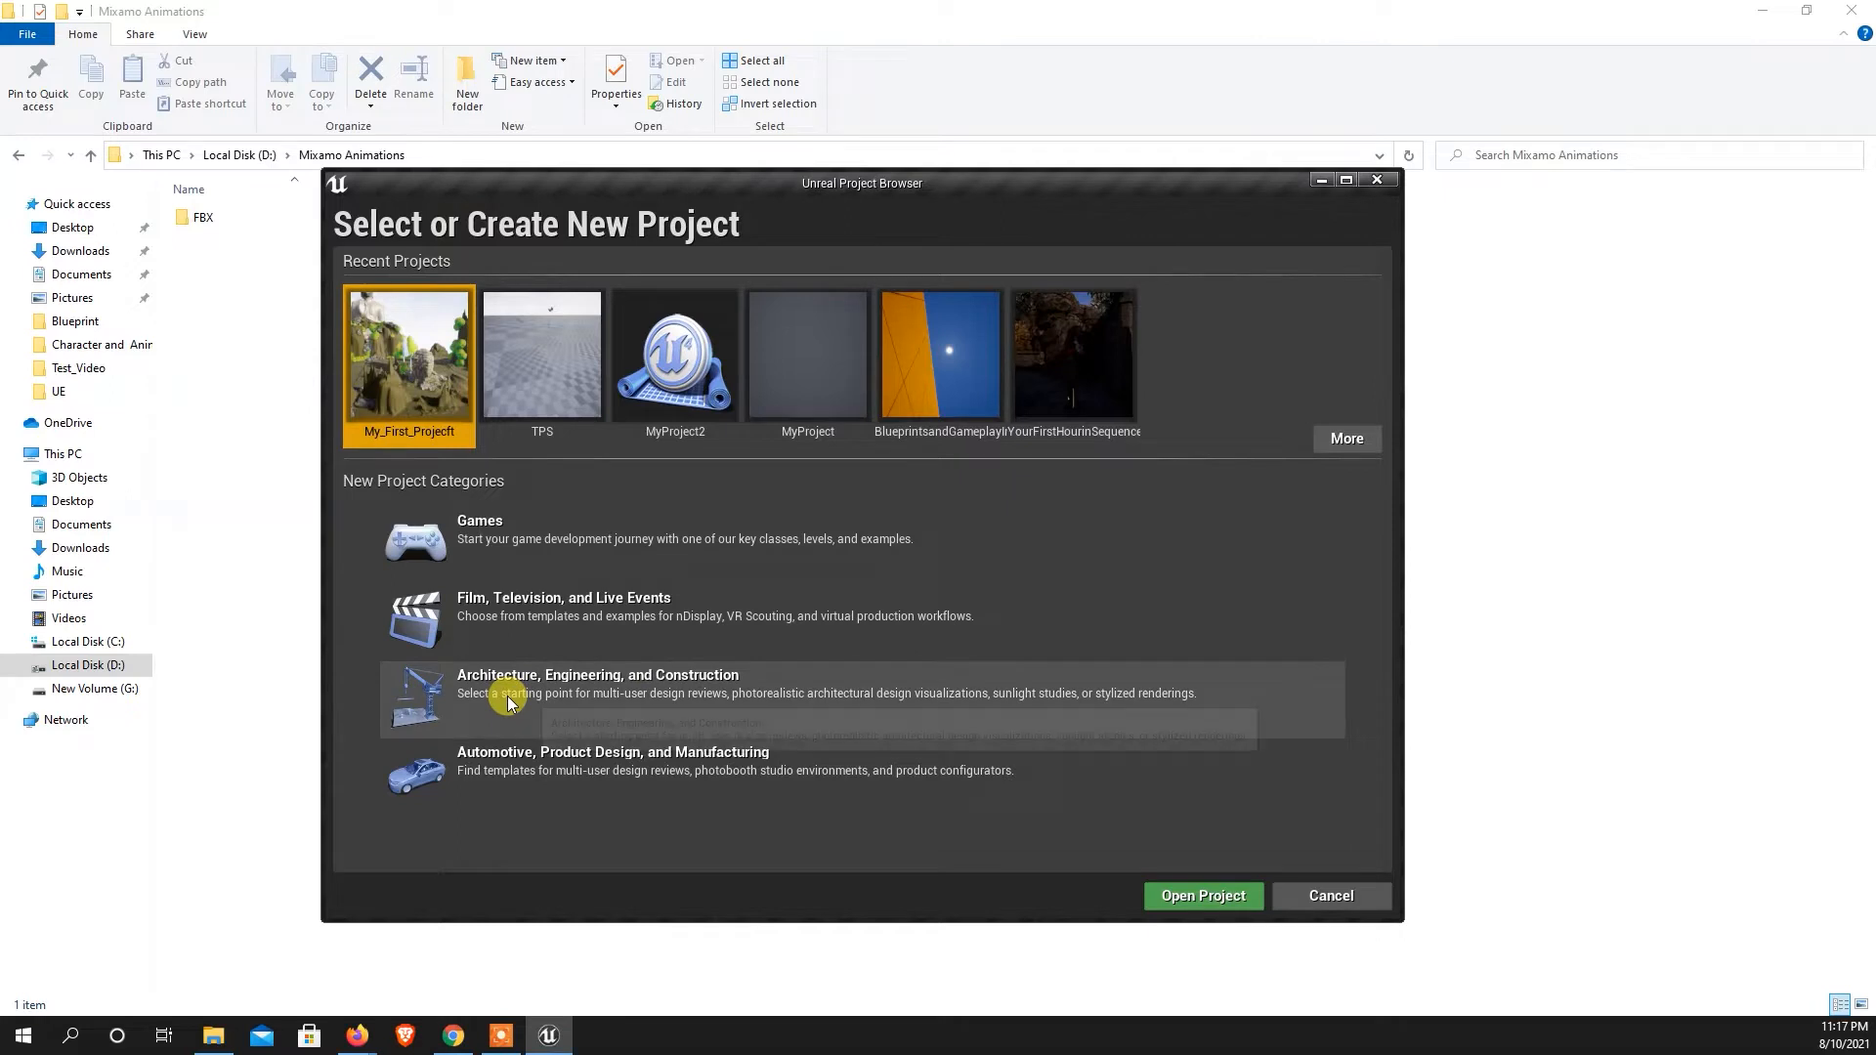
pyautogui.moveTo(850, 185); pyautogui.dragTo(884, 167)
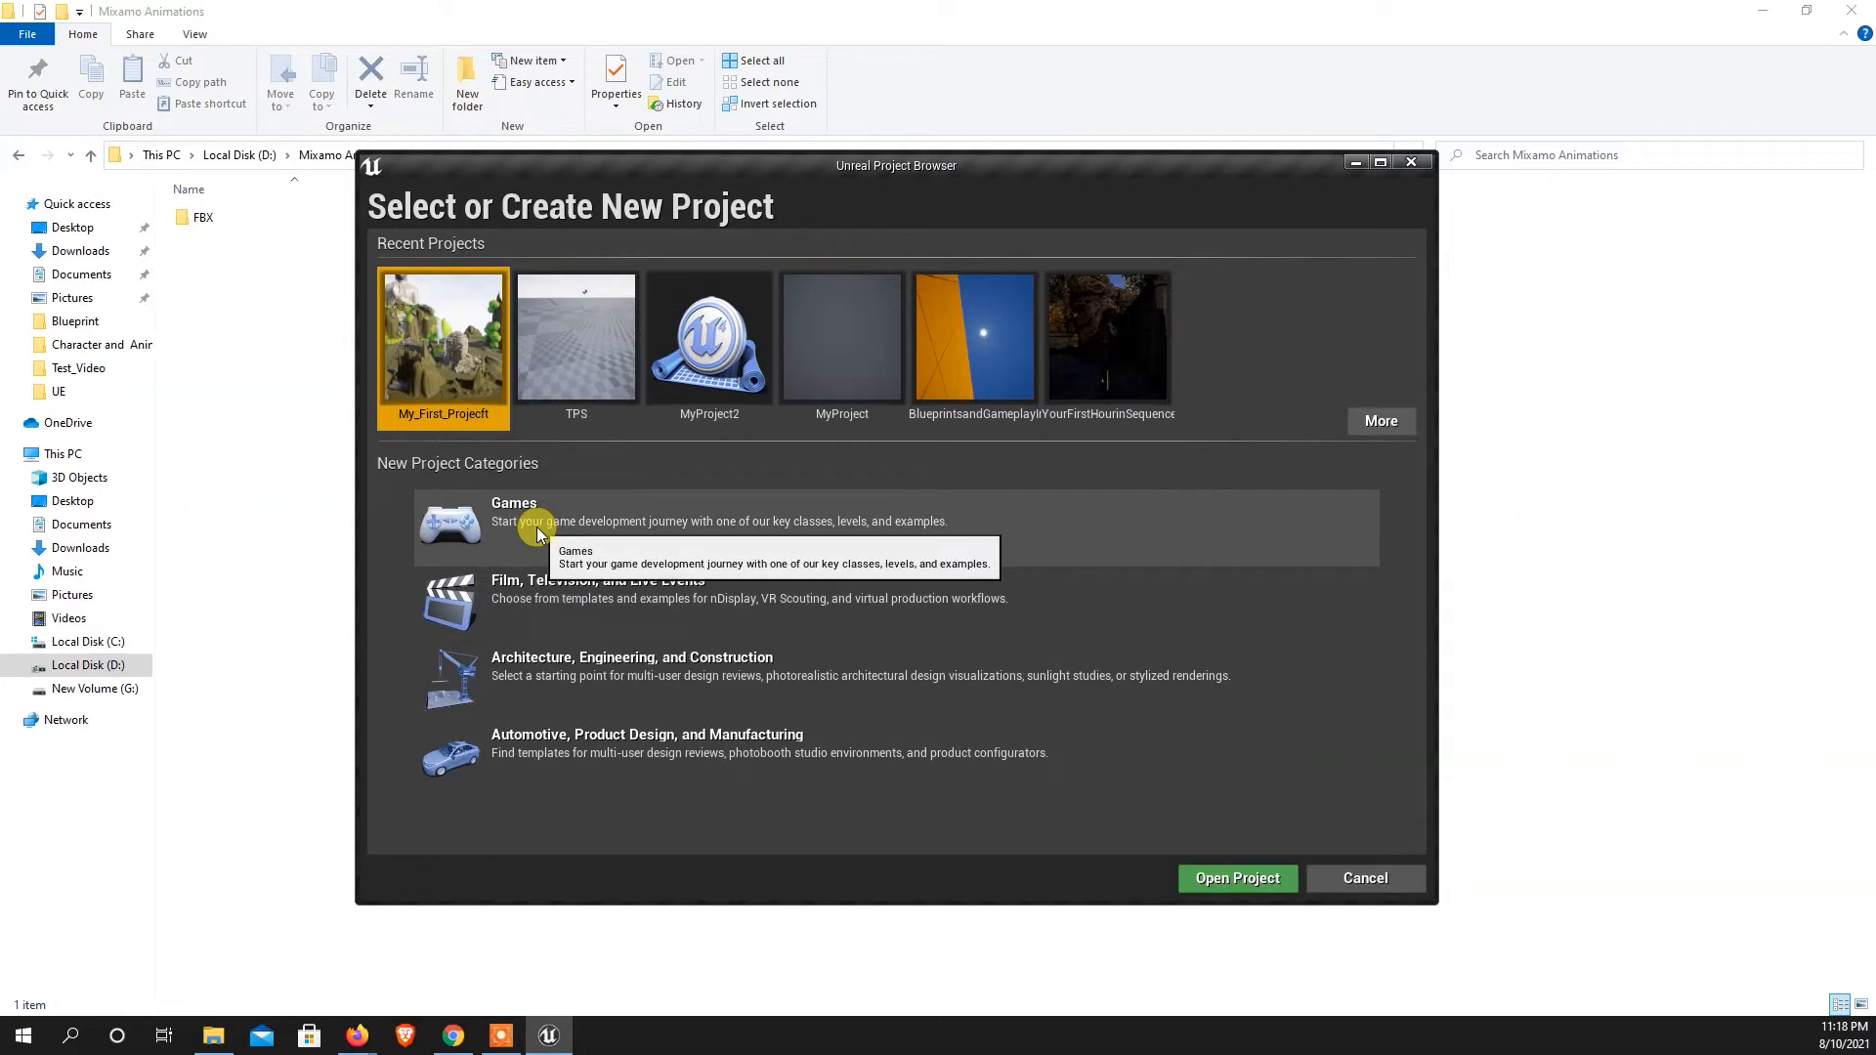
pyautogui.moveTo(889, 175); pyautogui.dragTo(909, 166)
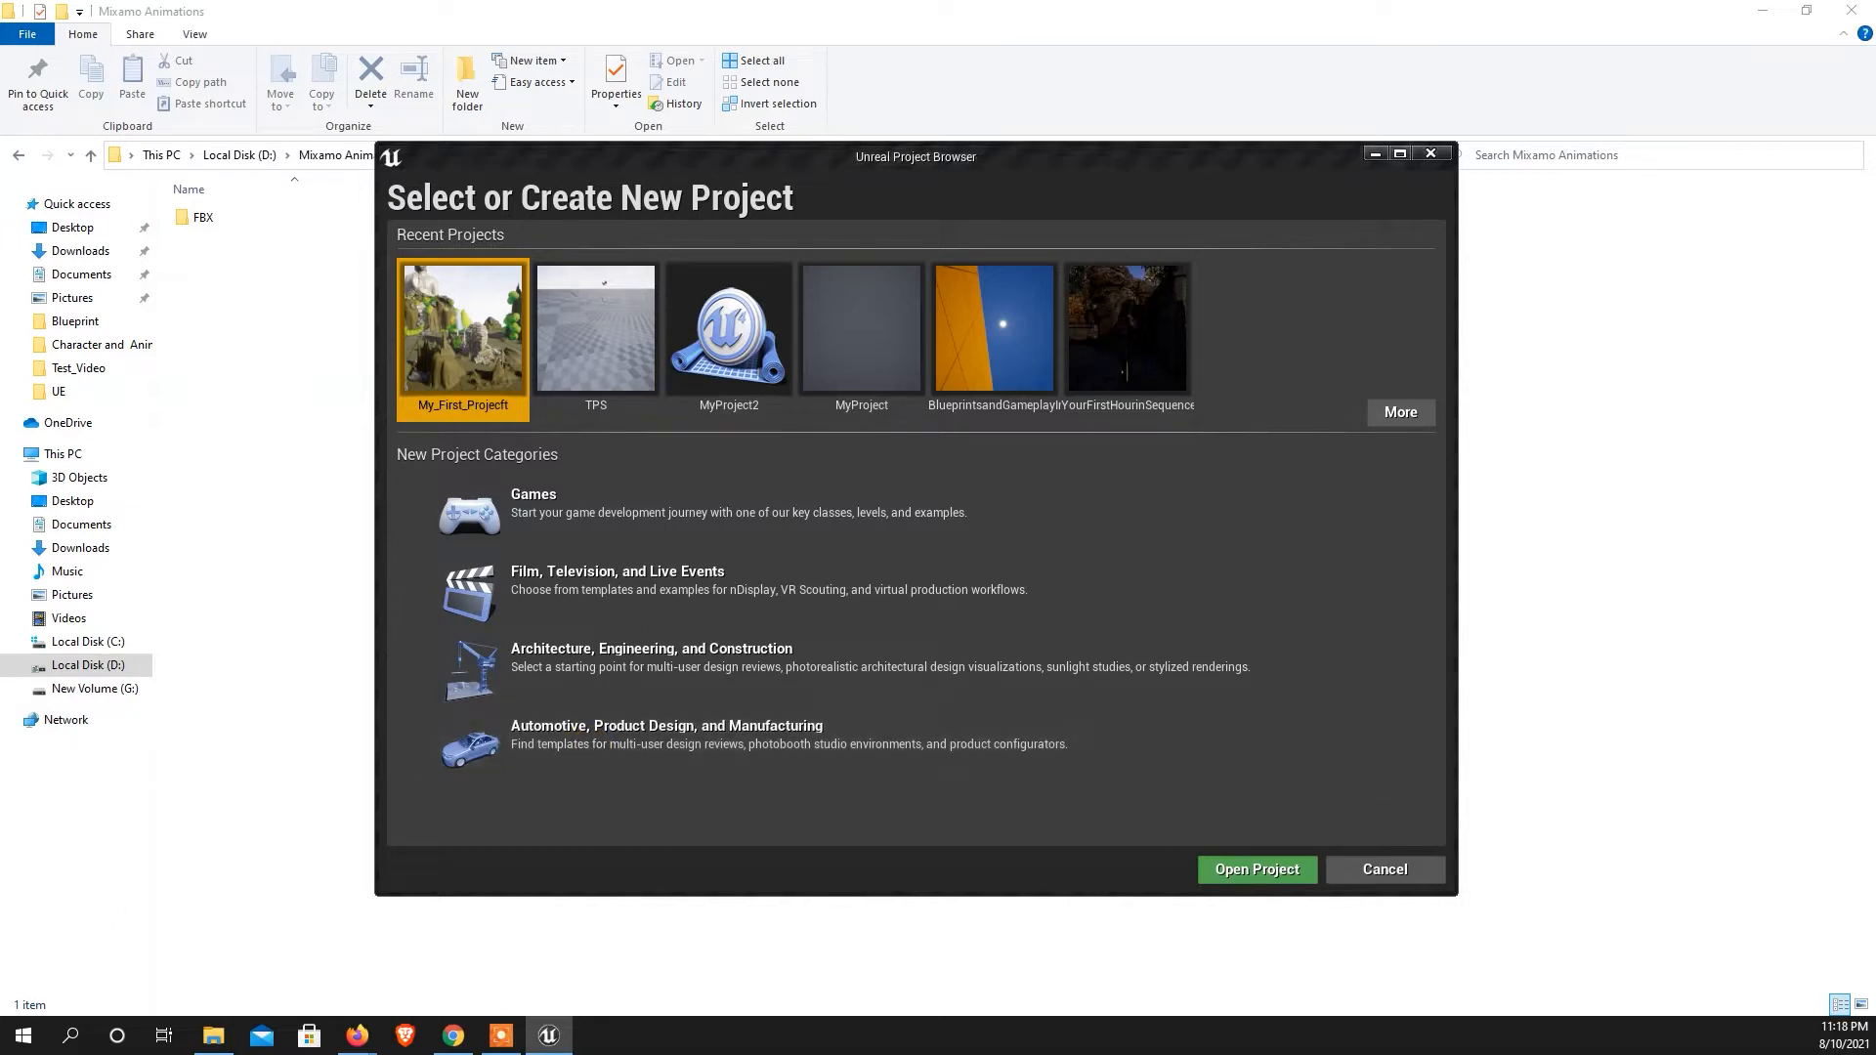
pyautogui.hotkey('alt', 'Tab')
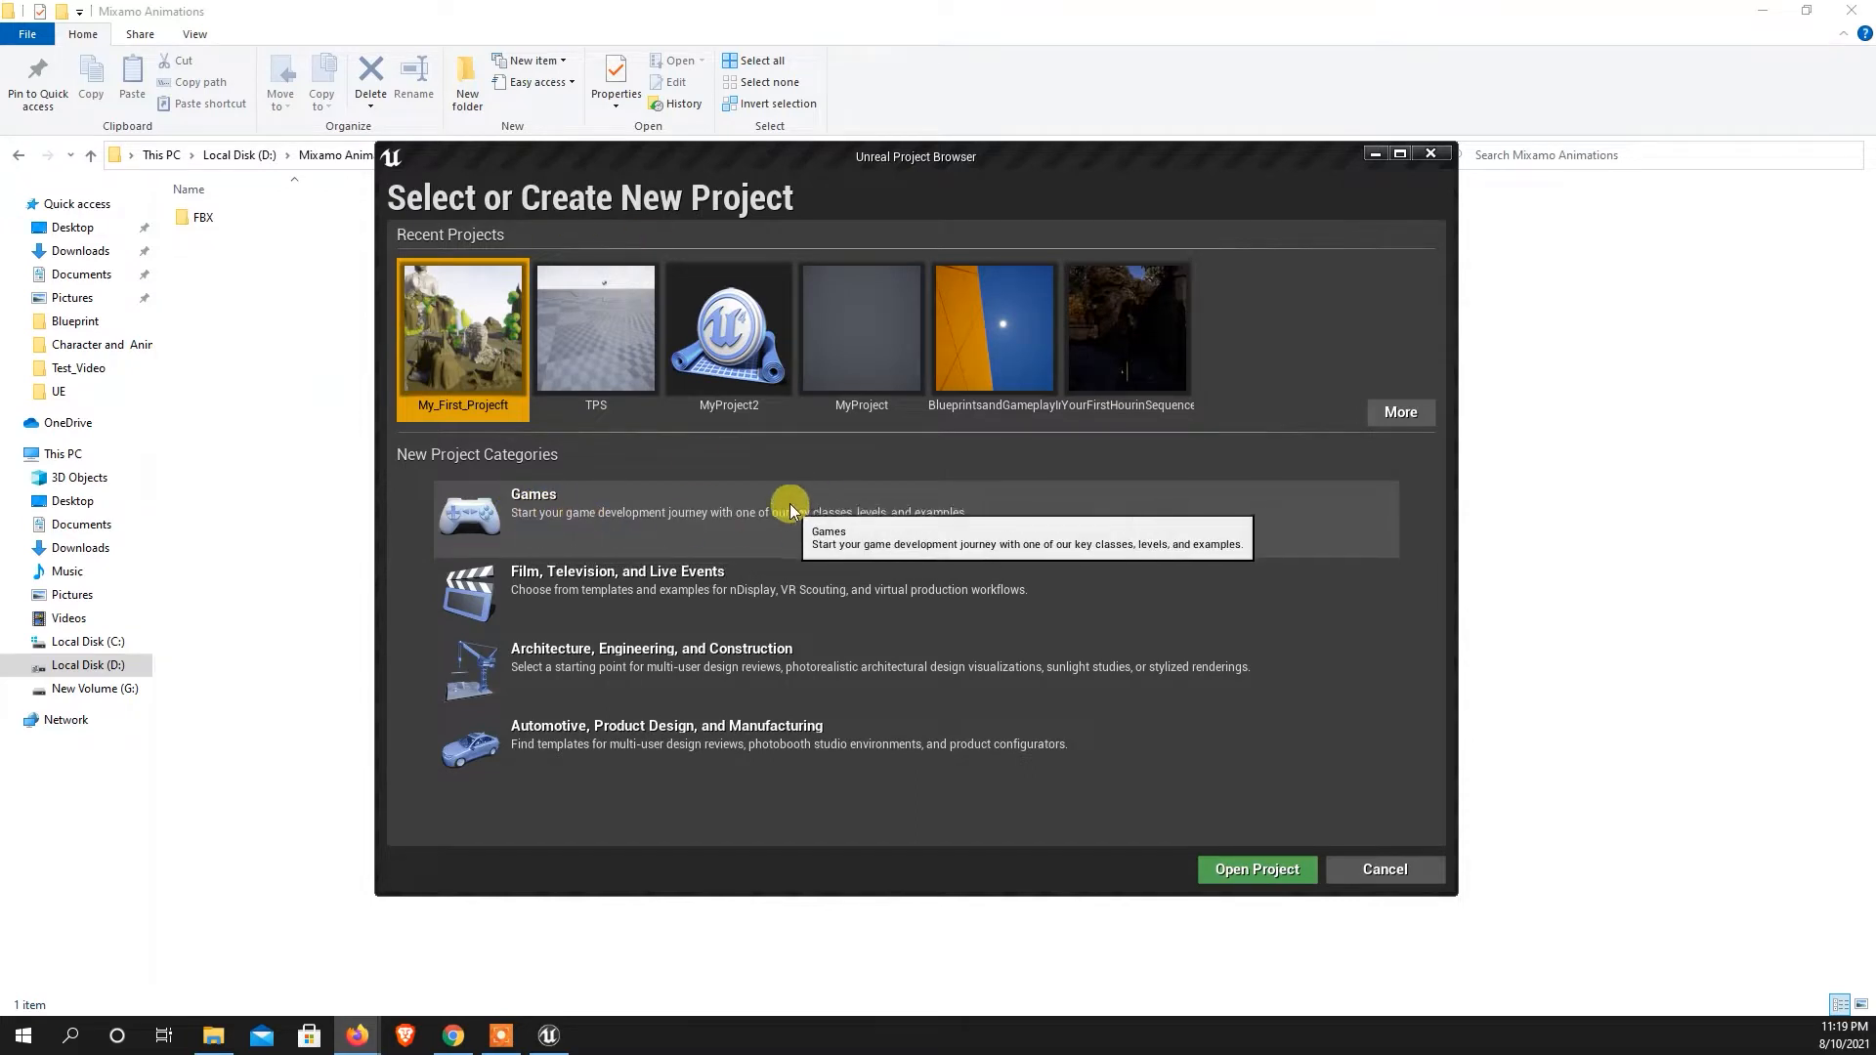
pyautogui.moveTo(739, 158); pyautogui.dragTo(698, 158)
# Start a new project in the Games category with the Blank template and proceed to its project settings.
pyautogui.click(523, 517)
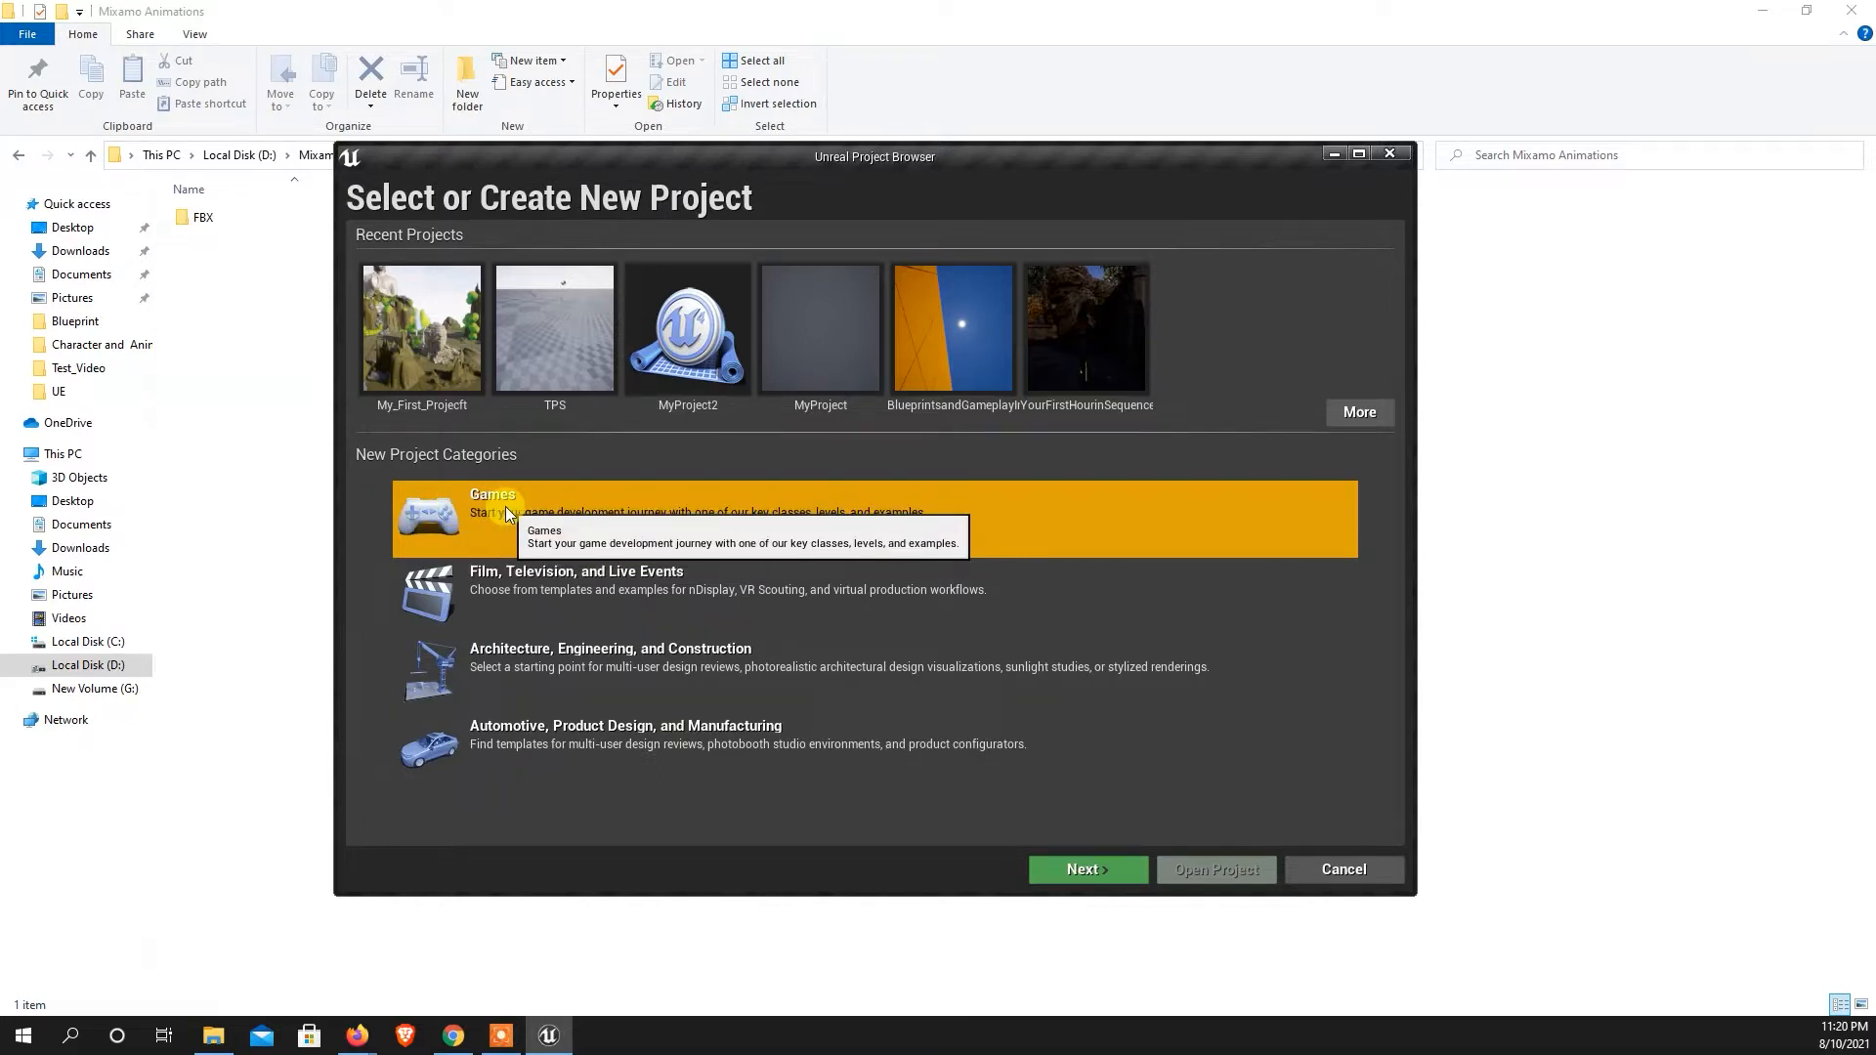
pyautogui.click(1082, 870)
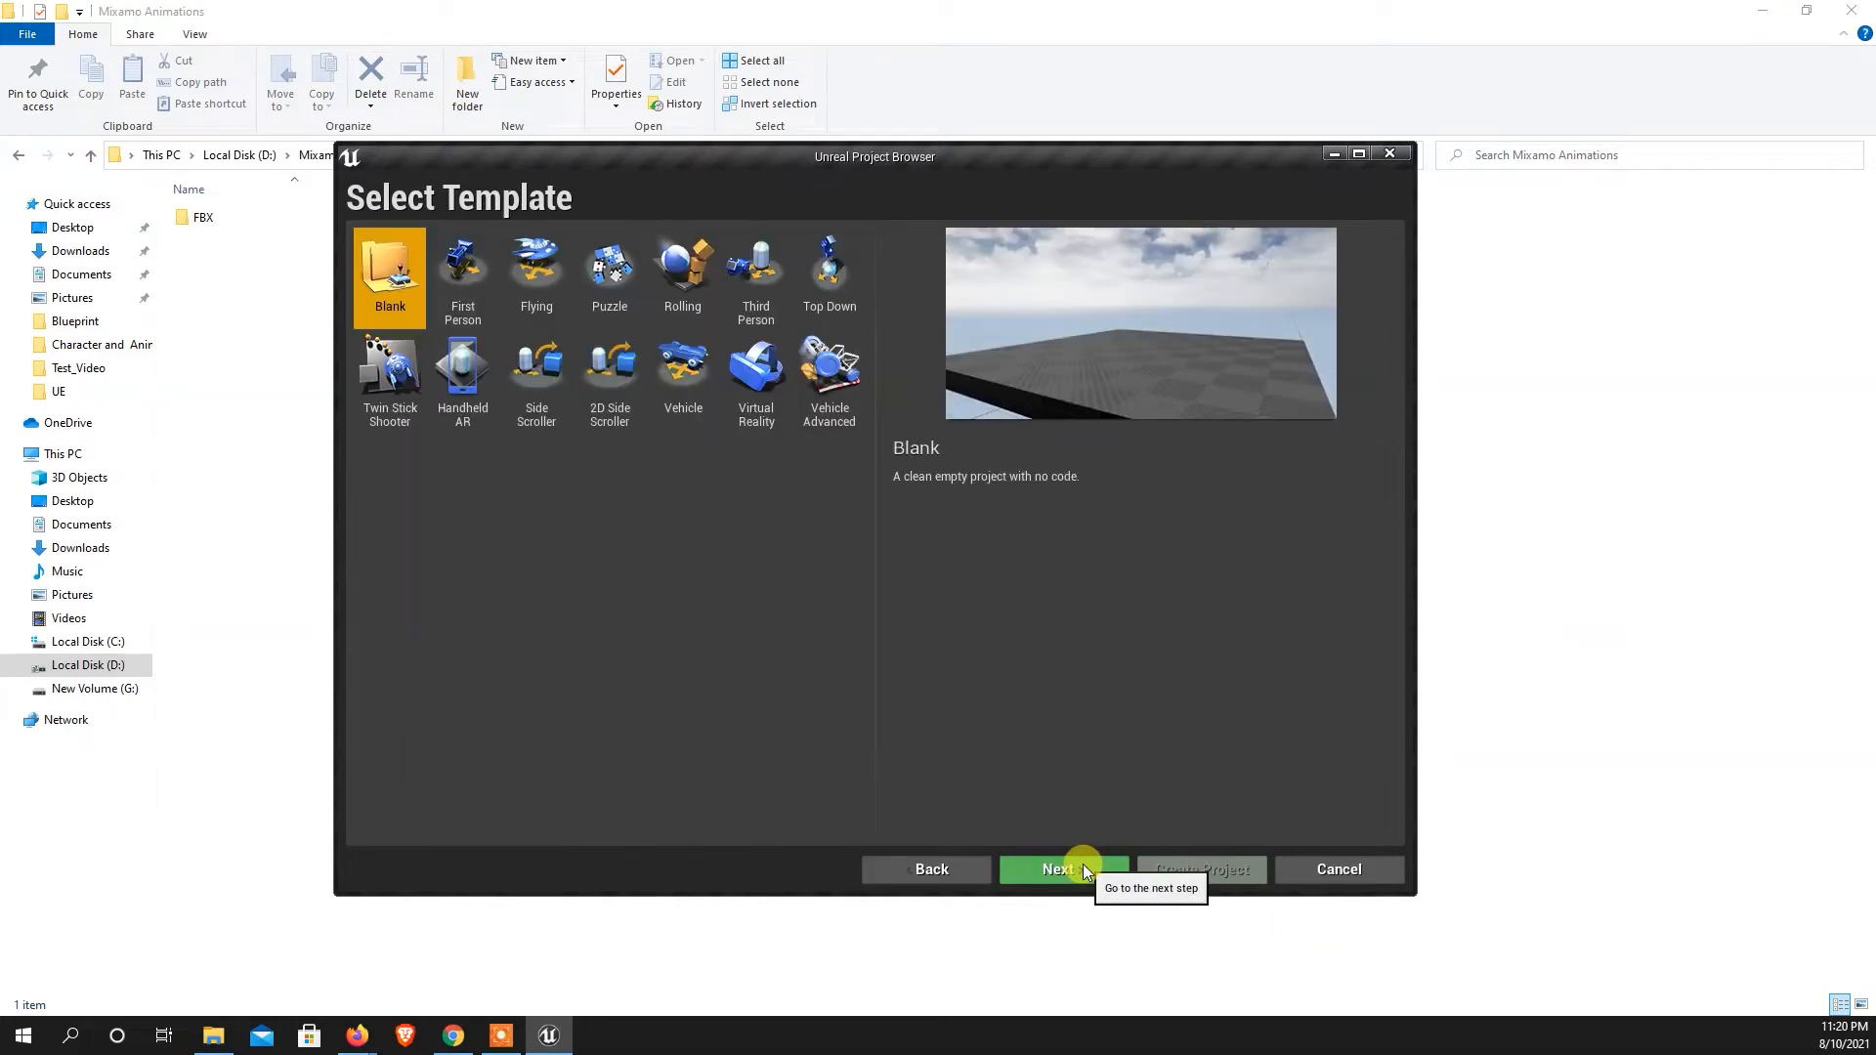
pyautogui.moveTo(516, 162); pyautogui.dragTo(501, 196)
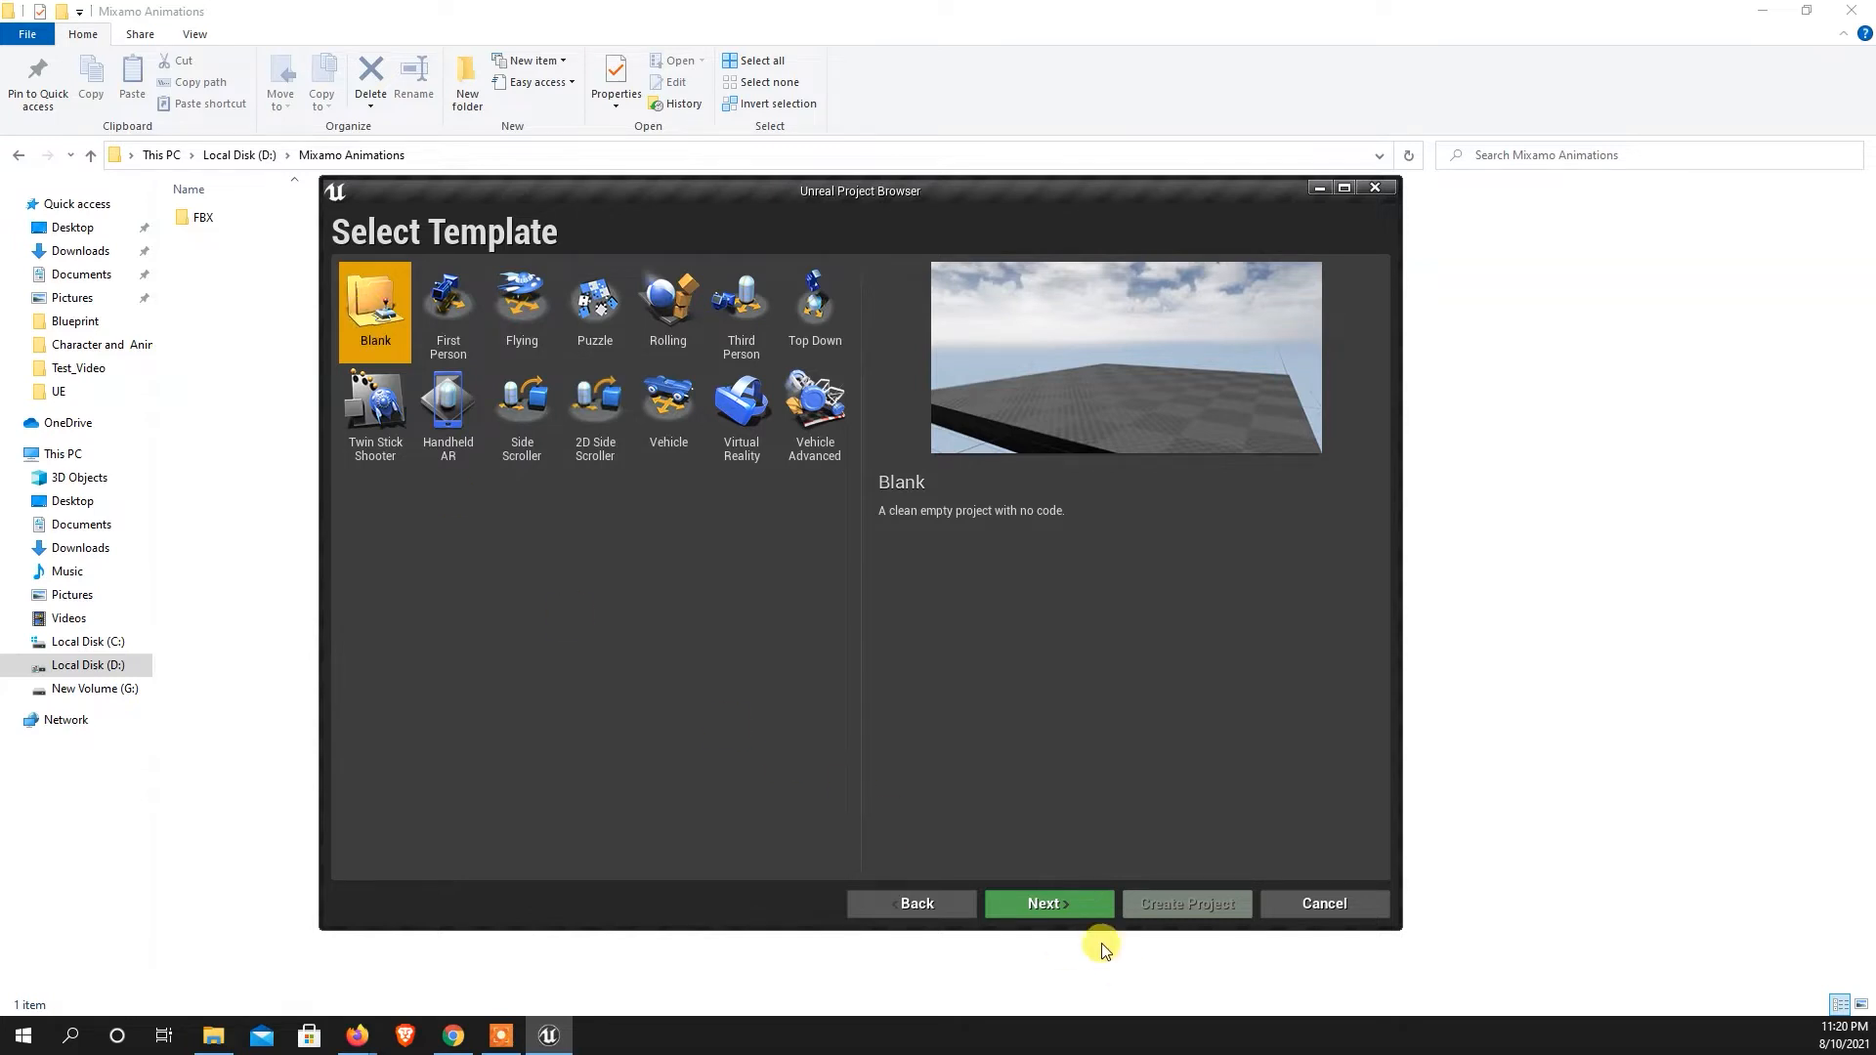
pyautogui.click(1063, 908)
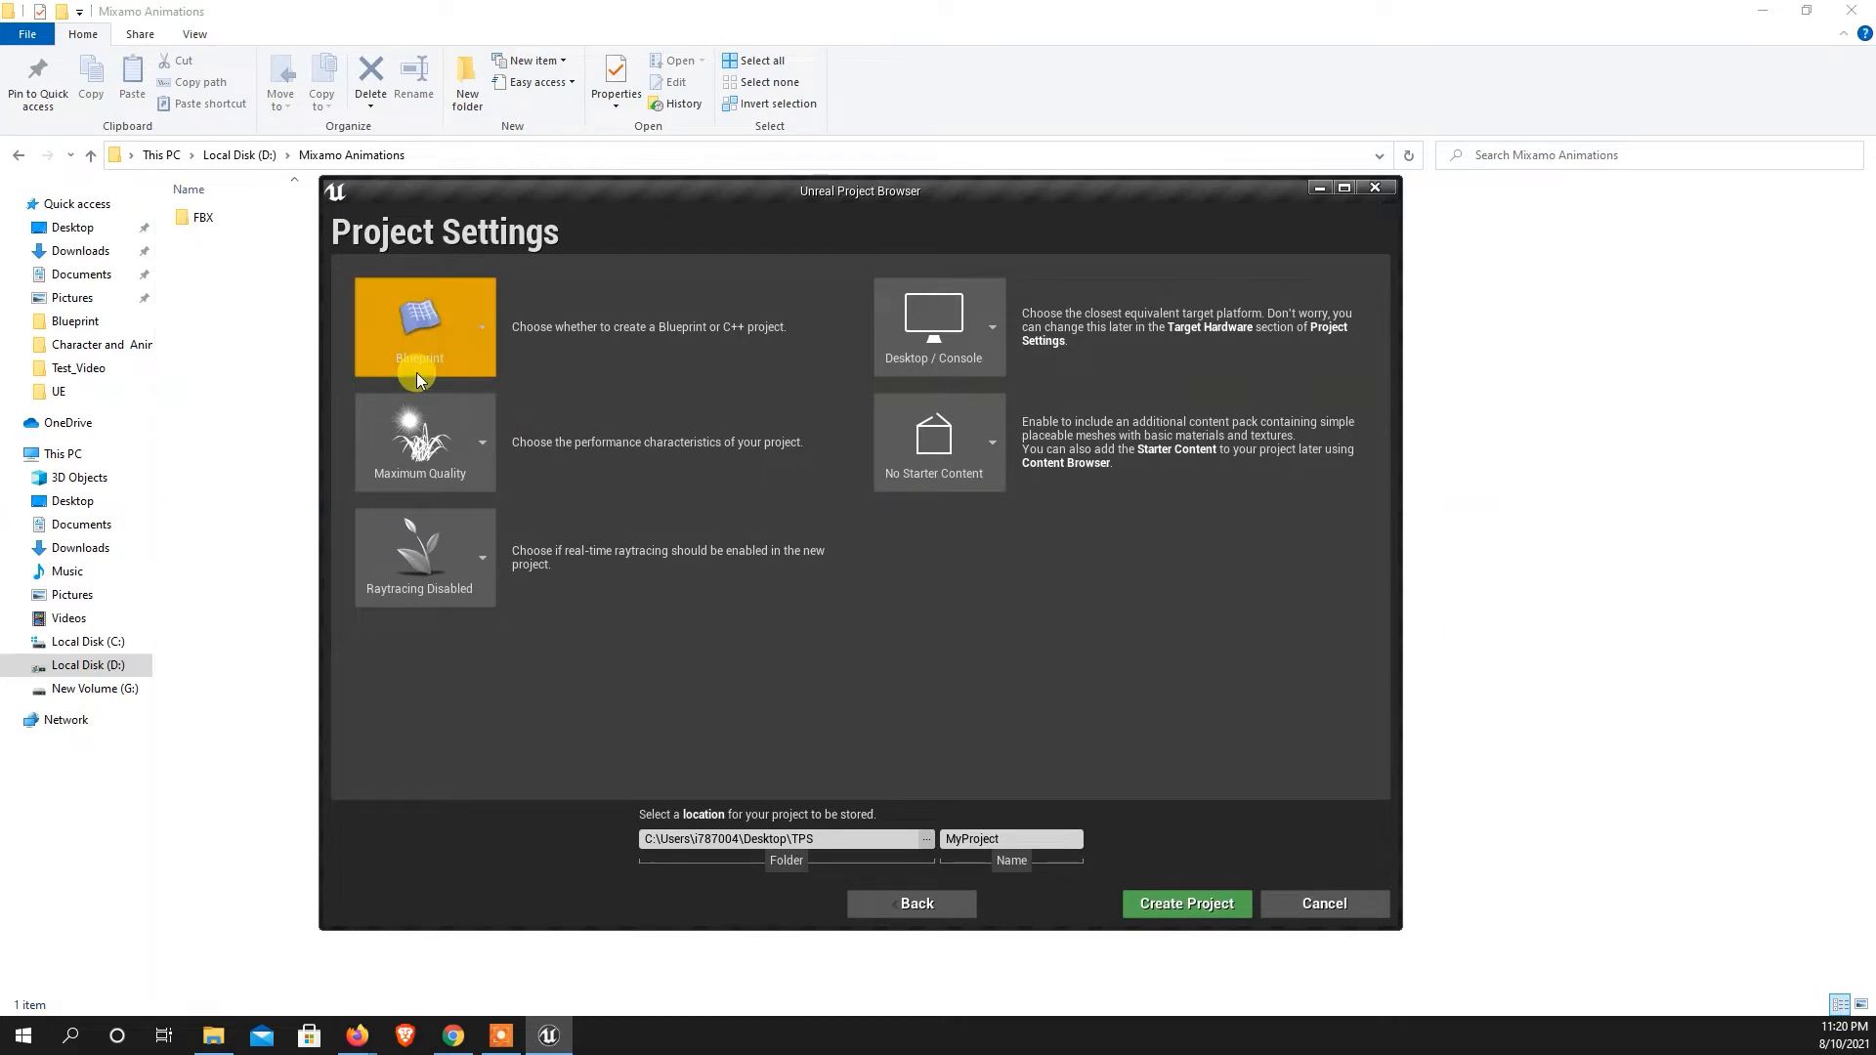
# Review the project type and target platform options, keeping Blueprint and Desktop / Console, and choose No Starter Content.
pyautogui.click(448, 360)
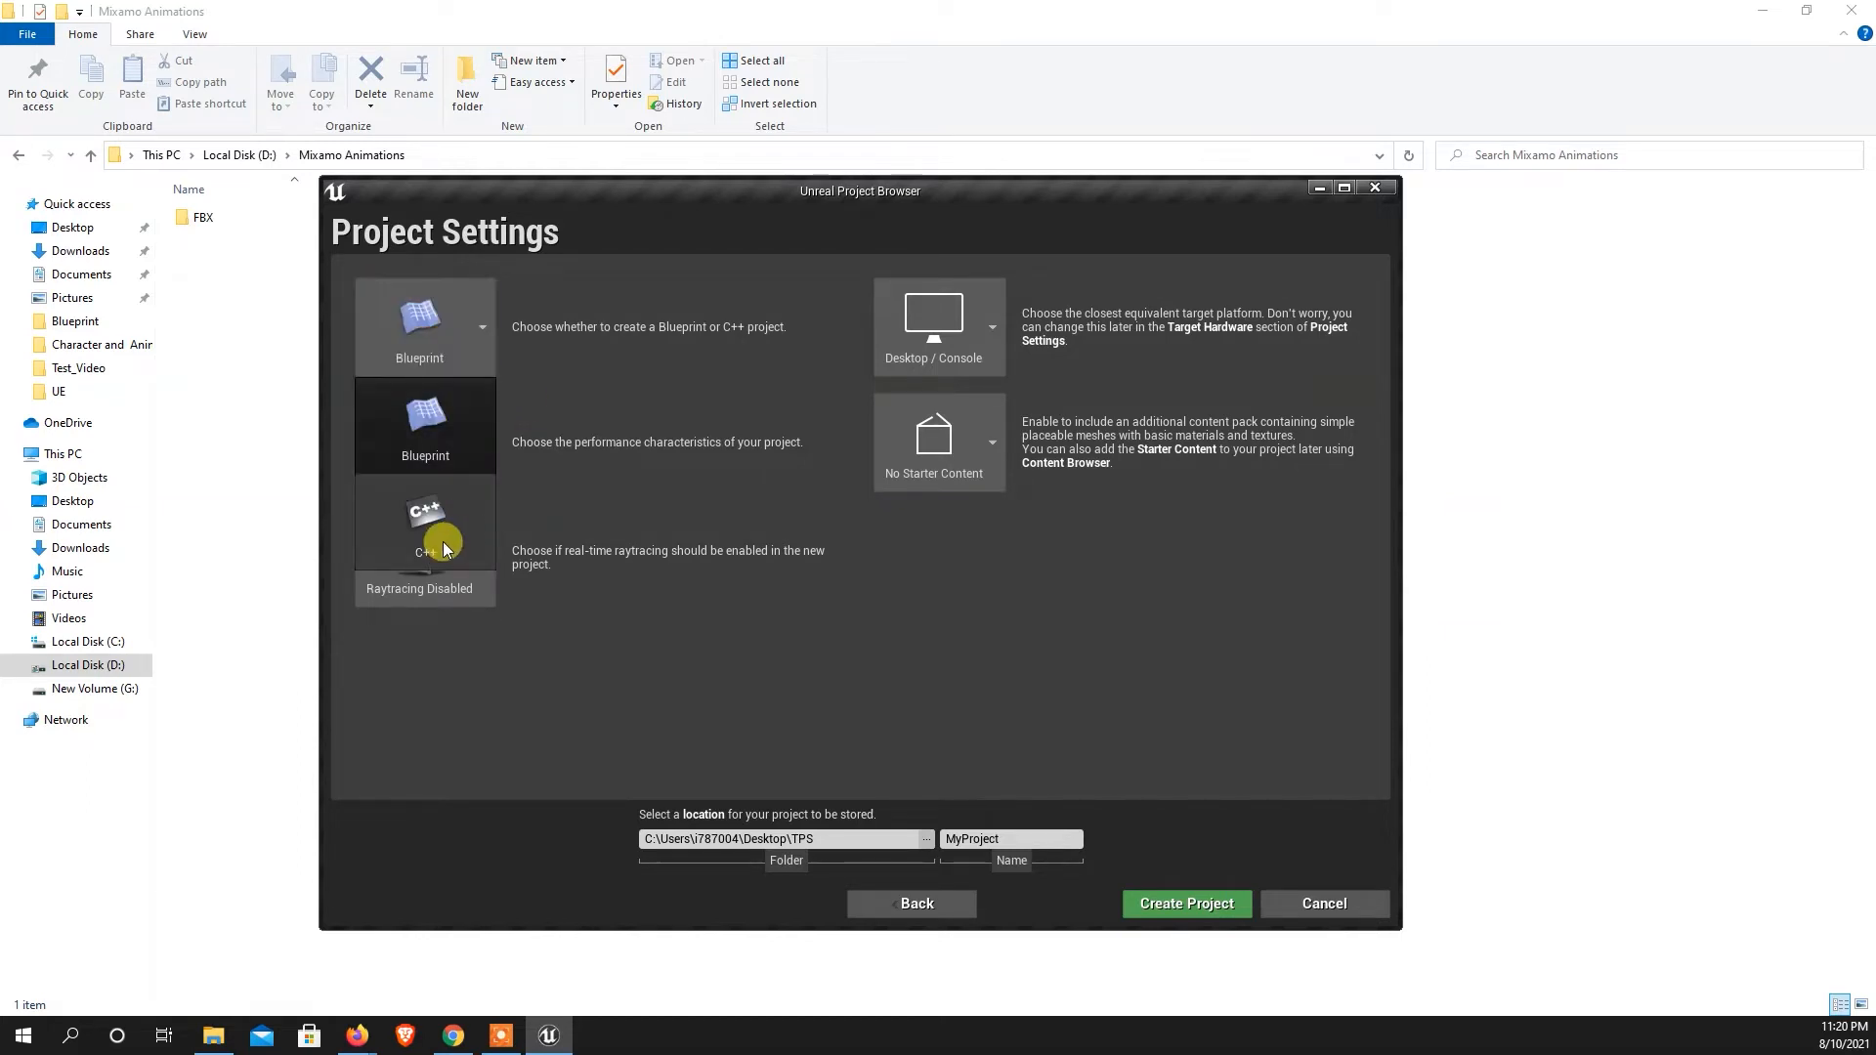
pyautogui.click(624, 654)
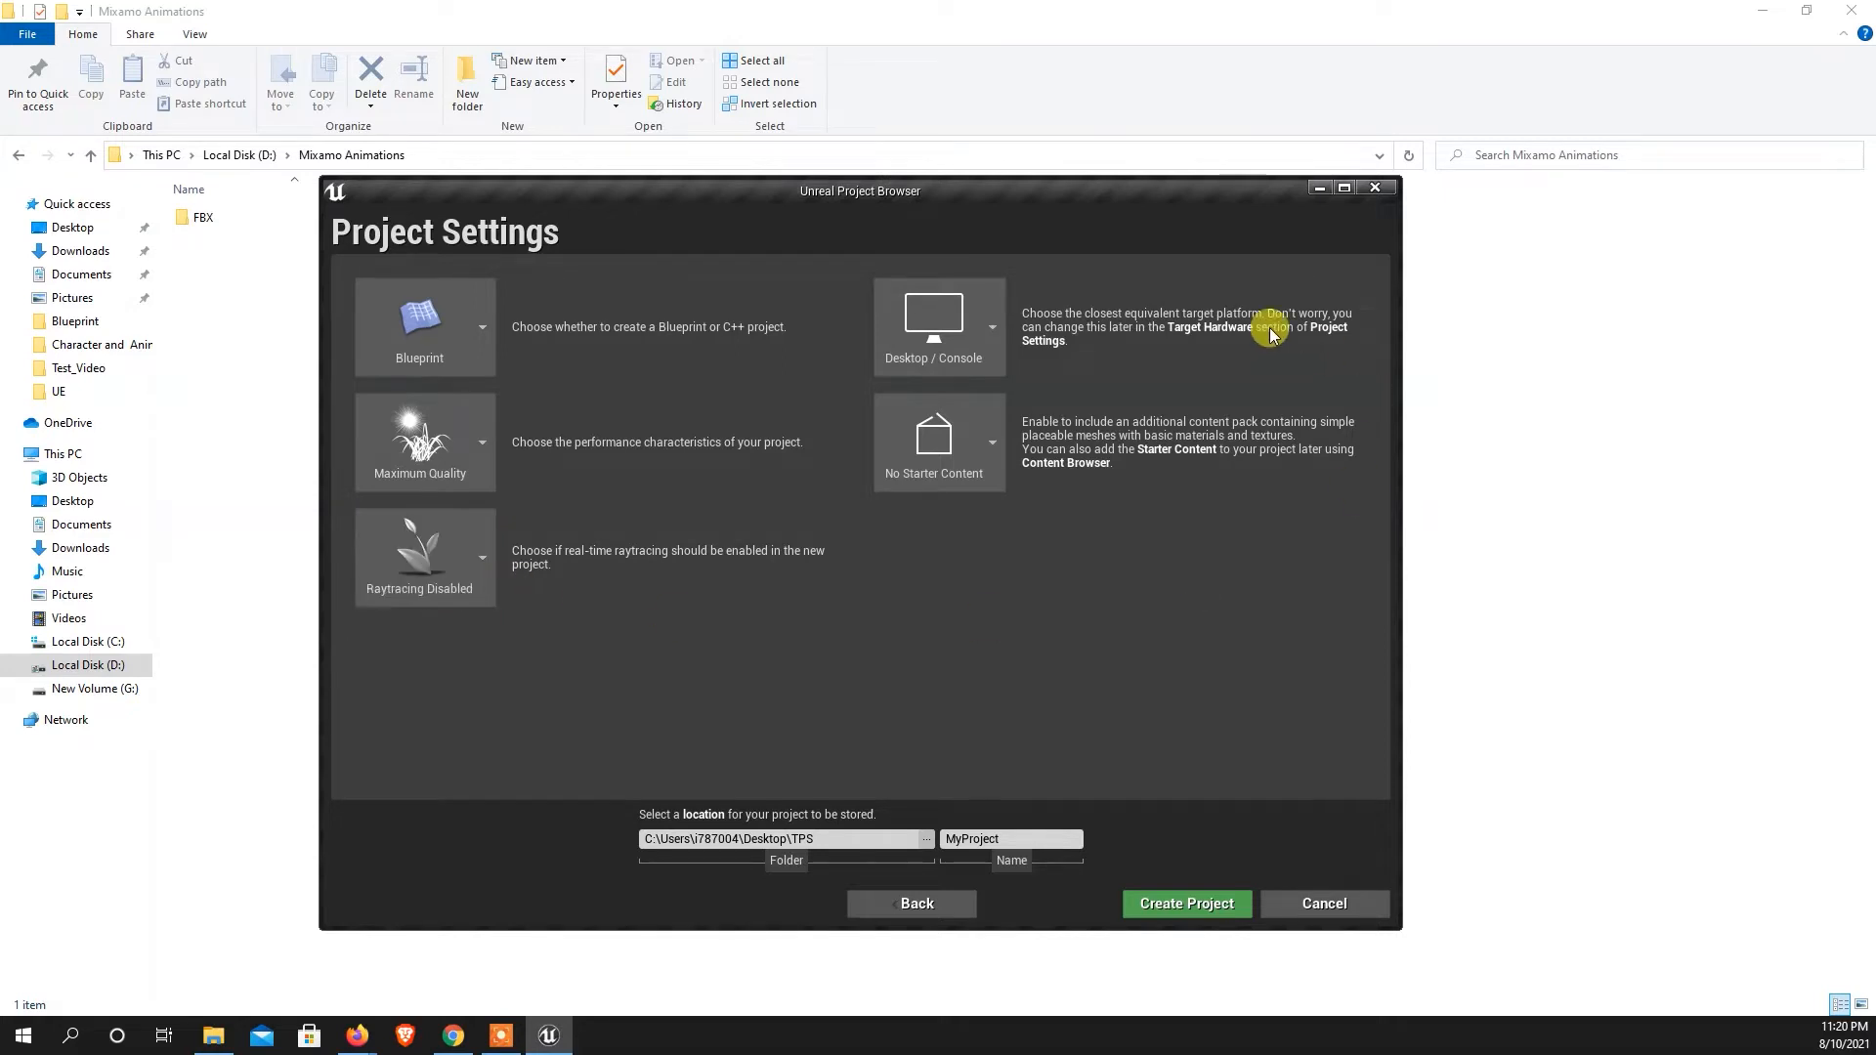
pyautogui.click(956, 360)
pyautogui.click(936, 393)
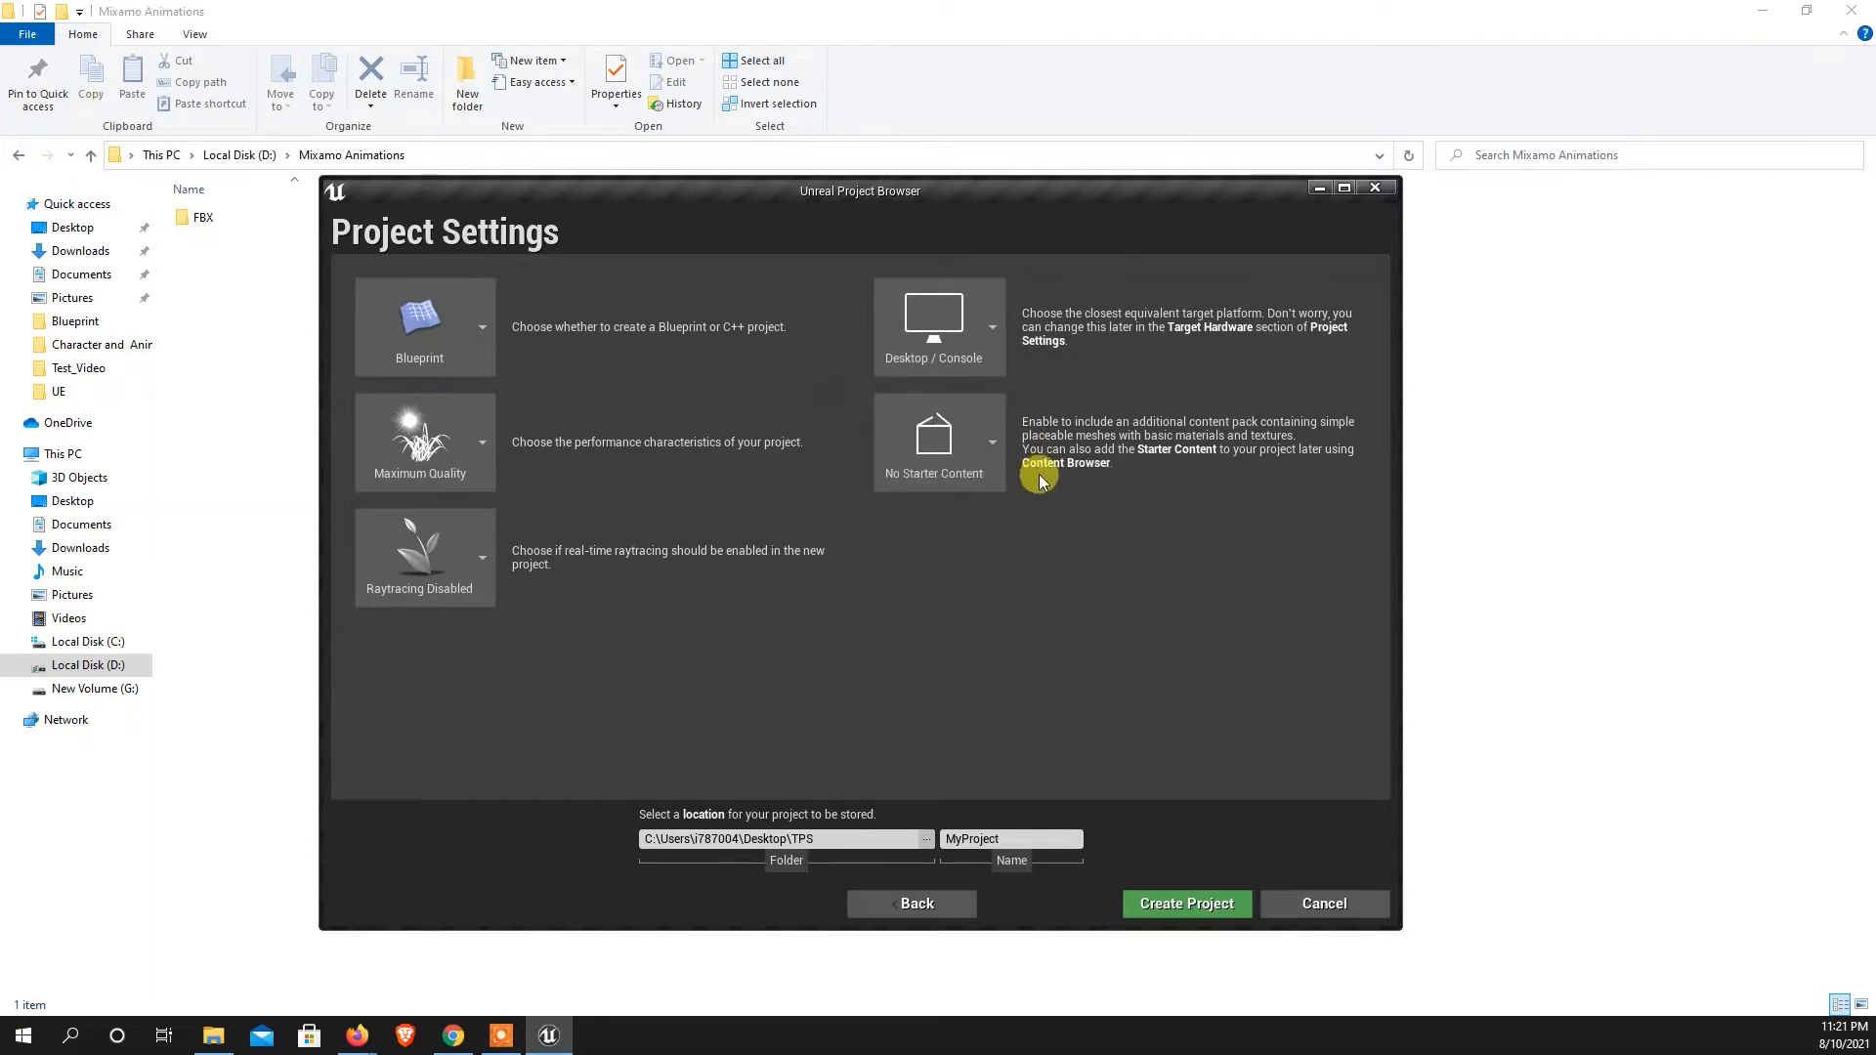
pyautogui.click(982, 455)
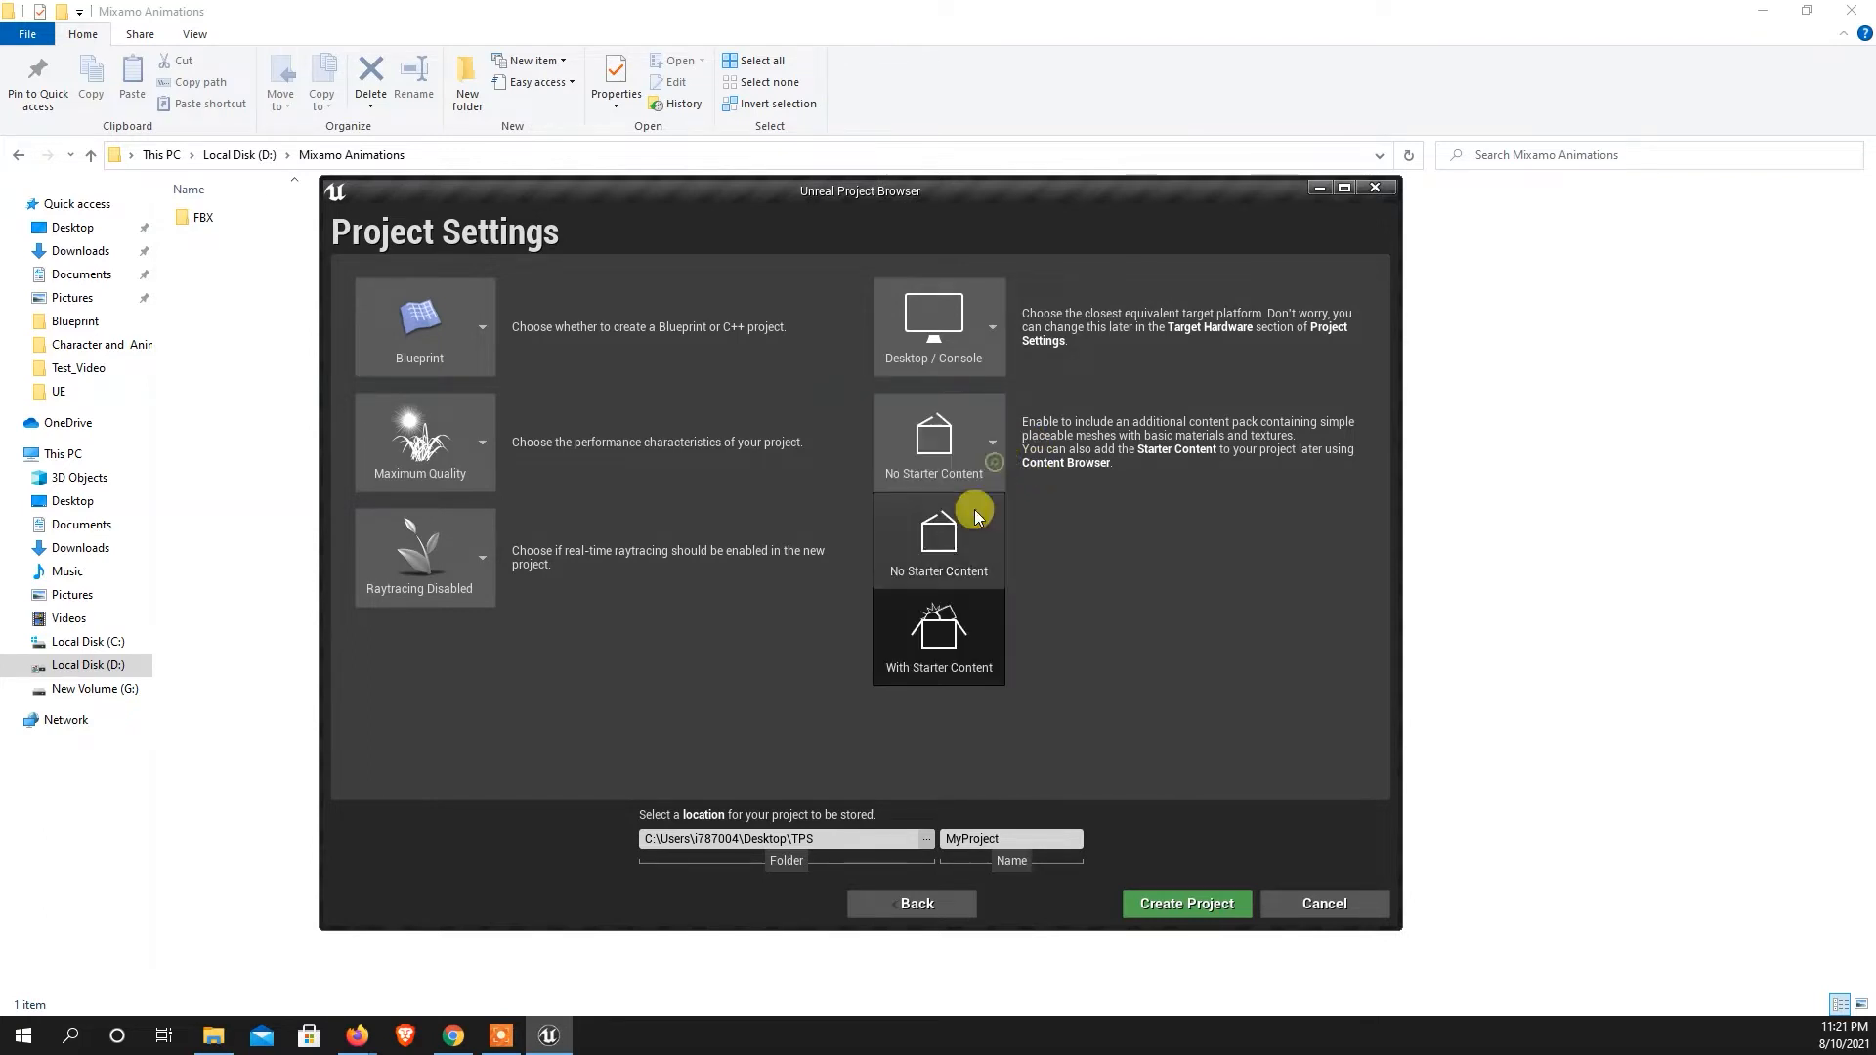
pyautogui.click(930, 556)
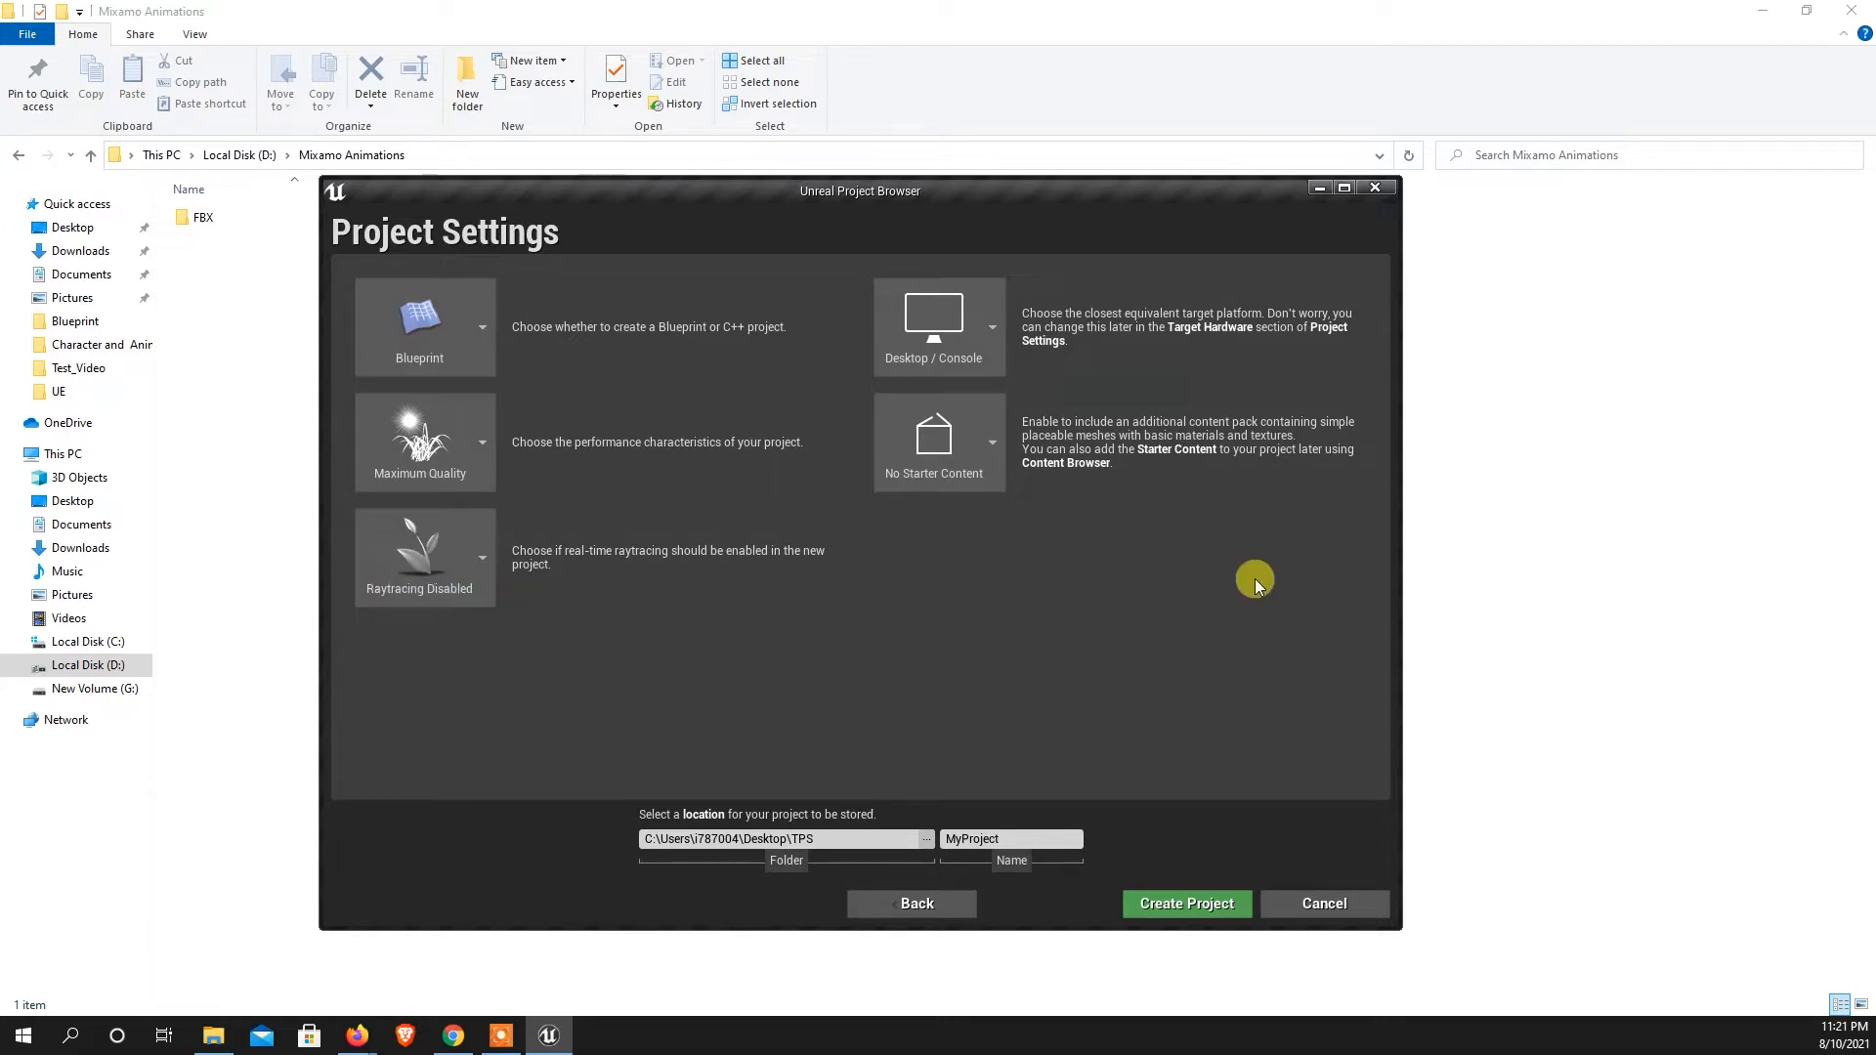
# Set the new project's storage location to the Mixamo Animations folder on Local Disk (D:).
pyautogui.moveTo(877, 190)
pyautogui.mouseDown()
pyautogui.moveTo(942, 189)
pyautogui.moveTo(851, 191)
pyautogui.mouseUp()
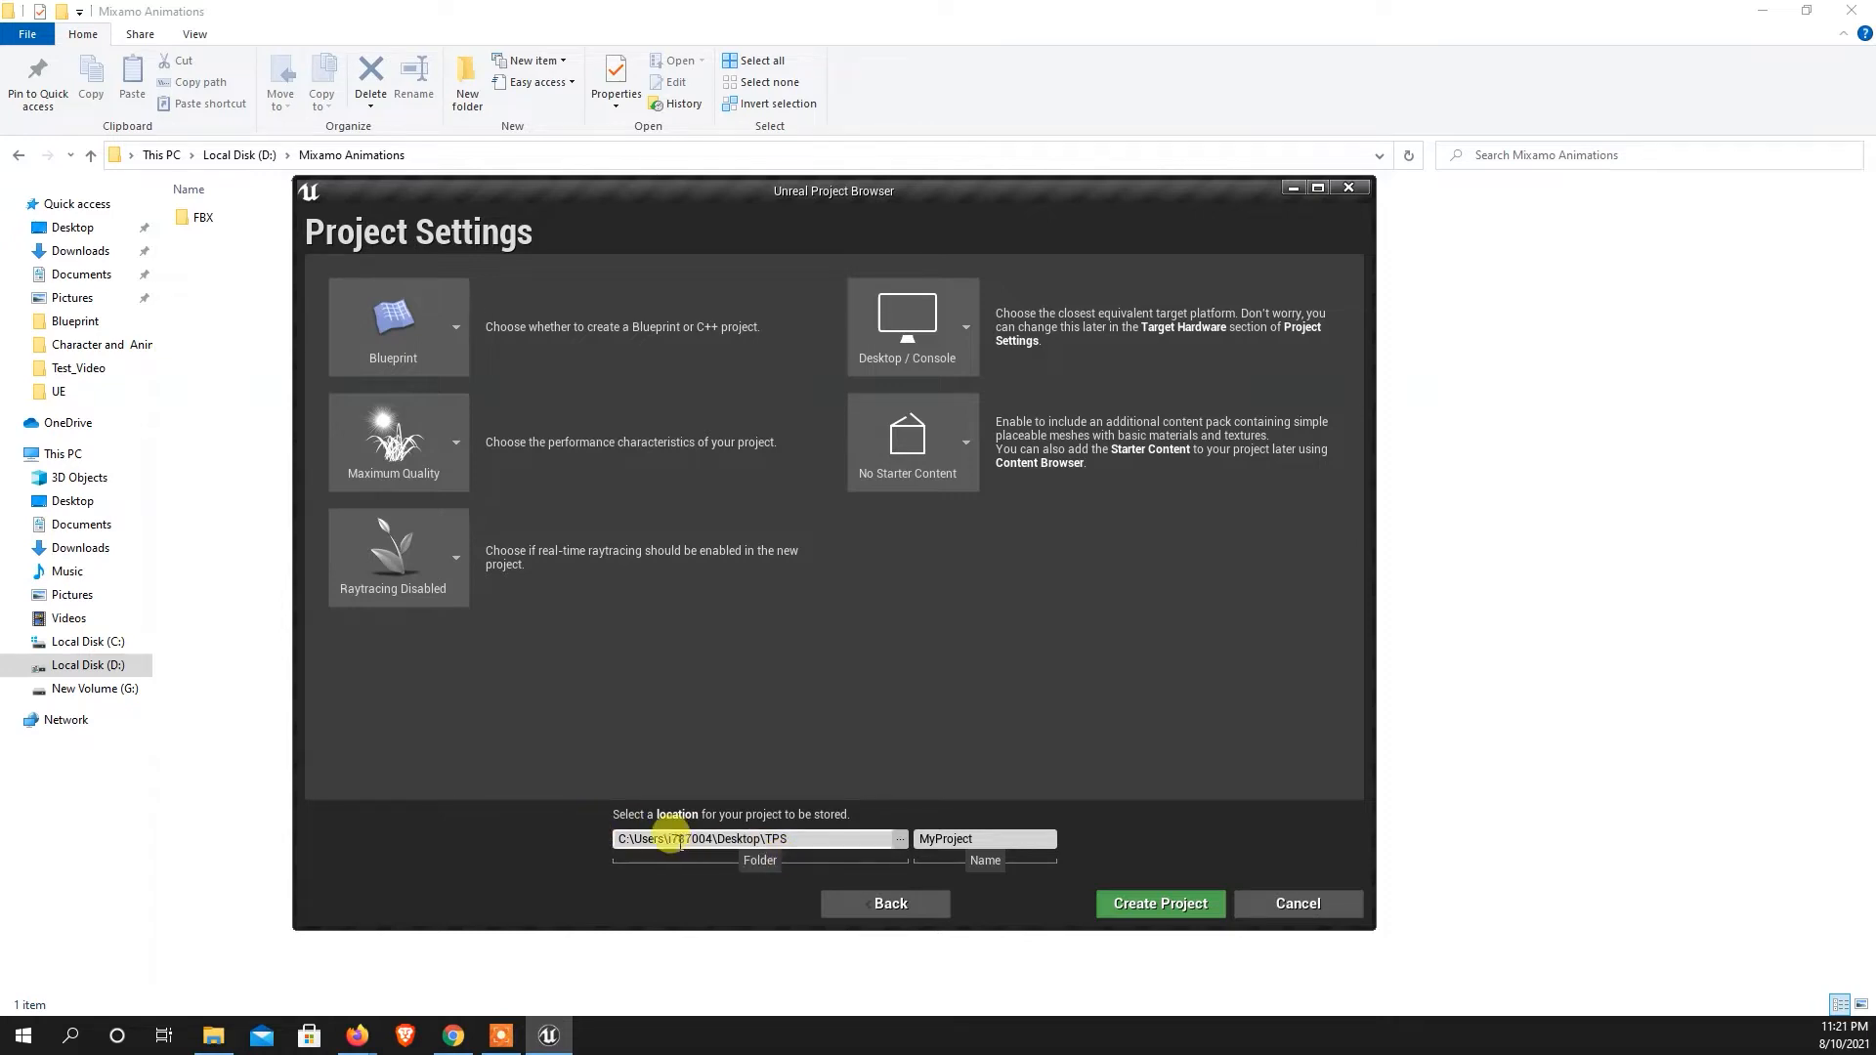
pyautogui.click(899, 840)
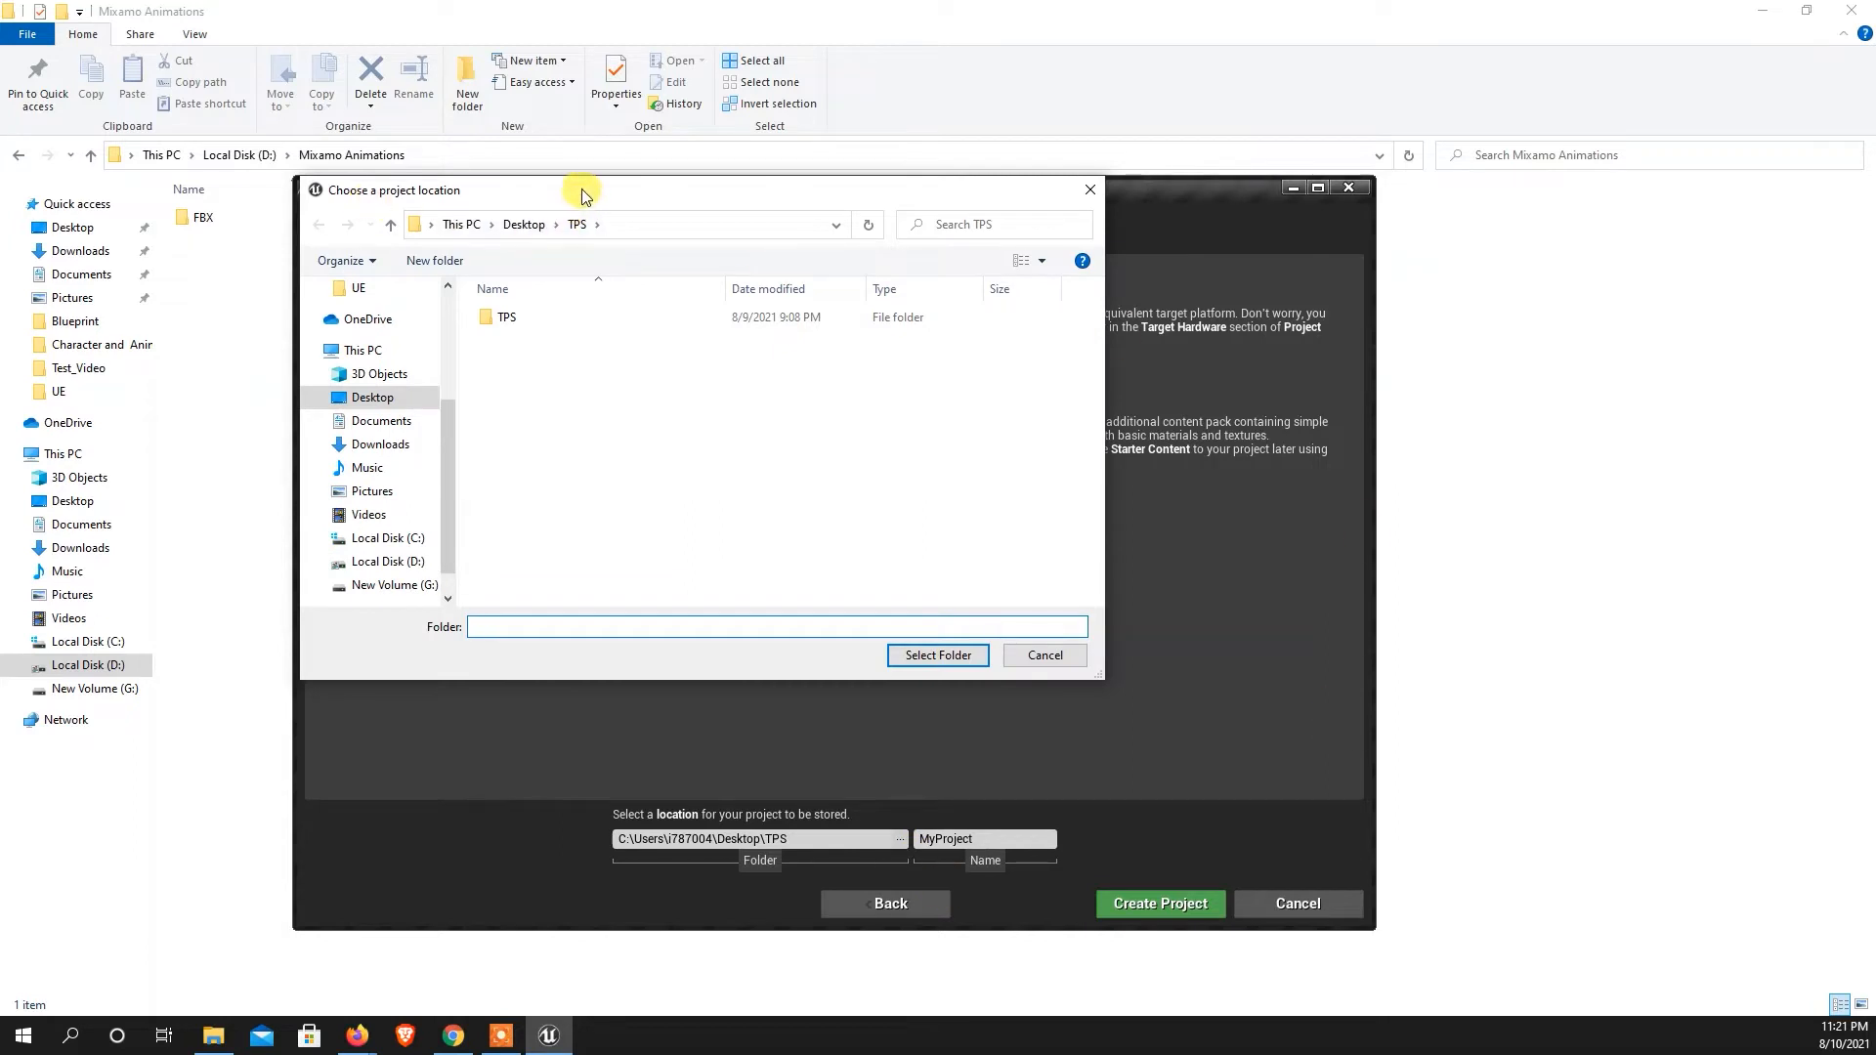
pyautogui.moveTo(583, 189); pyautogui.dragTo(614, 279)
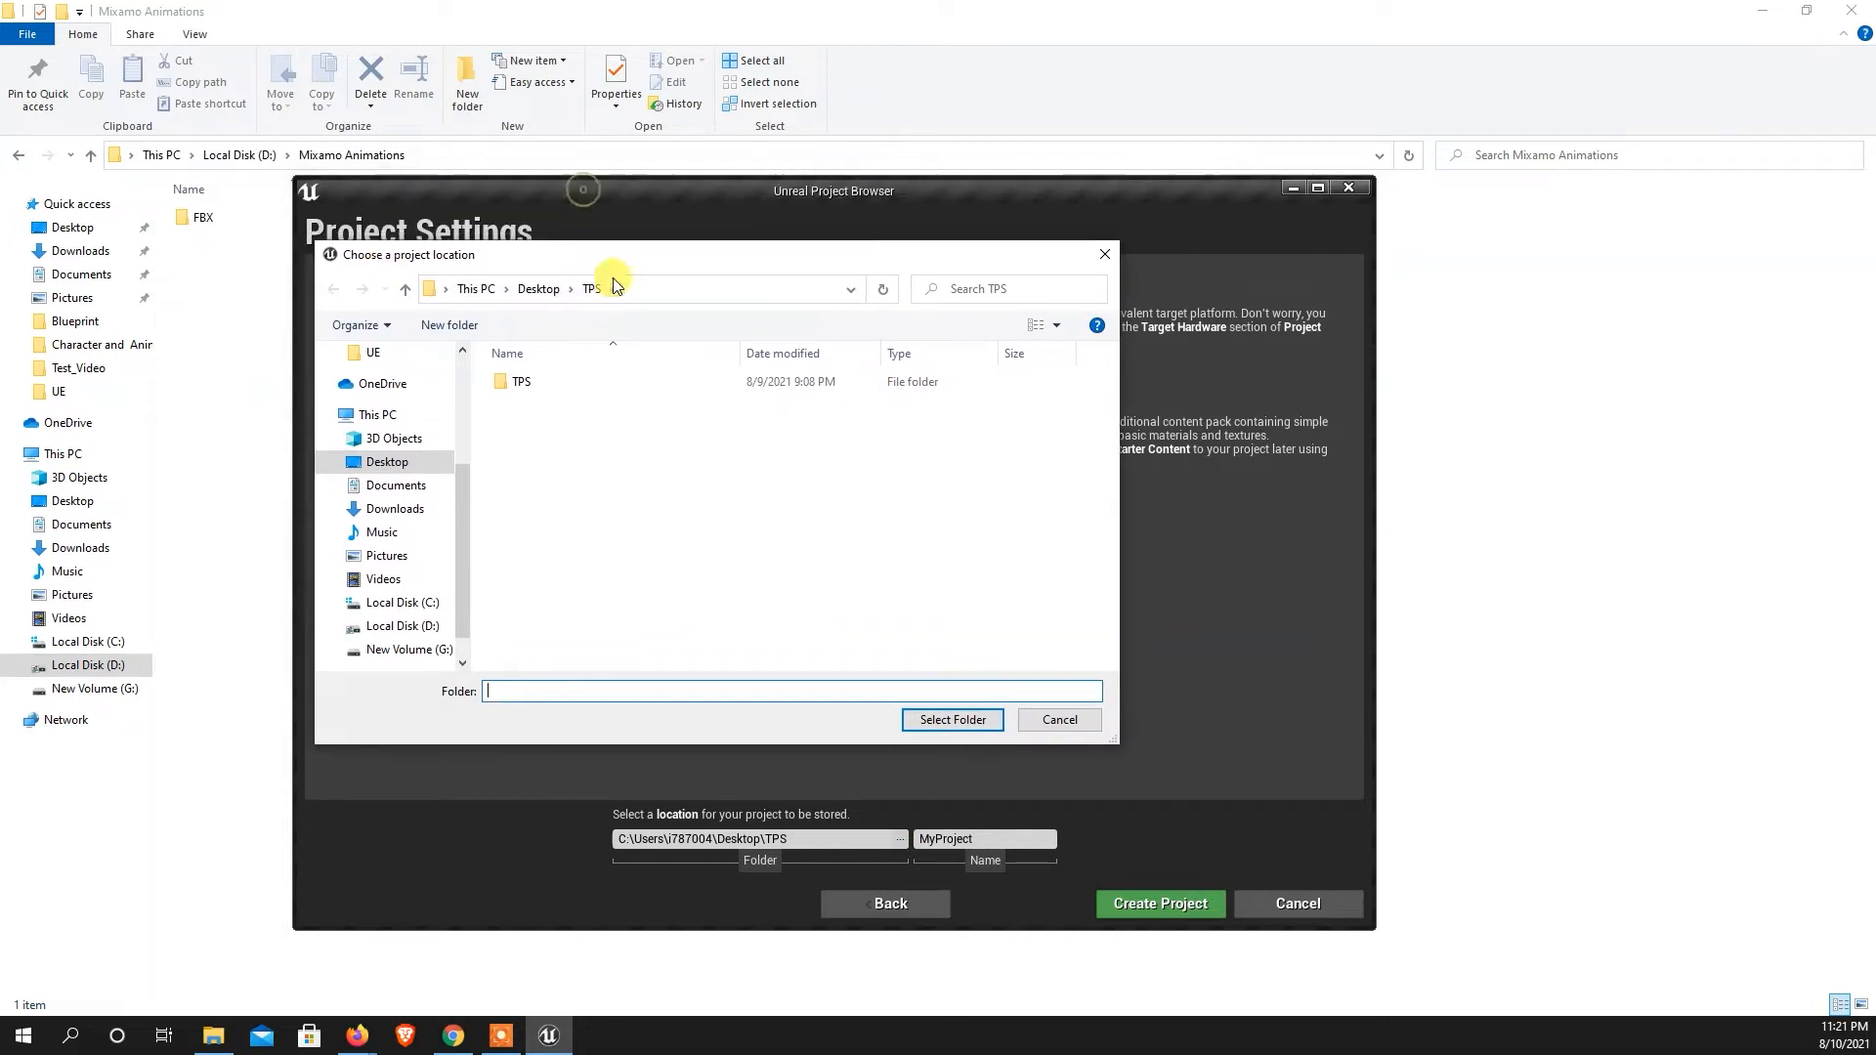
pyautogui.click(406, 637)
pyautogui.moveTo(556, 259); pyautogui.dragTo(607, 262)
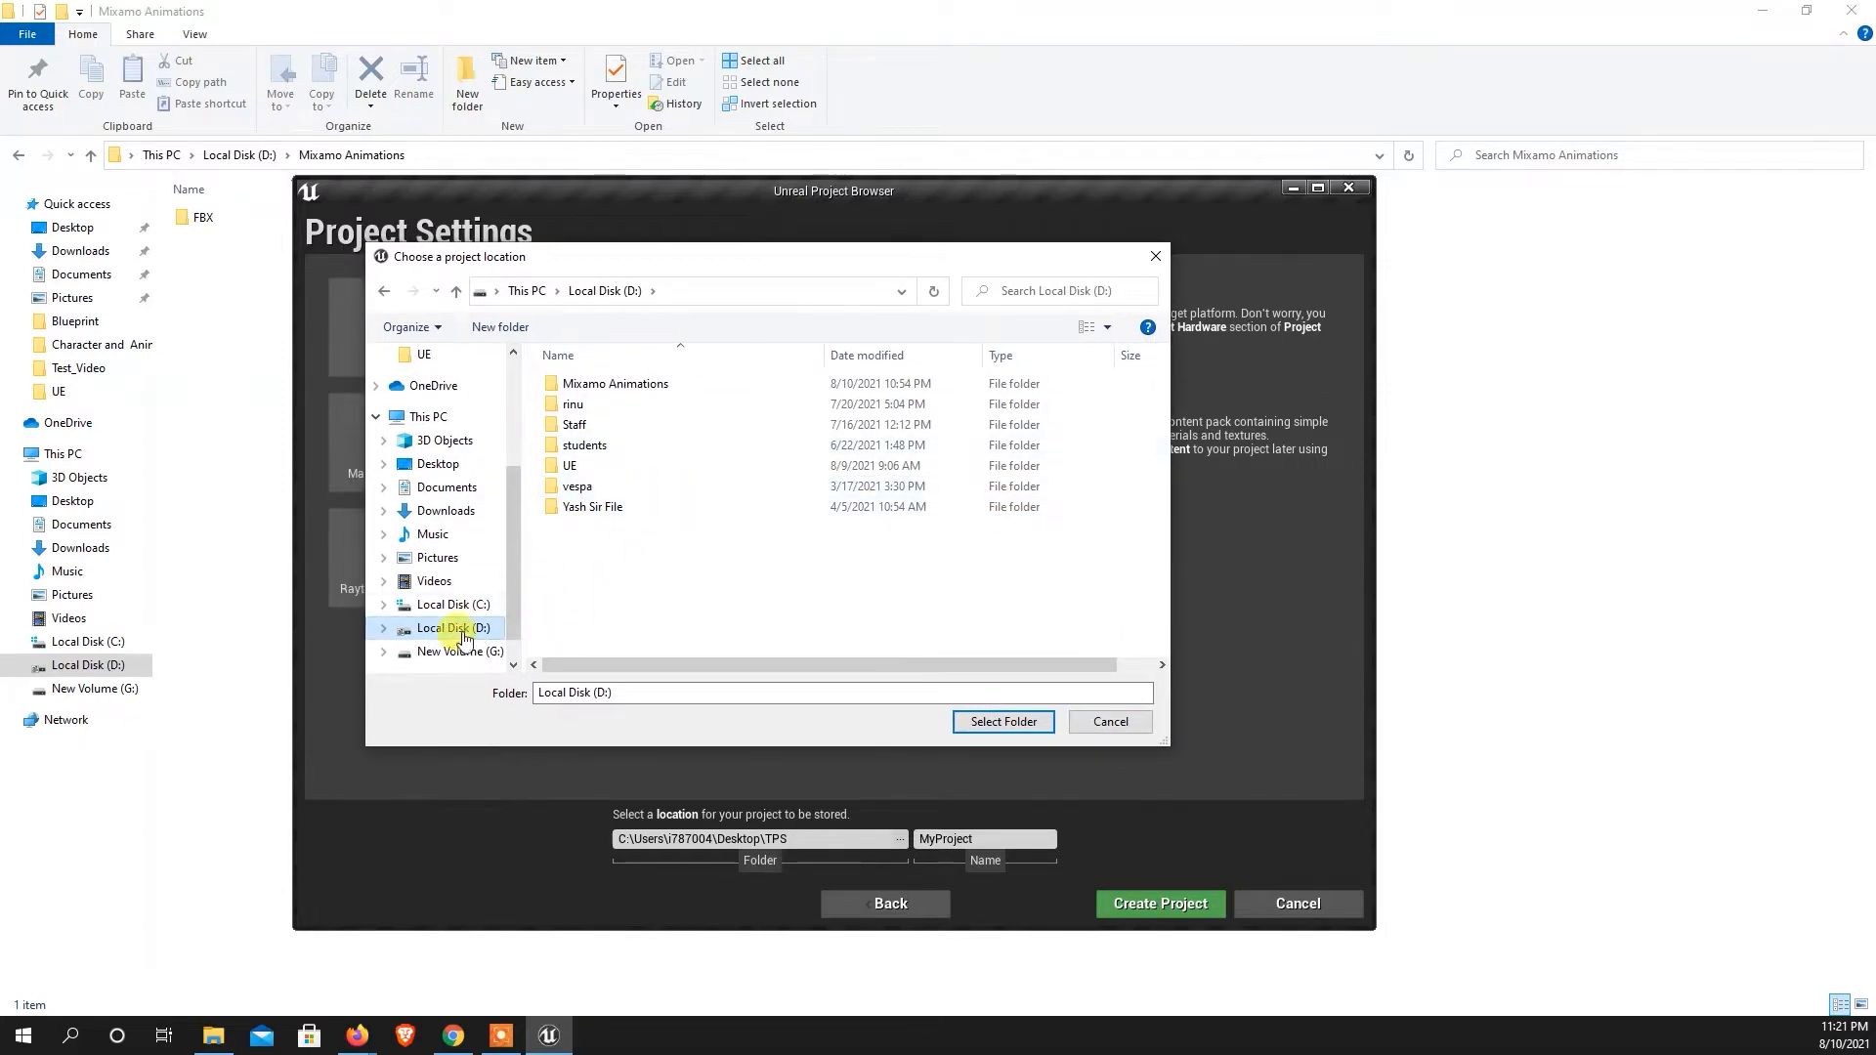
pyautogui.moveTo(512, 600); pyautogui.dragTo(500, 623)
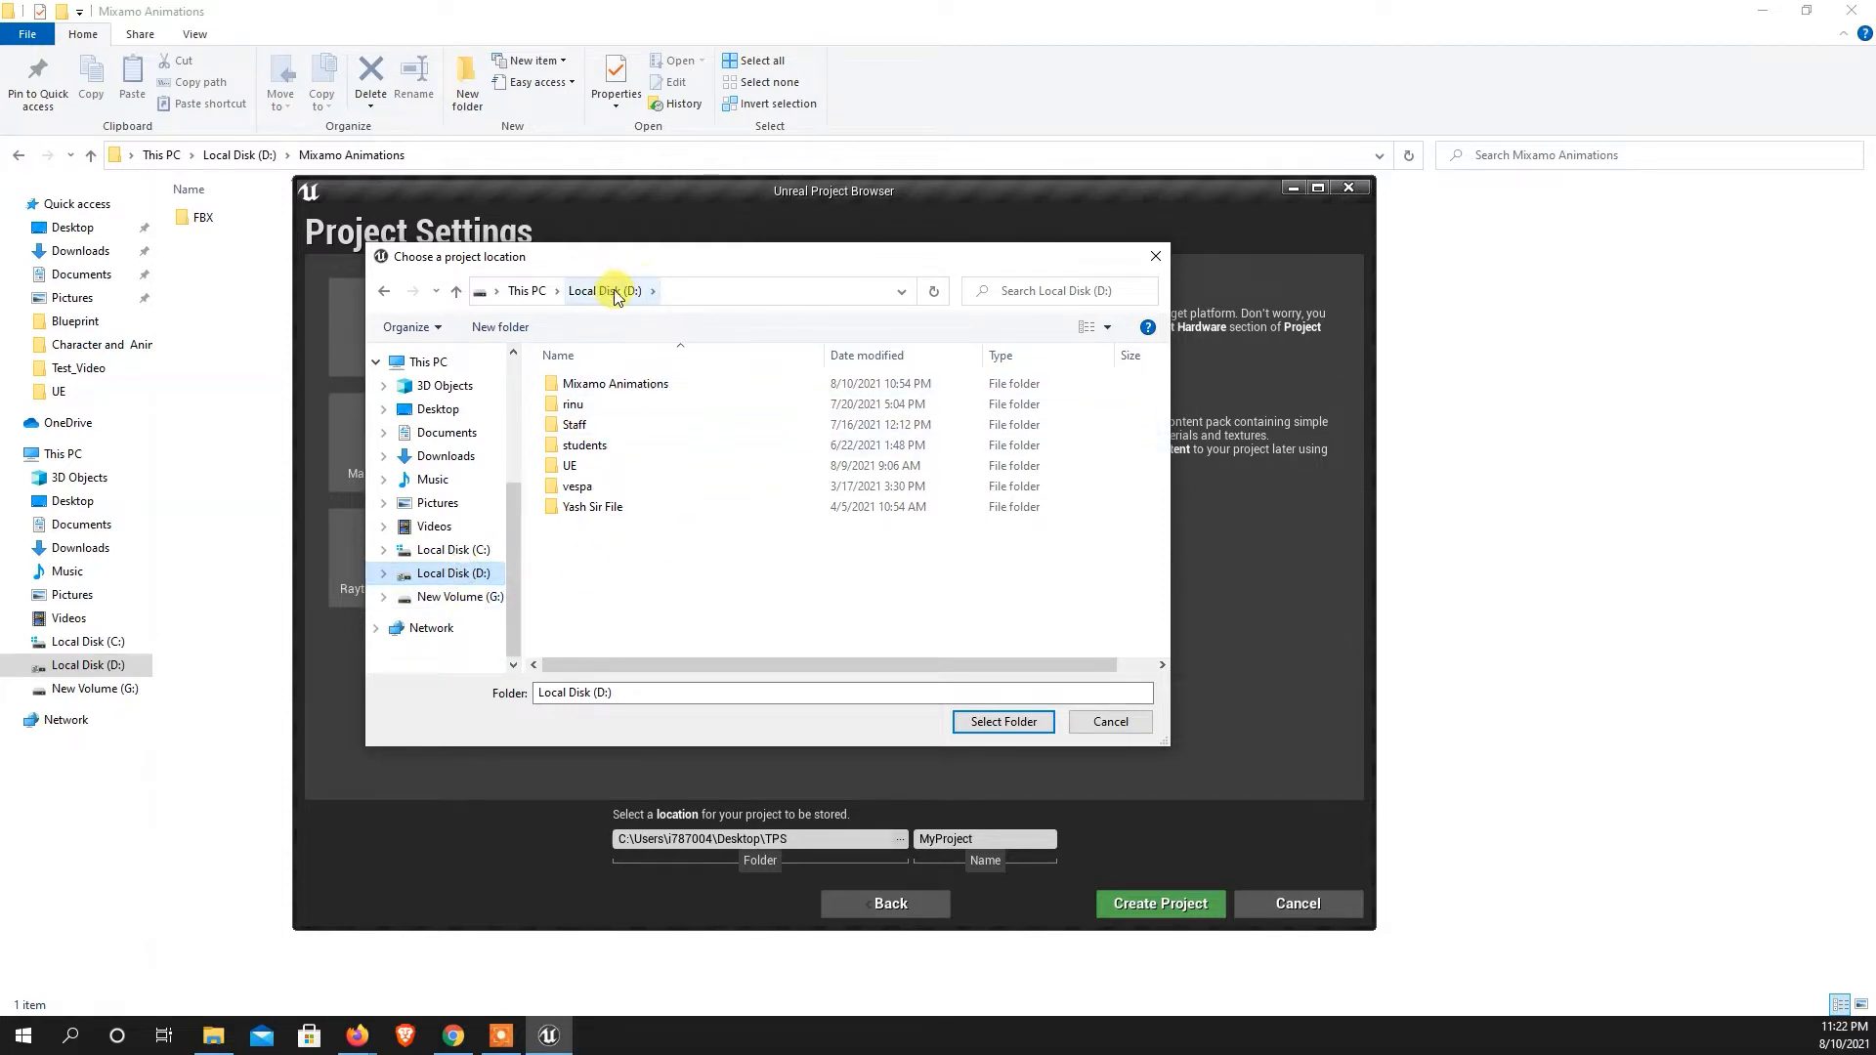
pyautogui.doubleClick(606, 385)
pyautogui.moveTo(630, 269); pyautogui.dragTo(644, 311)
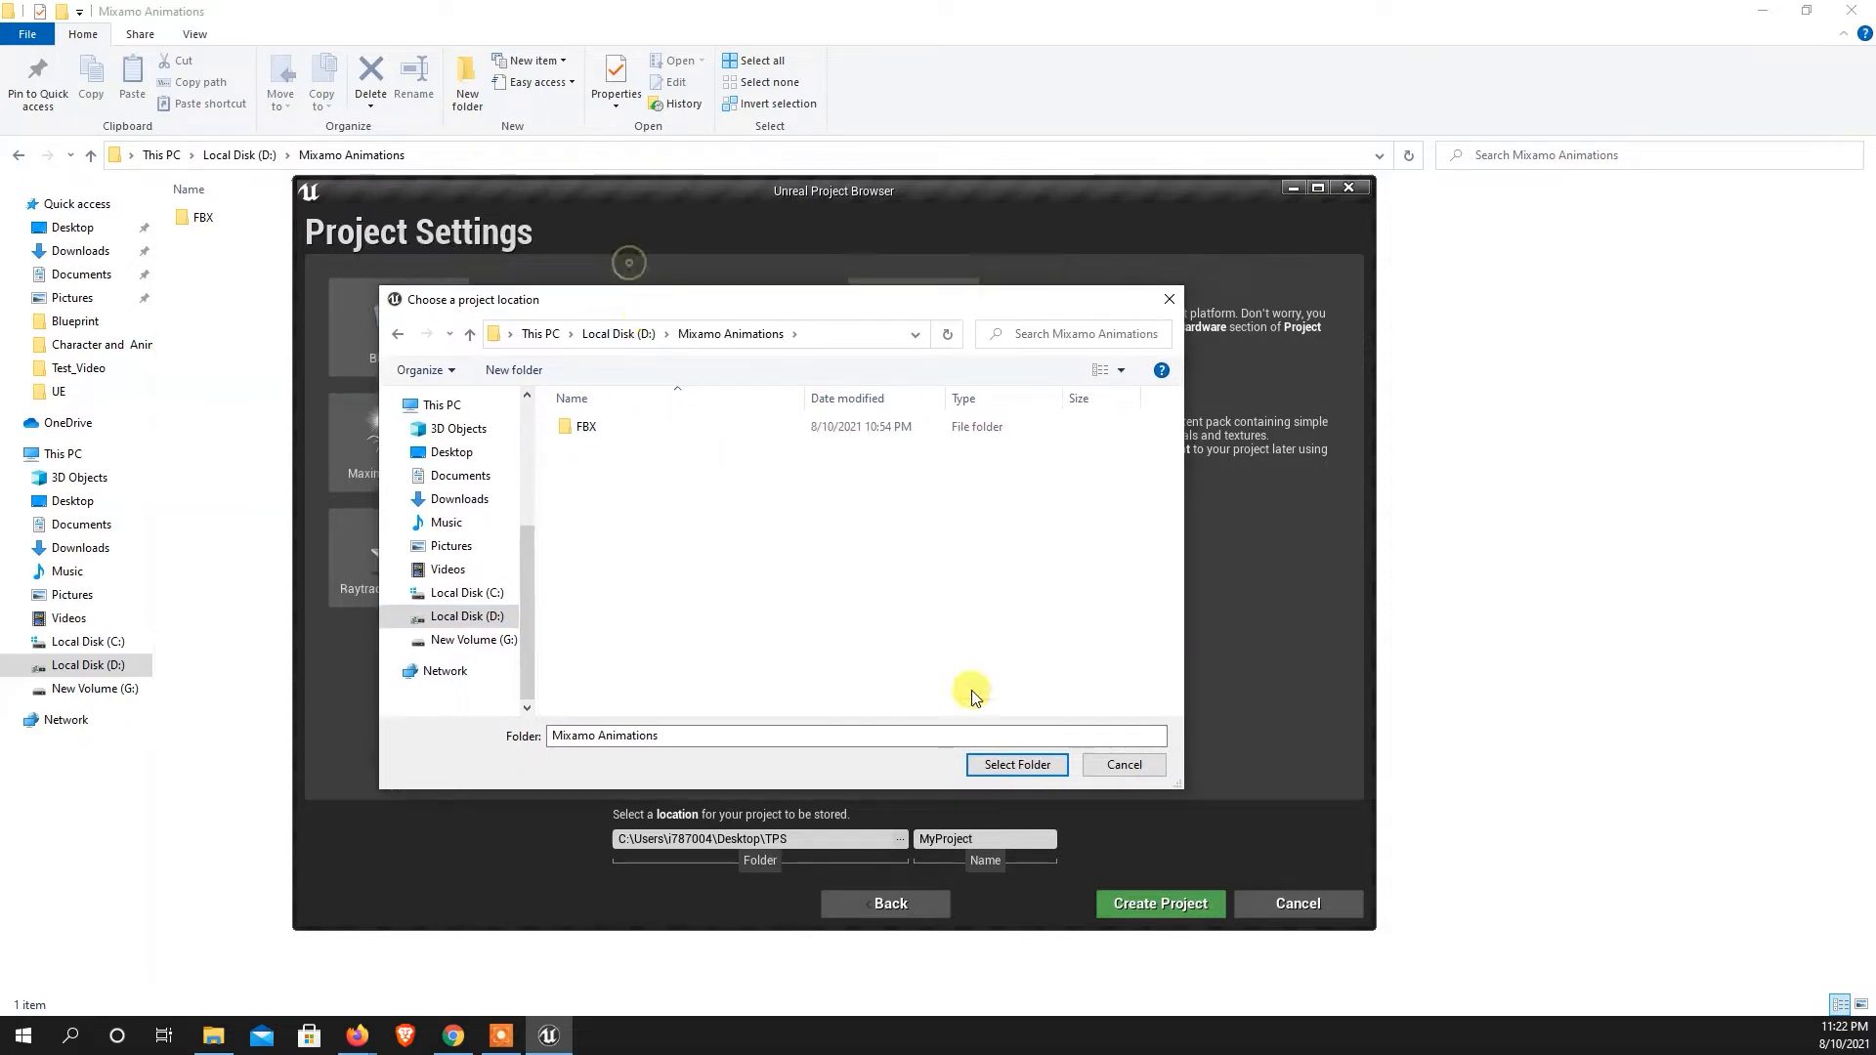
pyautogui.click(1014, 766)
# Name the project TPS_Game_Project and create it.
pyautogui.click(999, 842)
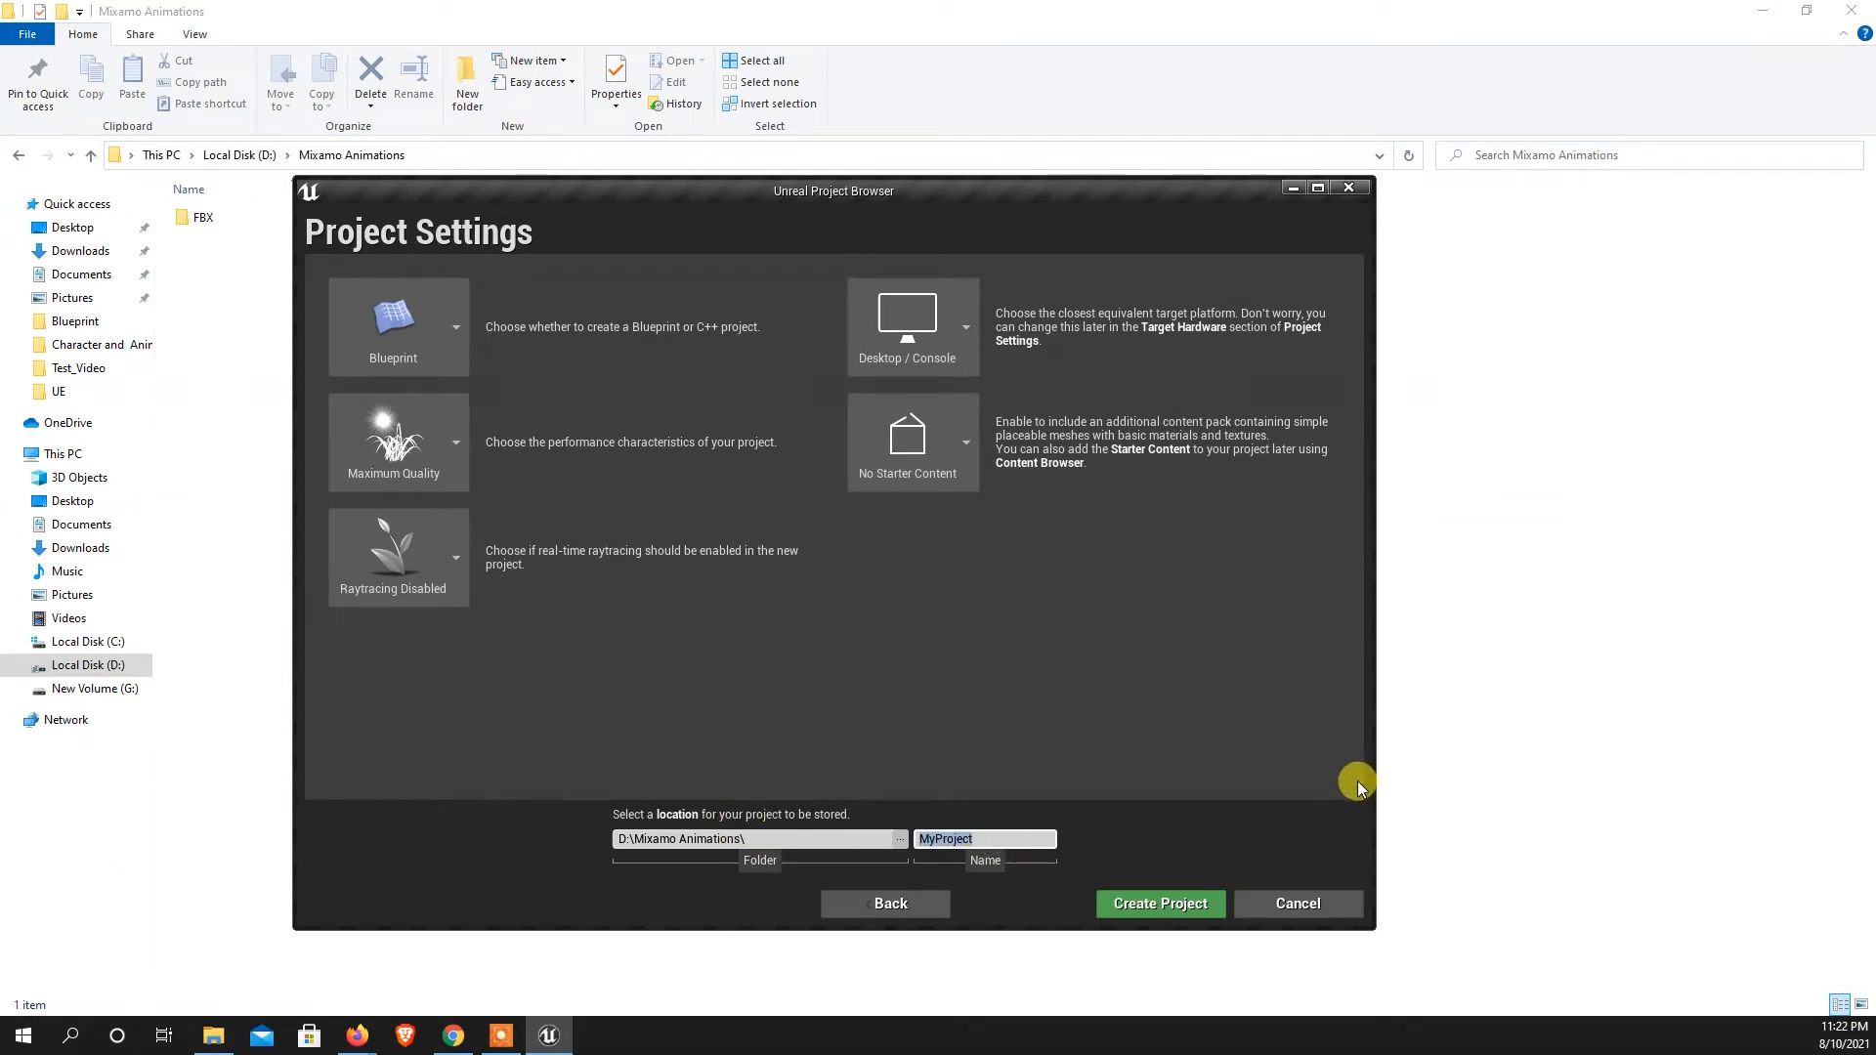
pyautogui.write('TPS_Game_Projec')
pyautogui.click(1161, 901)
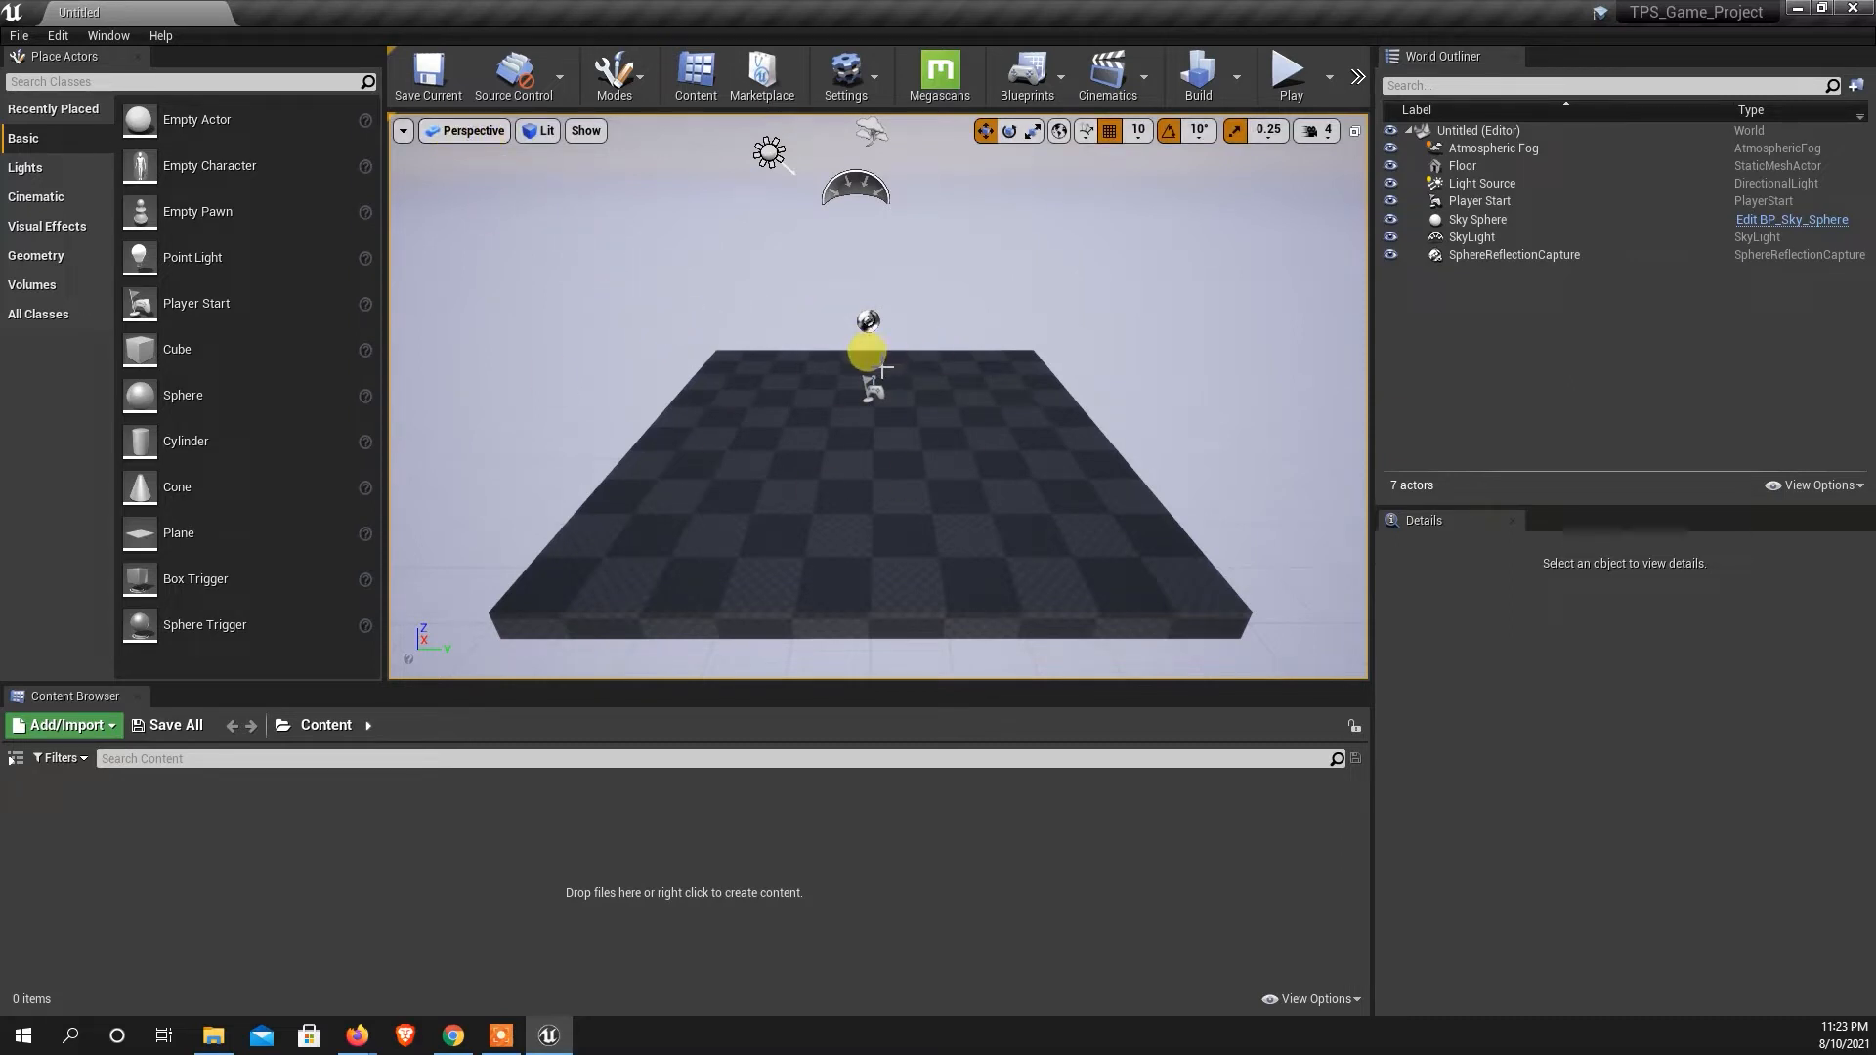
pyautogui.keyDown('alt'); pyautogui.moveTo(875, 543); pyautogui.dragTo(876, 546); pyautogui.keyUp('alt')
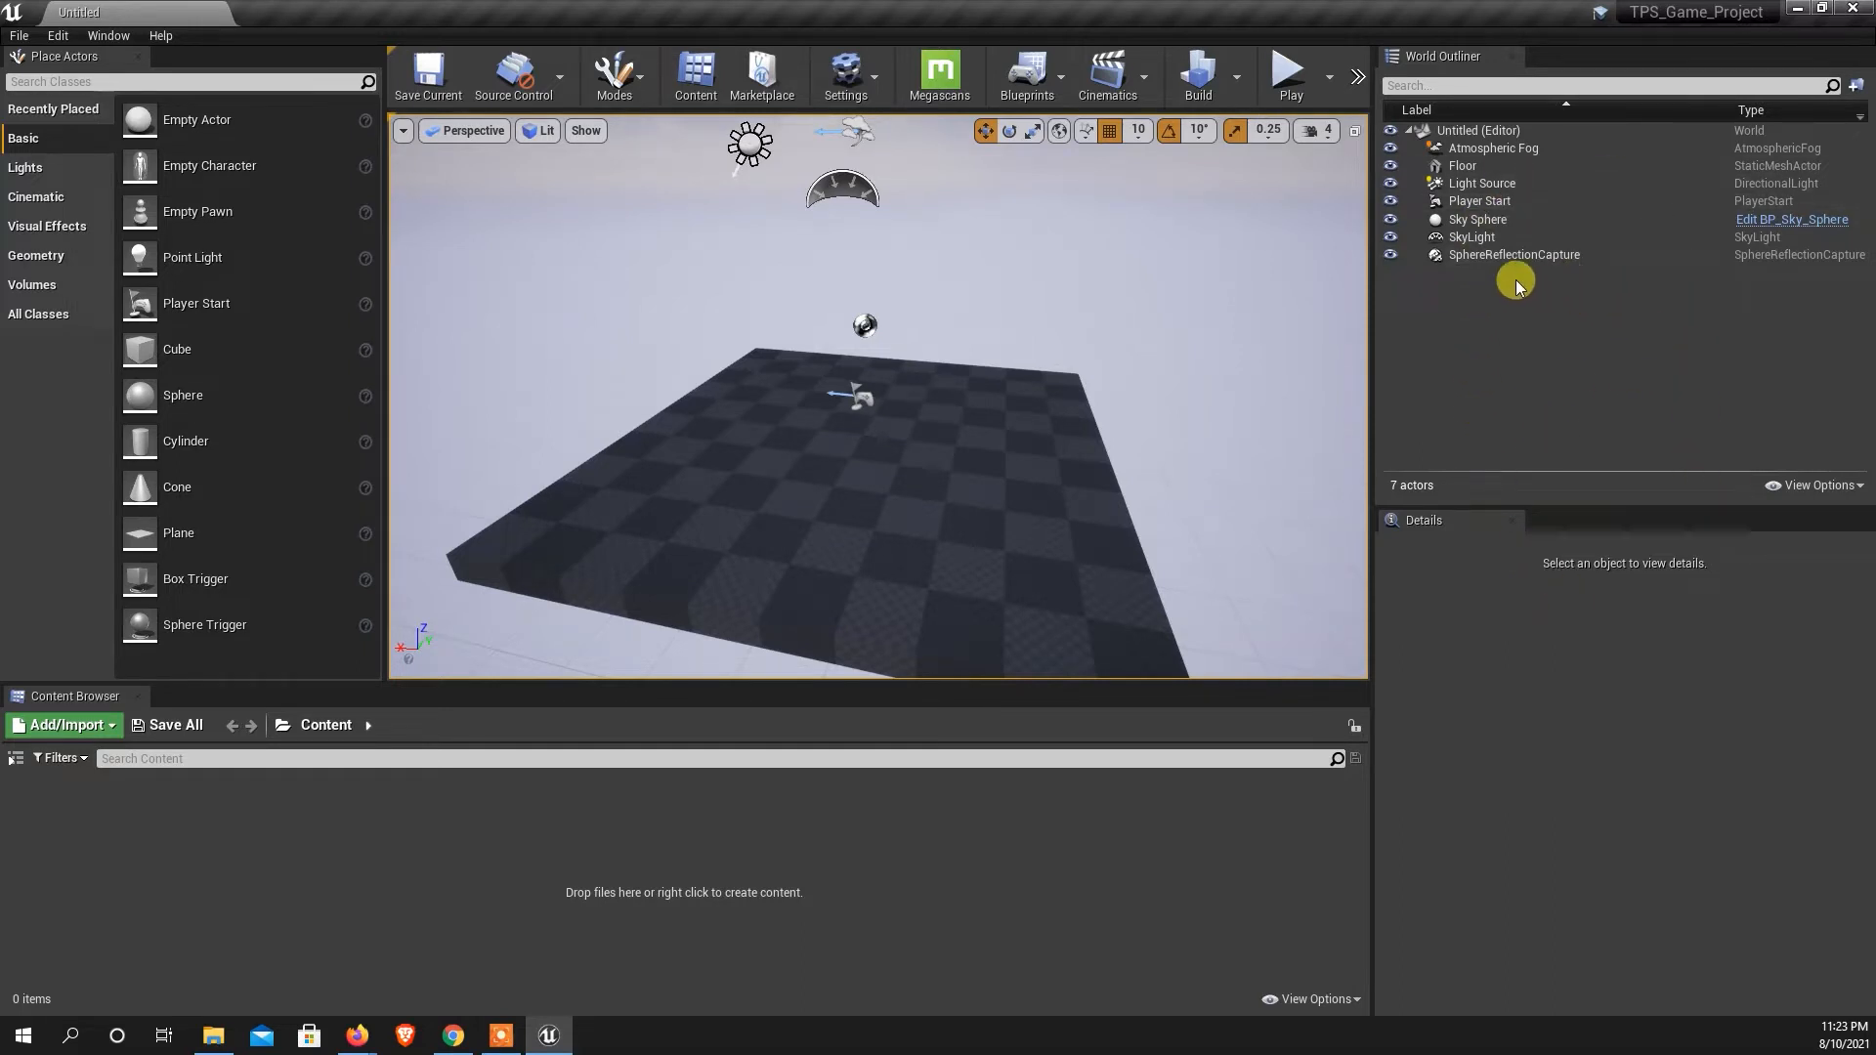
pyautogui.click(108, 35)
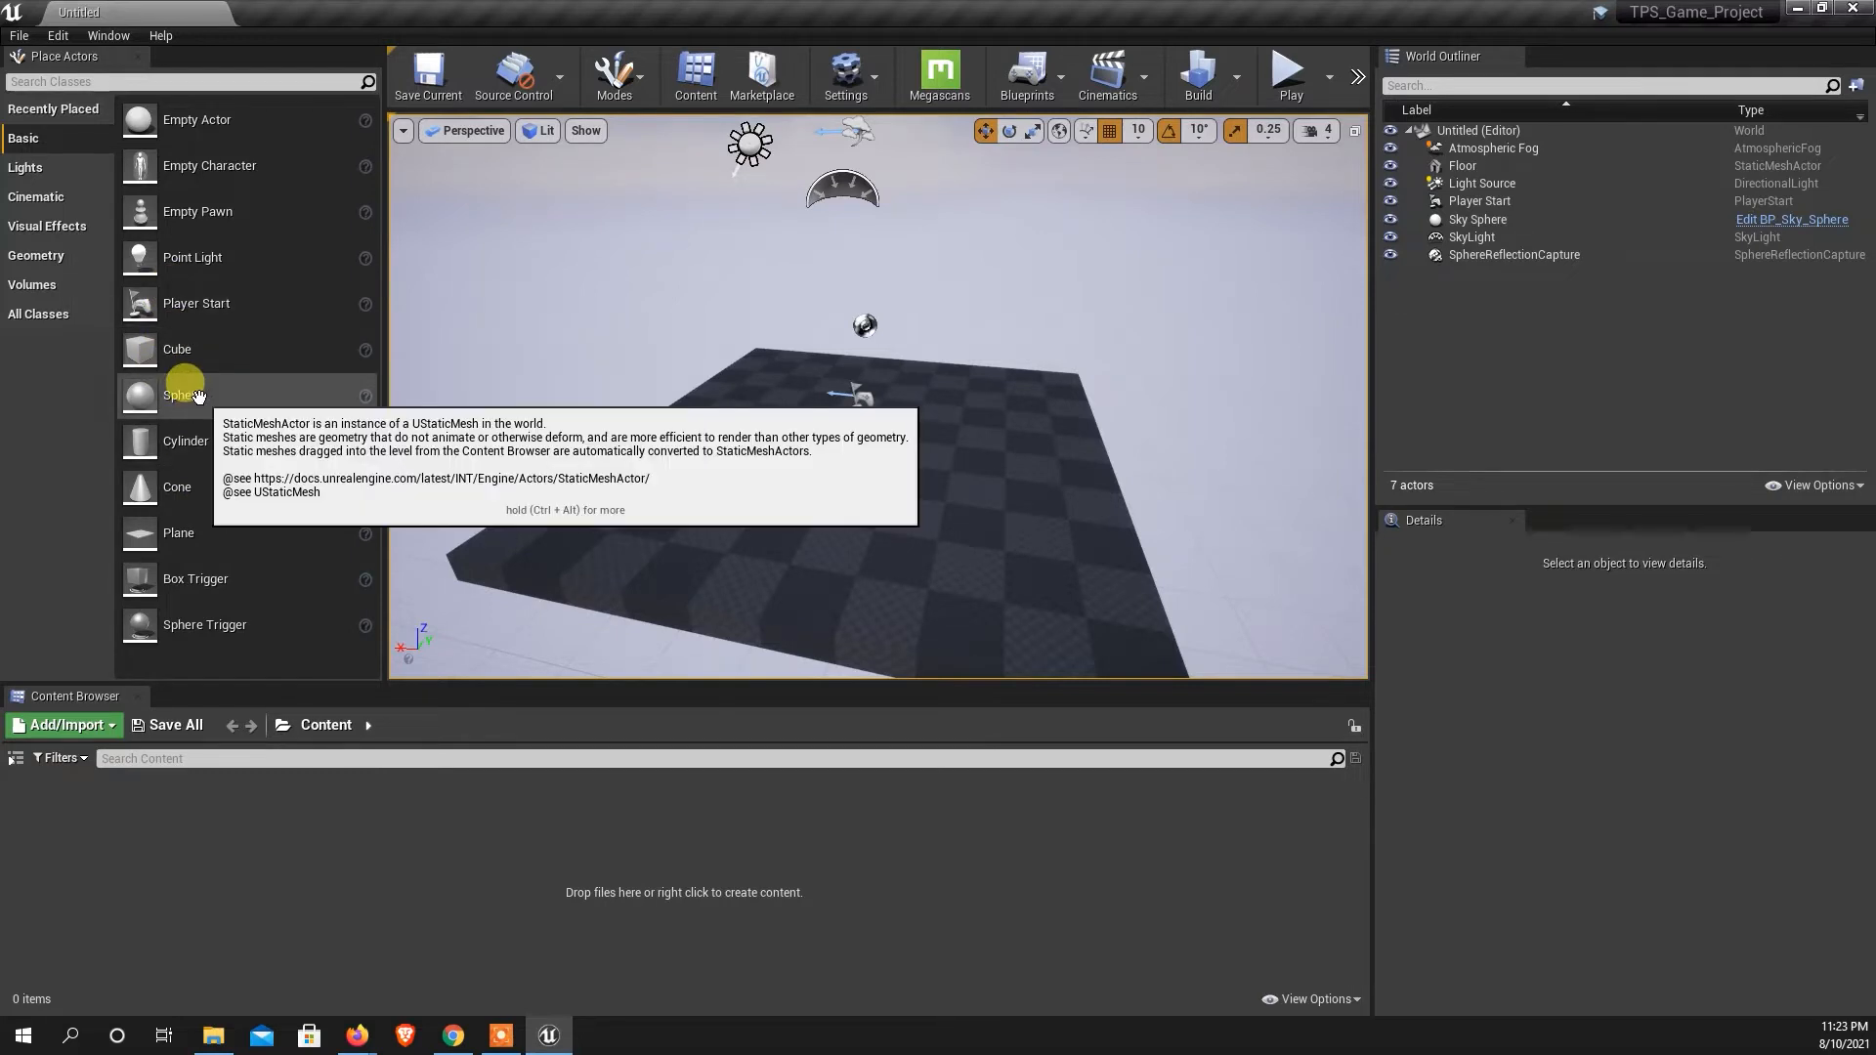
pyautogui.moveTo(198, 395); pyautogui.dragTo(843, 430)
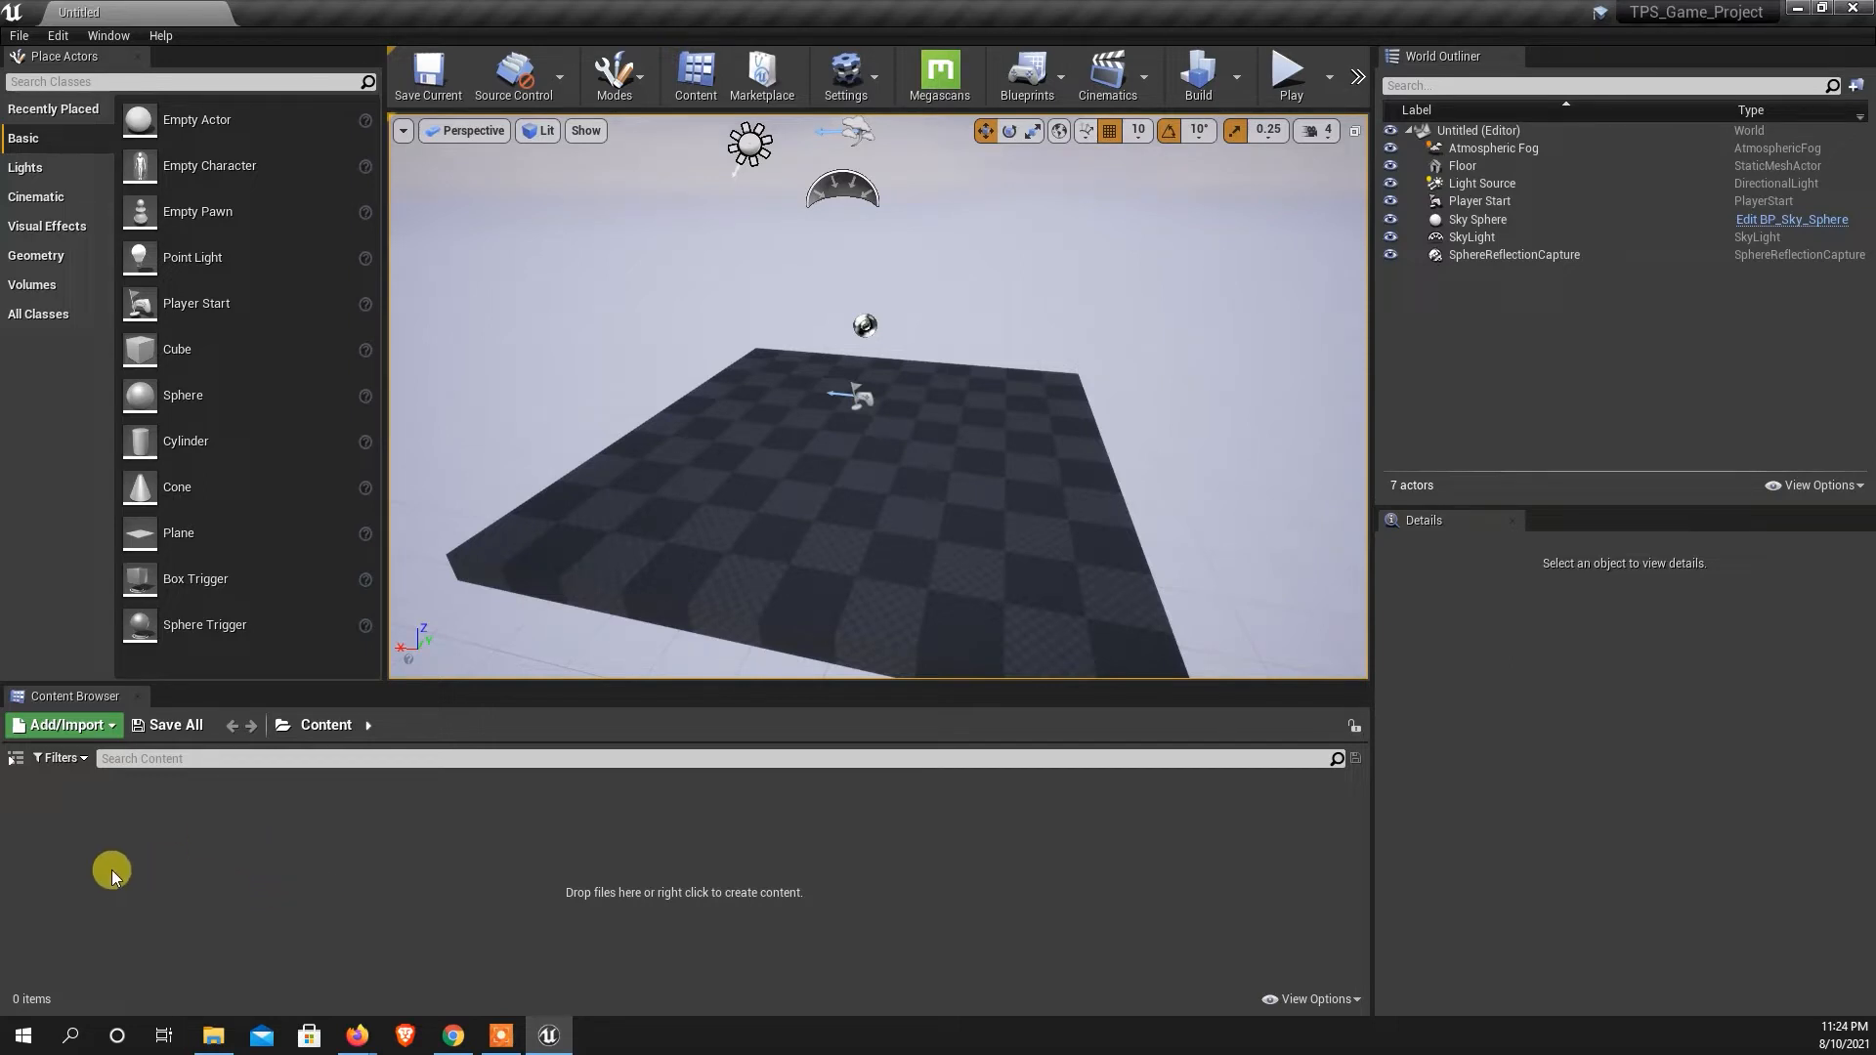
pyautogui.click(68, 733)
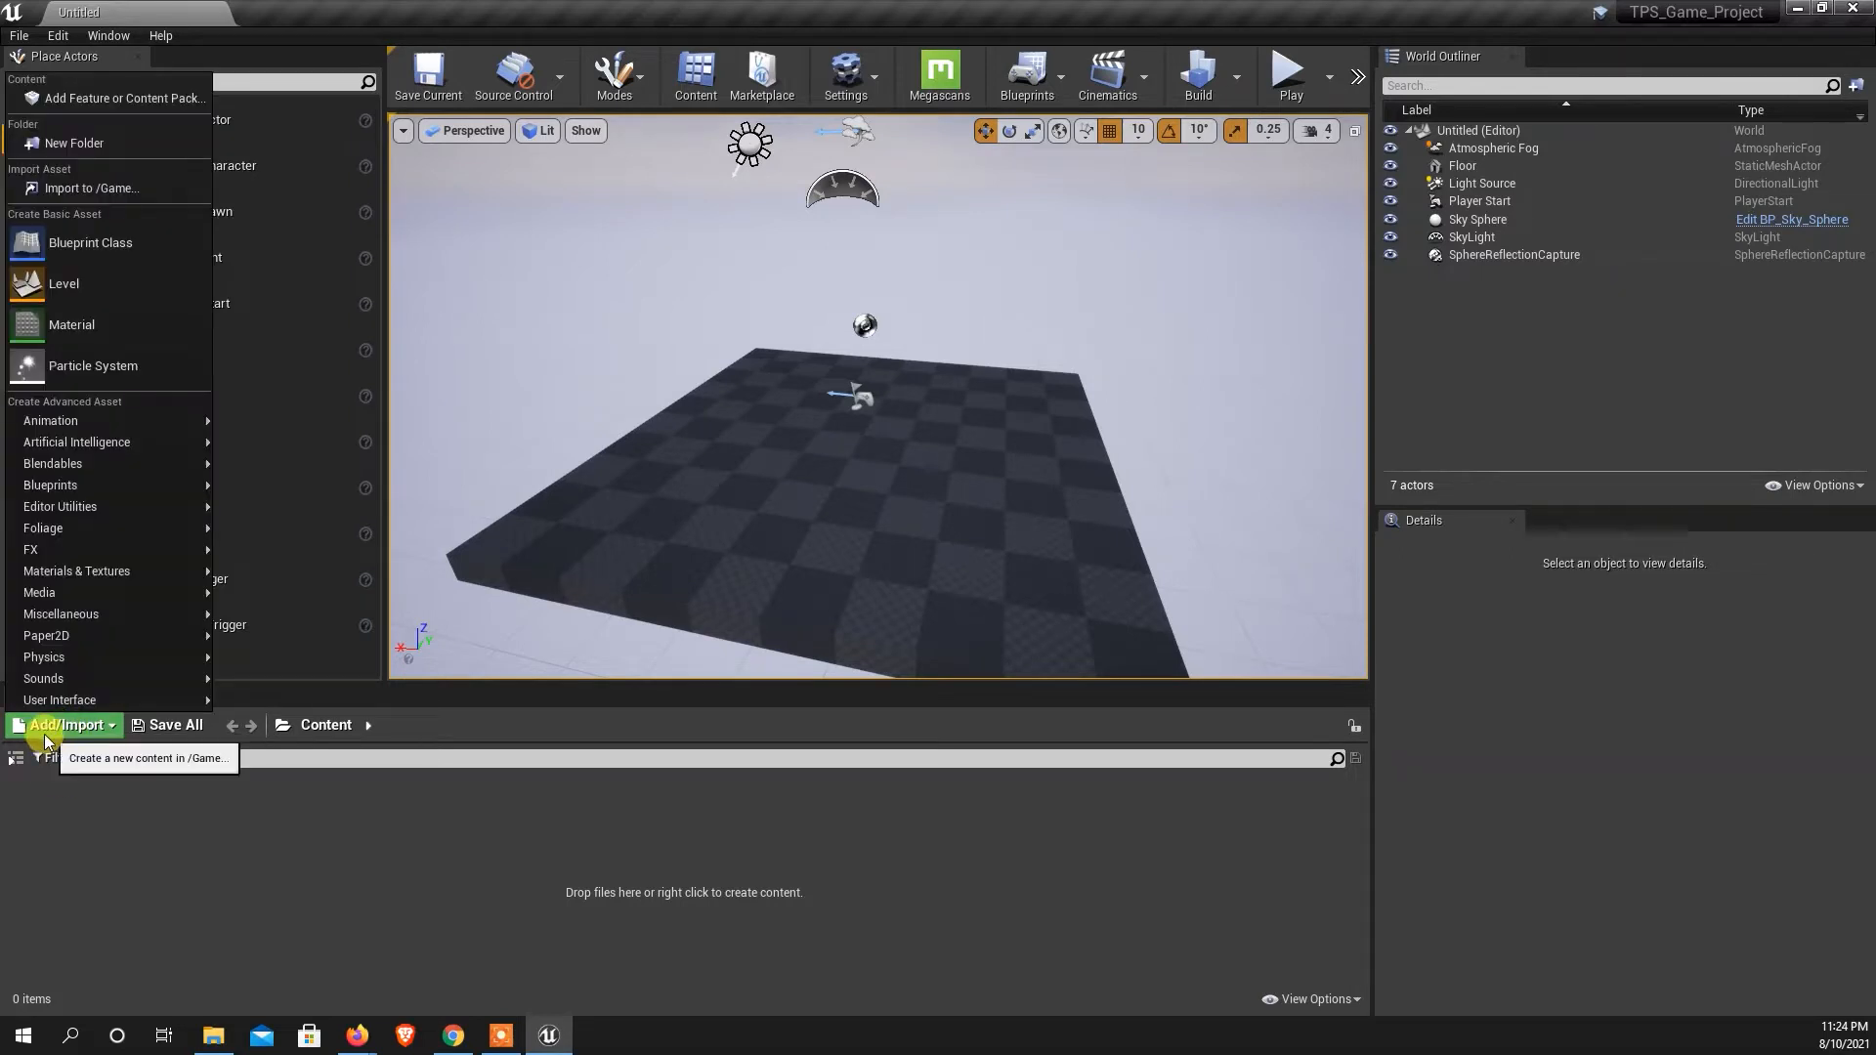
pyautogui.click(203, 852)
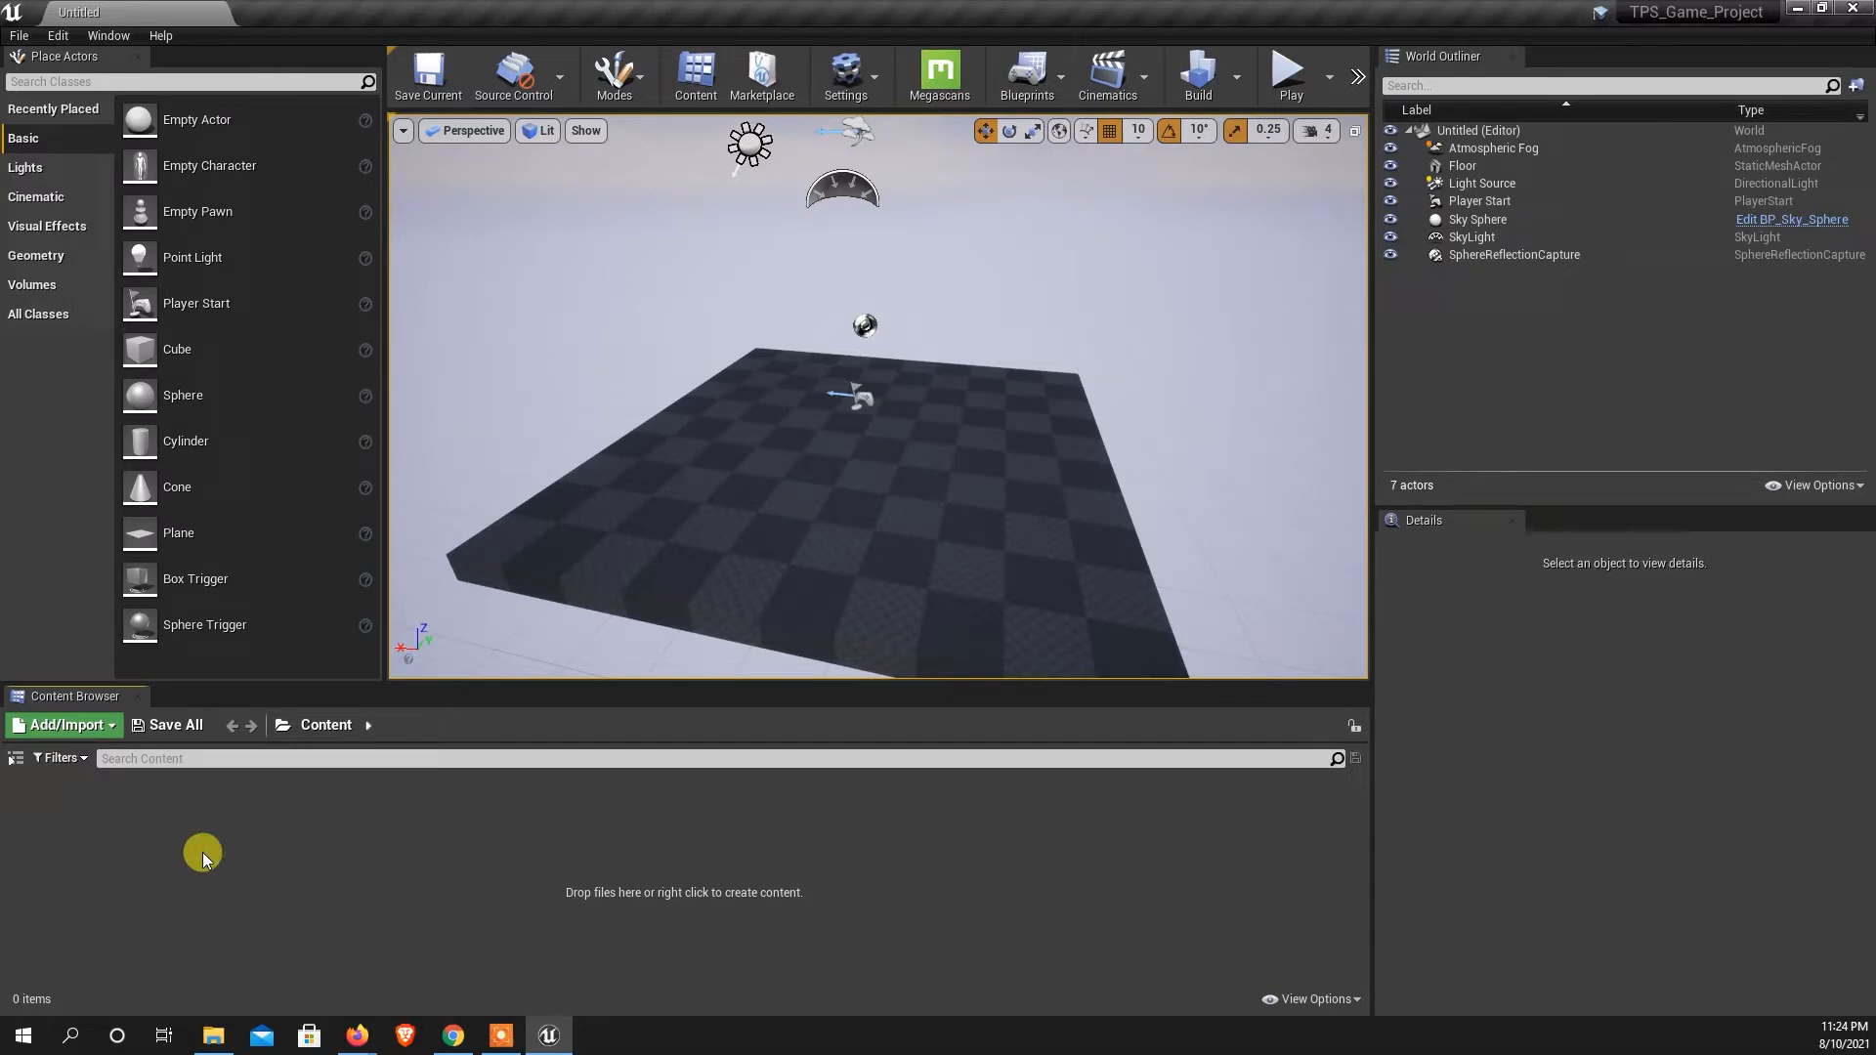
# Show the content folder tree and create a folder named TPS_Map inside Content.
pyautogui.click(15, 759)
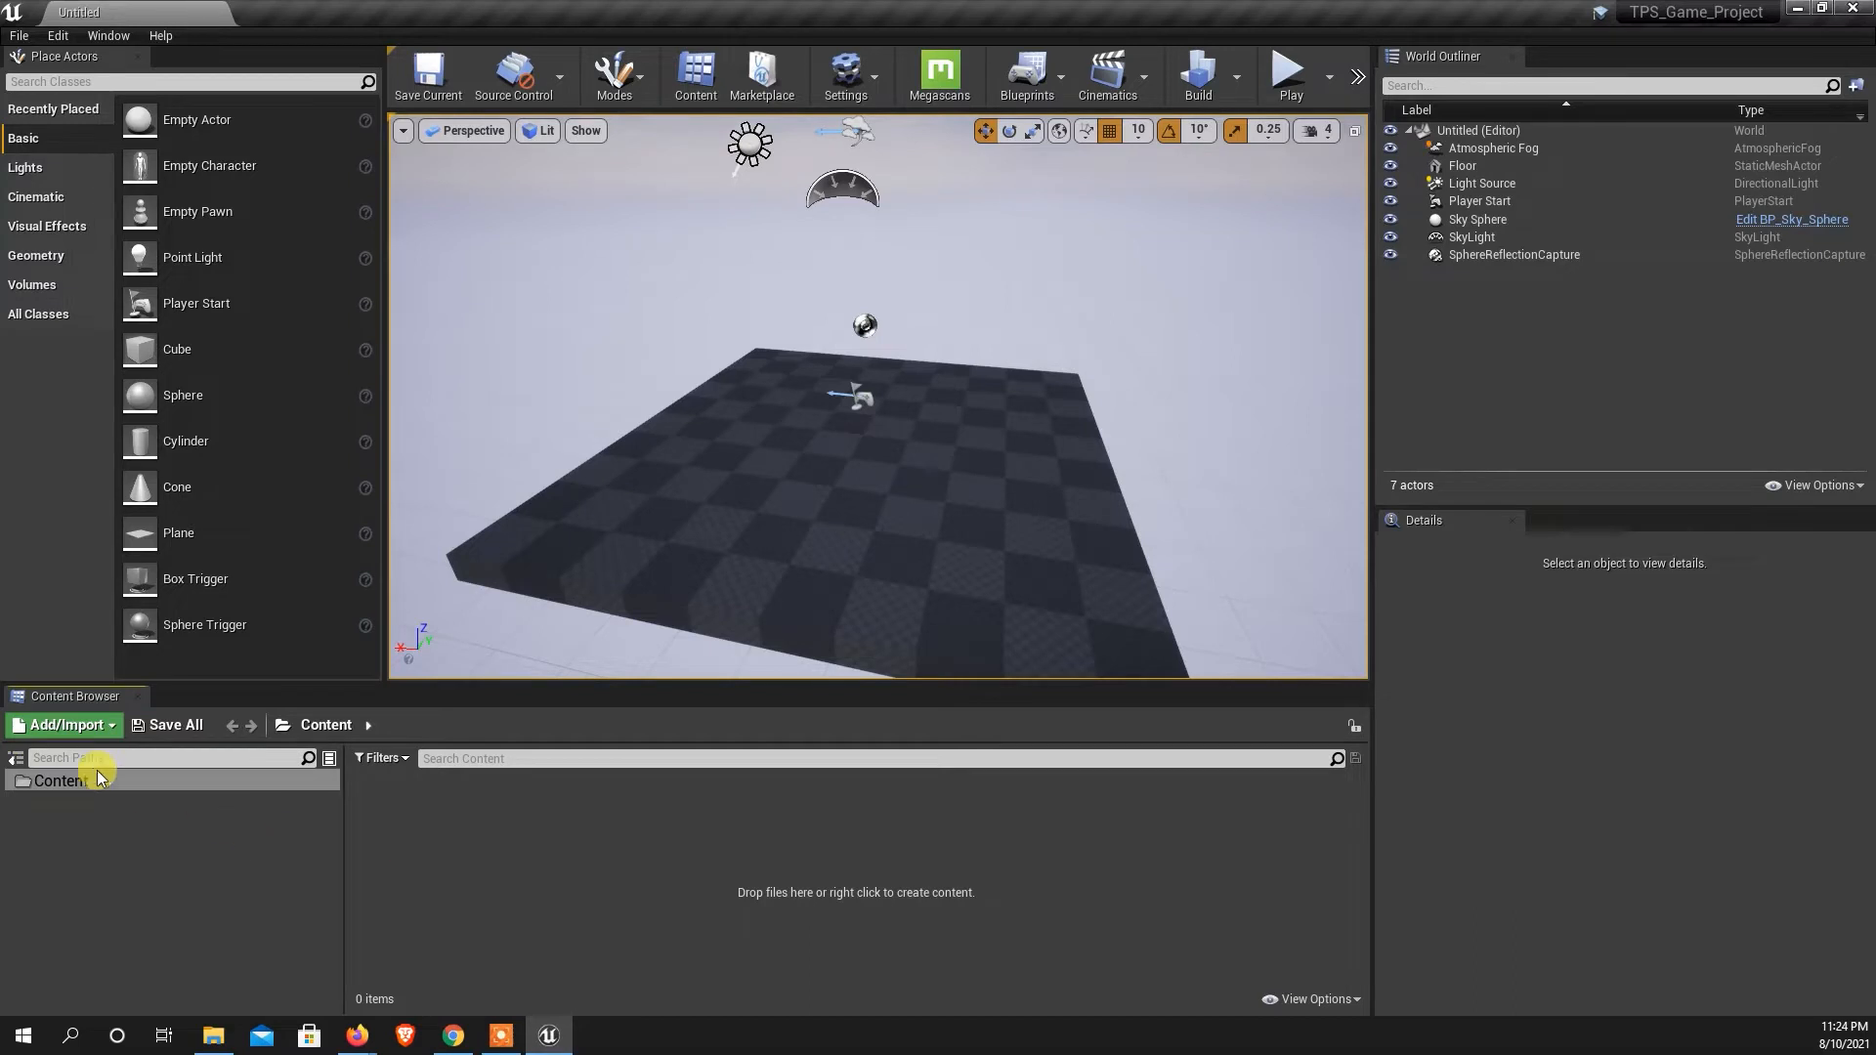
pyautogui.rightClick(465, 830)
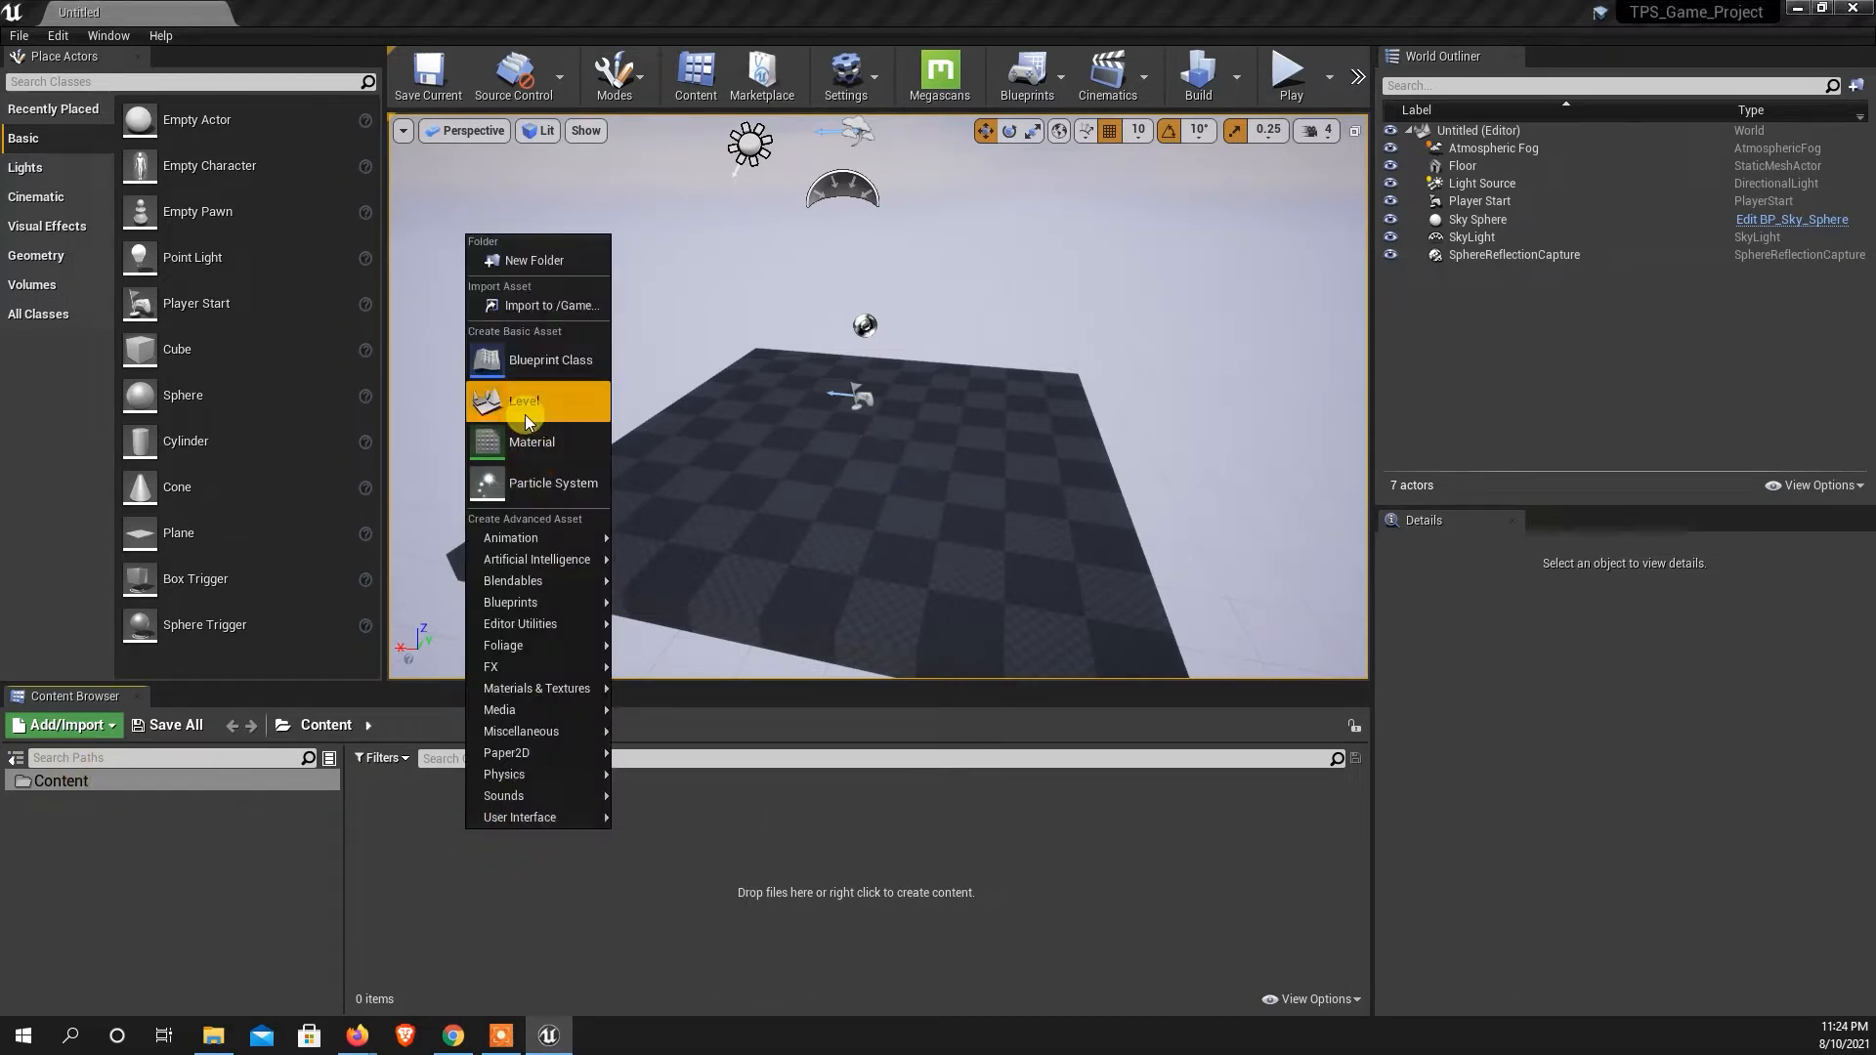
pyautogui.click(525, 262)
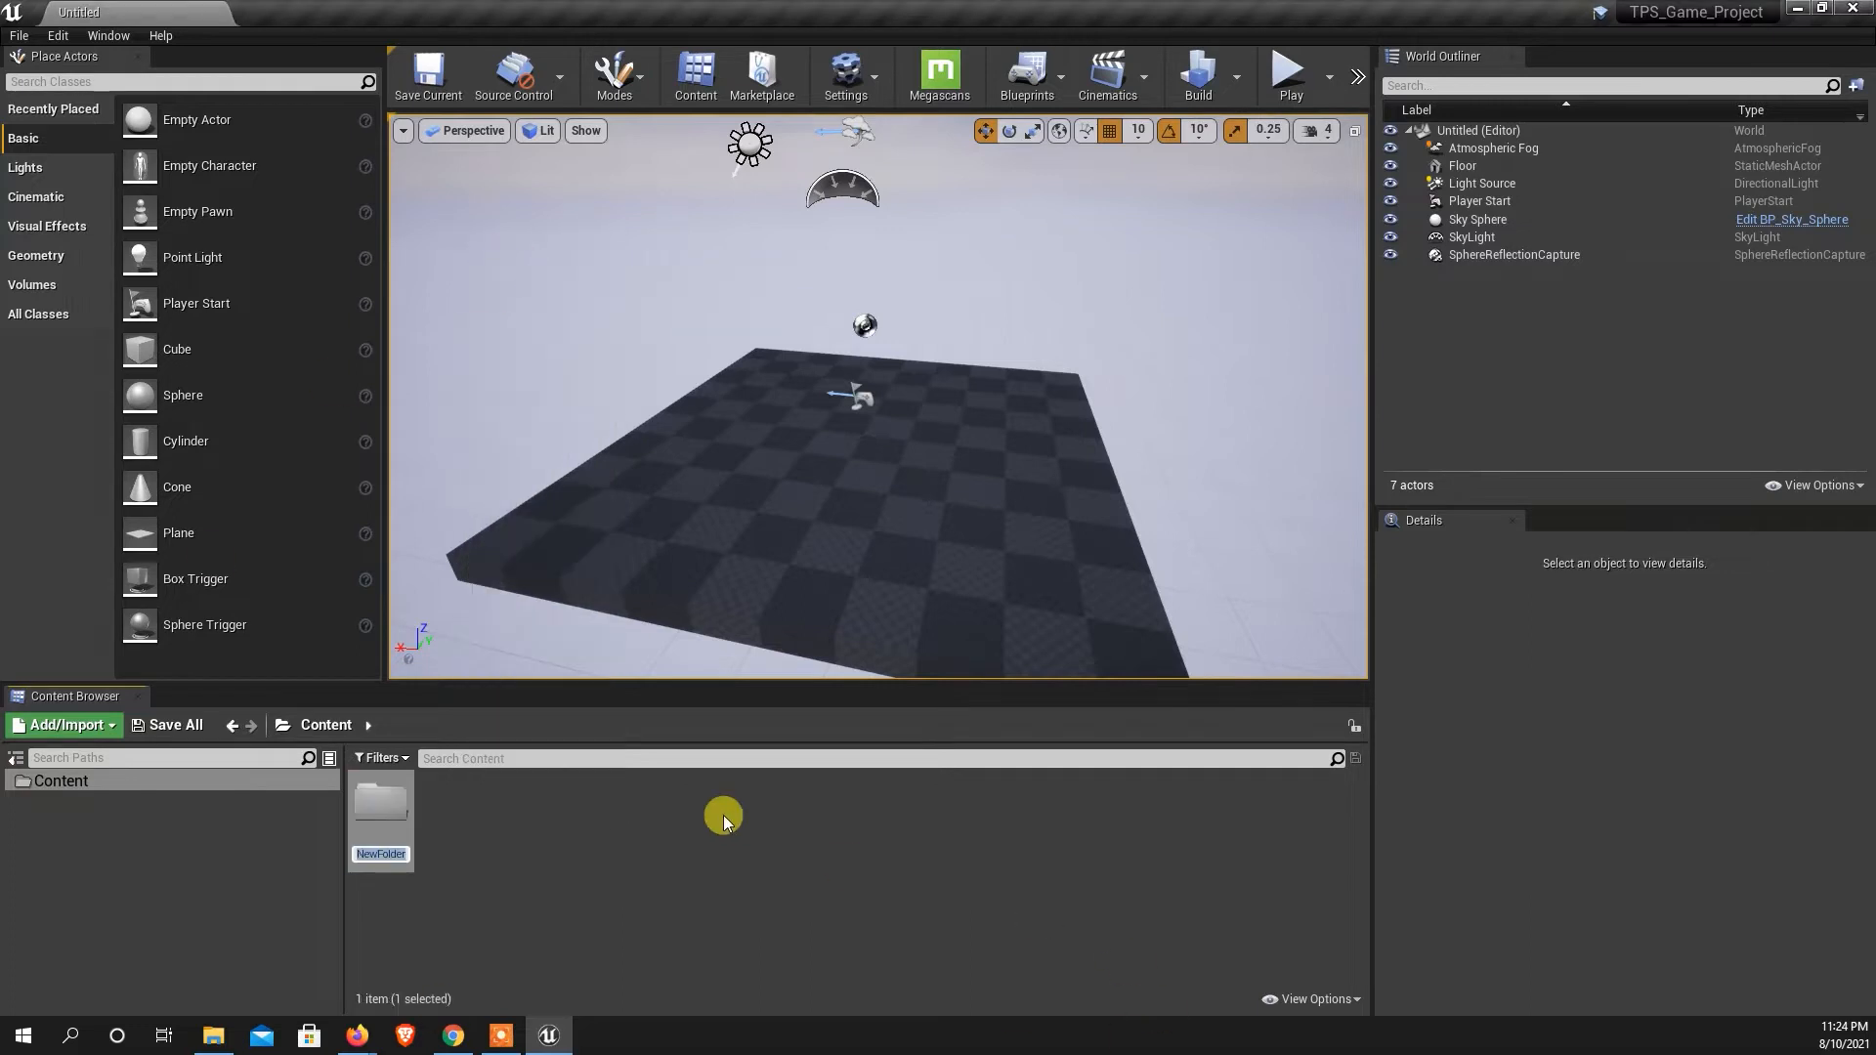
pyautogui.write('TPS_Map')
pyautogui.press('Return')
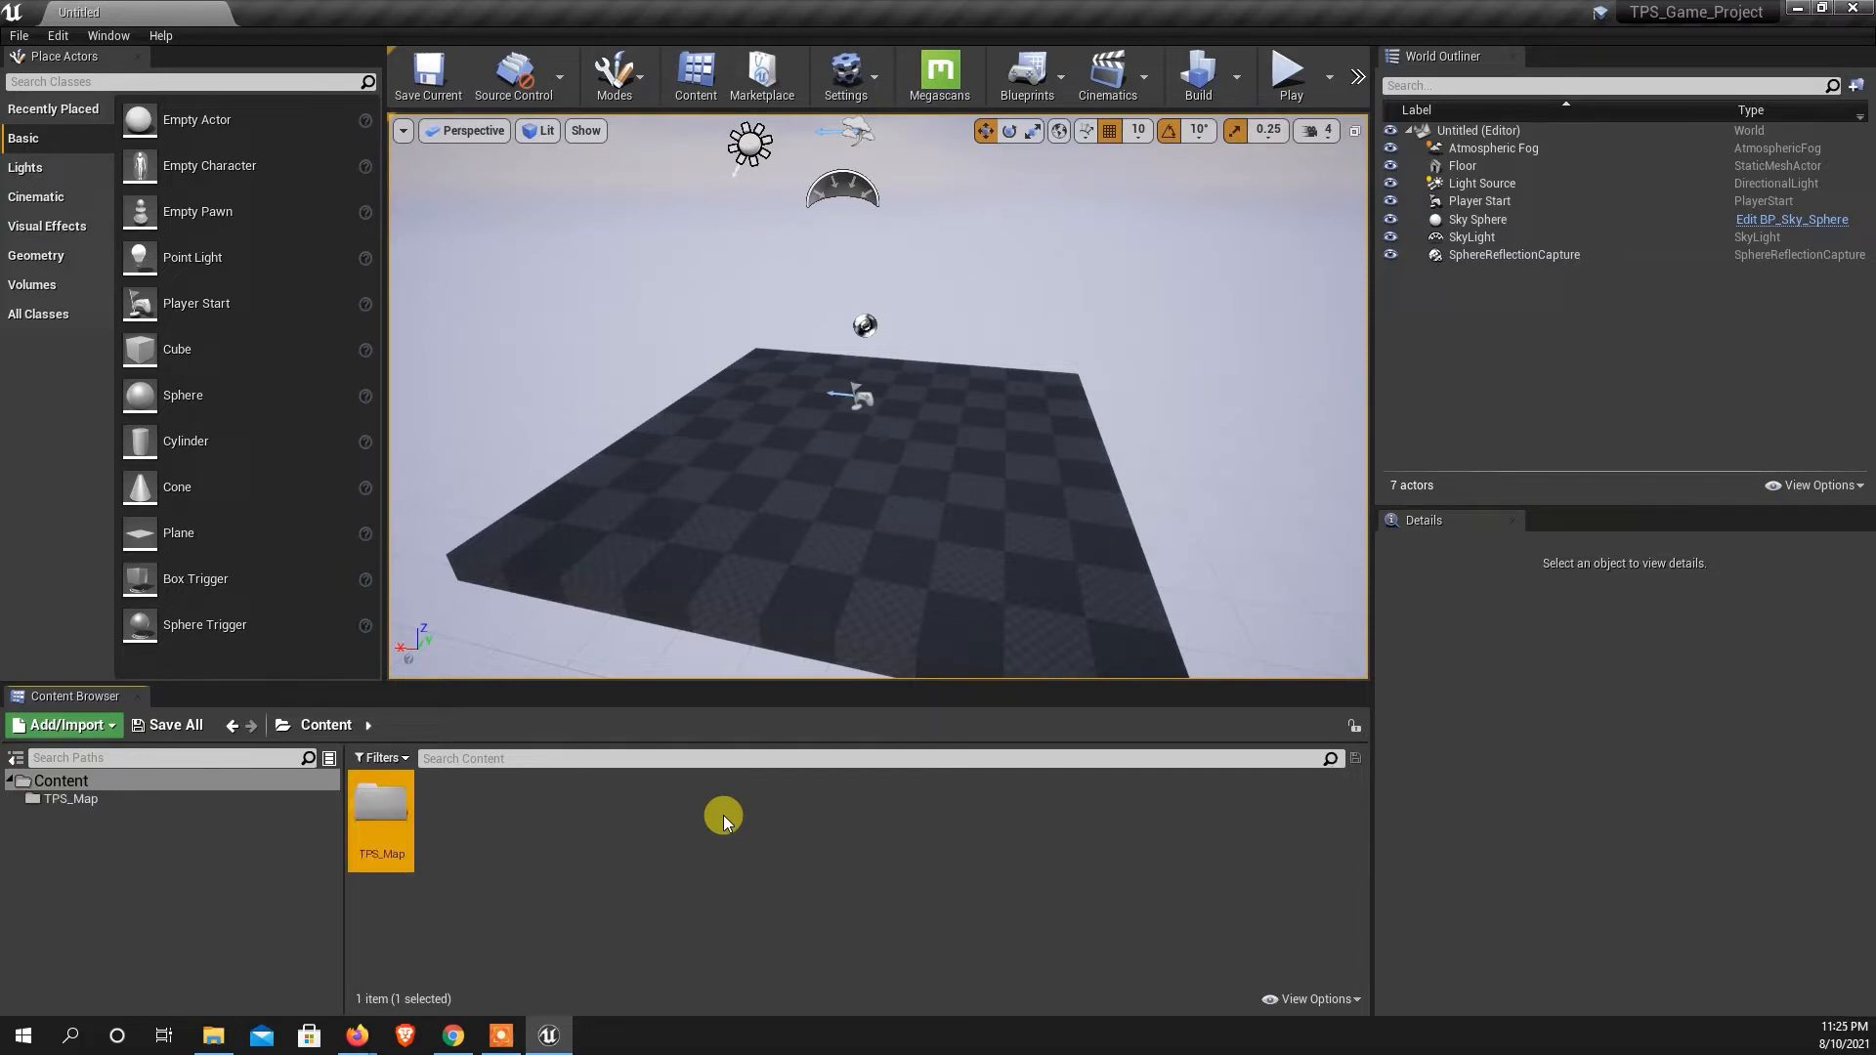
# Begin saving the current level as a new file and choose the TPS_Map folder as its location.
pyautogui.doubleClick(385, 815)
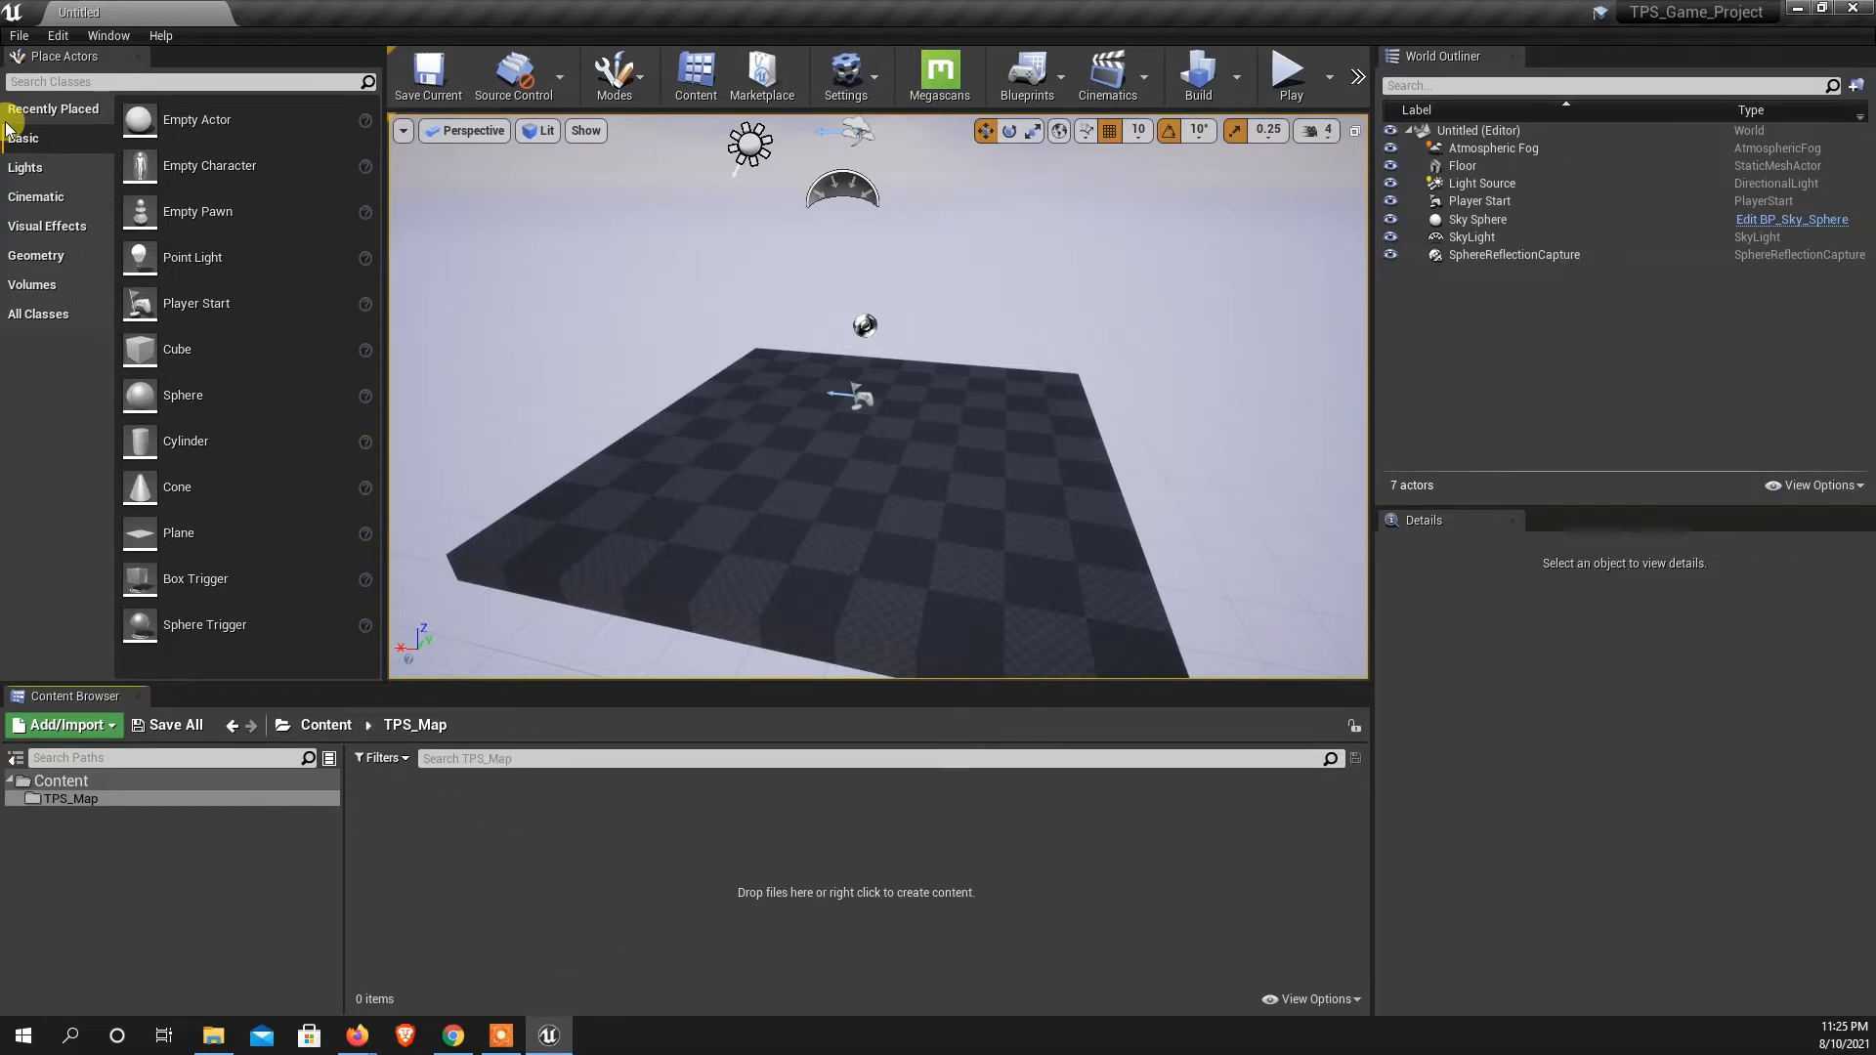
pyautogui.click(18, 39)
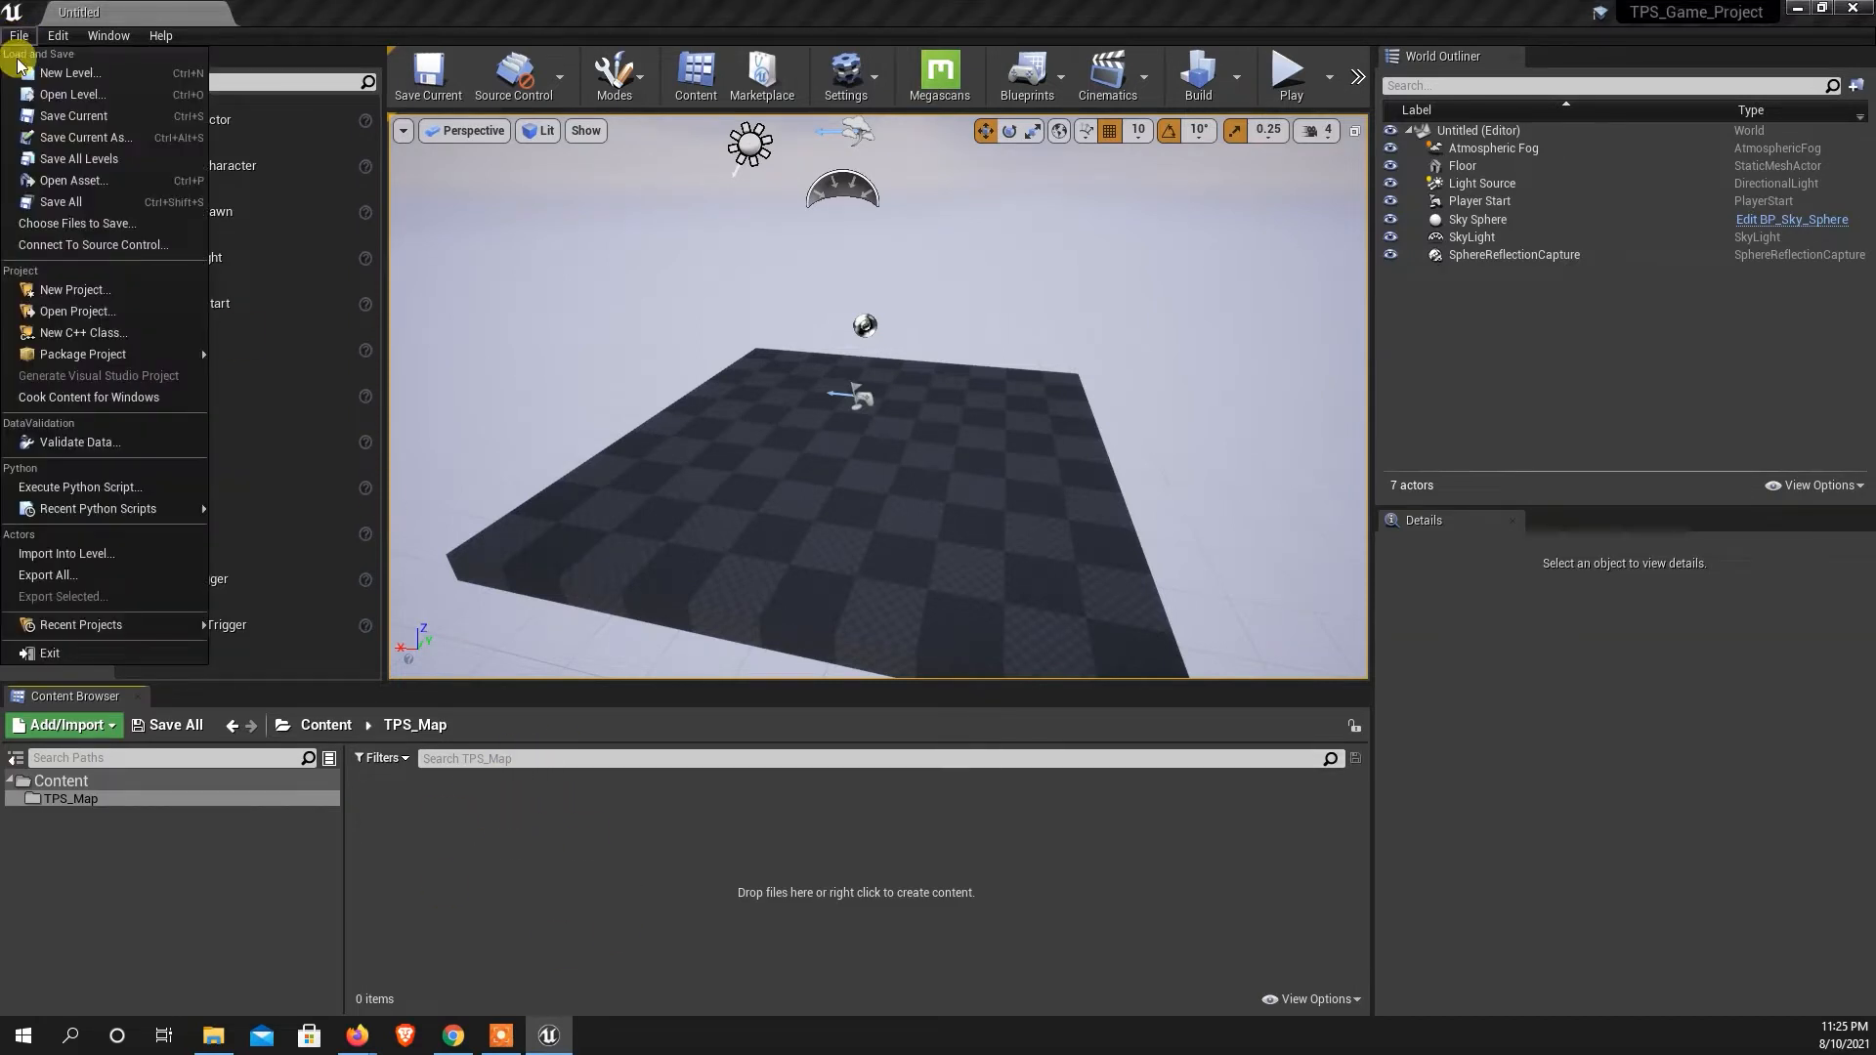
pyautogui.click(110, 137)
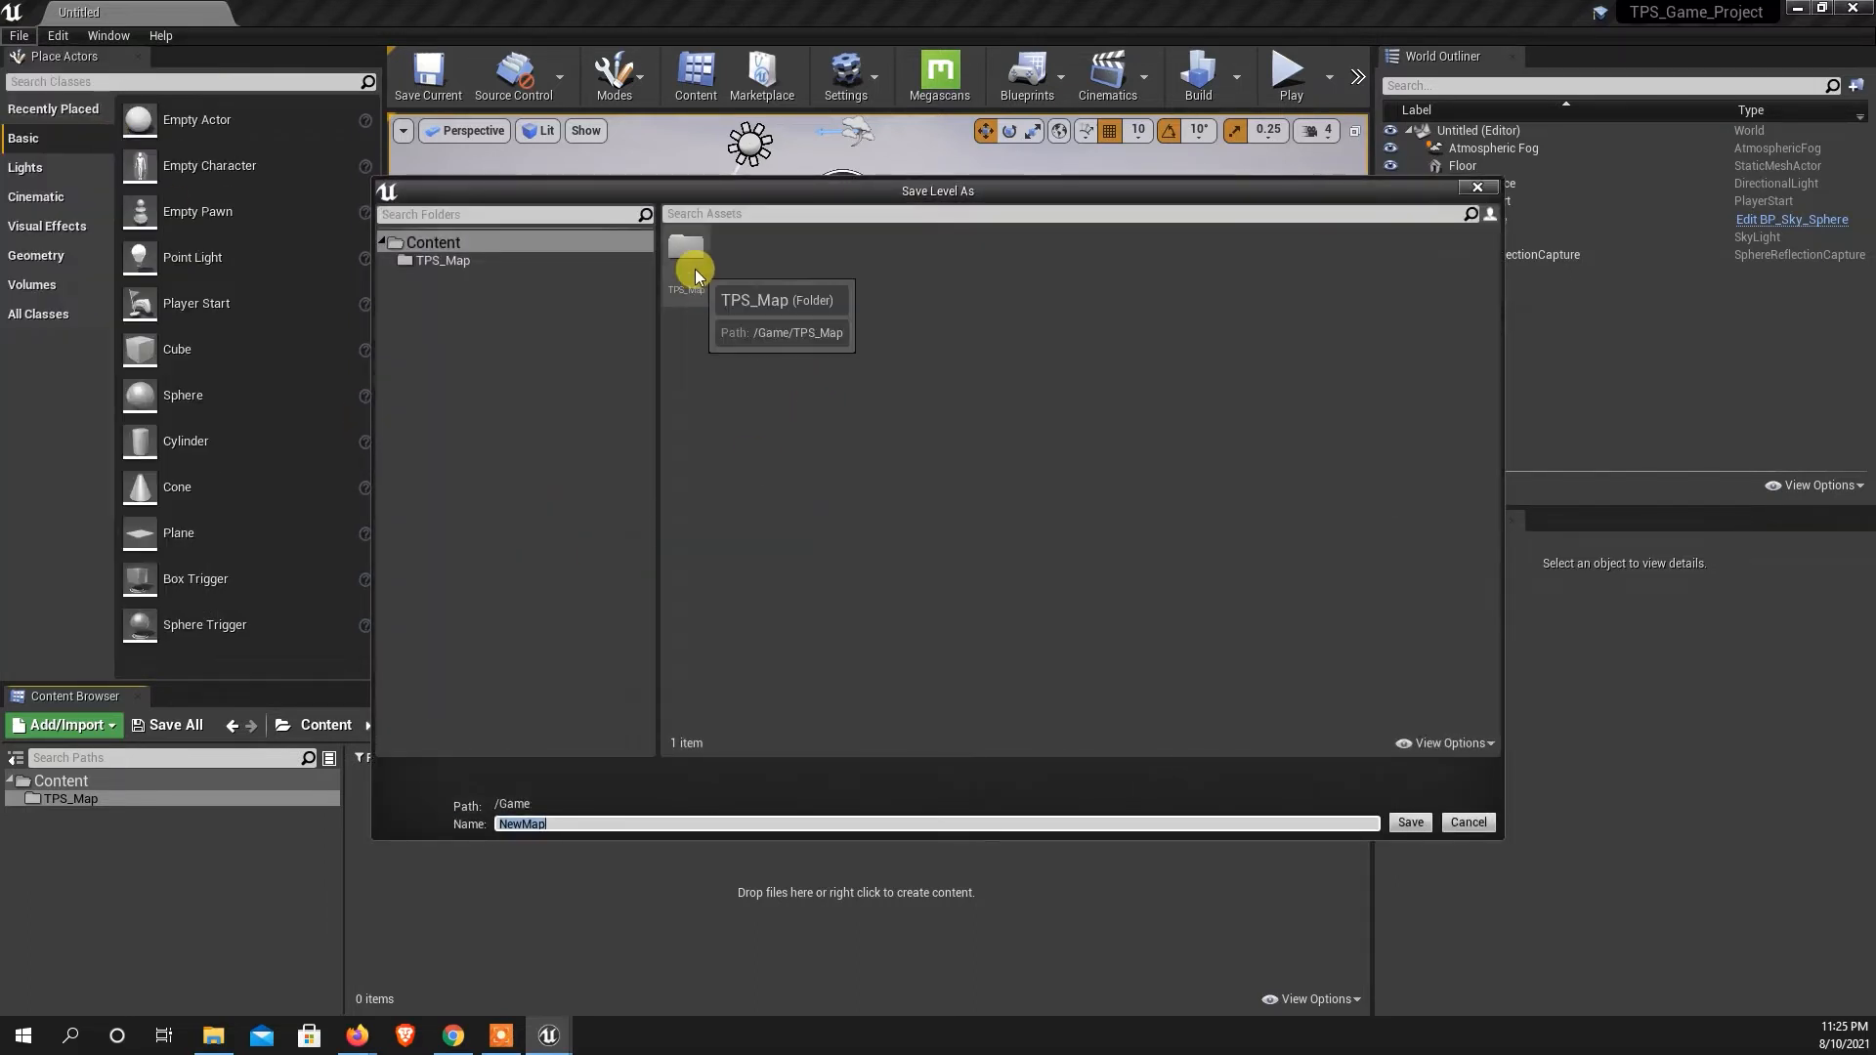
pyautogui.moveTo(733, 193); pyautogui.dragTo(649, 196)
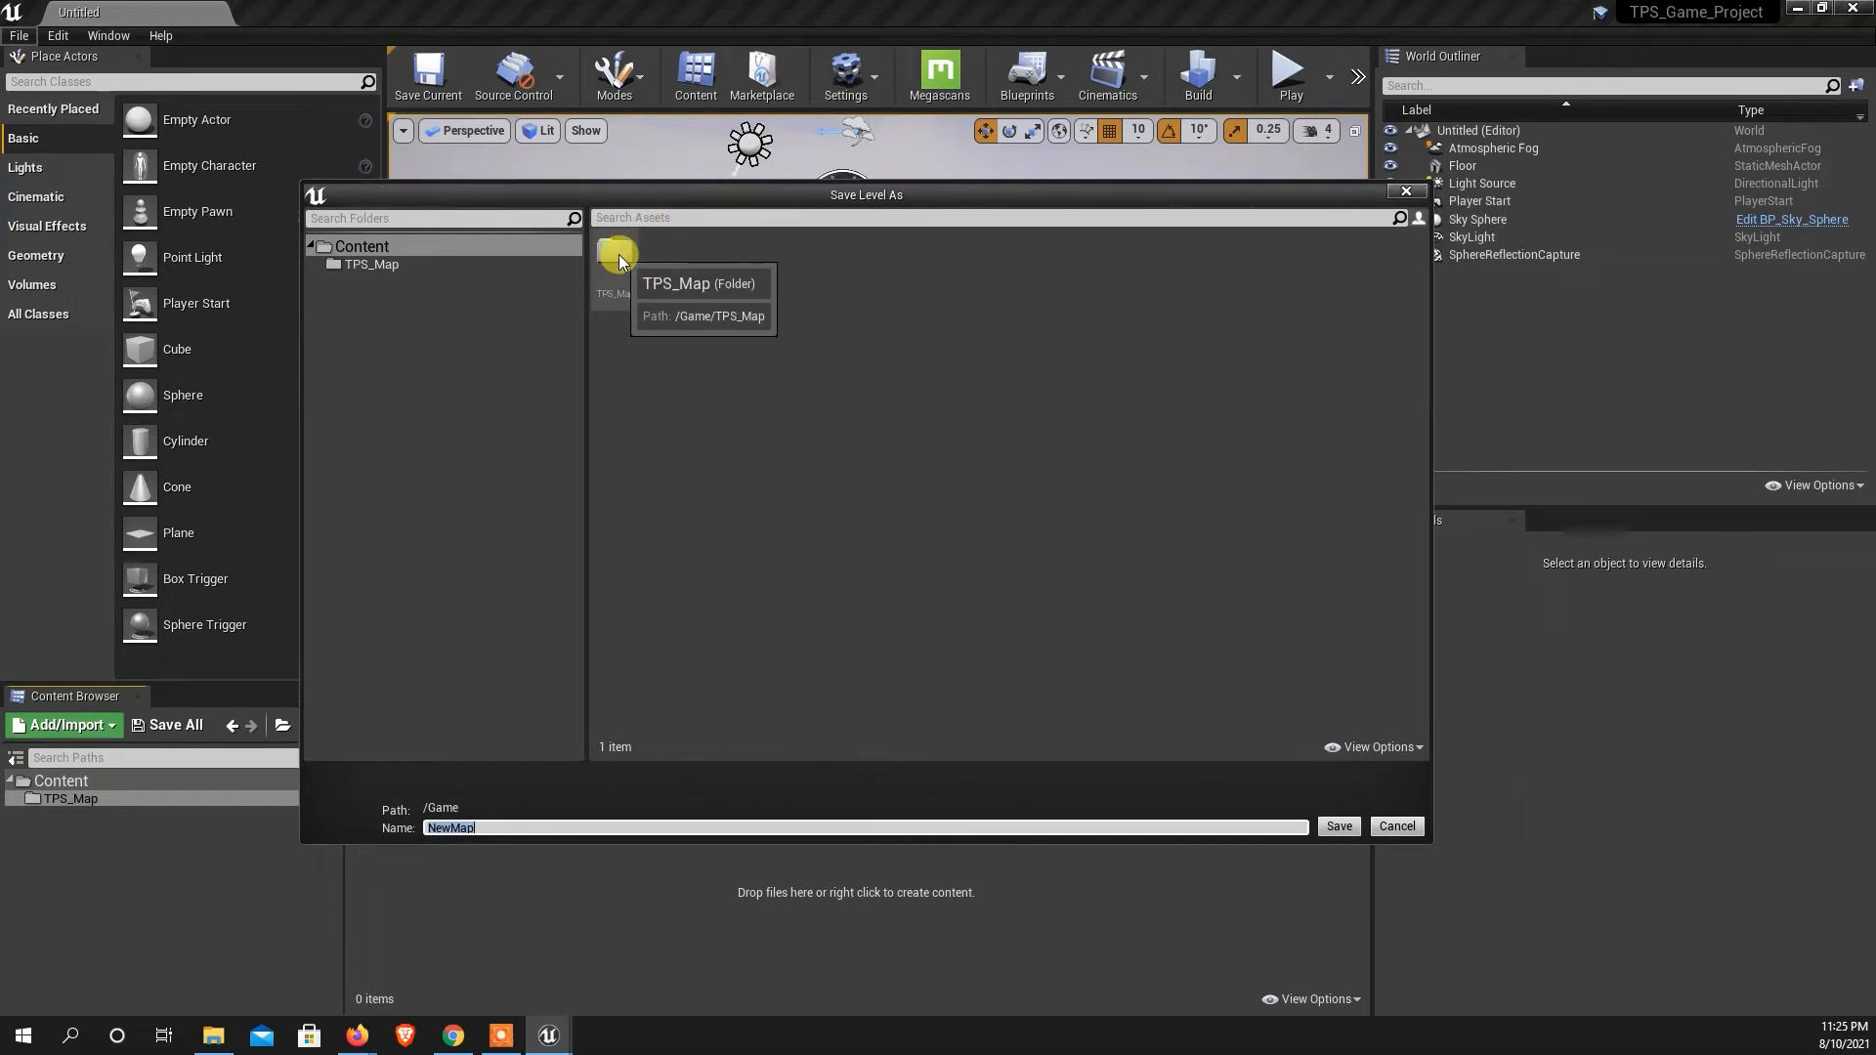
pyautogui.click(618, 260)
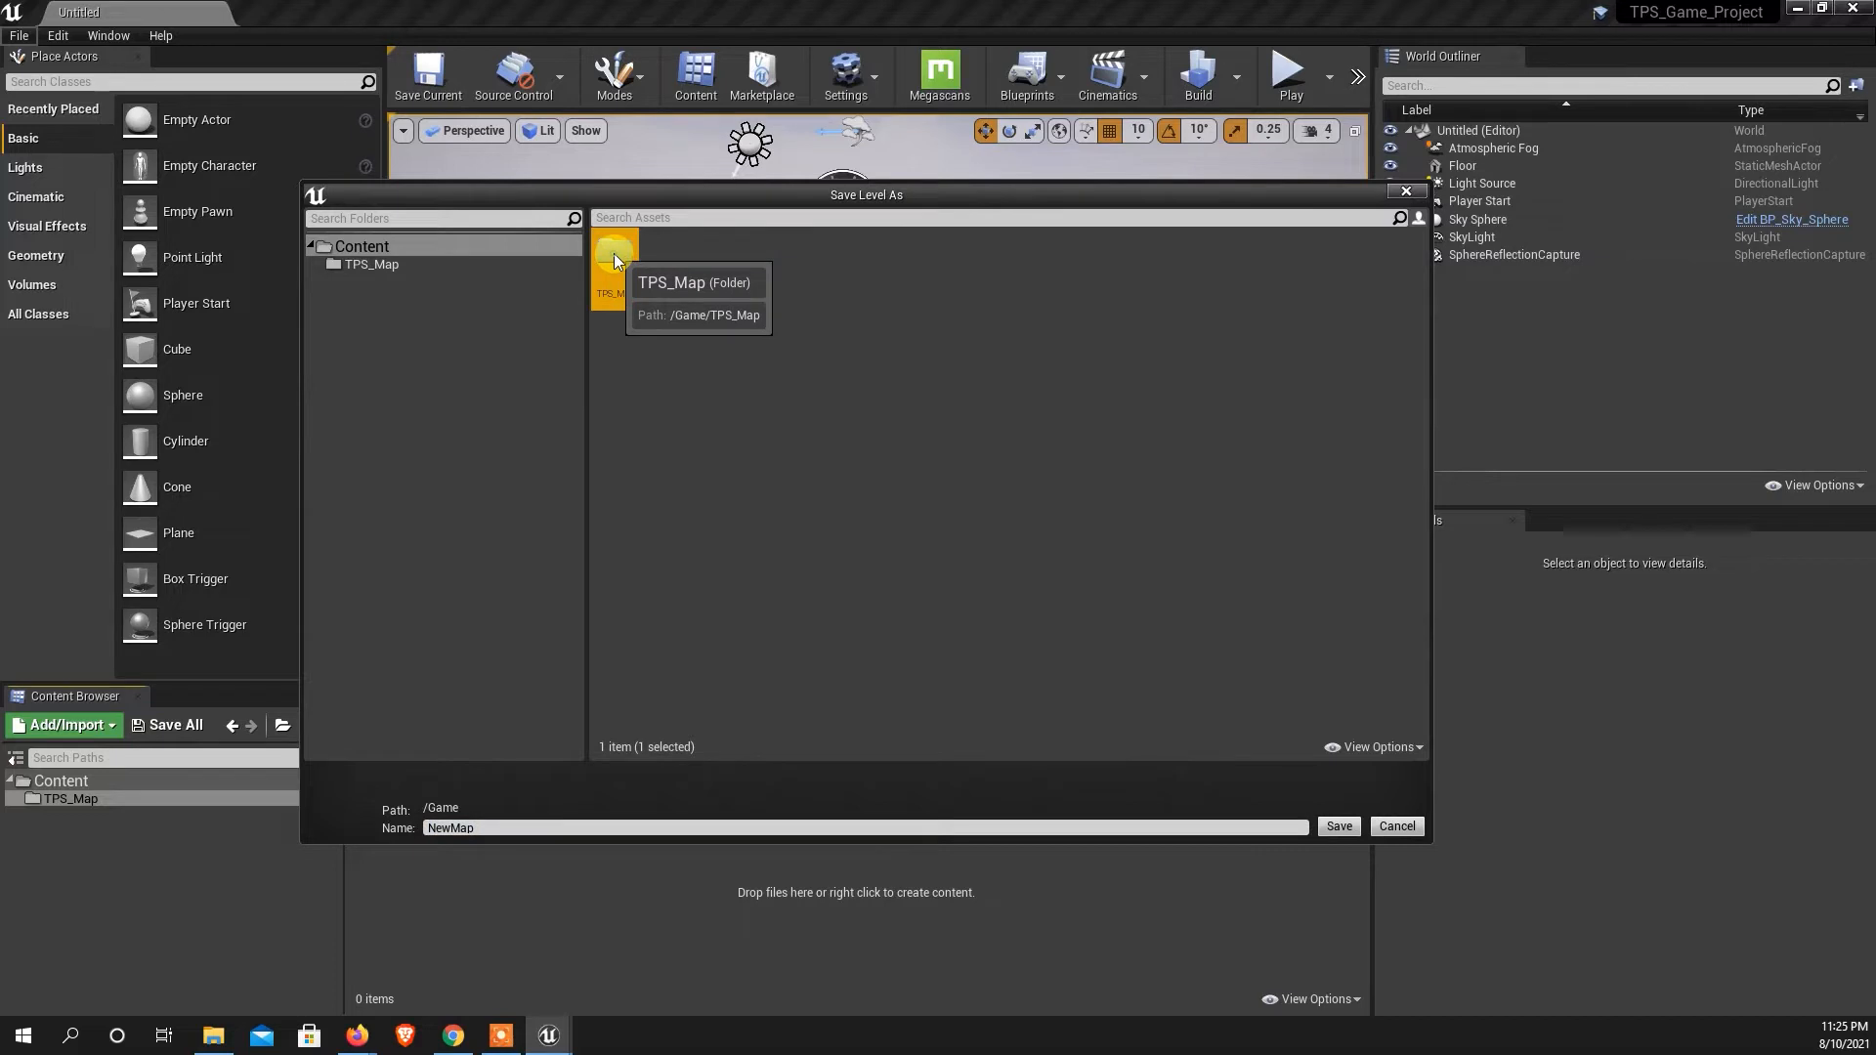
pyautogui.doubleClick(621, 262)
pyautogui.moveTo(632, 195); pyautogui.dragTo(583, 198)
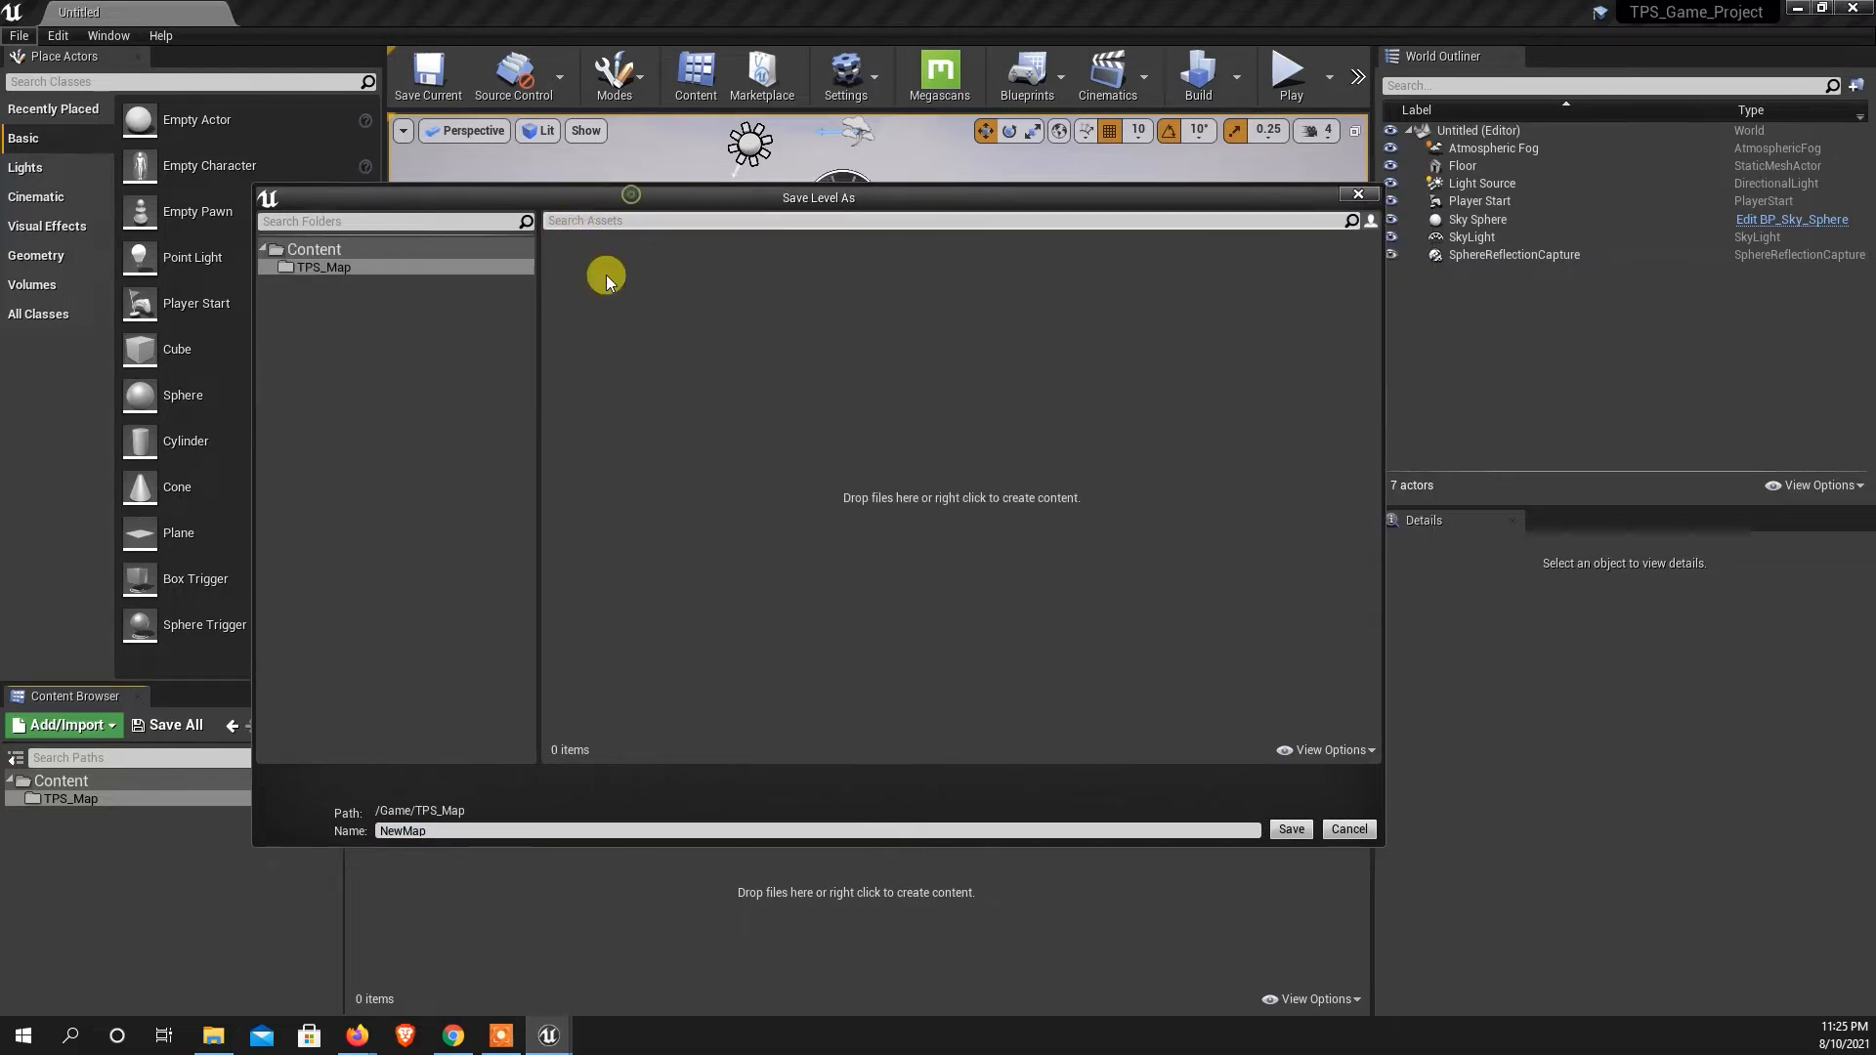
# Name the level TPS_Map and save it.
pyautogui.moveTo(469, 827); pyautogui.dragTo(308, 816)
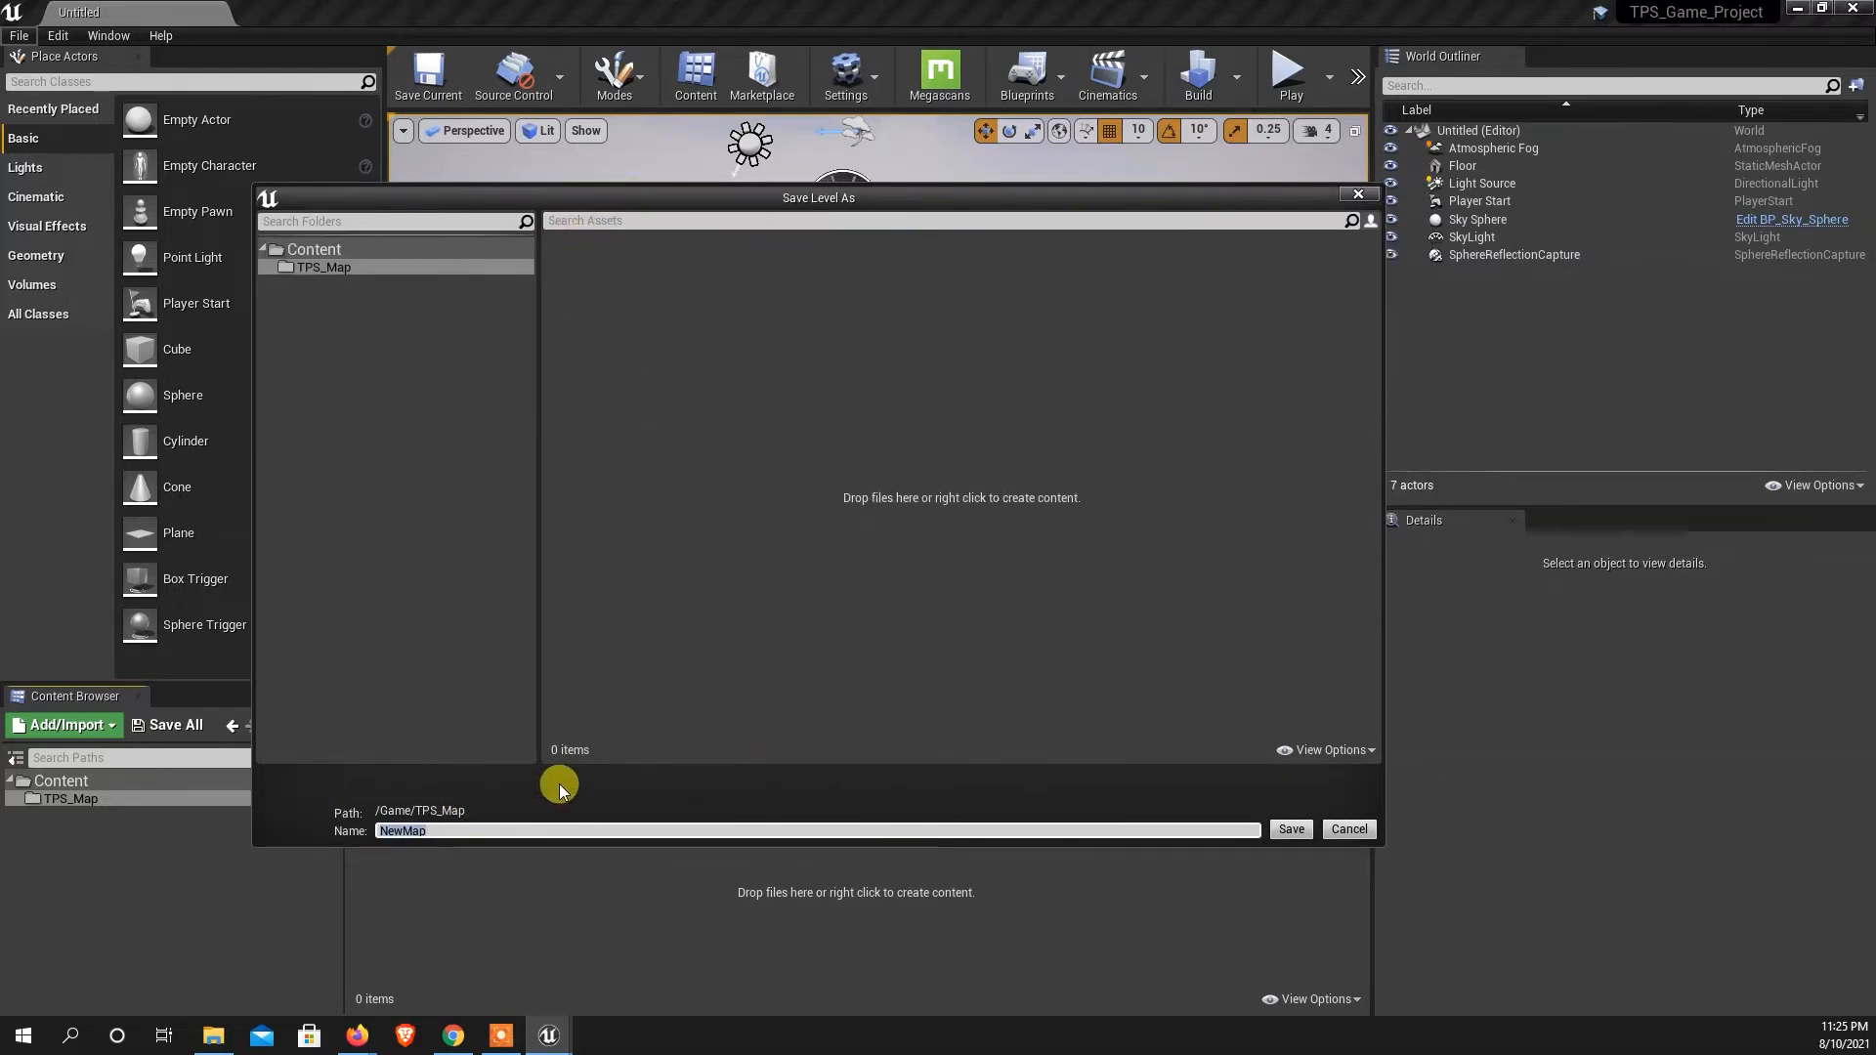
pyautogui.write('T(')
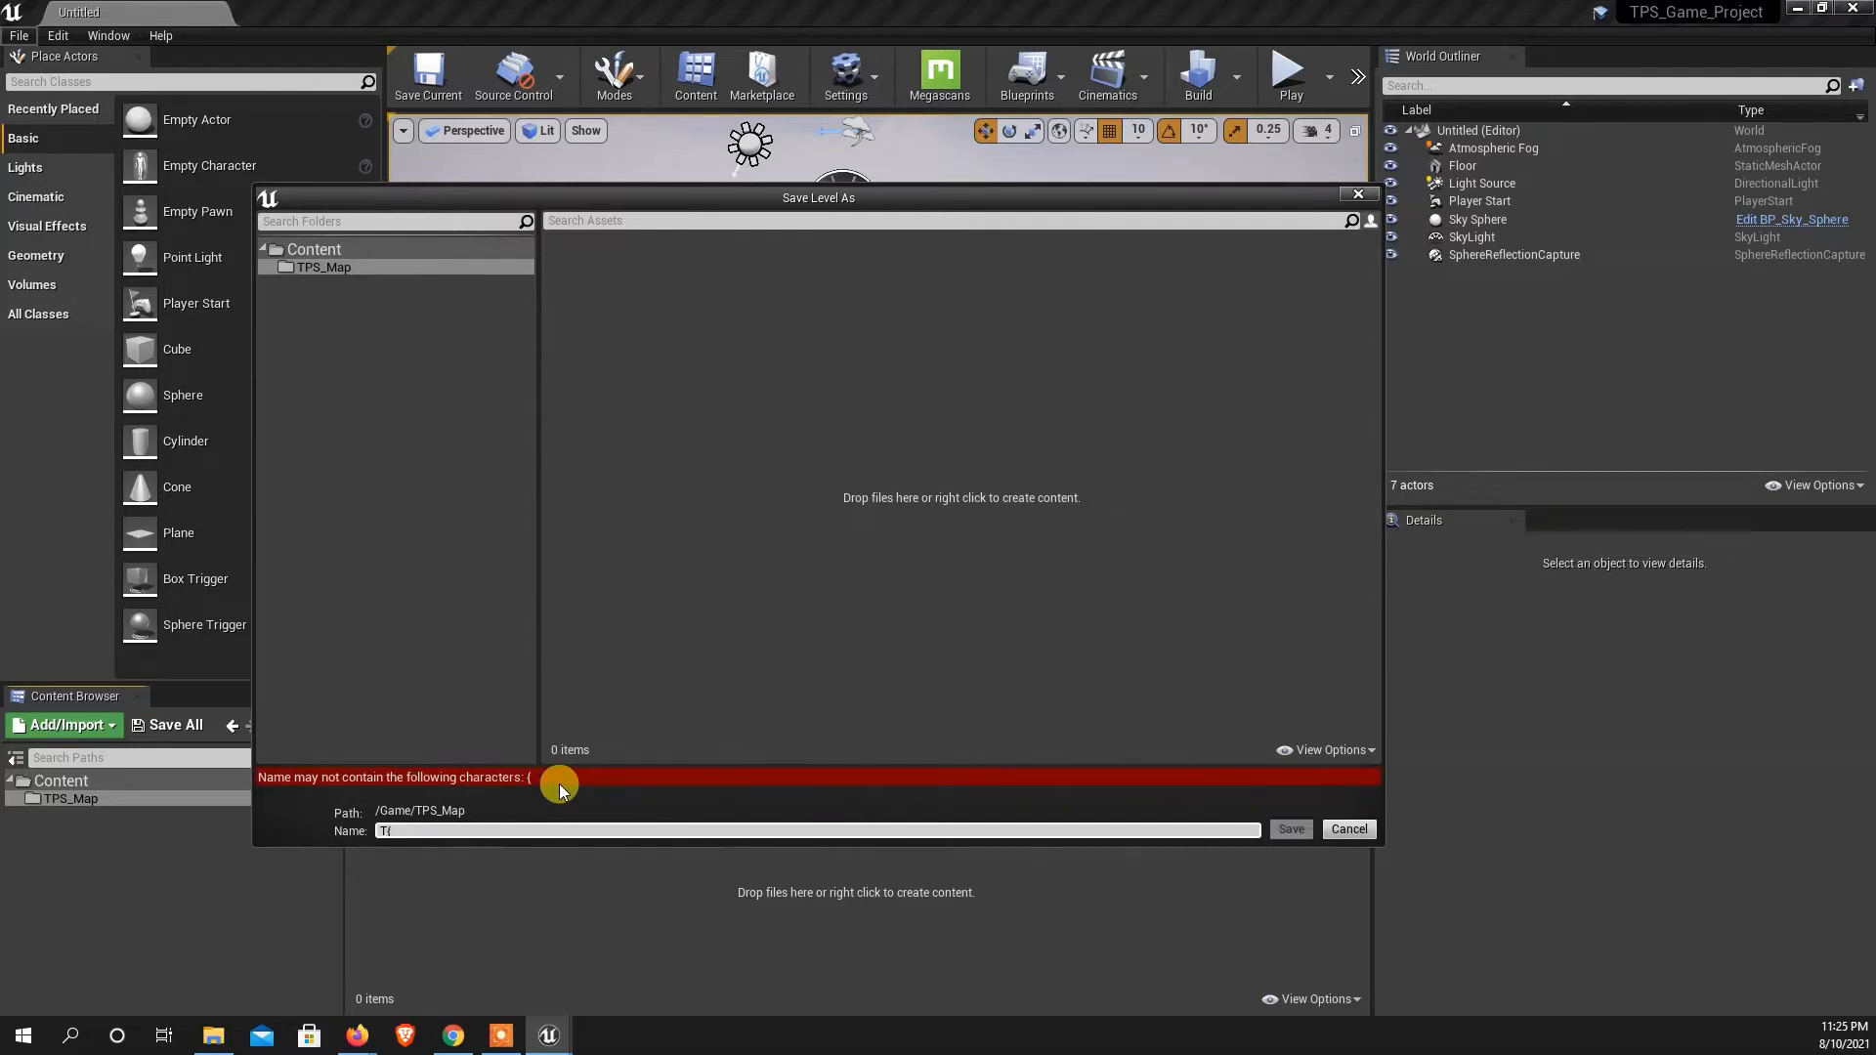
pyautogui.press('BackSpace')
pyautogui.write('PS')
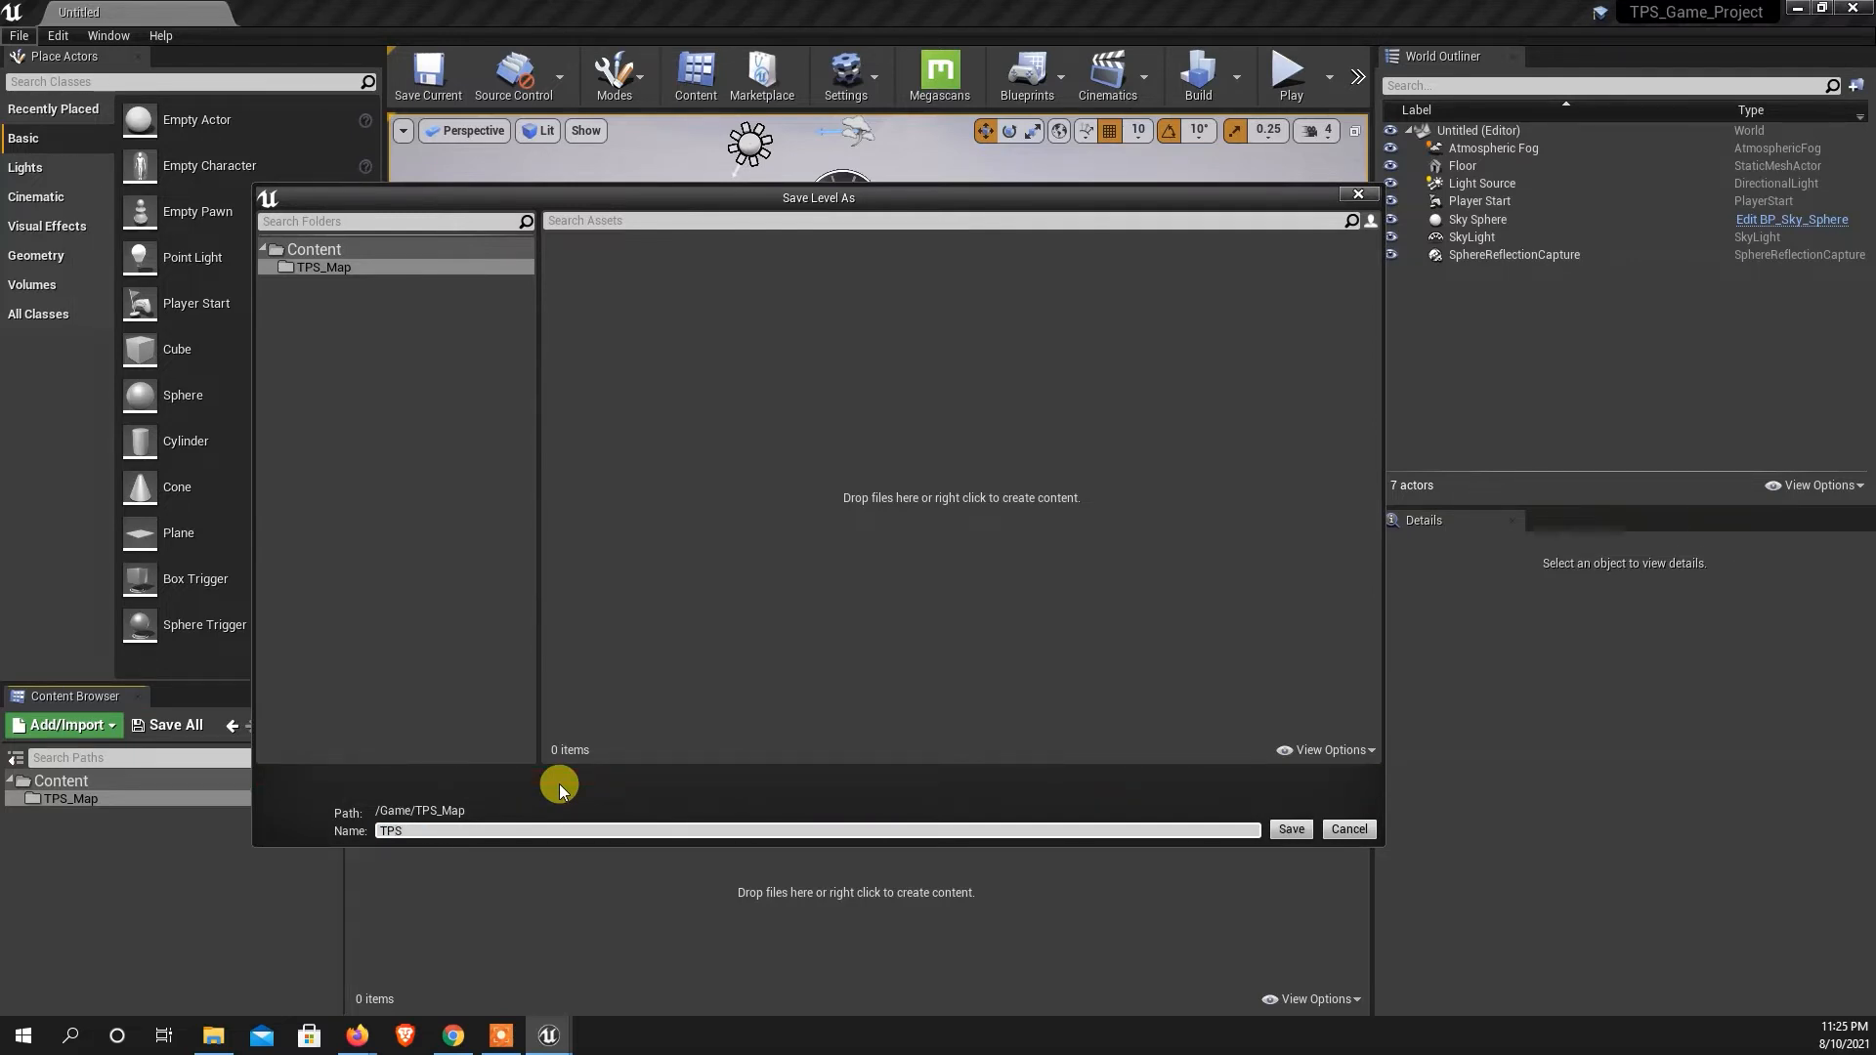
pyautogui.write('_Map')
pyautogui.click(1292, 830)
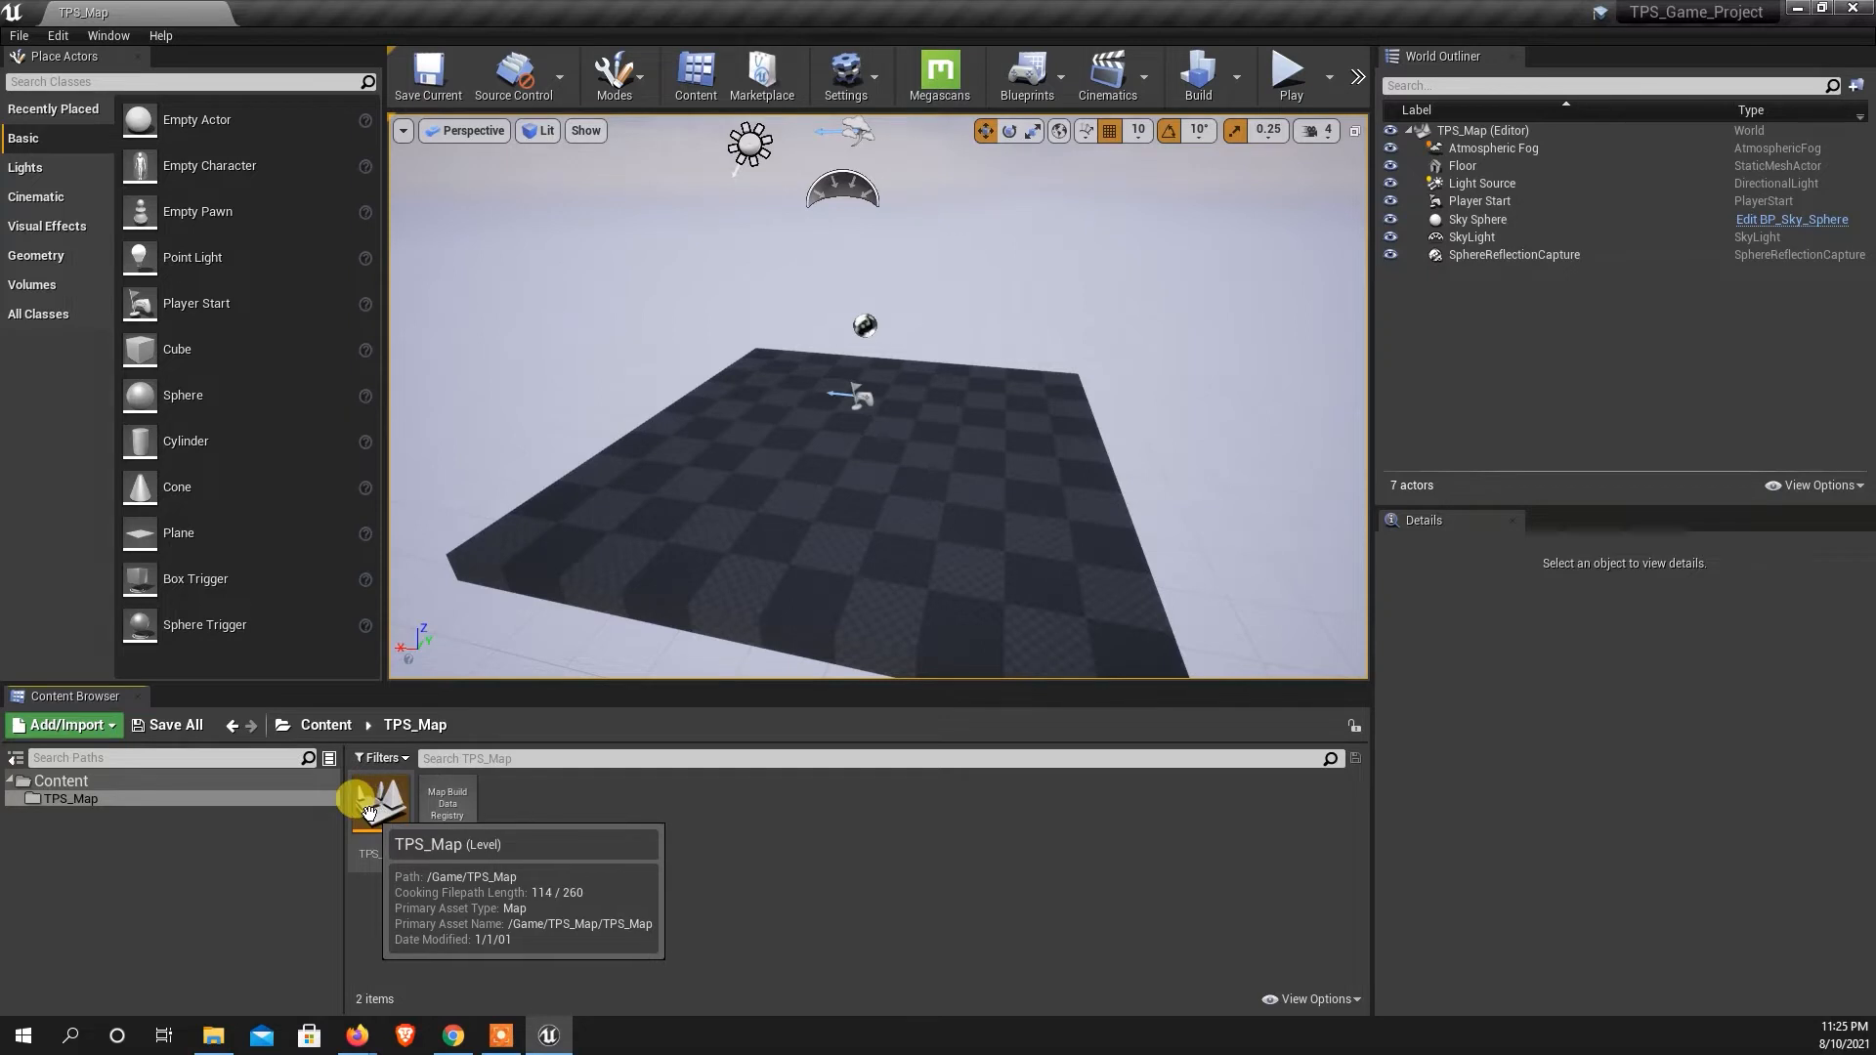
# Create another folder named Charater directly inside Content.
pyautogui.click(73, 782)
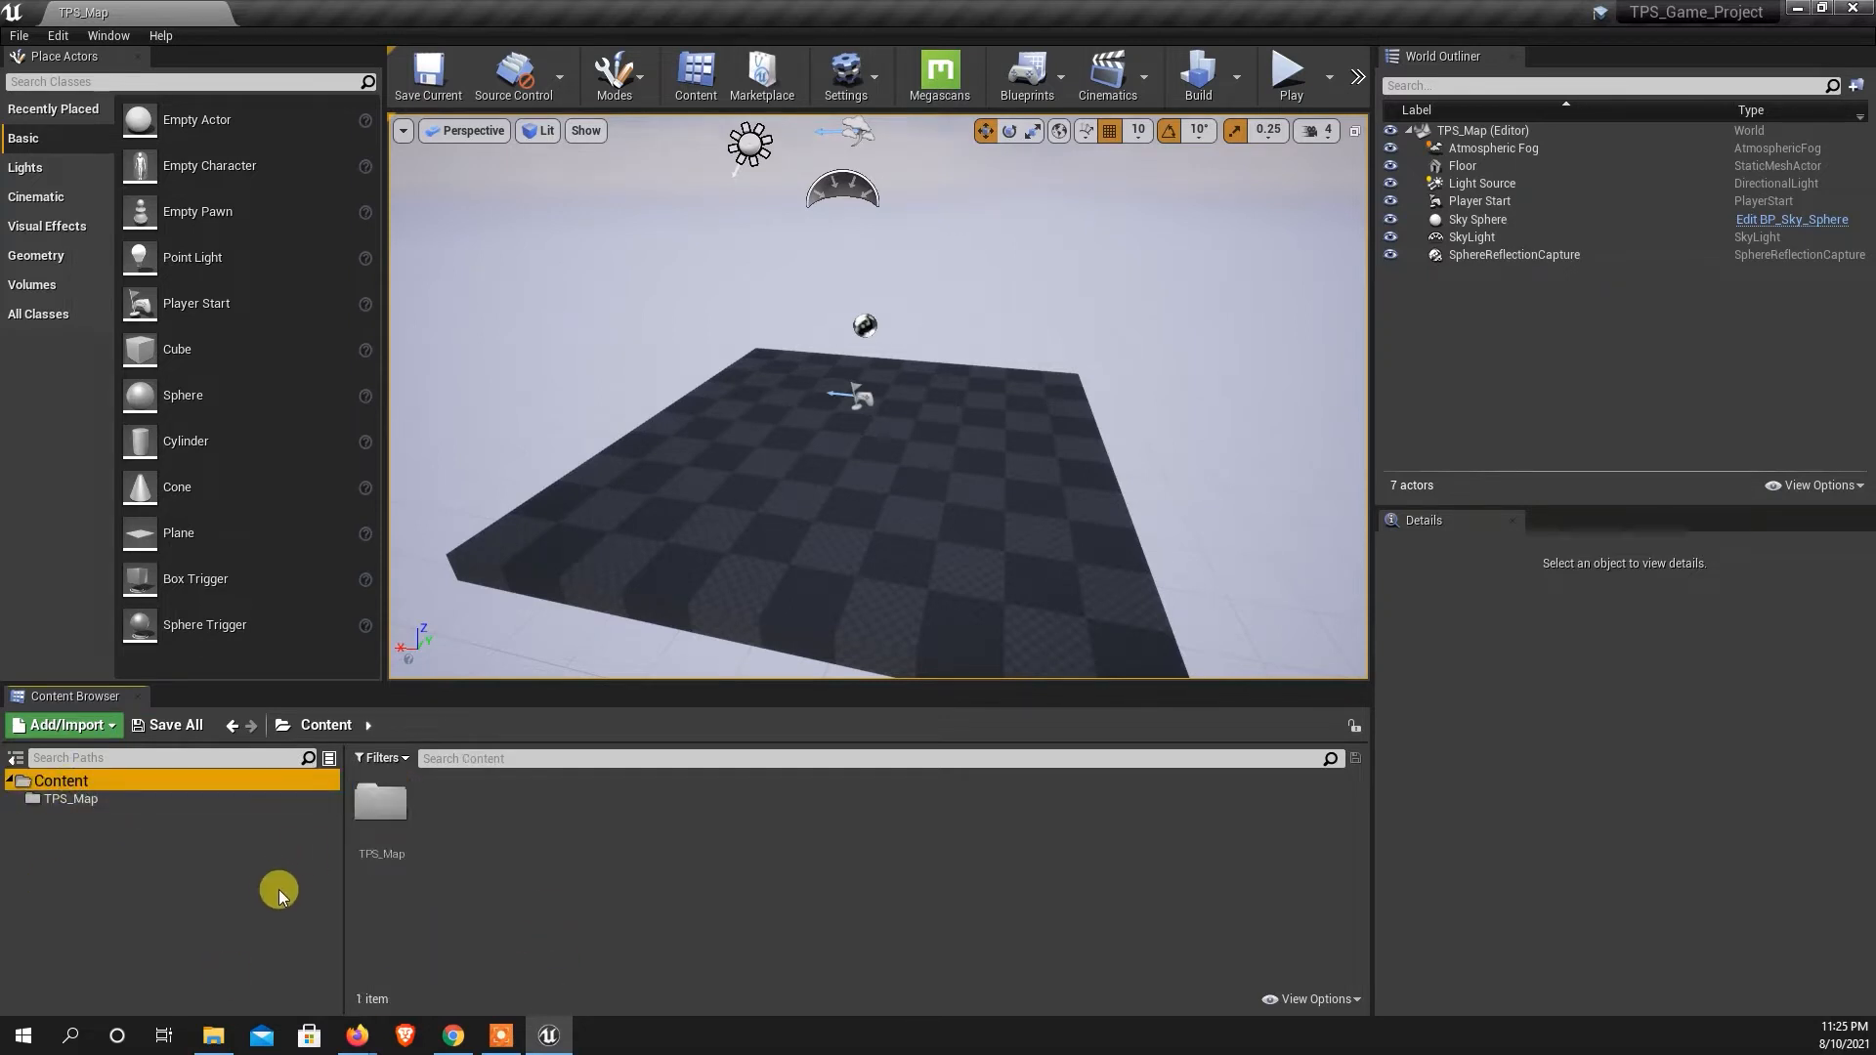
pyautogui.rightClick(468, 820)
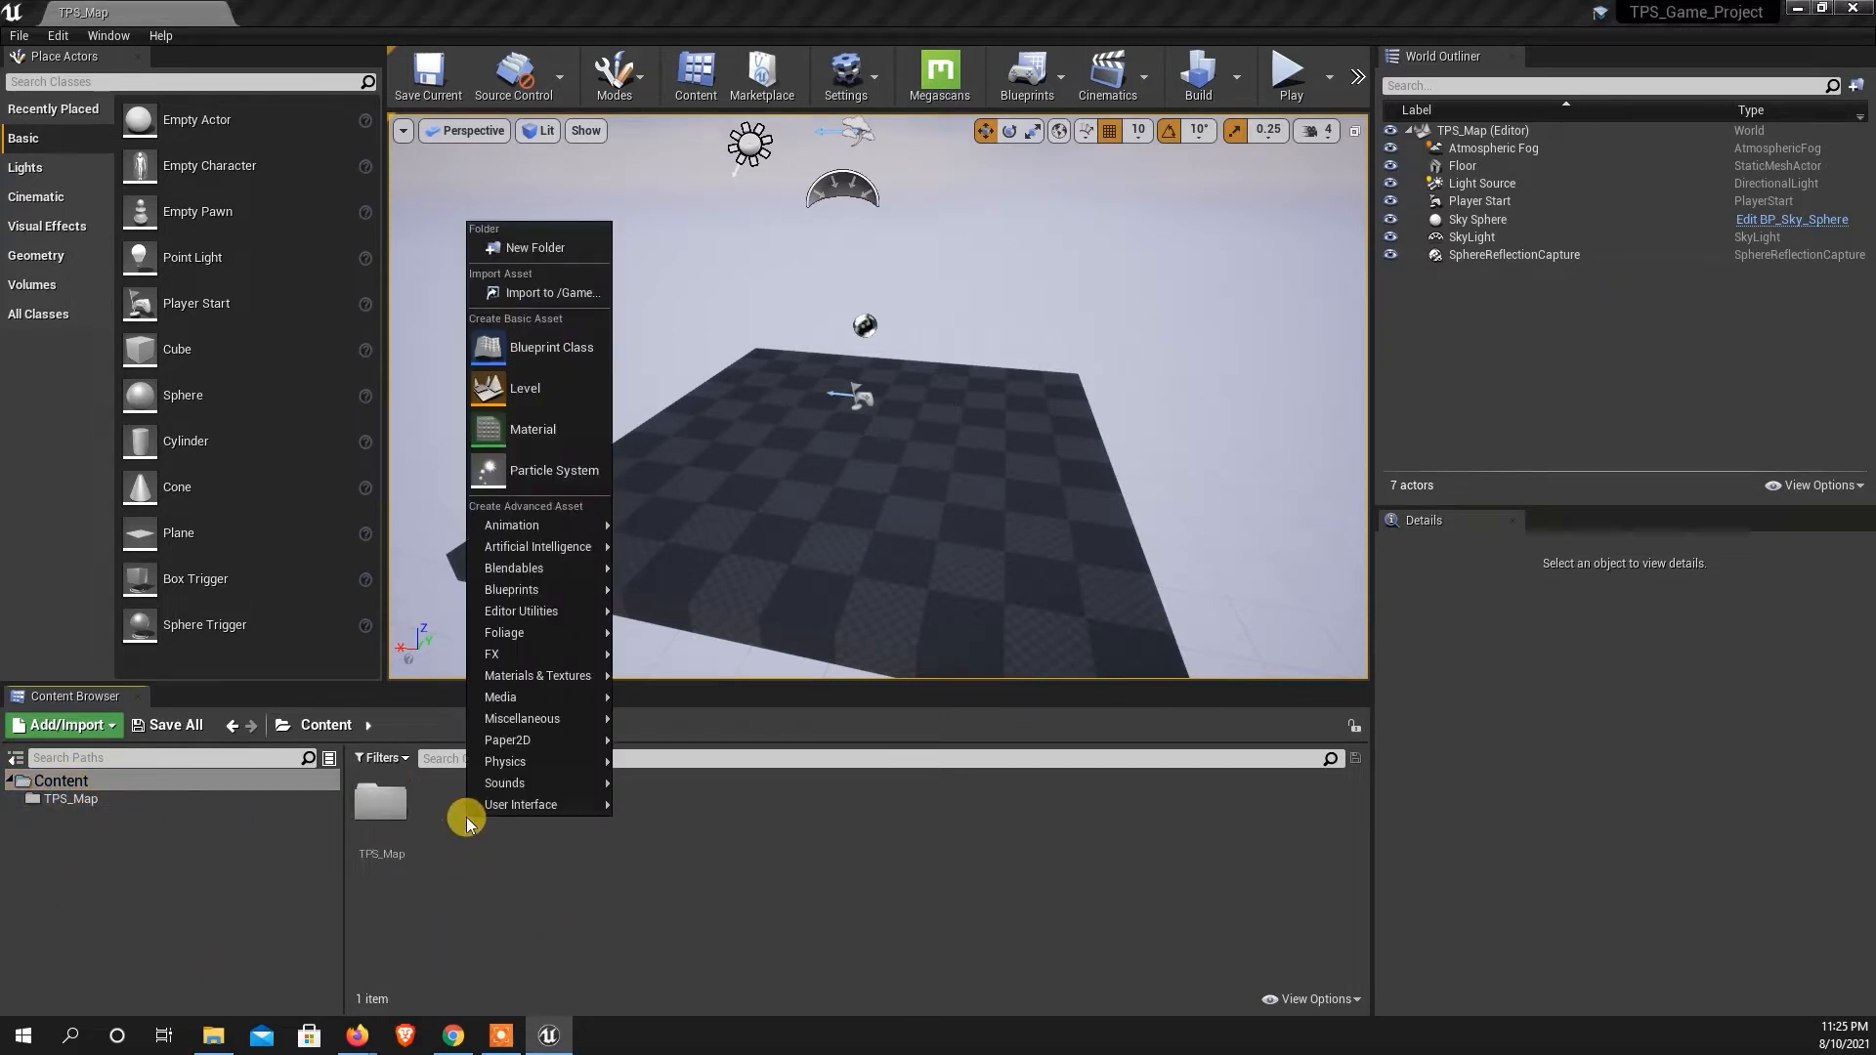
pyautogui.click(532, 248)
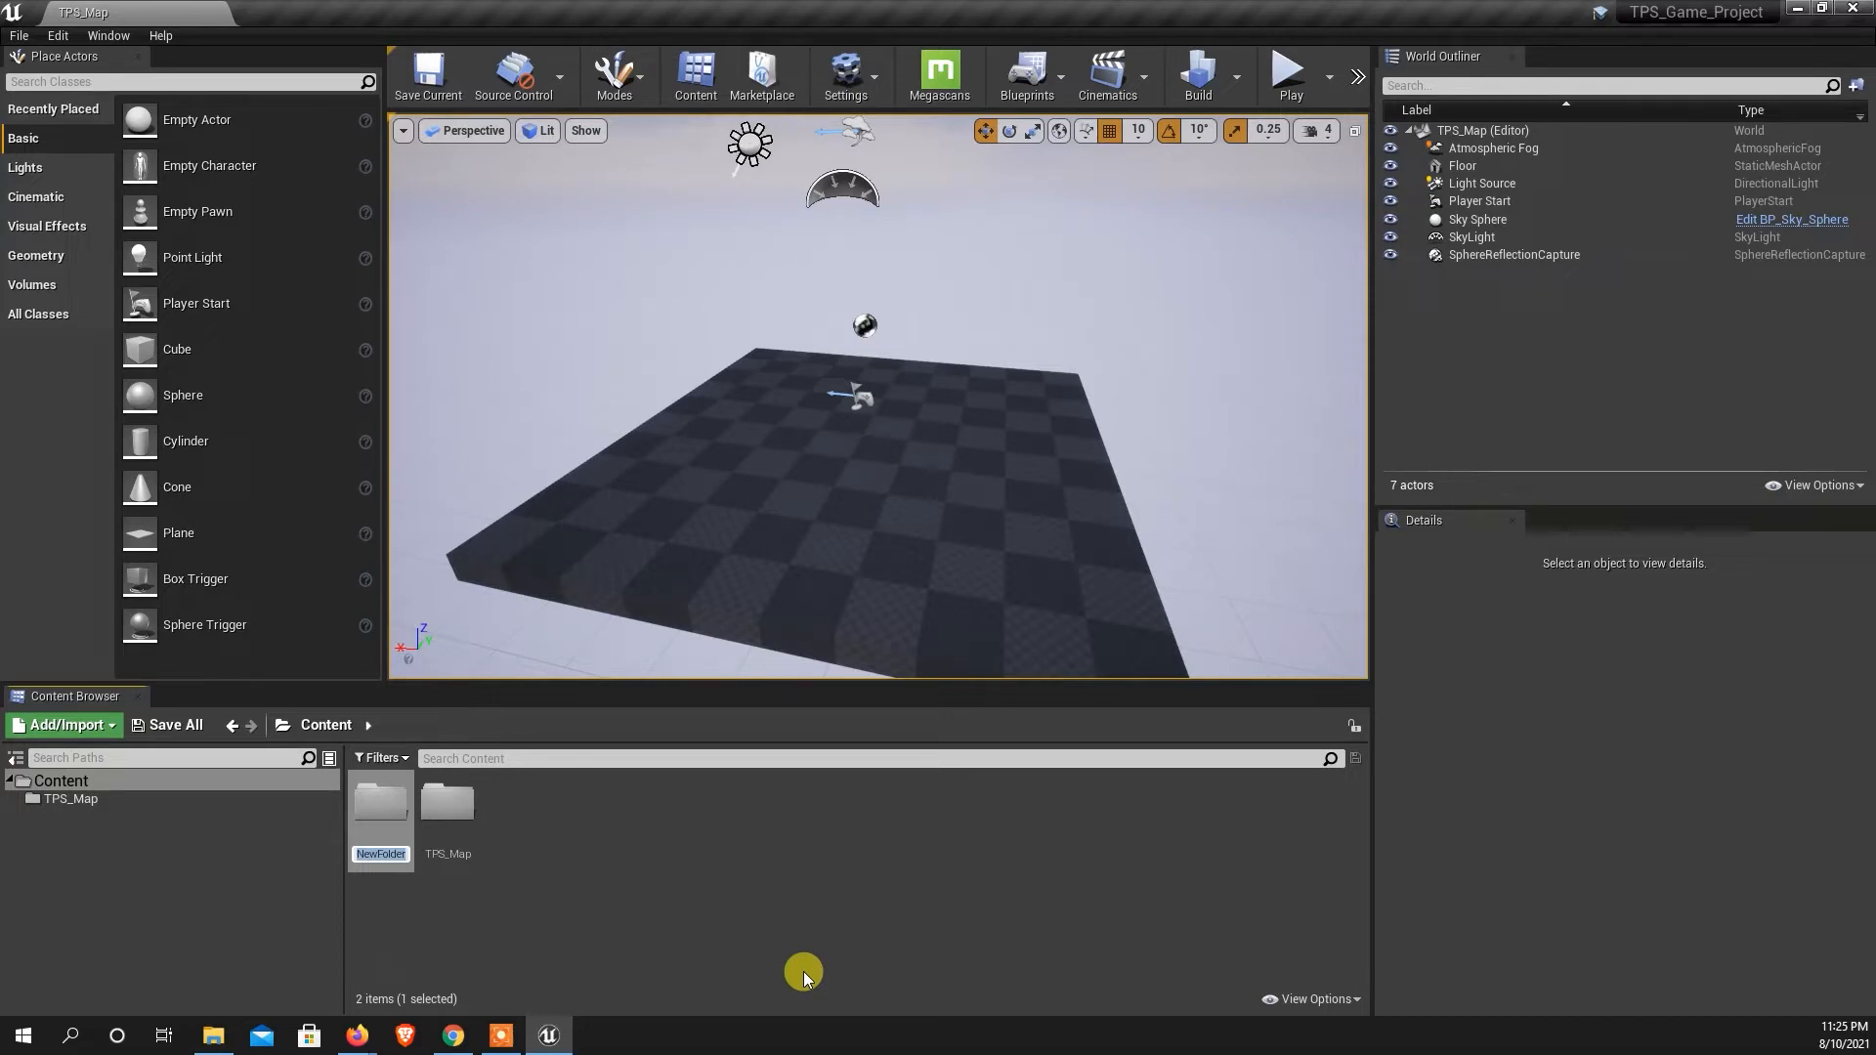
pyautogui.write('Charater')
pyautogui.press('Return')
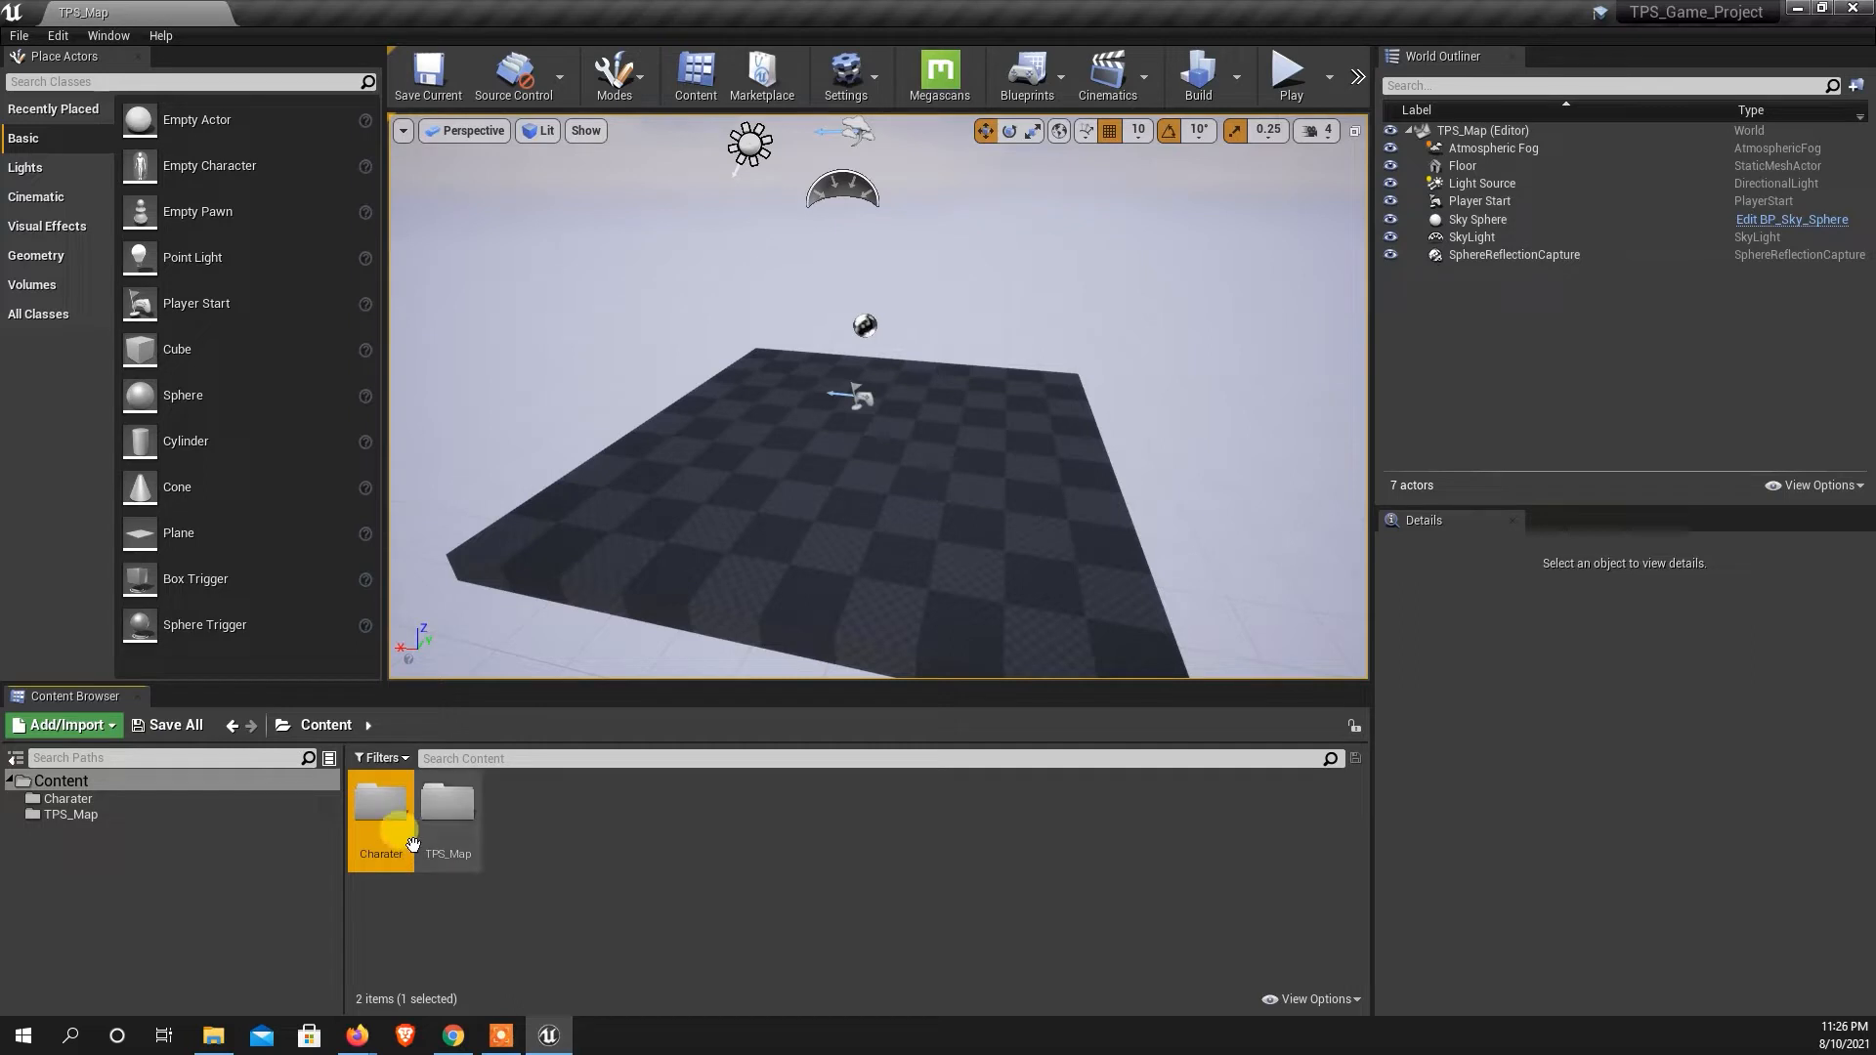
# Start an import into the Charater folder and choose the maw_j_laygo file from the FBX folder in Mixamo Animations.
pyautogui.doubleClick(385, 819)
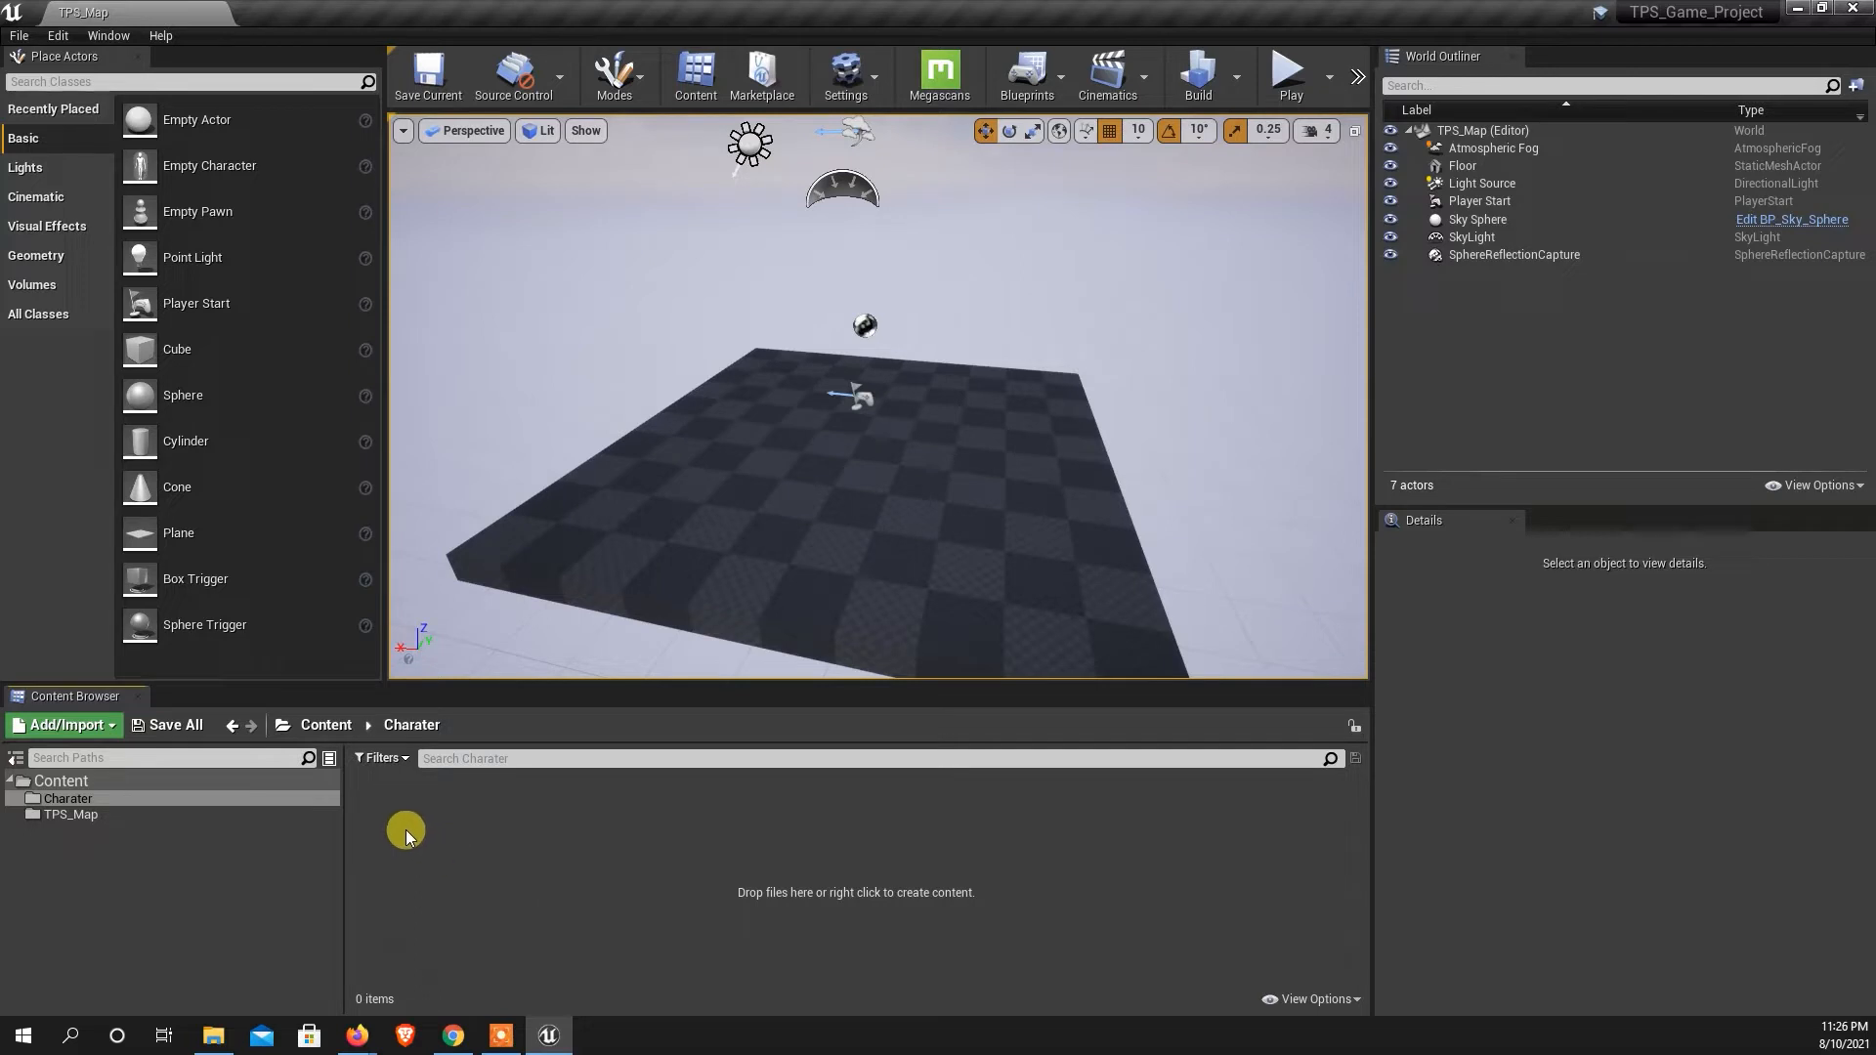
pyautogui.rightClick(555, 880)
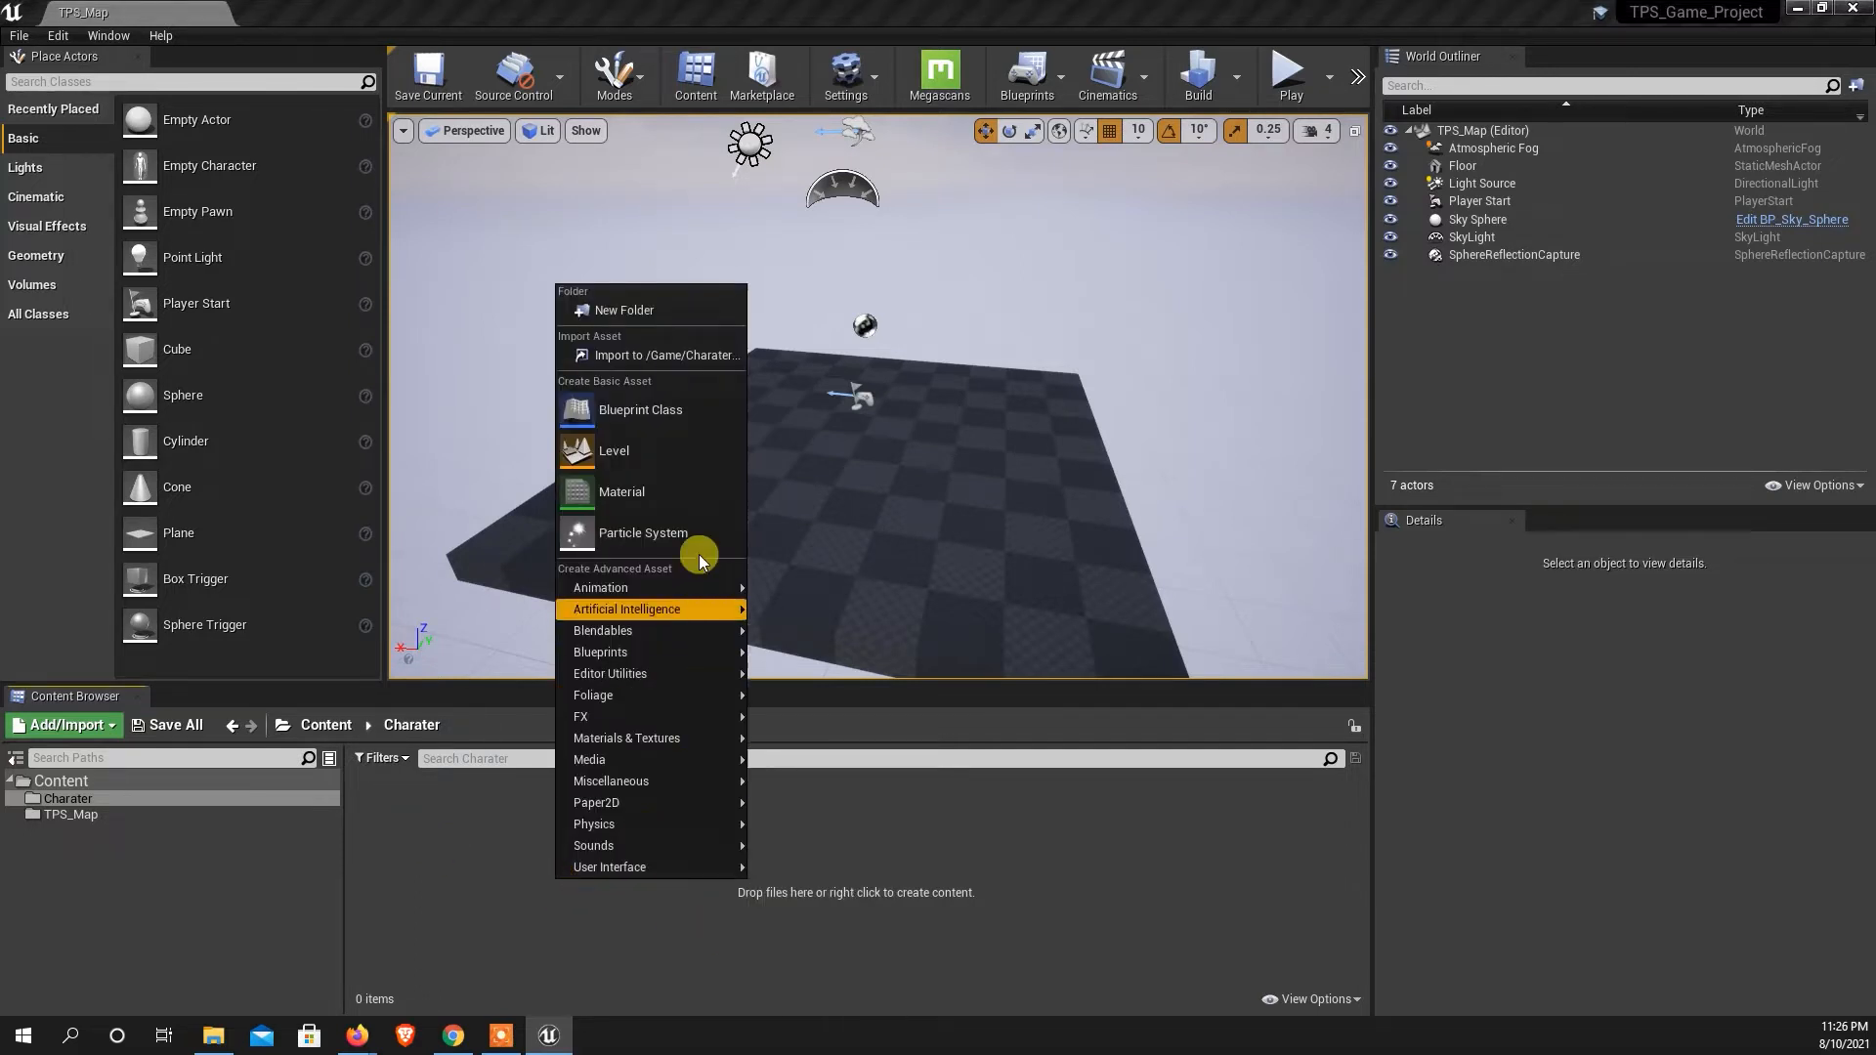
pyautogui.click(653, 356)
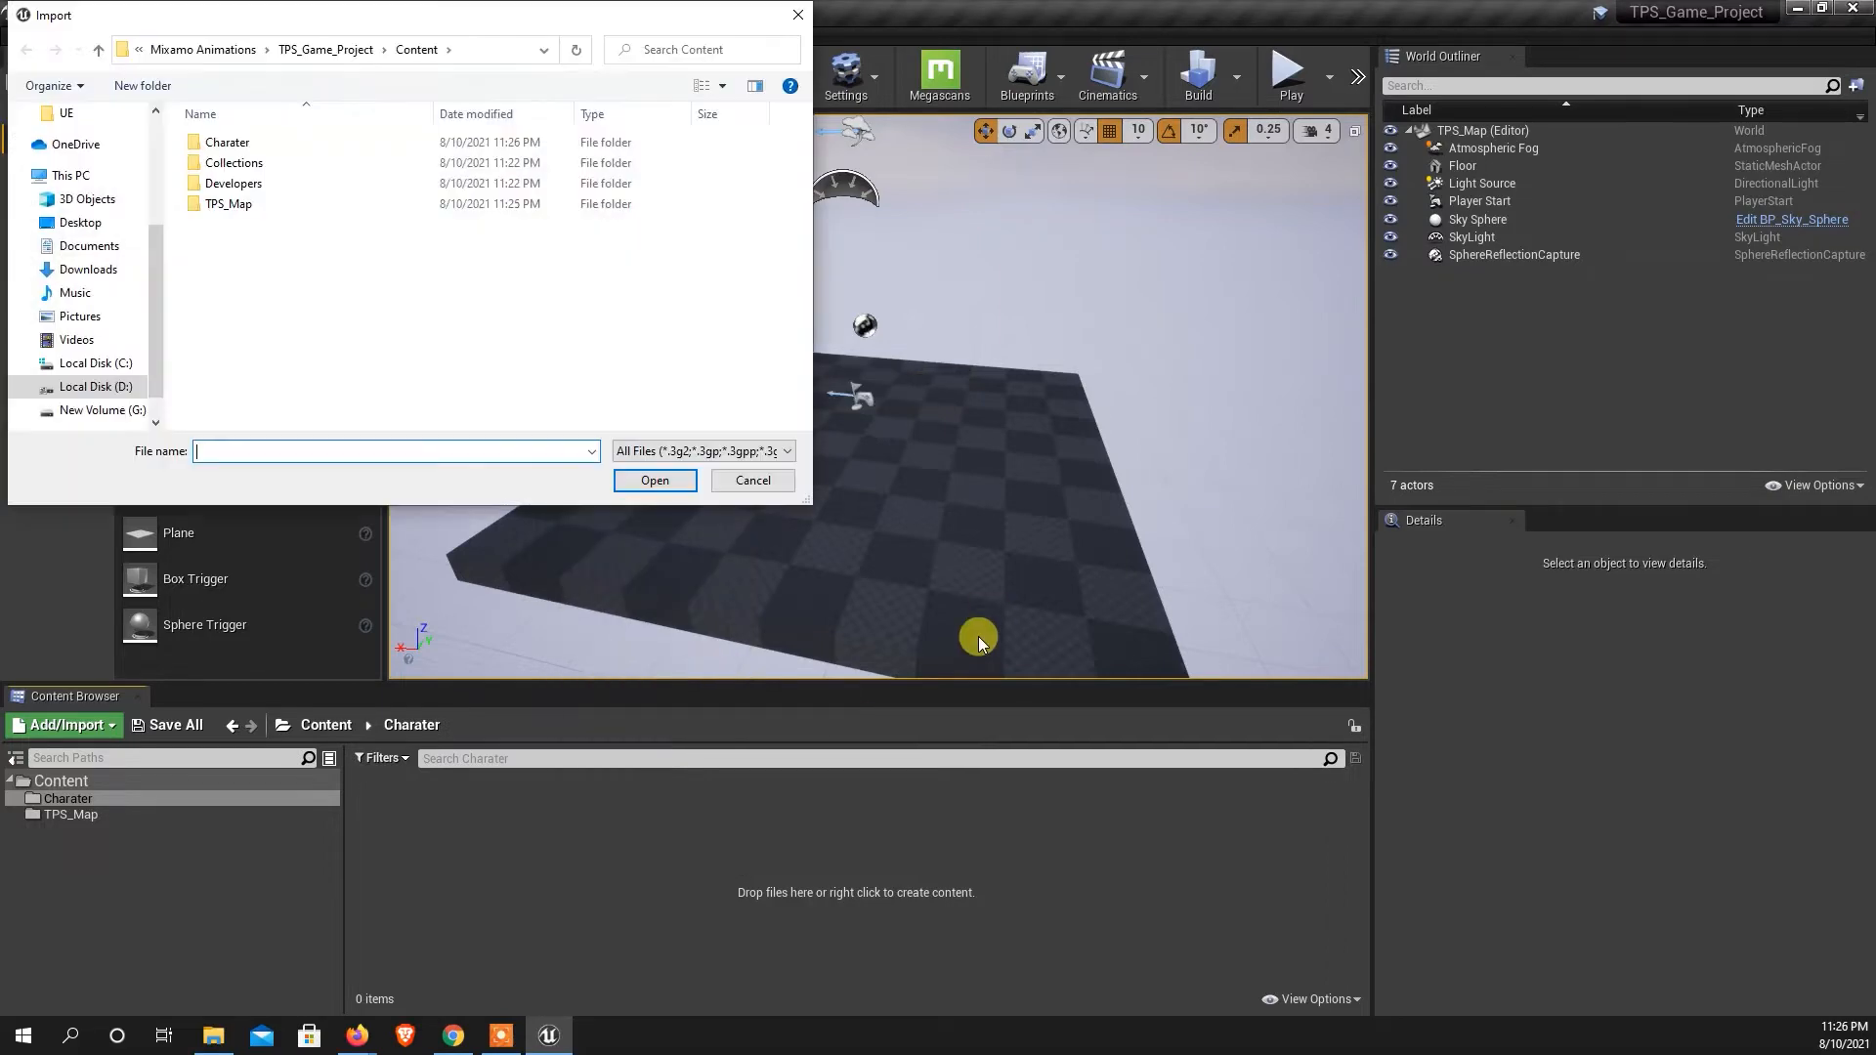
pyautogui.moveTo(308, 24); pyautogui.dragTo(582, 162)
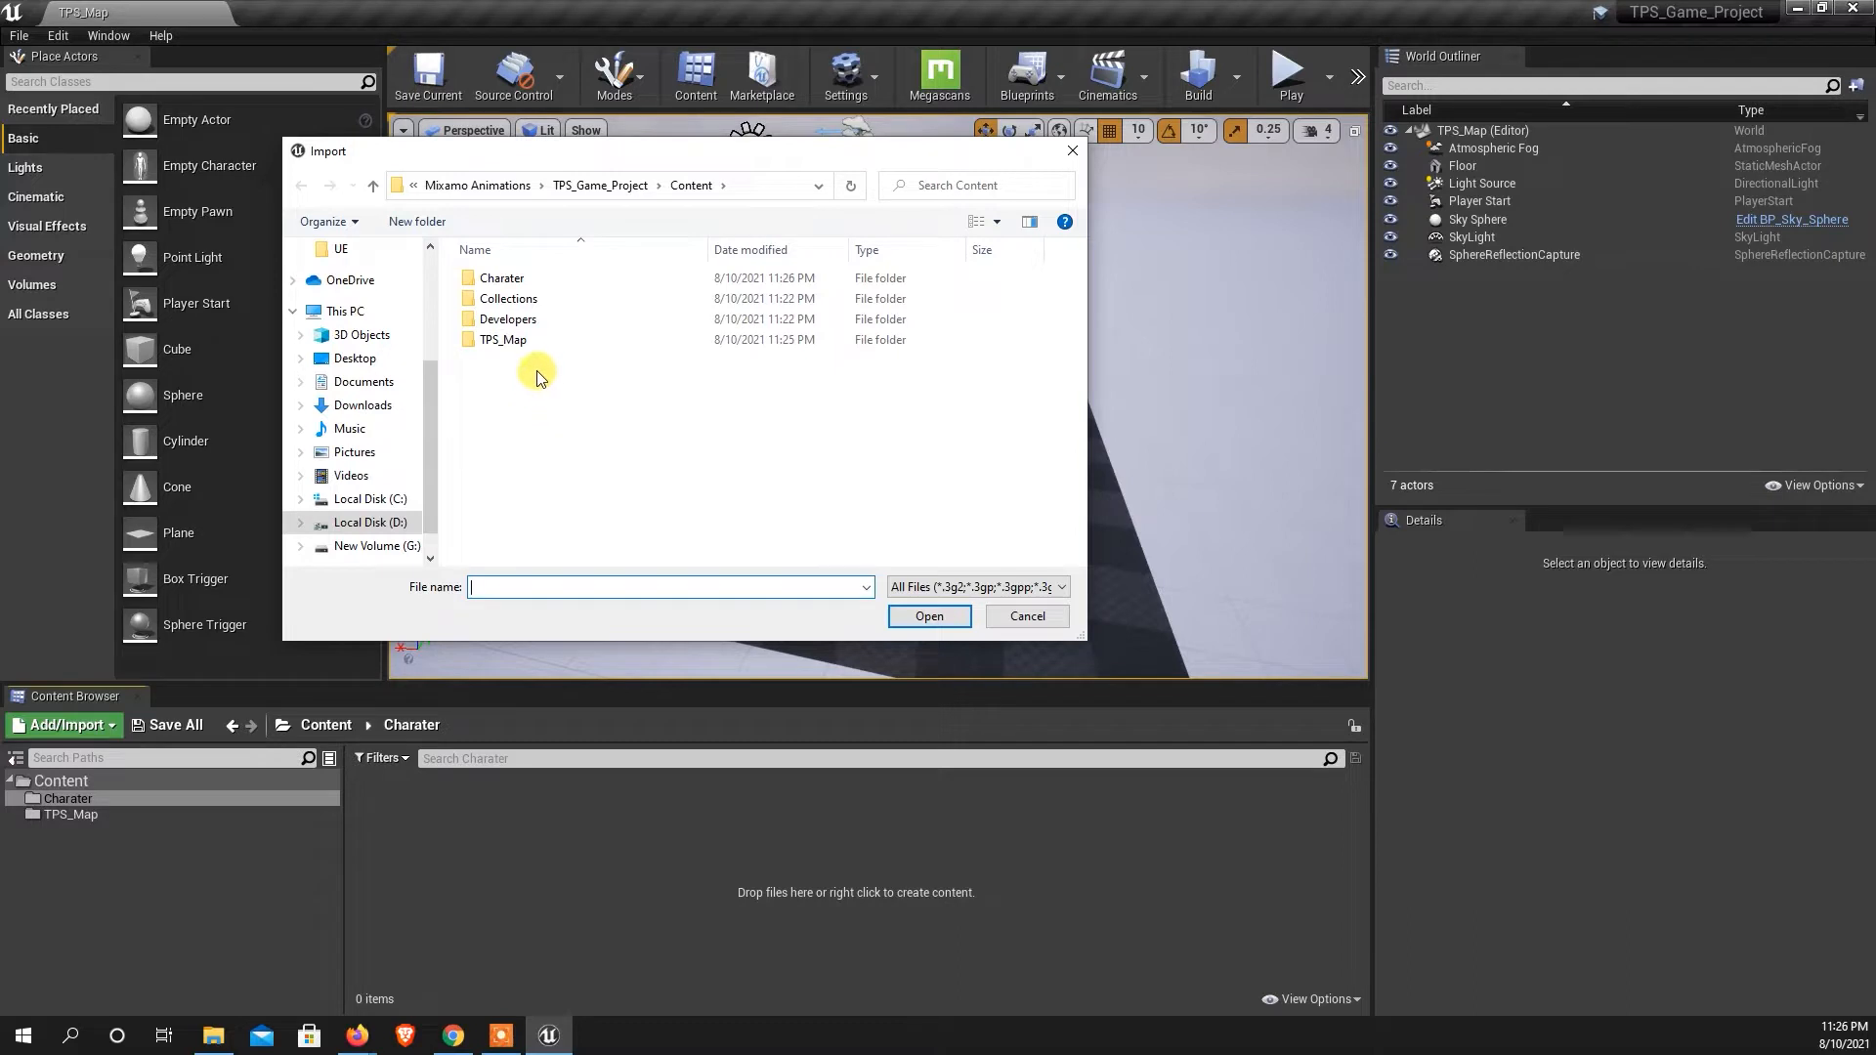
pyautogui.click(478, 186)
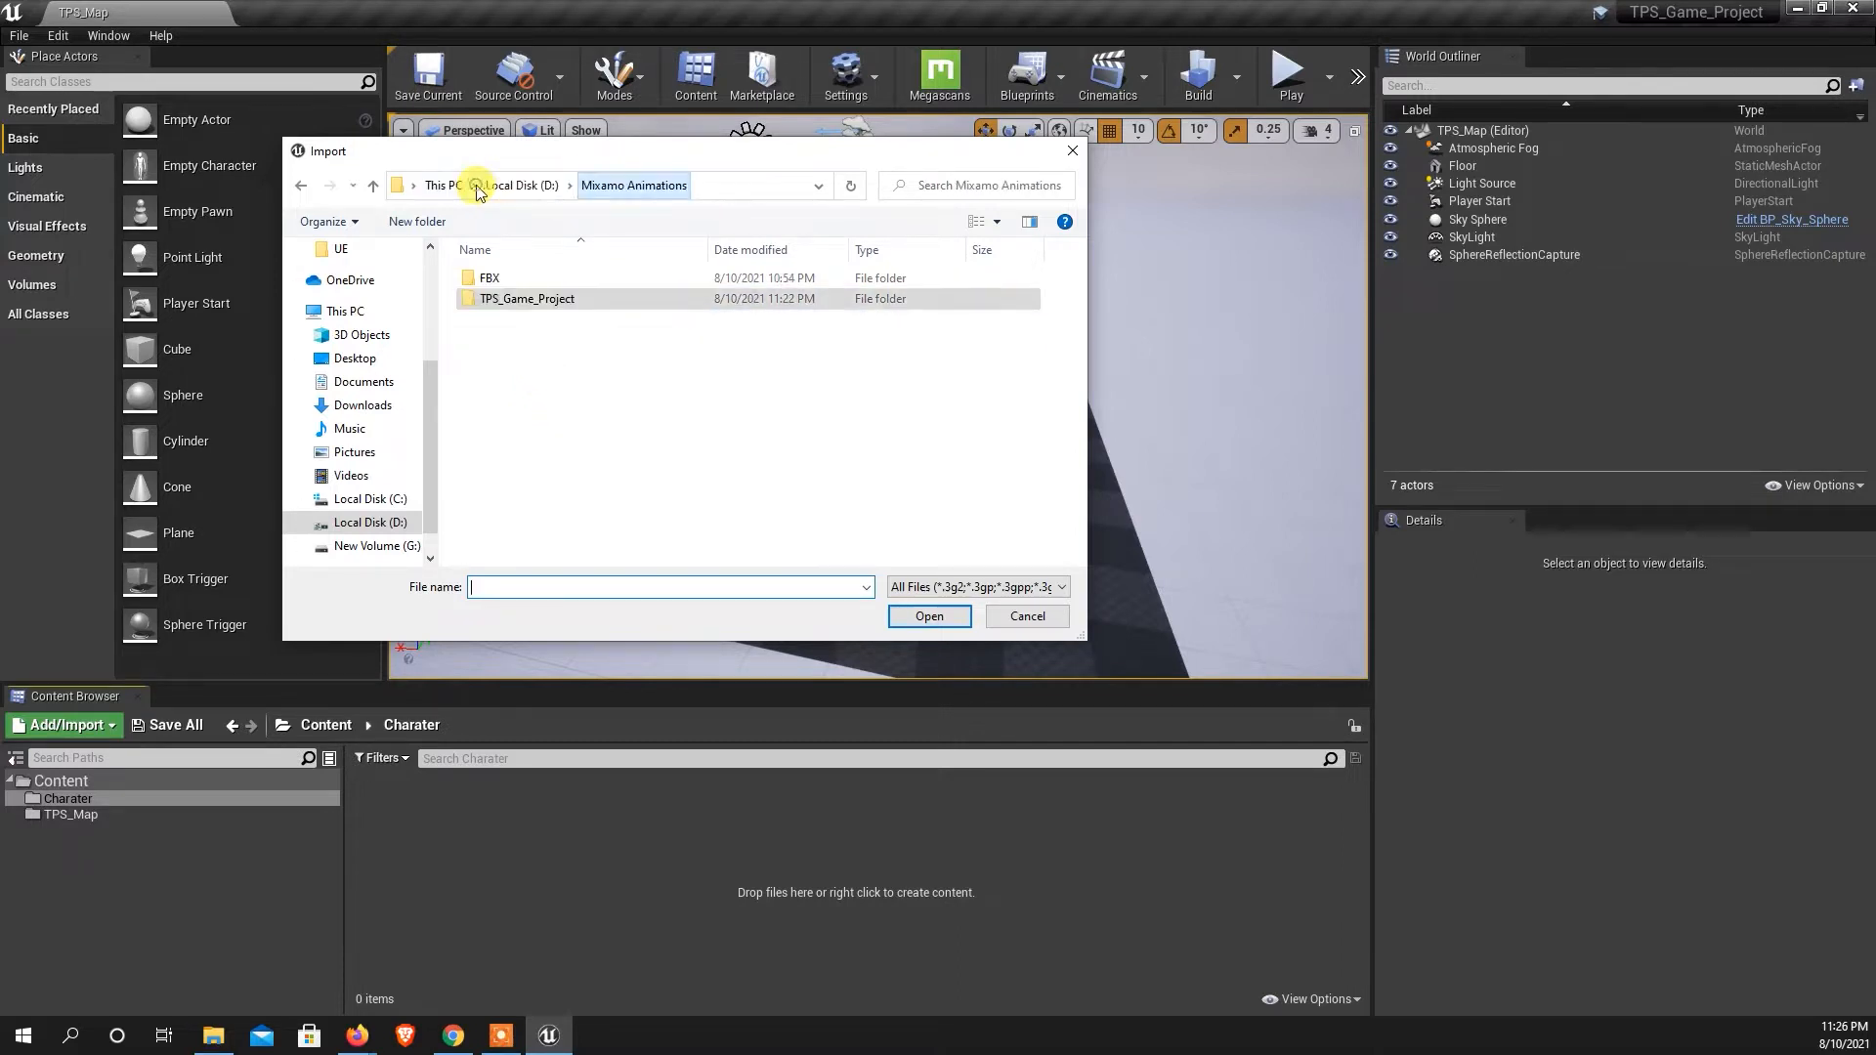
pyautogui.doubleClick(481, 280)
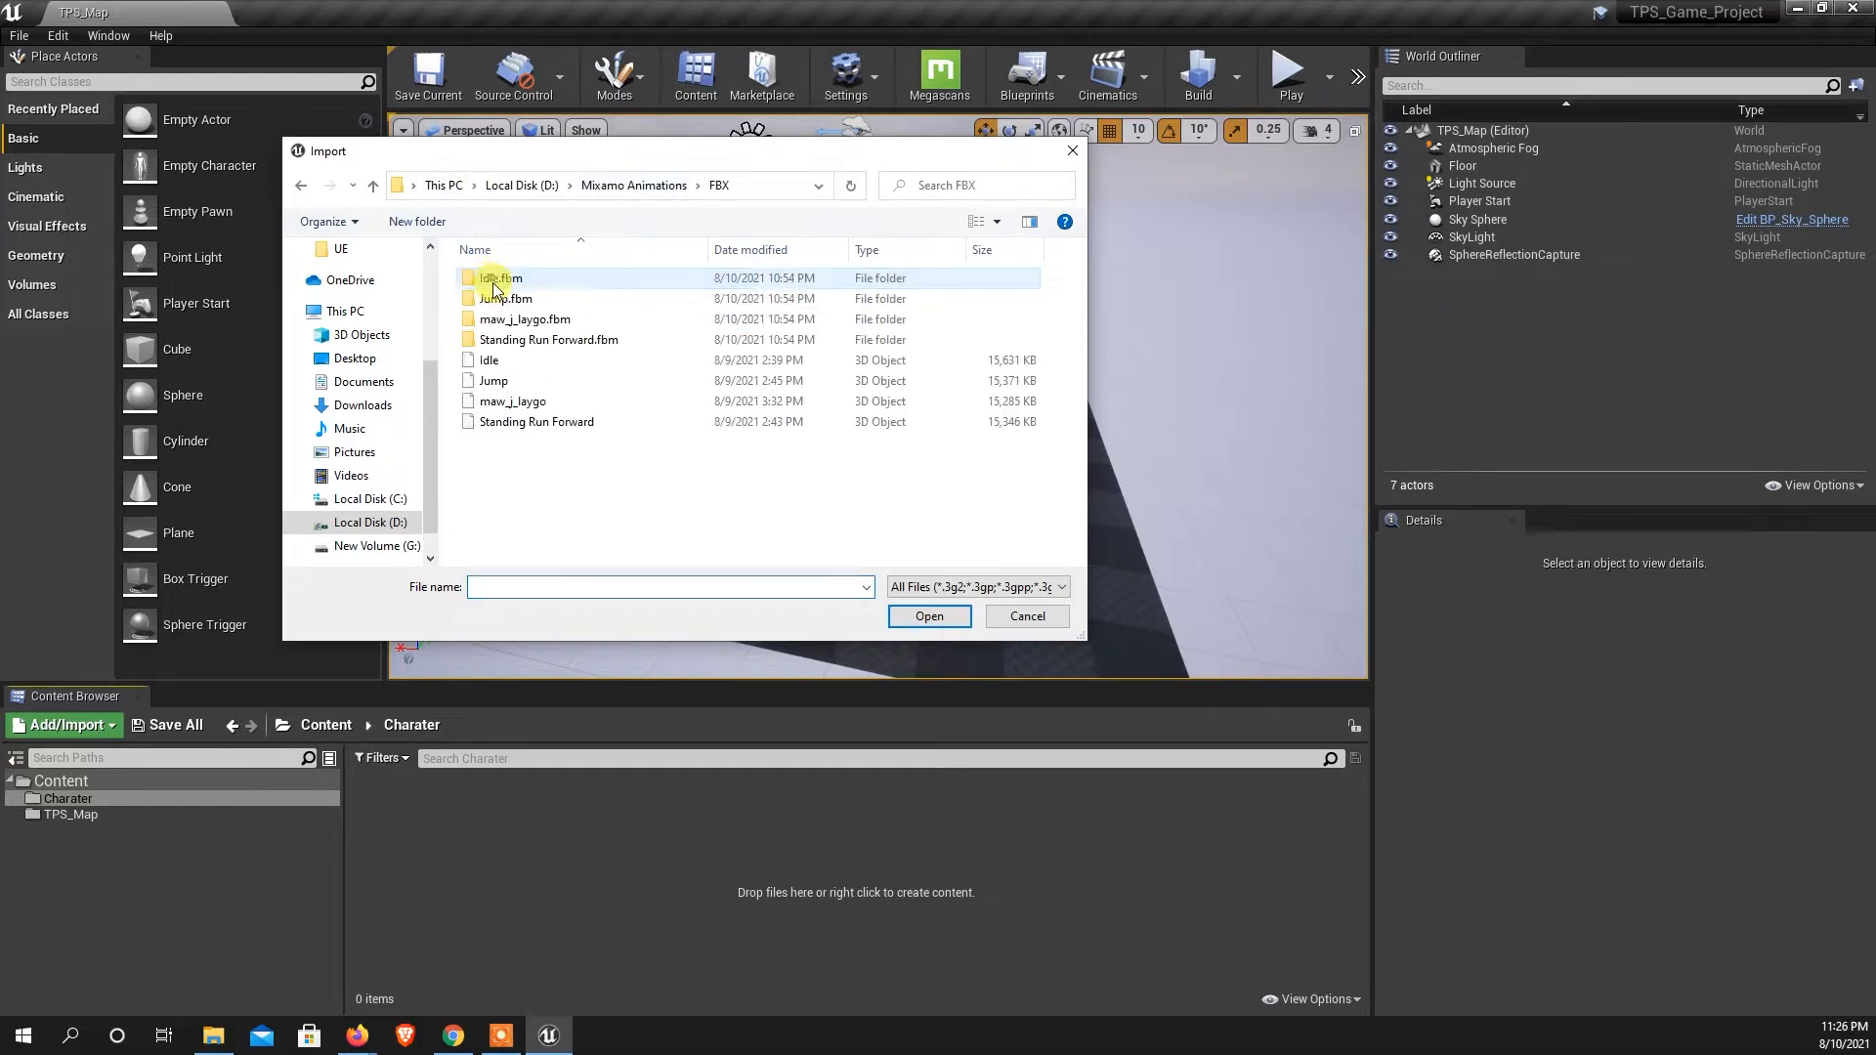
pyautogui.moveTo(528, 159); pyautogui.dragTo(632, 183)
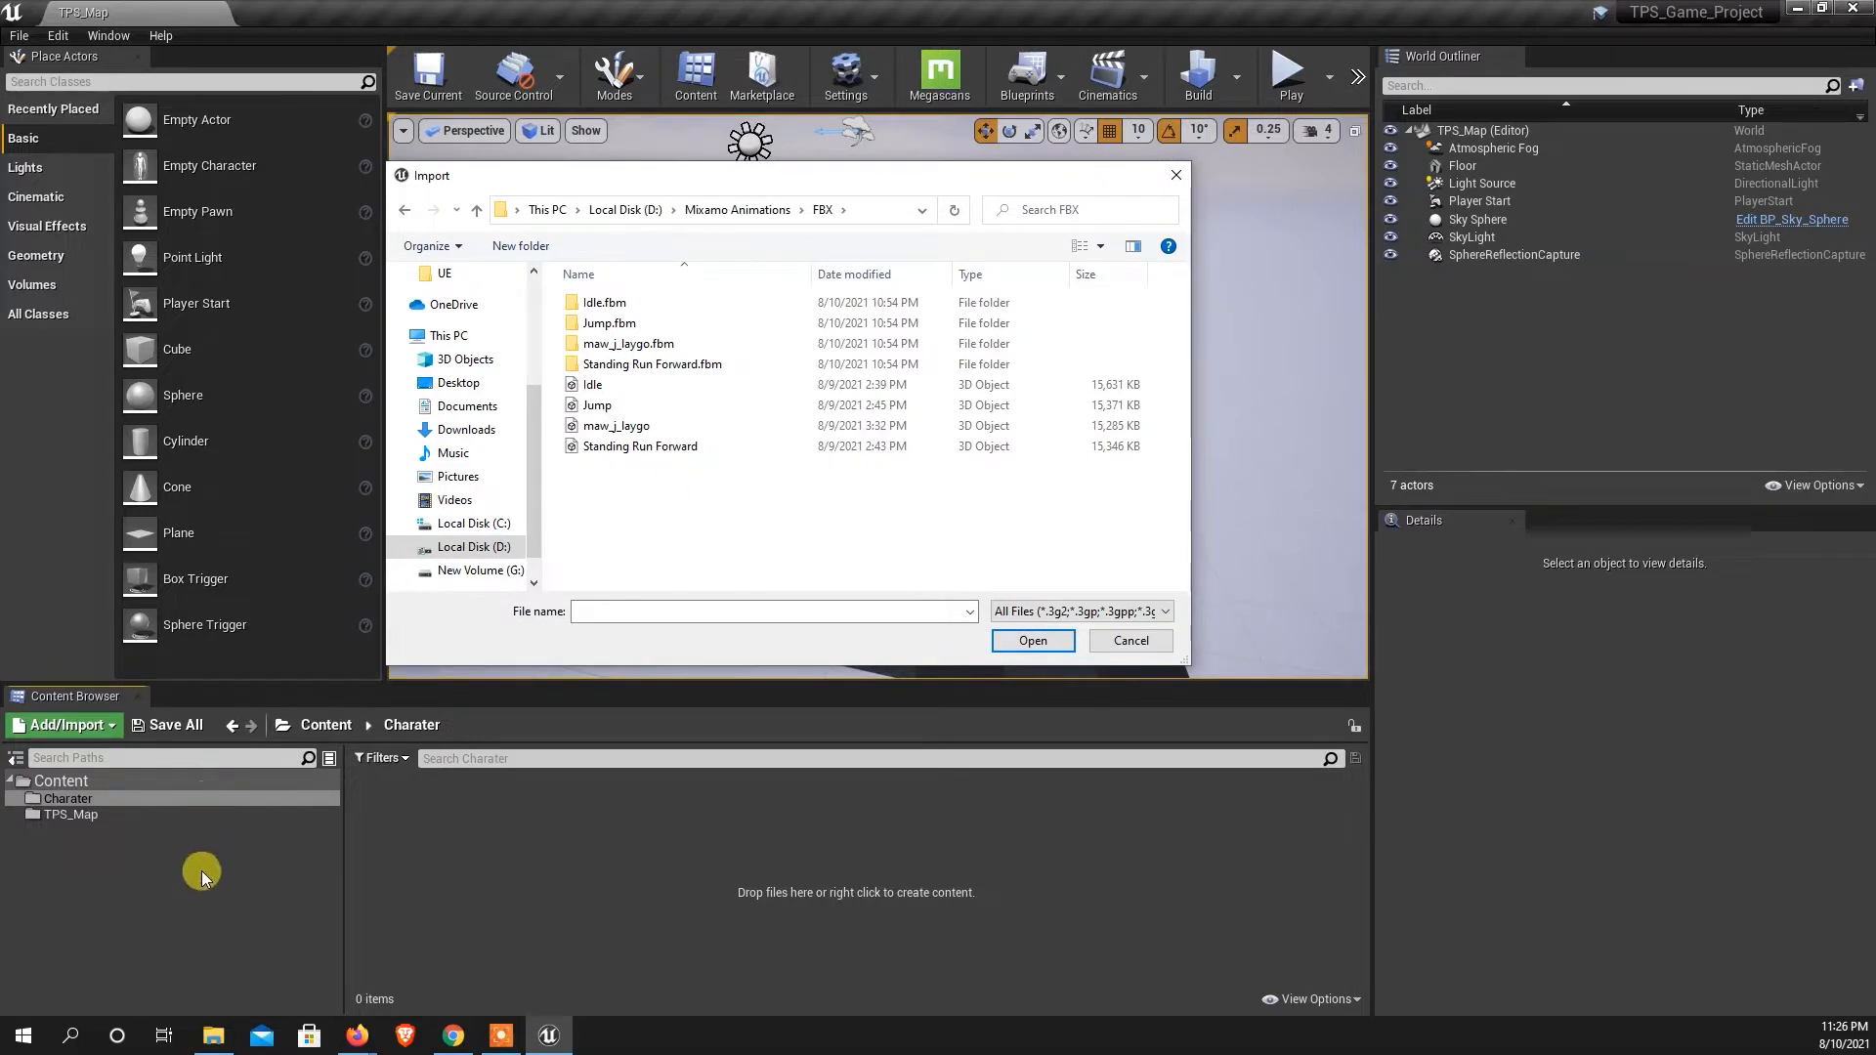
pyautogui.click(601, 427)
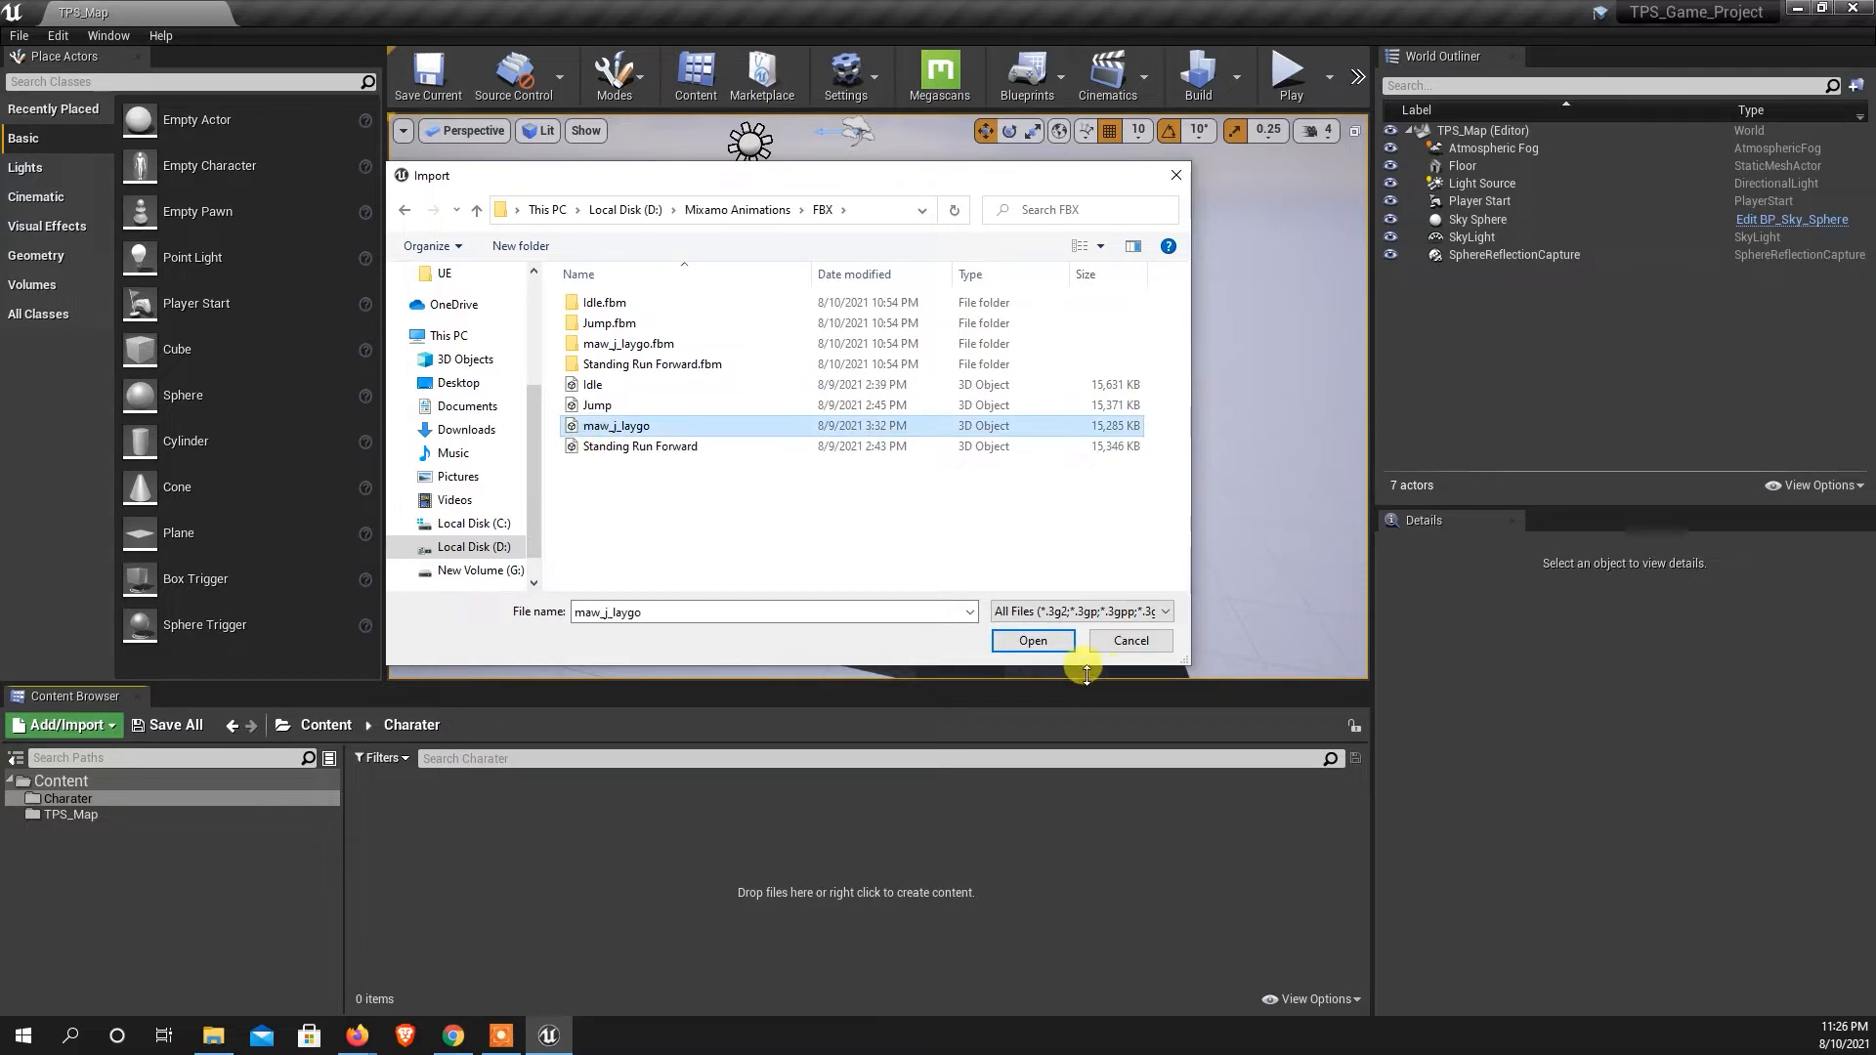
pyautogui.click(1034, 641)
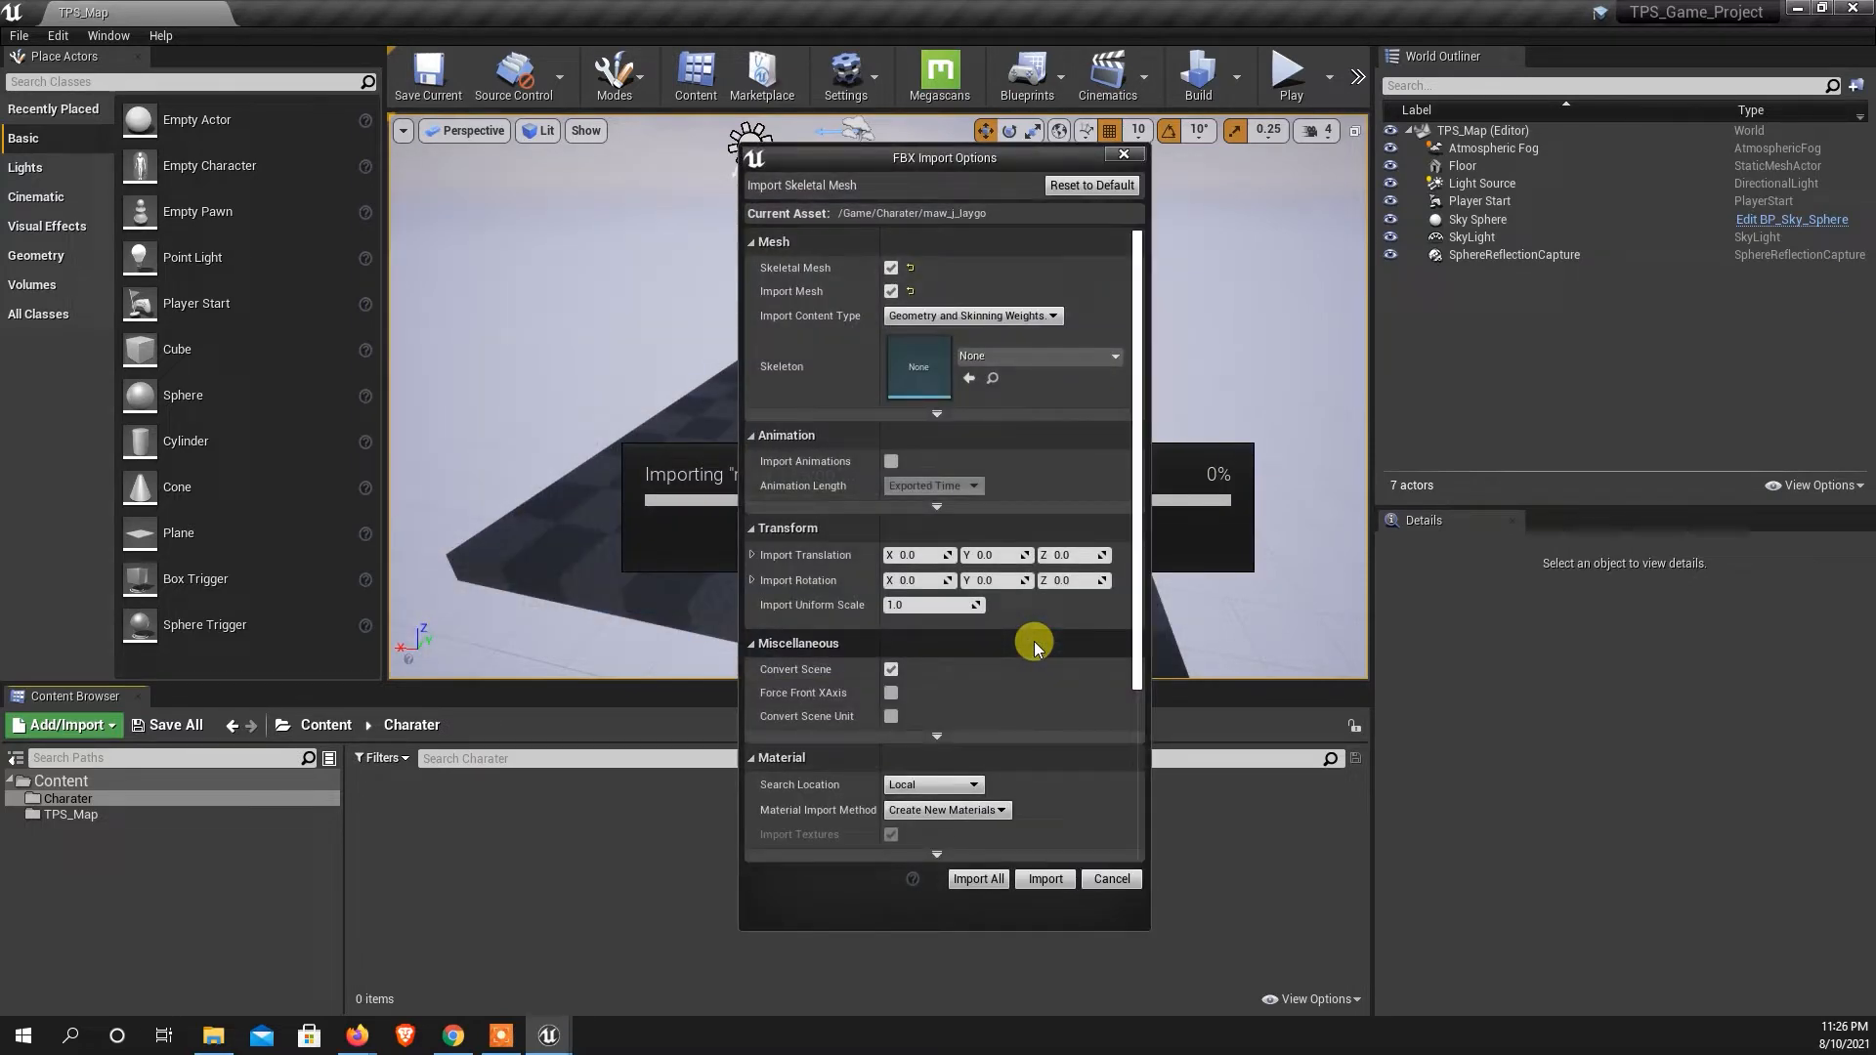
# Import maw_j_laygo as a skeletal mesh with Skeleton left at None and the default FBX import options.
pyautogui.moveTo(857, 167); pyautogui.dragTo(722, 204)
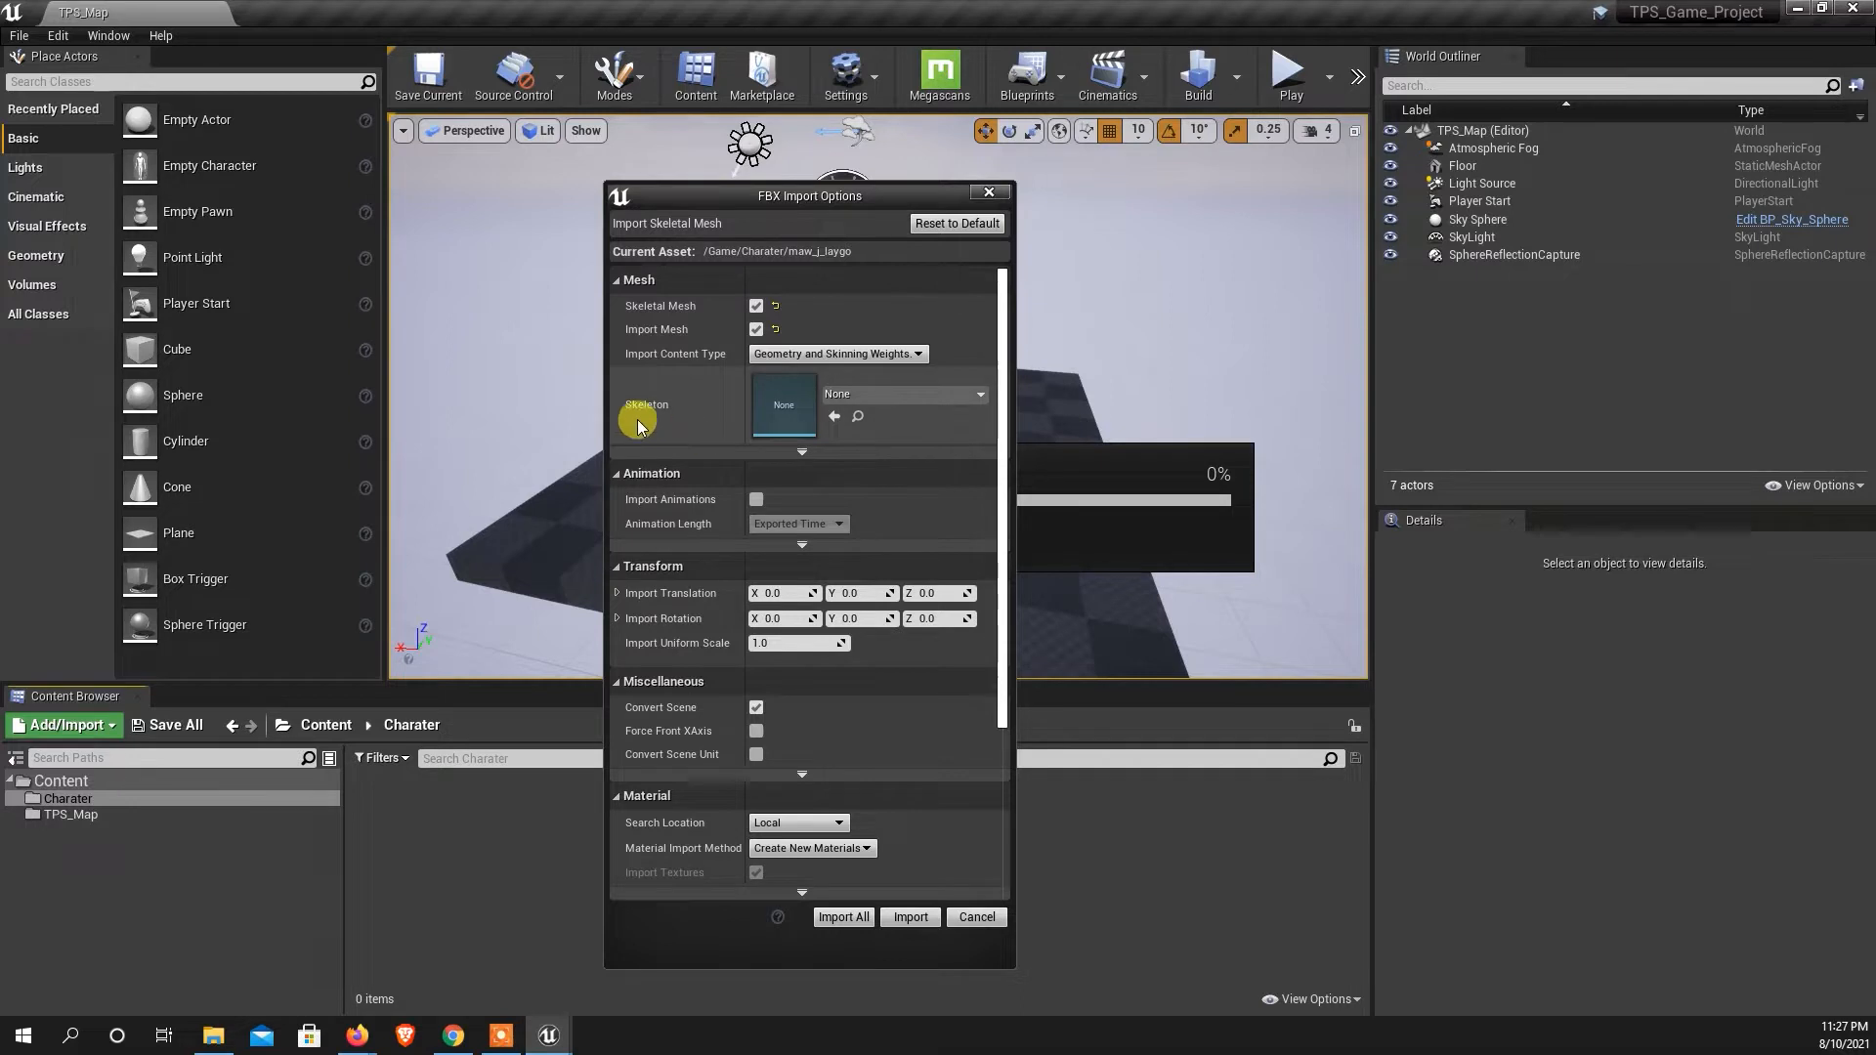
pyautogui.click(853, 395)
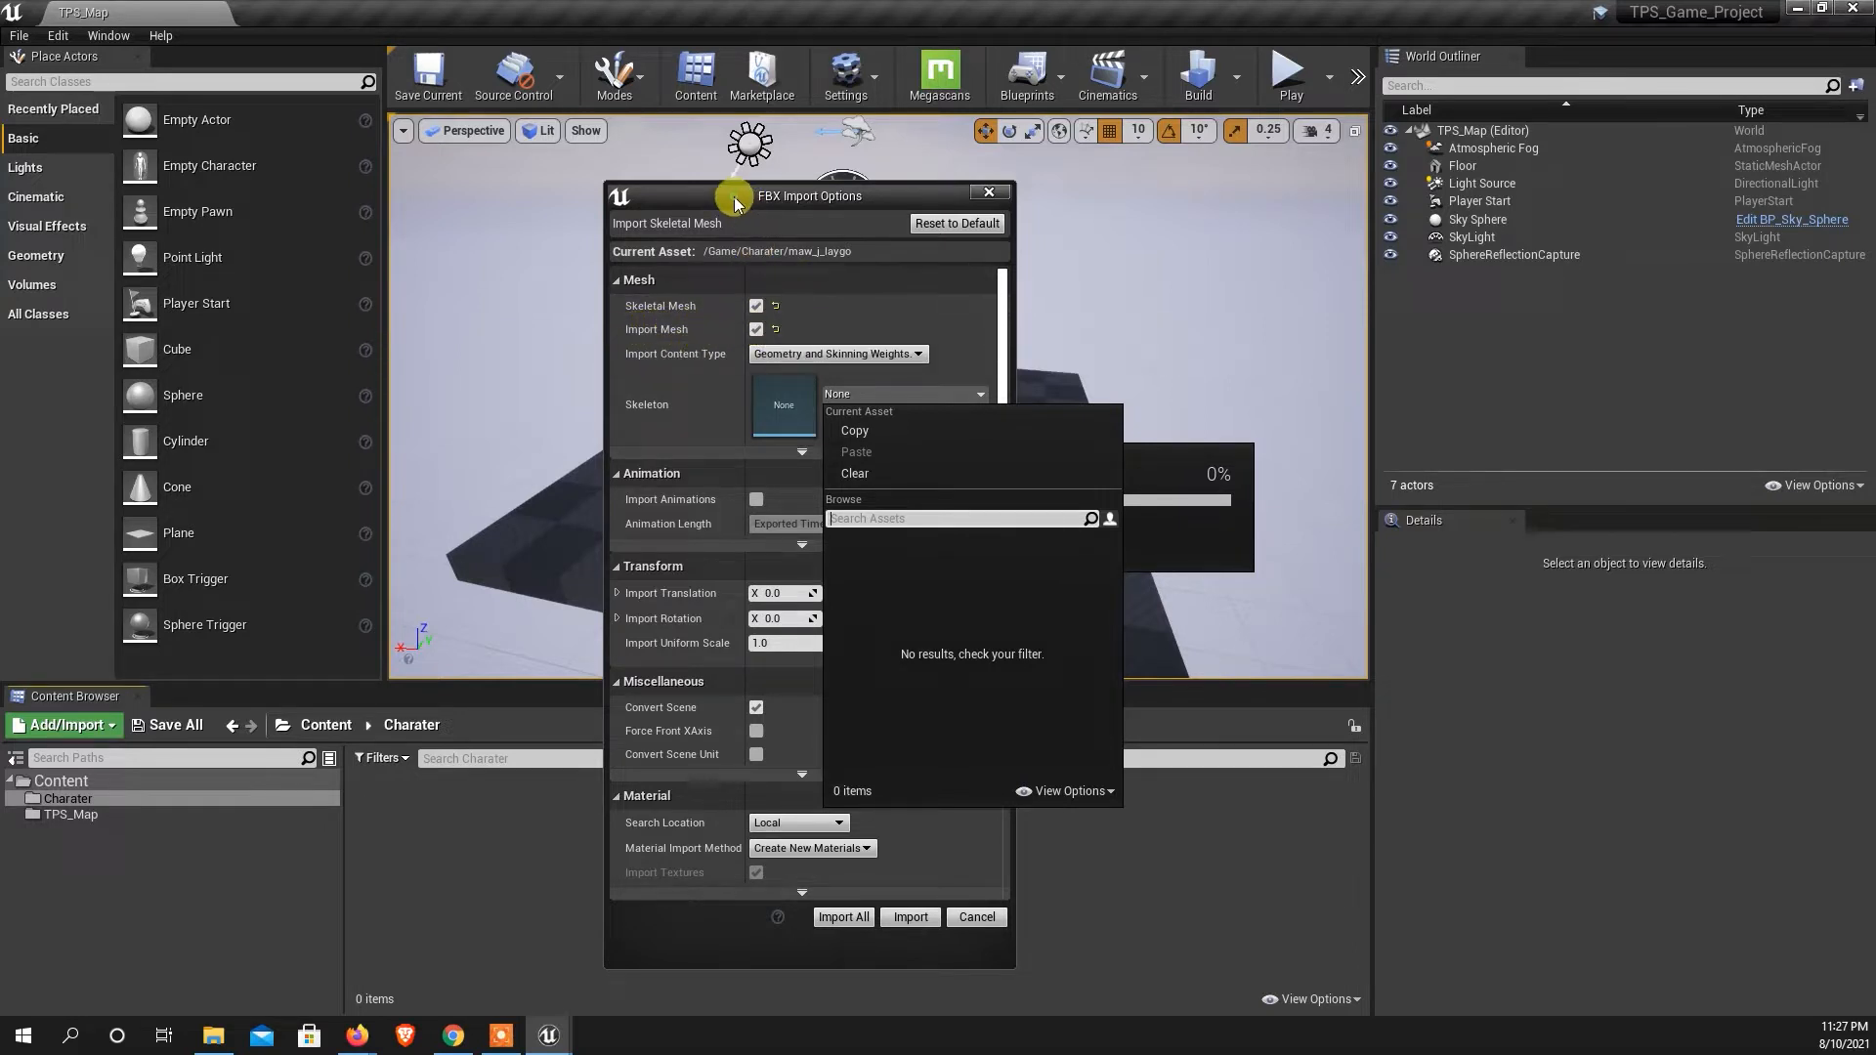
pyautogui.moveTo(952, 194); pyautogui.dragTo(688, 189)
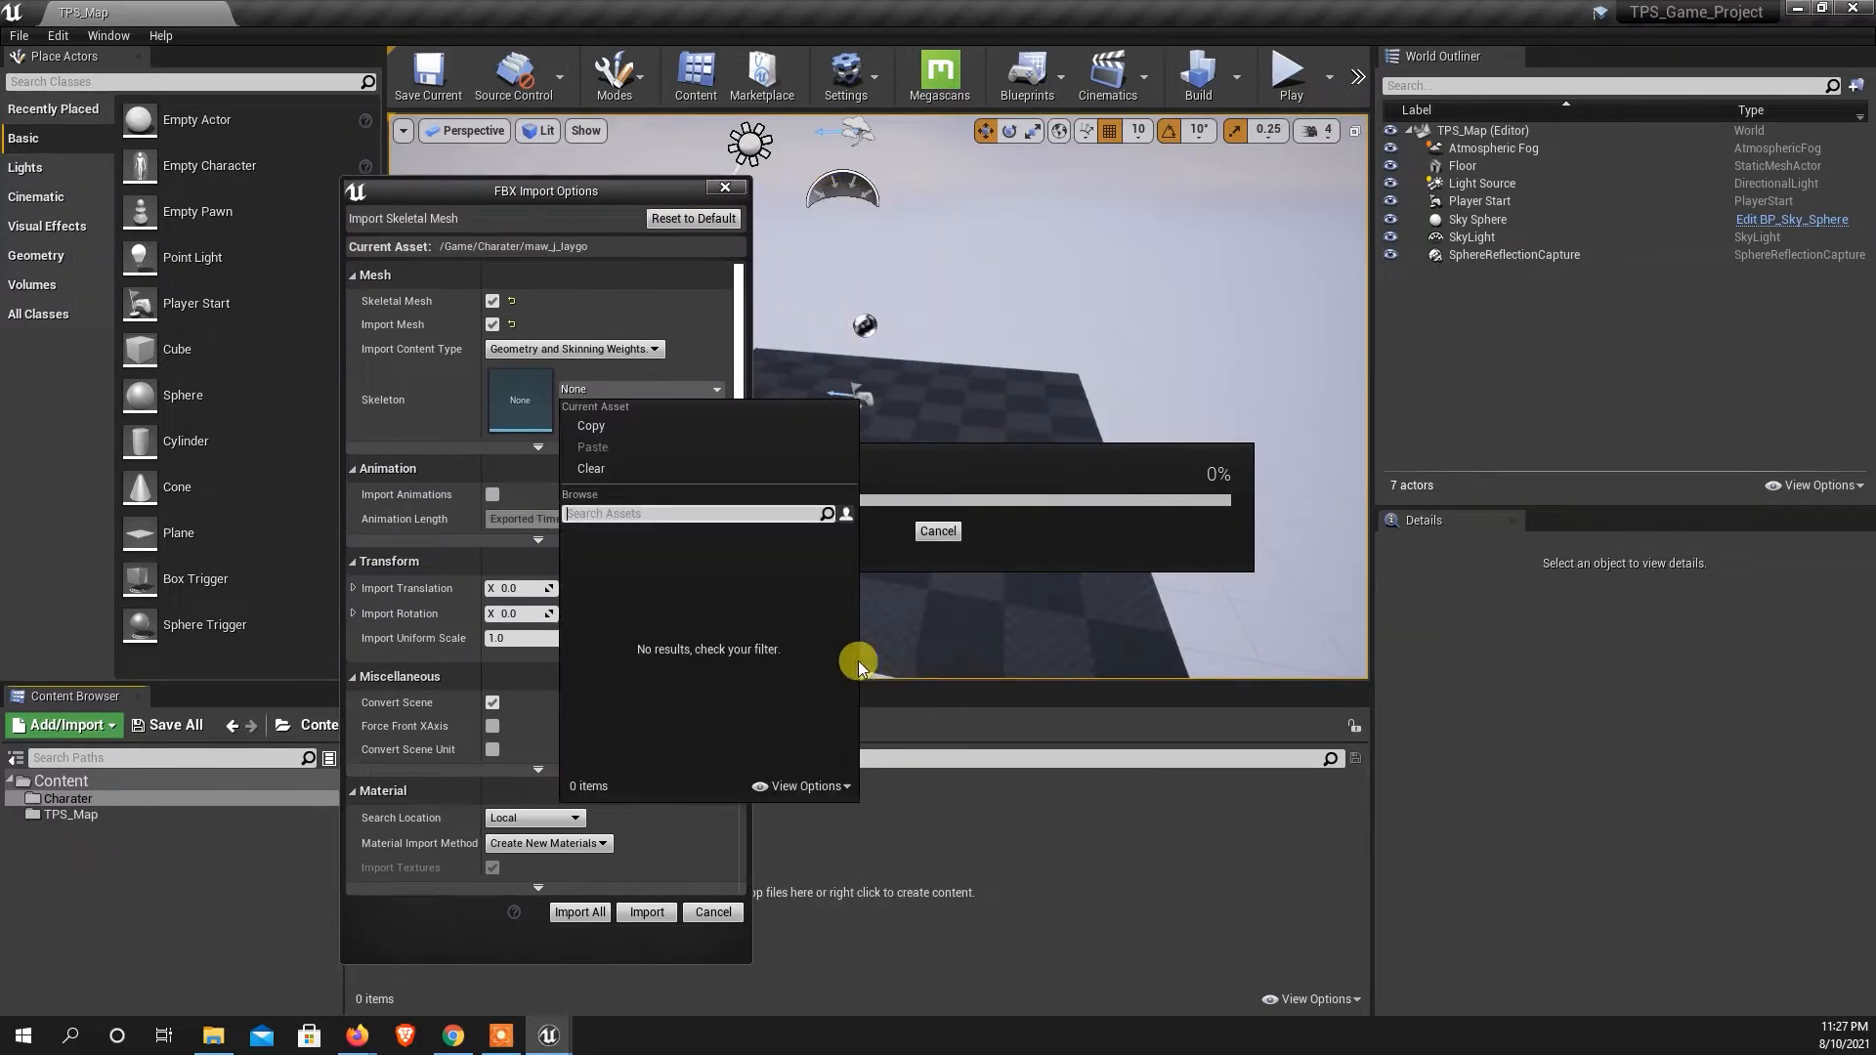
pyautogui.click(743, 831)
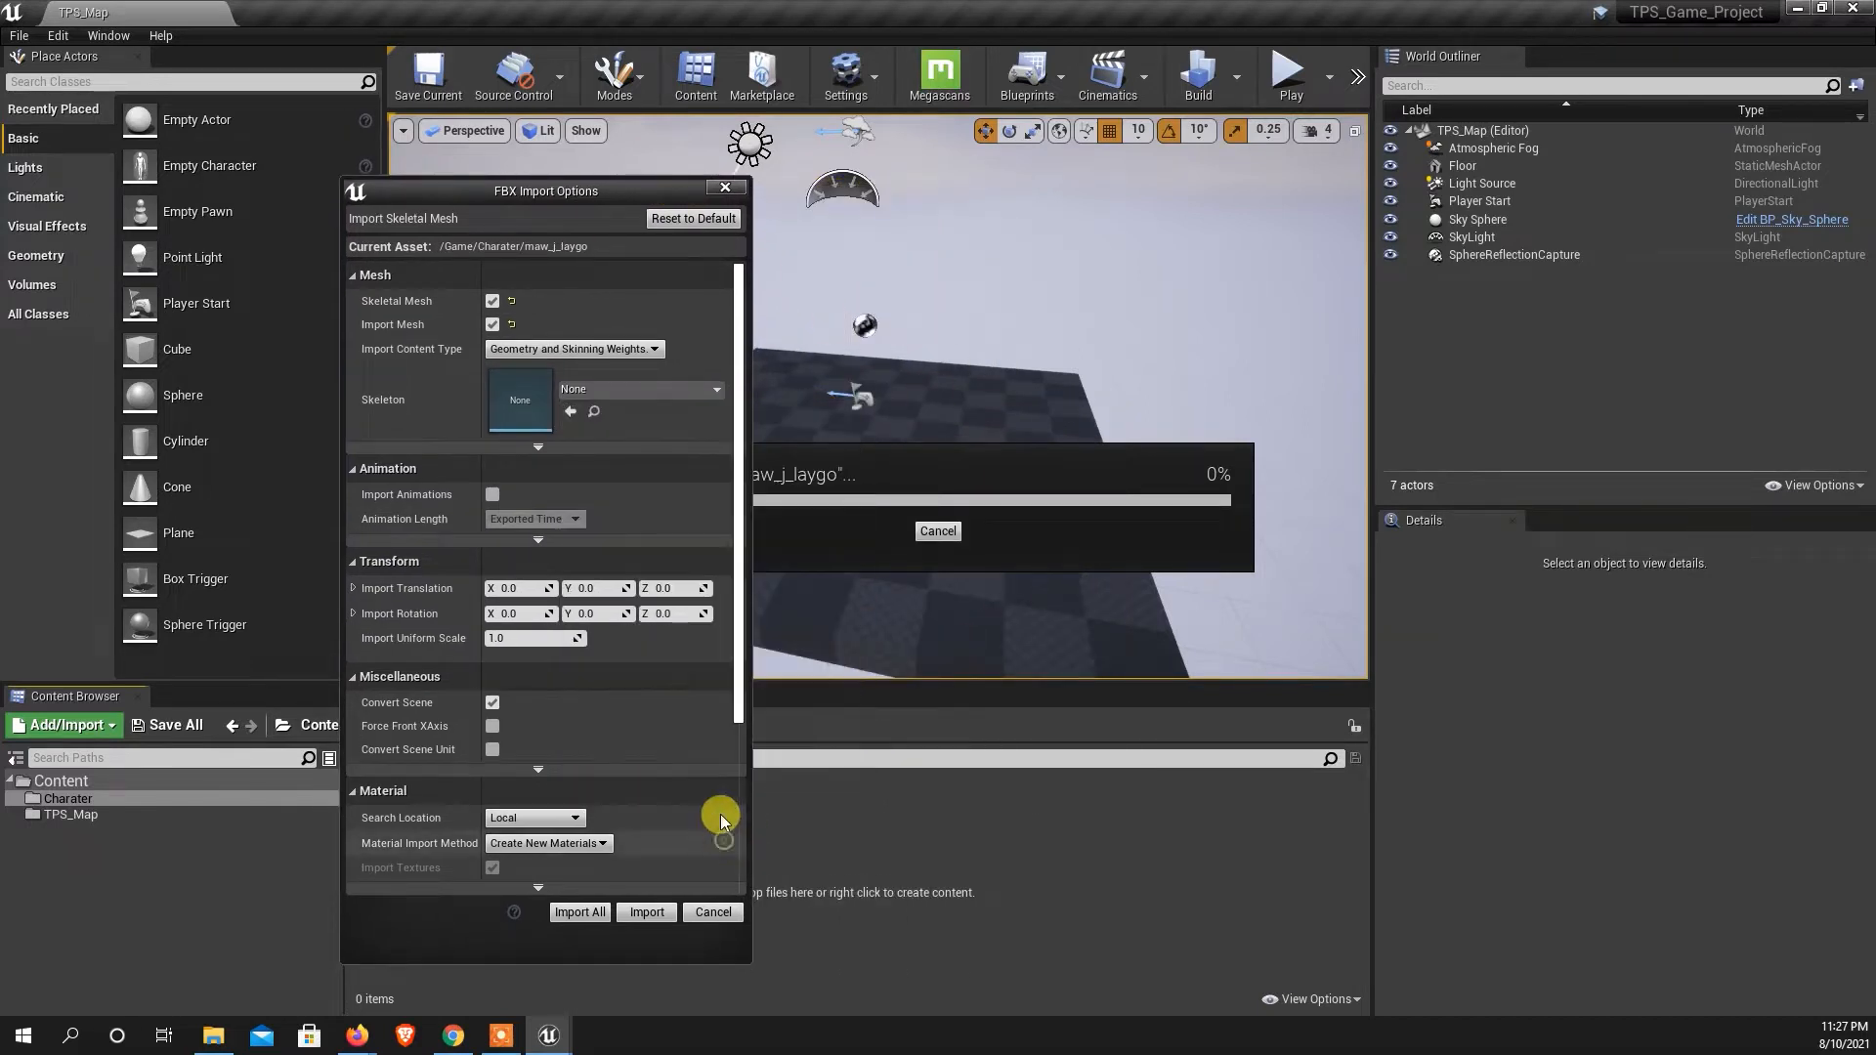
pyautogui.moveTo(736, 708); pyautogui.dragTo(731, 783)
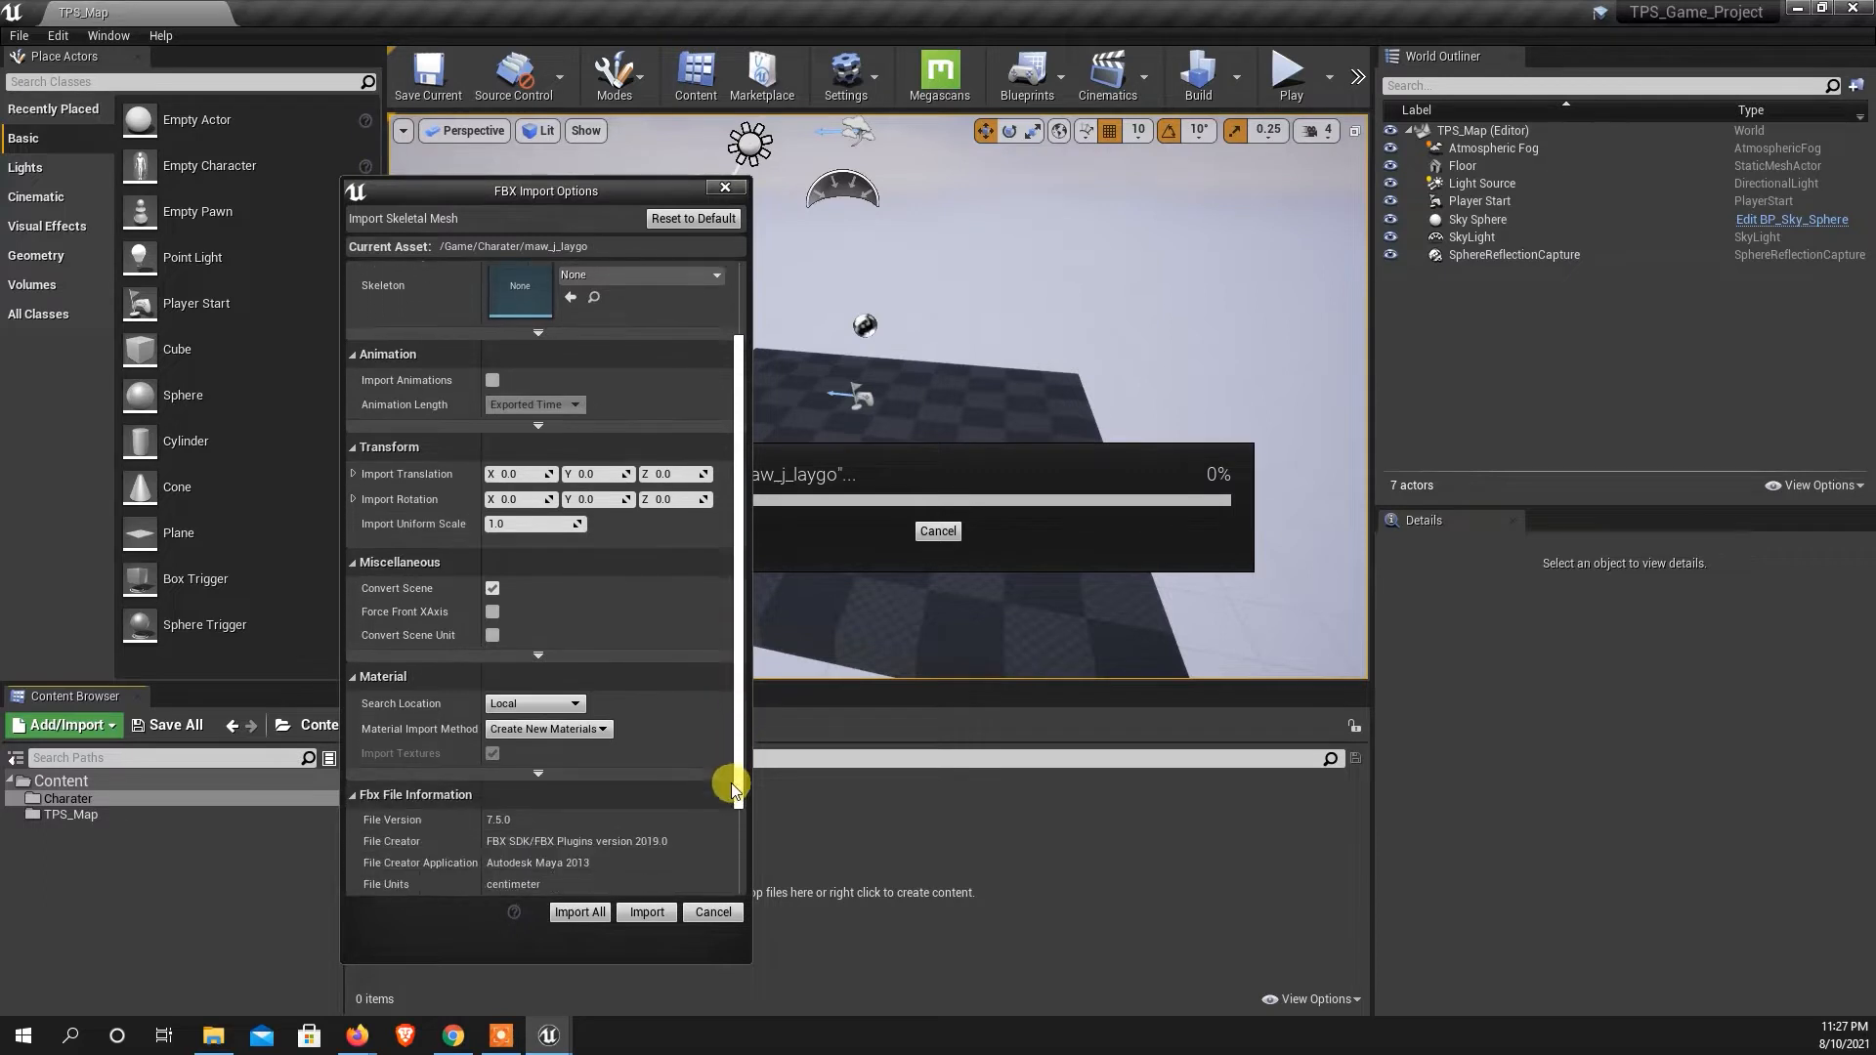
pyautogui.click(586, 912)
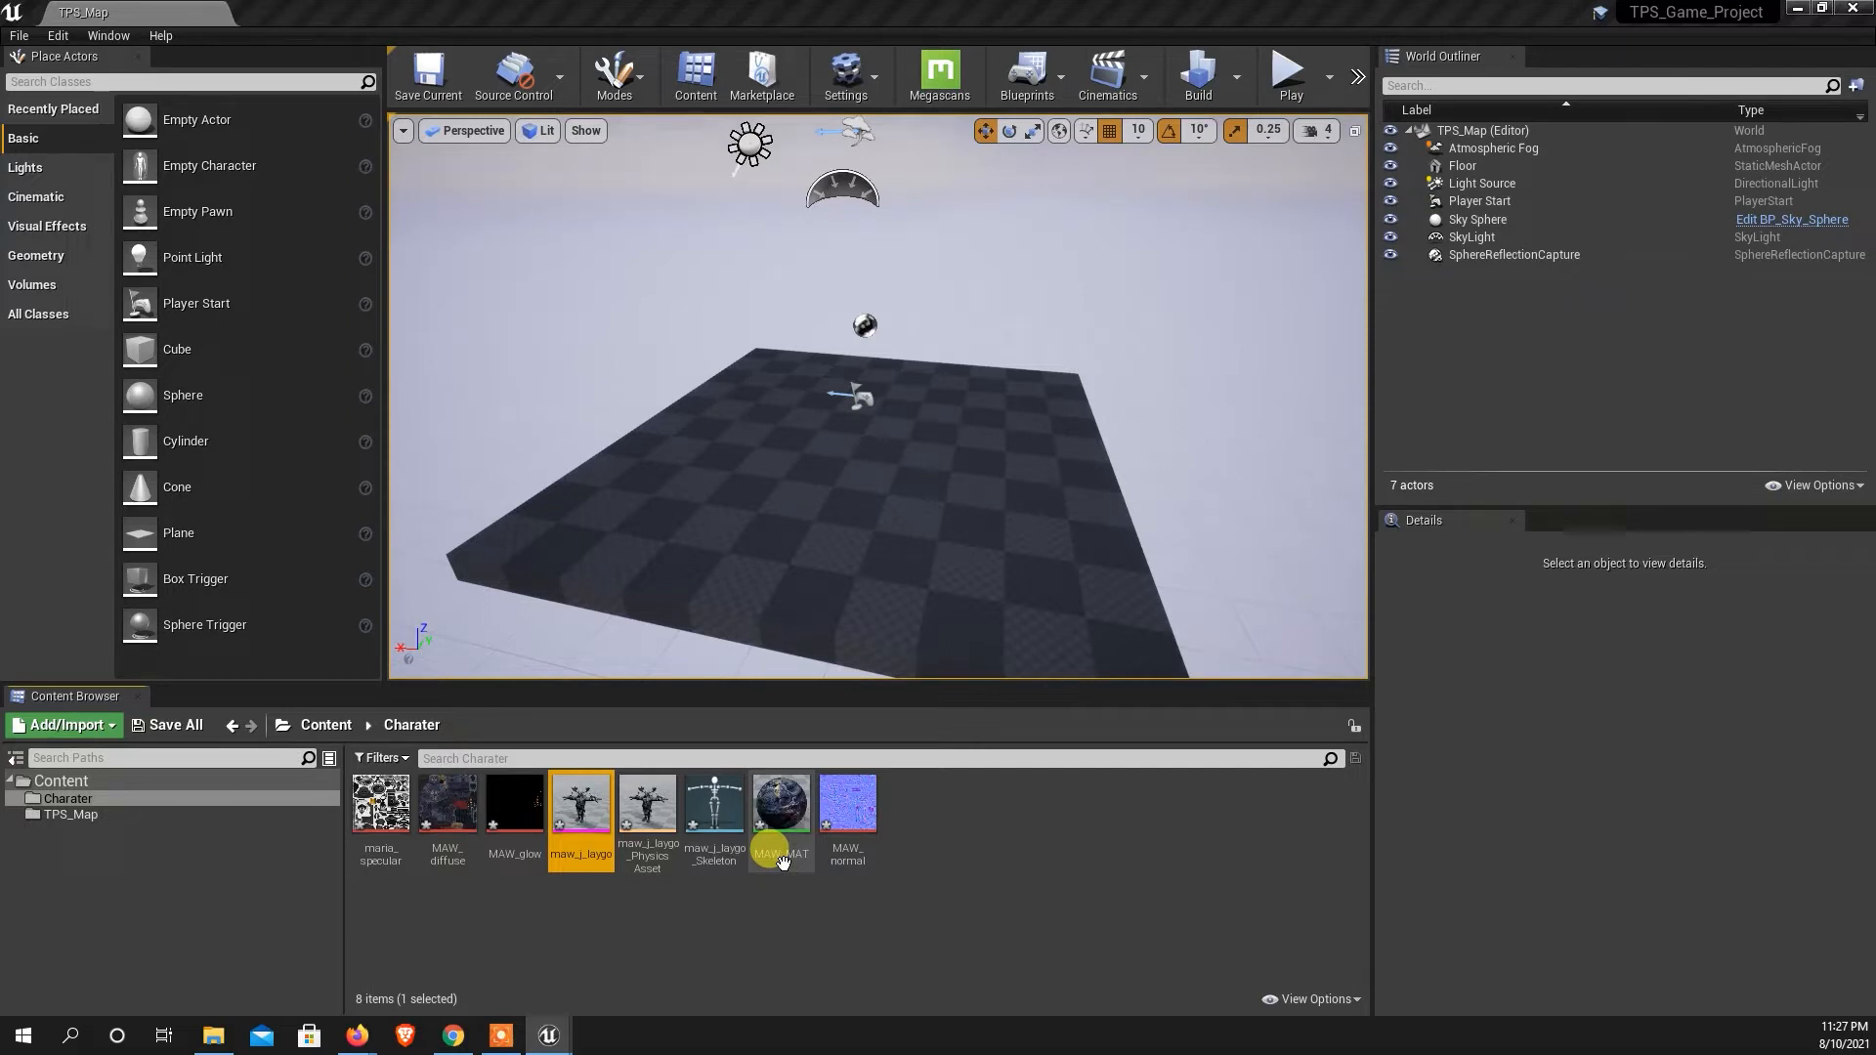
pyautogui.moveTo(784, 862)
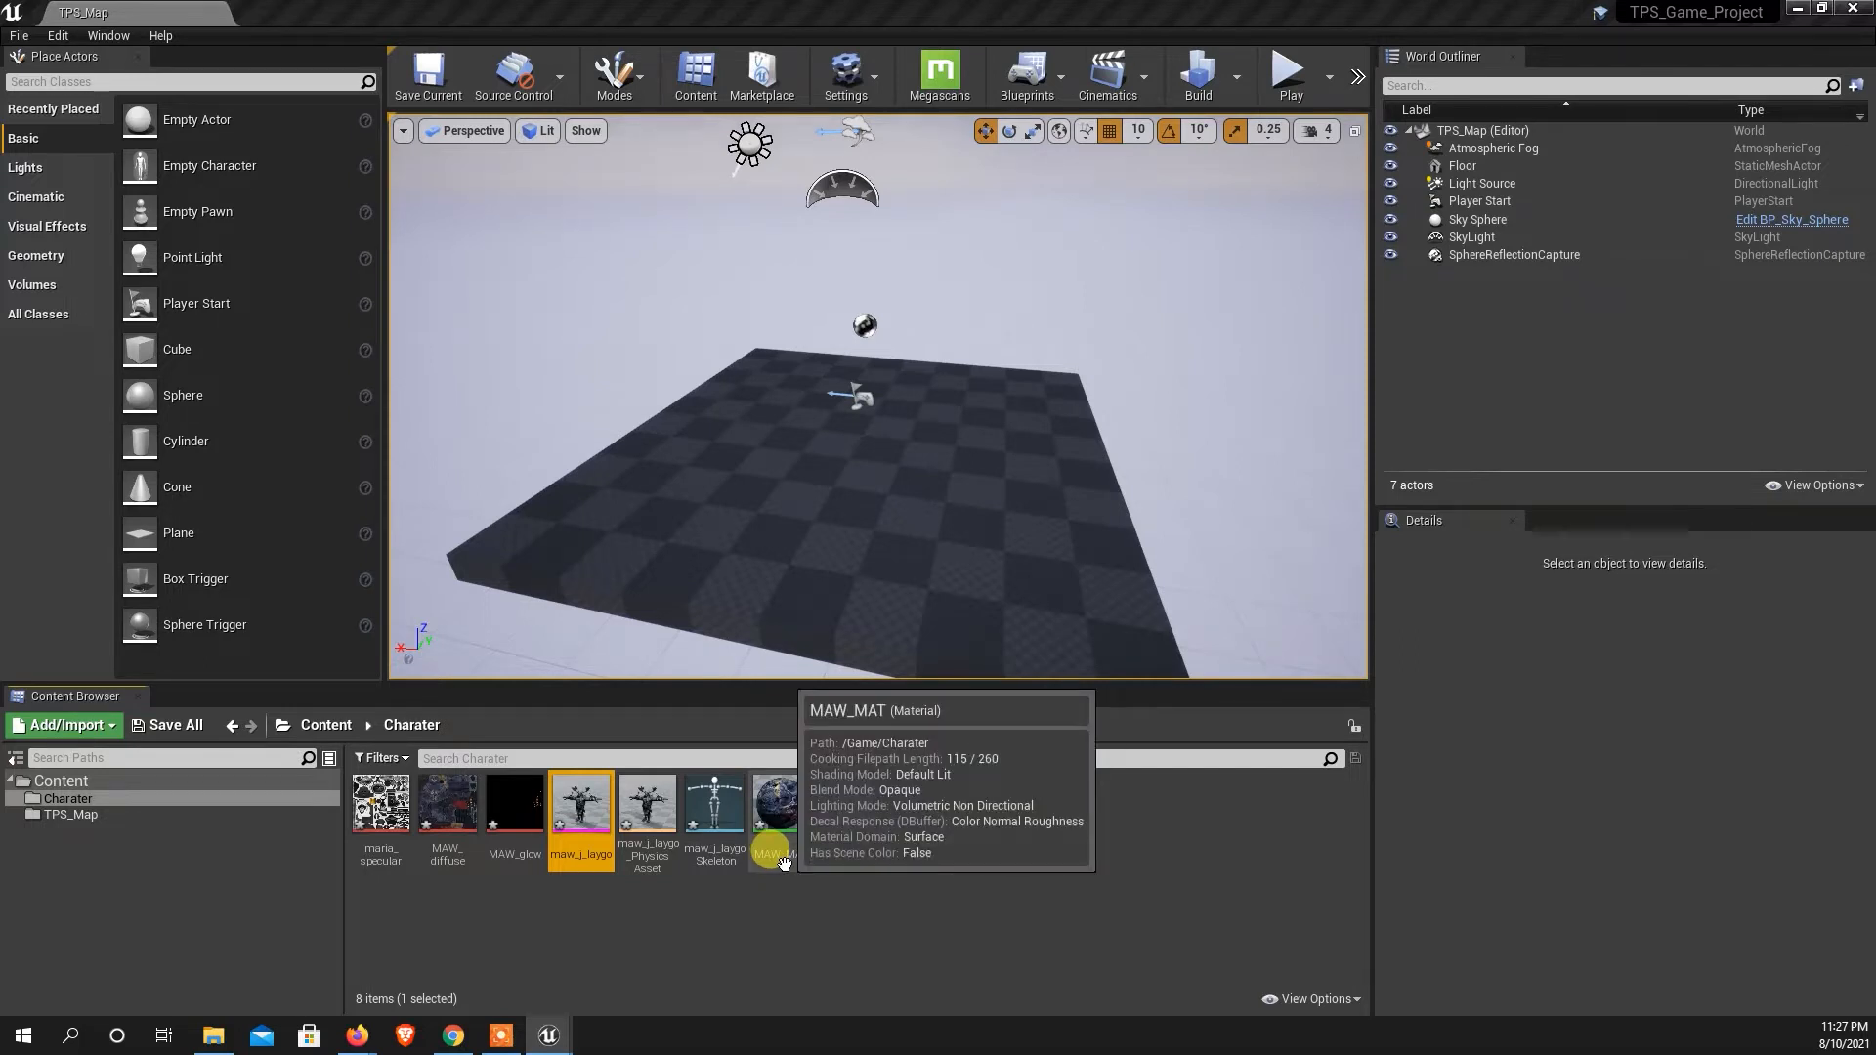
pyautogui.click(958, 948)
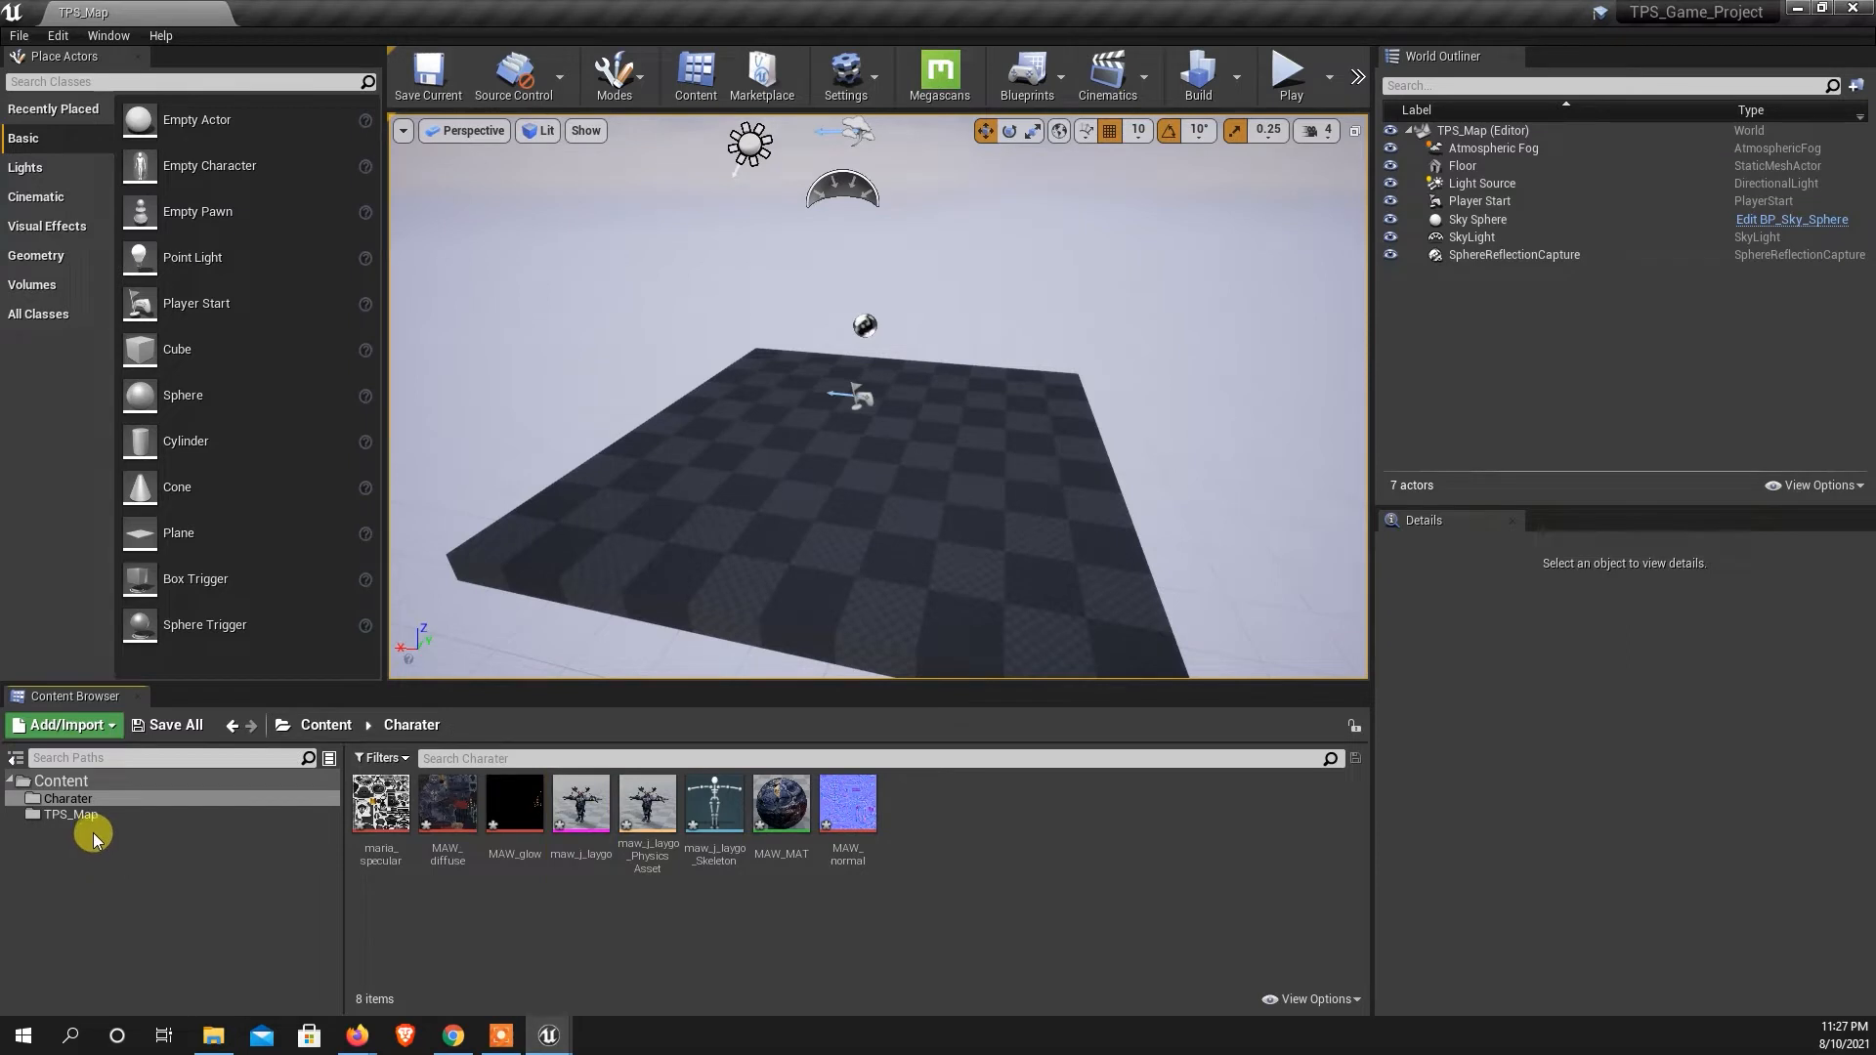
# Create a folder named Animation directly inside Content.
pyautogui.click(72, 782)
pyautogui.rightClick(555, 819)
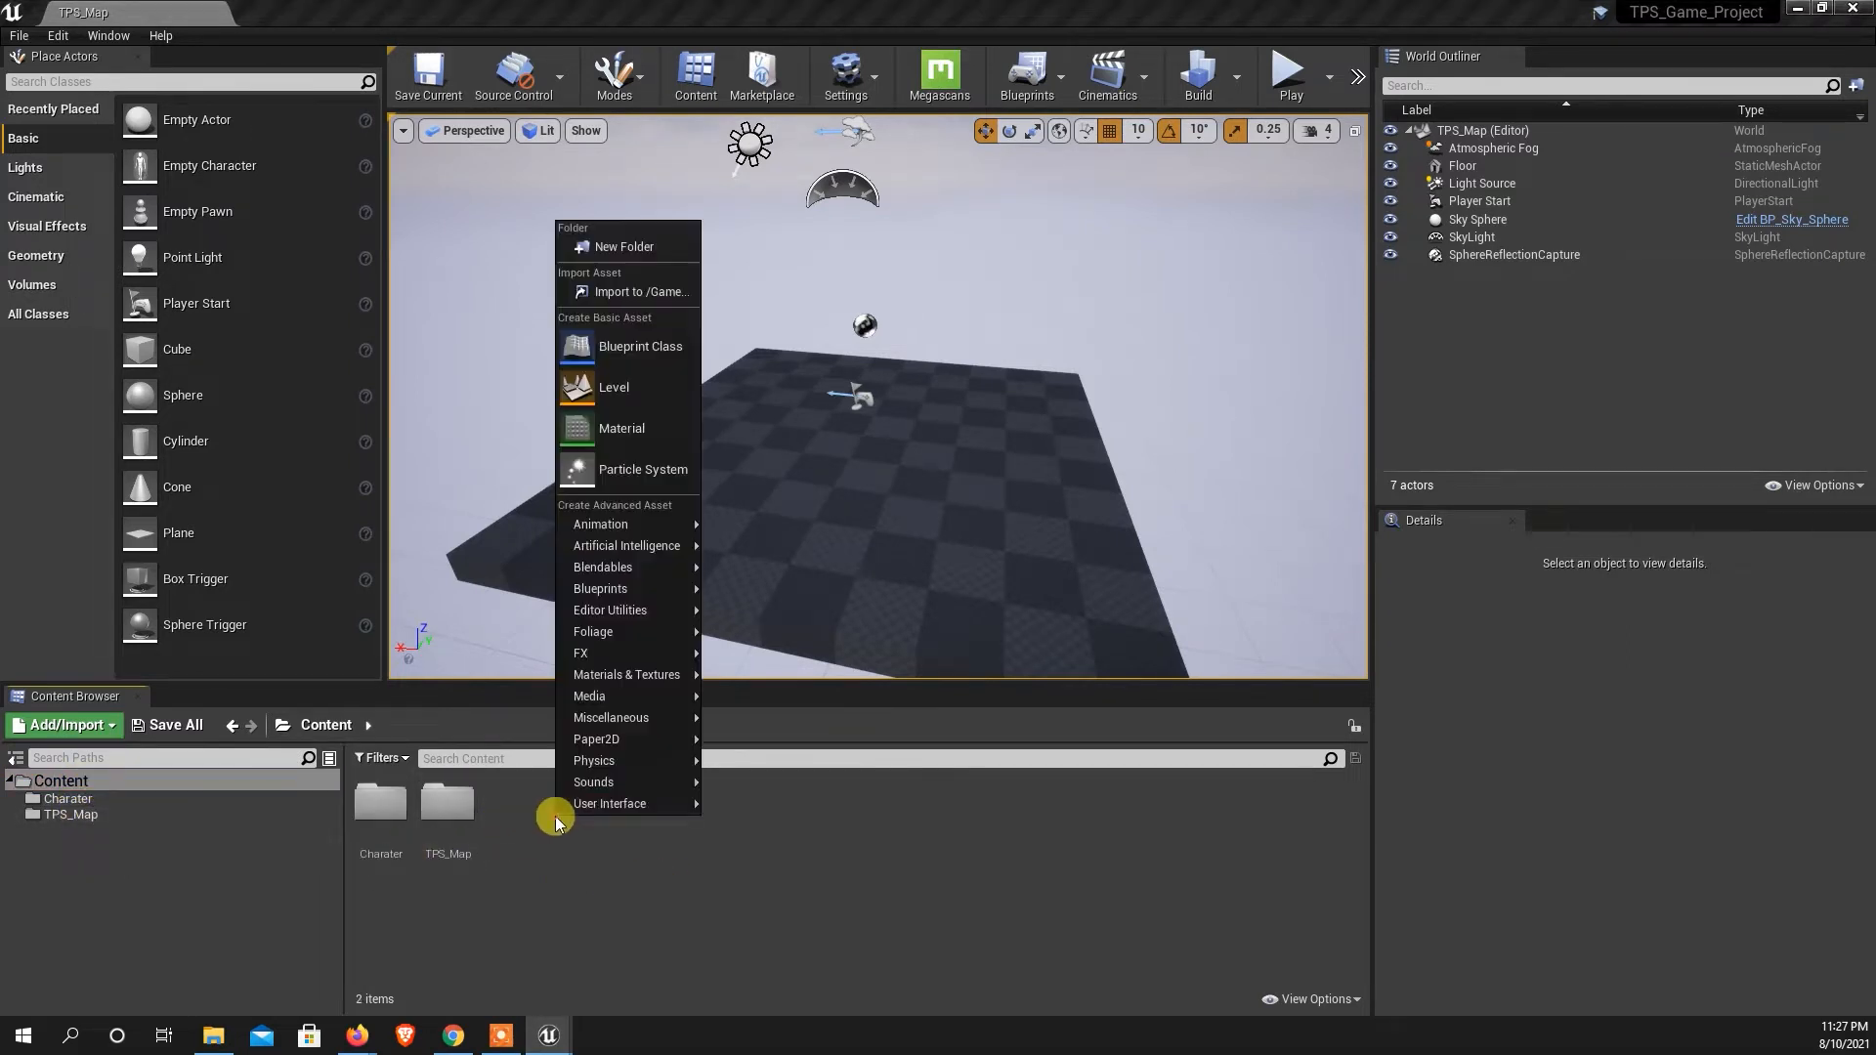
pyautogui.click(635, 249)
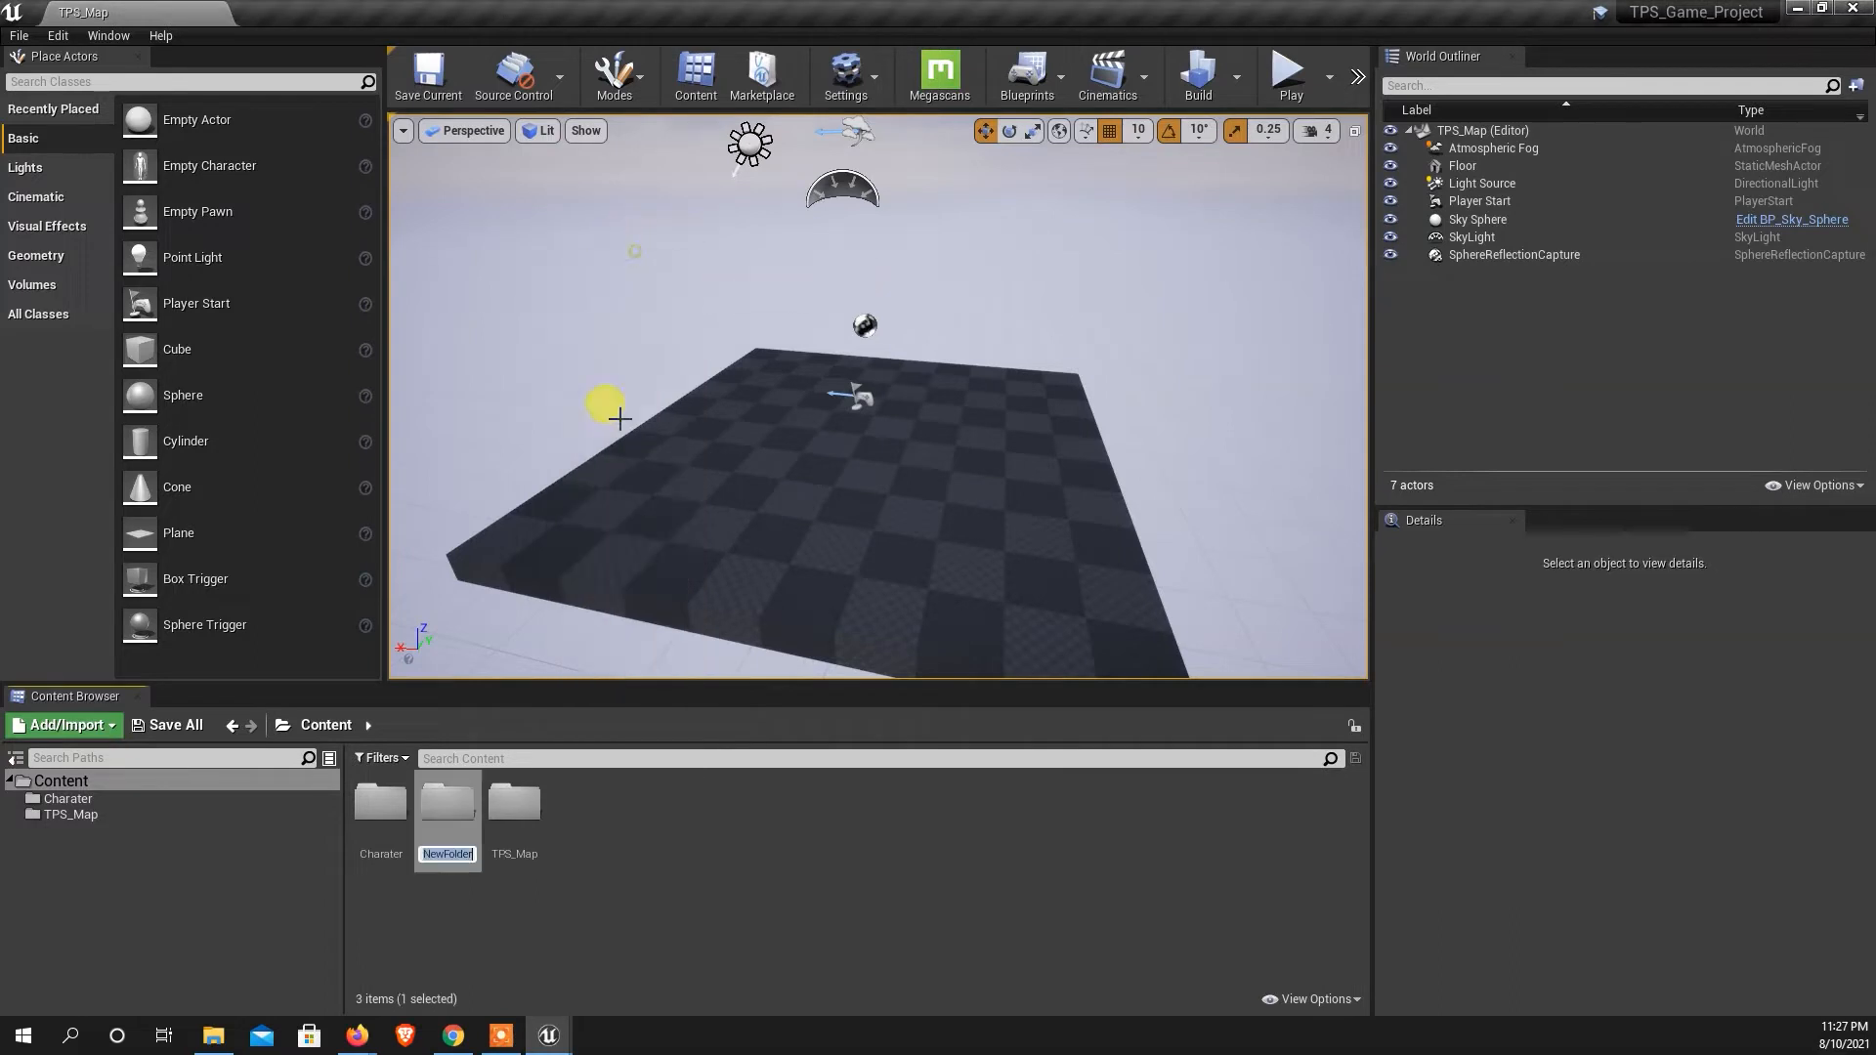
pyautogui.write('Animation')
pyautogui.press('Return')
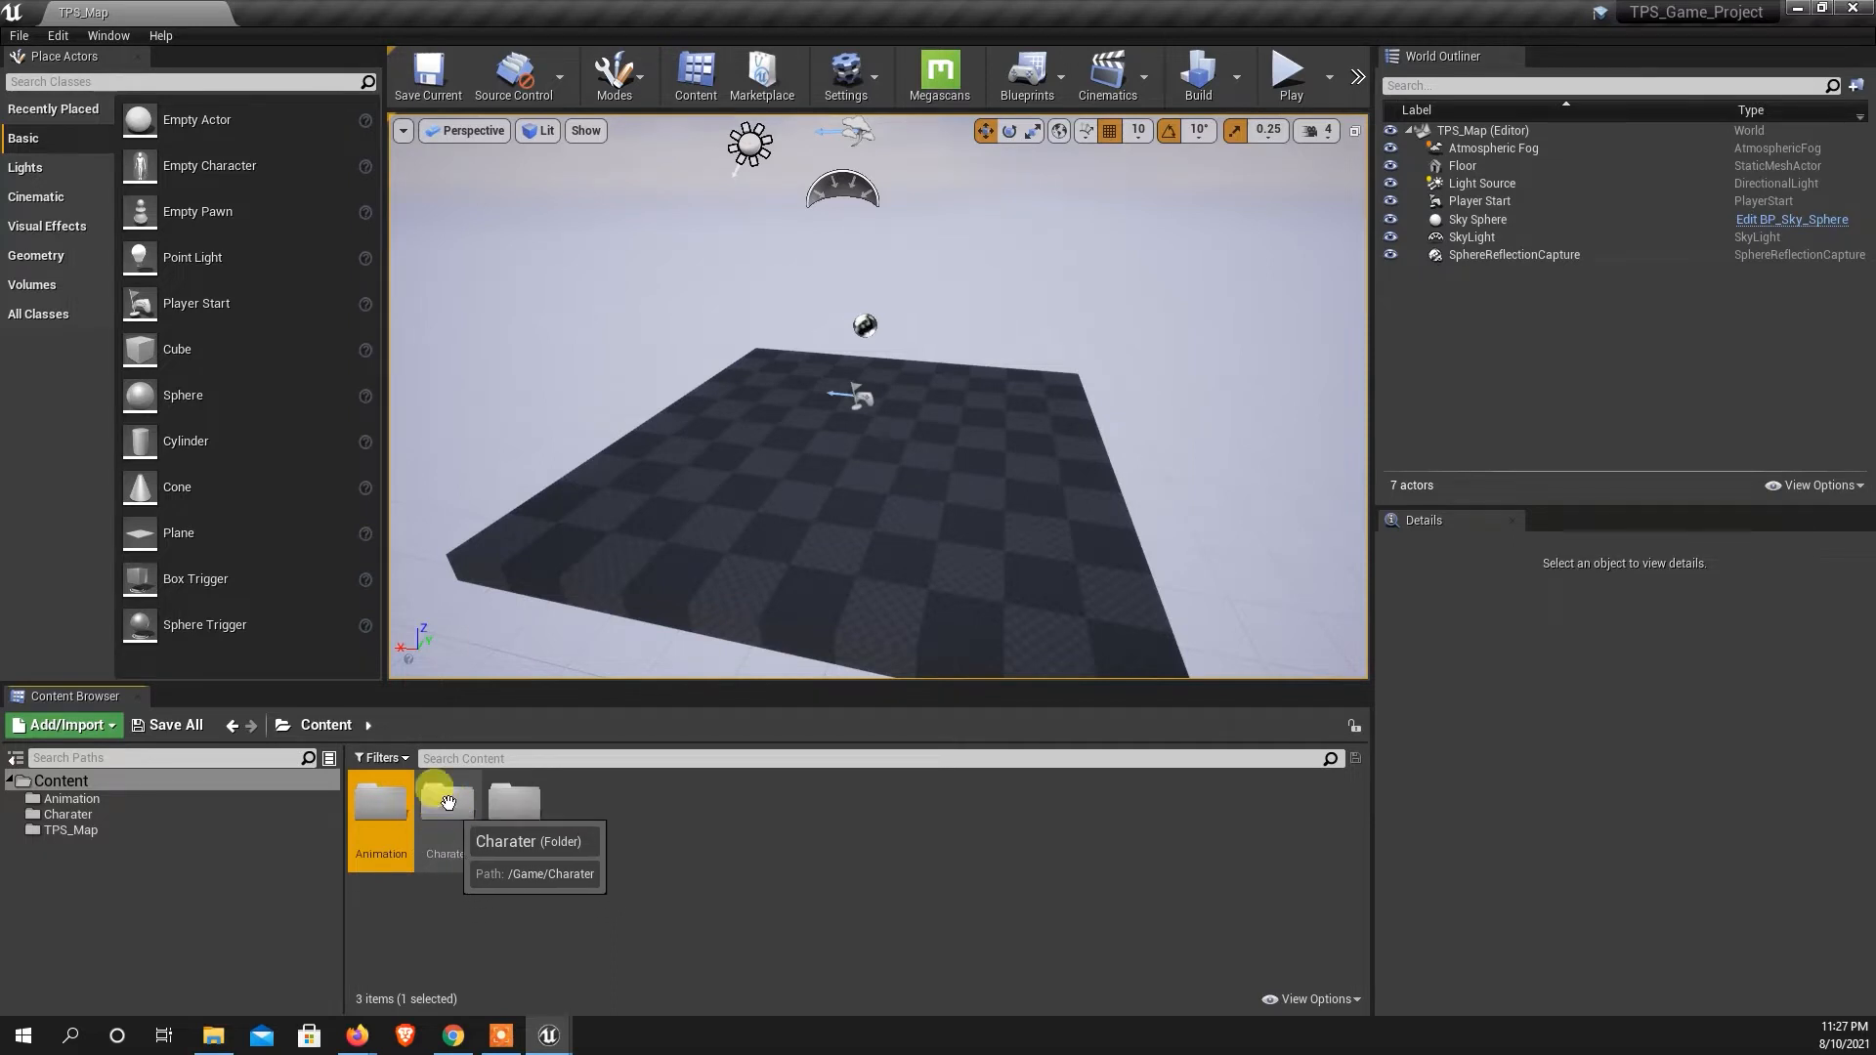
# Start an import into the Animation folder and choose the Idle file from the FBX folder.
pyautogui.doubleClick(377, 801)
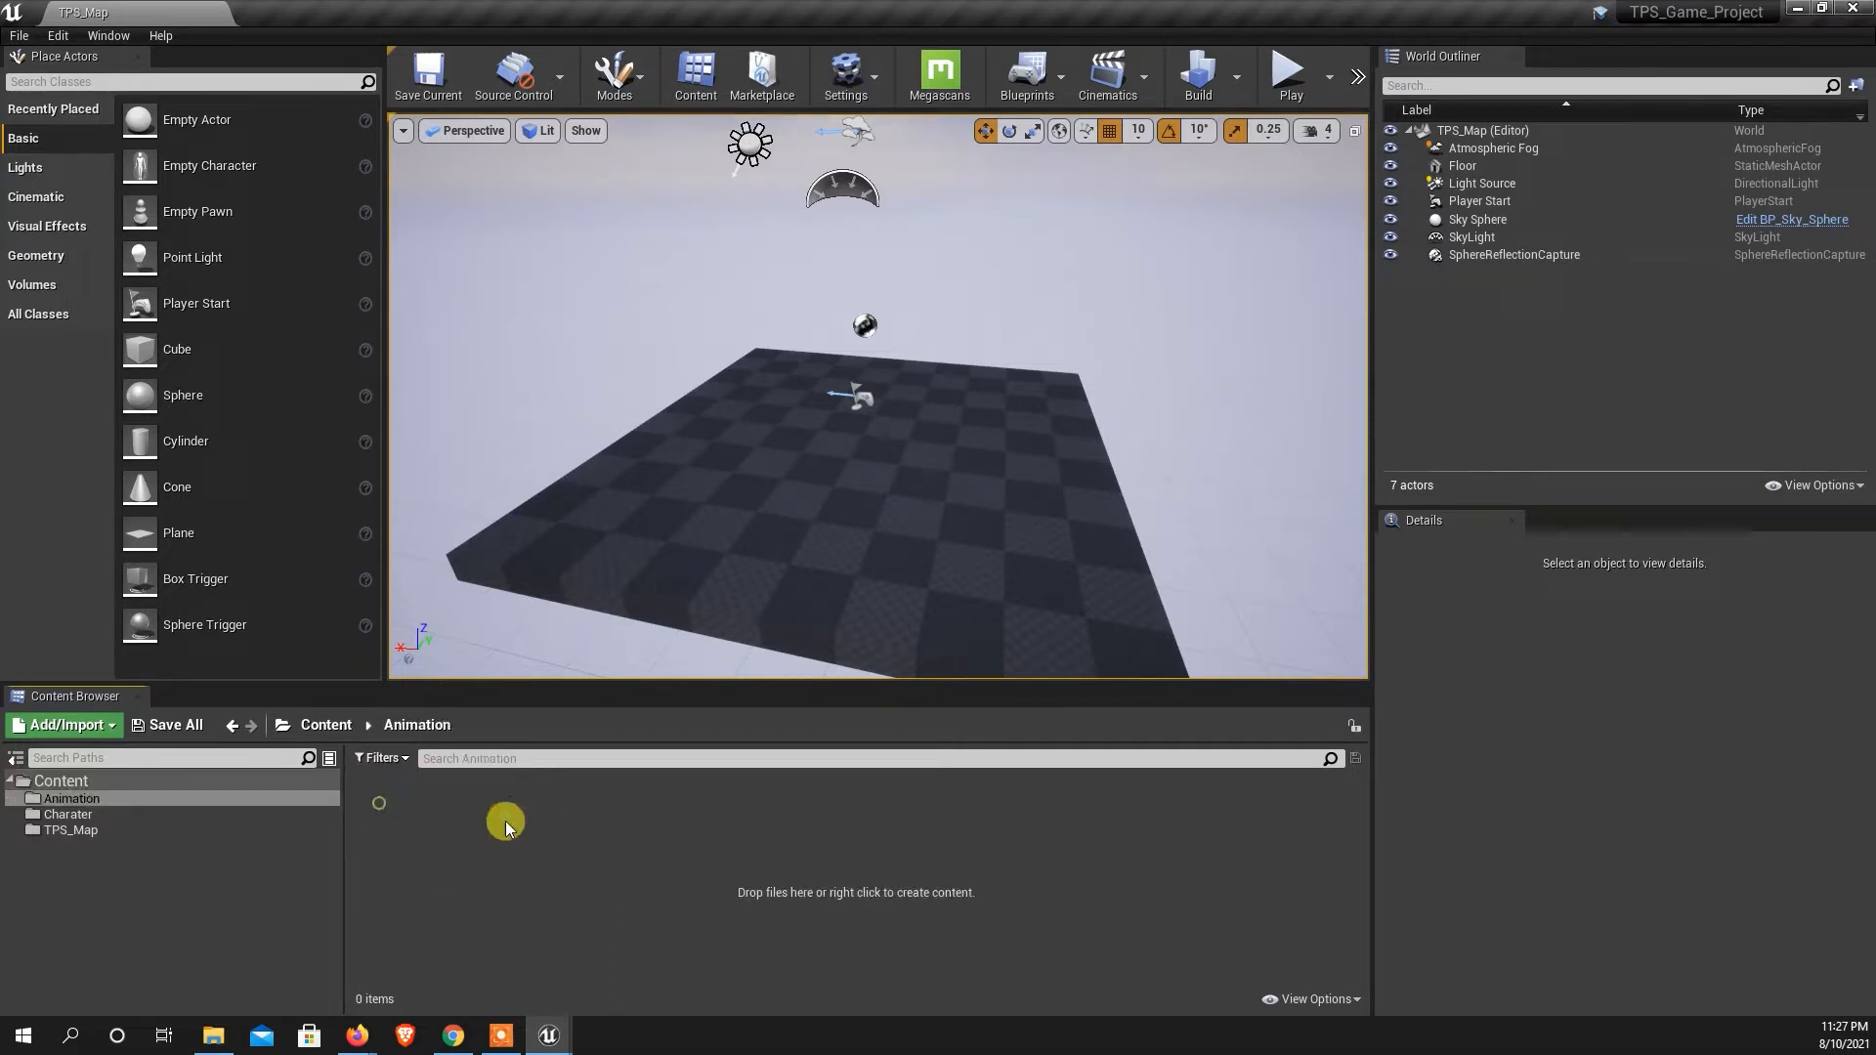
pyautogui.rightClick(438, 836)
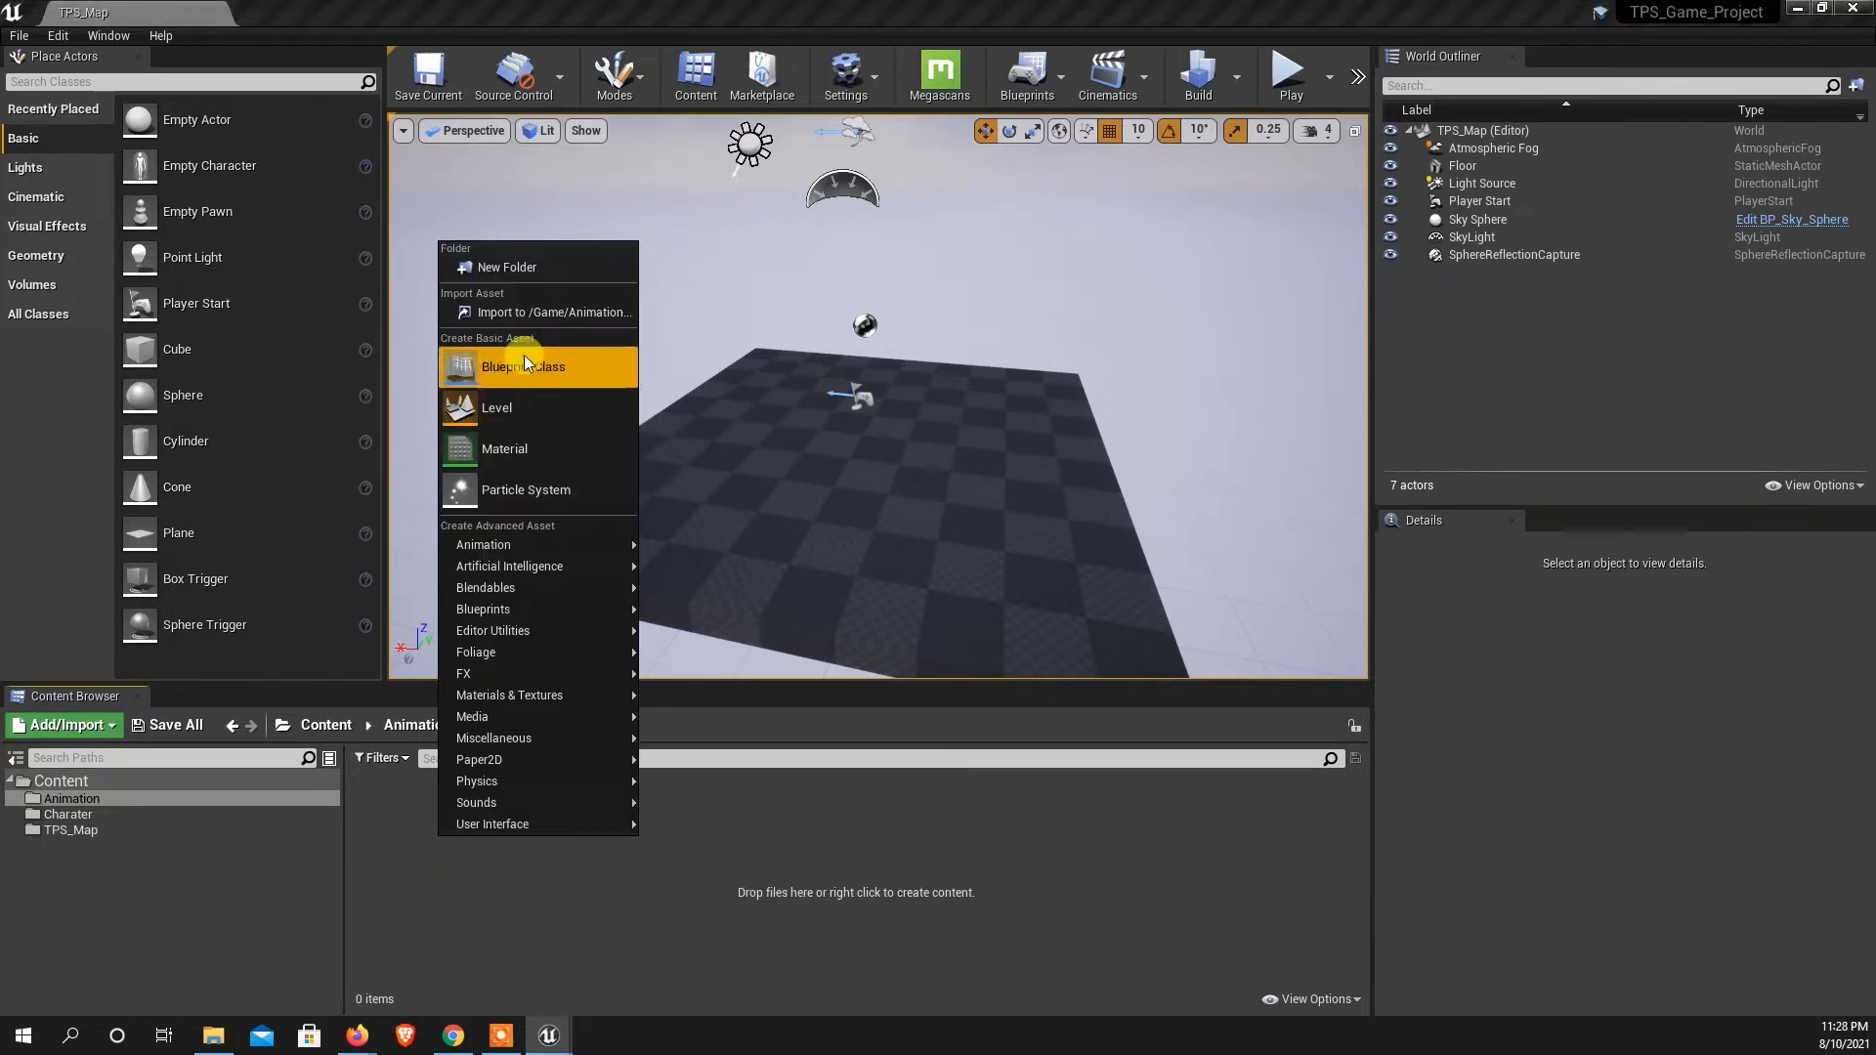
pyautogui.click(488, 312)
pyautogui.moveTo(625, 178); pyautogui.dragTo(769, 291)
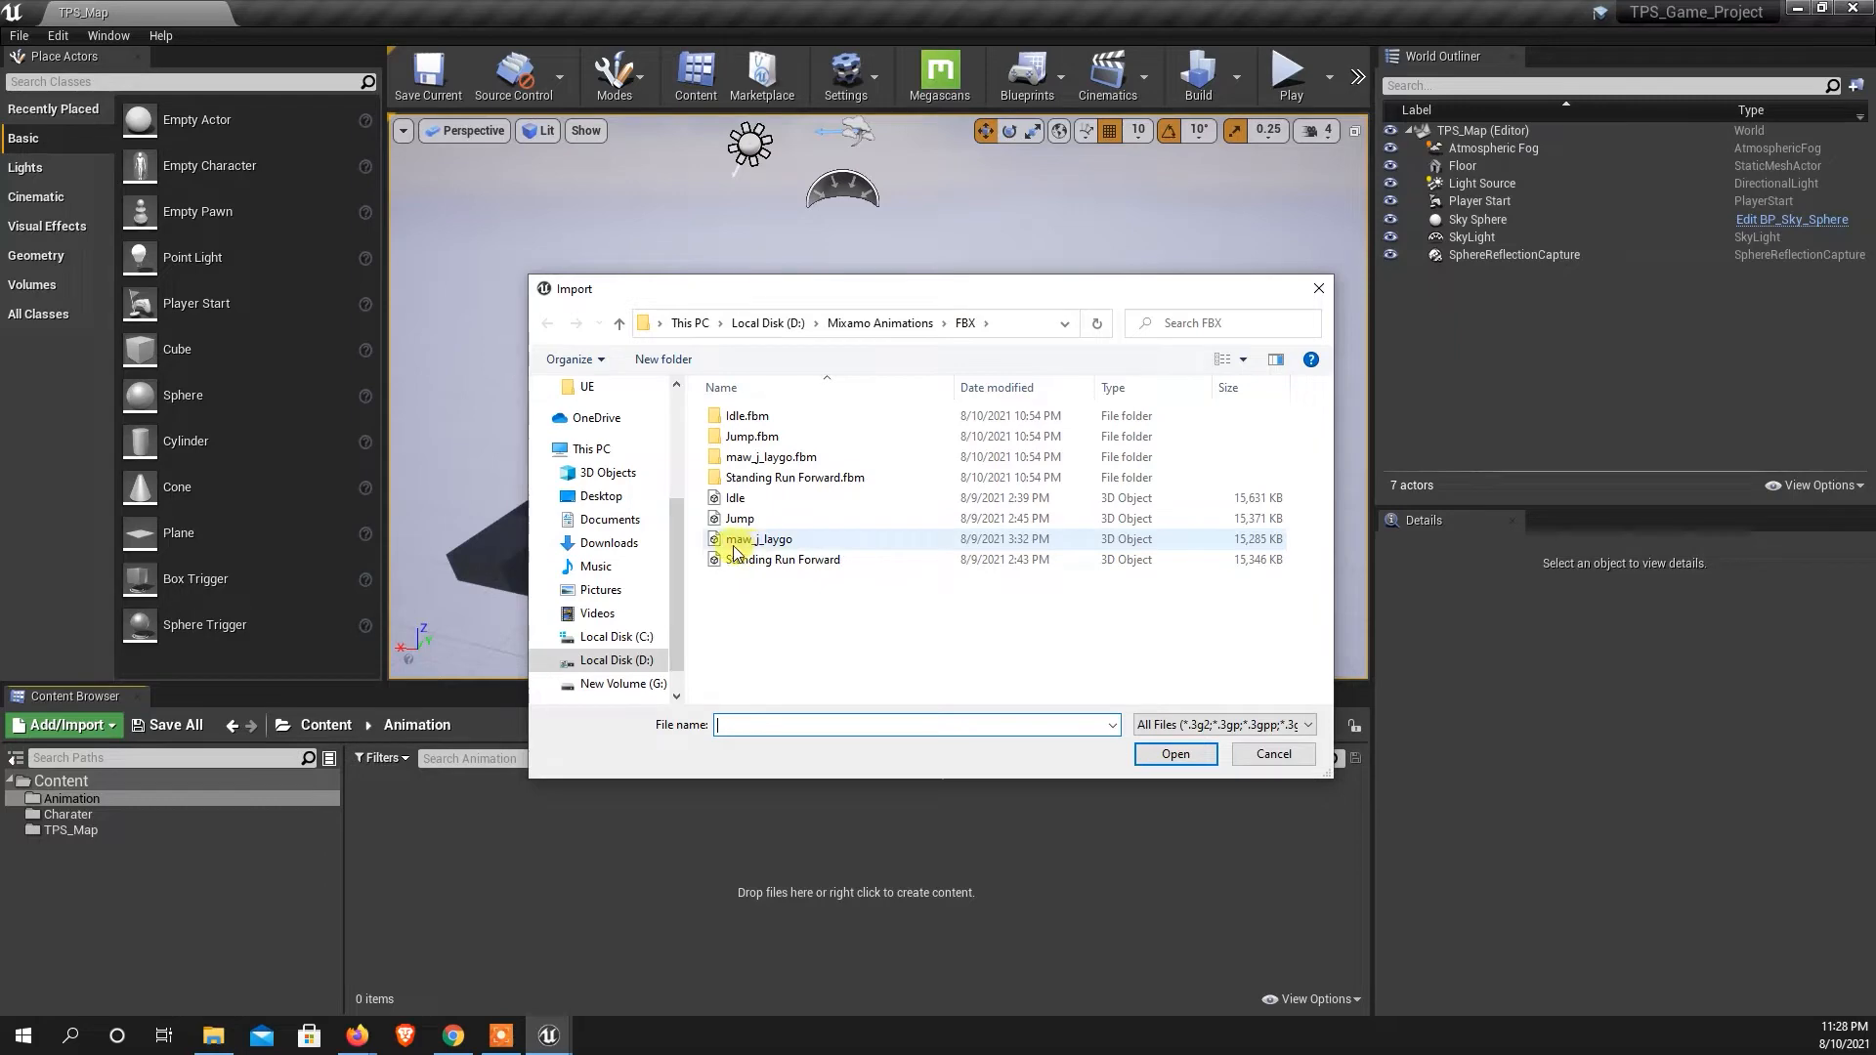
pyautogui.click(738, 501)
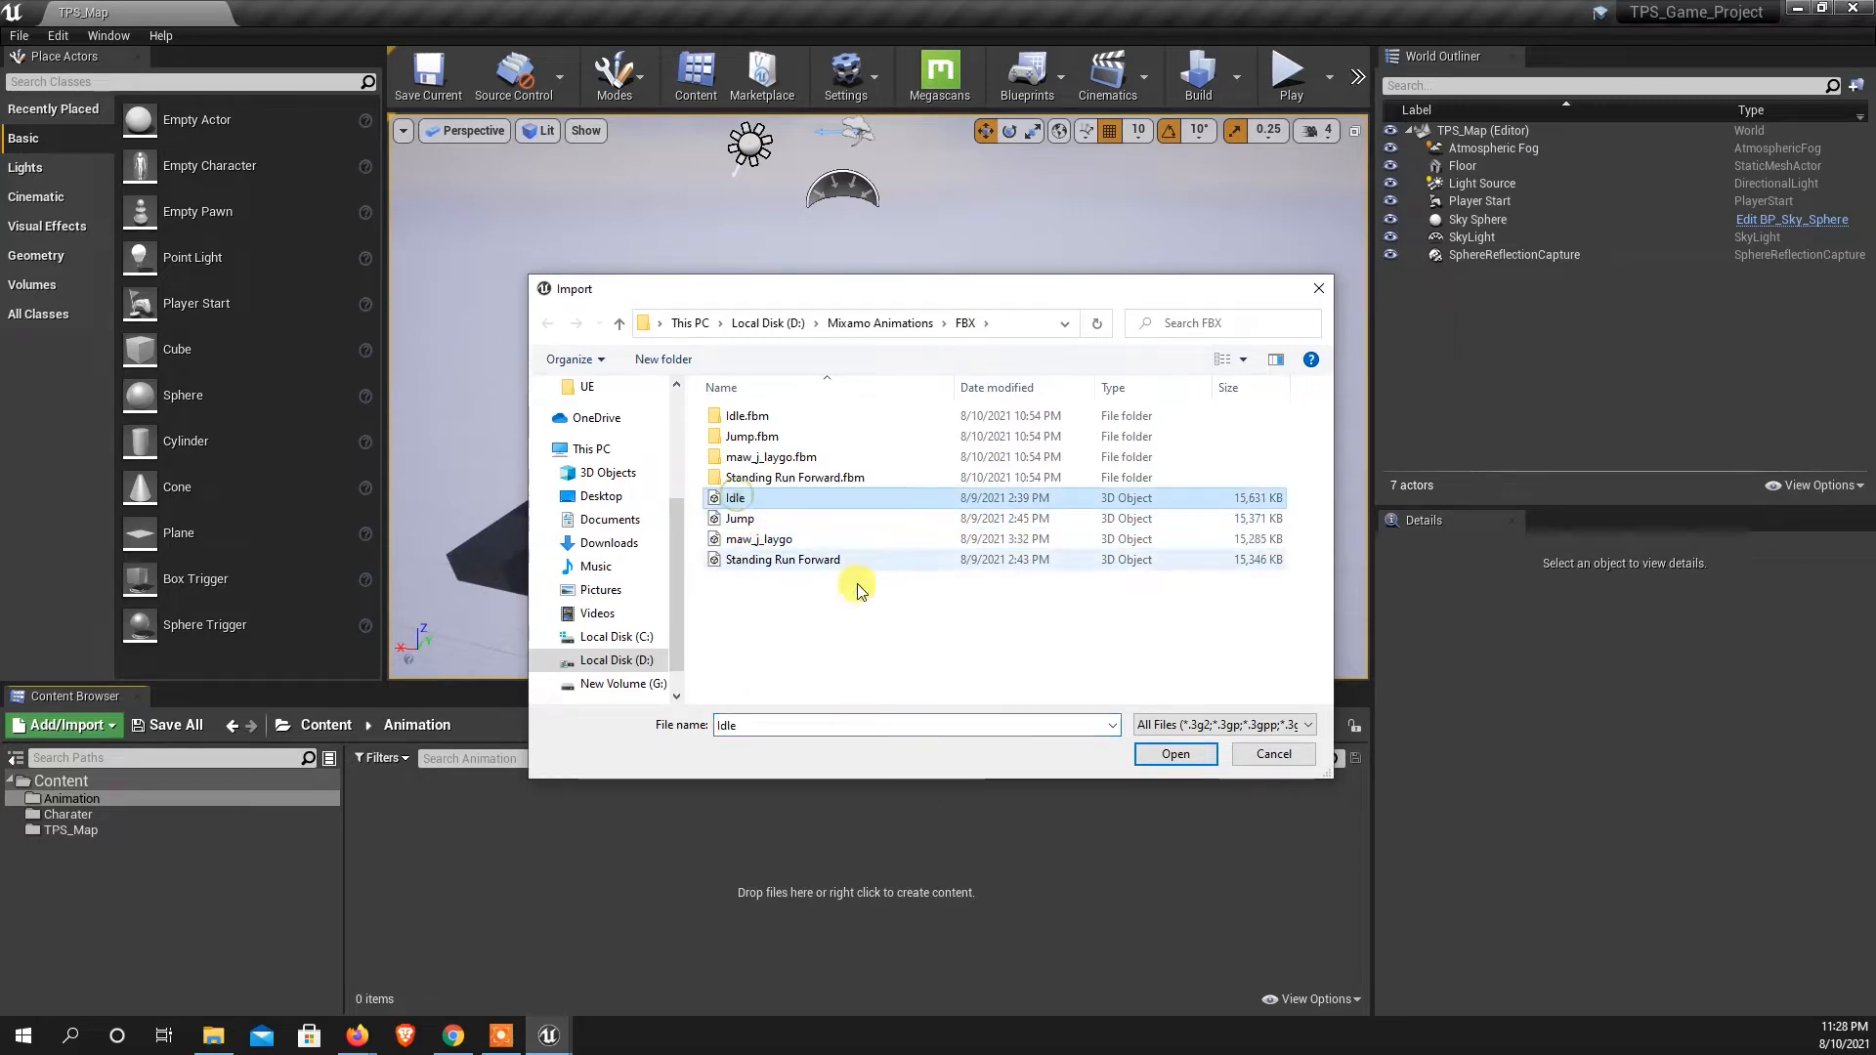
pyautogui.click(1172, 756)
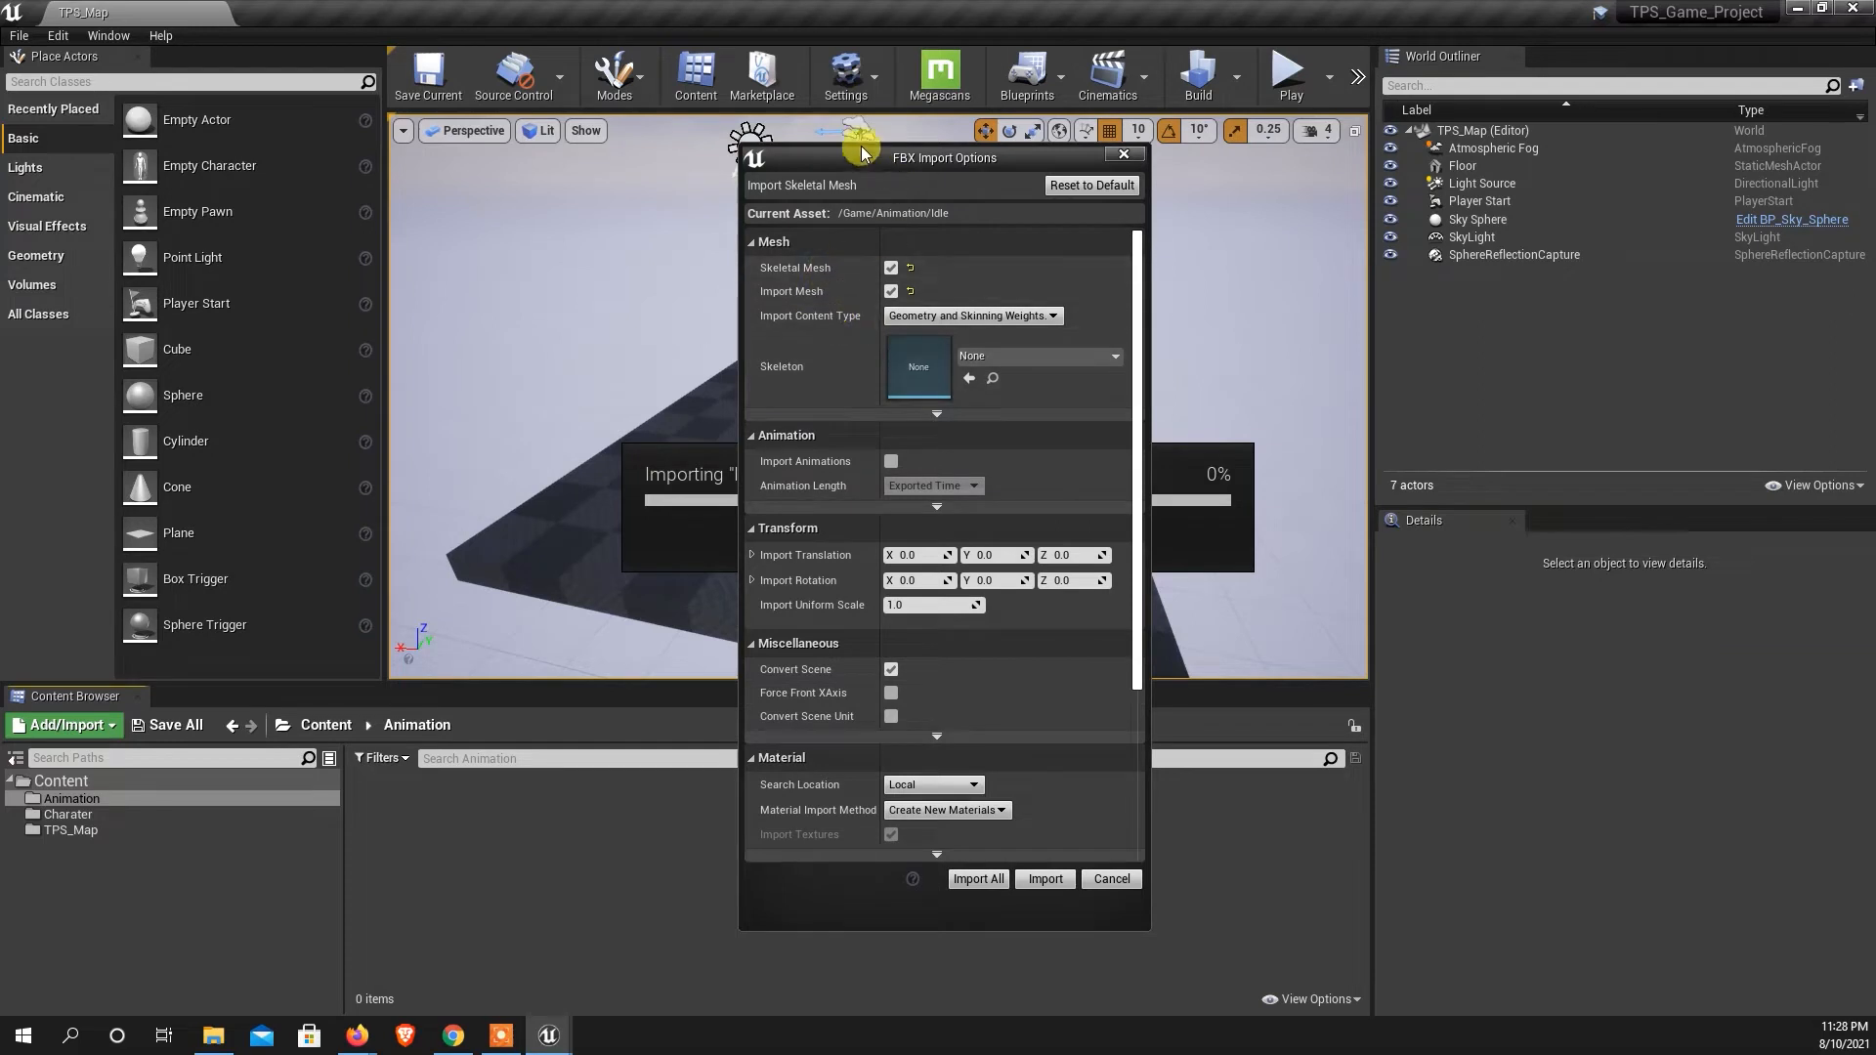
# Enable Import Animations, assign maw_j_laygo_Skeleton as the skeleton and import everything from the Idle file.
pyautogui.moveTo(858, 165); pyautogui.dragTo(663, 187)
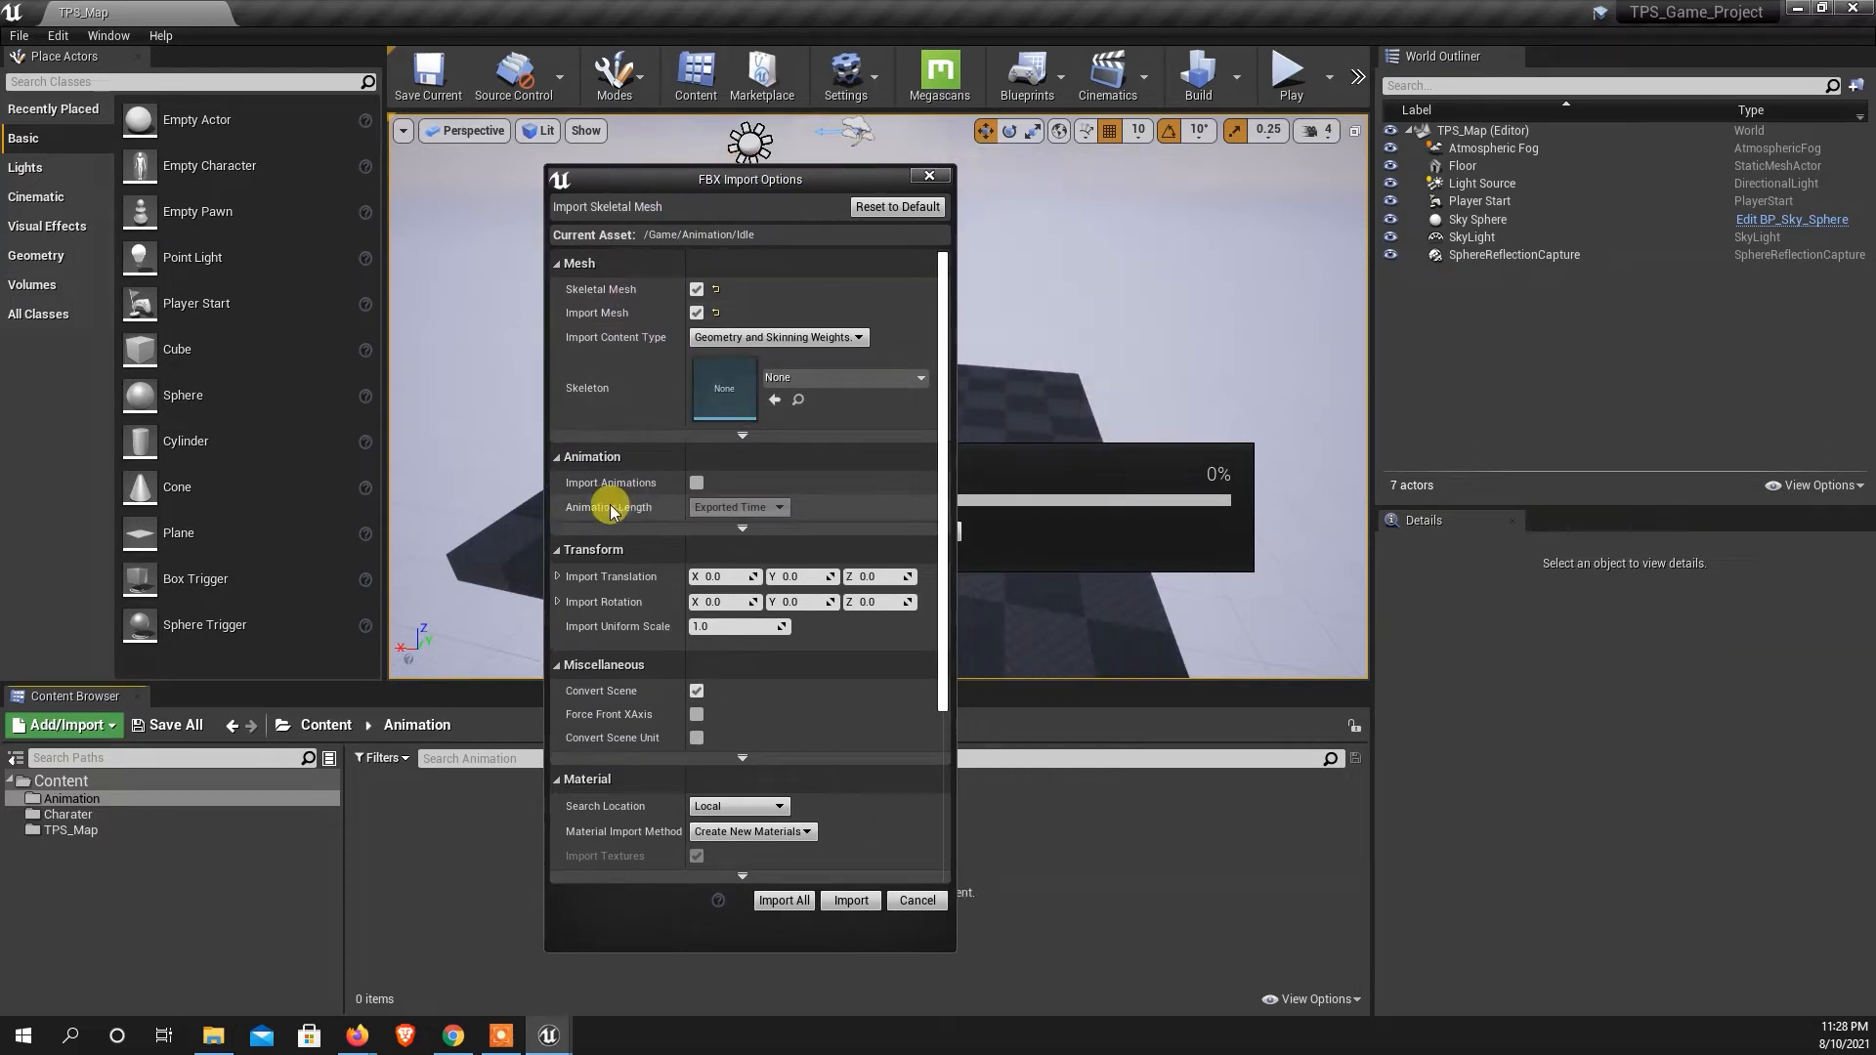
pyautogui.click(697, 485)
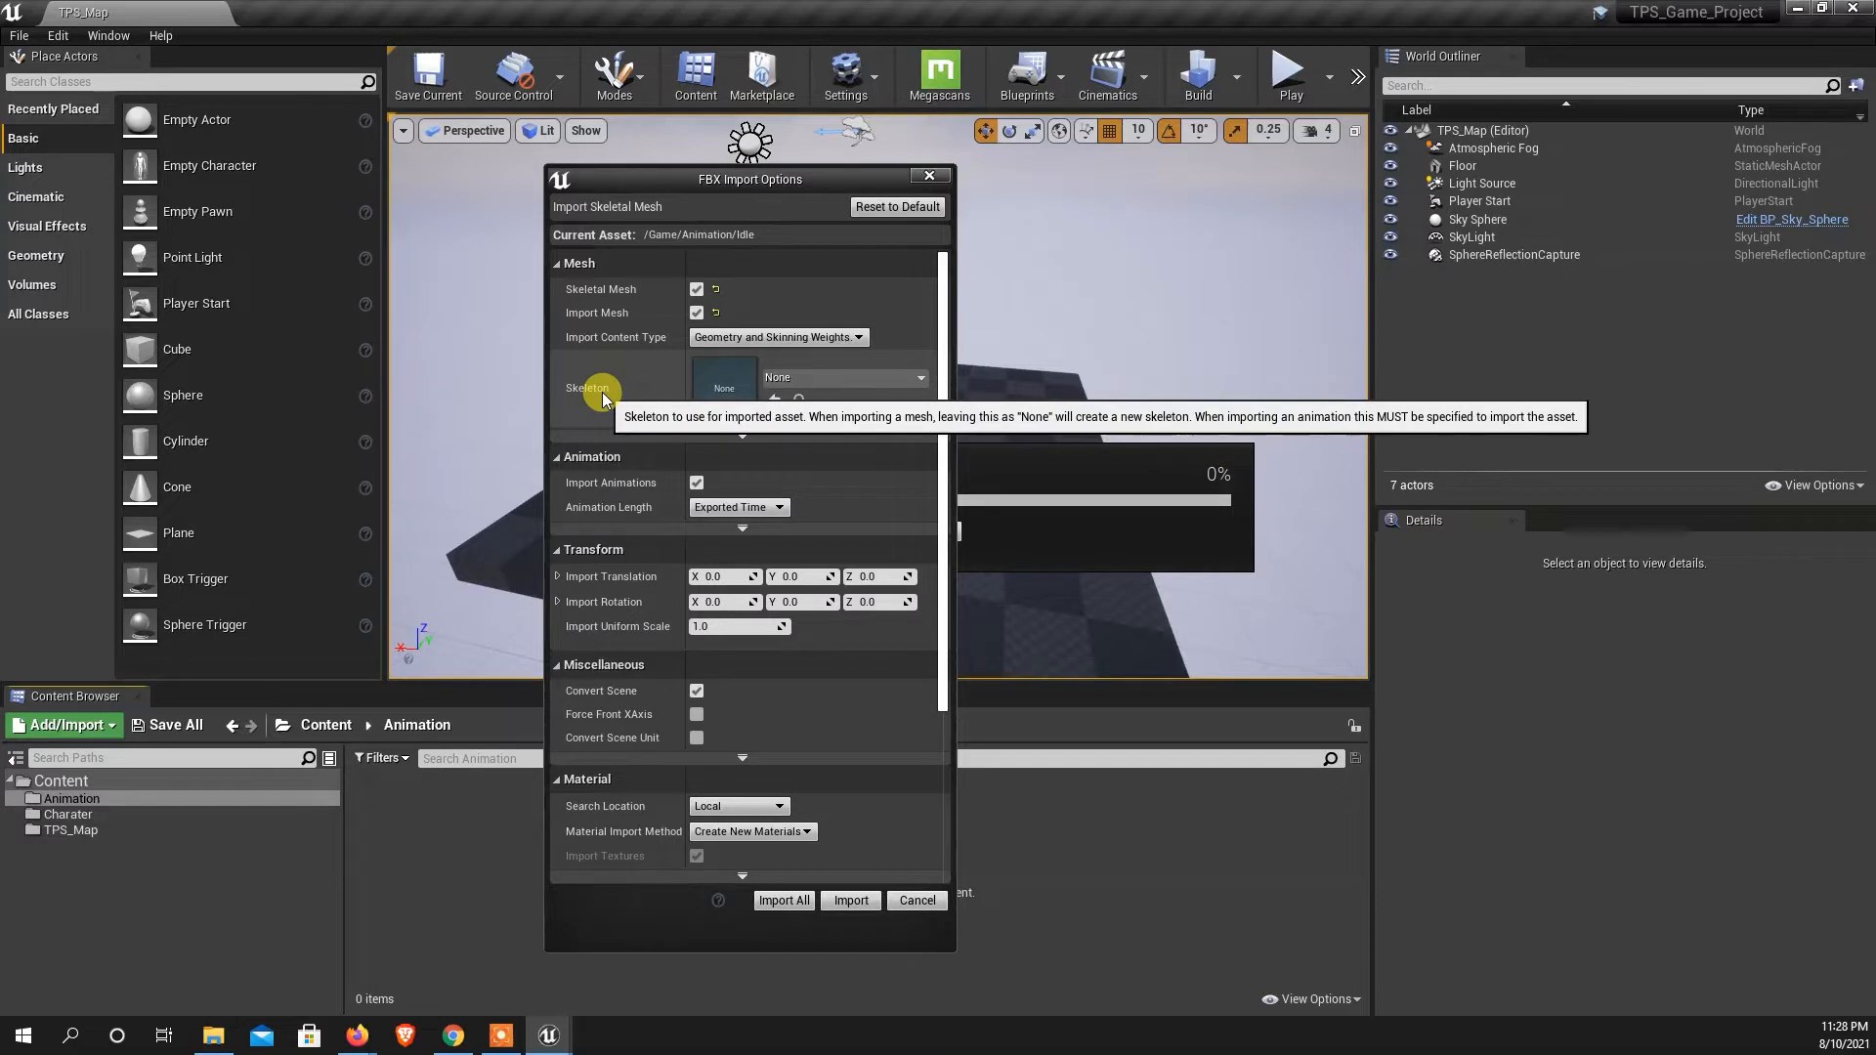
pyautogui.click(845, 380)
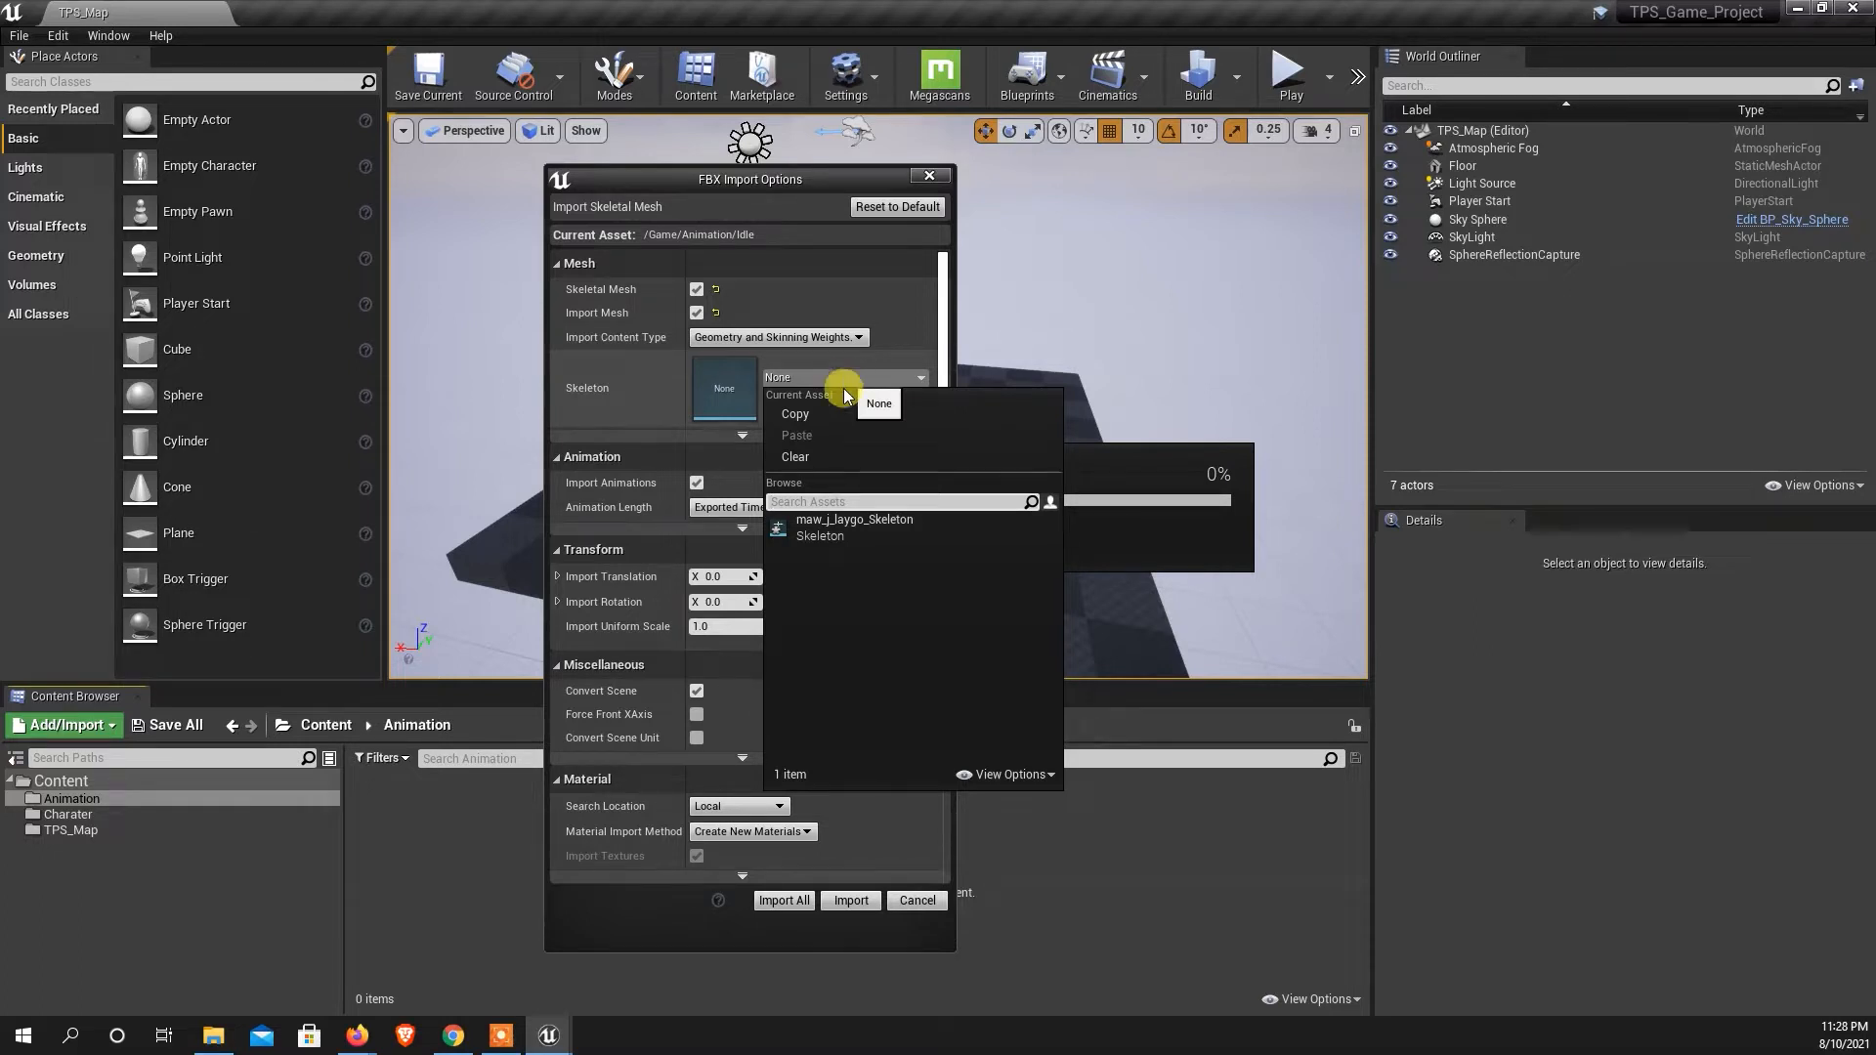
pyautogui.click(846, 532)
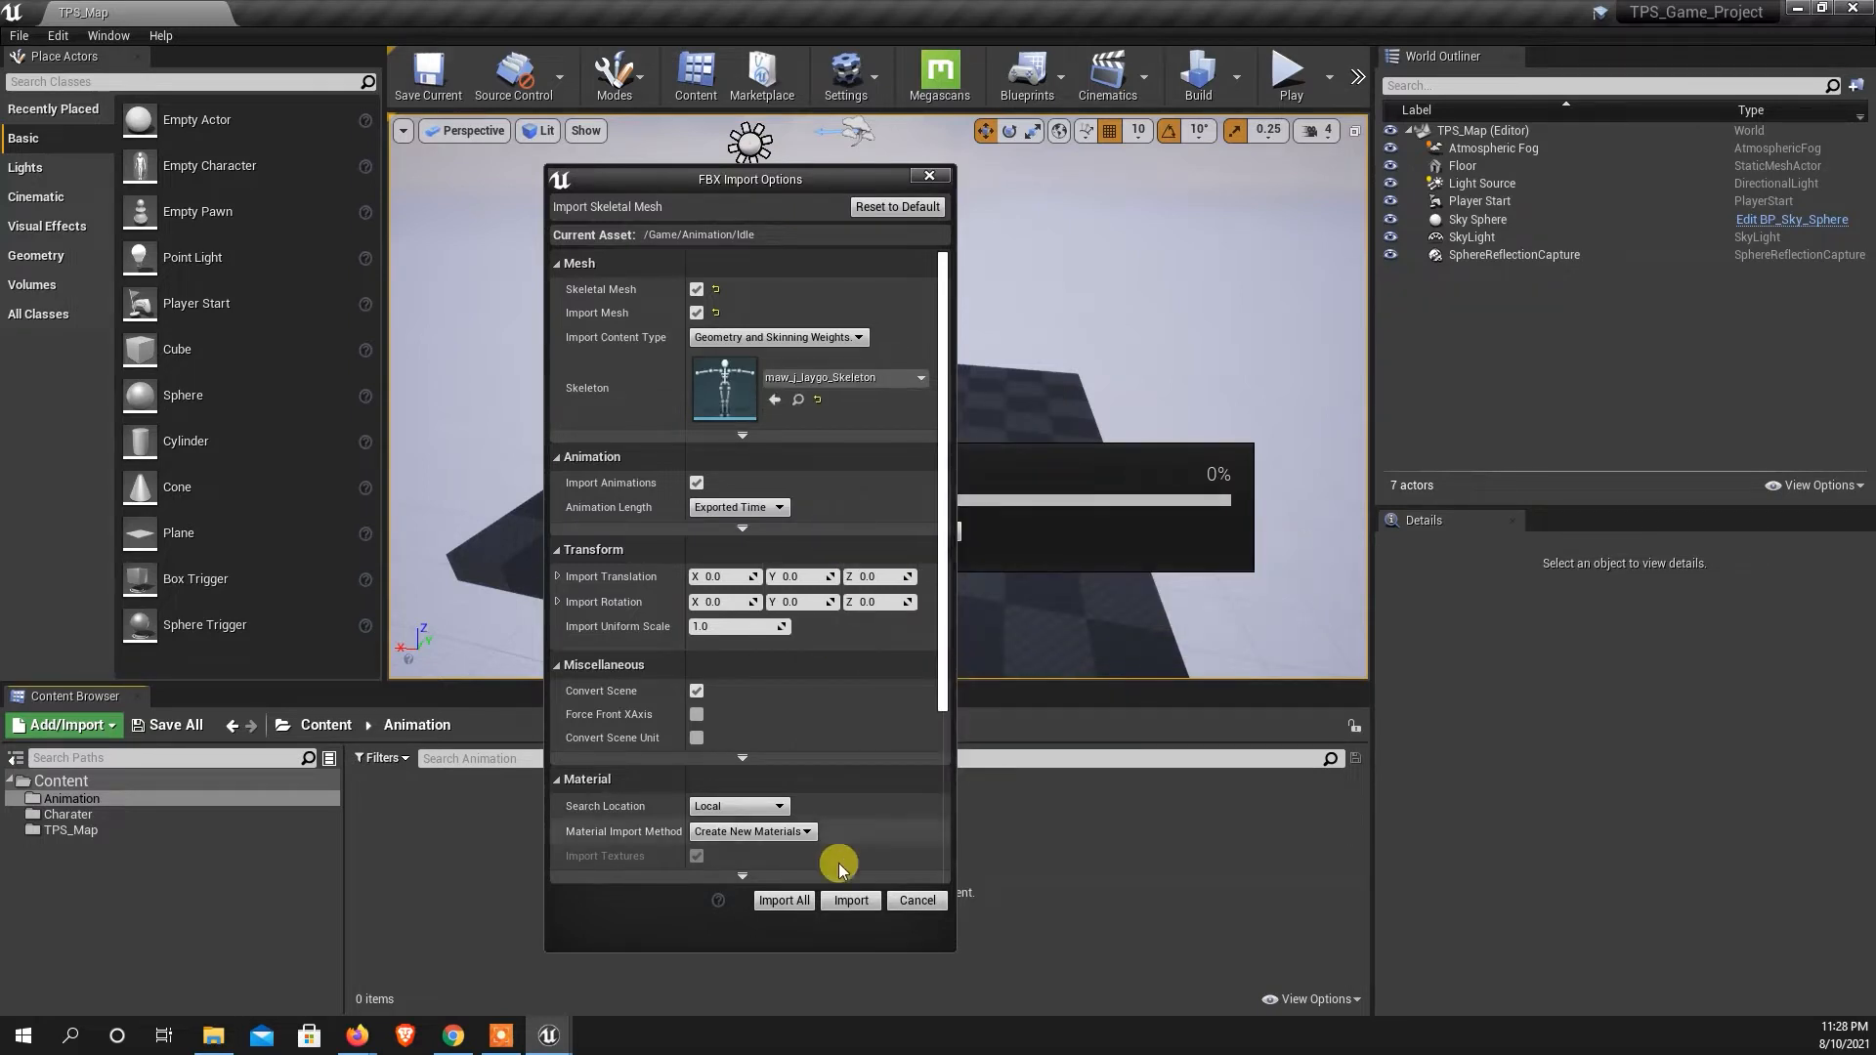
pyautogui.click(774, 905)
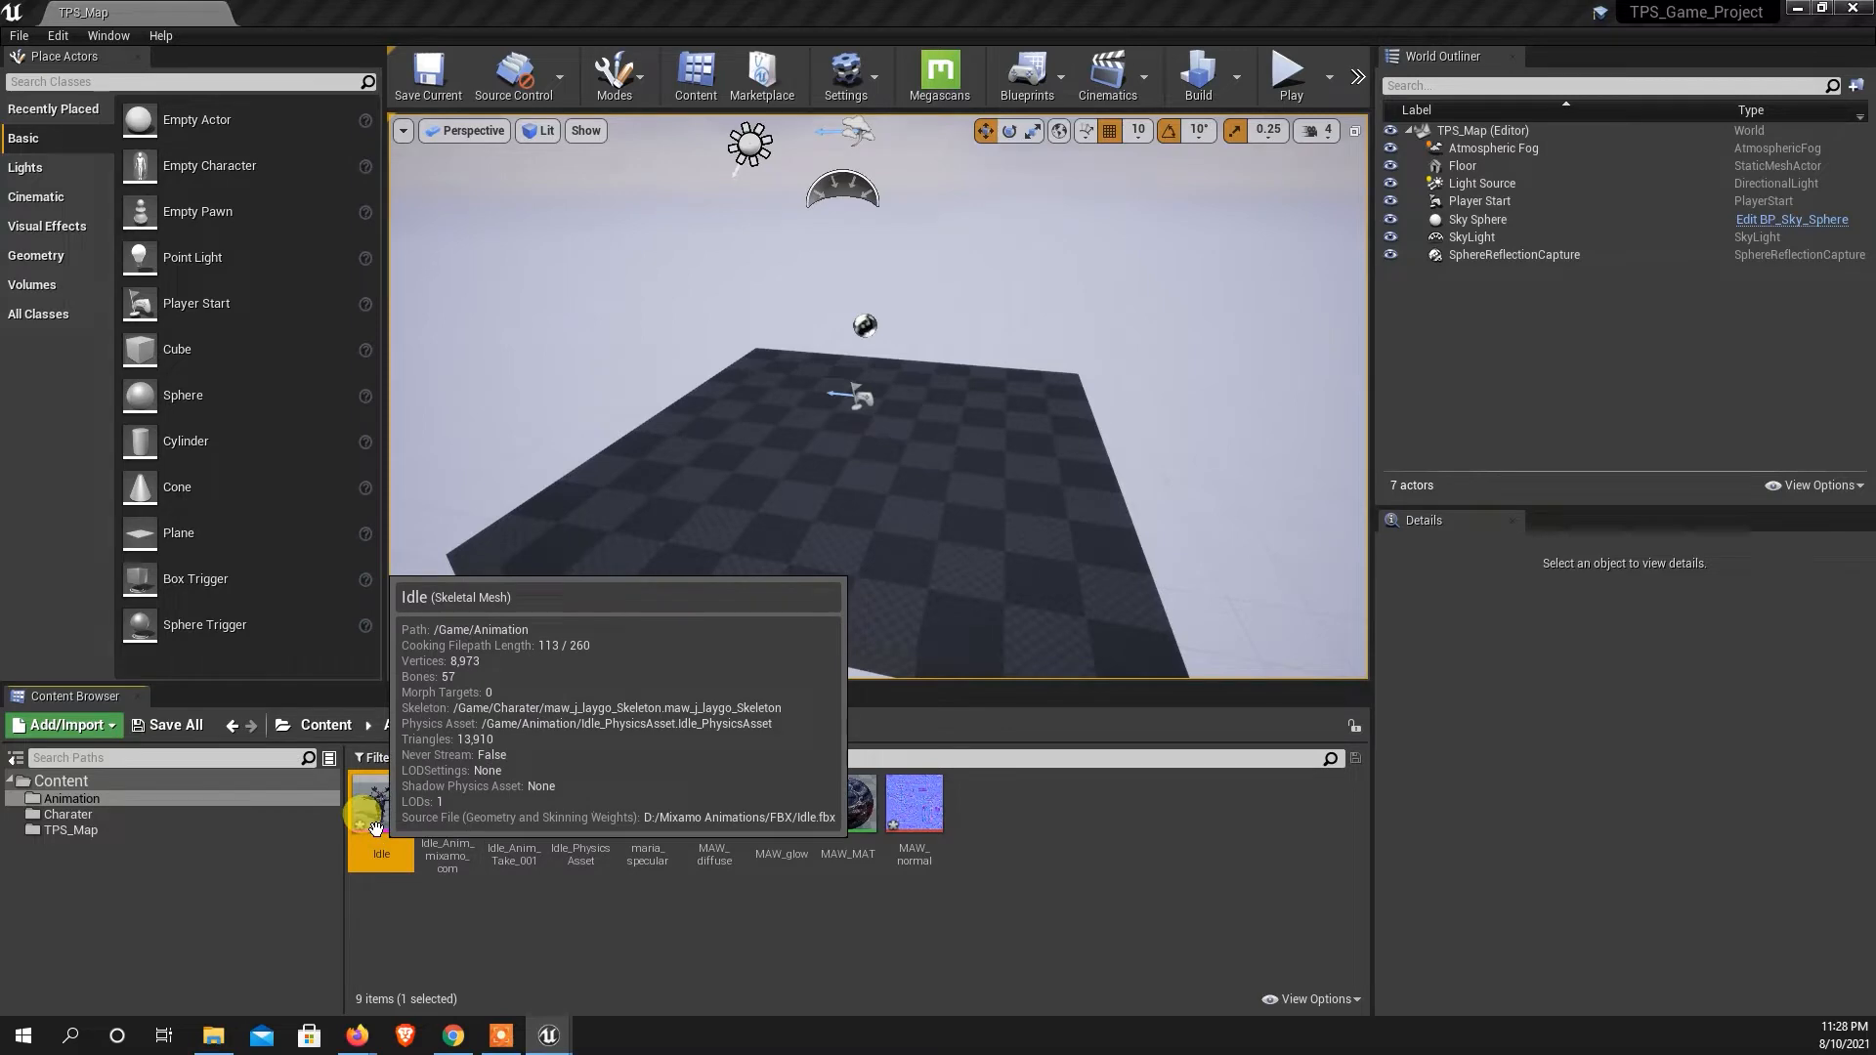
# Import everything from the Jump file in the FBX folder into the Animation folder, assigning maw_j_laygo_Skeleton as the skeleton.
pyautogui.rightClick(888, 939)
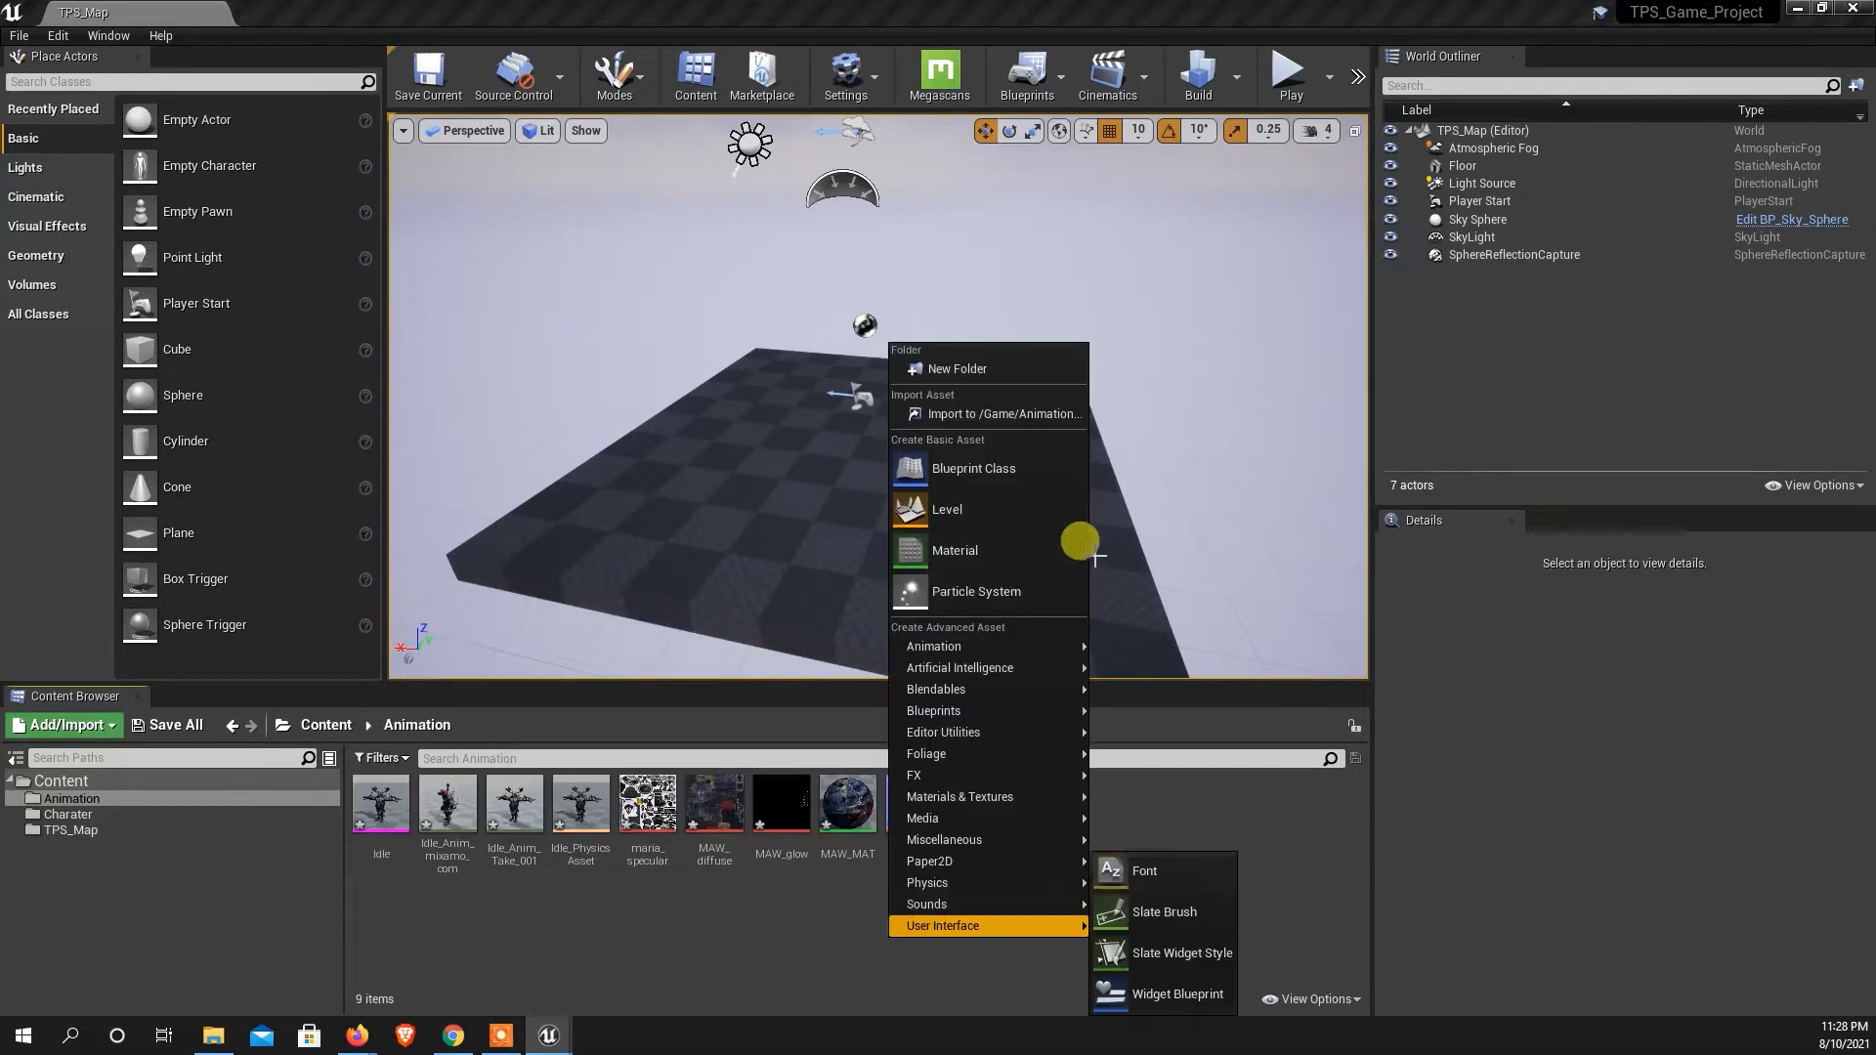
pyautogui.click(958, 420)
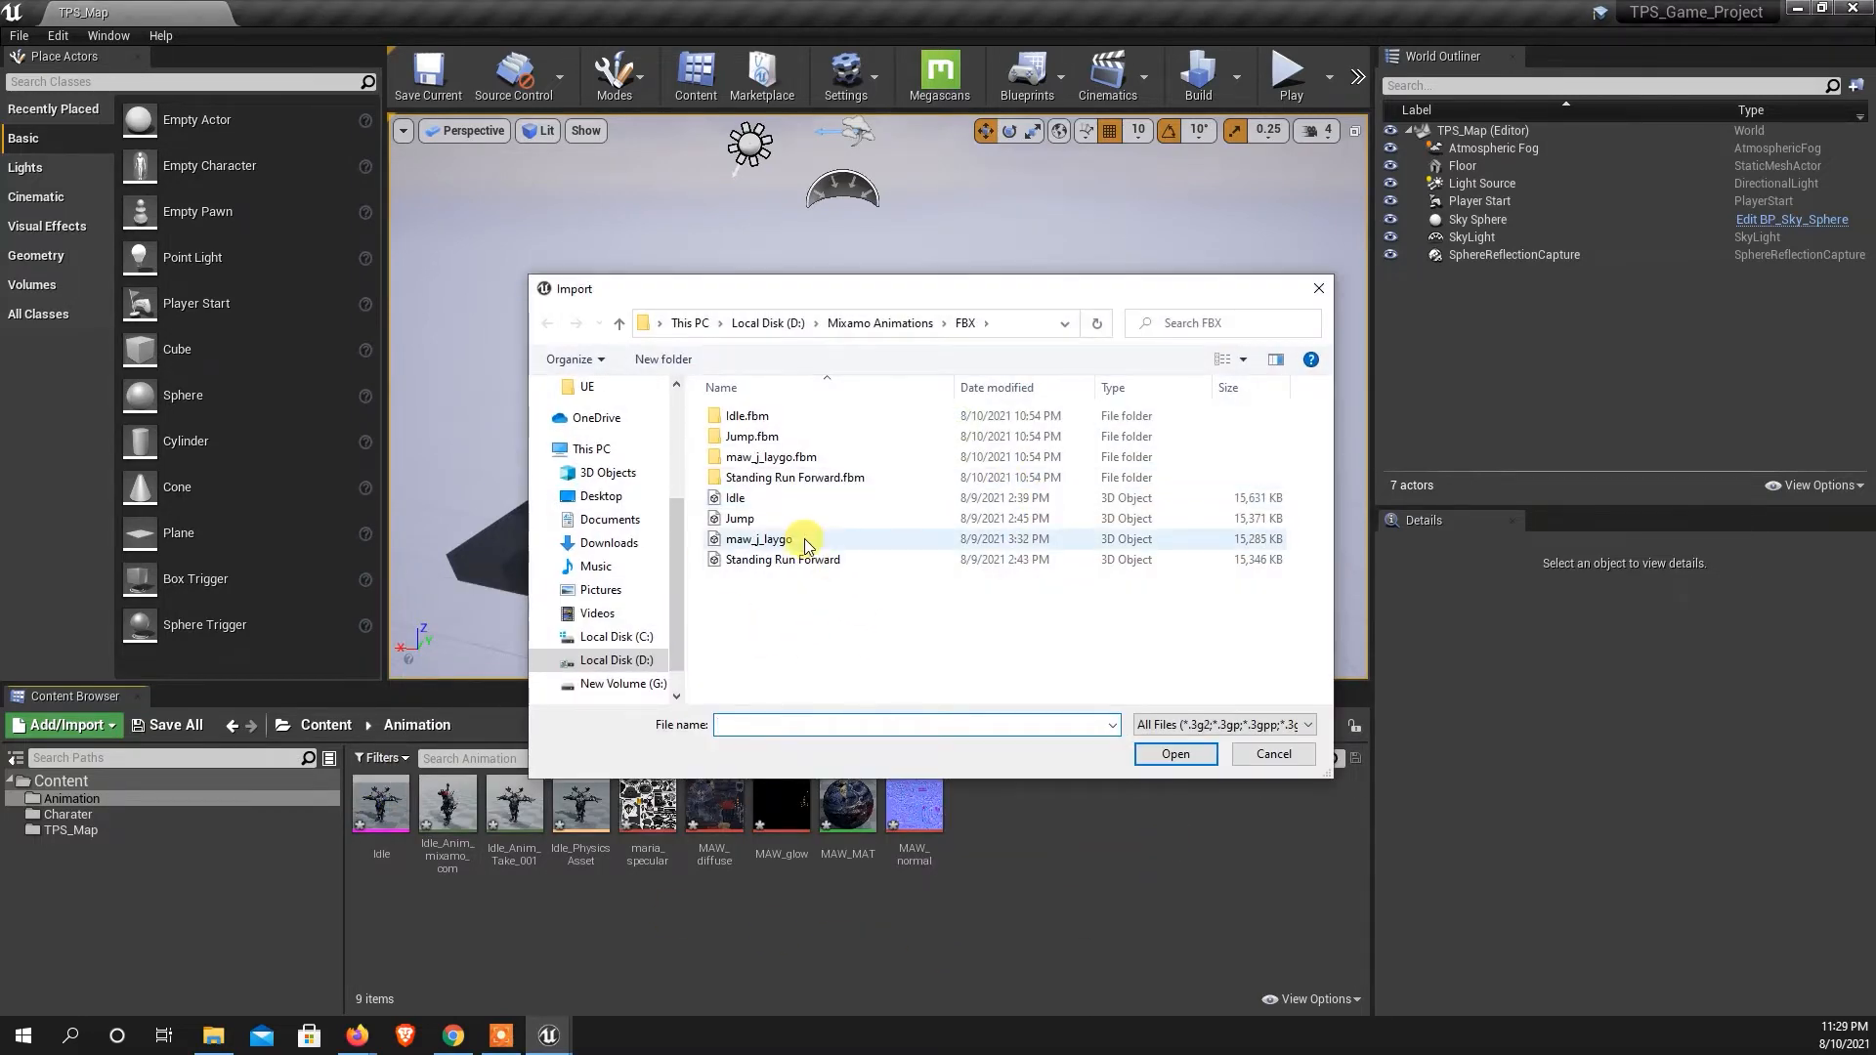
pyautogui.click(738, 521)
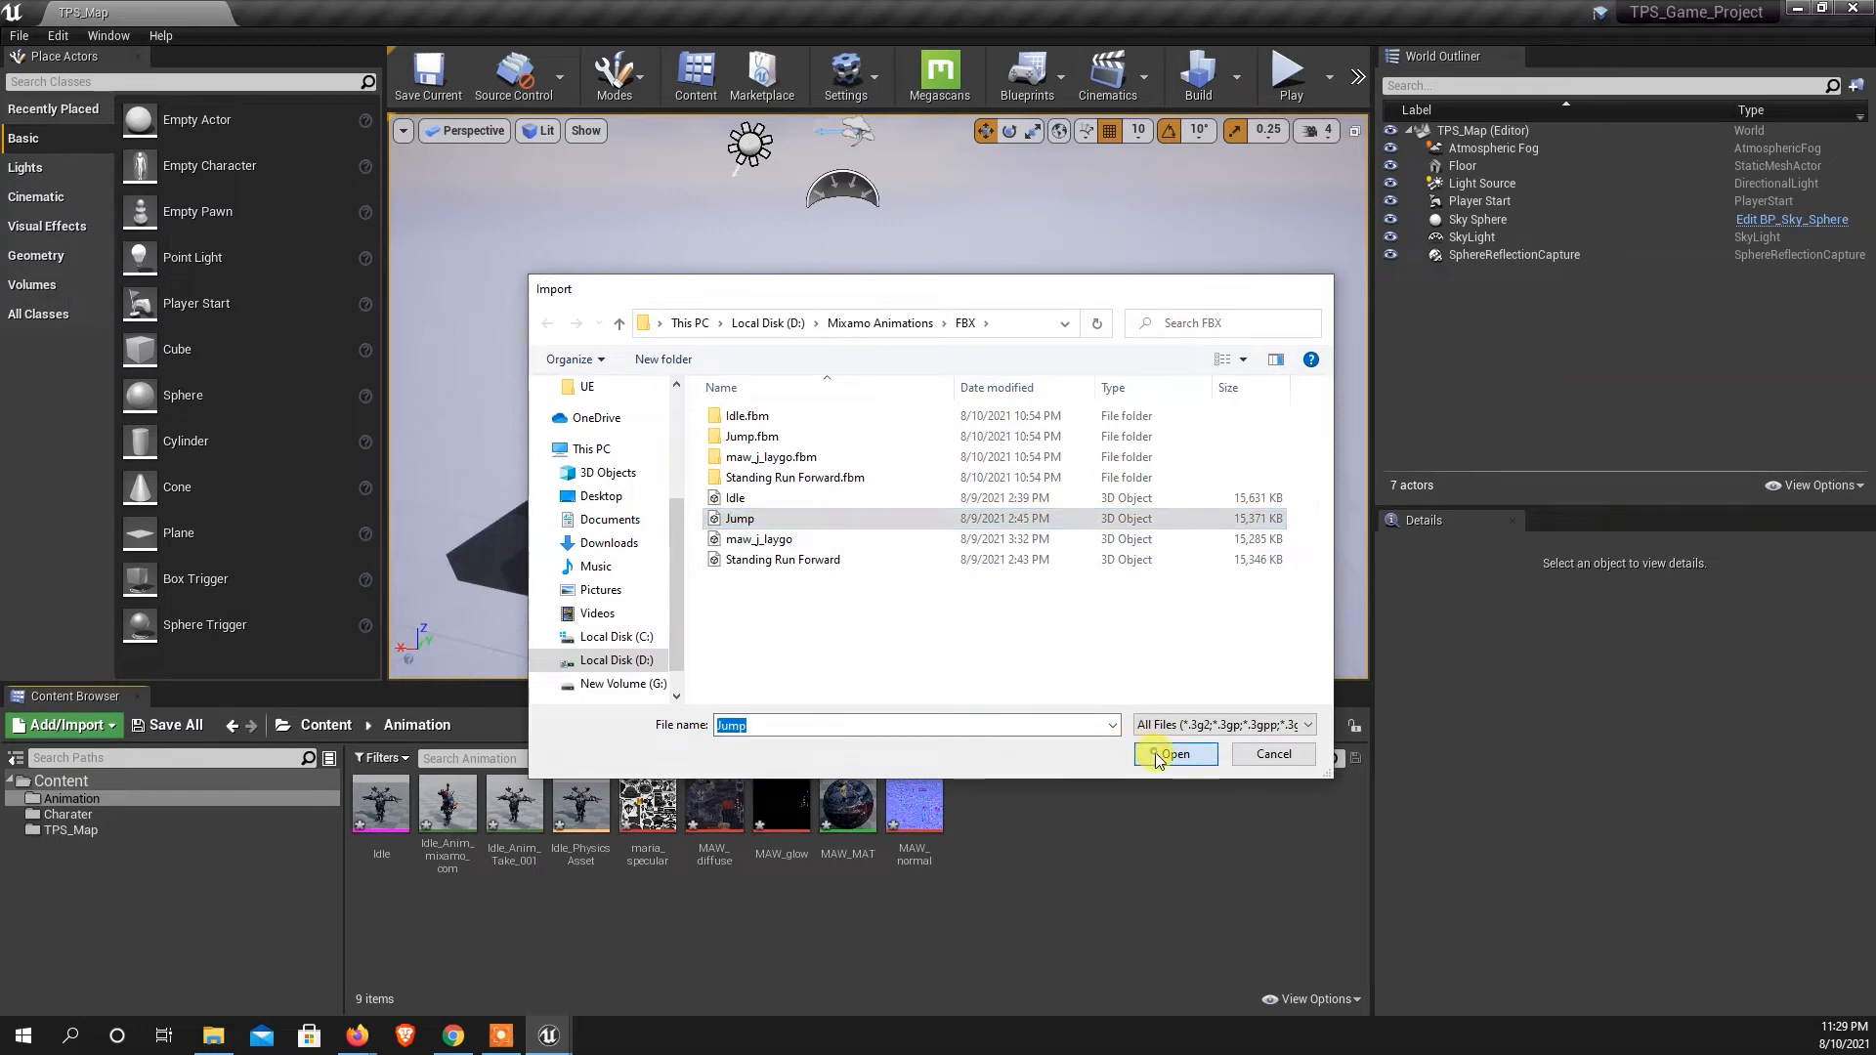
pyautogui.click(1176, 753)
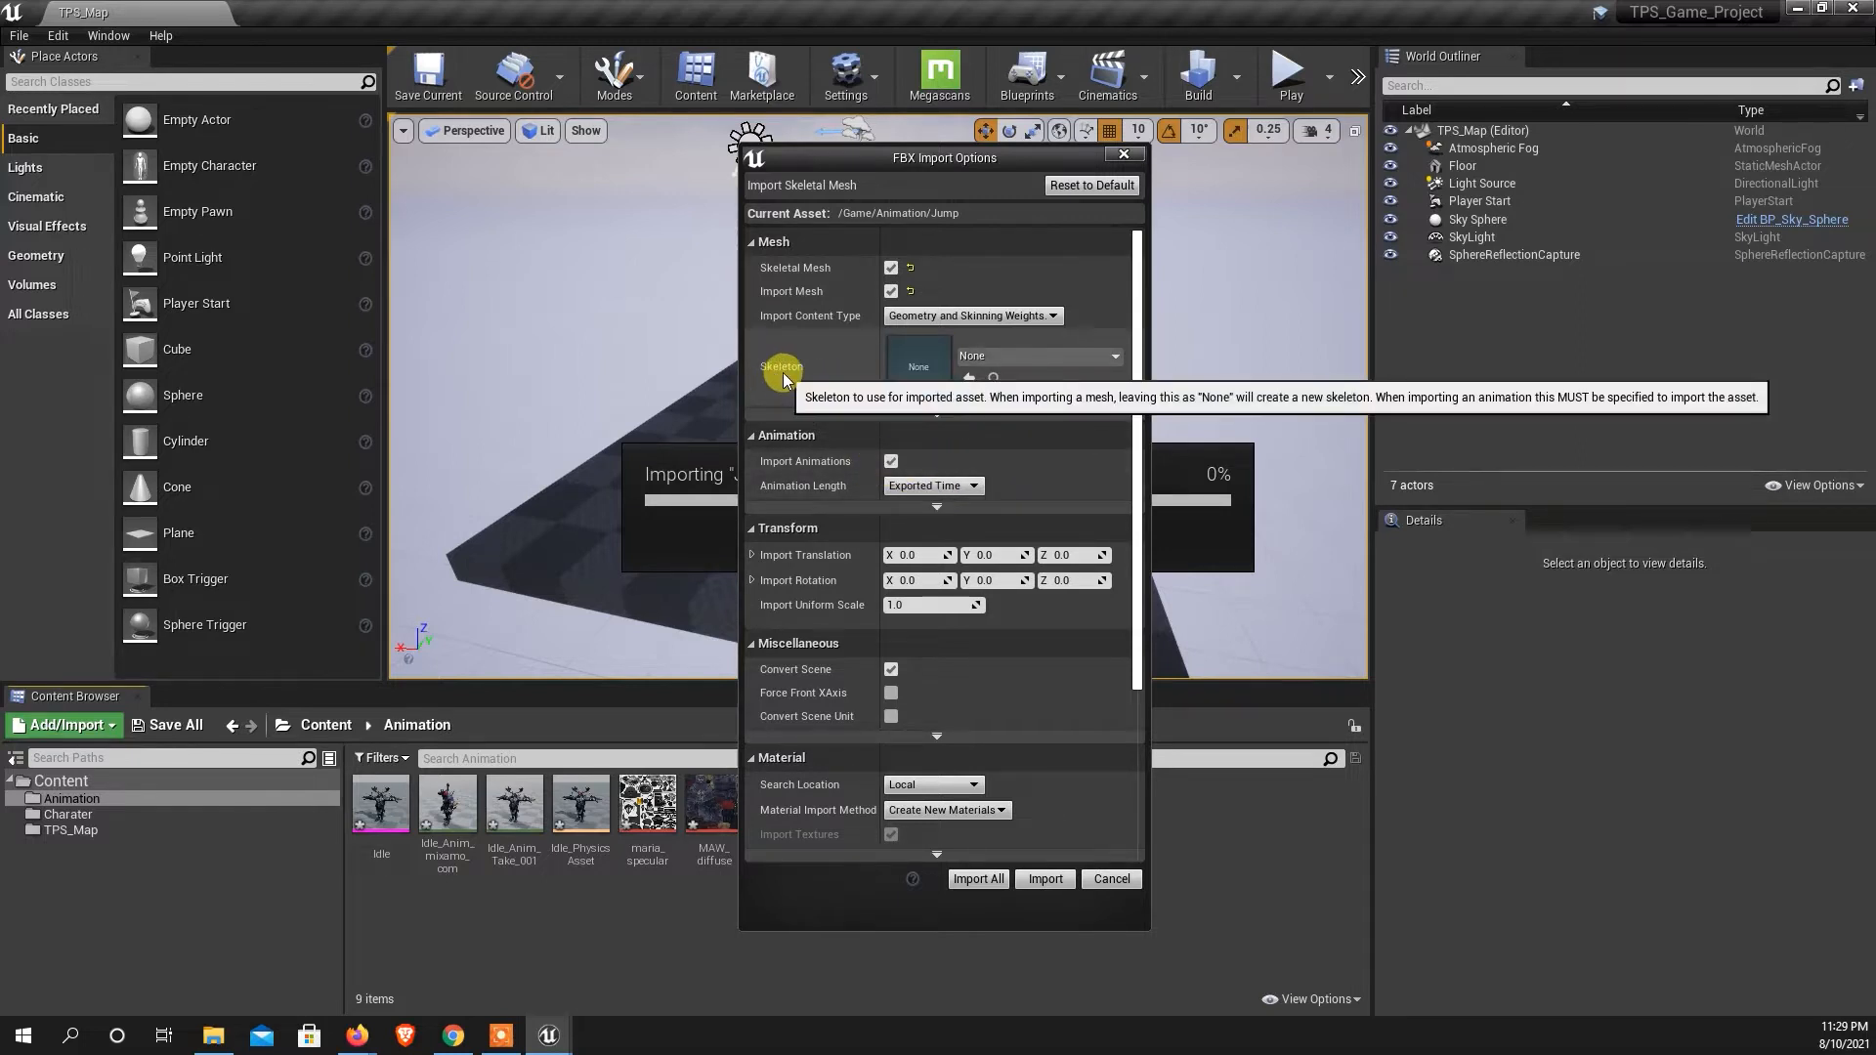
pyautogui.click(989, 358)
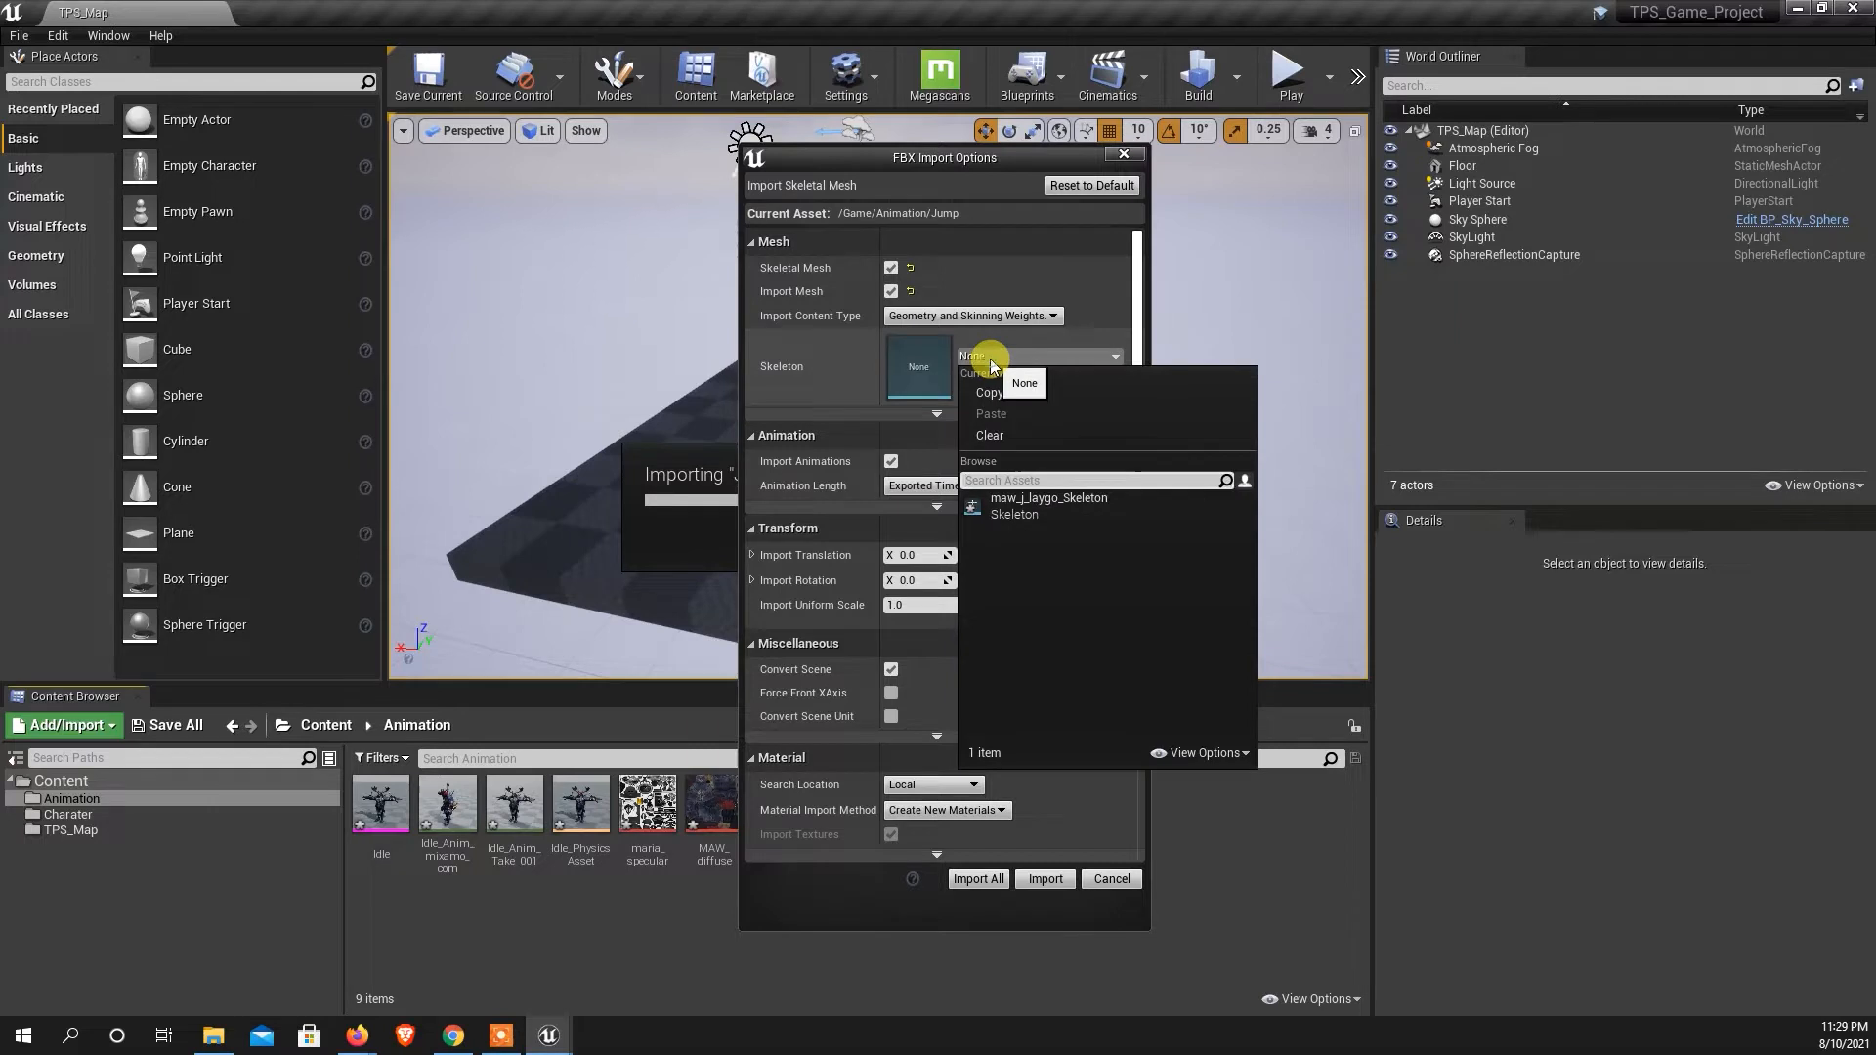
pyautogui.click(1014, 506)
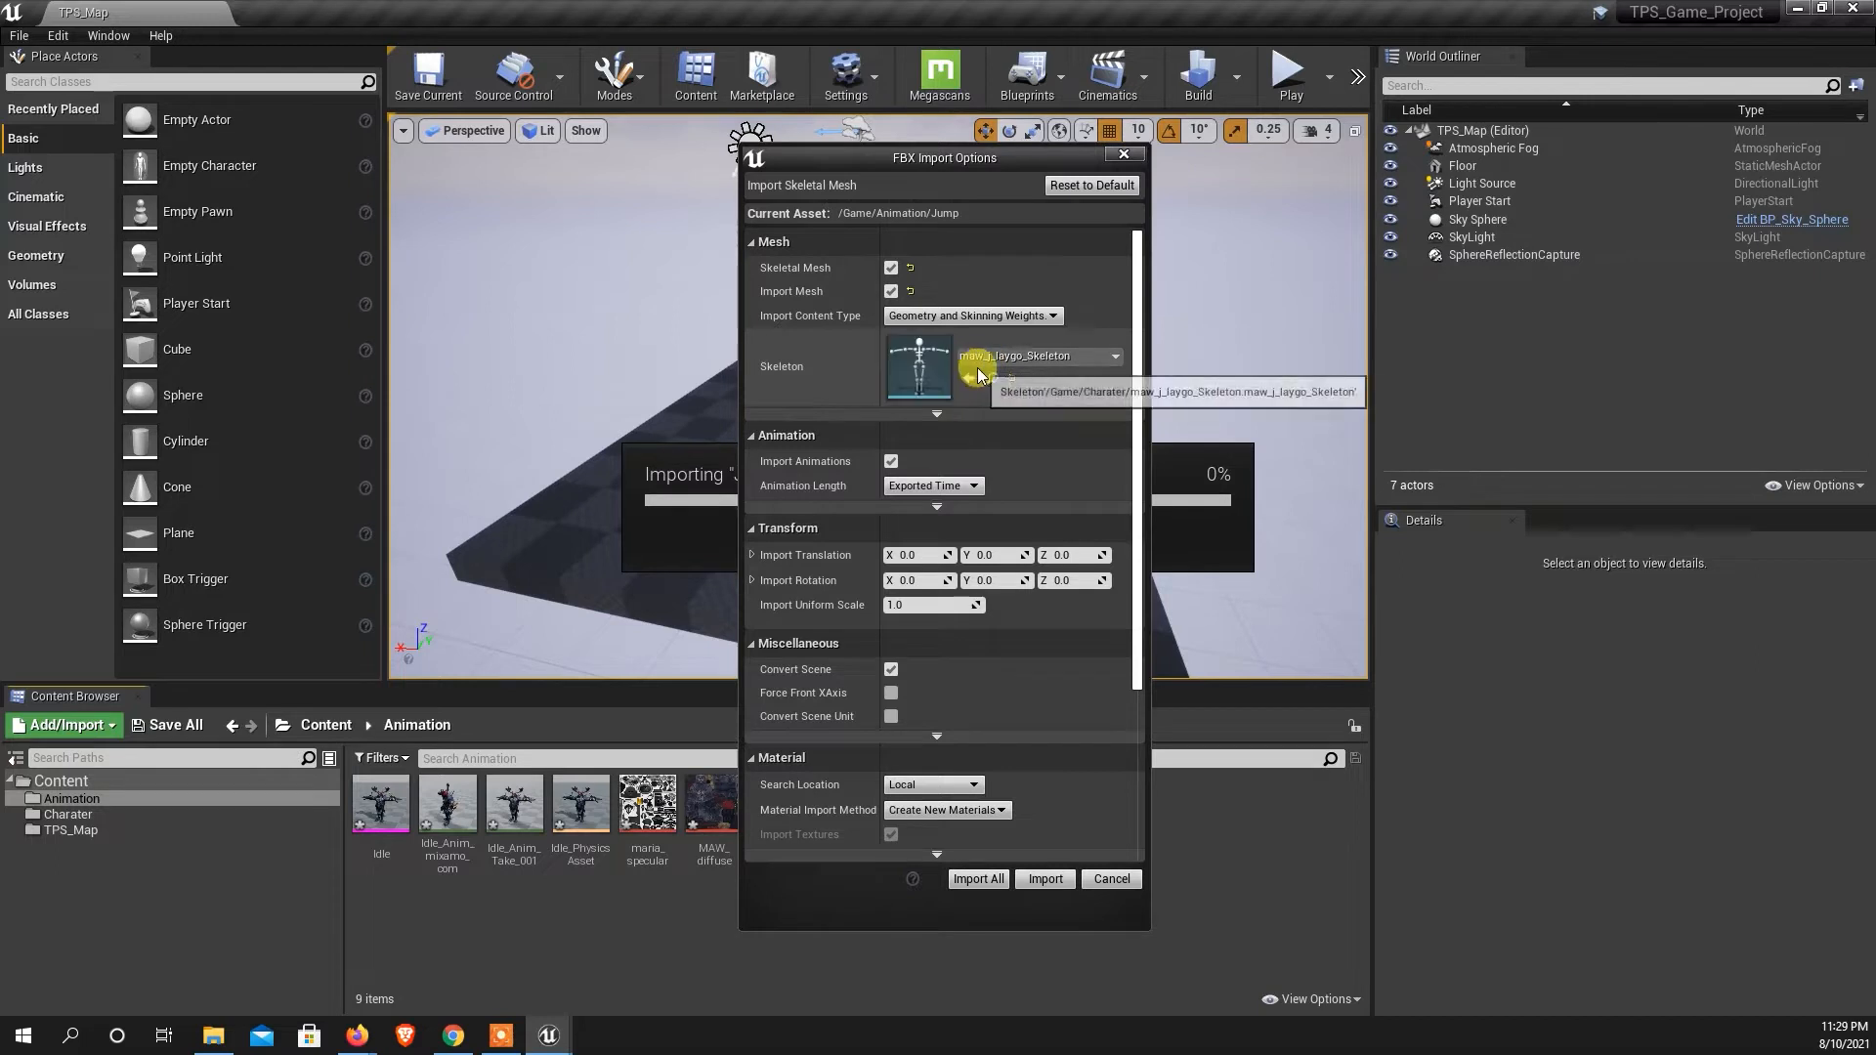
pyautogui.click(978, 879)
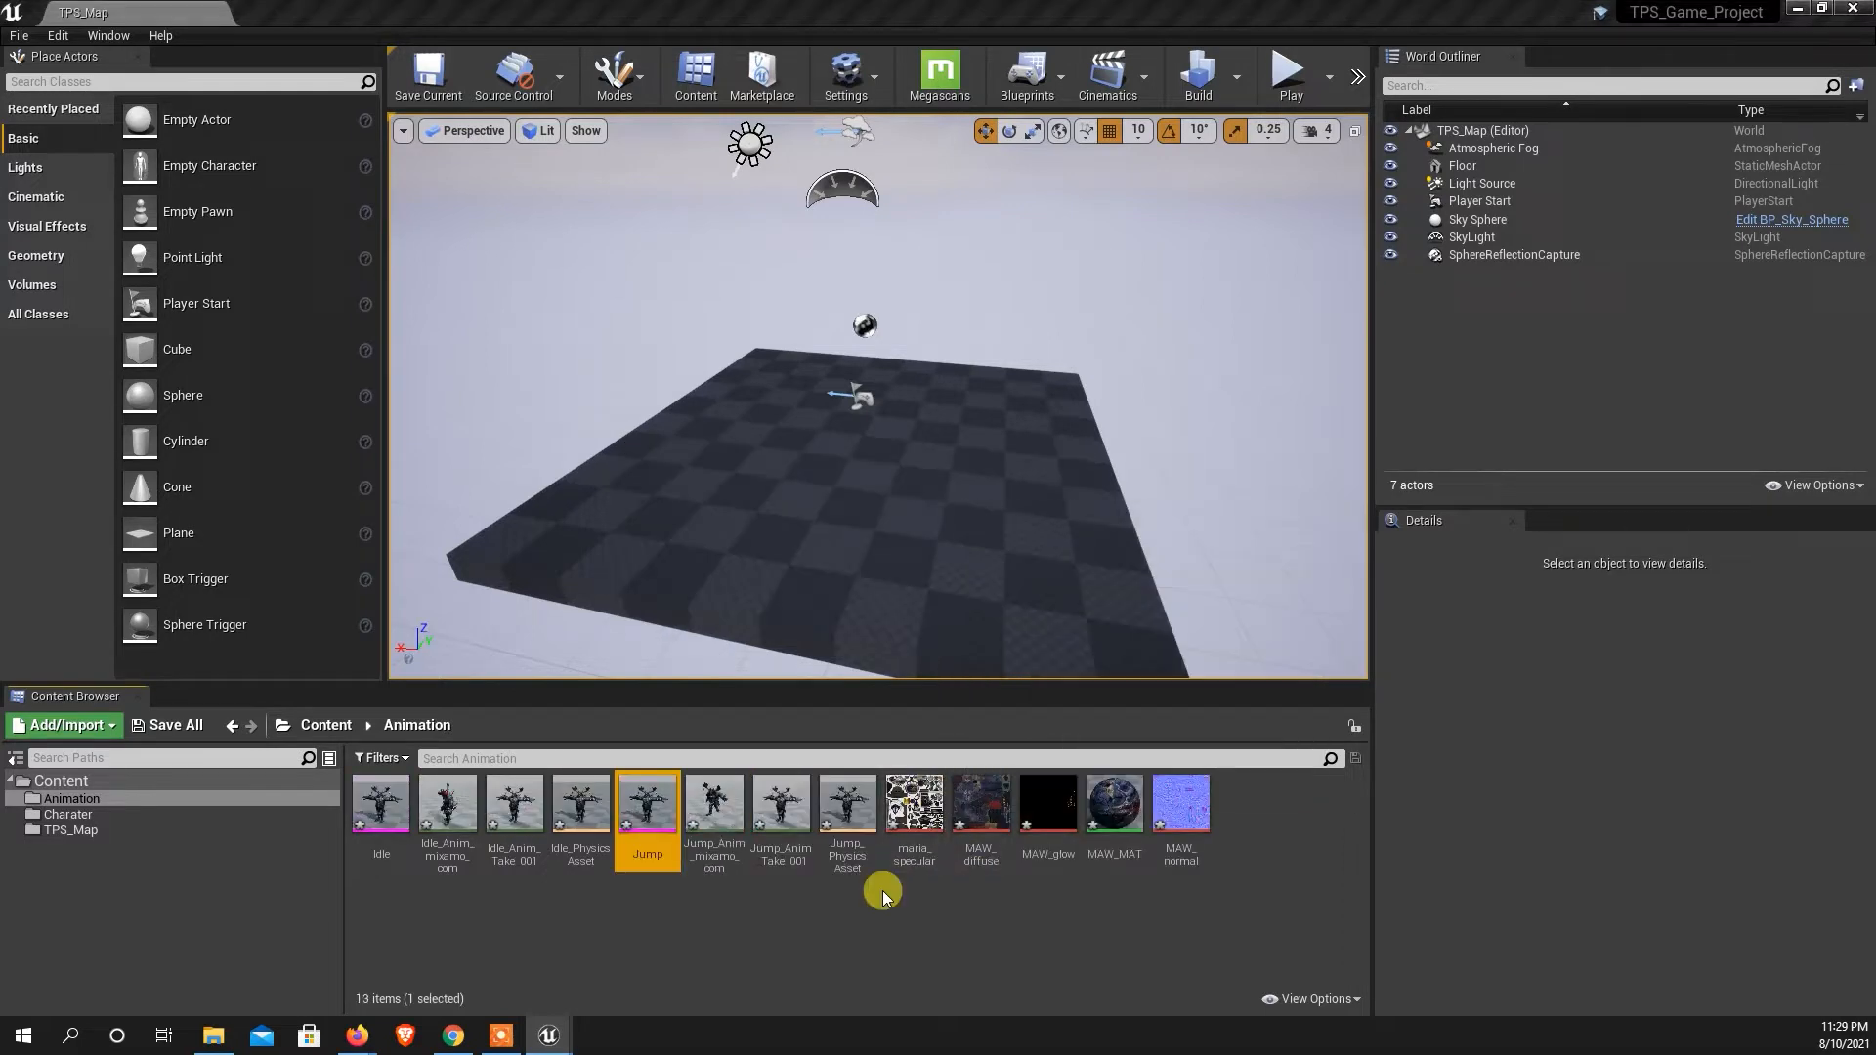
# Import everything from the Standing Run Forward file into the Animation folder, with maw_j_laygo_Skeleton as the skeleton.
pyautogui.rightClick(883, 890)
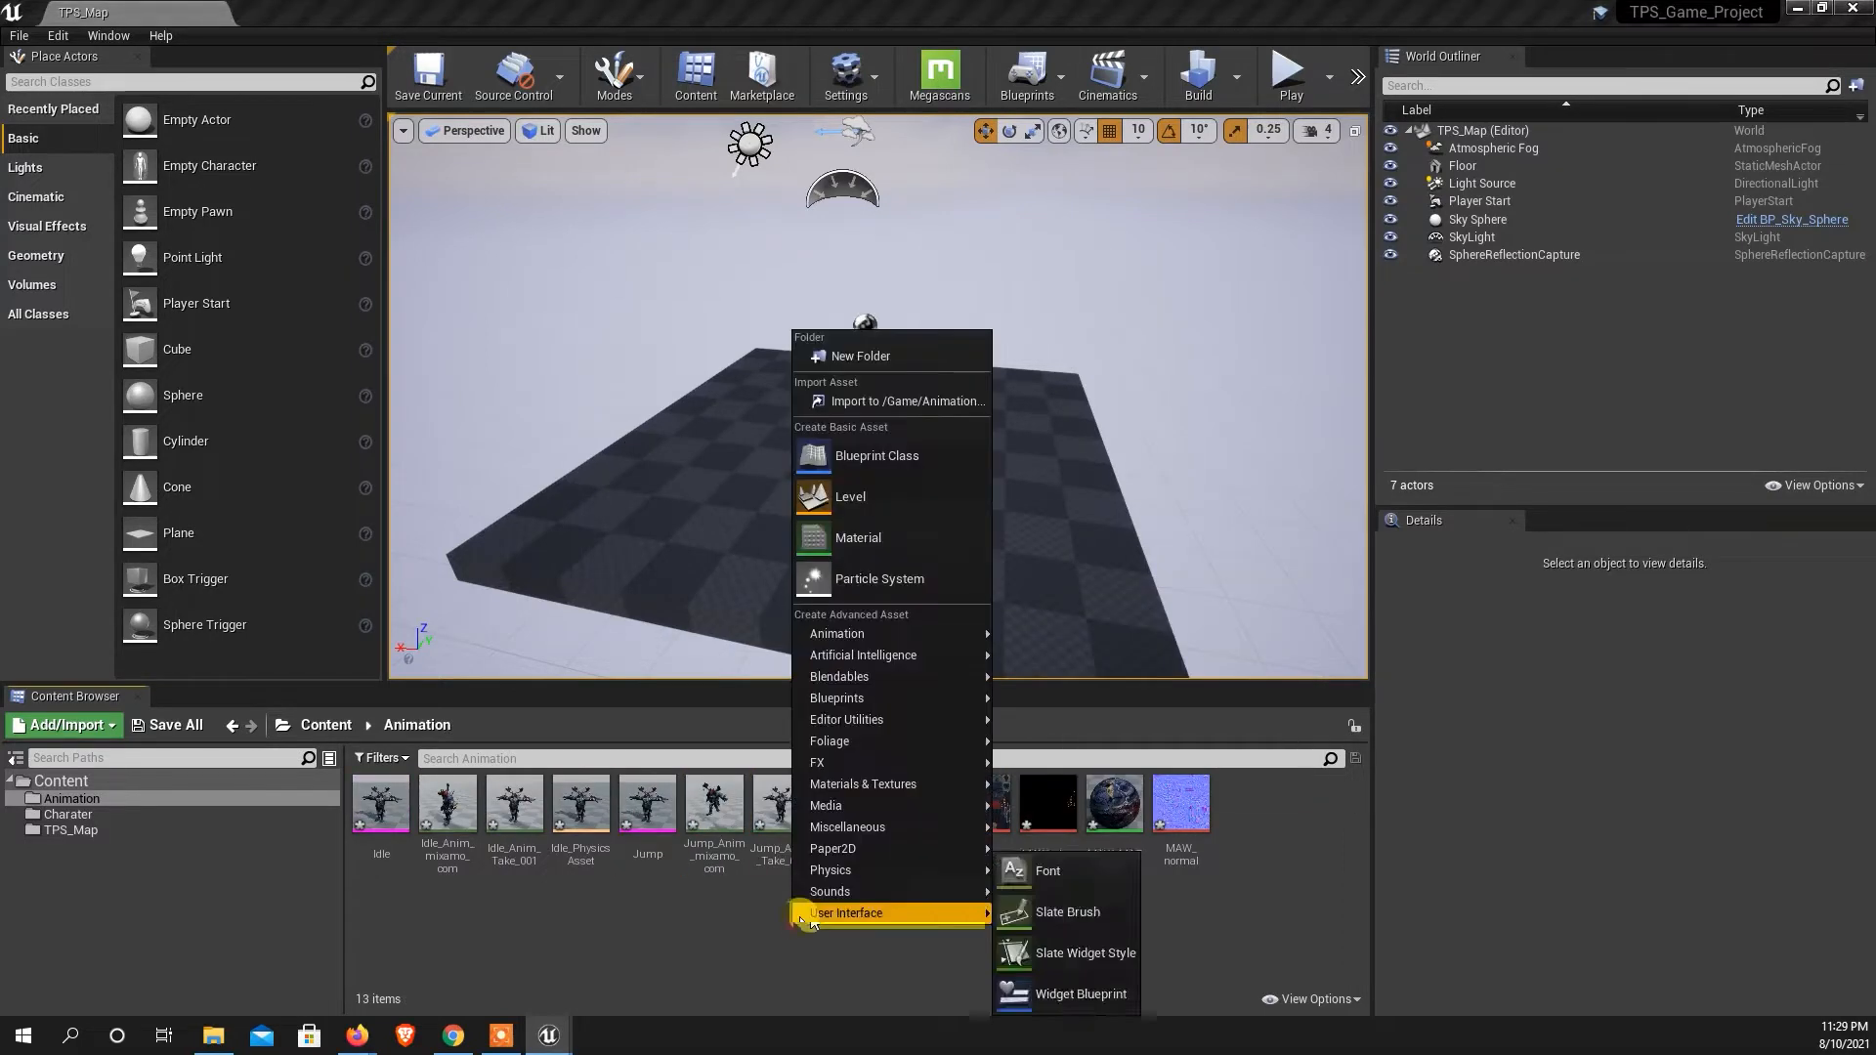
pyautogui.click(865, 402)
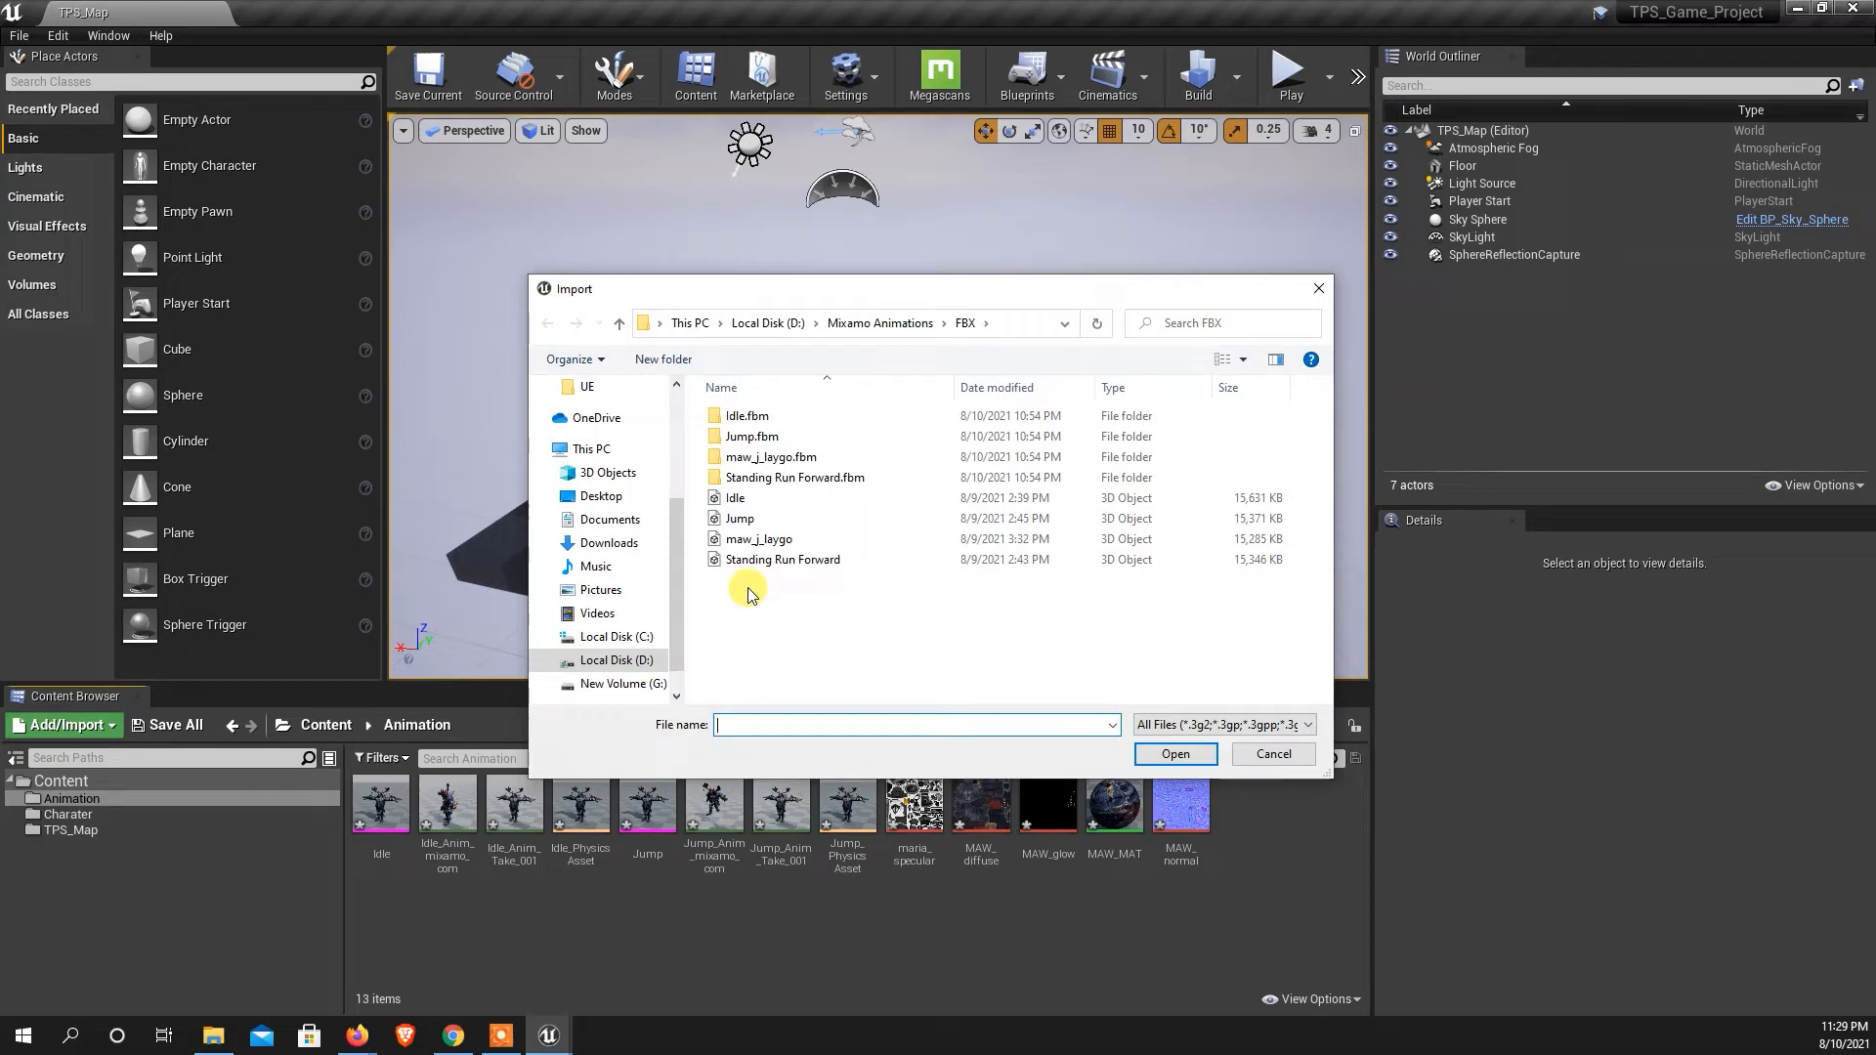
pyautogui.click(749, 560)
pyautogui.click(1173, 752)
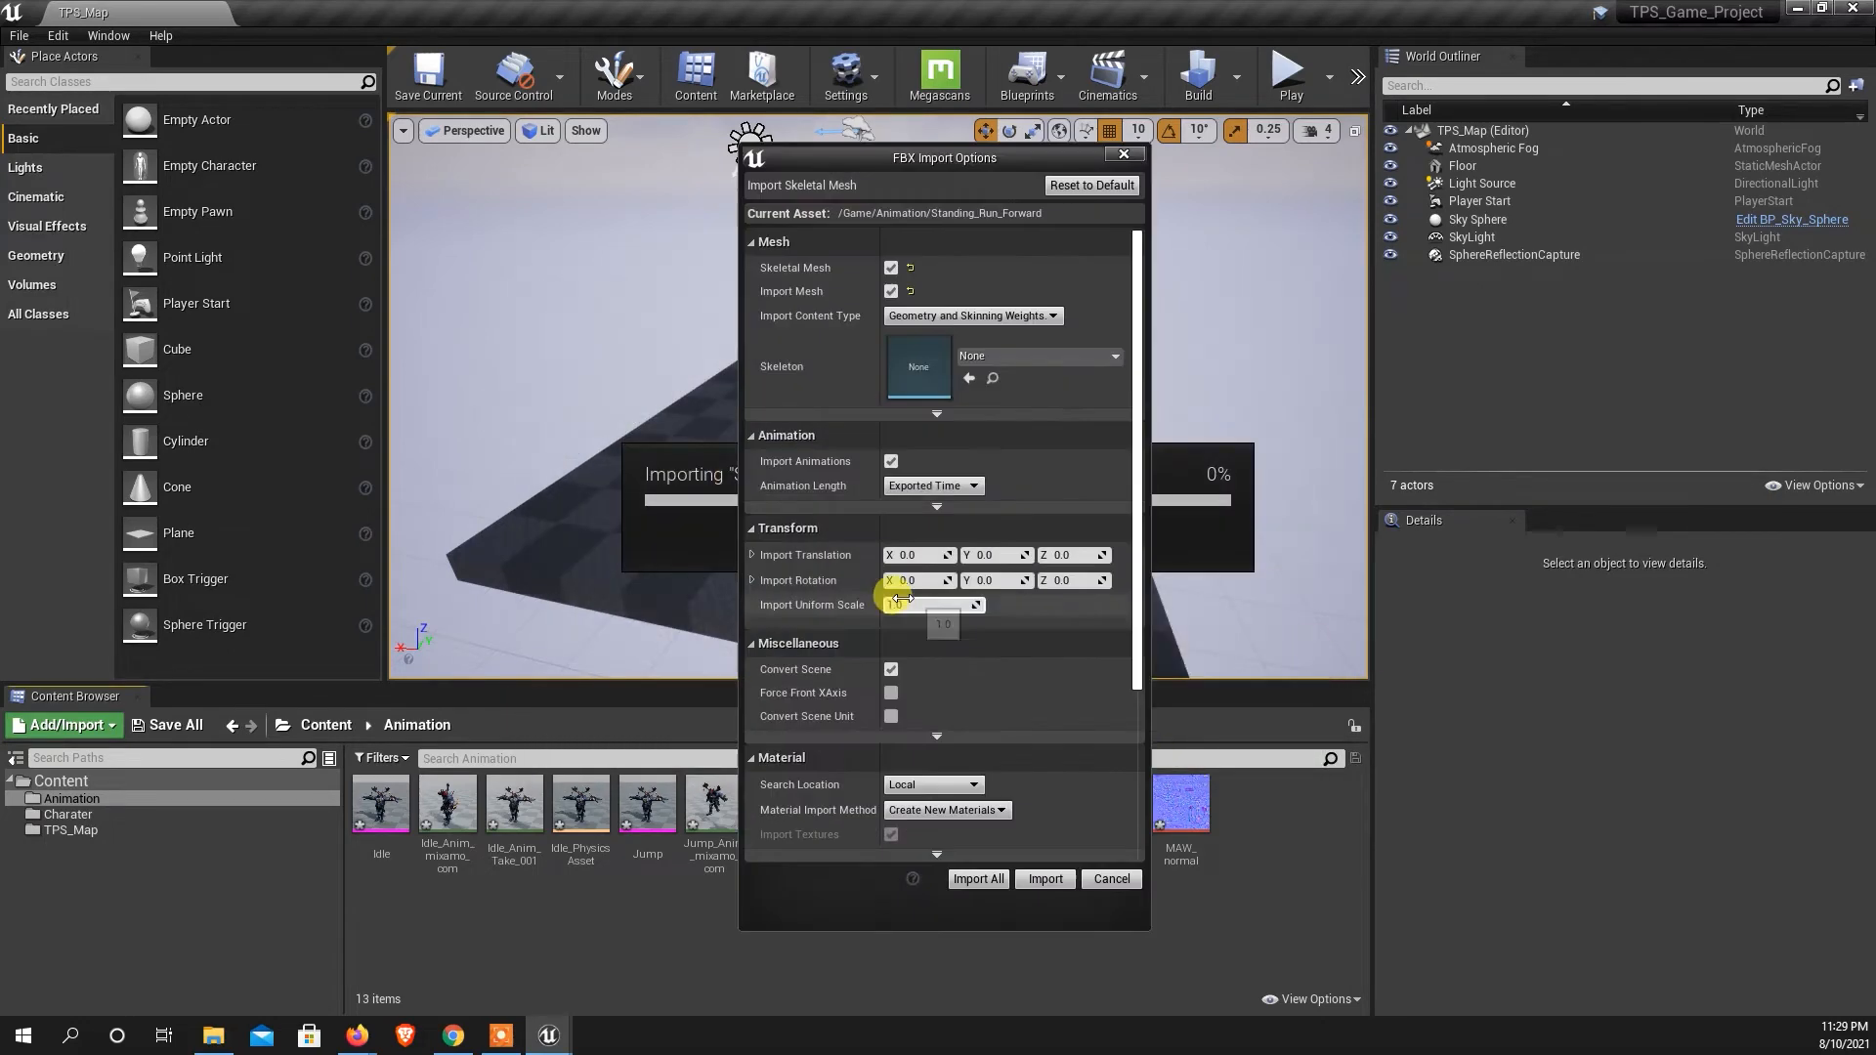
pyautogui.click(1016, 356)
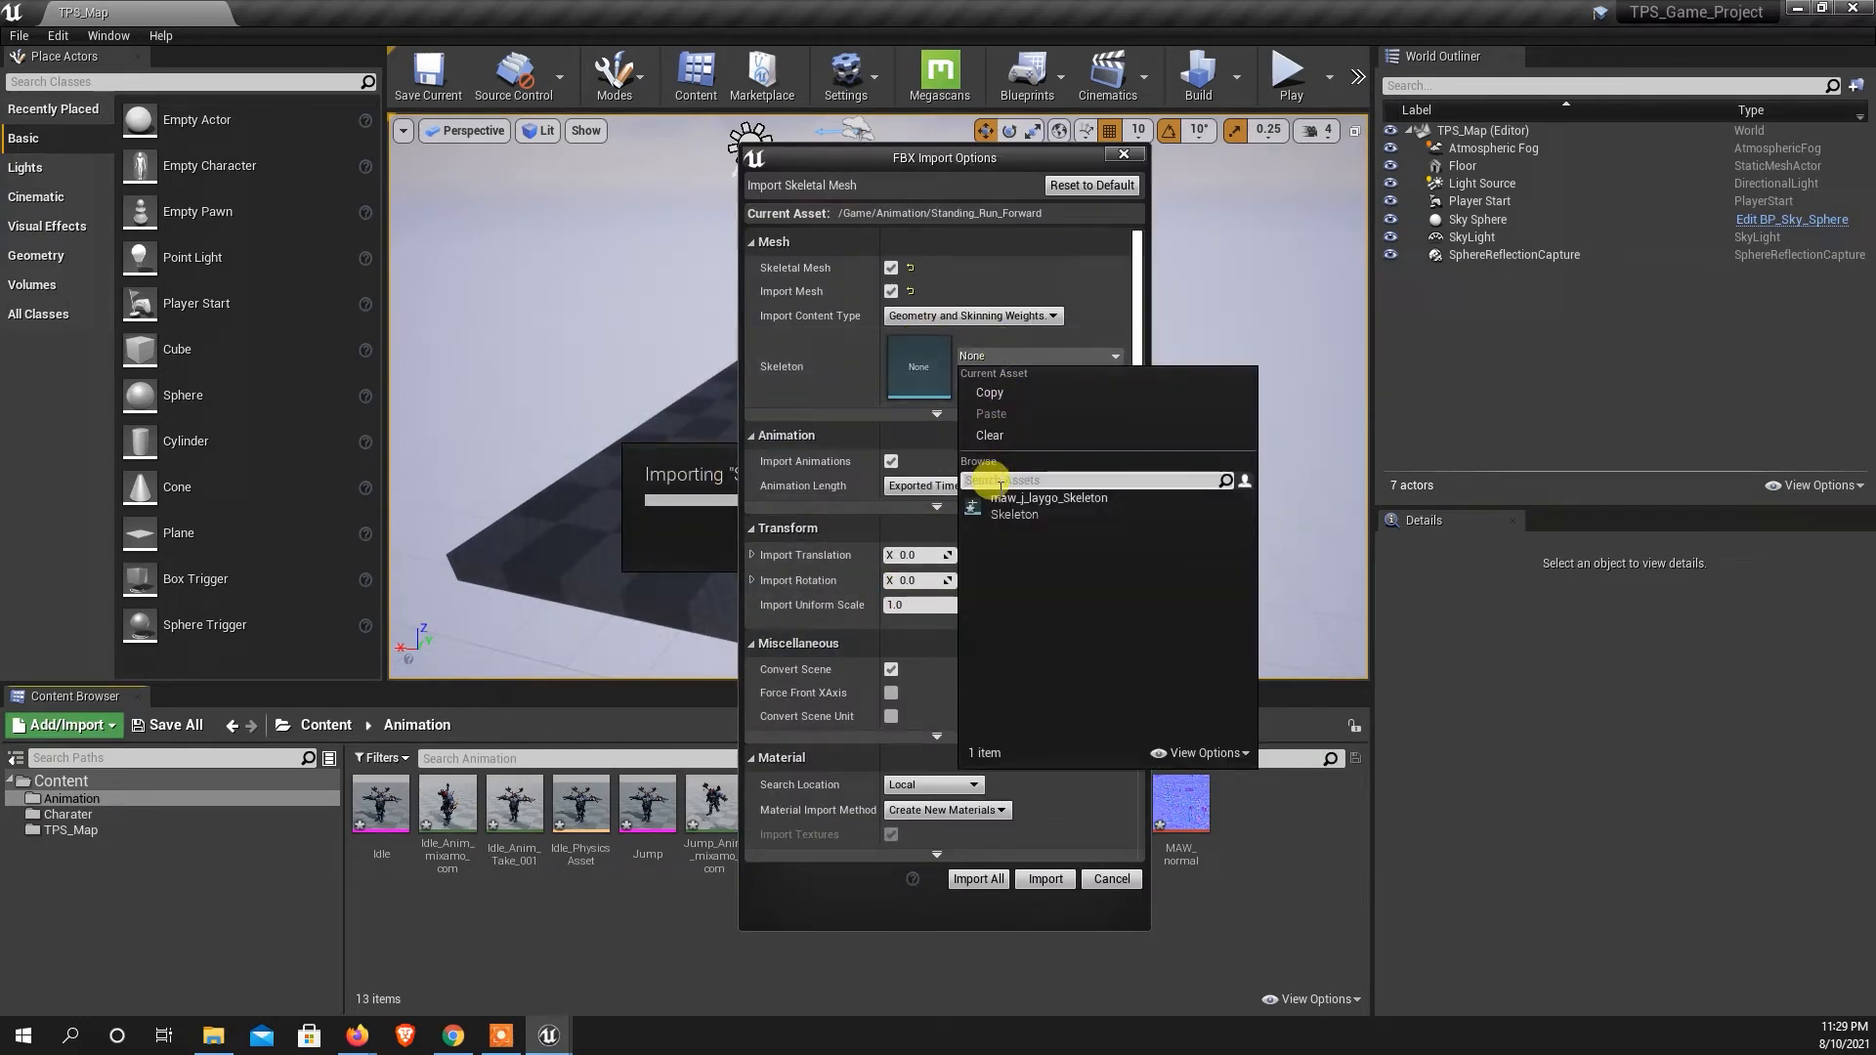
pyautogui.click(1036, 503)
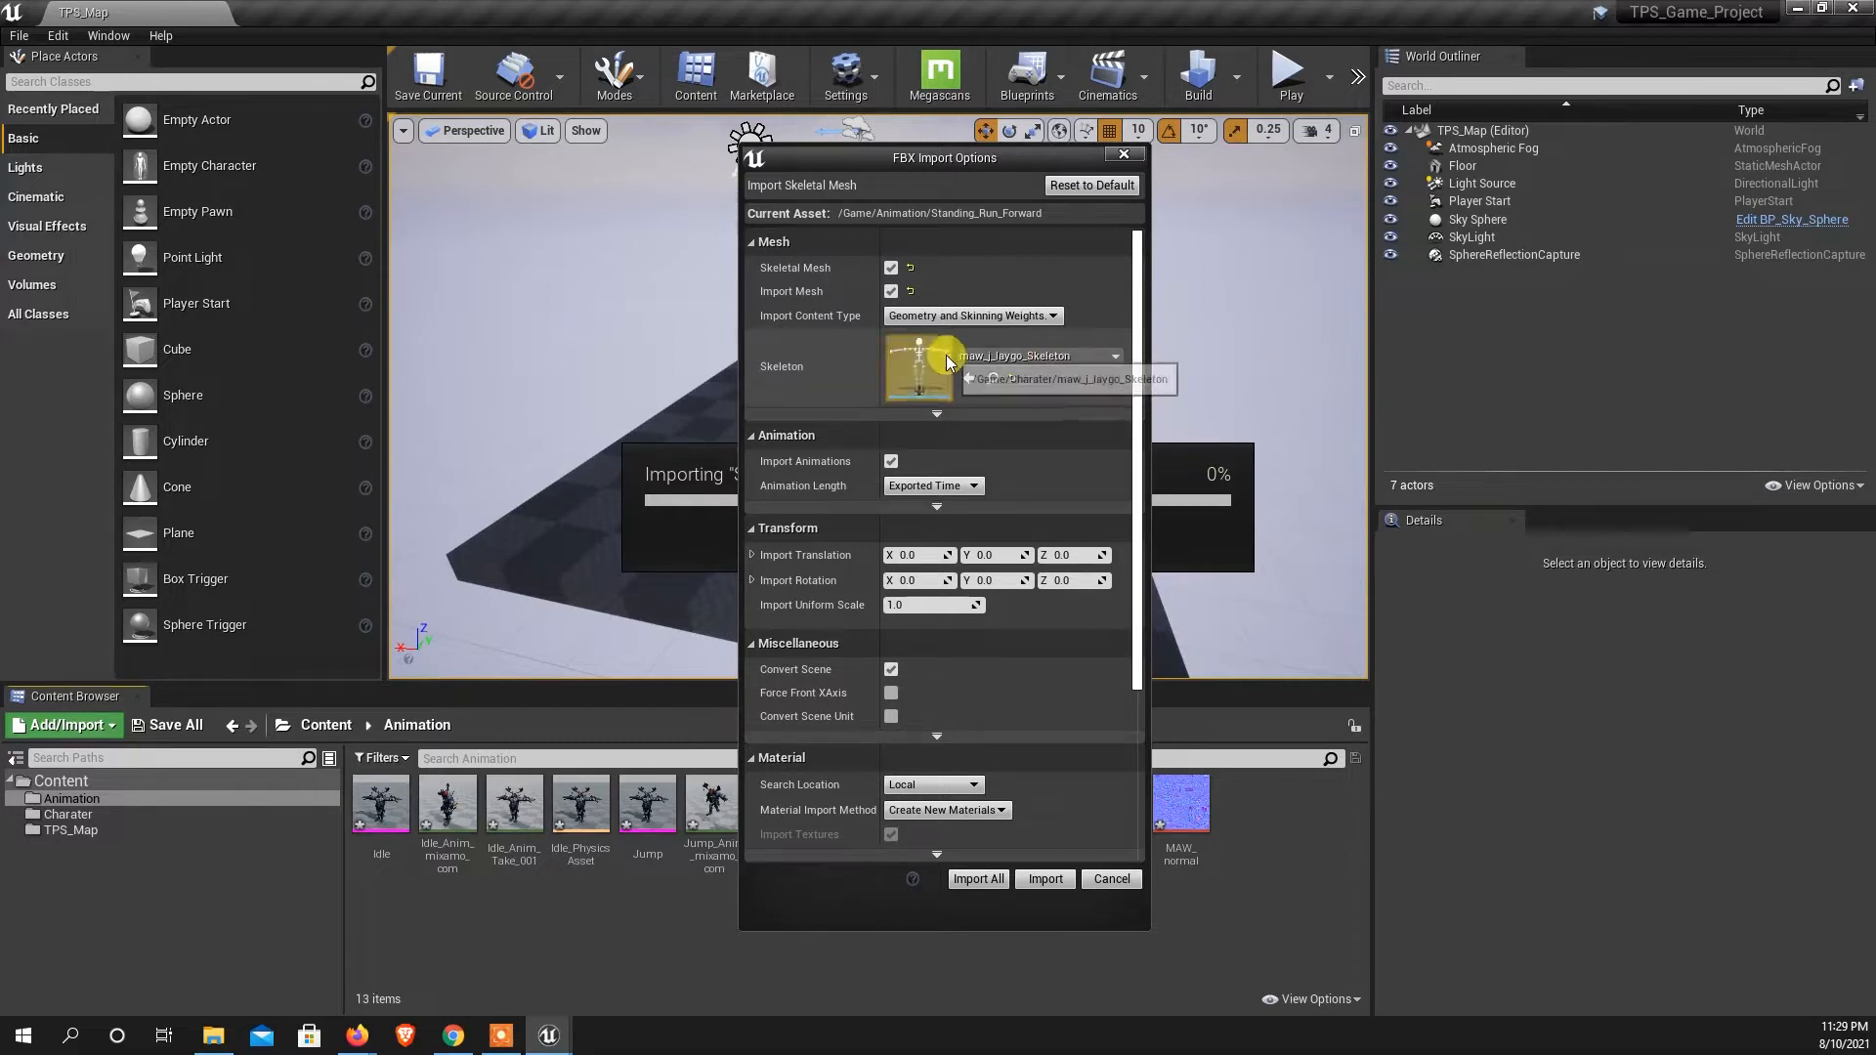
pyautogui.click(1023, 362)
pyautogui.click(1001, 527)
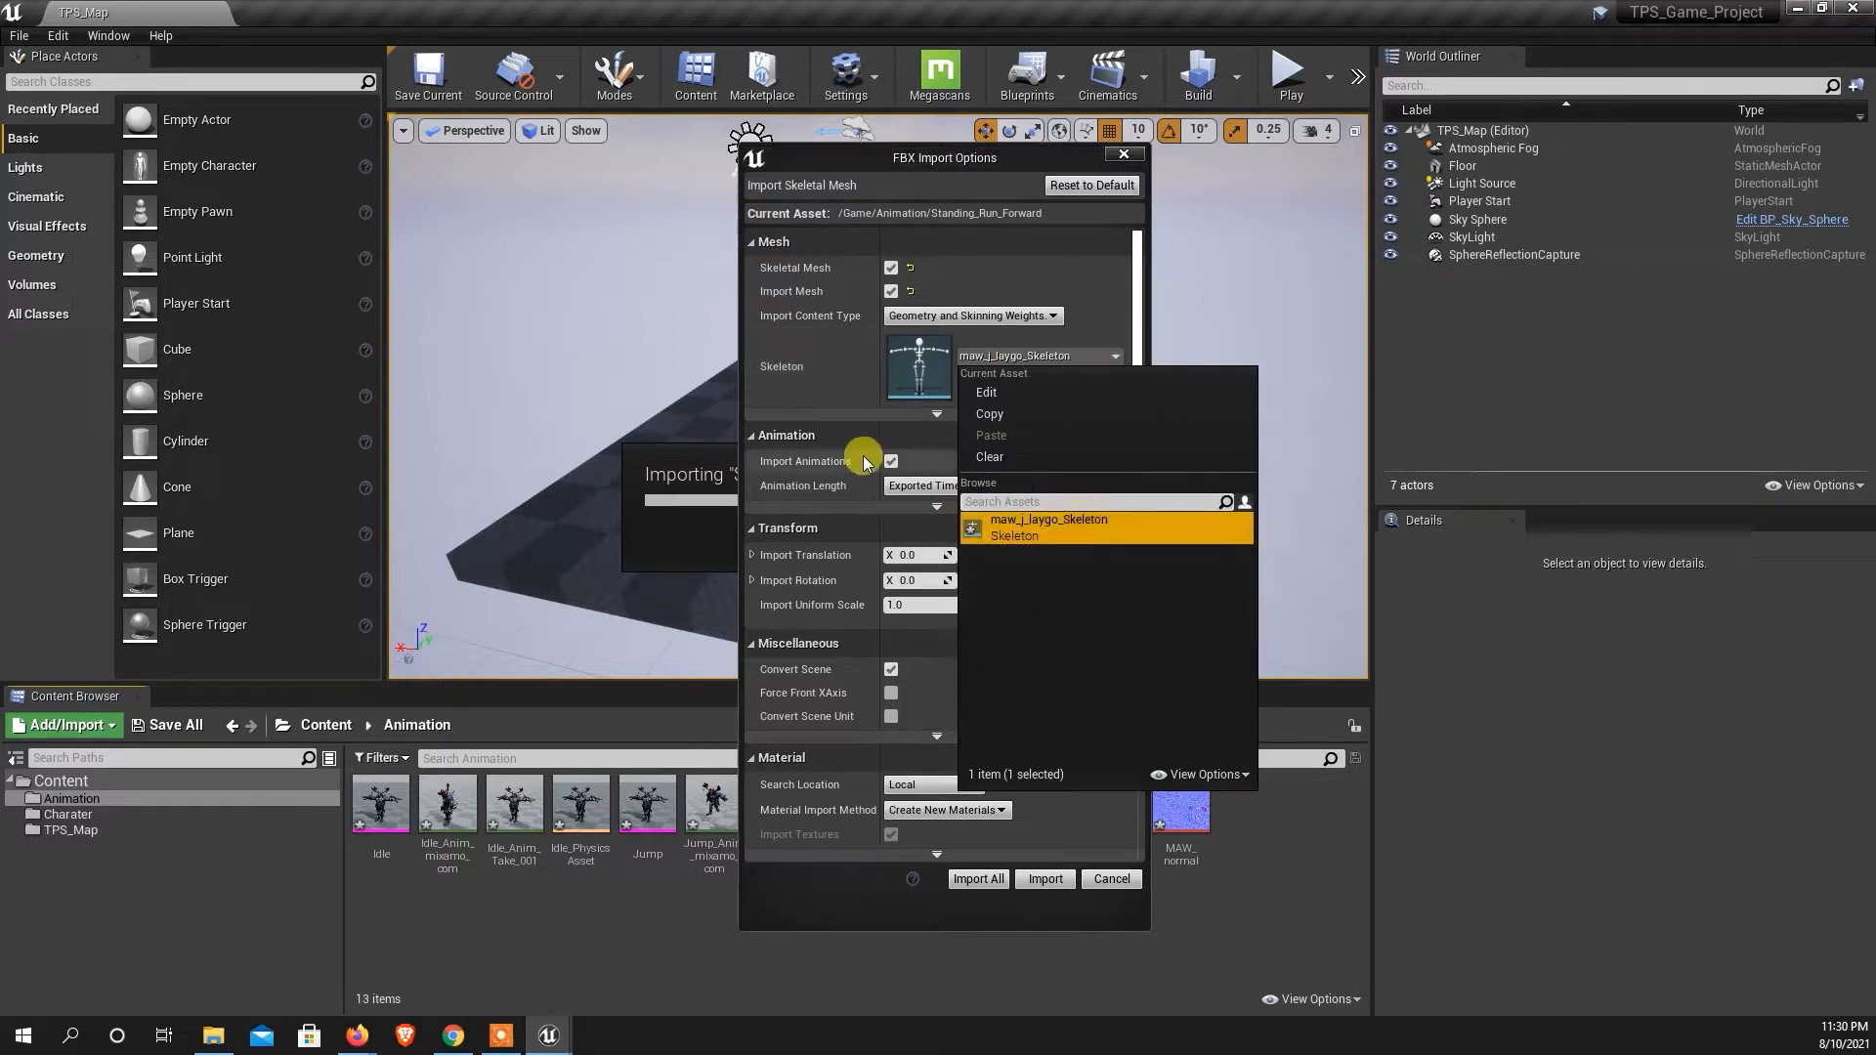
pyautogui.click(852, 390)
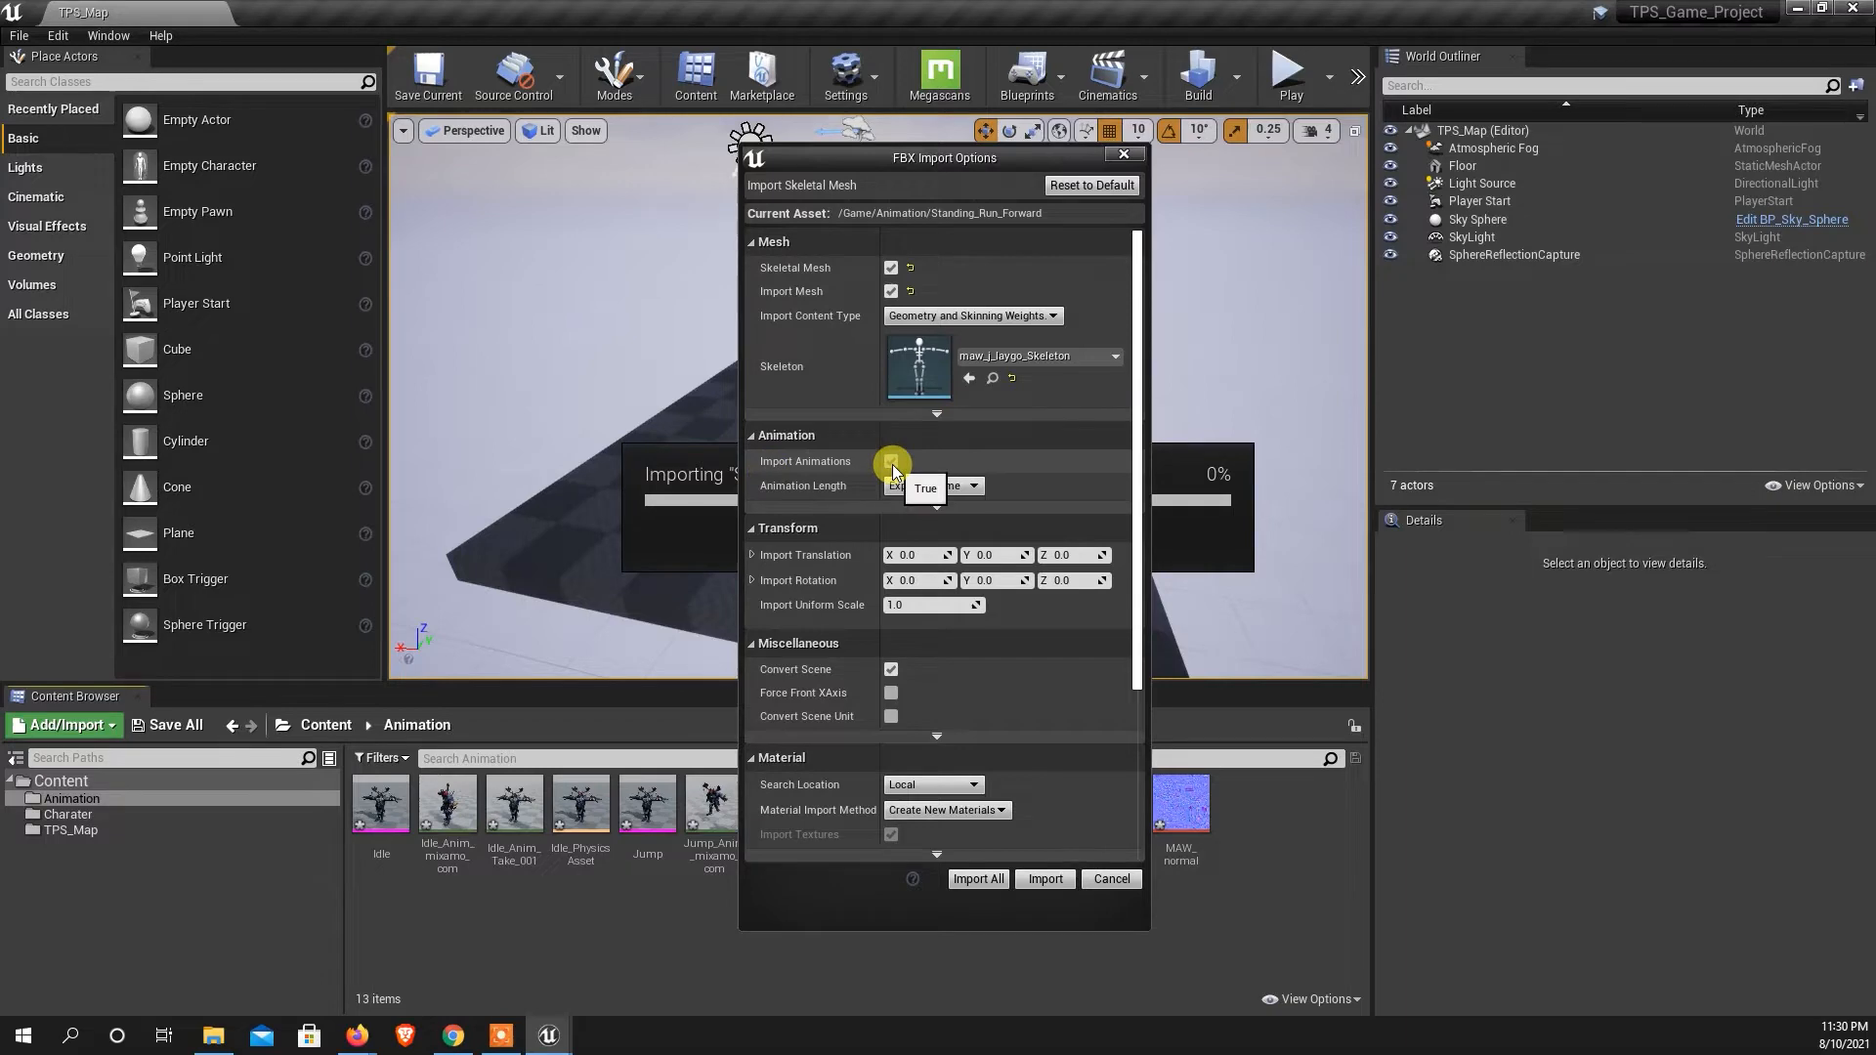
pyautogui.click(989, 884)
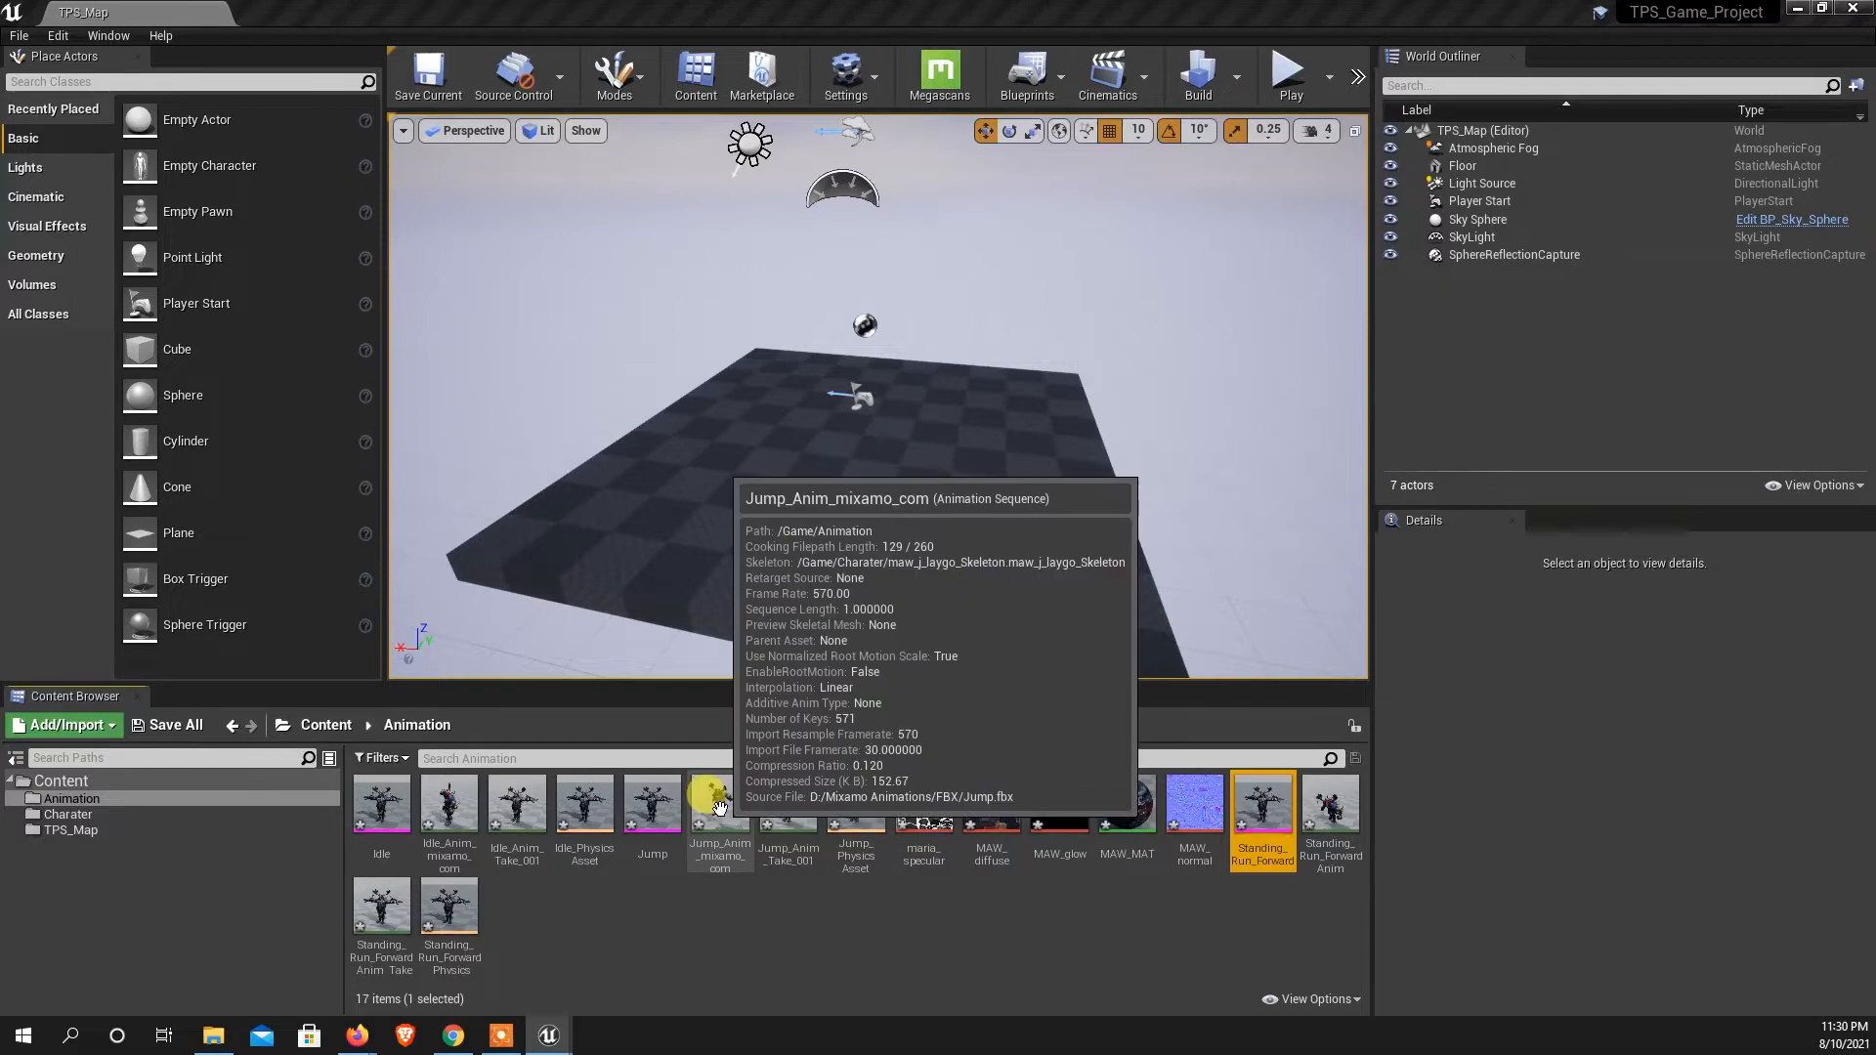
# Preview the imported Jump_Anim_mixamo_com, Idle and Idle_Anim_Take_001 assets one by one, closing each editor.
pyautogui.doubleClick(721, 807)
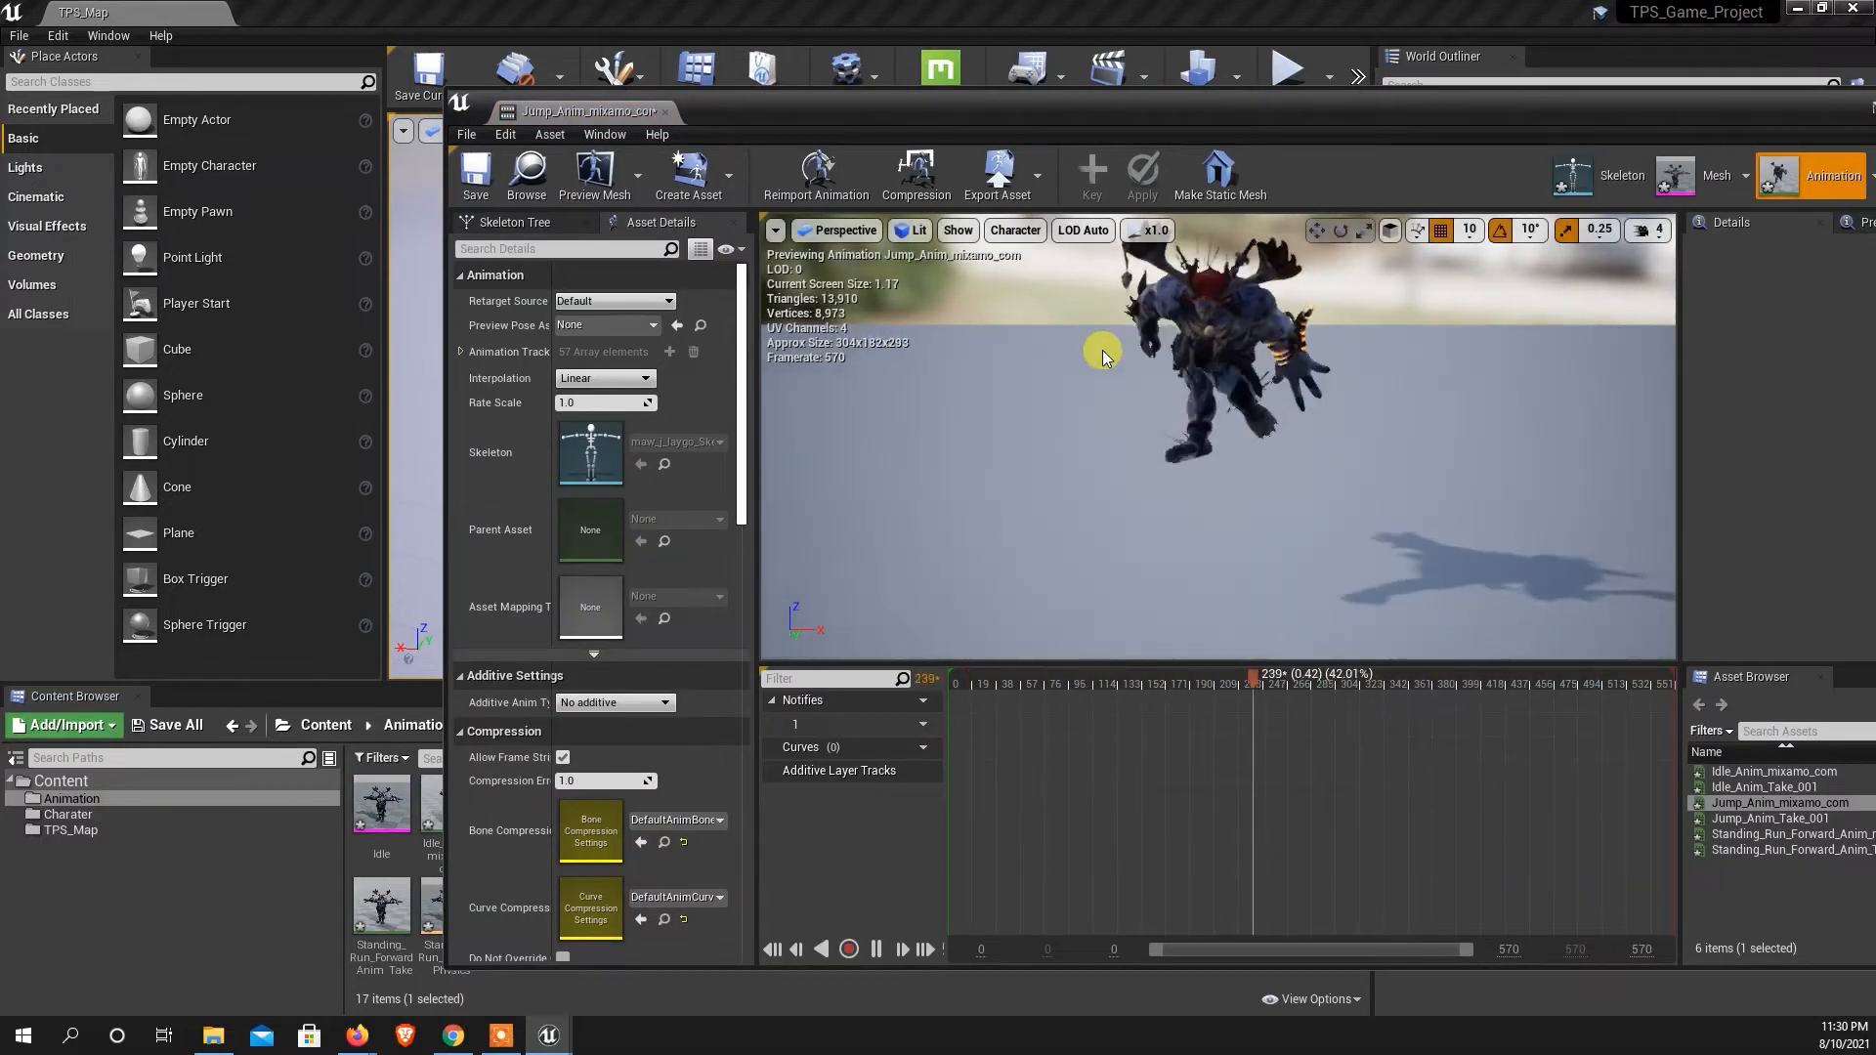
pyautogui.moveTo(1068, 110); pyautogui.dragTo(711, 213)
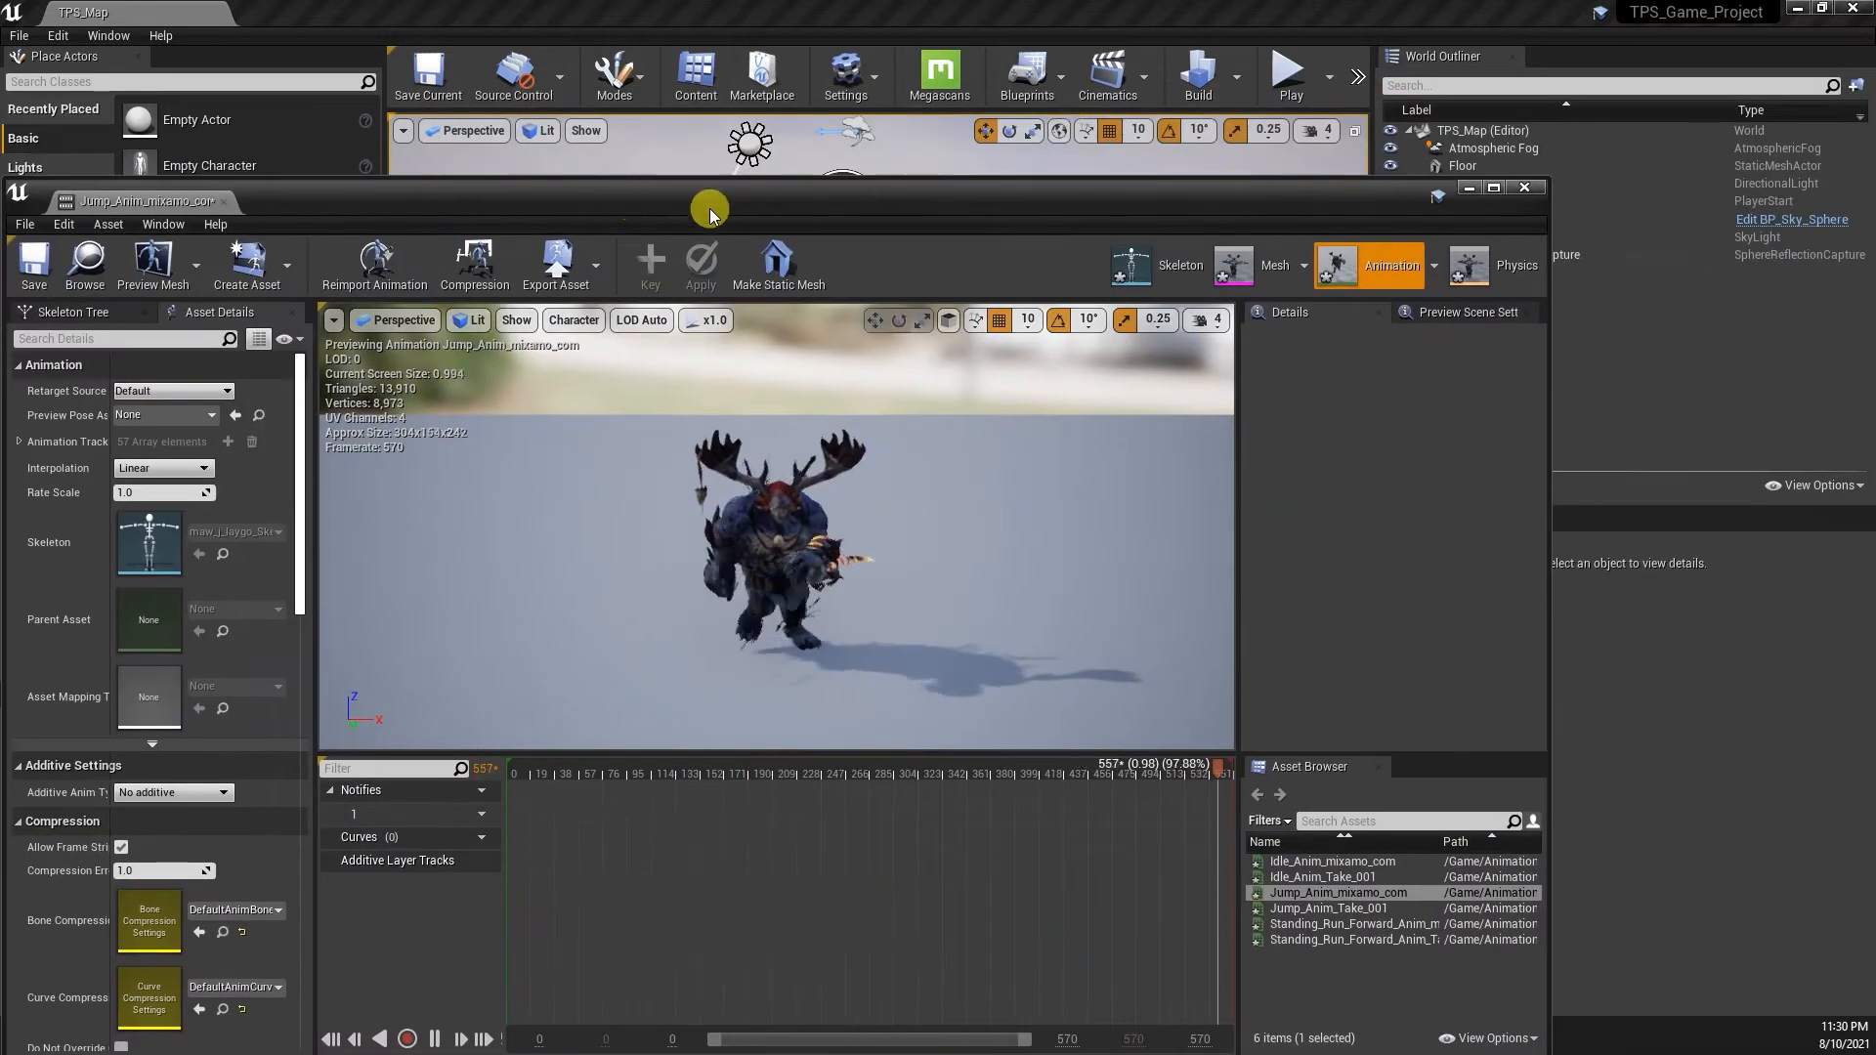
pyautogui.click(1524, 187)
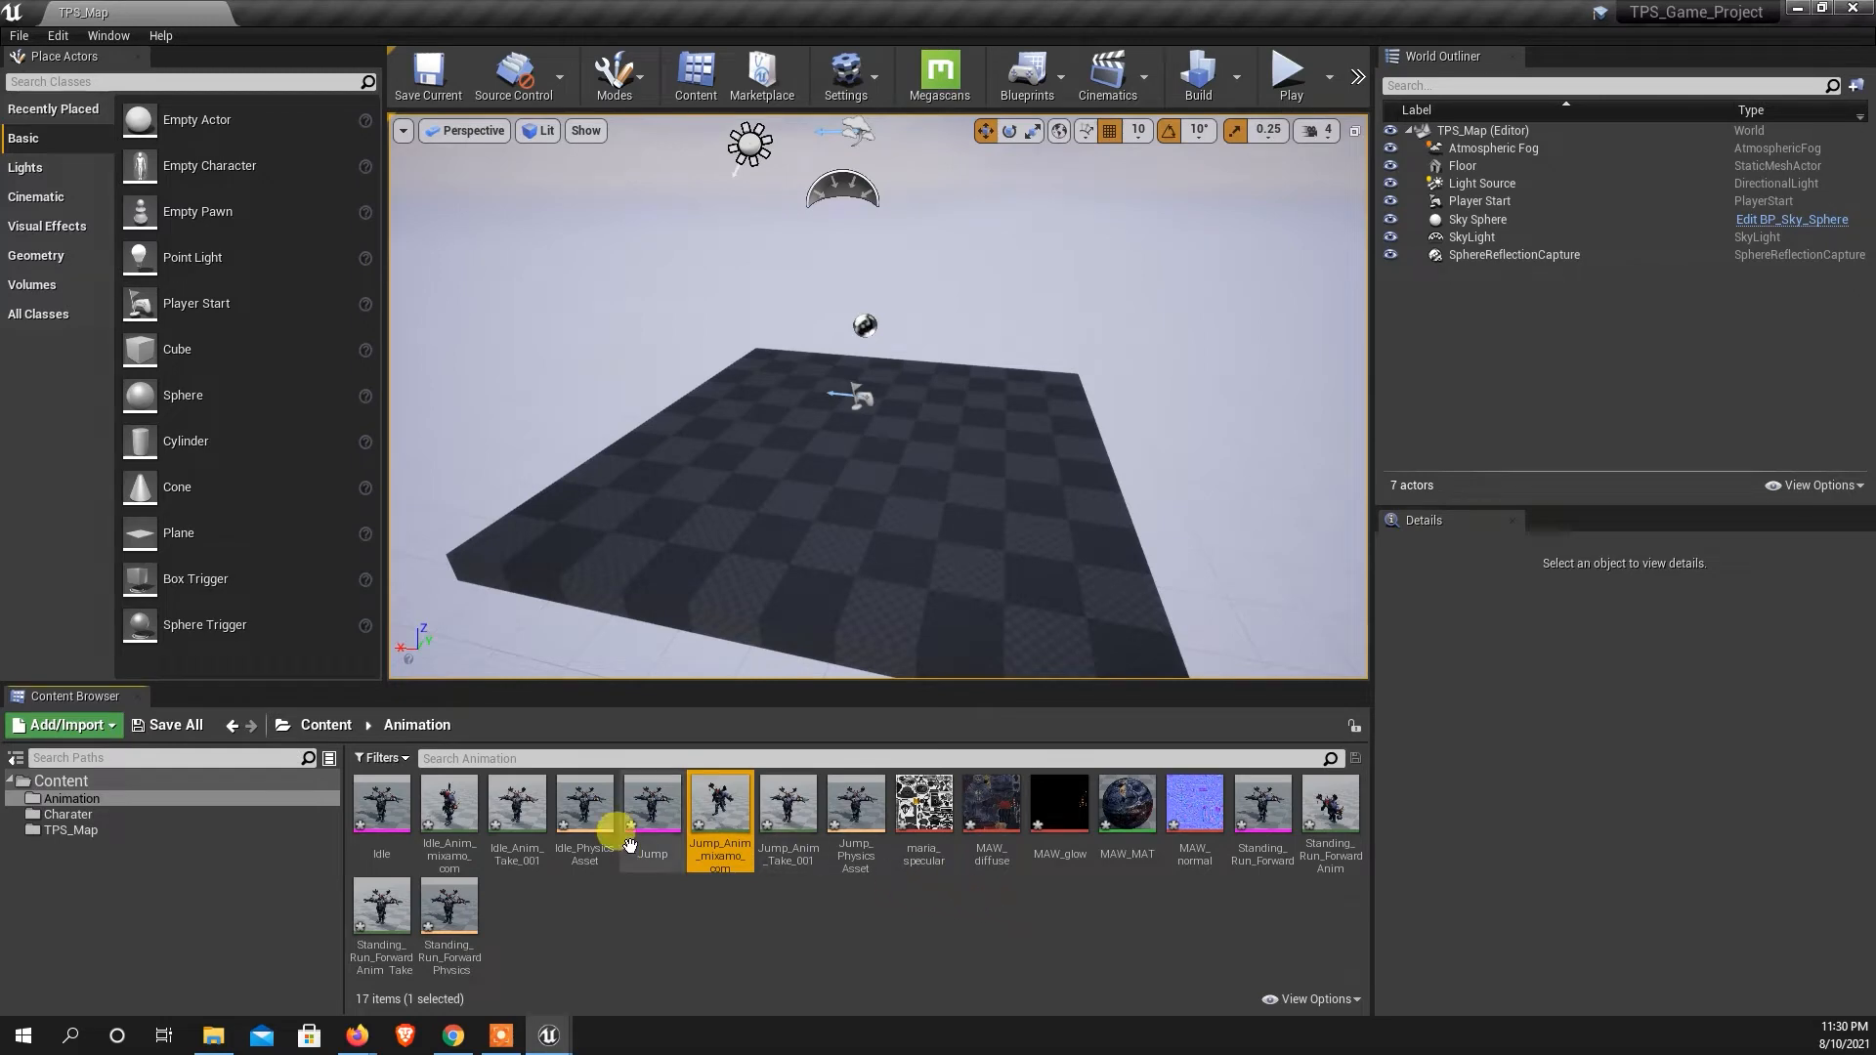
pyautogui.doubleClick(381, 811)
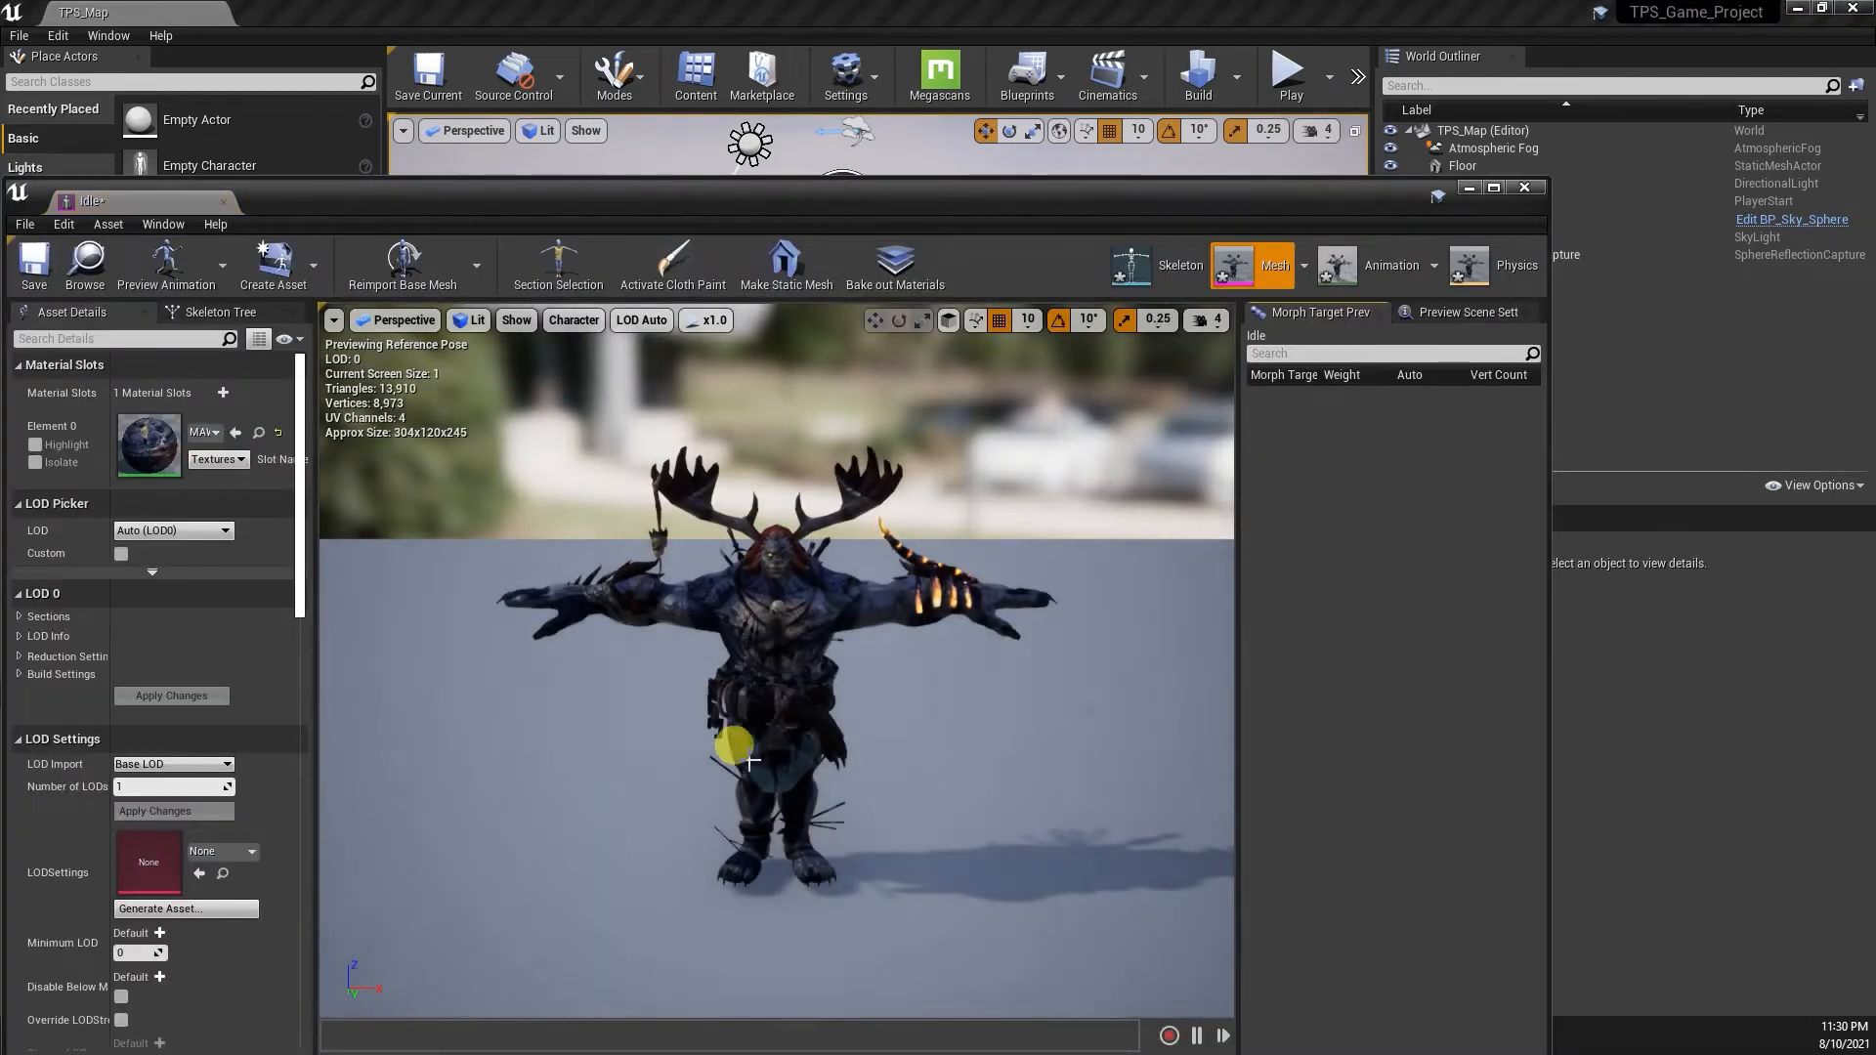
pyautogui.click(1524, 187)
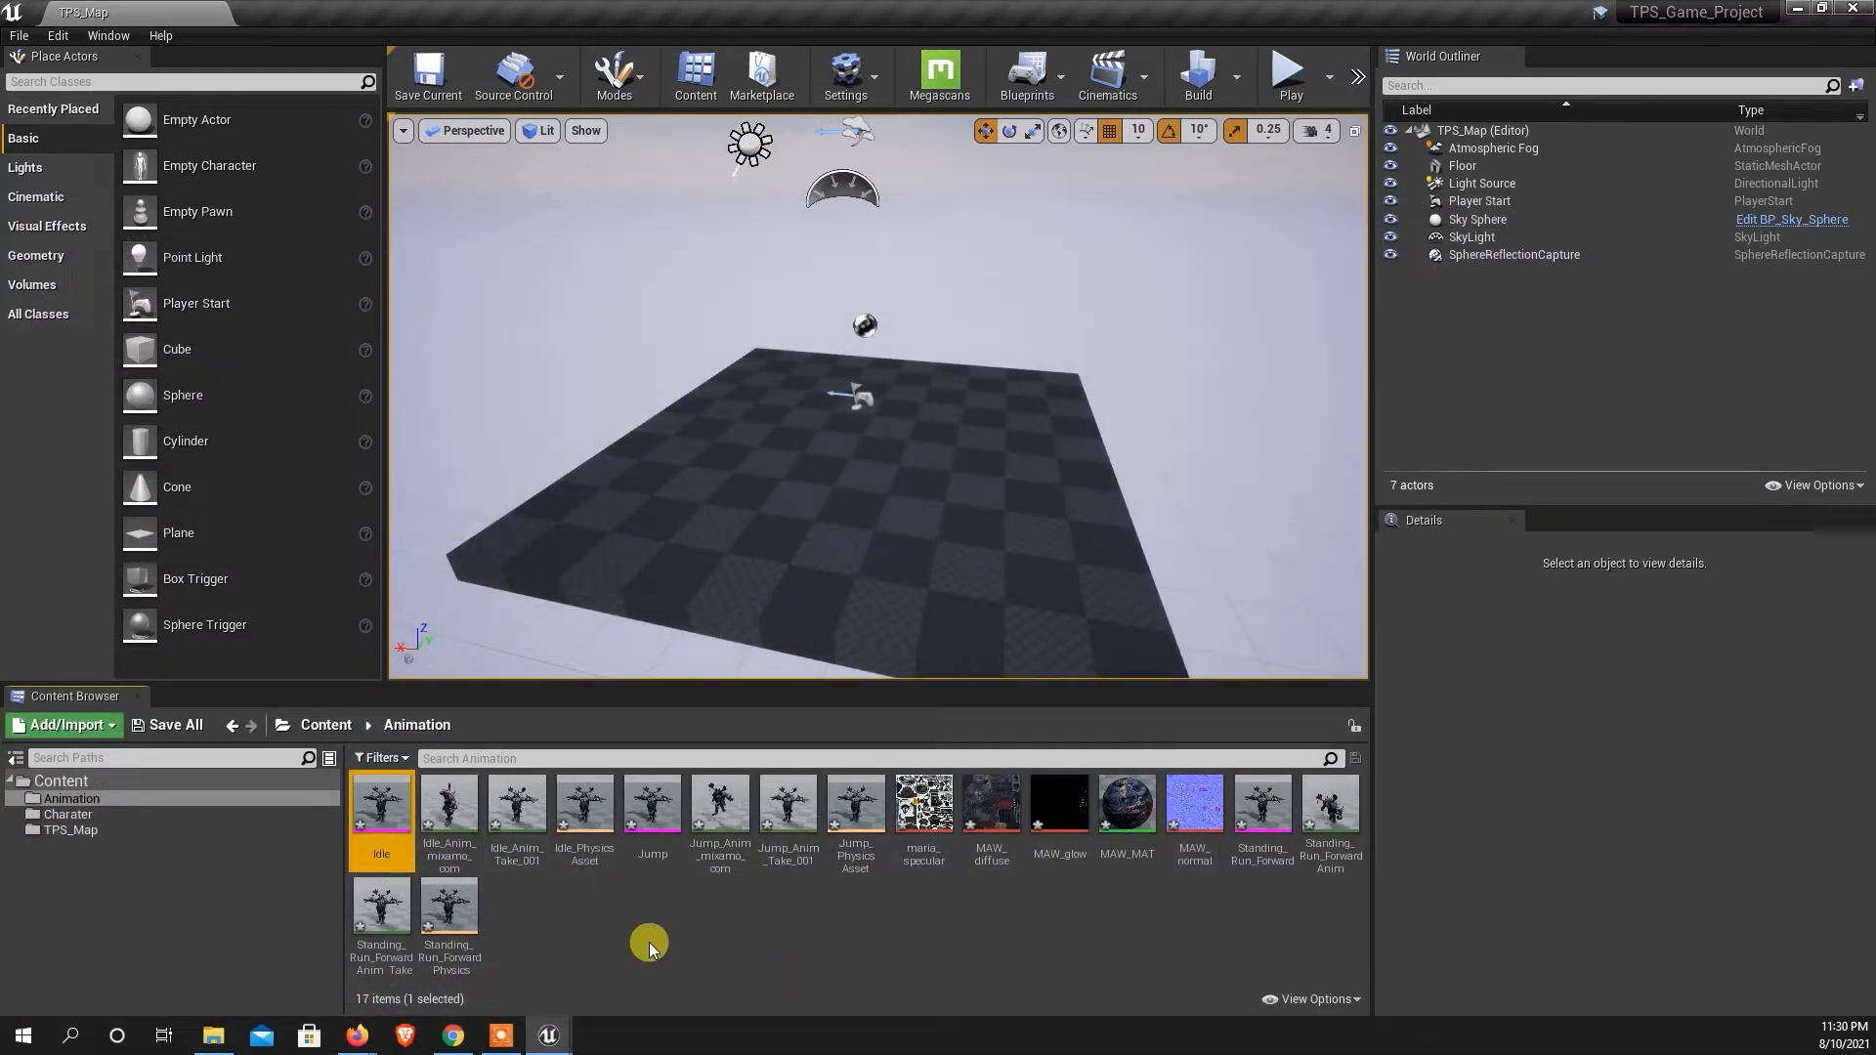
pyautogui.doubleClick(518, 872)
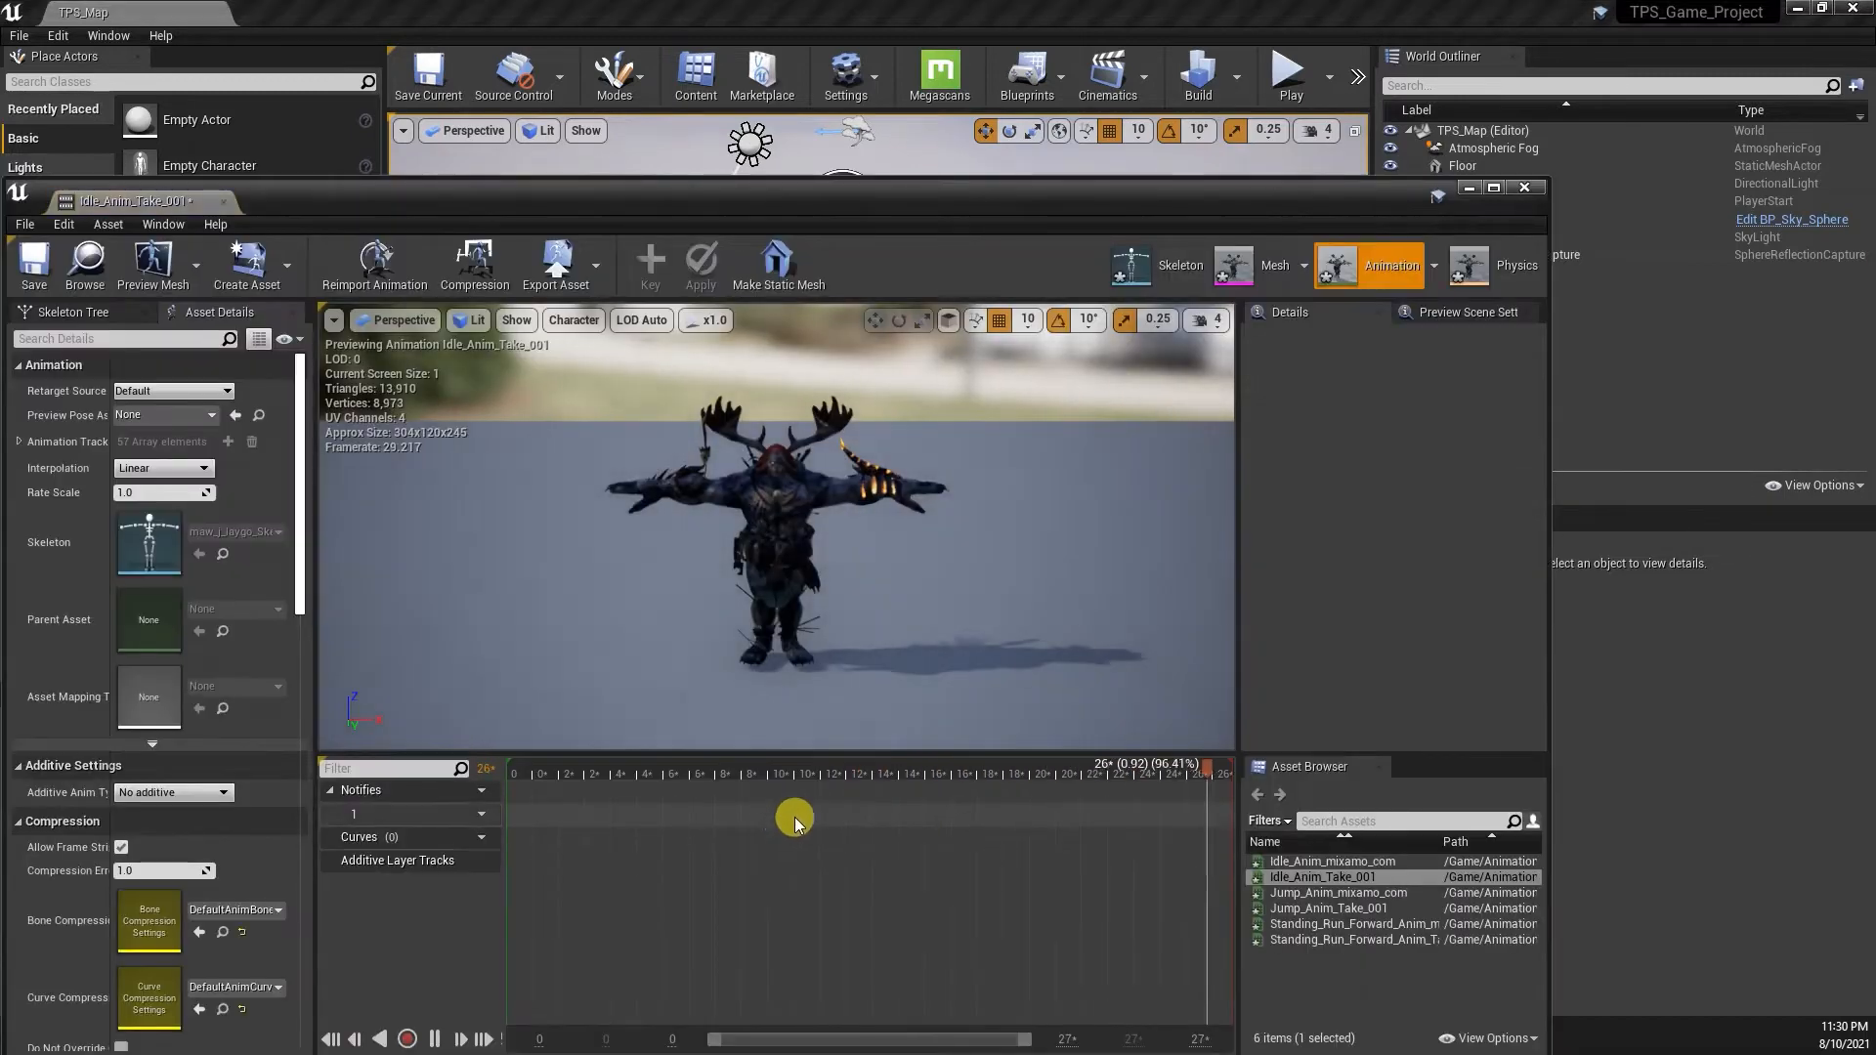
pyautogui.click(1524, 188)
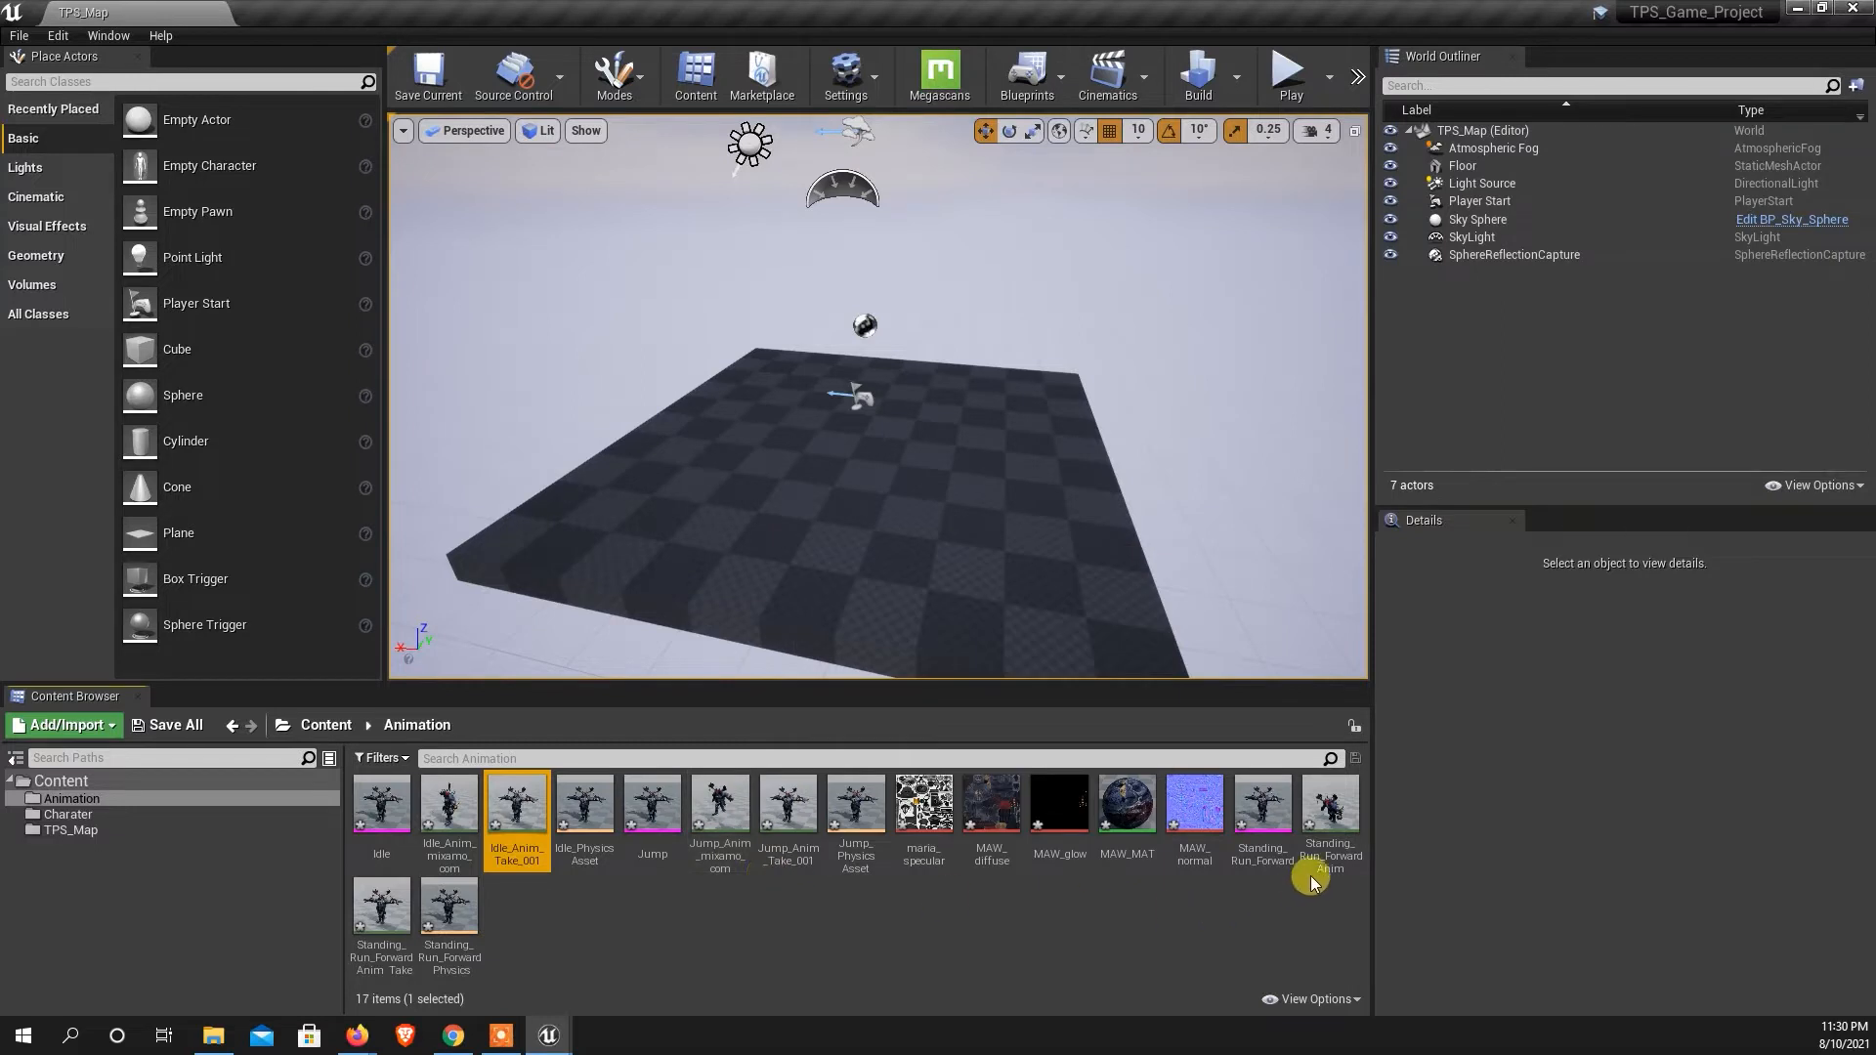
# Search the Animation folder for "idle" and preview the Idle_Anim_mixamo_com animation.
pyautogui.click(445, 757)
pyautogui.write('idle')
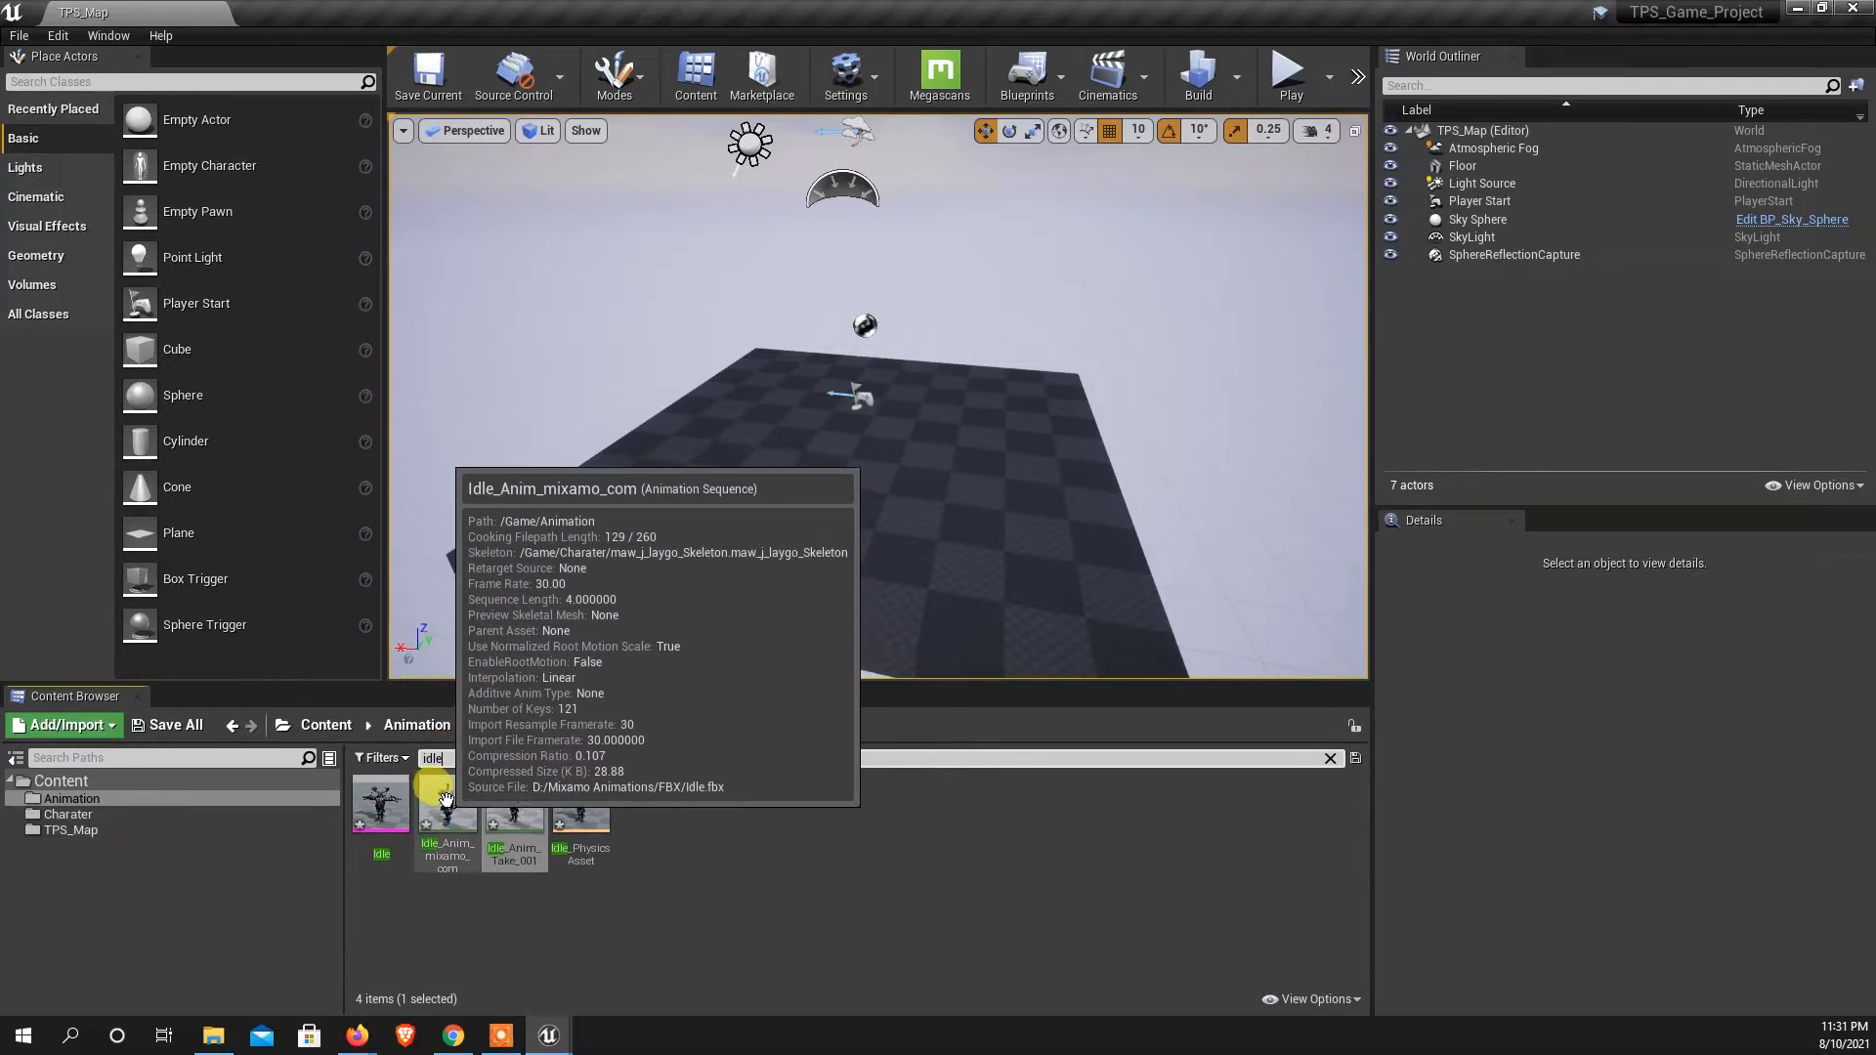
pyautogui.doubleClick(444, 799)
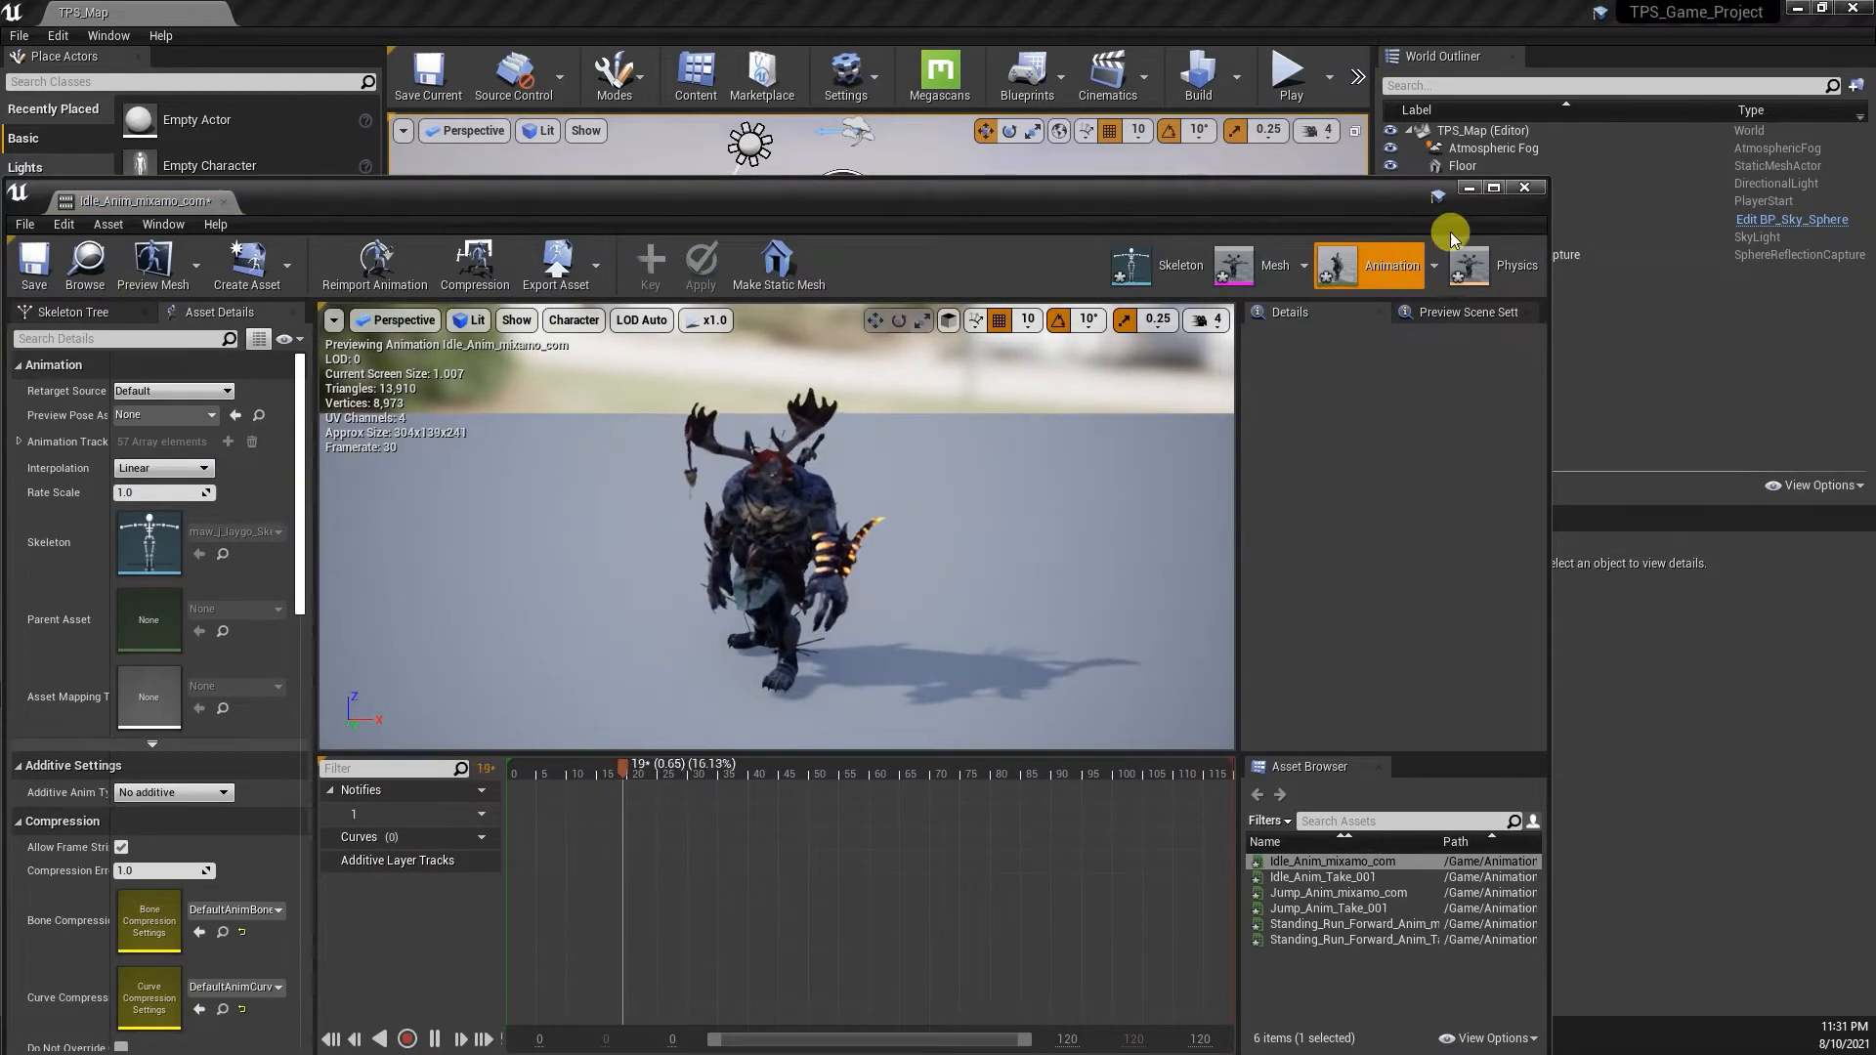
pyautogui.click(1524, 186)
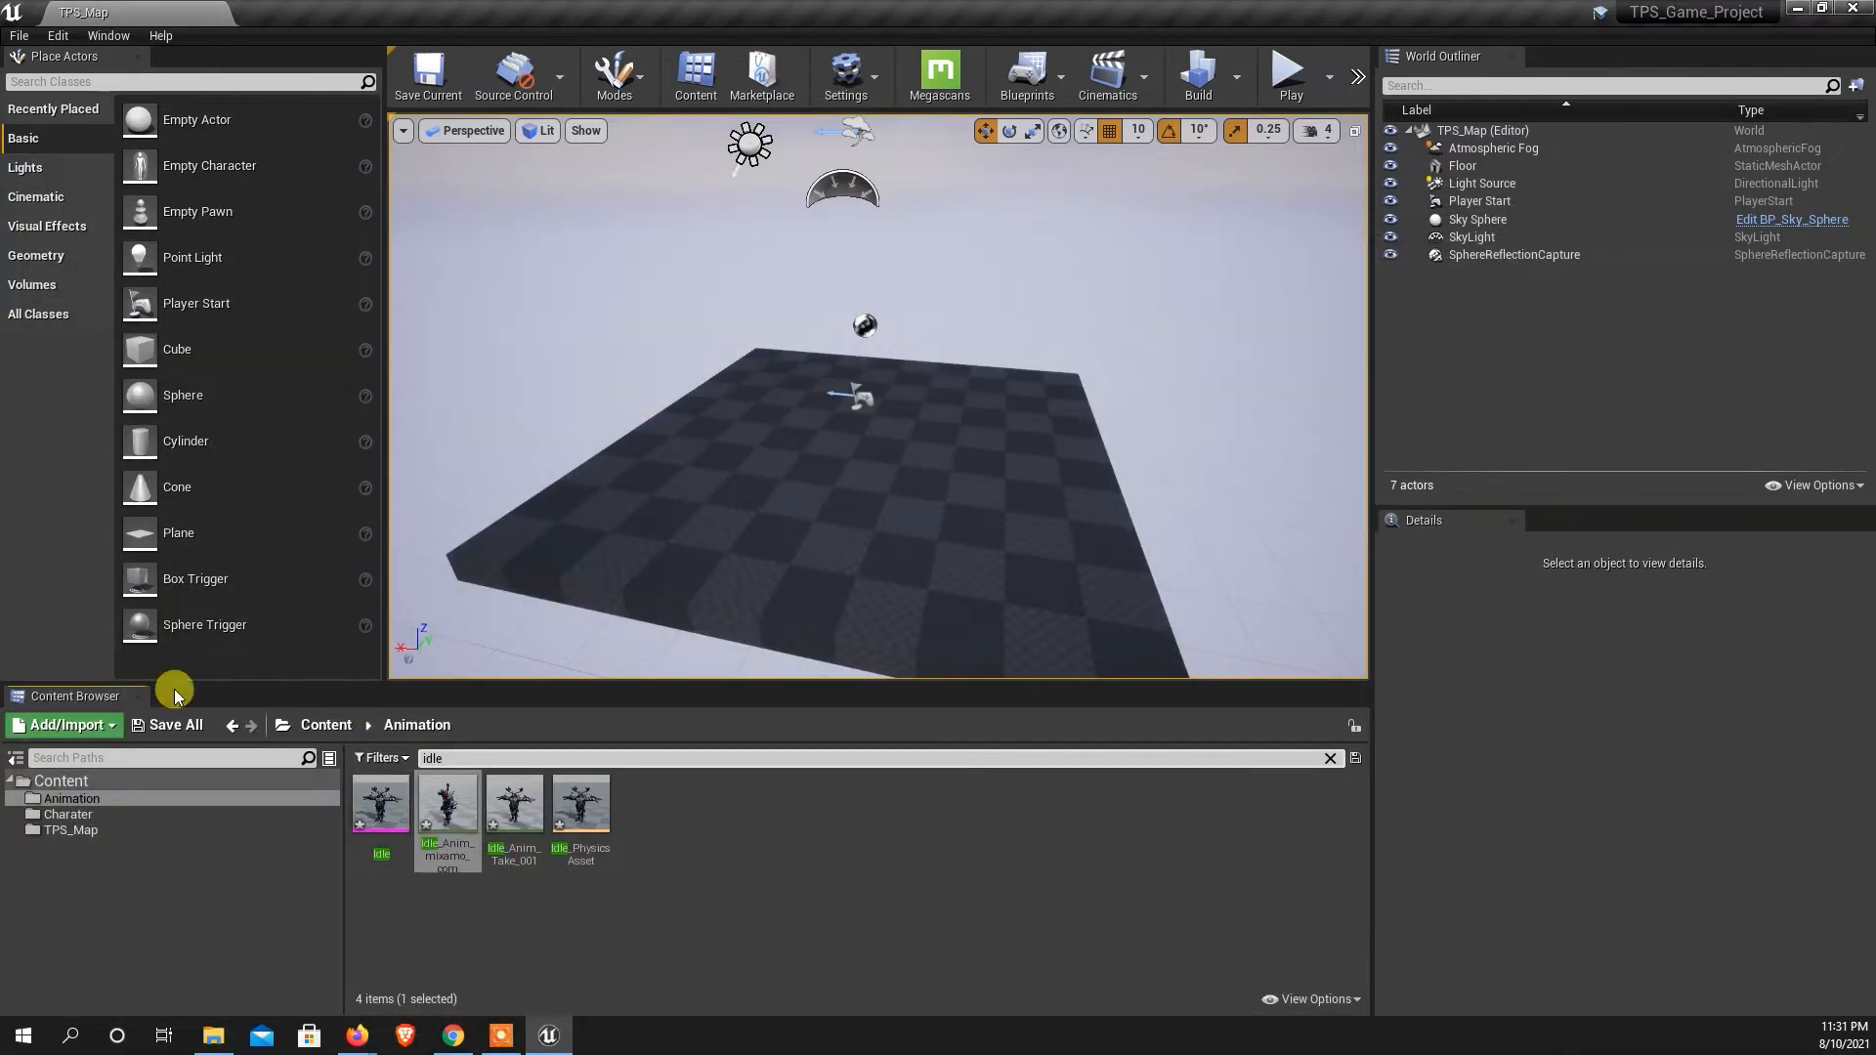
pyautogui.keyDown('alt'); pyautogui.moveTo(722, 598); pyautogui.dragTo(860, 577); pyautogui.keyUp('alt')
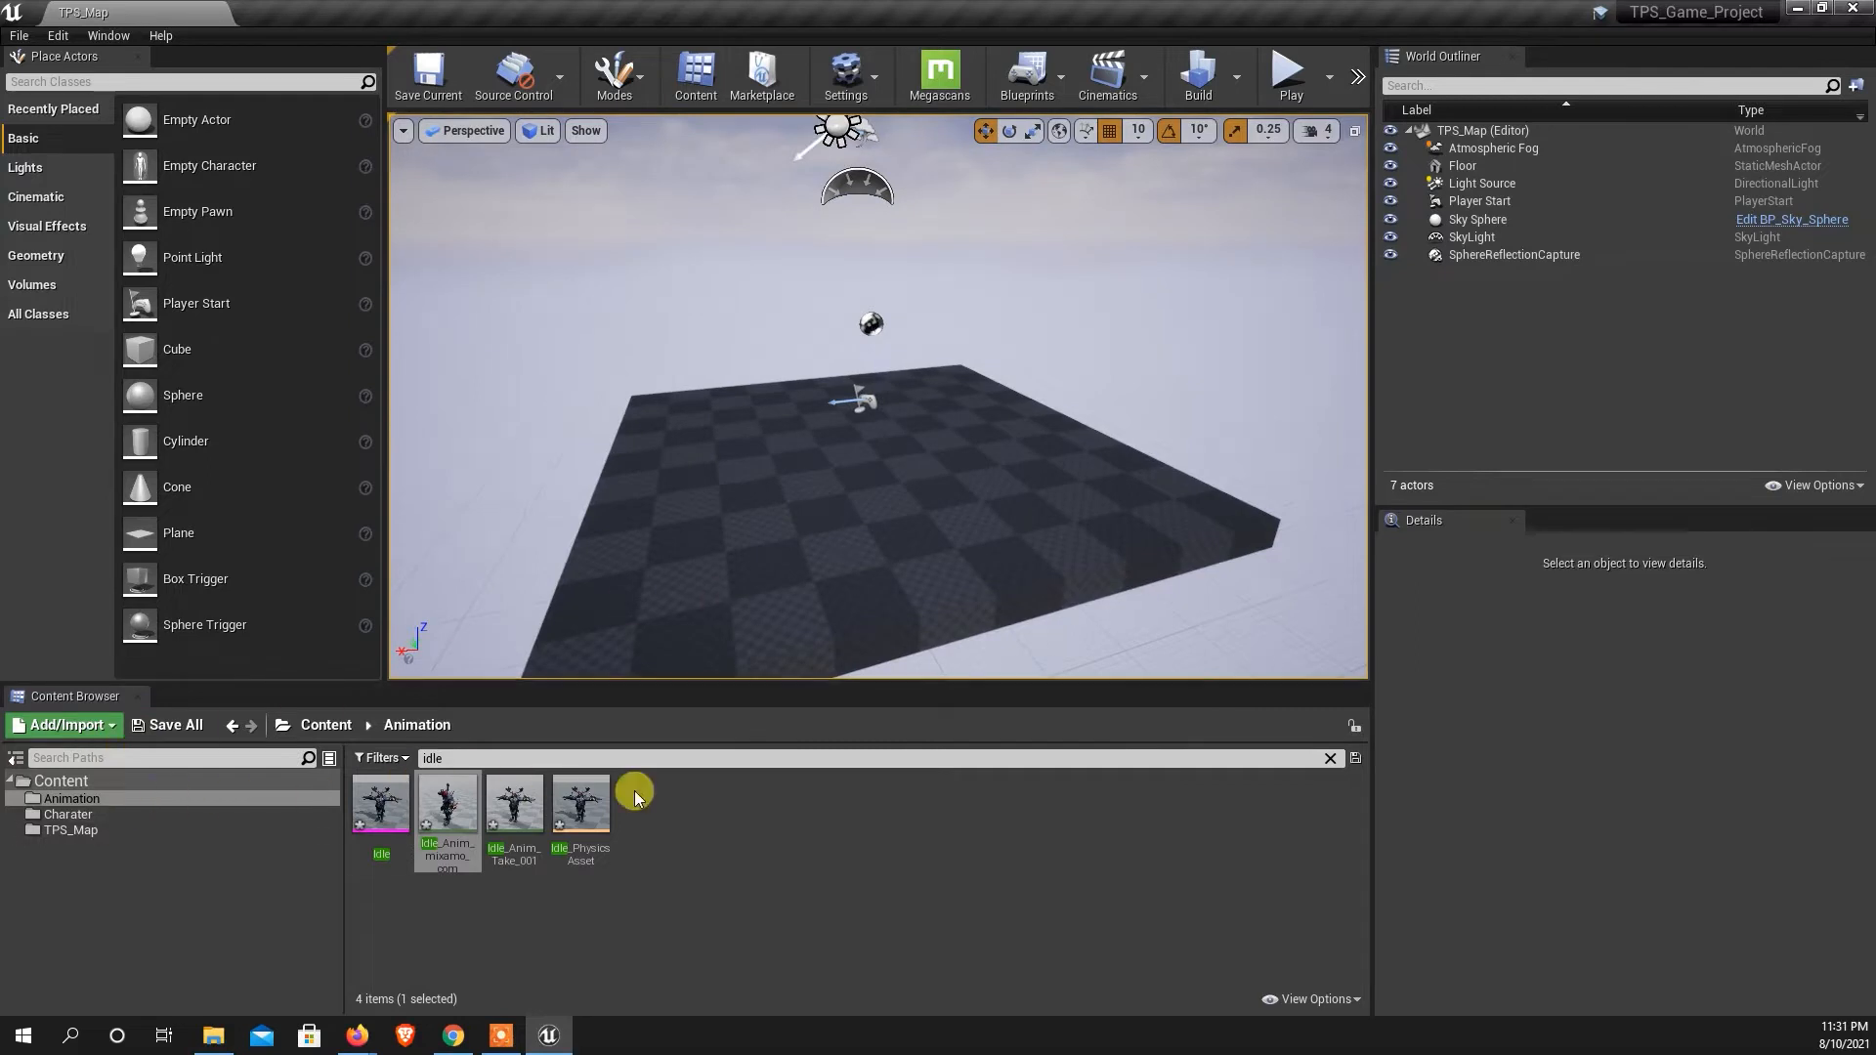
# Return to the root Content folder and clear the asset search.
pyautogui.click(68, 781)
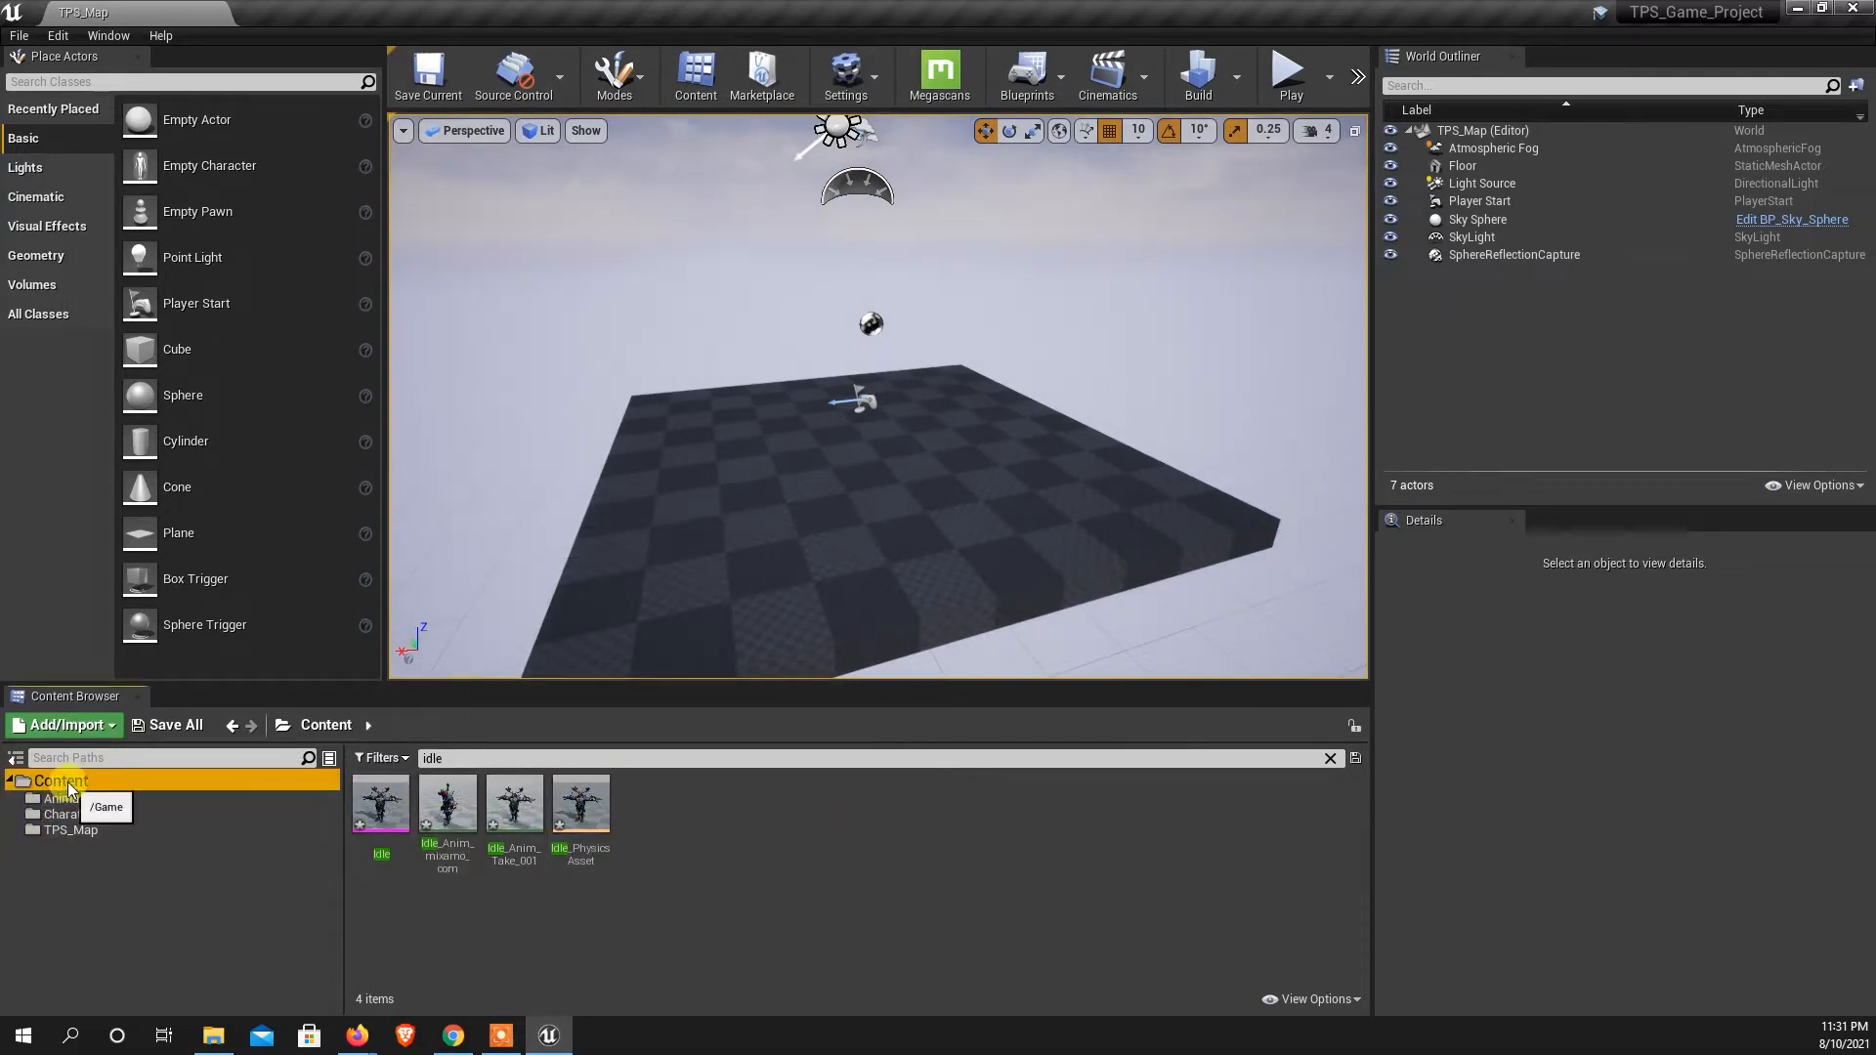
pyautogui.click(452, 759)
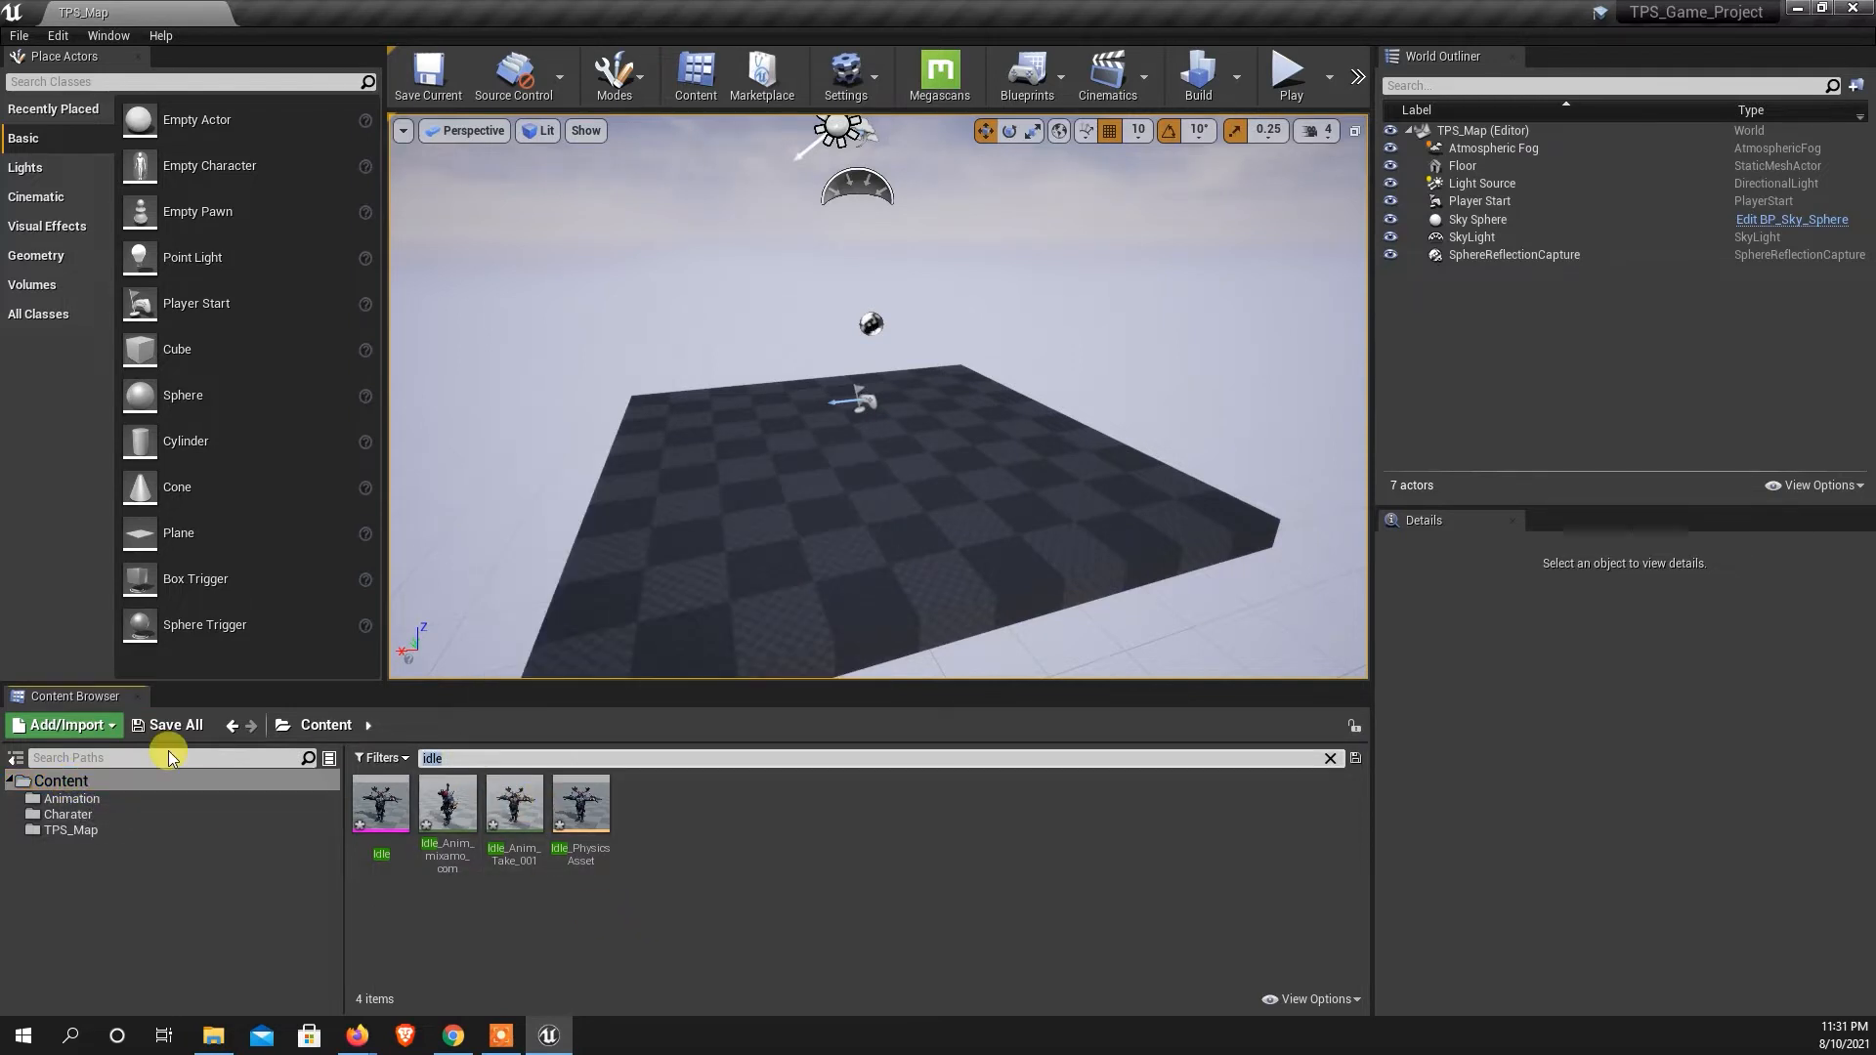
pyautogui.press('BackSpace')
pyautogui.rightClick(596, 822)
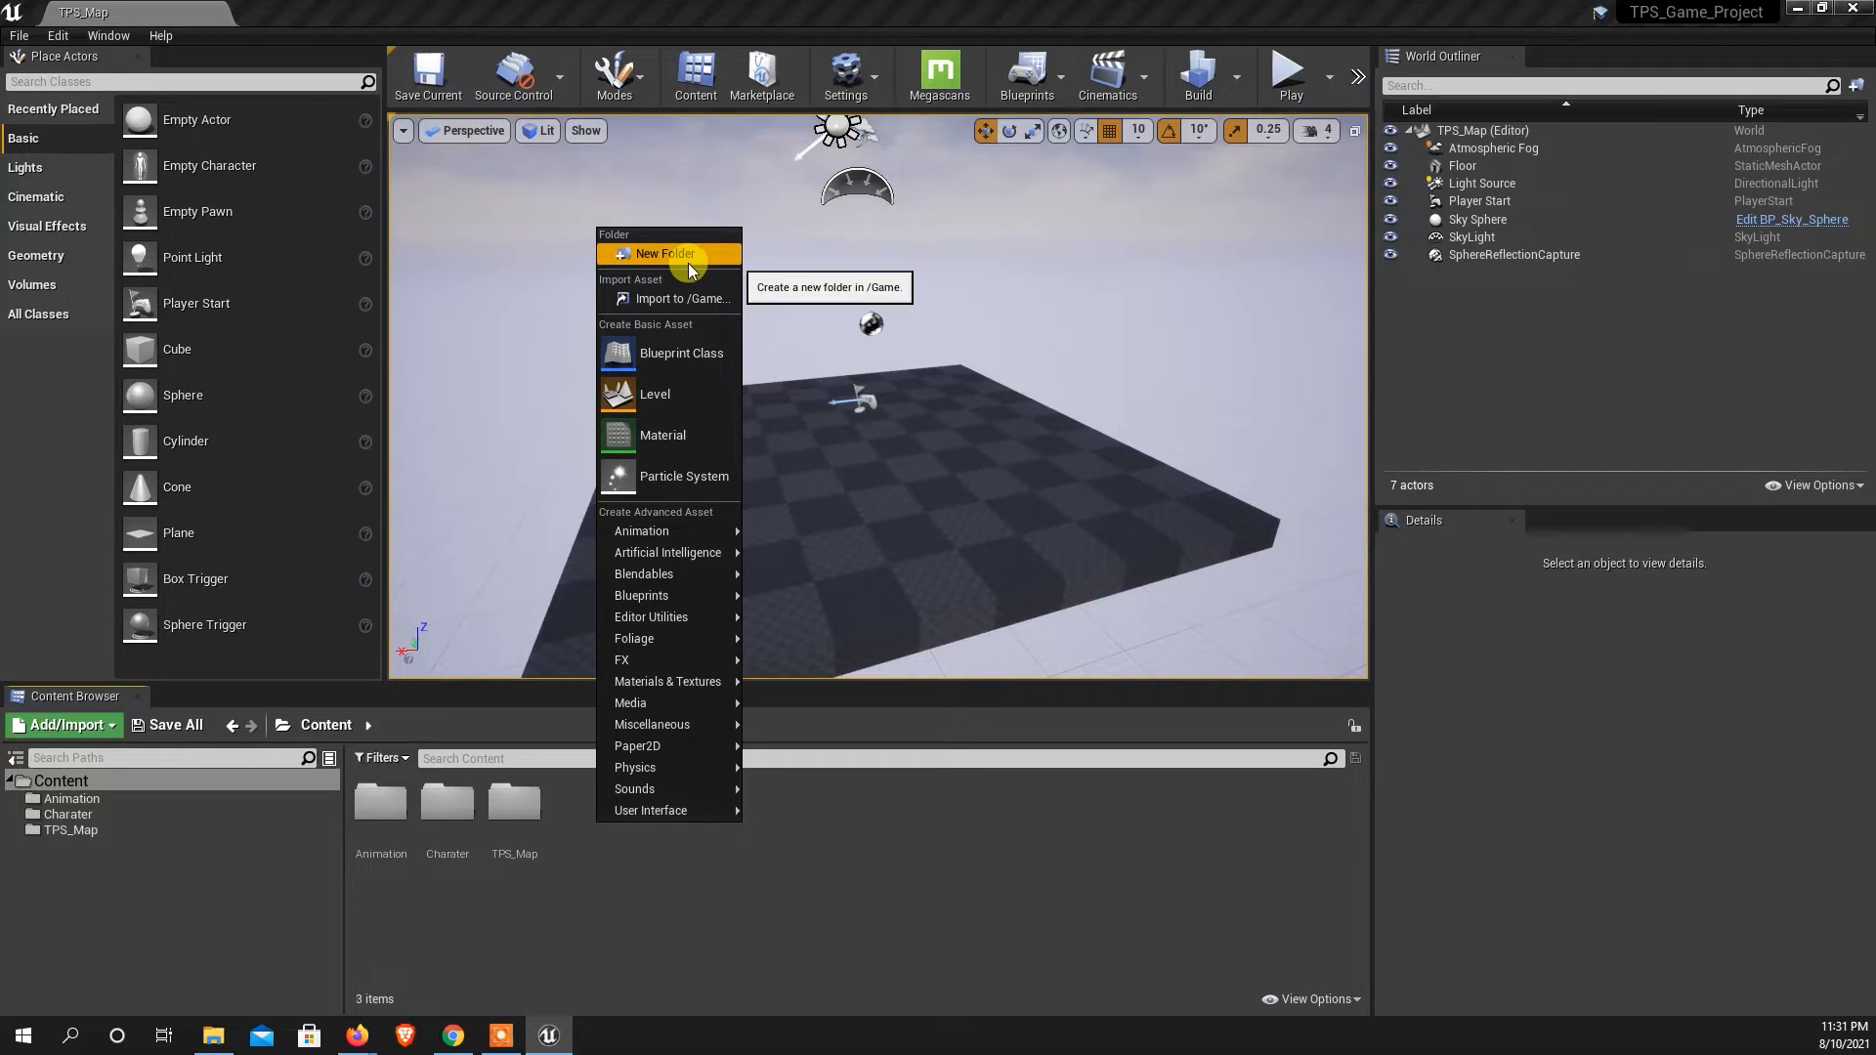
pyautogui.click(669, 359)
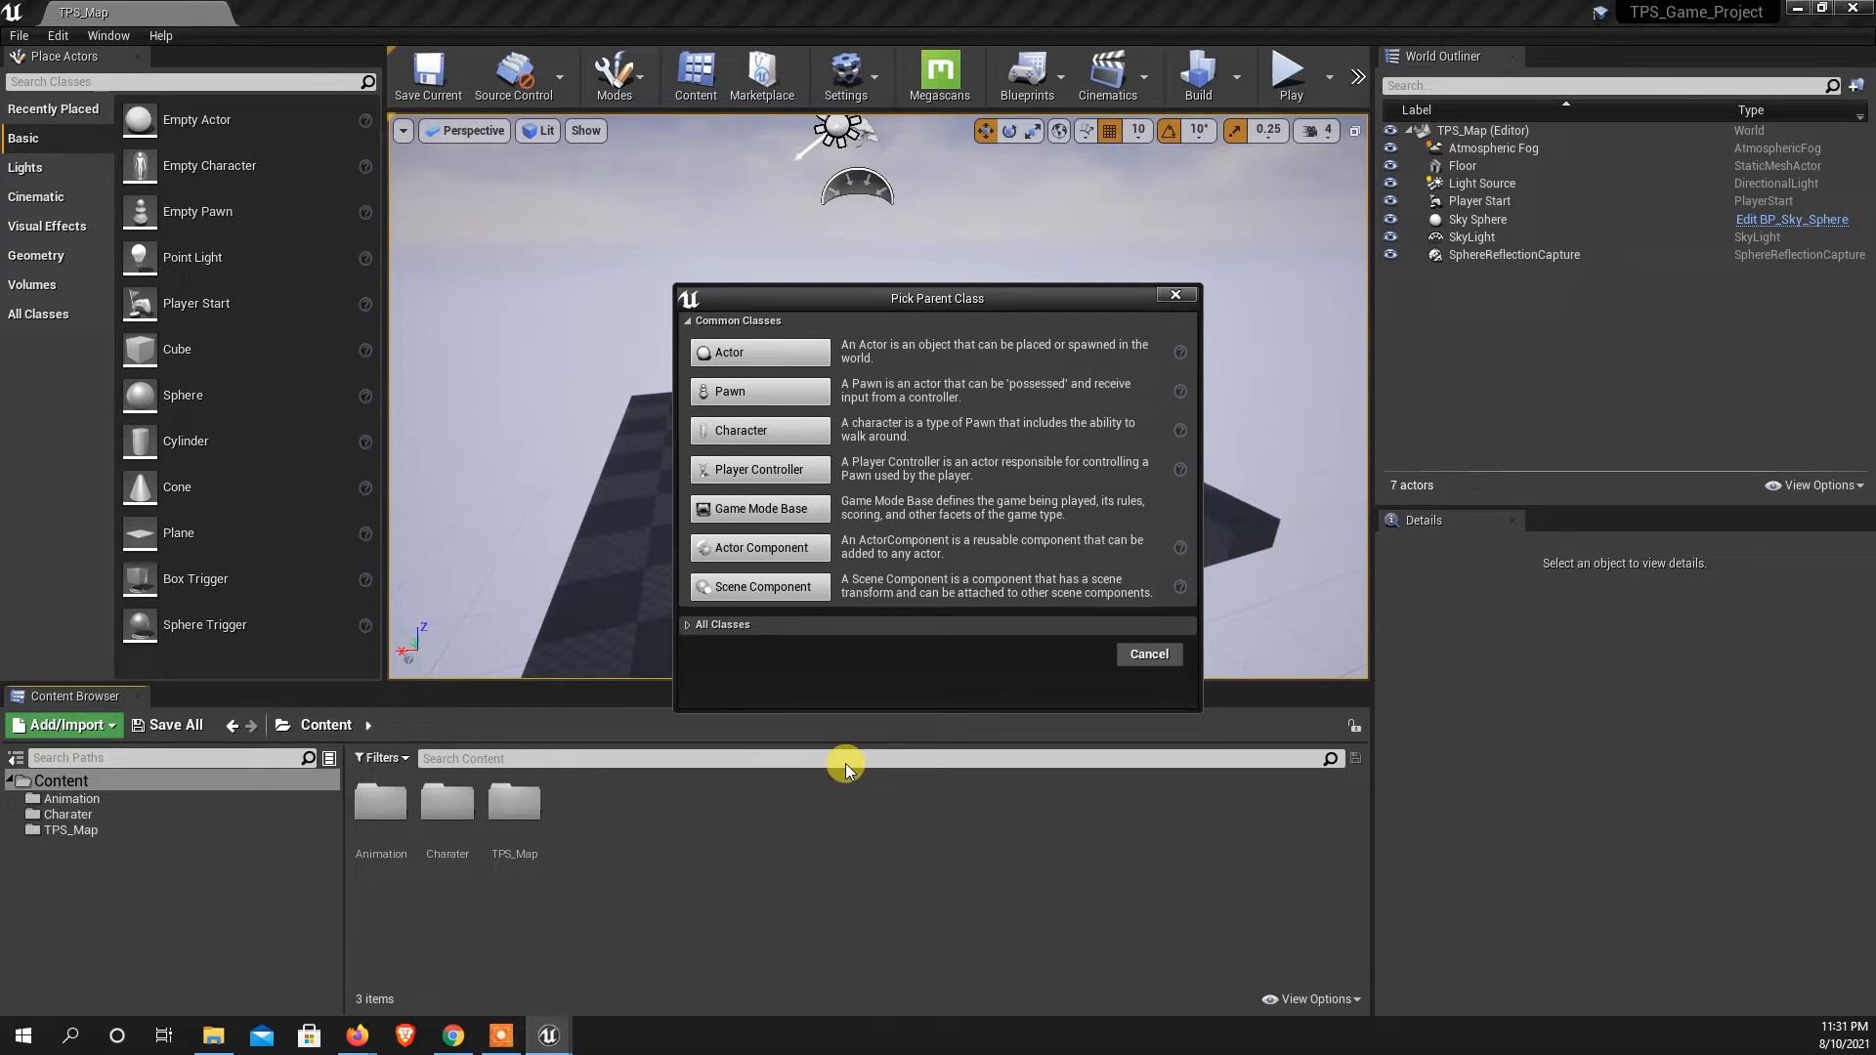
pyautogui.press('Escape')
# Create a folder named BP directly inside Content.
pyautogui.rightClick(647, 843)
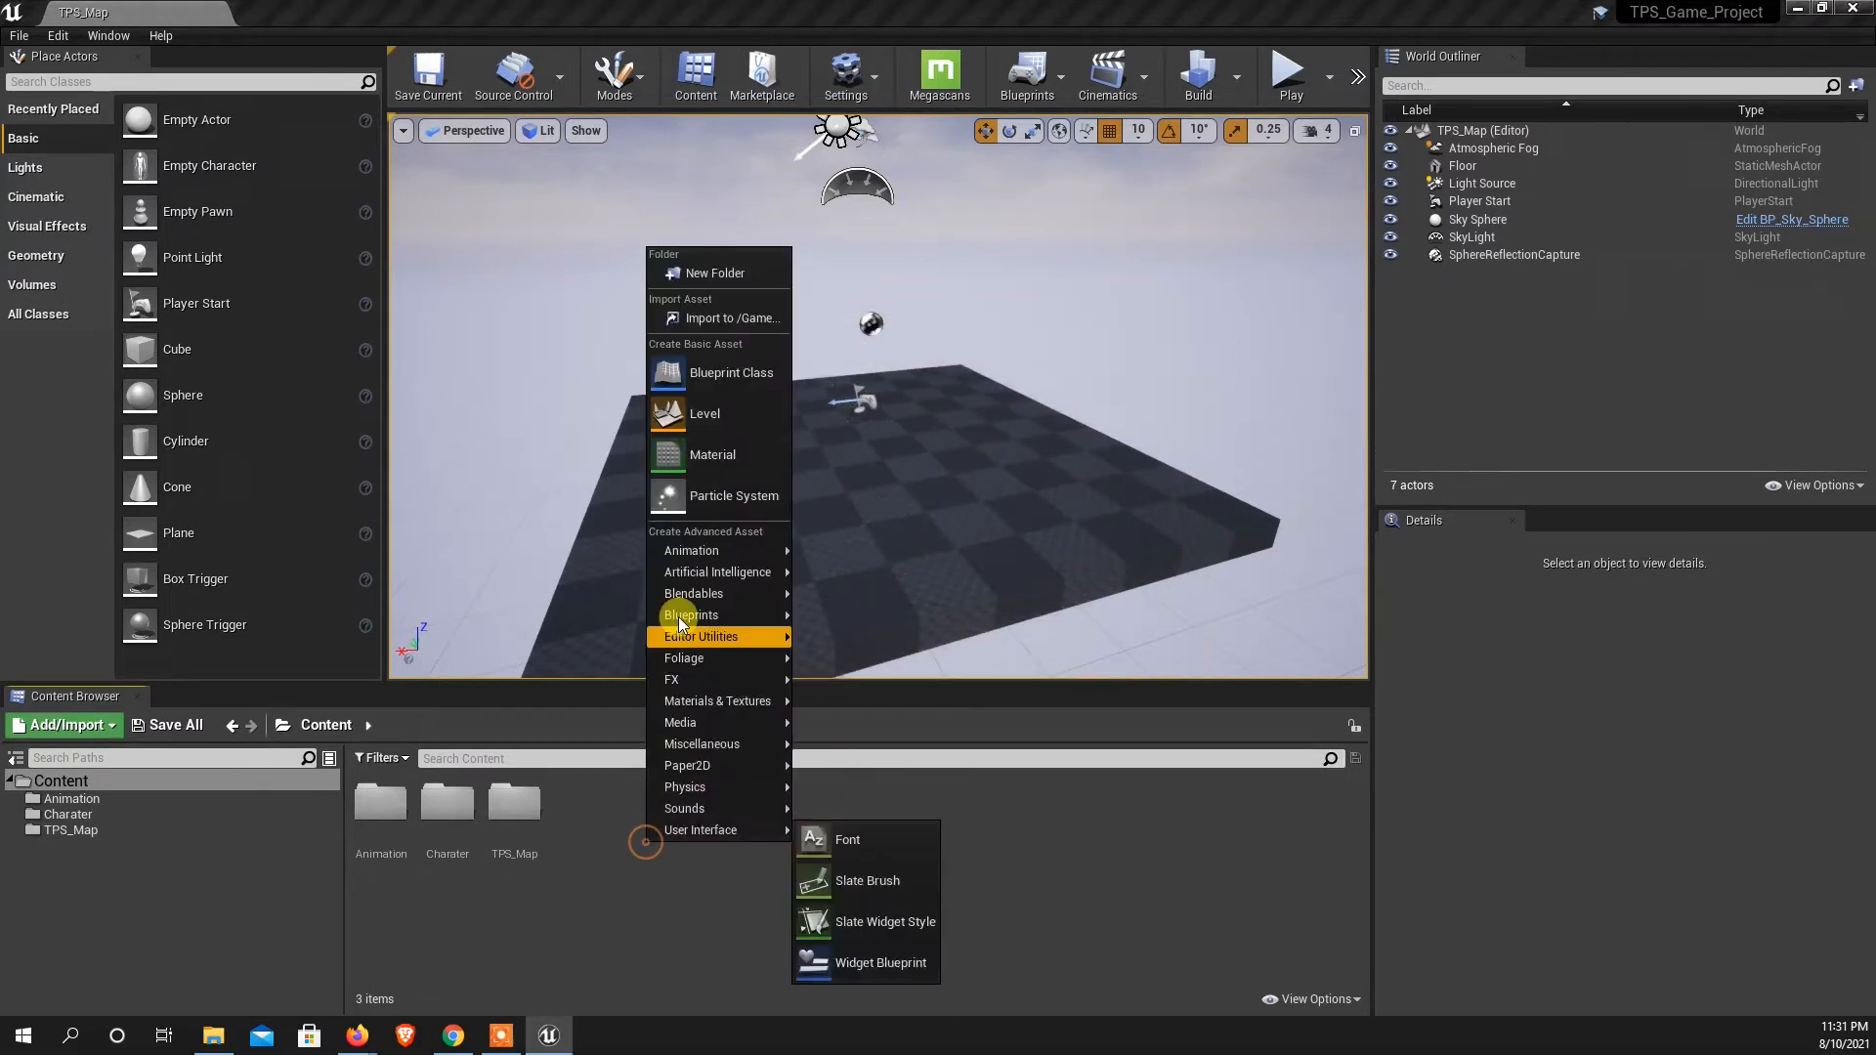
pyautogui.click(702, 277)
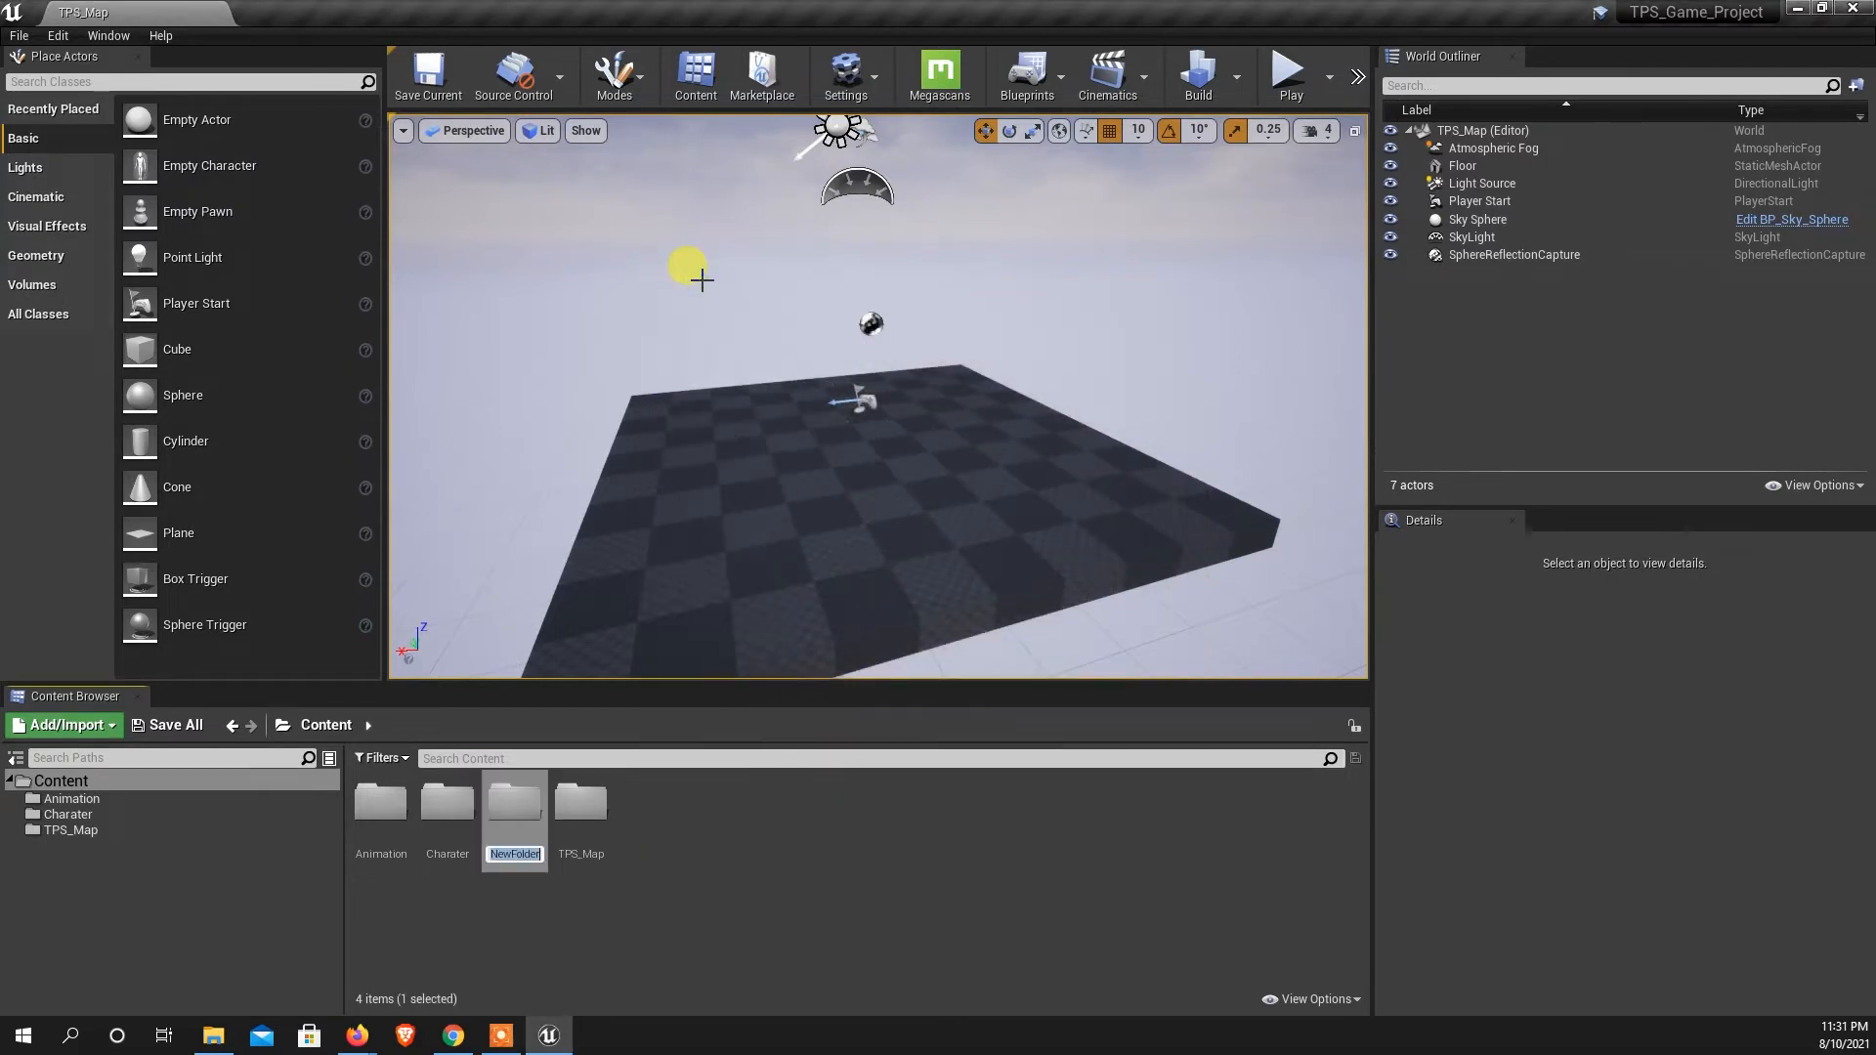
pyautogui.write('BP')
pyautogui.press('Return')
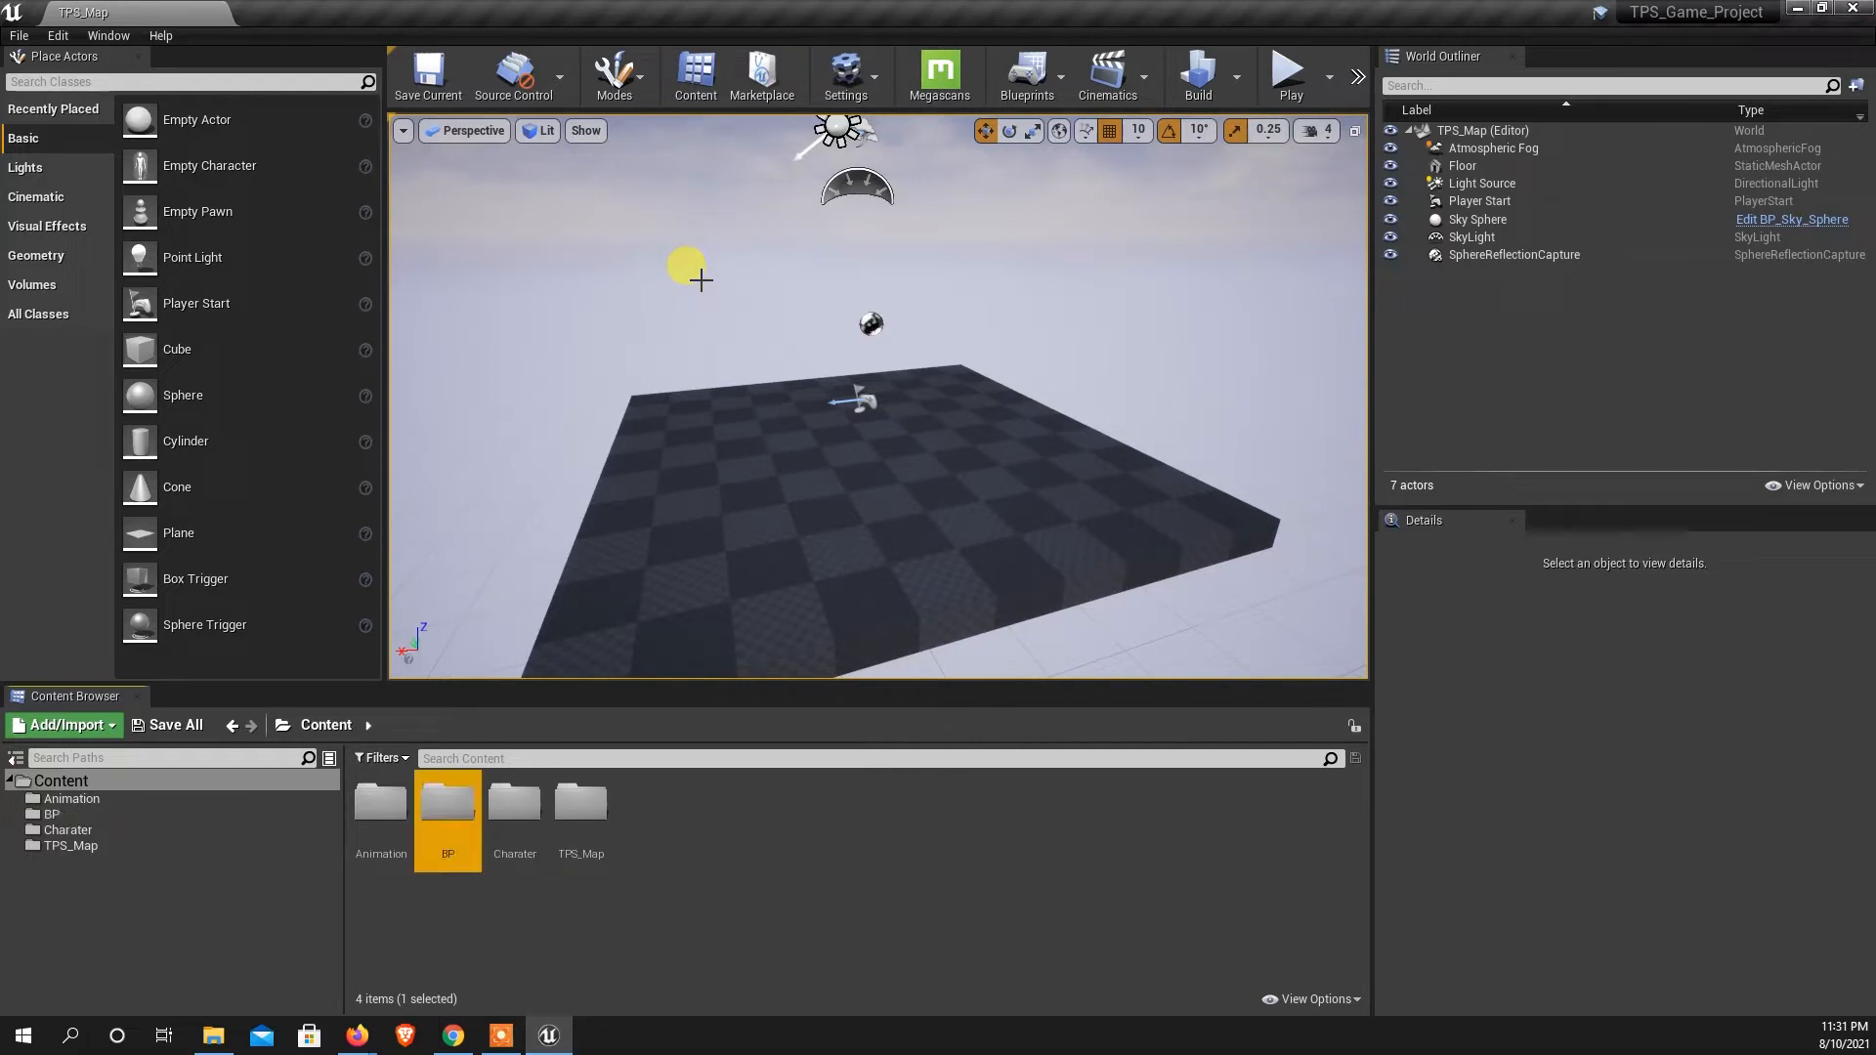
# Create a Blueprint class inside the BP folder with Character as its parent class.
pyautogui.doubleClick(460, 832)
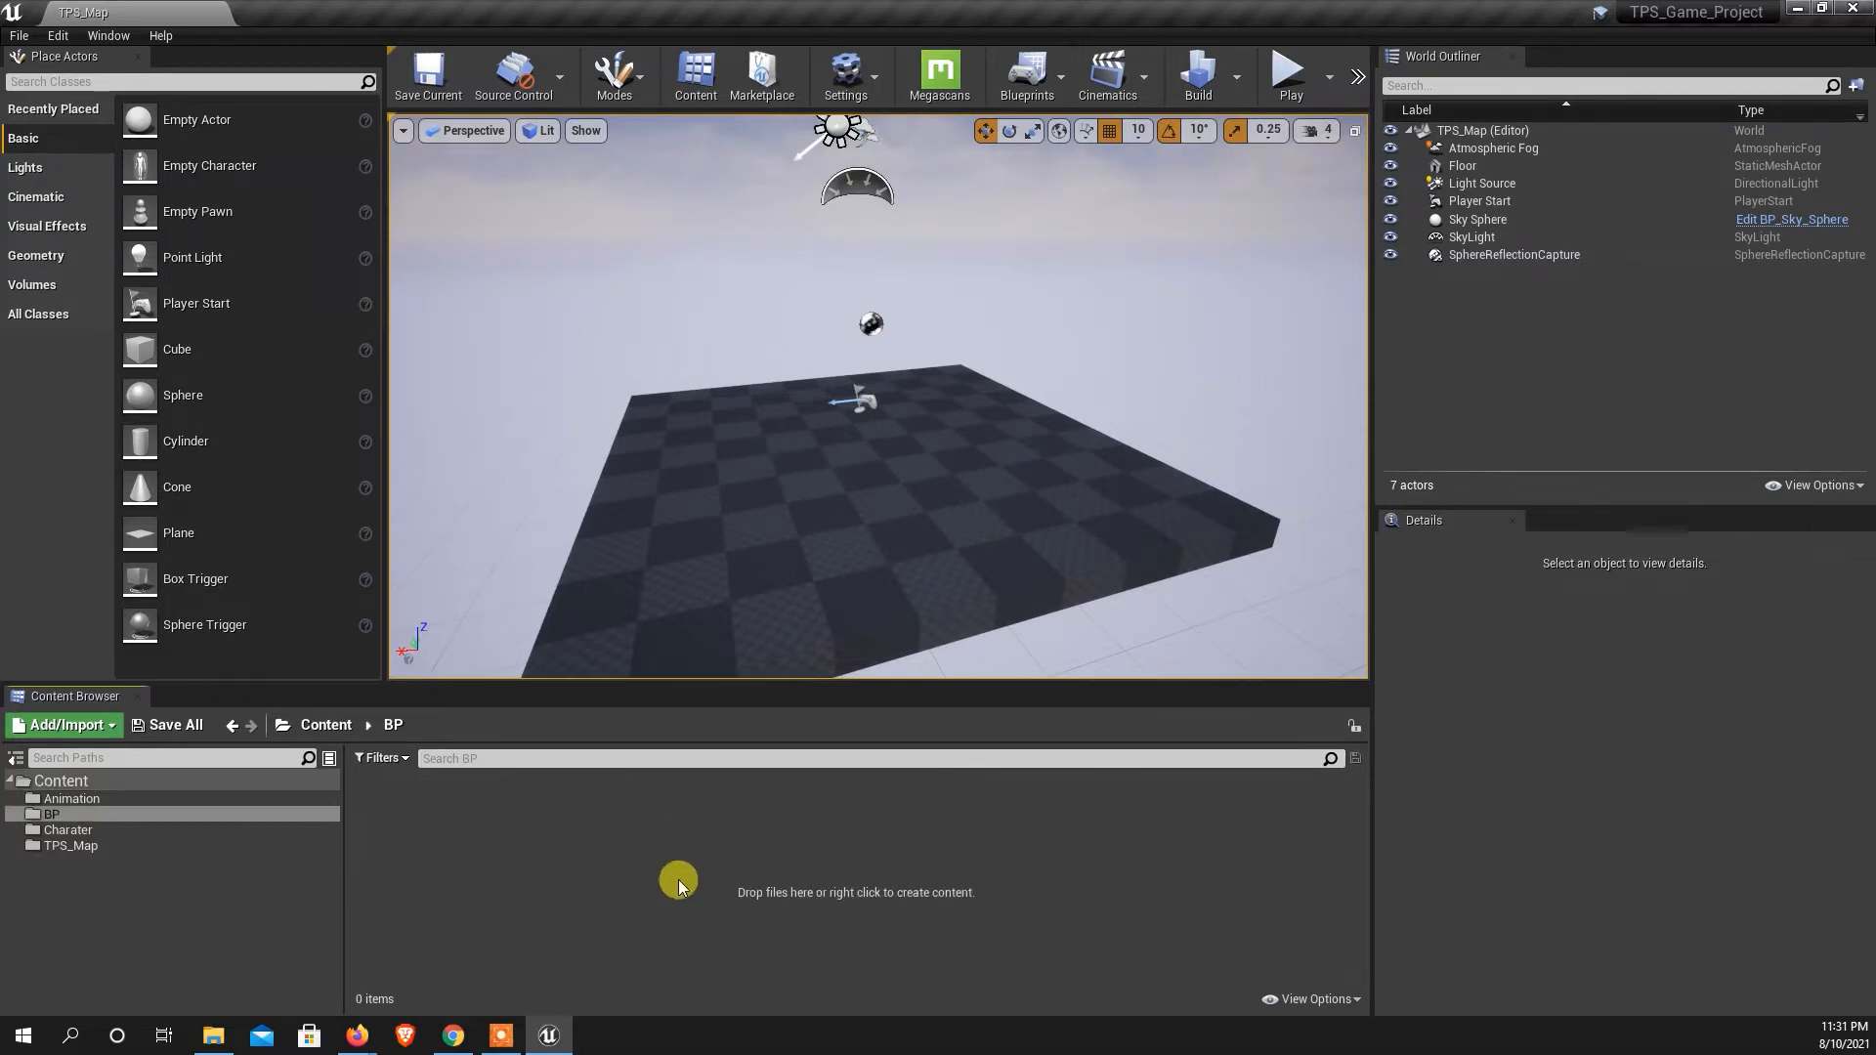
pyautogui.rightClick(522, 865)
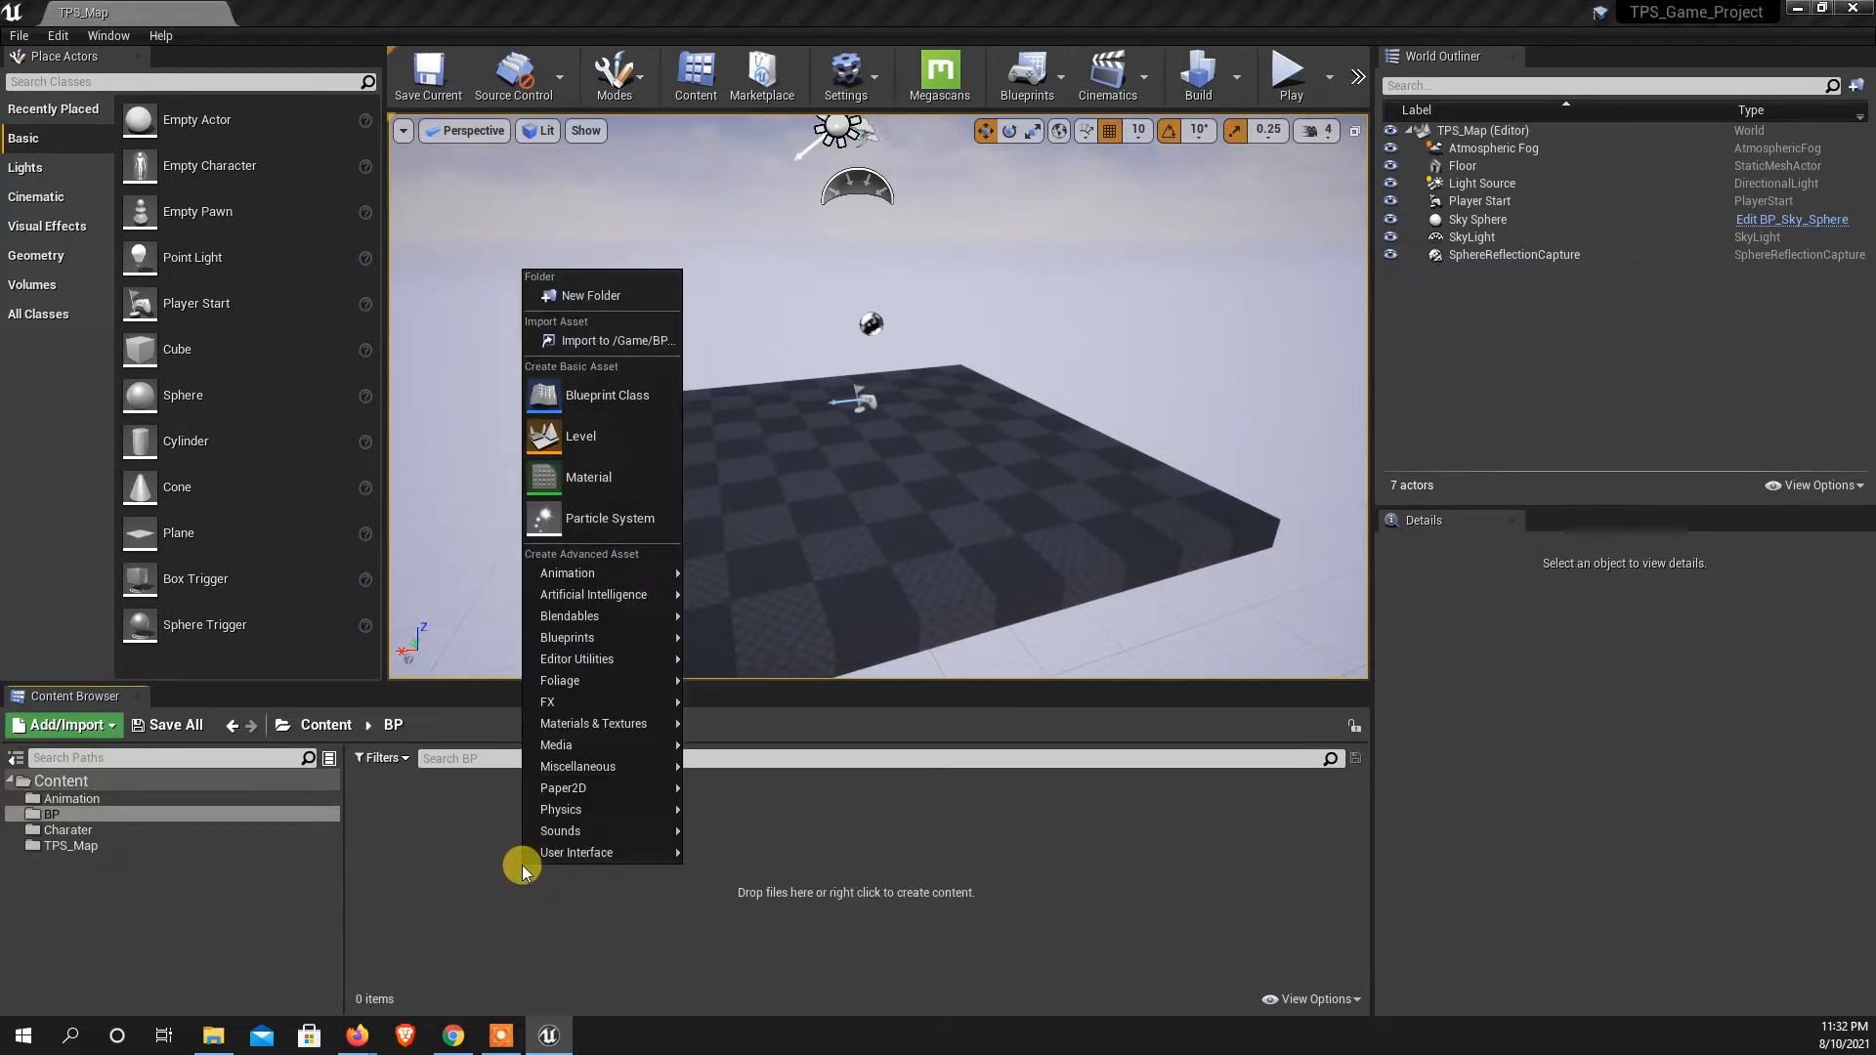
pyautogui.click(599, 401)
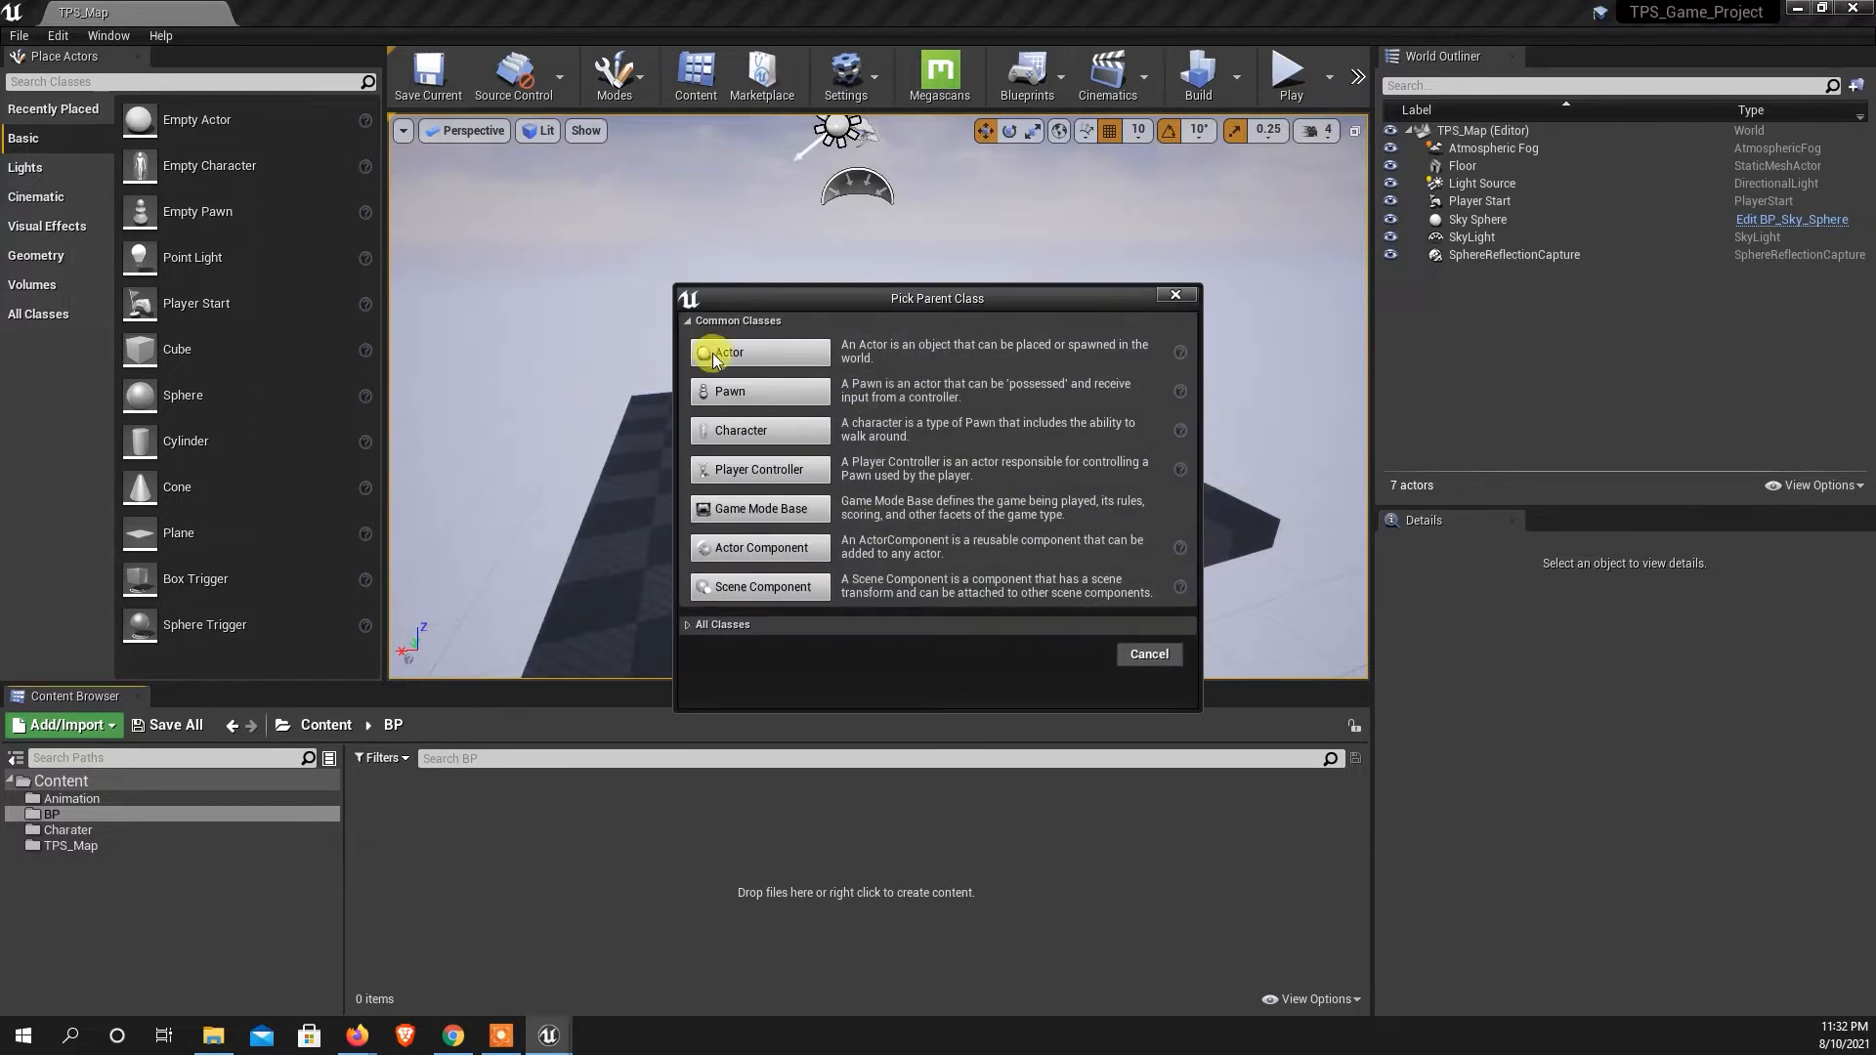
pyautogui.moveTo(882, 297); pyautogui.dragTo(792, 301)
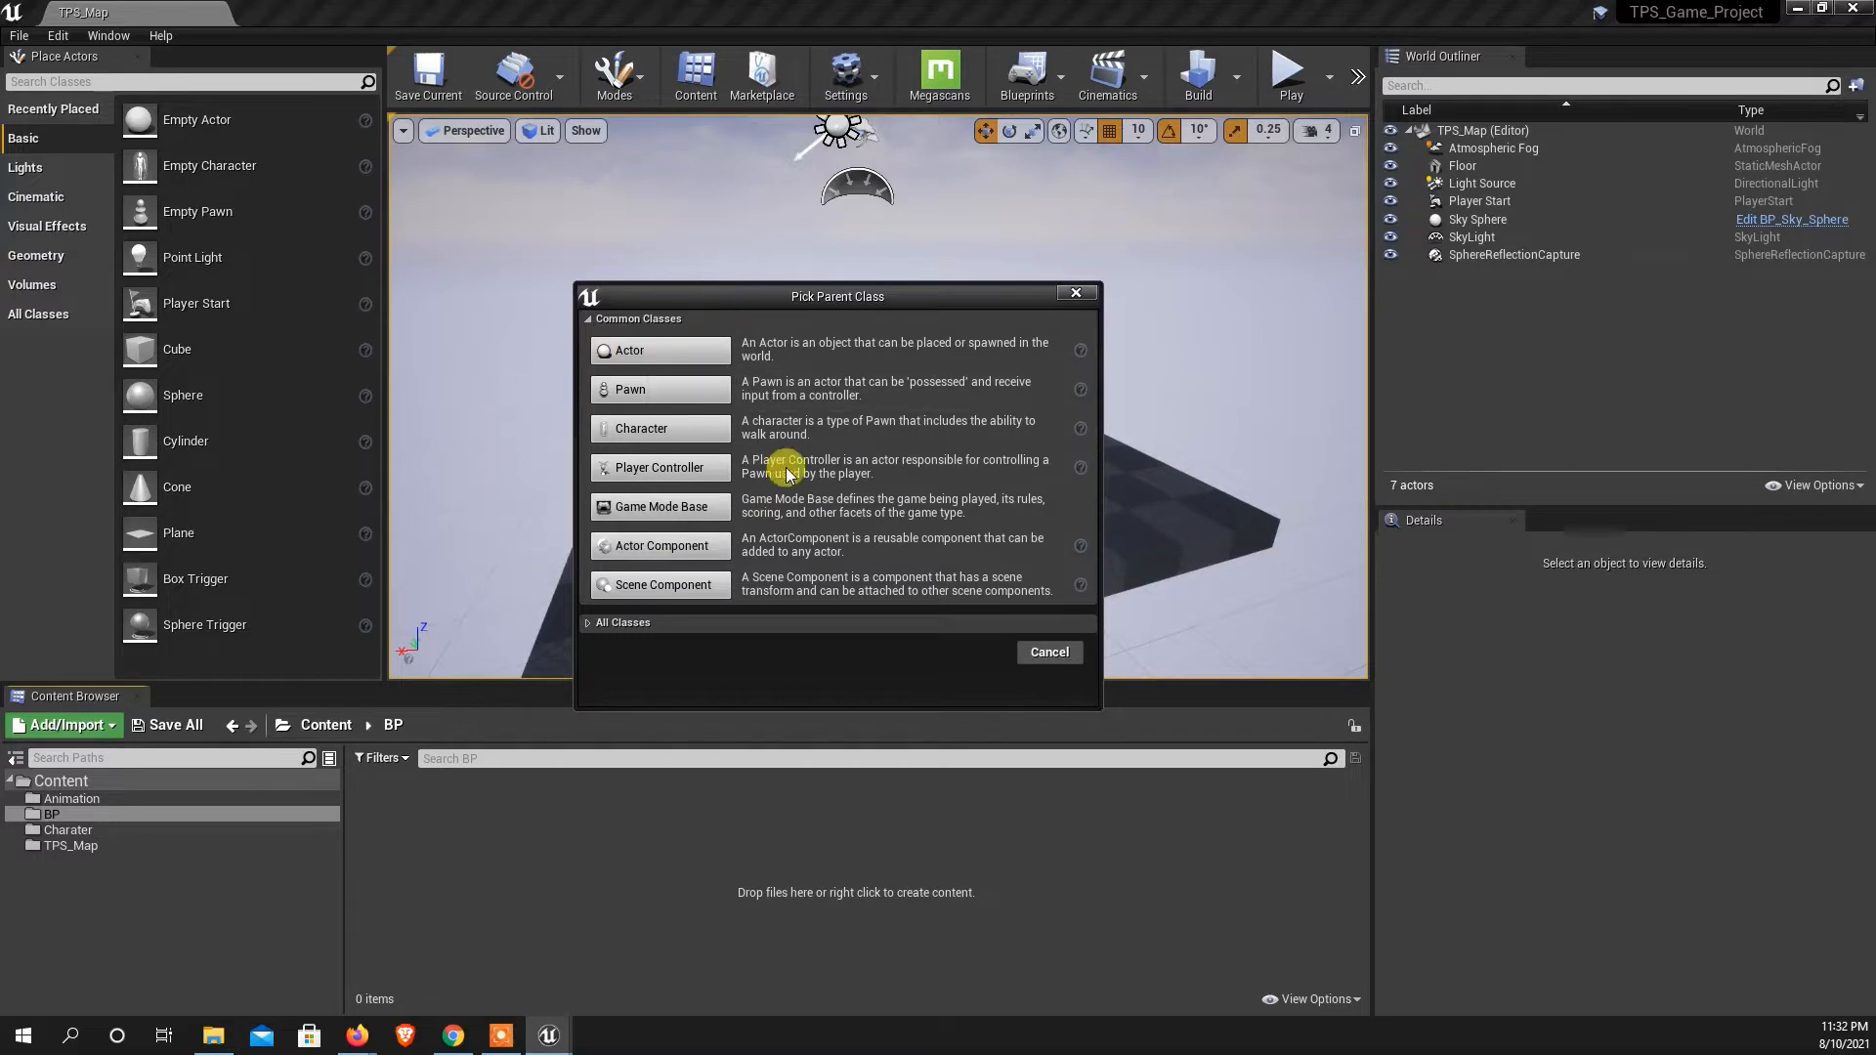
pyautogui.click(632, 430)
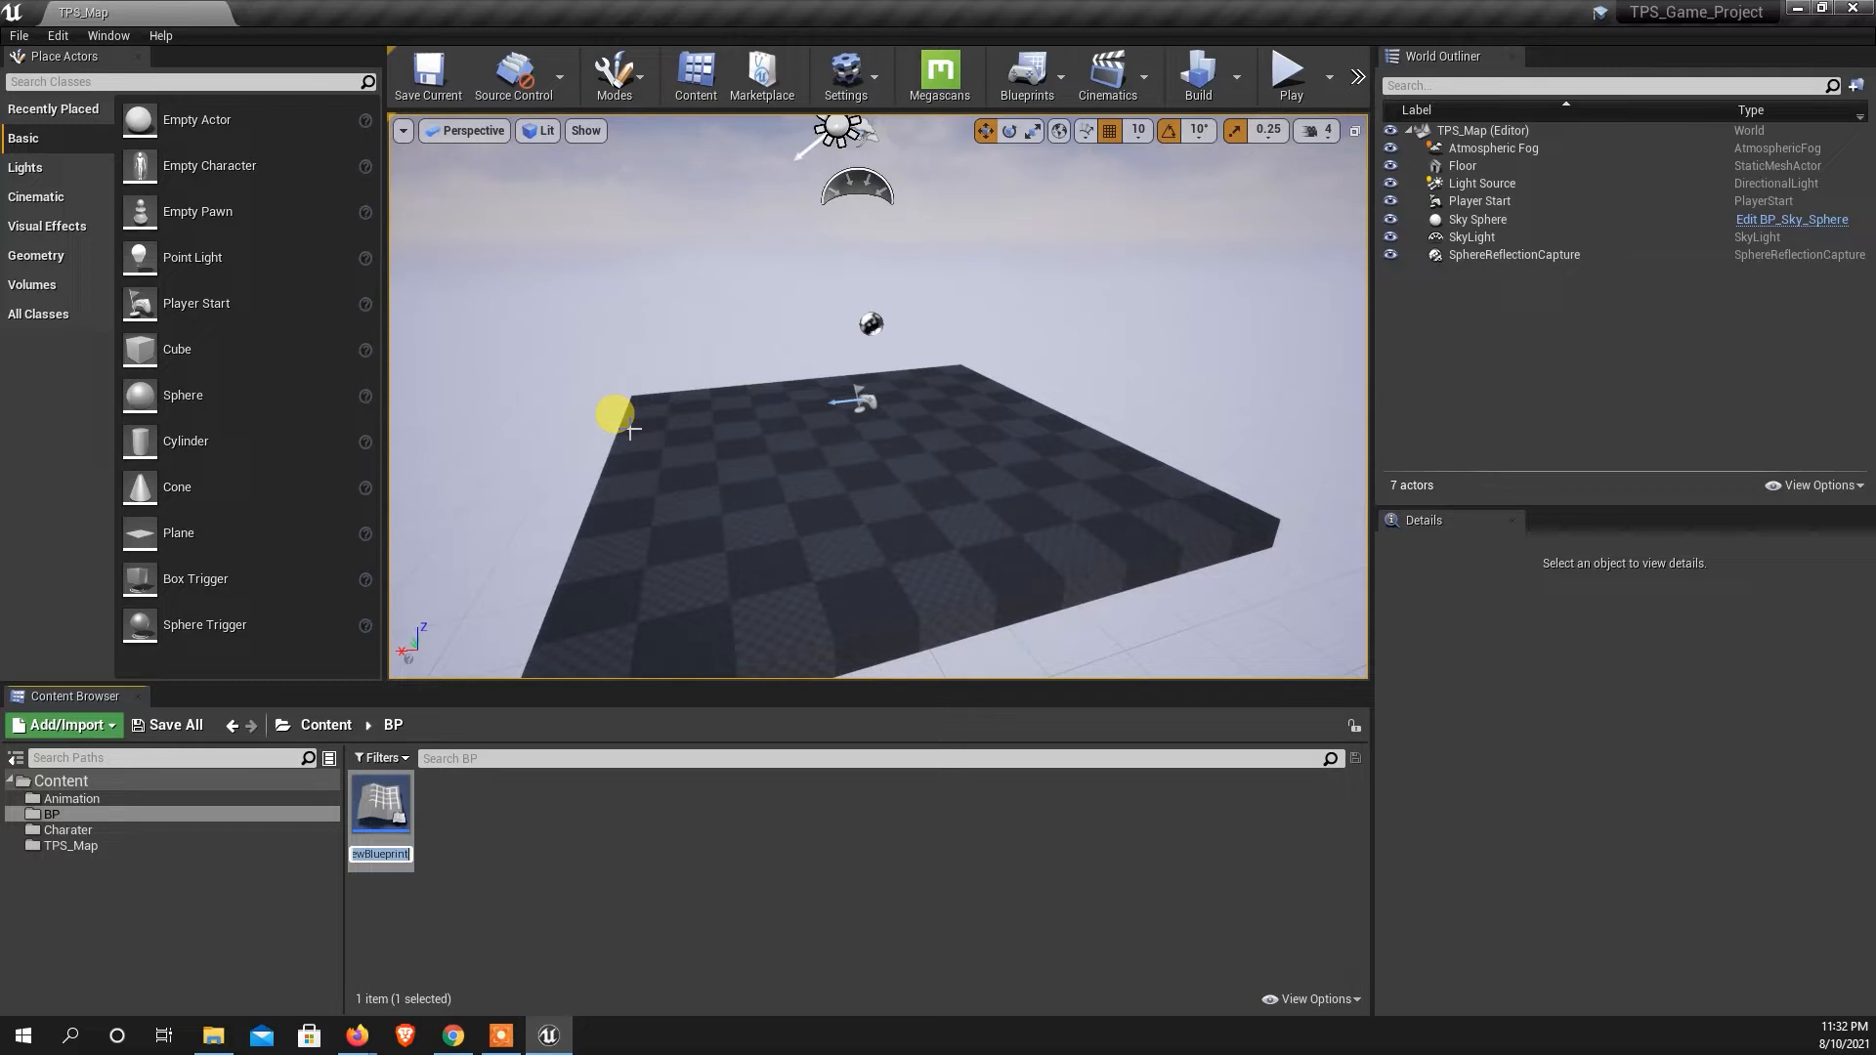
# Name the new Character blueprint TPS_Character_BP.
pyautogui.write('C')
pyautogui.write('haracter')
pyautogui.write('_')
pyautogui.write('BP')
pyautogui.press('Return')
pyautogui.write('T')
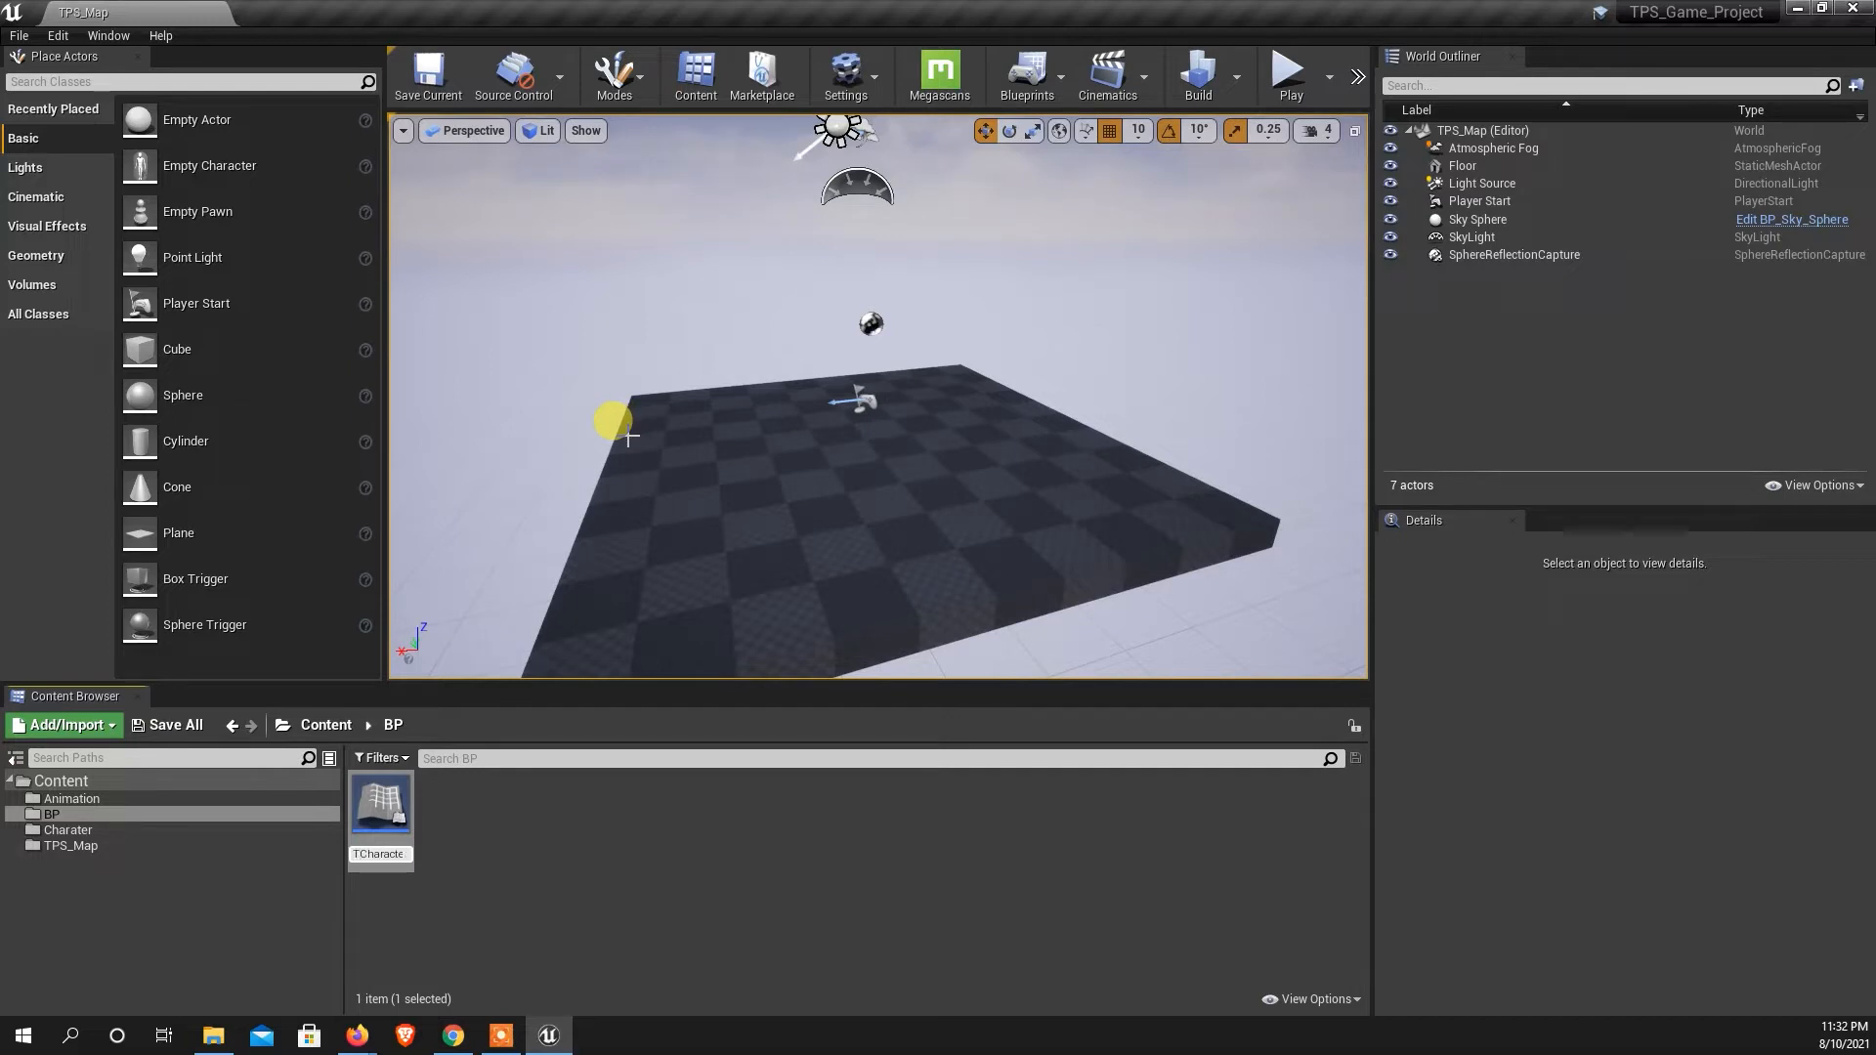
pyautogui.write('PS_')
pyautogui.press('Return')
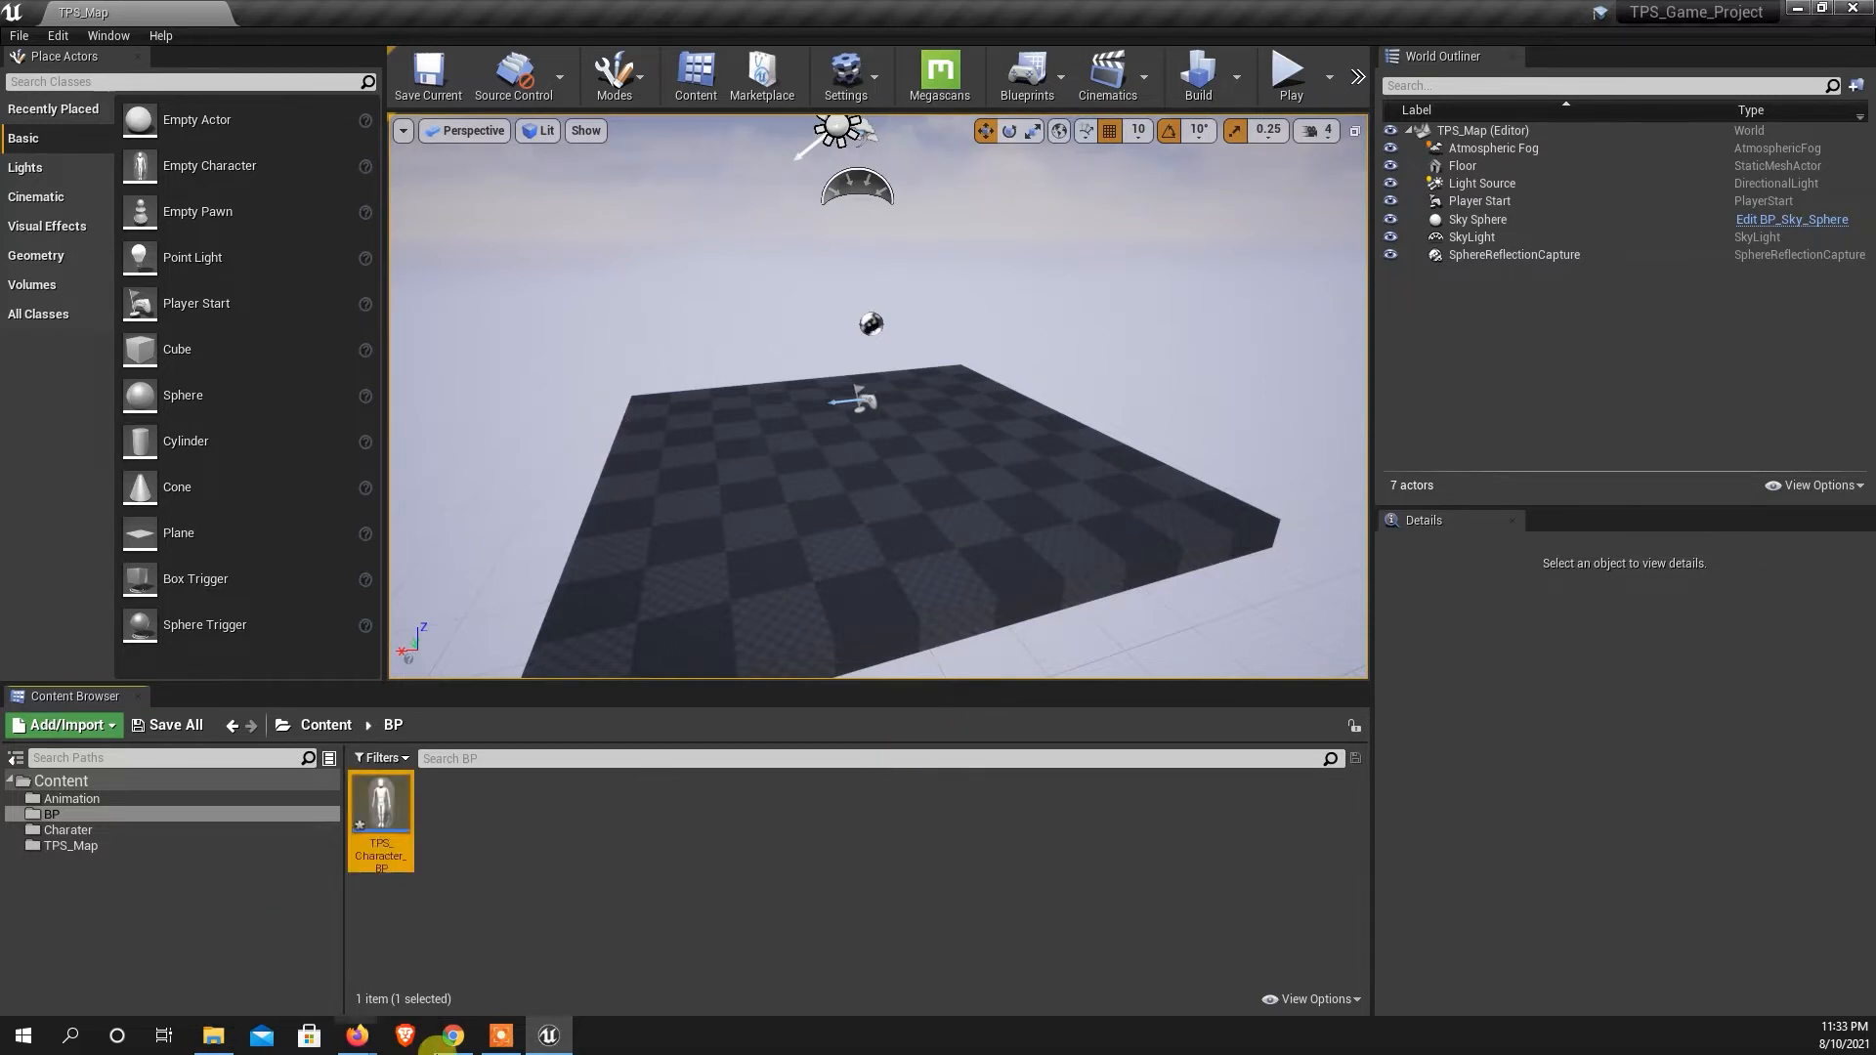
# Create a Blueprint class in the BP folder based on Game Mode Base and name it TPS_Game_Mode.
pyautogui.click(487, 854)
pyautogui.rightClick(487, 852)
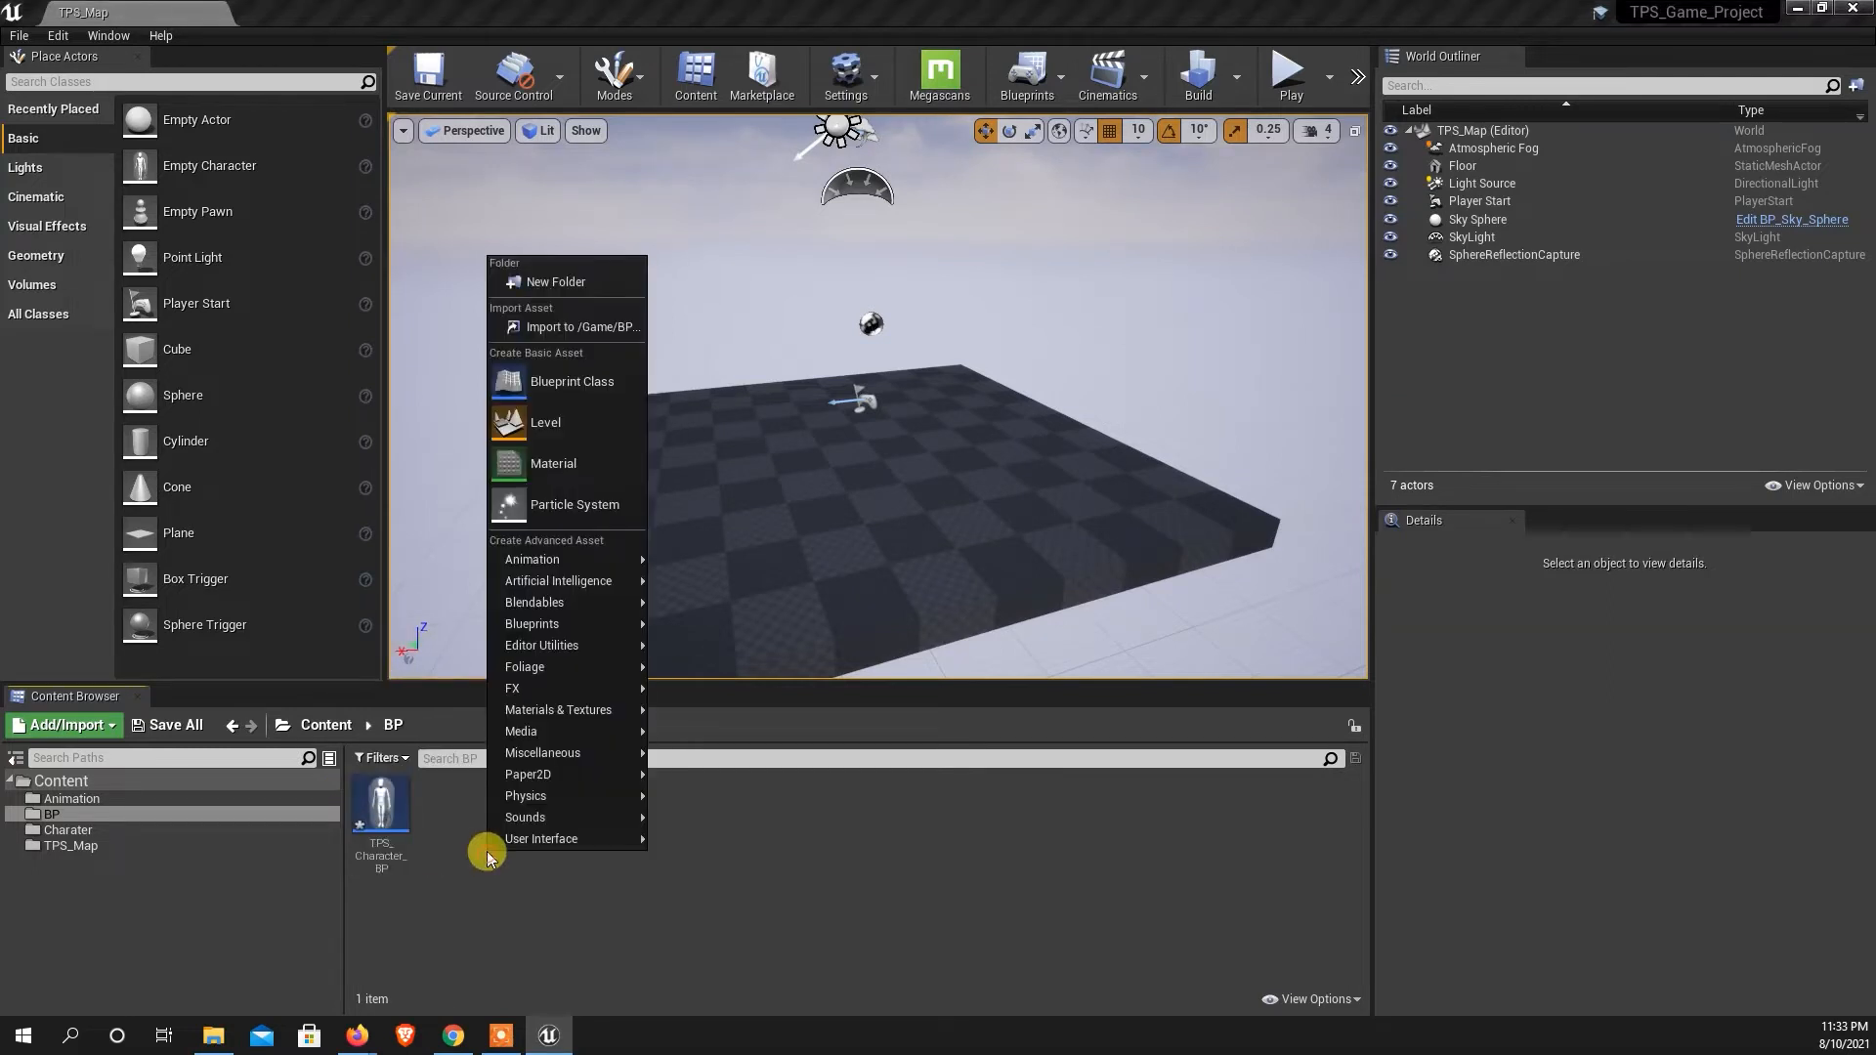
pyautogui.click(549, 383)
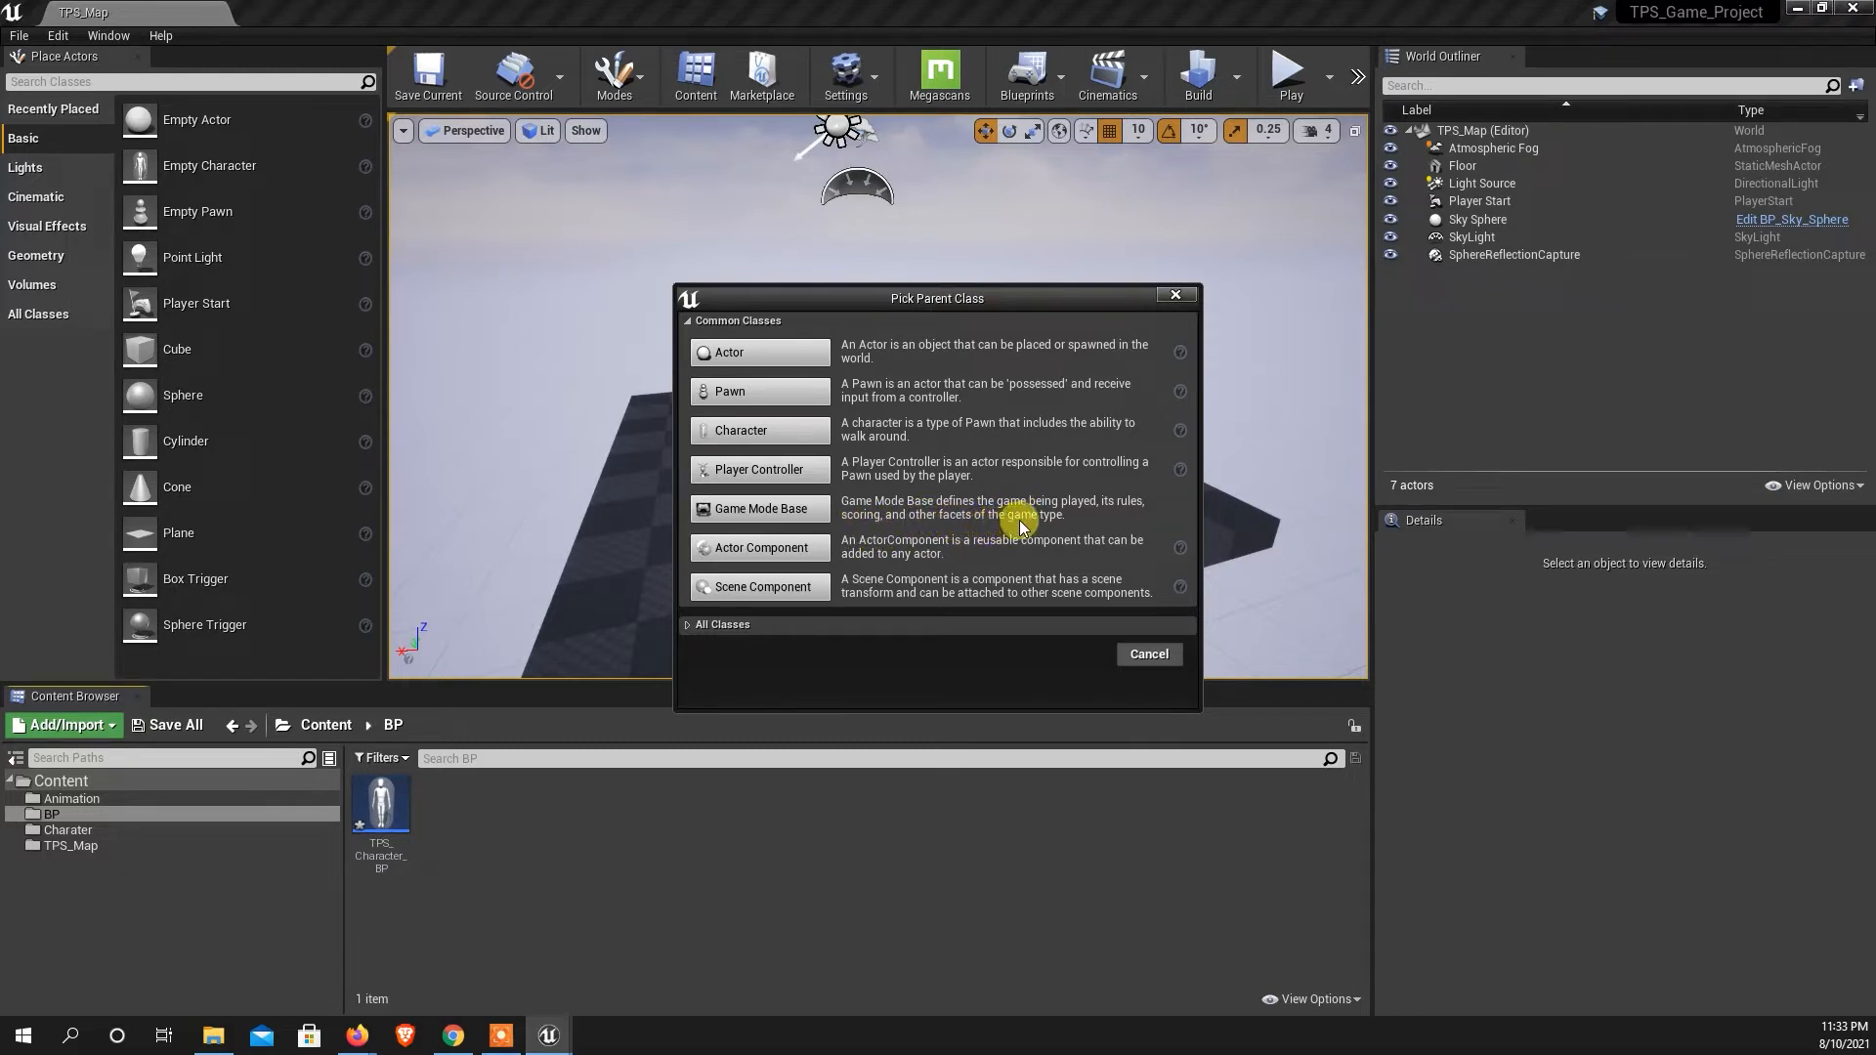
pyautogui.click(789, 516)
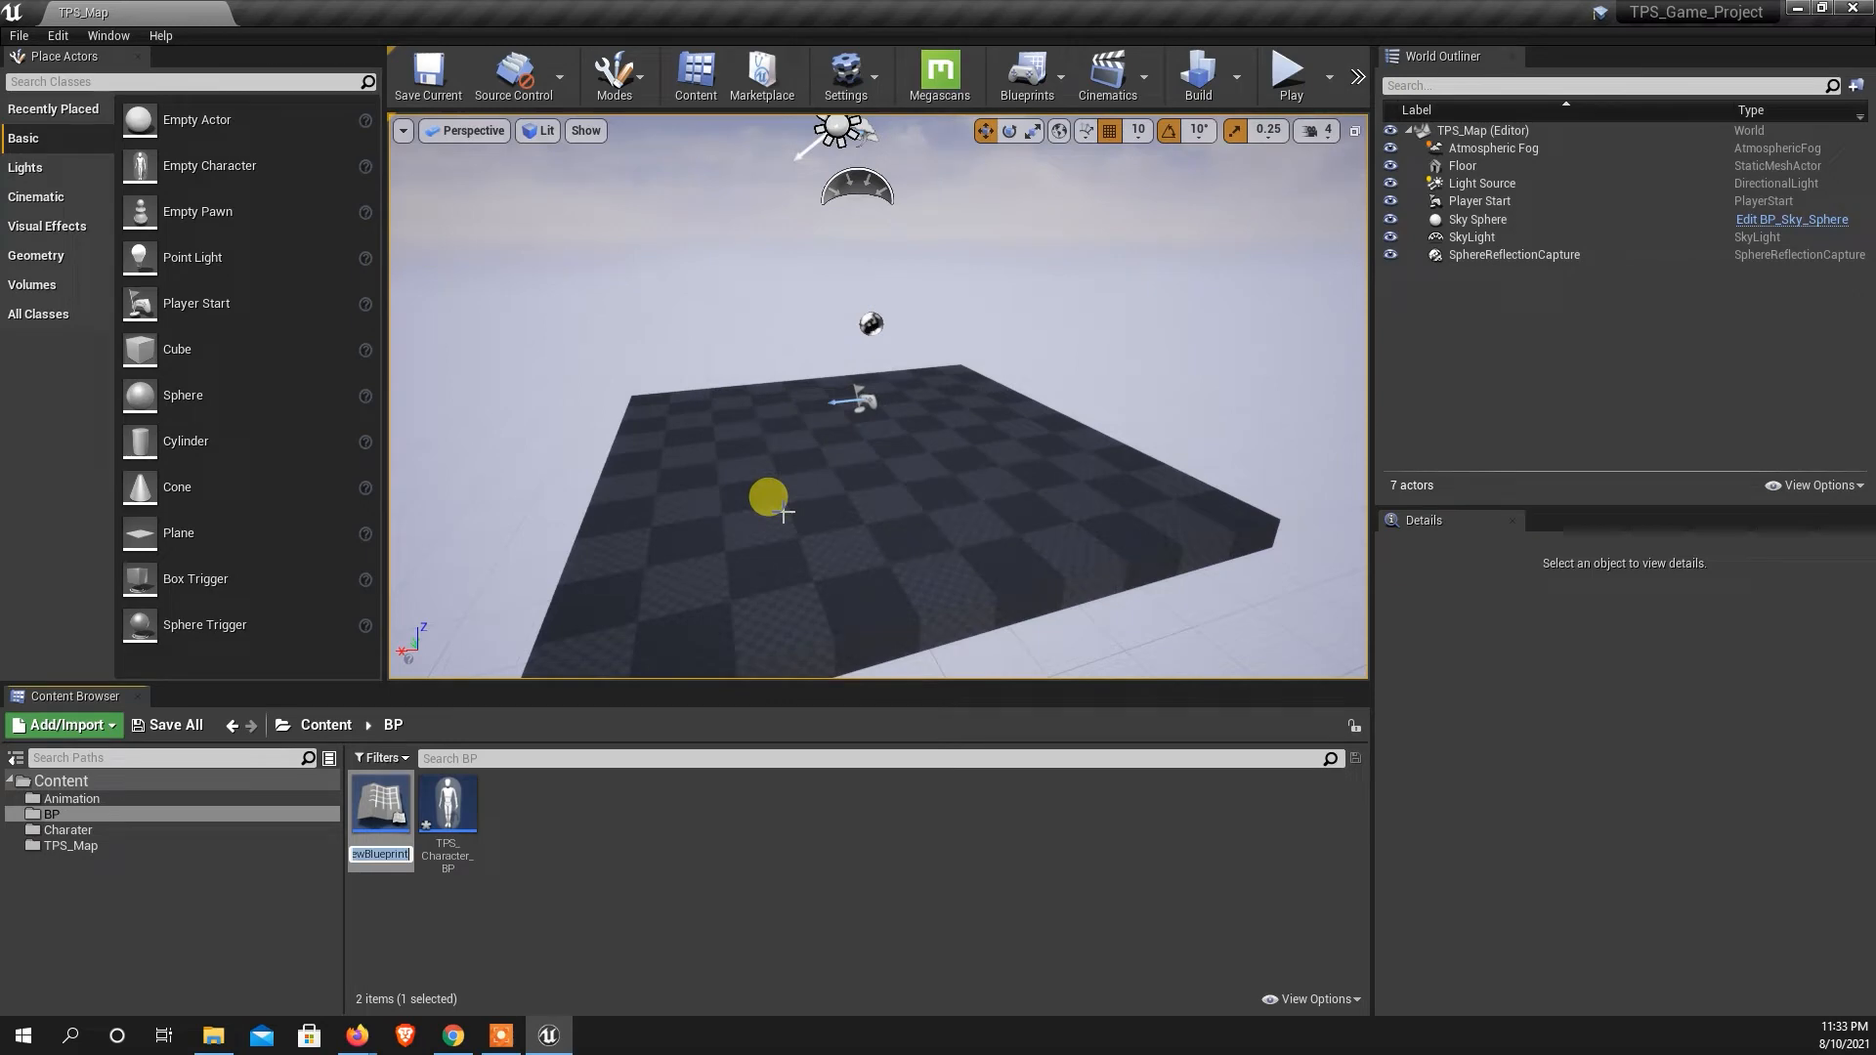
pyautogui.write('TPS')
pyautogui.write('_Game')
pyautogui.write('_Mode')
pyautogui.press('Return')
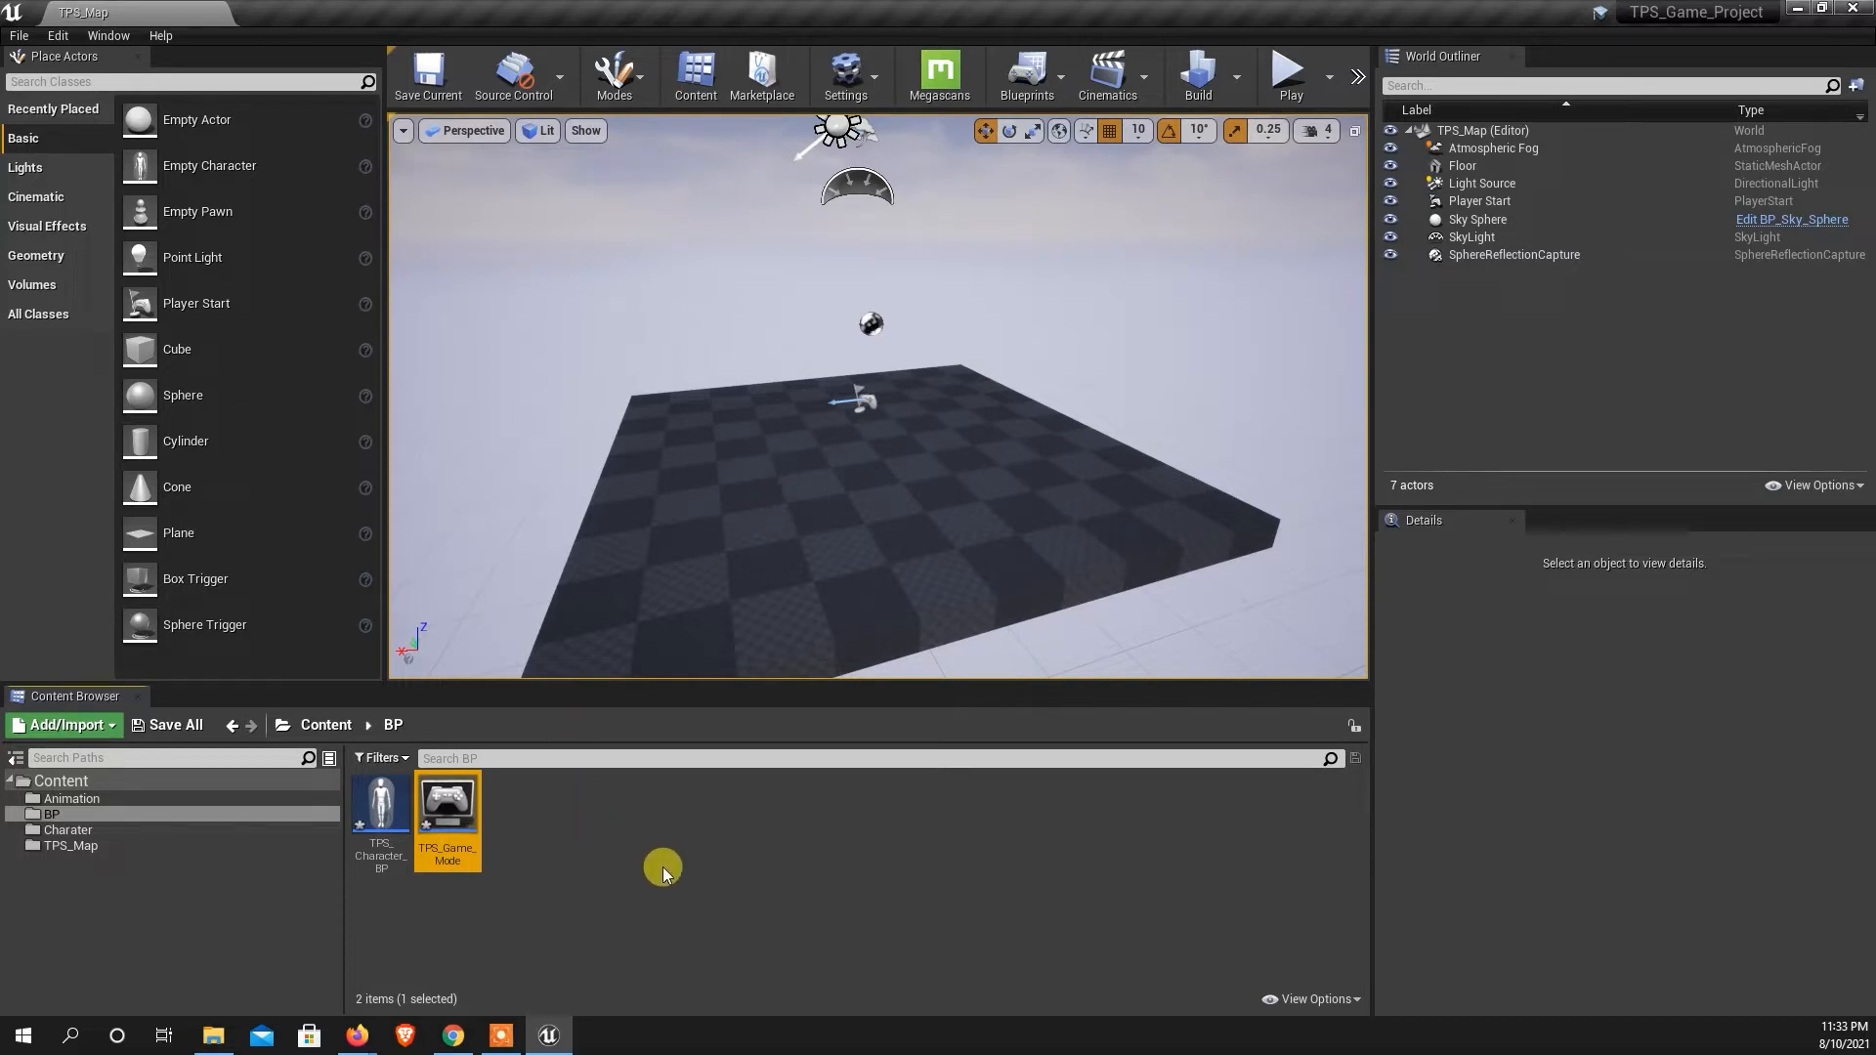
# Open TPS_Character_BP for editing and dock its editor window beside the TPS_Map level.
pyautogui.doubleClick(403, 821)
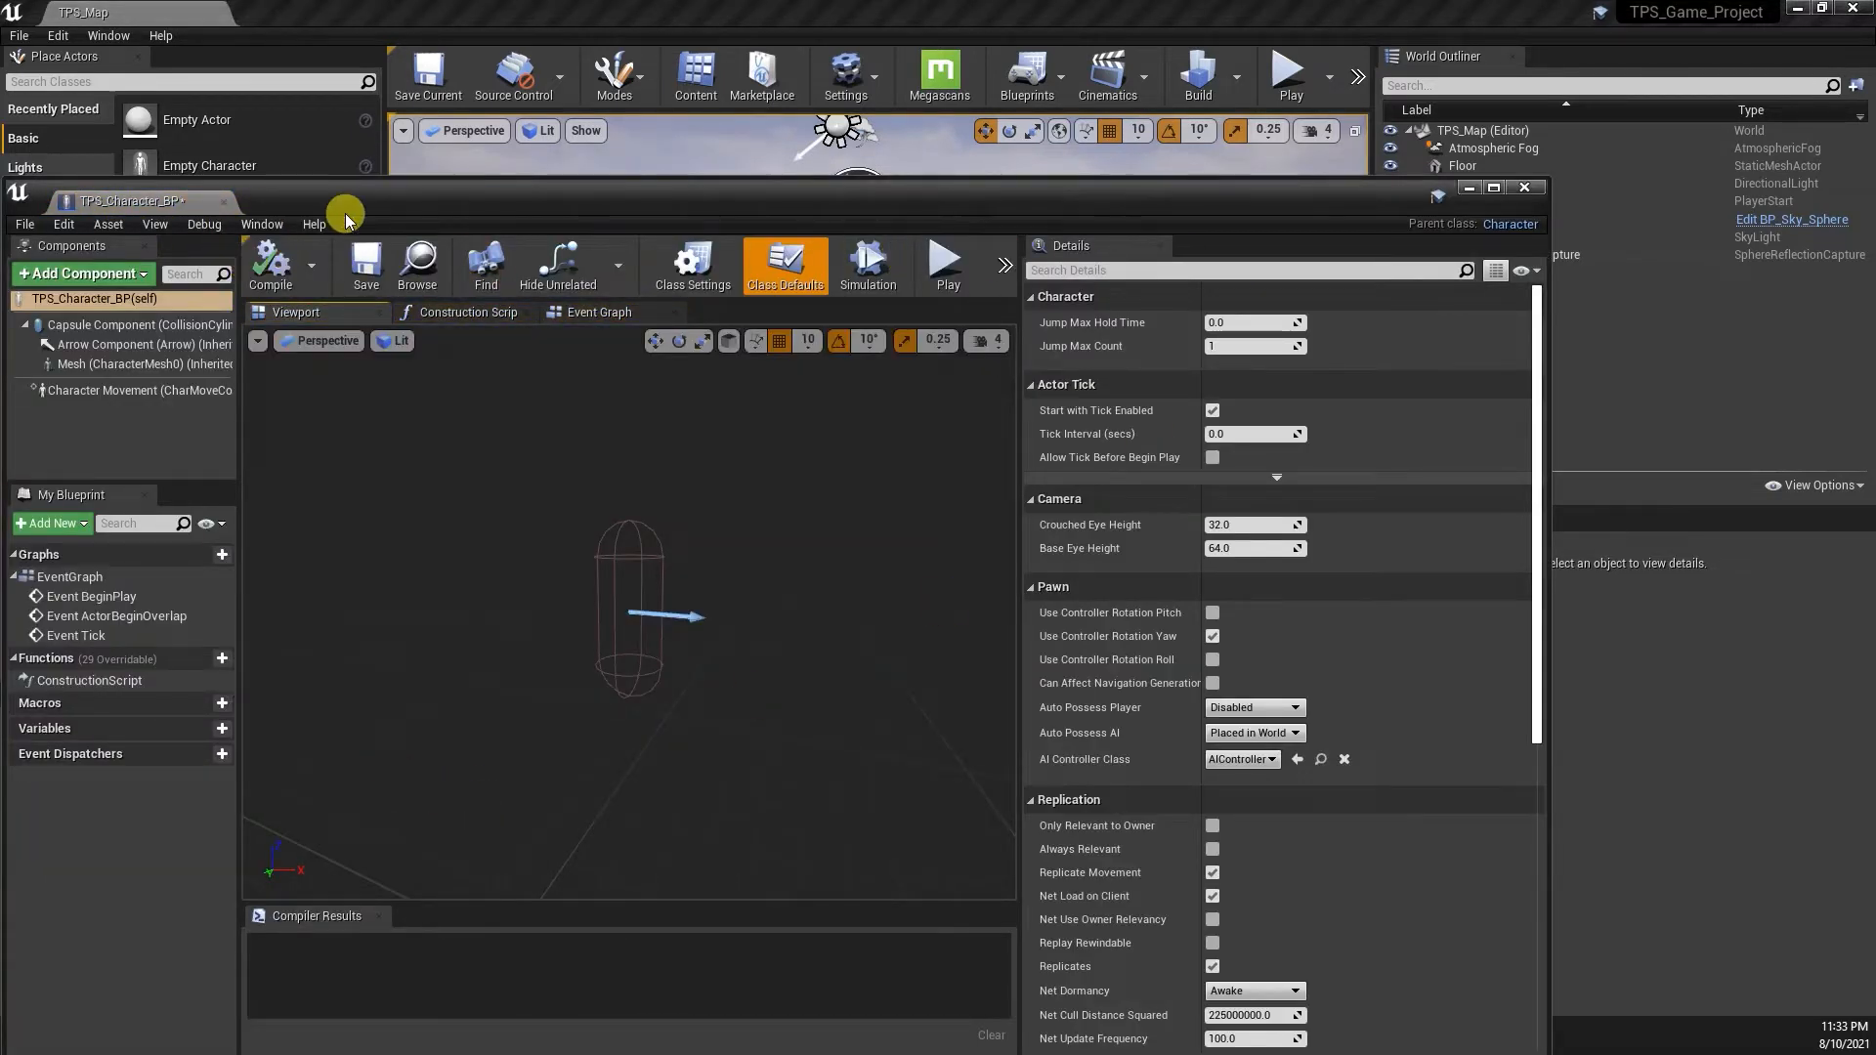
pyautogui.moveTo(404, 205); pyautogui.dragTo(536, 202)
pyautogui.moveTo(582, 151); pyautogui.dragTo(645, 177)
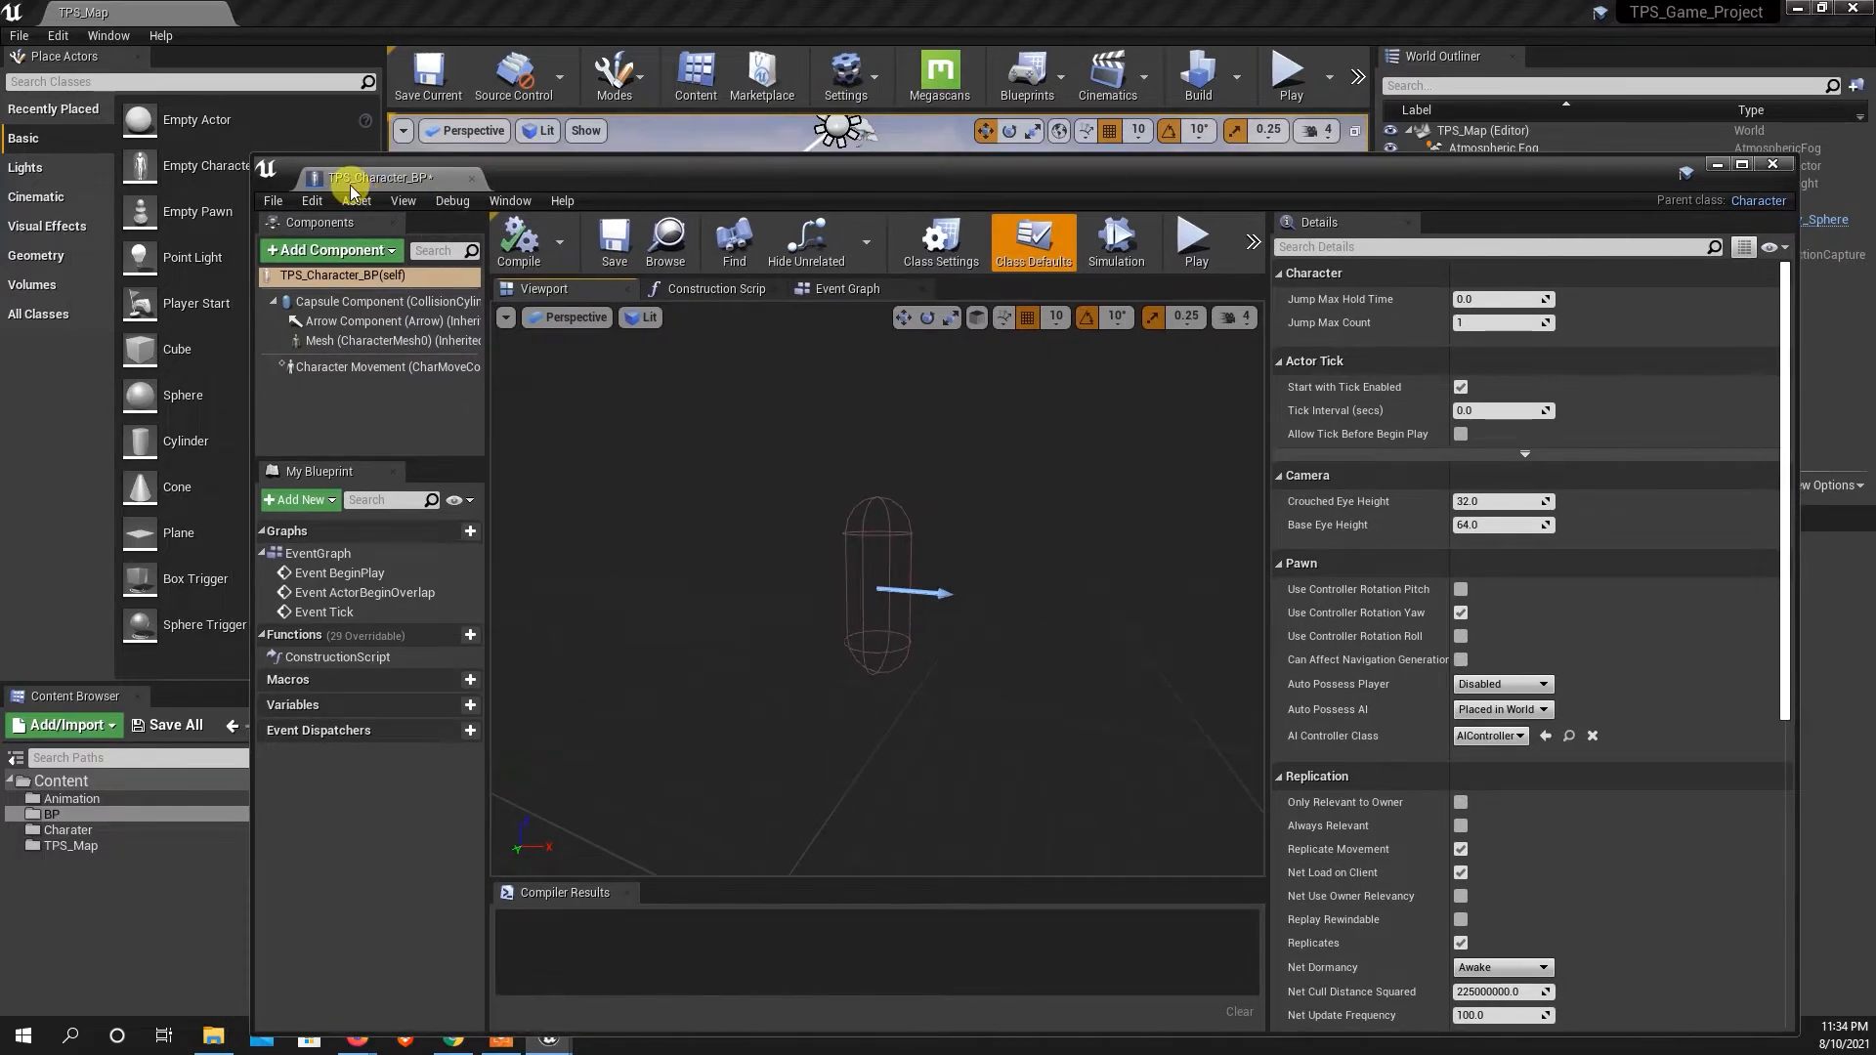
pyautogui.moveTo(356, 189); pyautogui.dragTo(298, 12)
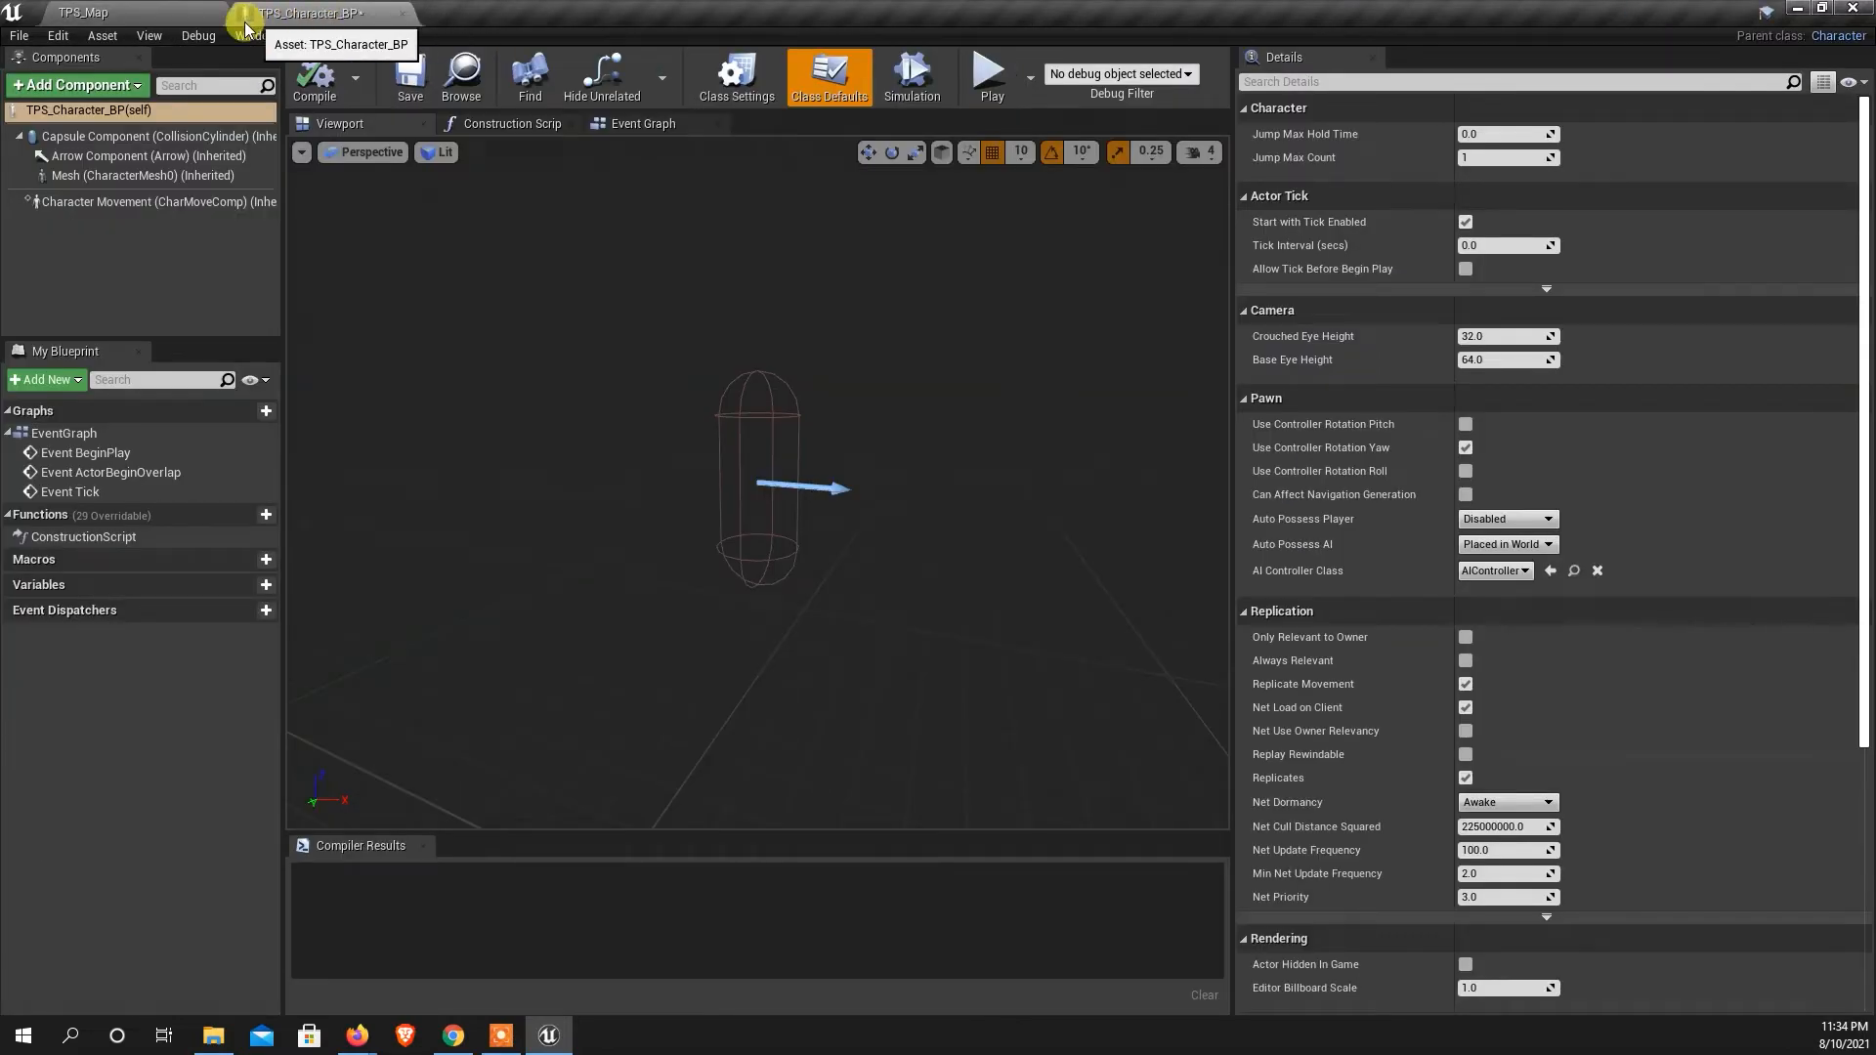
# Return to the TPS_Map level, test-play it in the viewport and stop the play session.
pyautogui.click(133, 17)
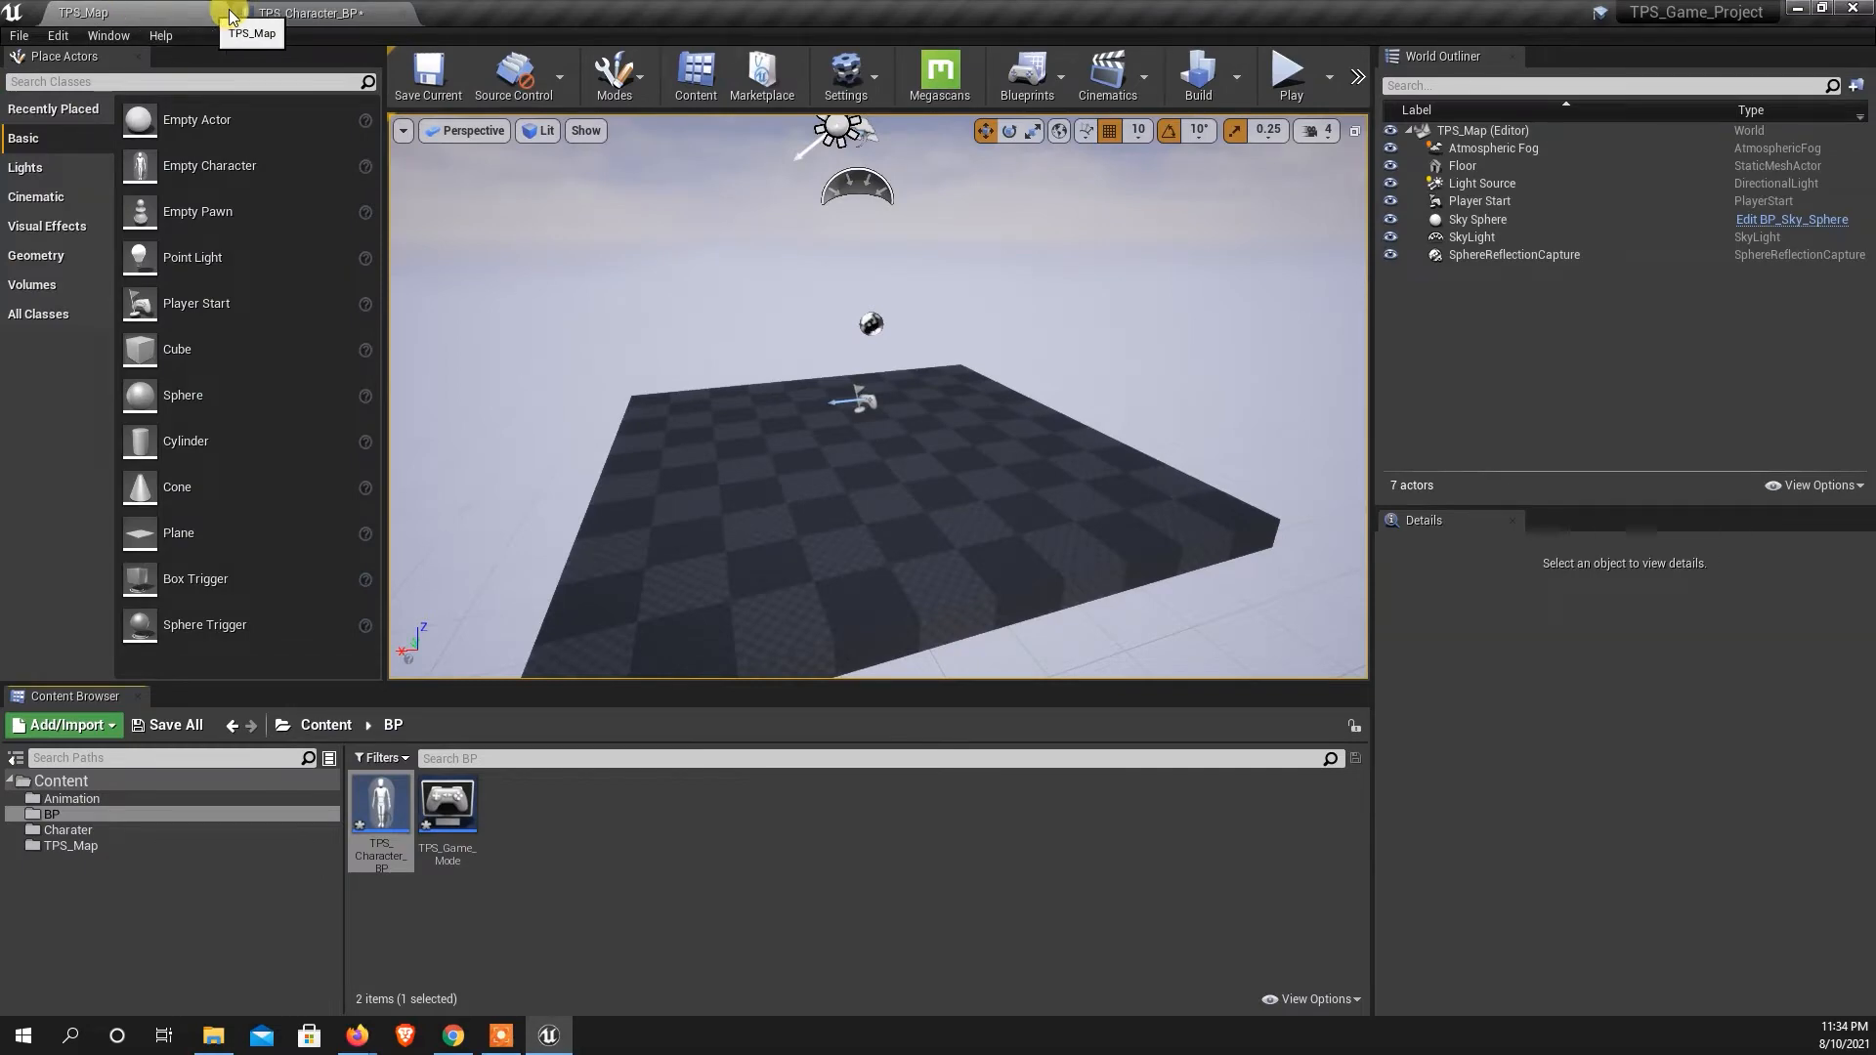
pyautogui.click(294, 17)
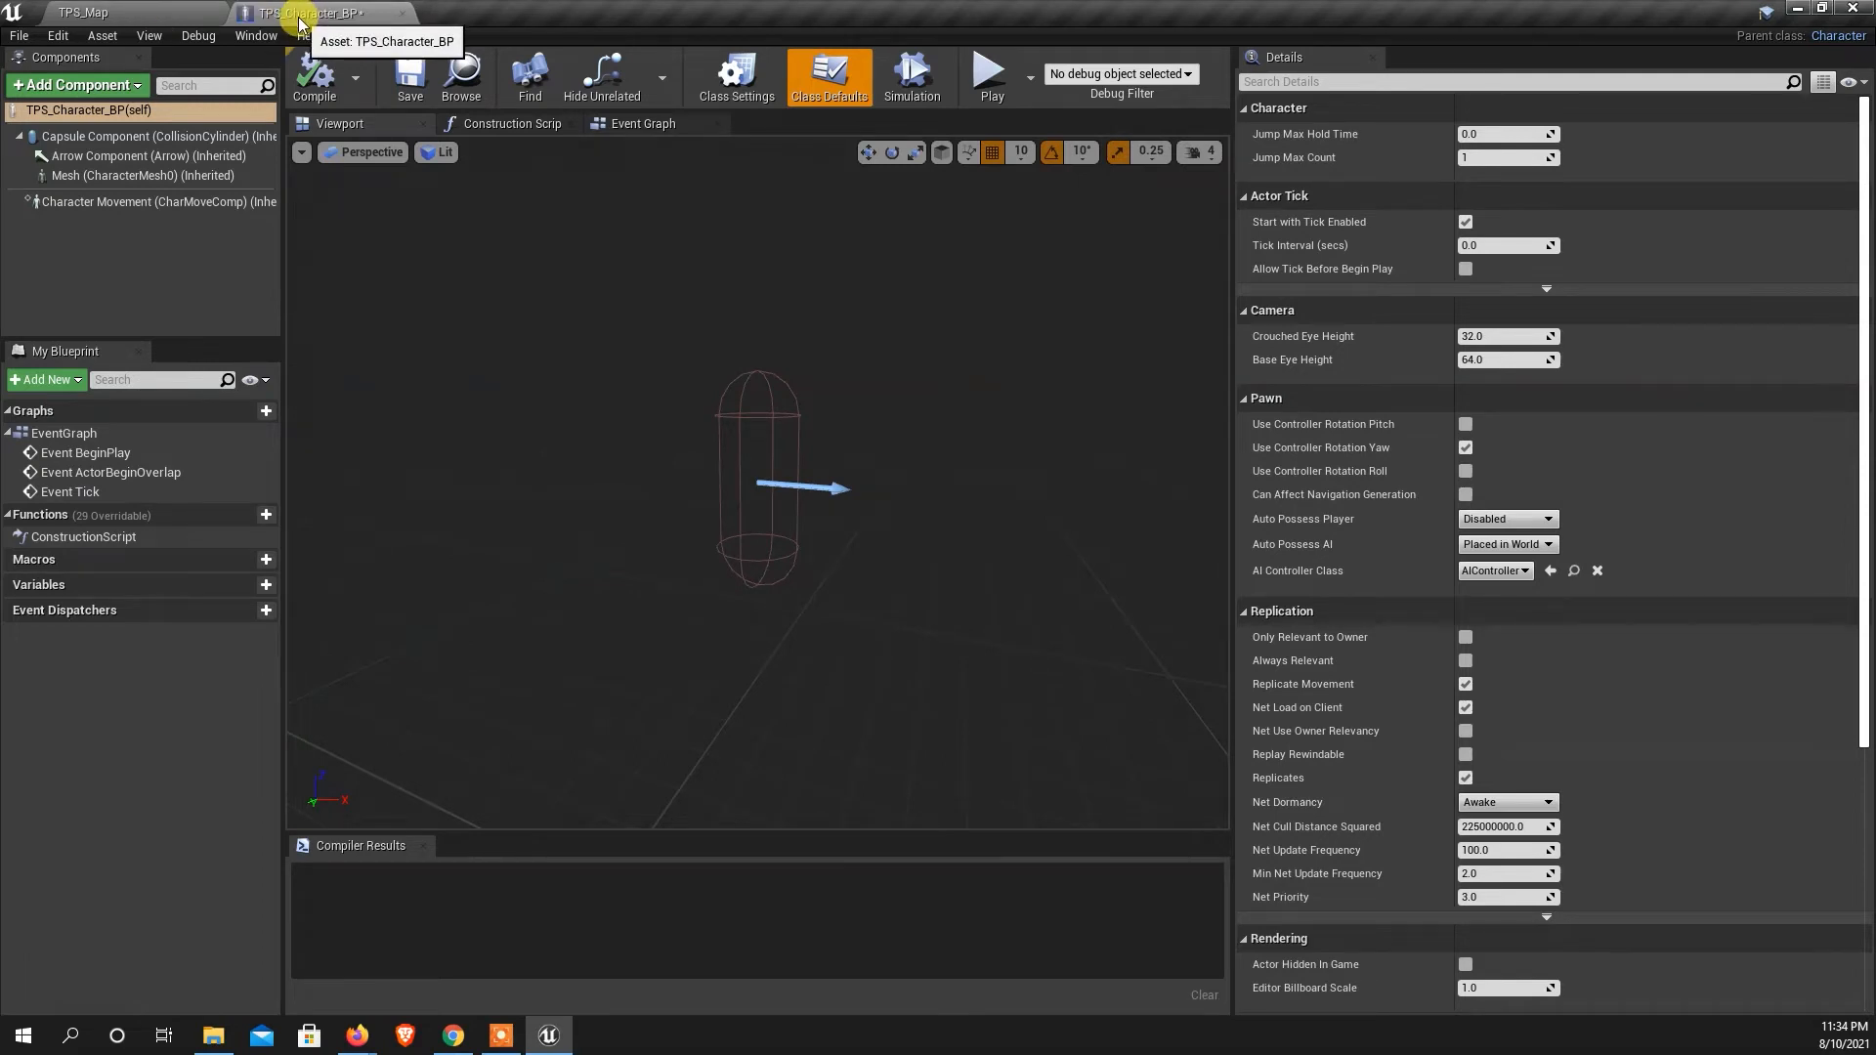
pyautogui.click(124, 15)
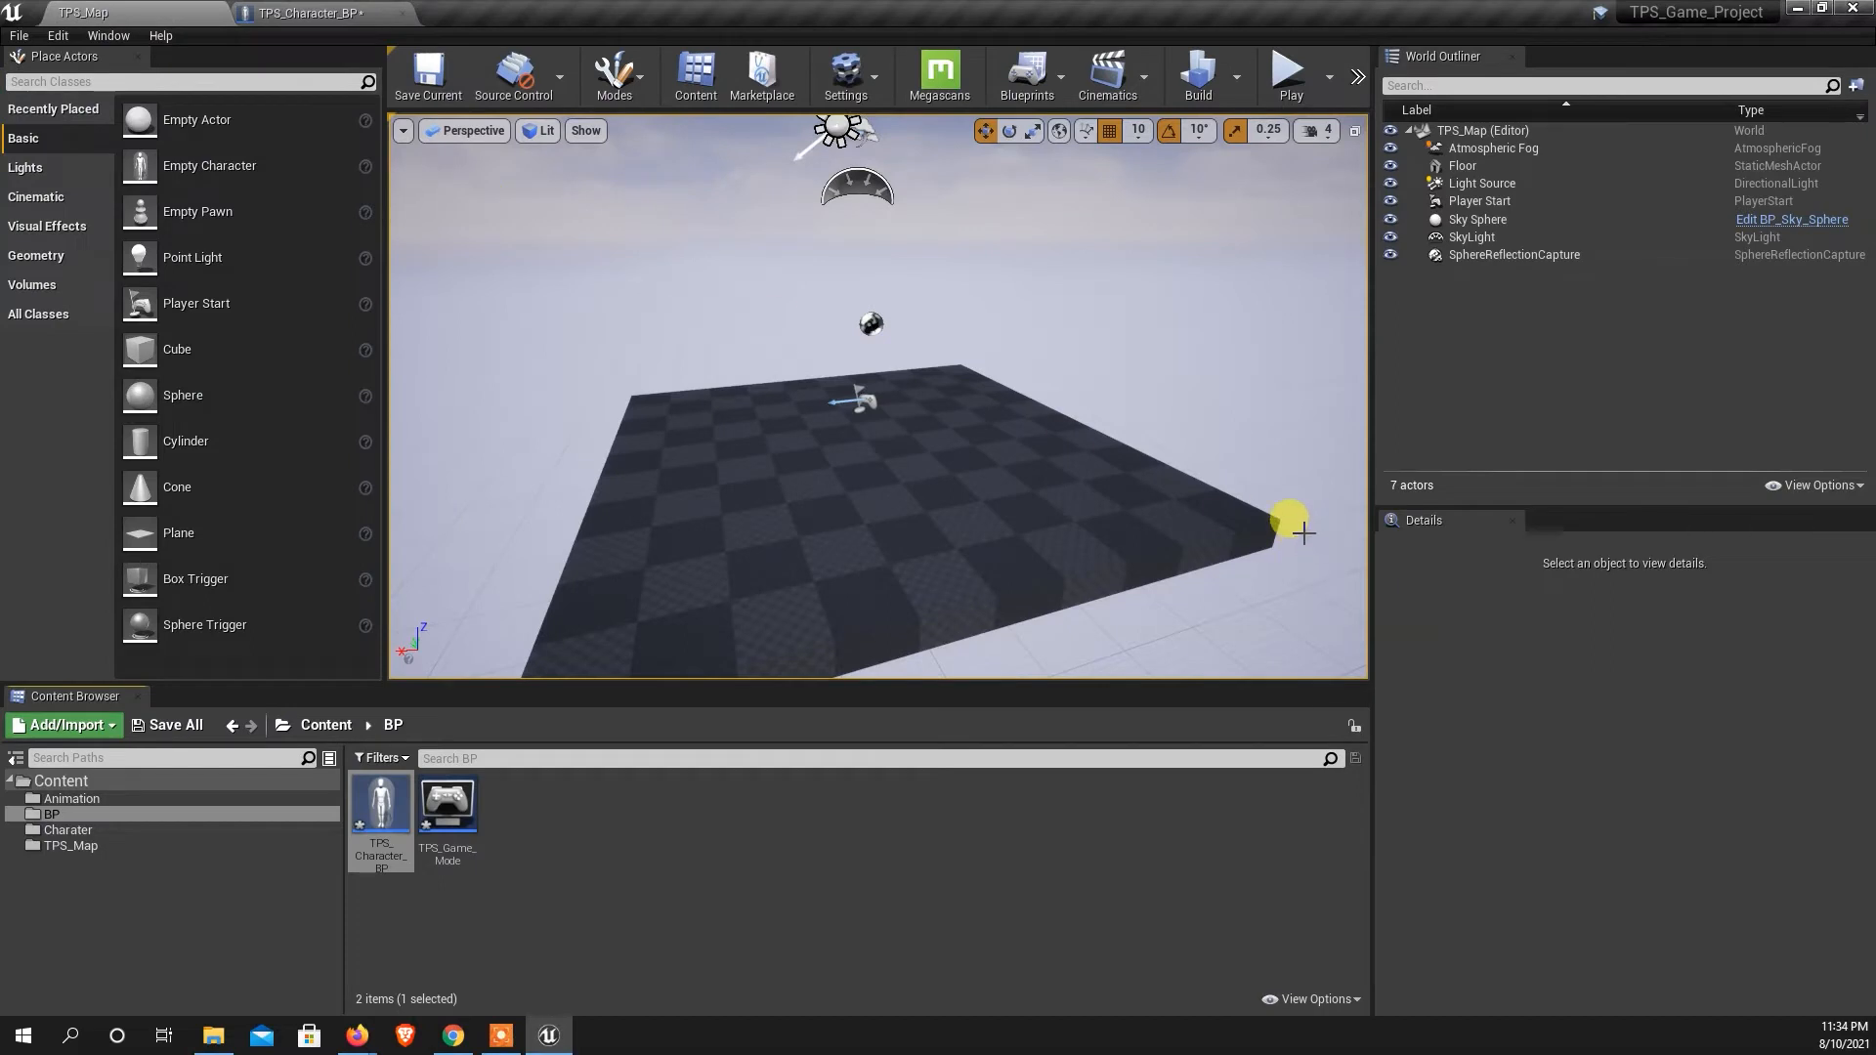
pyautogui.keyDown('alt'); pyautogui.moveTo(1219, 496); pyautogui.dragTo(1035, 498); pyautogui.keyUp('alt')
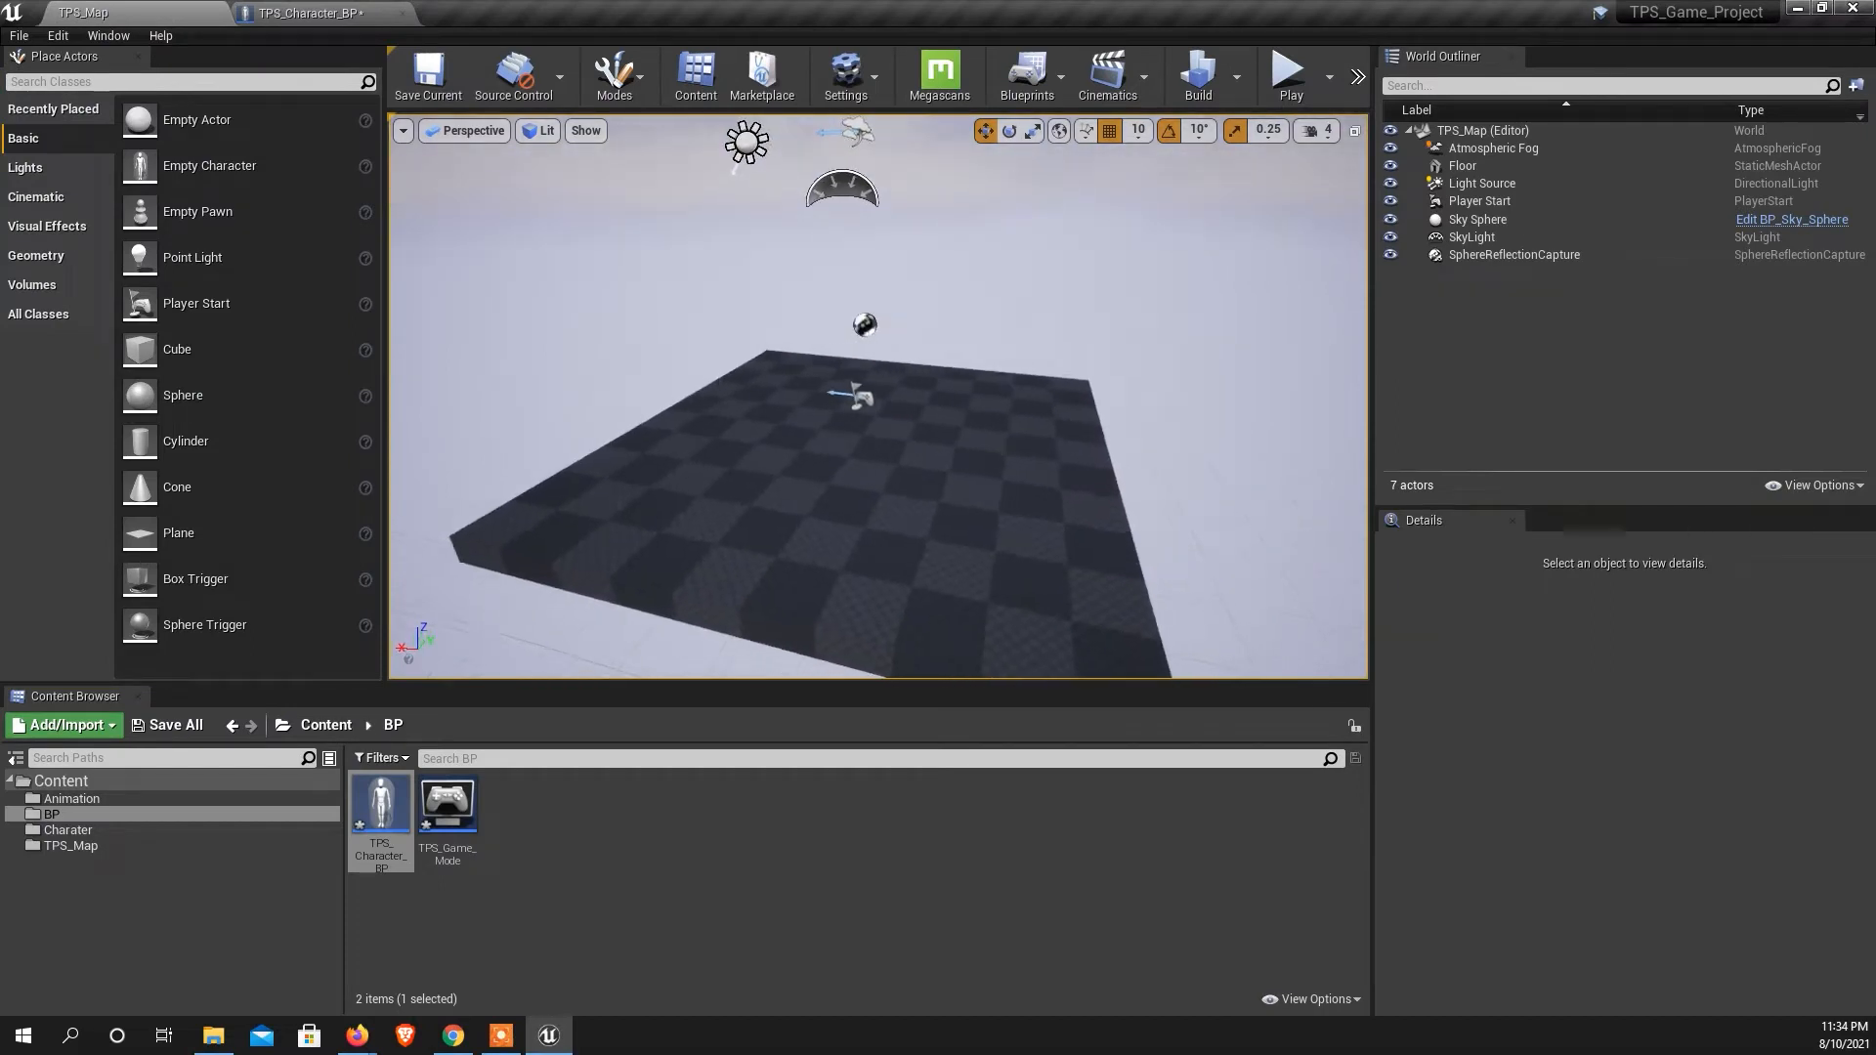
pyautogui.click(1290, 93)
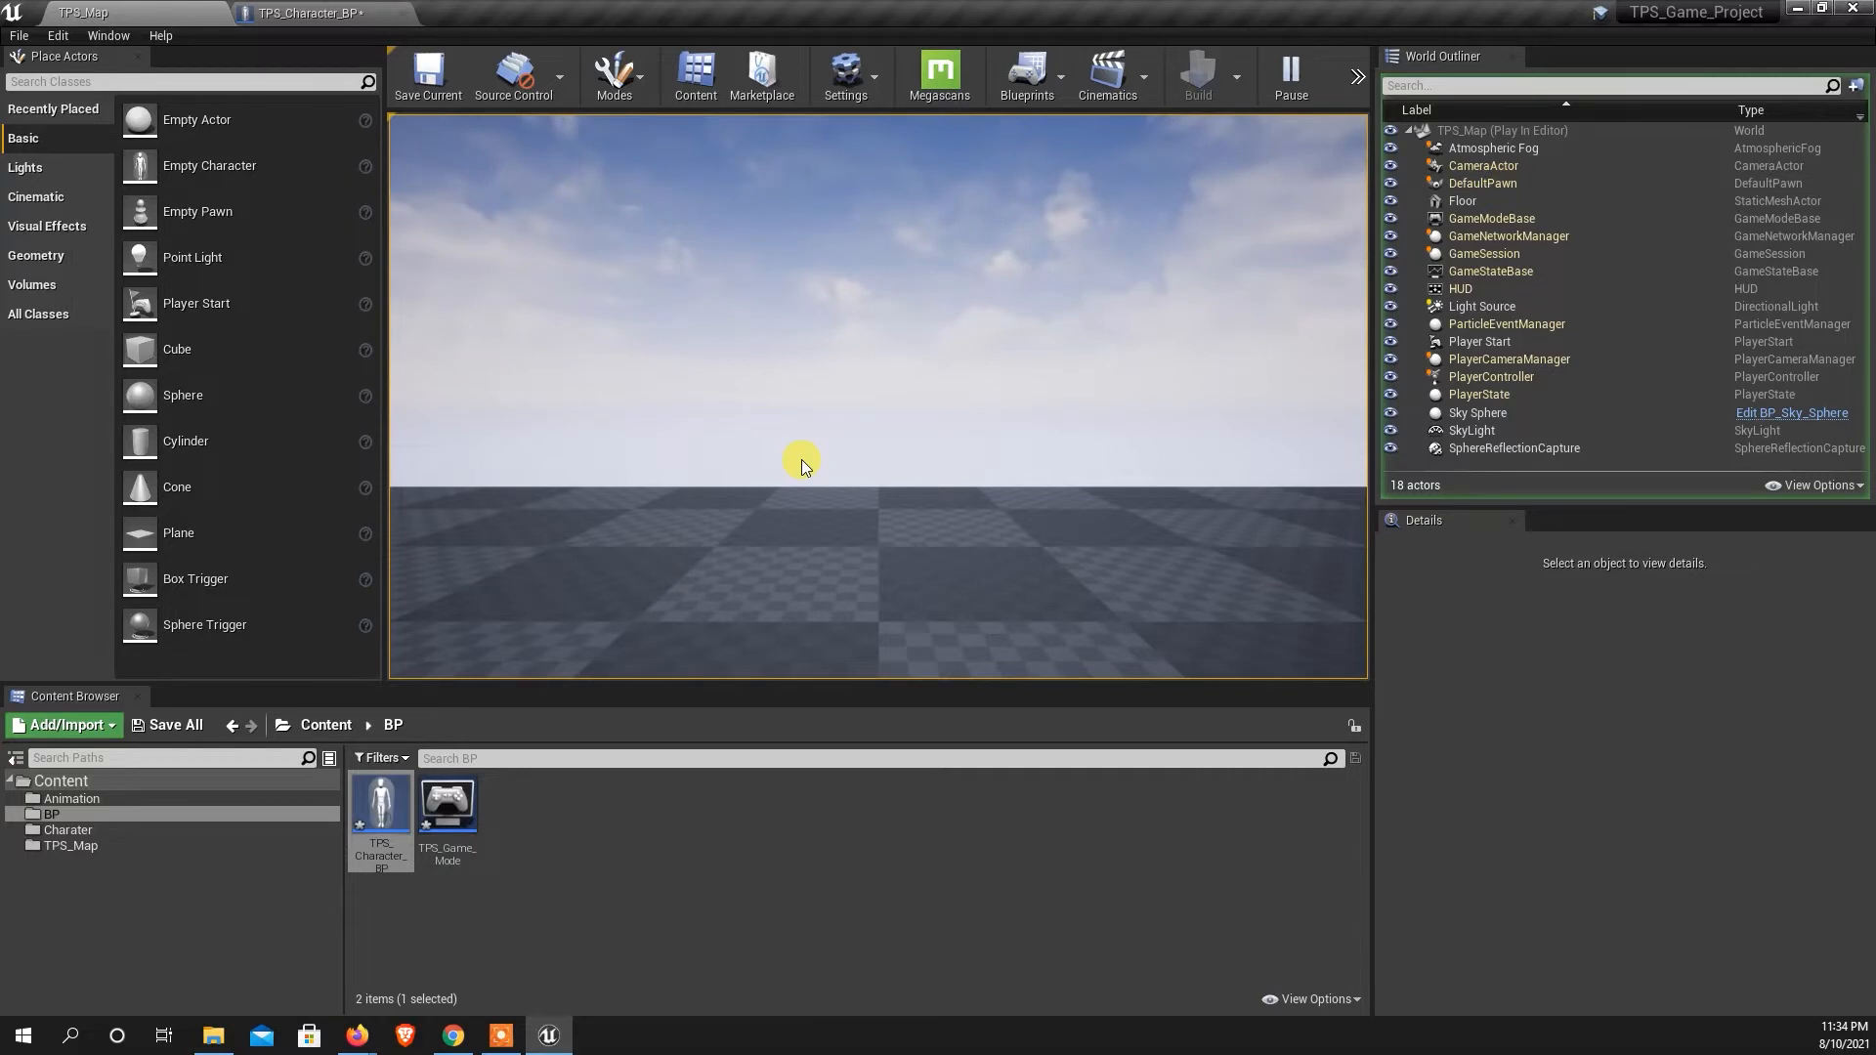
pyautogui.press('Escape')
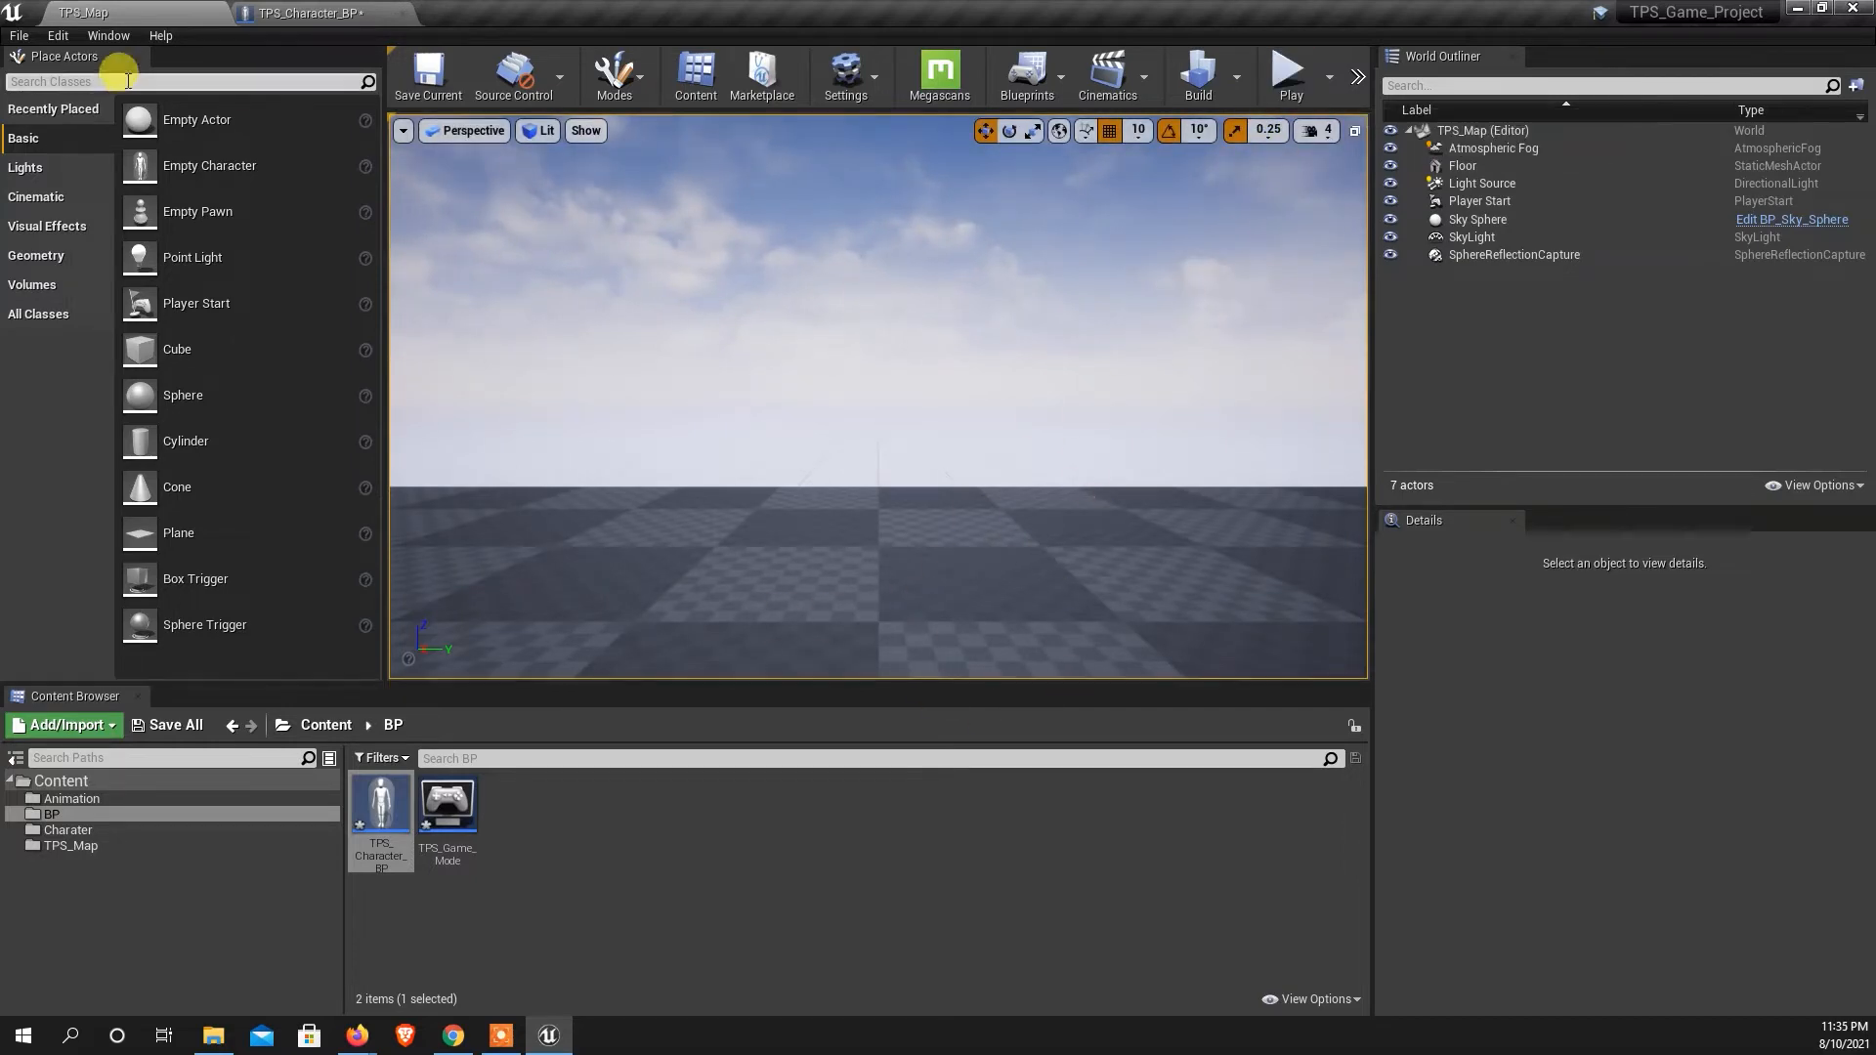
# In TPS_Character_BP, assign the maw_j_laygo skeletal mesh to the inherited Mesh component.
pyautogui.click(306, 14)
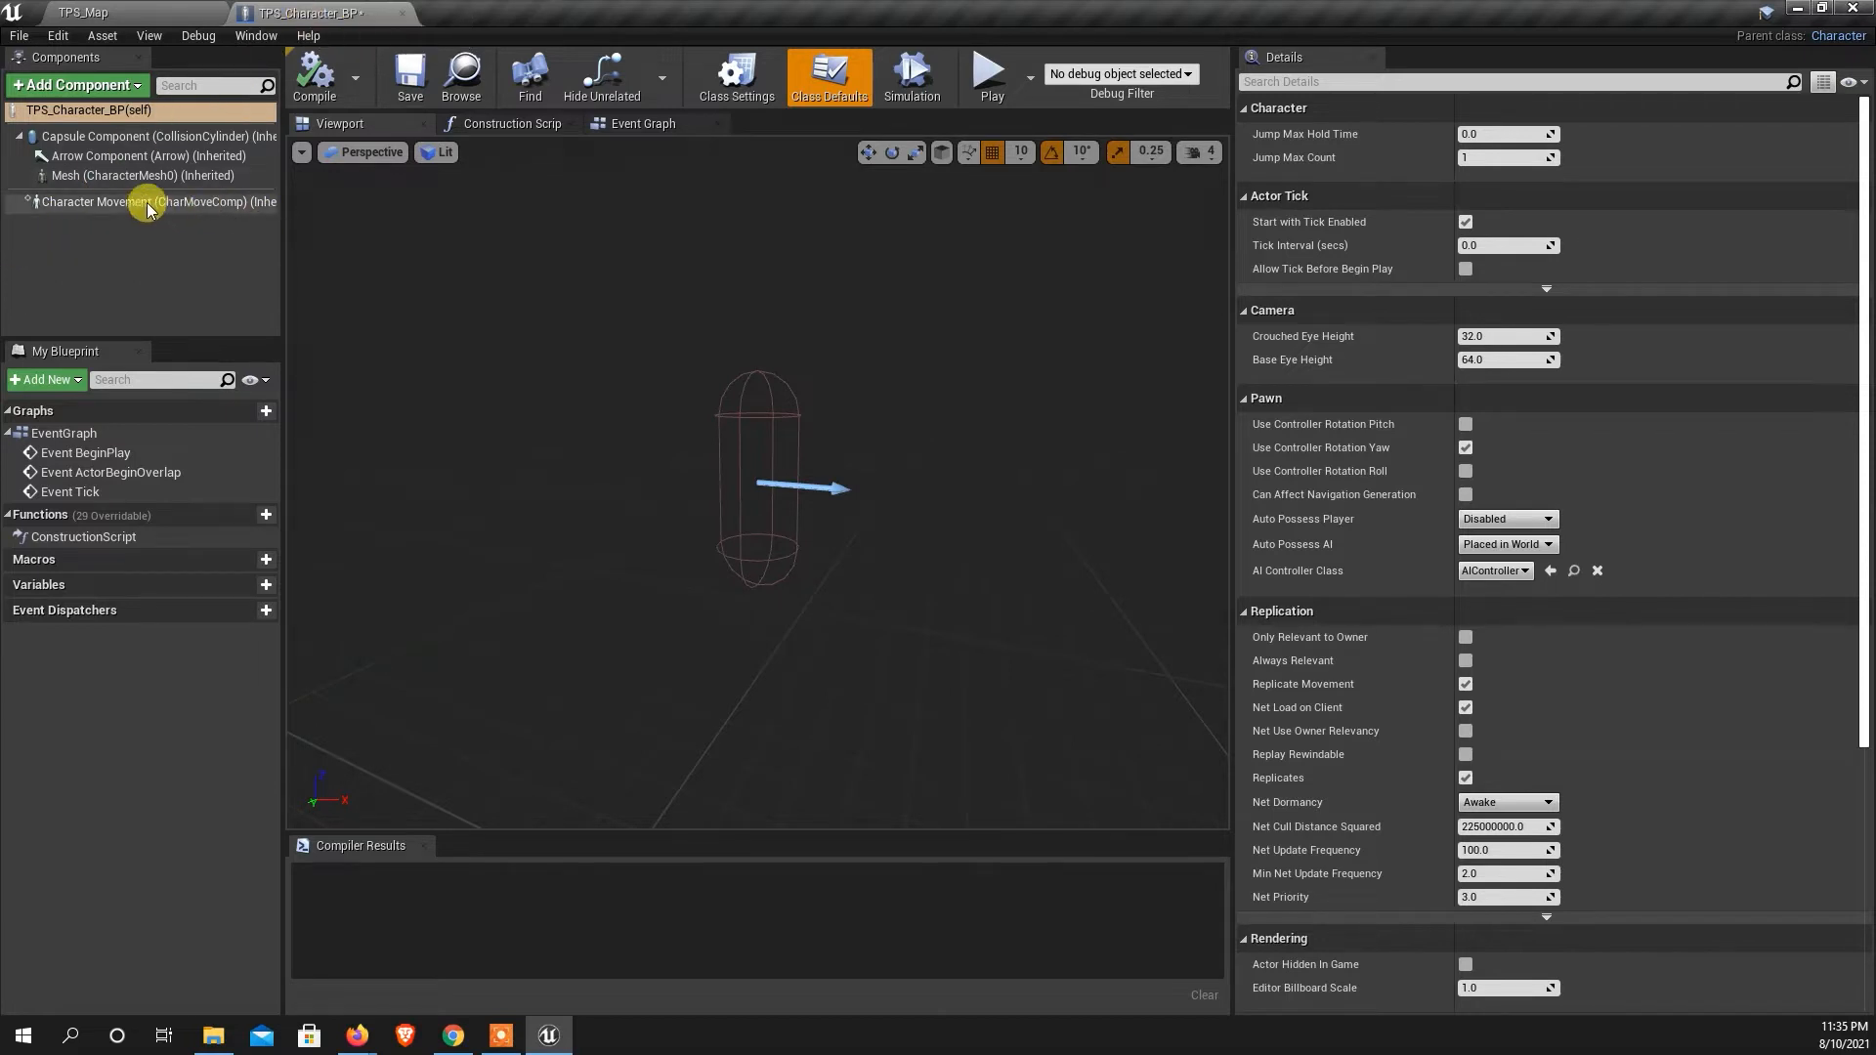
pyautogui.click(89, 179)
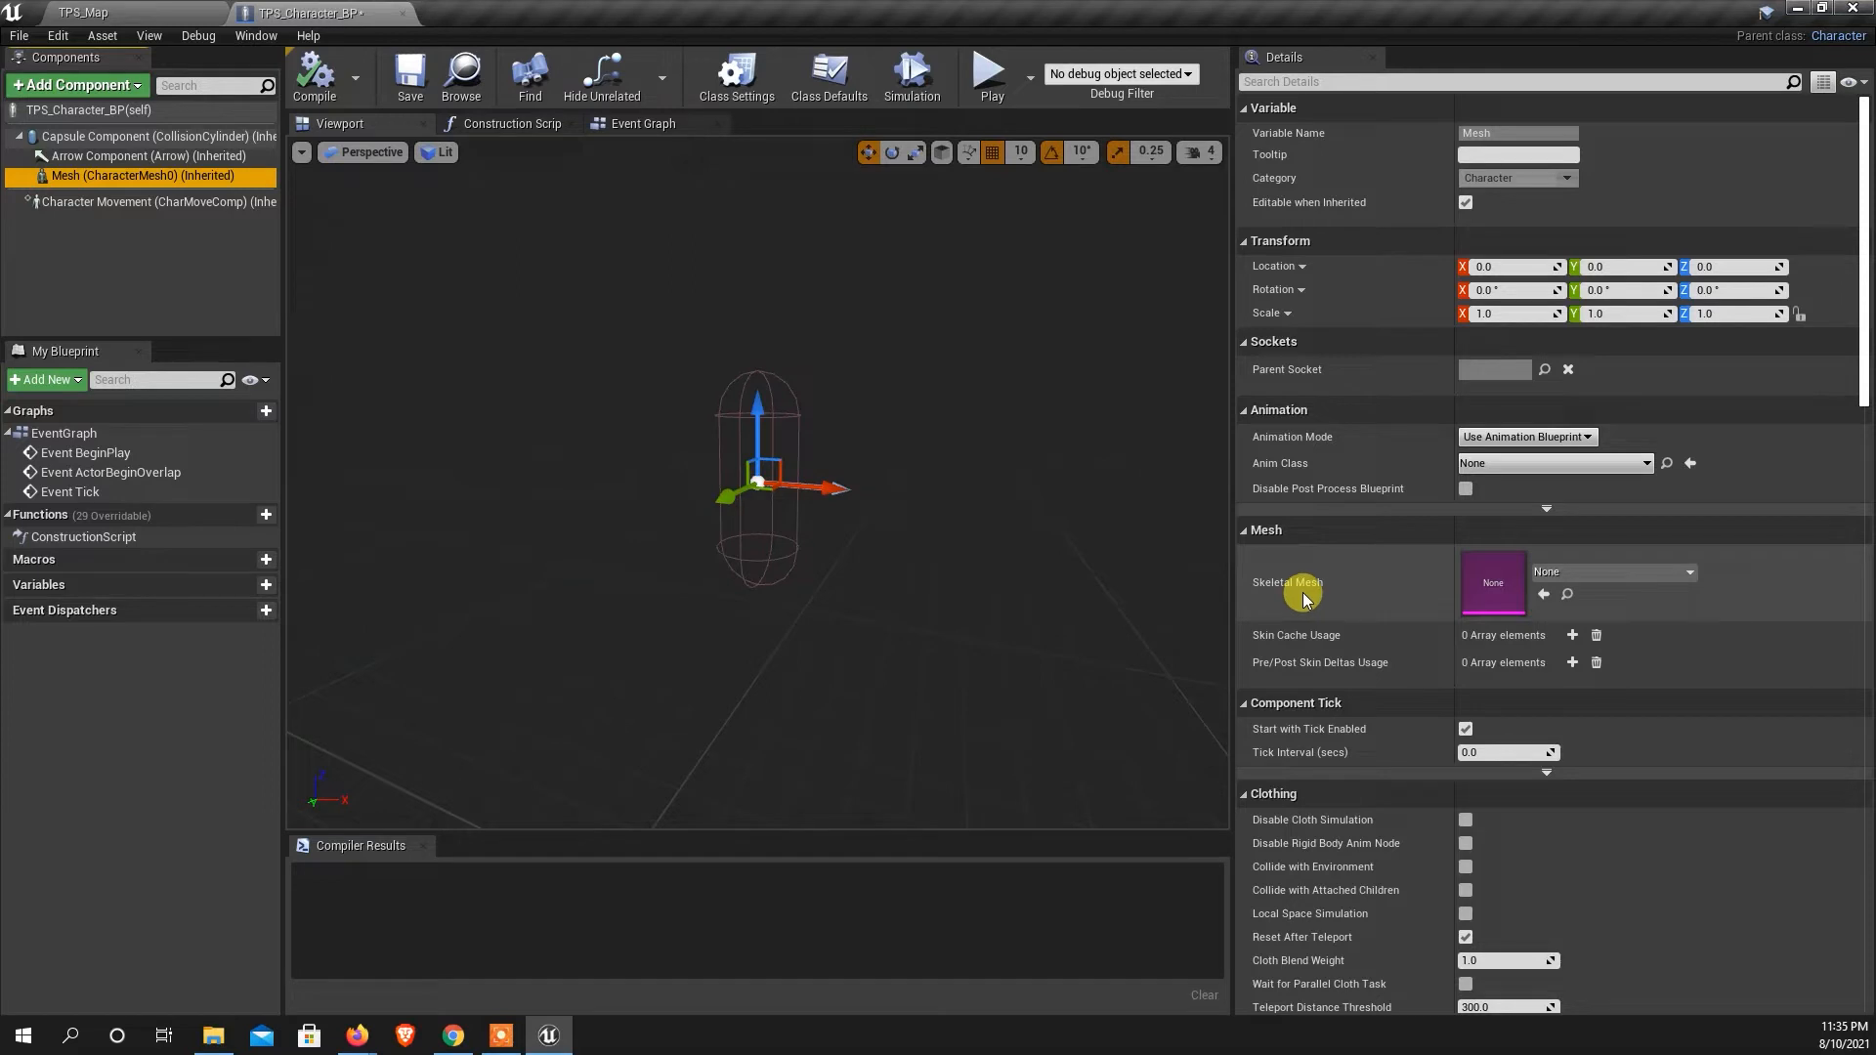
pyautogui.click(1605, 575)
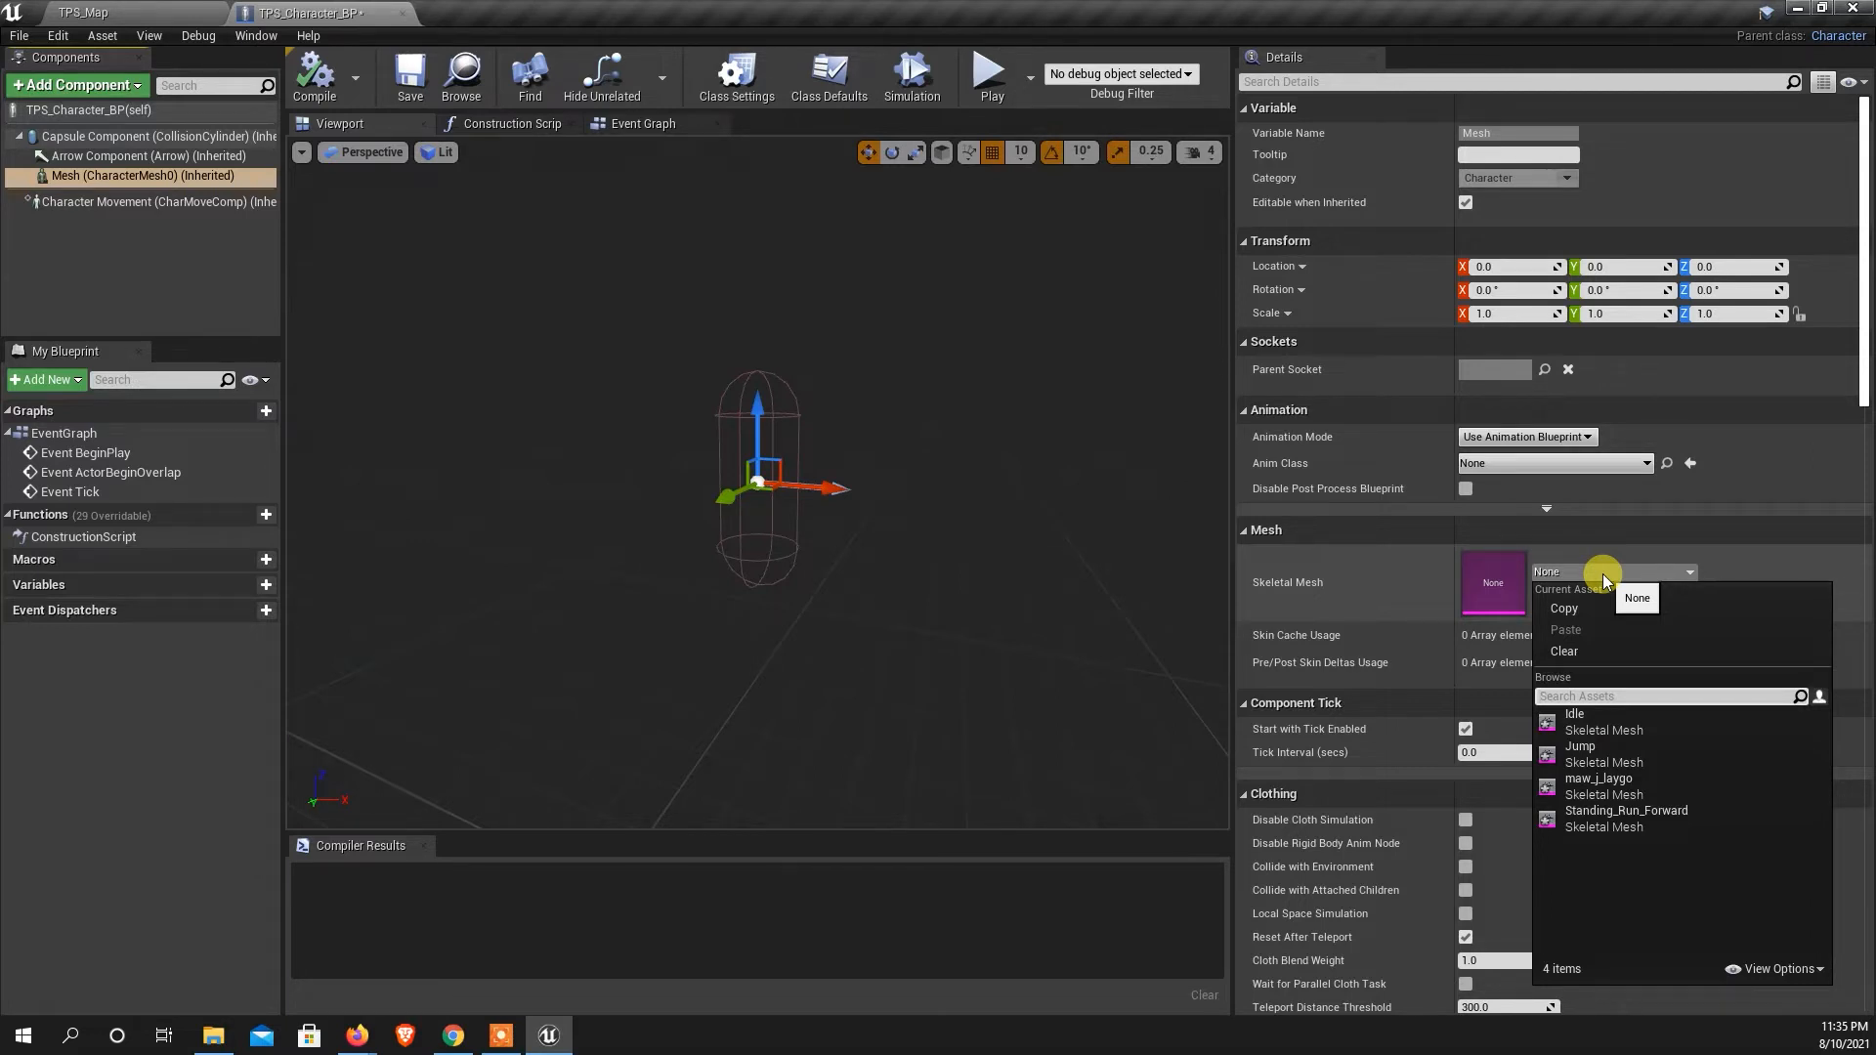
pyautogui.click(1588, 787)
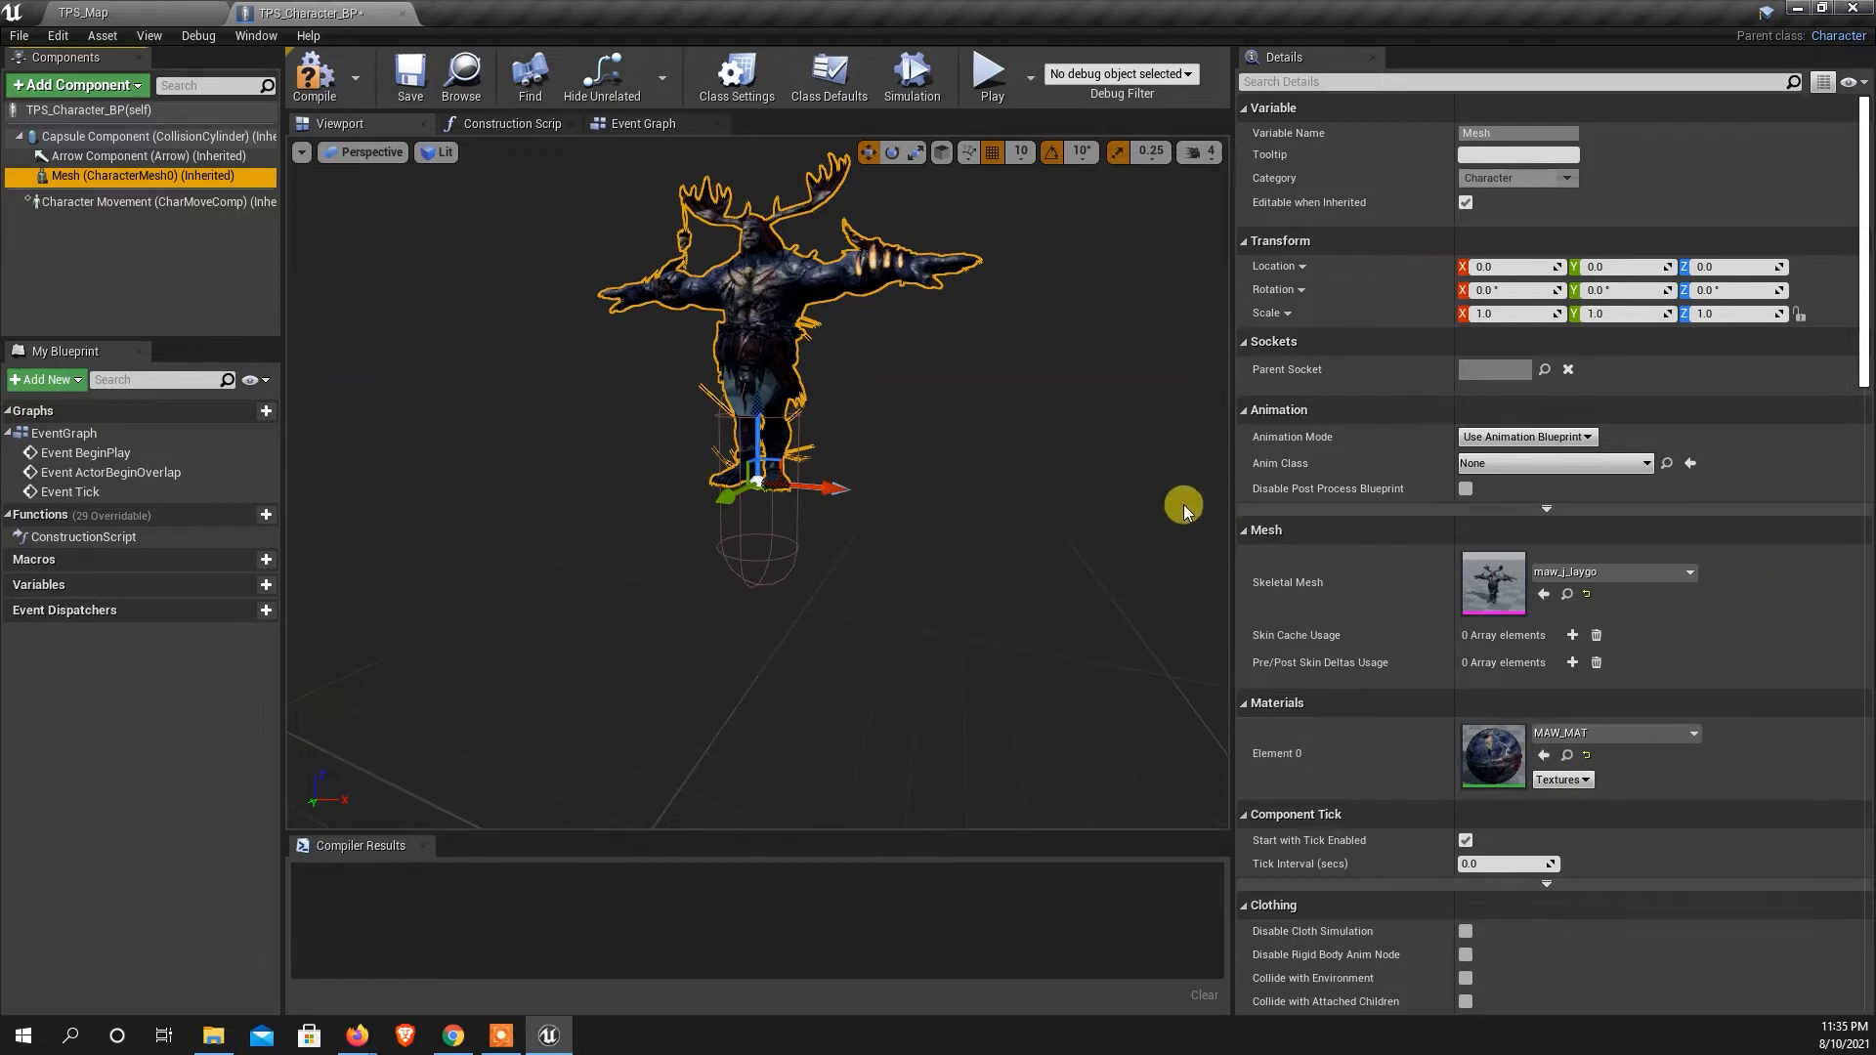
# Set the Mesh component's Z location to -90.
pyautogui.moveTo(851, 649); pyautogui.dragTo(964, 641, button='right')
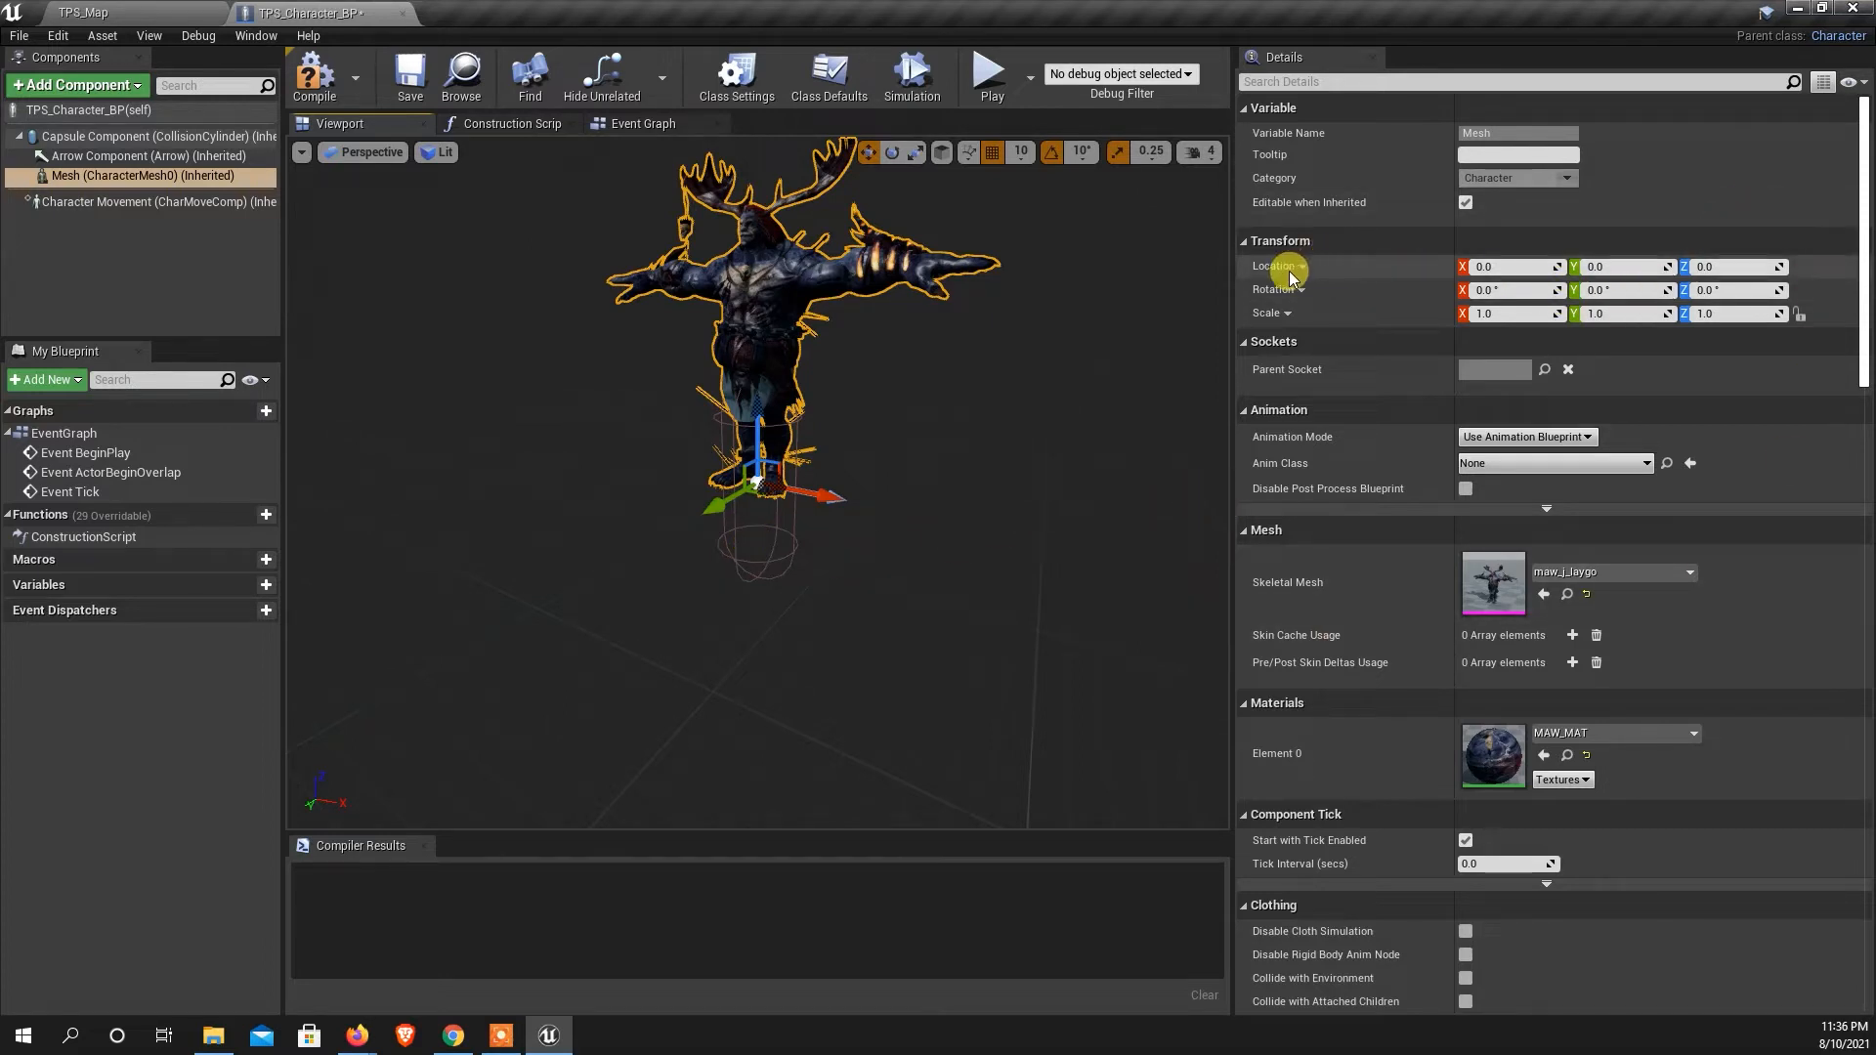
pyautogui.click(1734, 266)
pyautogui.write('9')
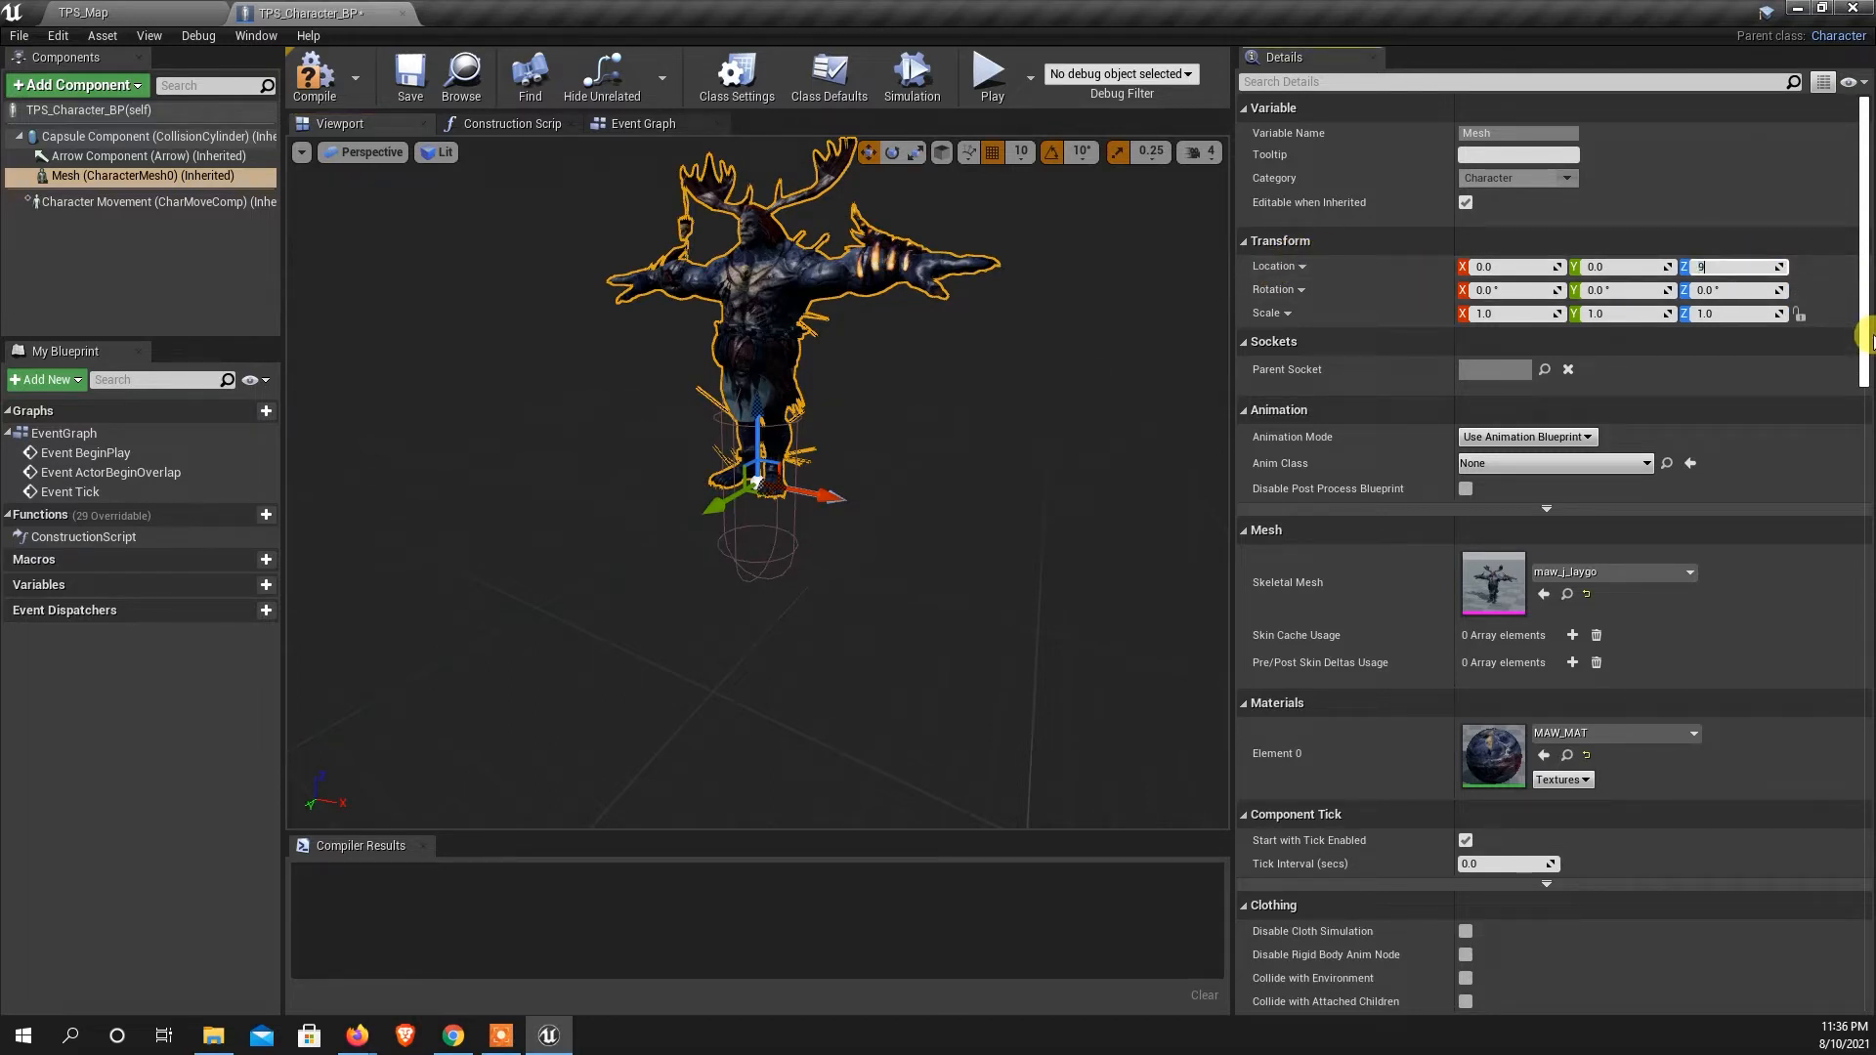
pyautogui.write('0')
pyautogui.press('Return')
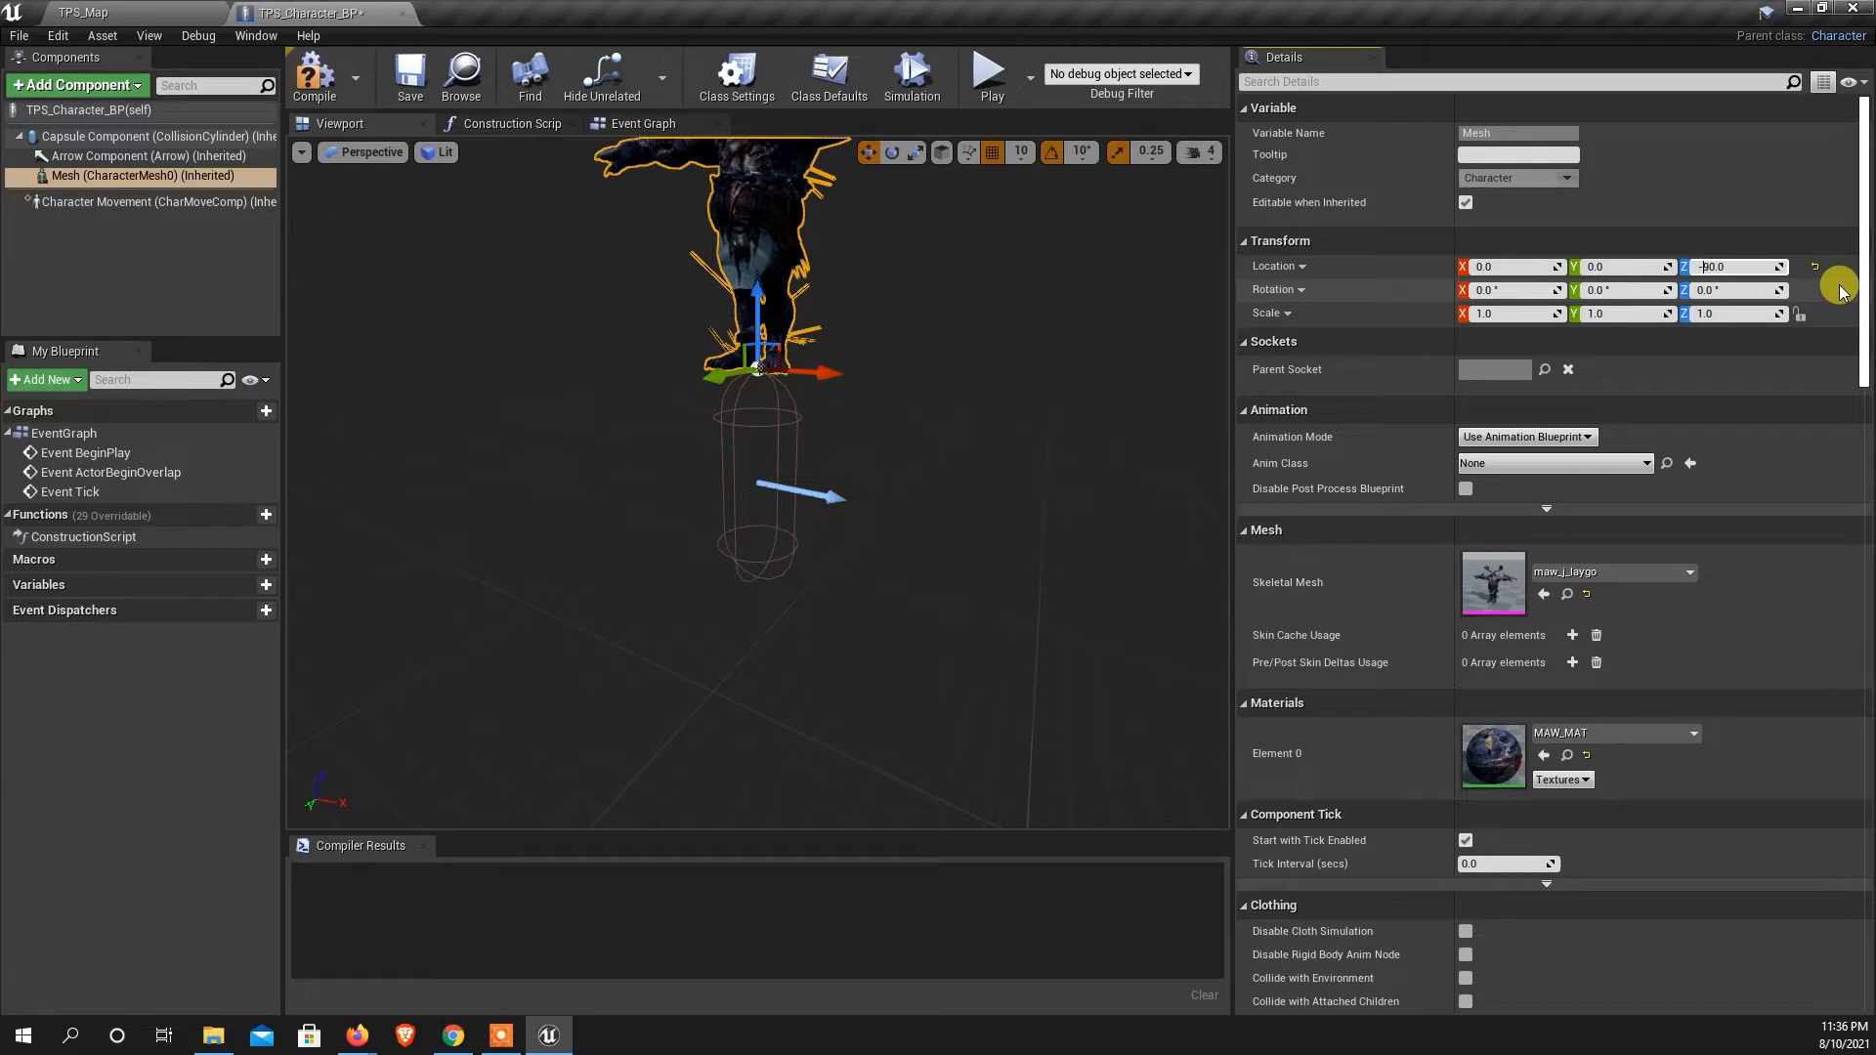
pyautogui.press('Return')
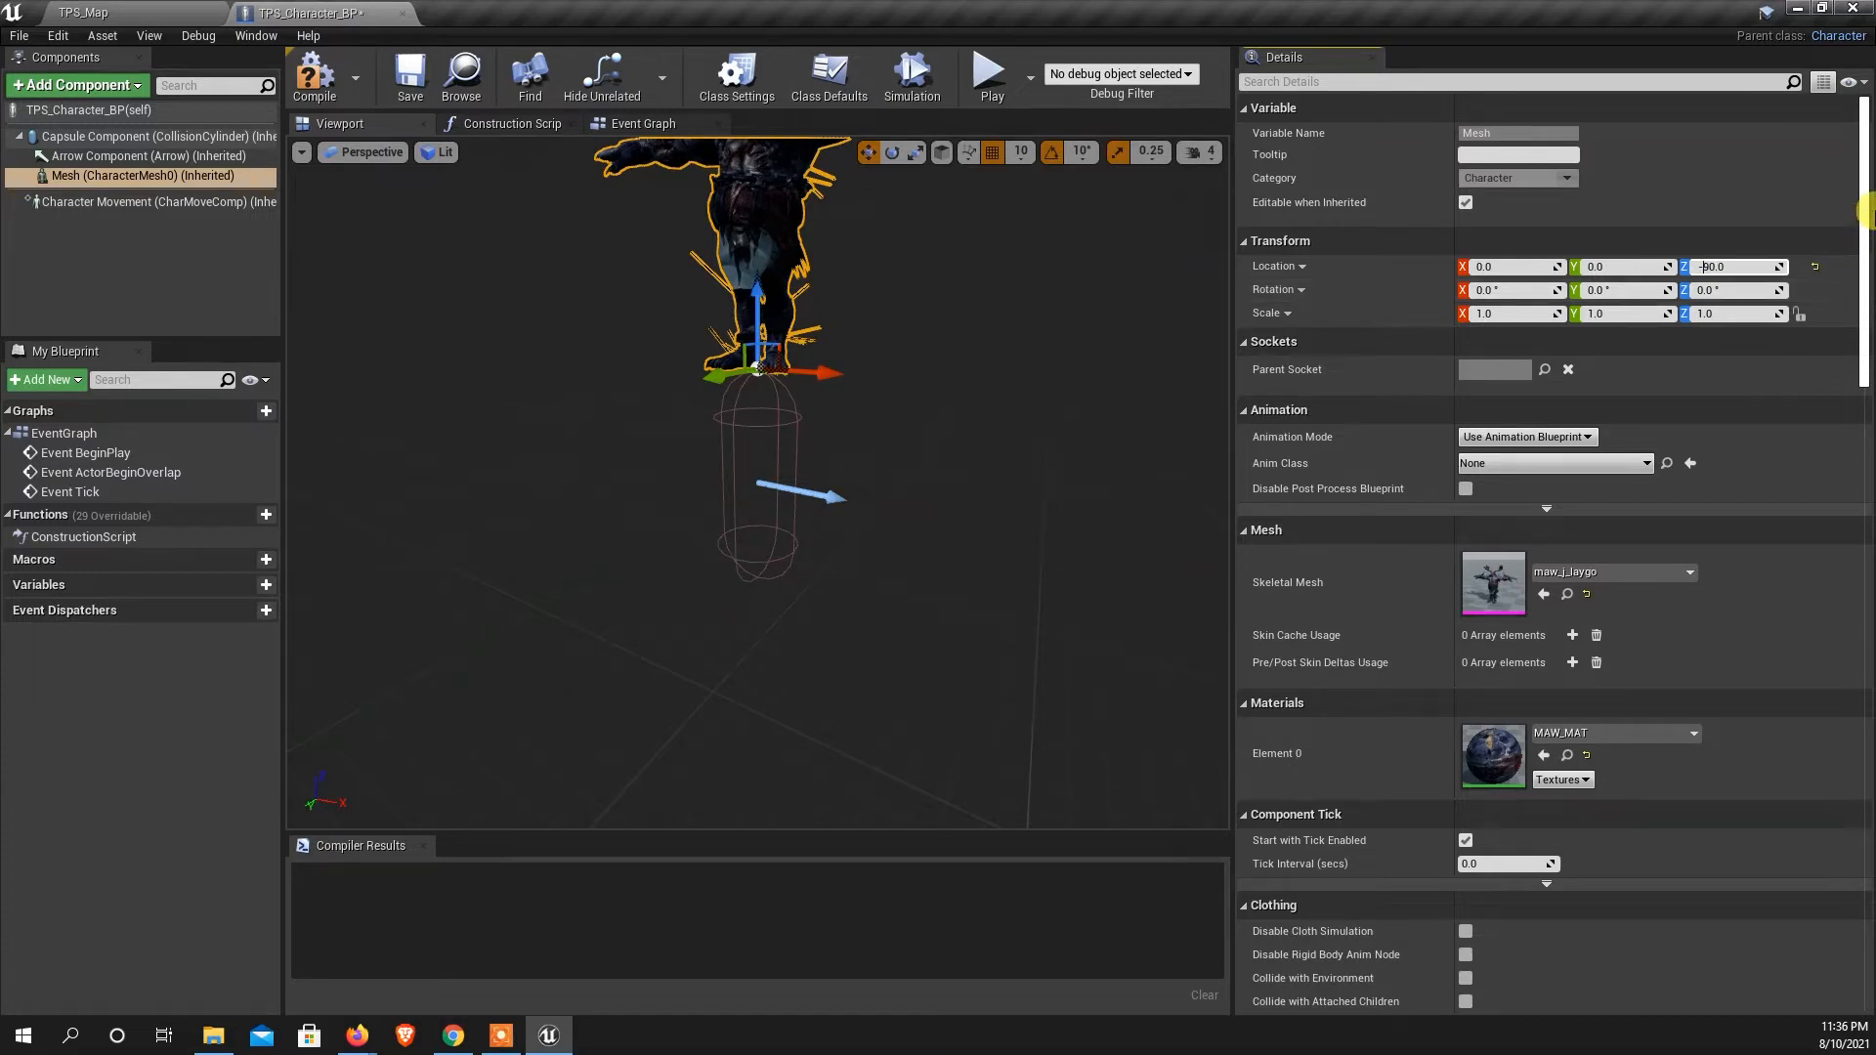
pyautogui.press('Return')
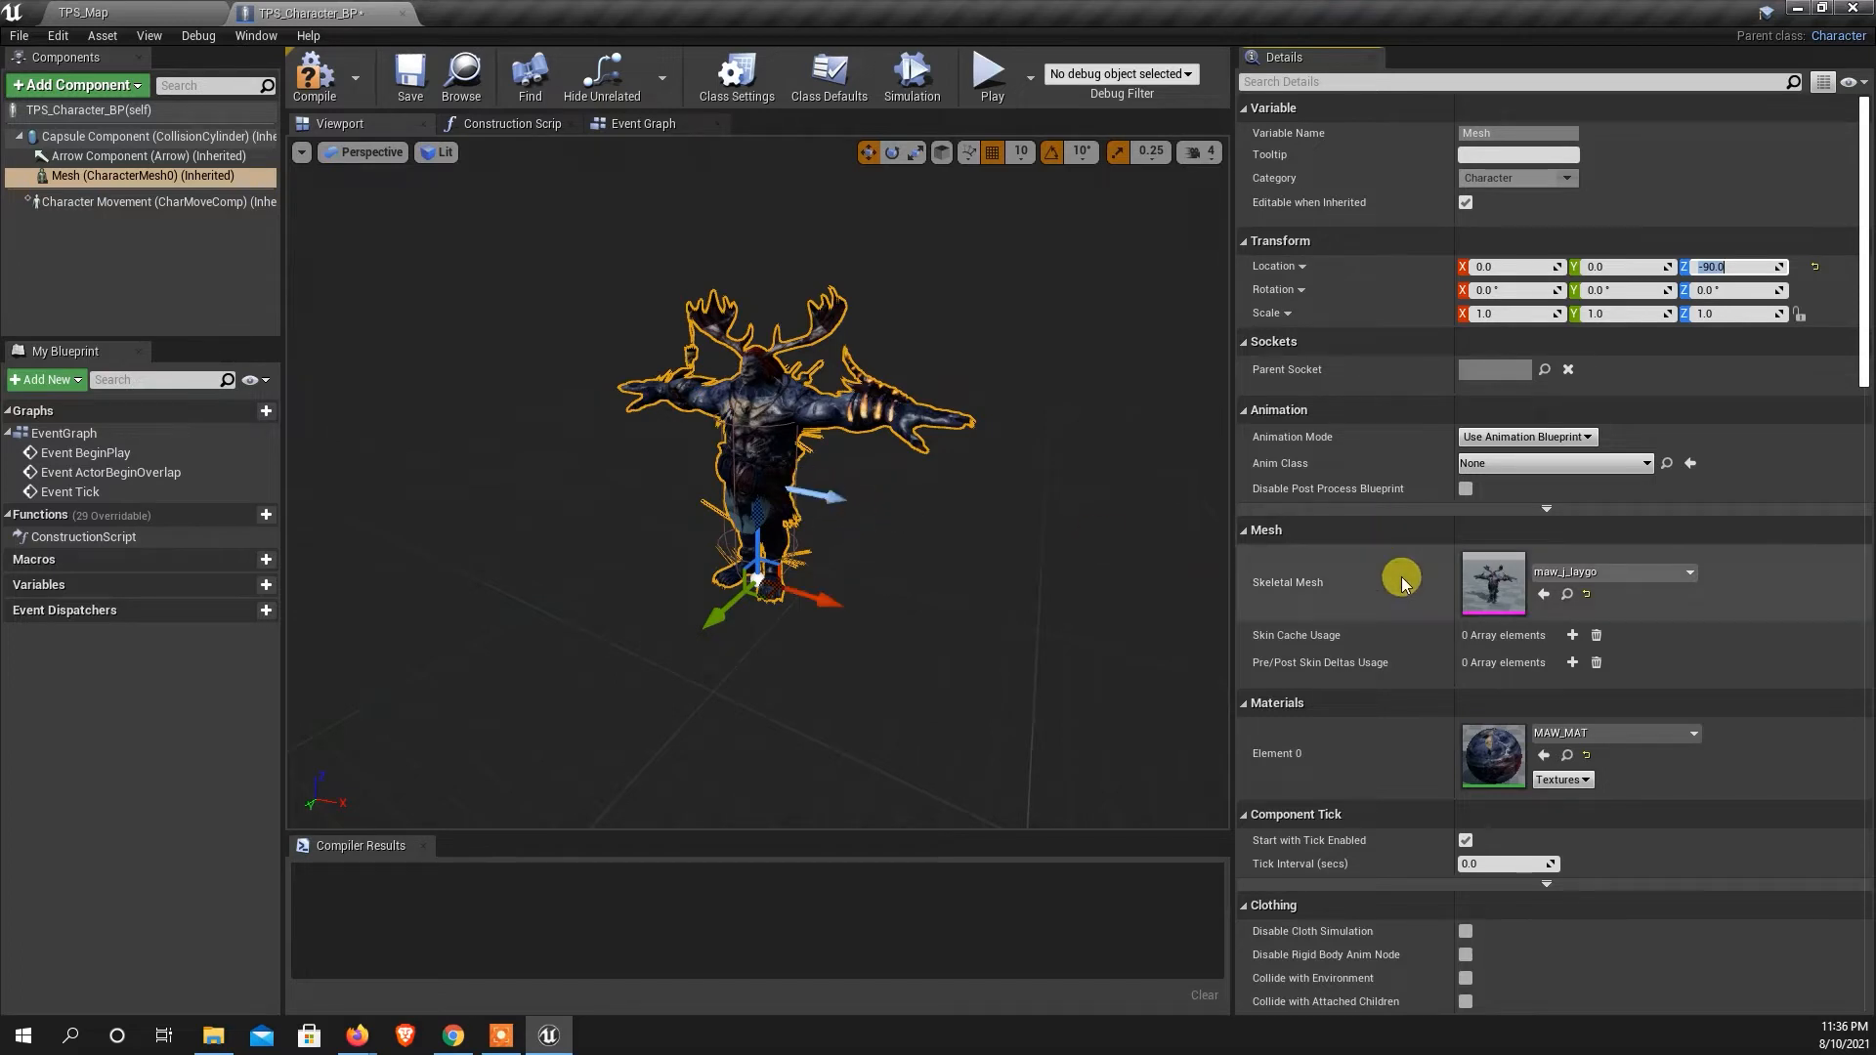
# Set the Mesh component's Z rotation to -90° and check its orientation against the capsule's forward arrow.
pyautogui.click(1721, 290)
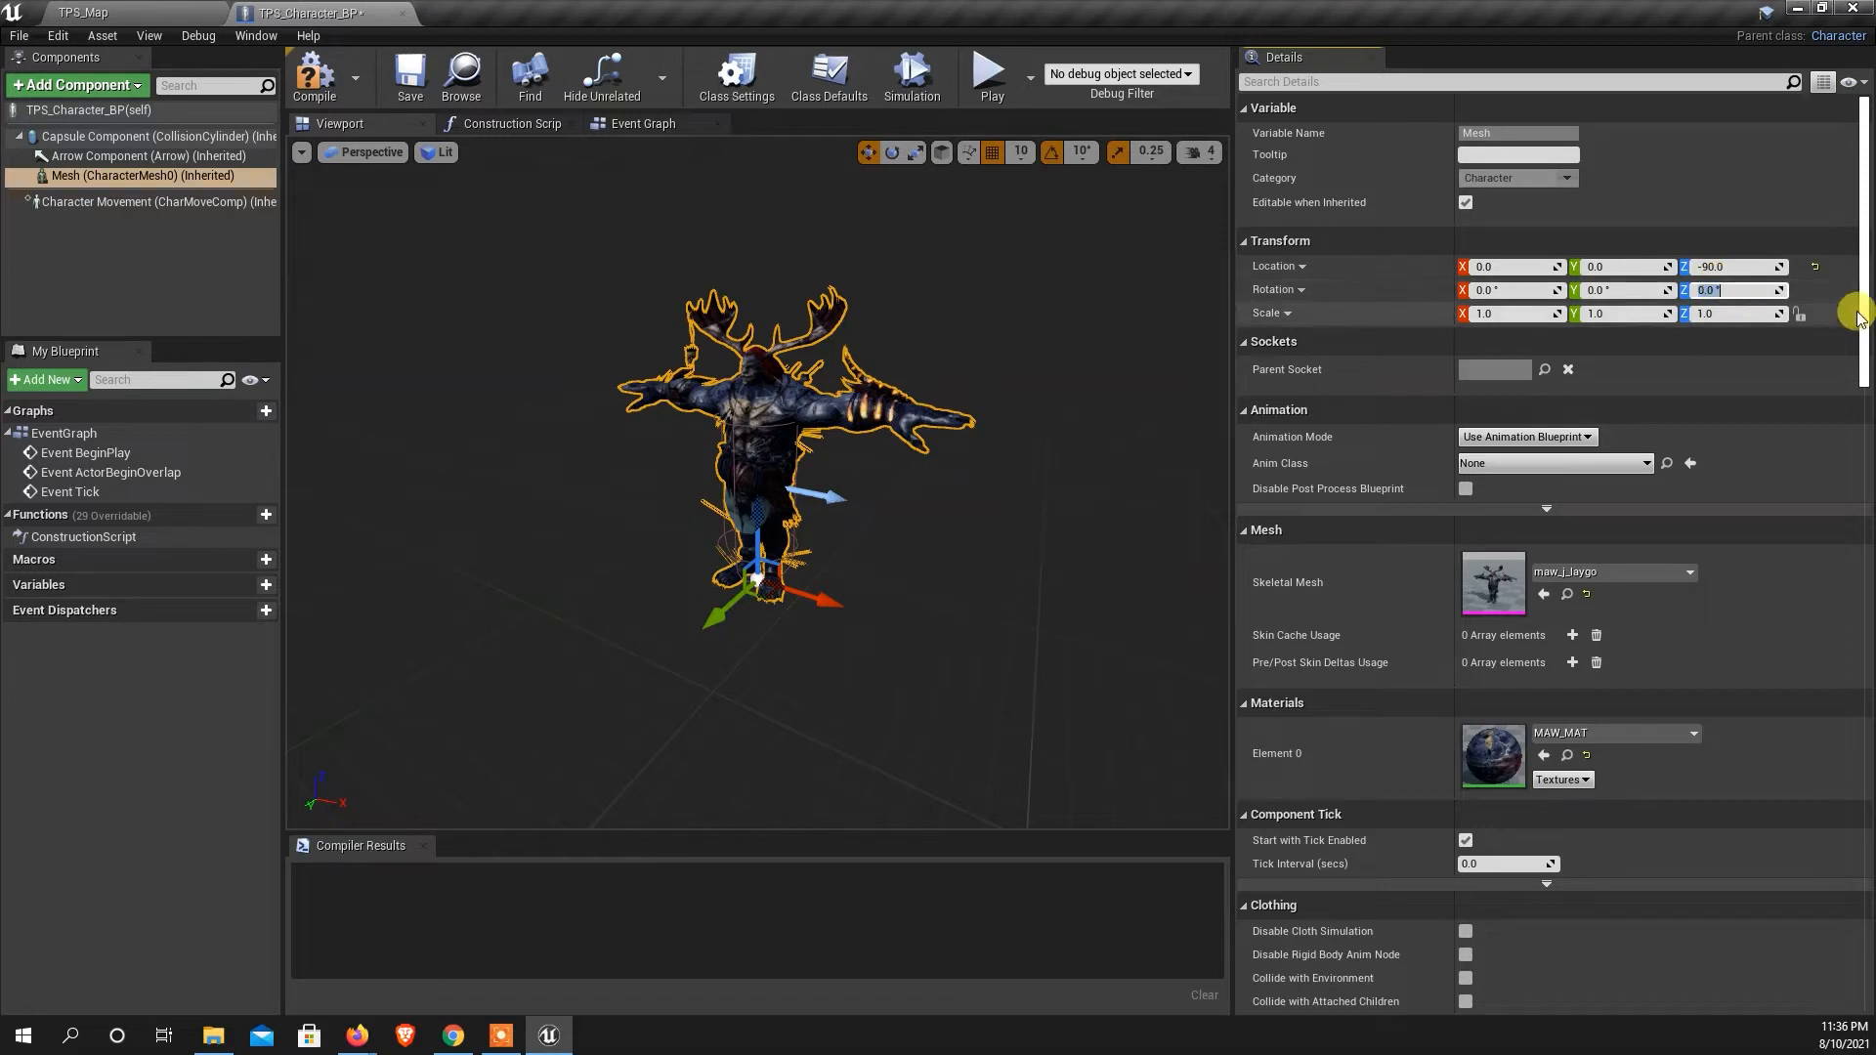
pyautogui.write('-90')
pyautogui.press('Return')
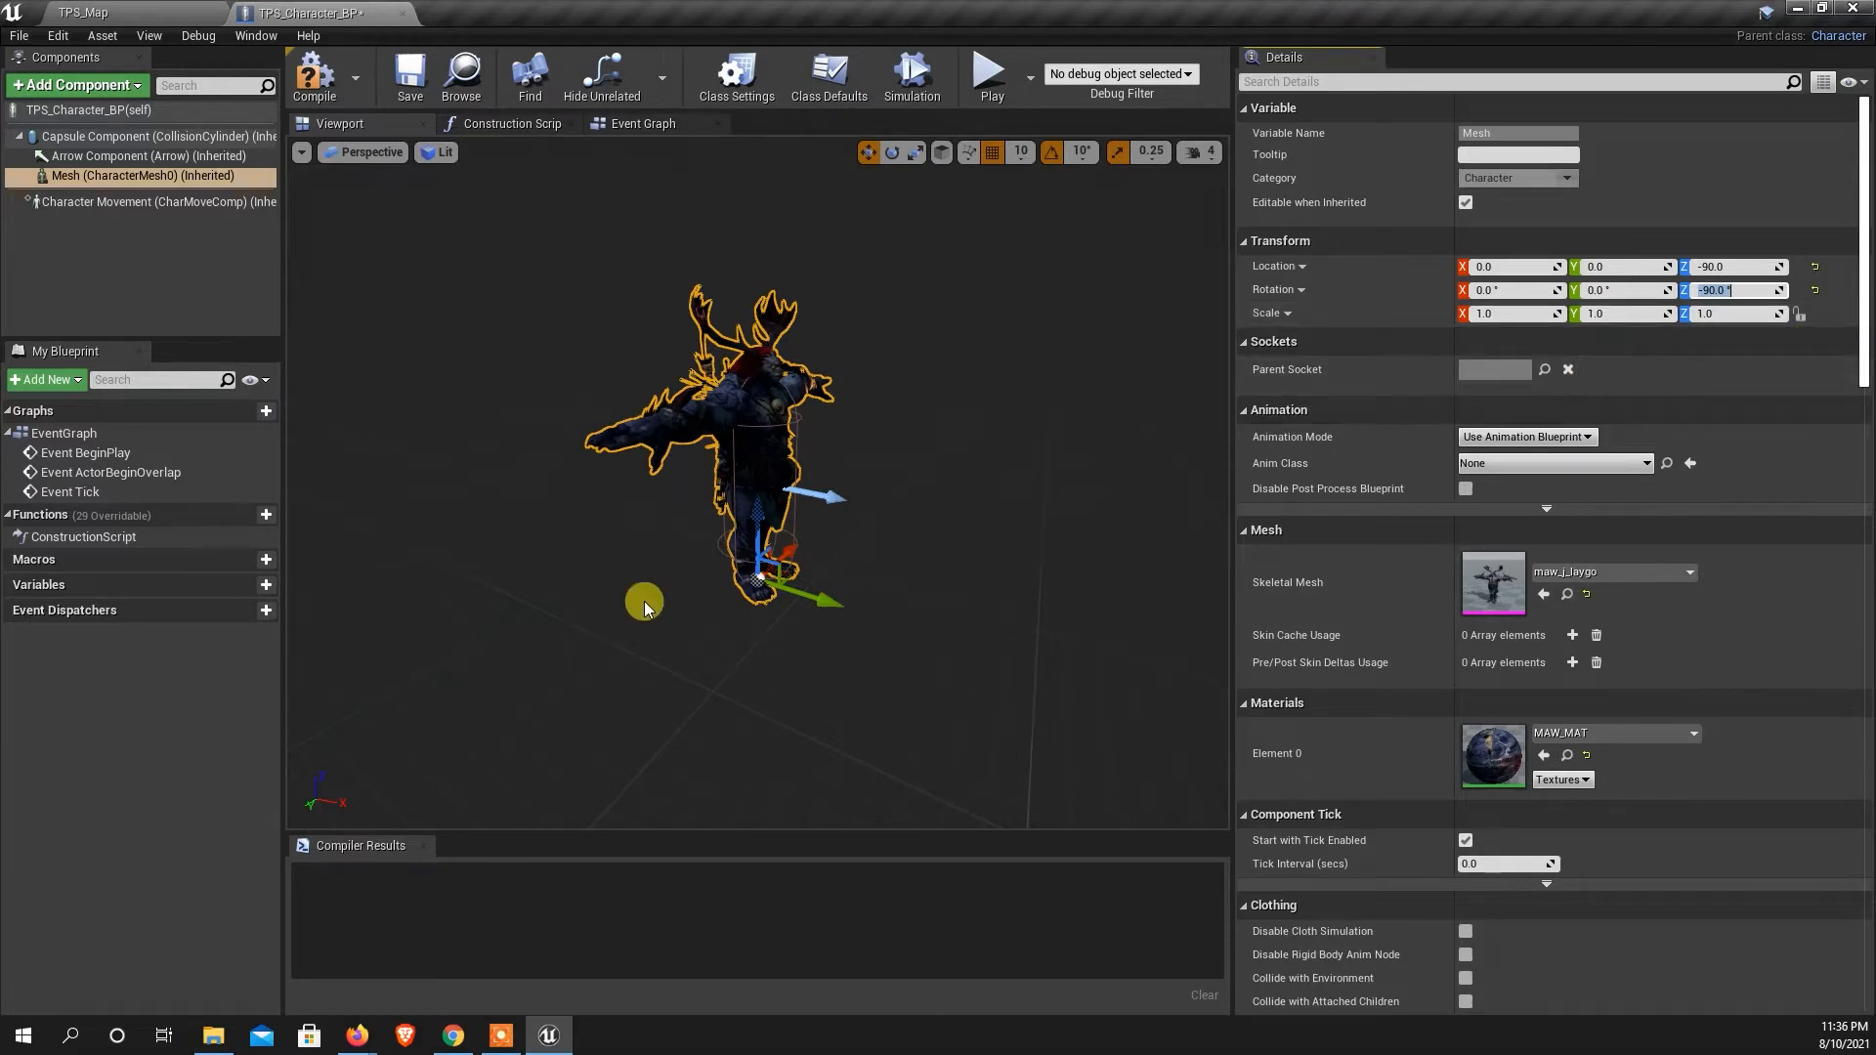
pyautogui.moveTo(1017, 548); pyautogui.dragTo(830, 590)
pyautogui.moveTo(1153, 440); pyautogui.dragTo(1080, 453)
pyautogui.moveTo(1010, 662); pyautogui.dragTo(953, 662)
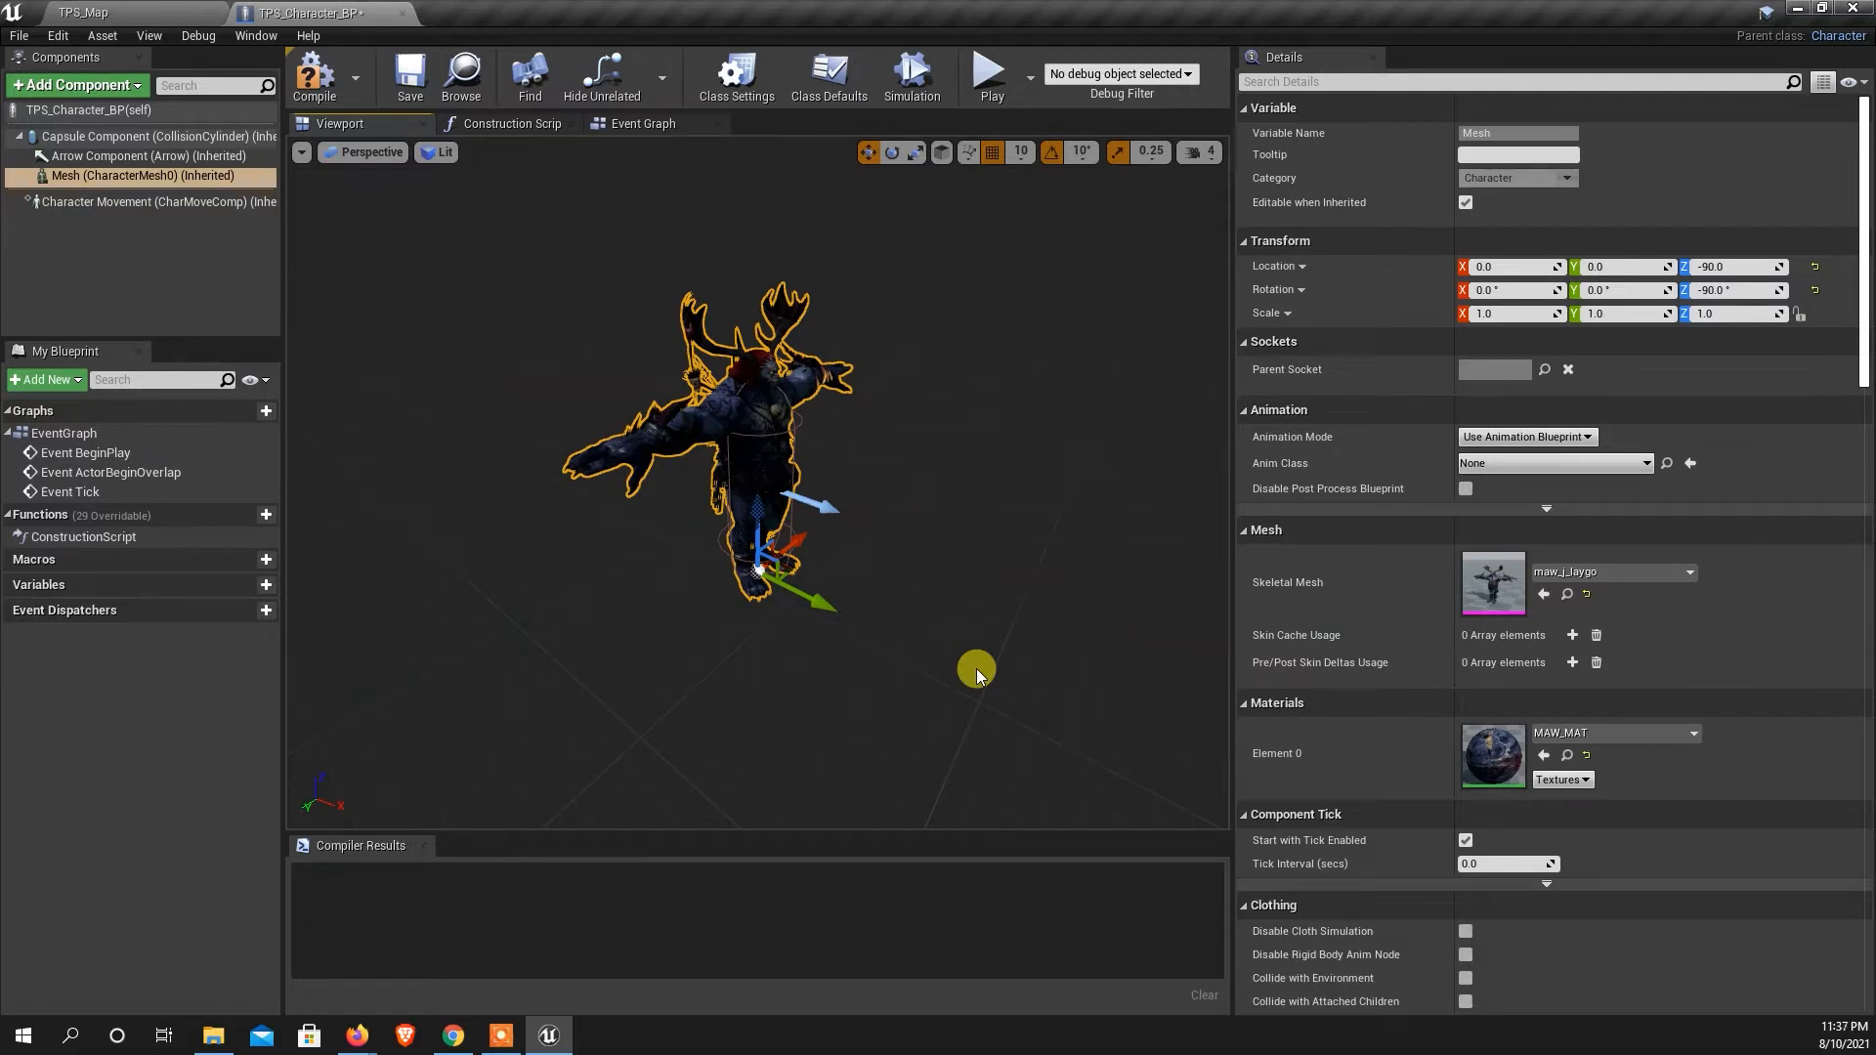
# Add a Spring Arm component as a child of the Capsule Component and keep its default name.
pyautogui.click(125, 137)
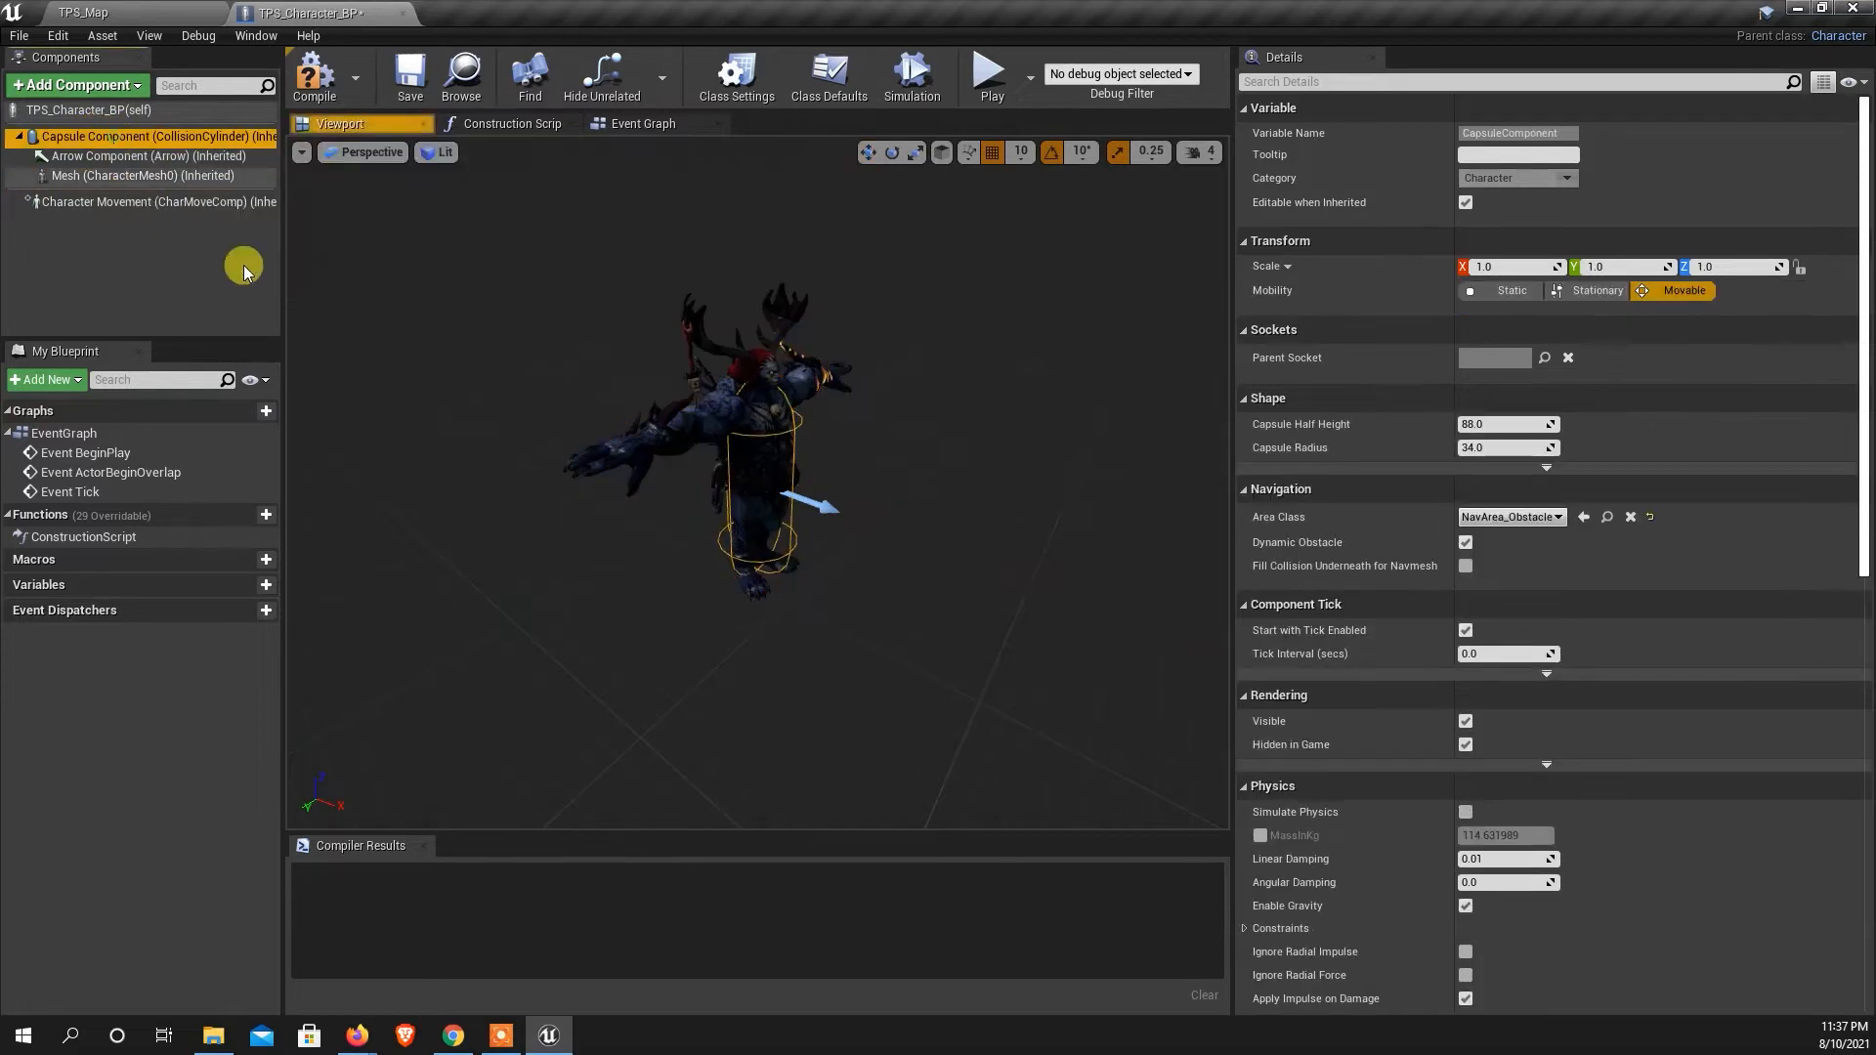
pyautogui.click(58, 90)
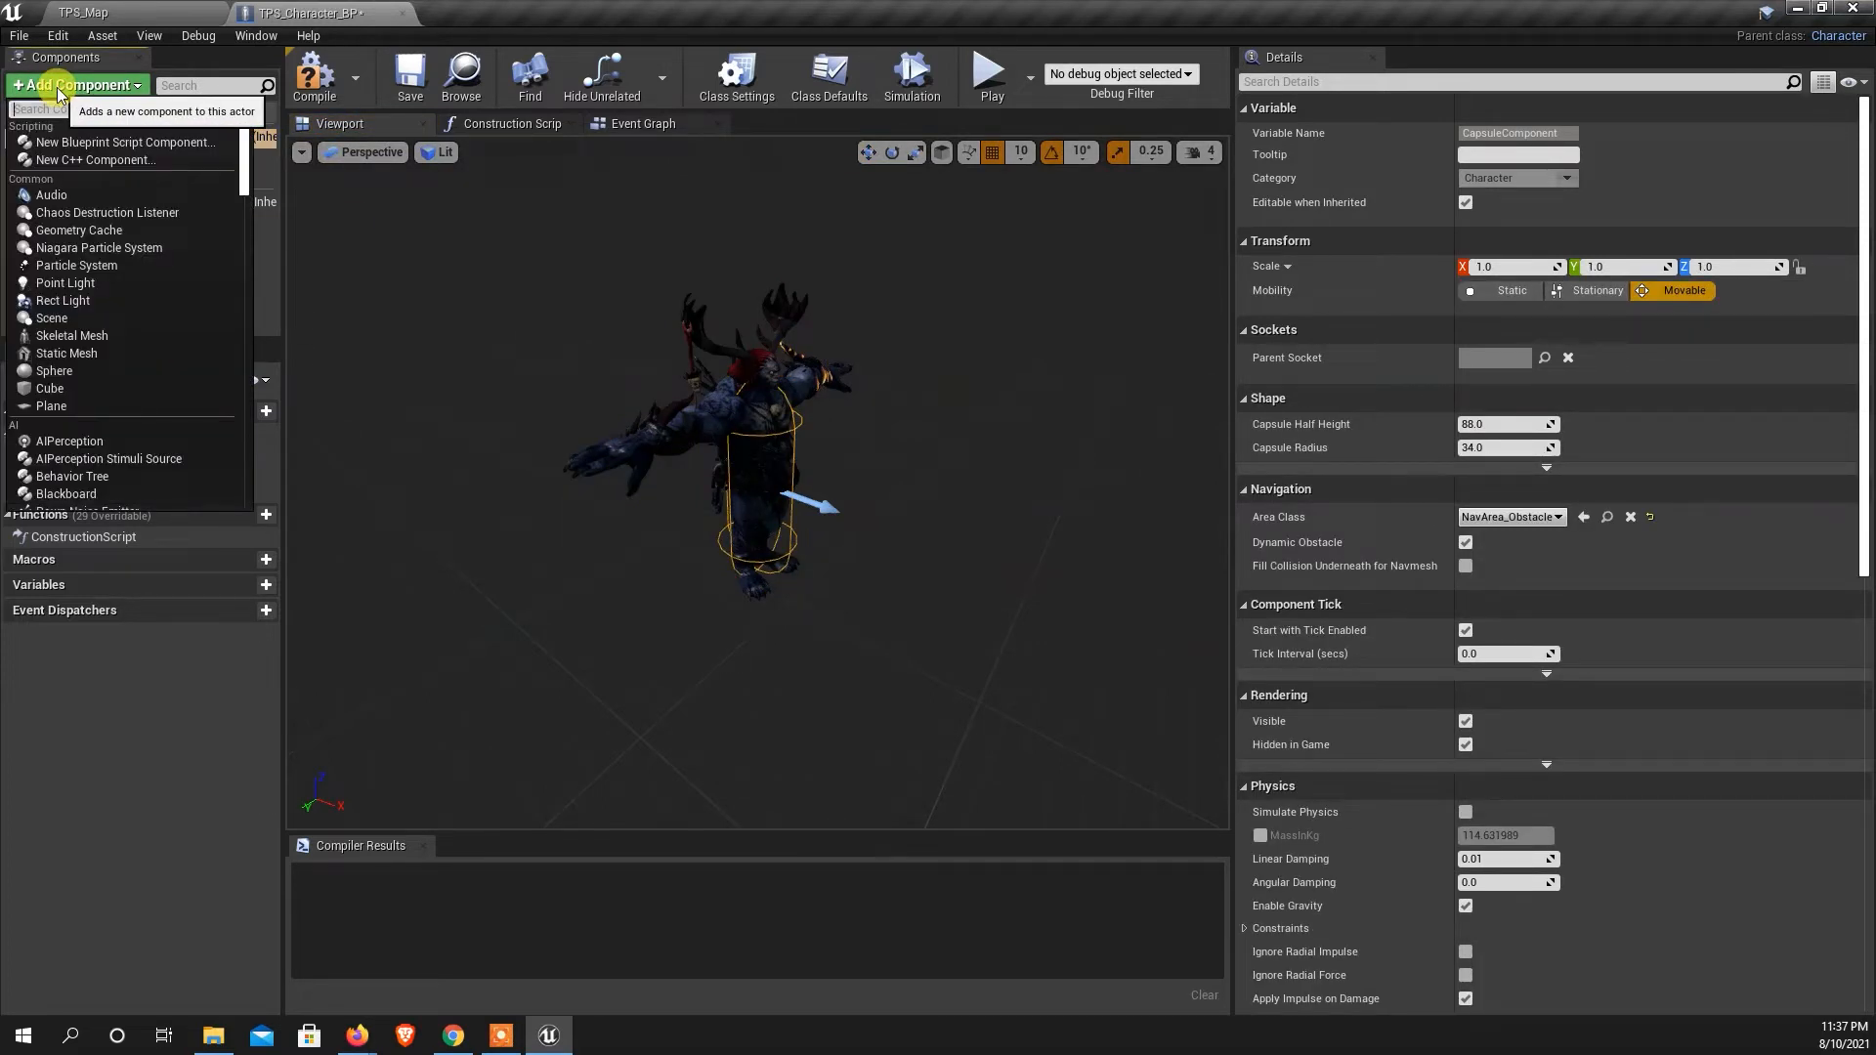
pyautogui.write('sp')
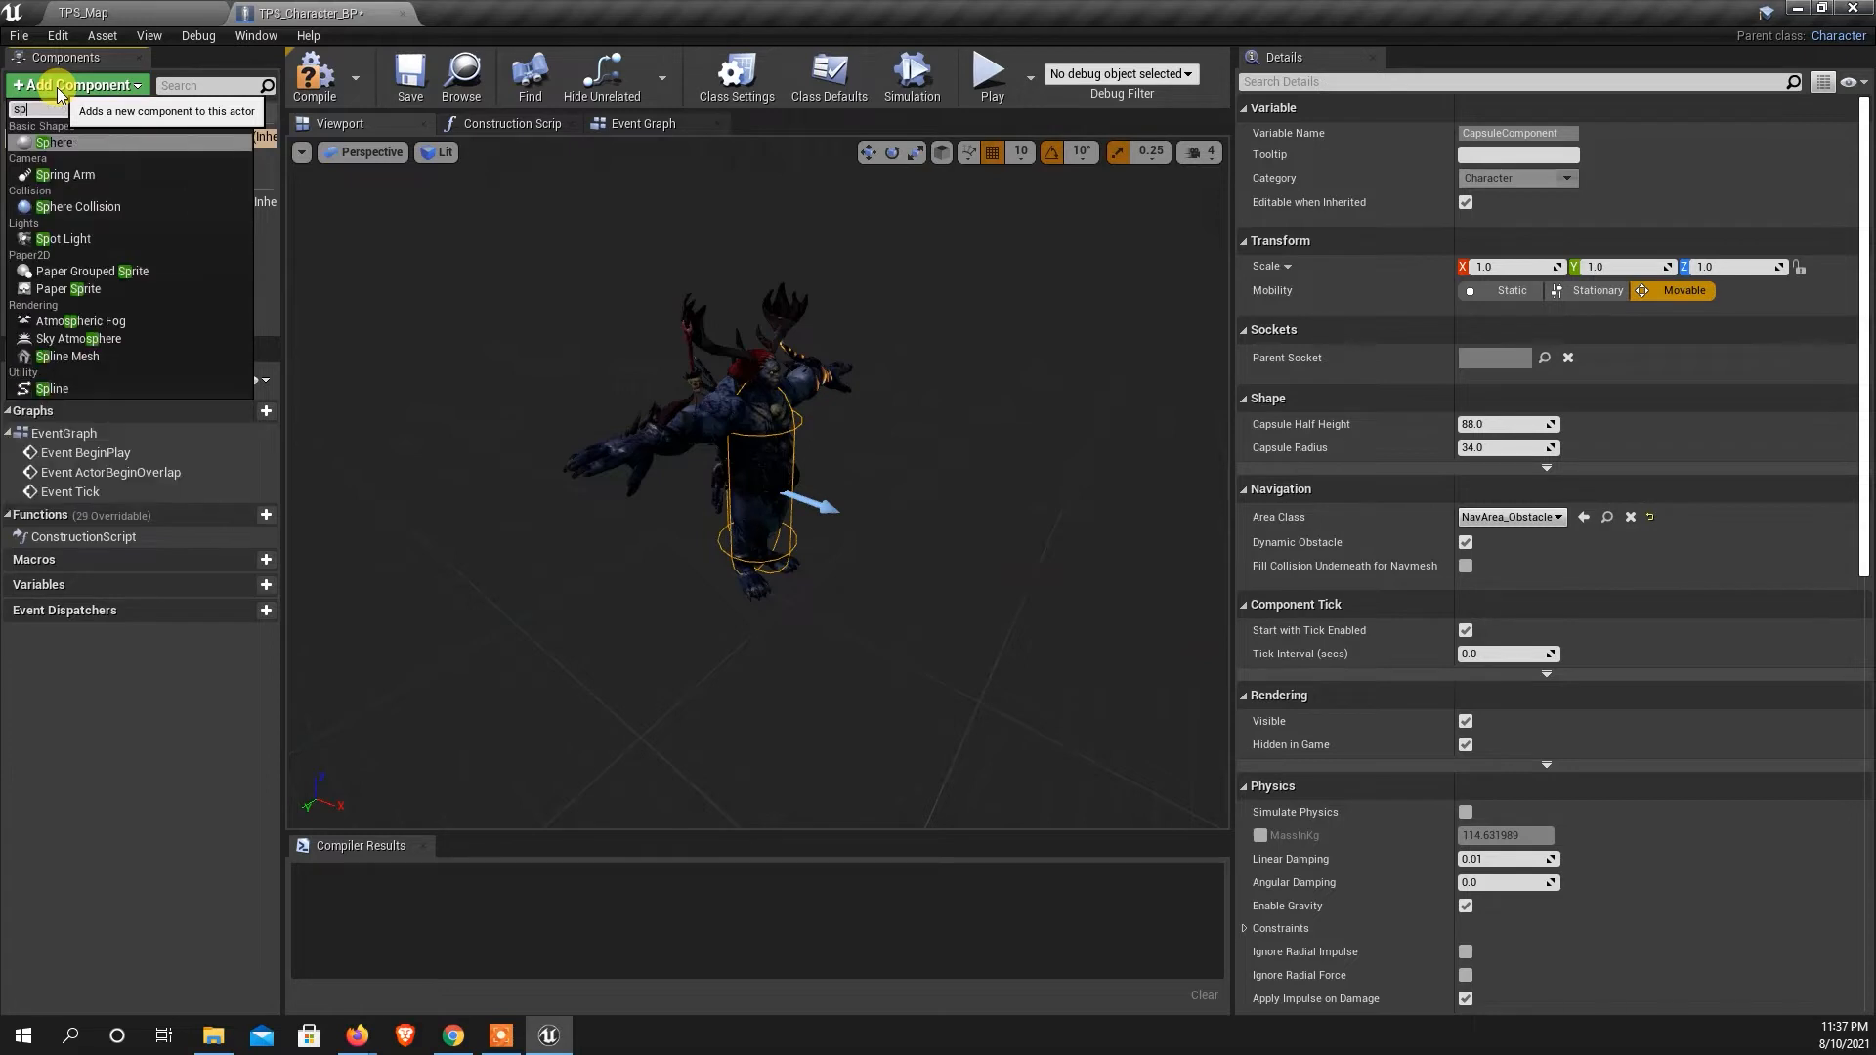
pyautogui.write('rin')
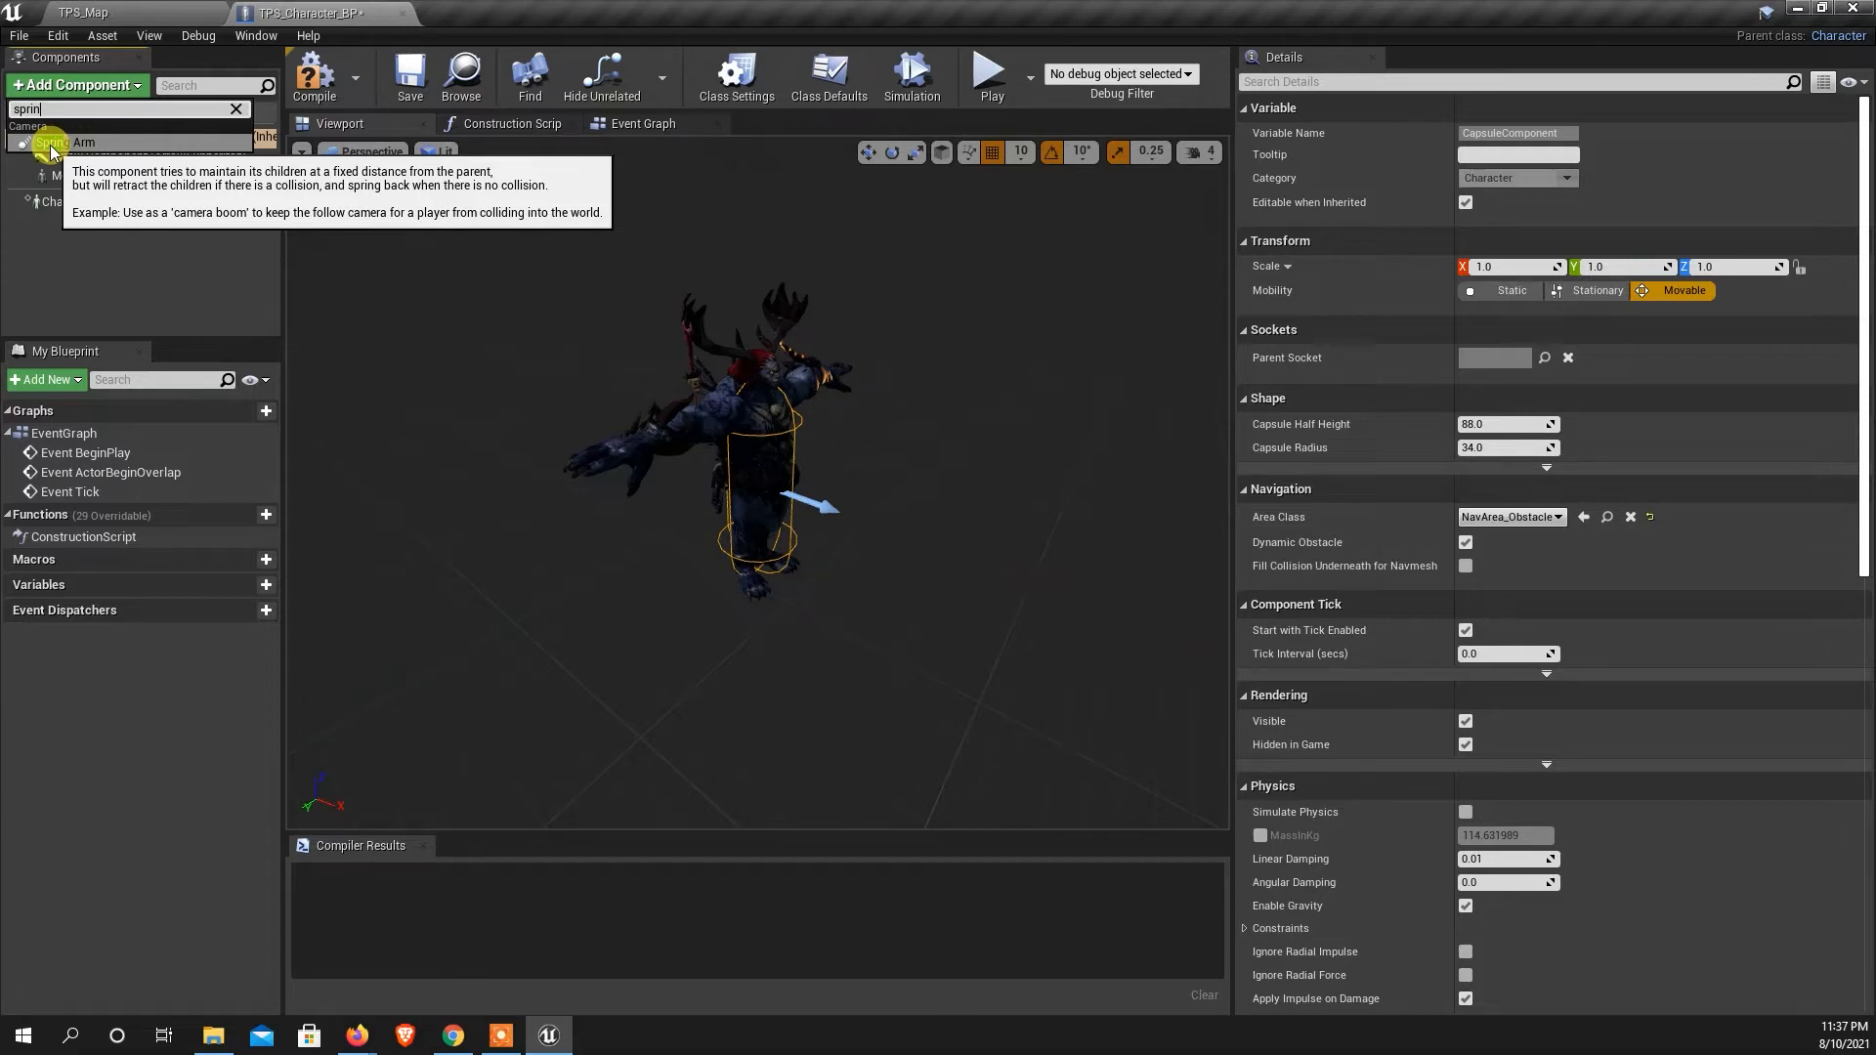
pyautogui.click(54, 143)
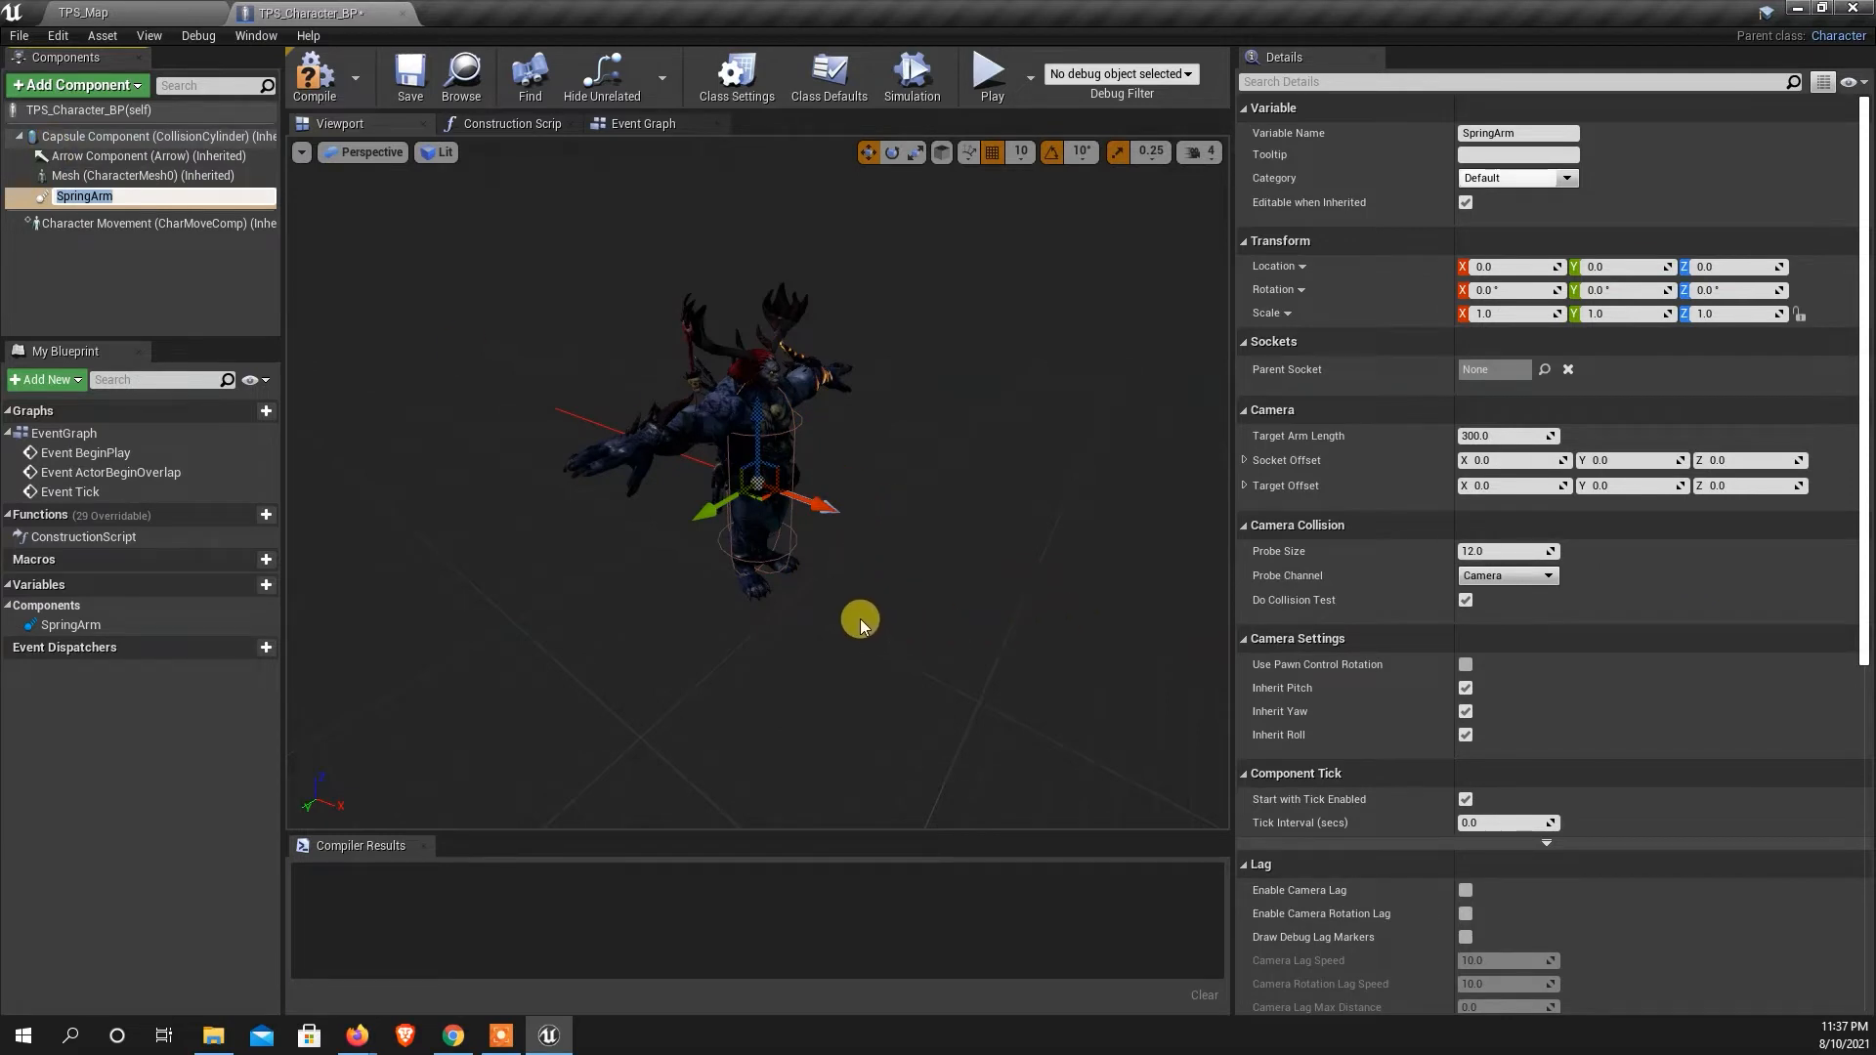
pyautogui.click(884, 620)
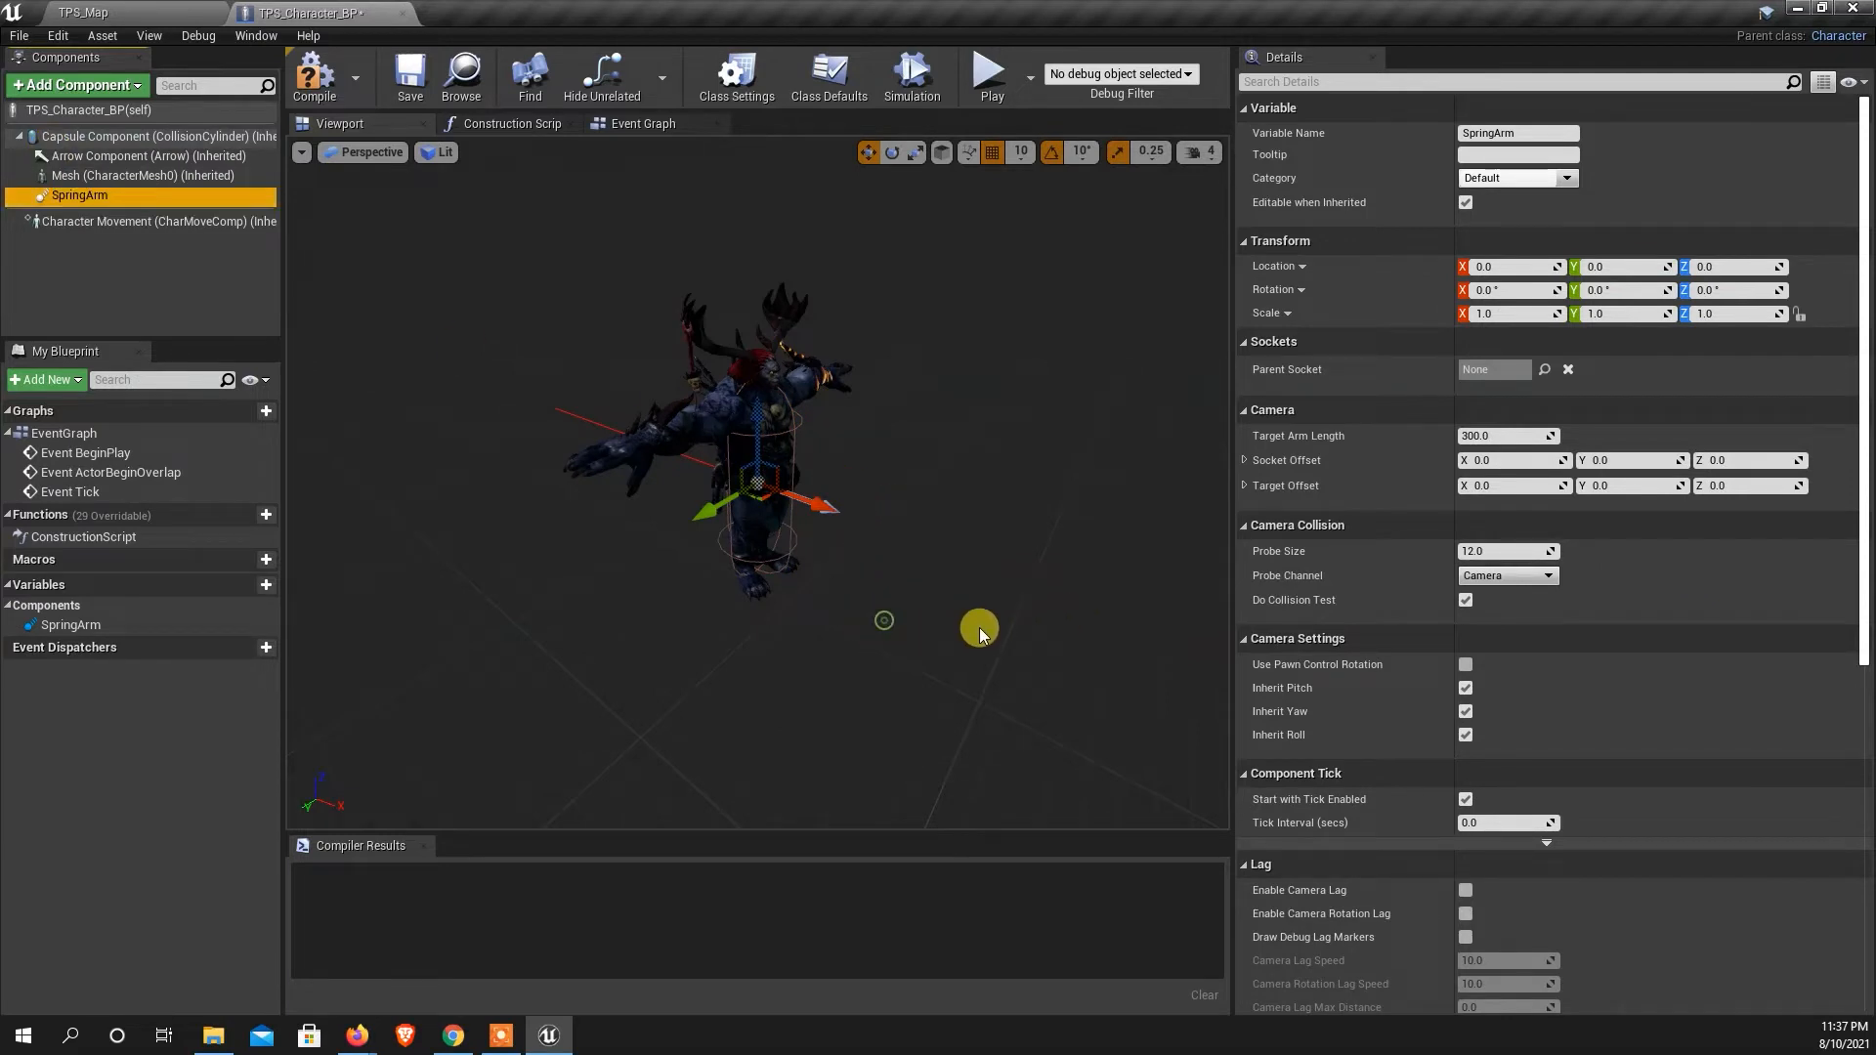
# Add a Camera component as a child of SpringArm, keep its default name, and check its placement behind the character.
pyautogui.click(80, 244)
pyautogui.click(73, 197)
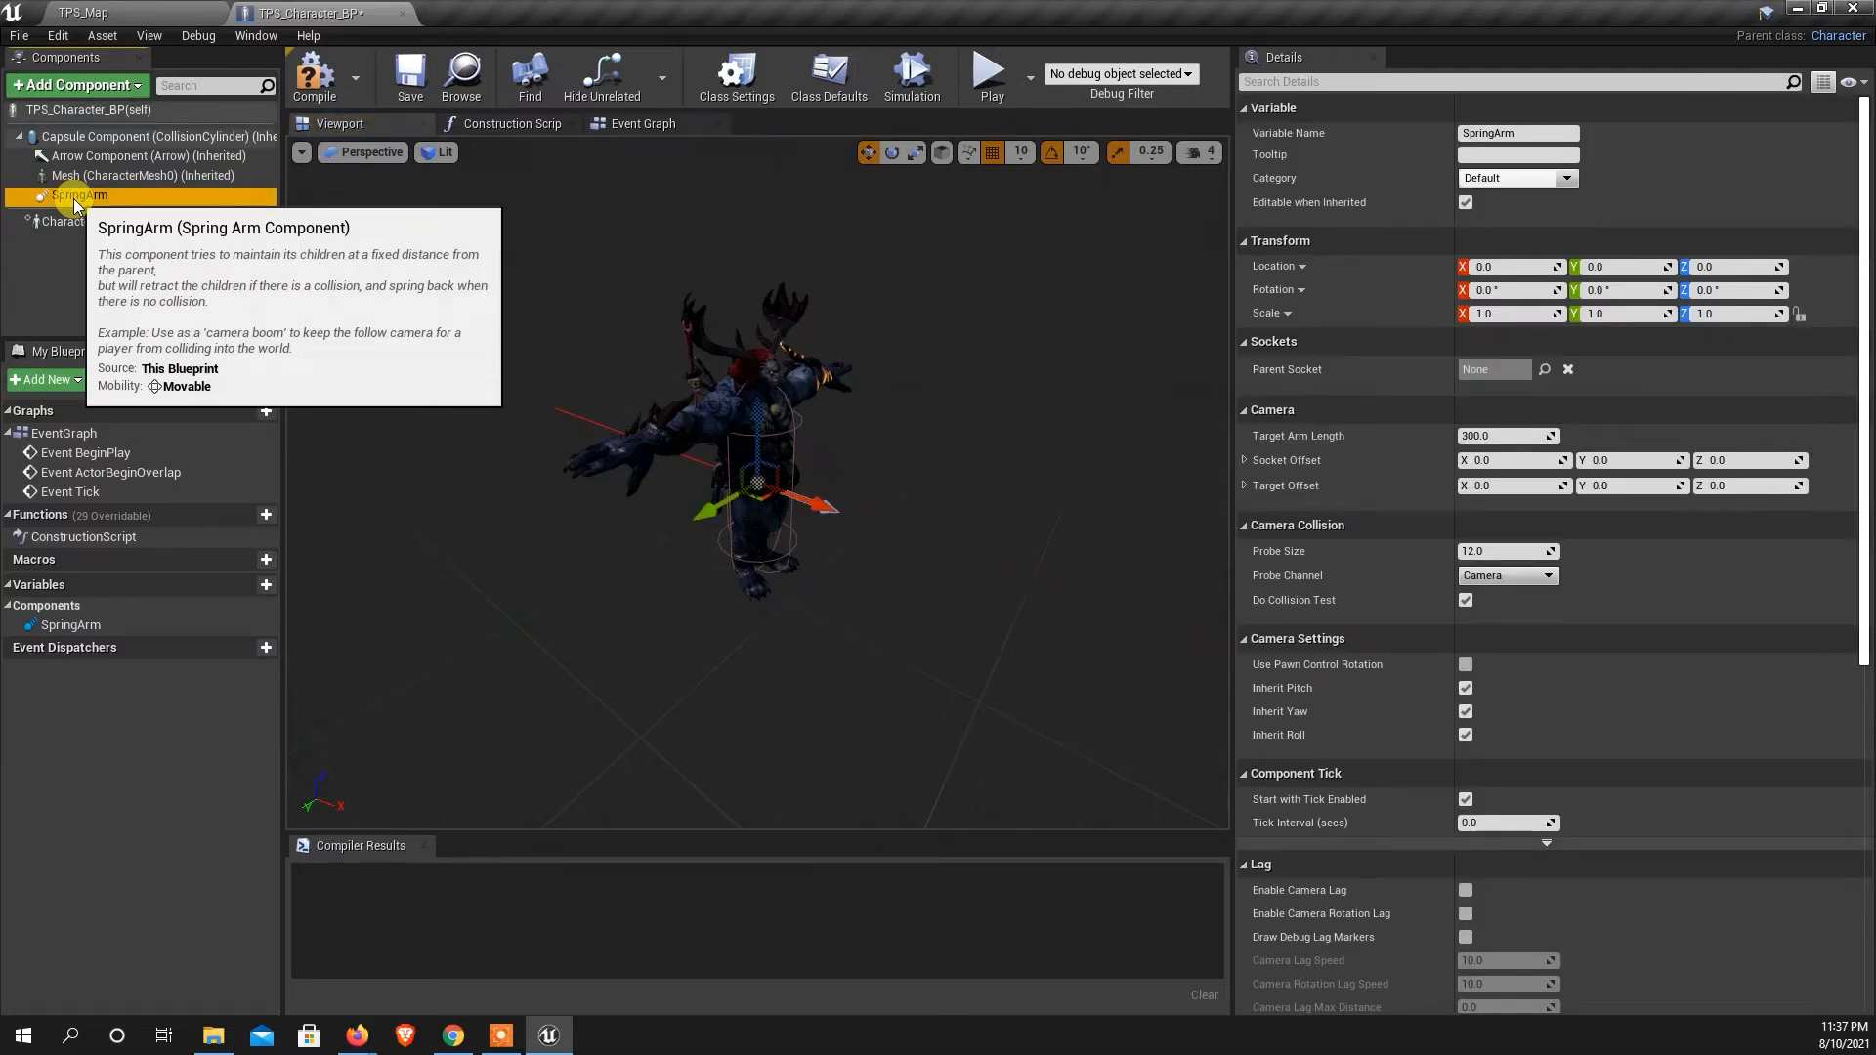
pyautogui.click(59, 88)
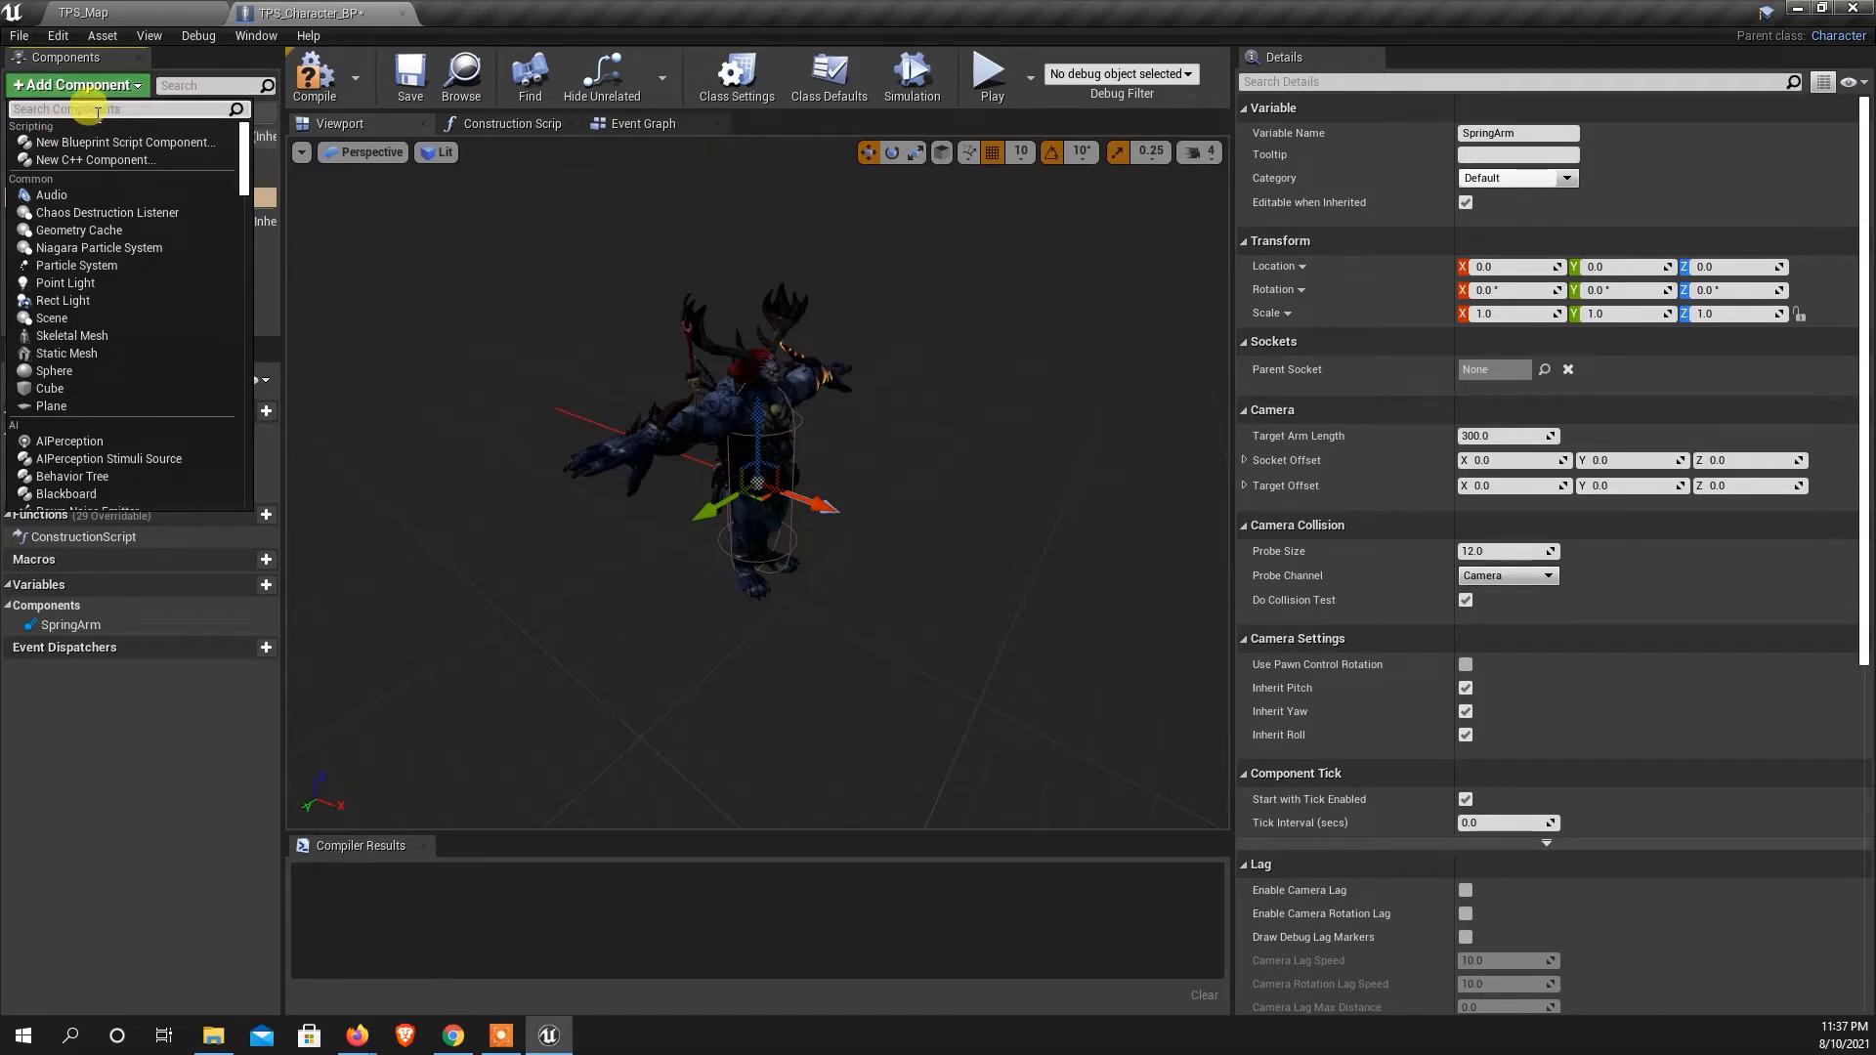
pyautogui.write('camer')
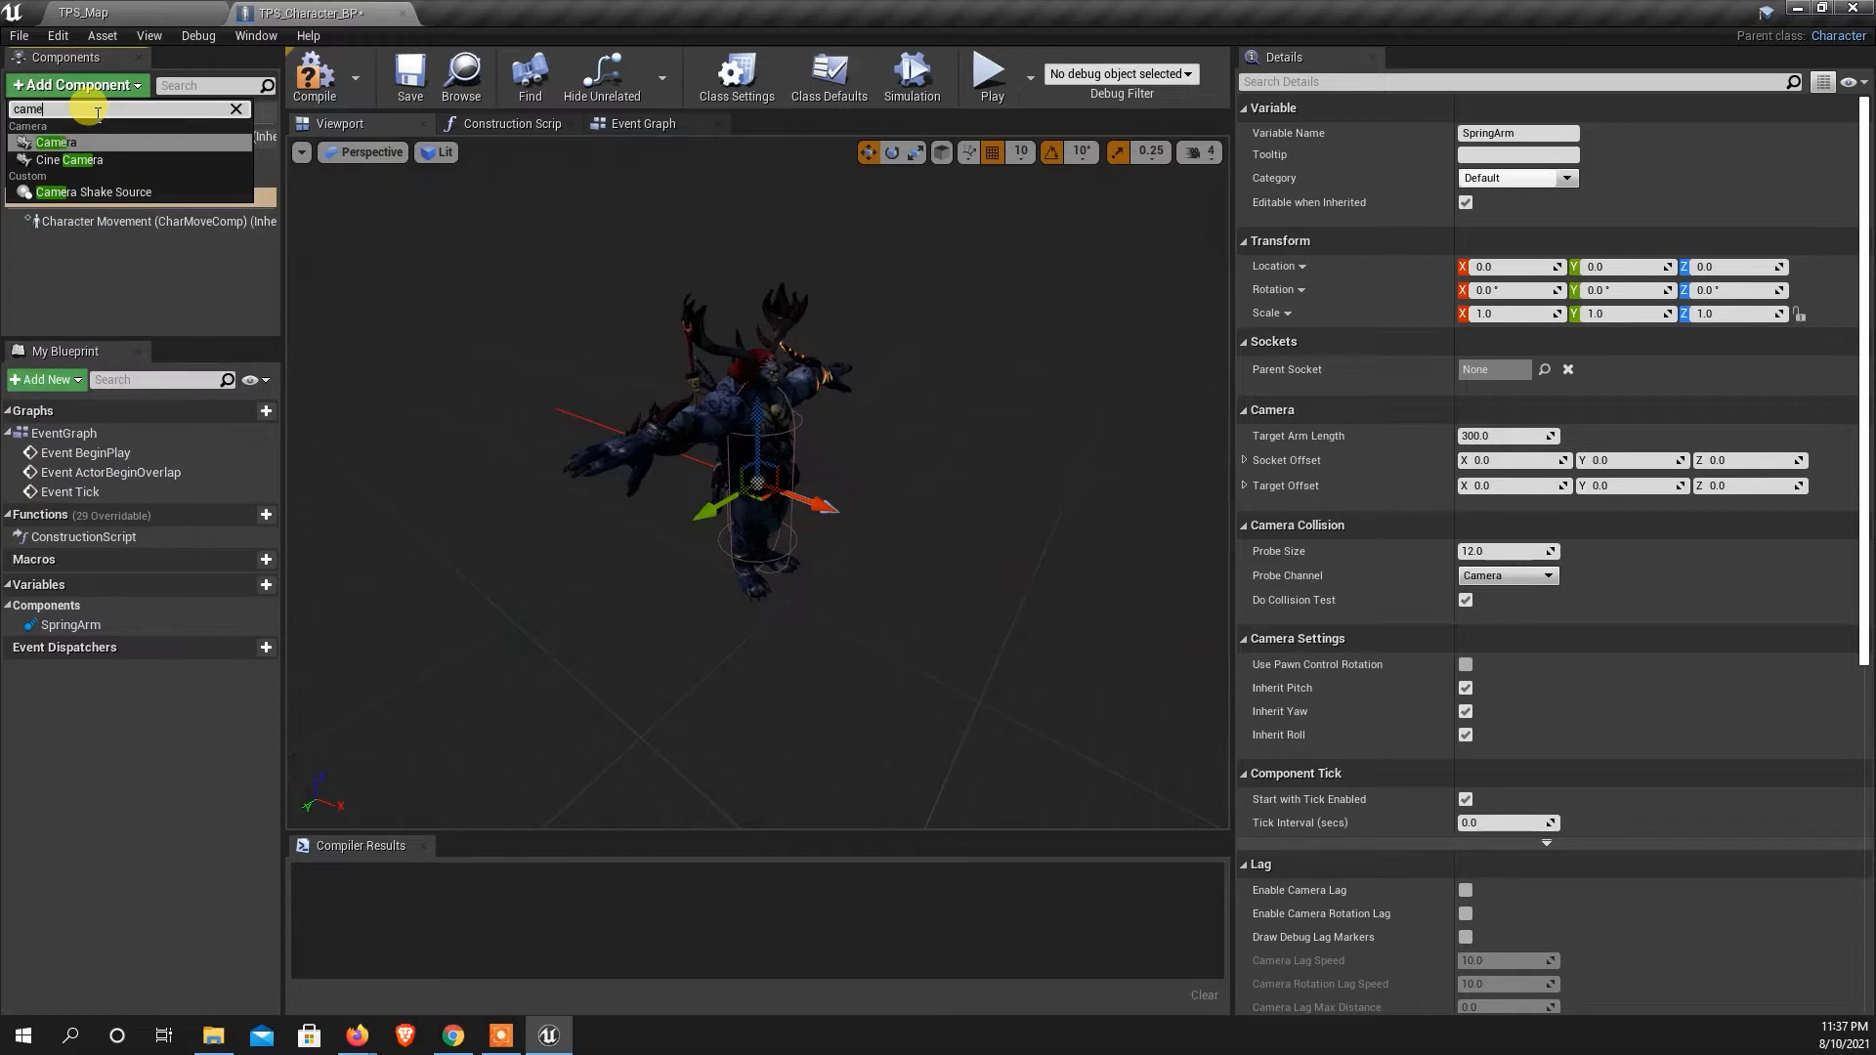
pyautogui.click(57, 144)
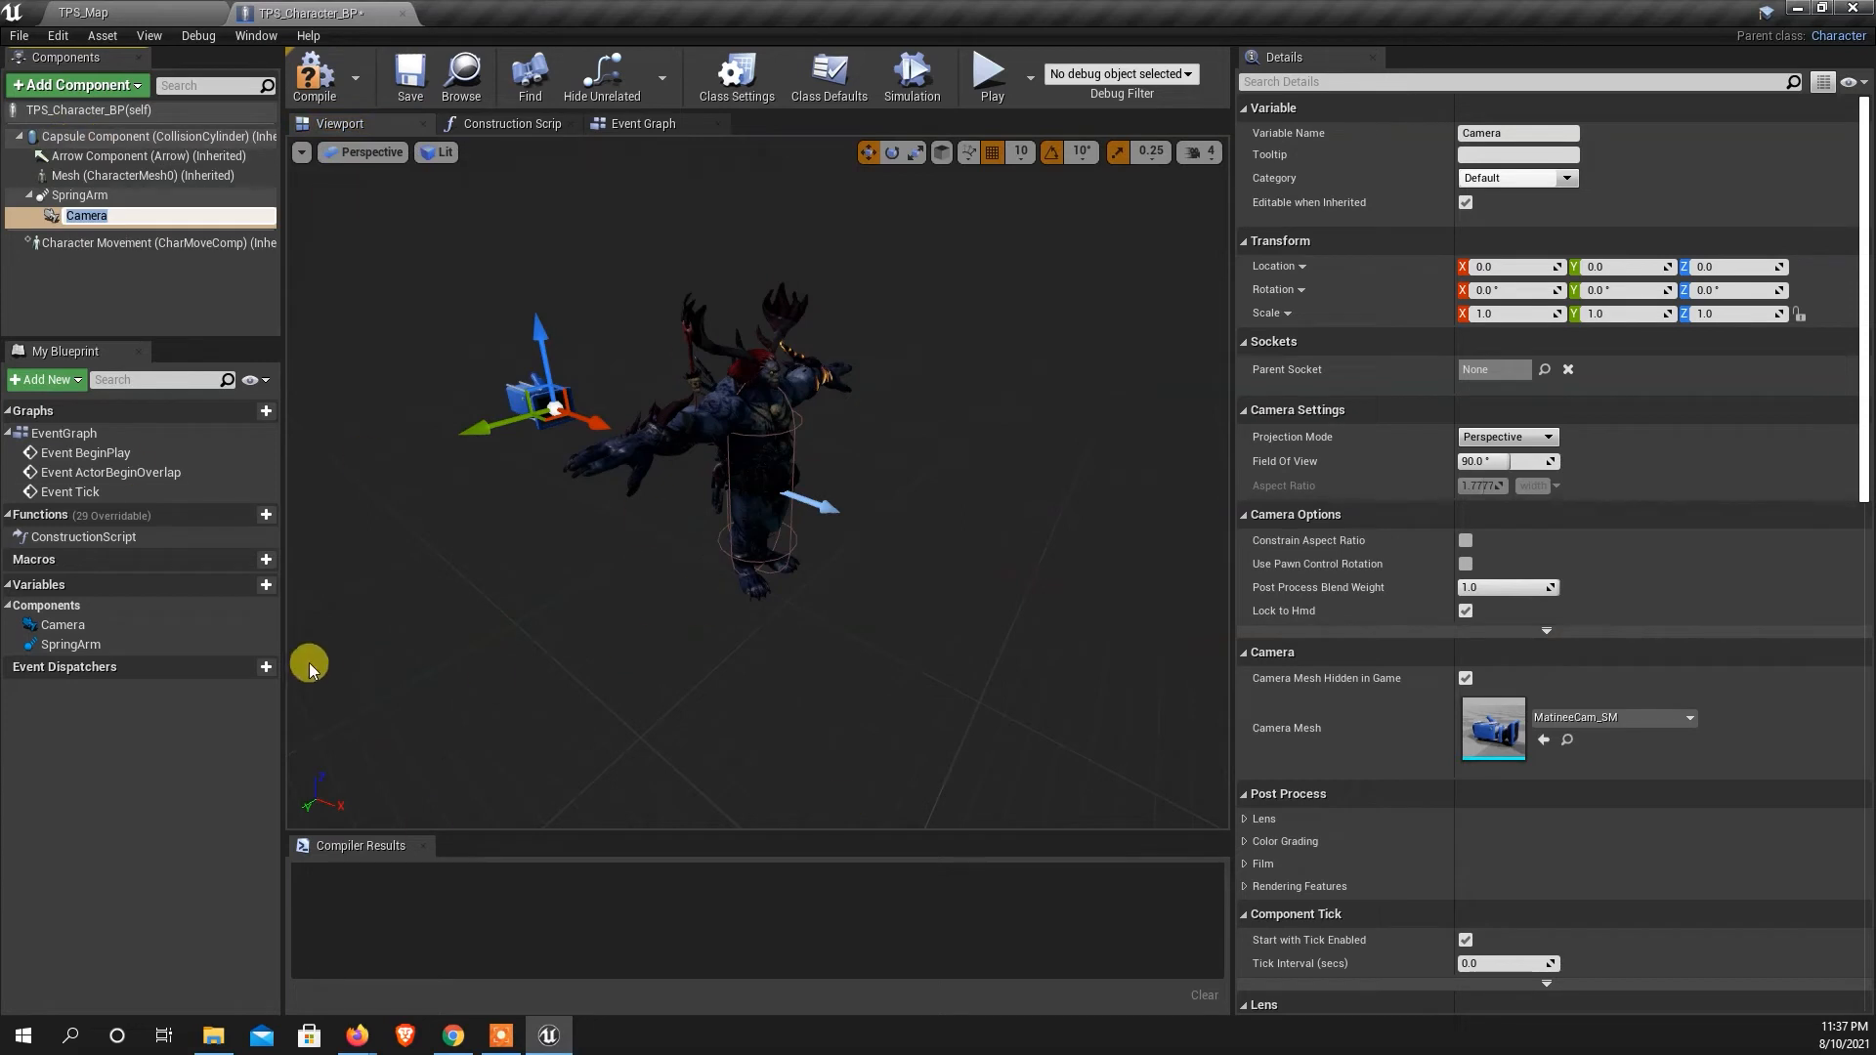
pyautogui.click(712, 632)
pyautogui.moveTo(704, 615); pyautogui.dragTo(612, 604)
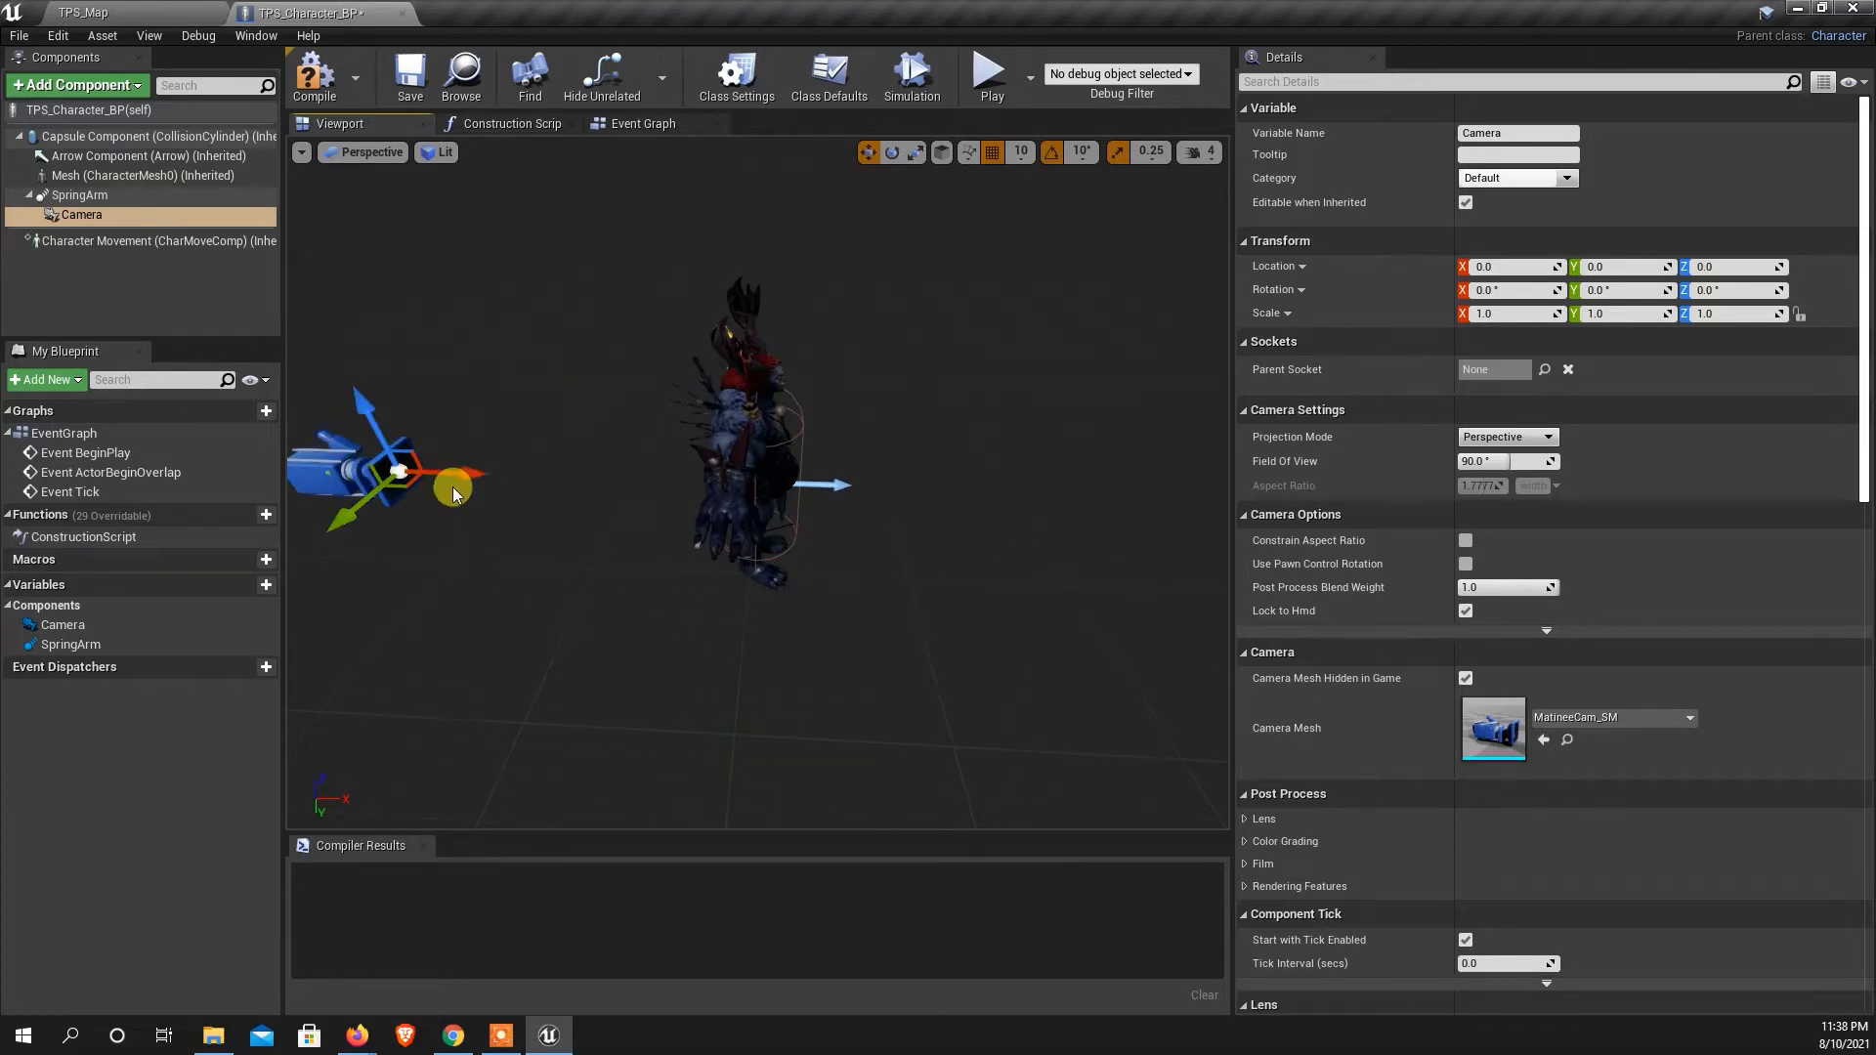
pyautogui.moveTo(522, 603); pyautogui.dragTo(464, 607)
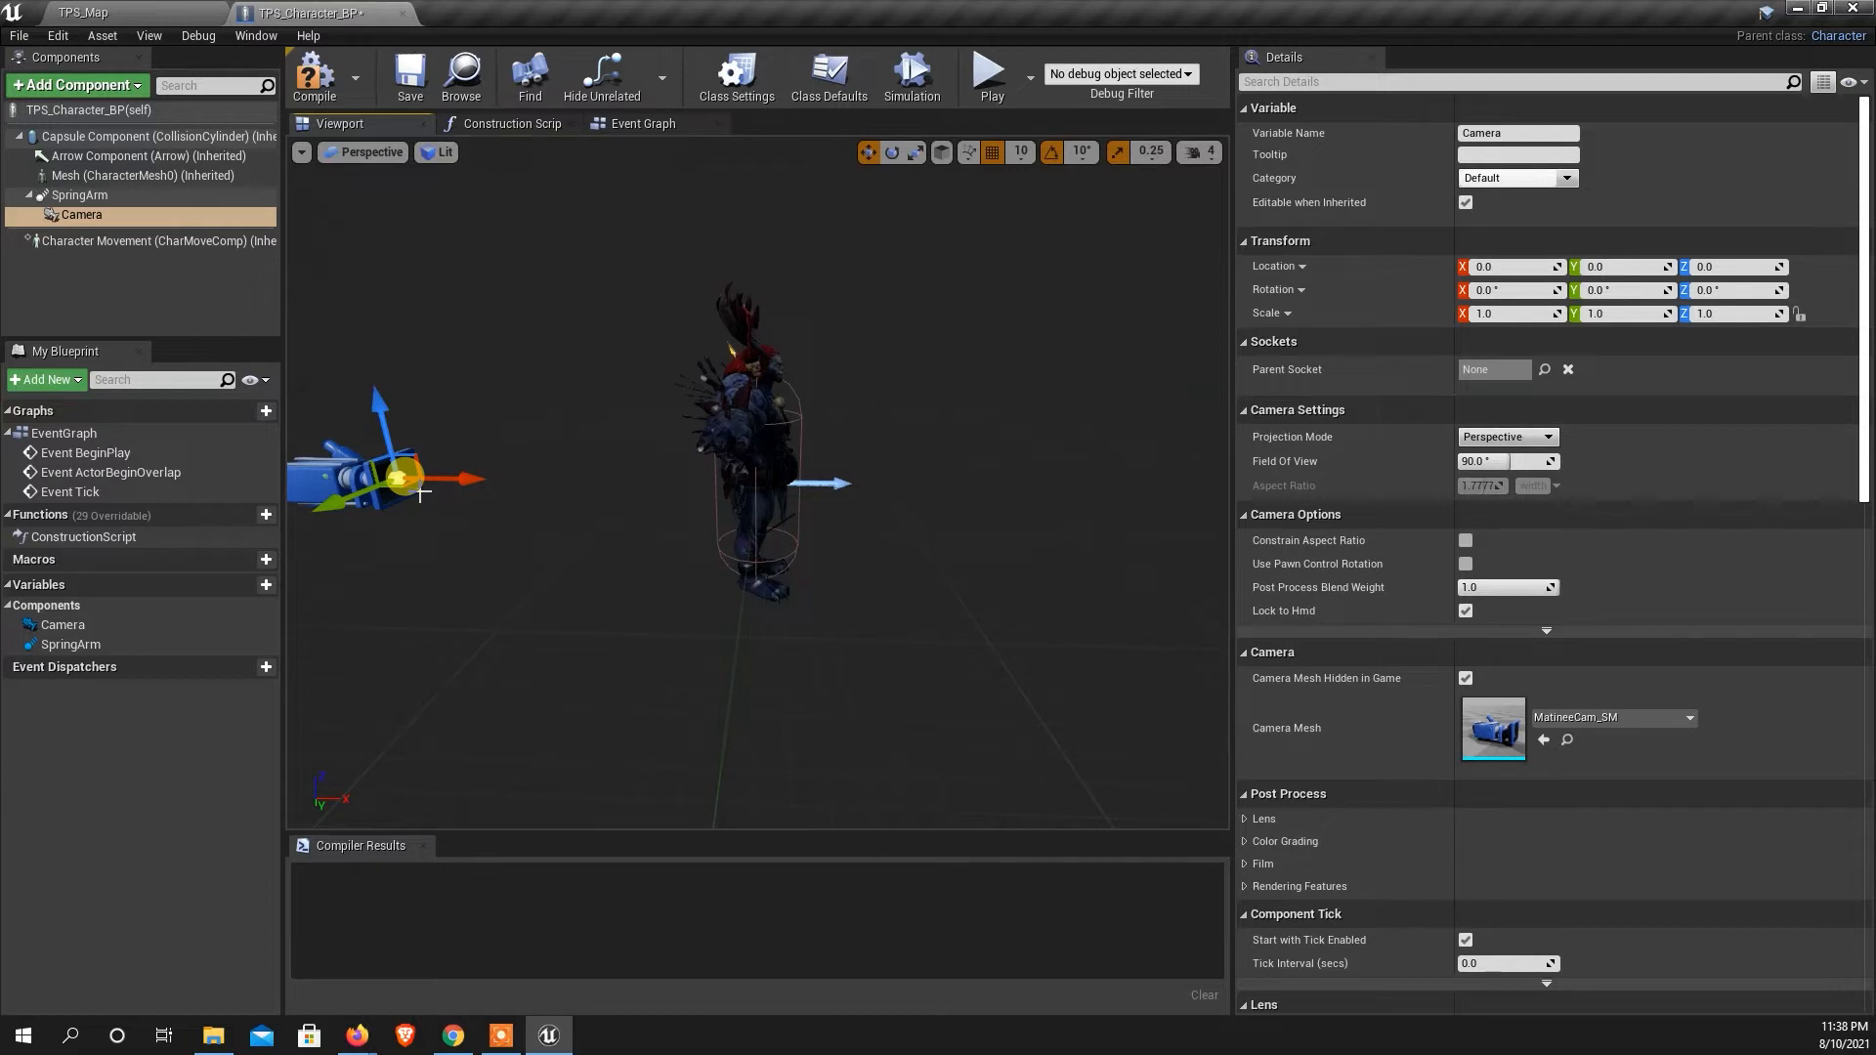
pyautogui.moveTo(758, 645); pyautogui.dragTo(669, 638)
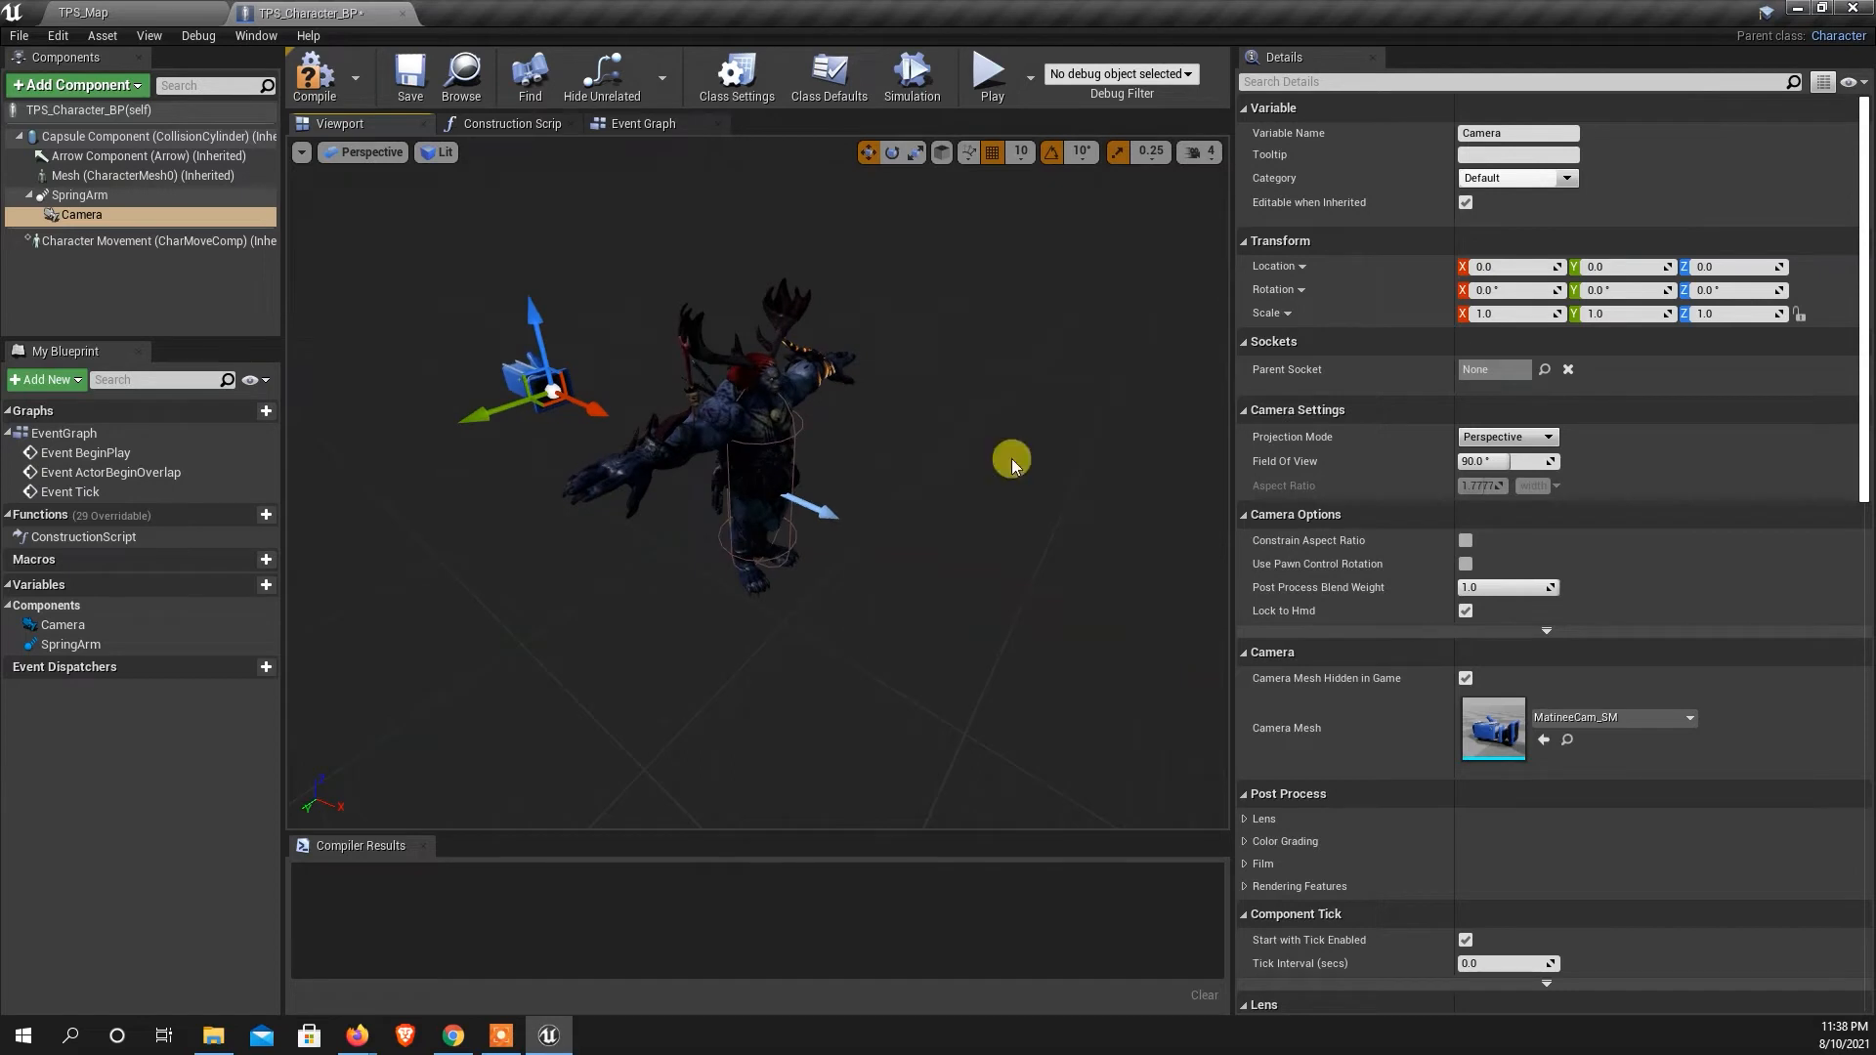
# Save and compile the TPS_Character_BP blueprint.
pyautogui.click(410, 79)
pyautogui.click(338, 98)
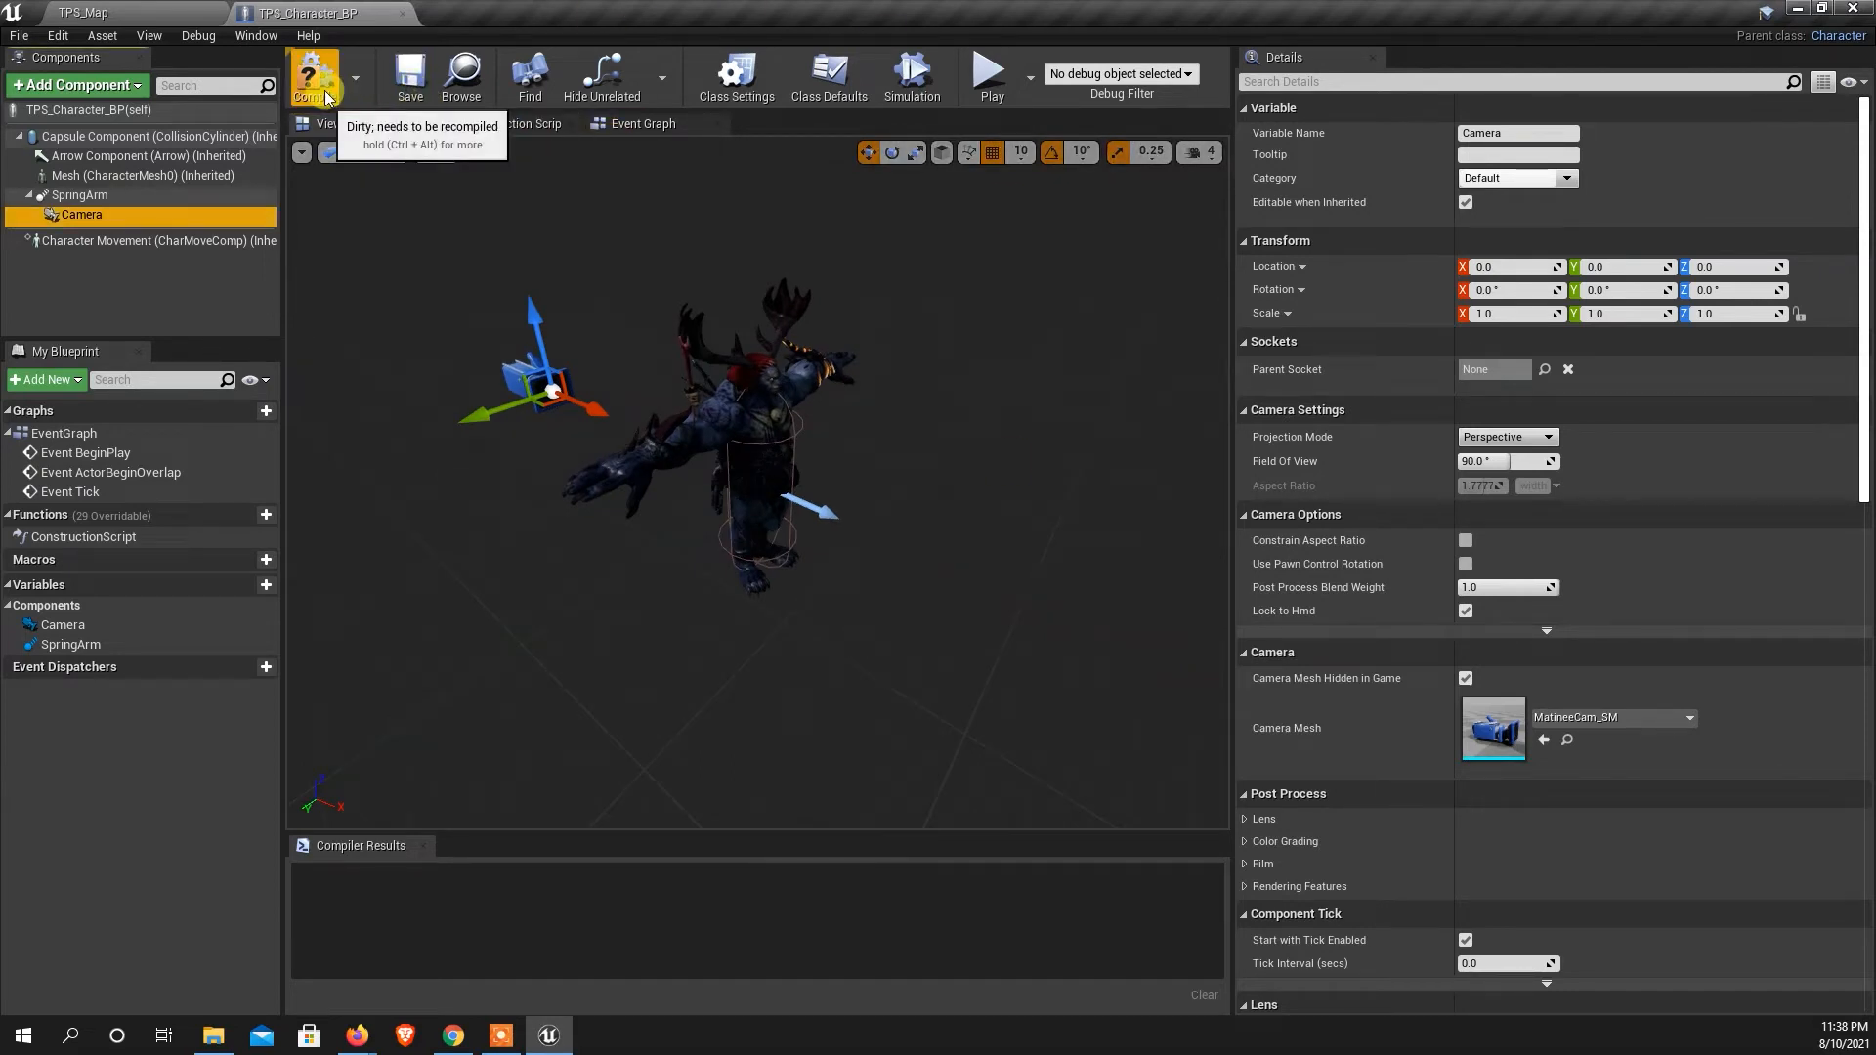
pyautogui.click(326, 95)
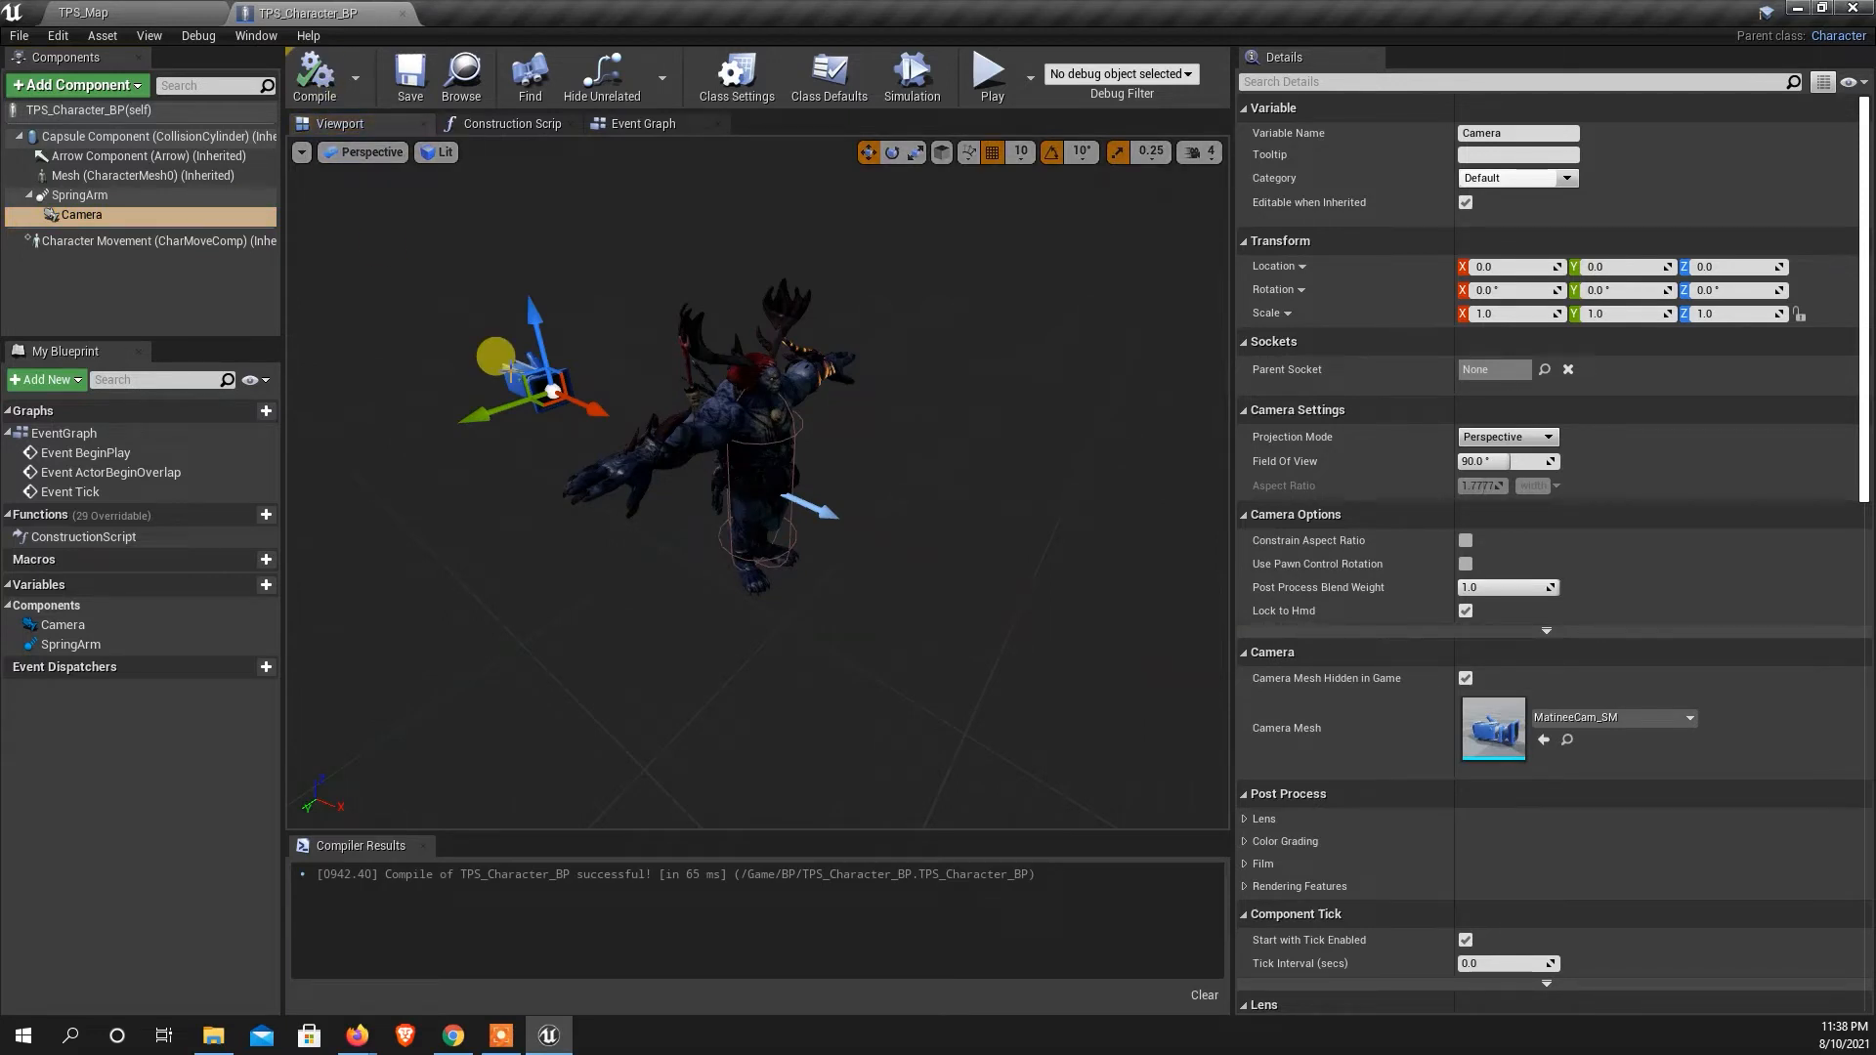
# In the TPS_Game_Mode blueprint, set the Default Pawn Class to TPS_Character_BP, then save and compile it.
pyautogui.click(93, 13)
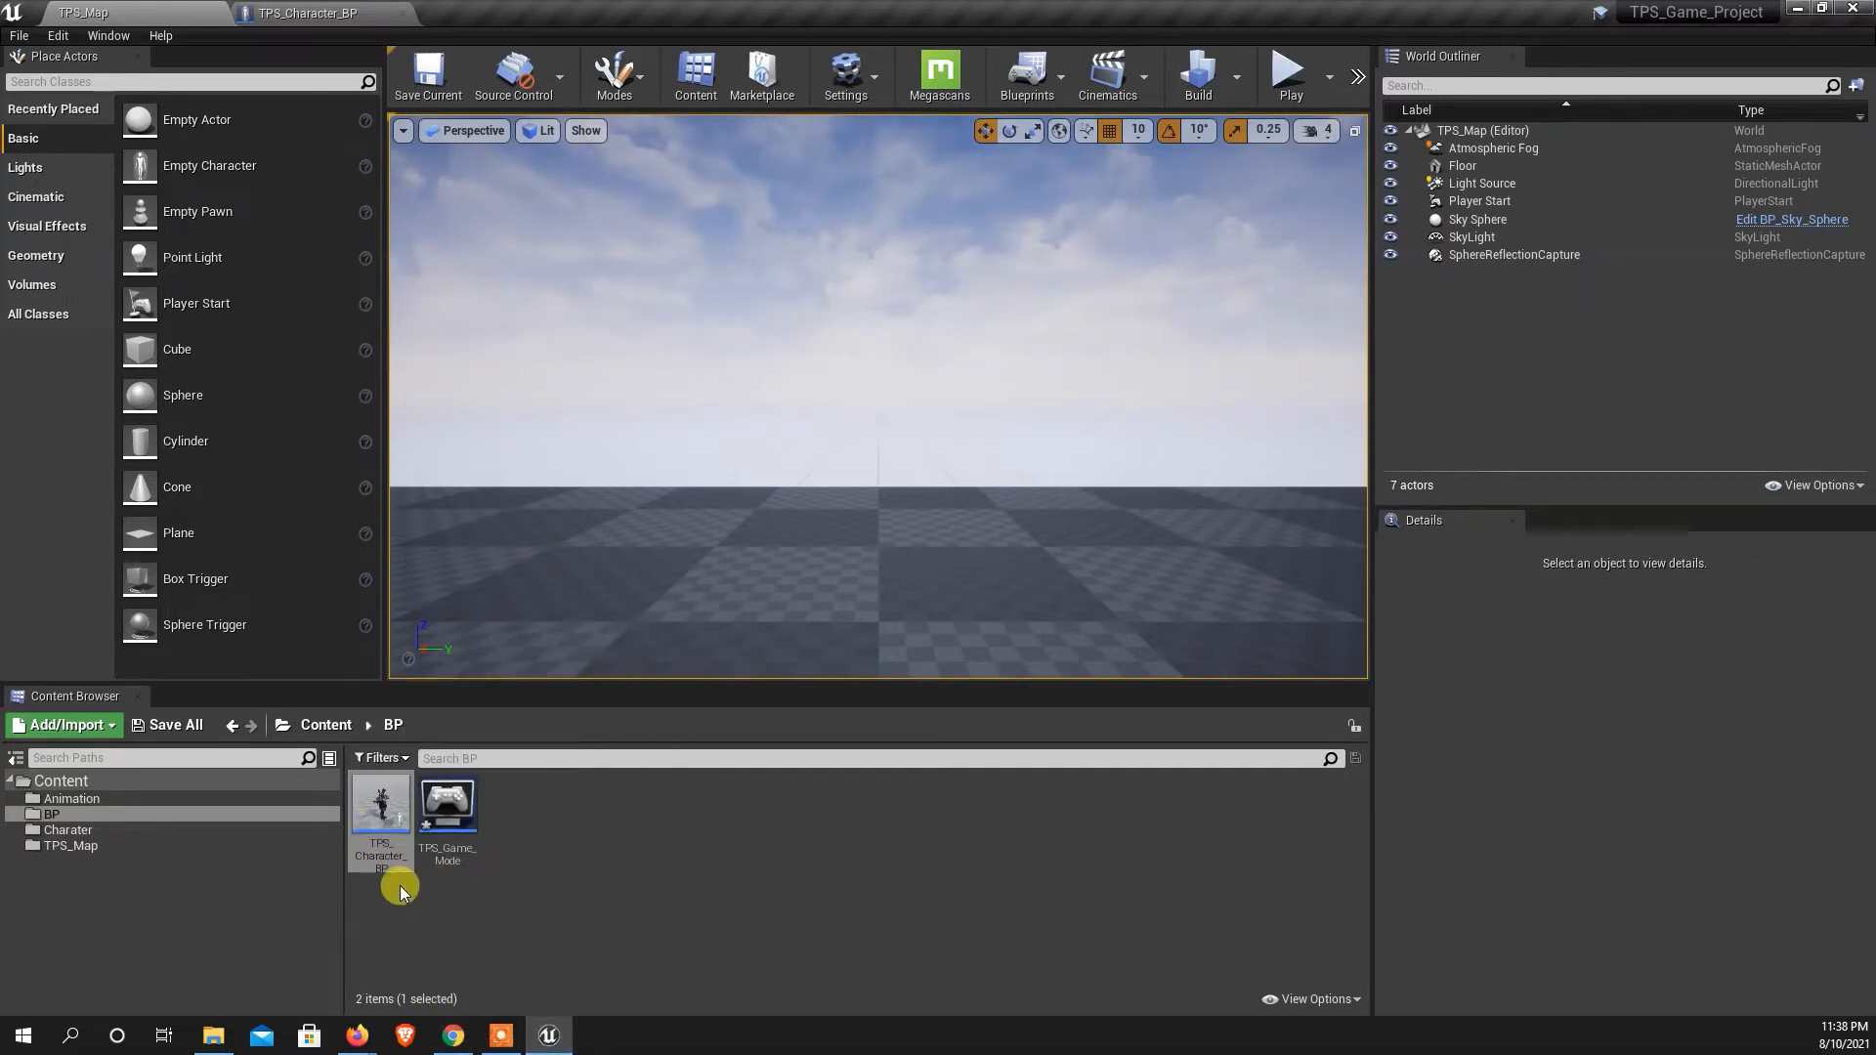
pyautogui.doubleClick(441, 801)
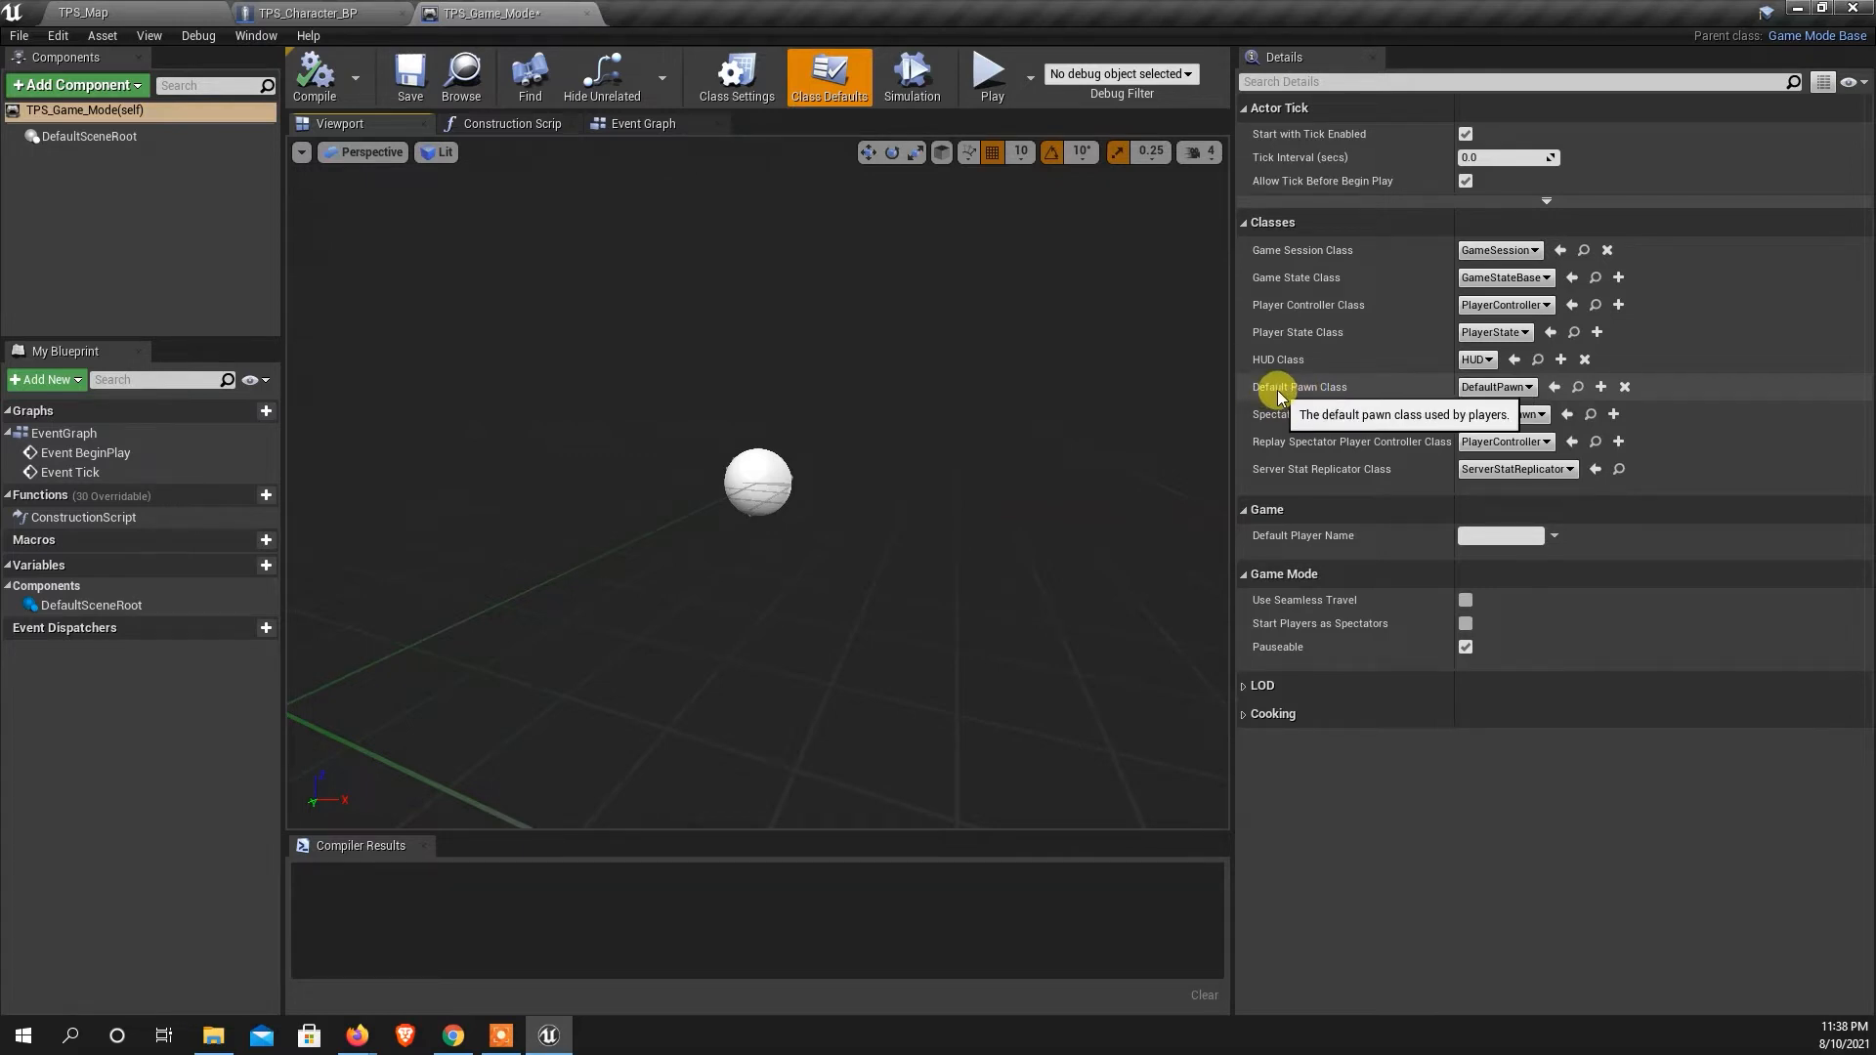
pyautogui.click(1492, 390)
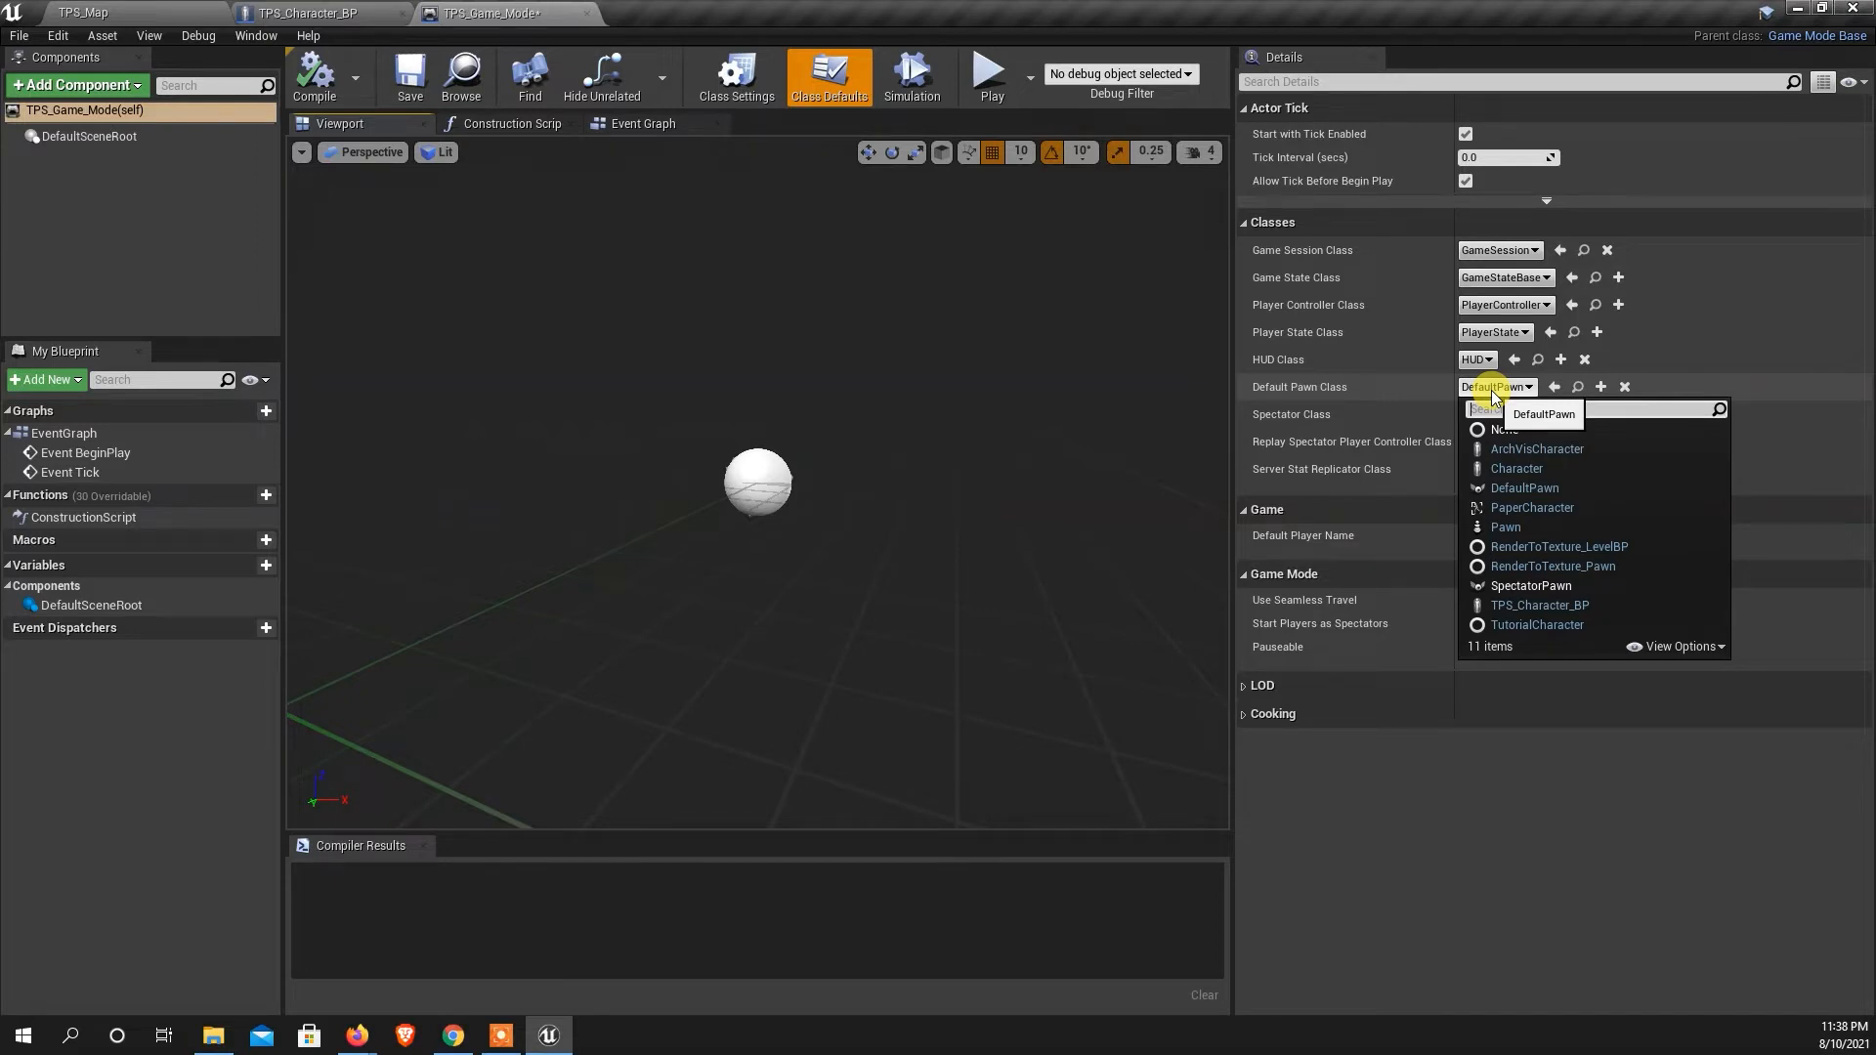
pyautogui.click(1574, 612)
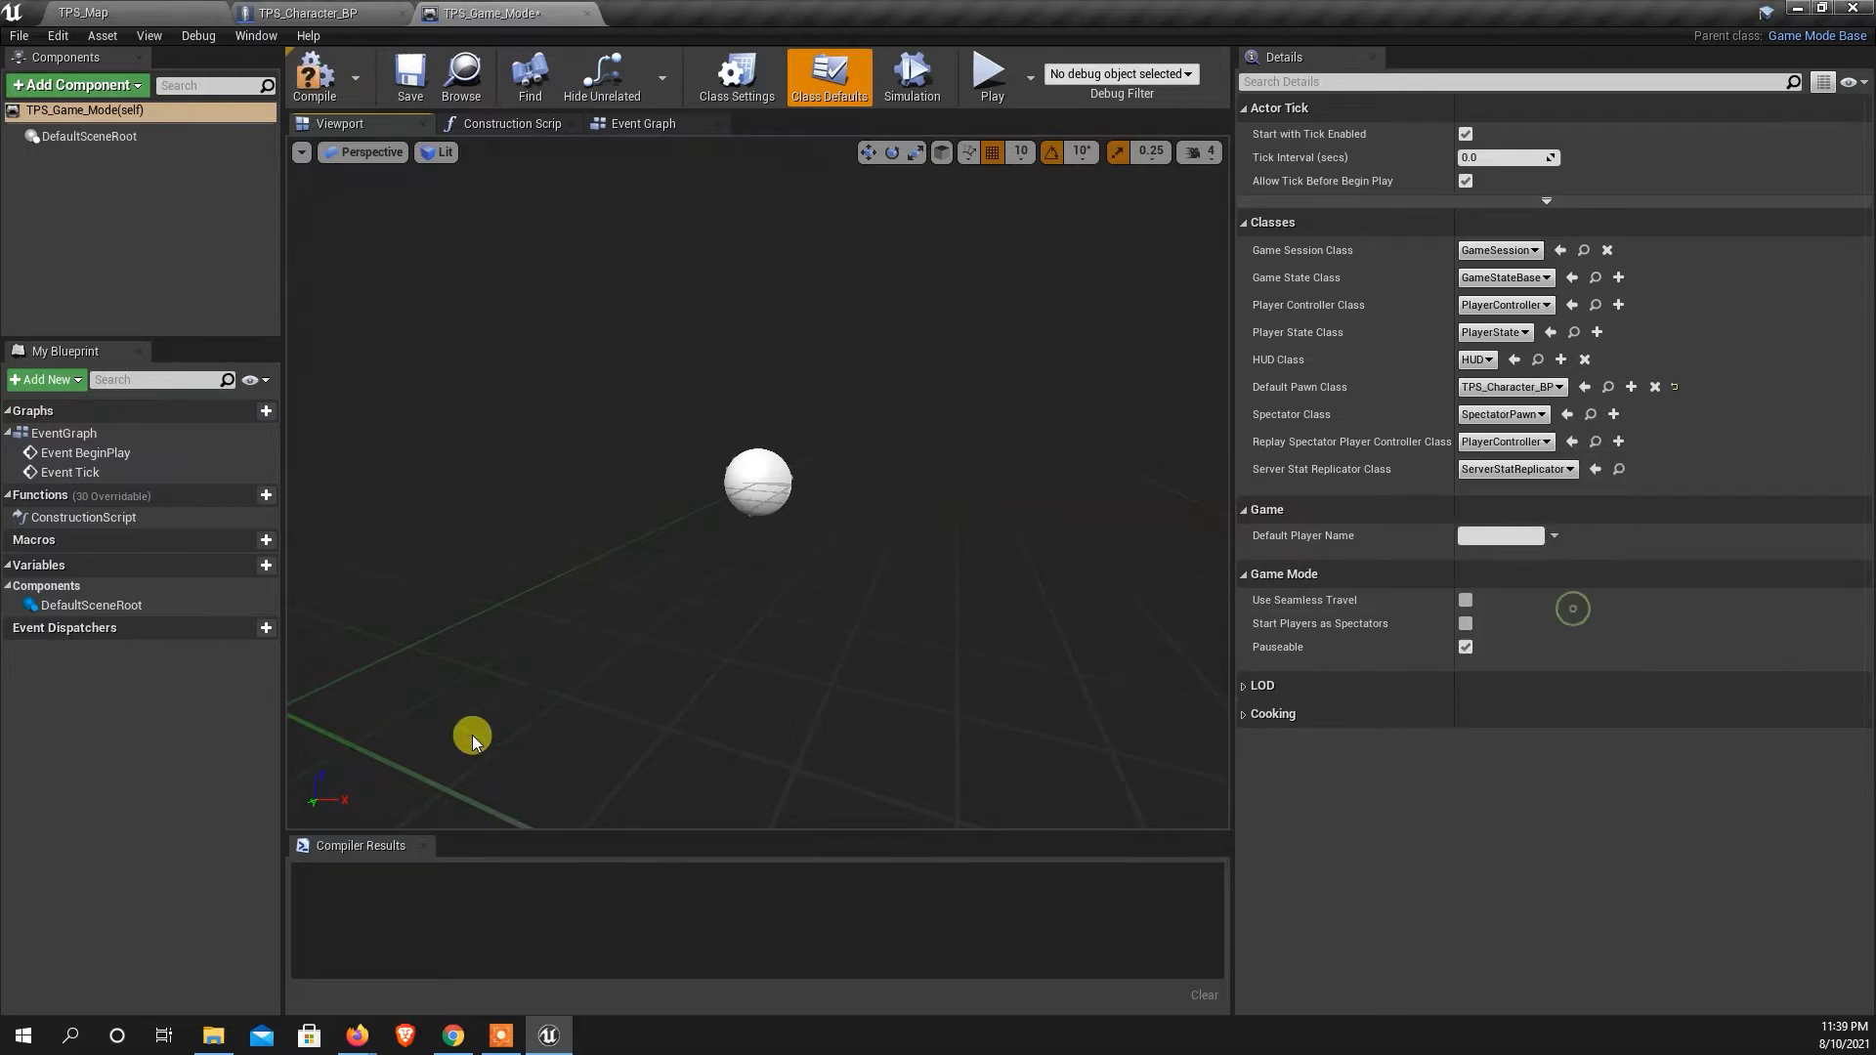
pyautogui.click(410, 80)
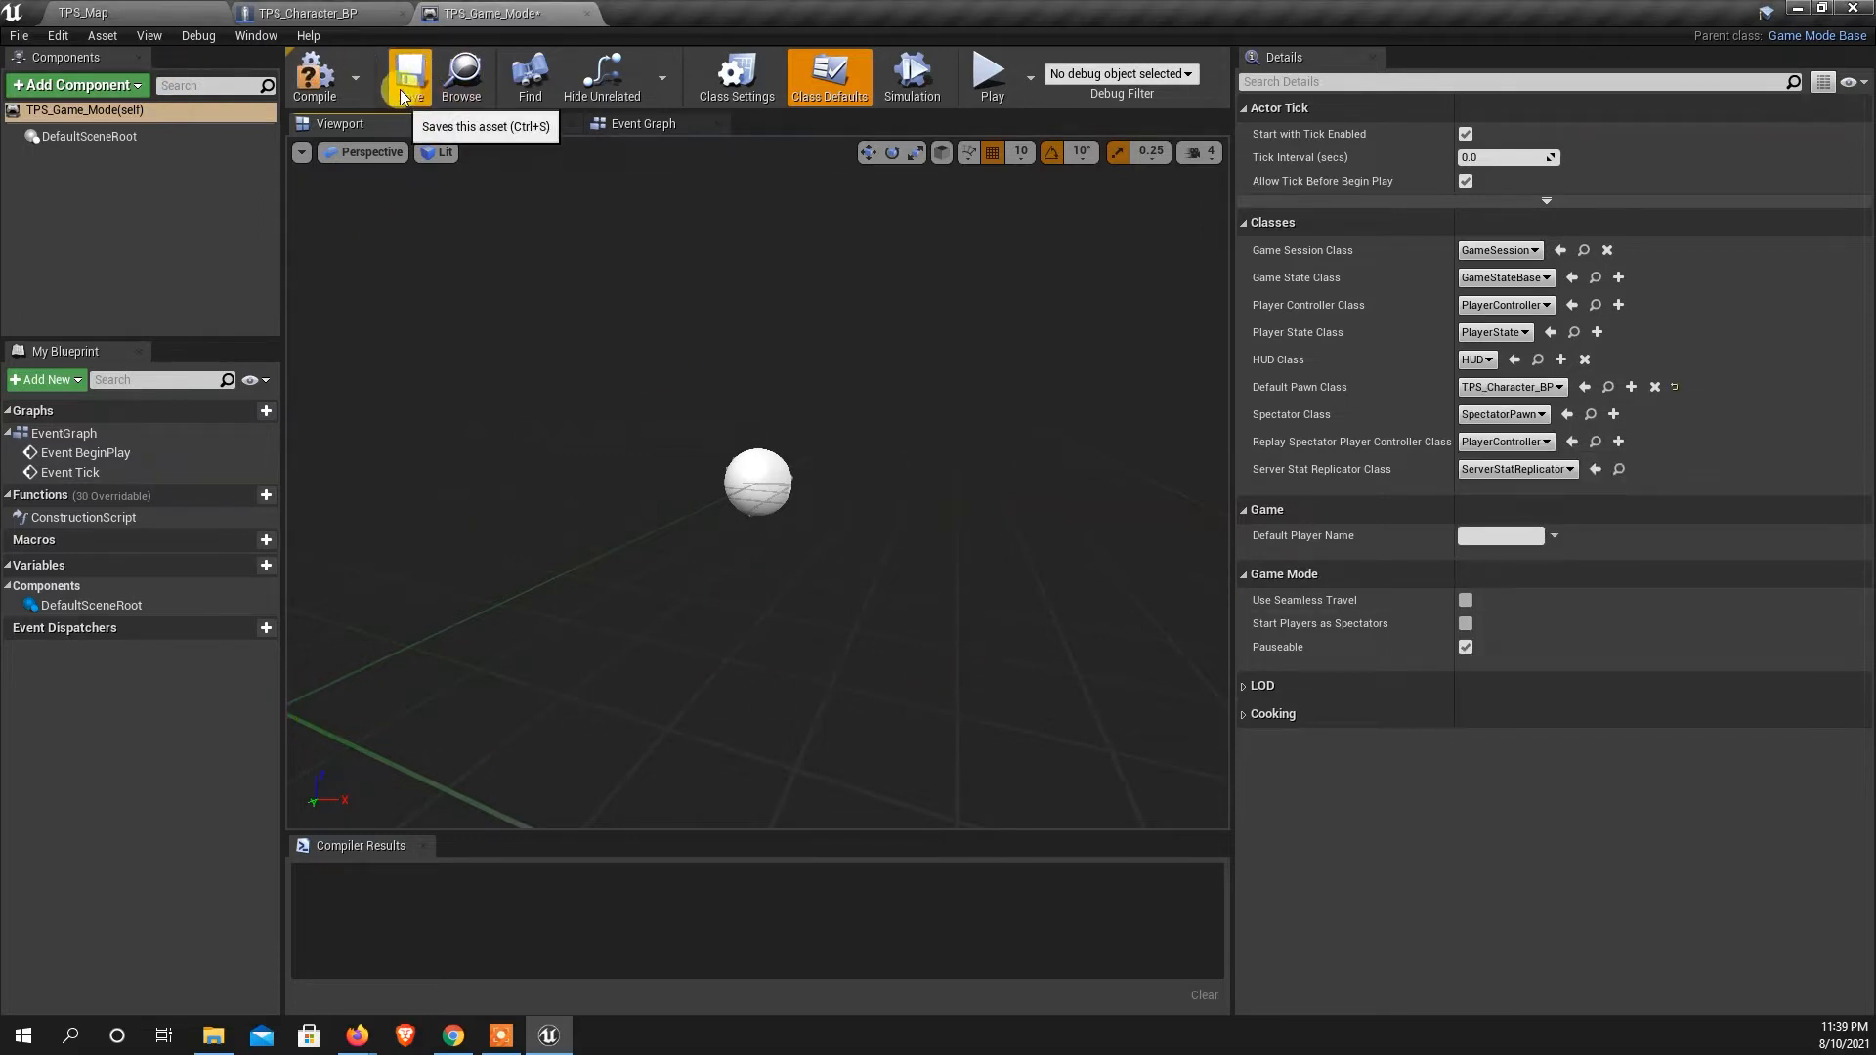
pyautogui.click(325, 86)
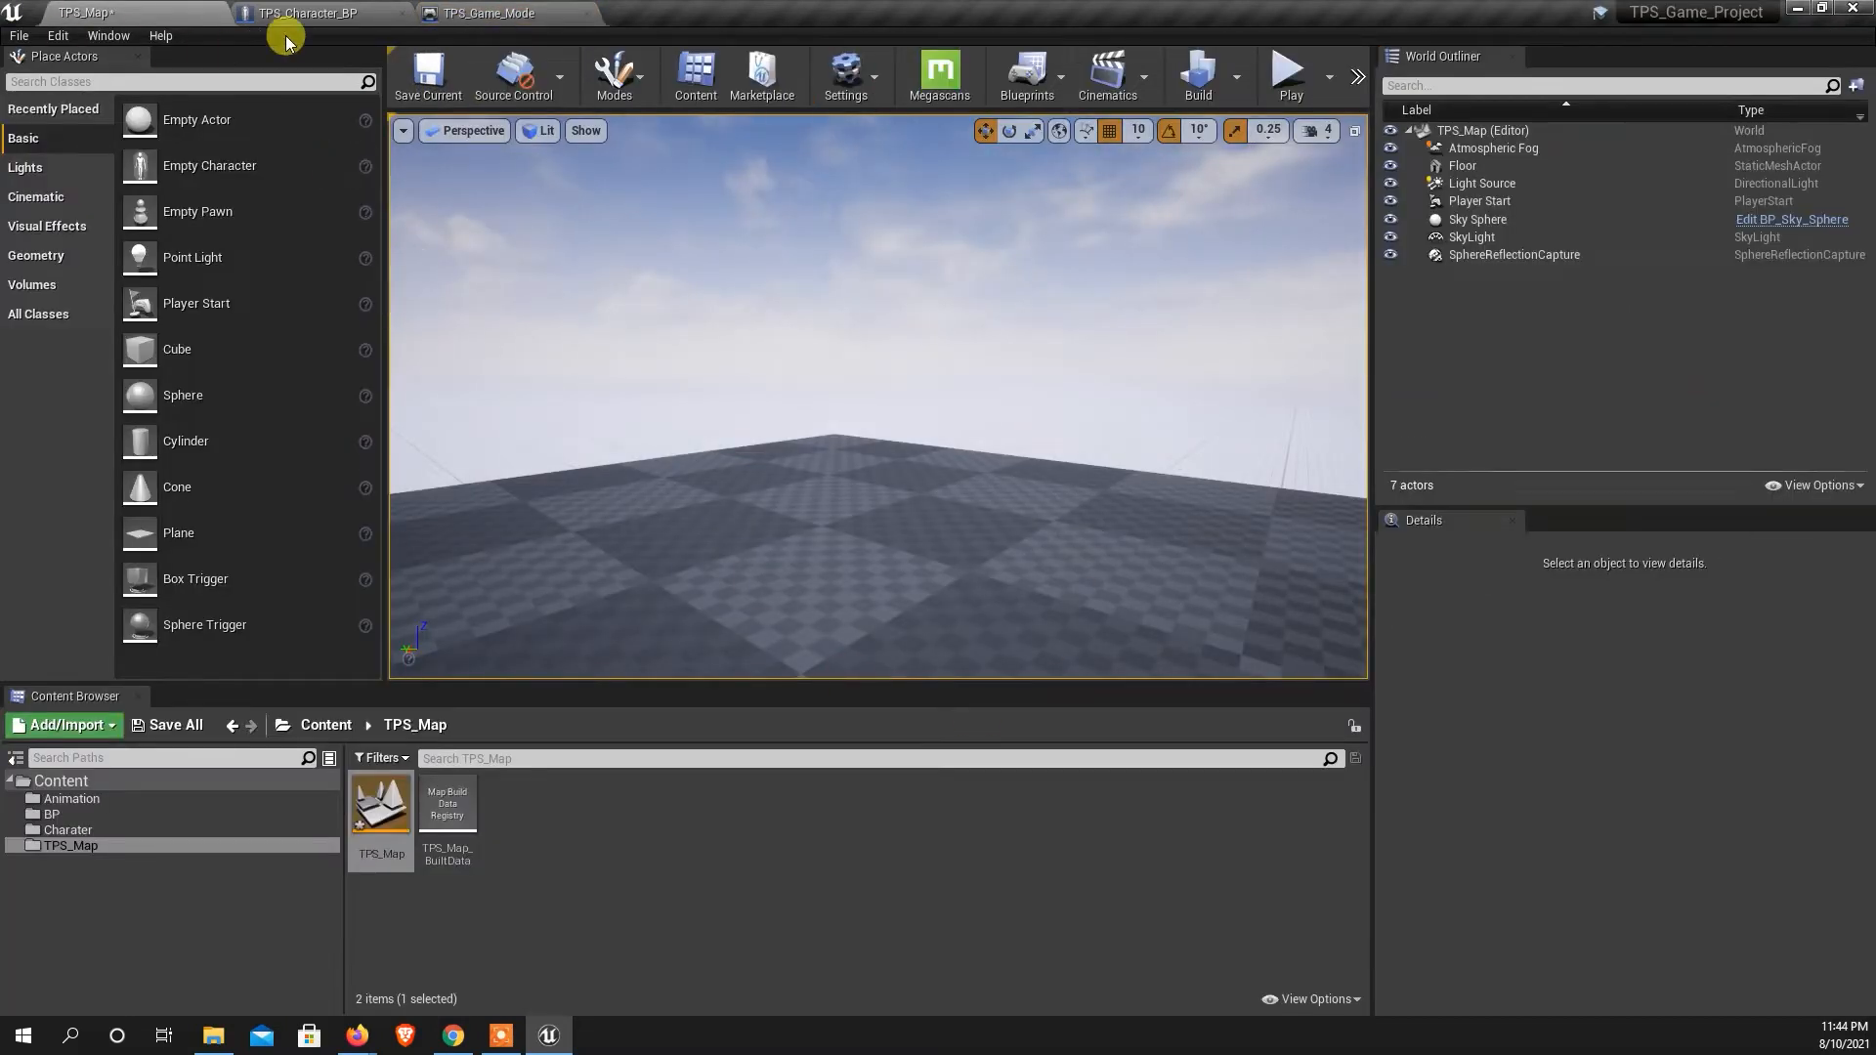
# In the project's Maps & Modes settings, set the Default GameMode to TPS_Game_Mode.
pyautogui.click(59, 37)
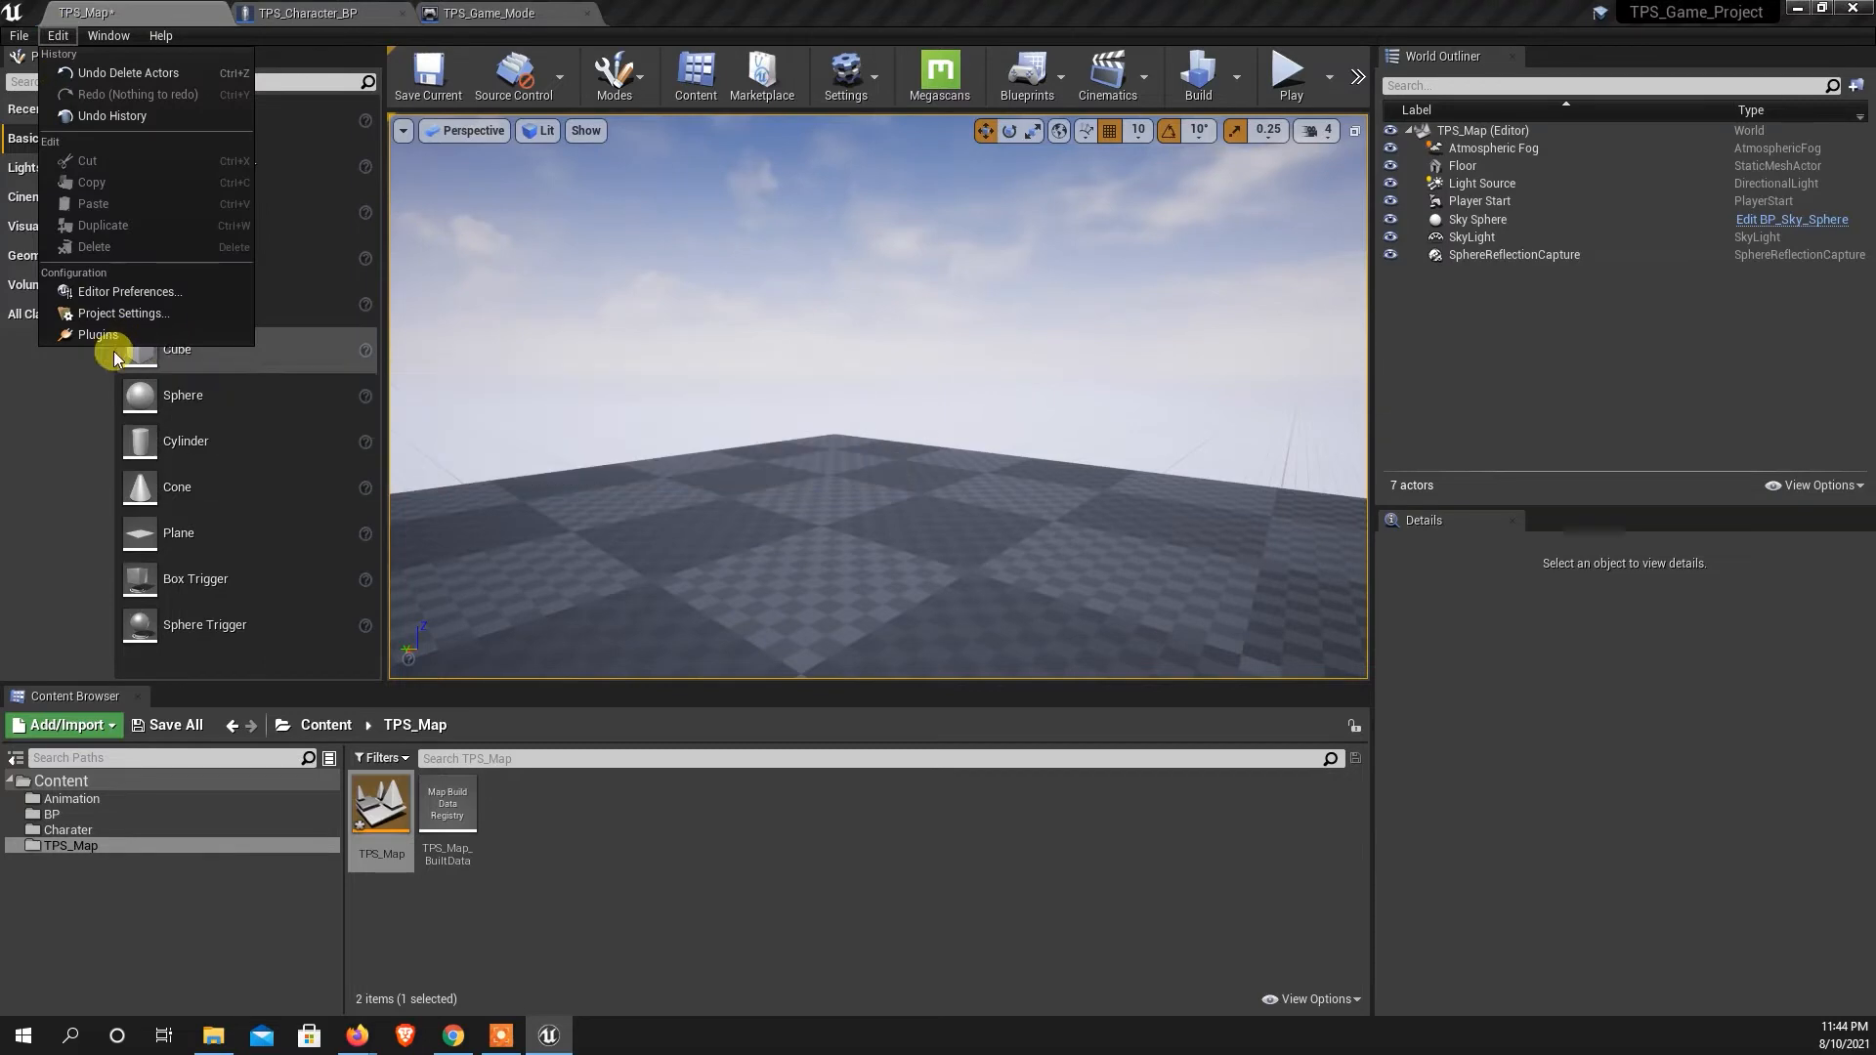
pyautogui.click(127, 315)
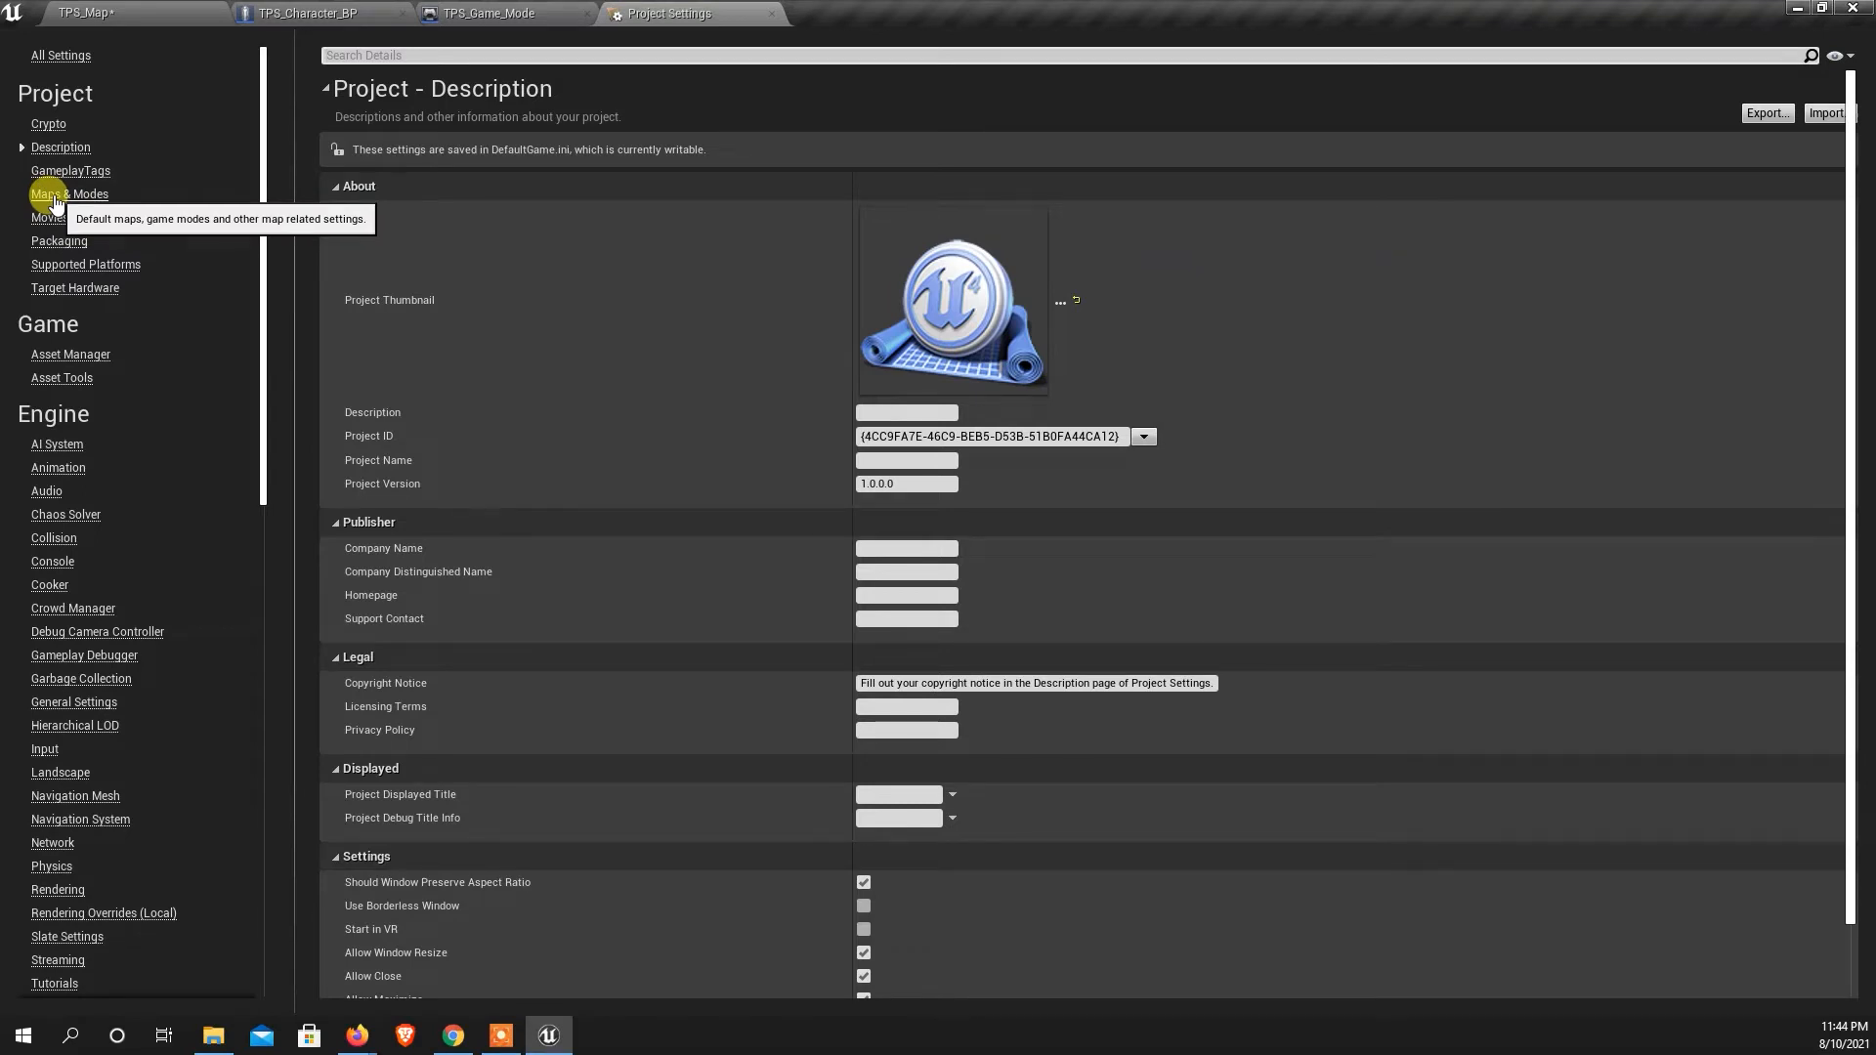
pyautogui.click(54, 199)
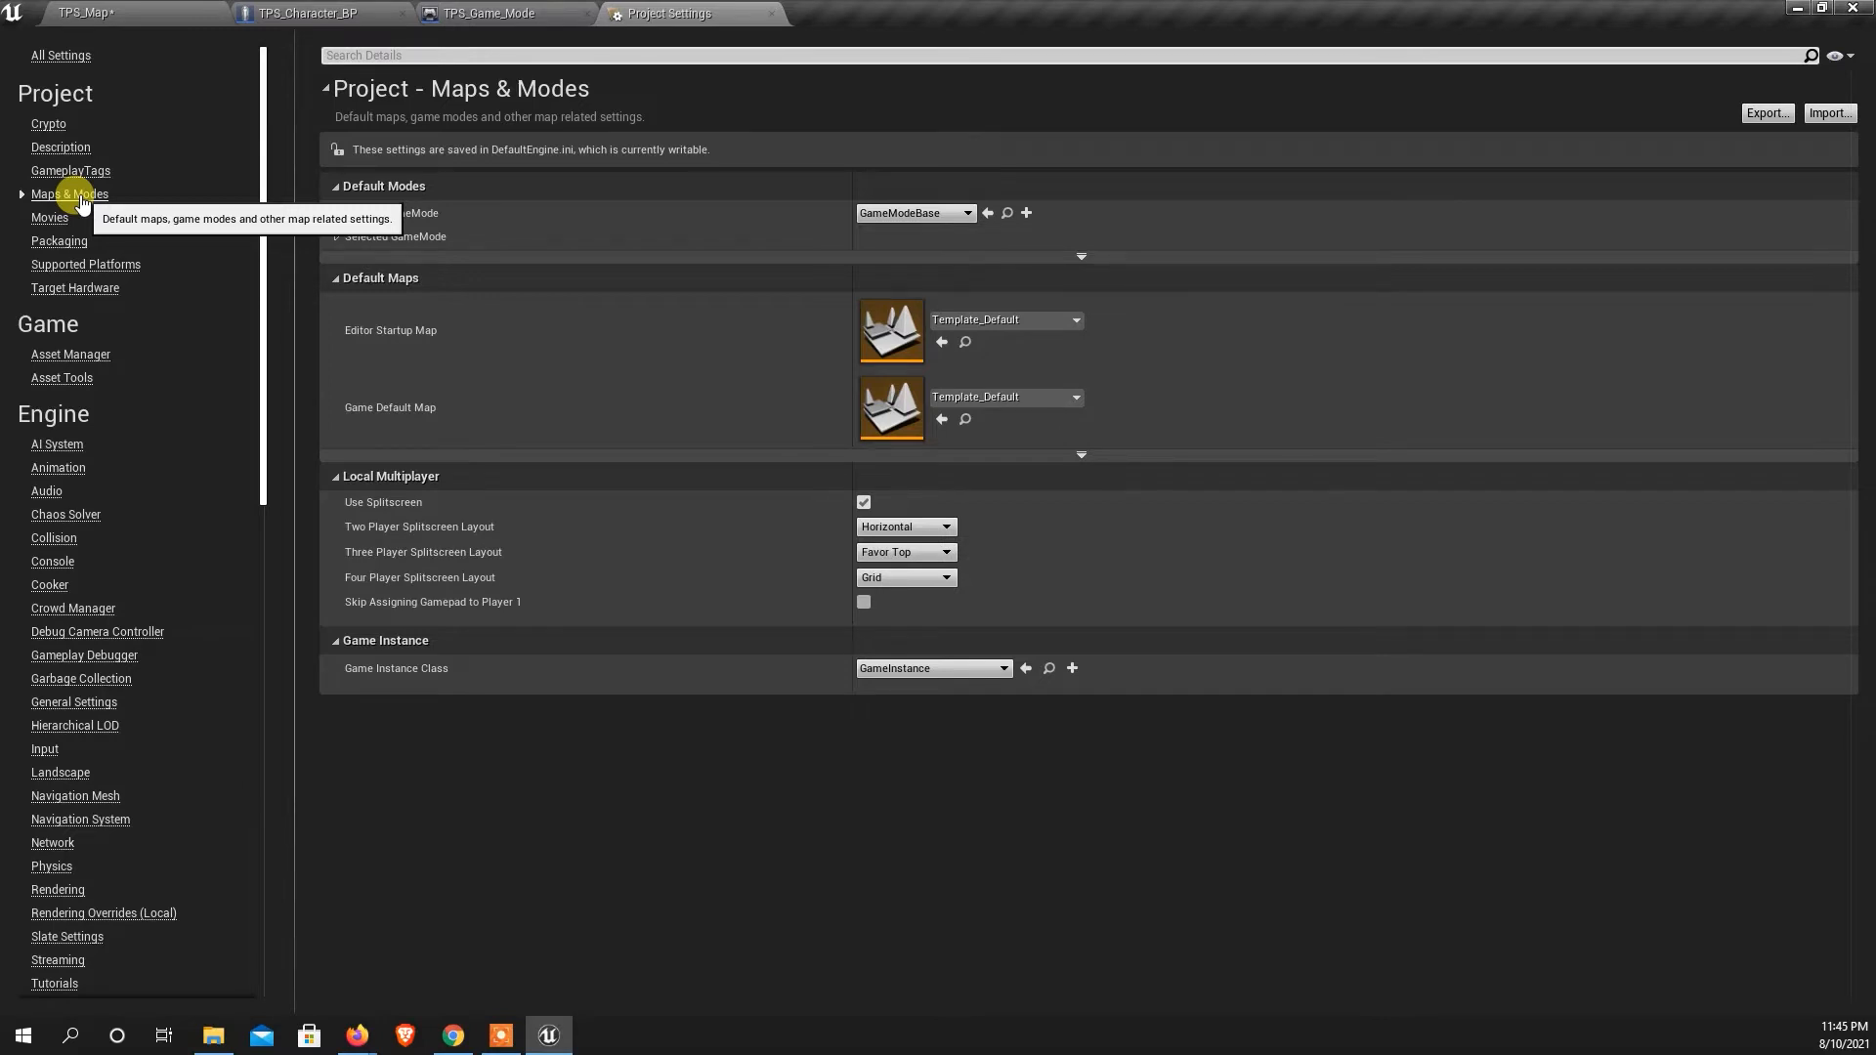
pyautogui.click(72, 191)
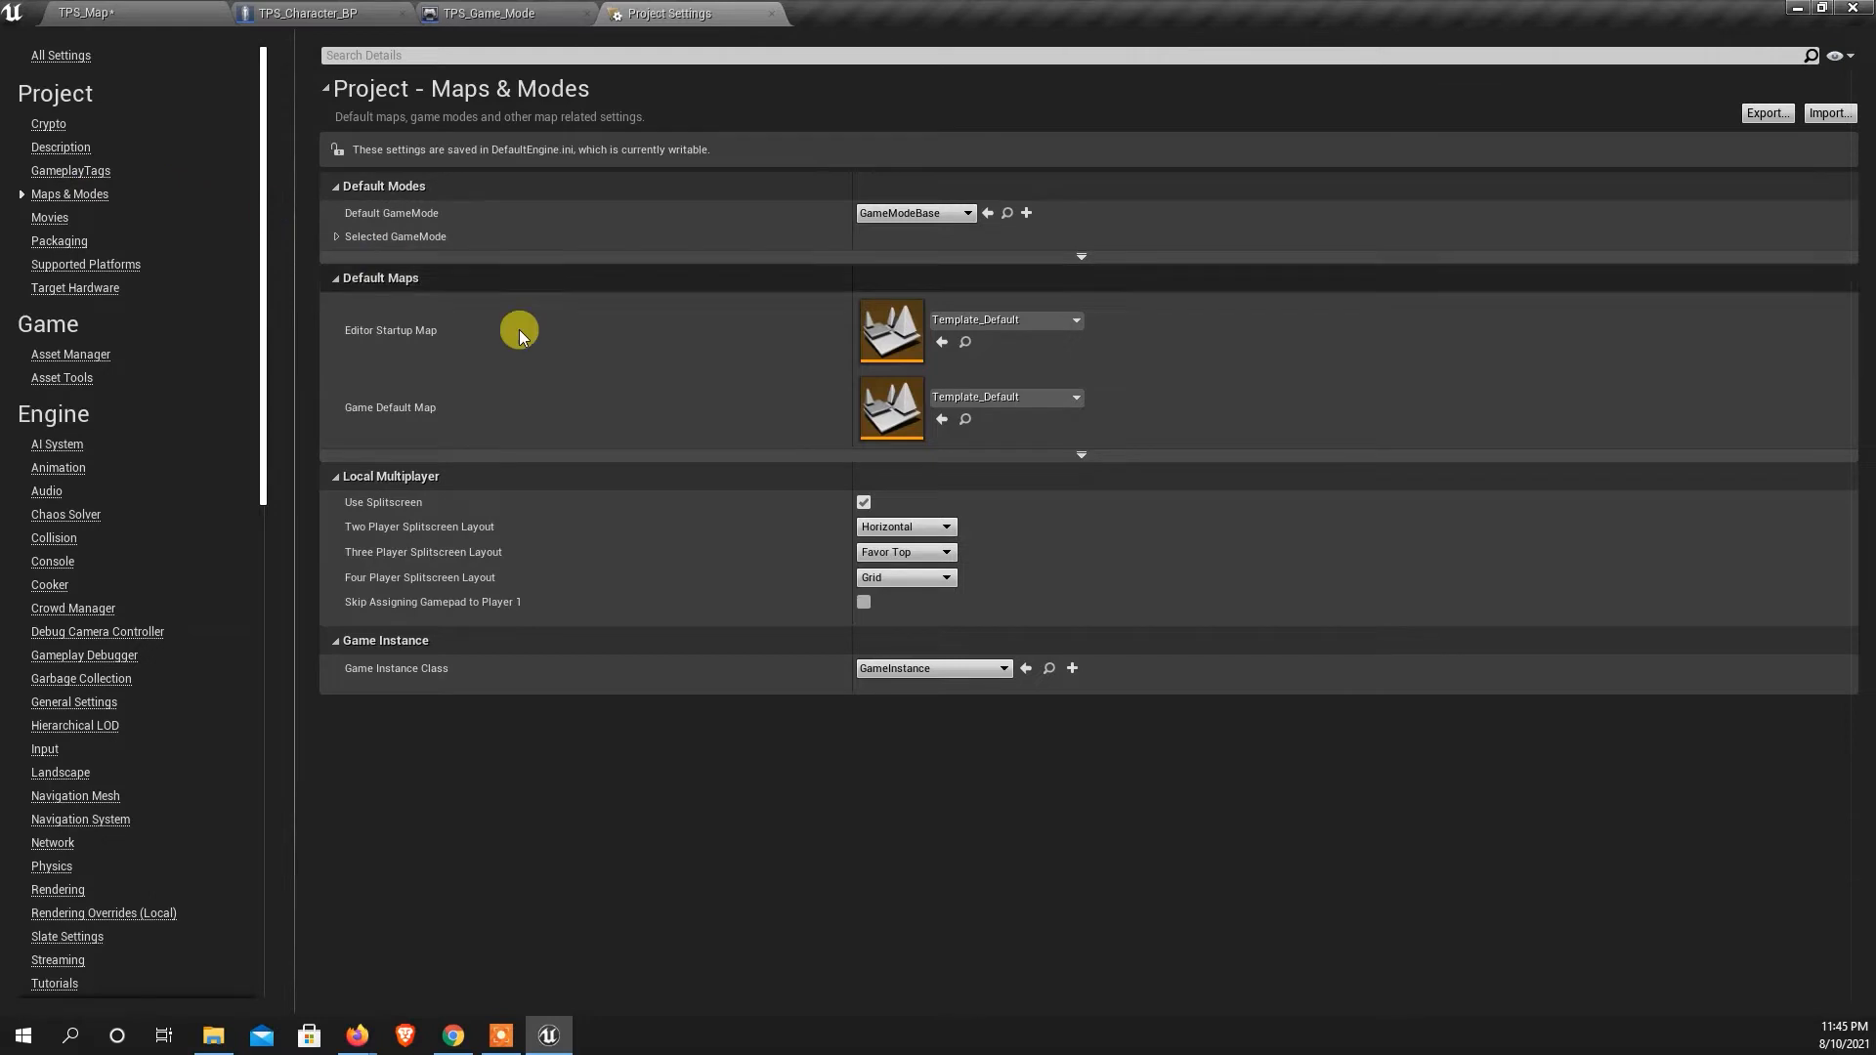
pyautogui.moveTo(369, 218)
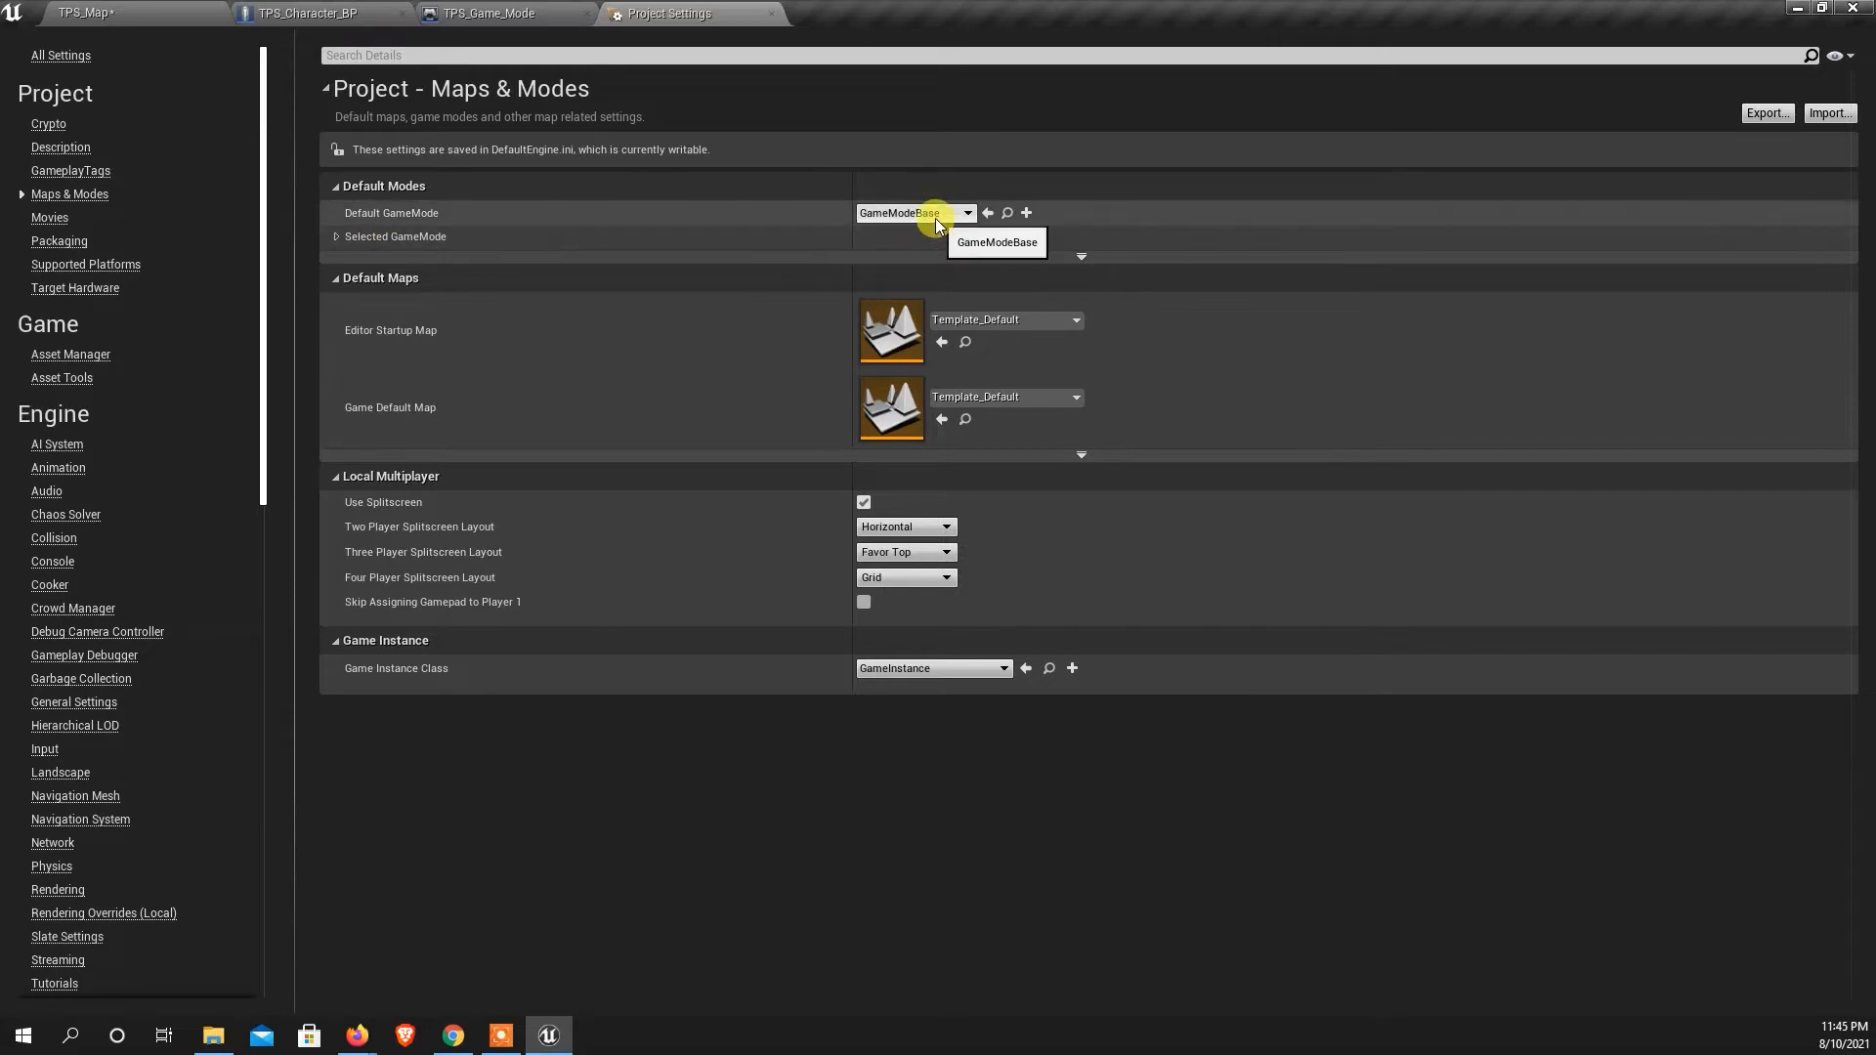
pyautogui.click(907, 215)
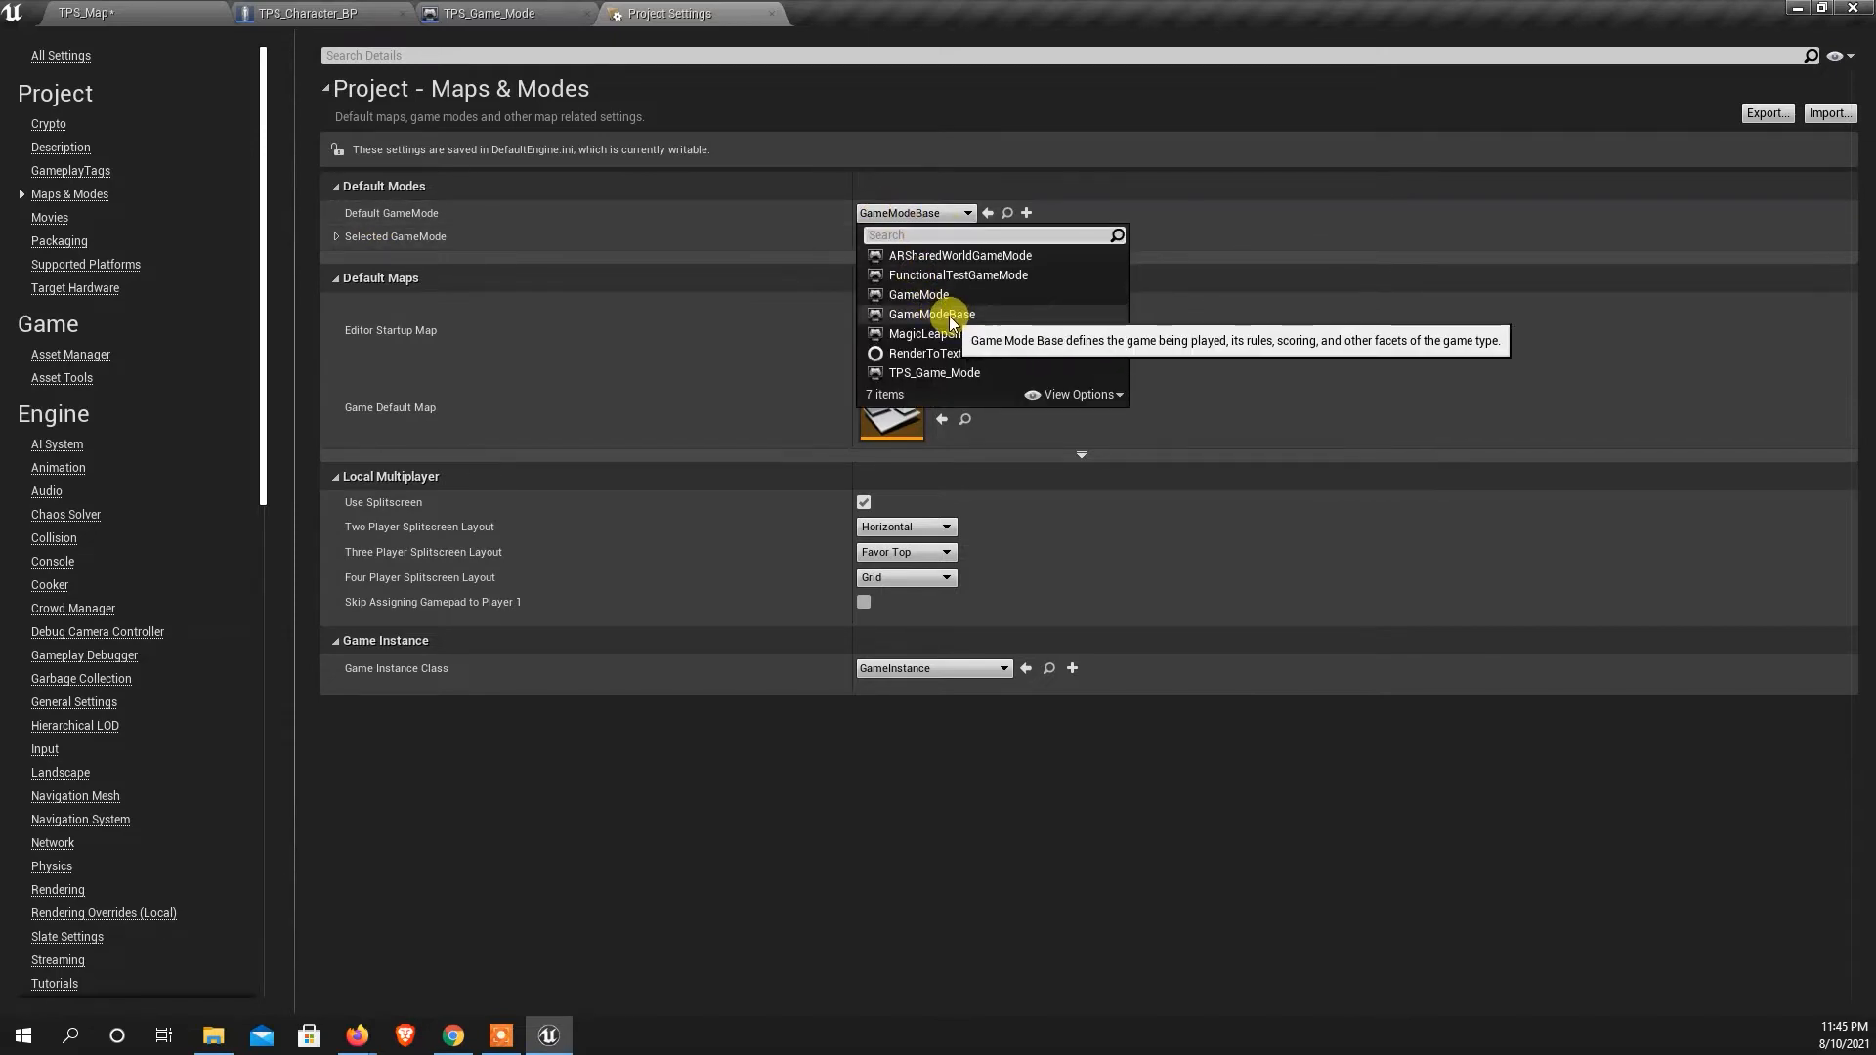
pyautogui.click(940, 375)
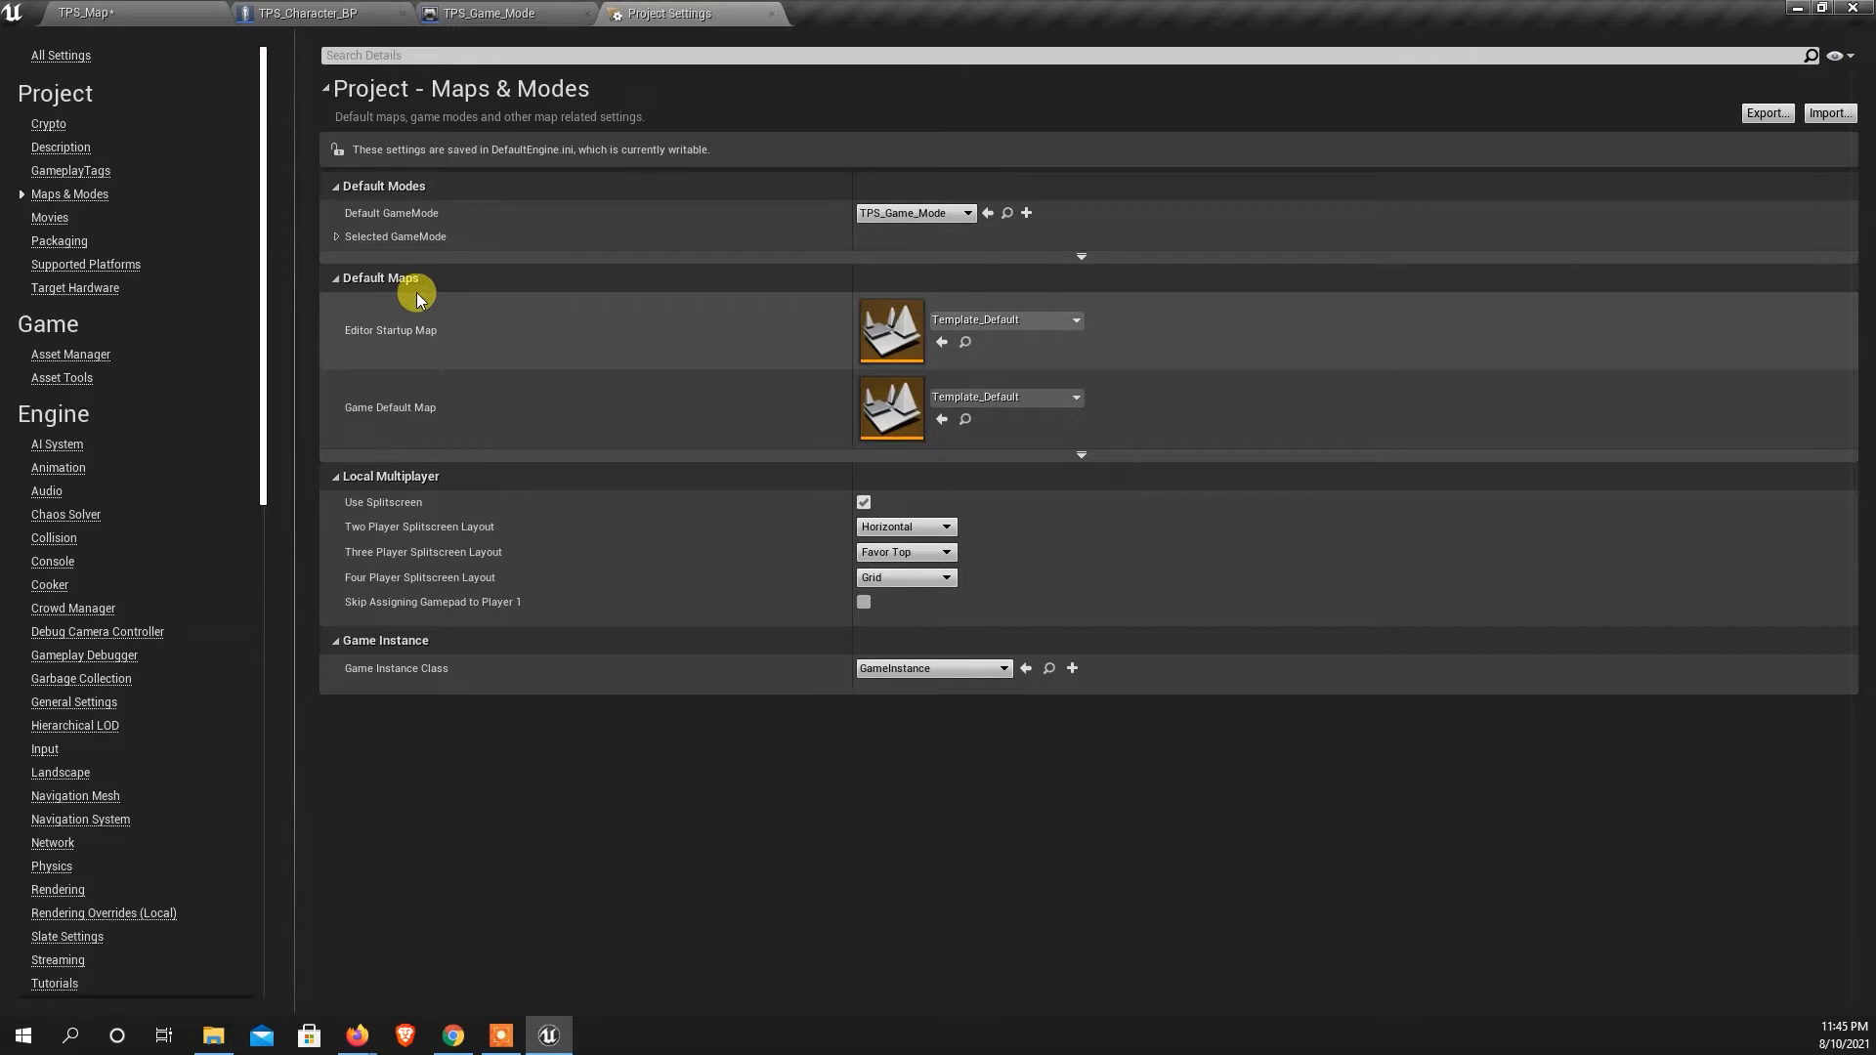
# Set both the Editor Startup Map and the Game Default Map to TPS_Map.
pyautogui.click(1016, 315)
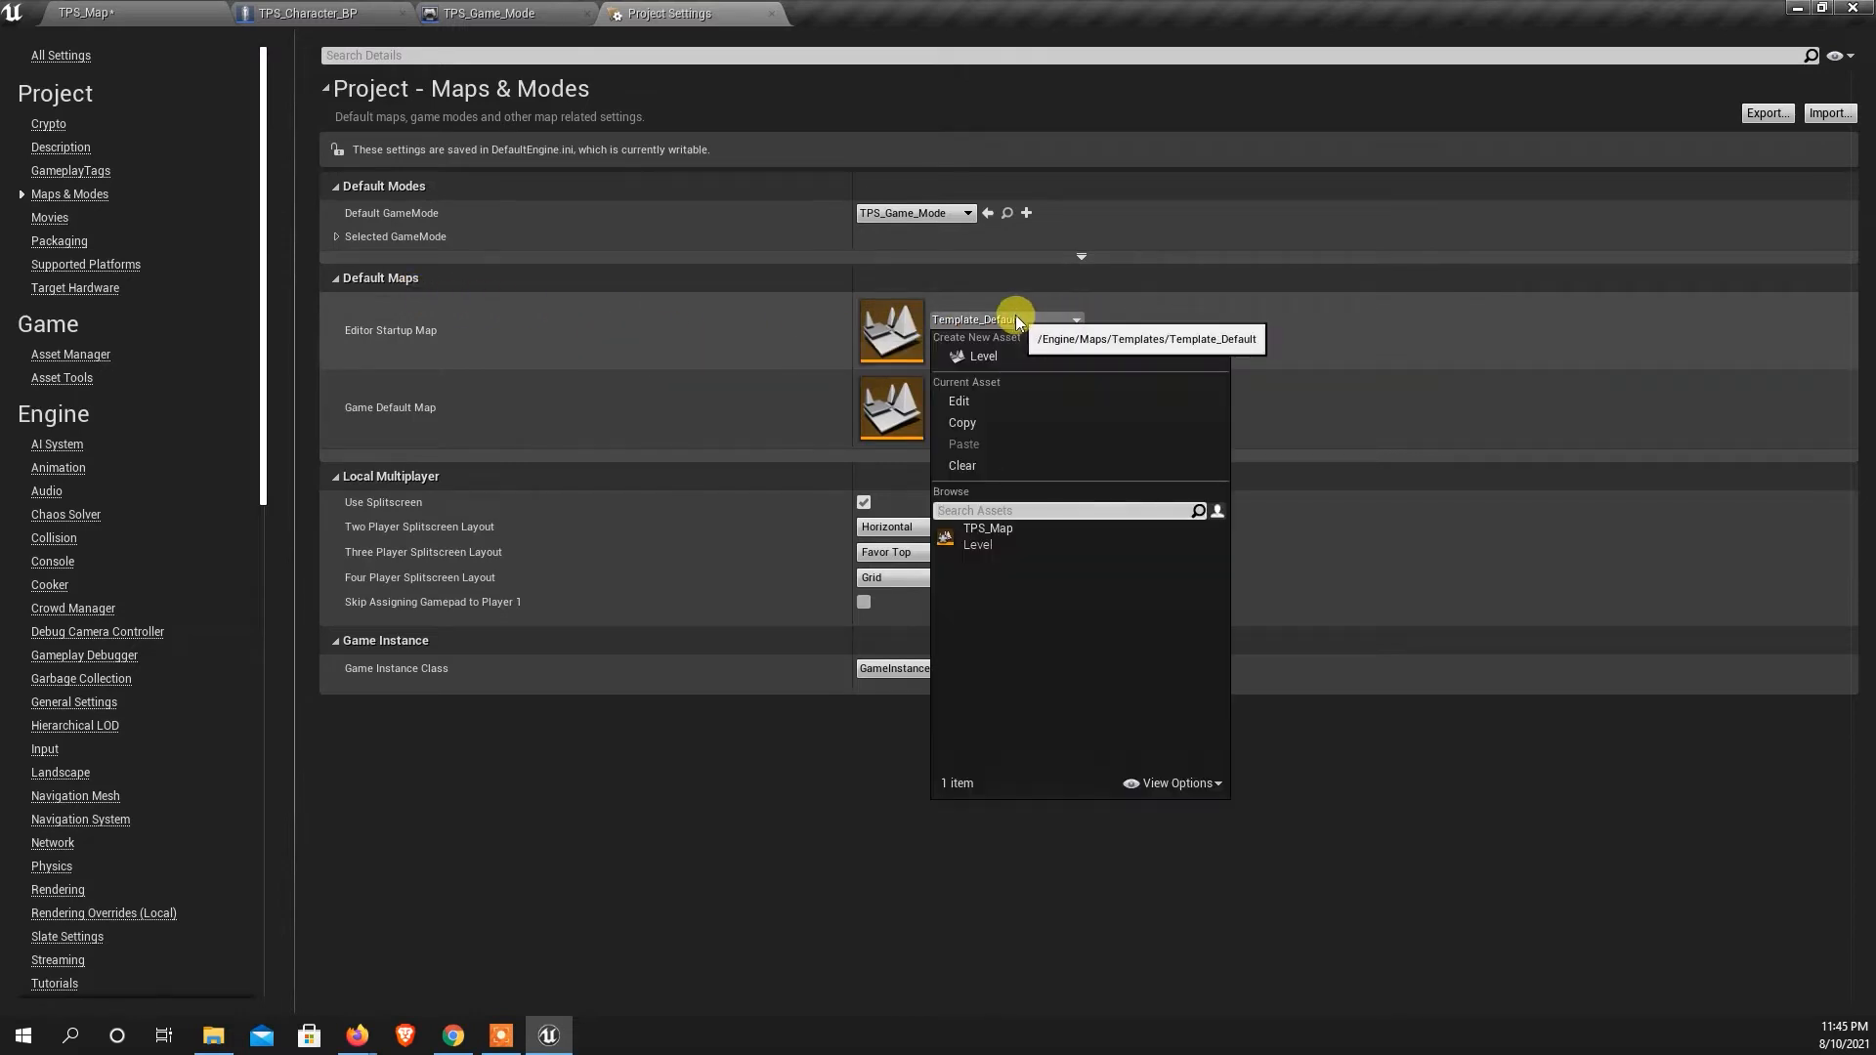
pyautogui.click(997, 536)
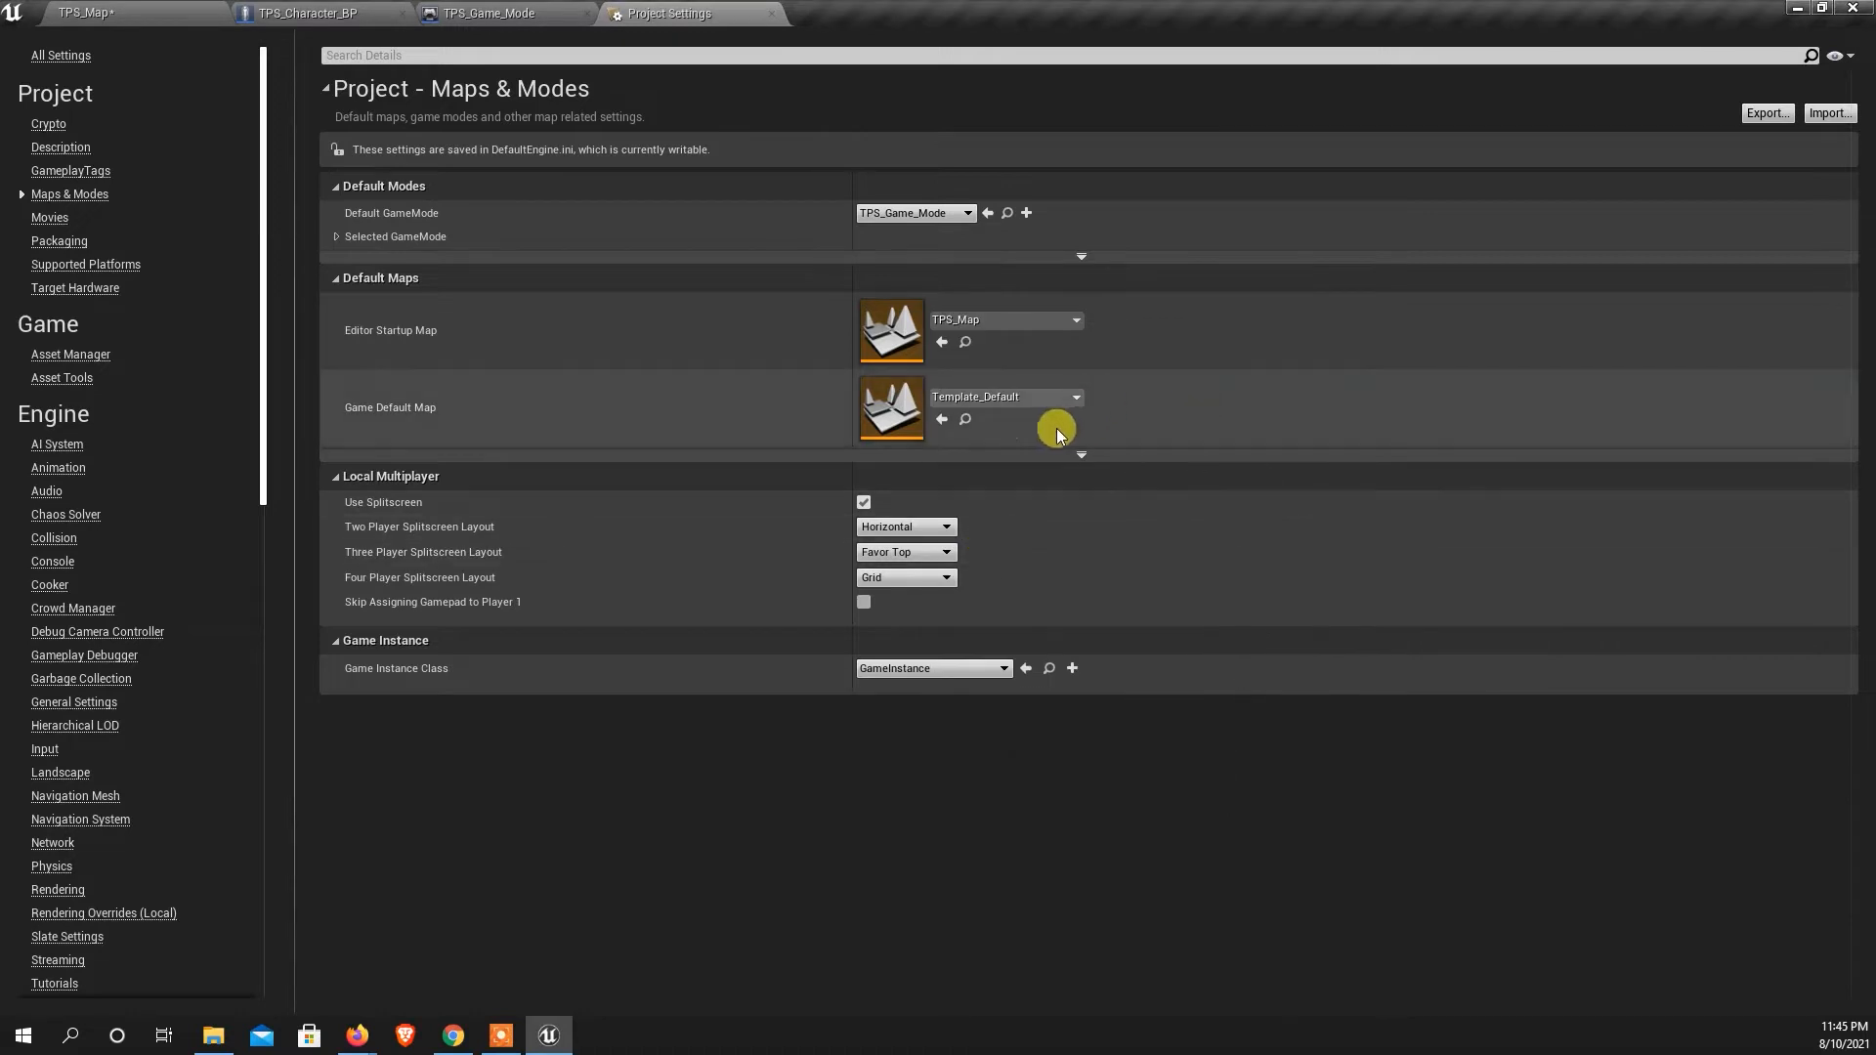
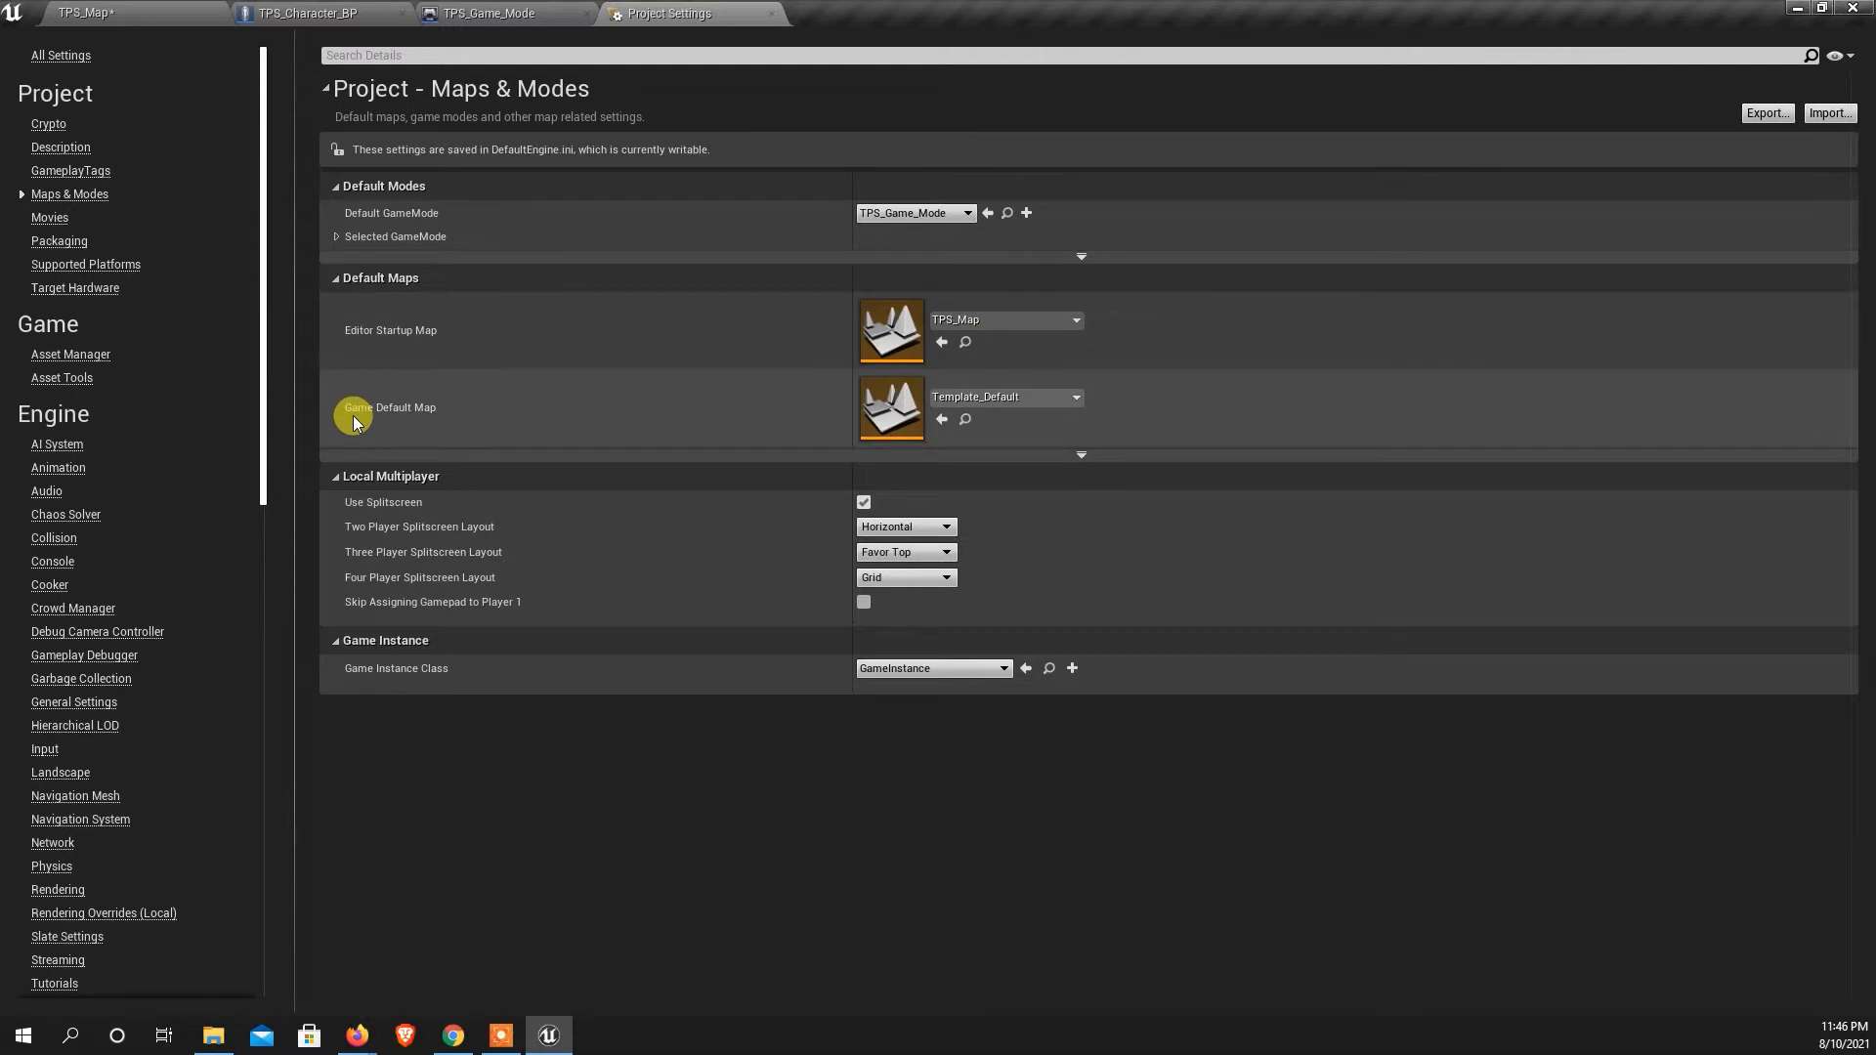
pyautogui.click(1013, 393)
pyautogui.click(987, 616)
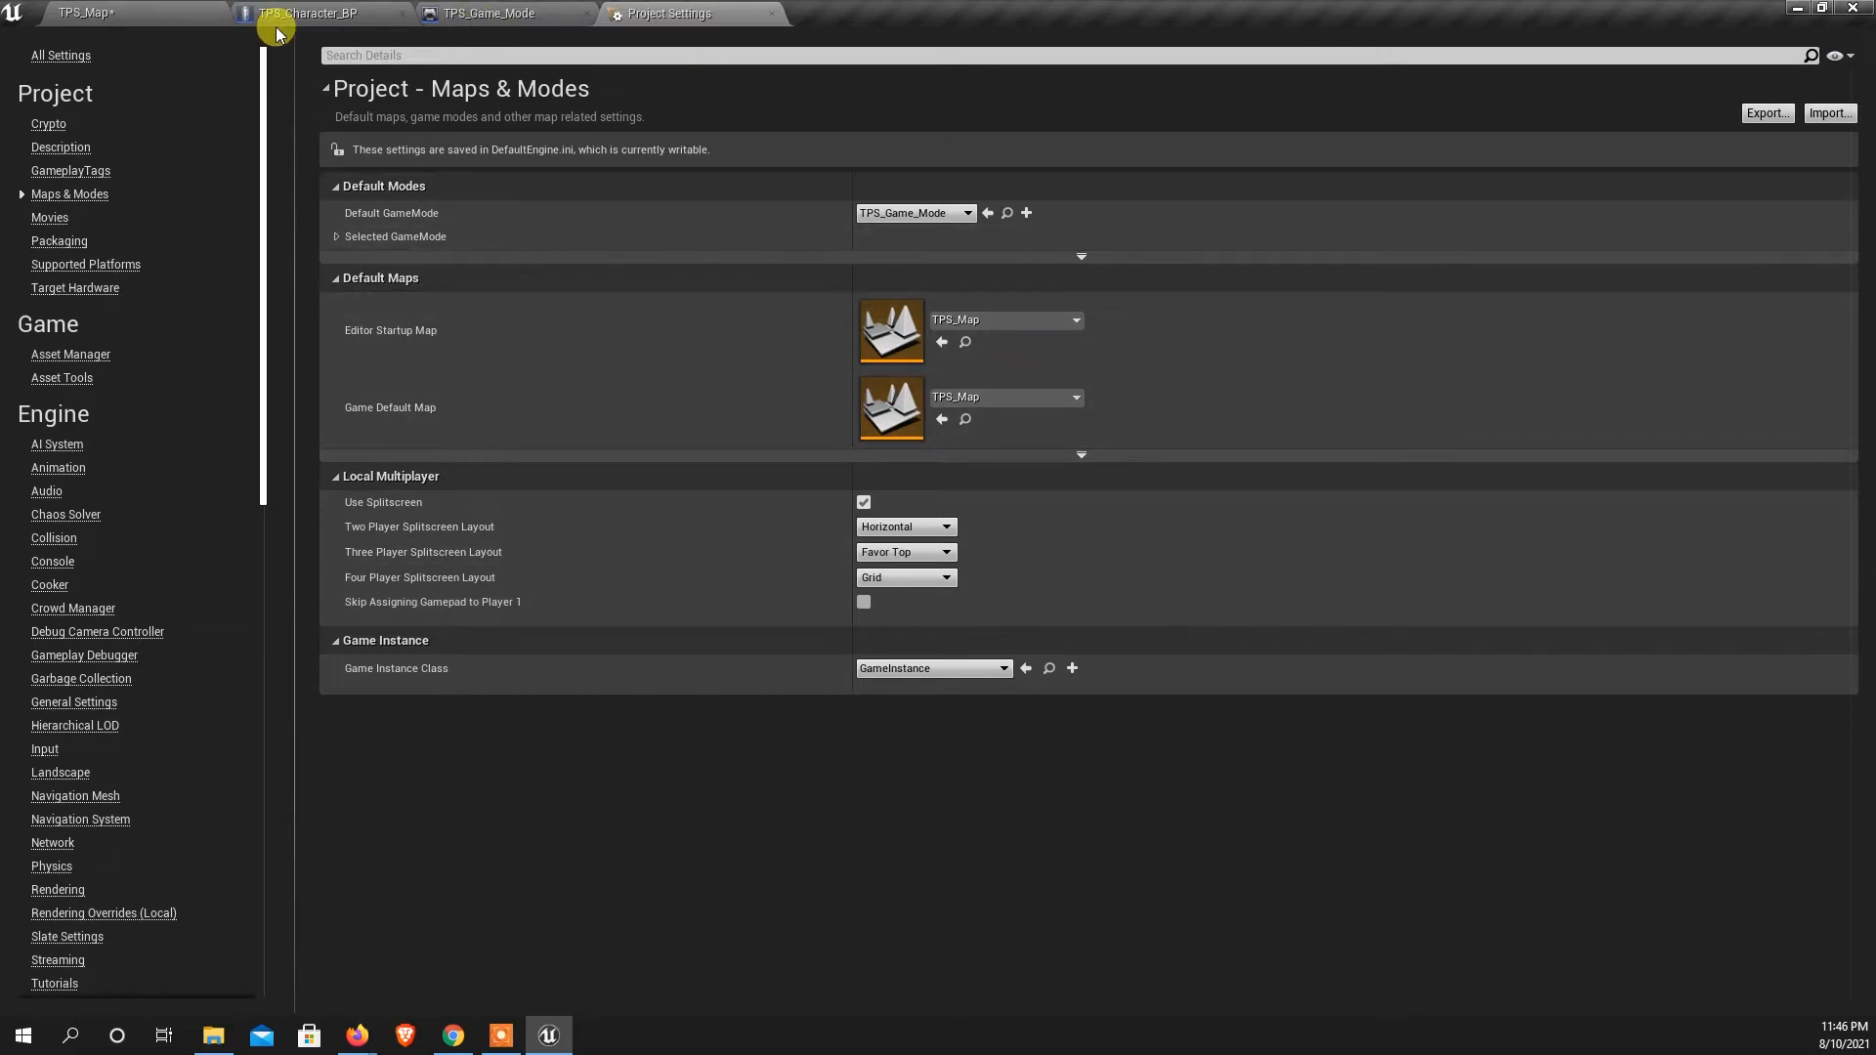
# Return to the TPS_Map level and test-play it in the viewport to check the third-person character and camera view.
pyautogui.click(127, 13)
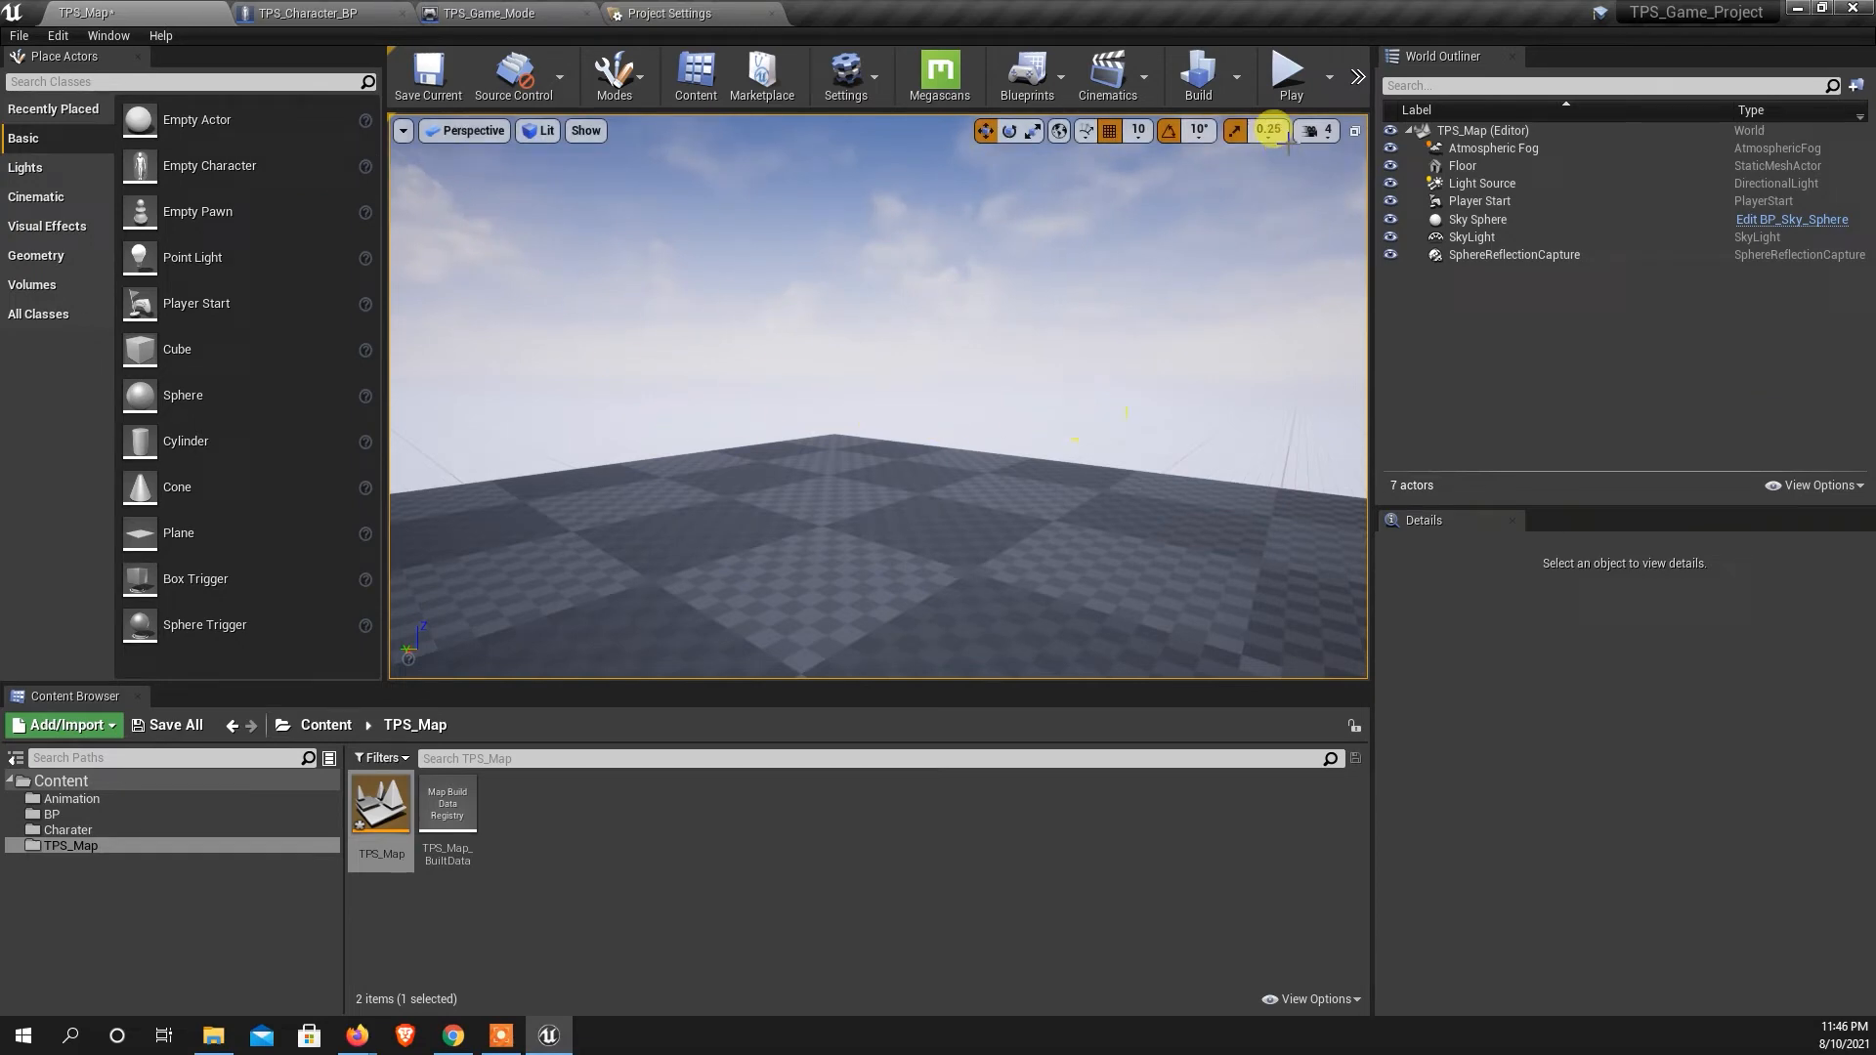
pyautogui.click(1298, 97)
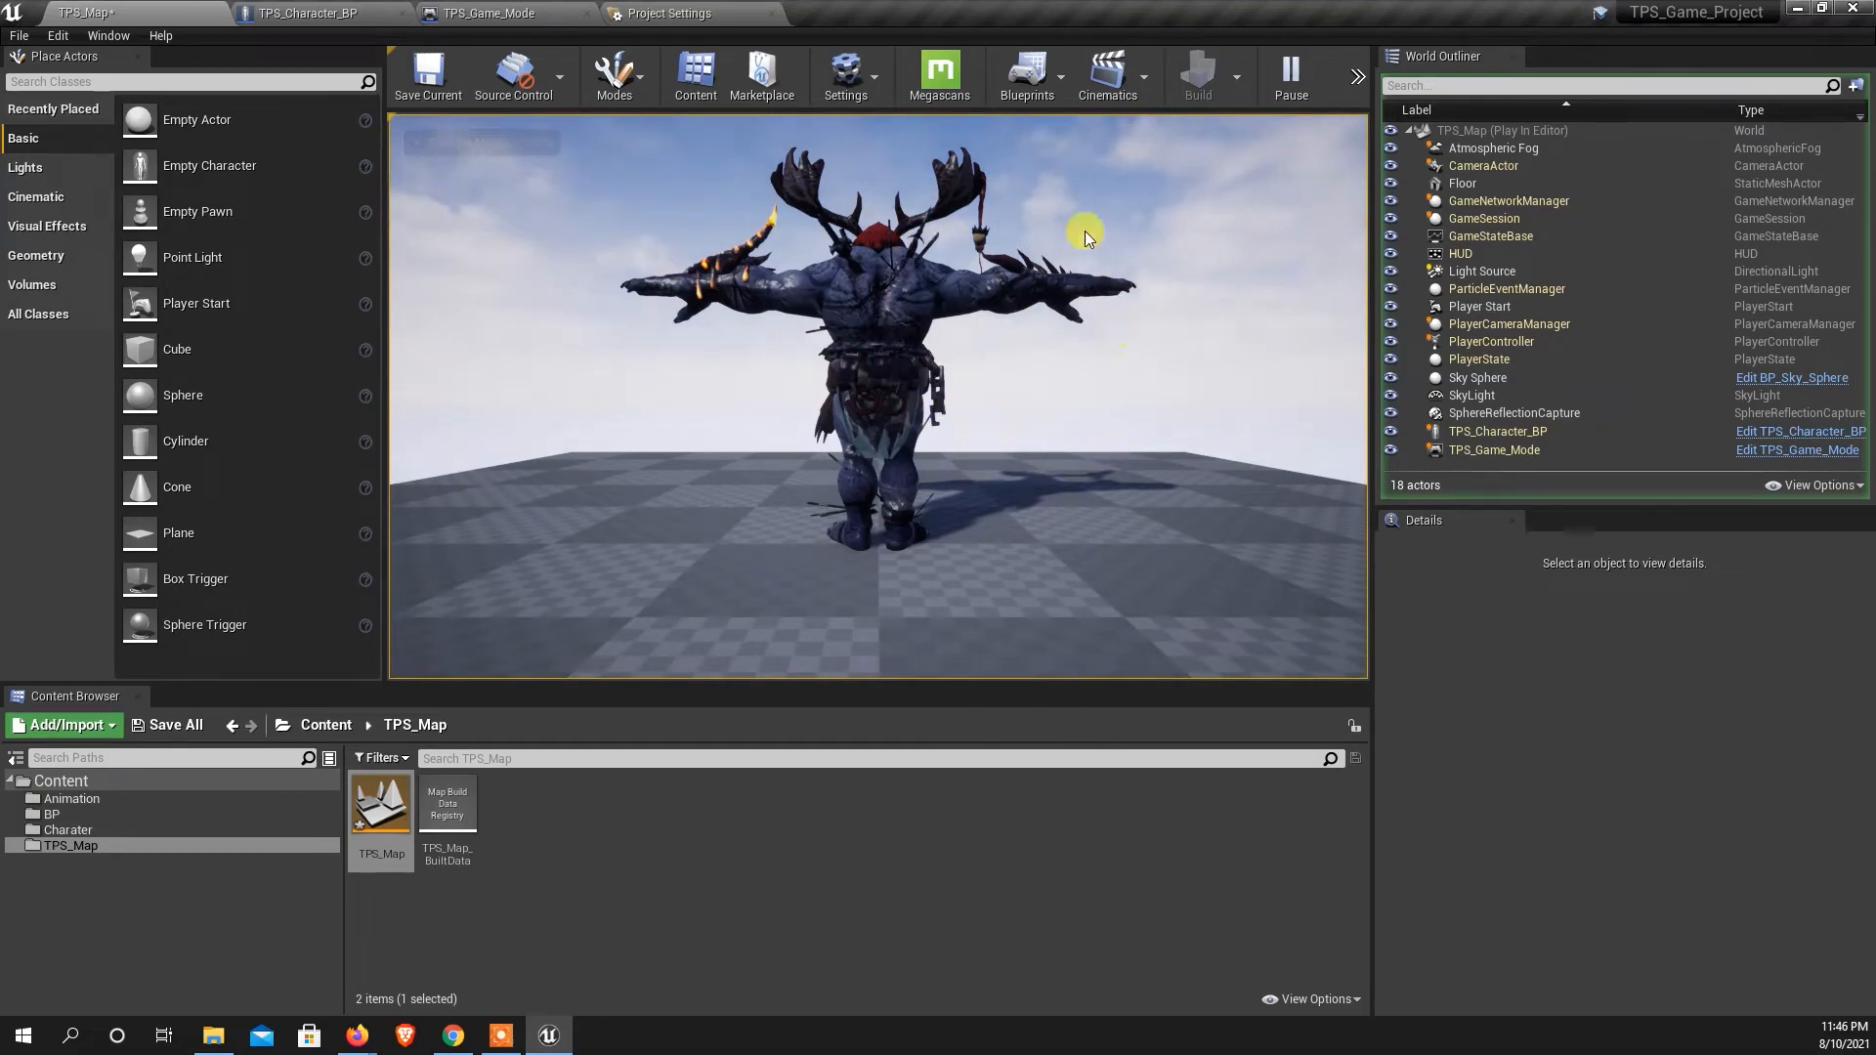
pyautogui.click(1194, 502)
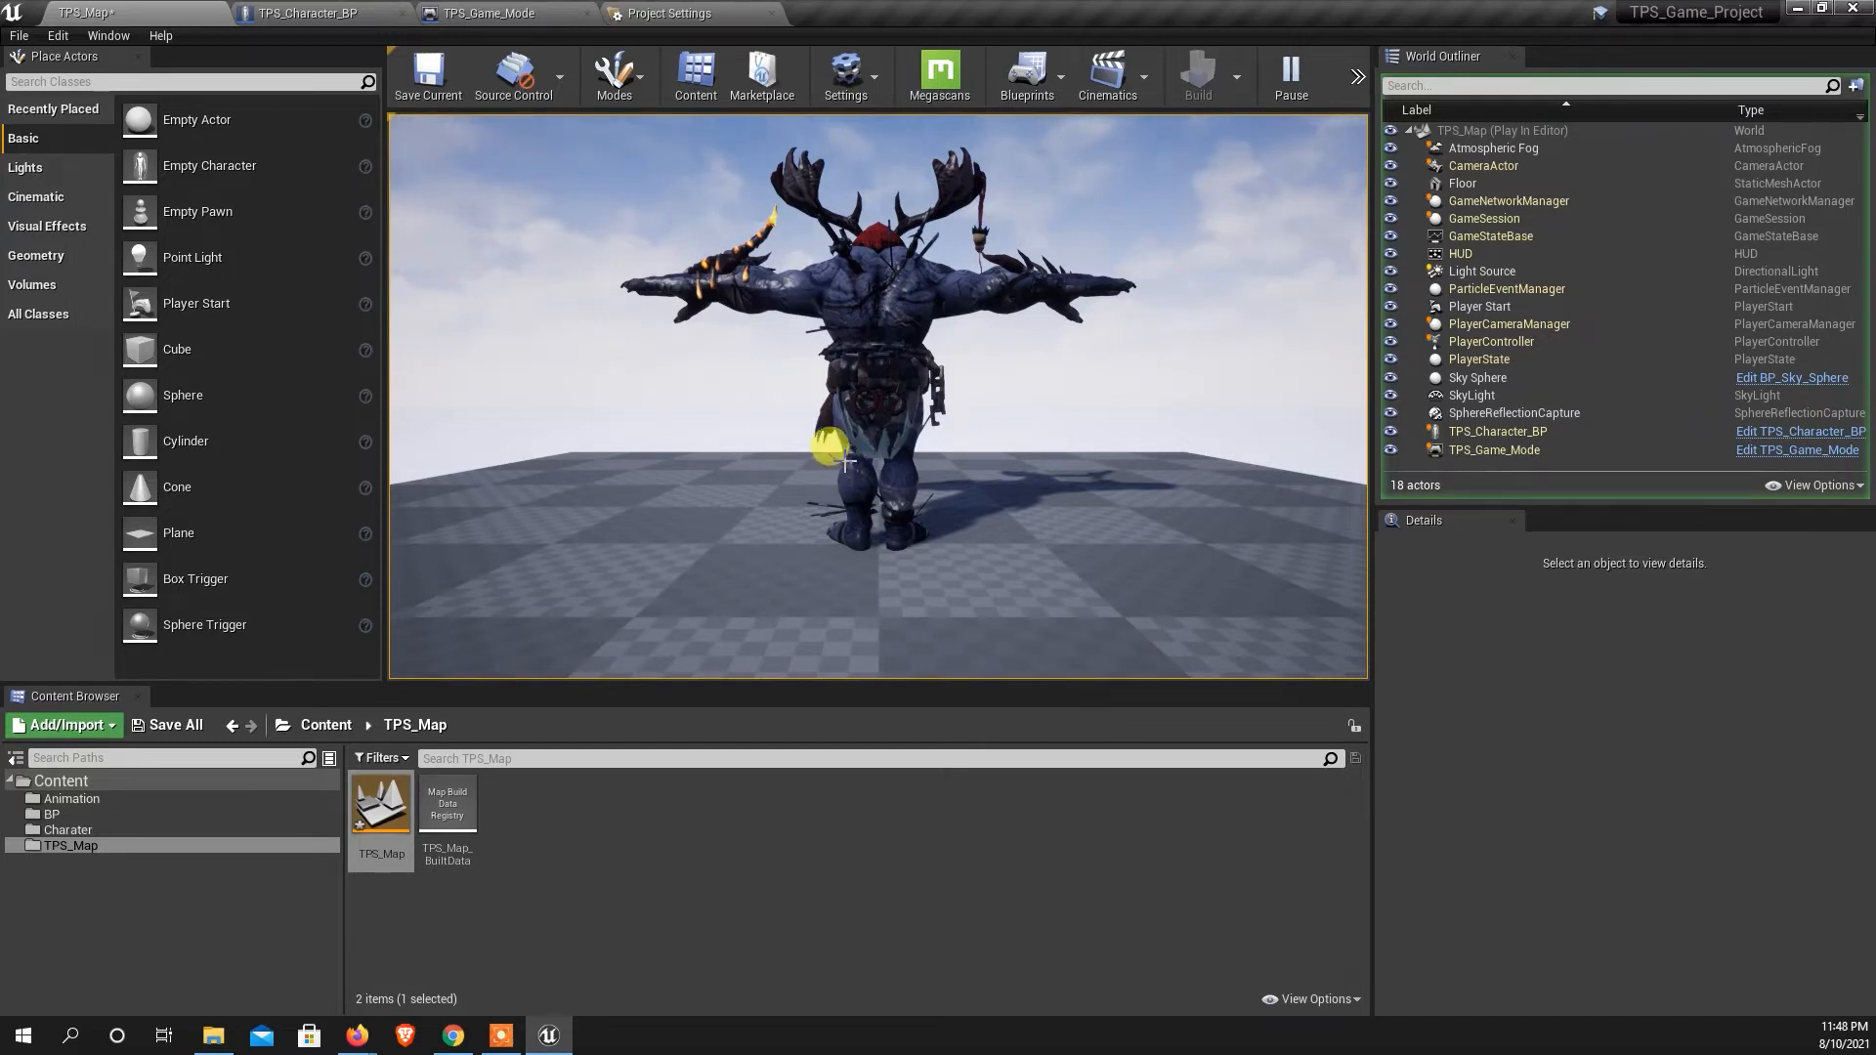
# Stop the play test and return to editing the TPS_Map level.
pyautogui.press('Escape')
pyautogui.scroll(-2, 723, 445)
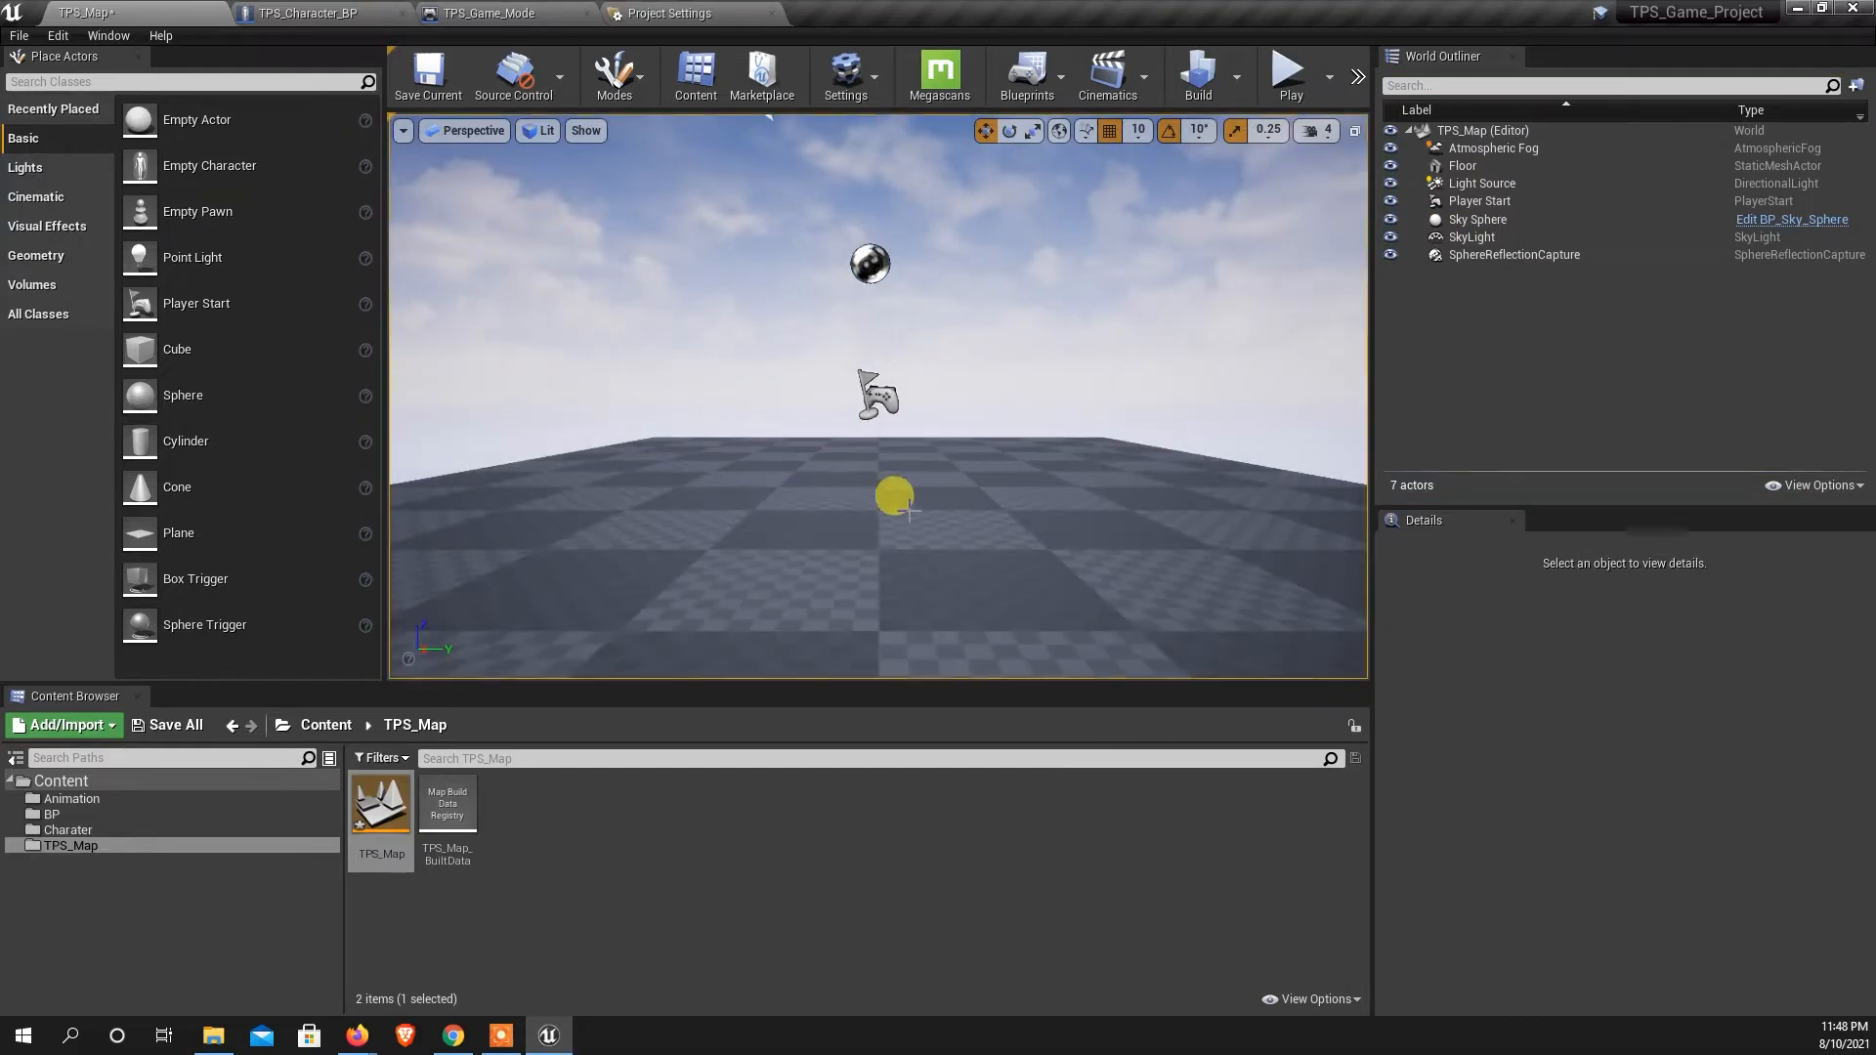
pyautogui.keyDown('alt'); pyautogui.moveTo(897, 498); pyautogui.dragTo(1005, 554); pyautogui.keyUp('alt')
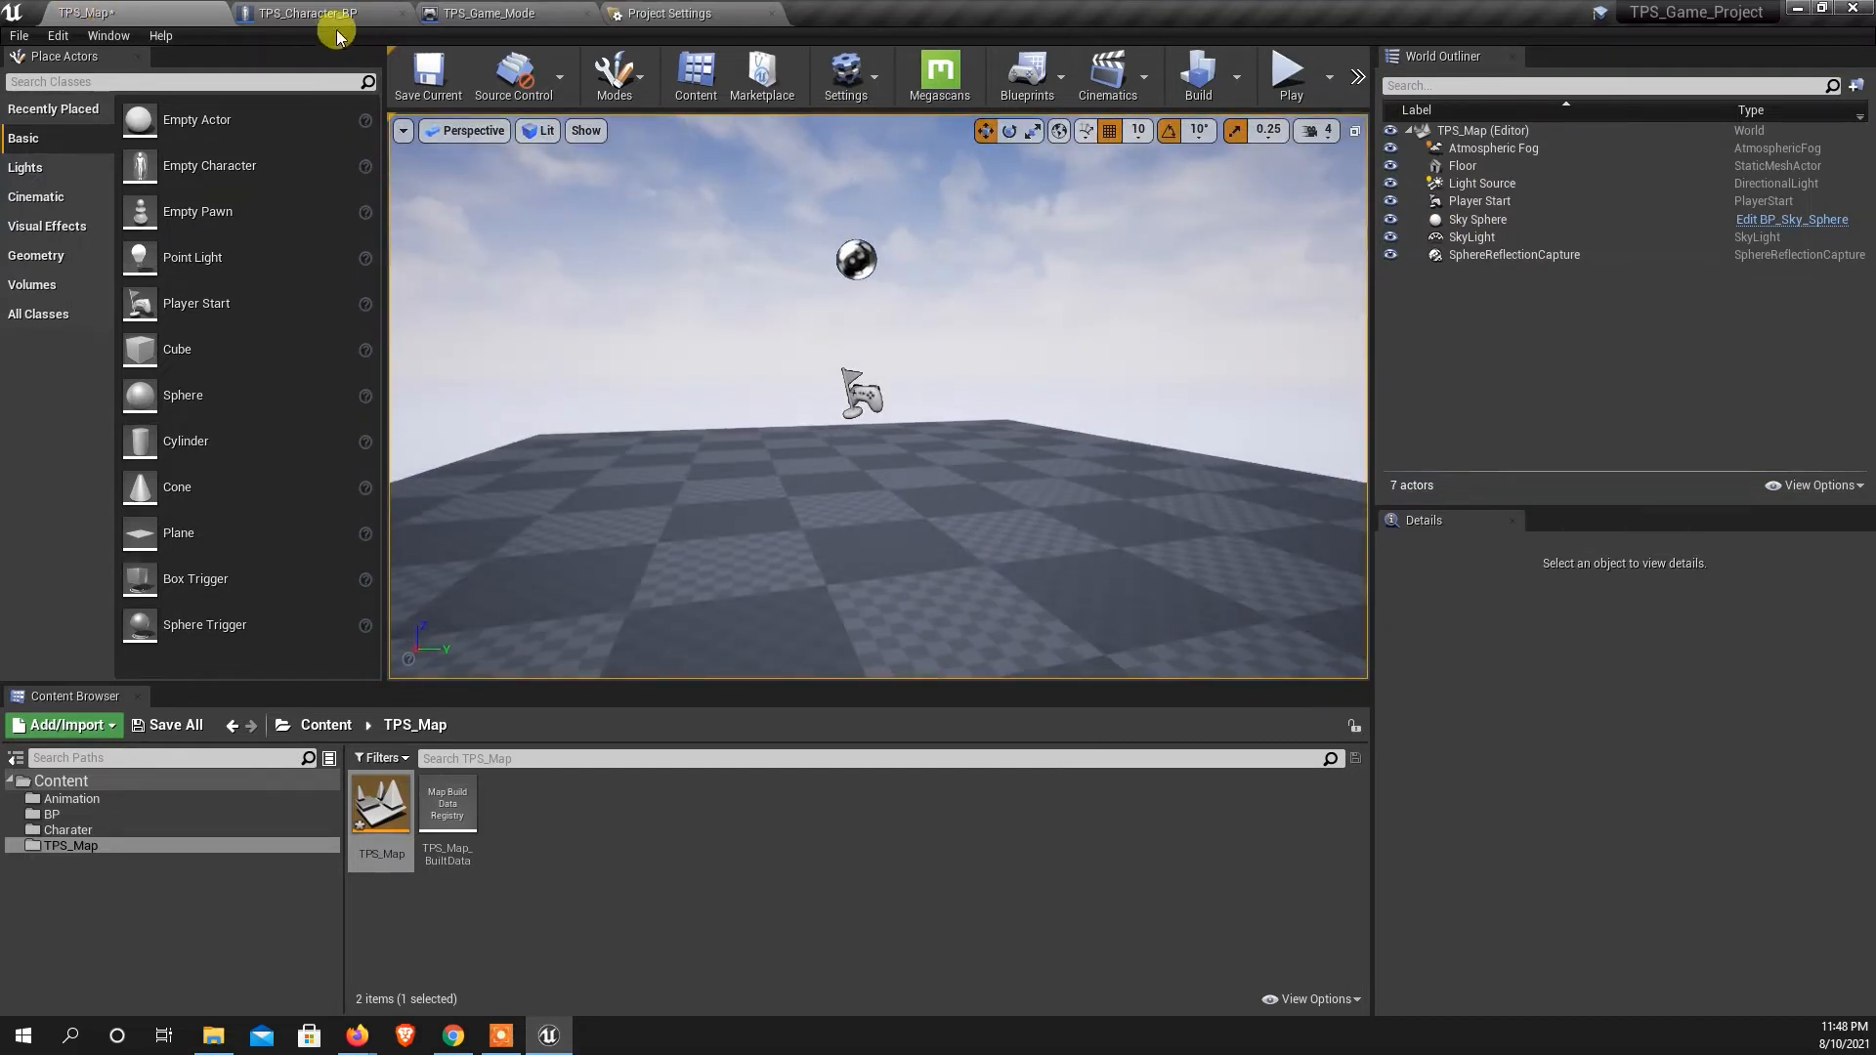
# Open the Engine Input category in the project settings.
pyautogui.click(668, 17)
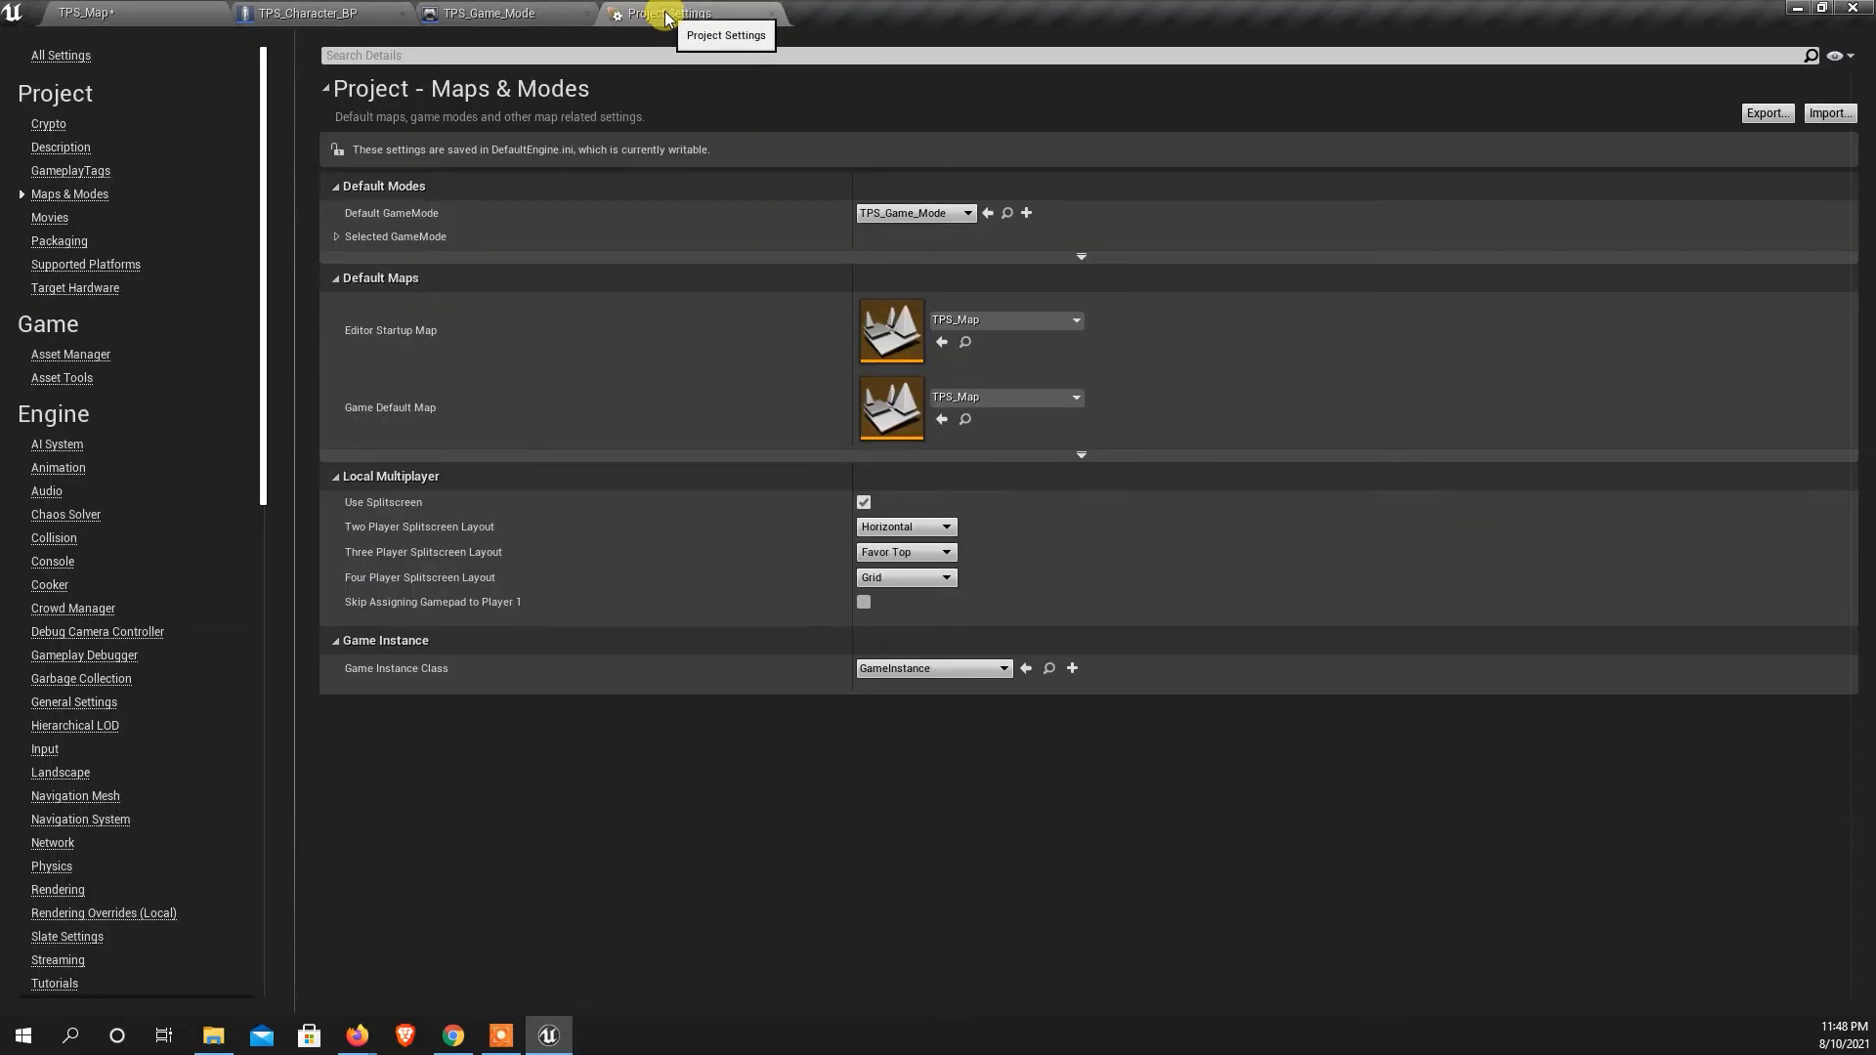
pyautogui.scroll(-3, 192, 731)
pyautogui.scroll(-10, 117, 816)
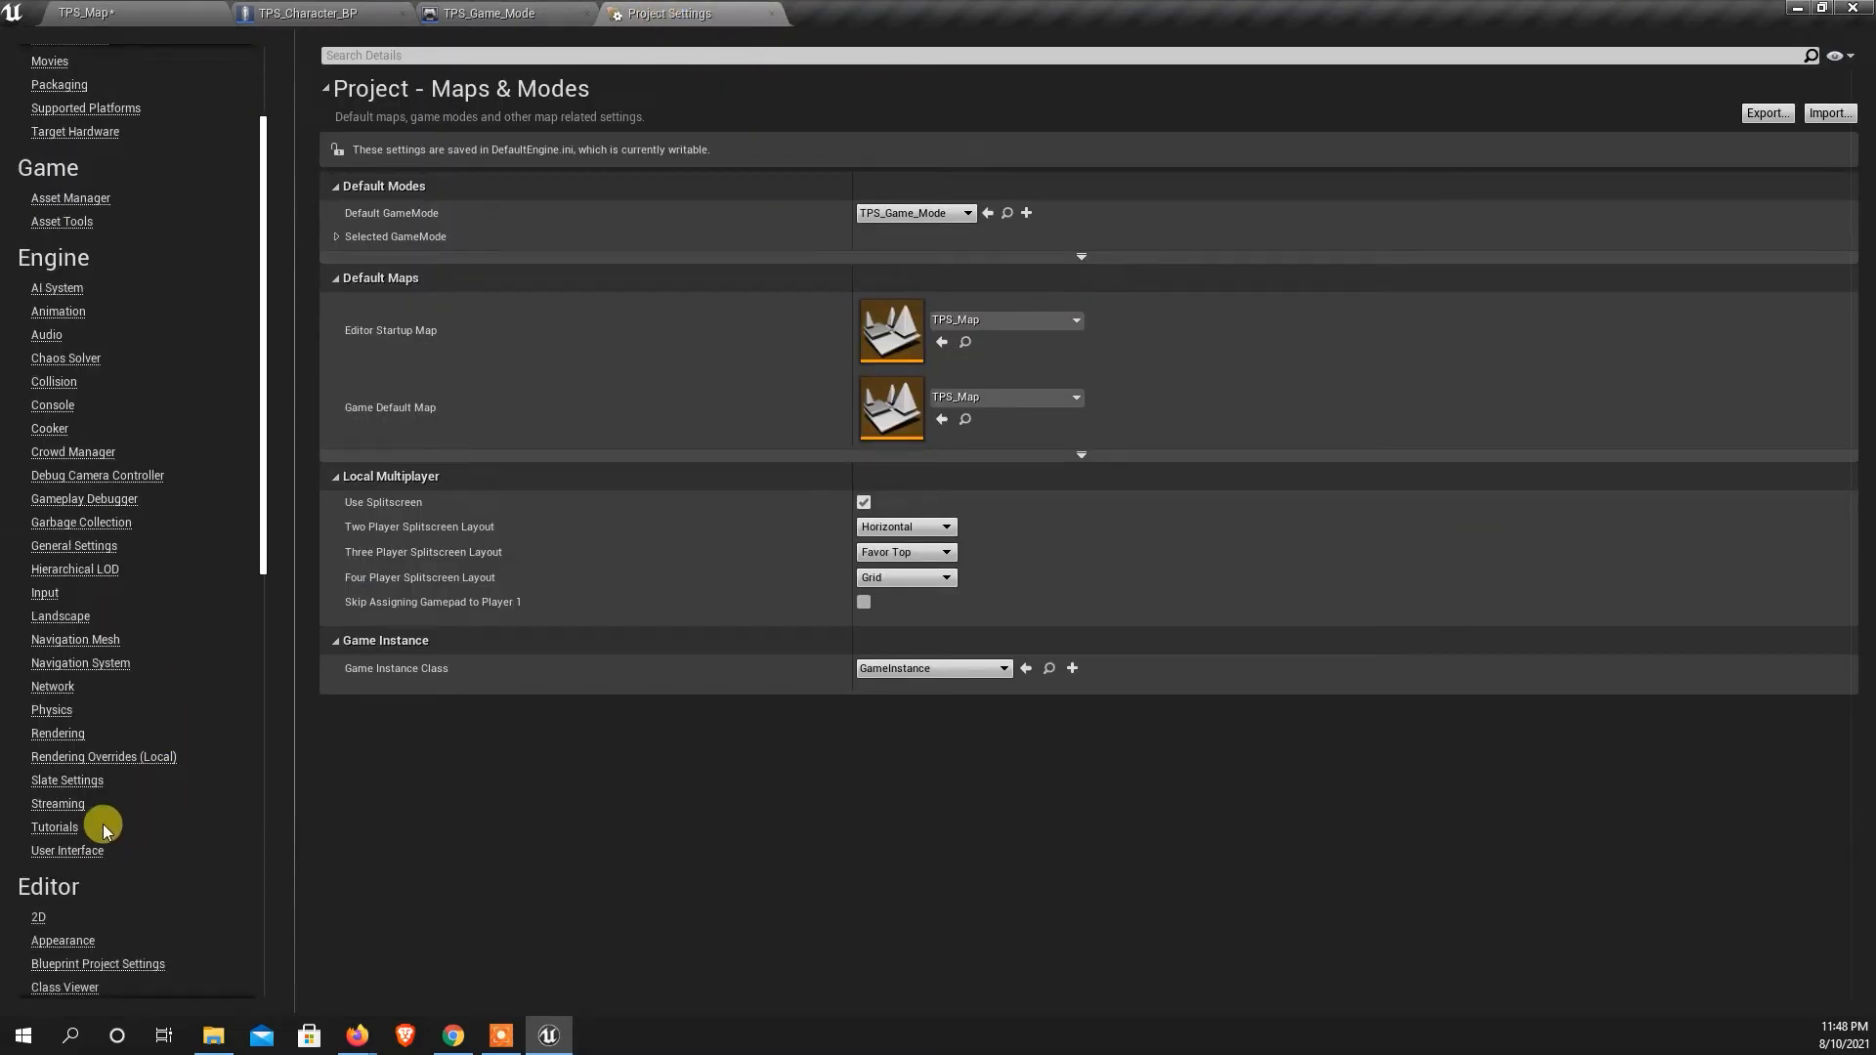
pyautogui.scroll(-2, 120, 816)
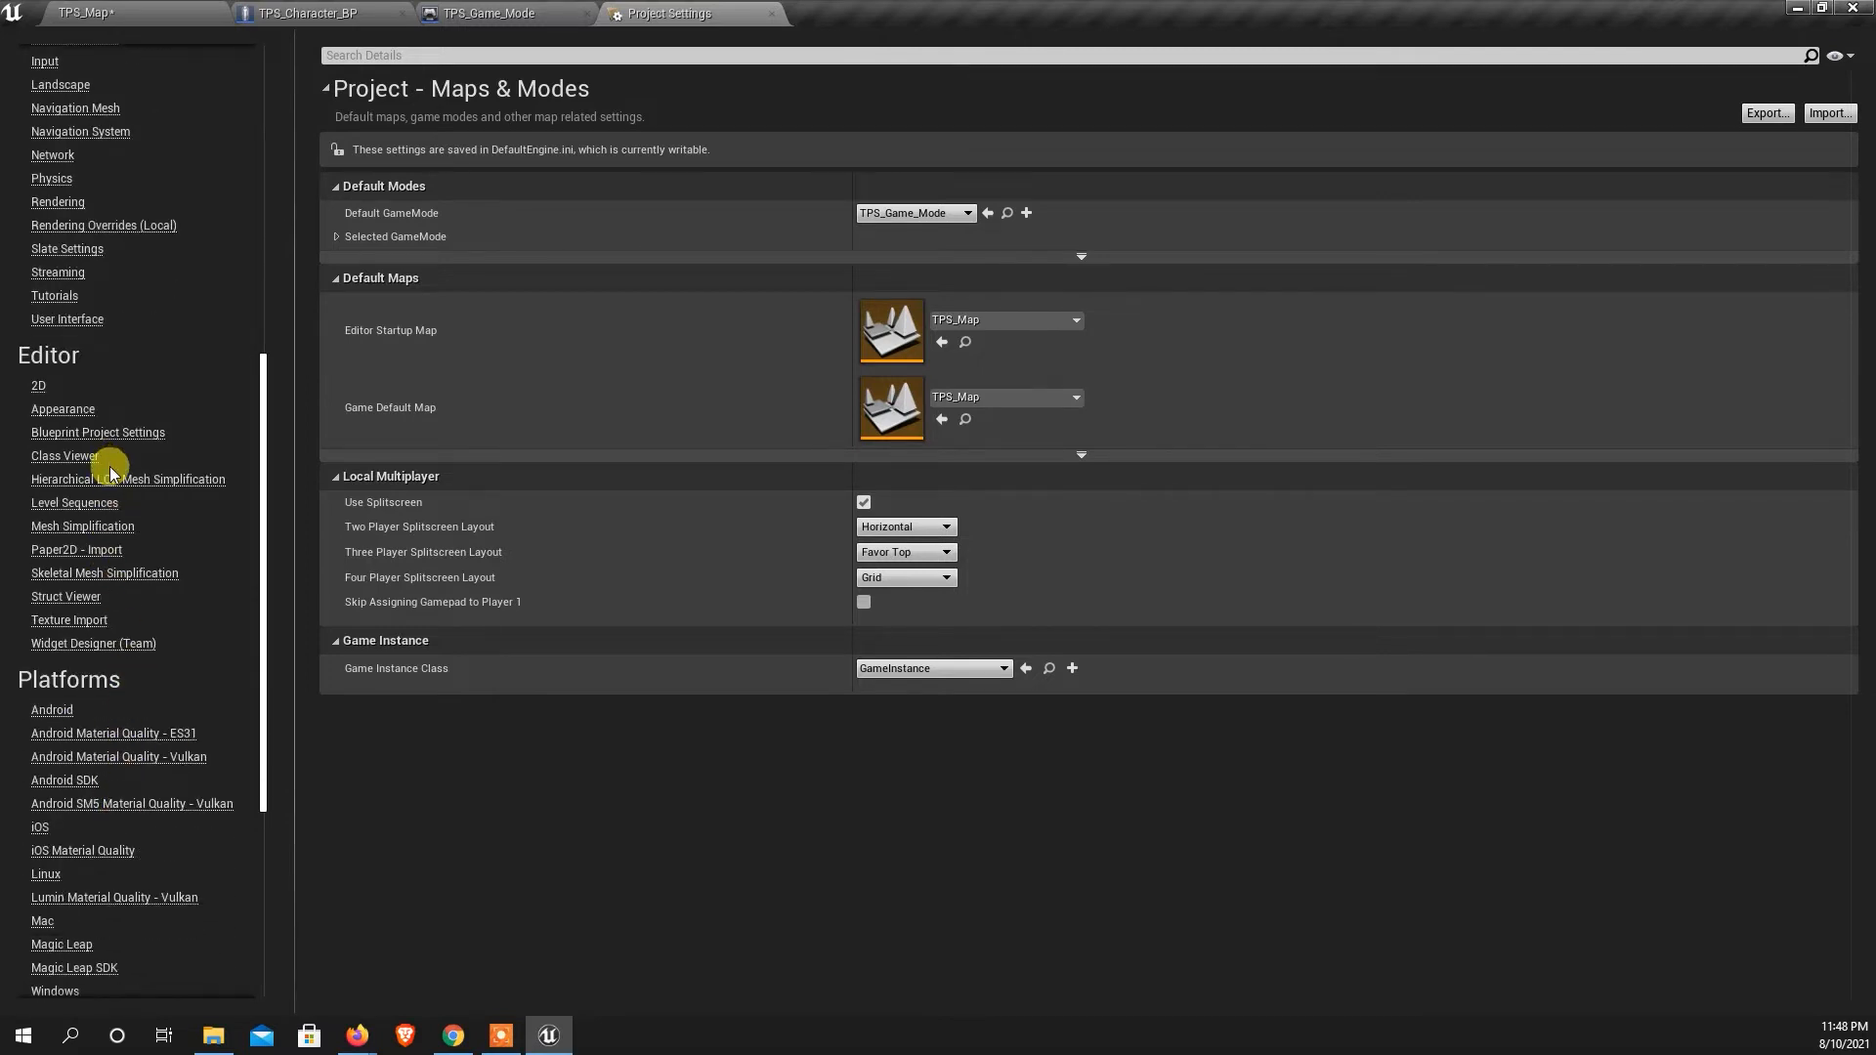
pyautogui.scroll(-6, 115, 631)
pyautogui.scroll(-7, 120, 655)
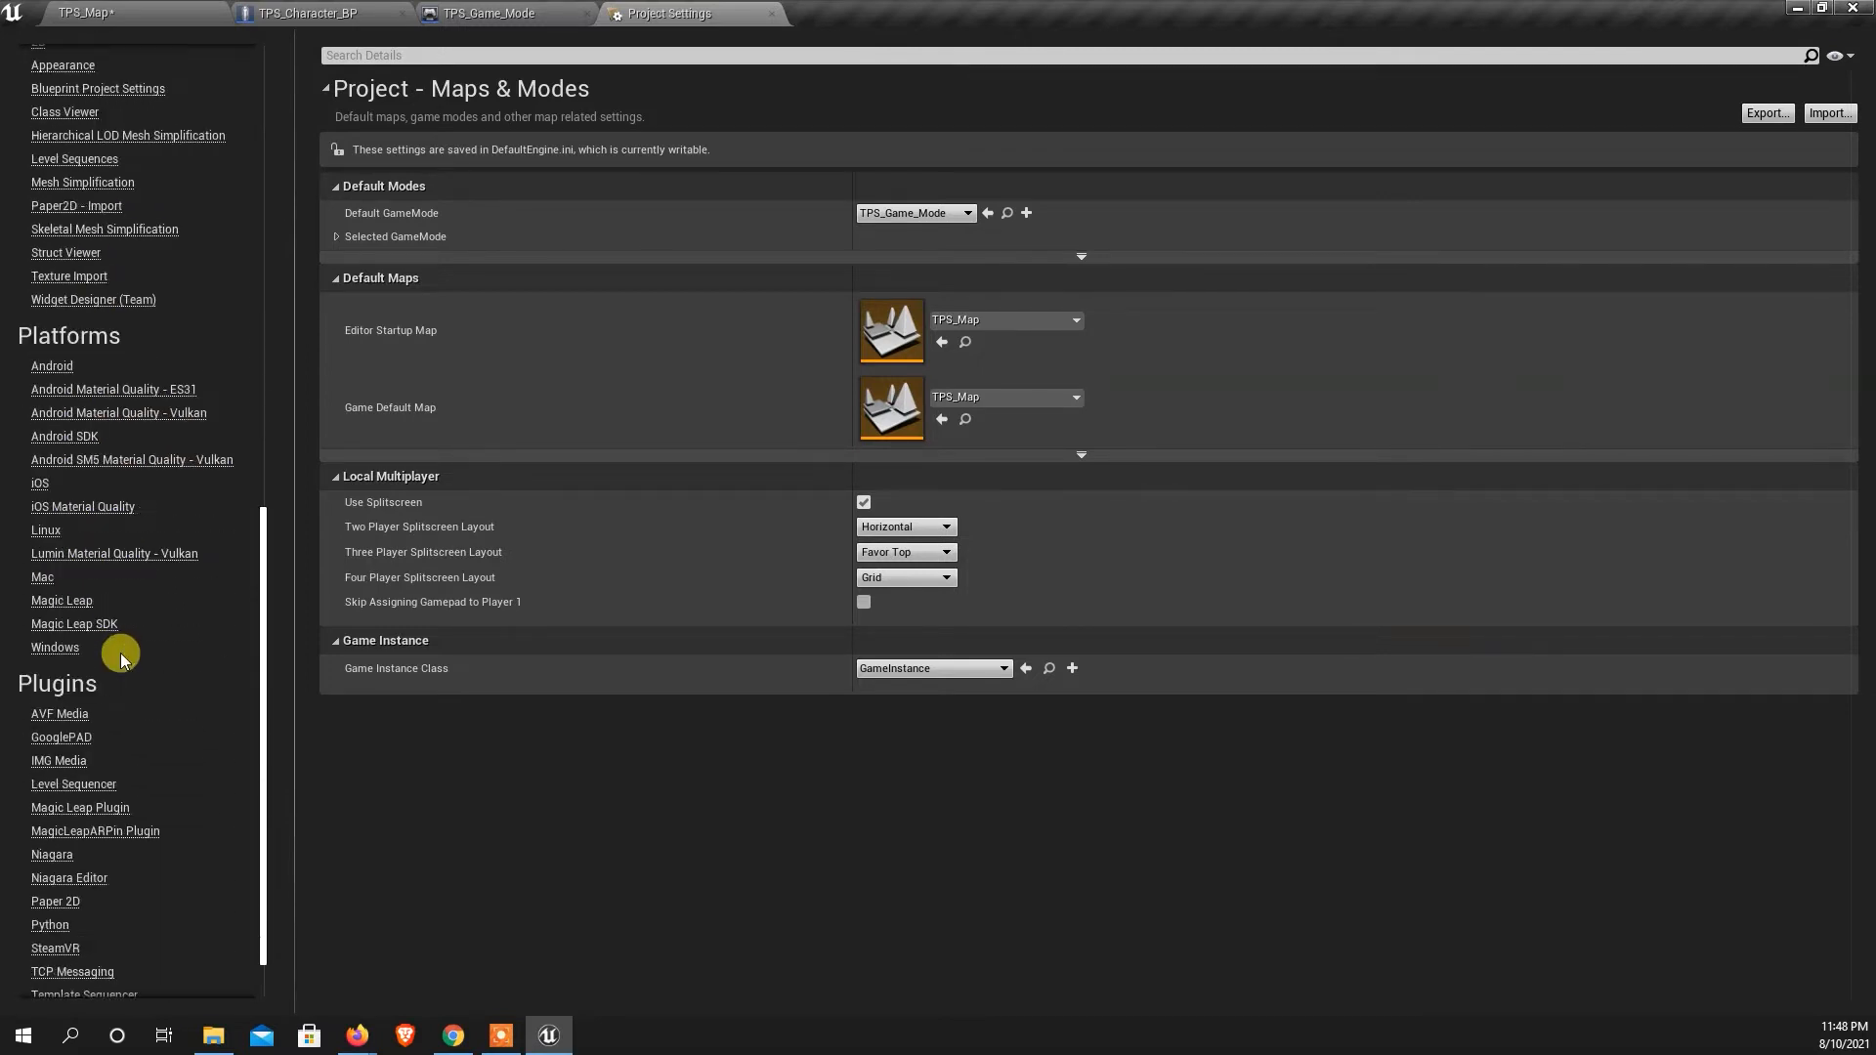
pyautogui.scroll(11, 123, 657)
pyautogui.scroll(14, 124, 658)
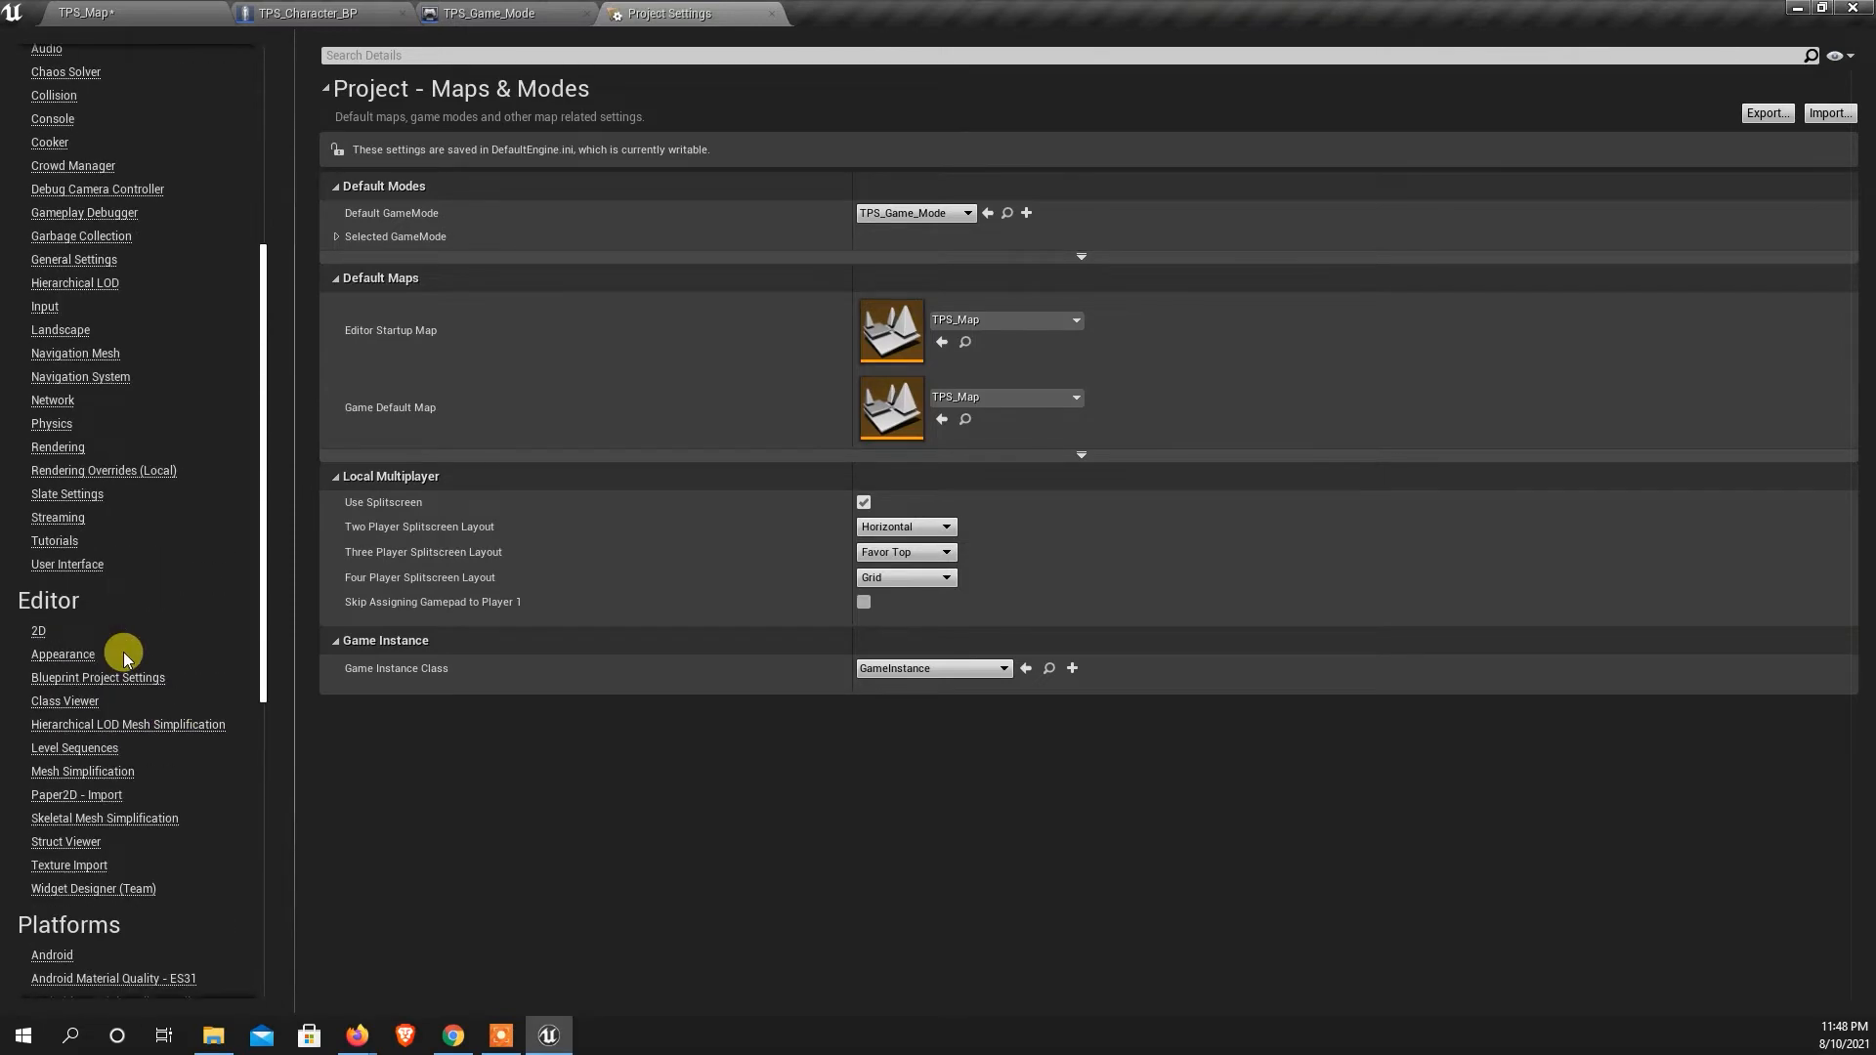
pyautogui.scroll(1, 124, 655)
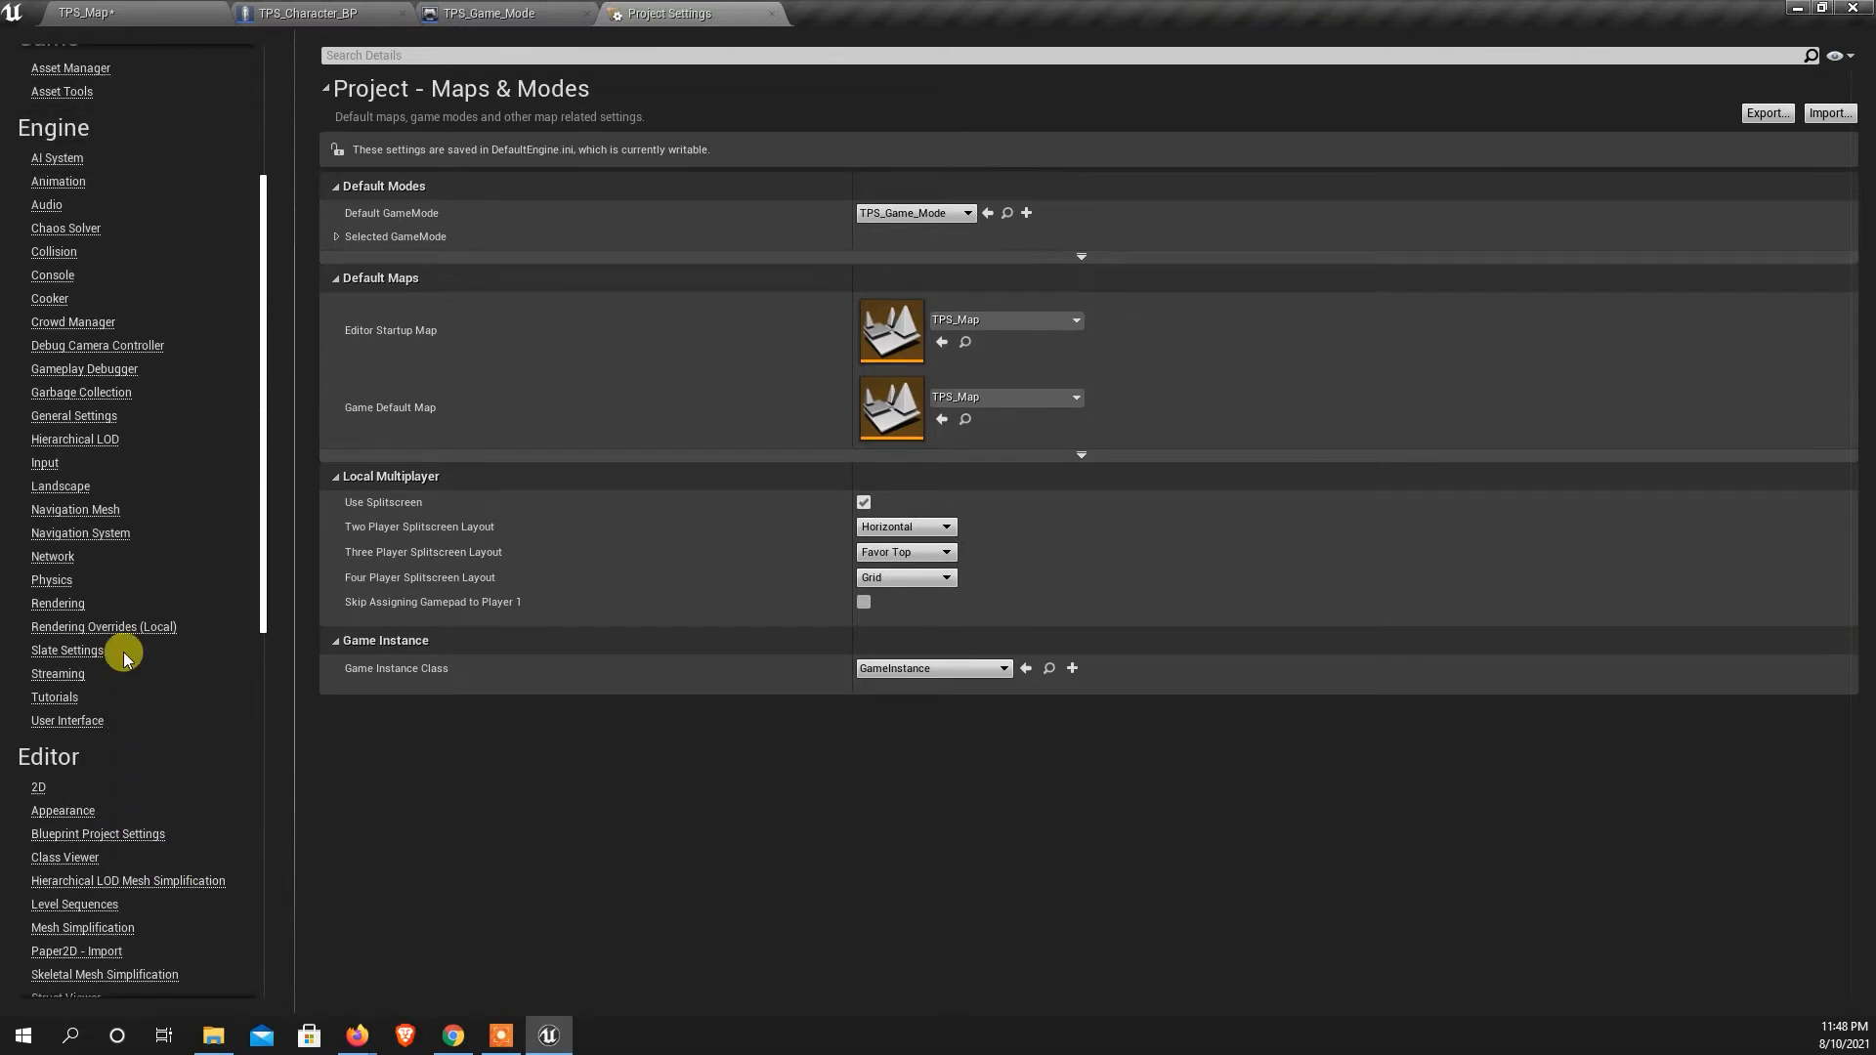
pyautogui.click(45, 464)
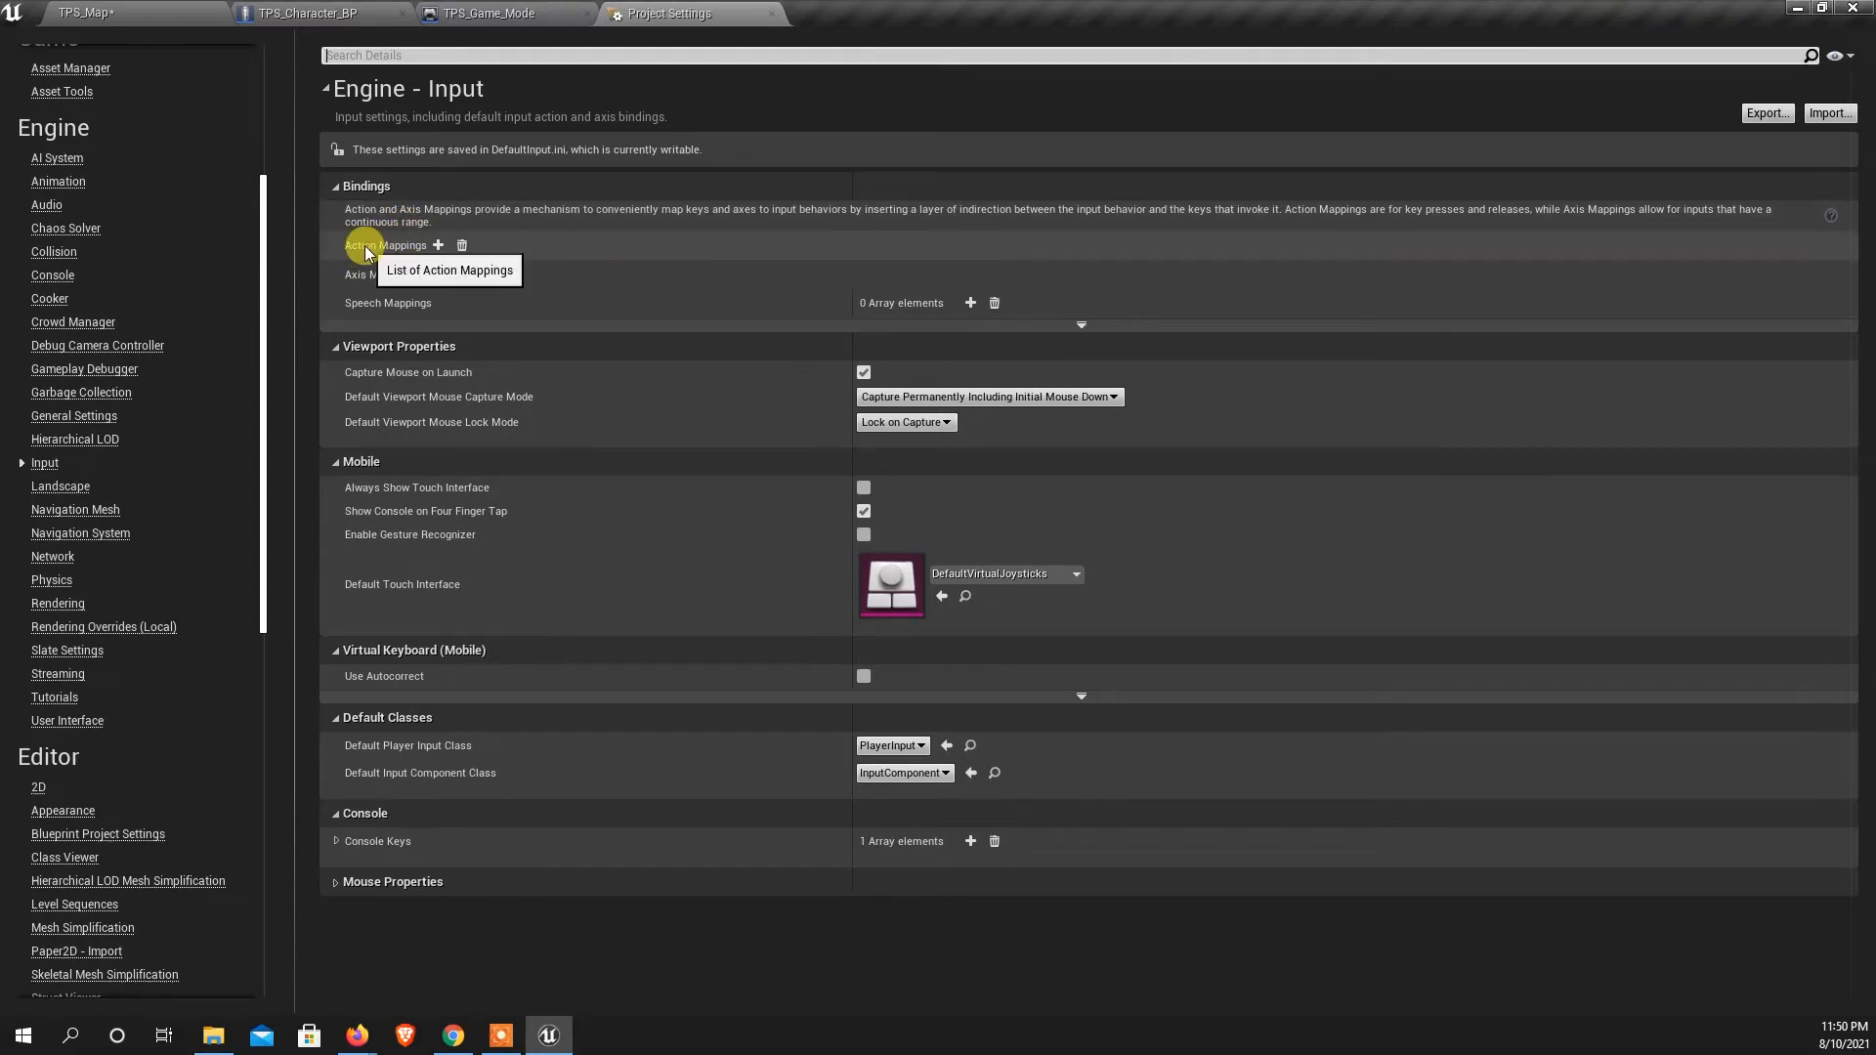
# Add an action mapping named Jump and bind it to the Space Bar.
pyautogui.click(436, 244)
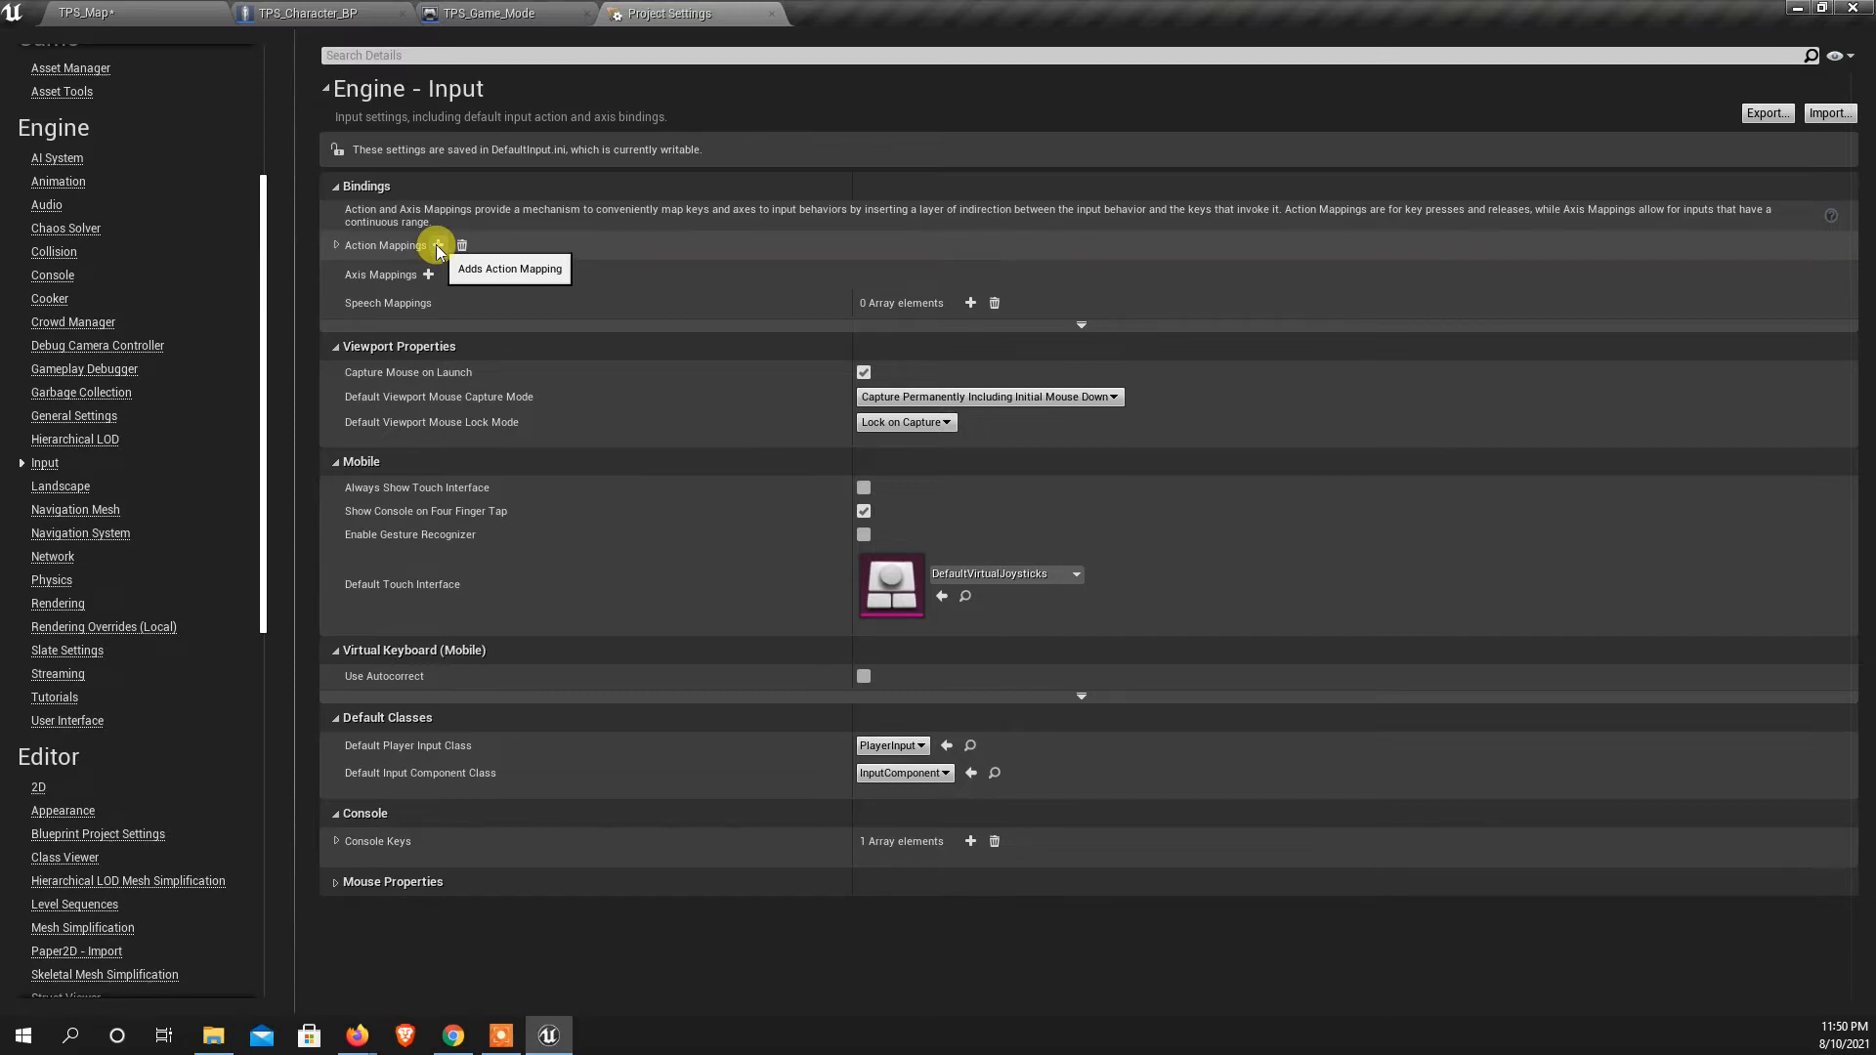
pyautogui.click(337, 247)
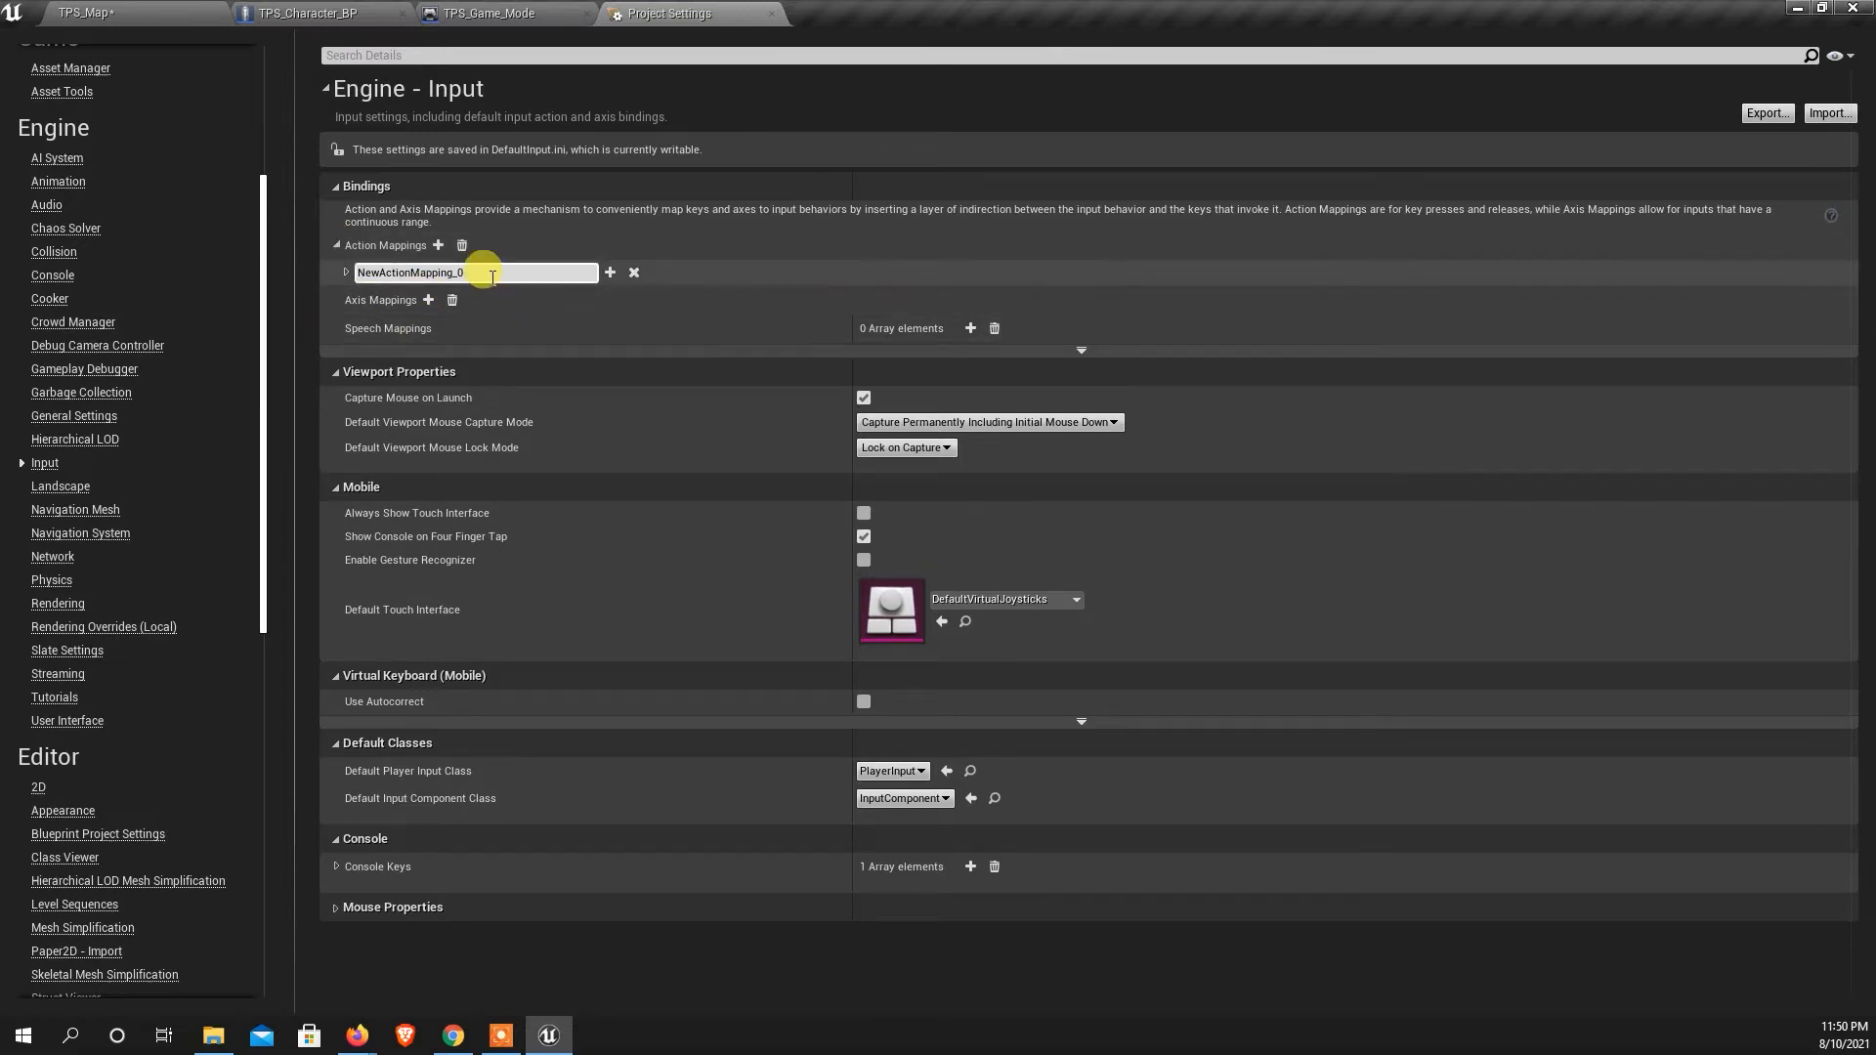
pyautogui.moveTo(481, 276); pyautogui.dragTo(321, 268)
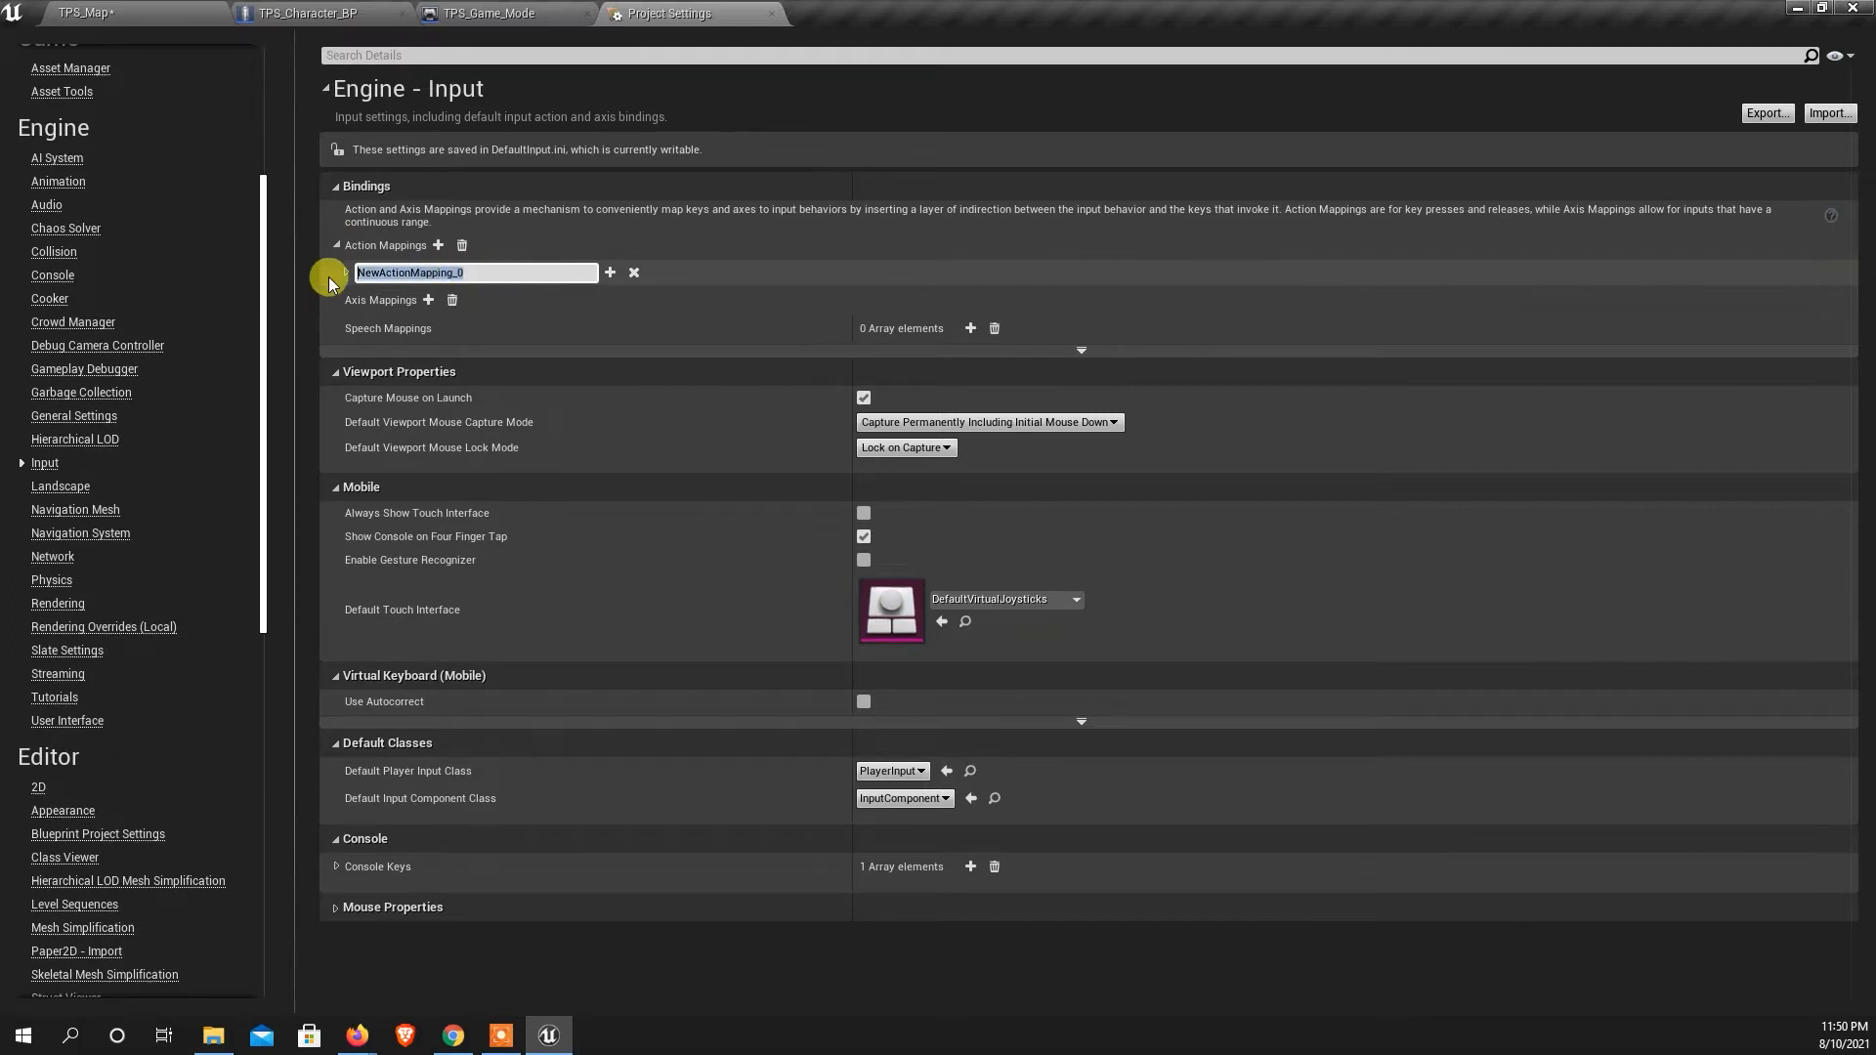
pyautogui.write('Jump')
pyautogui.click(607, 277)
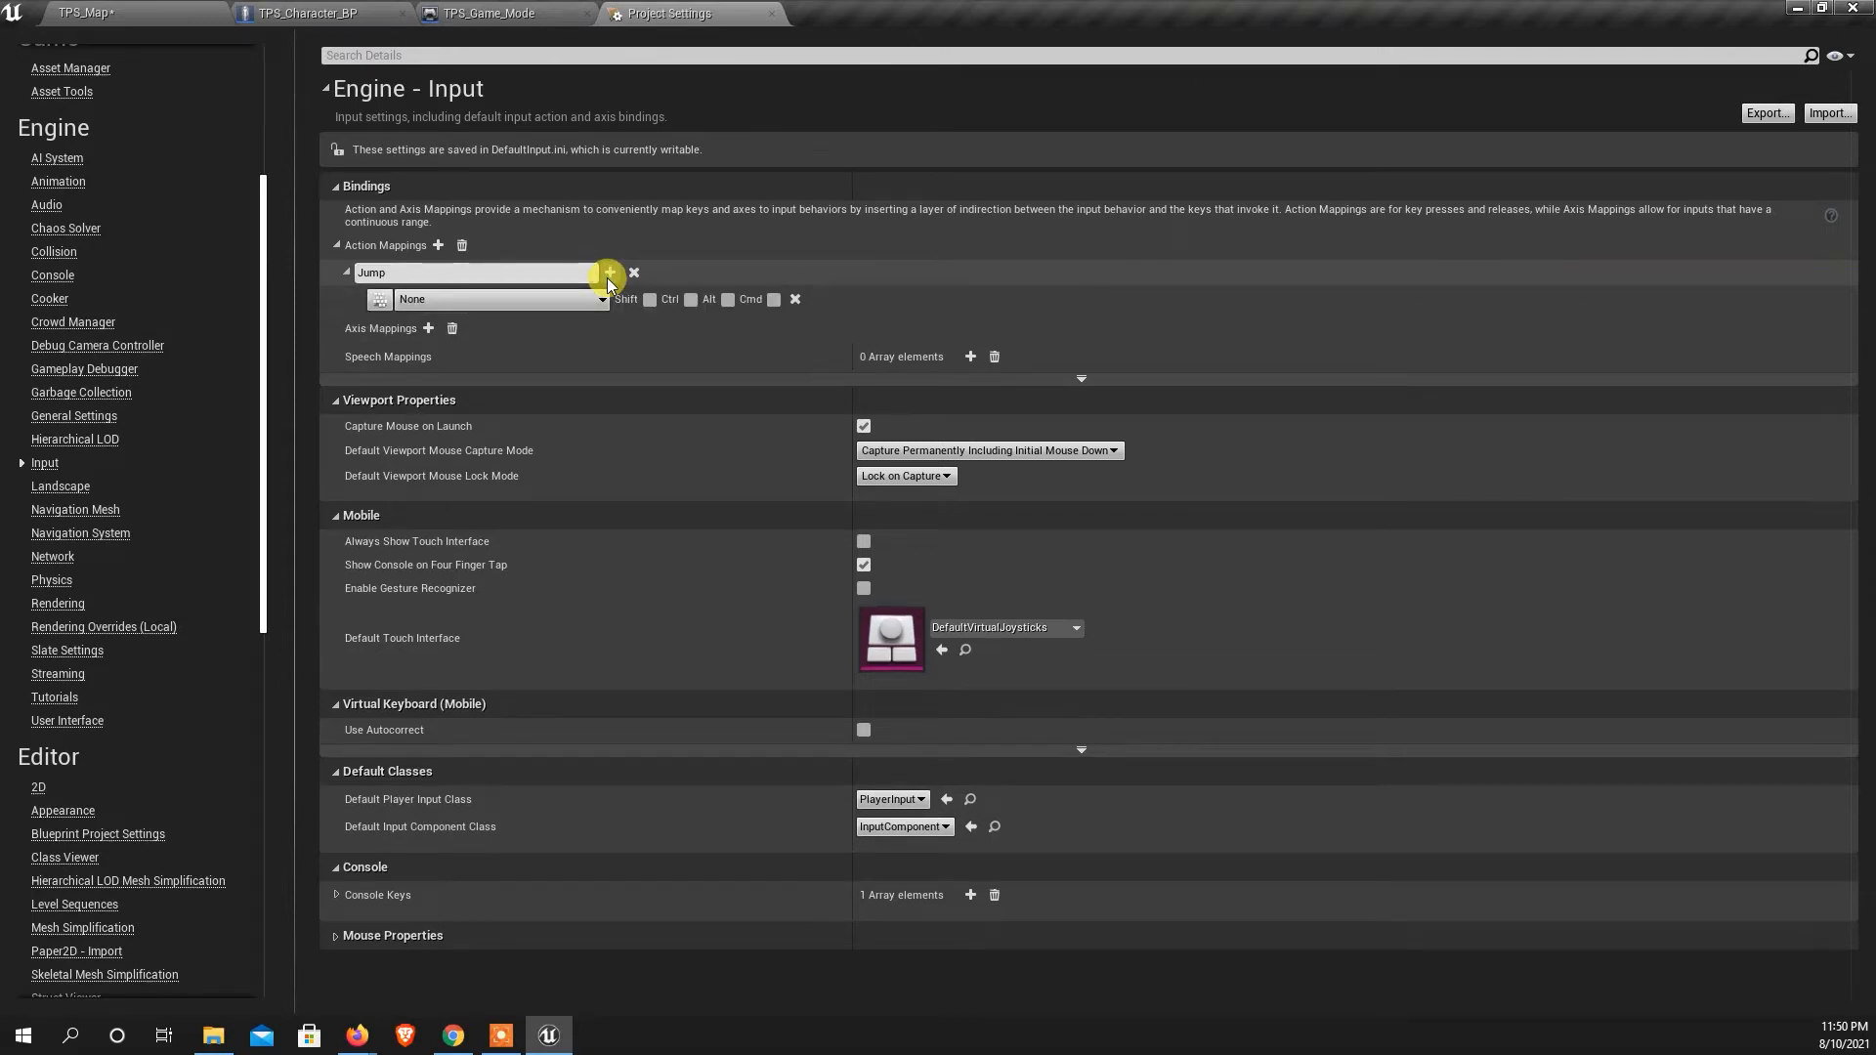
pyautogui.click(420, 301)
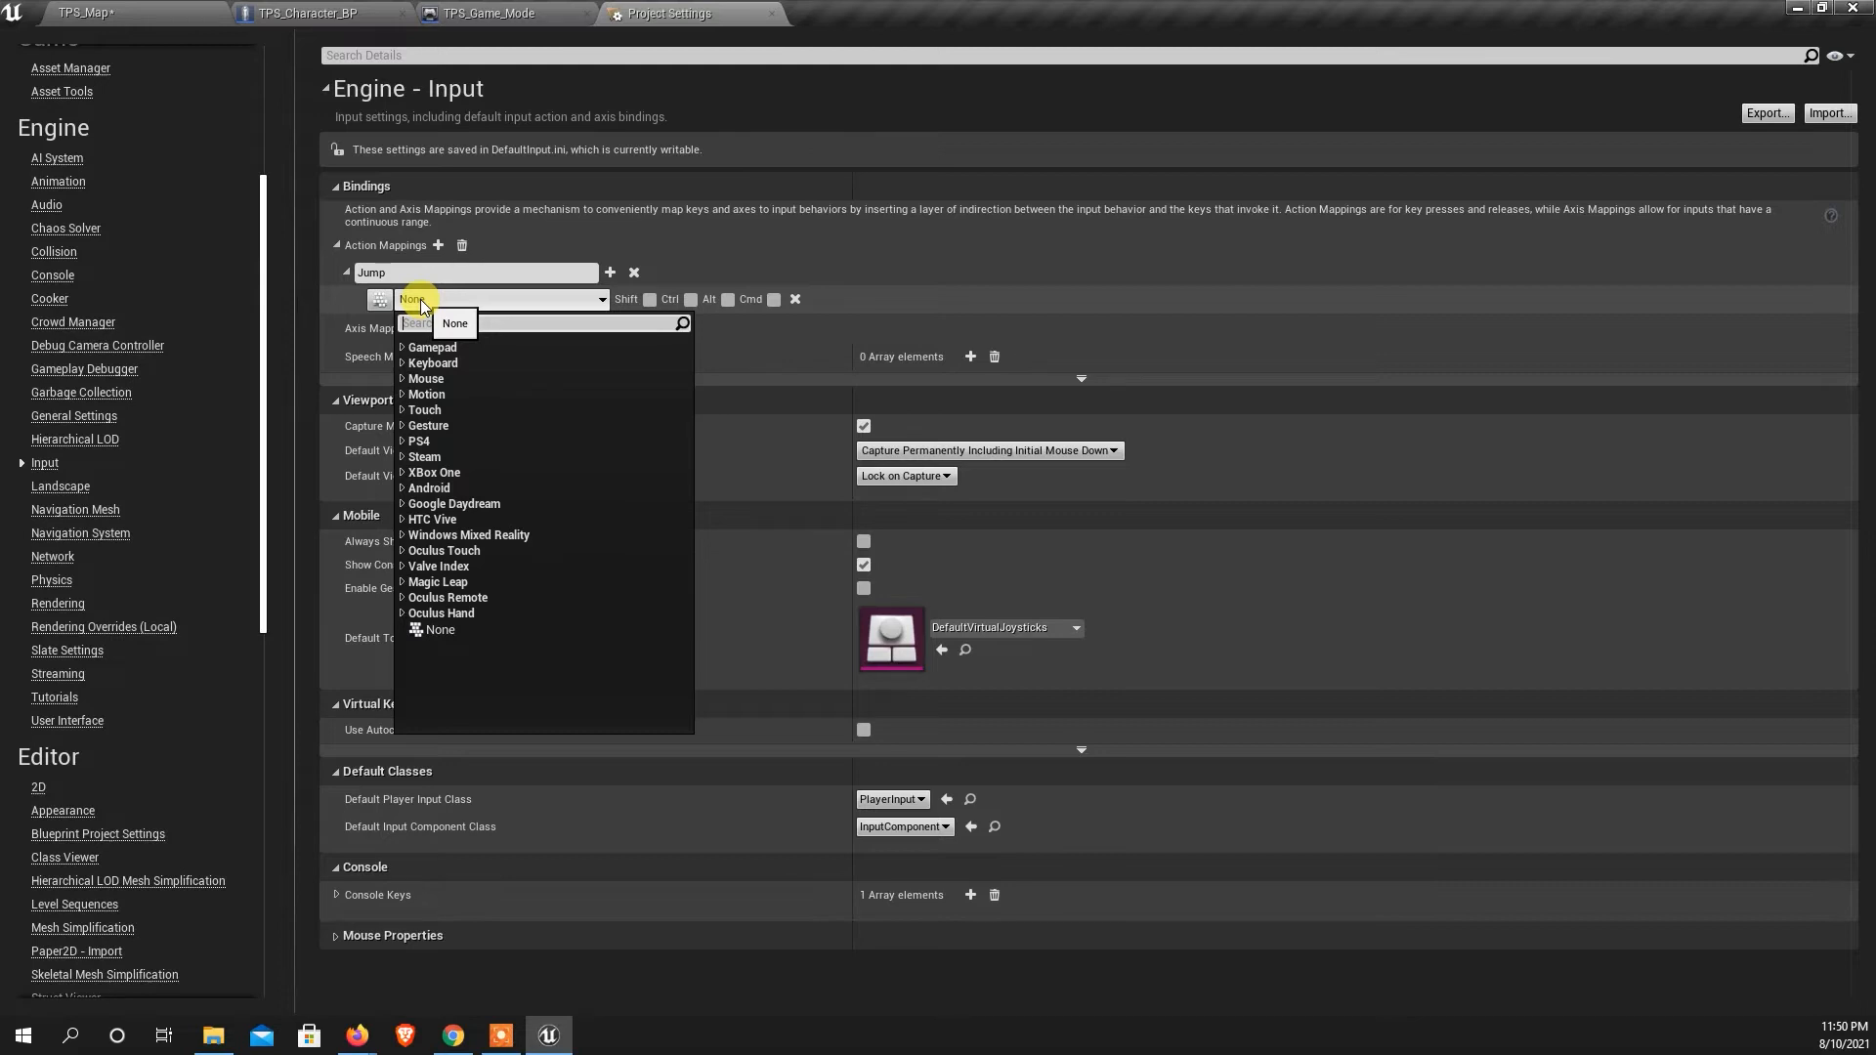
pyautogui.write('sp')
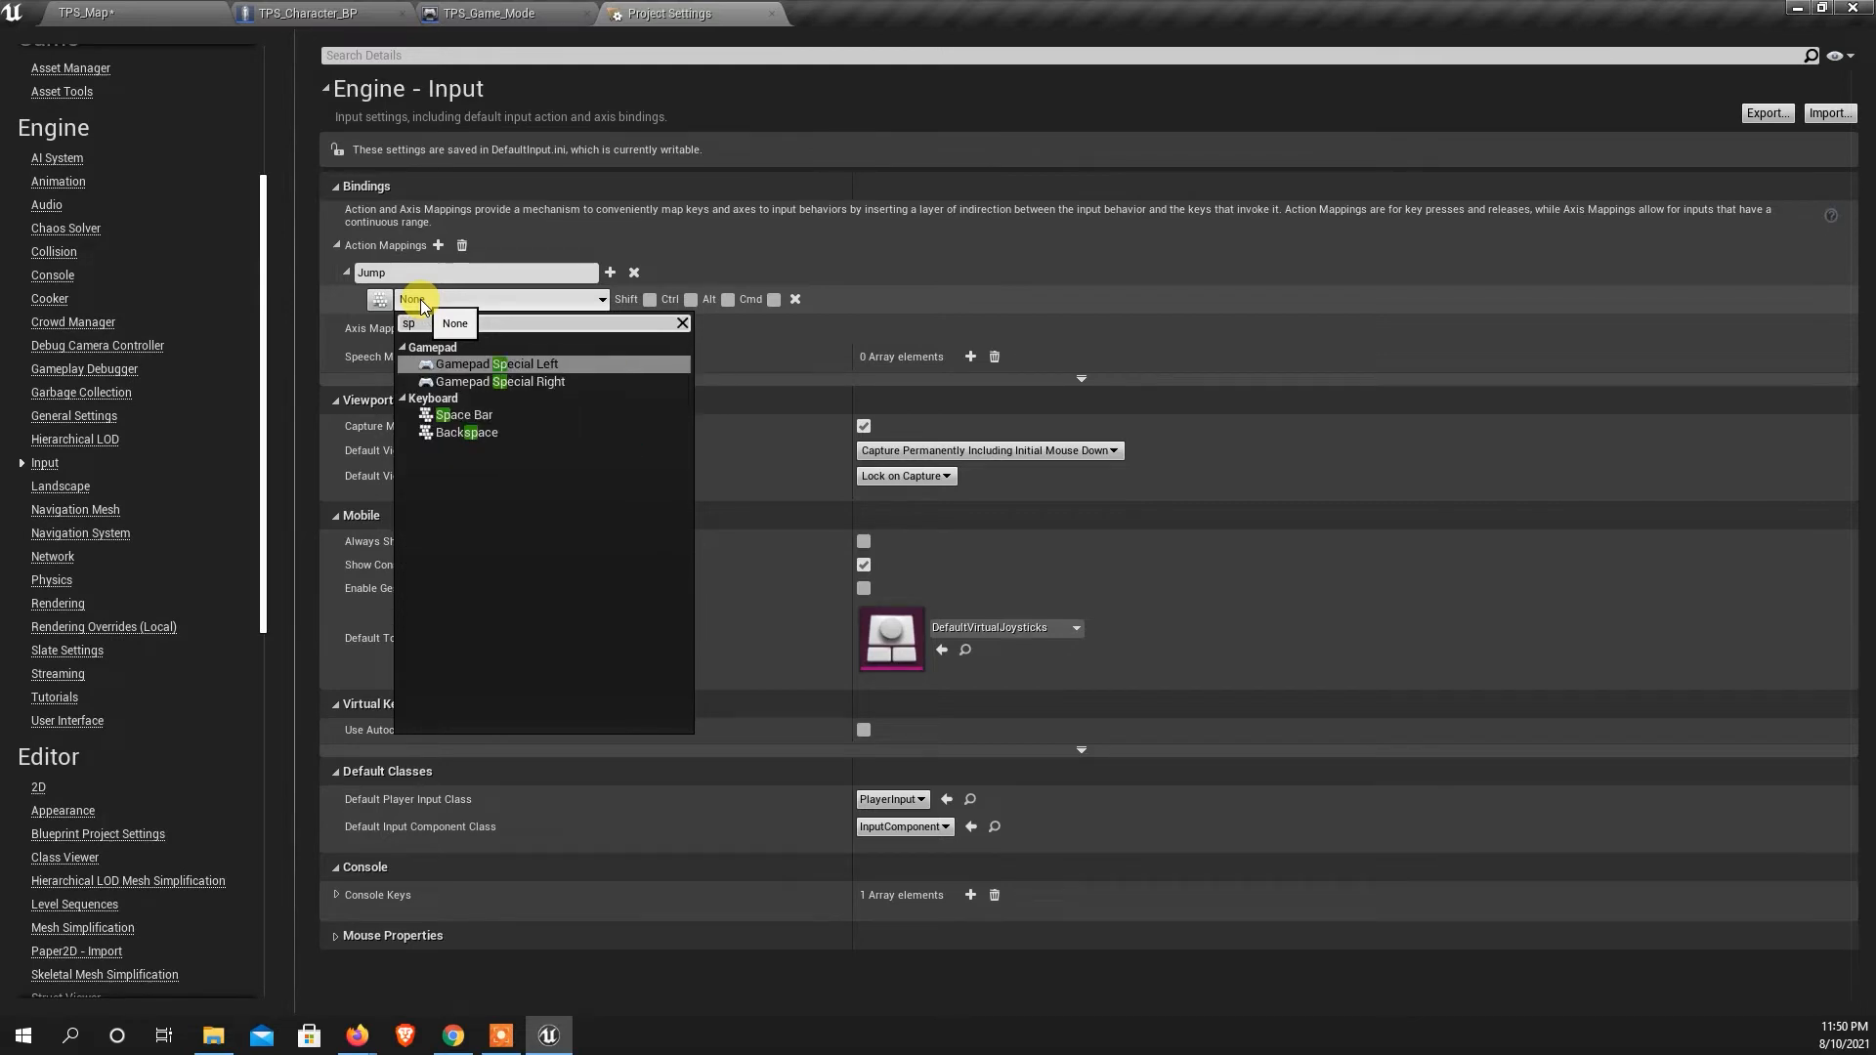
pyautogui.click(479, 416)
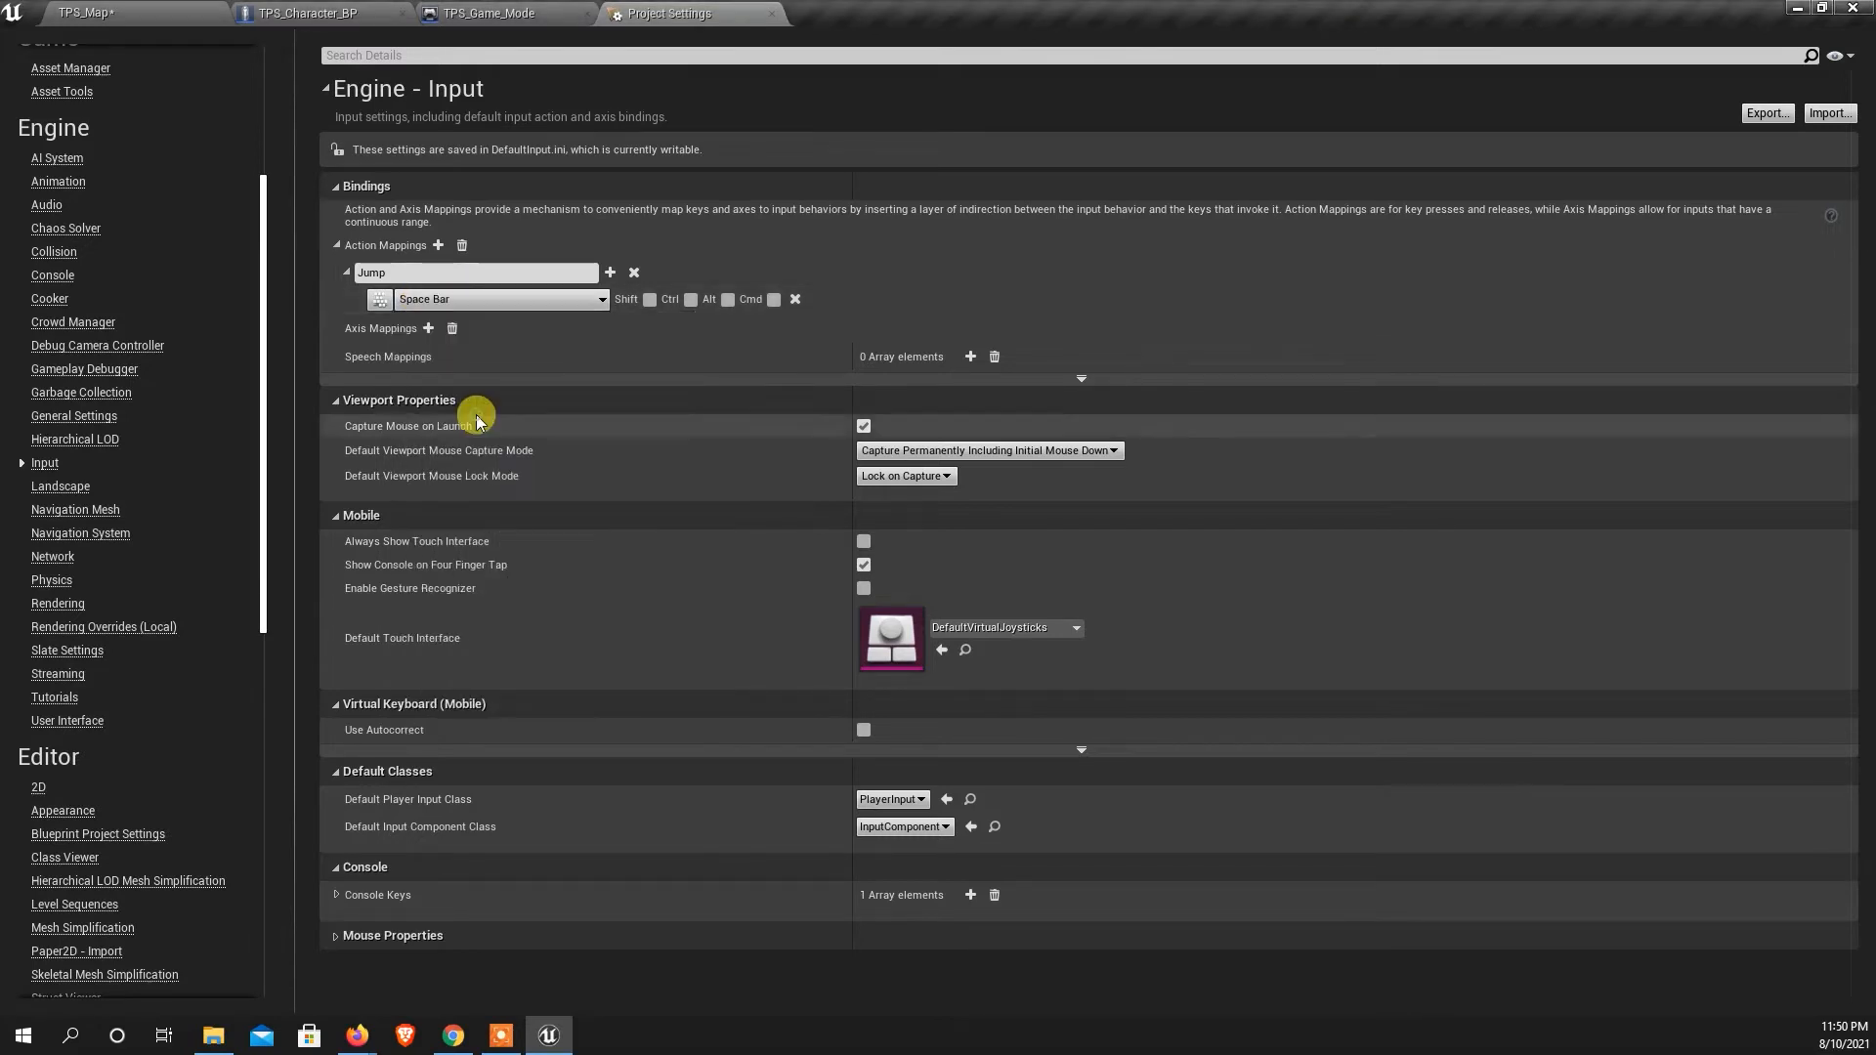
# Add an axis mapping named Moov_LR.
pyautogui.click(428, 329)
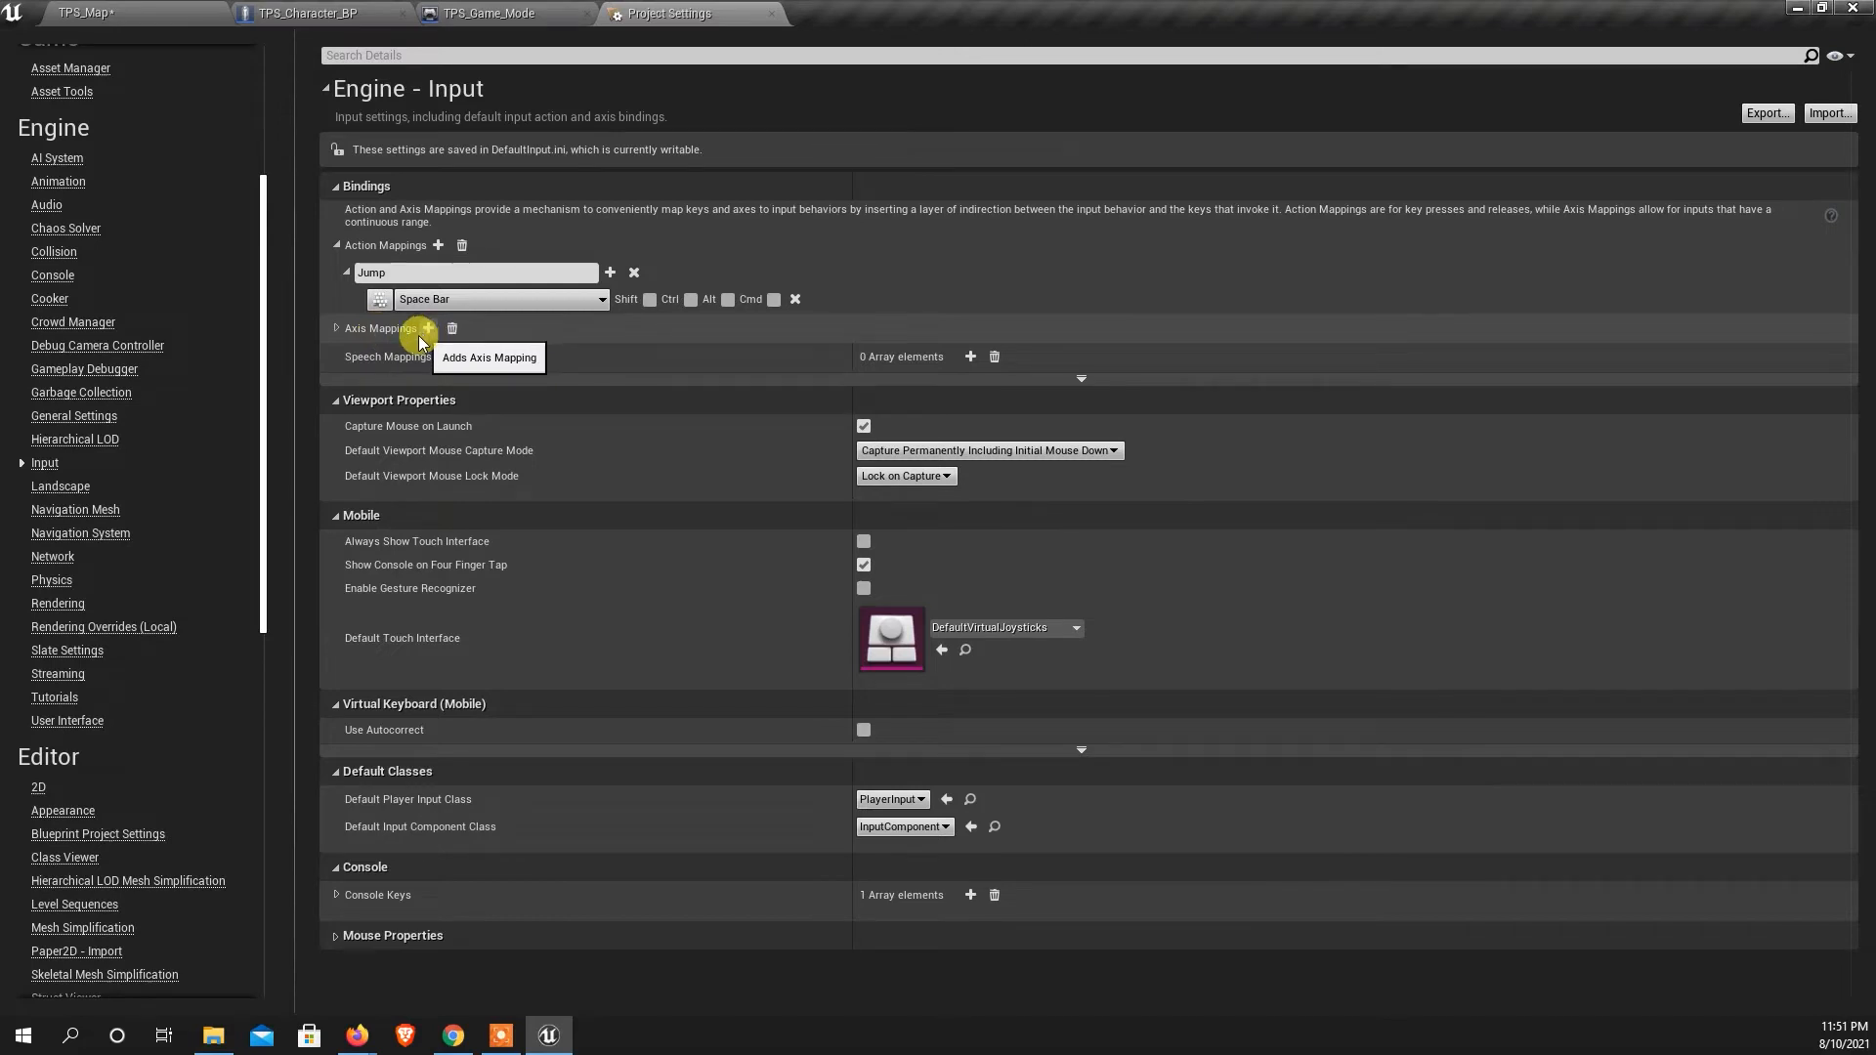
pyautogui.click(338, 330)
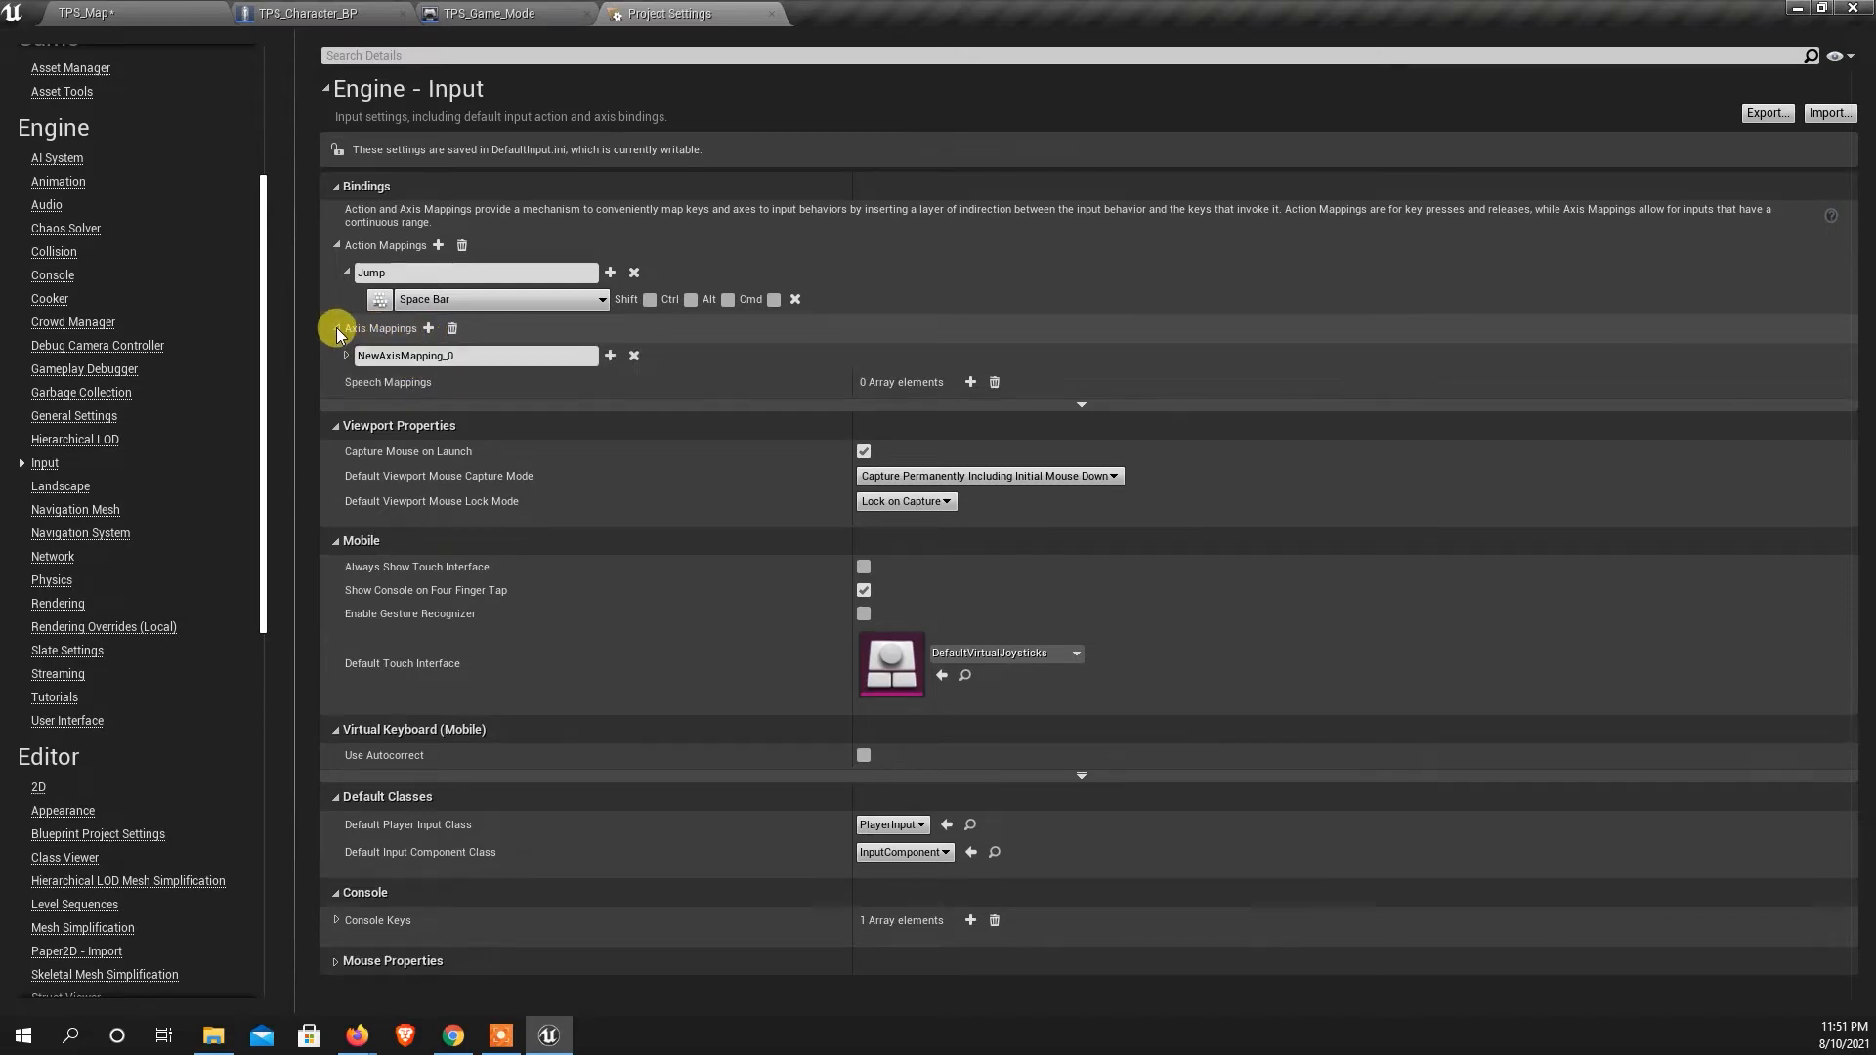
pyautogui.click(484, 356)
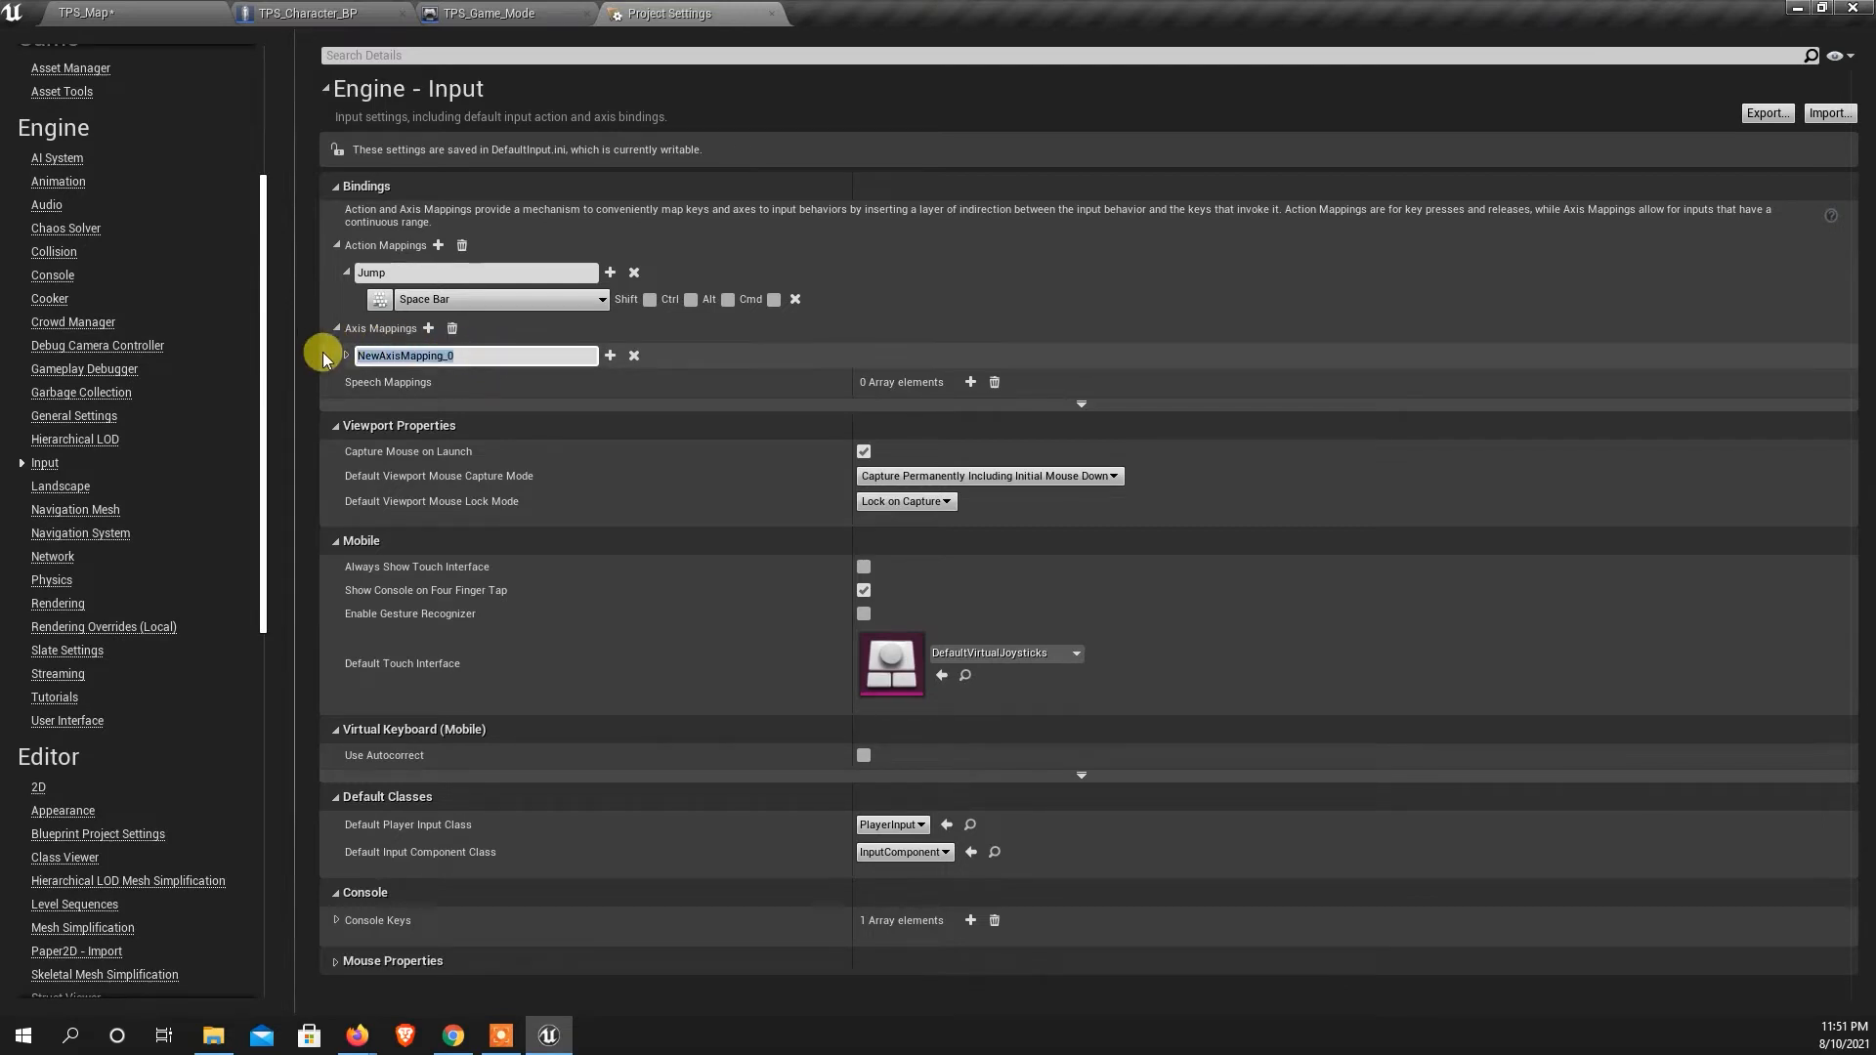
pyautogui.write('Moov_LR')
pyautogui.press('Return')
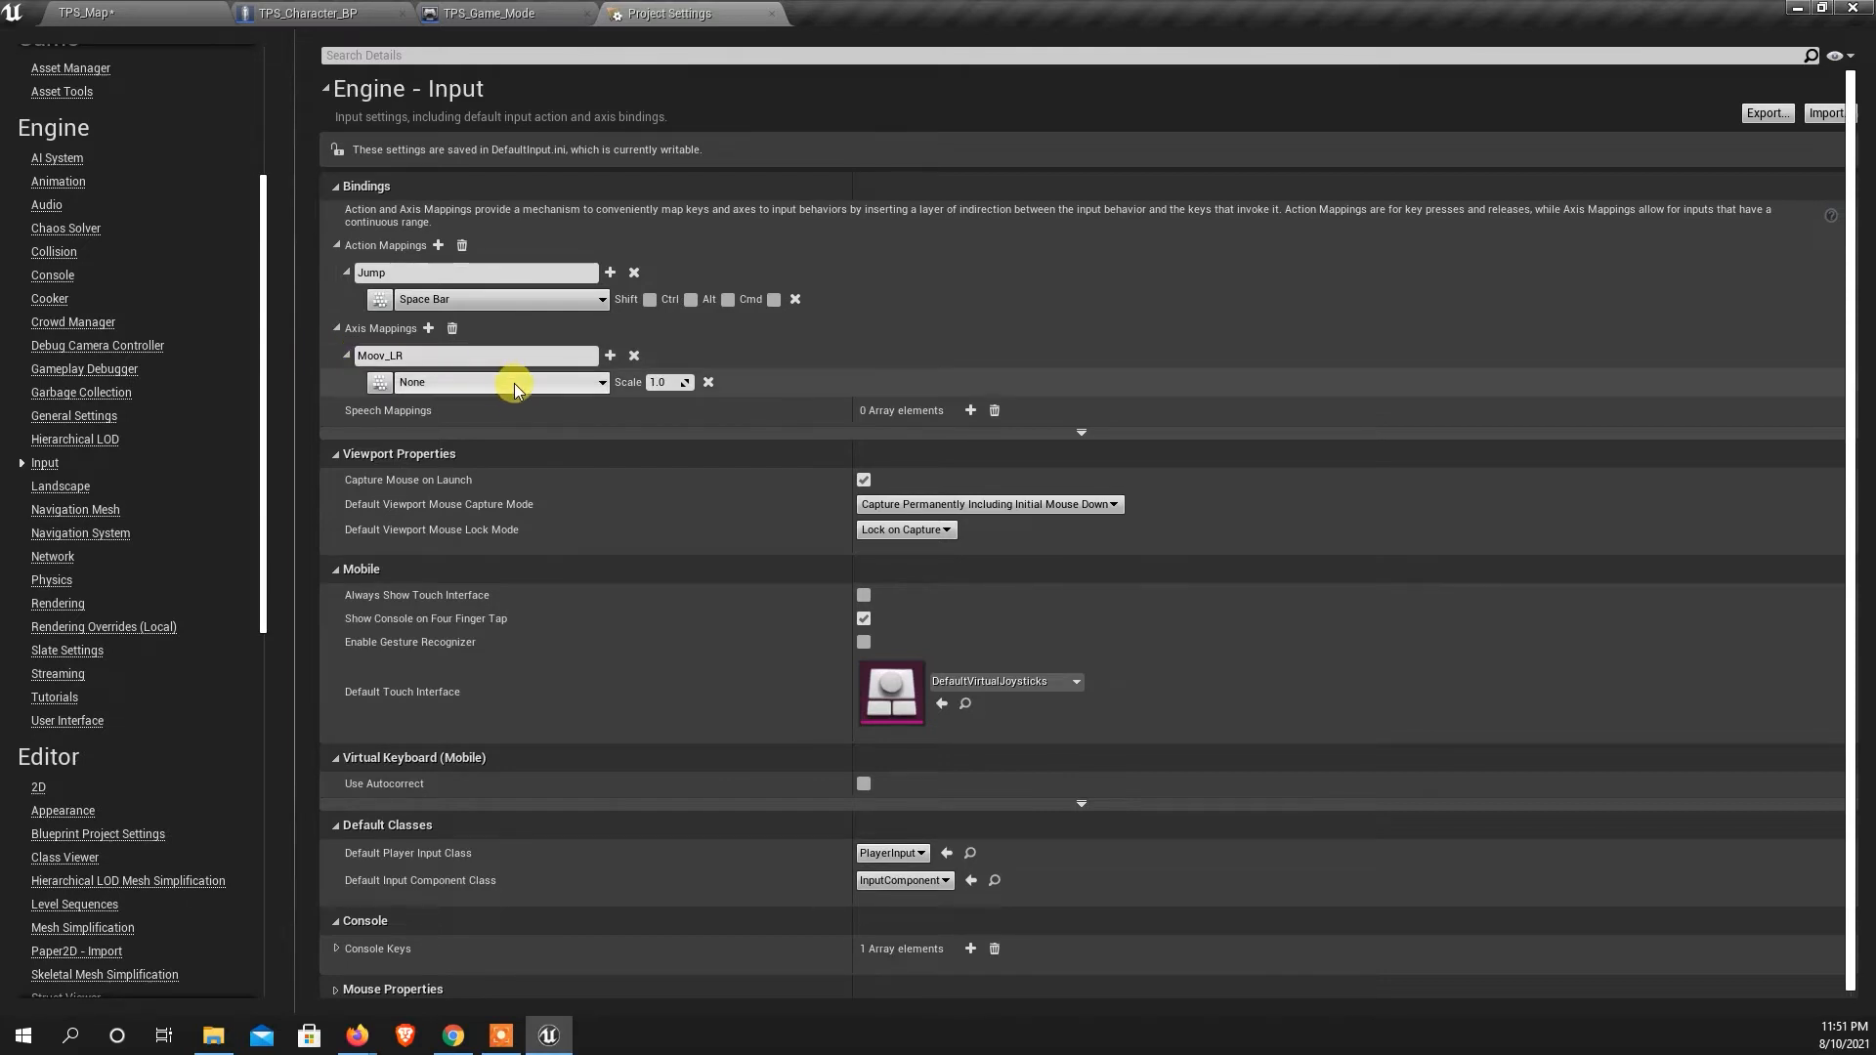
# Assign the keyboard A key to the first binding of the Moov_LR axis mapping.
pyautogui.click(426, 390)
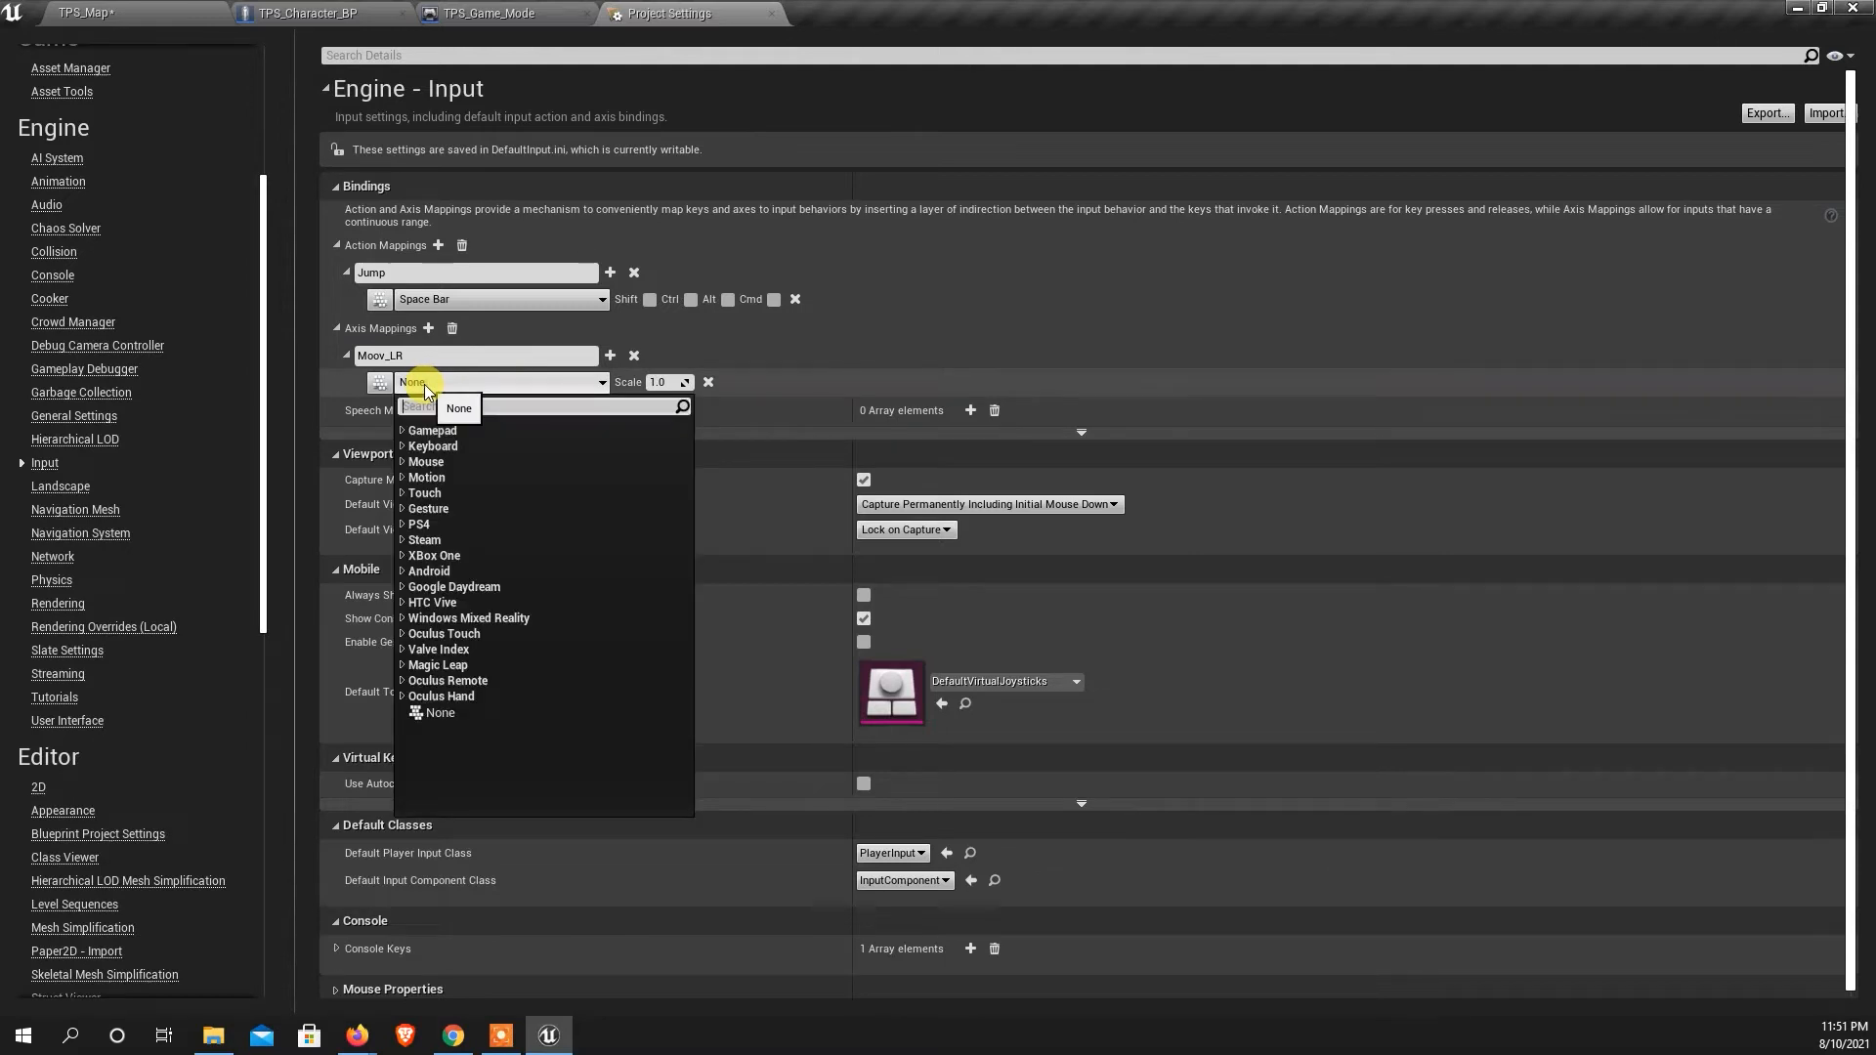
pyautogui.write('a')
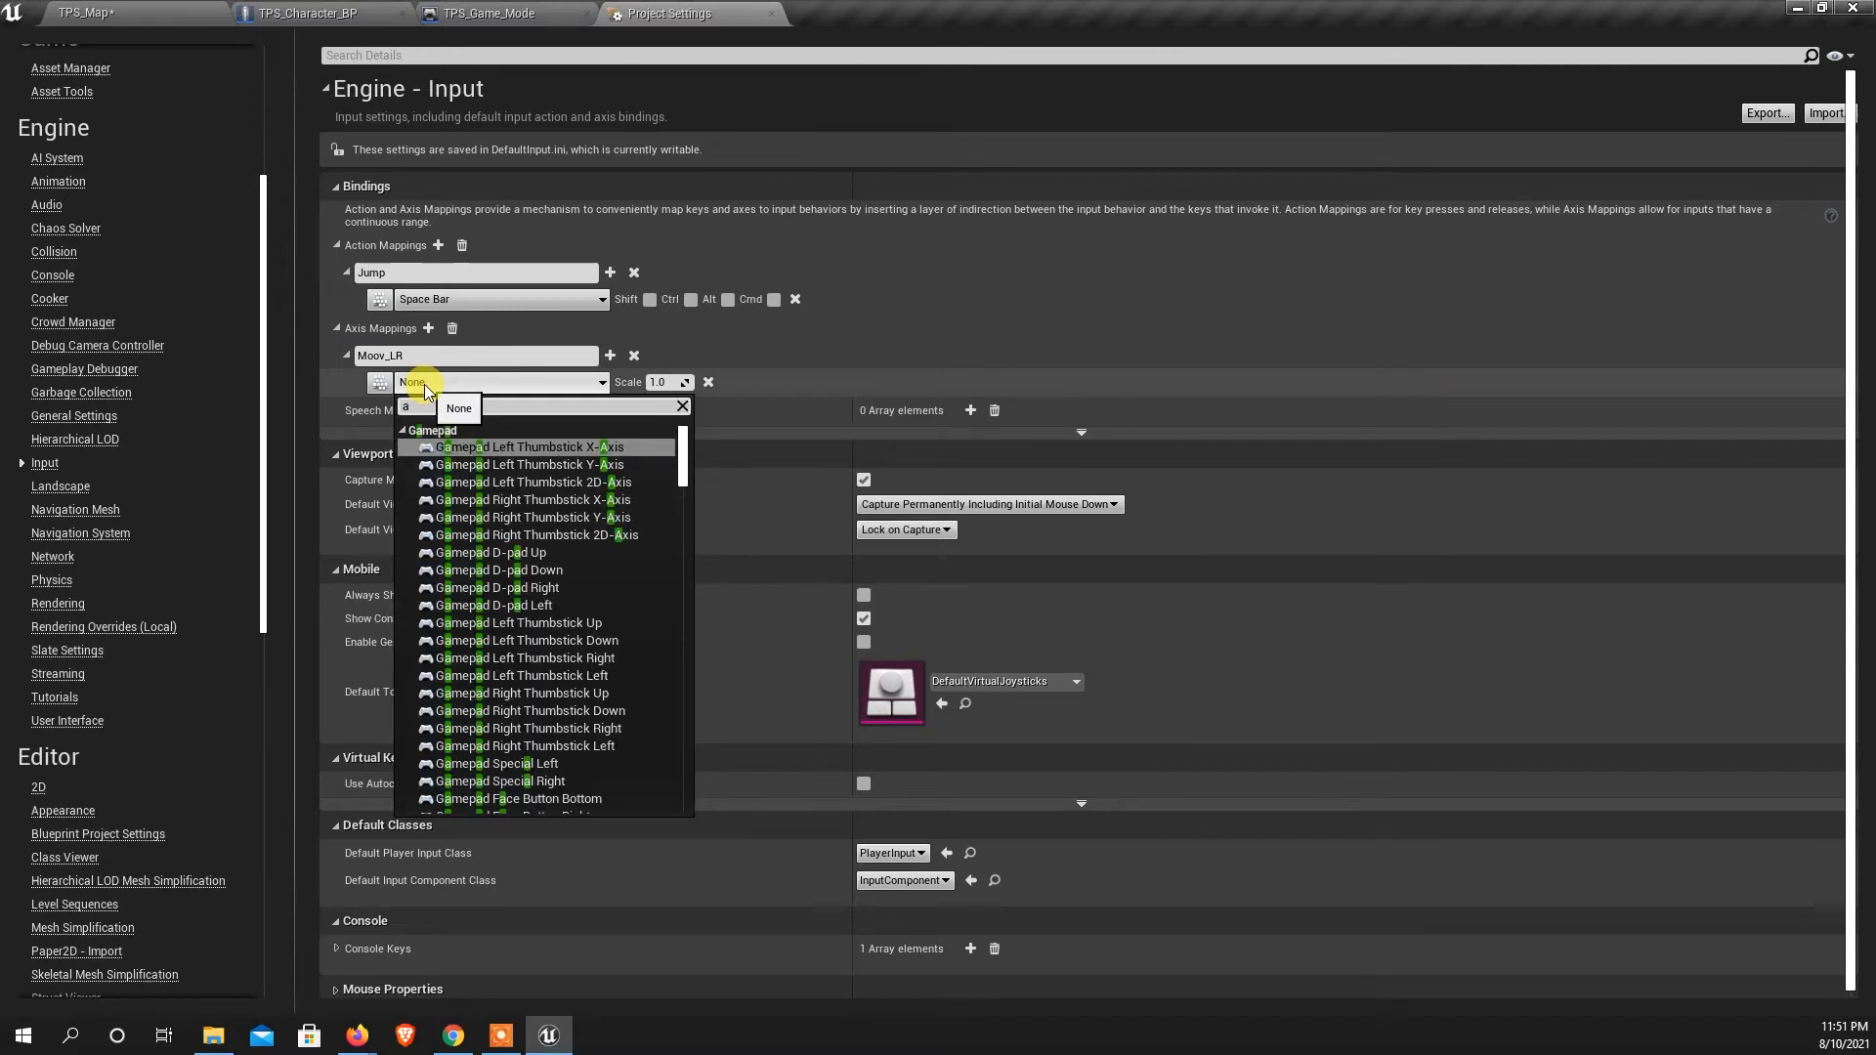
pyautogui.press('Down')
pyautogui.press('Down')
pyautogui.press('Down')
pyautogui.press('Down')
pyautogui.press('Down')
pyautogui.press('Down')
pyautogui.press('Down')
pyautogui.press('Down')
pyautogui.press('Down')
pyautogui.press('Down')
pyautogui.press('Down')
pyautogui.press('Down')
pyautogui.press('Down')
pyautogui.press('Down')
pyautogui.press('Down')
pyautogui.press('Down')
pyautogui.press('Down')
pyautogui.press('Down')
pyautogui.press('Down')
pyautogui.press('Down')
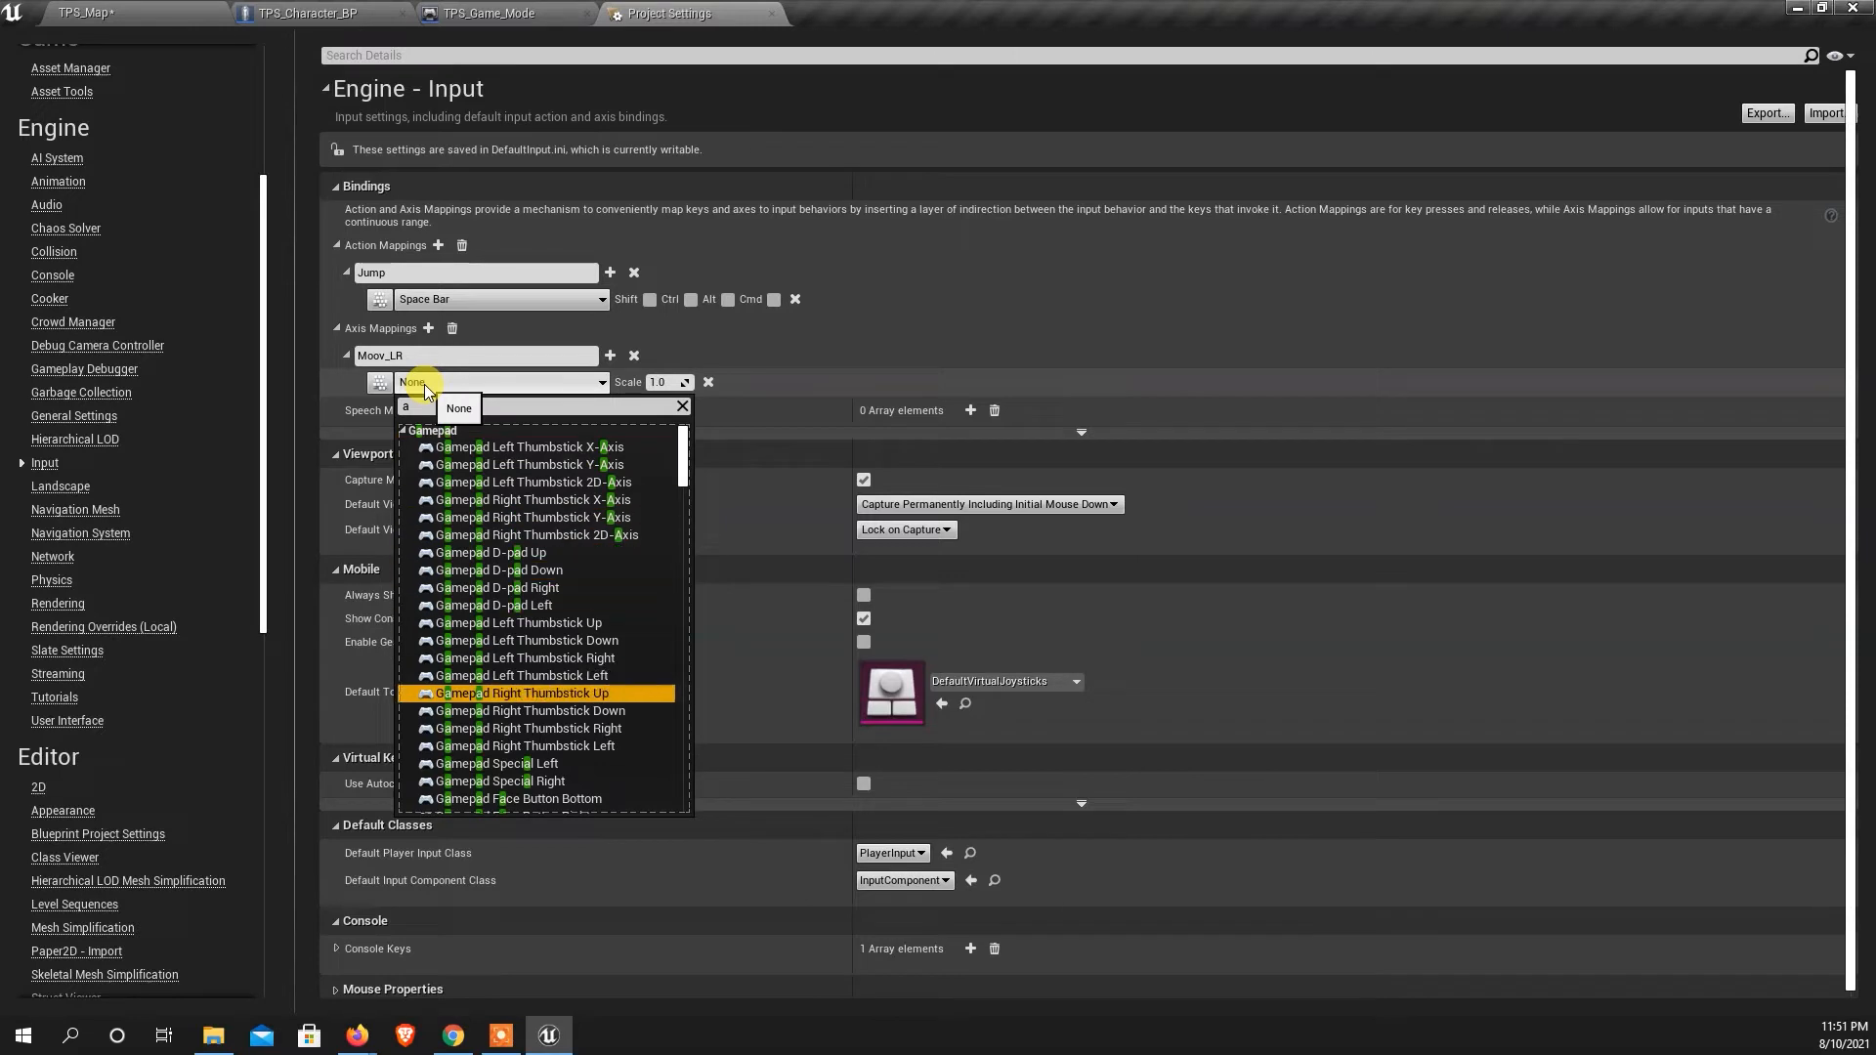
pyautogui.press('Down')
pyautogui.press('Down')
pyautogui.press('Down')
pyautogui.press('Down')
pyautogui.press('Down')
pyautogui.press('Down')
pyautogui.press('Down')
pyautogui.press('Down')
pyautogui.press('Down')
pyautogui.press('Down')
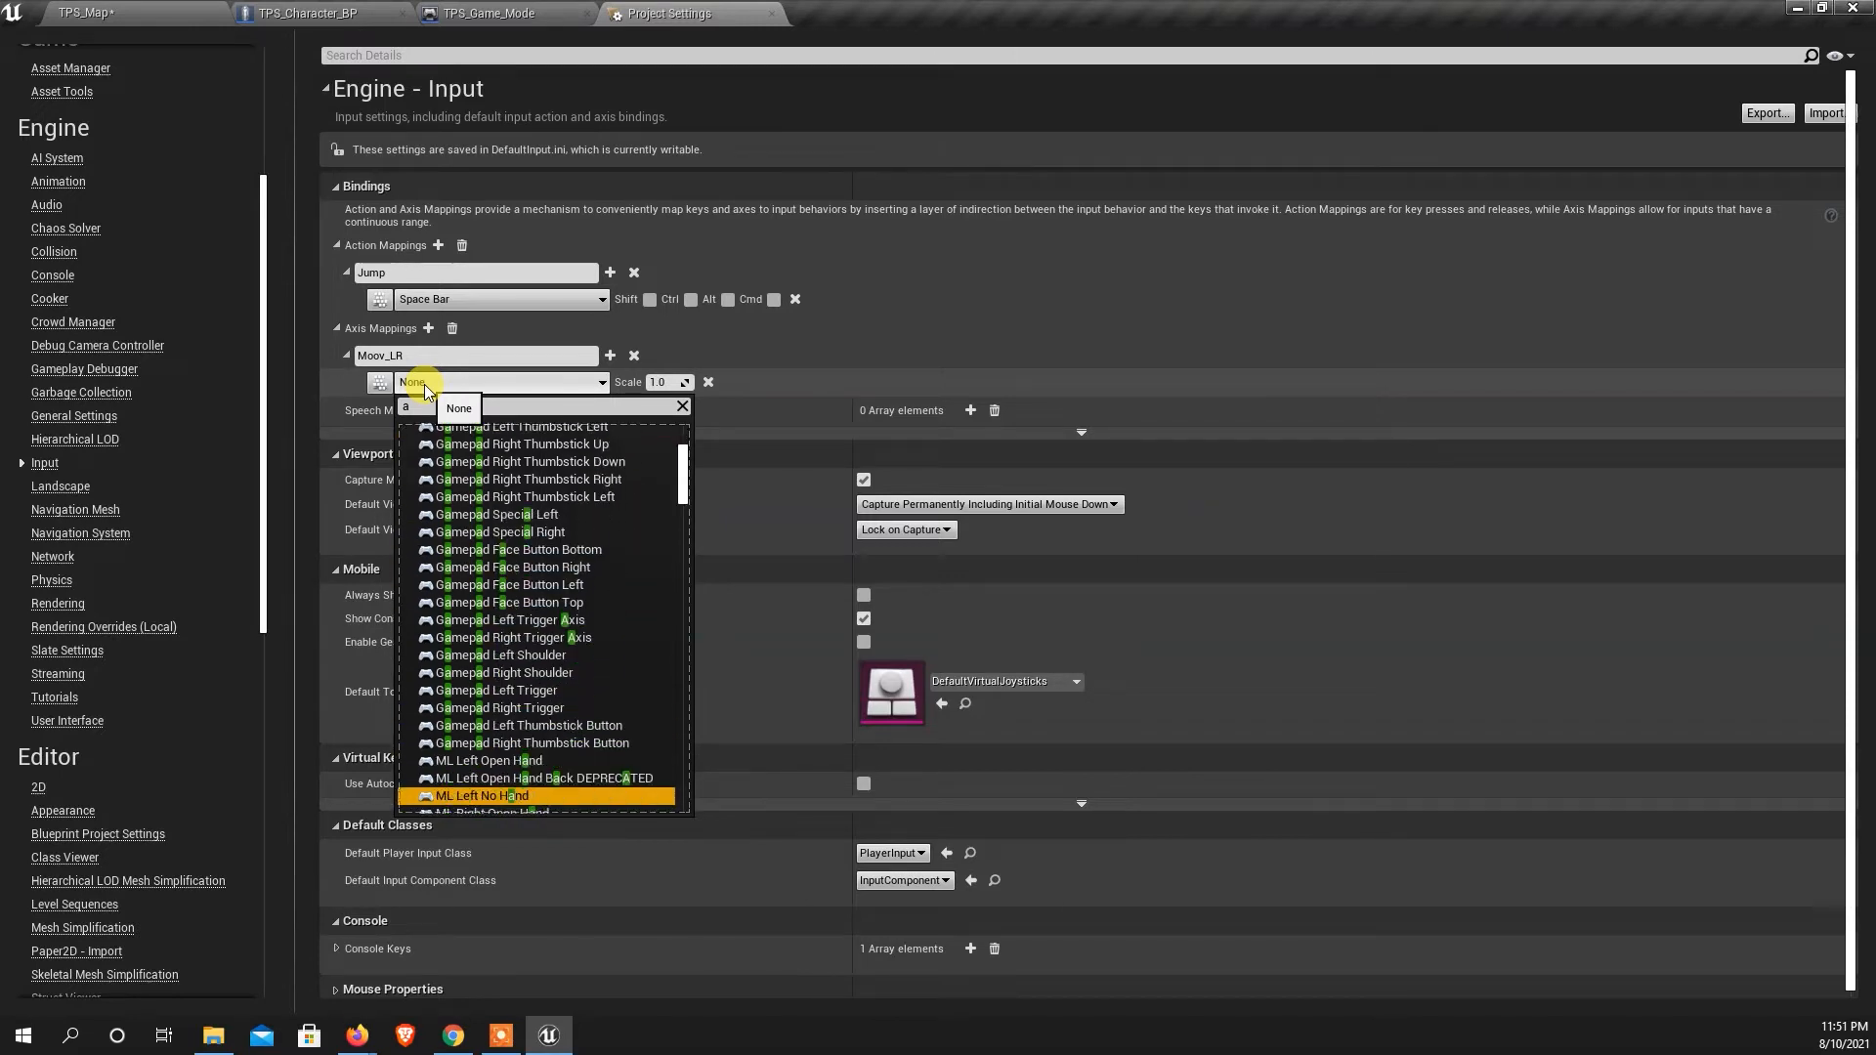
pyautogui.press('Down')
pyautogui.press('Down')
pyautogui.press('Down')
pyautogui.press('Down')
pyautogui.press('Down')
pyautogui.press('Down')
pyautogui.press('Down')
pyautogui.press('Down')
pyautogui.press('Down')
pyautogui.press('Down')
pyautogui.press('Down')
pyautogui.press('Down')
pyautogui.press('Down')
pyautogui.press('Down')
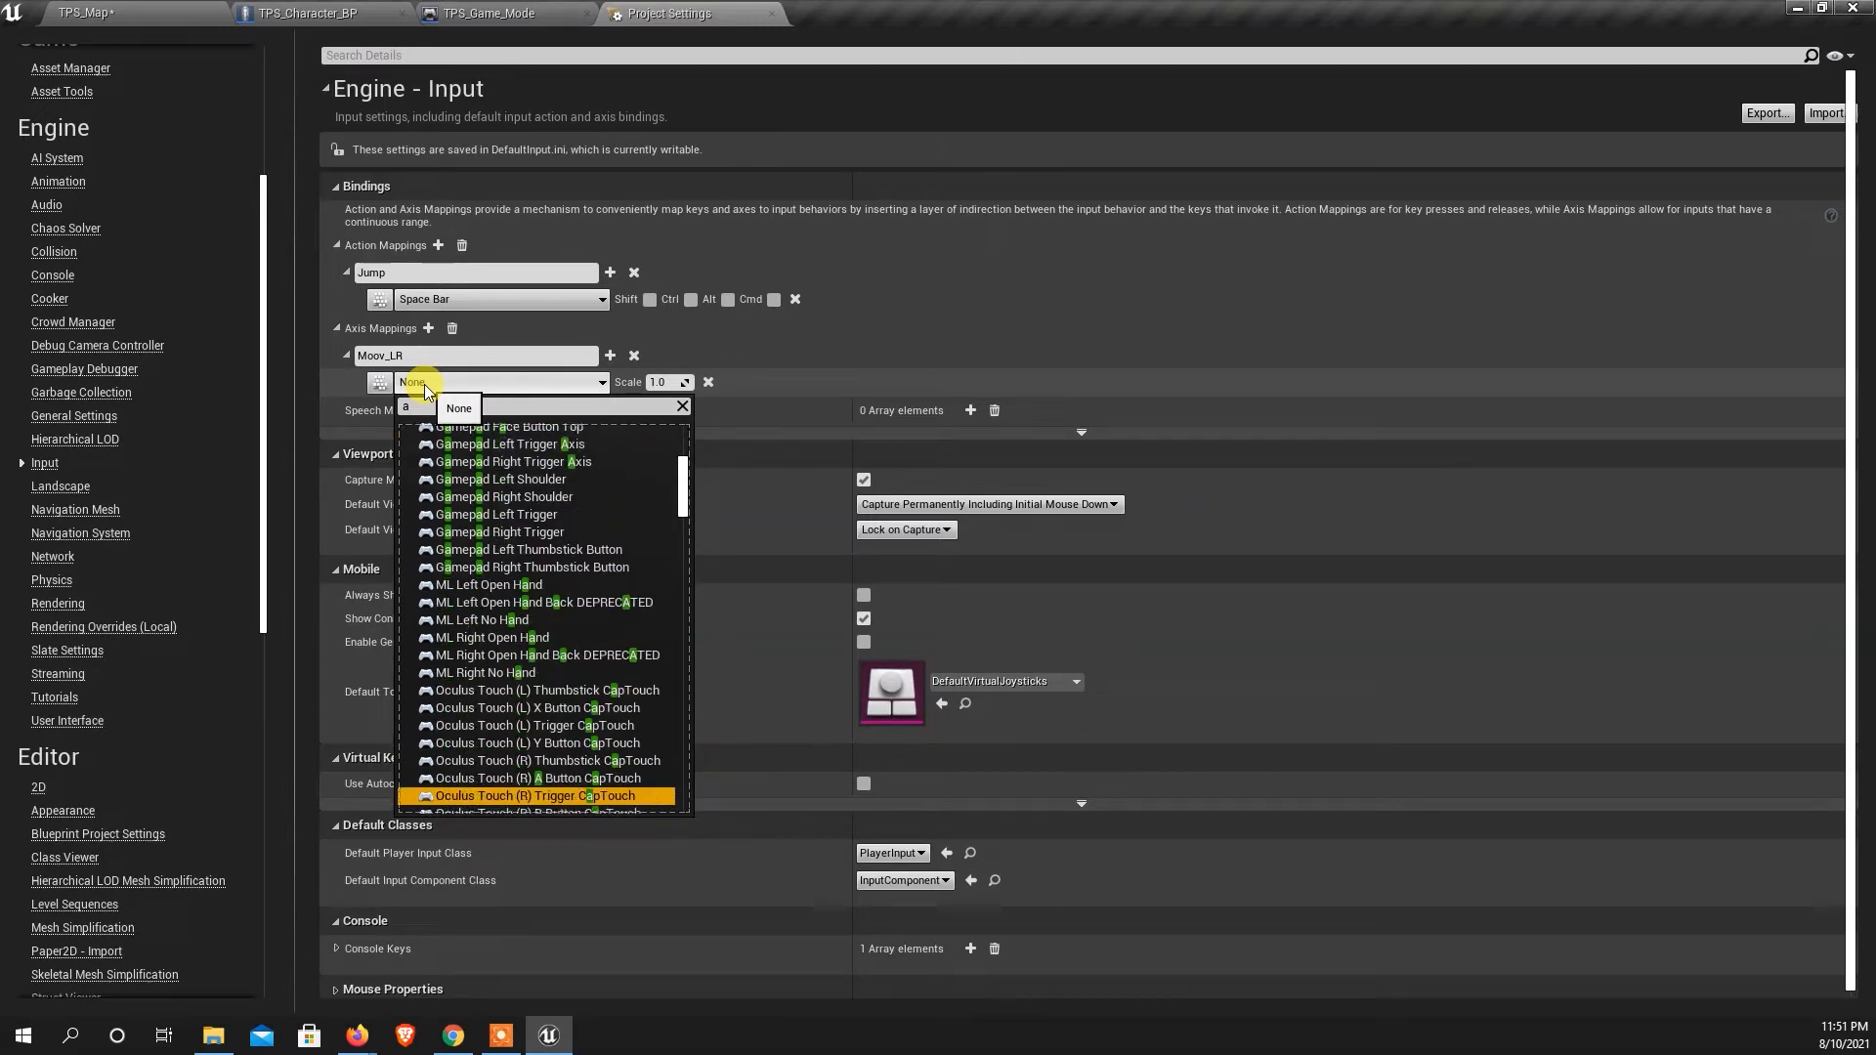
pyautogui.press('Up')
pyautogui.press('Up')
pyautogui.press('Up')
pyautogui.press('Up')
pyautogui.press('Up')
pyautogui.press('Up')
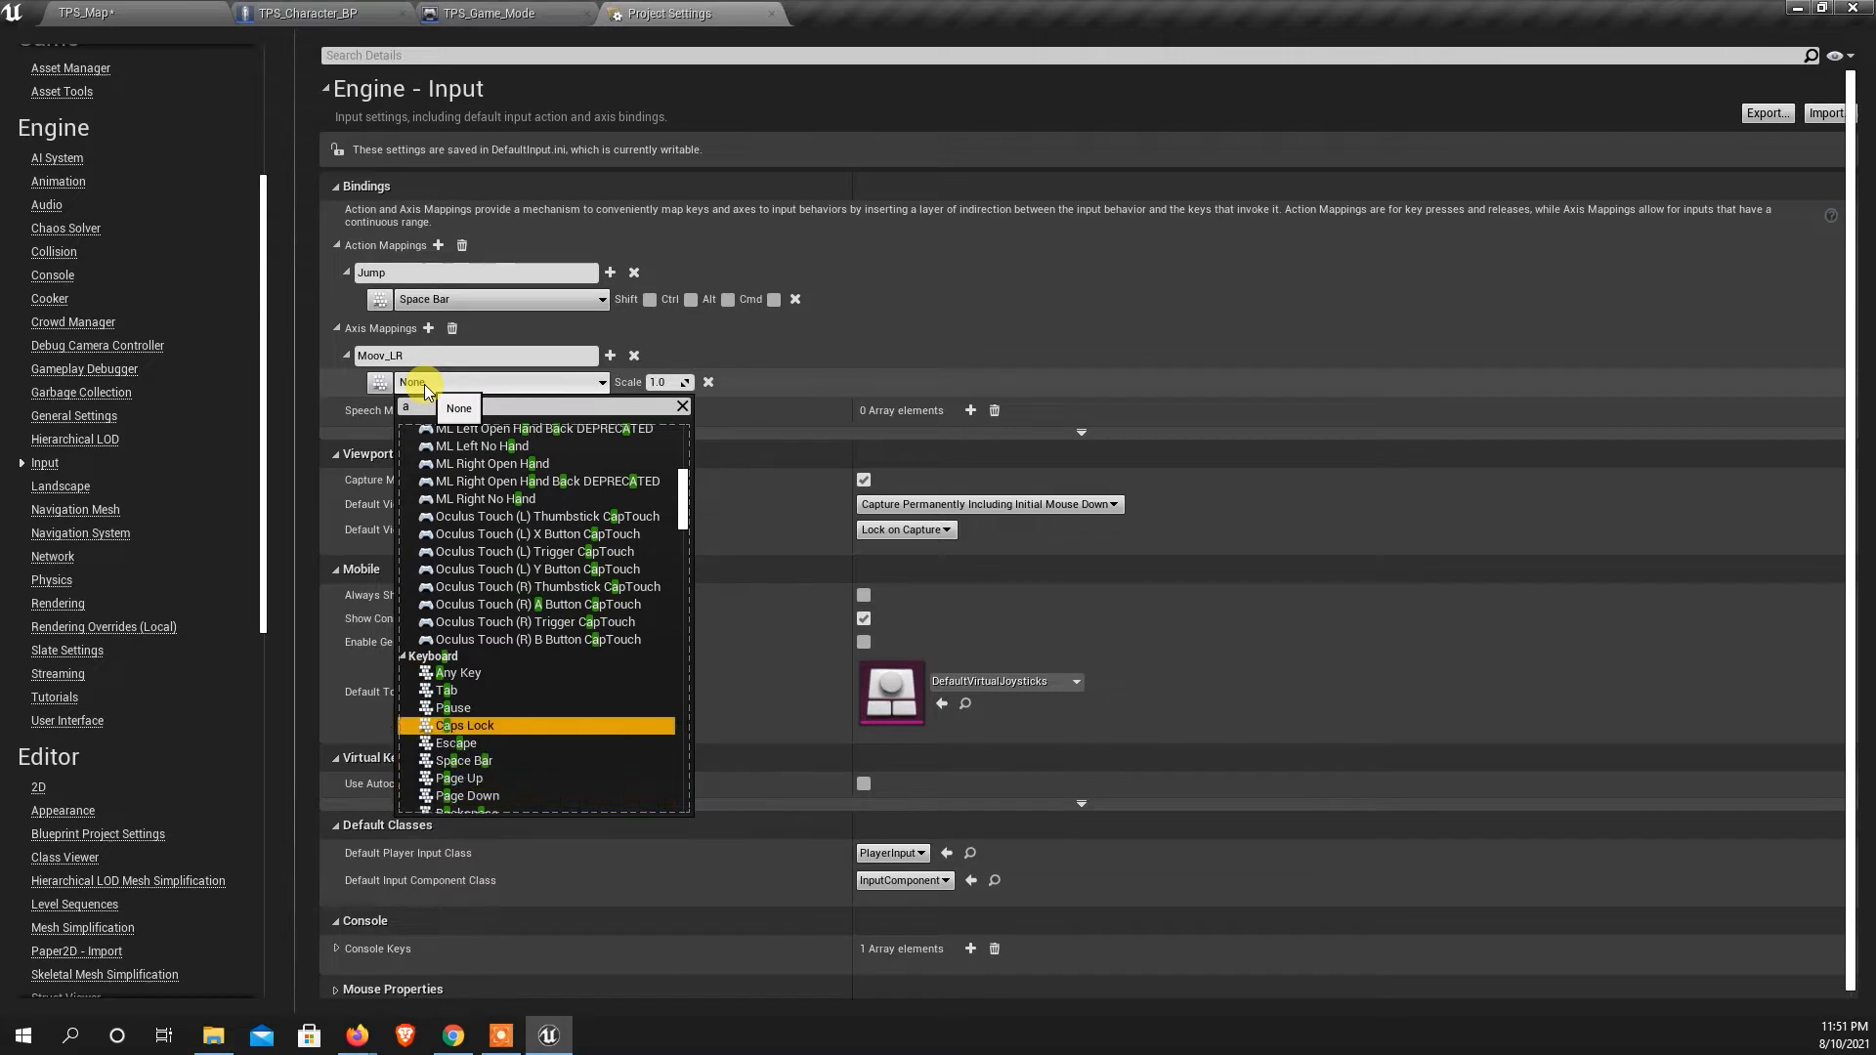
pyautogui.press('Down')
pyautogui.press('Down')
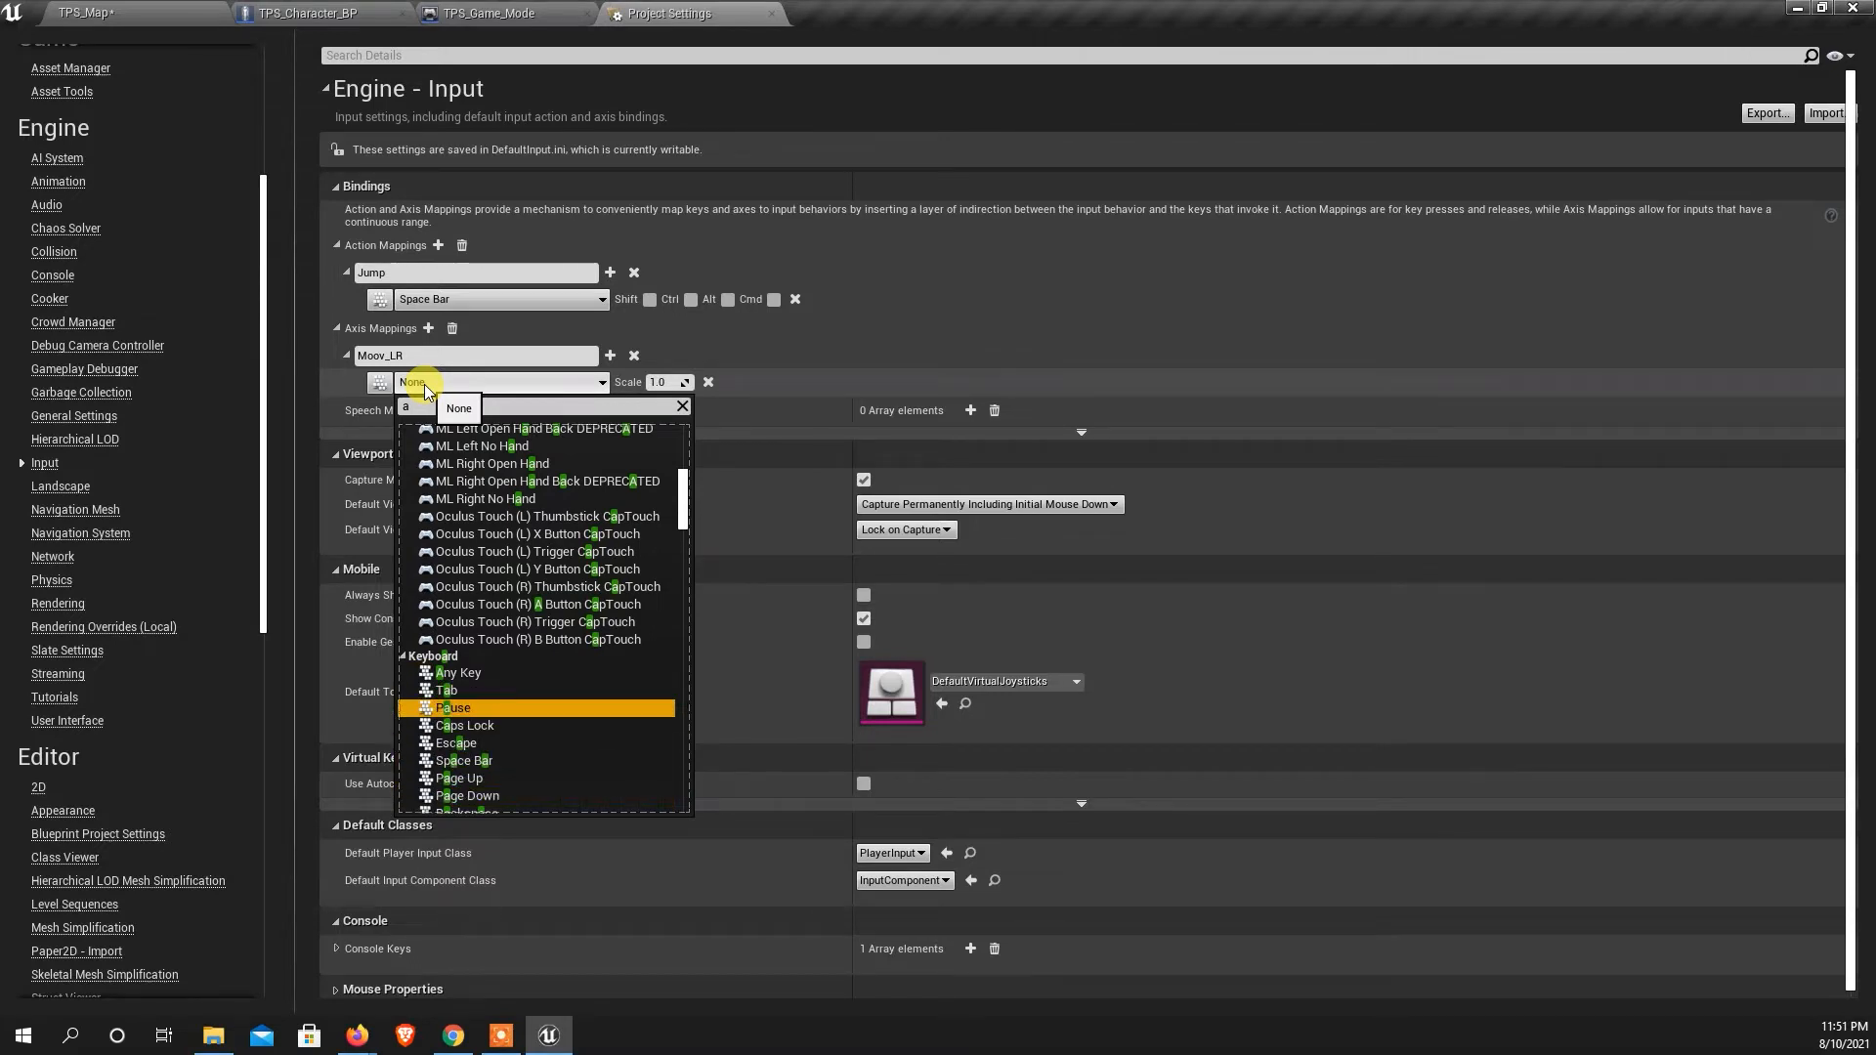
pyautogui.press('Down')
pyautogui.press('Down')
pyautogui.press('Down')
pyautogui.press('Down')
pyautogui.press('Down')
pyautogui.press('Down')
pyautogui.press('Down')
pyautogui.press('Down')
pyautogui.press('Down')
pyautogui.press('Down')
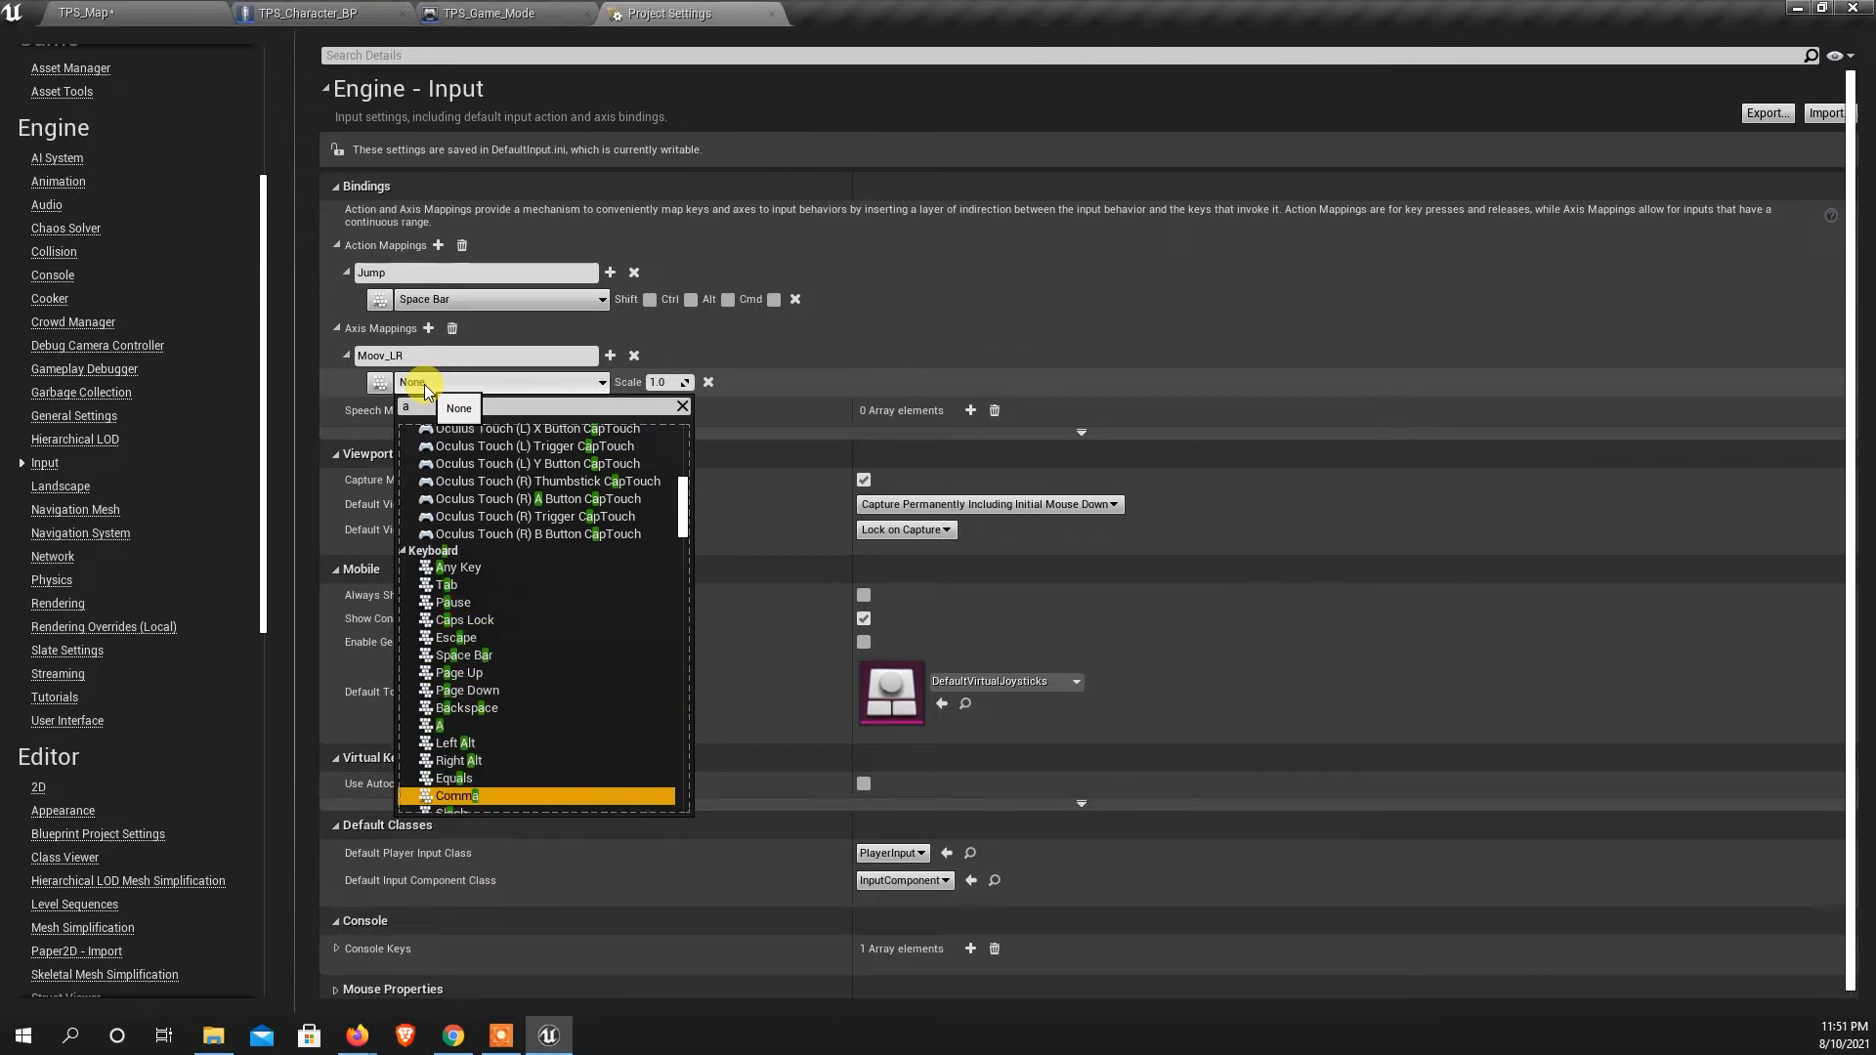
pyautogui.press('Up')
pyautogui.press('Up')
pyautogui.press('Up')
pyautogui.press('Up')
pyautogui.press('Return')
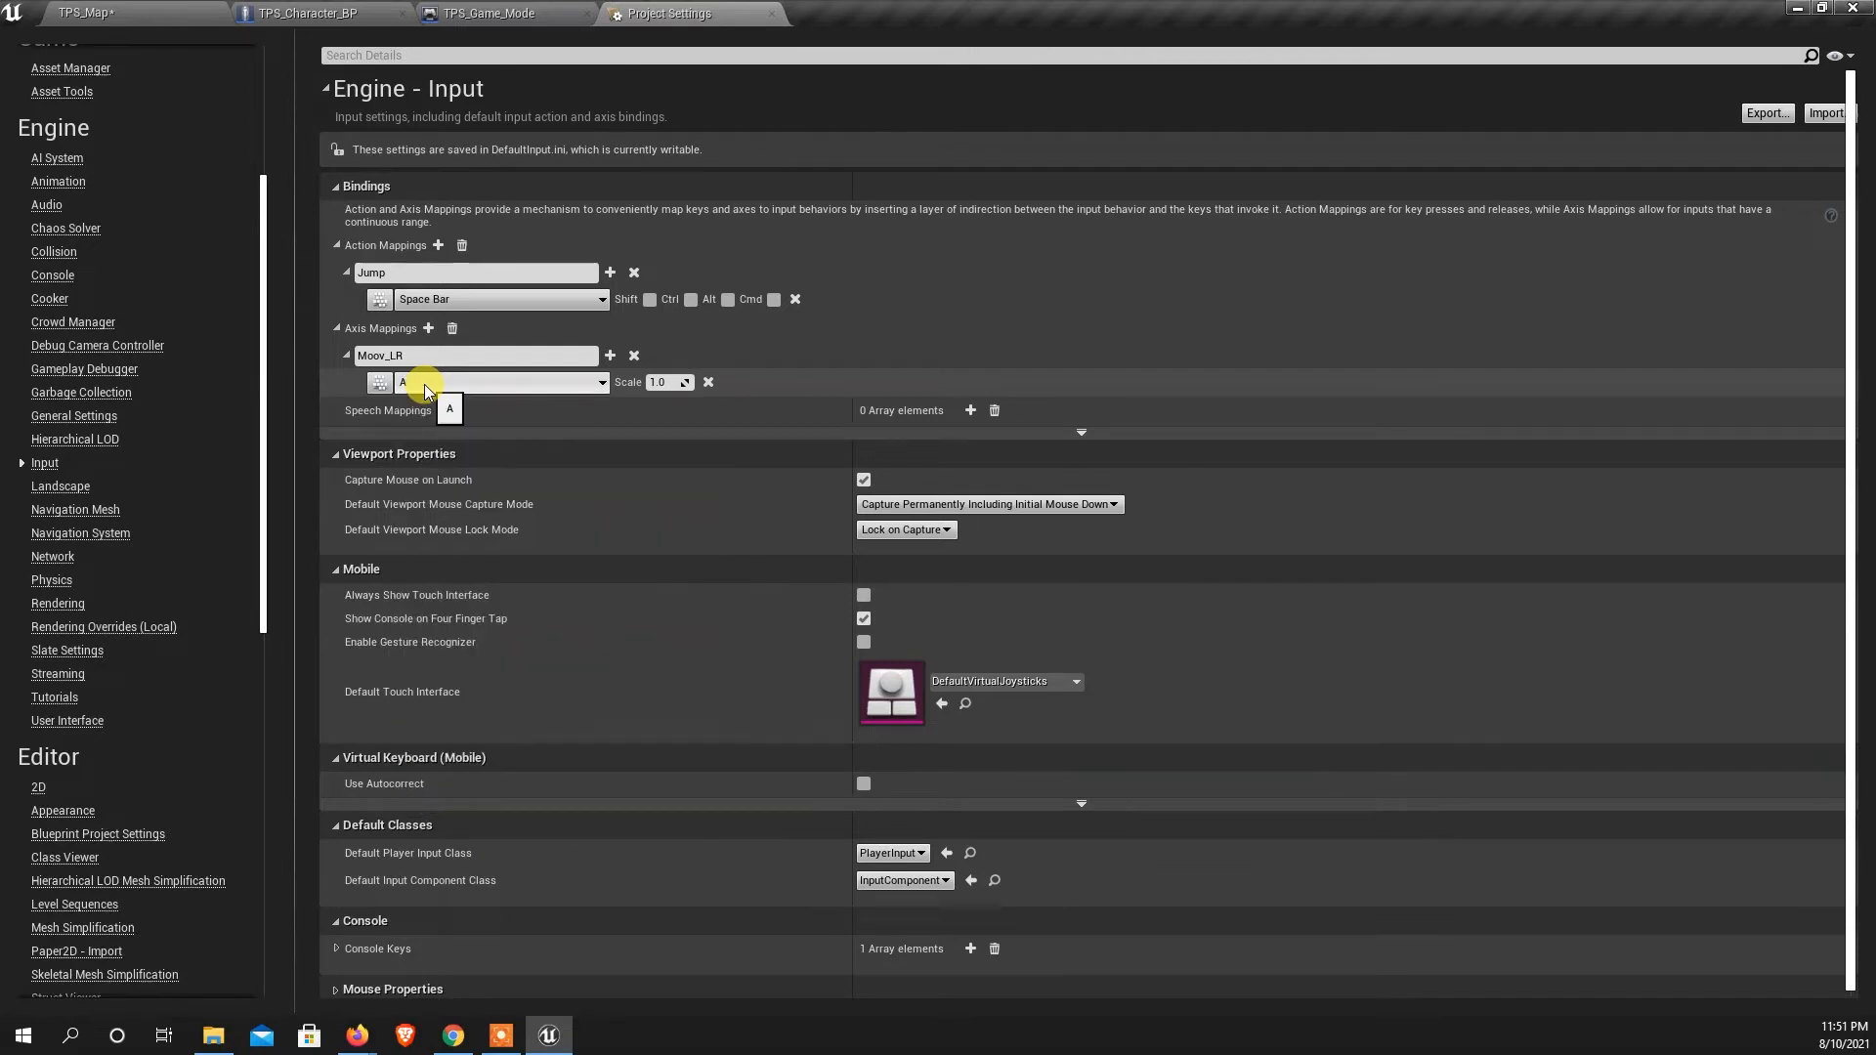
# Add a second binding to the Moov_LR axis mapping and assign the keyboard D key to it.
pyautogui.click(610, 356)
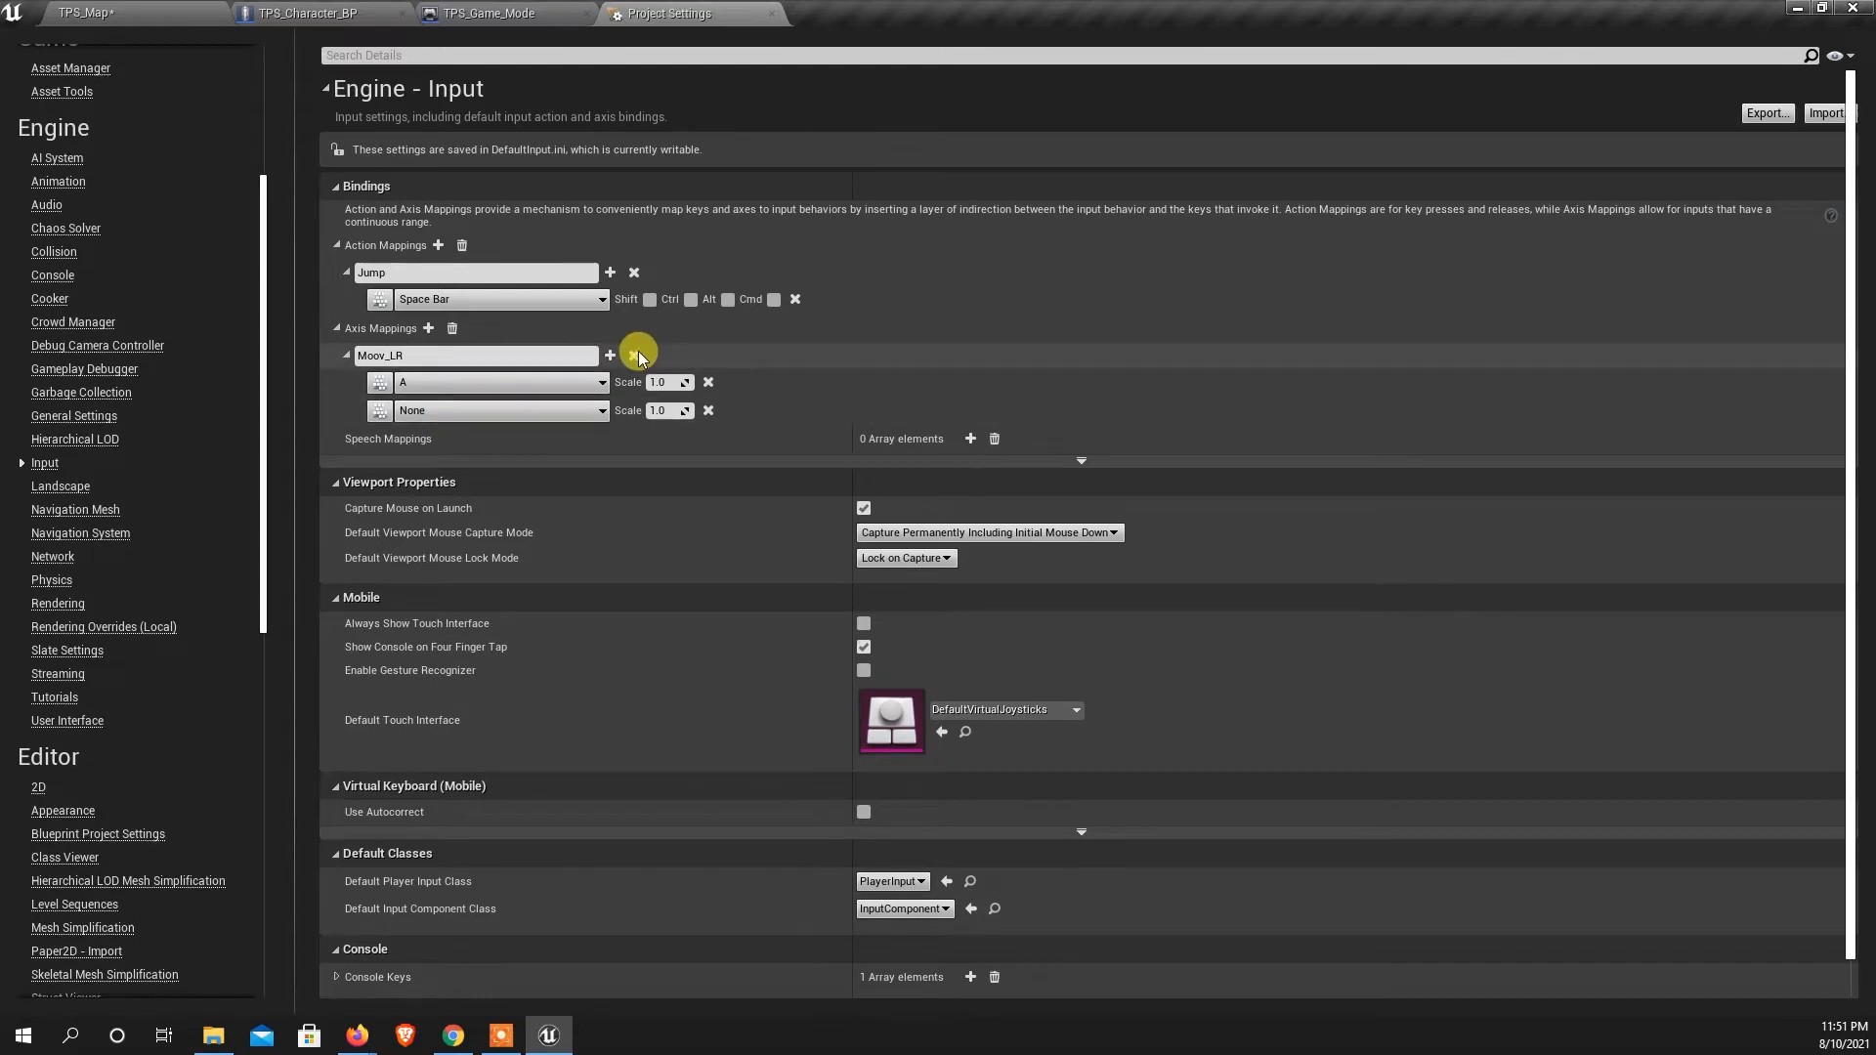
pyautogui.click(450, 411)
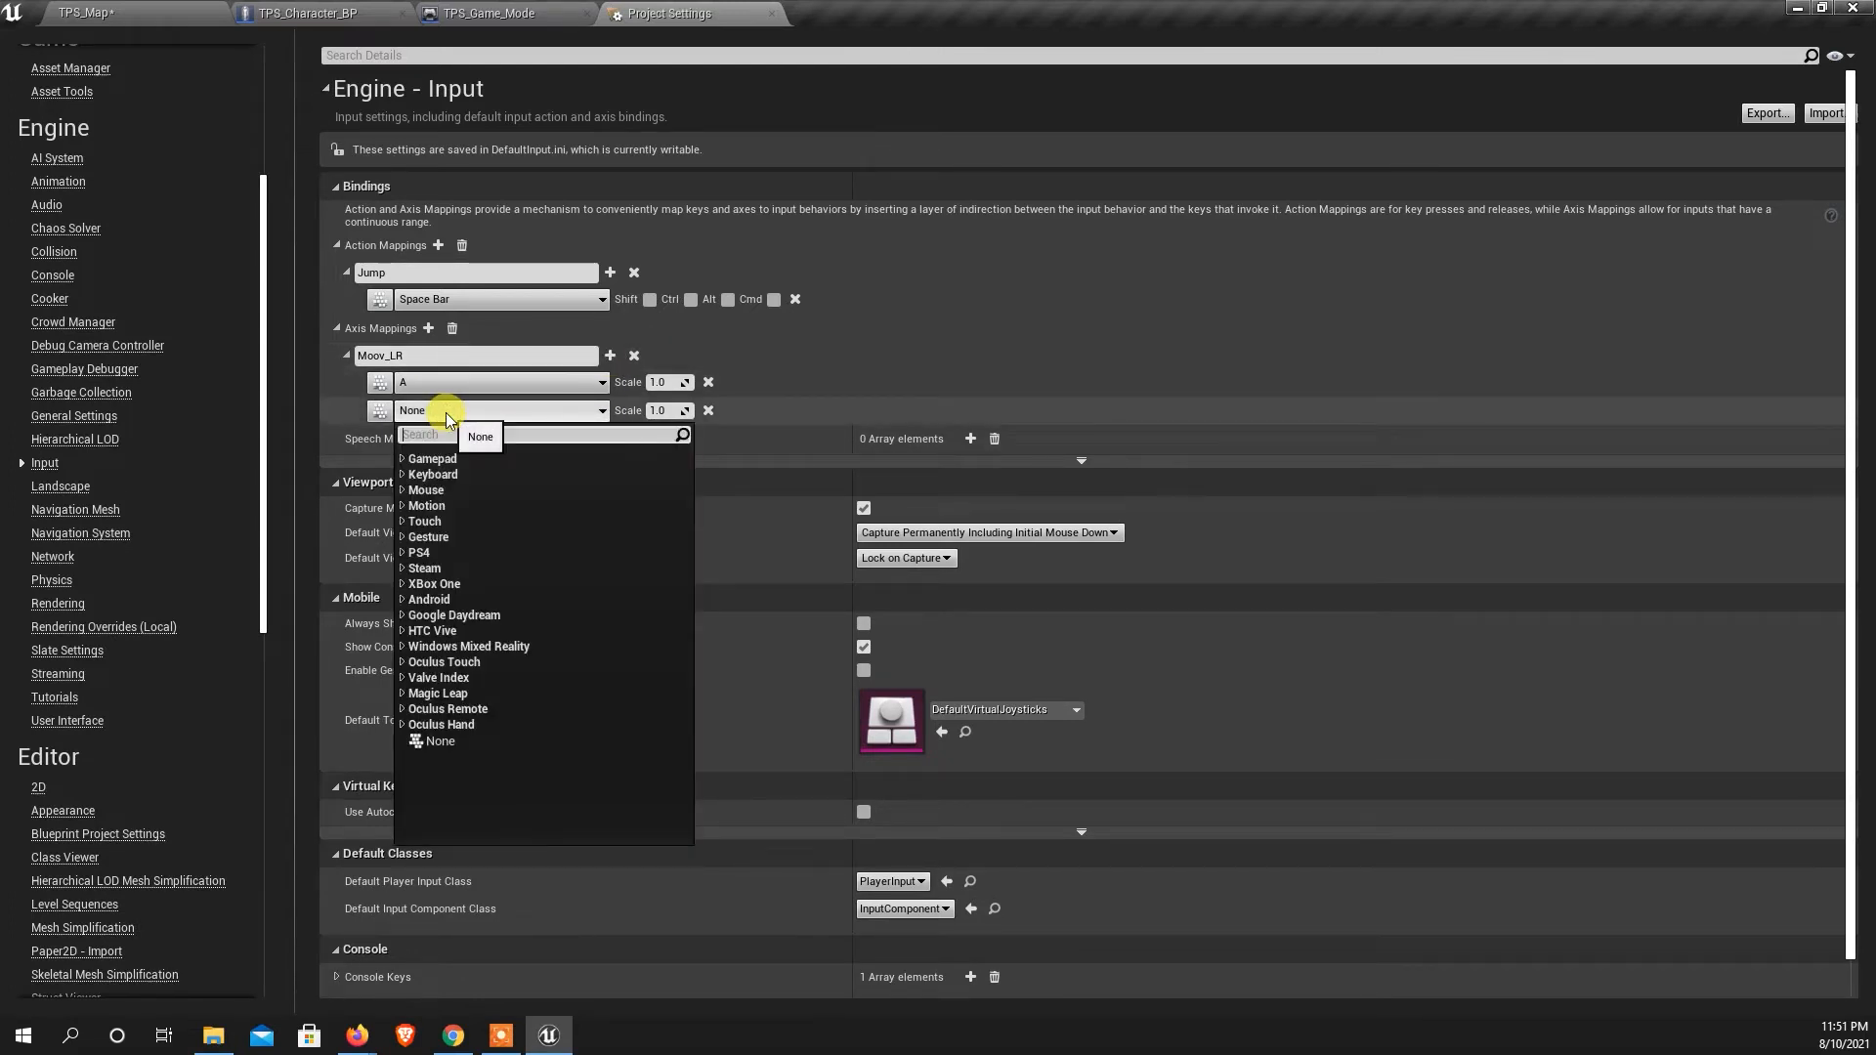
pyautogui.write('d')
pyautogui.press('Down')
pyautogui.press('Down')
pyautogui.press('Down')
pyautogui.press('Down')
pyautogui.press('Down')
pyautogui.press('Down')
pyautogui.press('Down')
pyautogui.press('Down')
pyautogui.press('Down')
pyautogui.press('Down')
pyautogui.press('Down')
pyautogui.press('Down')
pyautogui.press('Down')
pyautogui.press('Down')
pyautogui.press('Down')
pyautogui.press('Down')
pyautogui.press('Down')
pyautogui.press('Down')
pyautogui.press('Down')
pyautogui.press('Down')
pyautogui.press('Down')
pyautogui.press('Down')
pyautogui.press('Down')
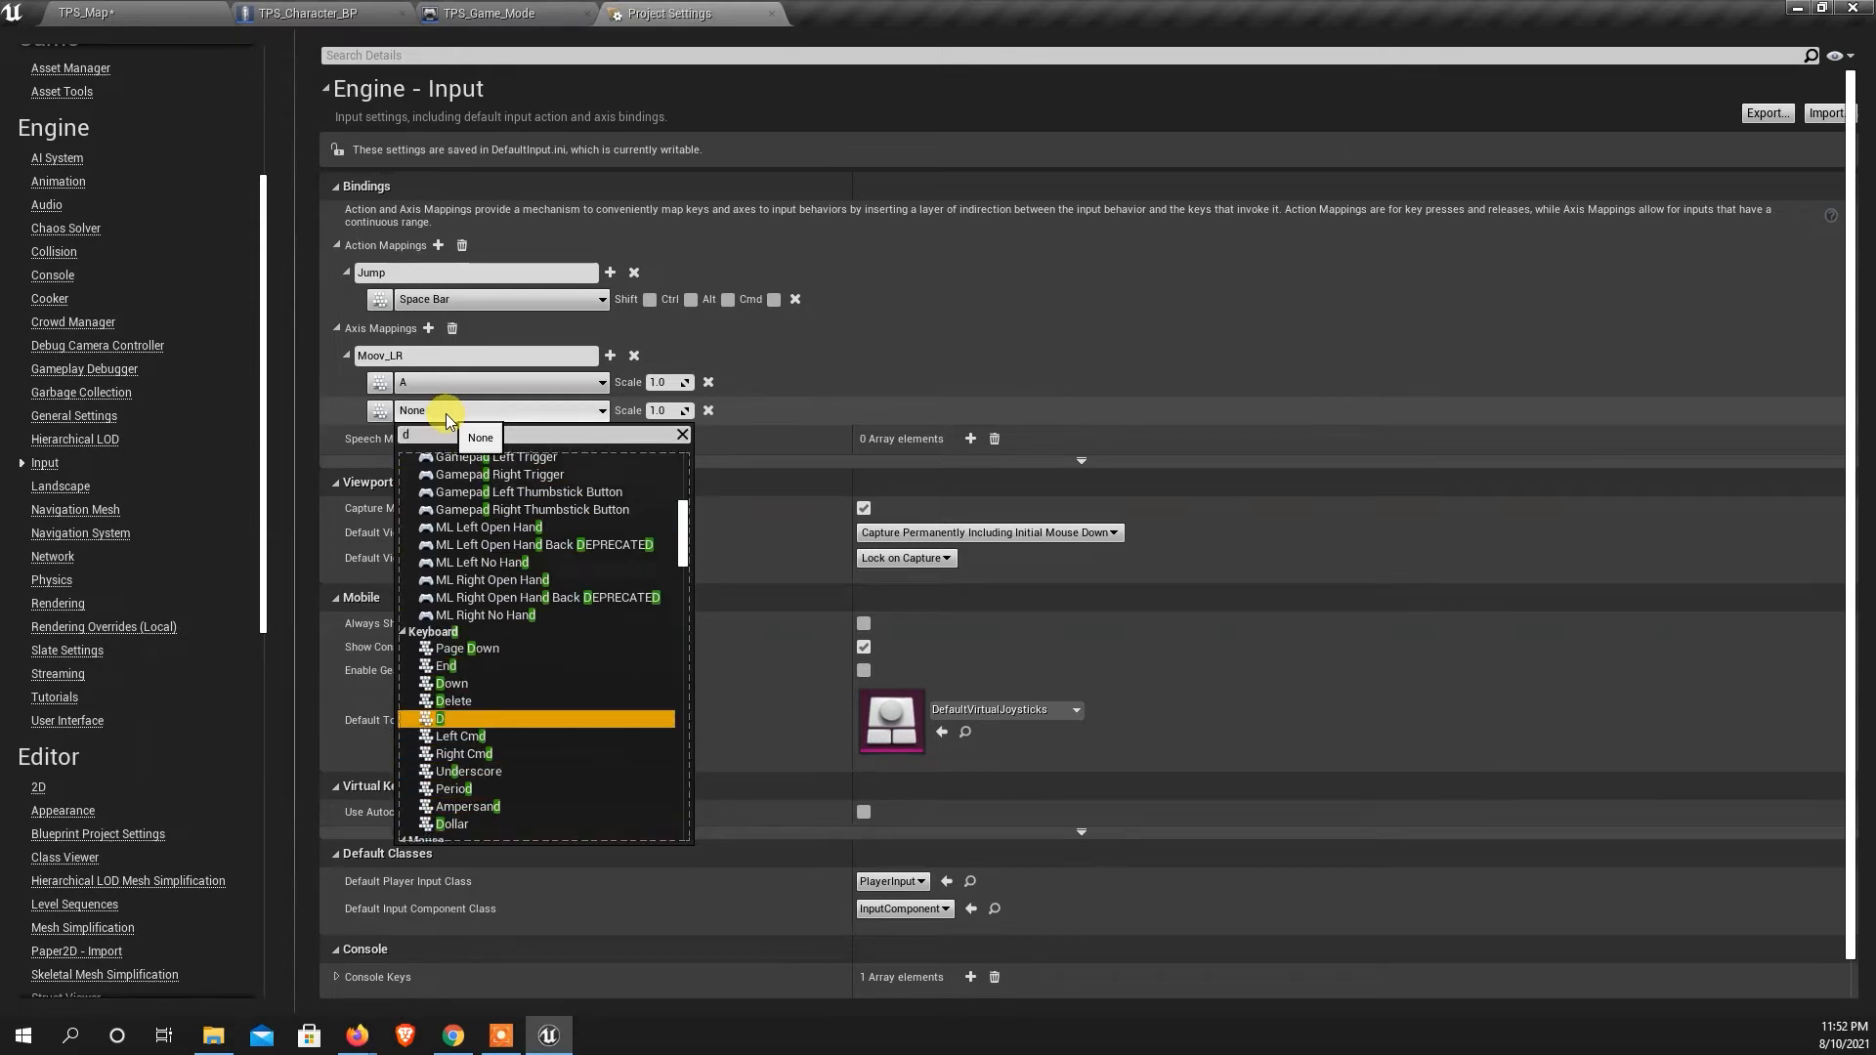
pyautogui.press('Return')
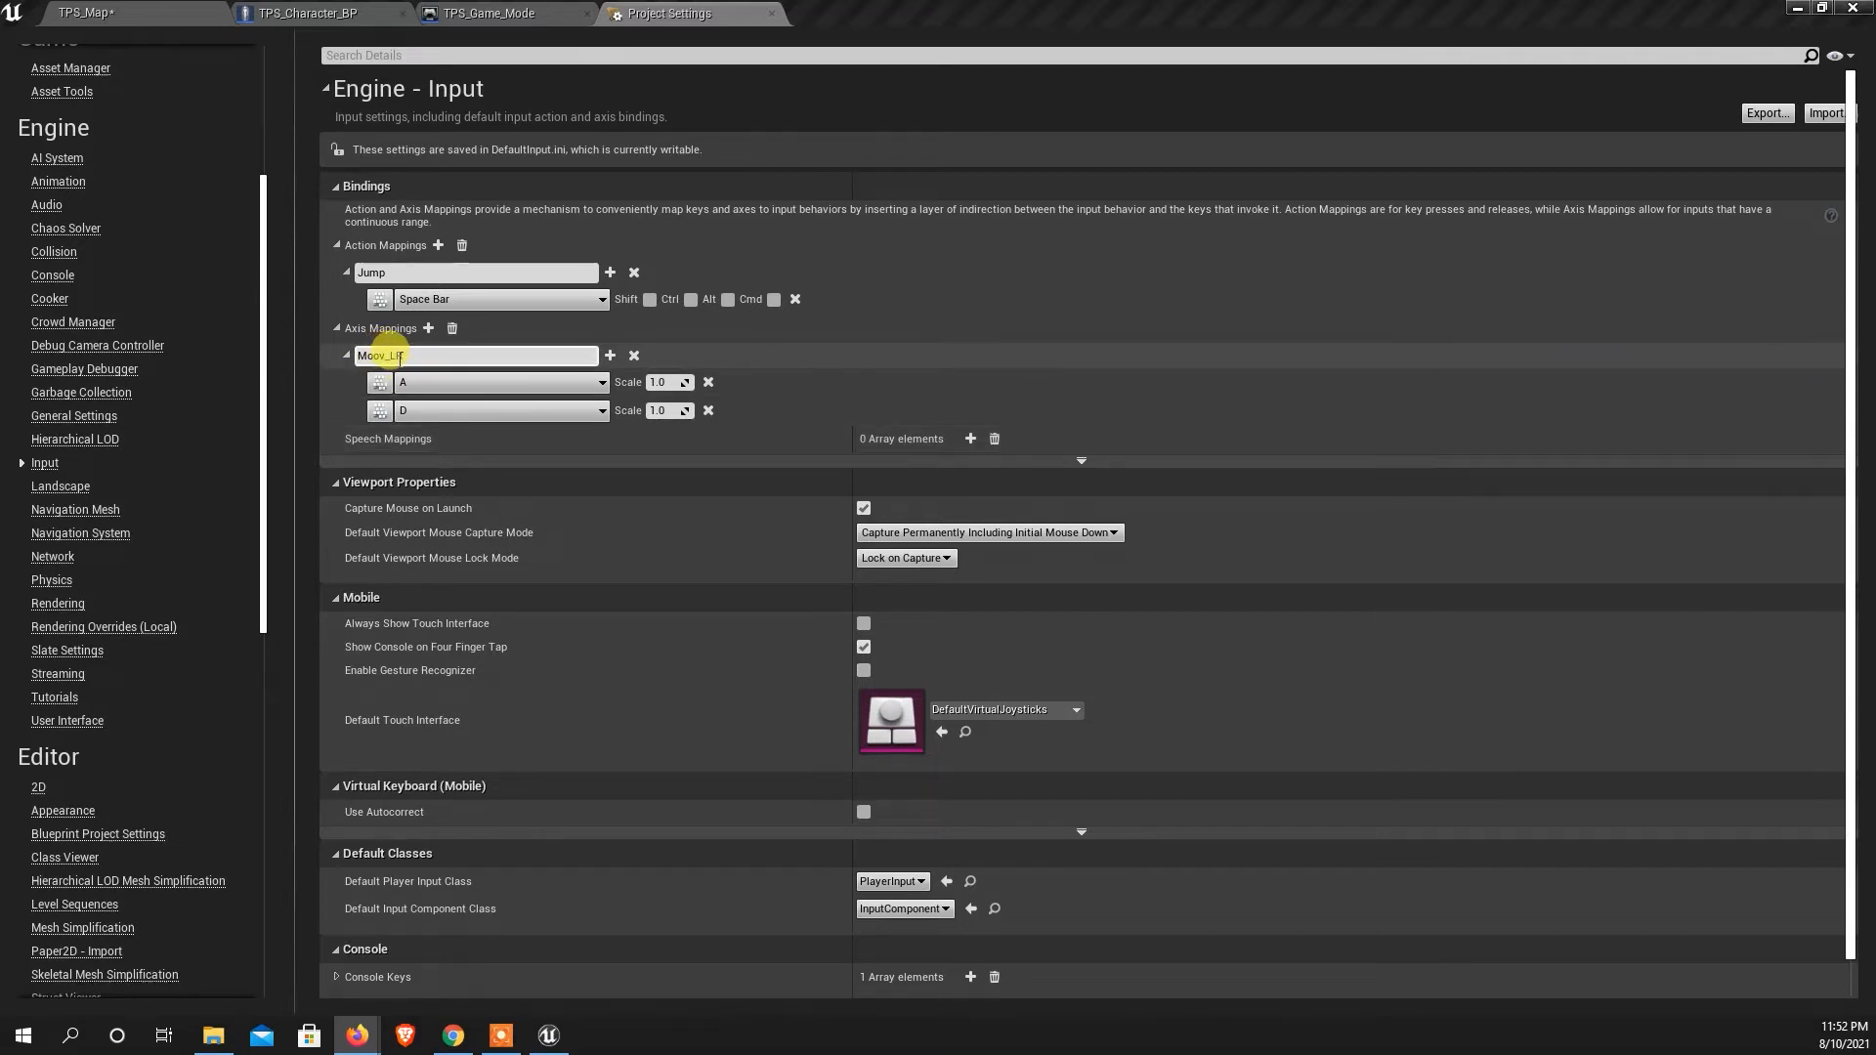
# Add a third binding to the Moov_LR axis mapping and assign the keyboard Left arrow key to it.
pyautogui.click(608, 356)
pyautogui.click(485, 440)
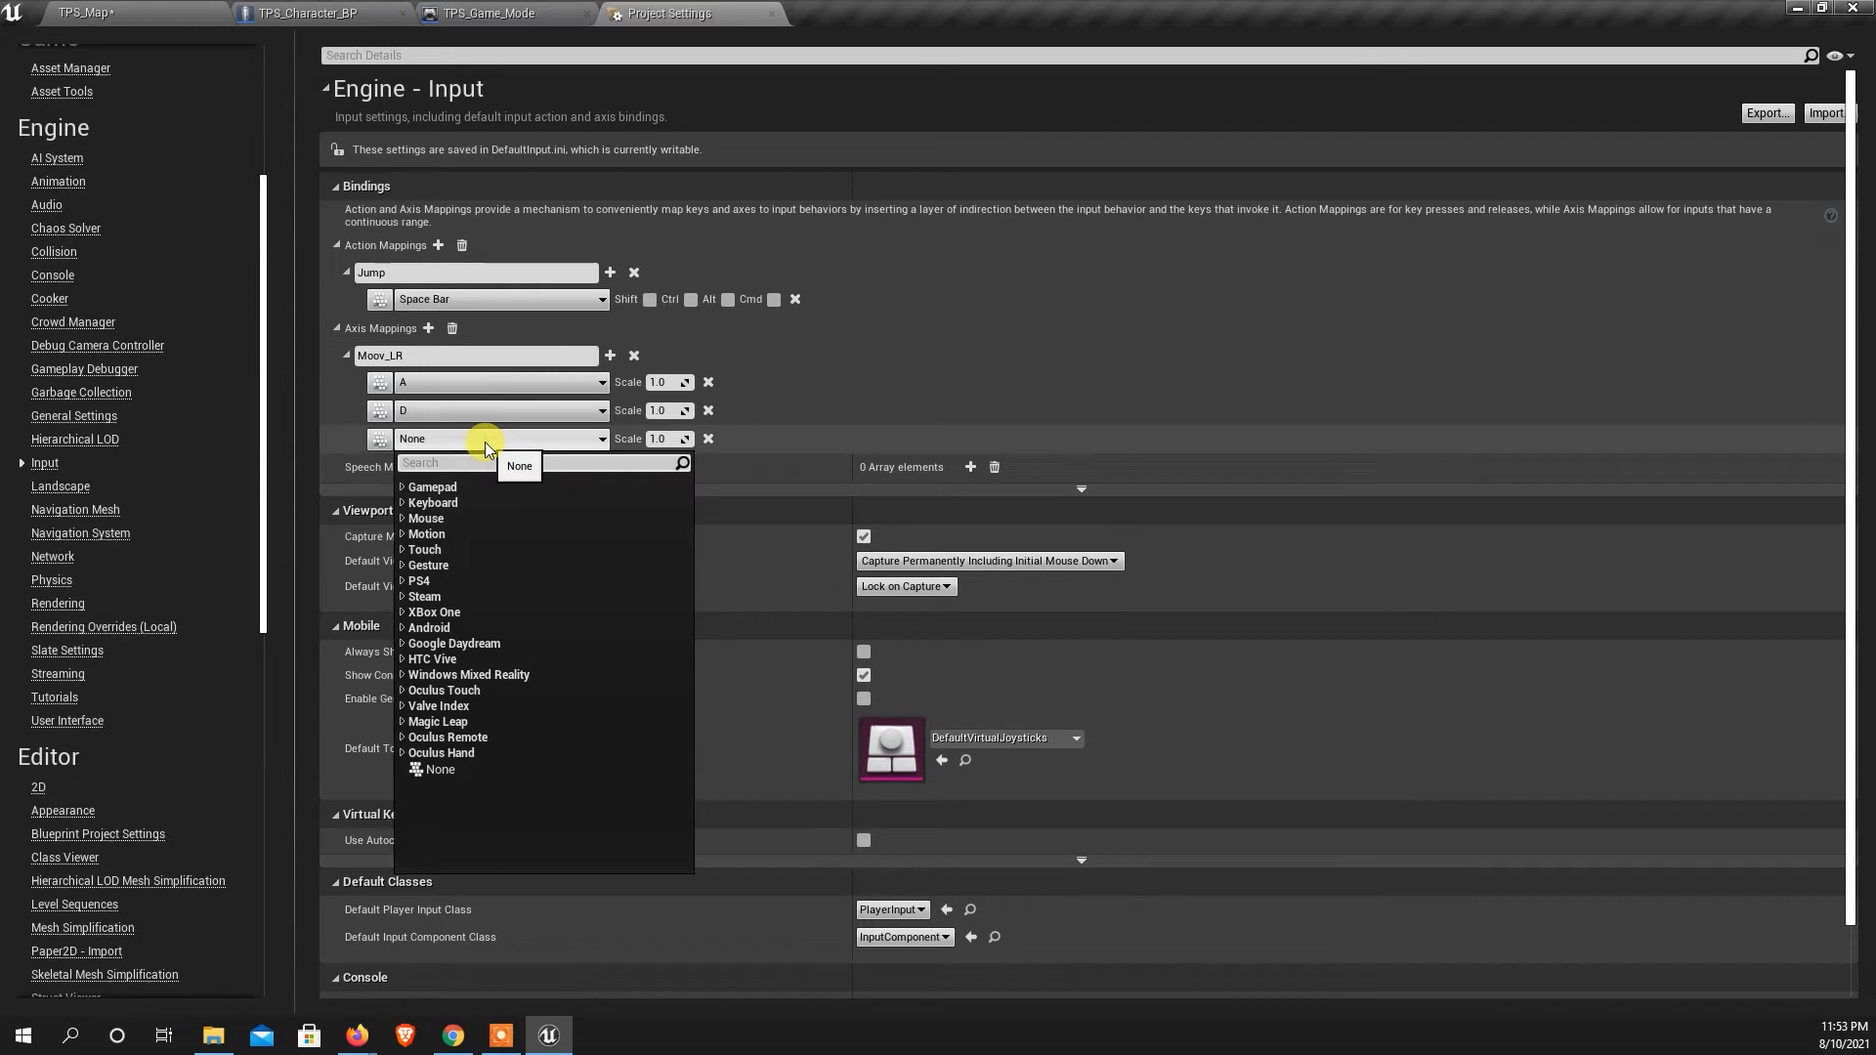
pyautogui.write('left')
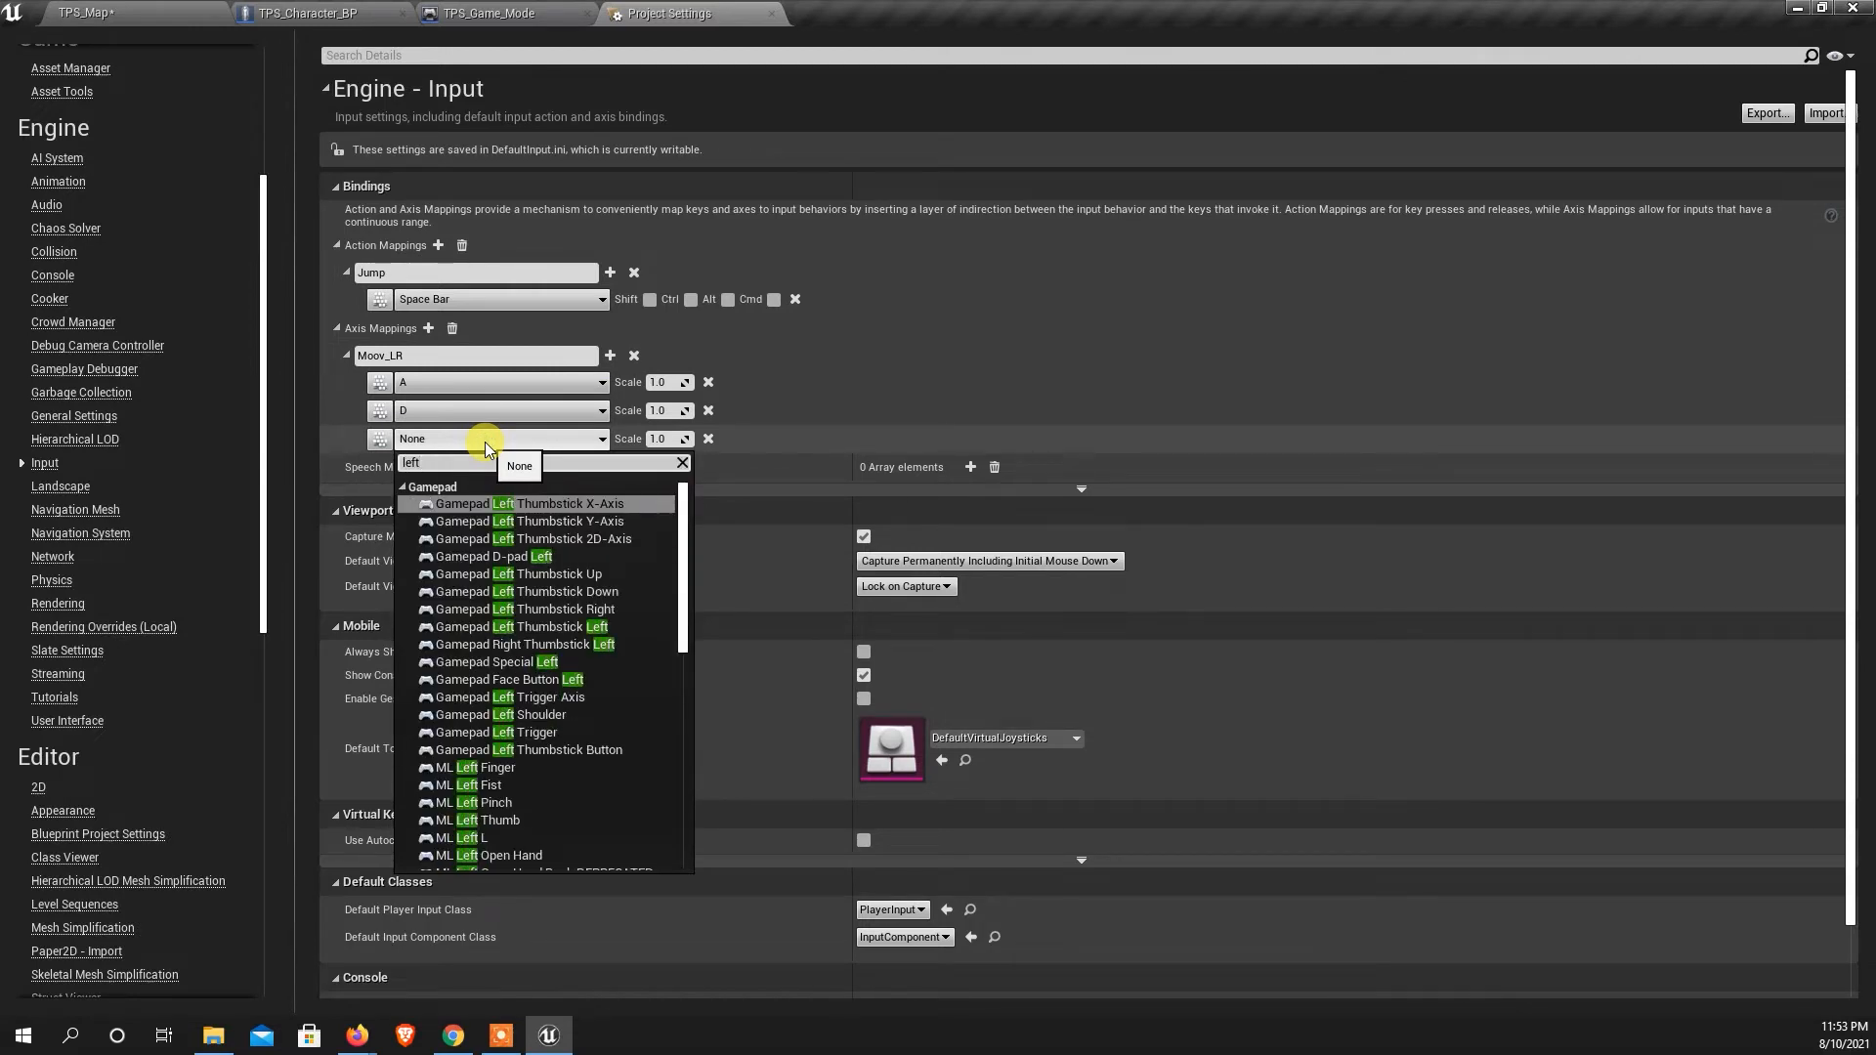
pyautogui.press('Down')
pyautogui.press('Down')
pyautogui.press('Down')
pyautogui.press('Down')
pyautogui.press('Down')
pyautogui.press('Down')
pyautogui.press('Down')
pyautogui.press('Down')
pyautogui.press('Down')
pyautogui.press('Down')
pyautogui.press('Down')
pyautogui.press('Down')
pyautogui.press('Down')
pyautogui.press('Down')
pyautogui.press('Down')
pyautogui.press('Down')
pyautogui.press('Down')
pyautogui.press('Down')
pyautogui.press('Down')
pyautogui.press('Down')
pyautogui.press('Down')
pyautogui.press('Down')
pyautogui.press('Down')
pyautogui.press('Down')
pyautogui.press('Down')
pyautogui.press('Down')
pyautogui.press('Down')
pyautogui.press('Down')
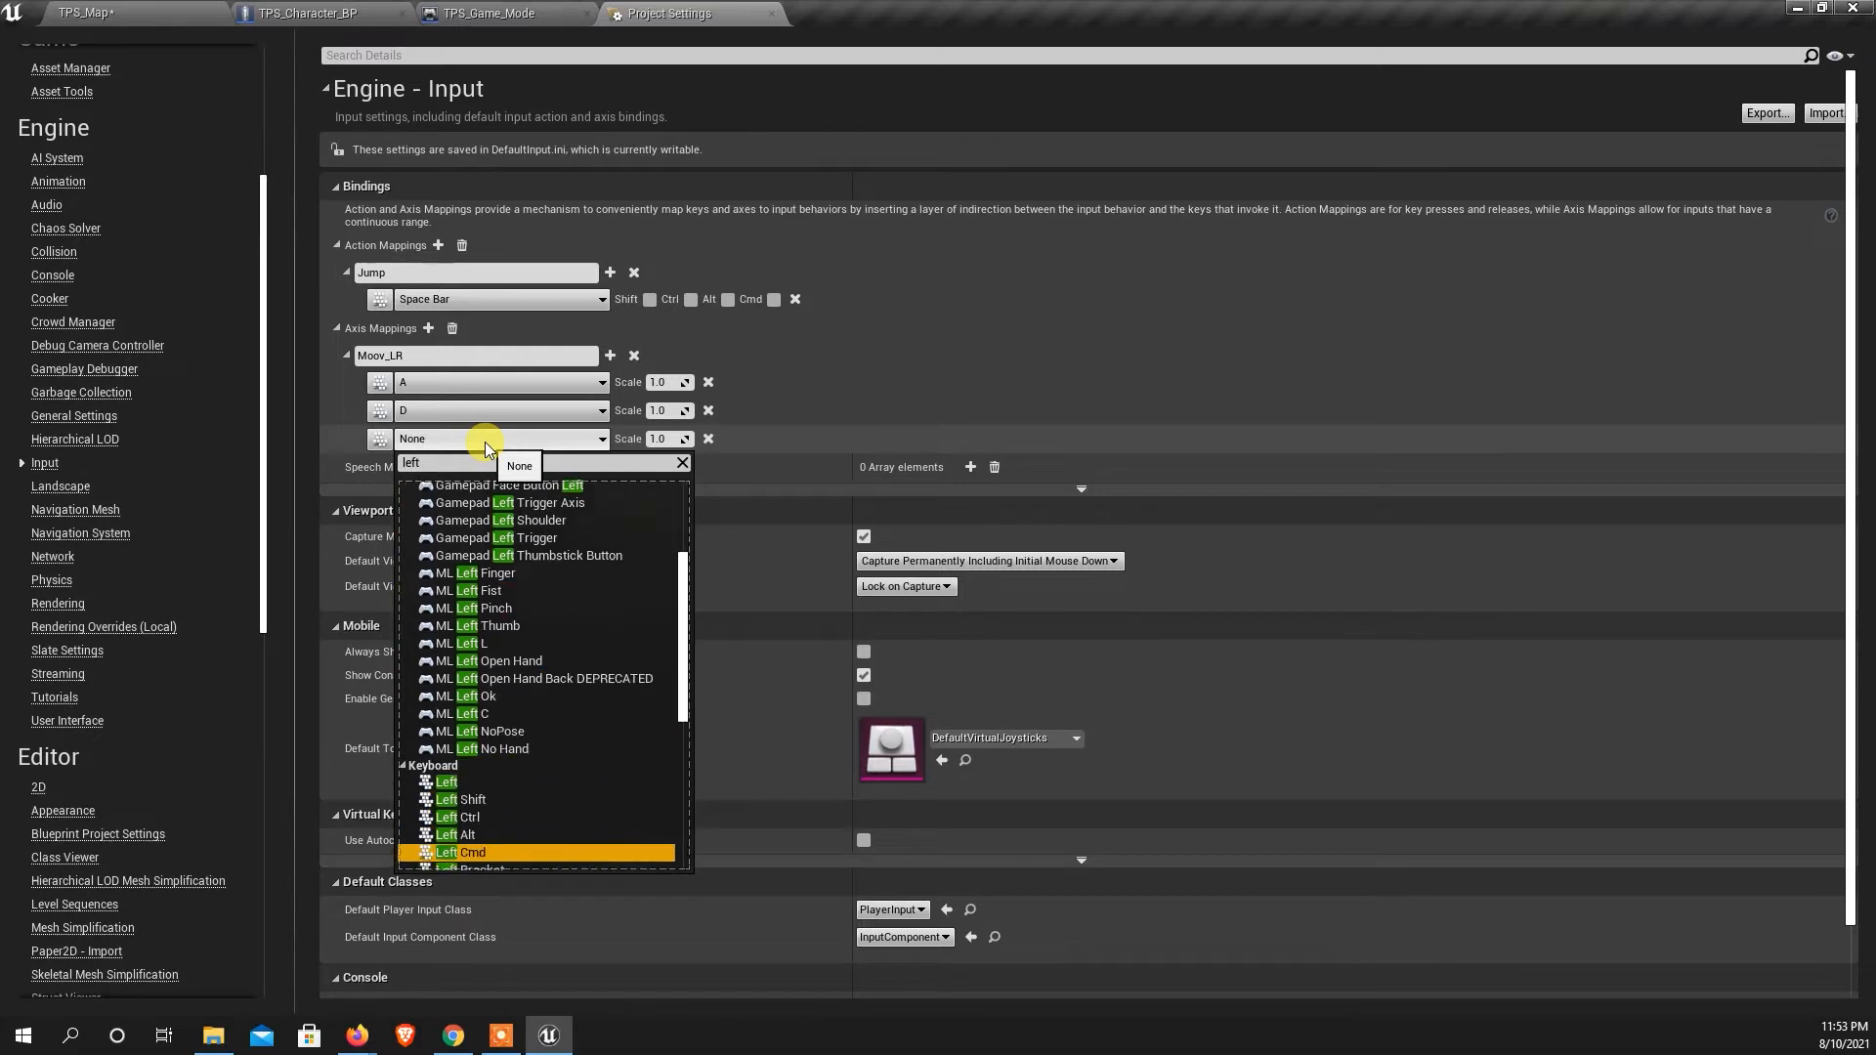
pyautogui.press('Up')
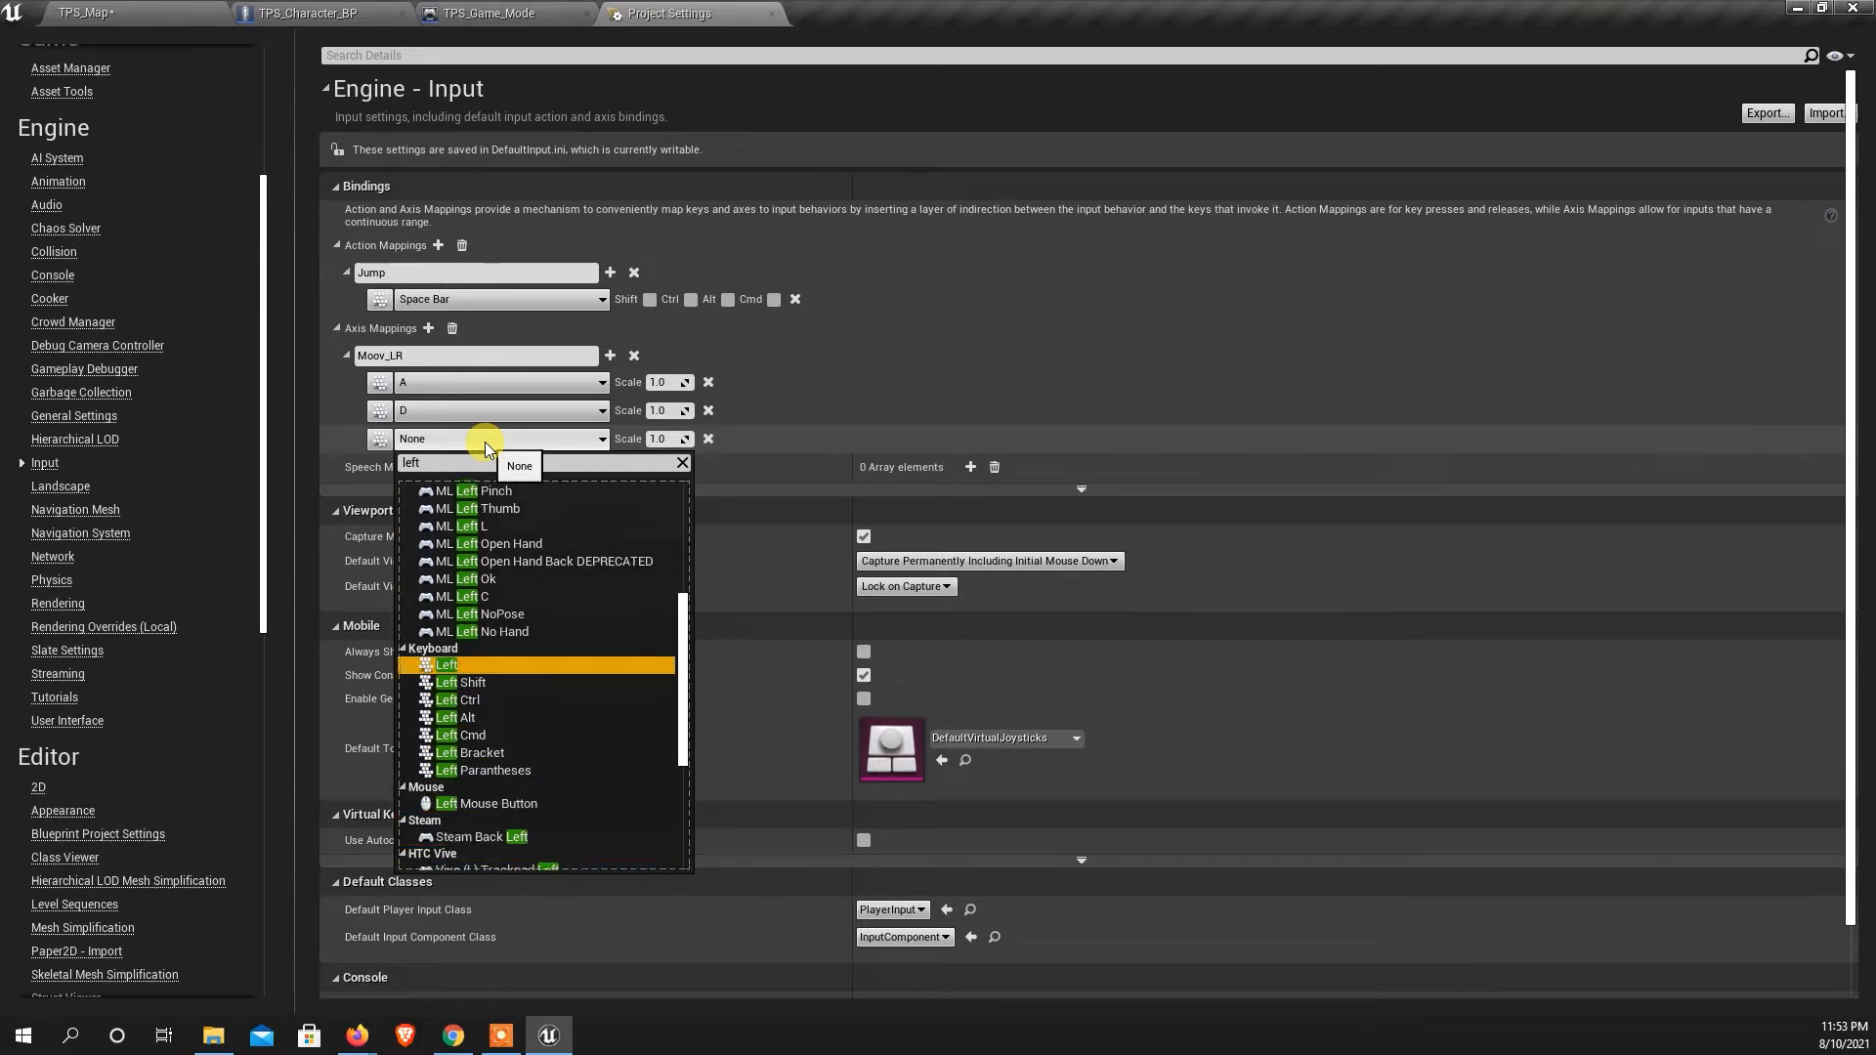
pyautogui.press('Return')
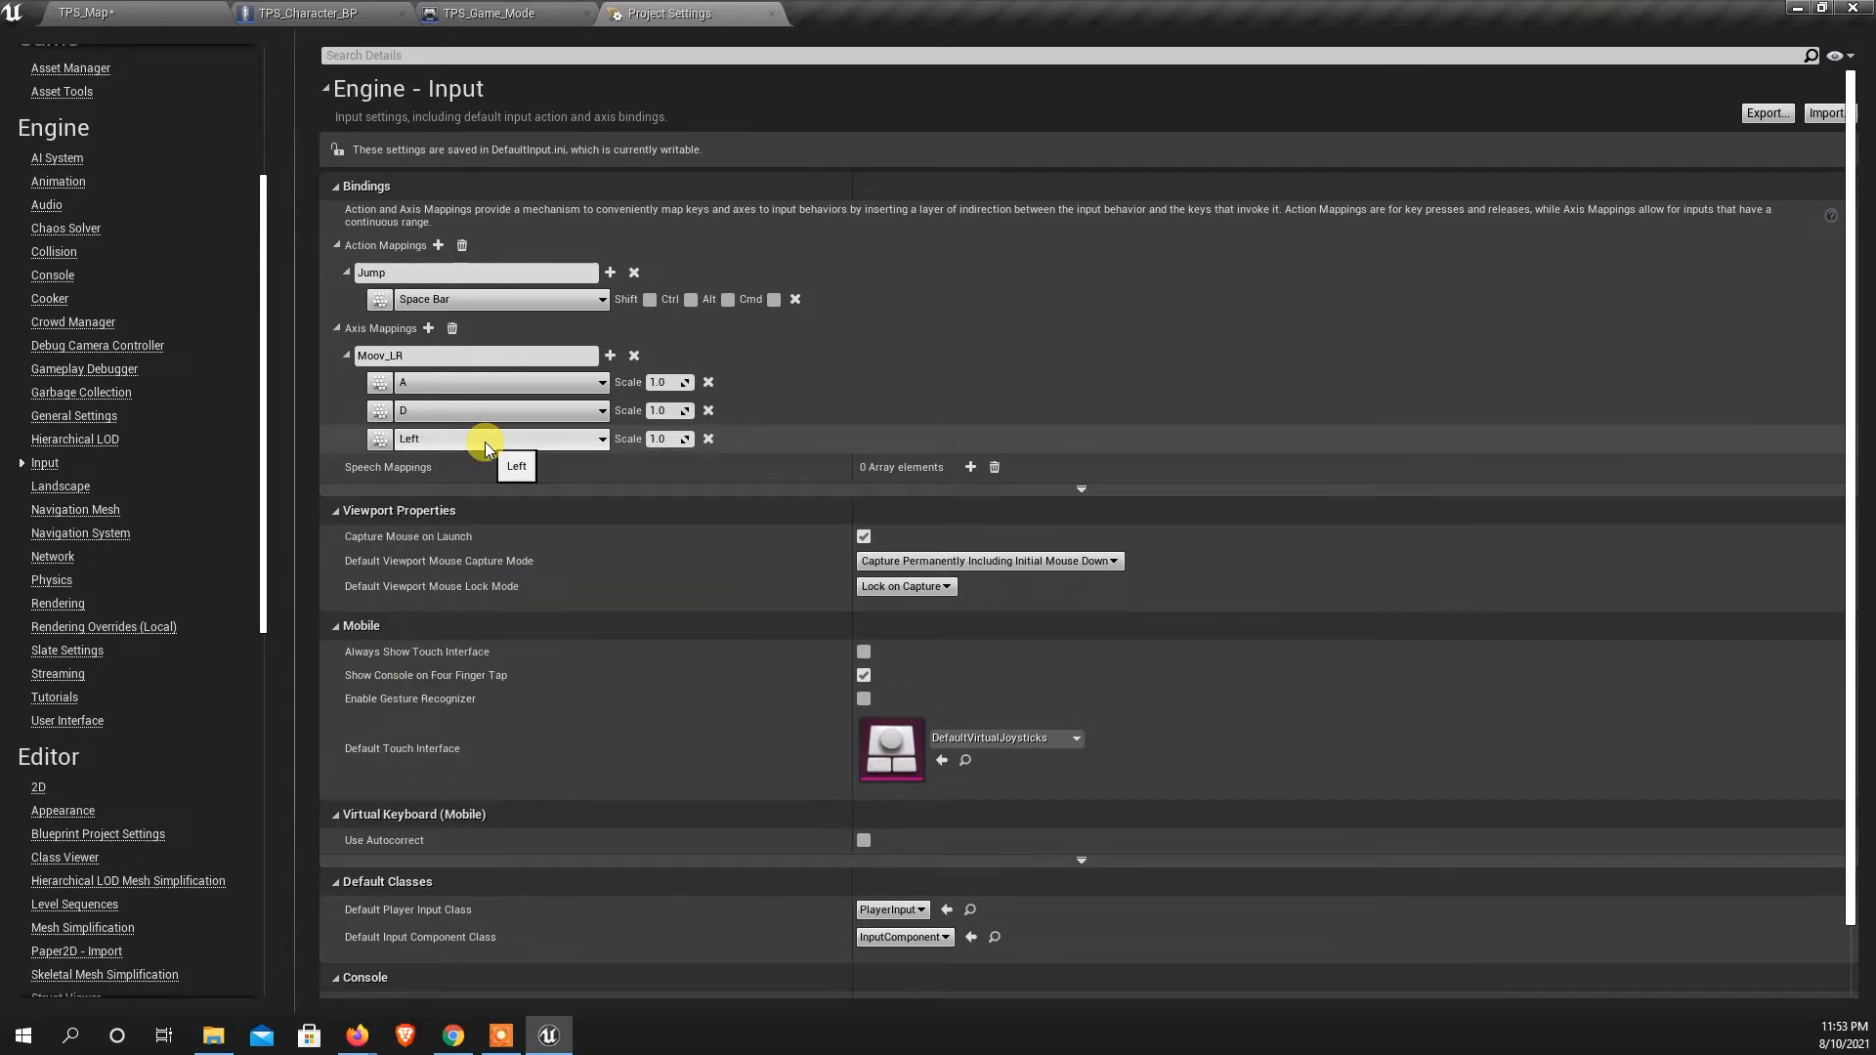
# Set the scale of the A key binding in the Moov_LR axis mapping to -1.0.
pyautogui.click(654, 383)
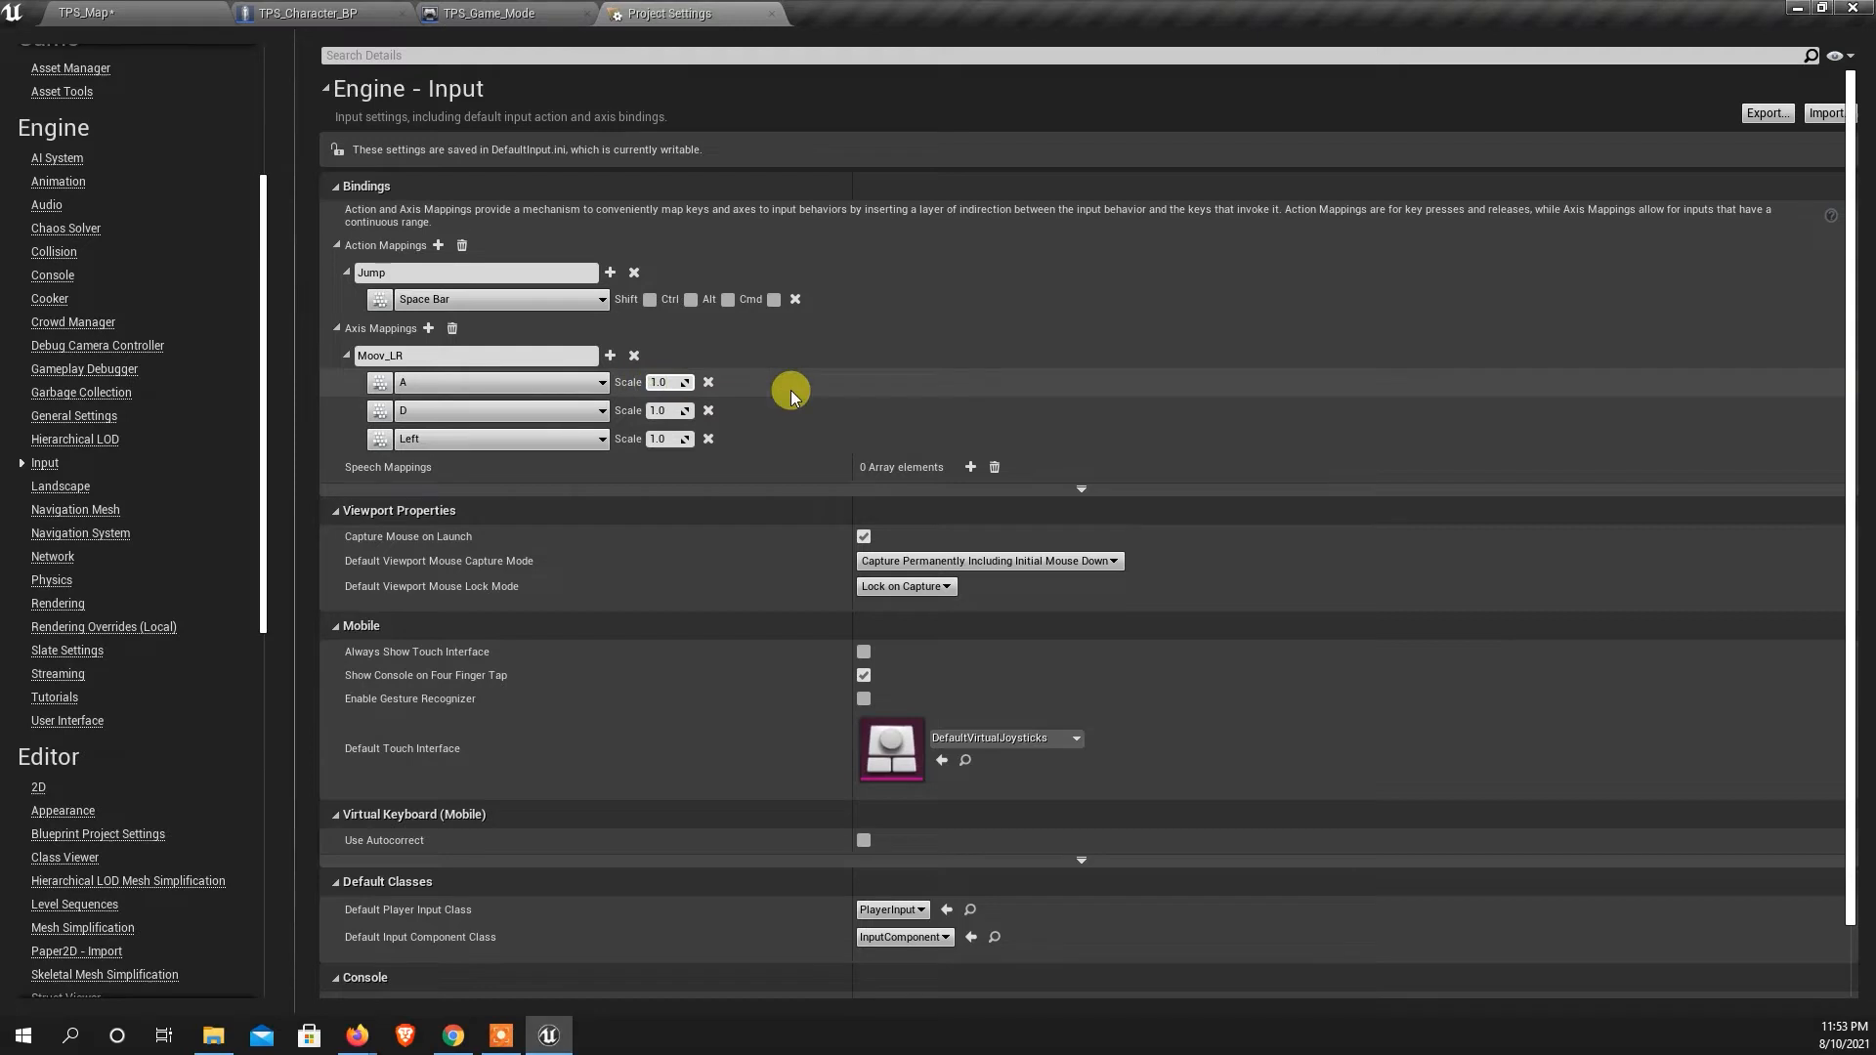
pyautogui.write('-1.0')
pyautogui.hotkey('ctrl', 'a')
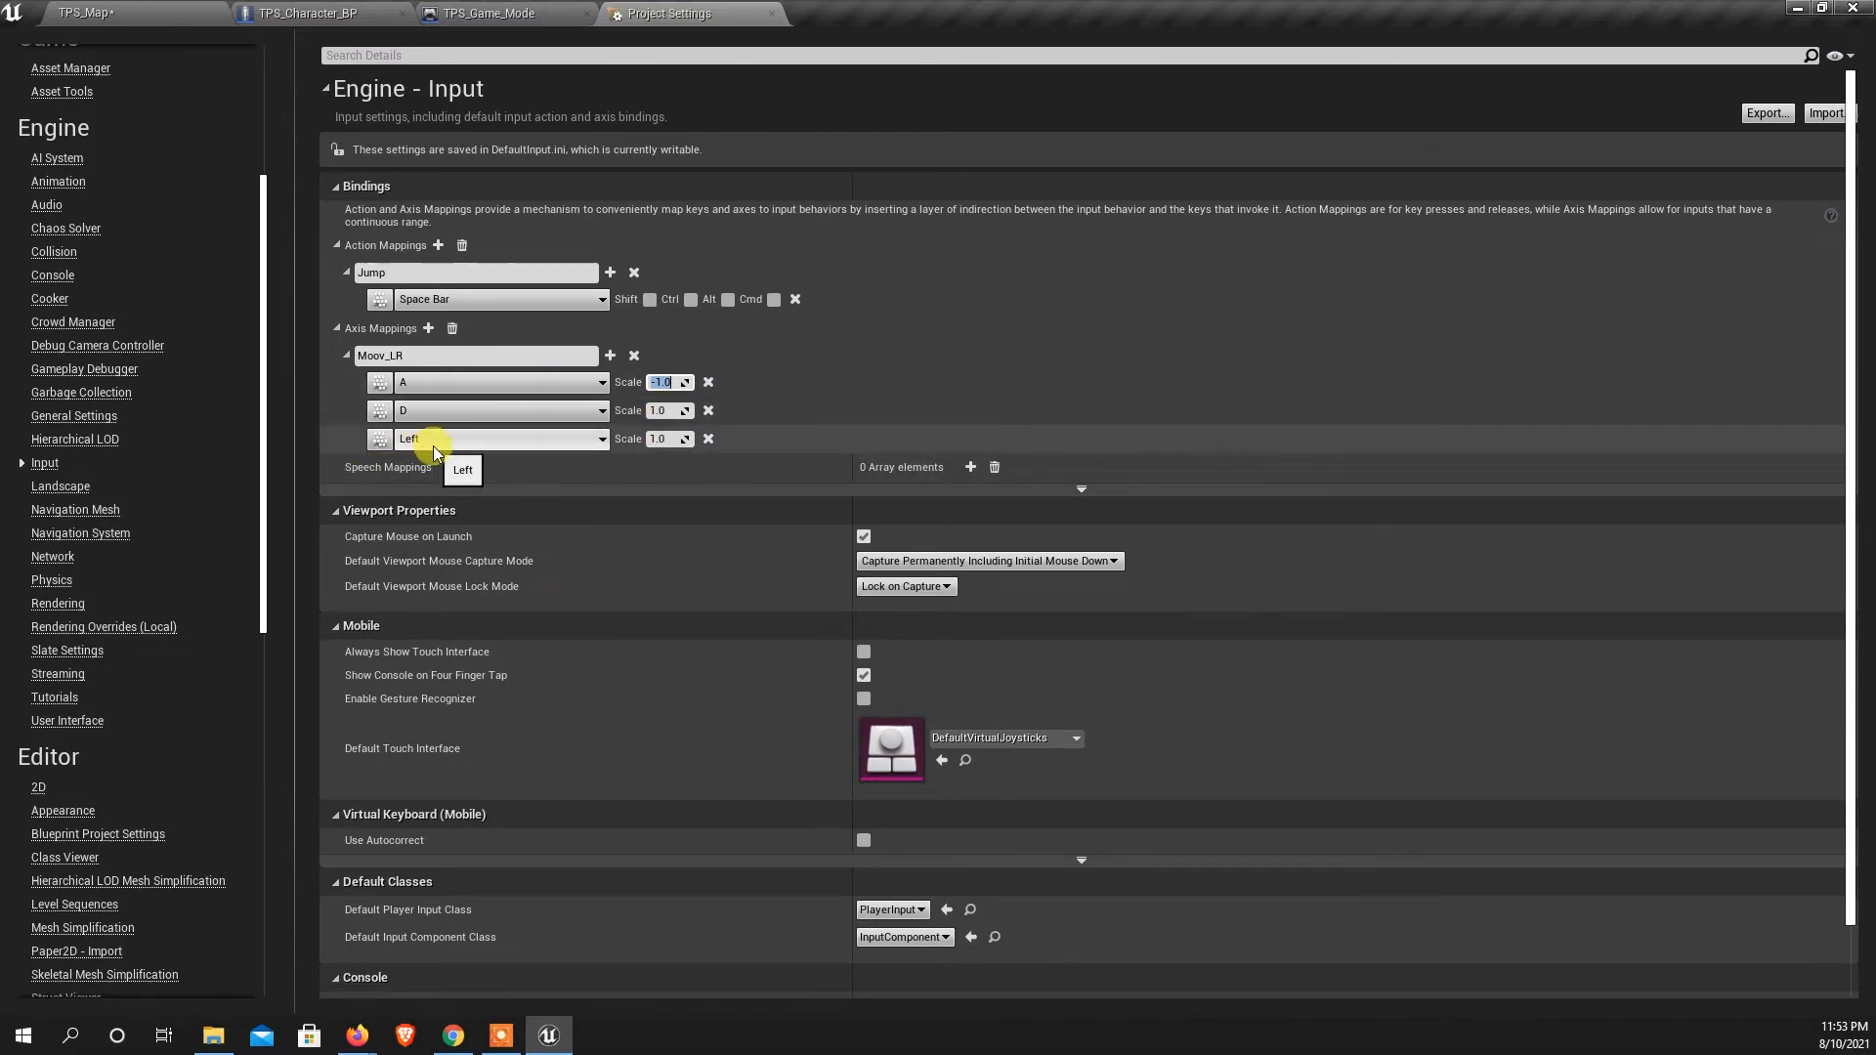
# Add a fourth binding to the Moov_LR axis mapping and assign the keyboard Right arrow key to it.
pyautogui.click(607, 356)
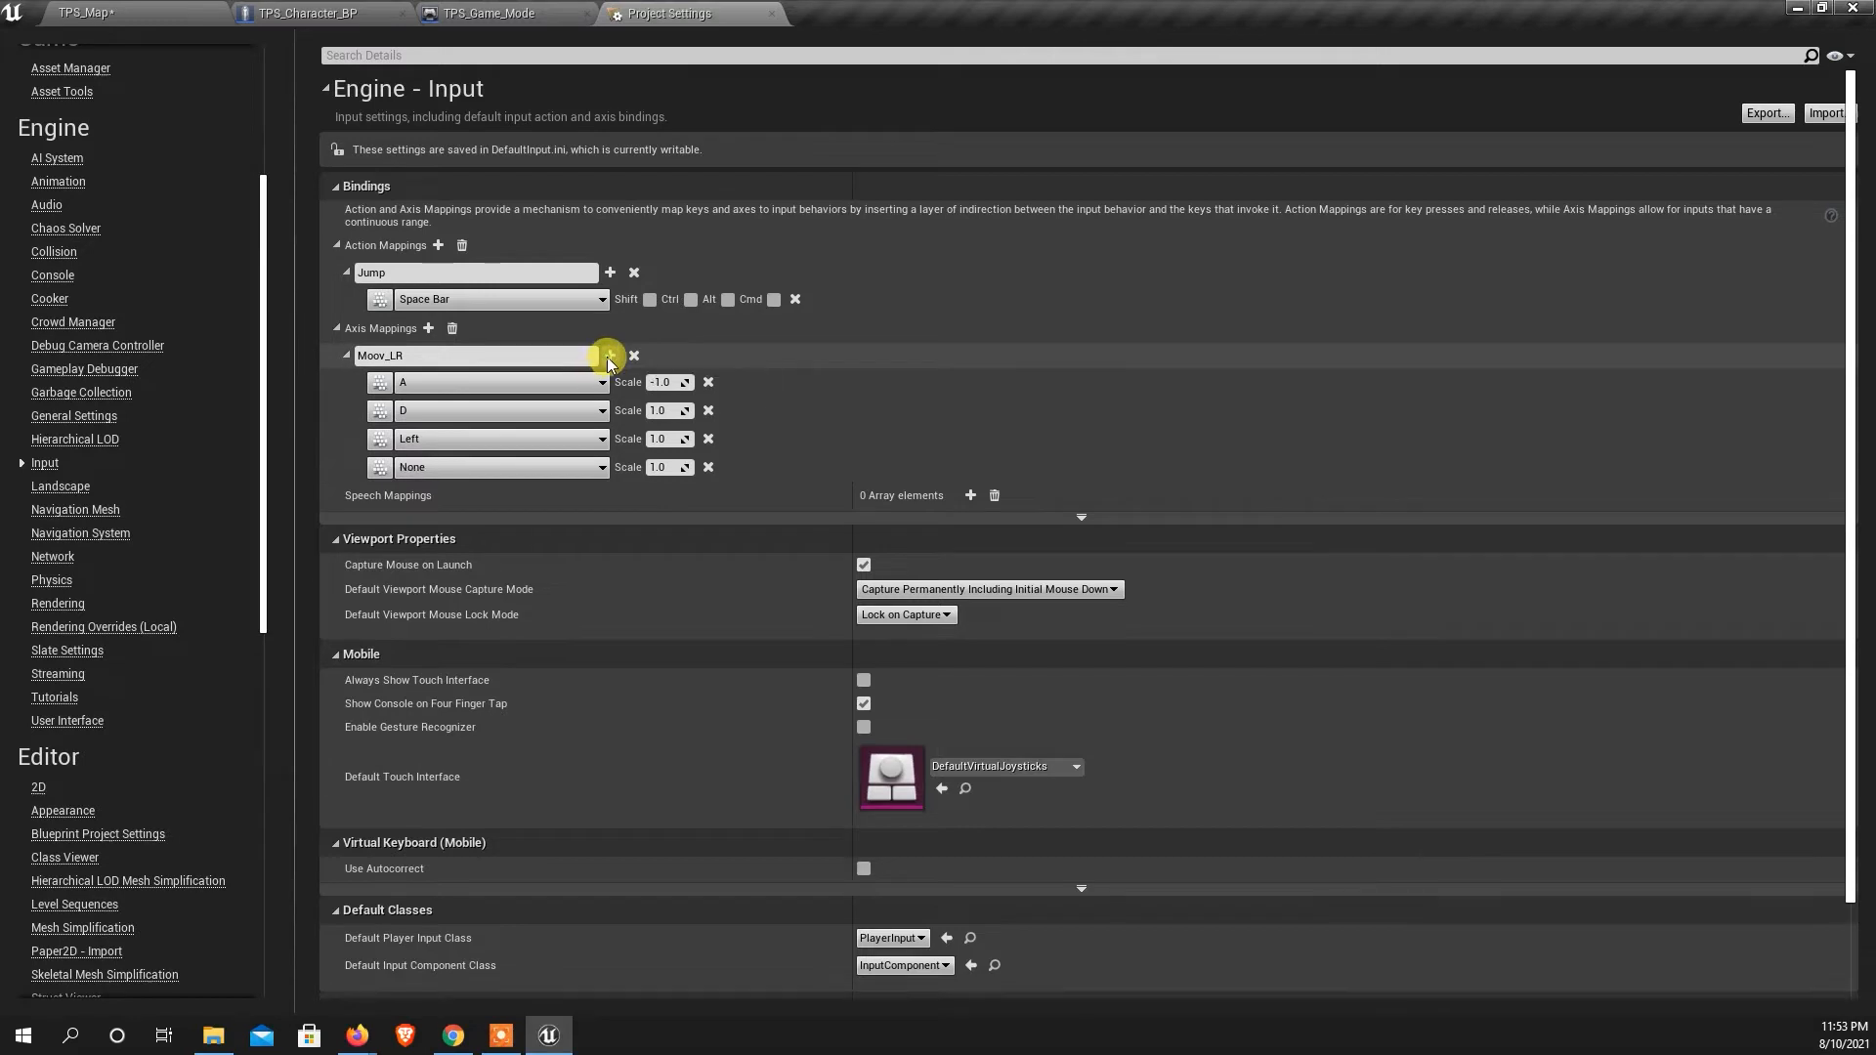
pyautogui.click(432, 467)
pyautogui.write('right')
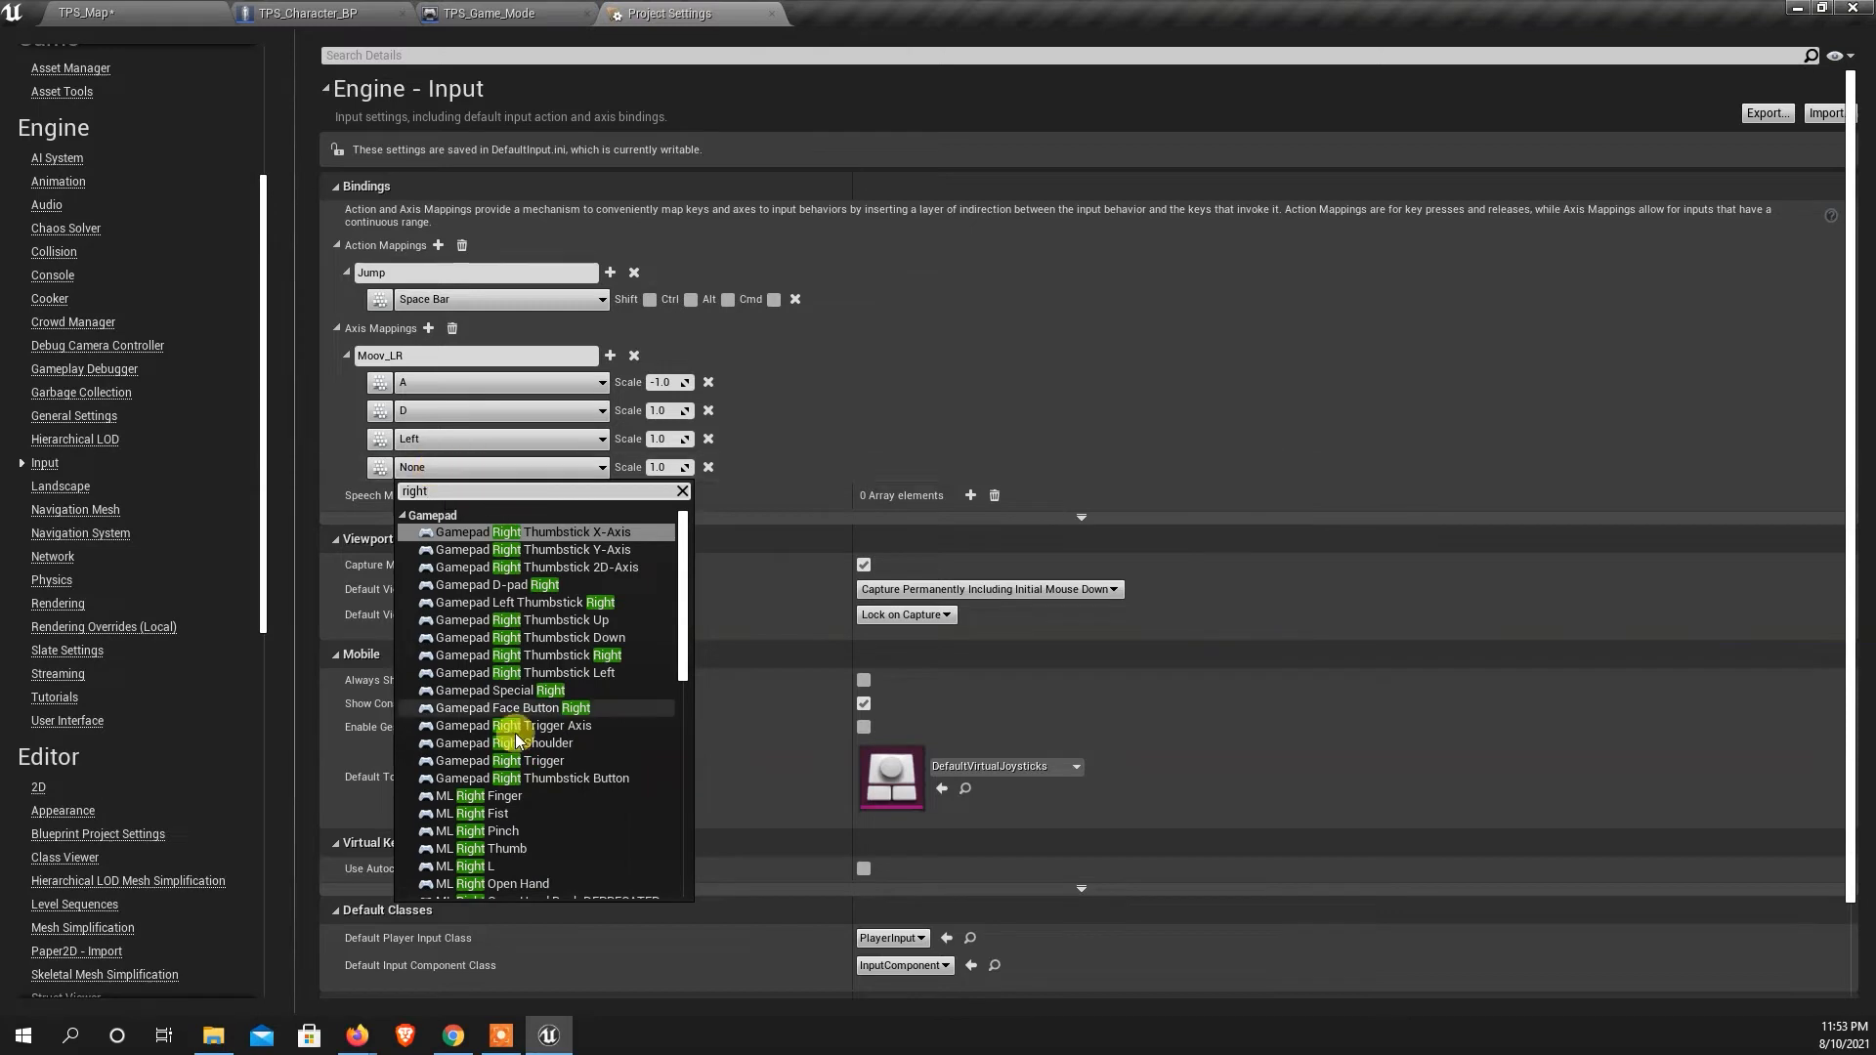
pyautogui.scroll(-4, 502, 788)
pyautogui.scroll(-1, 502, 787)
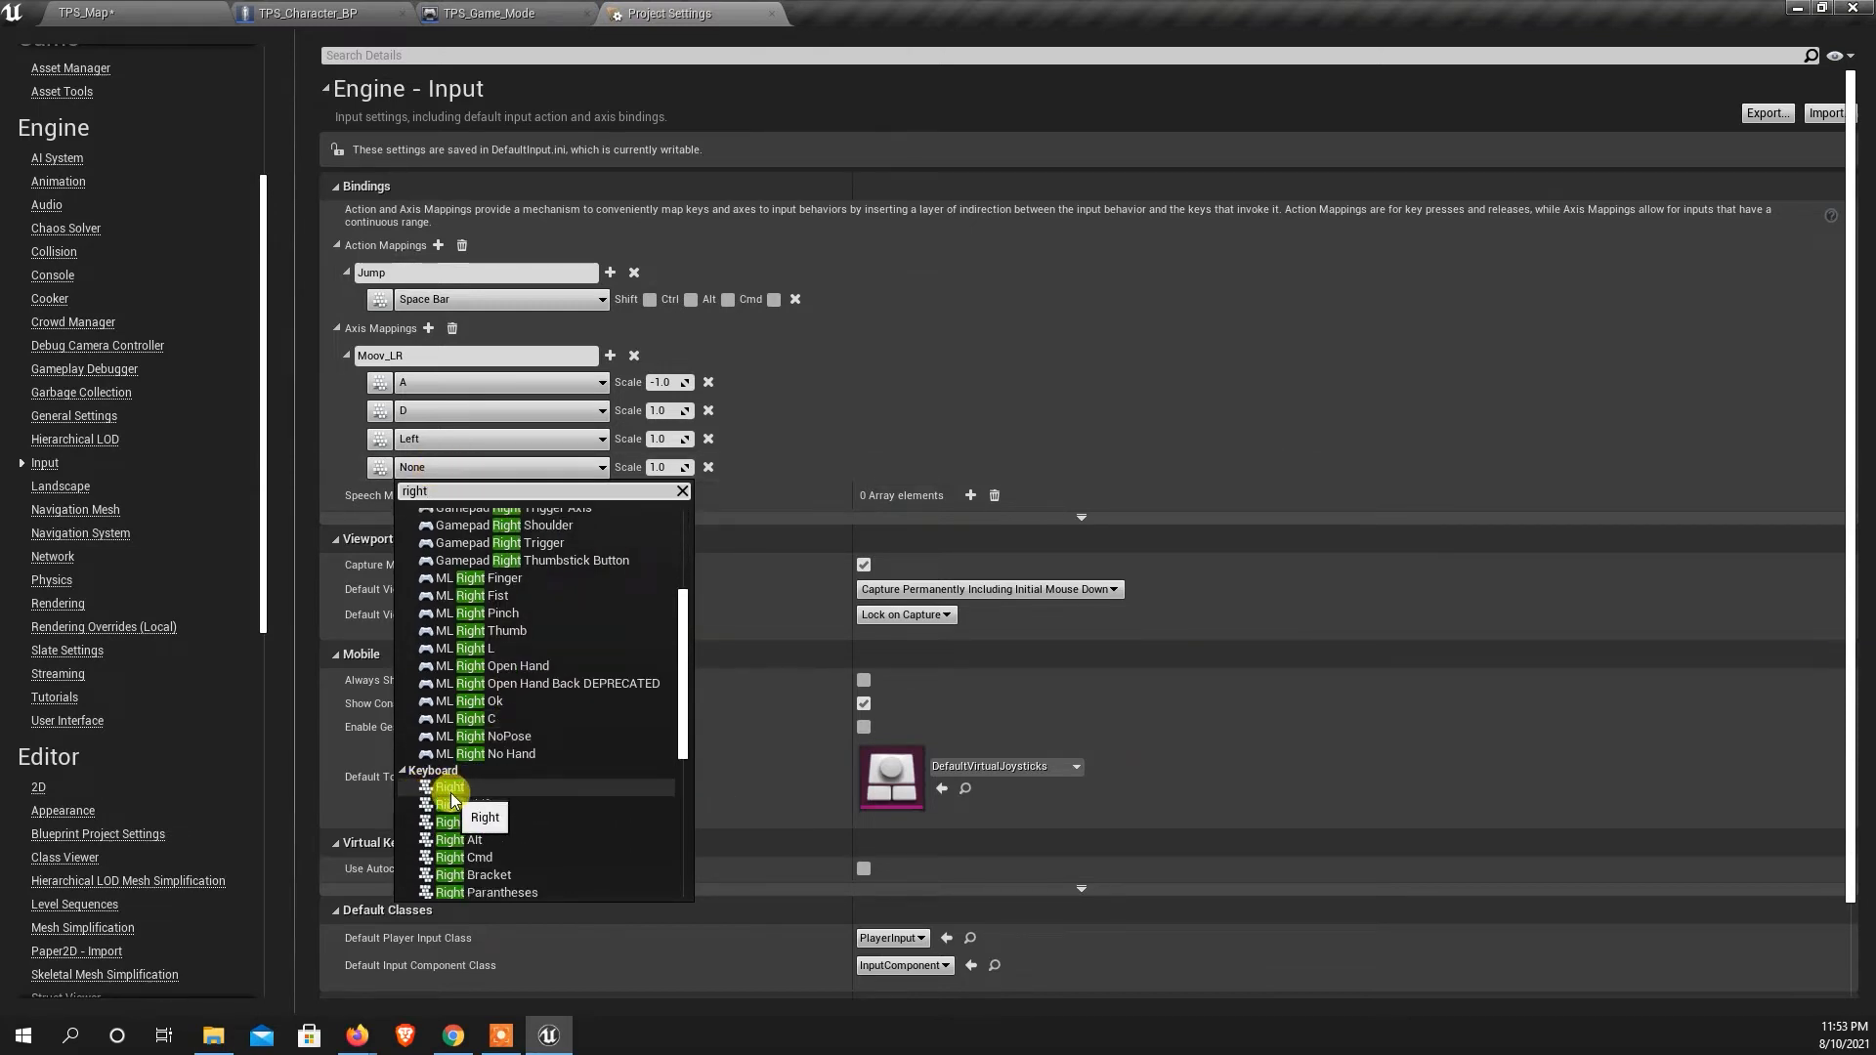
pyautogui.click(454, 789)
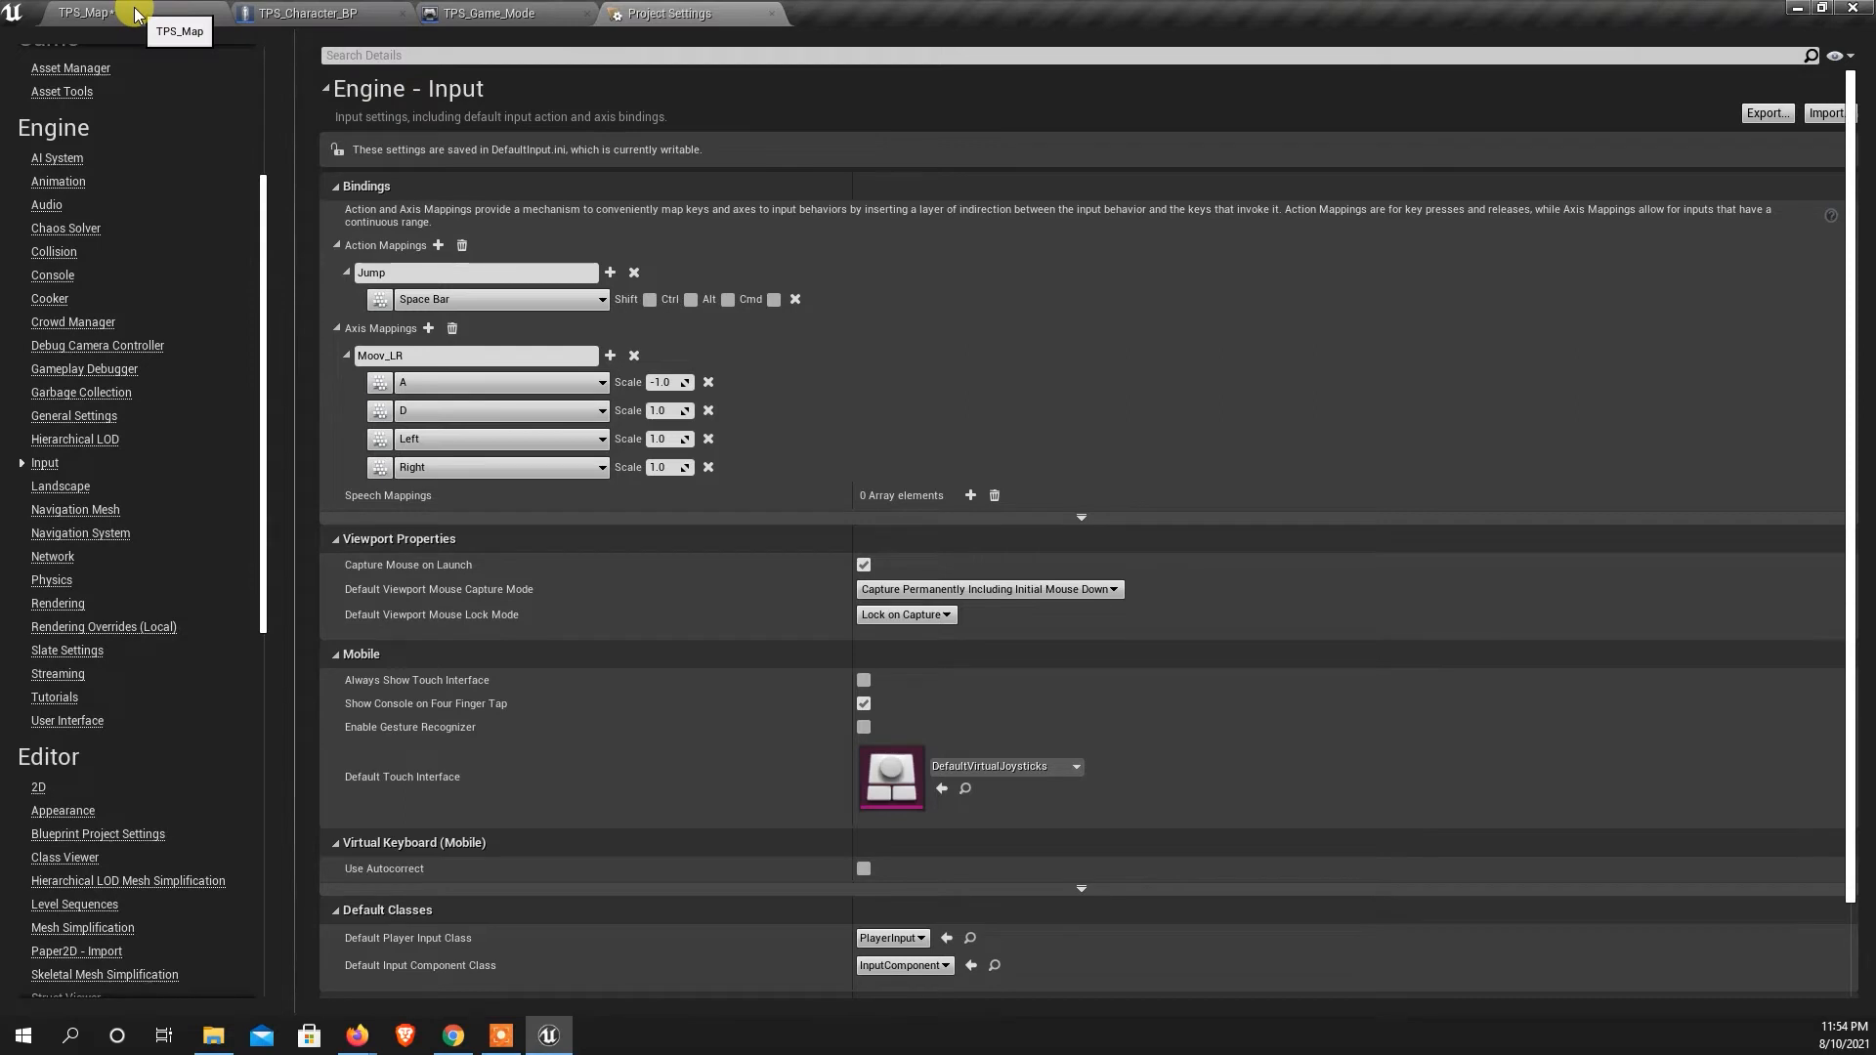
# Switch to the TPS_Character_BP blueprint and open its Event Graph with empty space below the disabled event nodes.
pyautogui.click(324, 23)
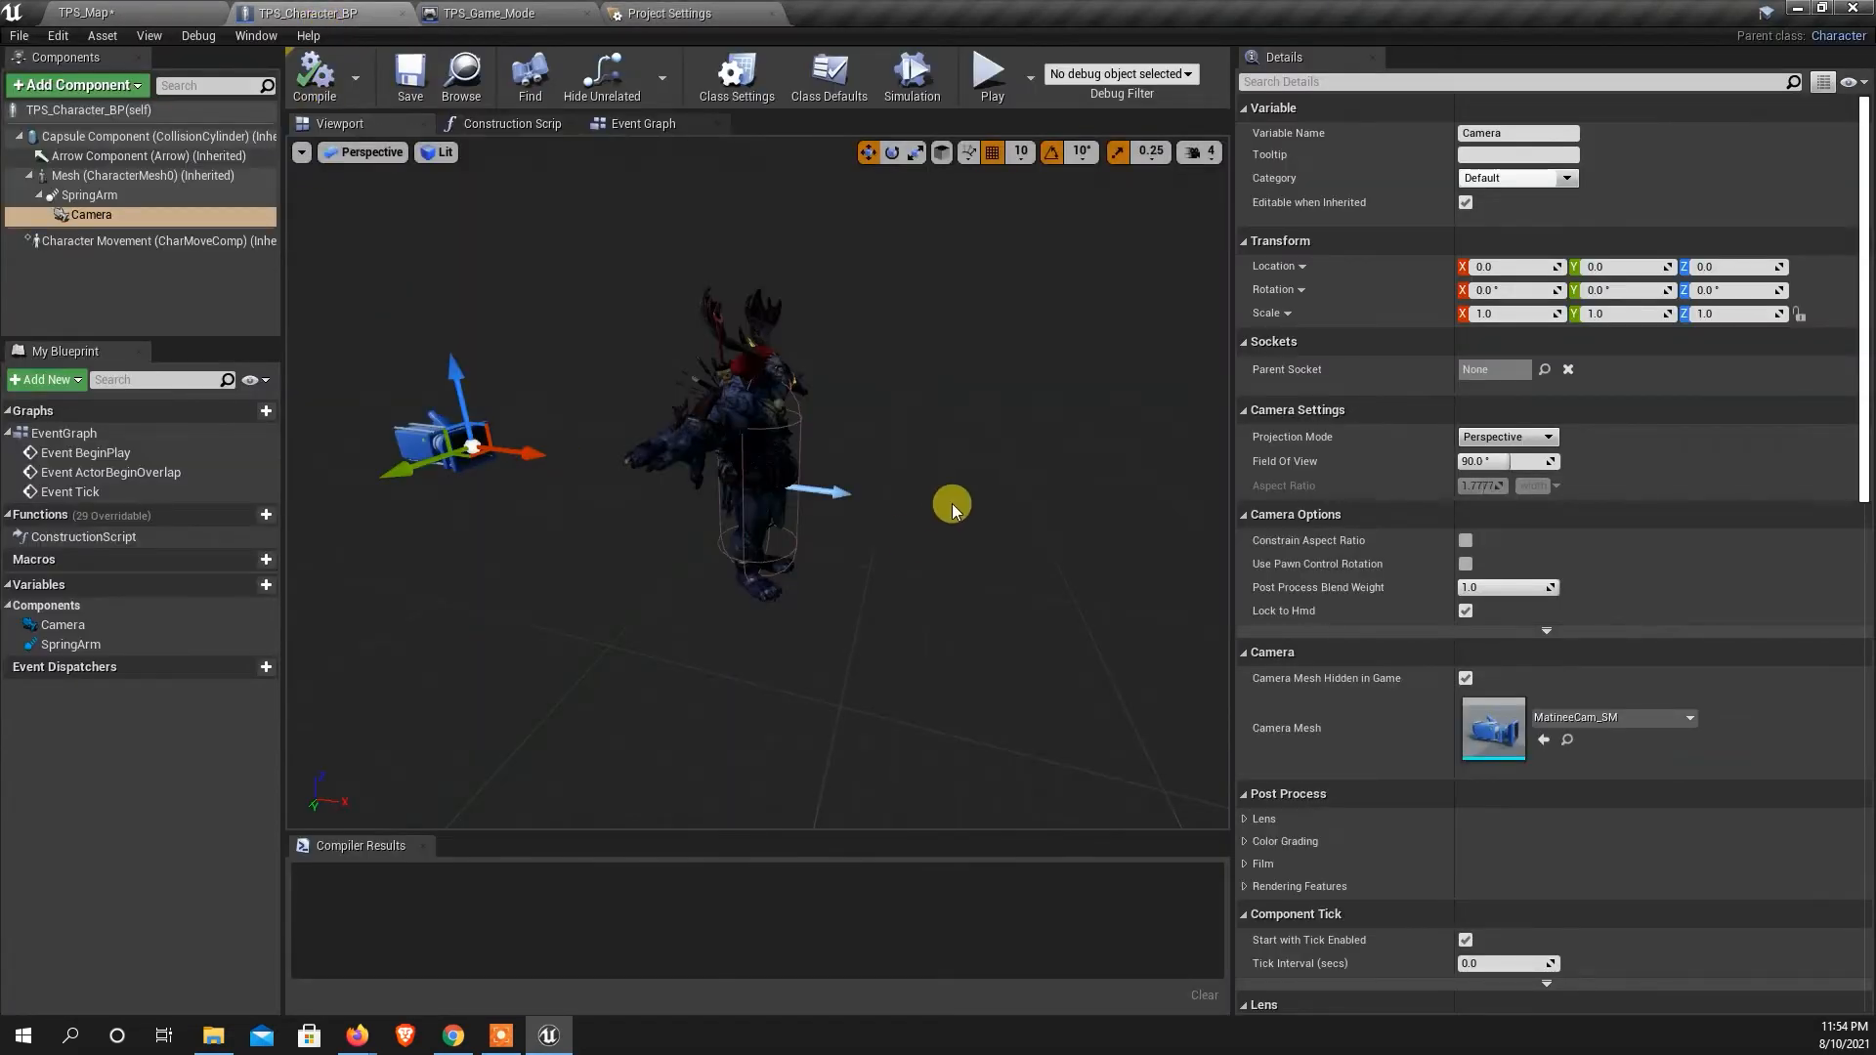
pyautogui.moveTo(995, 642)
pyautogui.mouseDown()
pyautogui.moveTo(802, 635)
pyautogui.moveTo(919, 640)
pyautogui.moveTo(792, 675)
pyautogui.moveTo(674, 675)
pyautogui.moveTo(1005, 649)
pyautogui.mouseUp()
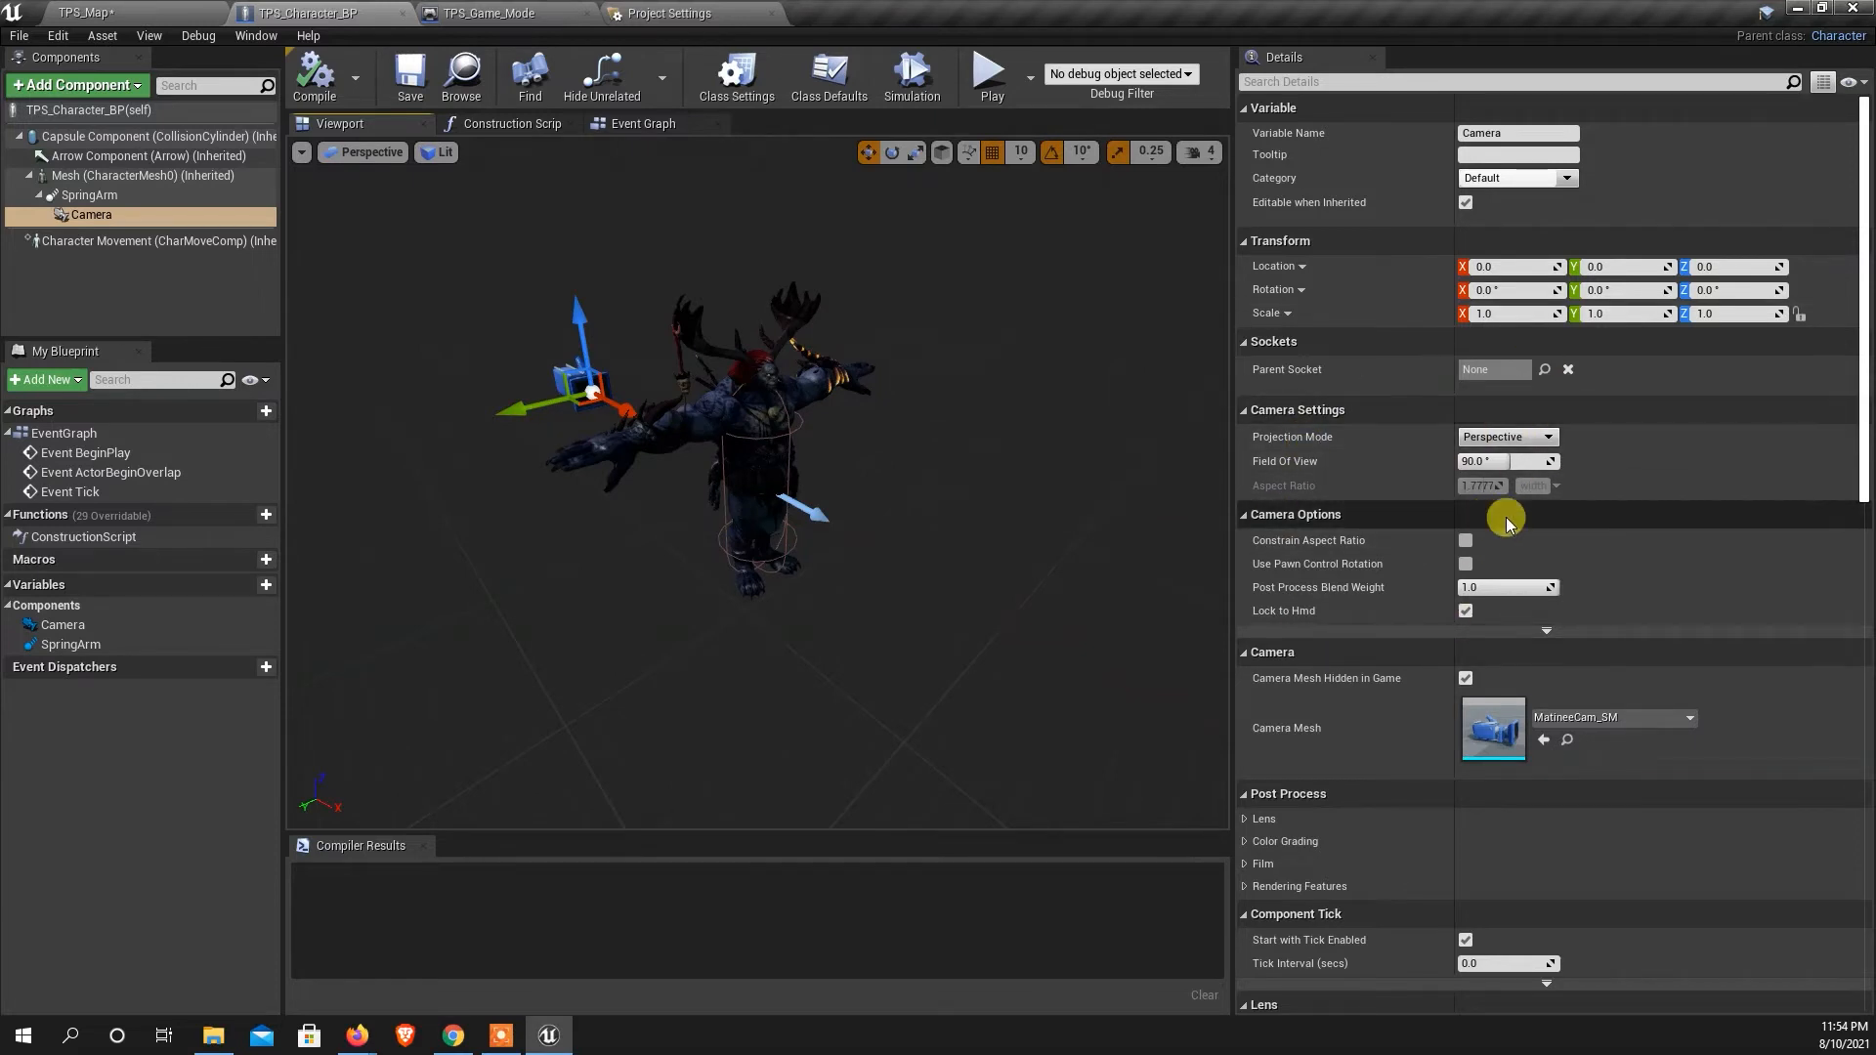
pyautogui.click(645, 125)
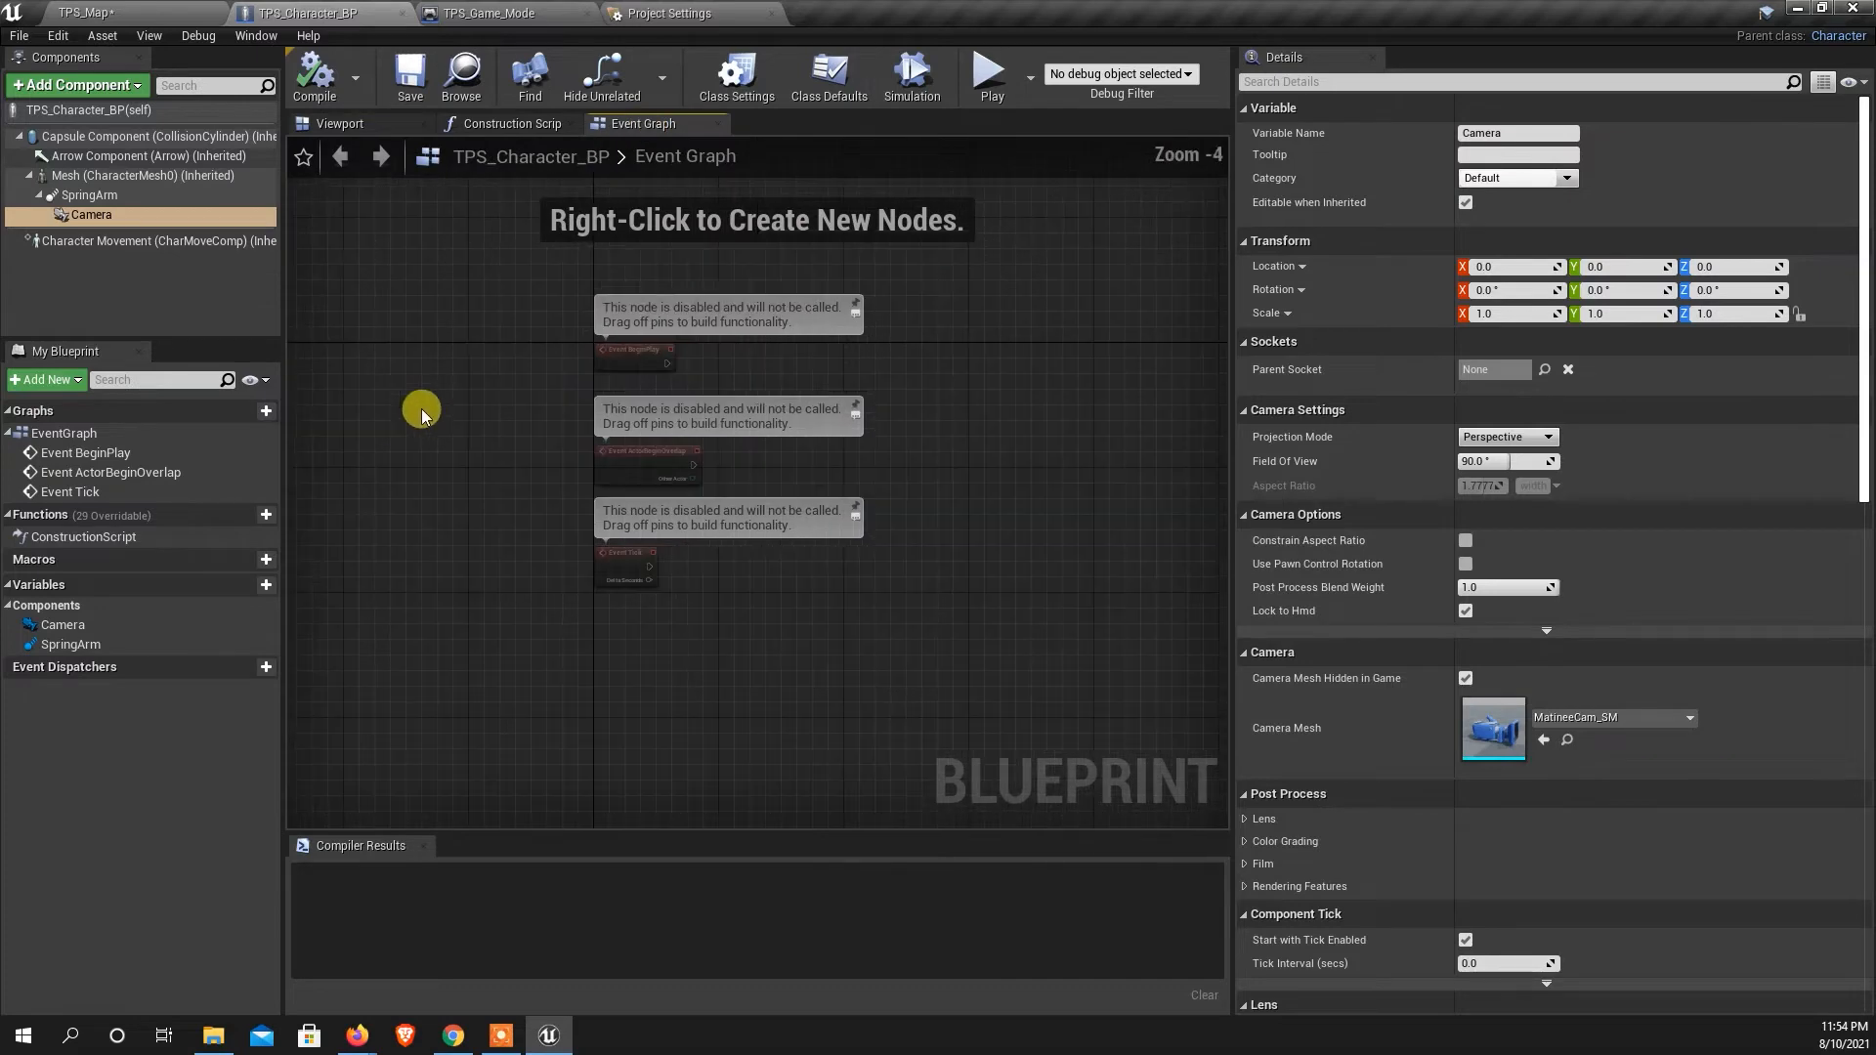
pyautogui.scroll(-1, 723, 391)
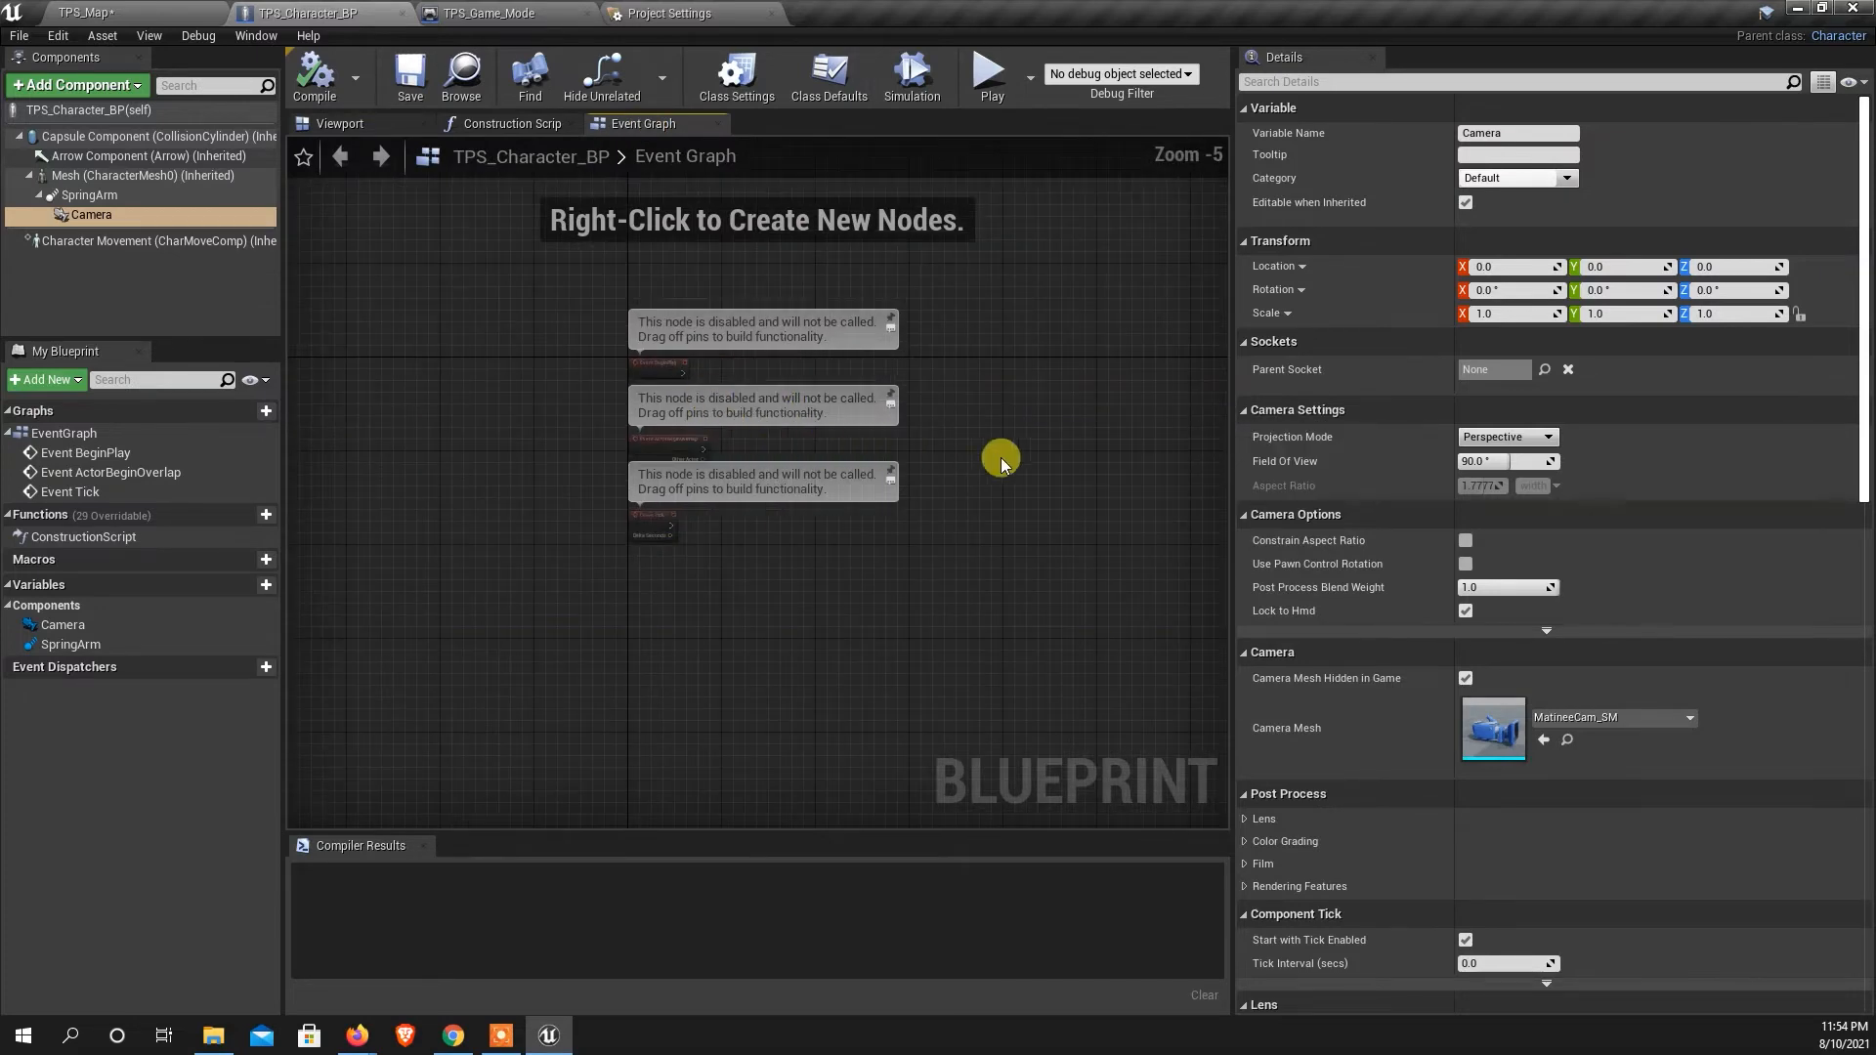
pyautogui.scroll(1, 1053, 431)
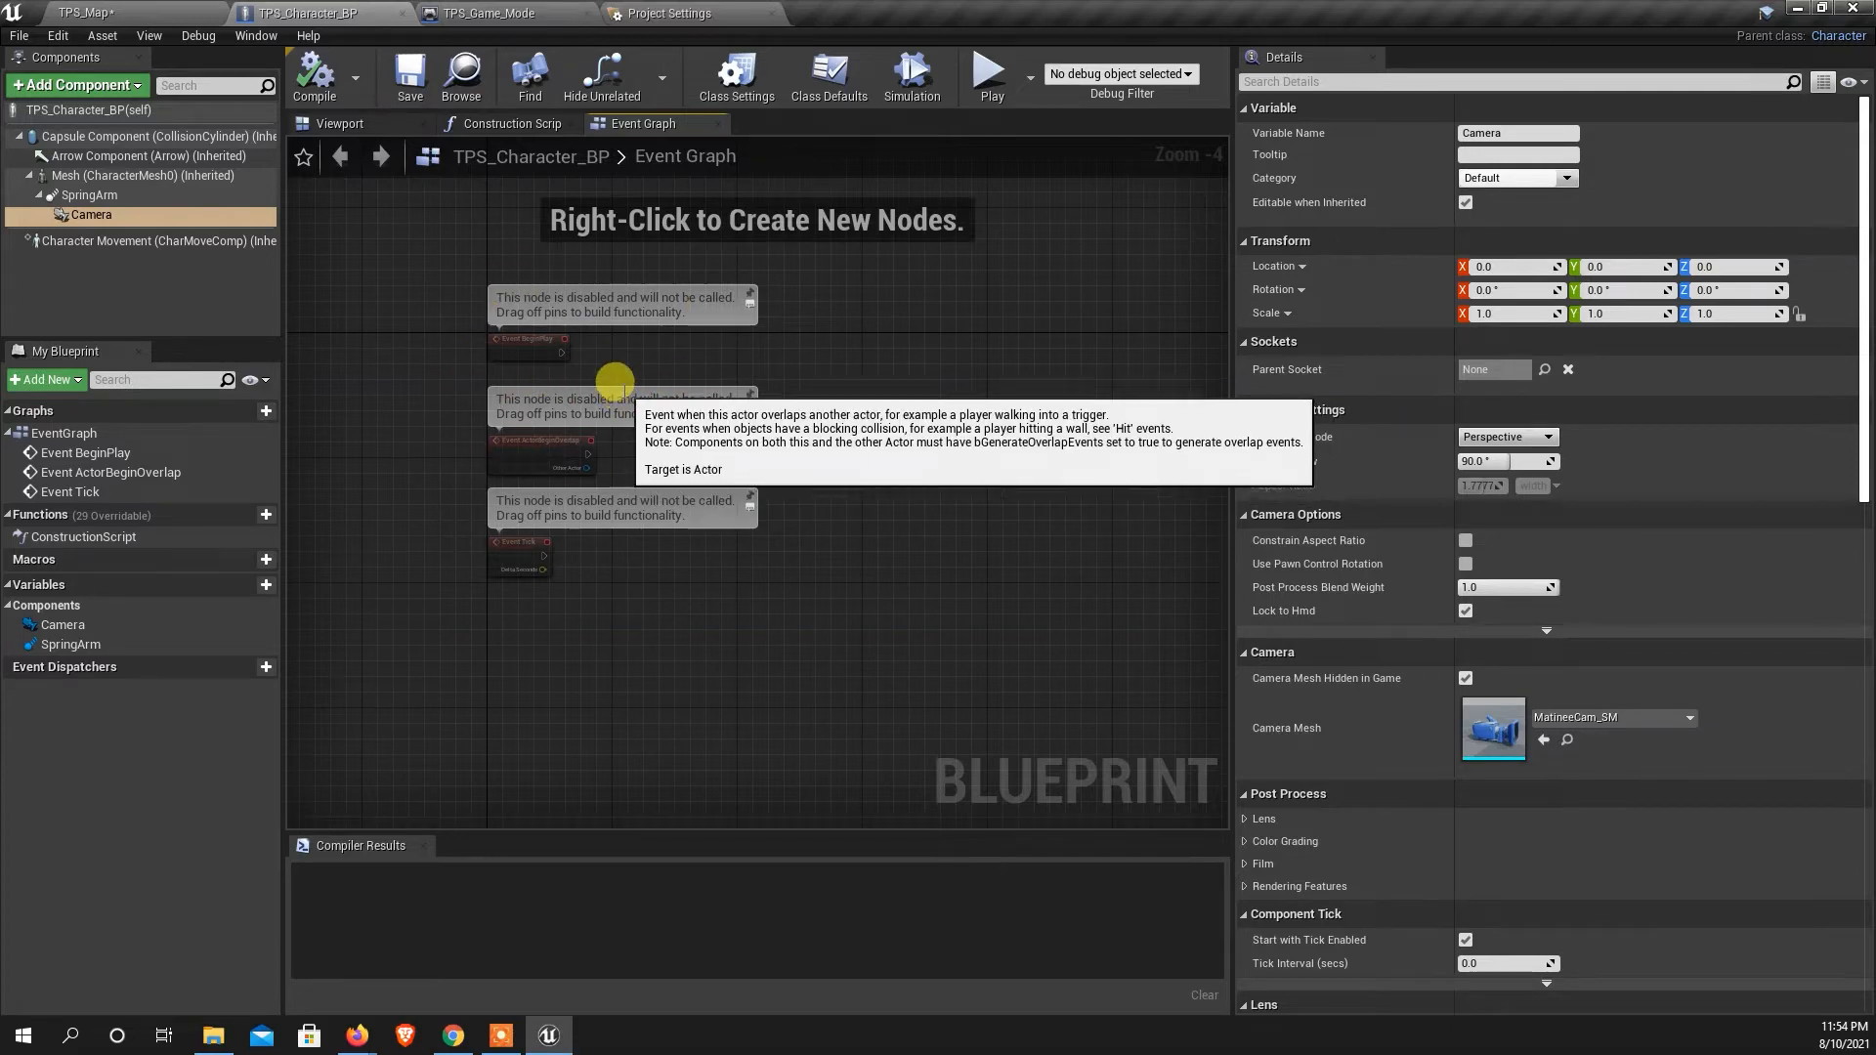
pyautogui.scroll(-2, 601, 316)
pyautogui.scroll(1, 604, 497)
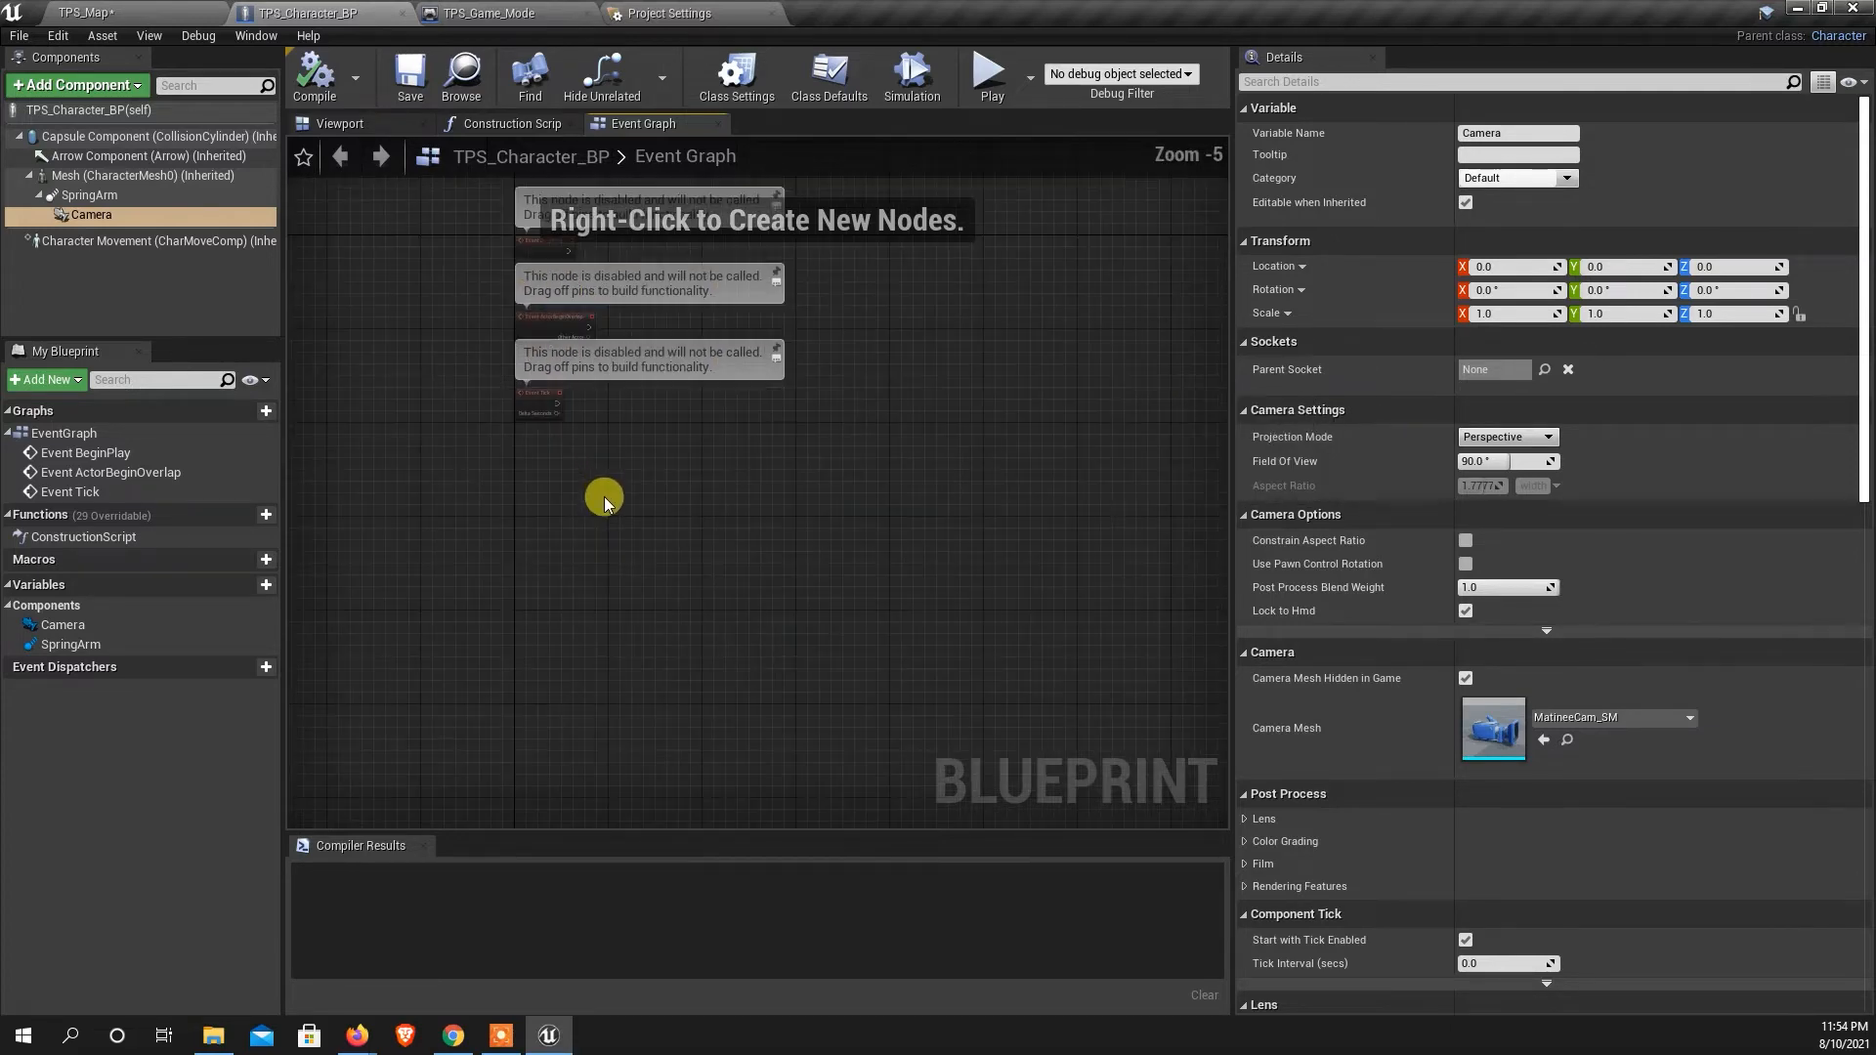
pyautogui.scroll(1, 537, 501)
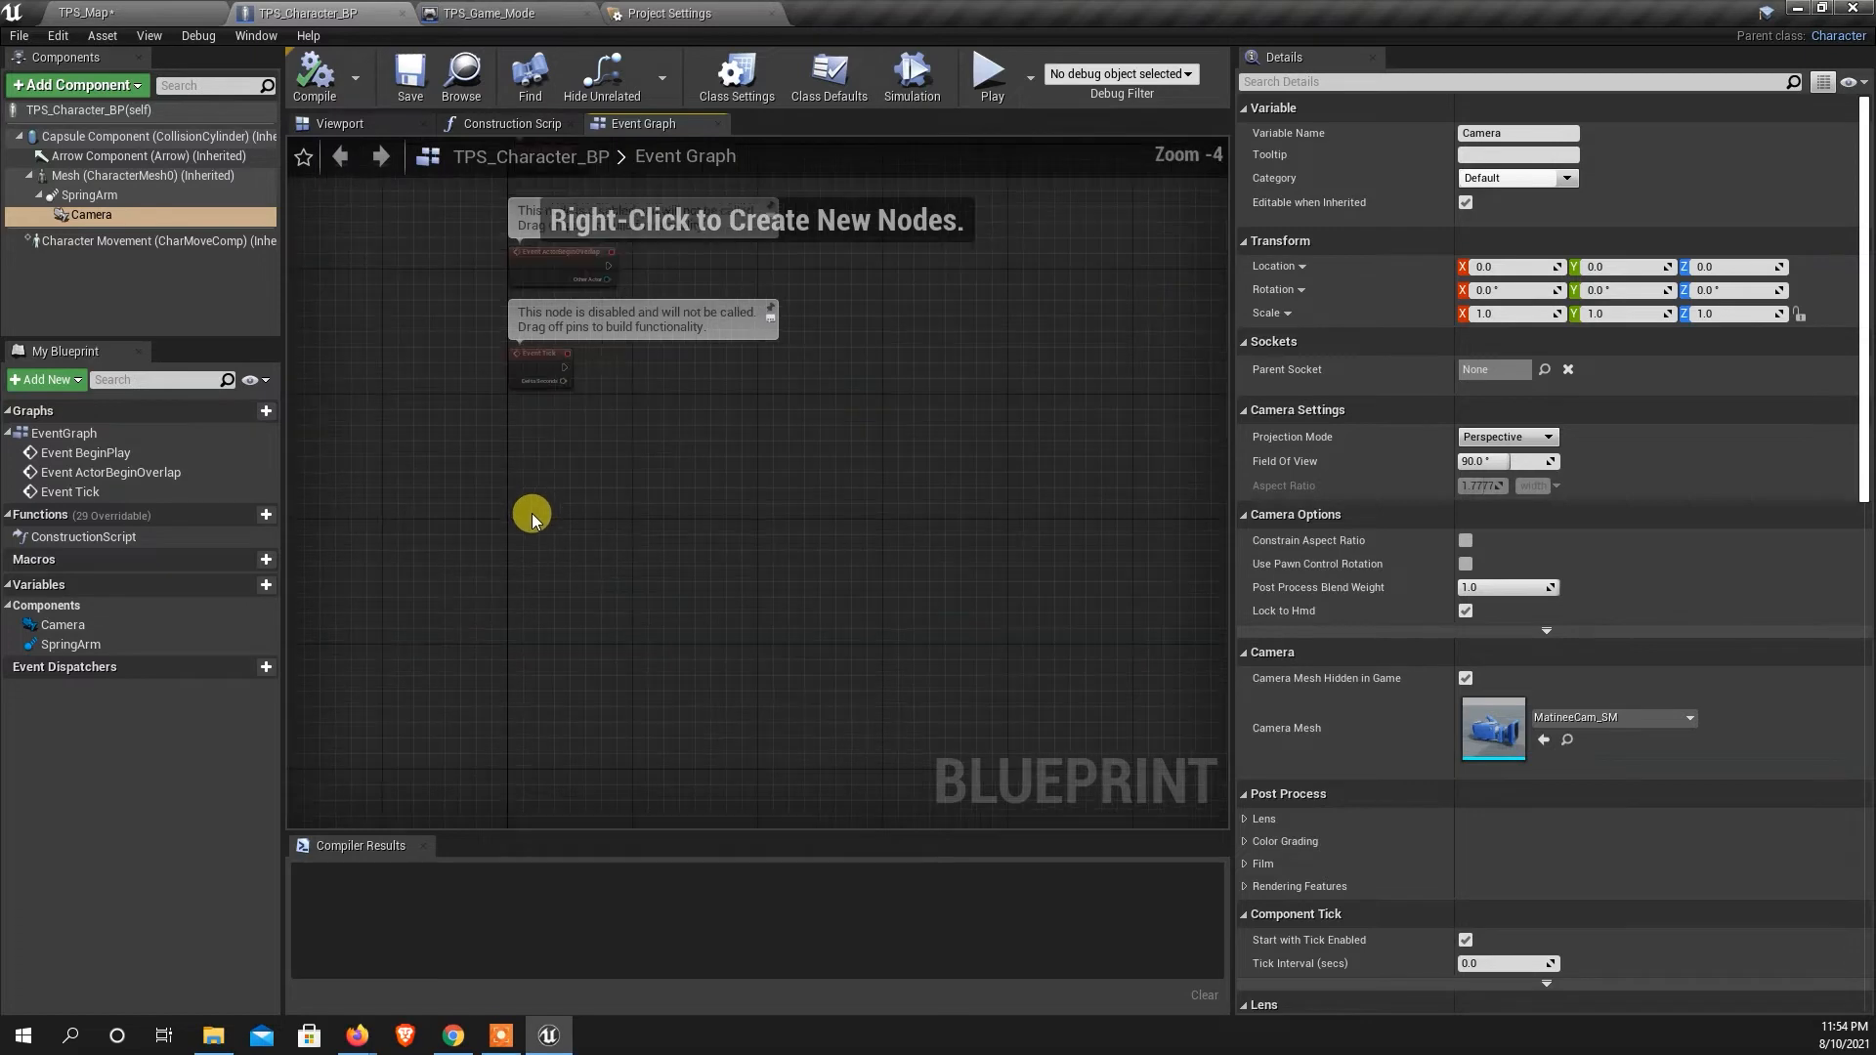
# Add the Moov_LR input axis event to the Event Graph and place it below the Event Tick node.
pyautogui.rightClick(596, 499)
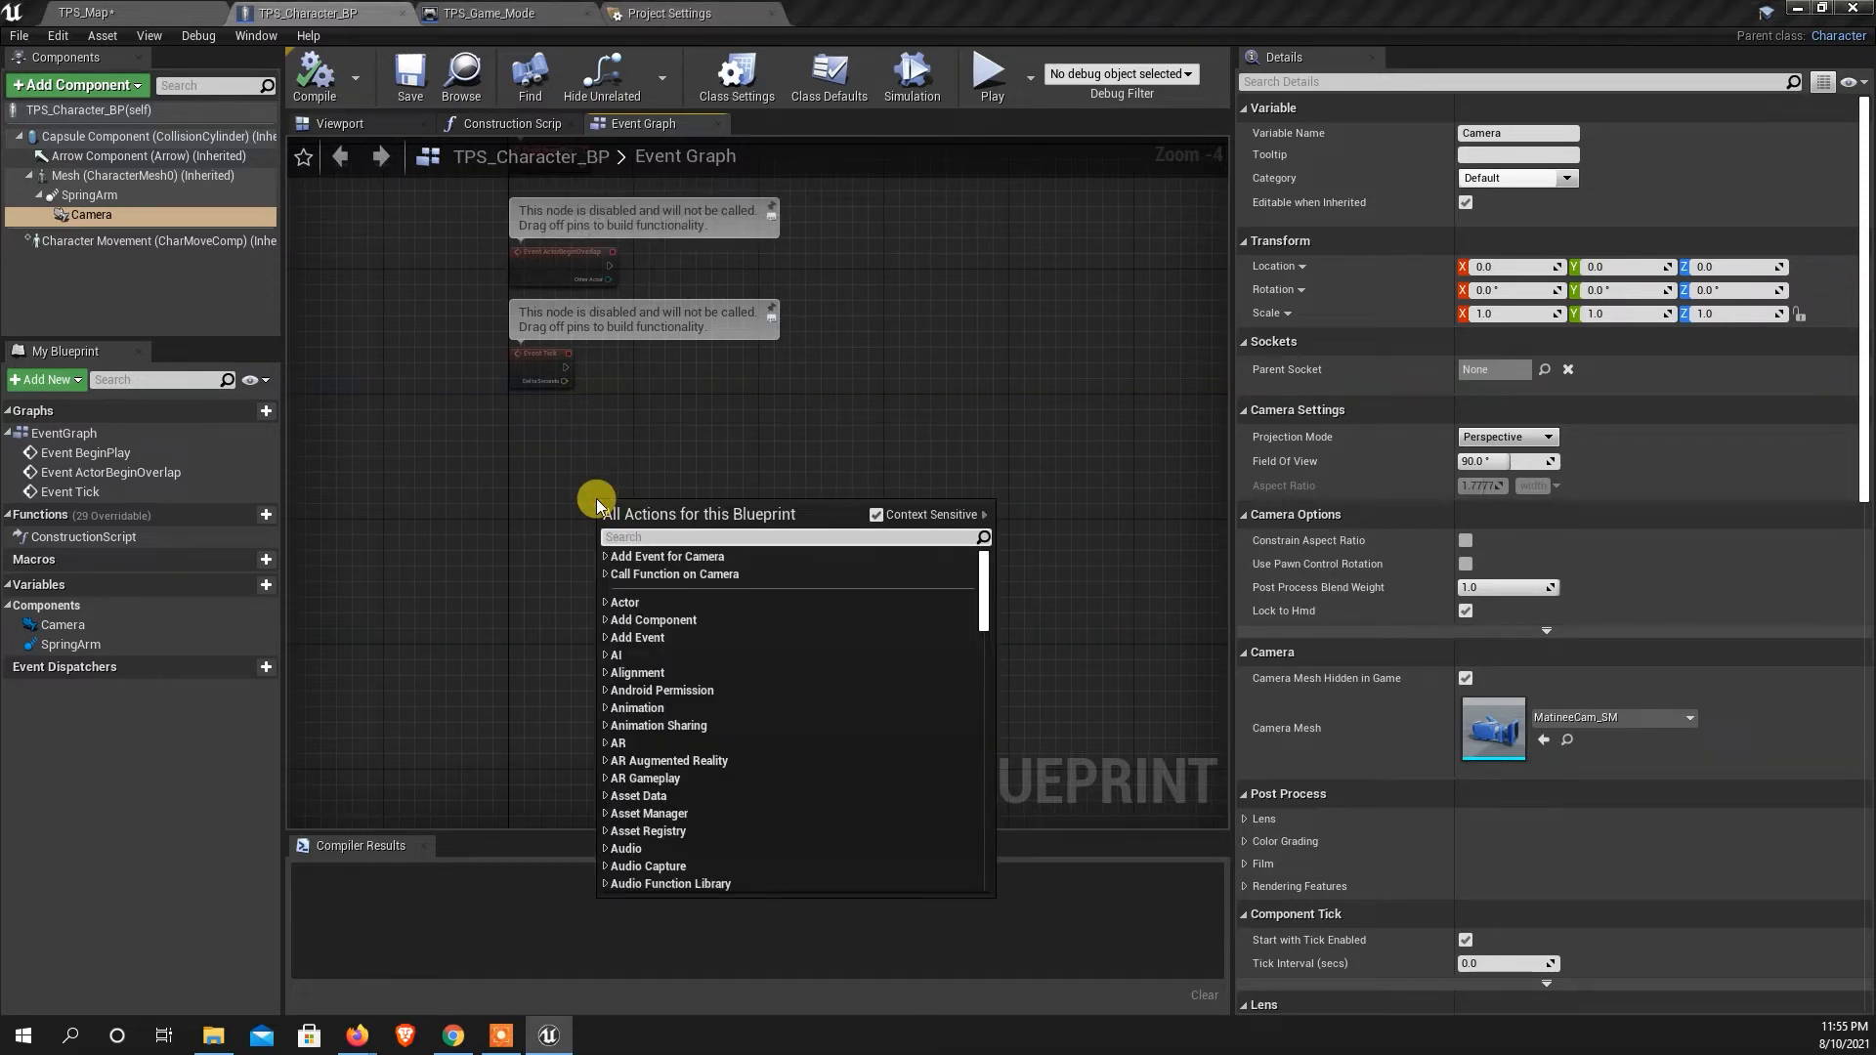
pyautogui.write('mo')
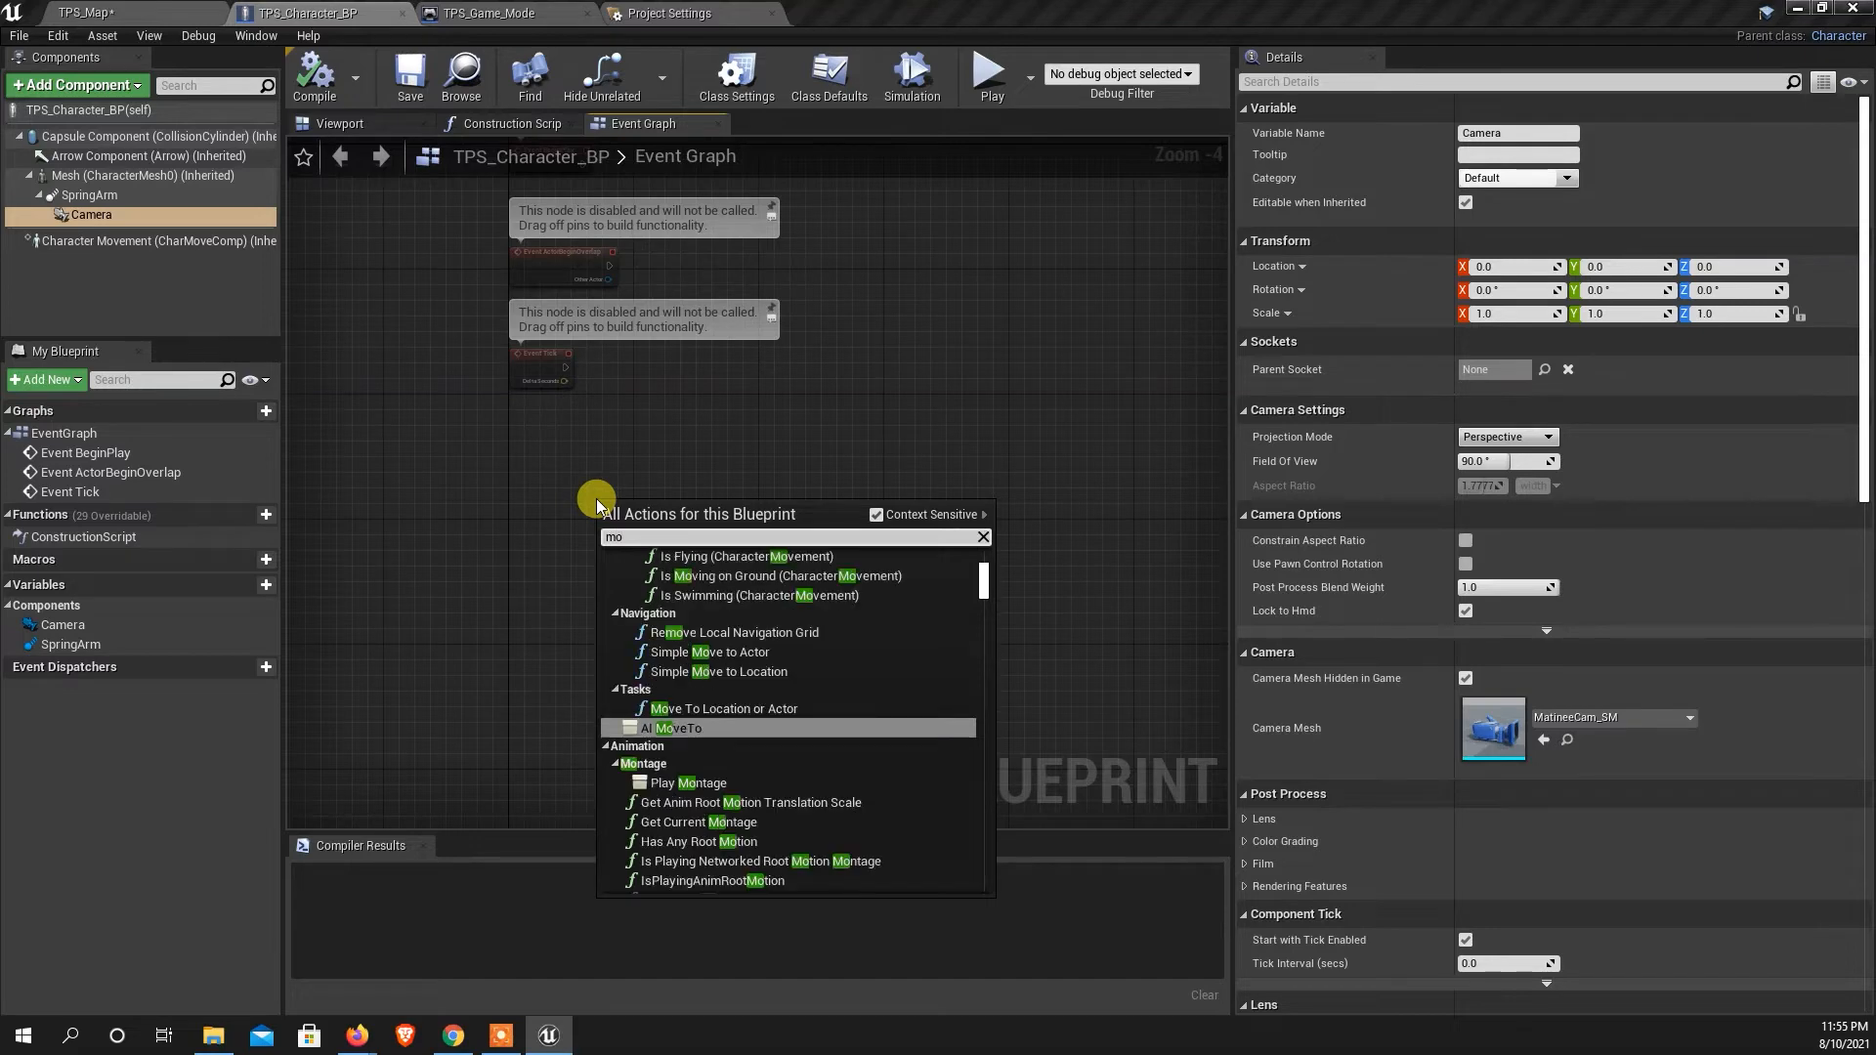
pyautogui.write('ve')
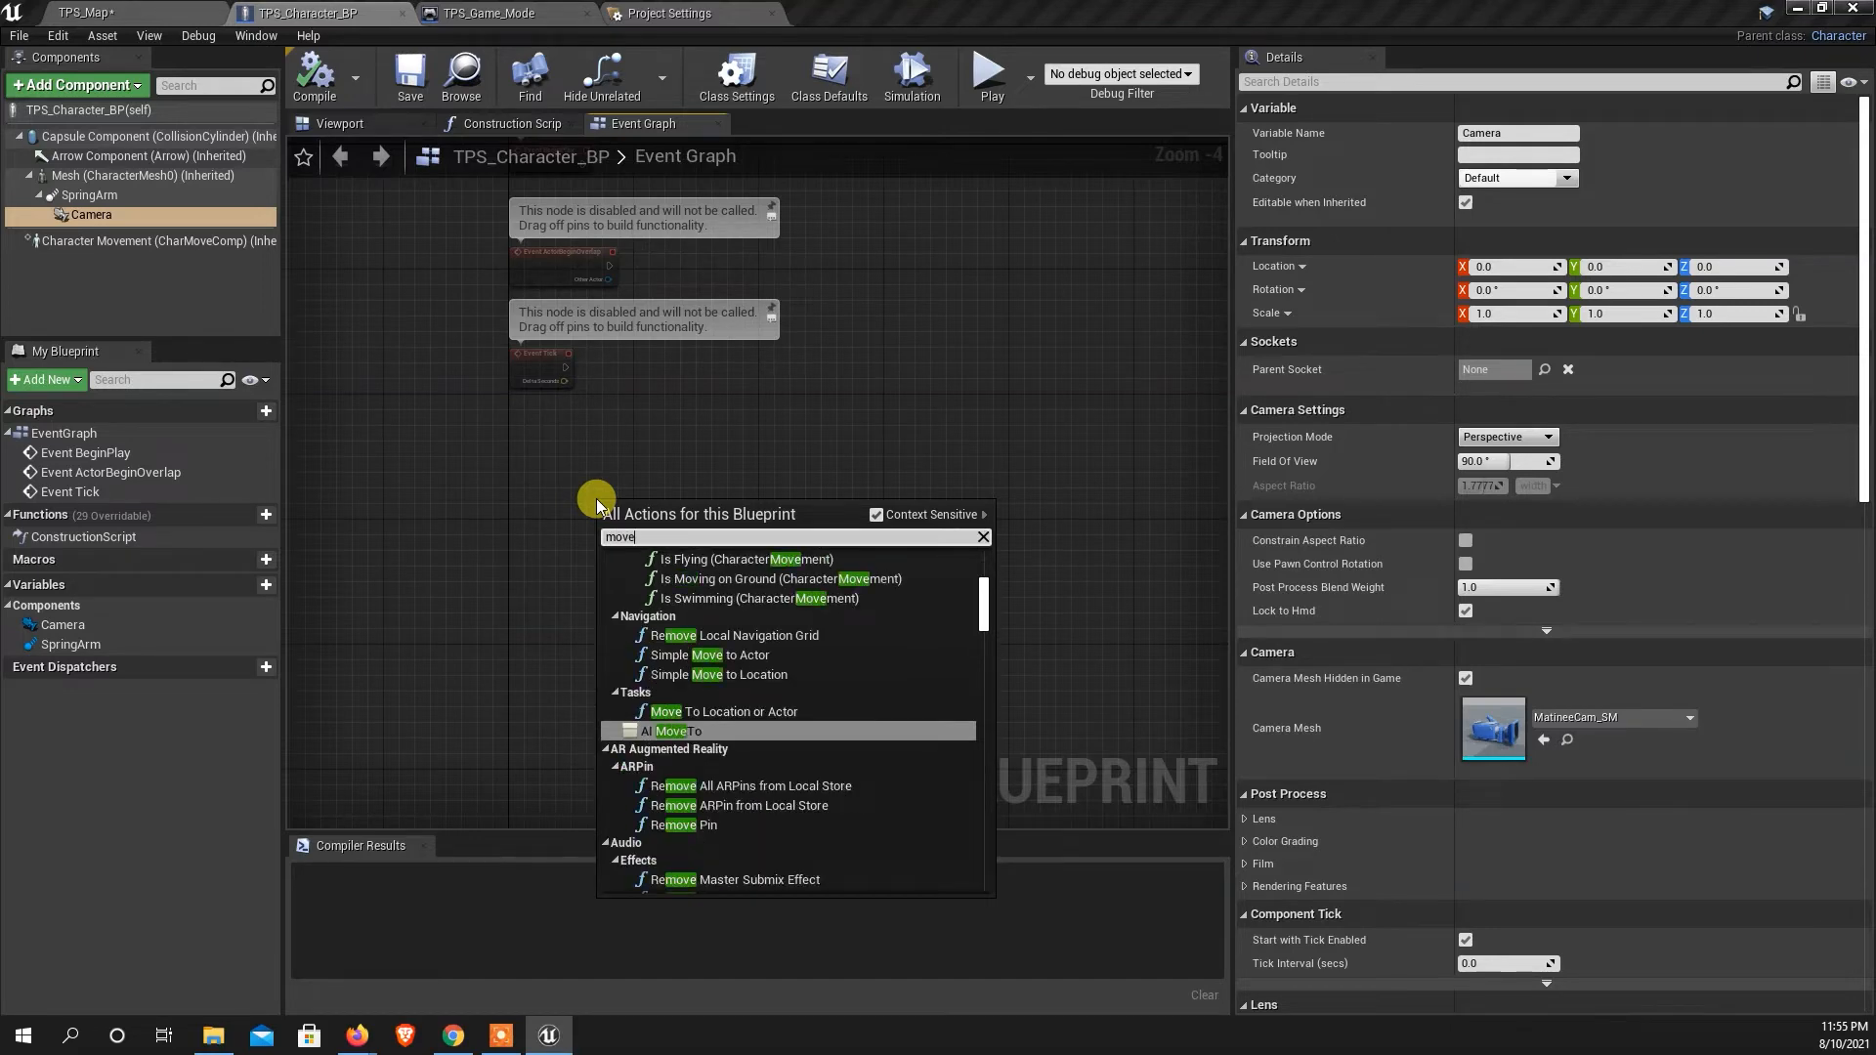
pyautogui.write('_')
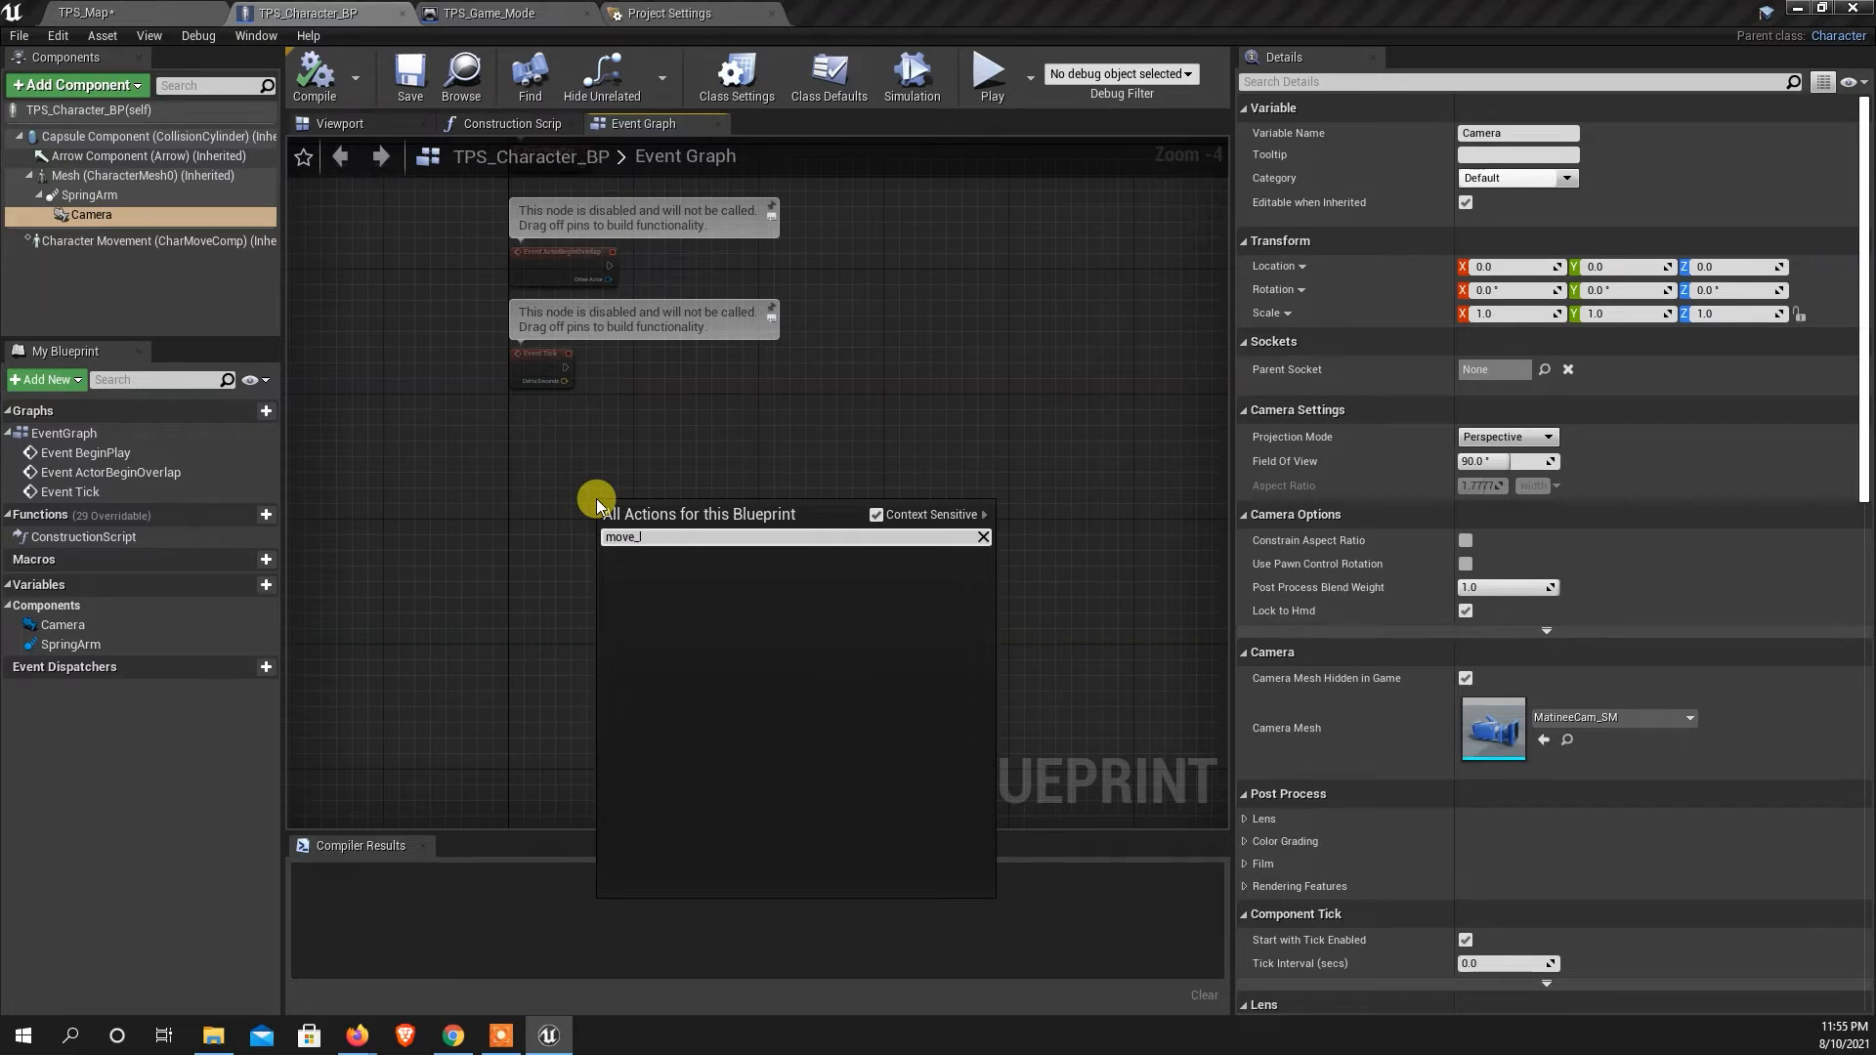
pyautogui.press('BackSpace')
pyautogui.press('BackSpace')
pyautogui.press('BackSpace')
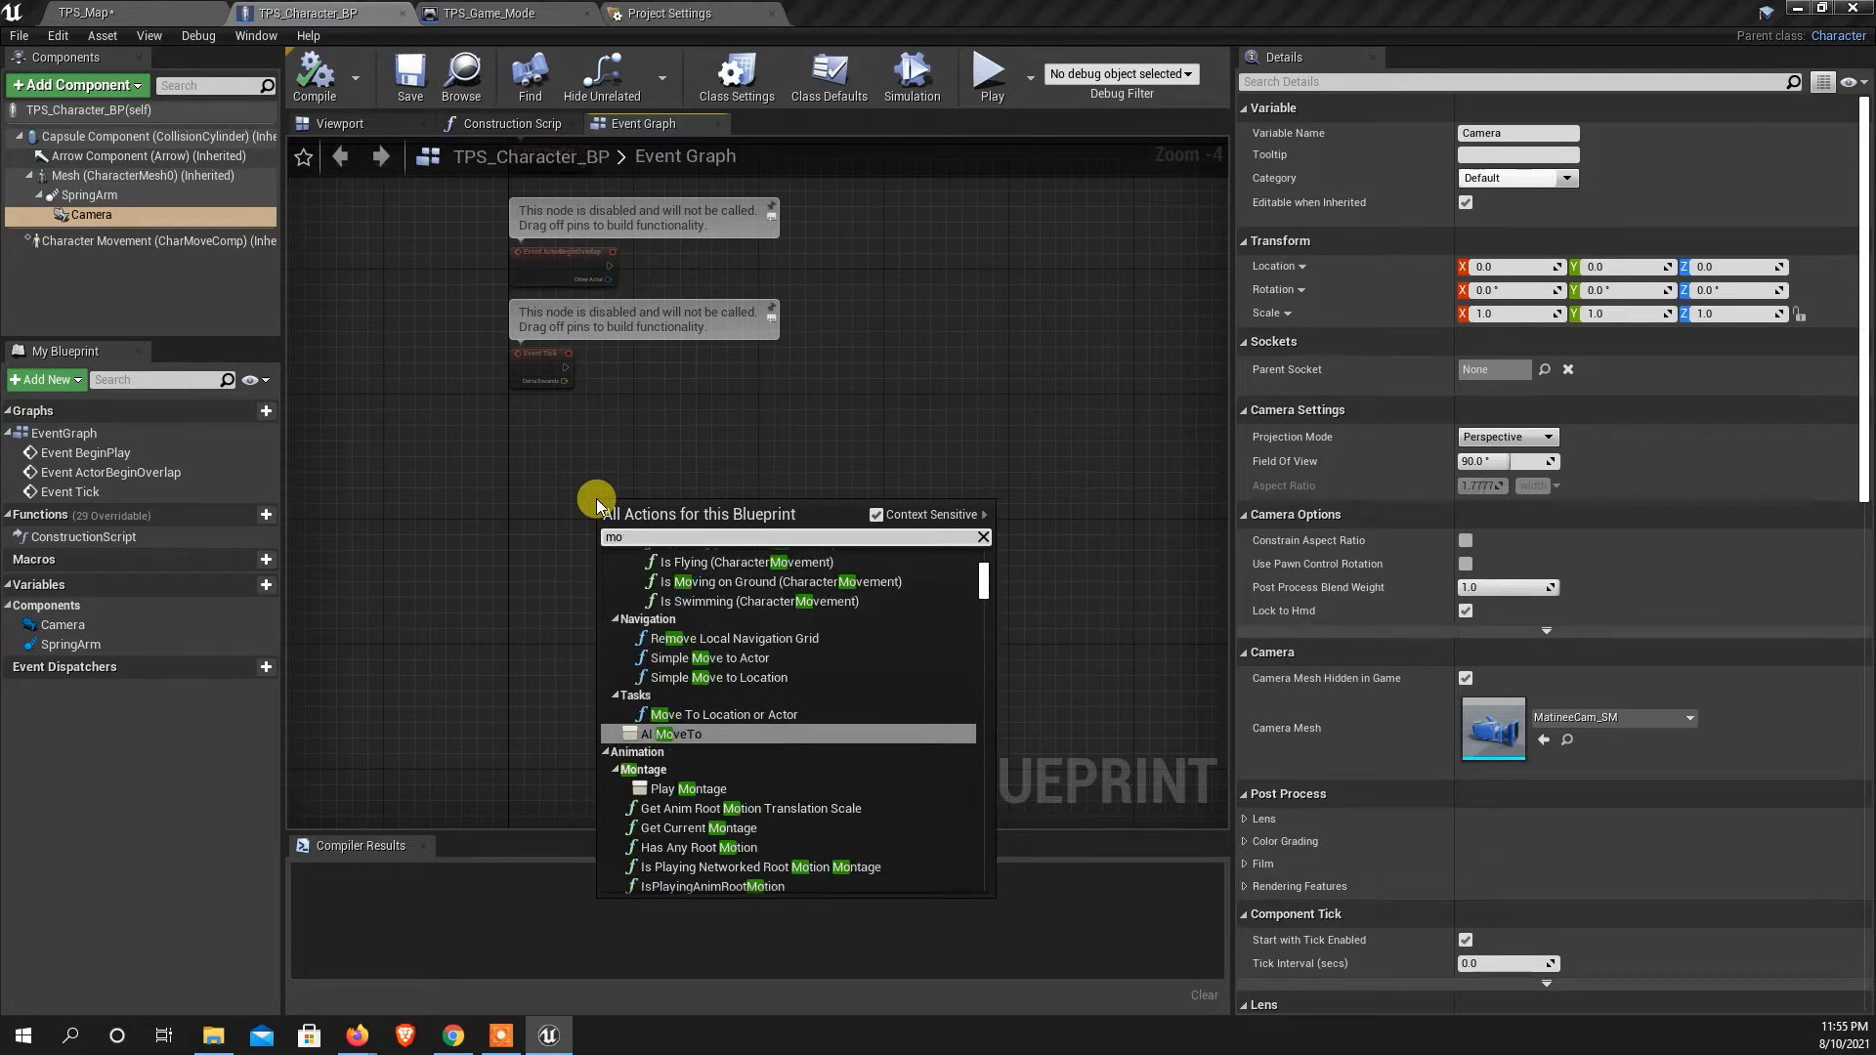
pyautogui.write('ov')
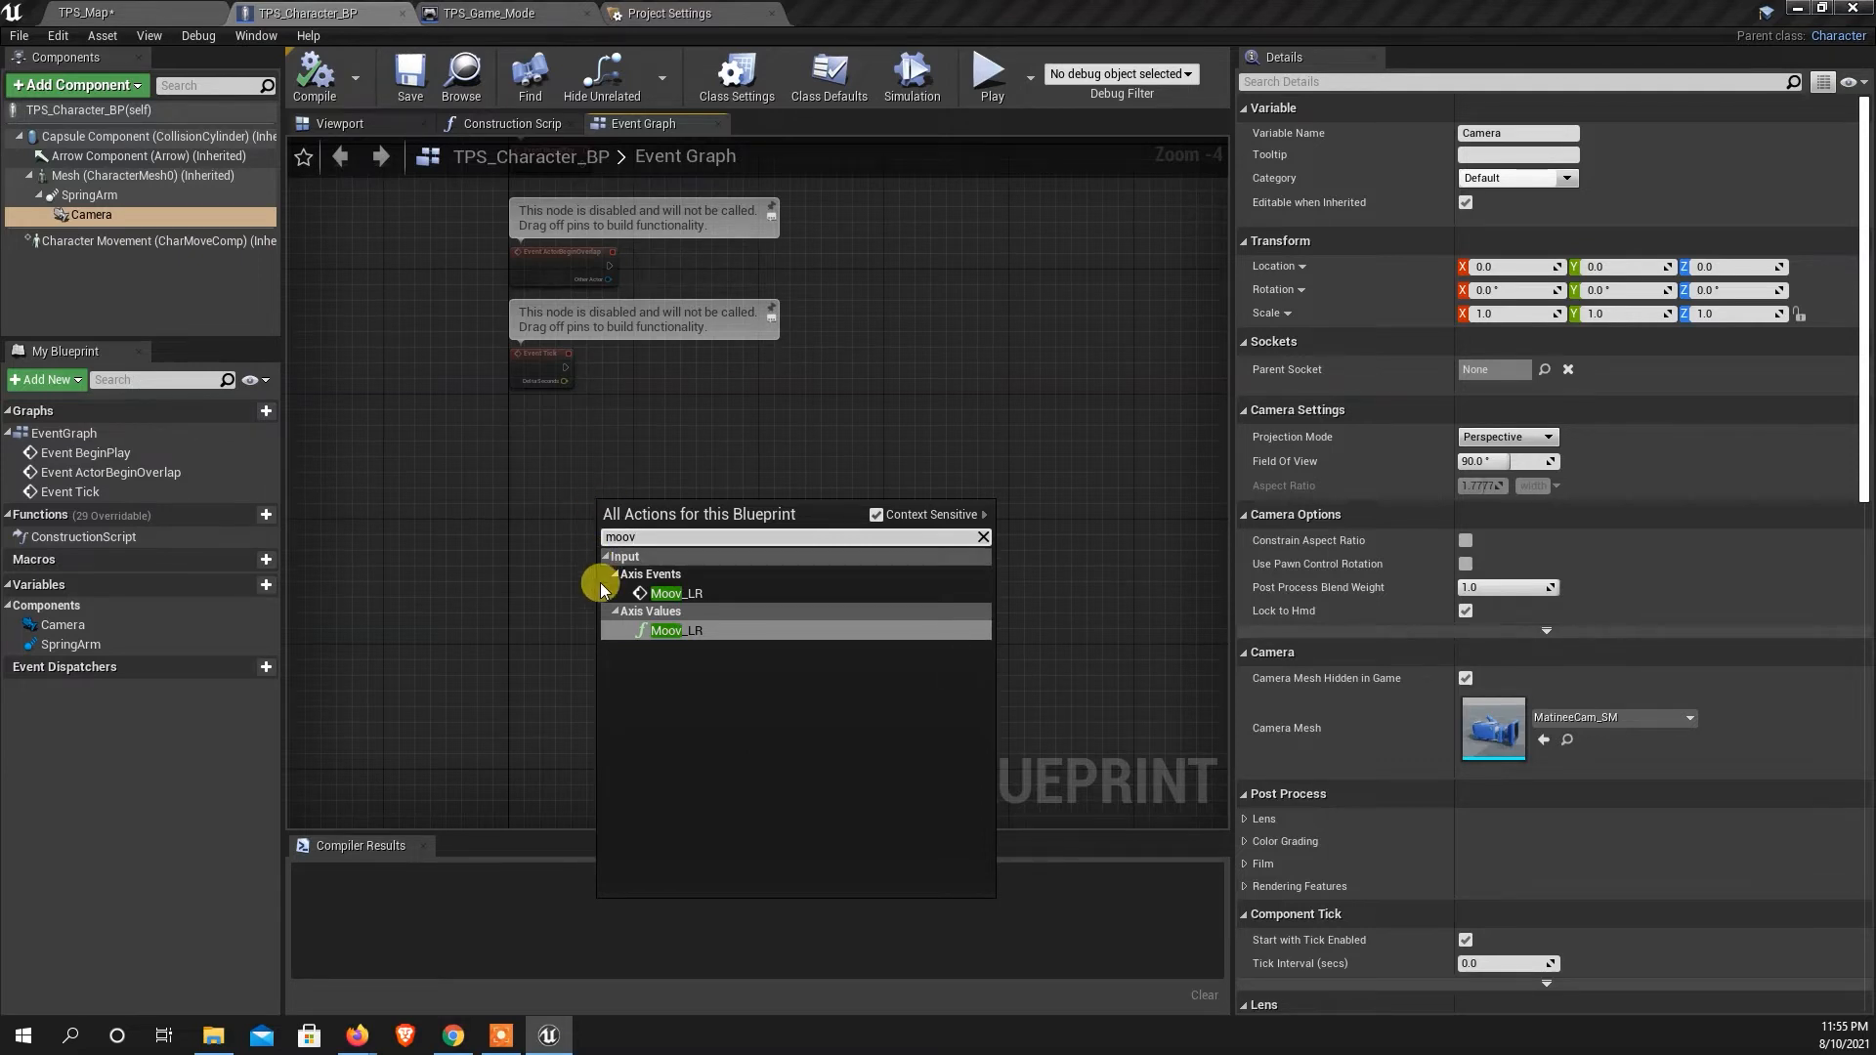
pyautogui.click(684, 594)
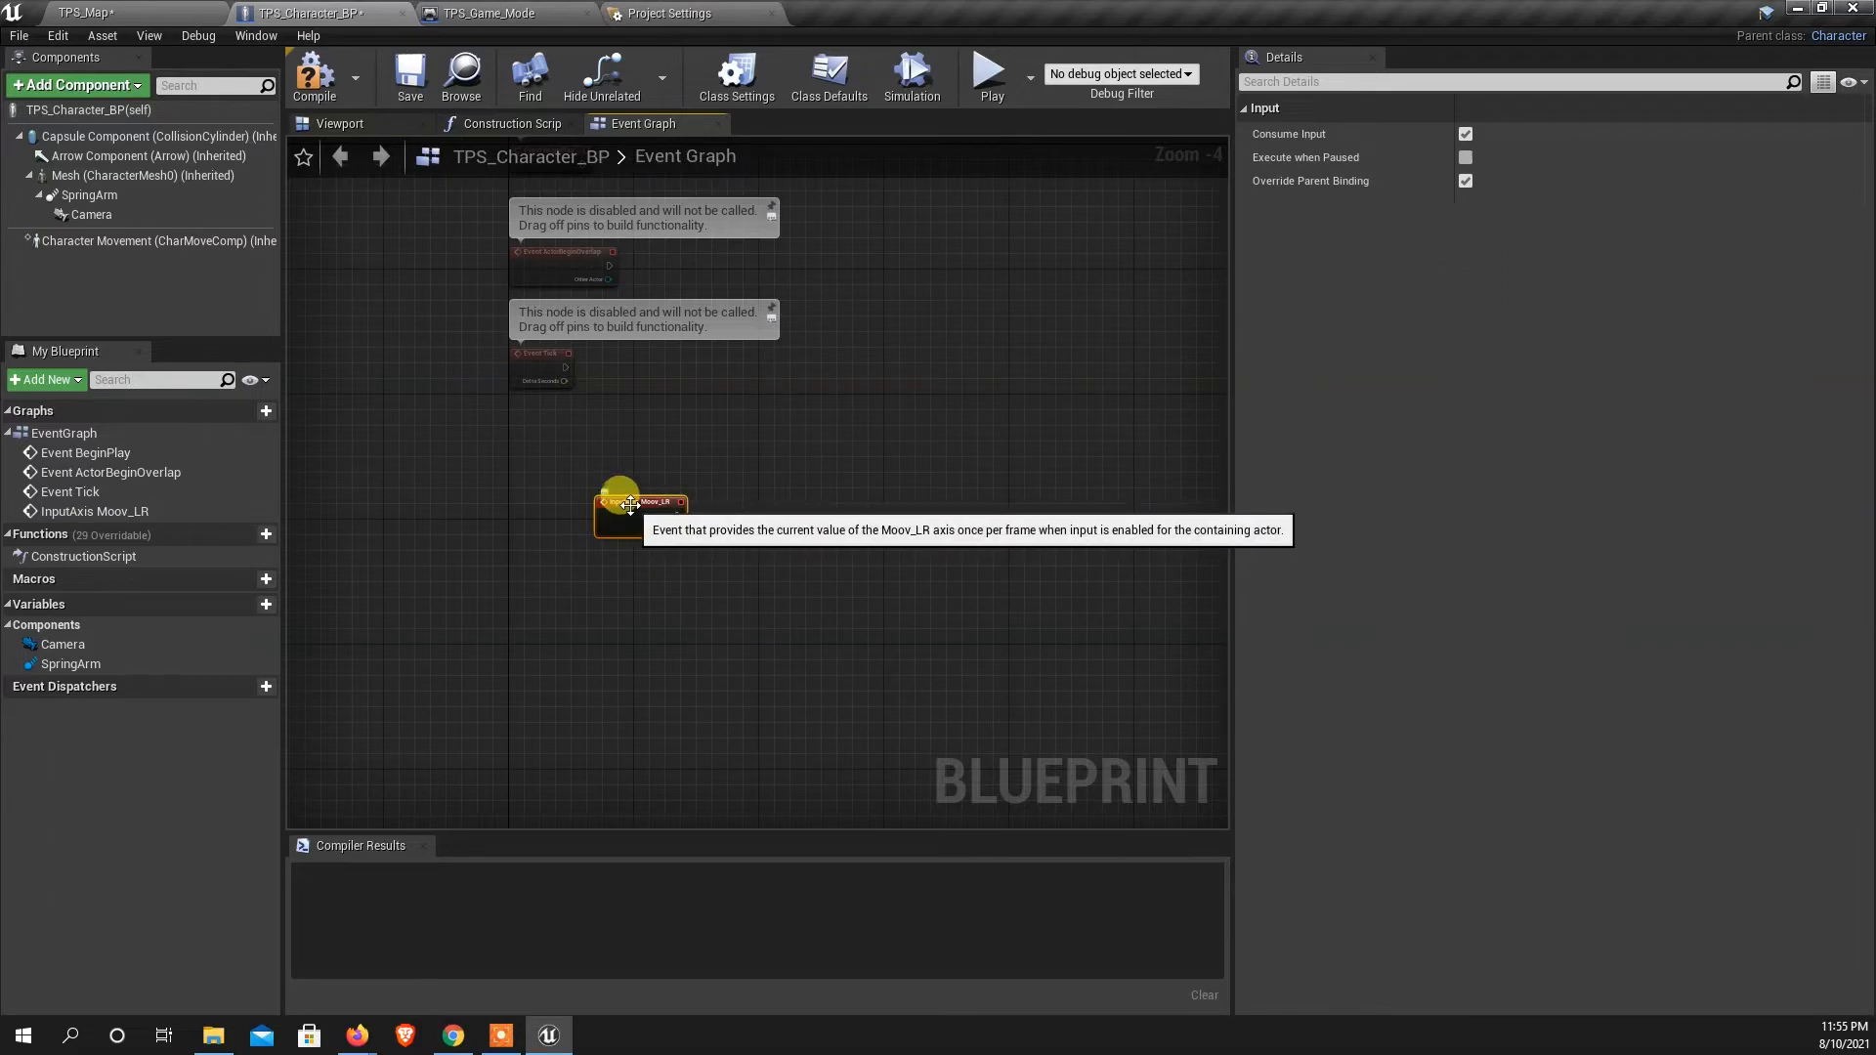
pyautogui.scroll(3, 746, 532)
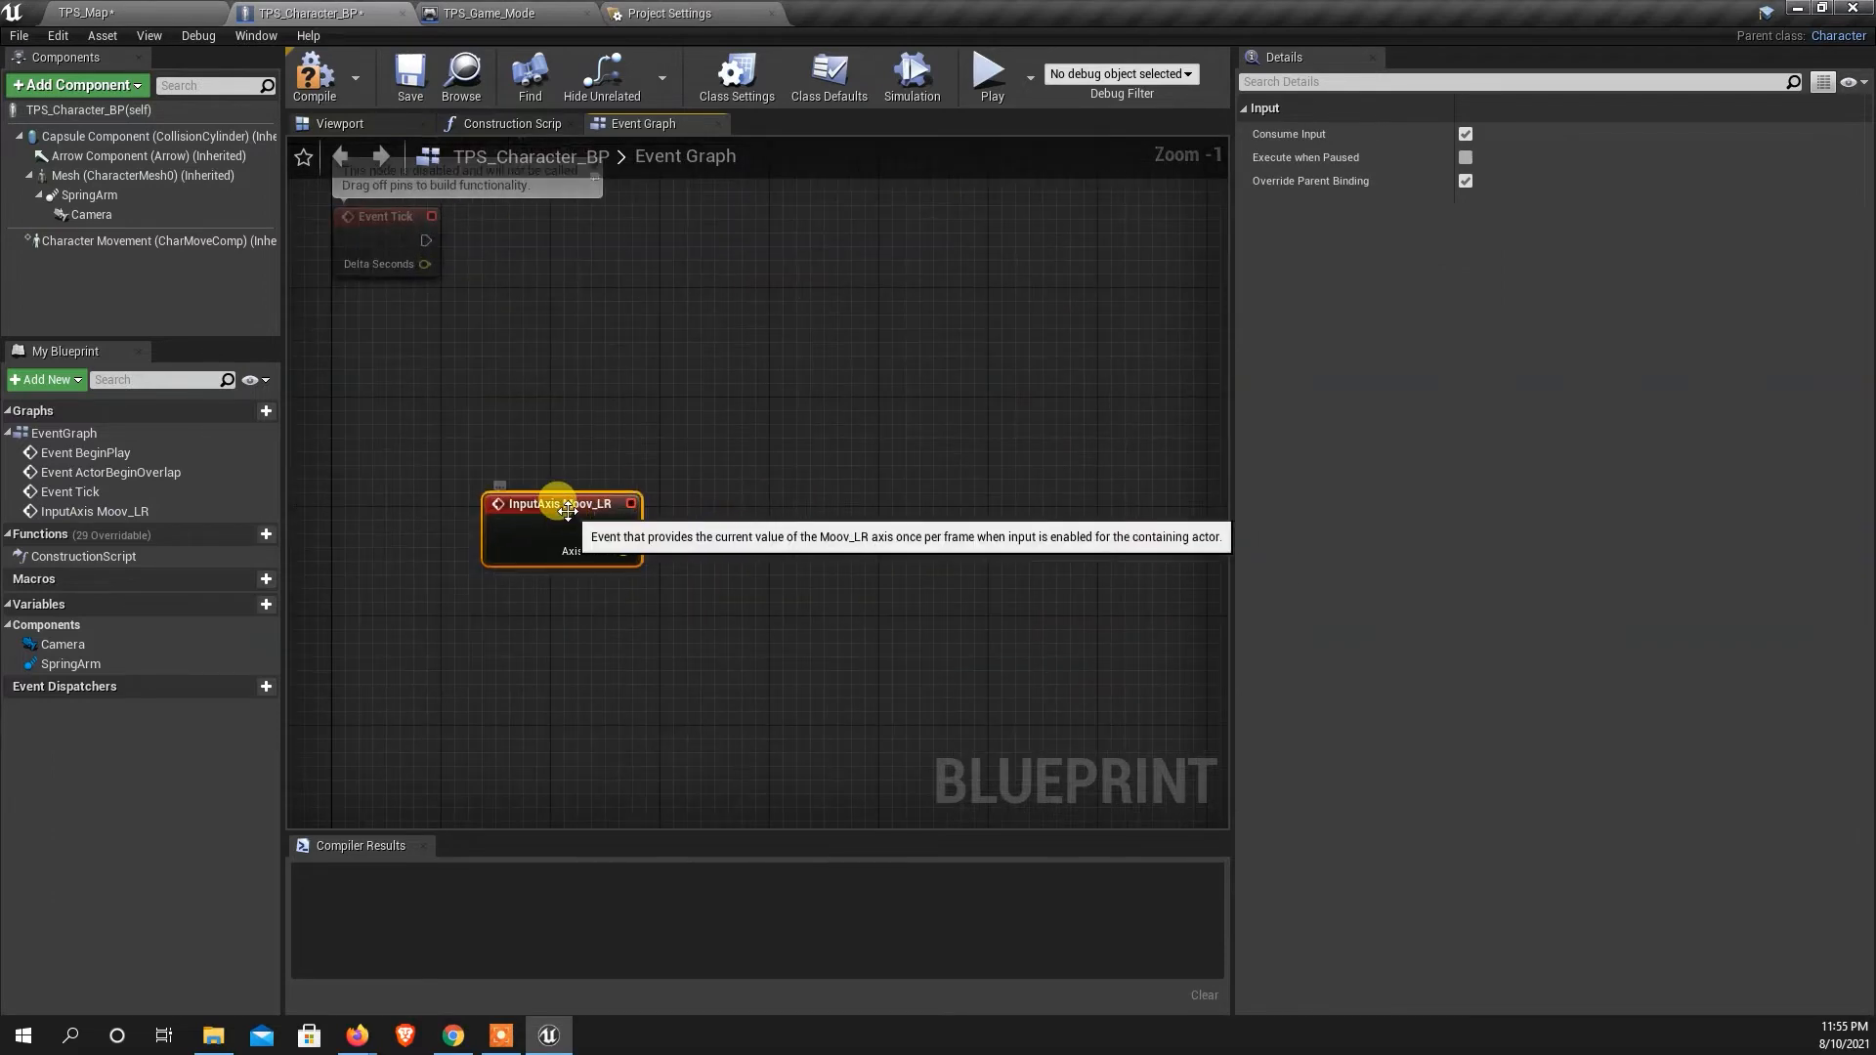
pyautogui.moveTo(573, 516)
pyautogui.mouseDown()
pyautogui.moveTo(614, 492)
pyautogui.moveTo(825, 479)
pyautogui.moveTo(846, 414)
pyautogui.moveTo(480, 414)
pyautogui.moveTo(623, 600)
pyautogui.moveTo(623, 373)
pyautogui.moveTo(544, 556)
pyautogui.moveTo(571, 488)
pyautogui.mouseUp()
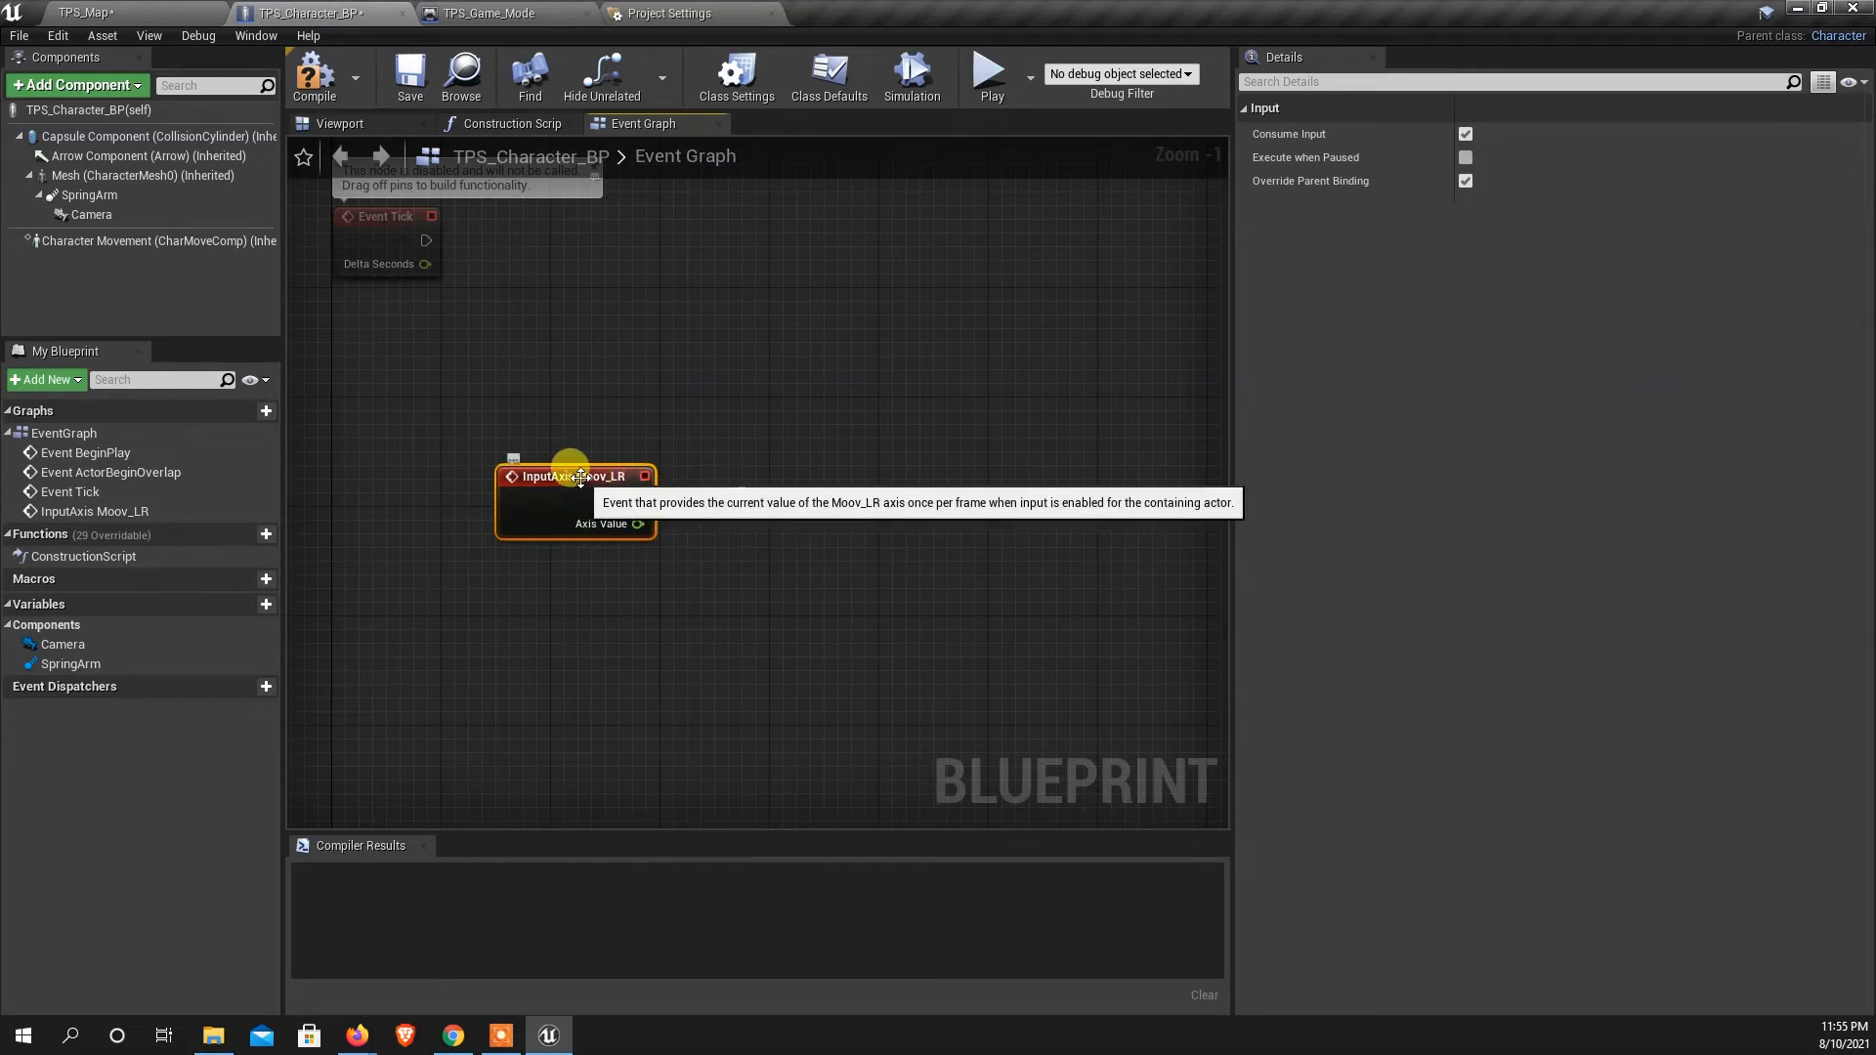
pyautogui.moveTo(572, 474); pyautogui.dragTo(600, 419)
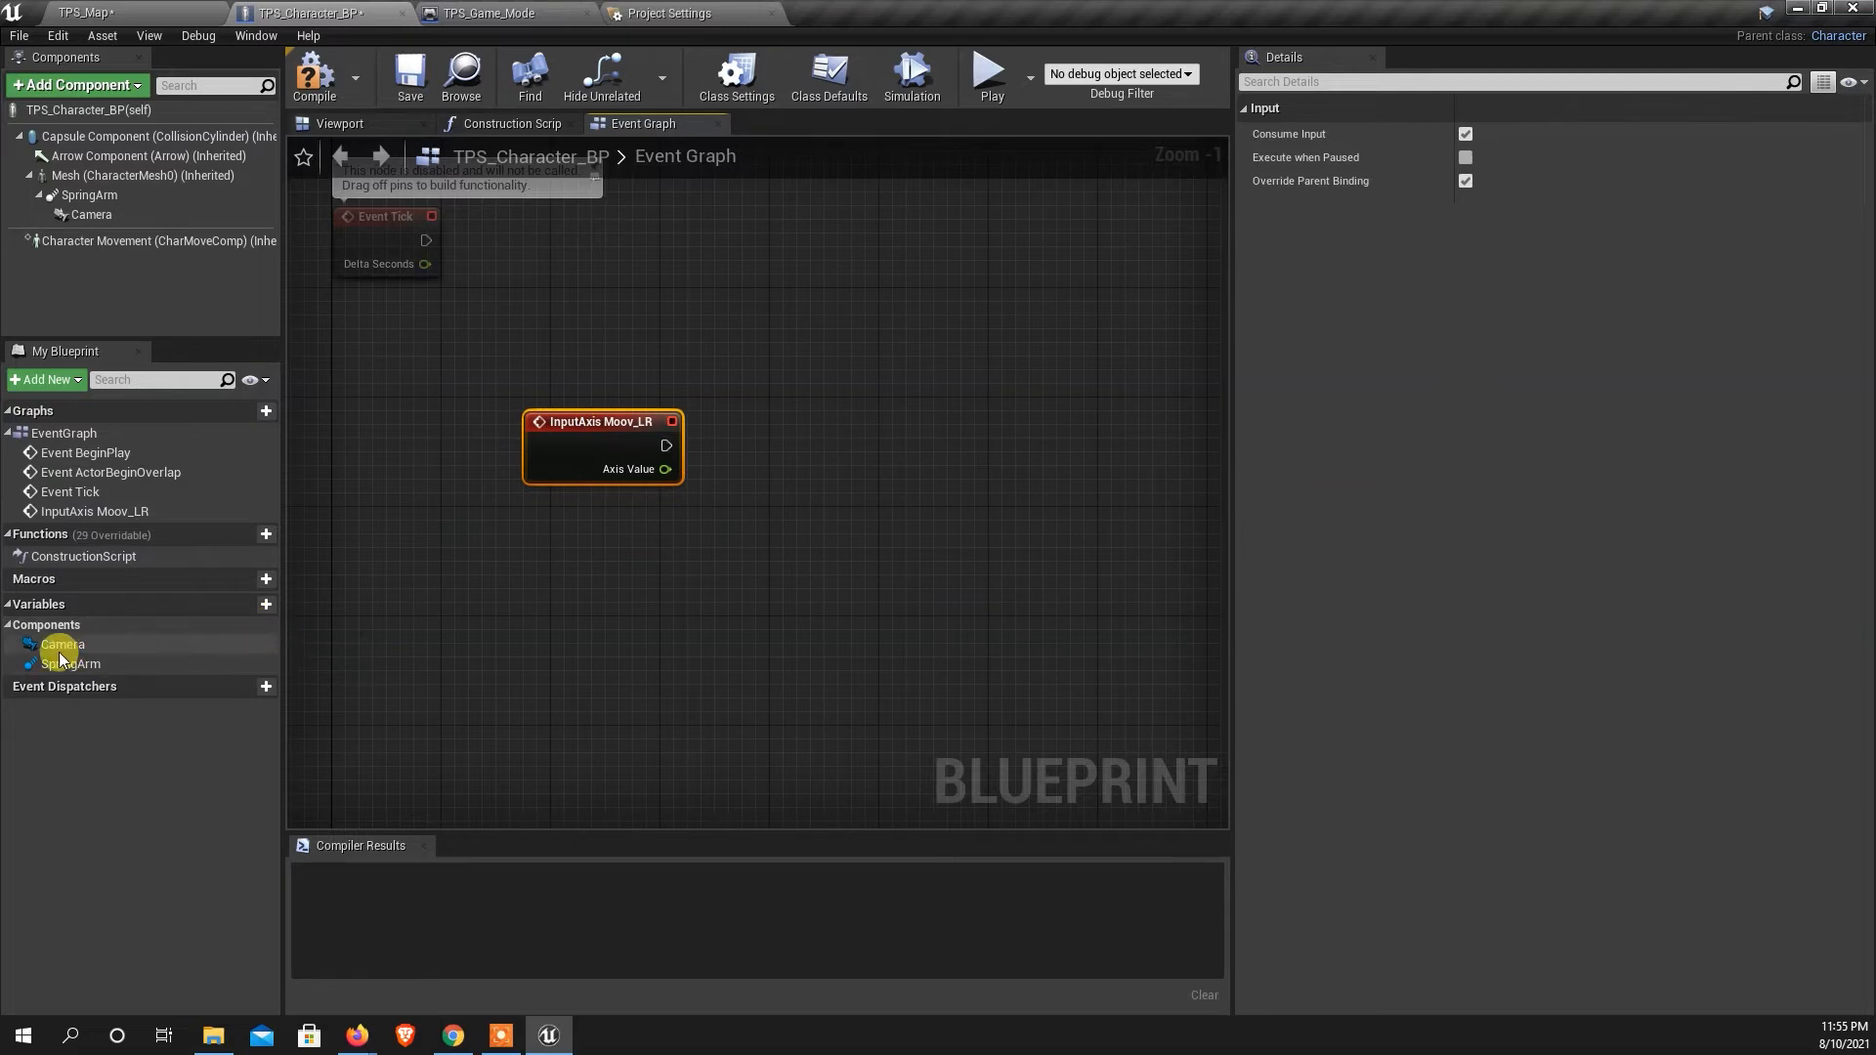
# Add a Get Camera reference node beside the Moov_LR event and connect its output to a new GetWorldRotation node.
pyautogui.moveTo(58, 649); pyautogui.dragTo(730, 512)
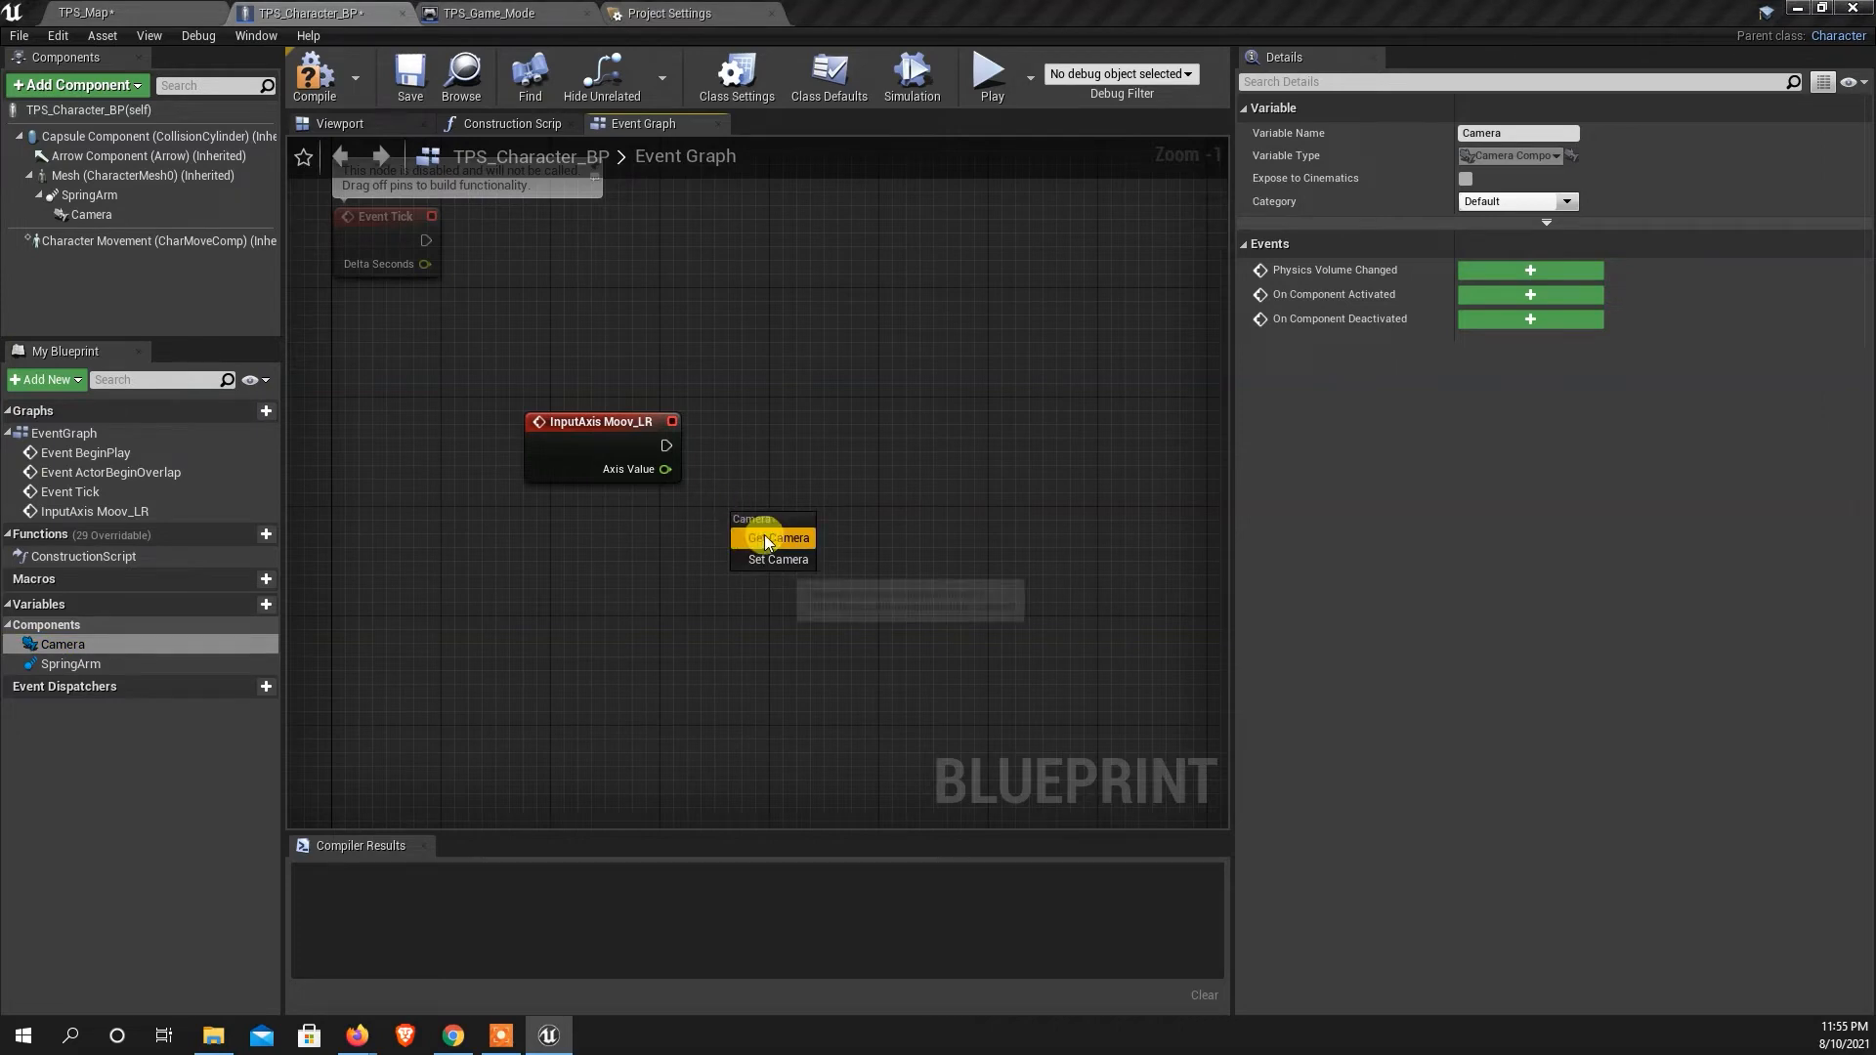
pyautogui.click(767, 541)
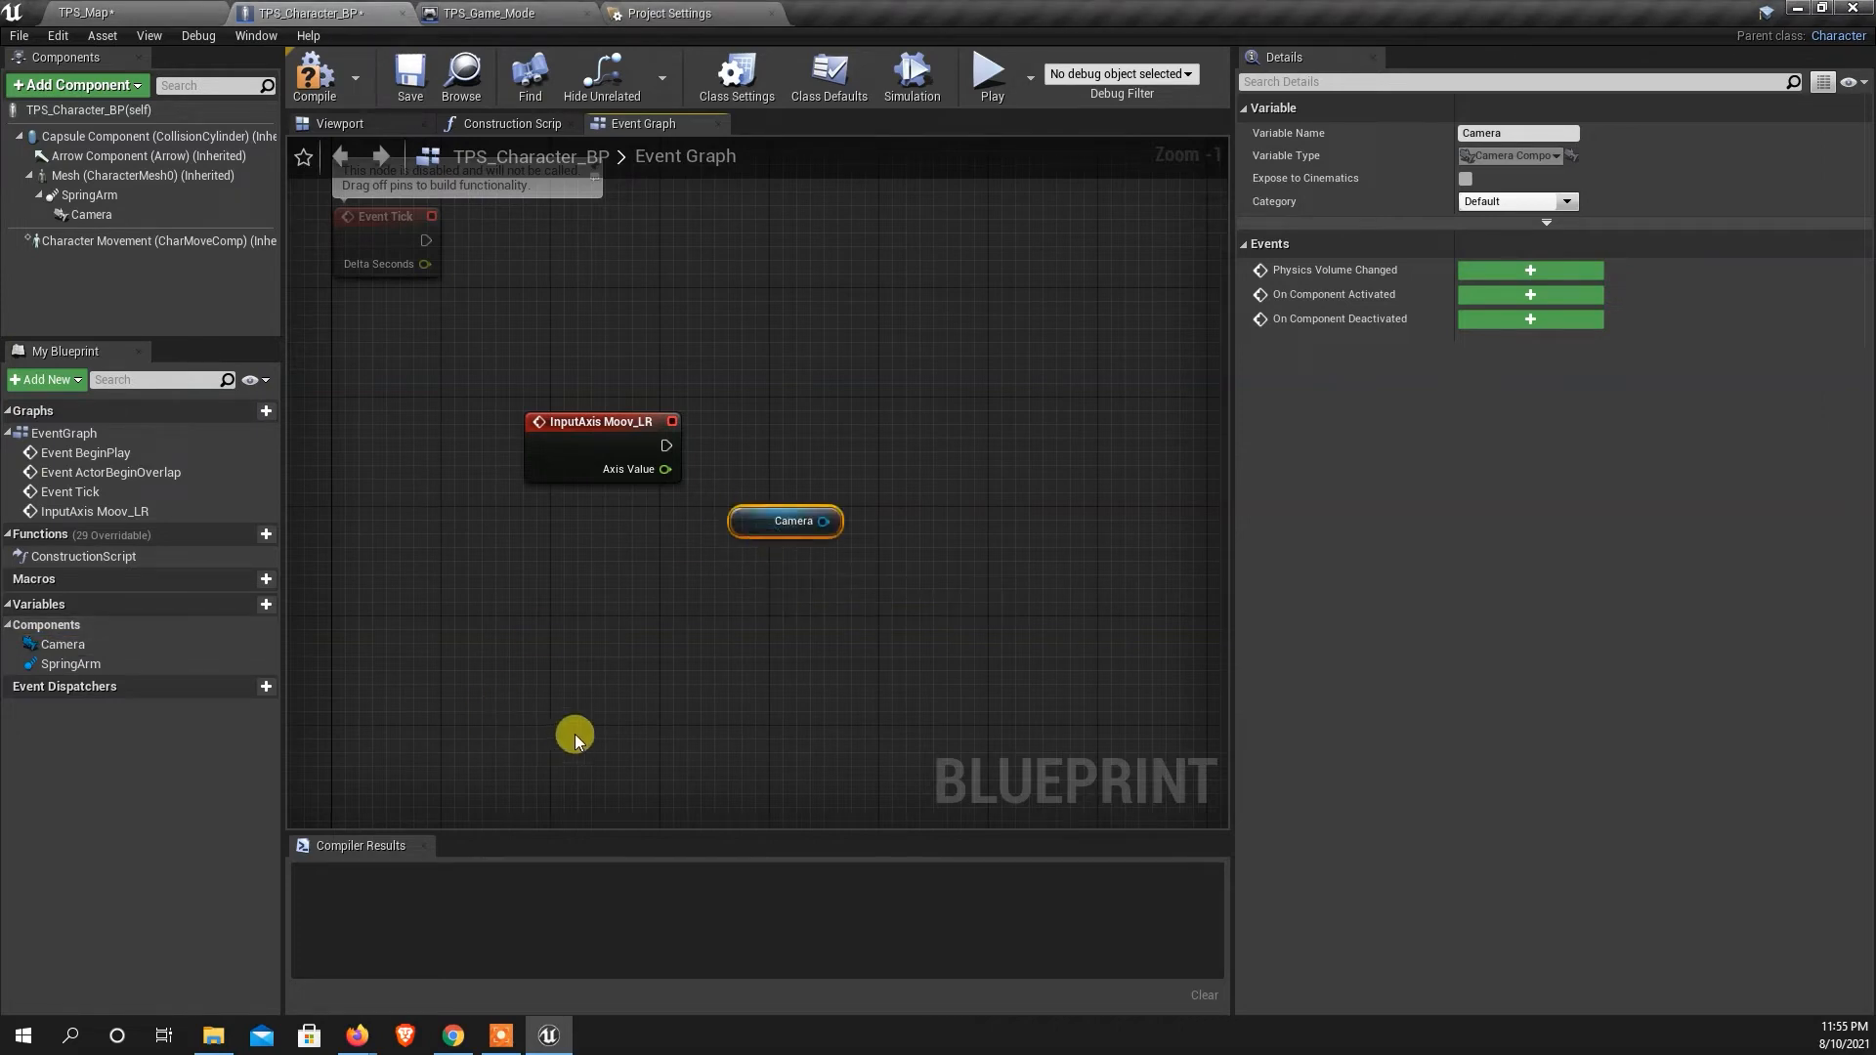
pyautogui.scroll(-3, 613, 635)
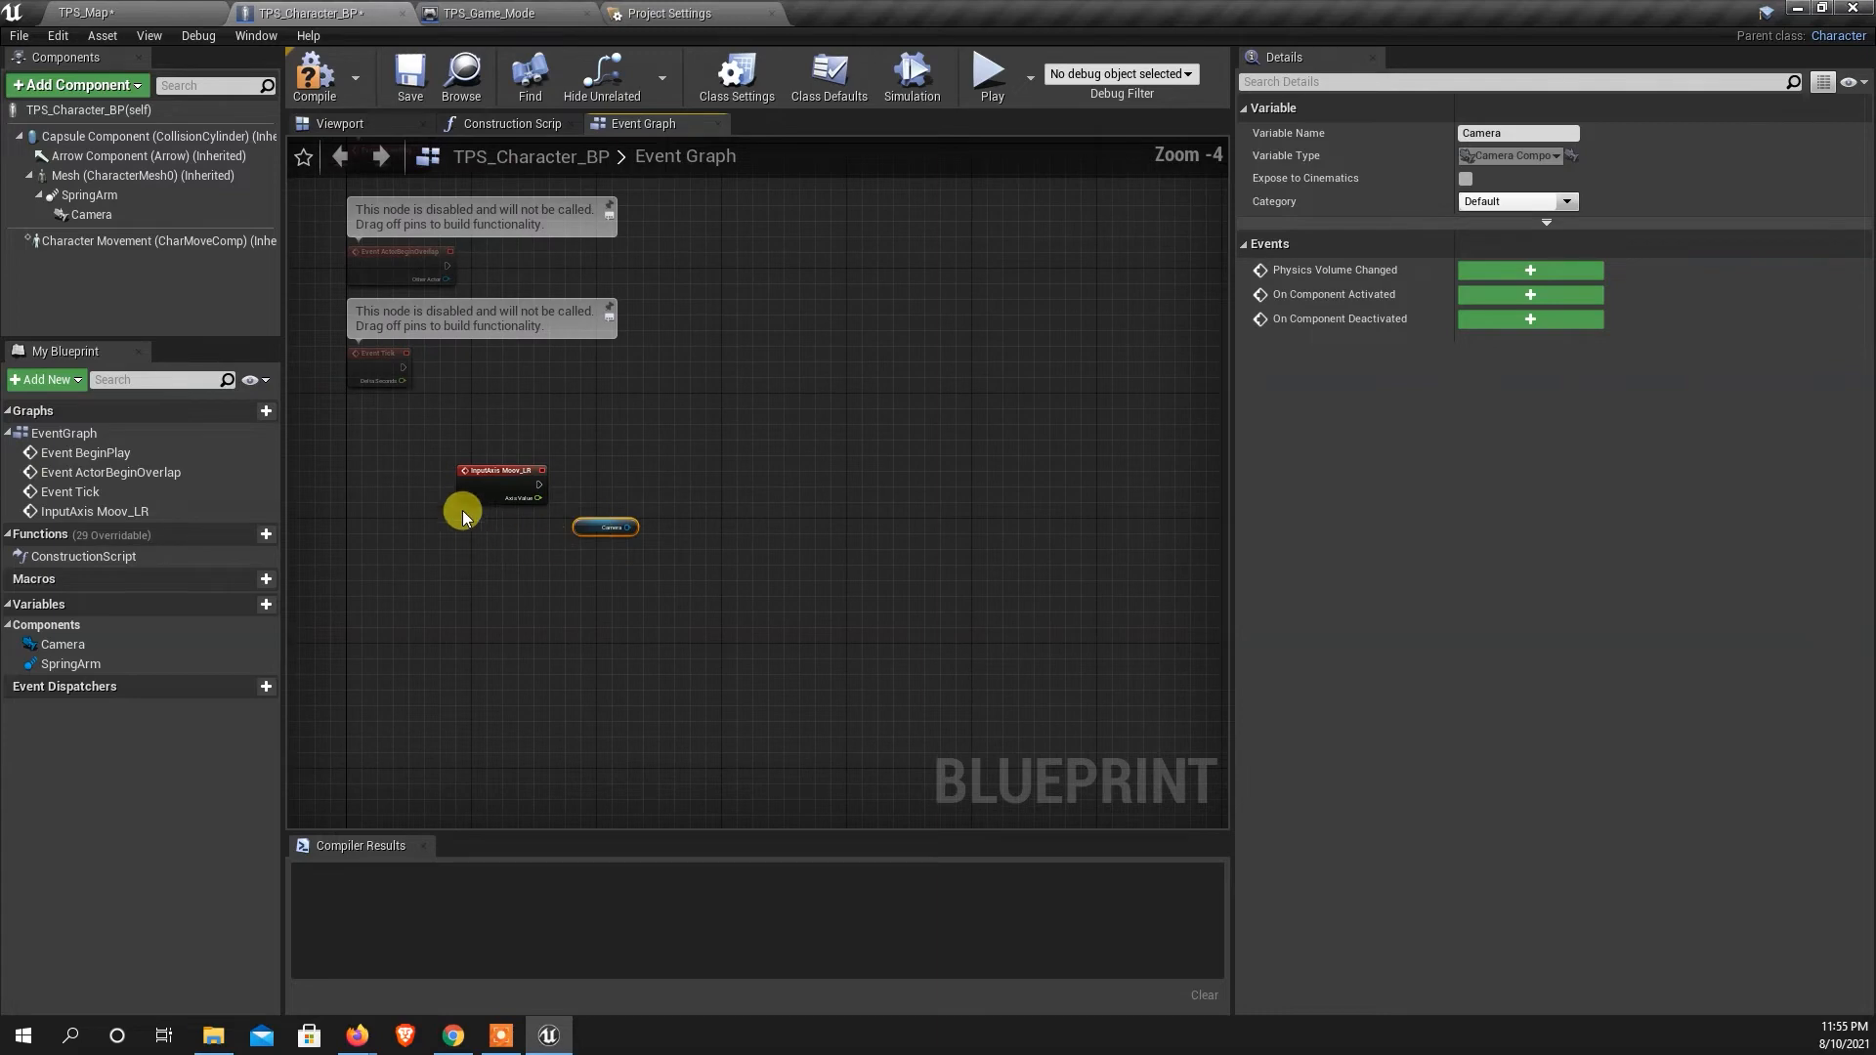
pyautogui.scroll(1, 469, 528)
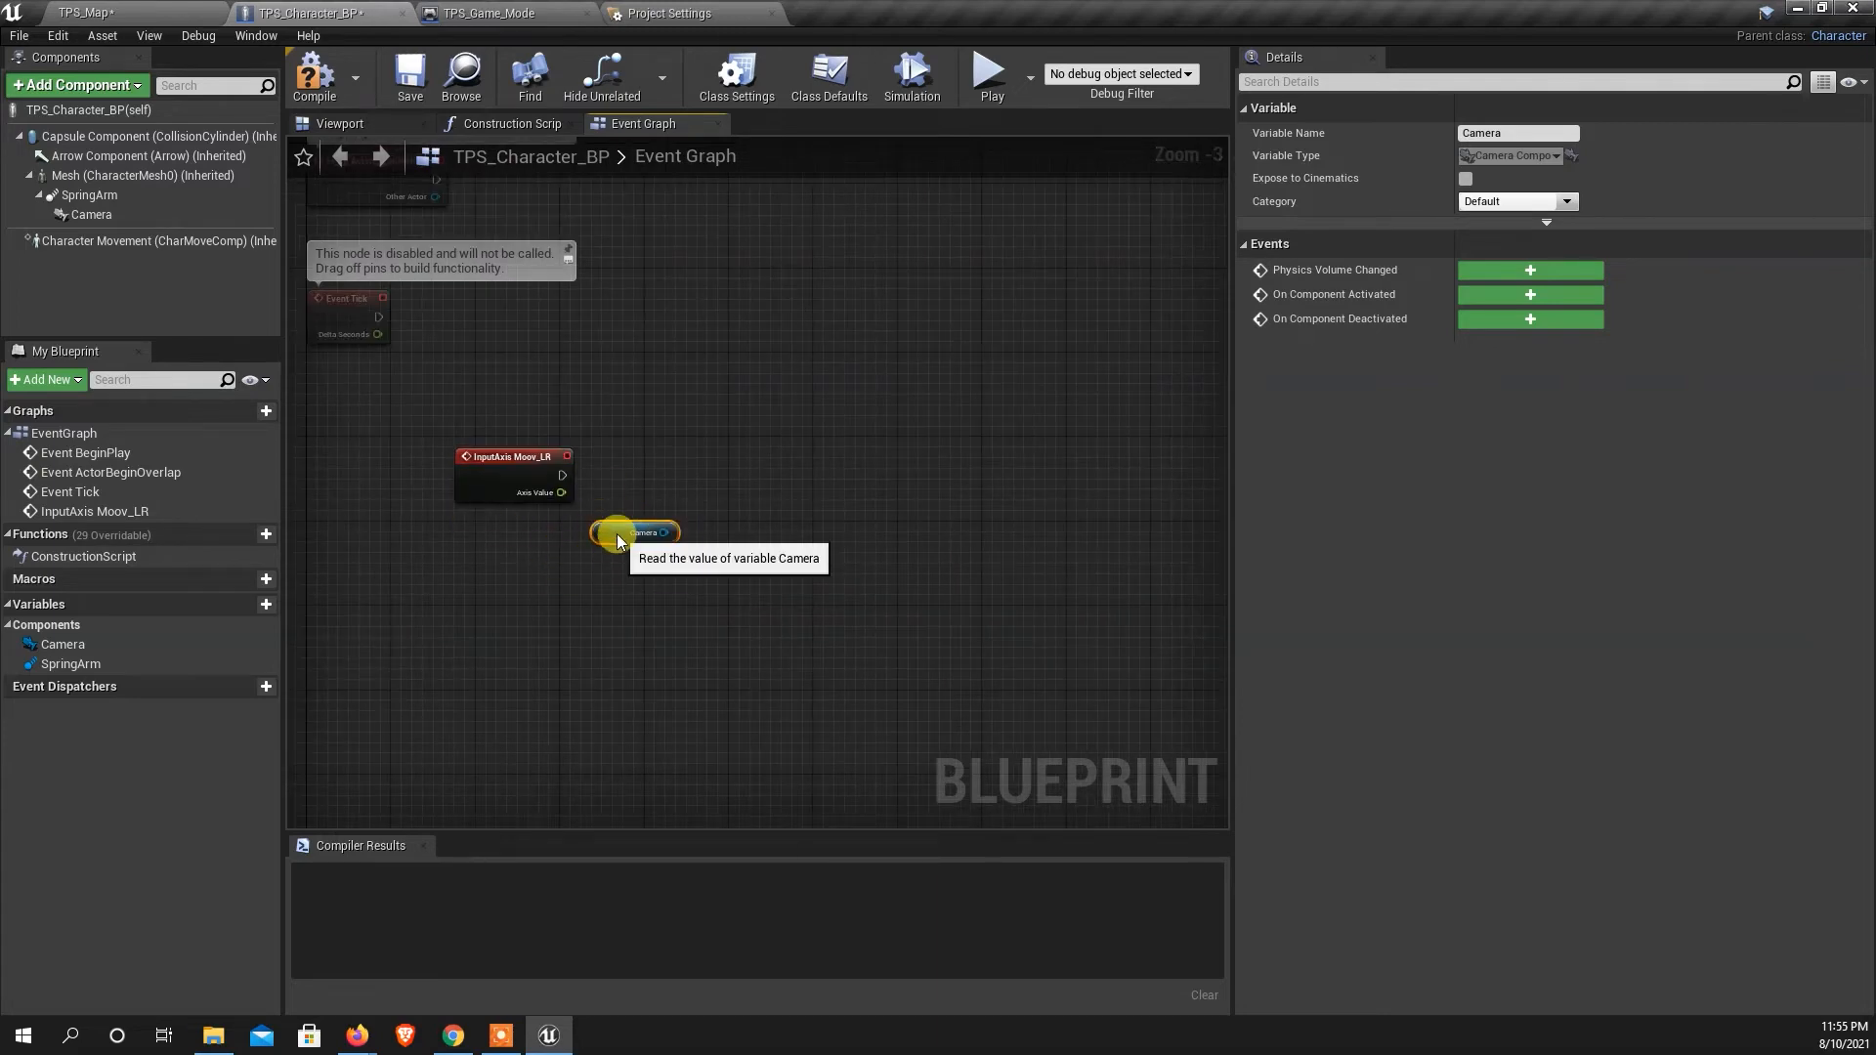
pyautogui.moveTo(664, 532); pyautogui.dragTo(772, 473)
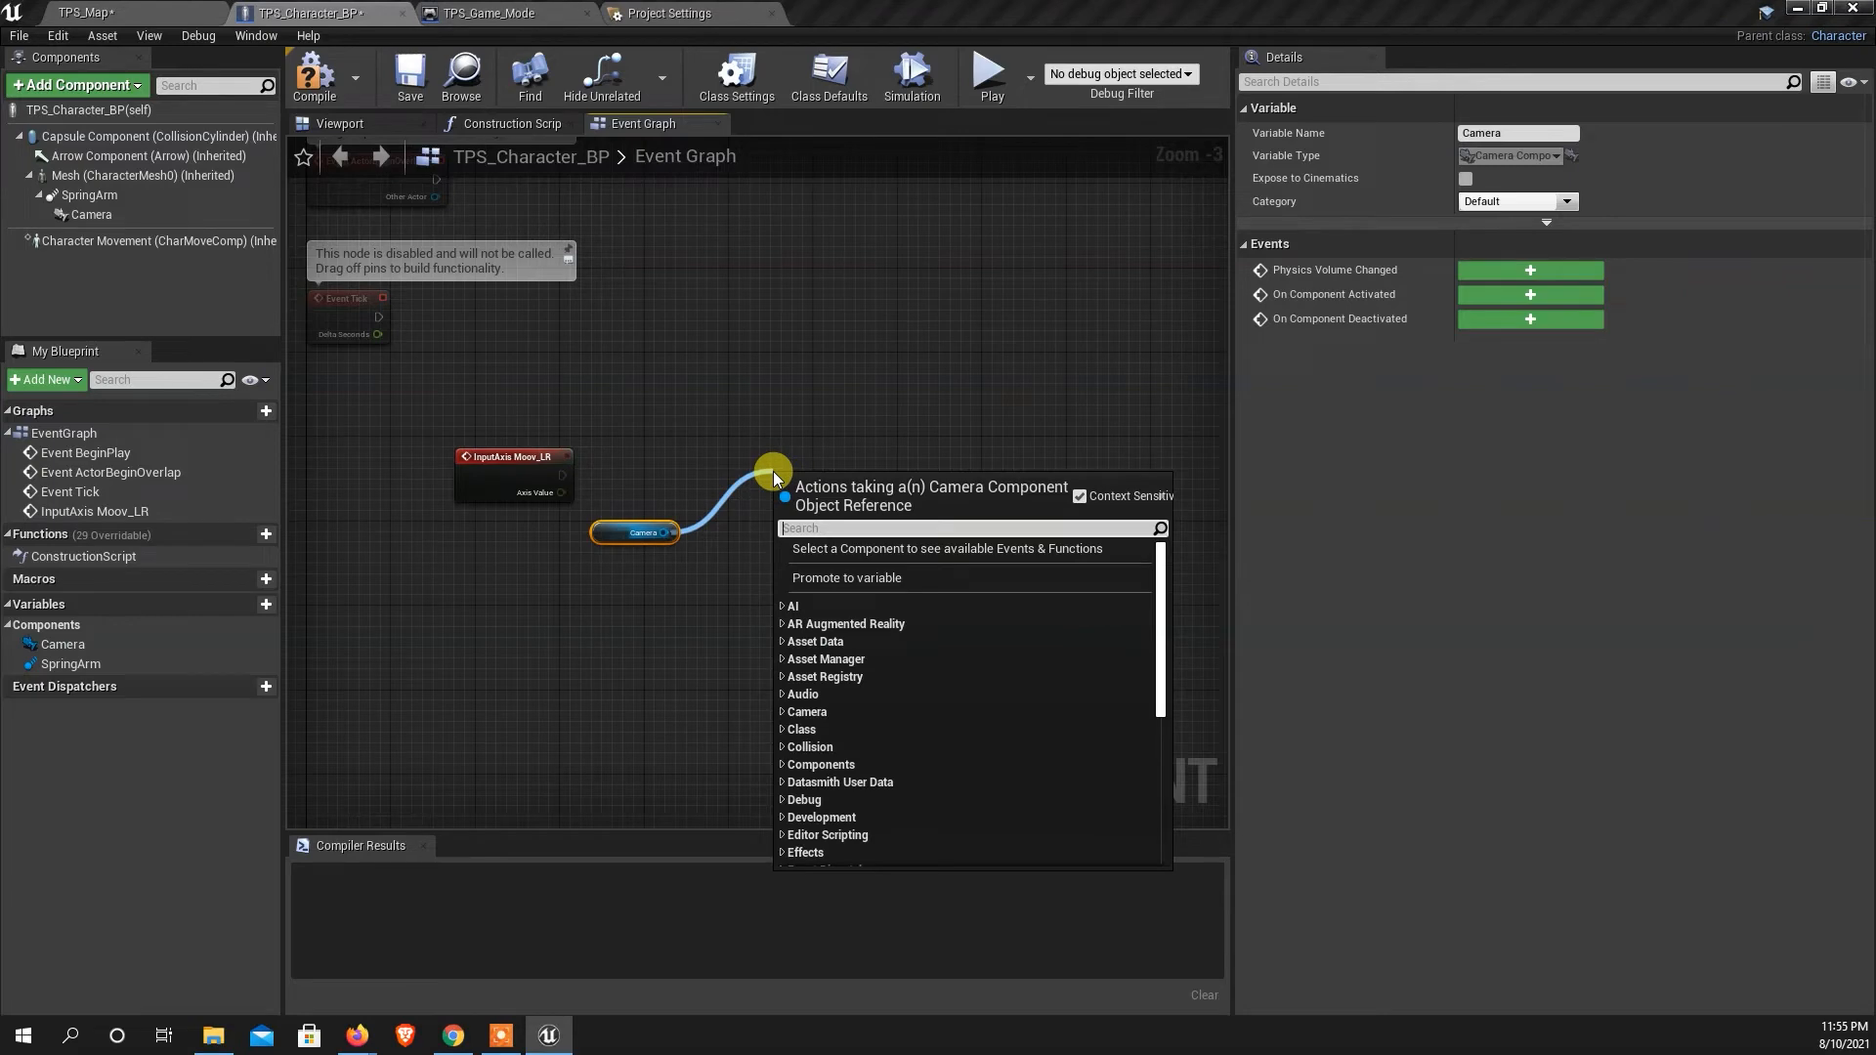
pyautogui.write('wor')
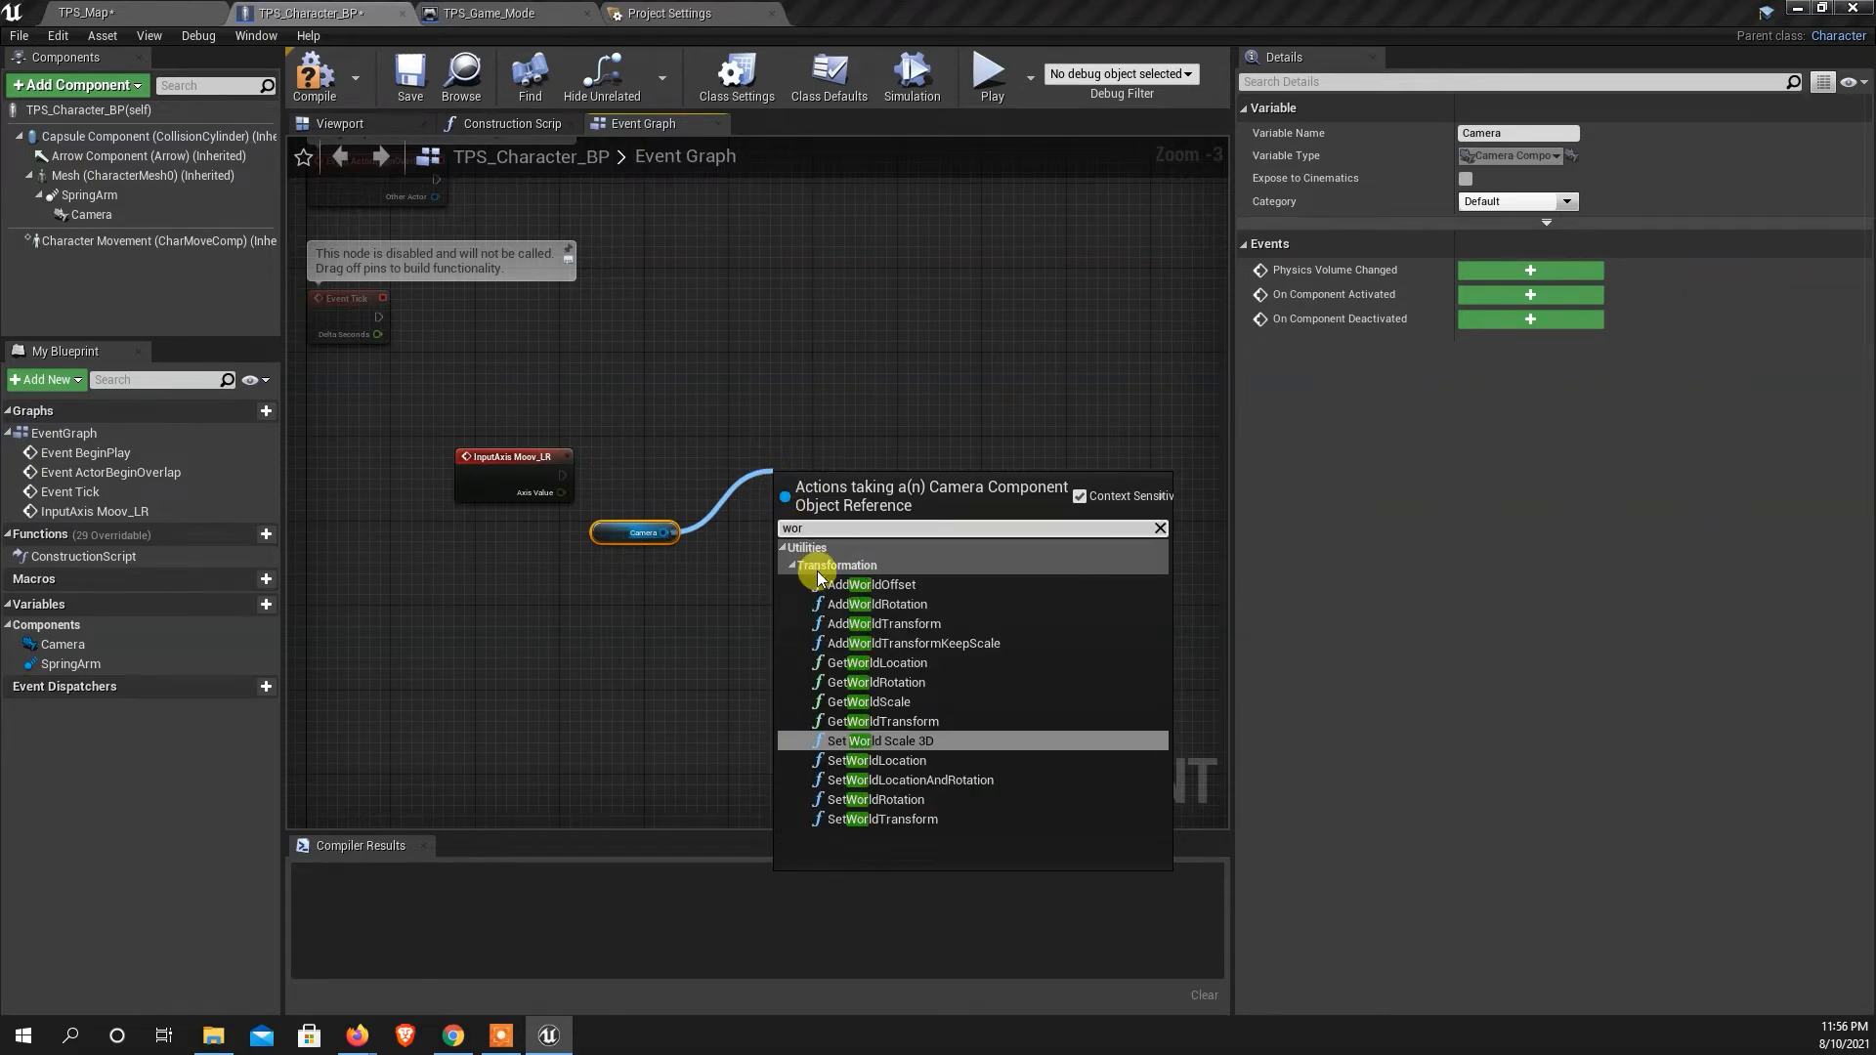
pyautogui.click(841, 682)
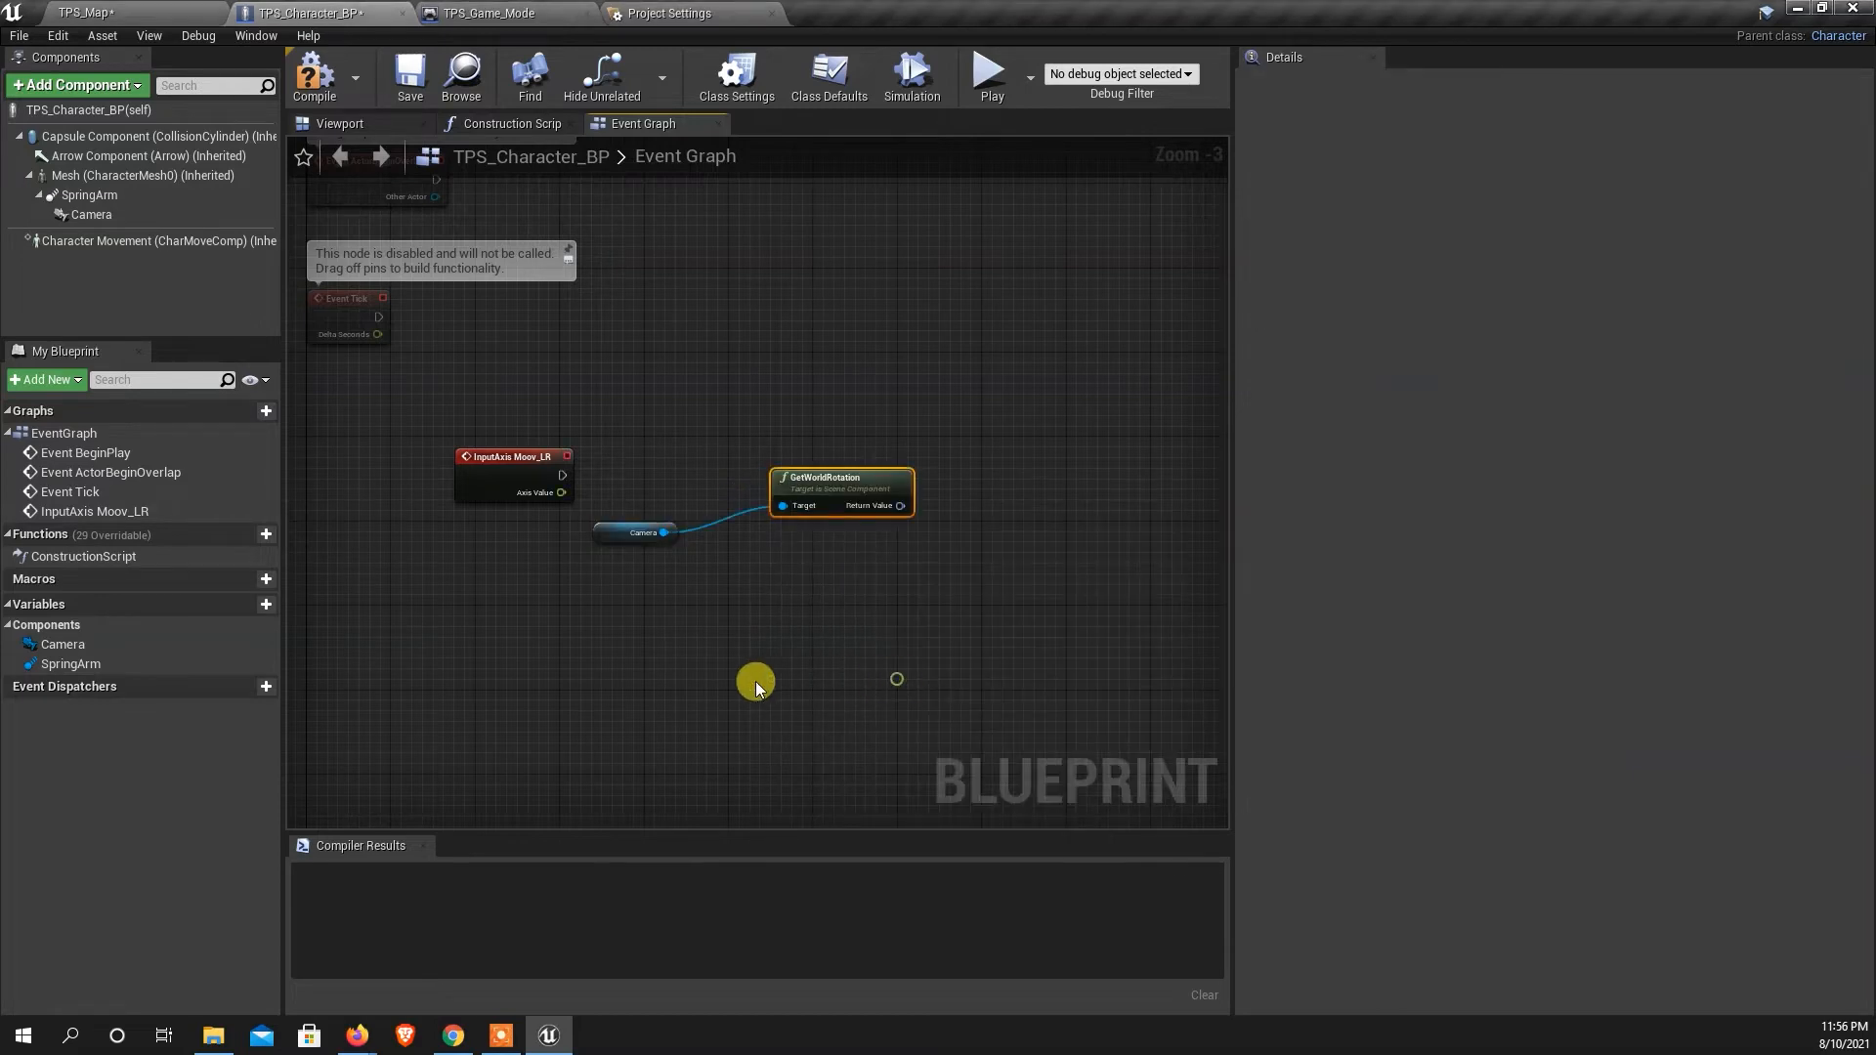
# Add a Get Right Vector node fed by GetWorldRotation's return value and place it beside that node.
pyautogui.moveTo(826, 483)
pyautogui.mouseDown()
pyautogui.moveTo(793, 428)
pyautogui.moveTo(815, 494)
pyautogui.mouseUp()
pyautogui.scroll(1, 976, 482)
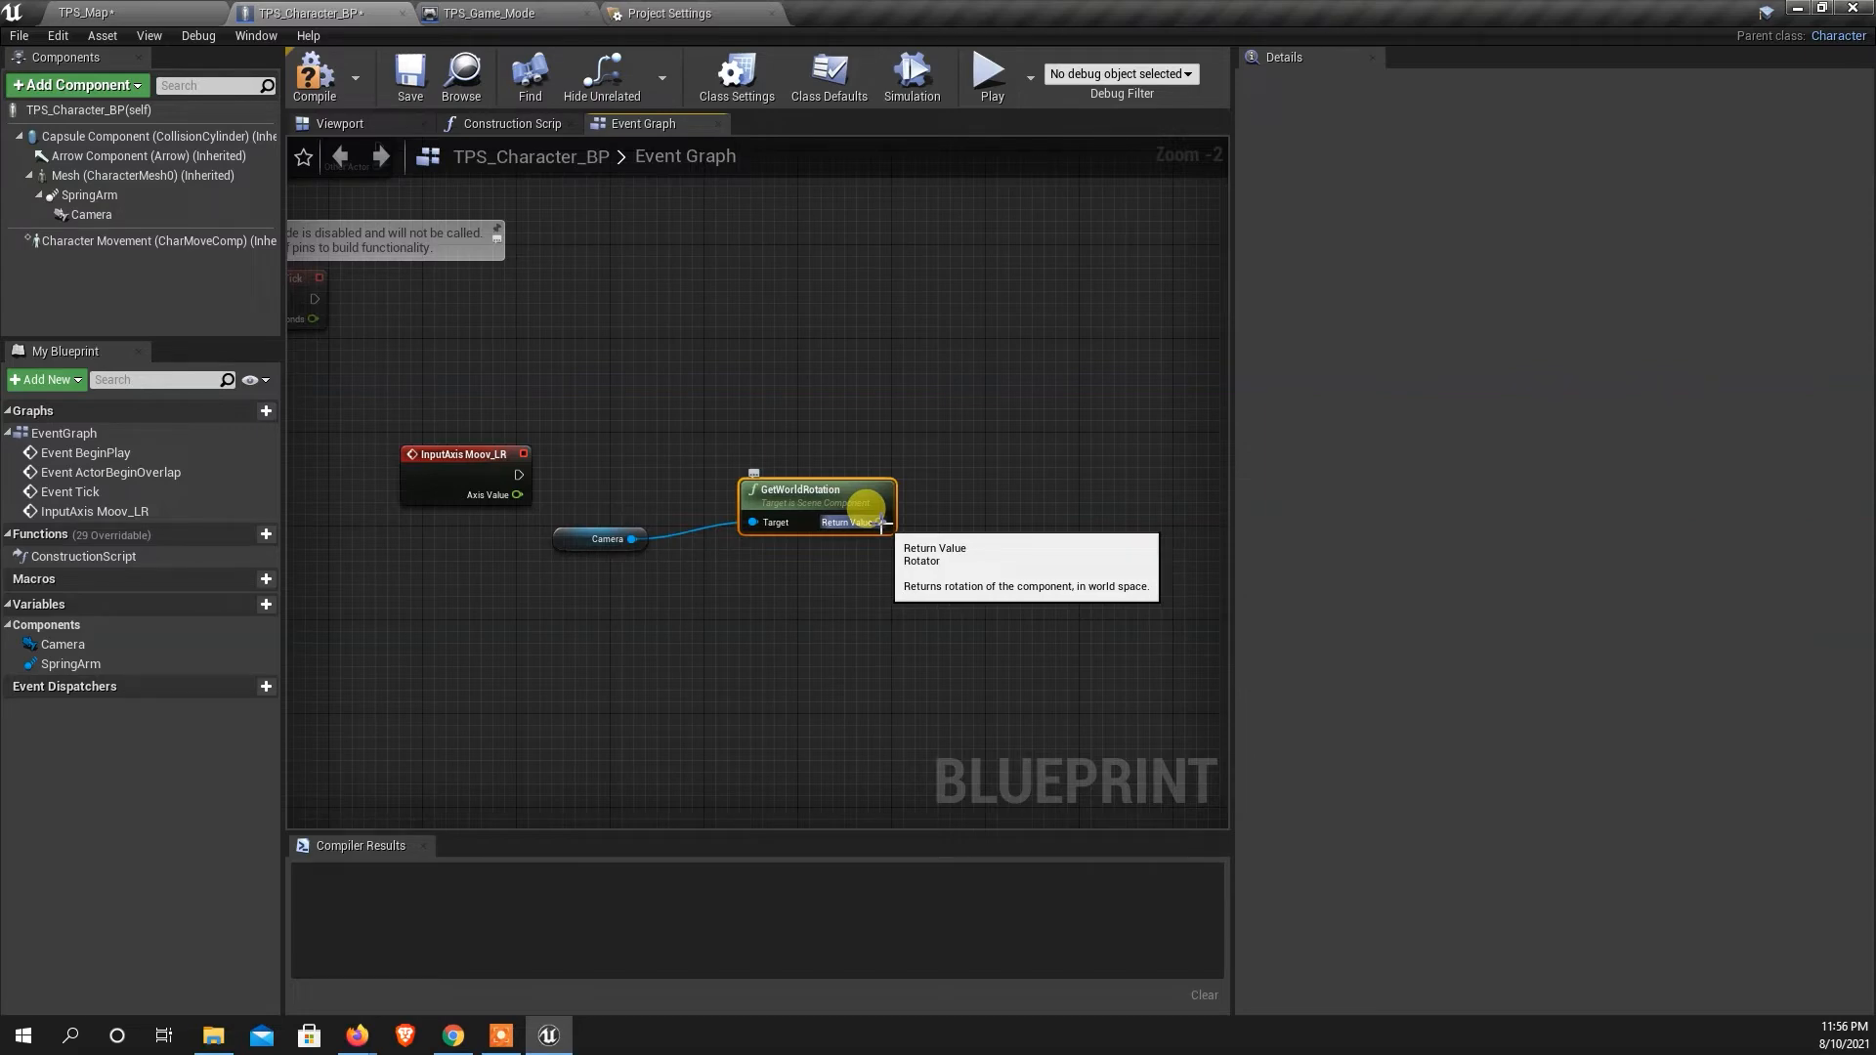
pyautogui.moveTo(882, 523); pyautogui.dragTo(976, 448)
pyautogui.write('vect')
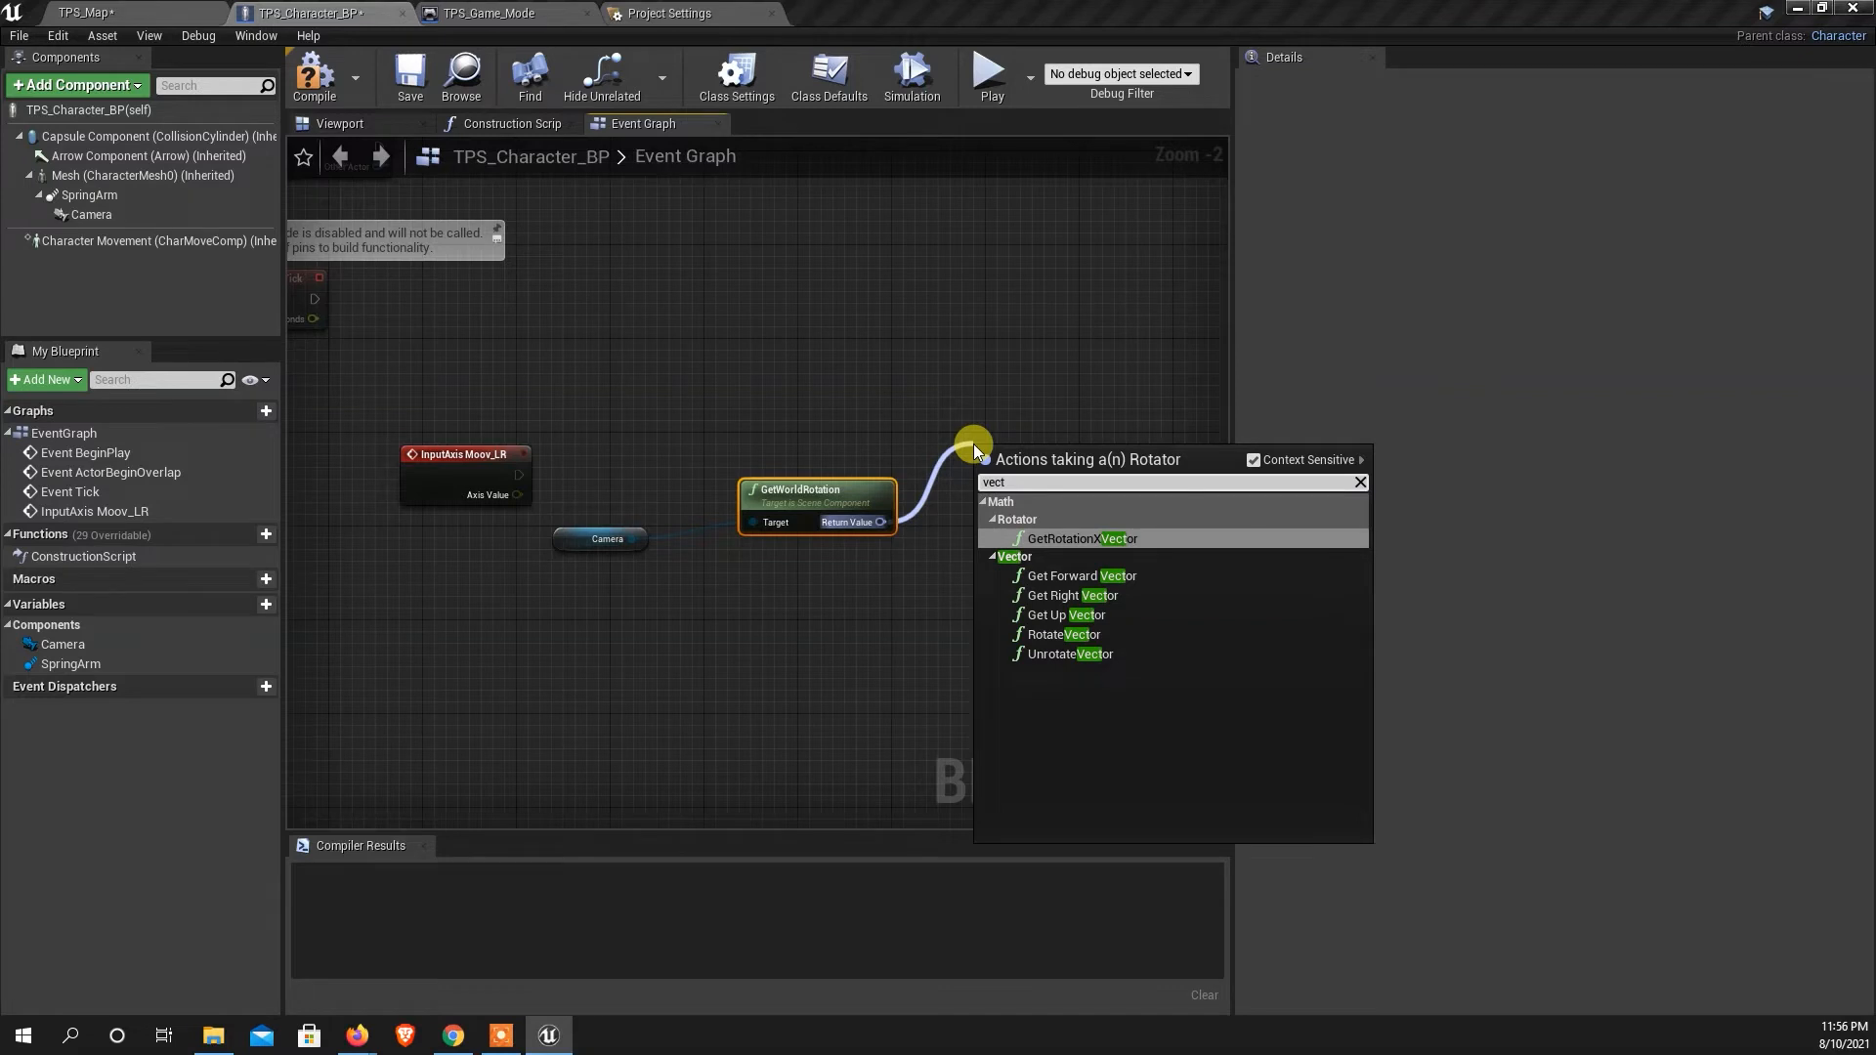
pyautogui.click(1085, 598)
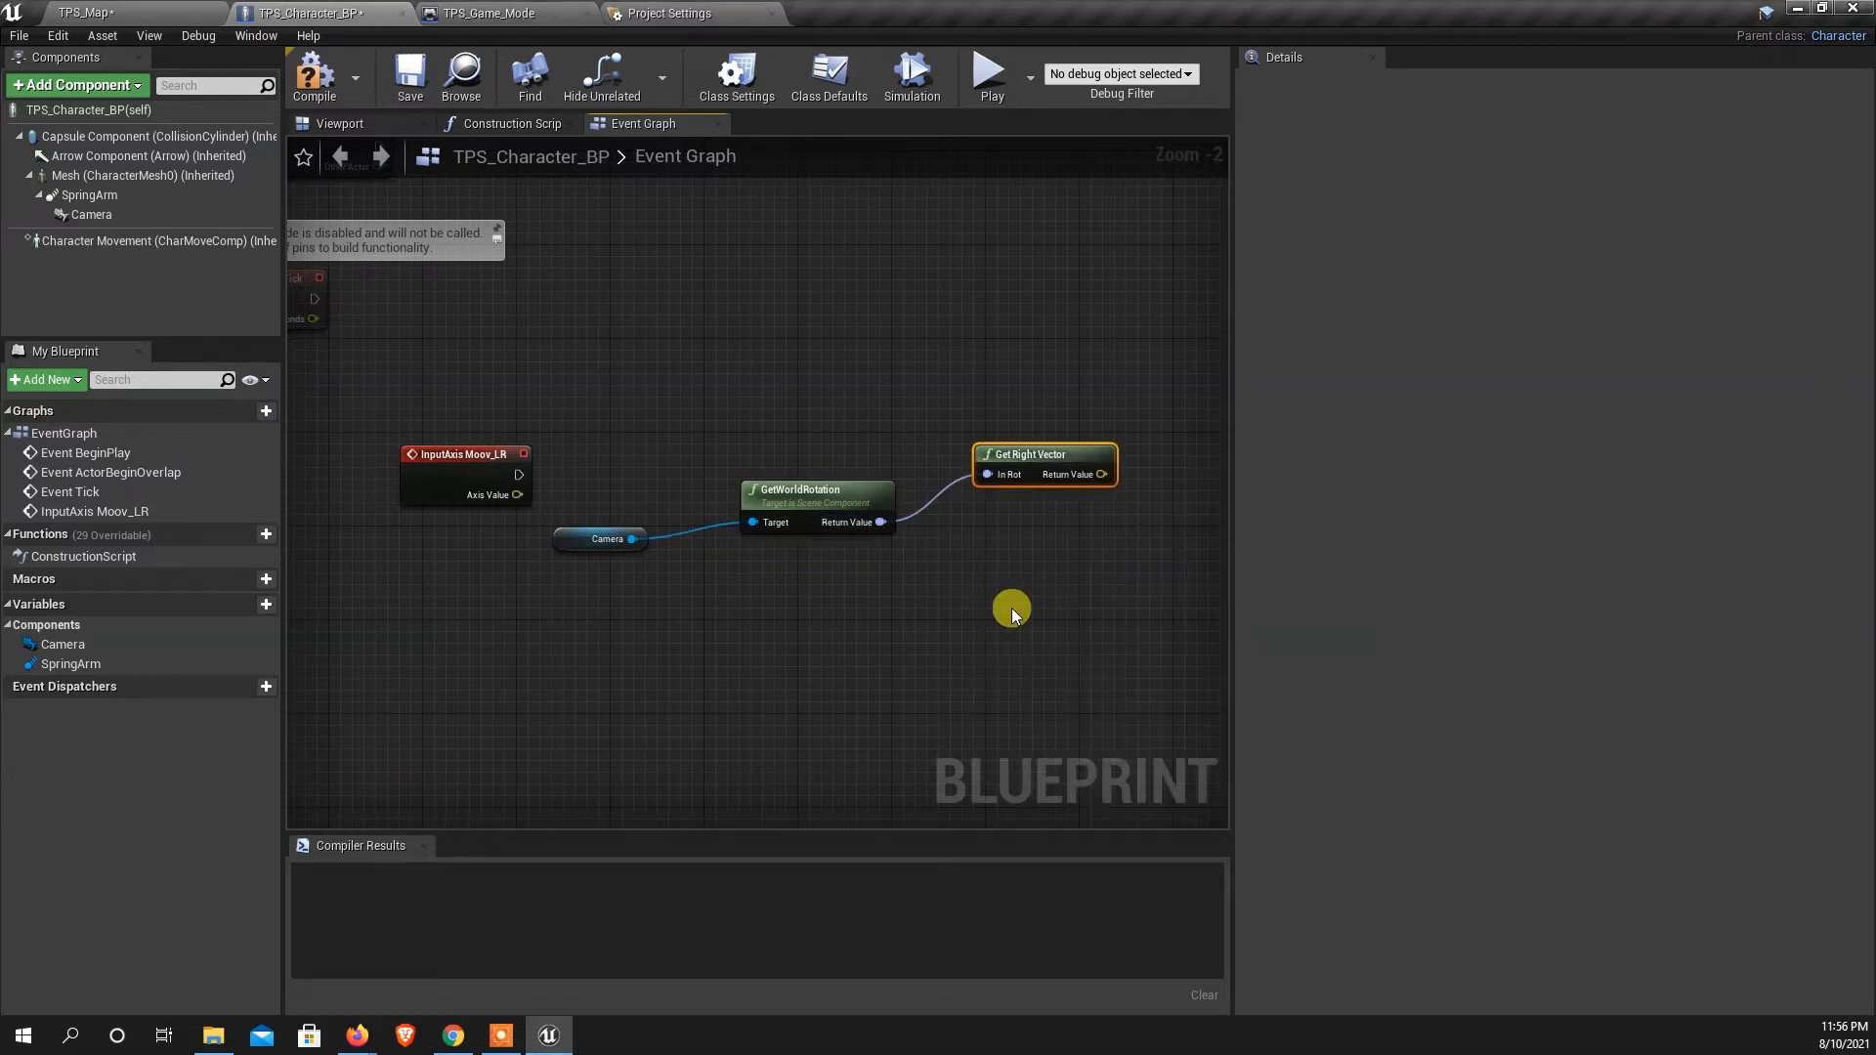
pyautogui.moveTo(1011, 455); pyautogui.dragTo(1015, 472)
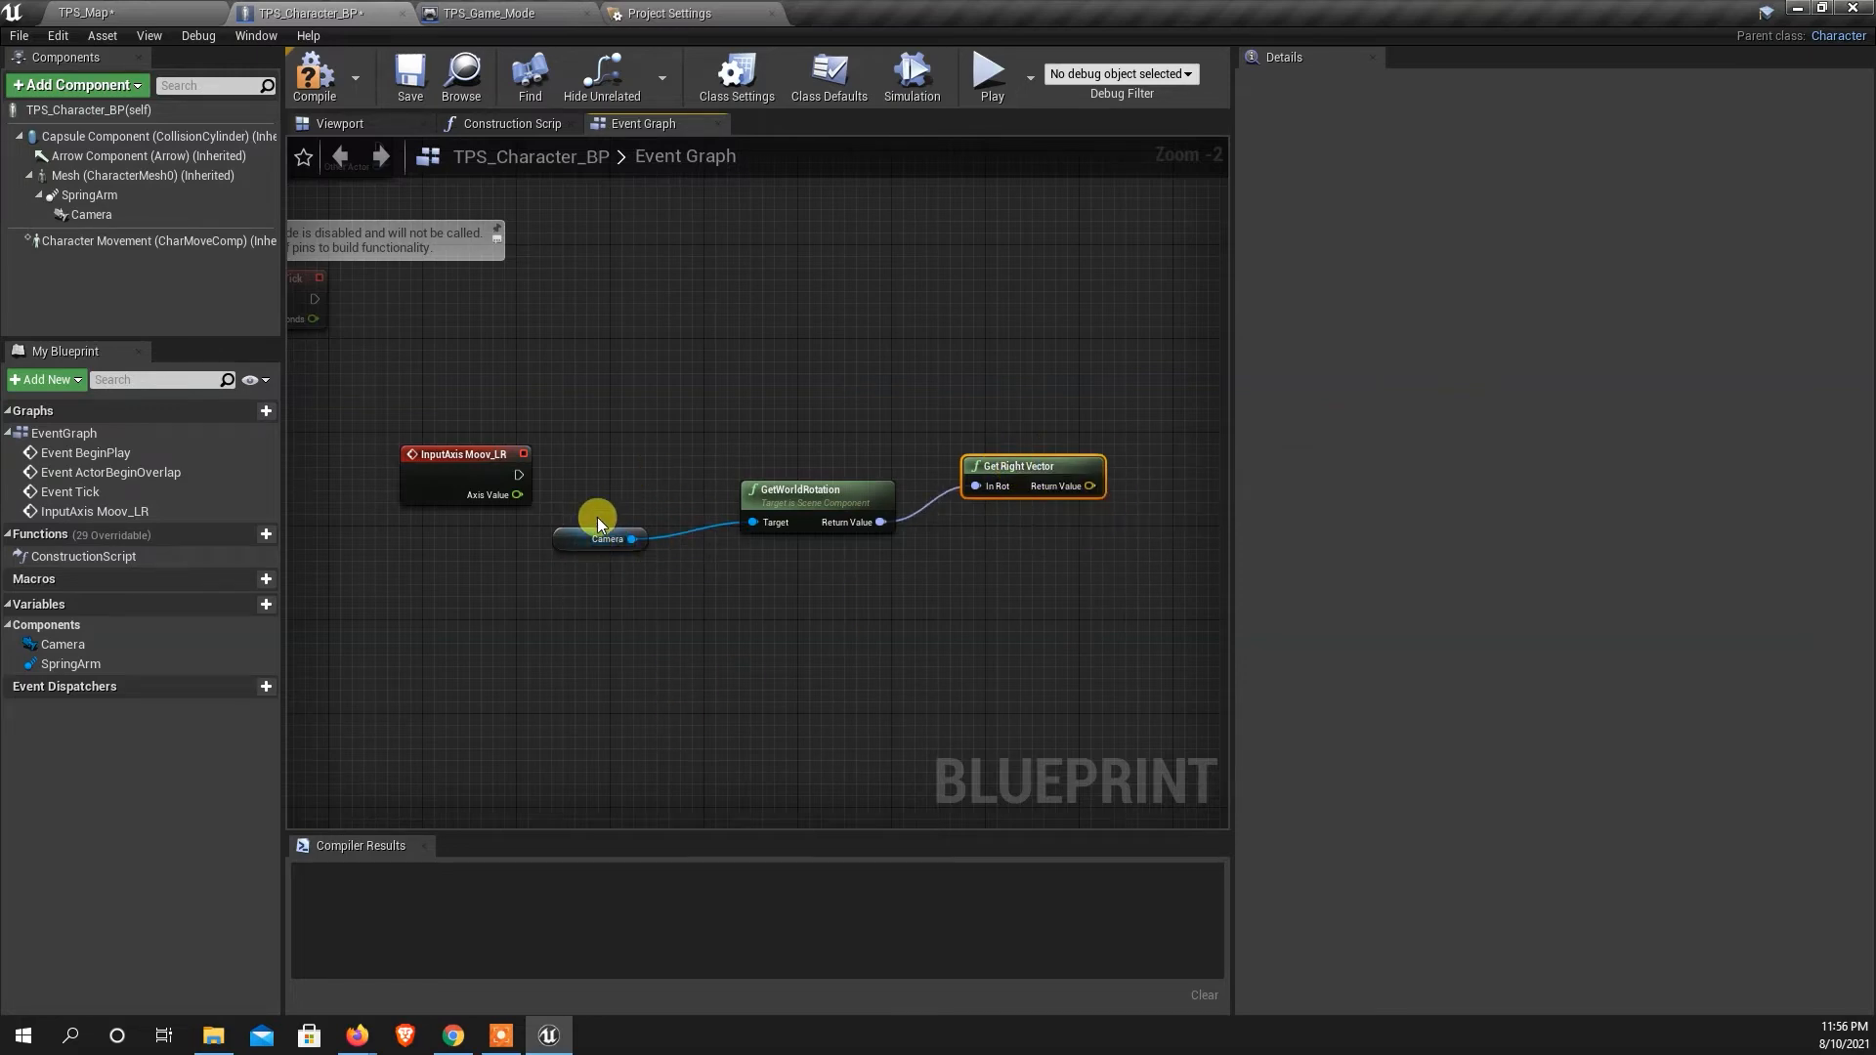
# Add an Add Movement Input node with its World Direction fed by the Get Right Vector output, and position it at the end of the chain.
pyautogui.scroll(-3, 688, 534)
pyautogui.scroll(3, 823, 538)
pyautogui.scroll(-1, 787, 466)
pyautogui.moveTo(848, 489); pyautogui.dragTo(925, 447)
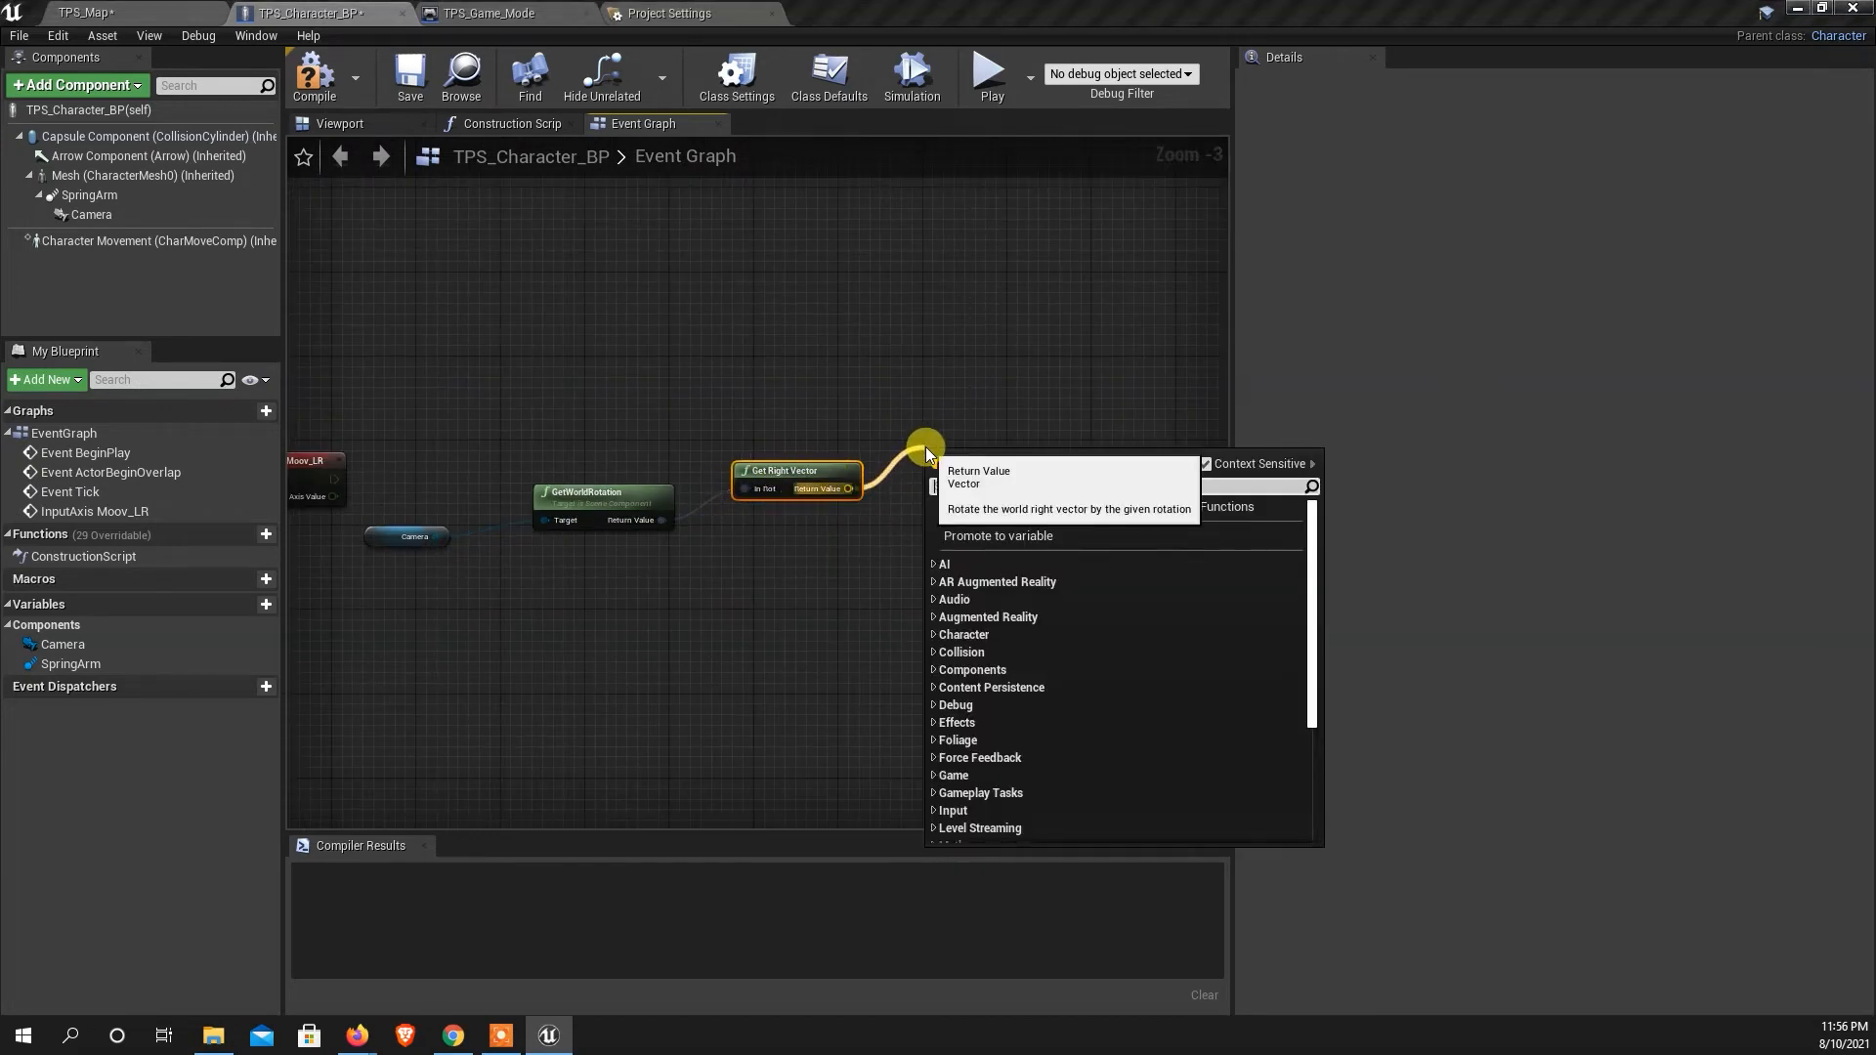
pyautogui.write('inp')
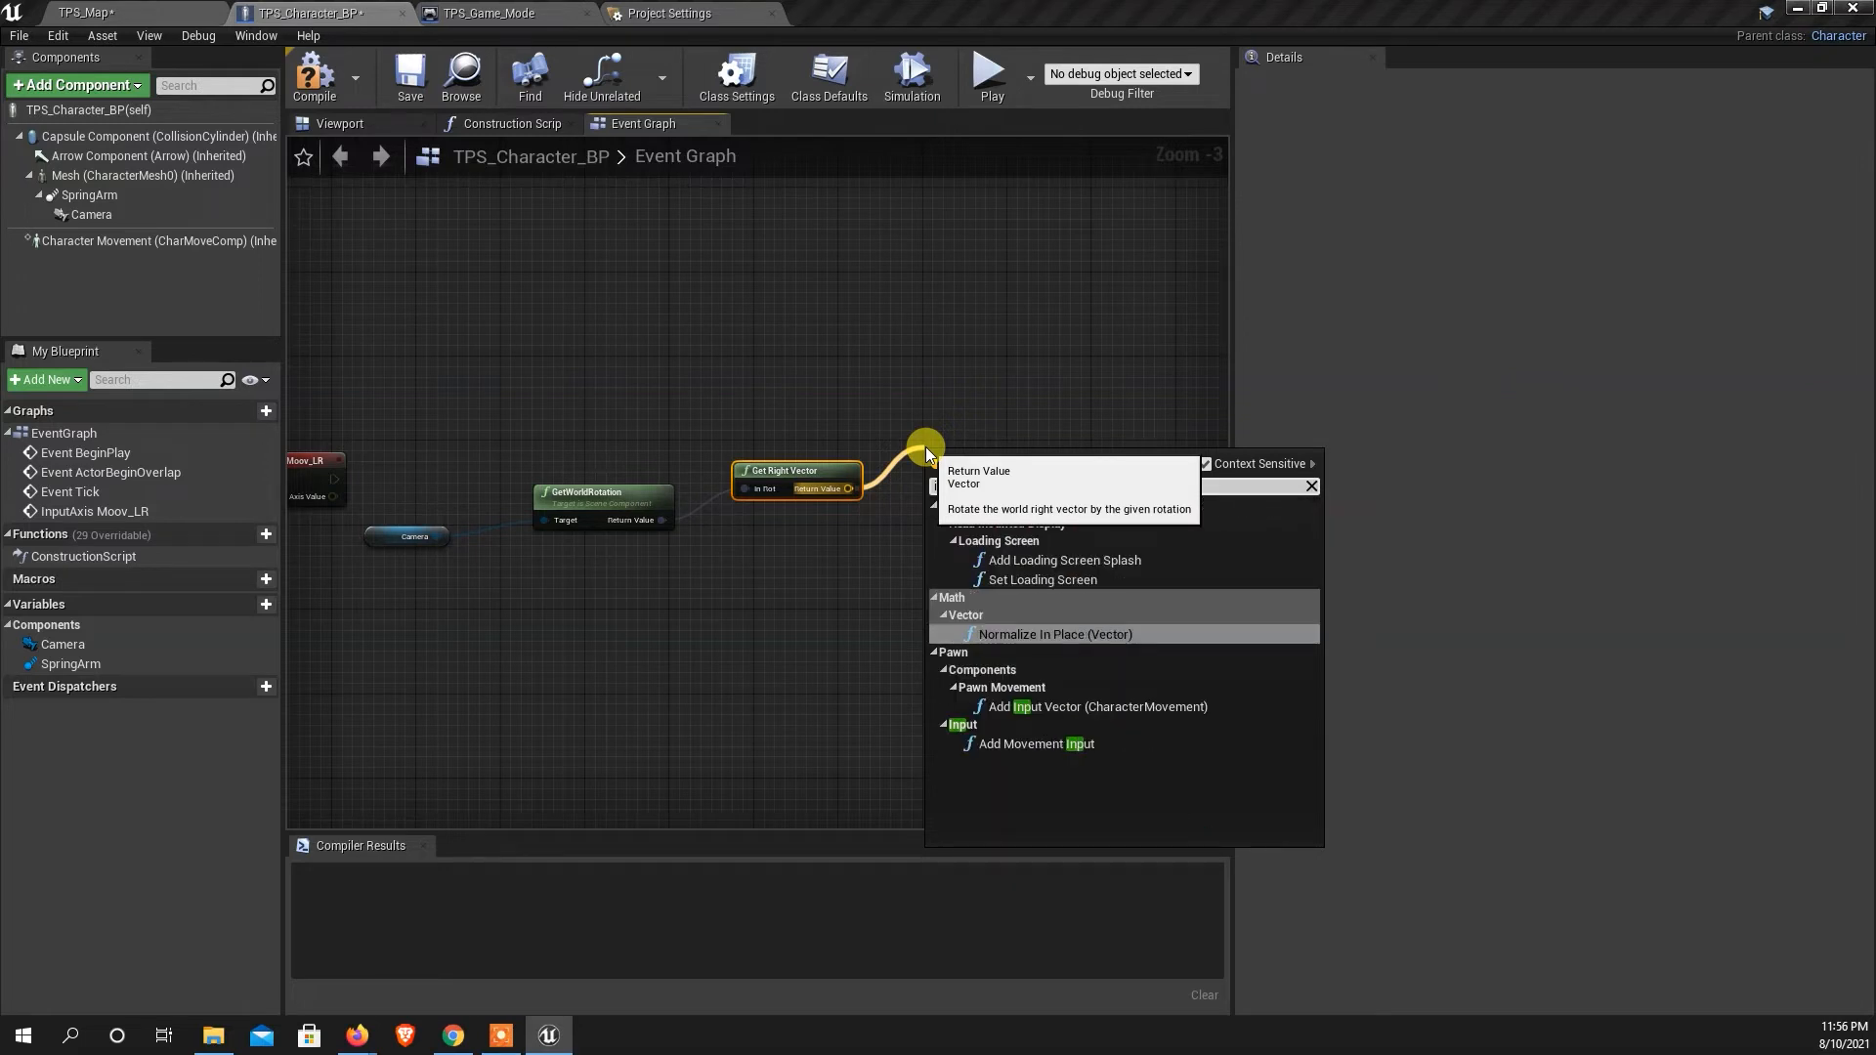
pyautogui.click(1028, 746)
pyautogui.moveTo(989, 479); pyautogui.dragTo(1050, 382)
pyautogui.scroll(-1, 851, 612)
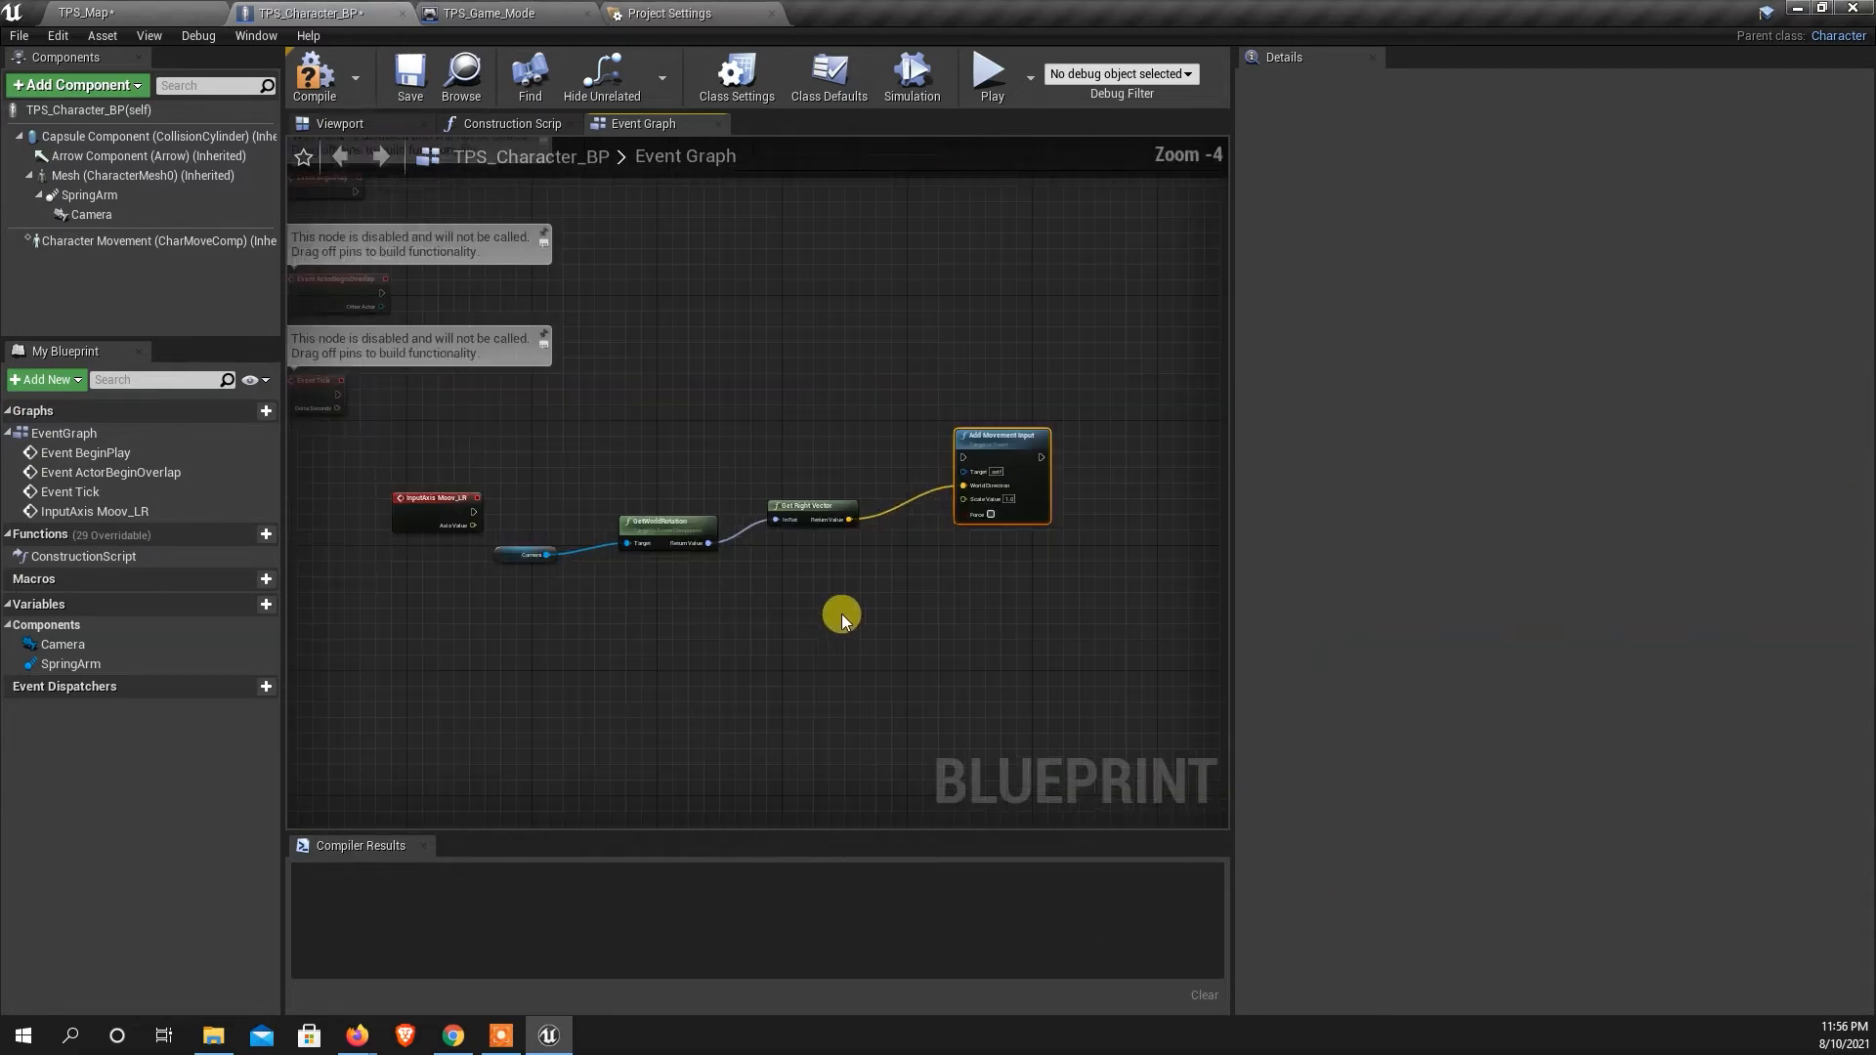
# Connect the Moov_LR event's execution and Axis Value to Add Movement Input's execution and Scale Value inputs, align the nodes, and save and compile the blueprint.
pyautogui.click(435, 502)
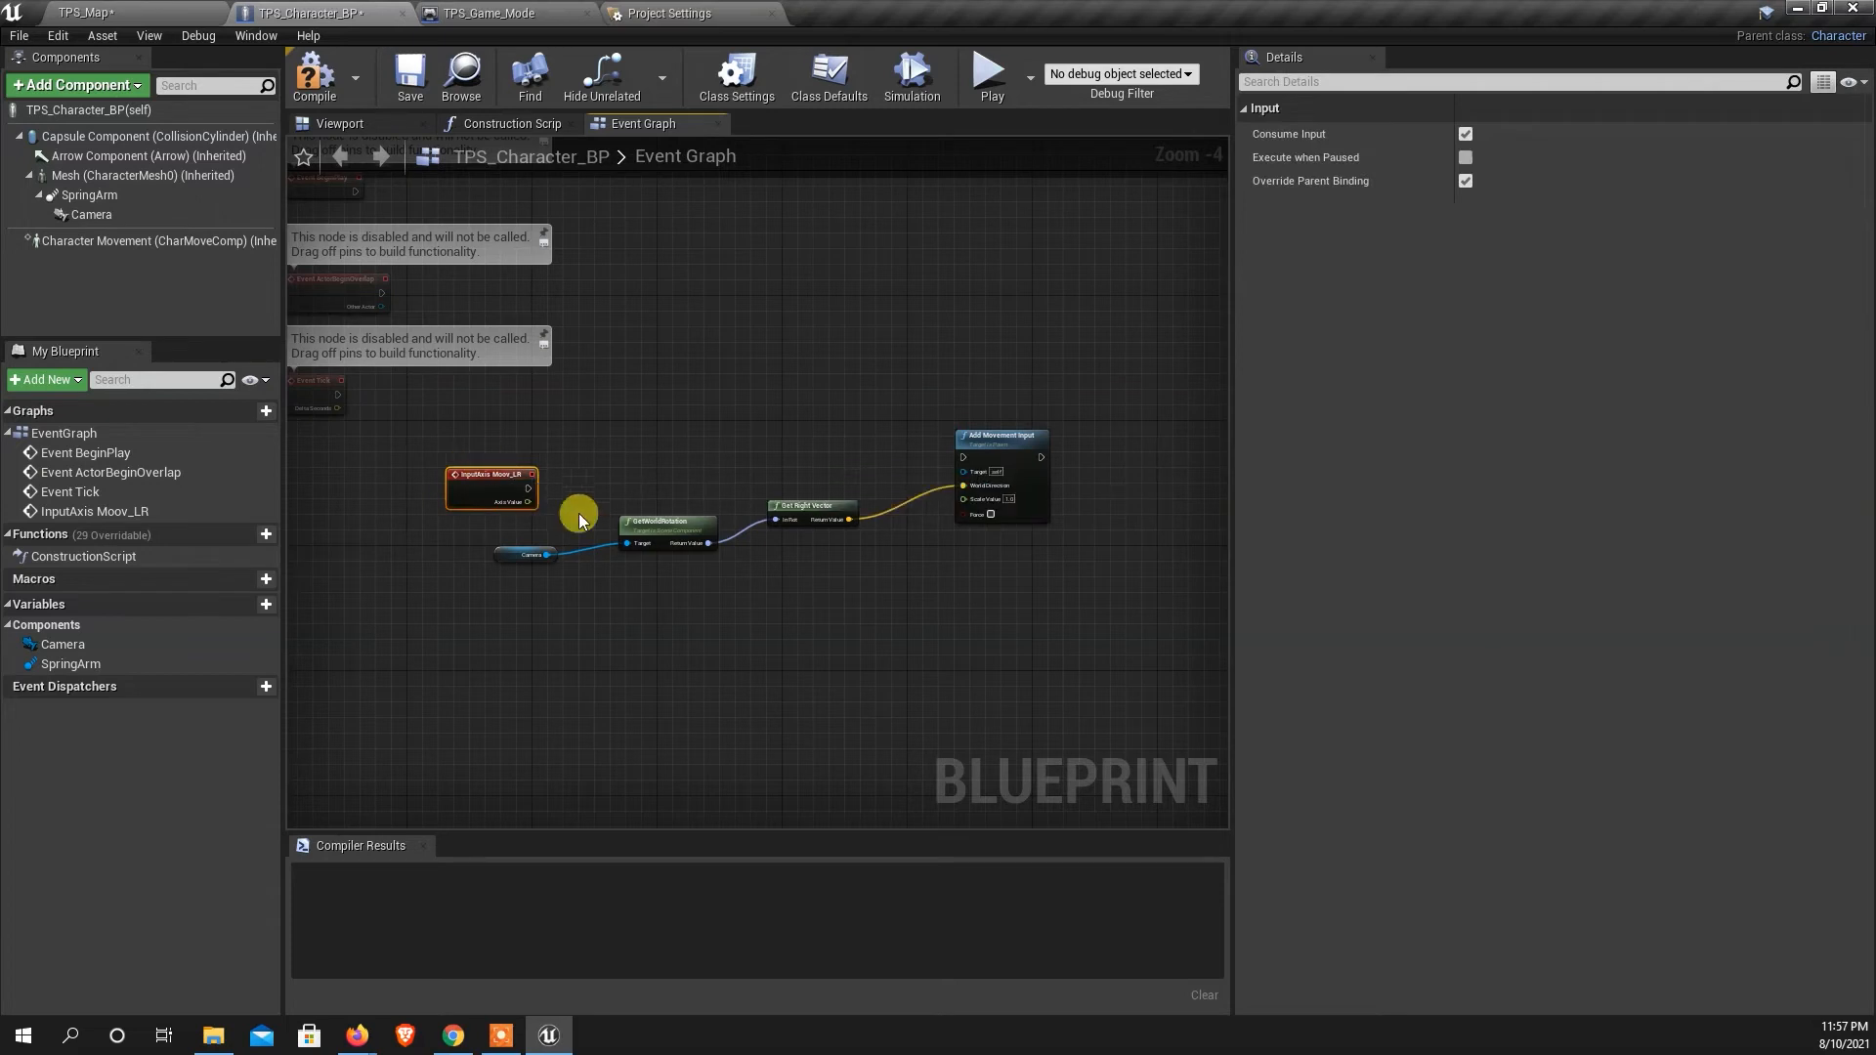
pyautogui.scroll(1, 896, 439)
pyautogui.moveTo(382, 518); pyautogui.dragTo(979, 478)
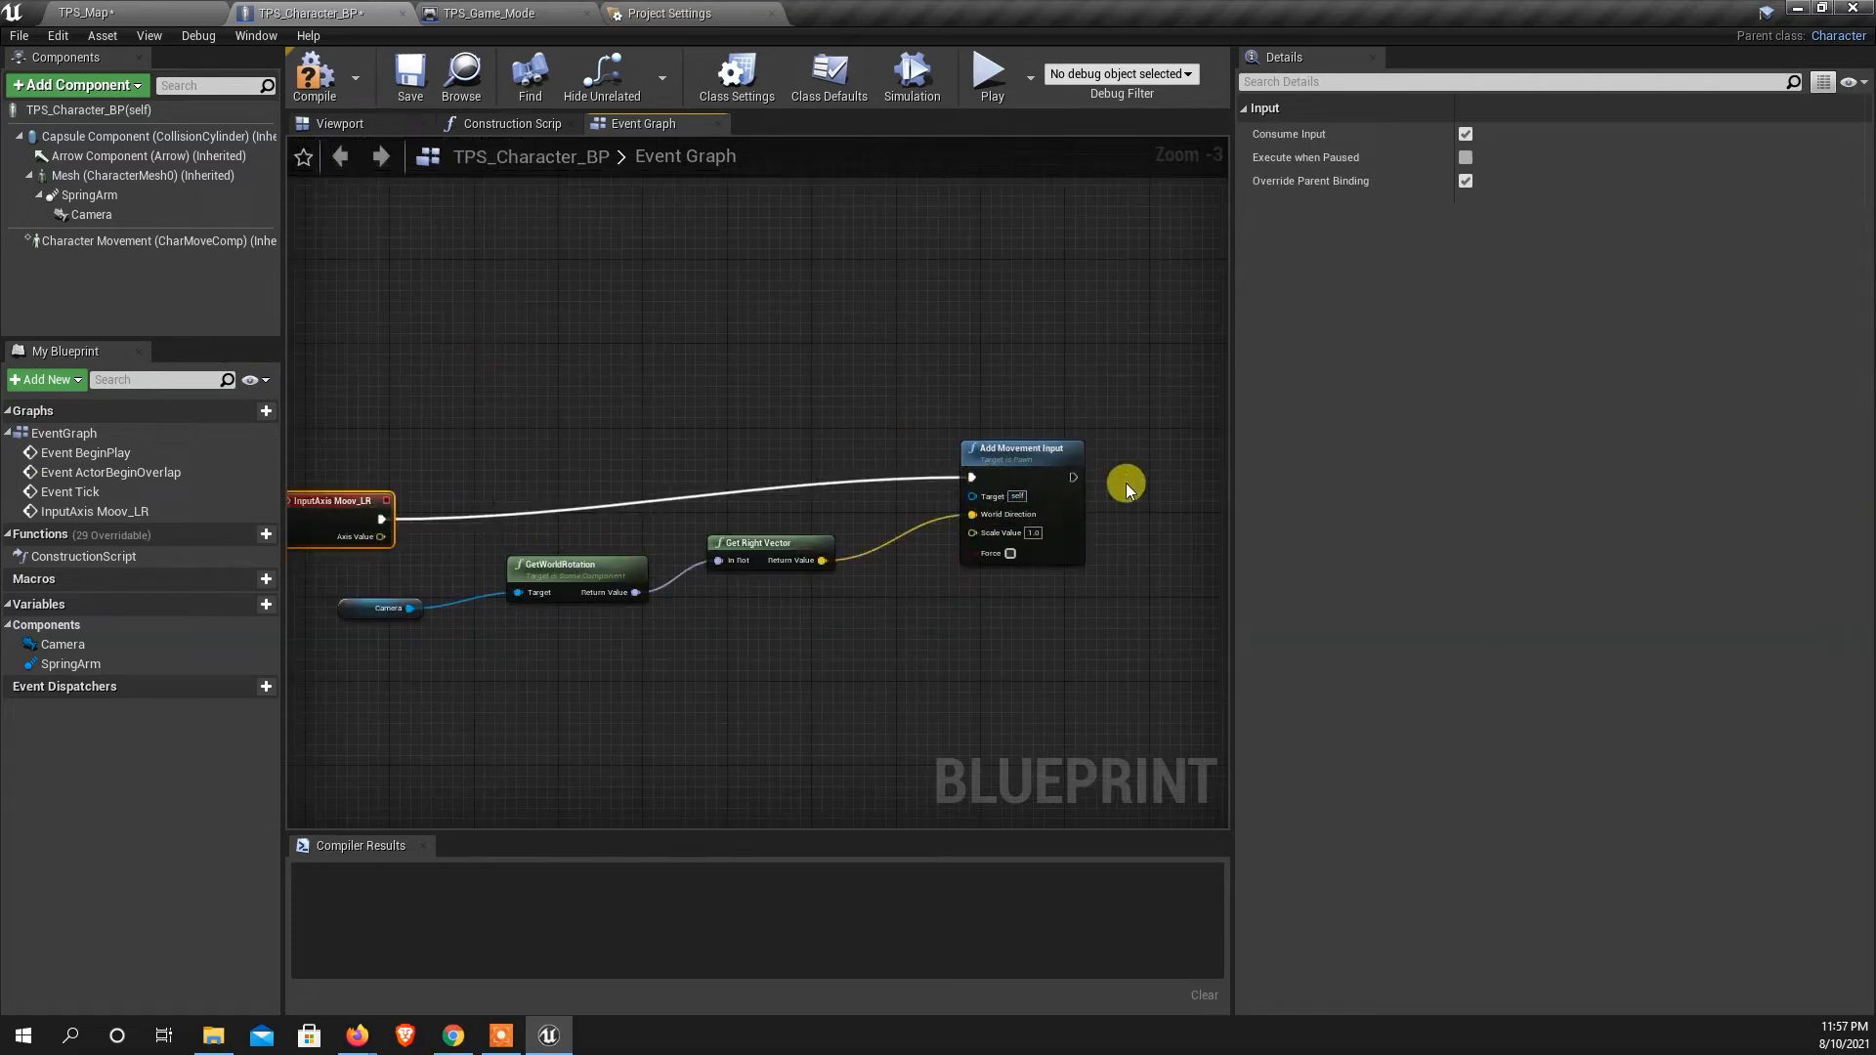
pyautogui.moveTo(380, 537); pyautogui.dragTo(971, 534)
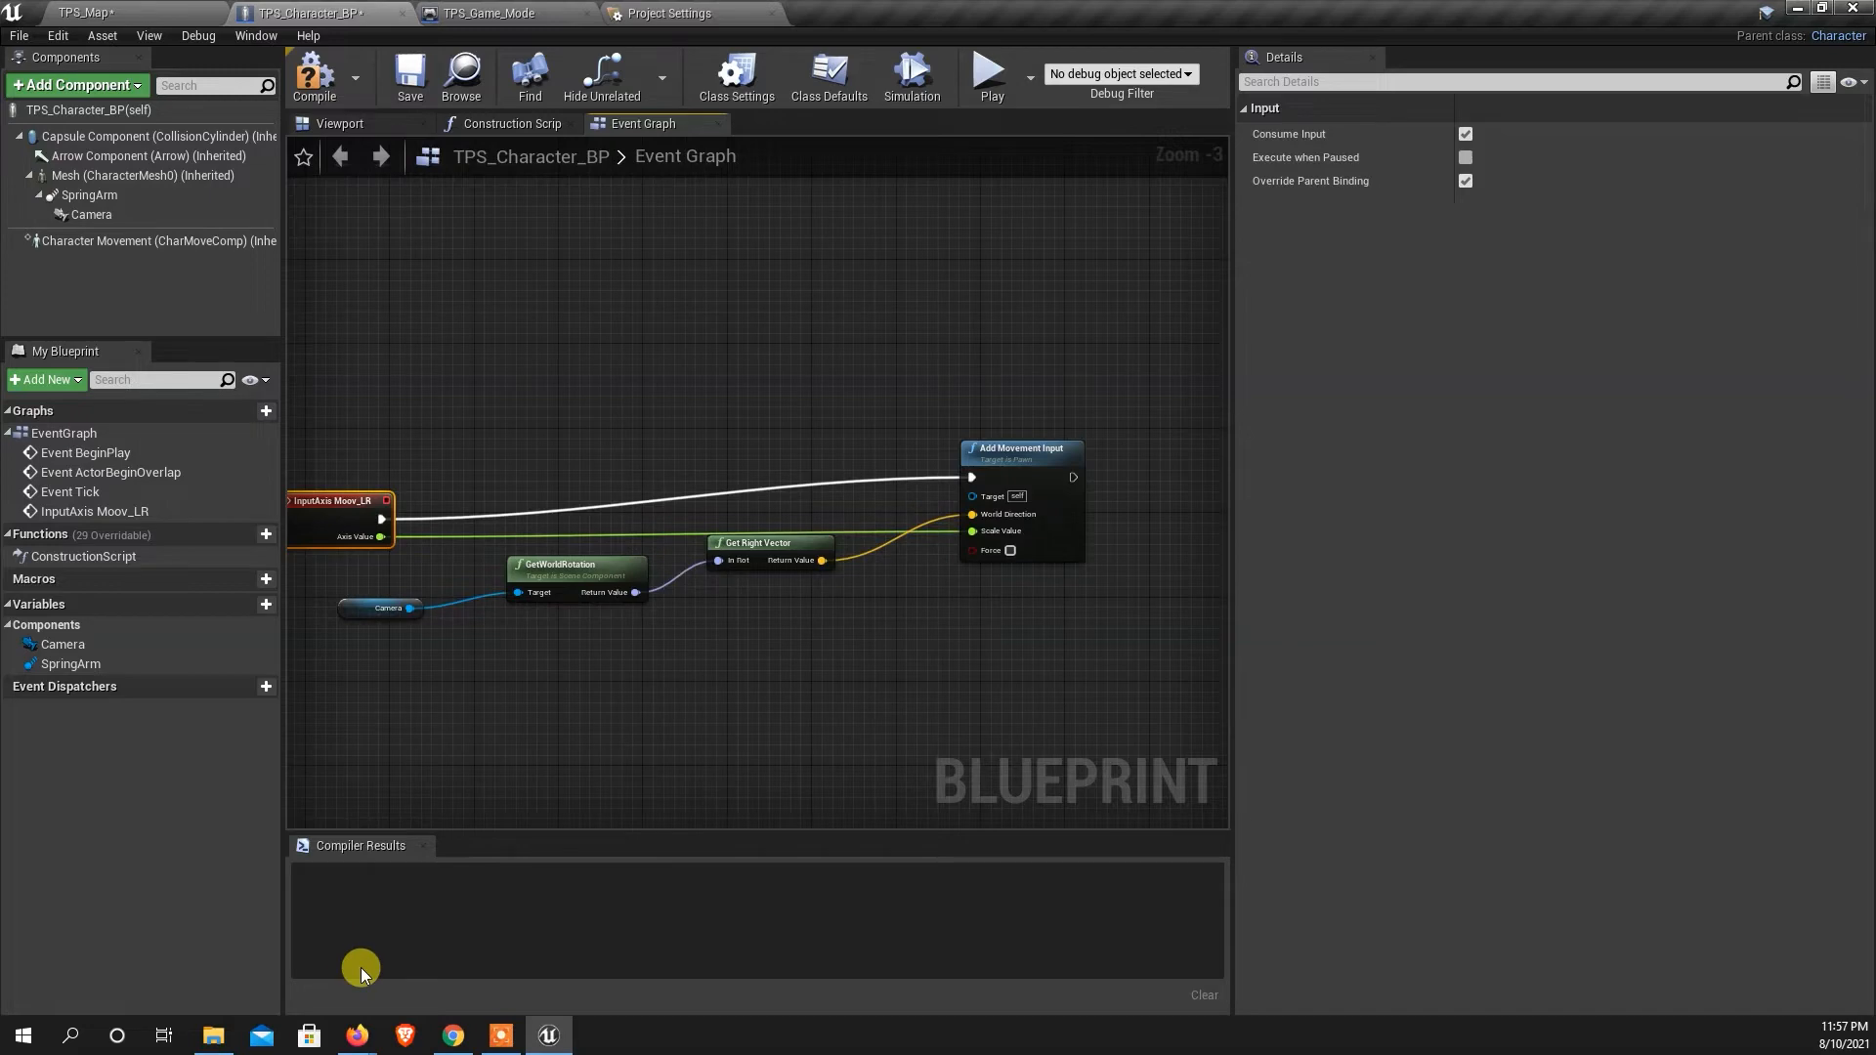
pyautogui.moveTo(335, 511); pyautogui.dragTo(339, 490)
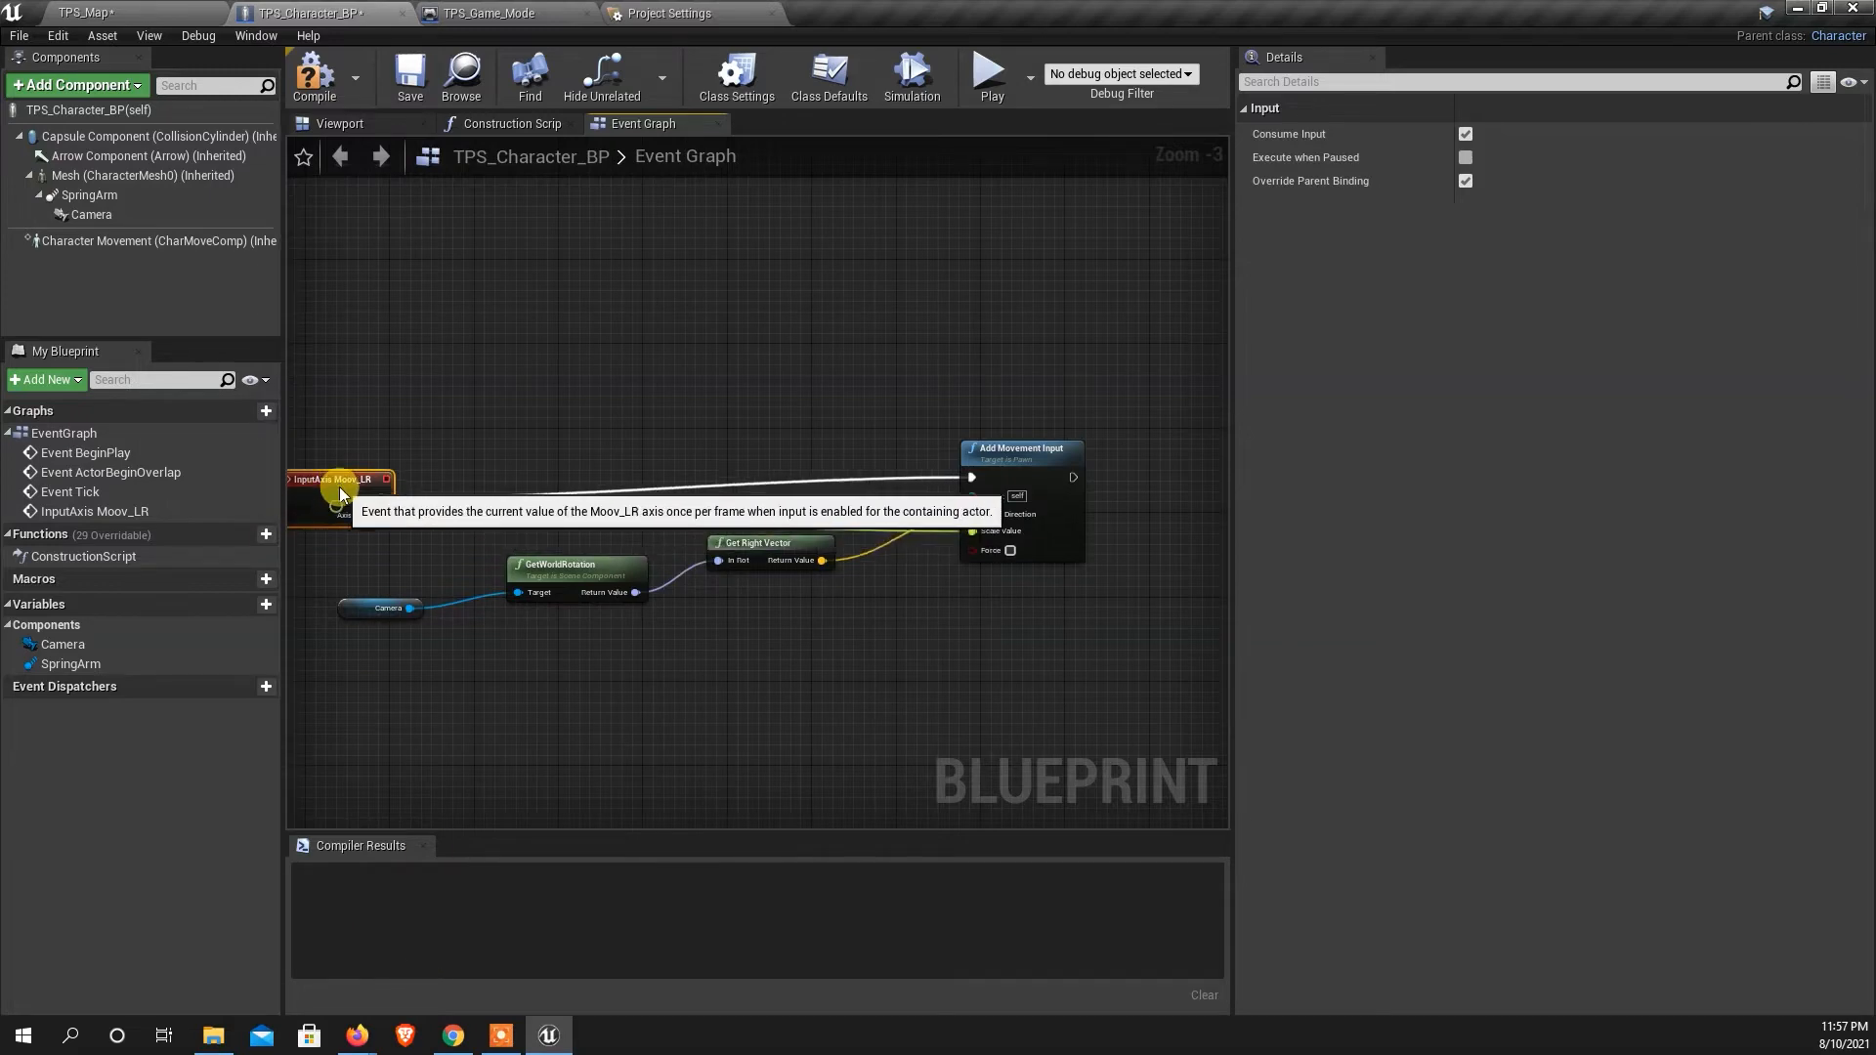
pyautogui.moveTo(1018, 451); pyautogui.dragTo(1025, 447)
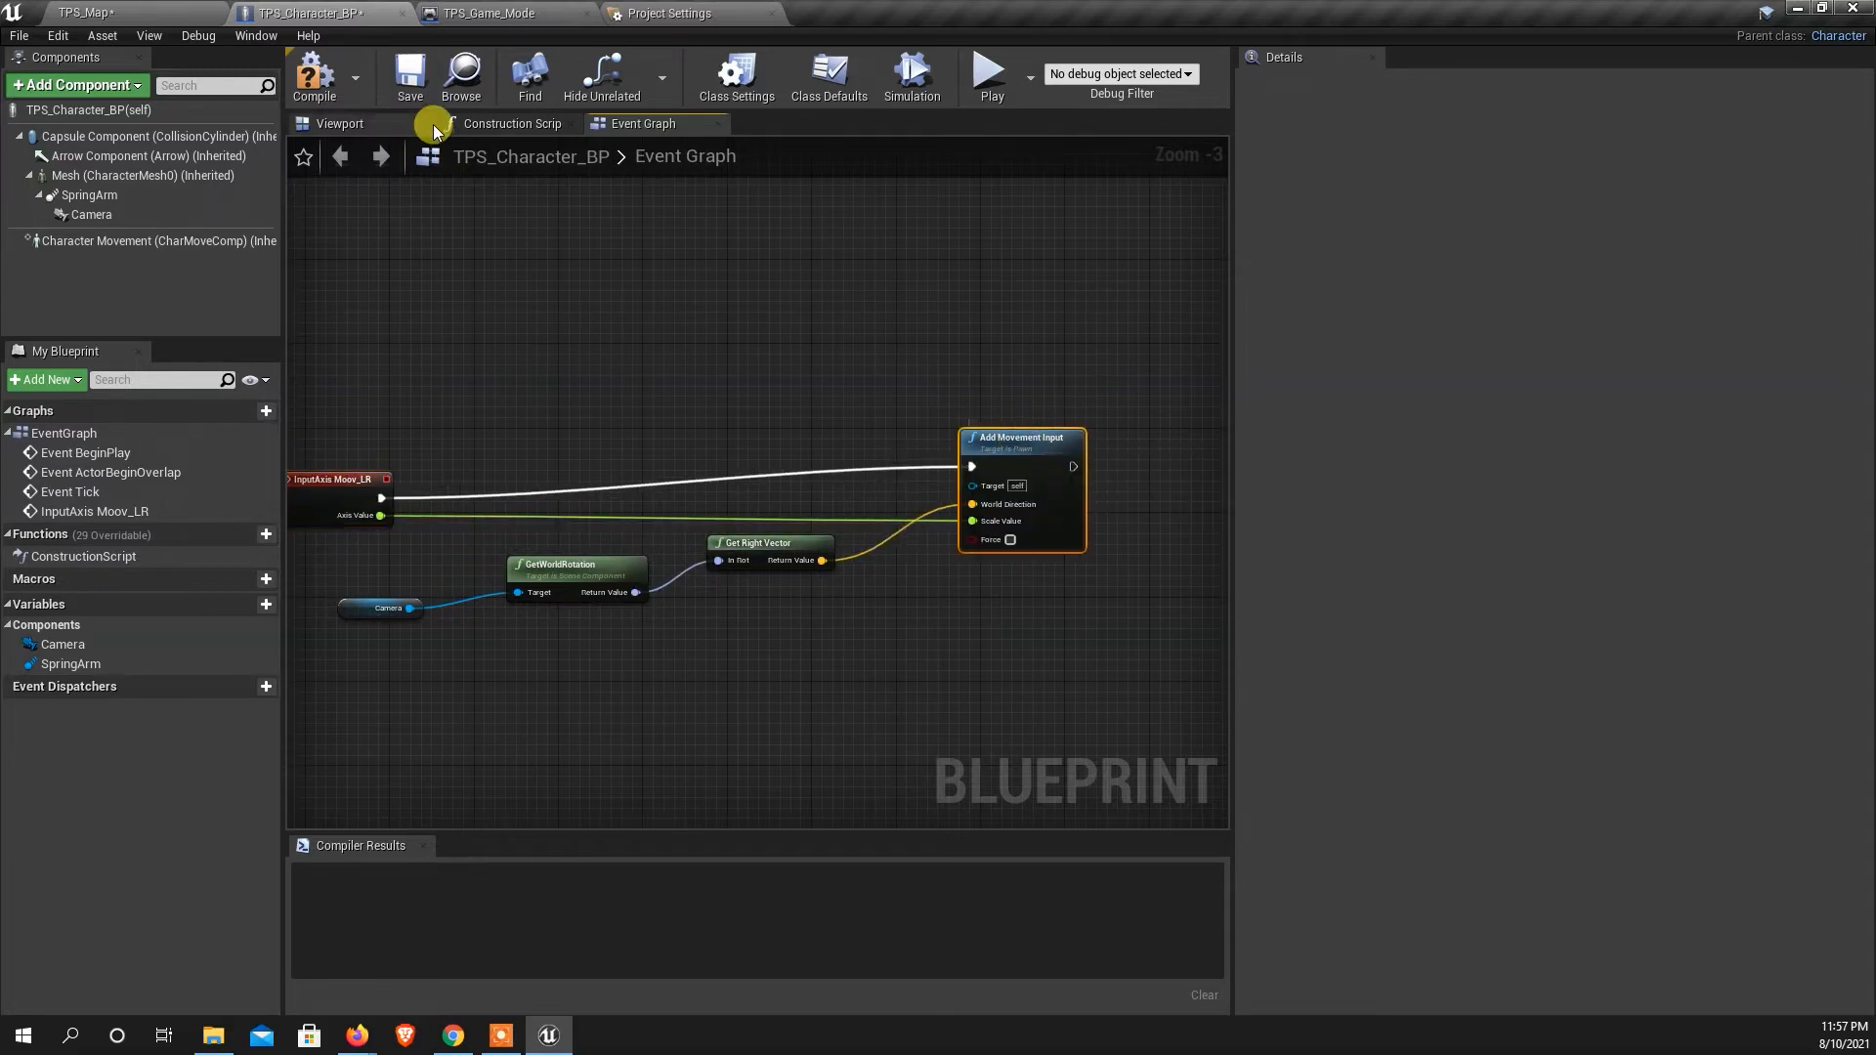
pyautogui.click(410, 76)
pyautogui.click(329, 84)
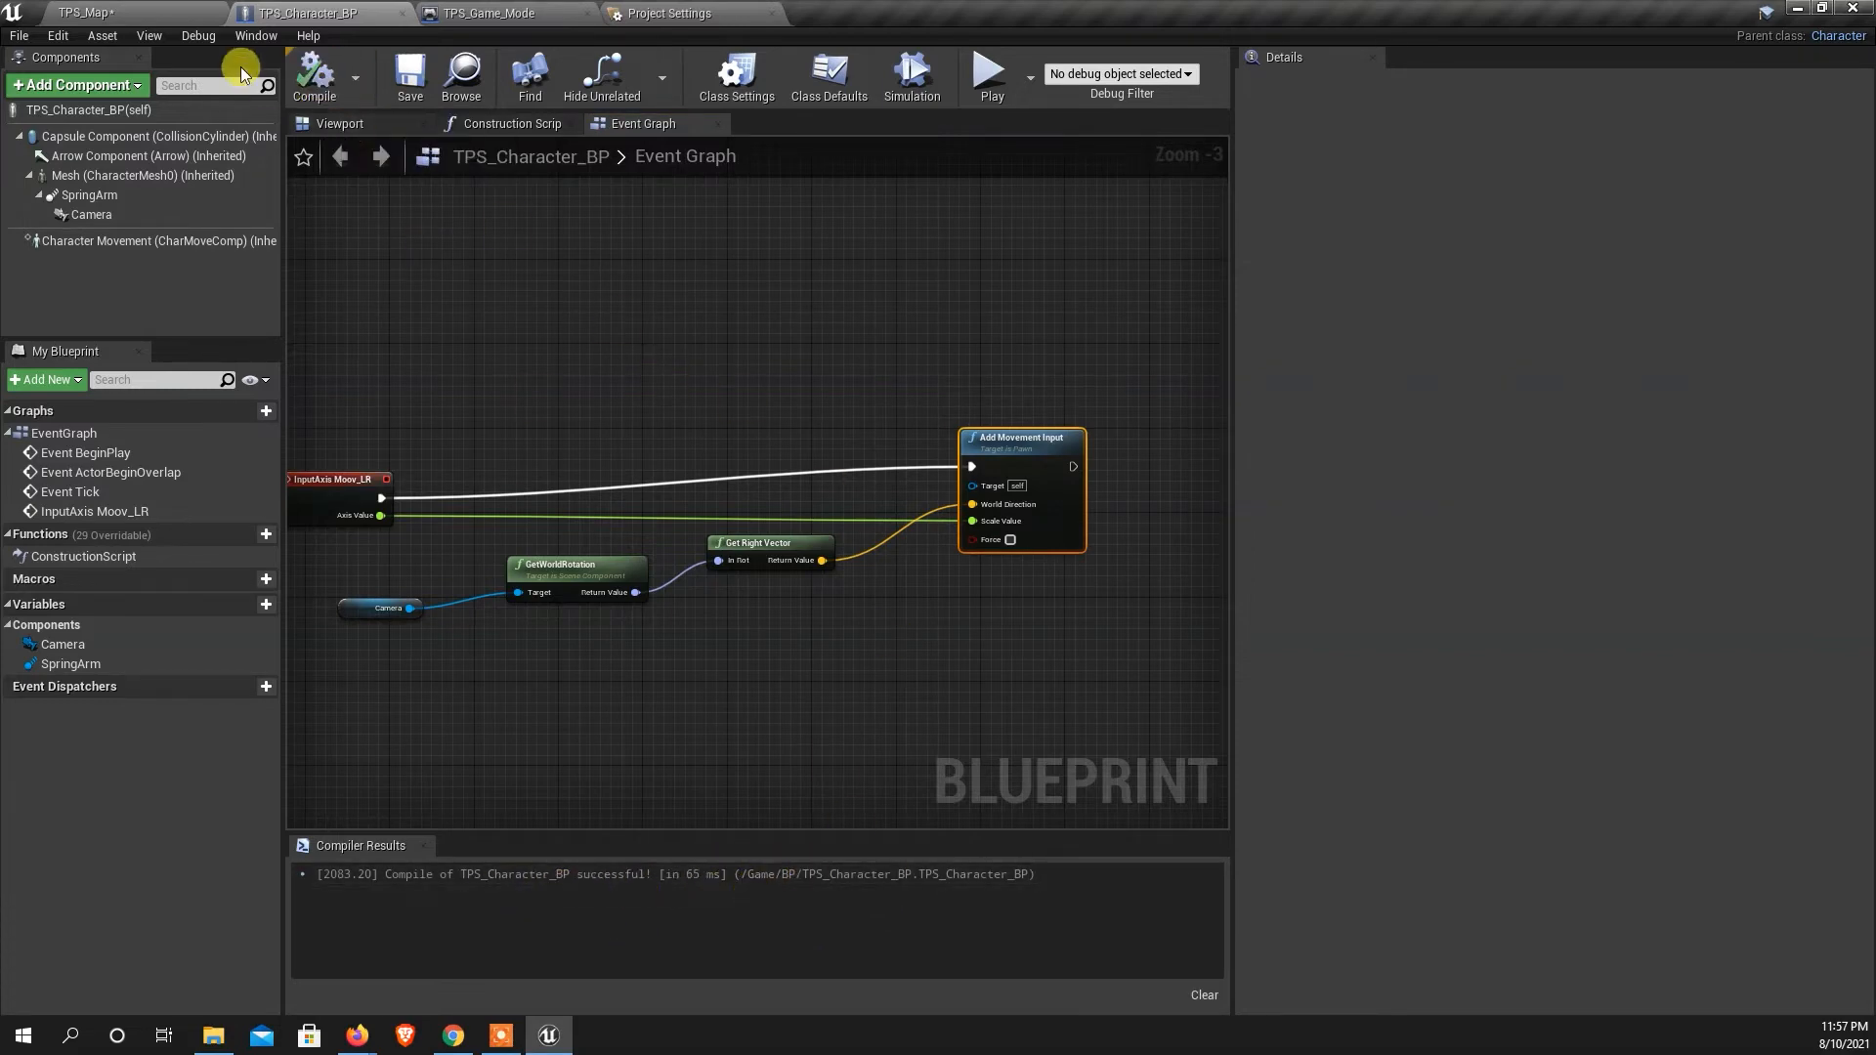
# Play TPS_Map in the editor, test moving the character left and right with A and D, and stop the session.
pyautogui.click(143, 19)
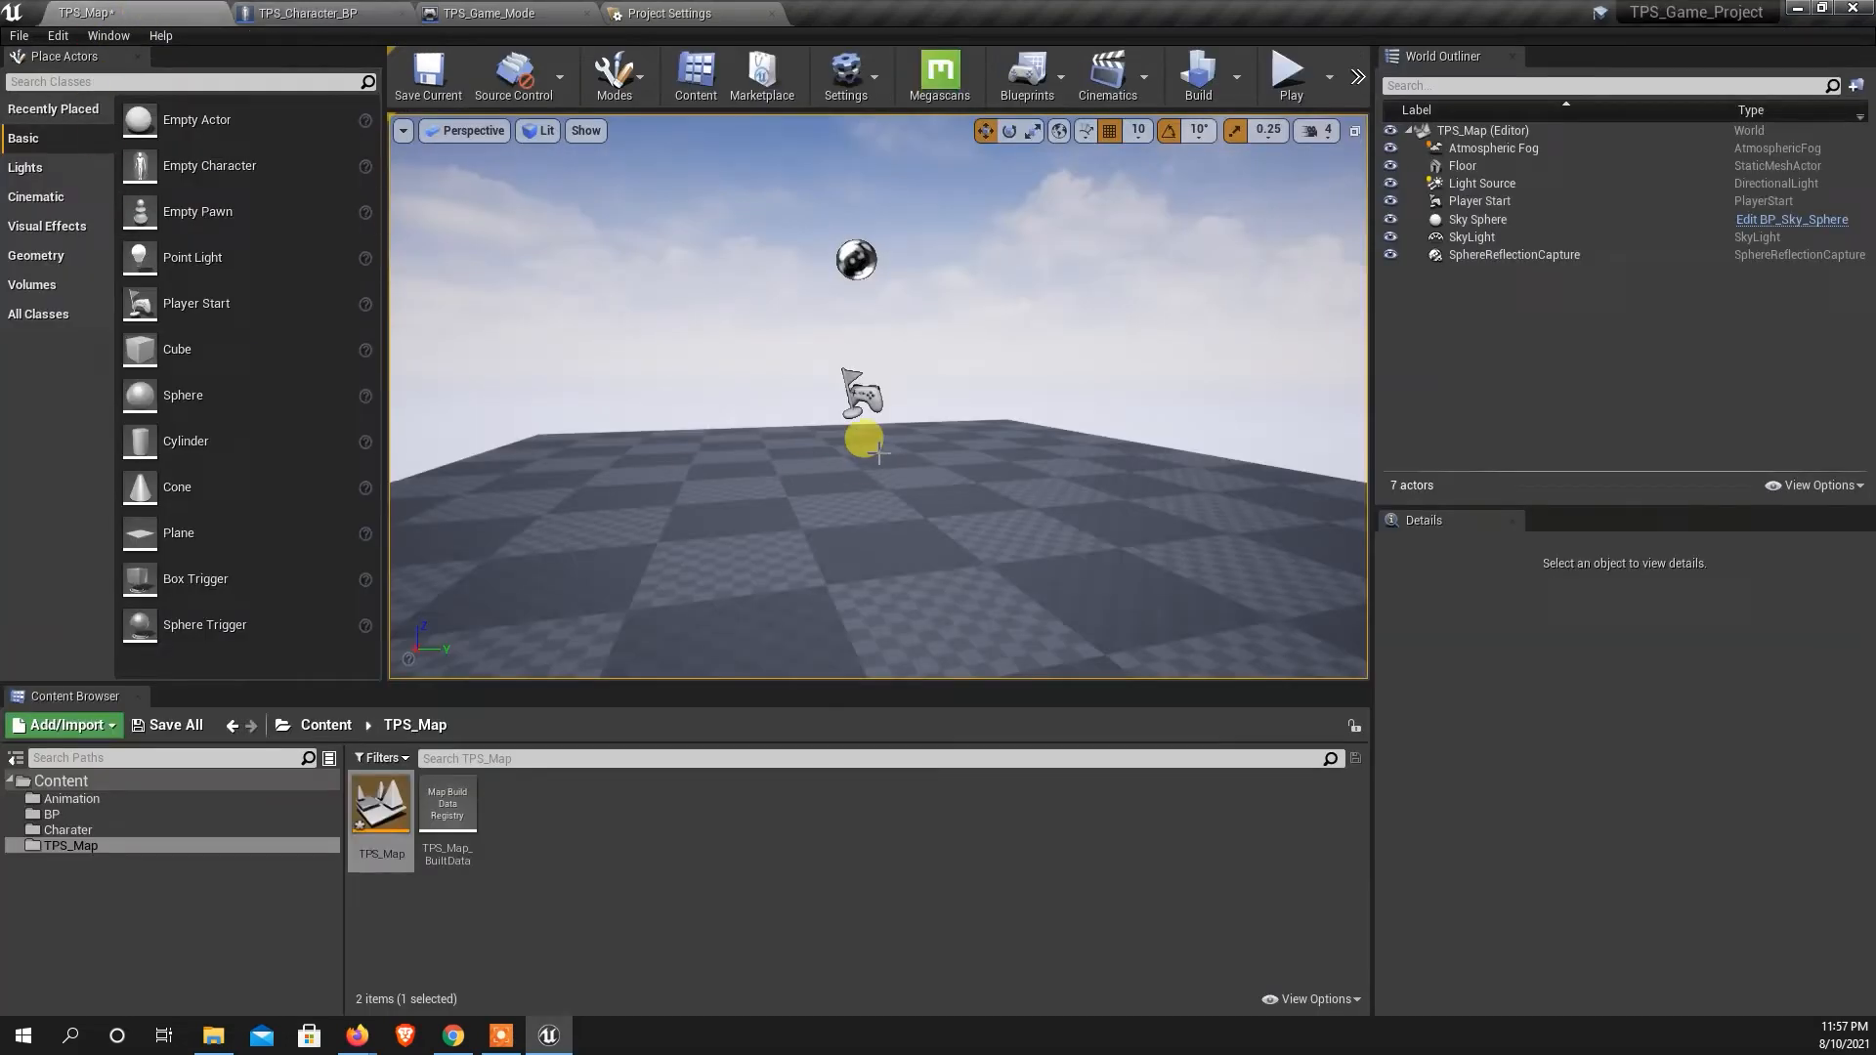
pyautogui.click(1282, 86)
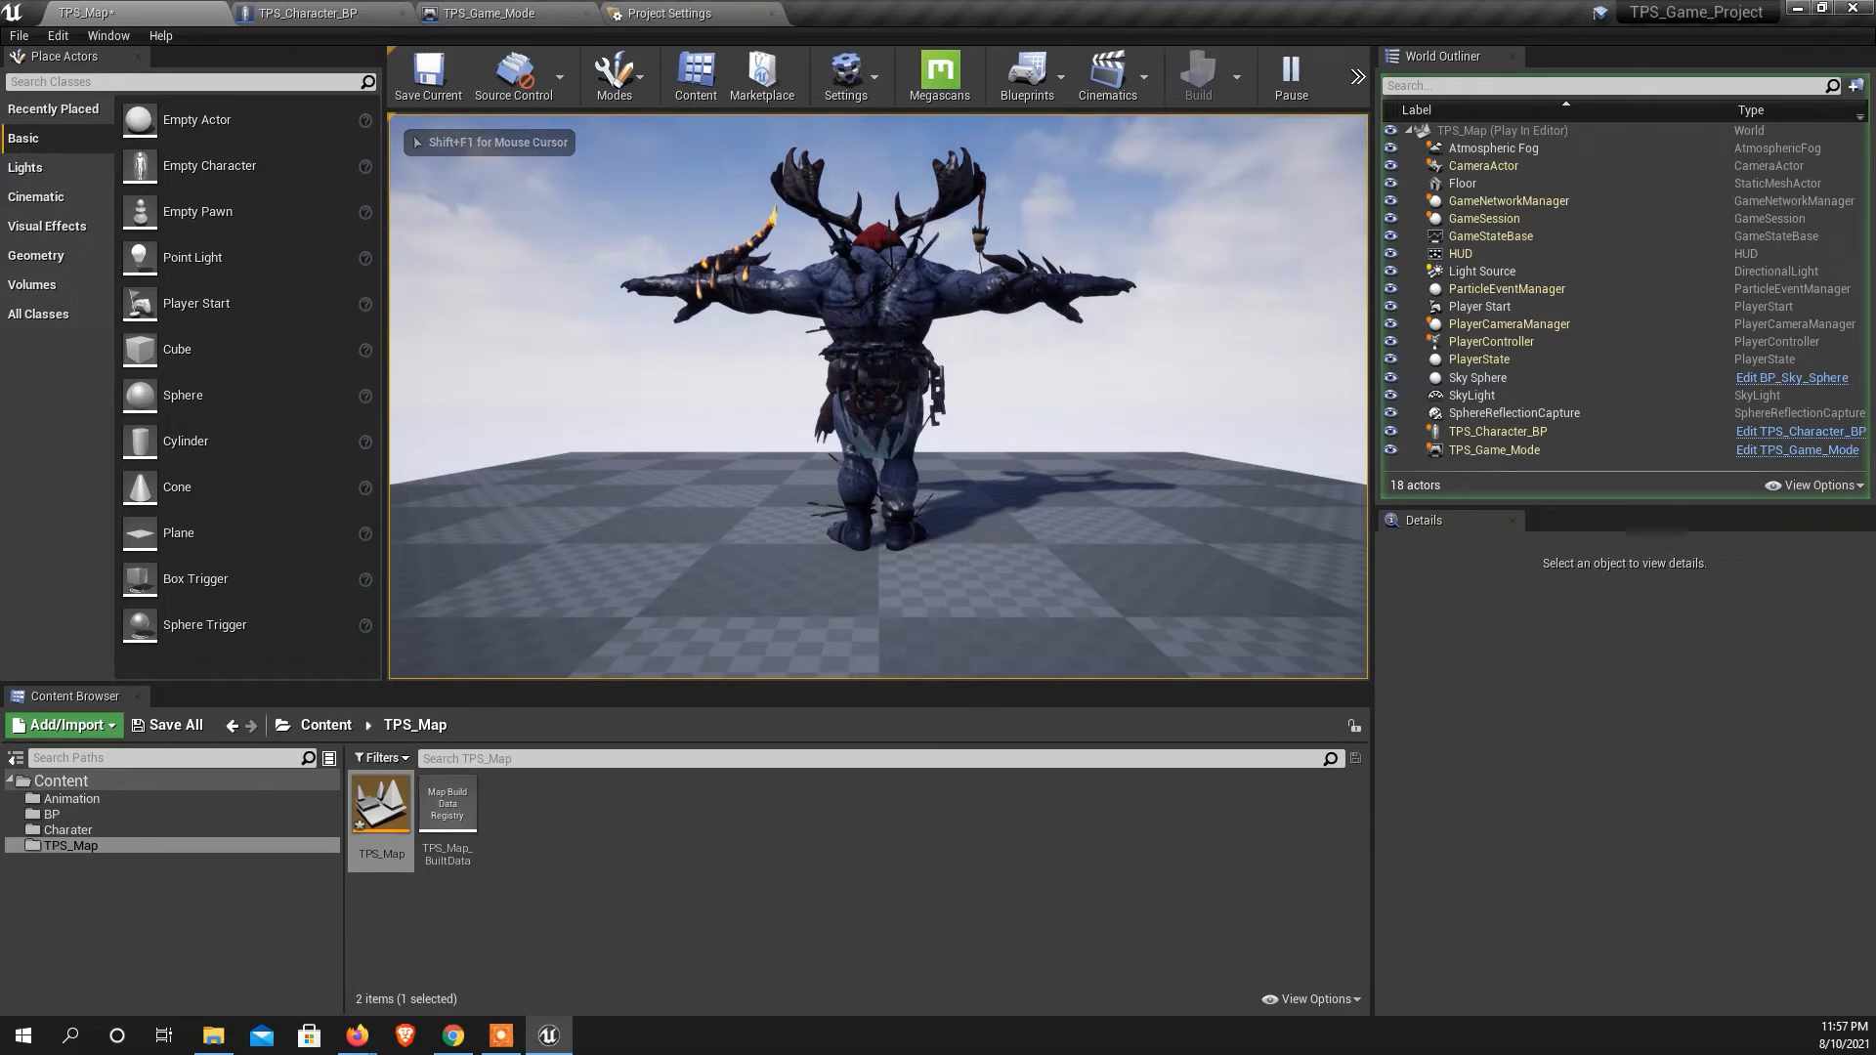
pyautogui.press('a')
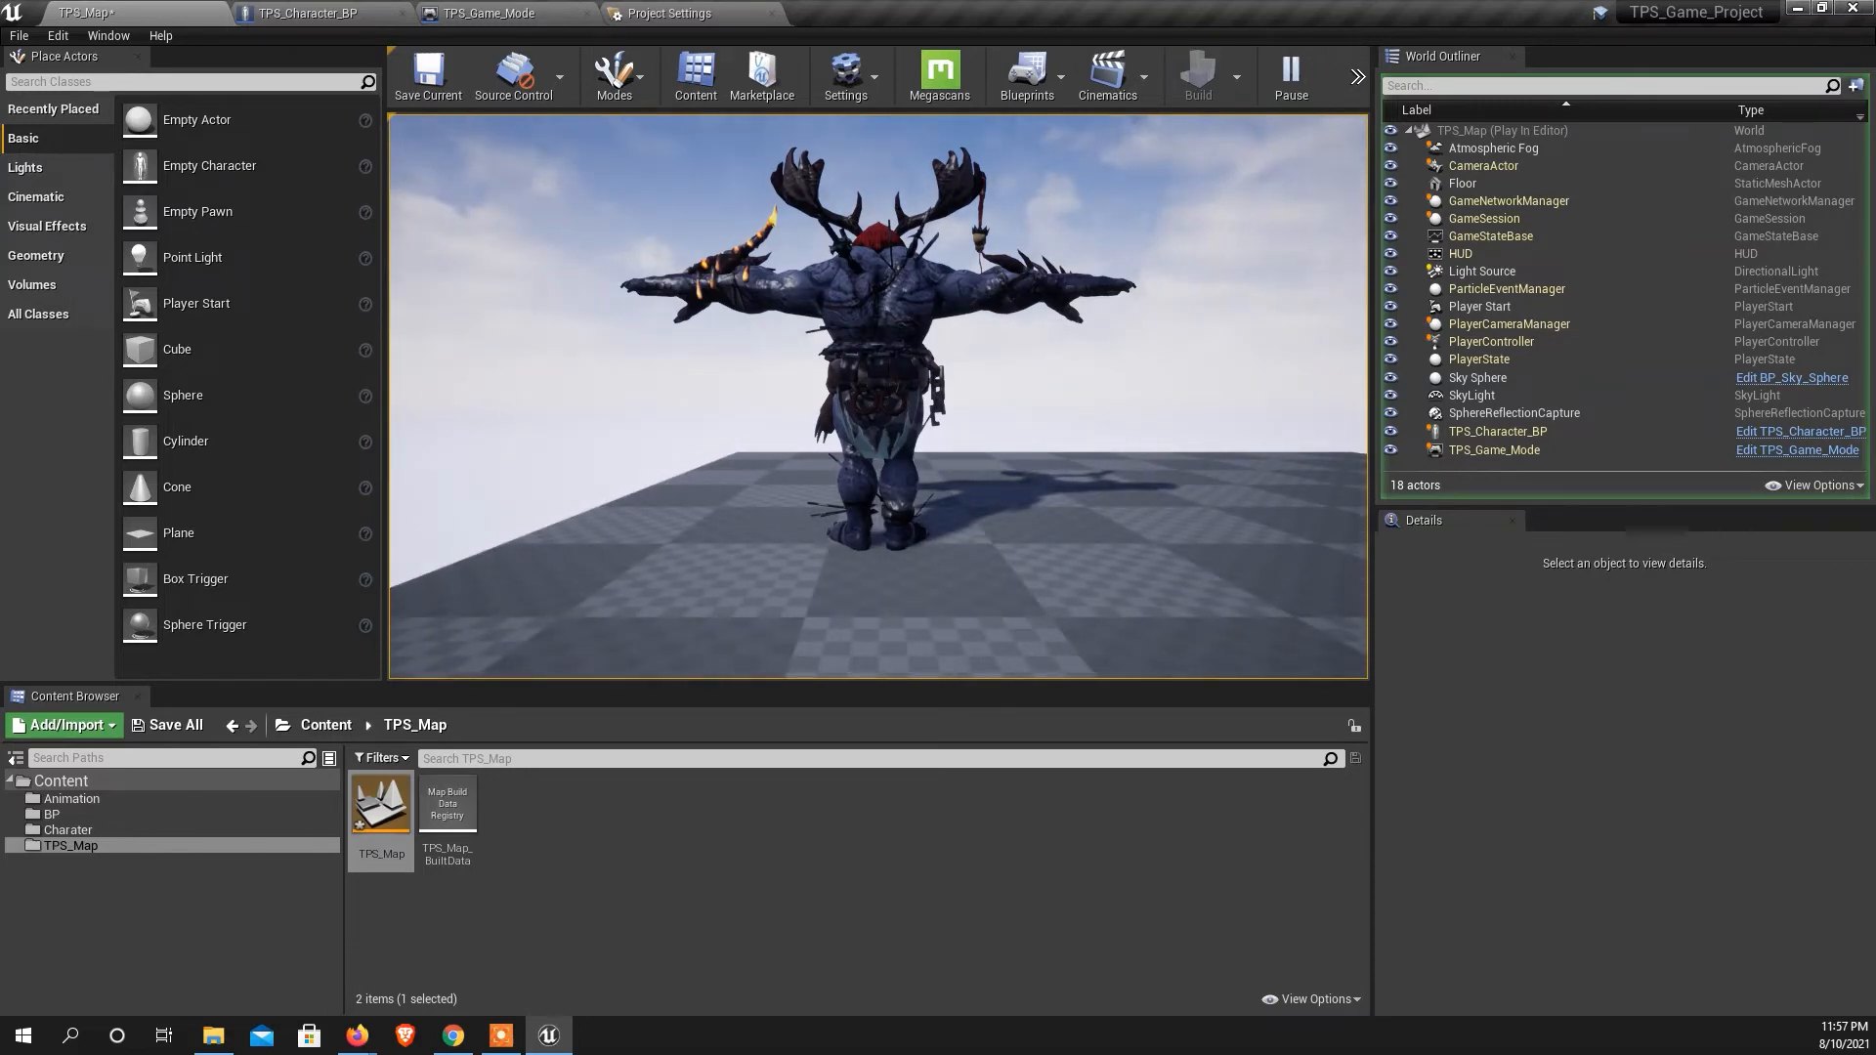
pyautogui.press('a')
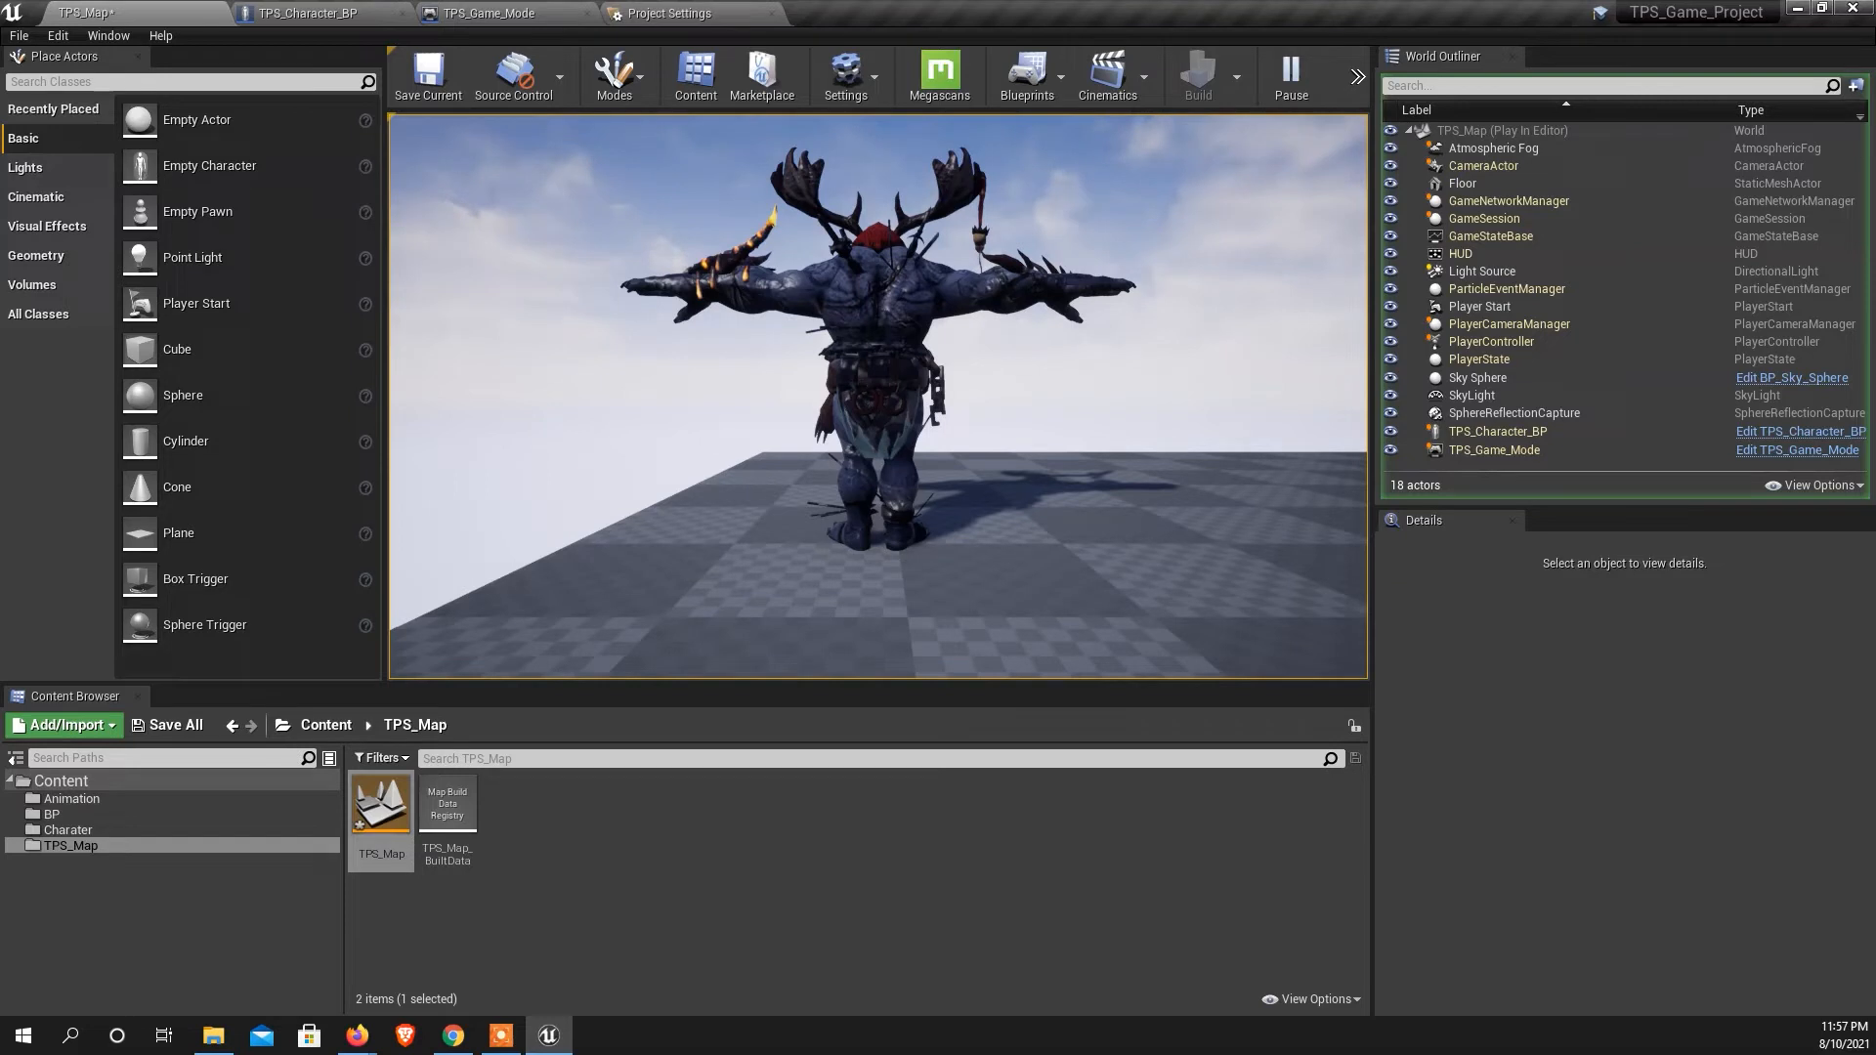
pyautogui.press('d')
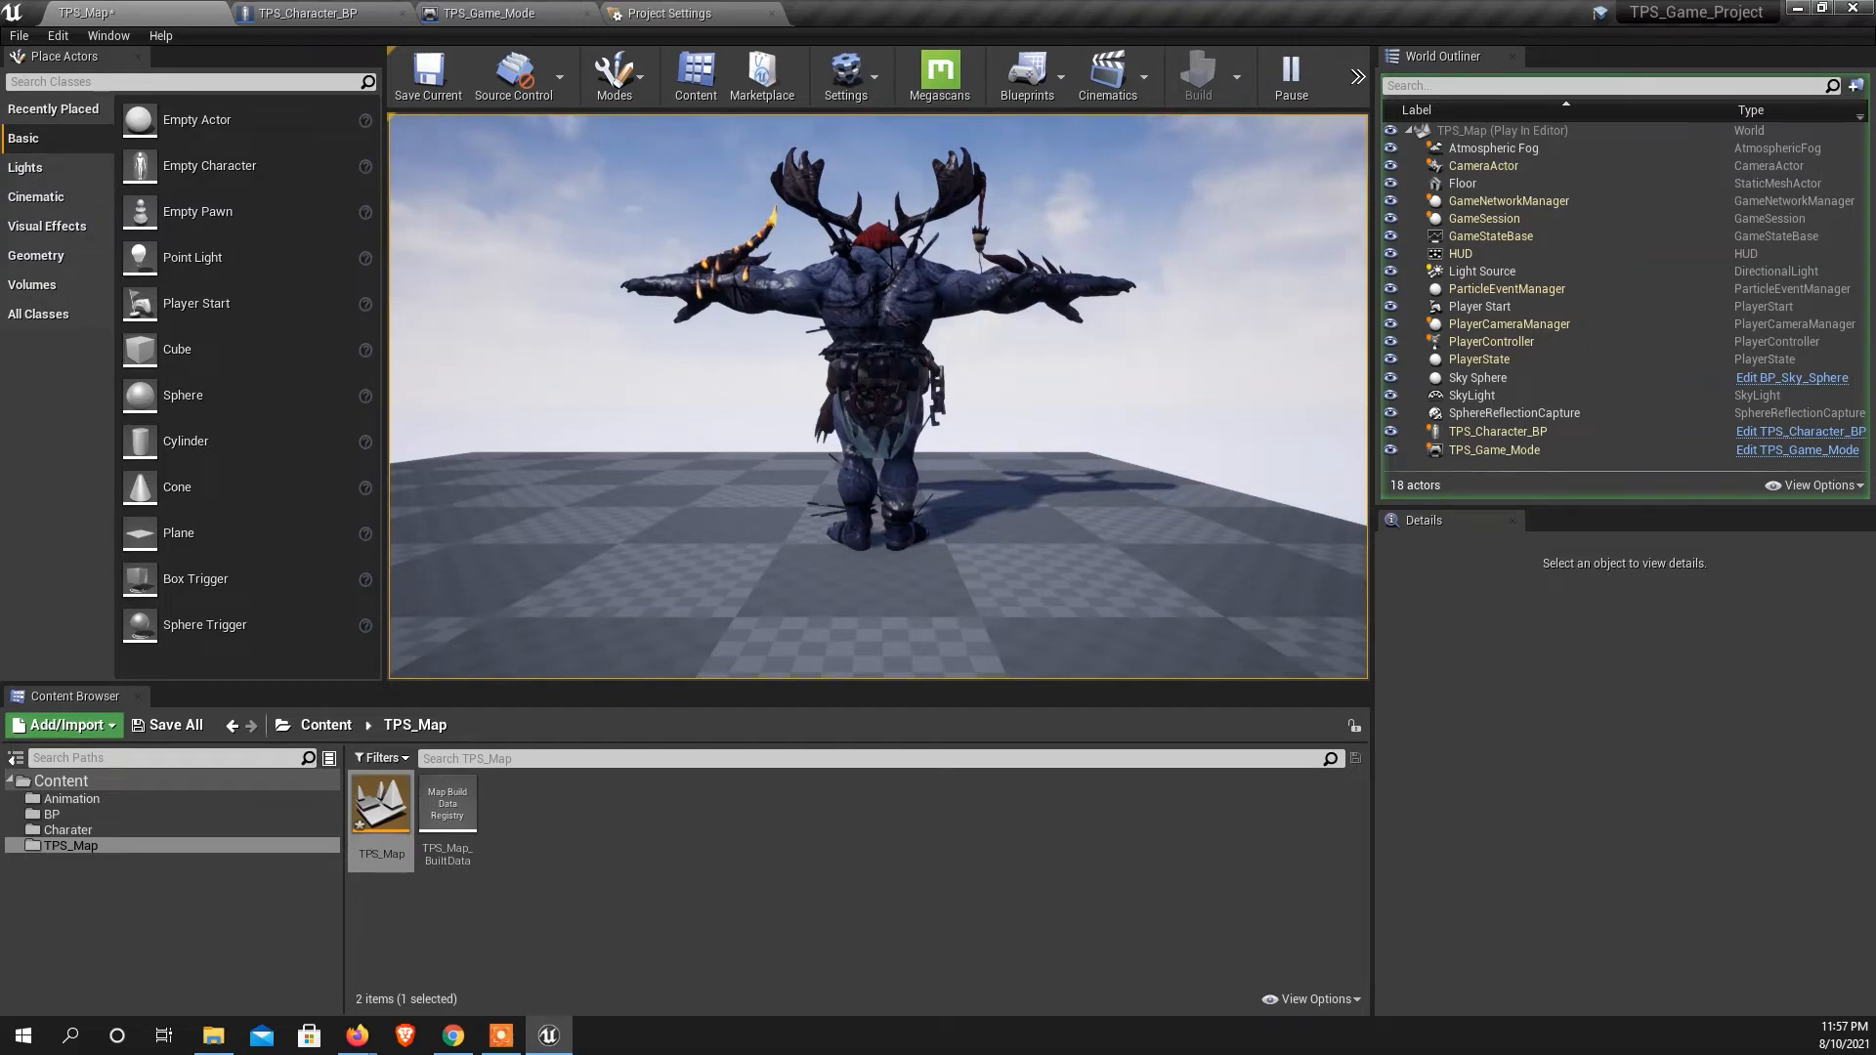
pyautogui.press('d')
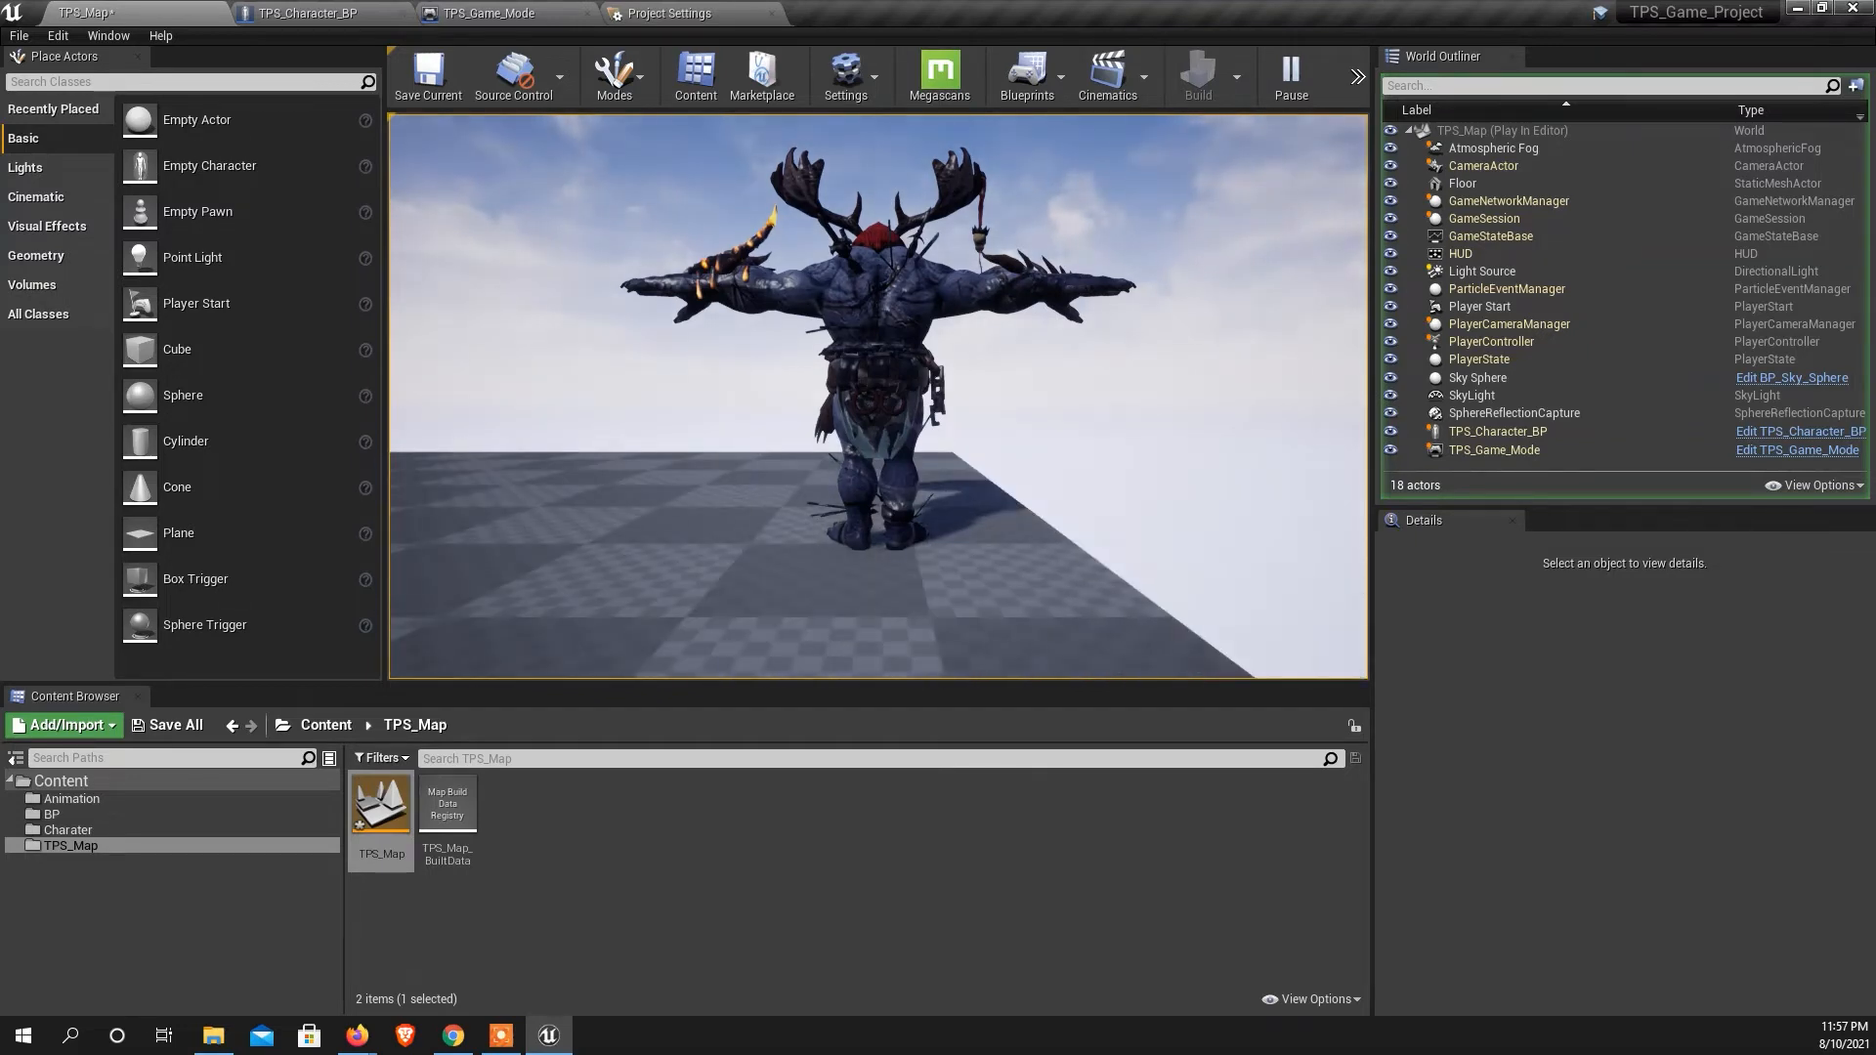
pyautogui.press('d')
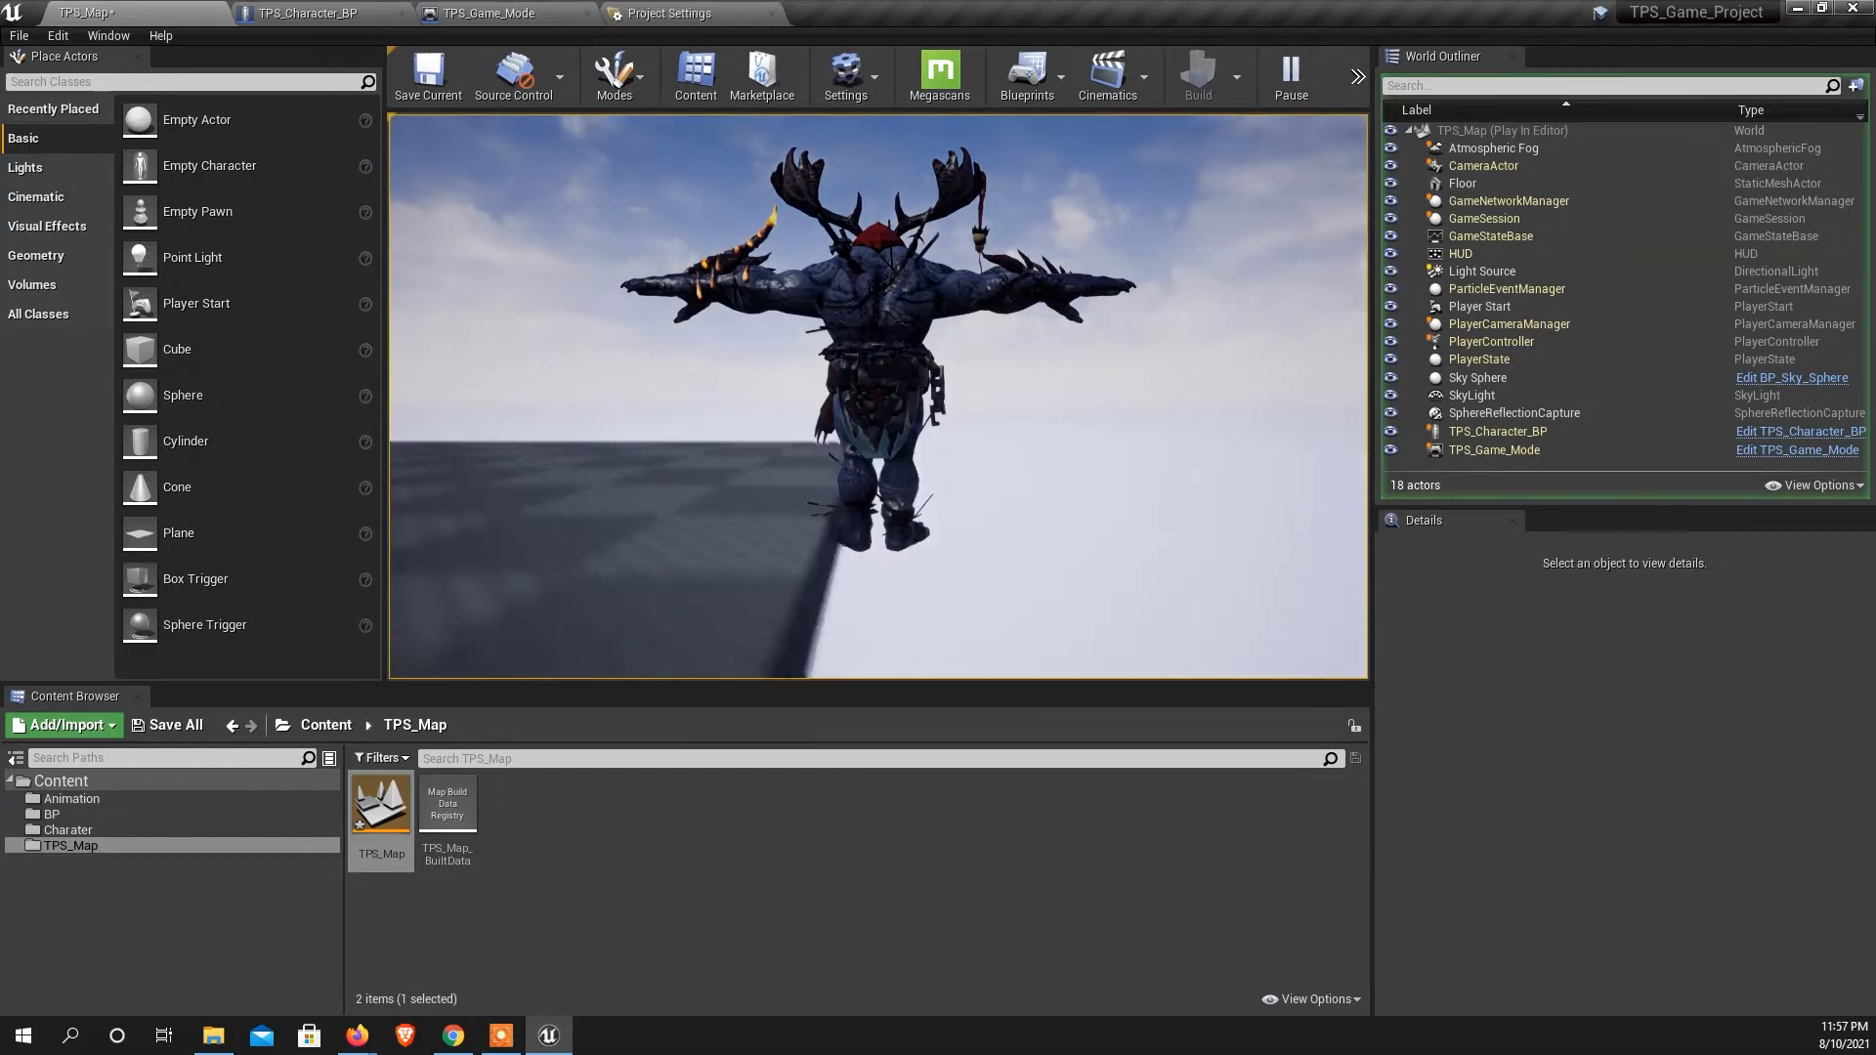
pyautogui.press('Escape')
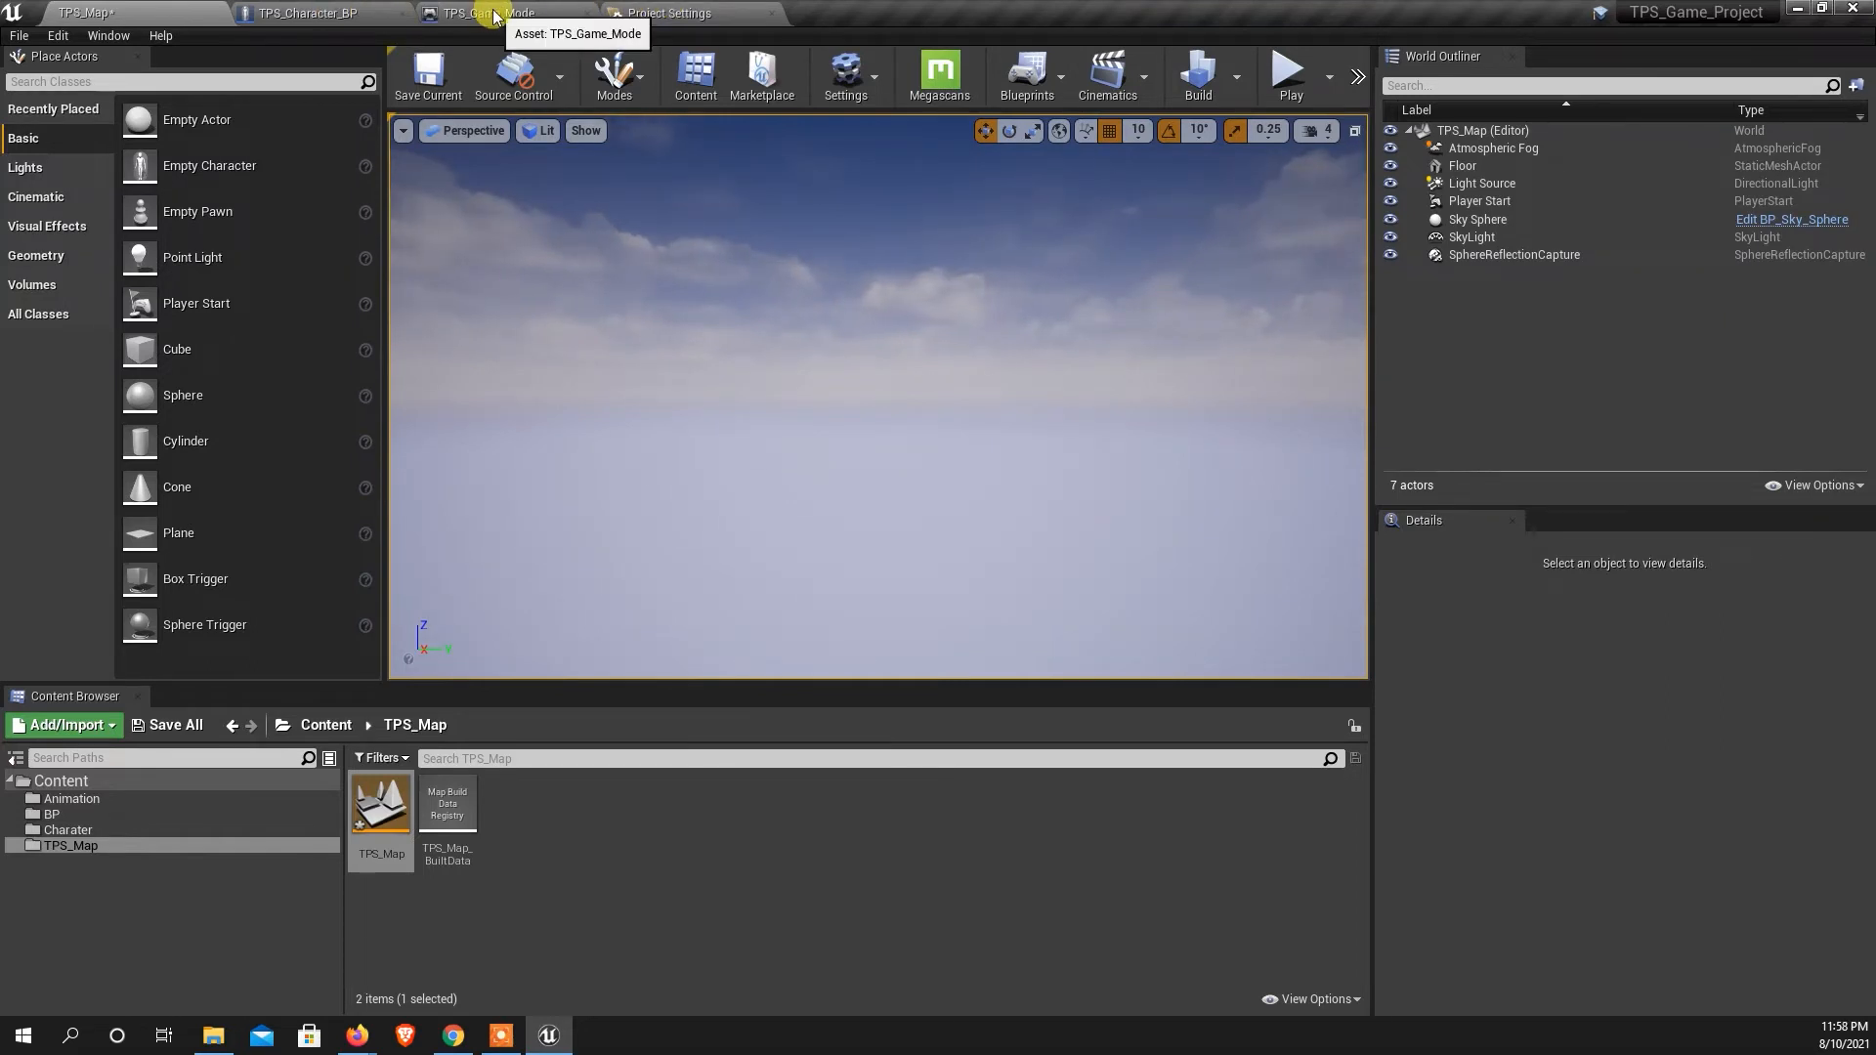
# Set the scale of the Left key binding in the Moov_LR axis mapping to -1.0 in Project Settings.
pyautogui.click(677, 19)
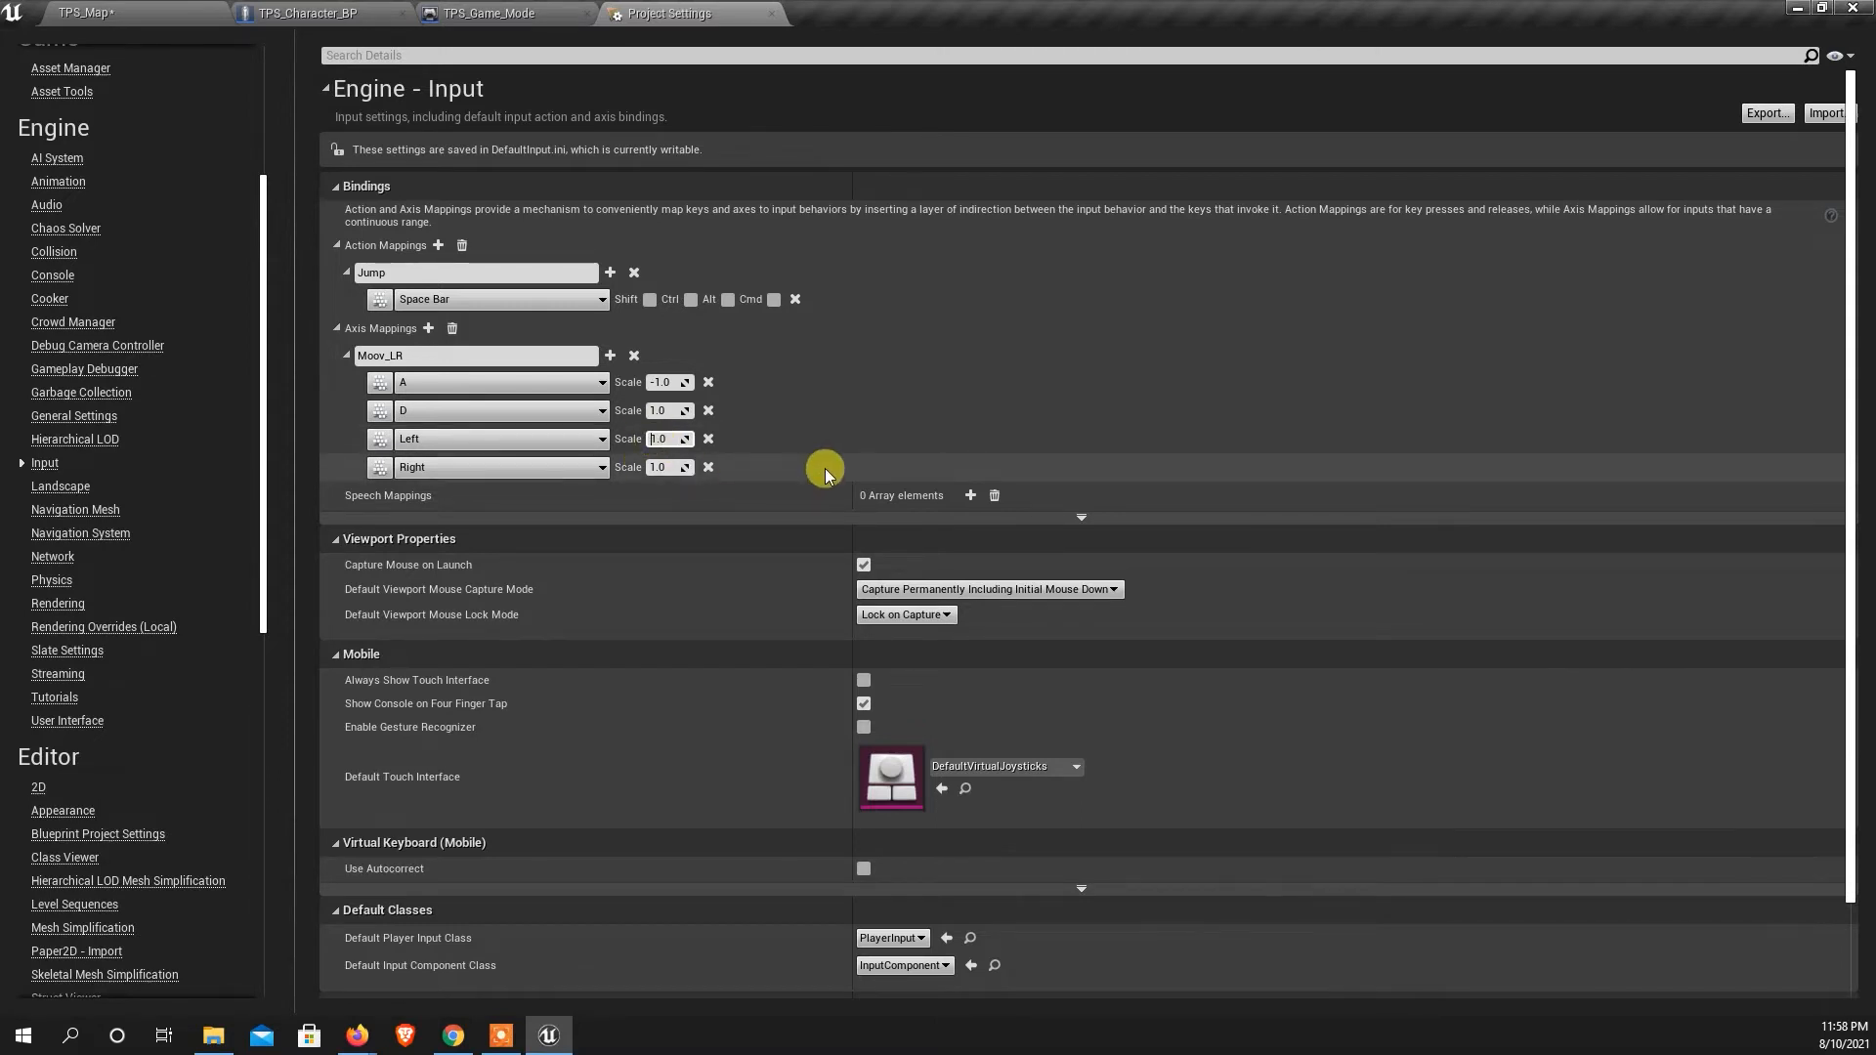
pyautogui.write('-')
pyautogui.press('Return')
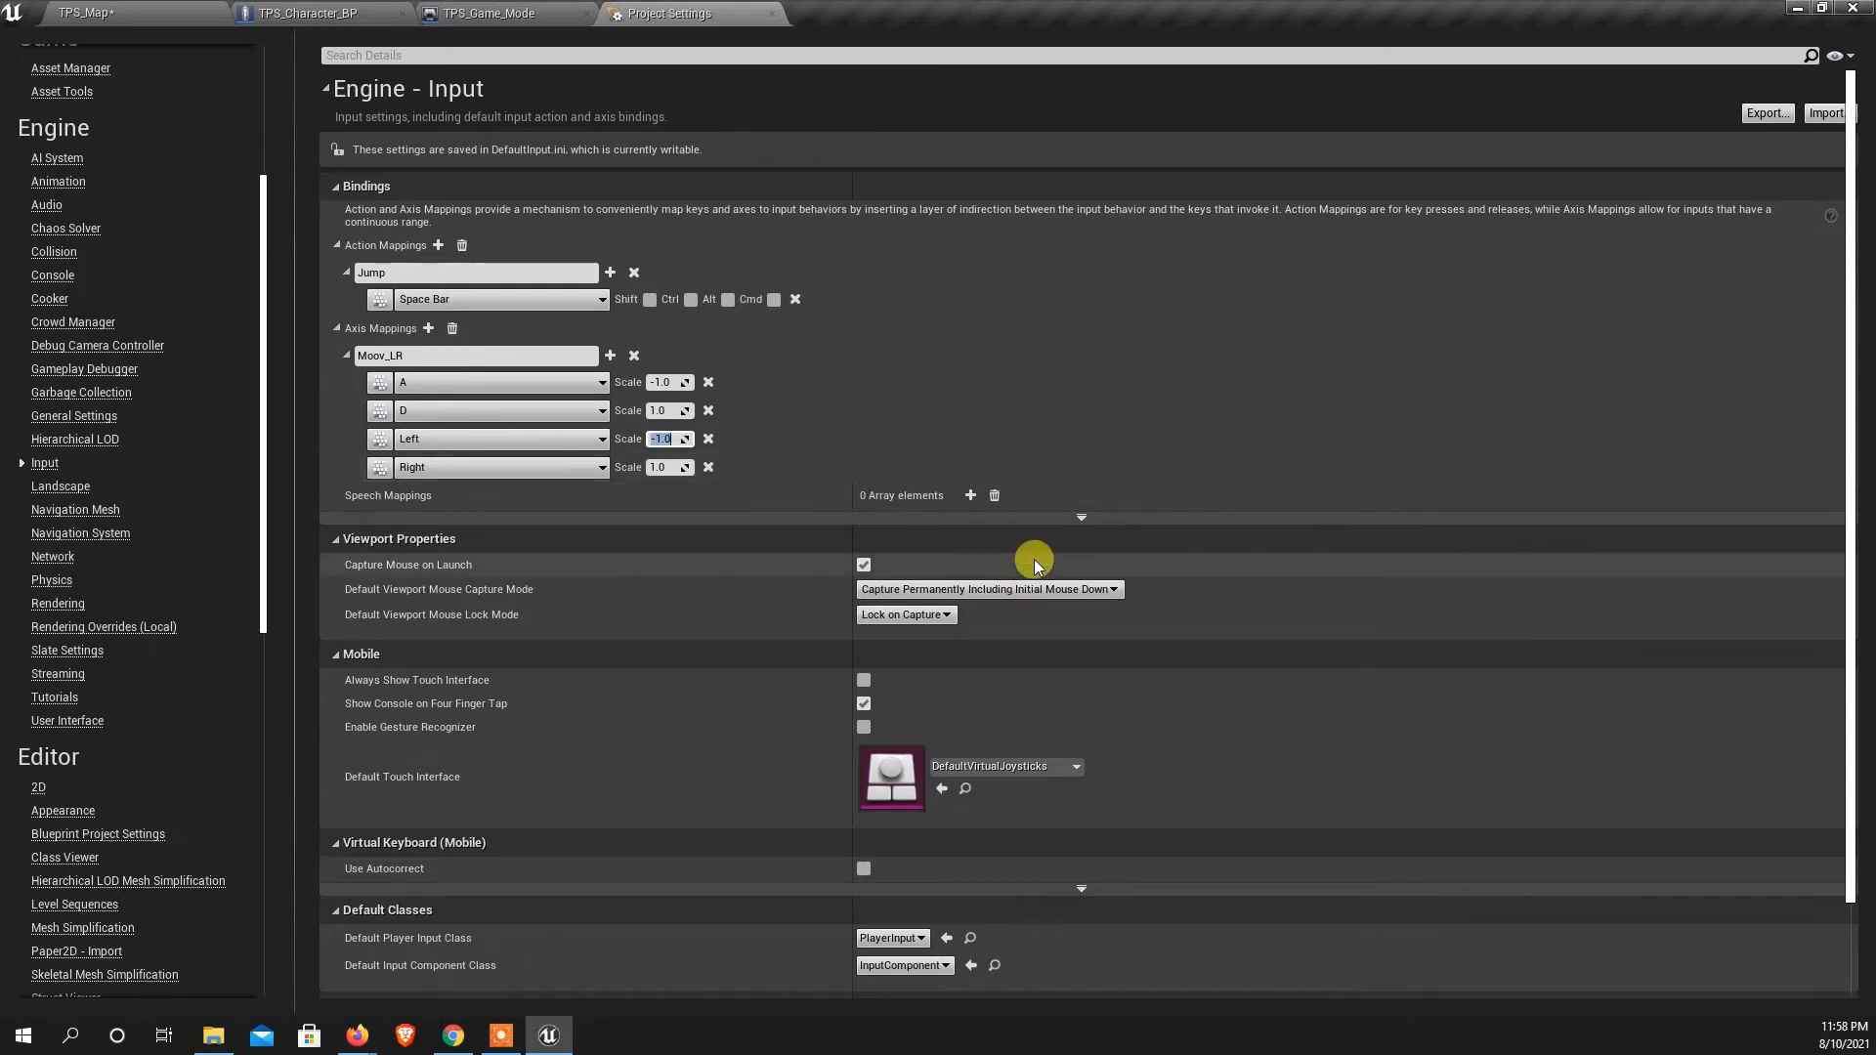
# Return to TPS_Map and play it again, checking repeated left and right character movement before ending the session.
pyautogui.click(141, 12)
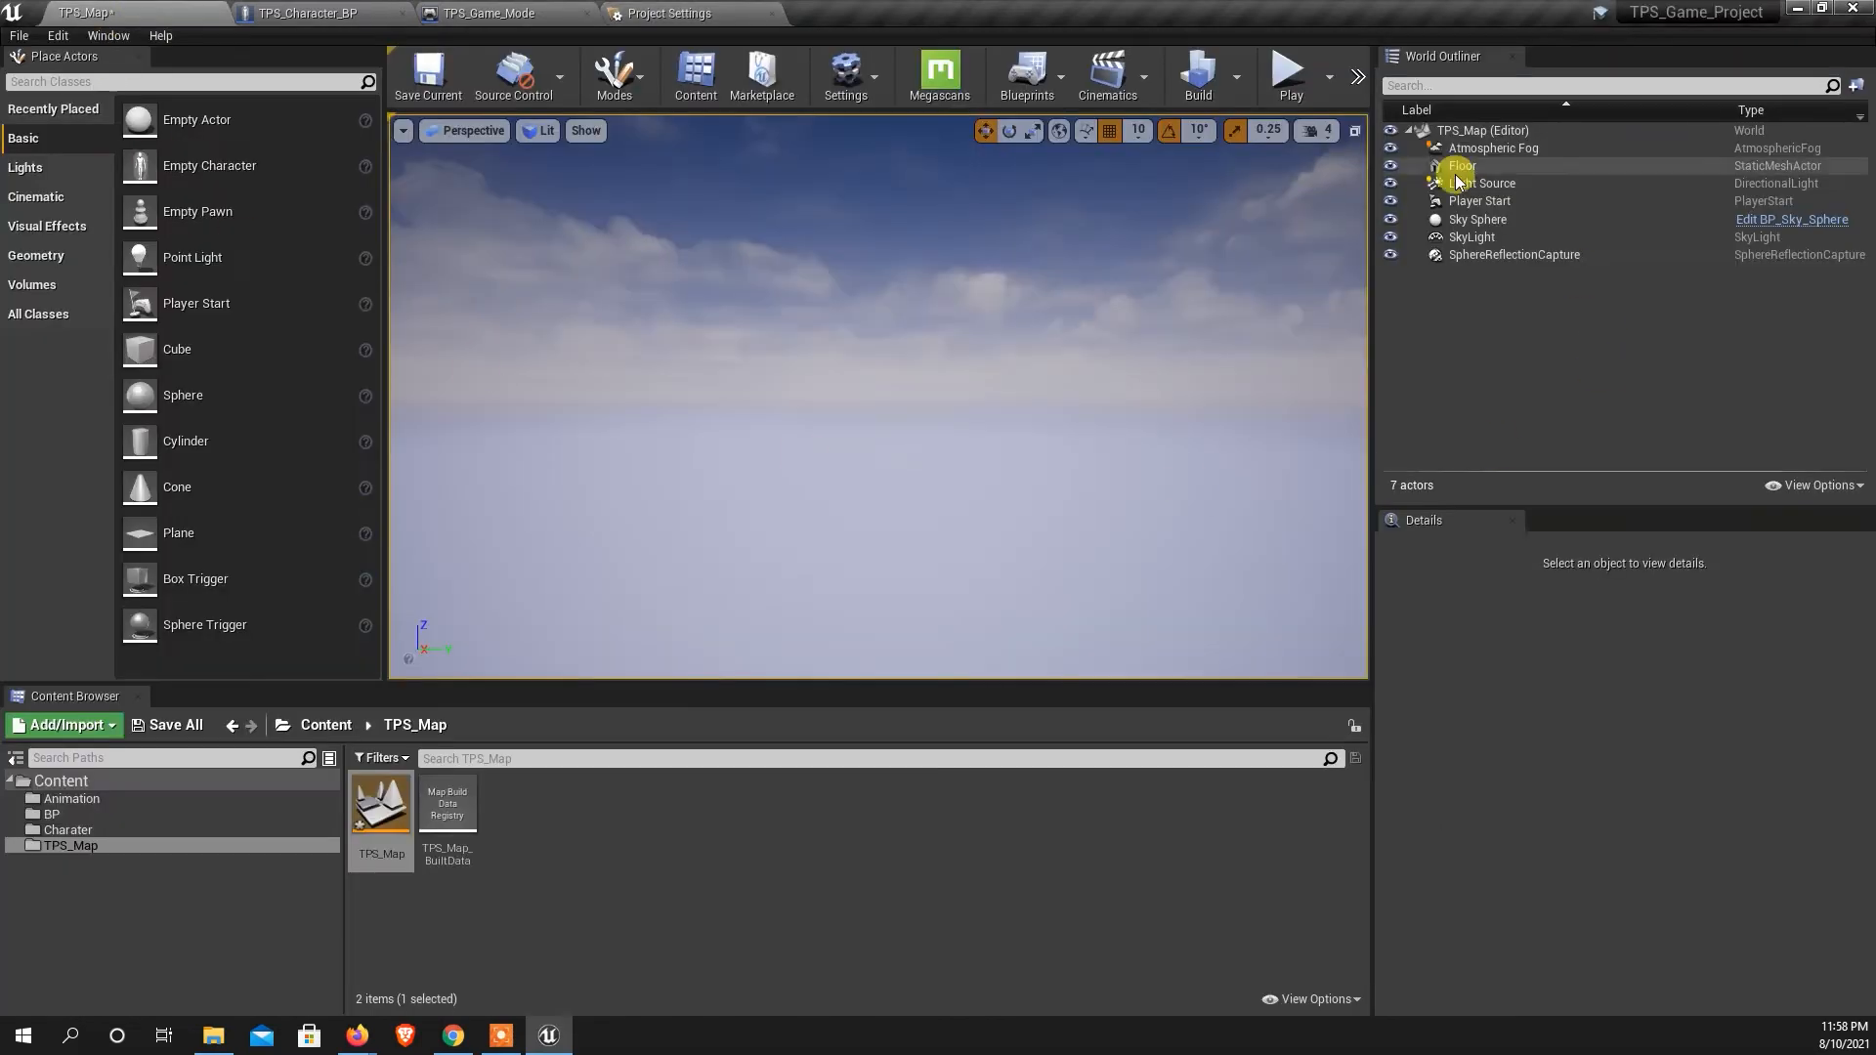
pyautogui.click(1288, 73)
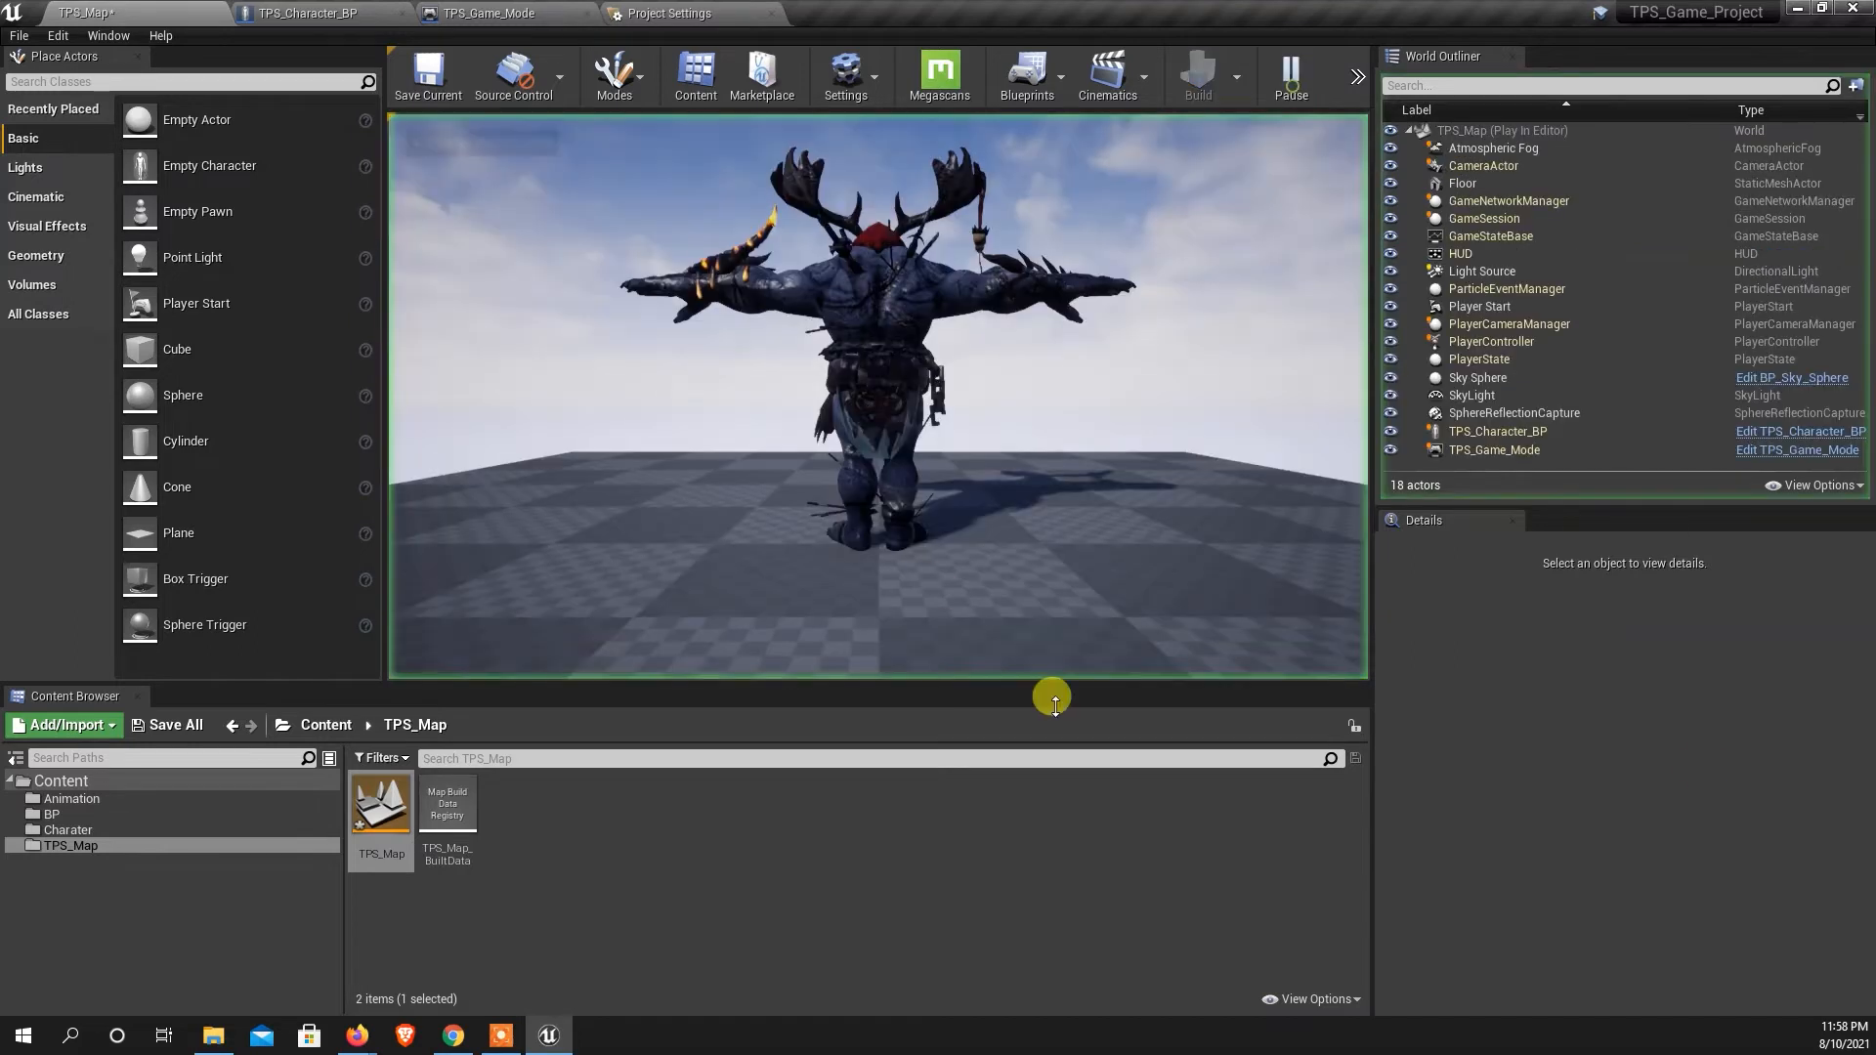
pyautogui.click(1082, 512)
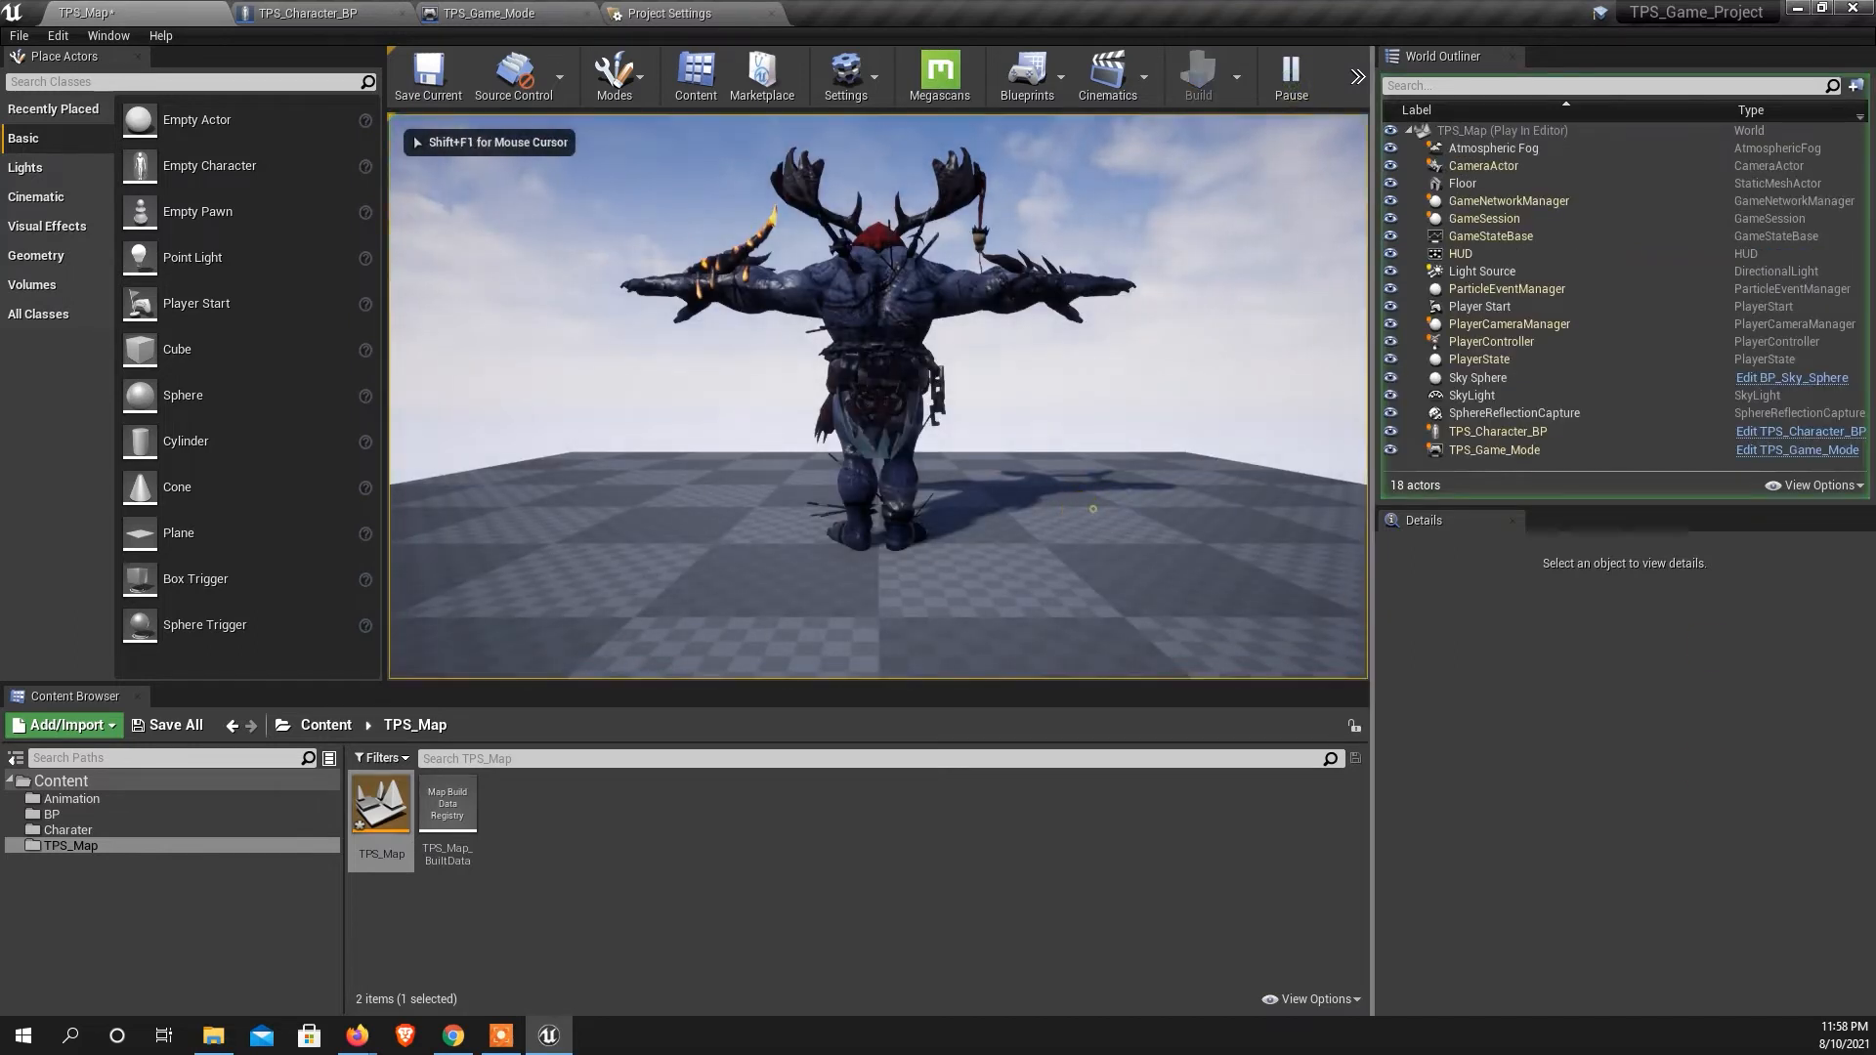
pyautogui.press('a')
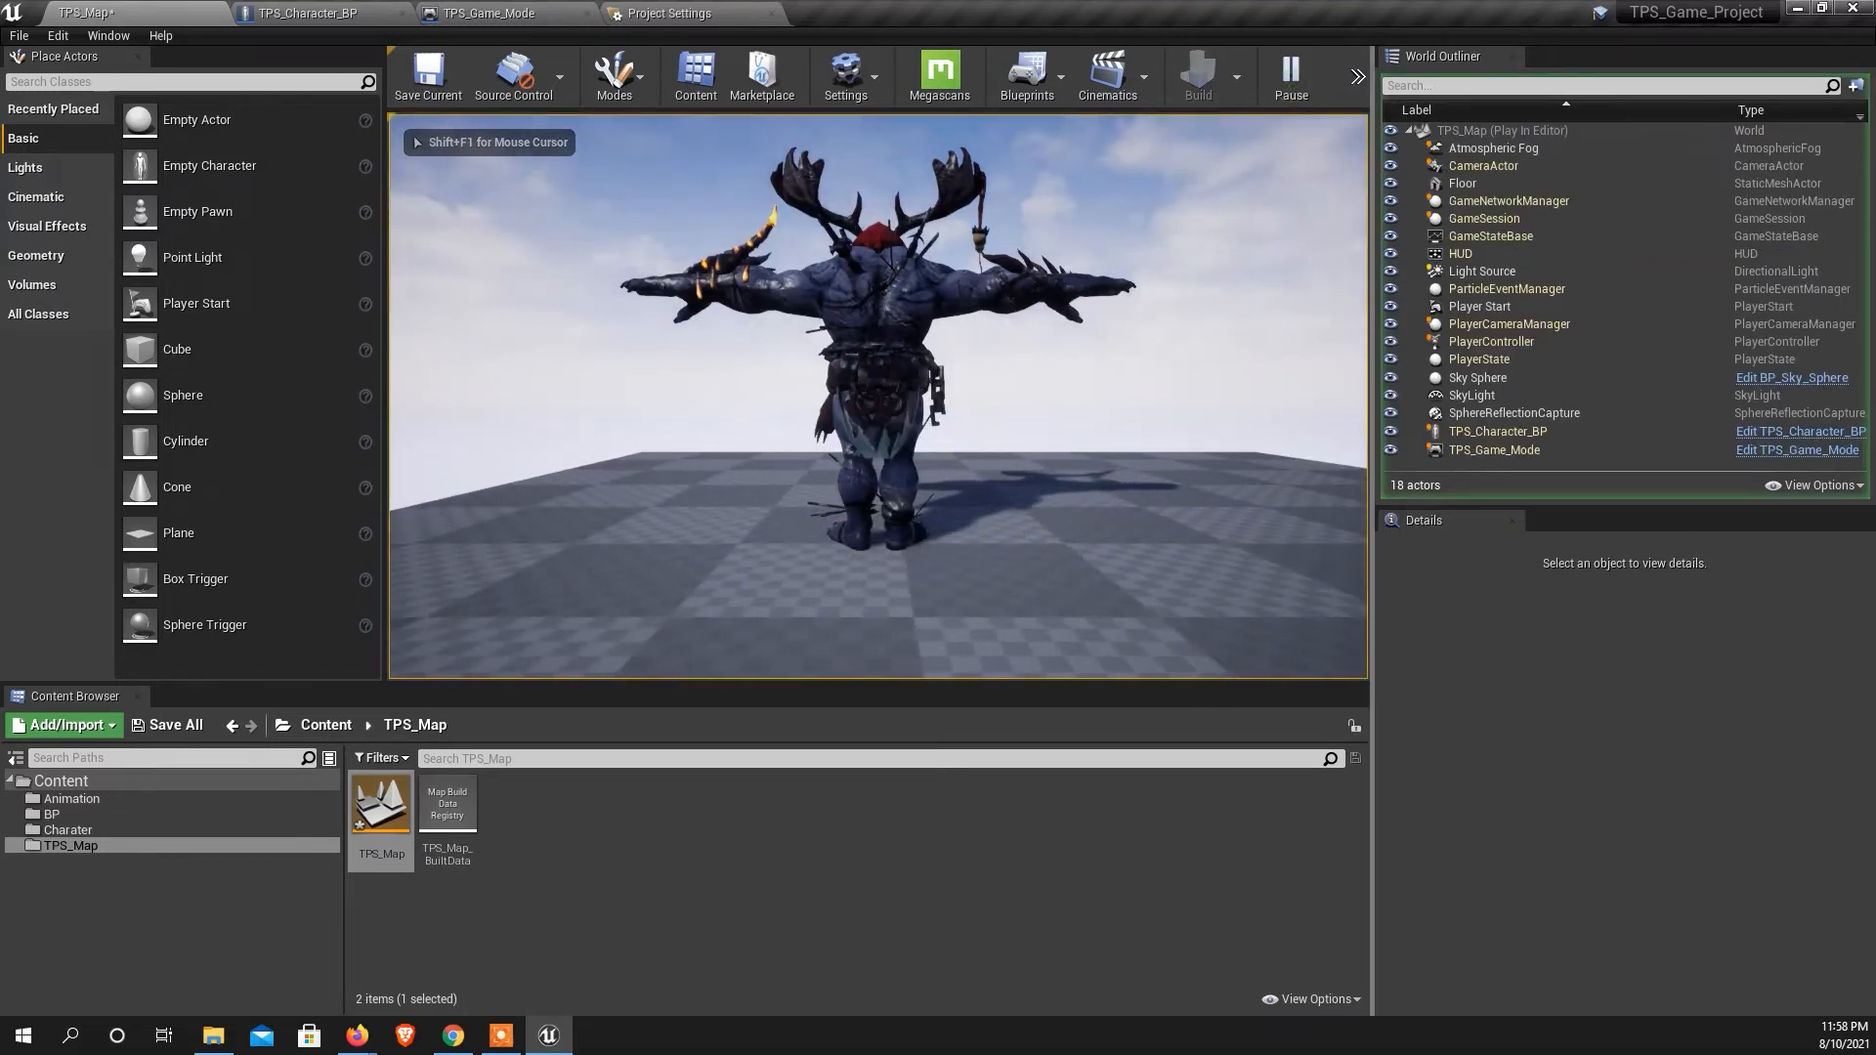
pyautogui.press('a')
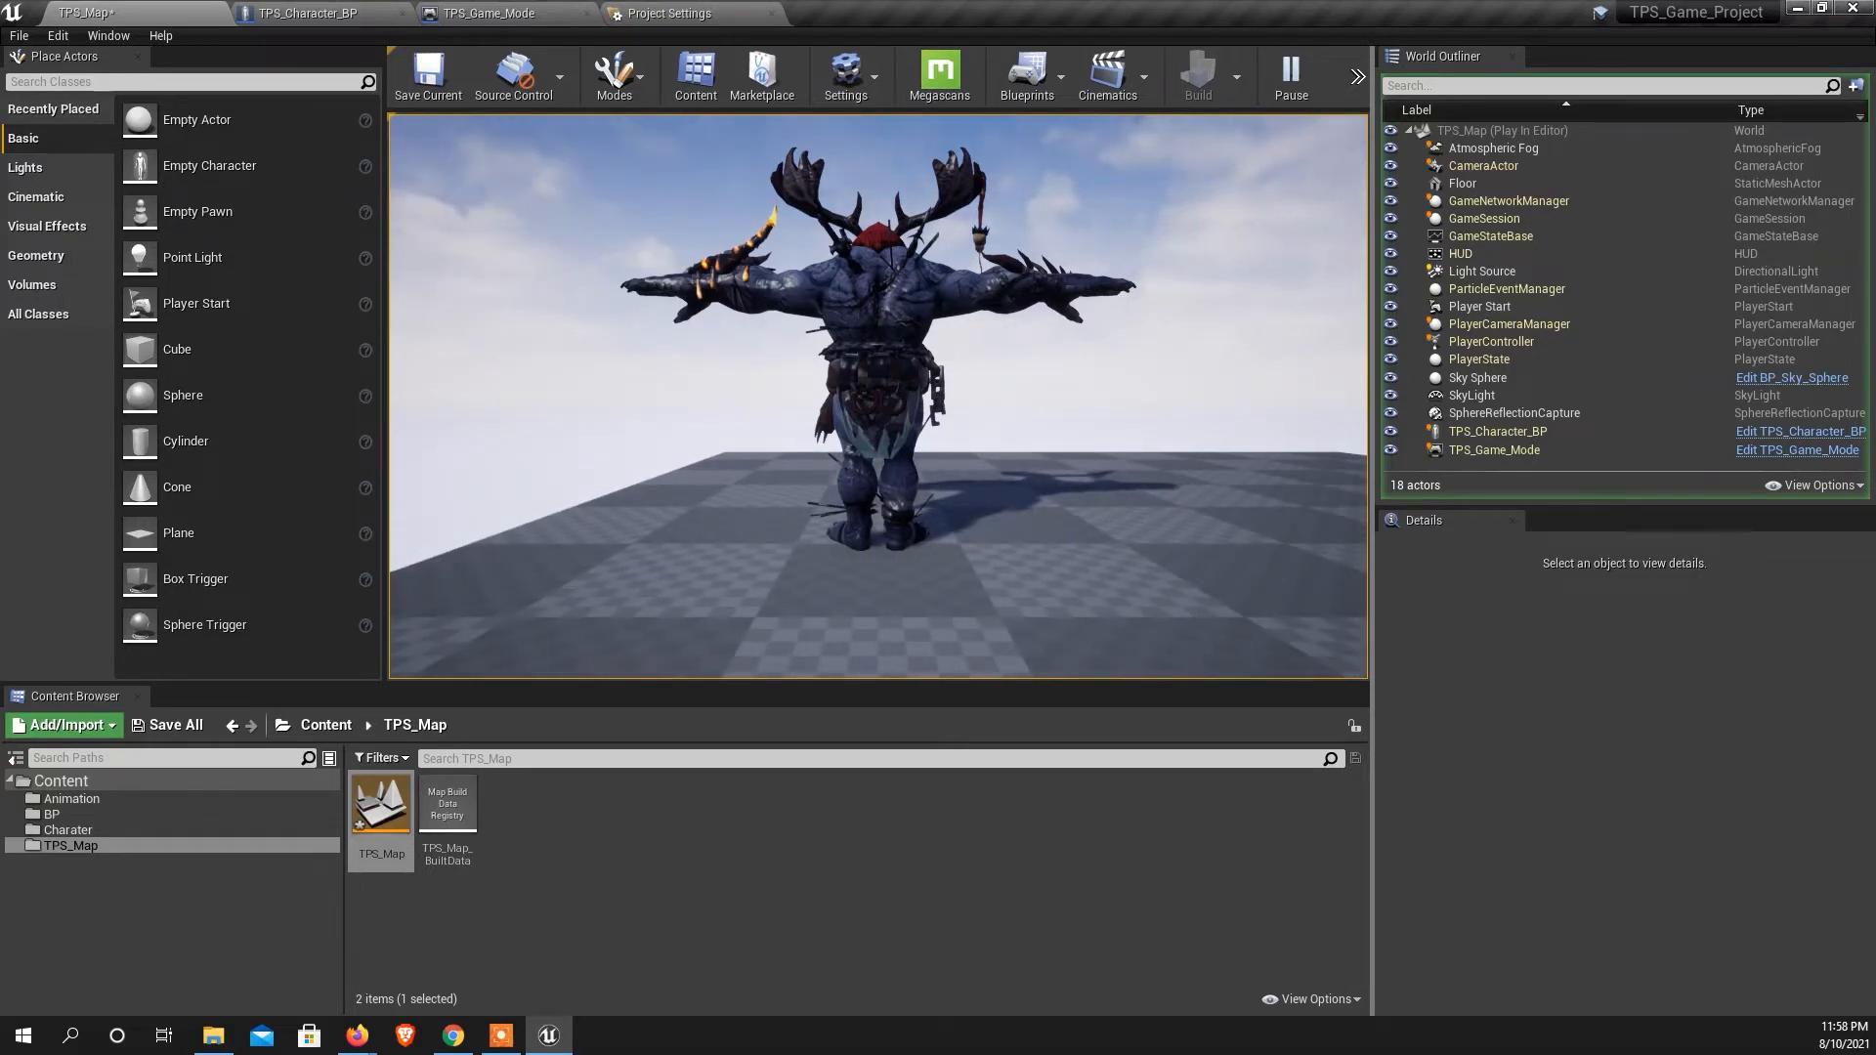
pyautogui.press('d')
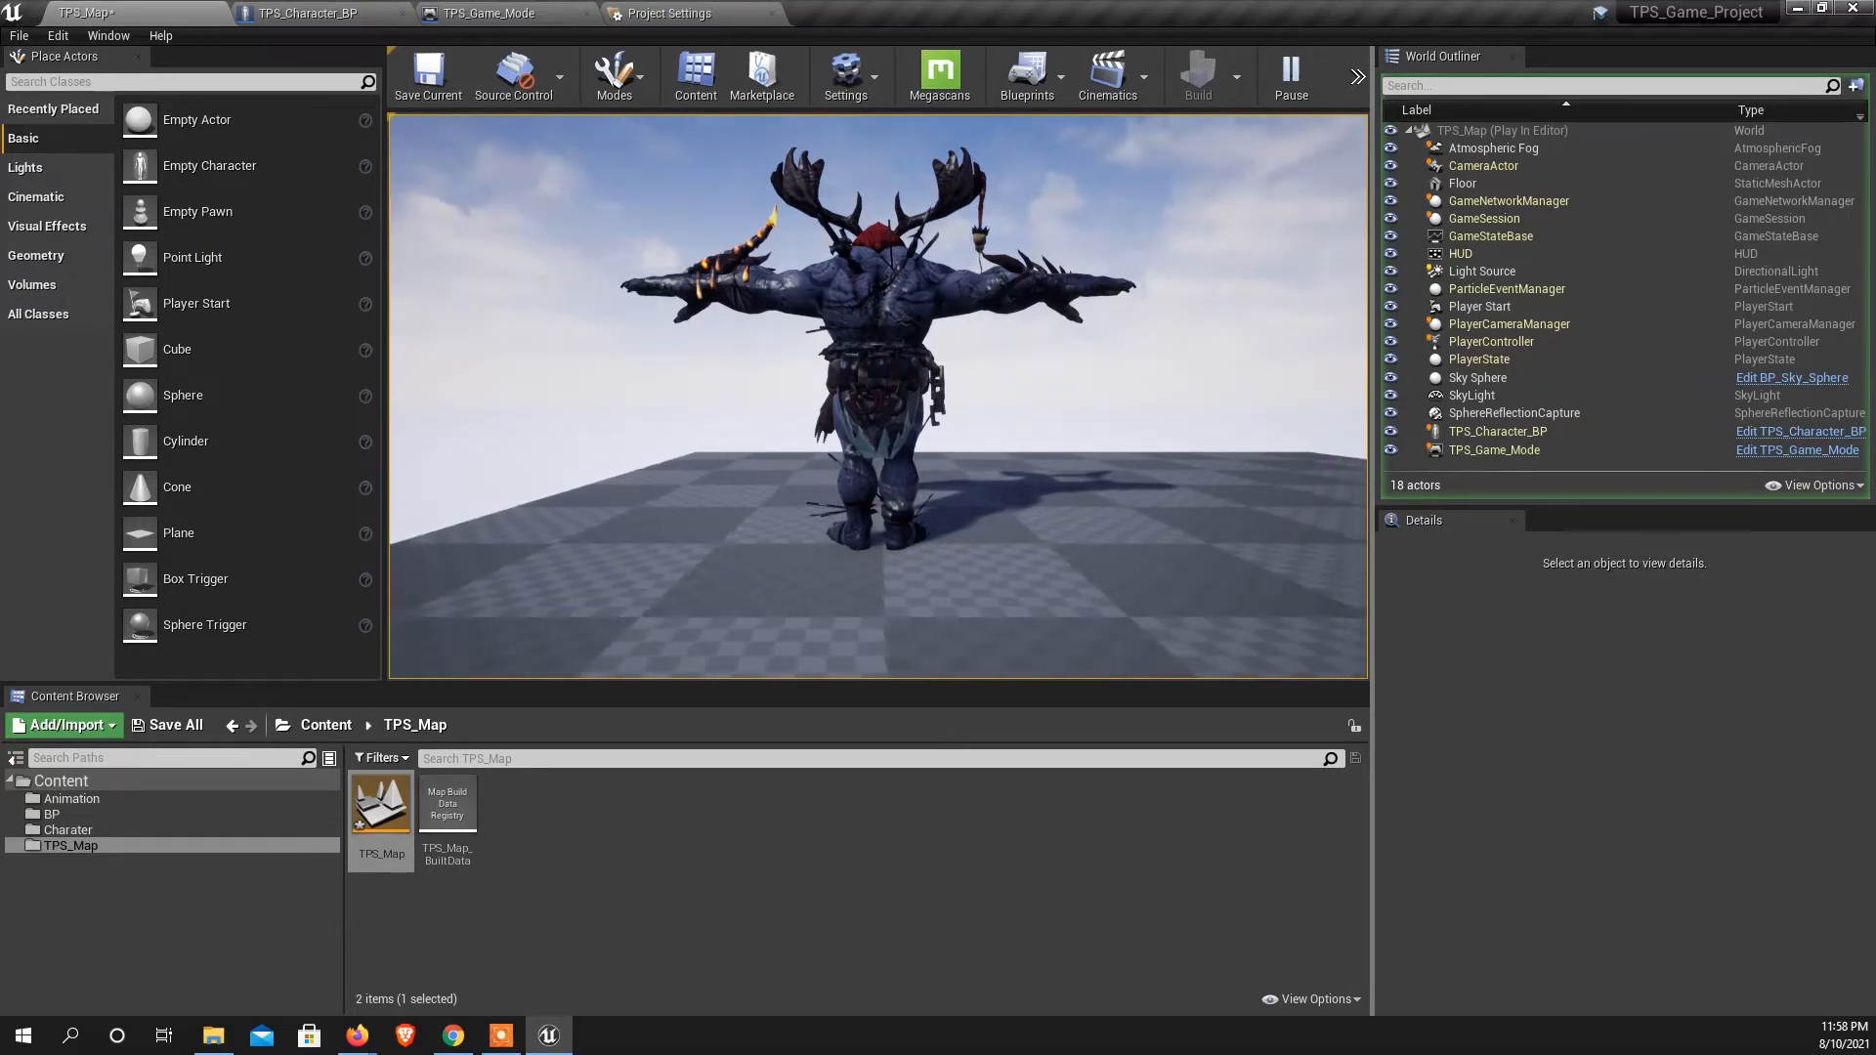
pyautogui.press('d')
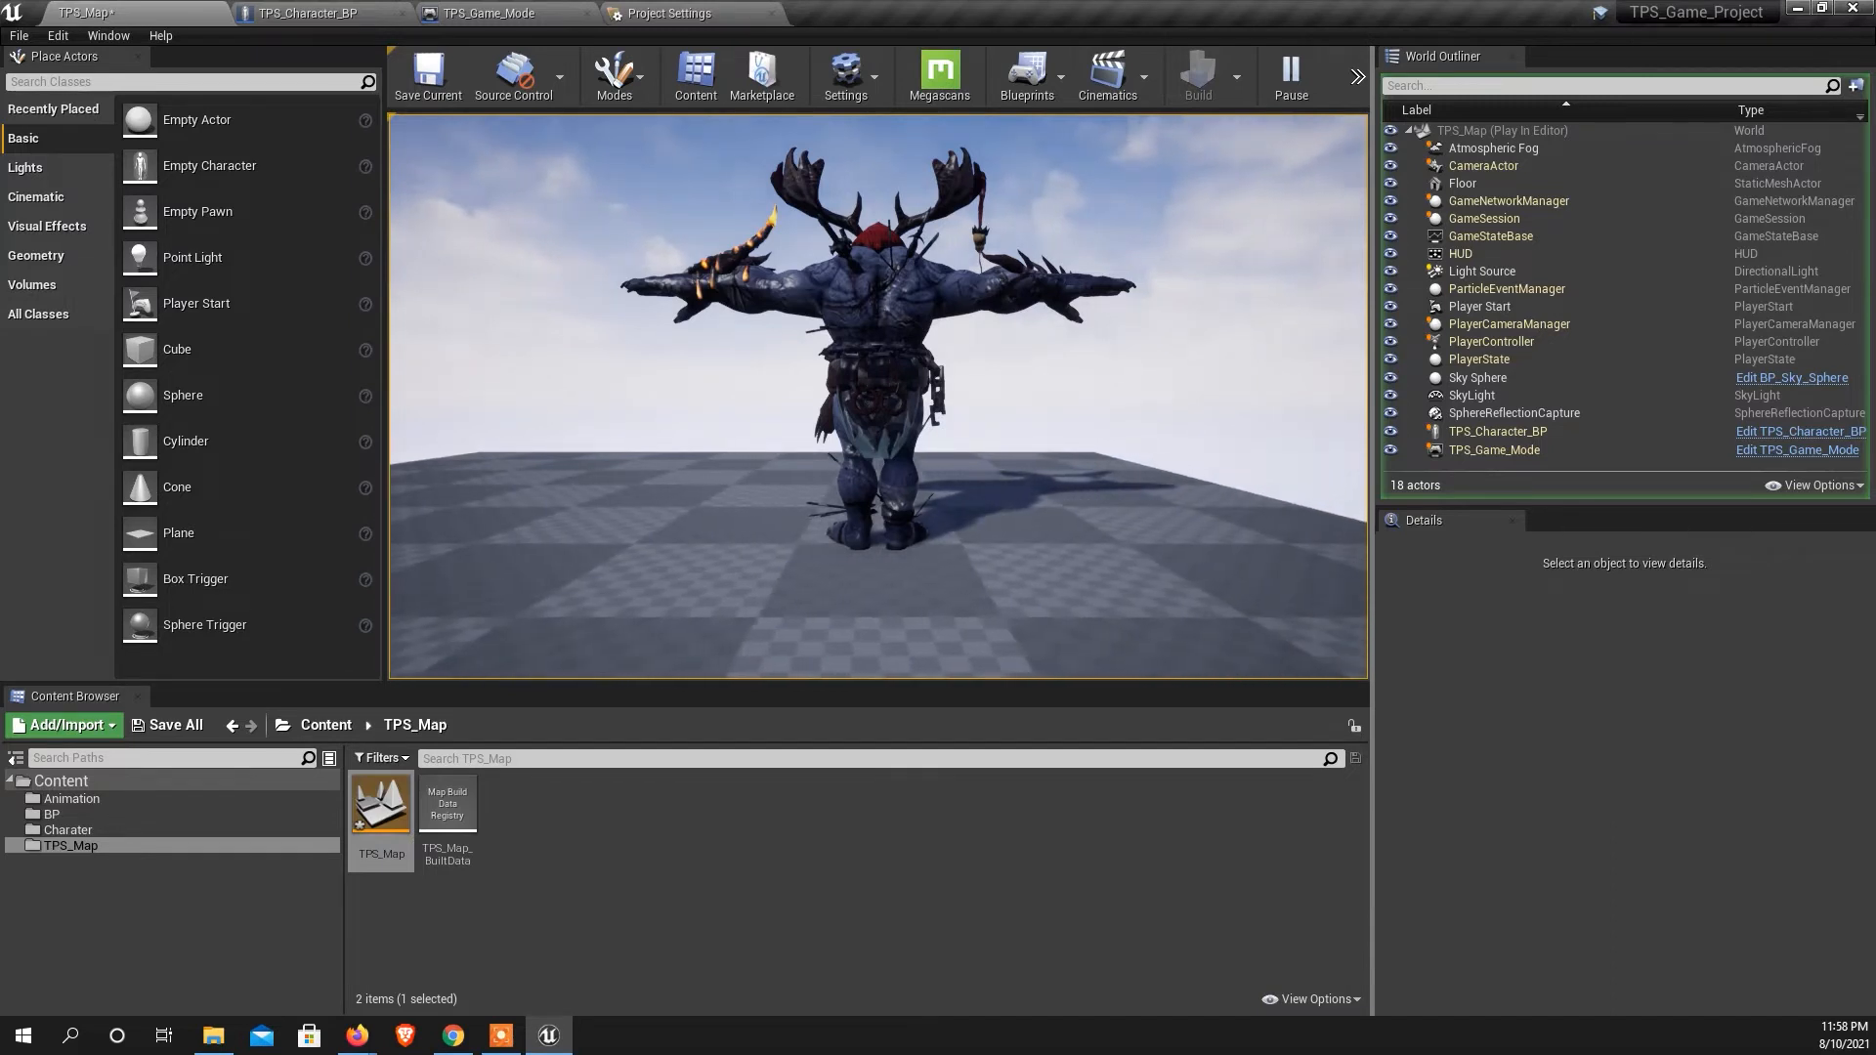
pyautogui.press('a')
pyautogui.press('d')
pyautogui.press('a')
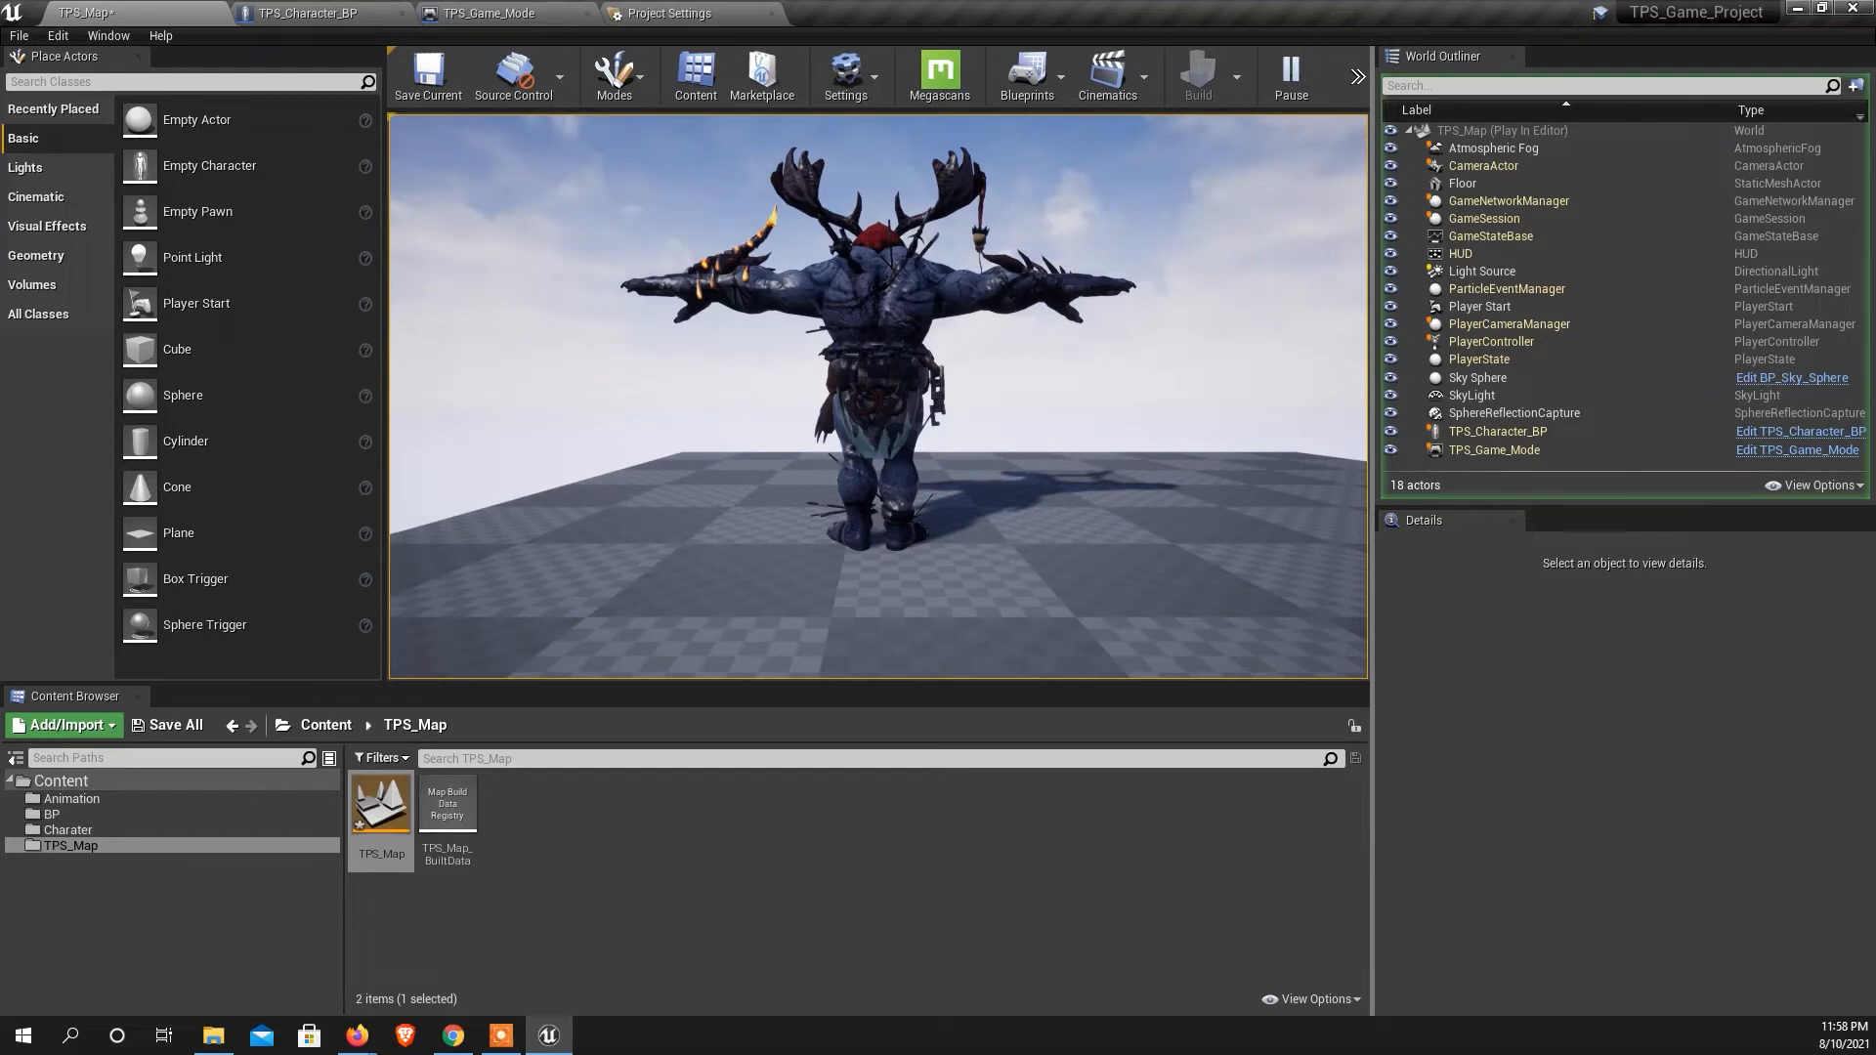
pyautogui.press('Escape')
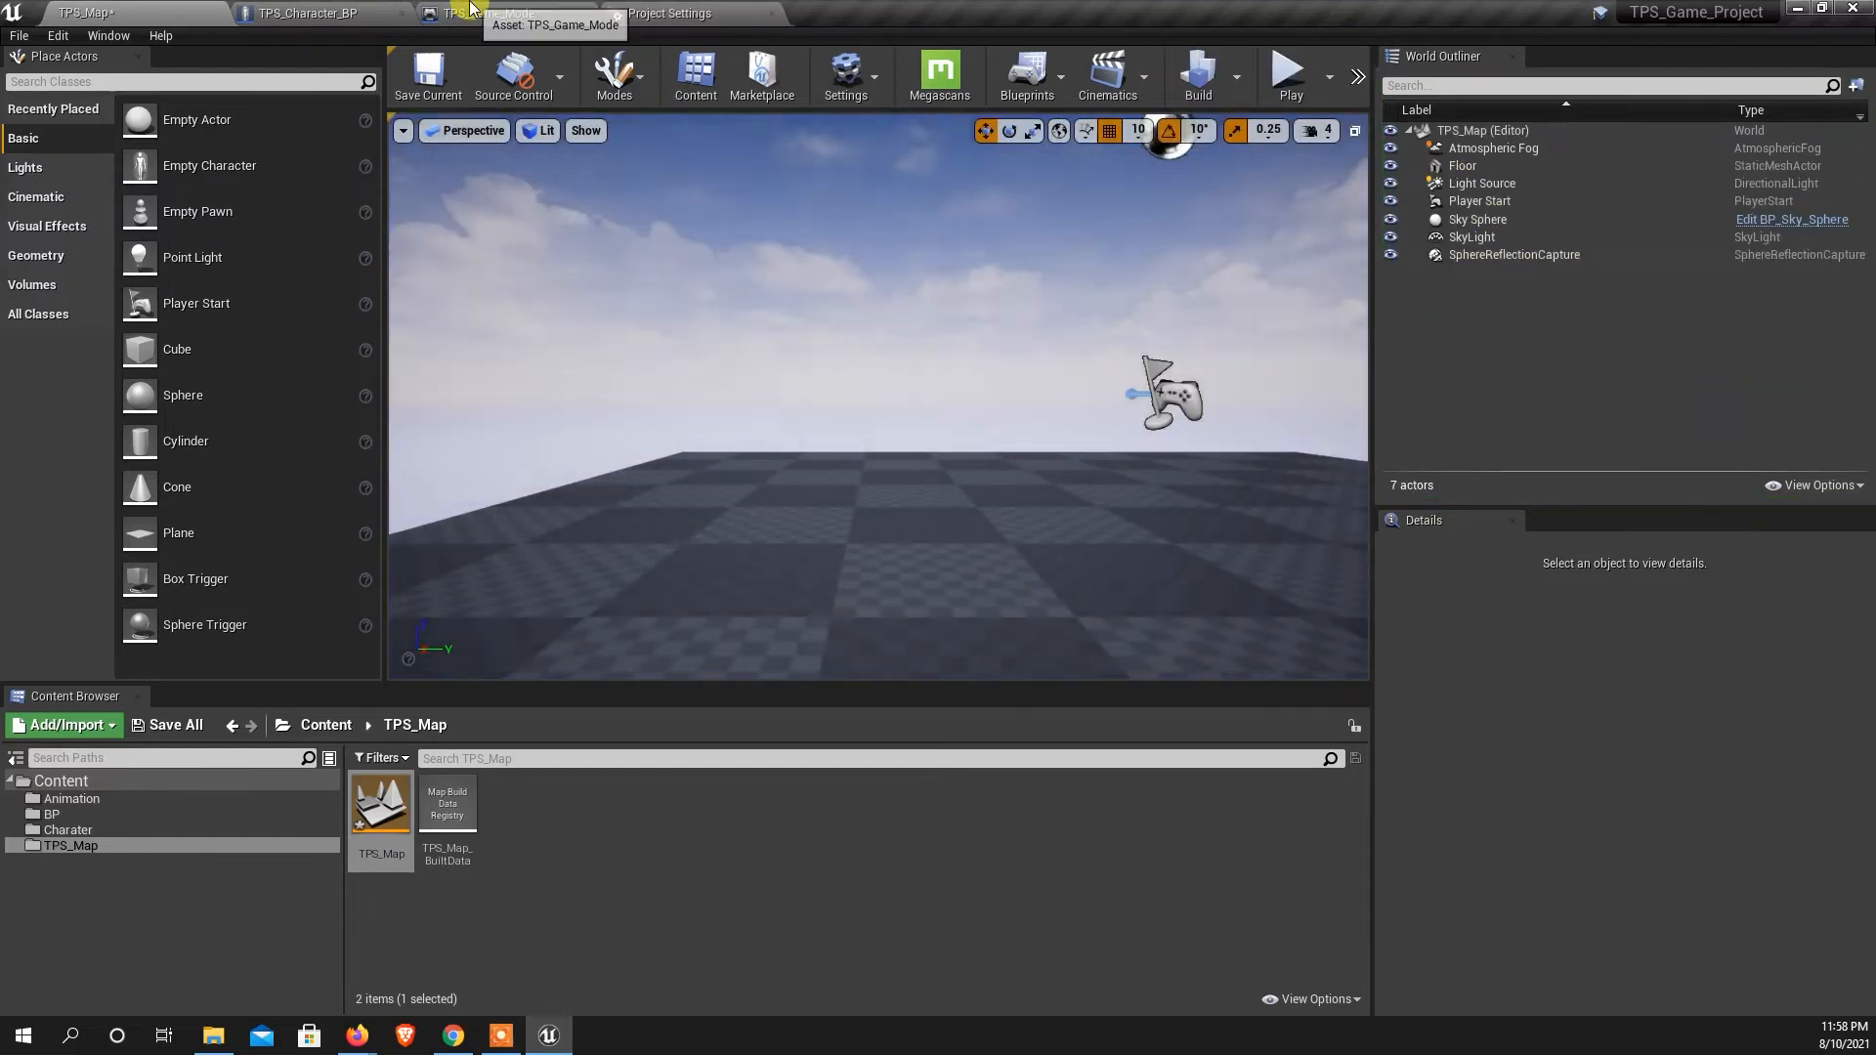
# Add a second axis mapping in the project's Input settings and name it Moov_FB.
pyautogui.click(671, 14)
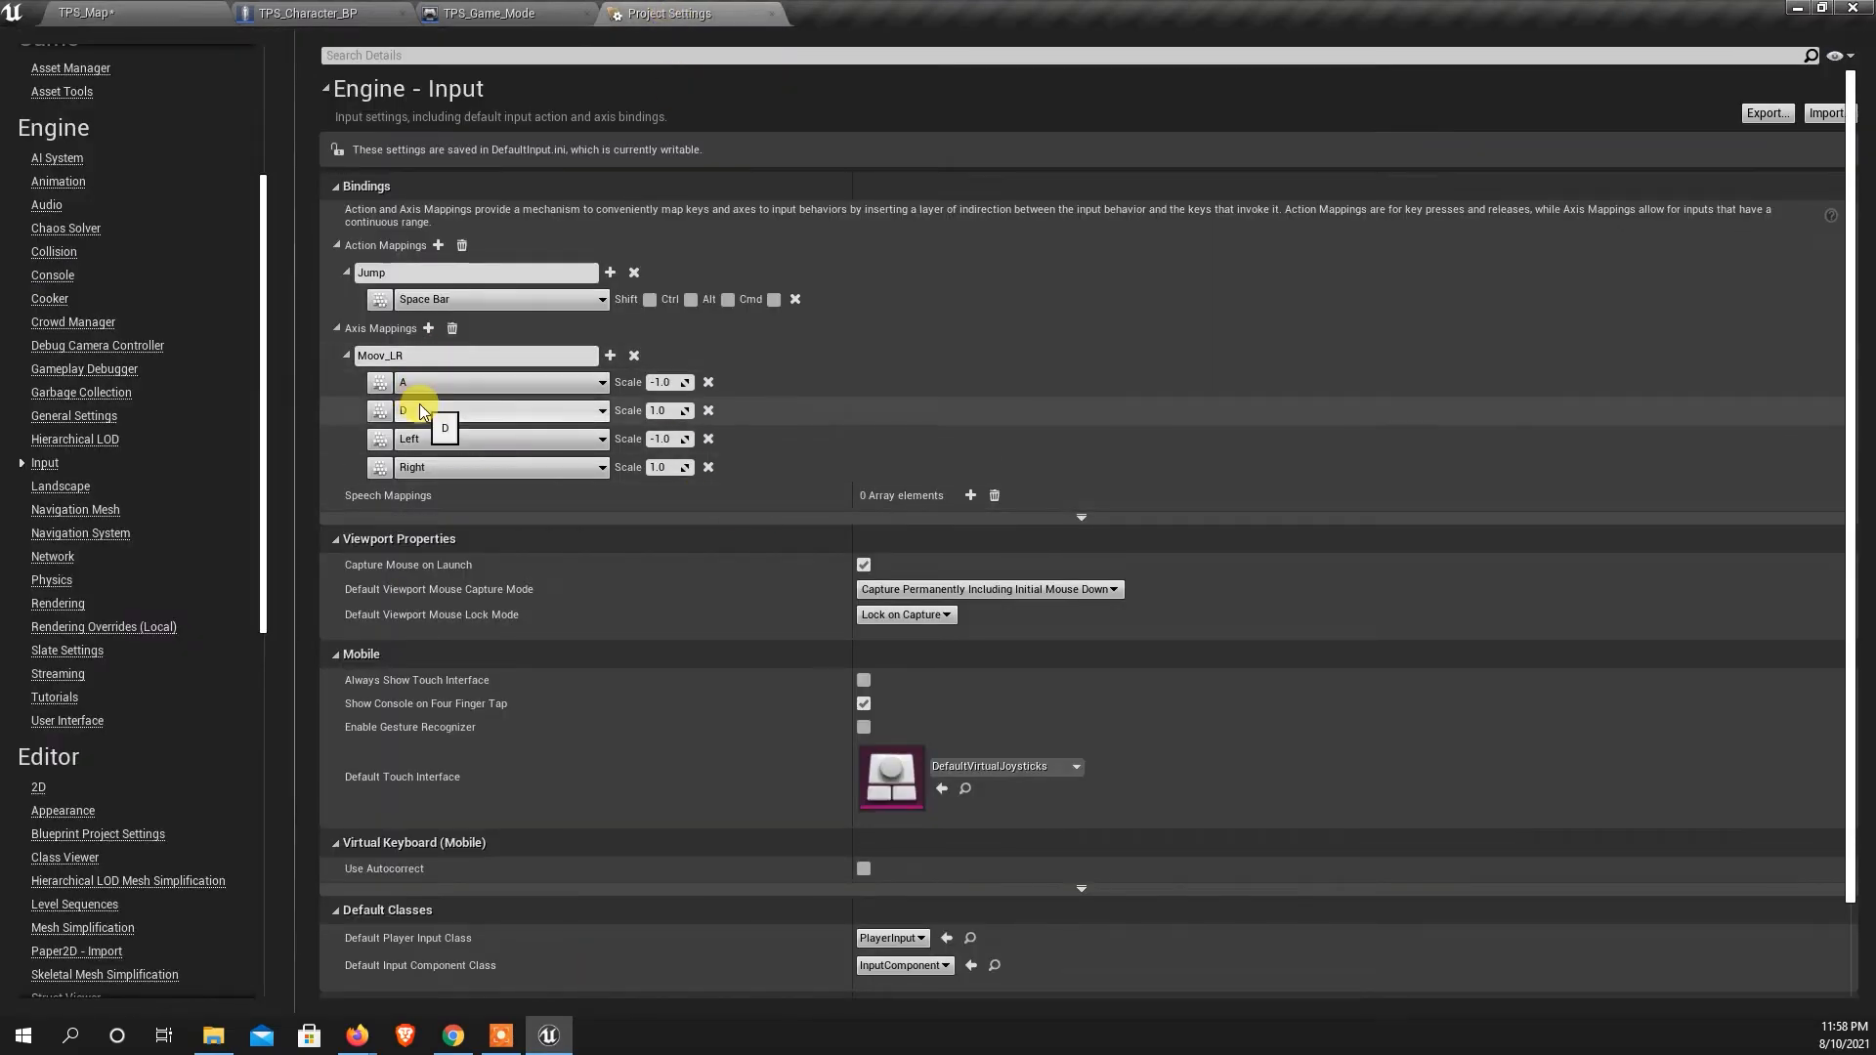
pyautogui.click(429, 329)
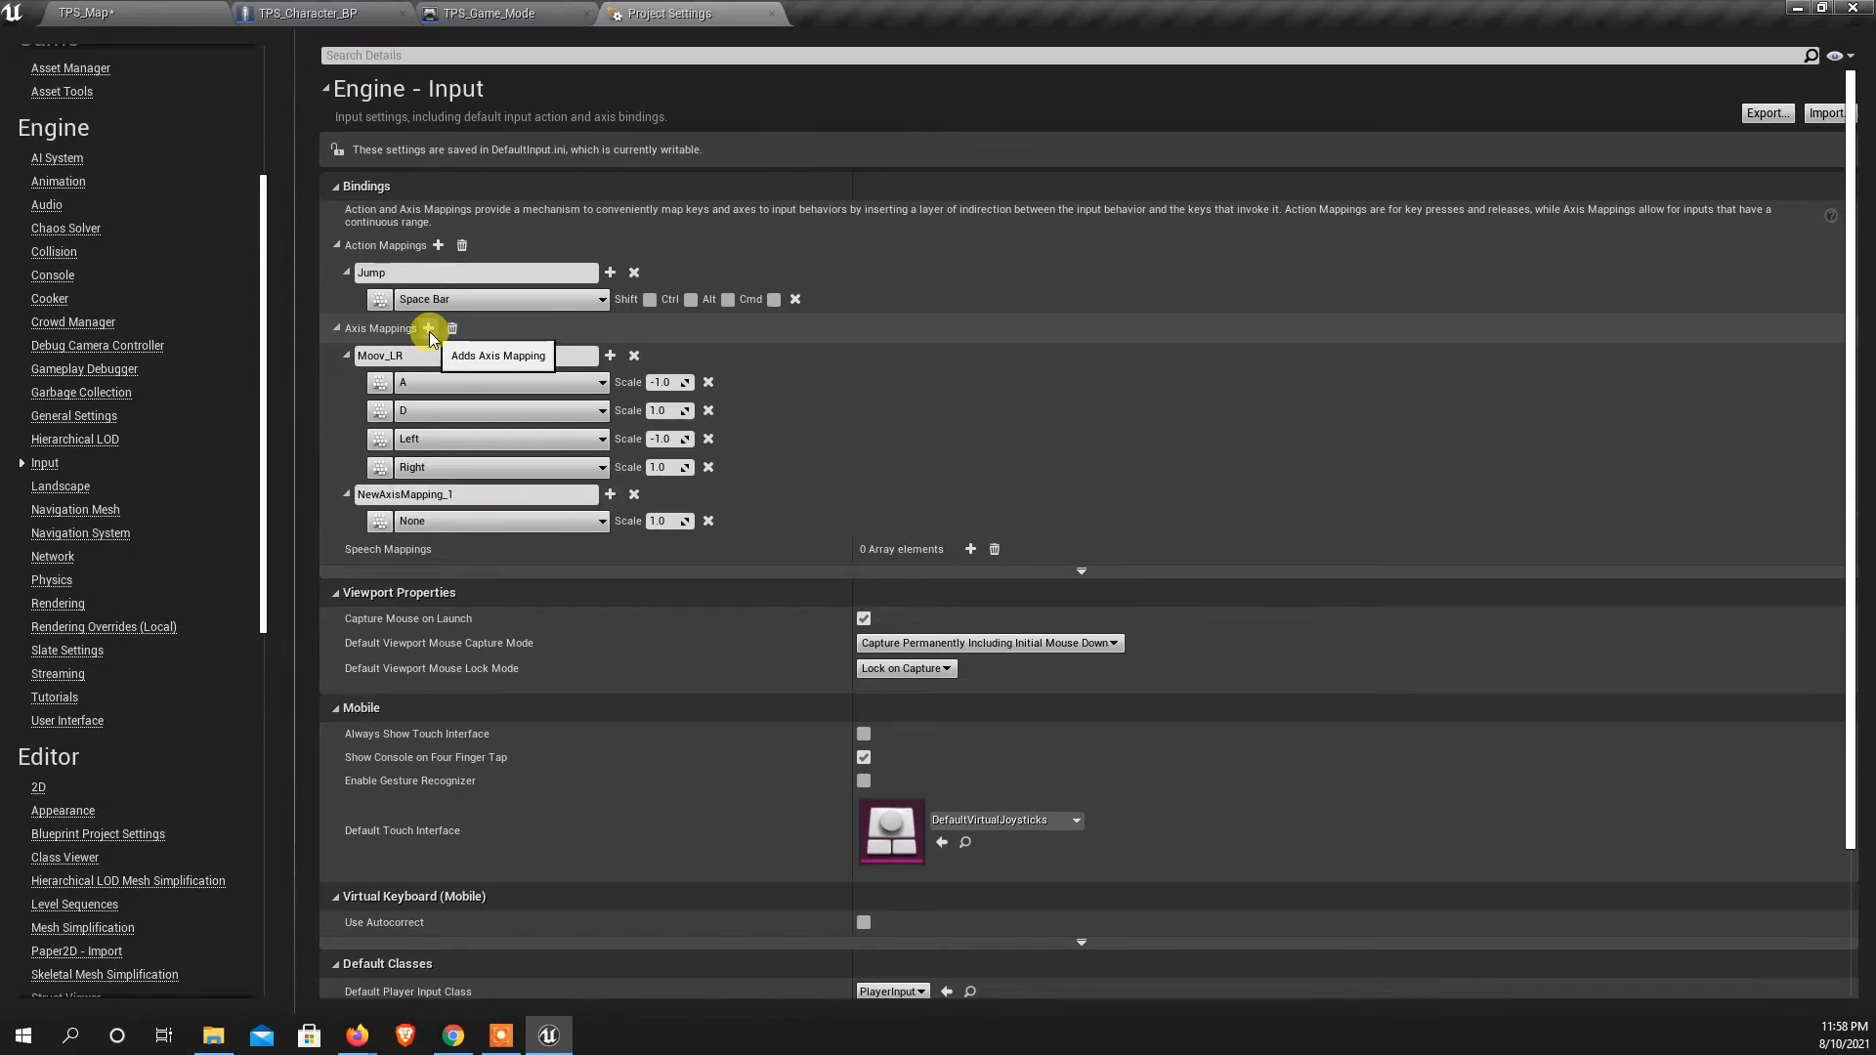
pyautogui.moveTo(455, 494); pyautogui.dragTo(321, 499)
pyautogui.write('Moov_')
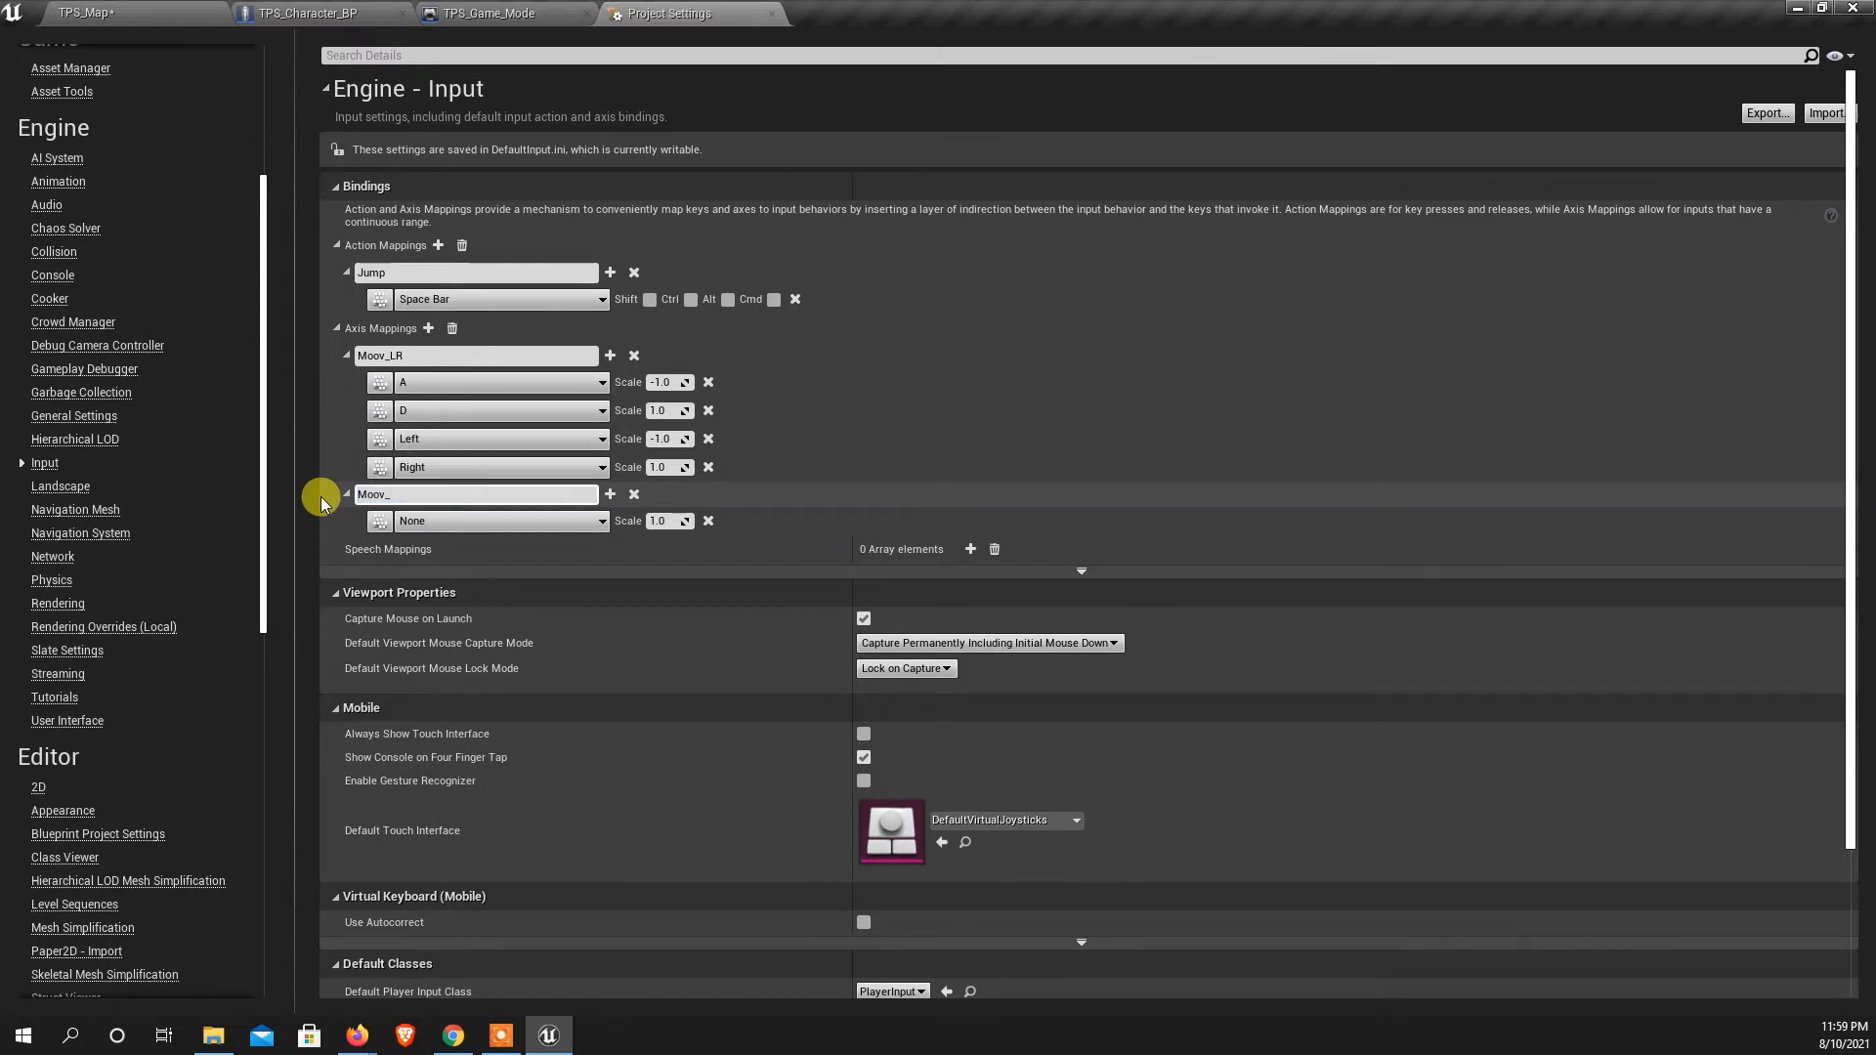
pyautogui.write('FB')
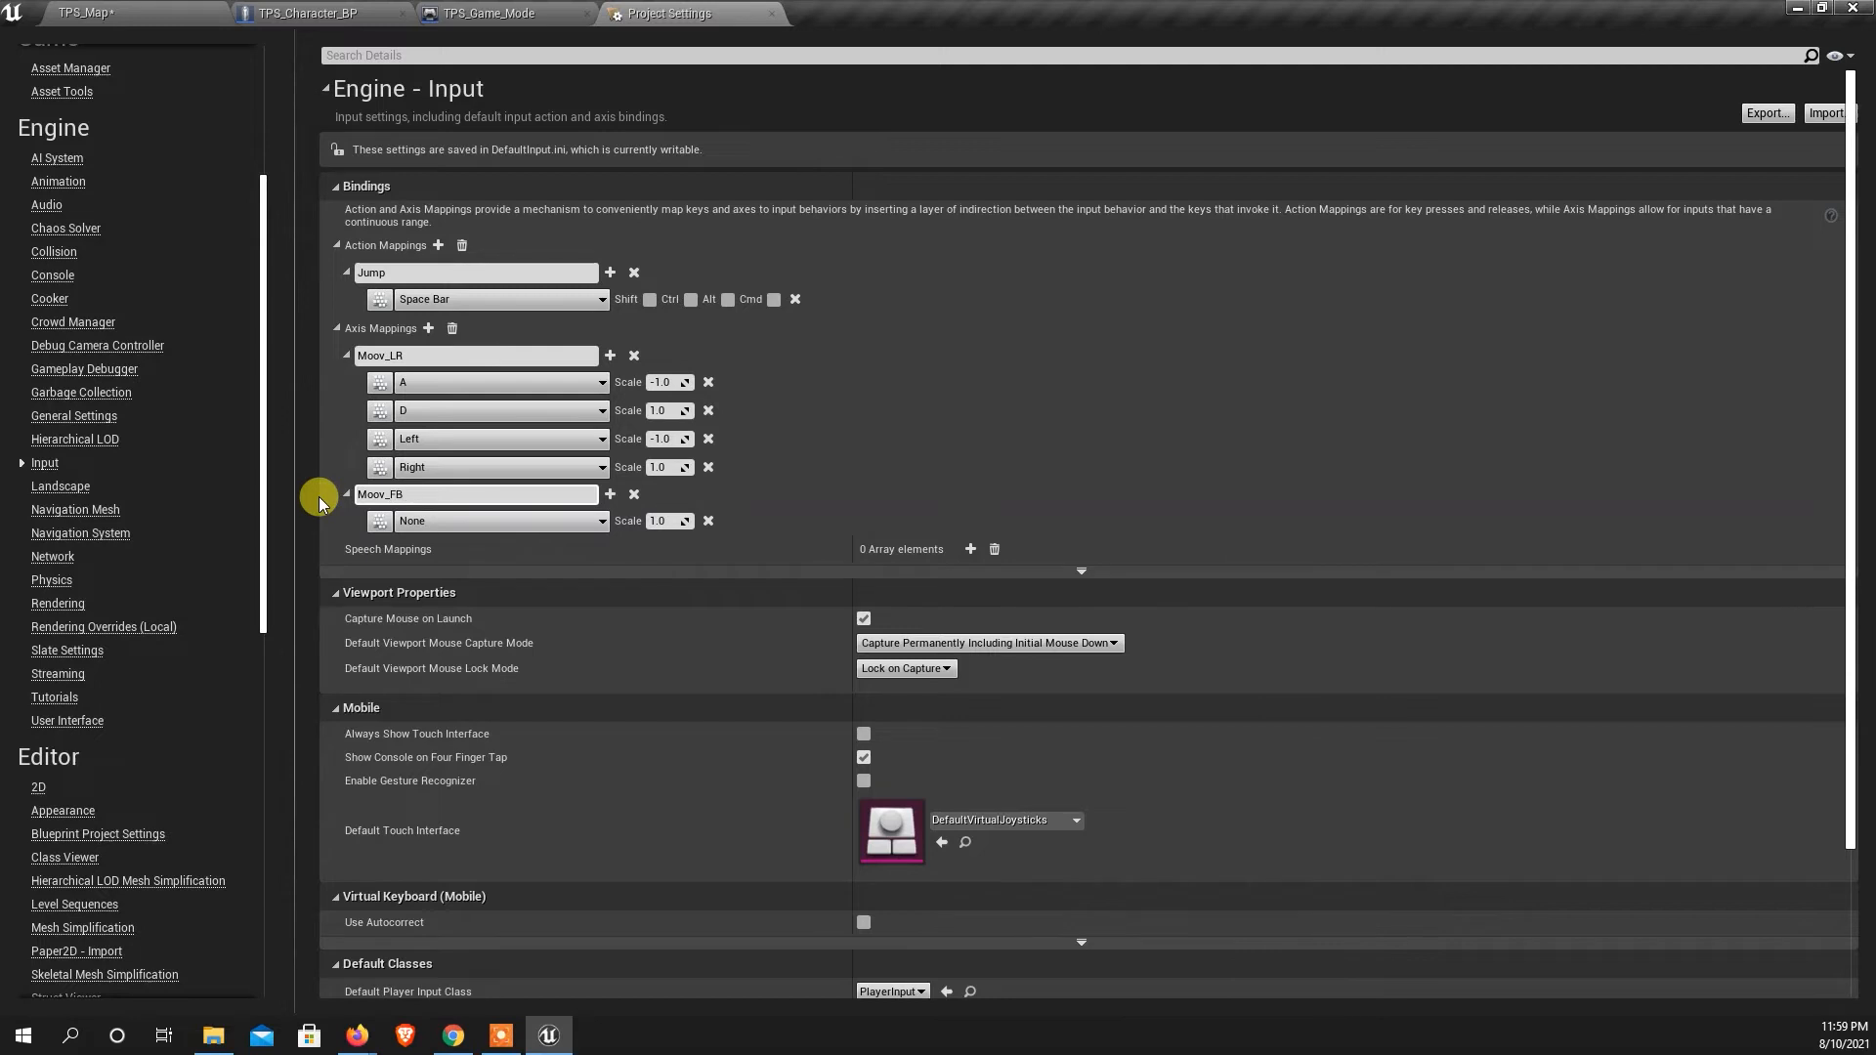
# Assign the keyboard W key to the Moov_FB axis mapping.
pyautogui.press('Return')
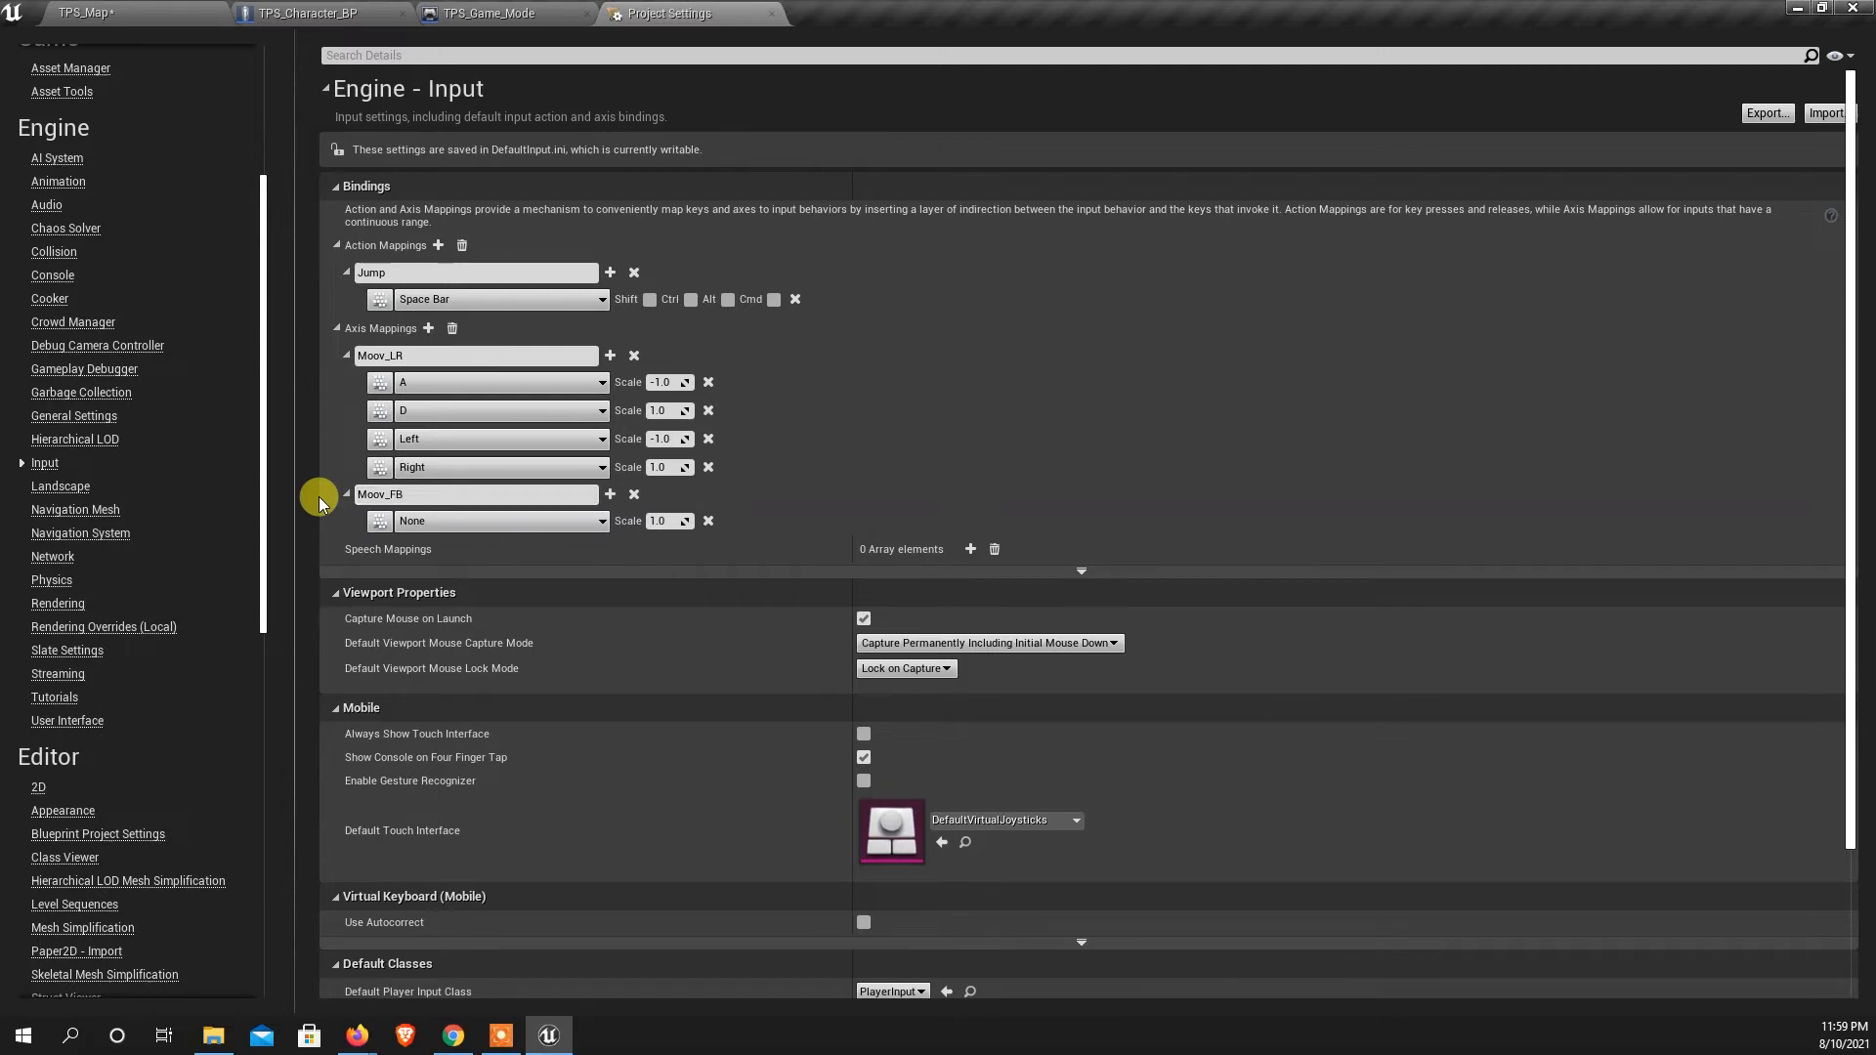
pyautogui.click(459, 521)
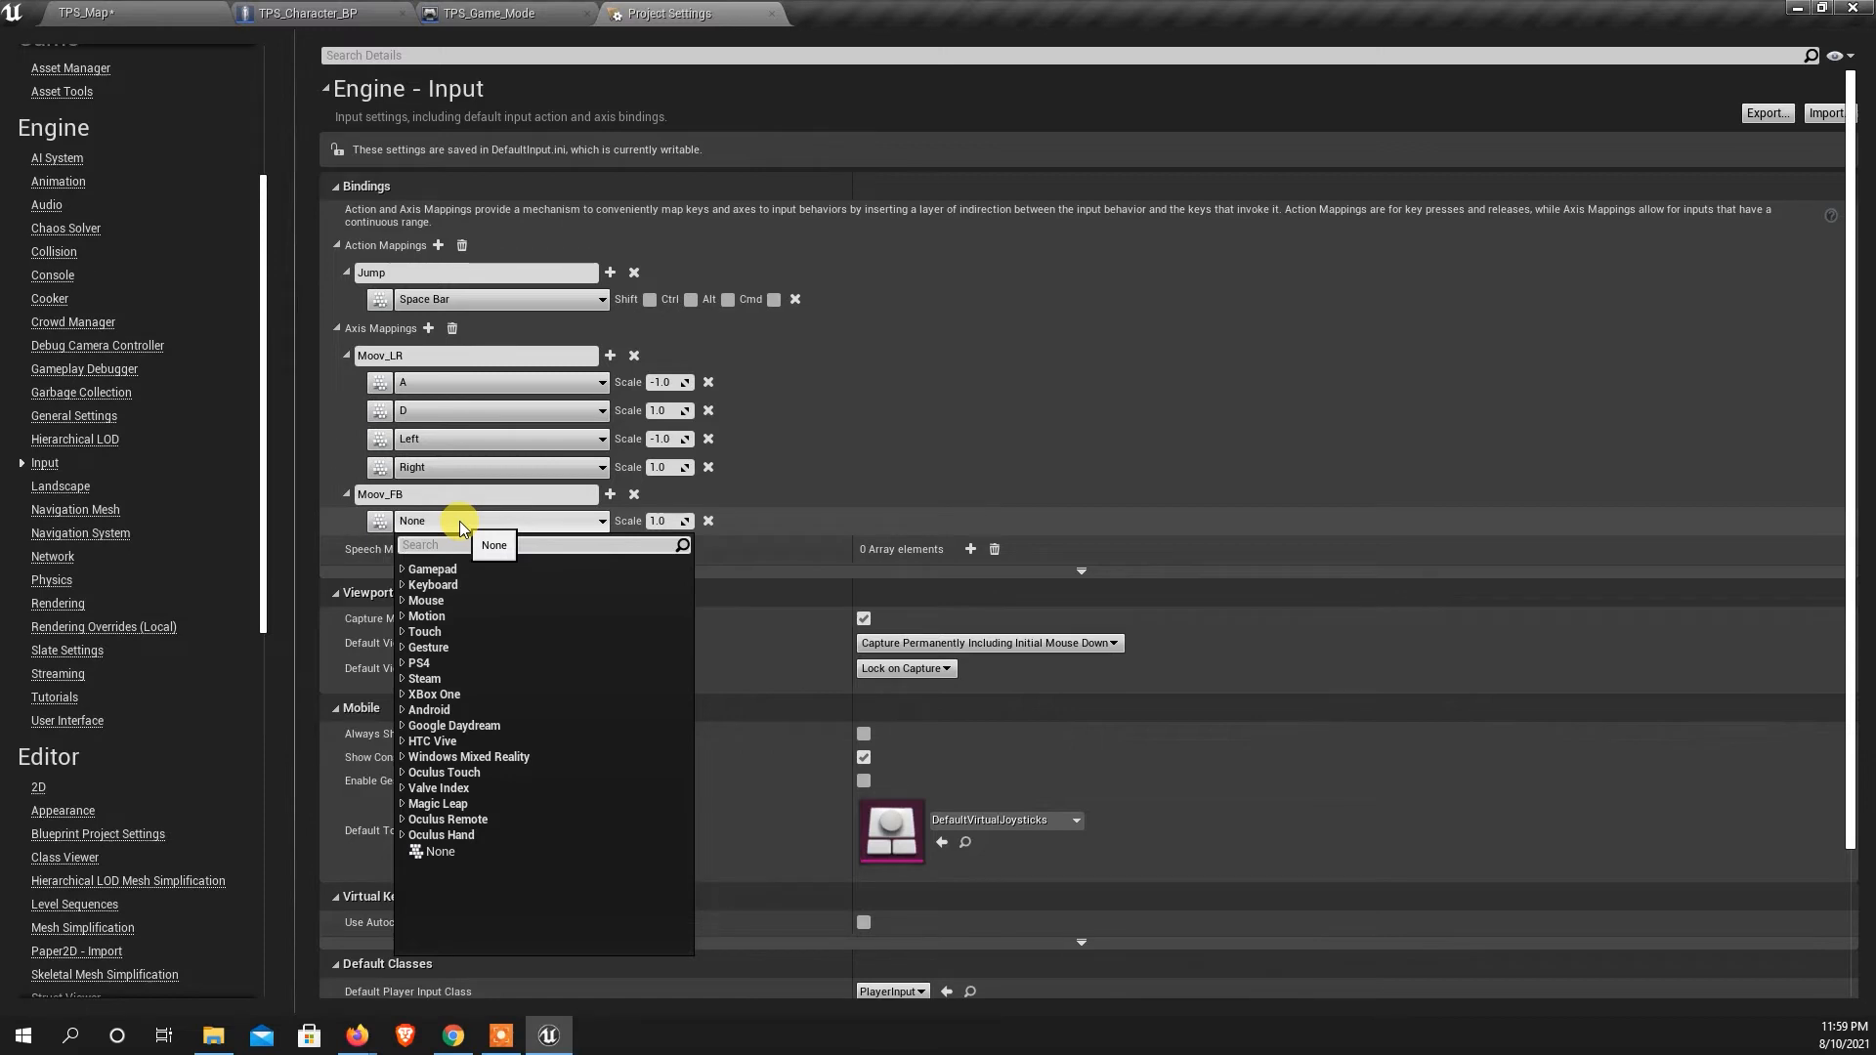
pyautogui.write('w')
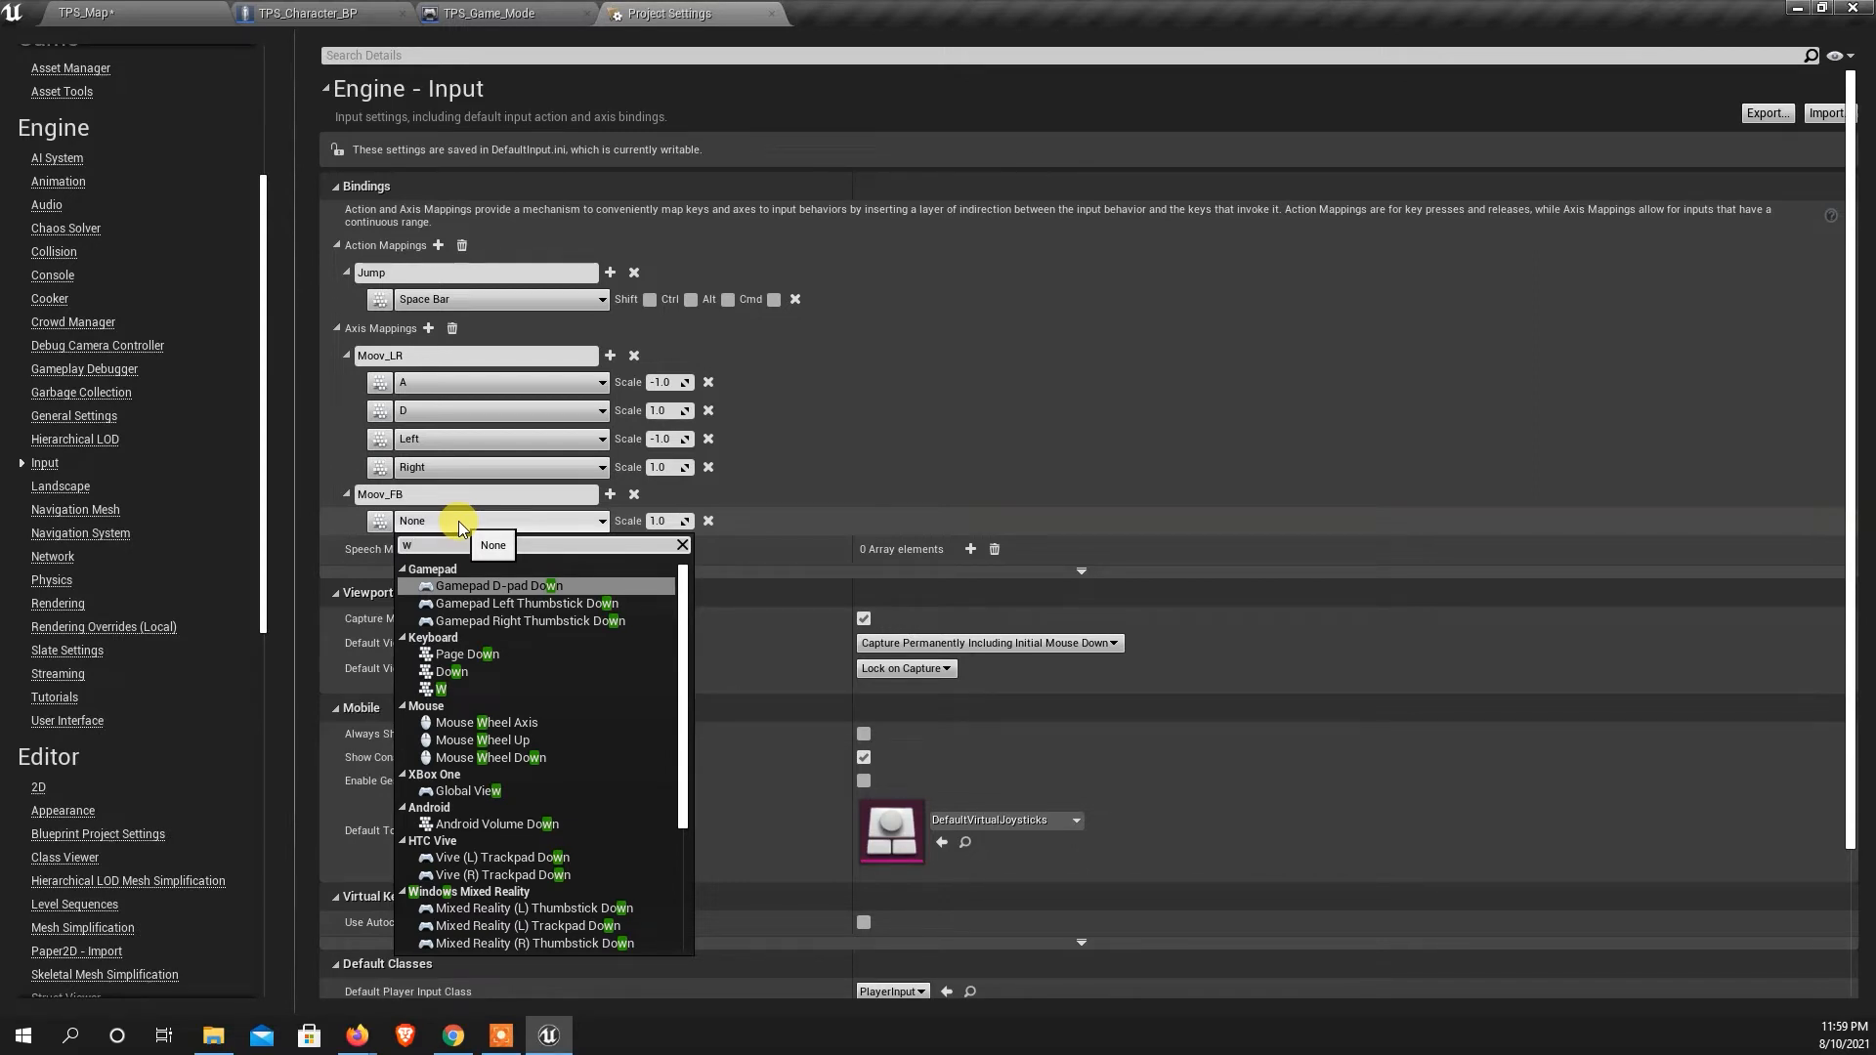
pyautogui.click(433, 690)
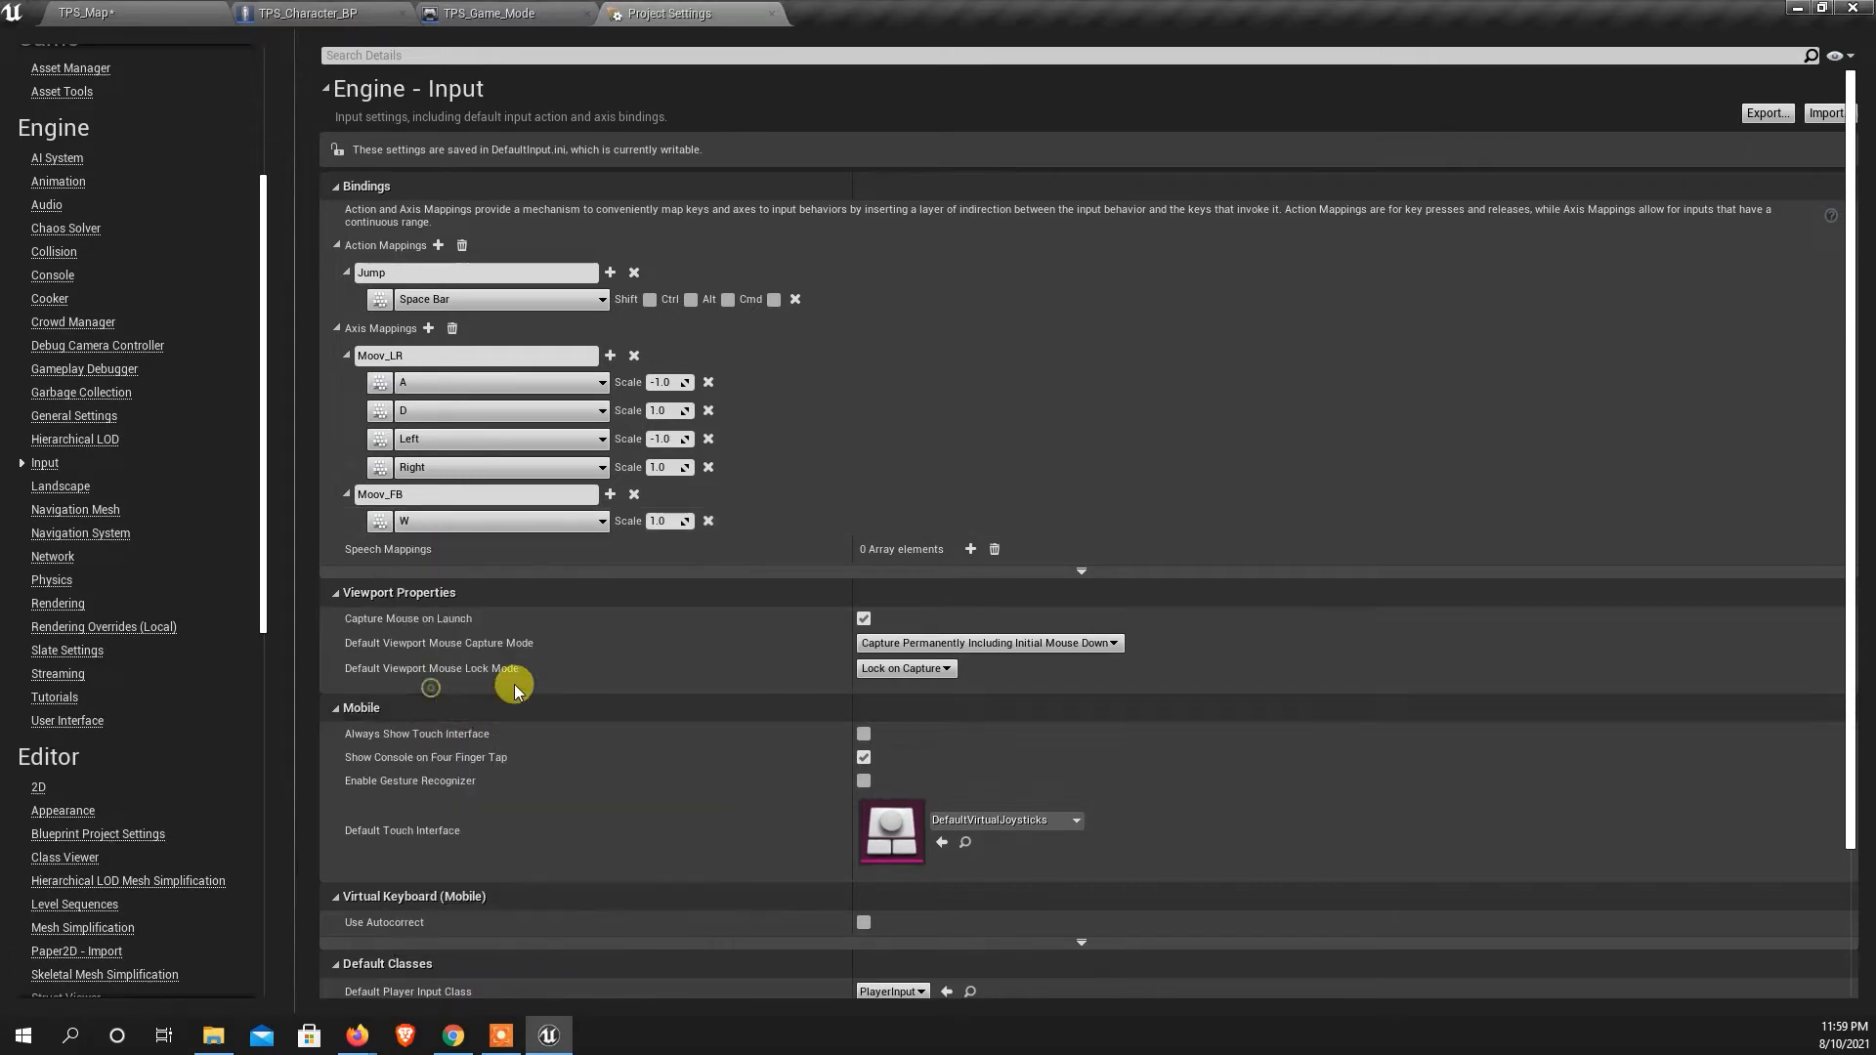
# Add a second key to the Moov_FB axis mapping, using keyboard S with a scale of -1.0.
pyautogui.click(611, 496)
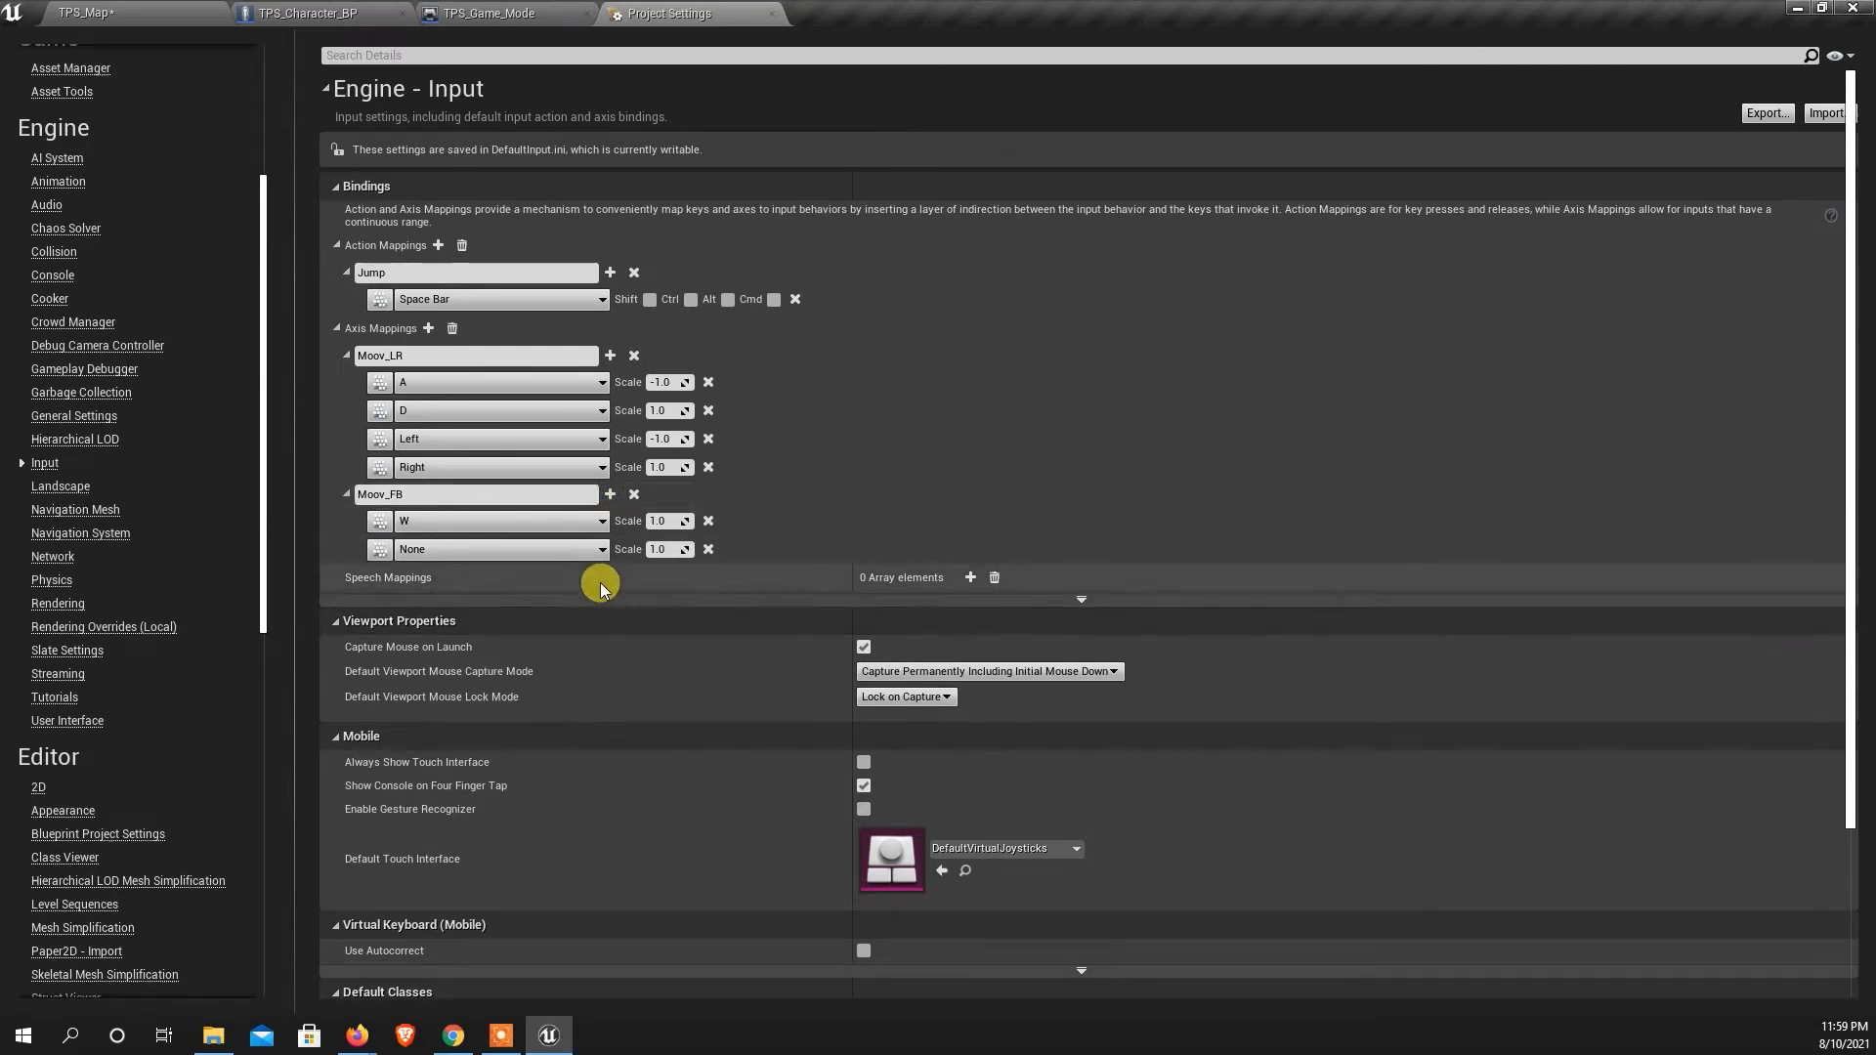
pyautogui.click(501, 551)
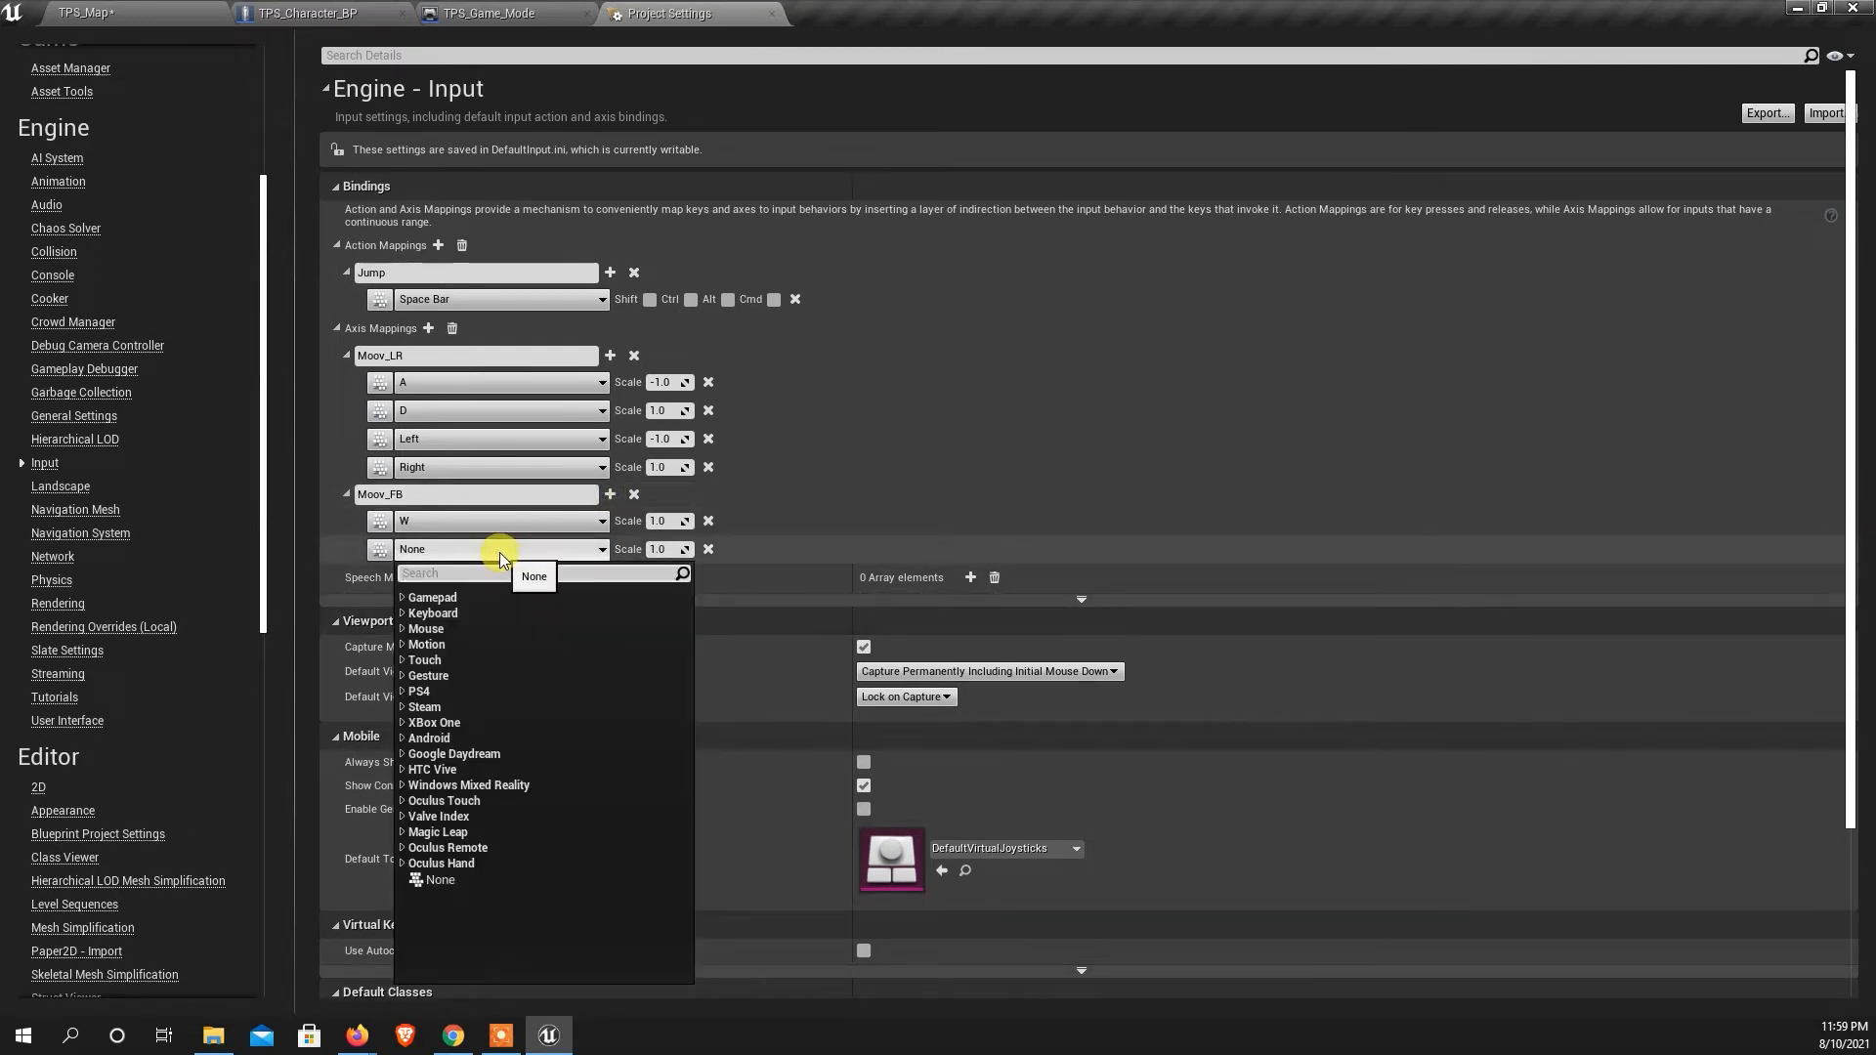
pyautogui.write('s')
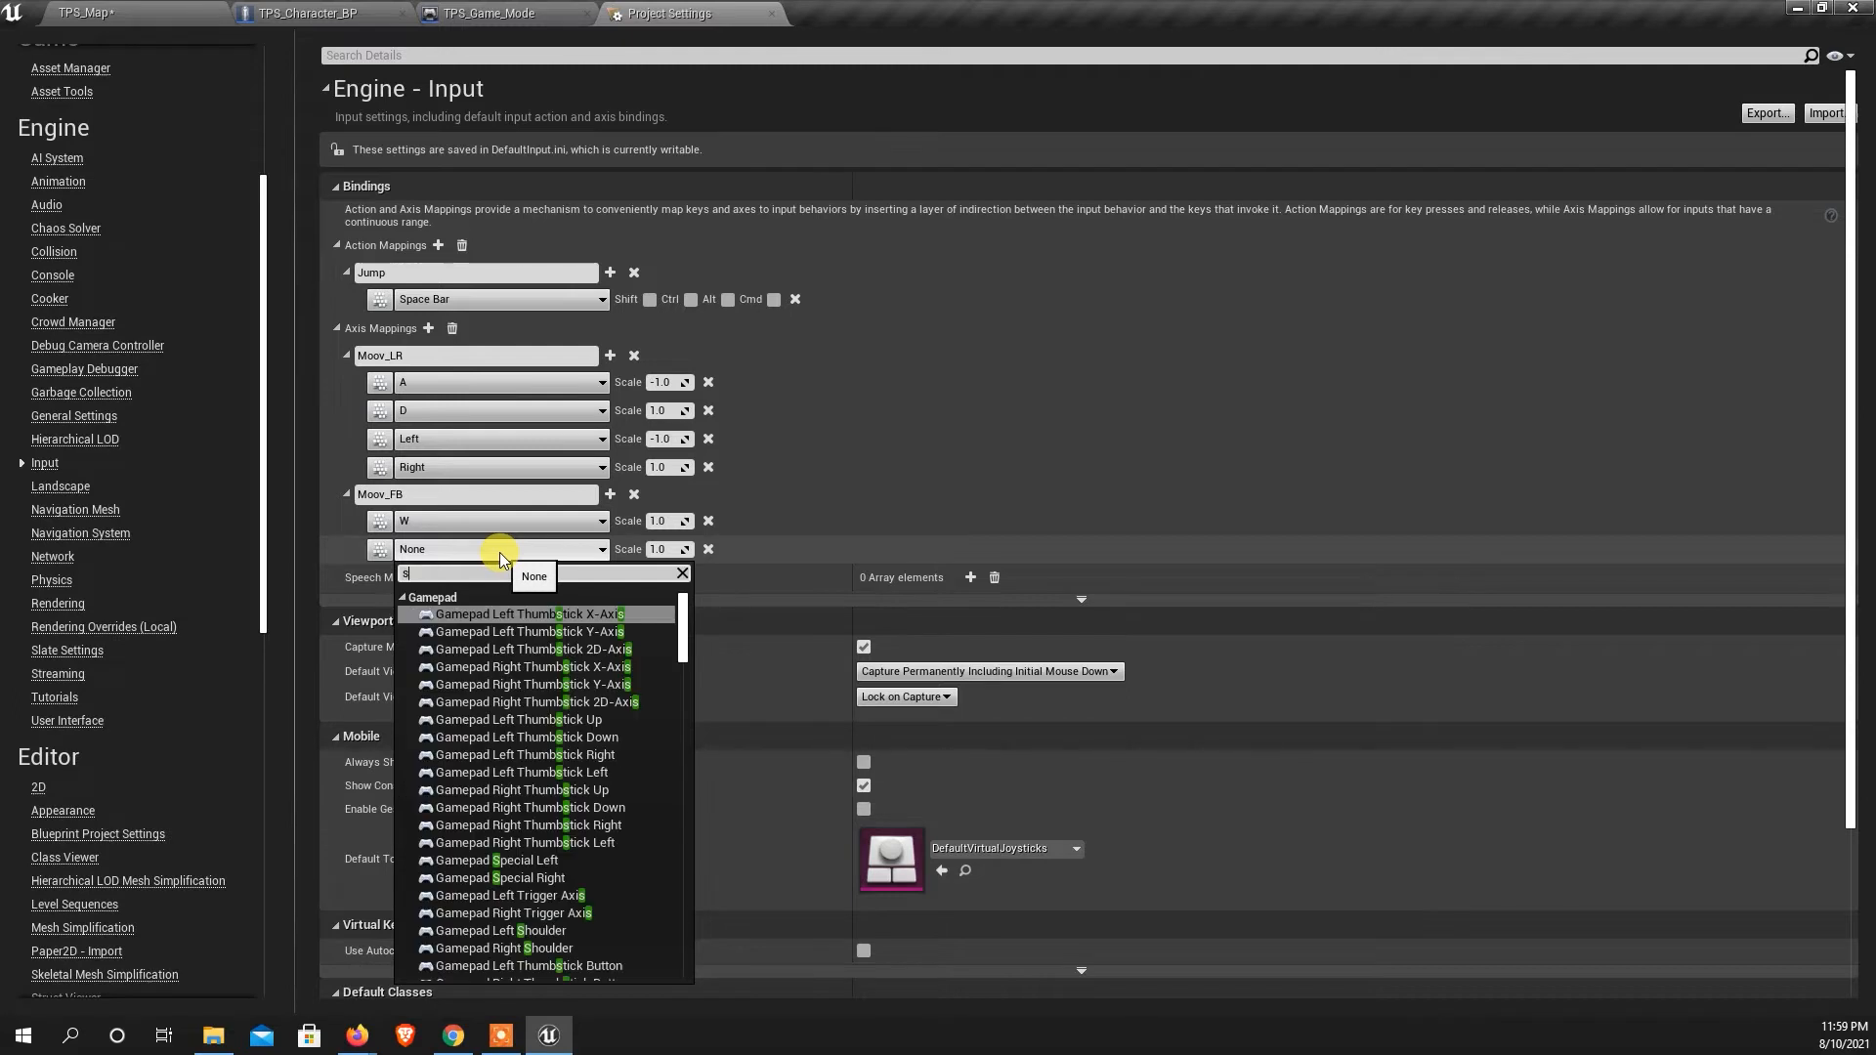
pyautogui.scroll(-4, 506, 742)
pyautogui.scroll(-6, 515, 850)
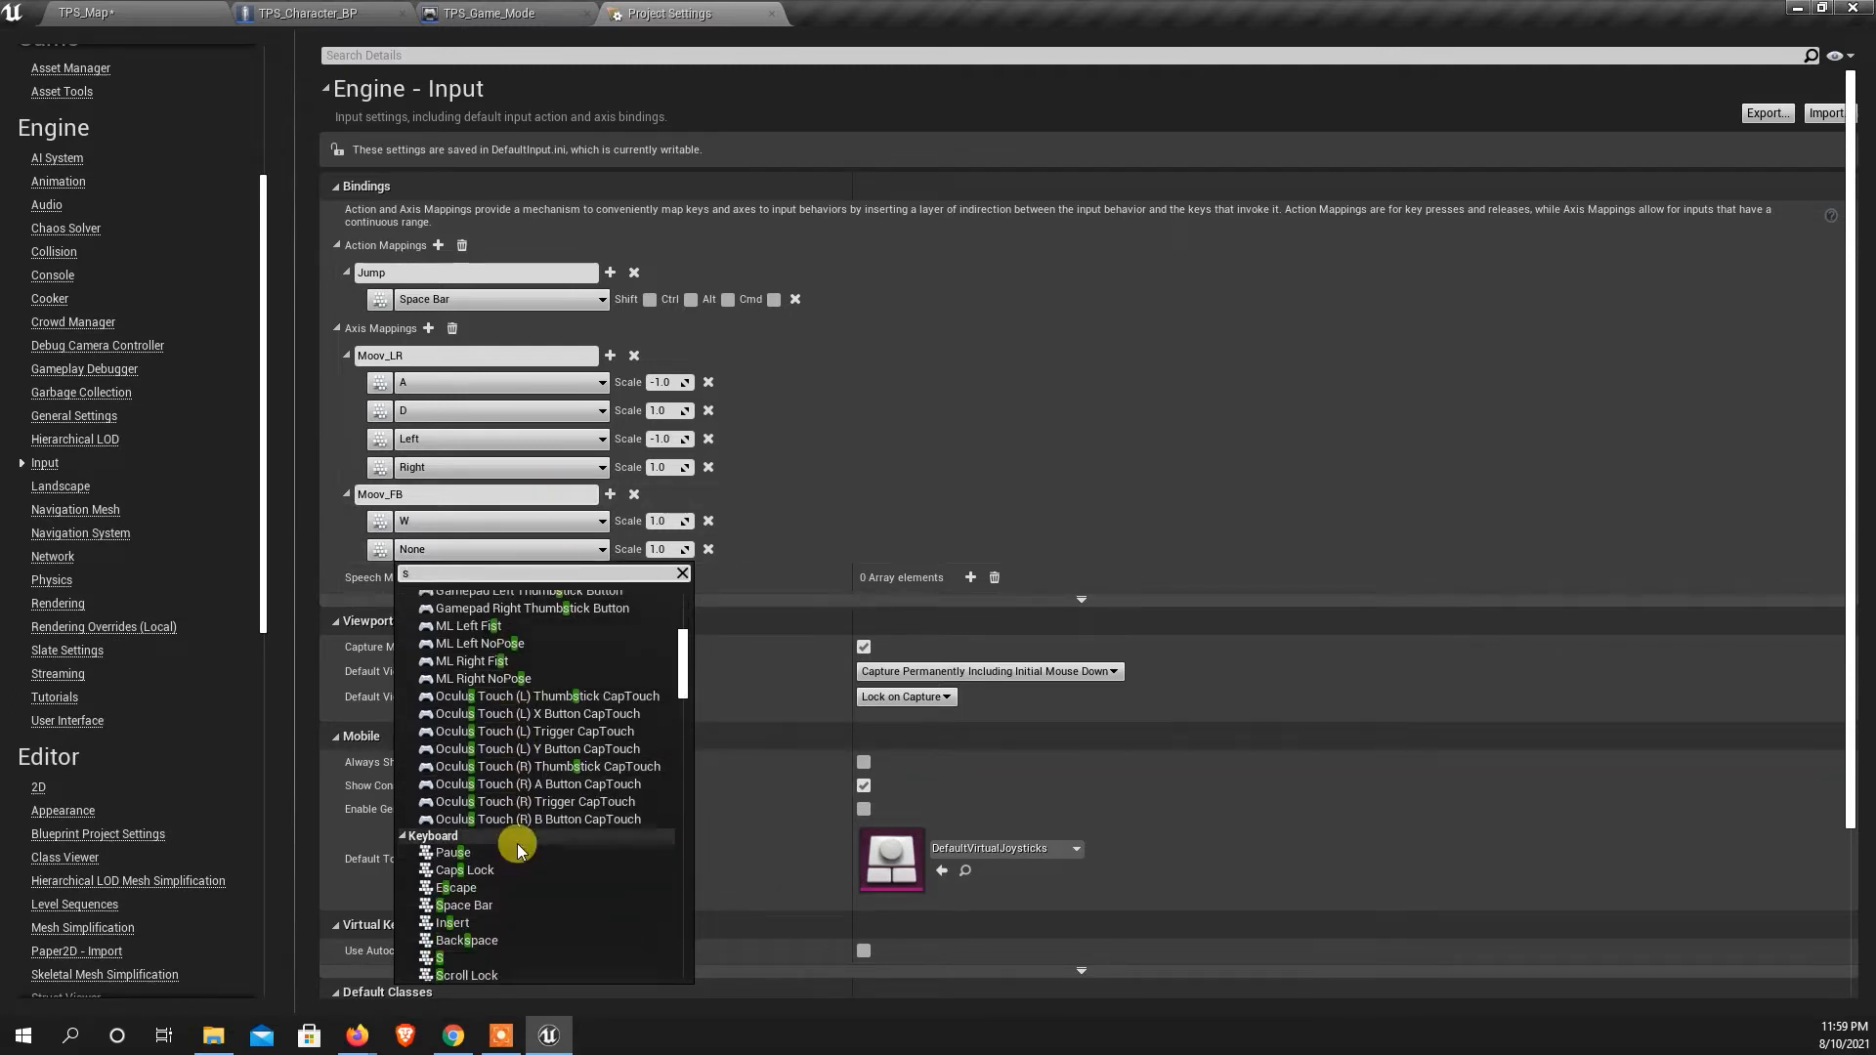
pyautogui.click(440, 956)
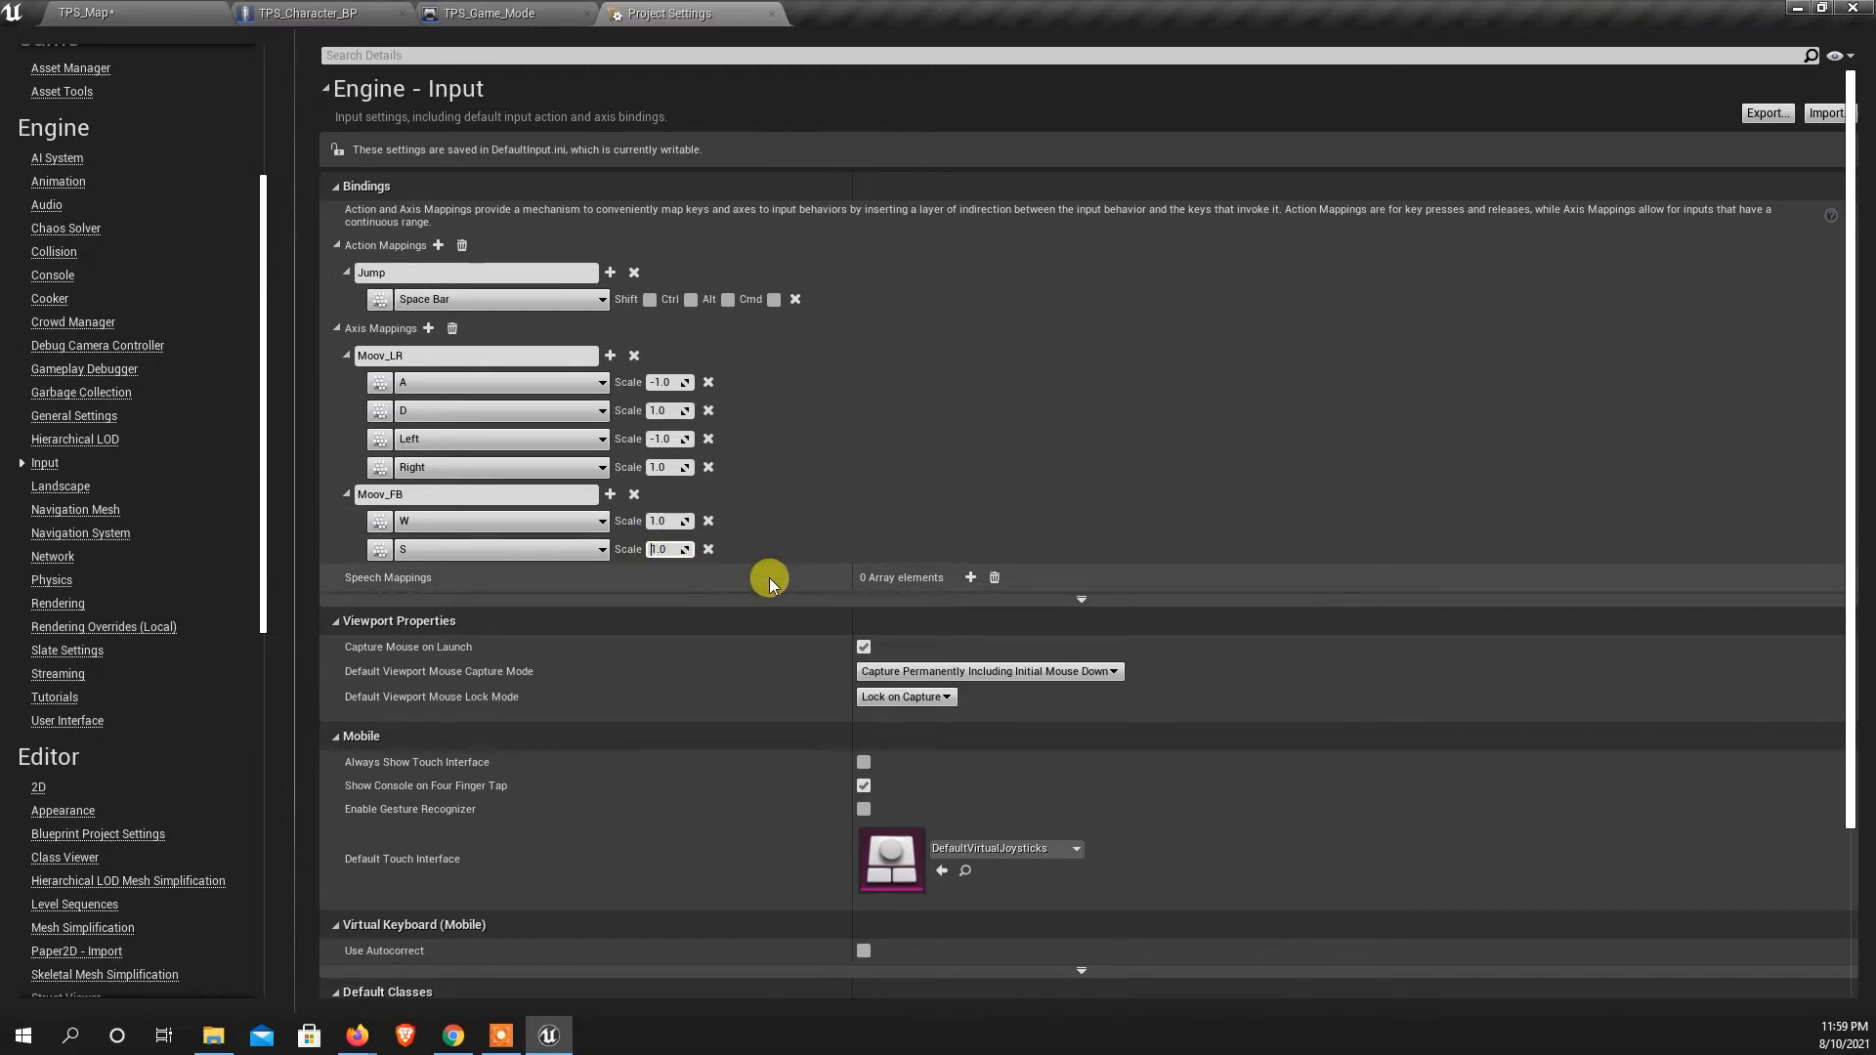
pyautogui.write('-')
pyautogui.press('Return')
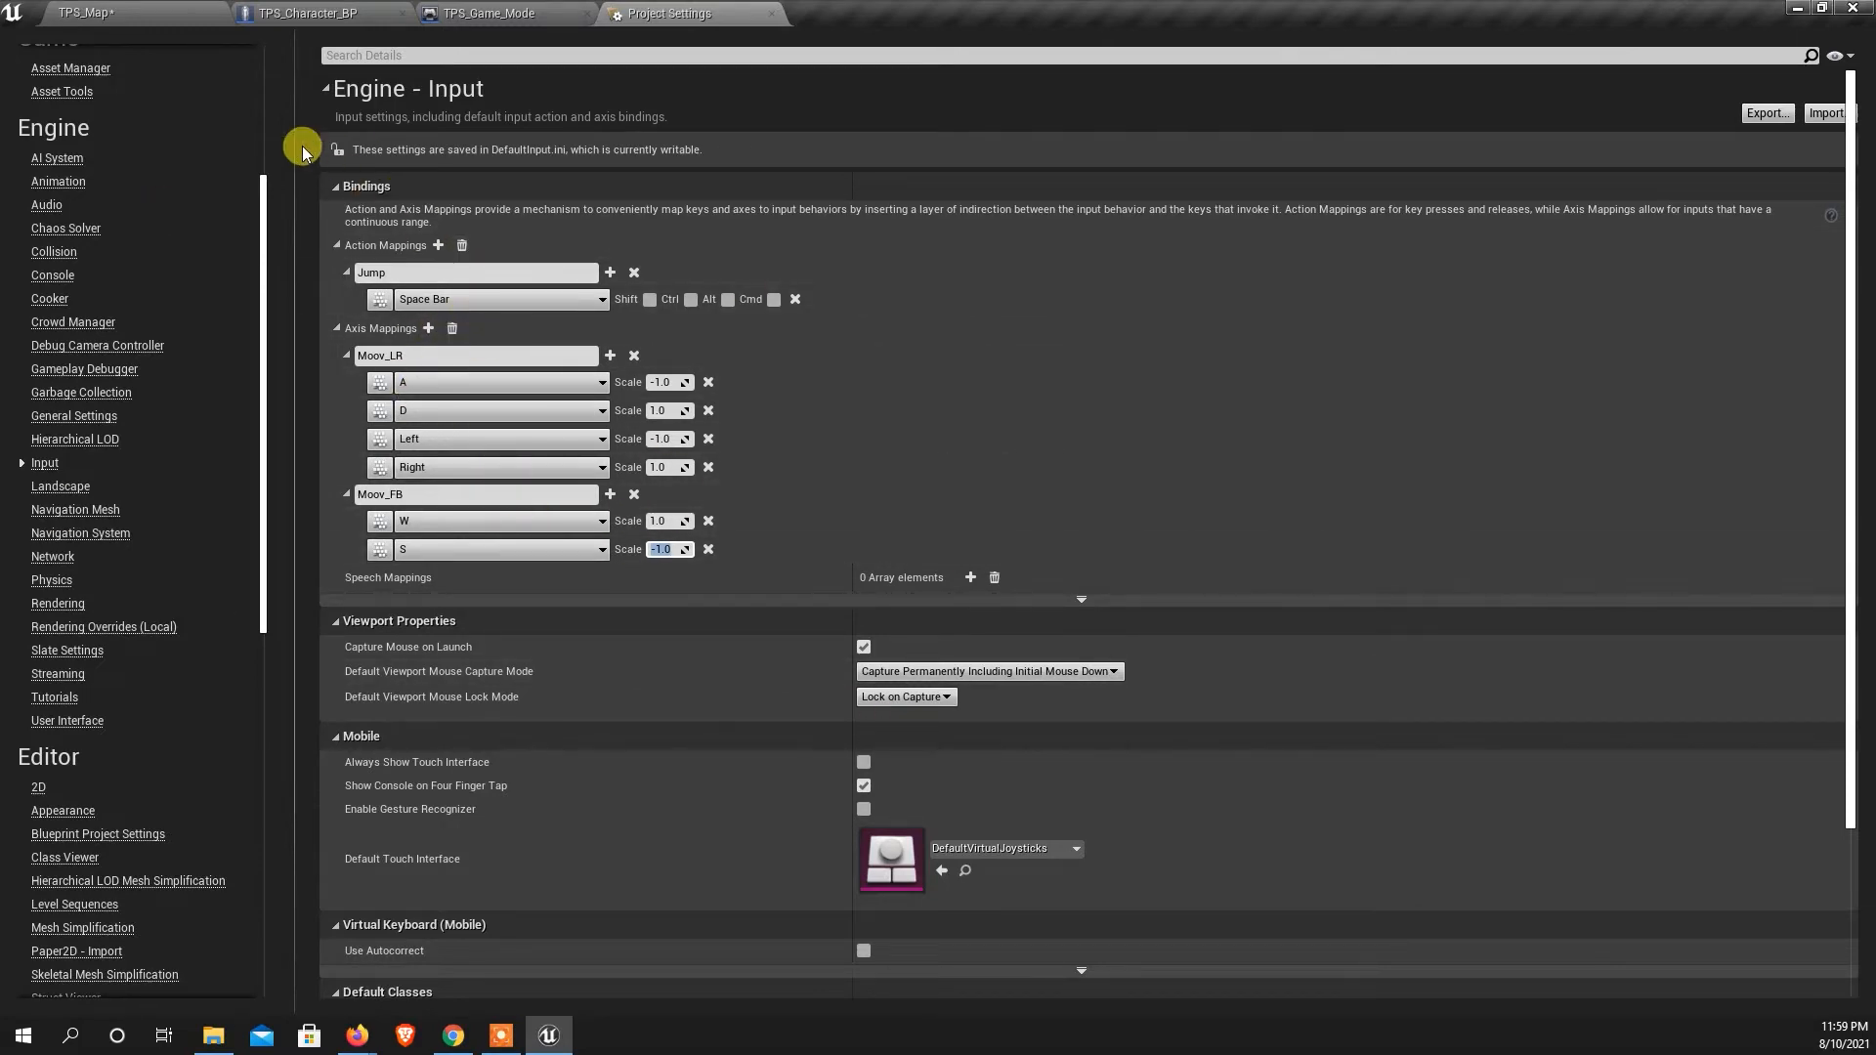
# Switch to the TPS_Character_BP event graph and bring up the existing Moov_LR movement nodes.
pyautogui.click(137, 12)
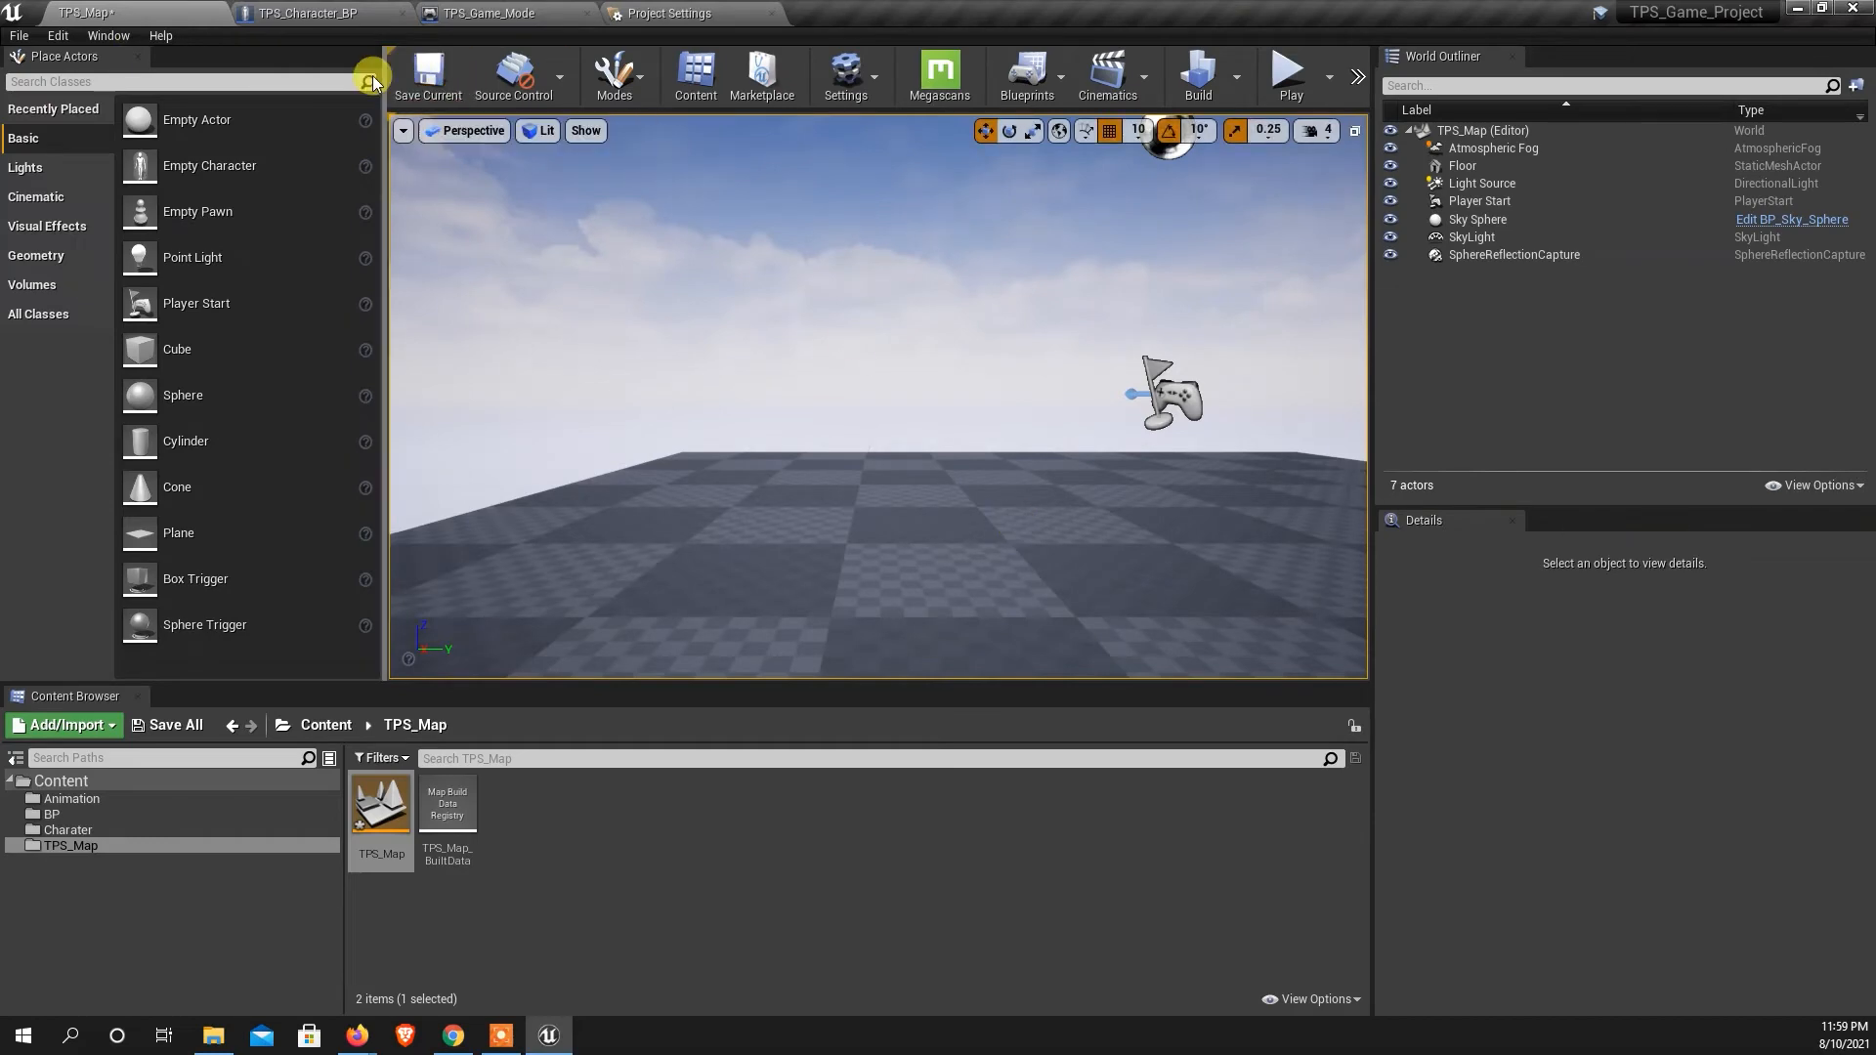
pyautogui.click(347, 13)
pyautogui.scroll(-4, 699, 479)
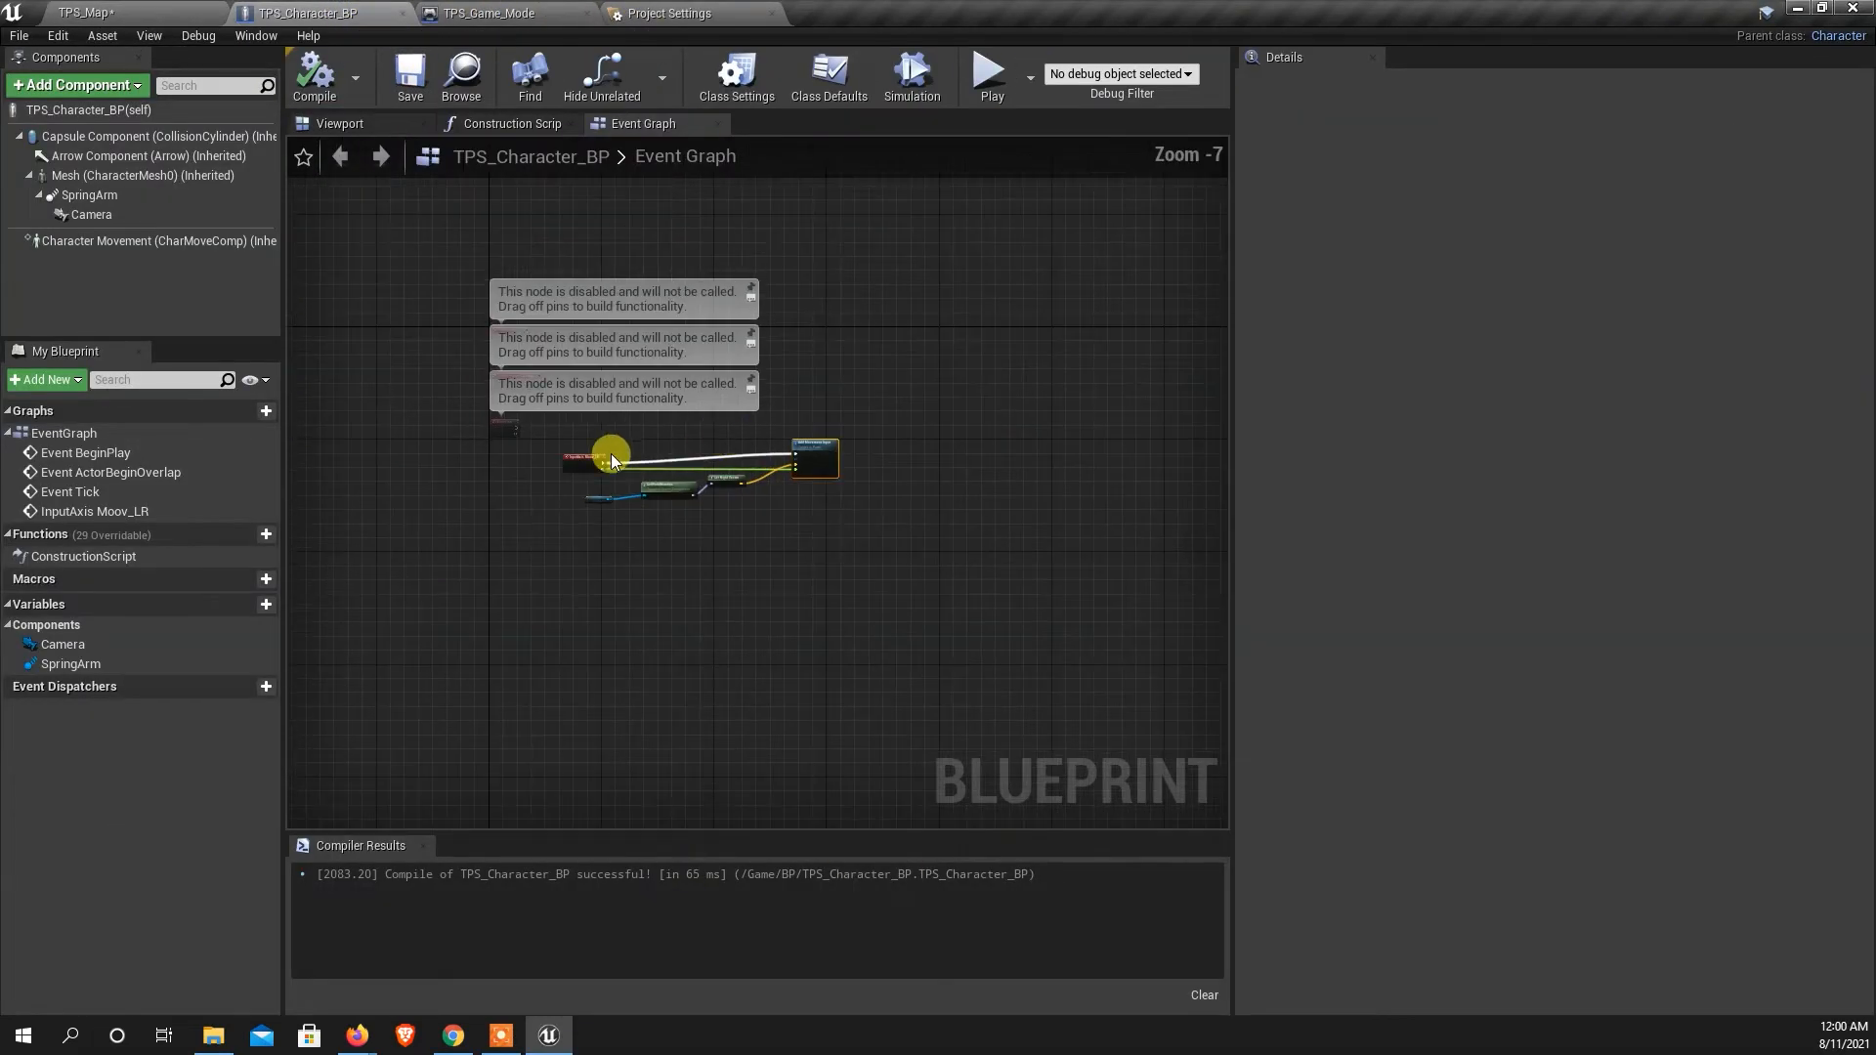
pyautogui.scroll(4, 610, 455)
pyautogui.click(544, 452)
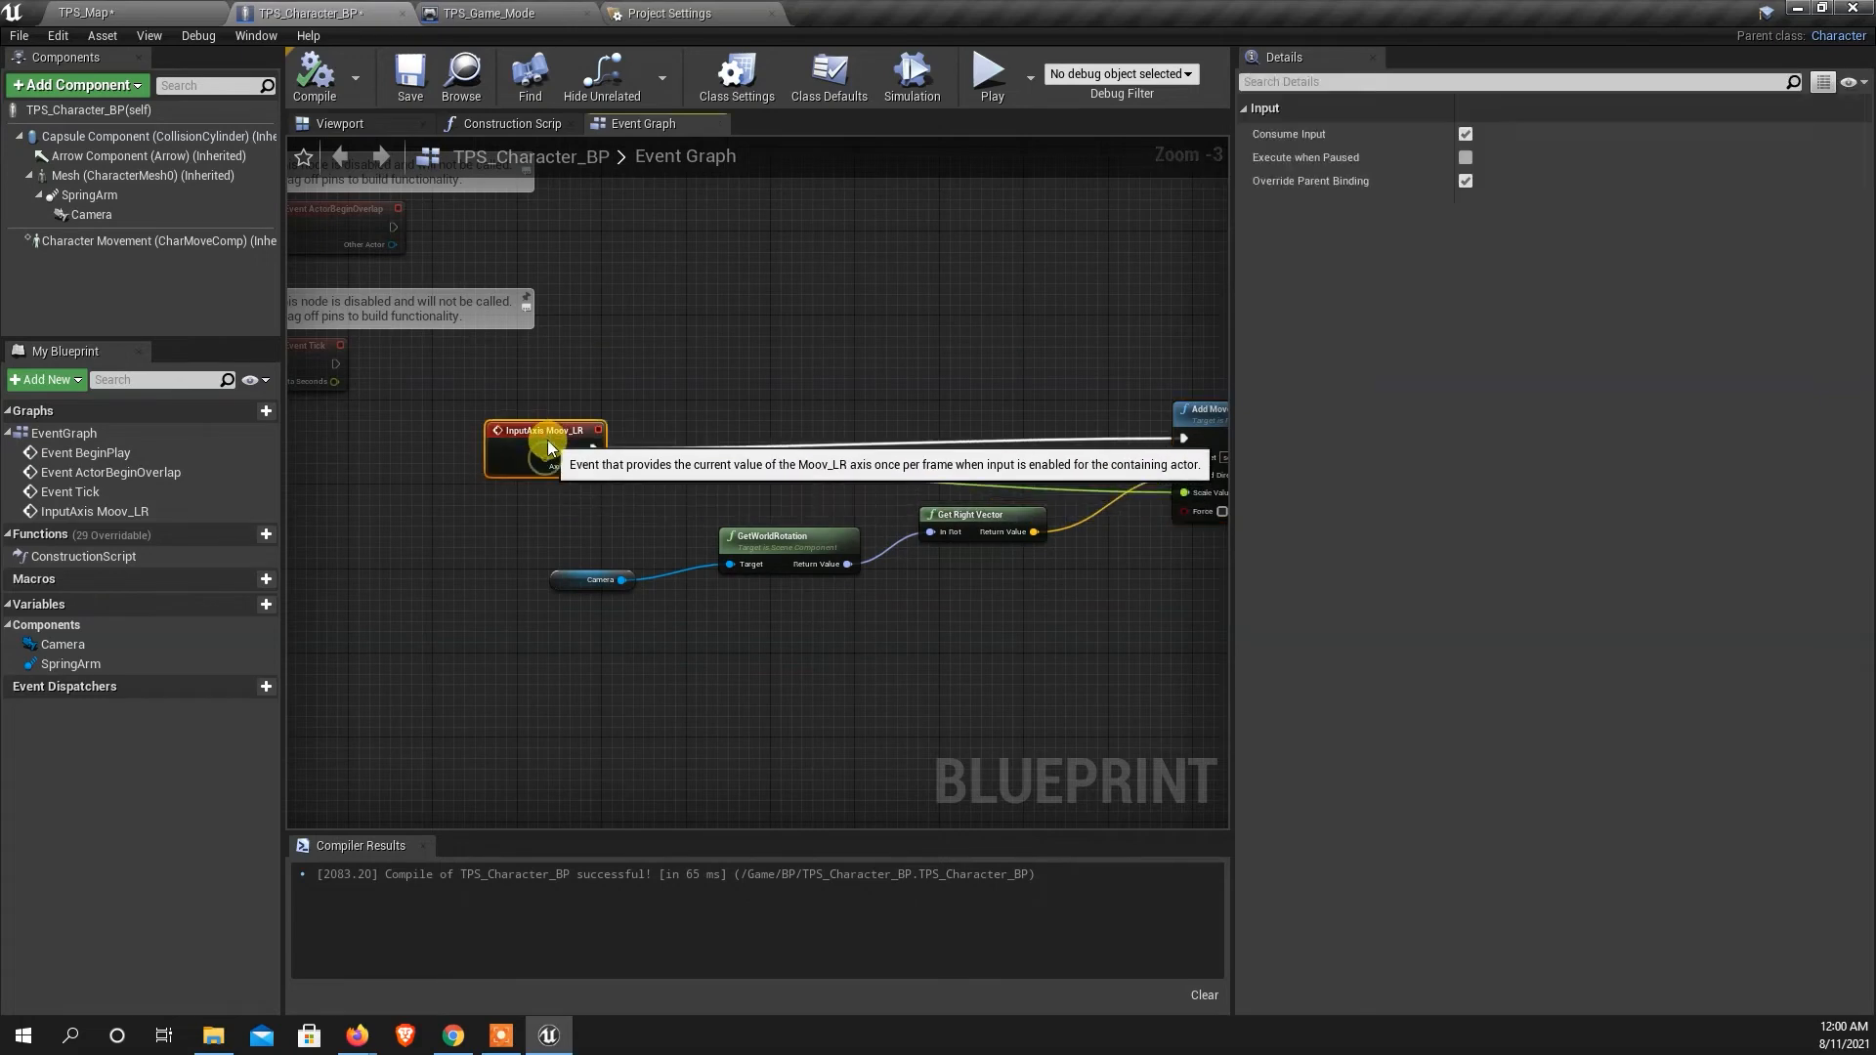
pyautogui.scroll(-2, 670, 544)
pyautogui.scroll(1, 757, 507)
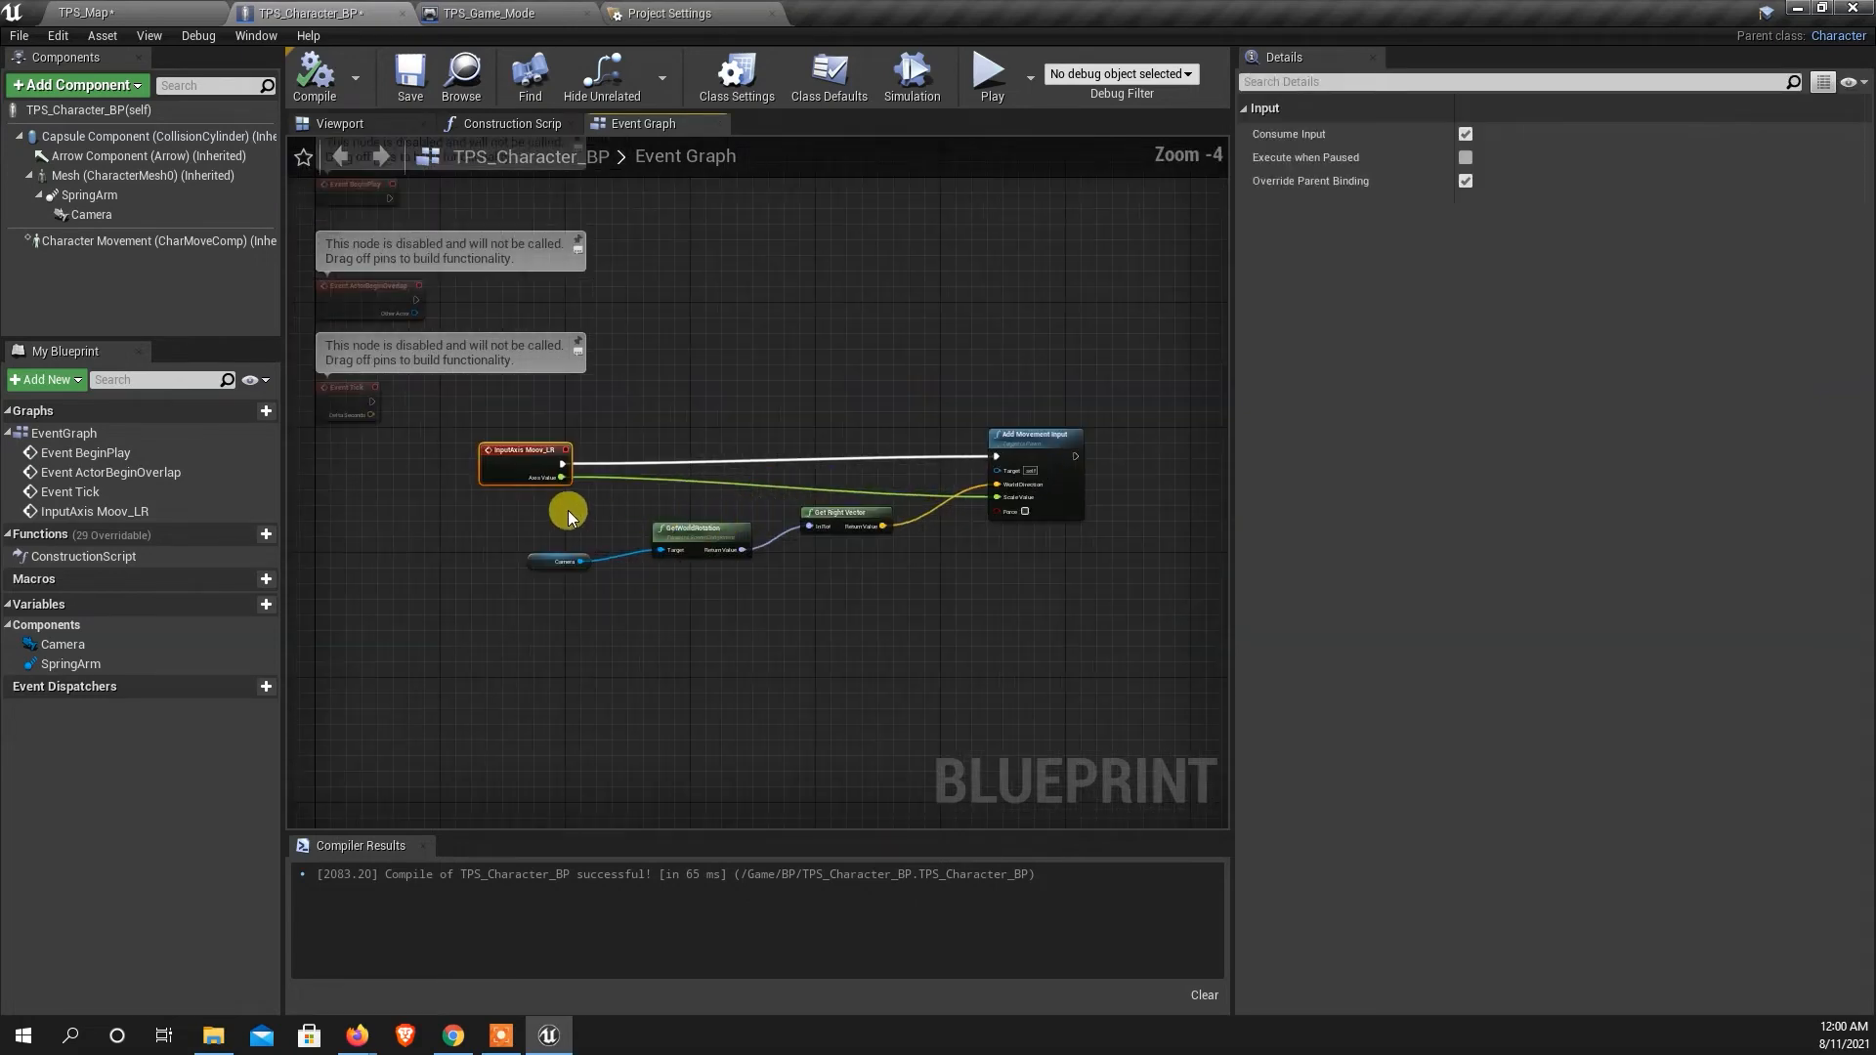
# Add the Moov_FB axis event to the event graph below the Moov_LR node chain.
pyautogui.rightClick(510, 618)
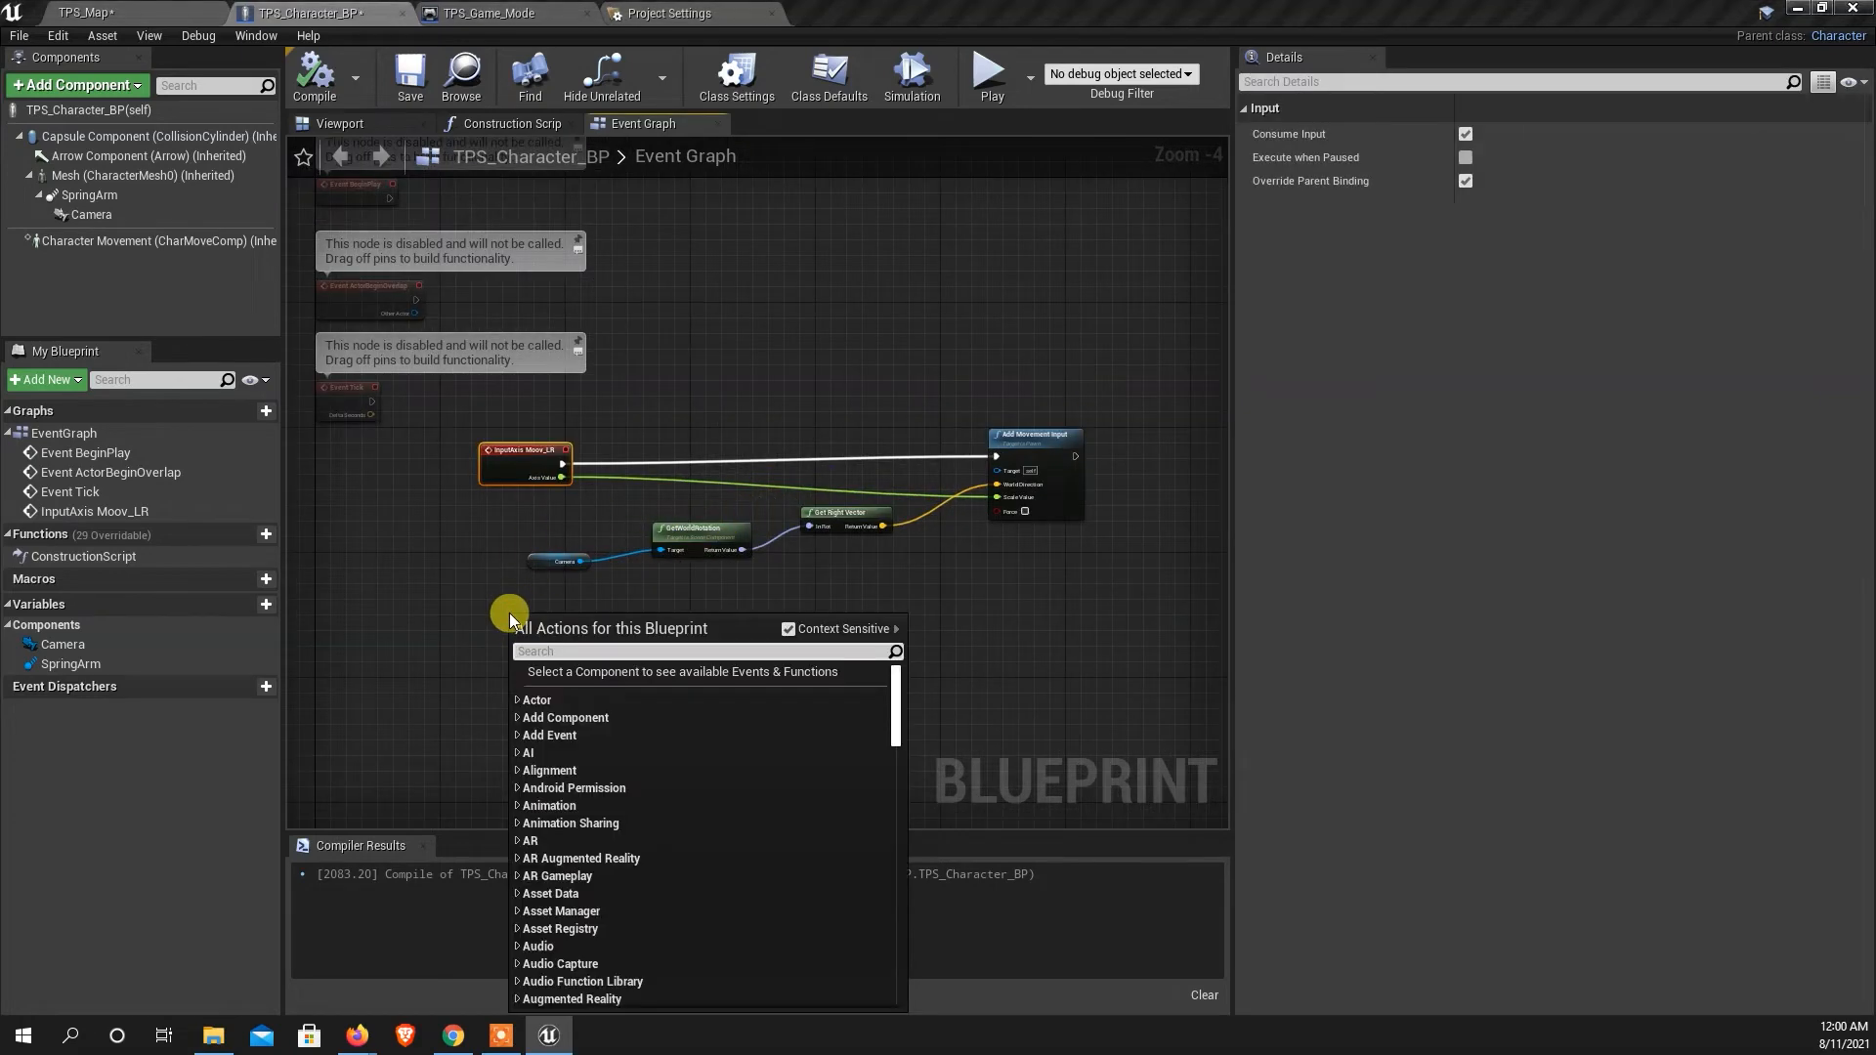
pyautogui.write('mo')
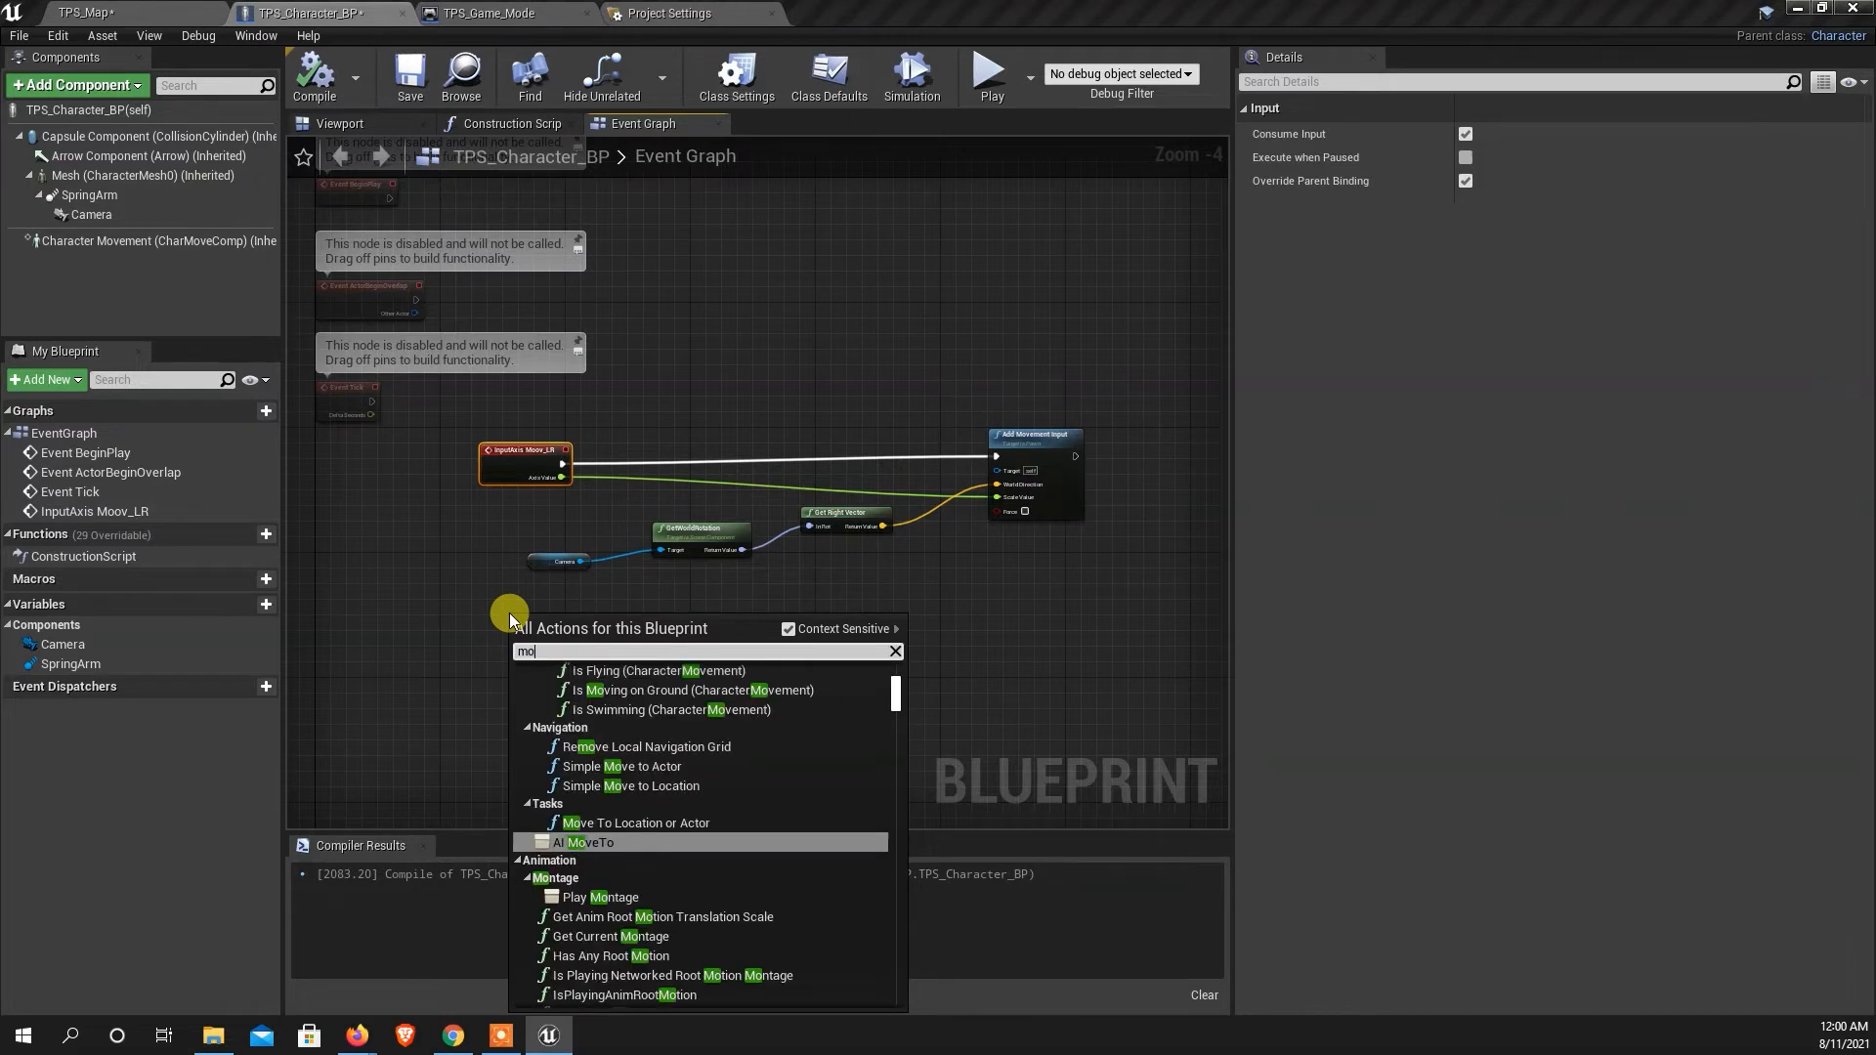
pyautogui.write('v')
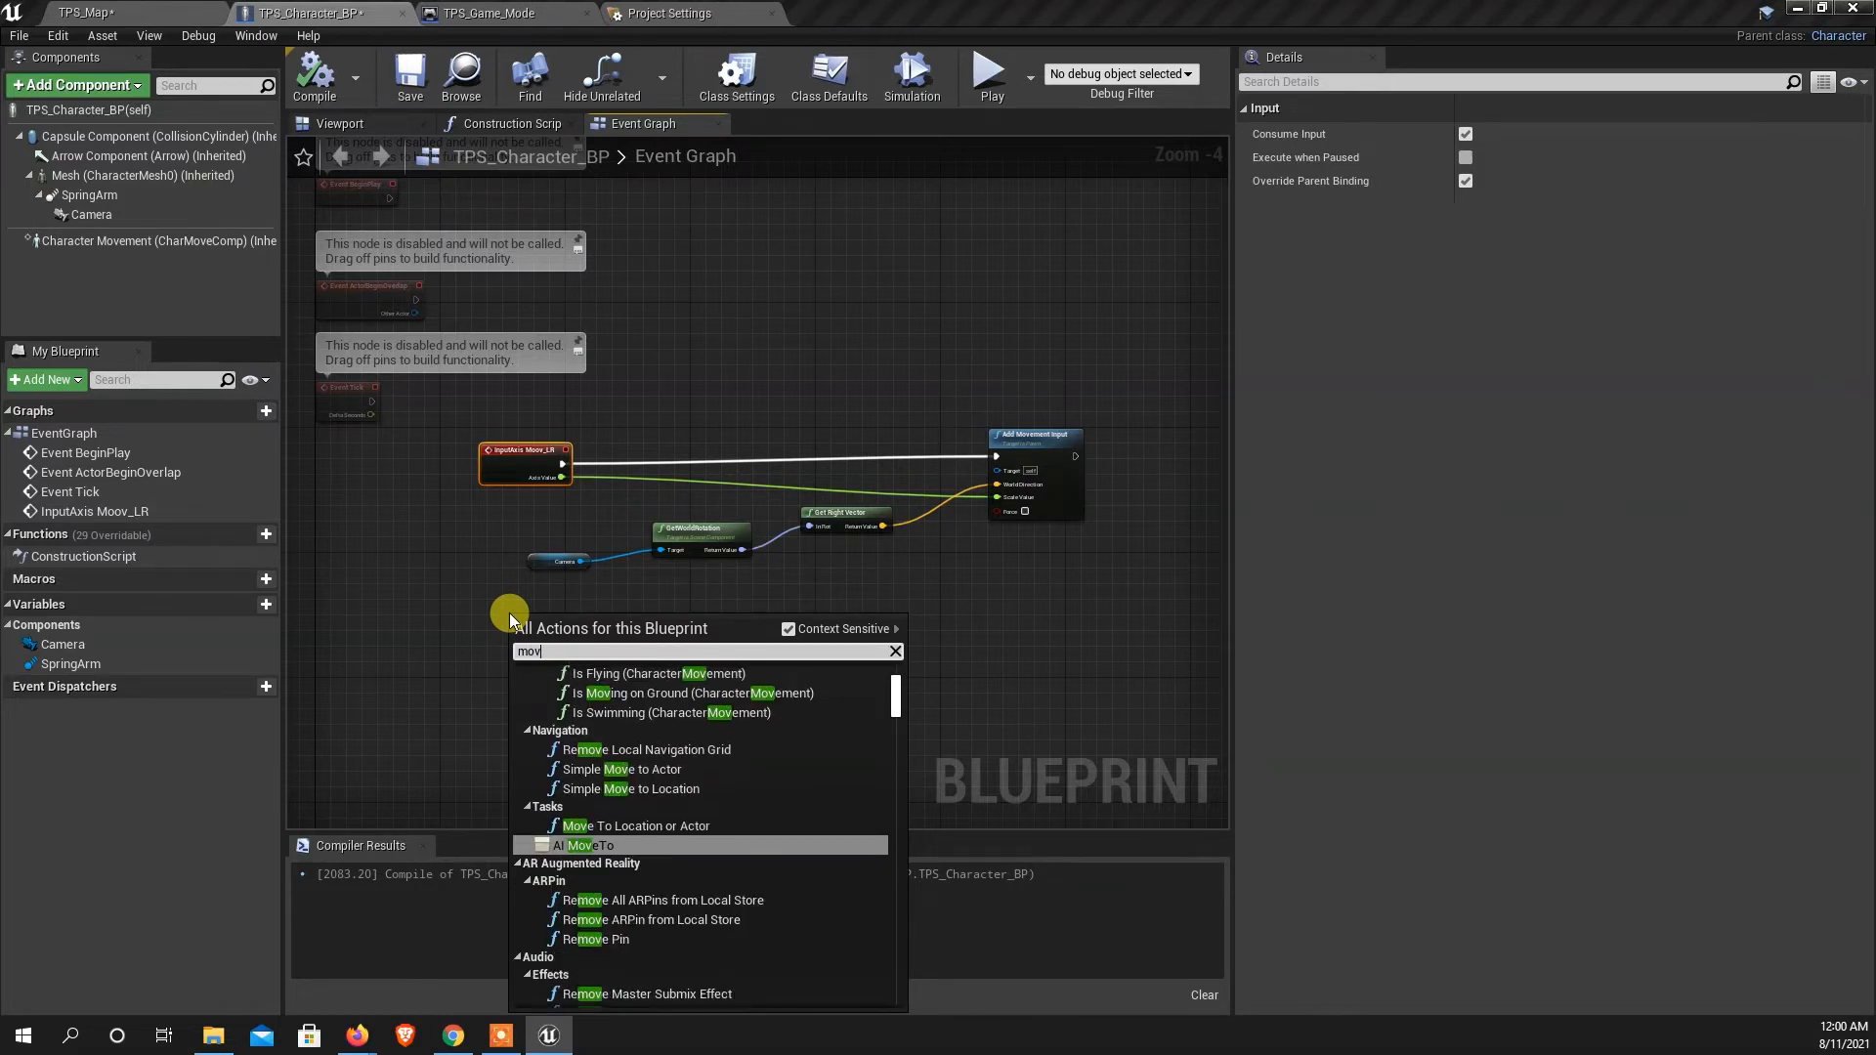
pyautogui.press('BackSpace')
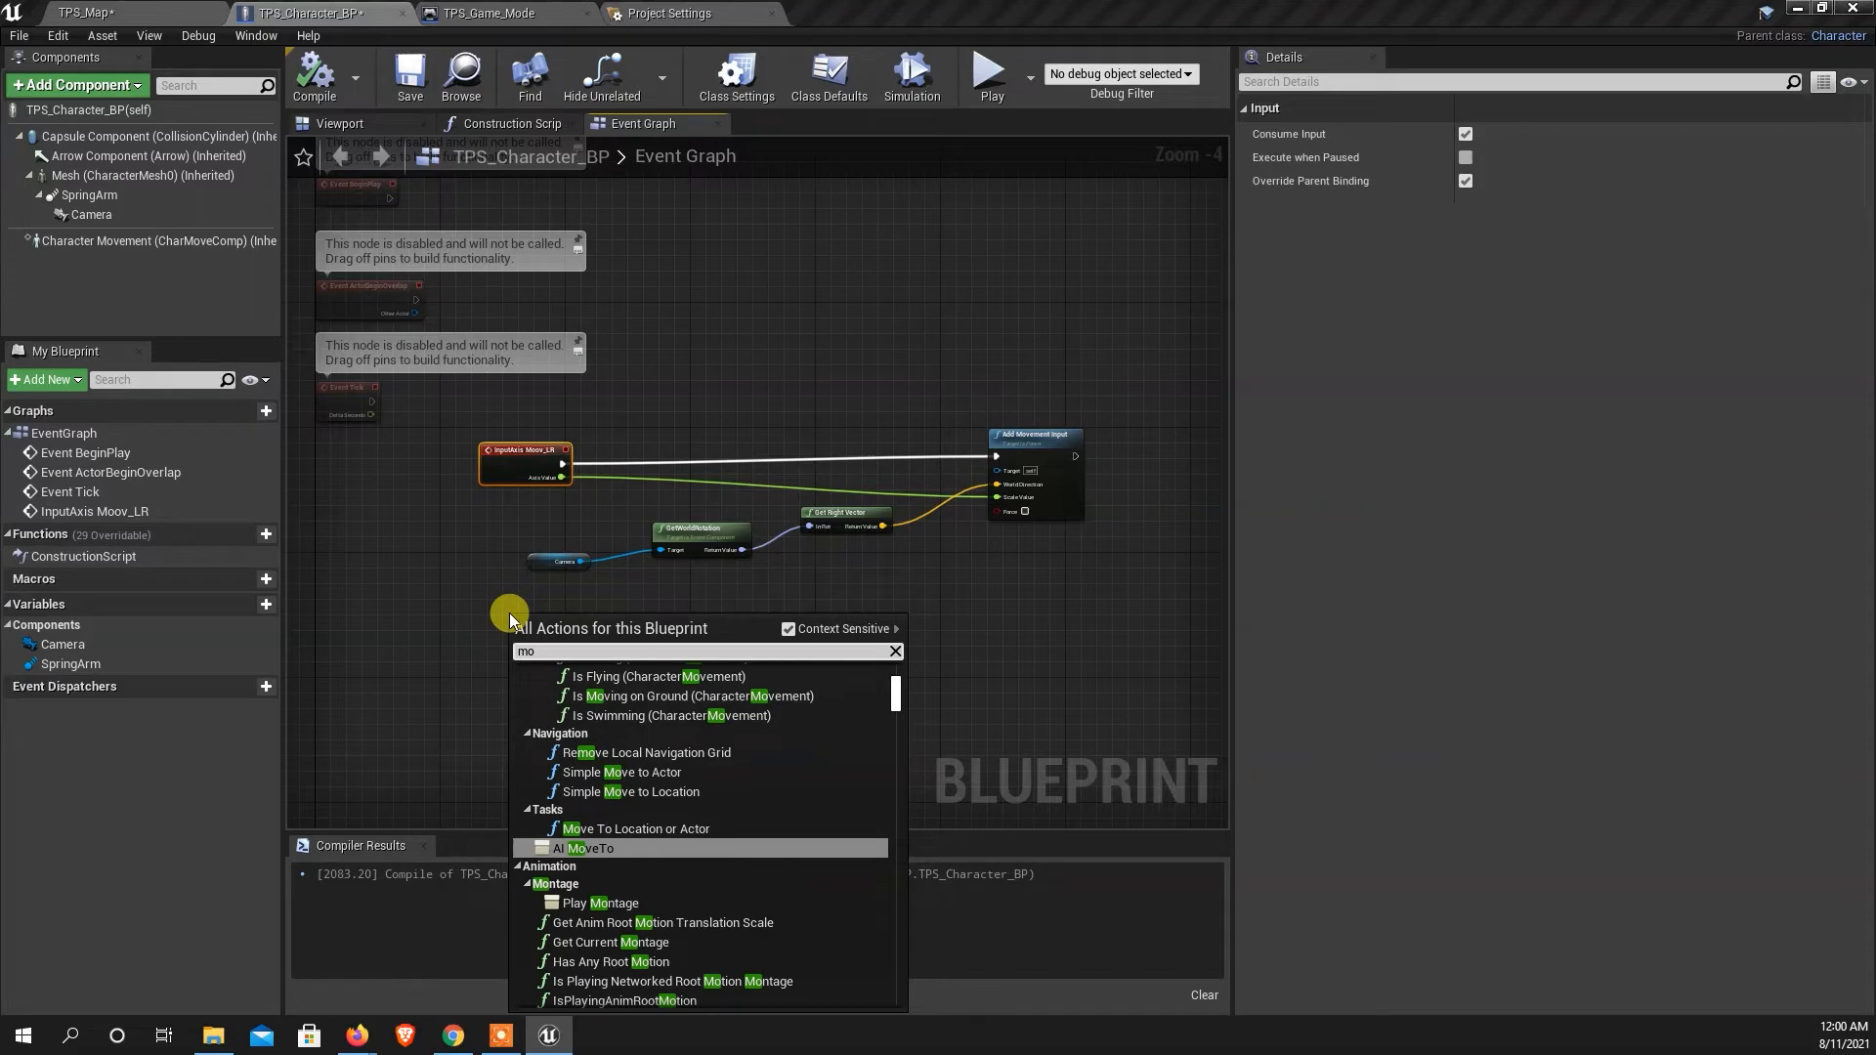
pyautogui.write('ove')
pyautogui.press('BackSpace')
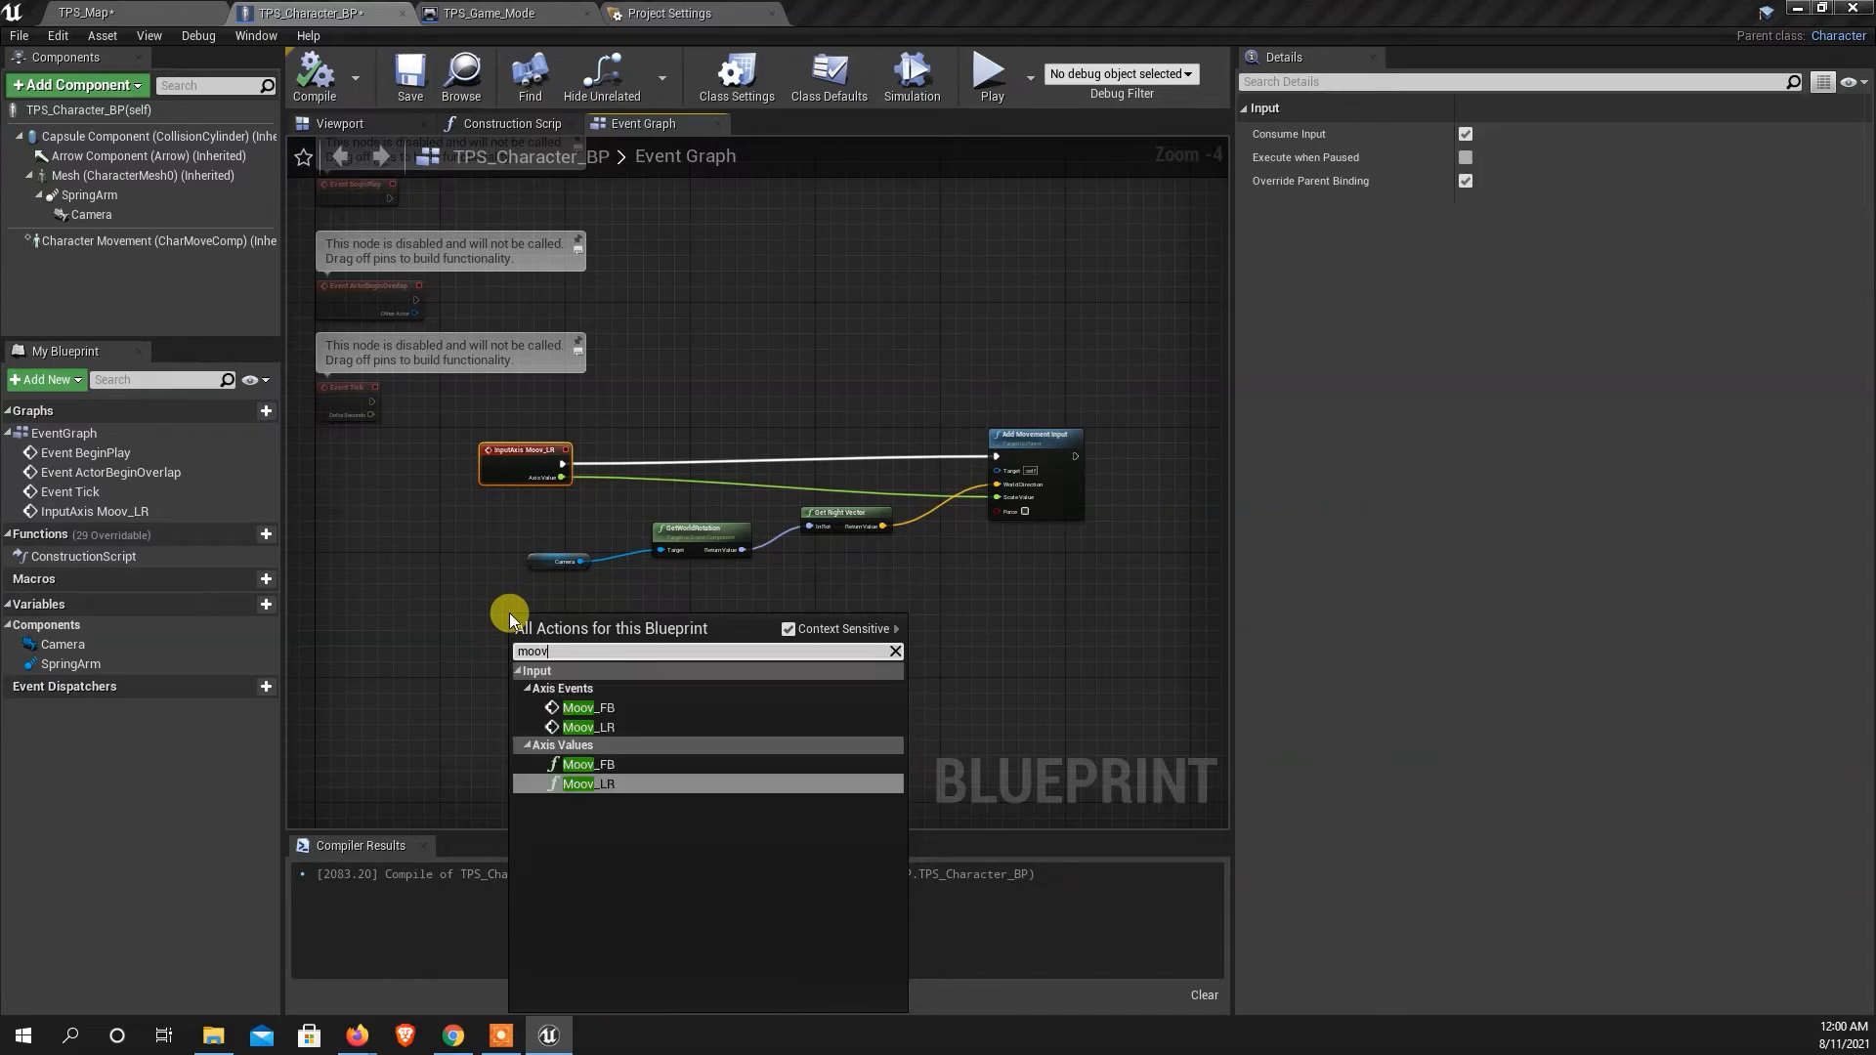
pyautogui.click(621, 707)
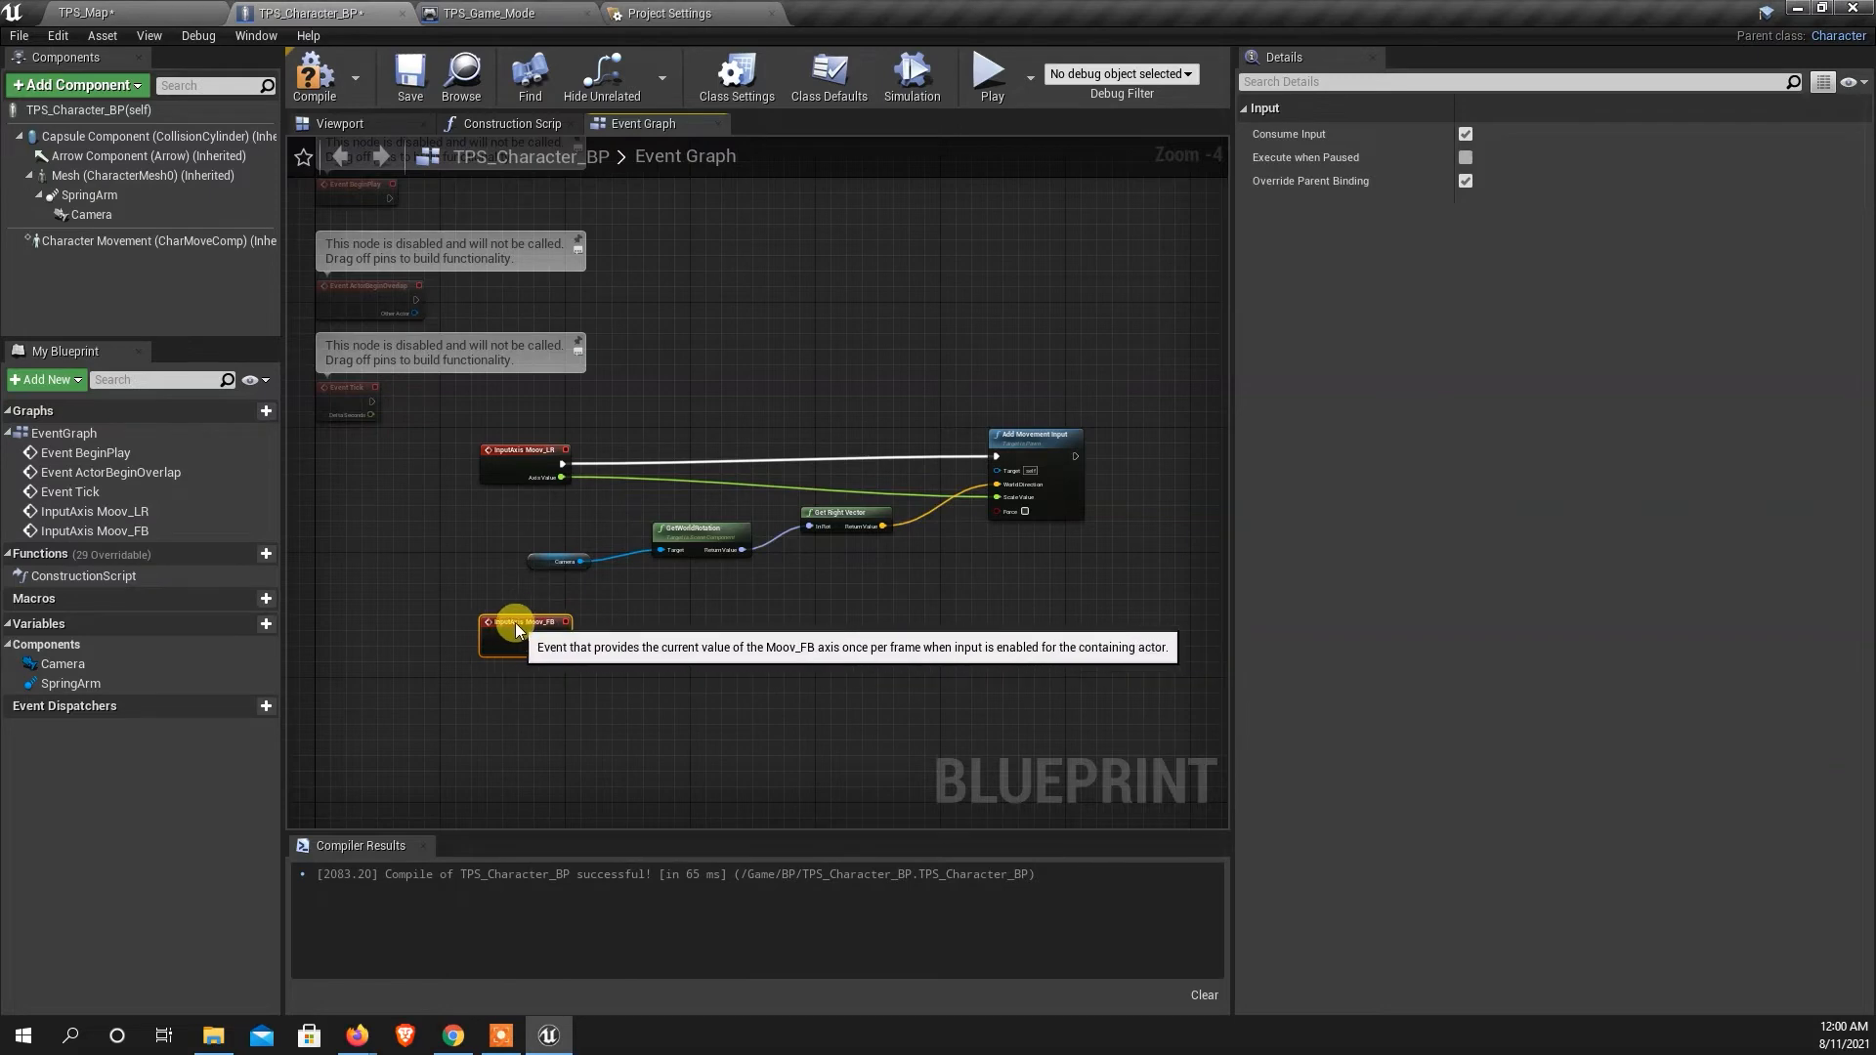
# Place a Get Camera reference node beside the InputAxis Moov_FB event.
pyautogui.scroll(1, 572, 629)
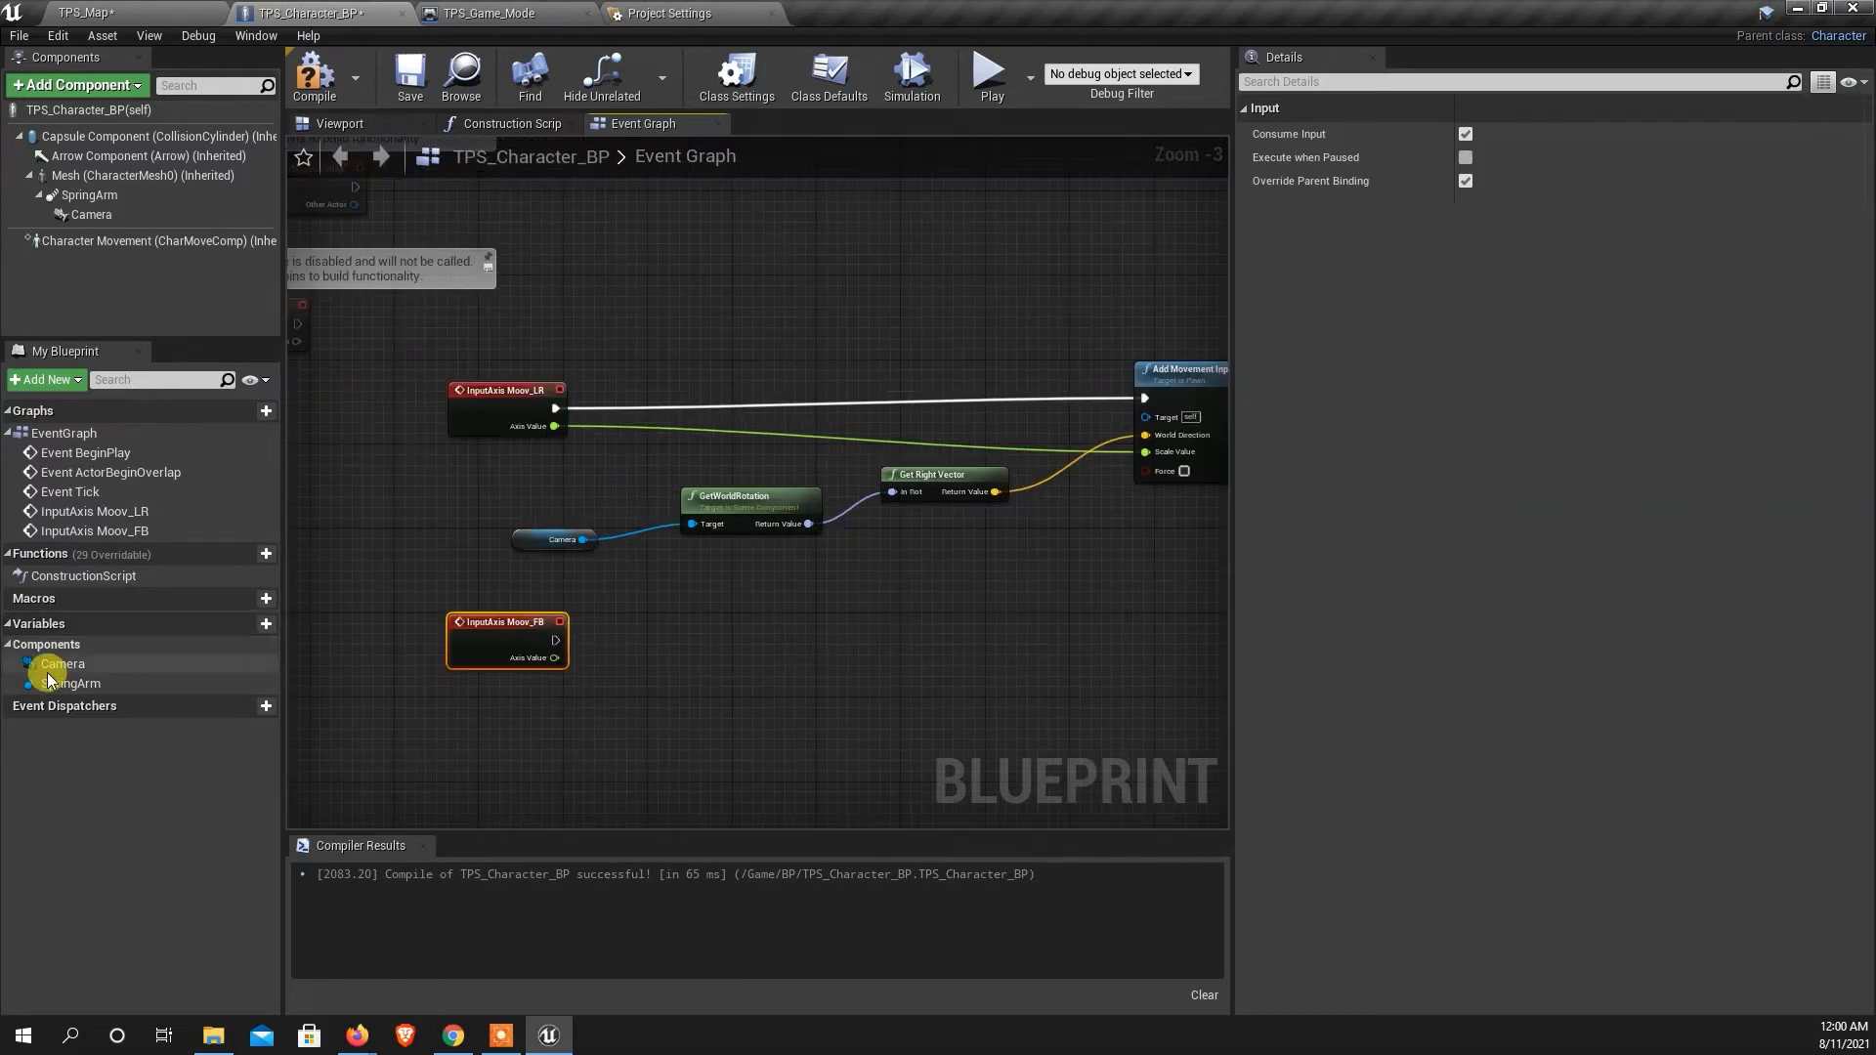
pyautogui.moveTo(53, 664); pyautogui.dragTo(625, 701)
pyautogui.moveTo(613, 623); pyautogui.dragTo(613, 618)
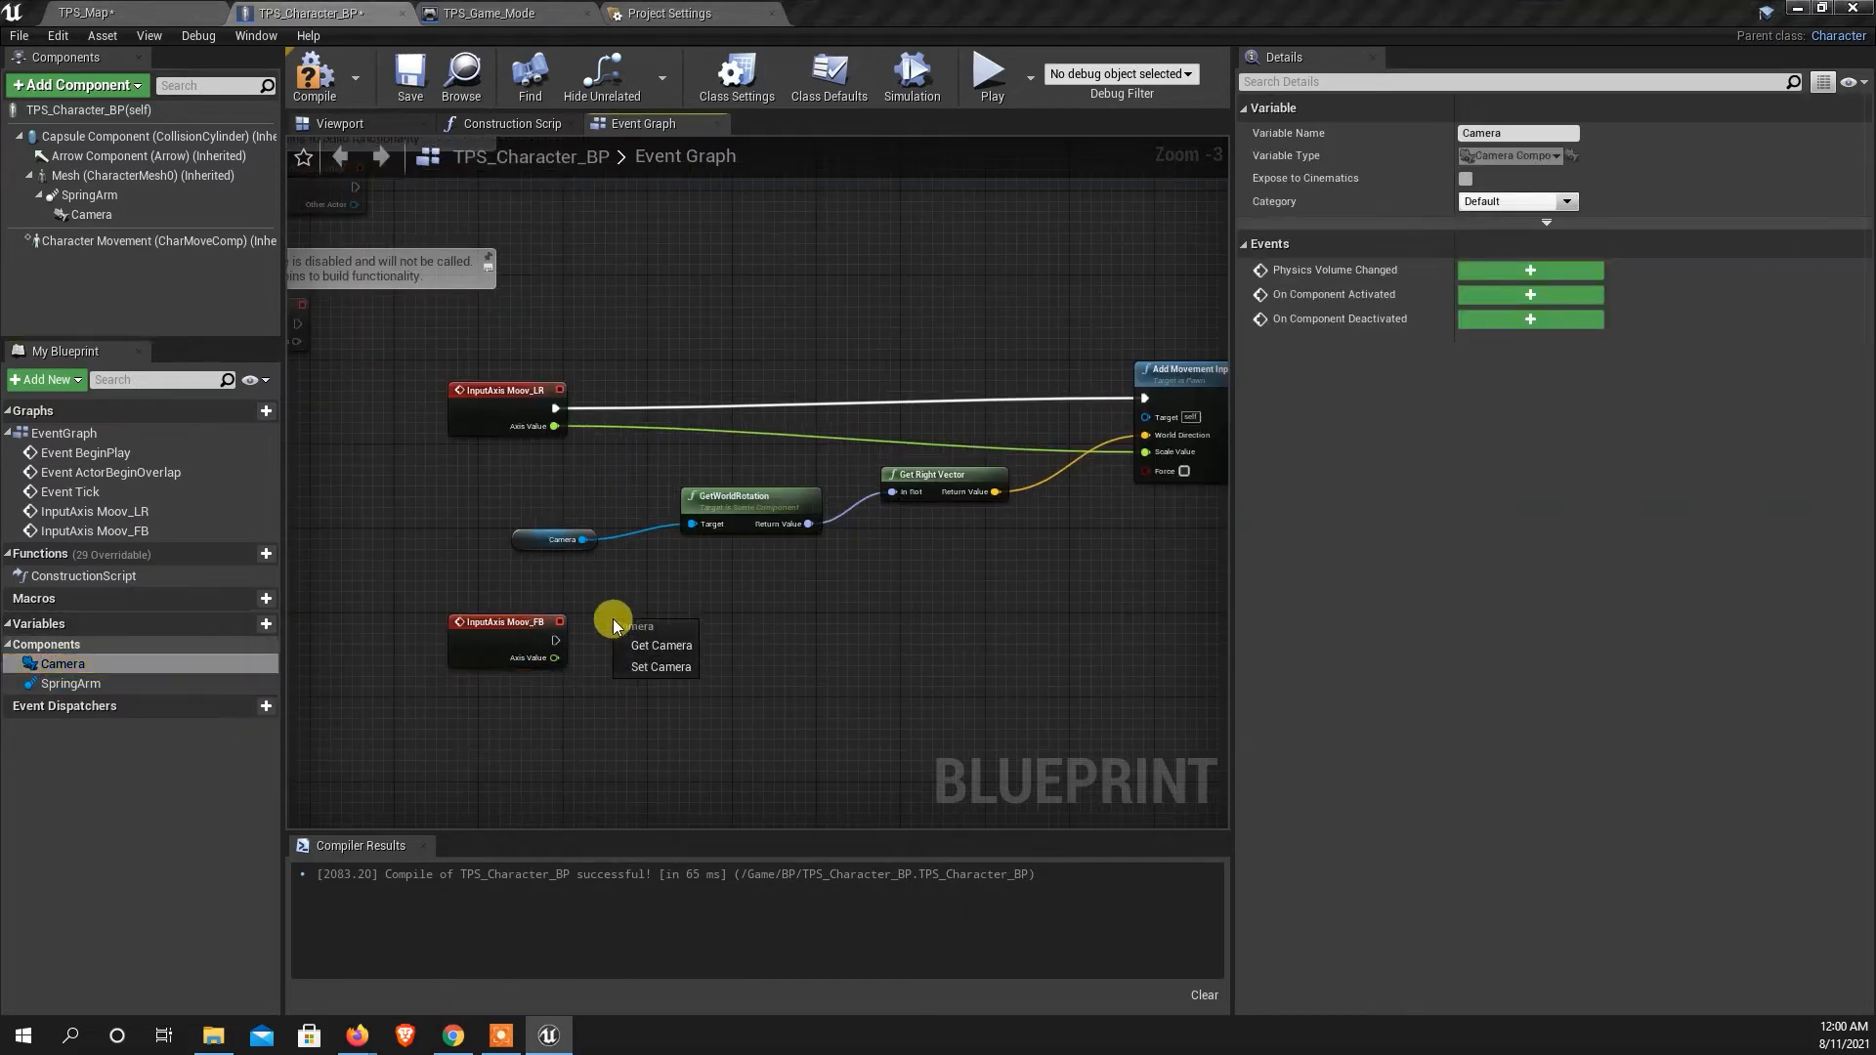
pyautogui.click(660, 646)
pyautogui.moveTo(627, 632); pyautogui.dragTo(617, 639)
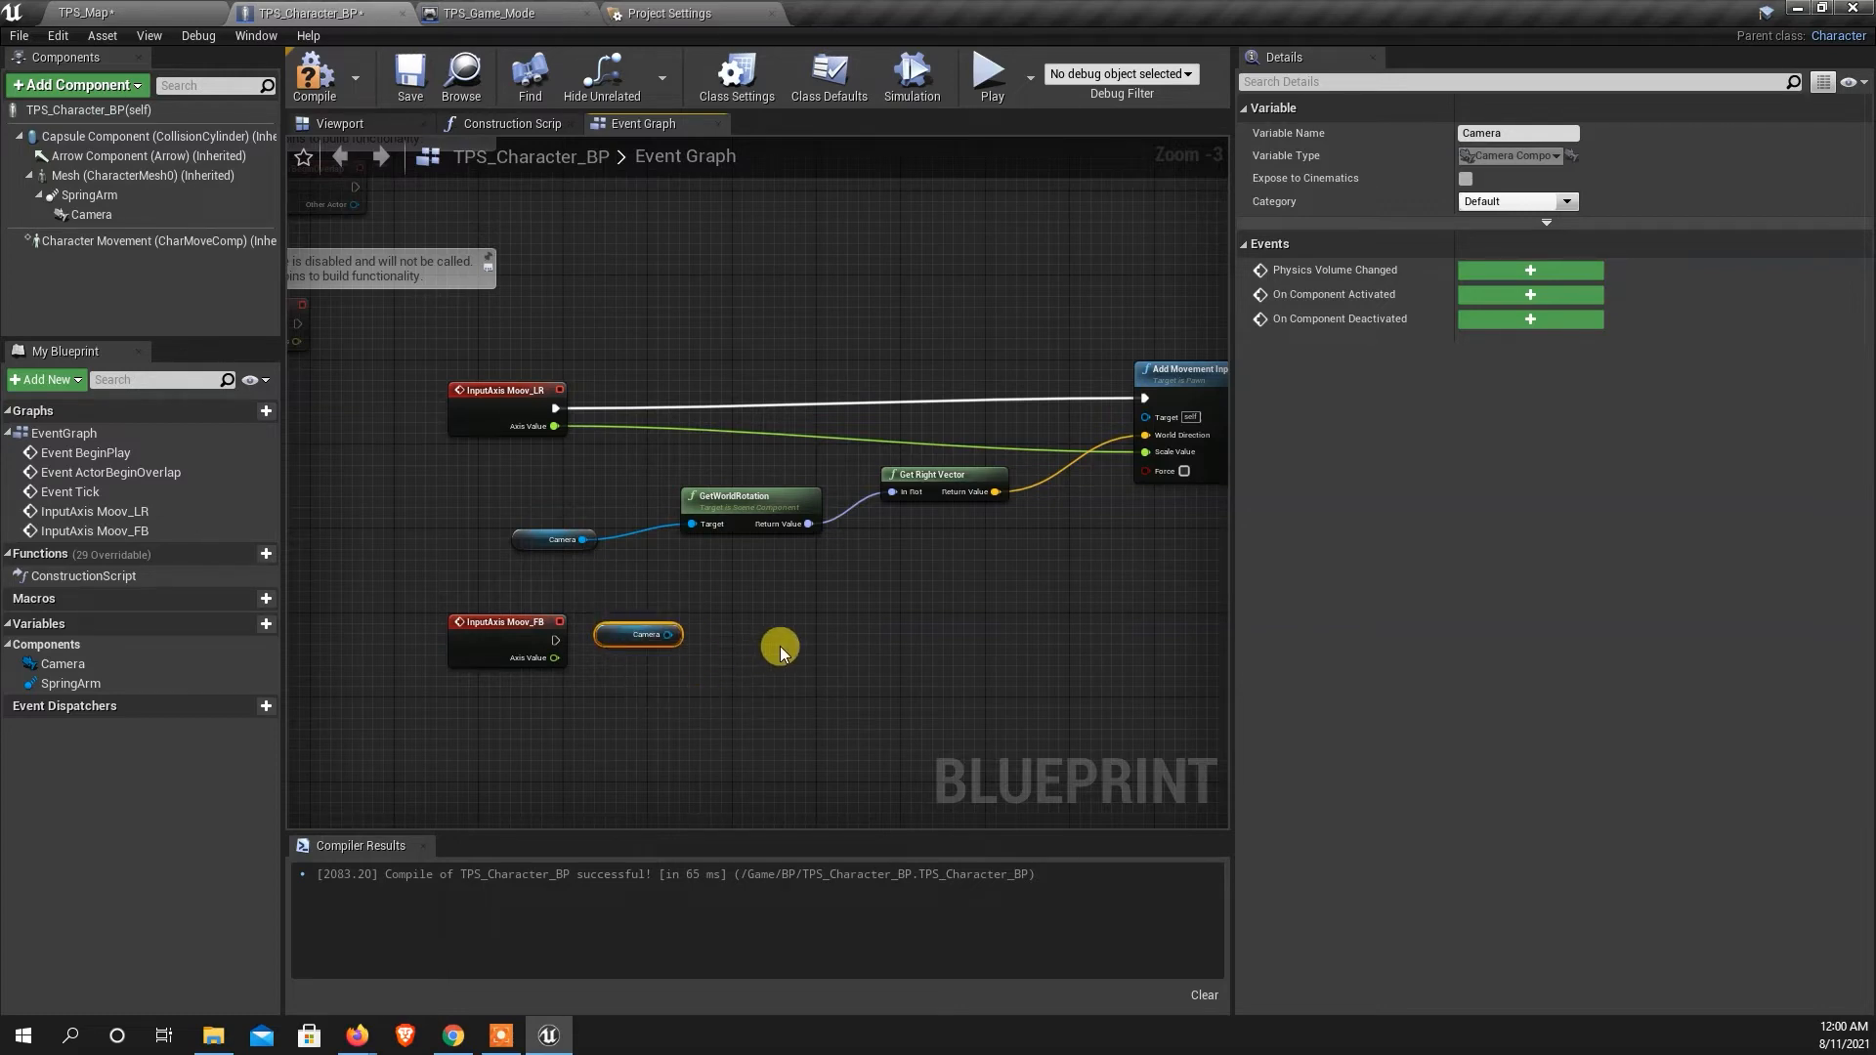
# Create a GetWorldRotation node from the new Camera reference and arrange both nodes beside the Moov_FB event.
pyautogui.moveTo(669, 635); pyautogui.dragTo(782, 587)
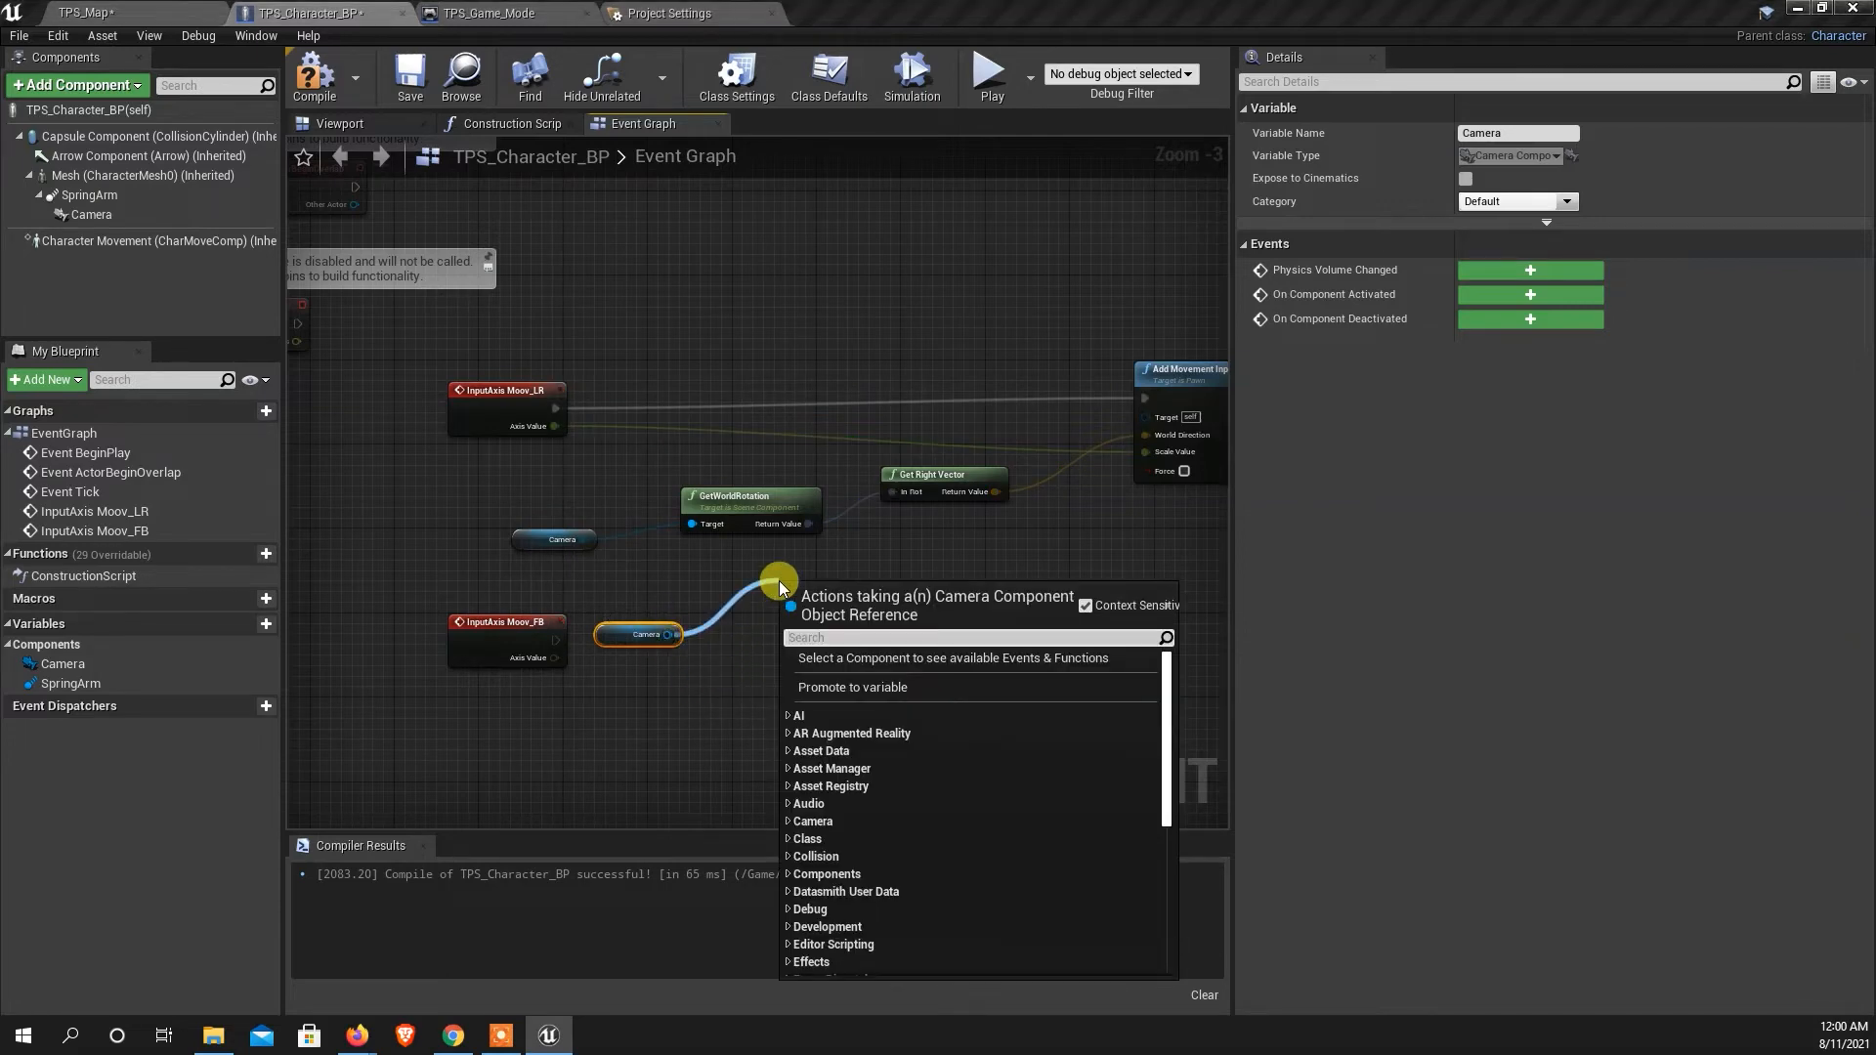
pyautogui.write('wor')
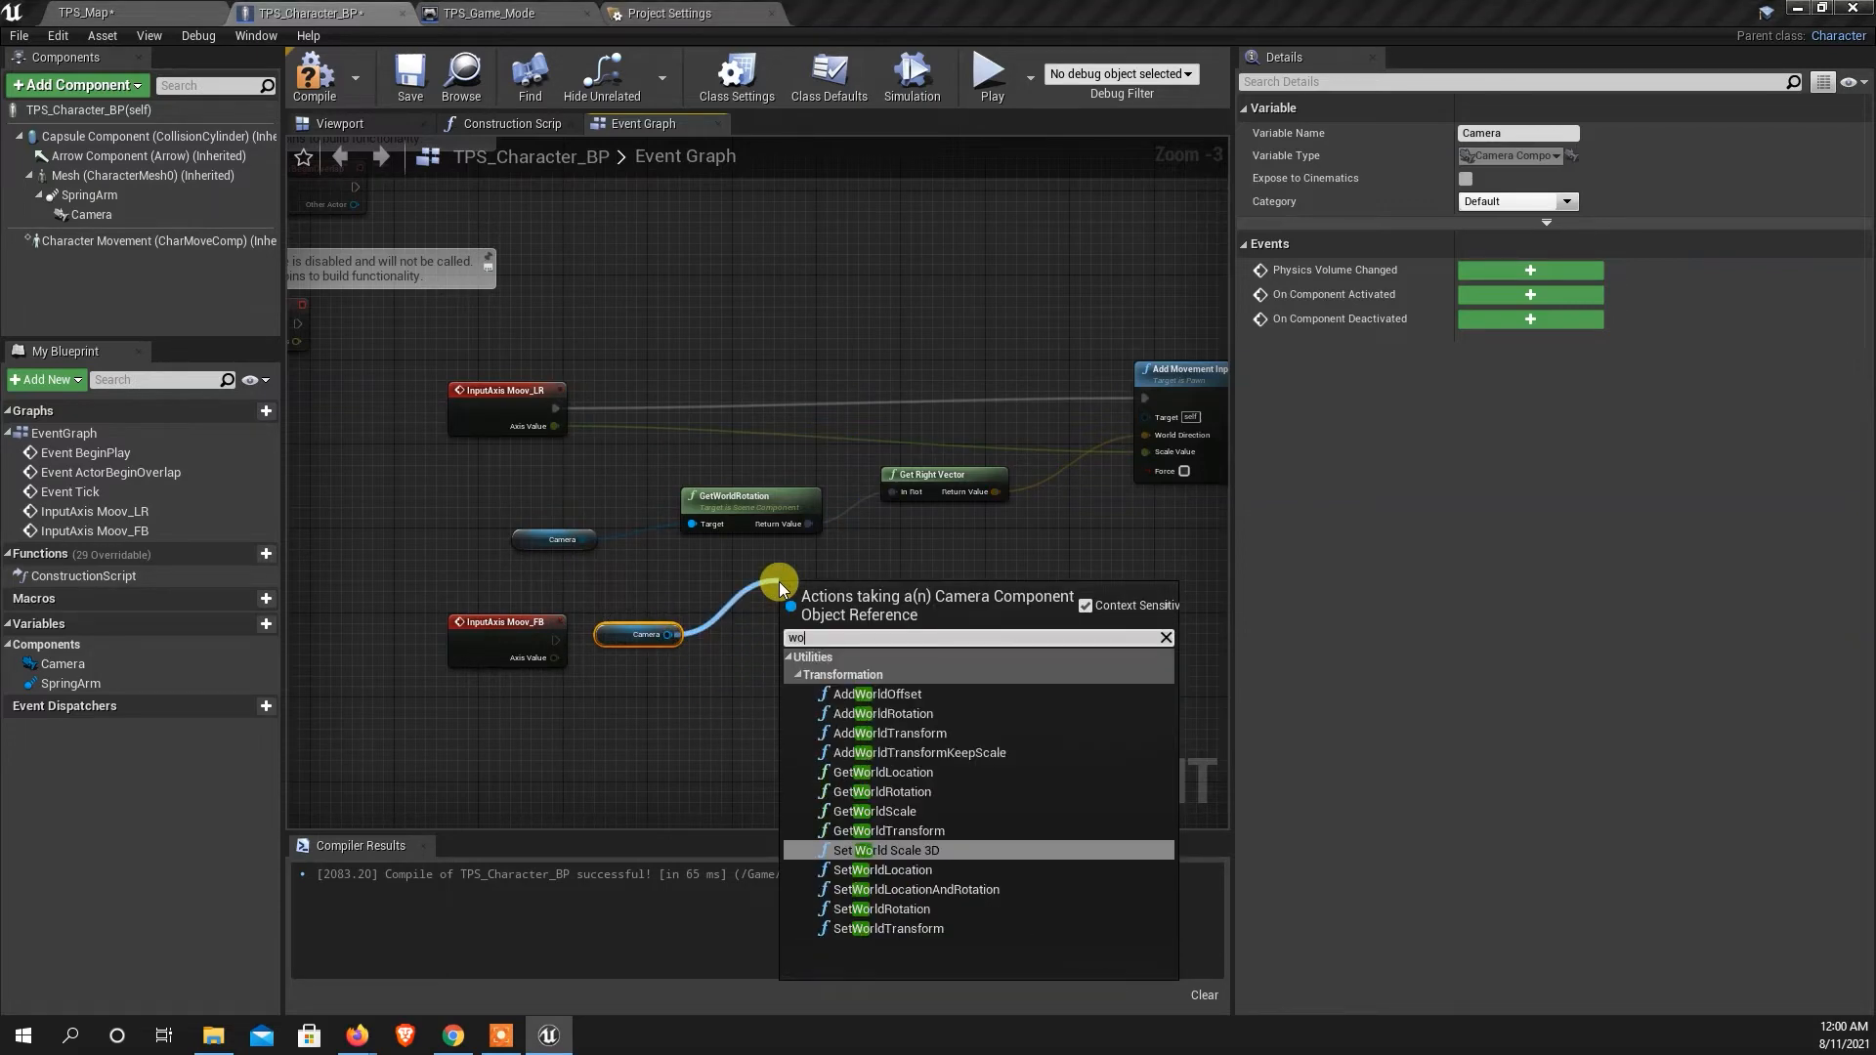
pyautogui.click(906, 794)
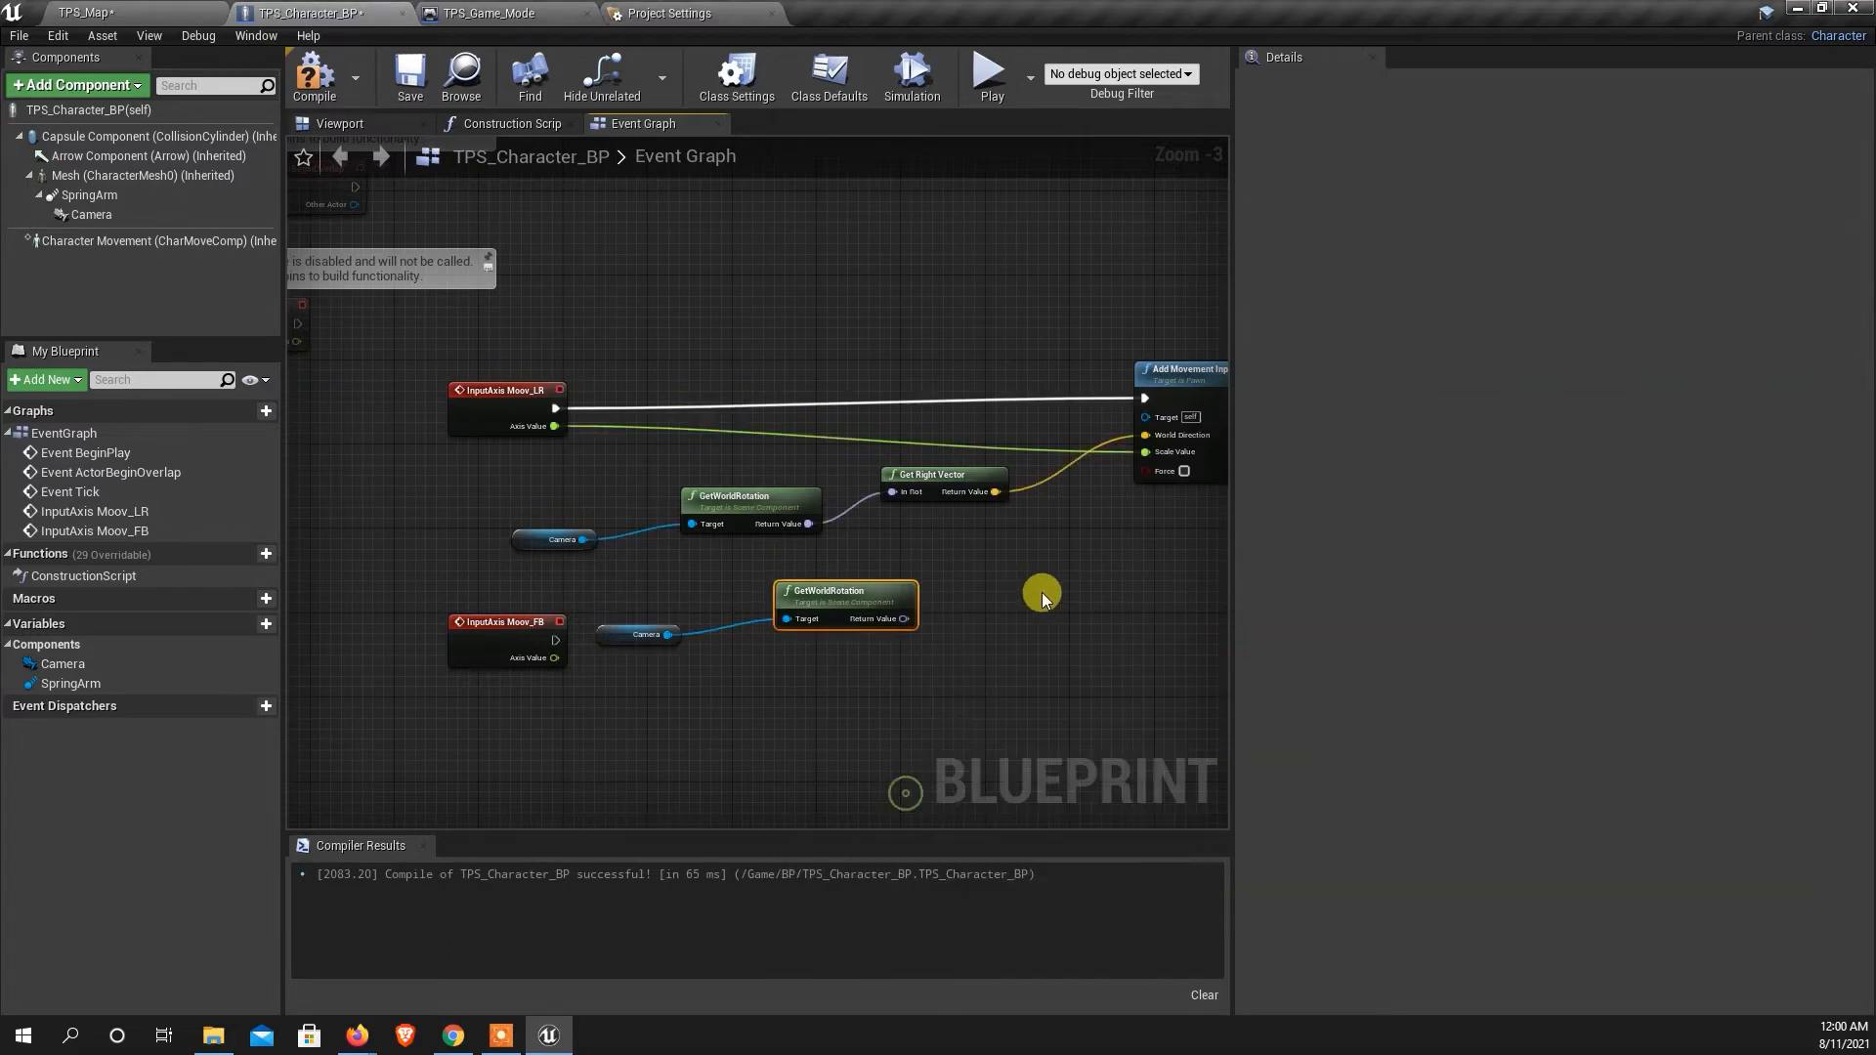
pyautogui.moveTo(788, 599); pyautogui.dragTo(749, 595)
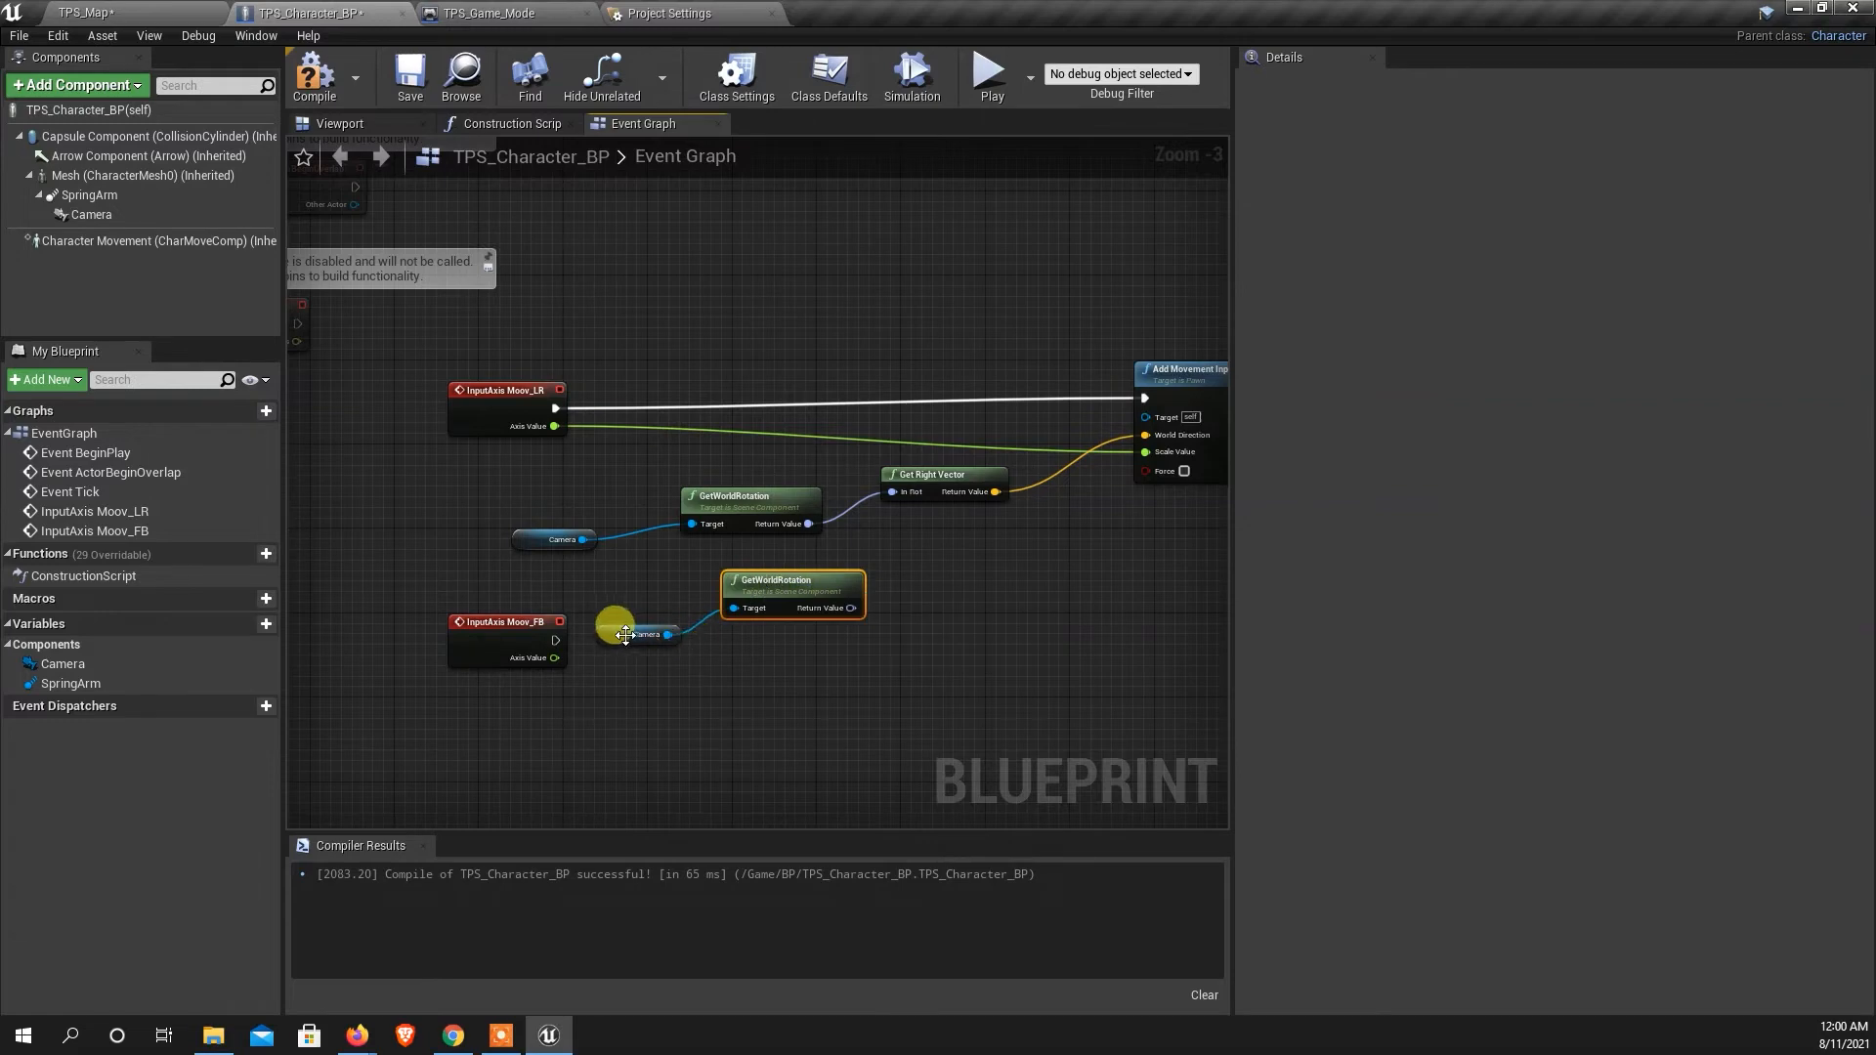
pyautogui.moveTo(607, 628); pyautogui.dragTo(620, 638)
# Create a Get Forward Vector node from the return value of the new GetWorldRotation node.
pyautogui.moveTo(789, 584); pyautogui.dragTo(936, 572)
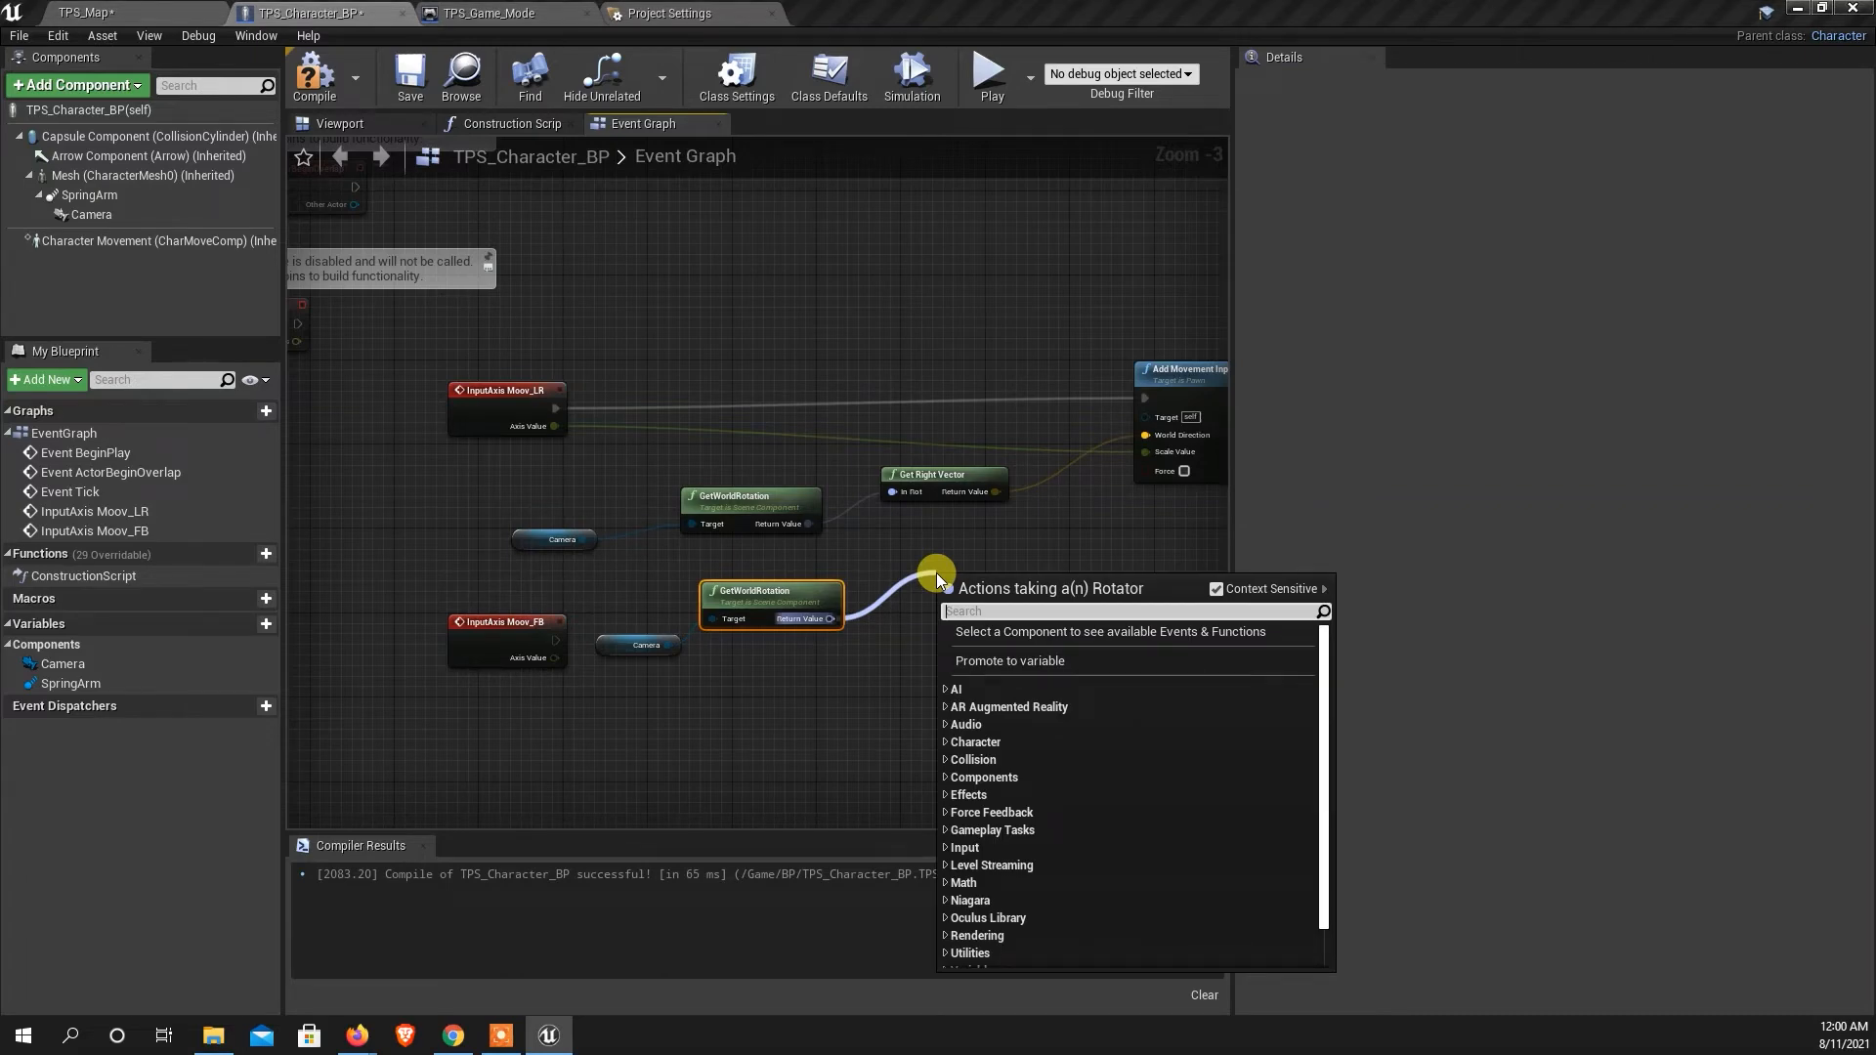
pyautogui.write('vect')
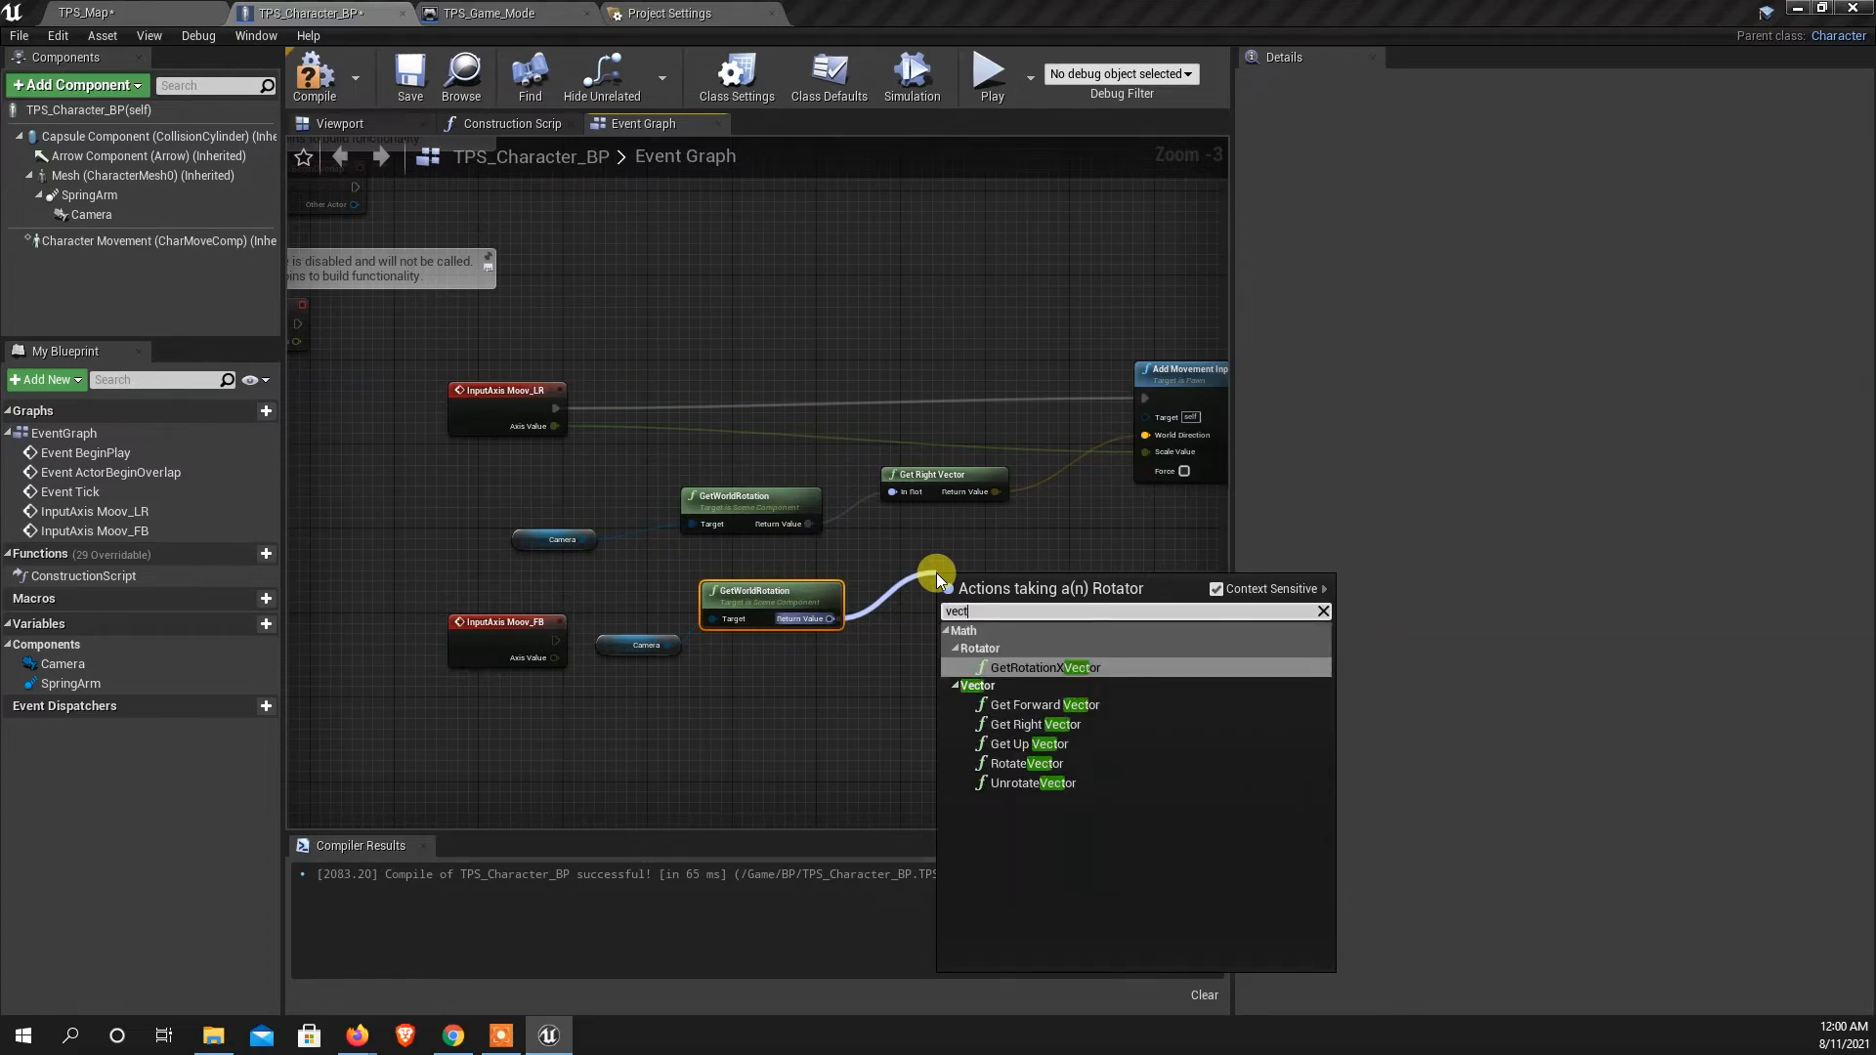
pyautogui.click(1053, 705)
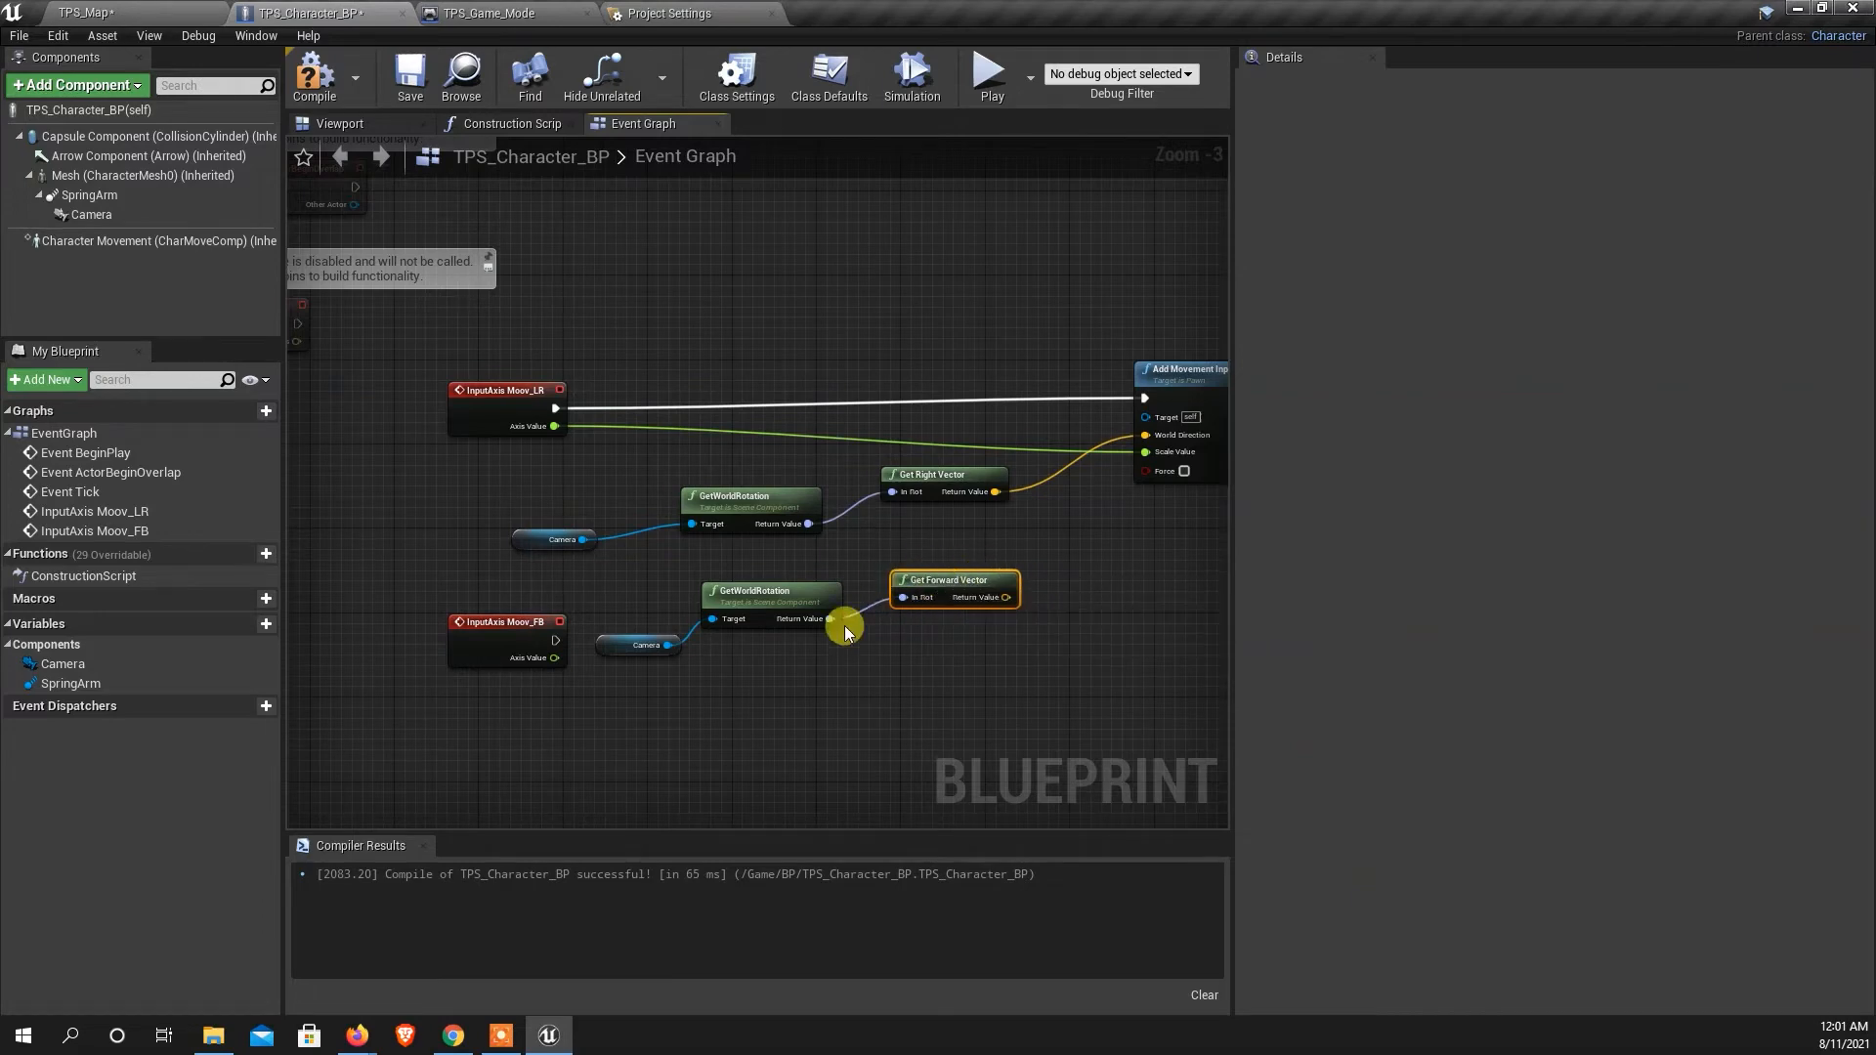
# Create an Add Movement Input node from the forward vector and wire Moov_FB's execution and Axis Value to its execution and Scale Value inputs.
pyautogui.scroll(-2, 767, 592)
pyautogui.scroll(2, 977, 604)
pyautogui.moveTo(865, 590); pyautogui.dragTo(1030, 539)
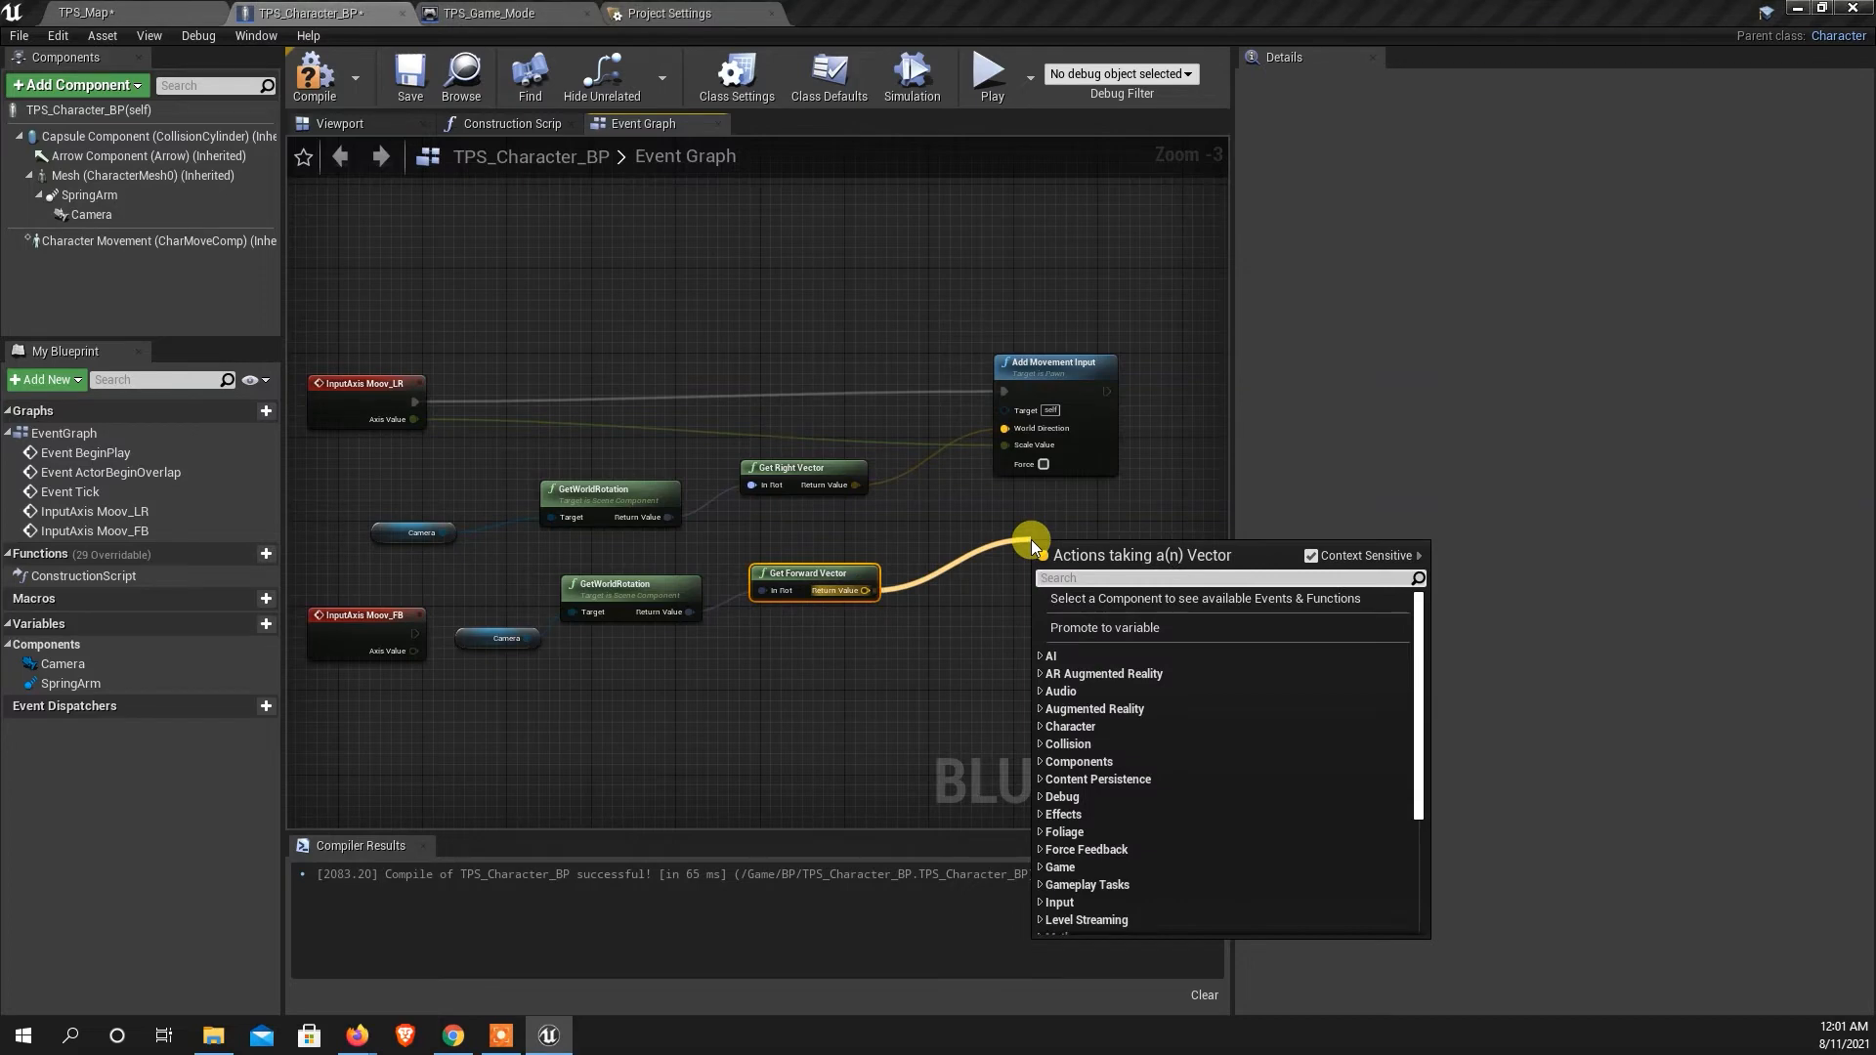
pyautogui.write('in')
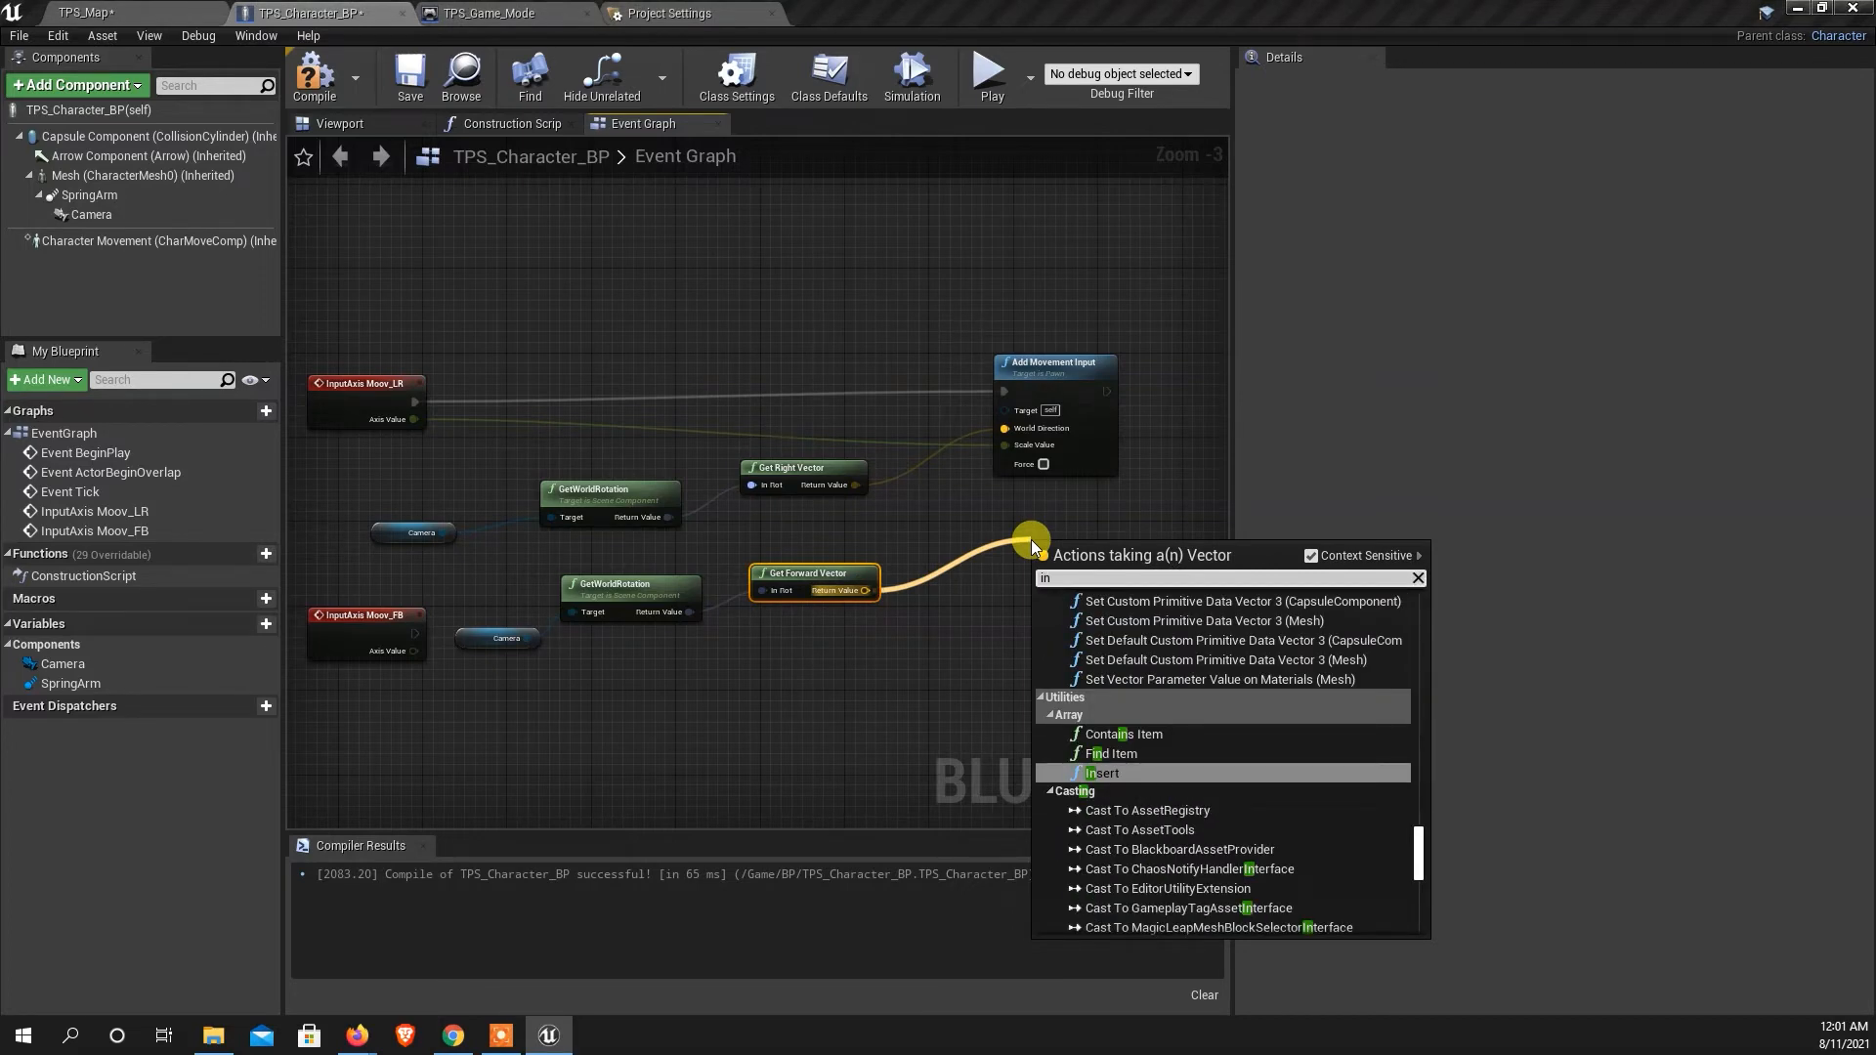
pyautogui.write('pu')
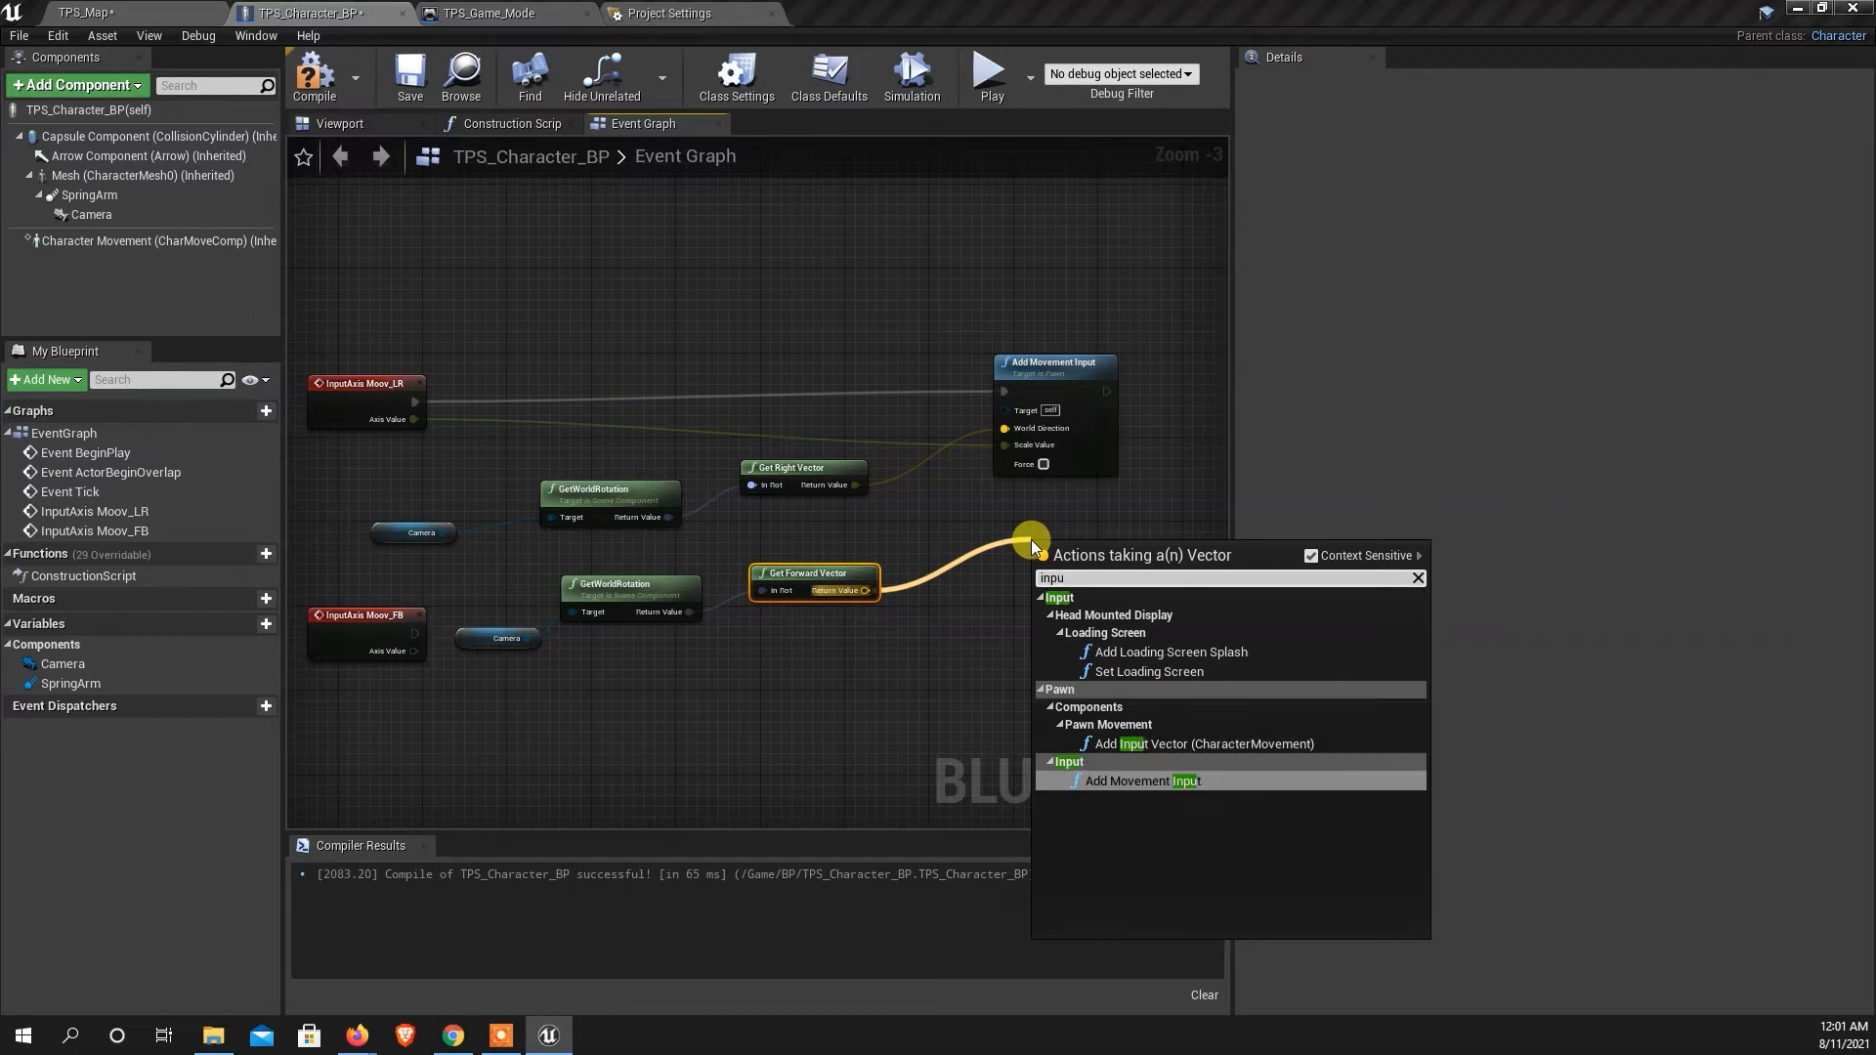
pyautogui.click(1116, 781)
pyautogui.moveTo(1083, 554); pyautogui.dragTo(1073, 533)
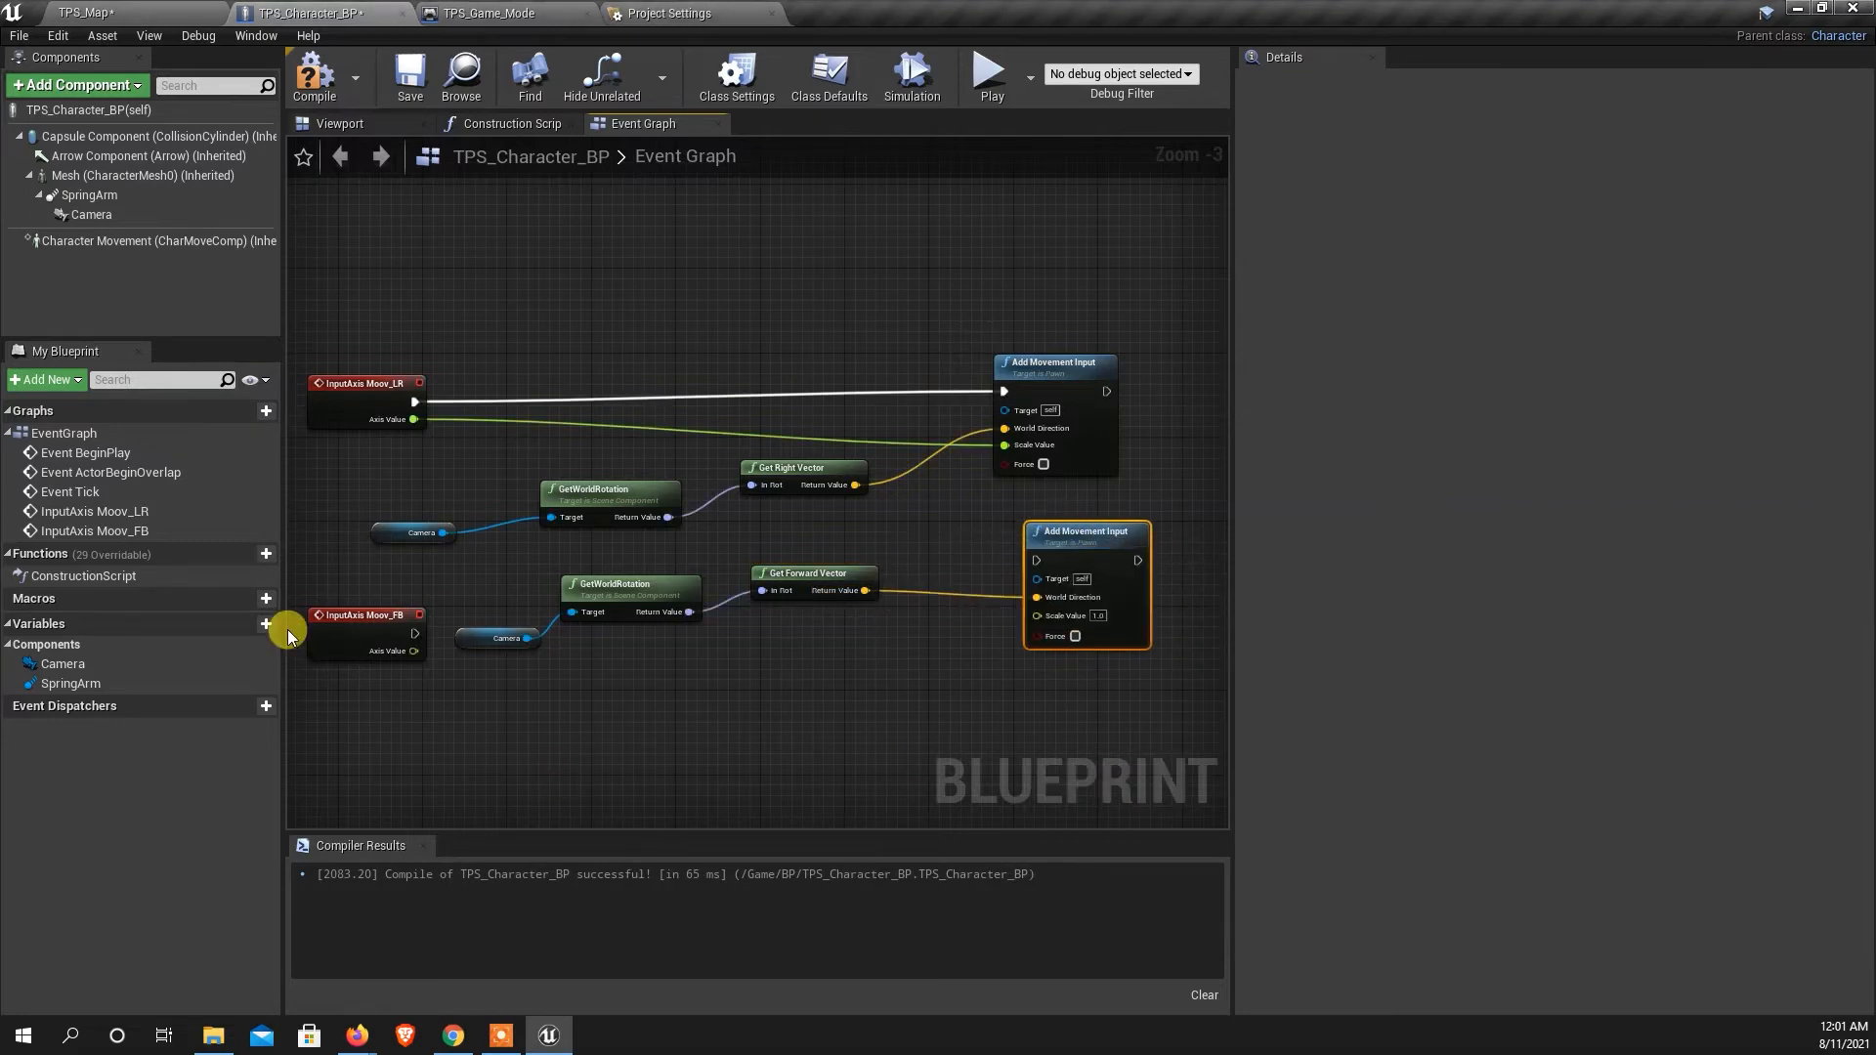
pyautogui.moveTo(415, 634); pyautogui.dragTo(1036, 561)
pyautogui.moveTo(414, 651); pyautogui.dragTo(1036, 615)
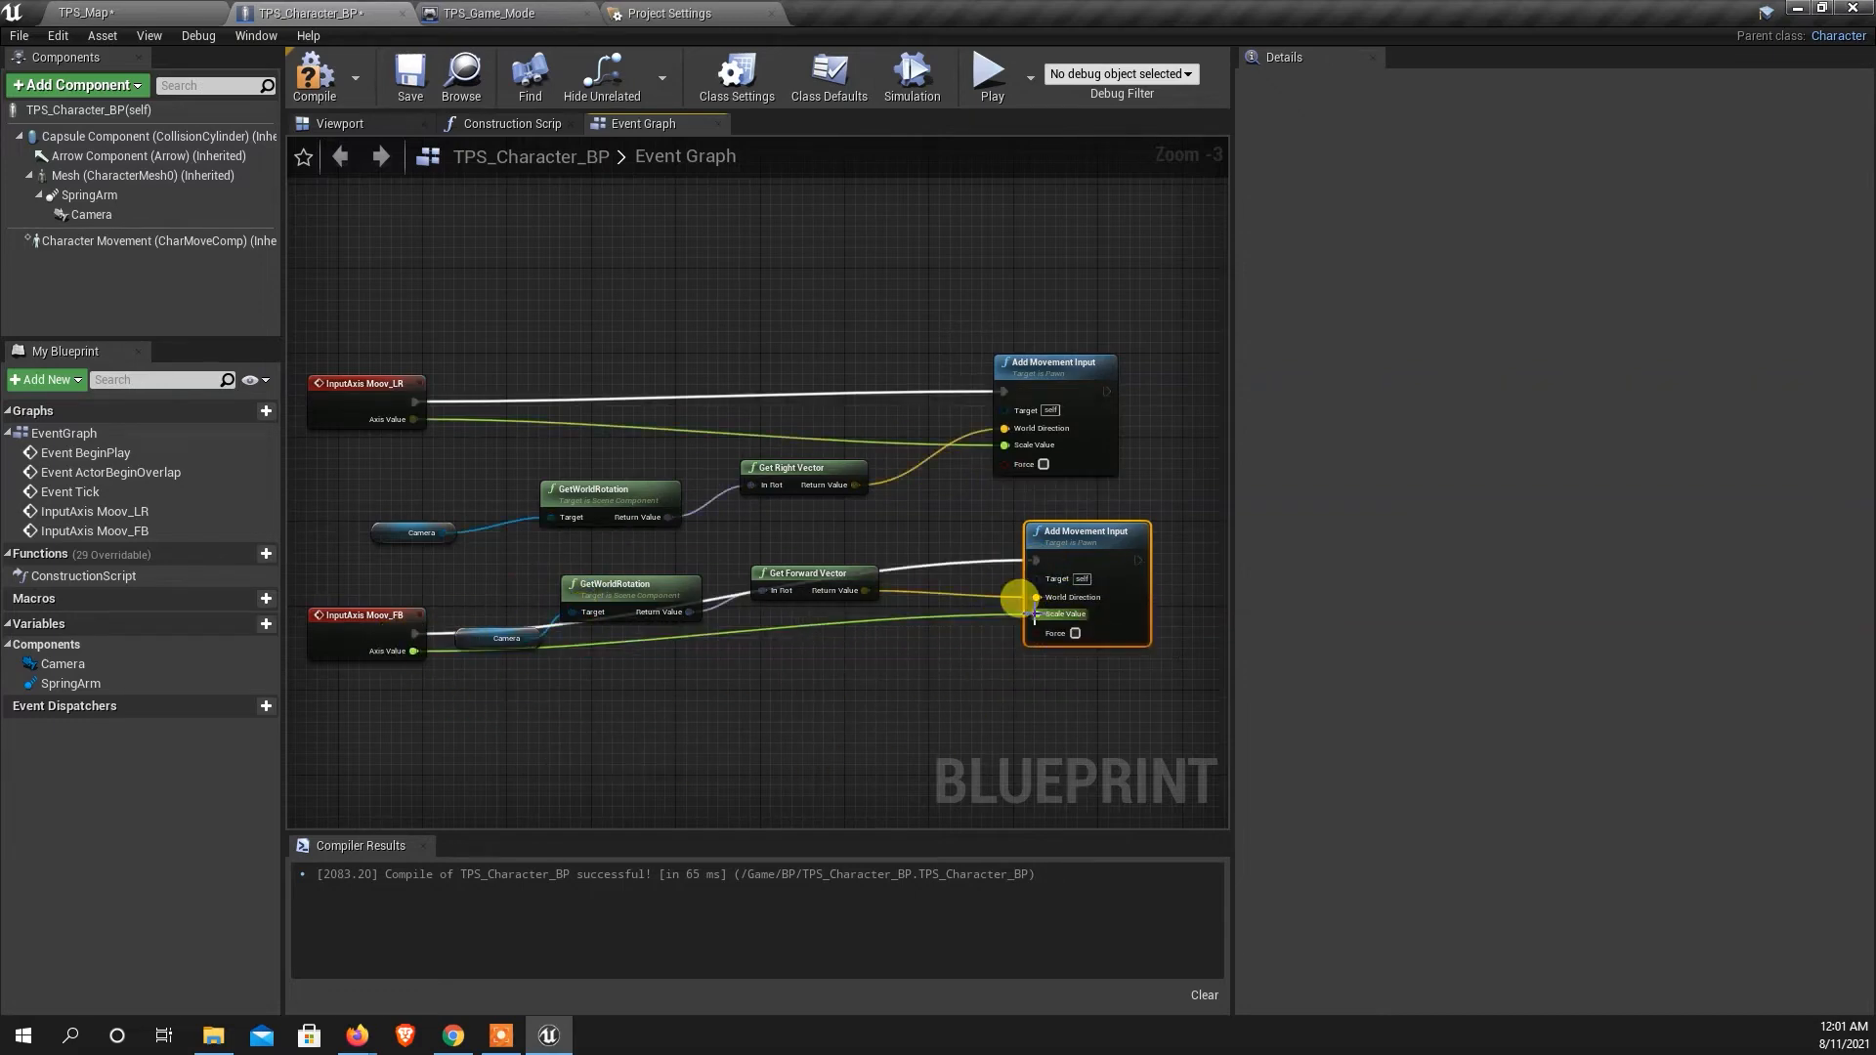
# Reposition the InputAxis Moov_FB event and its Add Movement Input node lower in the graph, and save the character blueprint.
pyautogui.moveTo(372, 630); pyautogui.dragTo(362, 672)
pyautogui.moveTo(1082, 542); pyautogui.dragTo(1083, 585)
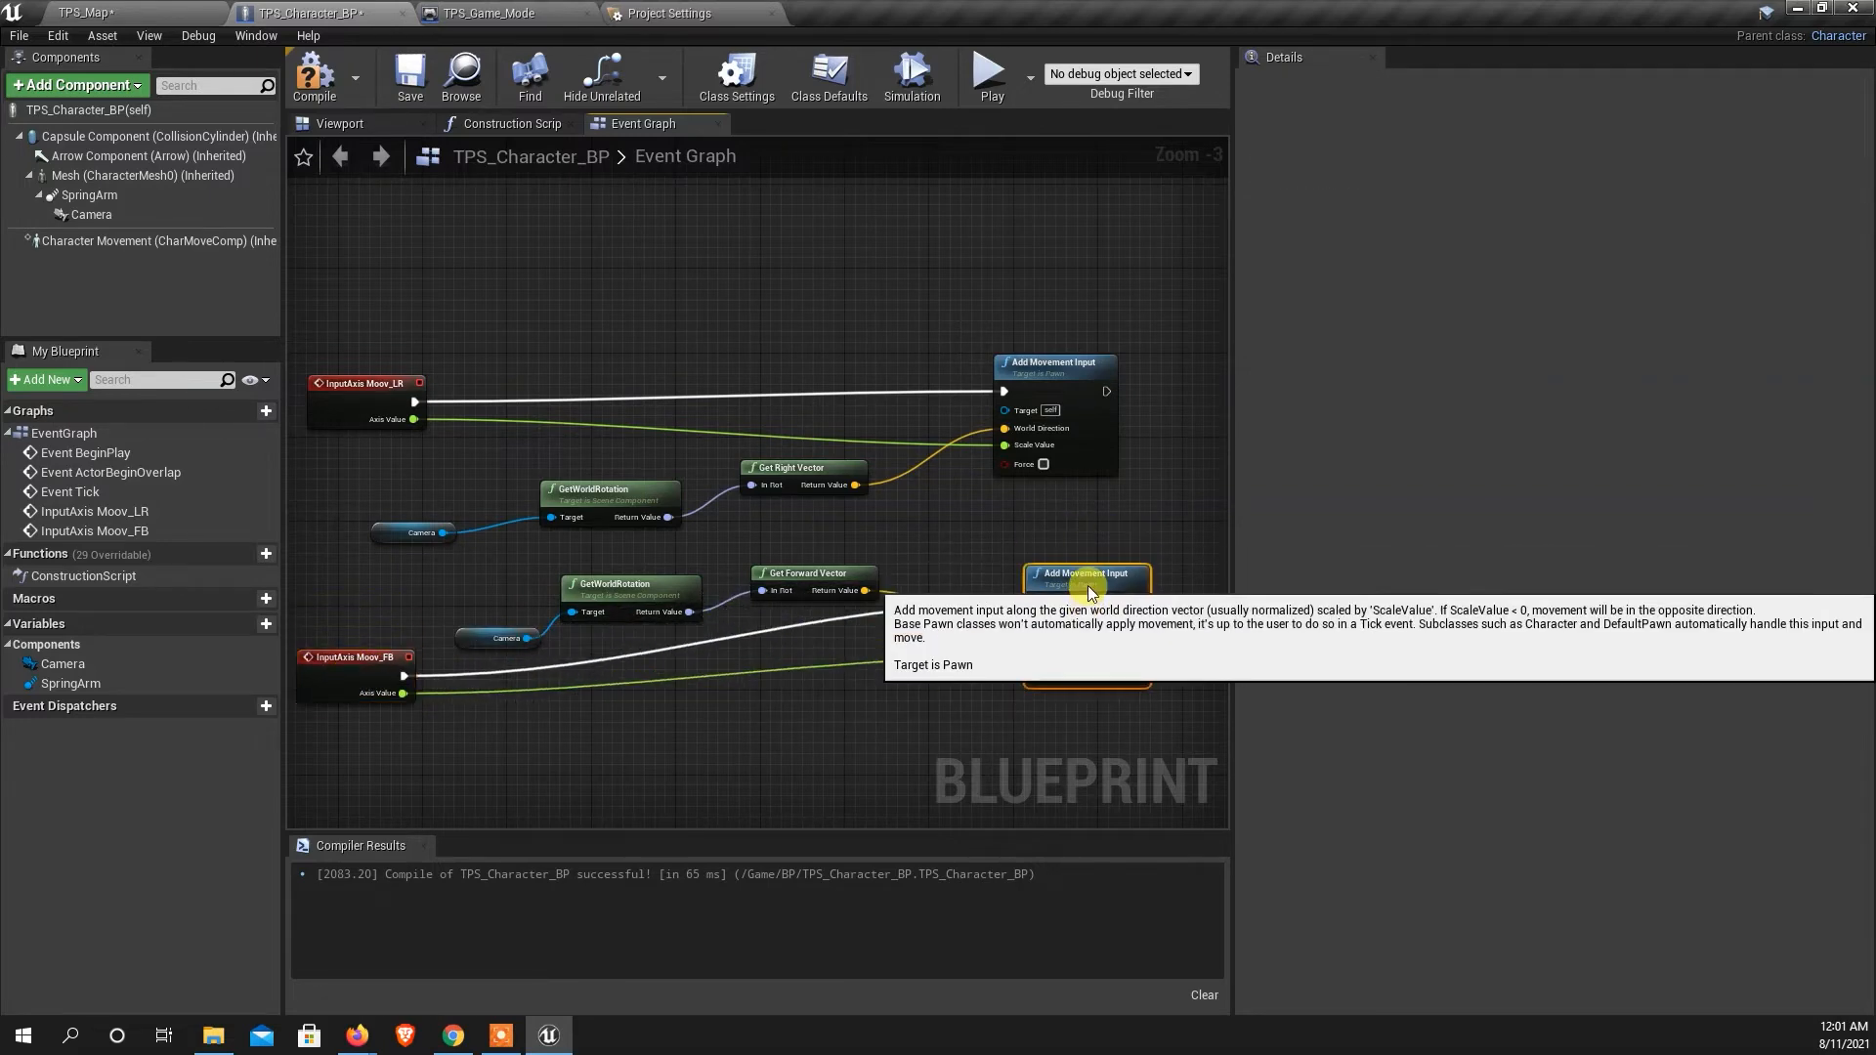
pyautogui.moveTo(336, 660); pyautogui.dragTo(345, 650)
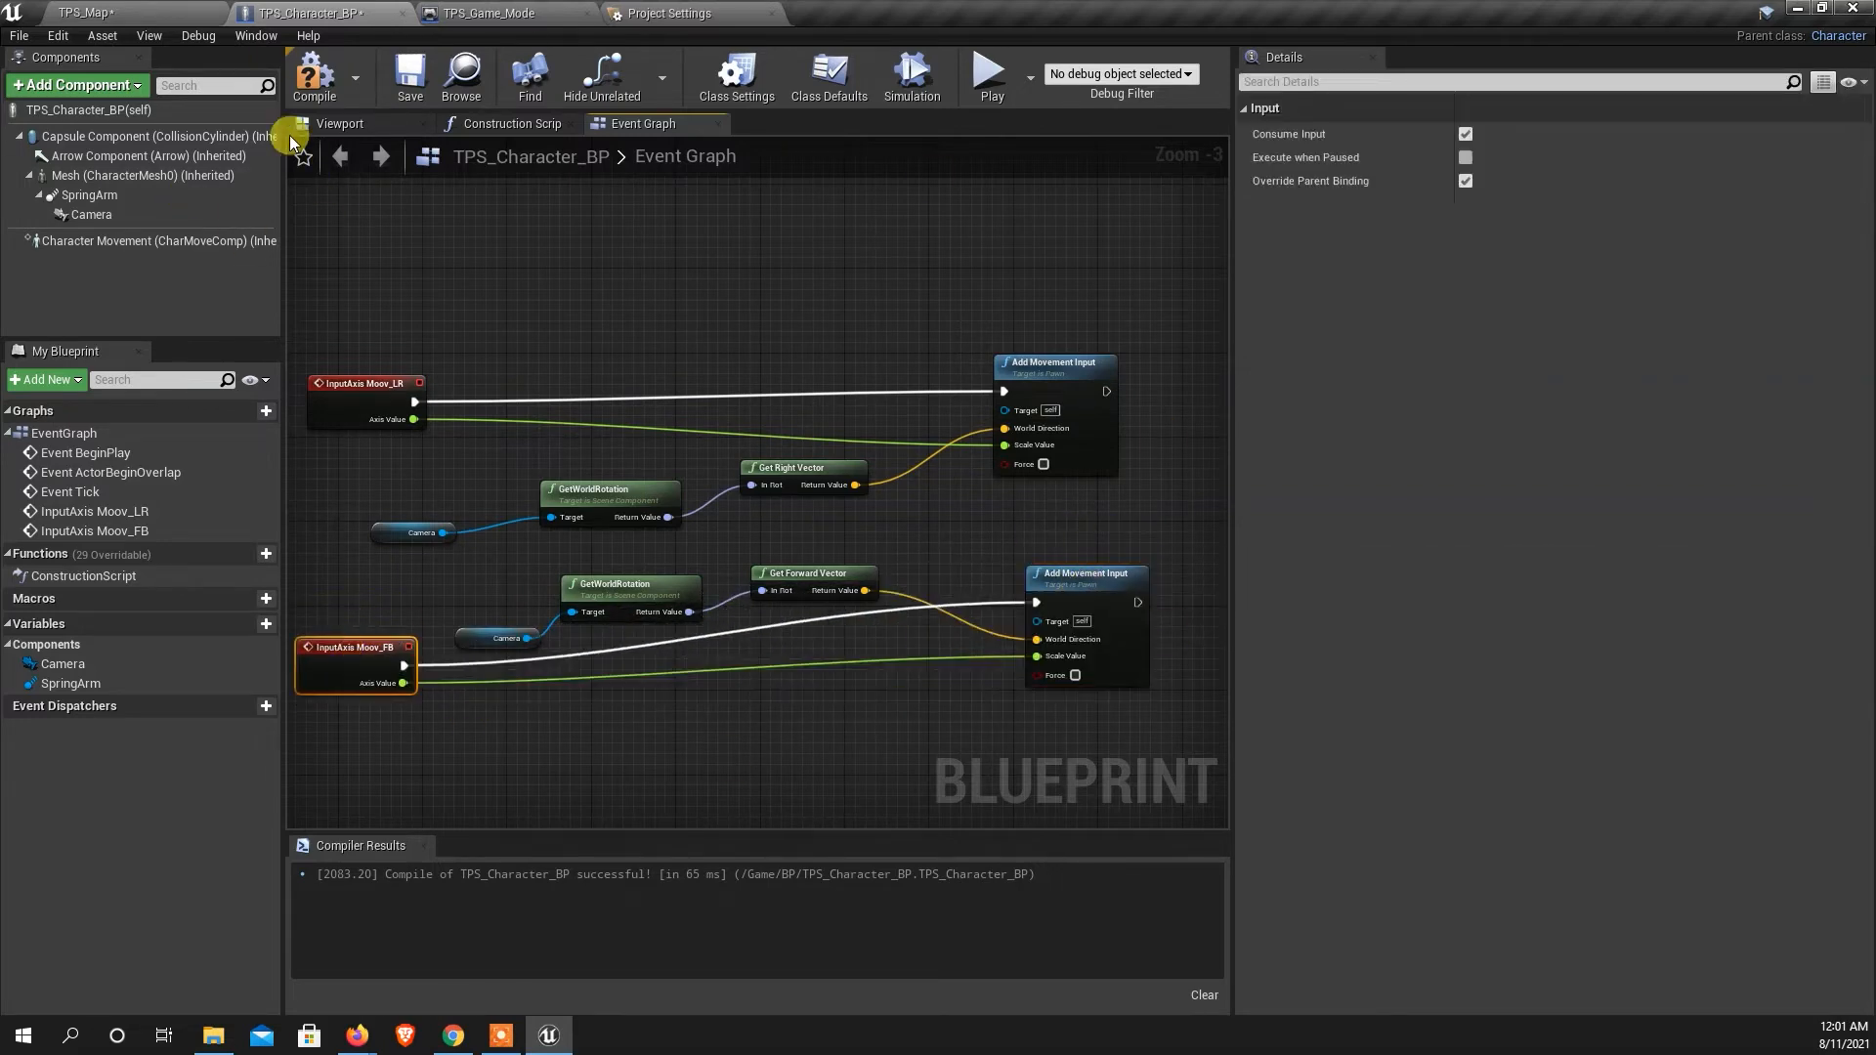
pyautogui.click(409, 95)
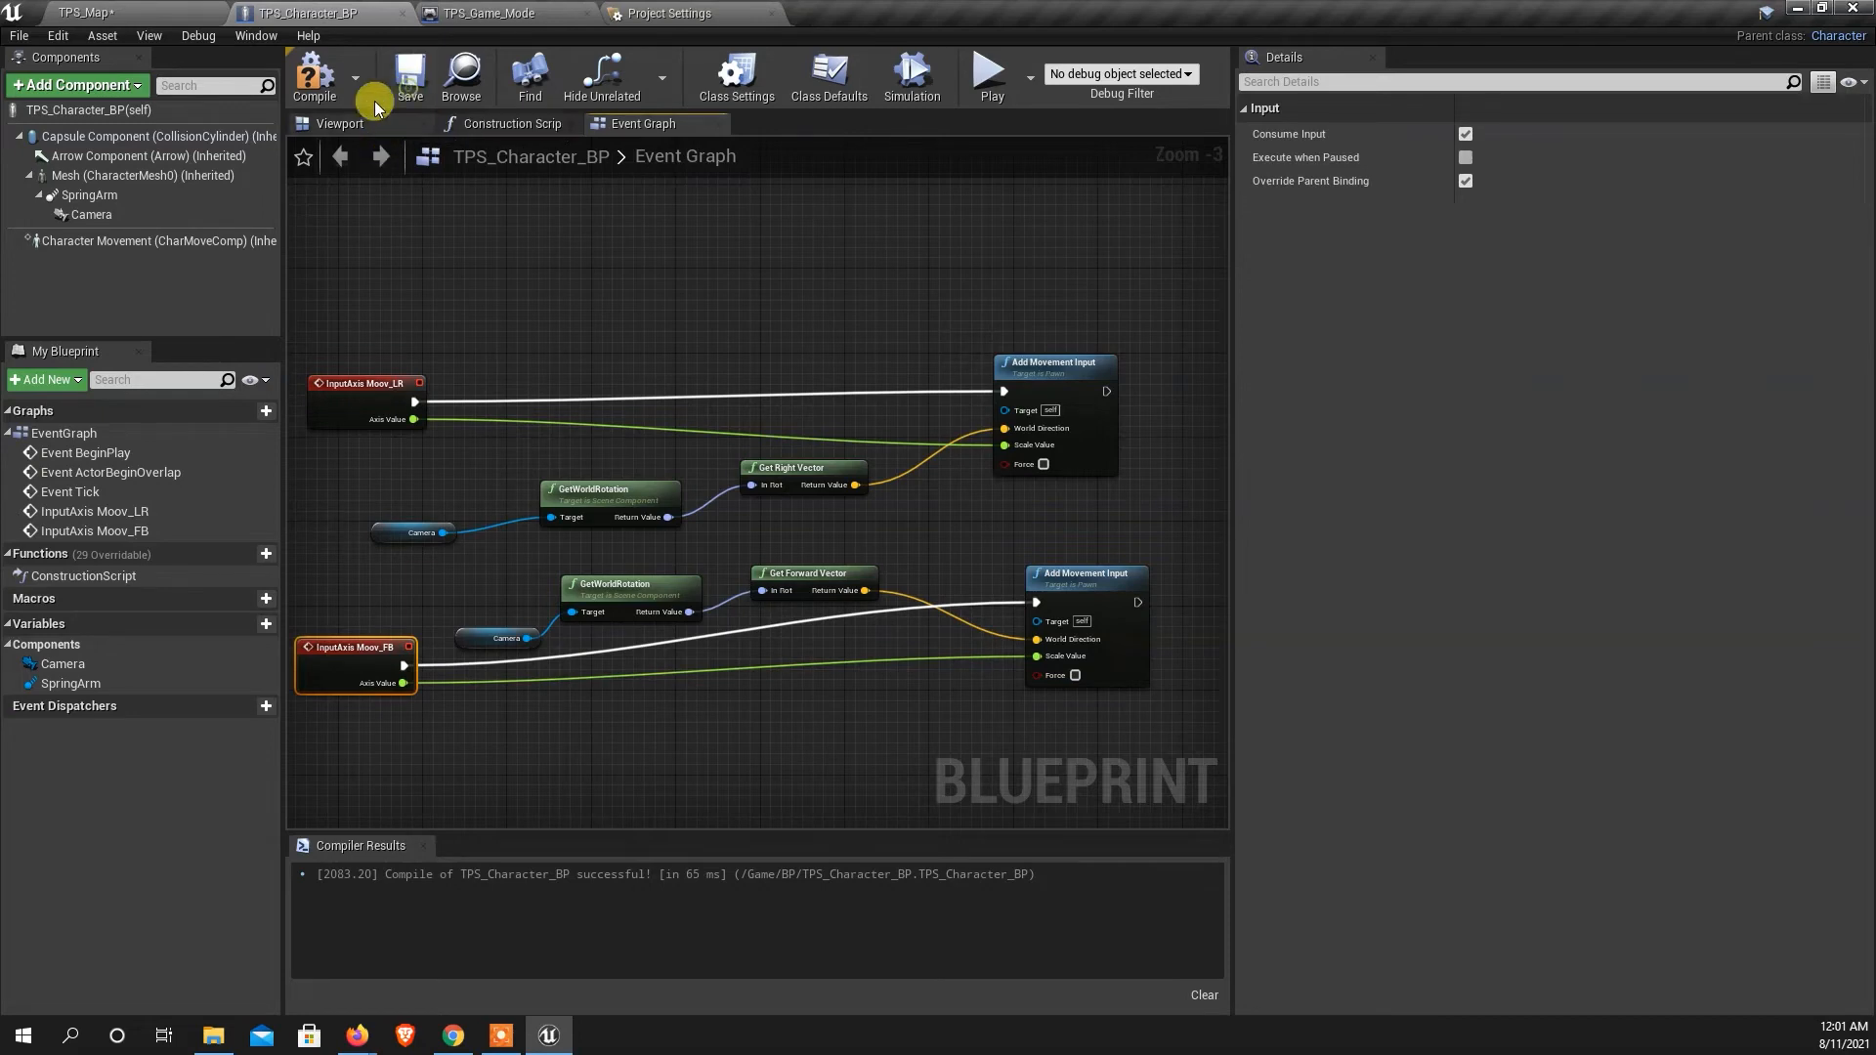
# Play-test TPS_Map, moving the character forward and backward with W and S, and end the play session.
pyautogui.click(86, 9)
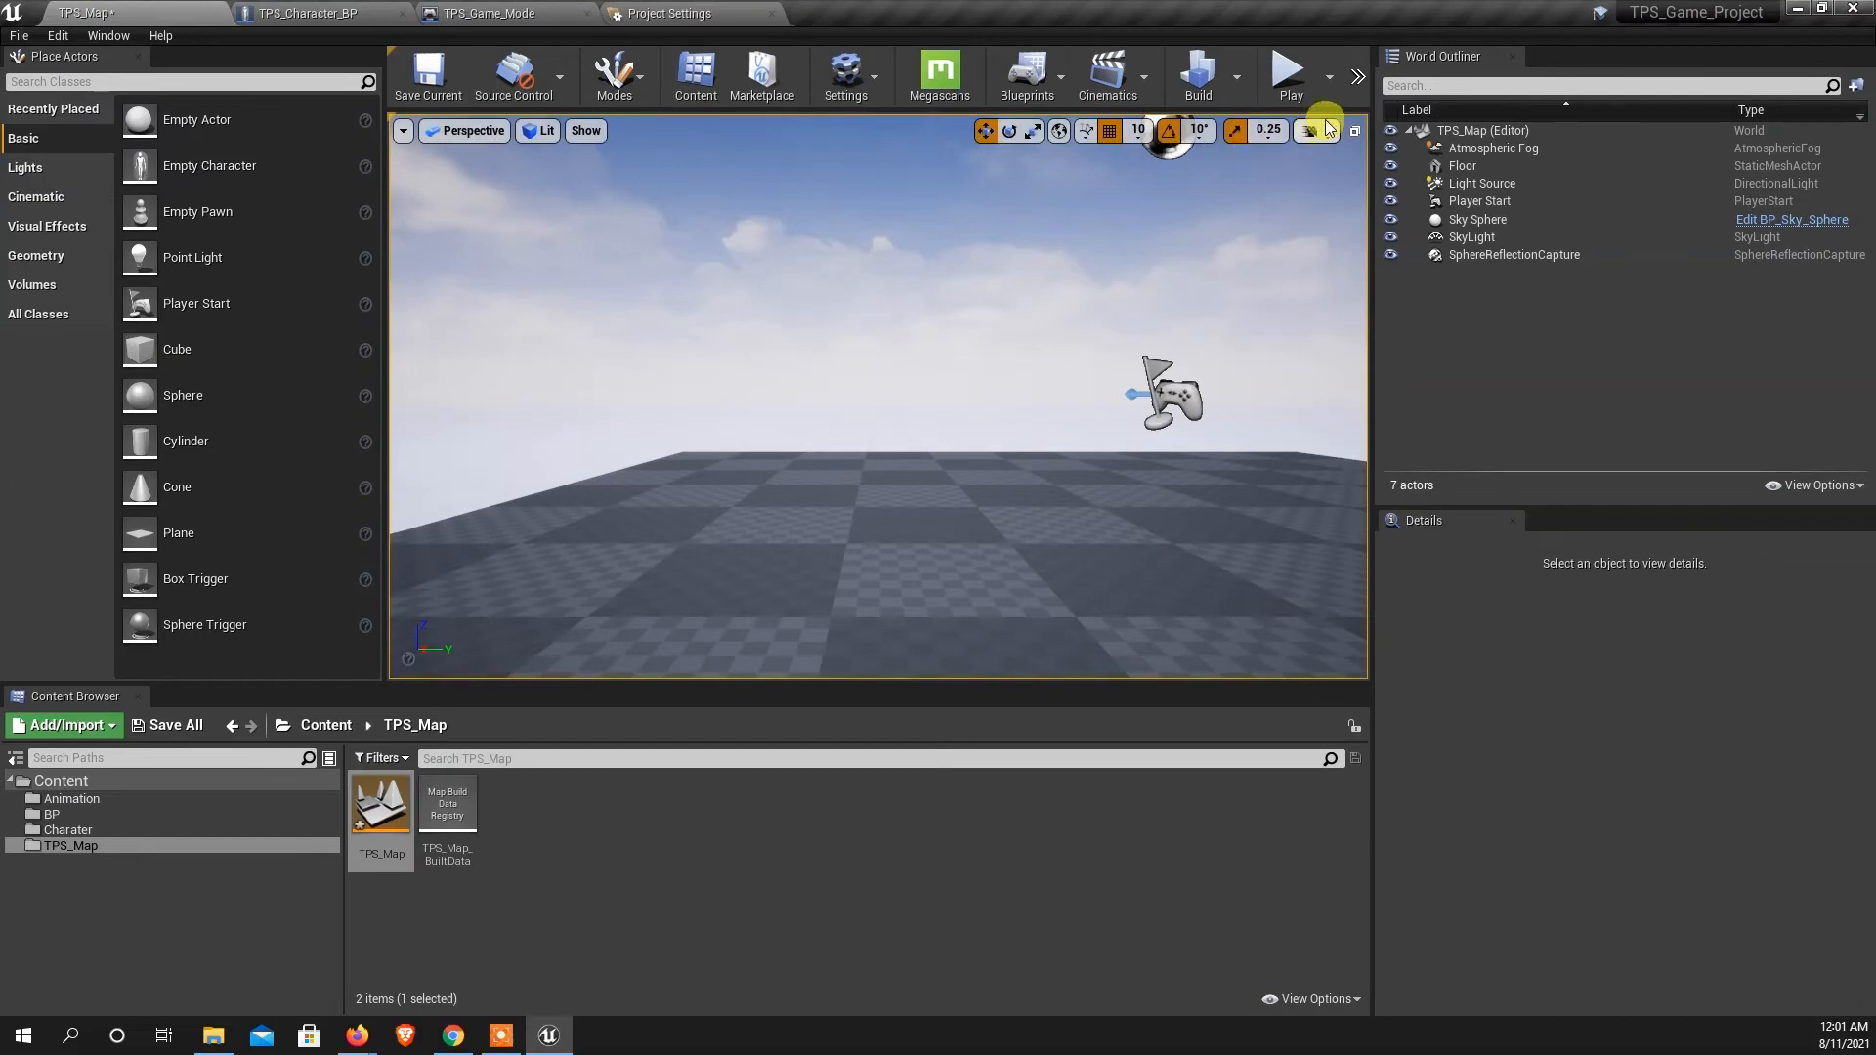
pyautogui.click(1292, 78)
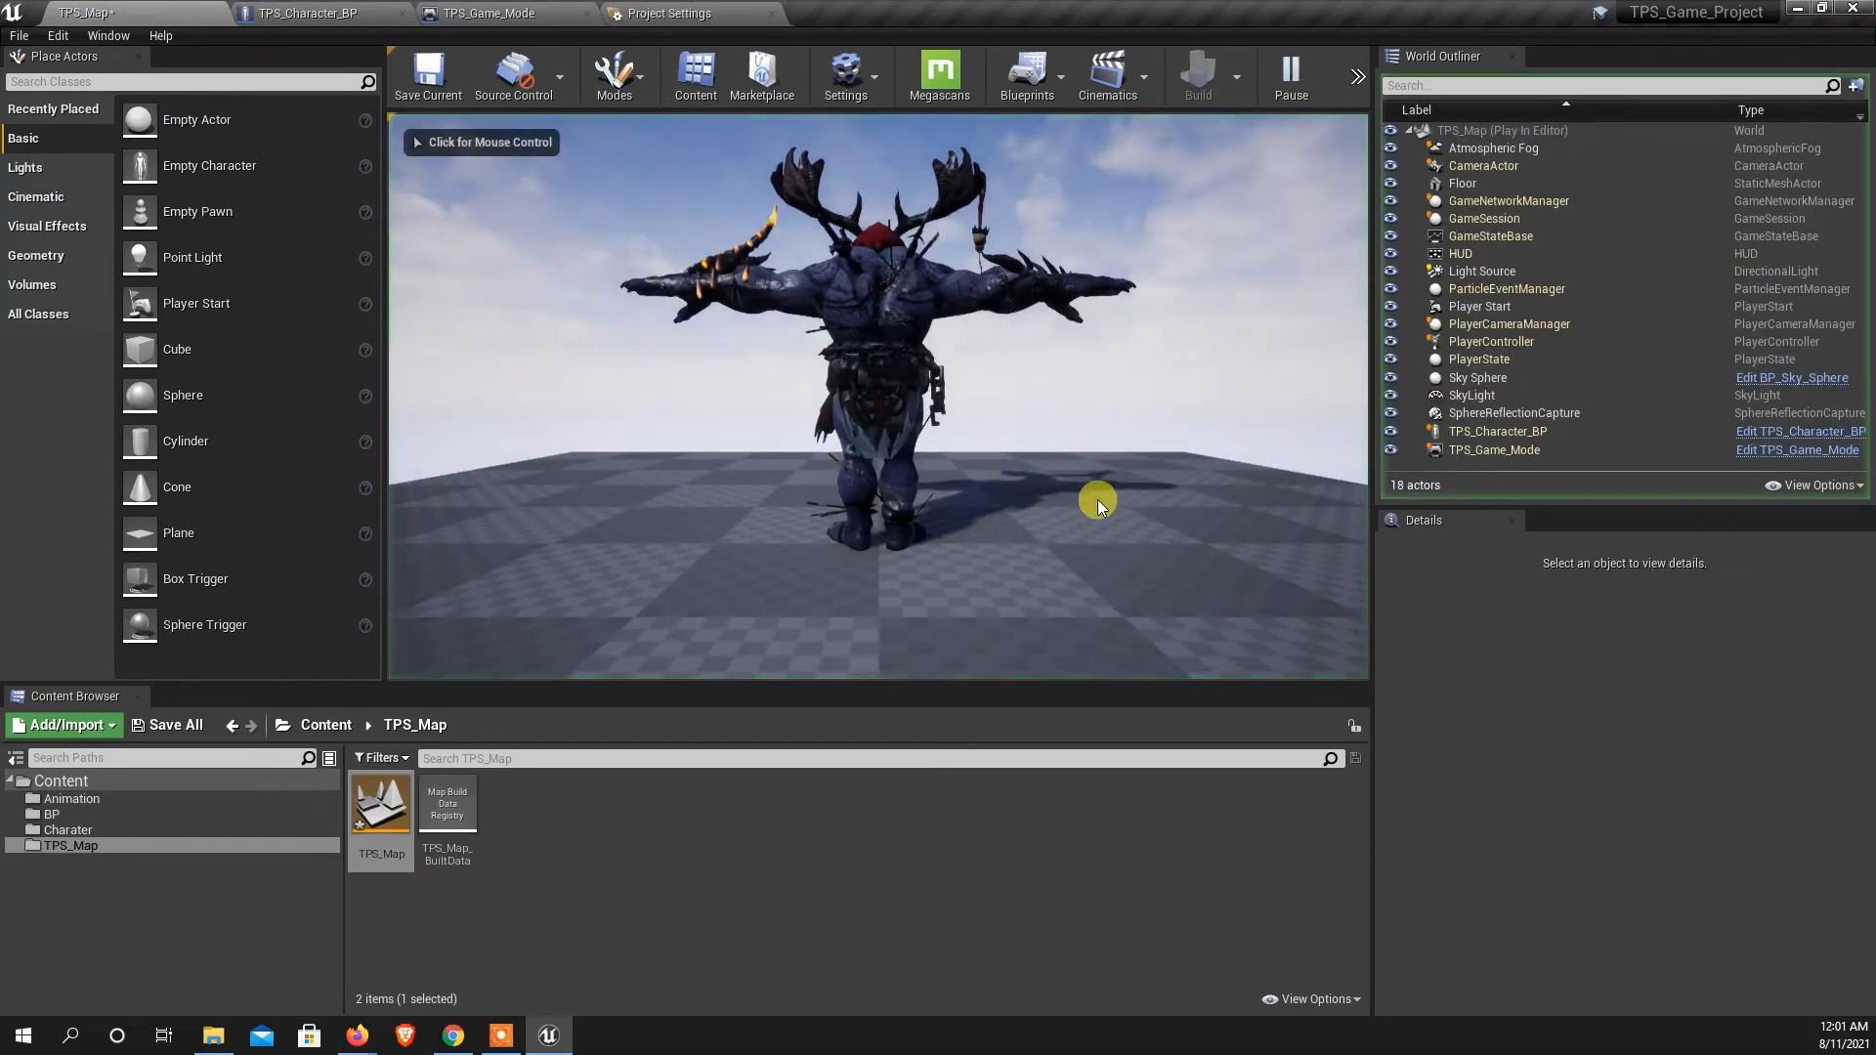
pyautogui.click(1020, 526)
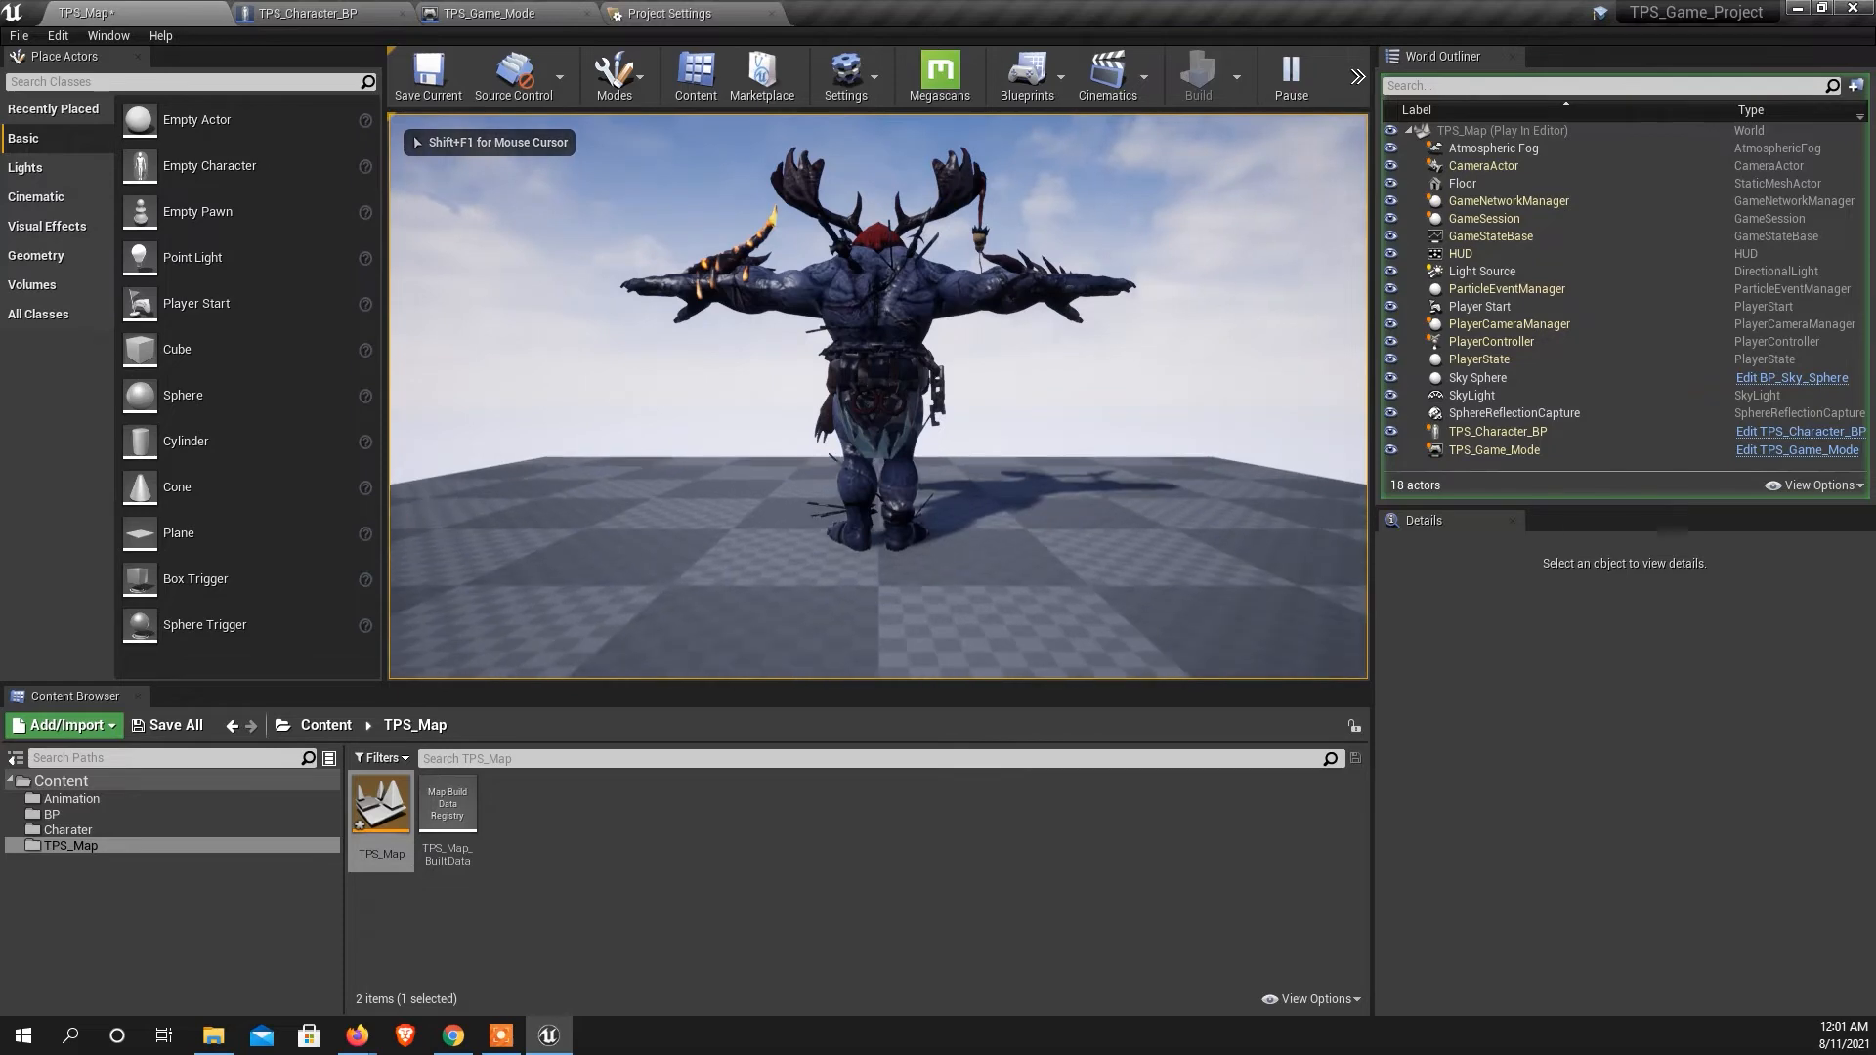
pyautogui.press('w')
pyautogui.press('w')
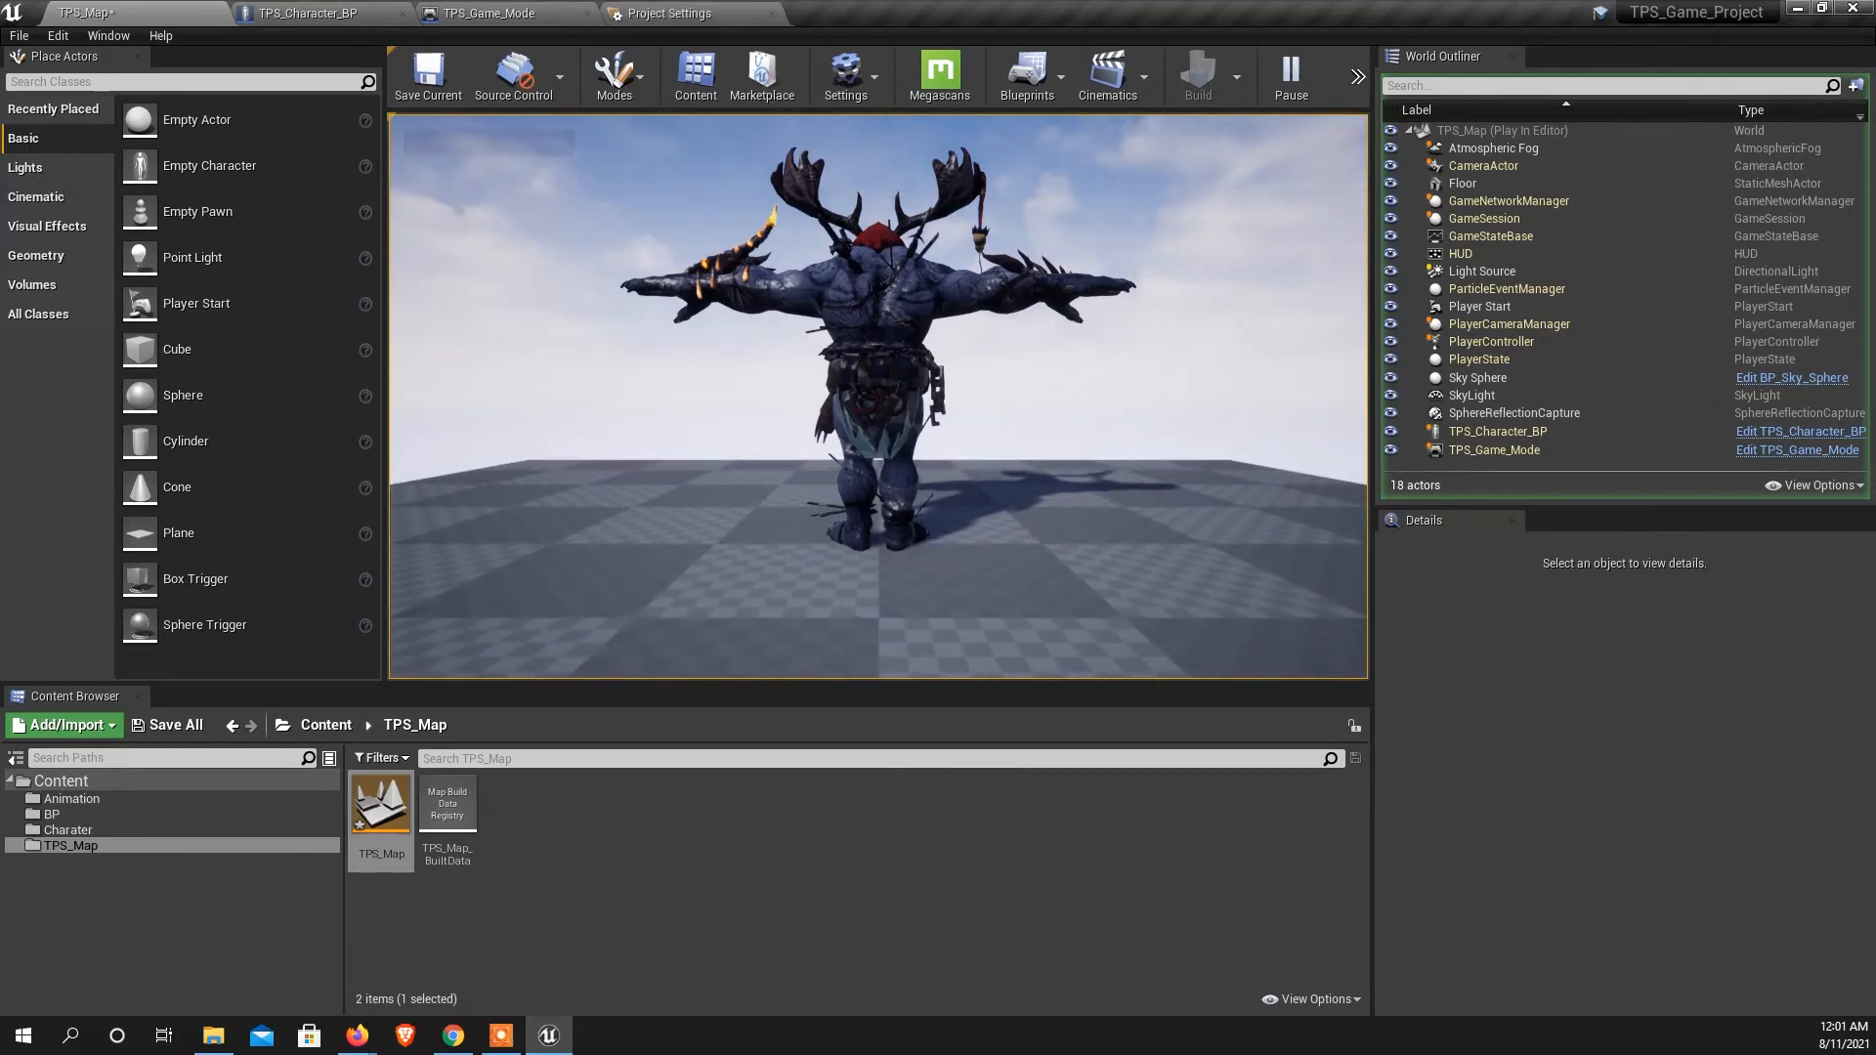
pyautogui.press('s')
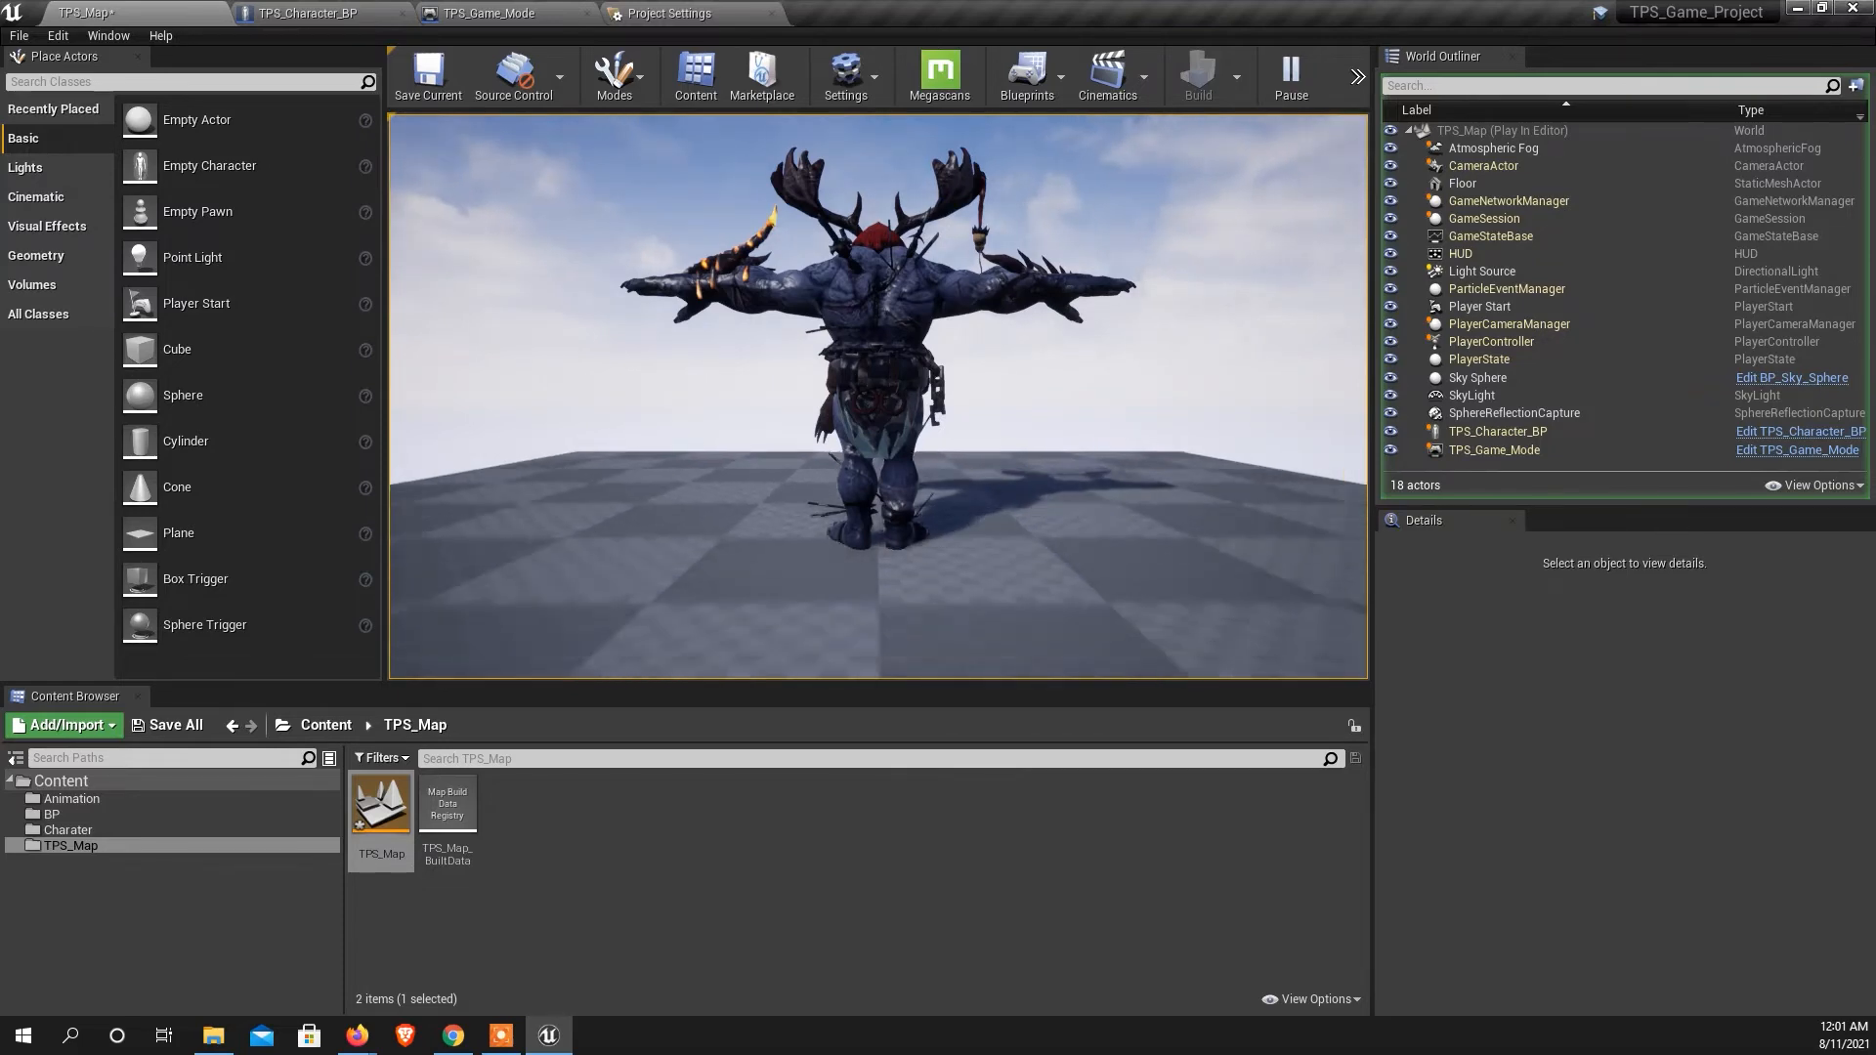
pyautogui.press('s')
pyautogui.press('w')
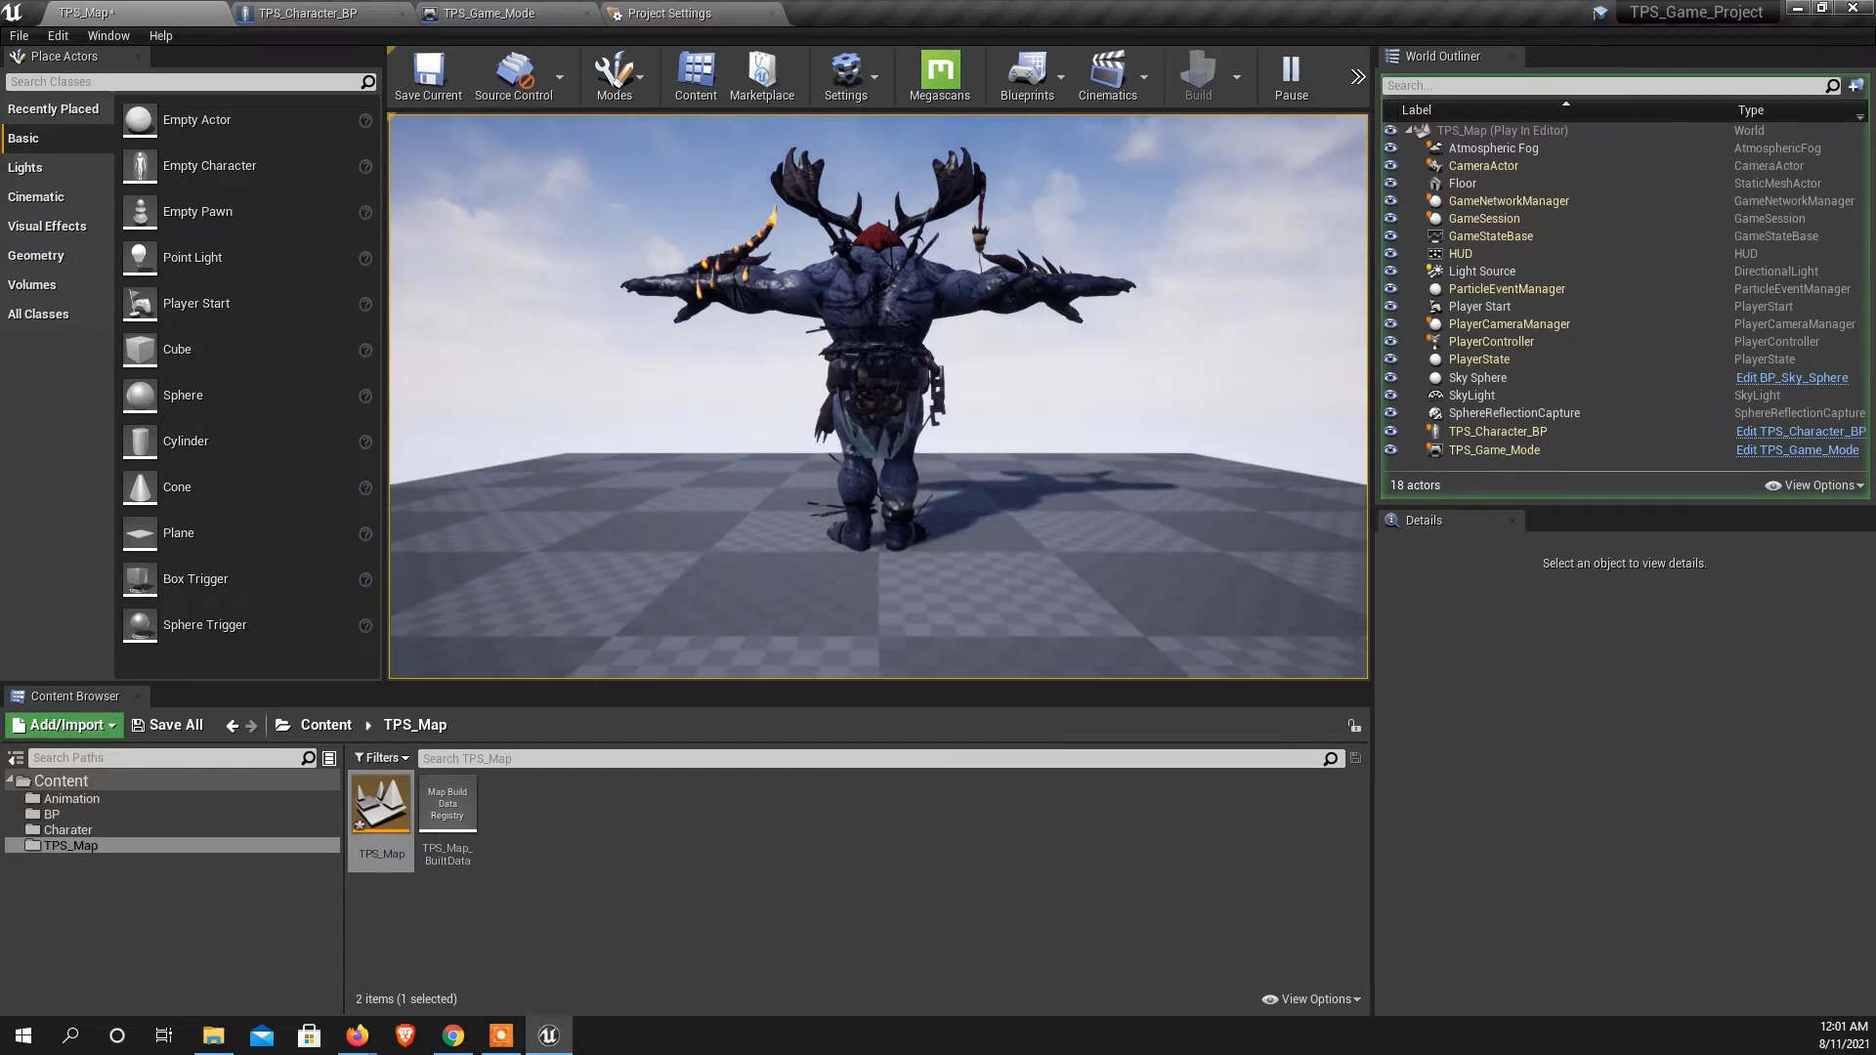
pyautogui.press('Escape')
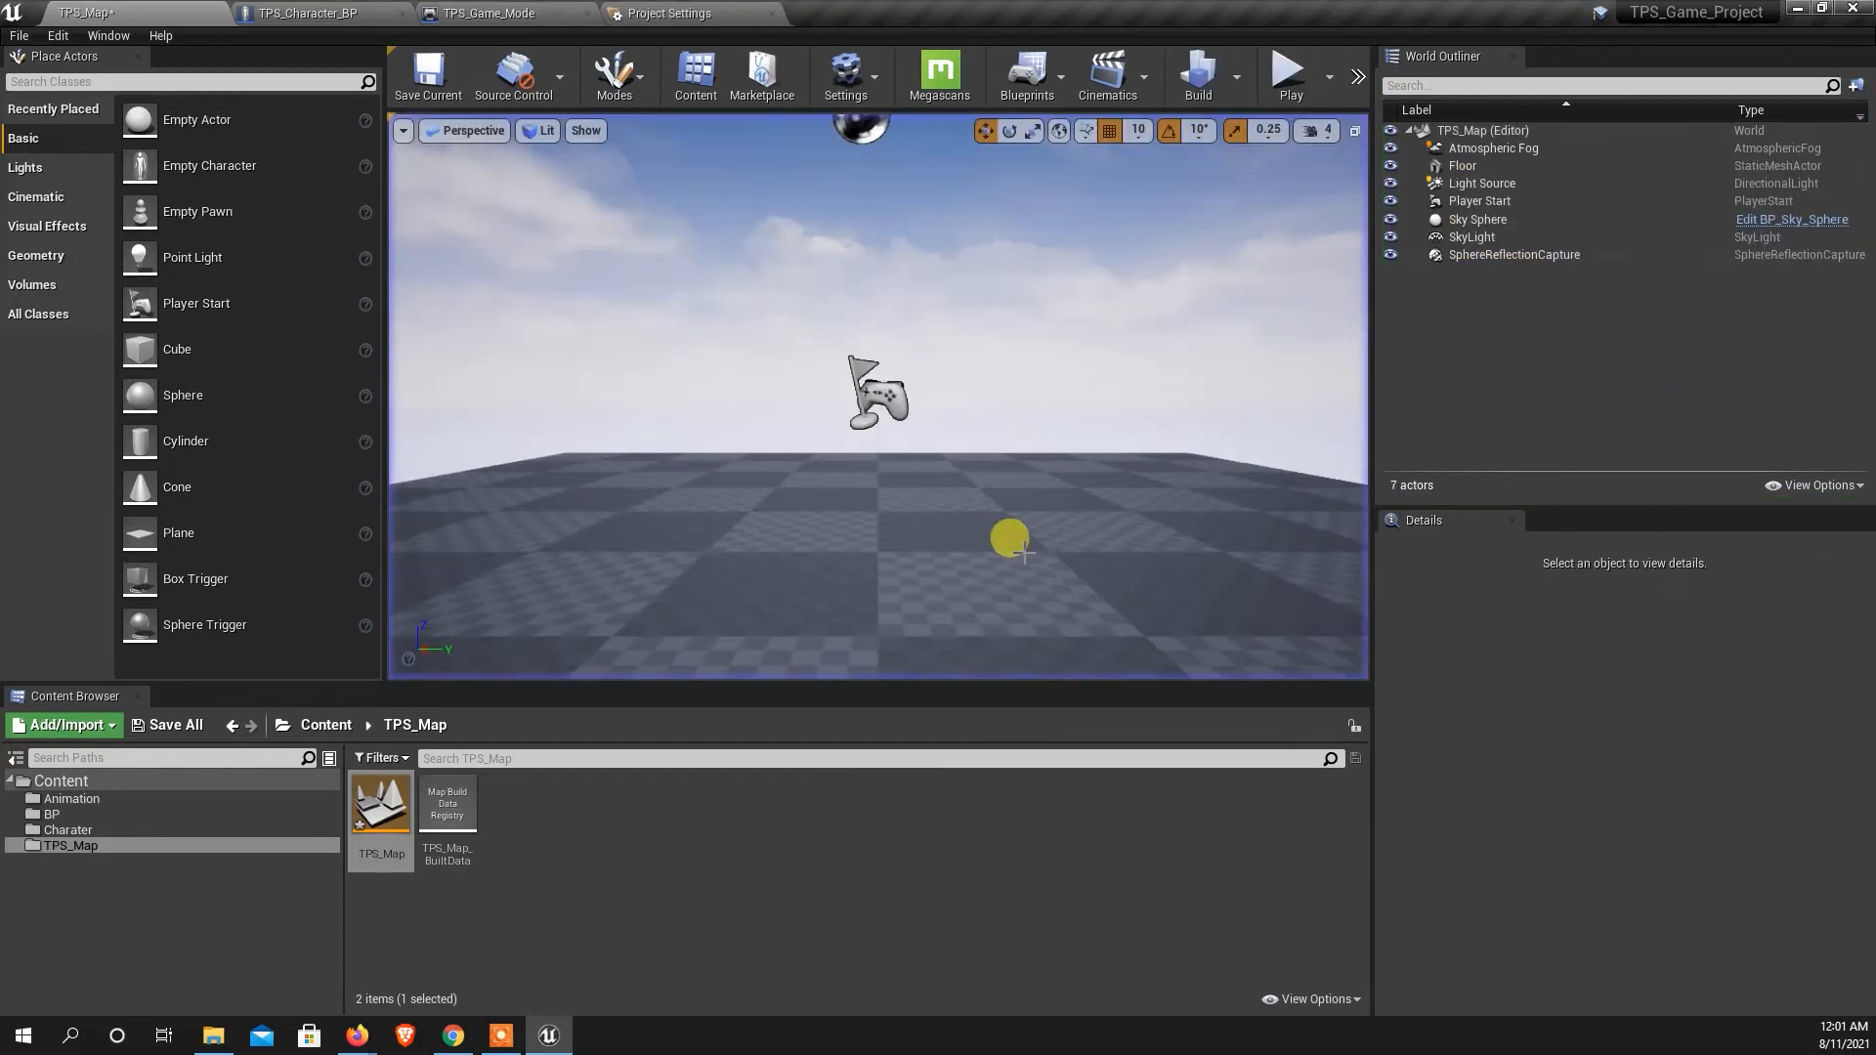
# Add a key binding to the Moov_FB axis mapping in the project's input settings and assign it to the keyboard Up key.
pyautogui.click(710, 12)
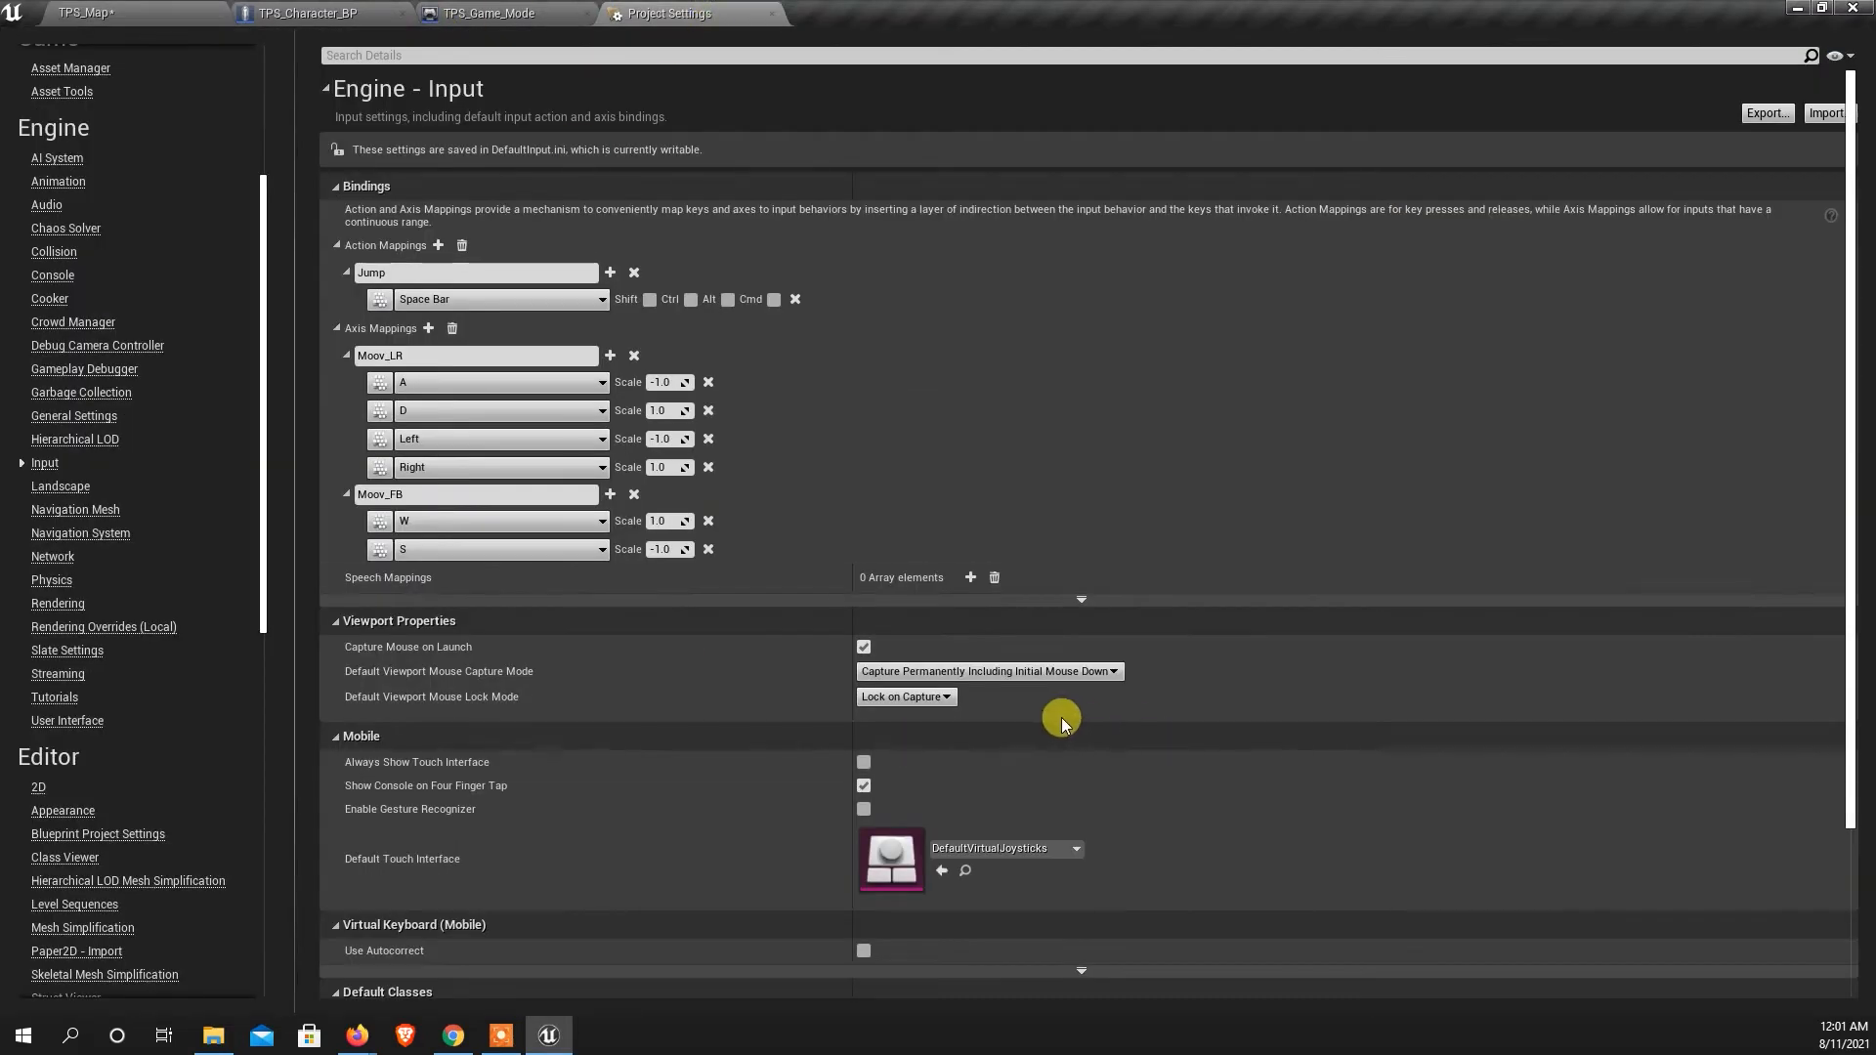
pyautogui.click(611, 496)
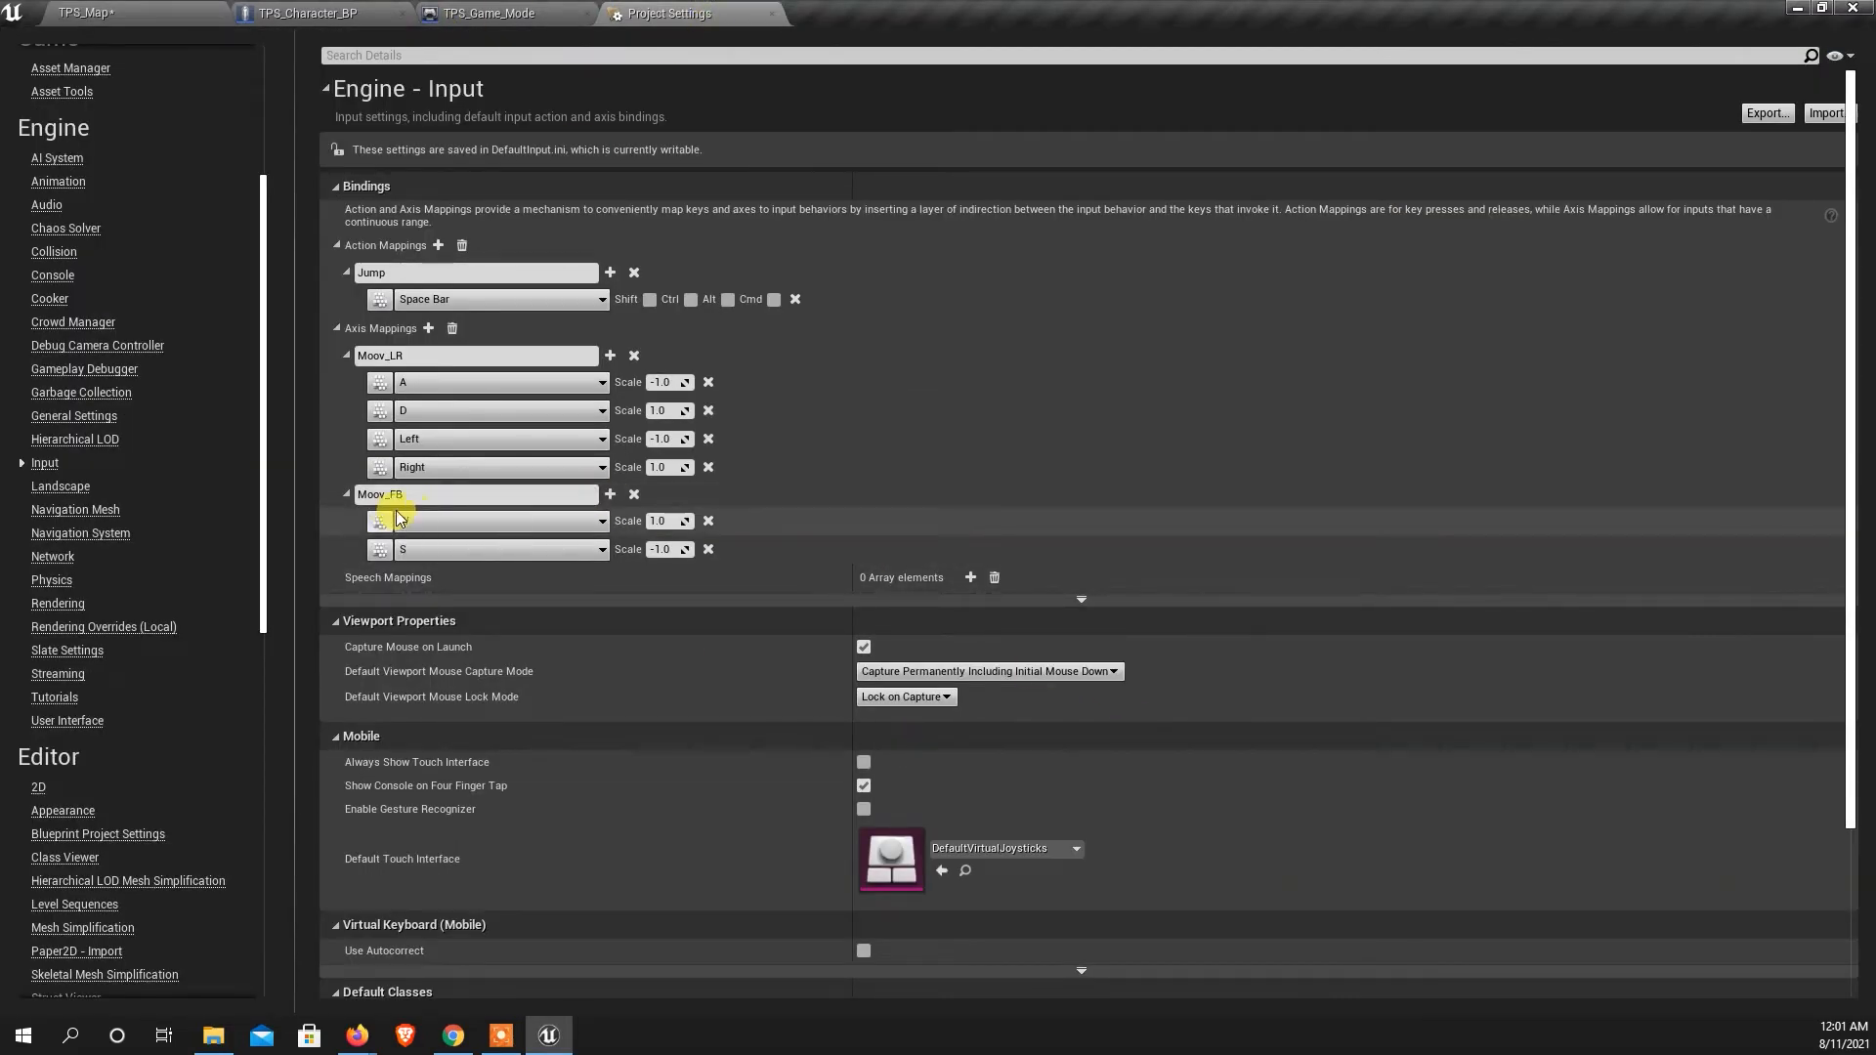
pyautogui.click(609, 495)
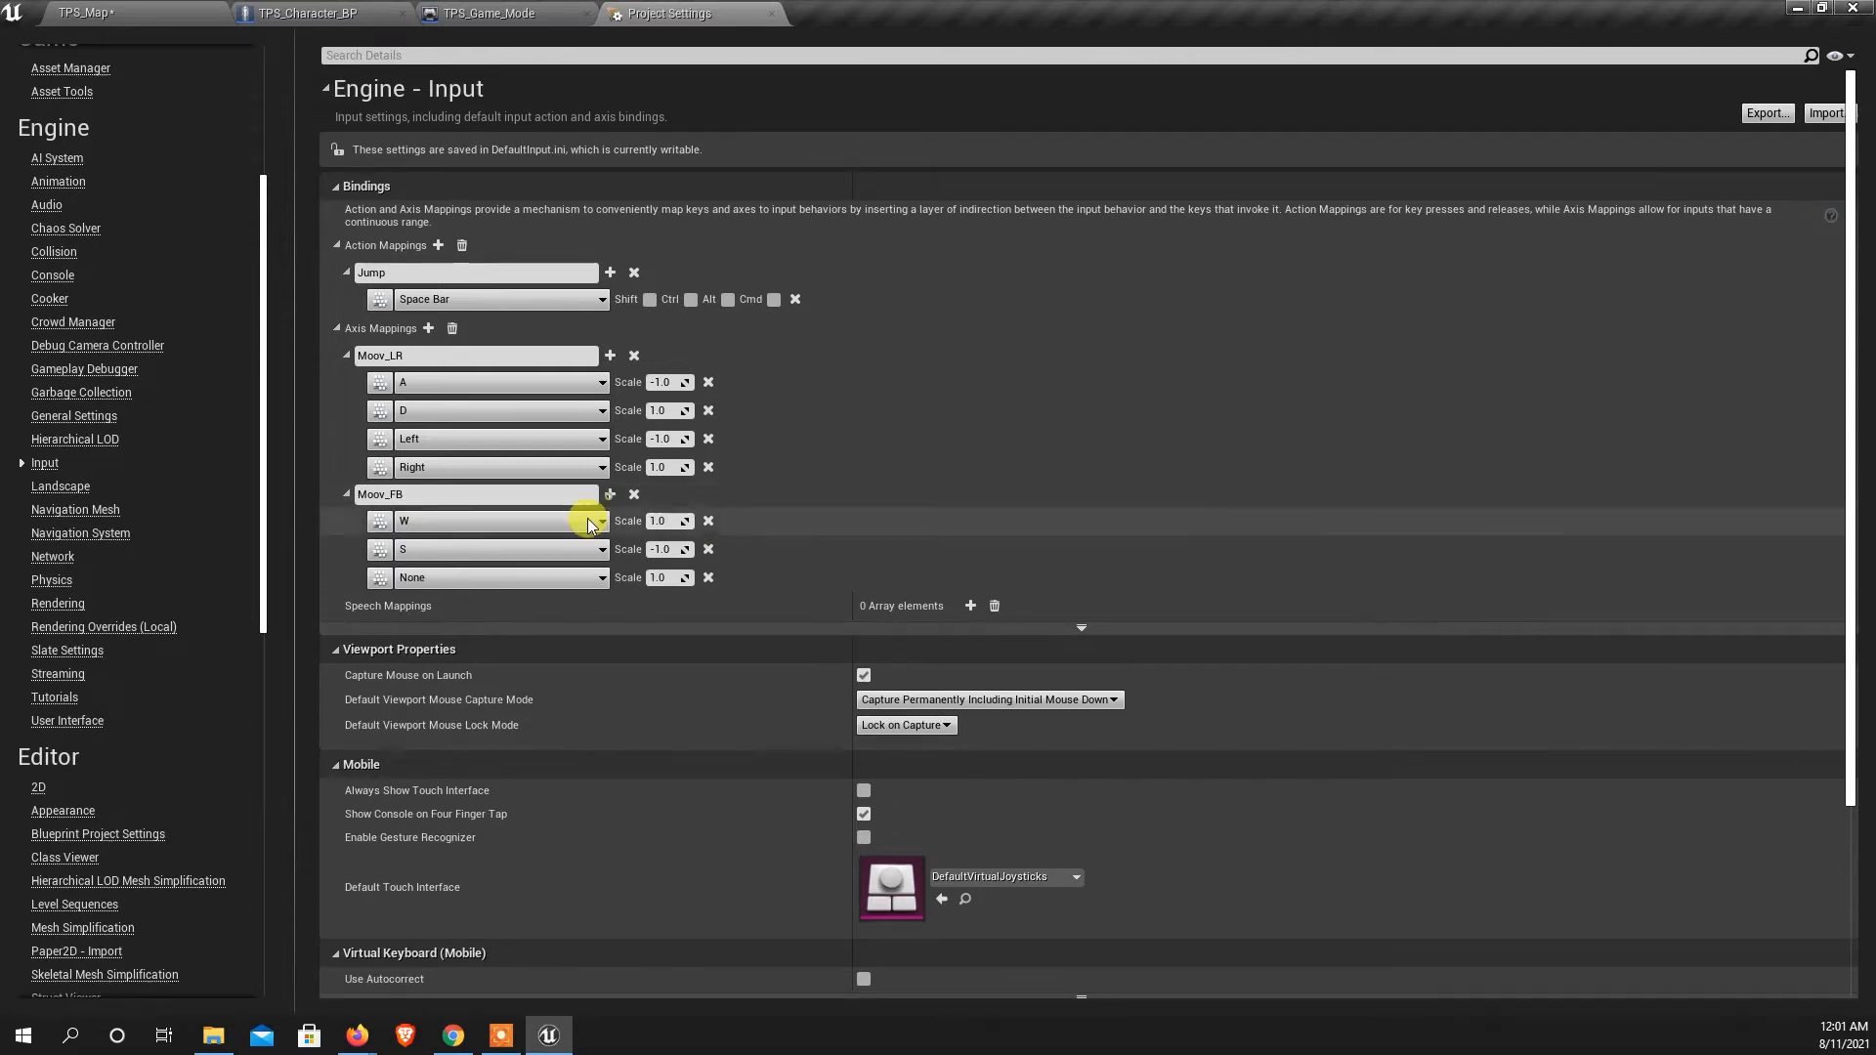
pyautogui.click(455, 578)
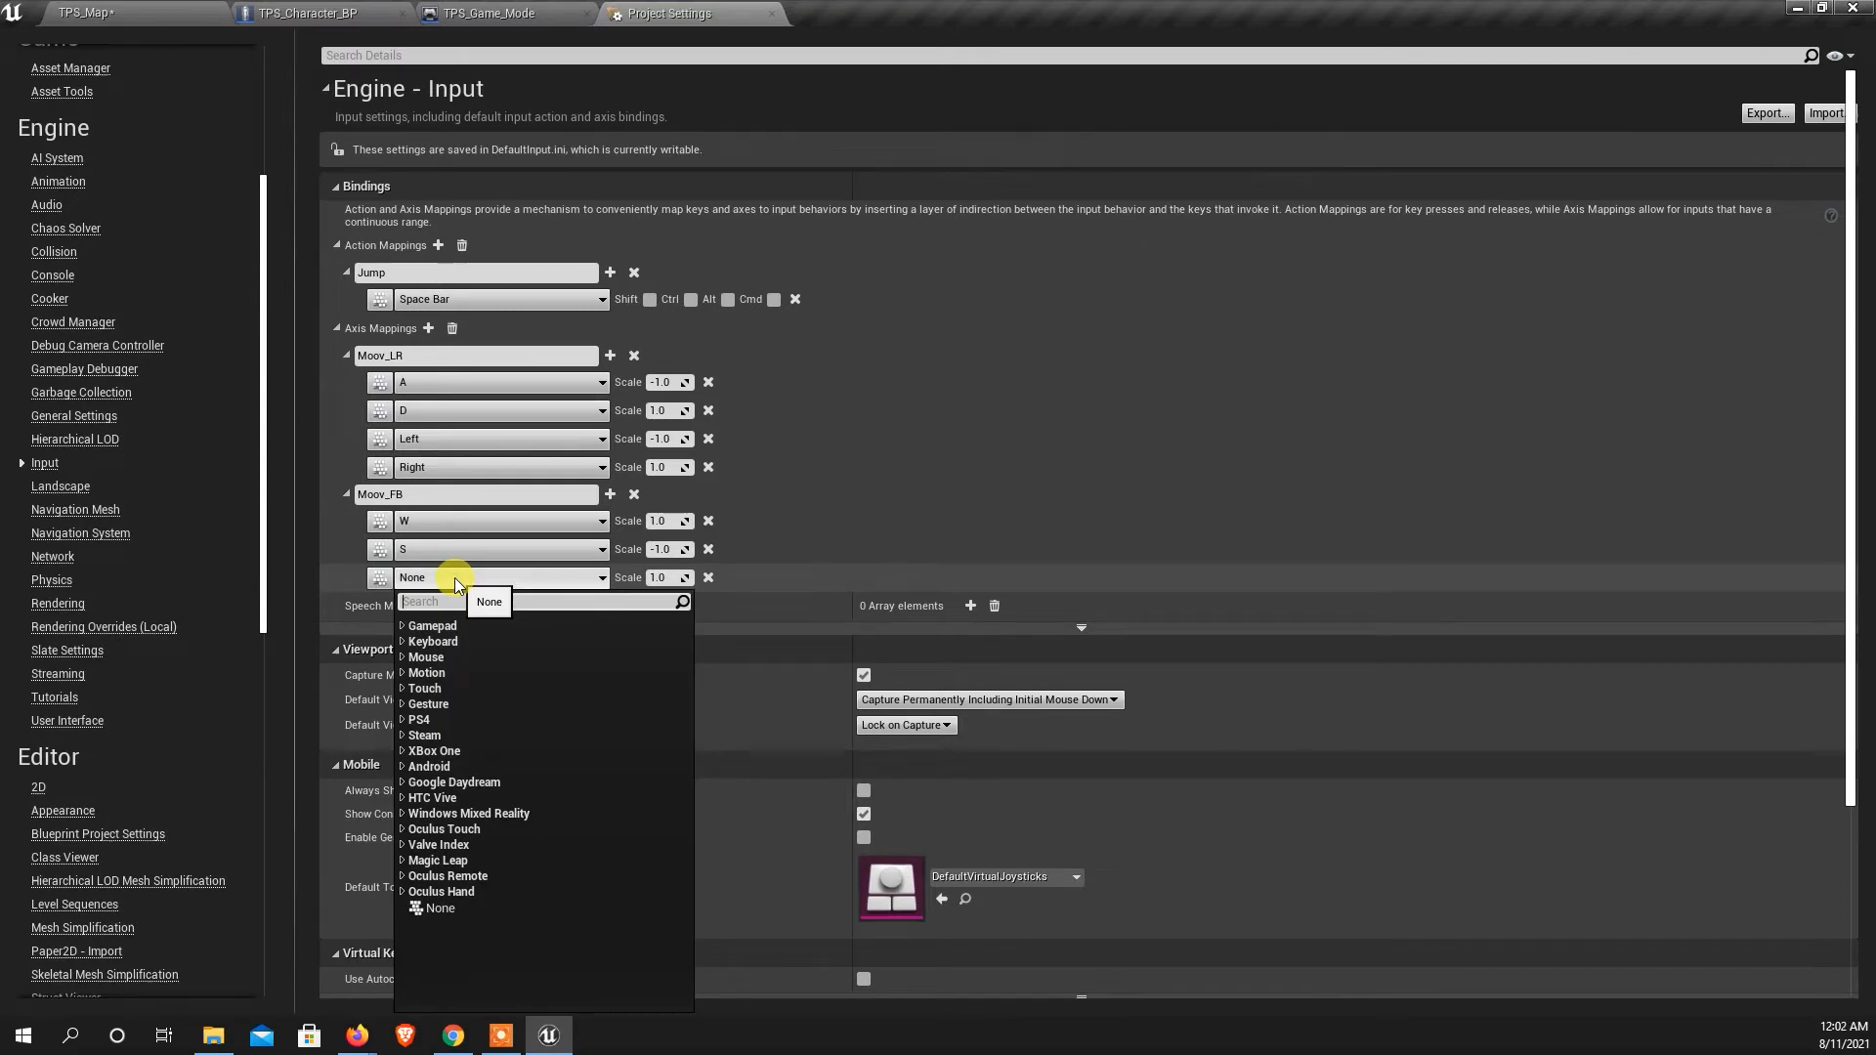
pyautogui.write('up')
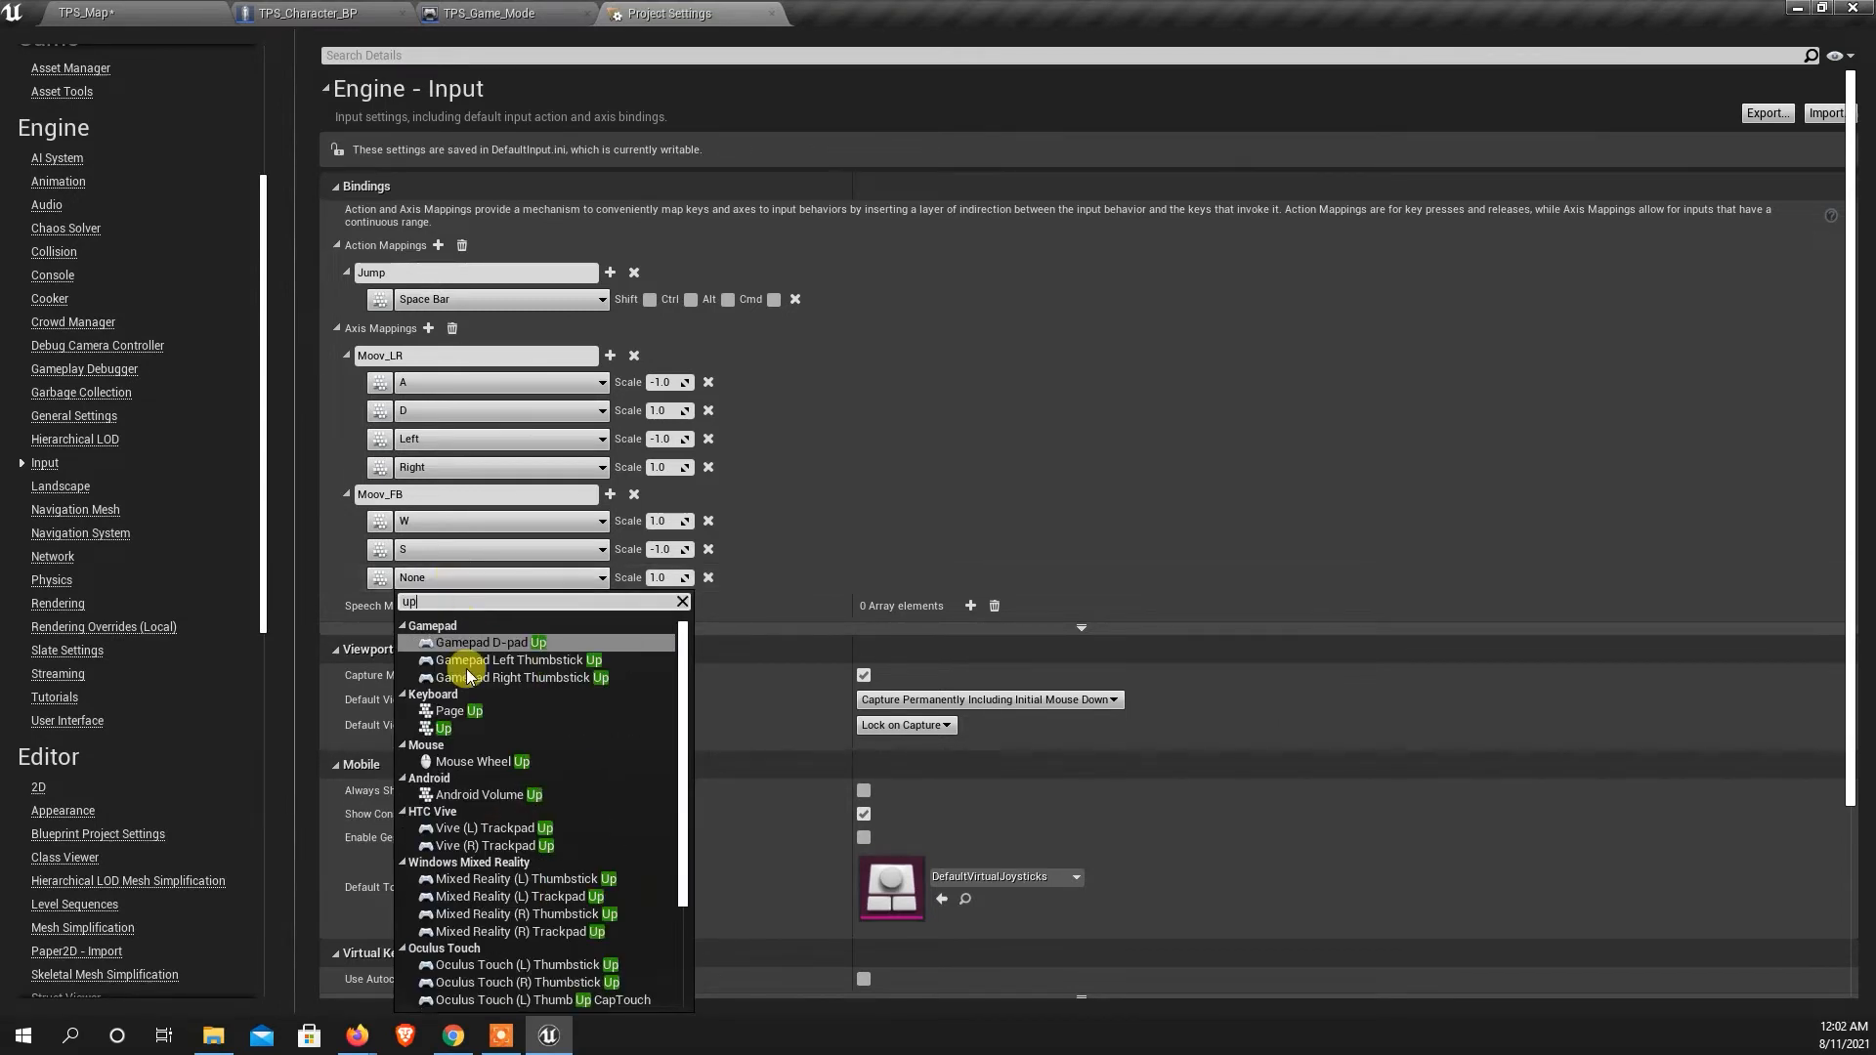
pyautogui.click(442, 731)
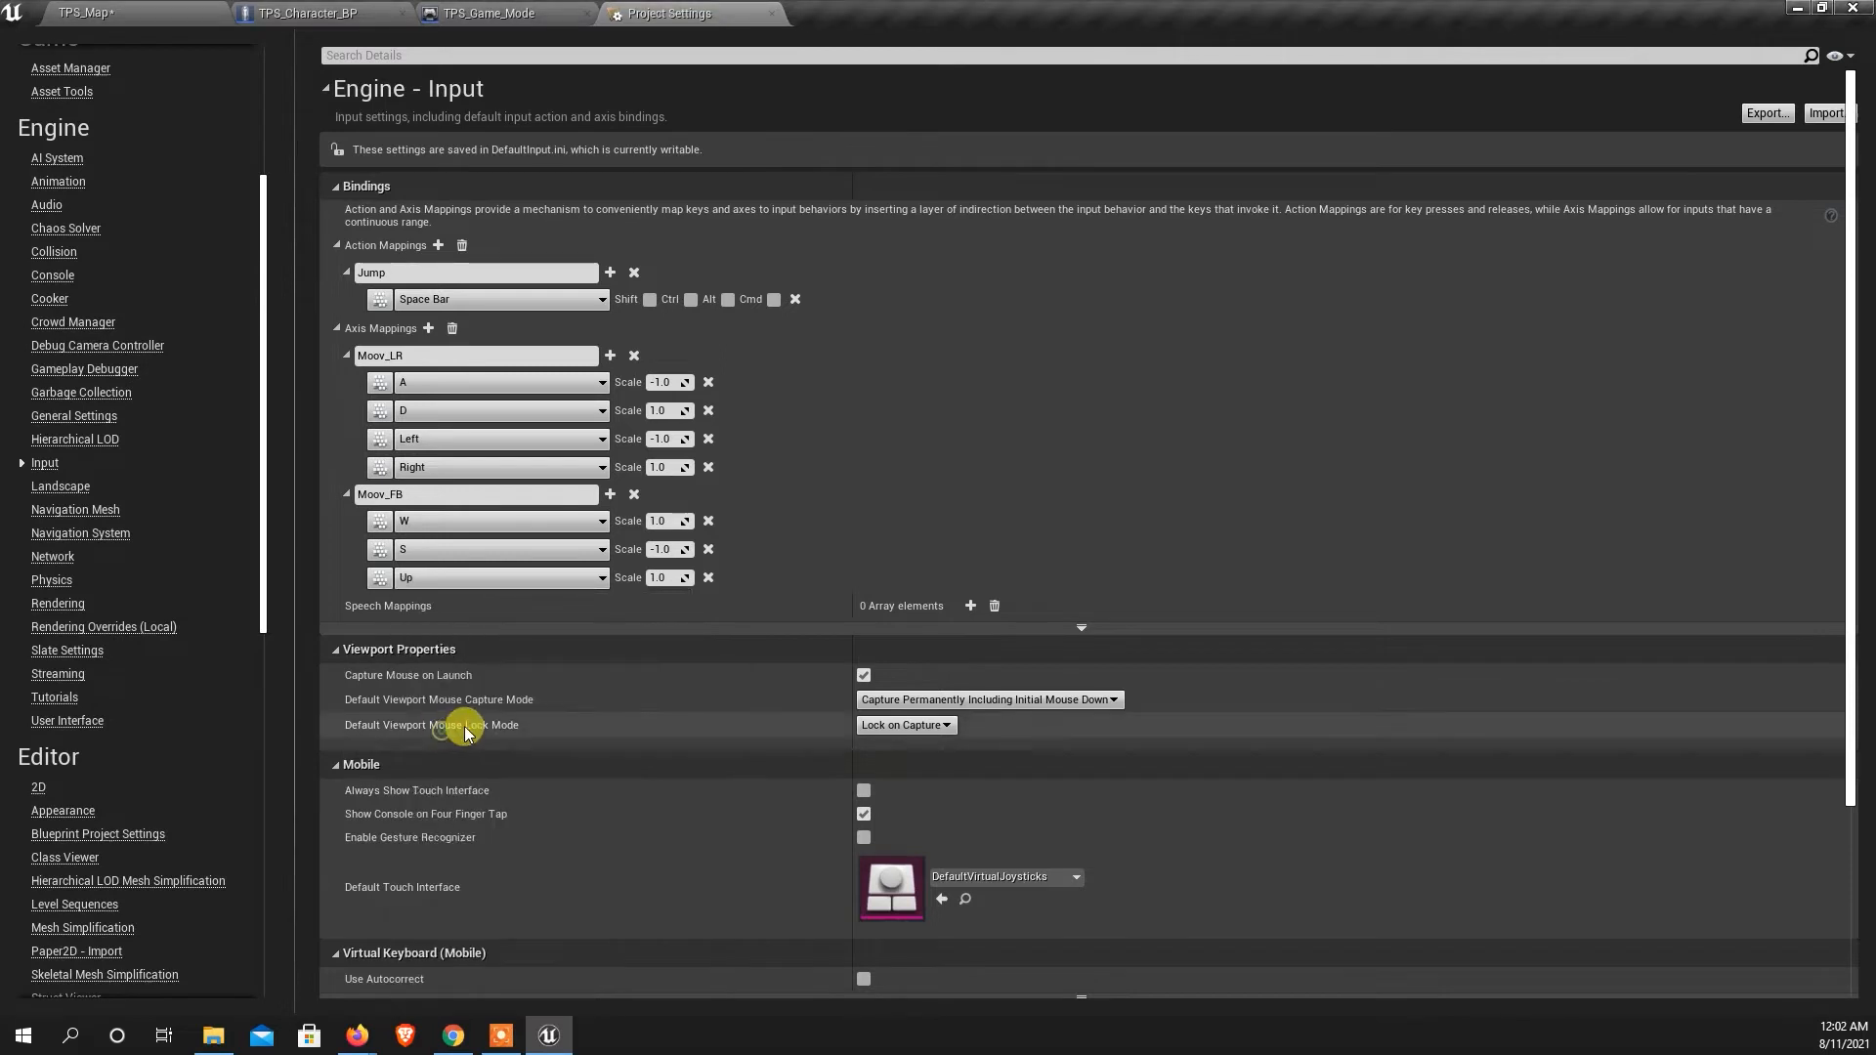
# Add another key binding to Moov_FB for the keyboard Down key with a scale of -1.0.
pyautogui.click(613, 496)
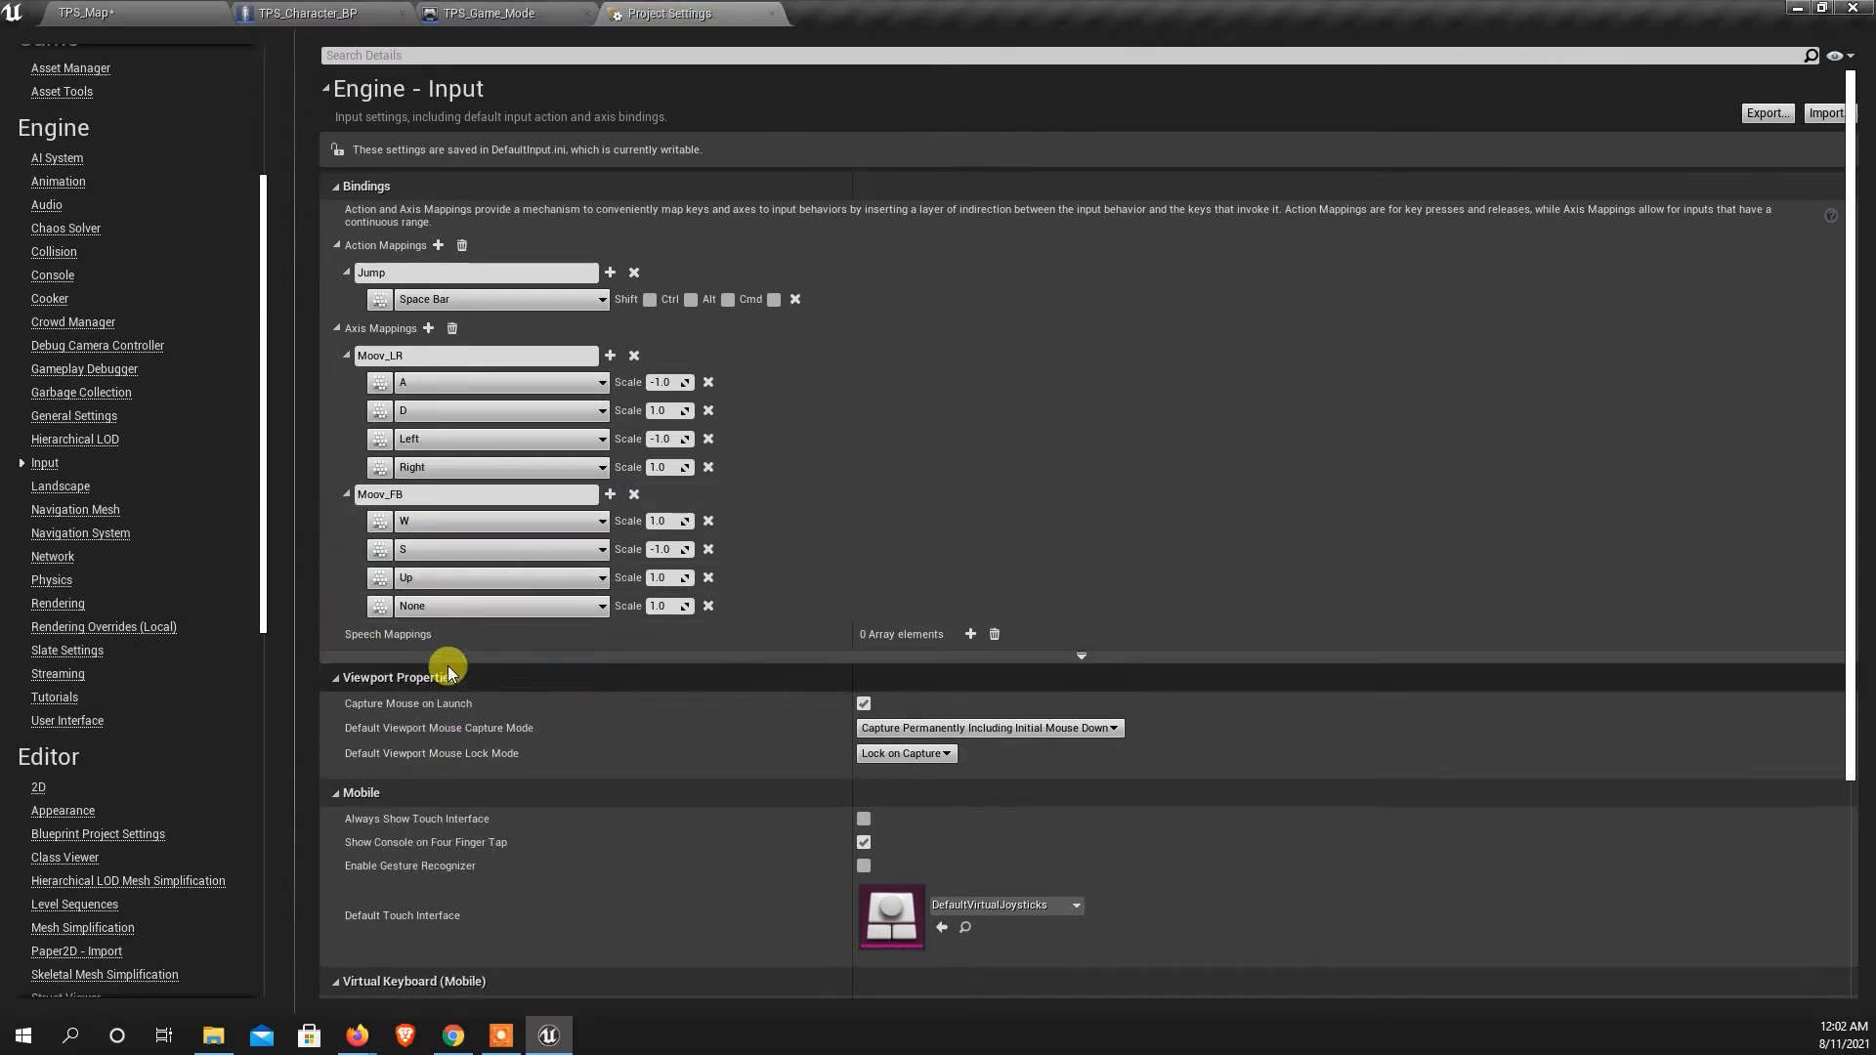
pyautogui.click(437, 607)
pyautogui.write('down')
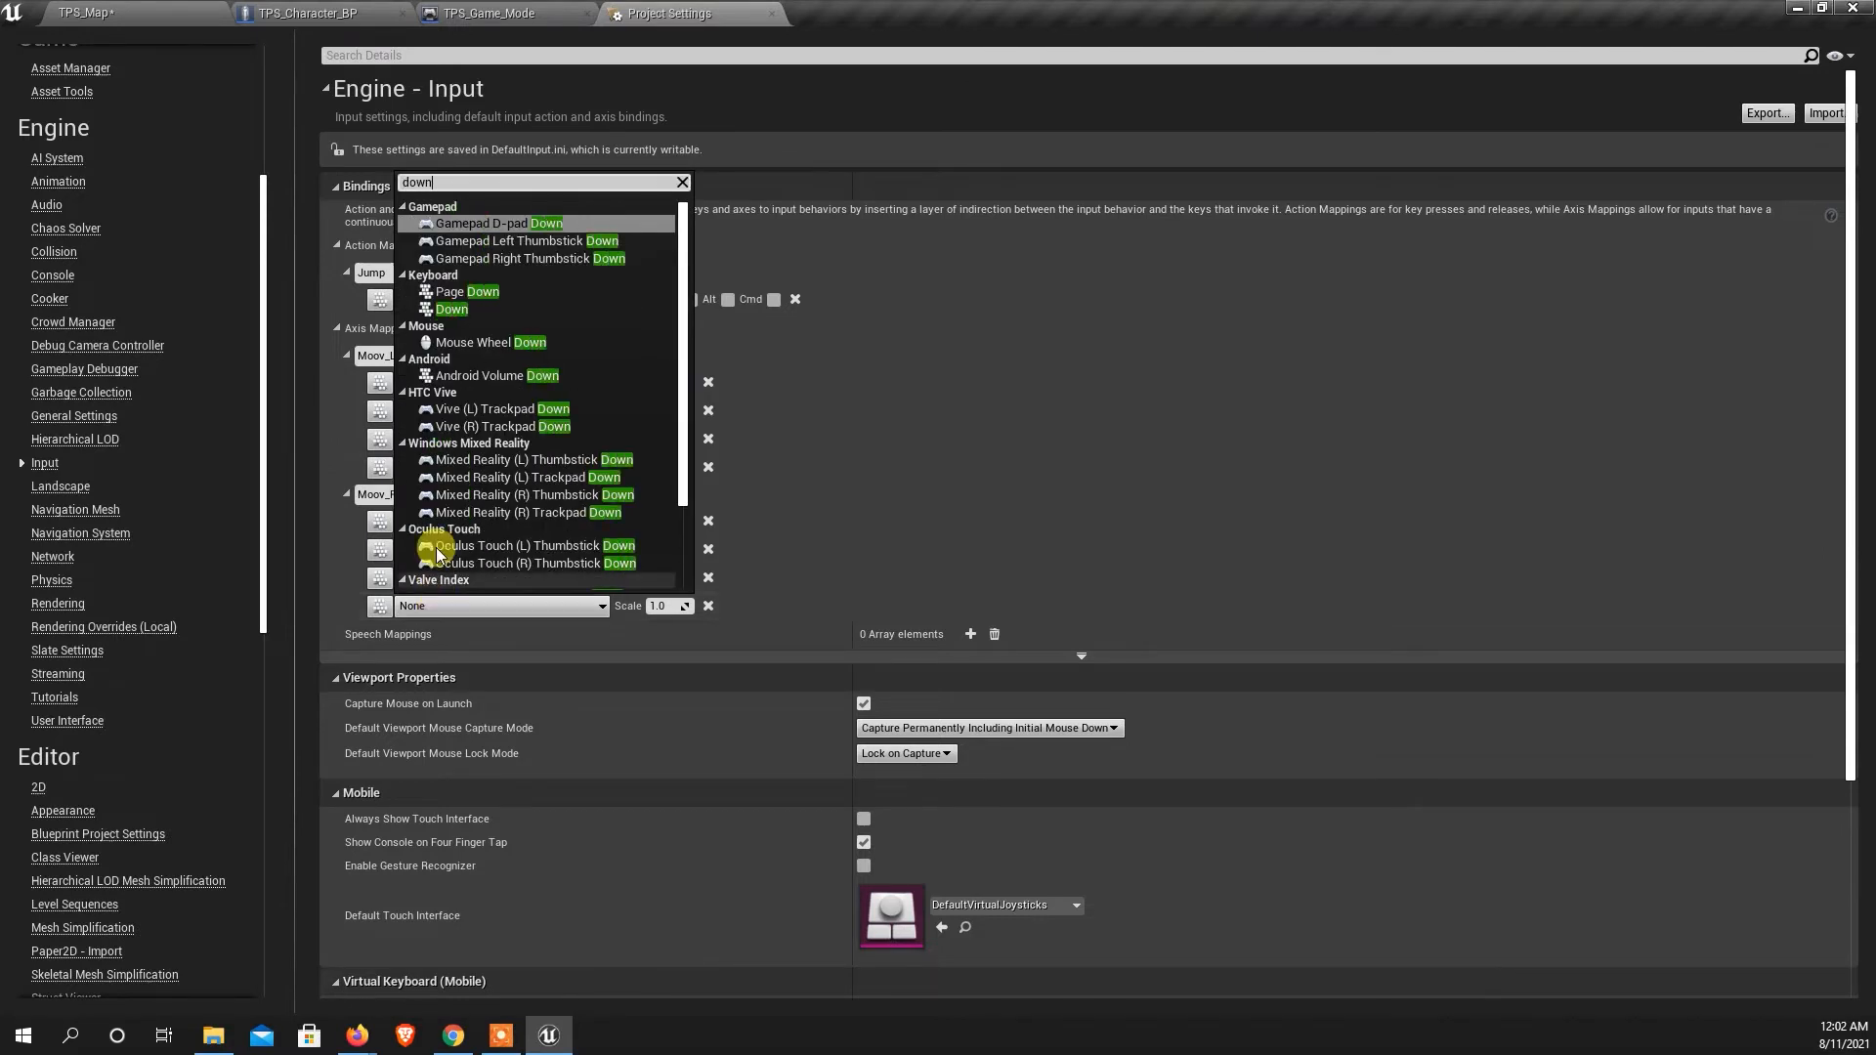
pyautogui.click(451, 310)
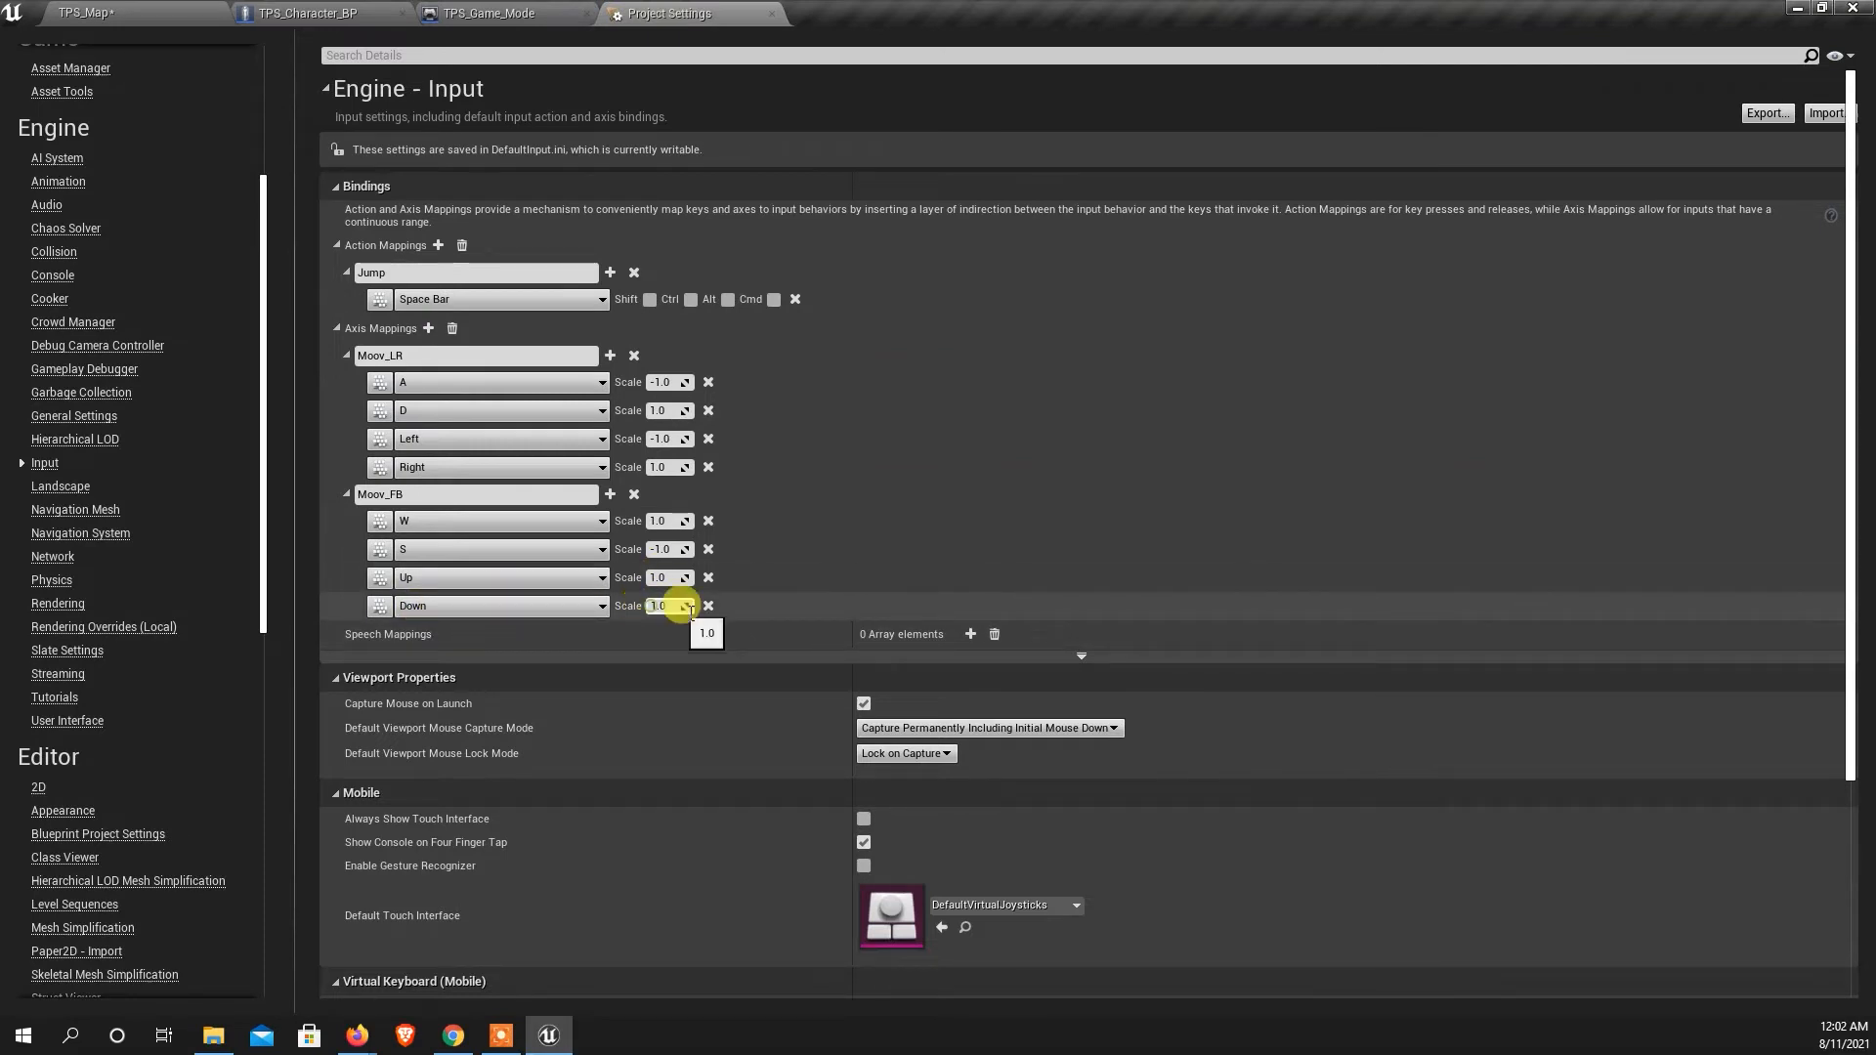
pyautogui.write('-')
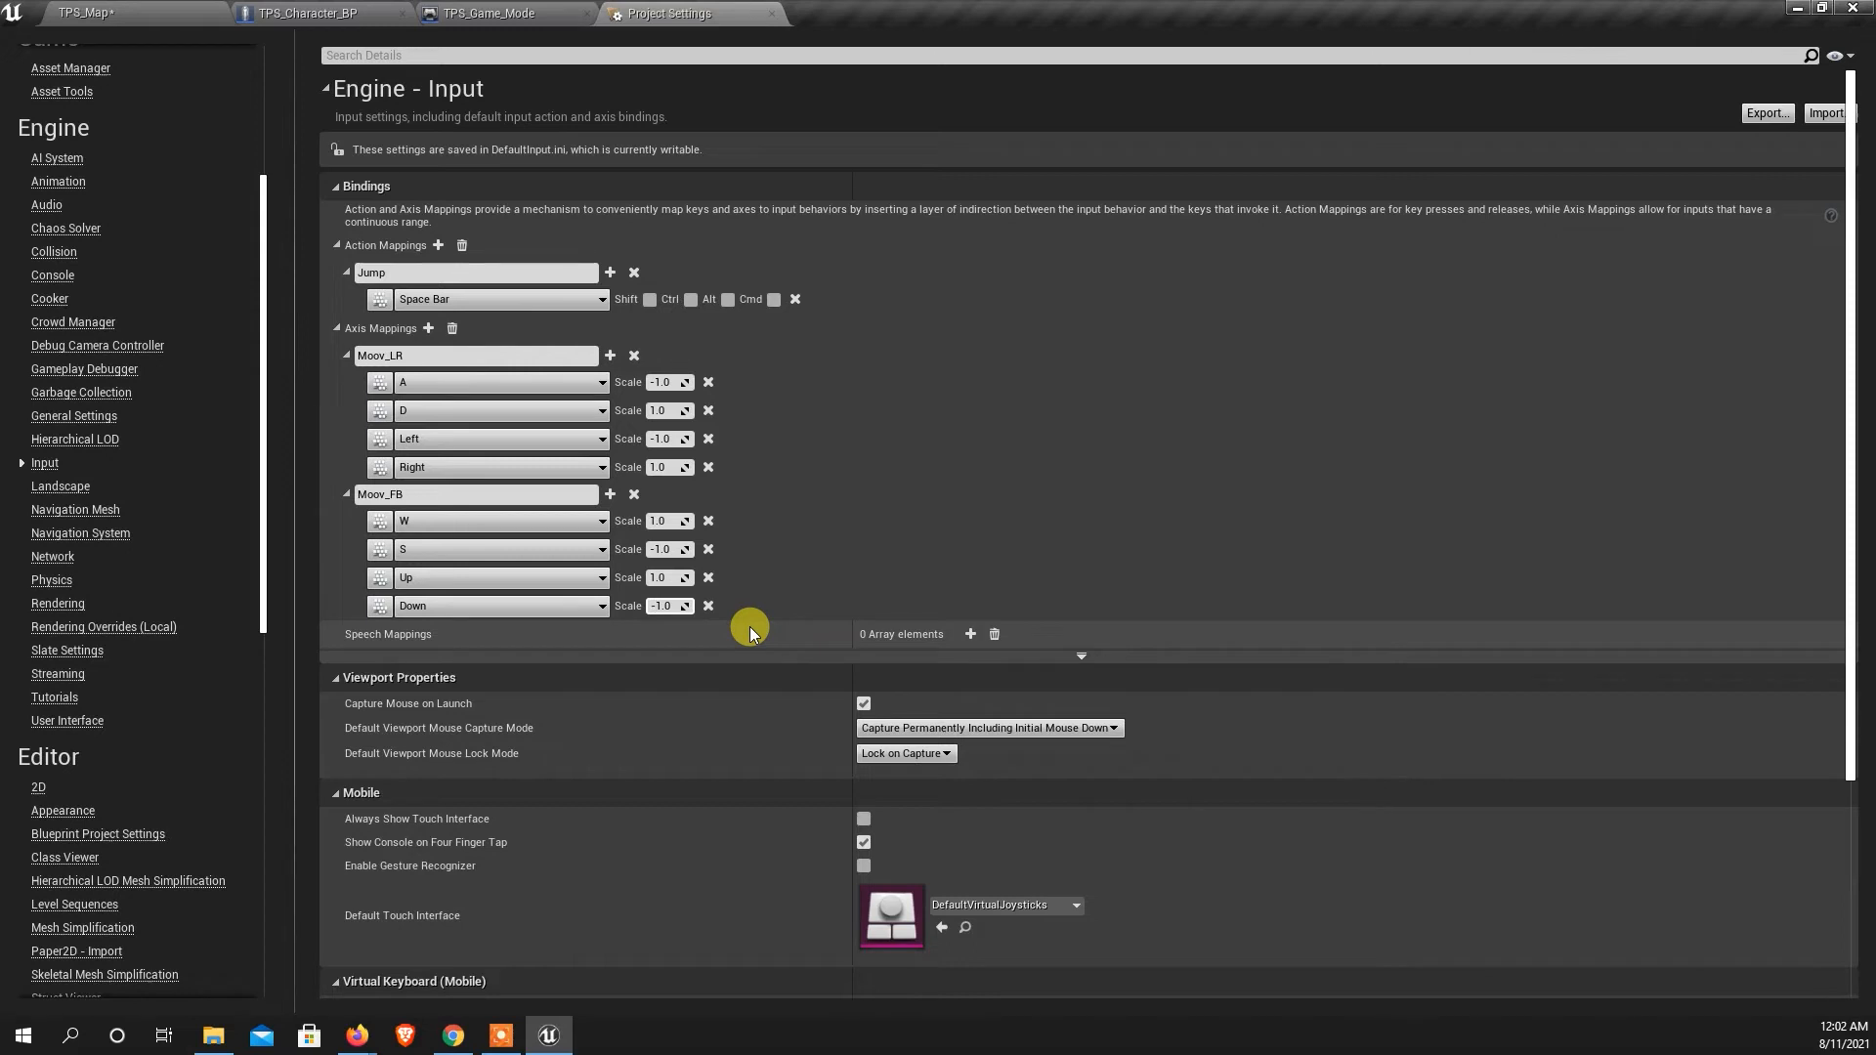
pyautogui.press('Return')
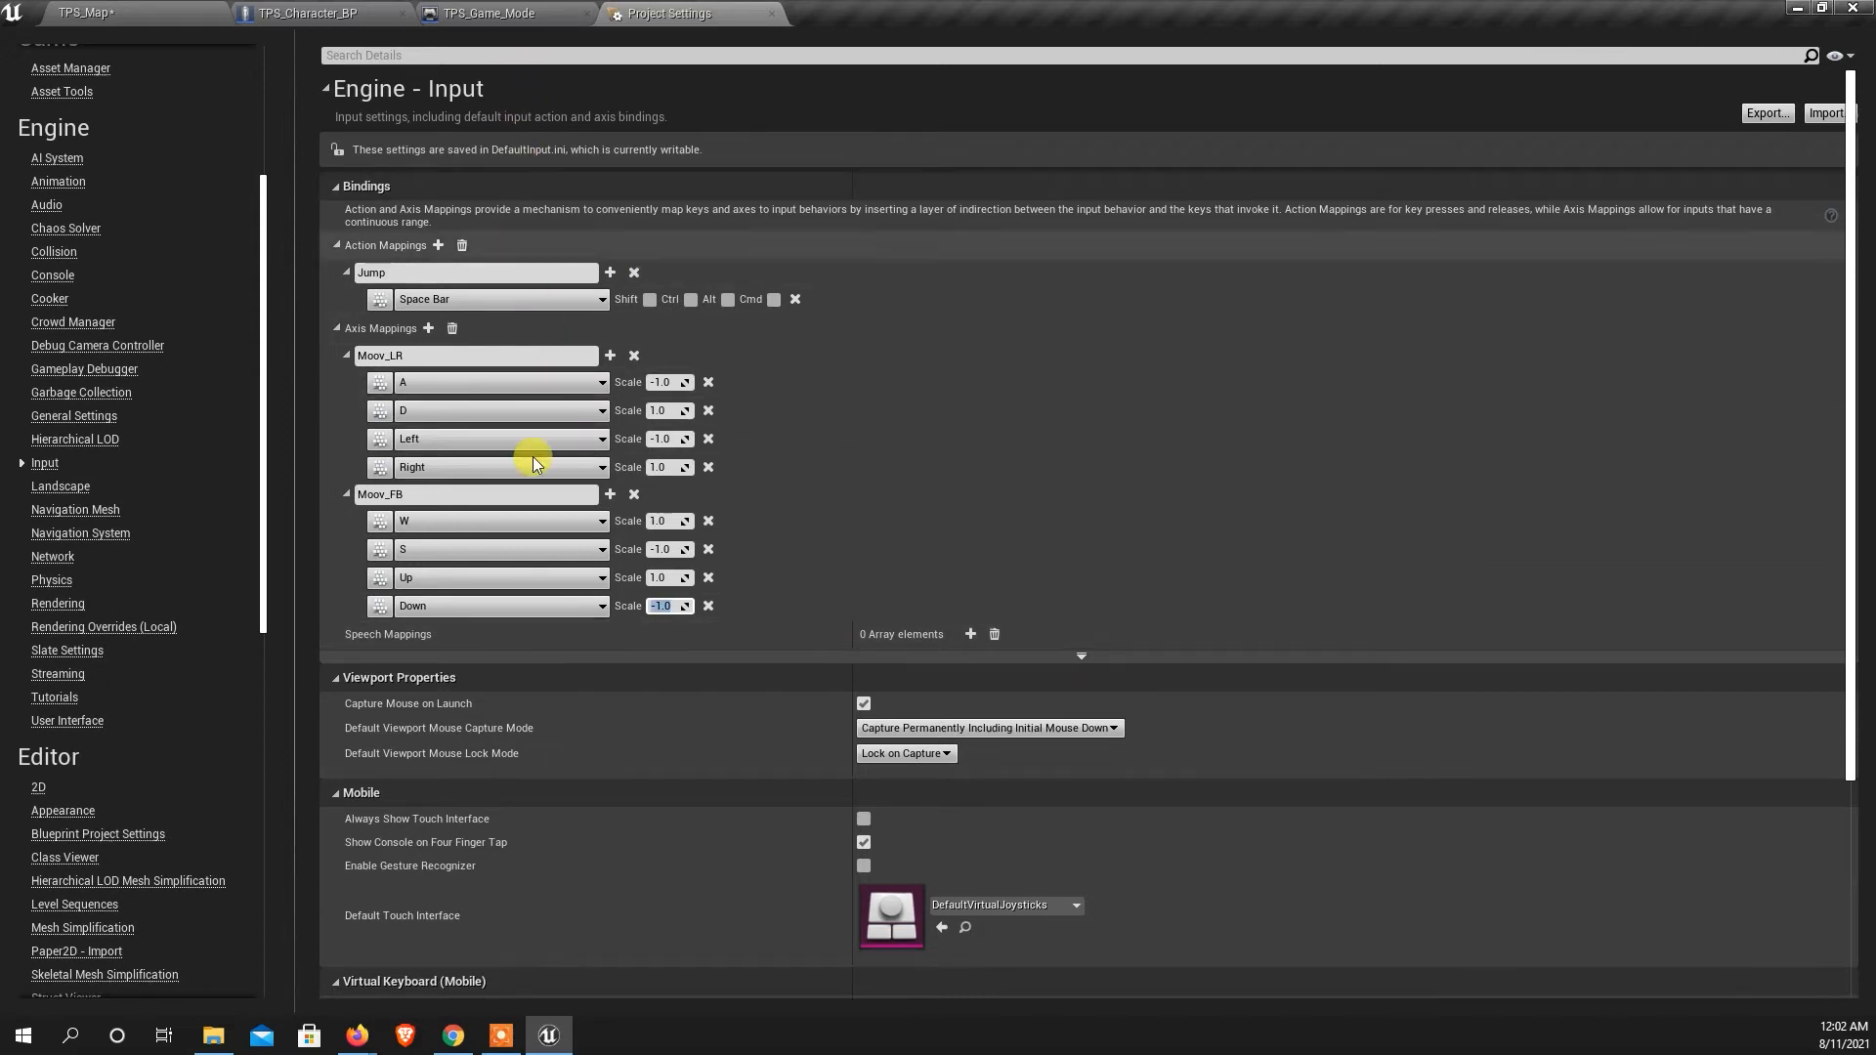
# Play-test TPS_Map again to try the character's movement with the arrow keys, and end the play session.
pyautogui.click(93, 13)
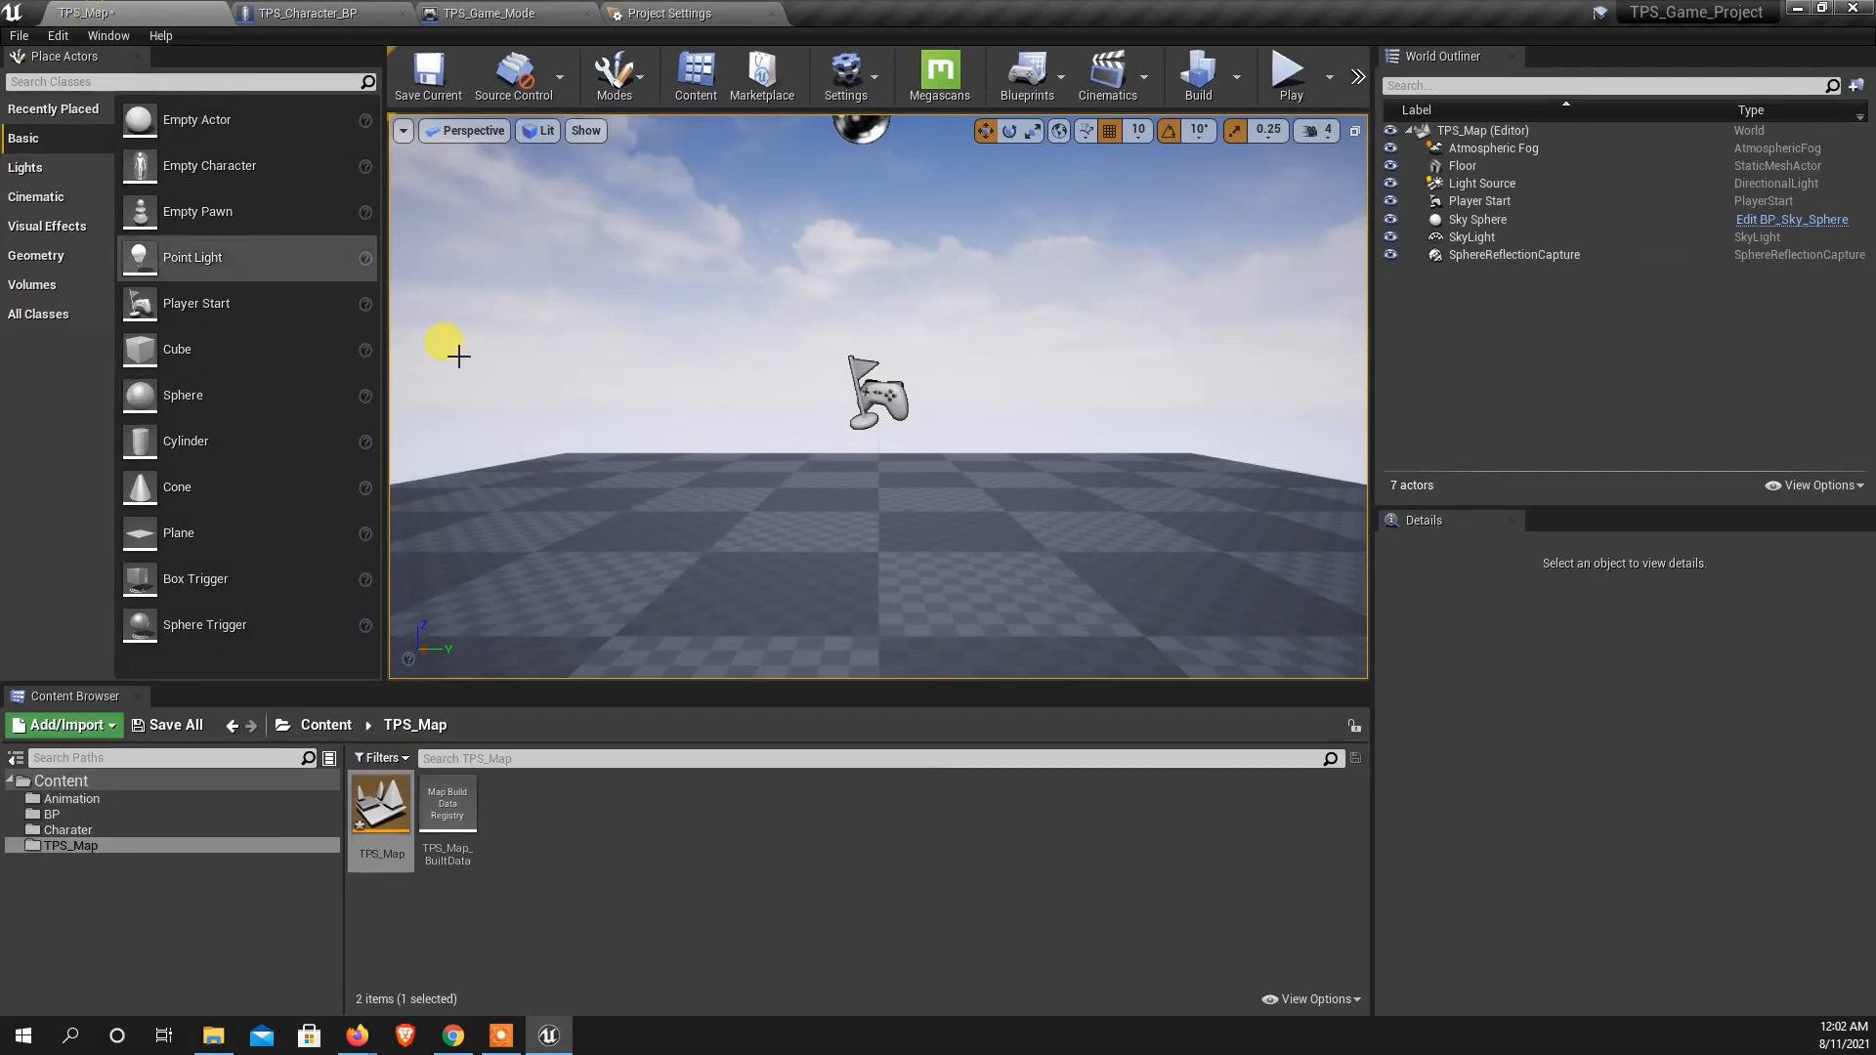
pyautogui.click(1289, 72)
pyautogui.click(1028, 549)
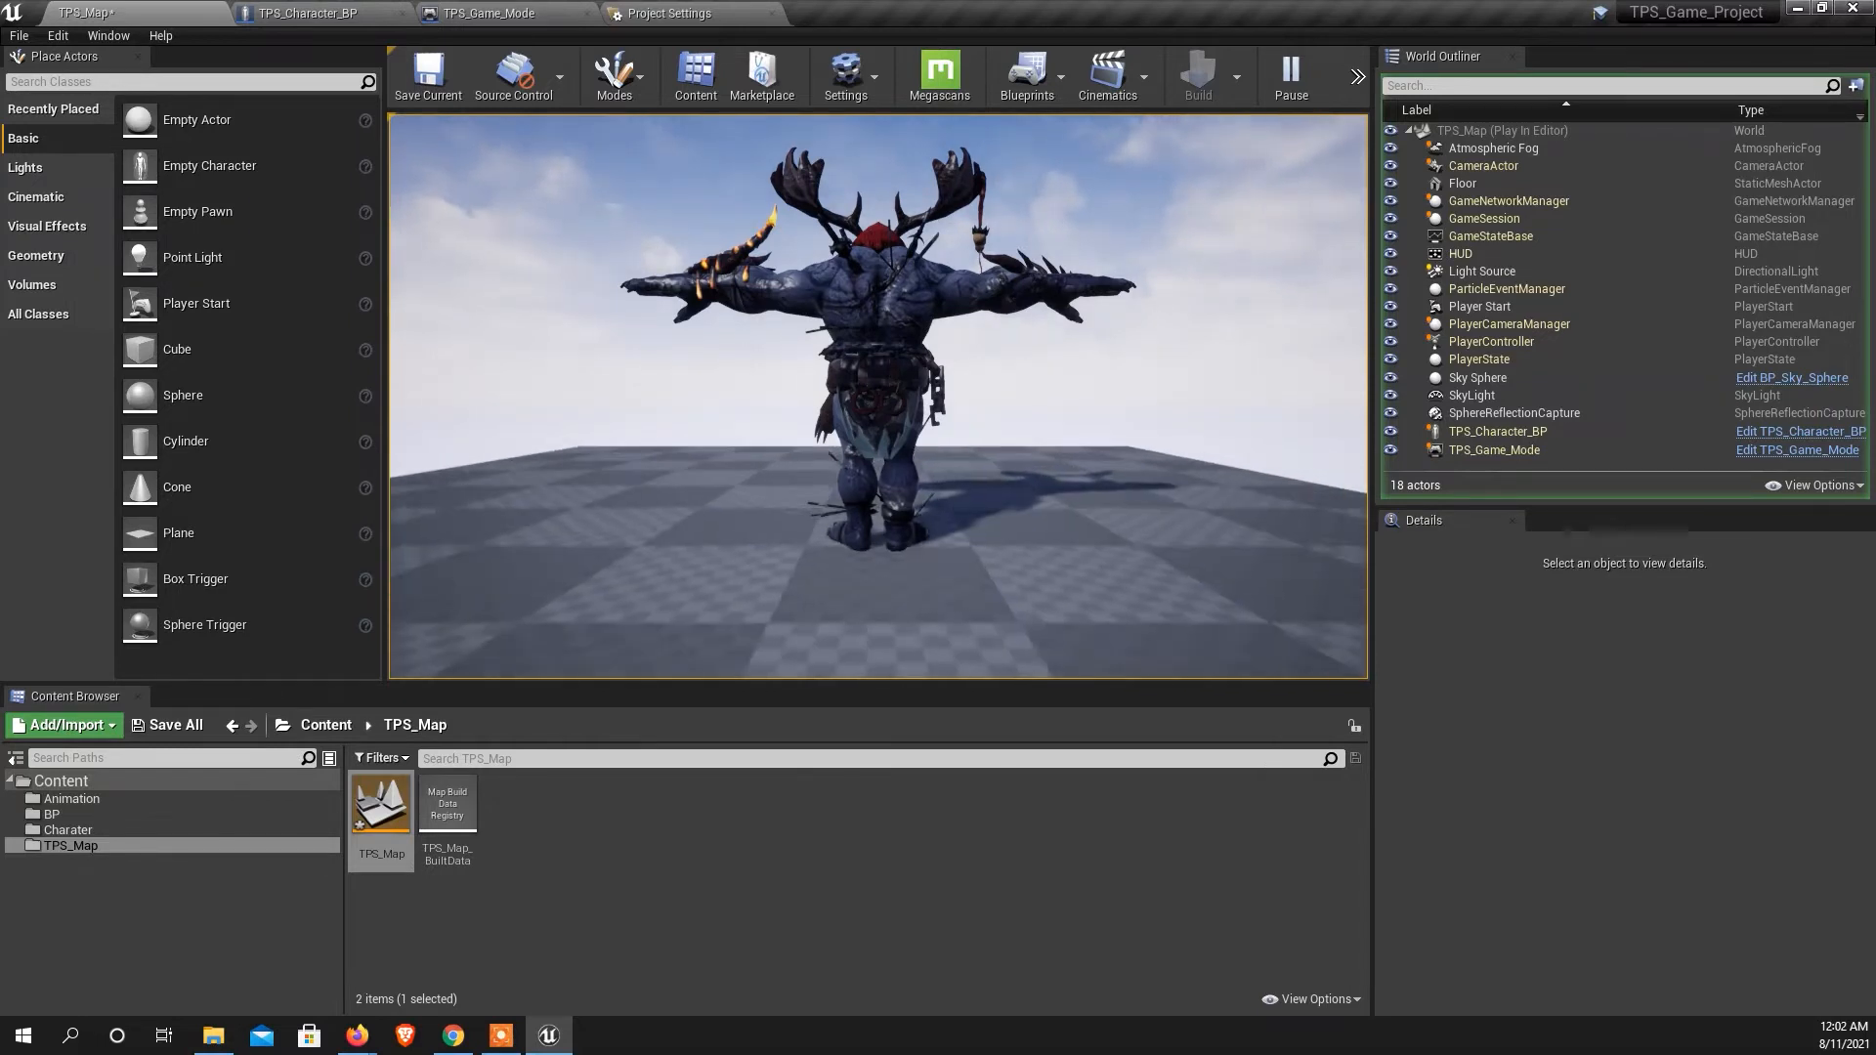
pyautogui.press('Escape')
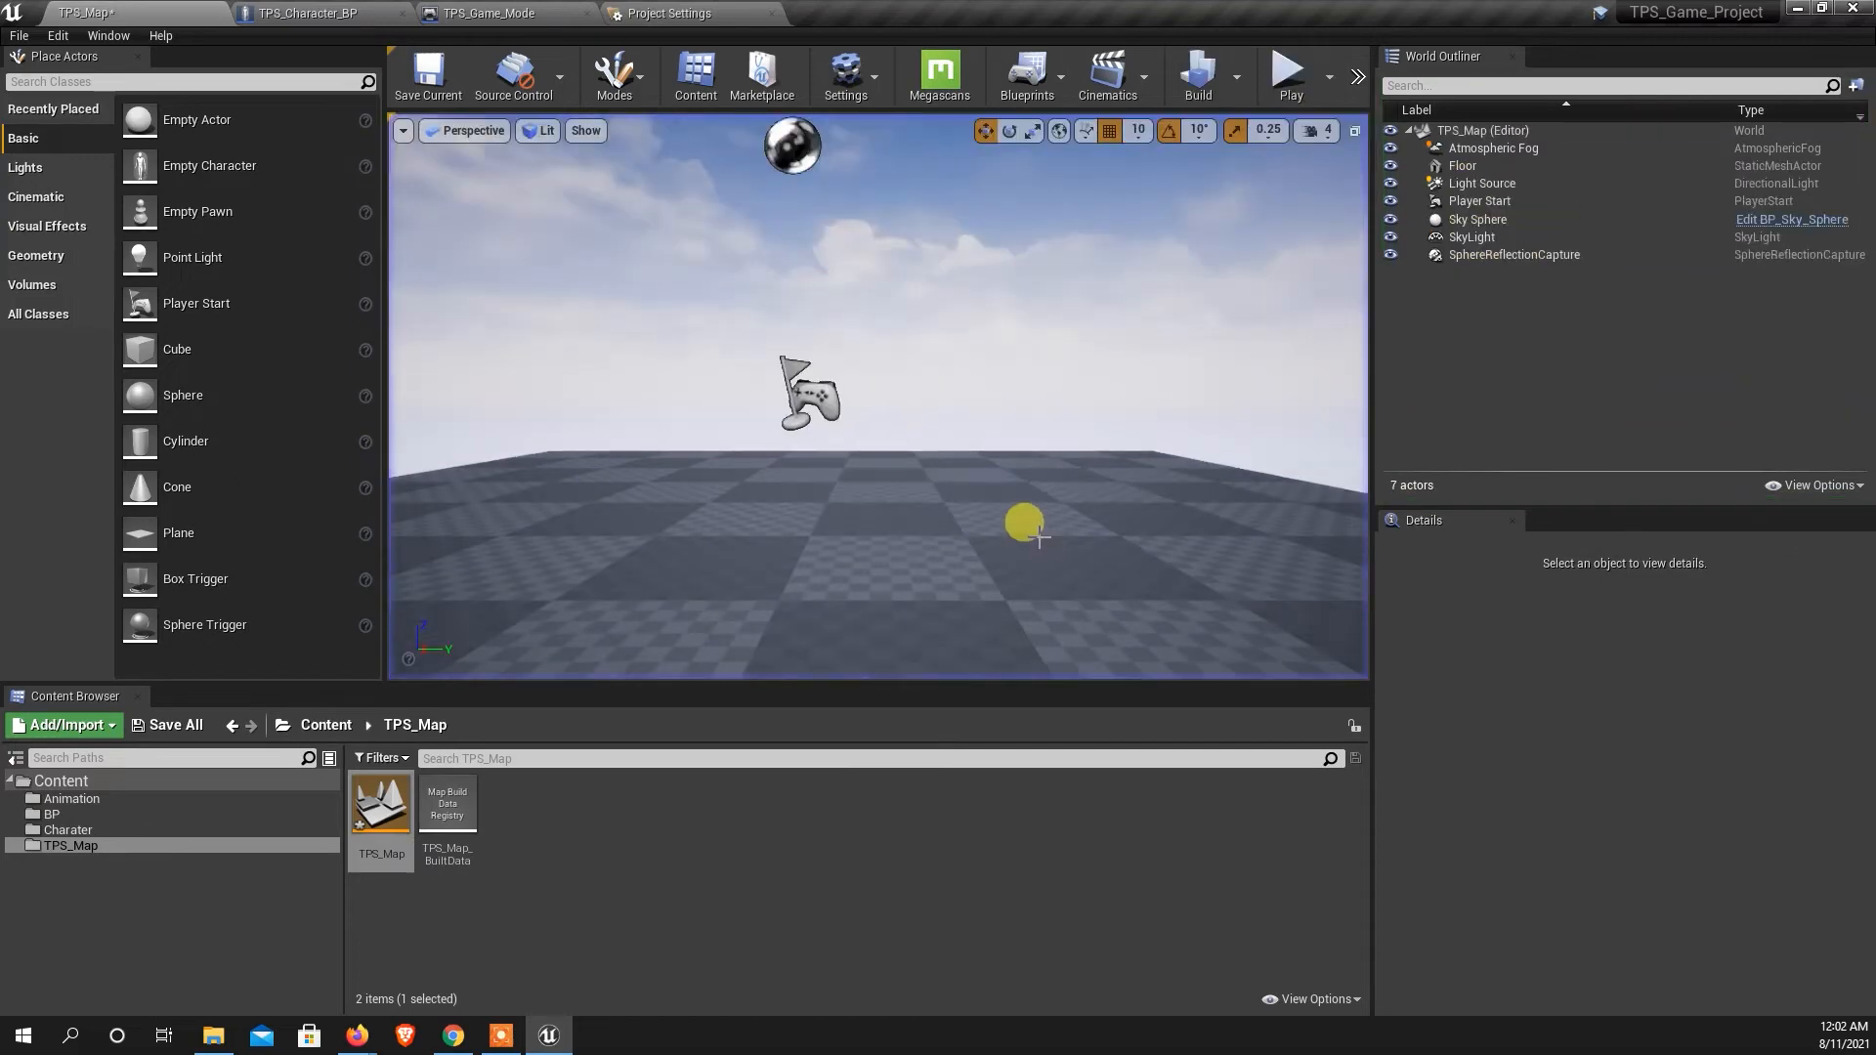
# Add a new axis mapping below Moov_FB in the project's input settings.
pyautogui.click(670, 12)
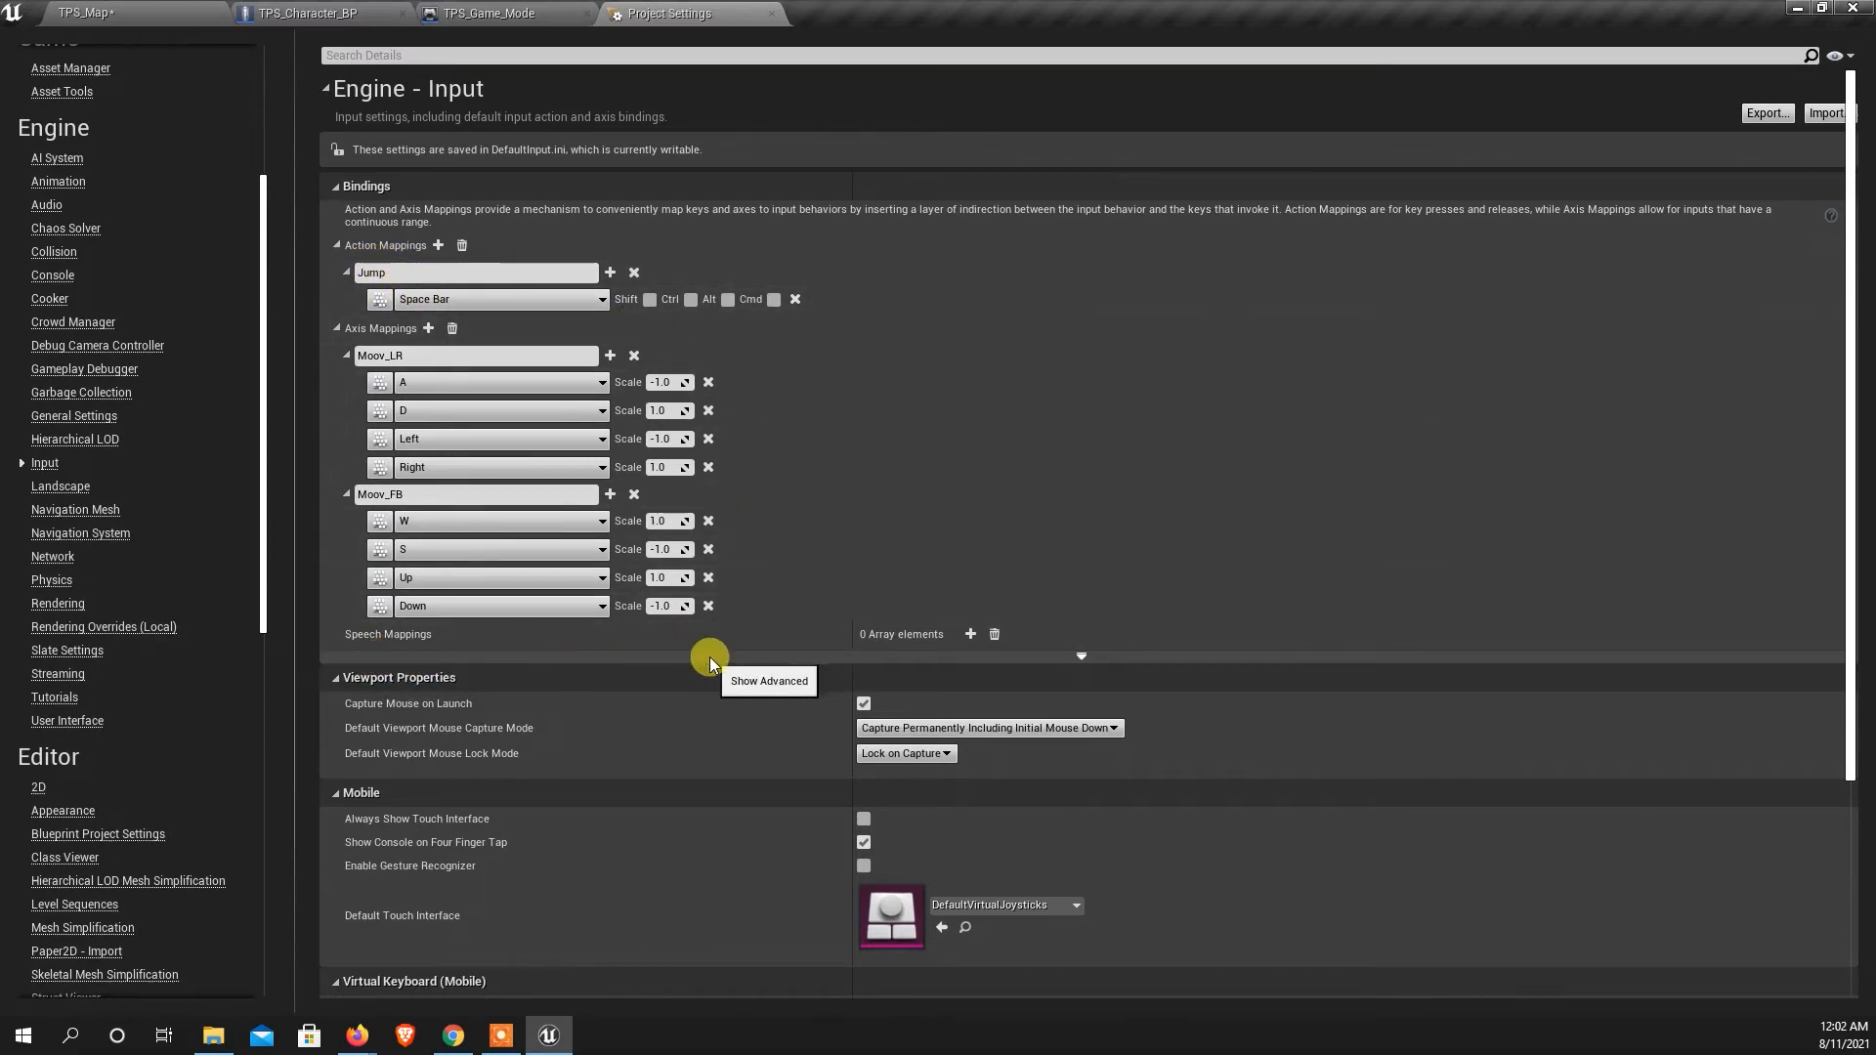
pyautogui.click(428, 328)
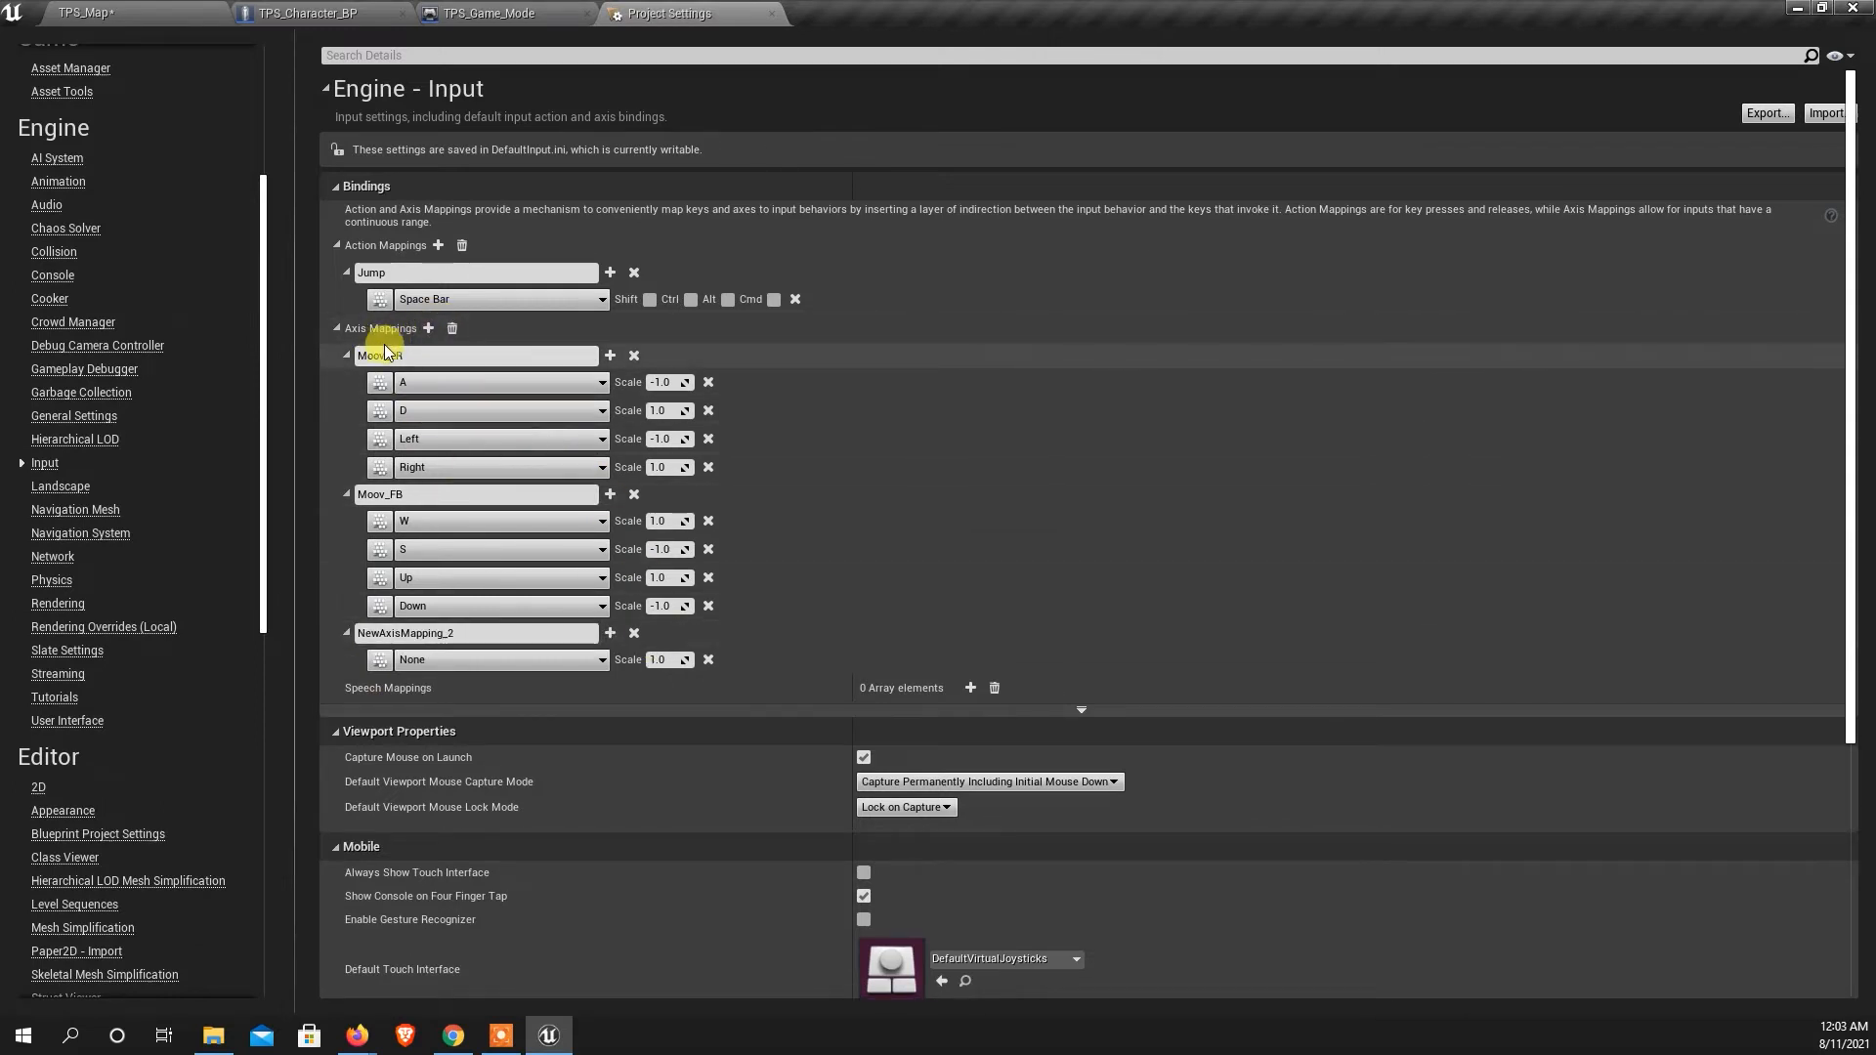
pyautogui.click(427, 662)
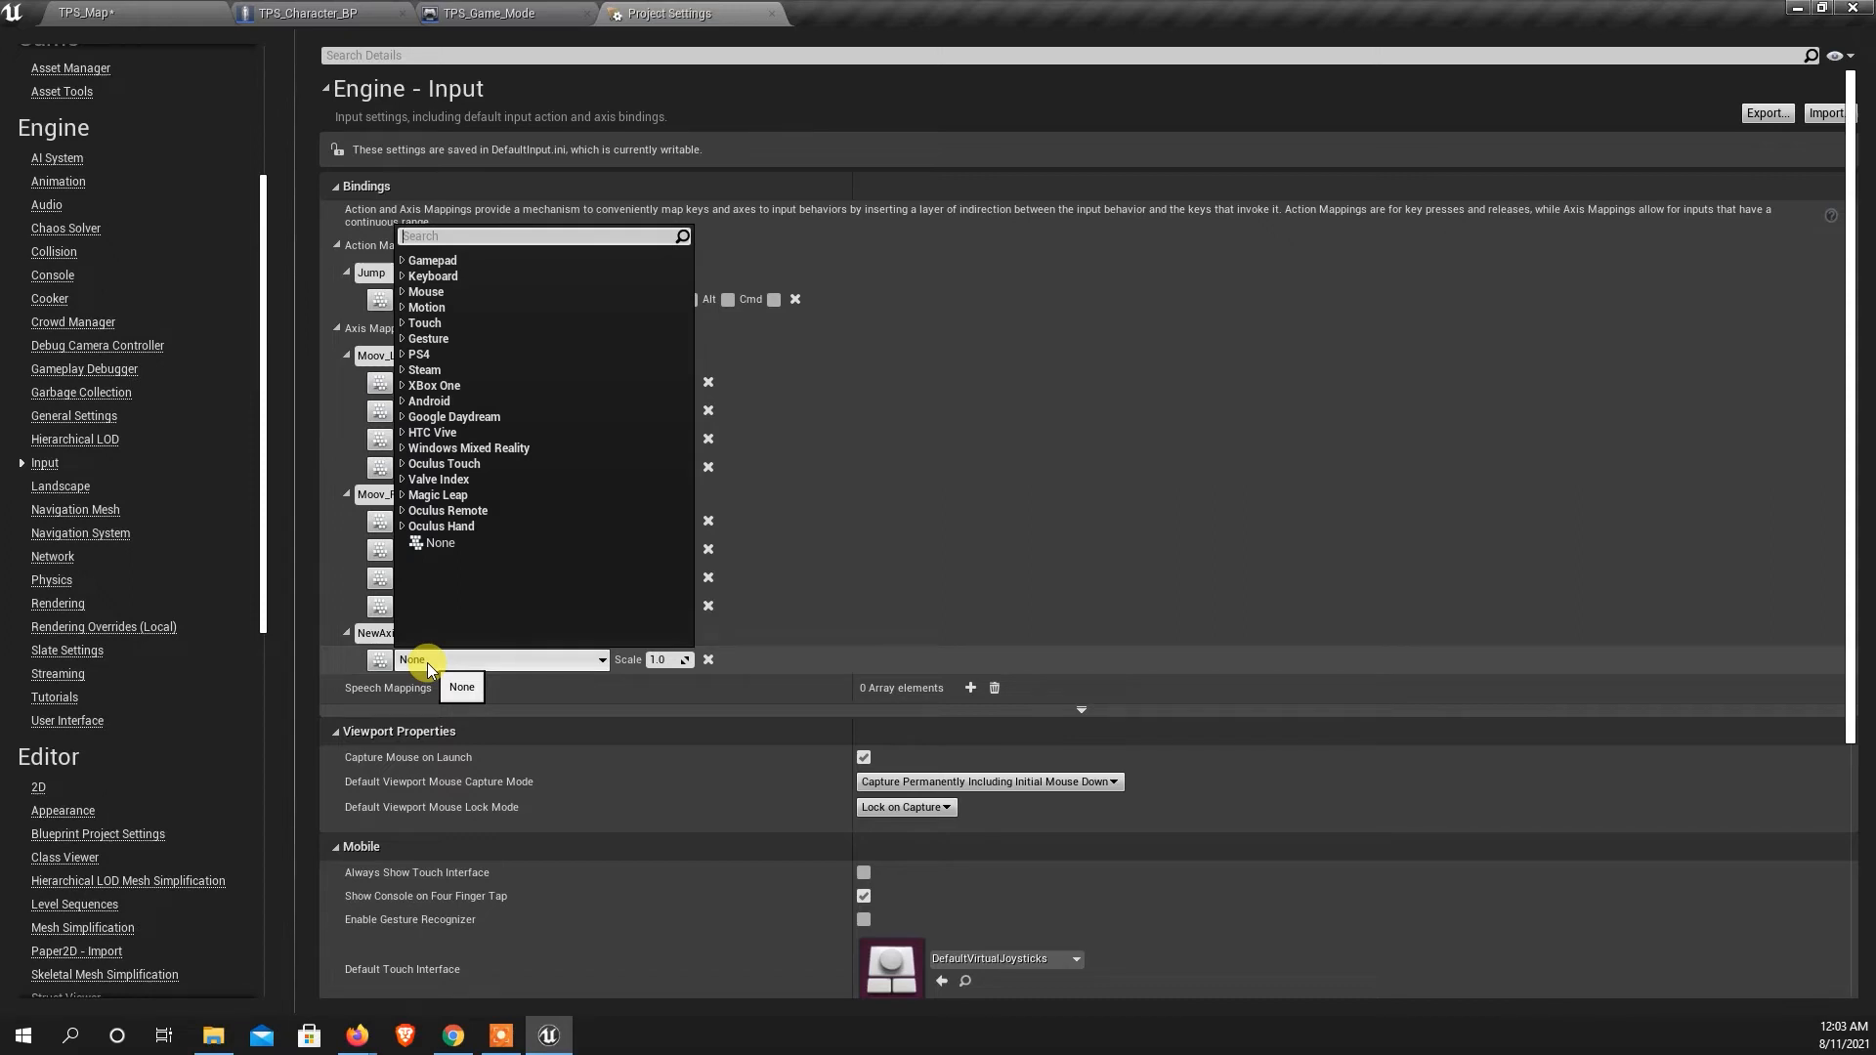
pyautogui.write('Look')
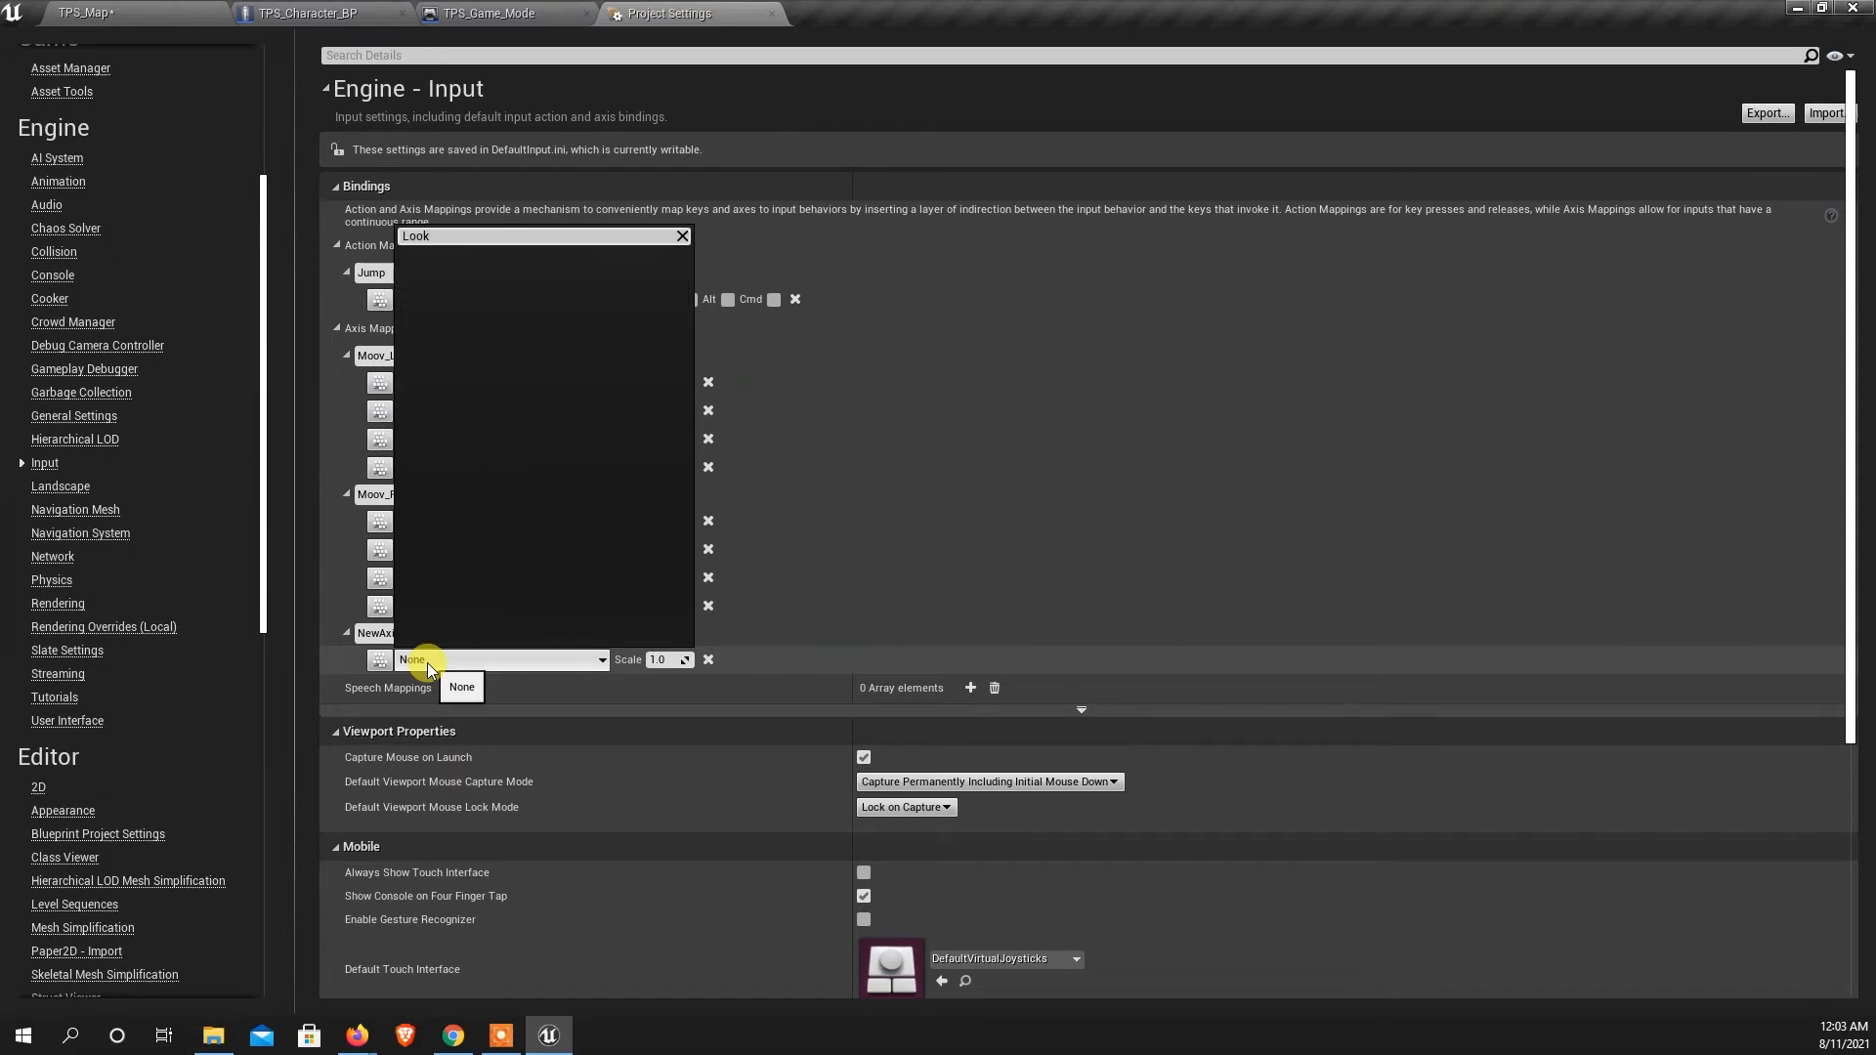
pyautogui.press('BackSpace')
pyautogui.press('BackSpace')
pyautogui.press('BackSpace')
pyautogui.press('BackSpace')
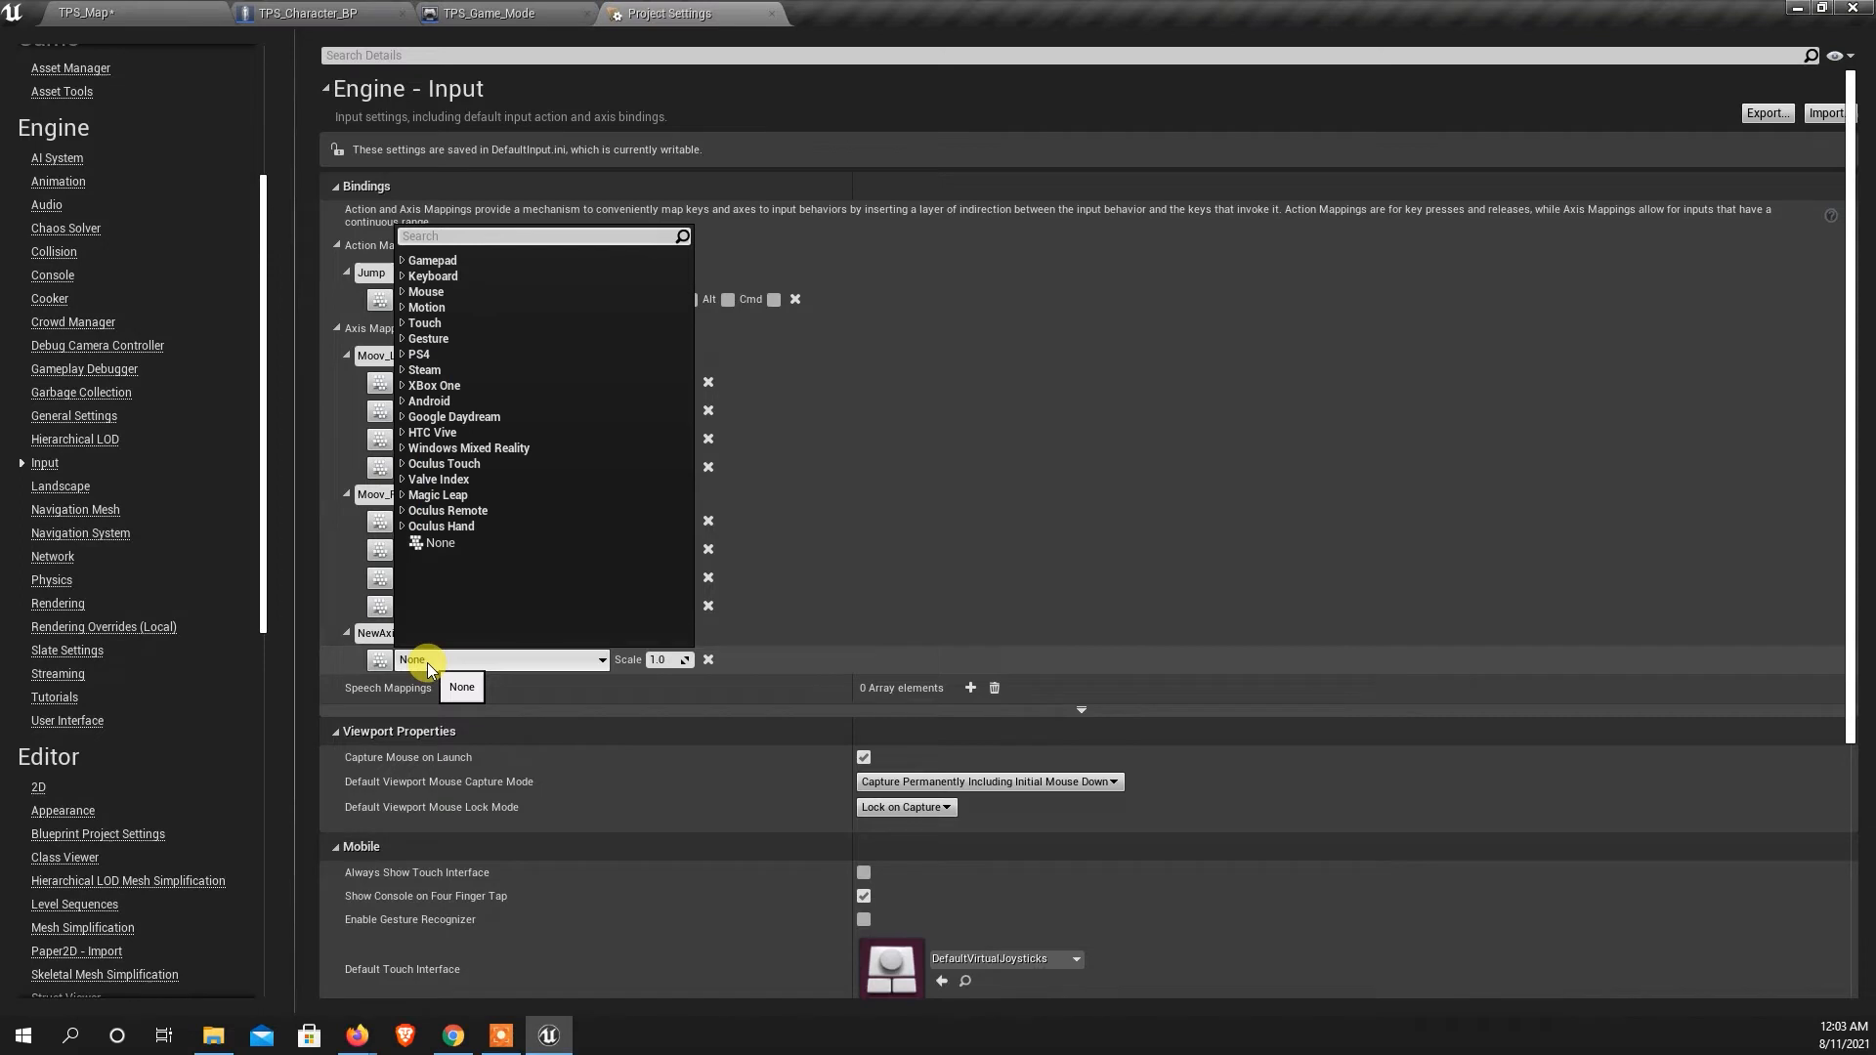
pyautogui.press('Escape')
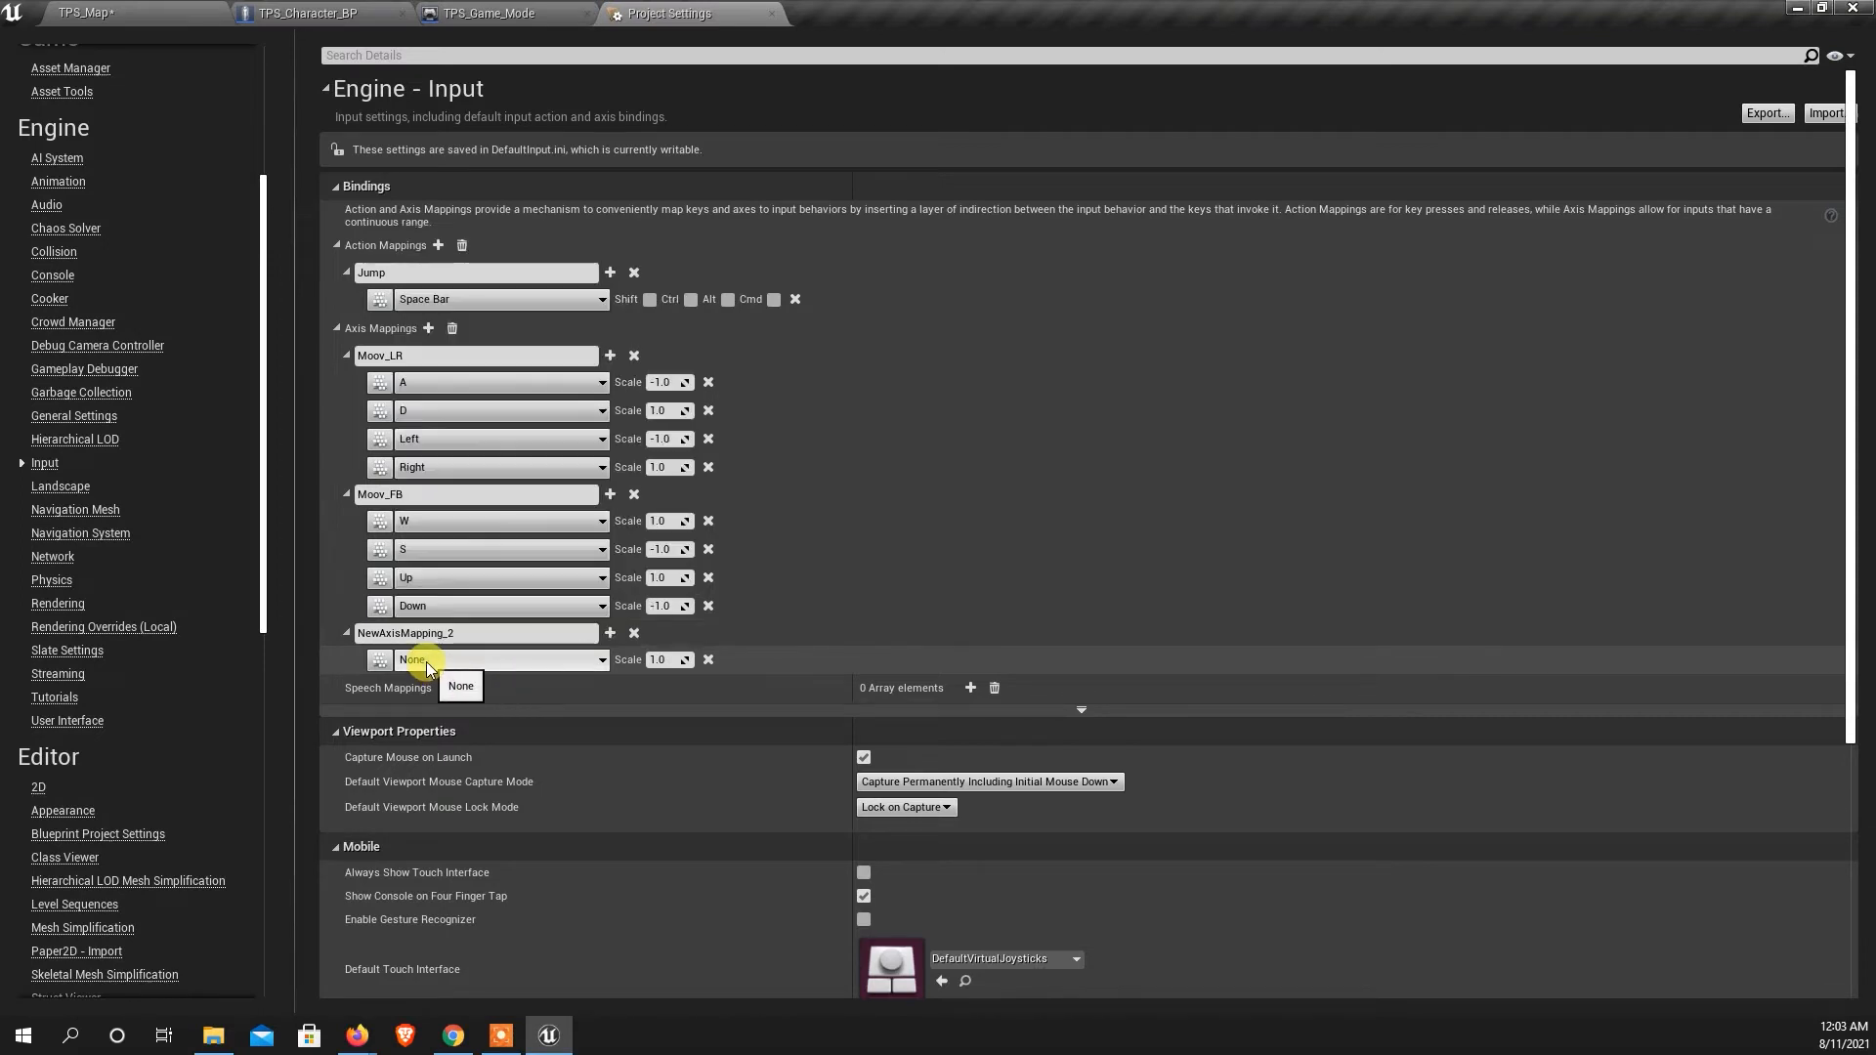
# Rename the newly added axis mapping as Look_LR.
pyautogui.click(448, 633)
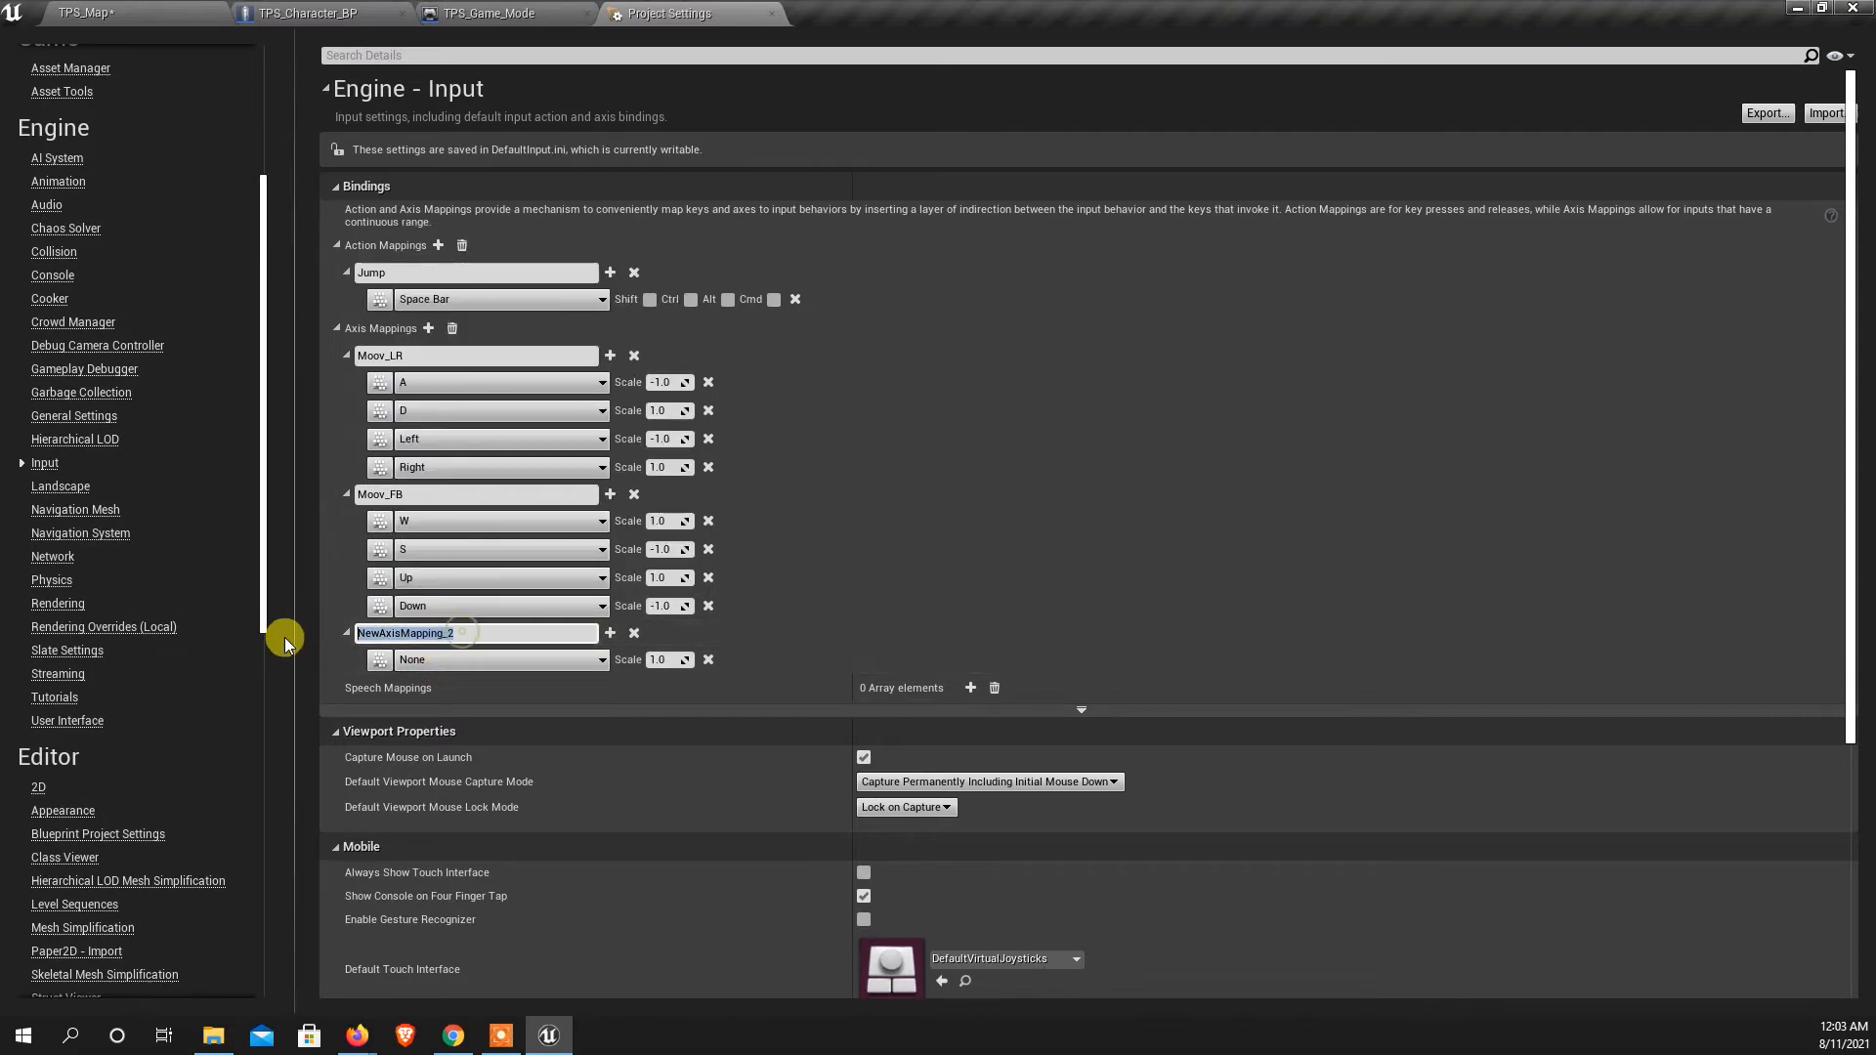
pyautogui.write('LOo')
pyautogui.press('BackSpace')
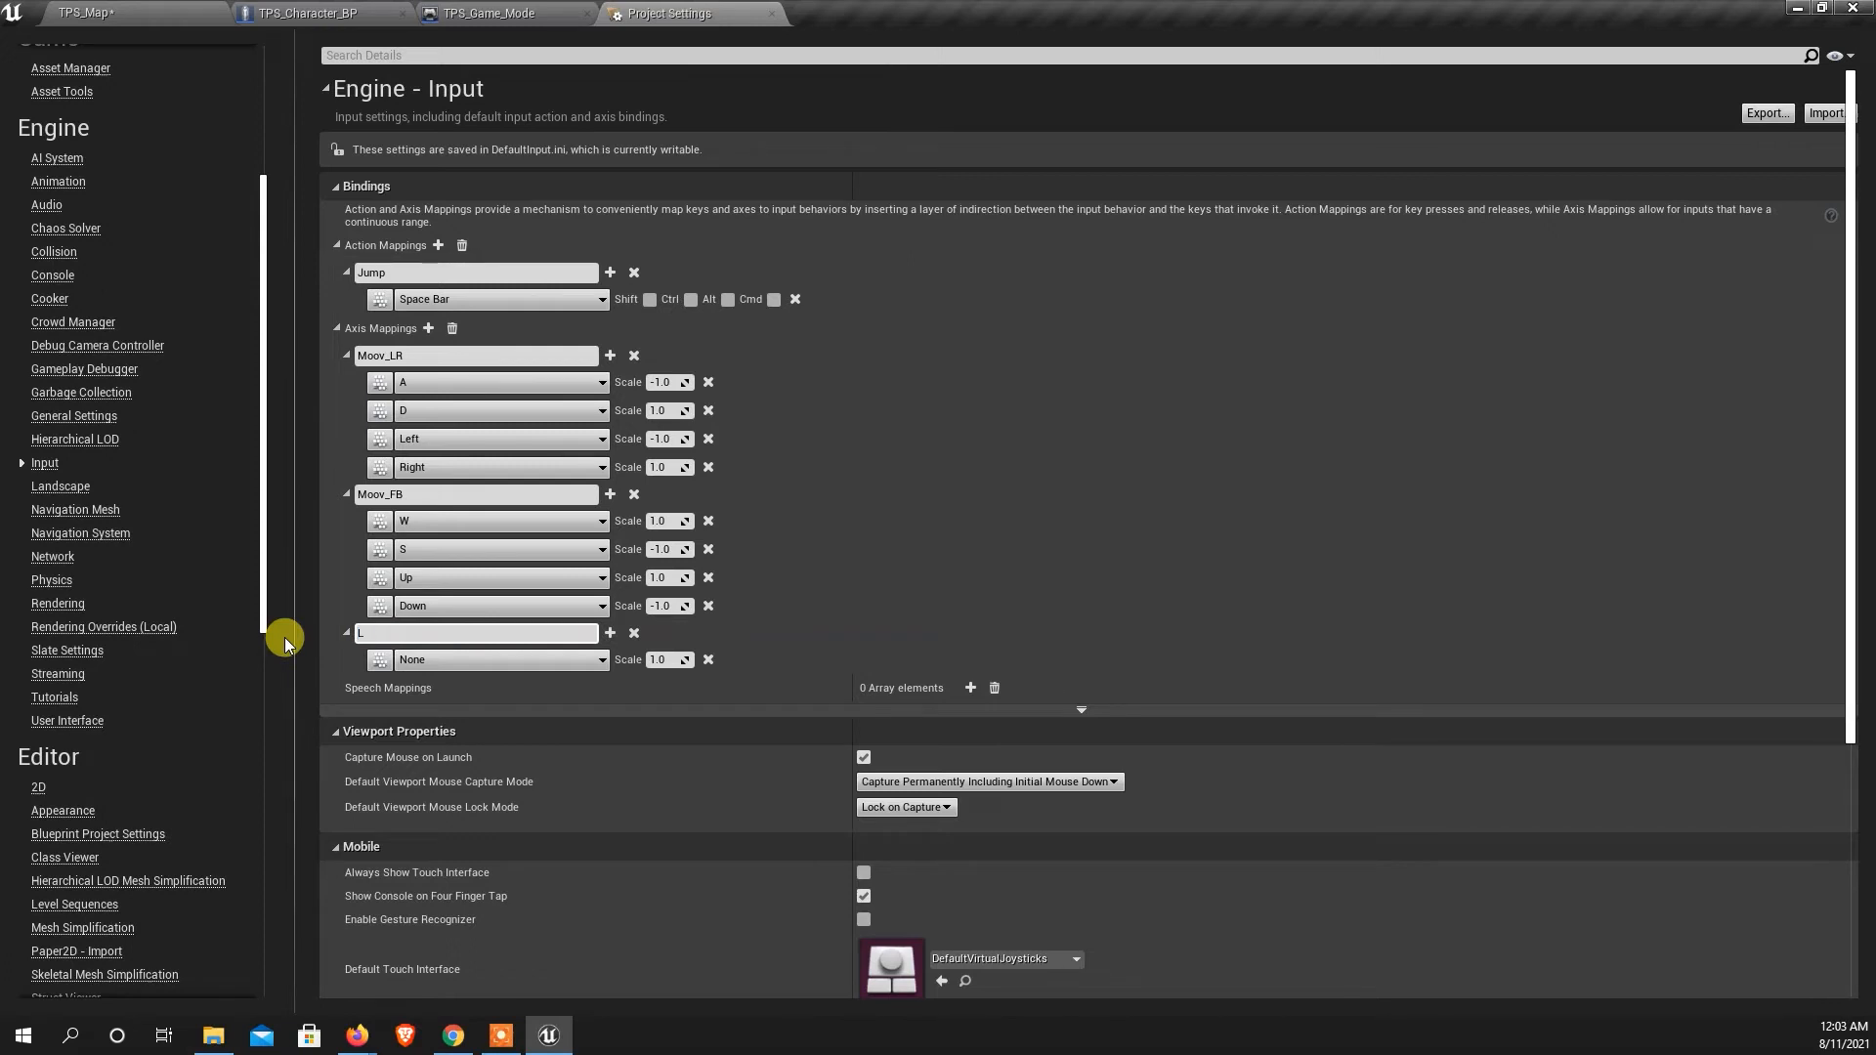
pyautogui.write('ook_LR')
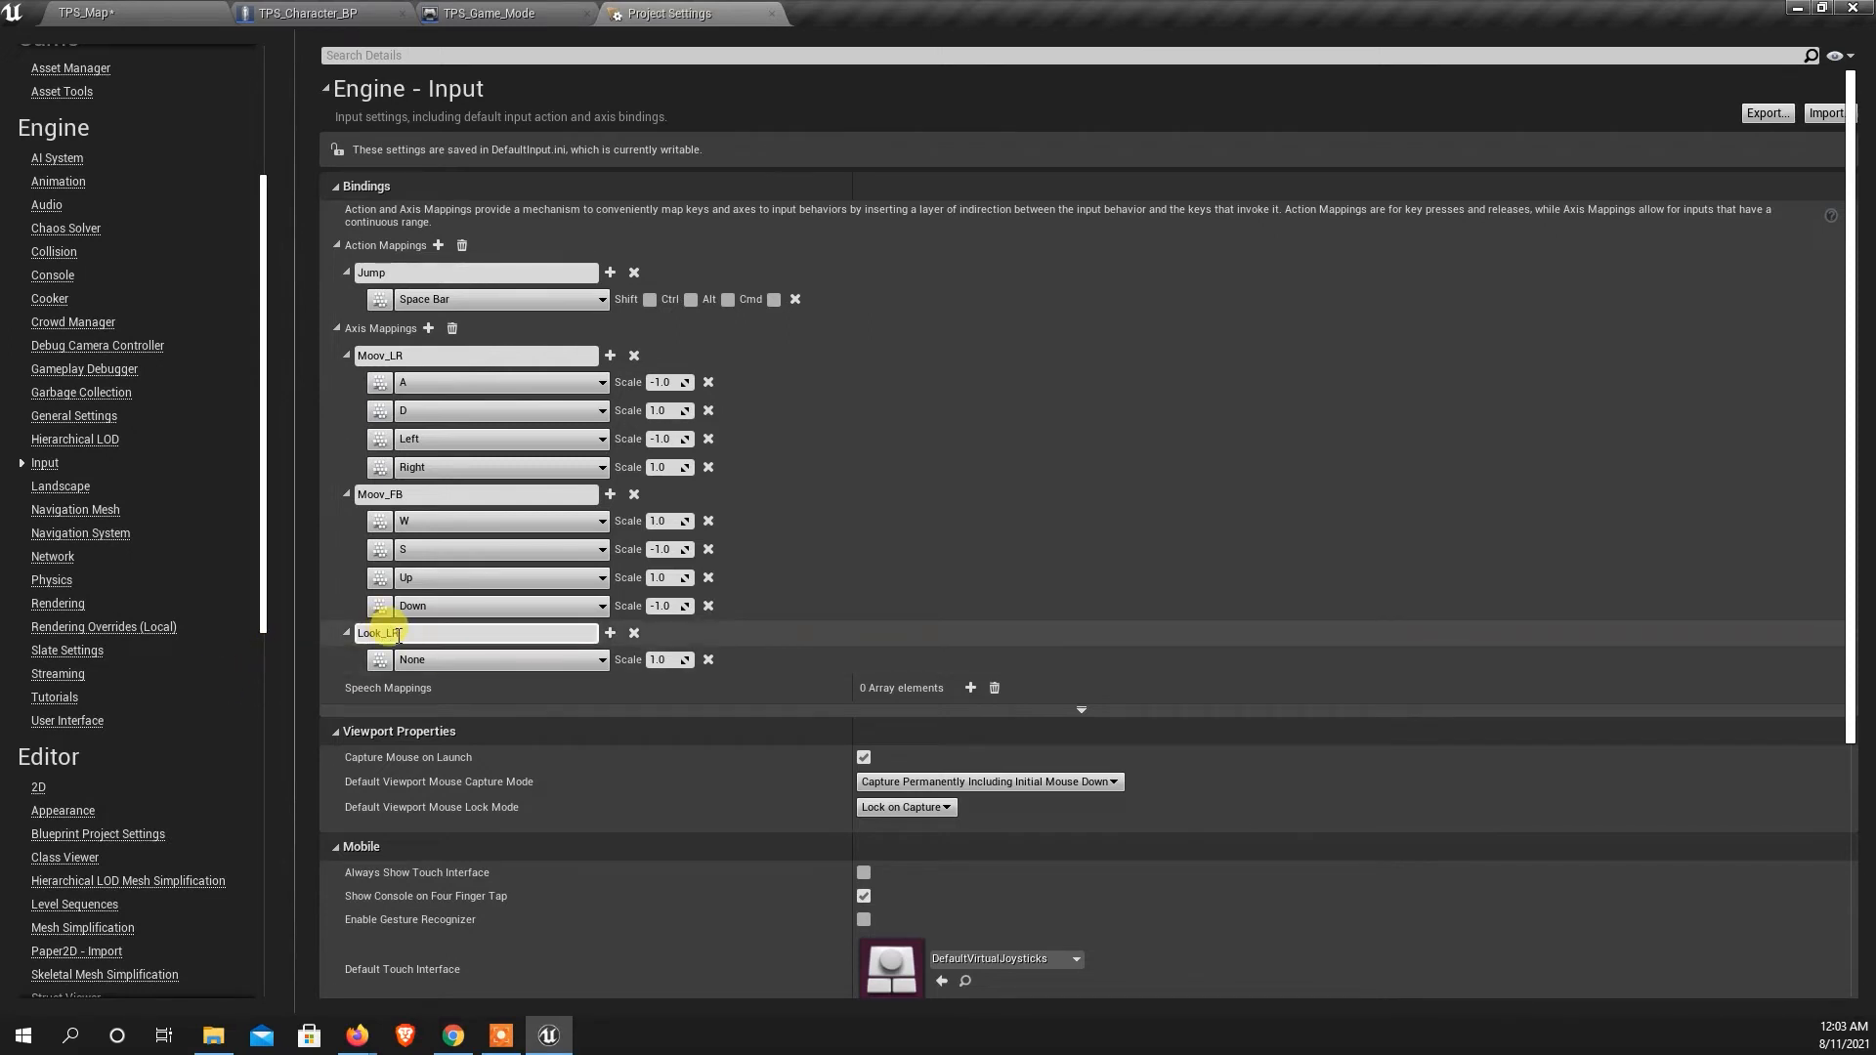
# Bind the Look_LR axis mapping to Mouse X.
pyautogui.click(454, 661)
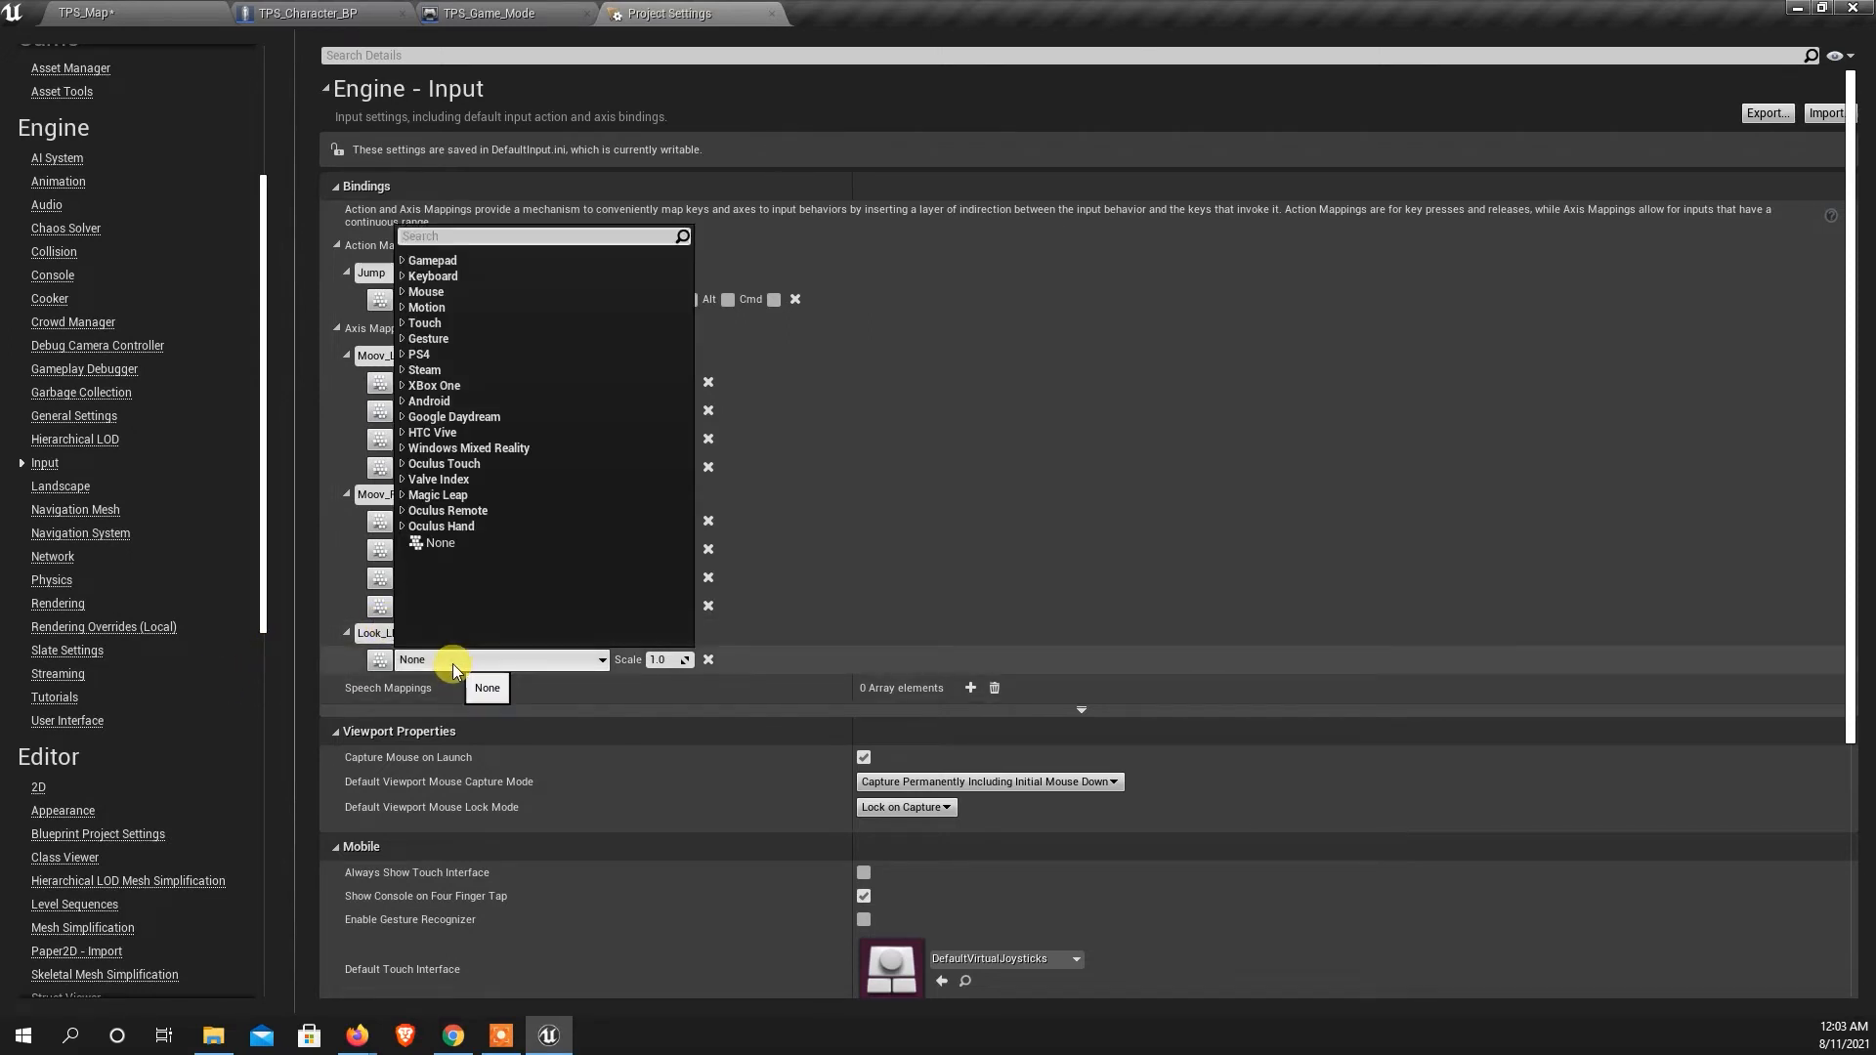
pyautogui.write('mao')
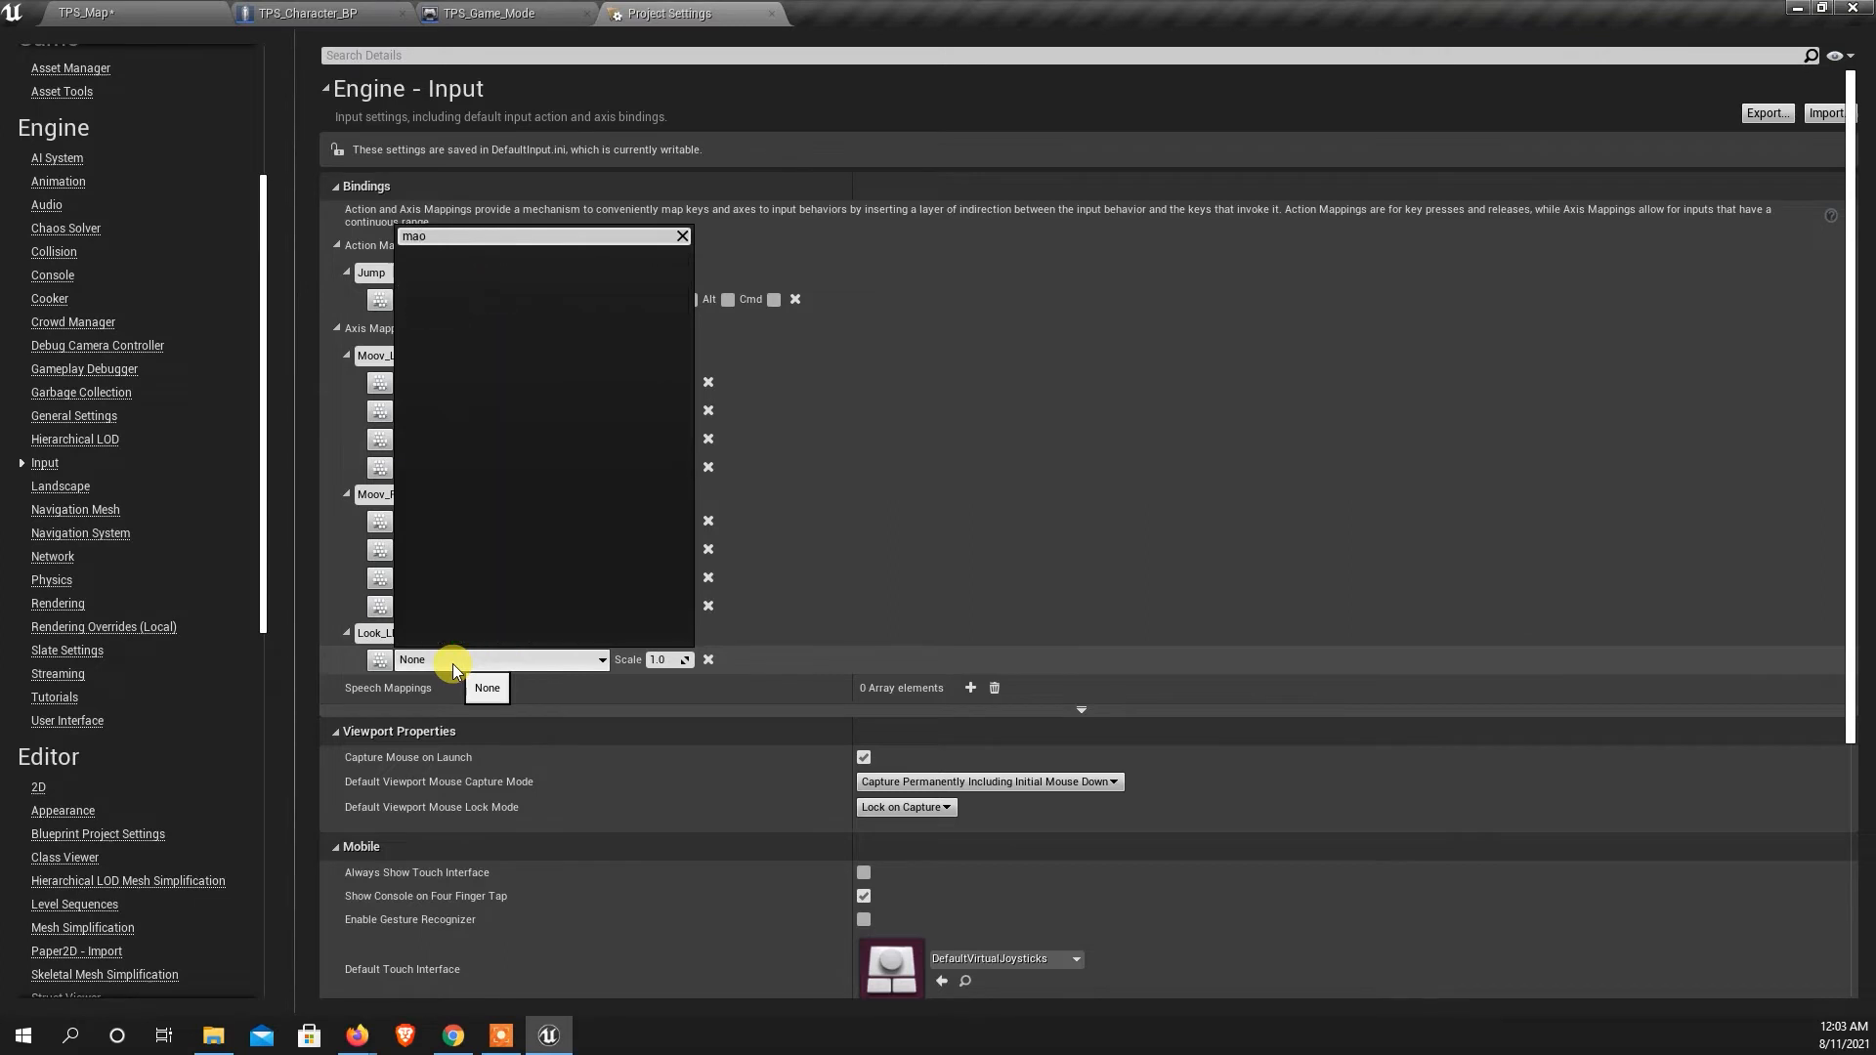
pyautogui.press('BackSpace')
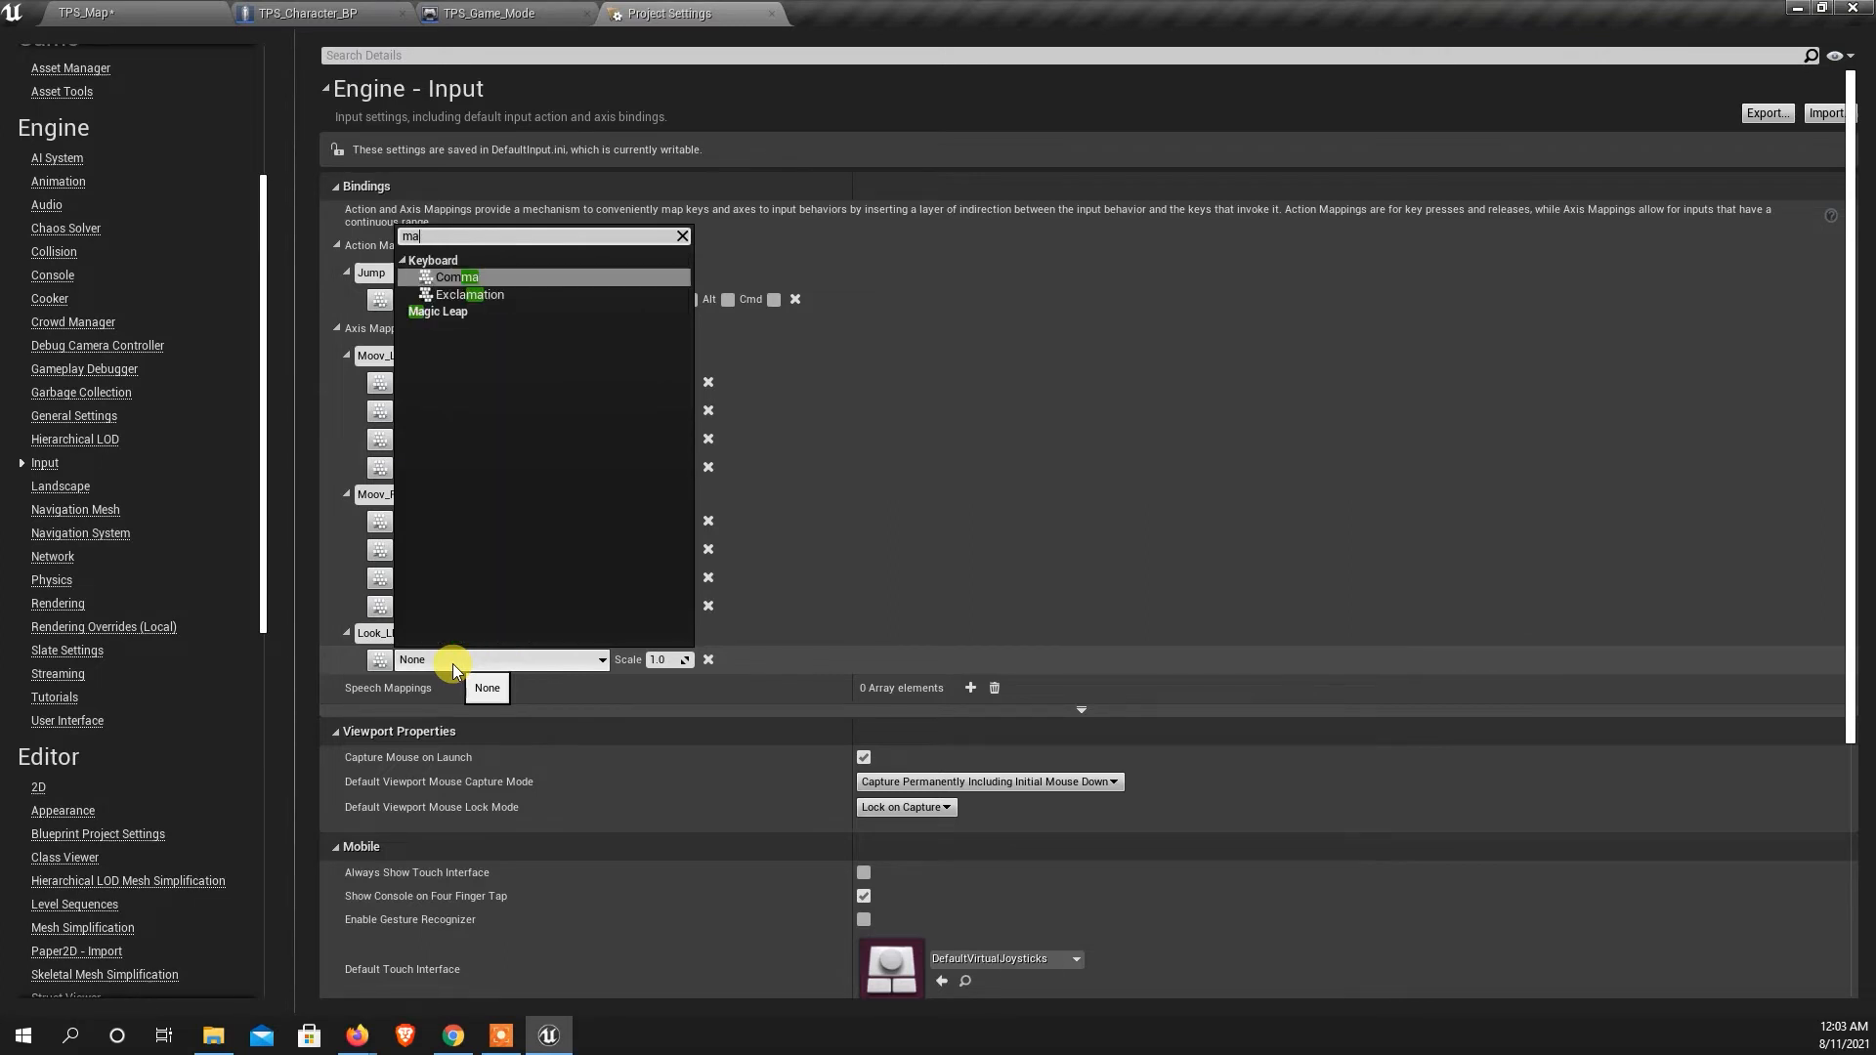
pyautogui.press('BackSpace')
pyautogui.write('ou')
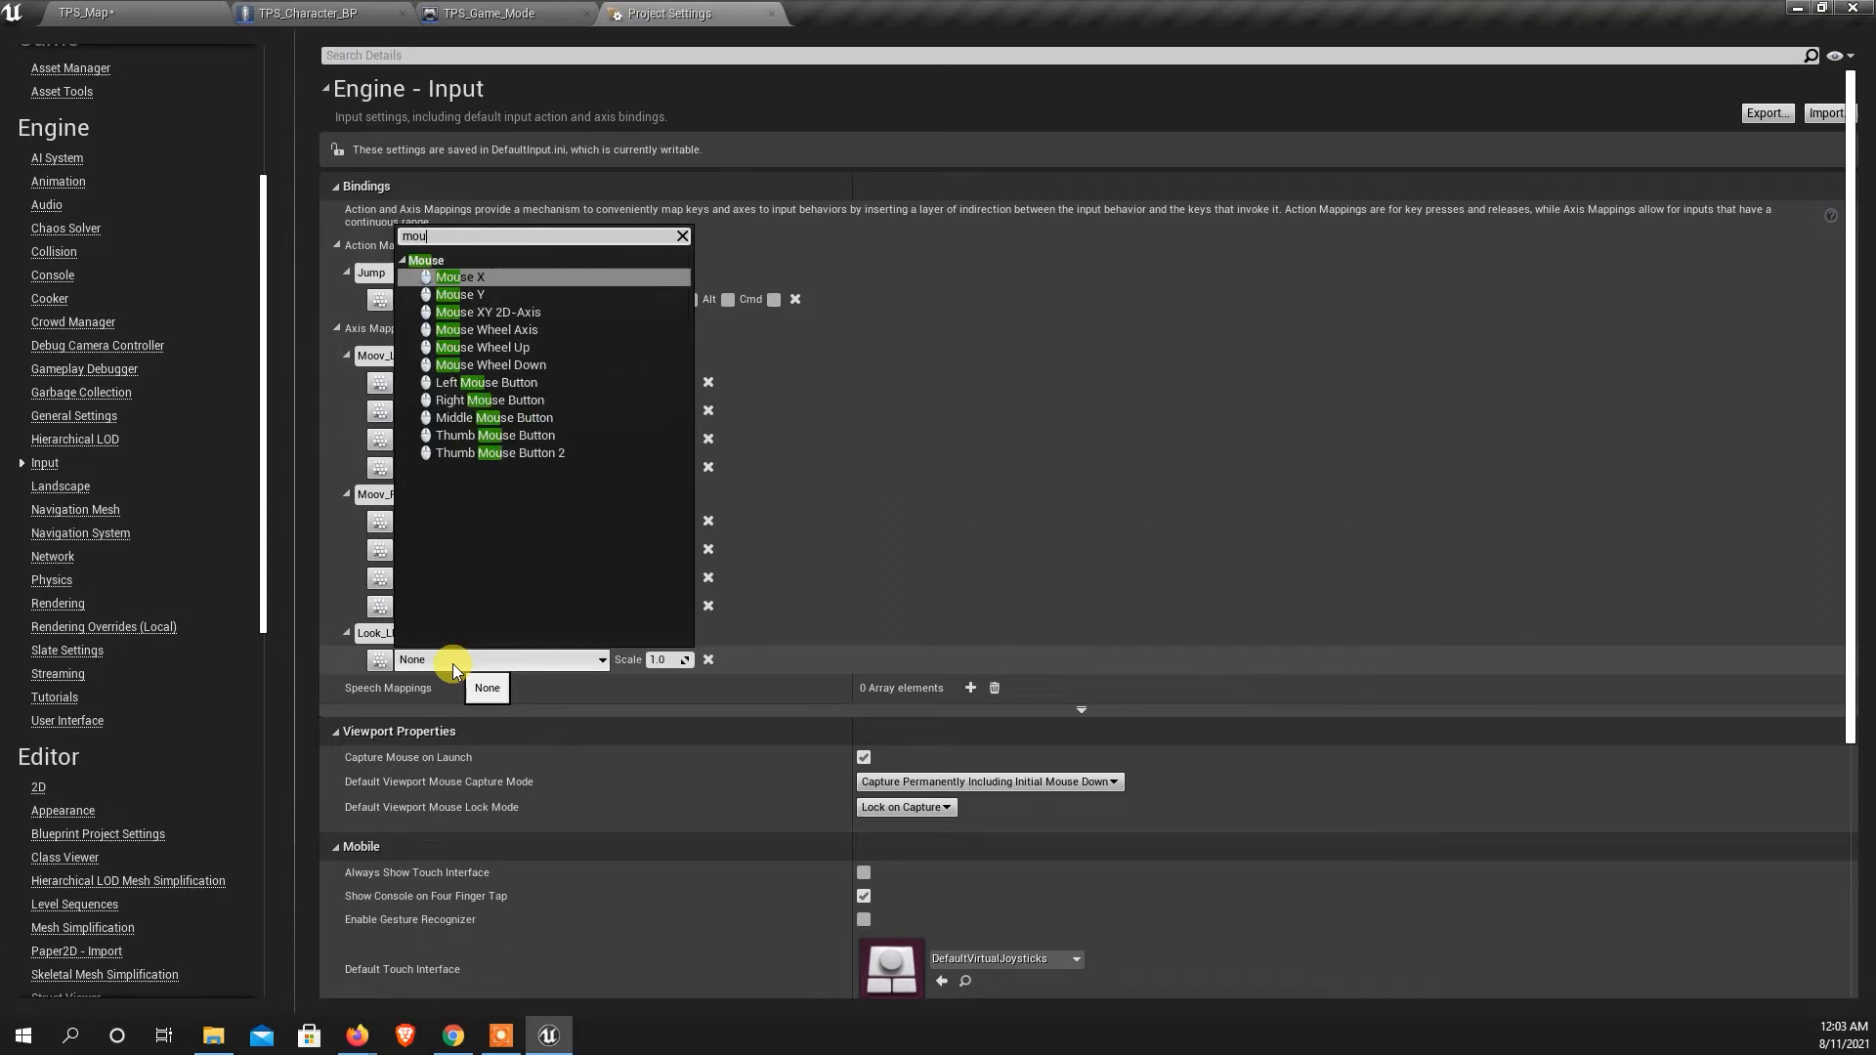
pyautogui.click(473, 278)
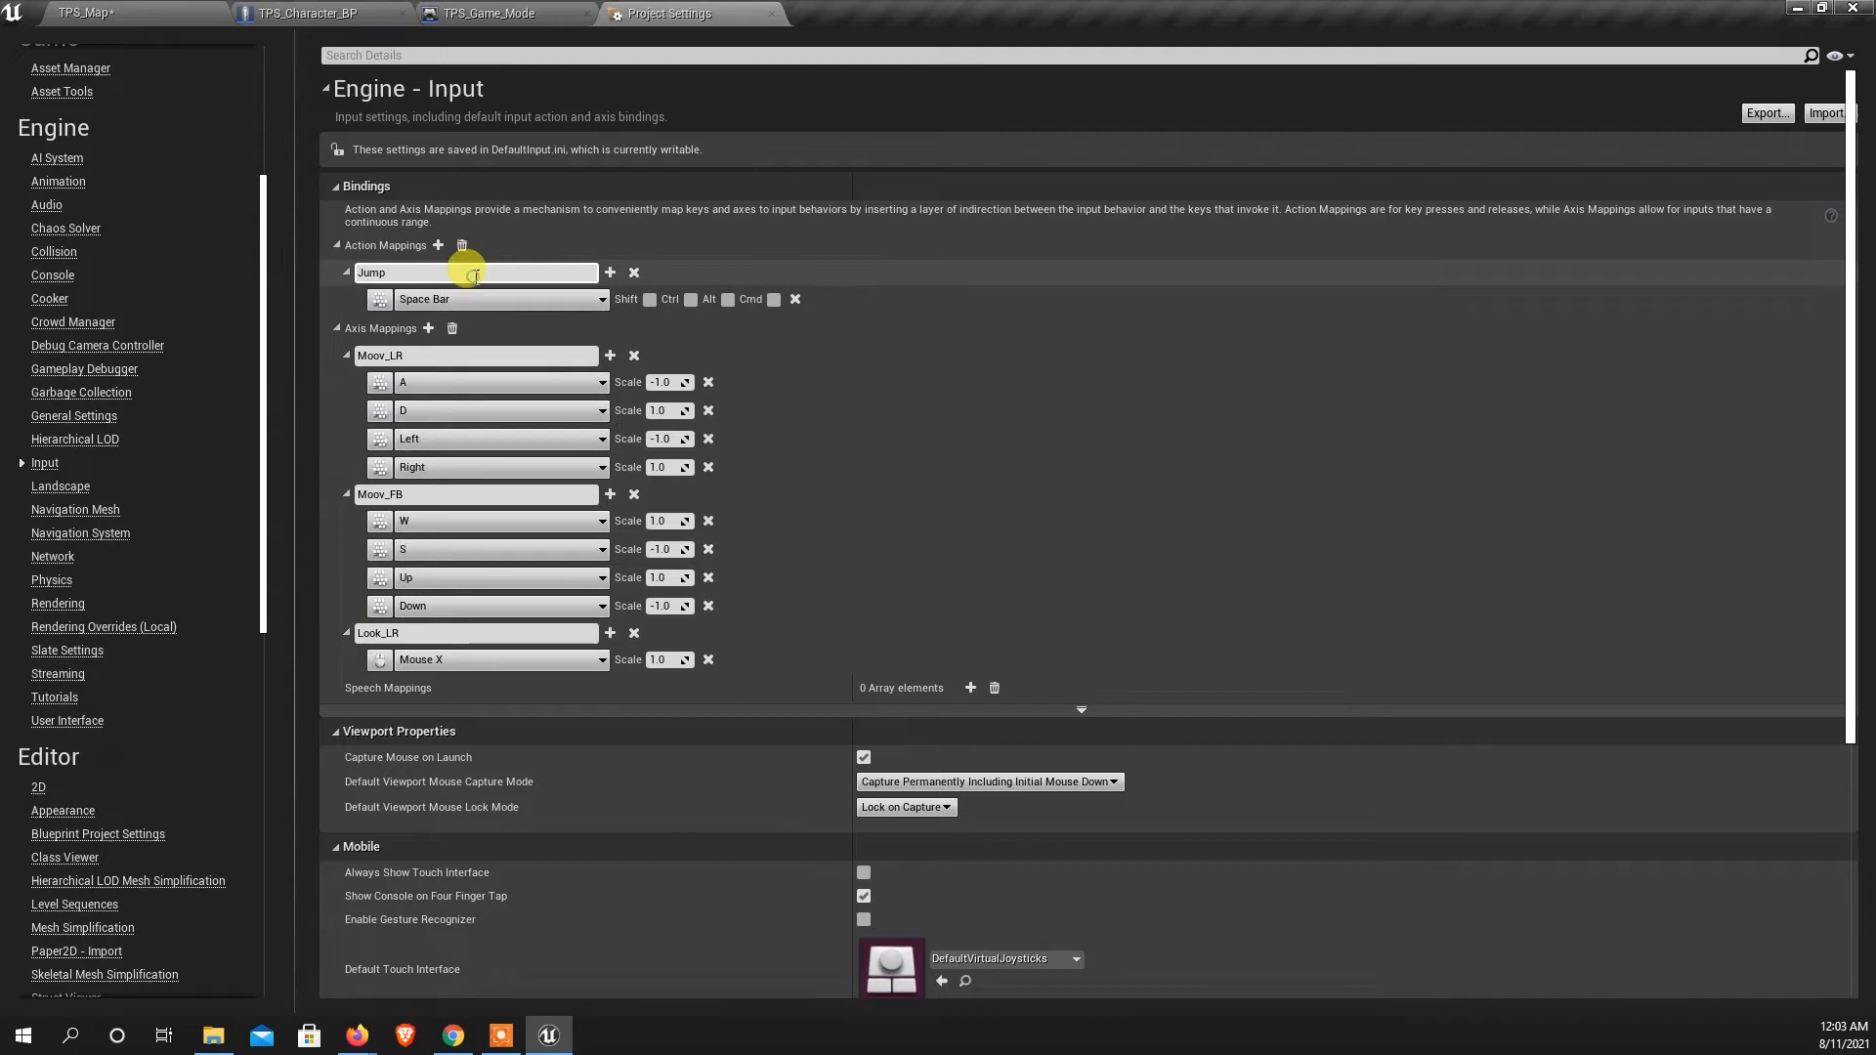
# Add another axis mapping below Look_LR, name it Look_UD and bind it to Mouse Y.
pyautogui.click(428, 328)
pyautogui.doubleClick(454, 688)
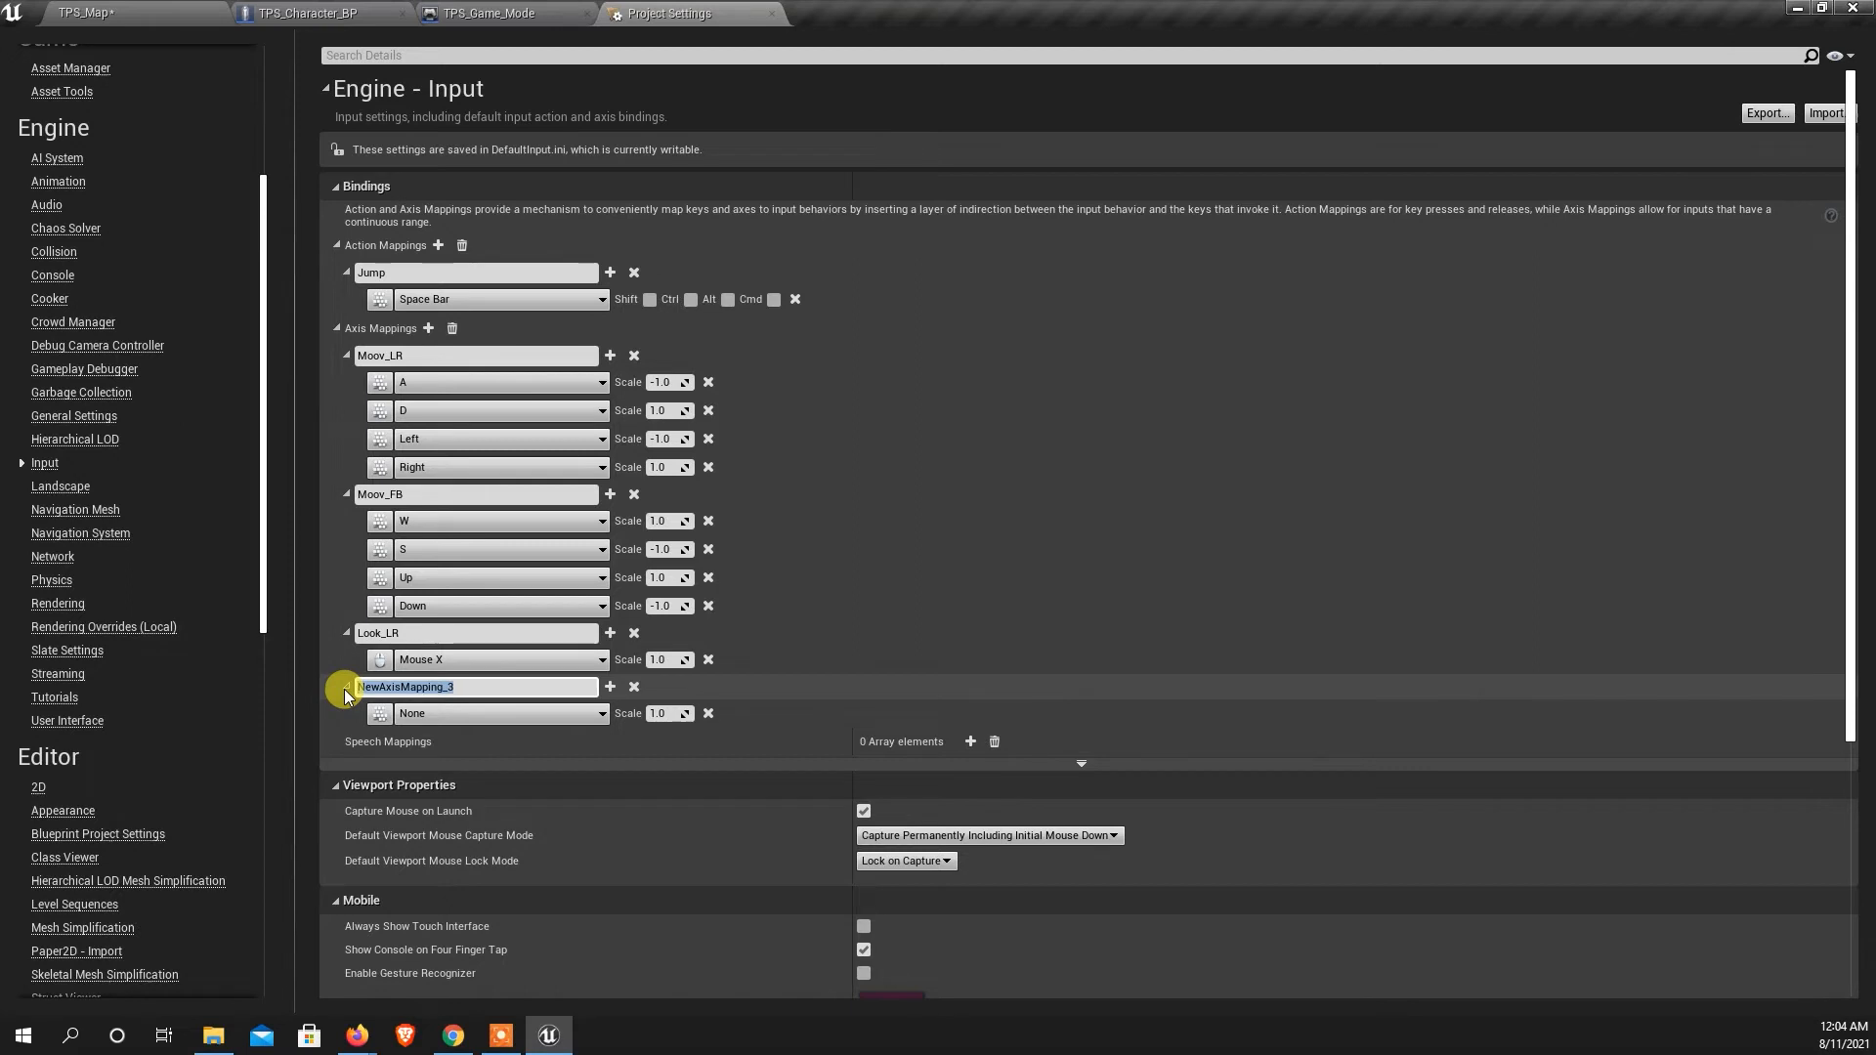
pyautogui.write('Look_UD')
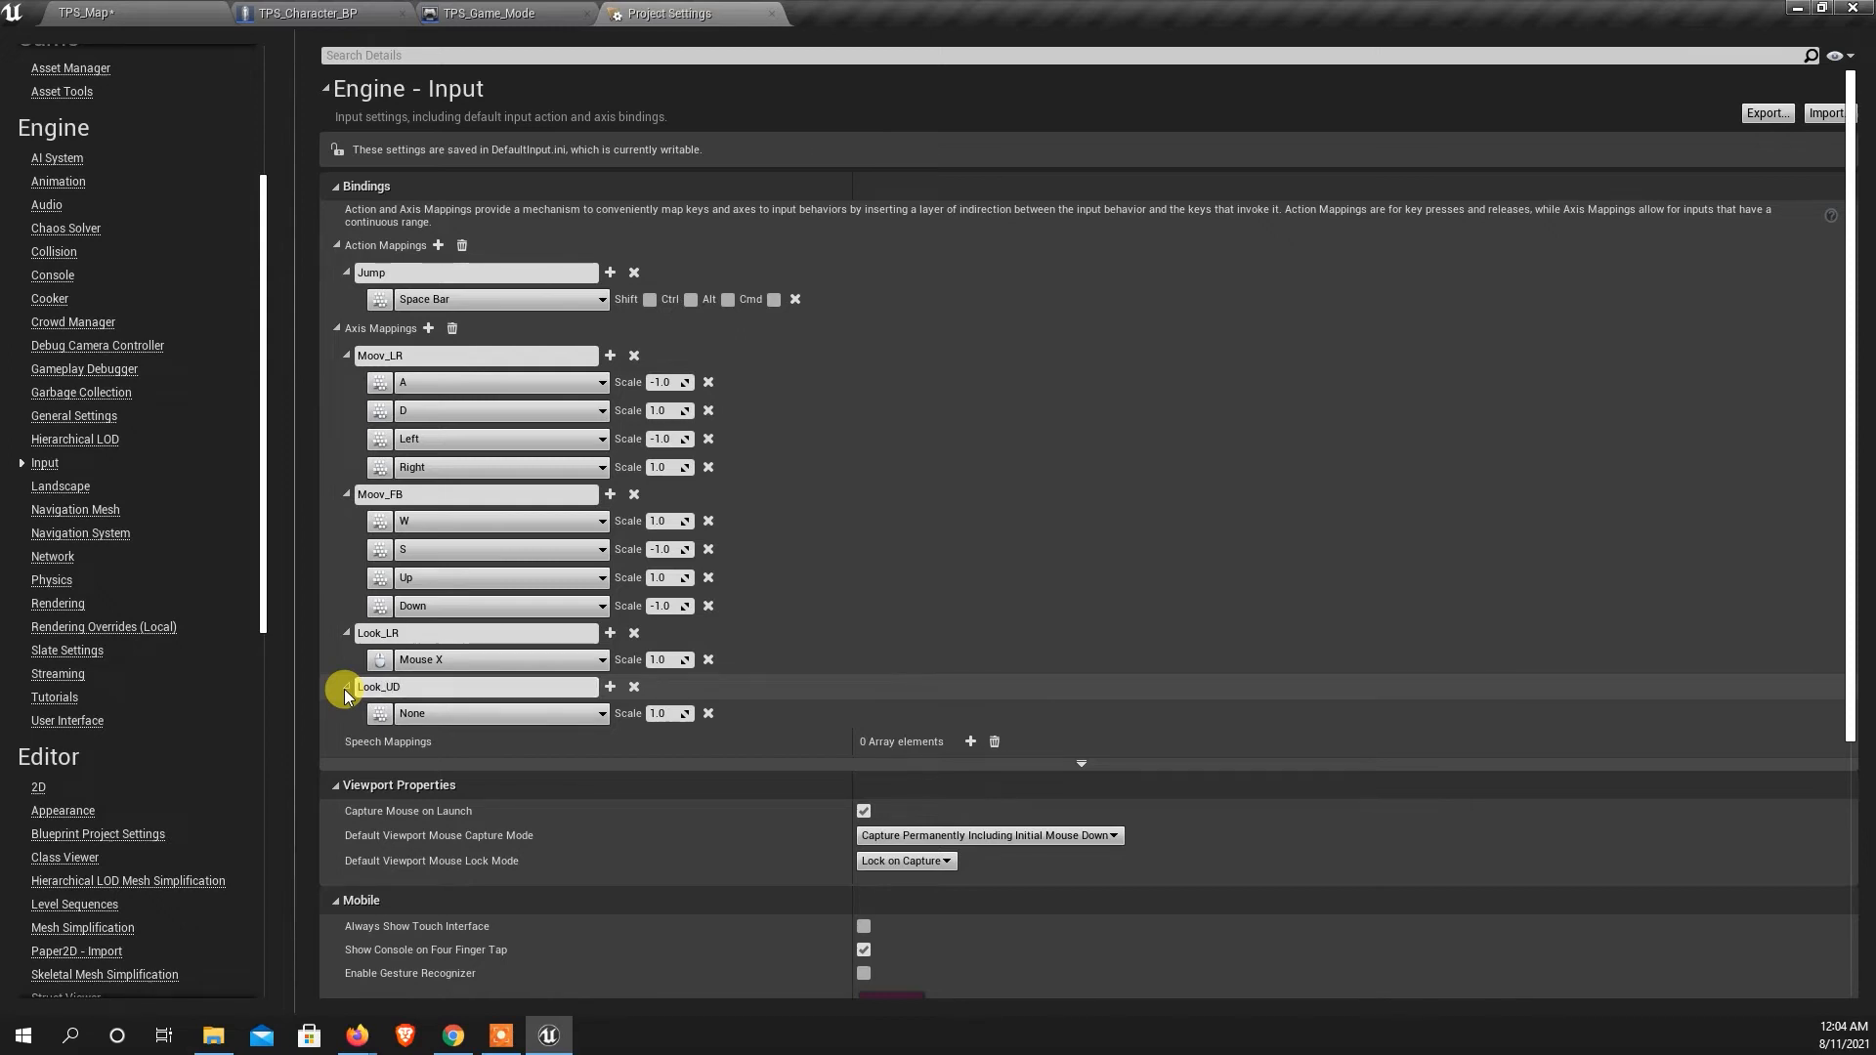
pyautogui.click(435, 715)
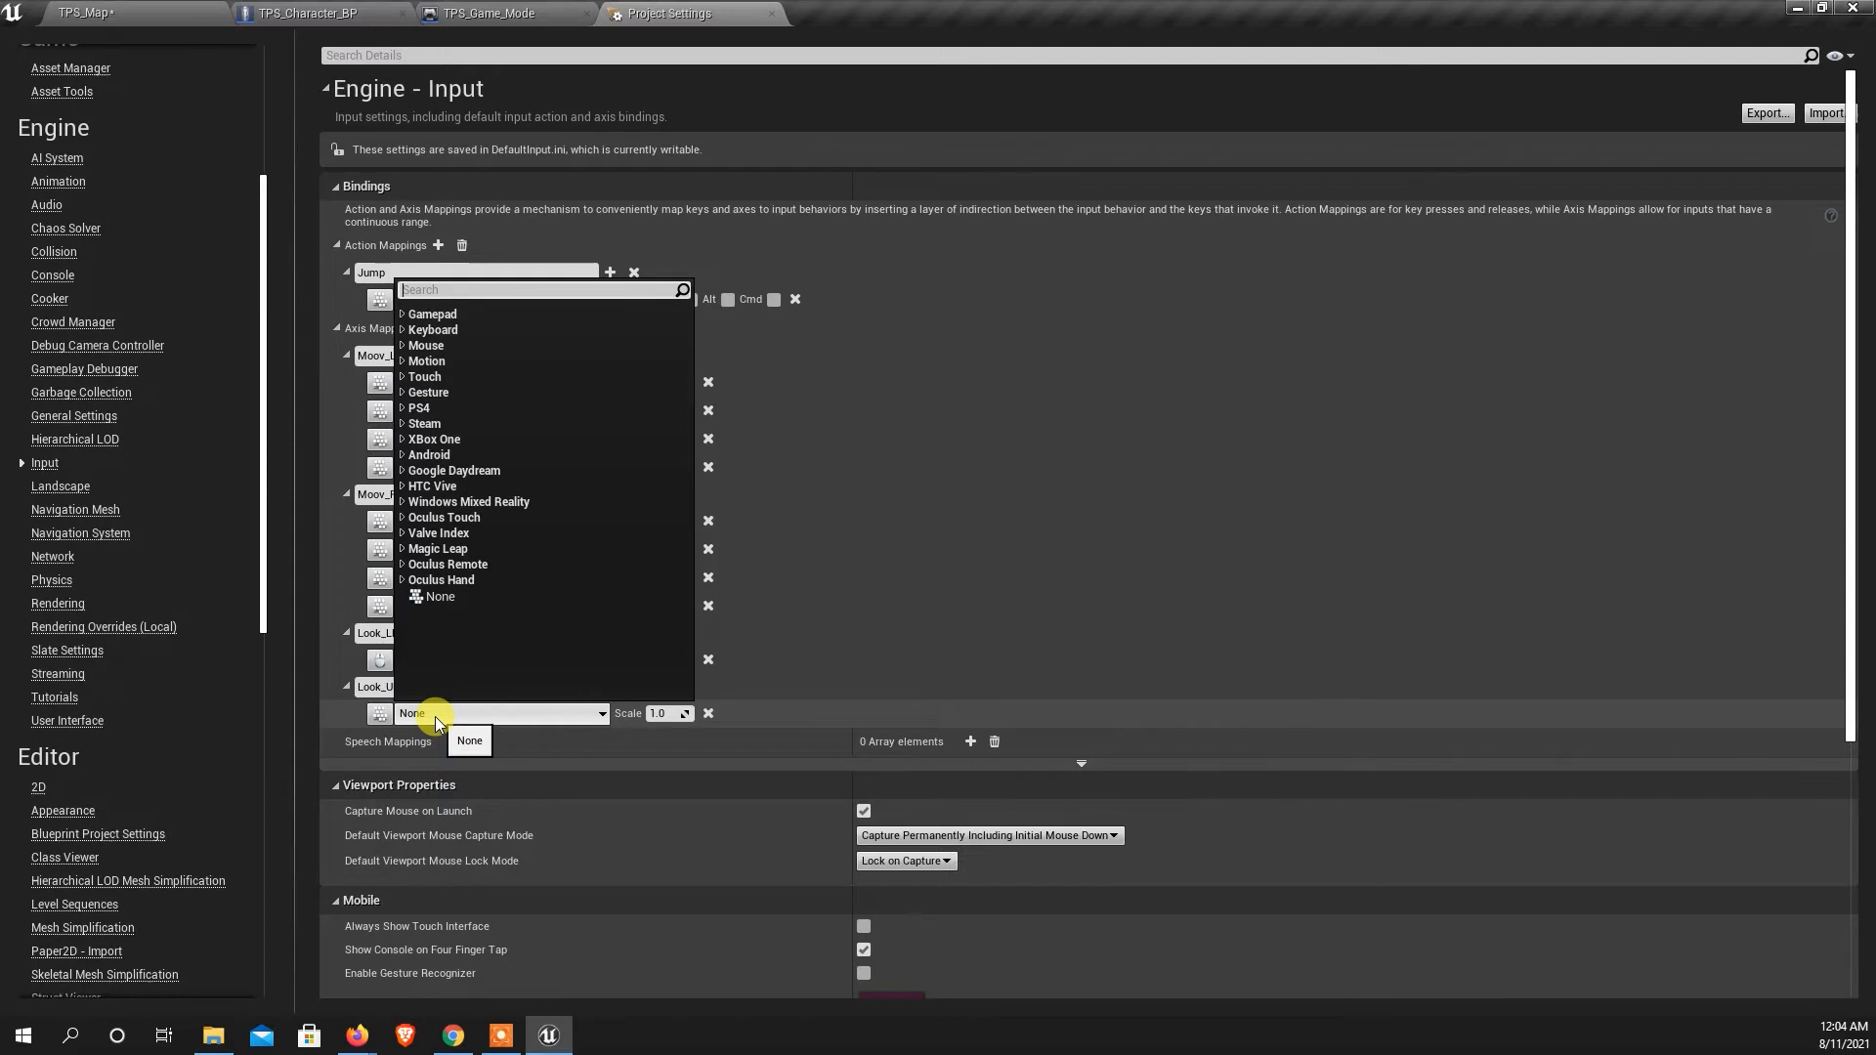
pyautogui.write('mouse')
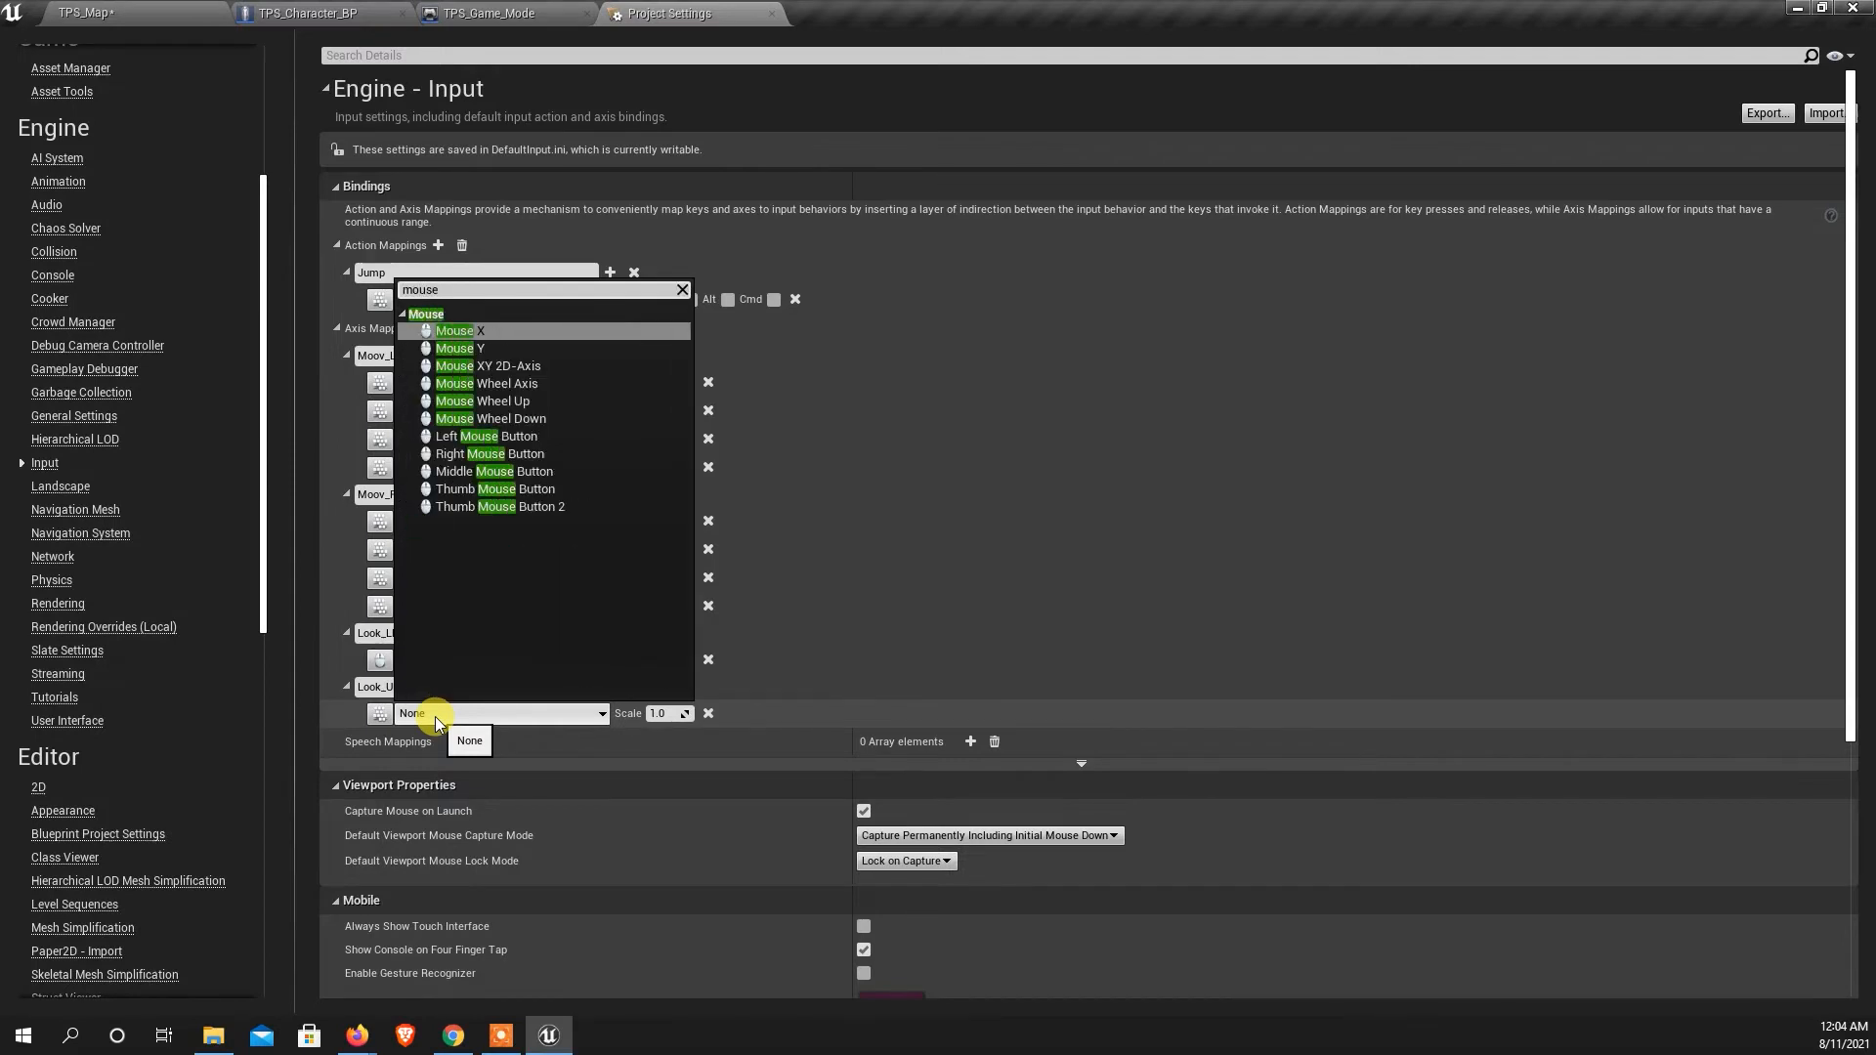
pyautogui.click(469, 348)
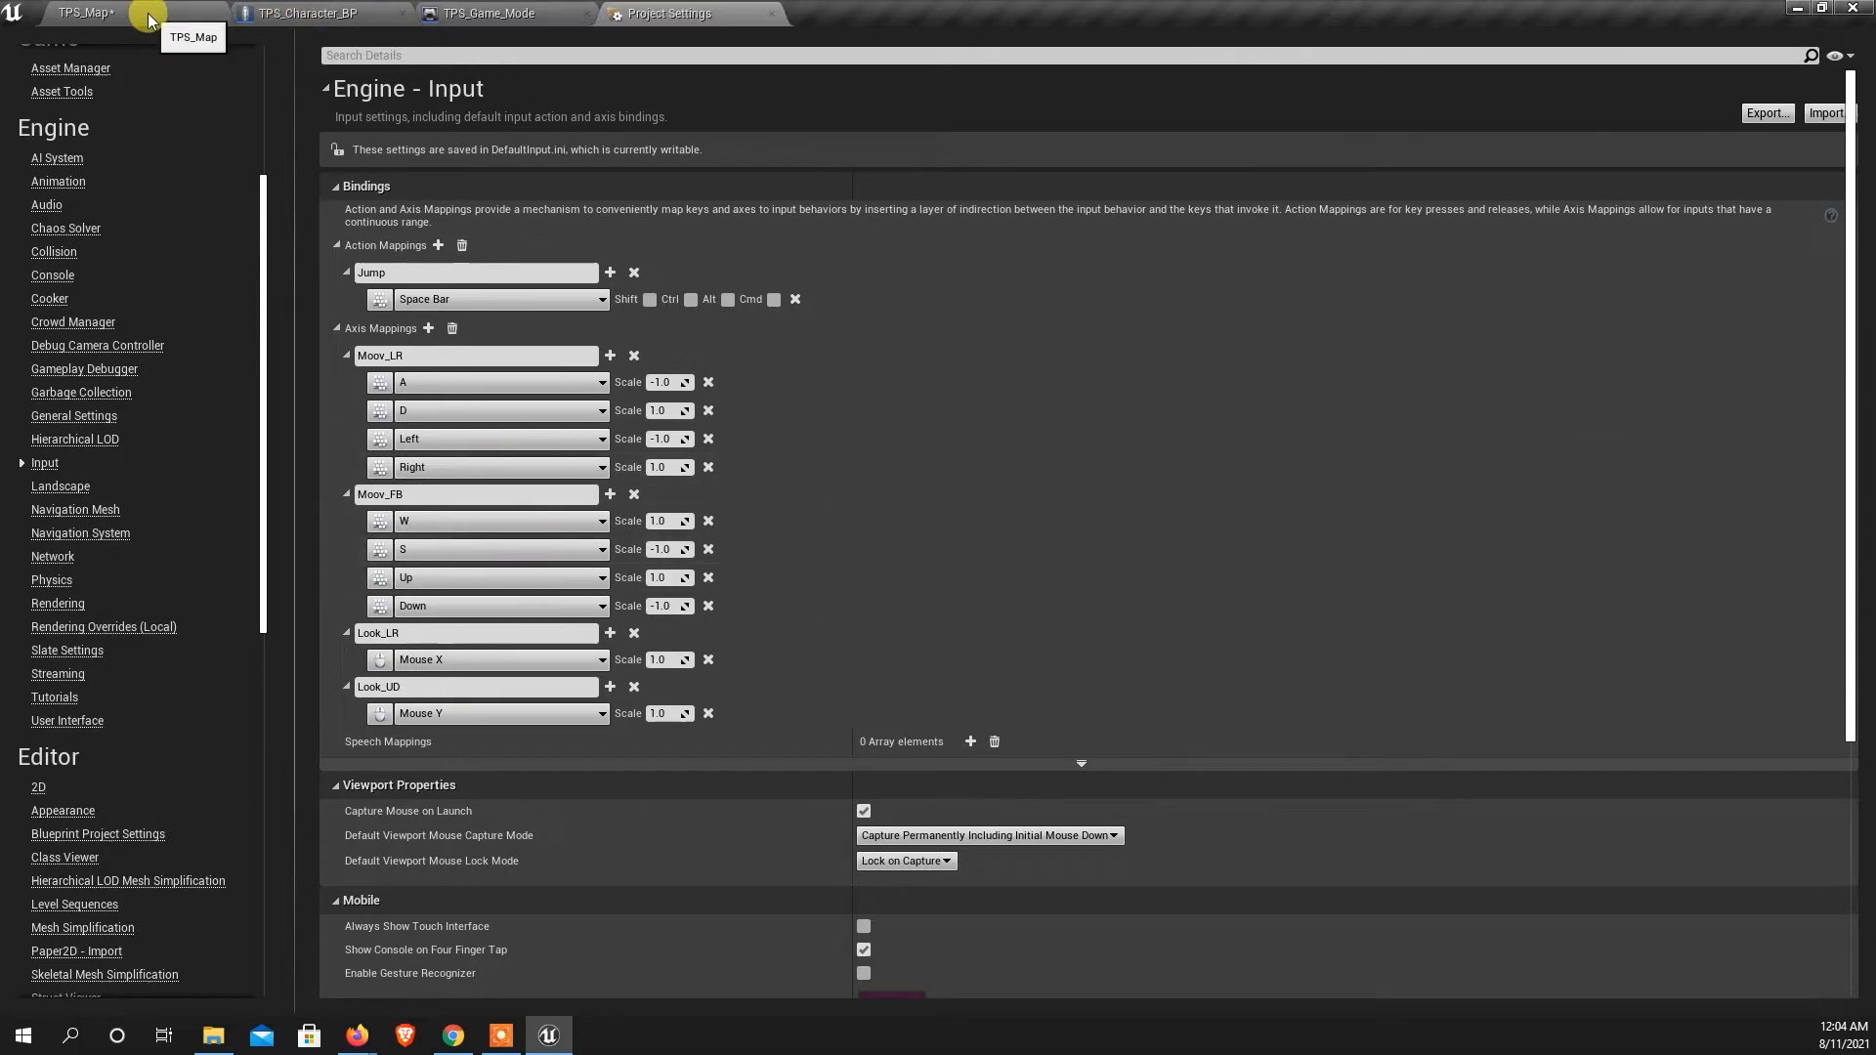
# Add the Jump input action event below InputAxis Moov_FB in the event graph of TPS_Character_BP.
pyautogui.click(325, 16)
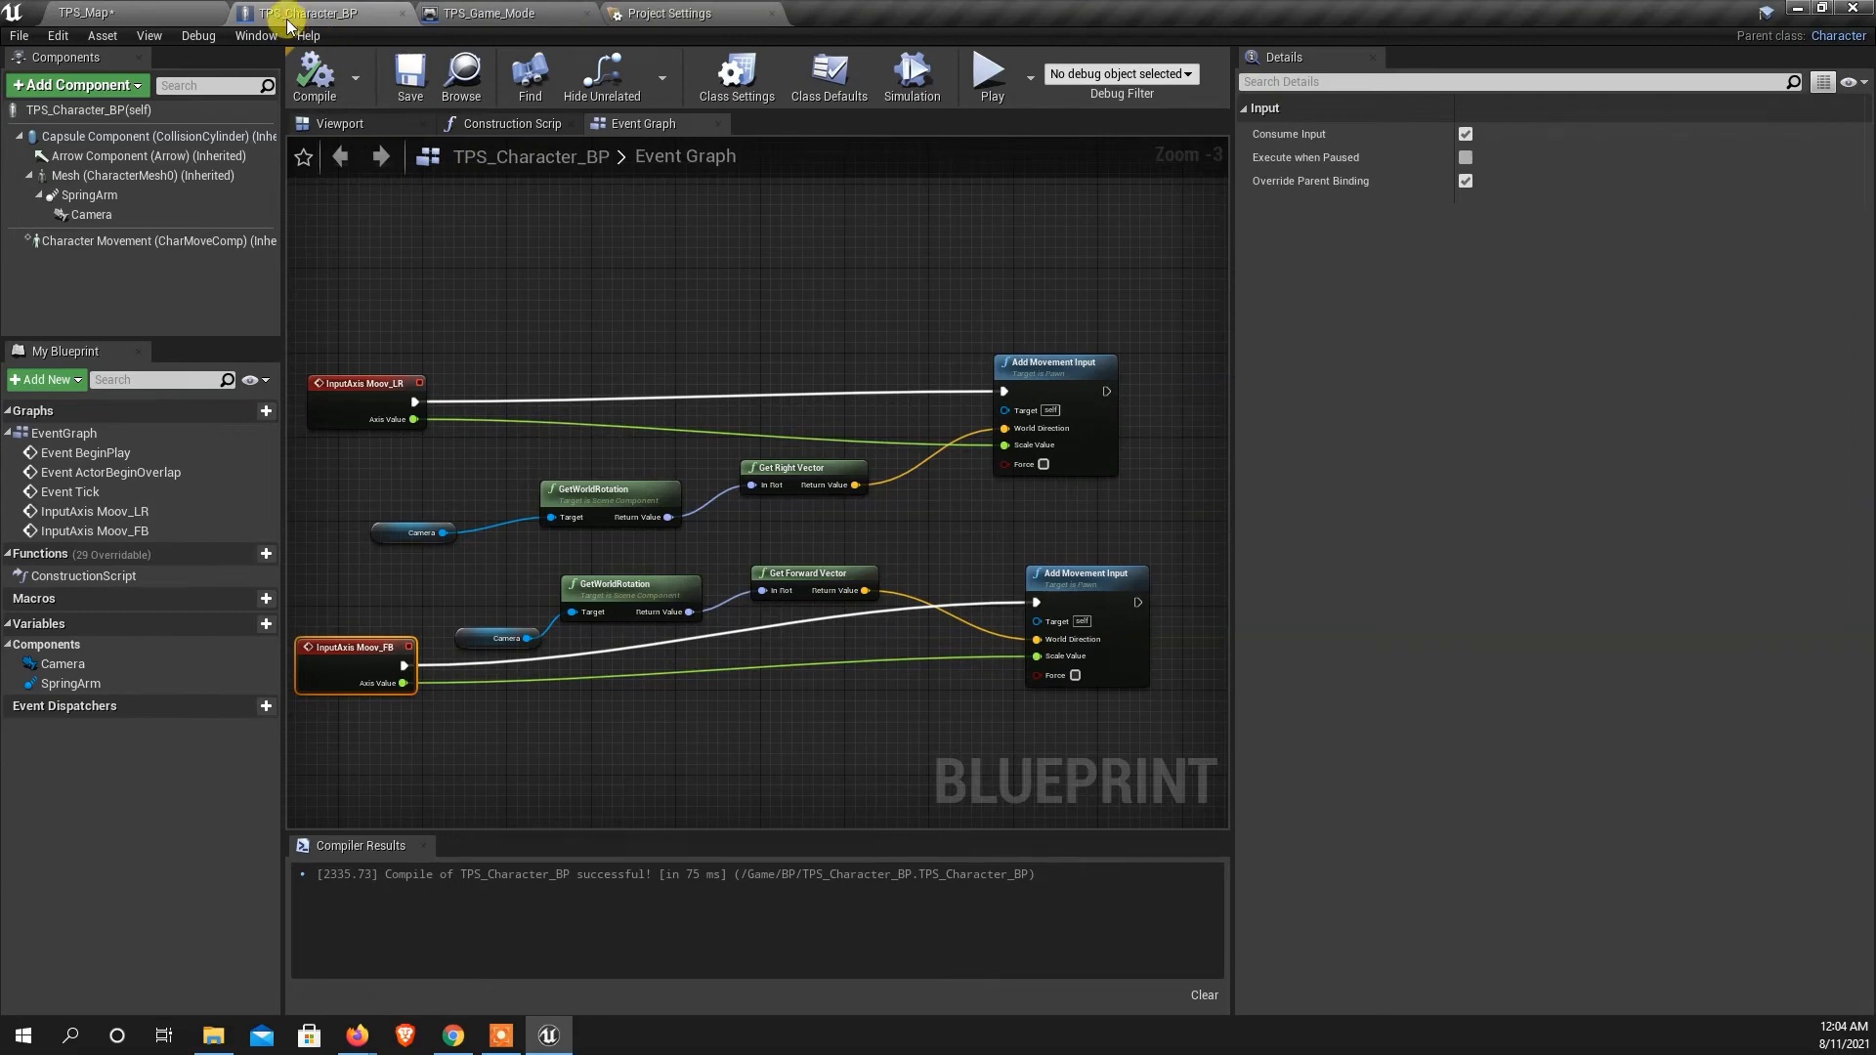
pyautogui.scroll(-2, 741, 385)
pyautogui.scroll(1, 637, 522)
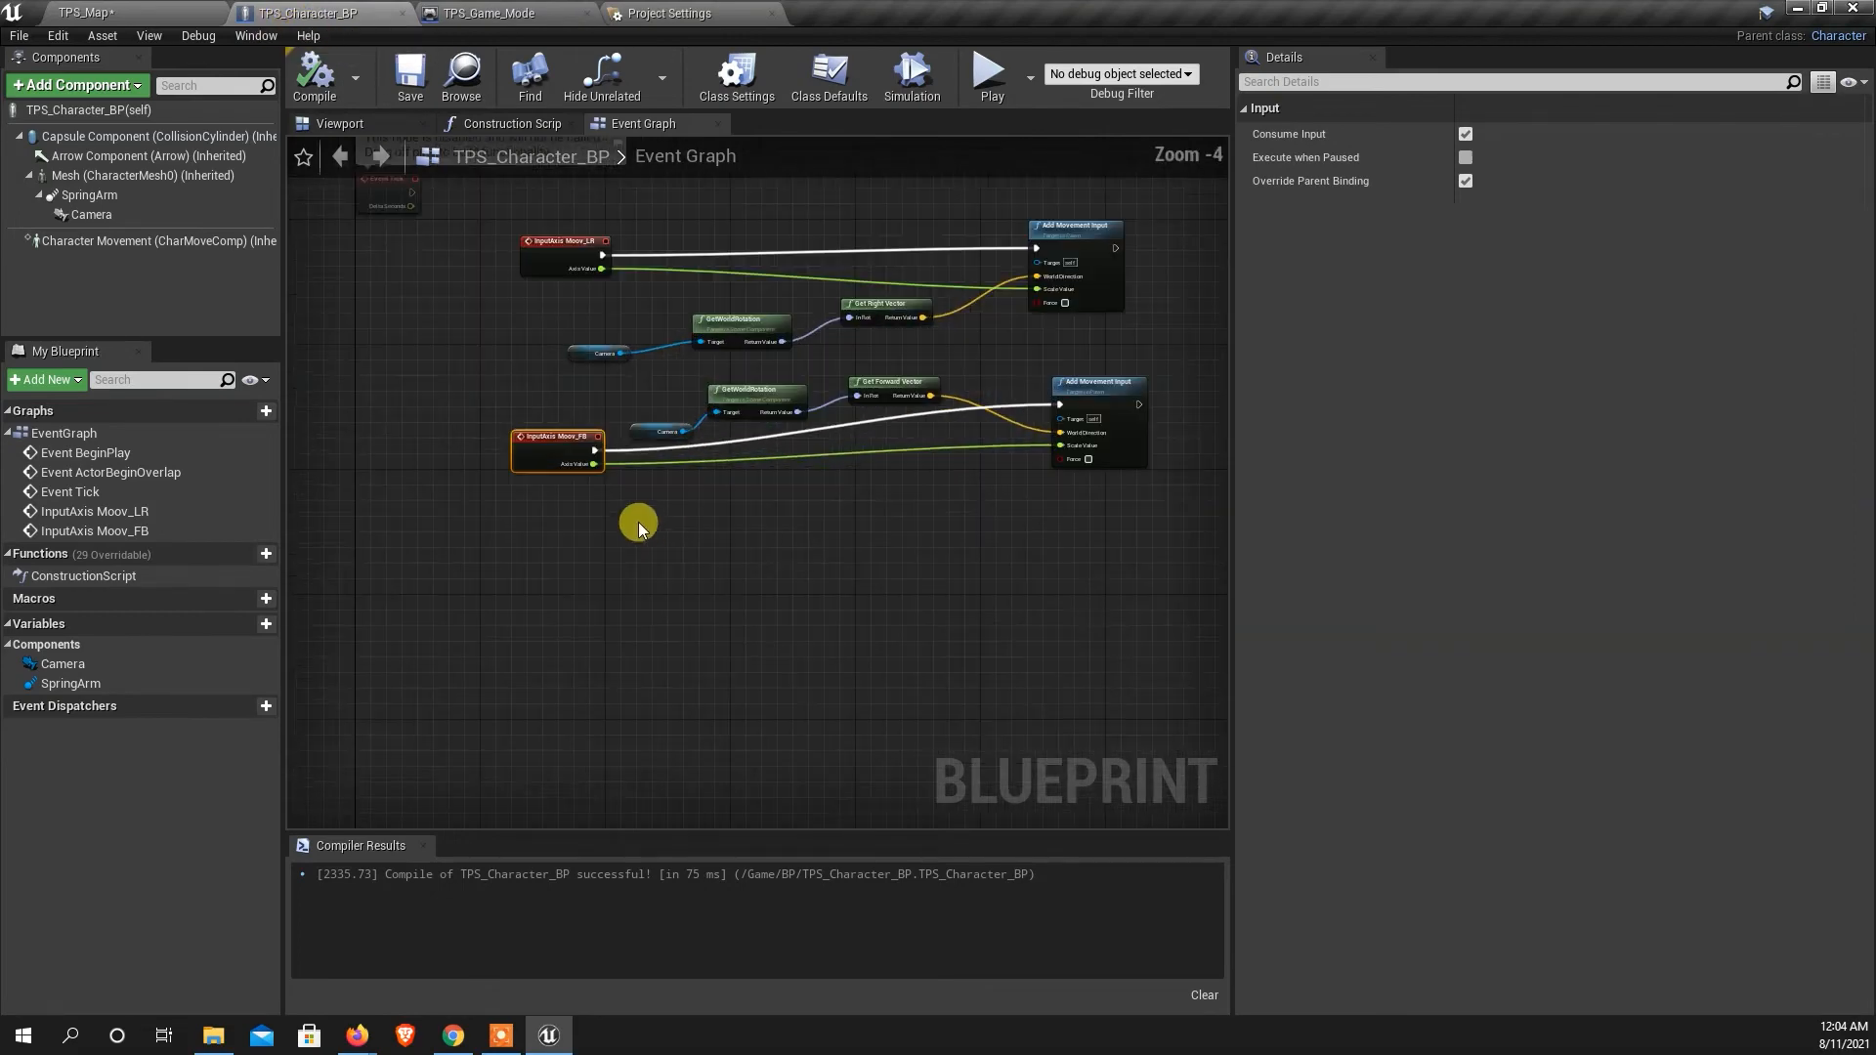
pyautogui.rightClick(554, 536)
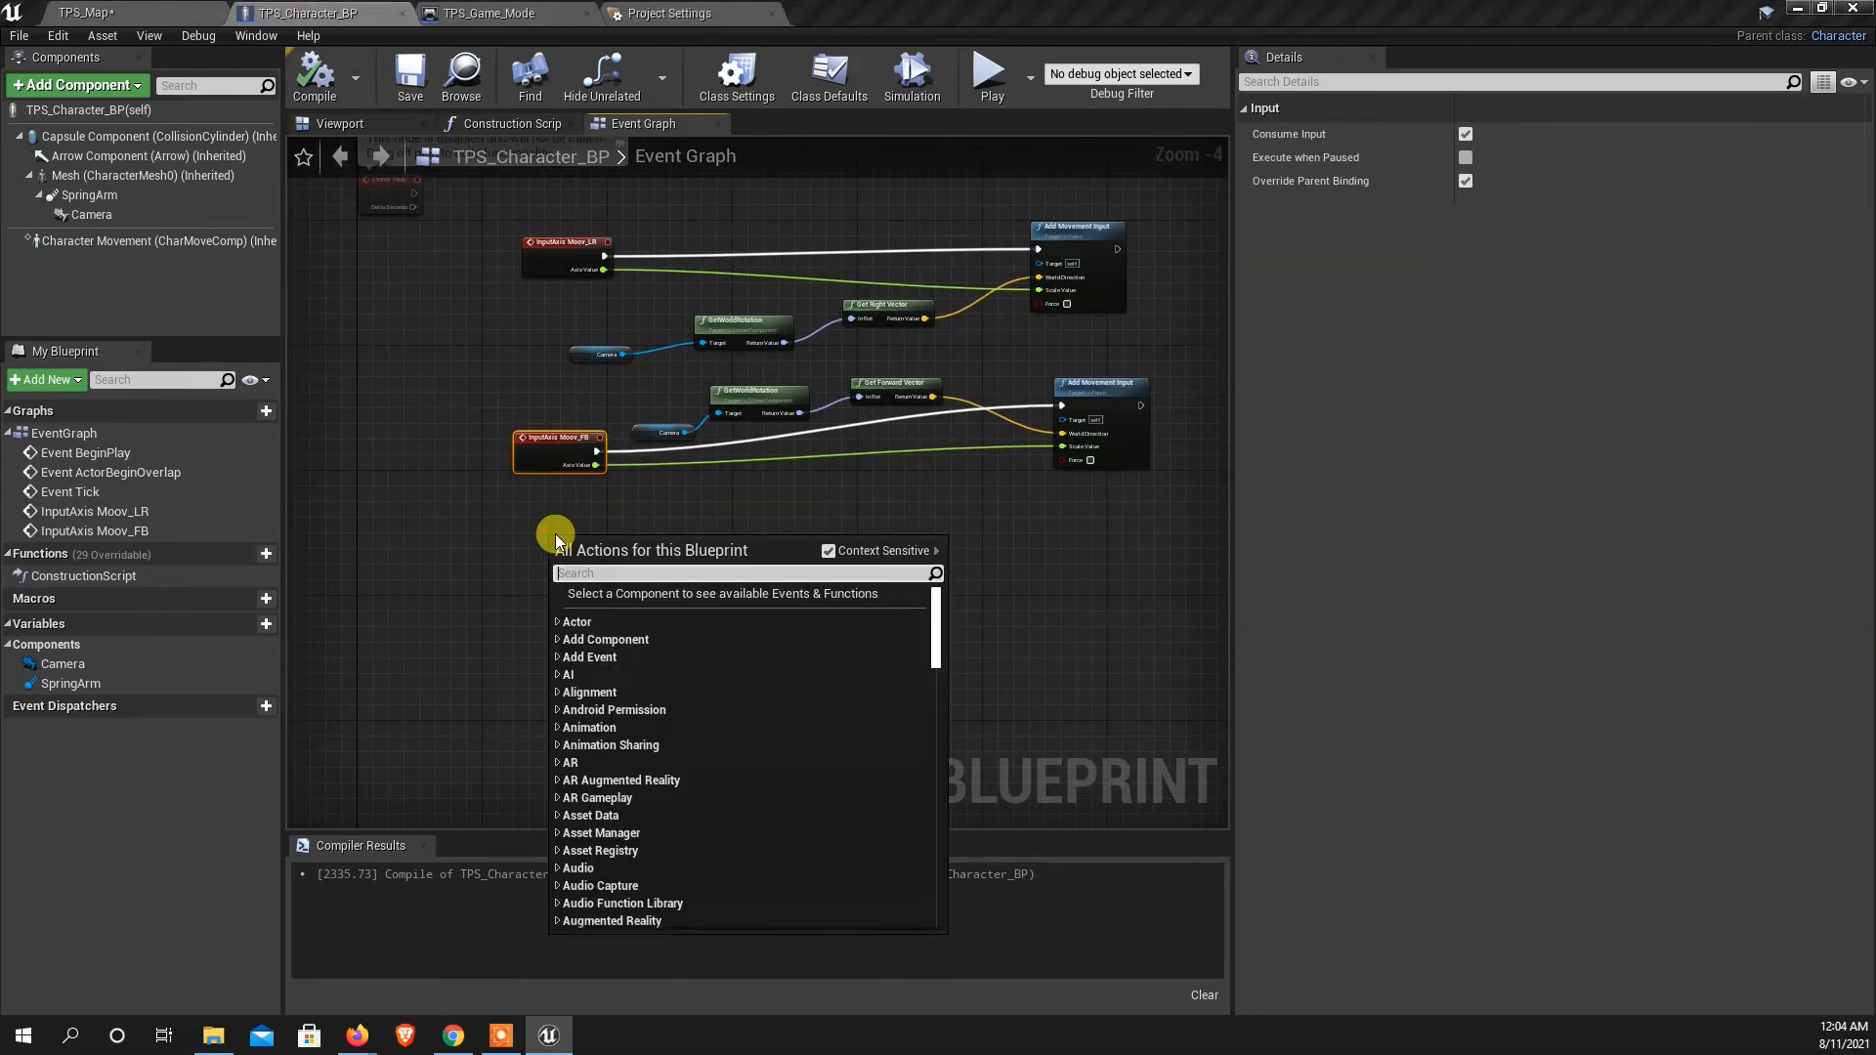
pyautogui.write('jum')
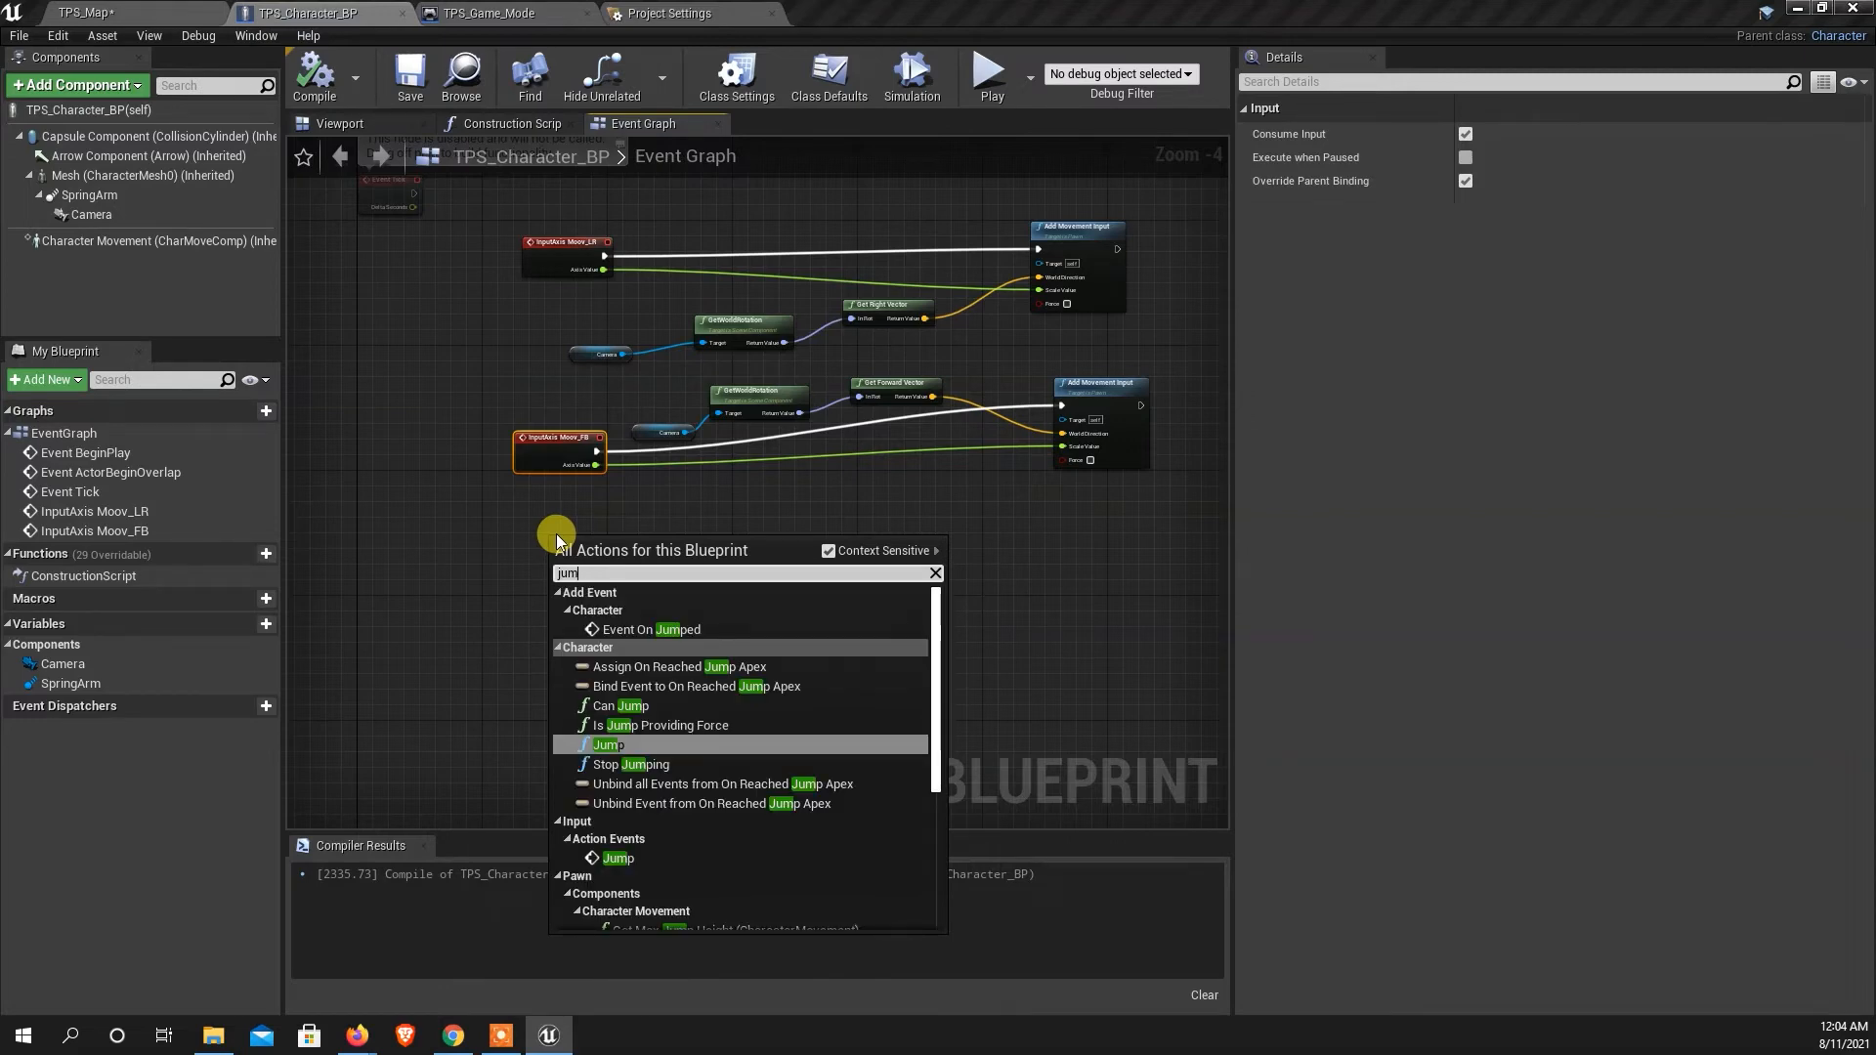
pyautogui.click(613, 860)
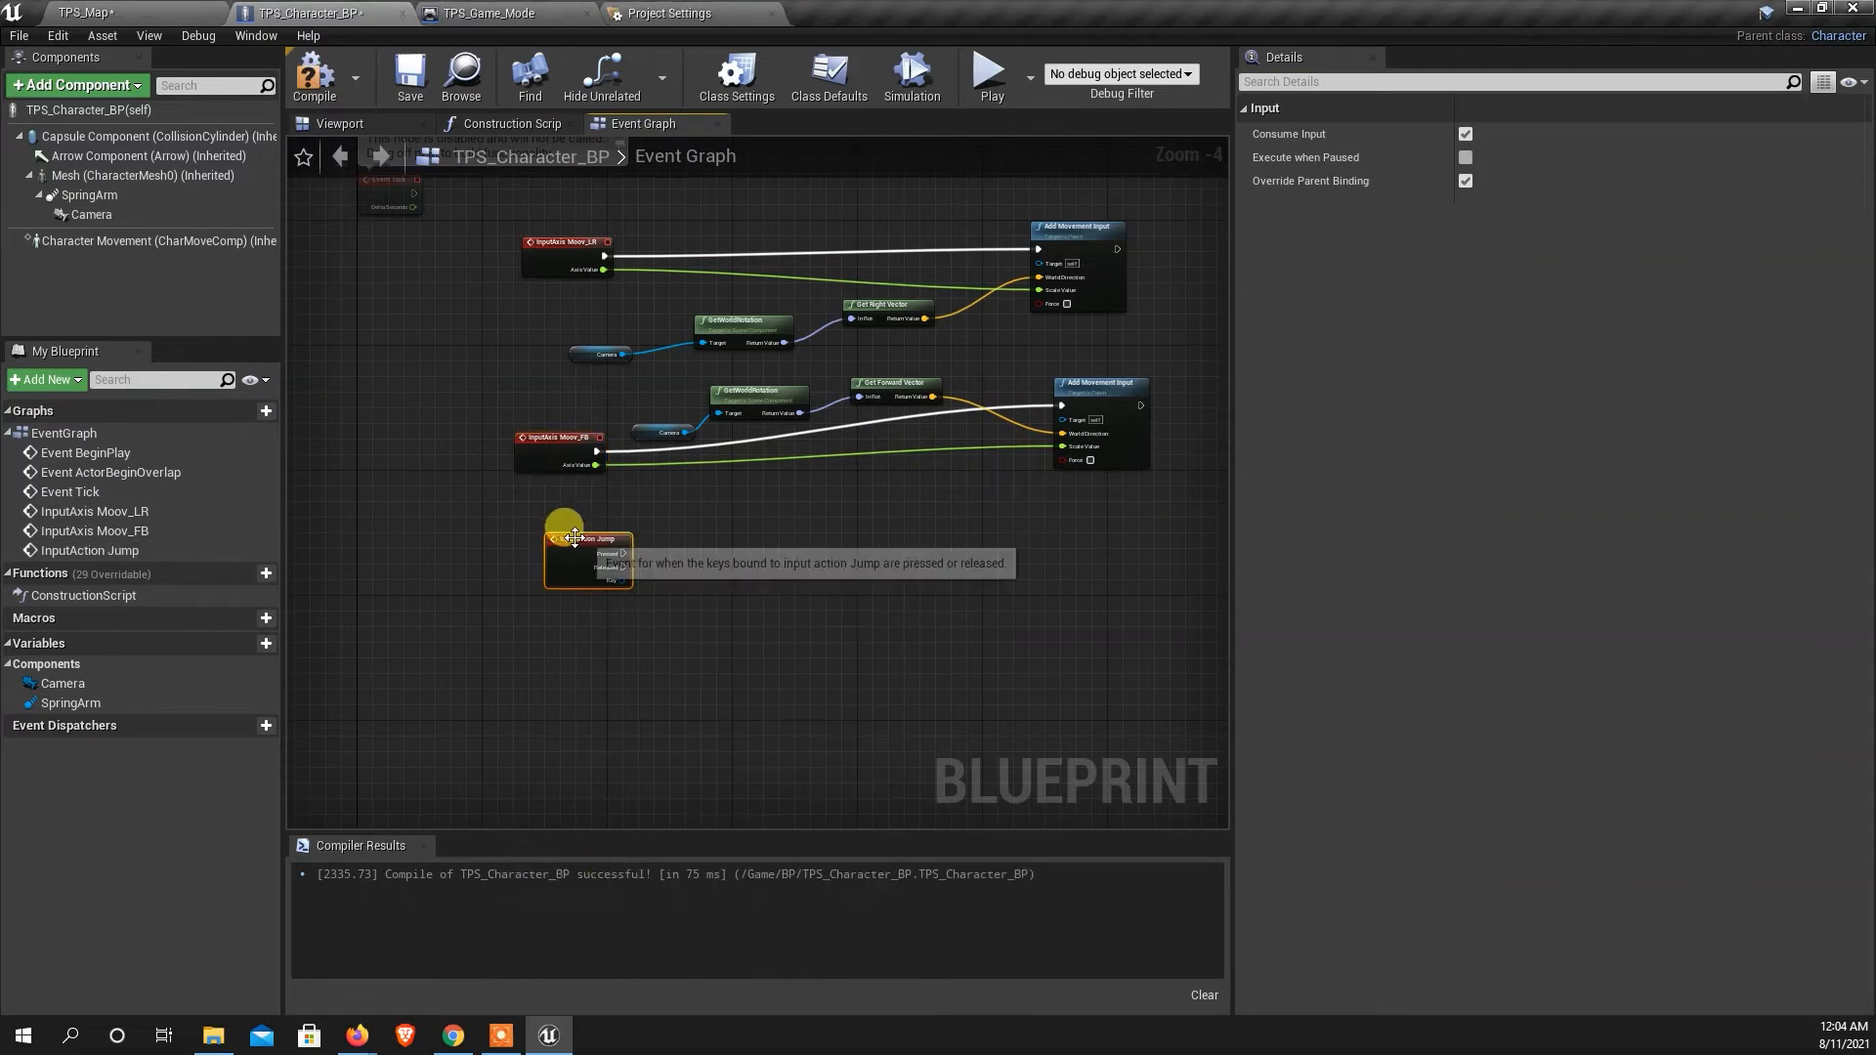
# Create a character Jump node from the Pressed output of InputAction Jump and place it just beside the event.
pyautogui.scroll(3, 665, 537)
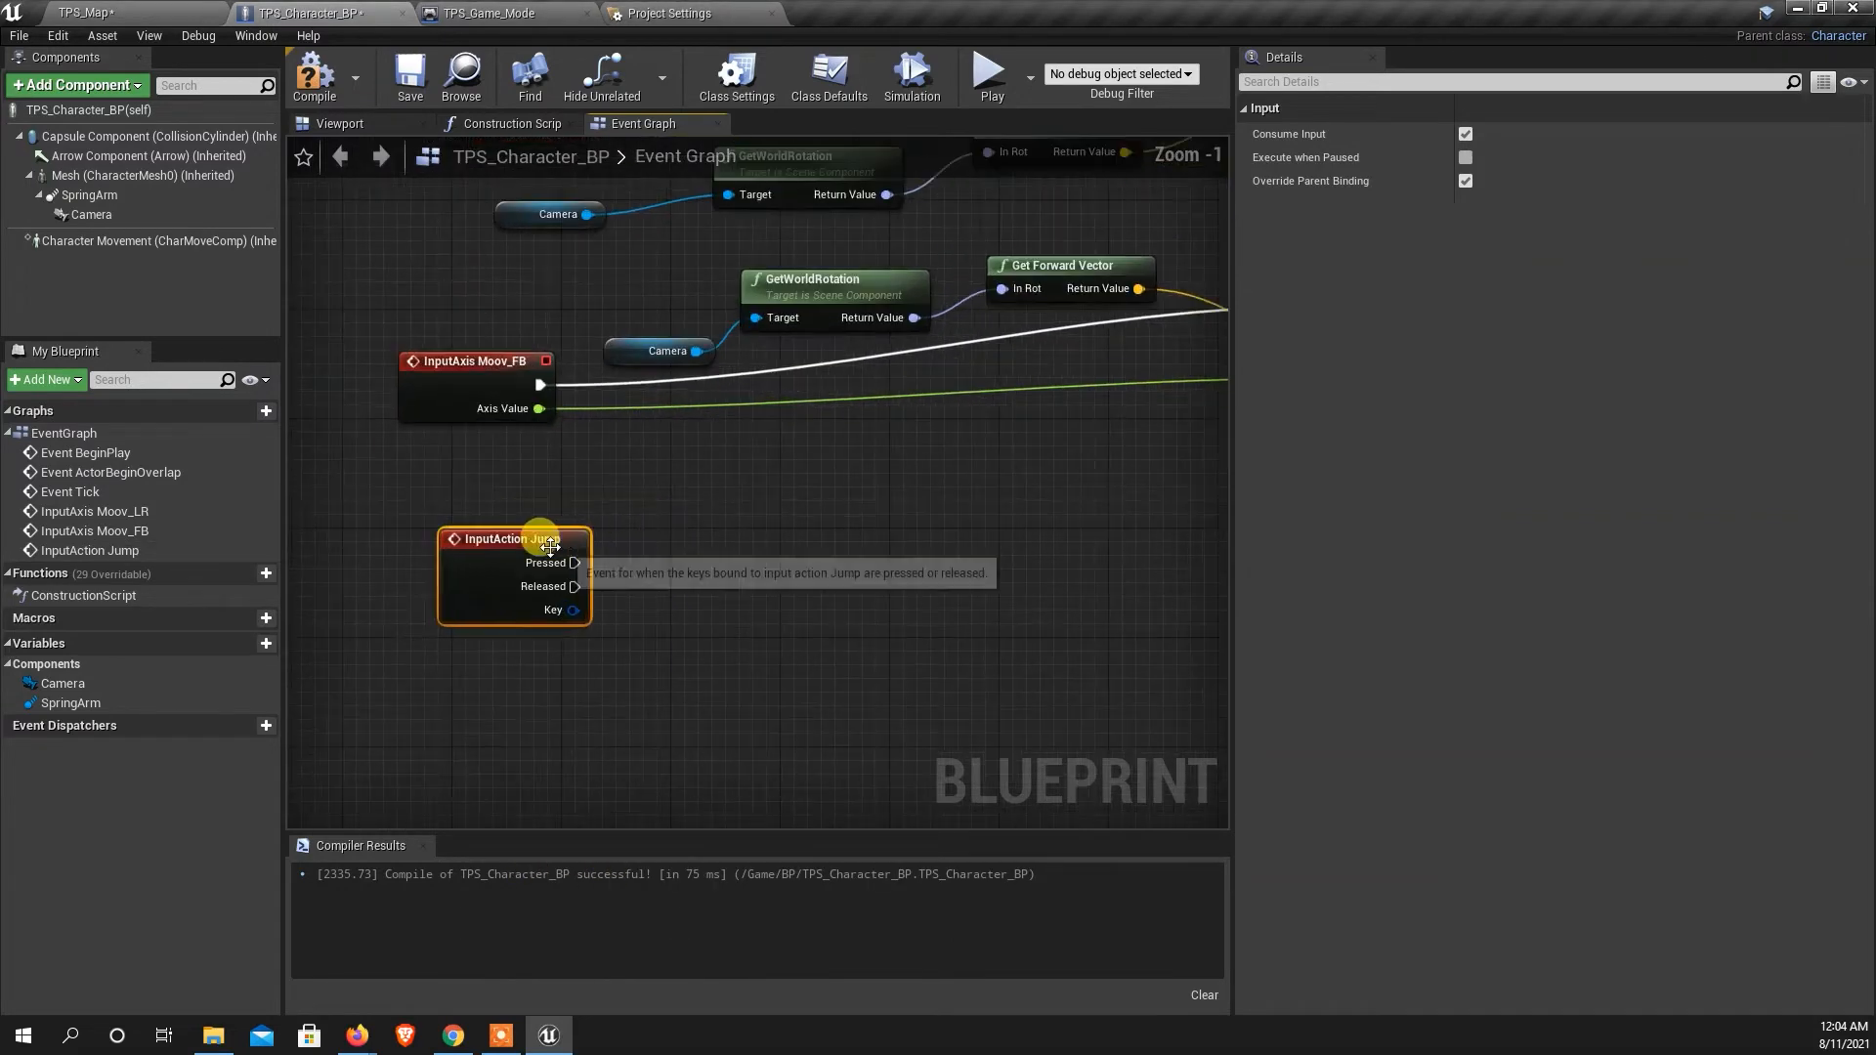
pyautogui.moveTo(574, 563); pyautogui.dragTo(729, 530)
pyautogui.write('jum')
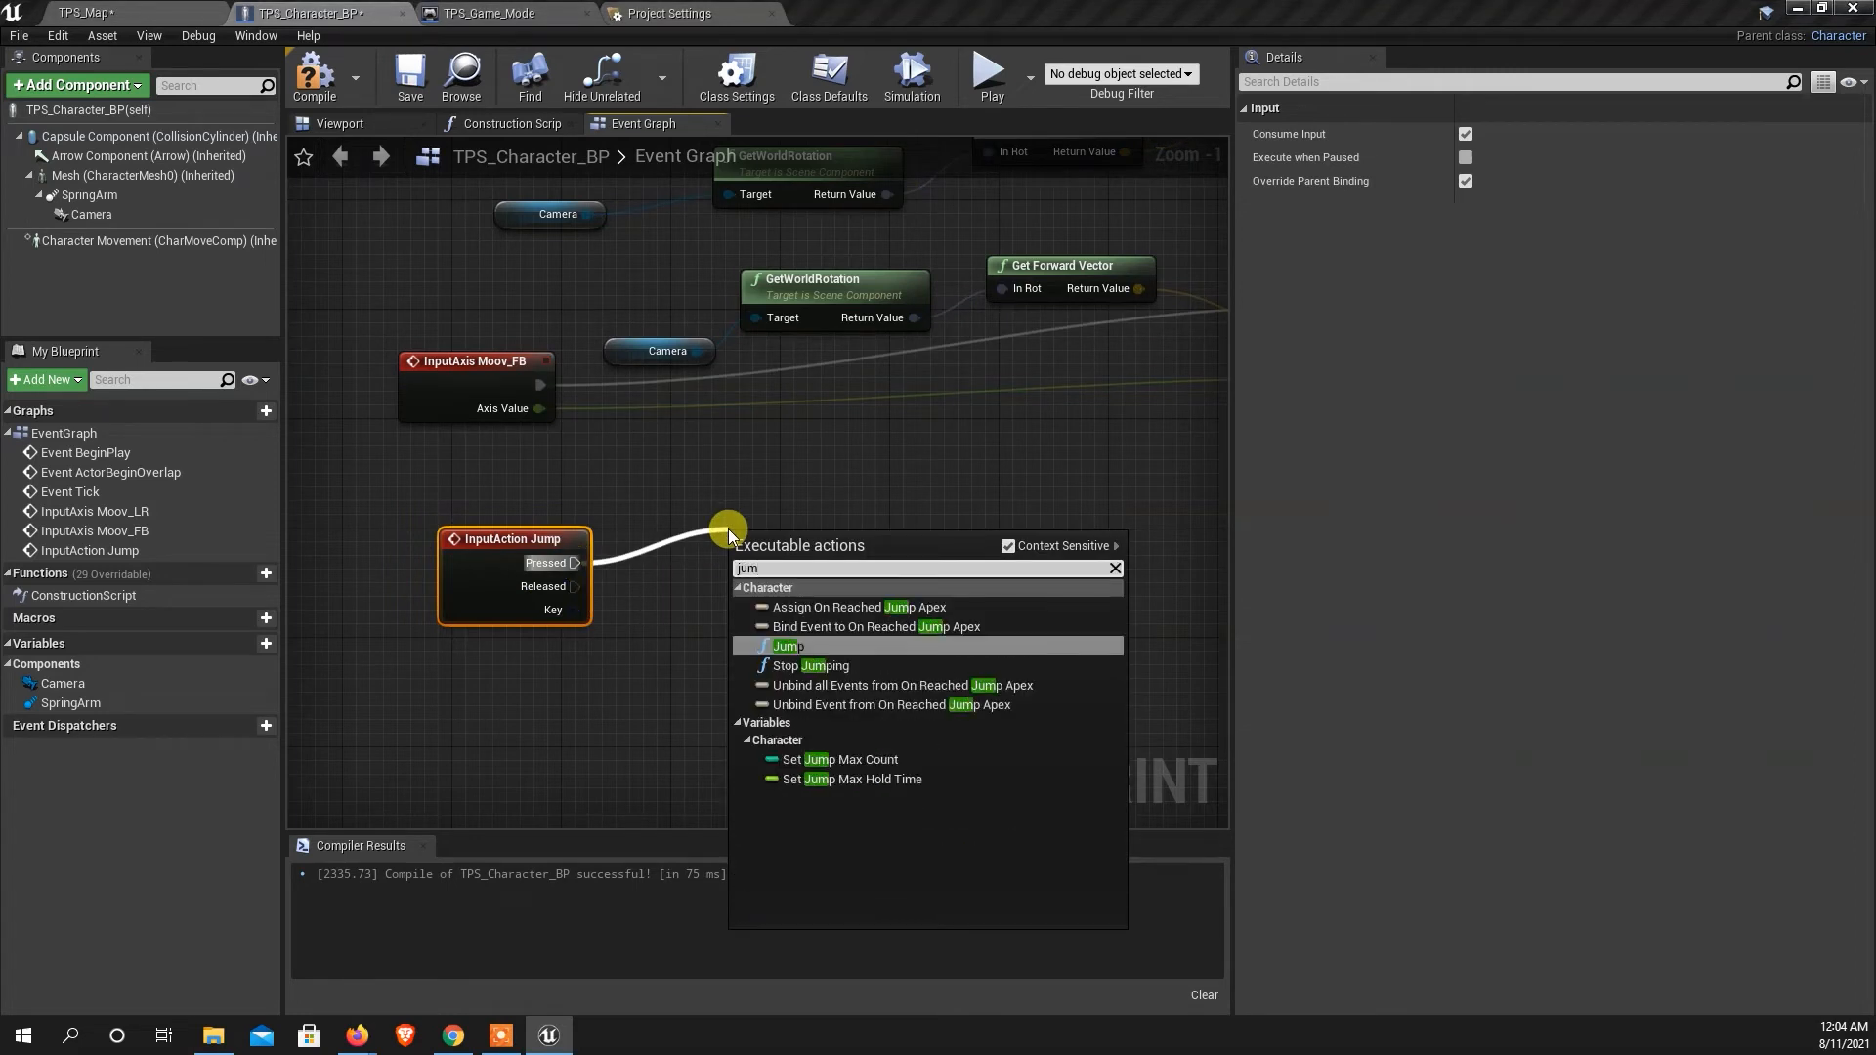
pyautogui.click(789, 648)
pyautogui.moveTo(807, 551); pyautogui.dragTo(754, 544)
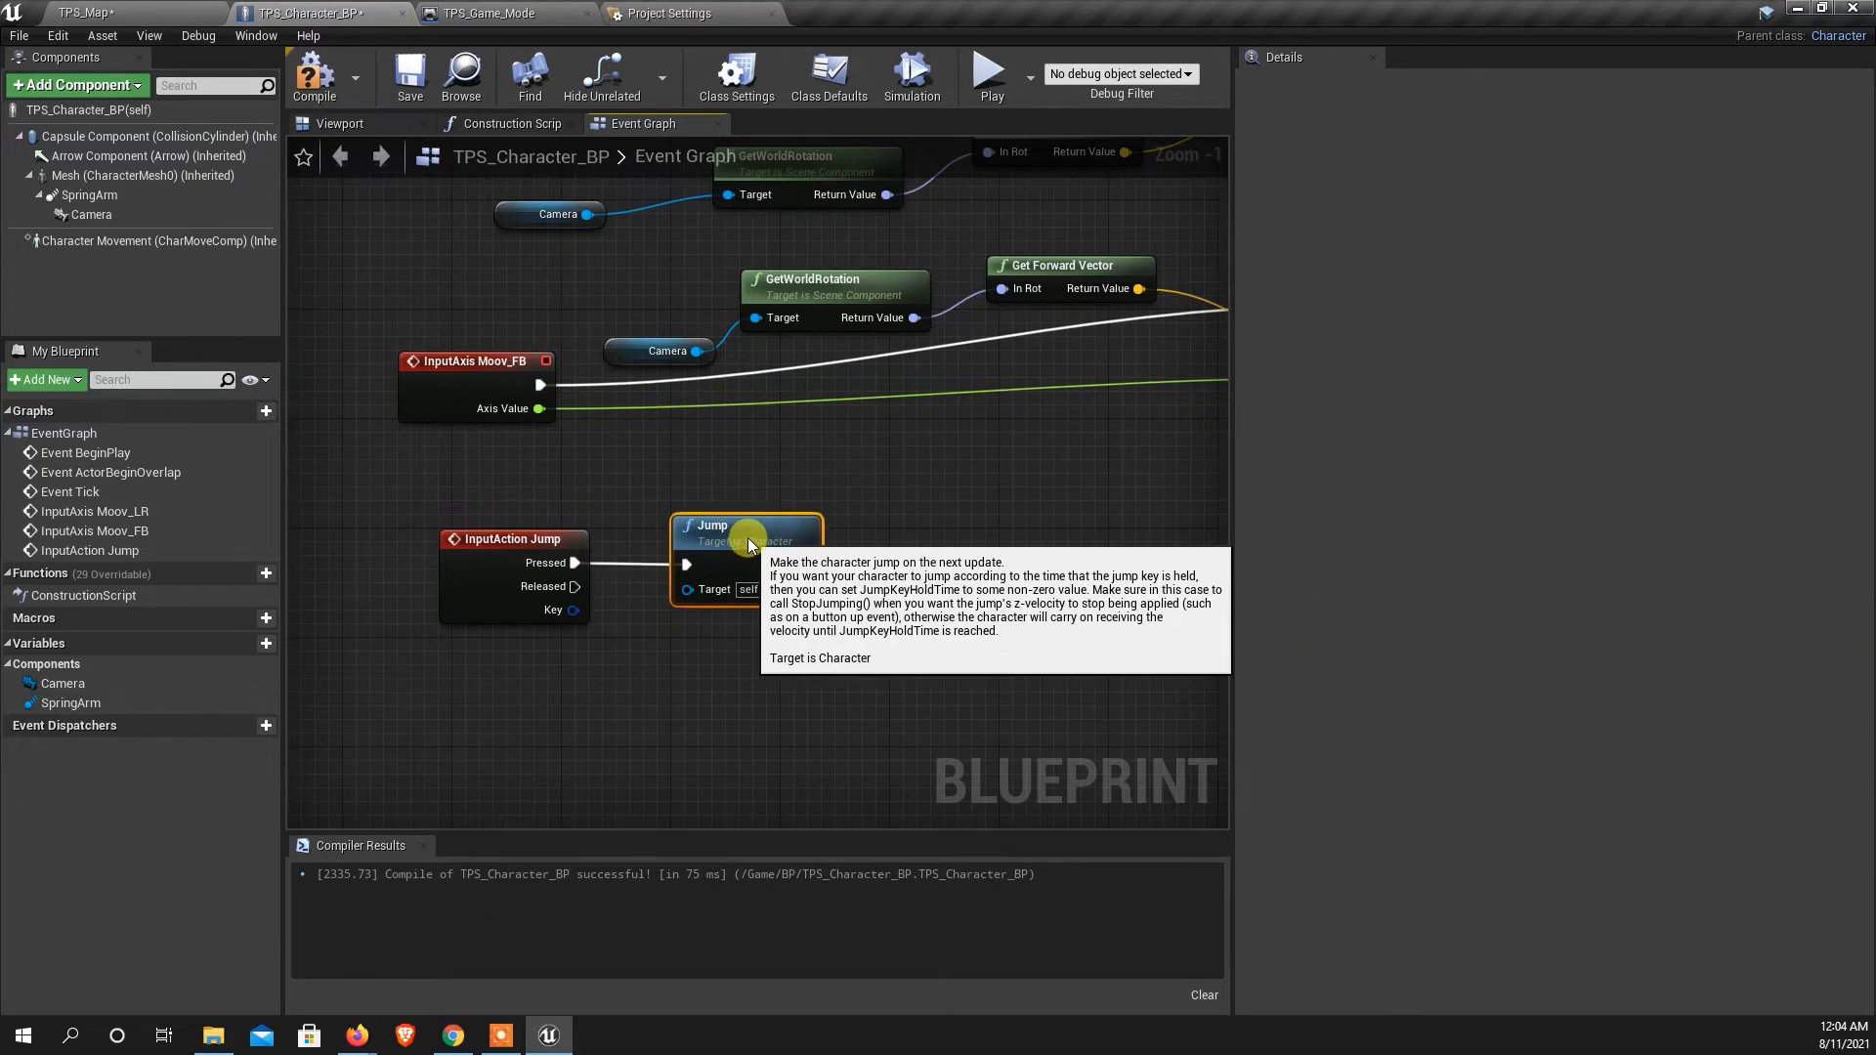
pyautogui.scroll(-1, 459, 664)
pyautogui.scroll(1, 943, 529)
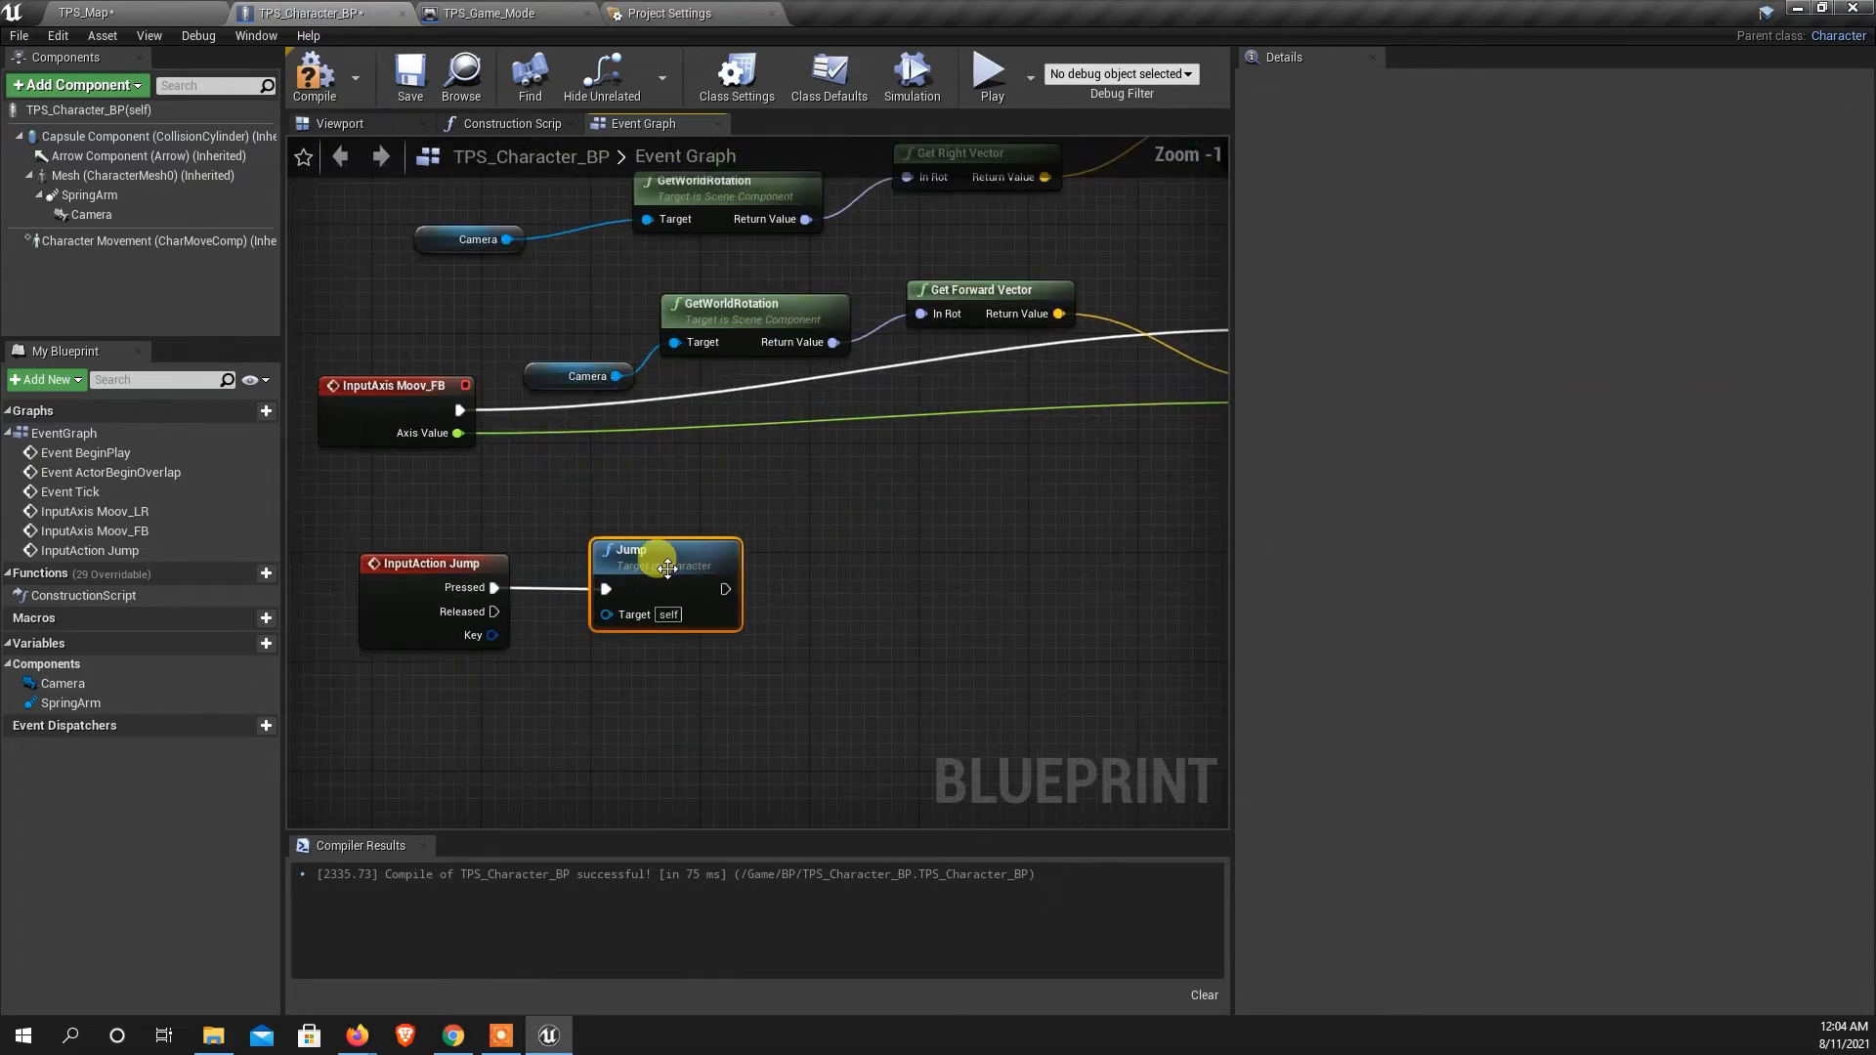
pyautogui.moveTo(660, 563); pyautogui.dragTo(647, 564)
pyautogui.scroll(-3, 723, 577)
pyautogui.scroll(1, 704, 566)
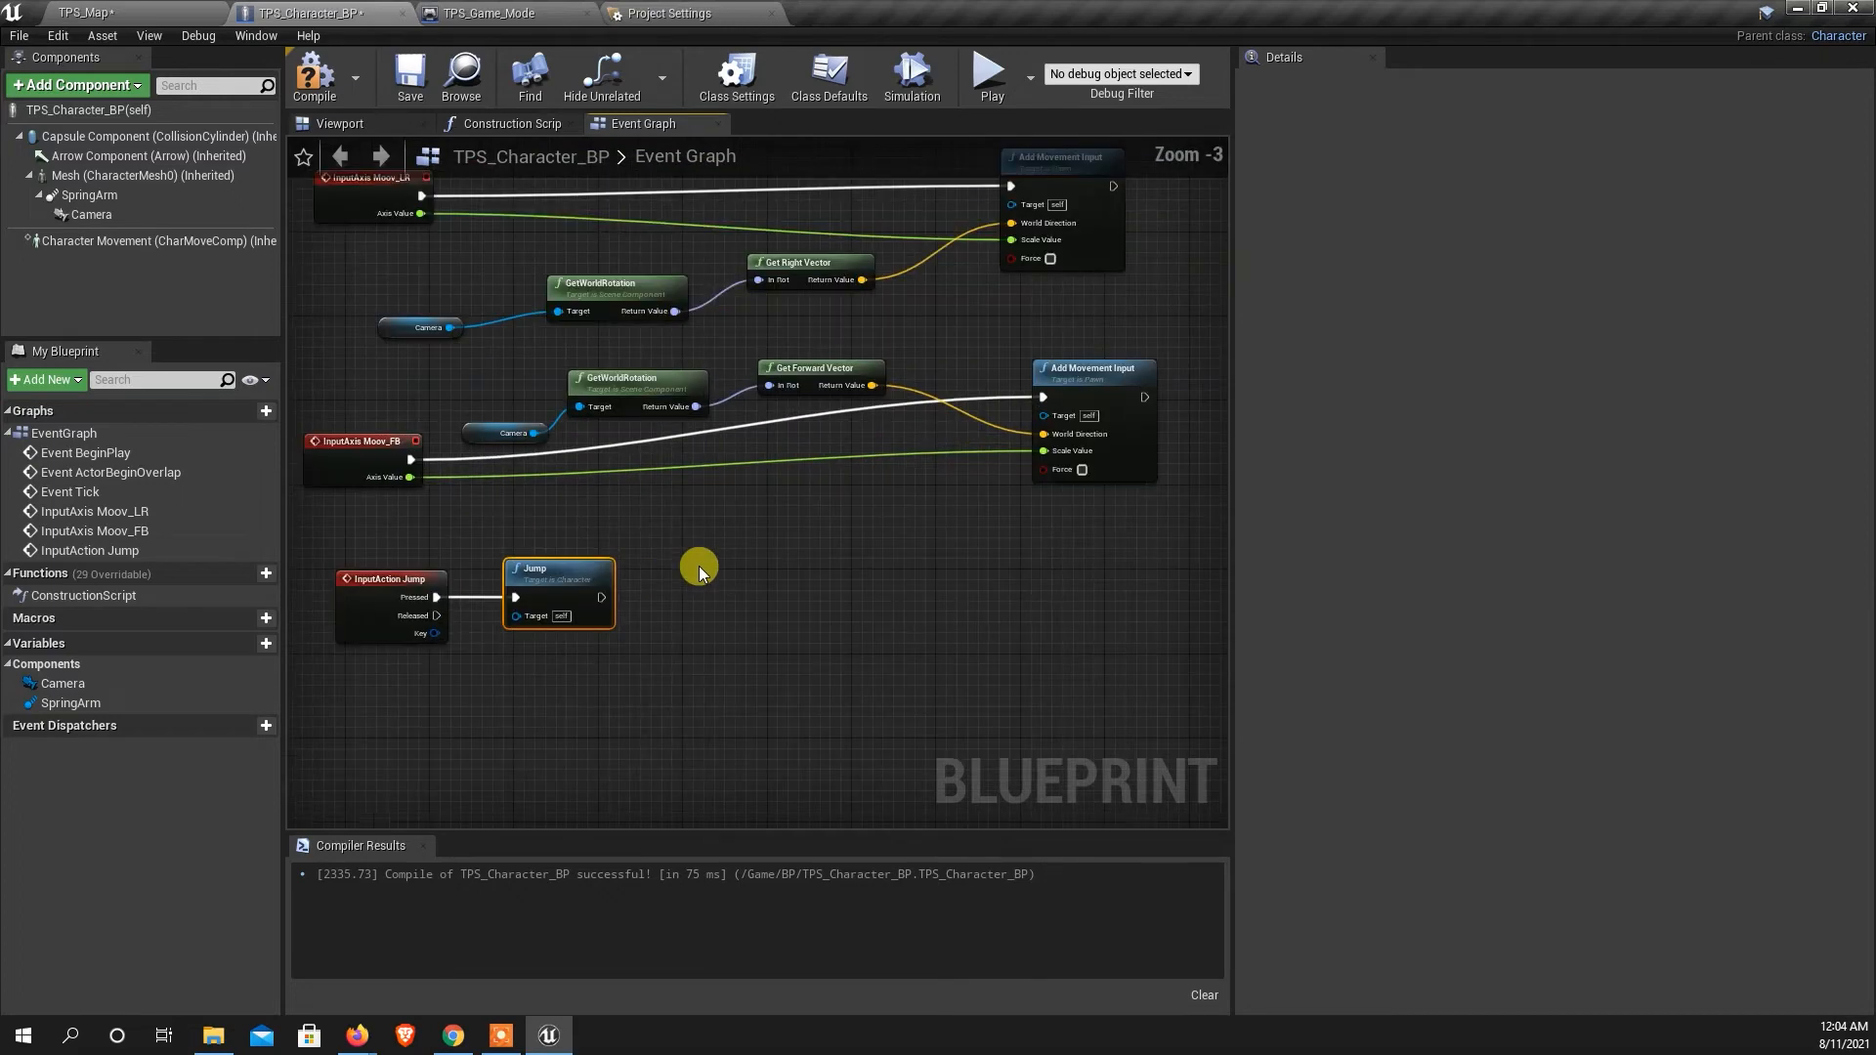
pyautogui.scroll(-2, 670, 553)
pyautogui.scroll(1, 674, 564)
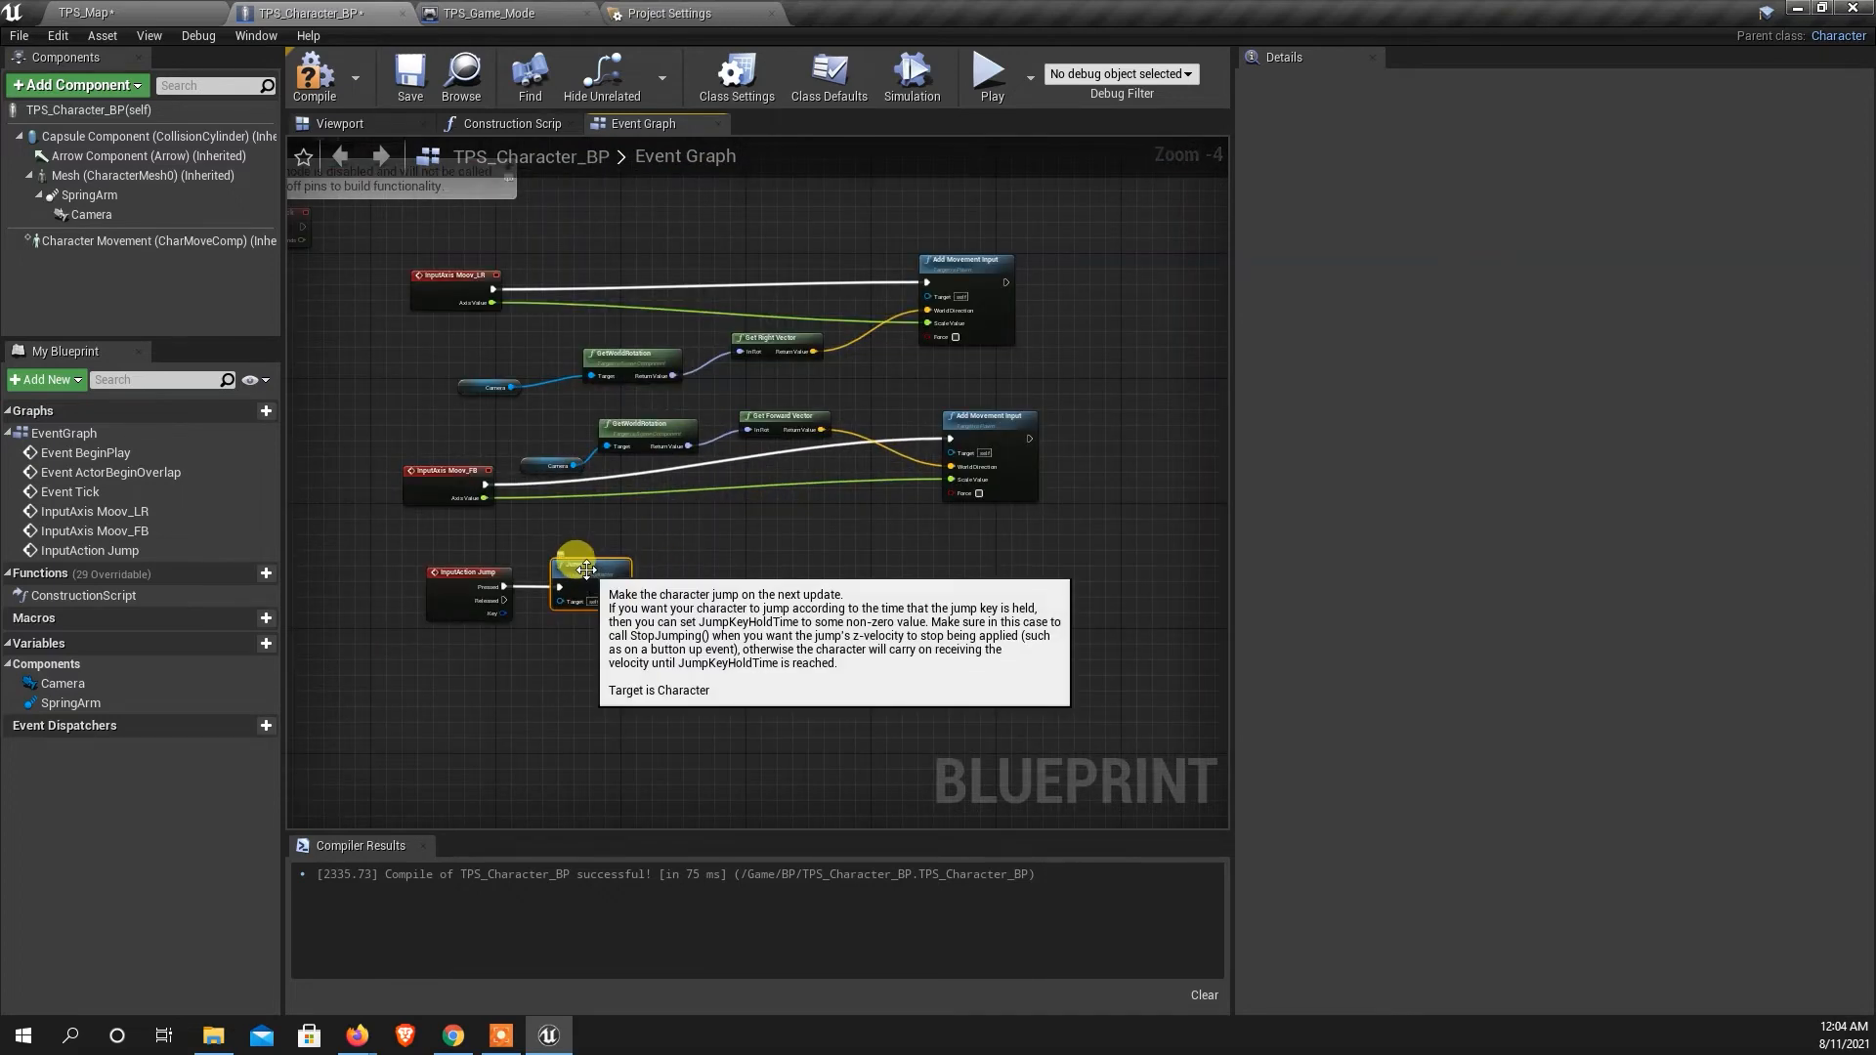
pyautogui.moveTo(590, 567); pyautogui.dragTo(597, 576)
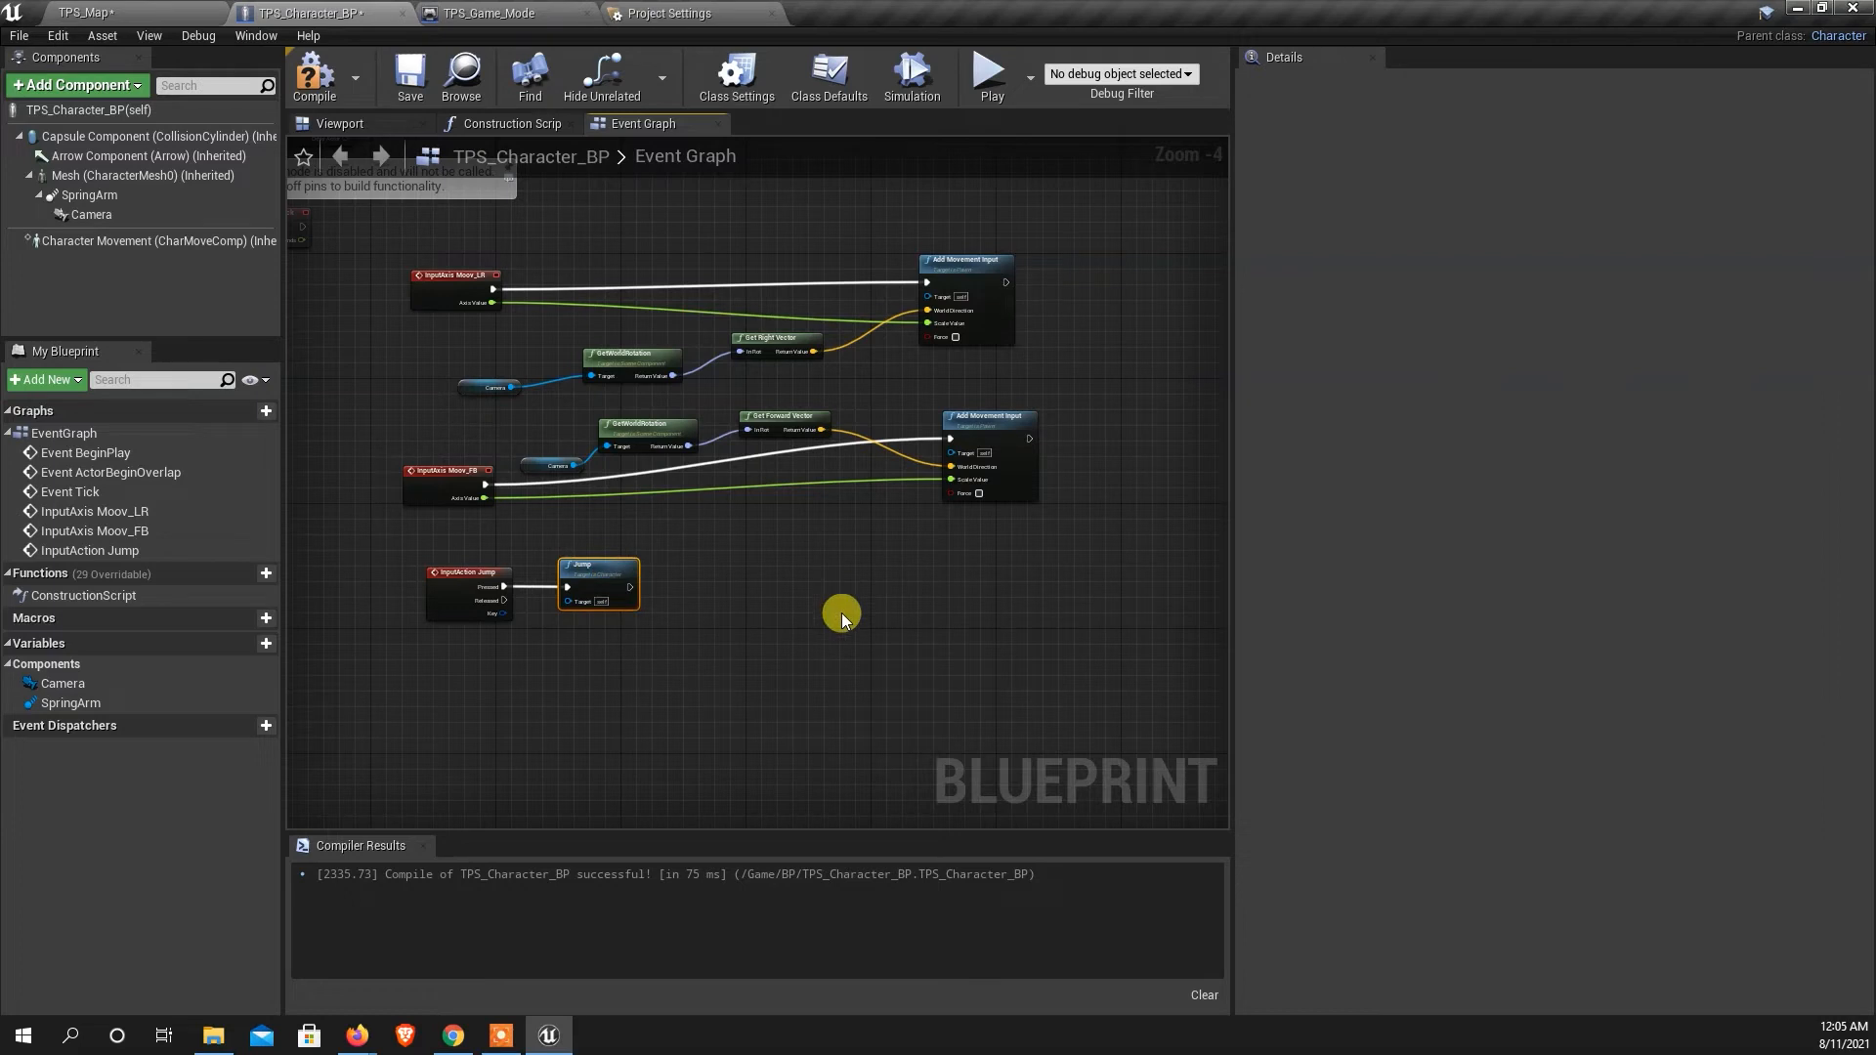
# Add the Look_LR axis event to the event graph beside the Jump node.
pyautogui.rightClick(692, 569)
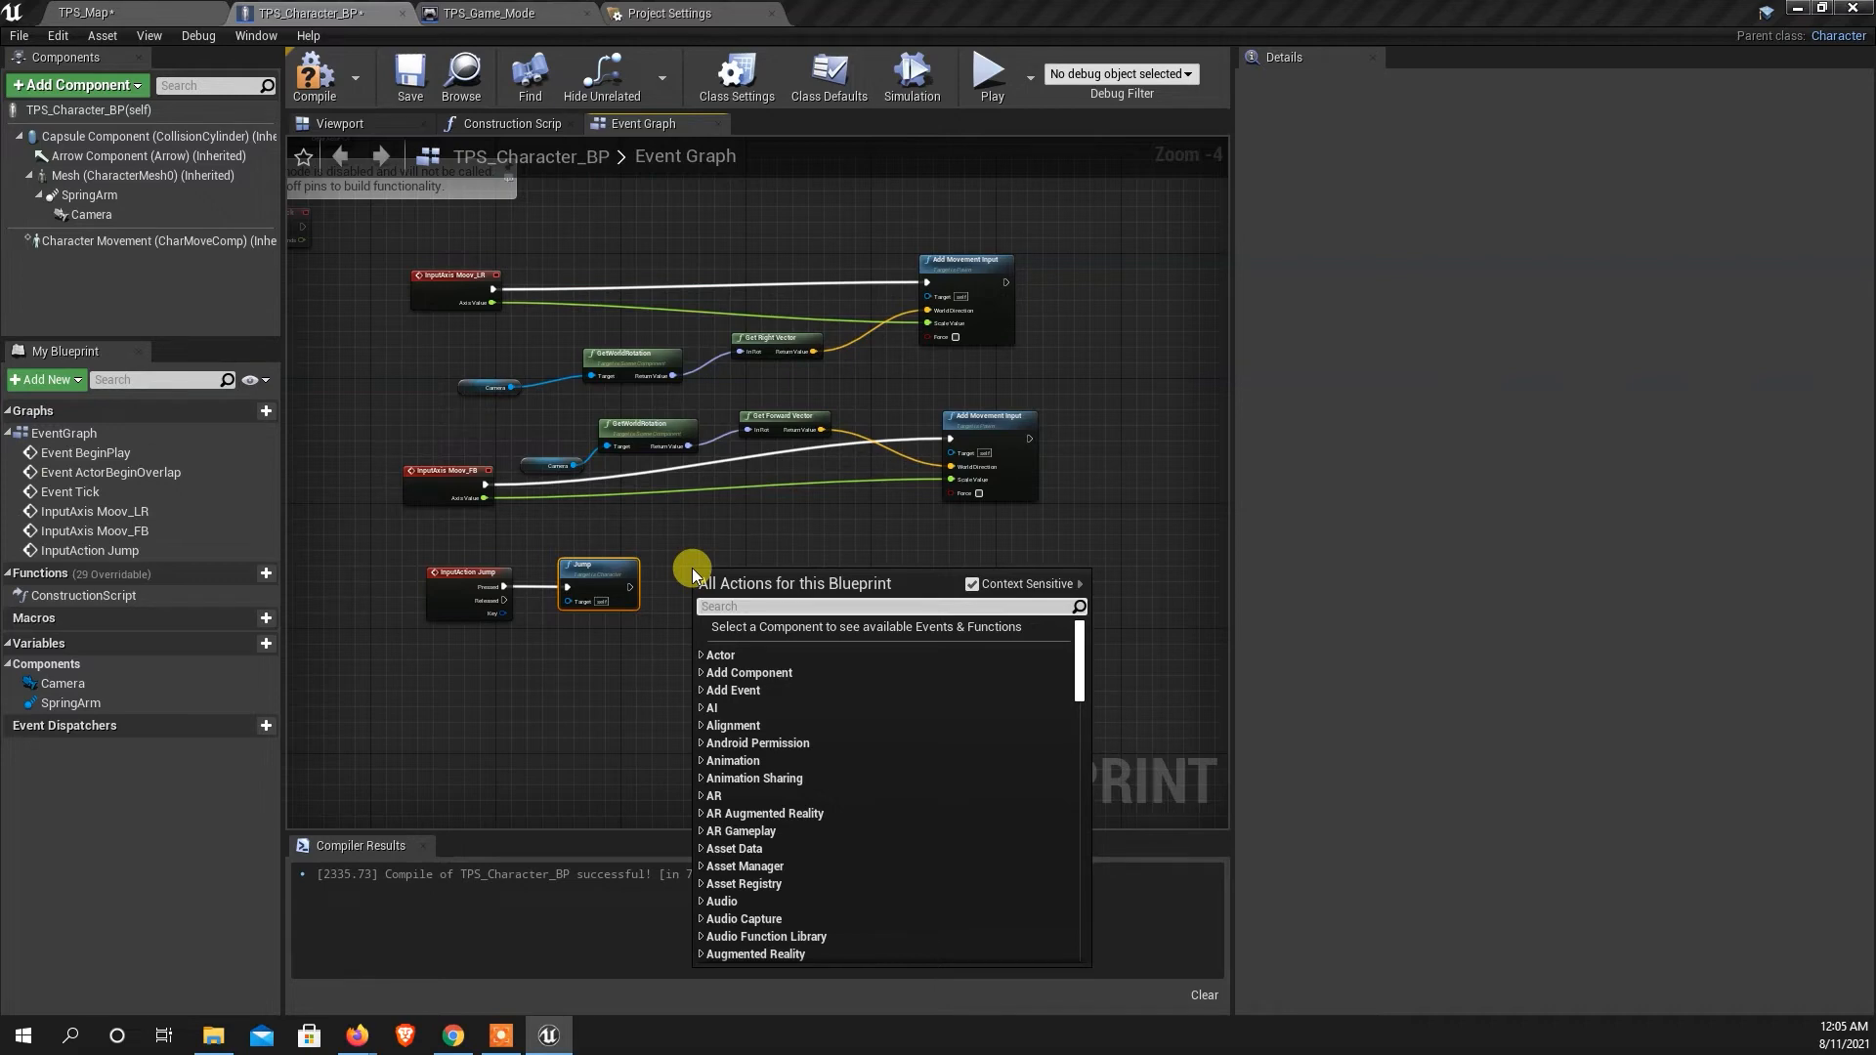
pyautogui.write('look')
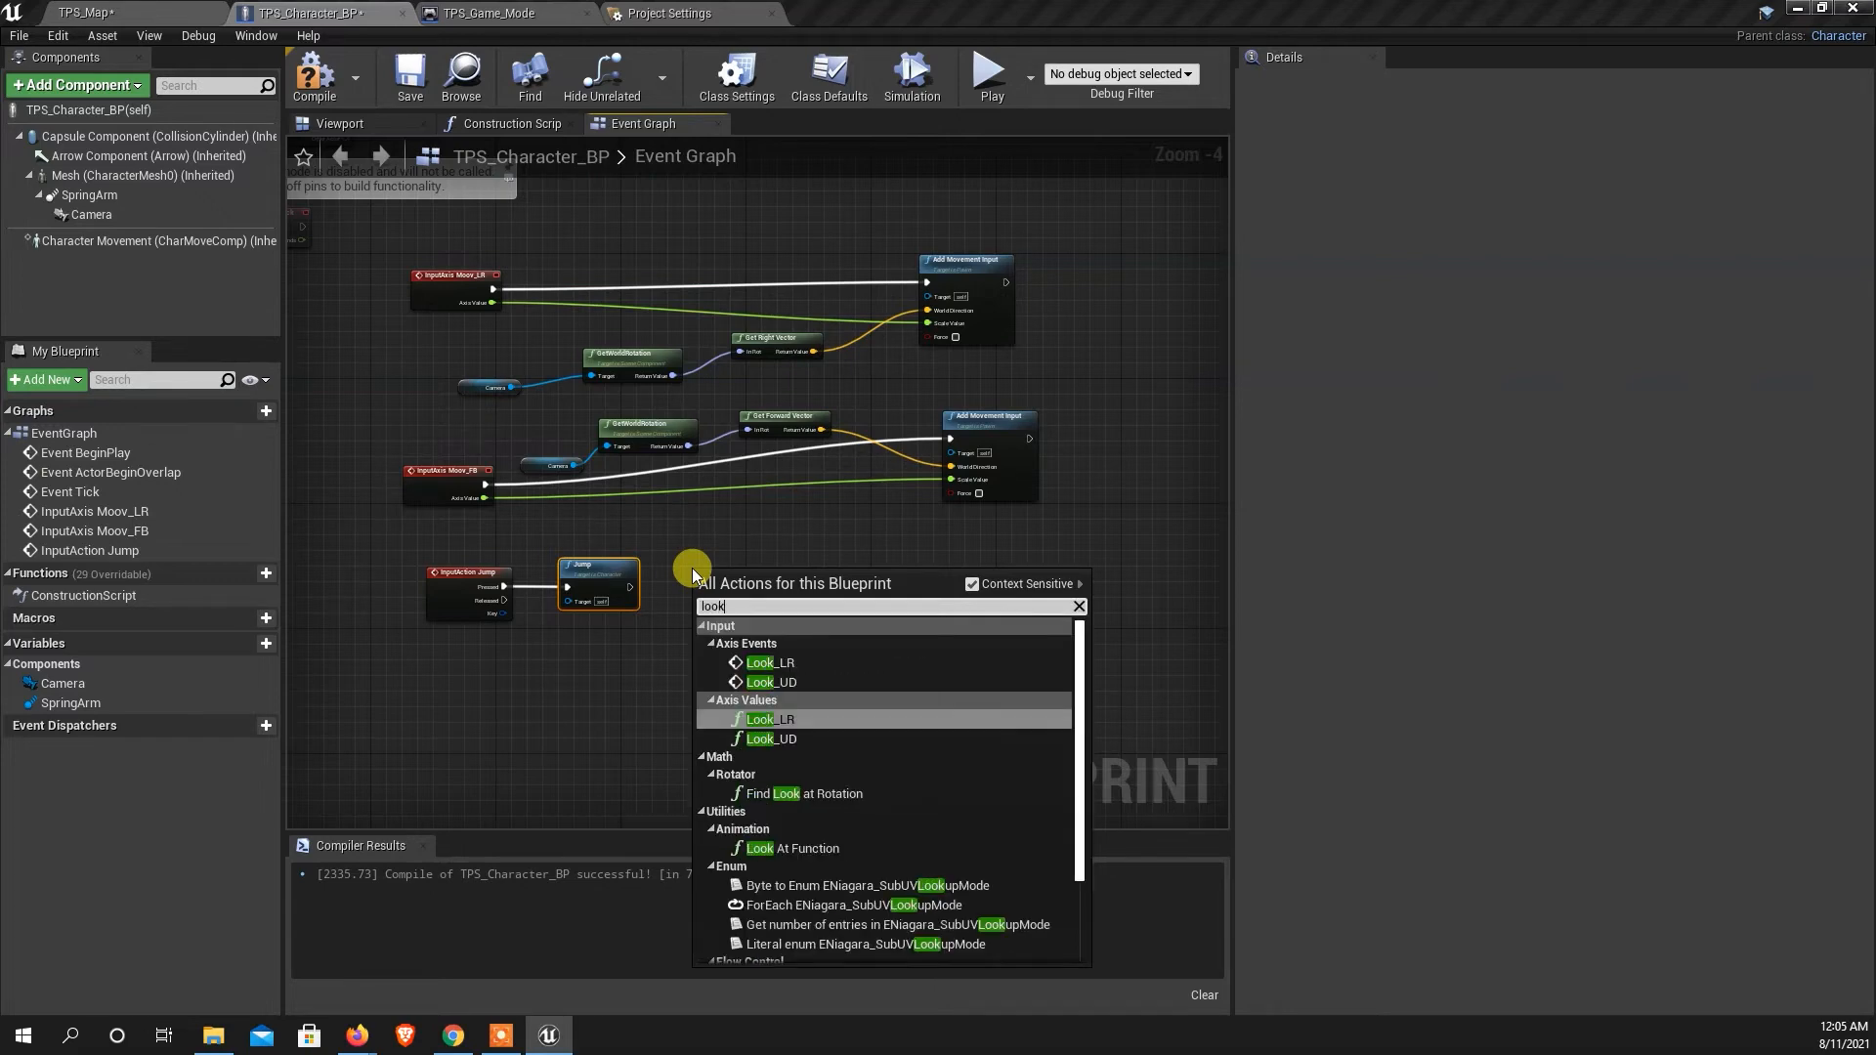
pyautogui.click(770, 662)
# Connect InputAxis Look_LR to a new Add Controller Yaw Input node, linking Axis Value to its Val input.
pyautogui.scroll(1, 819, 574)
pyautogui.scroll(2, 819, 575)
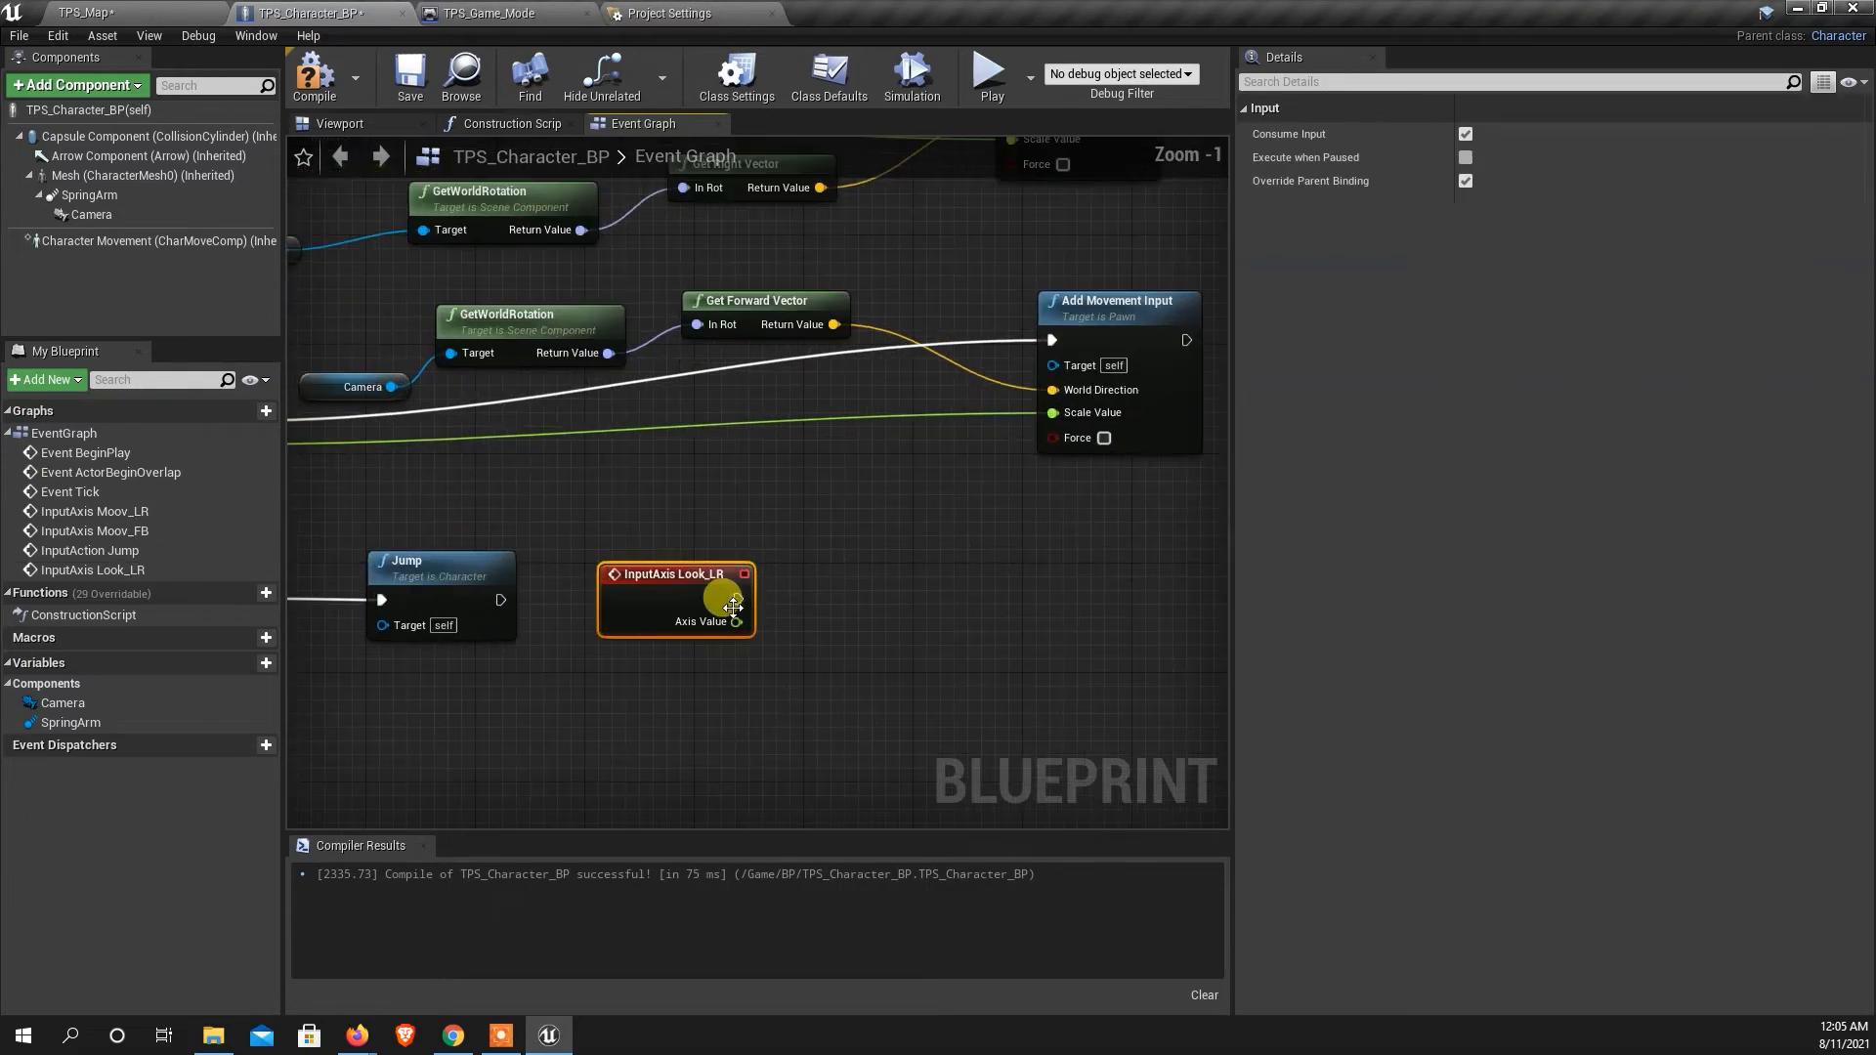
pyautogui.moveTo(737, 598); pyautogui.dragTo(899, 537)
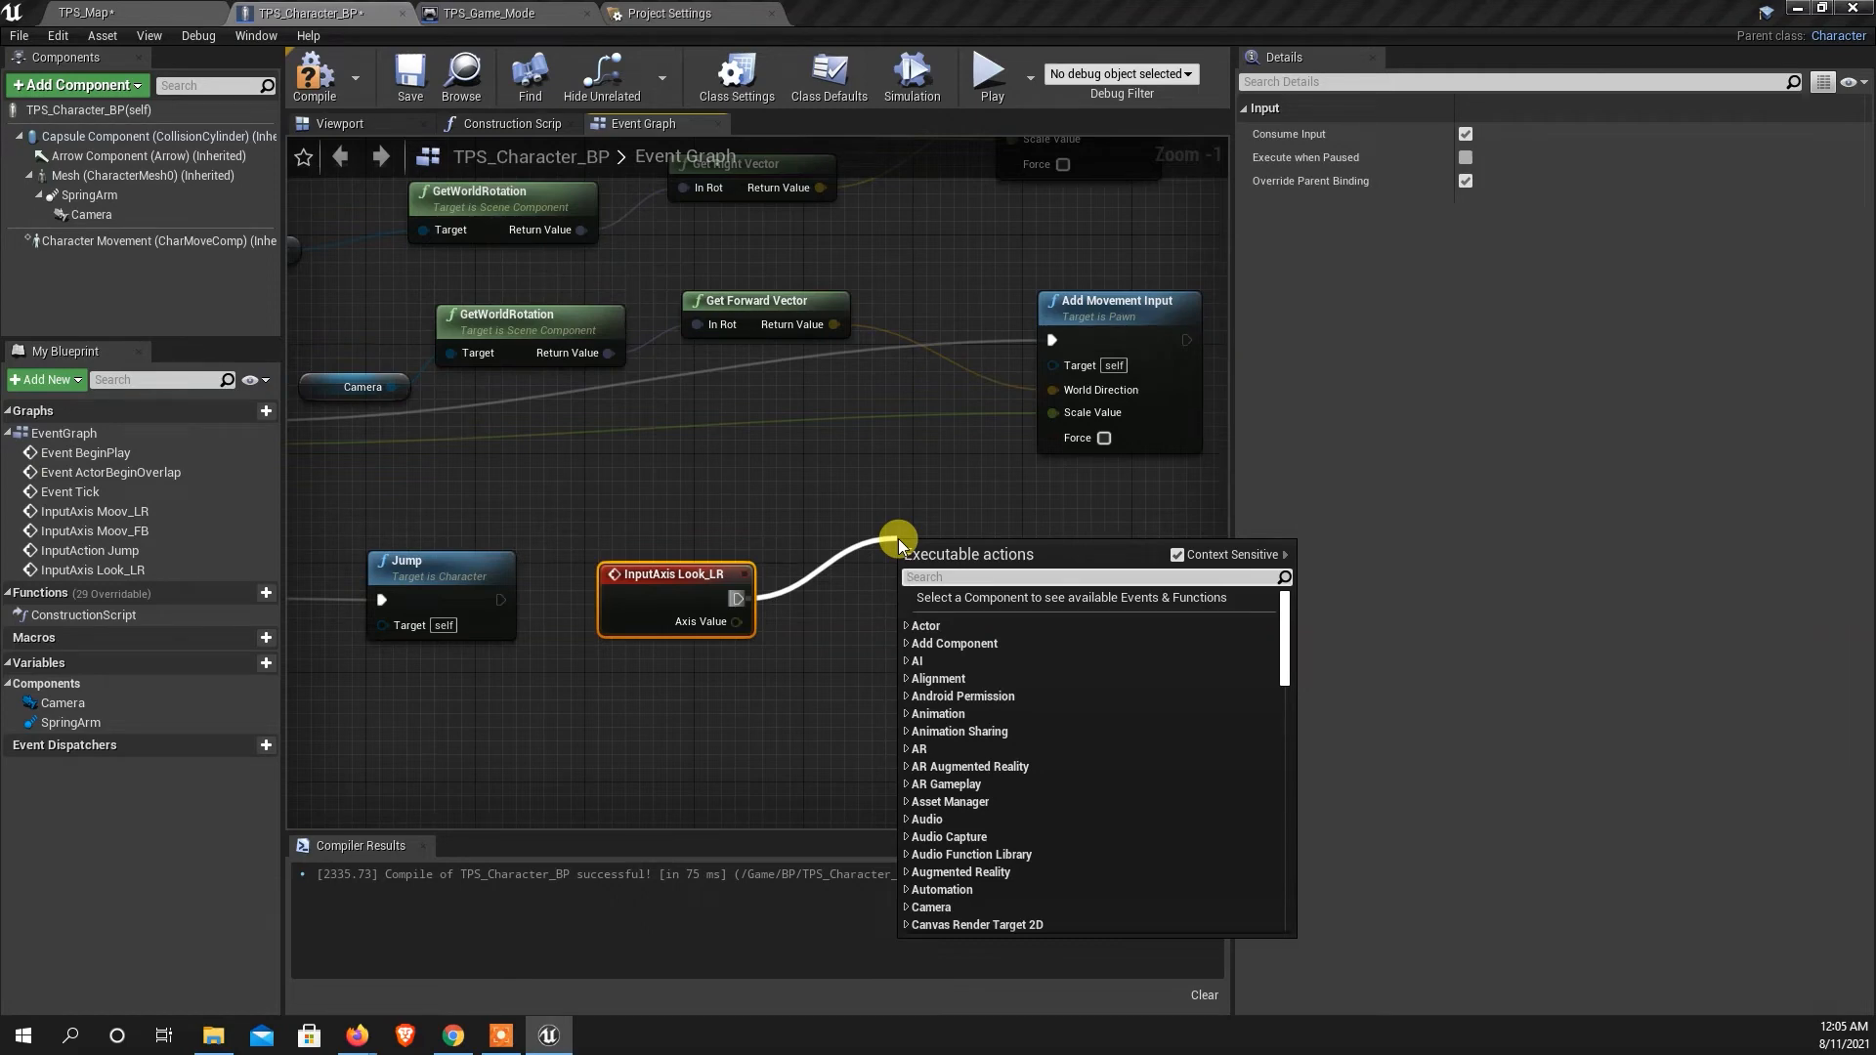
pyautogui.write('ya')
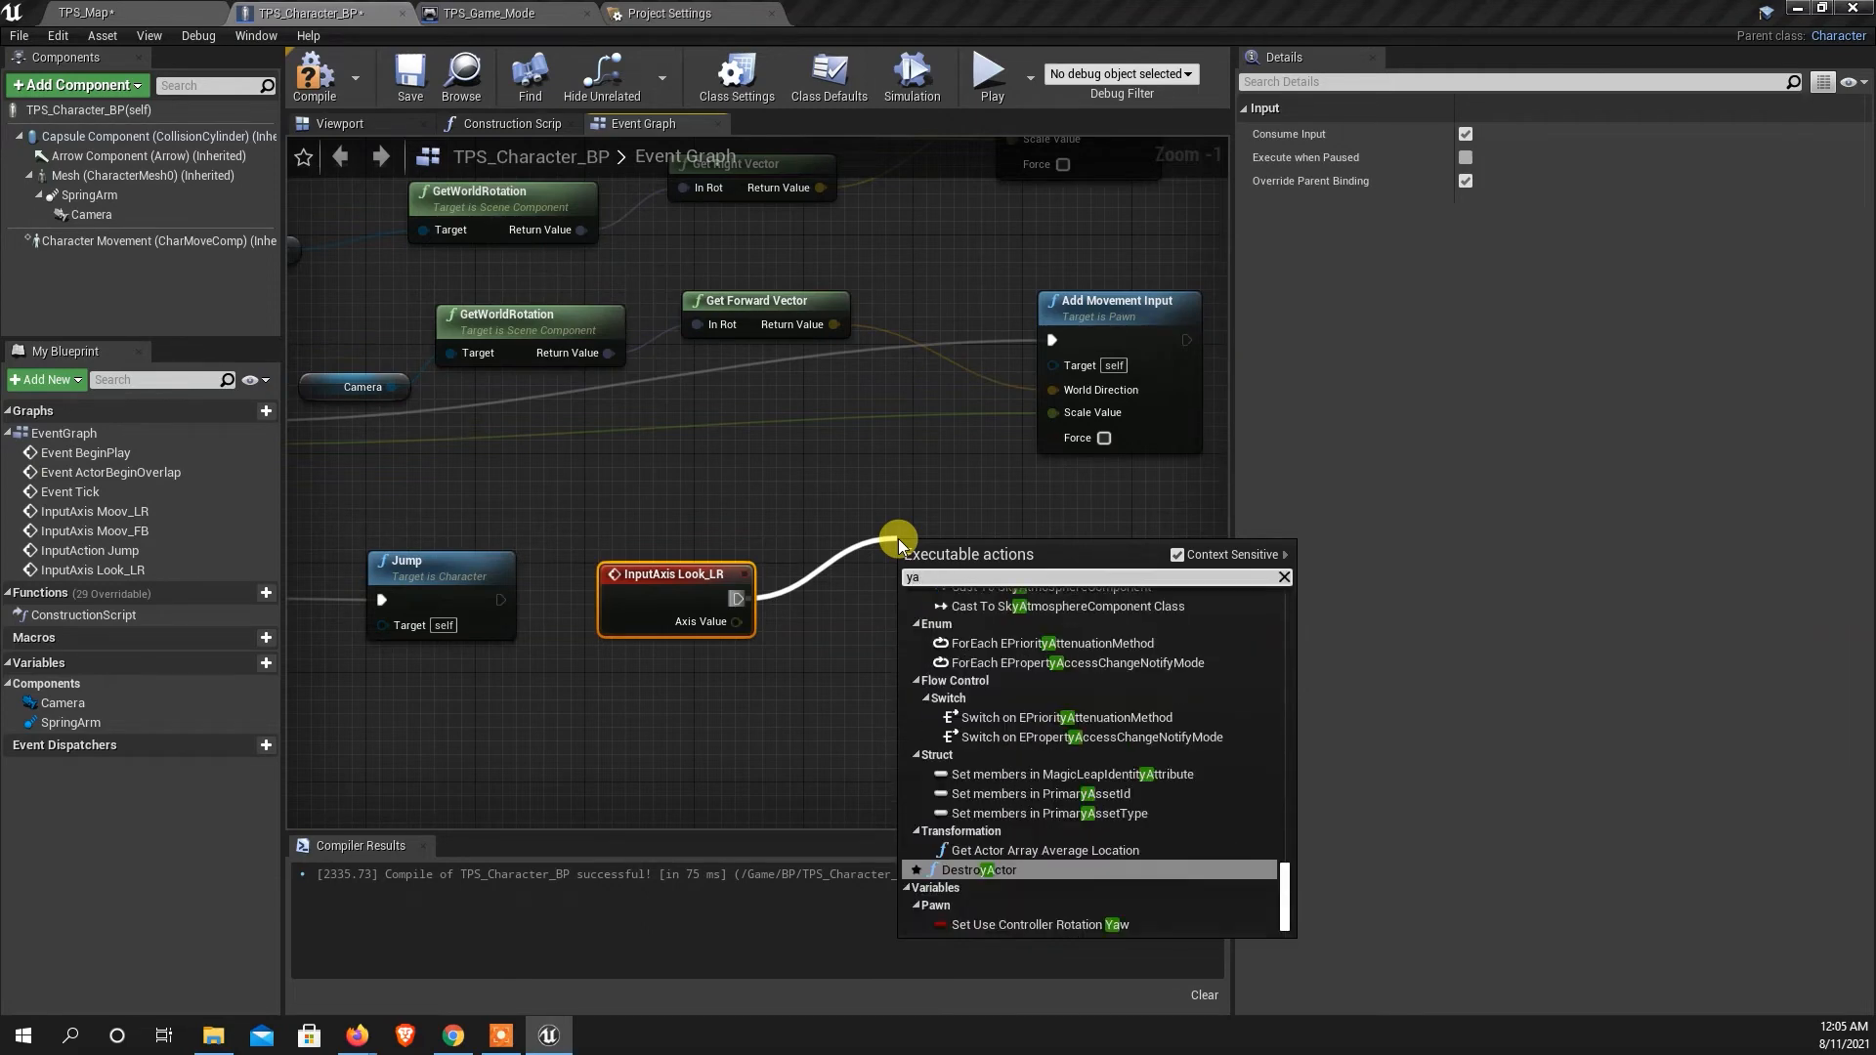
pyautogui.write('w')
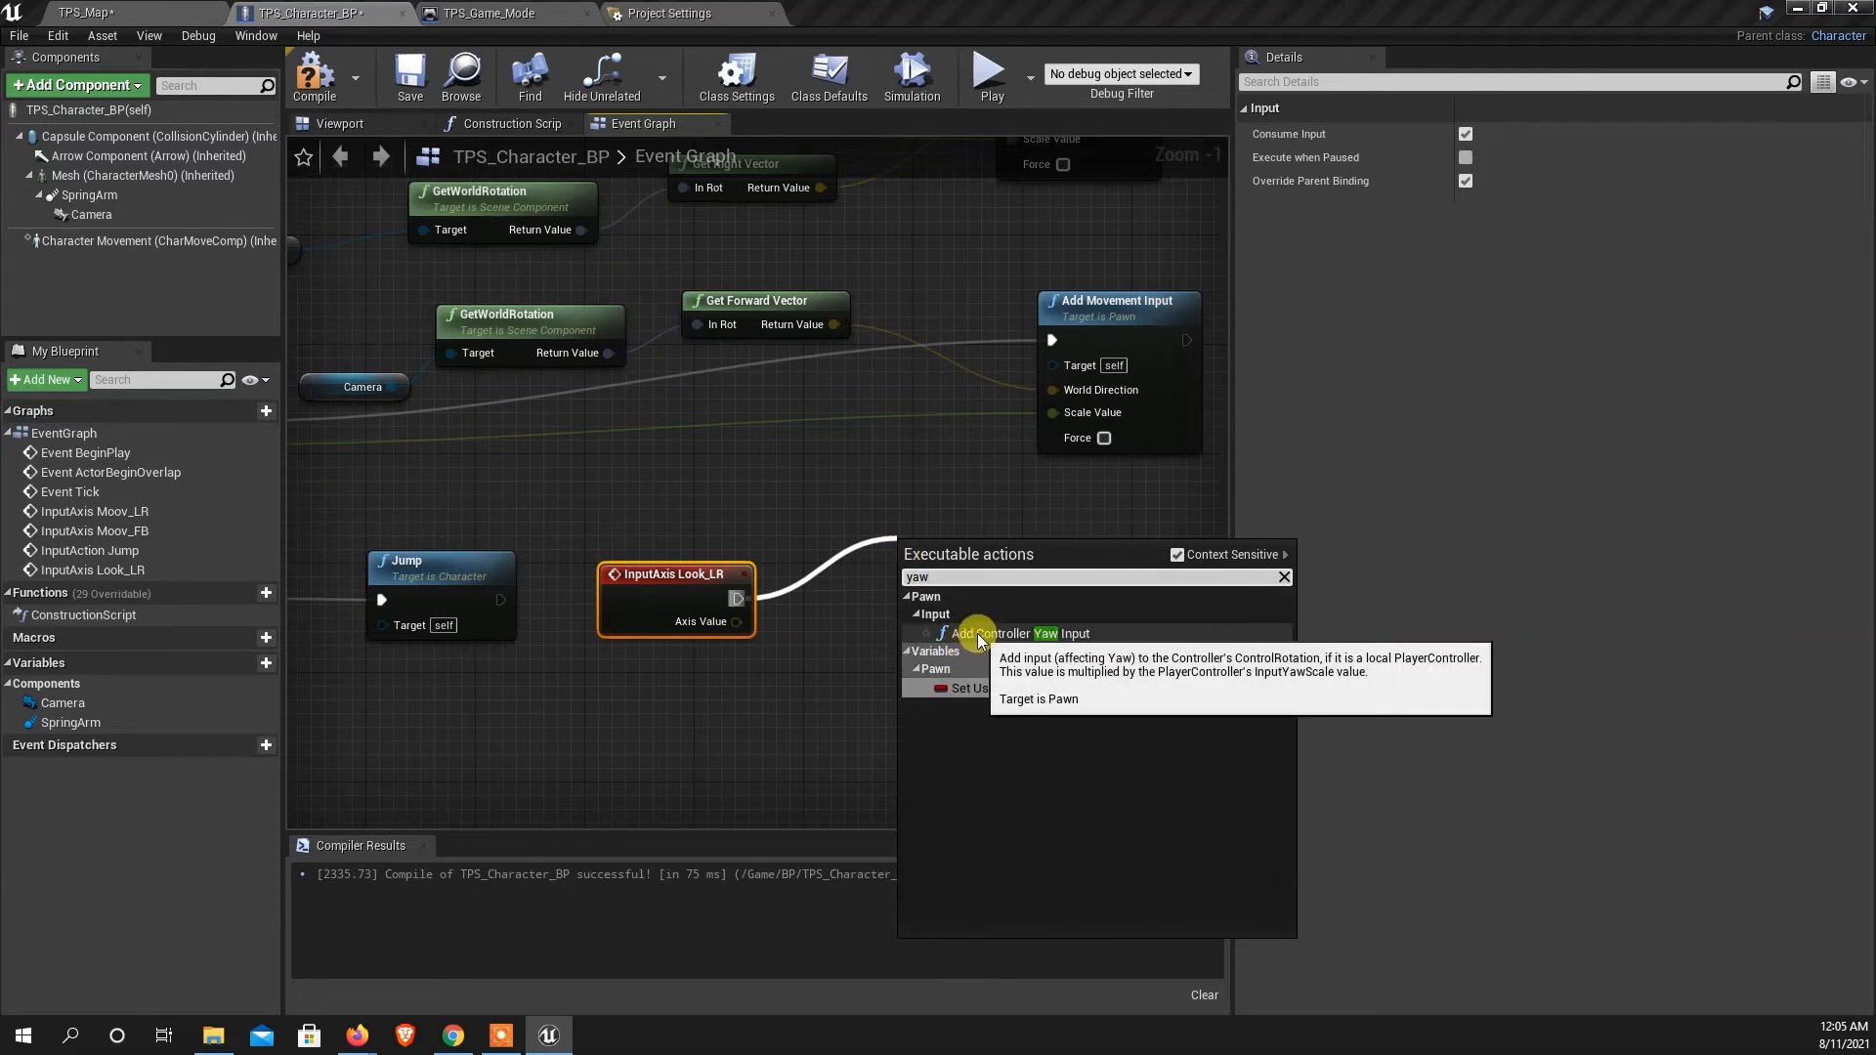
pyautogui.click(1031, 633)
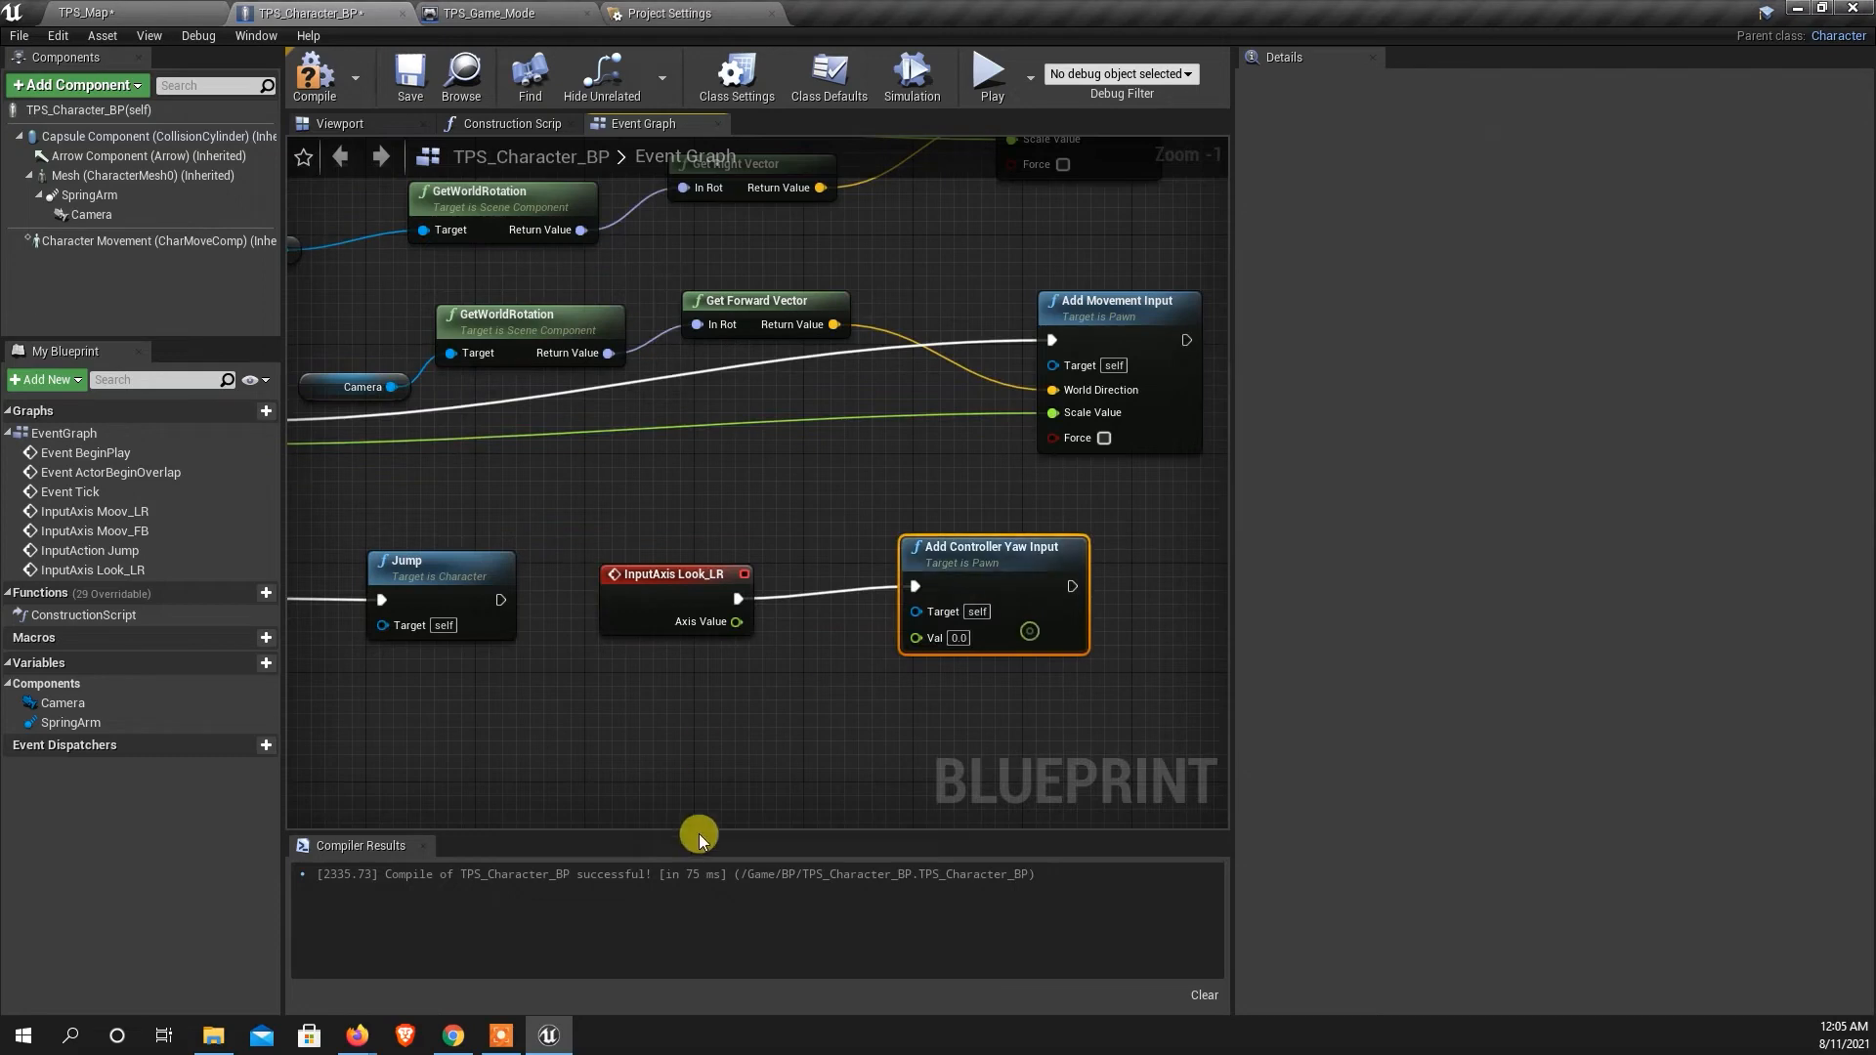
pyautogui.moveTo(737, 622); pyautogui.dragTo(915, 636)
# Add the Look_UD axis event to the event graph beside the Add Controller Yaw Input node.
pyautogui.scroll(-3, 826, 559)
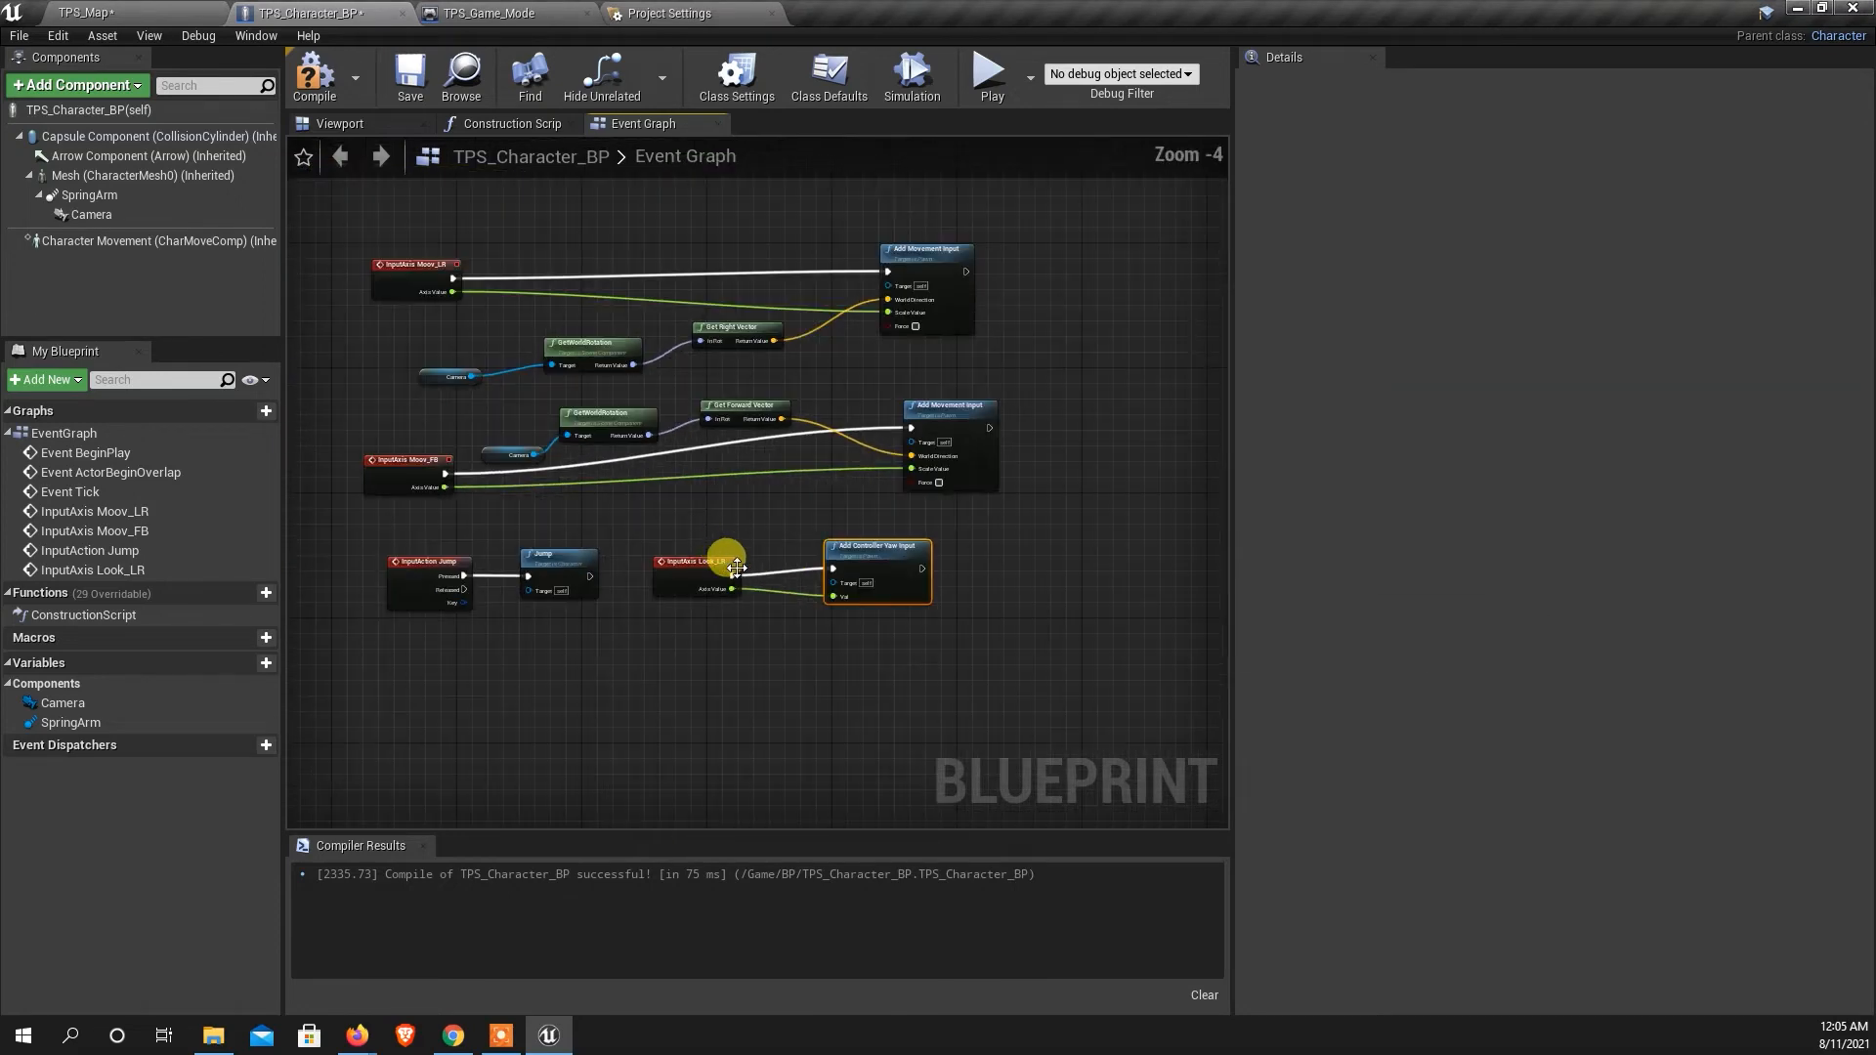
pyautogui.scroll(2, 793, 547)
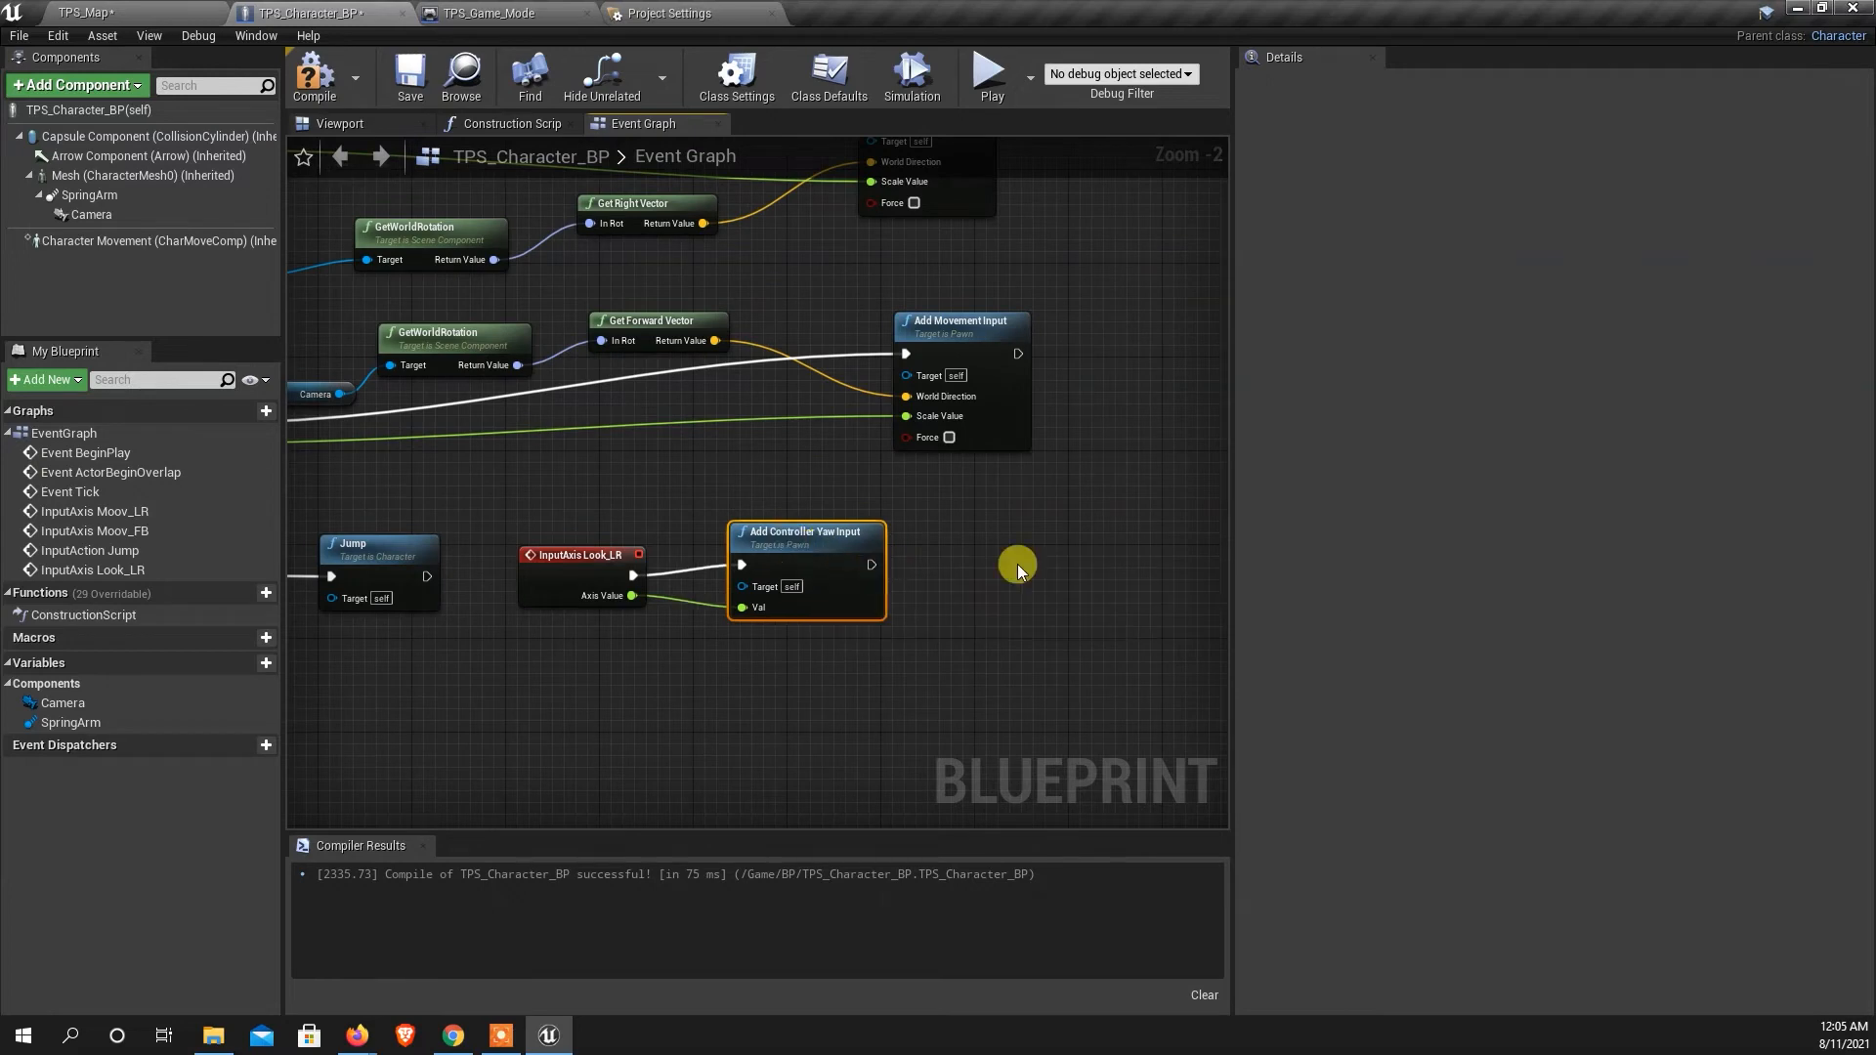
pyautogui.rightClick(957, 542)
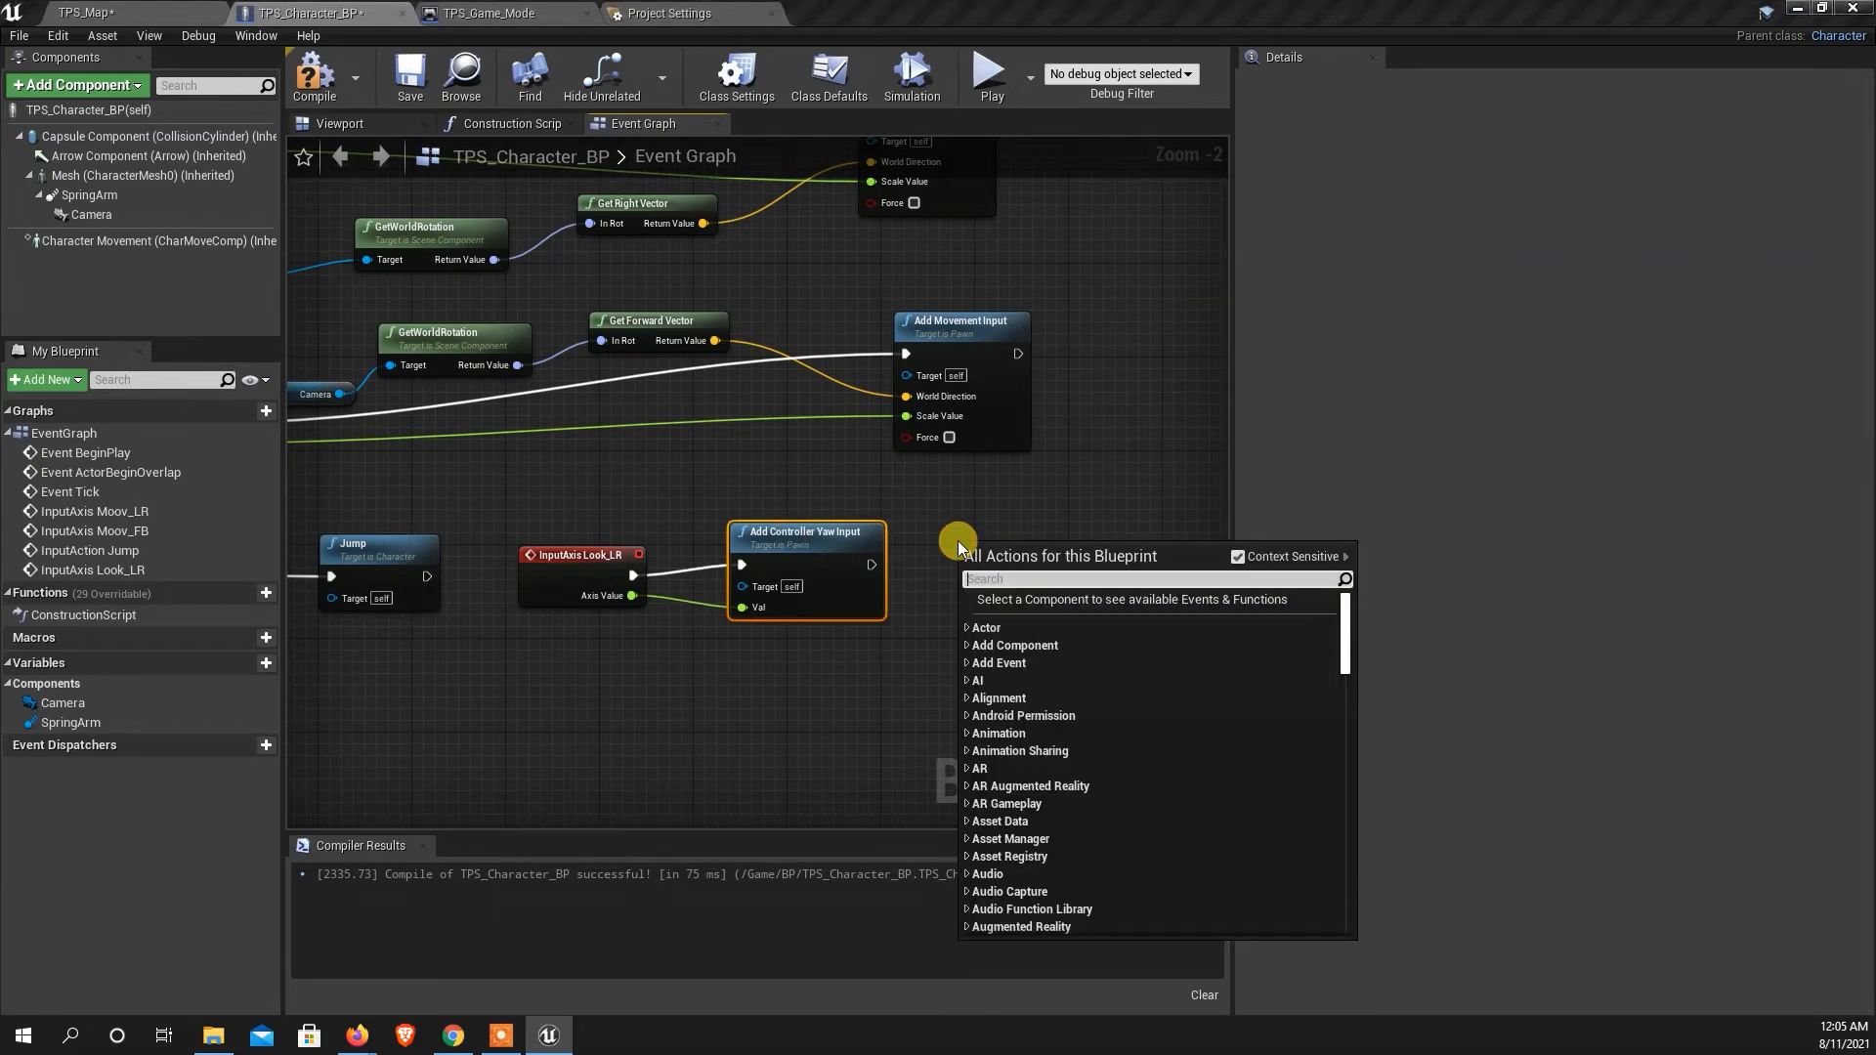
pyautogui.write('loo')
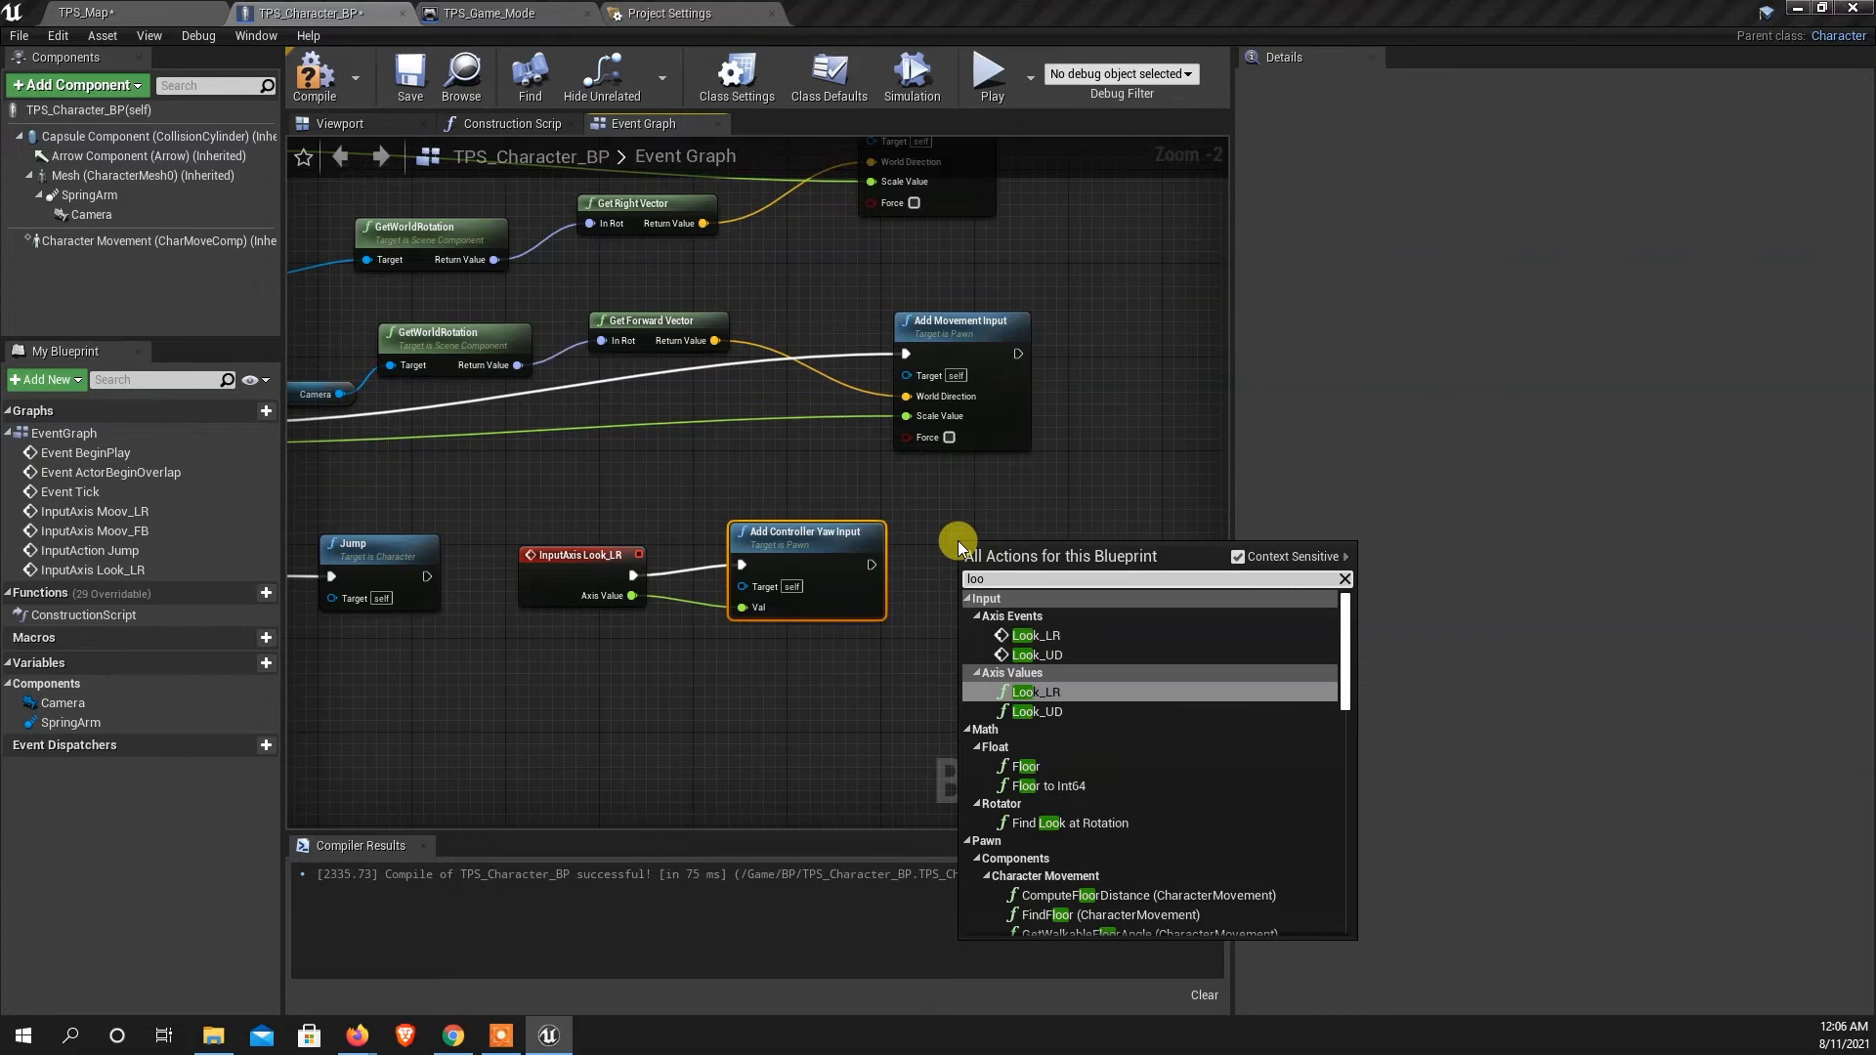
pyautogui.click(1037, 655)
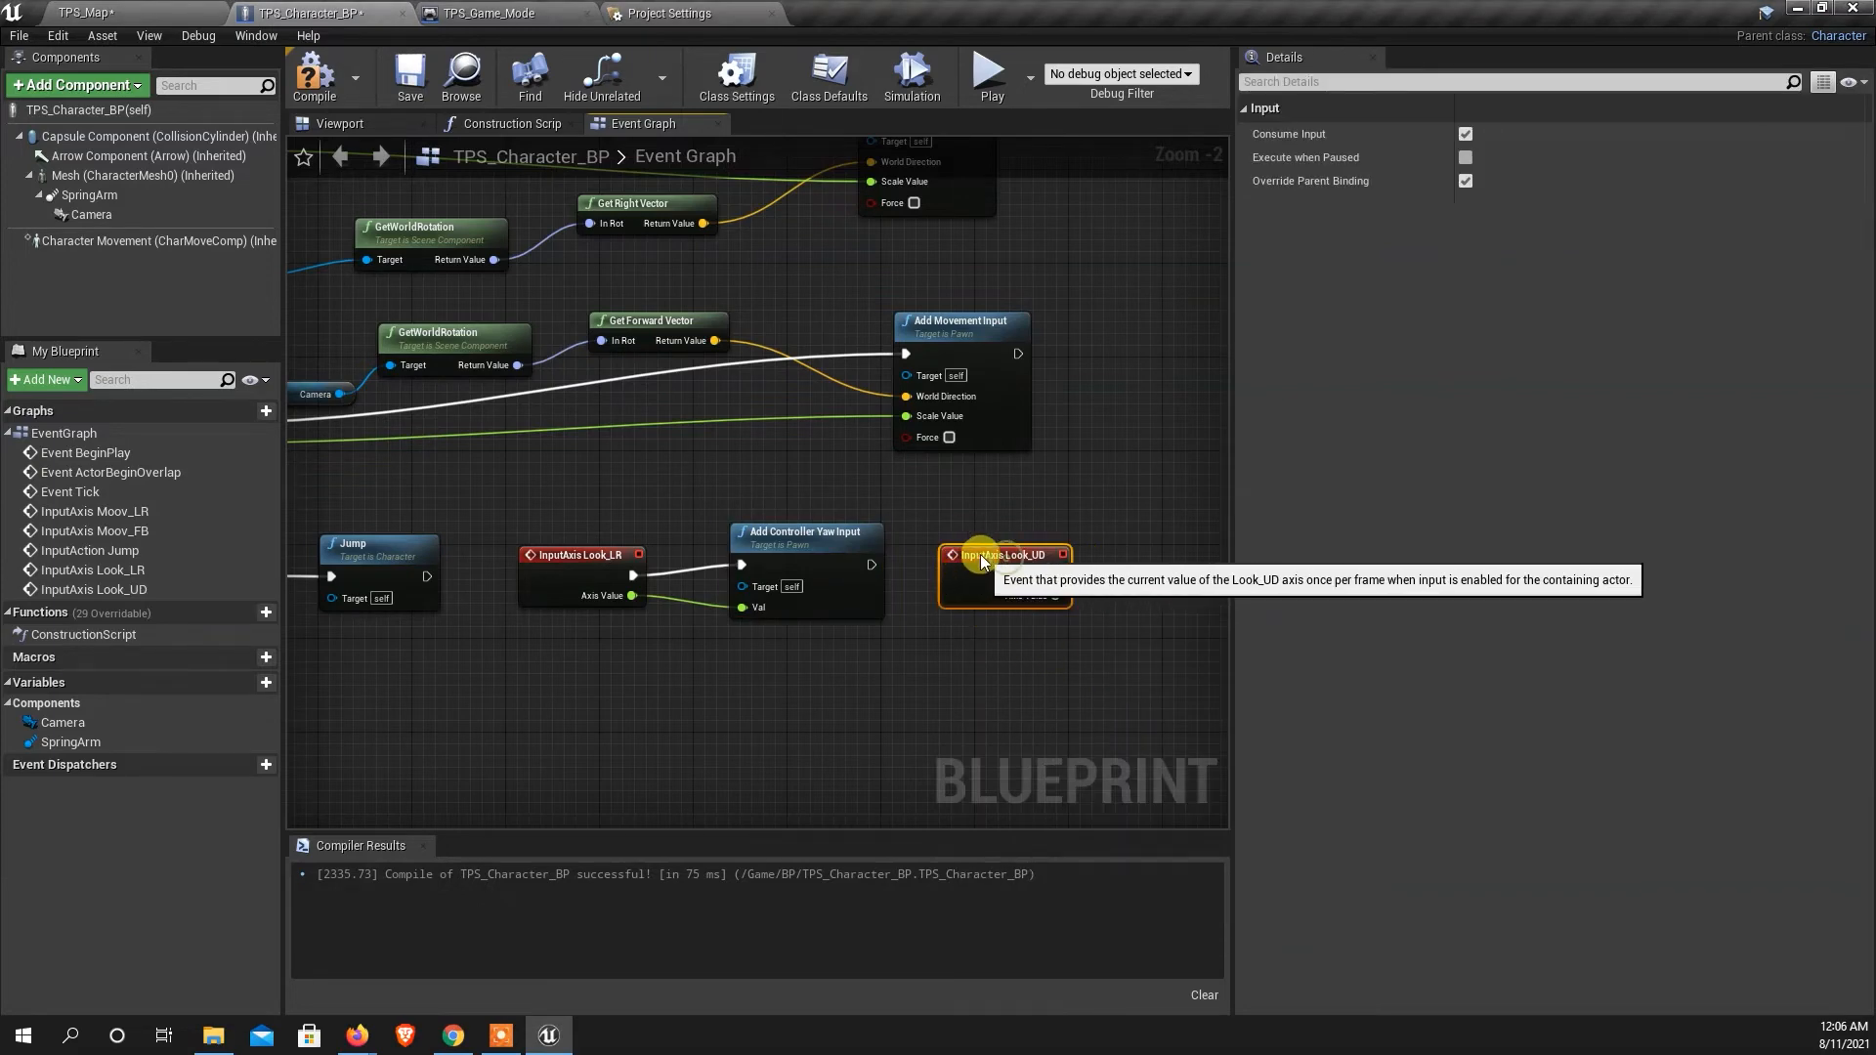
# Connect InputAxis Look_UD to a new Add Controller Pitch Input node, linking Axis Value to Val, and compile the blueprint.
pyautogui.scroll(-2, 1084, 630)
pyautogui.scroll(3, 1115, 630)
pyautogui.moveTo(942, 578); pyautogui.dragTo(1017, 564)
pyautogui.write('pitc')
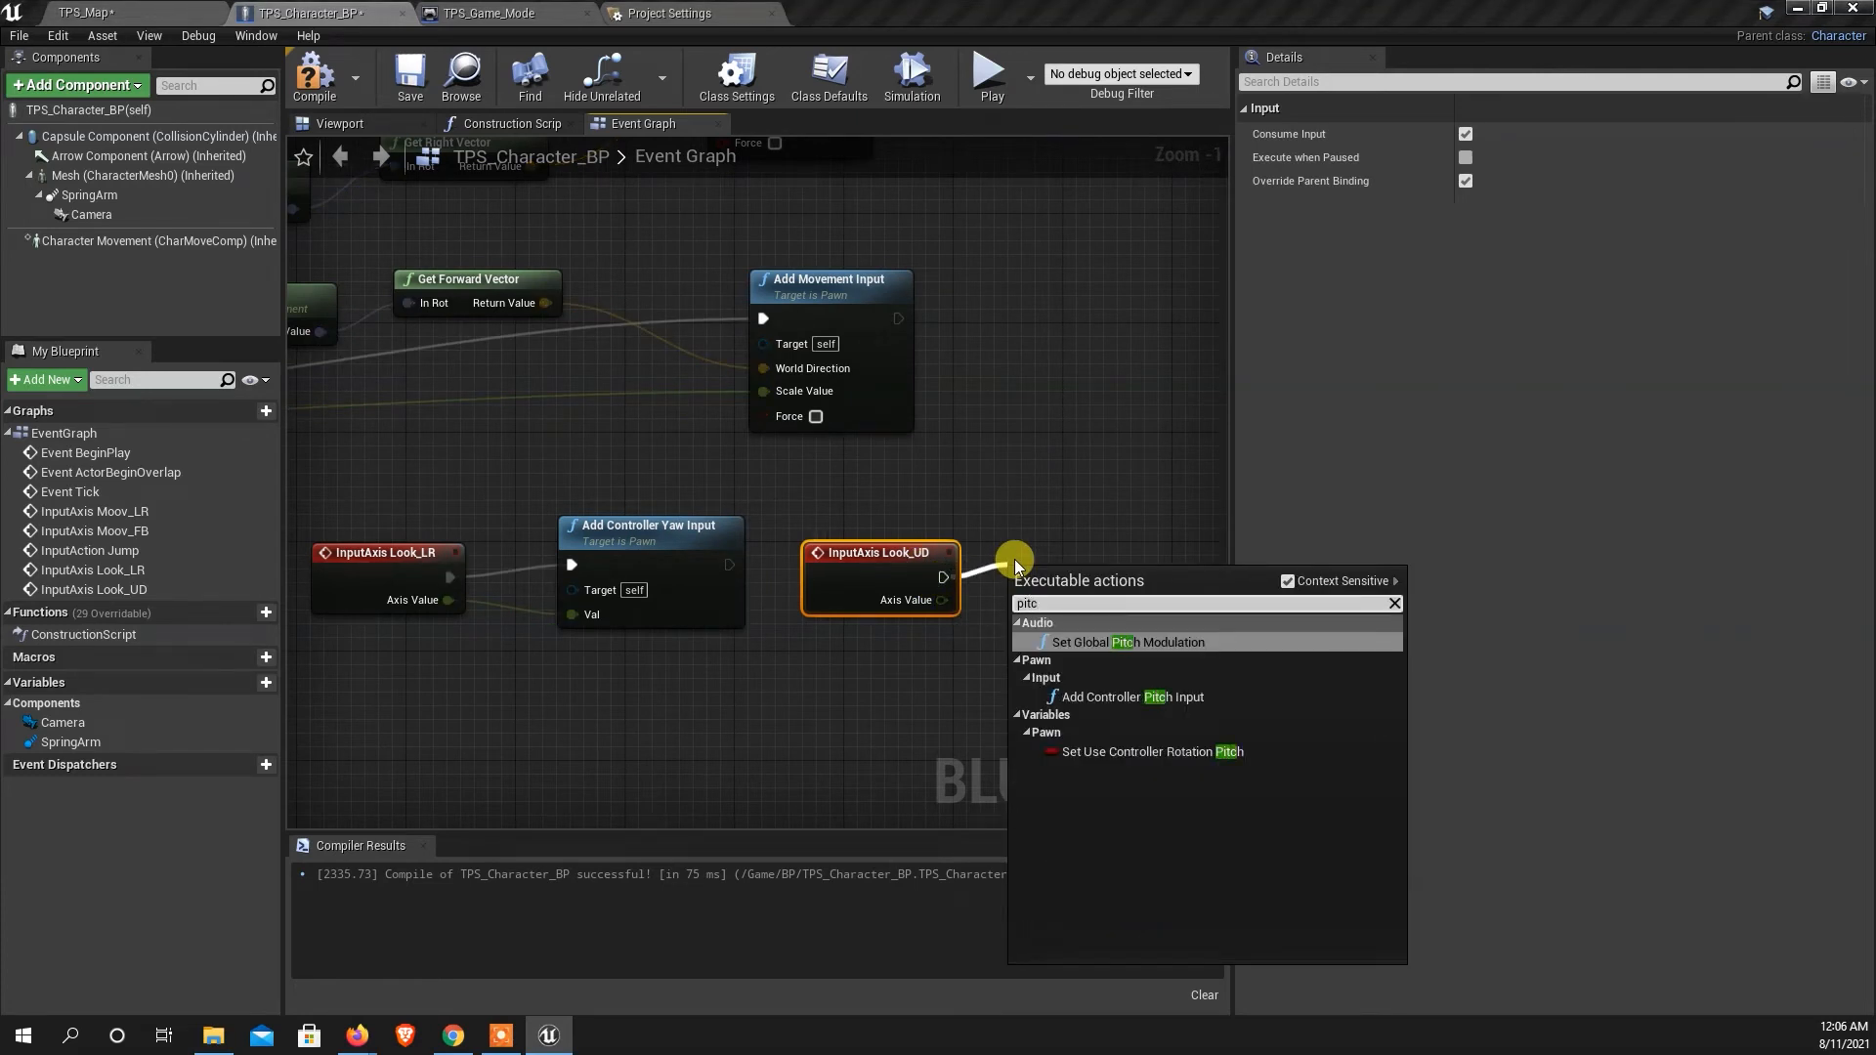
pyautogui.click(1152, 702)
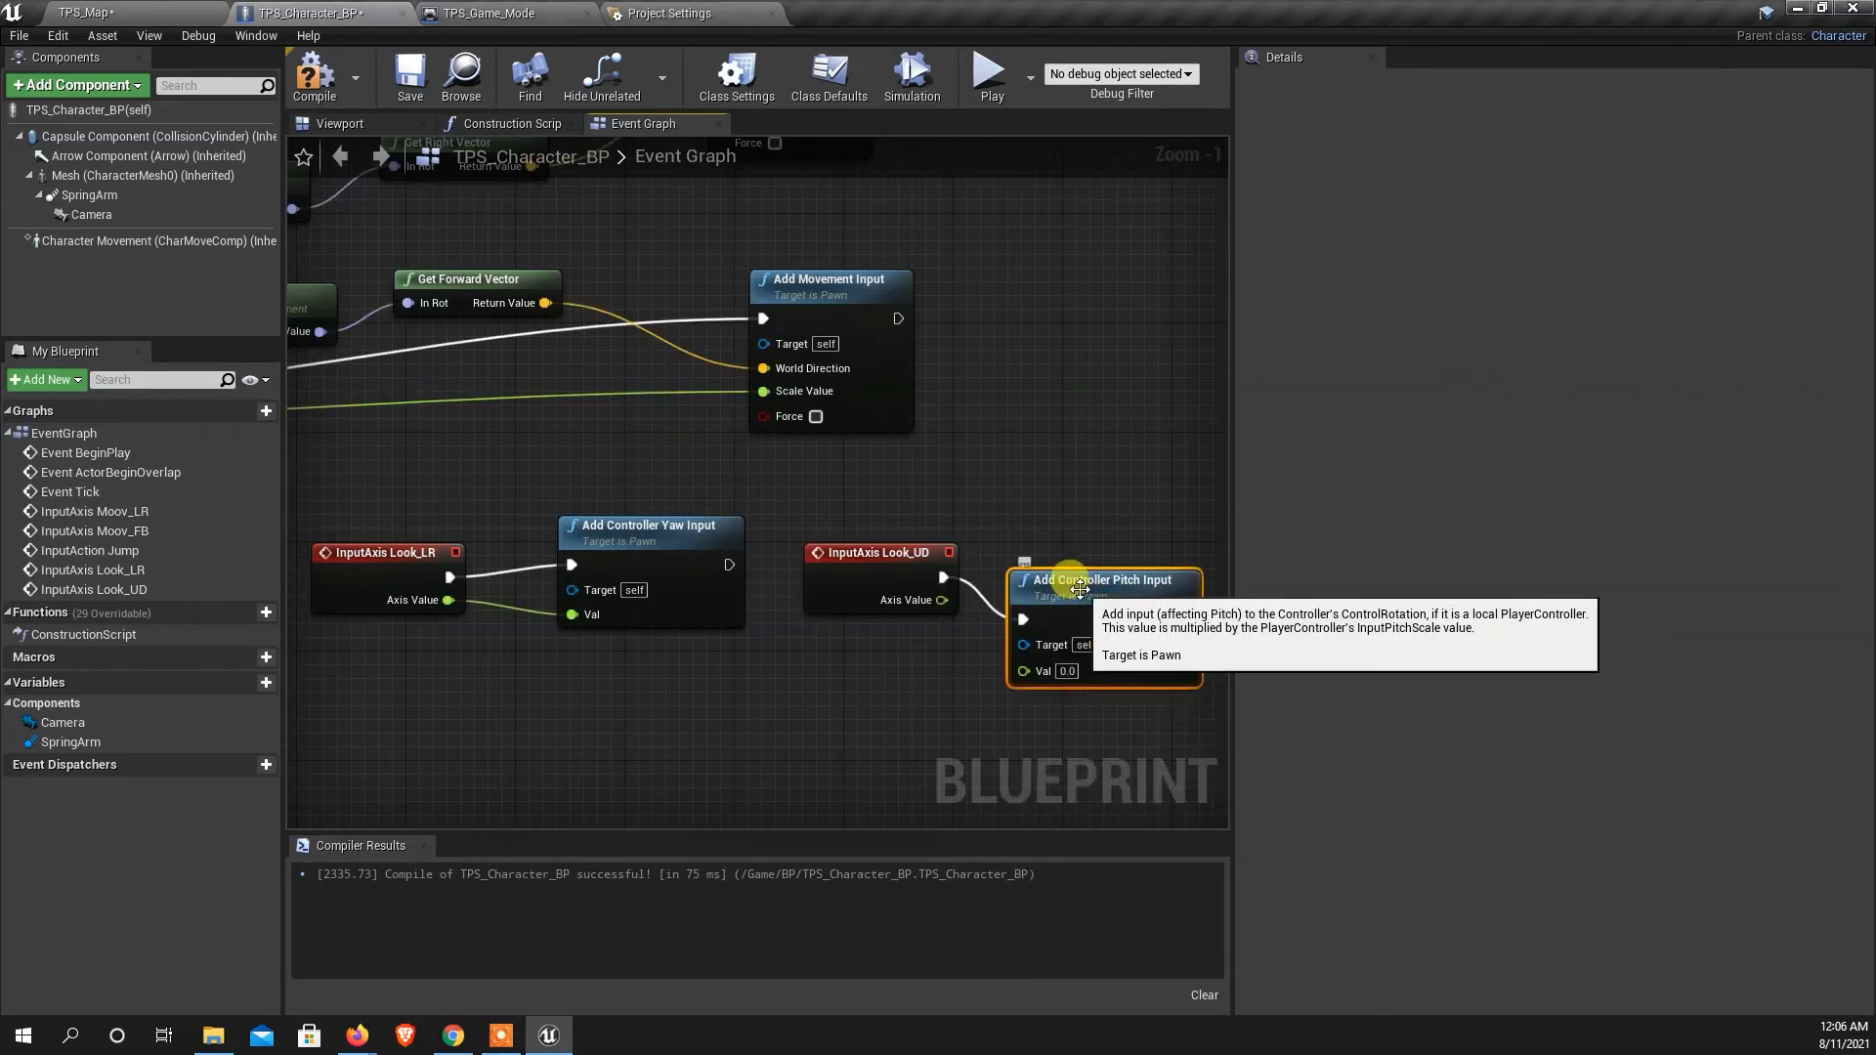
pyautogui.moveTo(1087, 586); pyautogui.dragTo(1117, 540)
pyautogui.moveTo(941, 600); pyautogui.dragTo(1067, 618)
pyautogui.scroll(-3, 860, 623)
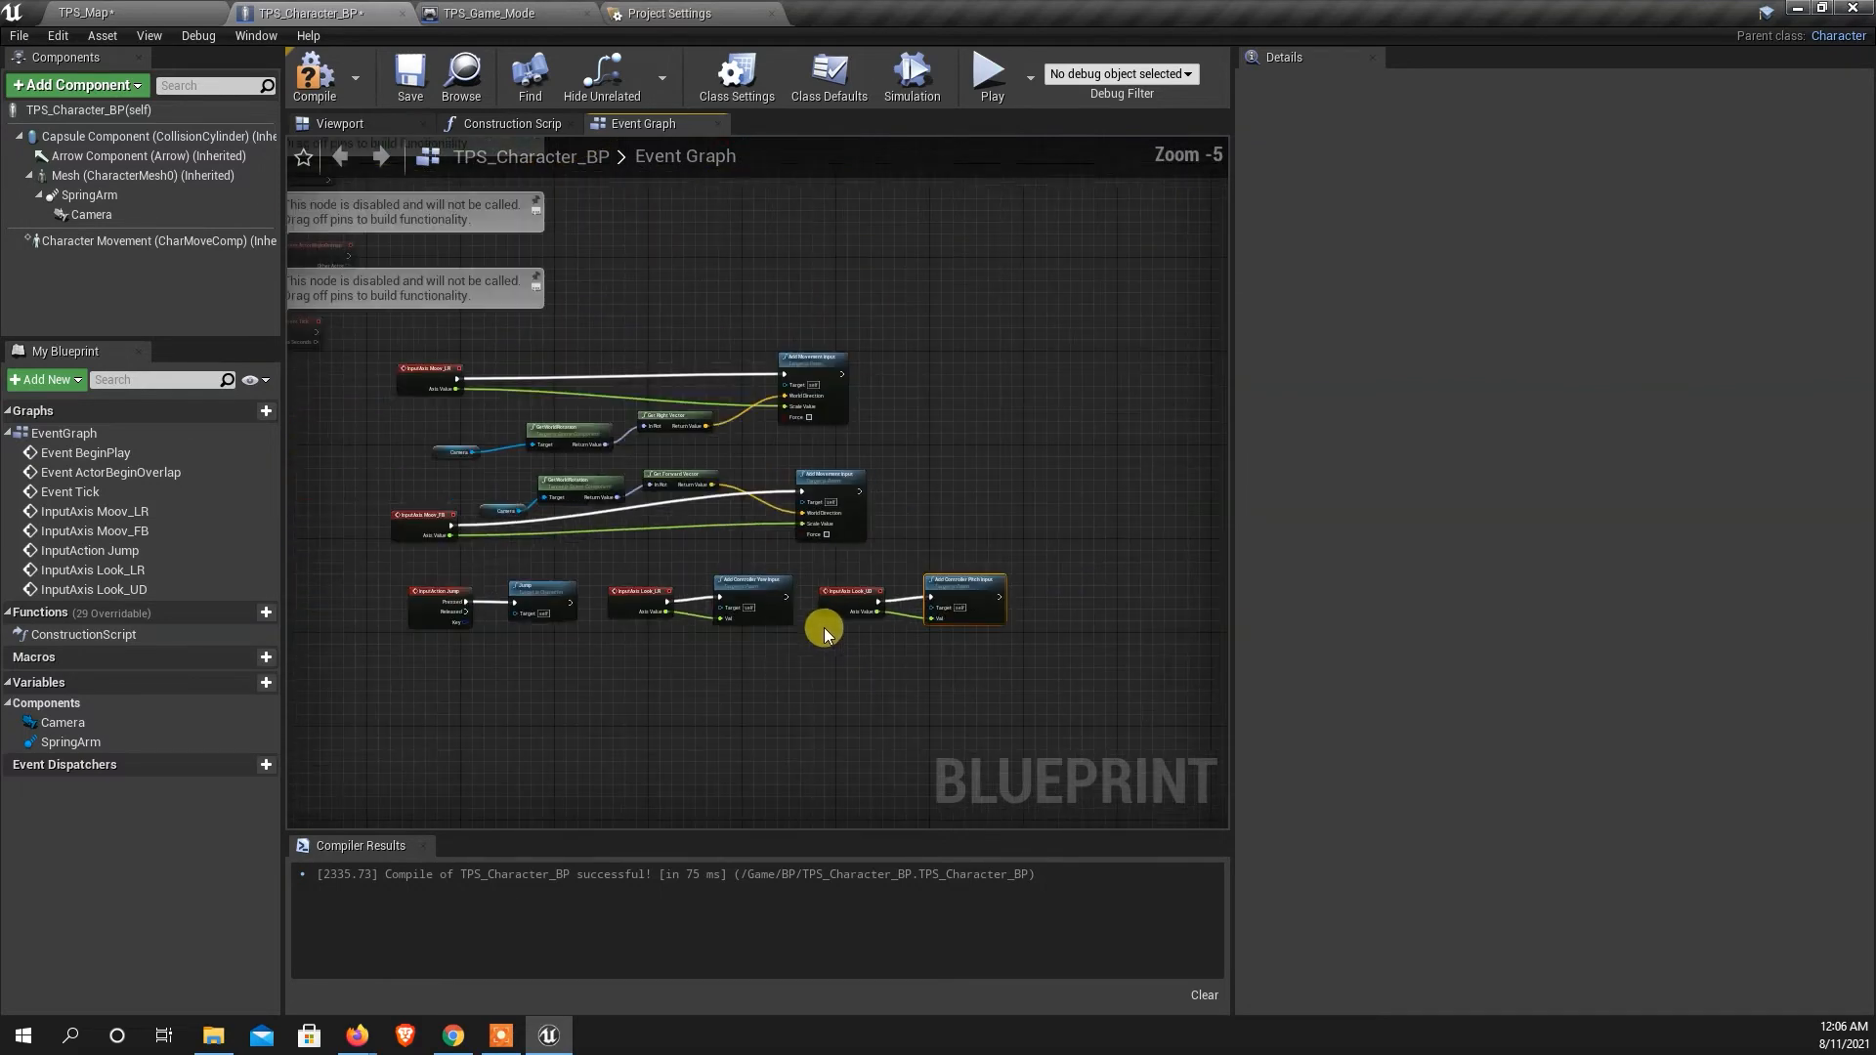
pyautogui.scroll(1, 409, 600)
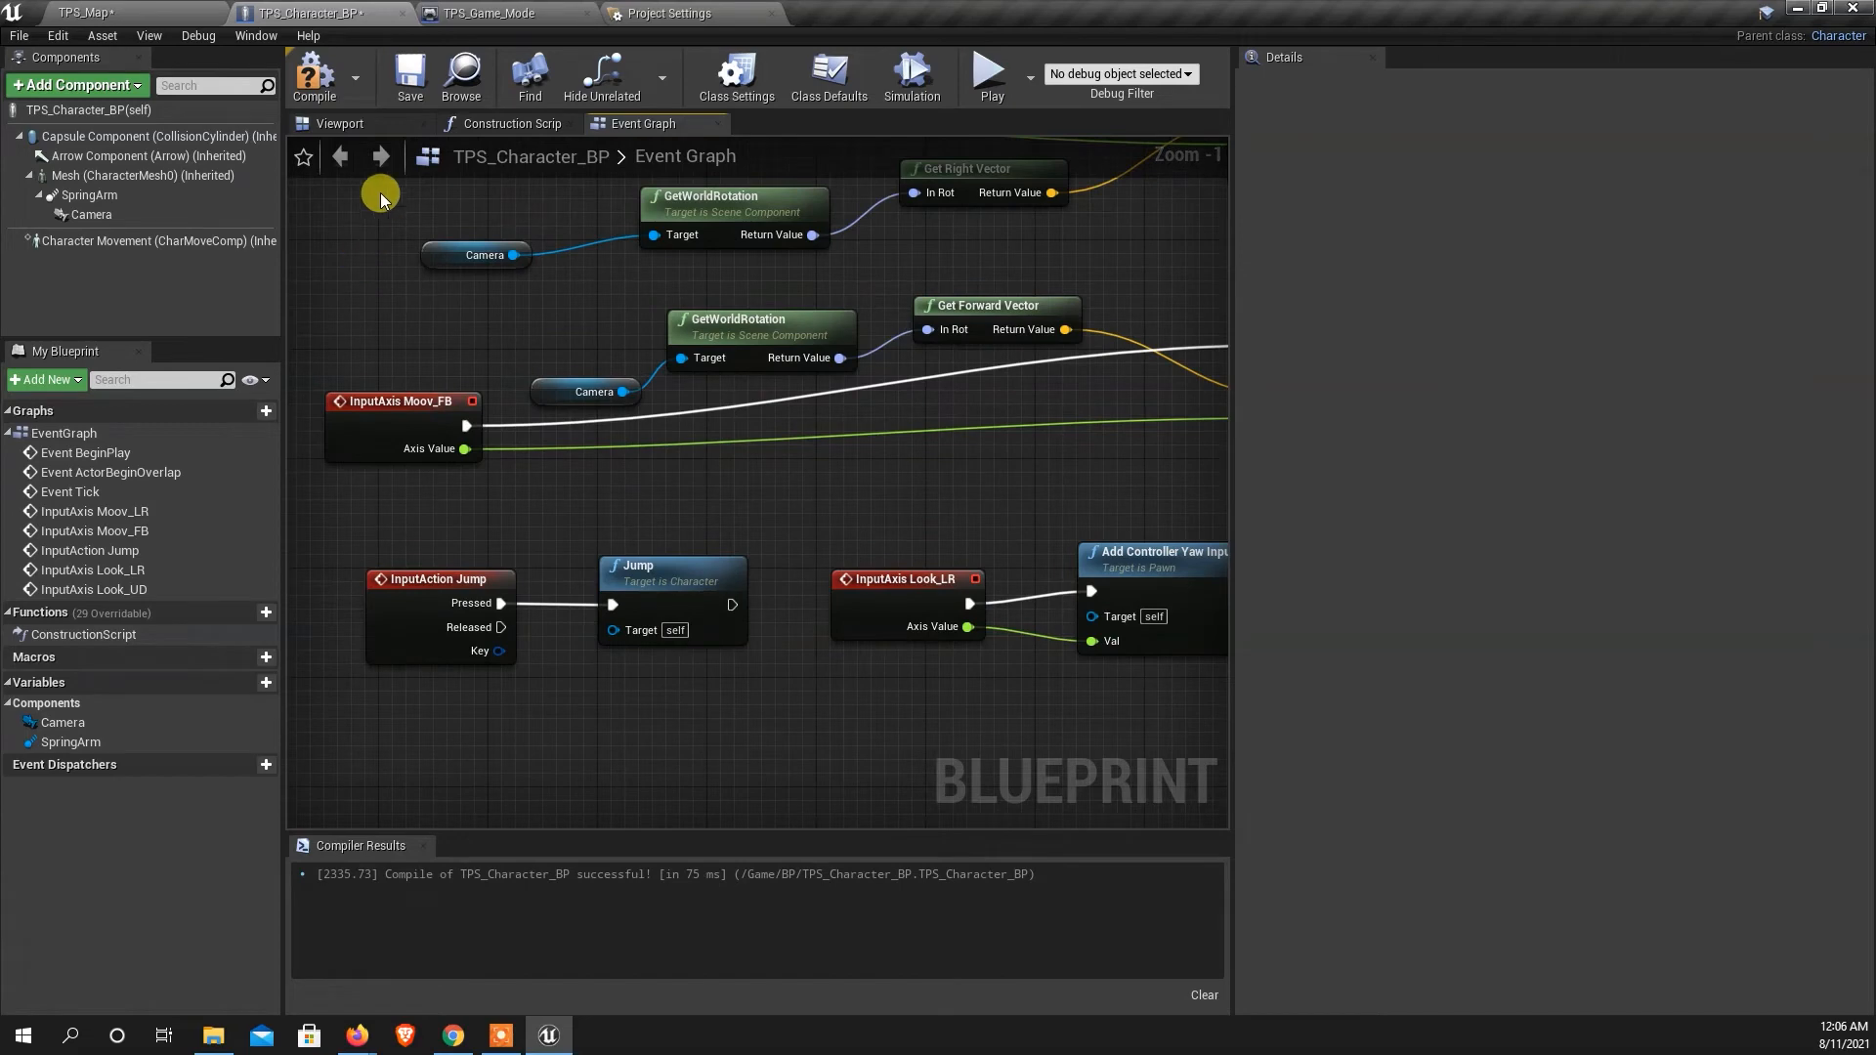
pyautogui.click(315, 80)
# Play-test the character's mouse look in TPS_Map and stop the session.
pyautogui.click(156, 5)
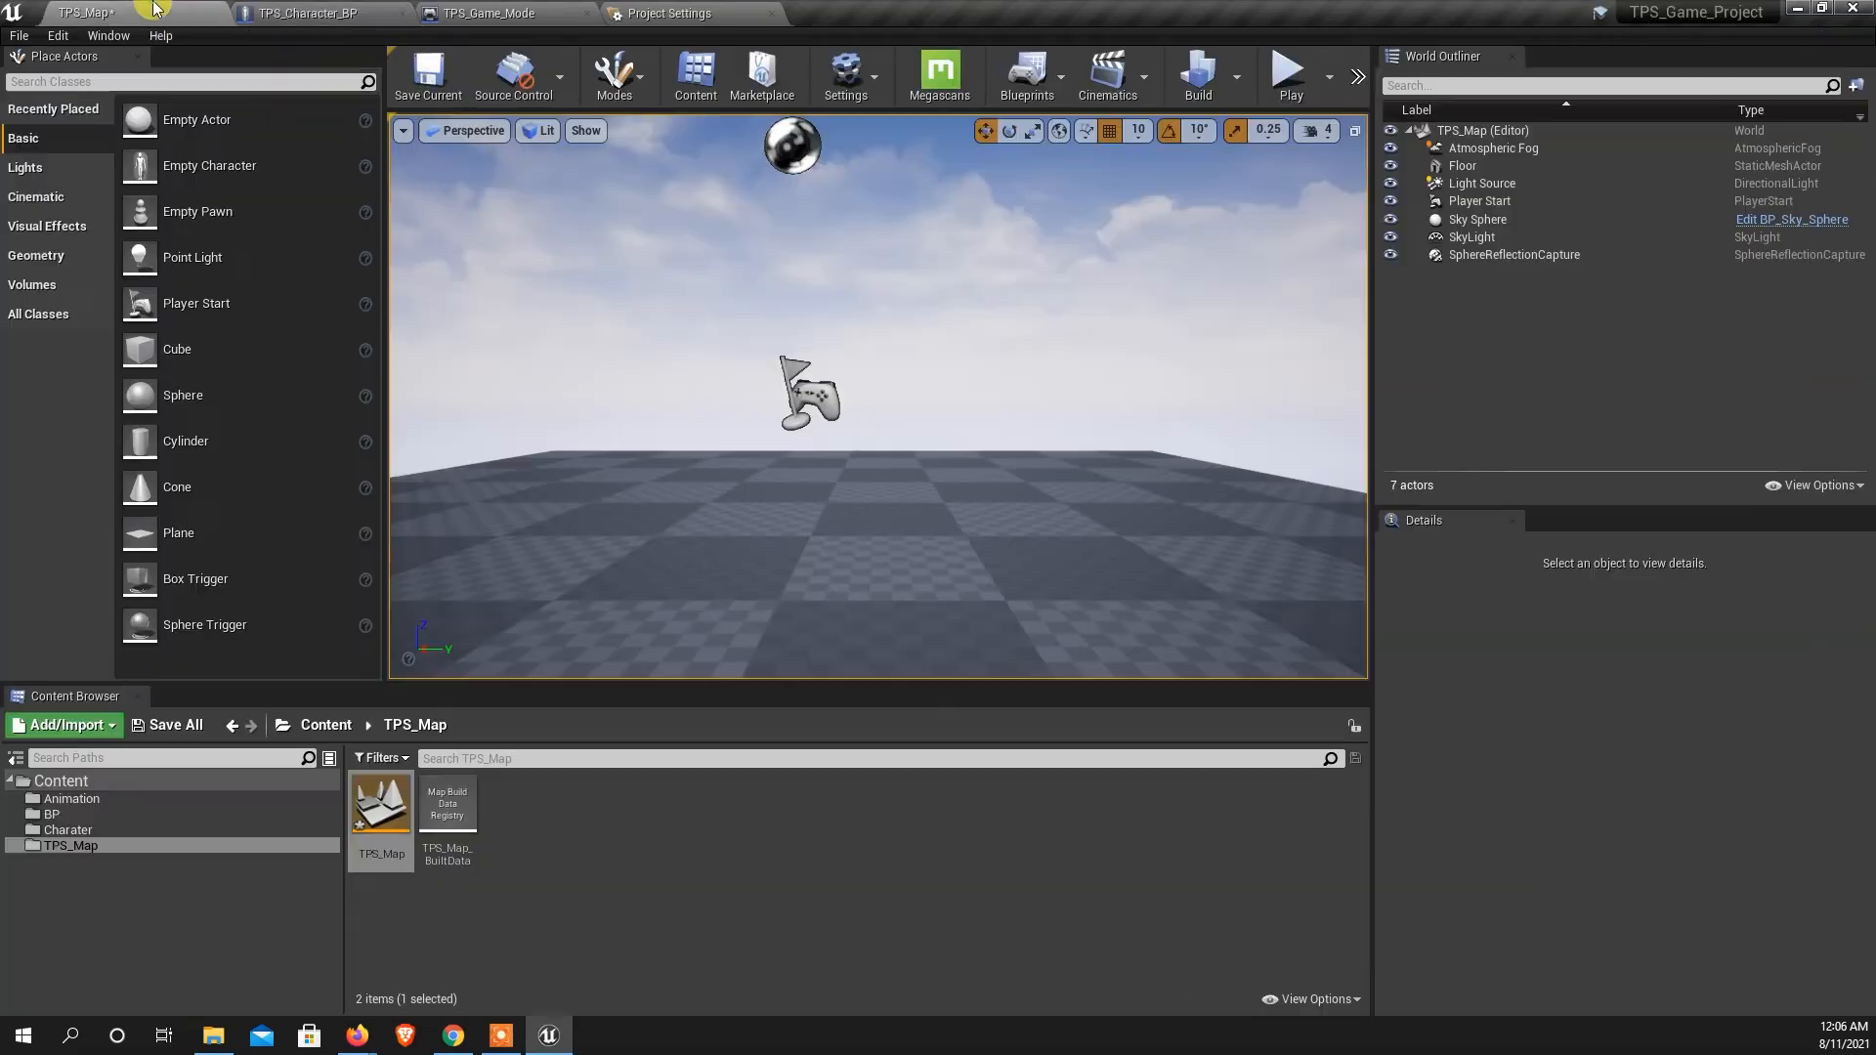
pyautogui.moveTo(1089, 534); pyautogui.dragTo(1021, 533, button='right')
pyautogui.moveTo(1089, 534); pyautogui.dragTo(1080, 495)
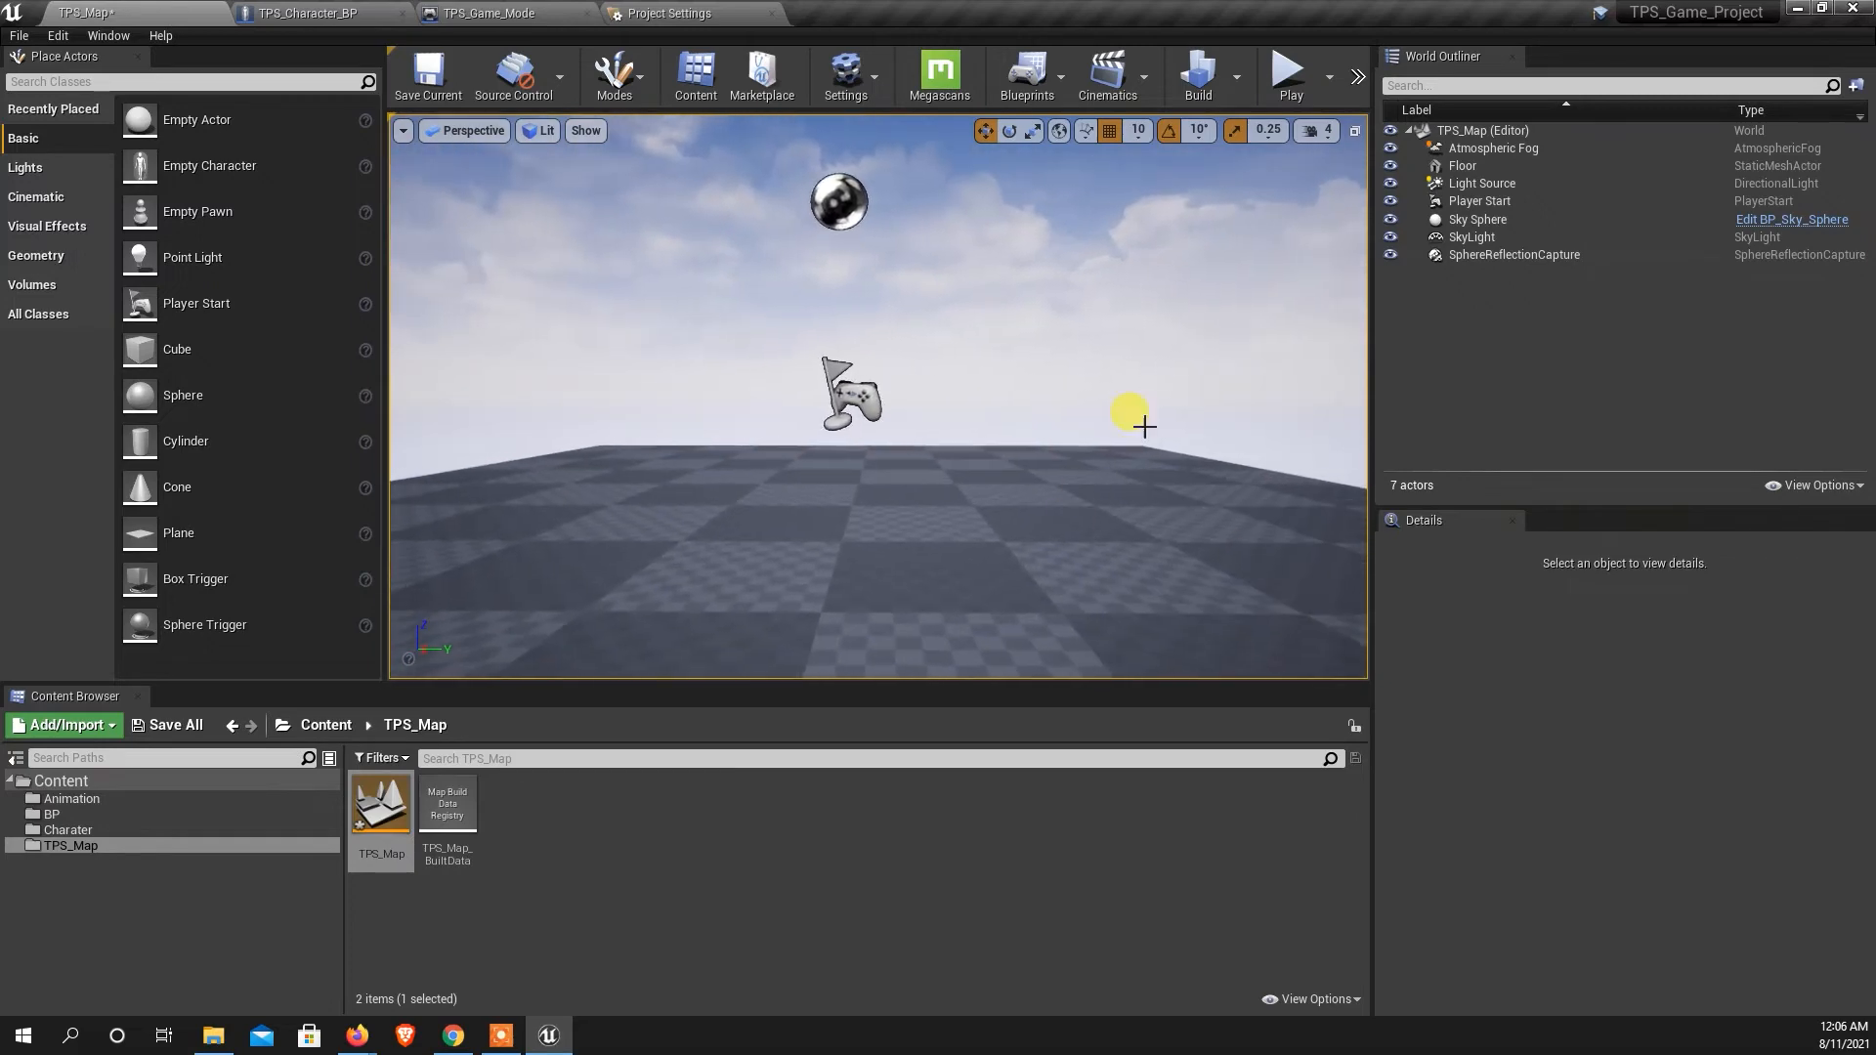
pyautogui.click(1281, 82)
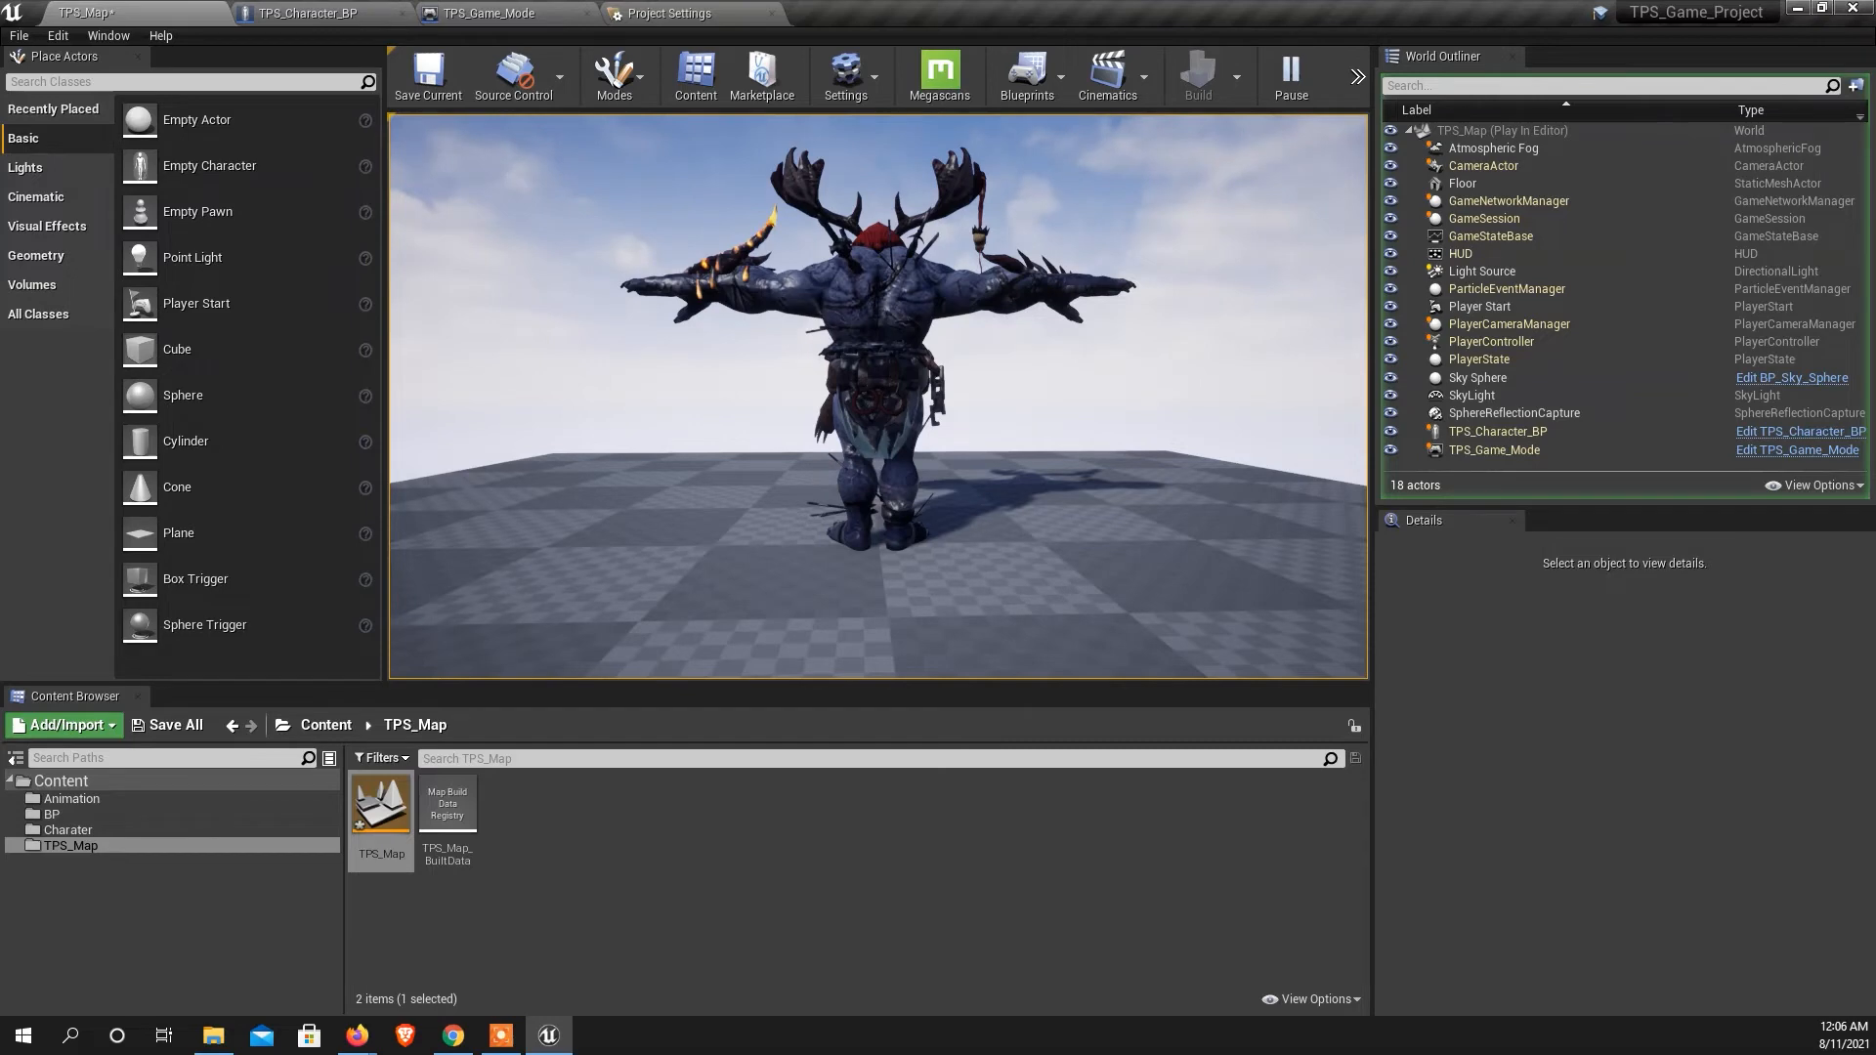
pyautogui.press('Escape')
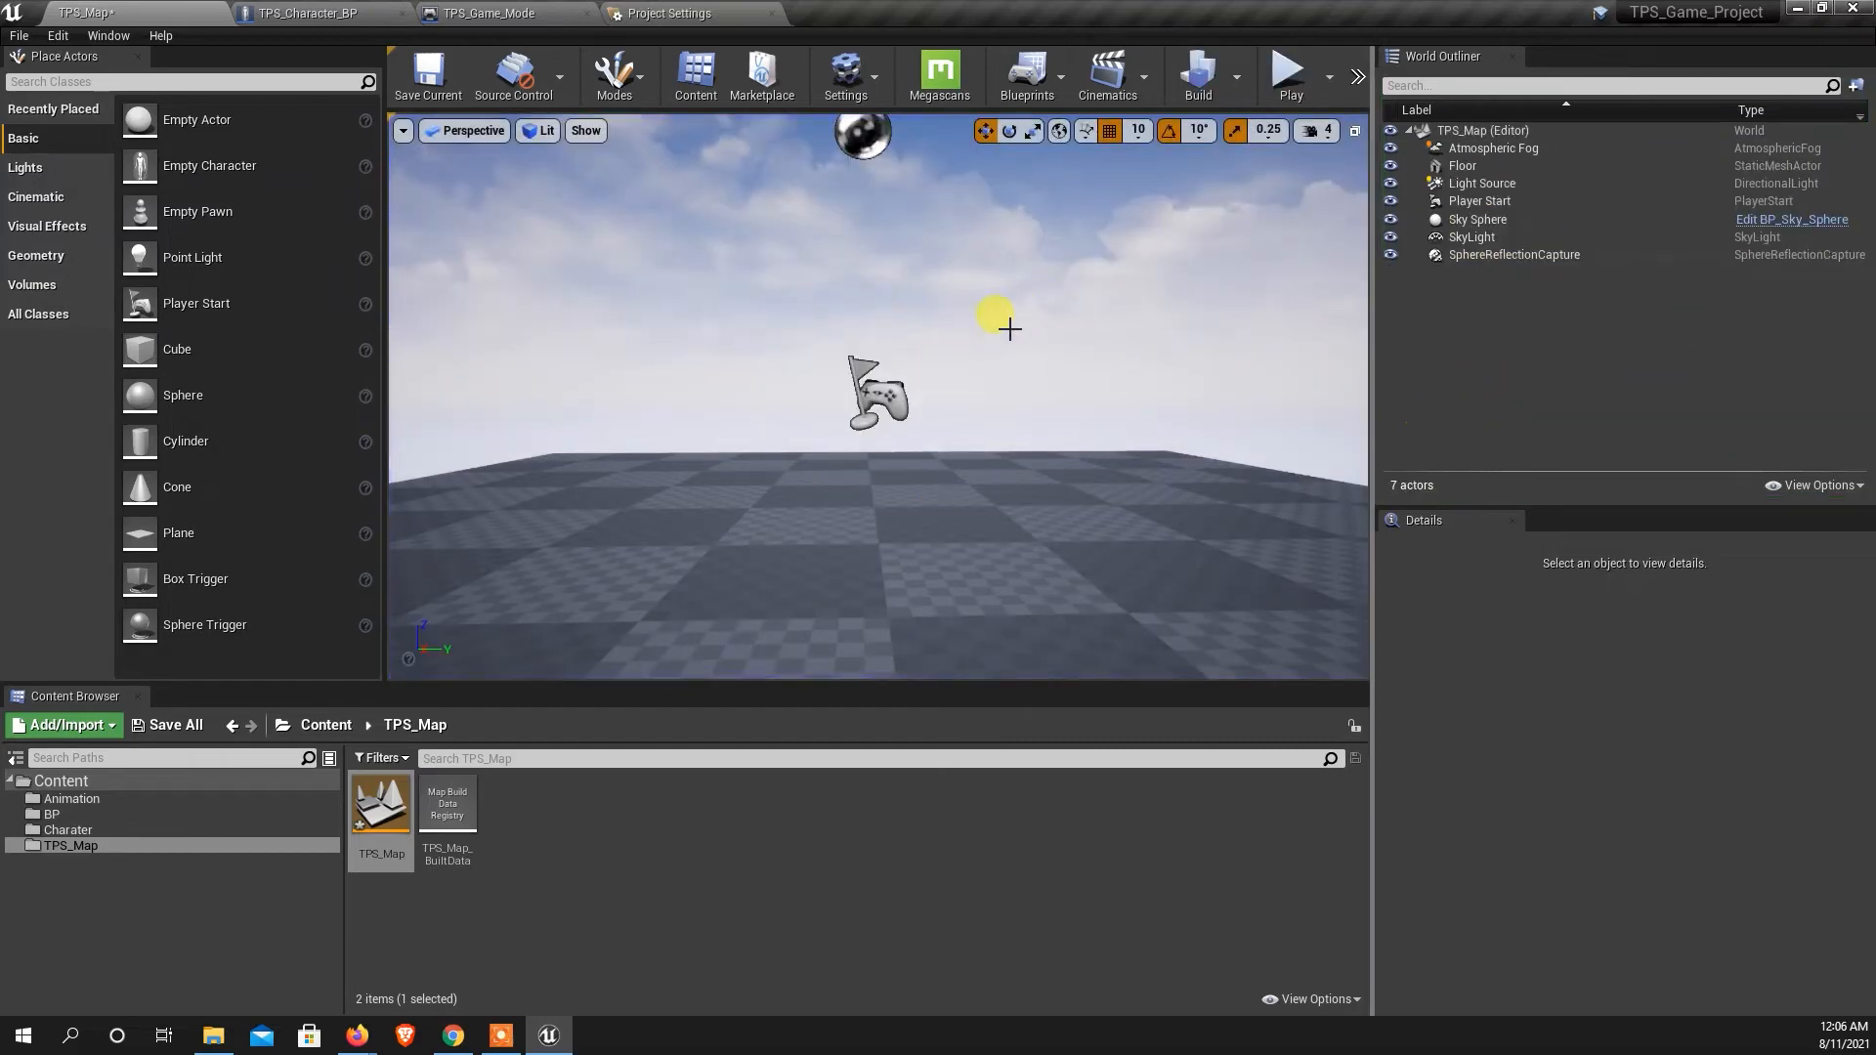
# Close the TPS_Game_Mode editor and return to the TPS_Character_BP event graph.
pyautogui.click(333, 16)
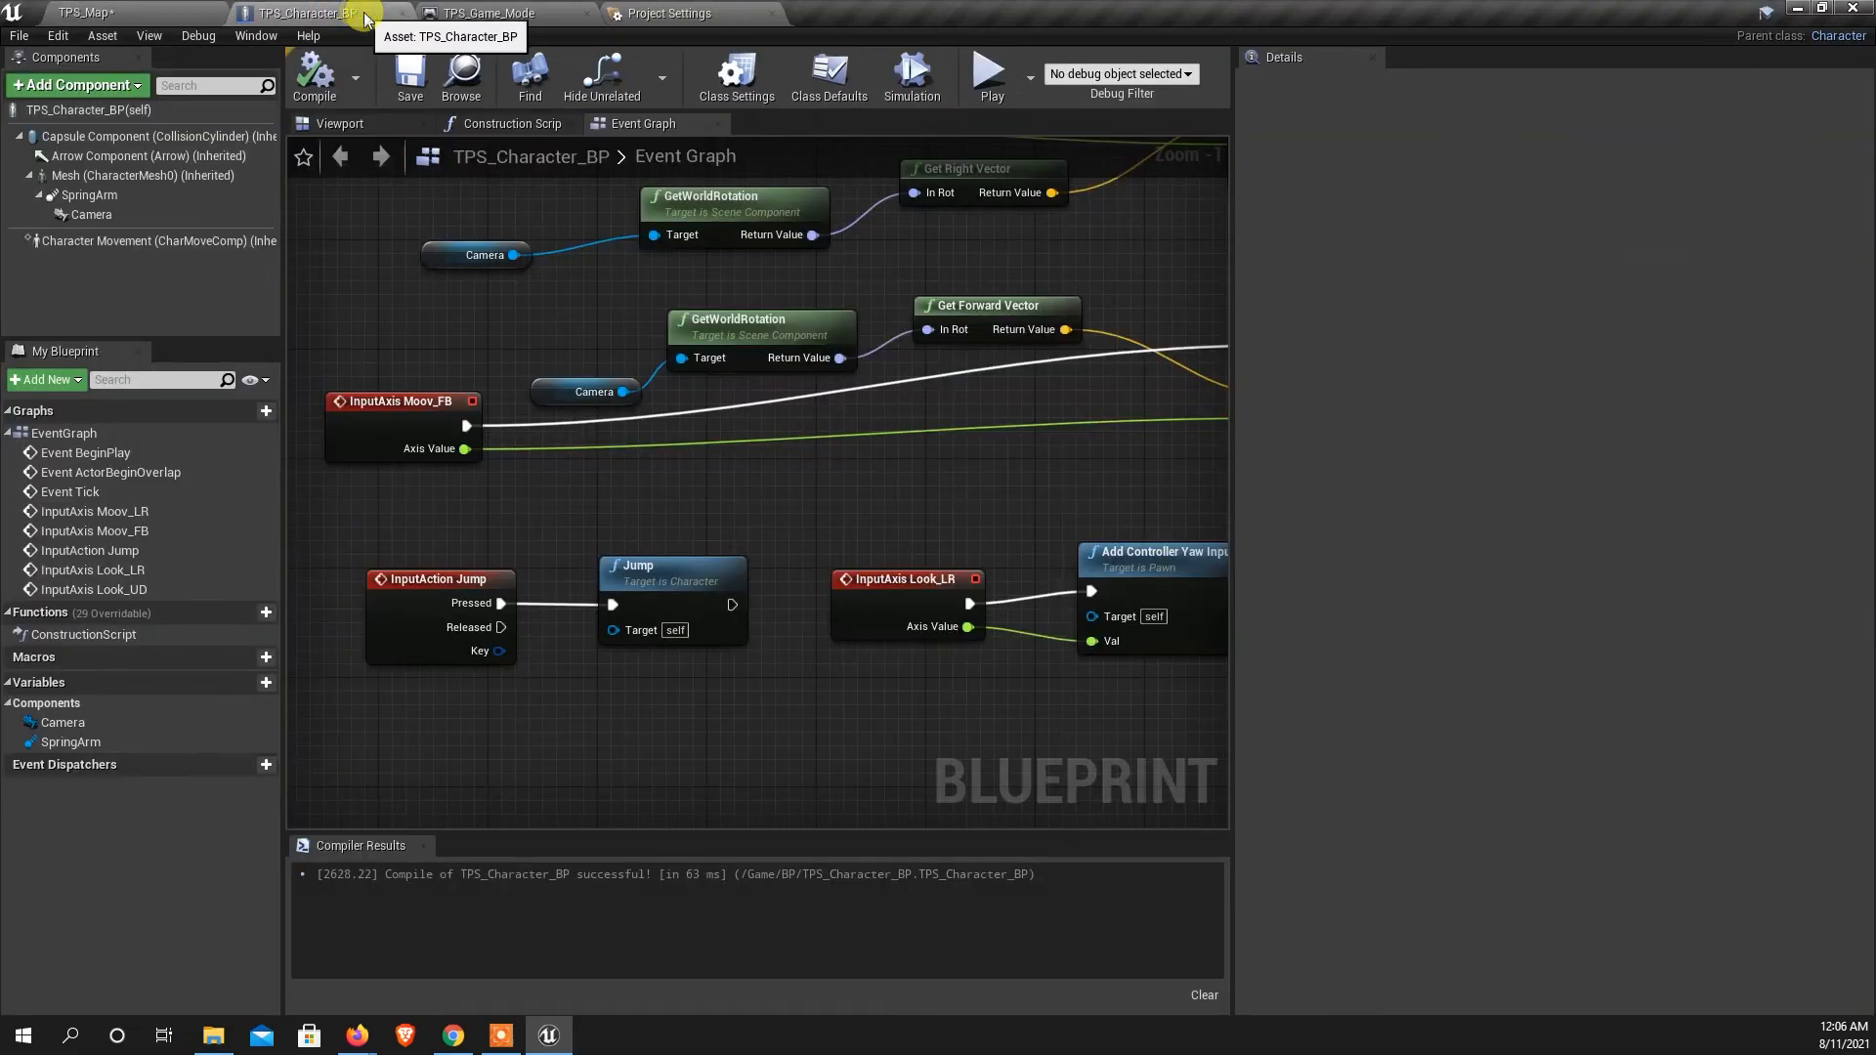
pyautogui.click(523, 14)
pyautogui.click(586, 13)
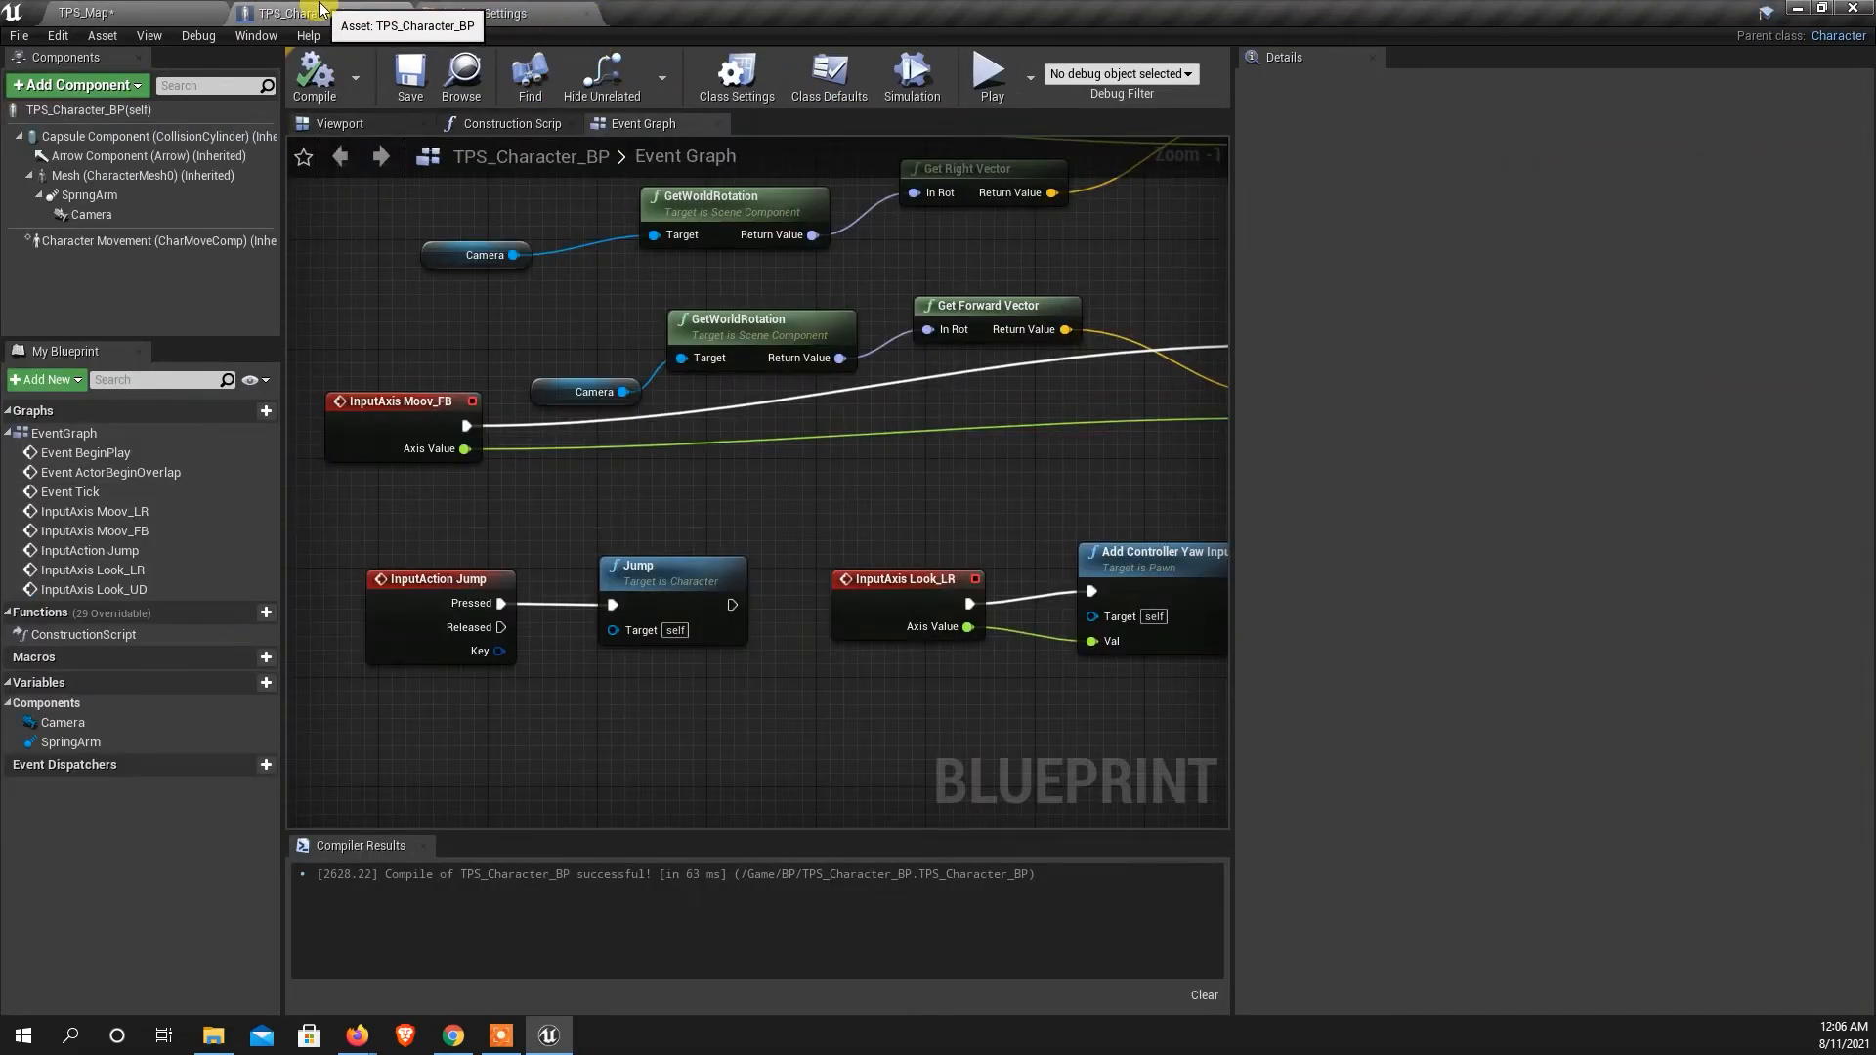
pyautogui.scroll(-3, 796, 499)
pyautogui.scroll(1, 807, 484)
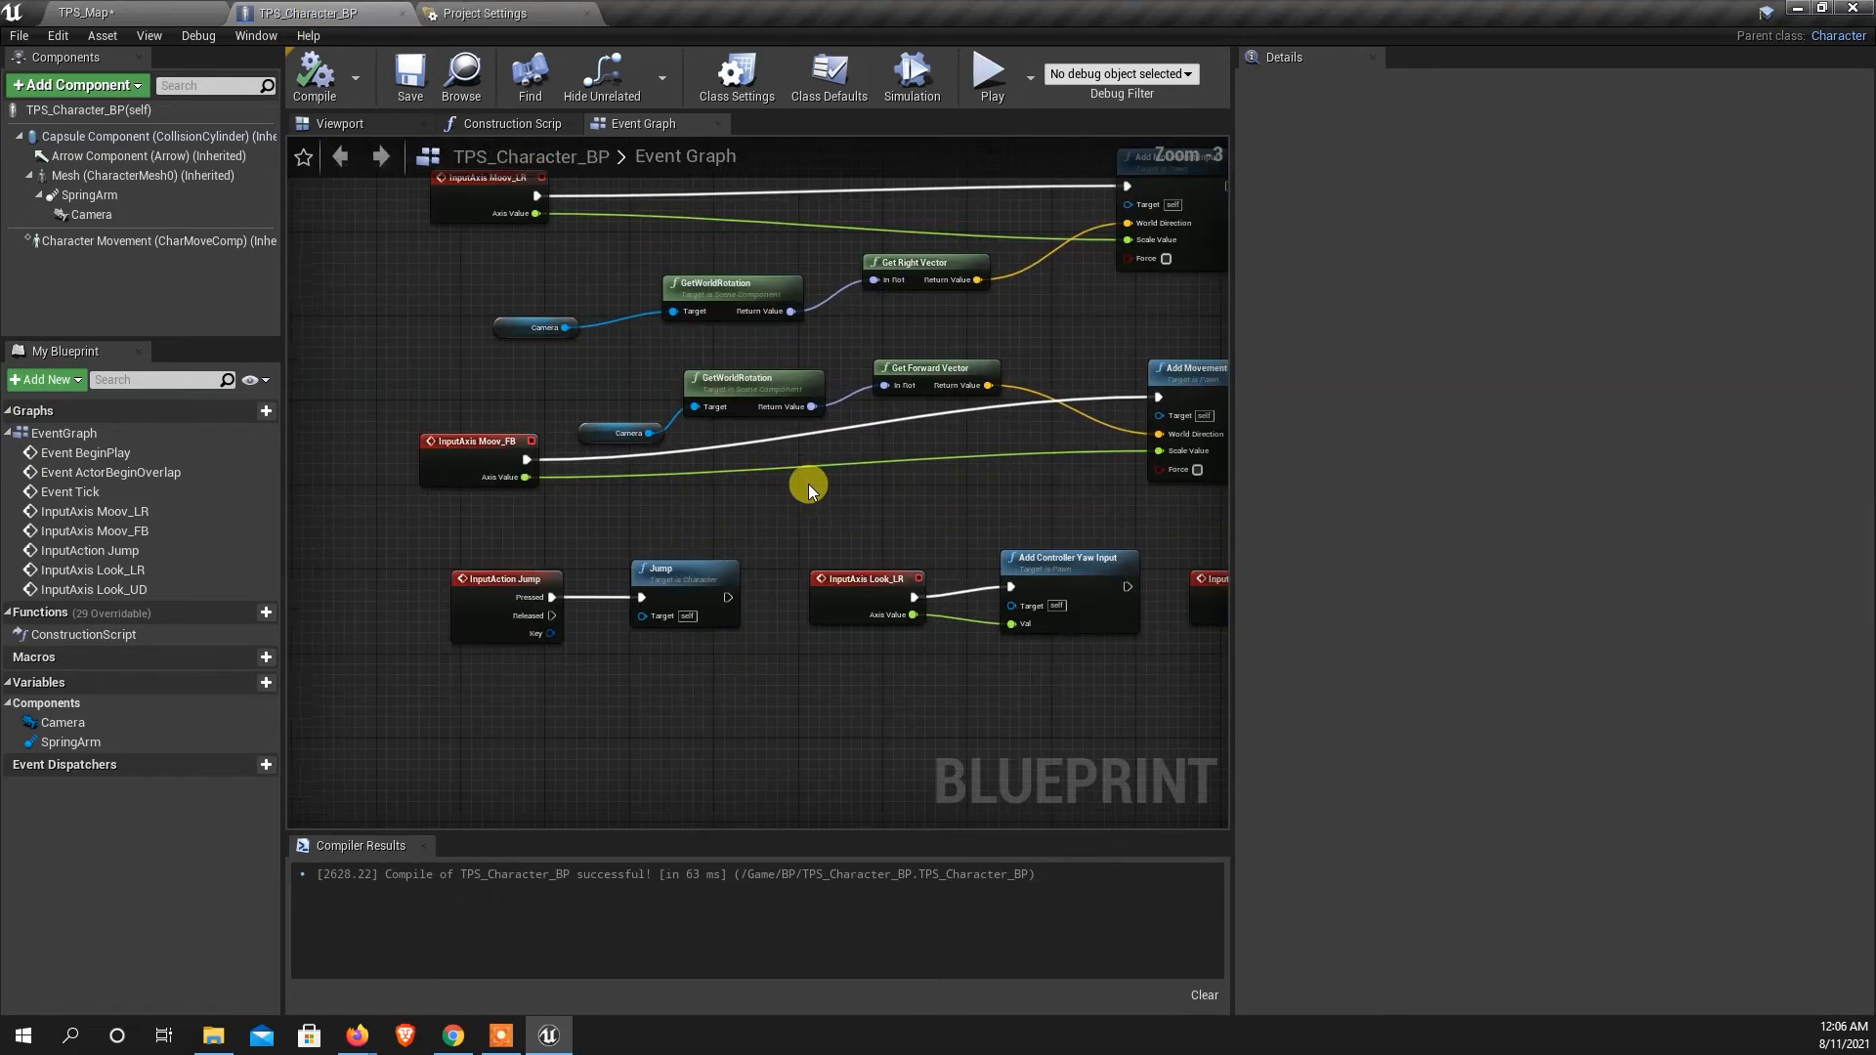
# Enable Use Pawn Control Rotation in the Camera Settings of the SpringArm component.
pyautogui.click(342, 124)
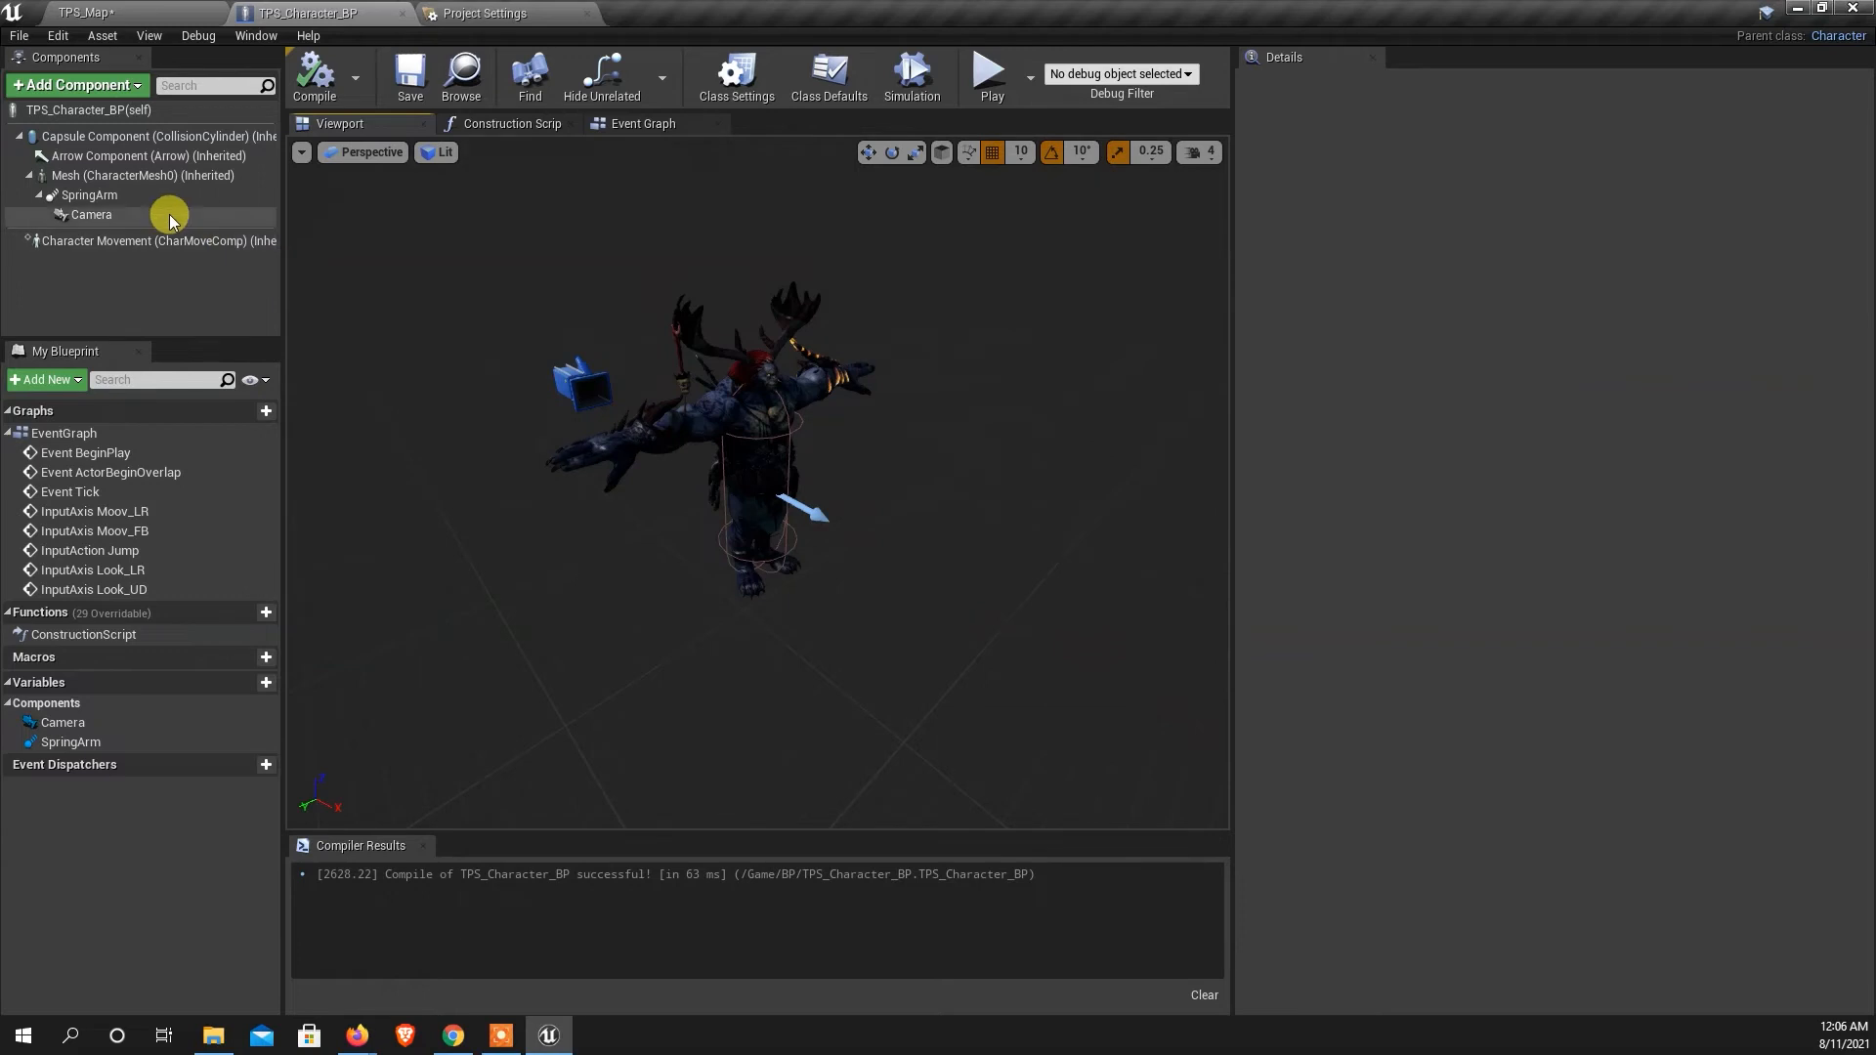
pyautogui.click(86, 195)
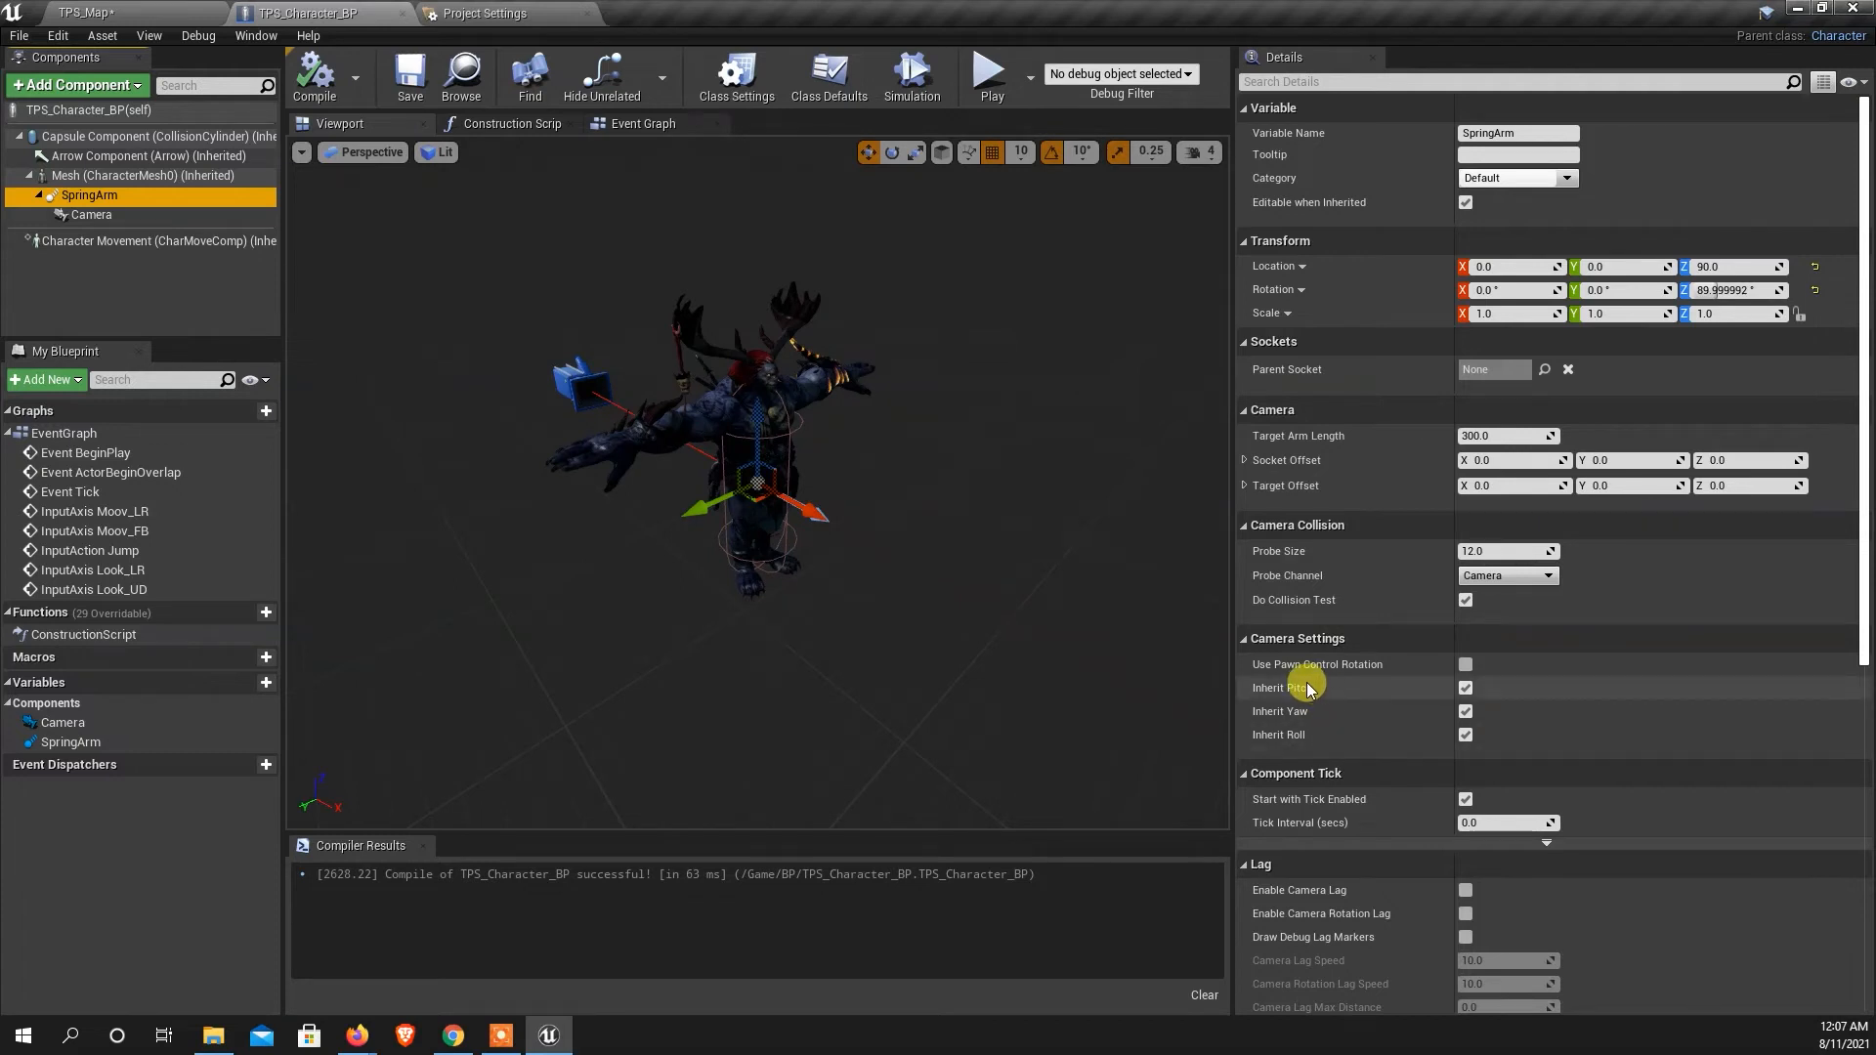
pyautogui.moveTo(1314, 668)
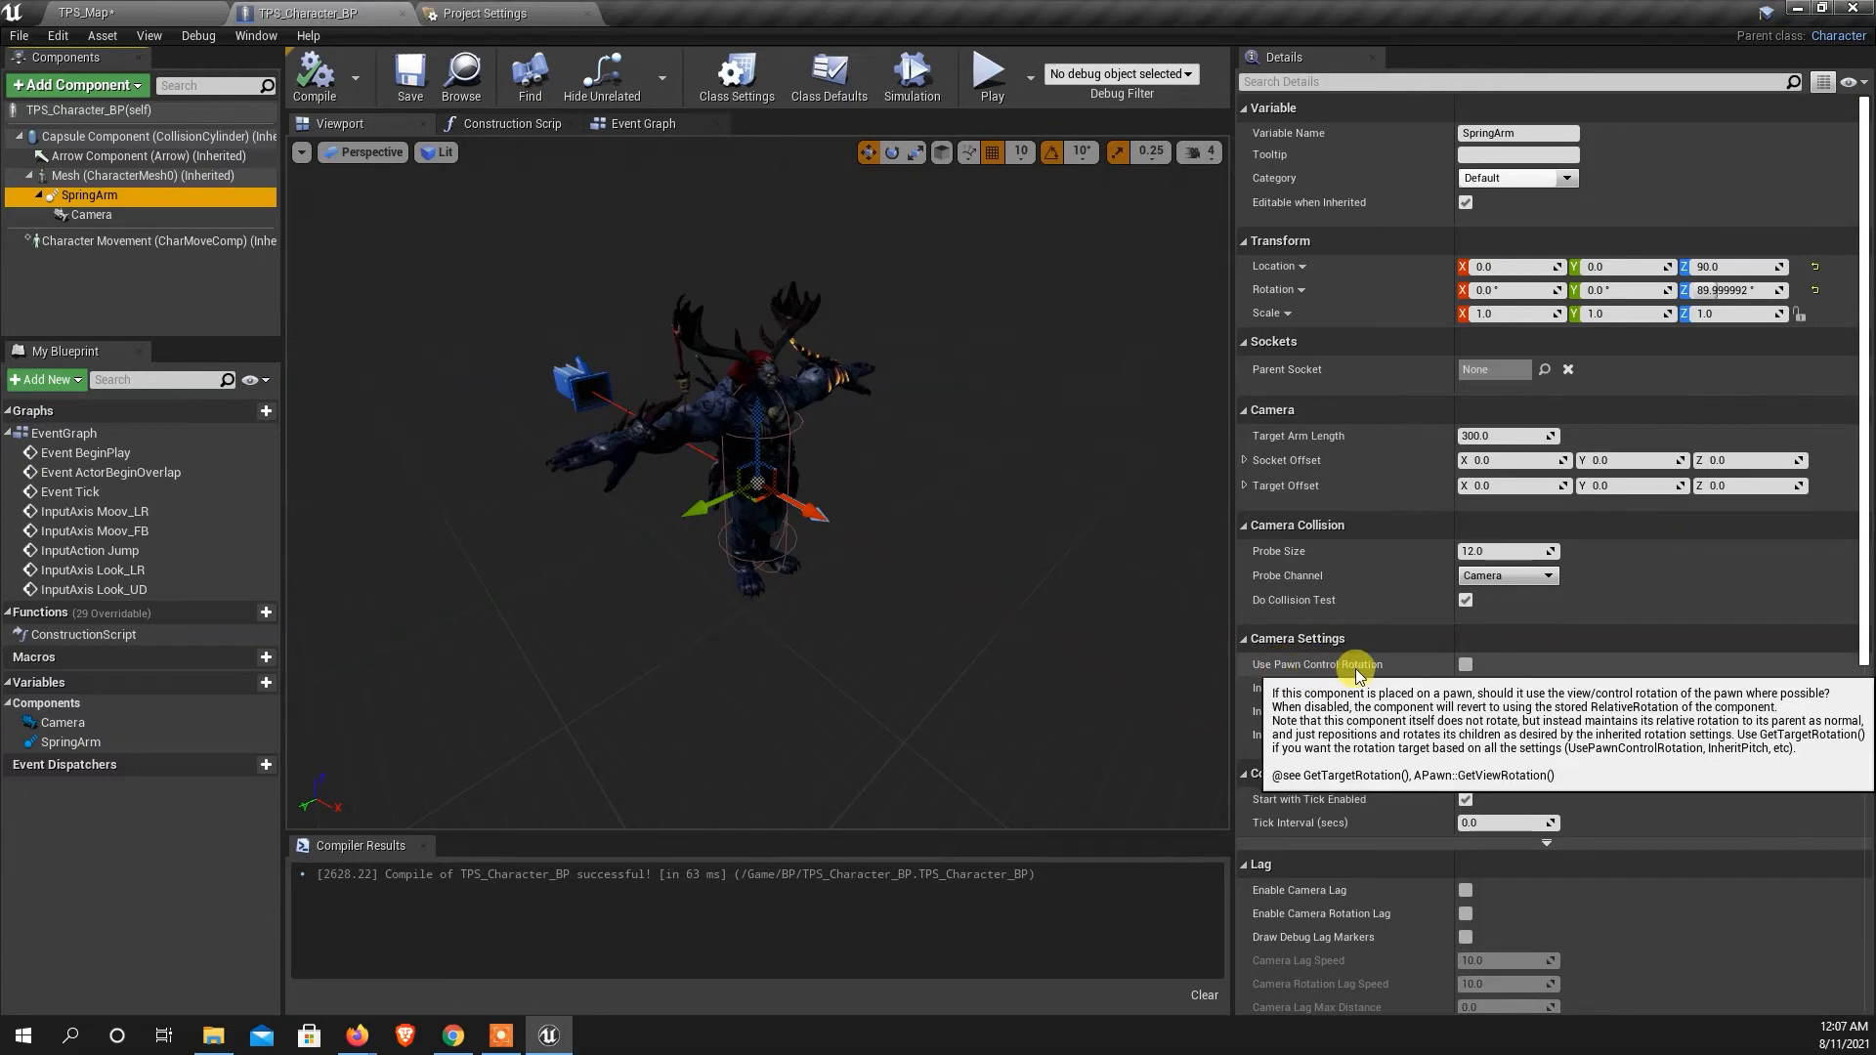
pyautogui.click(1466, 665)
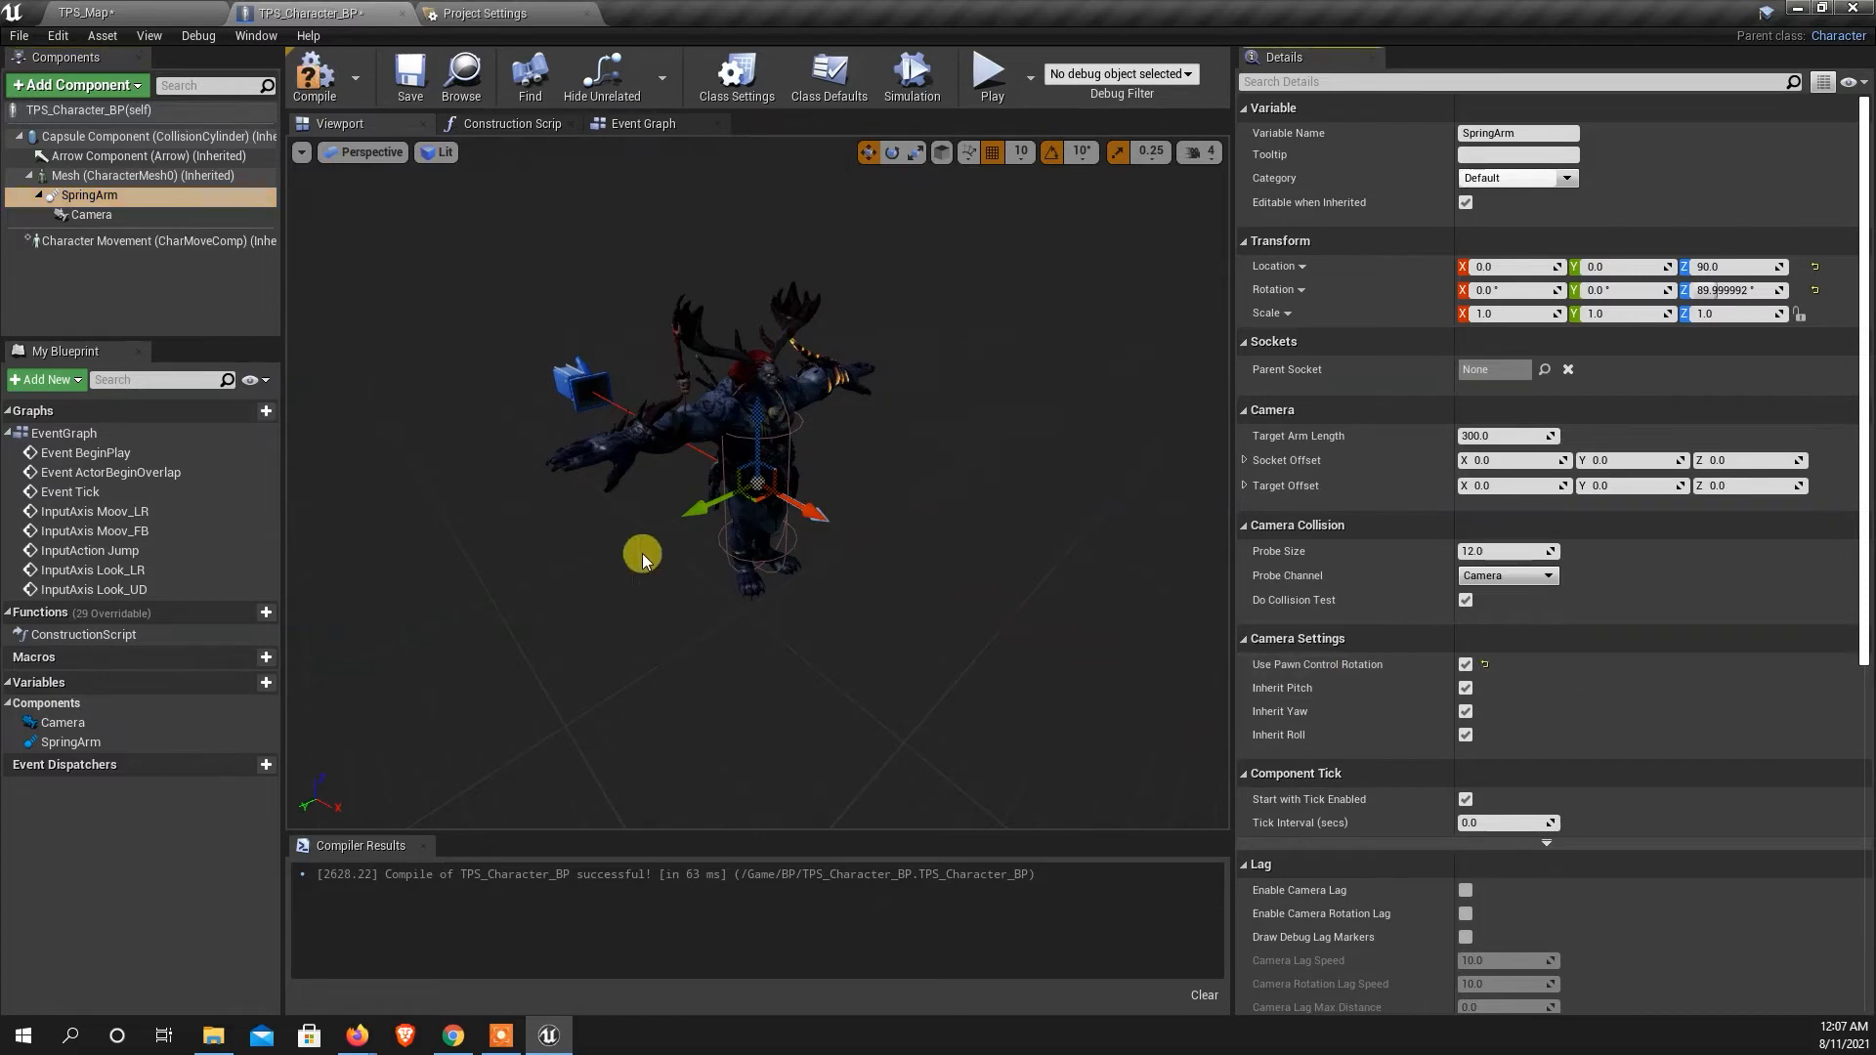
# Enable Orient Rotation to Movement in the rotation settings of the Character Movement component.
pyautogui.click(120, 243)
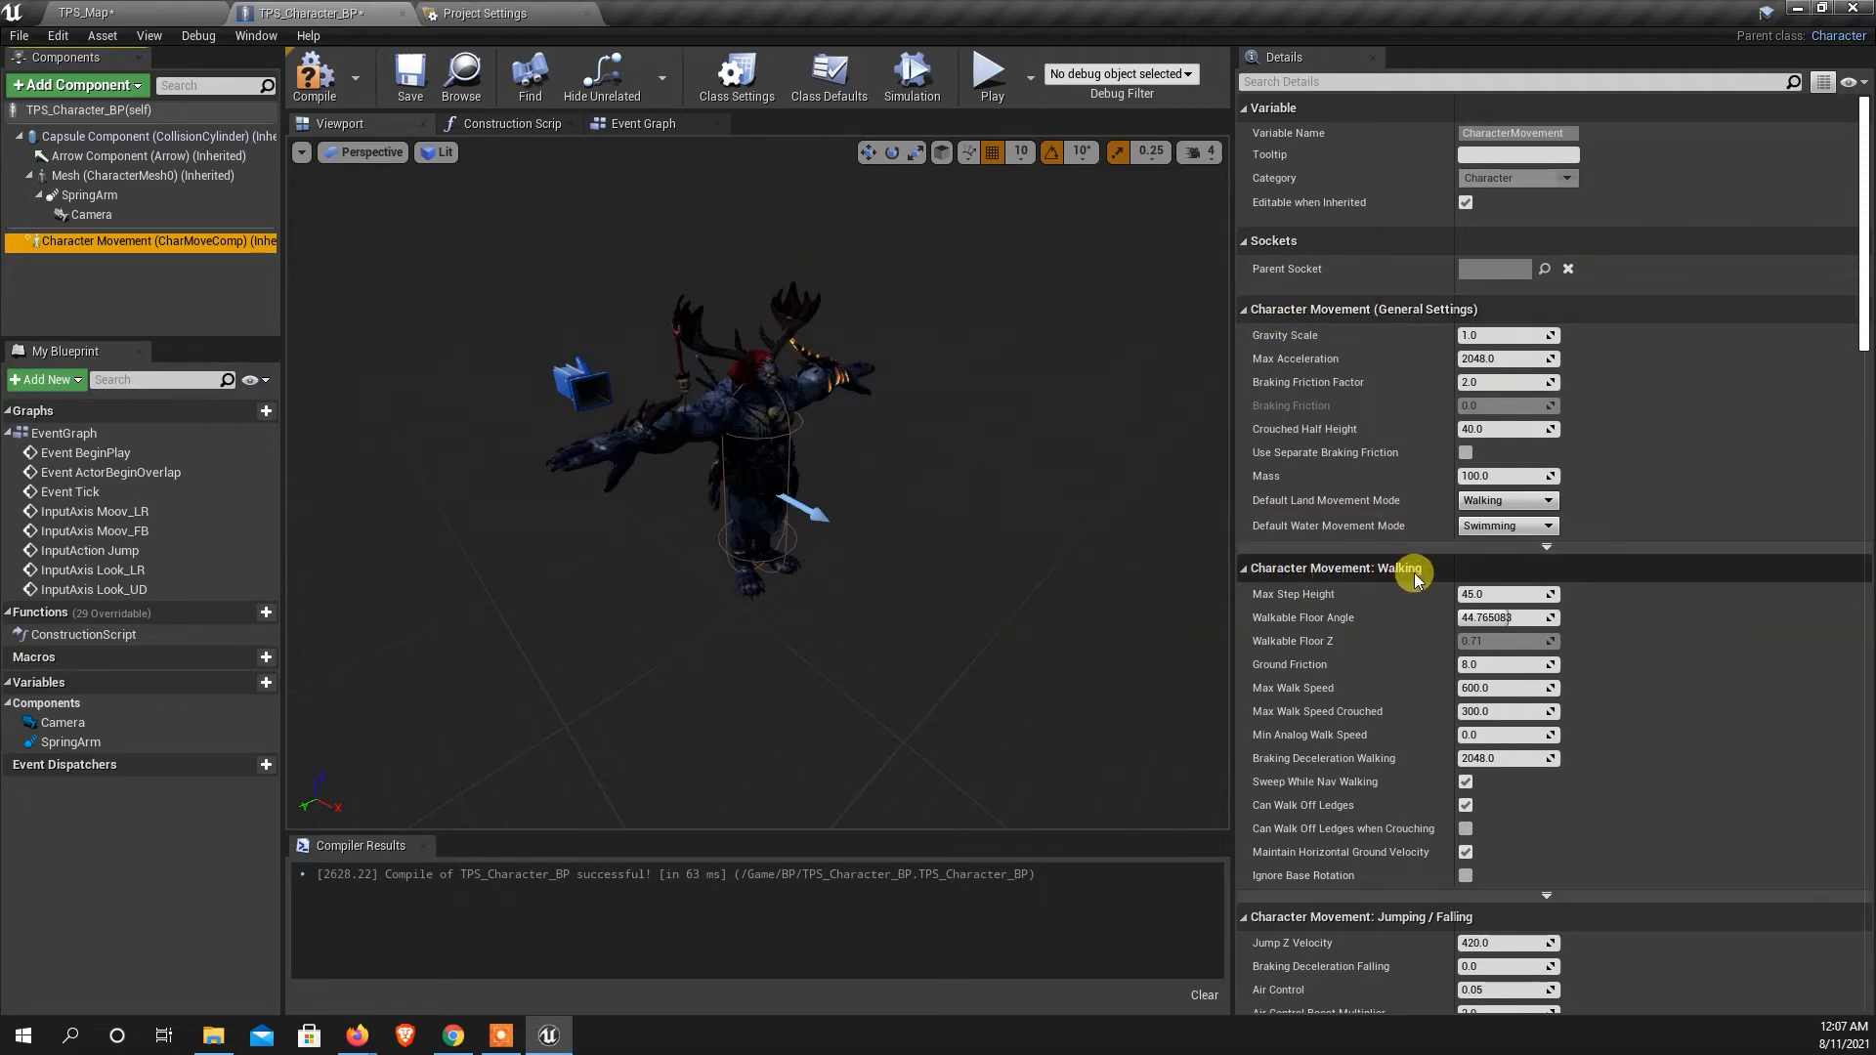
pyautogui.scroll(-5, 1417, 577)
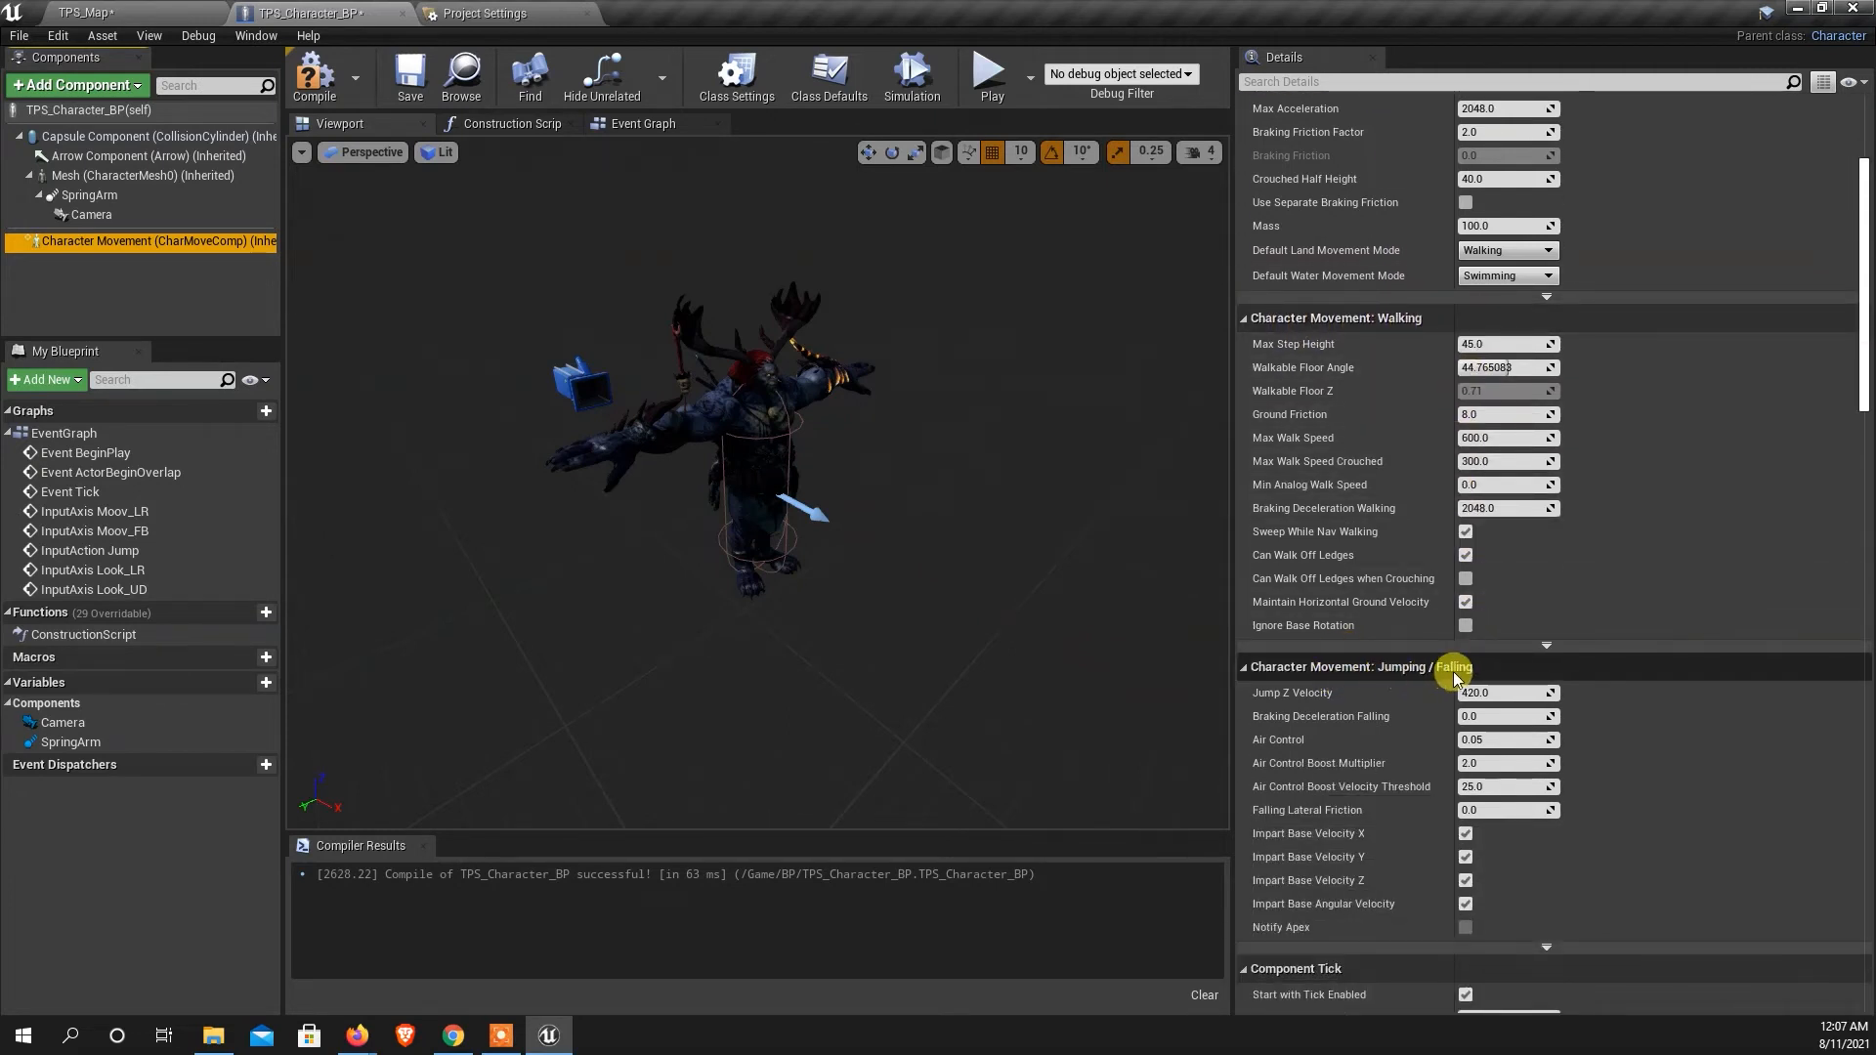
pyautogui.scroll(-1, 1454, 675)
pyautogui.scroll(-4, 1485, 625)
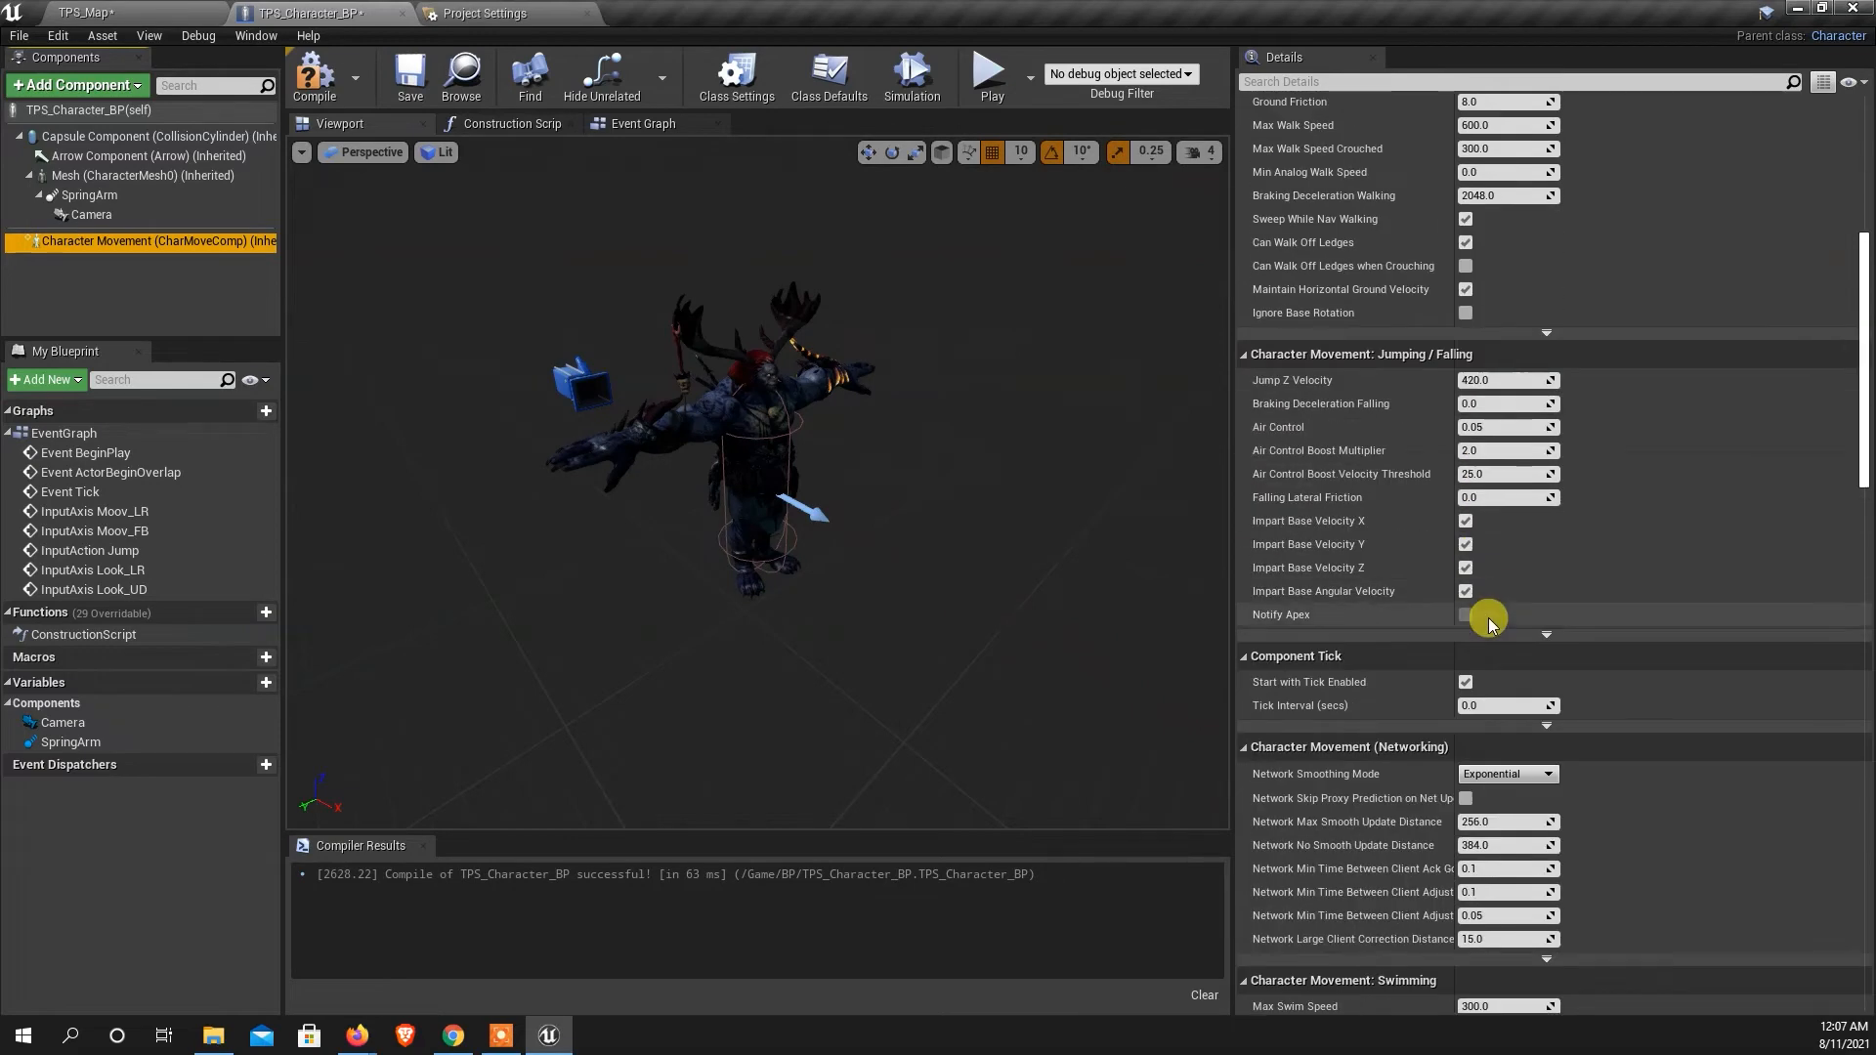
pyautogui.scroll(-1, 1490, 623)
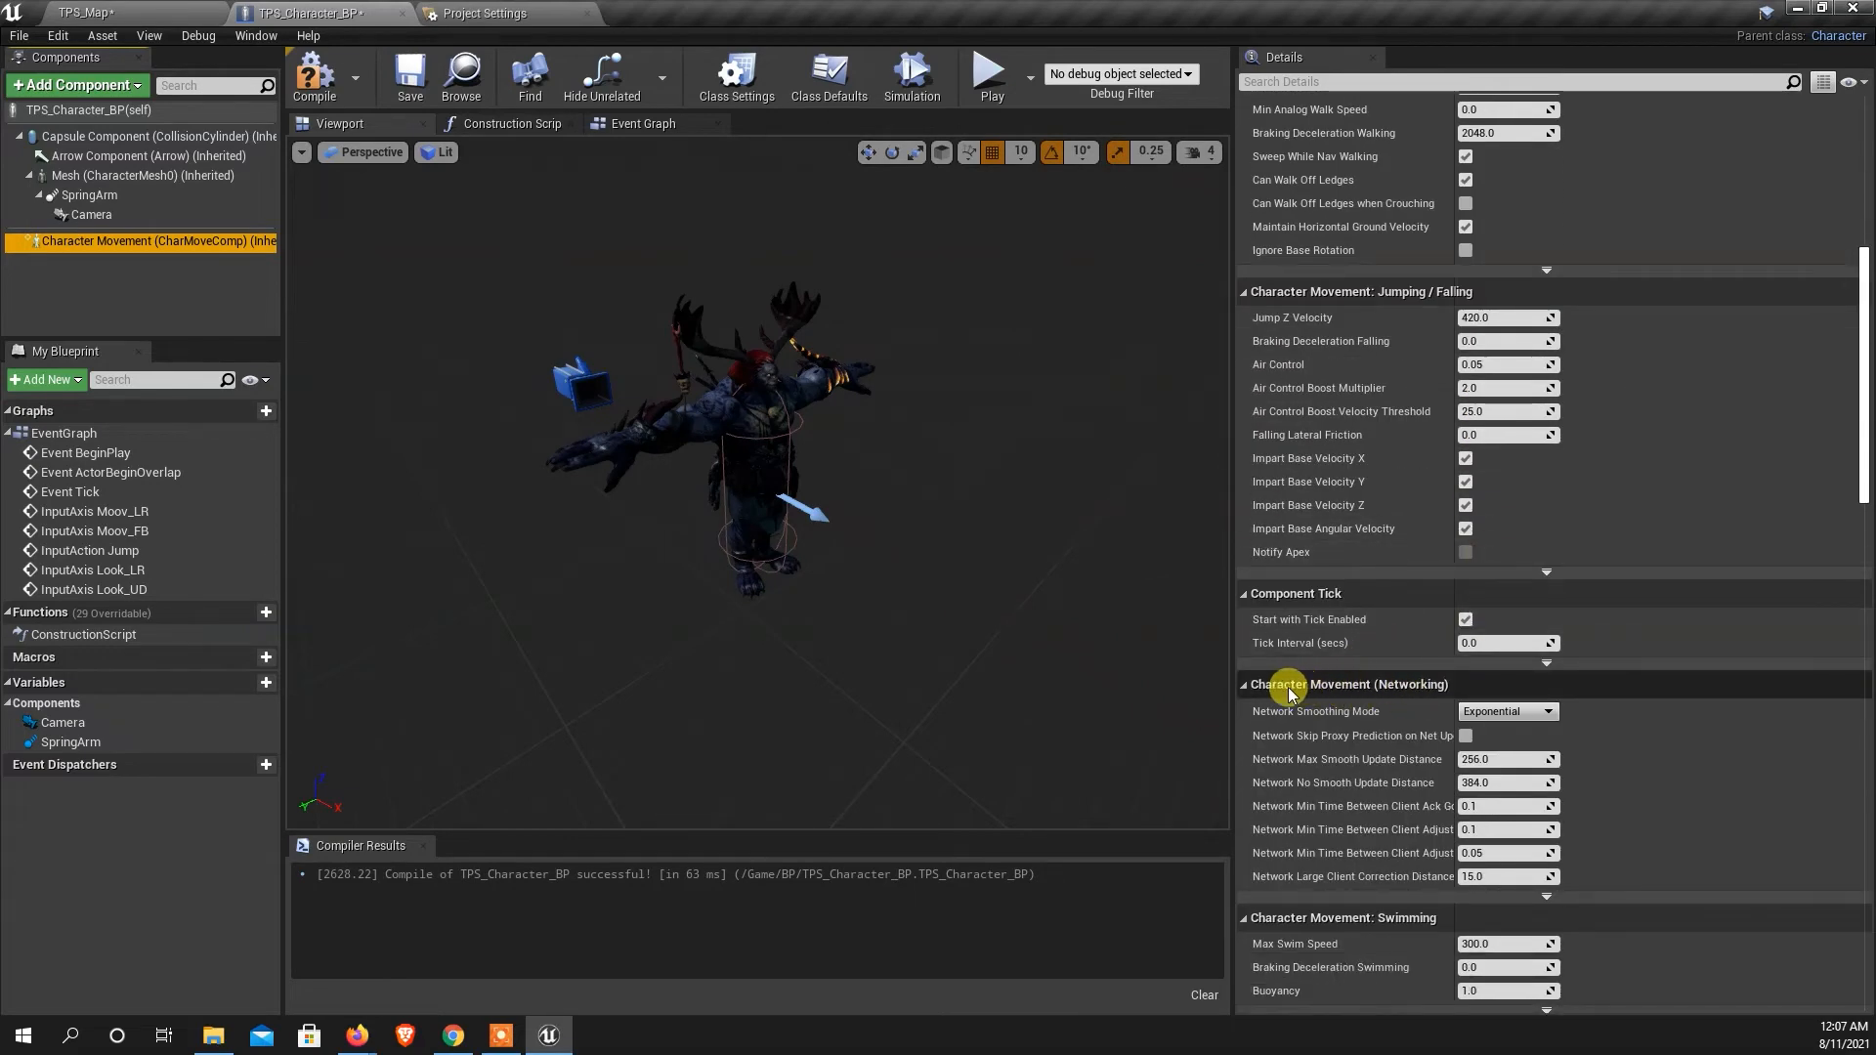
pyautogui.scroll(-3, 1476, 692)
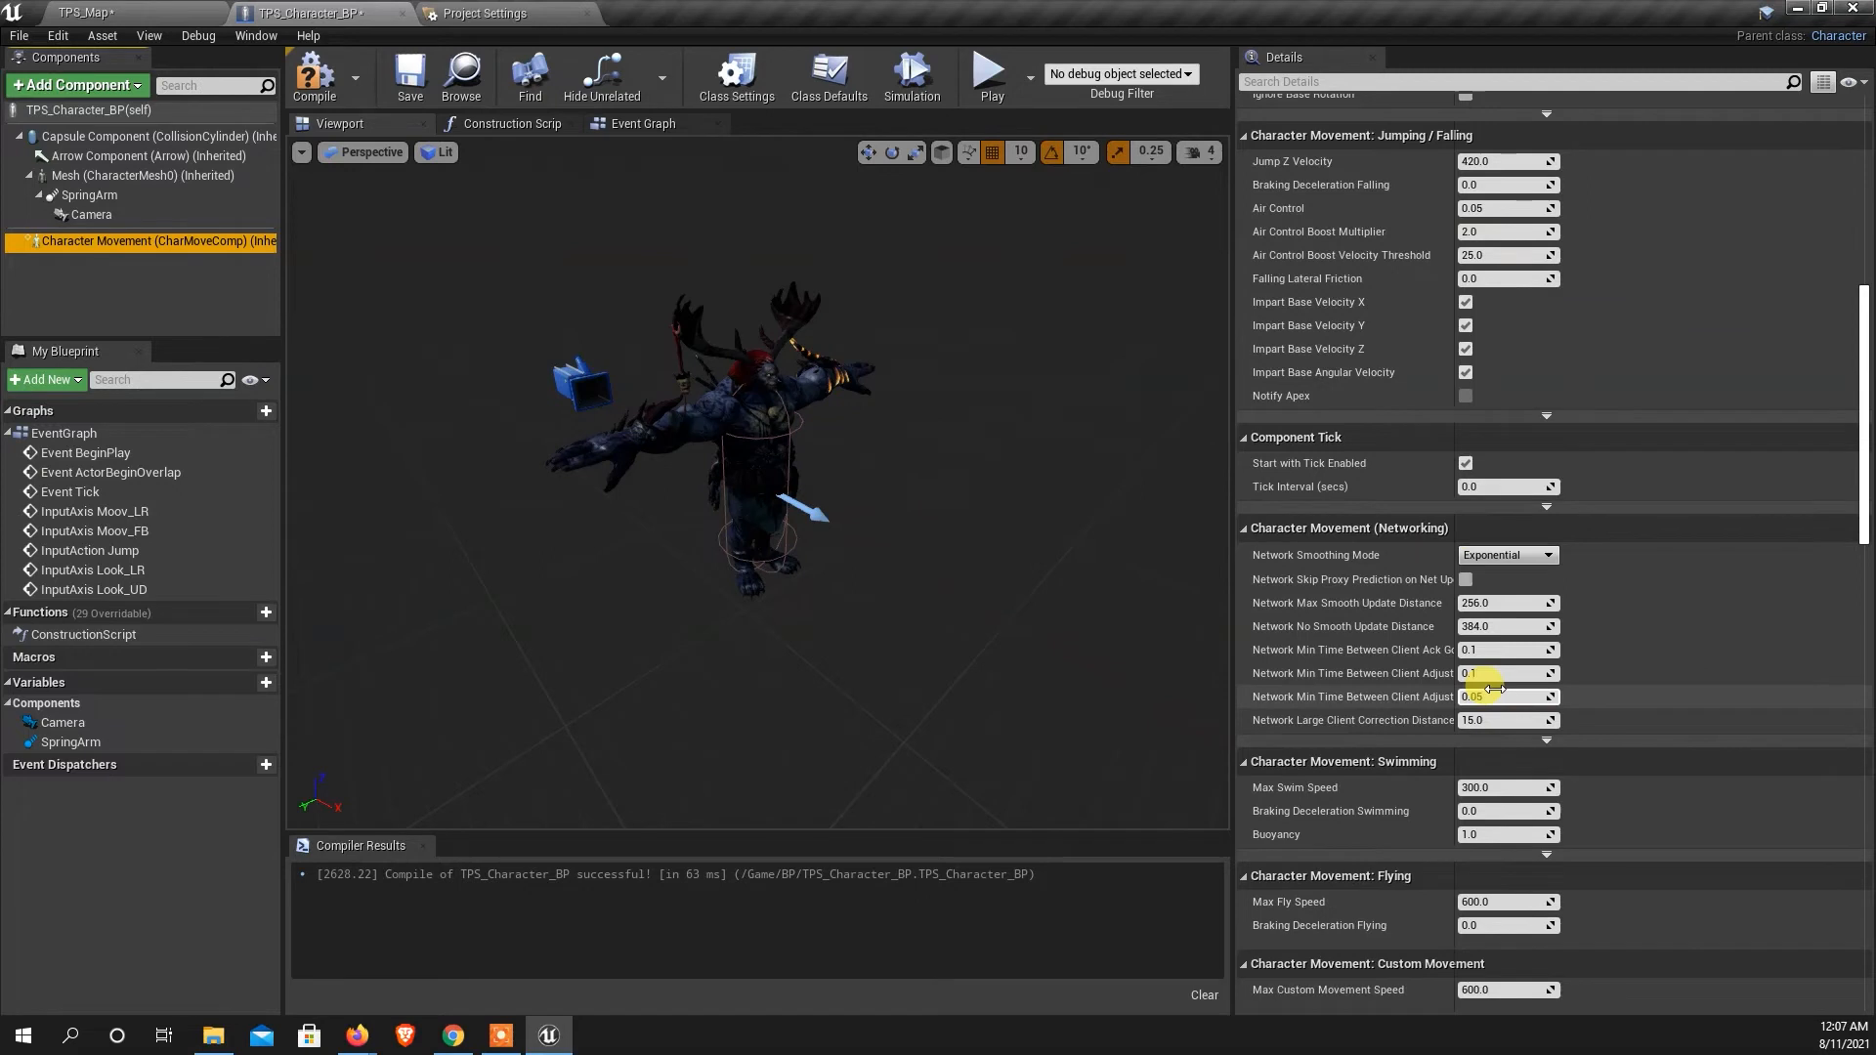
pyautogui.scroll(-2, 1427, 778)
pyautogui.scroll(-3, 1450, 815)
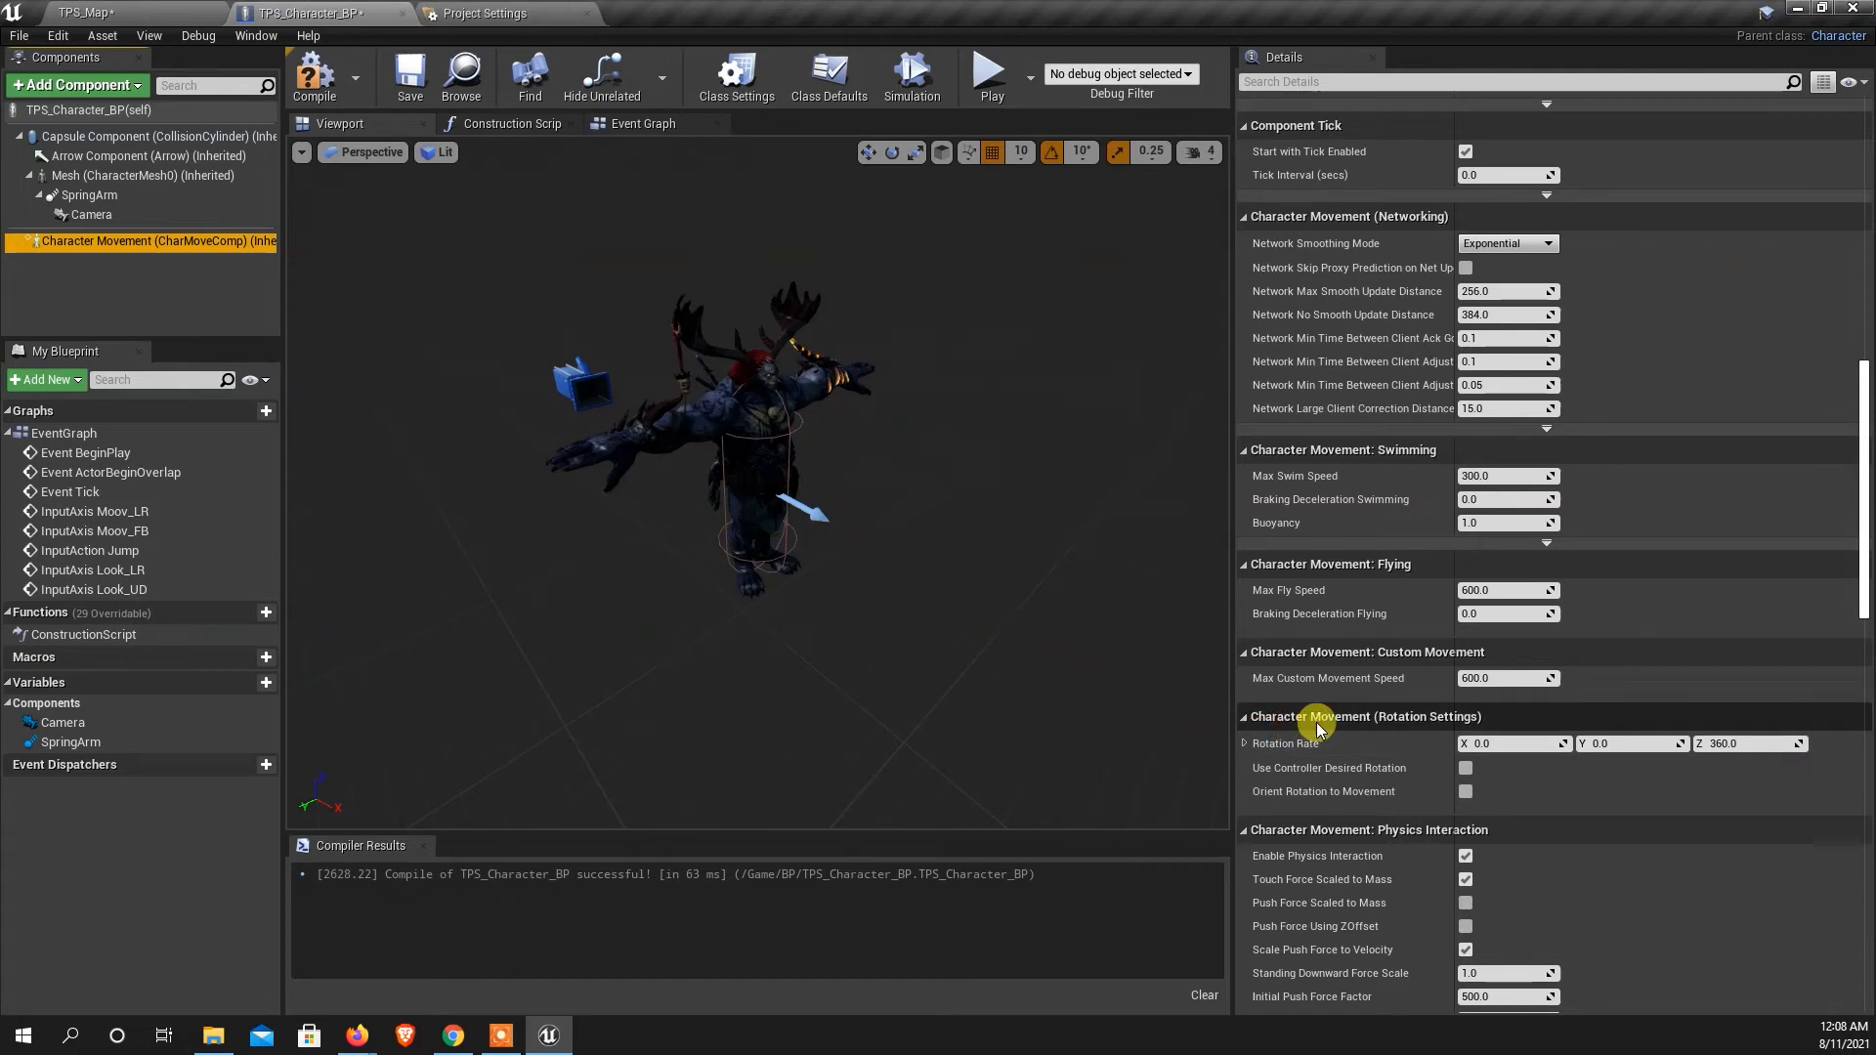
pyautogui.moveTo(1309, 794)
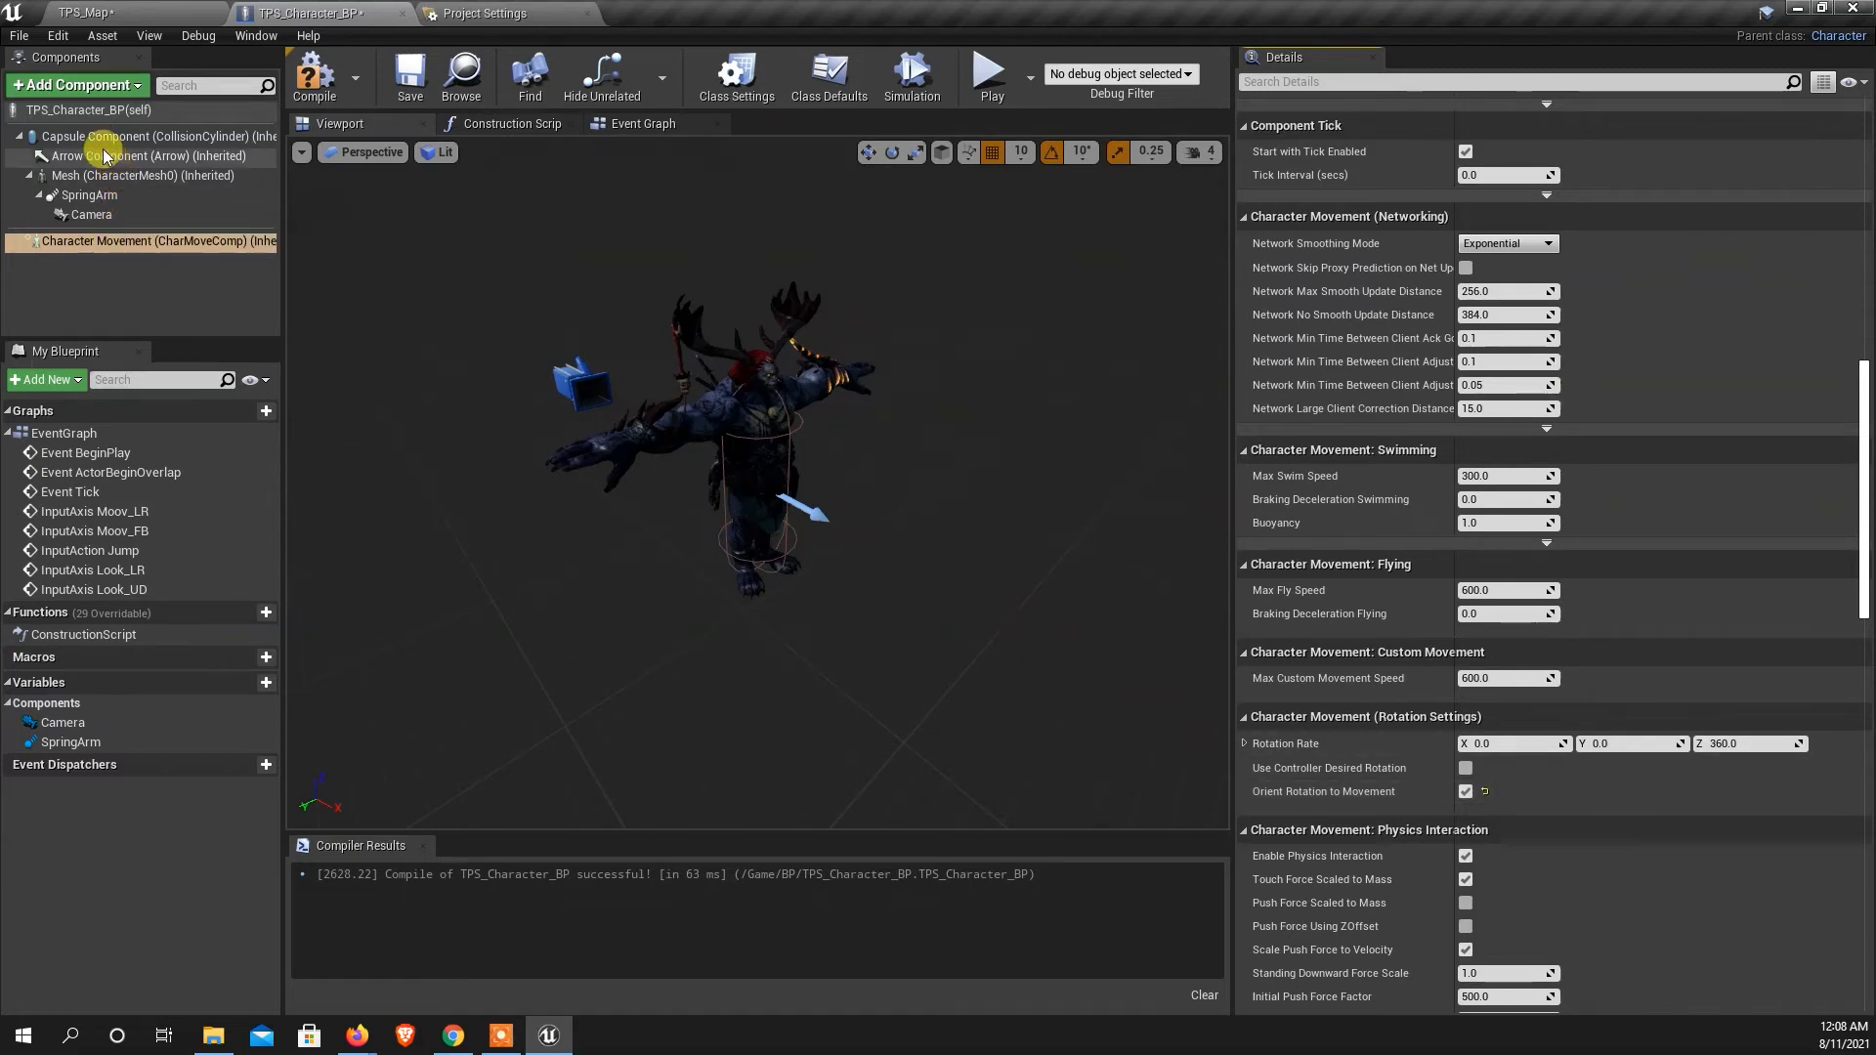
# Disable Use Controller Rotation Yaw in the class defaults of TPS_Character_BP, and save and compile the blueprint.
pyautogui.click(88, 110)
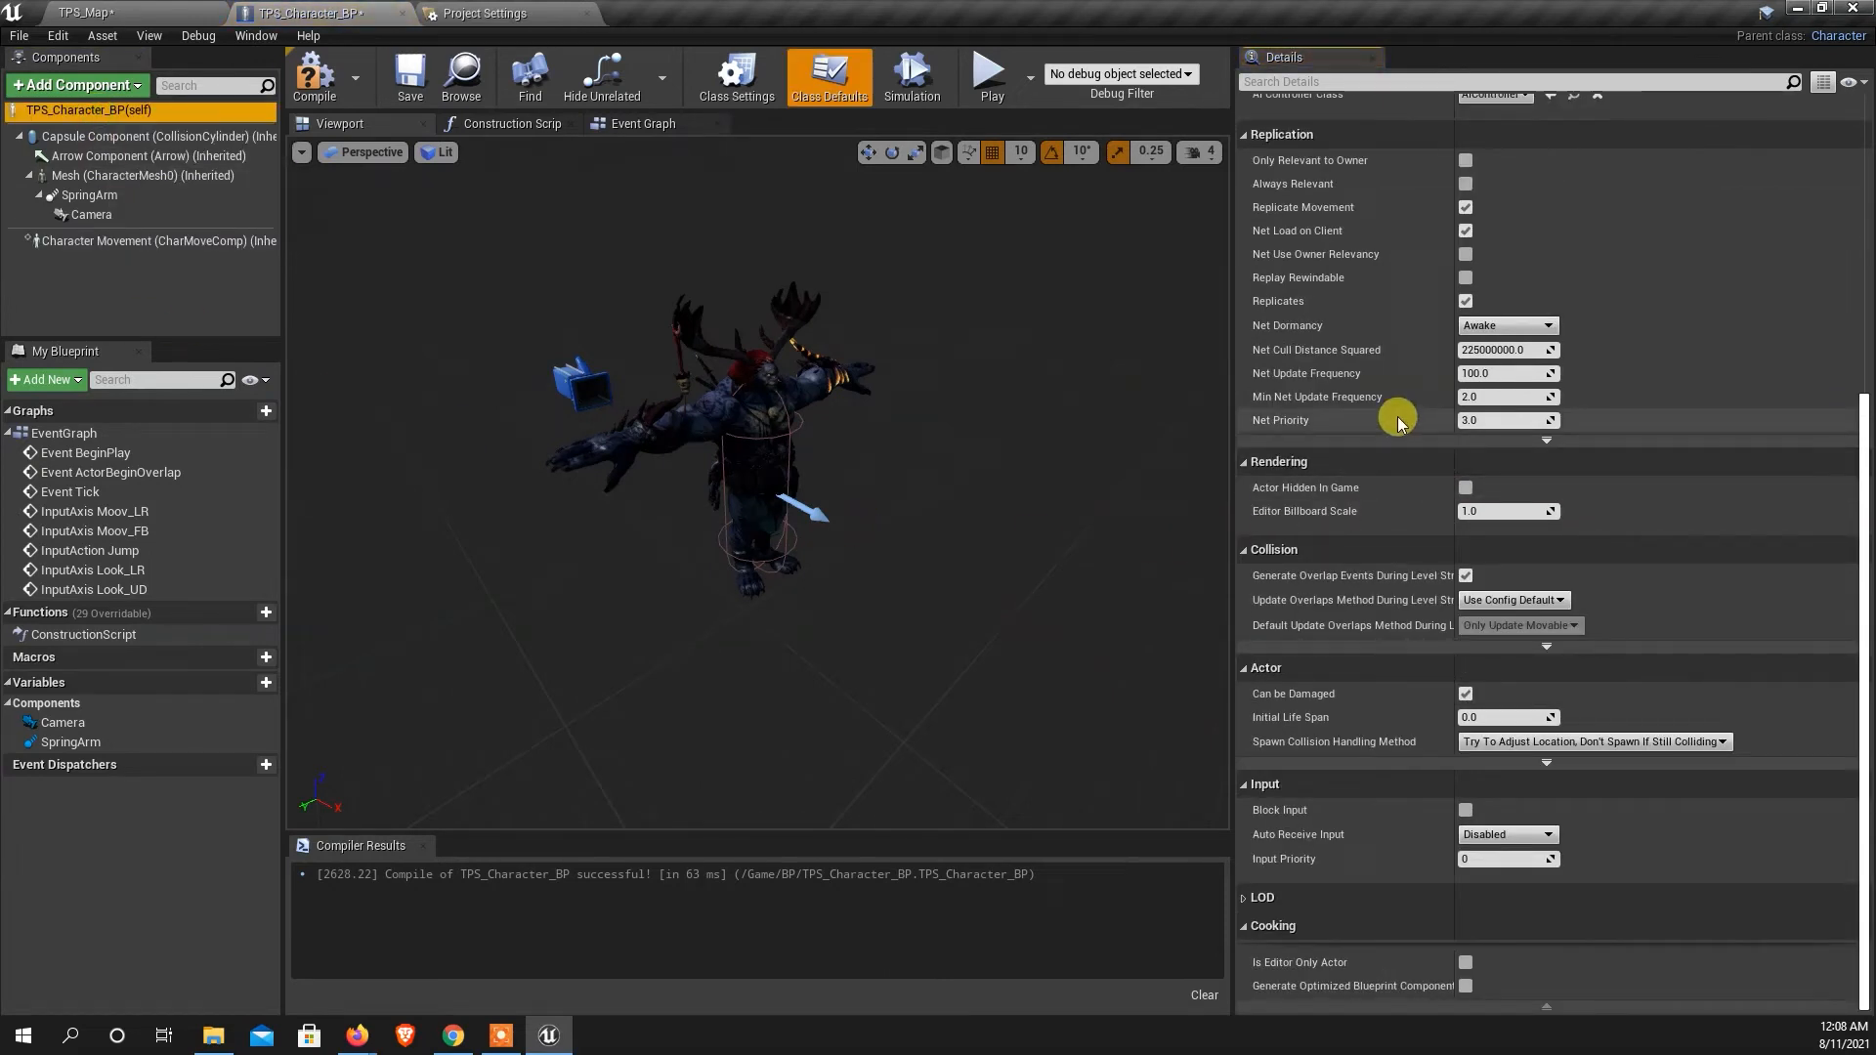
pyautogui.scroll(6, 1397, 420)
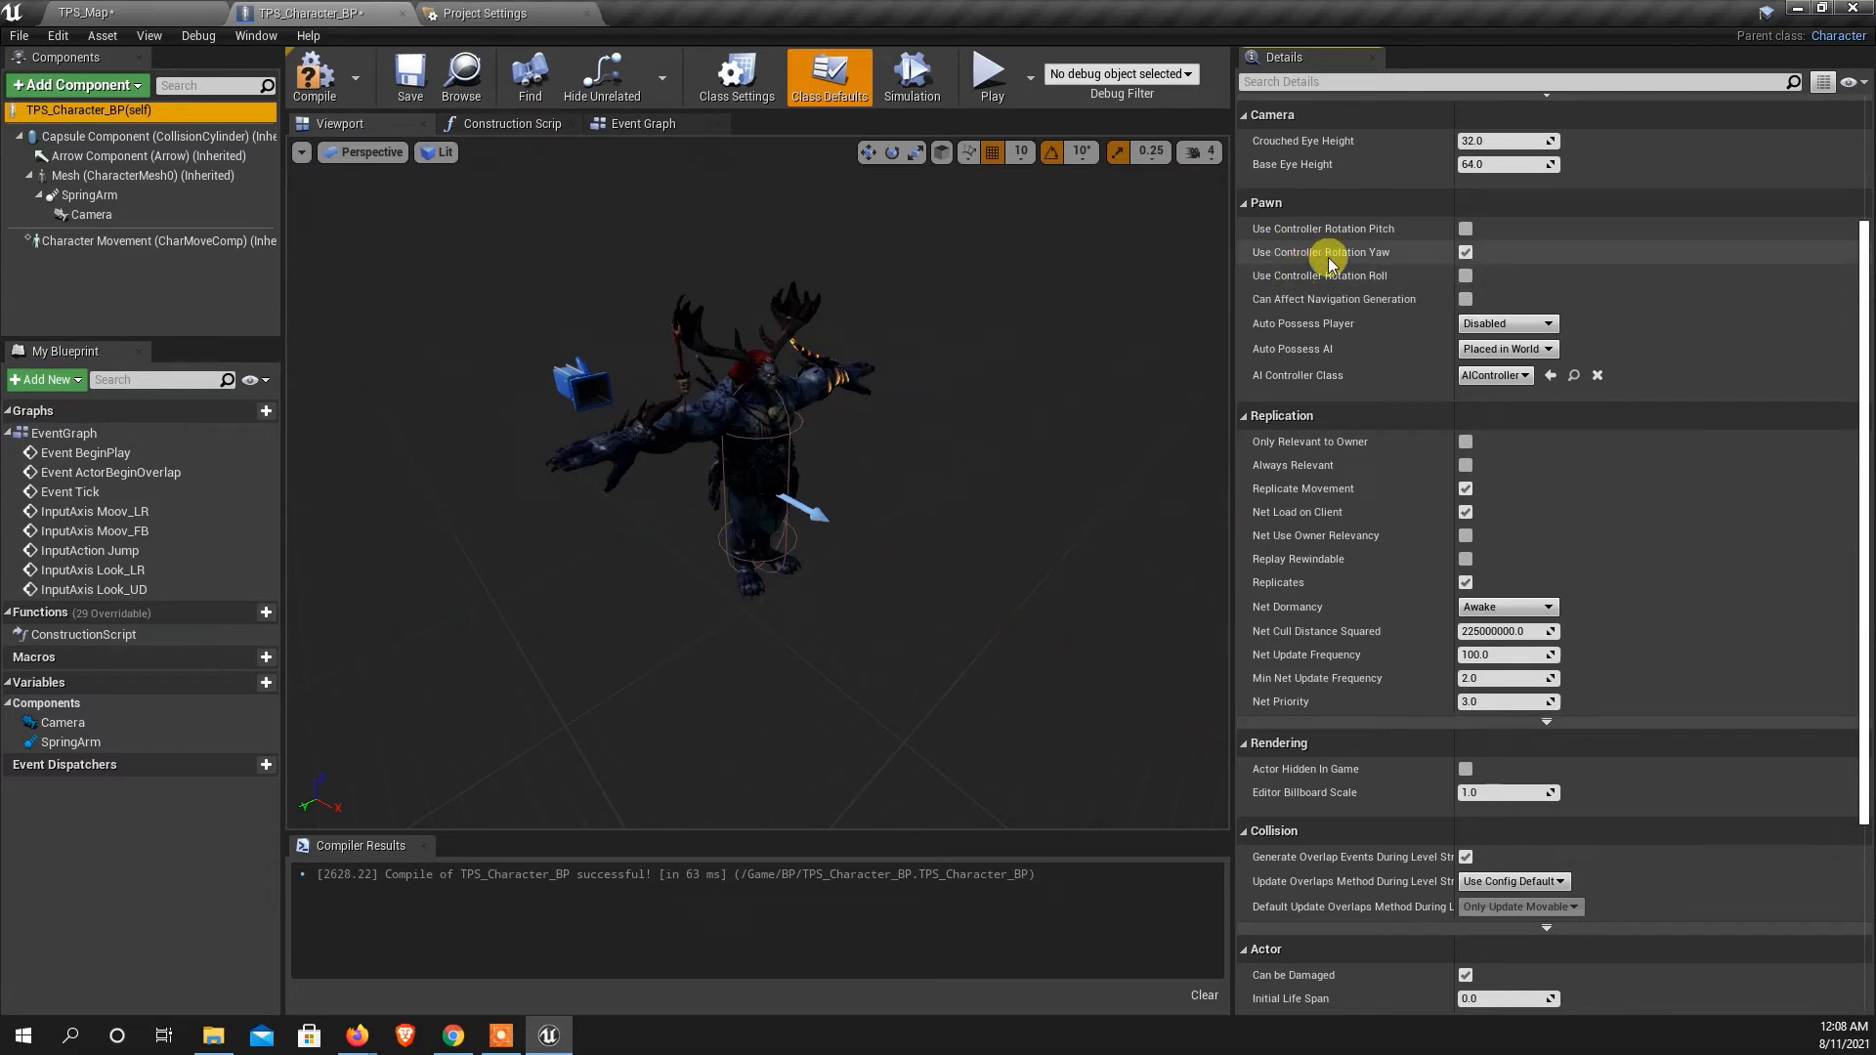
pyautogui.click(1466, 254)
pyautogui.click(401, 94)
pyautogui.click(325, 108)
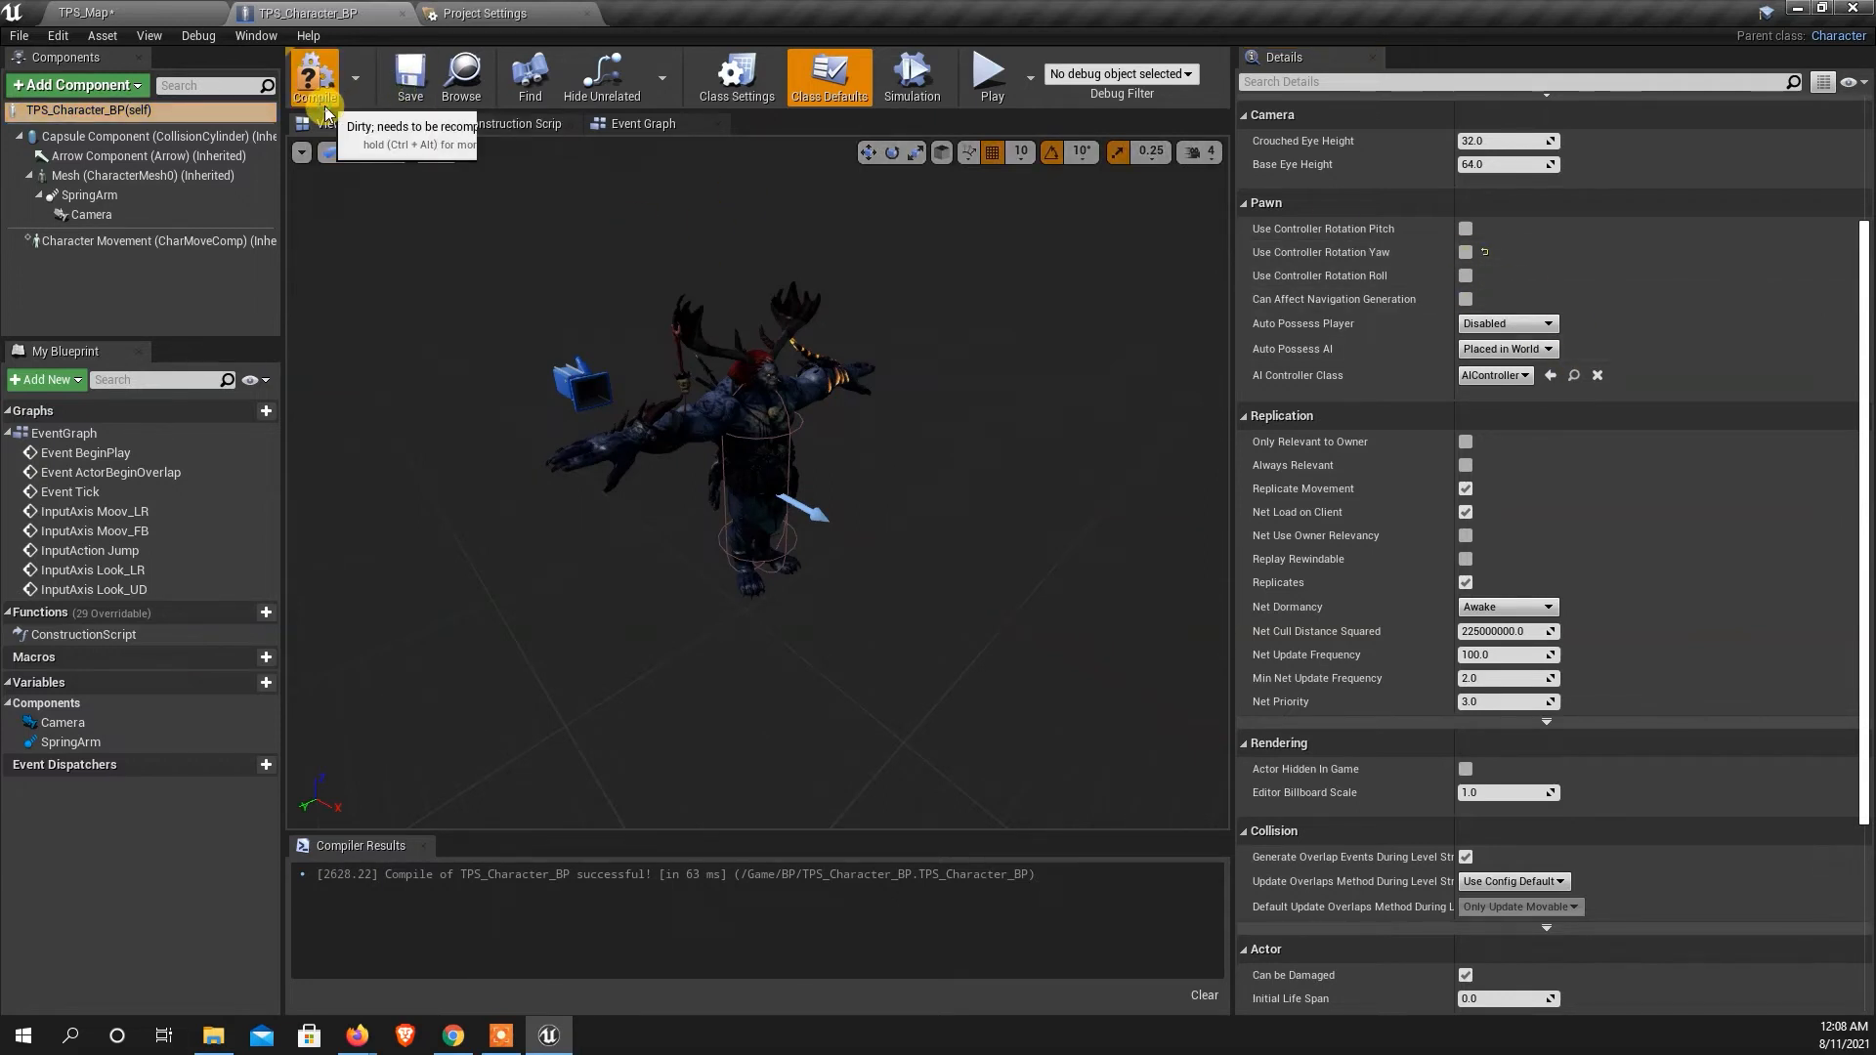
# Play-test TPS_Map, walking the character forward, backward, left and right, and stop the session.
pyautogui.click(83, 13)
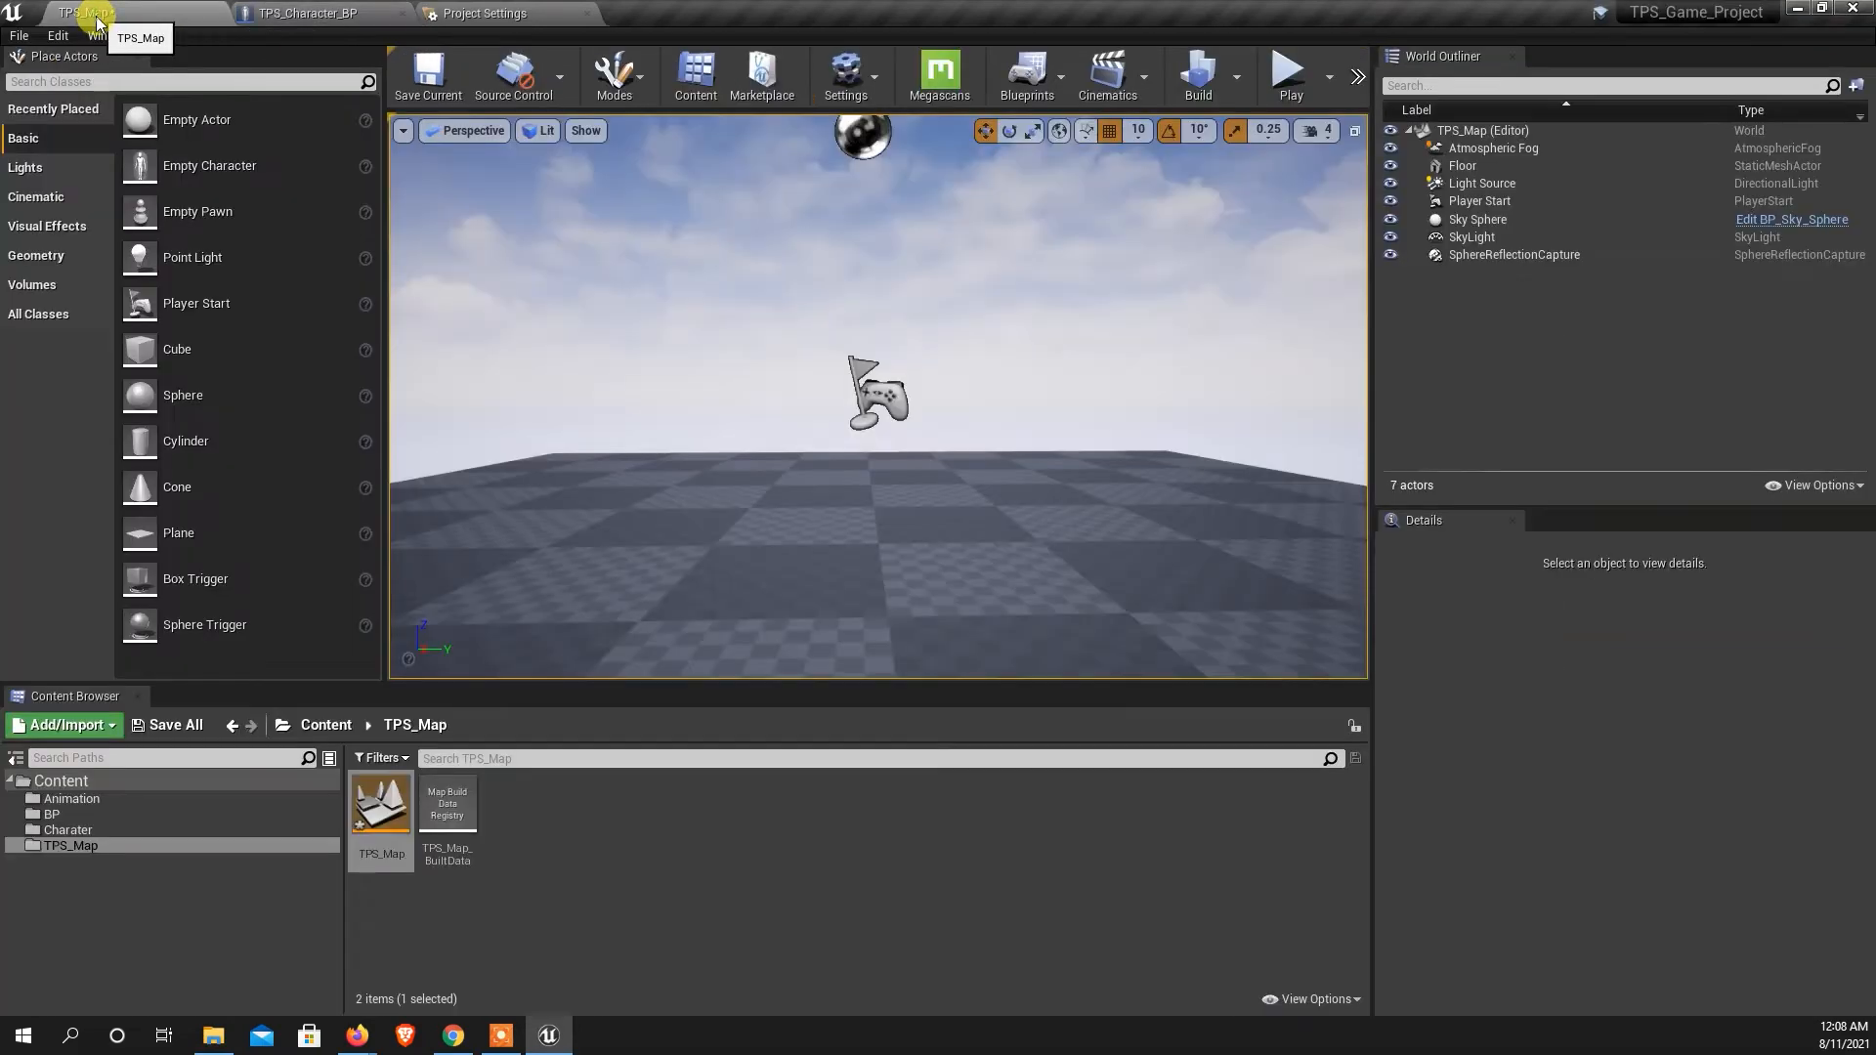
pyautogui.click(1290, 97)
pyautogui.click(1124, 323)
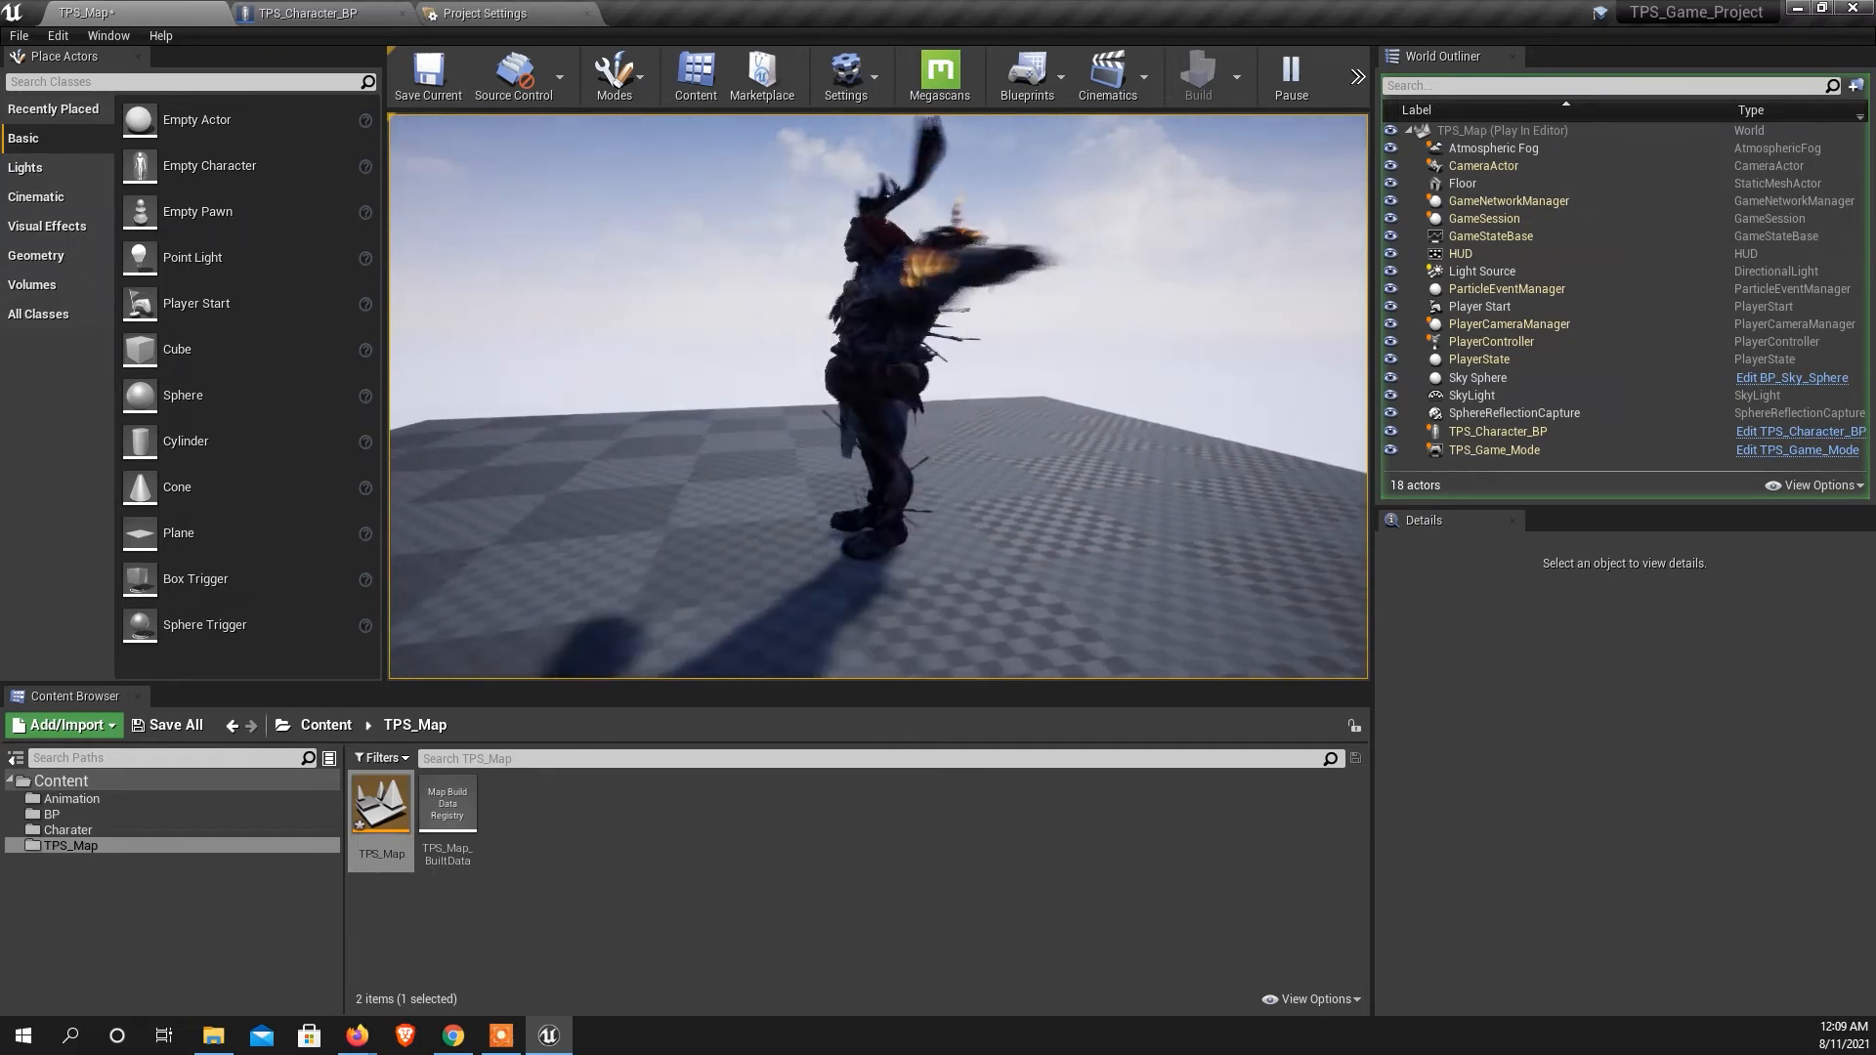
pyautogui.press('w')
pyautogui.press('d')
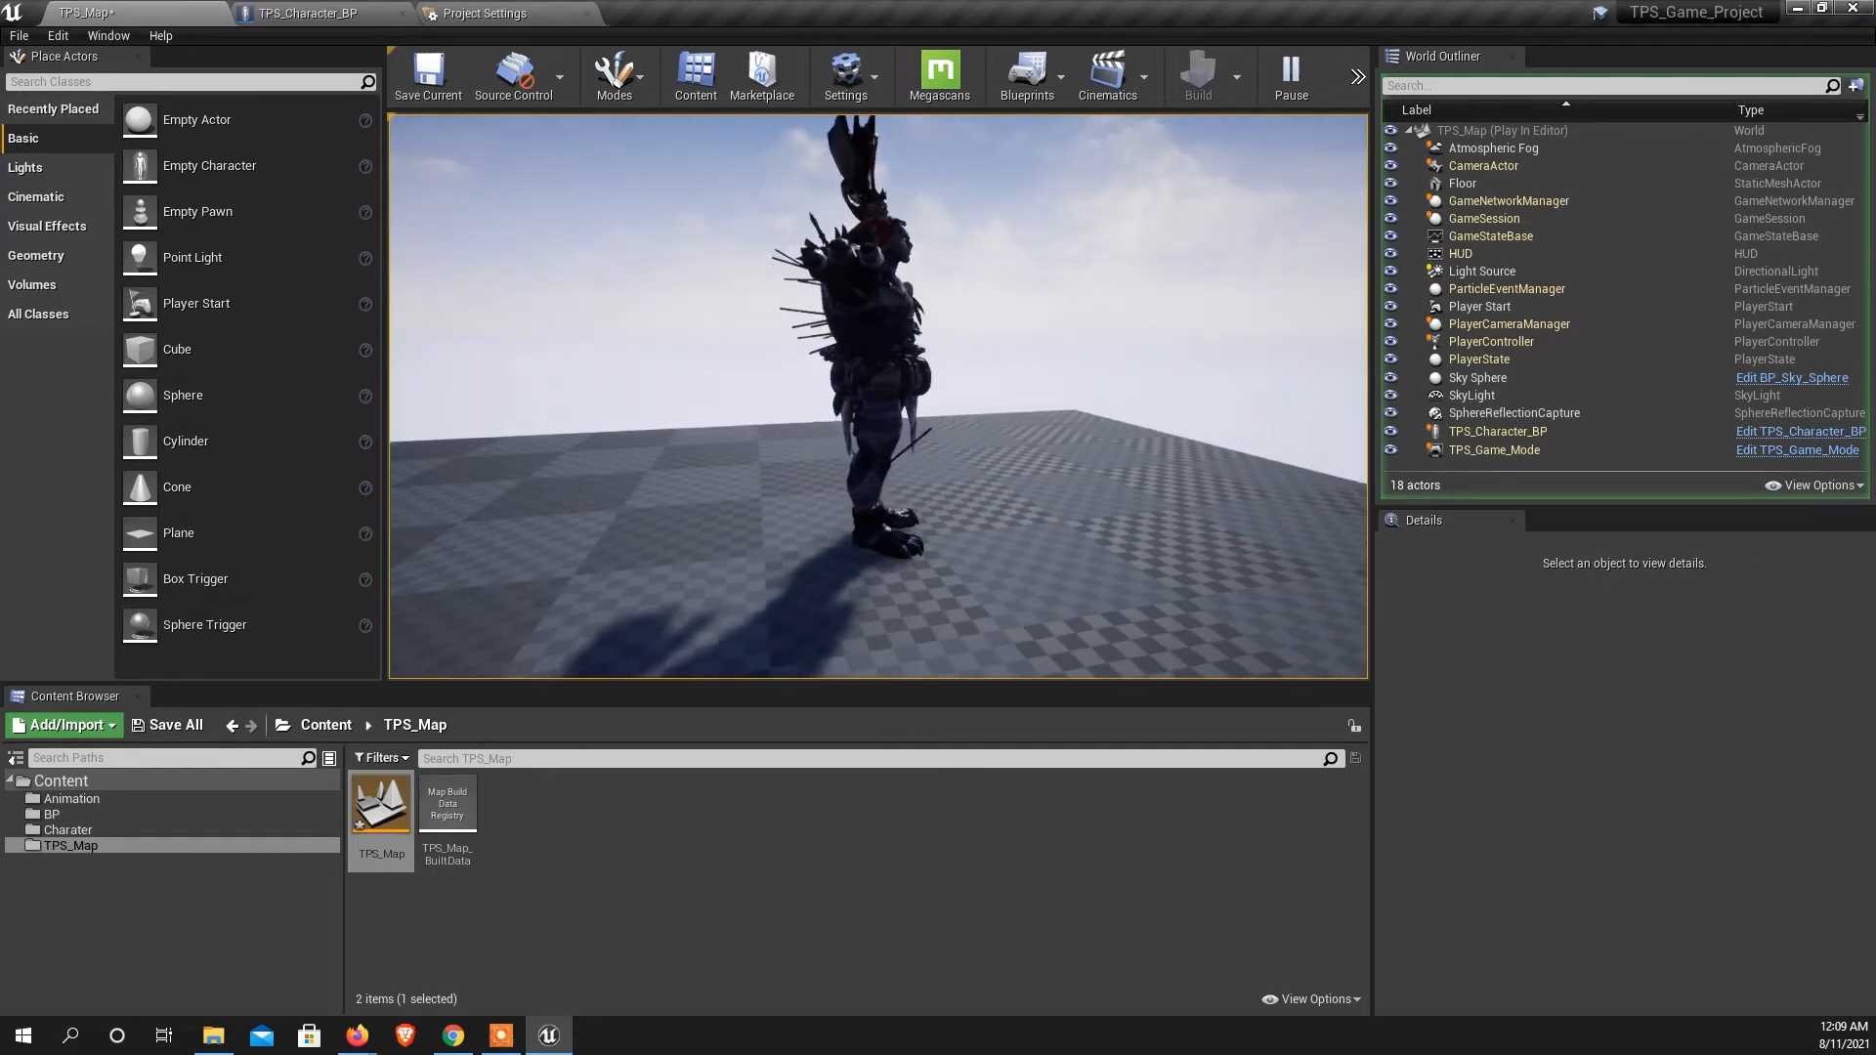
pyautogui.press('s')
pyautogui.press('a')
pyautogui.press('w')
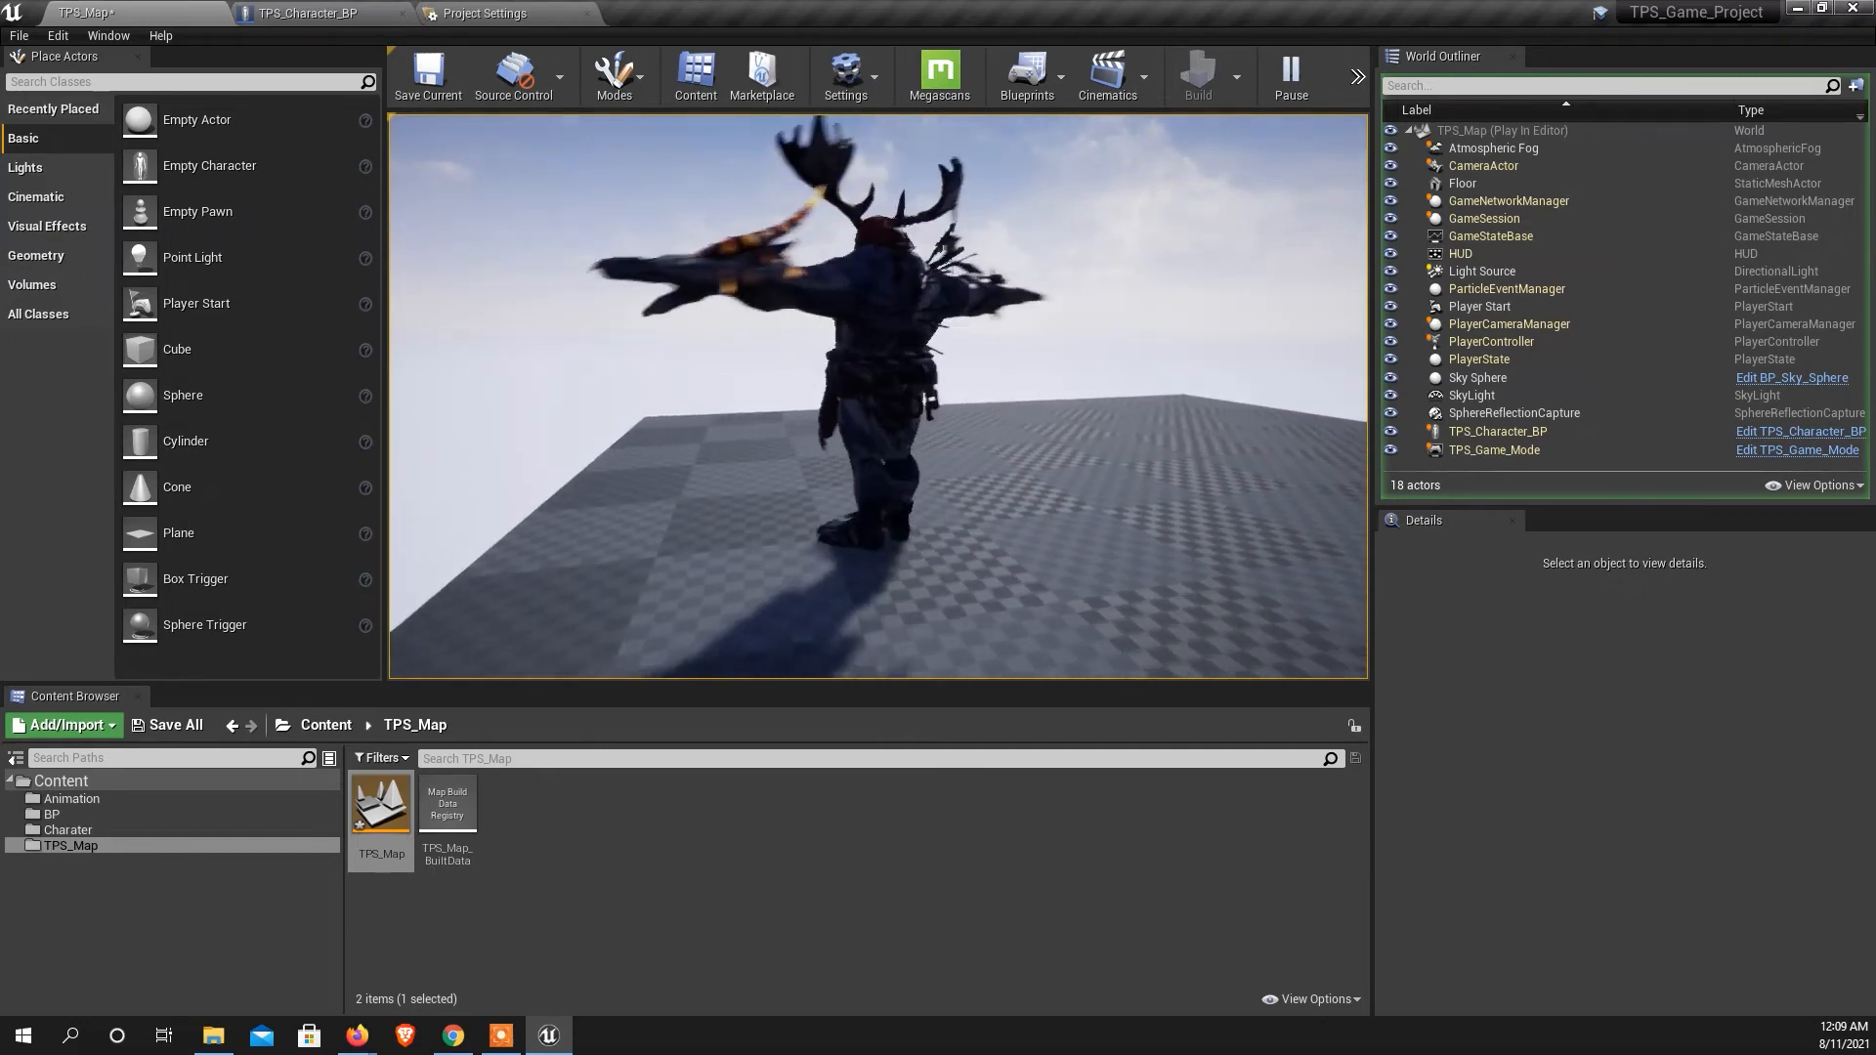
pyautogui.press('d')
pyautogui.press('s')
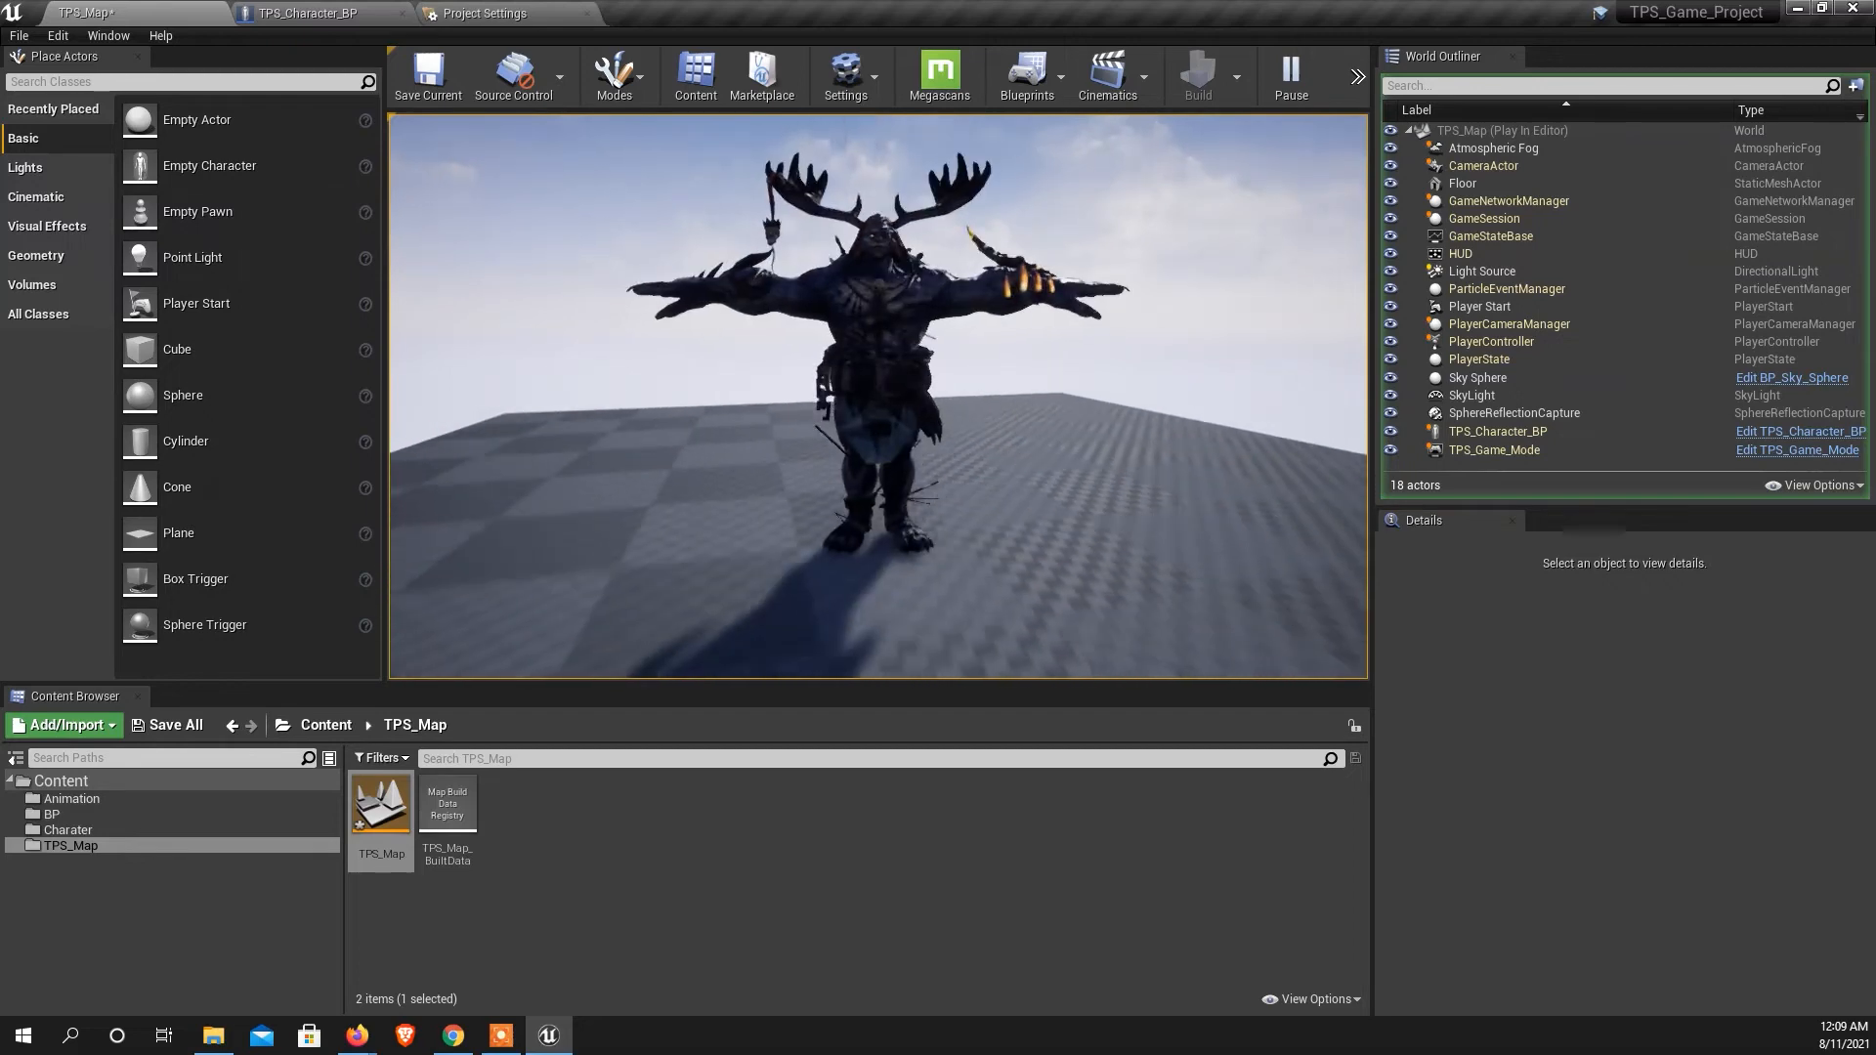
pyautogui.press('a')
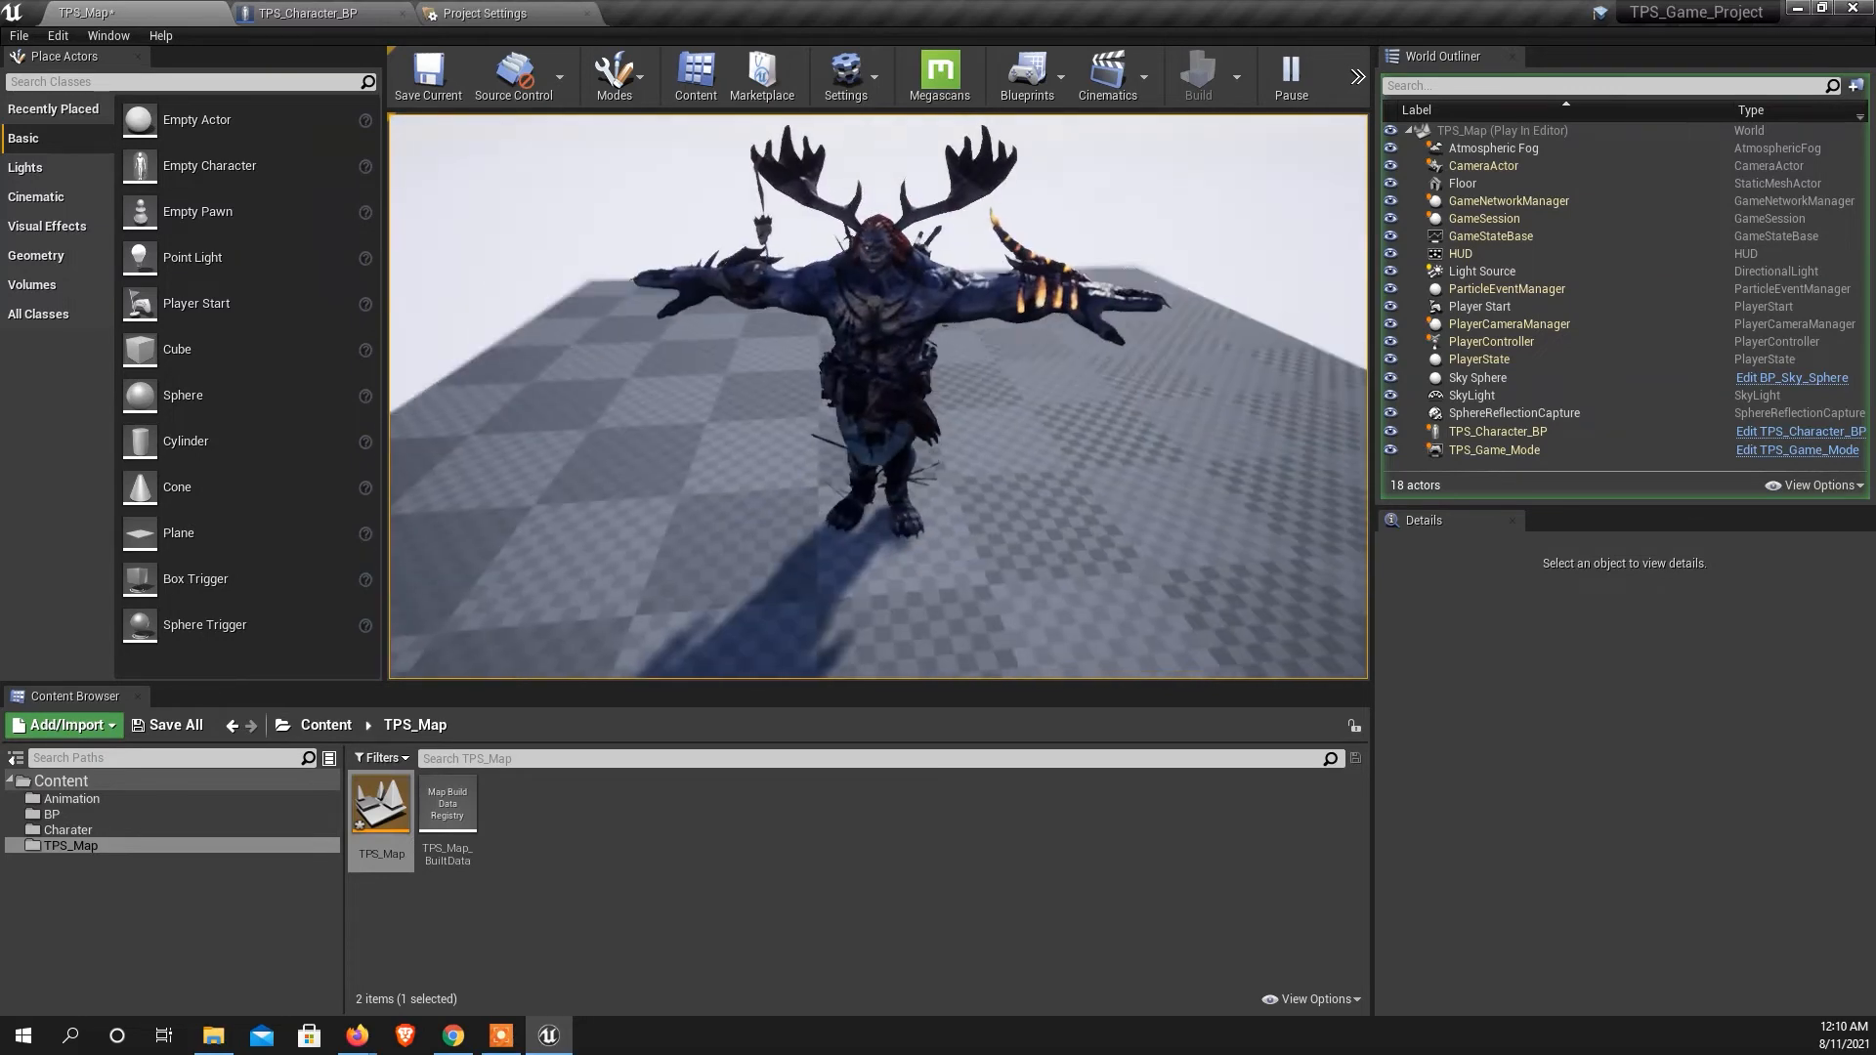
pyautogui.press('Escape')
# Run another play session in TPS_Map to check the character and camera controls, and end it.
pyautogui.click(1241, 477)
pyautogui.moveTo(1063, 473); pyautogui.dragTo(1023, 526)
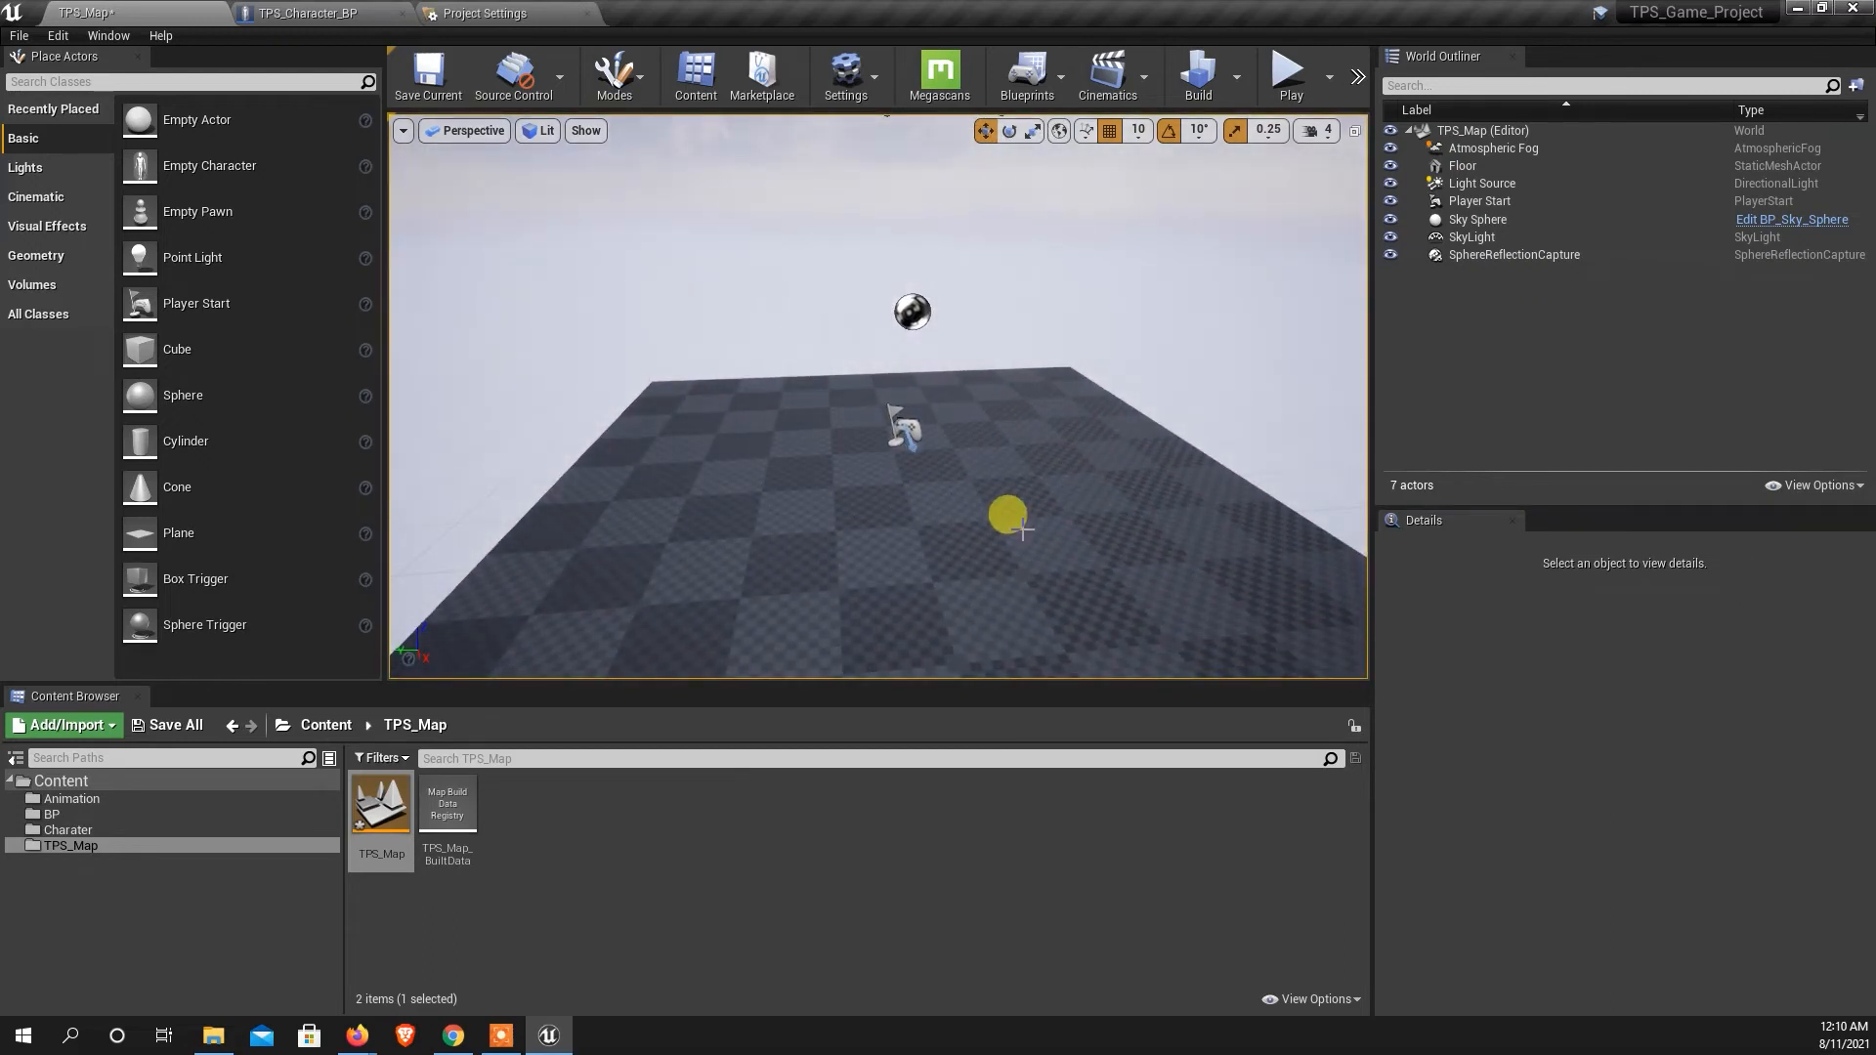
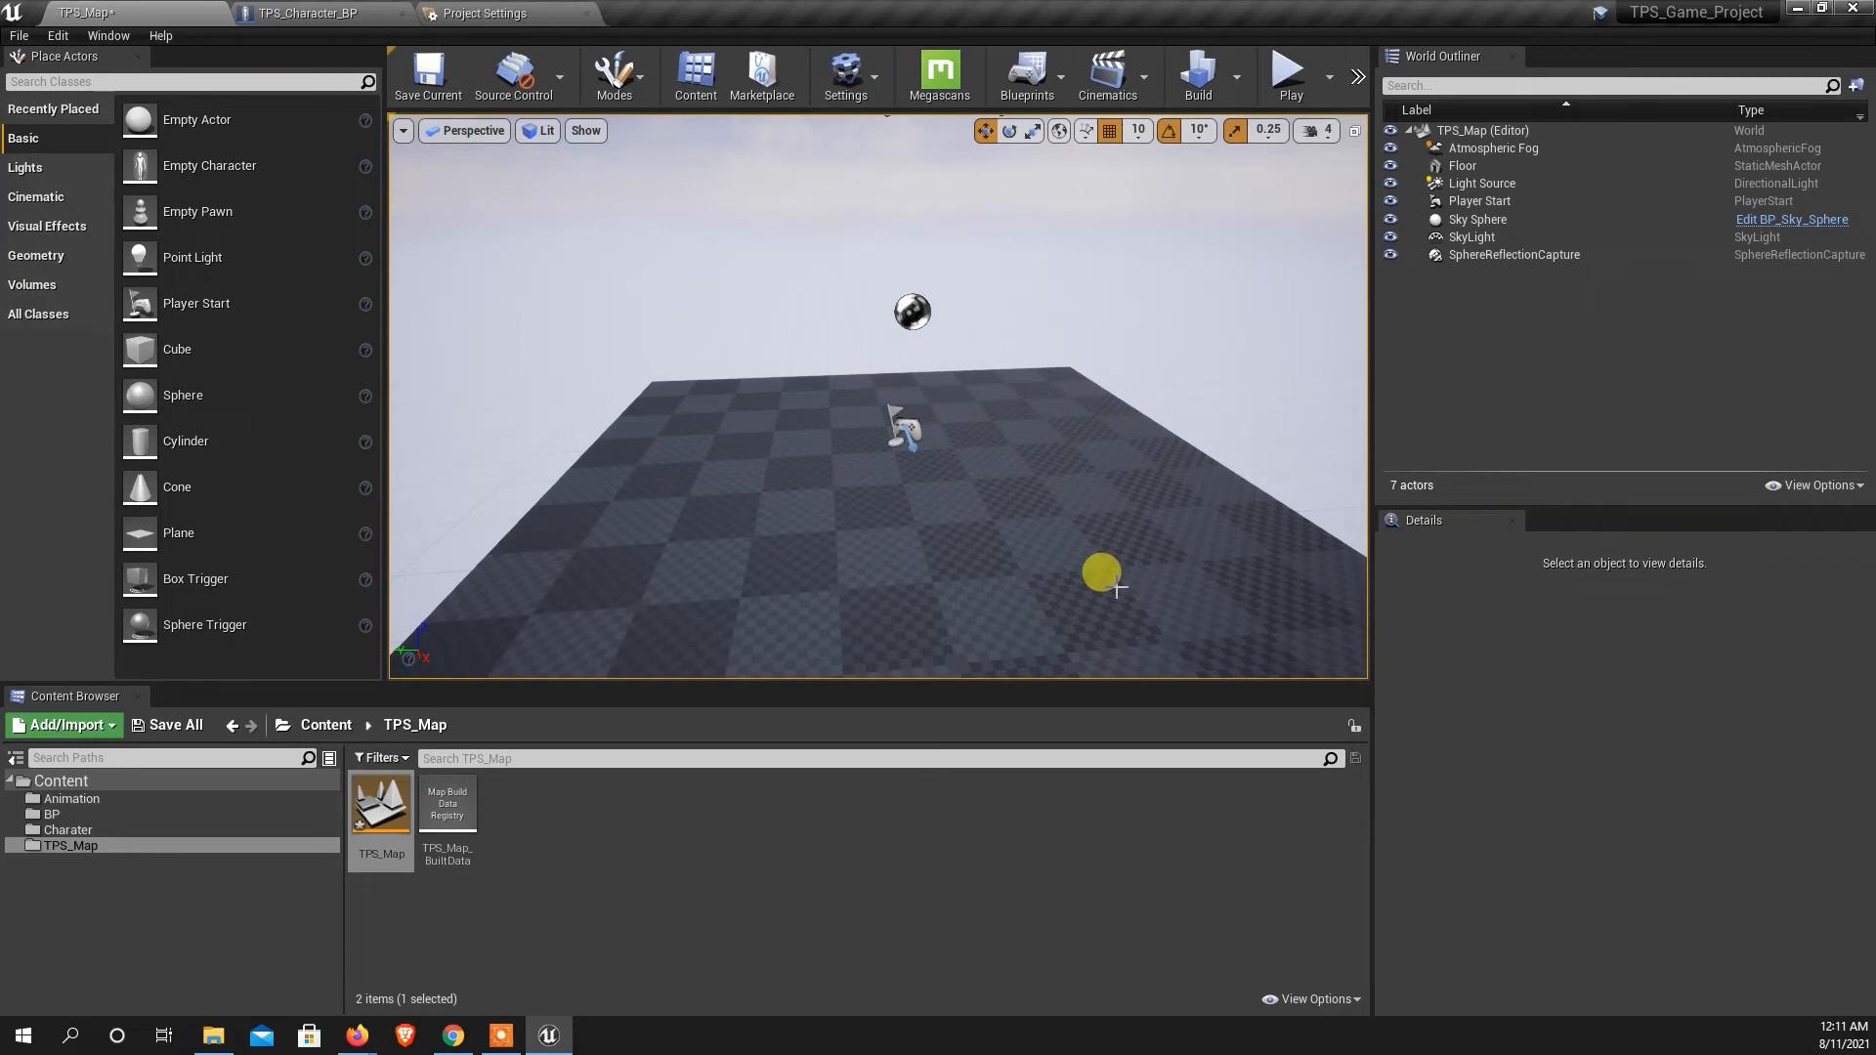
pyautogui.hotkey('alt', 'p')
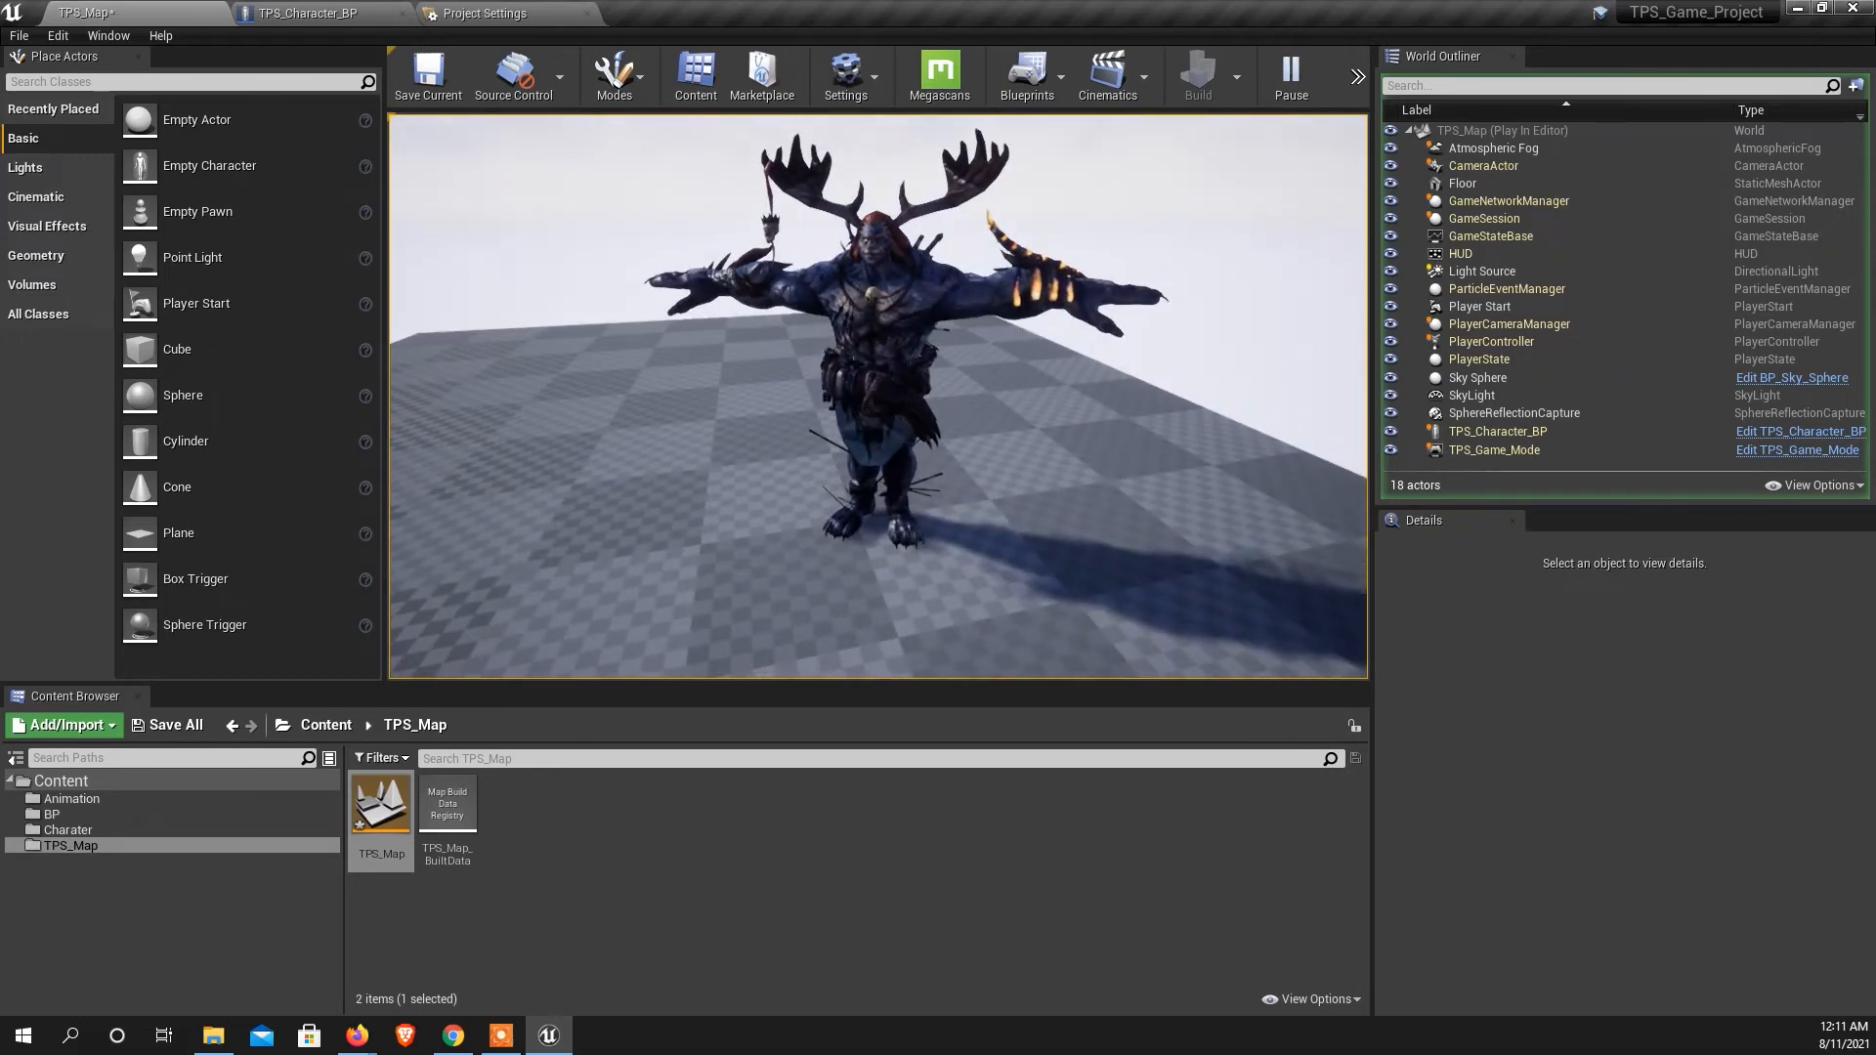
pyautogui.press('Escape')
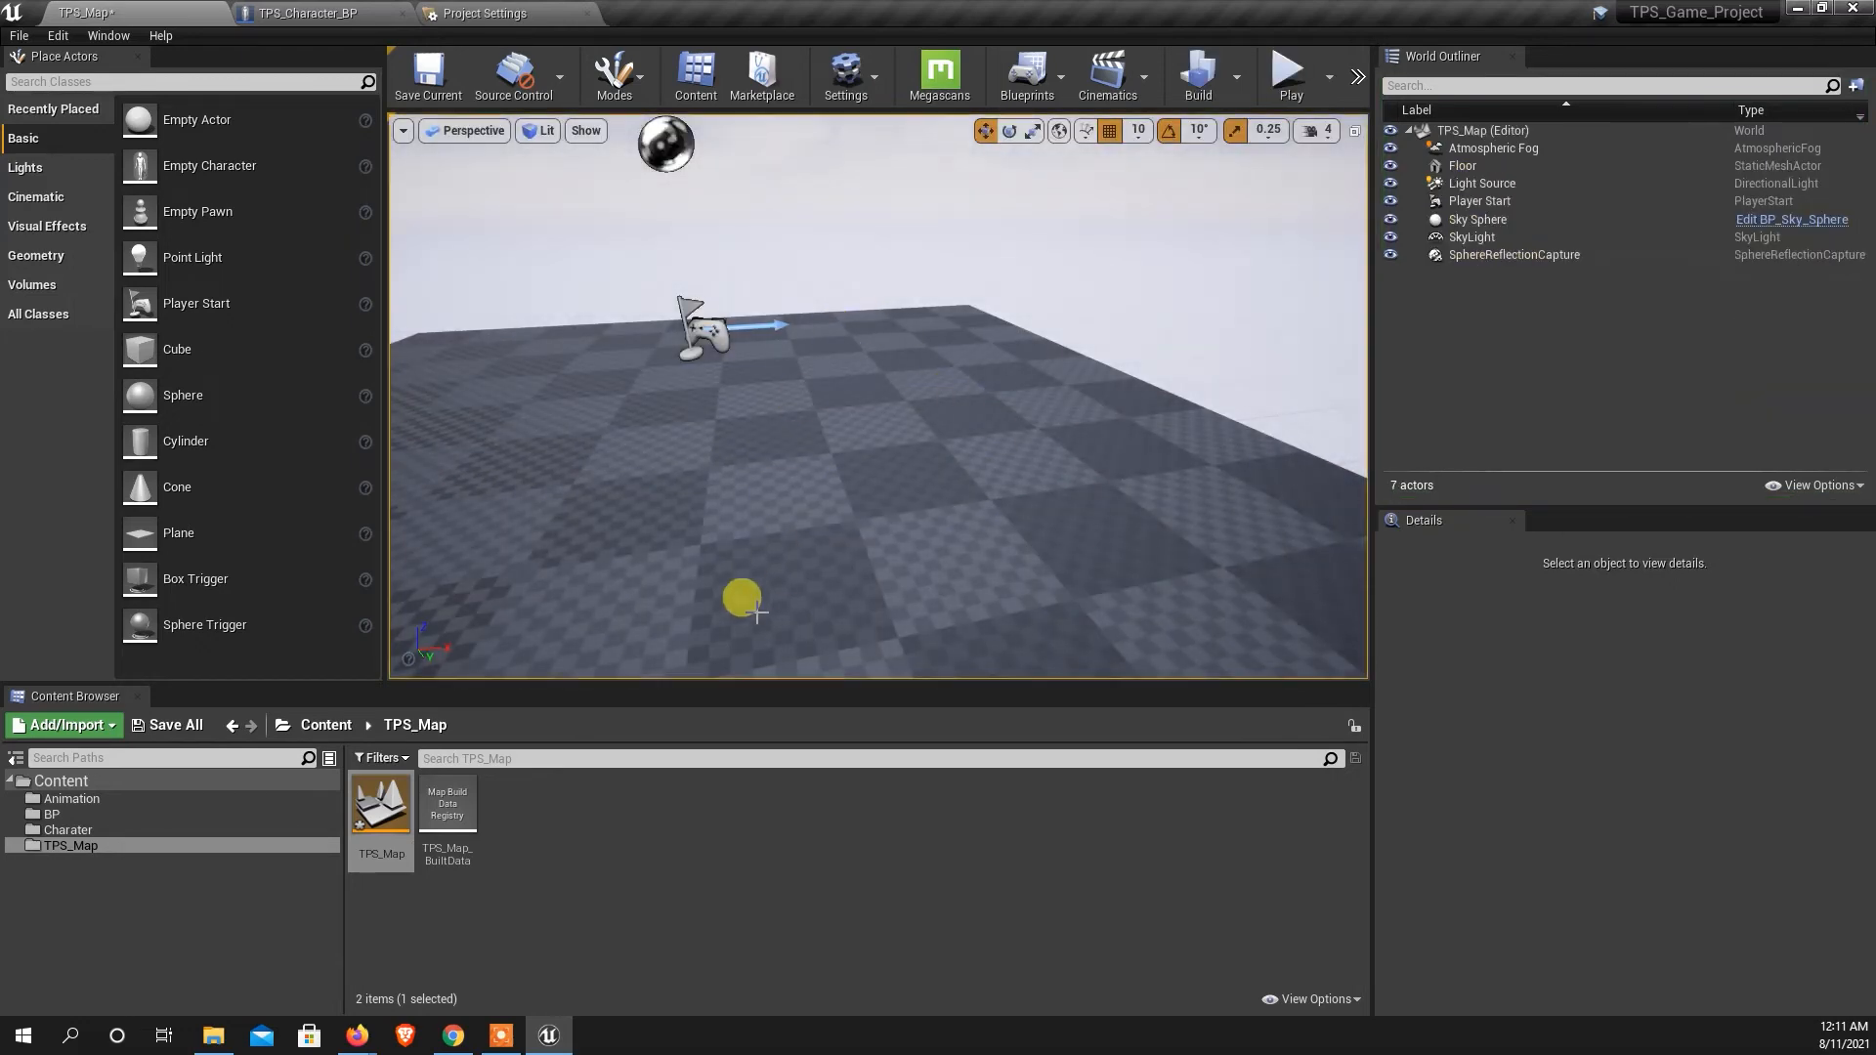
# Create a new folder named BS in the project's Content folder.
pyautogui.click(60, 781)
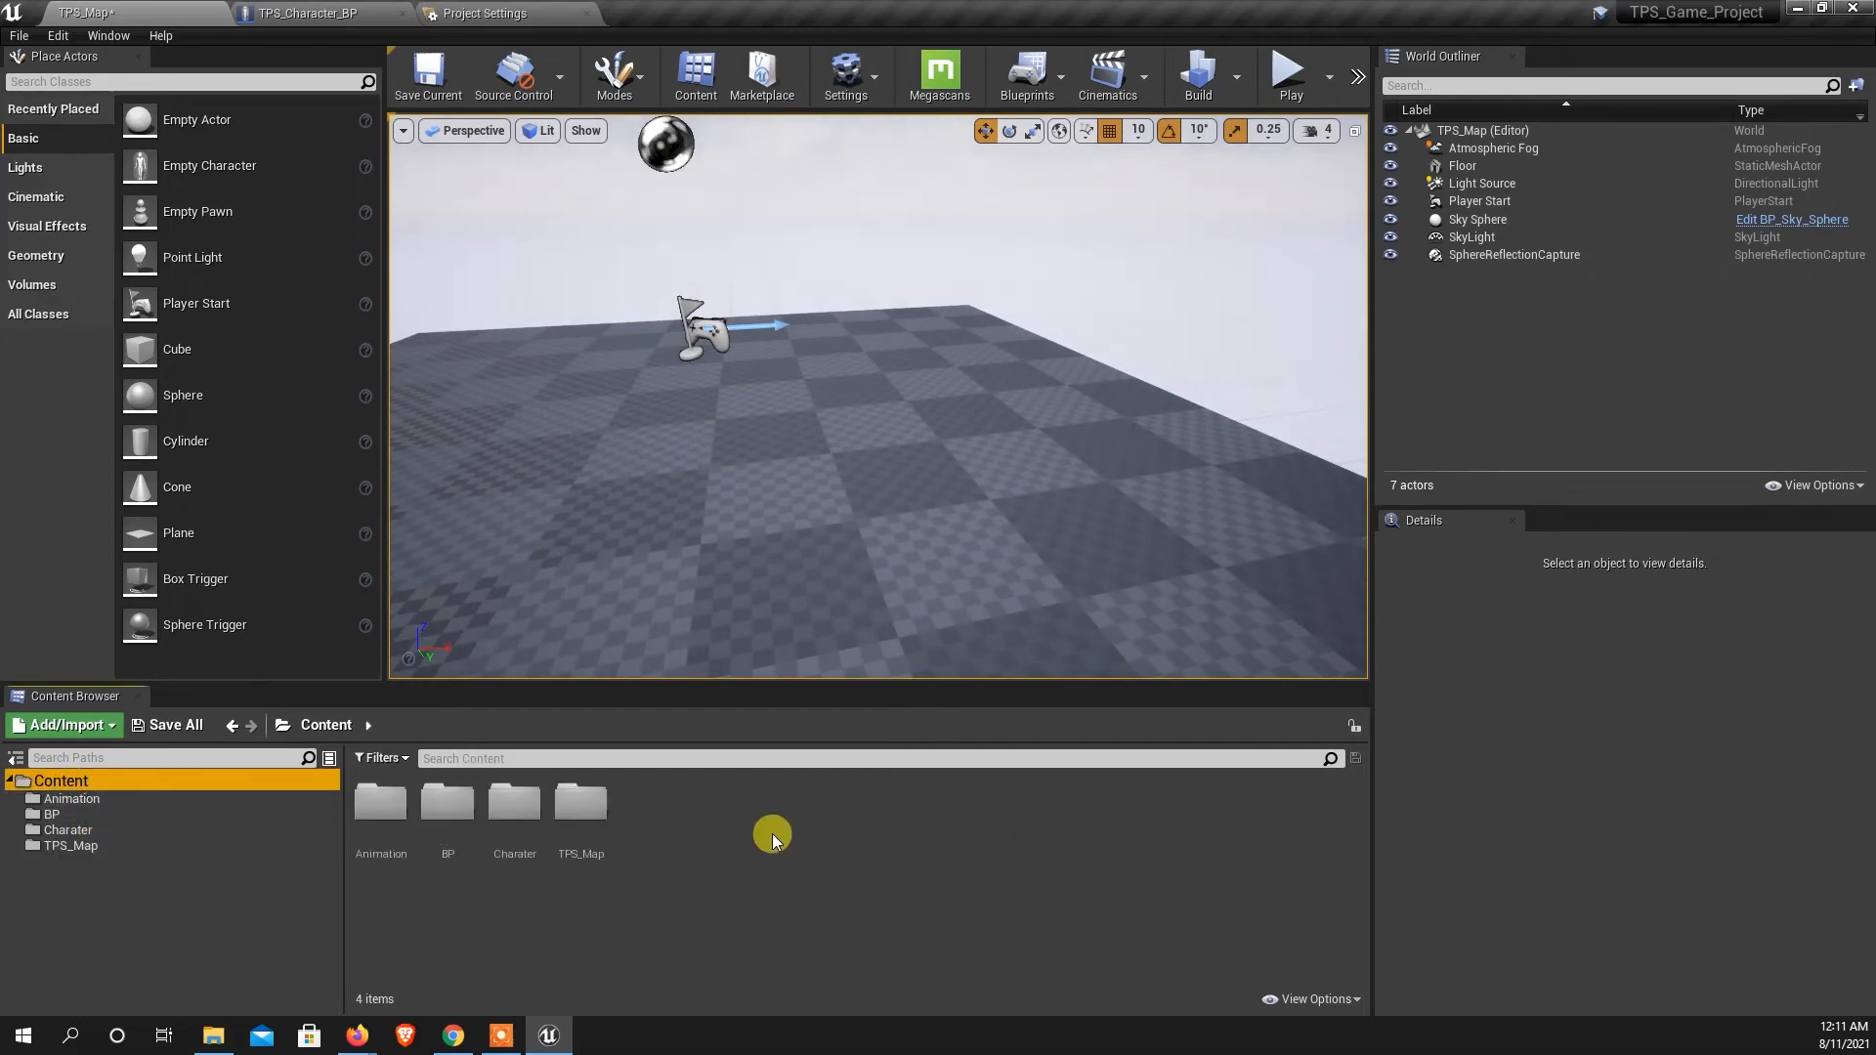
pyautogui.rightClick(686, 832)
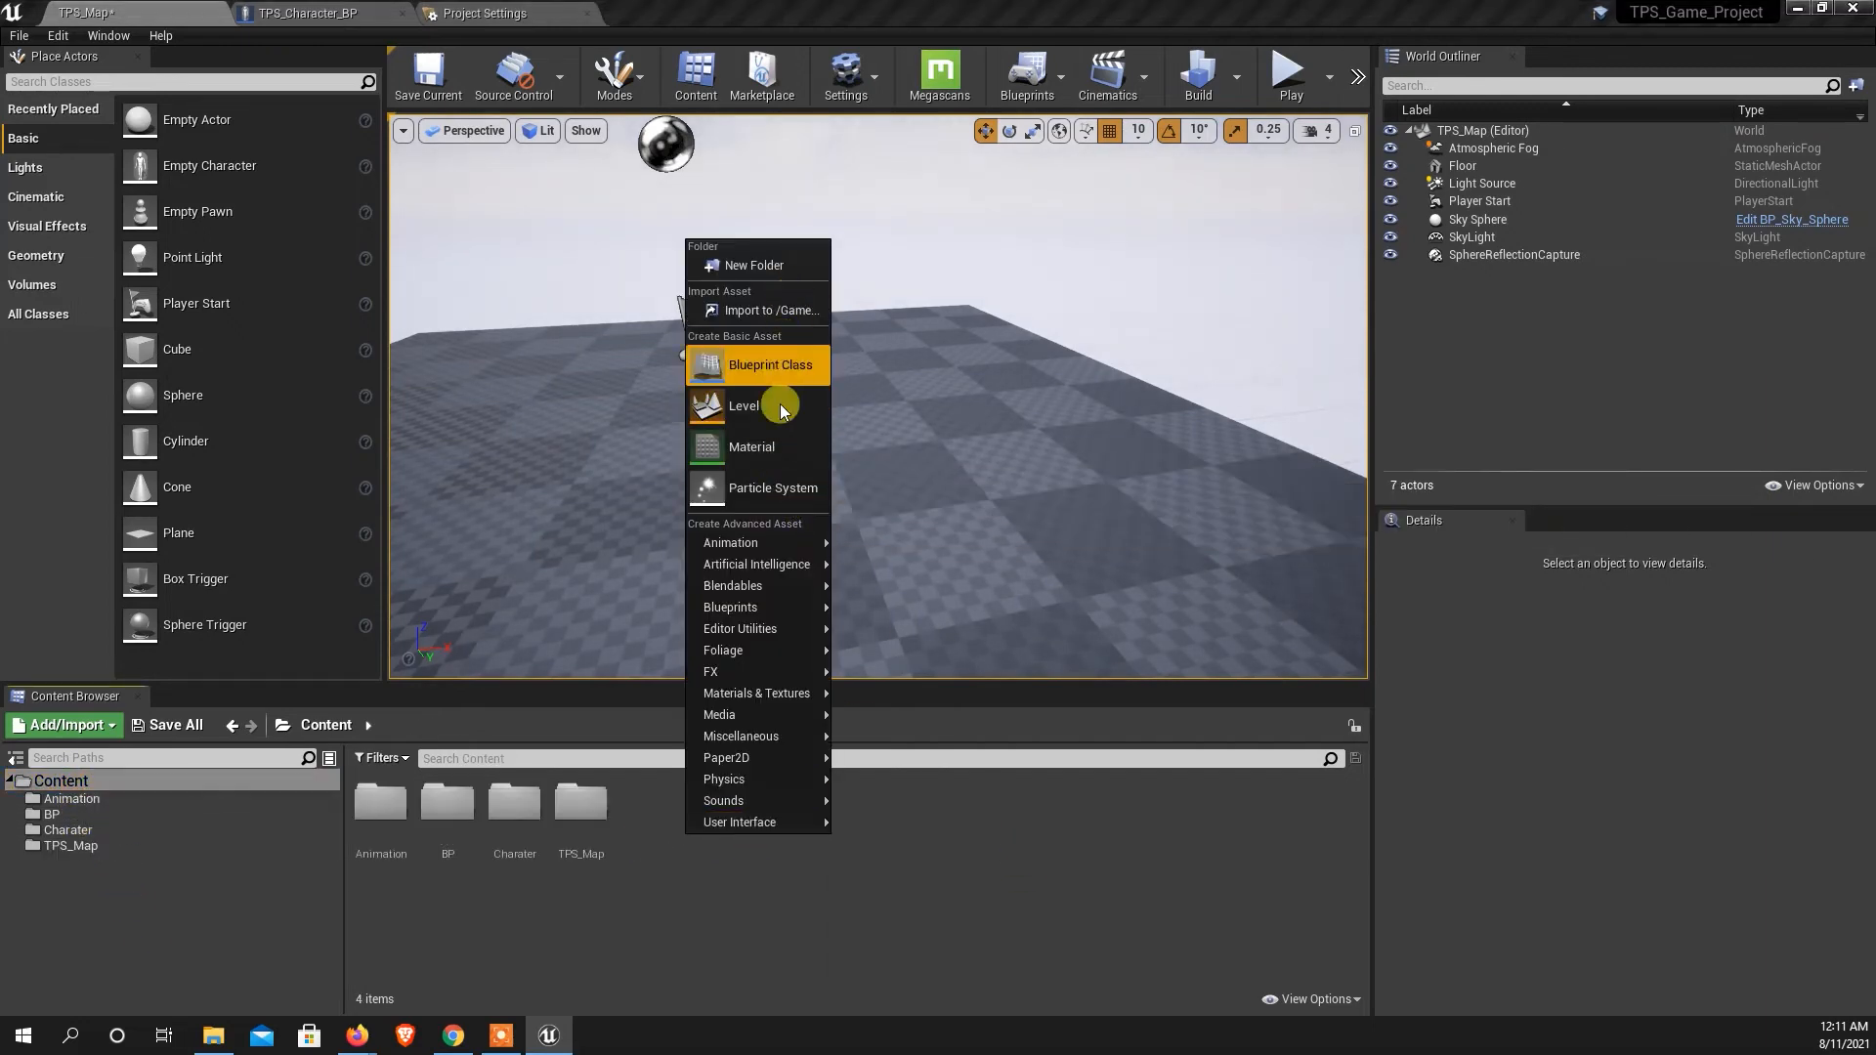
pyautogui.click(758, 268)
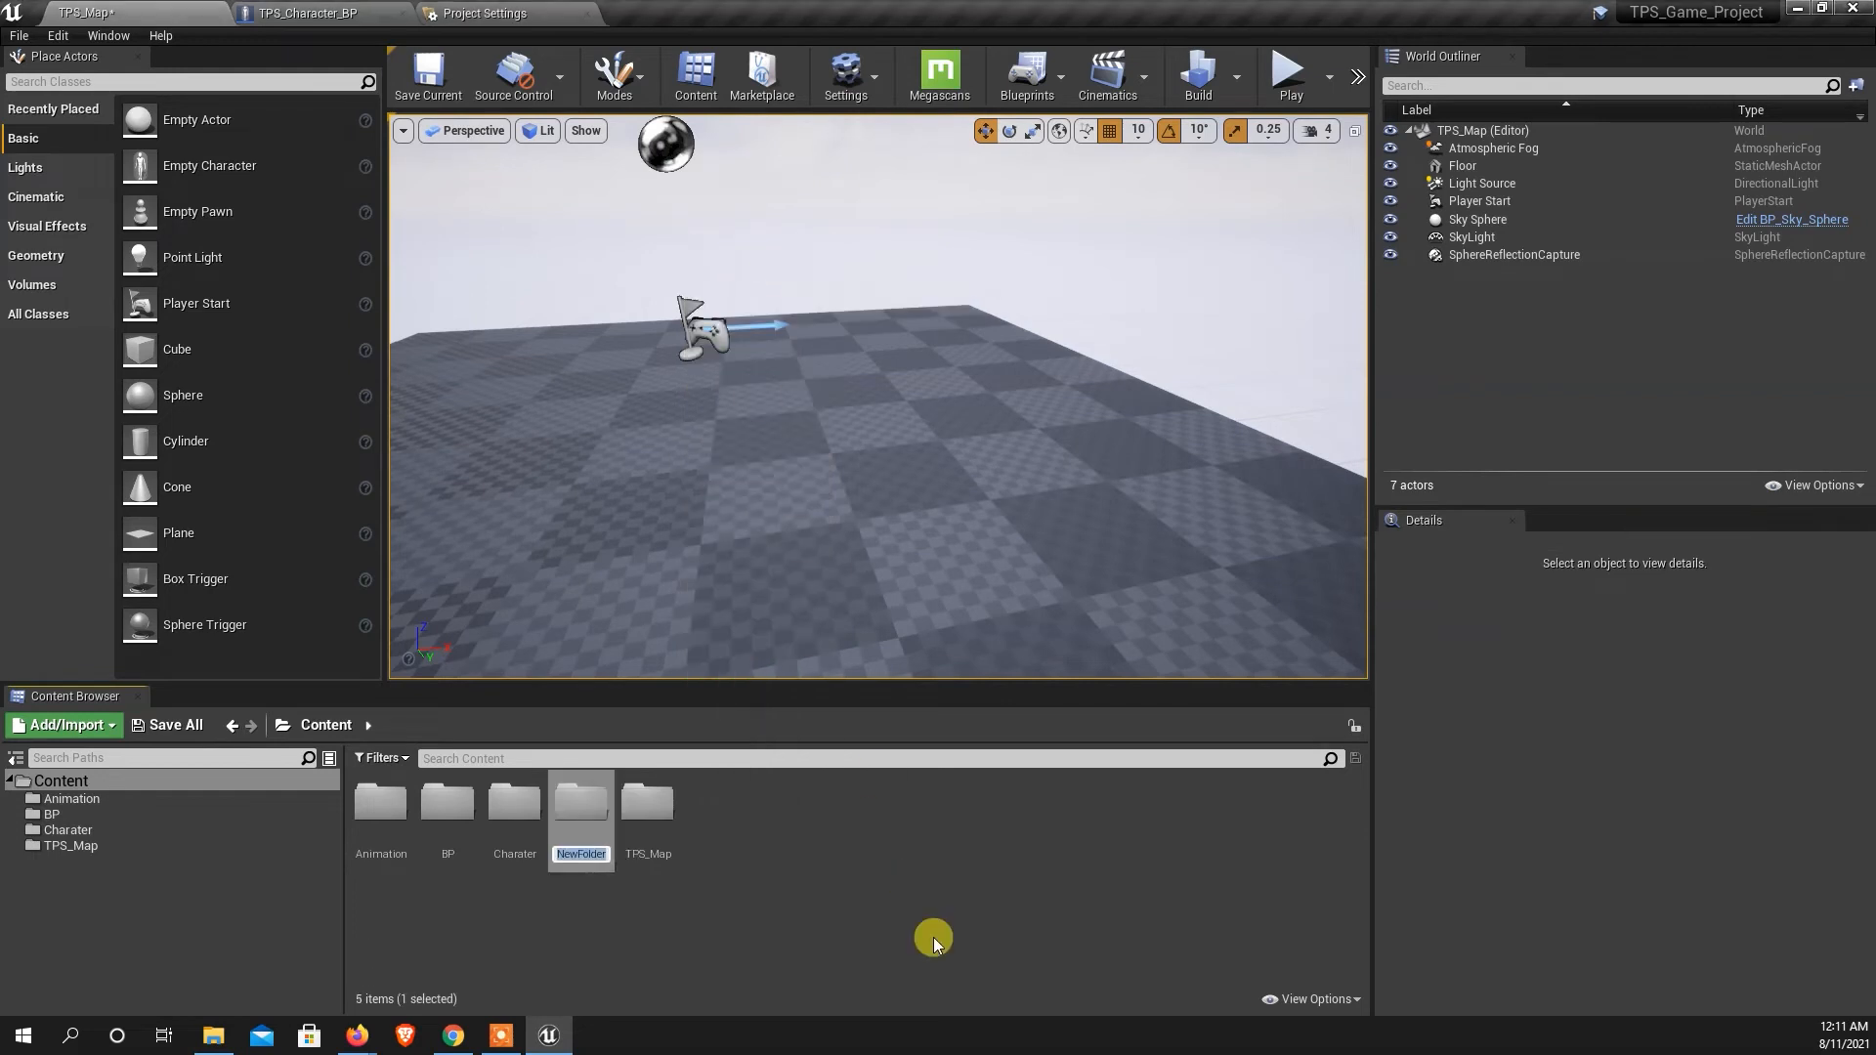
pyautogui.write('BS')
pyautogui.press('Return')
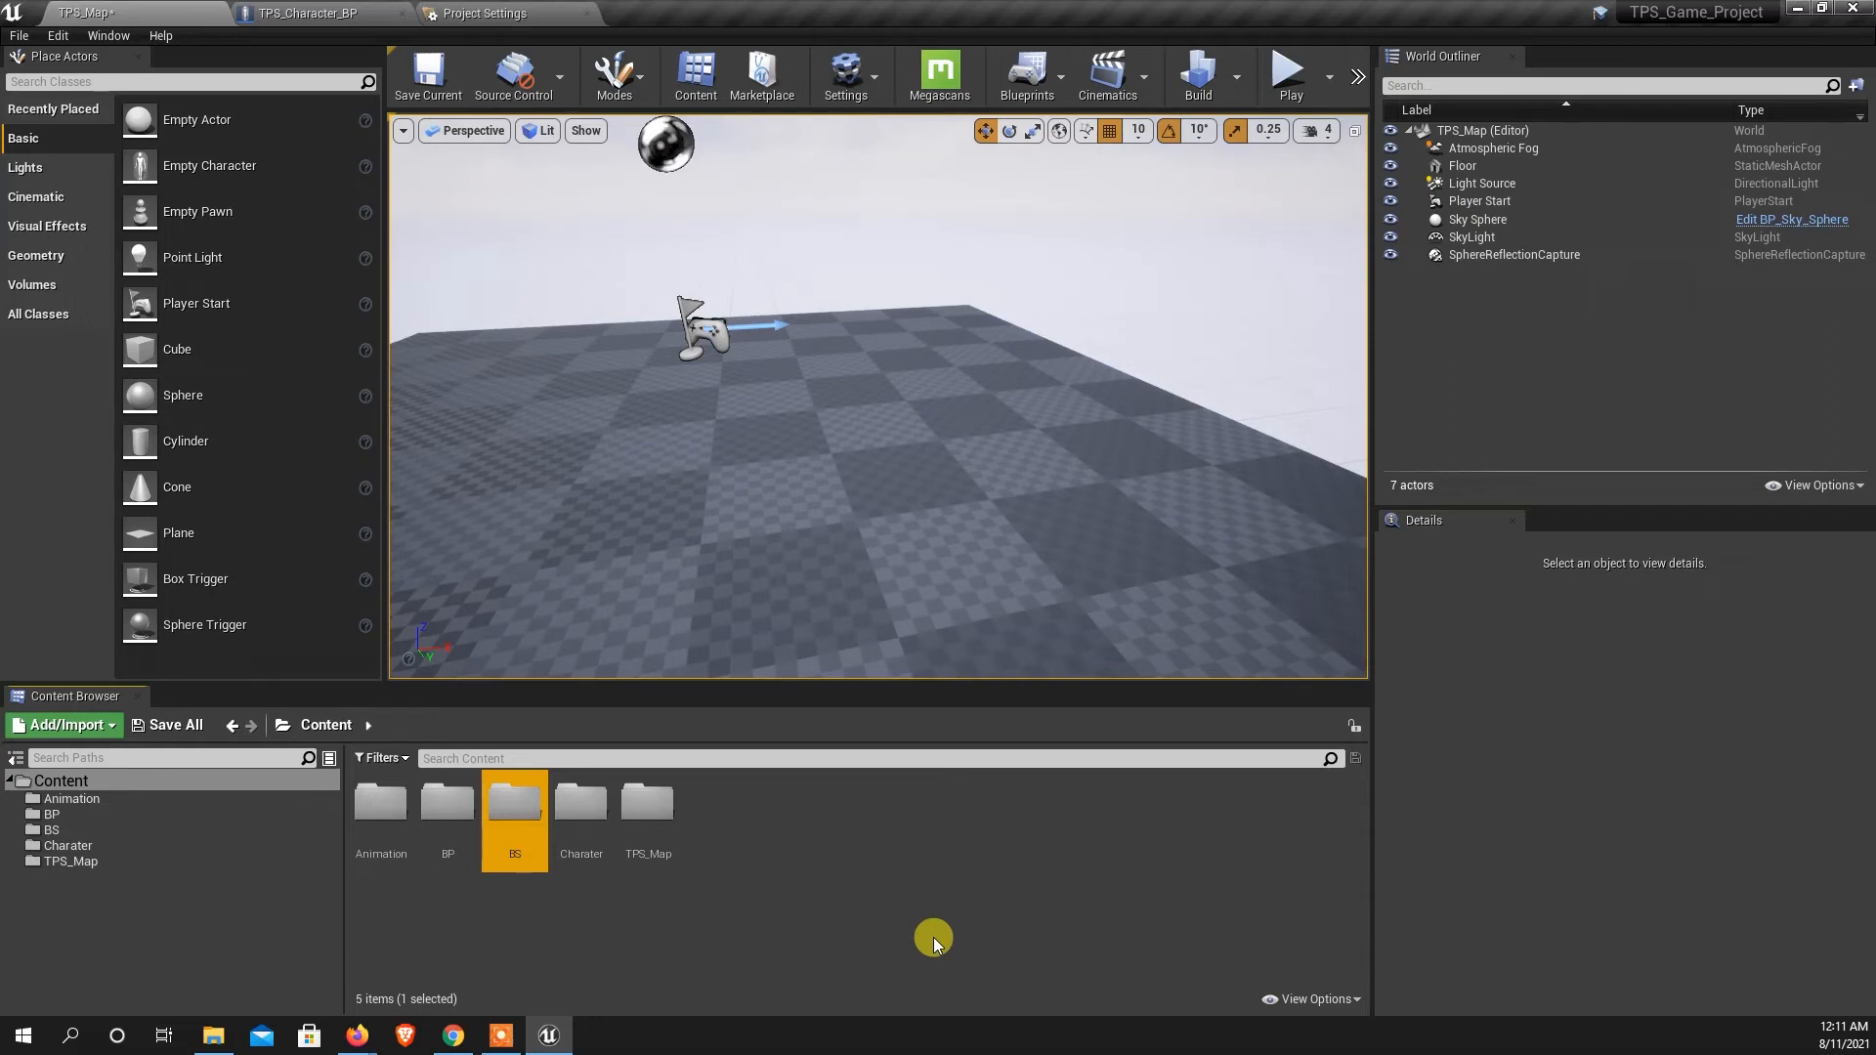
# Create a Blend Space asset in the BS folder, based on maw_j_laygo_Skeleton.
pyautogui.doubleClick(519, 819)
pyautogui.rightClick(465, 826)
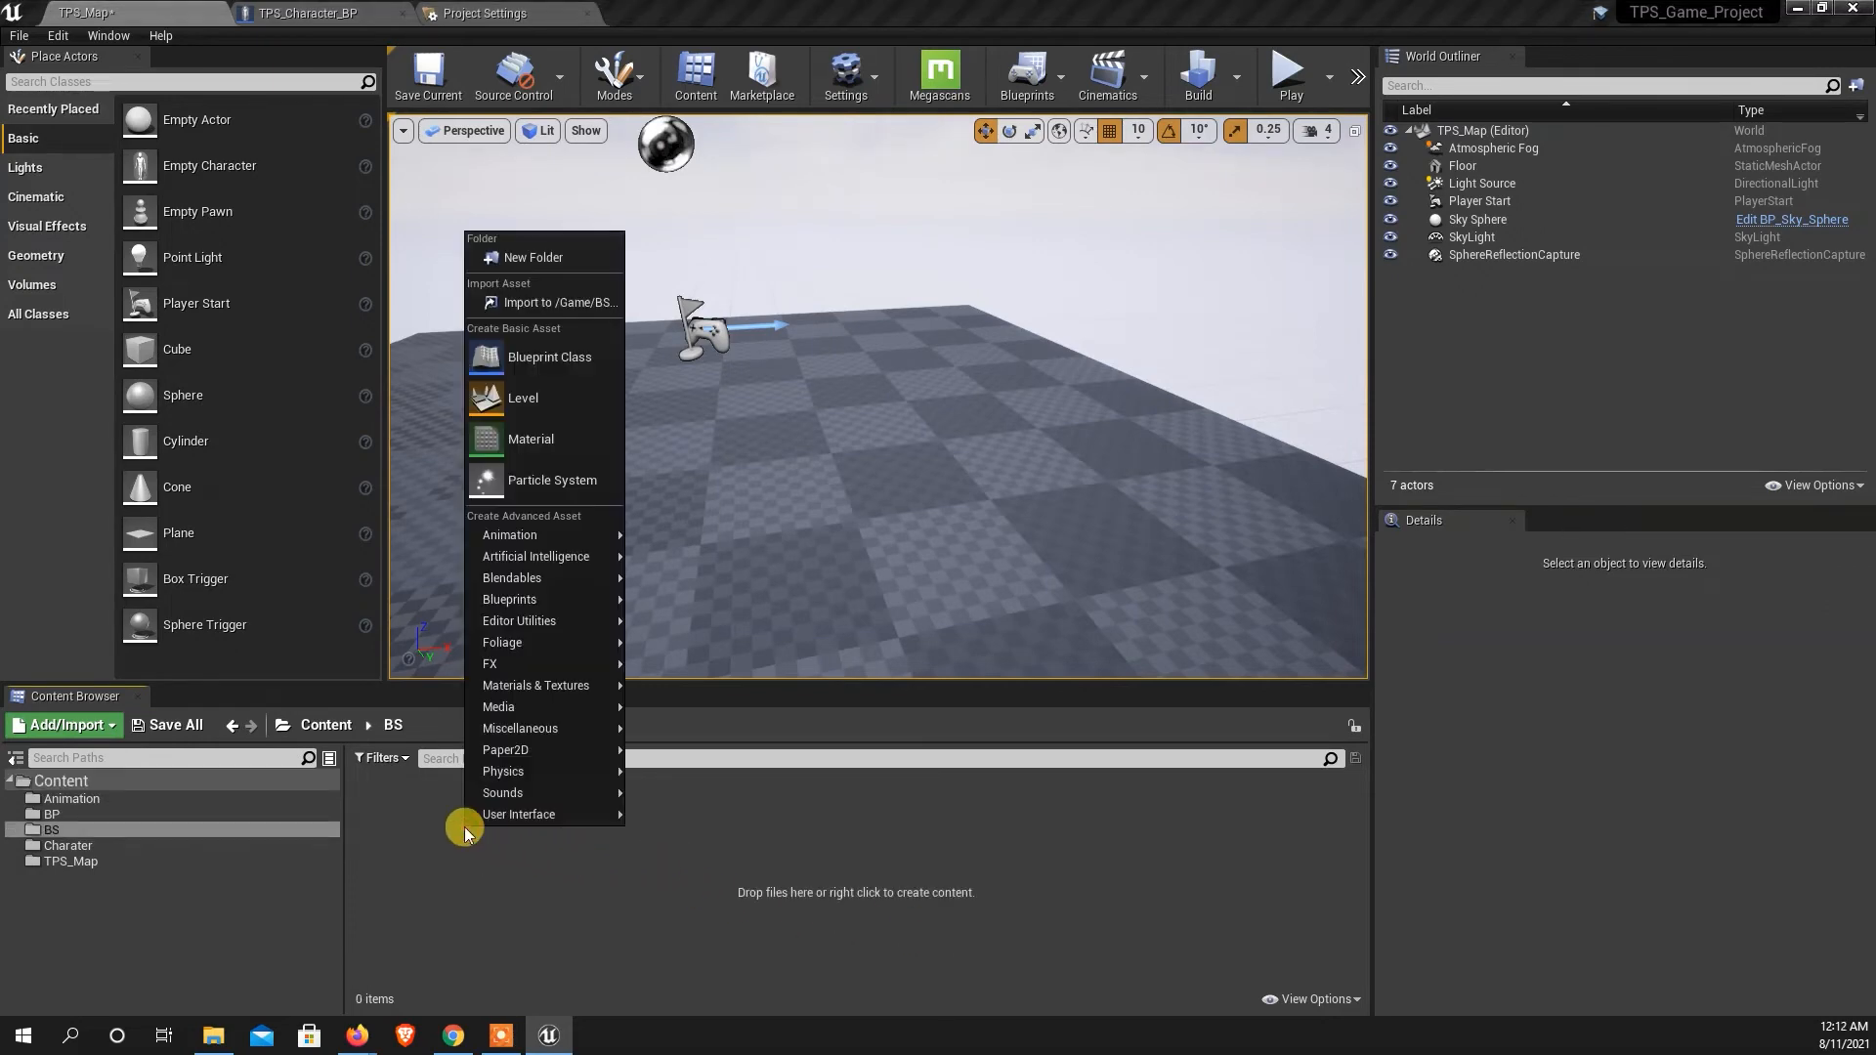
pyautogui.moveTo(512, 536)
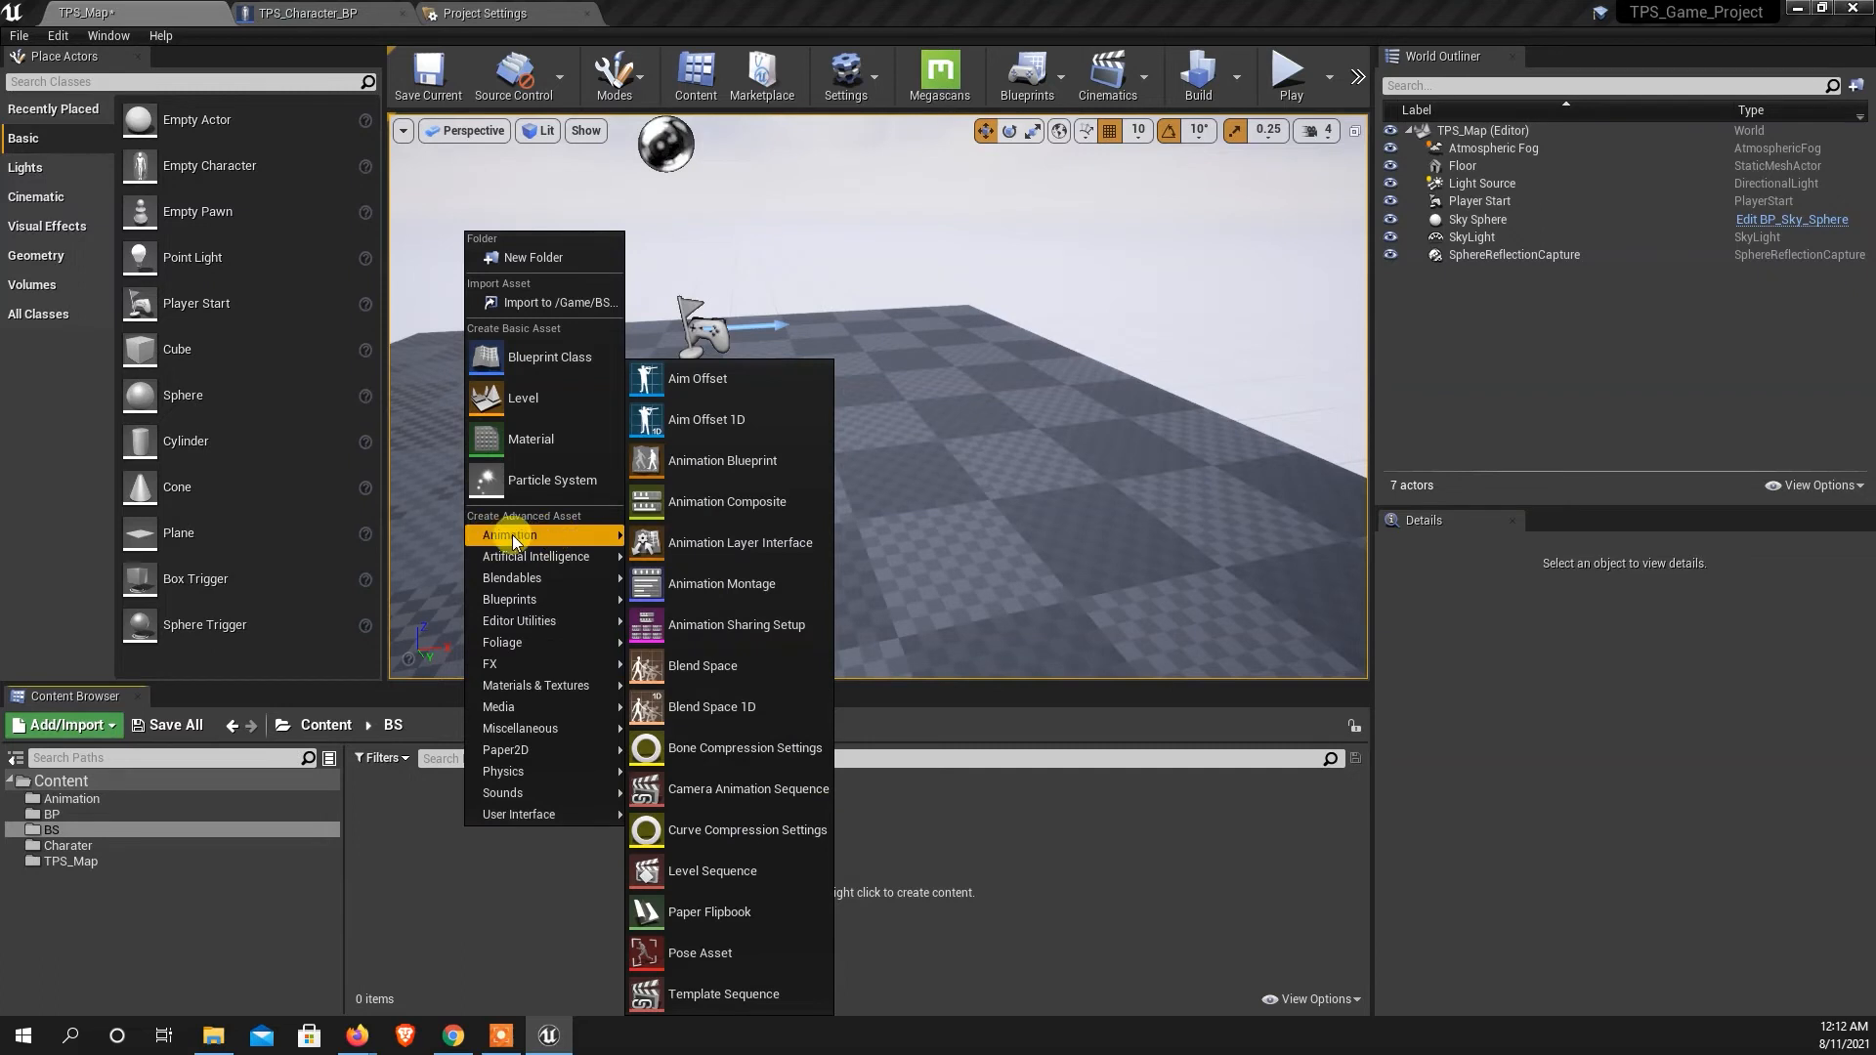
pyautogui.click(460, 905)
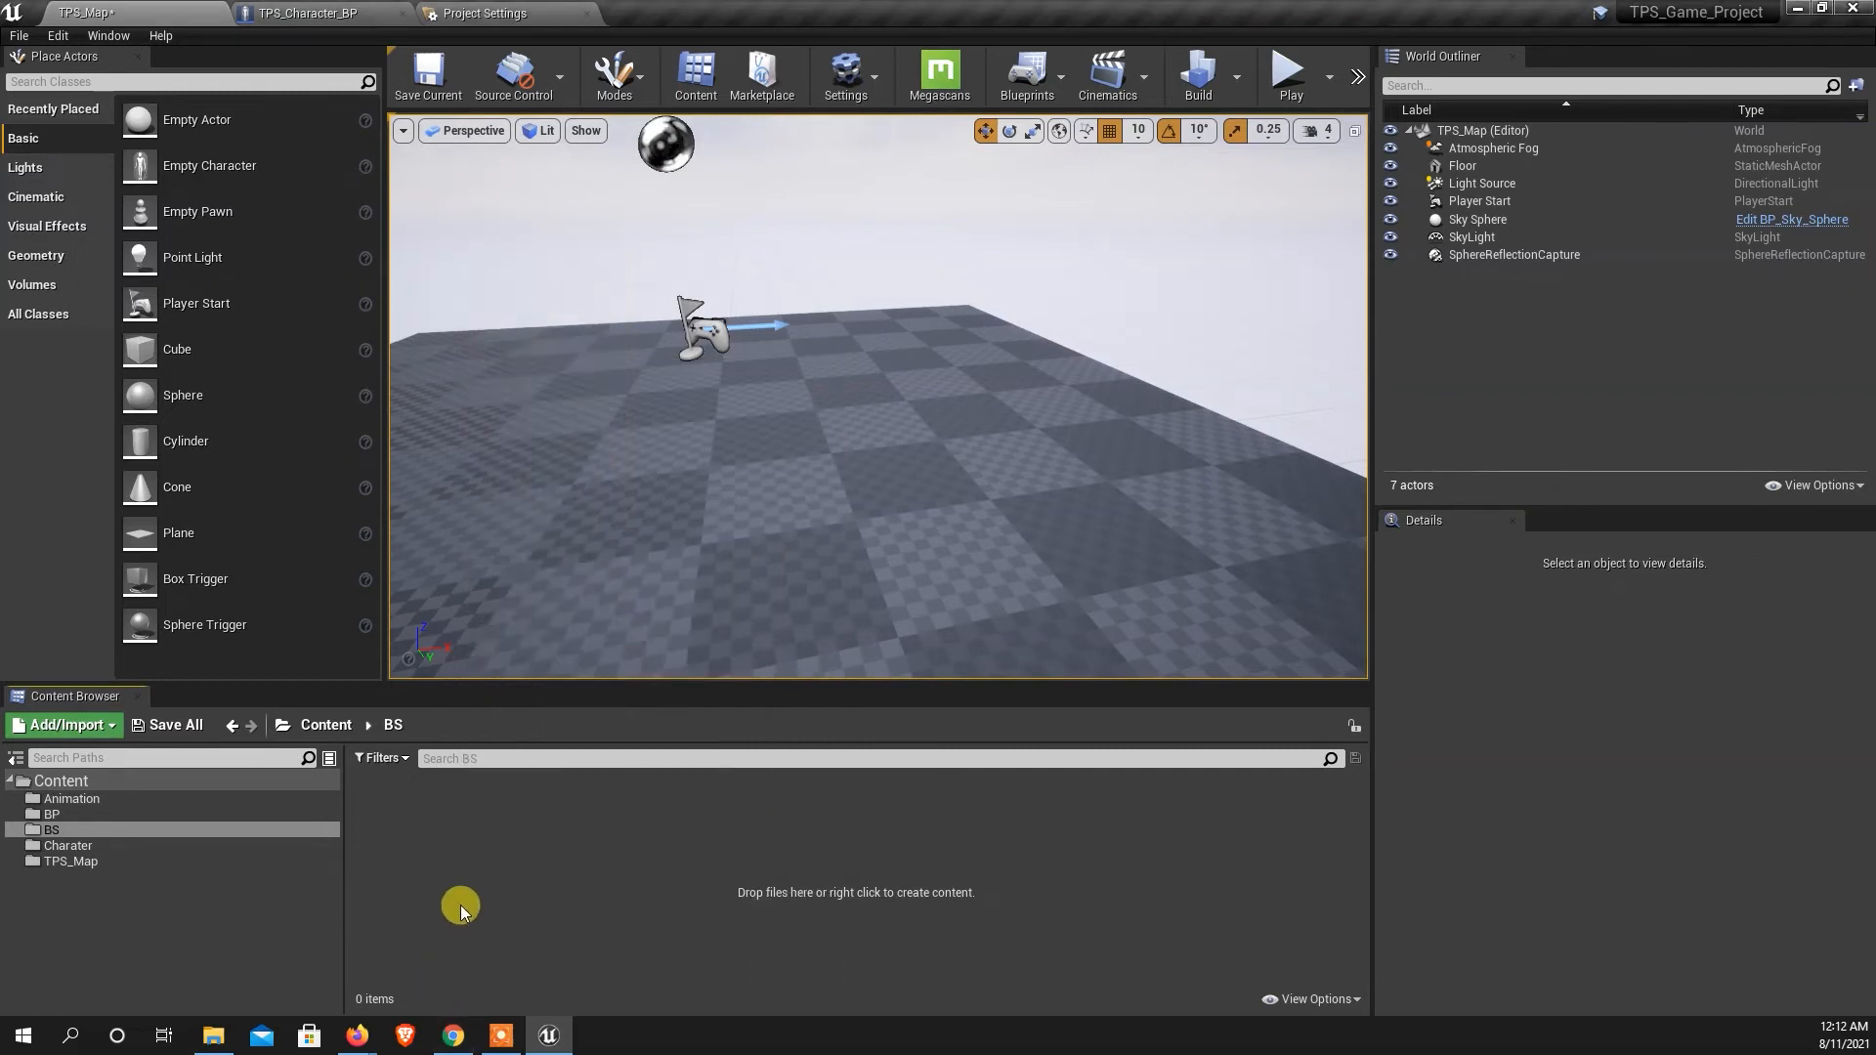
pyautogui.rightClick(461, 905)
pyautogui.moveTo(526, 614)
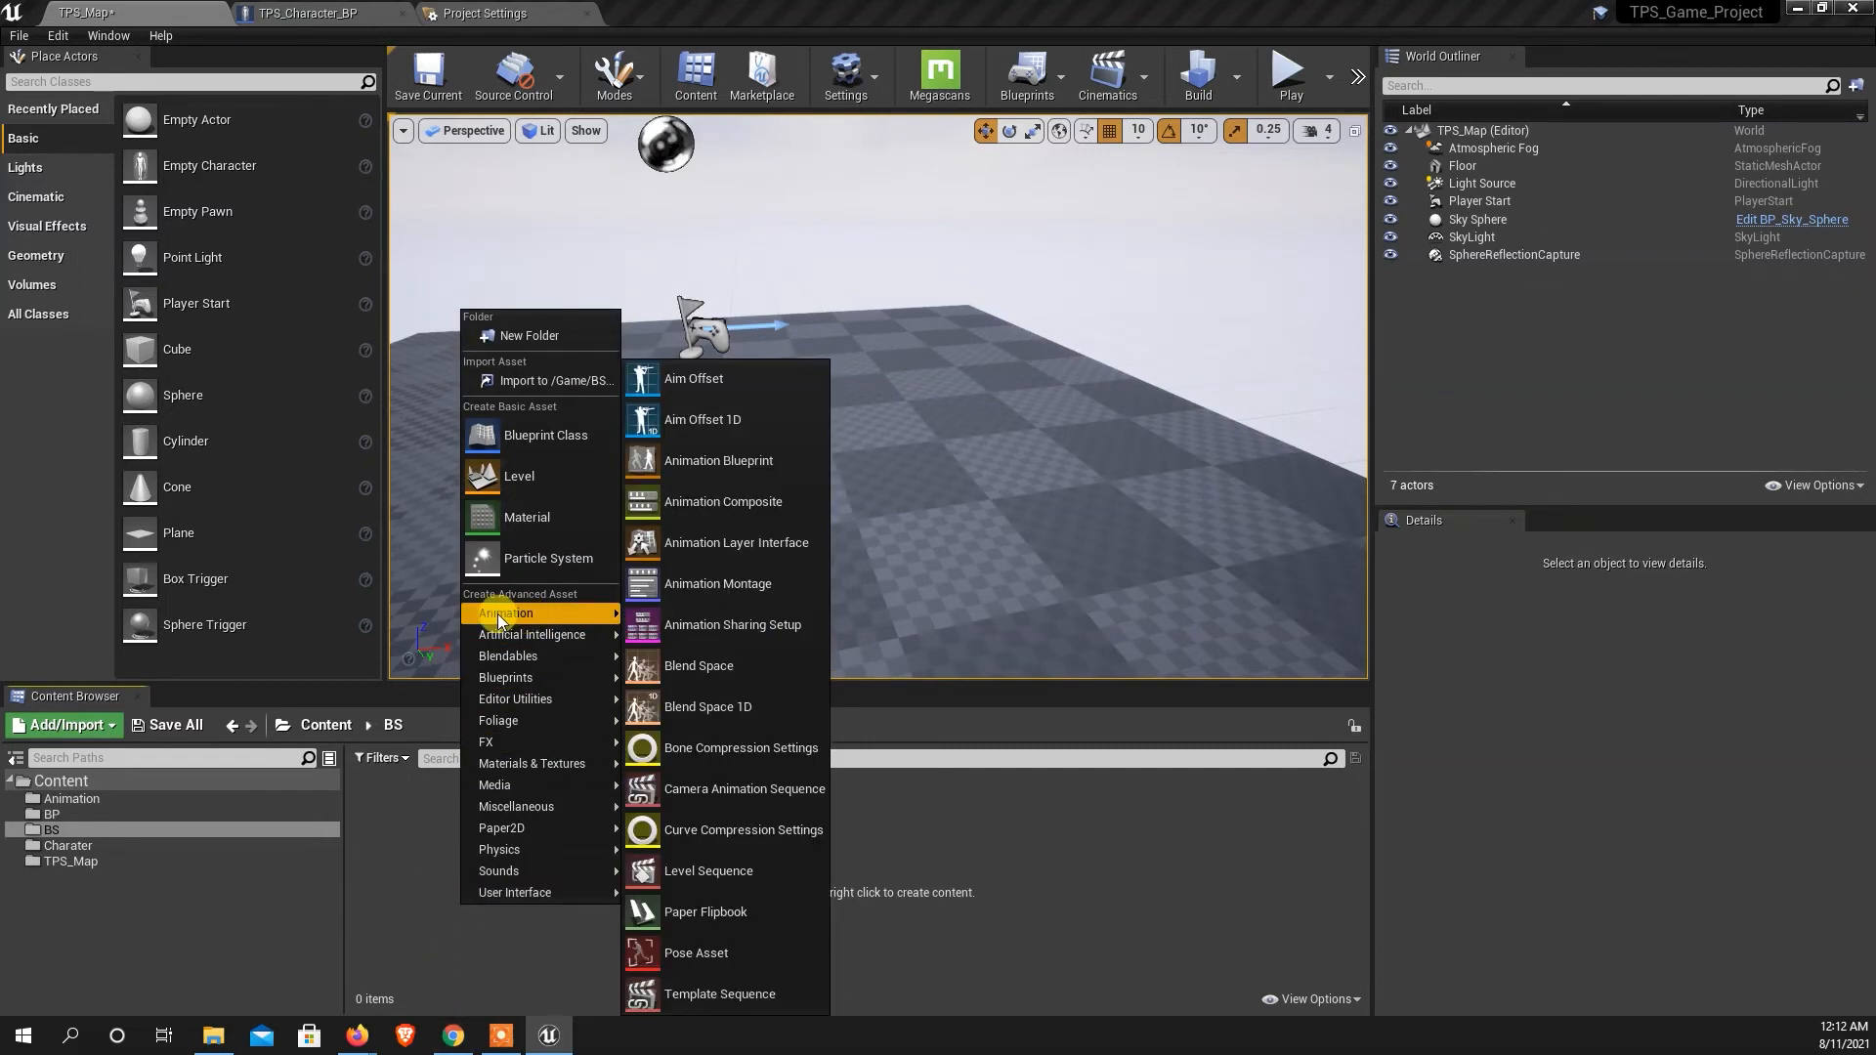
pyautogui.click(692, 664)
pyautogui.moveTo(795, 213); pyautogui.dragTo(956, 351)
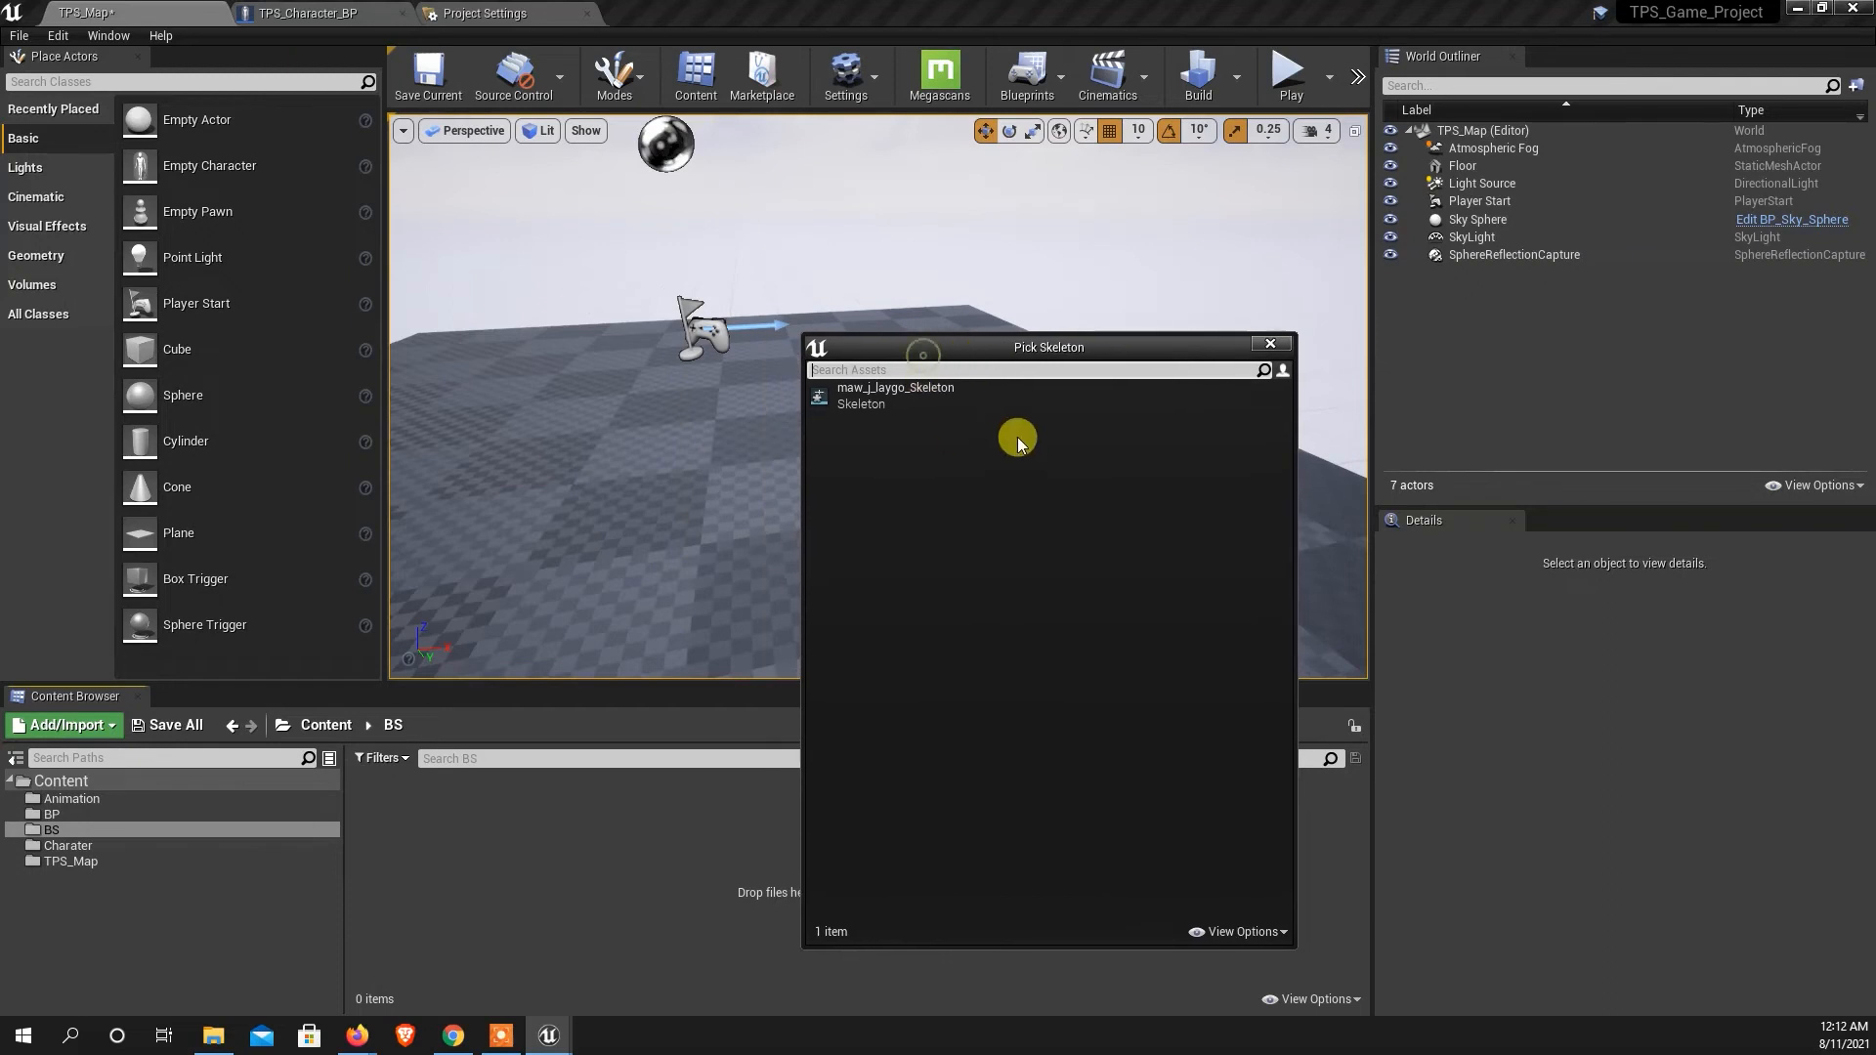
pyautogui.click(863, 393)
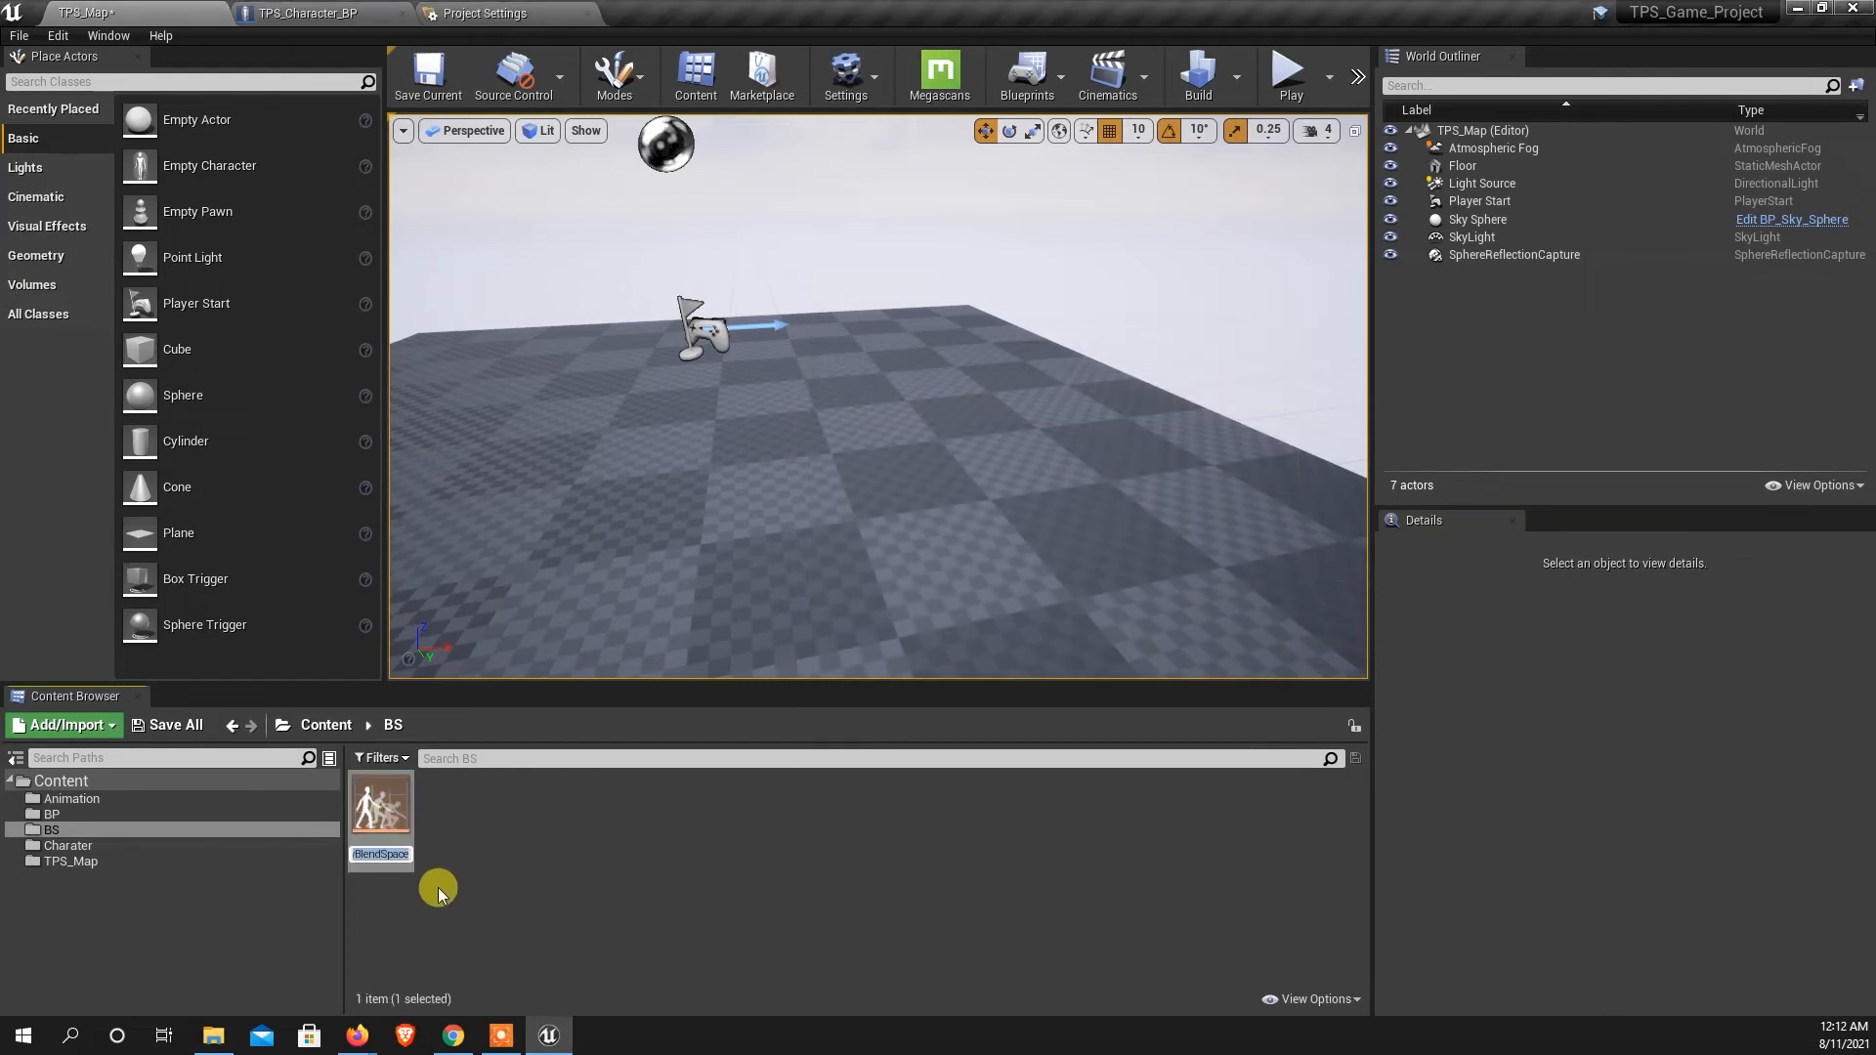
# Name the new blend space BS_Animation.
pyautogui.write('BS')
pyautogui.write('_')
pyautogui.write('Animat')
pyautogui.write('ion')
pyautogui.press('Return')
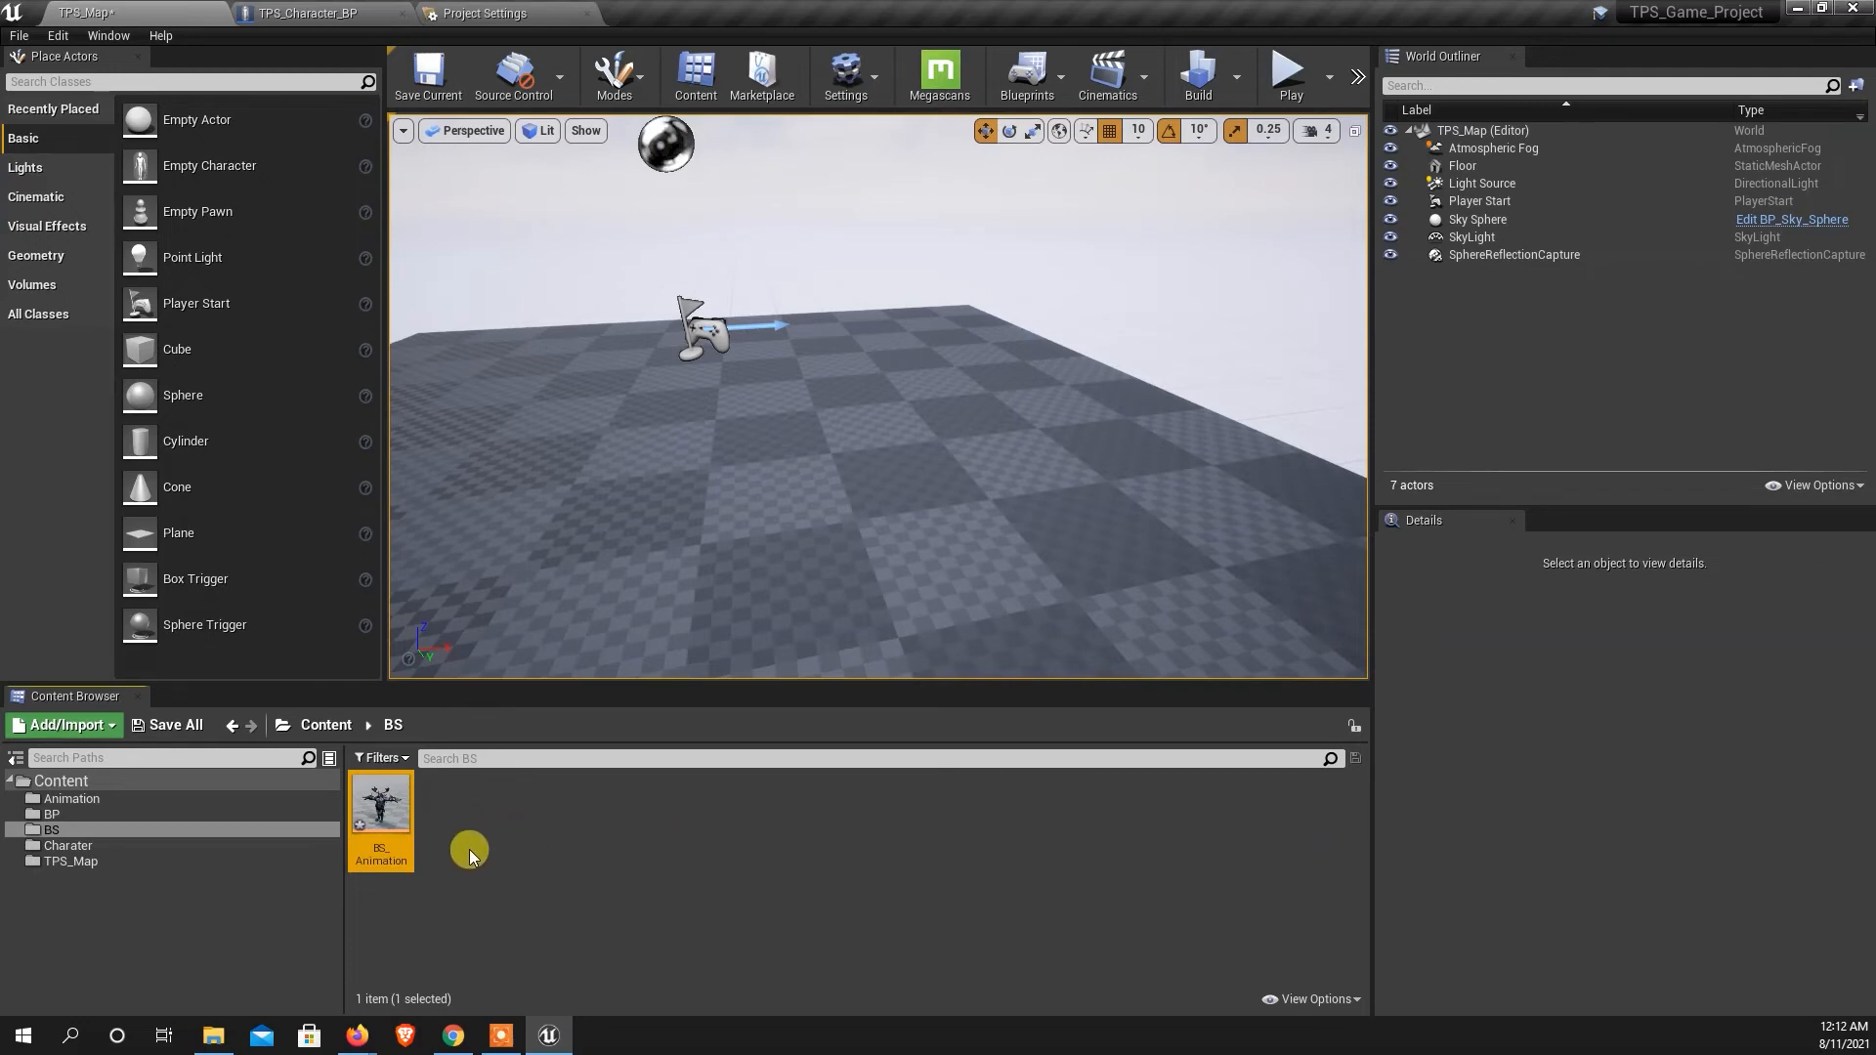
# Create an Animation Blueprint in the BS folder targeting maw_j_laygo_Skeleton and name it BS_AnimBlueprint.
pyautogui.rightClick(463, 824)
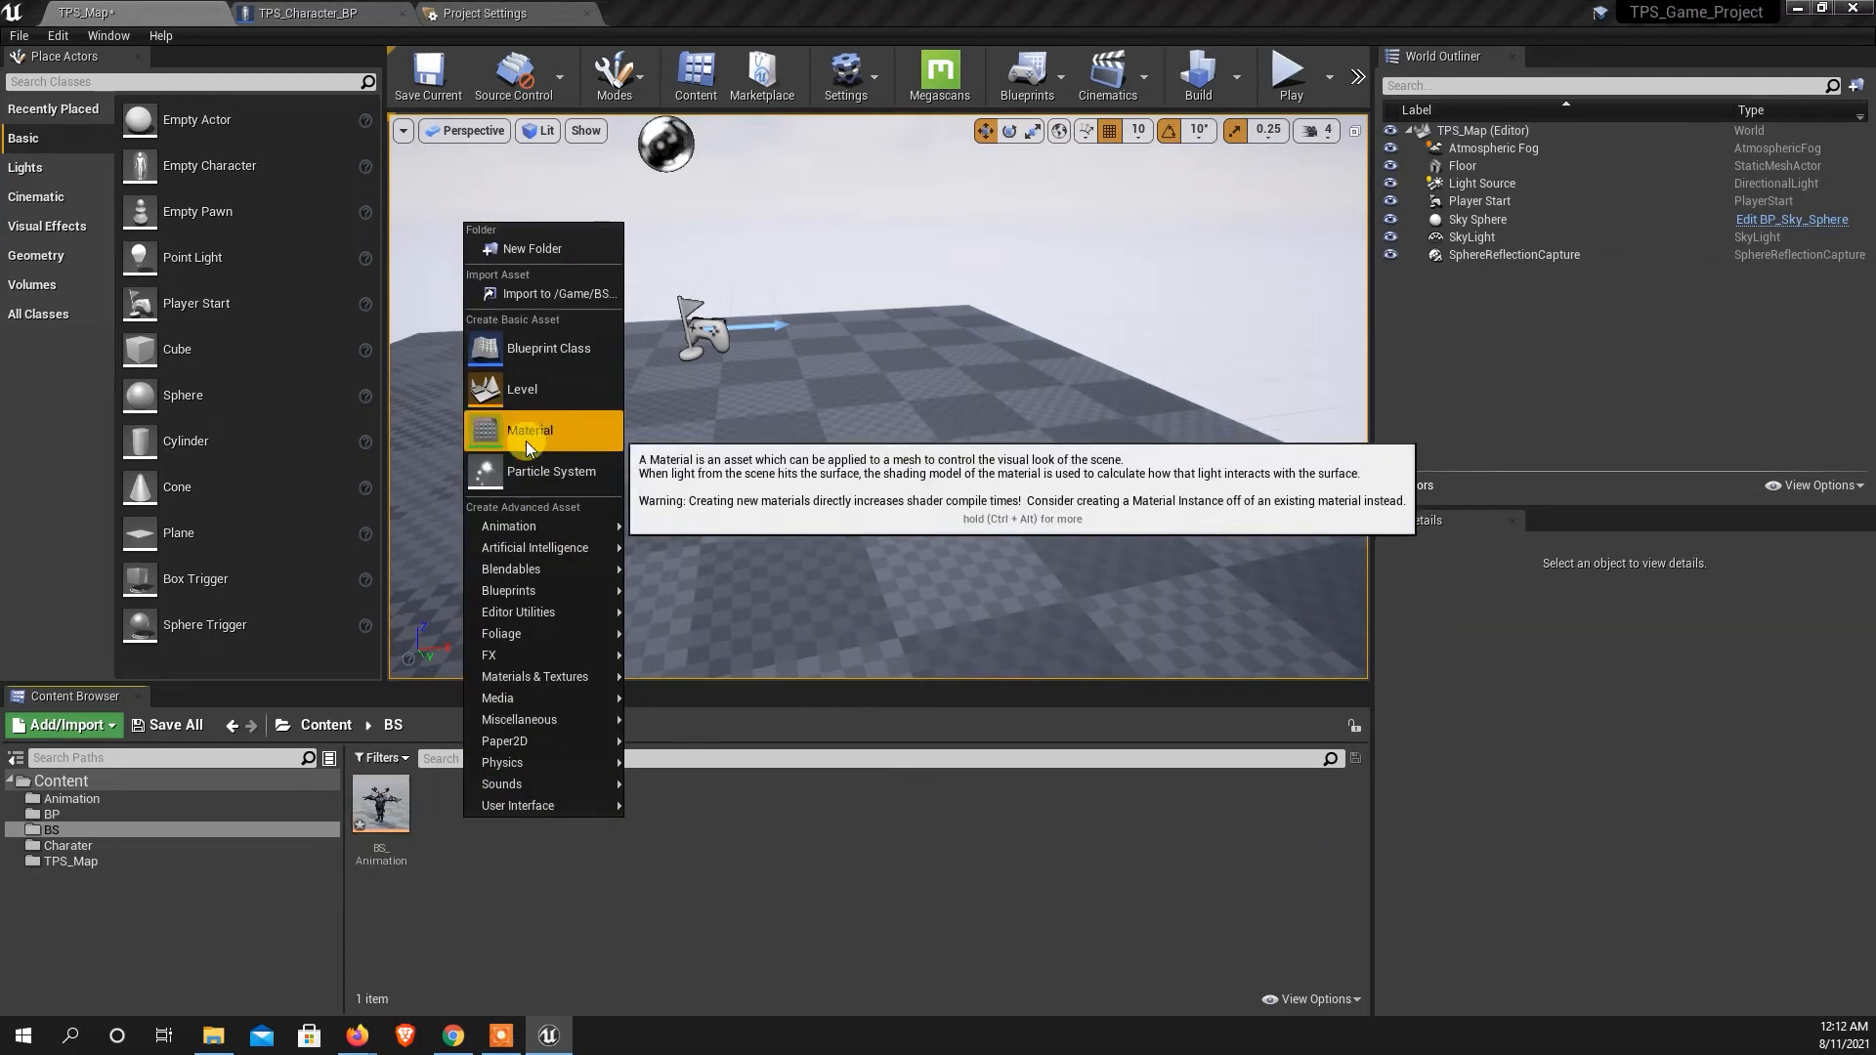
pyautogui.moveTo(540, 536)
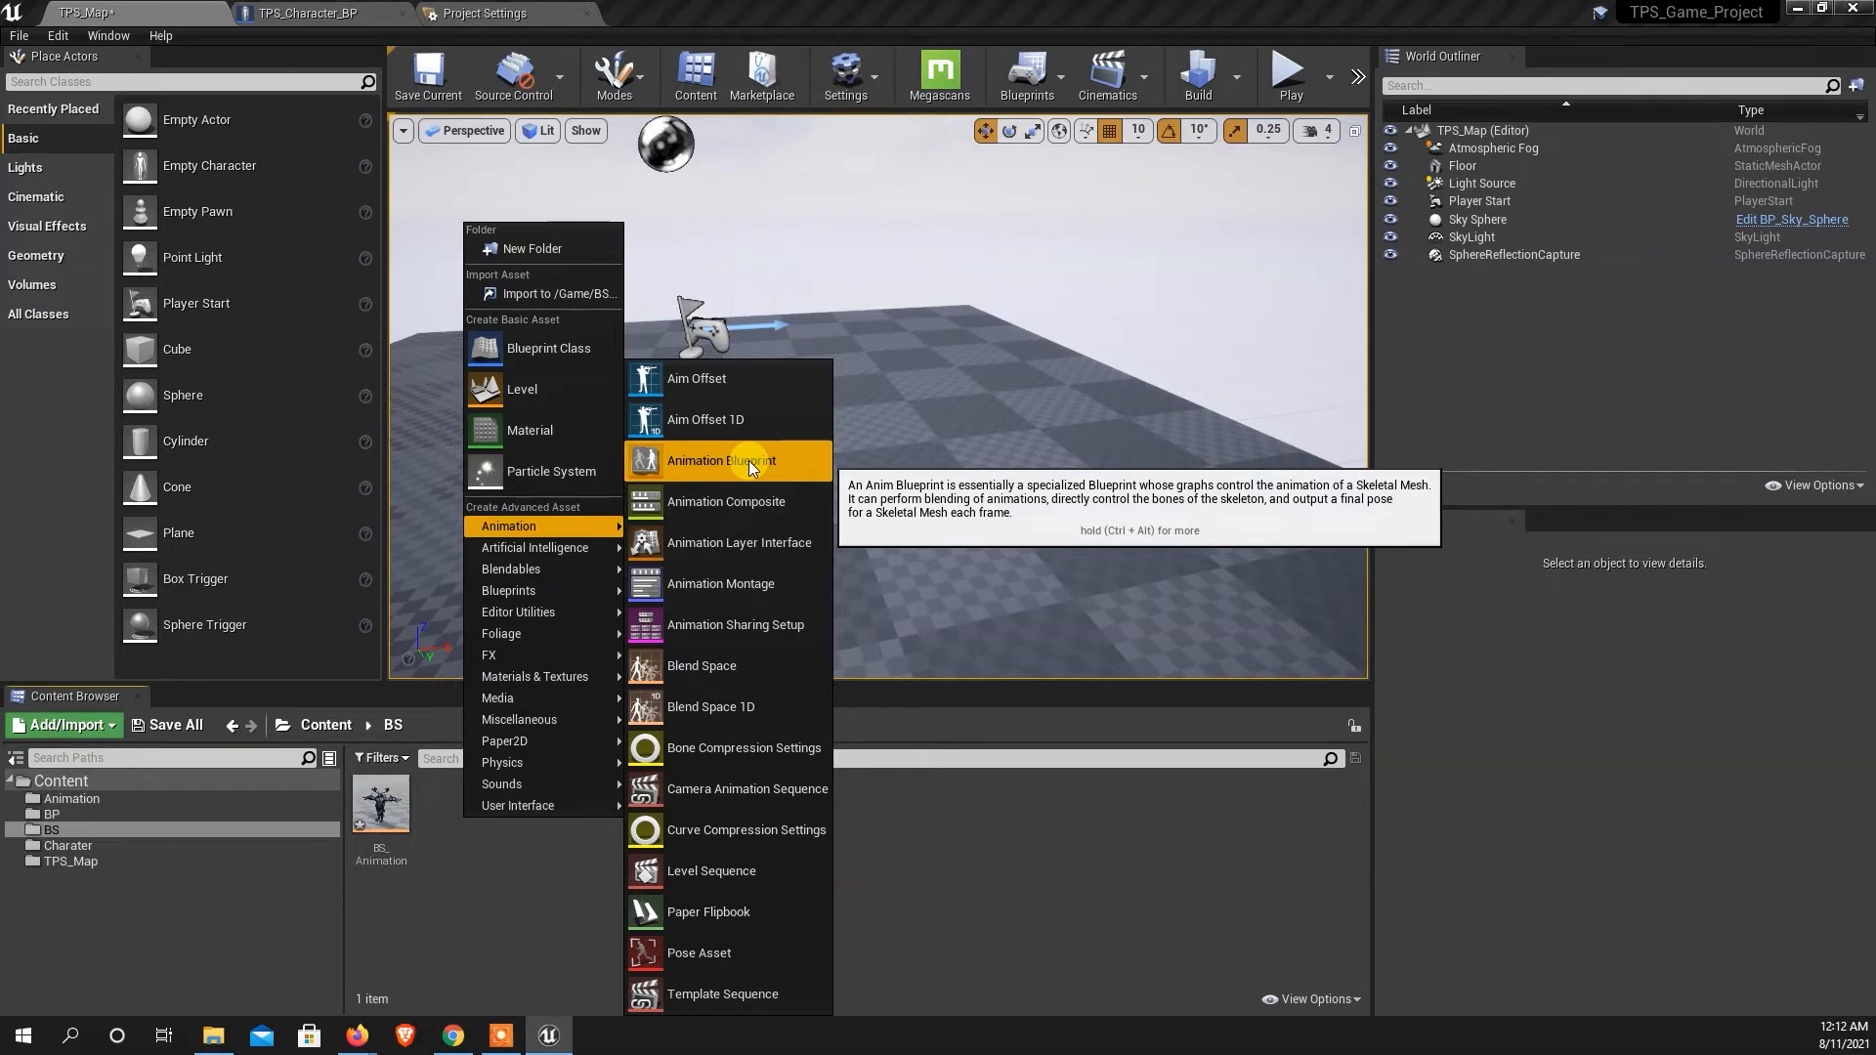
pyautogui.click(697, 471)
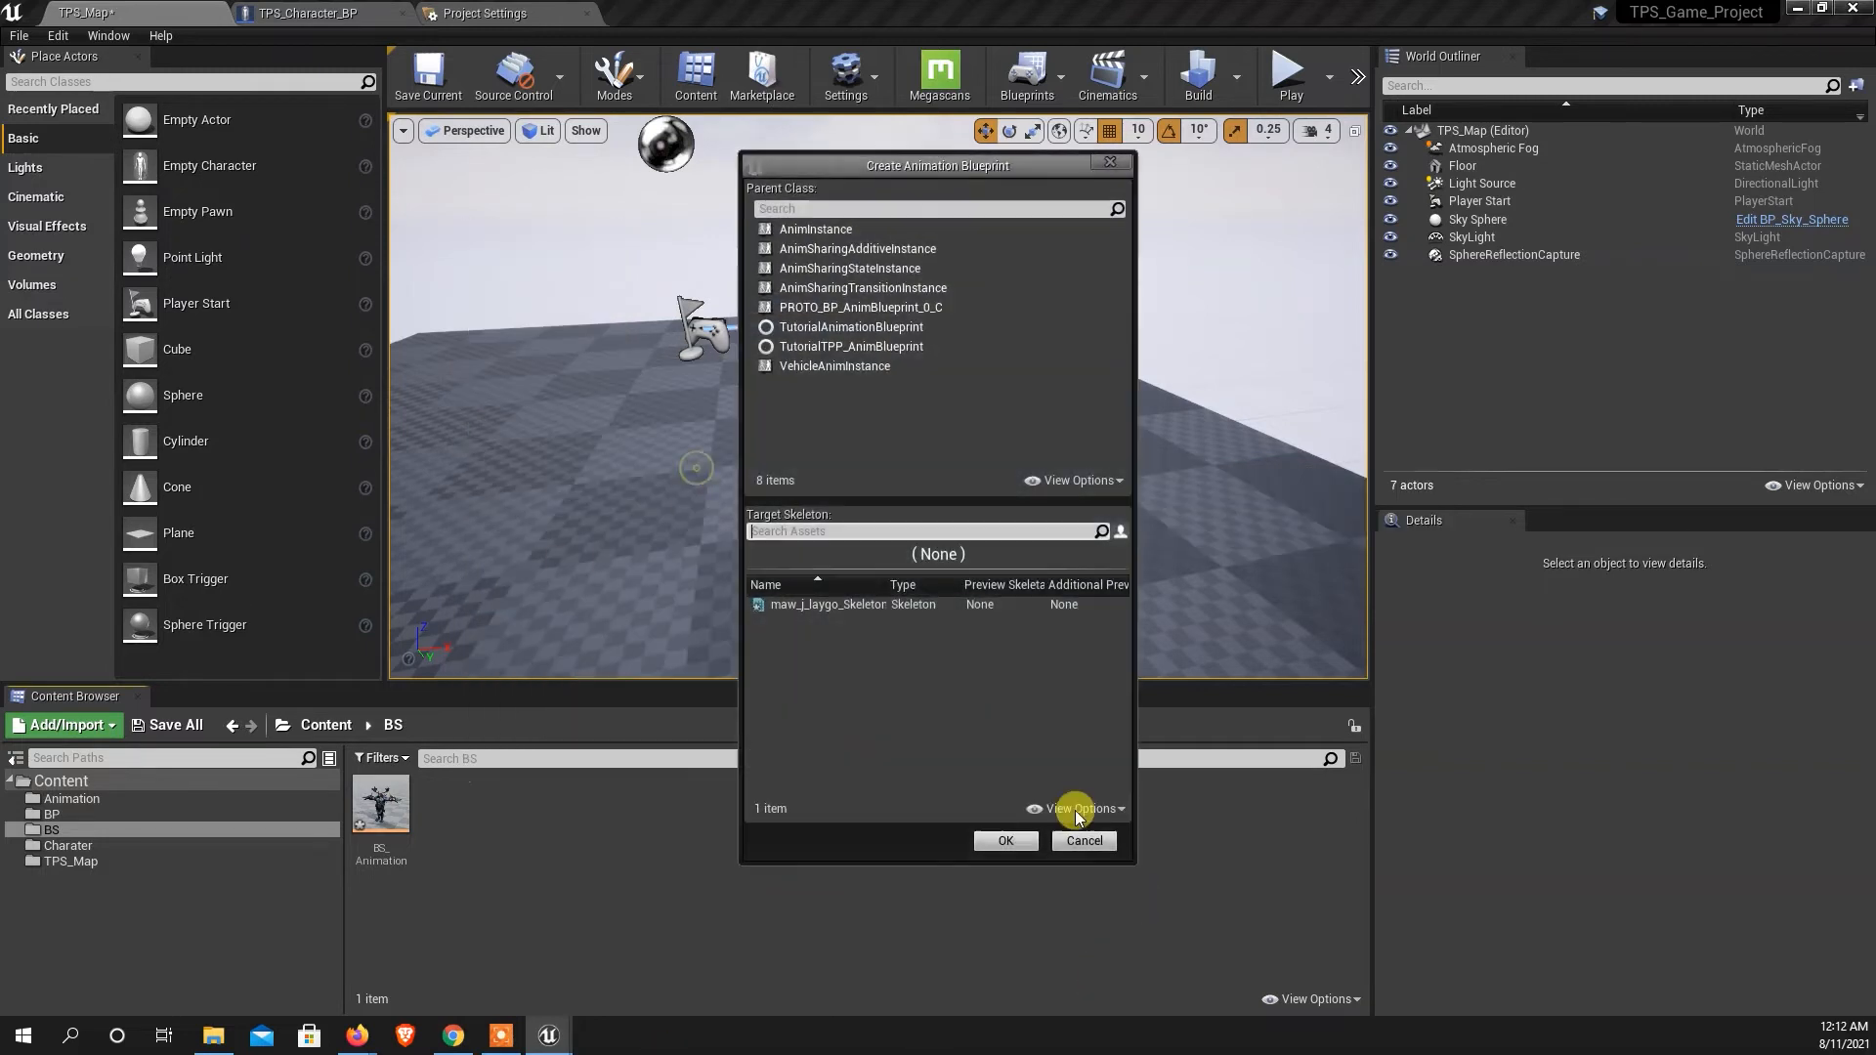
pyautogui.click(811, 606)
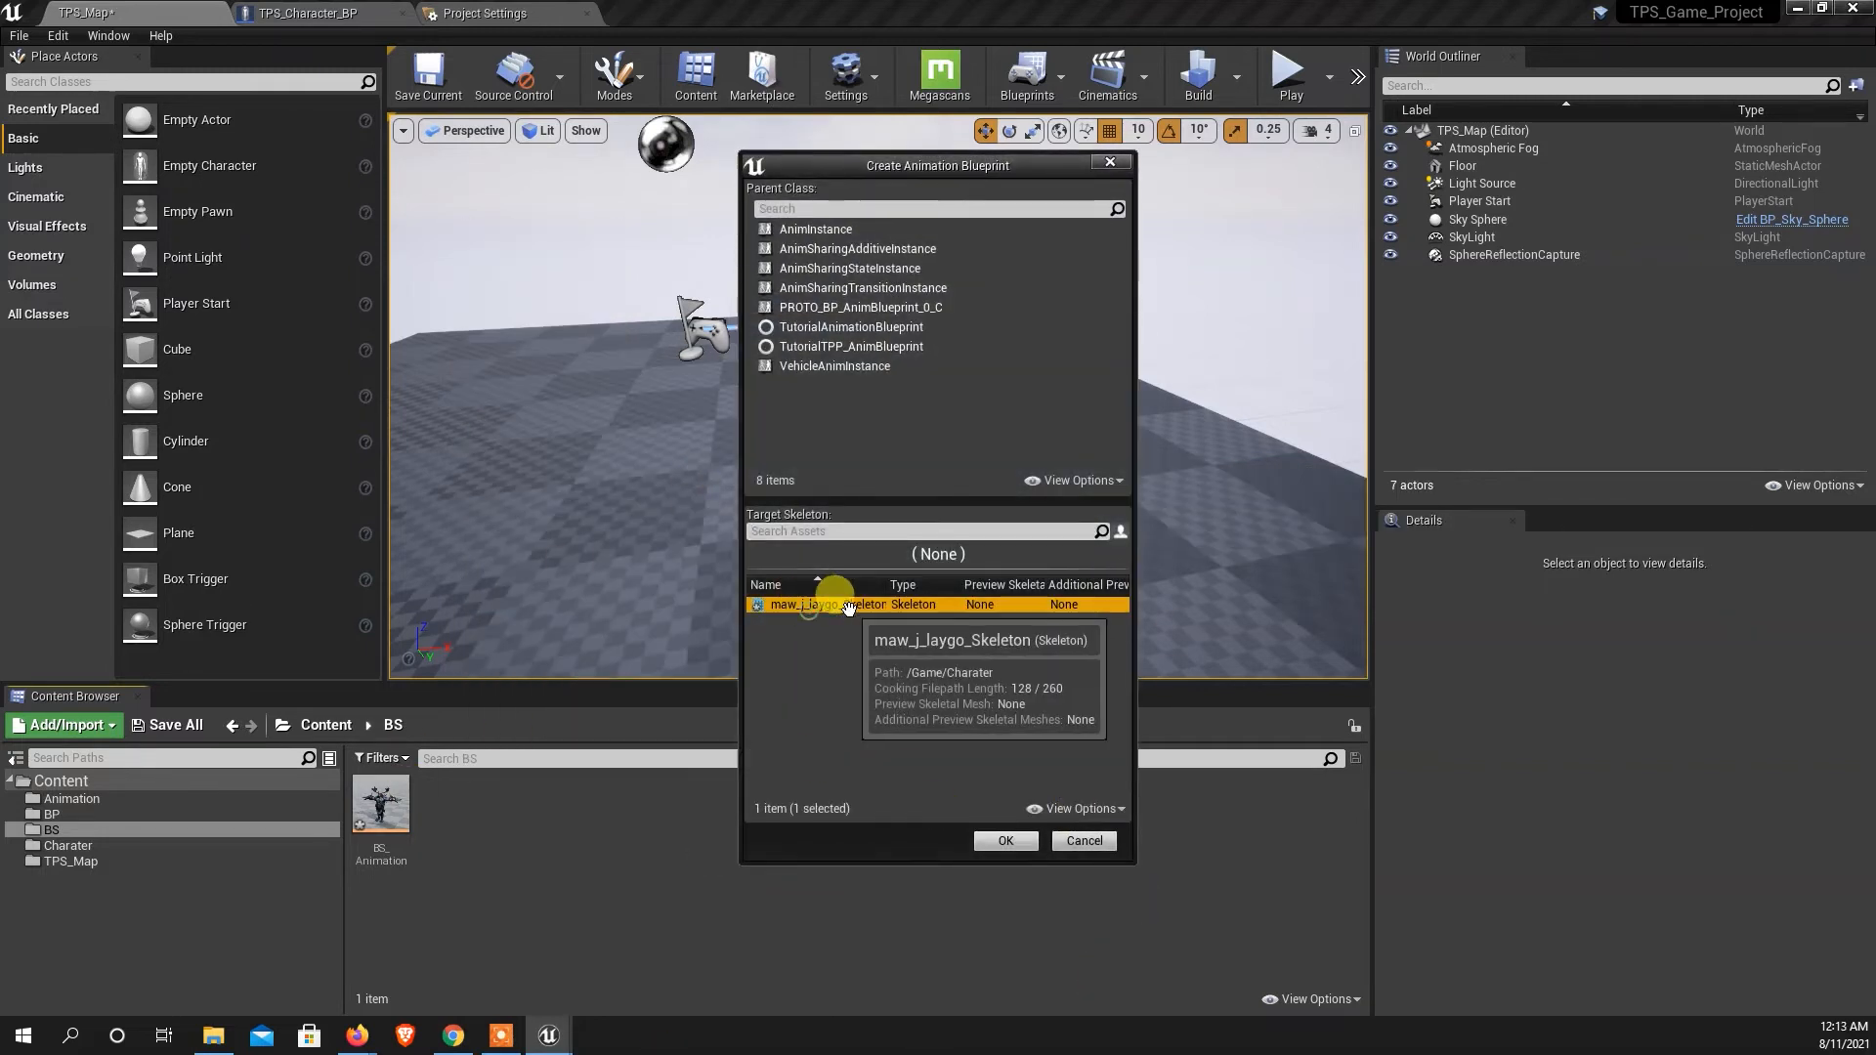
pyautogui.click(1005, 843)
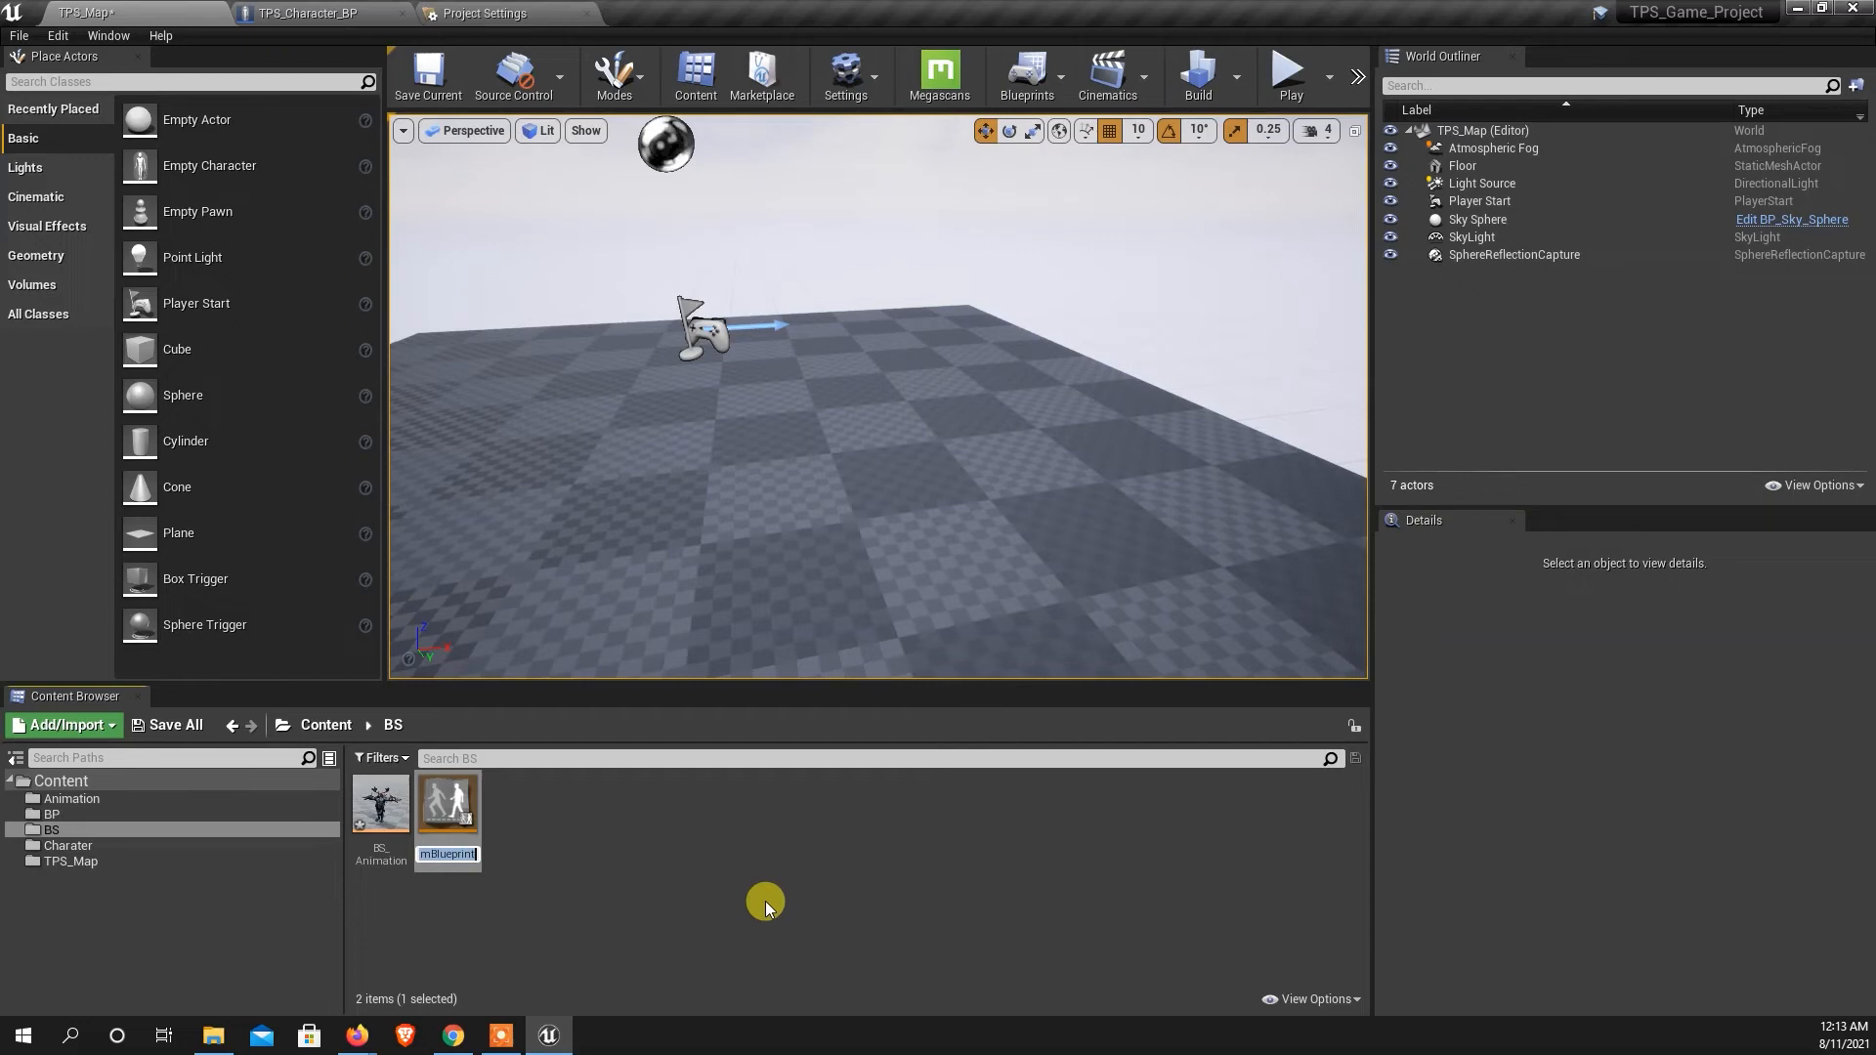
pyautogui.press('Home')
pyautogui.write('lueprint')
pyautogui.press('Return')
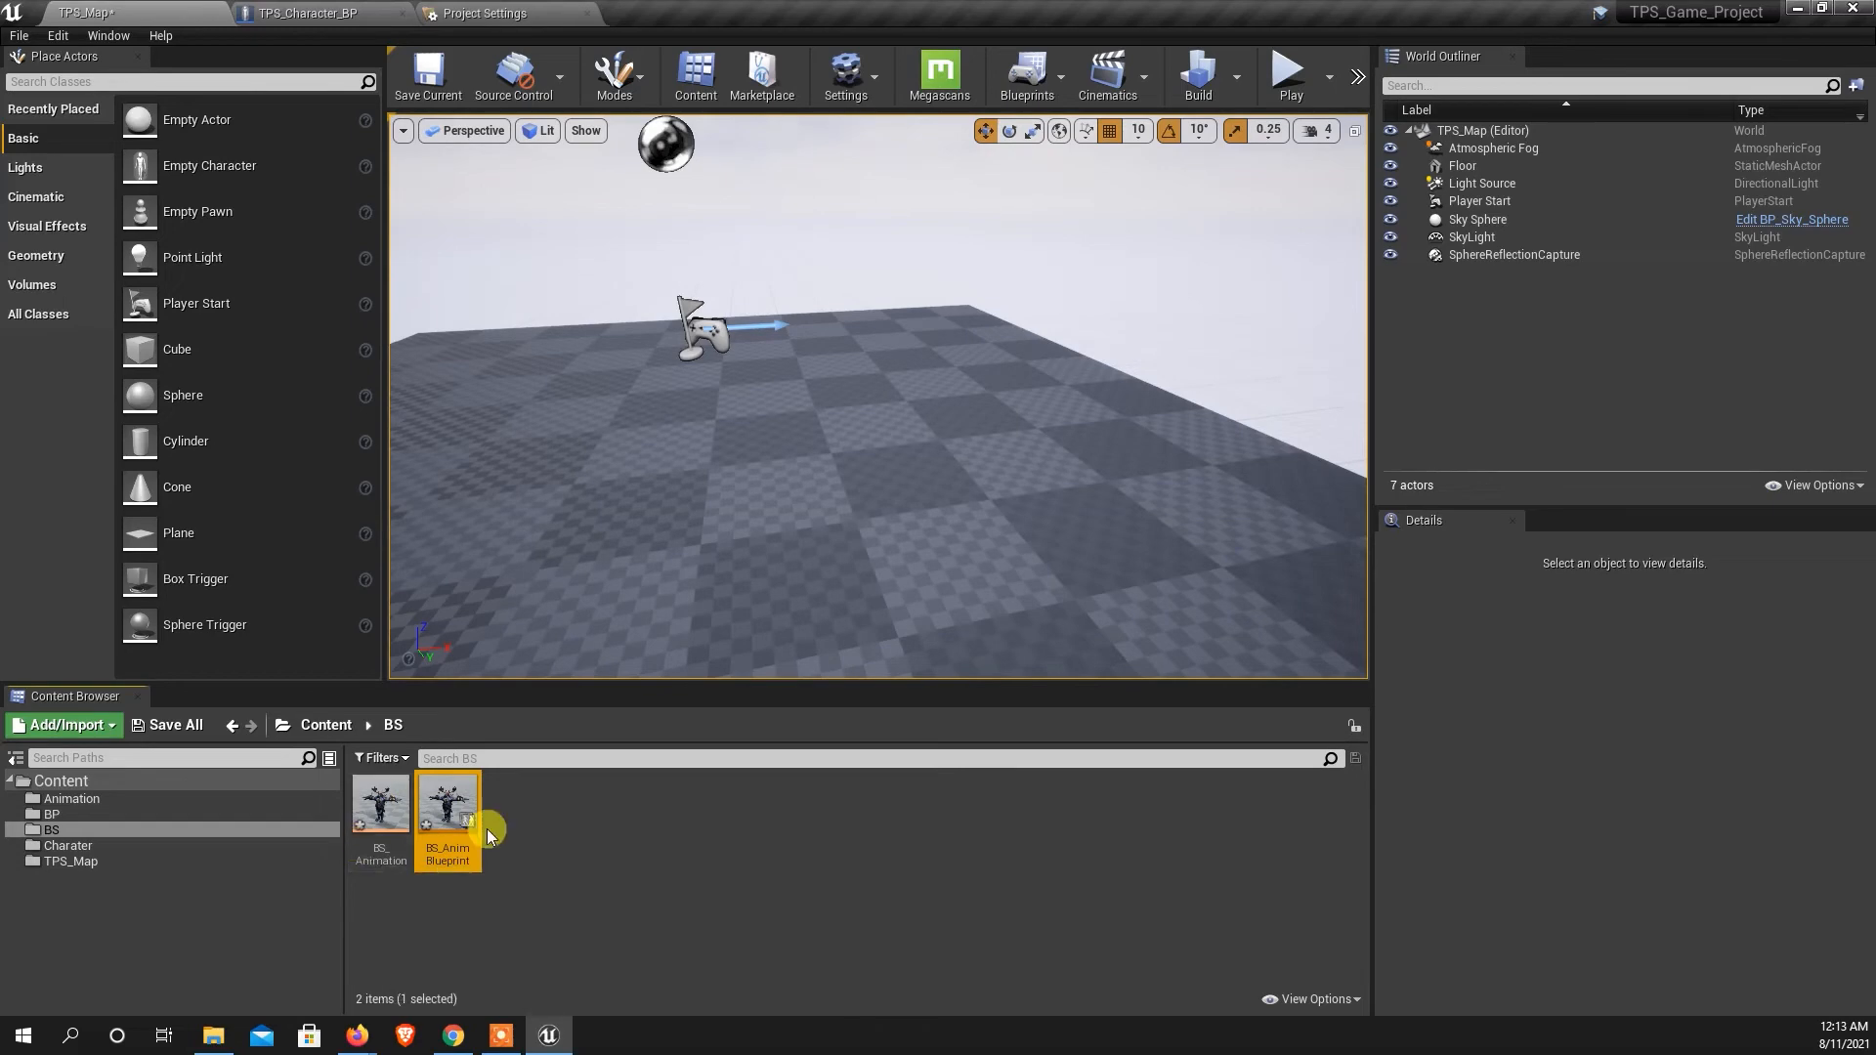
# Open BS_Animation in a maximized editor and set the horizontal axis's maximum value to 300.
pyautogui.click(386, 809)
pyautogui.doubleClick(386, 809)
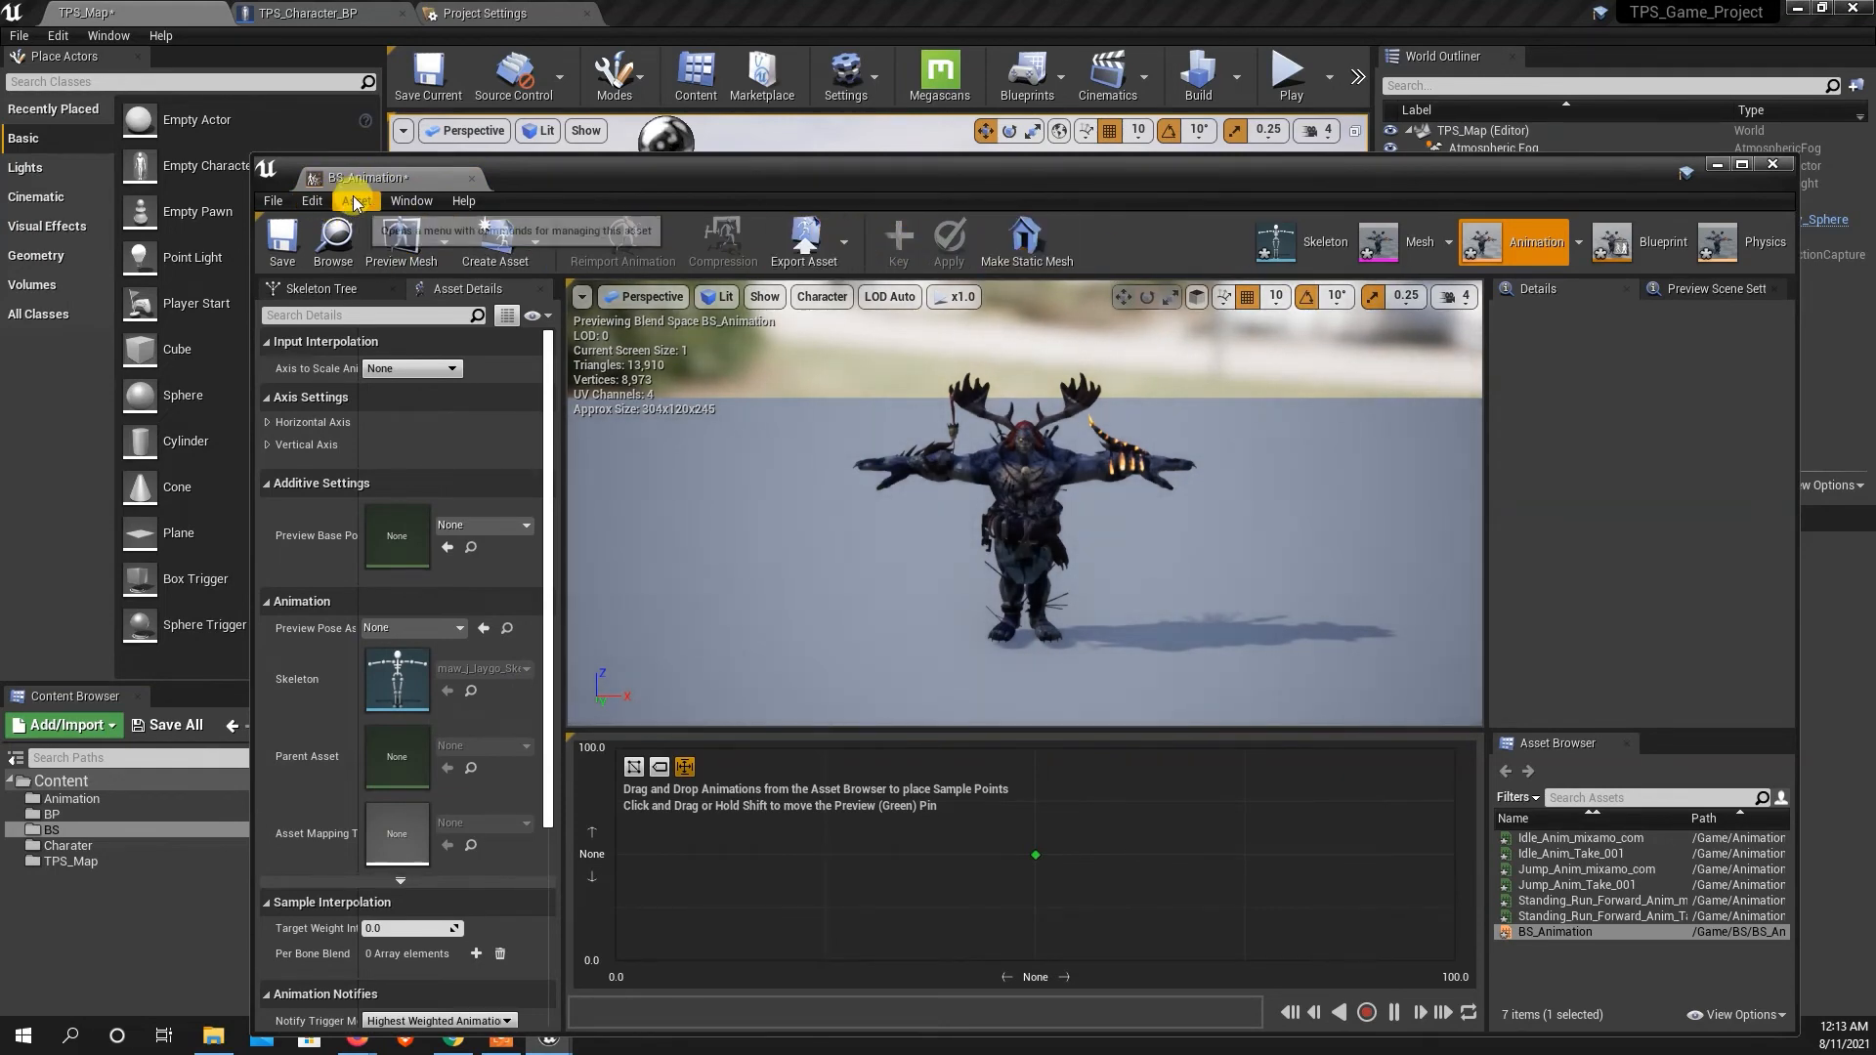
pyautogui.doubleClick(650, 182)
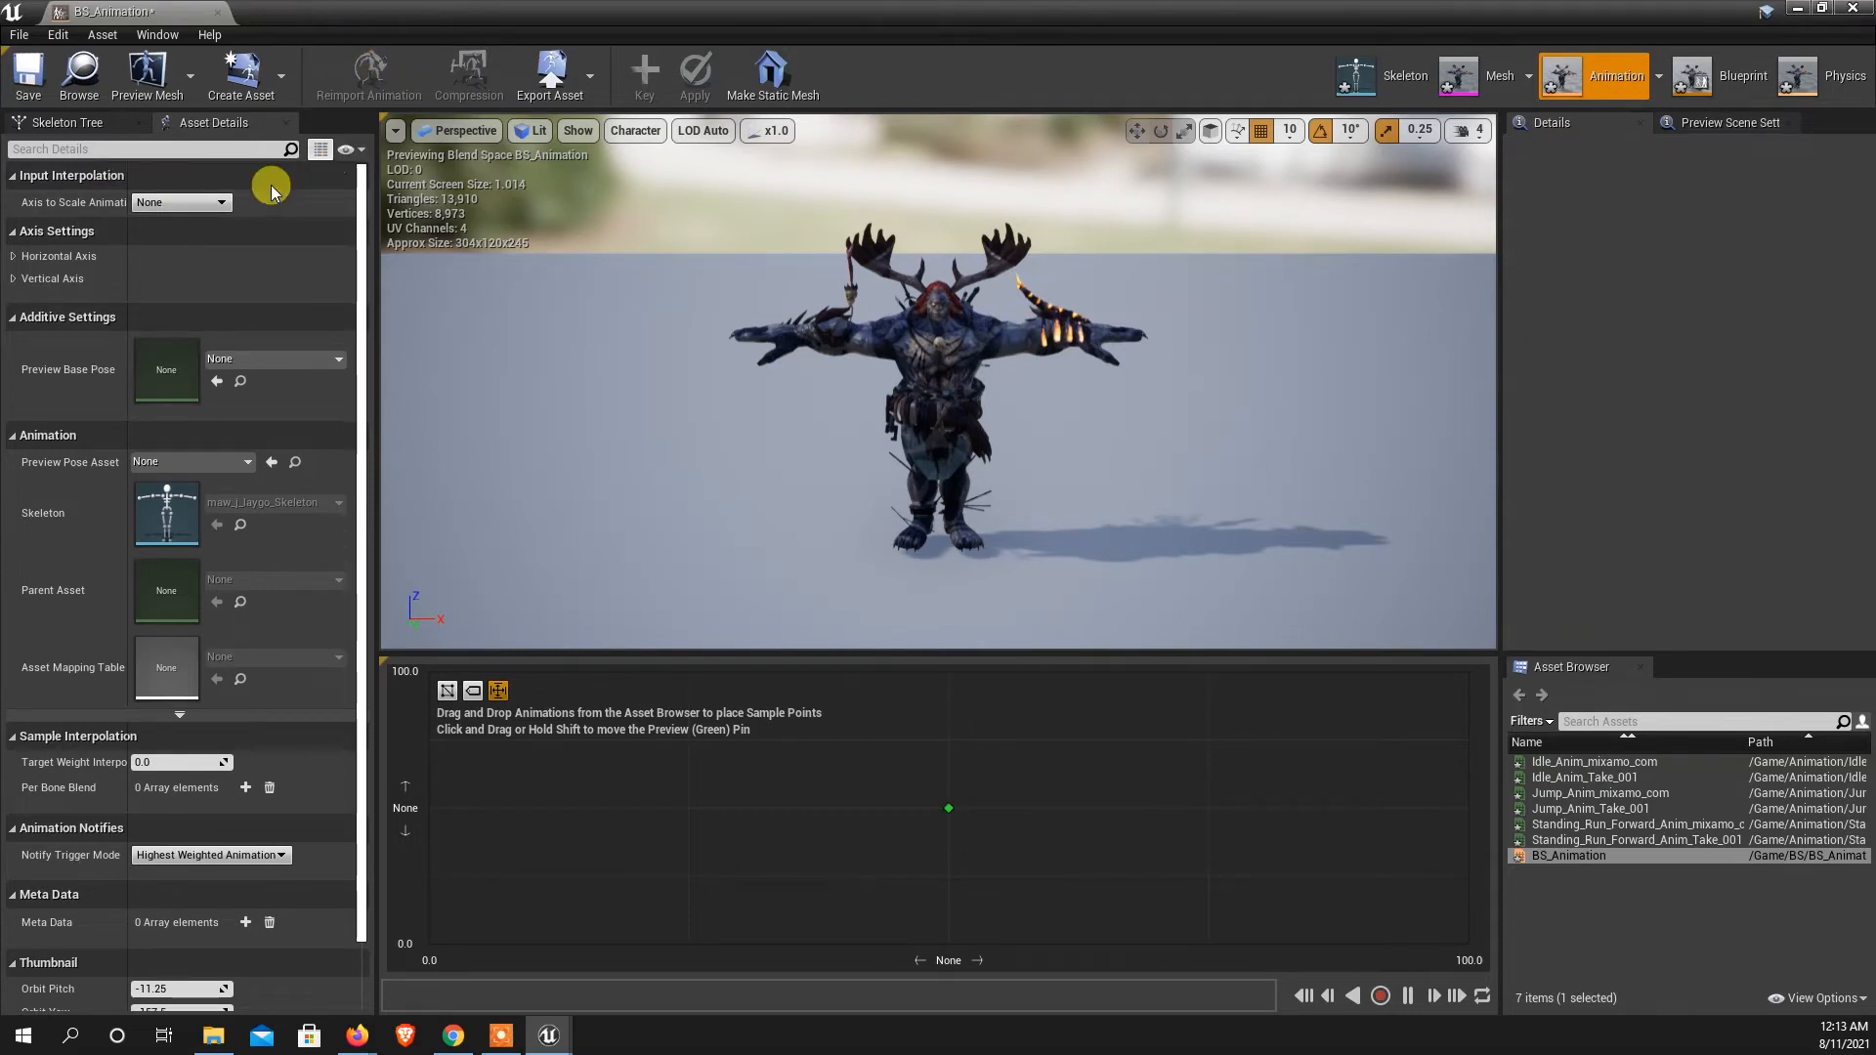
pyautogui.click(13, 259)
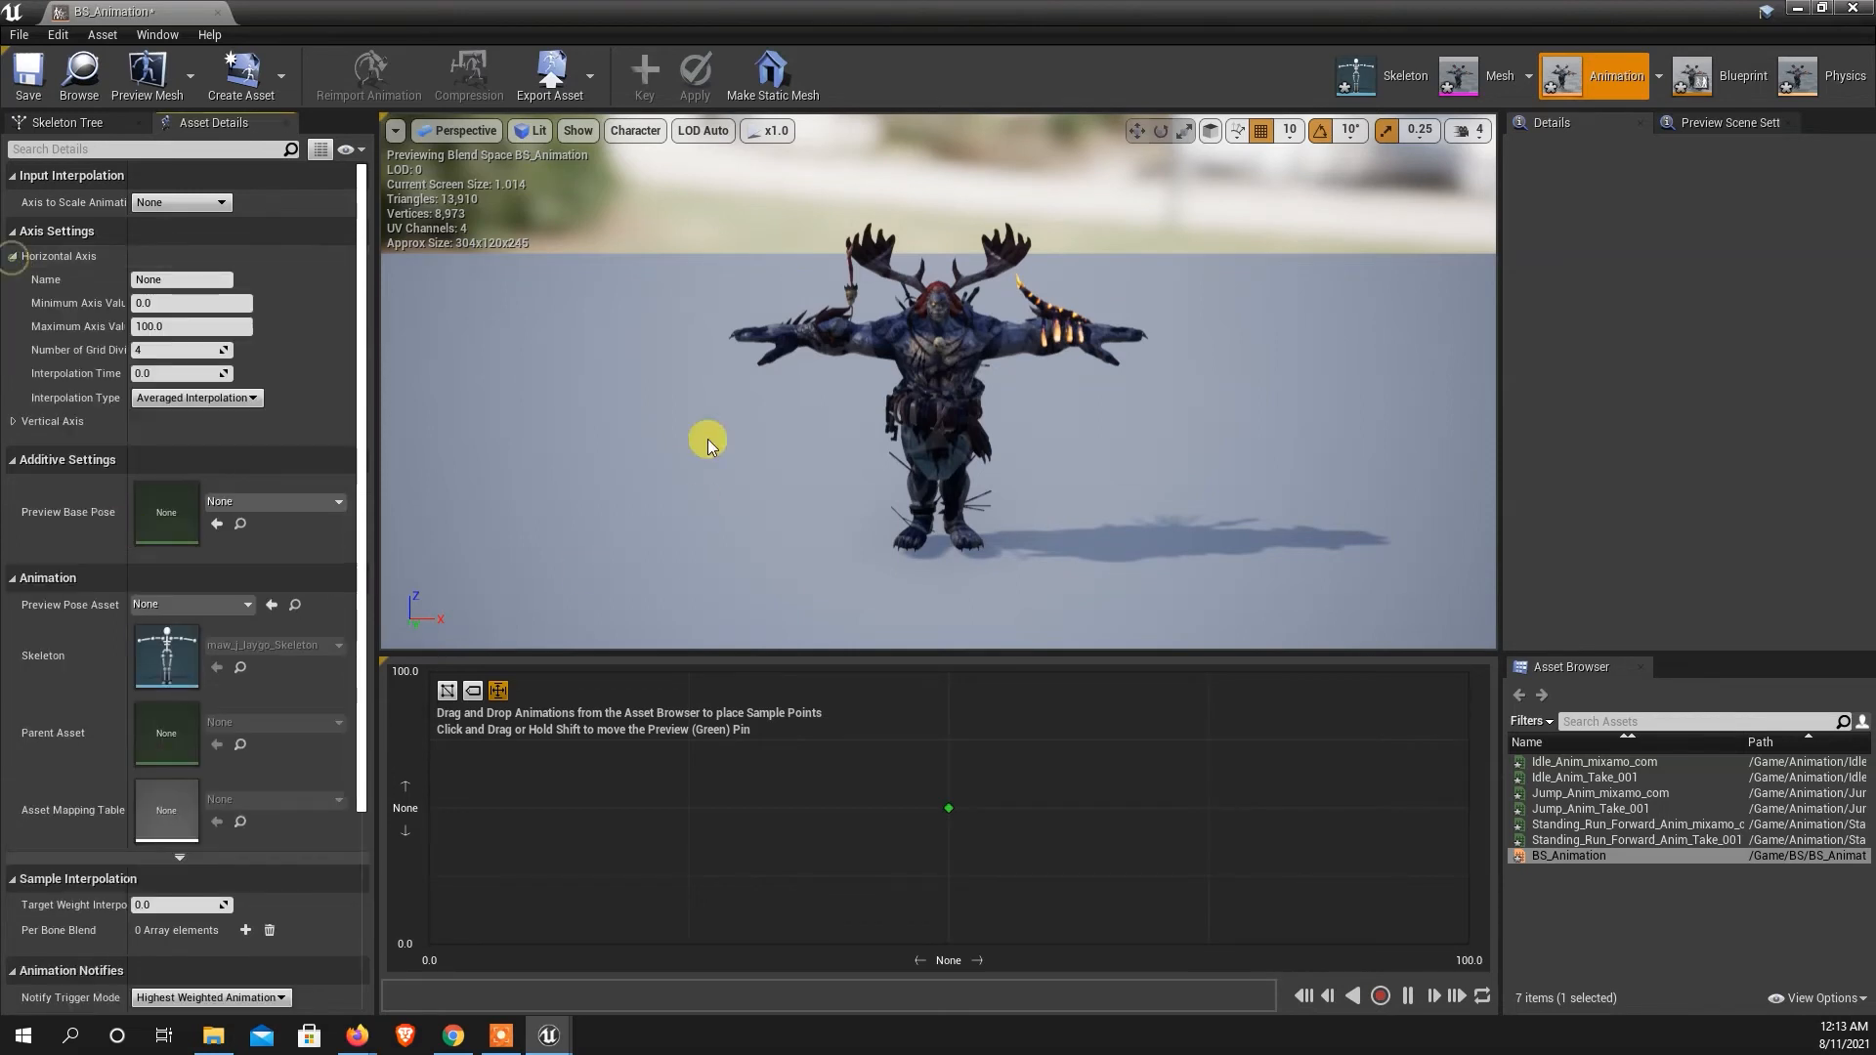
pyautogui.click(192, 327)
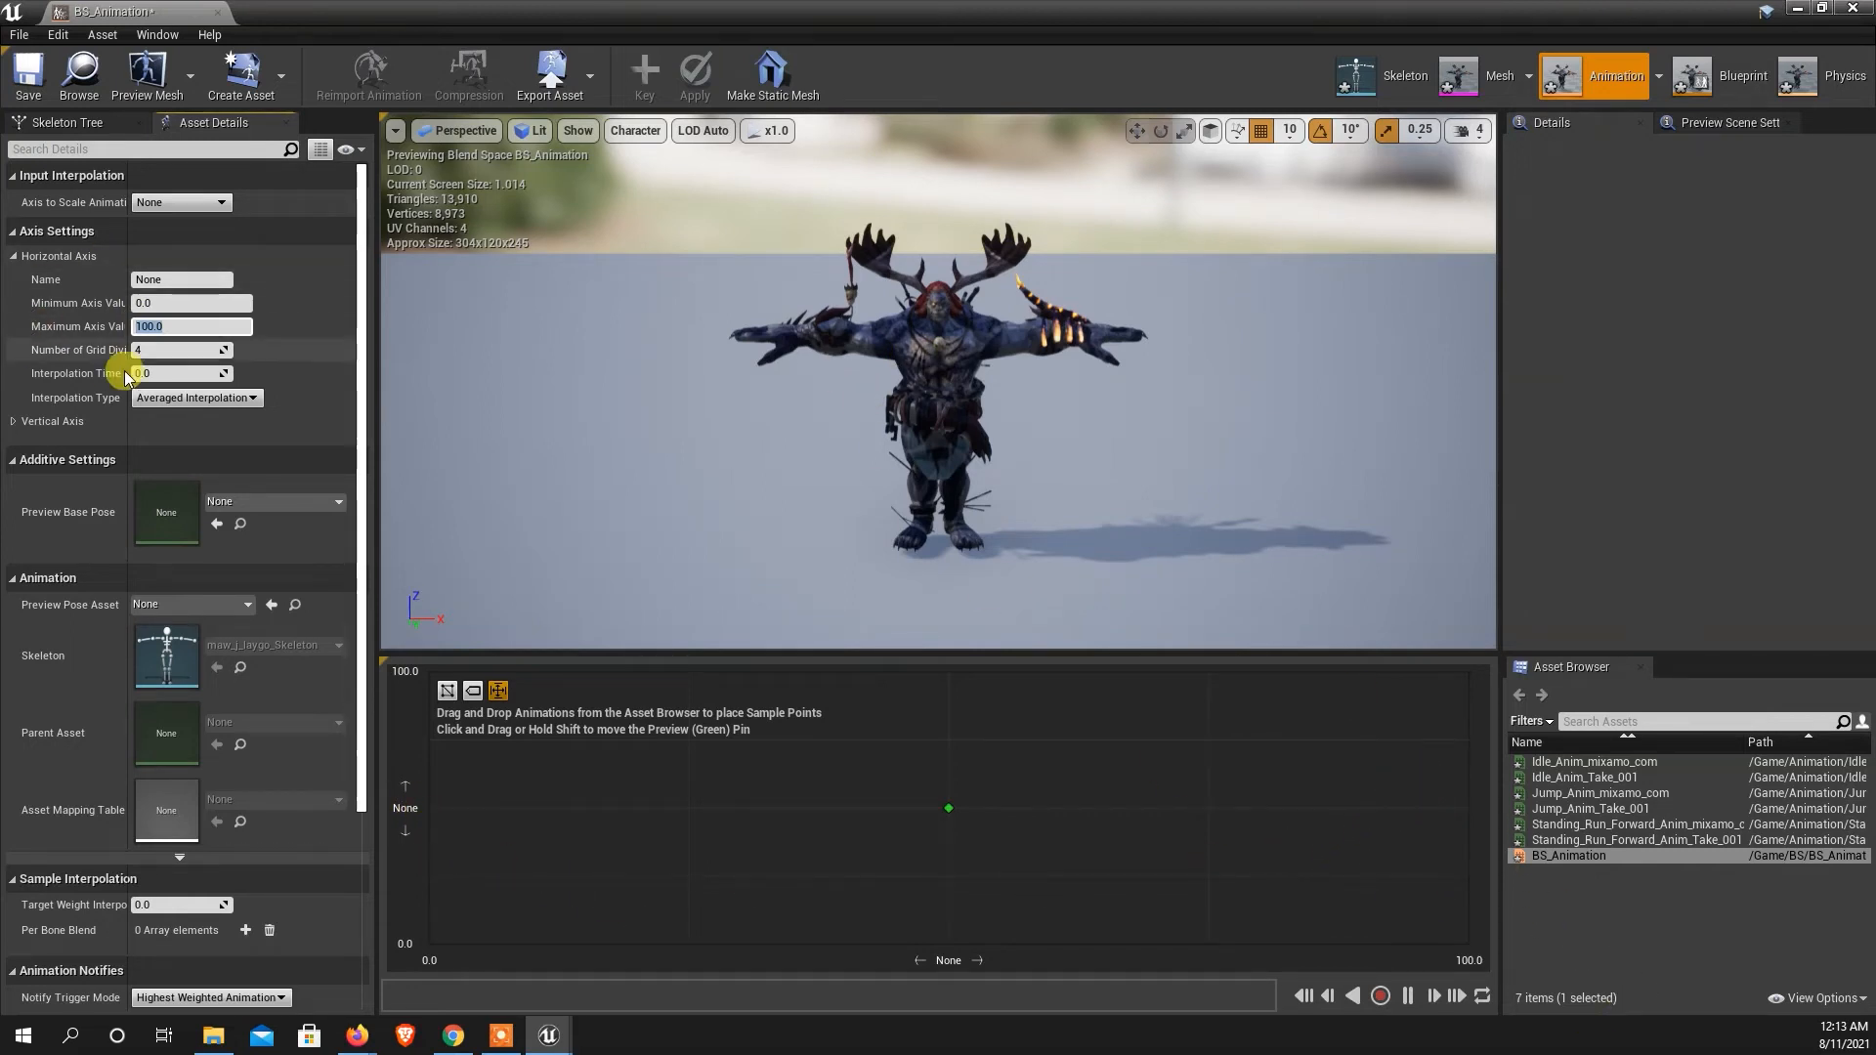
pyautogui.moveTo(186, 326); pyautogui.dragTo(24, 326)
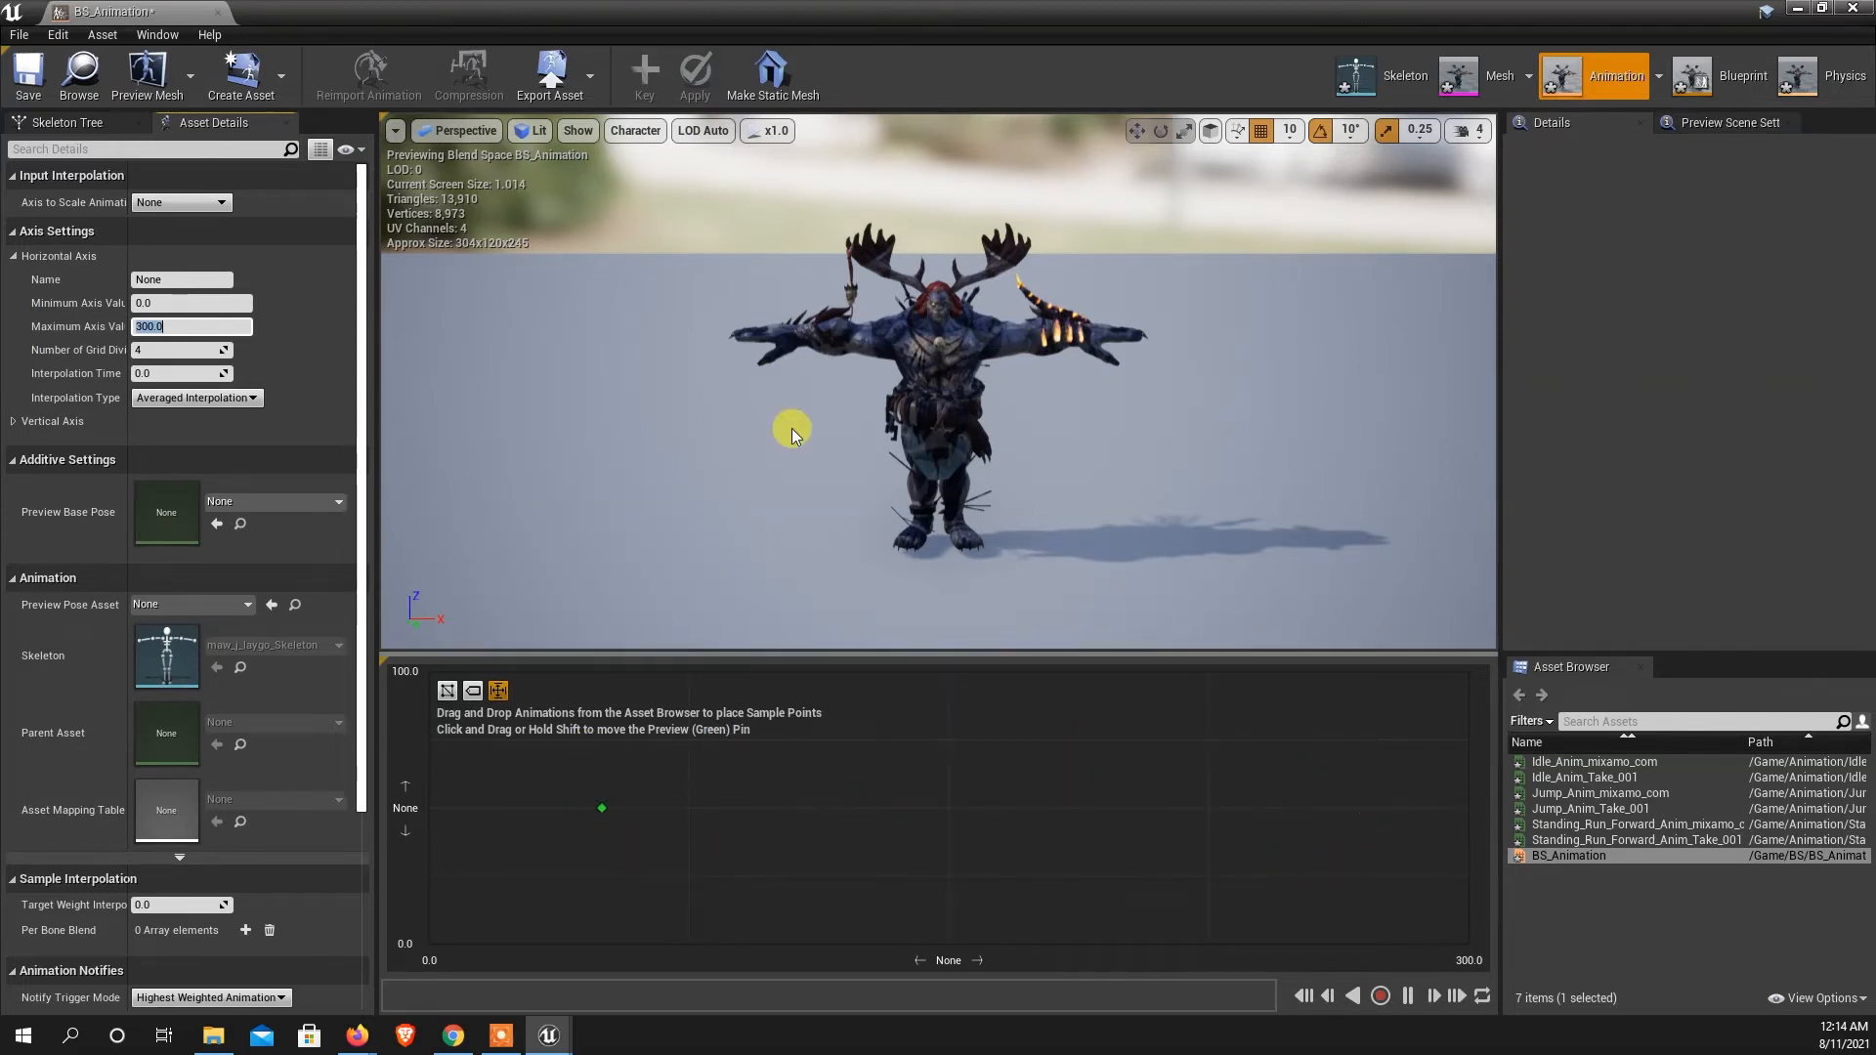
pyautogui.click(147, 349)
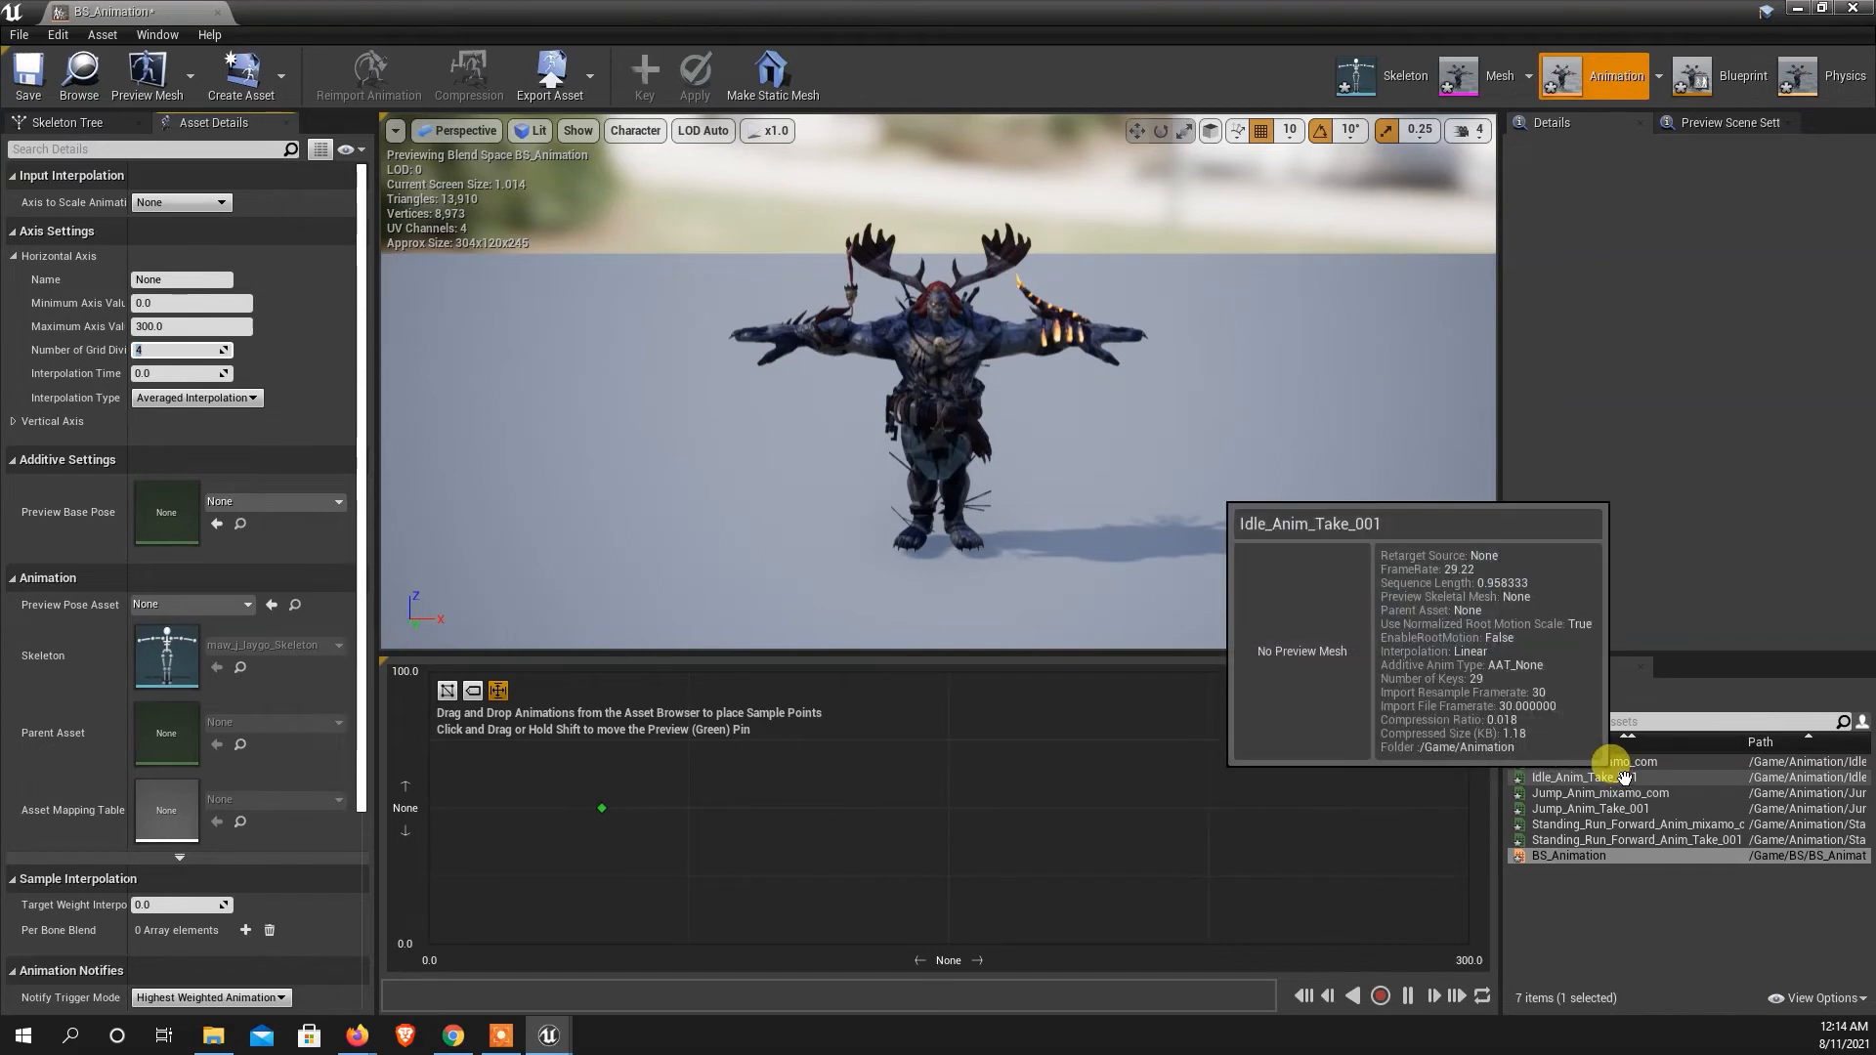
# Place Idle_Anim_mixamo_com at 0 and Standing_Run_Forward_Anim_mixamo_com at 300 on the blend space's horizontal axis.
pyautogui.moveTo(1624, 777); pyautogui.dragTo(469, 797)
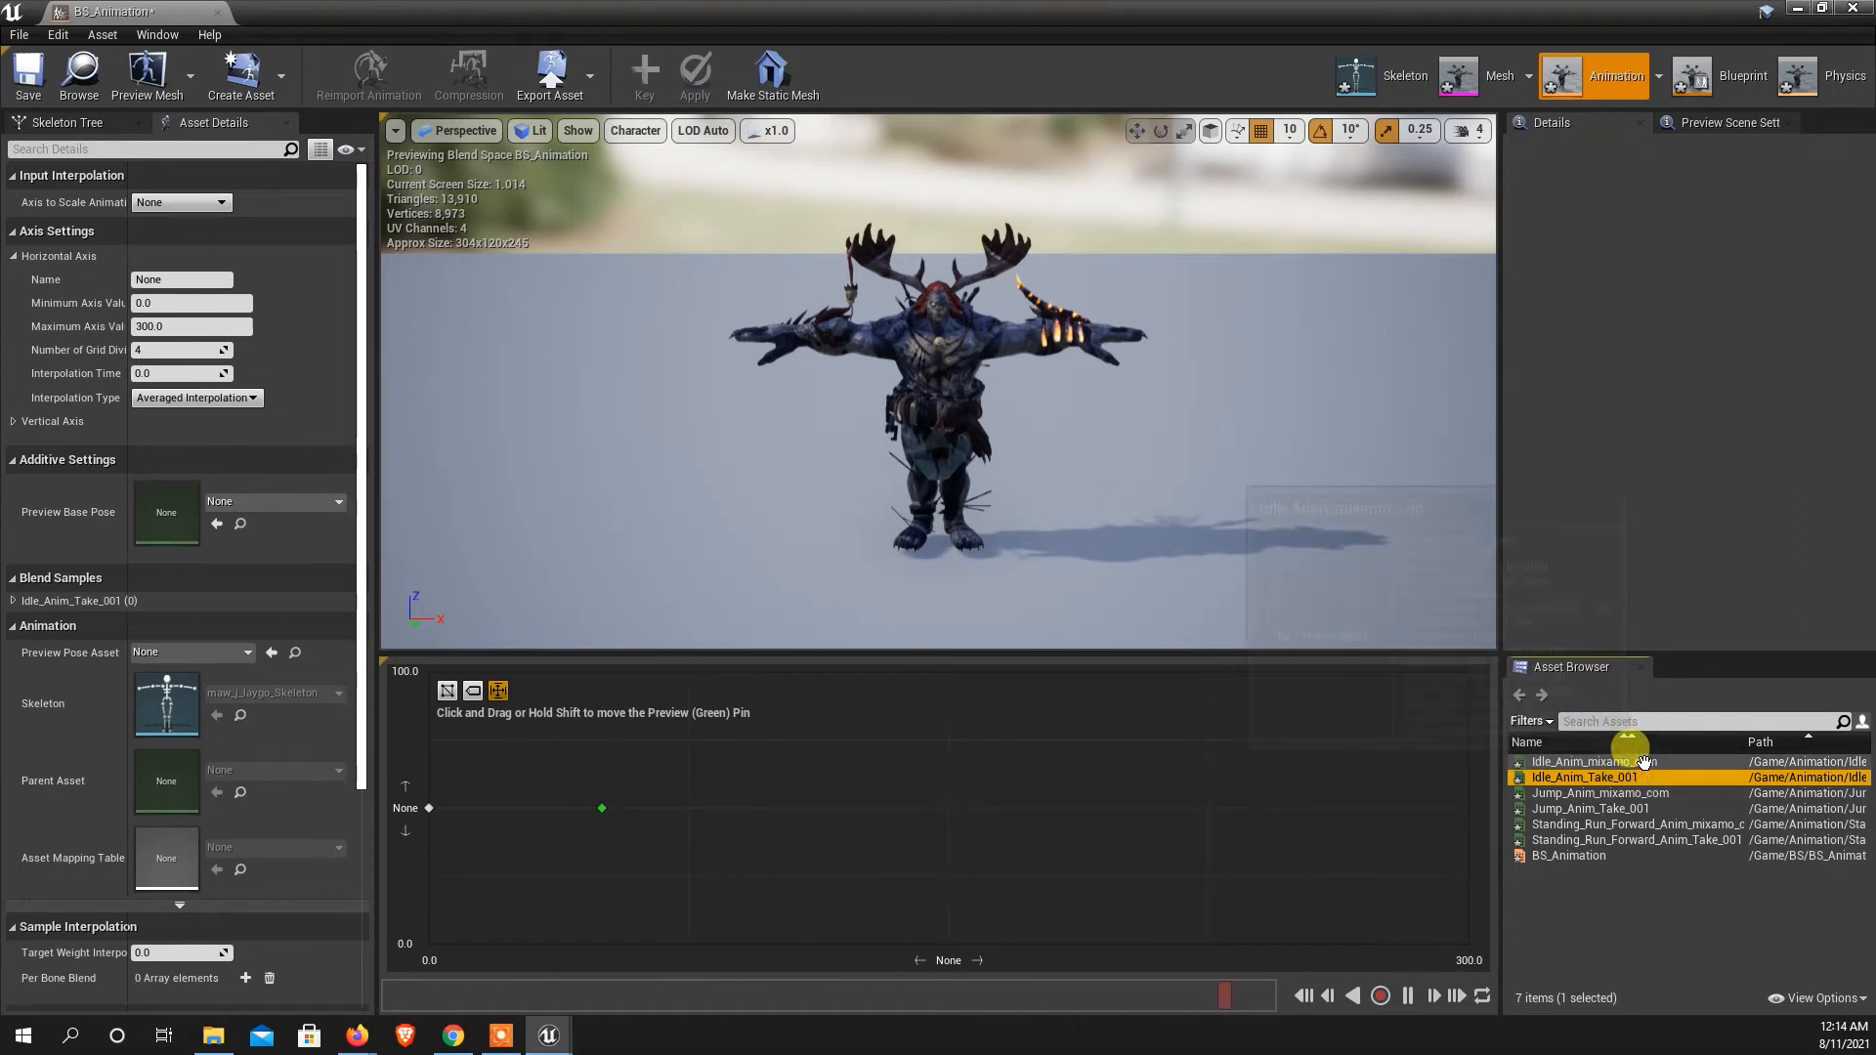
pyautogui.moveTo(1642, 762); pyautogui.dragTo(427, 807)
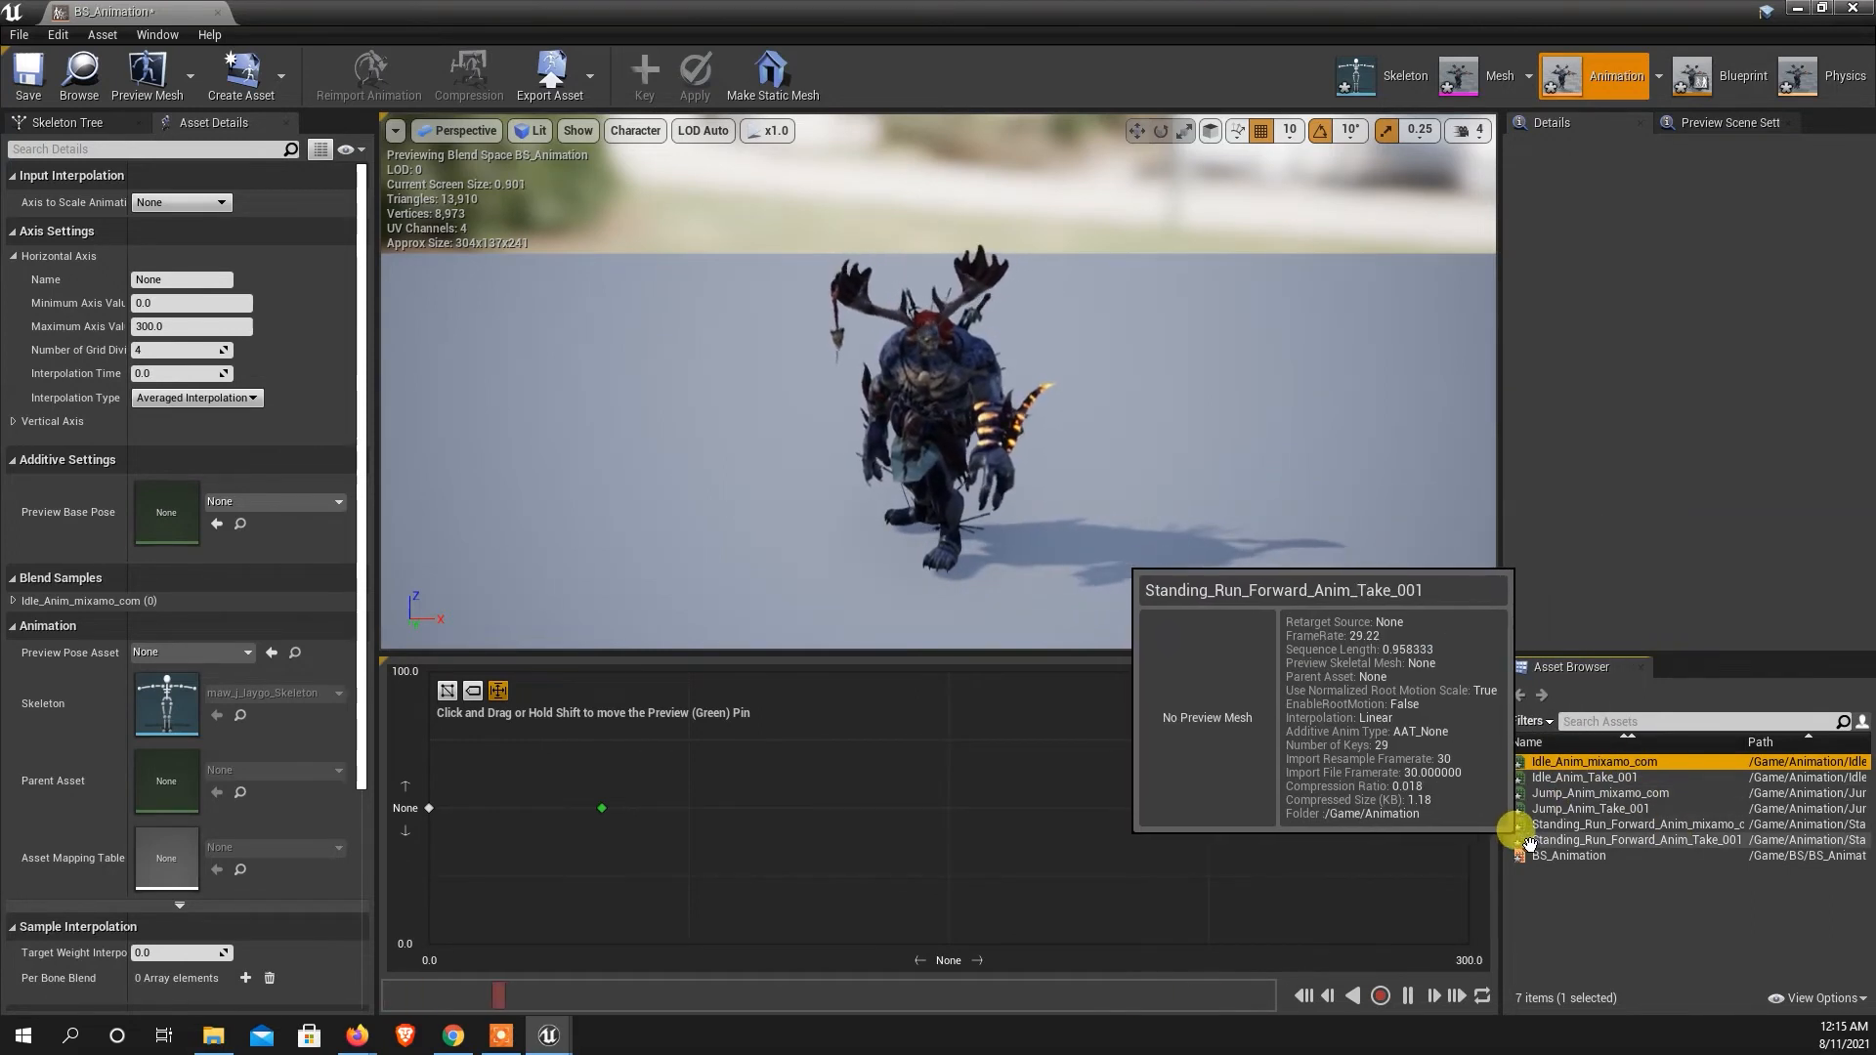
pyautogui.moveTo(1630, 824); pyautogui.dragTo(1462, 814)
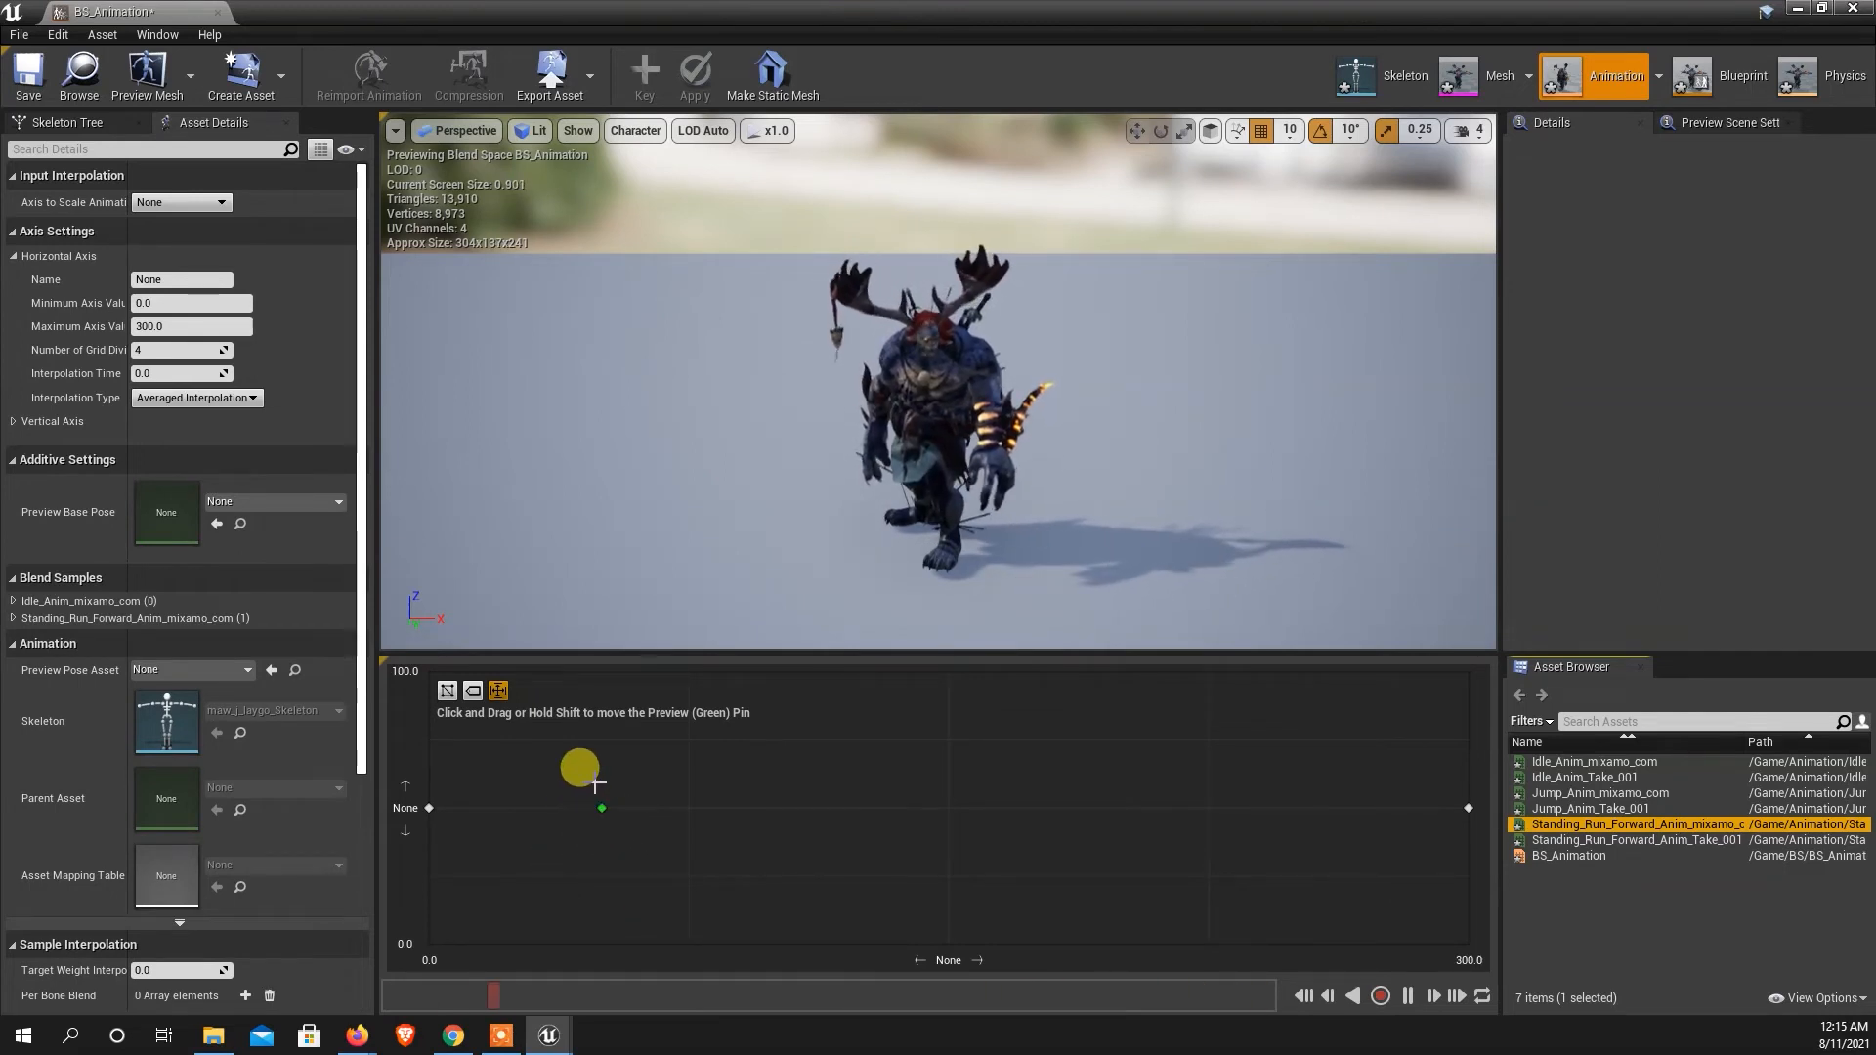
# Preview the blend between the idle and running animations by sweeping the preview pin between 0 and 300.
pyautogui.moveTo(602, 816); pyautogui.dragTo(618, 818)
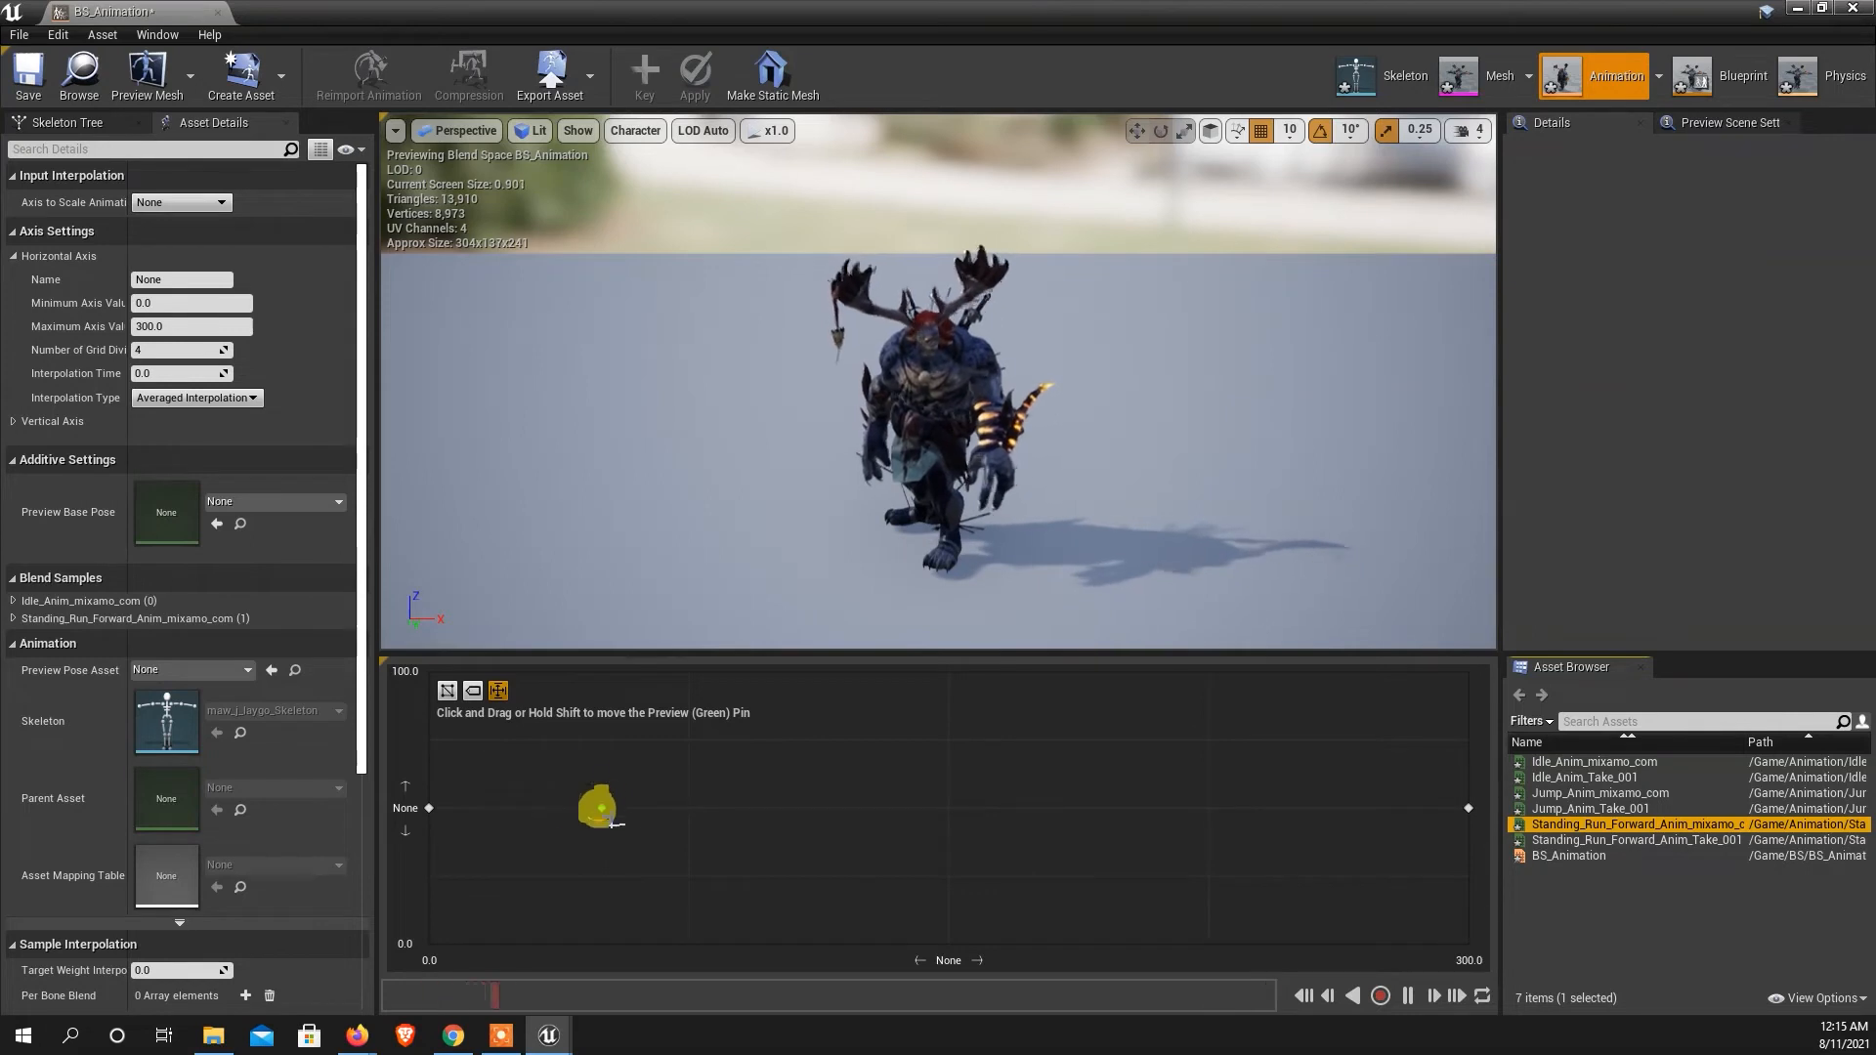
pyautogui.moveTo(605, 812); pyautogui.dragTo(630, 832)
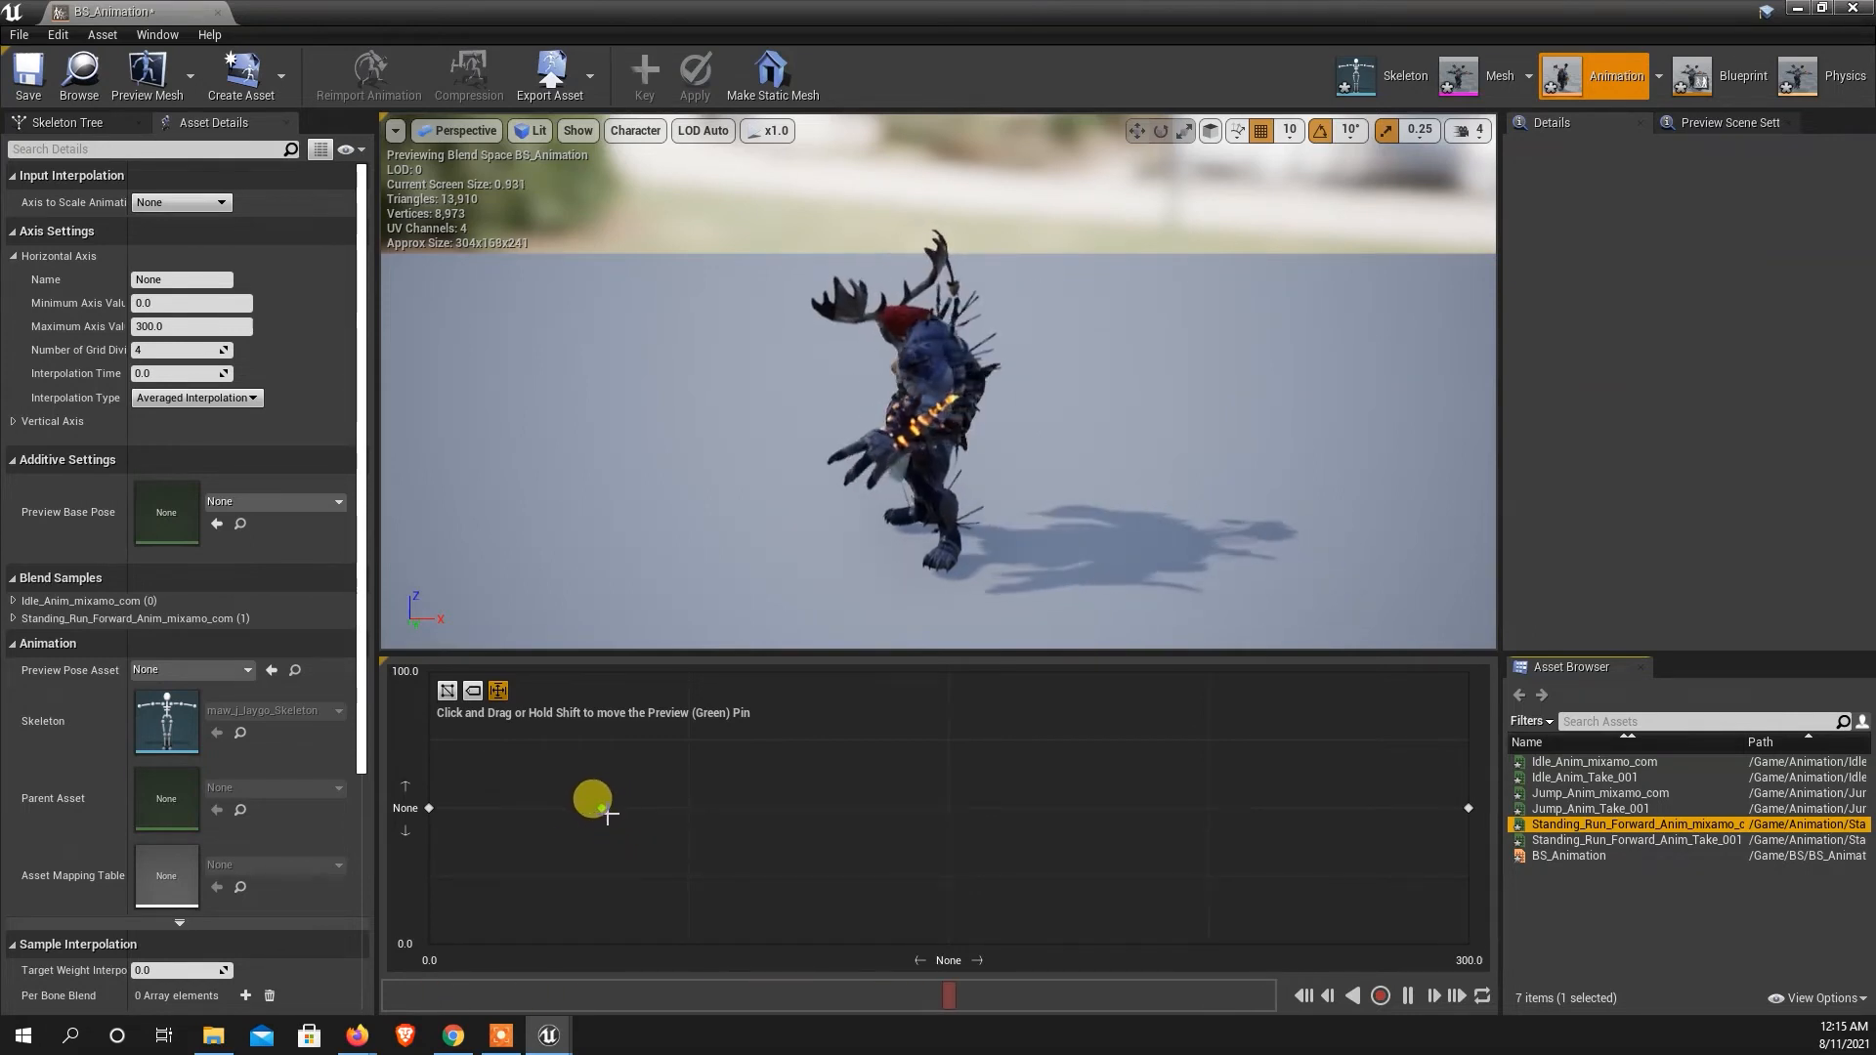
pyautogui.moveTo(607, 809); pyautogui.dragTo(1474, 823)
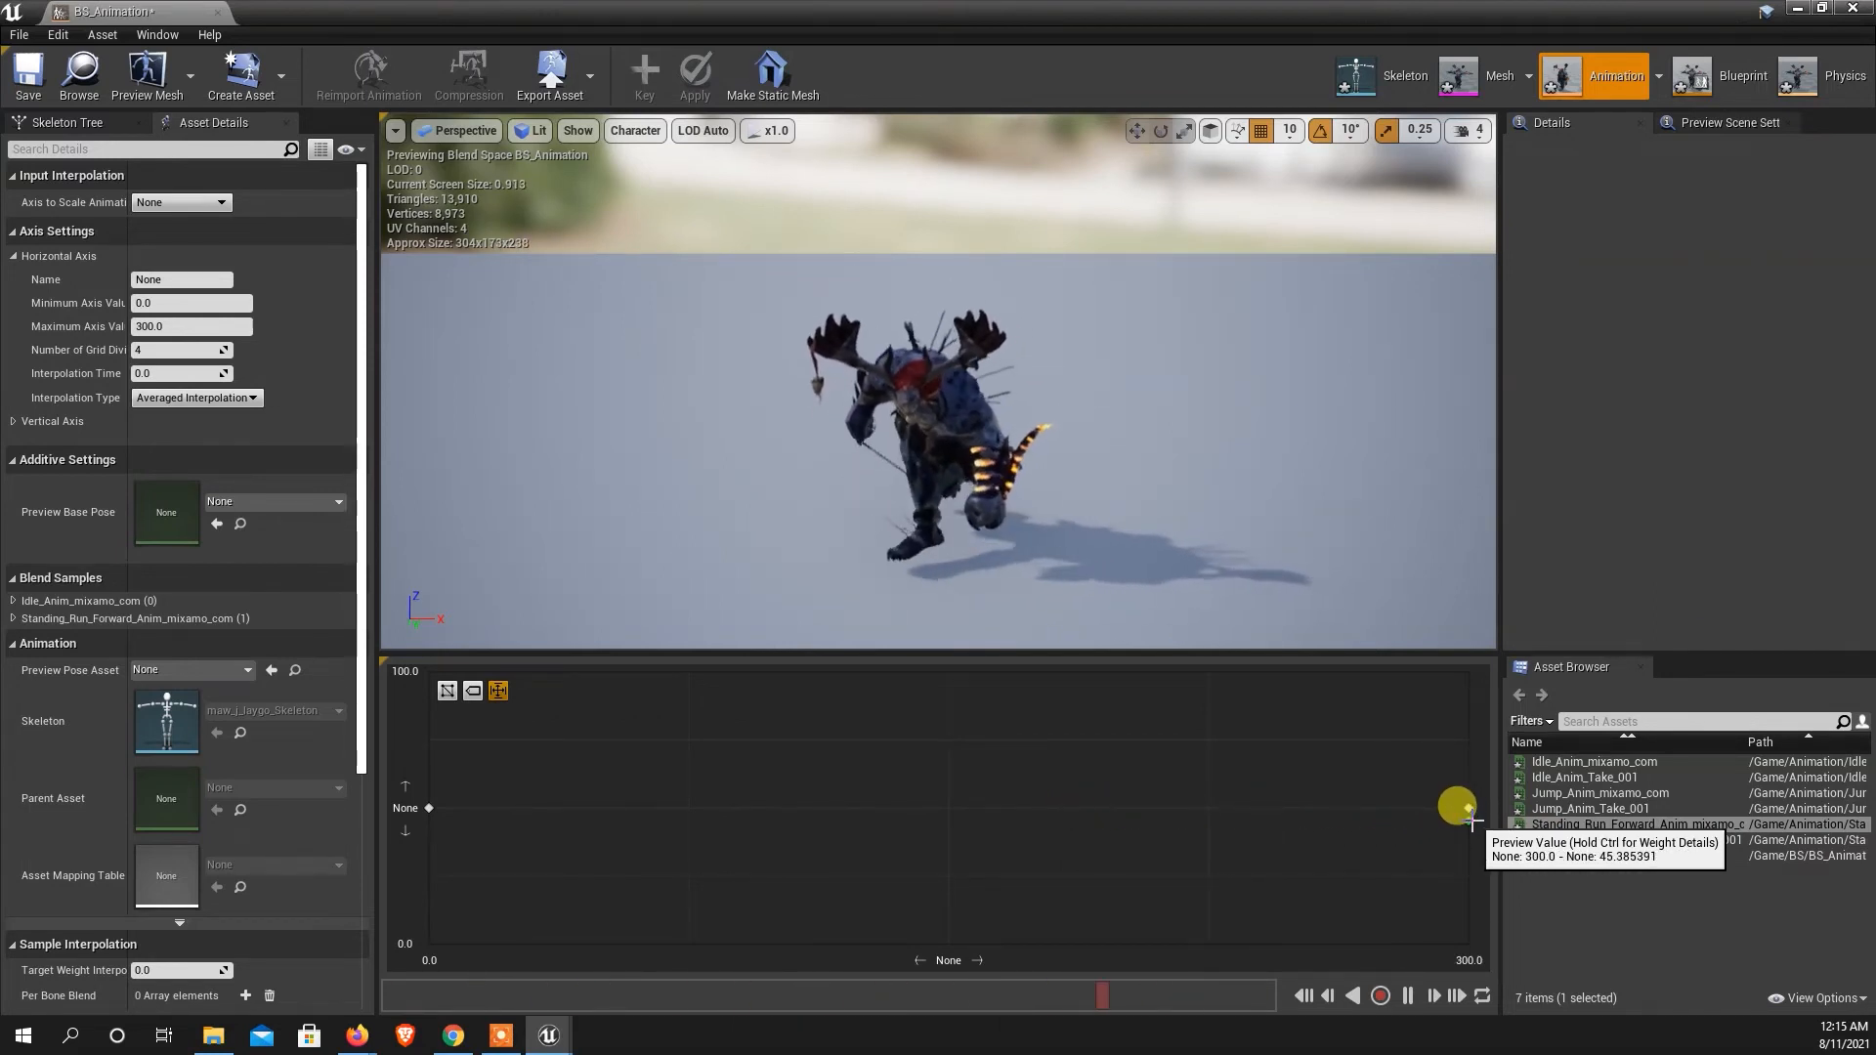
pyautogui.moveTo(1474, 824); pyautogui.dragTo(426, 825)
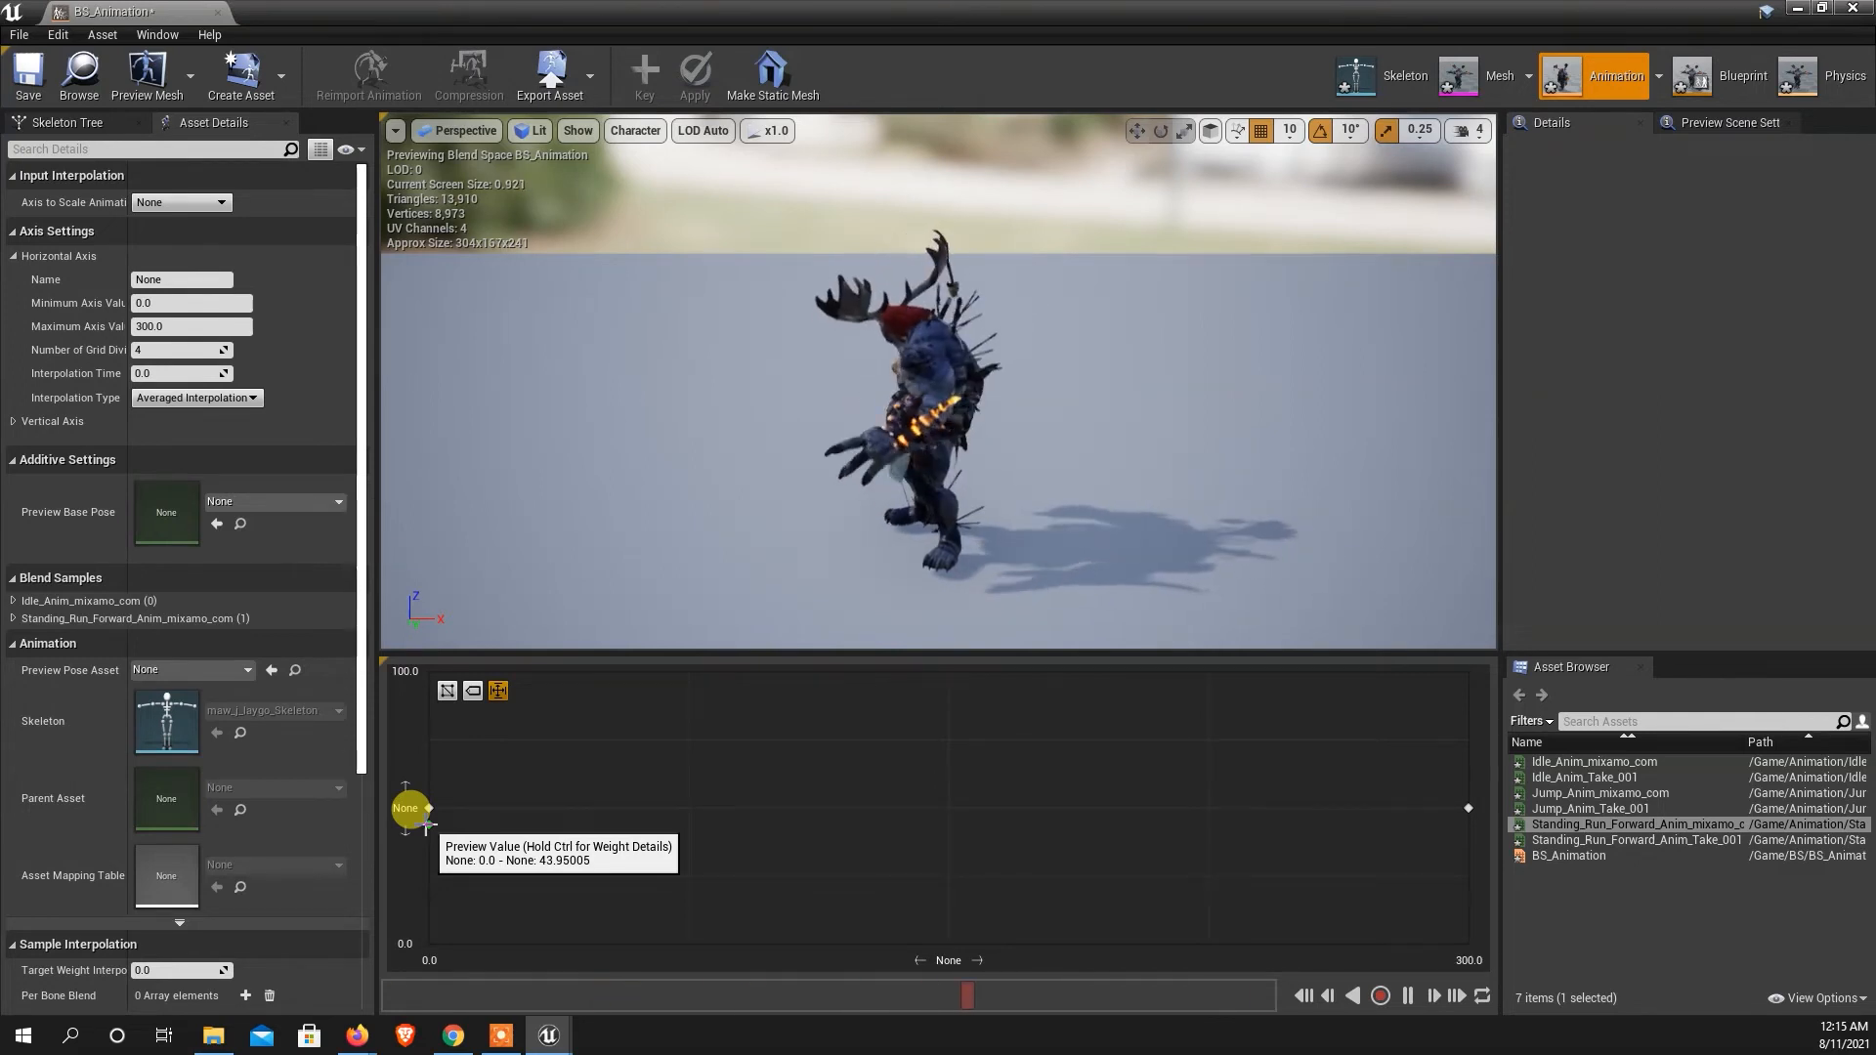
pyautogui.moveTo(426, 826); pyautogui.dragTo(1475, 829)
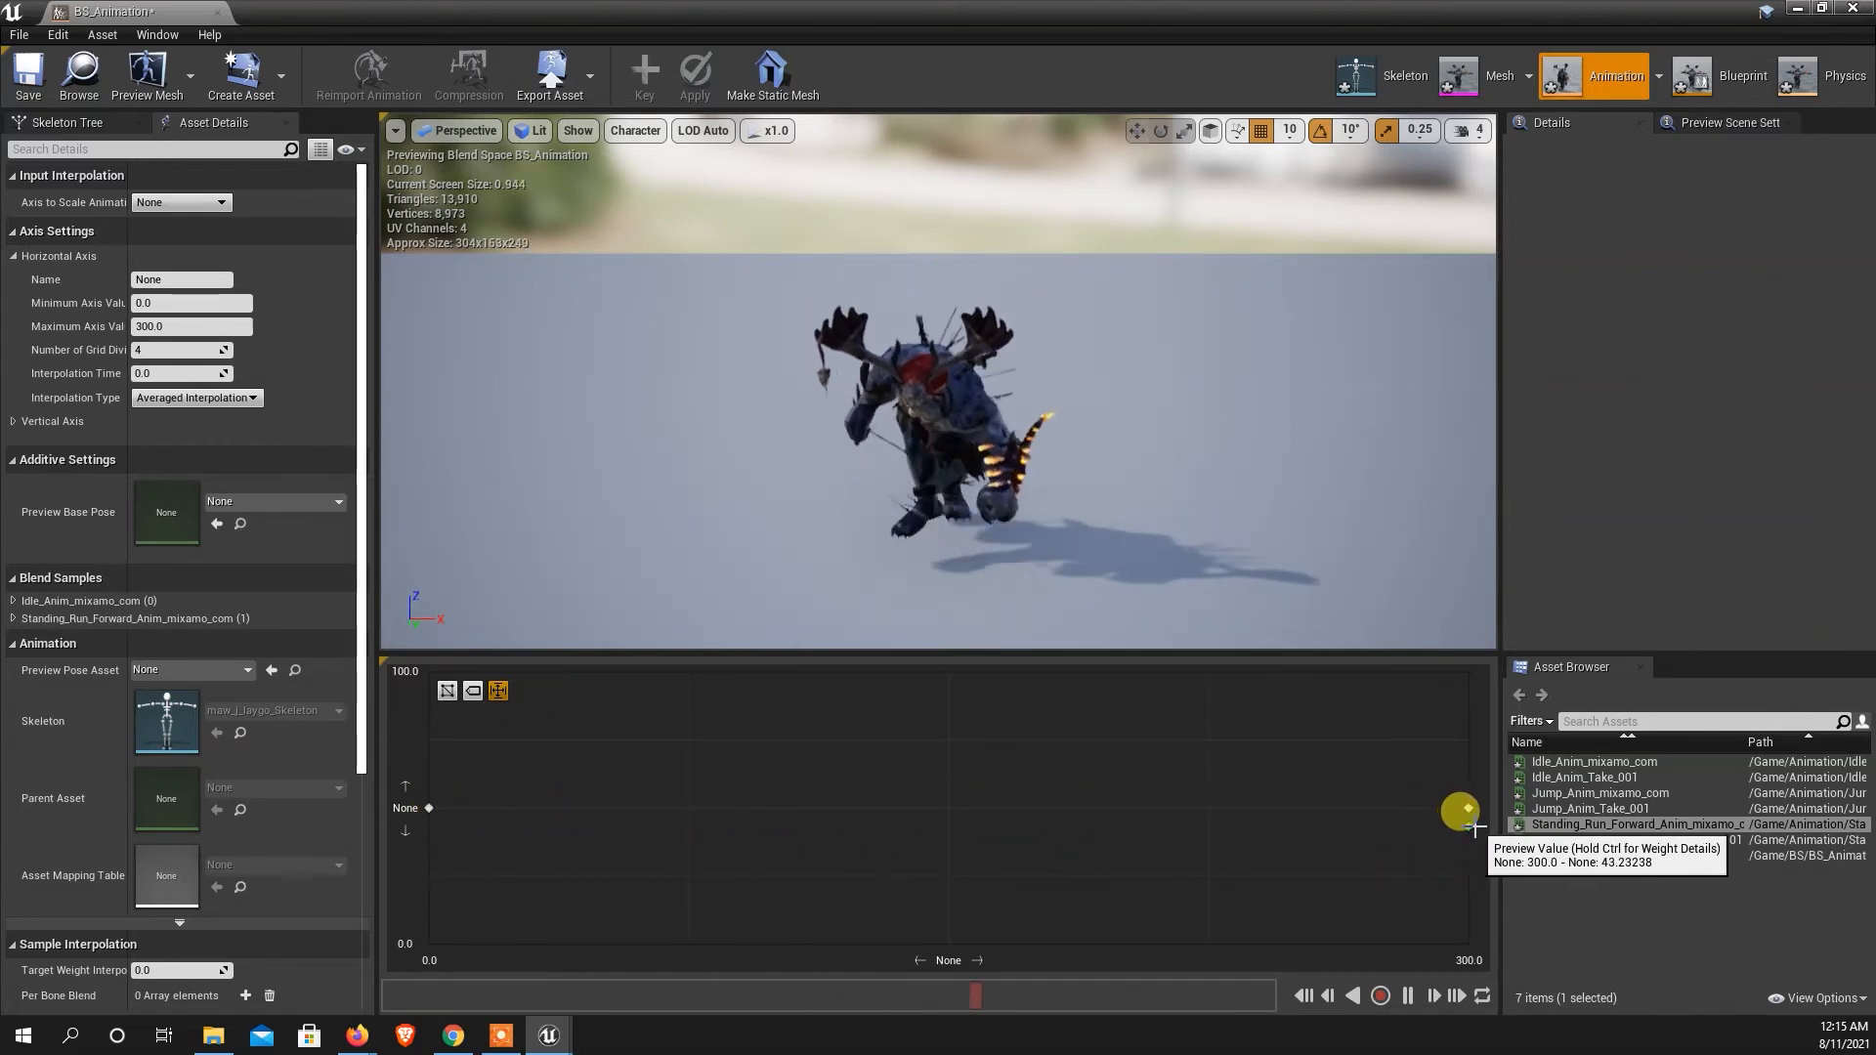
pyautogui.moveTo(1465, 828); pyautogui.dragTo(441, 809)
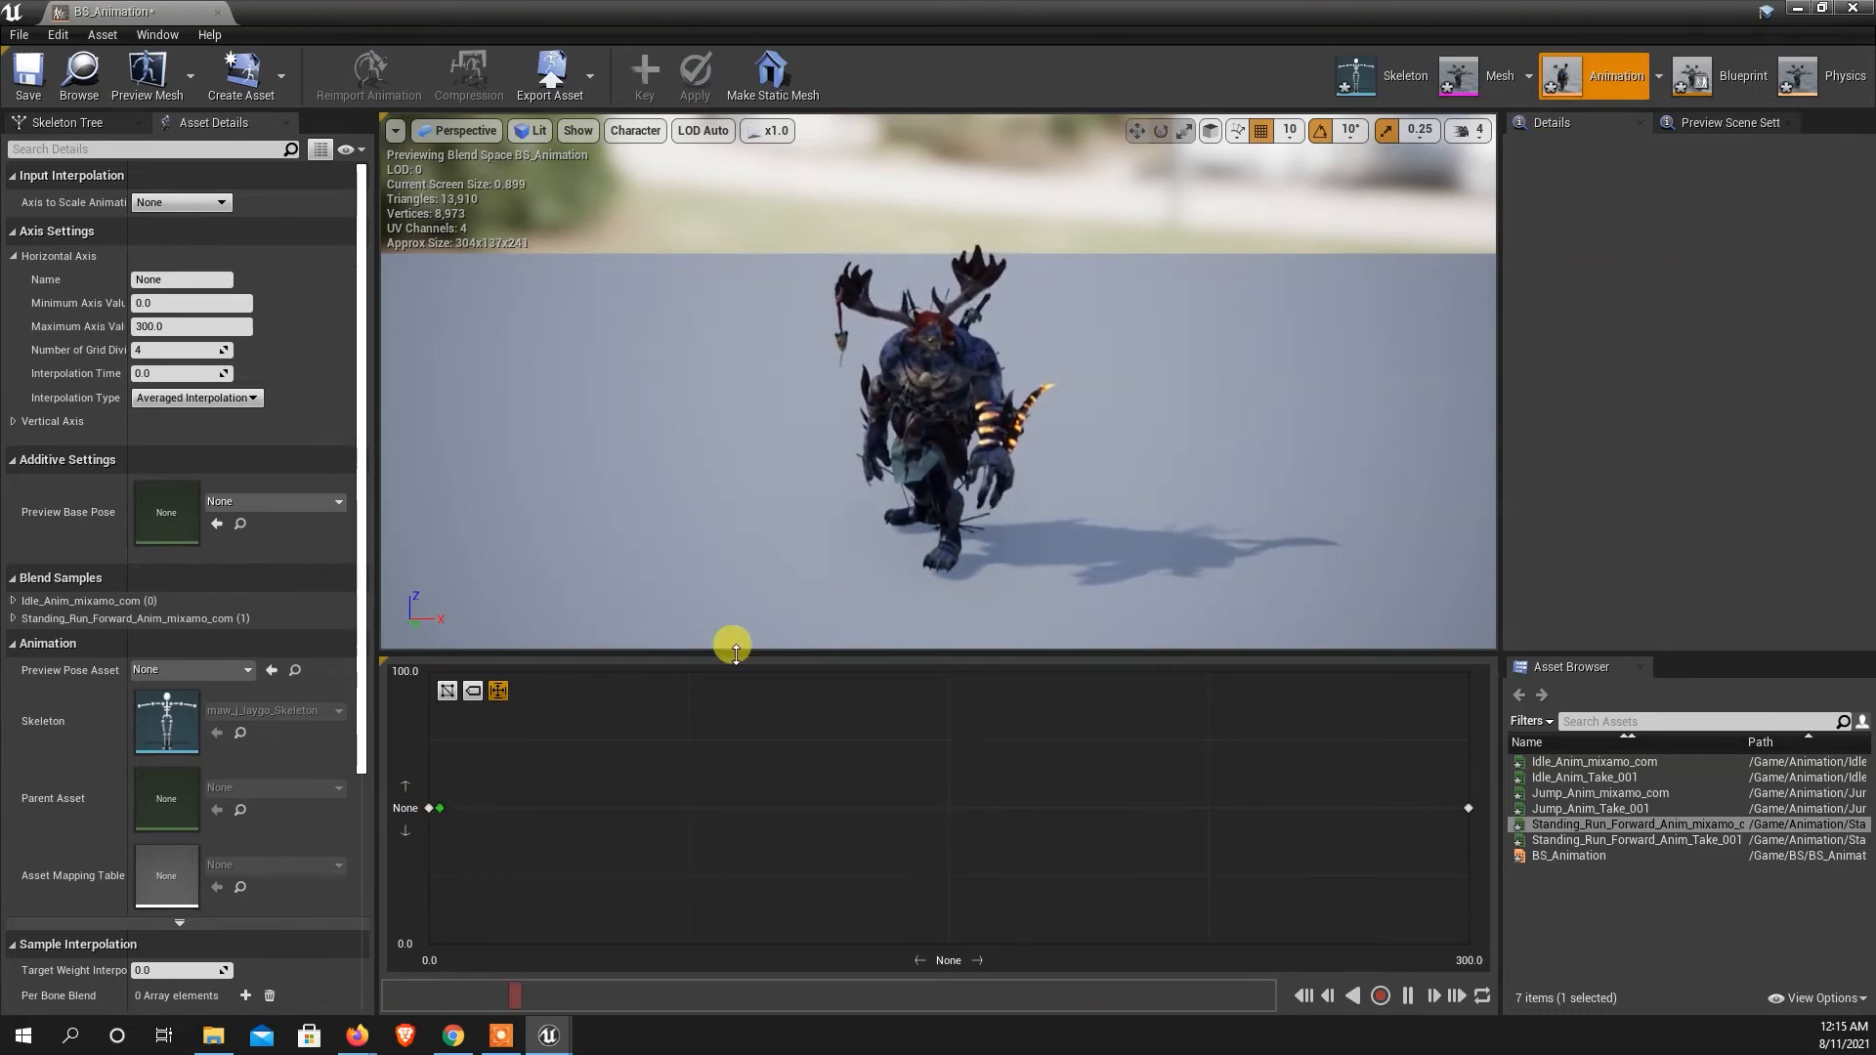
# Save BS_Animation, dock its editor alongside the other open editors, and return to TPS_Map.
pyautogui.click(45, 84)
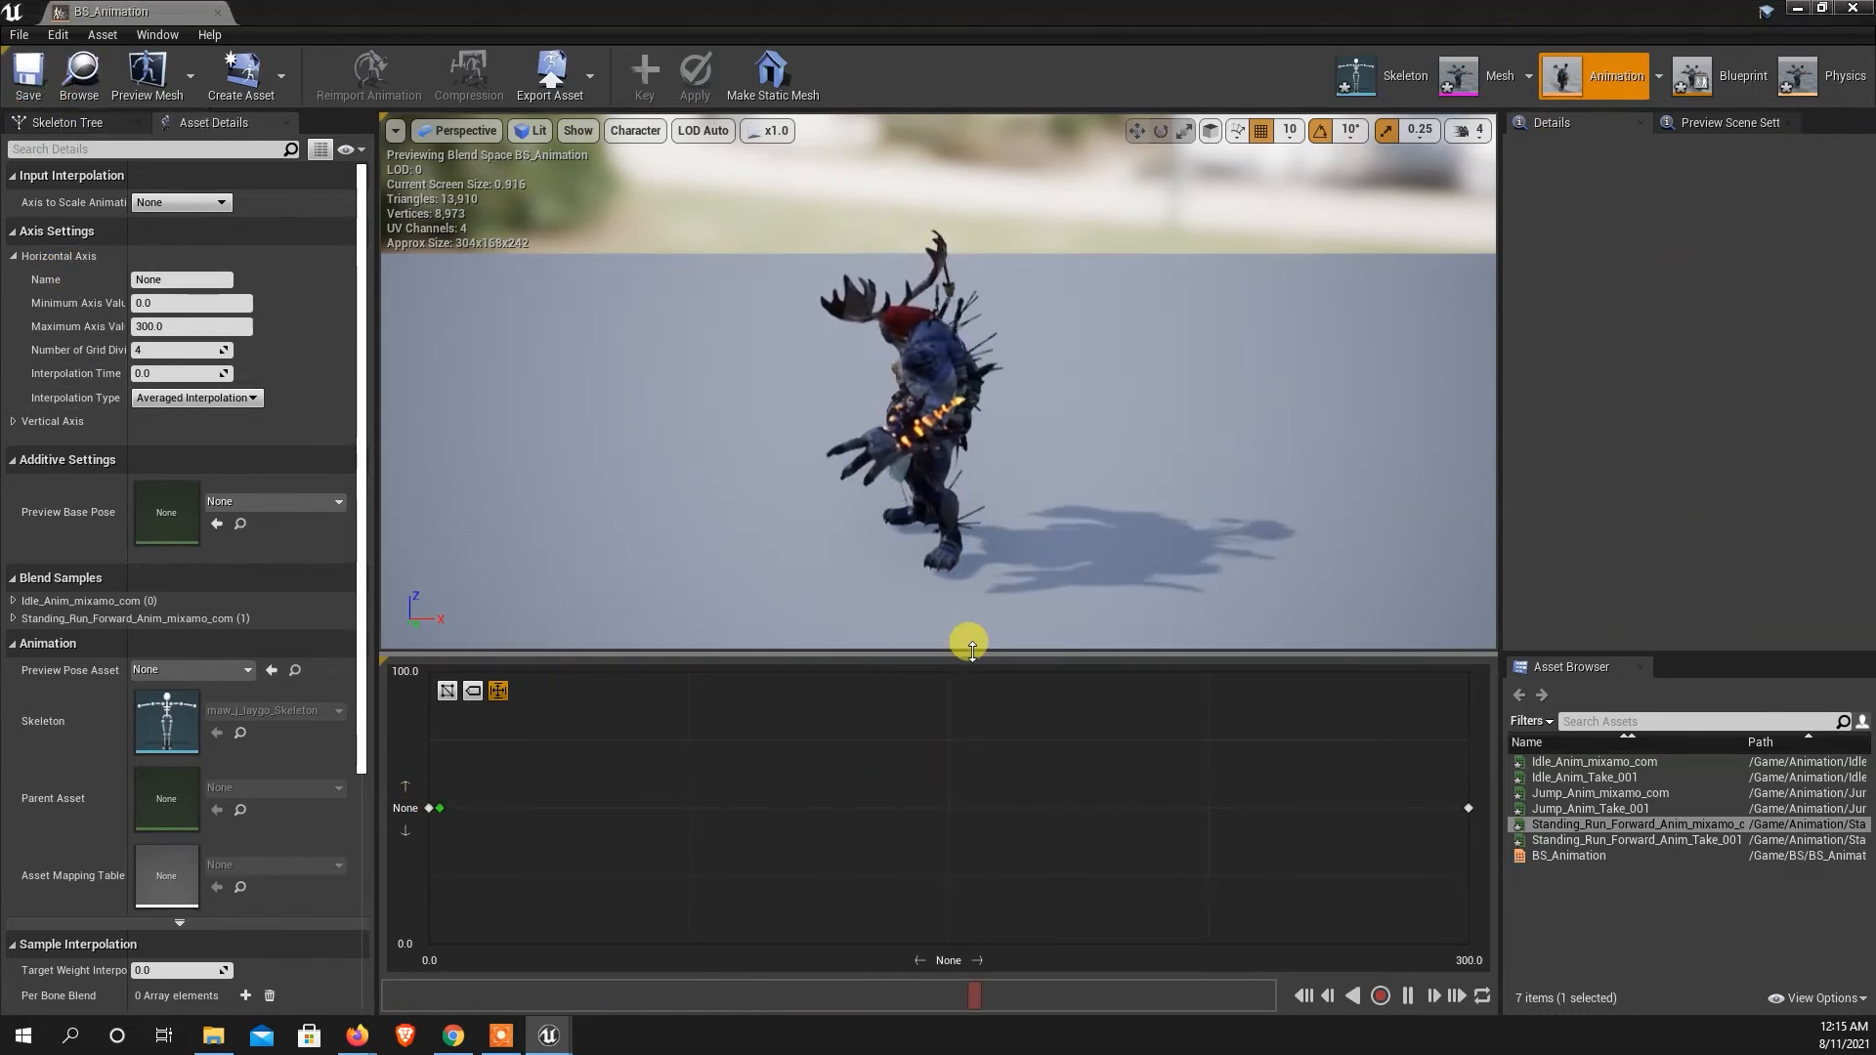
pyautogui.moveTo(122, 11); pyautogui.dragTo(557, 12)
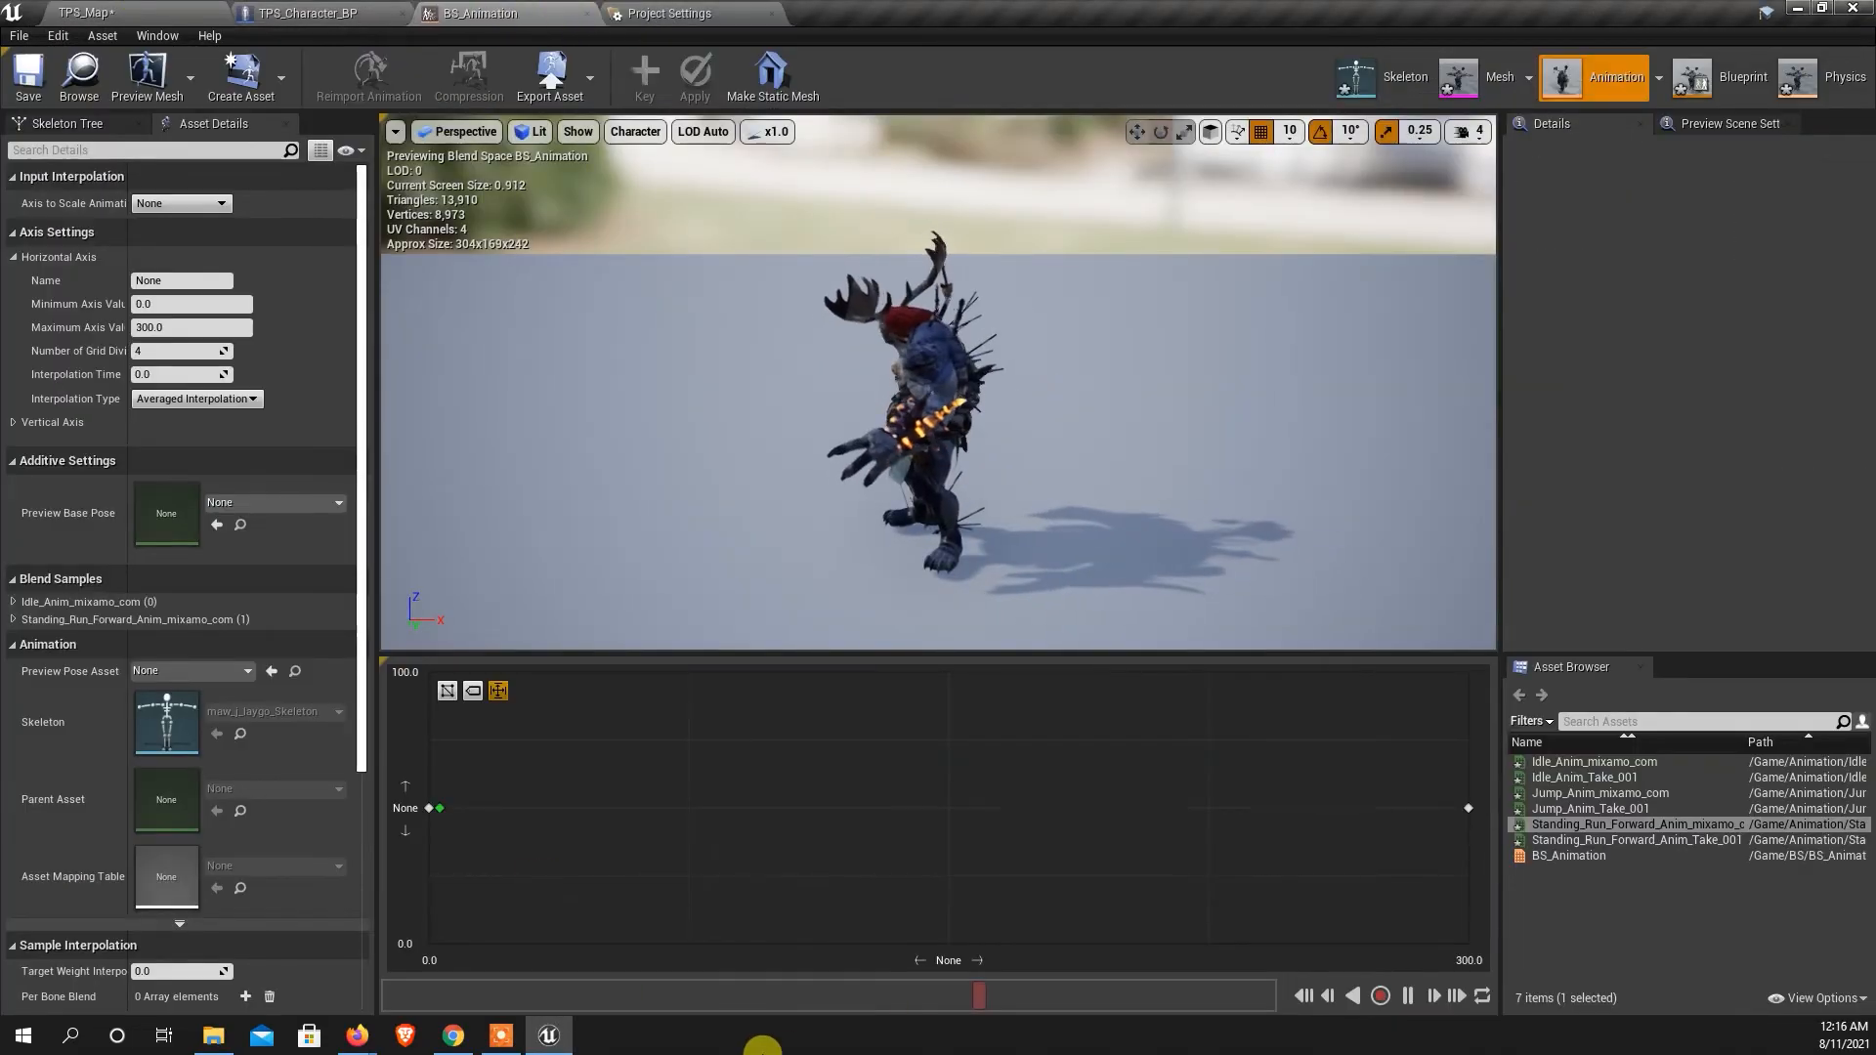
pyautogui.click(84, 13)
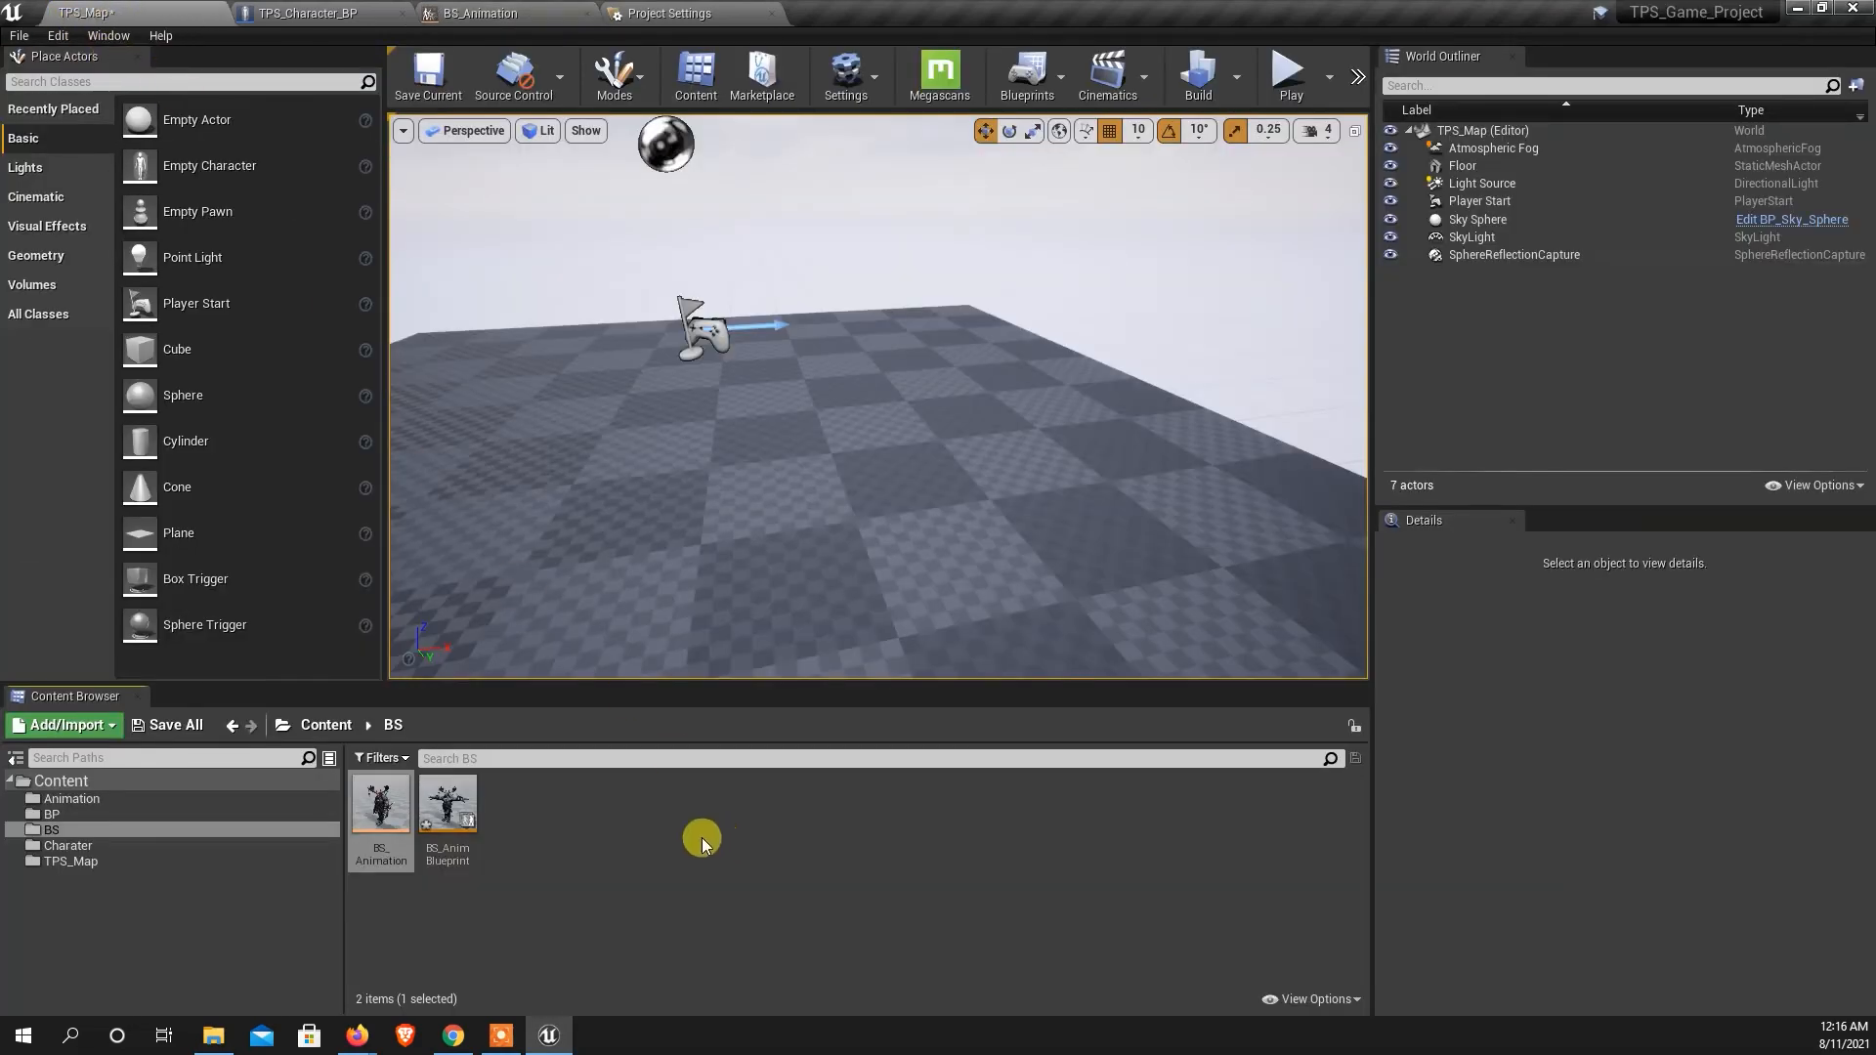
# Open BS_AnimBlueprint and review the default nodes in its AnimGraph and Event Graph.
pyautogui.doubleClick(445, 803)
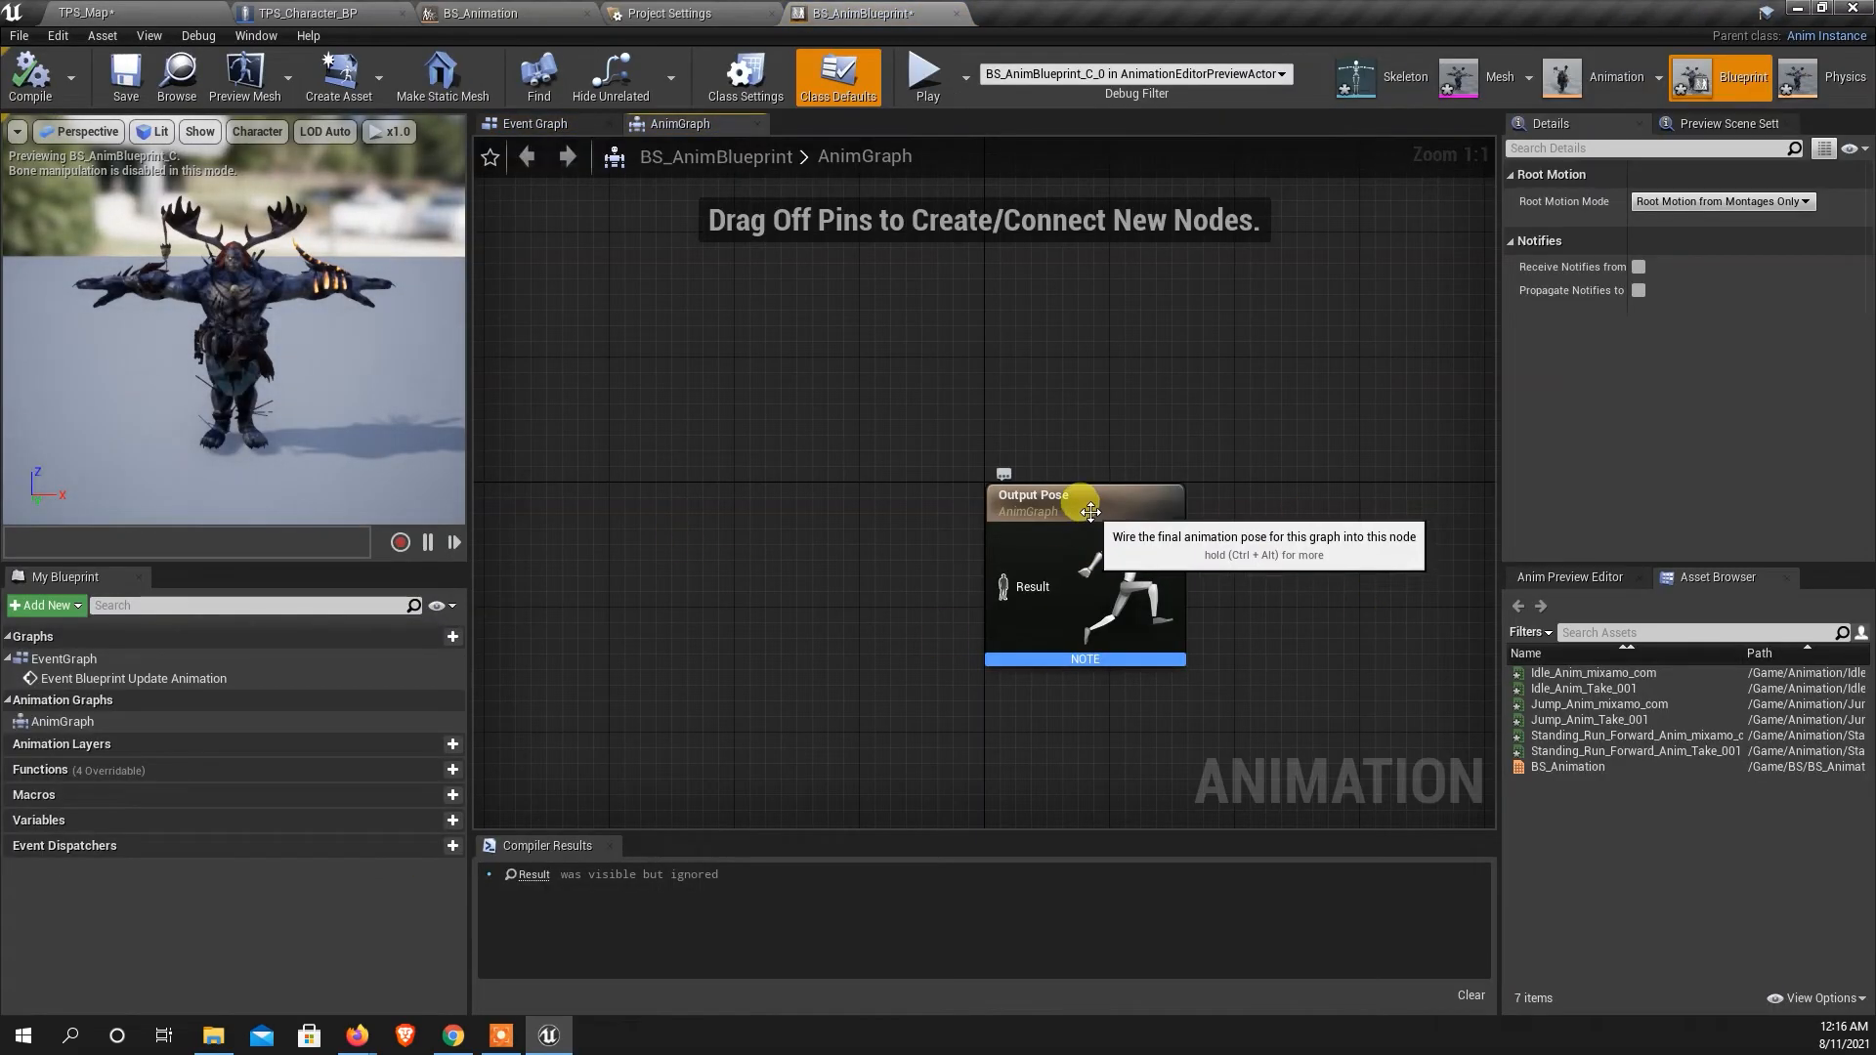
pyautogui.moveTo(1096, 507); pyautogui.dragTo(1048, 510)
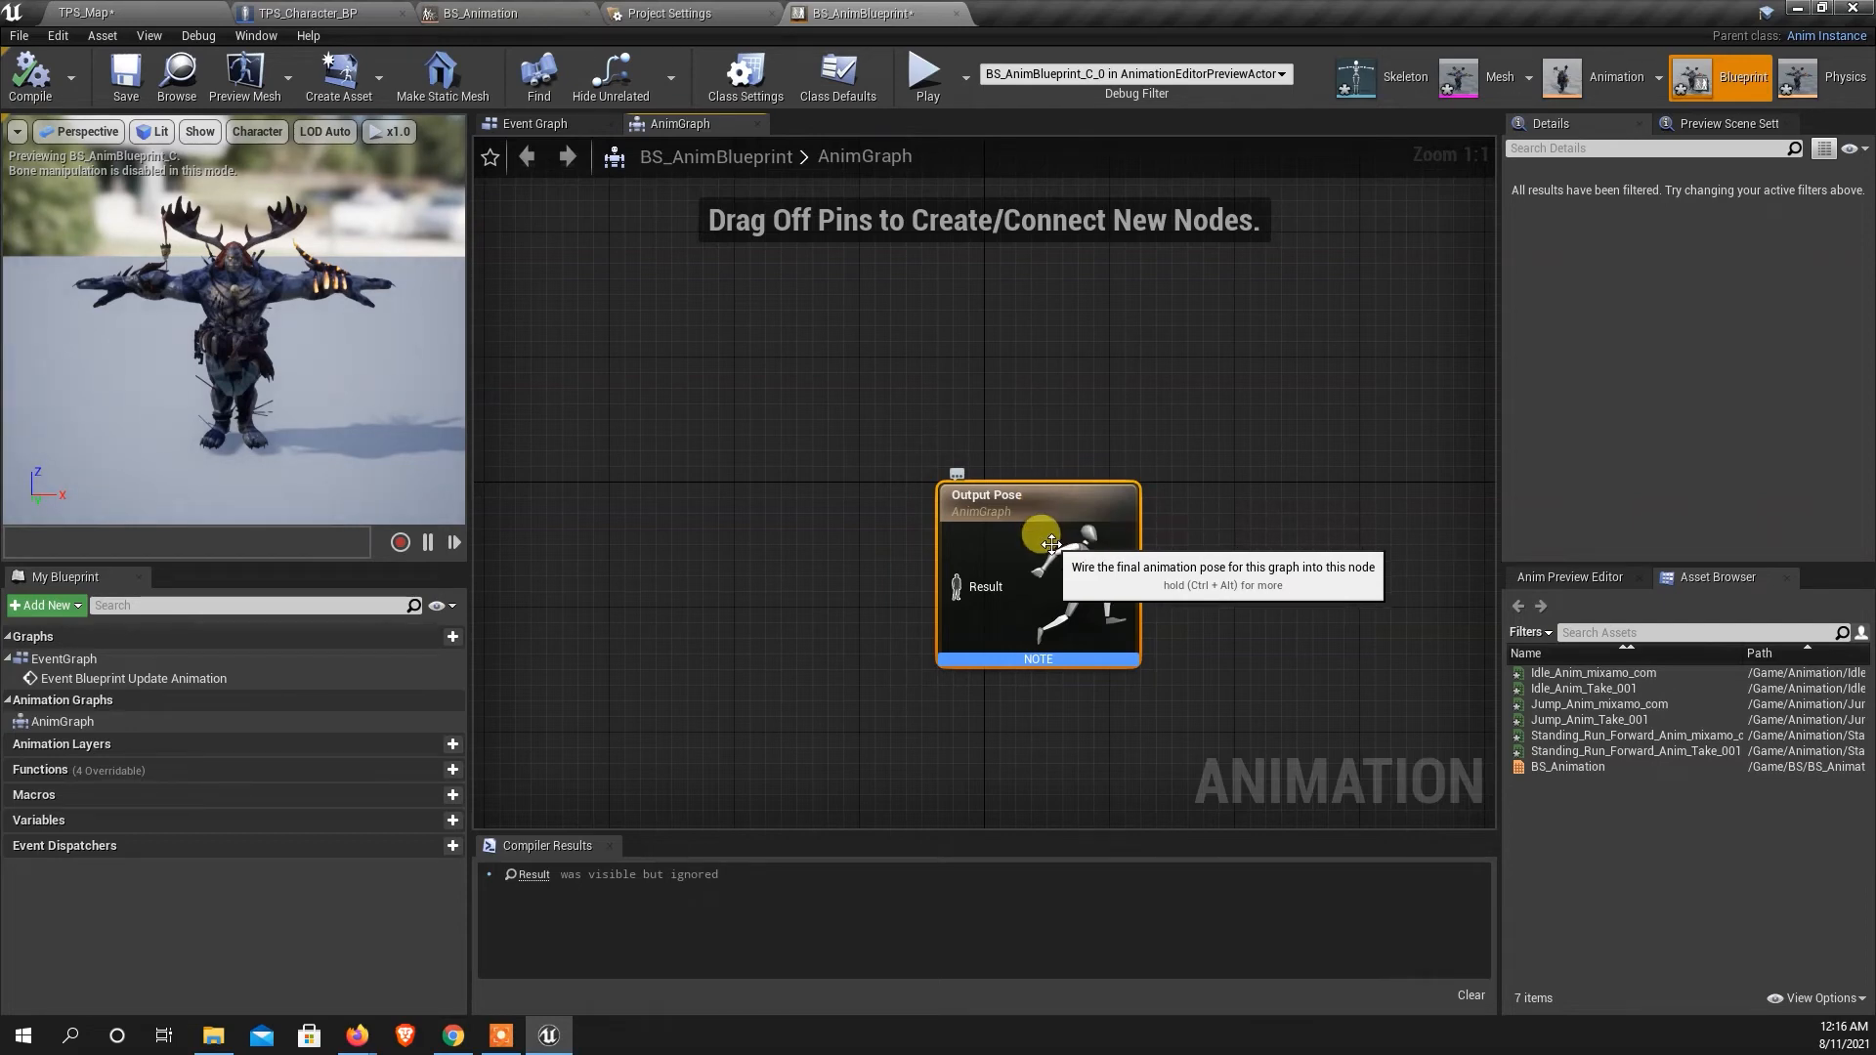
pyautogui.moveTo(1025, 508); pyautogui.dragTo(1072, 505)
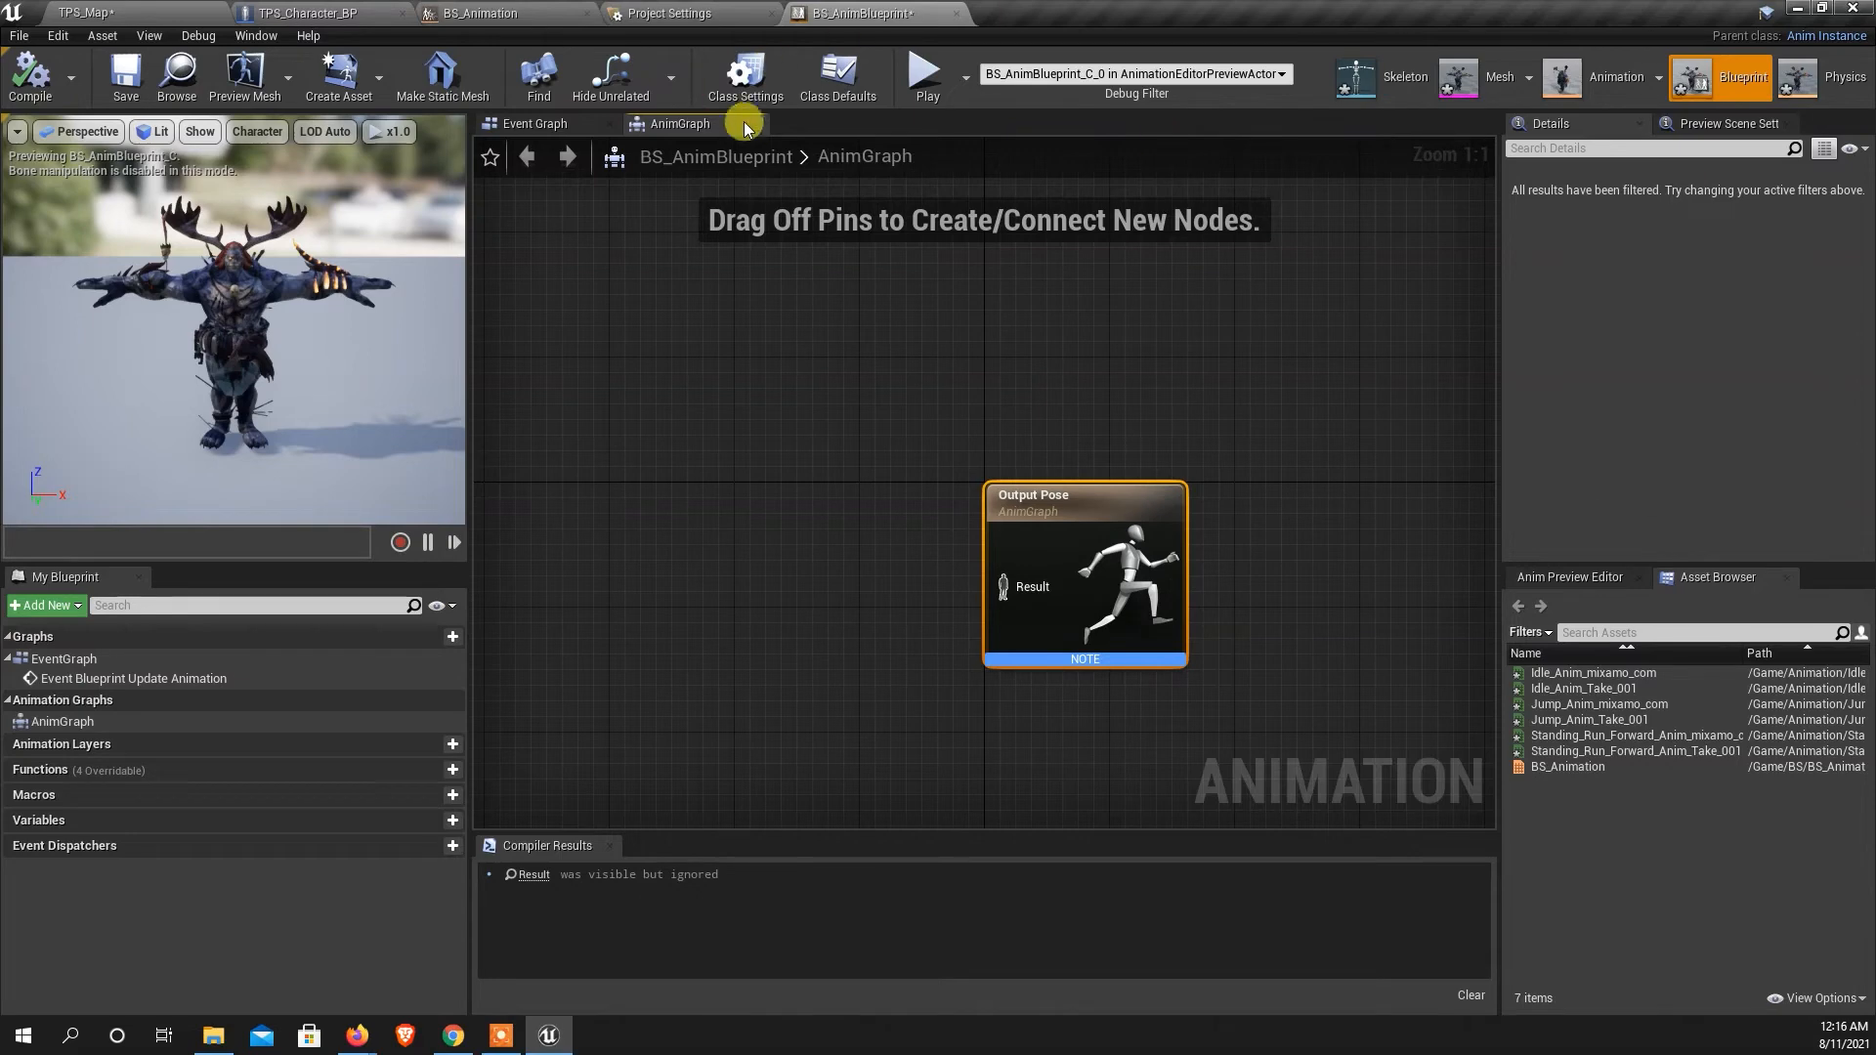
pyautogui.click(535, 125)
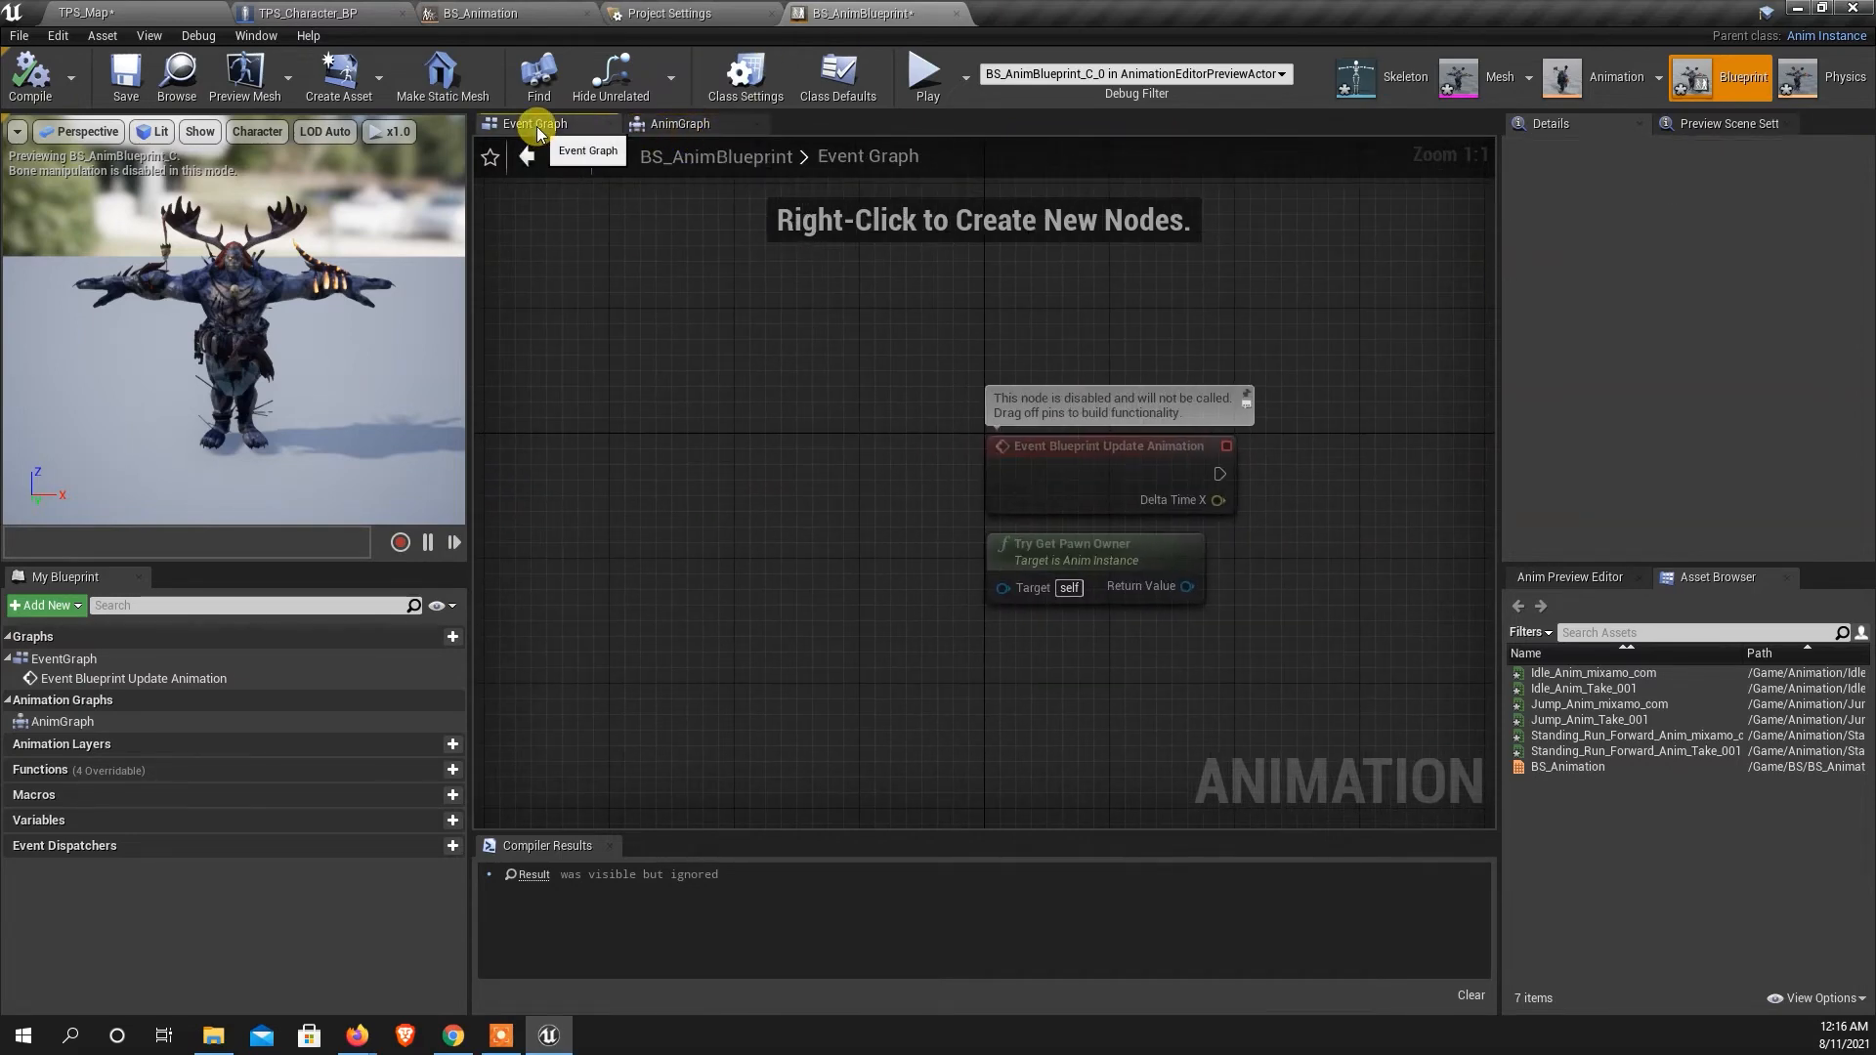
pyautogui.click(684, 124)
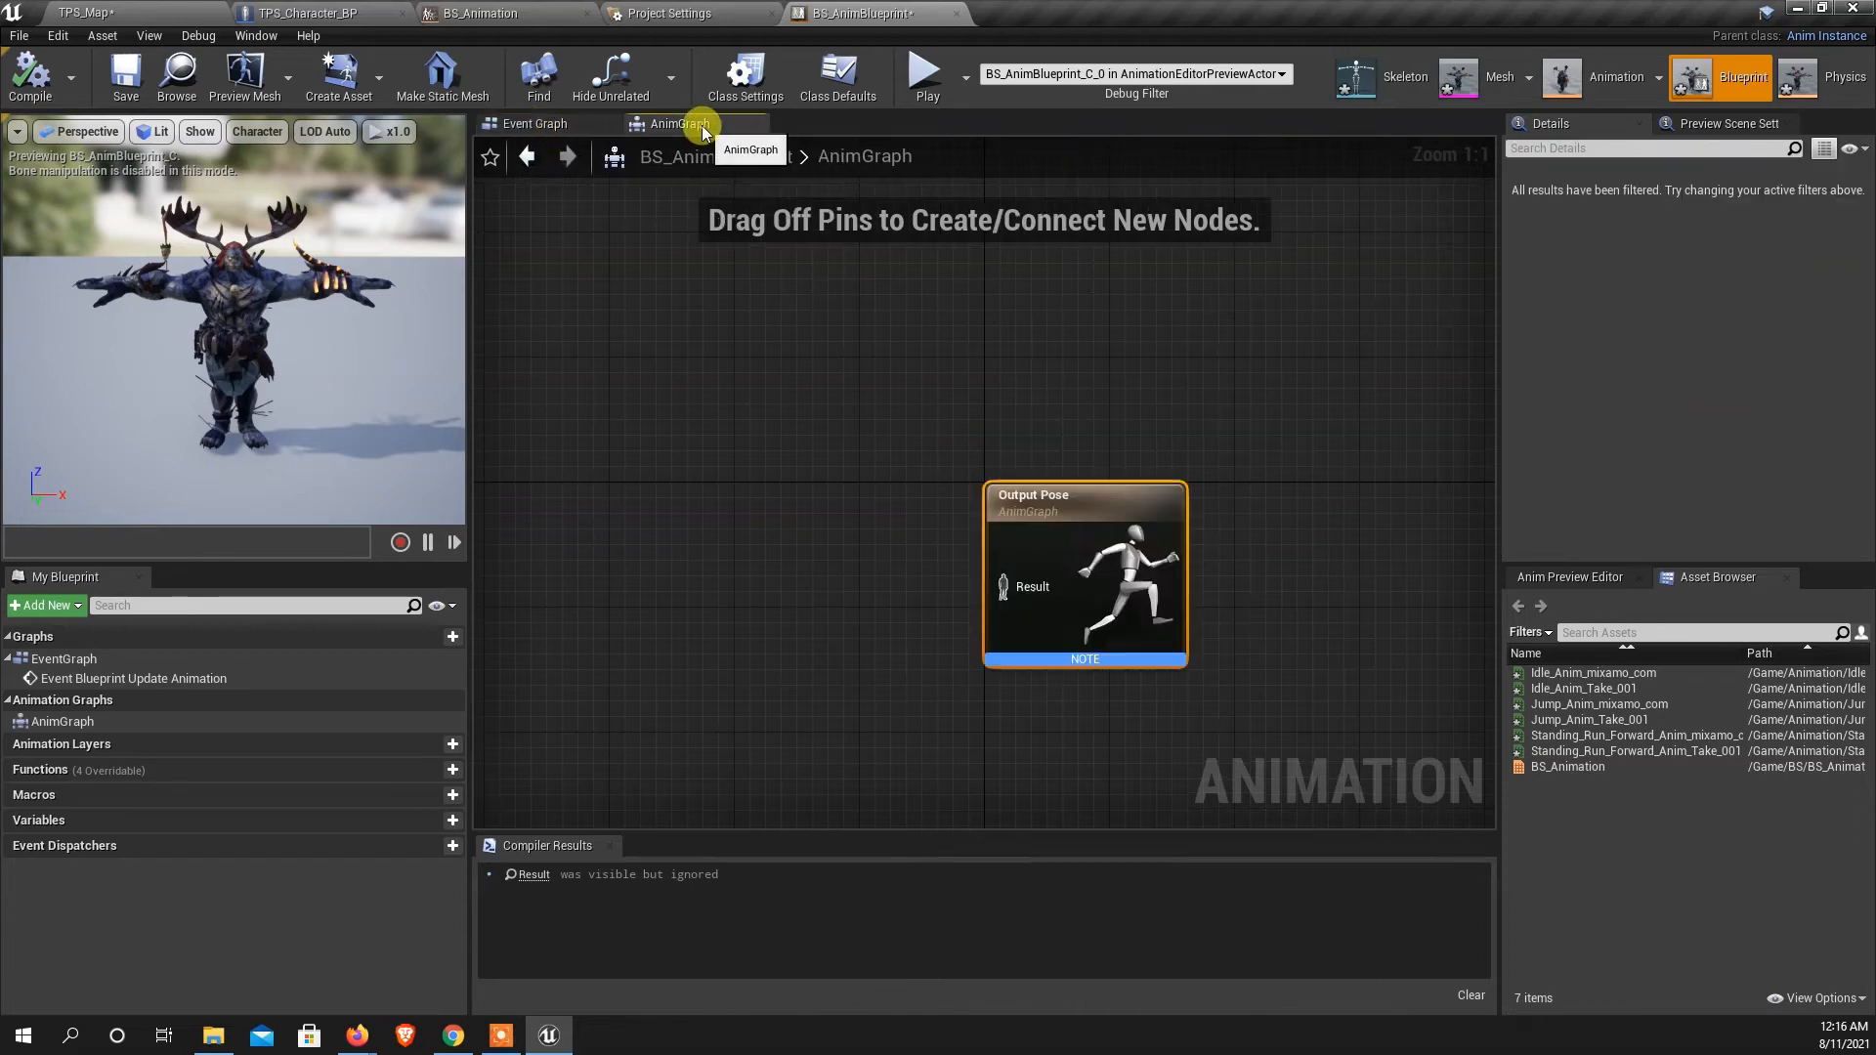
pyautogui.click(531, 125)
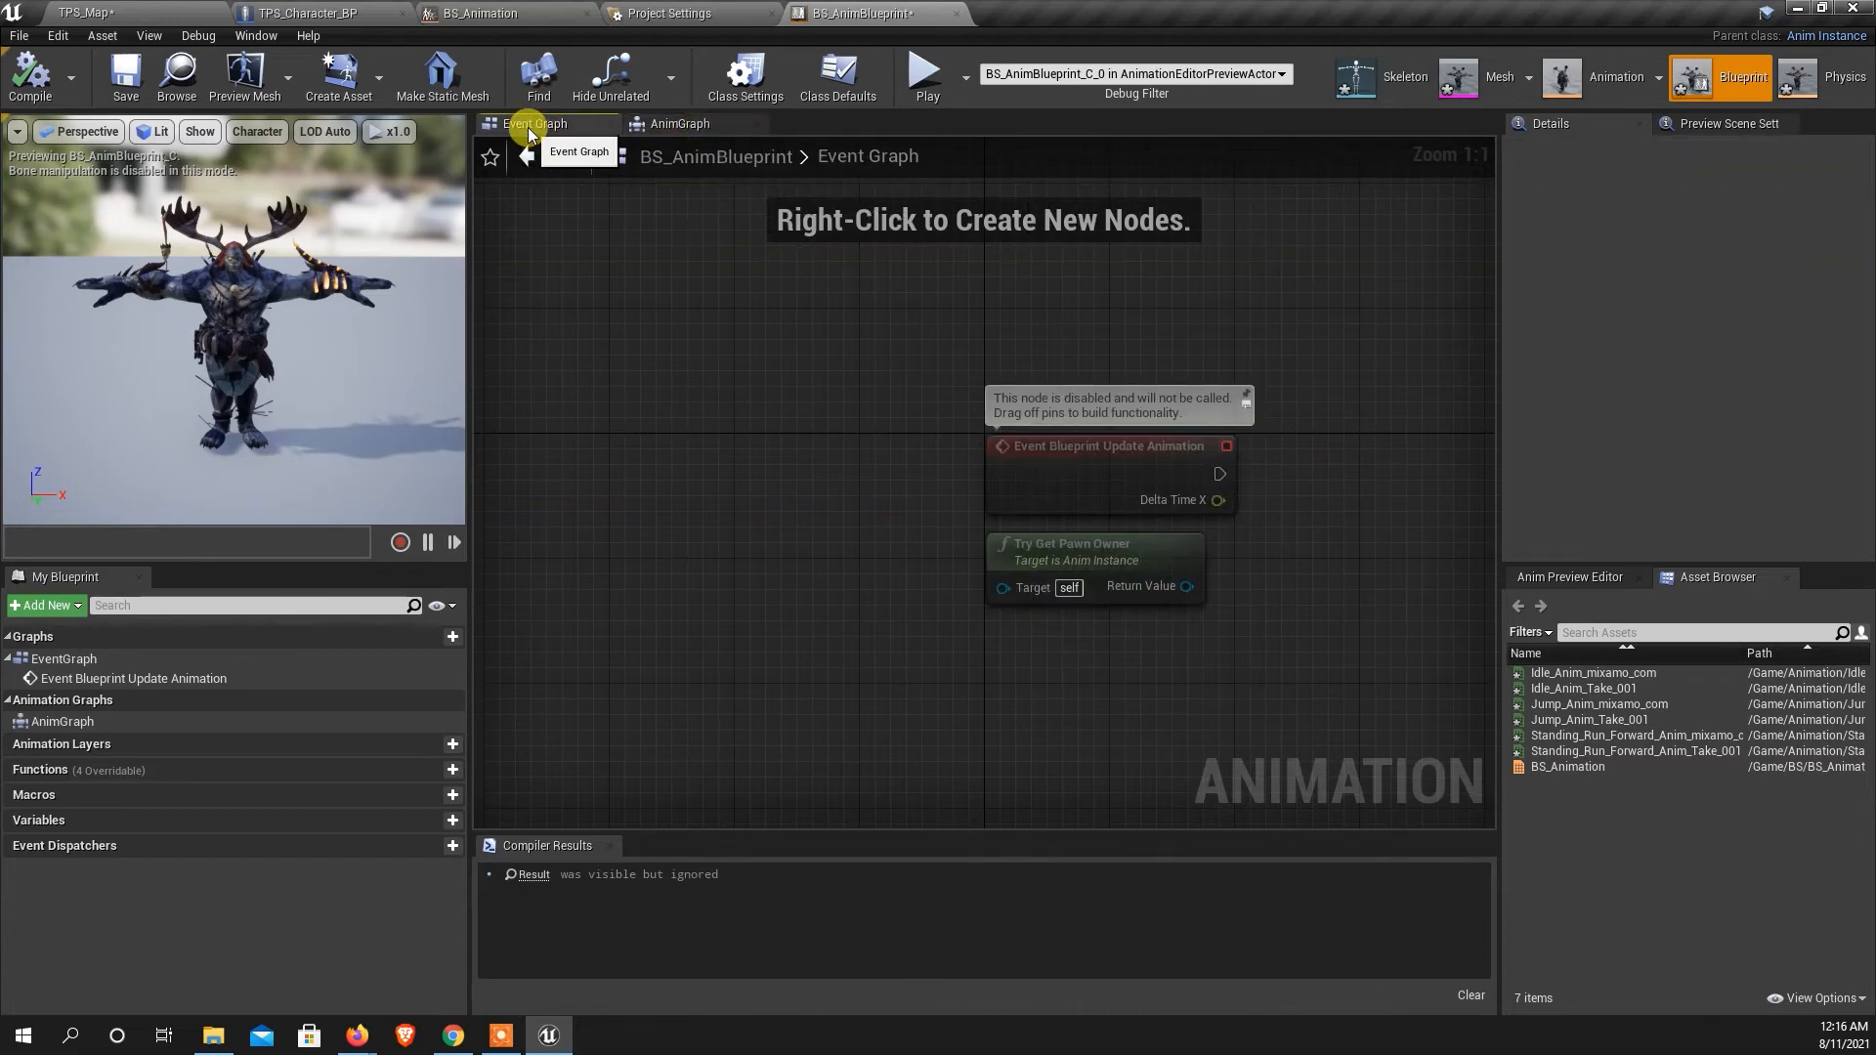
pyautogui.moveTo(929, 423); pyautogui.dragTo(1384, 677)
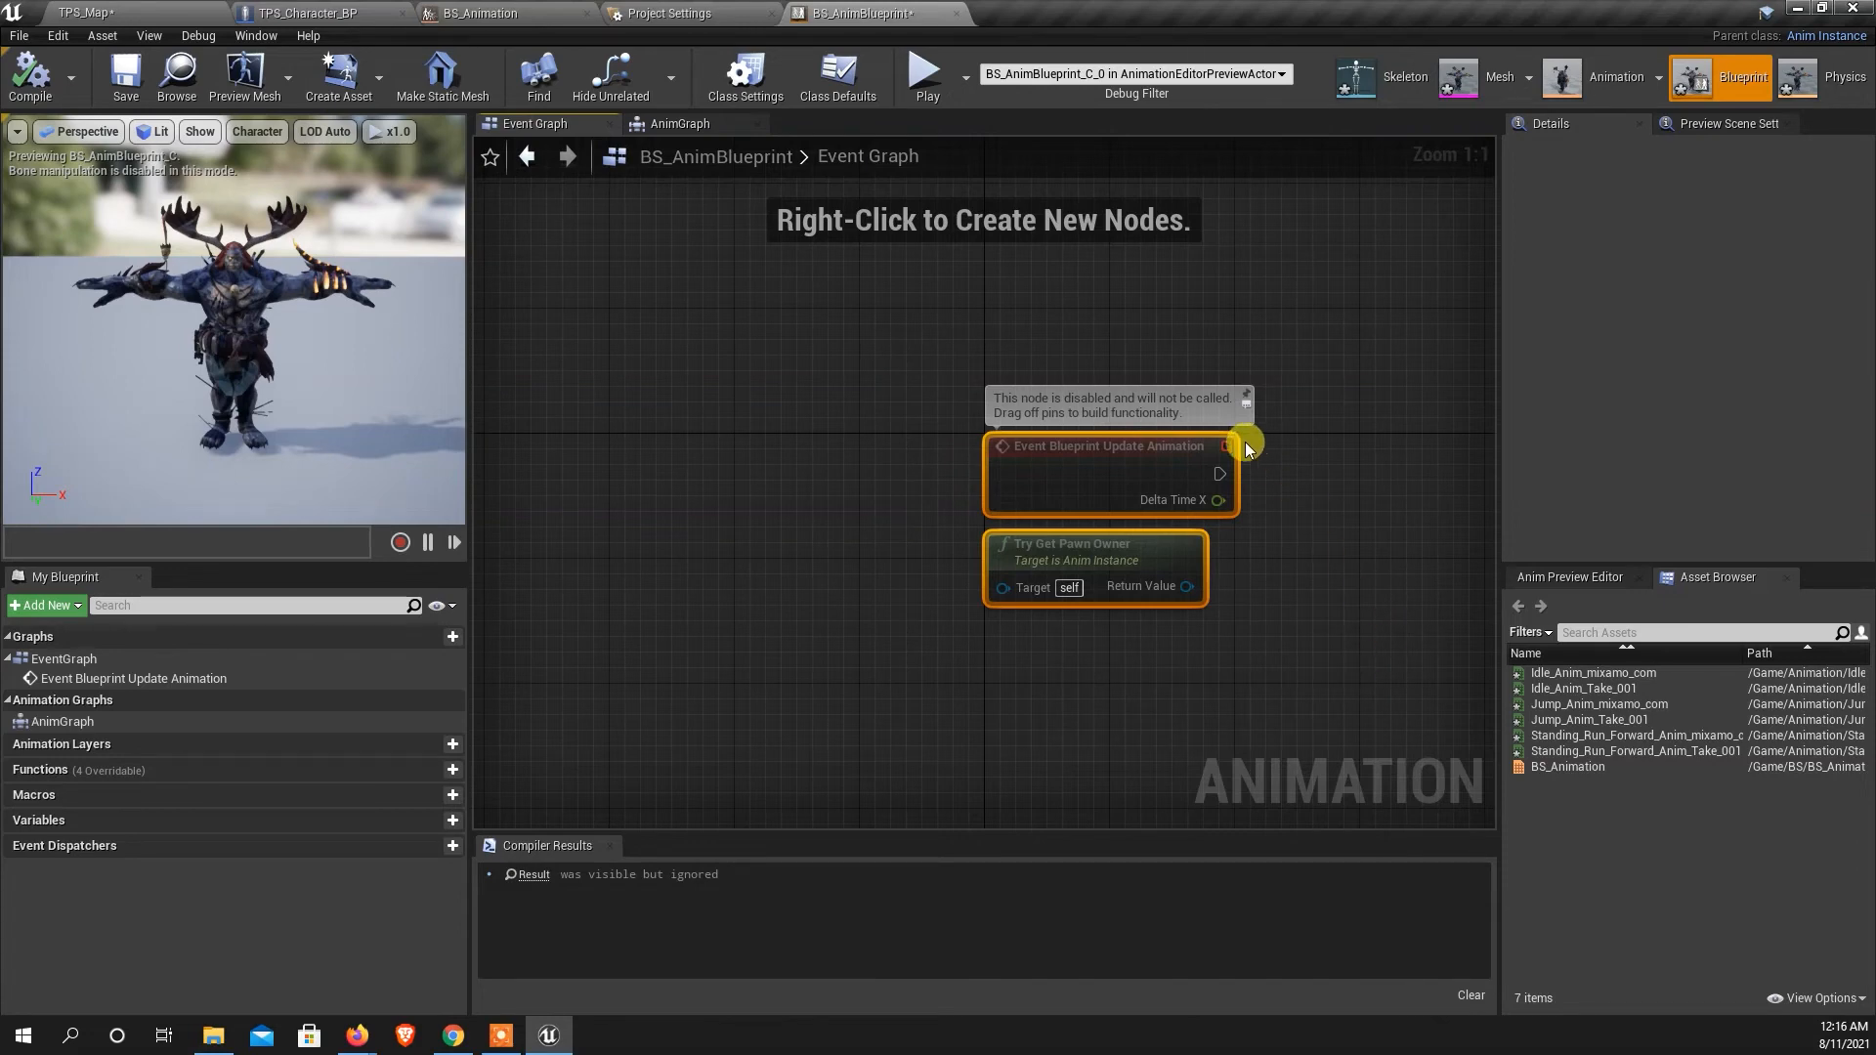
pyautogui.click(681, 124)
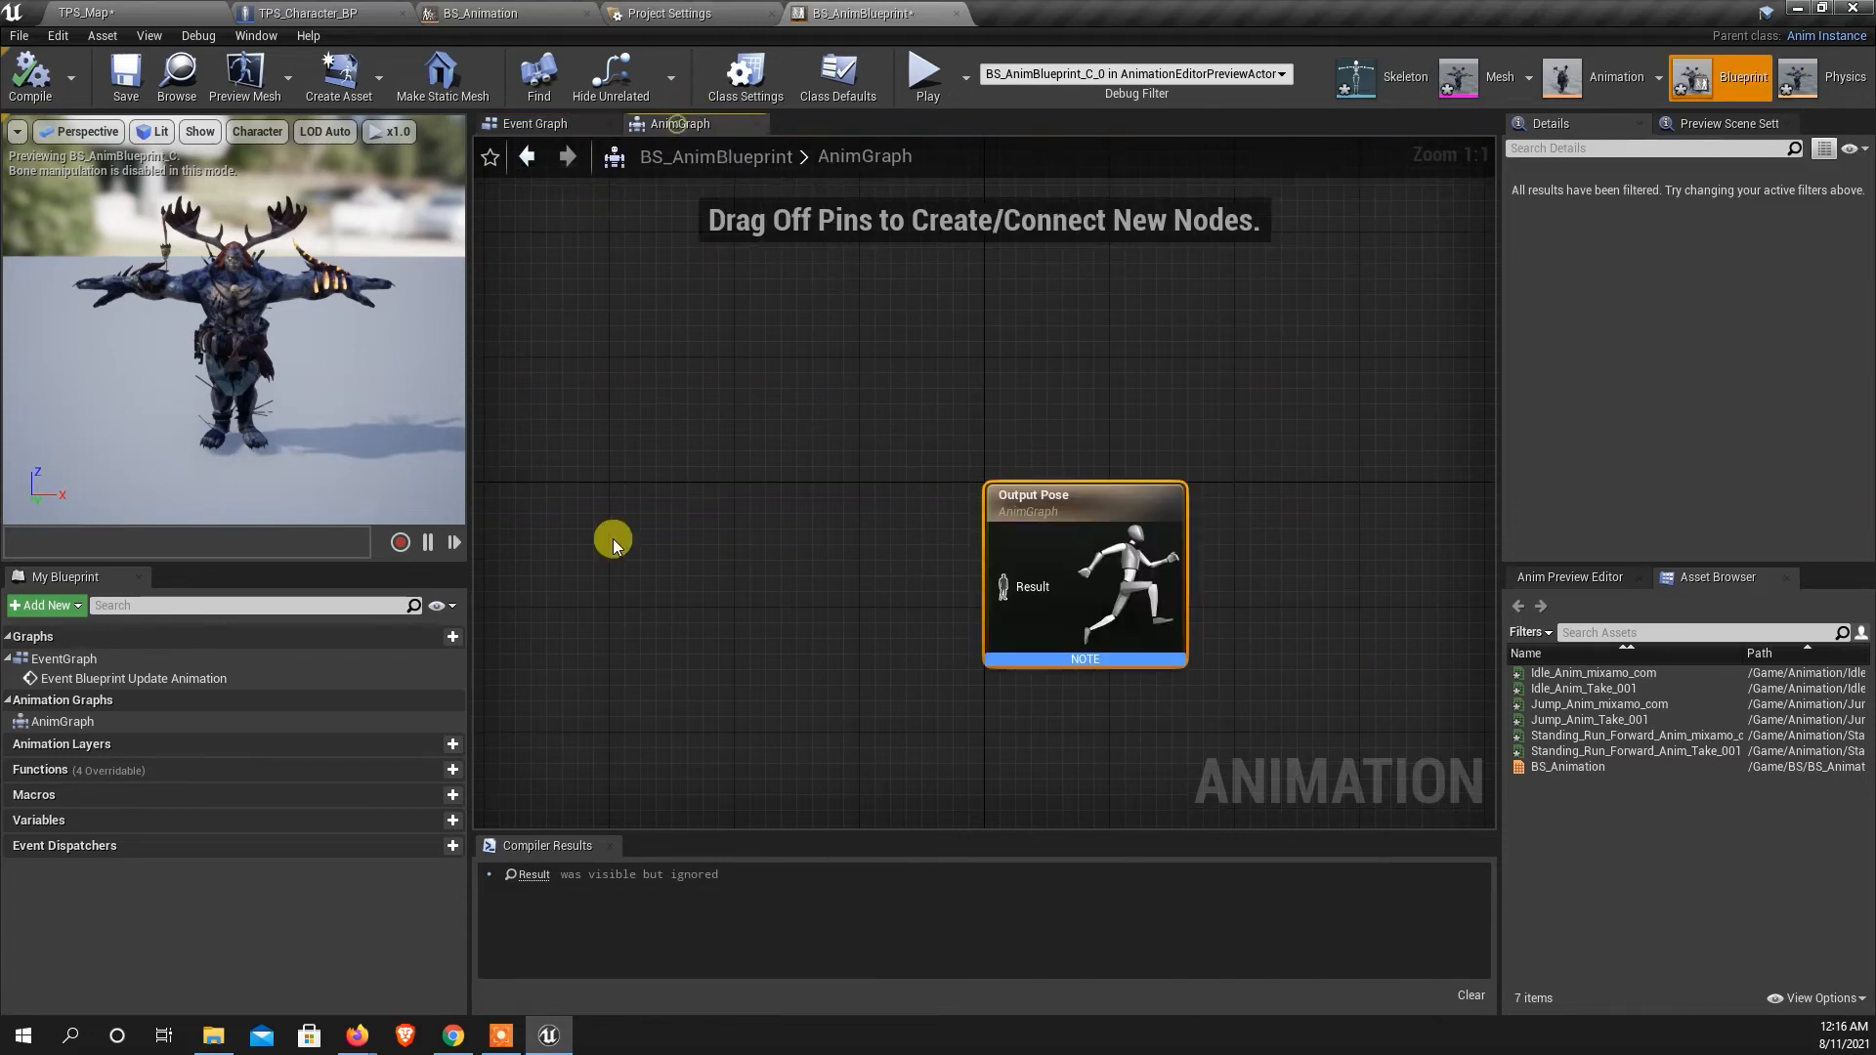
# Add a new state machine to the AnimGraph and connect its pose to the Output Pose's Result.
pyautogui.moveTo(1059, 497); pyautogui.dragTo(1106, 481)
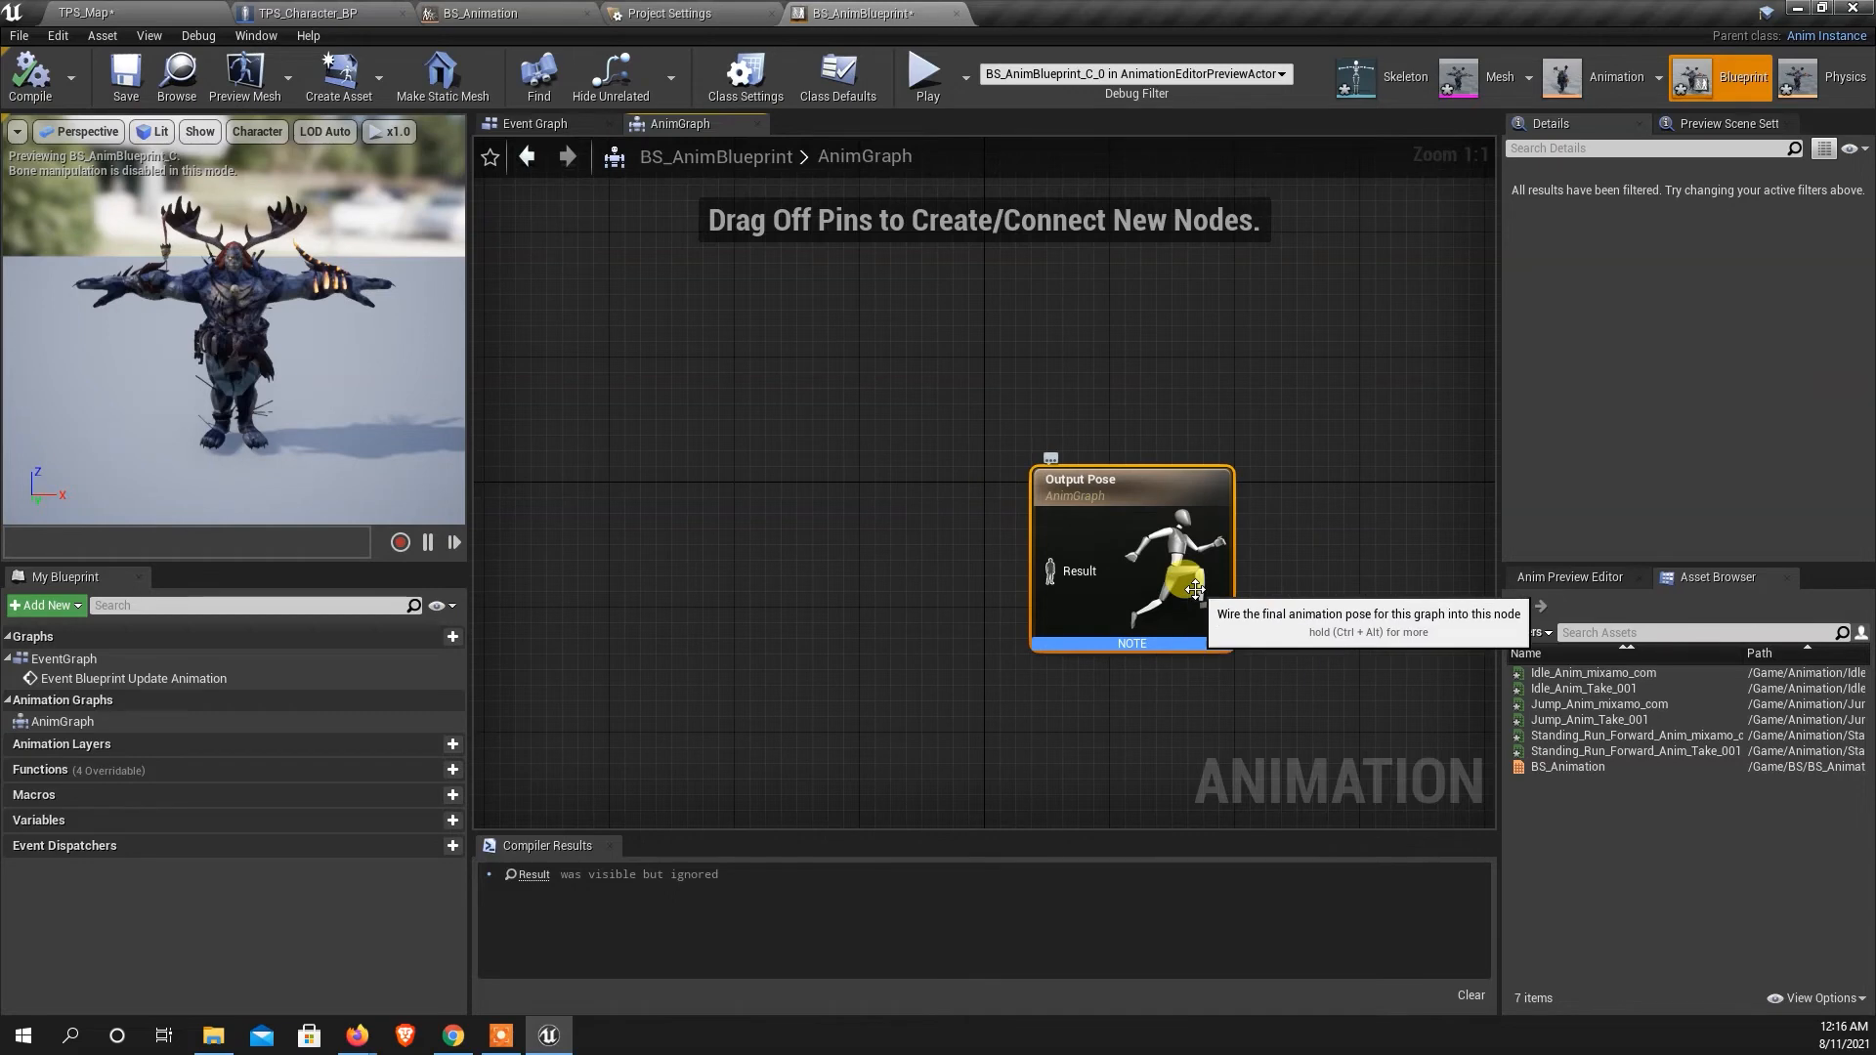
pyautogui.rightClick(803, 541)
pyautogui.write('swt')
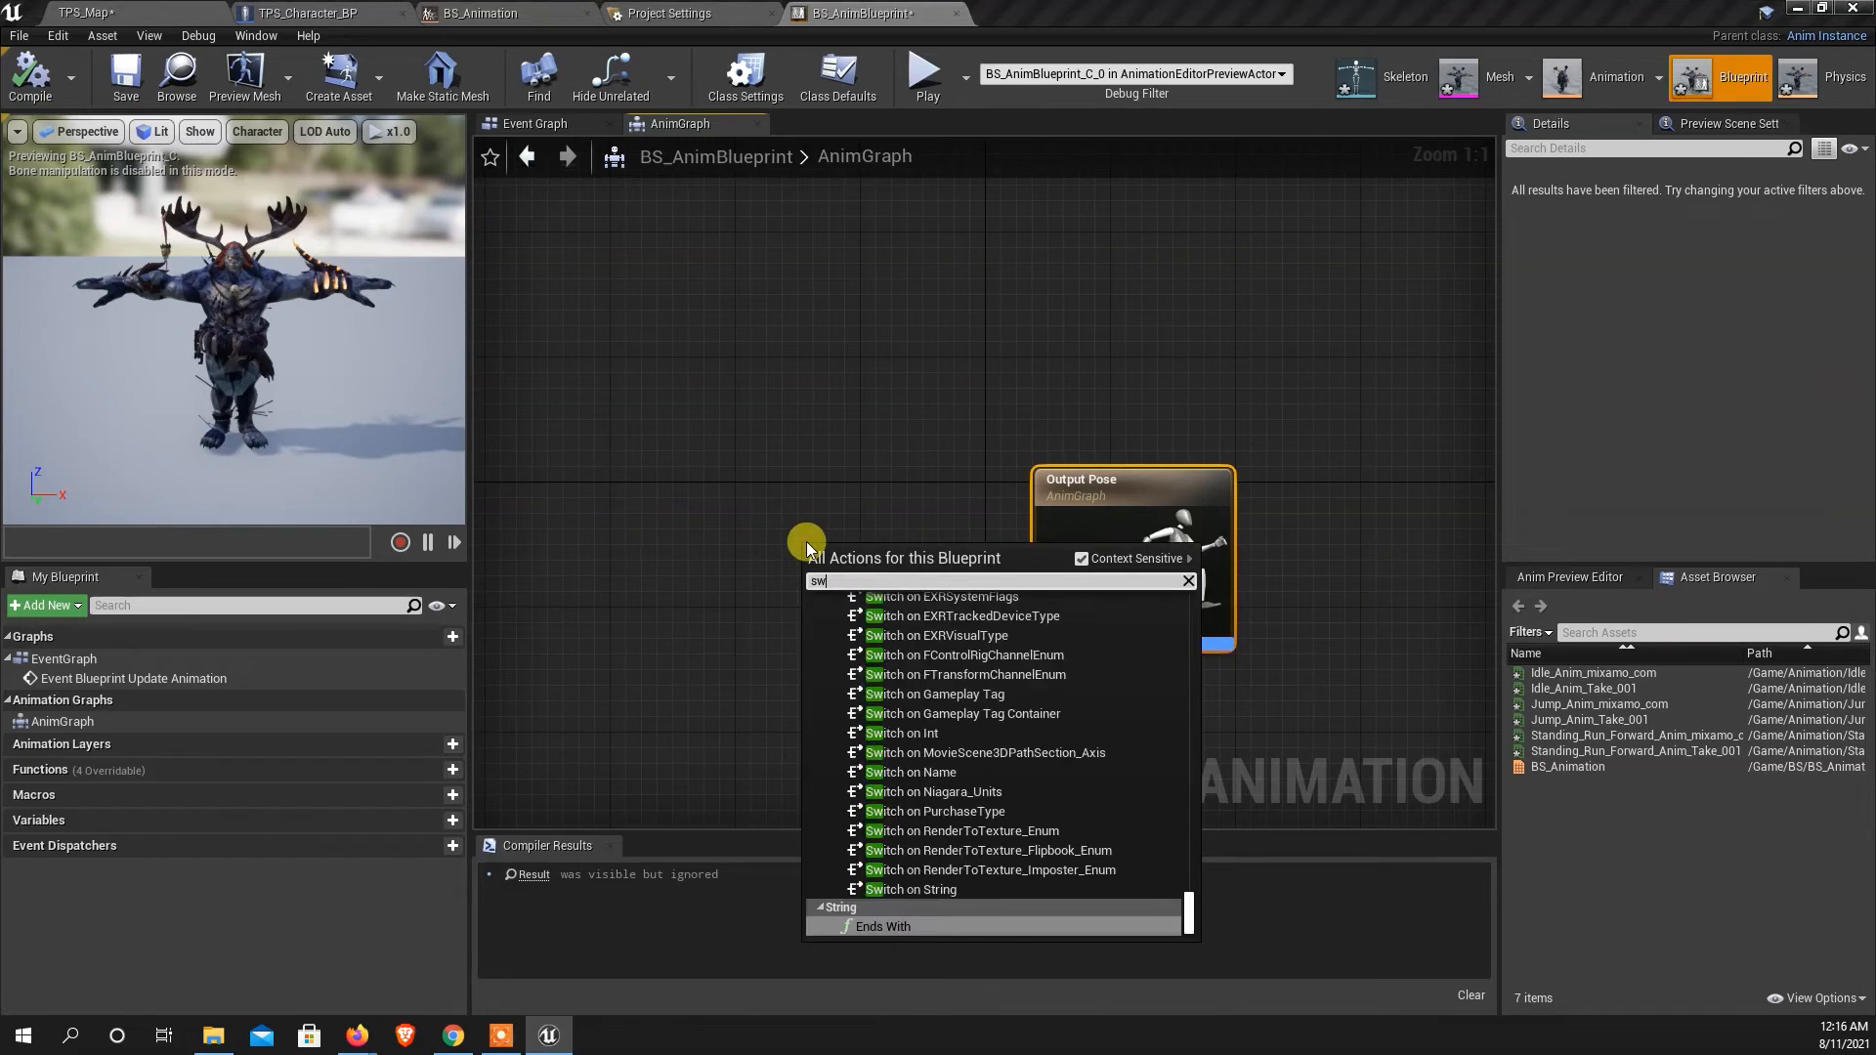
pyautogui.press('BackSpace')
pyautogui.press('BackSpace')
pyautogui.press('BackSpace')
pyautogui.press('BackSpace')
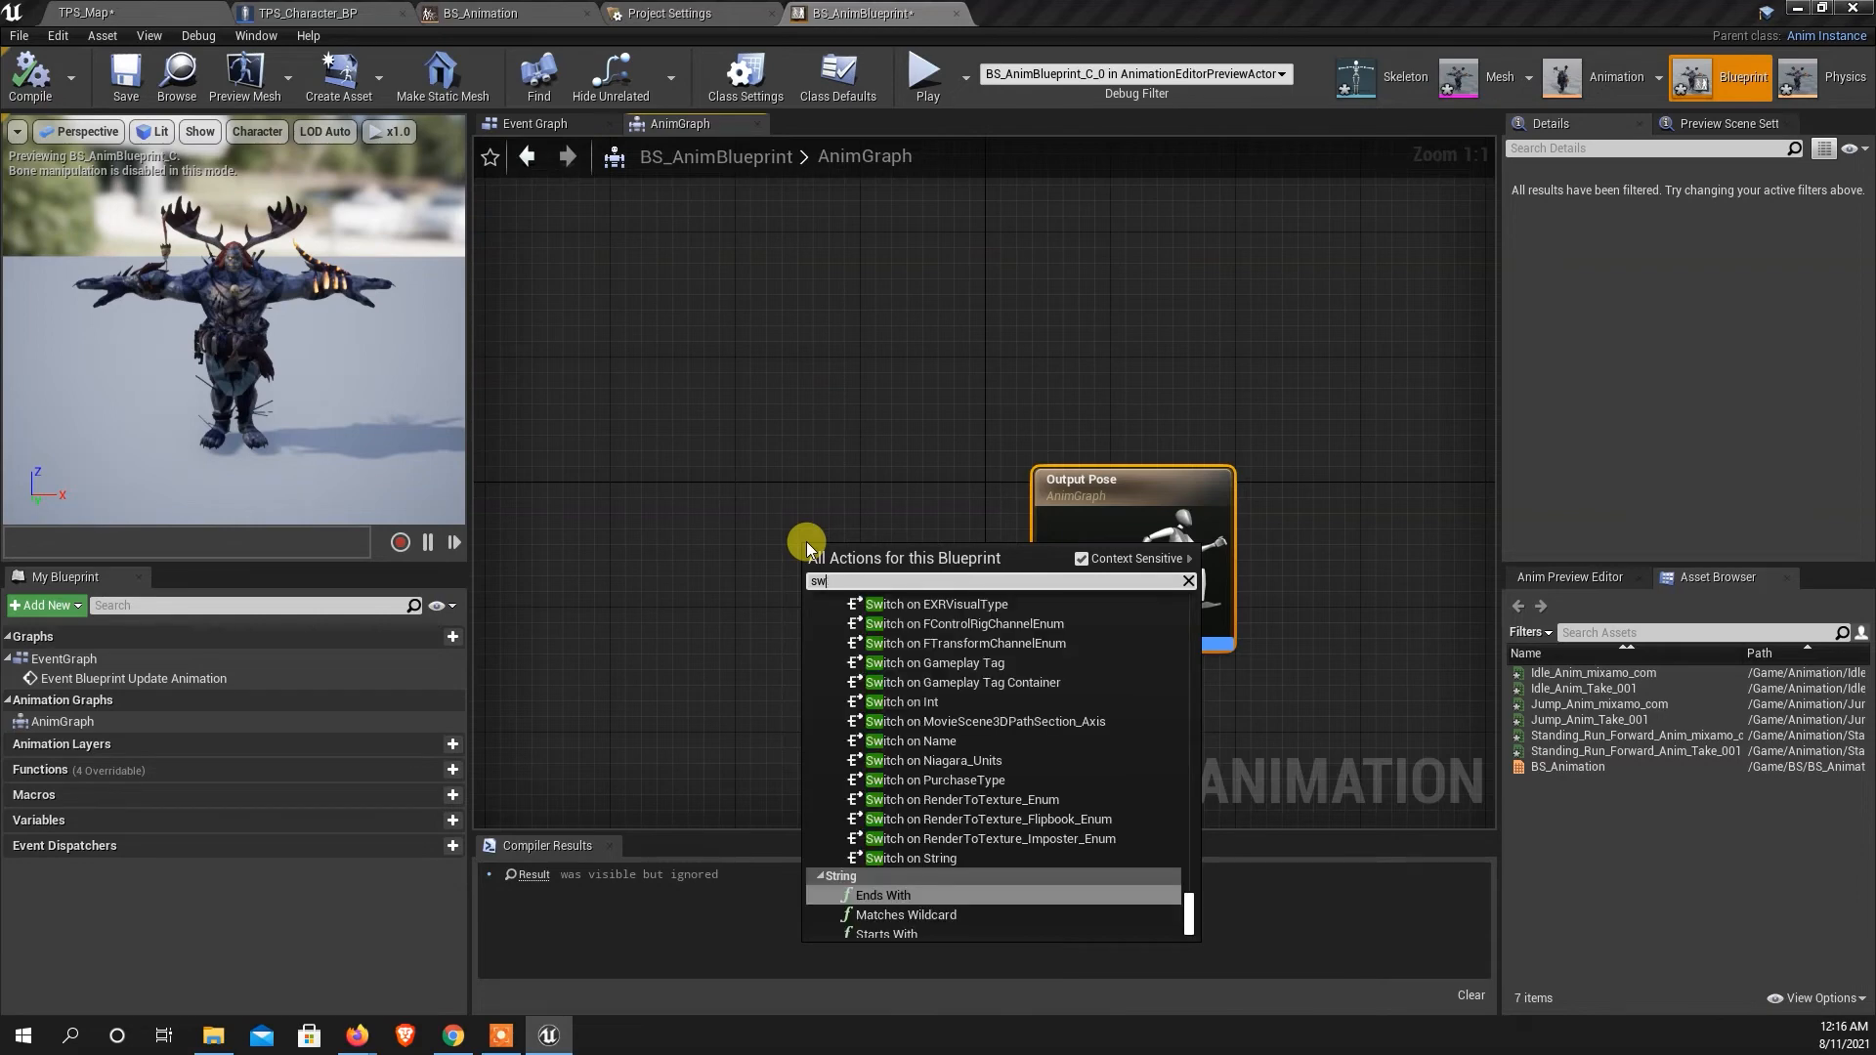
pyautogui.write('tate')
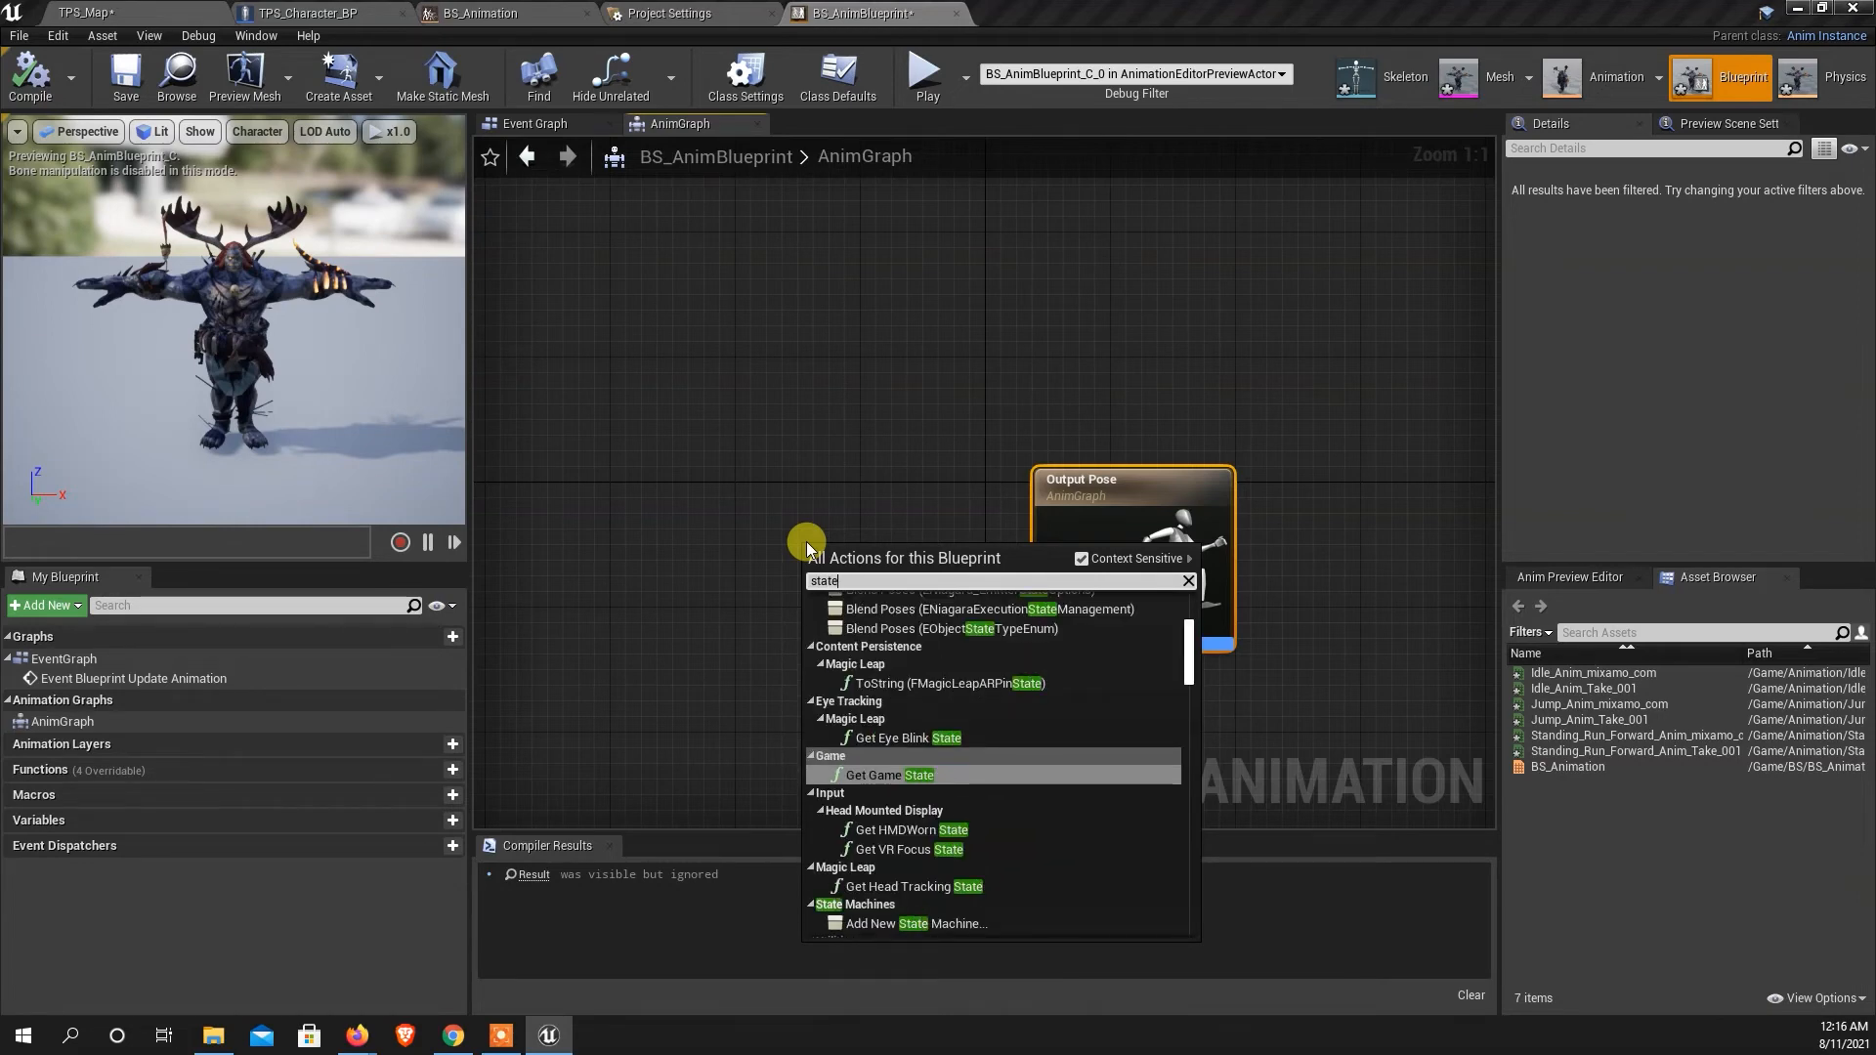
pyautogui.click(910, 924)
pyautogui.moveTo(854, 550); pyautogui.dragTo(1059, 575)
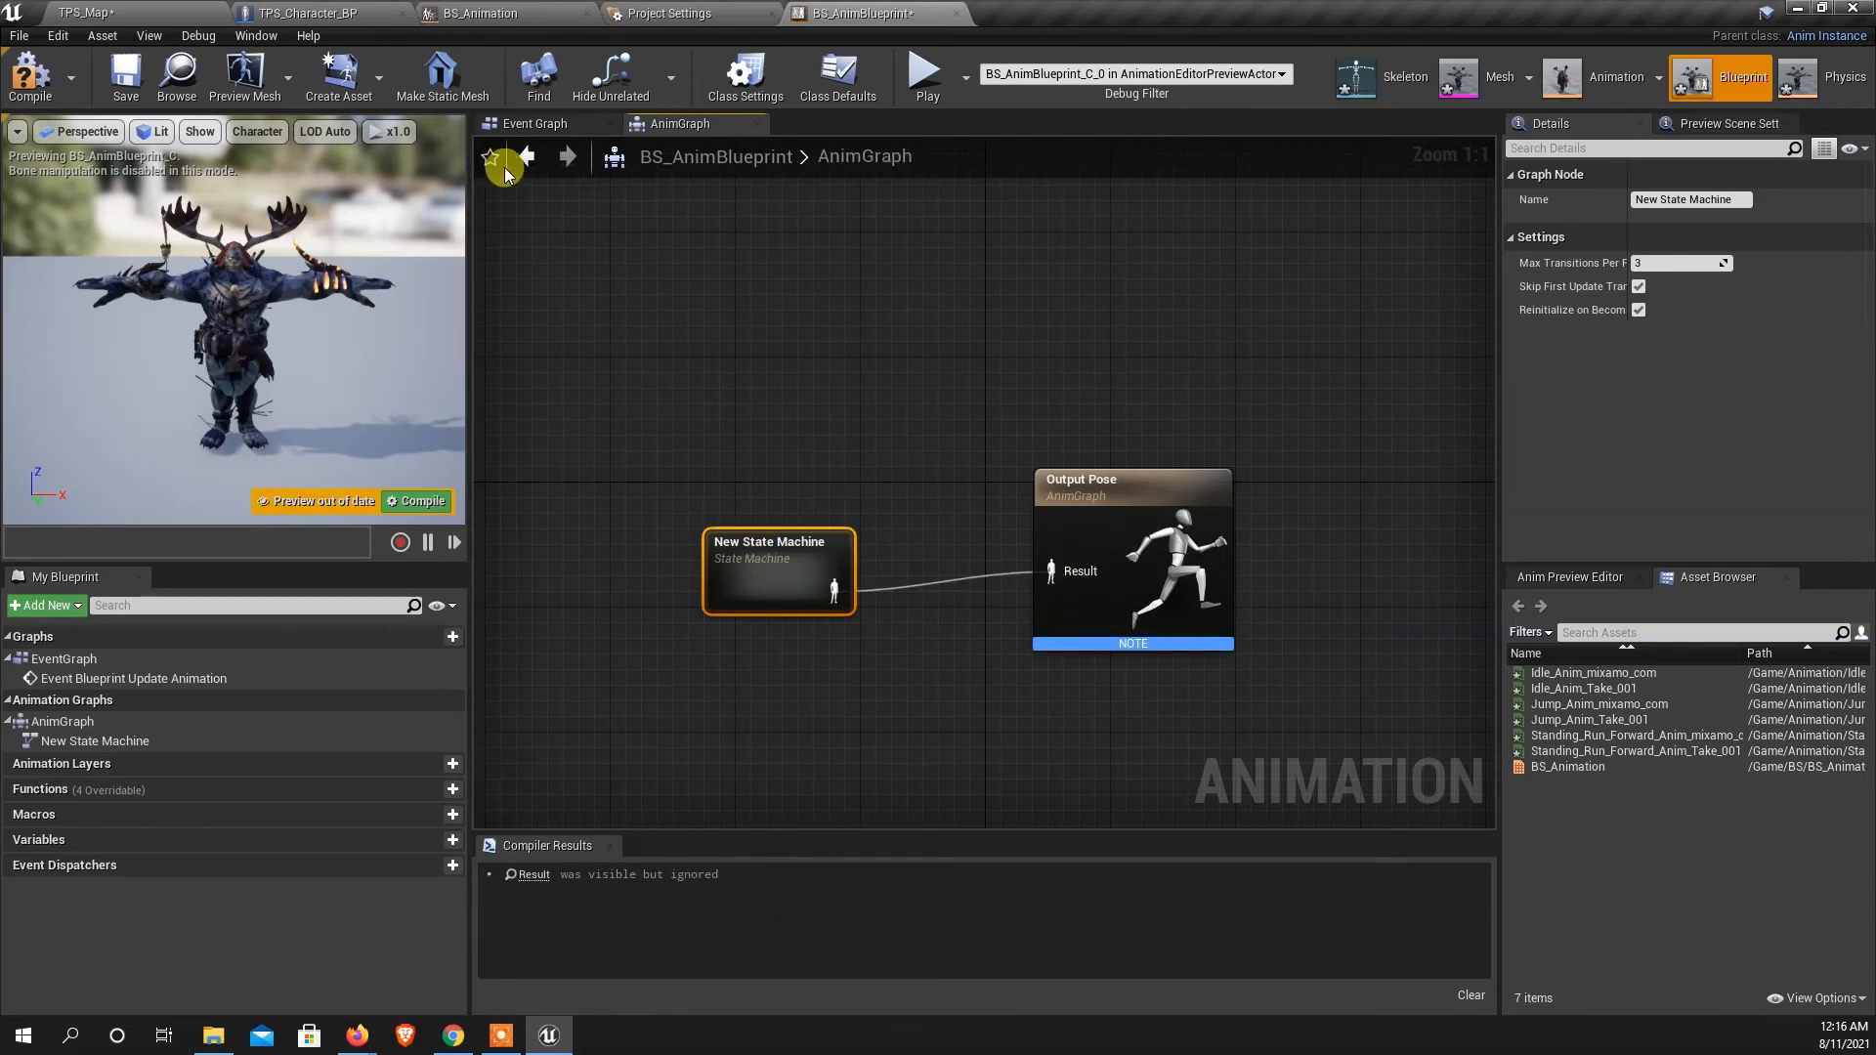
# Save and compile BS_AnimBlueprint, shifting the New State Machine node slightly away from the Output Pose.
pyautogui.click(126, 78)
pyautogui.moveTo(762, 537); pyautogui.dragTo(747, 553)
pyautogui.click(29, 78)
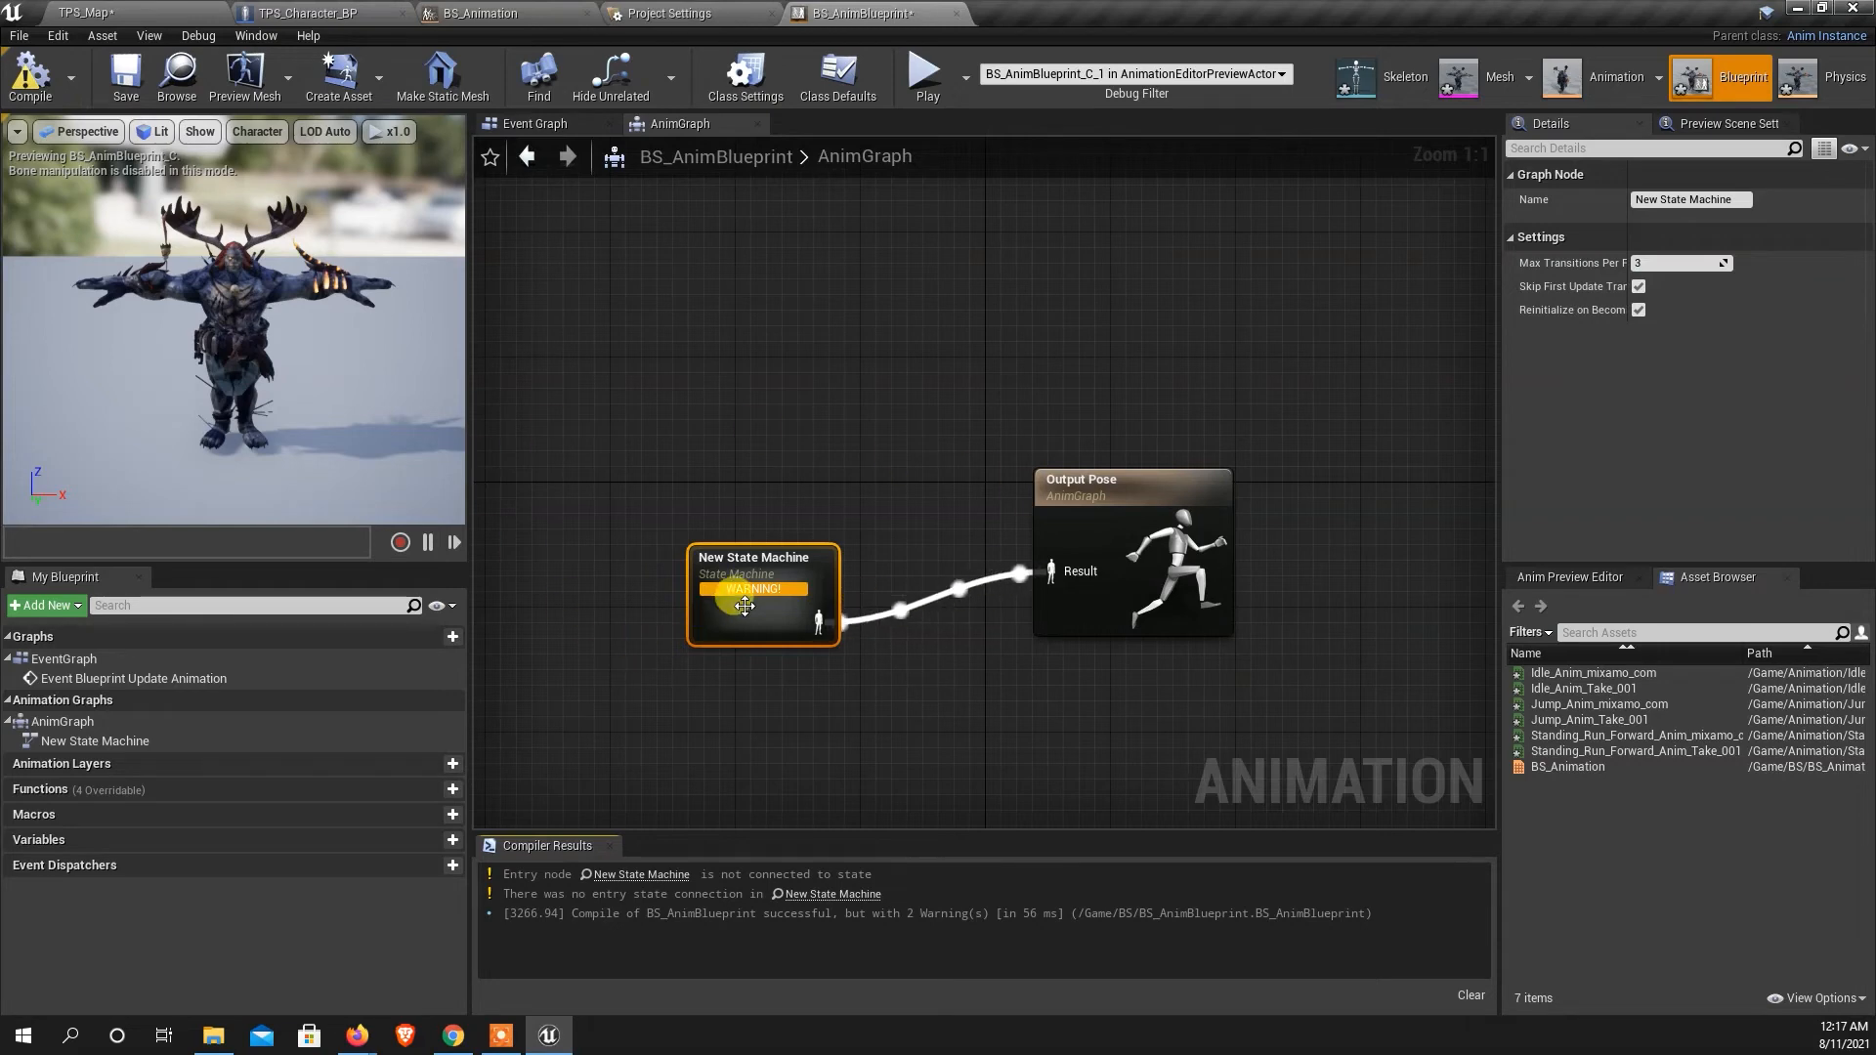
# Inside New State Machine, add a state connected from Entry and name it IDLE/Run/Jump.
pyautogui.doubleClick(751, 573)
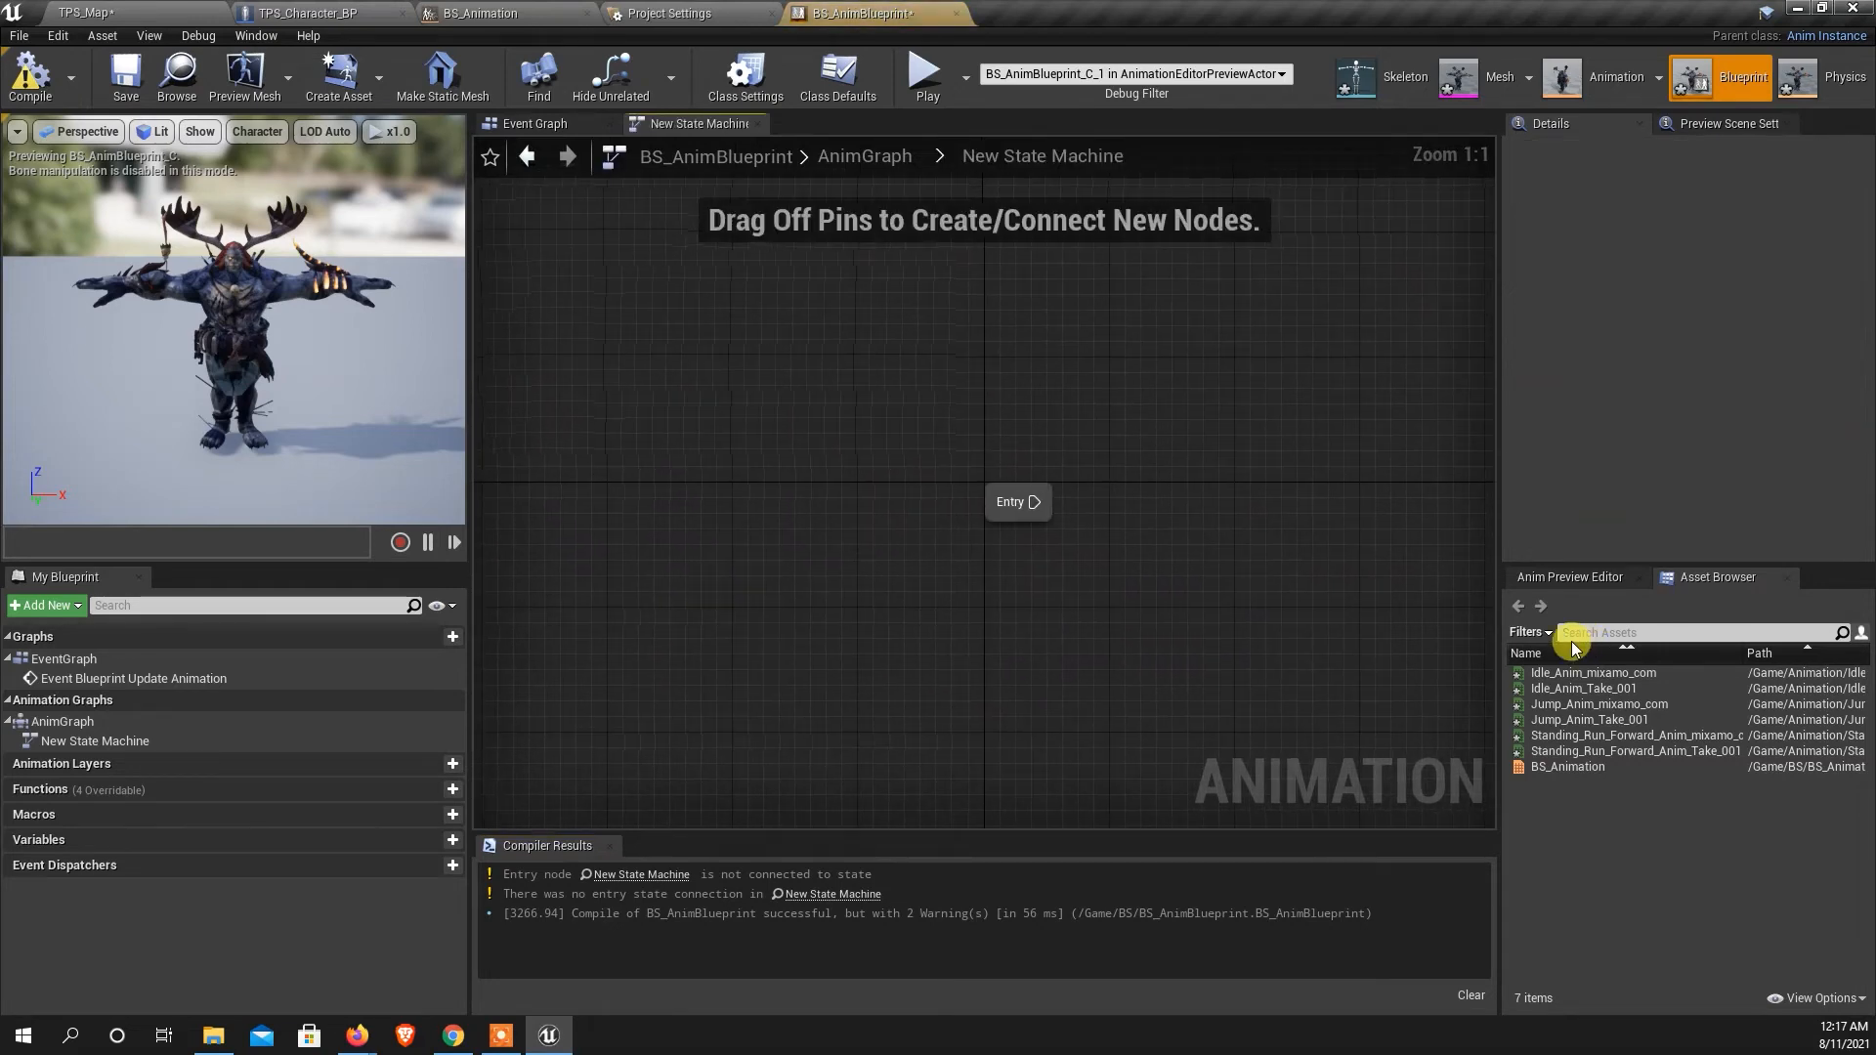
pyautogui.scroll(1, 1156, 519)
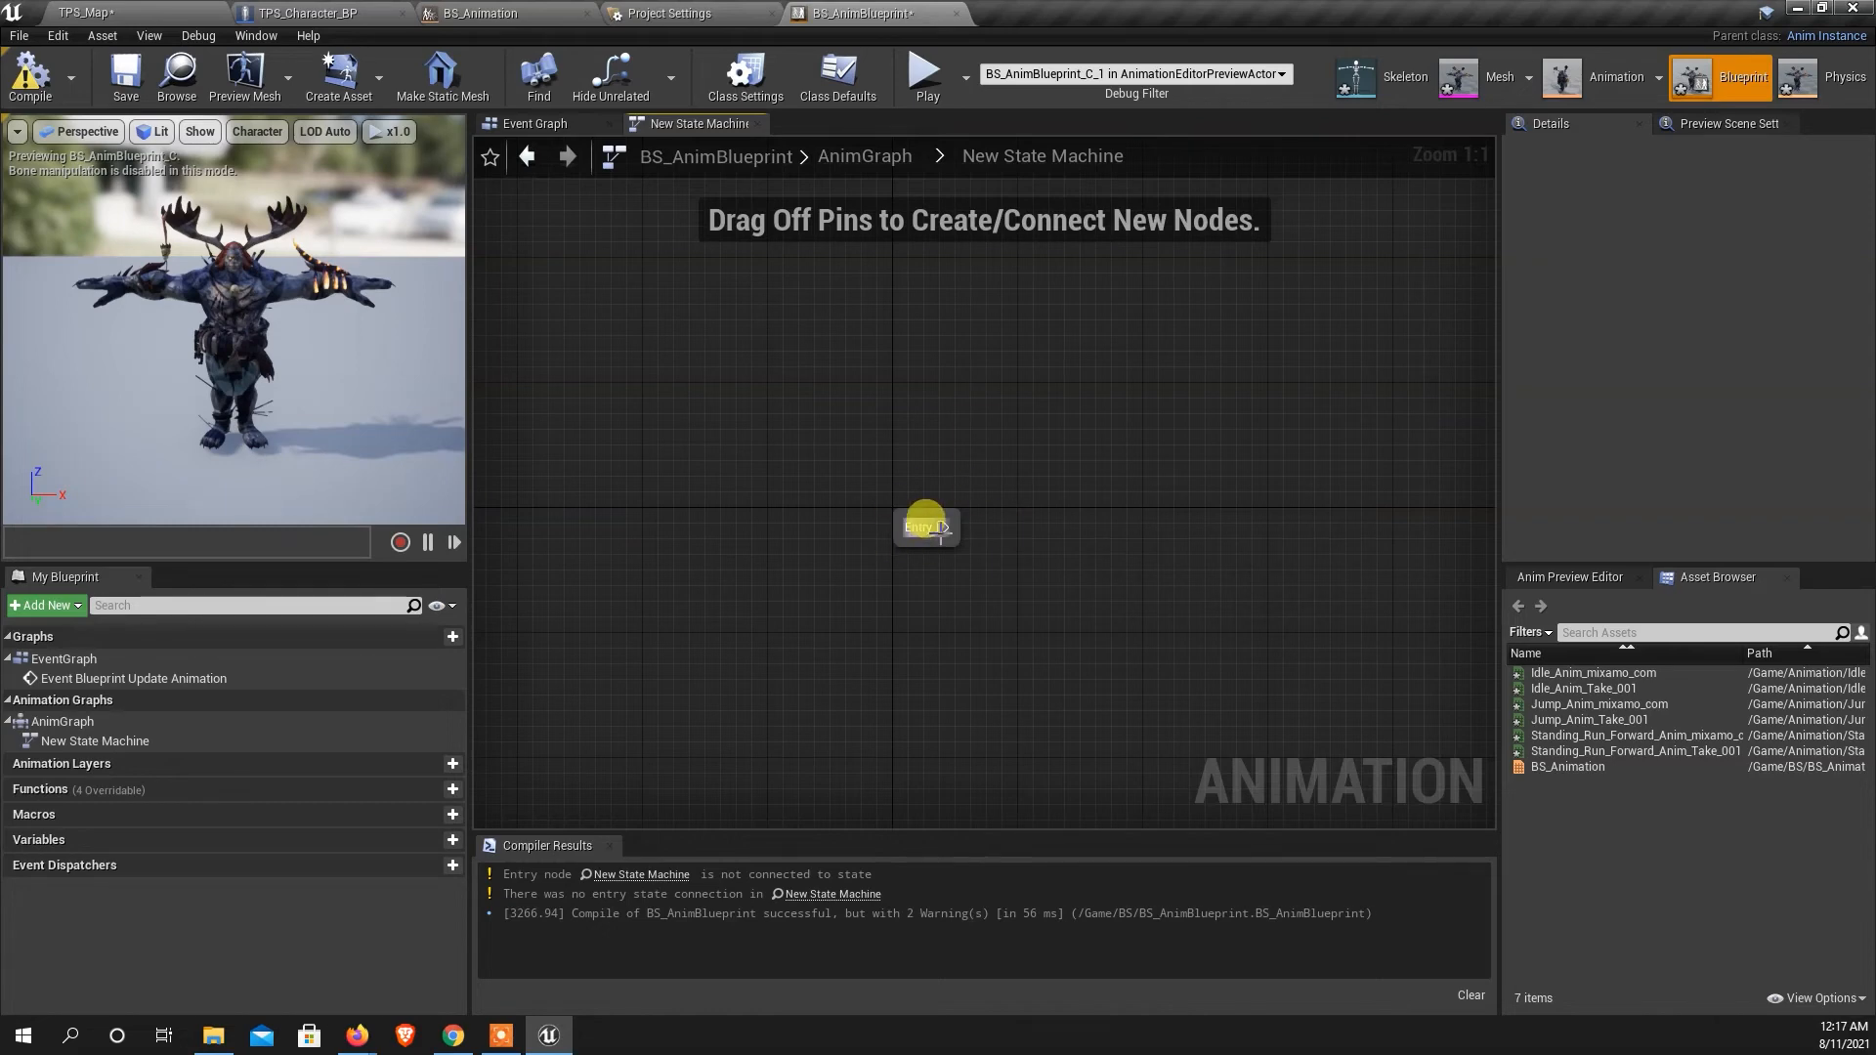
pyautogui.moveTo(940, 528); pyautogui.dragTo(1150, 512)
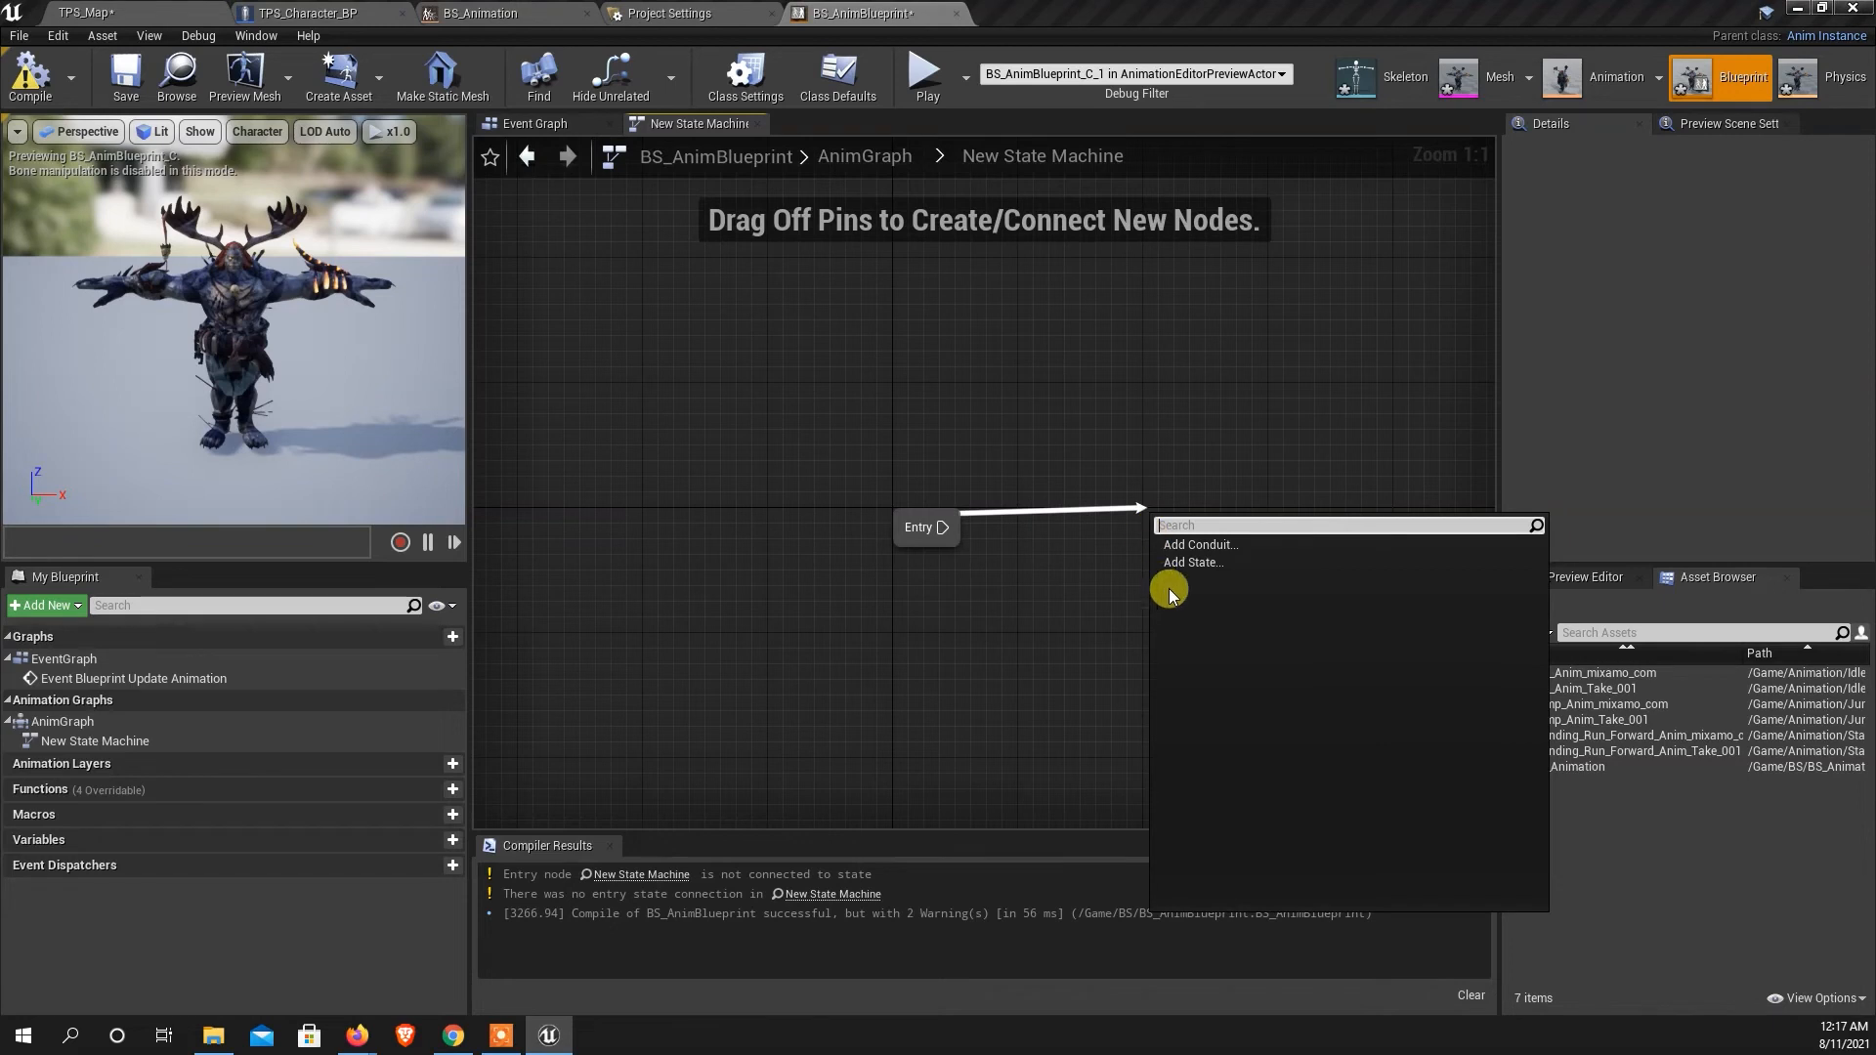
pyautogui.click(1209, 567)
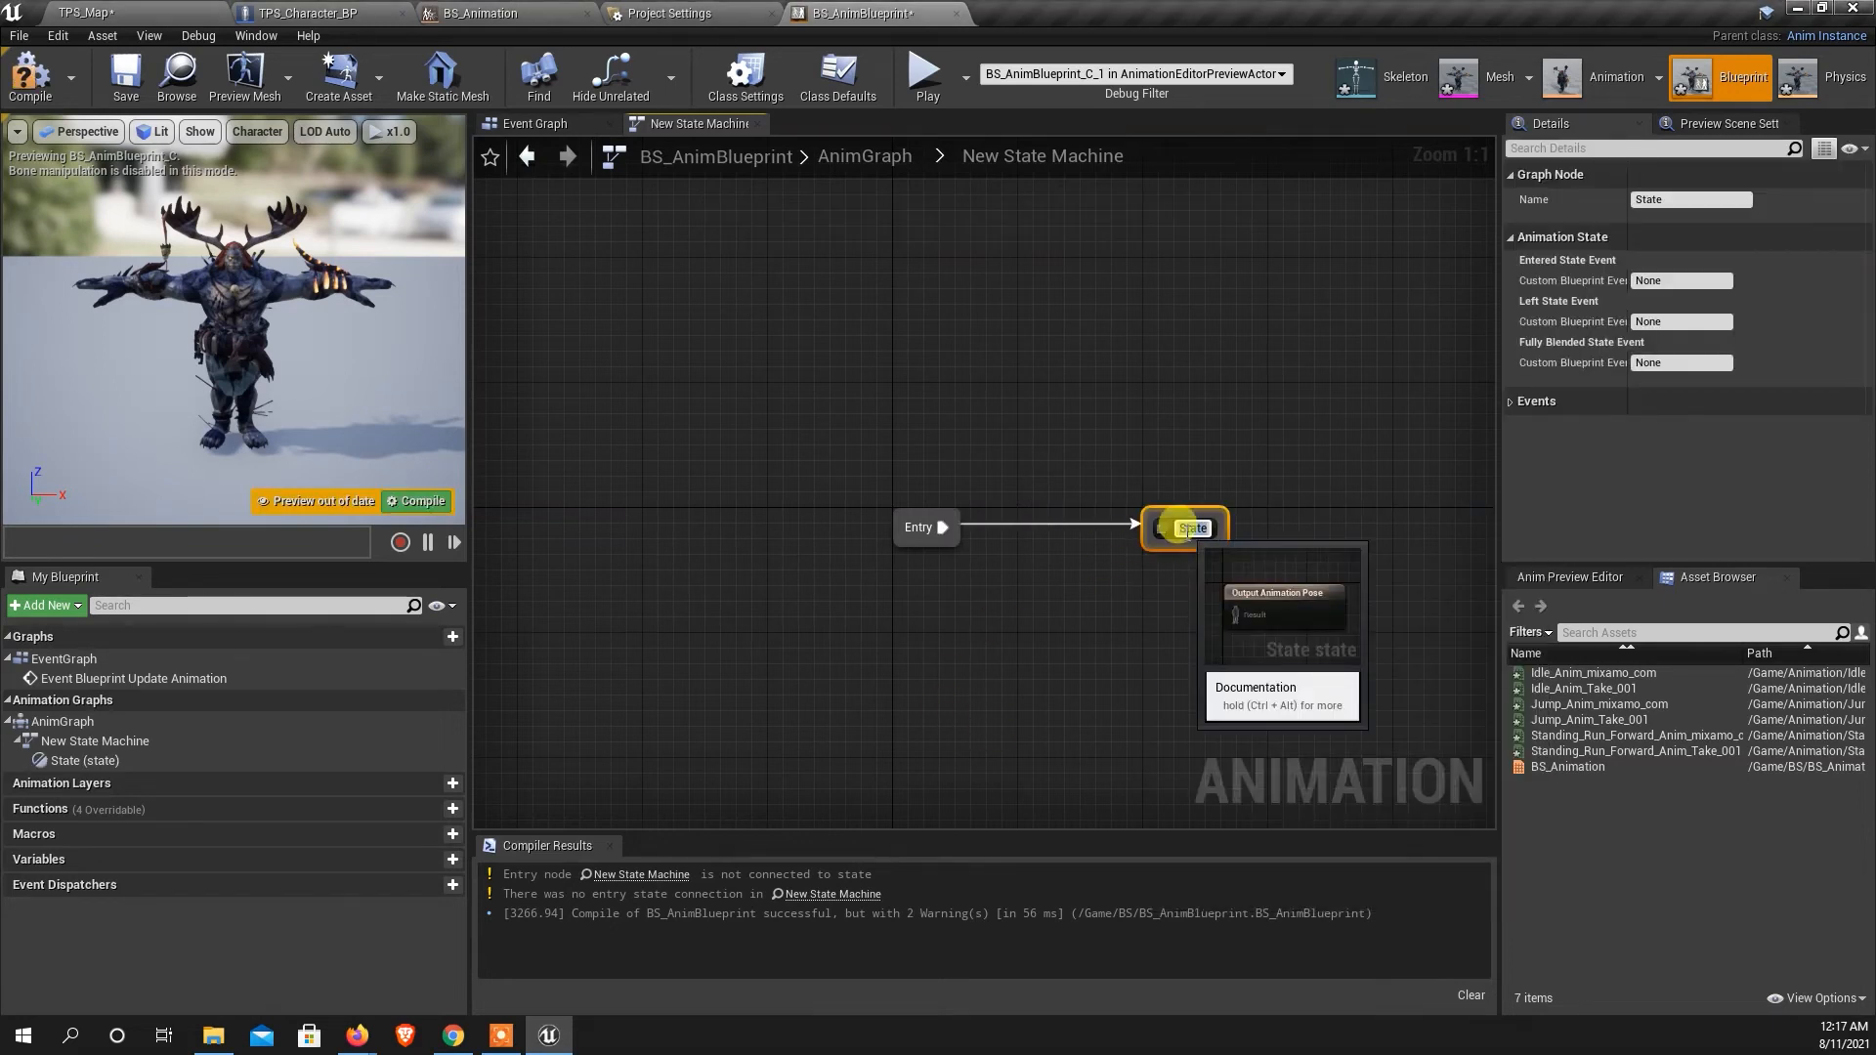
pyautogui.write('IdLE/Run/Jump')
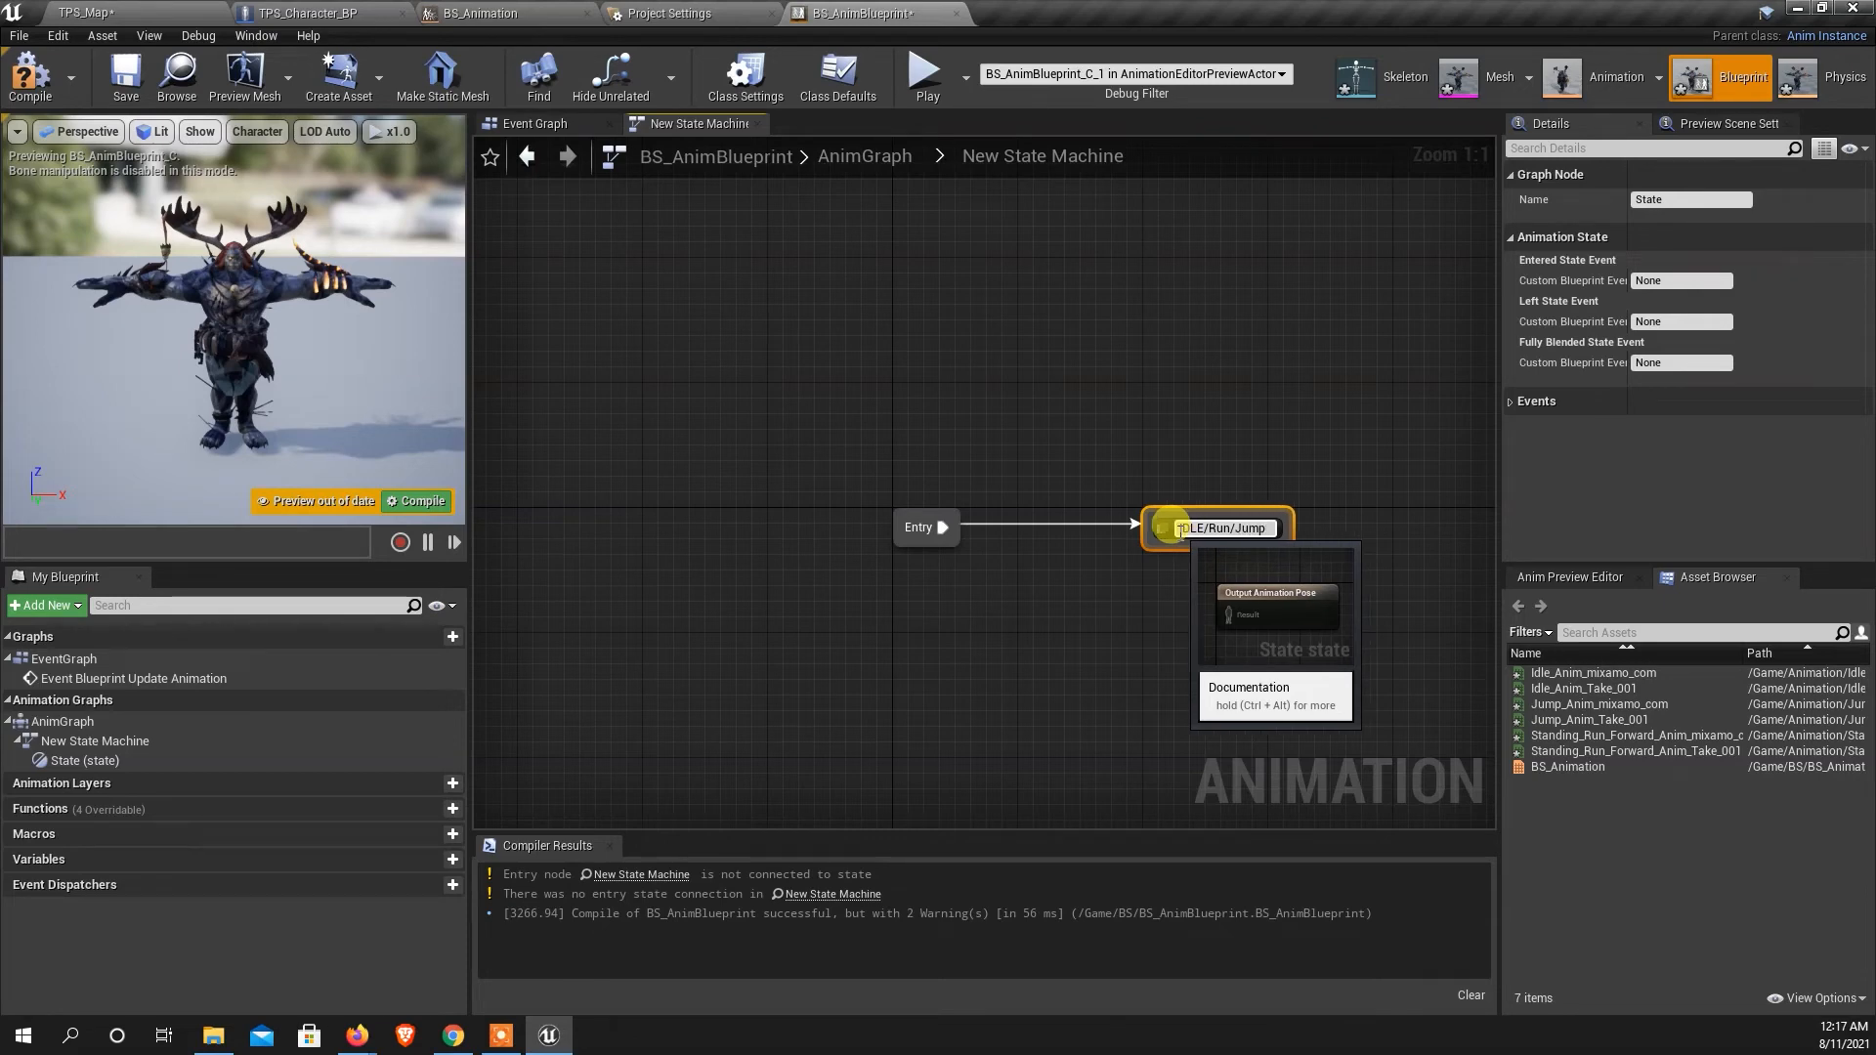
pyautogui.press('Return')
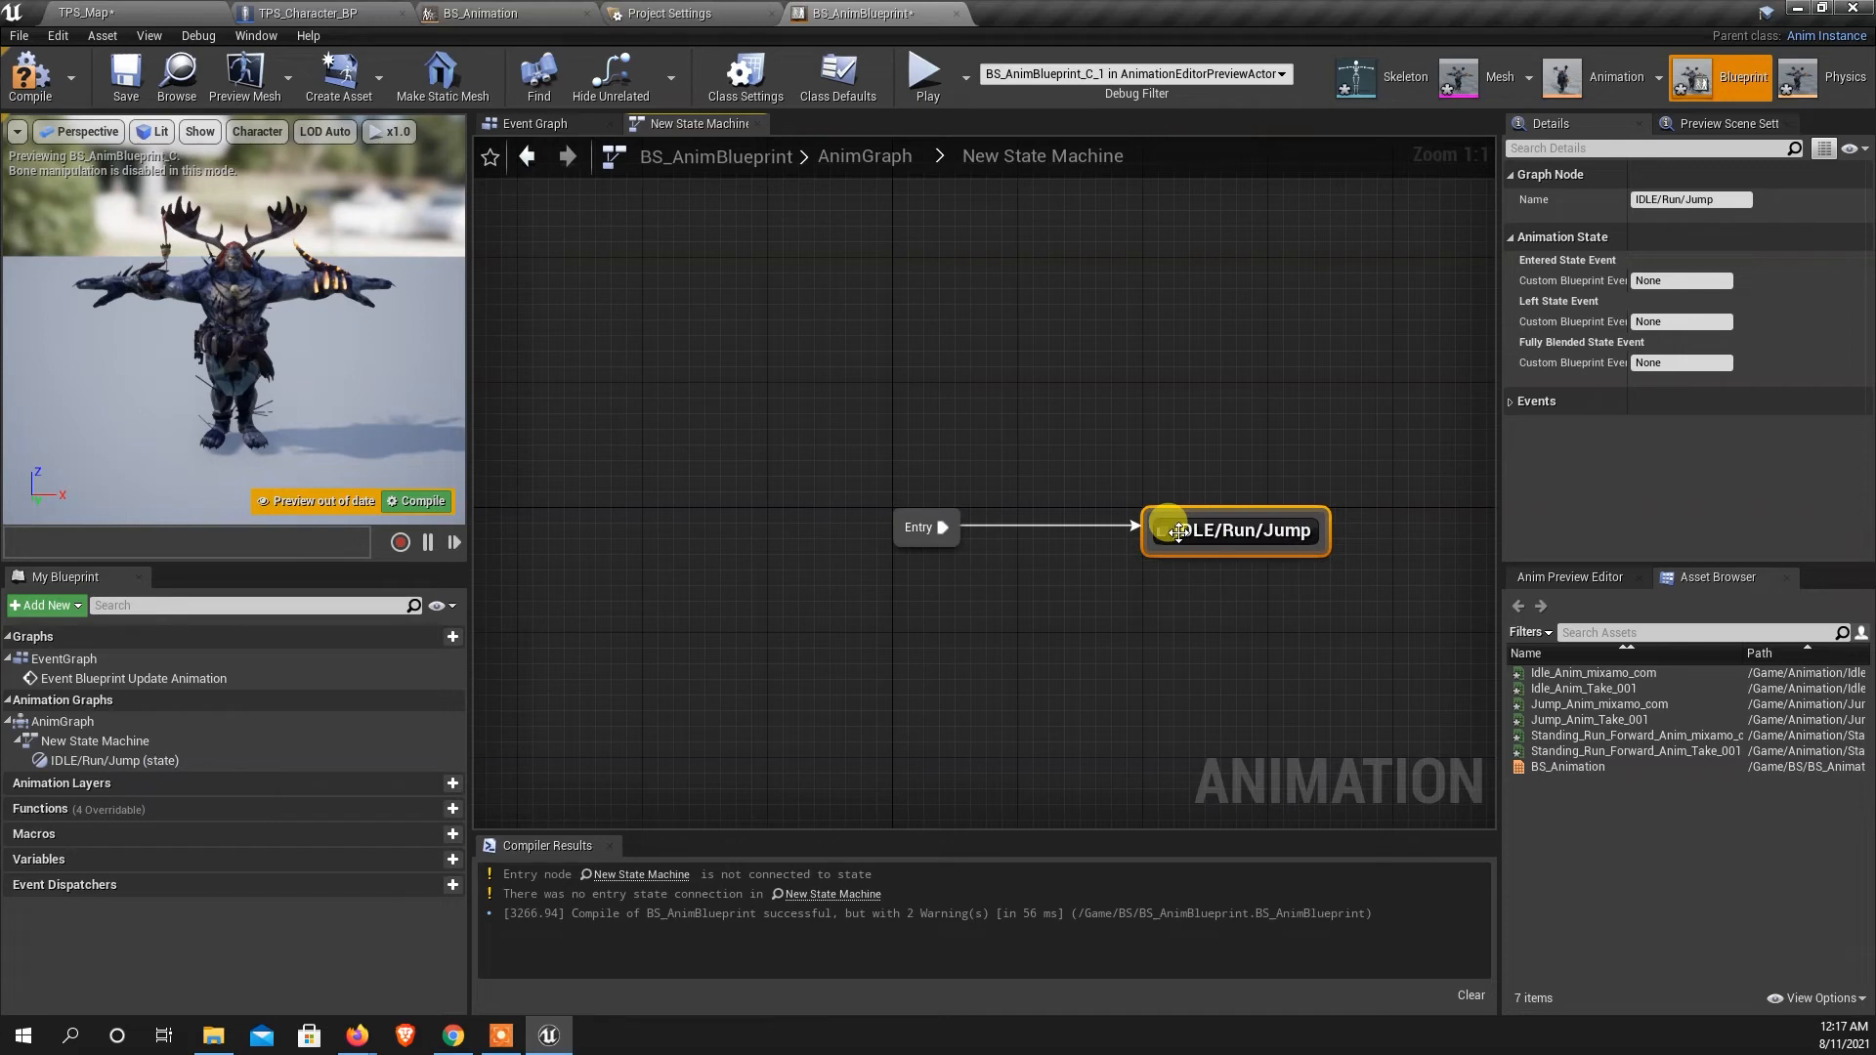
# Inside the IDLE/Run/Jump state, add a BS_Animation Blendspace Player and connect it to the Output Animation Pose.
pyautogui.doubleClick(1254, 535)
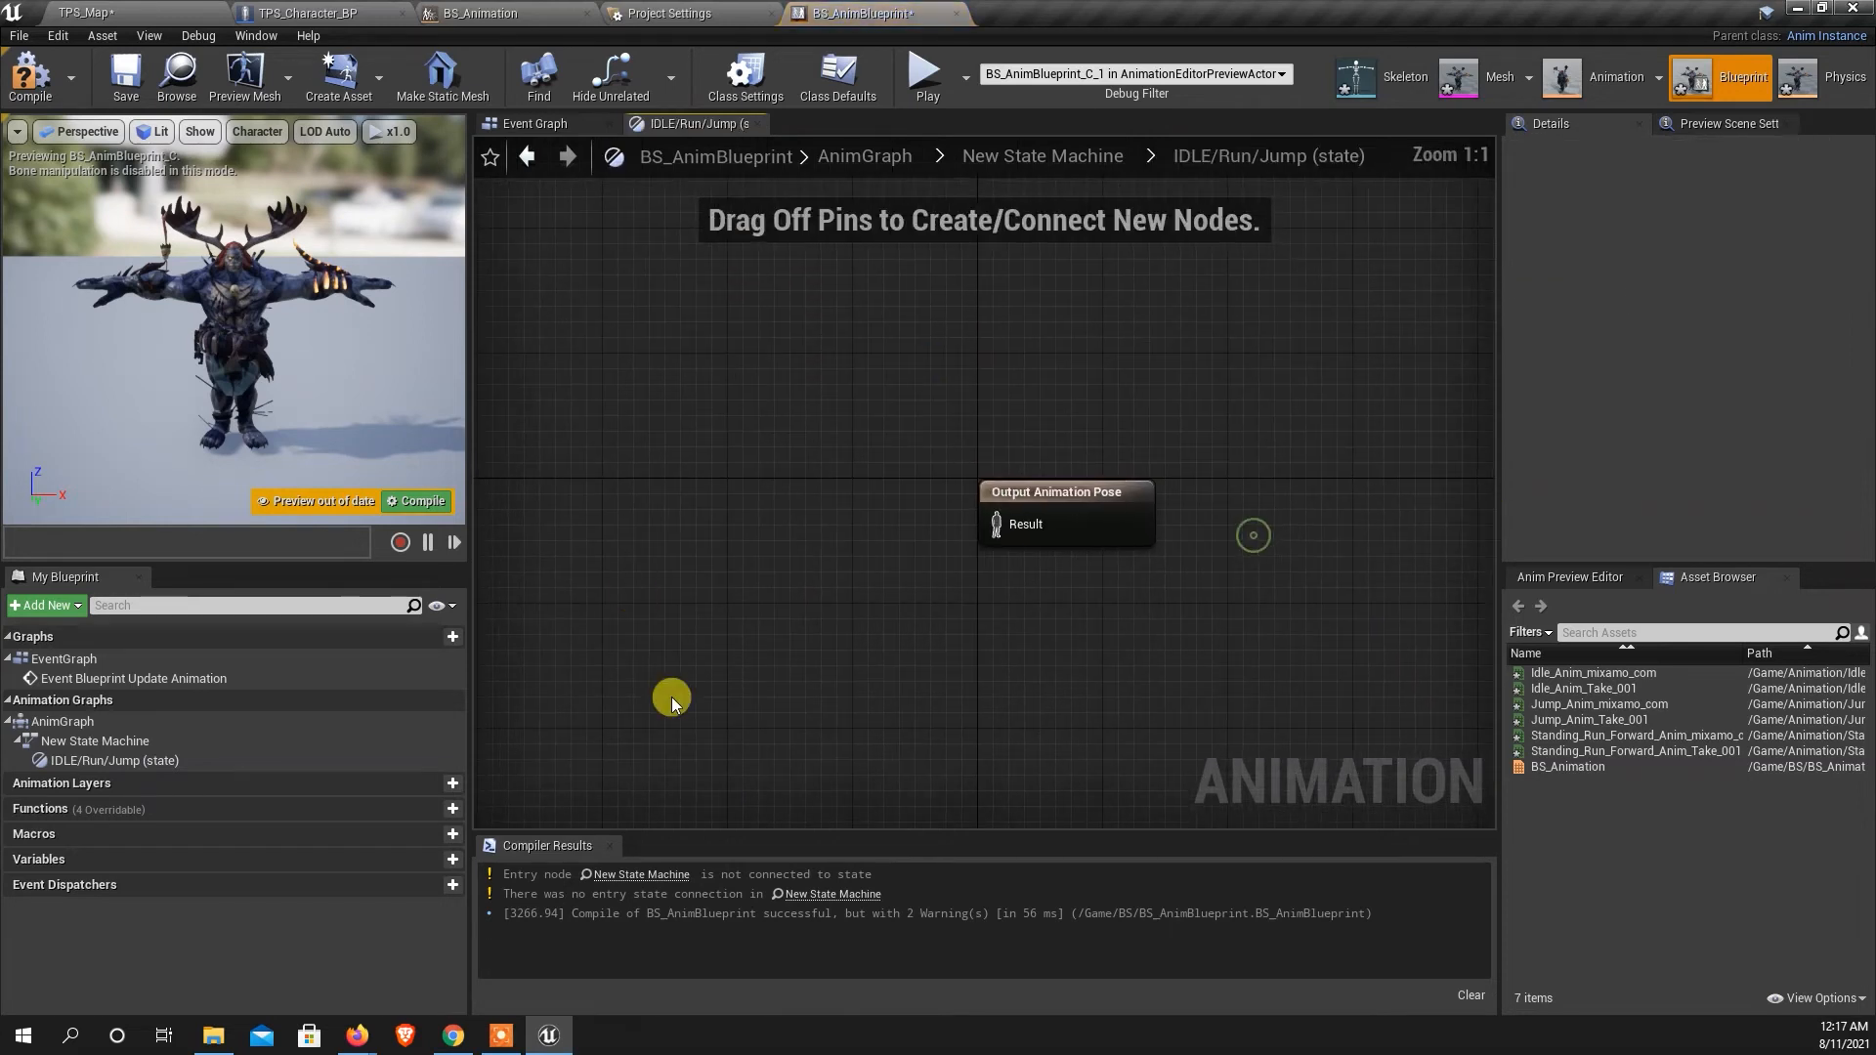
pyautogui.click(1102, 501)
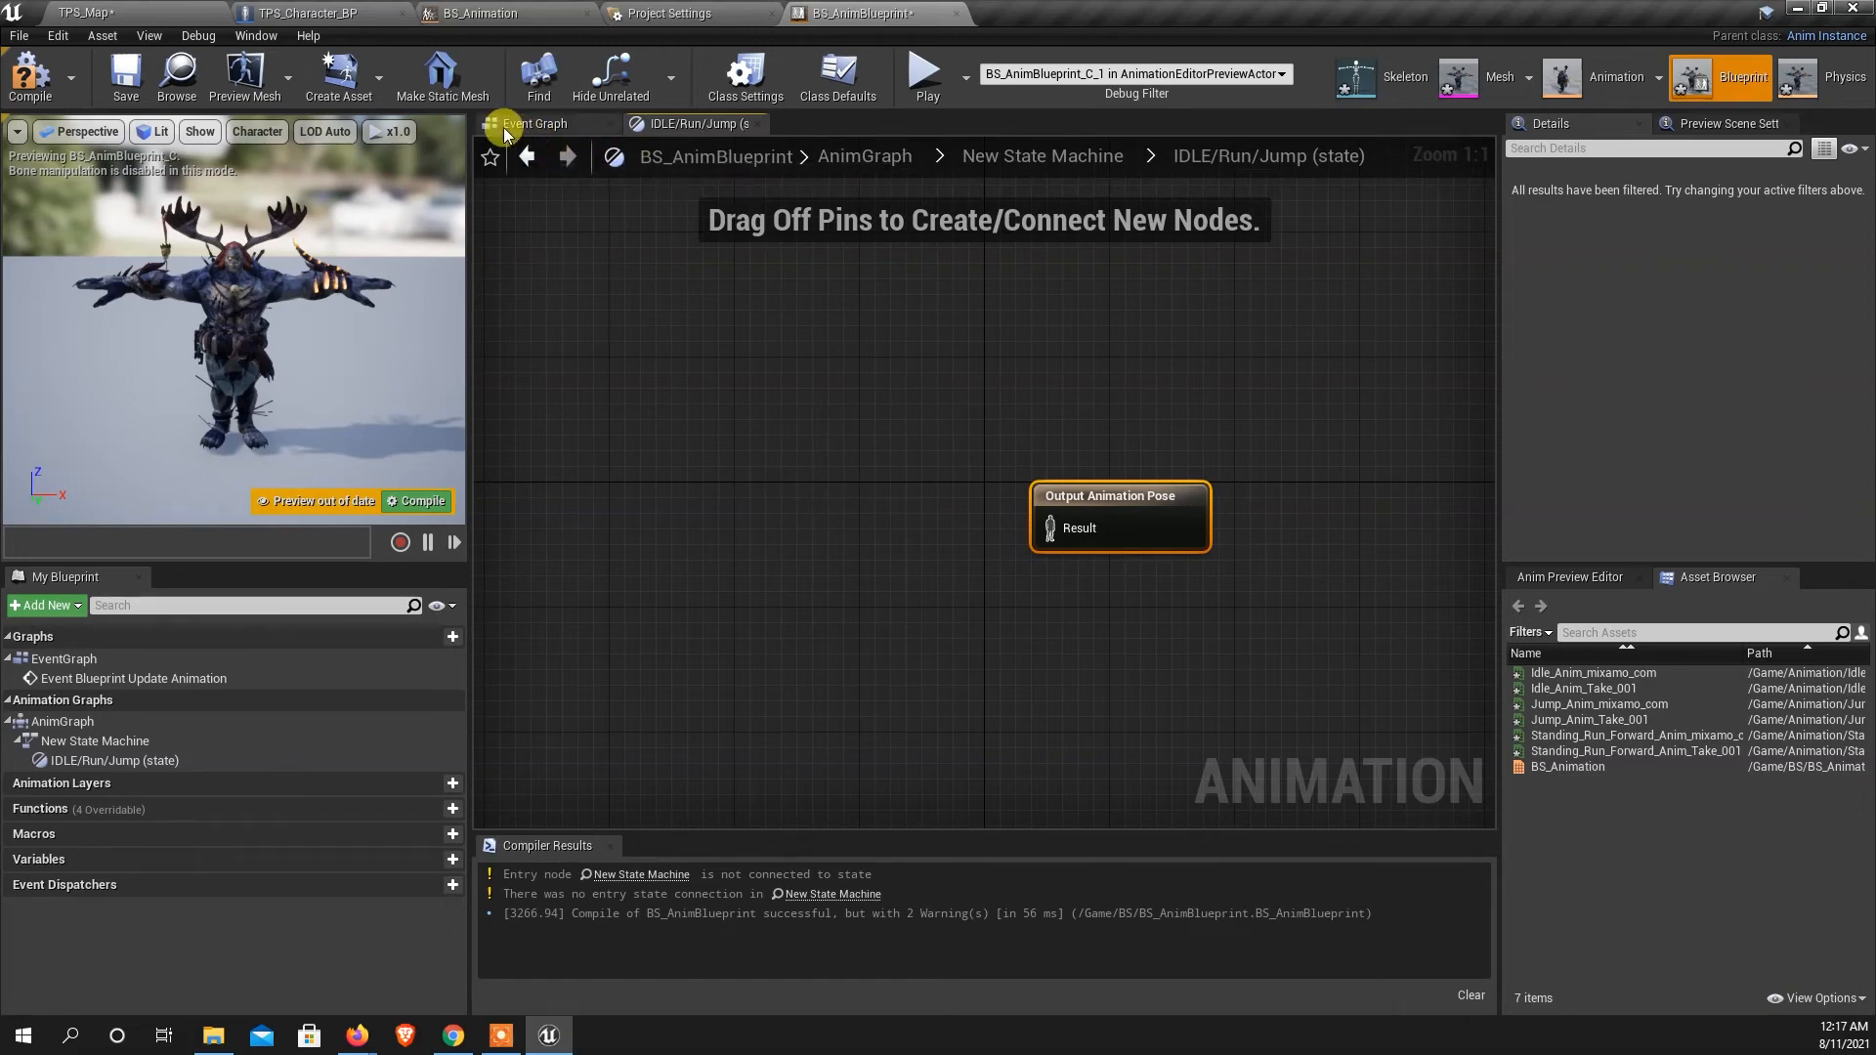
pyautogui.click(137, 12)
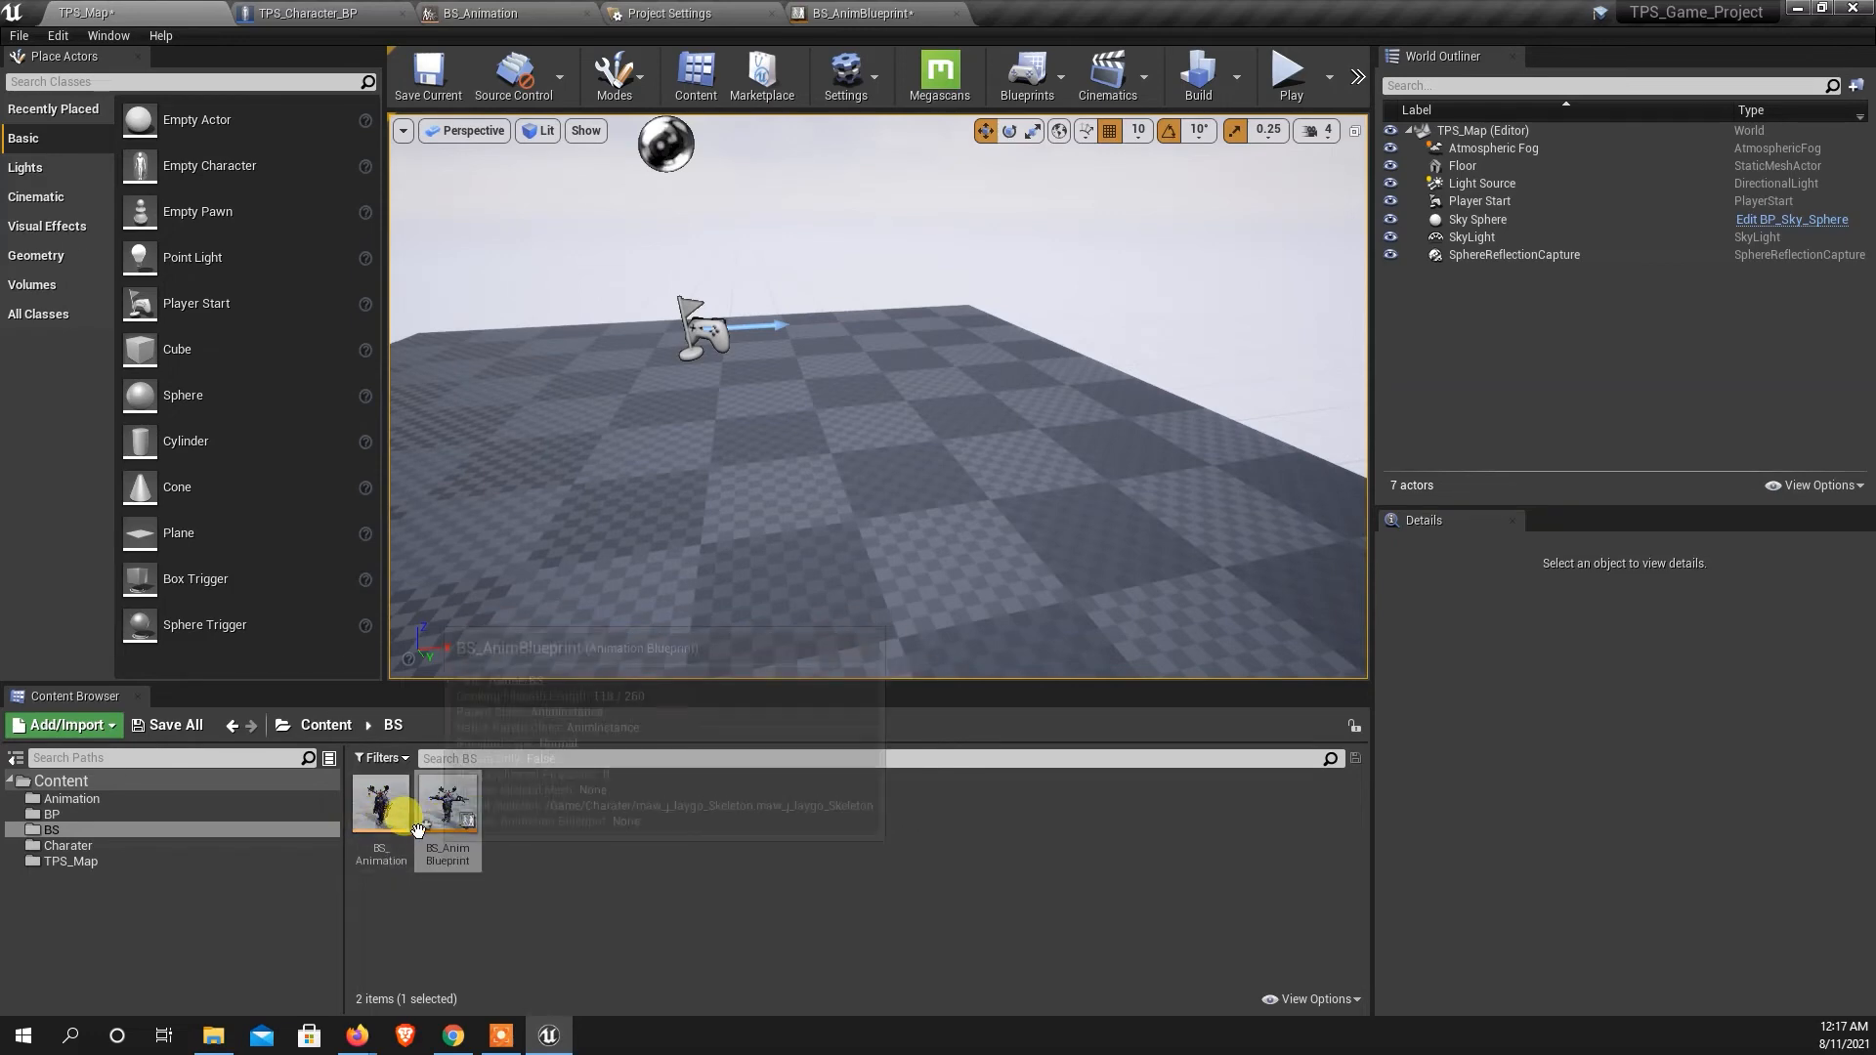
pyautogui.click(848, 14)
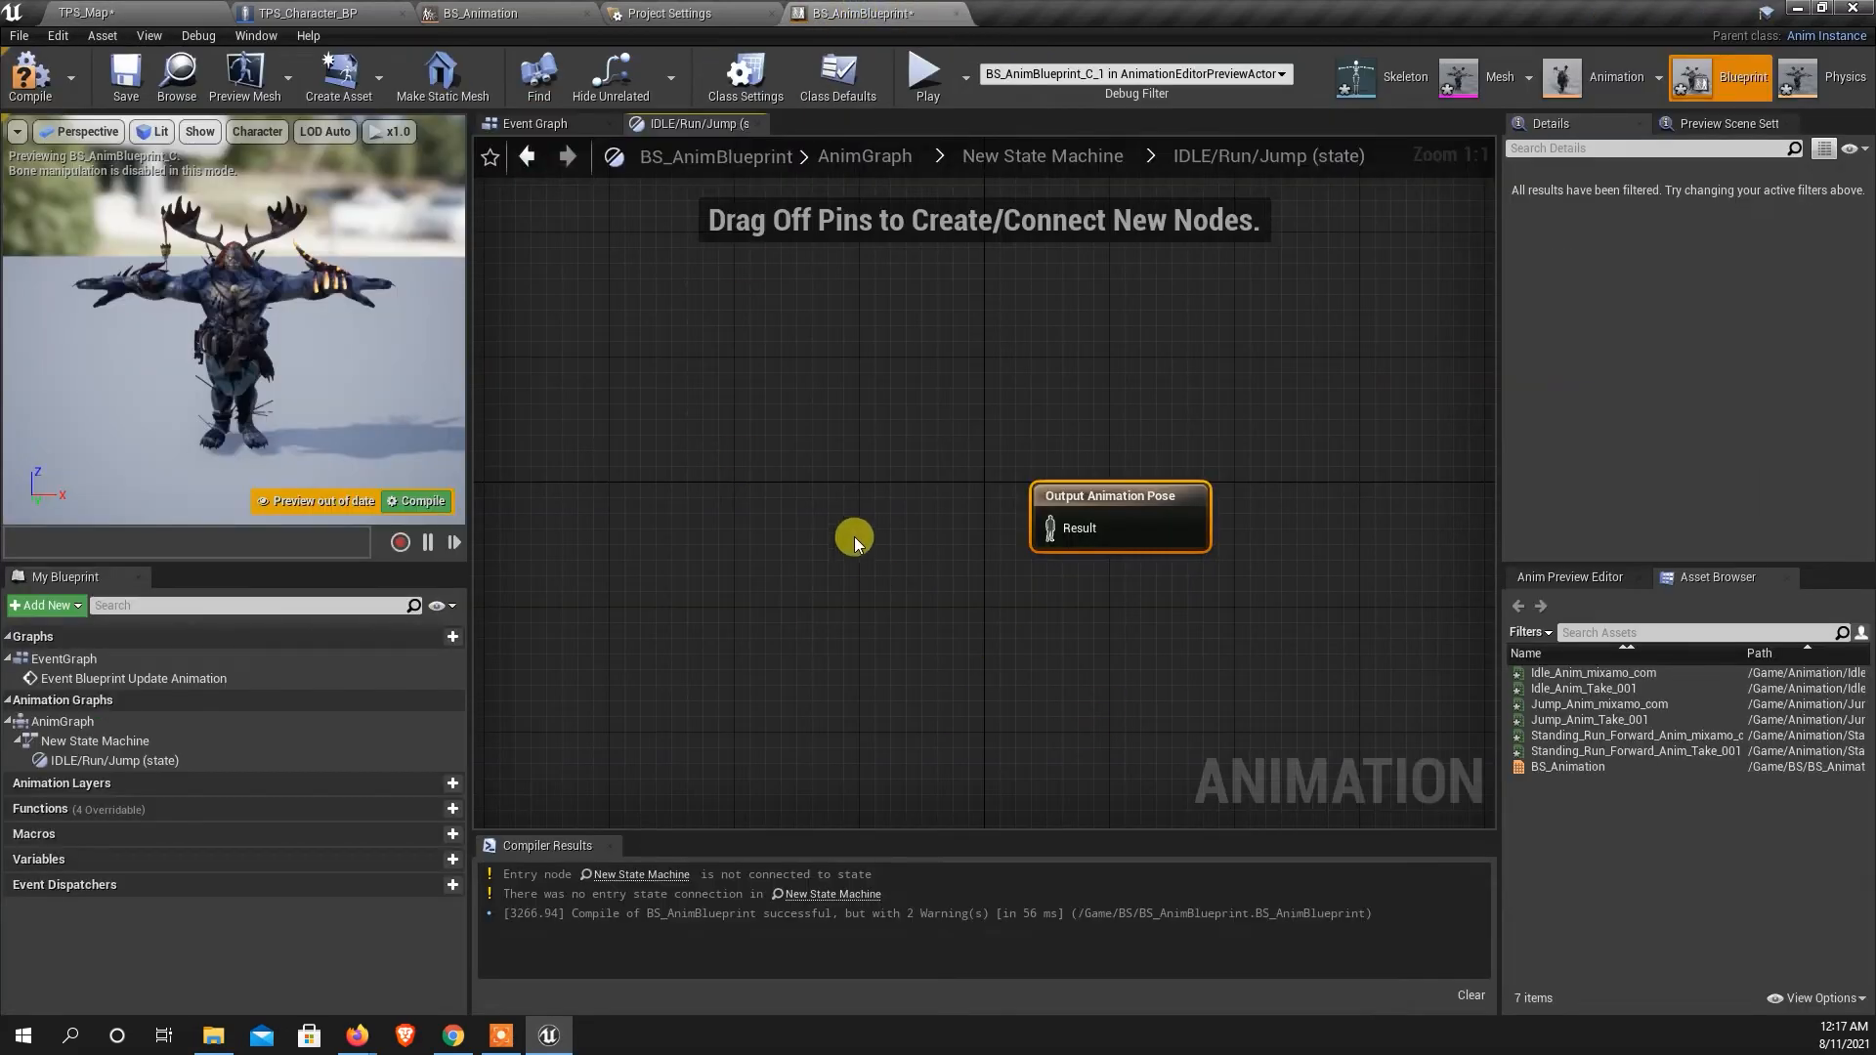
pyautogui.rightClick(811, 484)
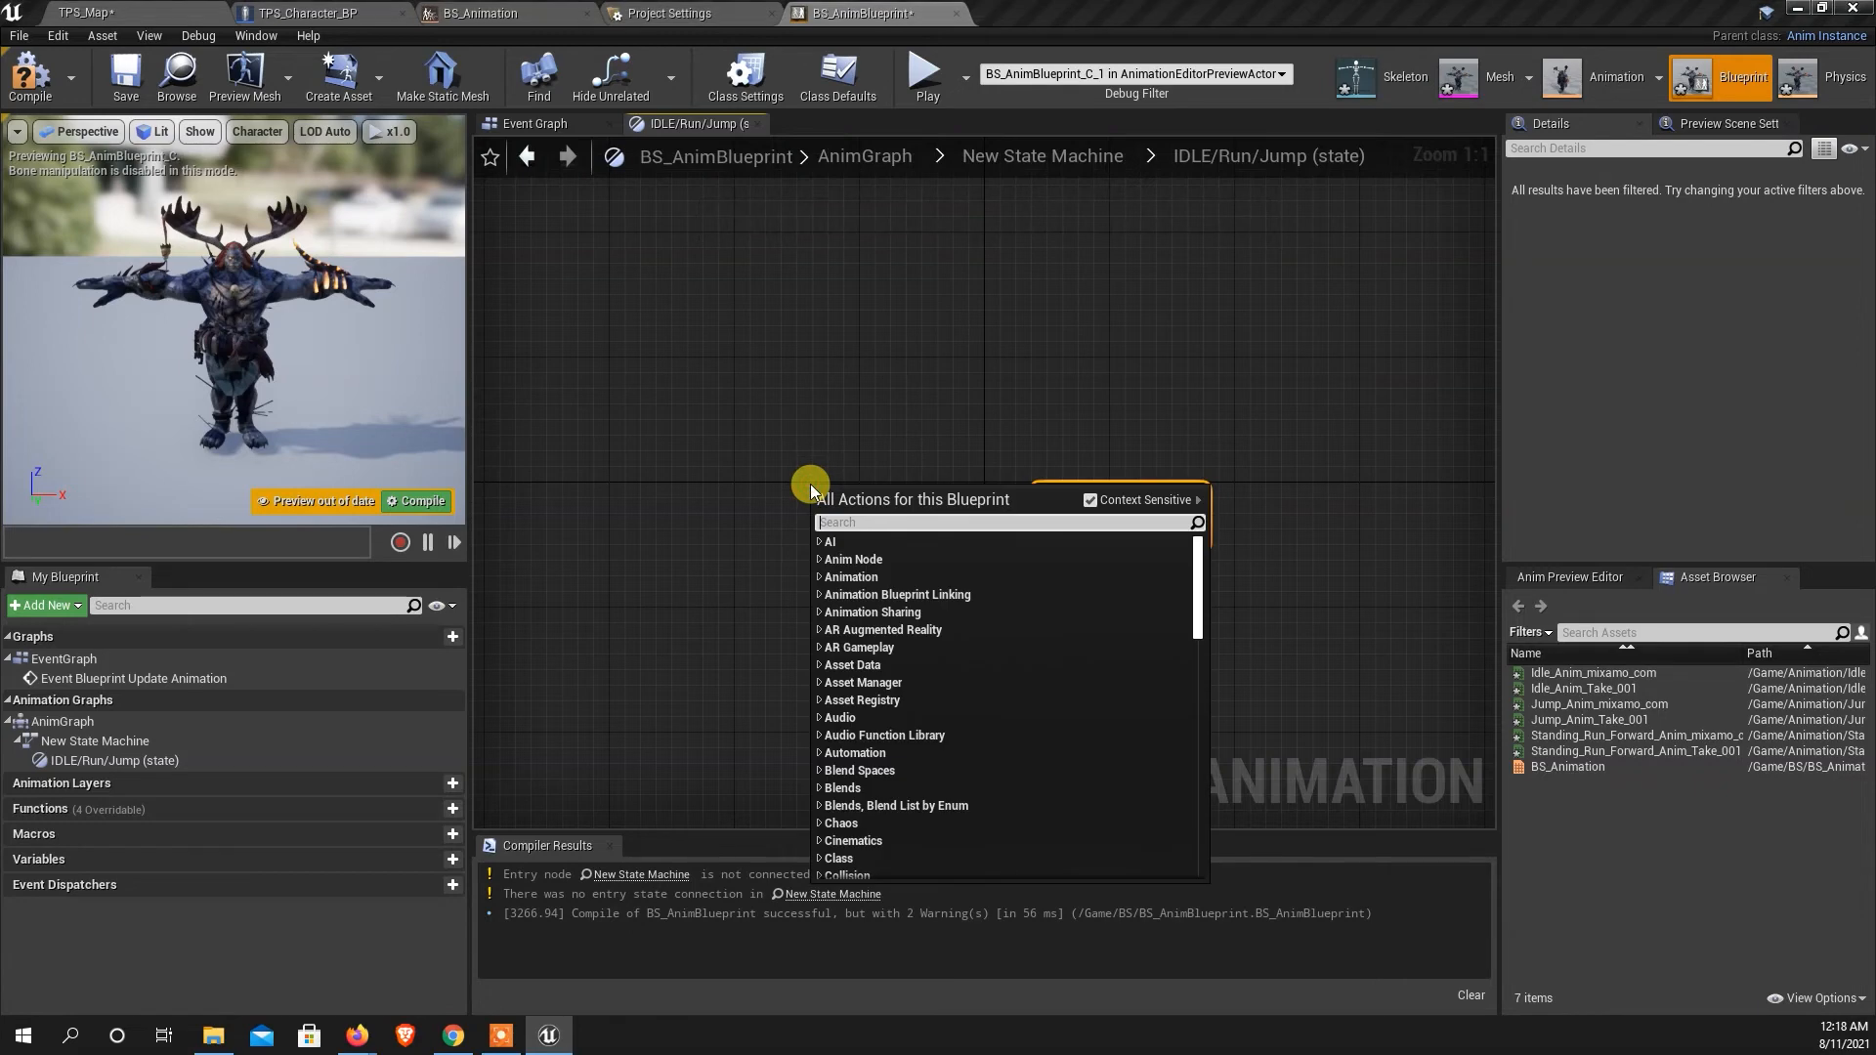
pyautogui.write('bs')
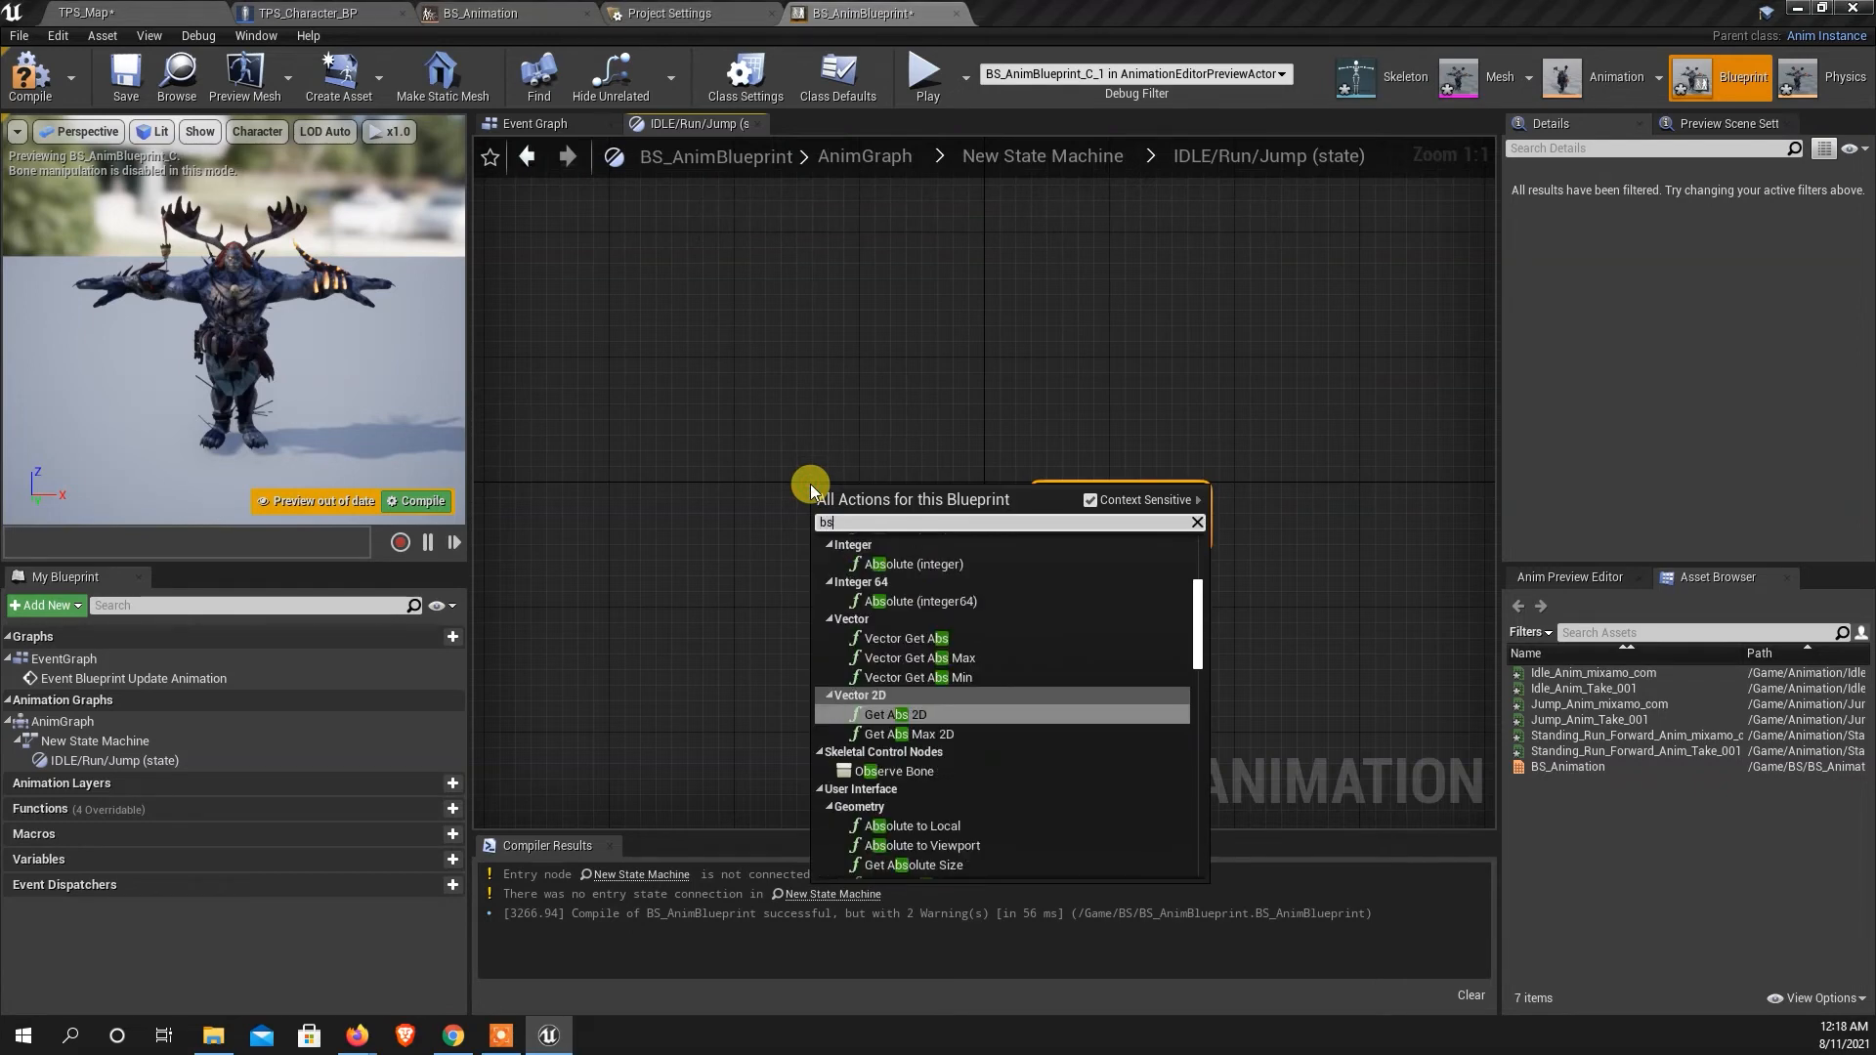
pyautogui.write('_')
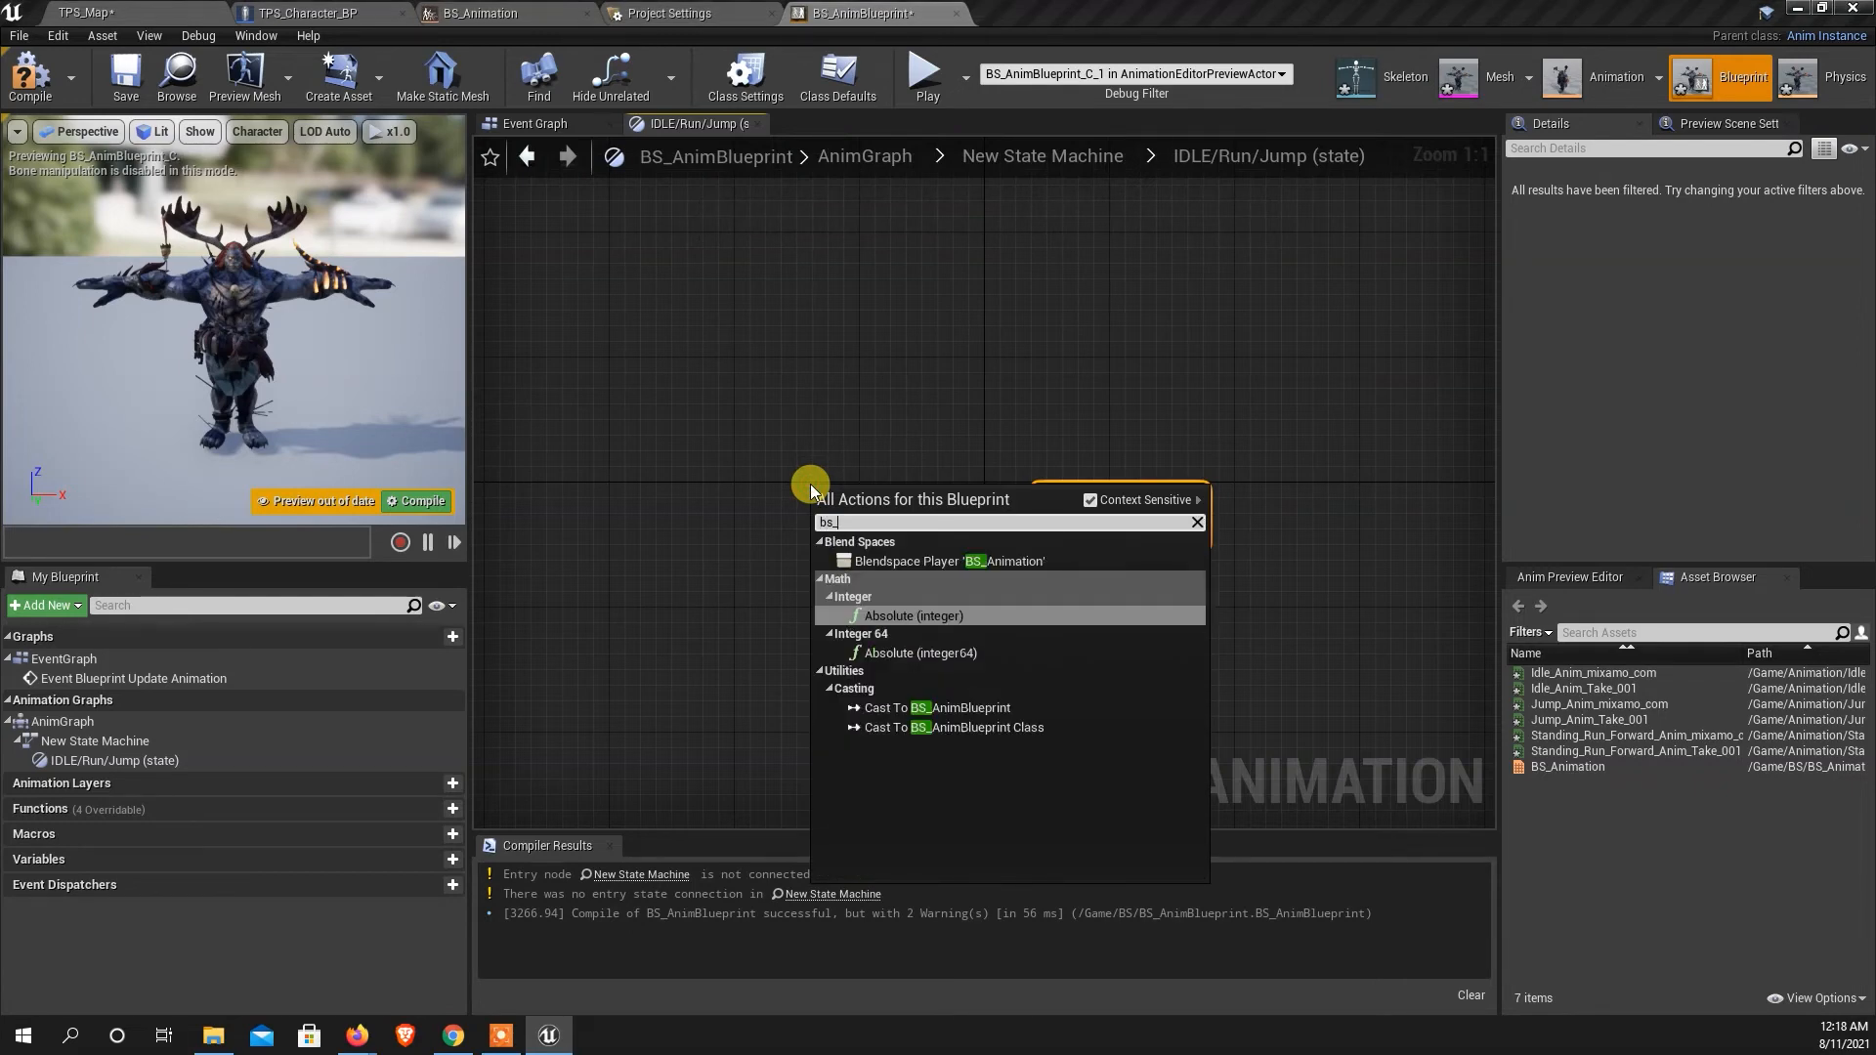
pyautogui.click(974, 563)
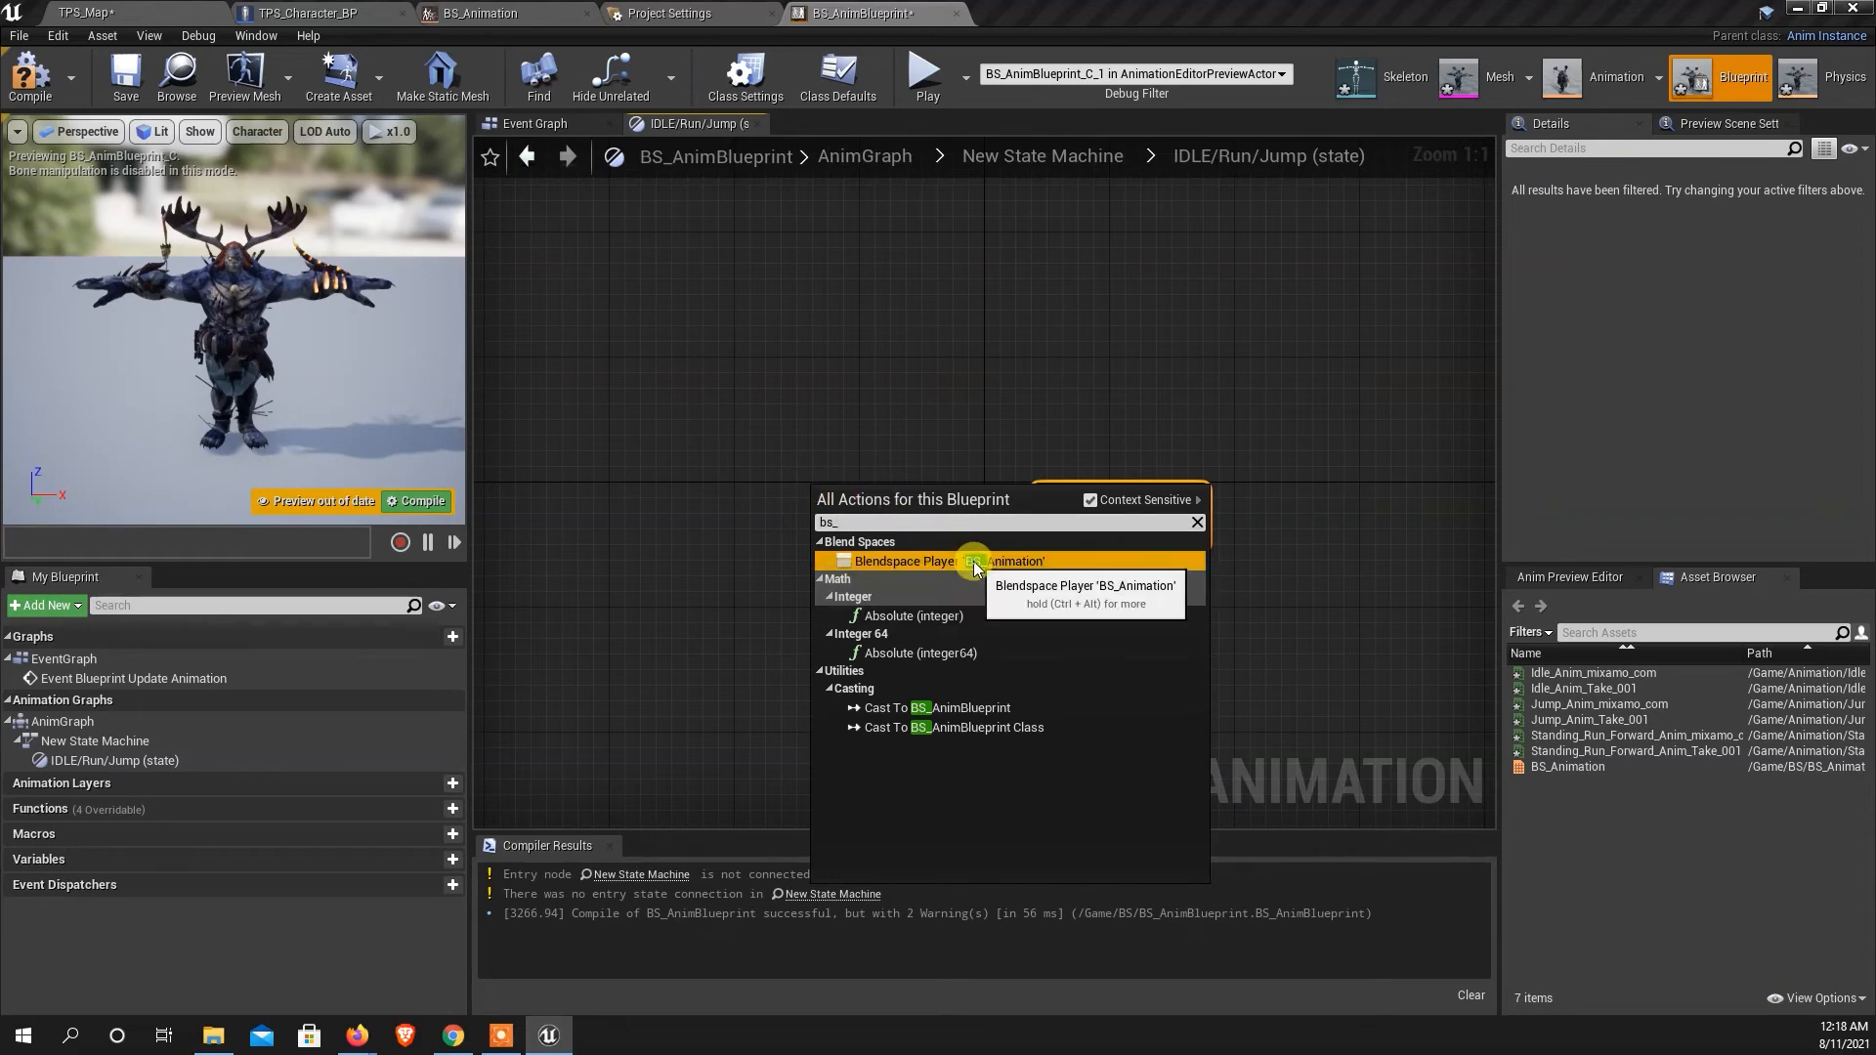
pyautogui.moveTo(893, 499); pyautogui.dragTo(861, 499)
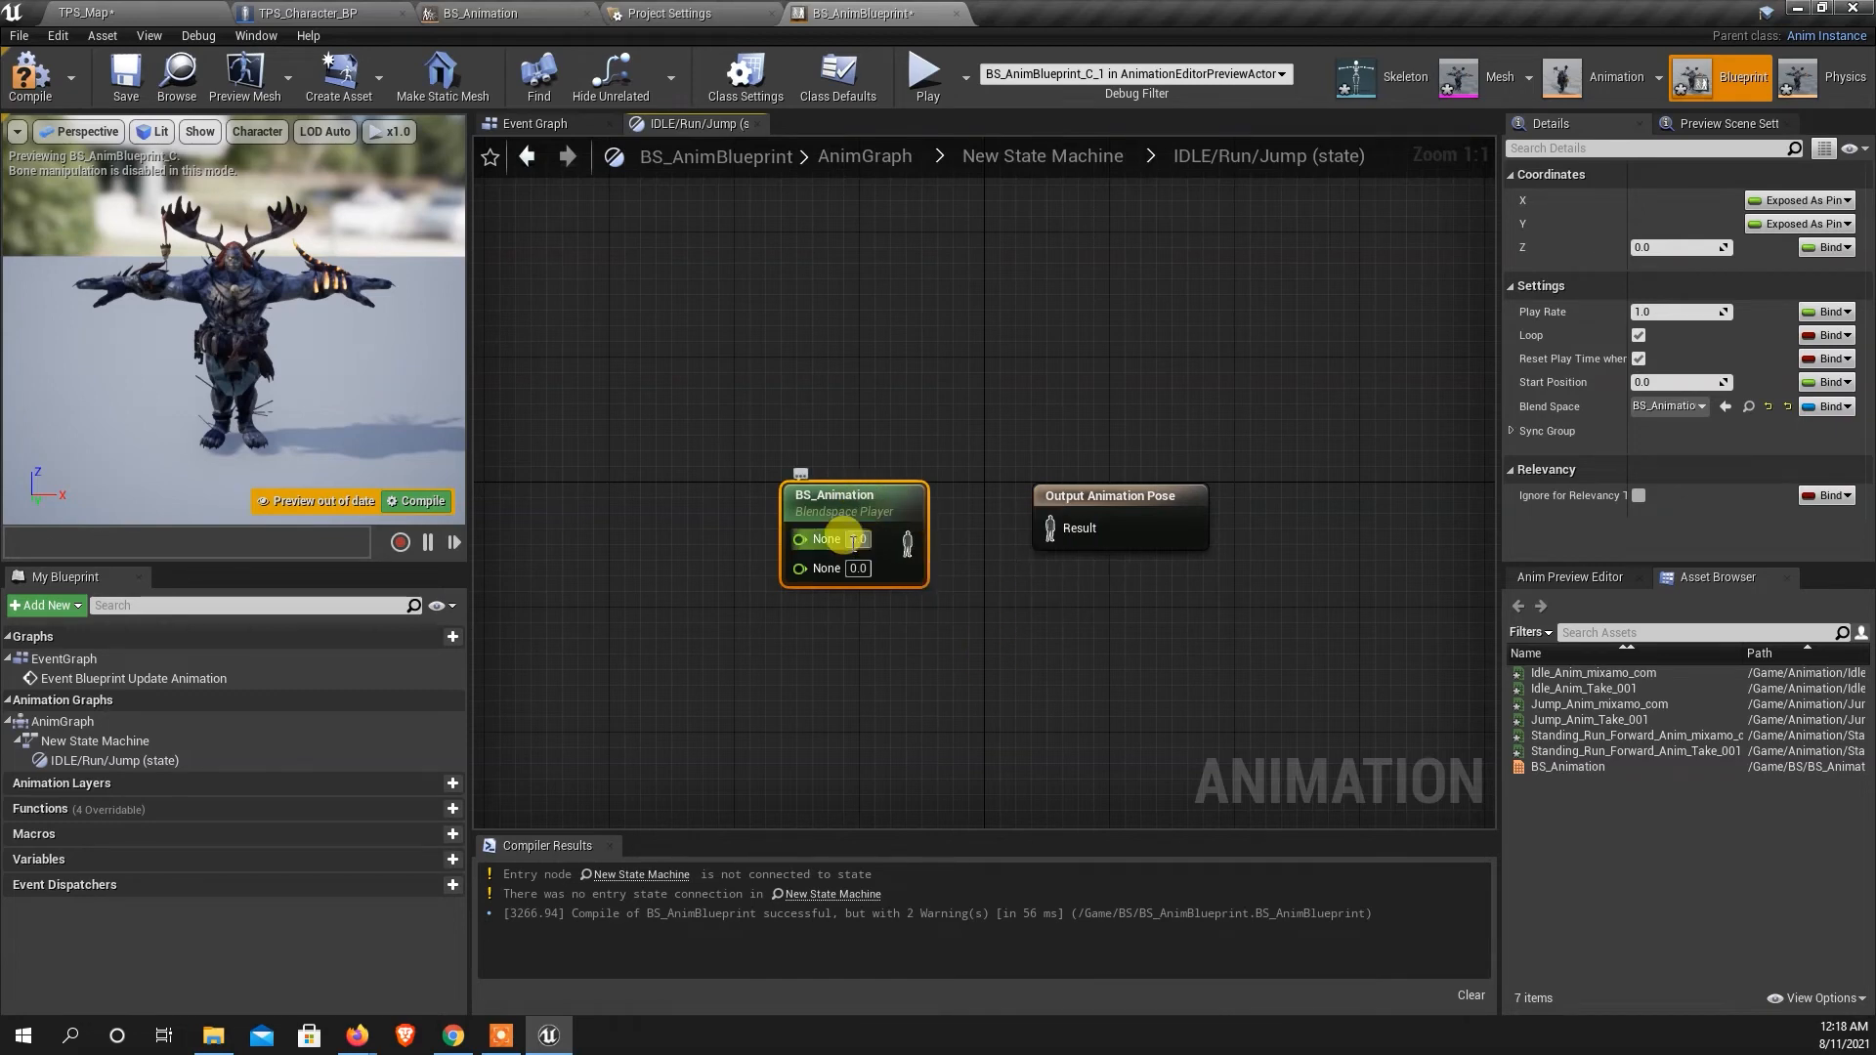
pyautogui.moveTo(906, 541); pyautogui.dragTo(1051, 528)
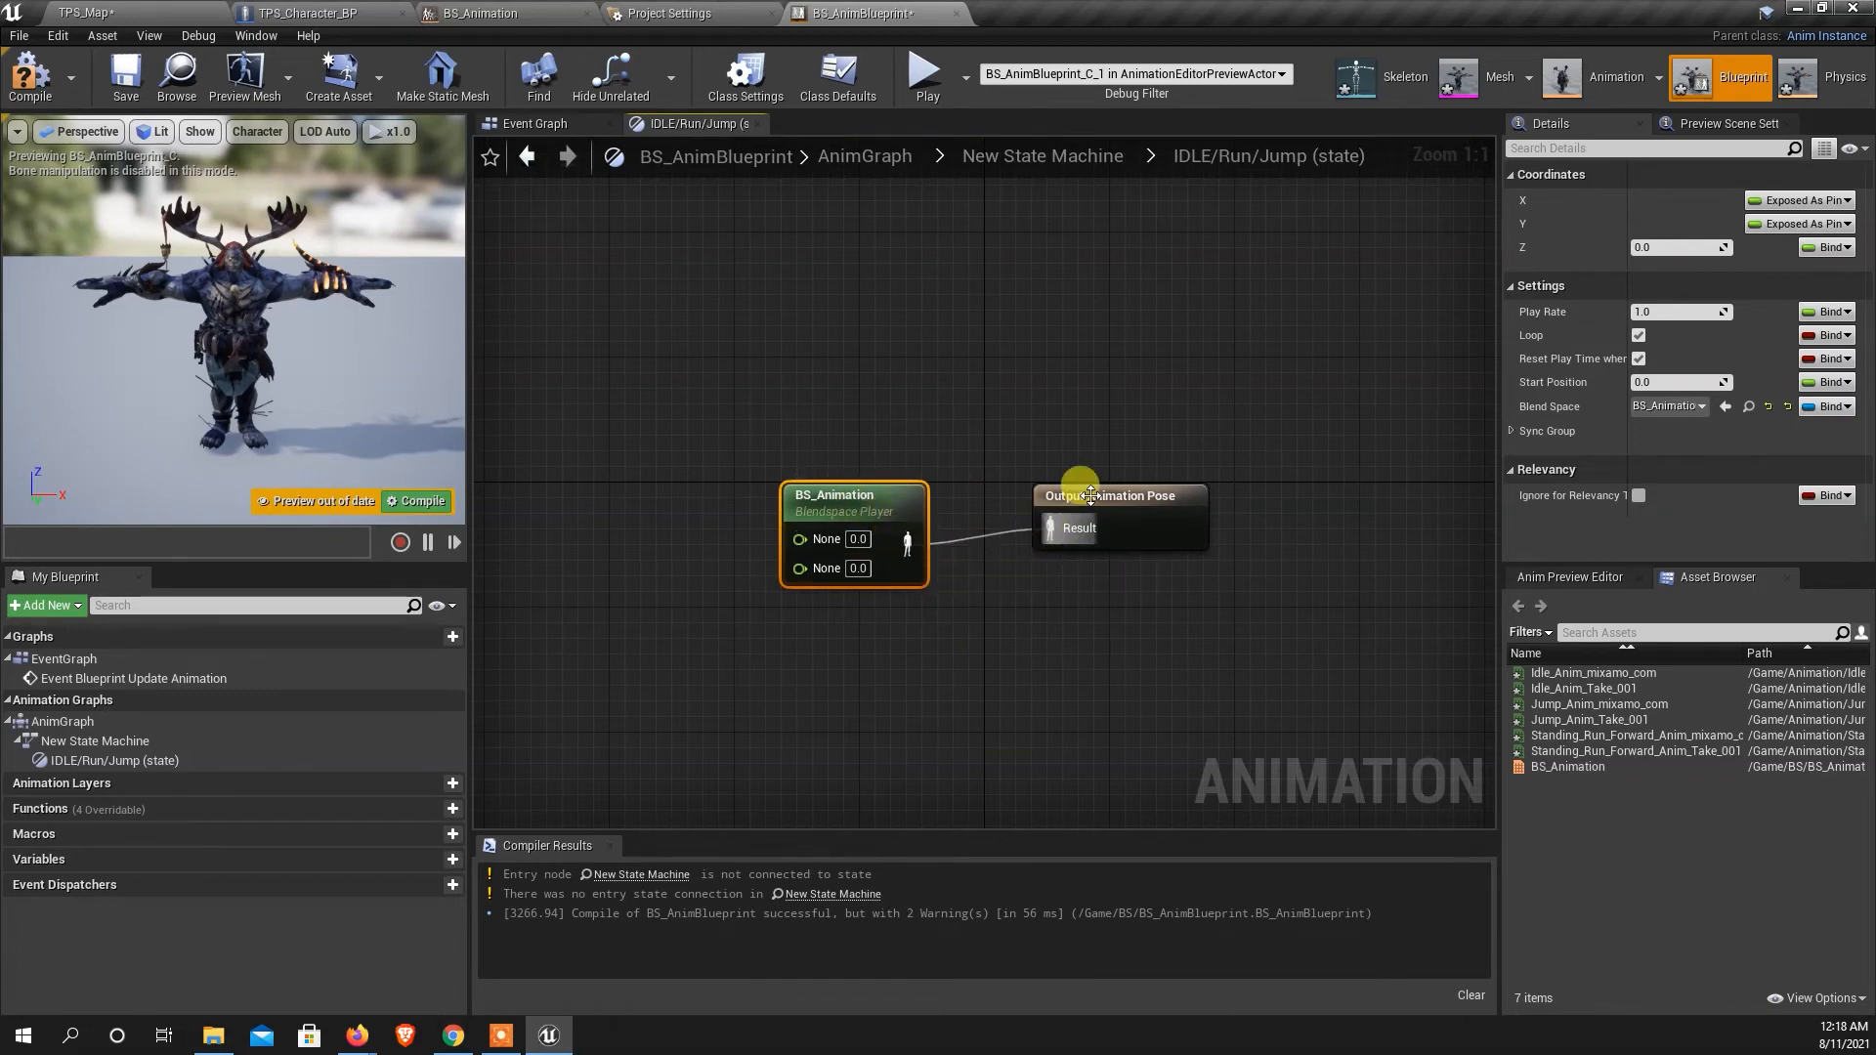
# In the Event Graph, space out the default nodes and add a Get Velocity node fed by Try Get Pawn Owner's return value.
pyautogui.click(534, 123)
pyautogui.scroll(-5, 934, 504)
pyautogui.scroll(5, 1063, 505)
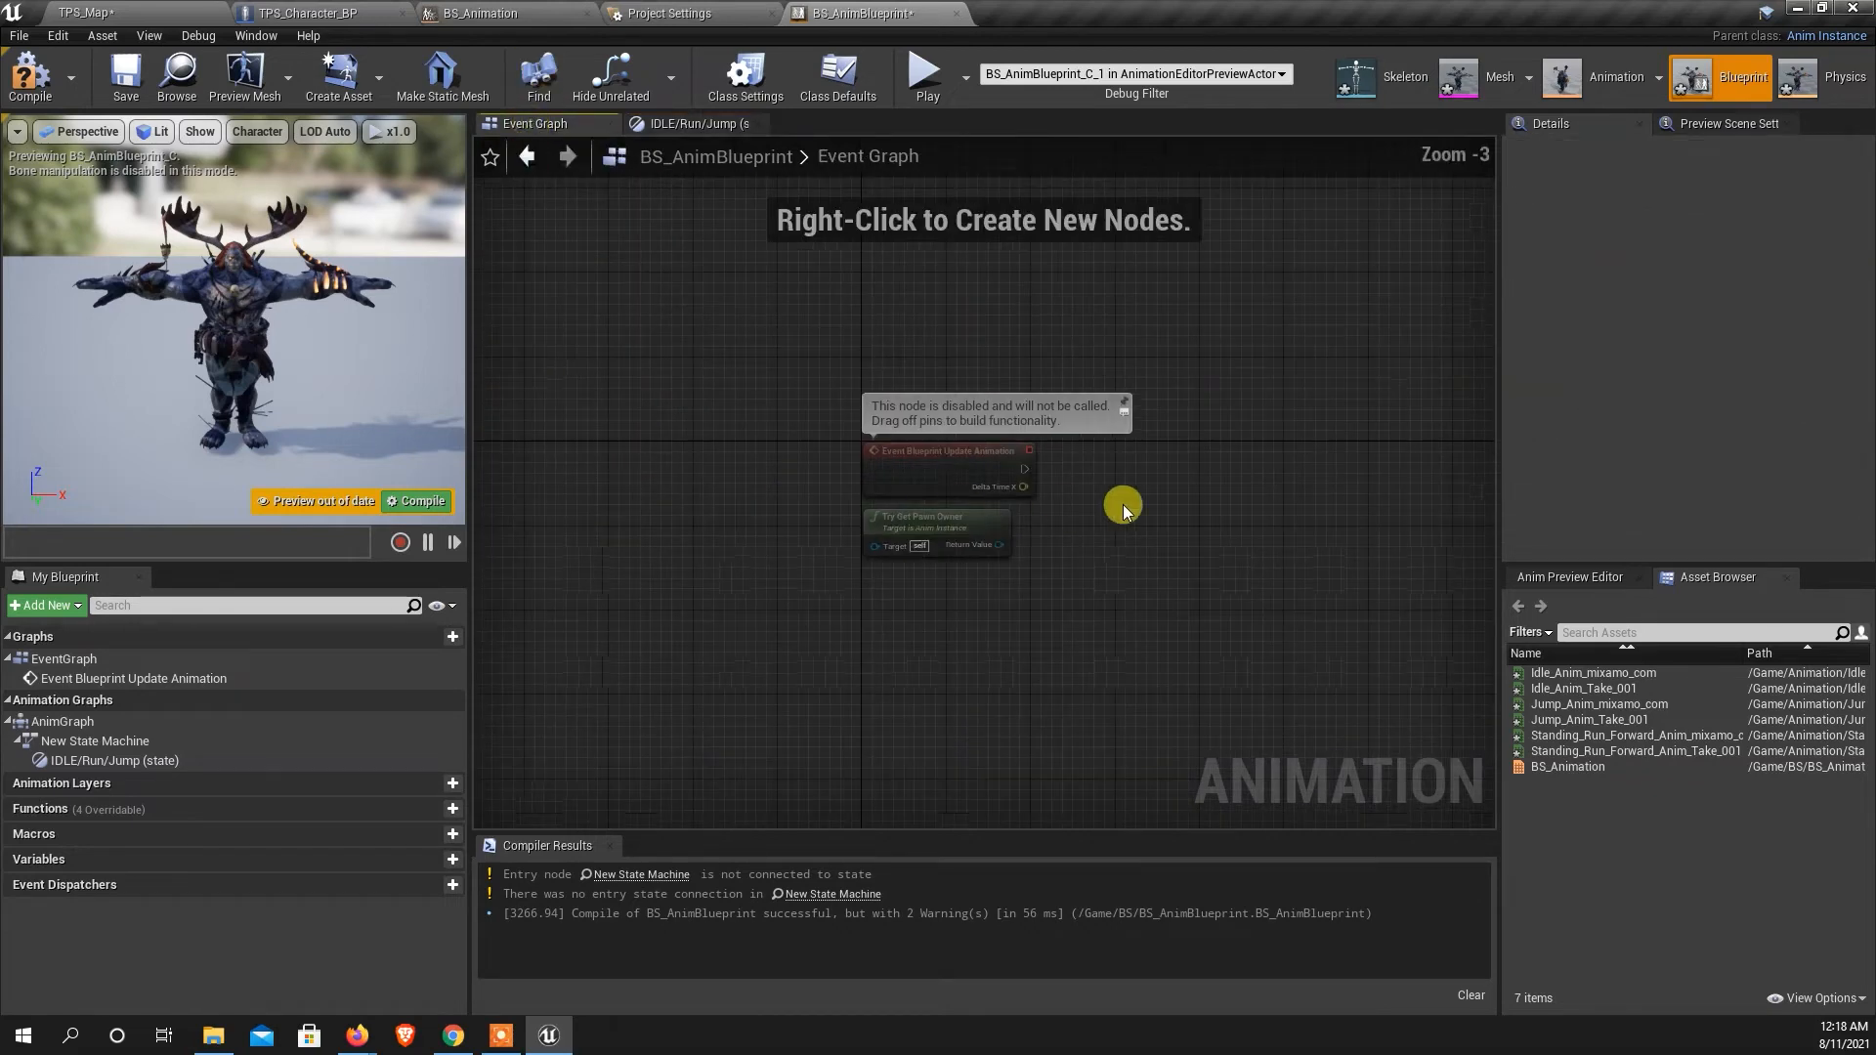
pyautogui.moveTo(789, 439); pyautogui.dragTo(788, 408)
pyautogui.moveTo(836, 543); pyautogui.dragTo(842, 549)
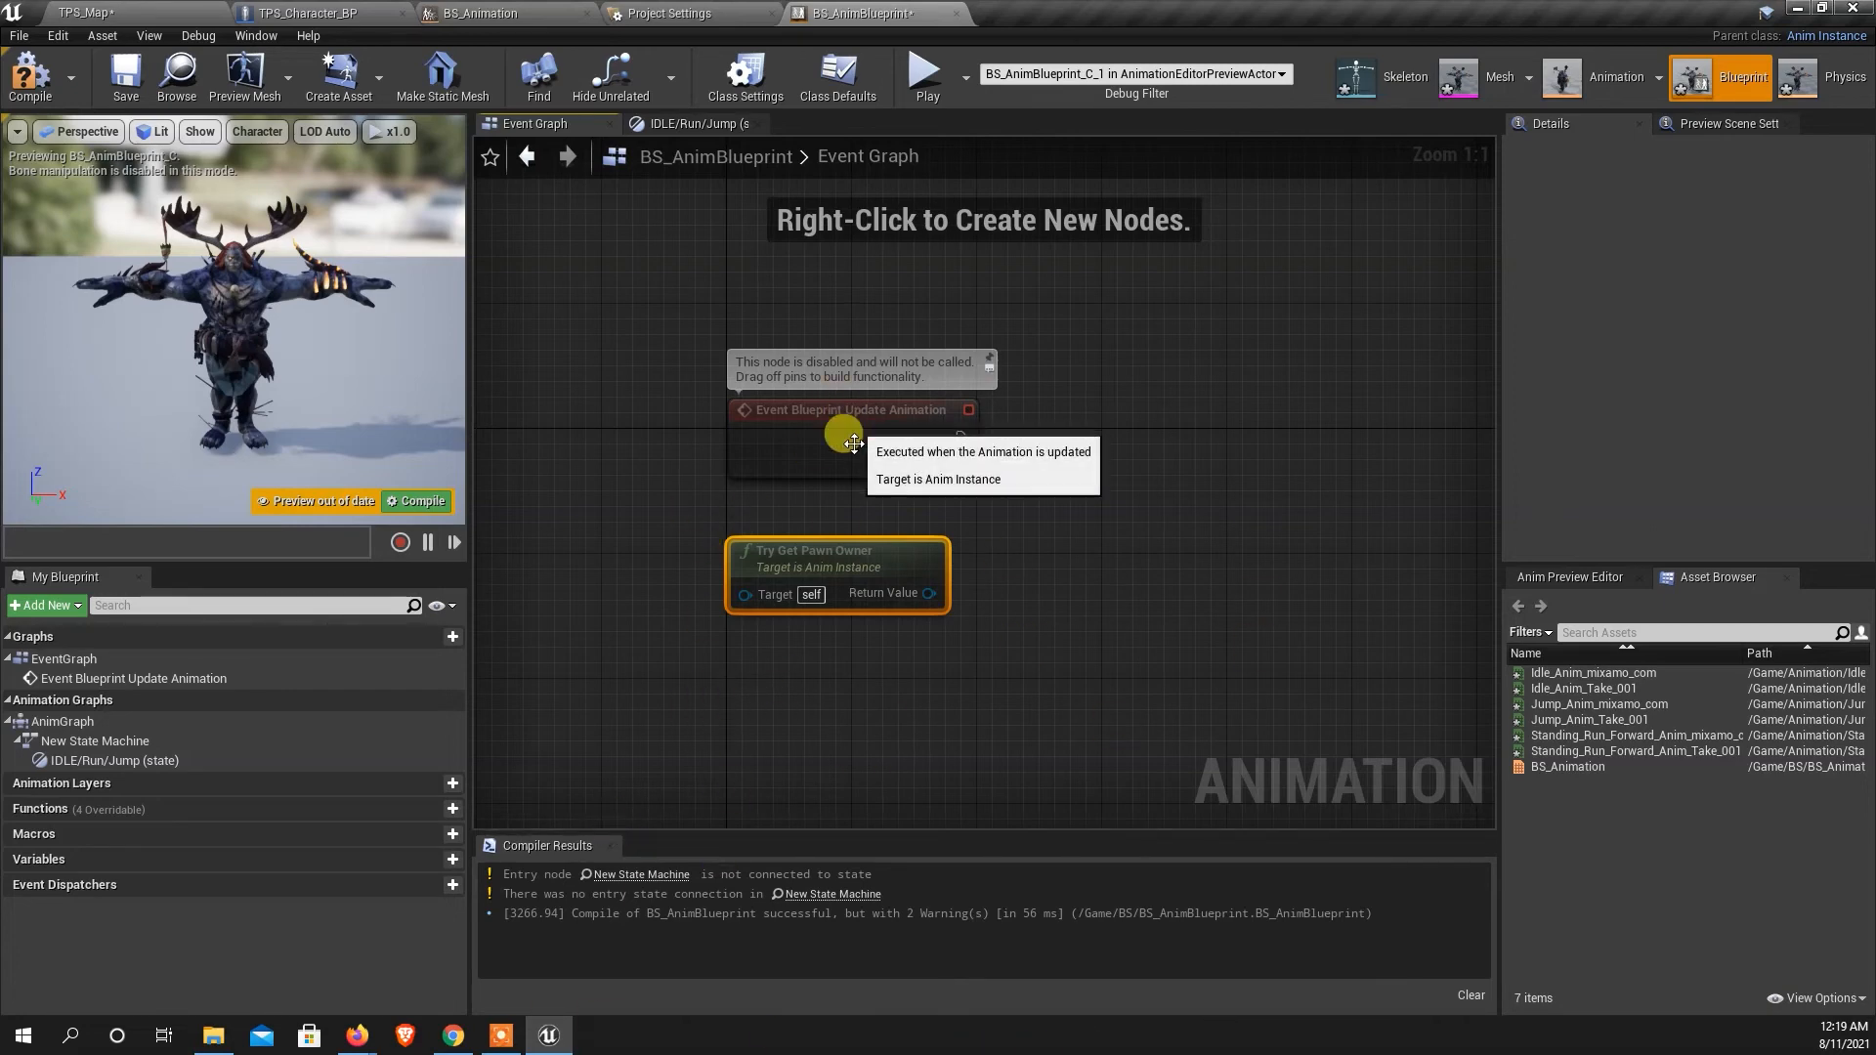
pyautogui.moveTo(930, 595); pyautogui.dragTo(1065, 525)
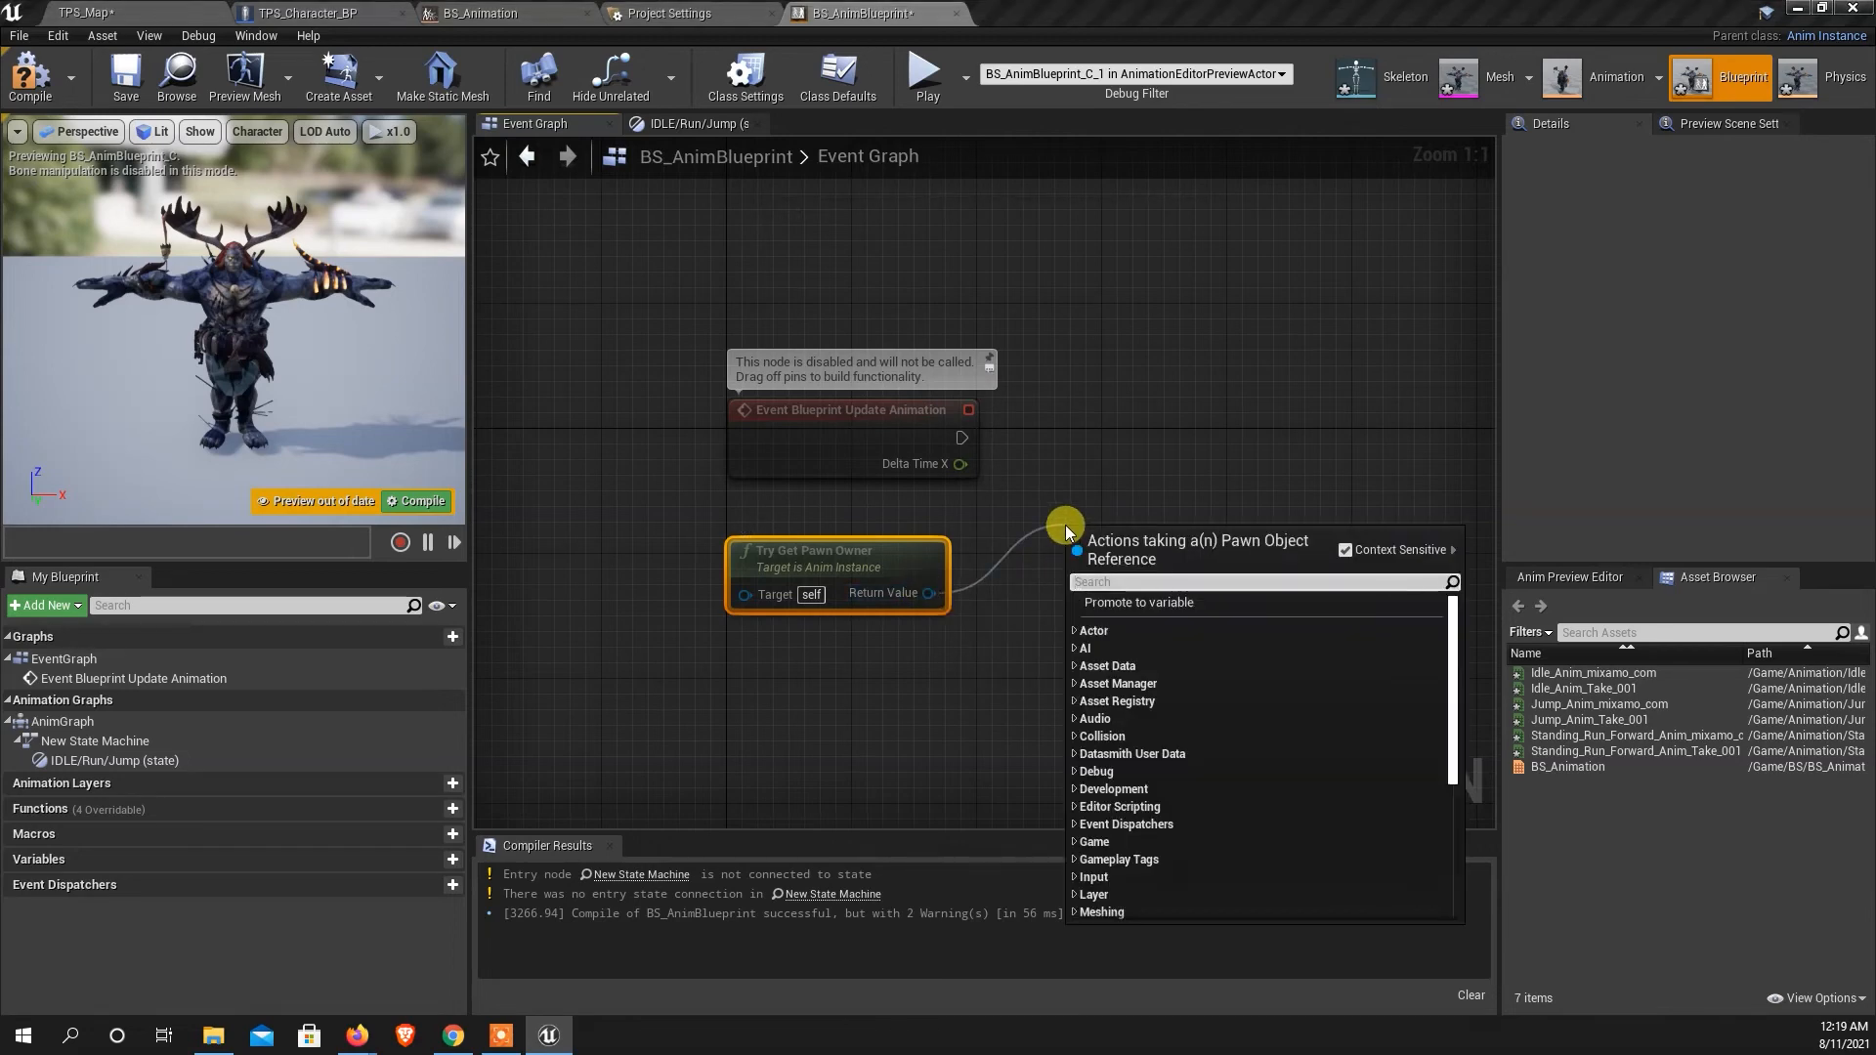
pyautogui.write('velo')
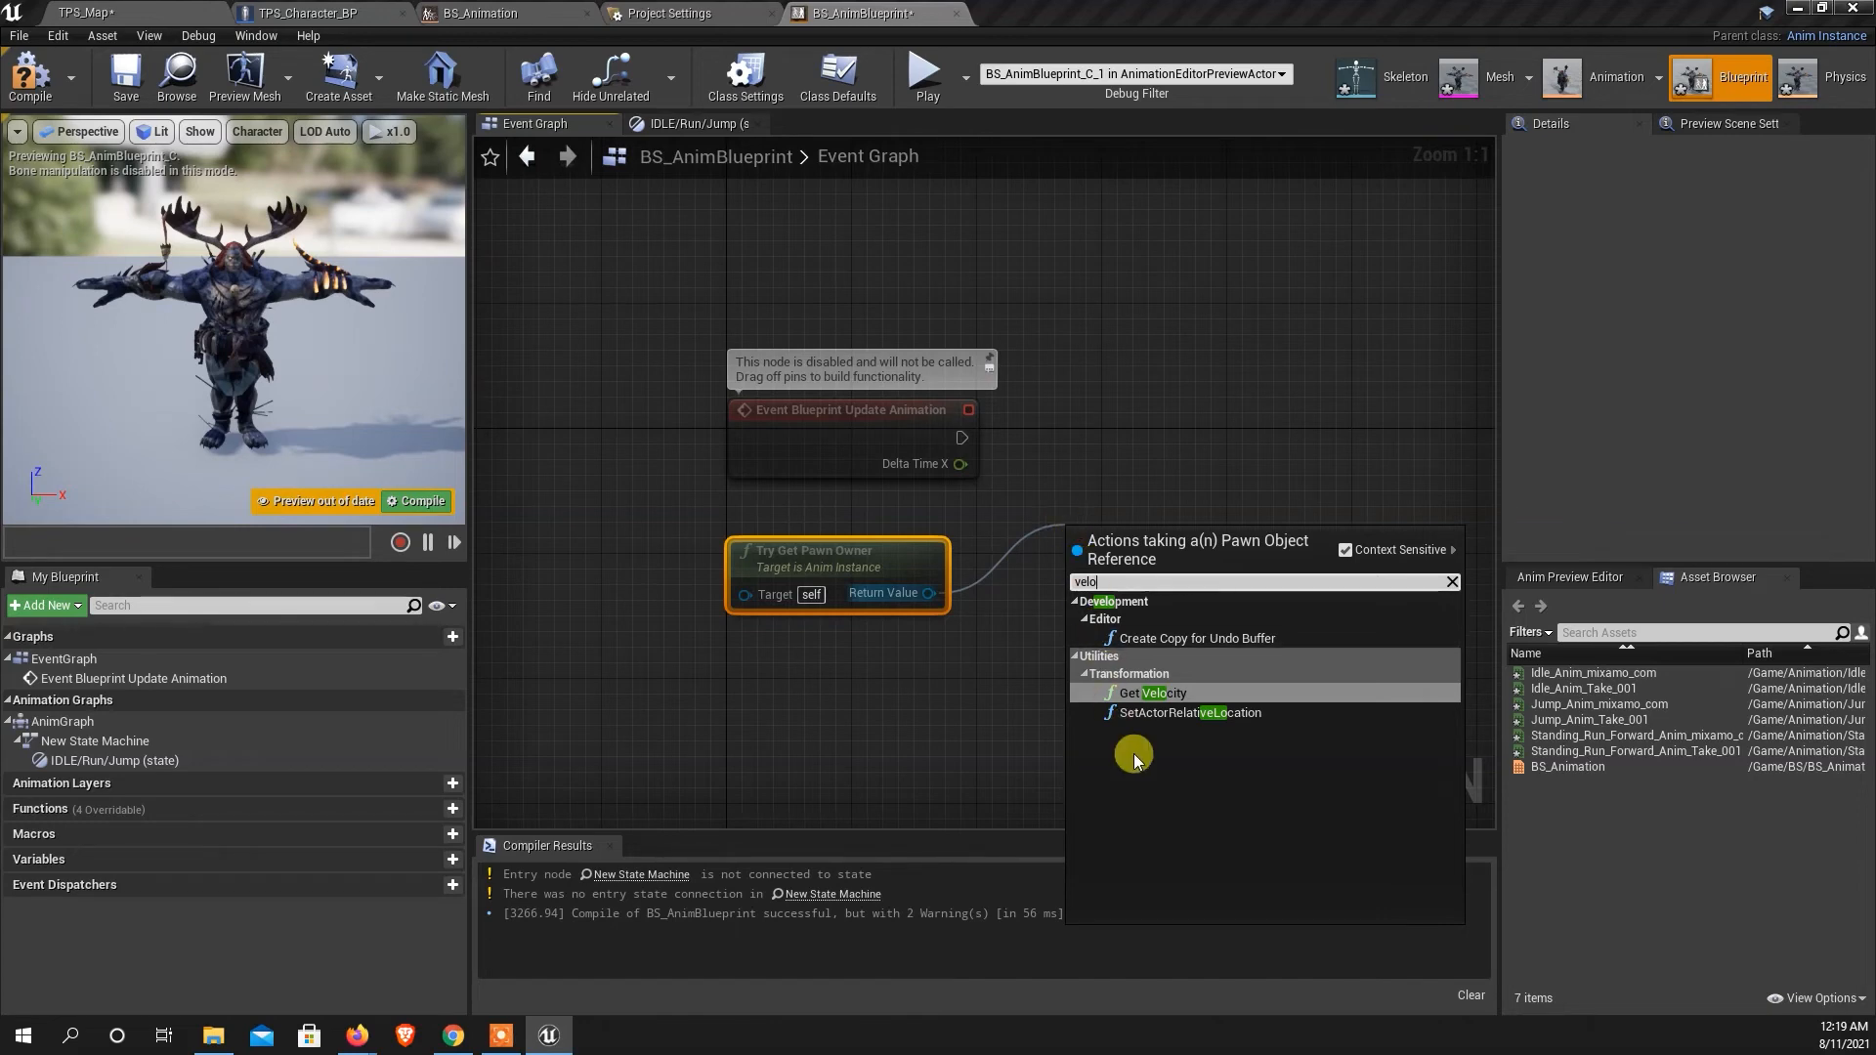
pyautogui.click(1159, 692)
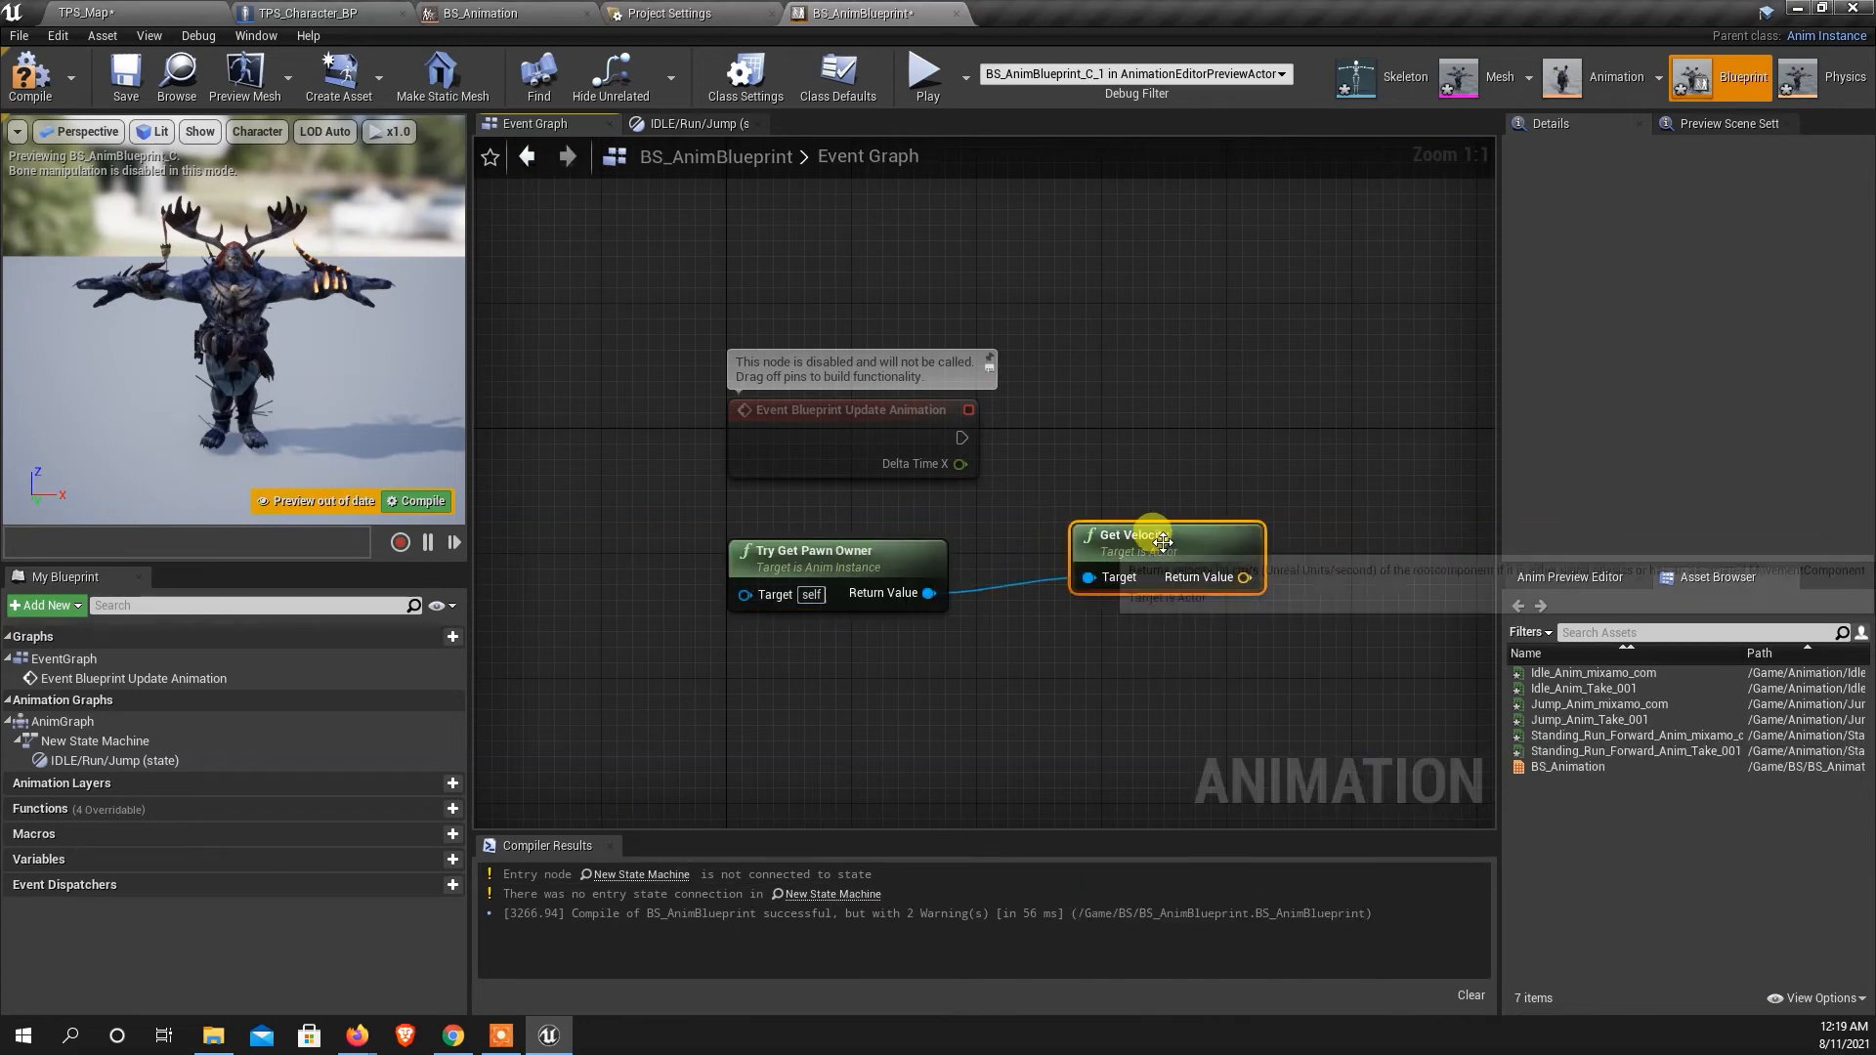
# Reposition the Get Velocity node and add a VectorLength node fed by its return value.
pyautogui.moveTo(1155, 538); pyautogui.dragTo(1186, 507)
pyautogui.scroll(-2, 813, 547)
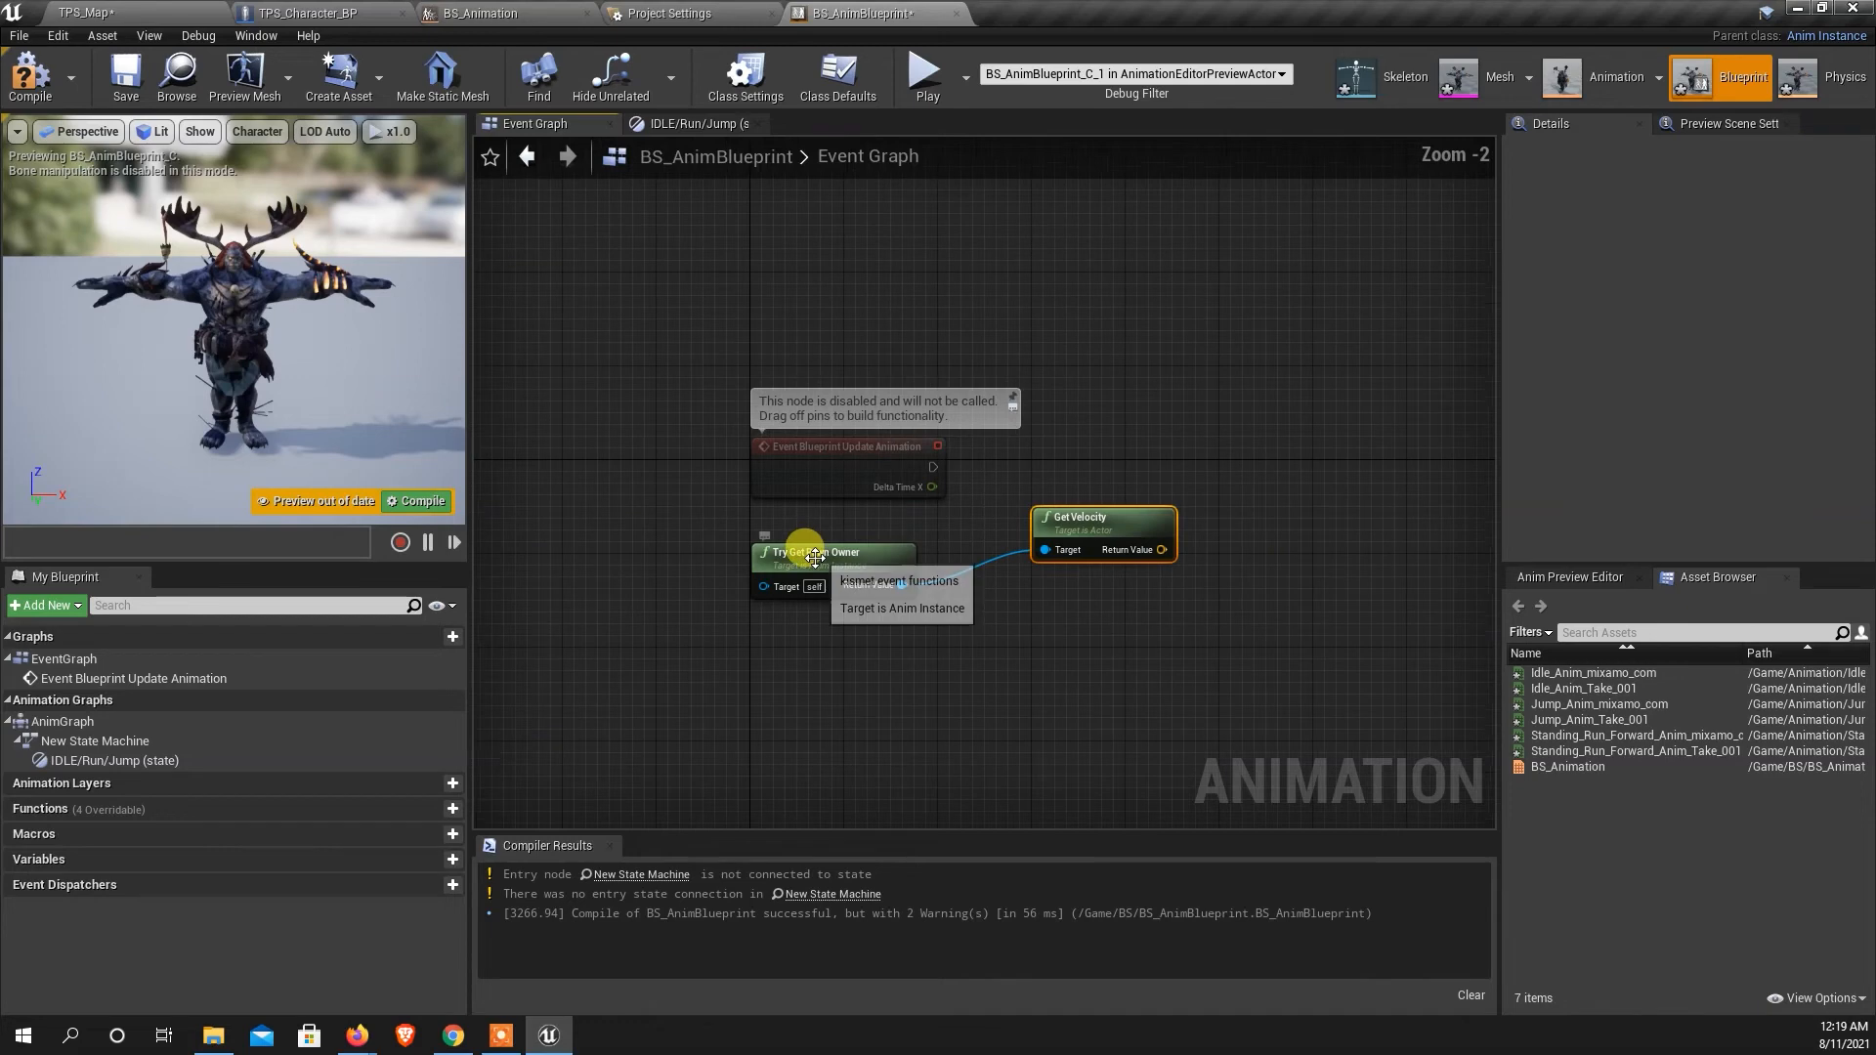
pyautogui.scroll(2, 1104, 587)
pyautogui.moveTo(1080, 494); pyautogui.dragTo(1055, 511)
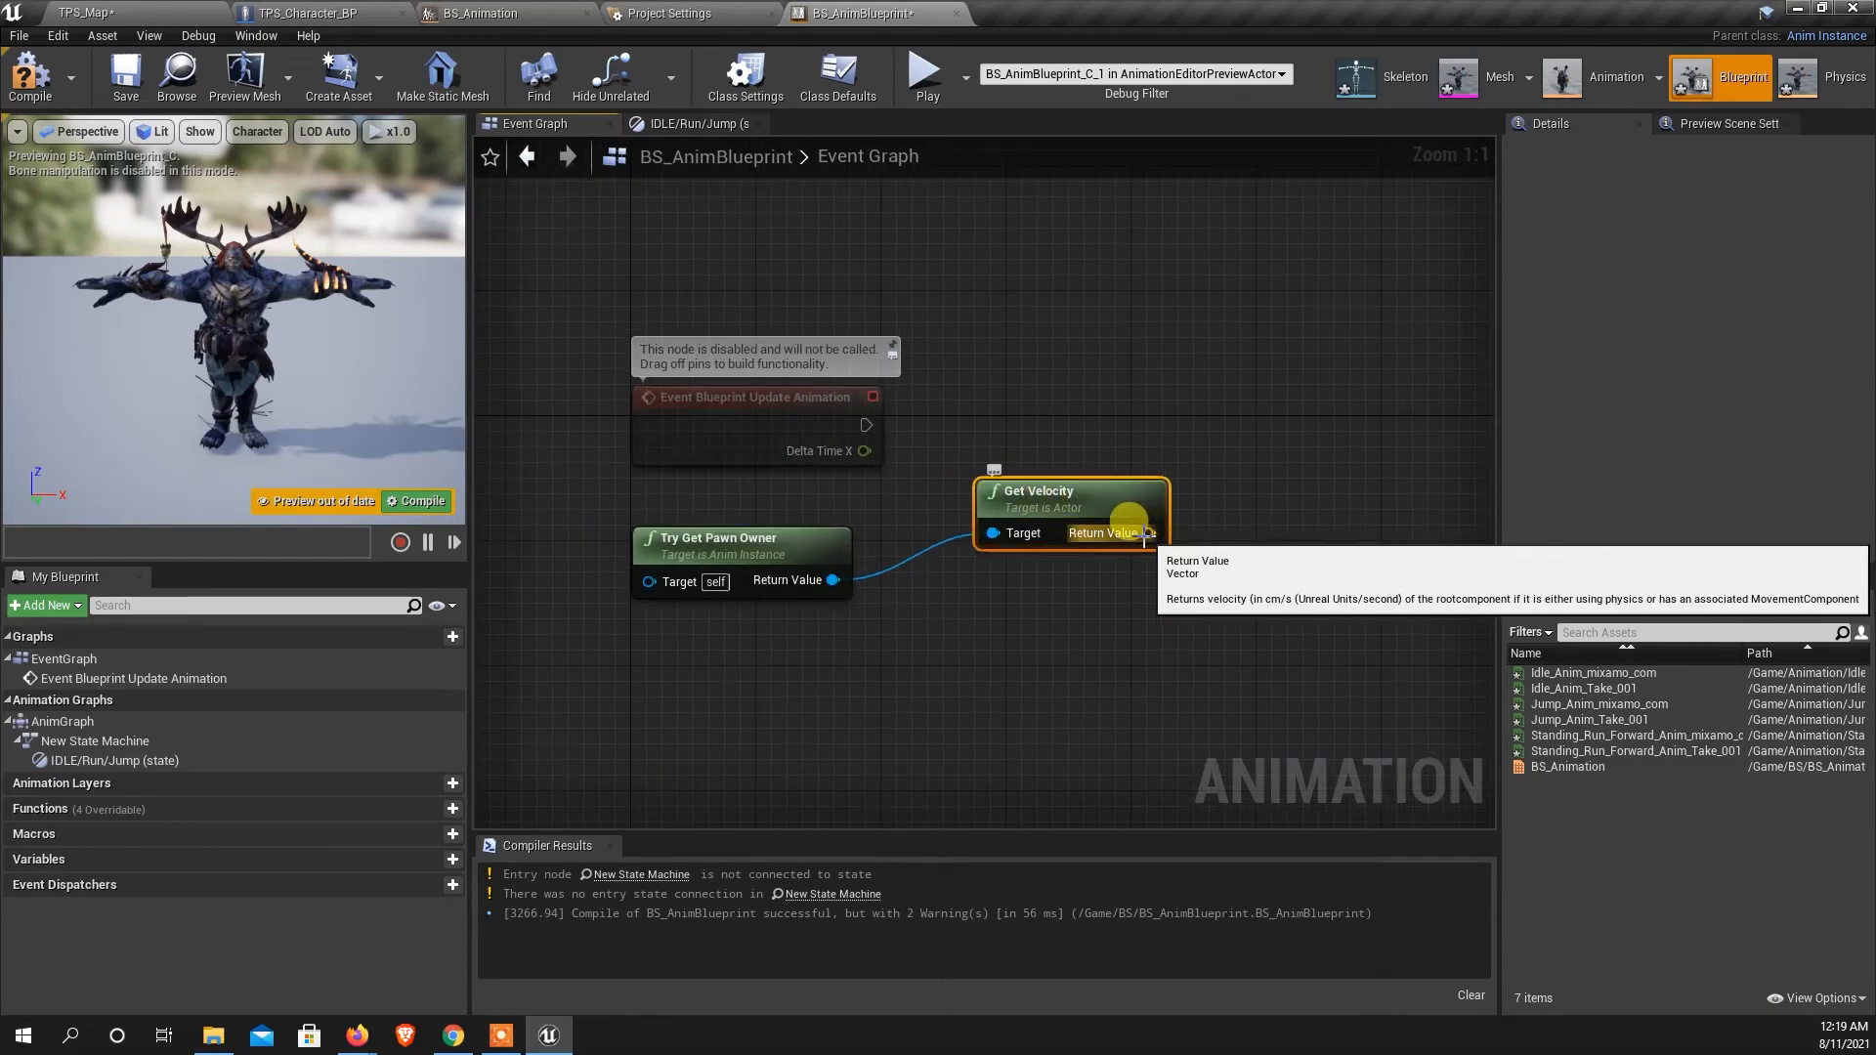
pyautogui.moveTo(1145, 532); pyautogui.dragTo(1261, 484)
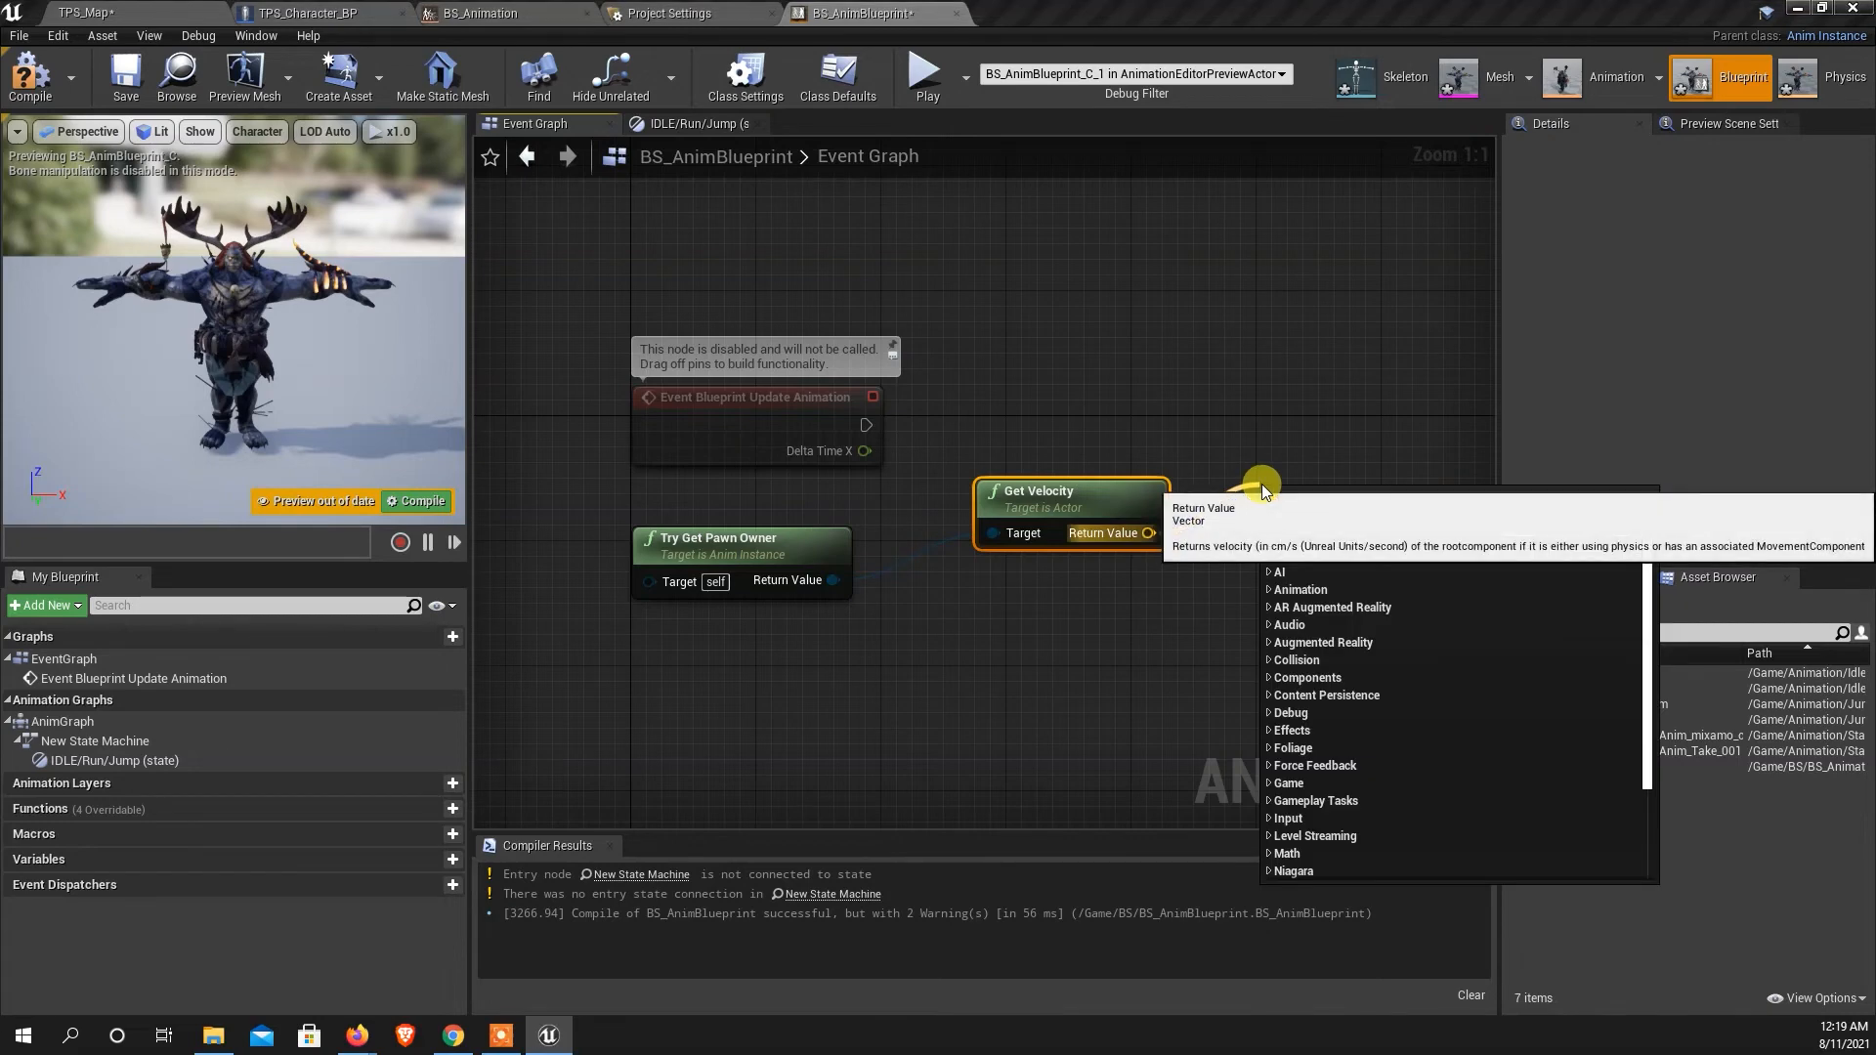
pyautogui.write('vector')
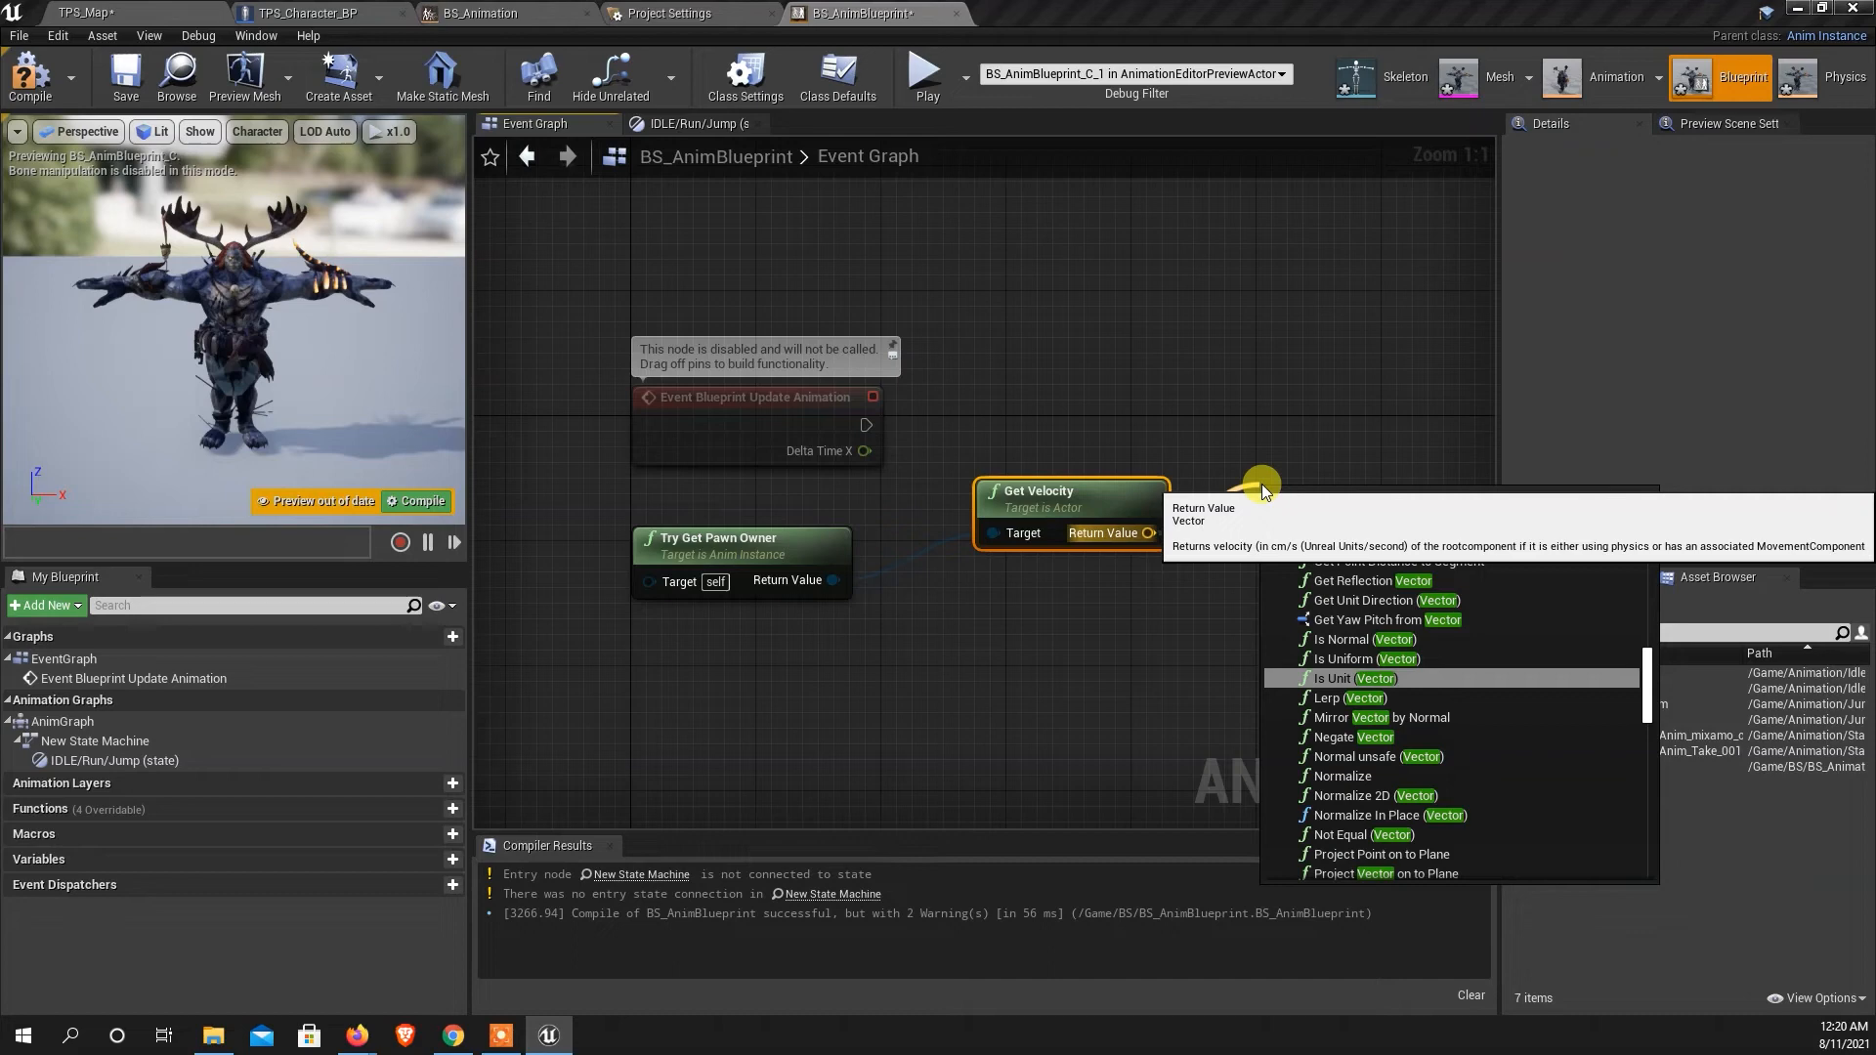
pyautogui.press('Down')
pyautogui.press('Down')
pyautogui.press('Down')
pyautogui.press('Down')
pyautogui.press('Down')
pyautogui.press('Down')
pyautogui.press('Down')
pyautogui.press('Down')
pyautogui.press('Down')
pyautogui.press('Down')
pyautogui.press('Down')
pyautogui.press('Down')
pyautogui.press('Down')
pyautogui.press('Down')
pyautogui.press('Down')
pyautogui.press('Down')
pyautogui.press('Down')
pyautogui.press('Down')
pyautogui.press('Down')
pyautogui.press('Down')
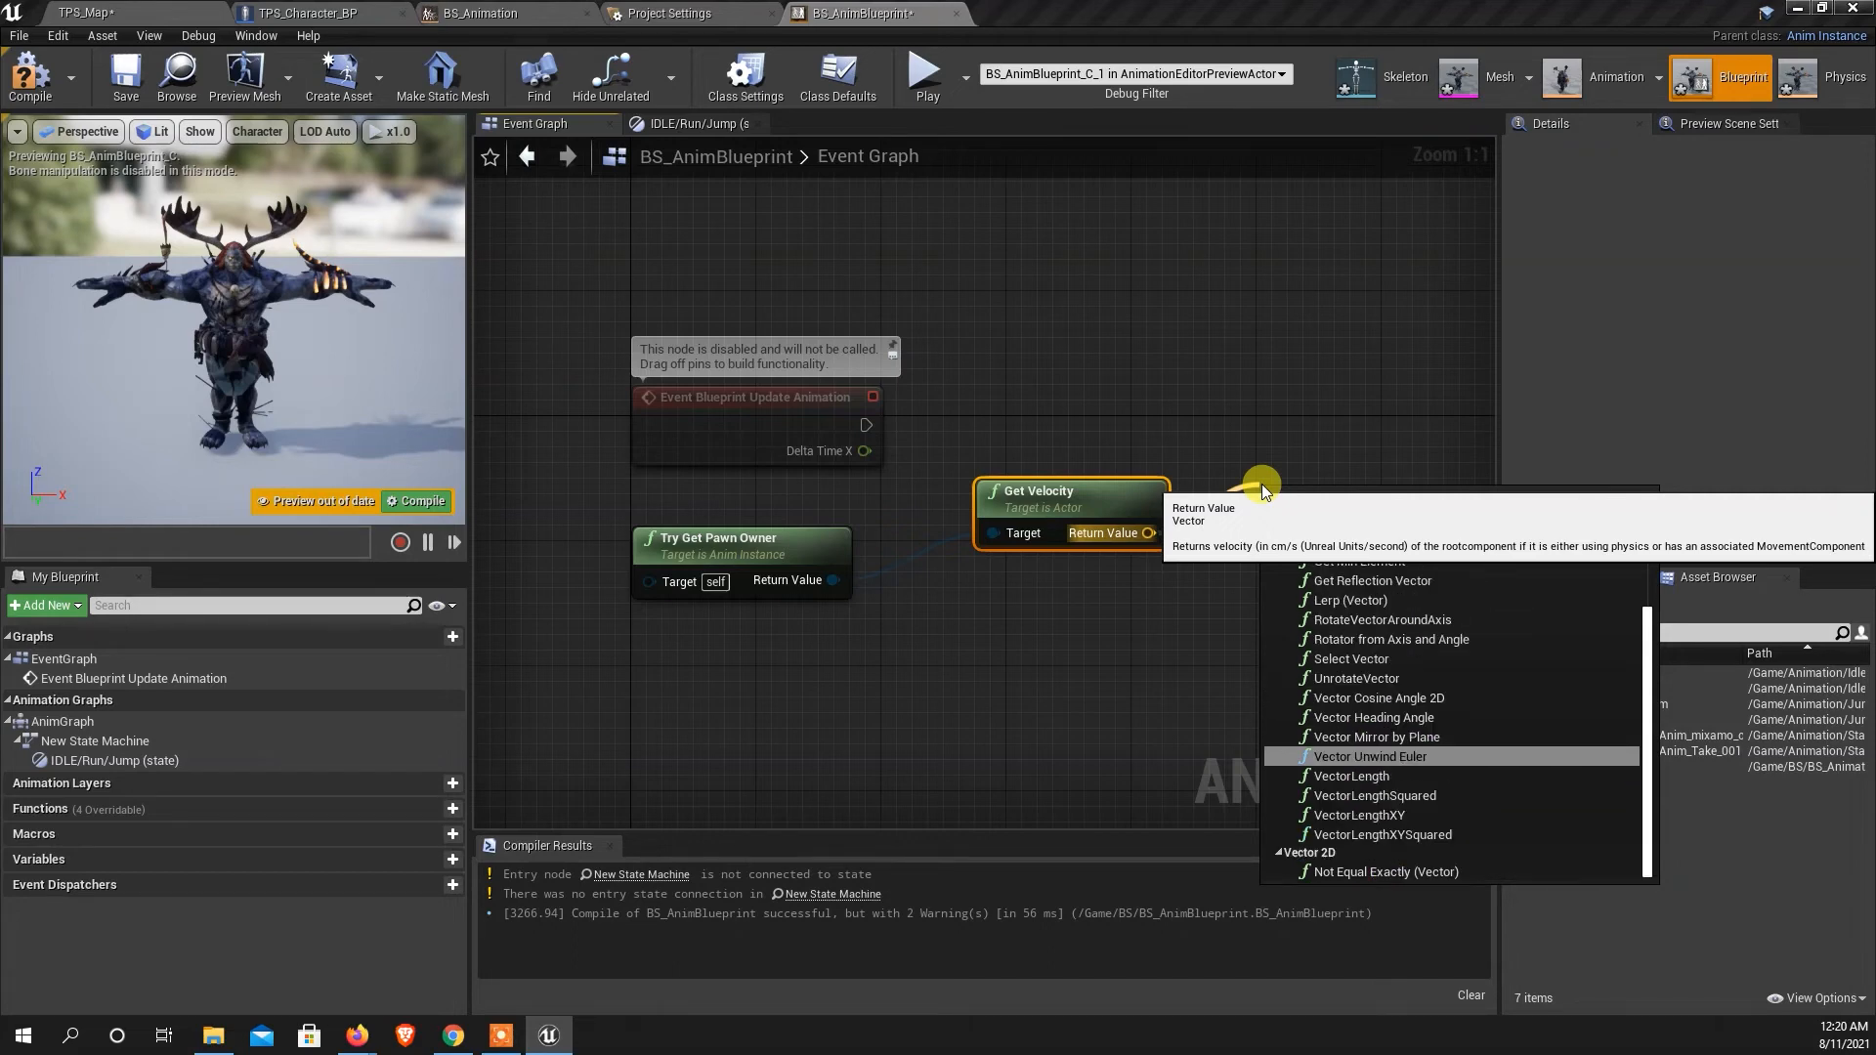
pyautogui.write('lent')
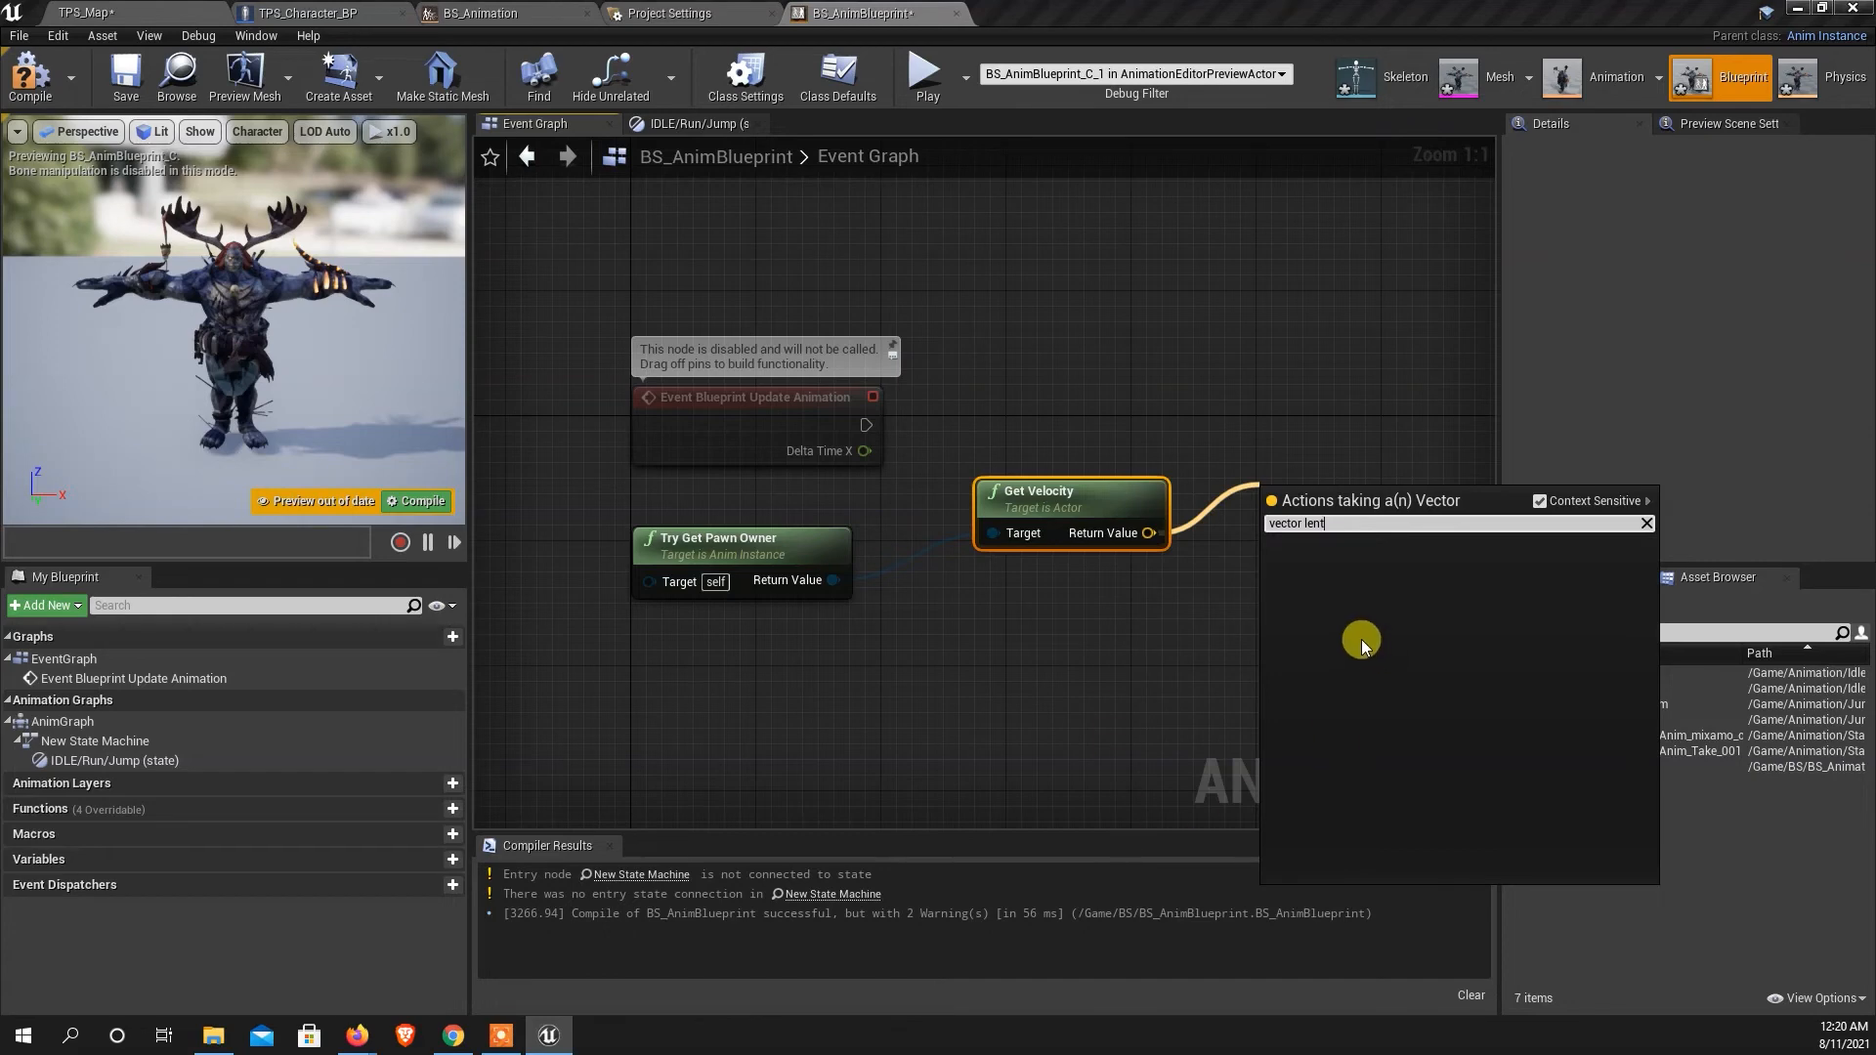
pyautogui.press('BackSpace')
pyautogui.press('BackSpace')
pyautogui.press('BackSpace')
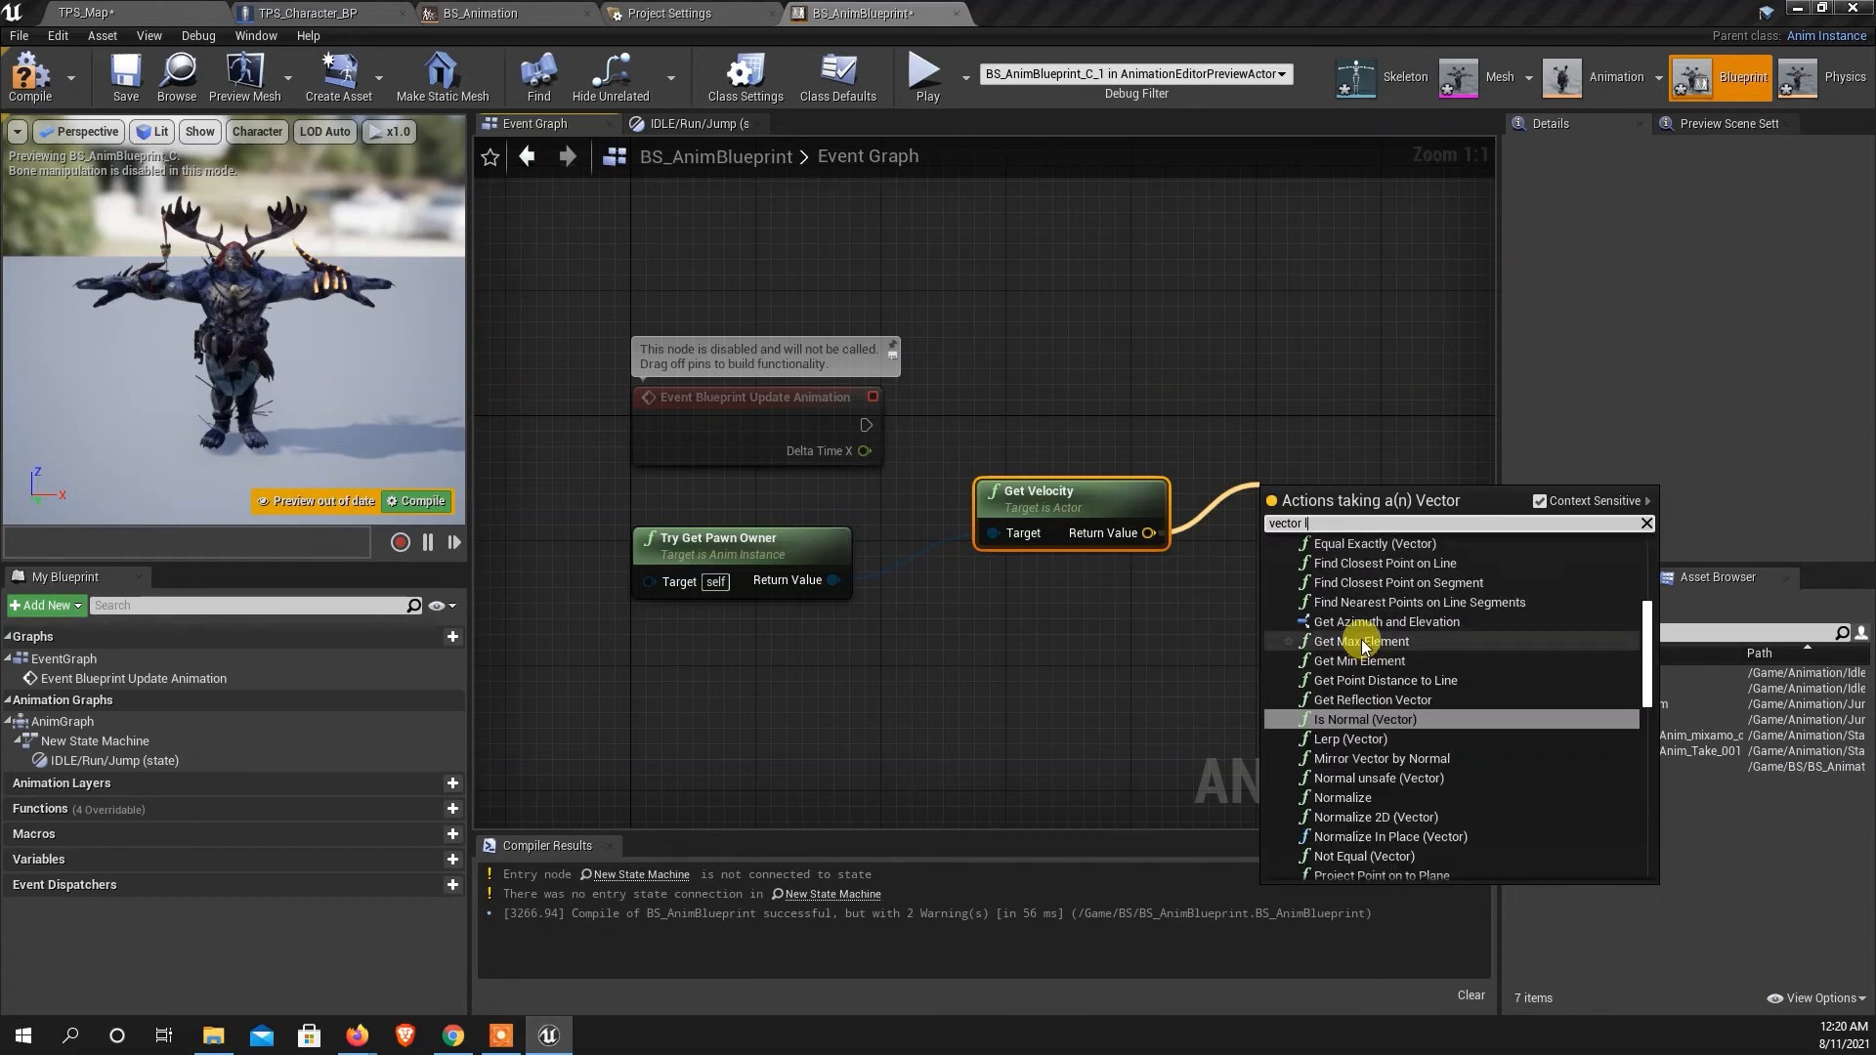
pyautogui.write('en')
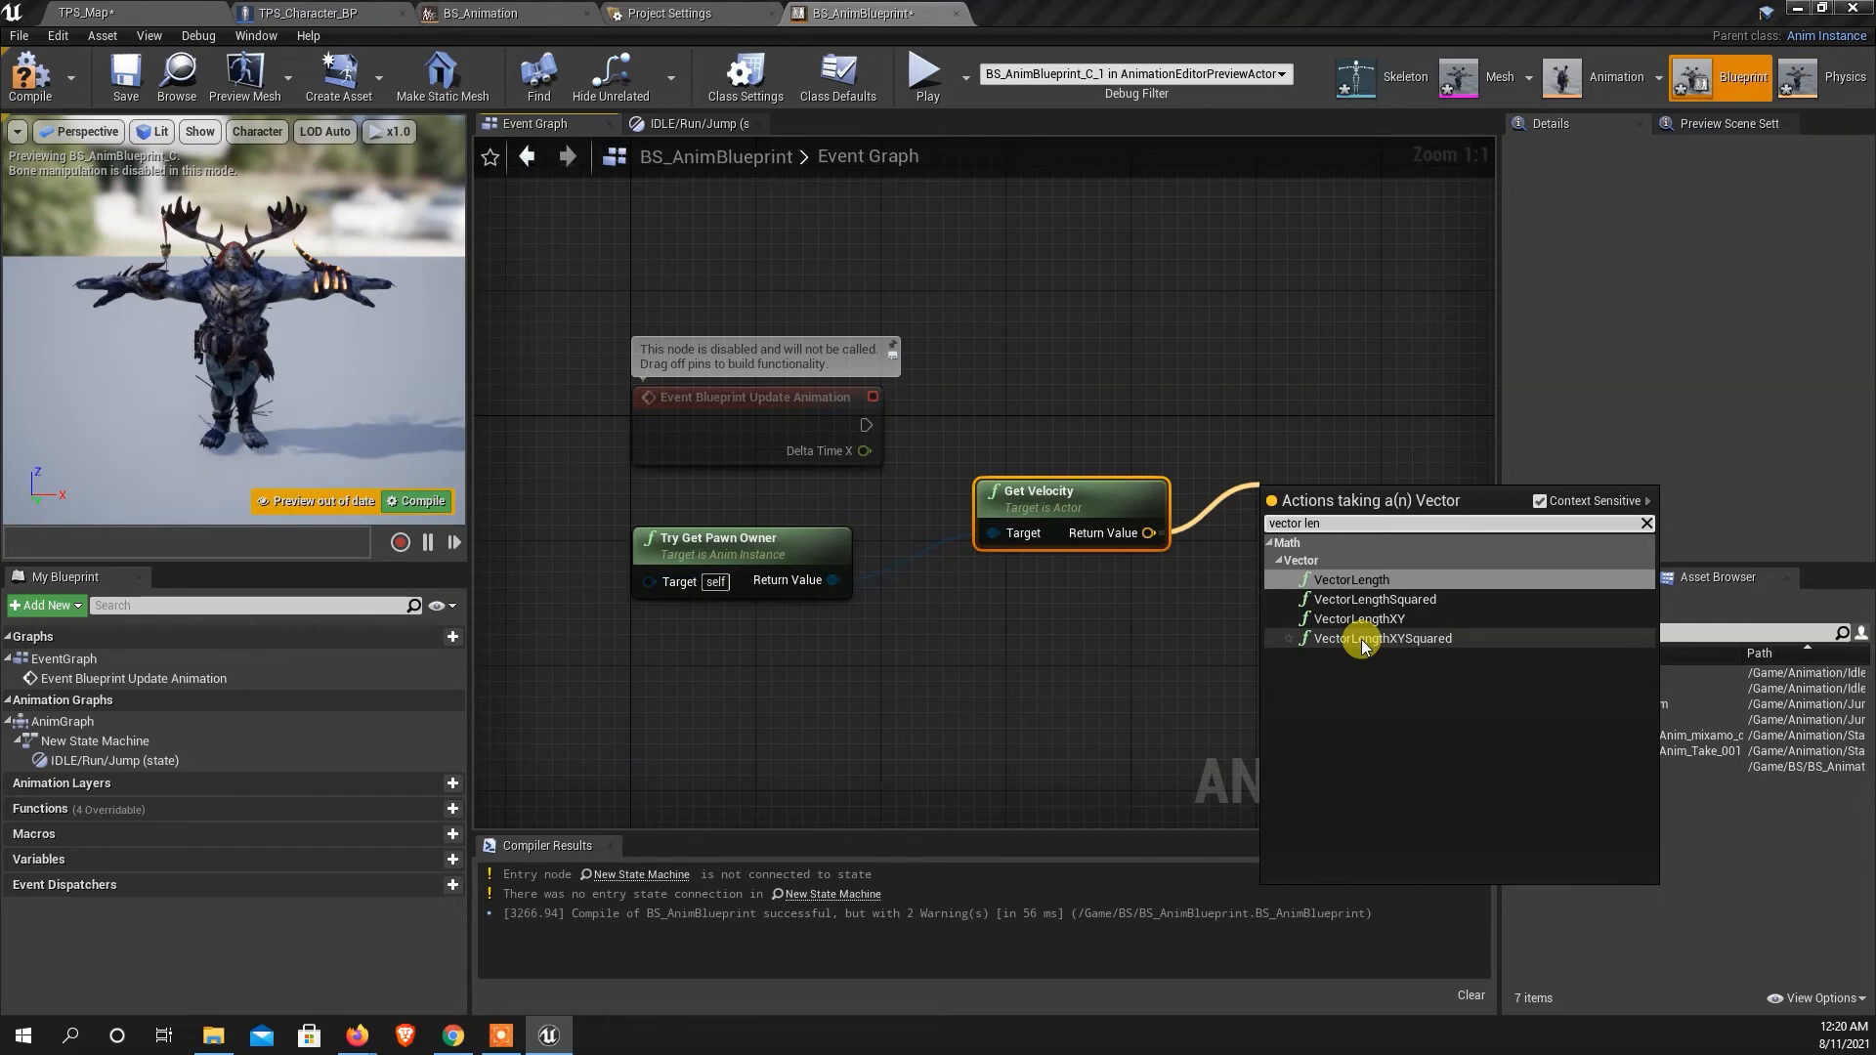
pyautogui.click(1343, 579)
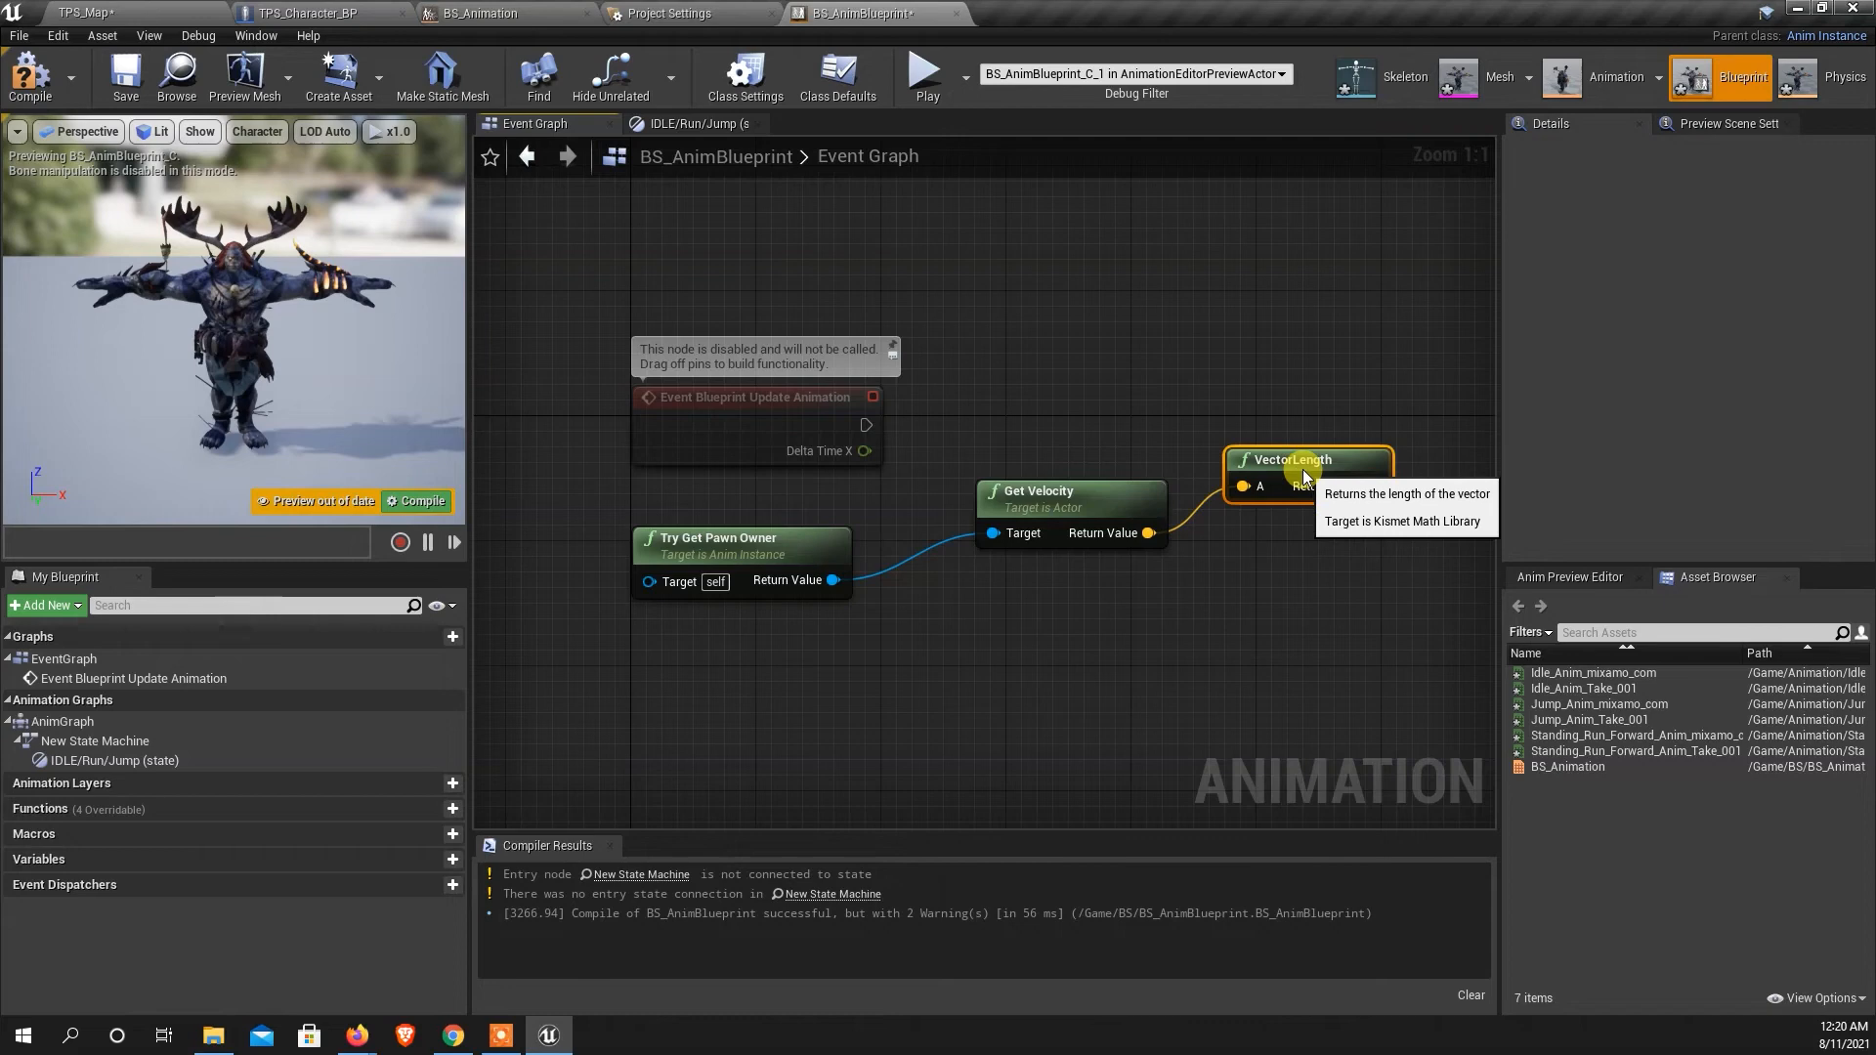
# Promote VectorLength's return value to a float variable named Speed, placing its SET node close beside VectorLength.
pyautogui.scroll(-2, 723, 557)
pyautogui.scroll(2, 1239, 544)
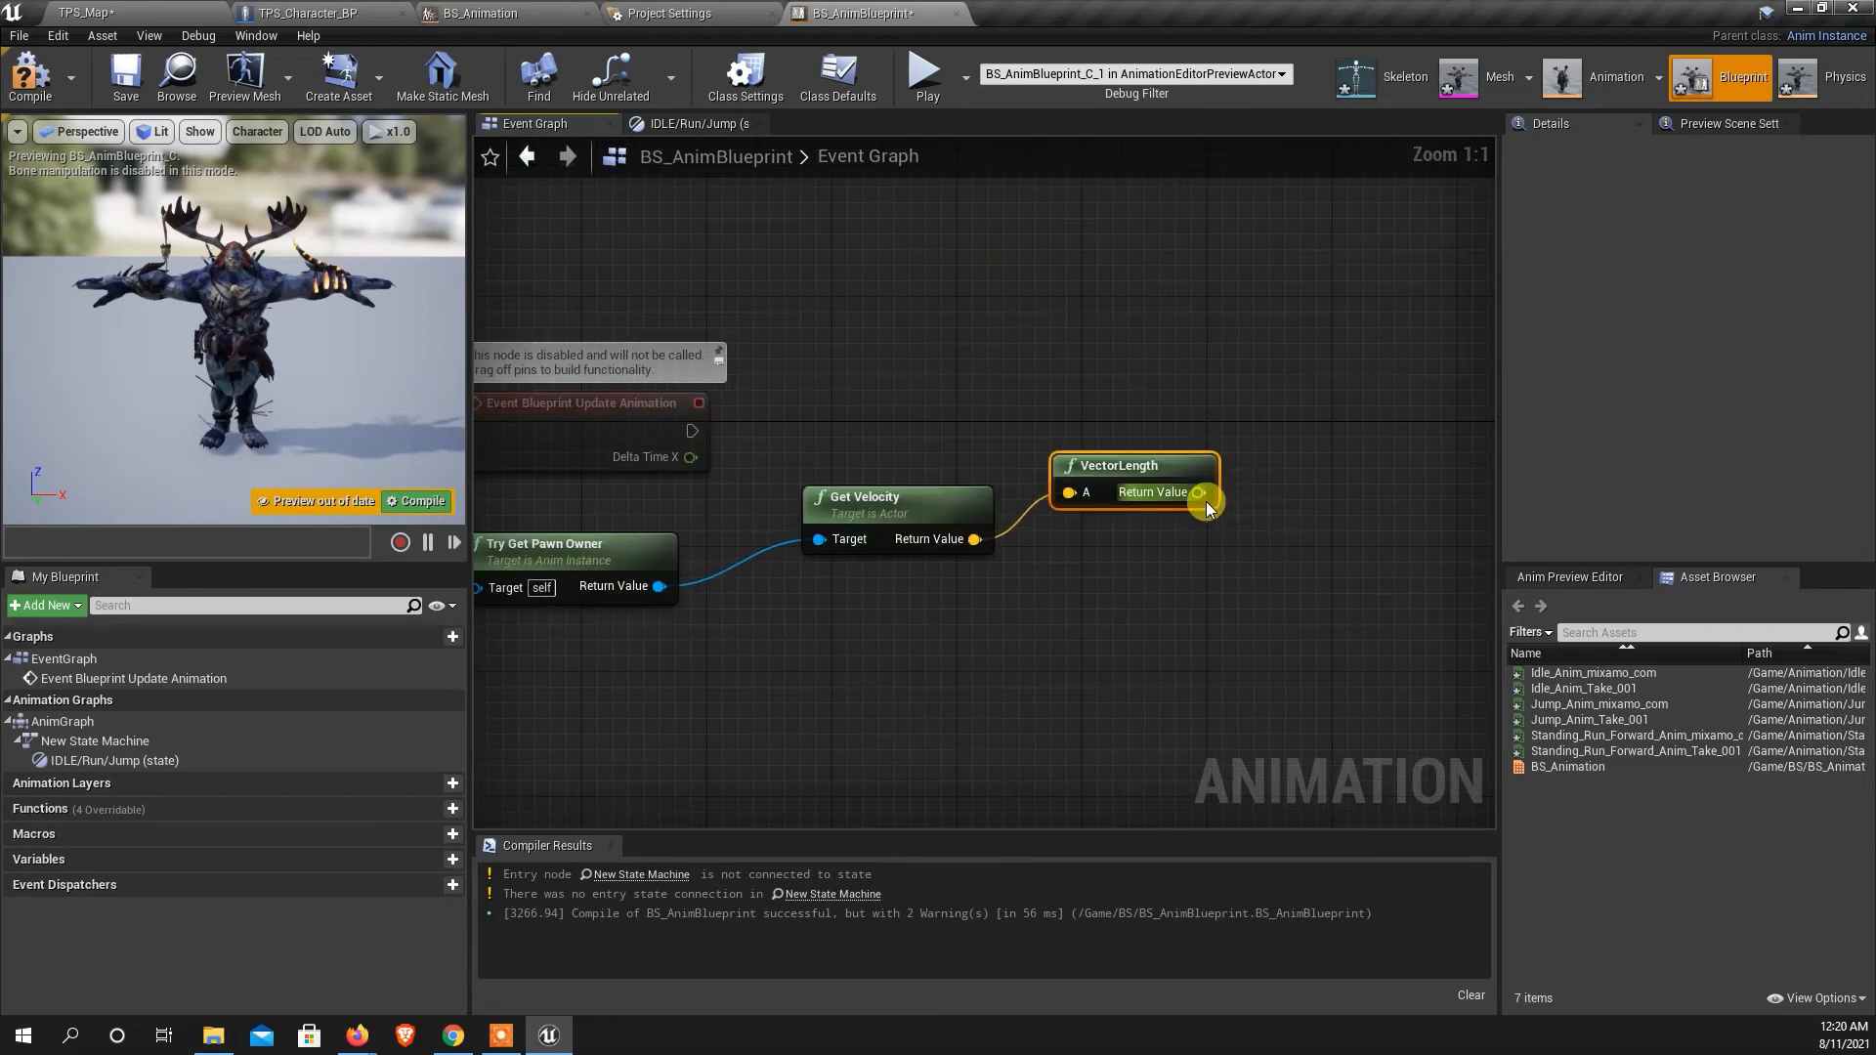
pyautogui.moveTo(1198, 491); pyautogui.dragTo(1295, 441)
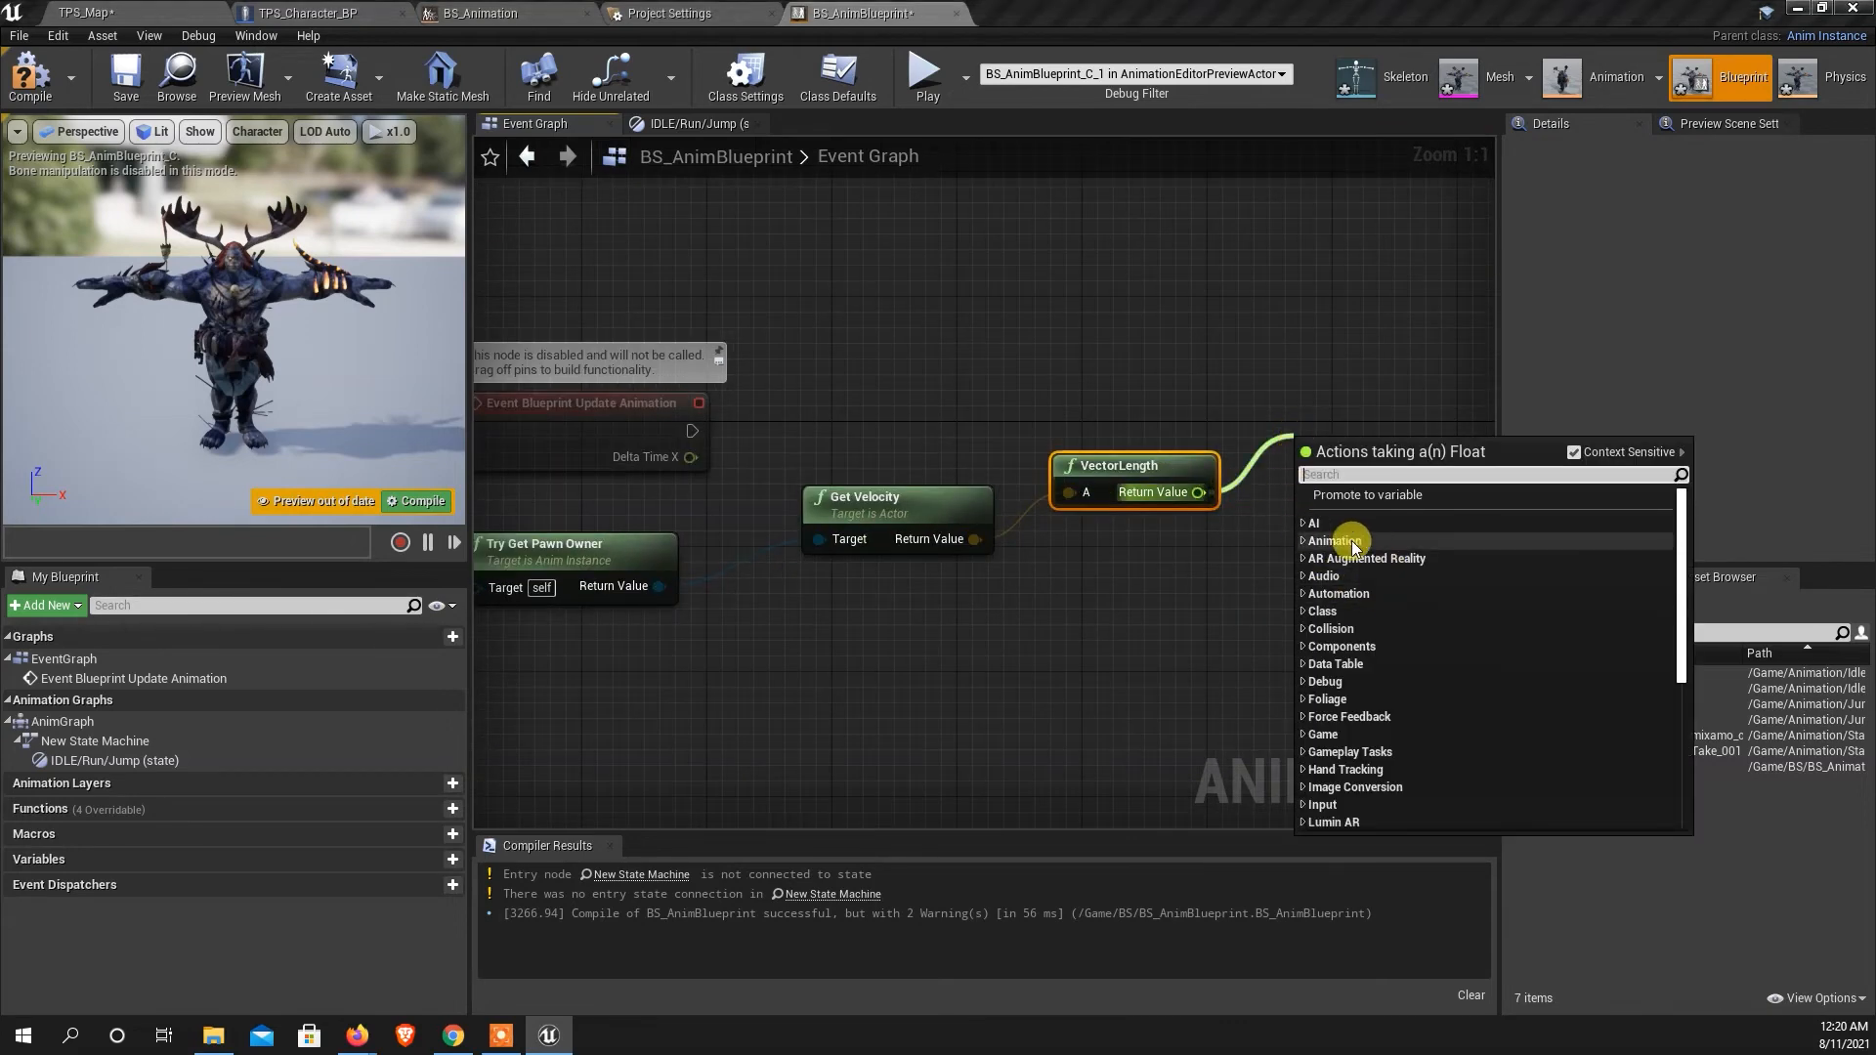
pyautogui.click(1346, 495)
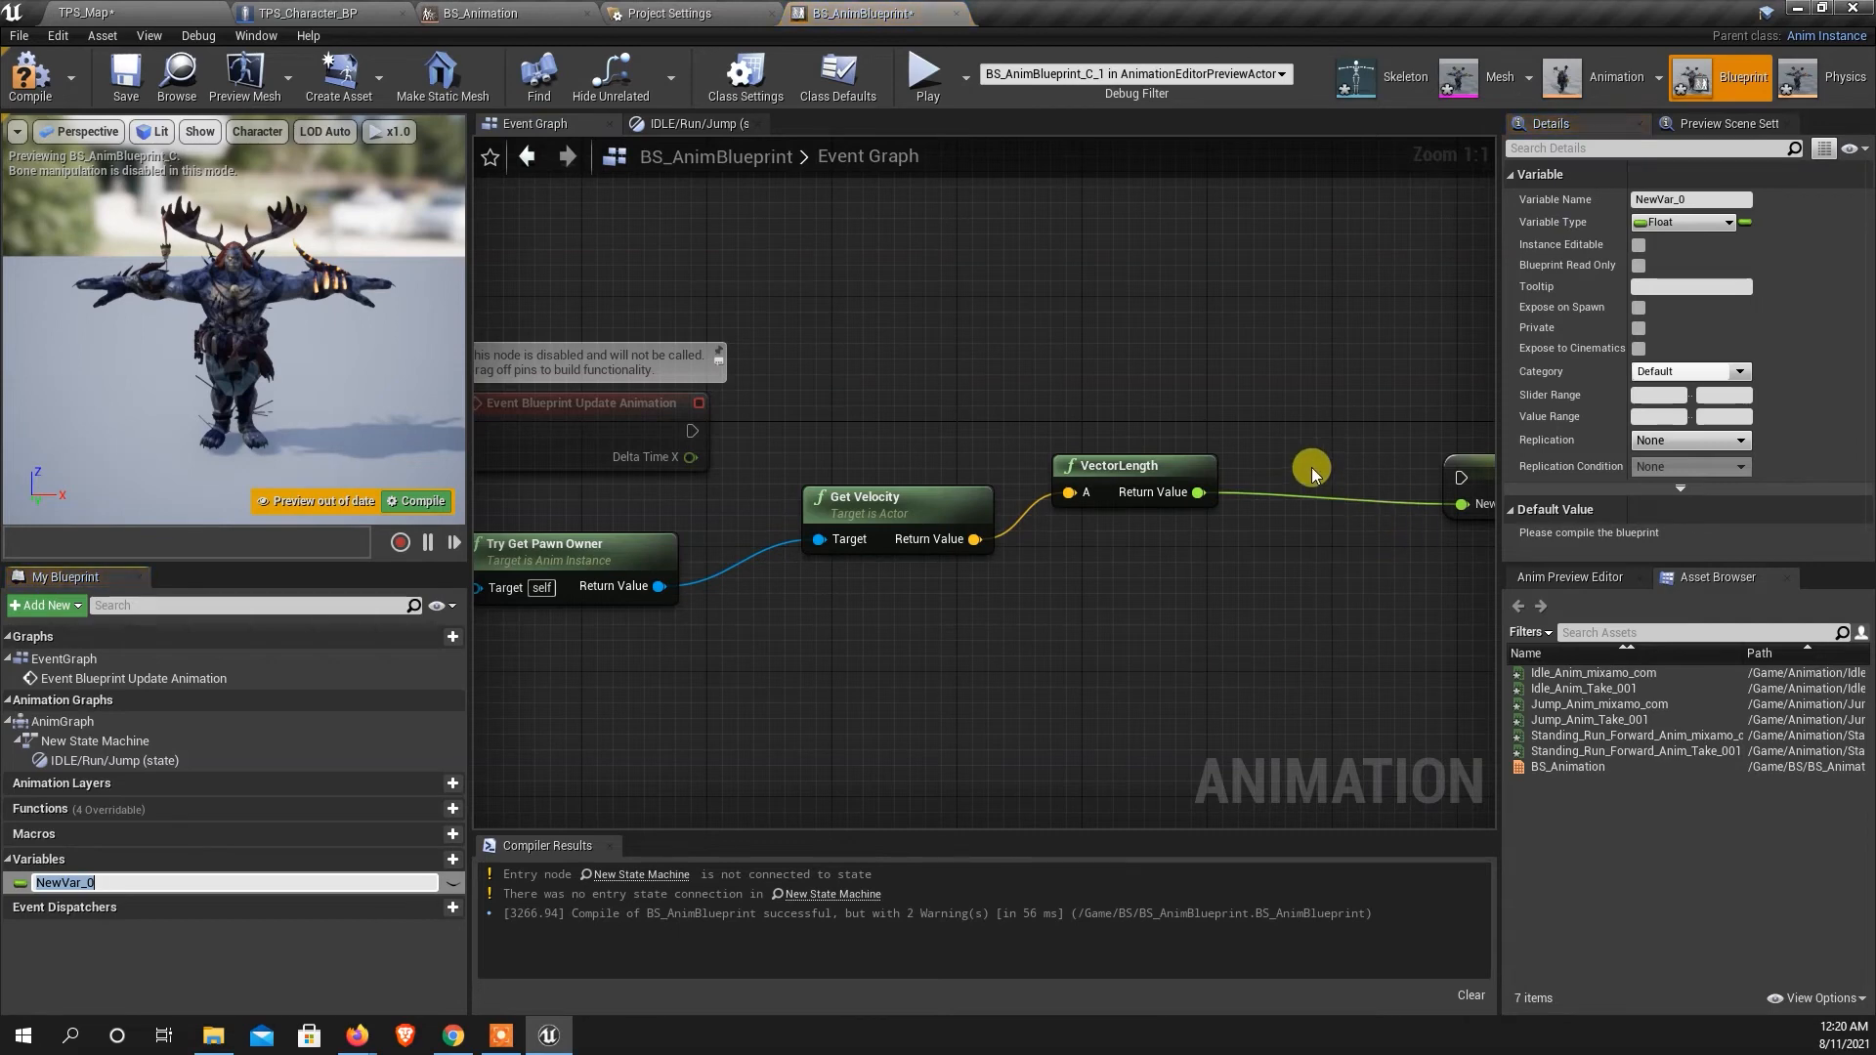
pyautogui.scroll(-2, 1311, 473)
pyautogui.moveTo(1438, 468); pyautogui.dragTo(1333, 434)
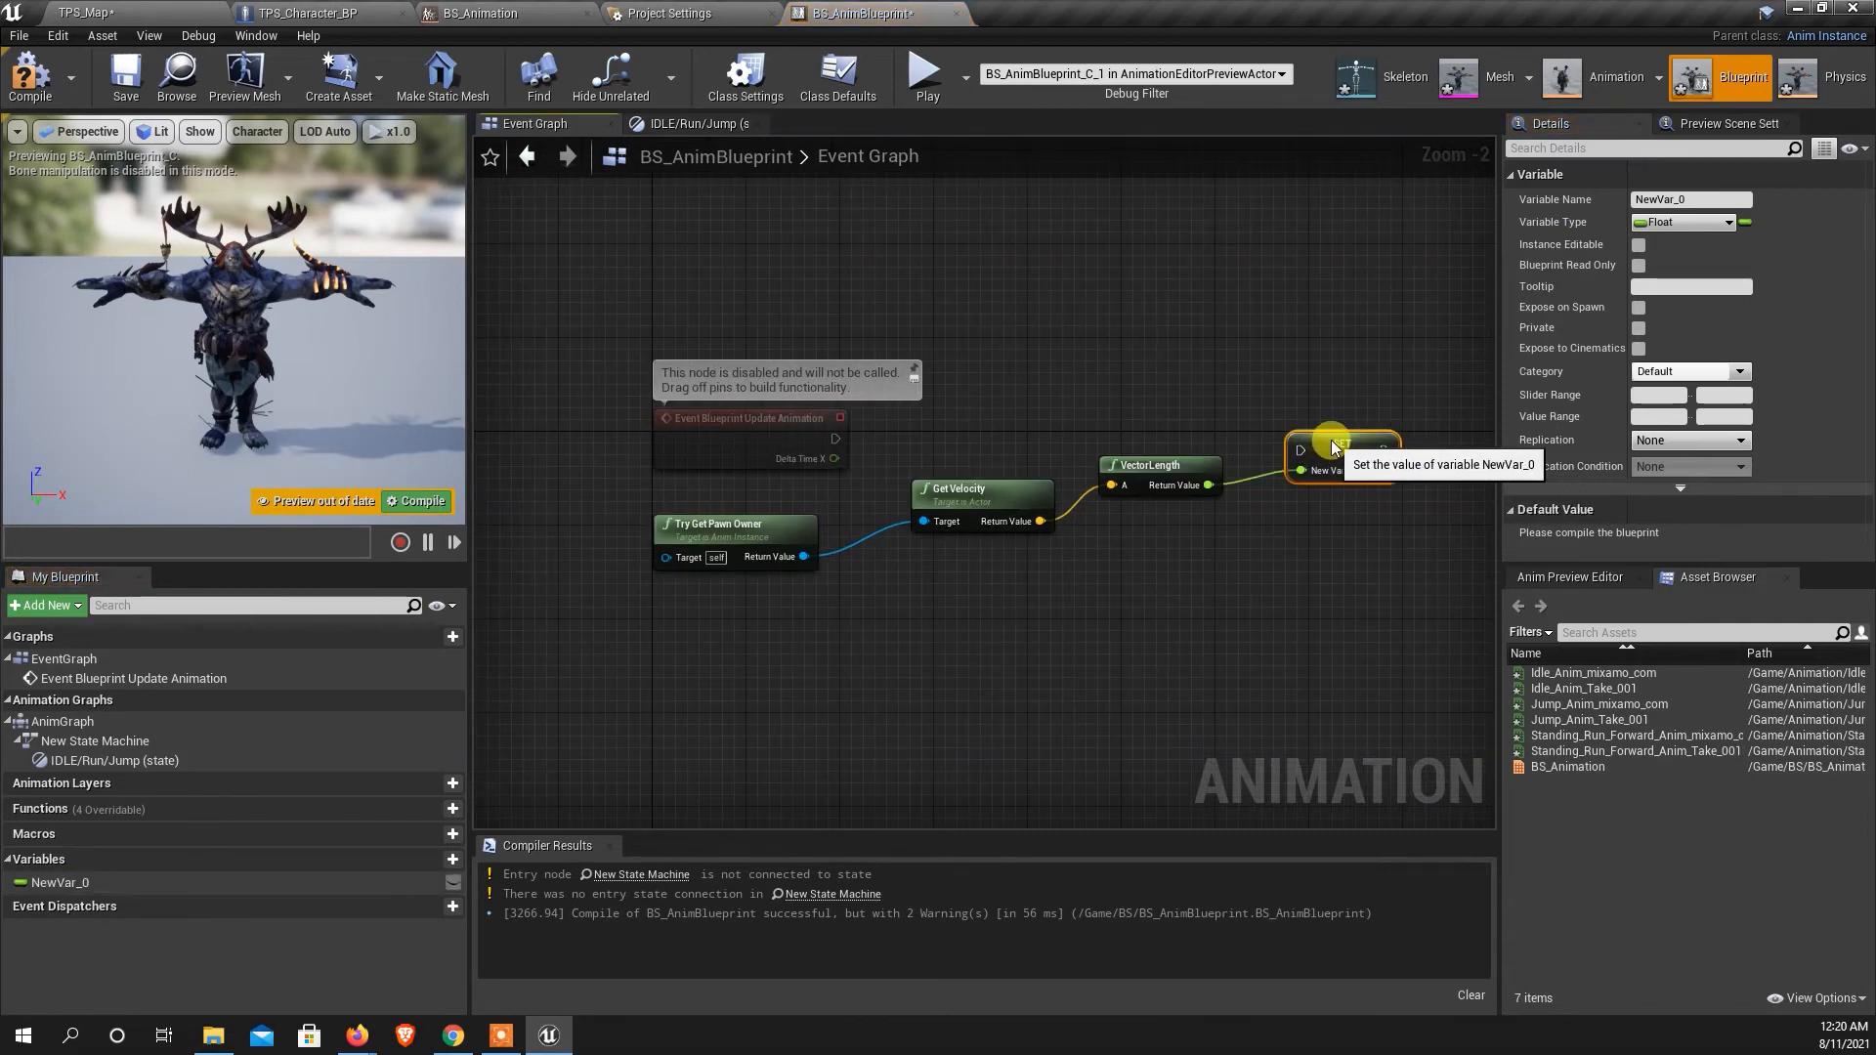
pyautogui.click(1681, 200)
pyautogui.write('Speed')
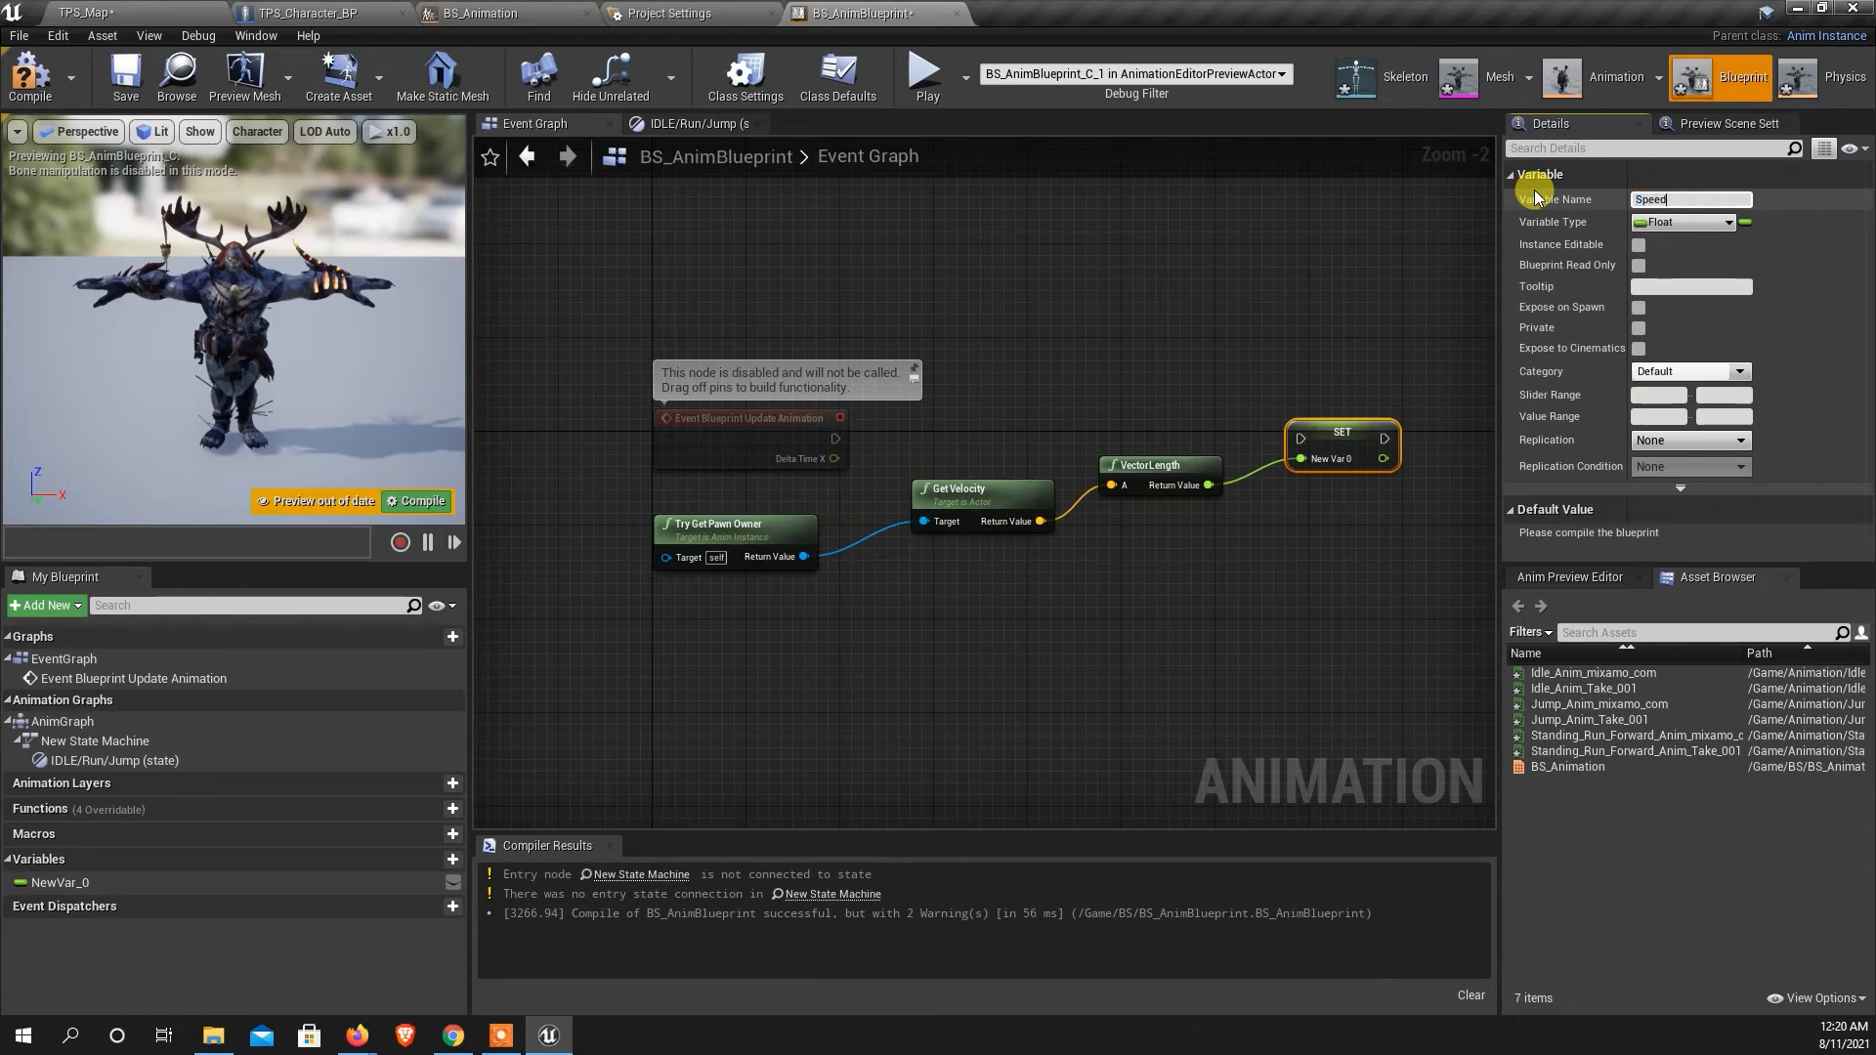
pyautogui.press('Return')
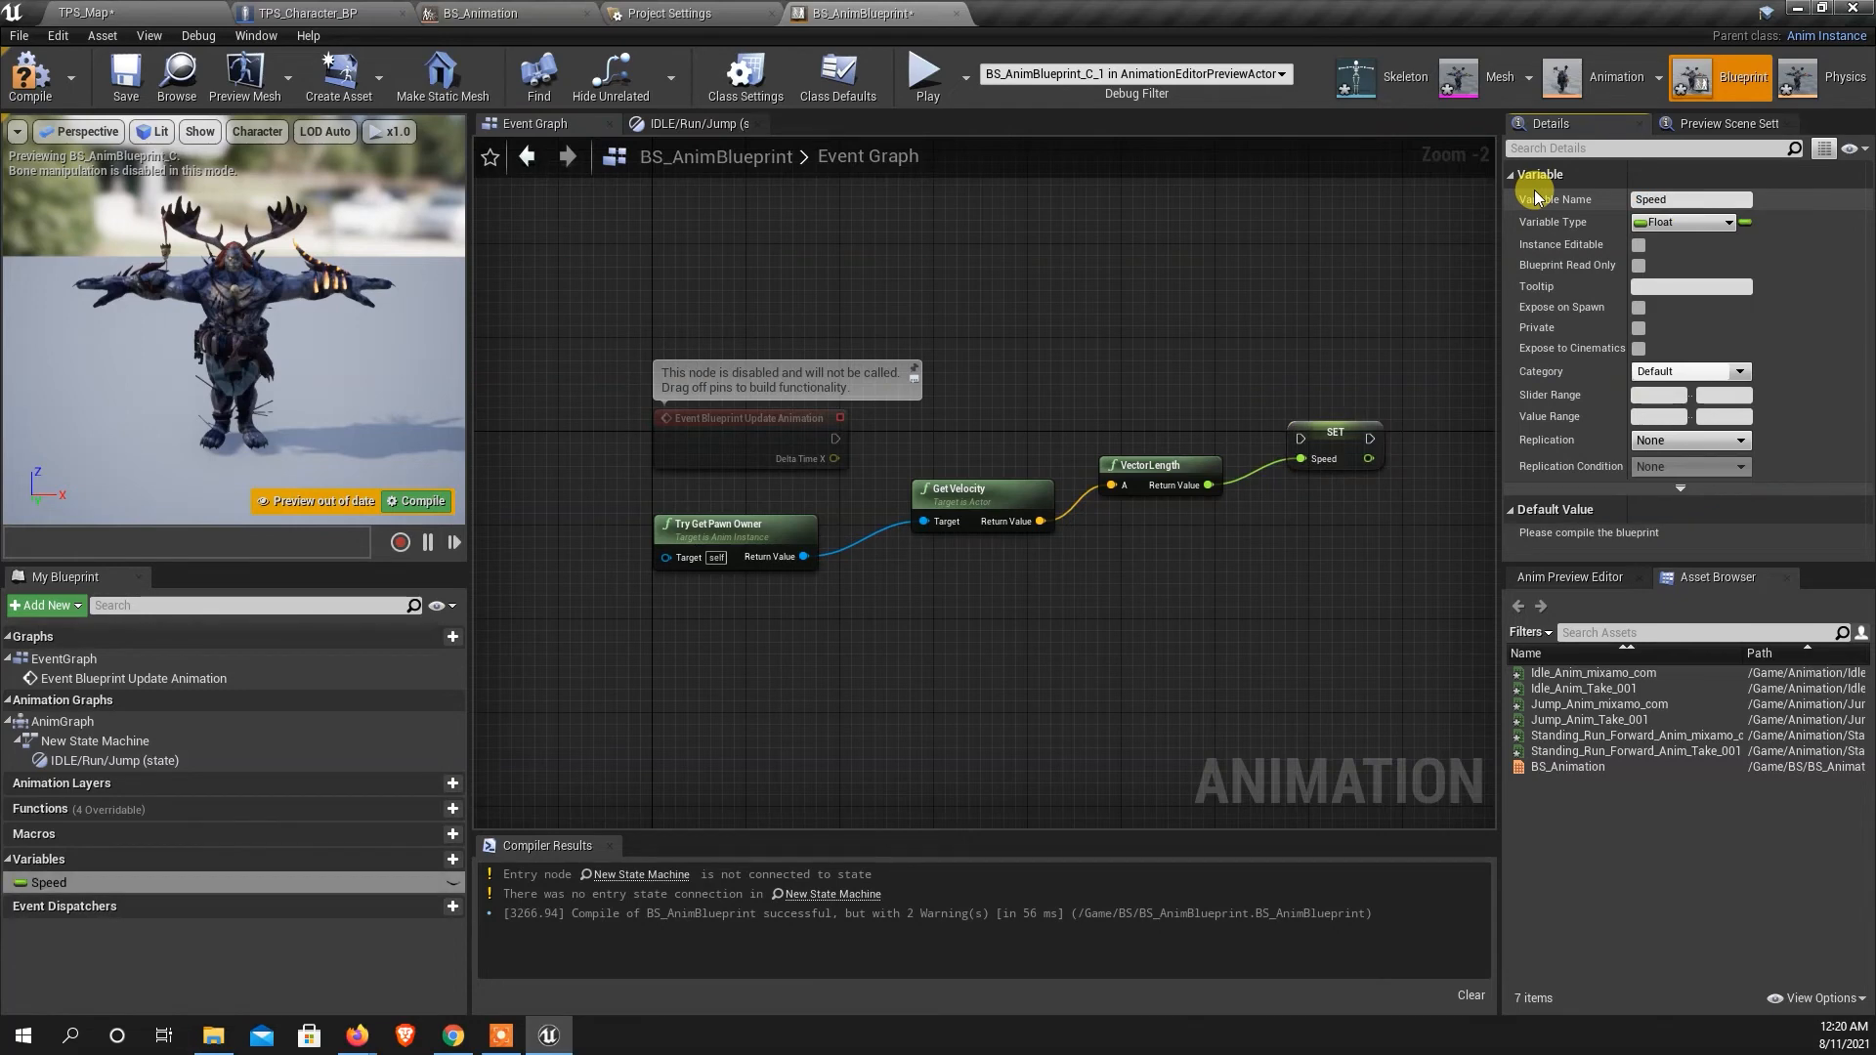
pyautogui.click(41, 885)
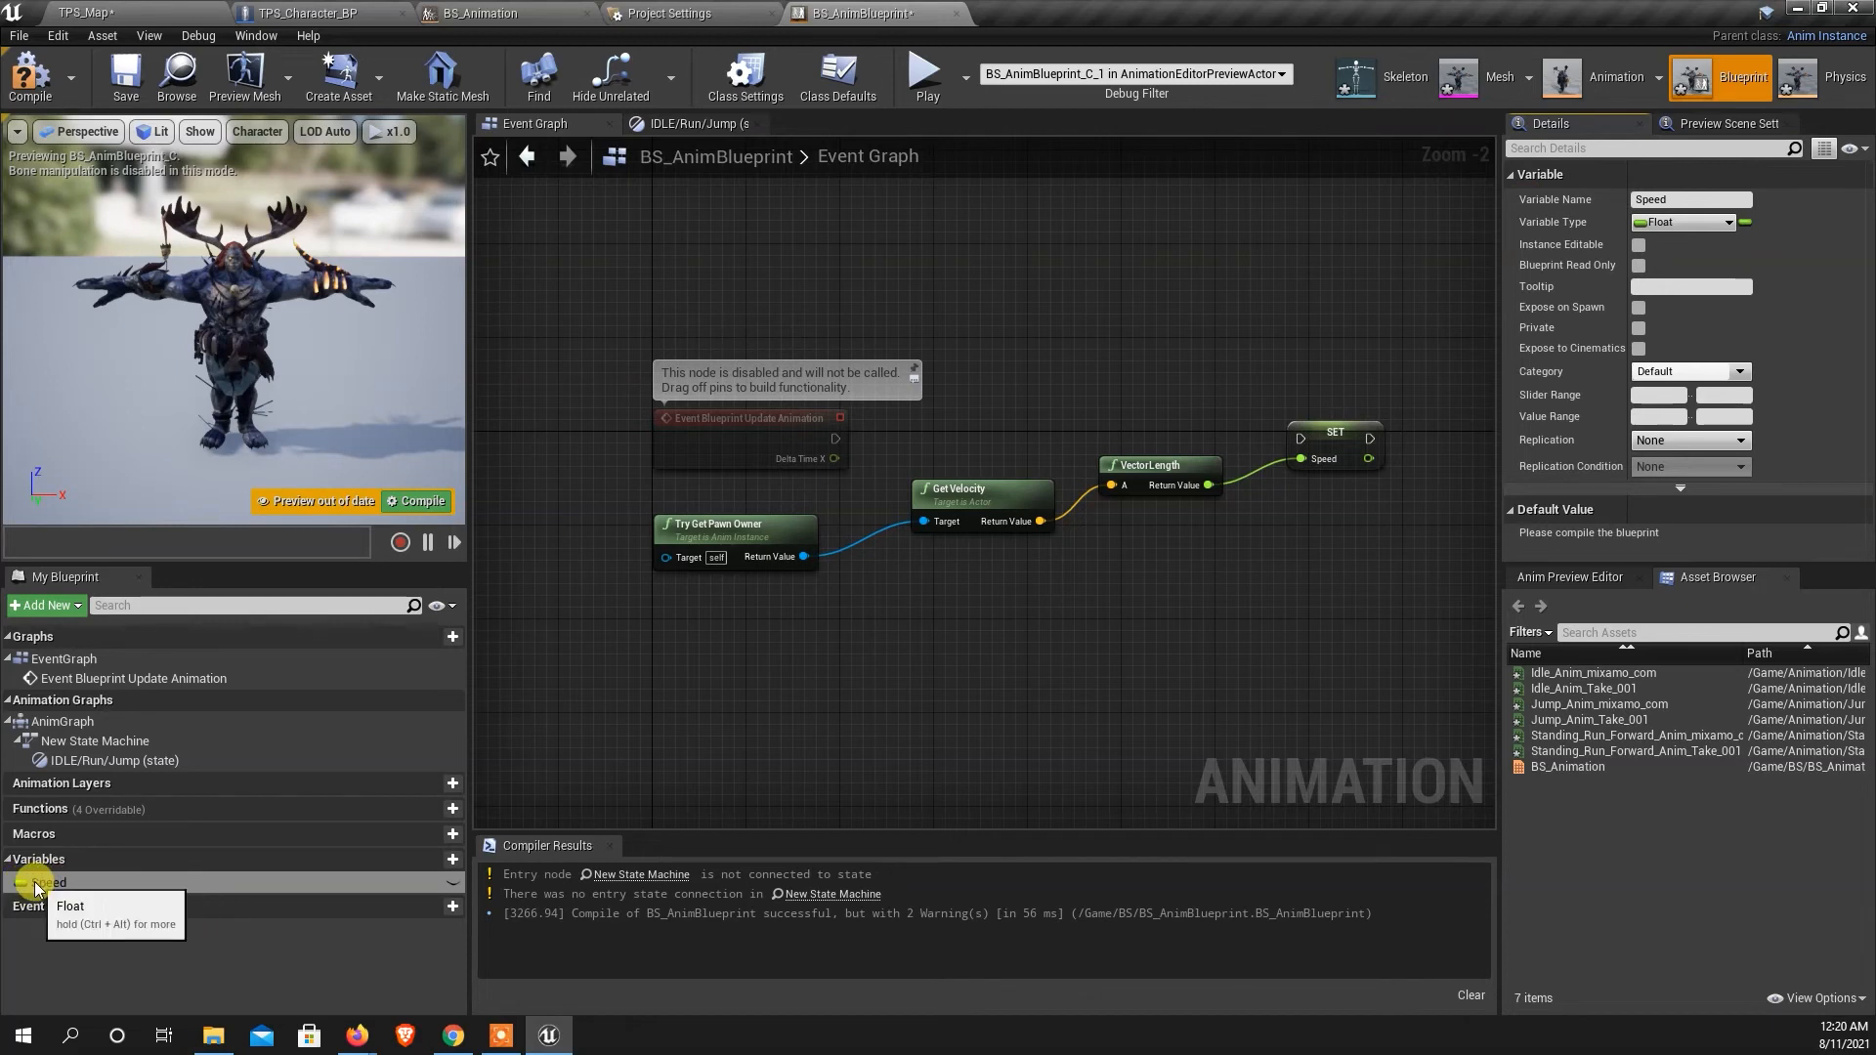
# Connect Event Blueprint Update Animation's execution output to the SET Speed node and line up both nodes above the velocity chain.
pyautogui.moveTo(836, 439); pyautogui.dragTo(1301, 438)
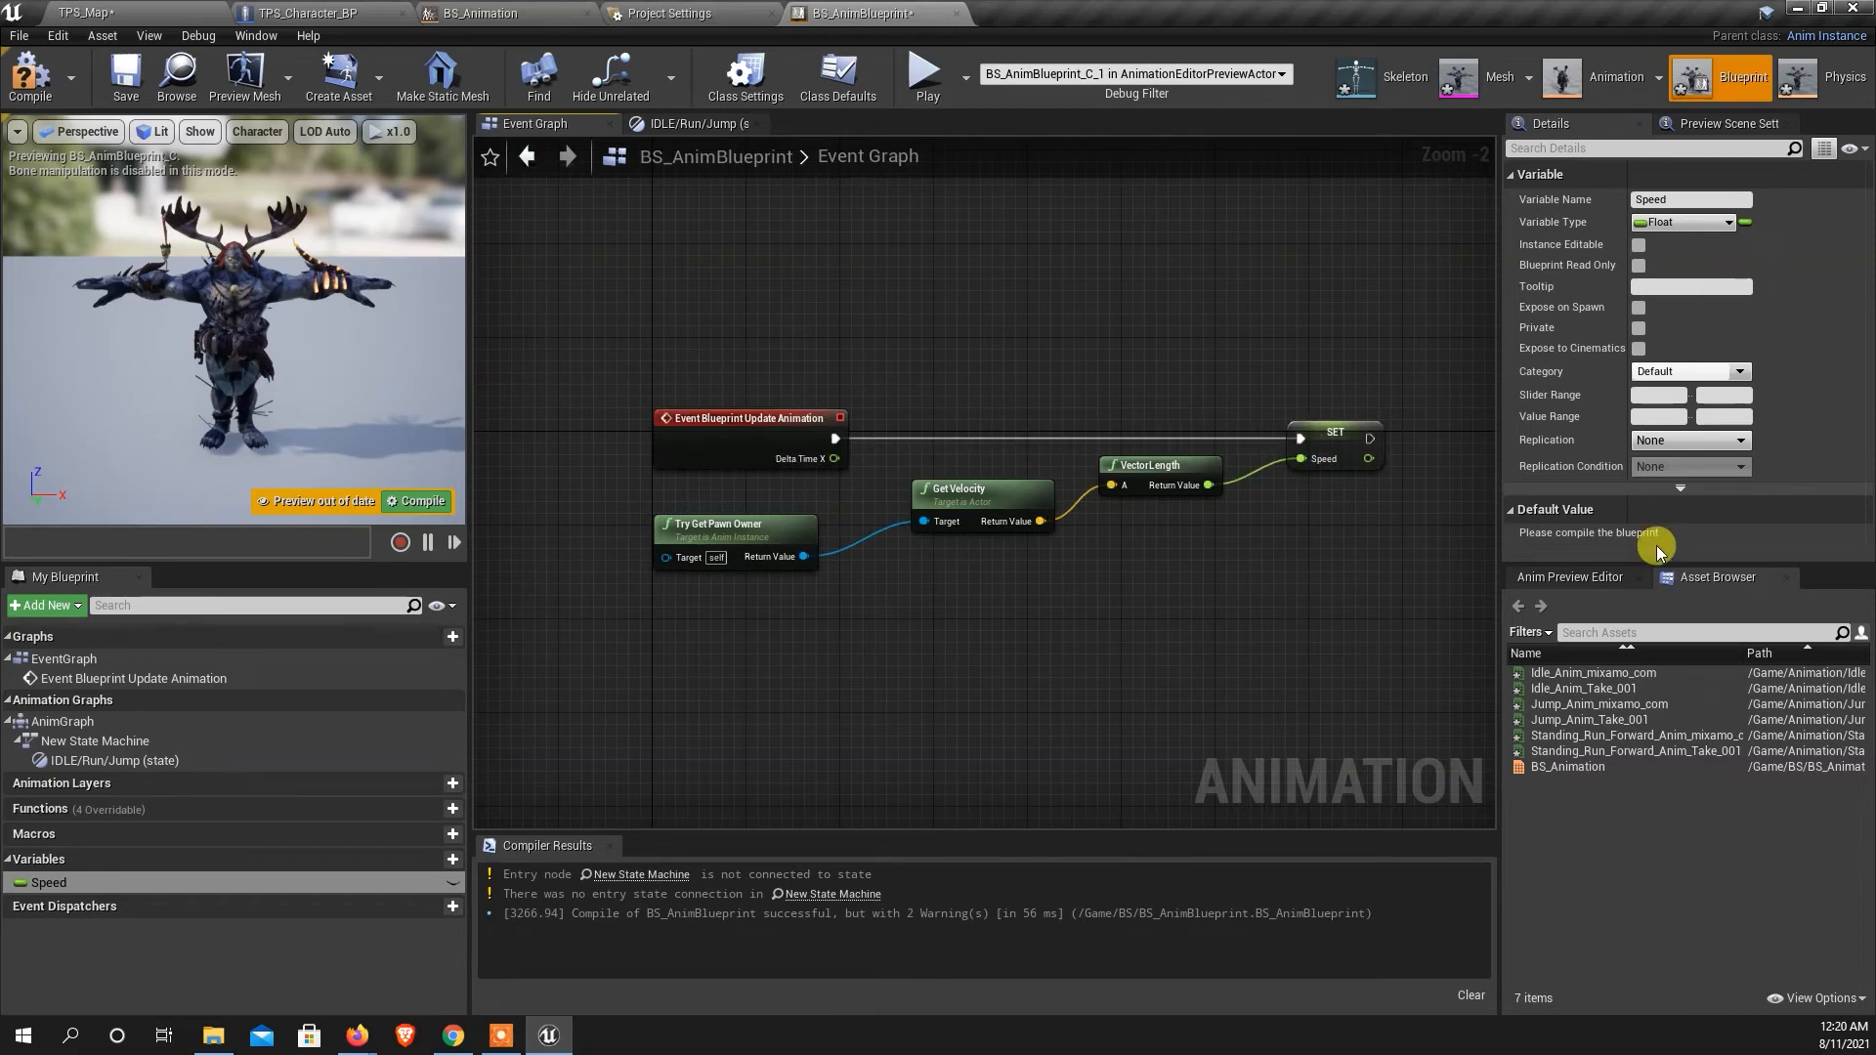
pyautogui.moveTo(755, 420)
pyautogui.mouseDown()
pyautogui.moveTo(742, 352)
pyautogui.moveTo(766, 398)
pyautogui.mouseUp()
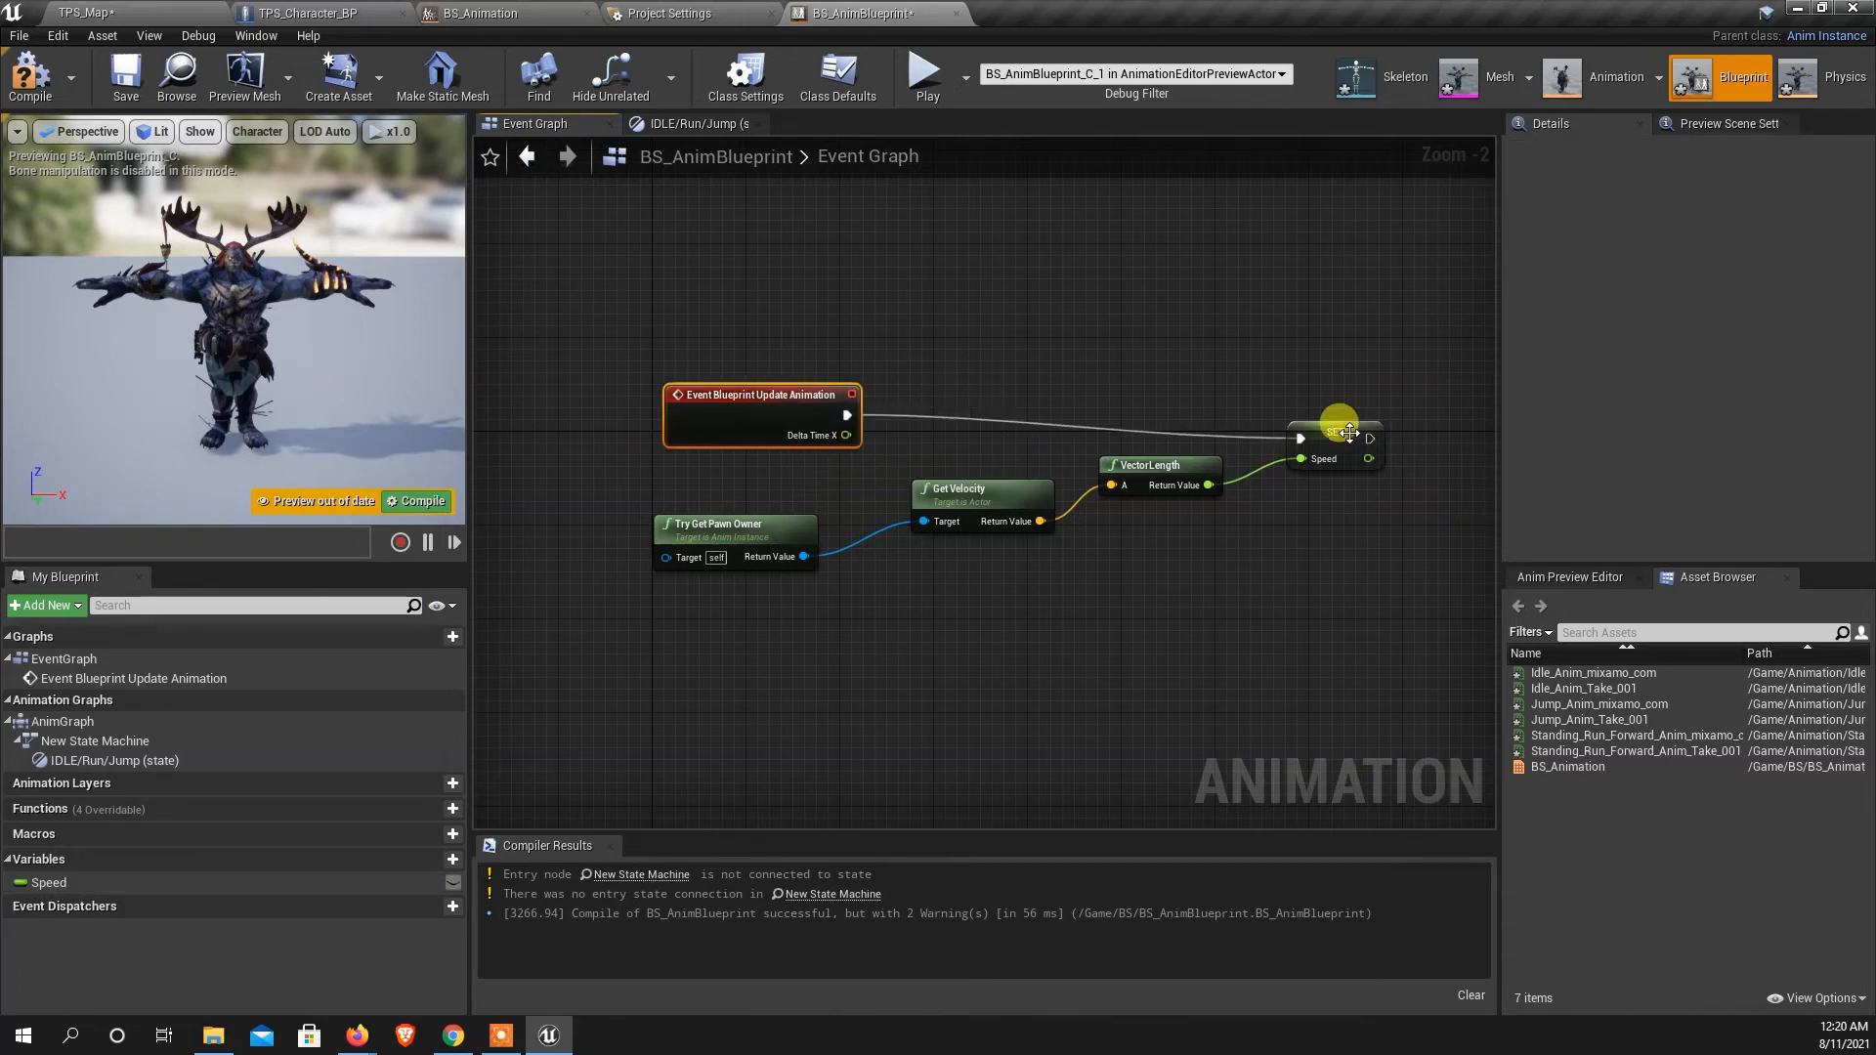
pyautogui.moveTo(1339, 419); pyautogui.dragTo(1361, 415)
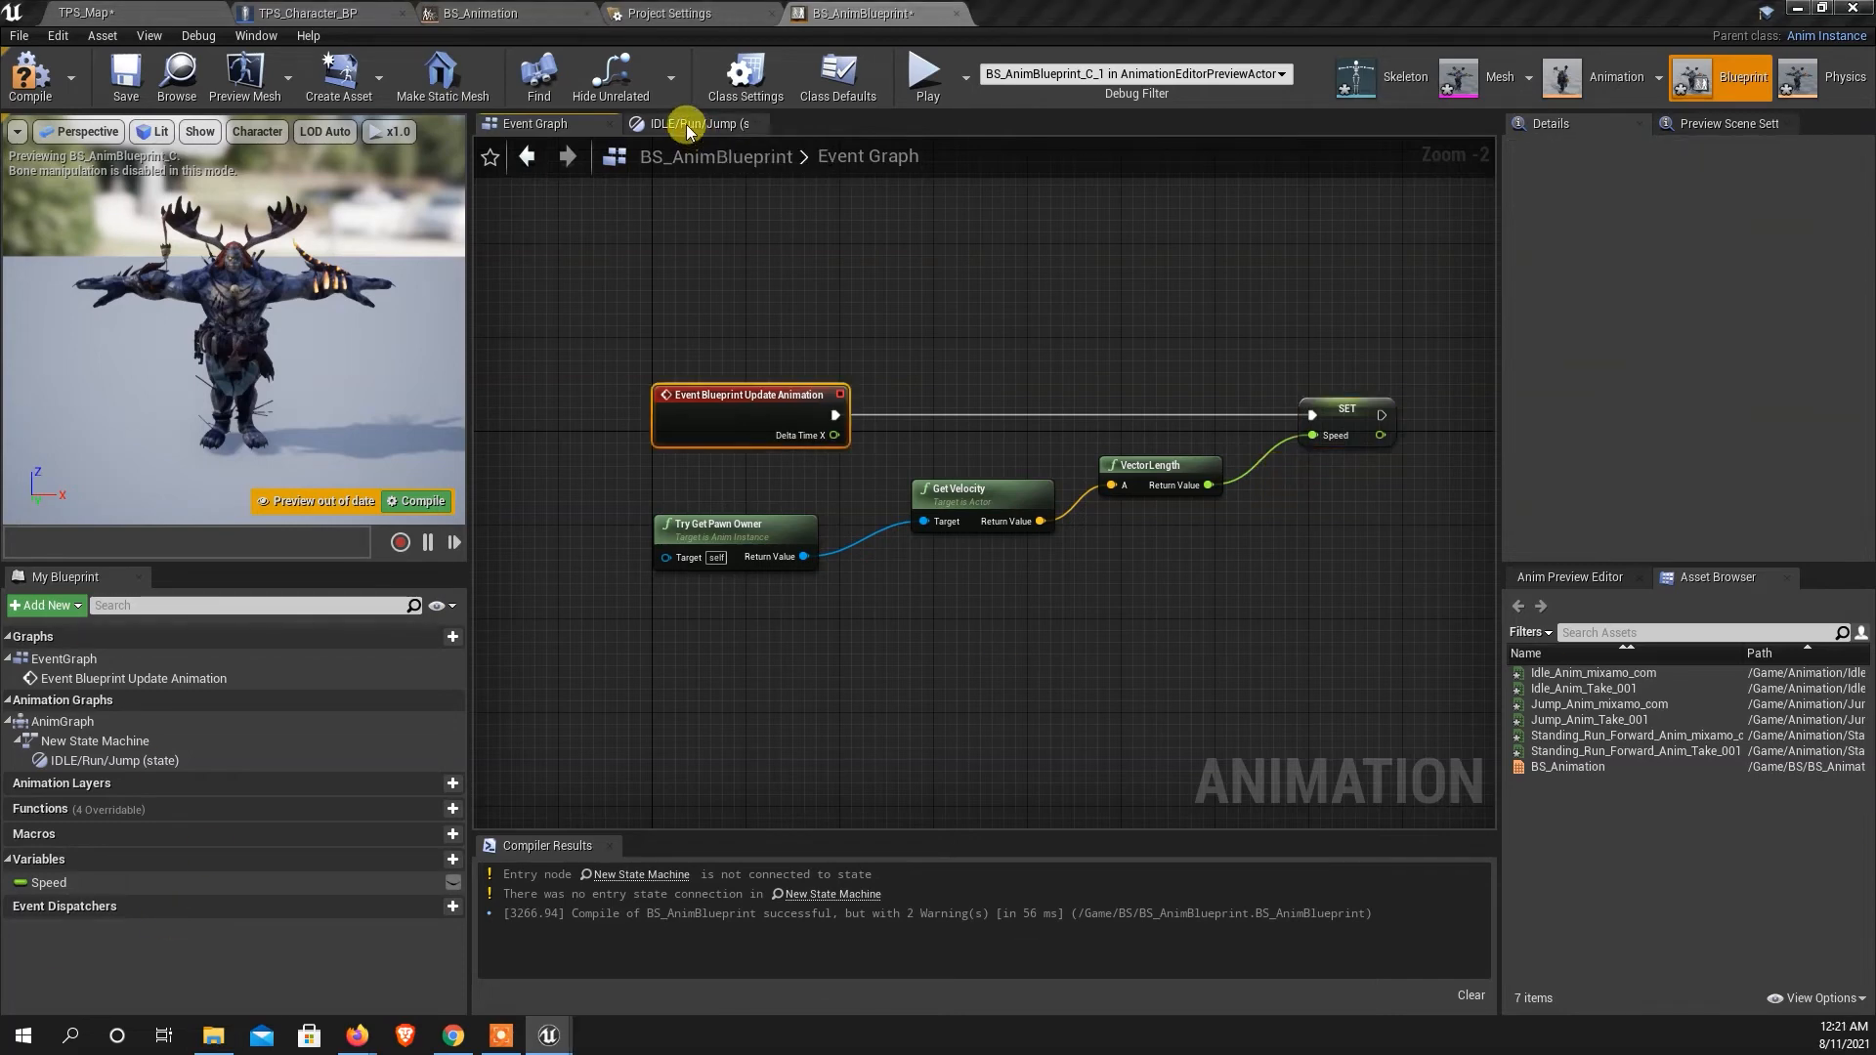
# In the IDLE/Run/Jump state, feed the Speed variable into BS_Animation's first input, then save and compile the blueprint.
pyautogui.click(686, 124)
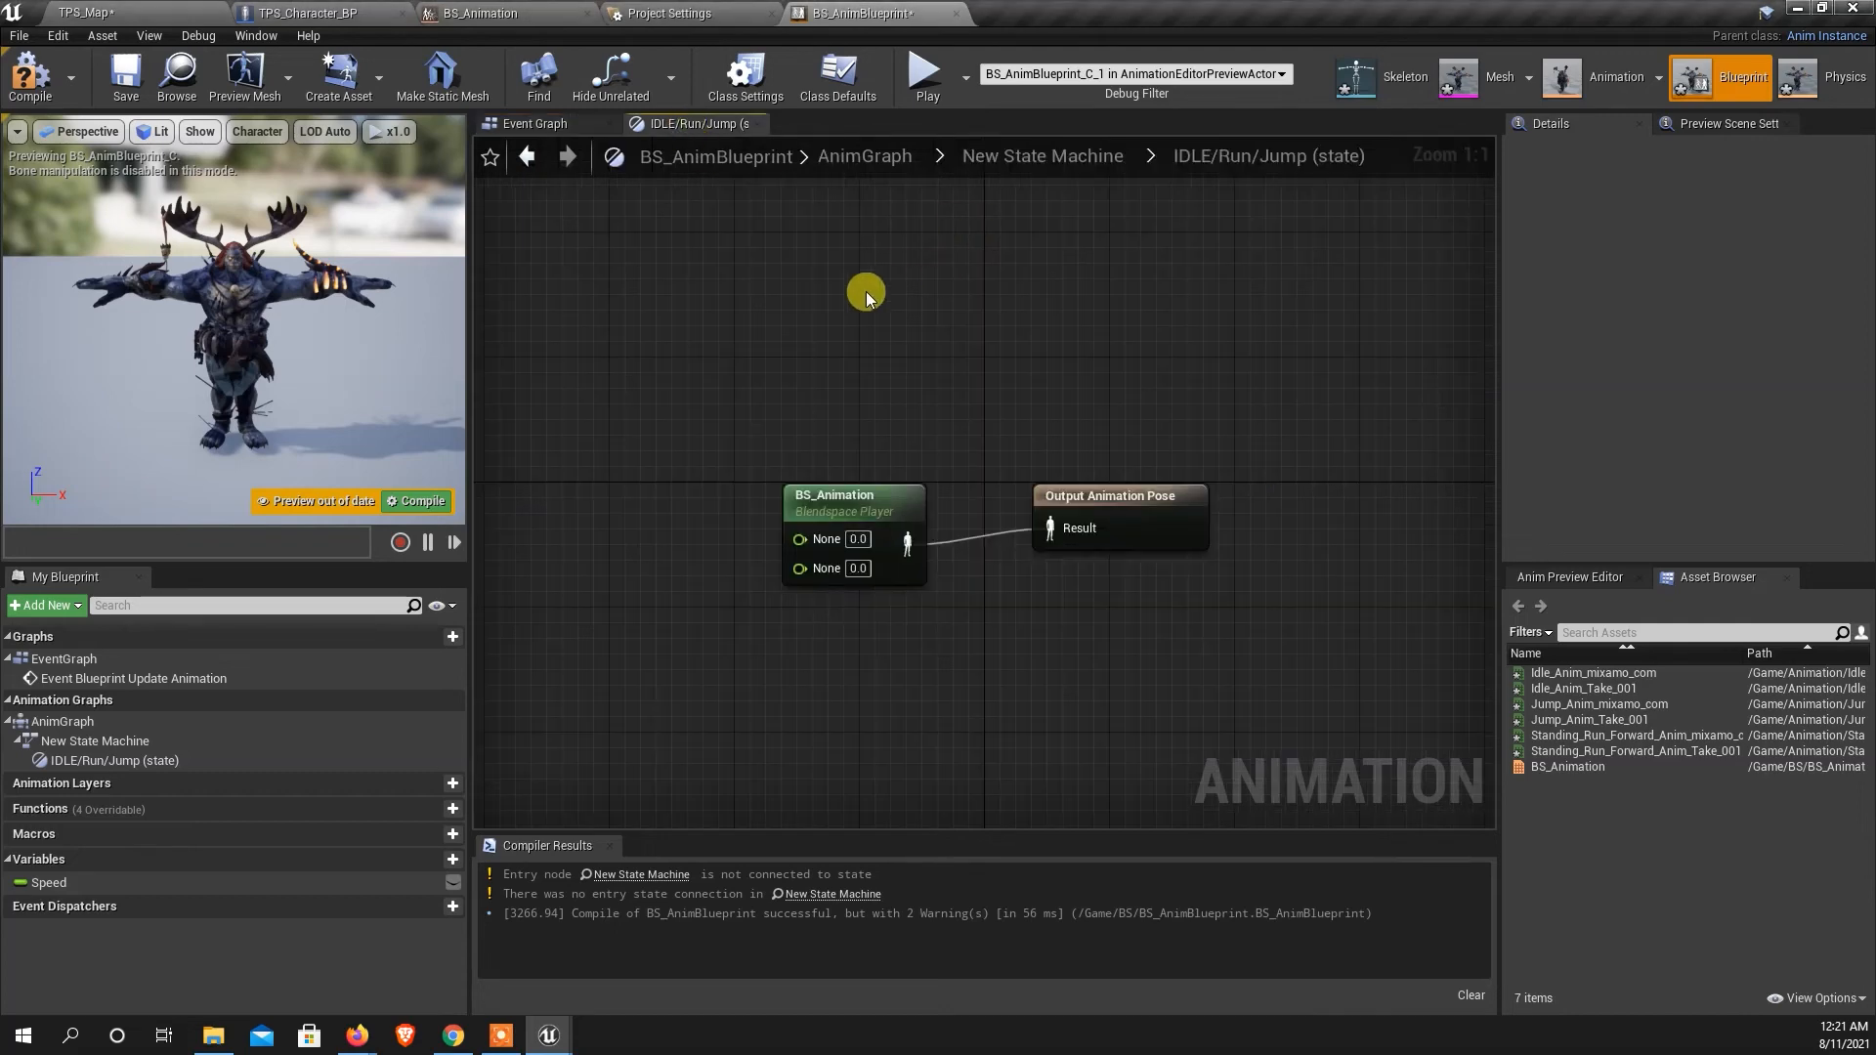
pyautogui.moveTo(837, 489); pyautogui.dragTo(853, 474)
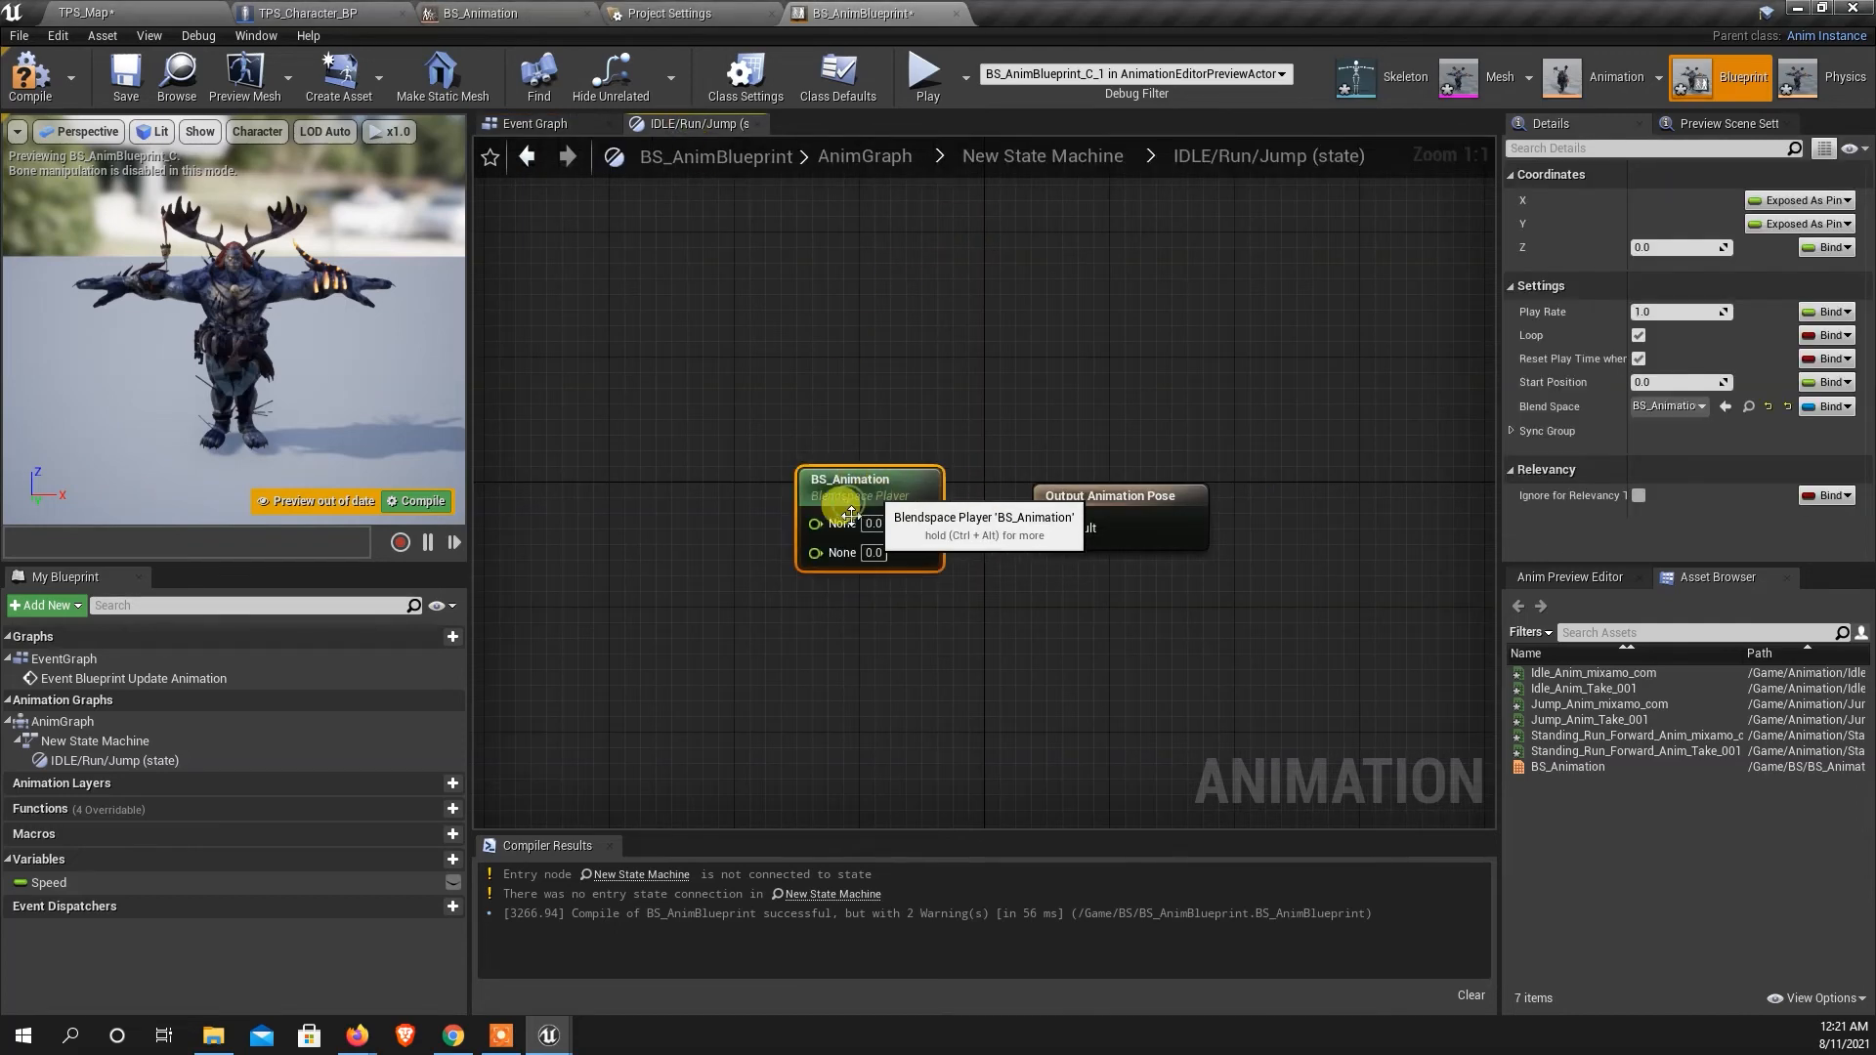
pyautogui.moveTo(34, 884); pyautogui.dragTo(909, 471)
pyautogui.click(634, 543)
pyautogui.moveTo(1113, 504); pyautogui.dragTo(1131, 486)
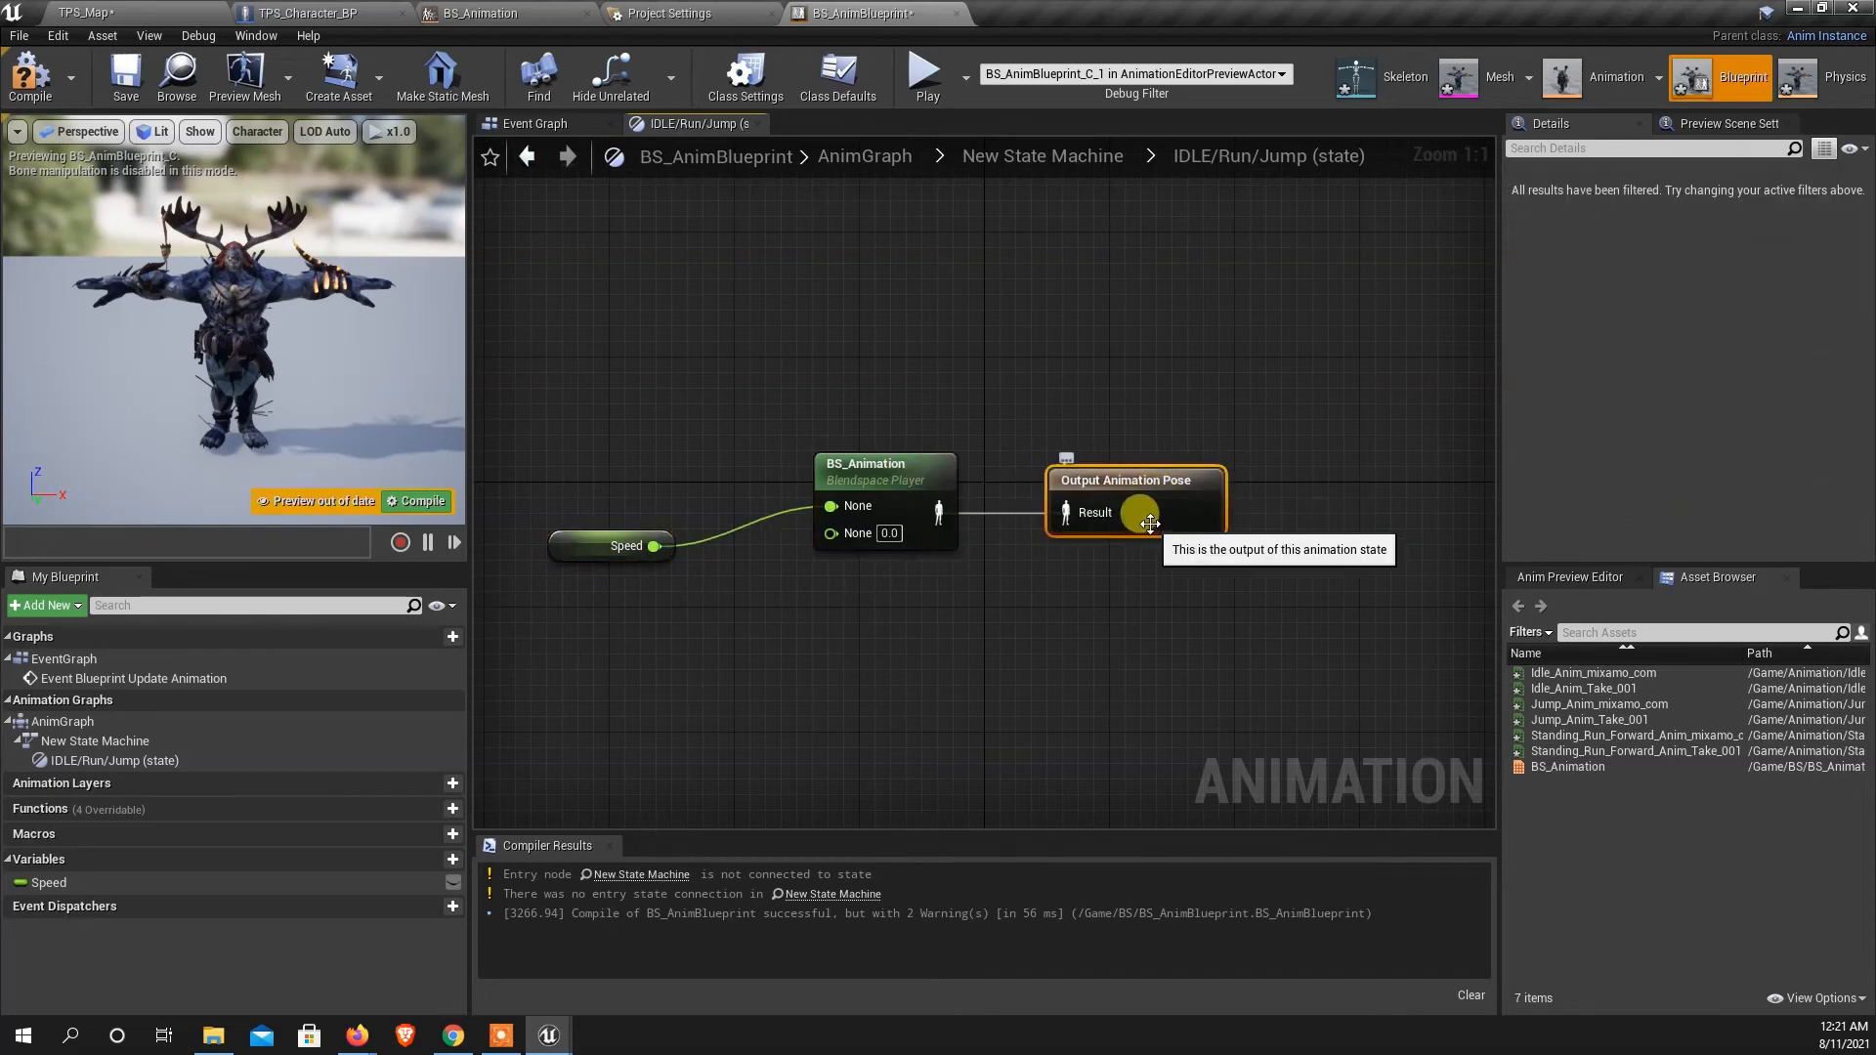
pyautogui.click(125, 78)
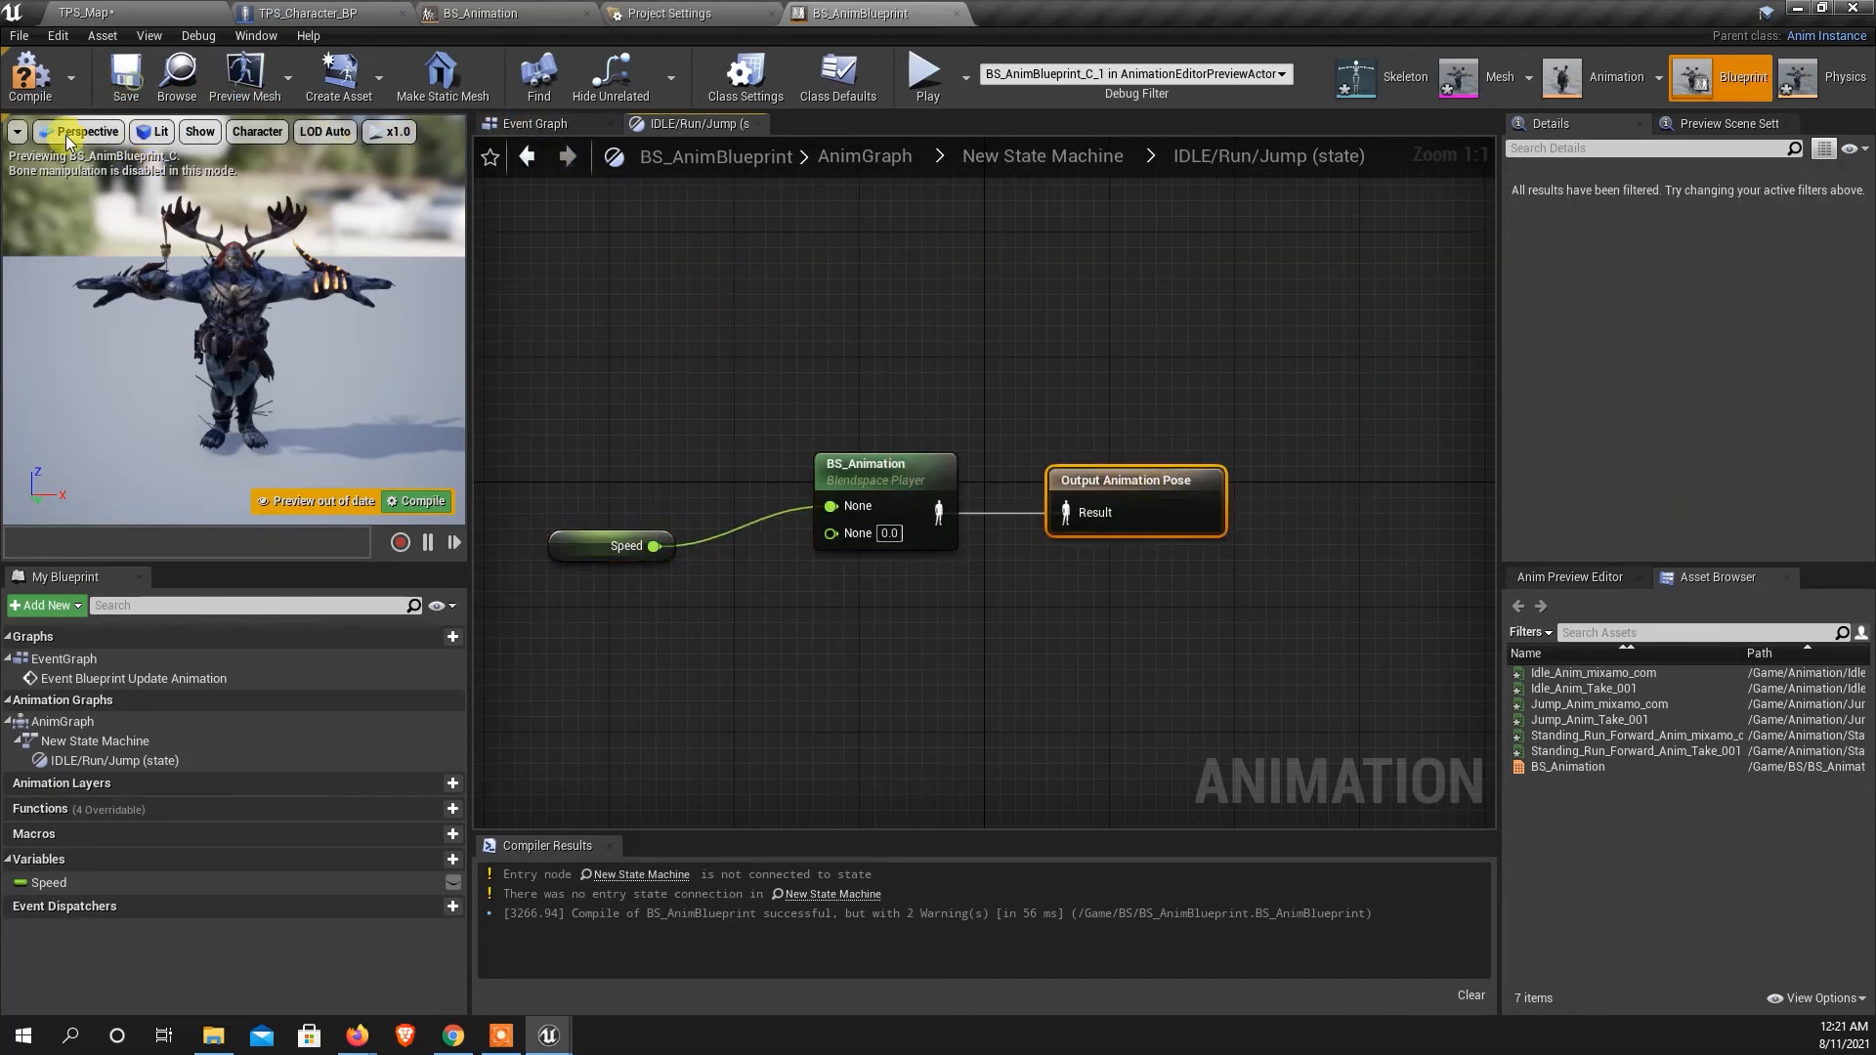
pyautogui.click(33, 96)
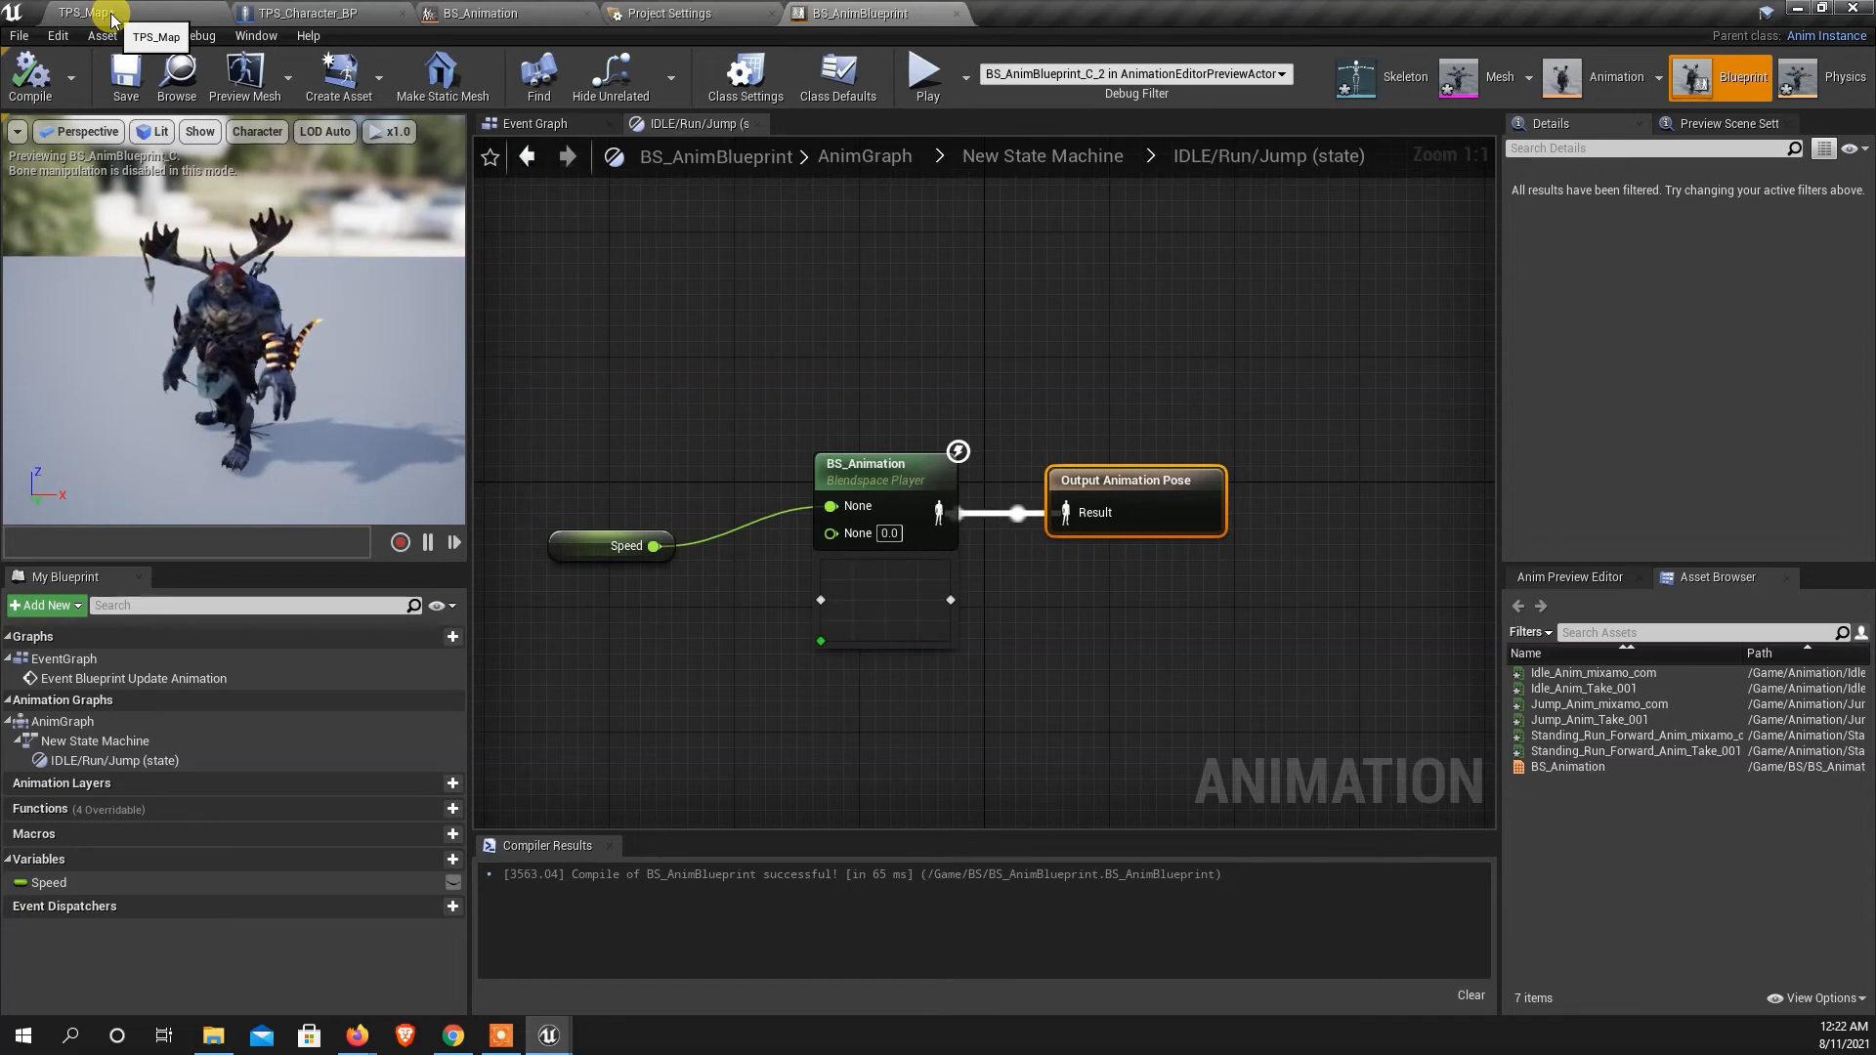
# In TPS_Character_BP, set the Mesh component's Anim Class to BS_AnimBlueprint and save the blueprint.
pyautogui.click(301, 16)
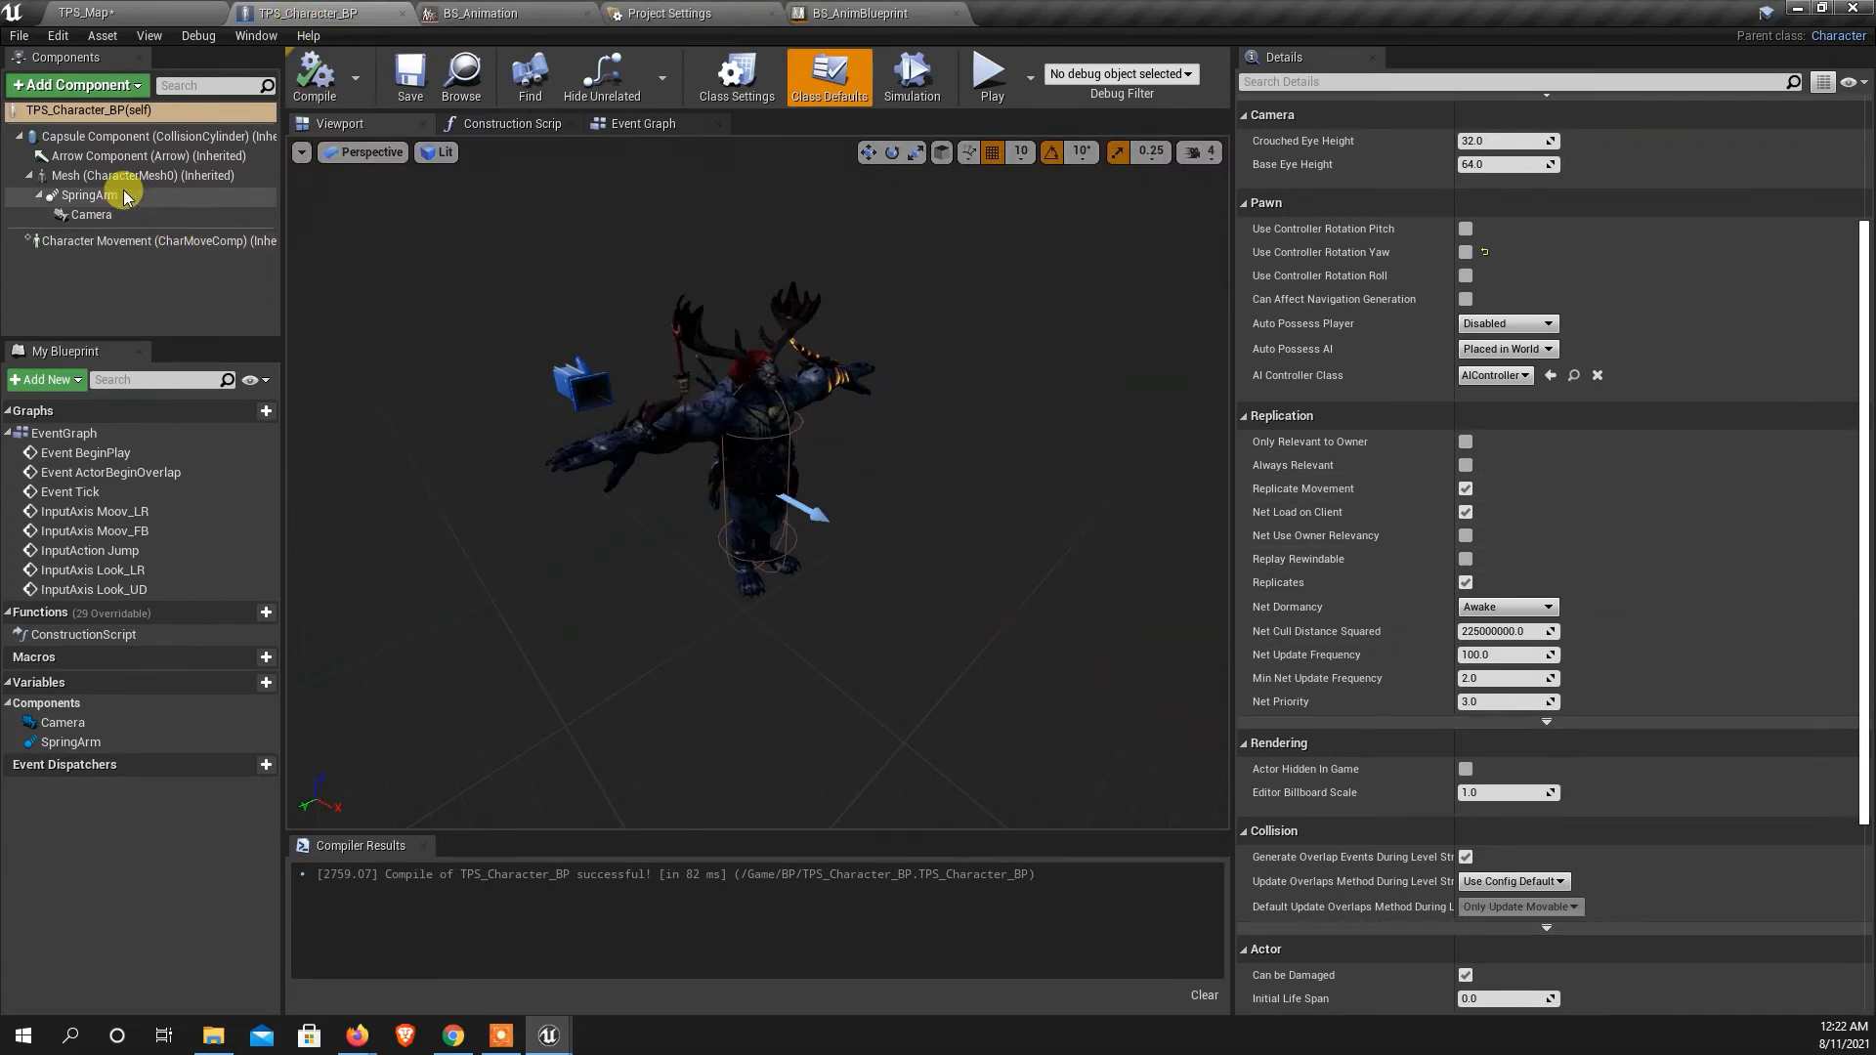
pyautogui.click(75, 176)
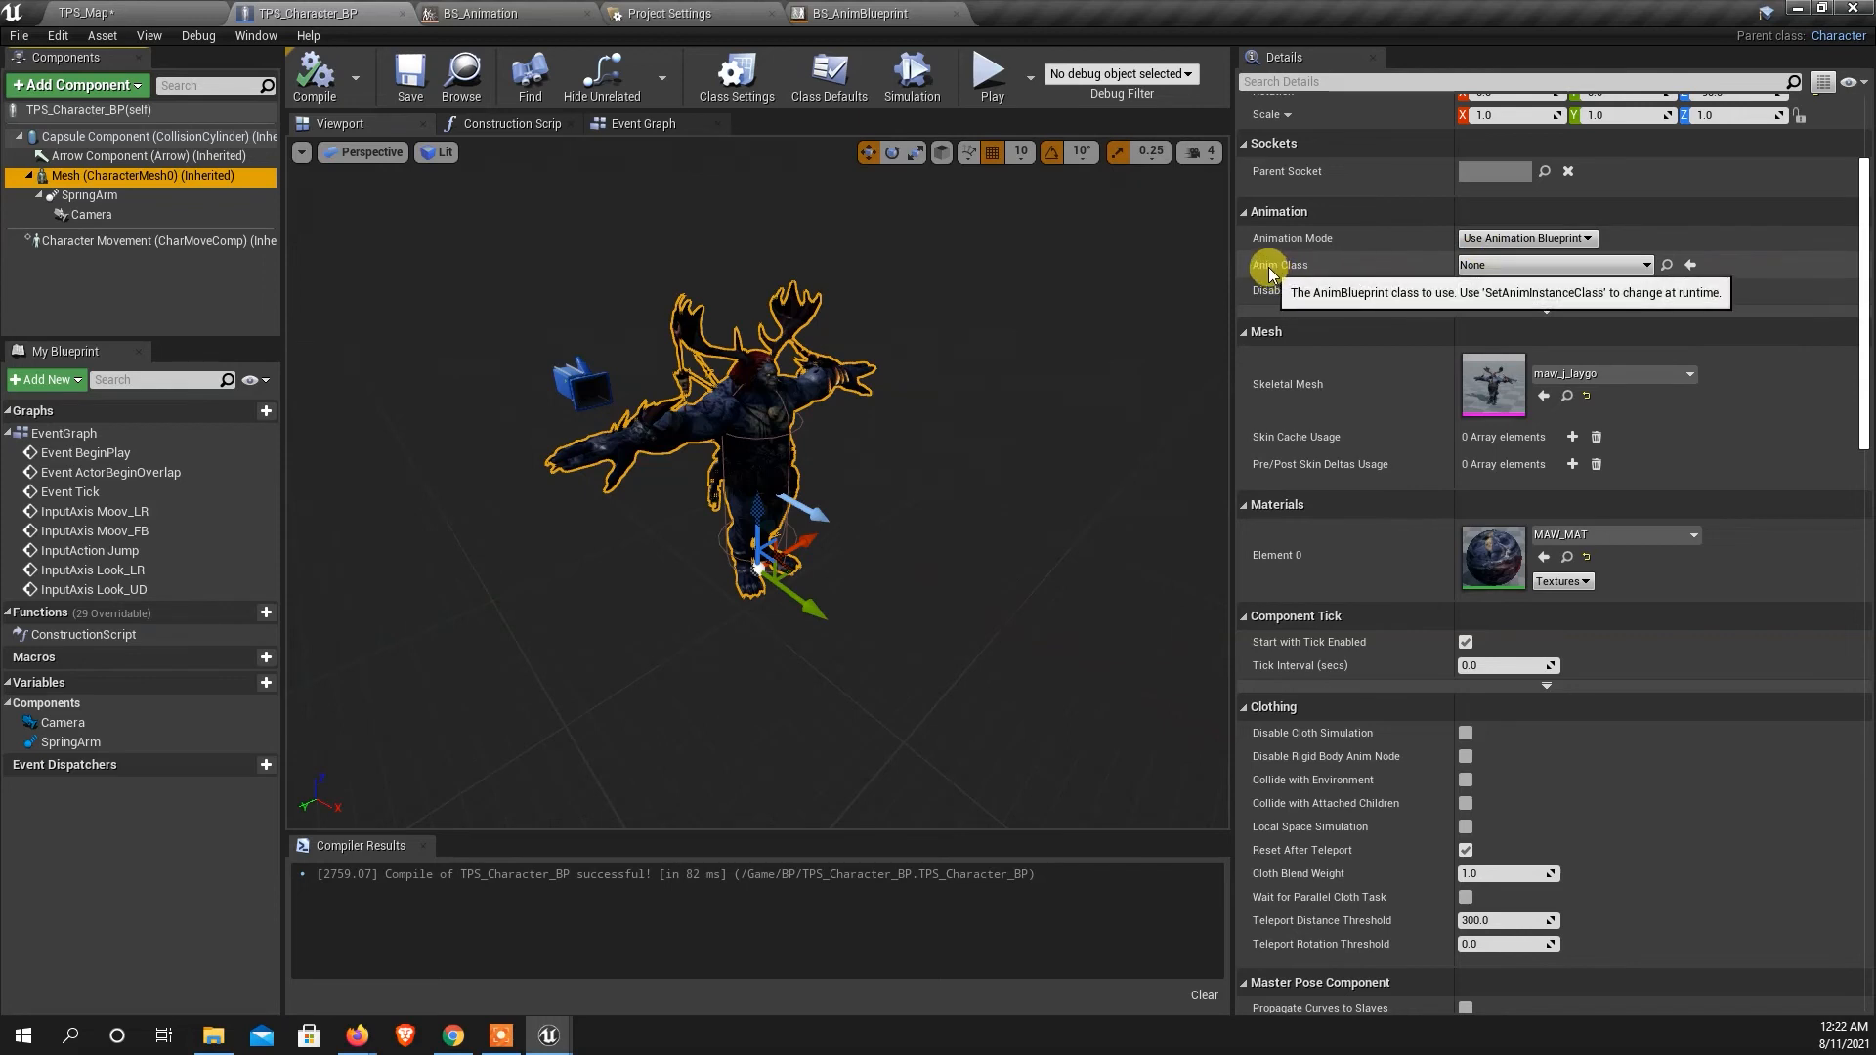
pyautogui.click(1487, 267)
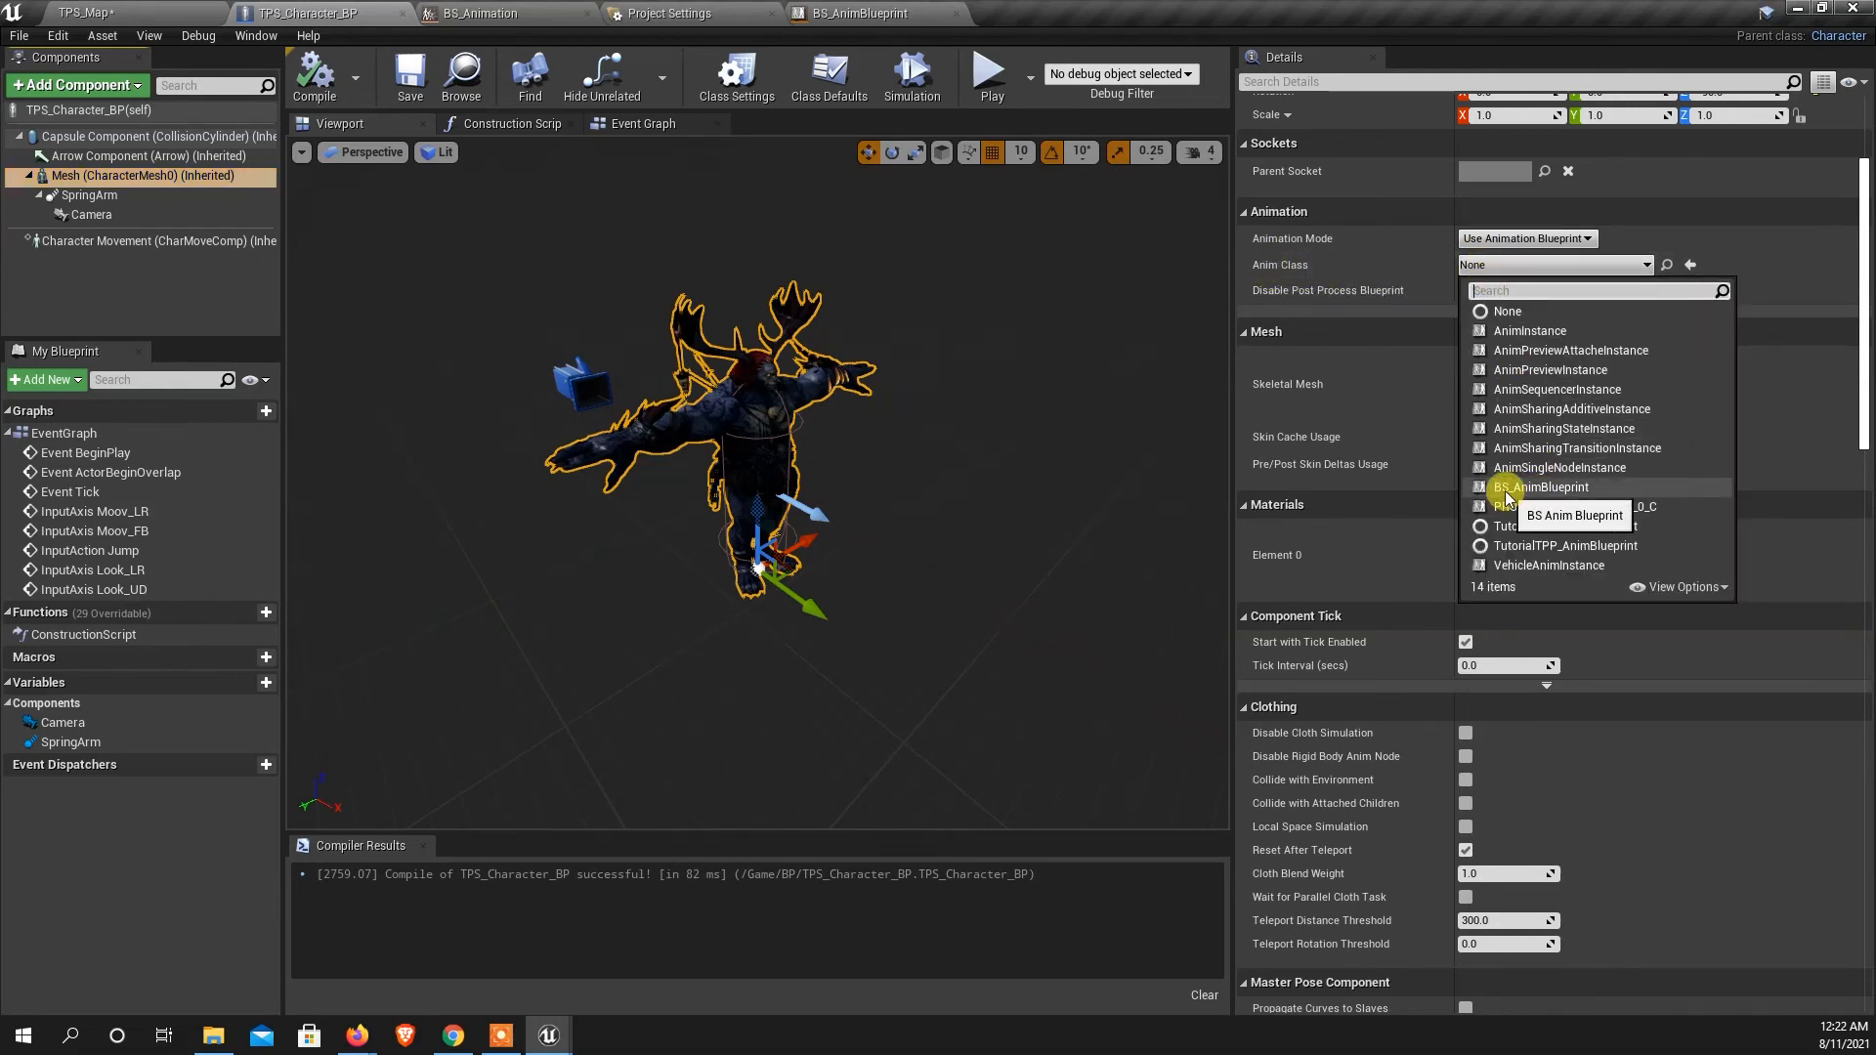
pyautogui.click(1572, 488)
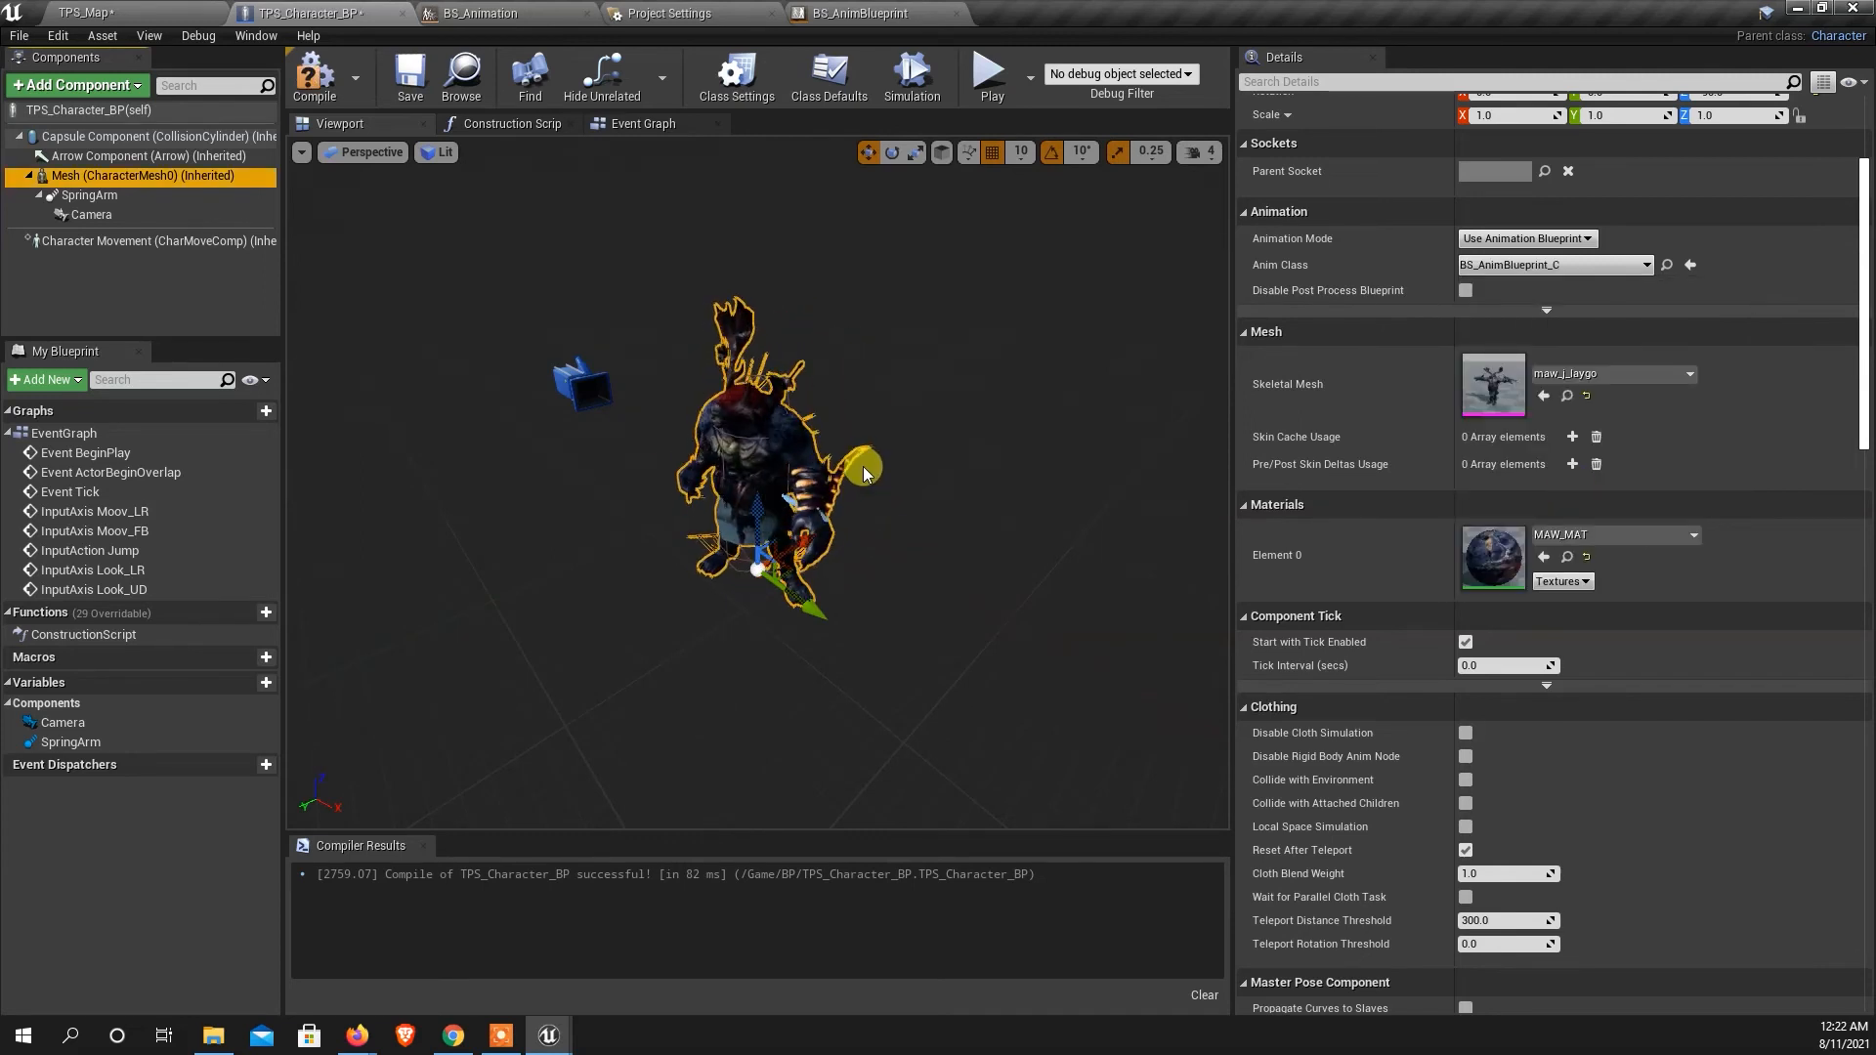
pyautogui.click(410, 76)
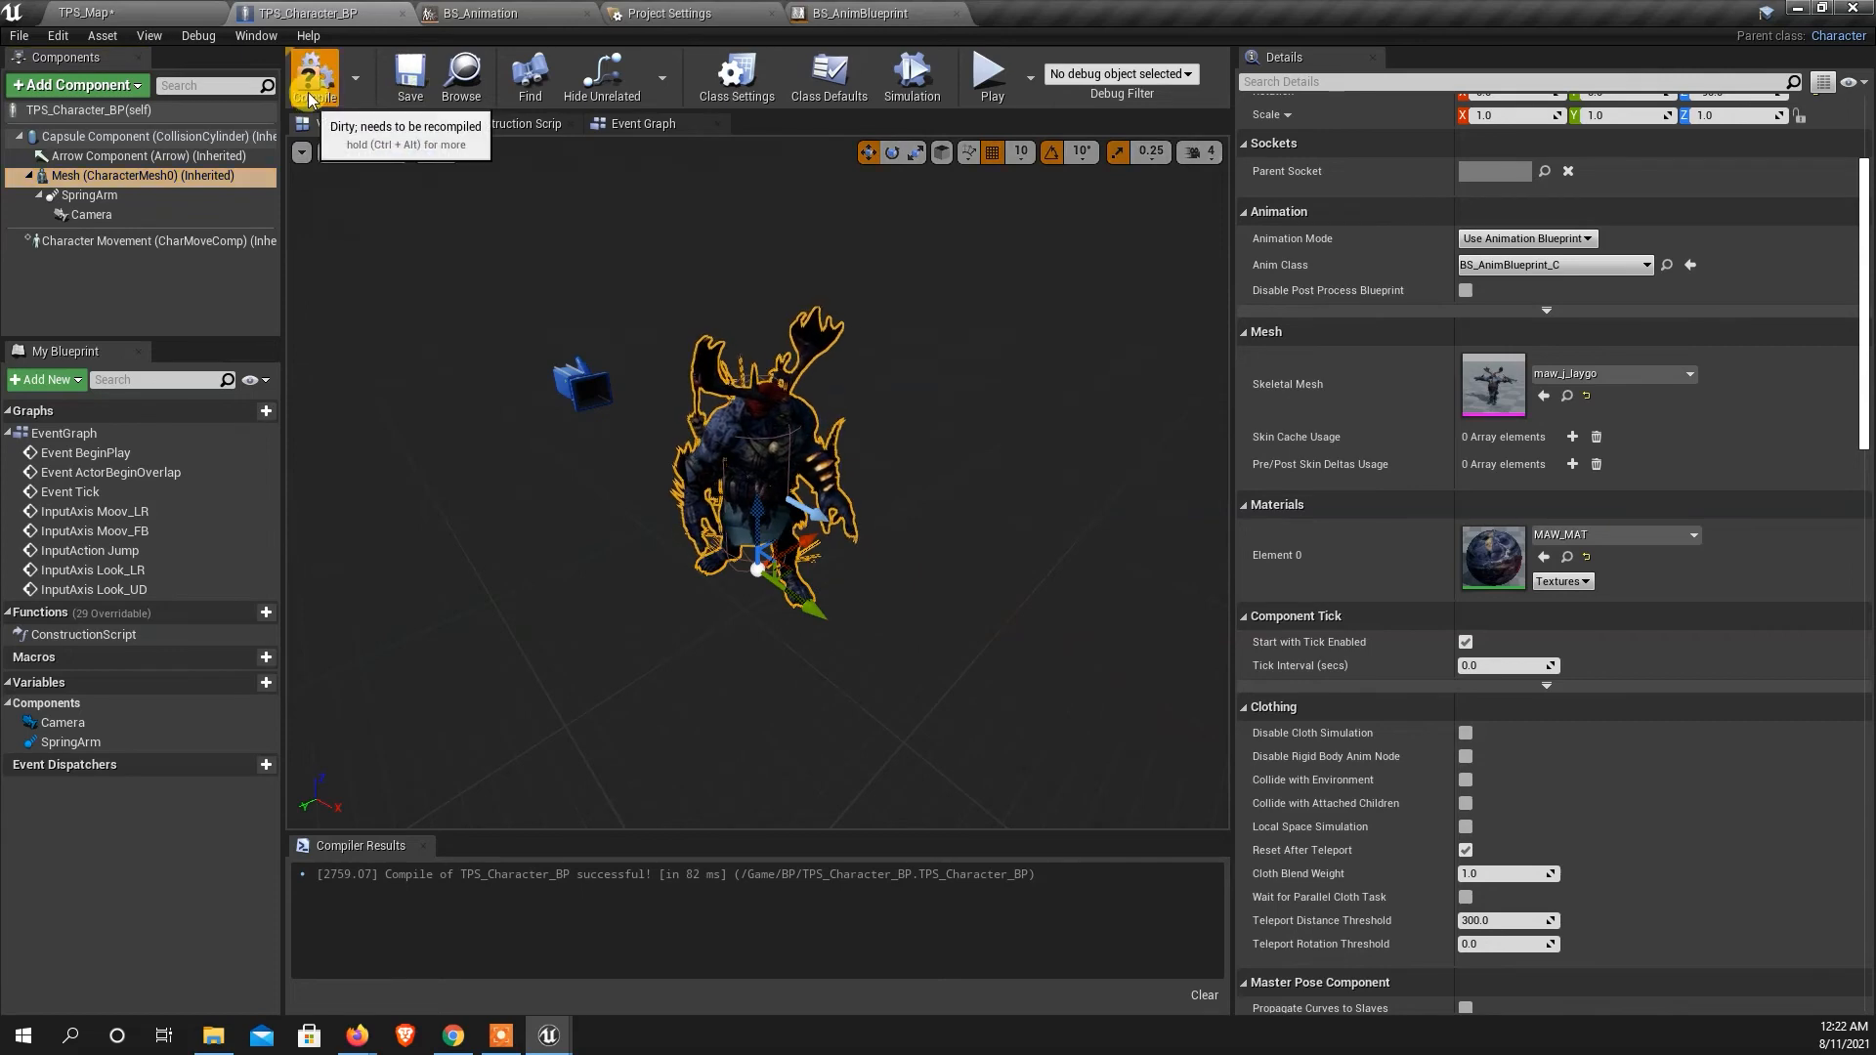
# Play TPS_Map in the editor and move the character forward, backward and sideways to test its idle and run animations.
pyautogui.click(132, 14)
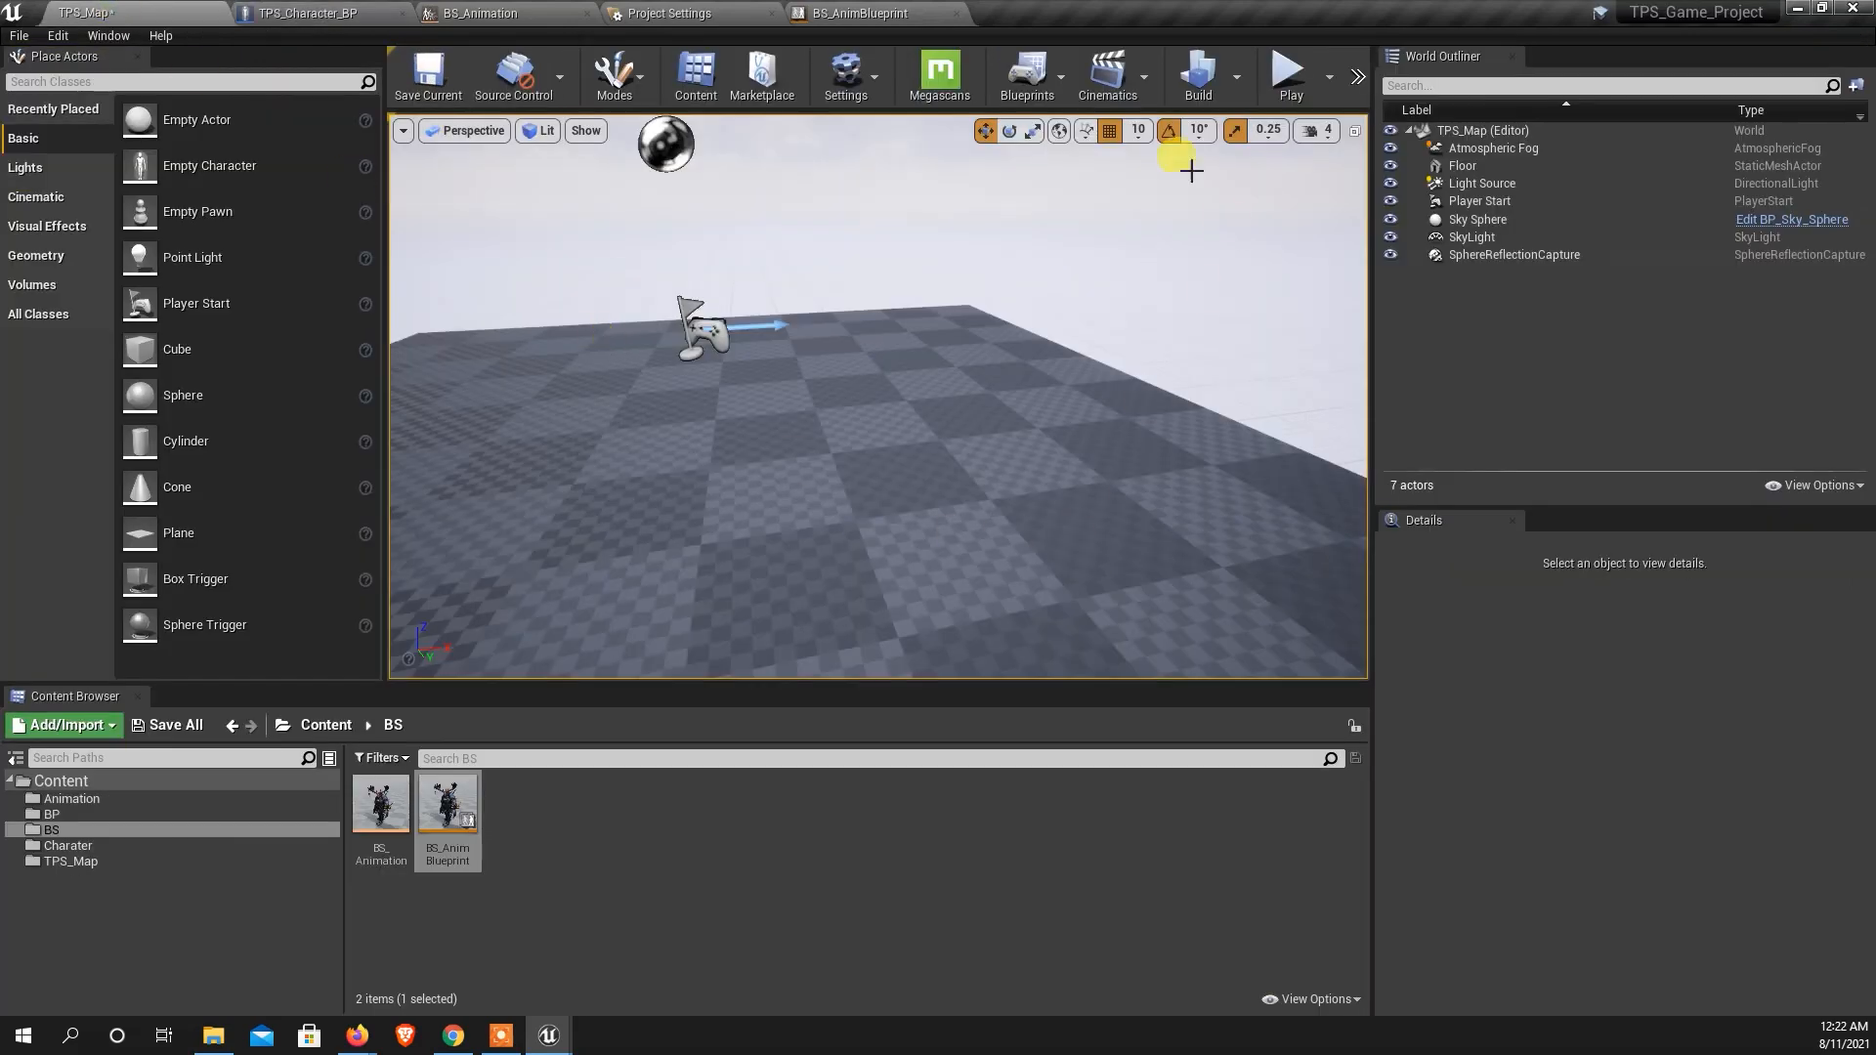
pyautogui.click(1287, 75)
pyautogui.click(1211, 542)
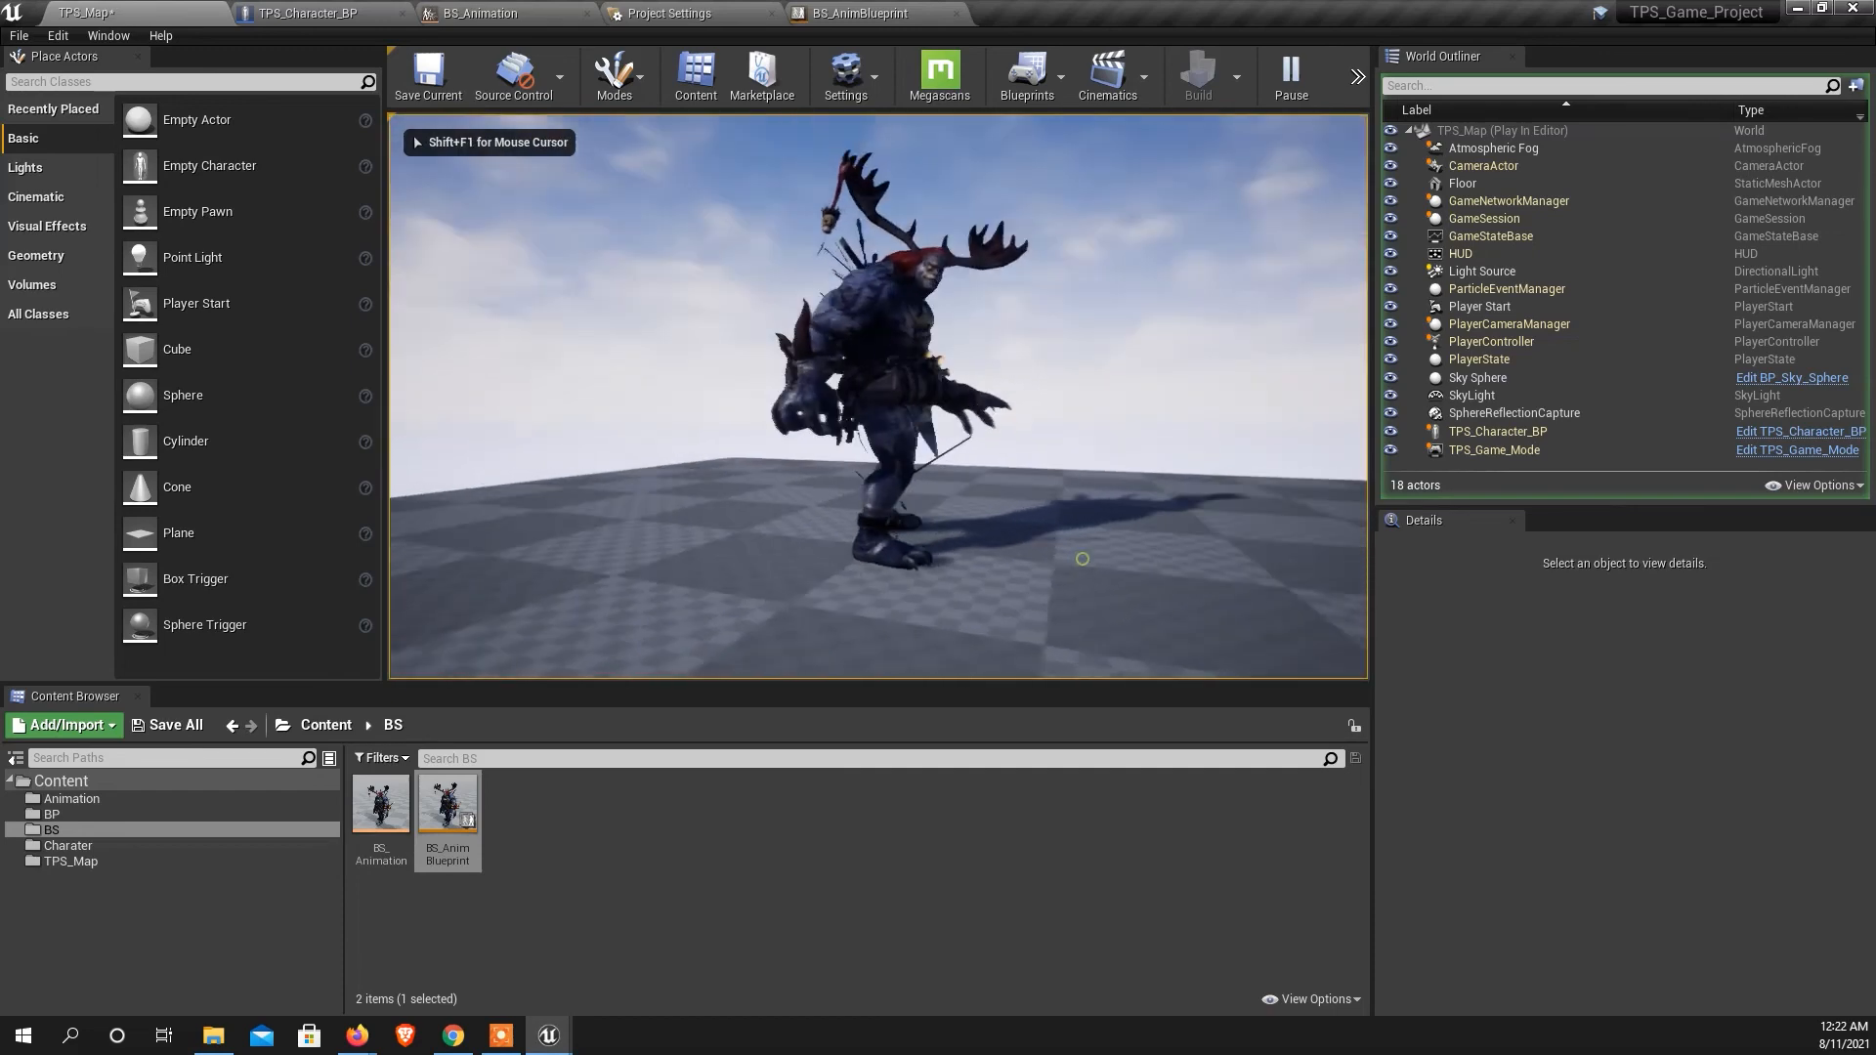
pyautogui.press('w')
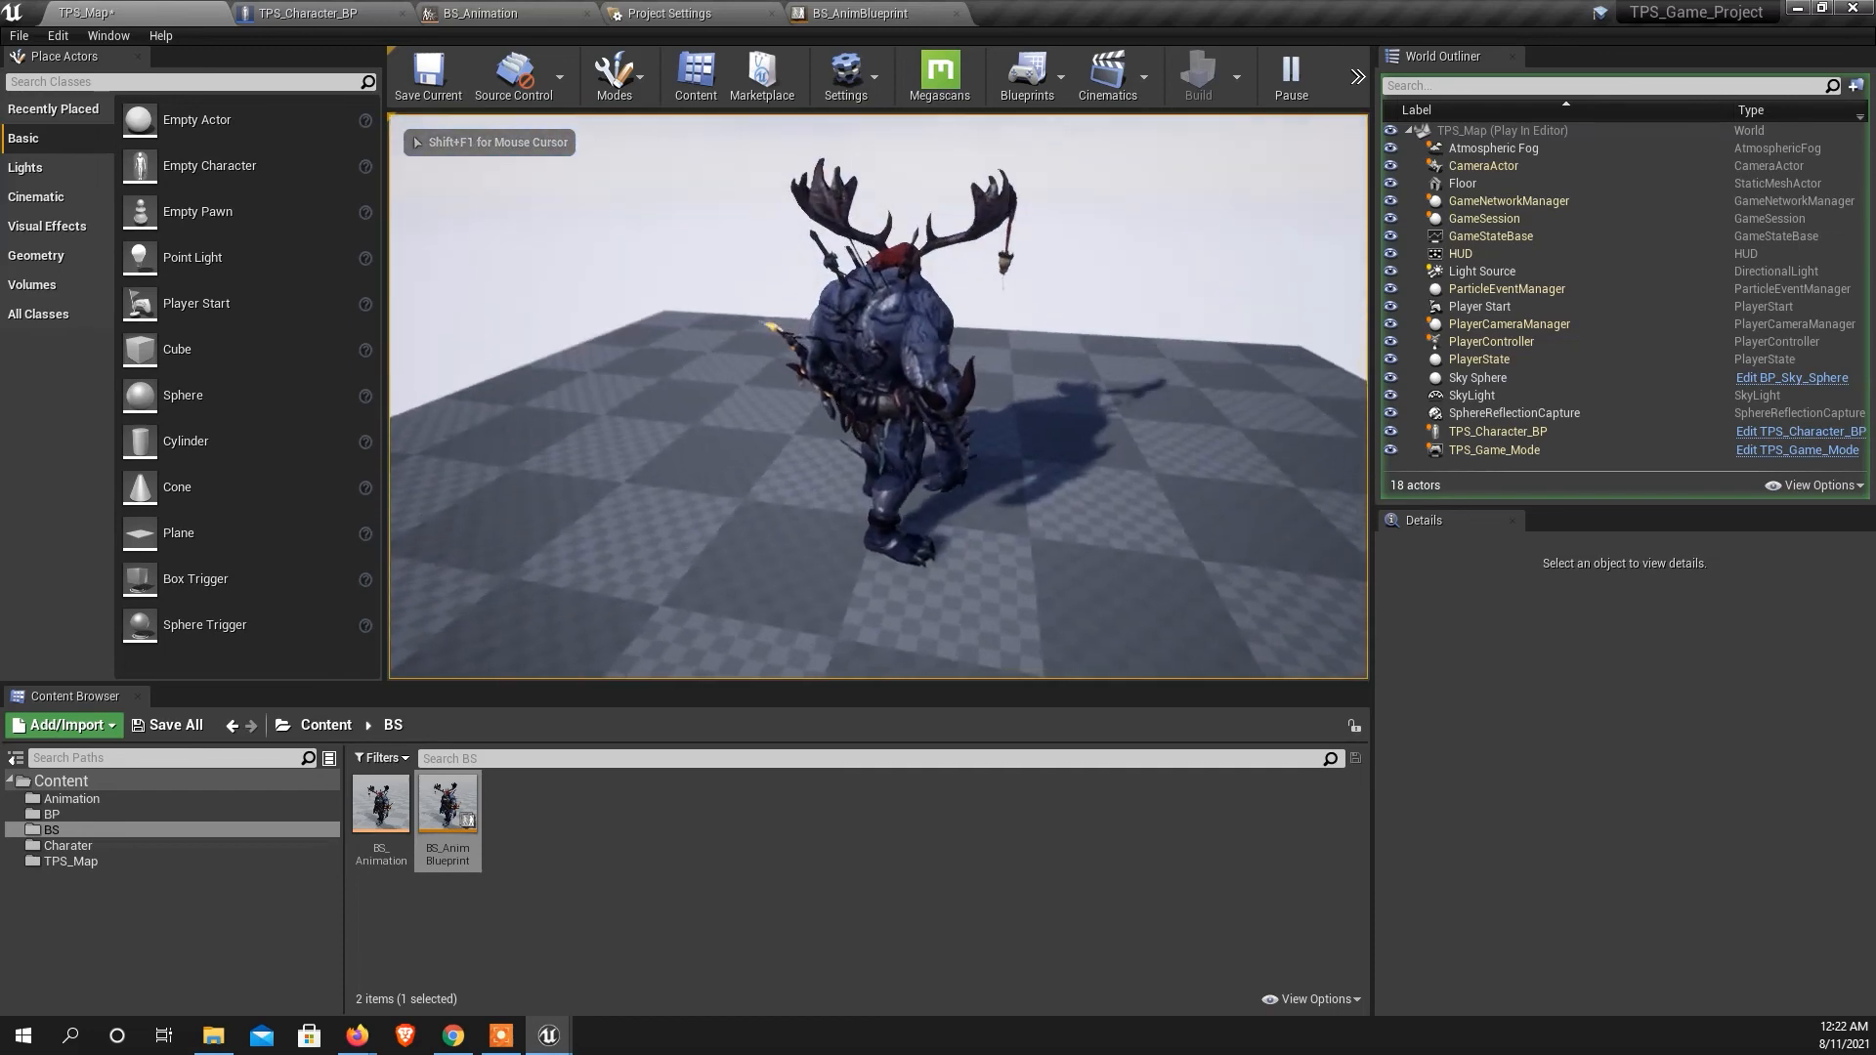
pyautogui.press('w')
pyautogui.press('s')
pyautogui.press('a')
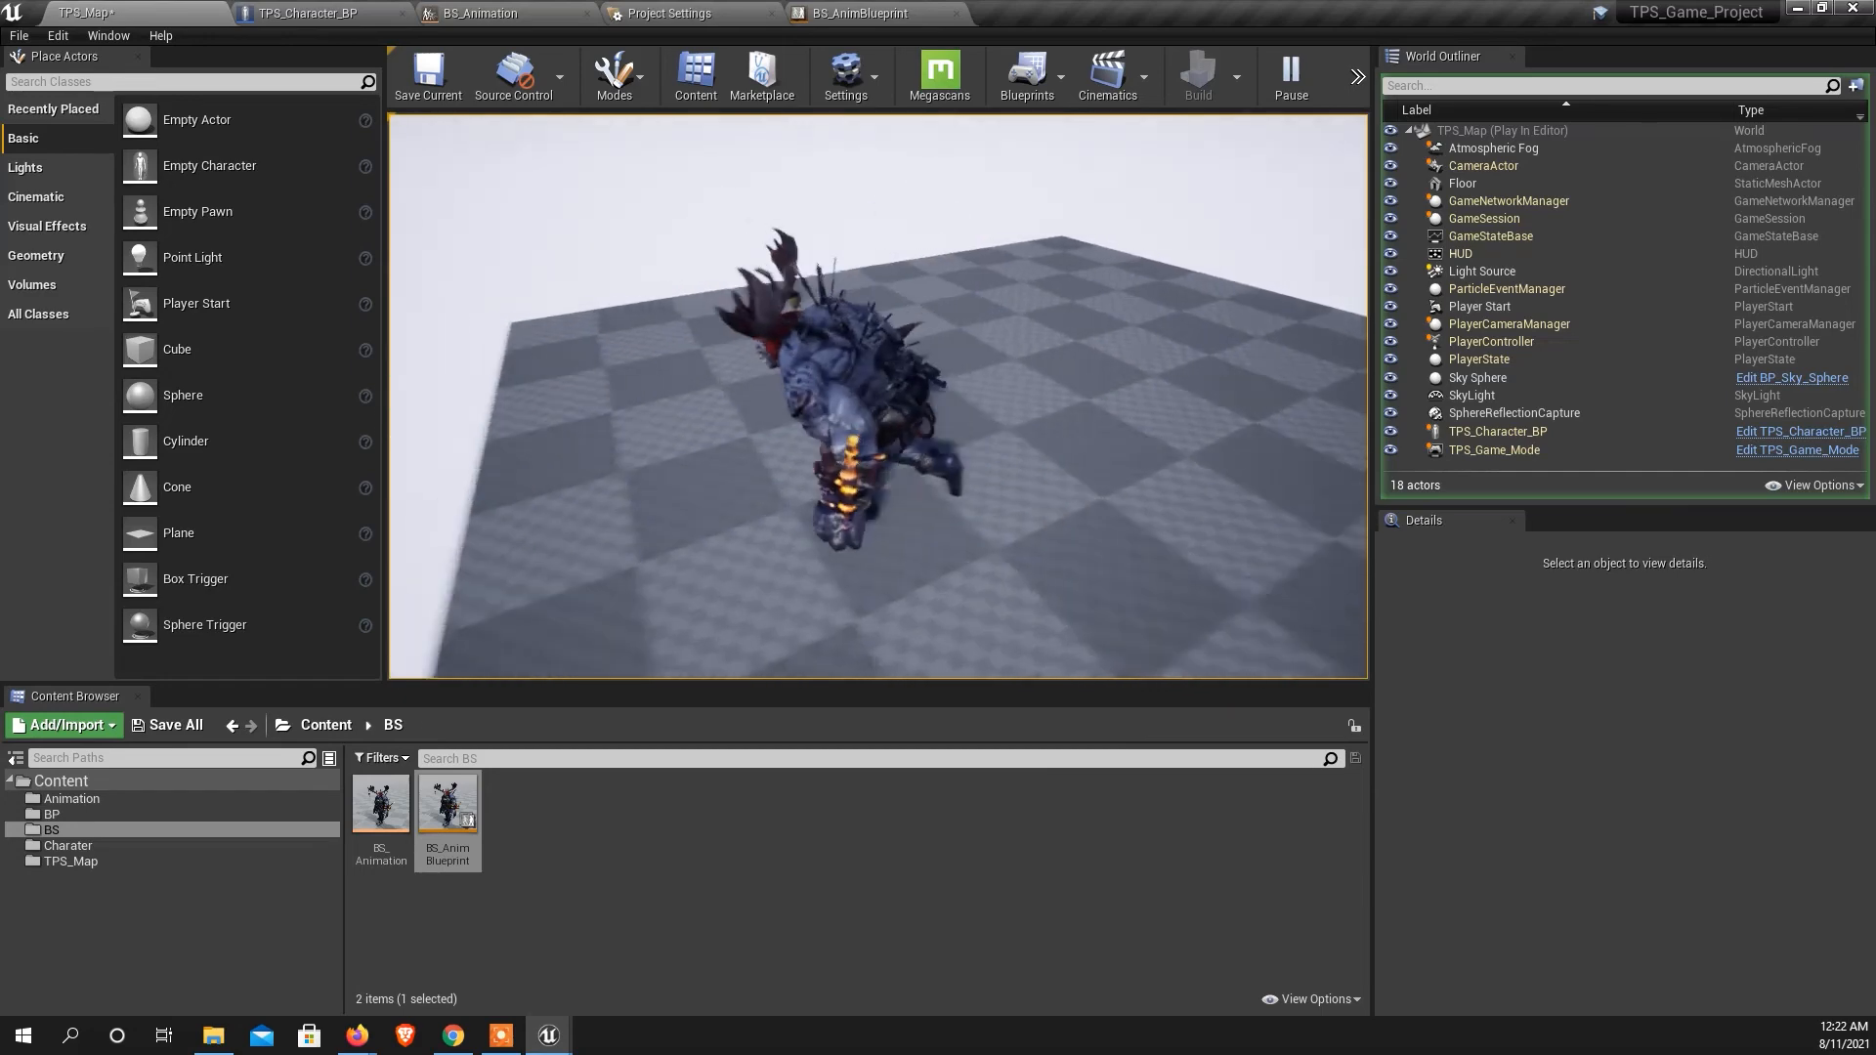
pyautogui.press('d')
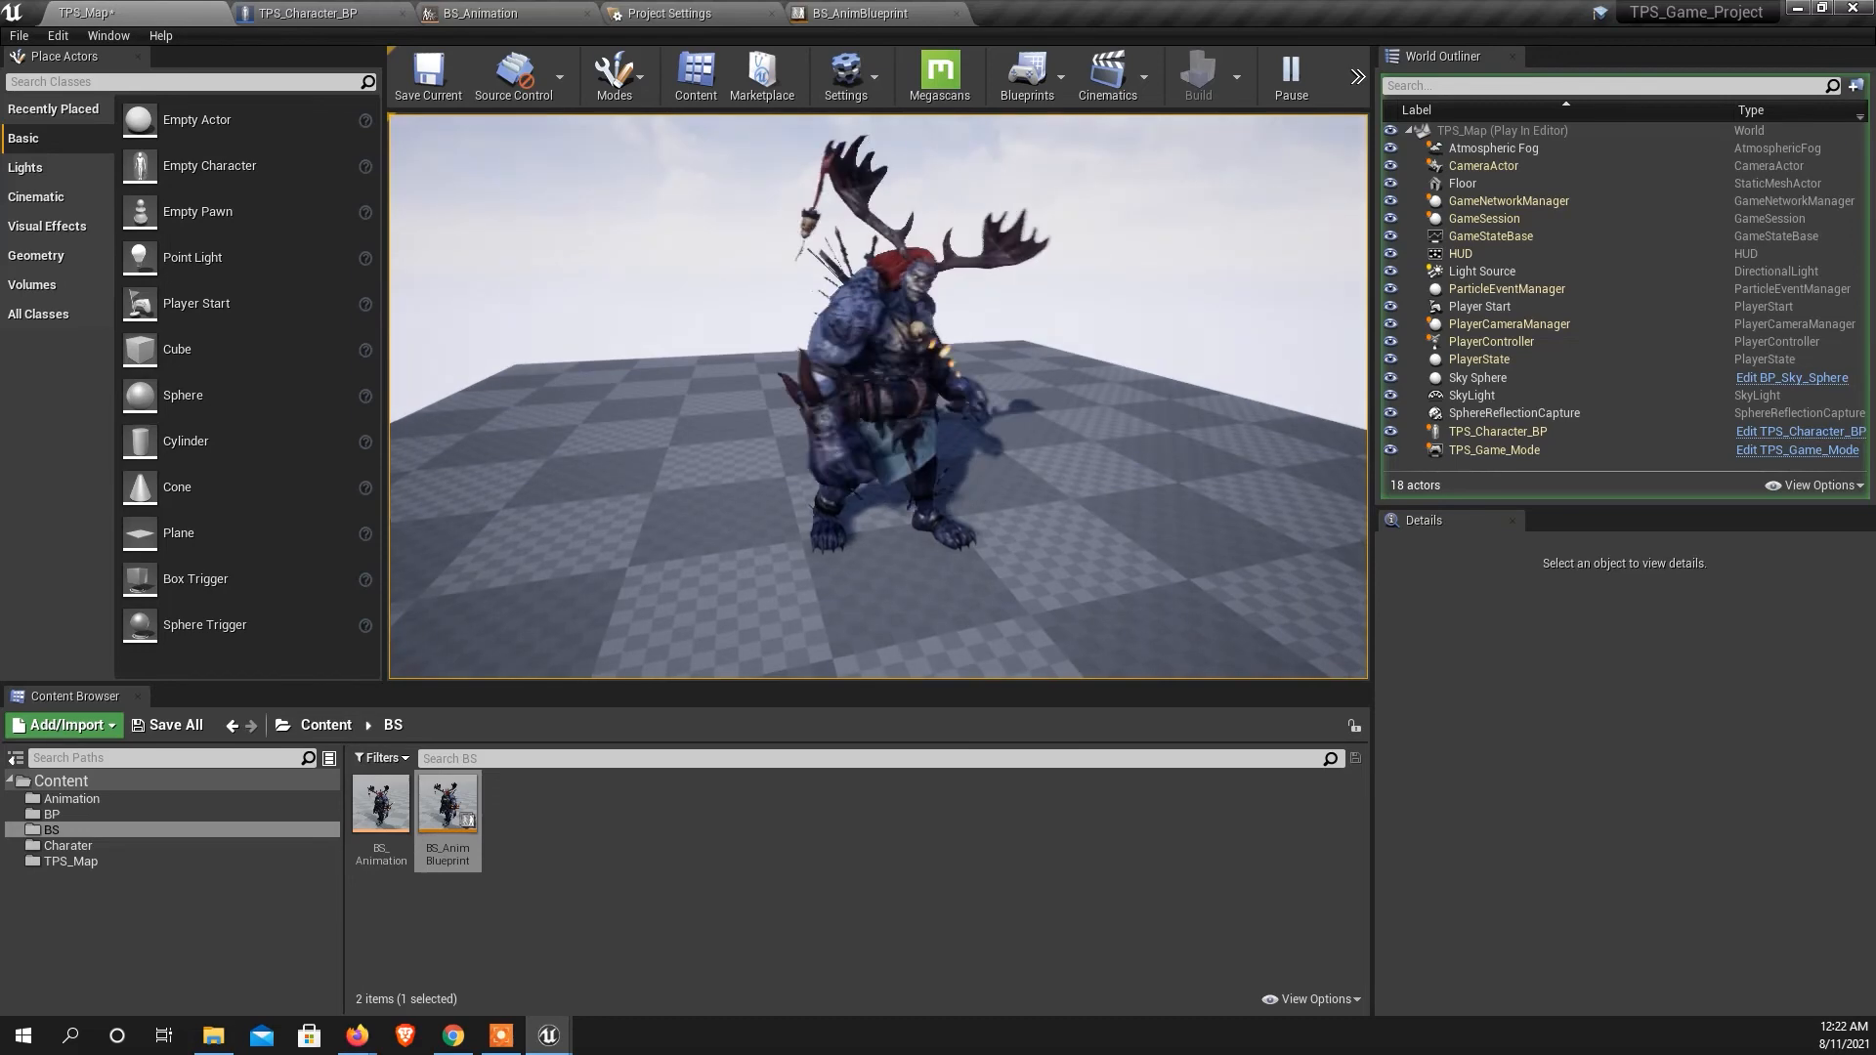
pyautogui.press('w')
pyautogui.press('s')
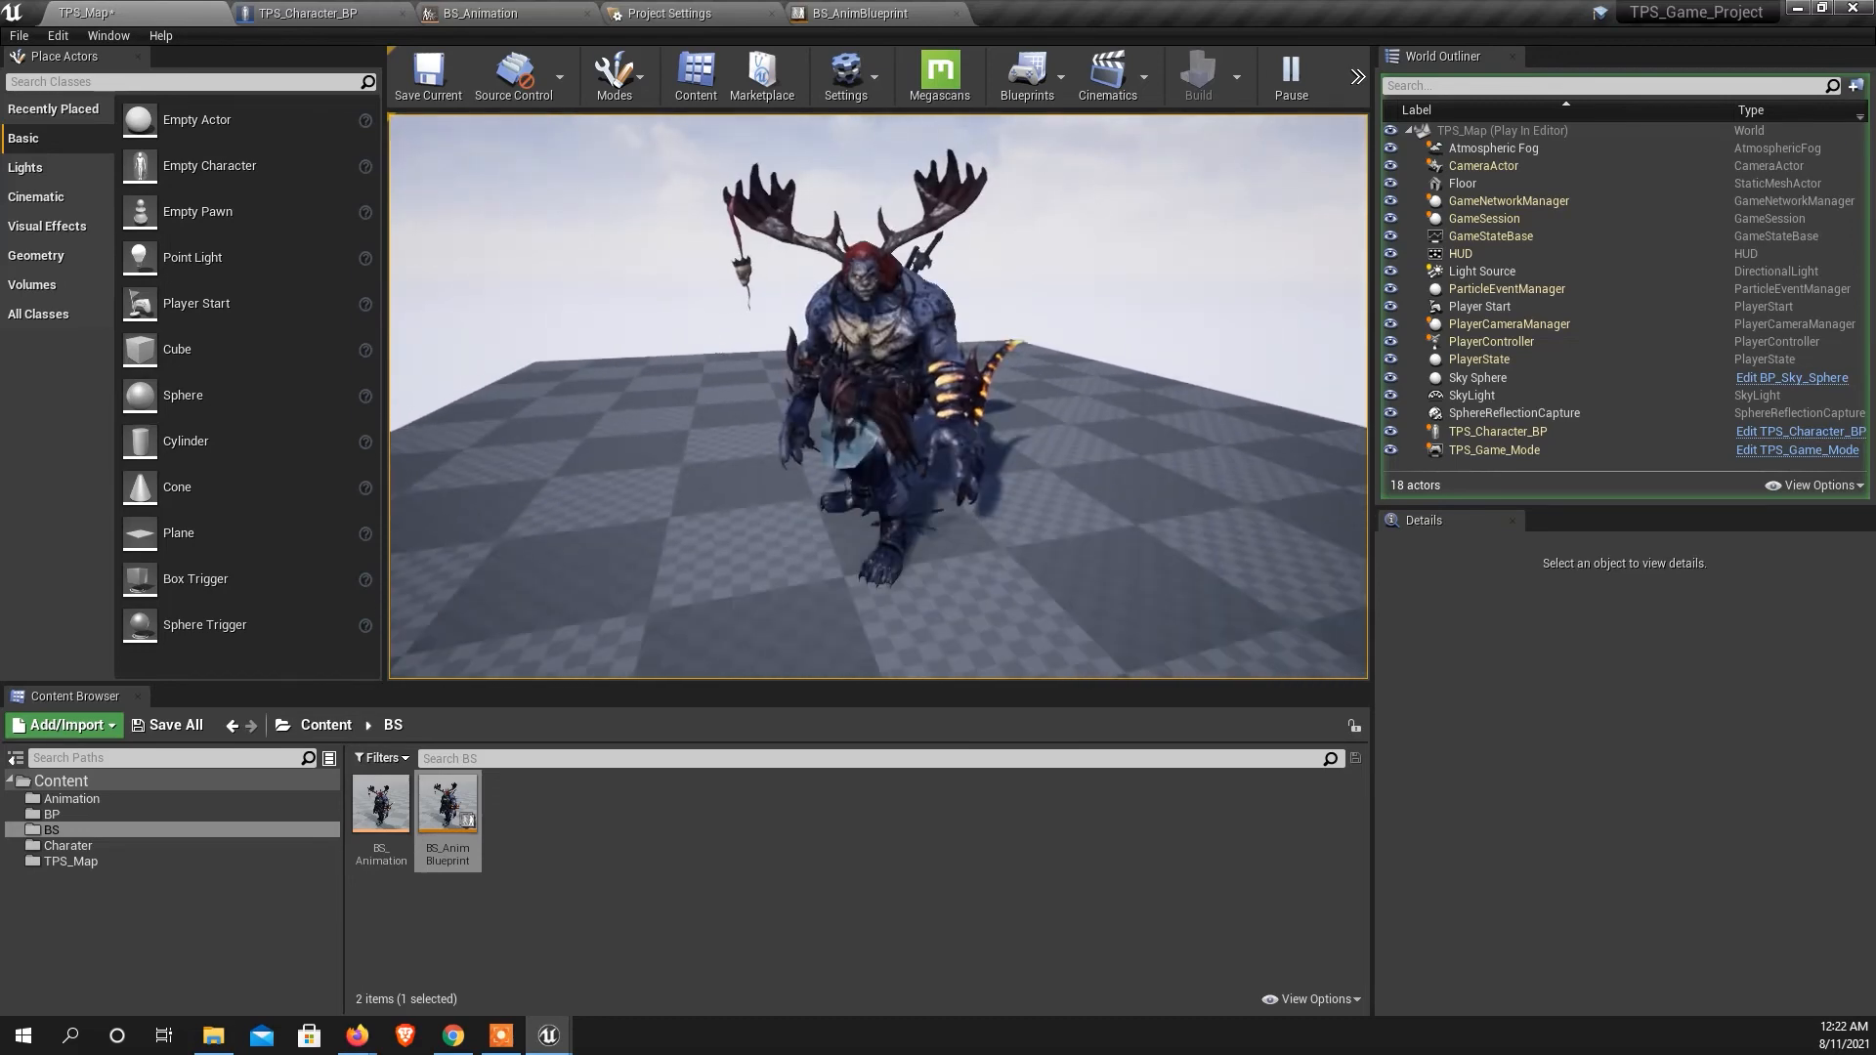
# Run the character in all directions while turning the camera to check the idle and run blending, and stop the play session.
pyautogui.press('a')
pyautogui.press('d')
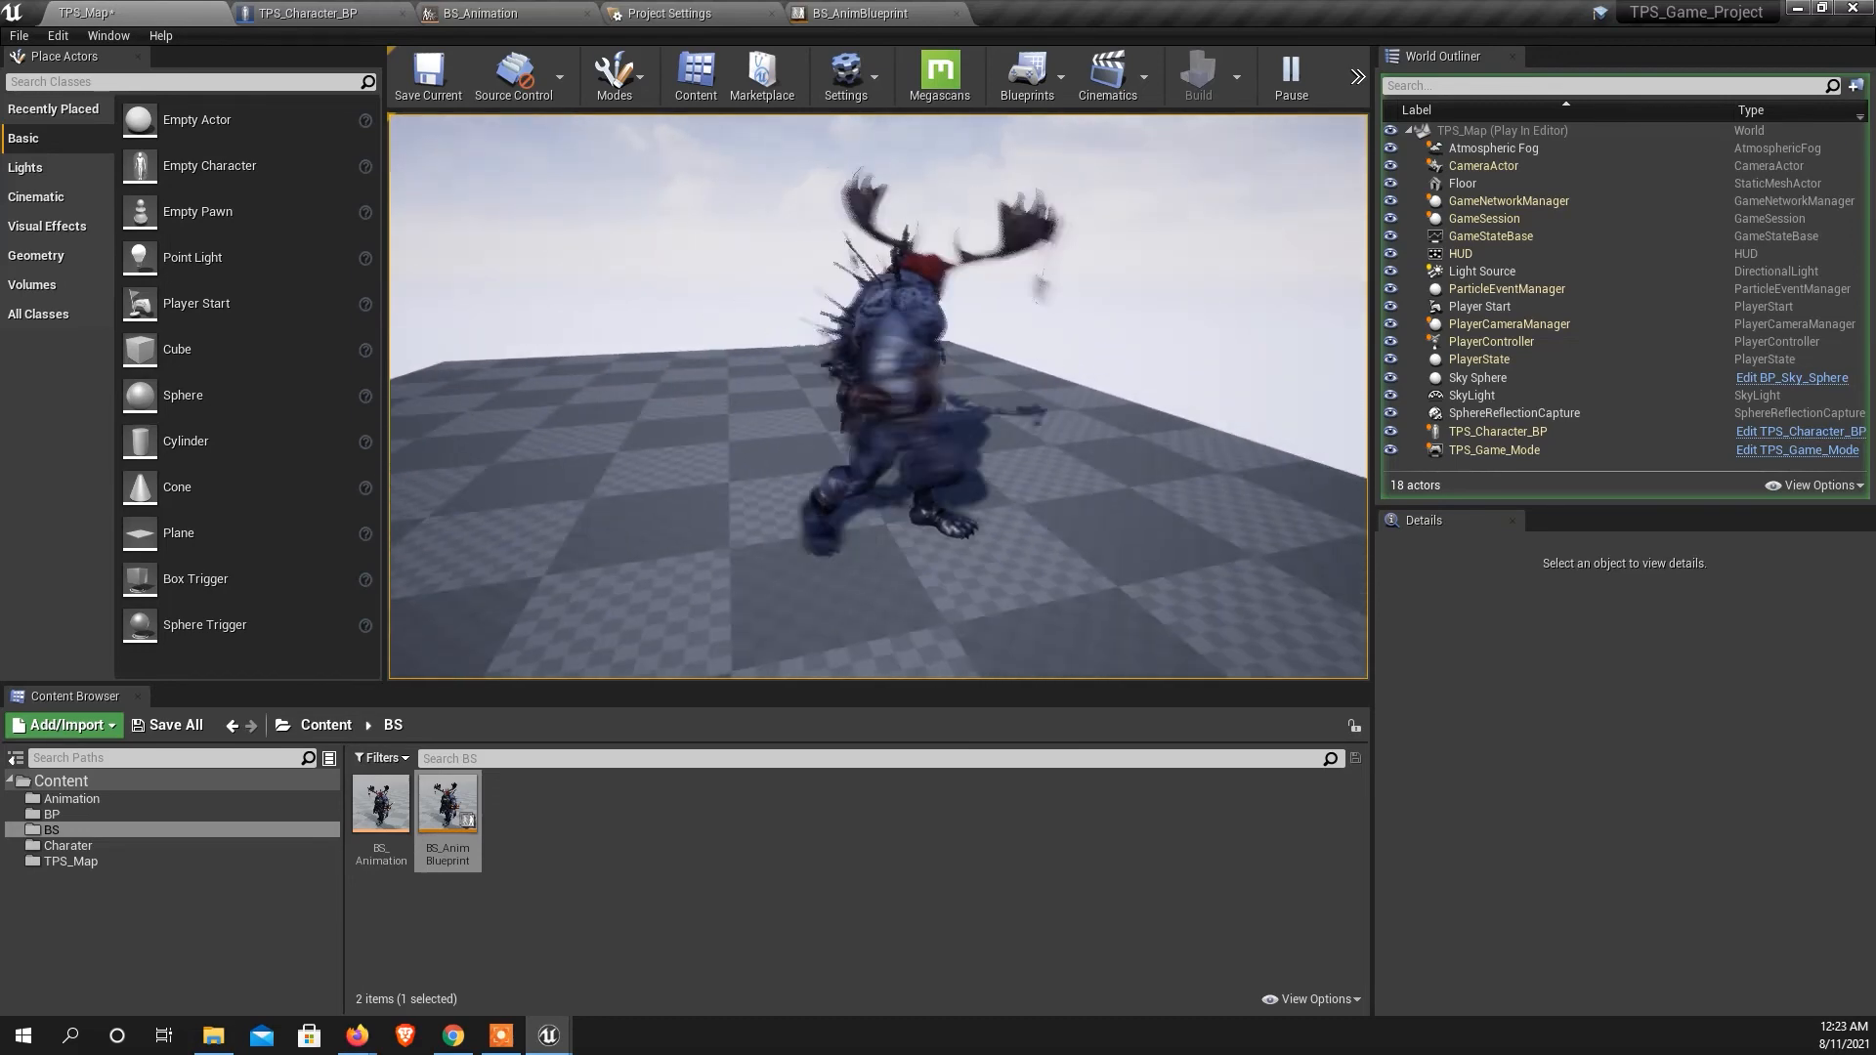
pyautogui.press('s')
pyautogui.press('w')
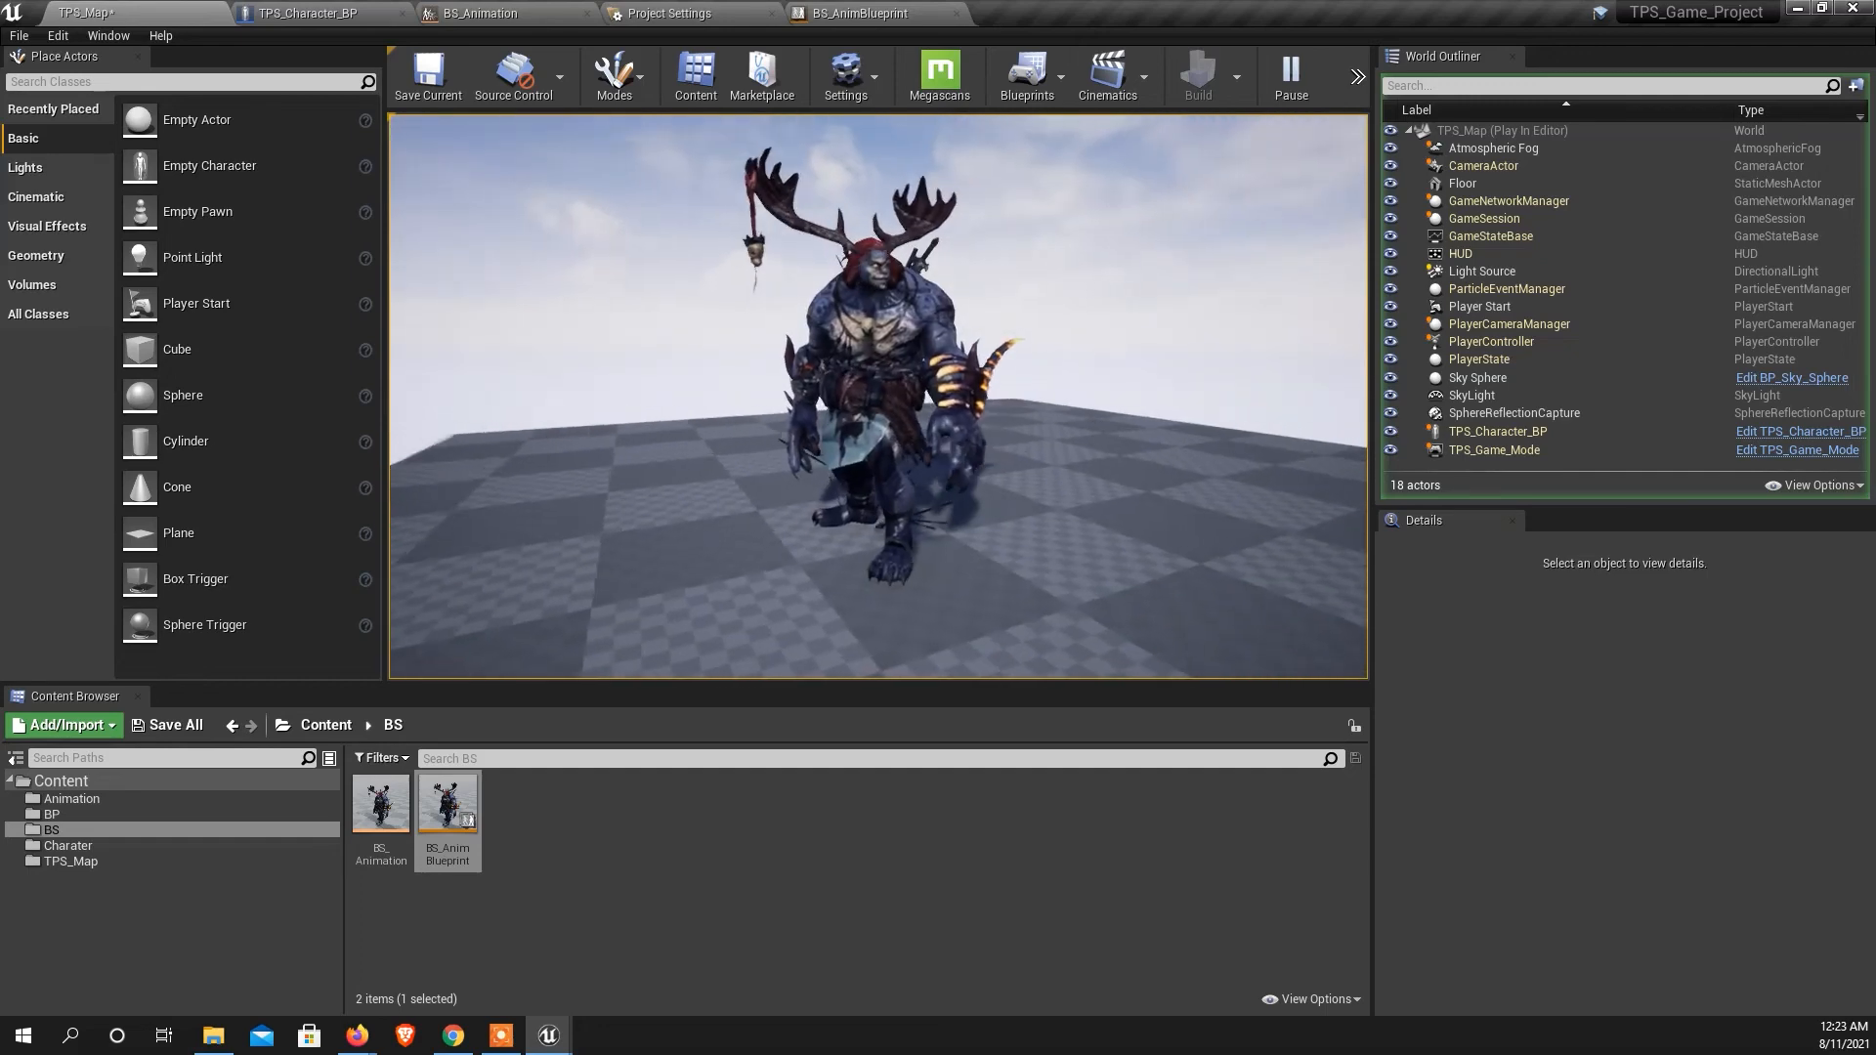
pyautogui.press('d')
pyautogui.press('s')
pyautogui.press('a')
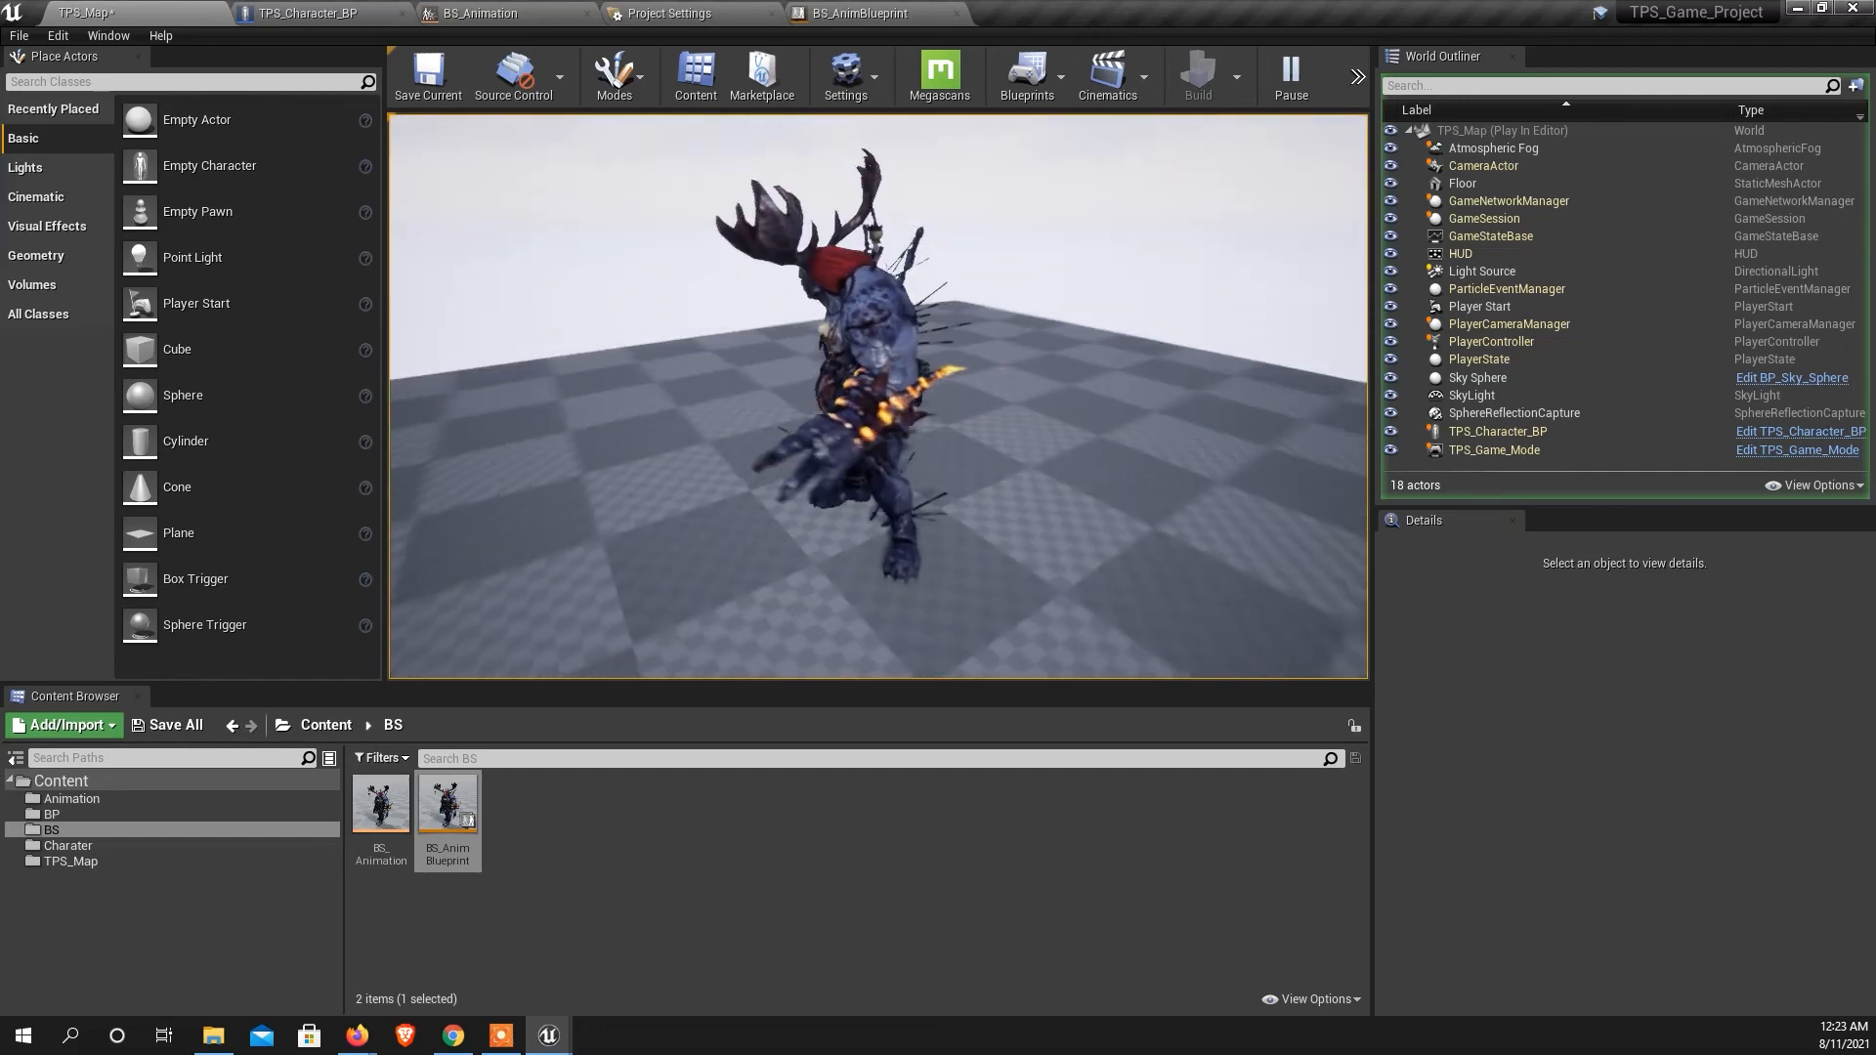
pyautogui.press('s')
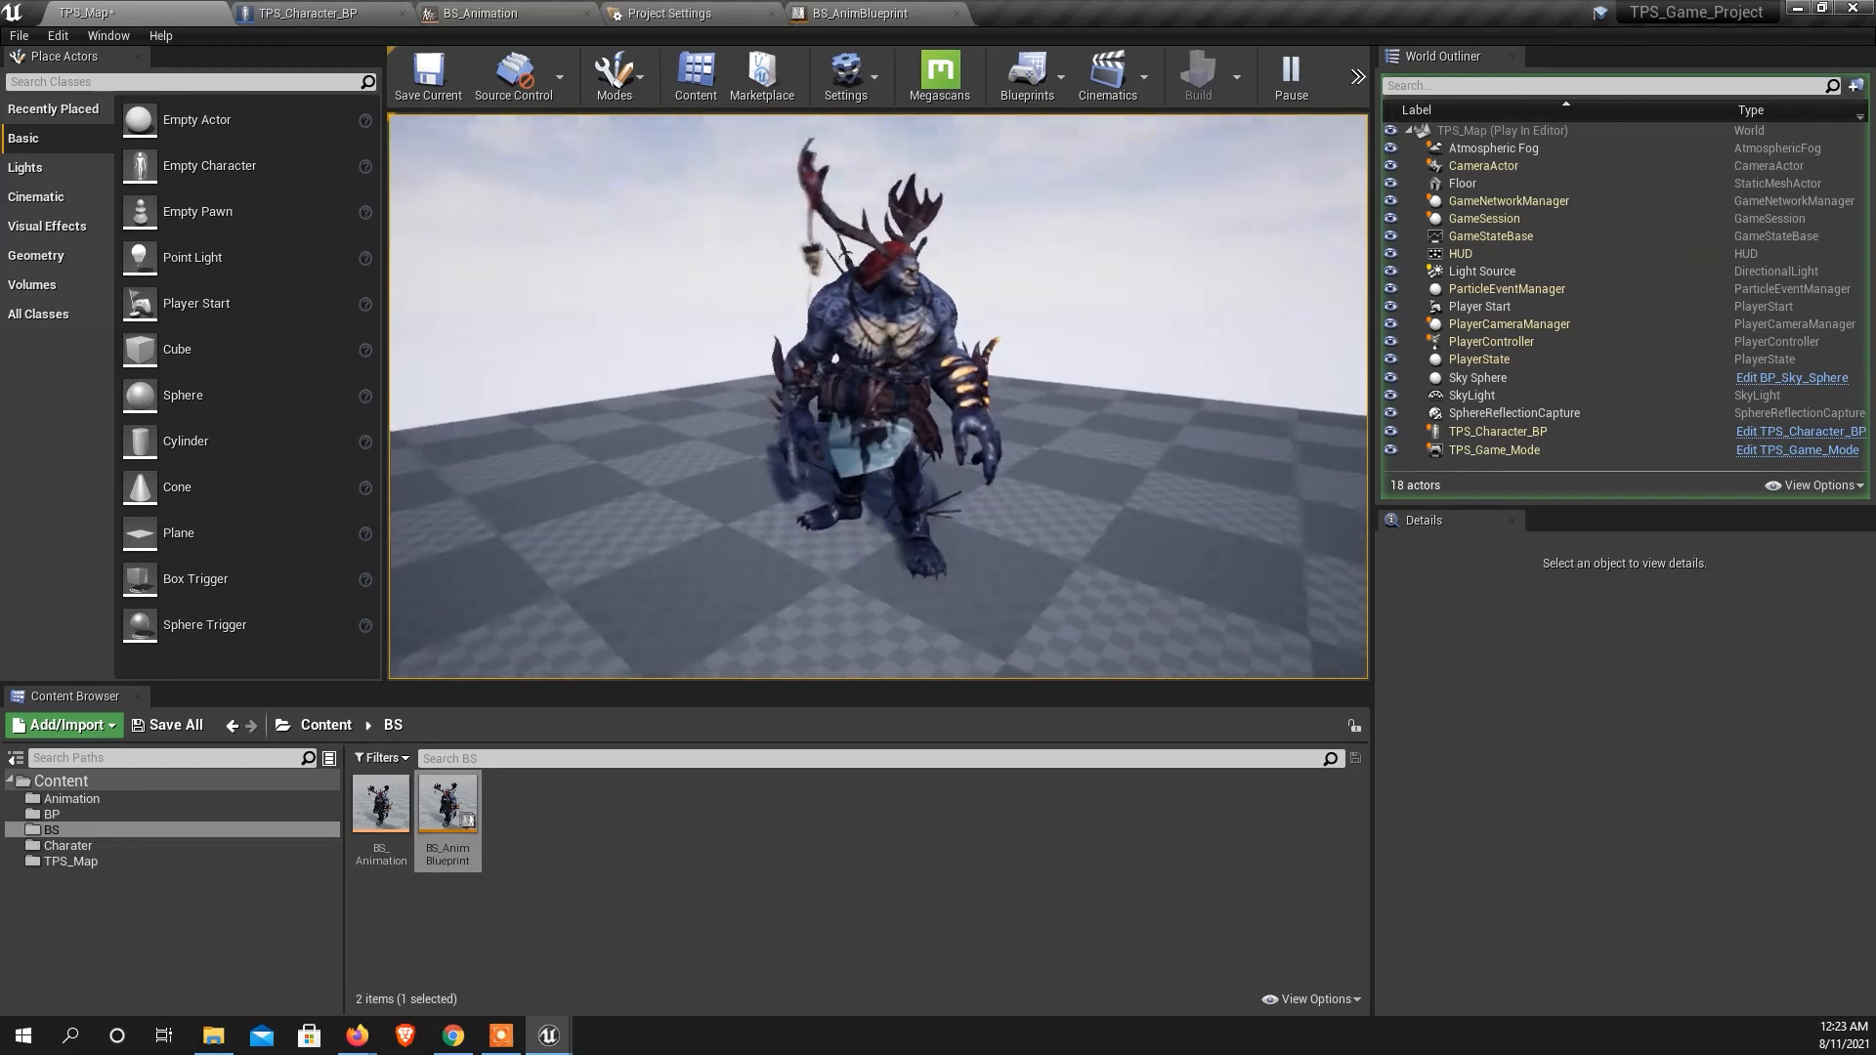
pyautogui.press('d')
pyautogui.press('s')
pyautogui.press('a')
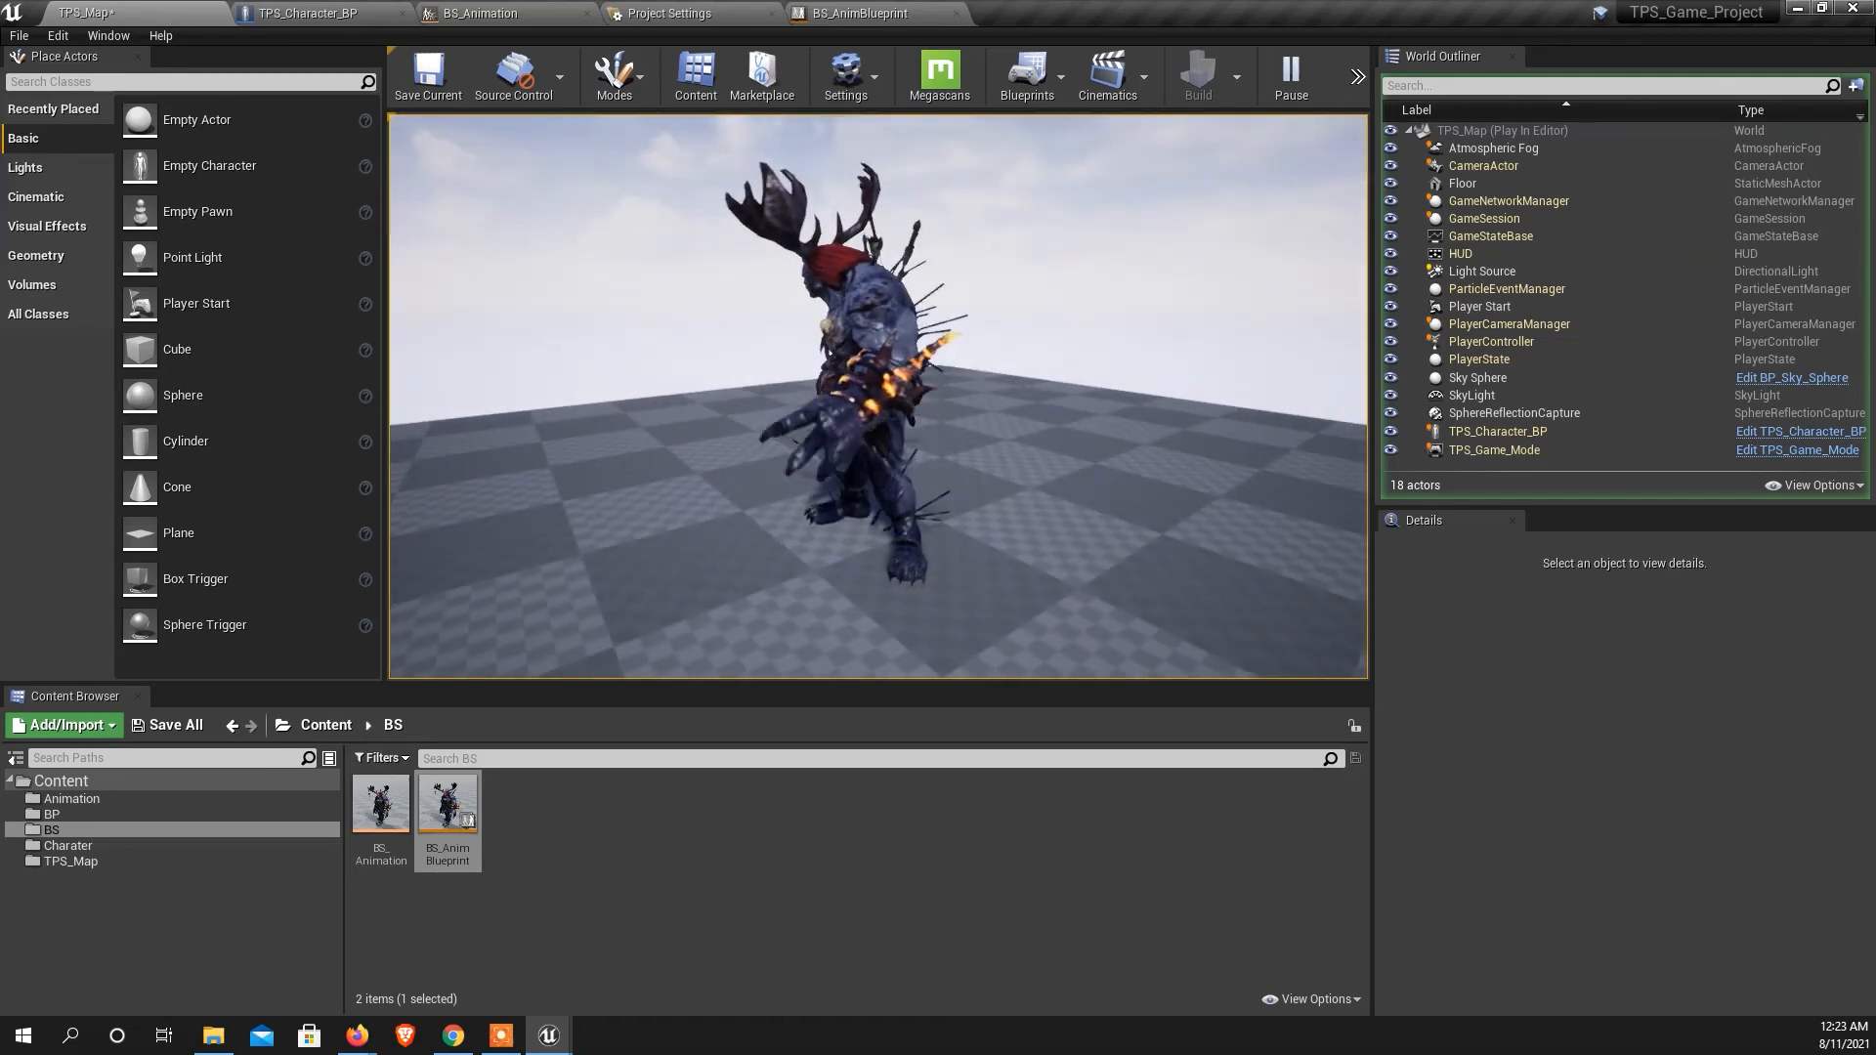
pyautogui.press('s')
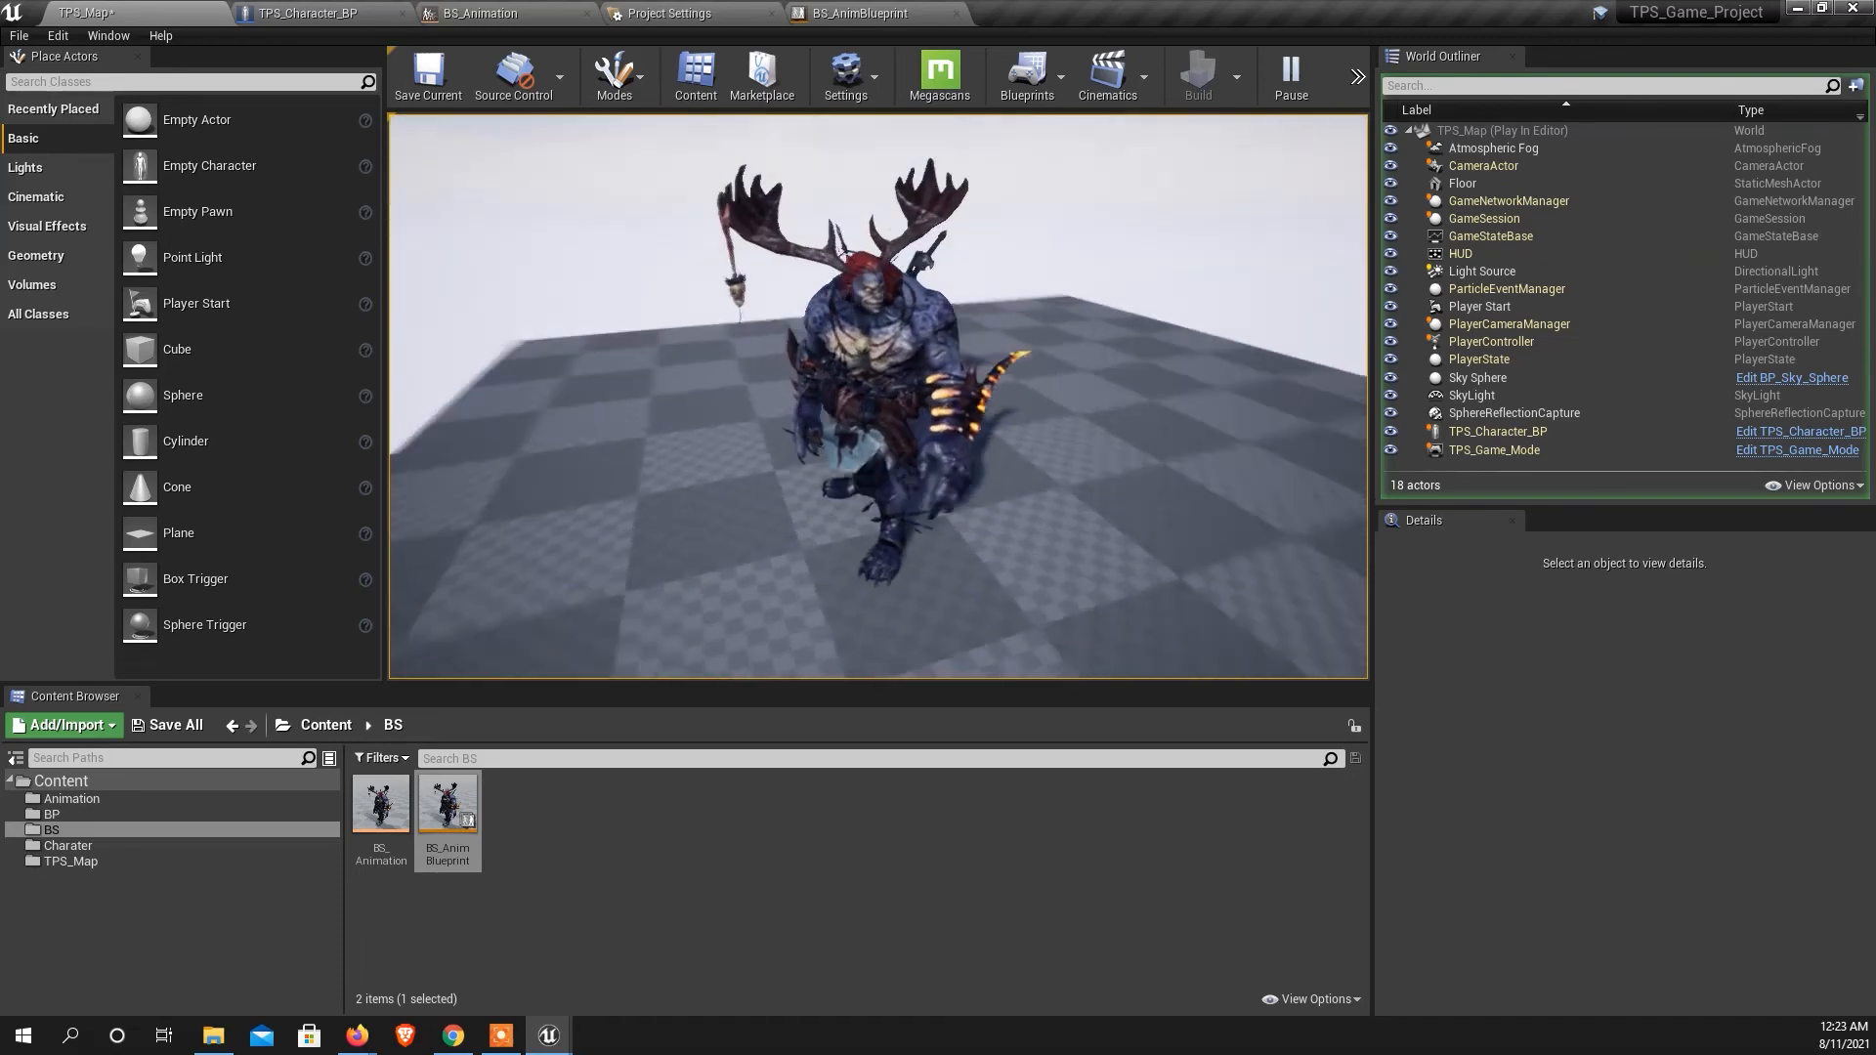
pyautogui.press('s')
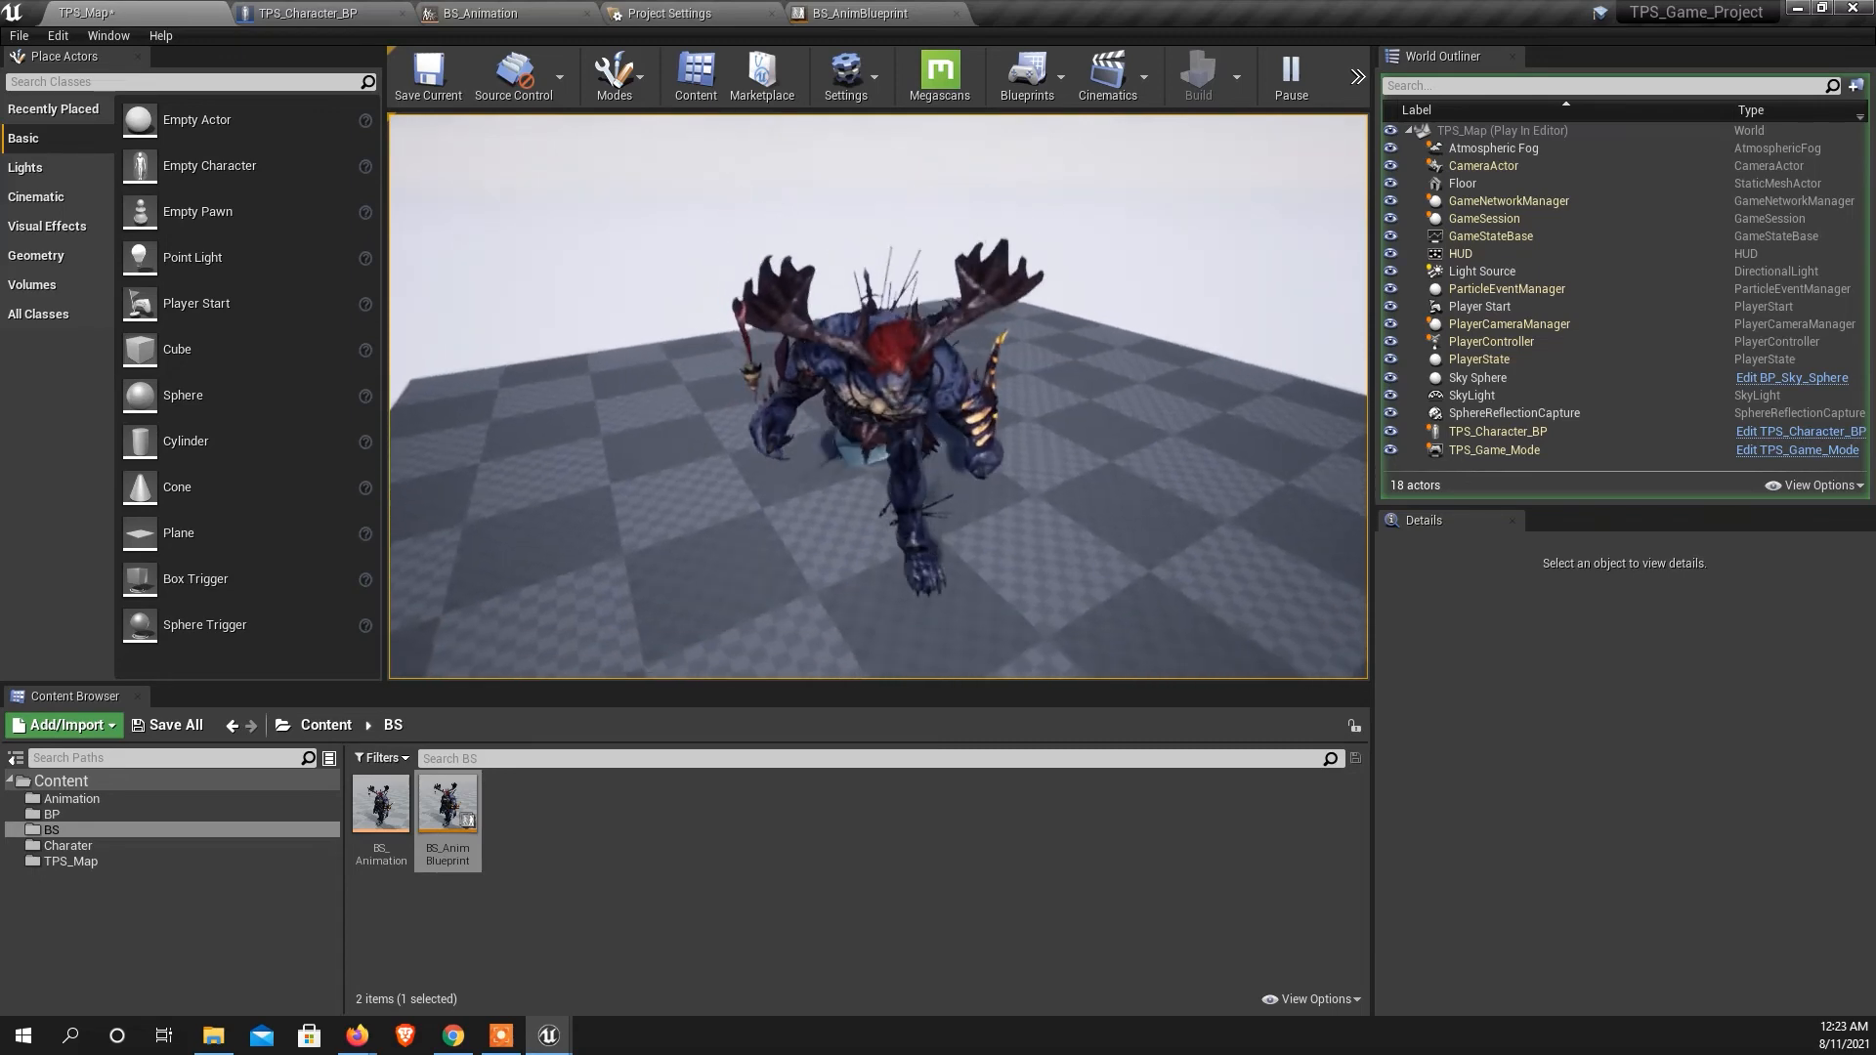
pyautogui.press('a')
pyautogui.press('s')
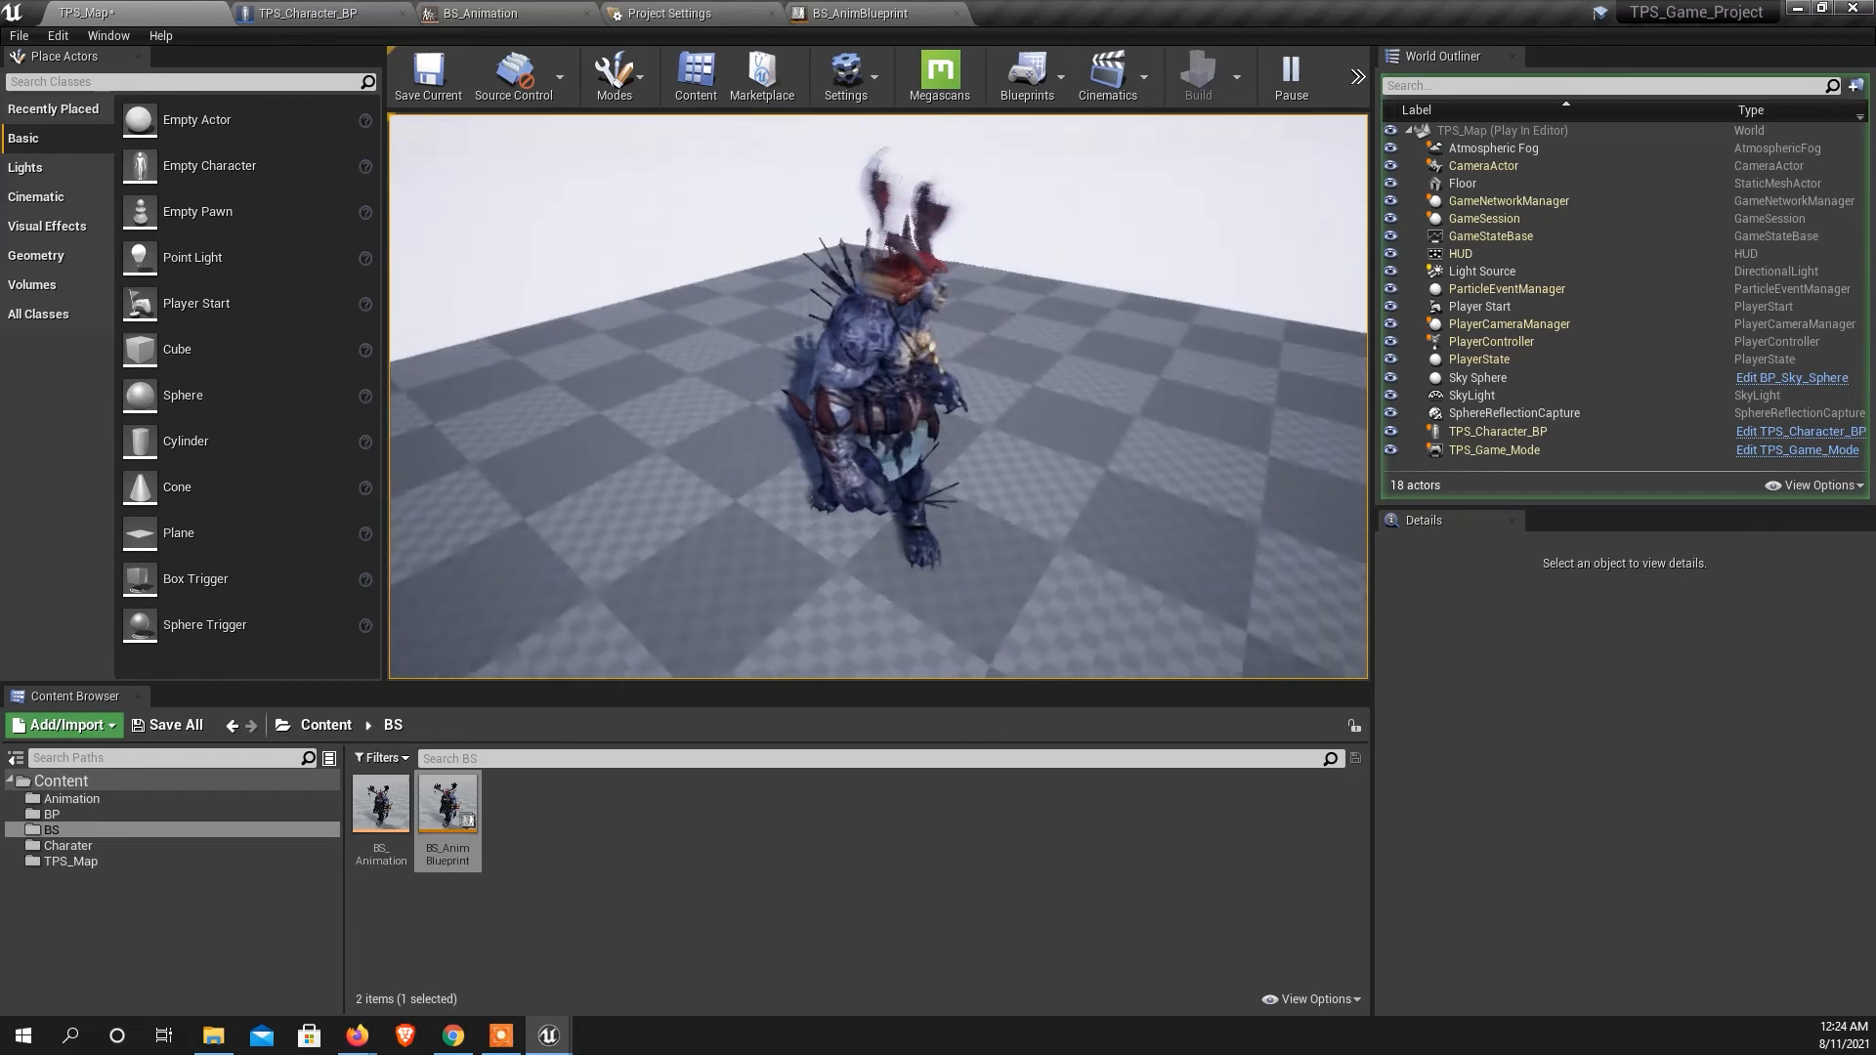
pyautogui.press('d')
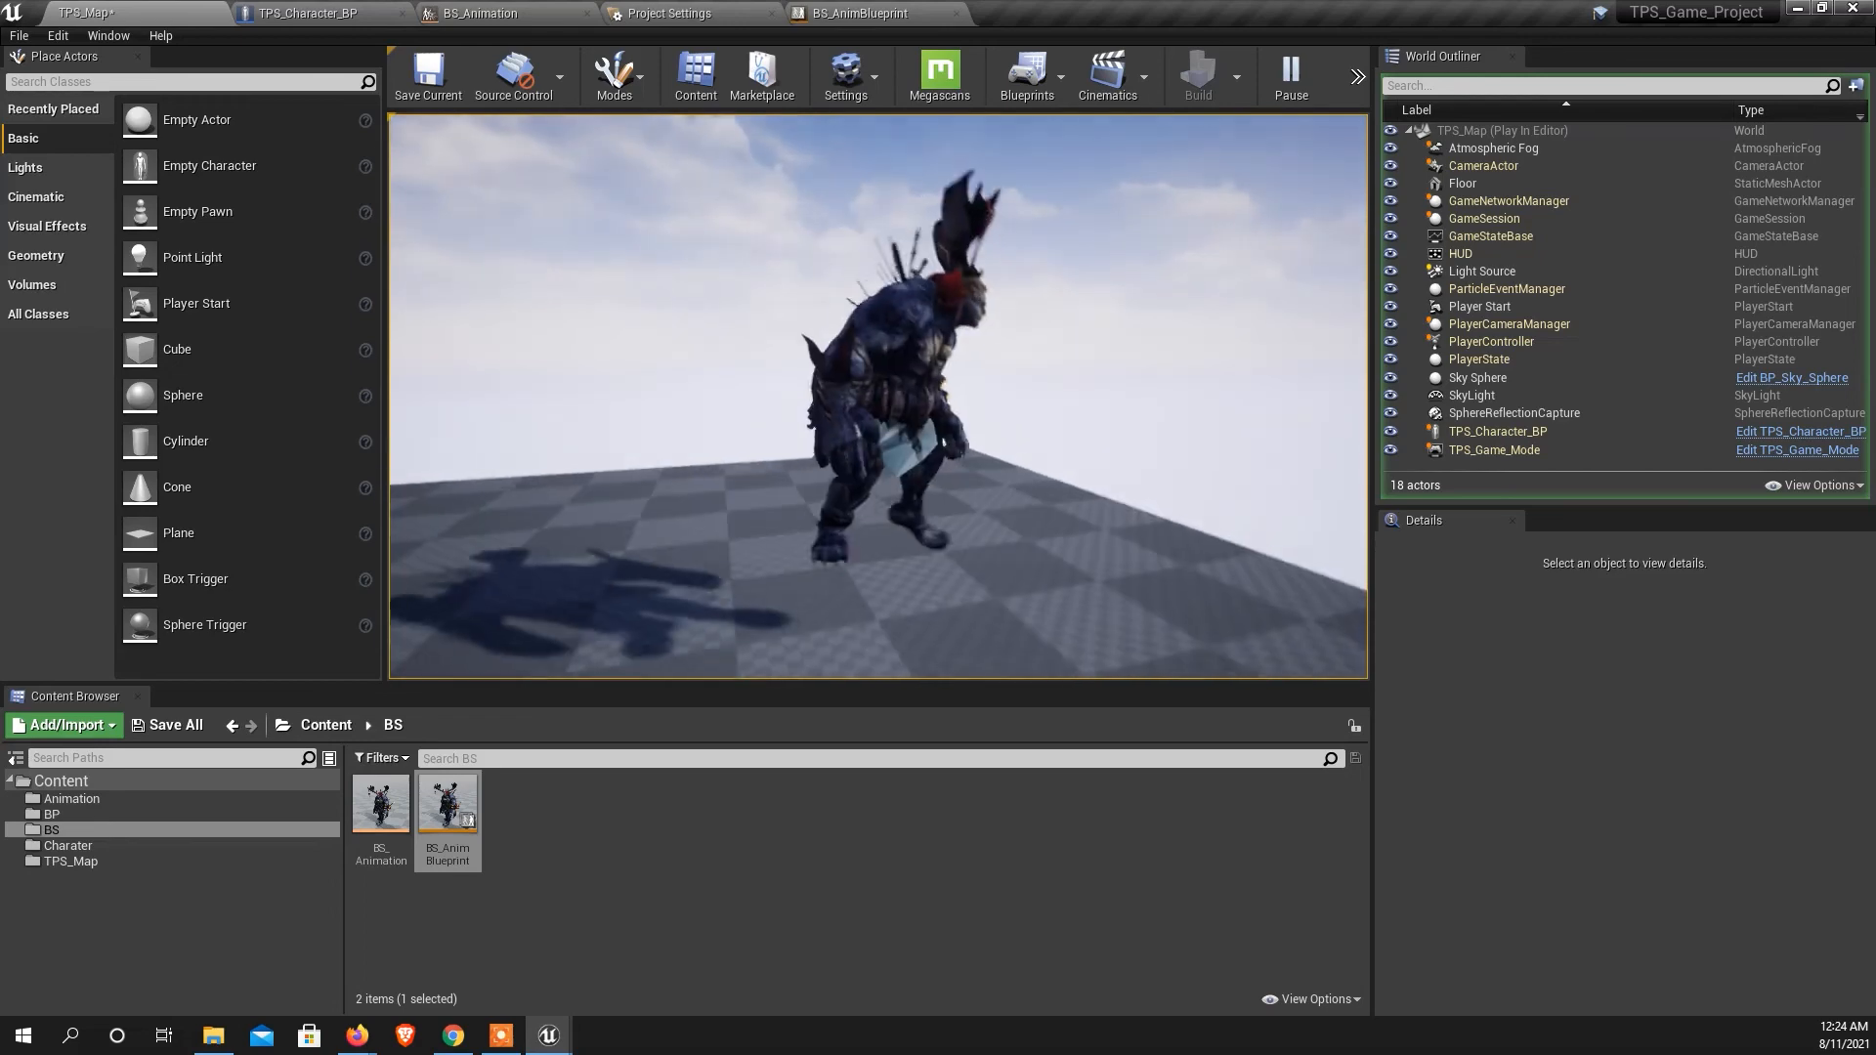
pyautogui.press('s')
pyautogui.press('d')
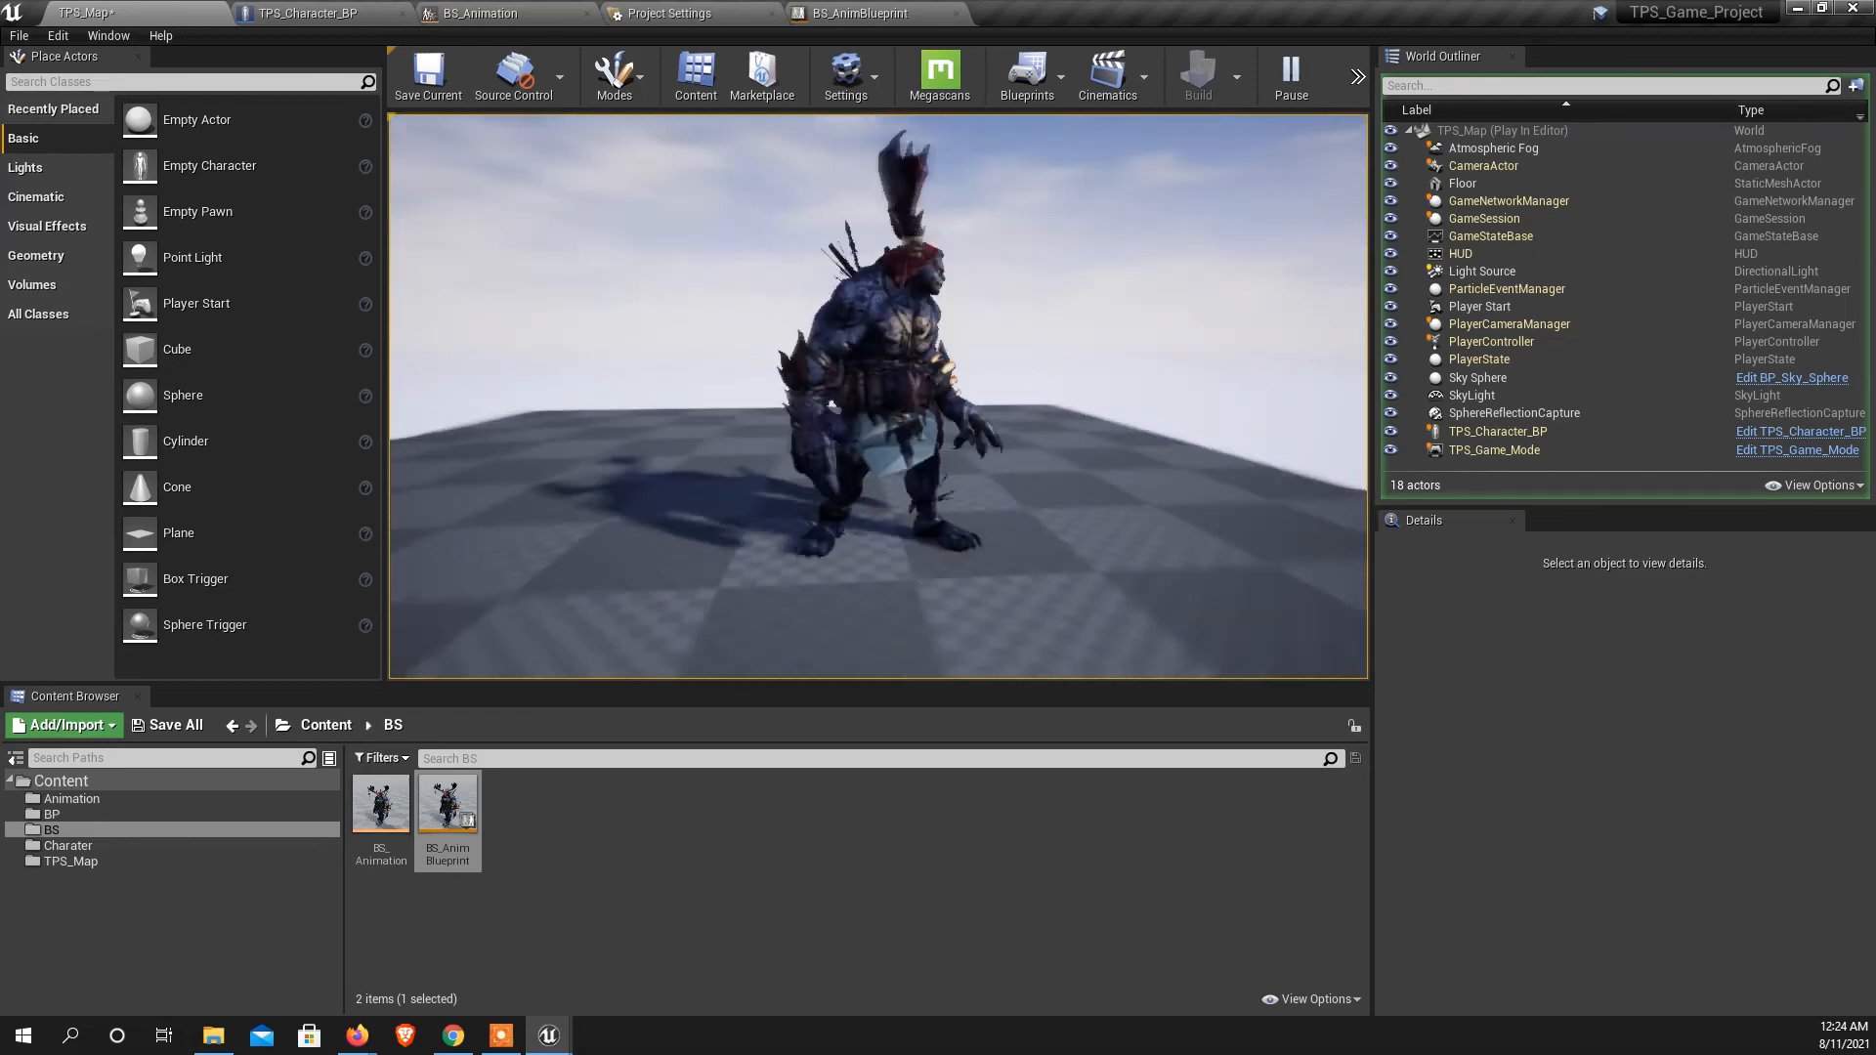
pyautogui.press('s')
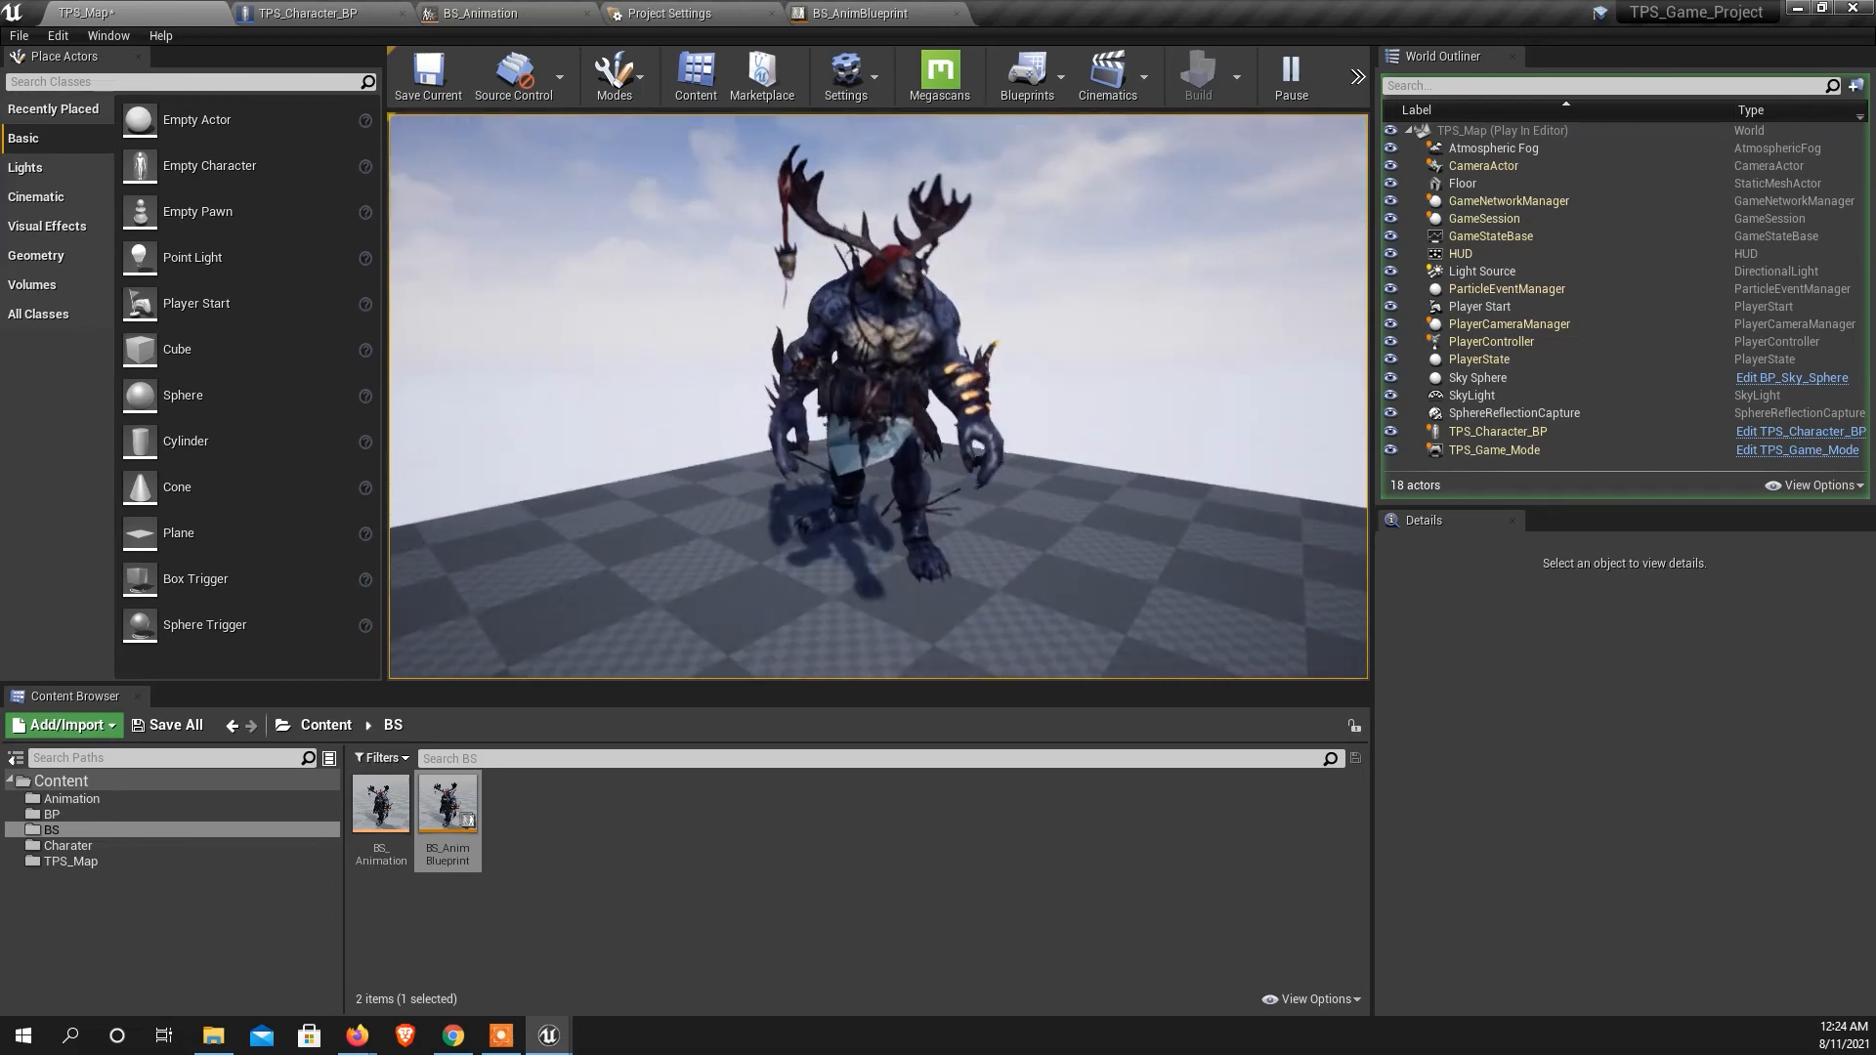
pyautogui.press('Escape')
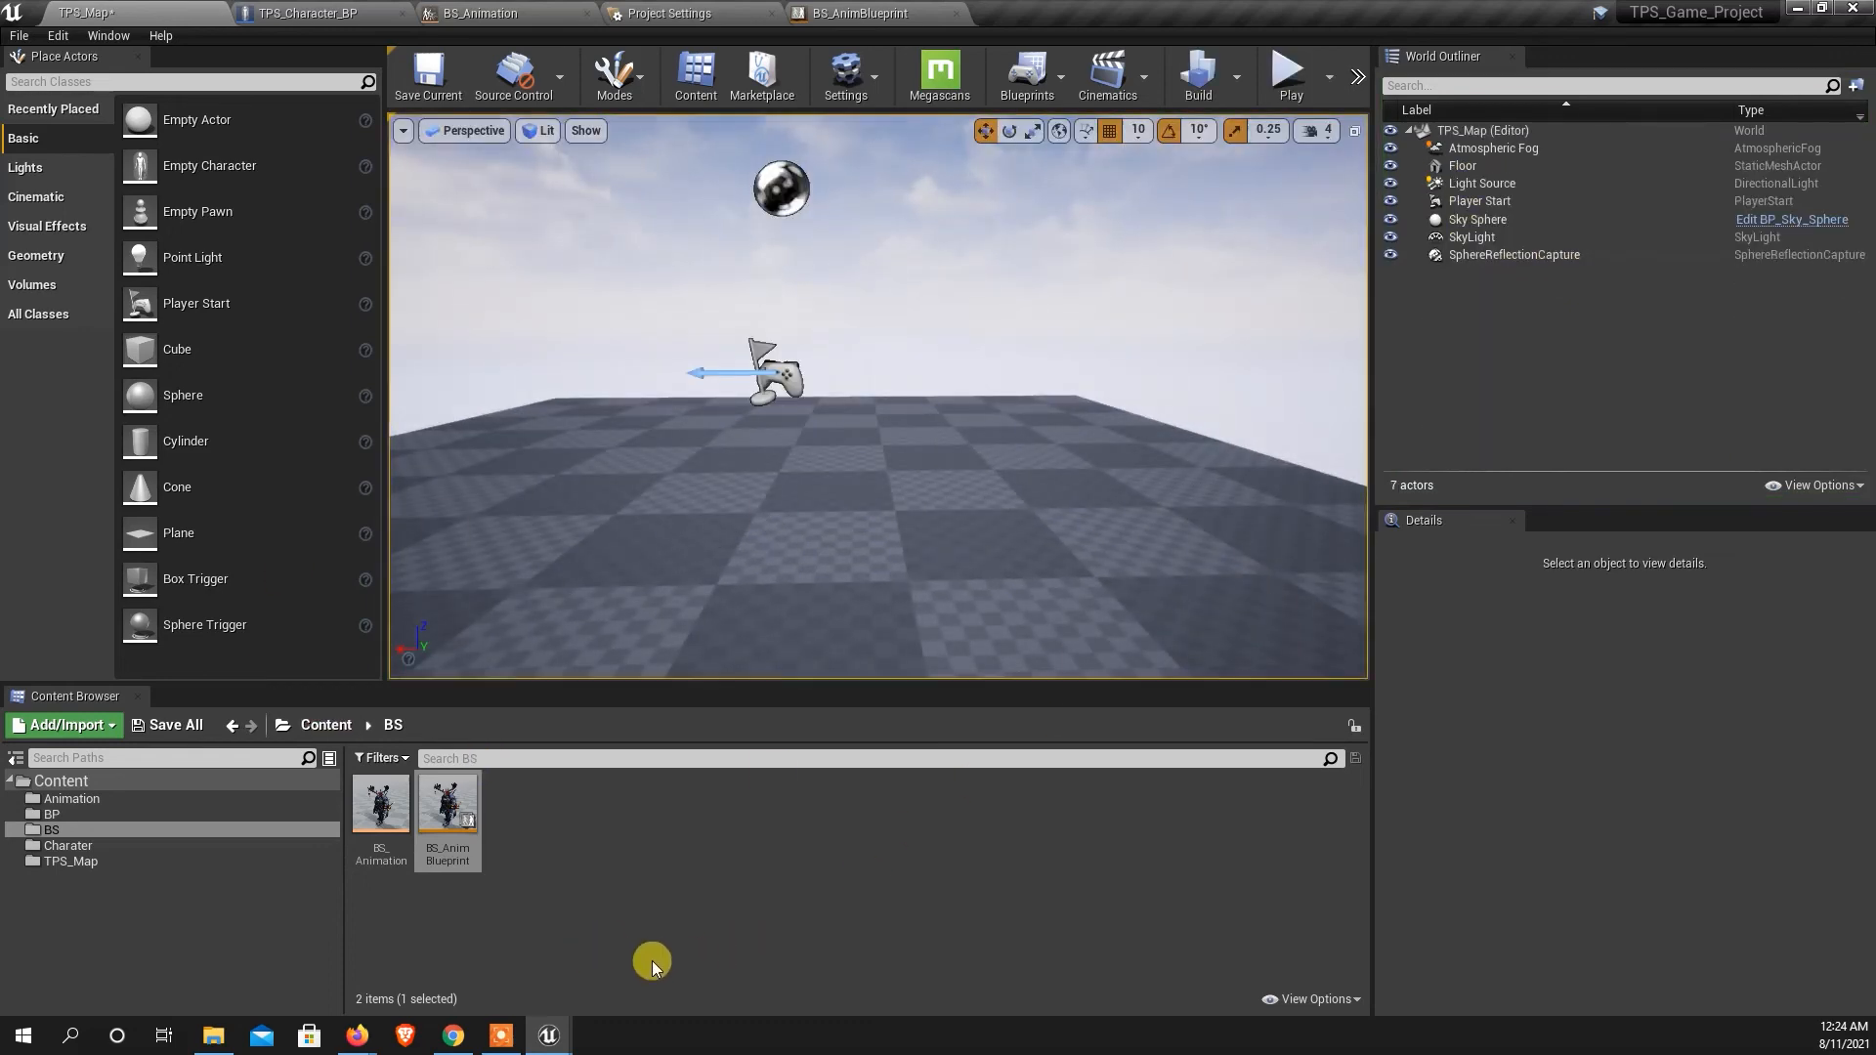
# Close the BS_Animation editor and open the New State Machine graph in BS_AnimBlueprint.
pyautogui.click(539, 11)
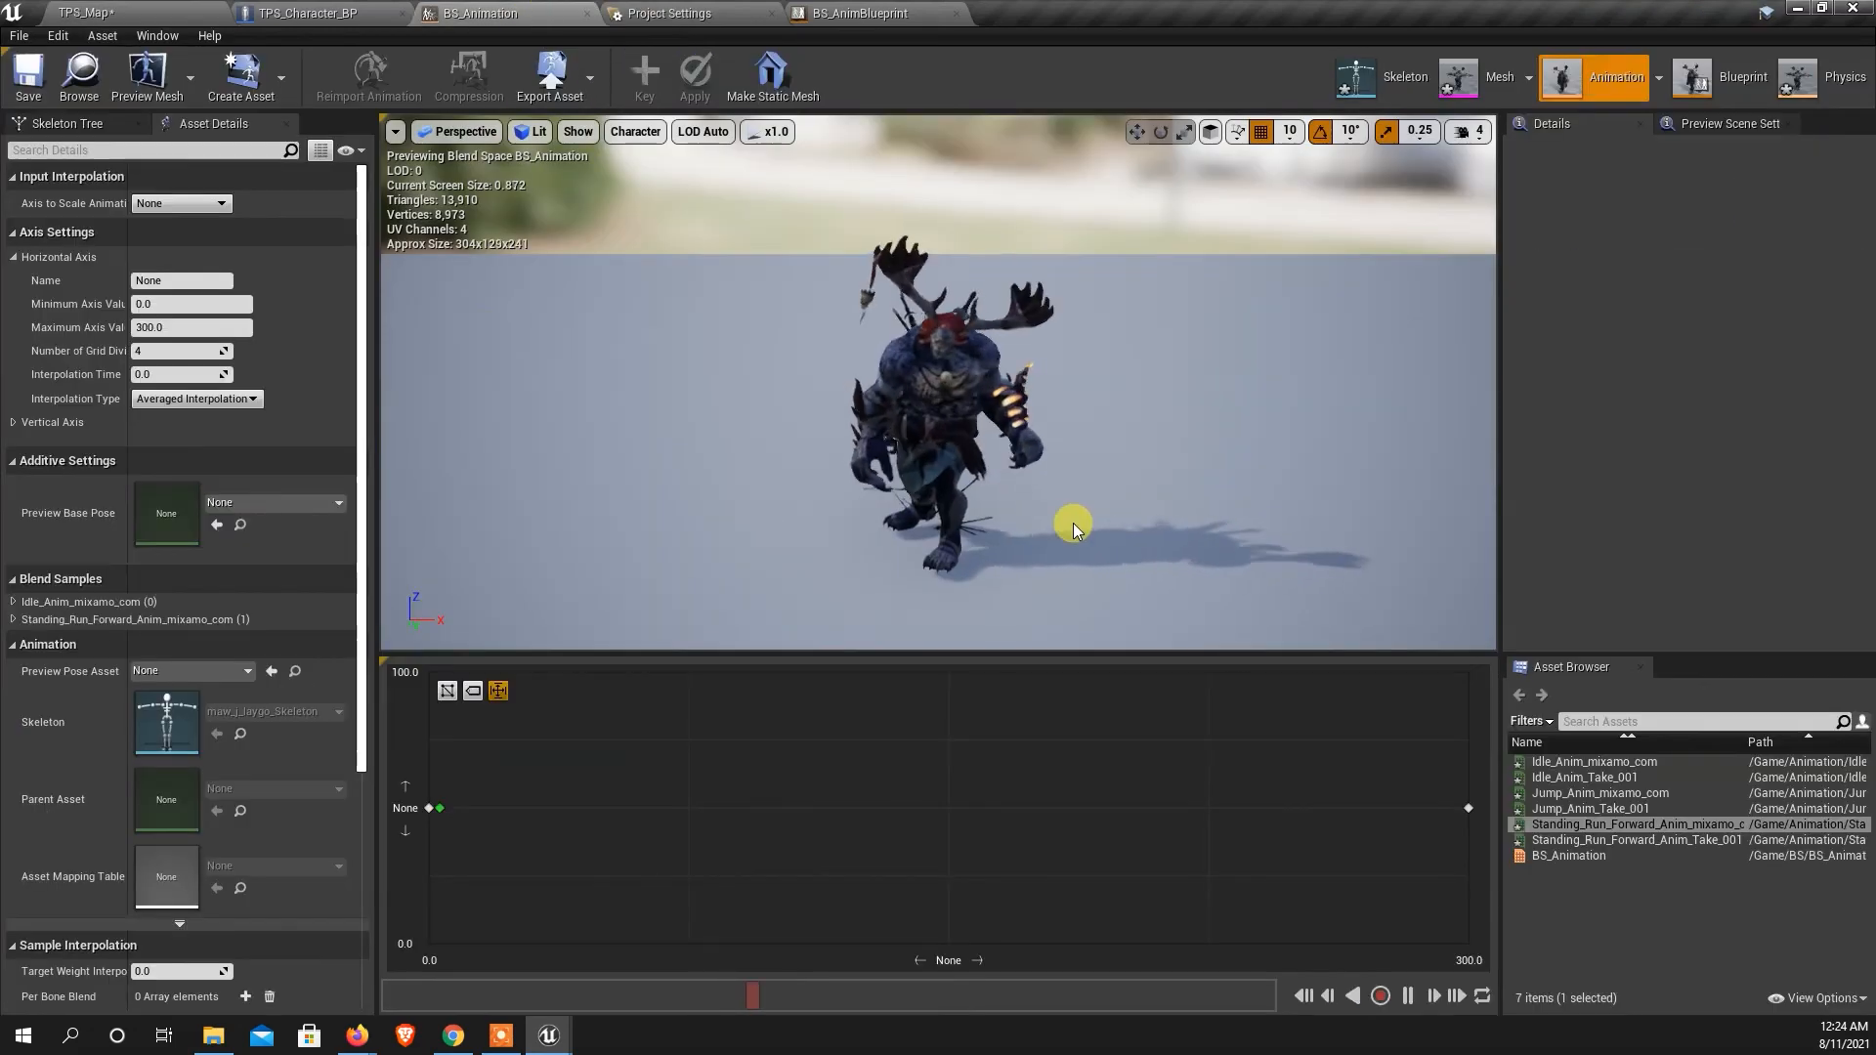
pyautogui.click(585, 13)
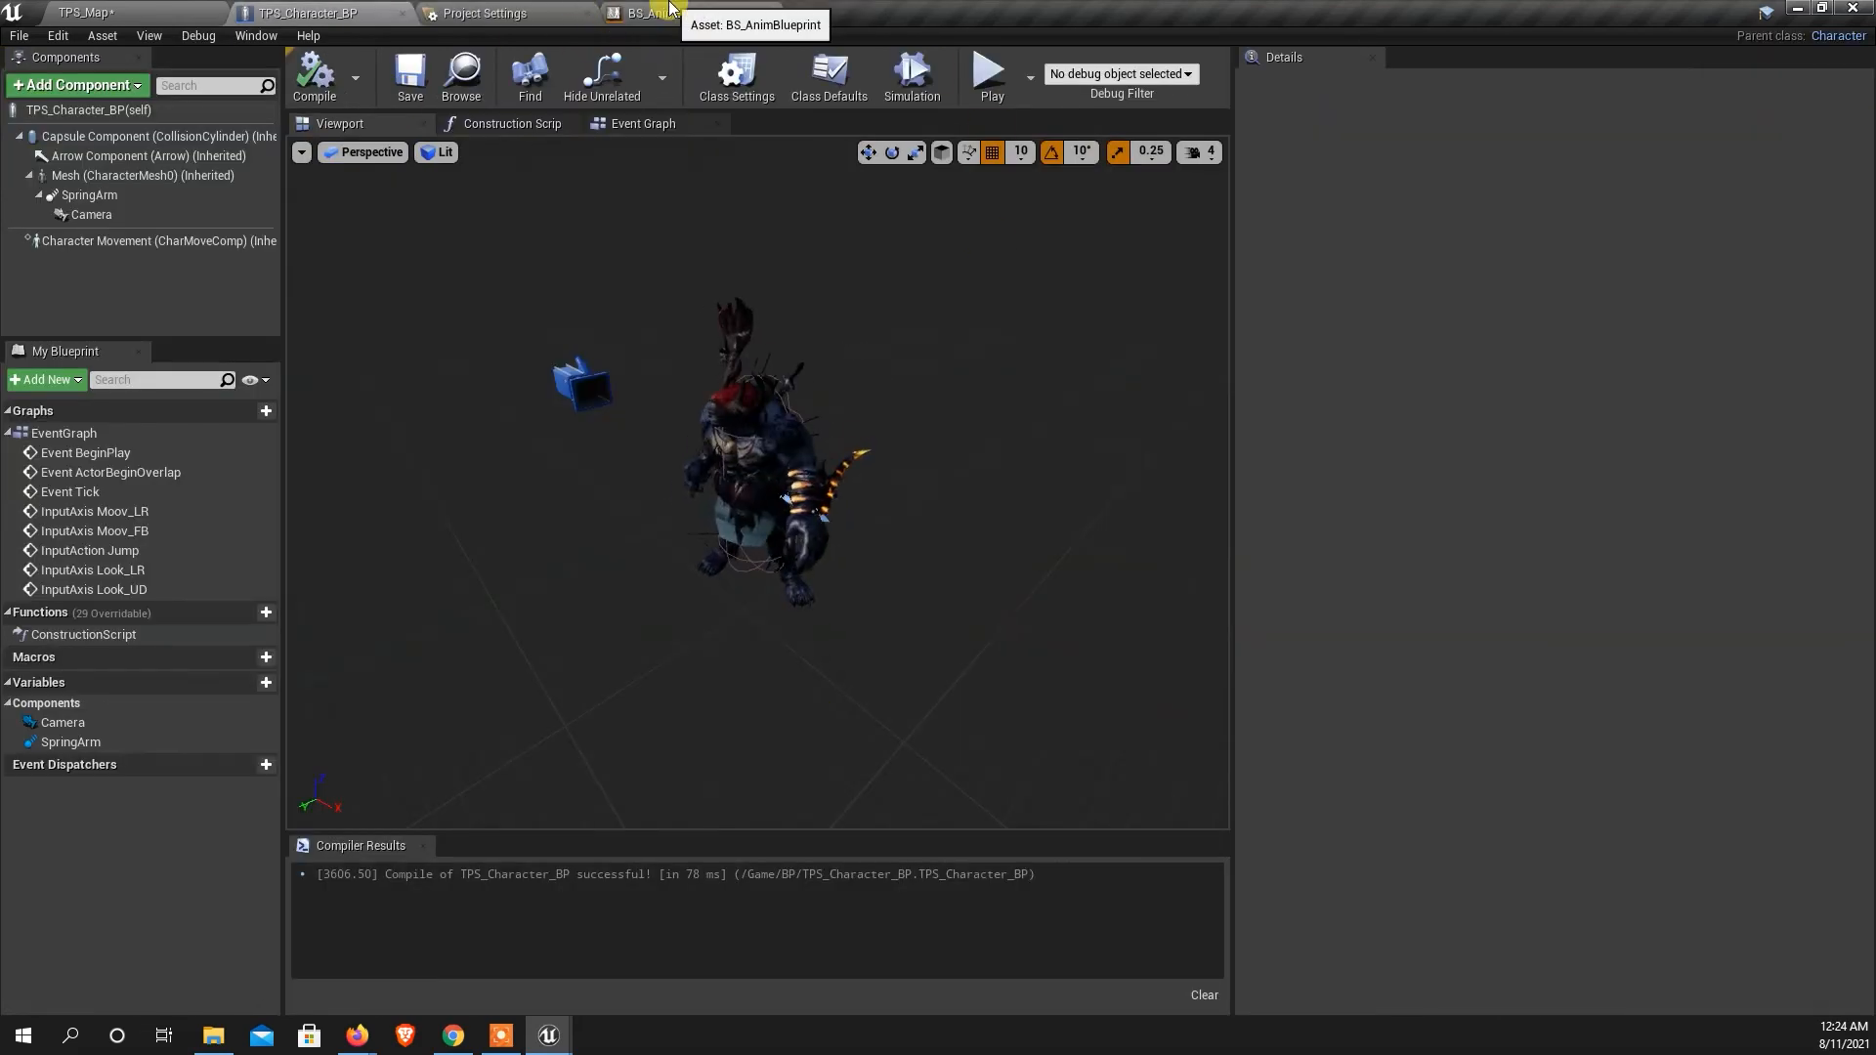
pyautogui.click(665, 14)
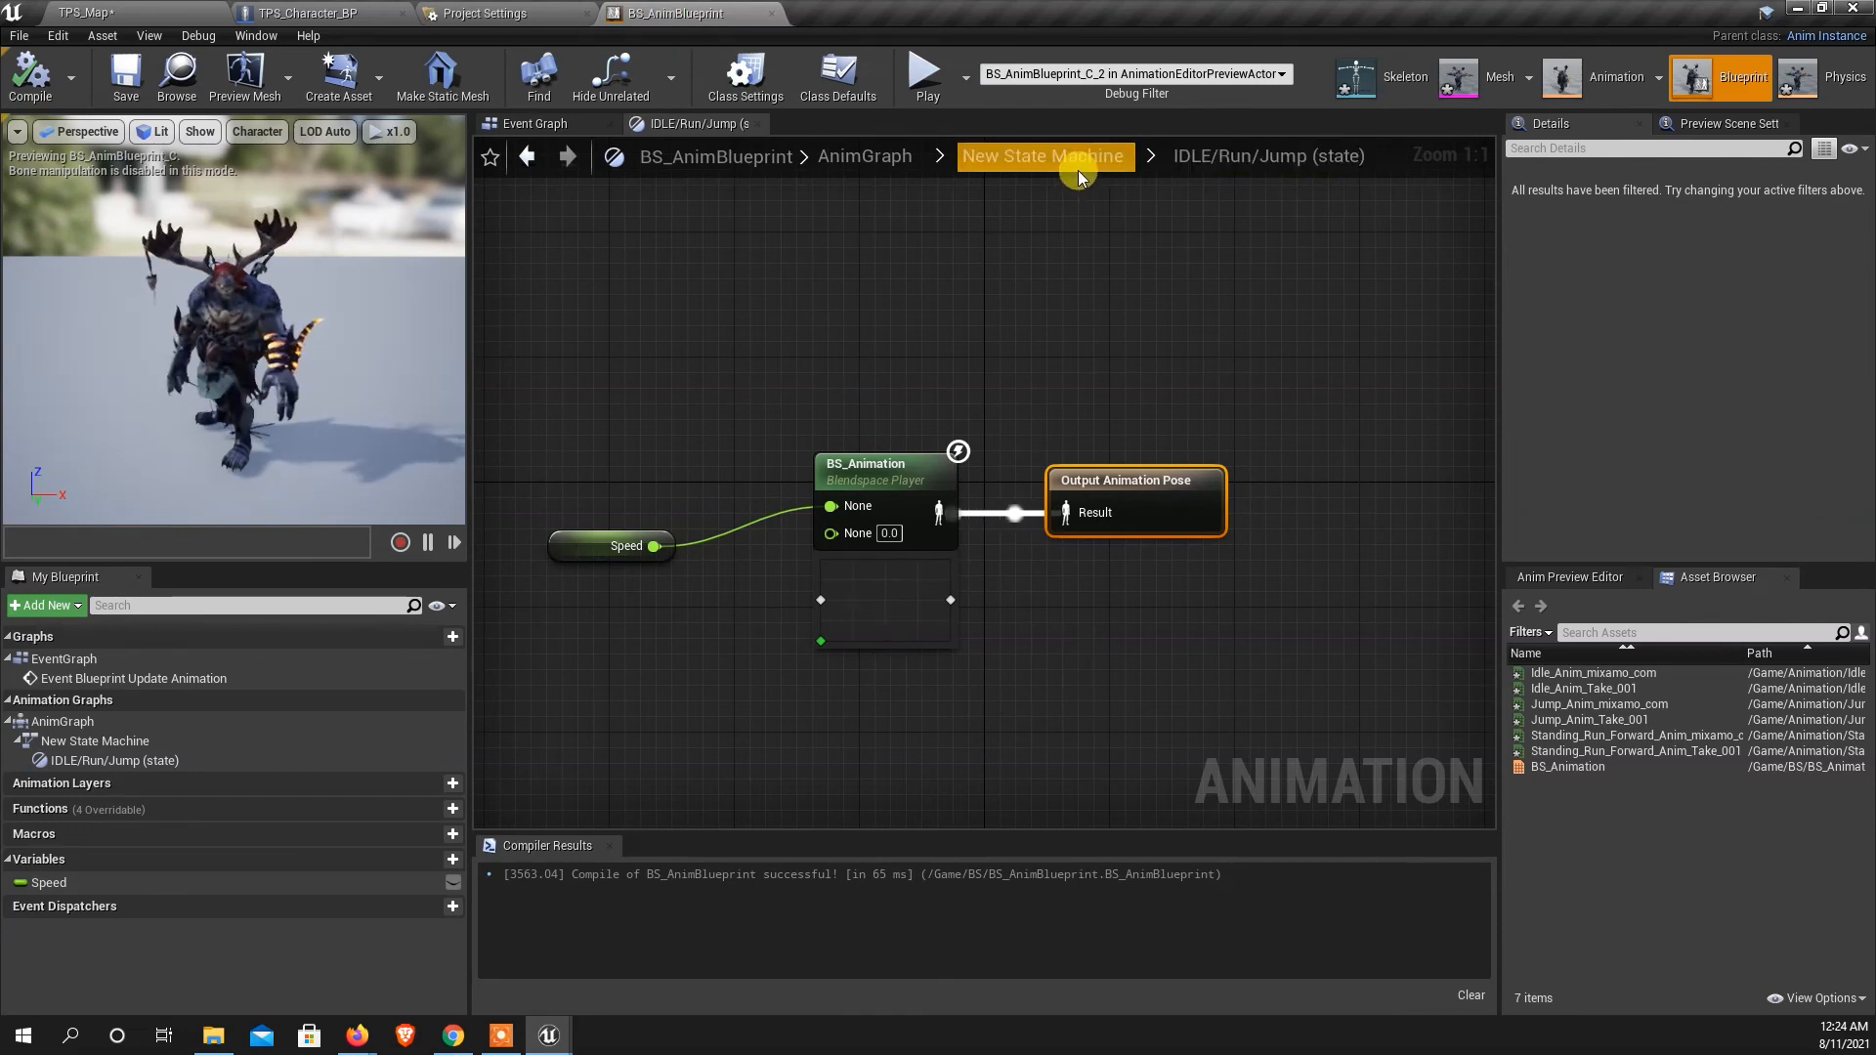
pyautogui.click(1050, 166)
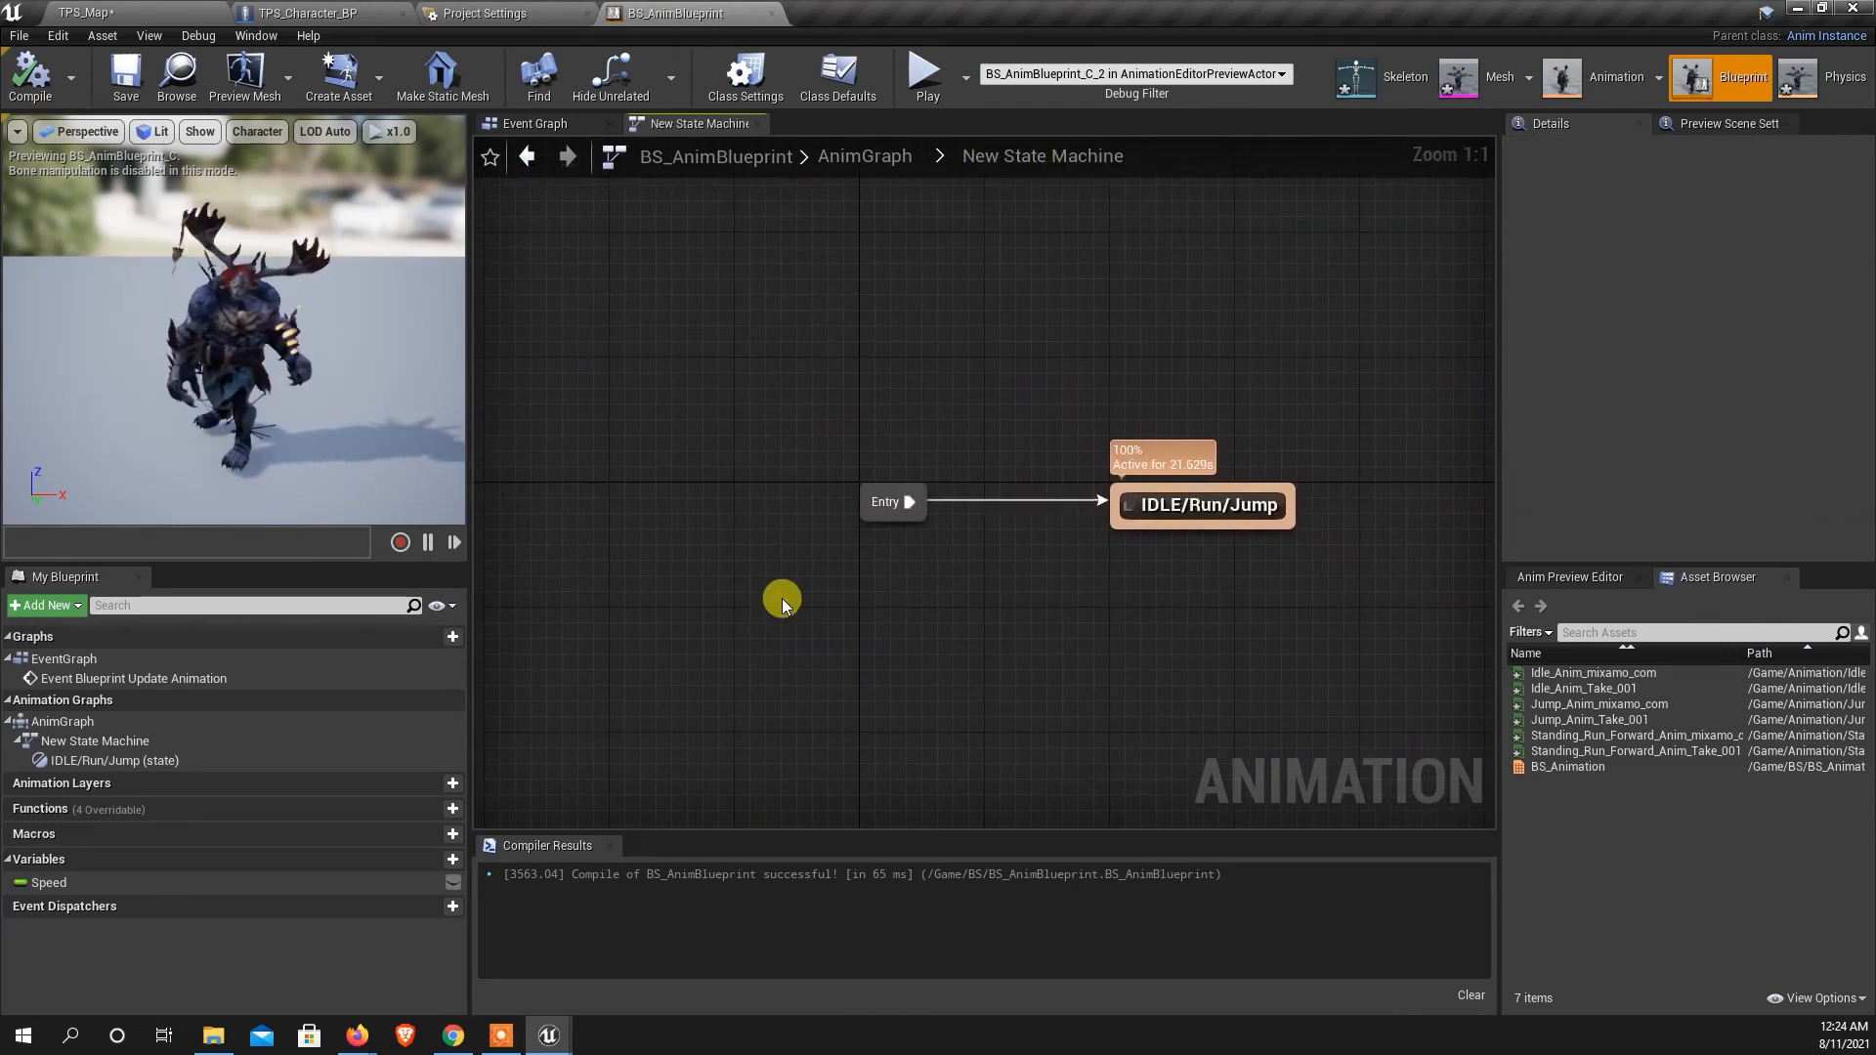
# Add a state named Jump with a transition from IDLE/Run/Jump, and create a return transition from Jump to IDLE/Run/Jump.
pyautogui.scroll(2, 1274, 541)
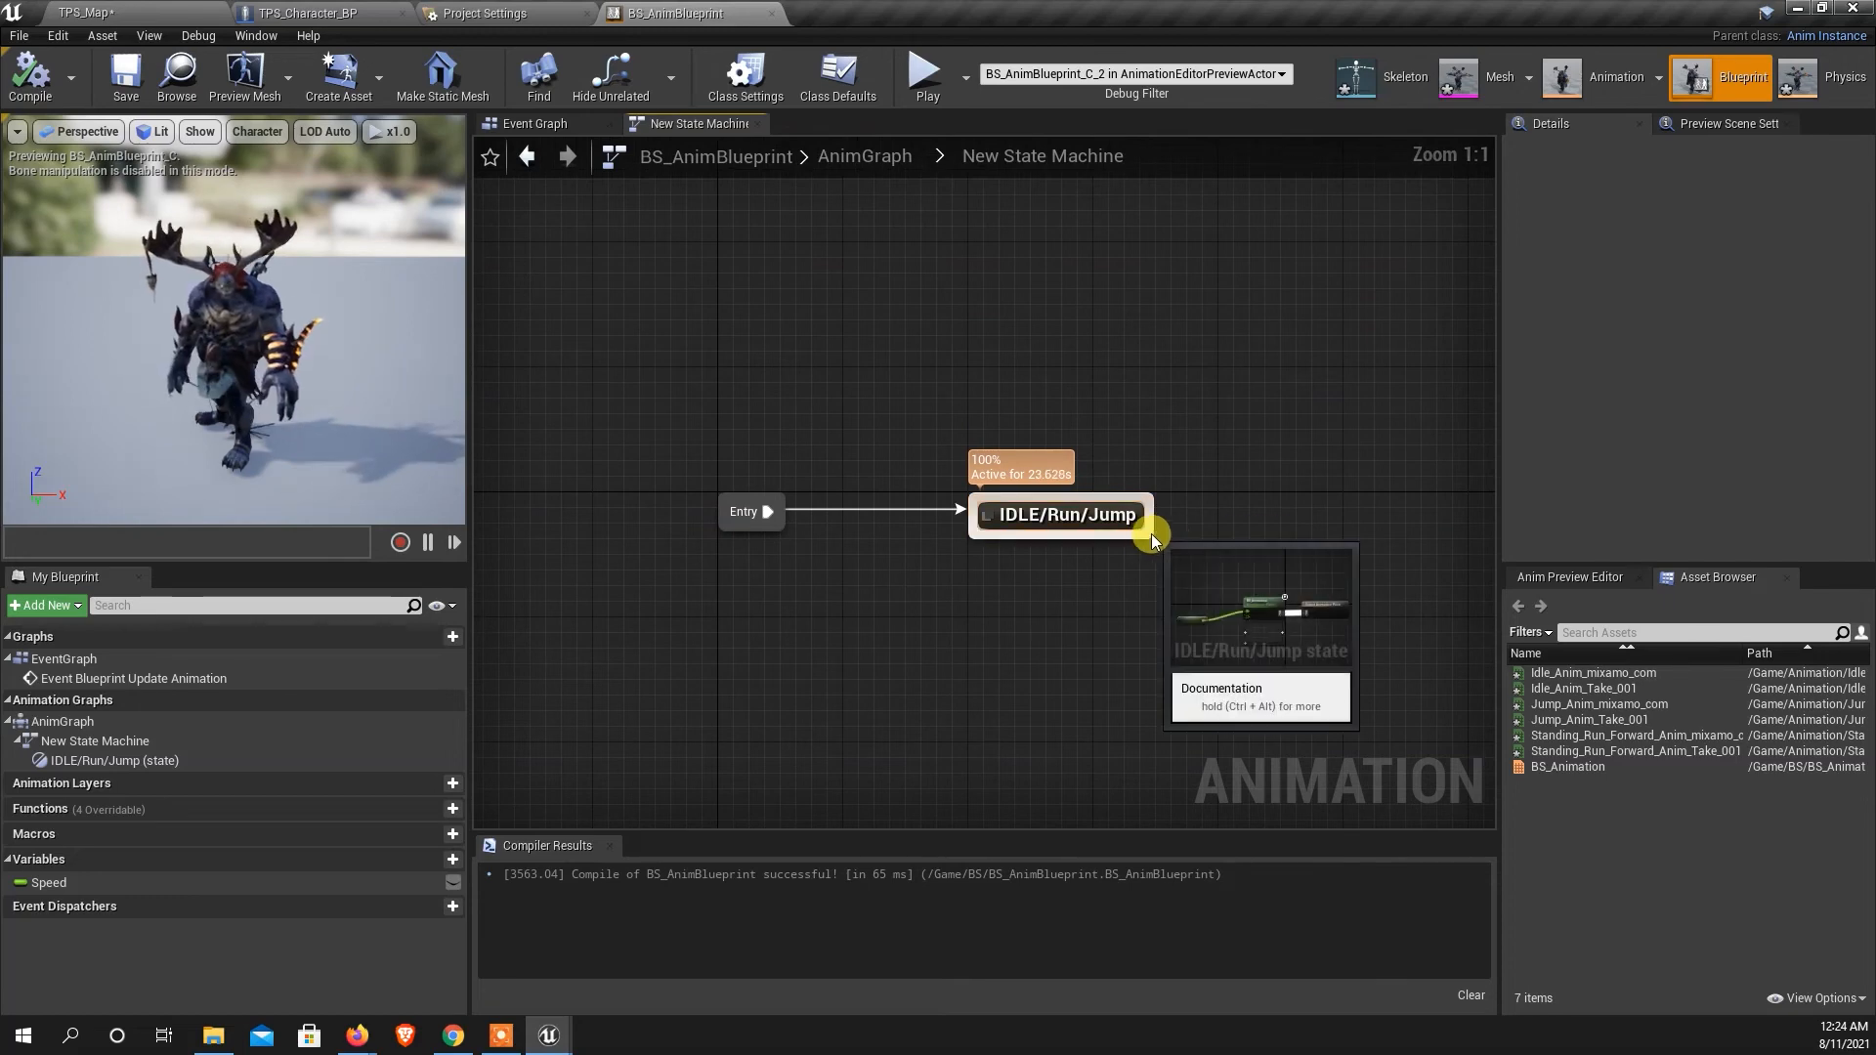
pyautogui.moveTo(1151, 532); pyautogui.dragTo(1353, 472)
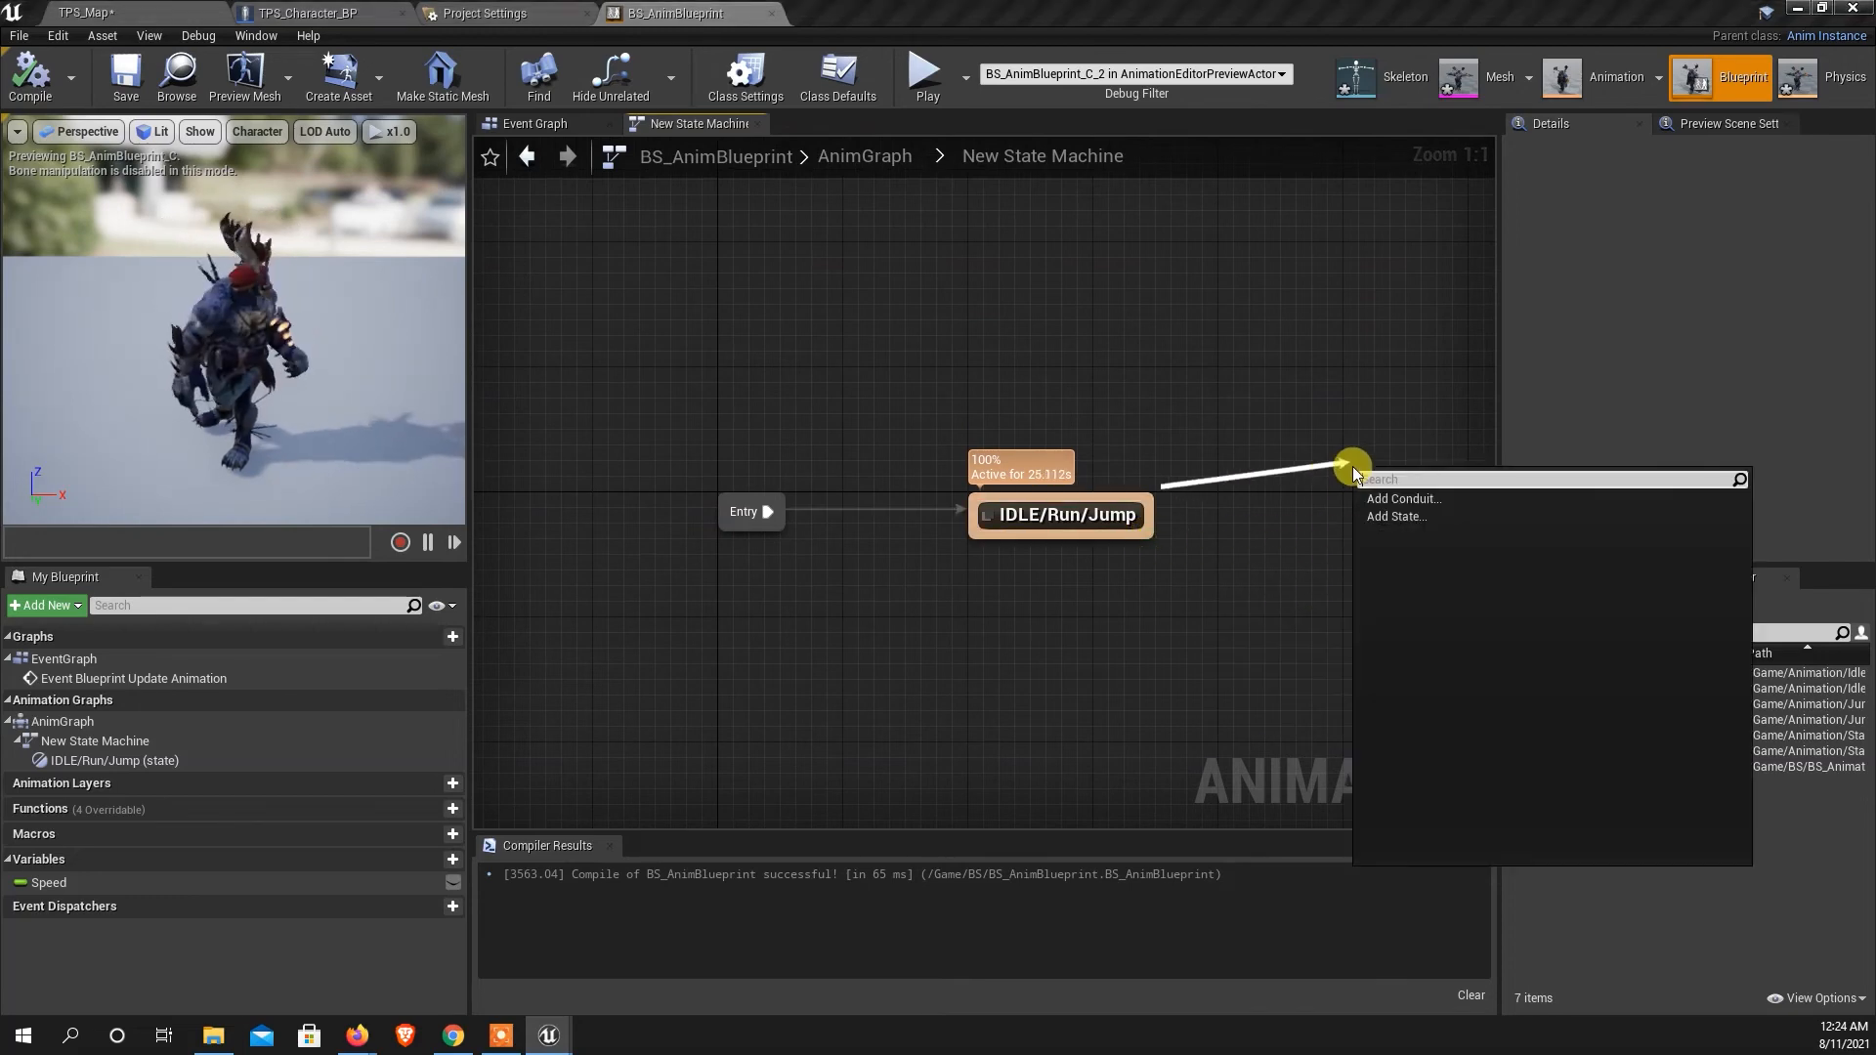
pyautogui.click(1399, 516)
pyautogui.write('Jum')
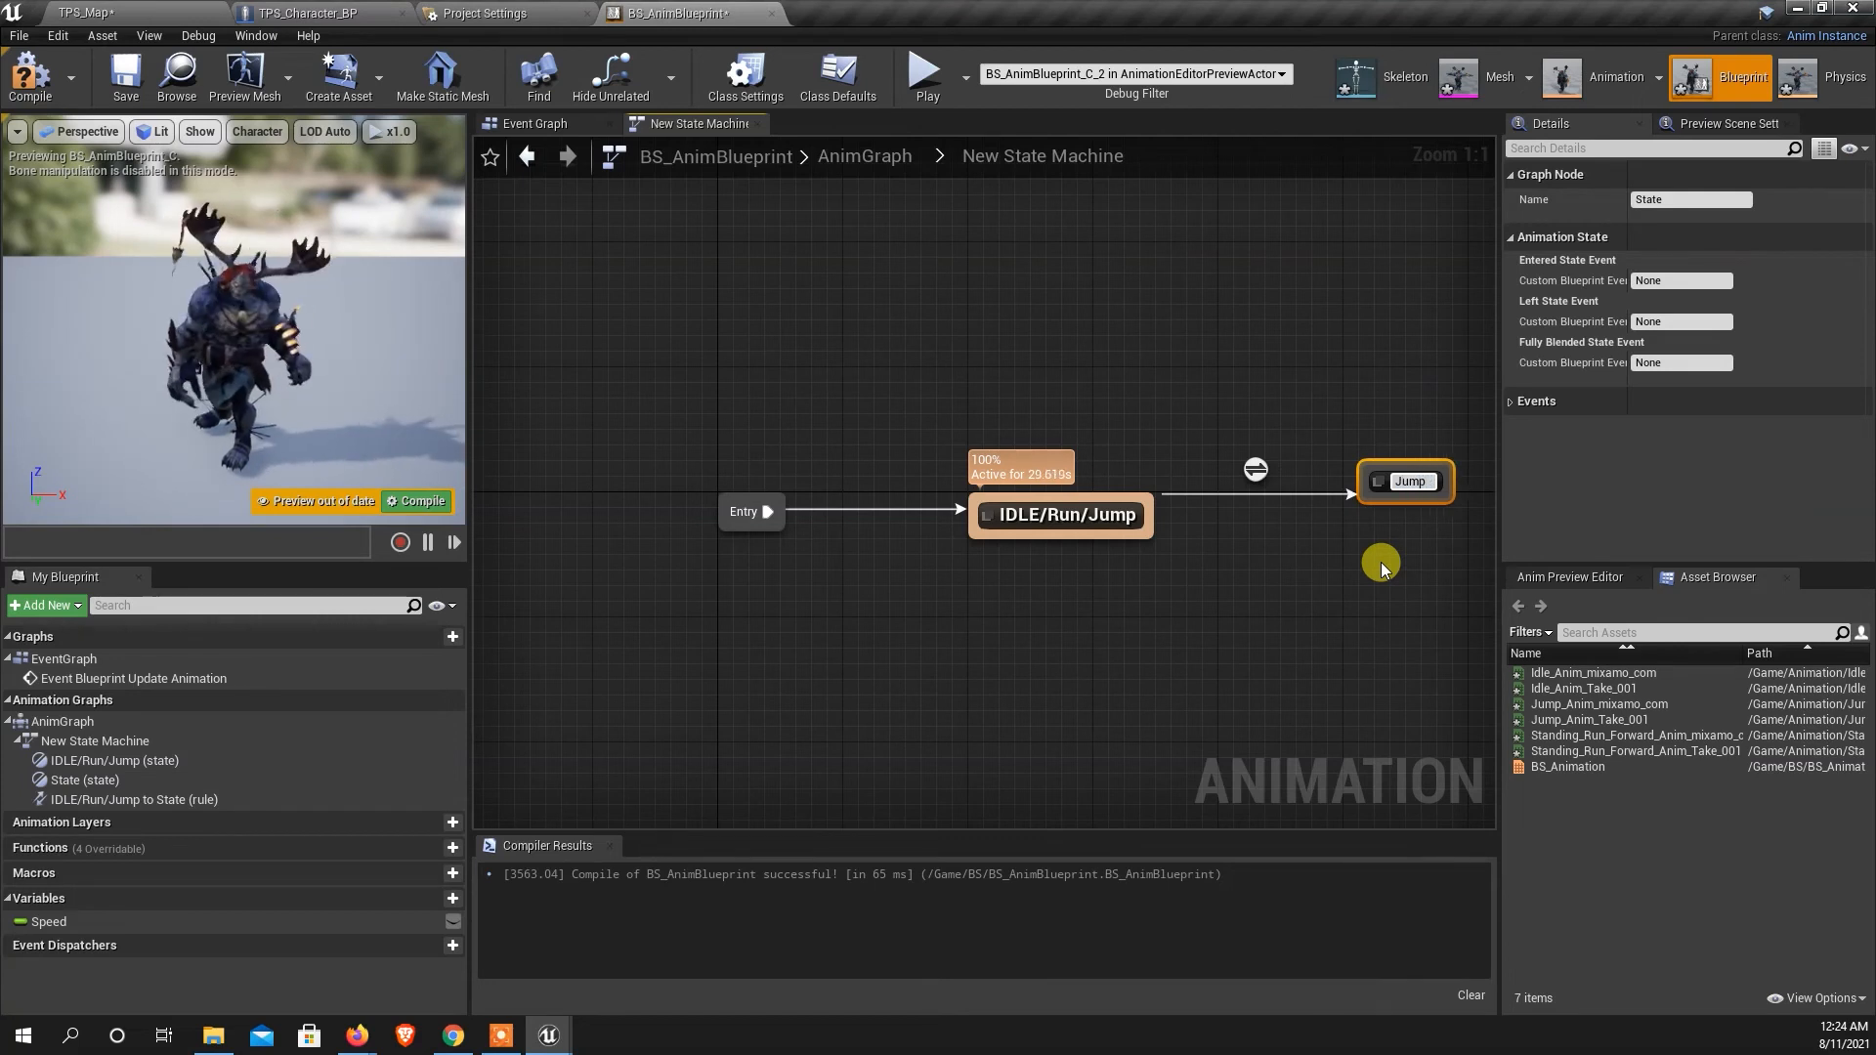
pyautogui.write('p')
pyautogui.press('Return')
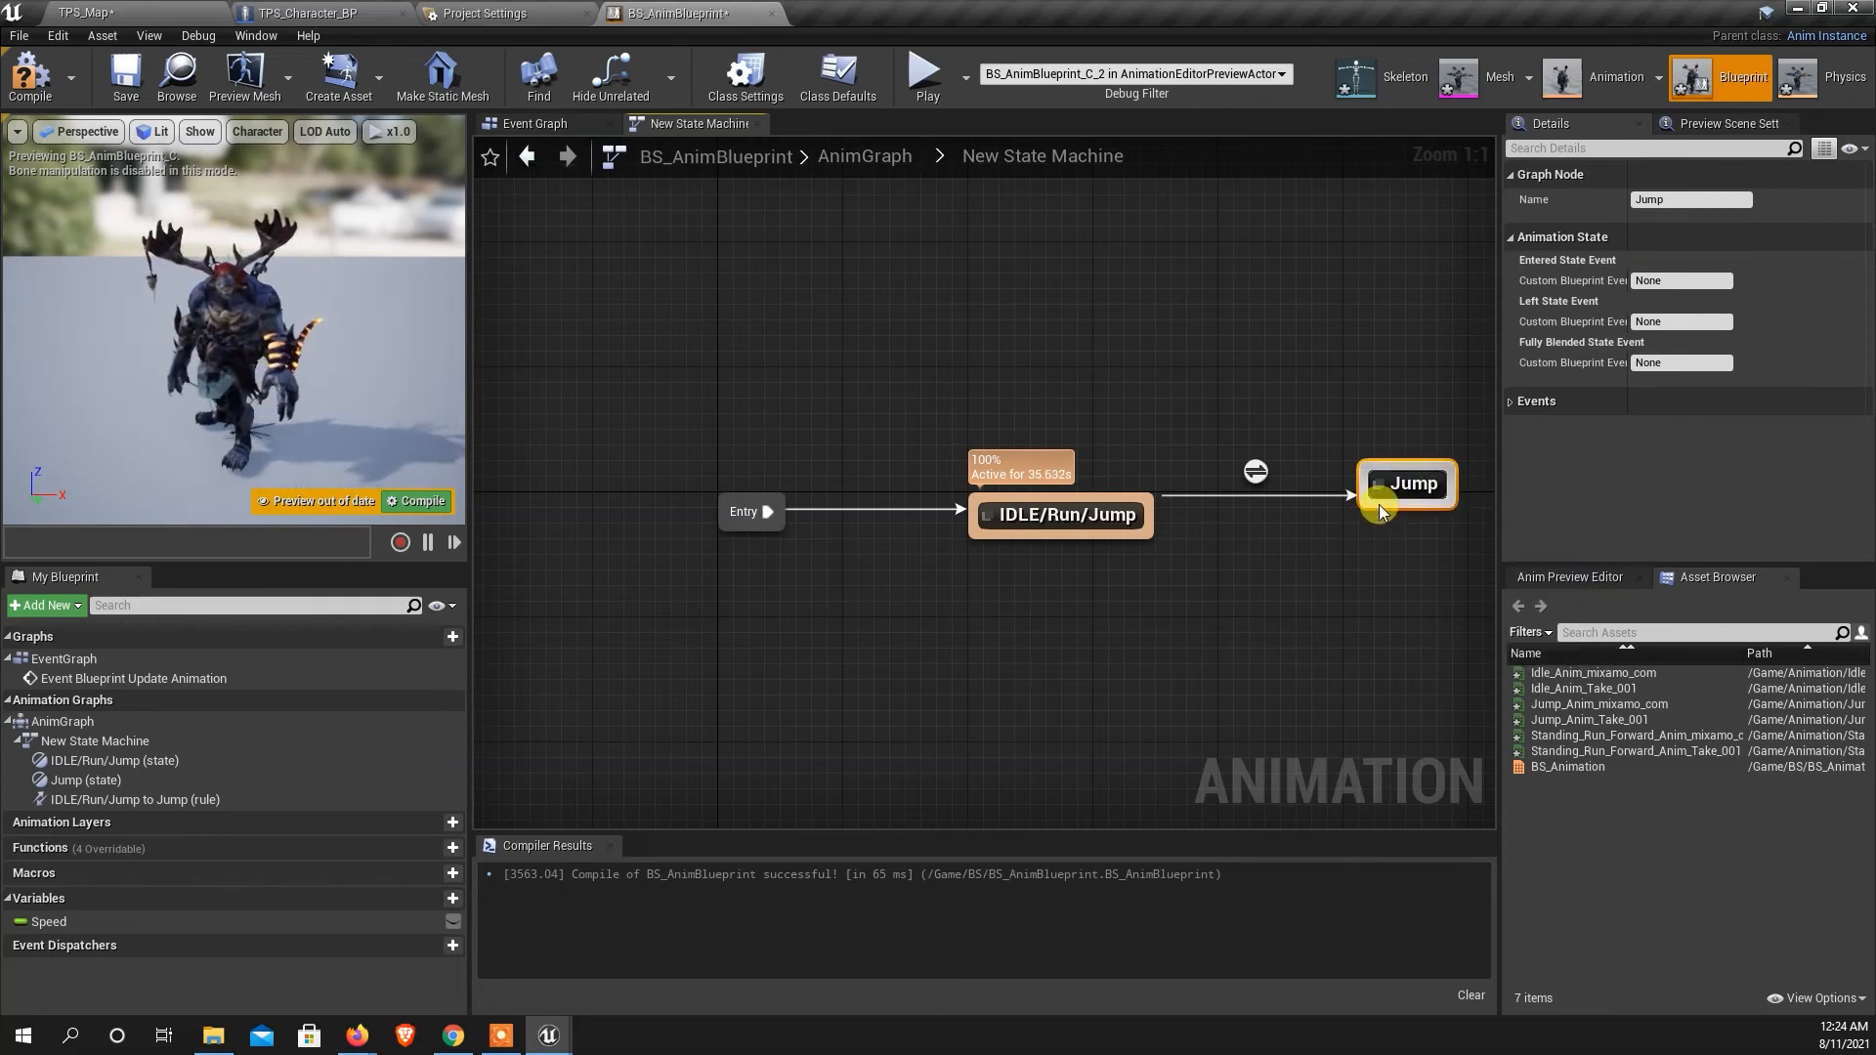
pyautogui.moveTo(1380, 506); pyautogui.dragTo(1075, 528)
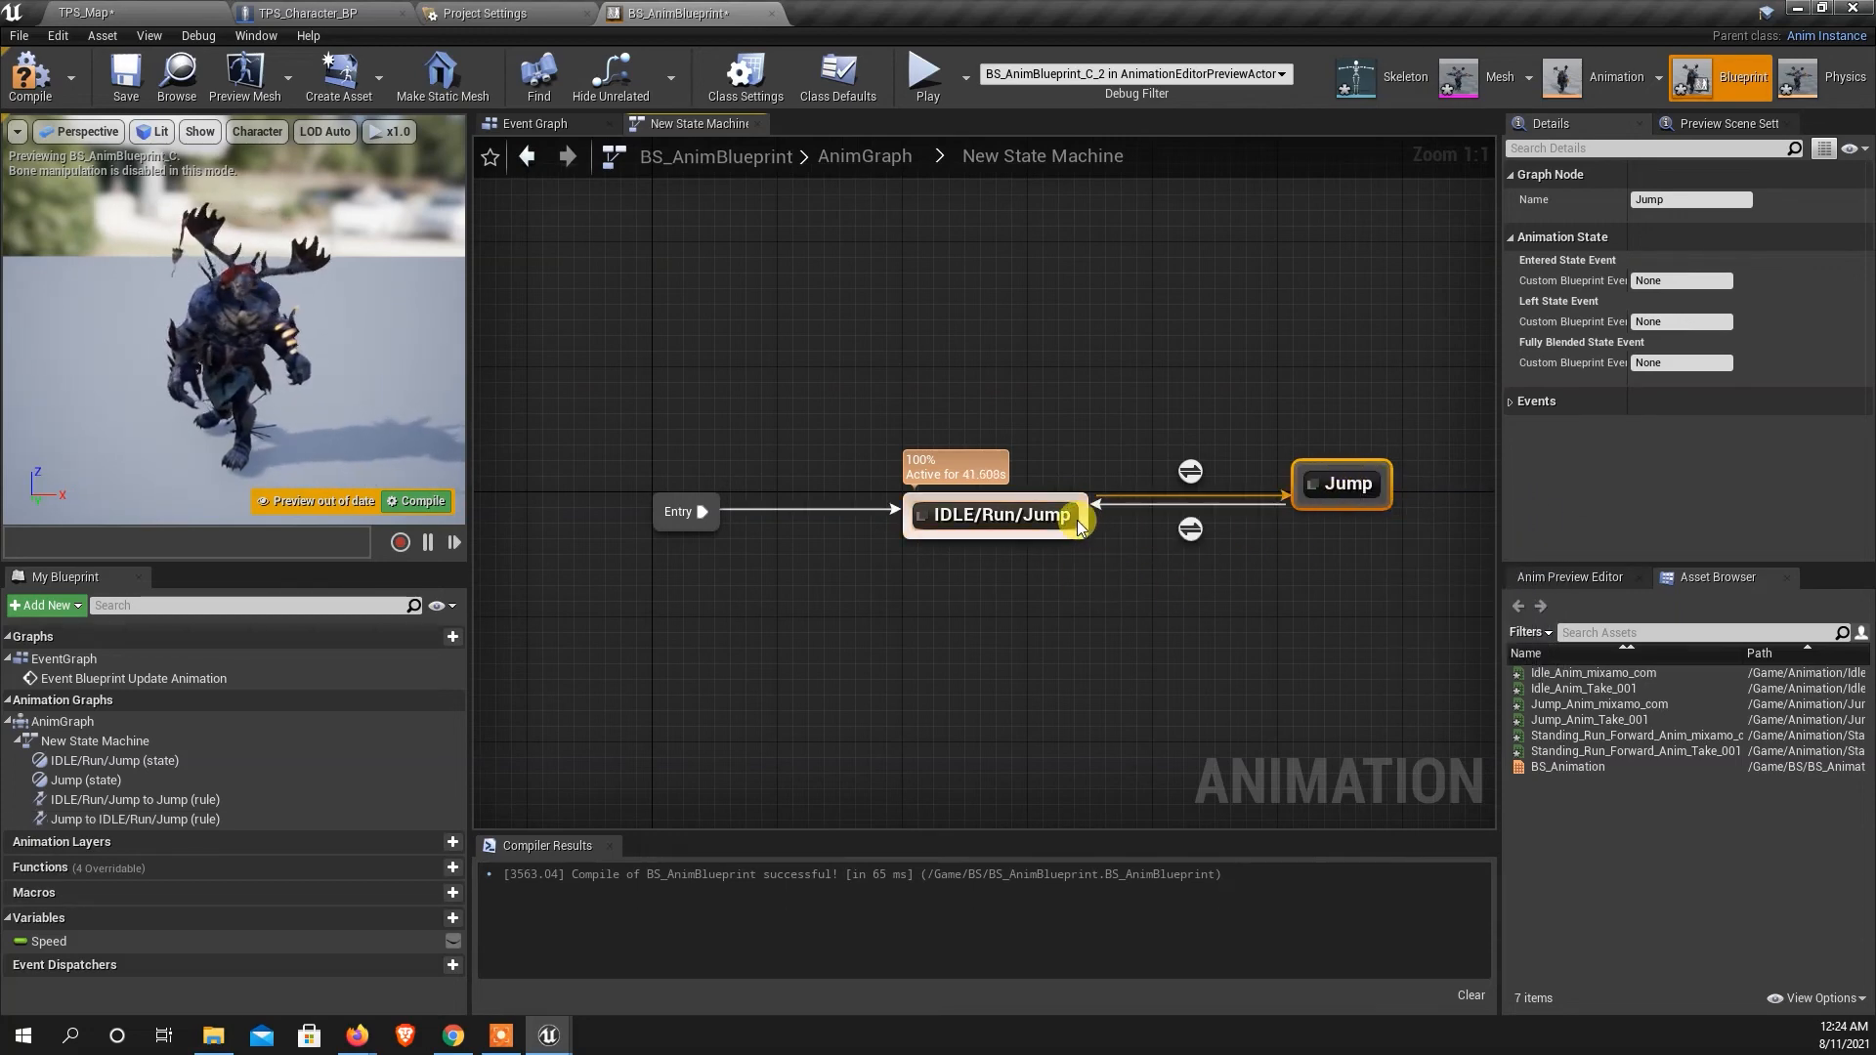
# In the Jump state, add a Play Jump_Anim_mixamo_com node, connect it to Output Animation Pose and compile the blueprint.
pyautogui.doubleClick(1347, 485)
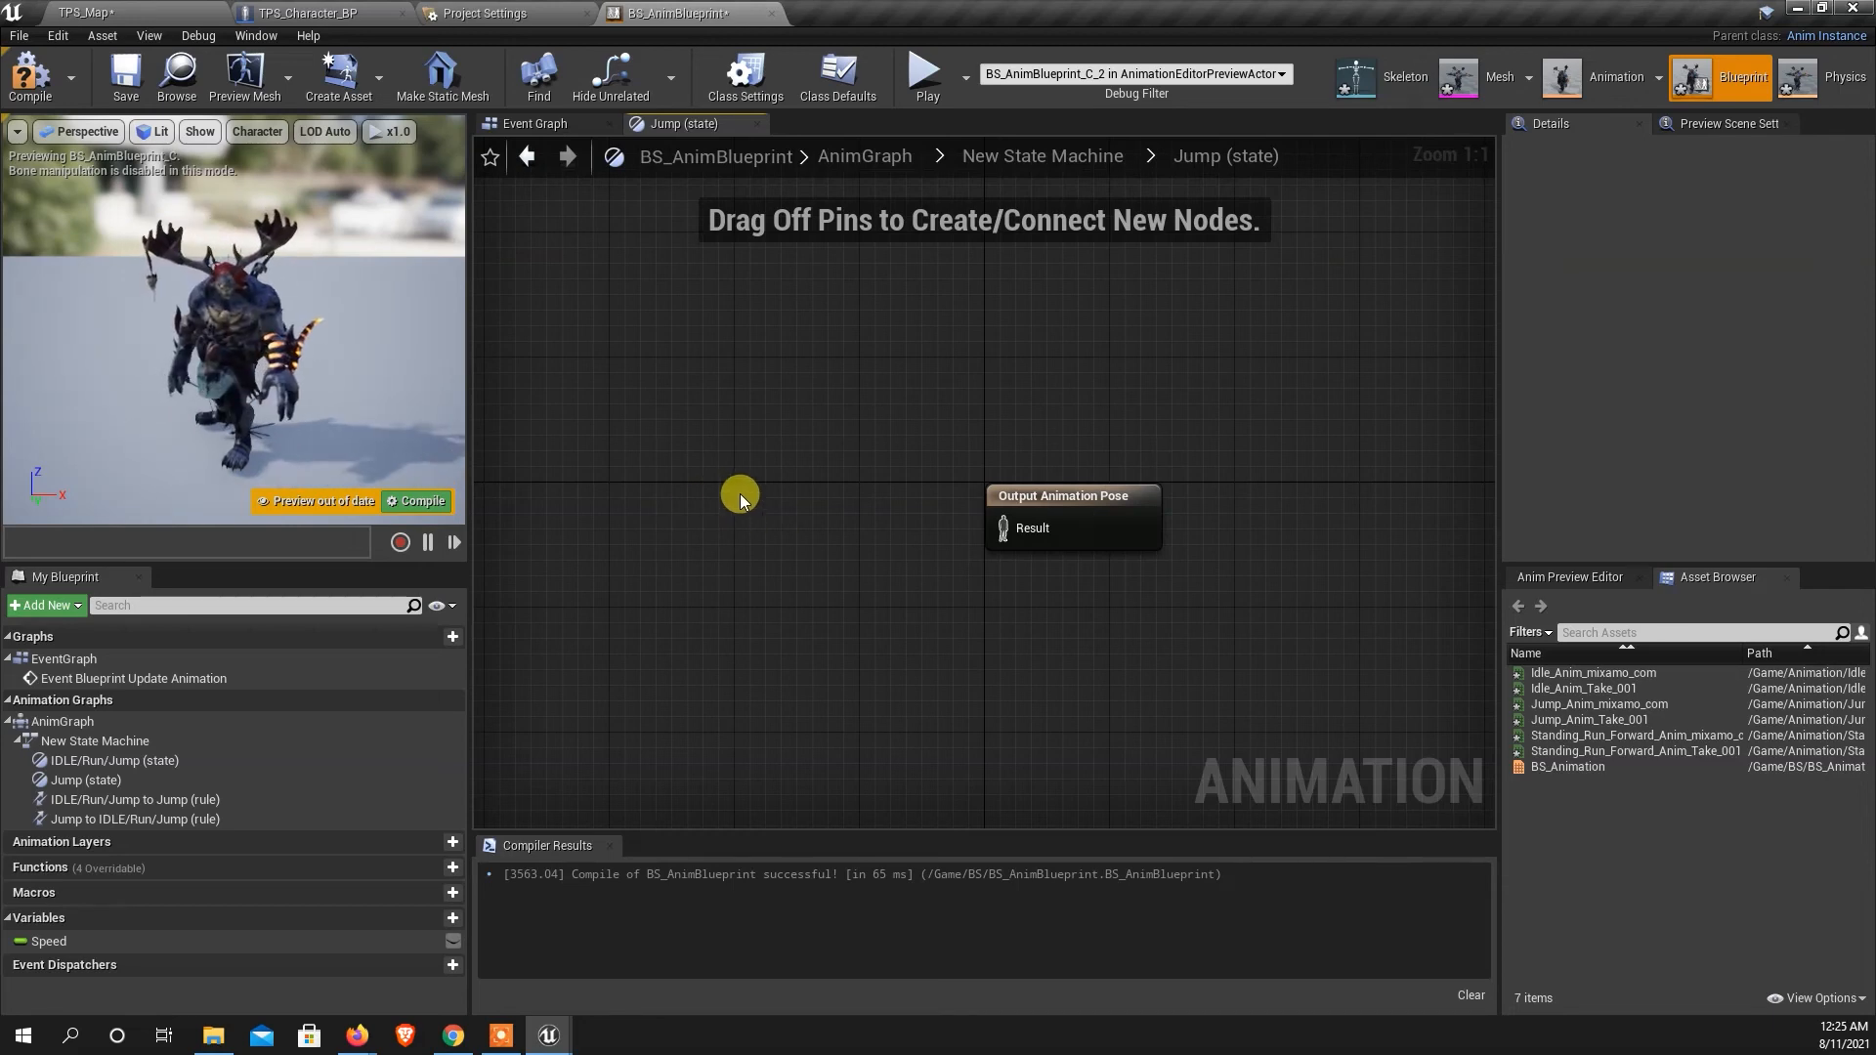
pyautogui.rightClick(740, 495)
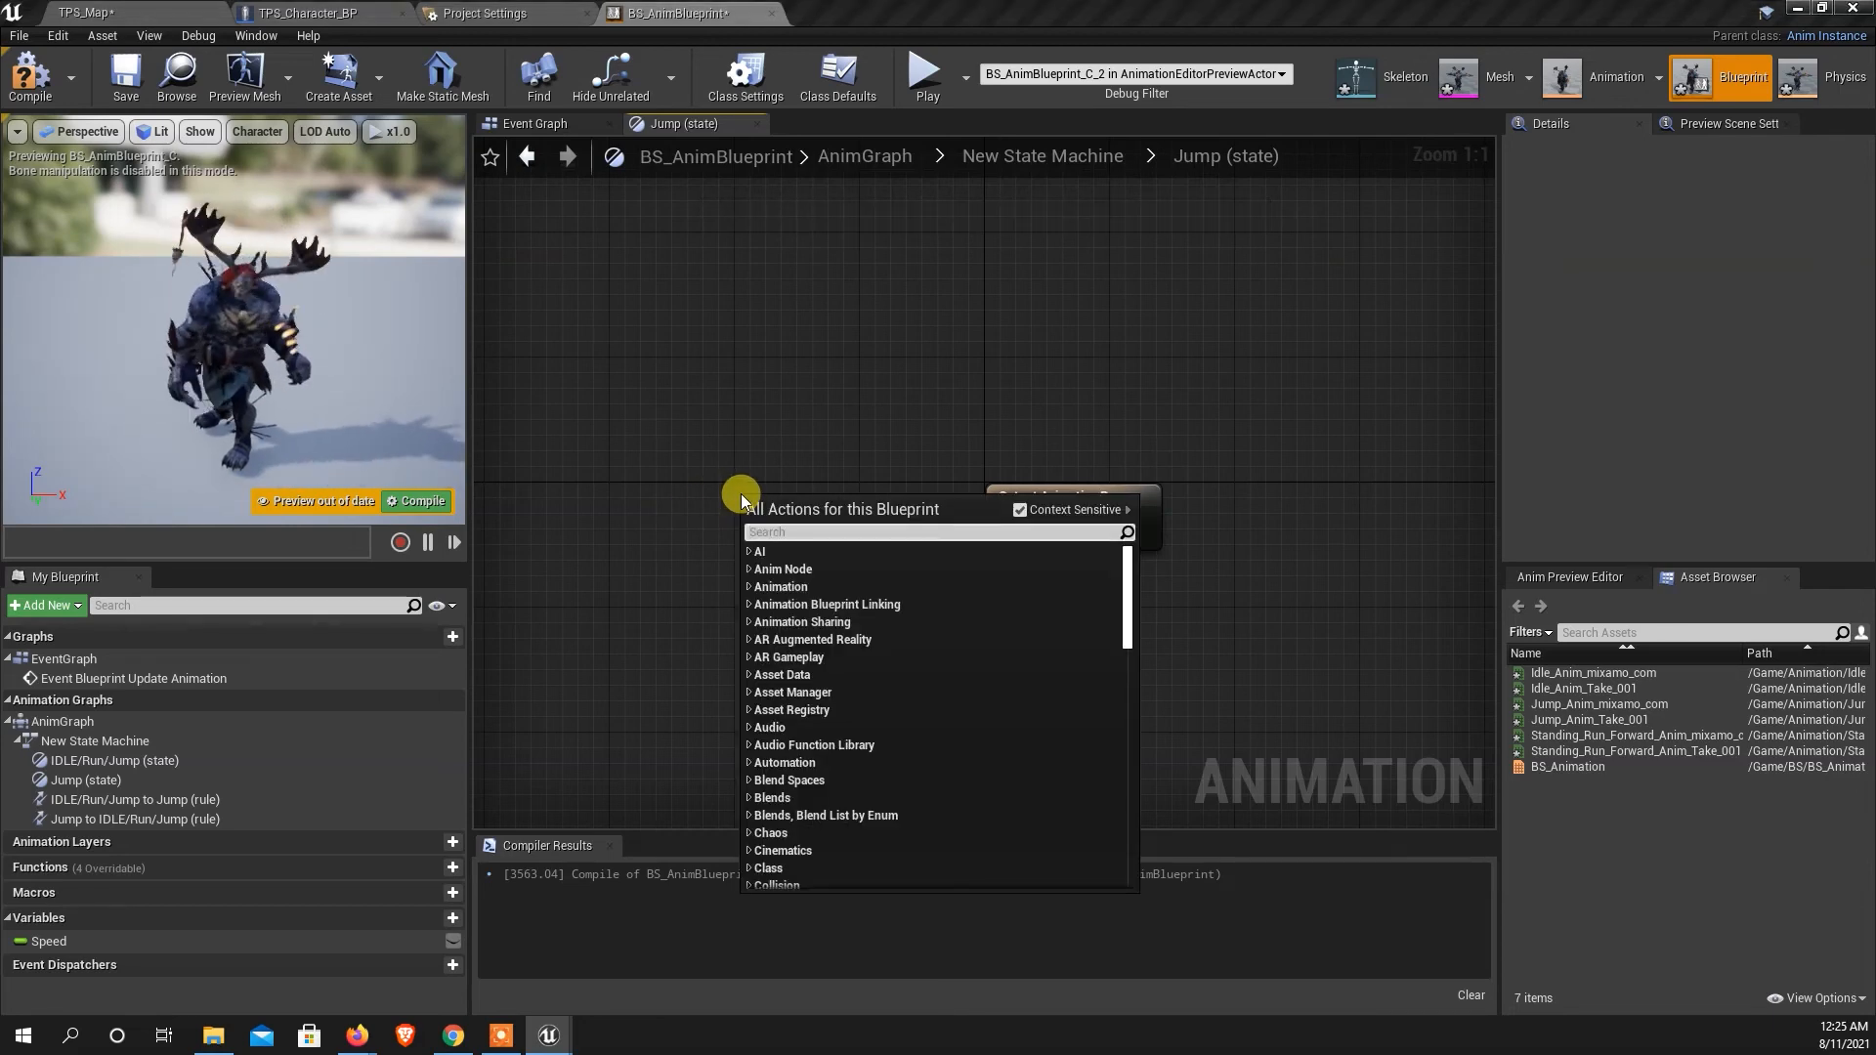
pyautogui.write('jump')
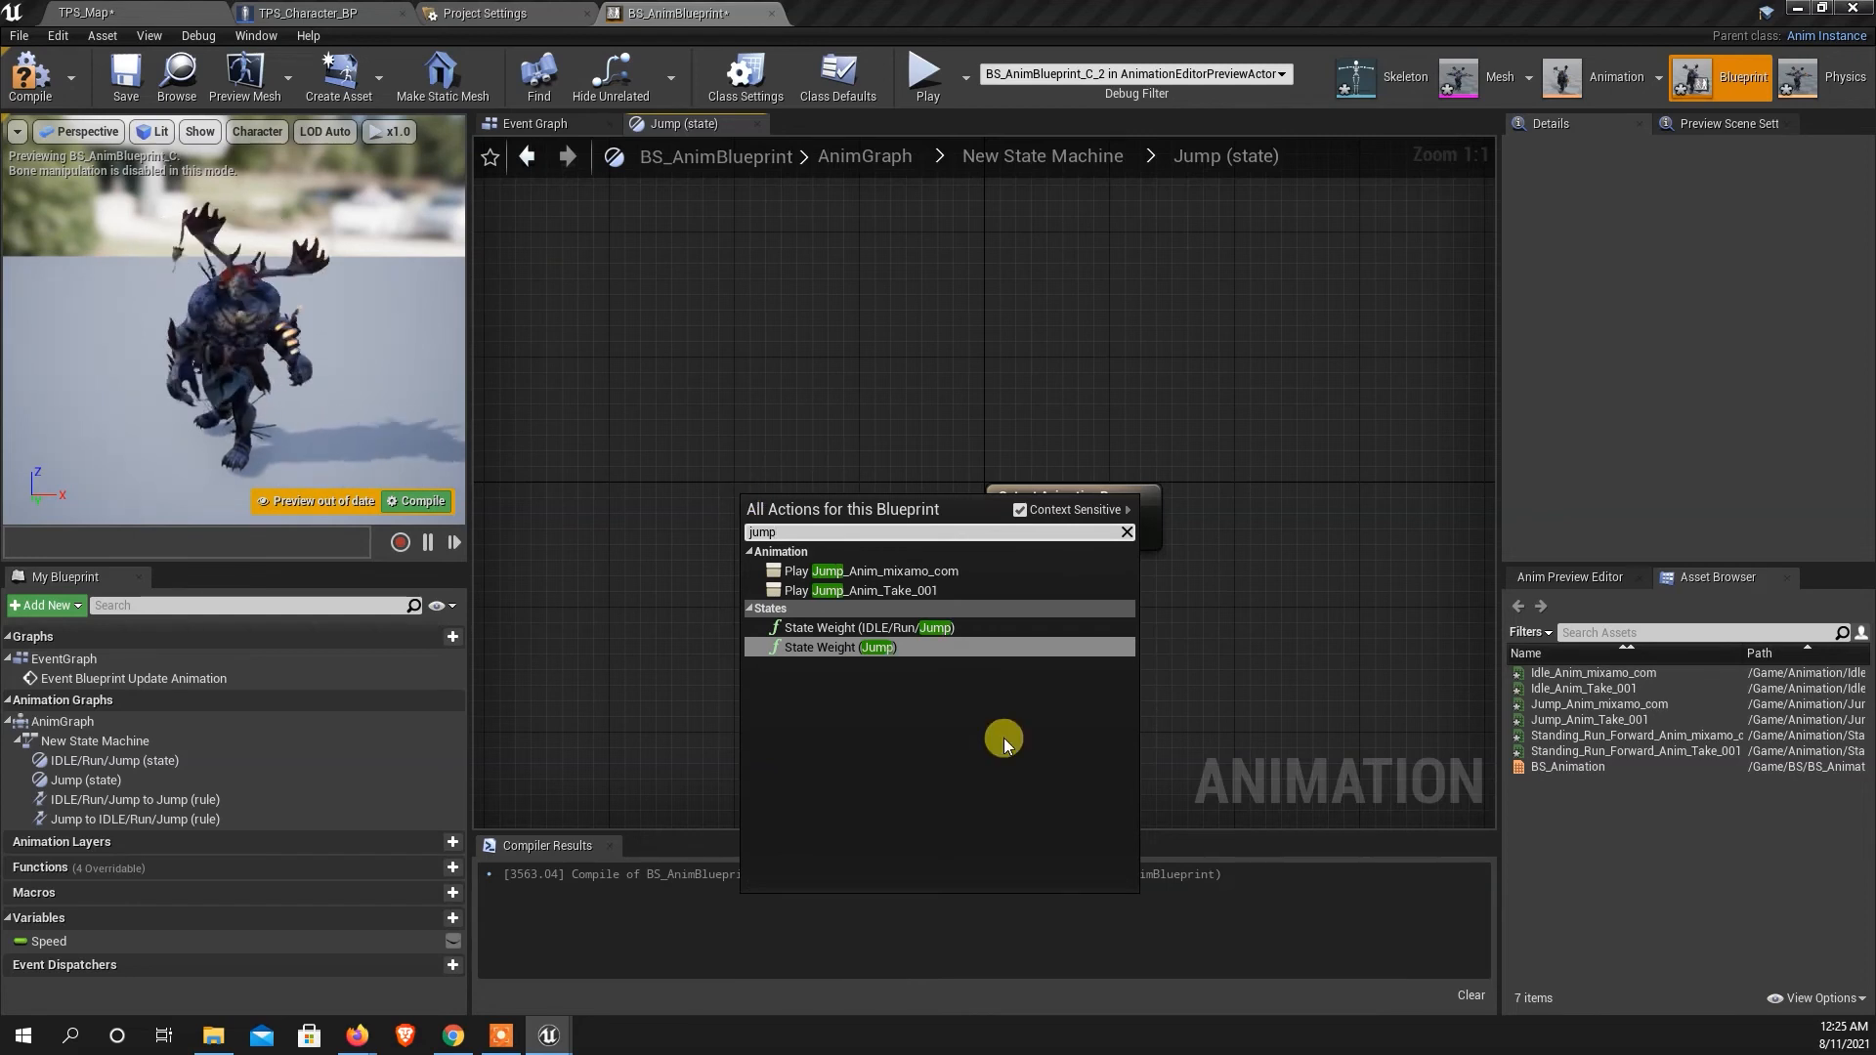
pyautogui.click(916, 575)
pyautogui.moveTo(838, 504); pyautogui.dragTo(743, 509)
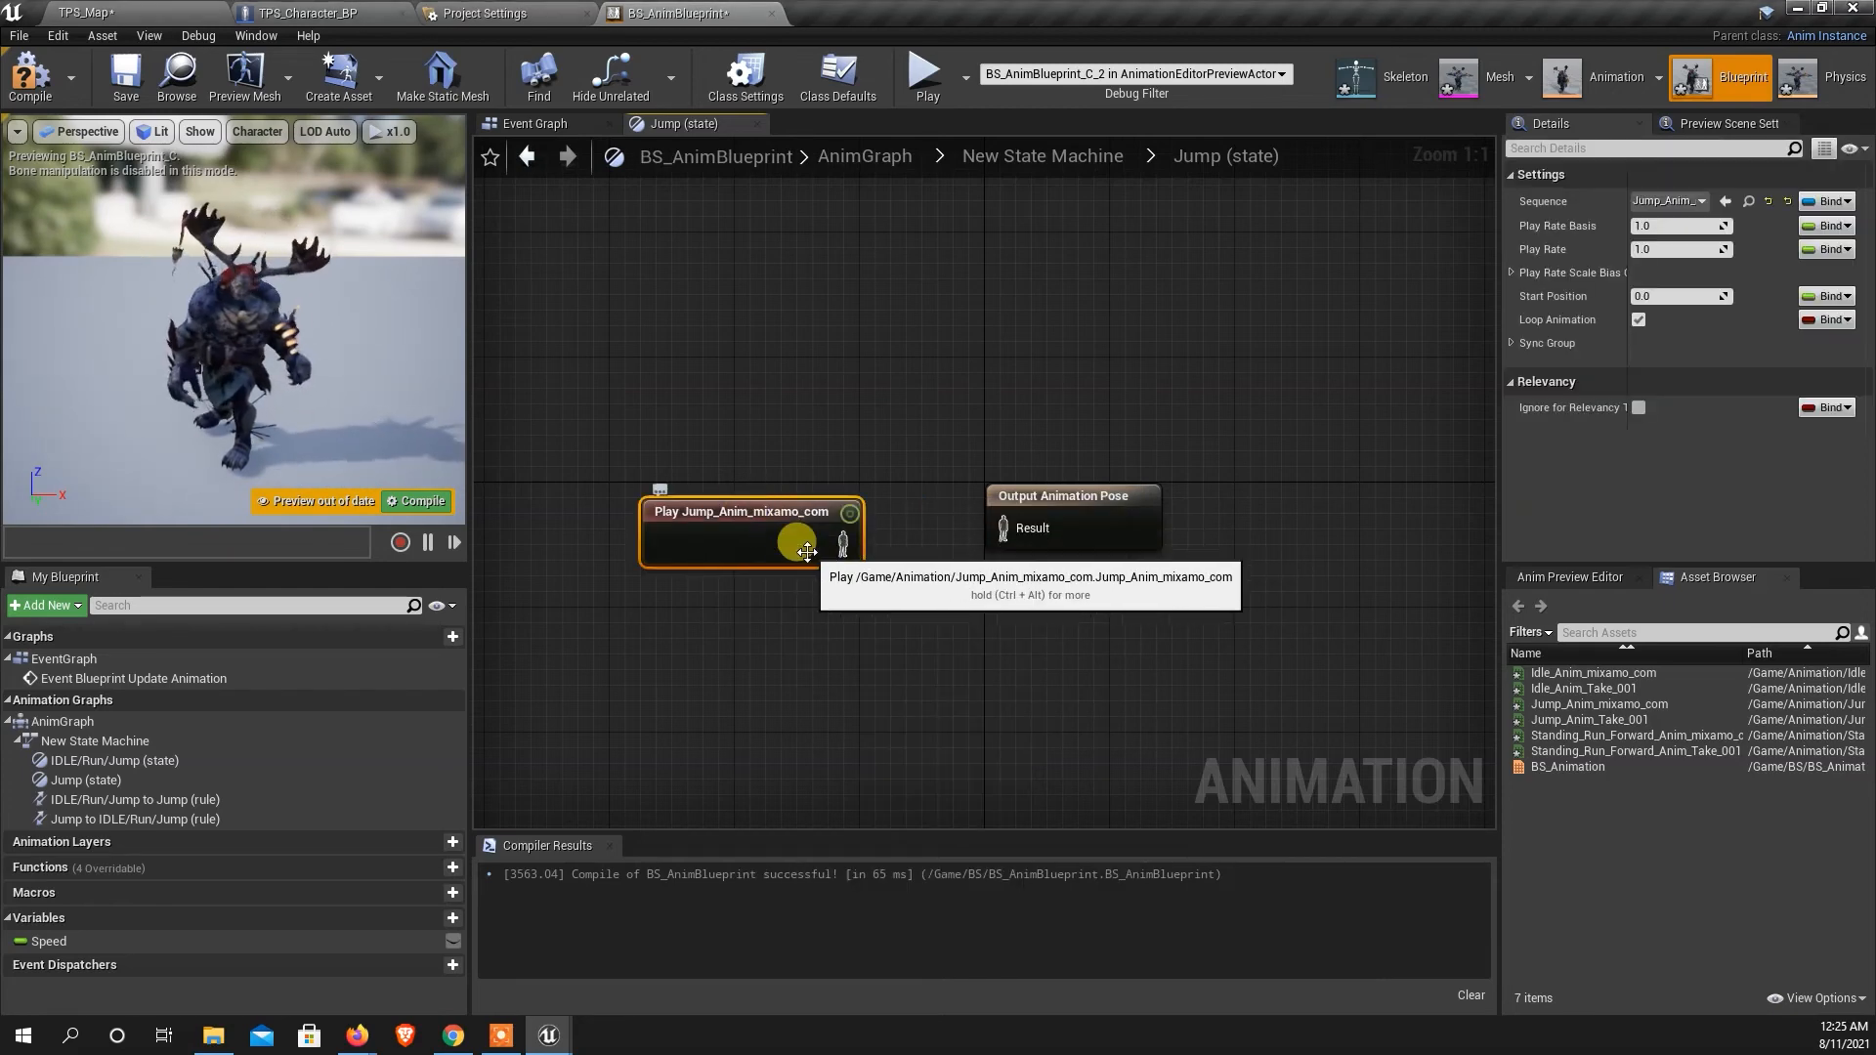
pyautogui.moveTo(843, 544); pyautogui.dragTo(1006, 528)
pyautogui.click(768, 514)
pyautogui.moveTo(1059, 491); pyautogui.dragTo(1086, 492)
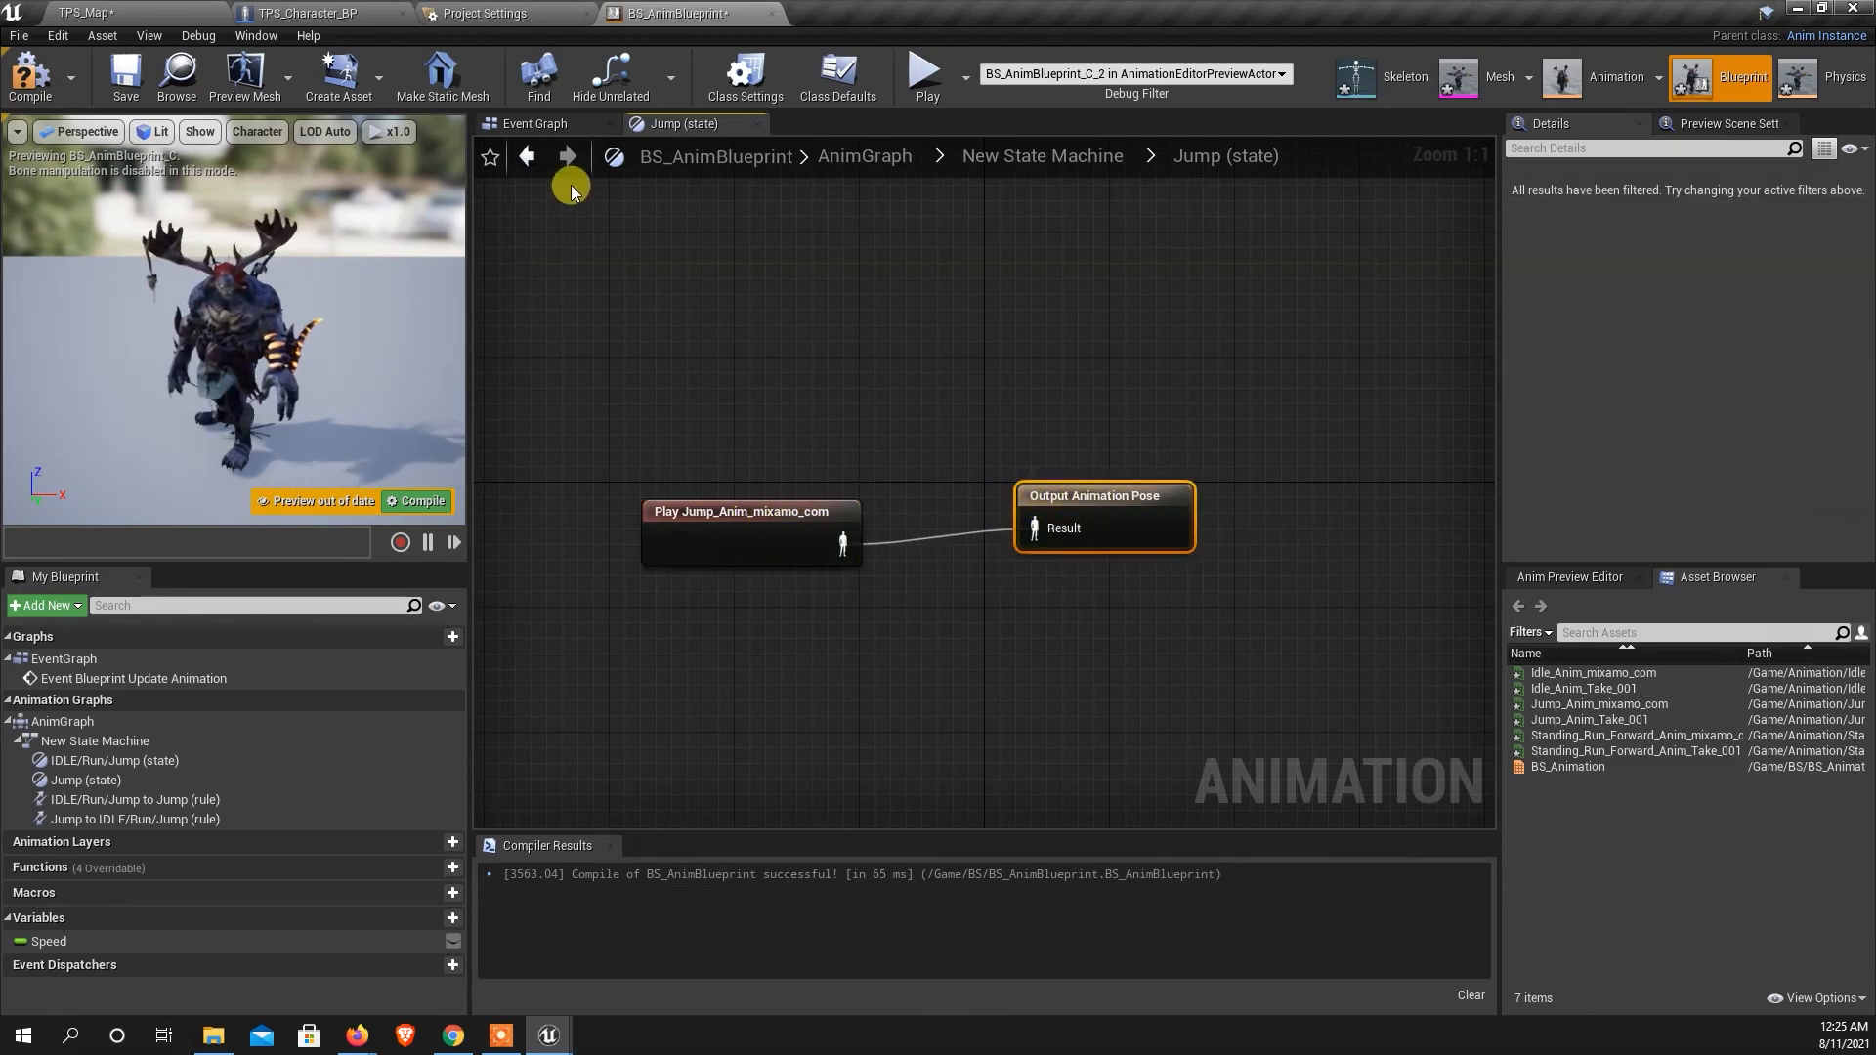
pyautogui.click(29, 76)
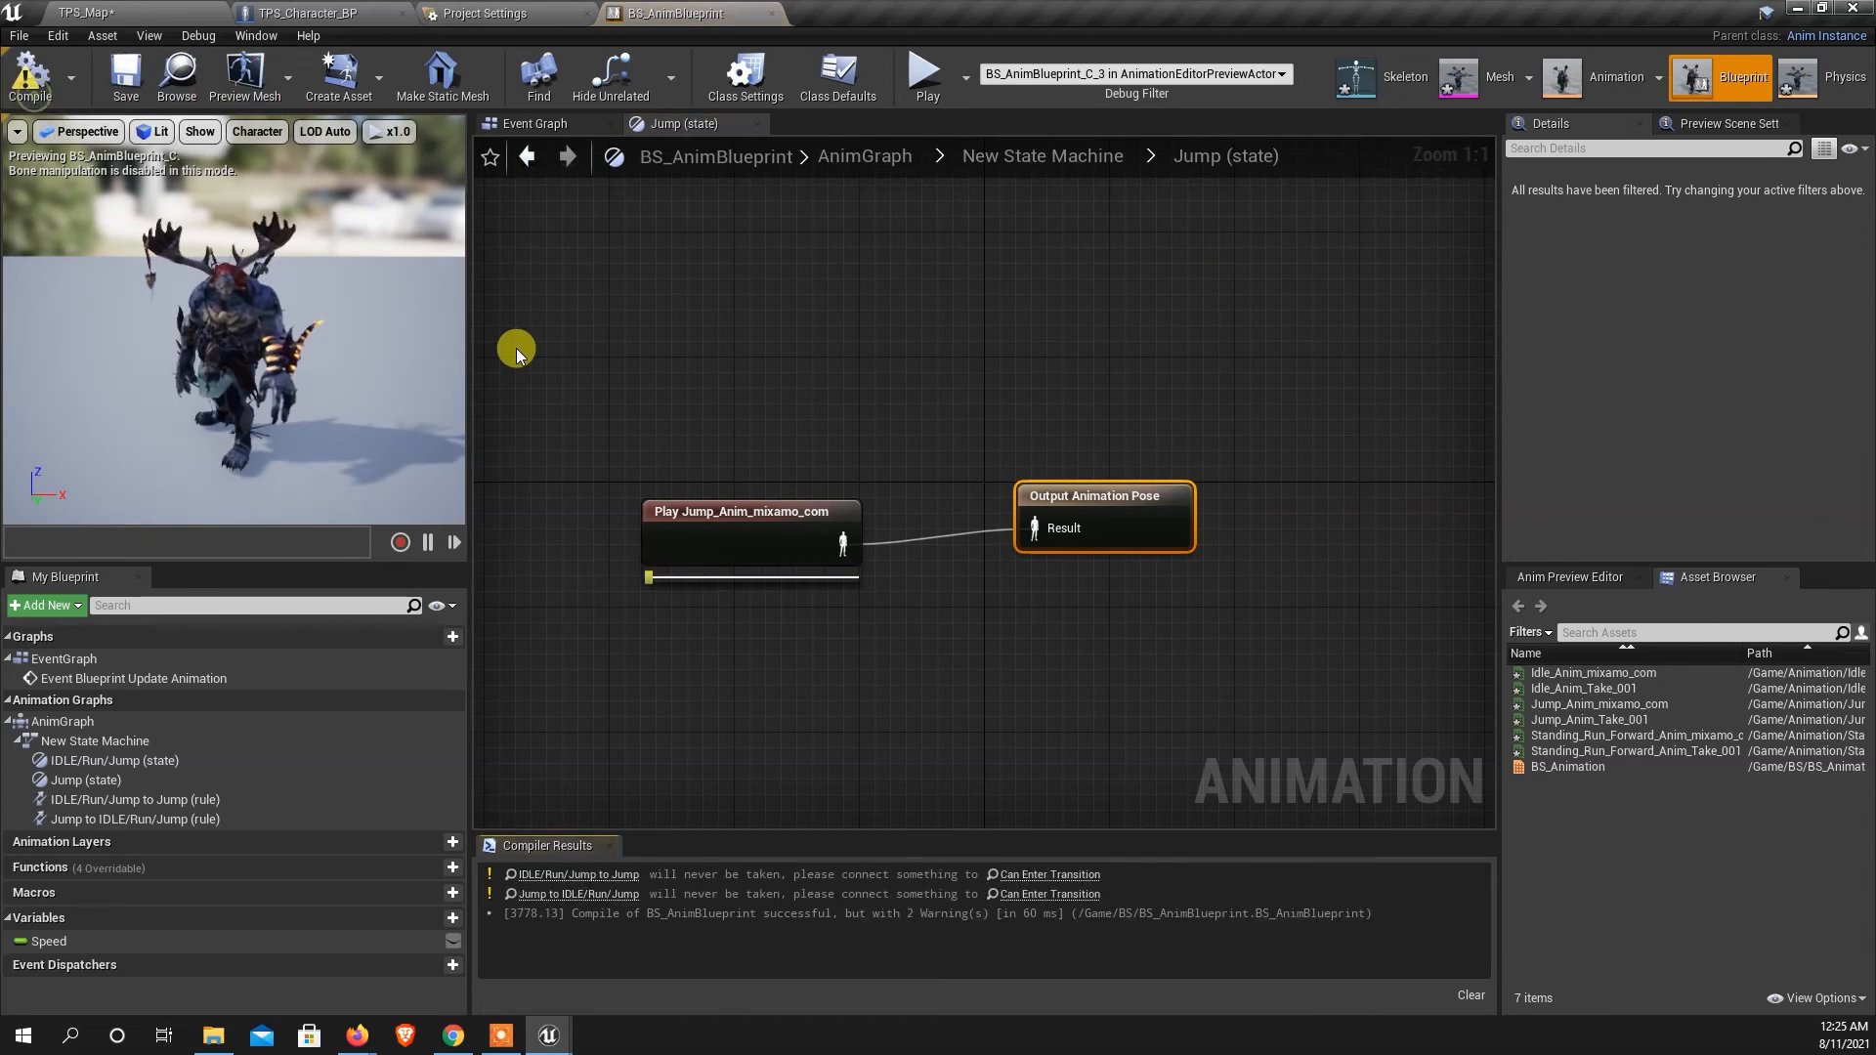
# Play TPS_Map in the editor to check the character with the new Jump state, and stop the session.
pyautogui.click(137, 13)
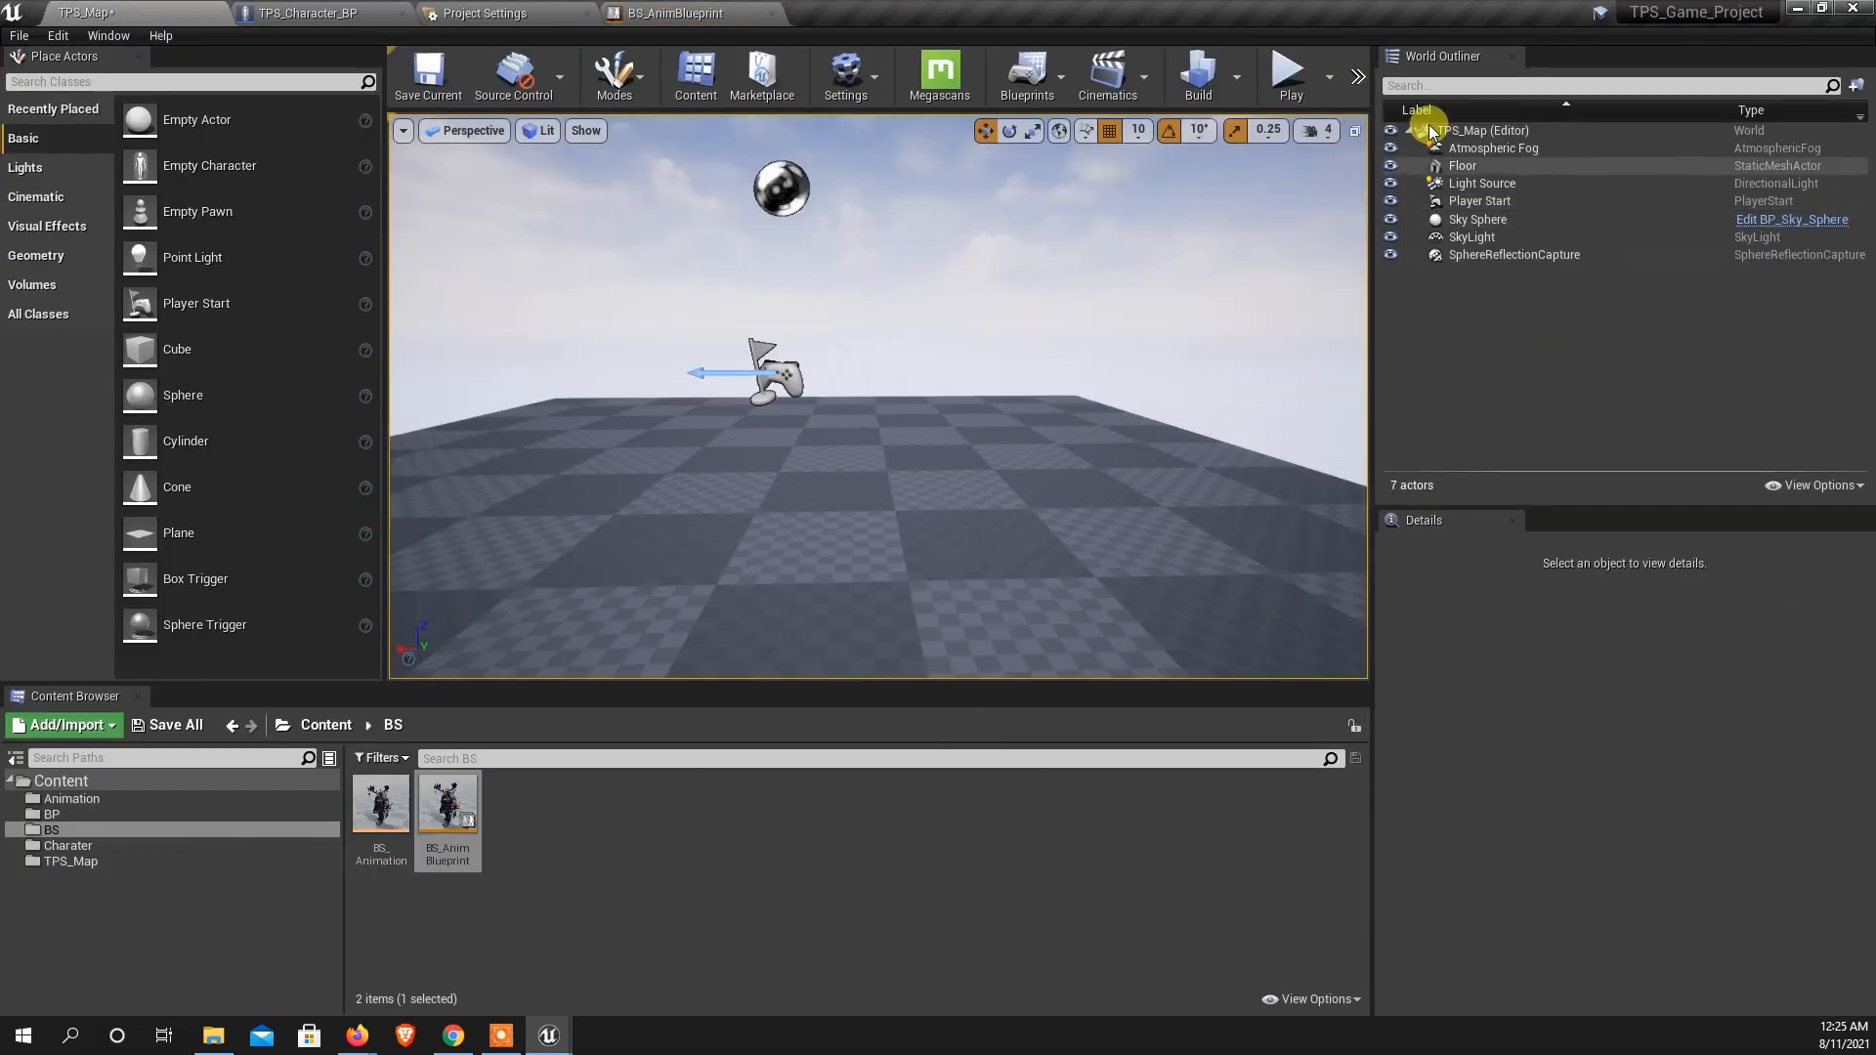
pyautogui.click(1280, 70)
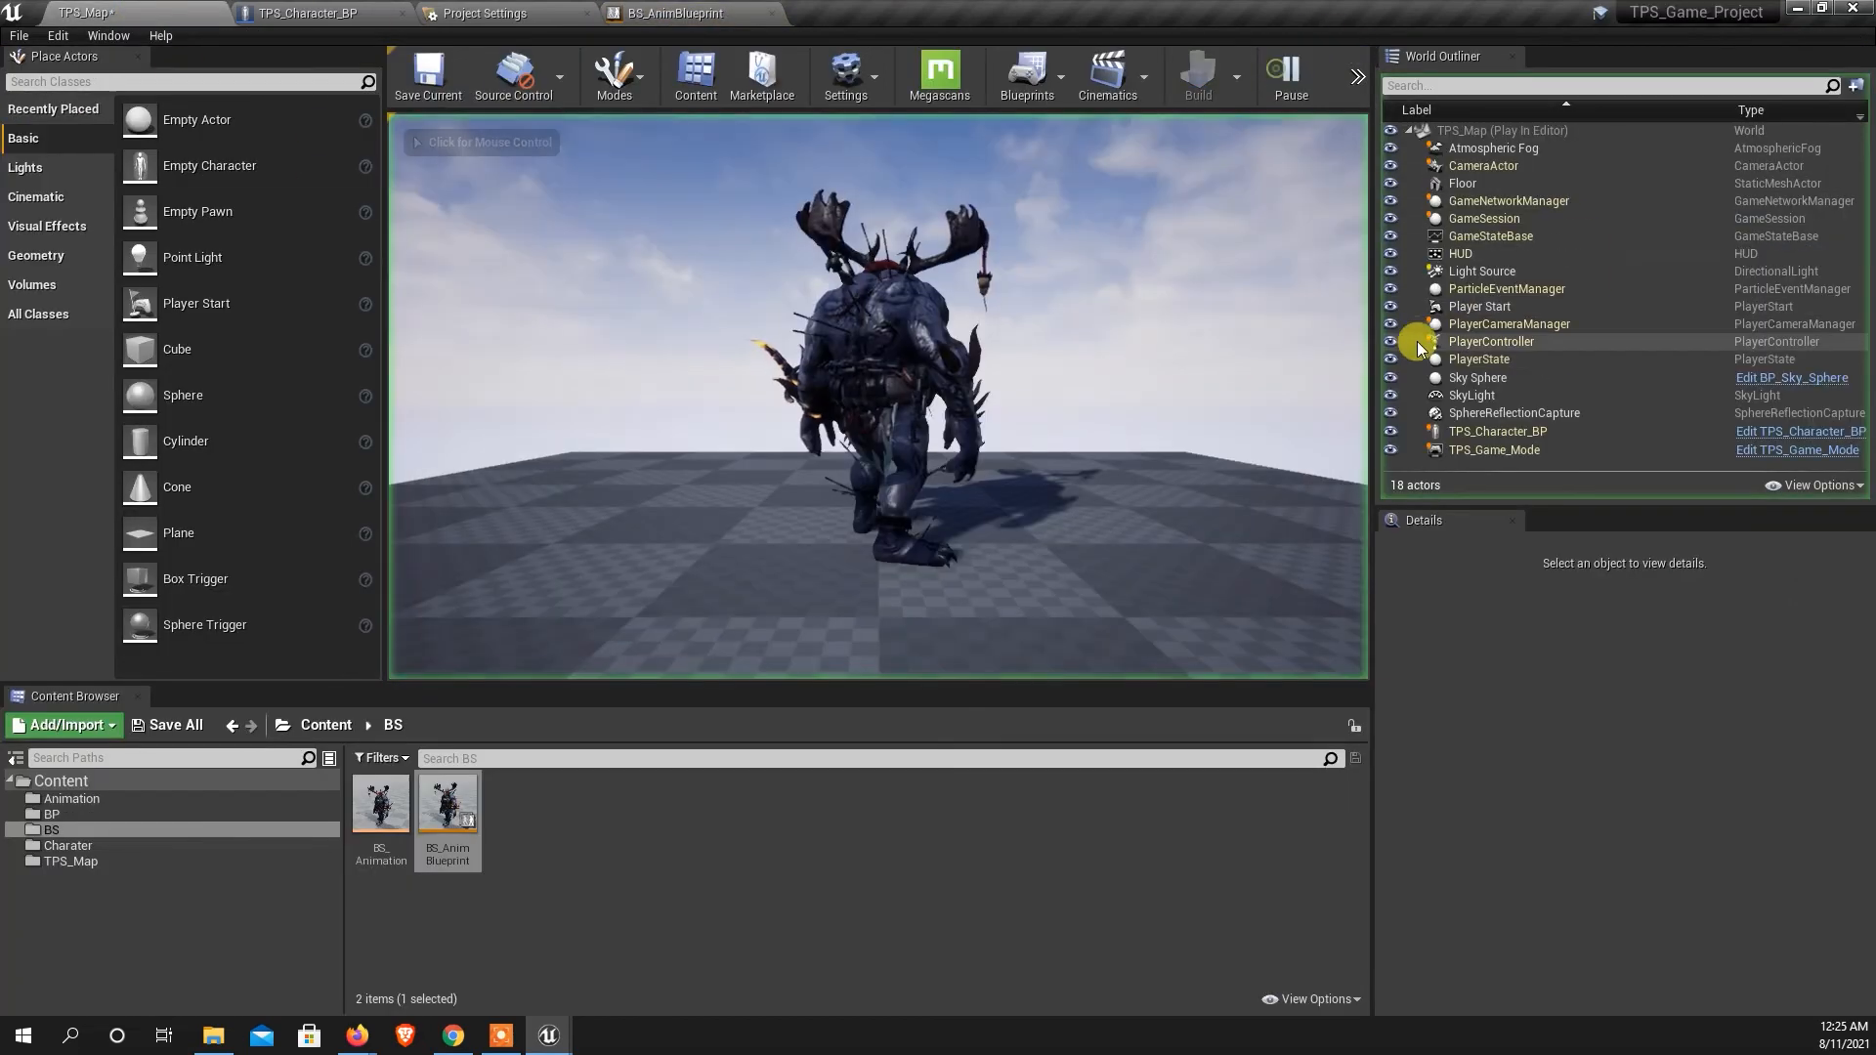
pyautogui.click(989, 514)
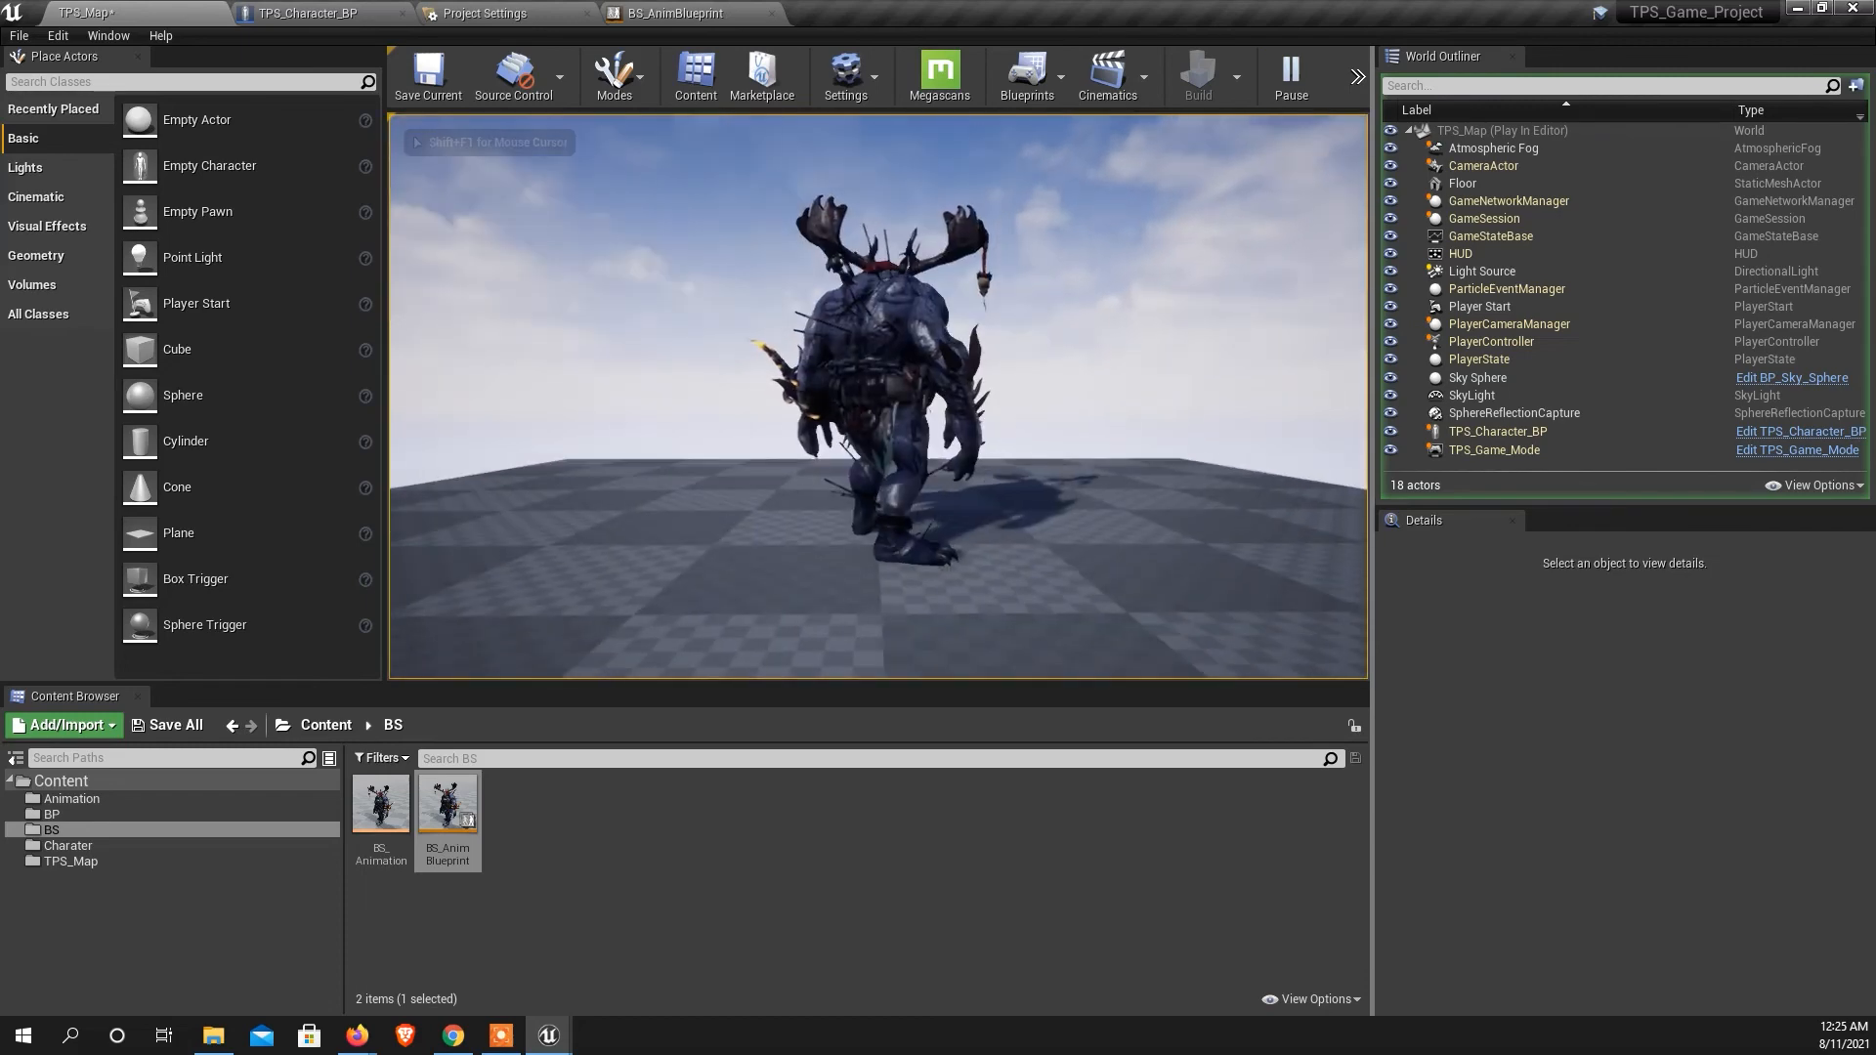
pyautogui.press('Escape')
# In the BS_AnimBlueprint Event Graph, add a Get Movement Component node fed by Try Get Pawn Owner's return value.
pyautogui.click(684, 13)
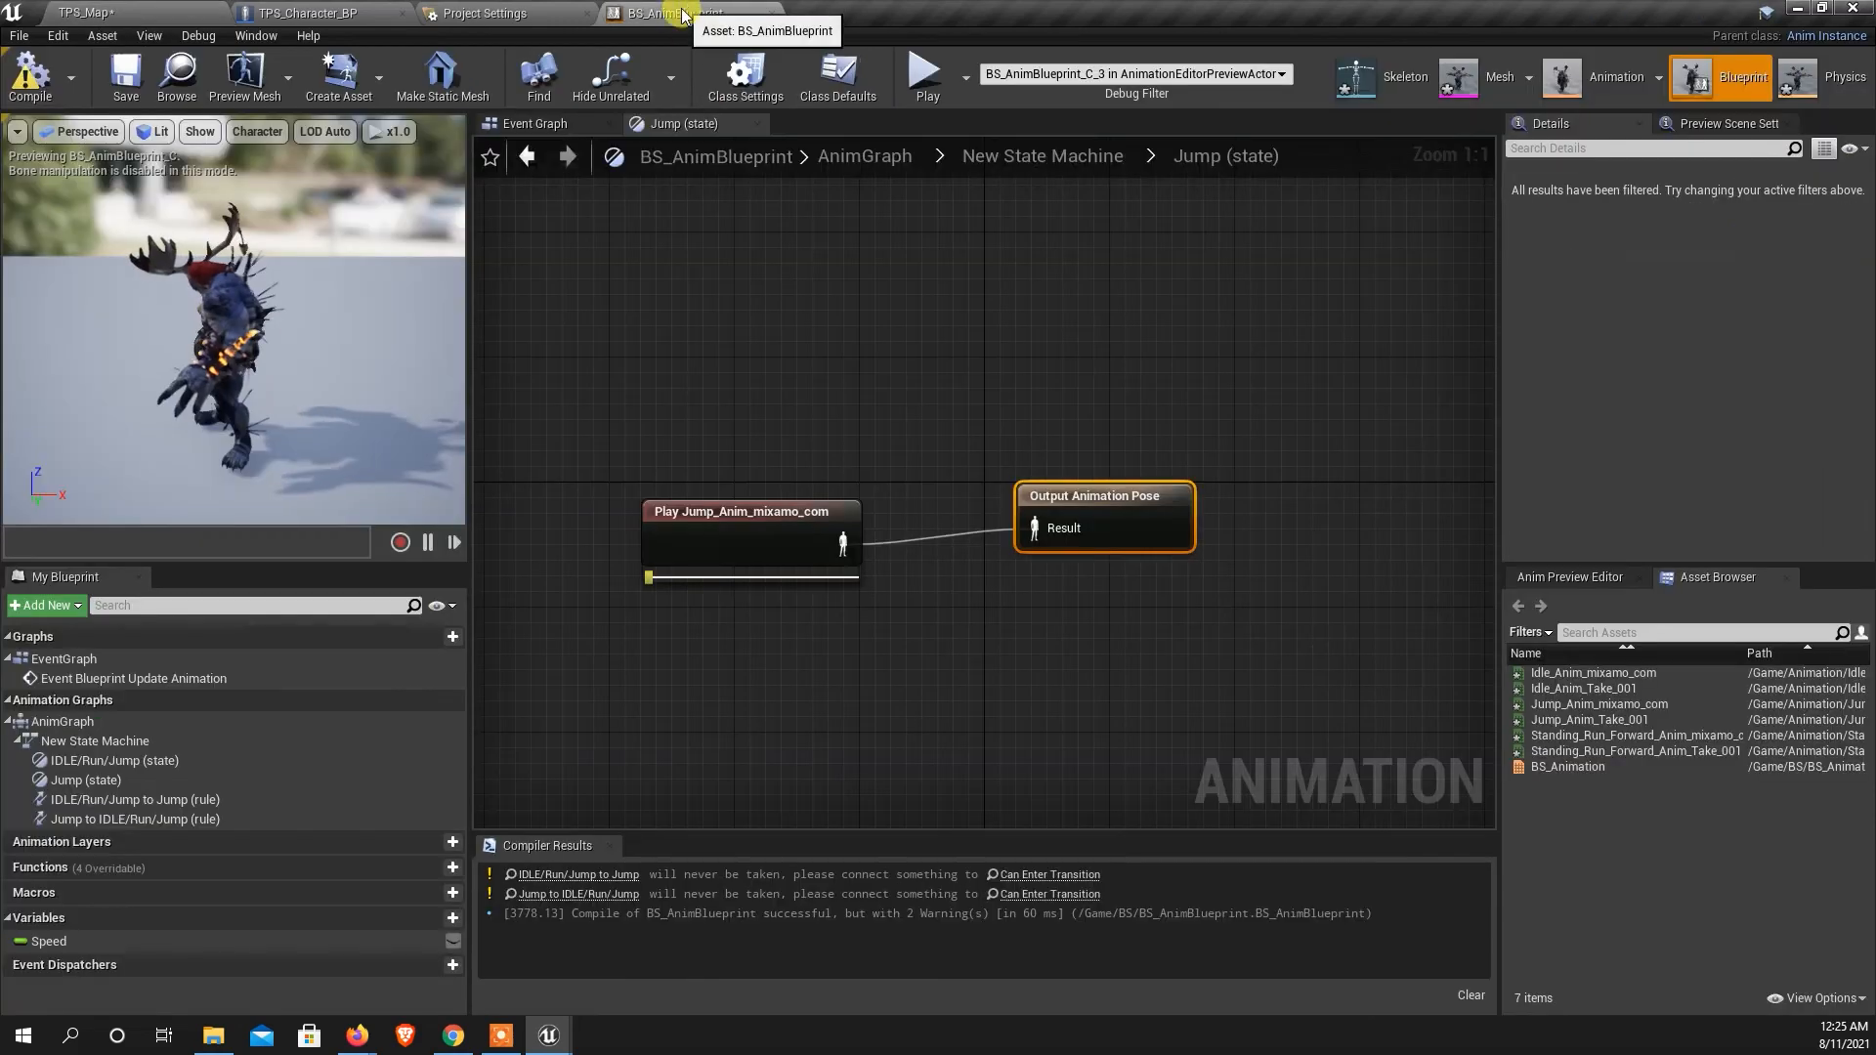
pyautogui.click(535, 128)
pyautogui.scroll(-3, 871, 484)
pyautogui.scroll(4, 939, 557)
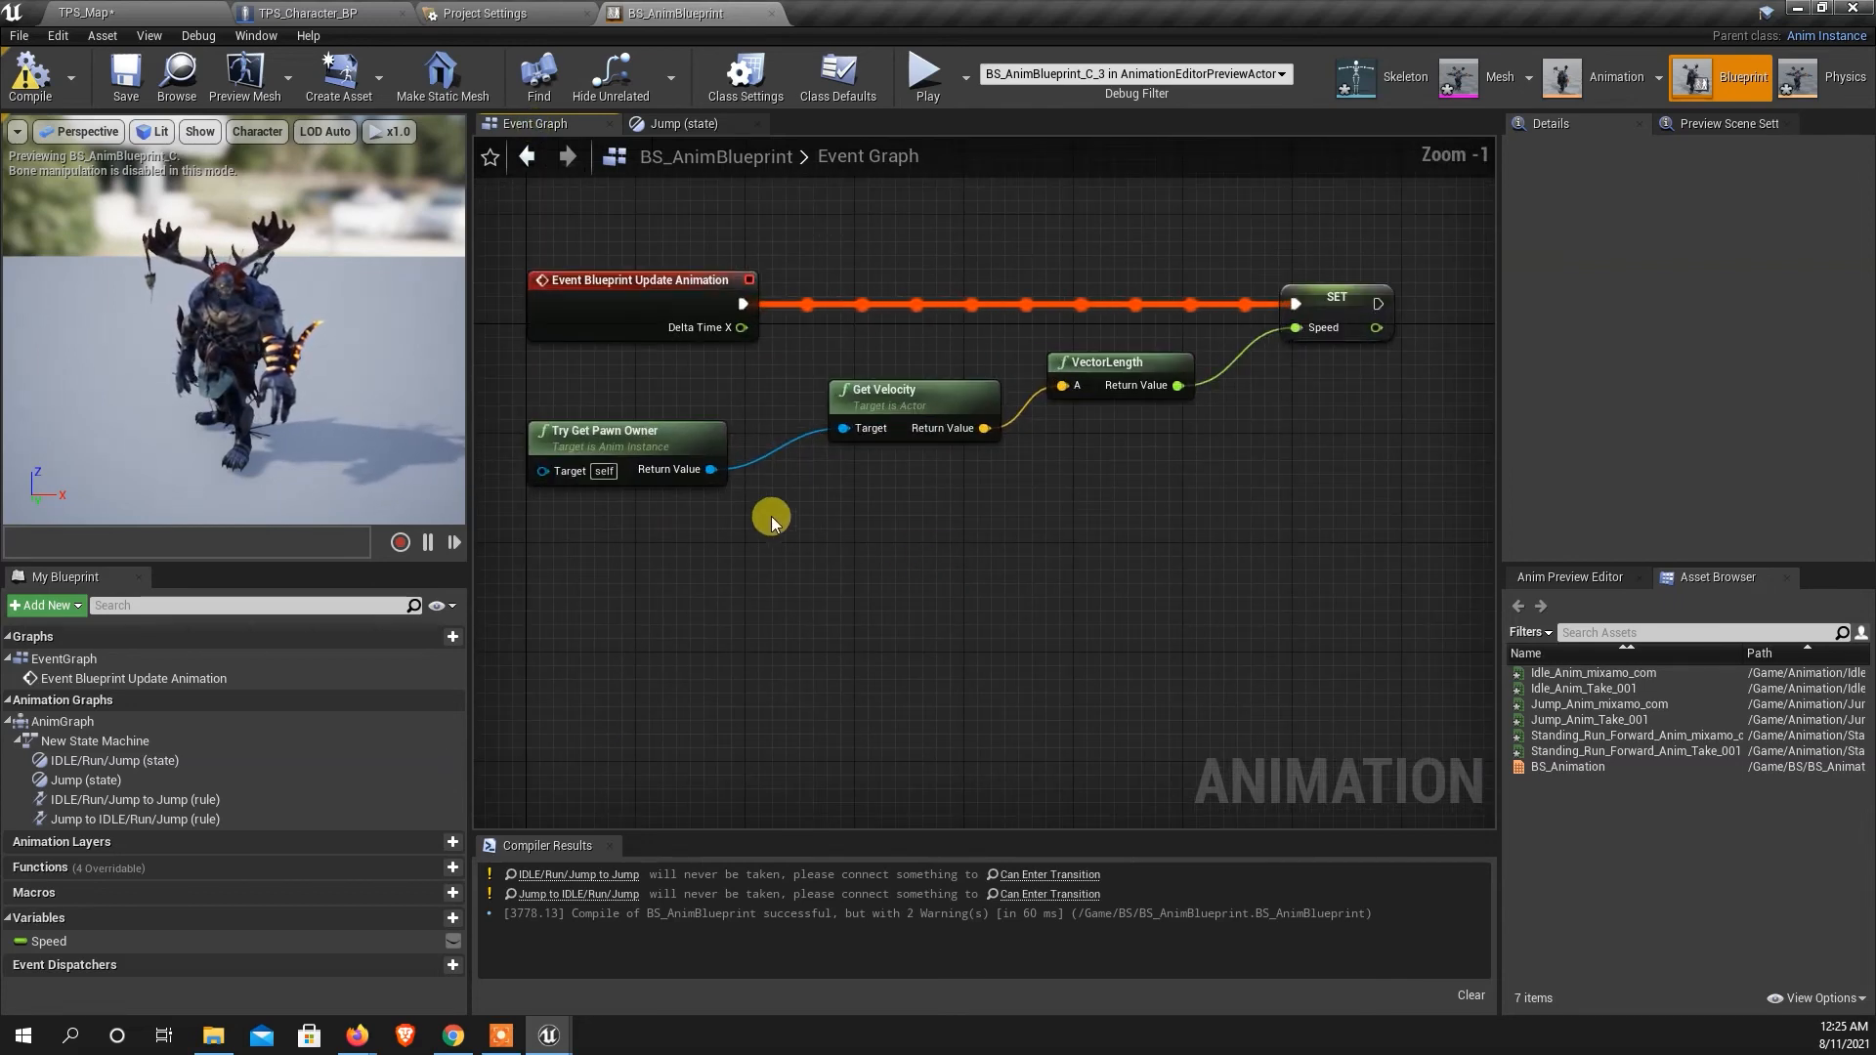
pyautogui.moveTo(712, 470); pyautogui.dragTo(885, 585)
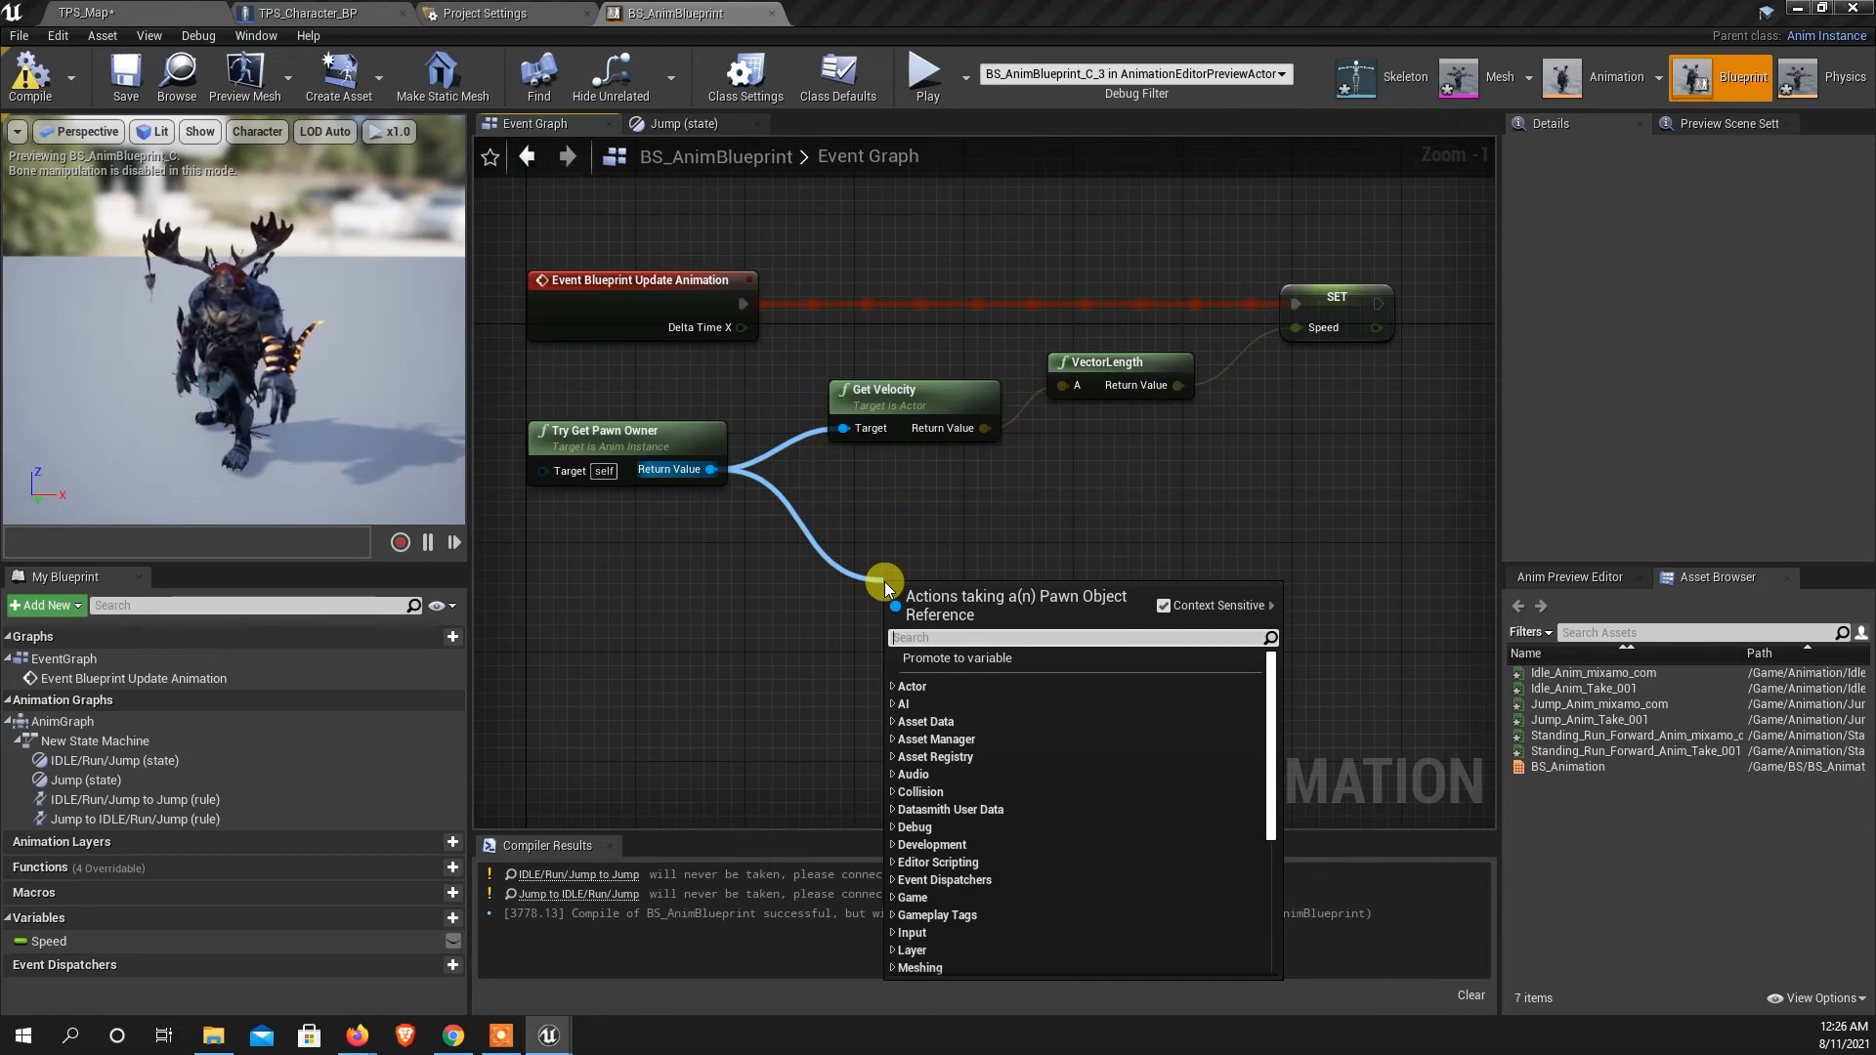
pyautogui.write('ge')
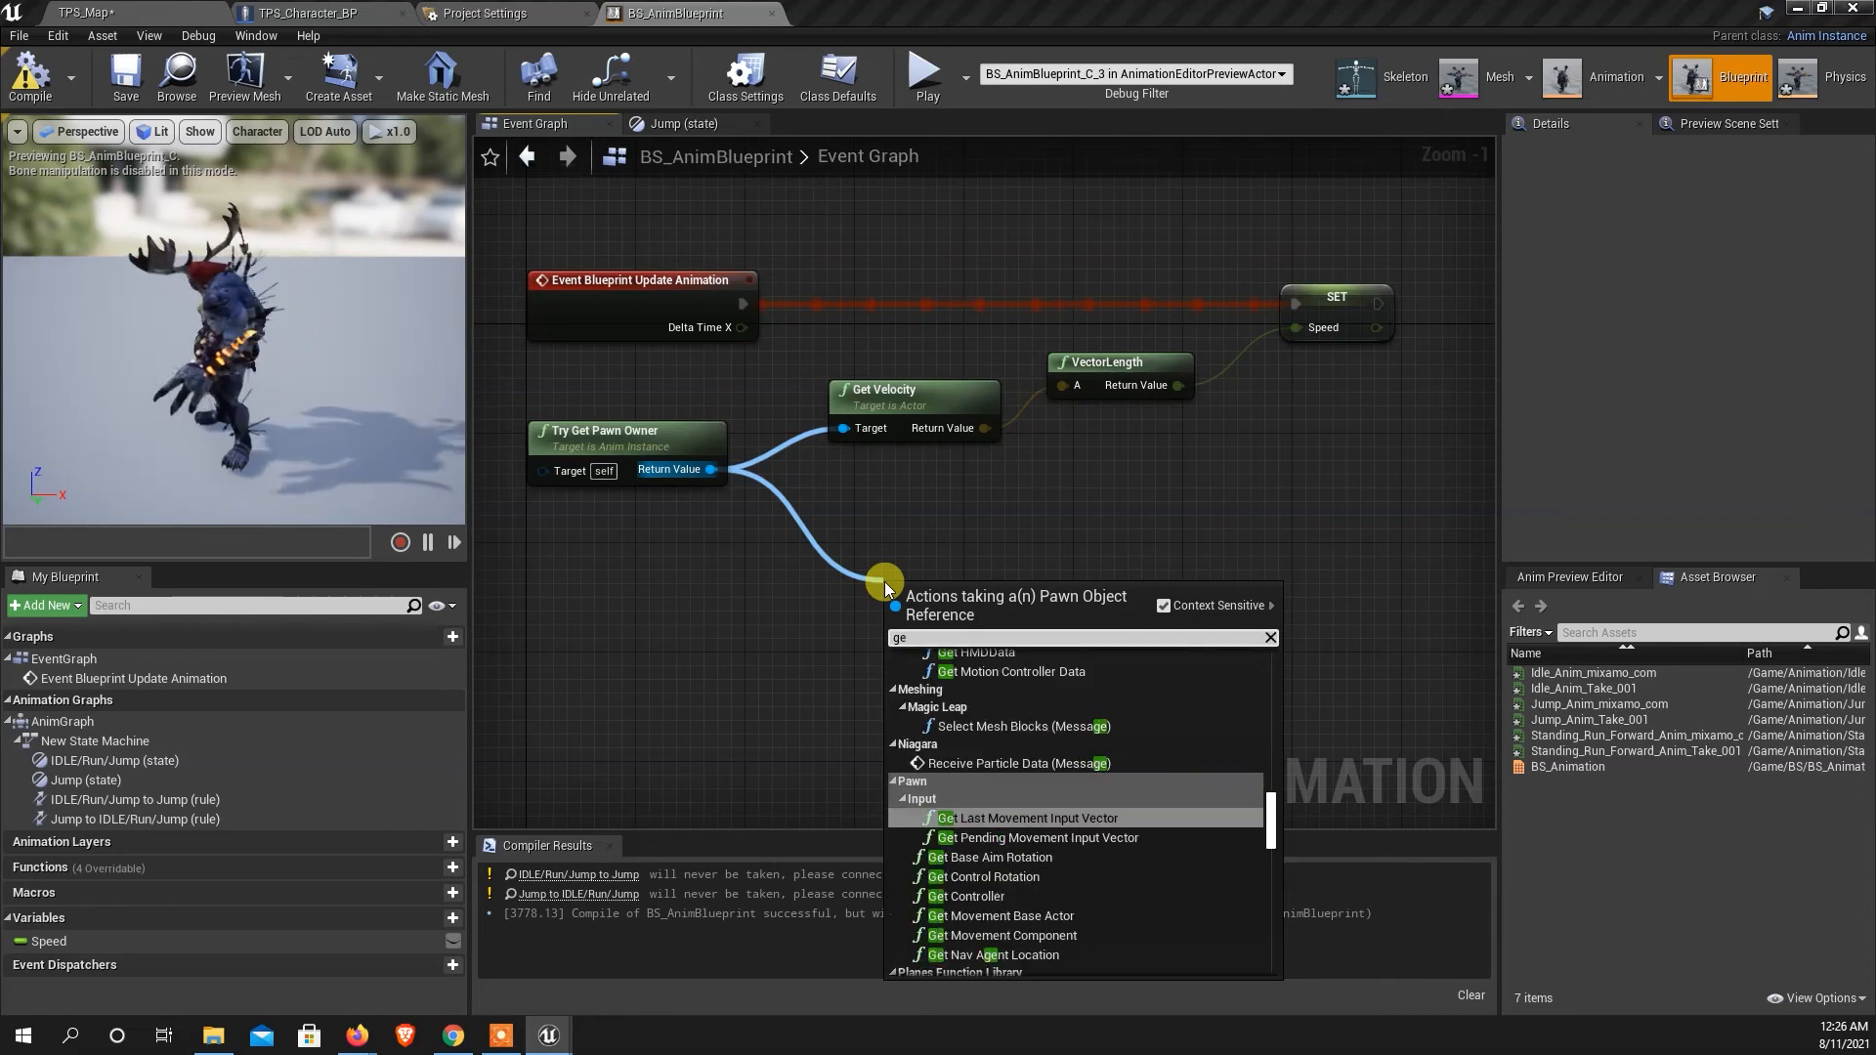
pyautogui.write('t mo')
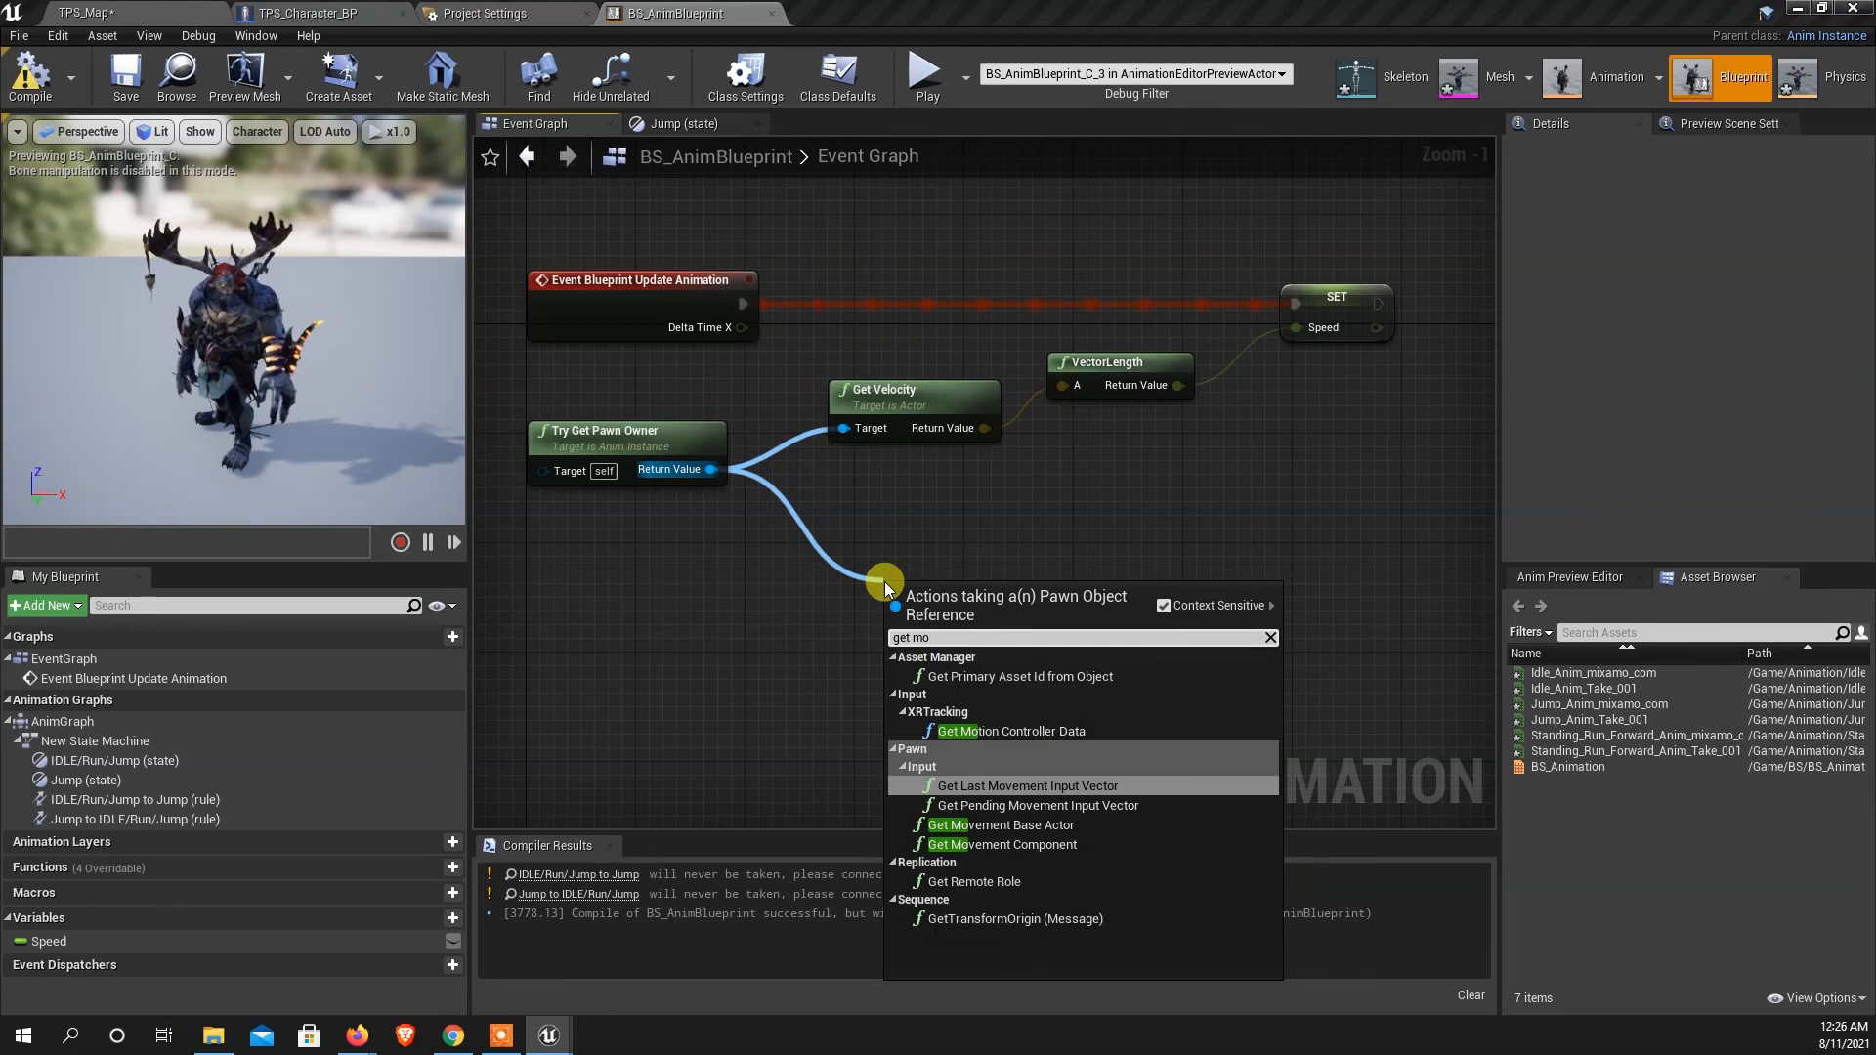
pyautogui.write('v')
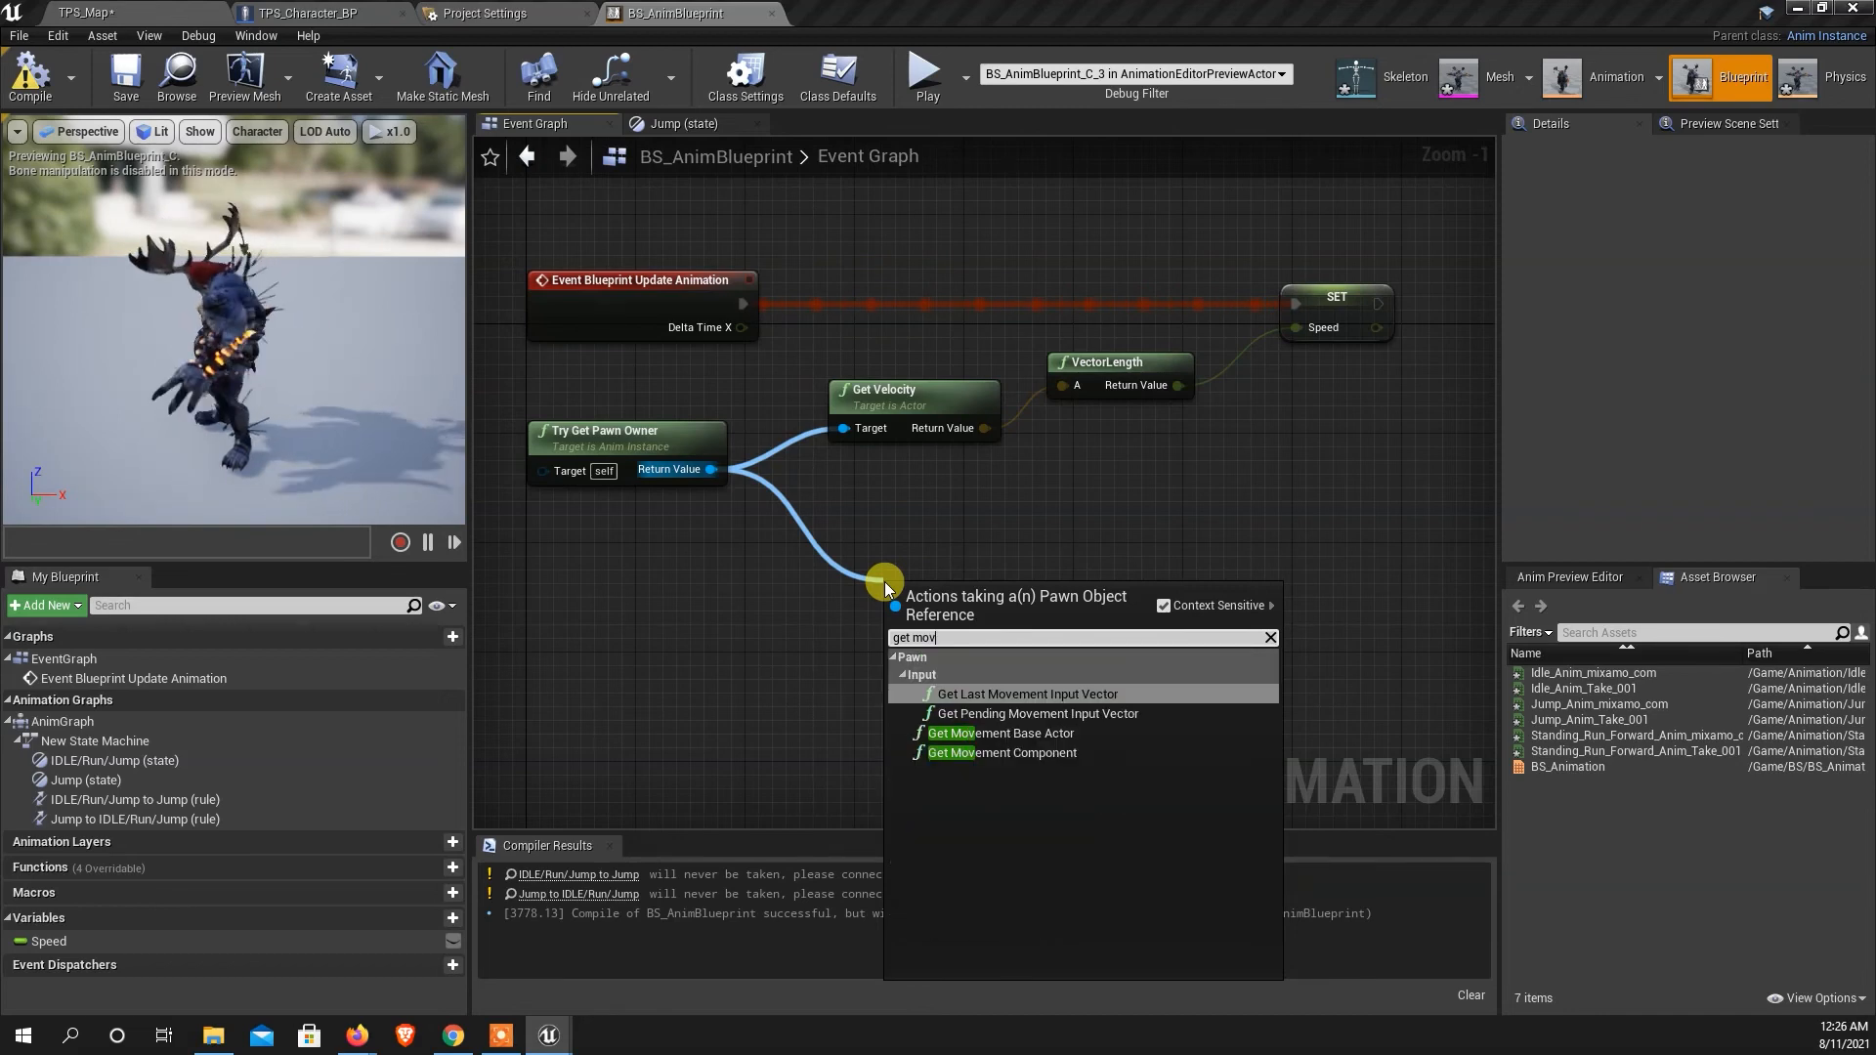
pyautogui.click(1001, 753)
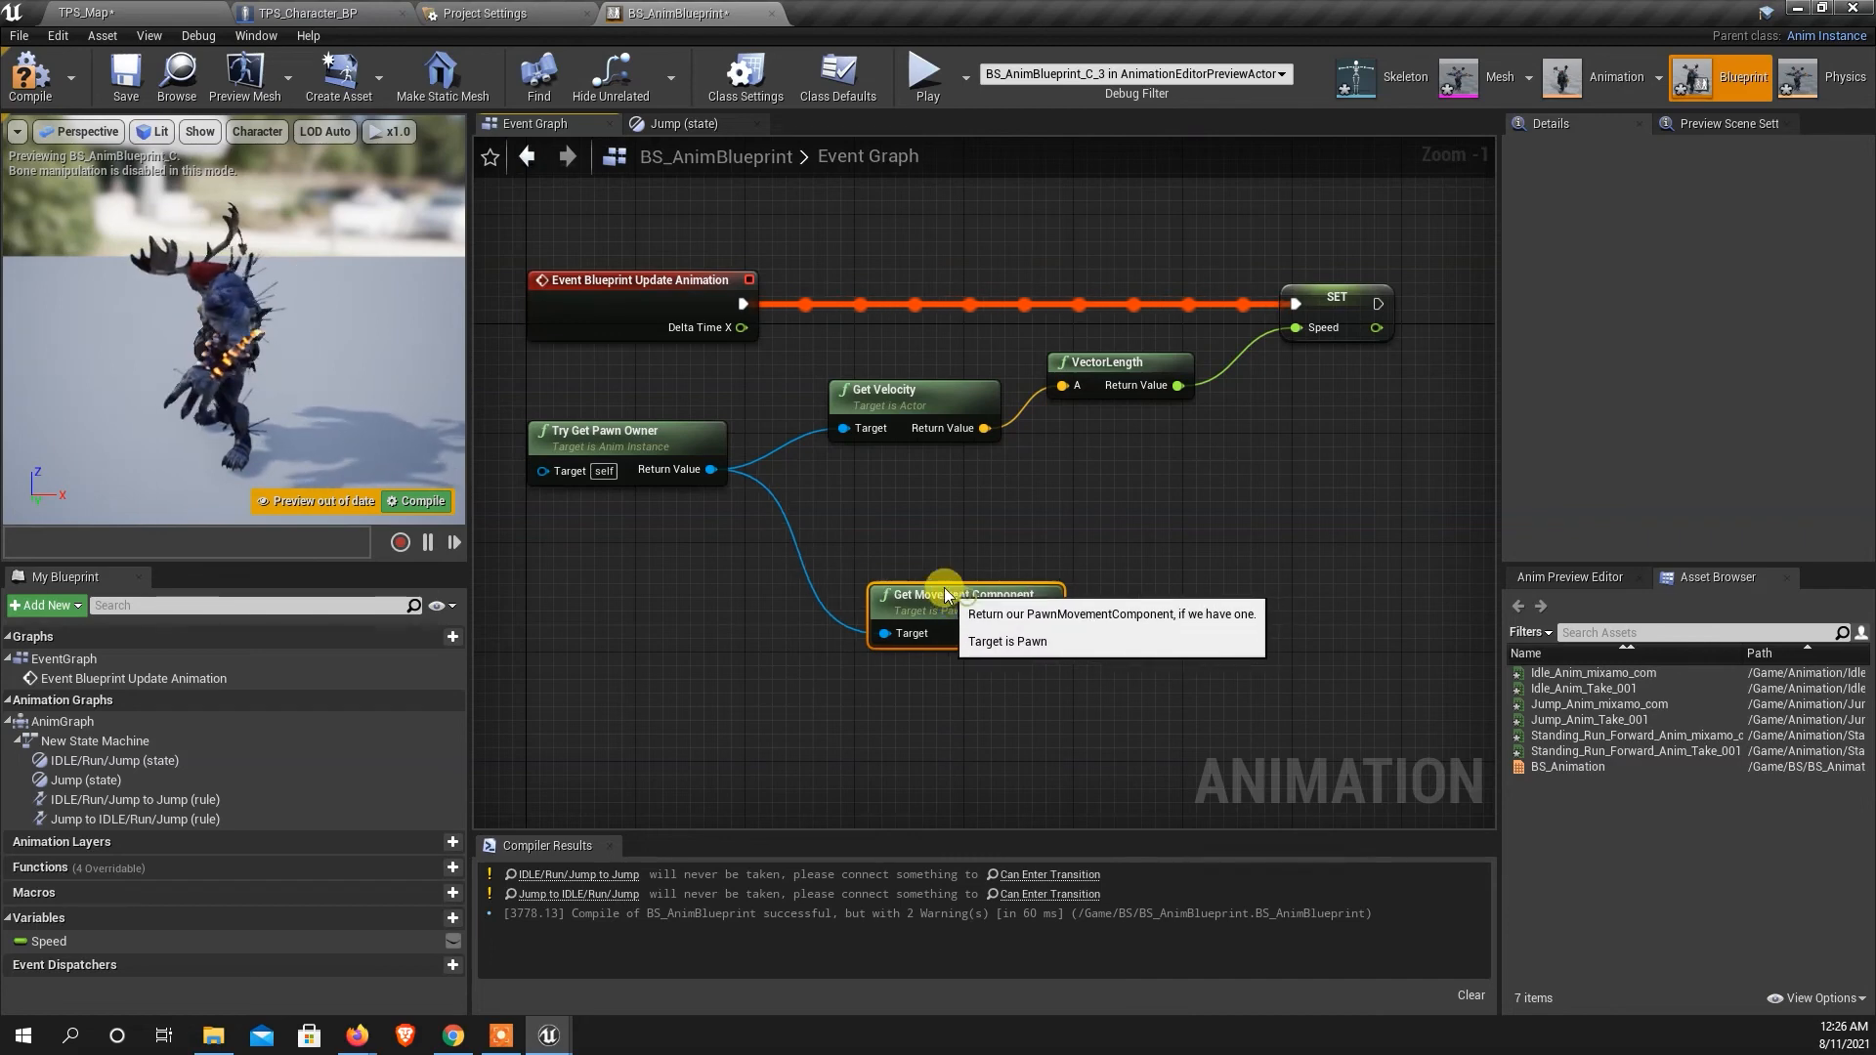
pyautogui.moveTo(946, 594); pyautogui.dragTo(924, 563)
# Add an Is Falling node from Get Movement Component's return value and place it beside that node.
pyautogui.moveTo(1018, 606); pyautogui.dragTo(1138, 540)
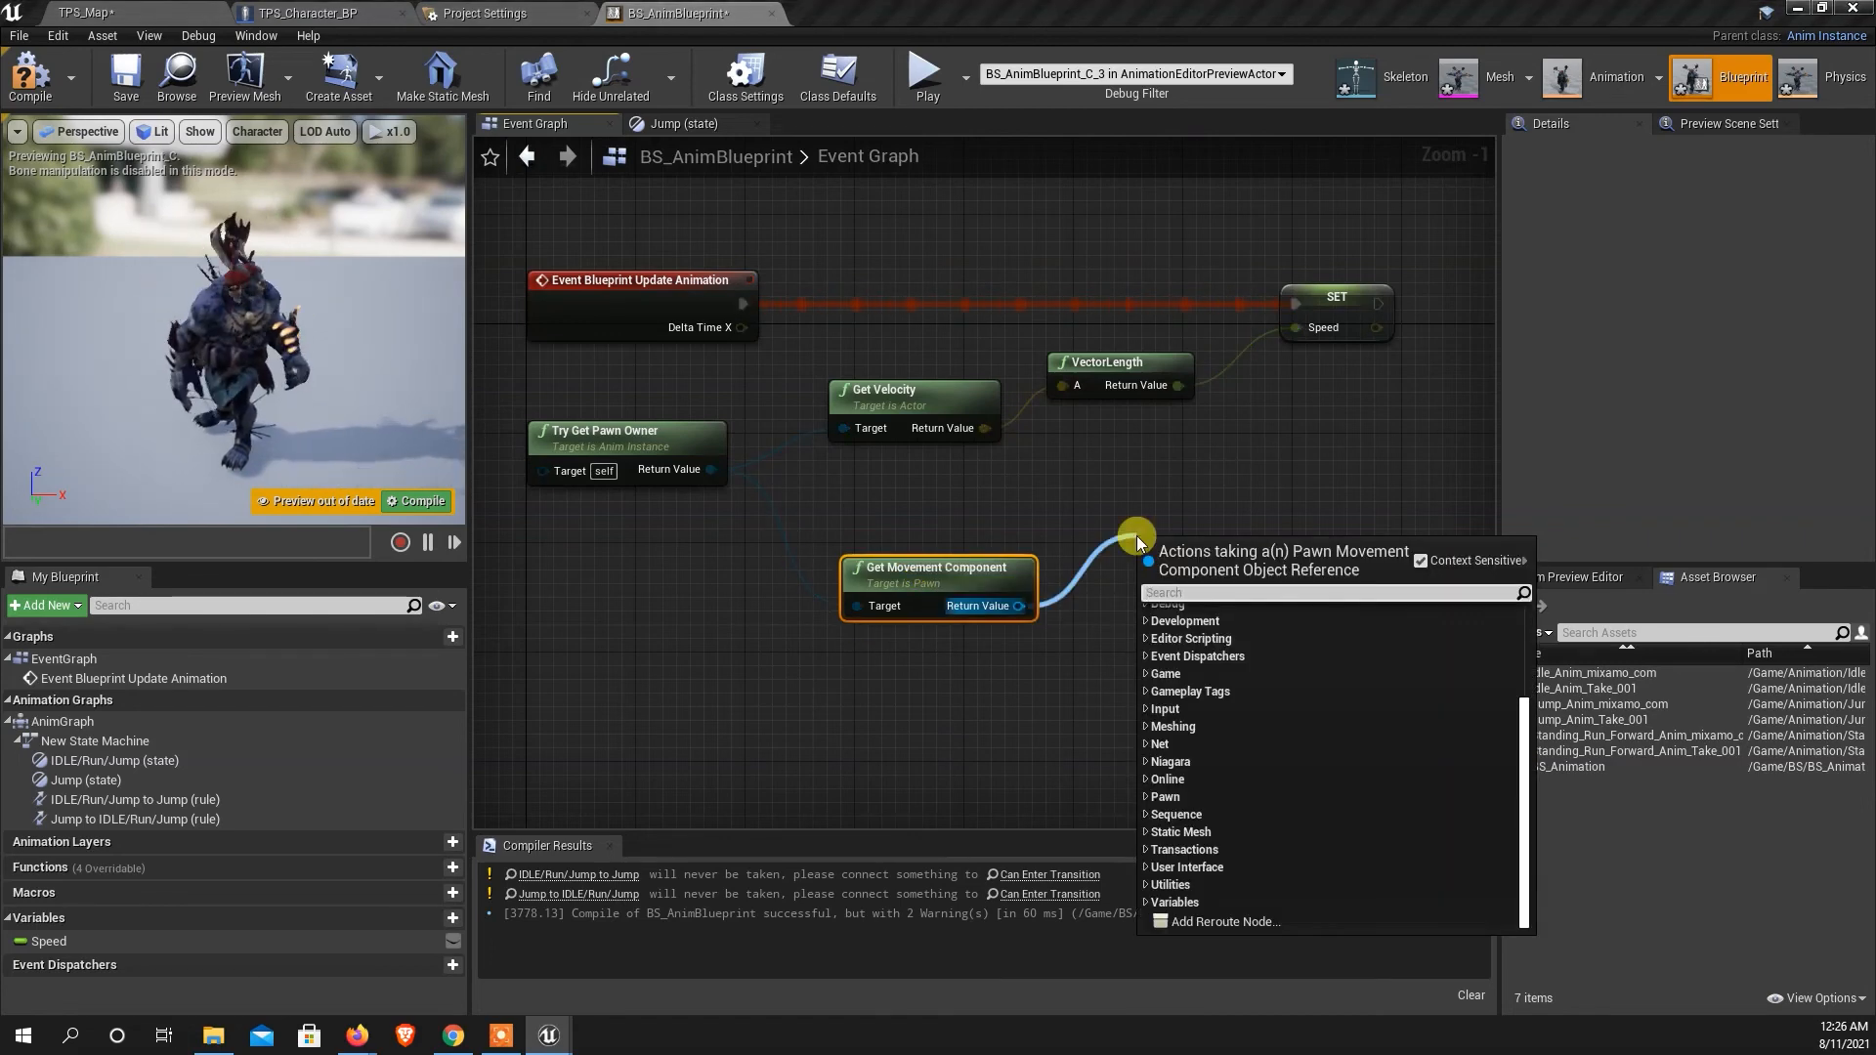
pyautogui.write('fal')
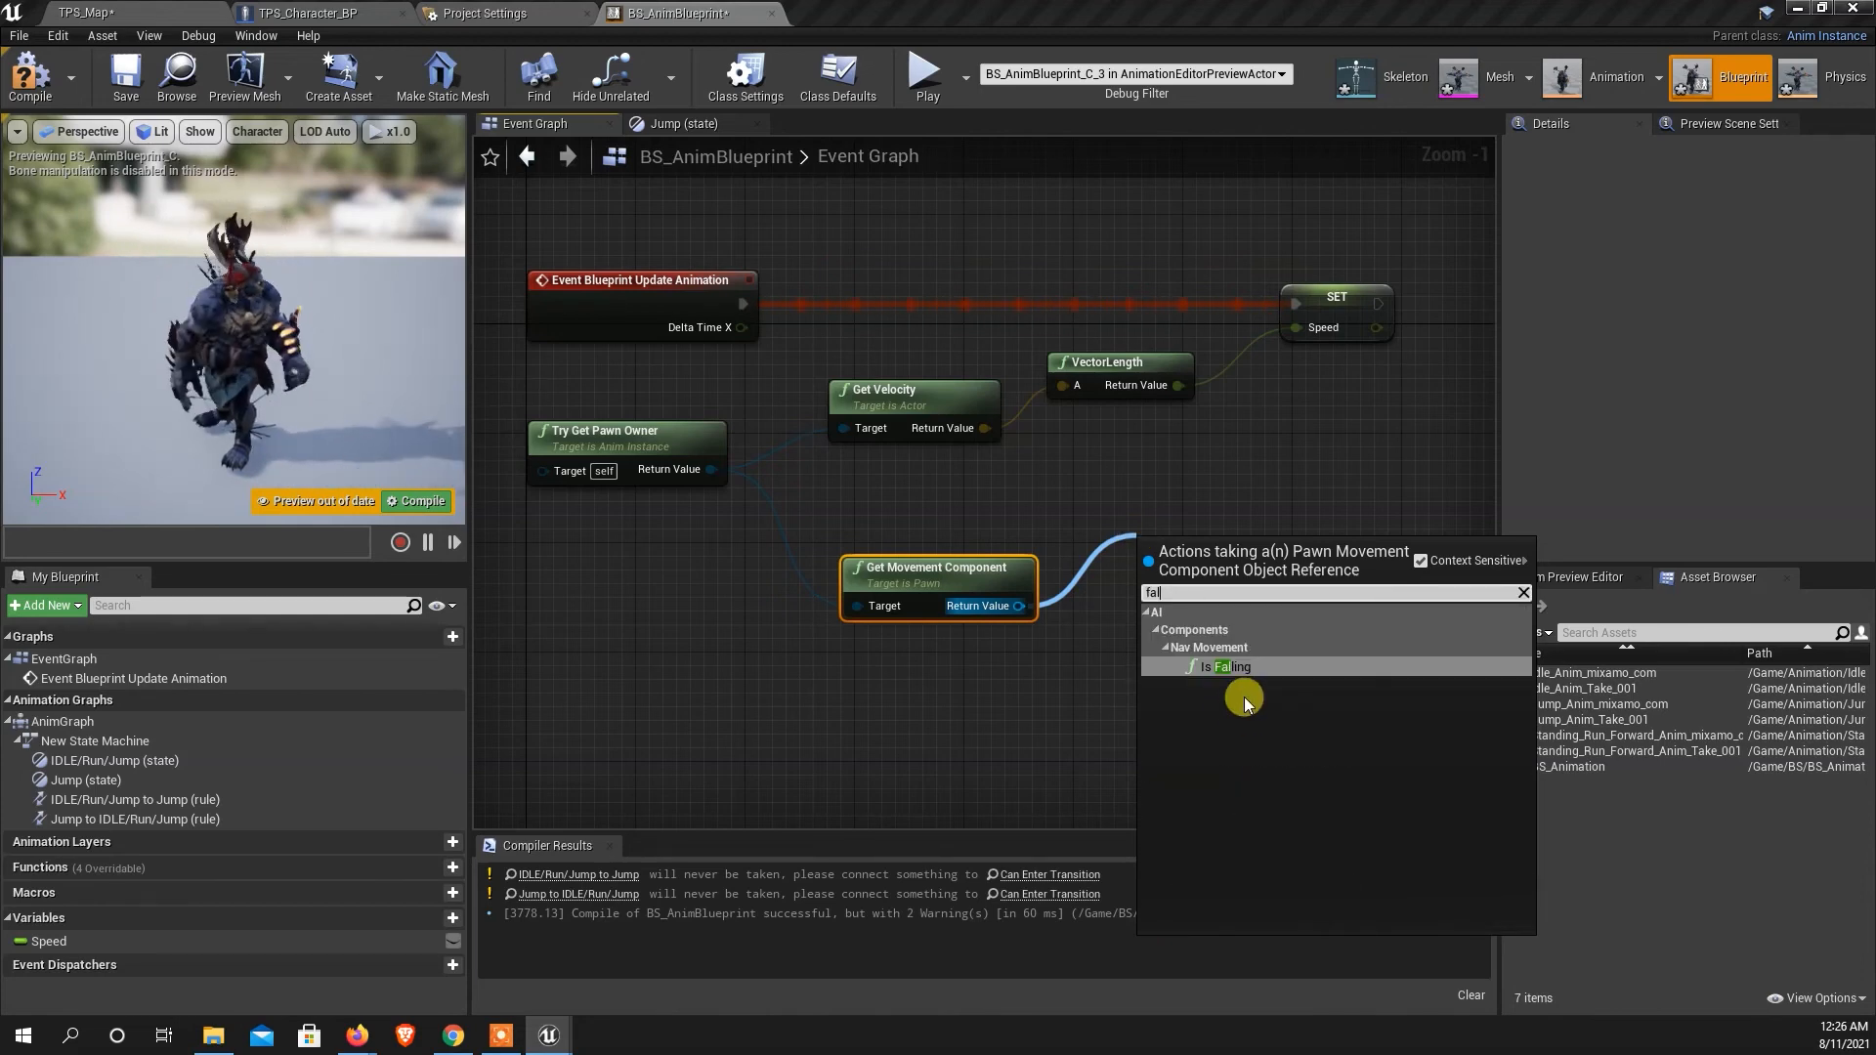
pyautogui.click(1228, 668)
pyautogui.moveTo(1143, 566); pyautogui.dragTo(1116, 539)
# Promote the Is Falling return value to a Boolean variable named isinair.
pyautogui.moveTo(1333, 551); pyautogui.dragTo(1392, 467)
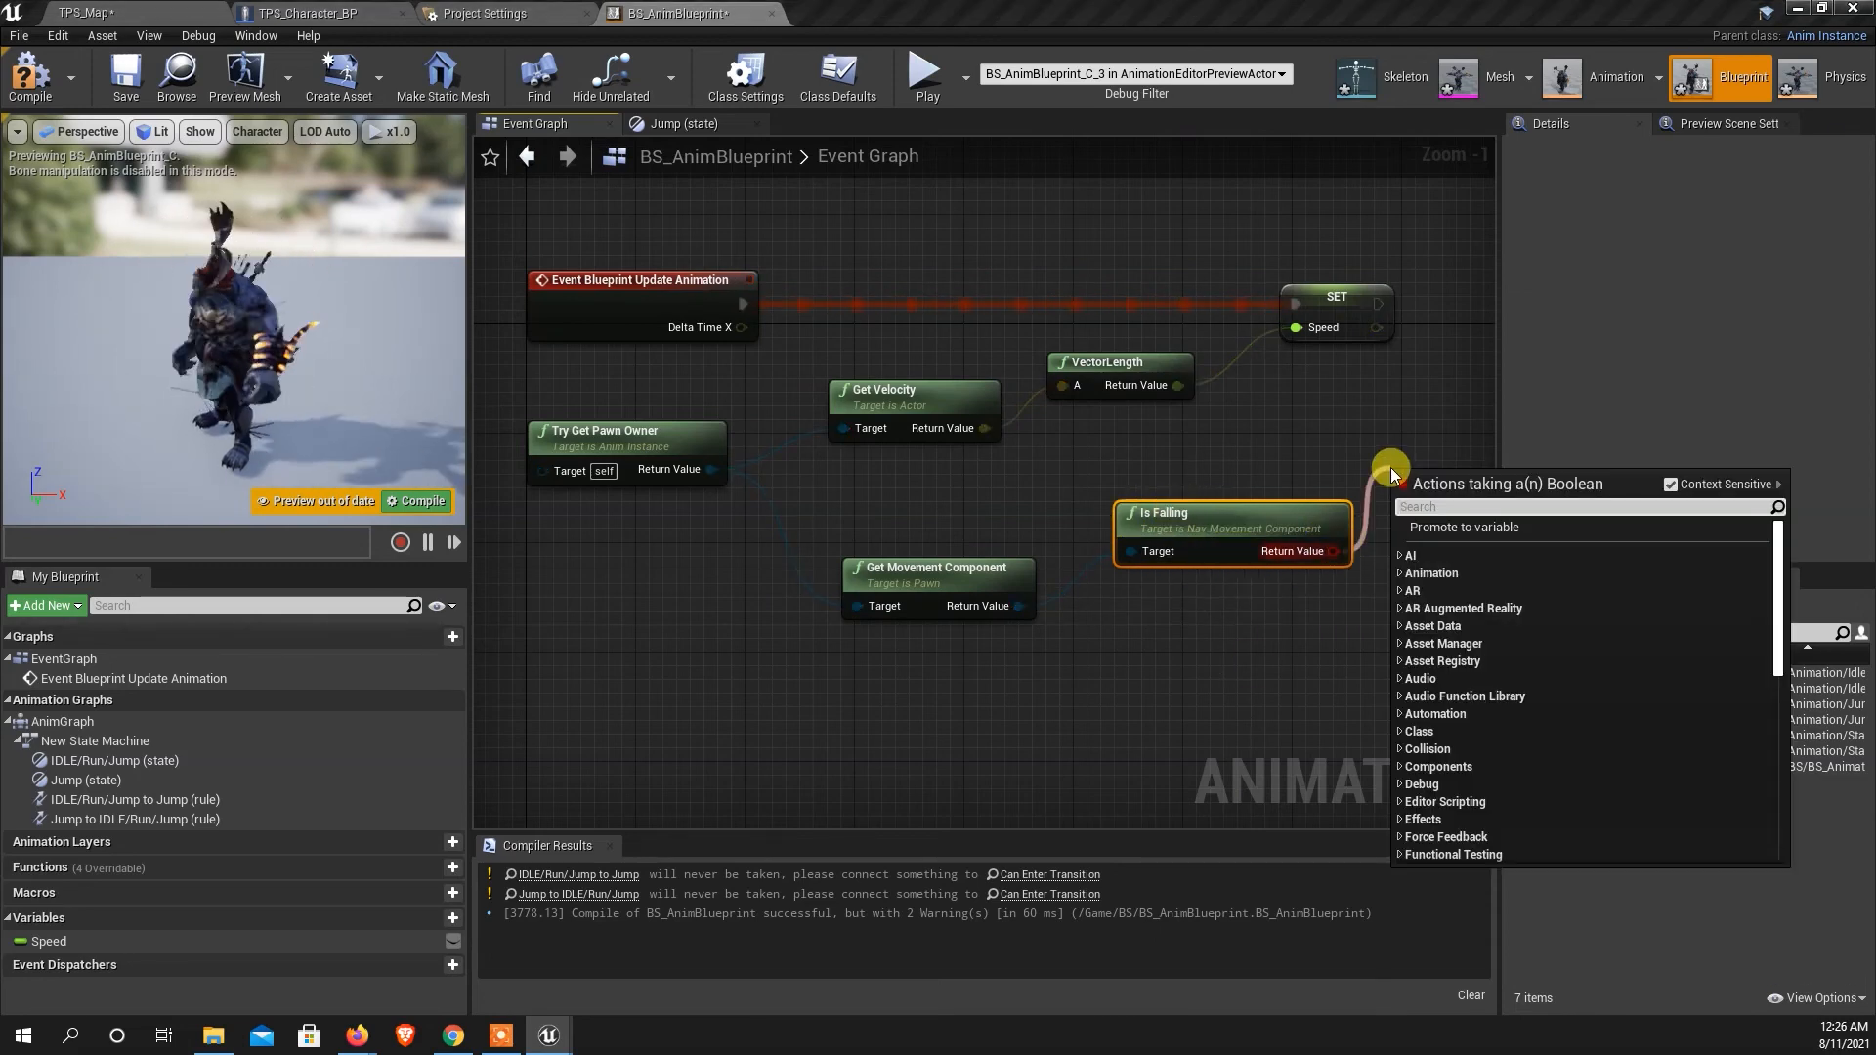
pyautogui.click(1460, 530)
pyautogui.click(1702, 199)
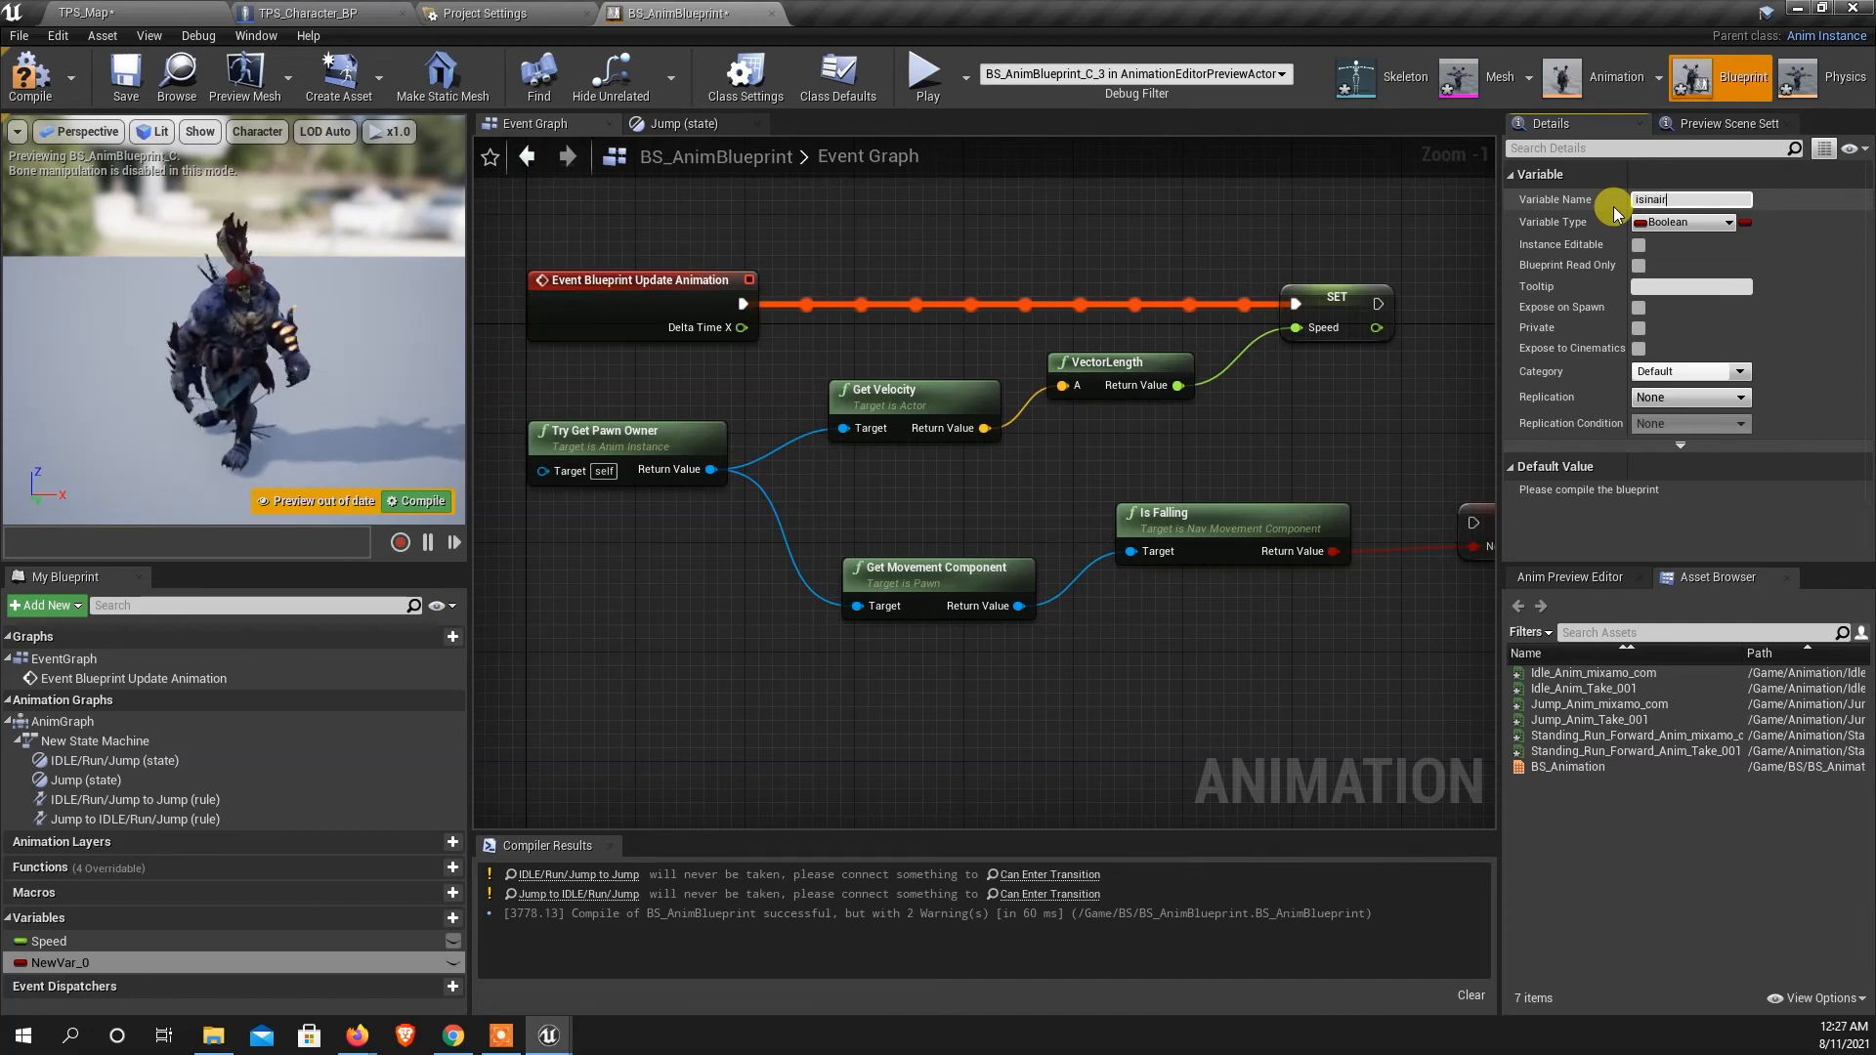
pyautogui.press('Return')
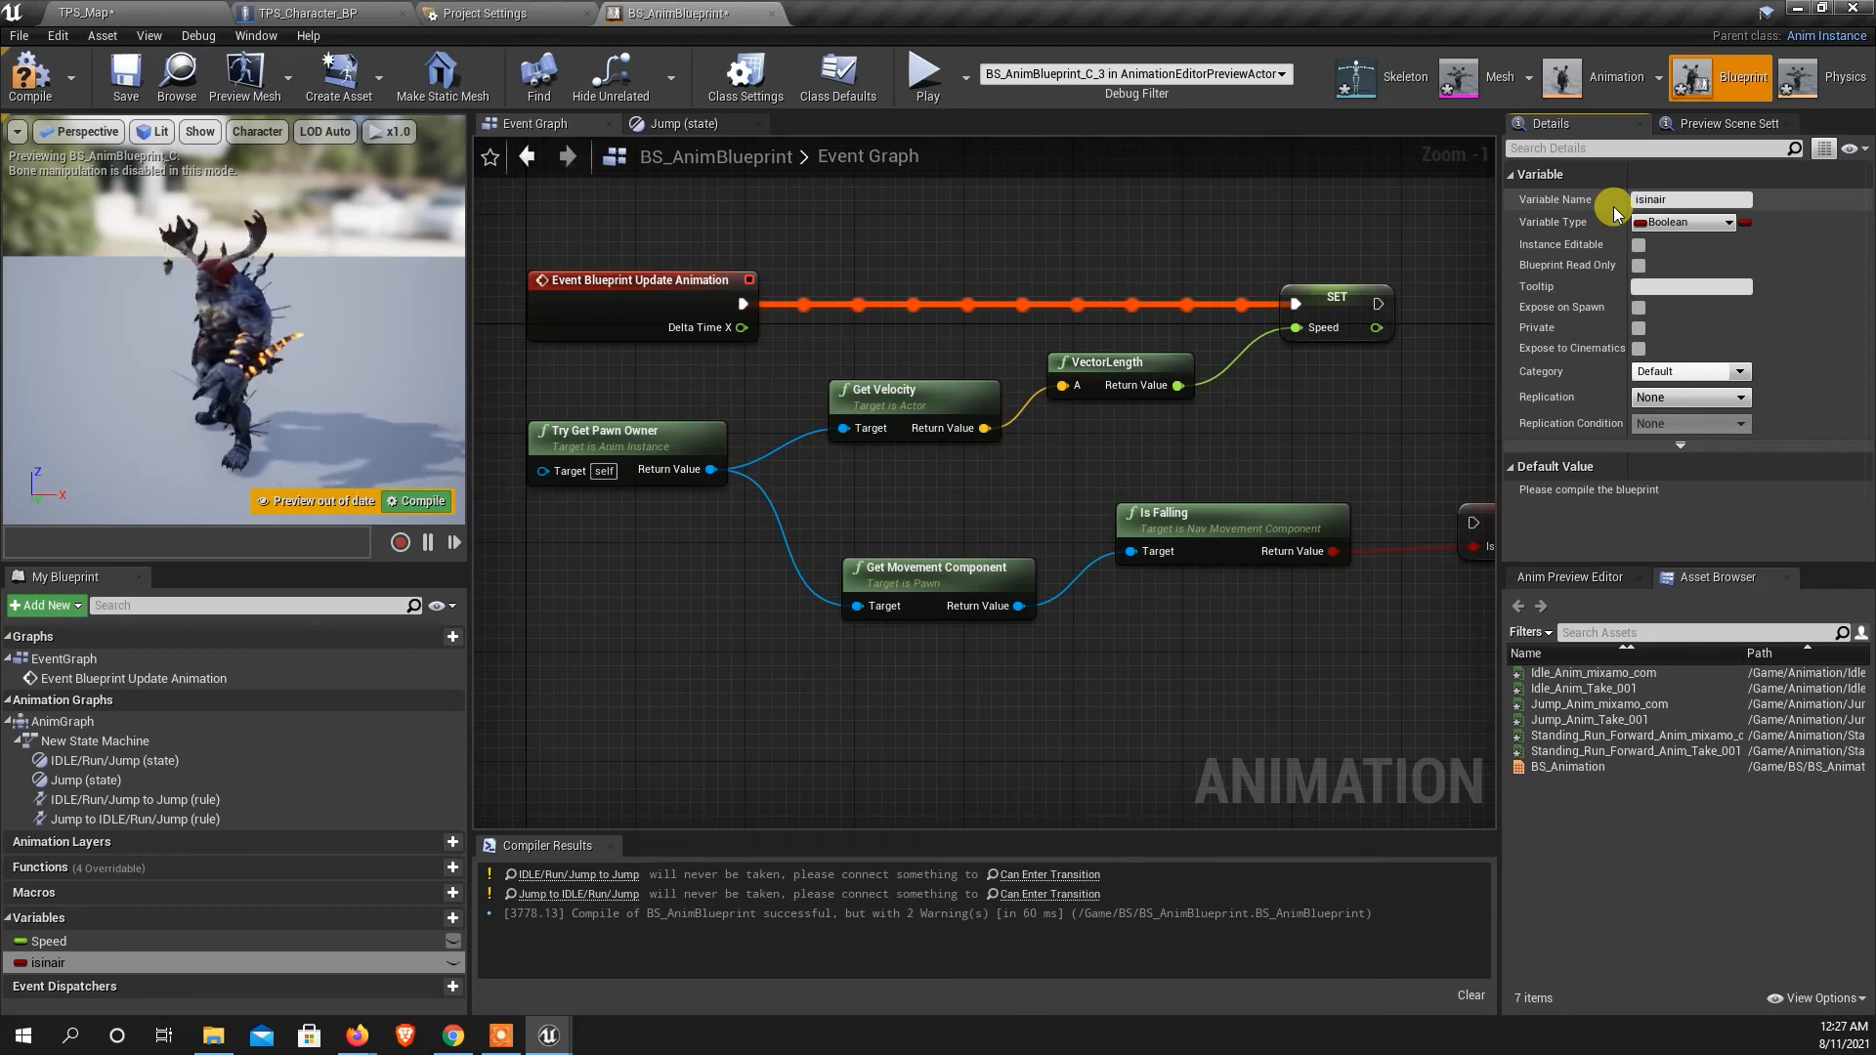
# Chain the isinair SET node after the Speed SET node's execution output, align it, and compile the blueprint.
pyautogui.scroll(-3, 837, 397)
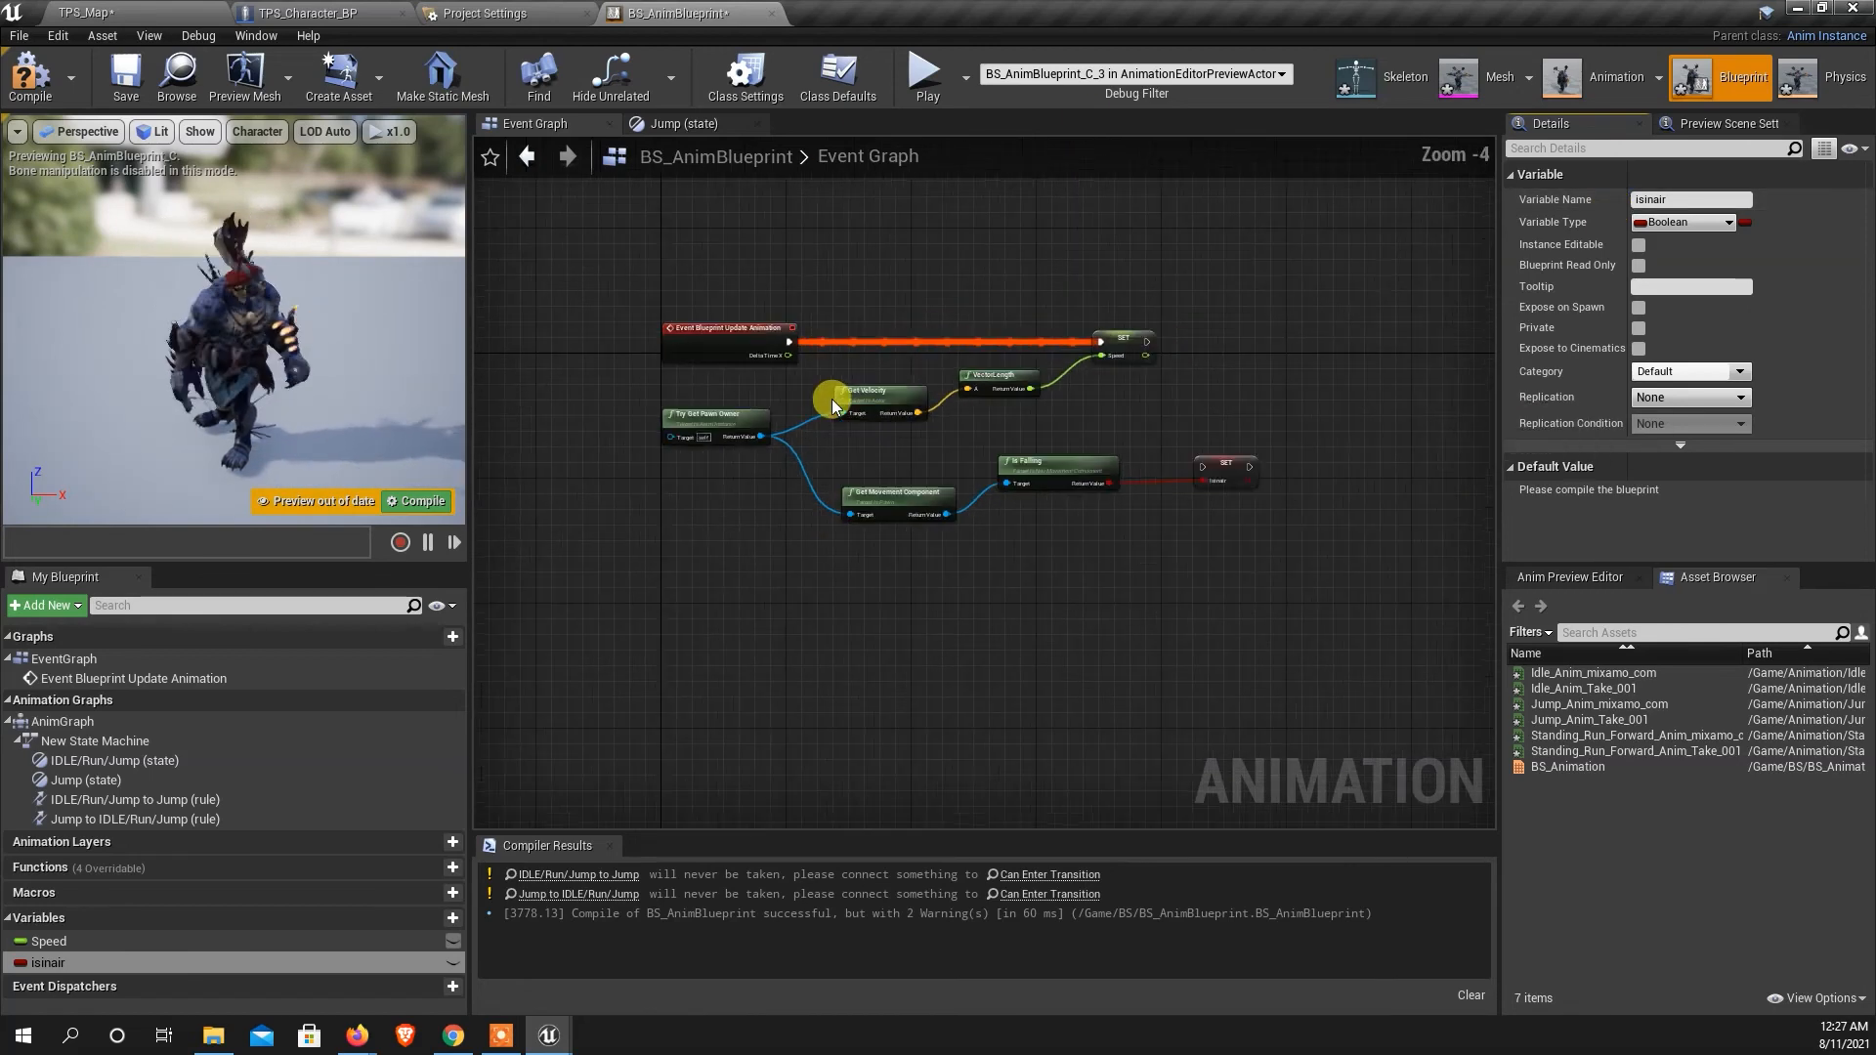
pyautogui.scroll(2, 1214, 469)
pyautogui.moveTo(1231, 479); pyautogui.dragTo(1274, 307)
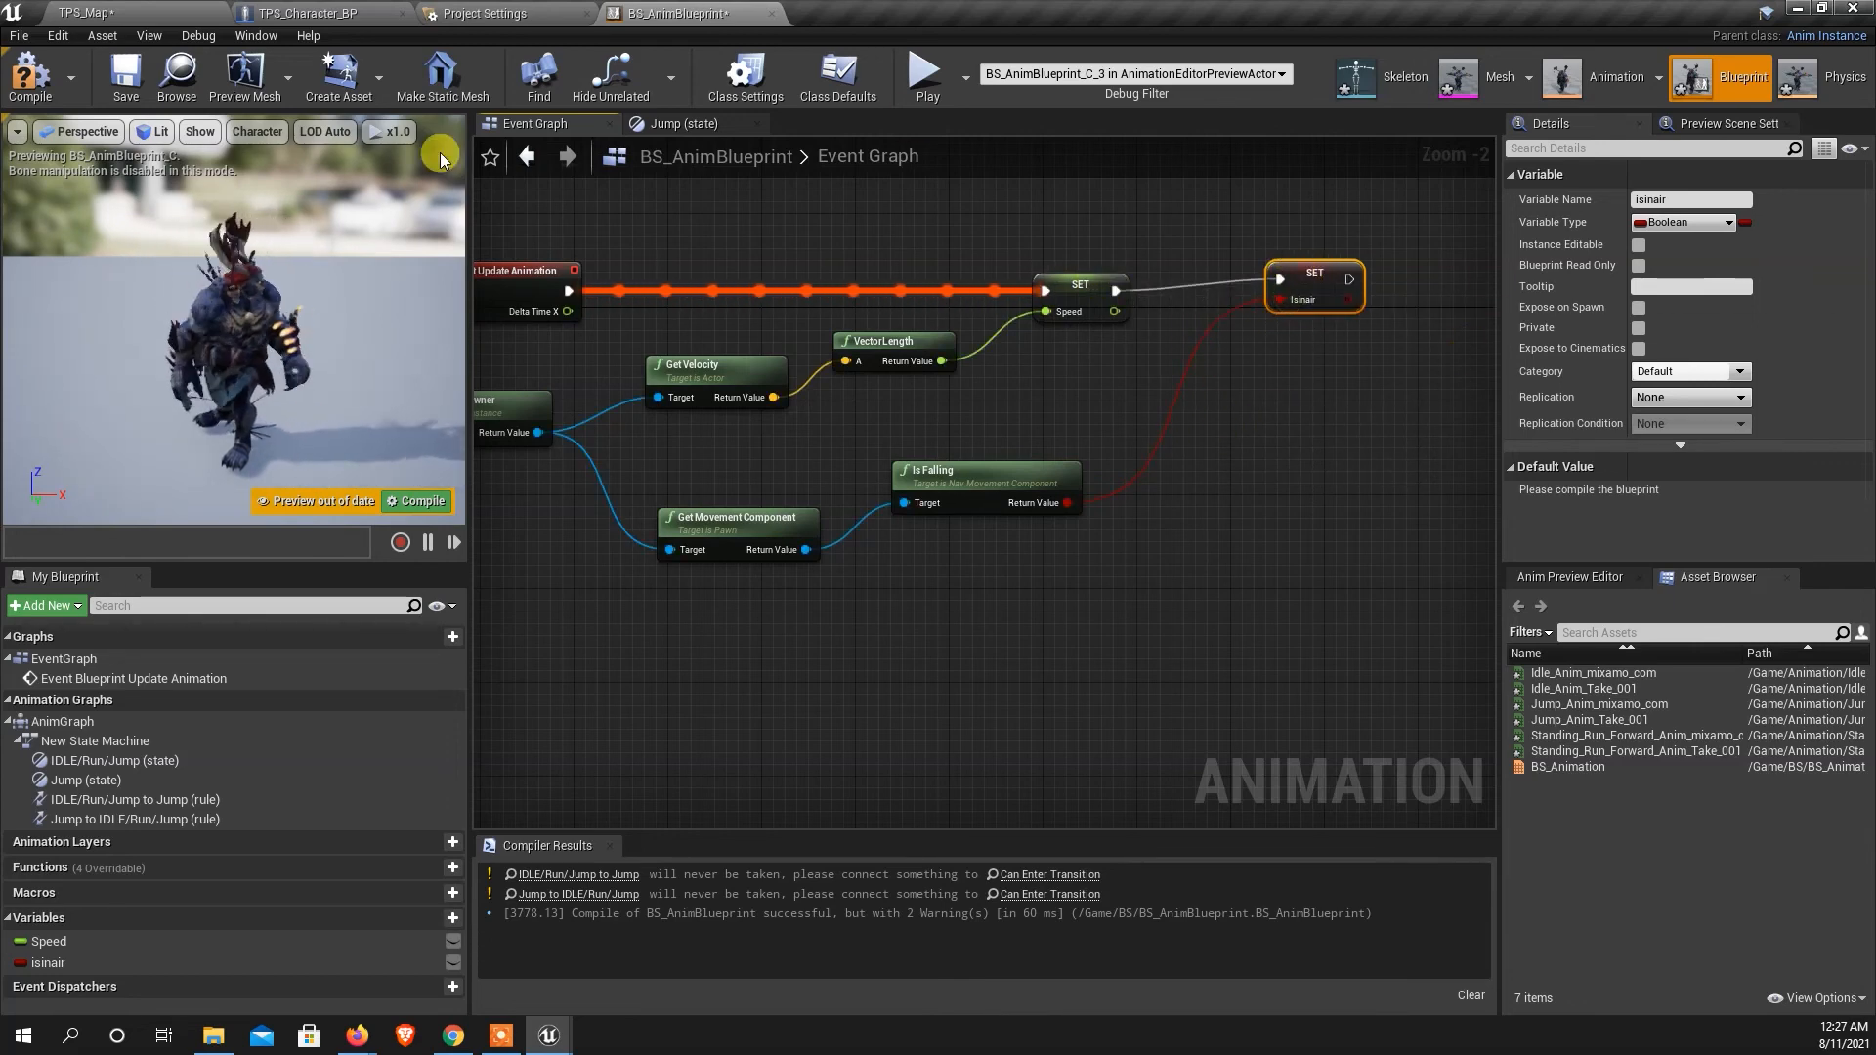
pyautogui.click(31, 83)
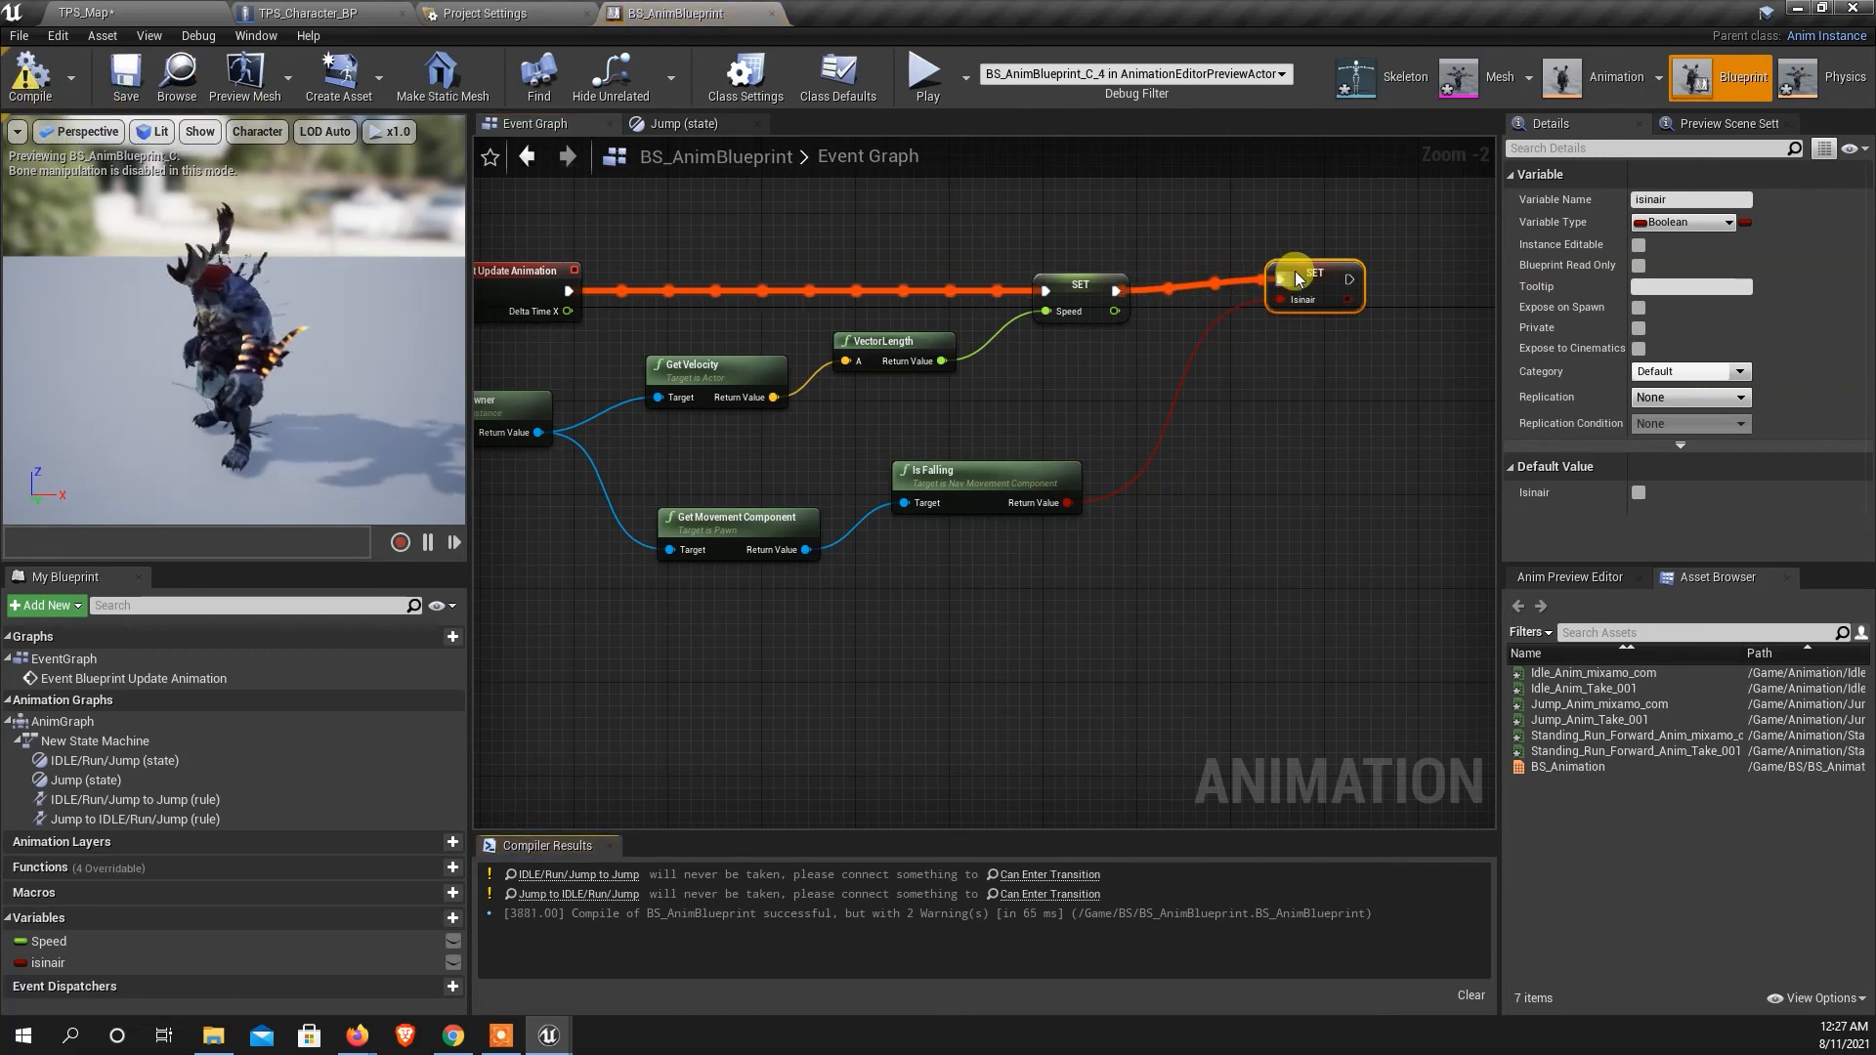
pyautogui.moveTo(1300, 281); pyautogui.dragTo(1353, 305)
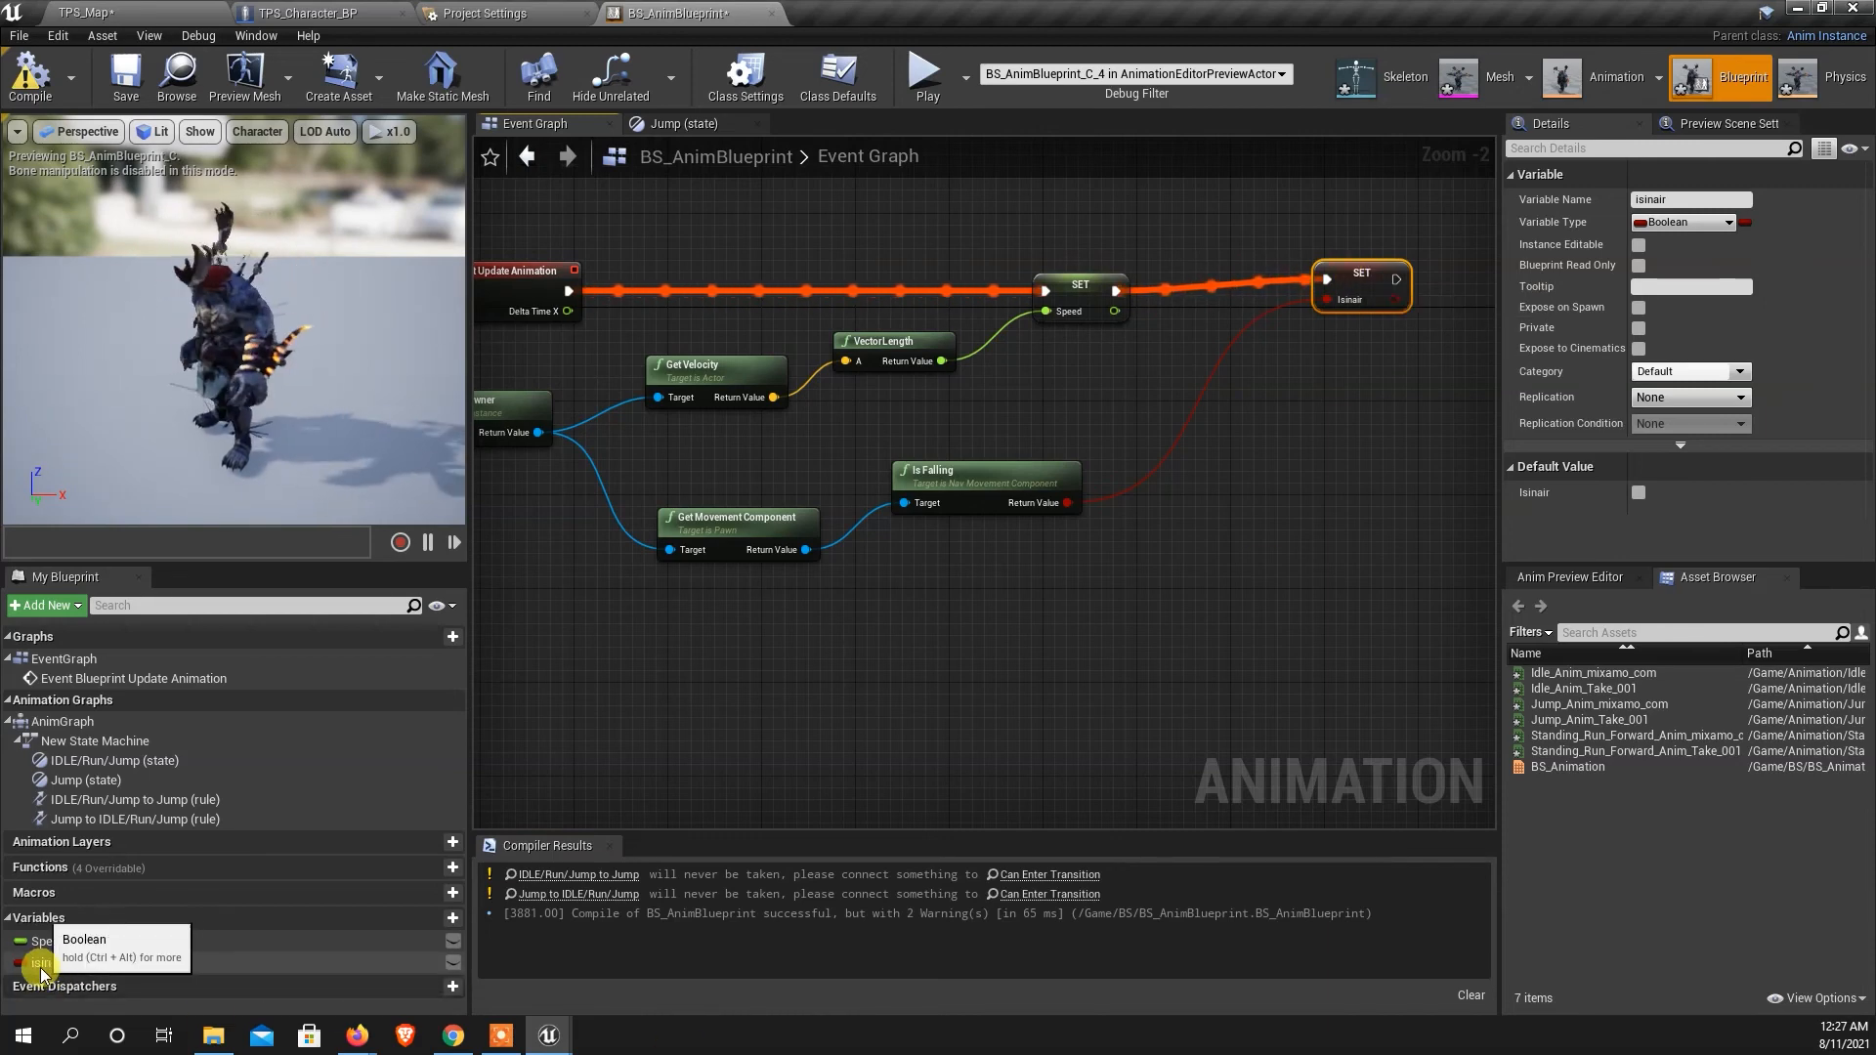
# In the IDLE/Run/Jump to Jump transition rule, add a Get isinair node and connect it to Can Enter Transition.
pyautogui.click(712, 125)
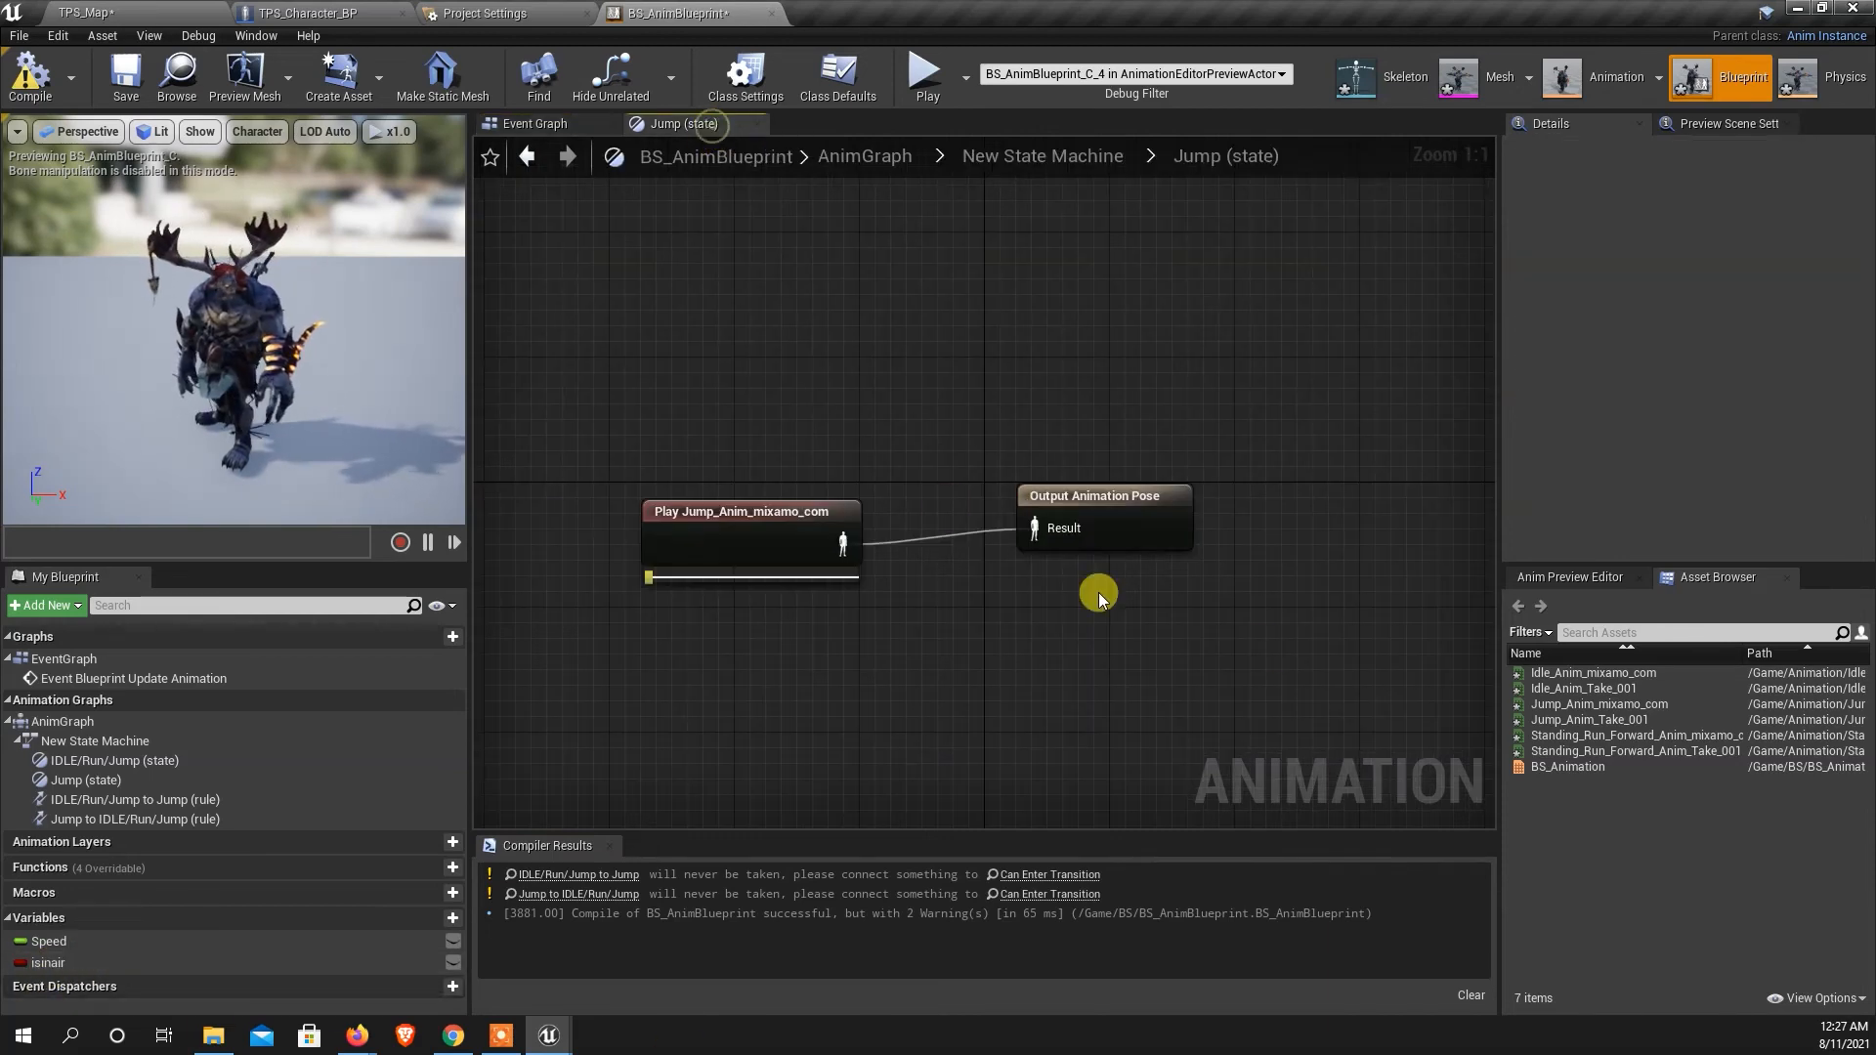
pyautogui.click(1070, 162)
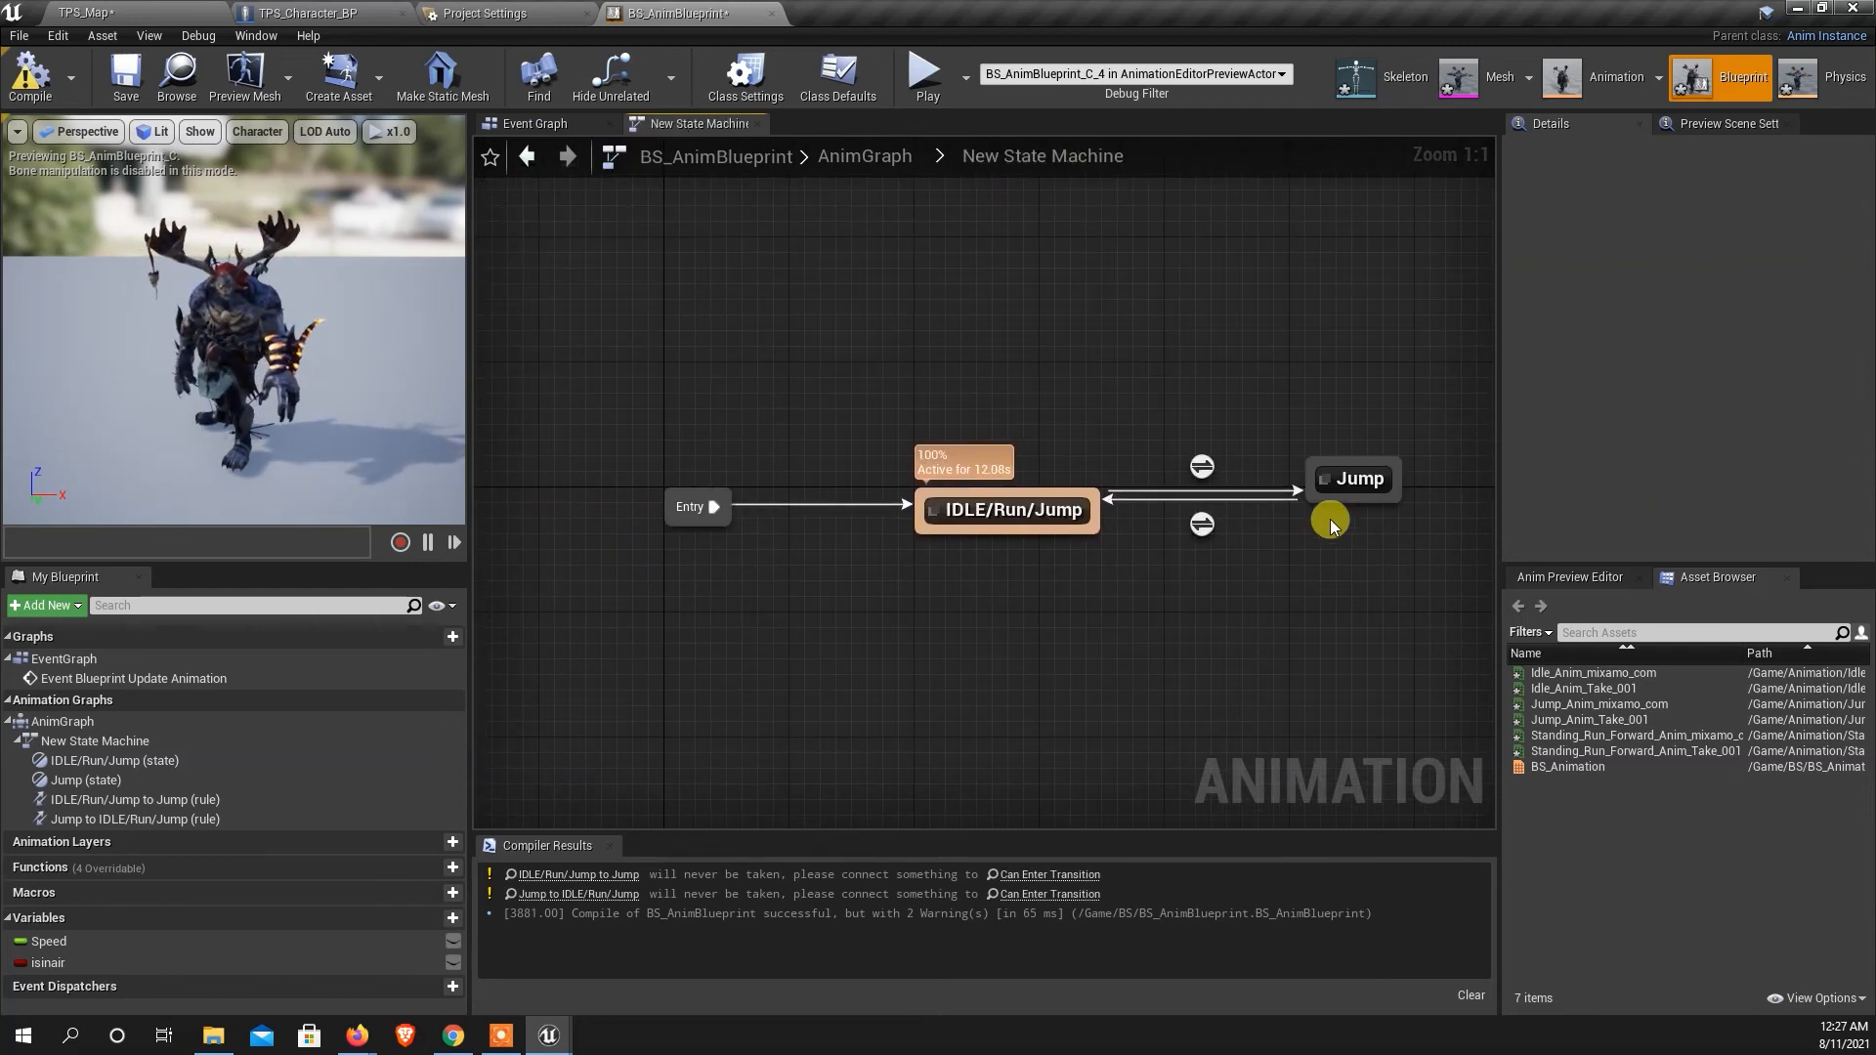
pyautogui.doubleClick(1199, 468)
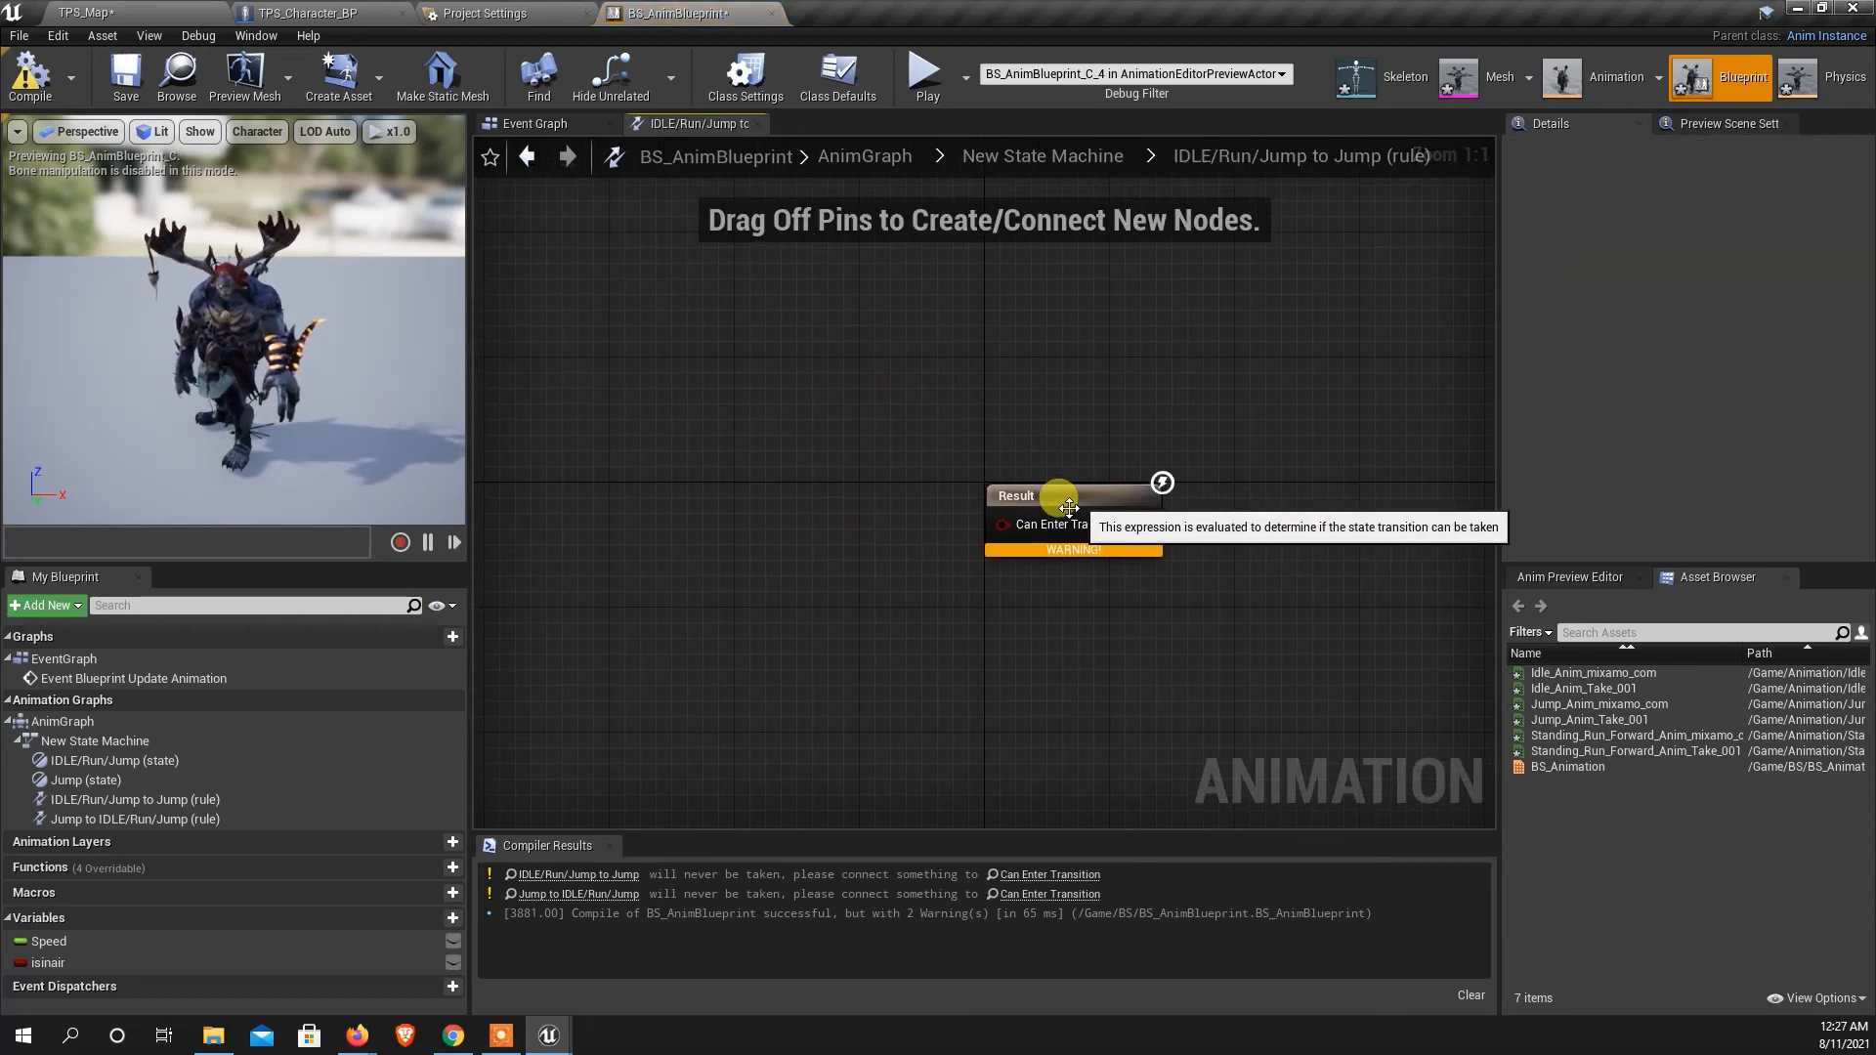
pyautogui.click(1107, 508)
pyautogui.moveTo(44, 962); pyautogui.dragTo(795, 505)
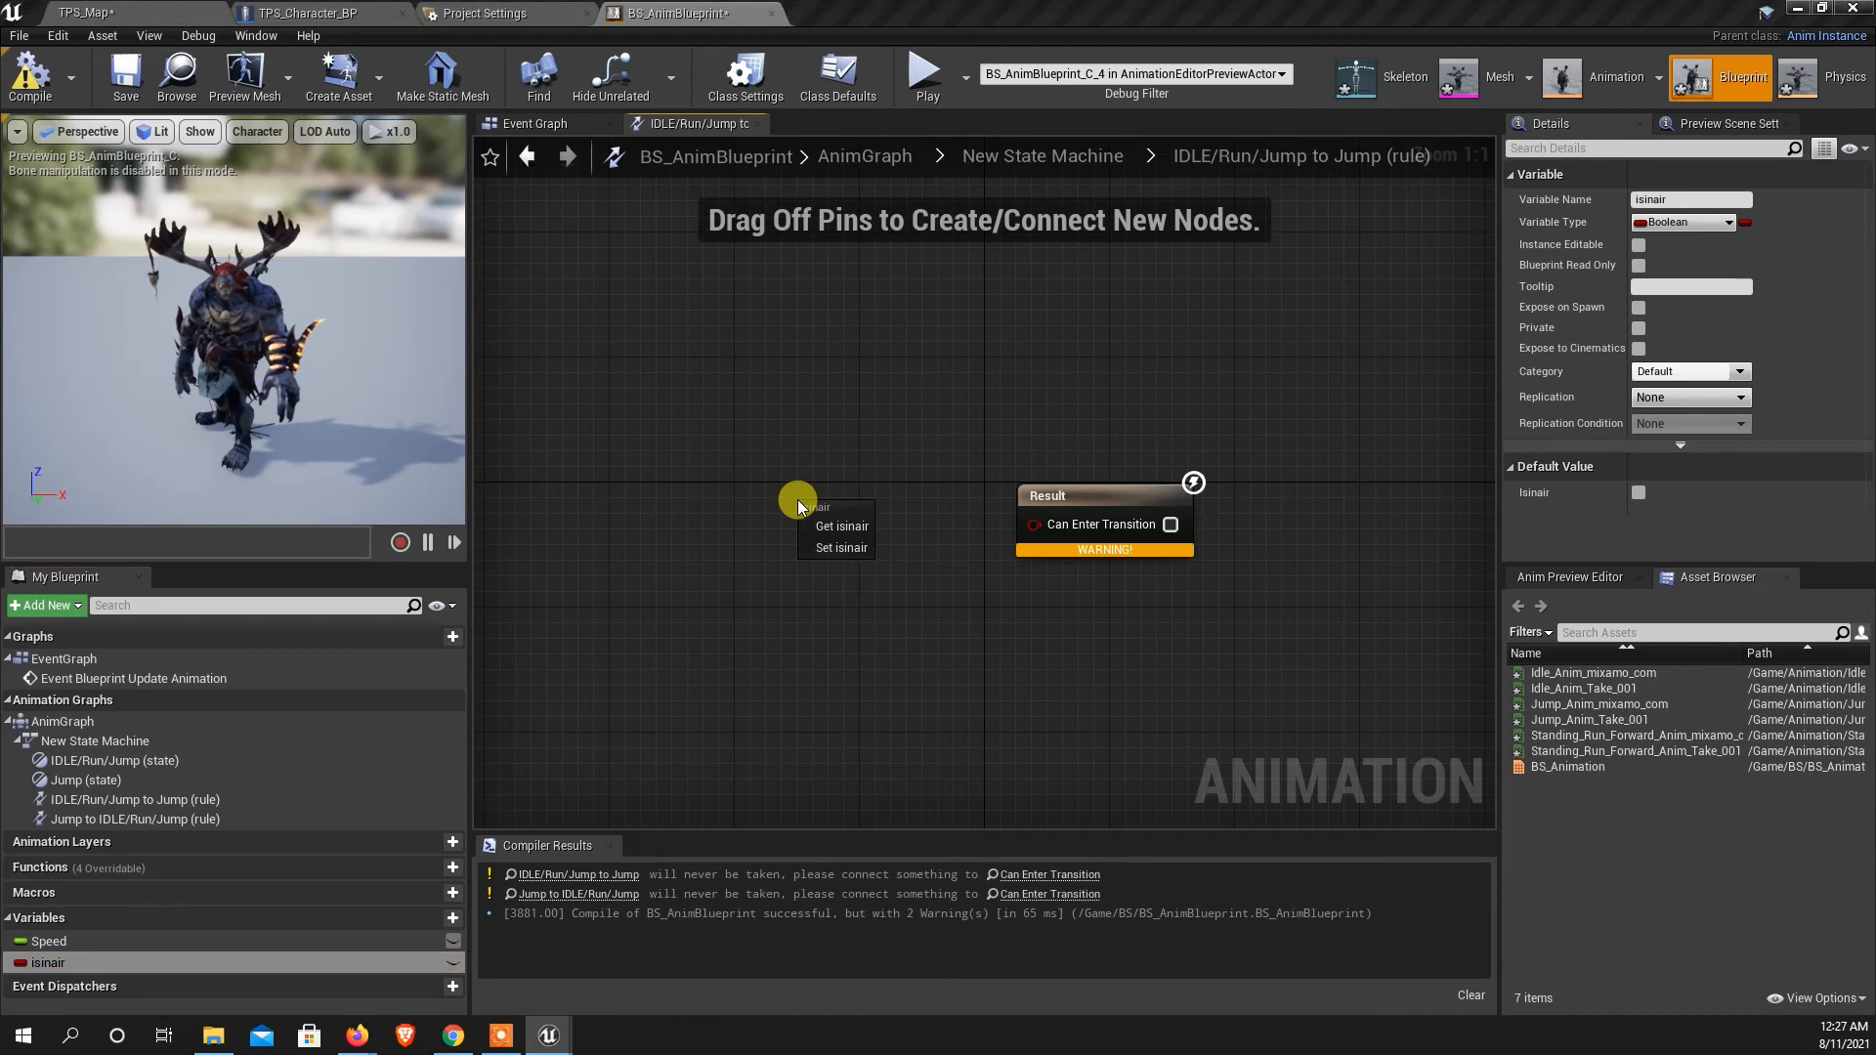
pyautogui.click(813, 533)
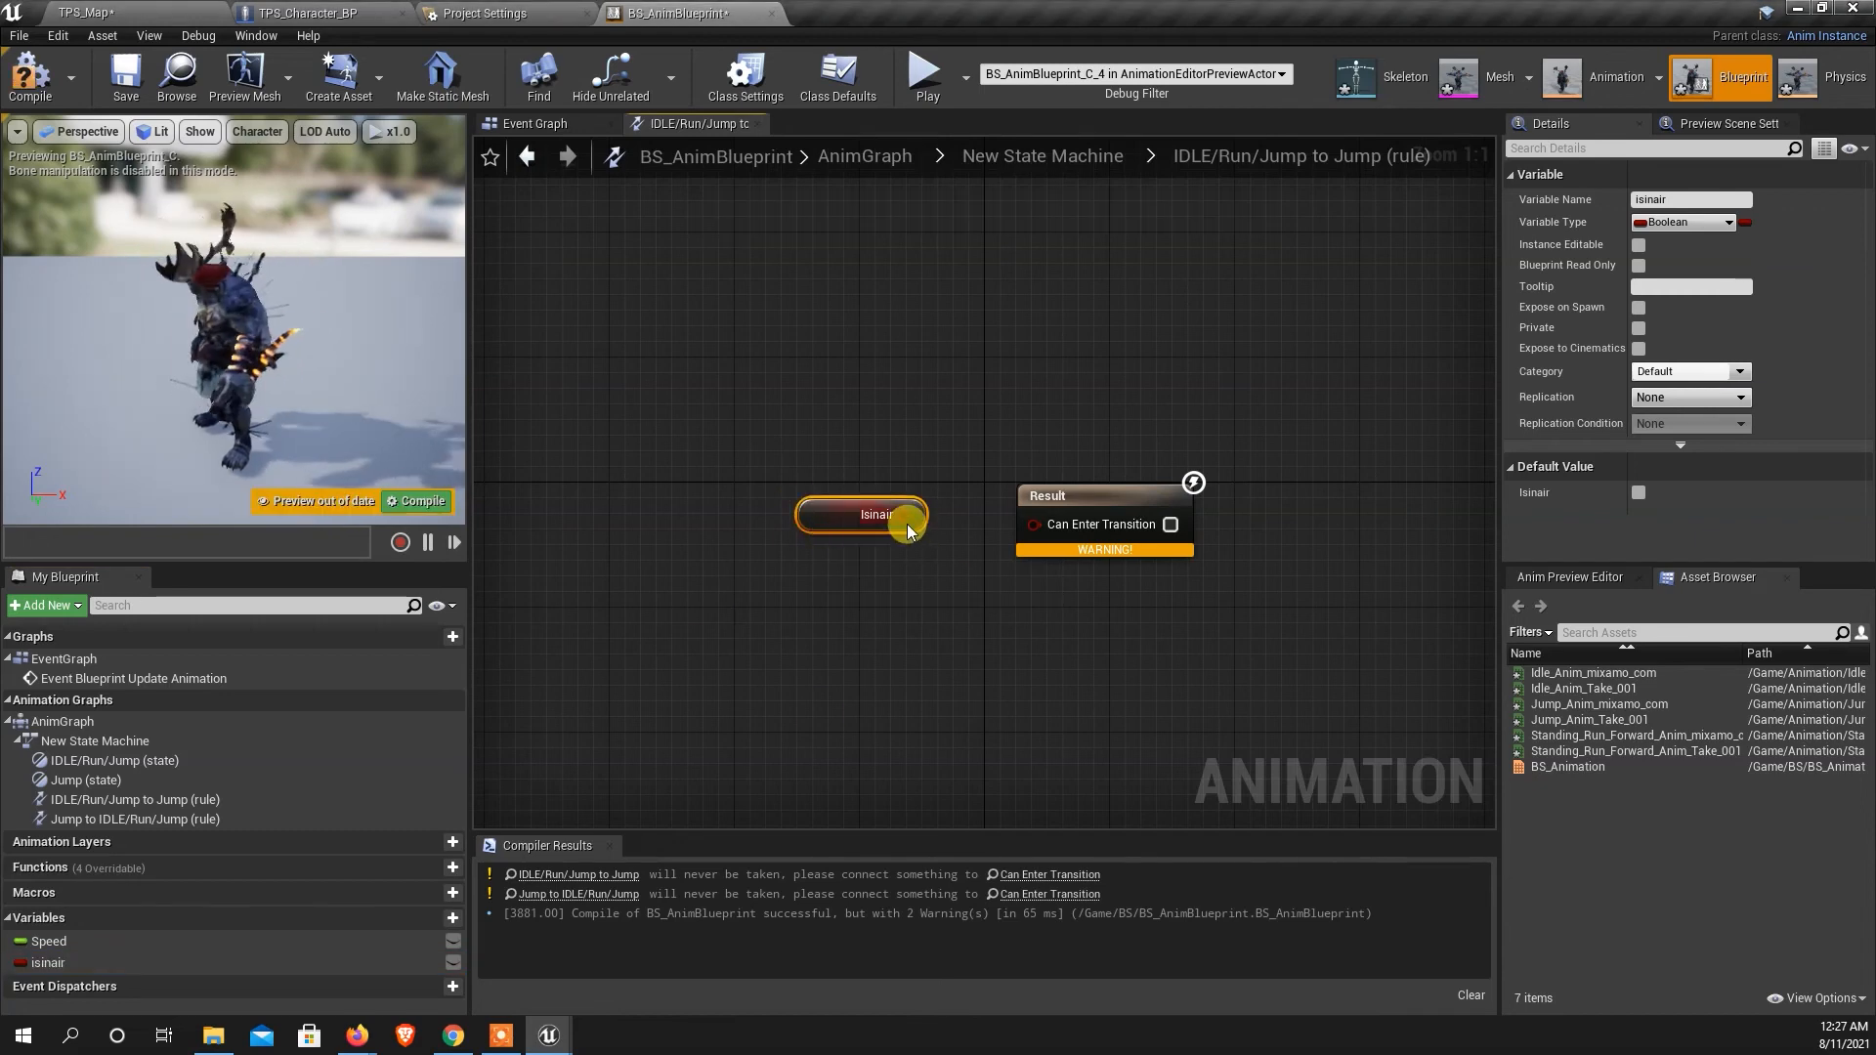
pyautogui.moveTo(905, 515); pyautogui.dragTo(1128, 481)
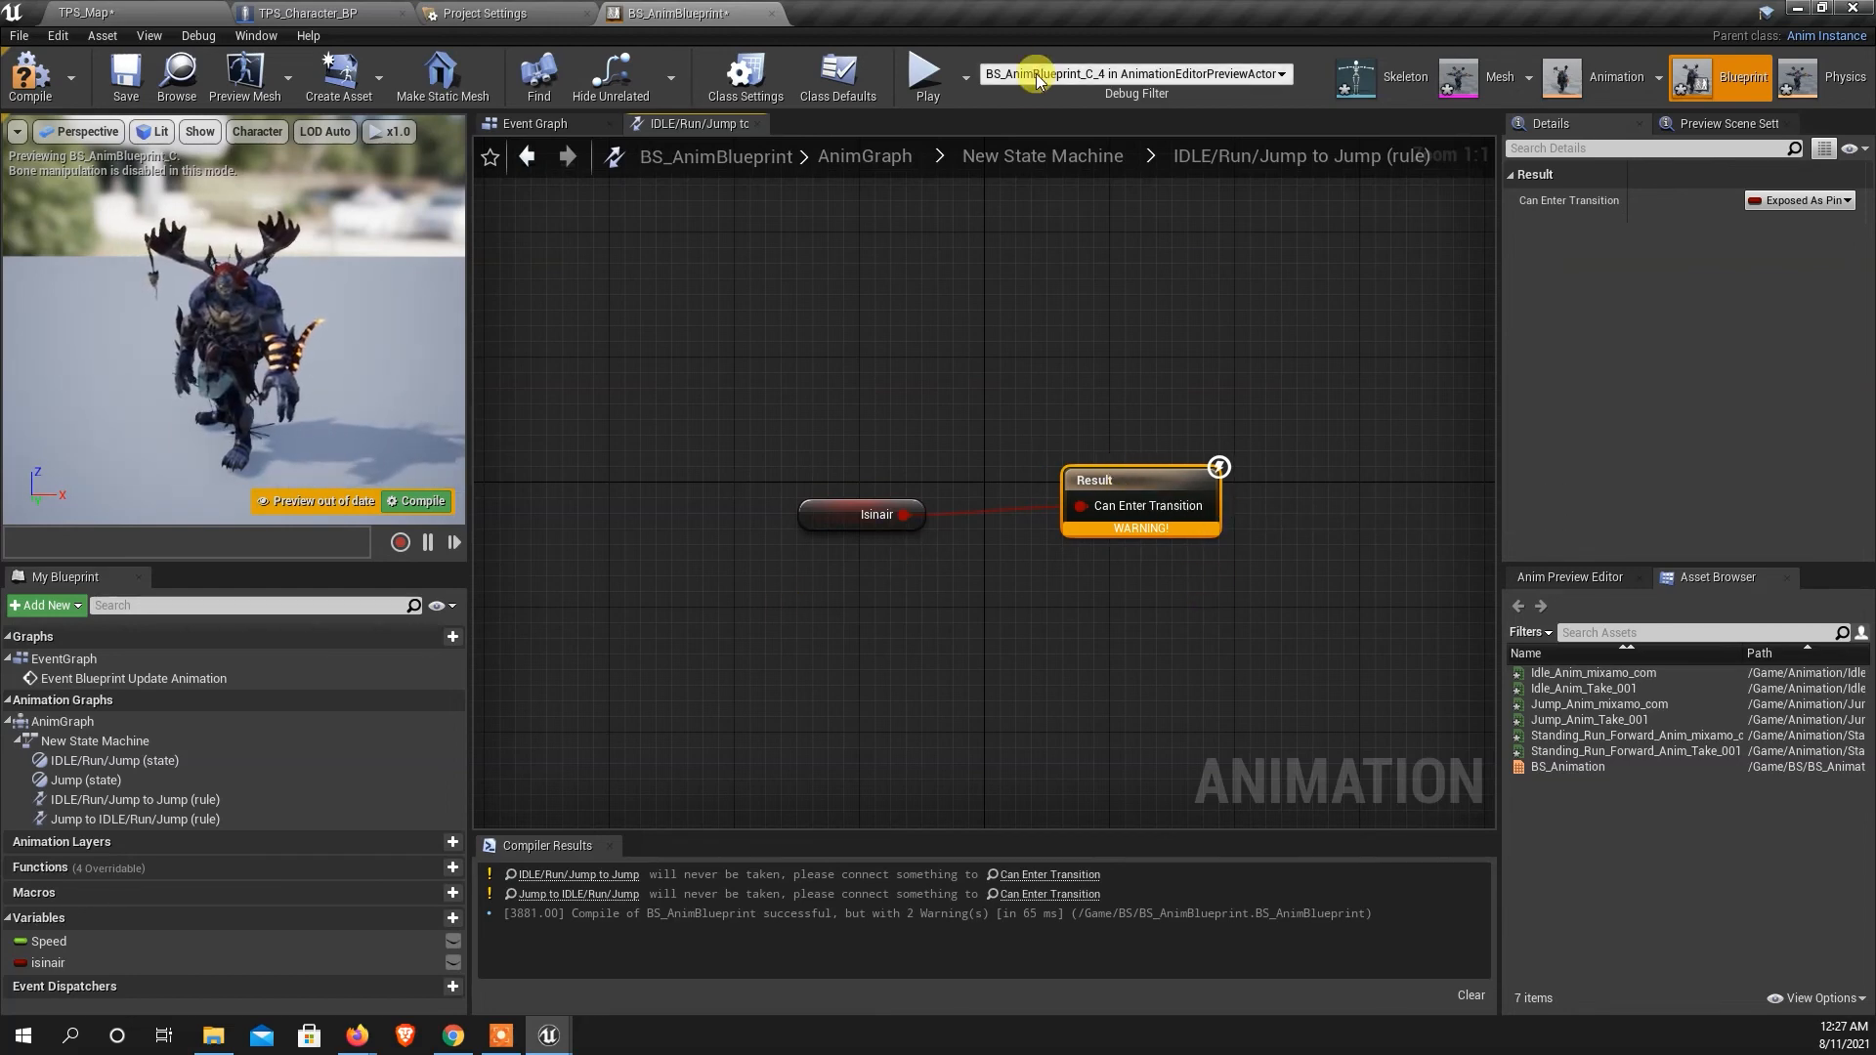
# In the Jump to IDLE/Run/Jump rule, connect isinair through a NOT Boolean node to Can Enter Transition, and compile the blueprint.
pyautogui.click(1016, 159)
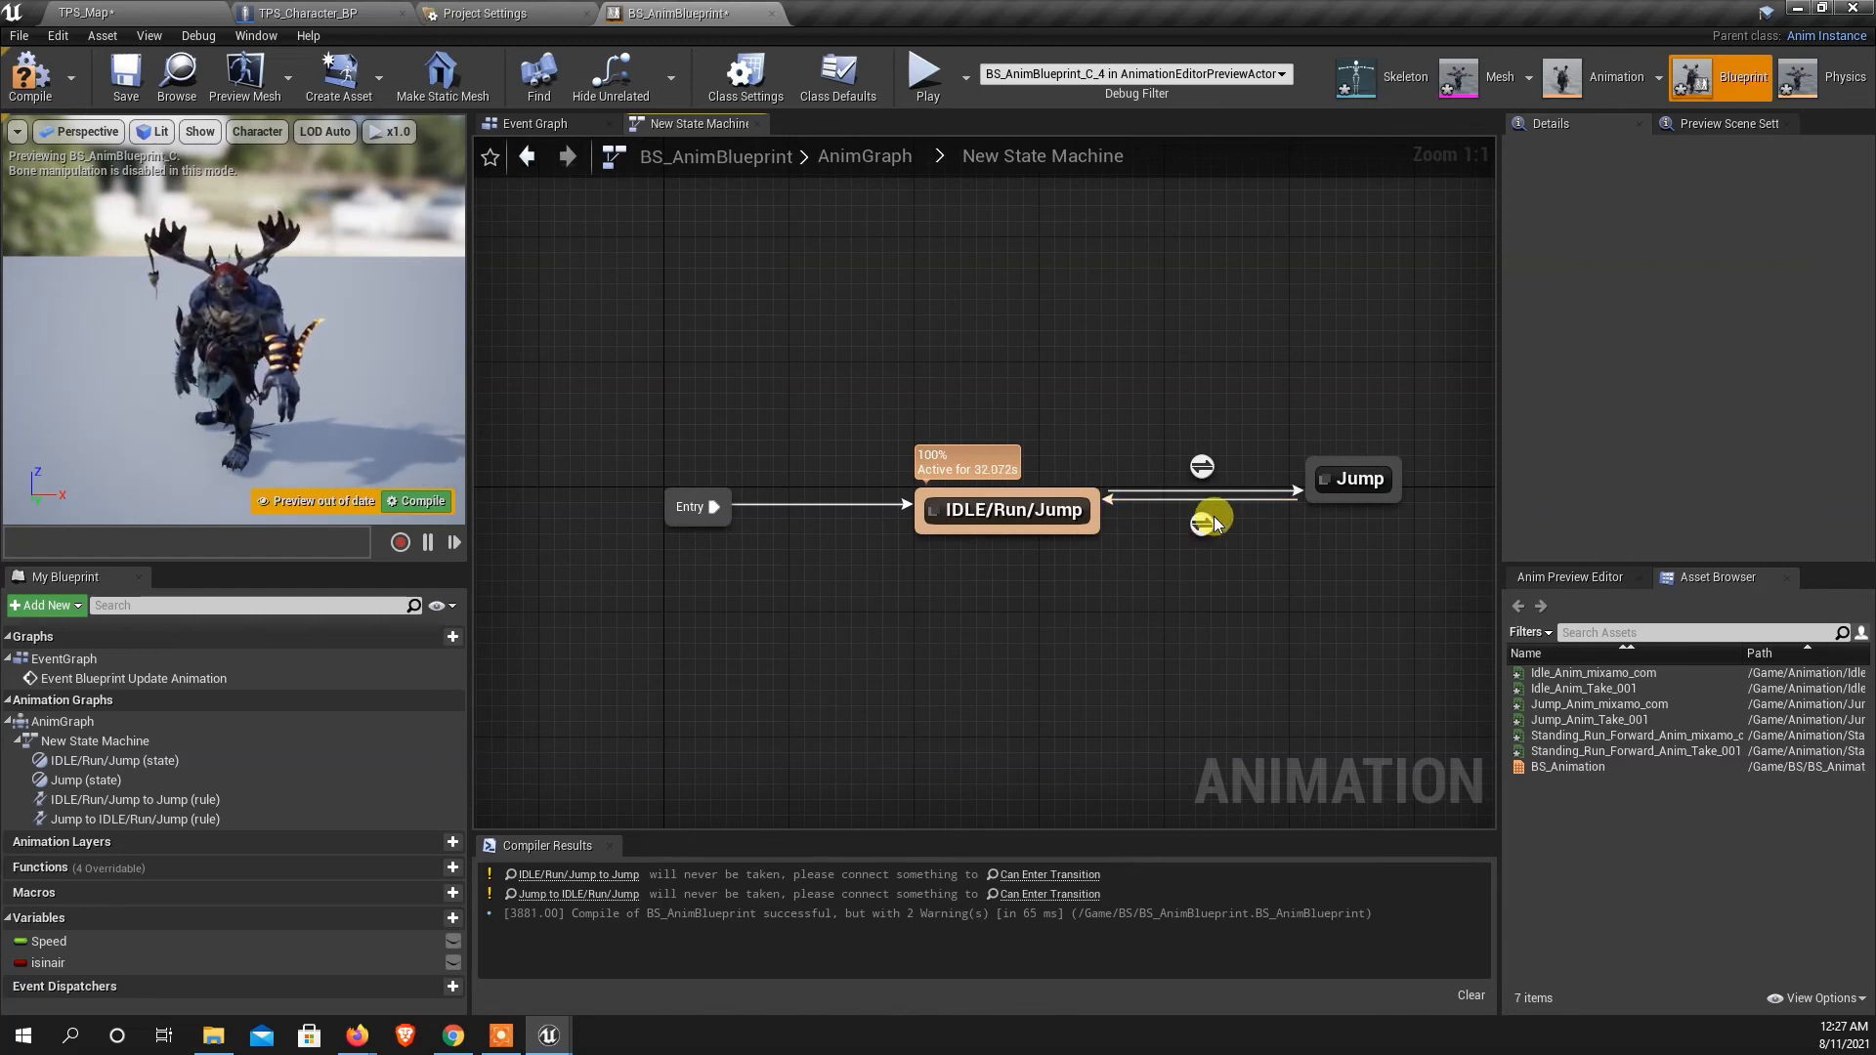
pyautogui.doubleClick(1202, 528)
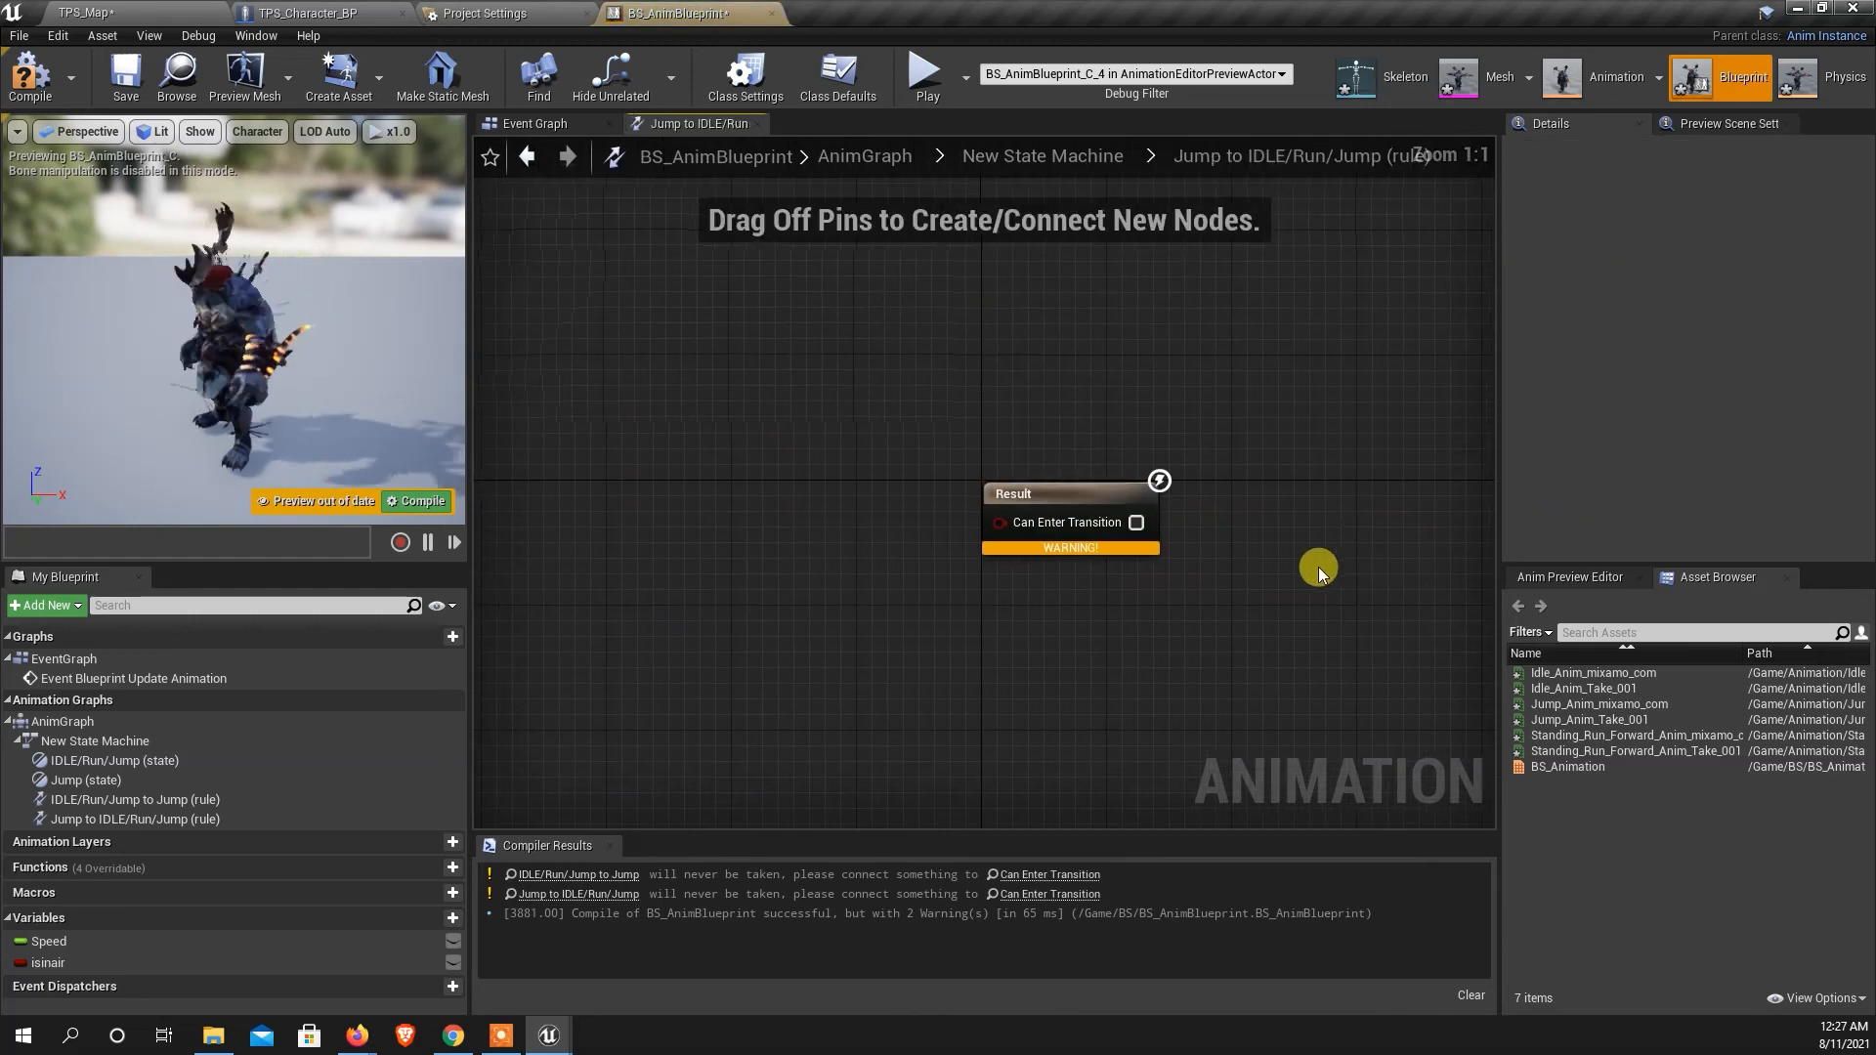
pyautogui.moveTo(44, 963); pyautogui.dragTo(700, 535)
pyautogui.click(737, 550)
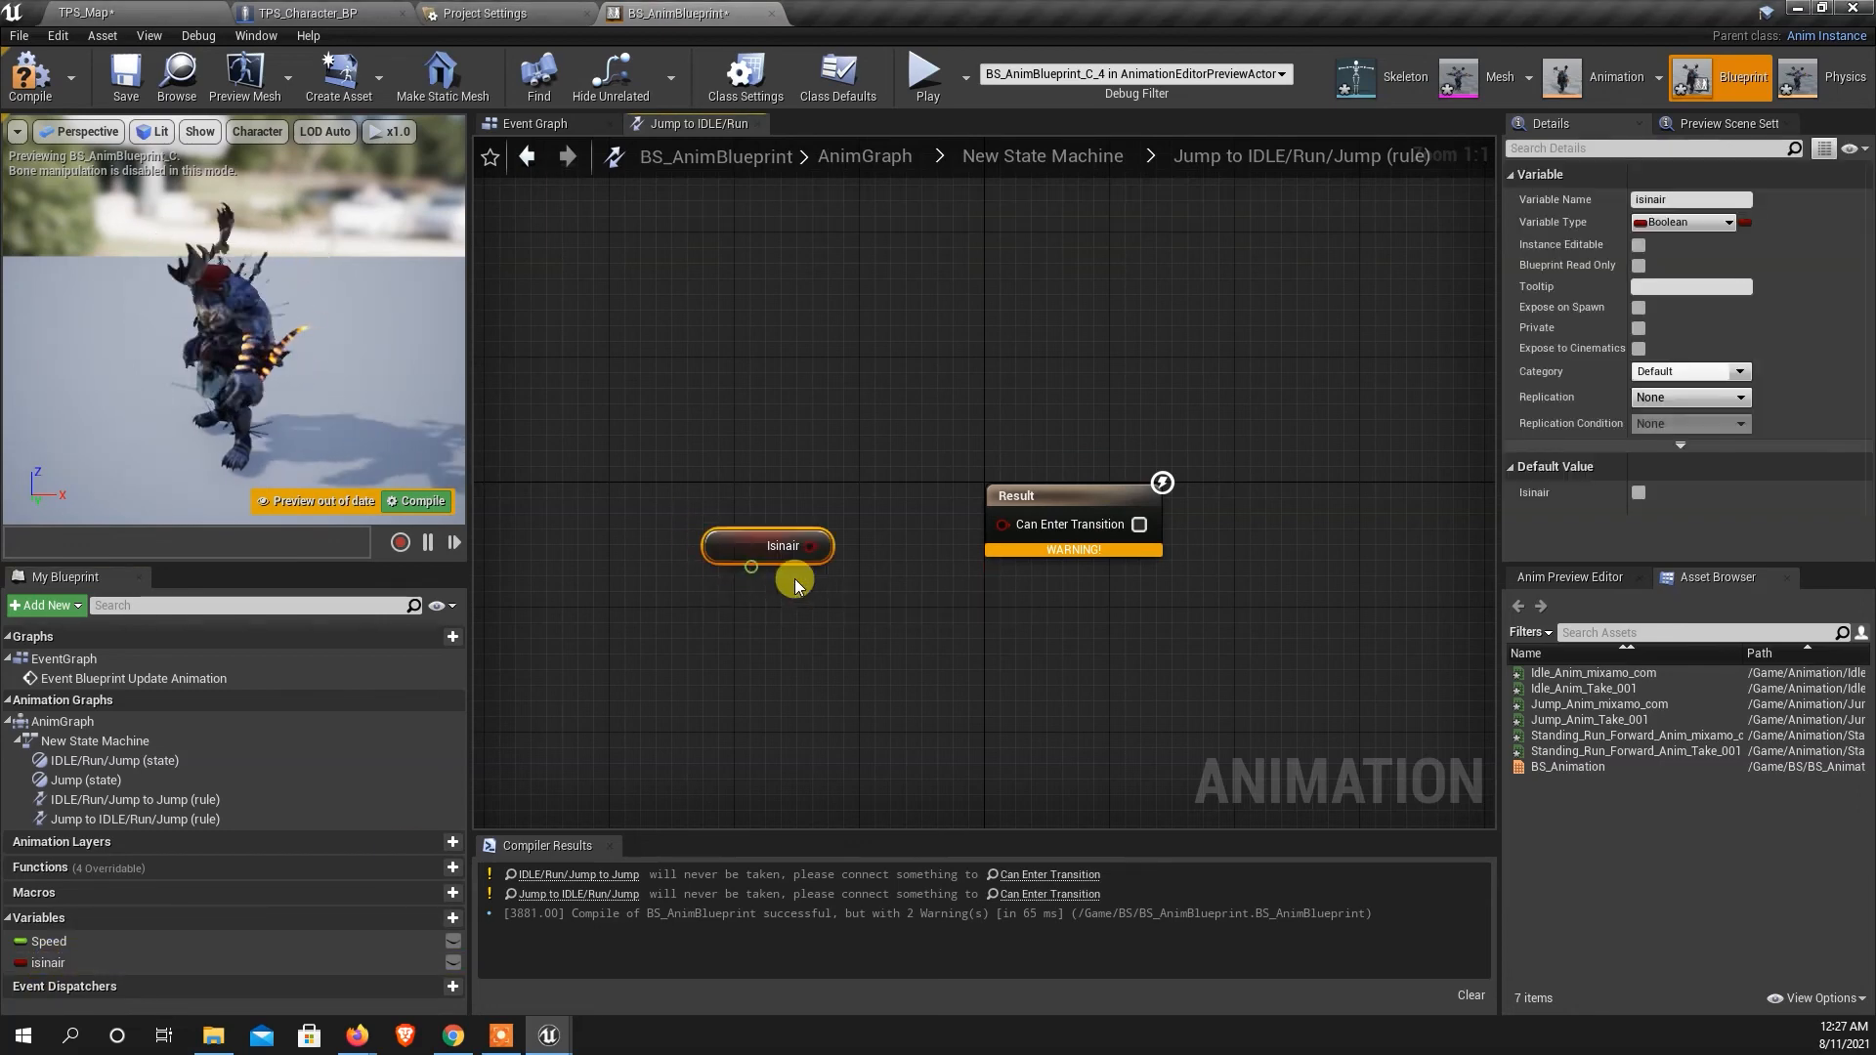
pyautogui.moveTo(826, 545); pyautogui.dragTo(889, 490)
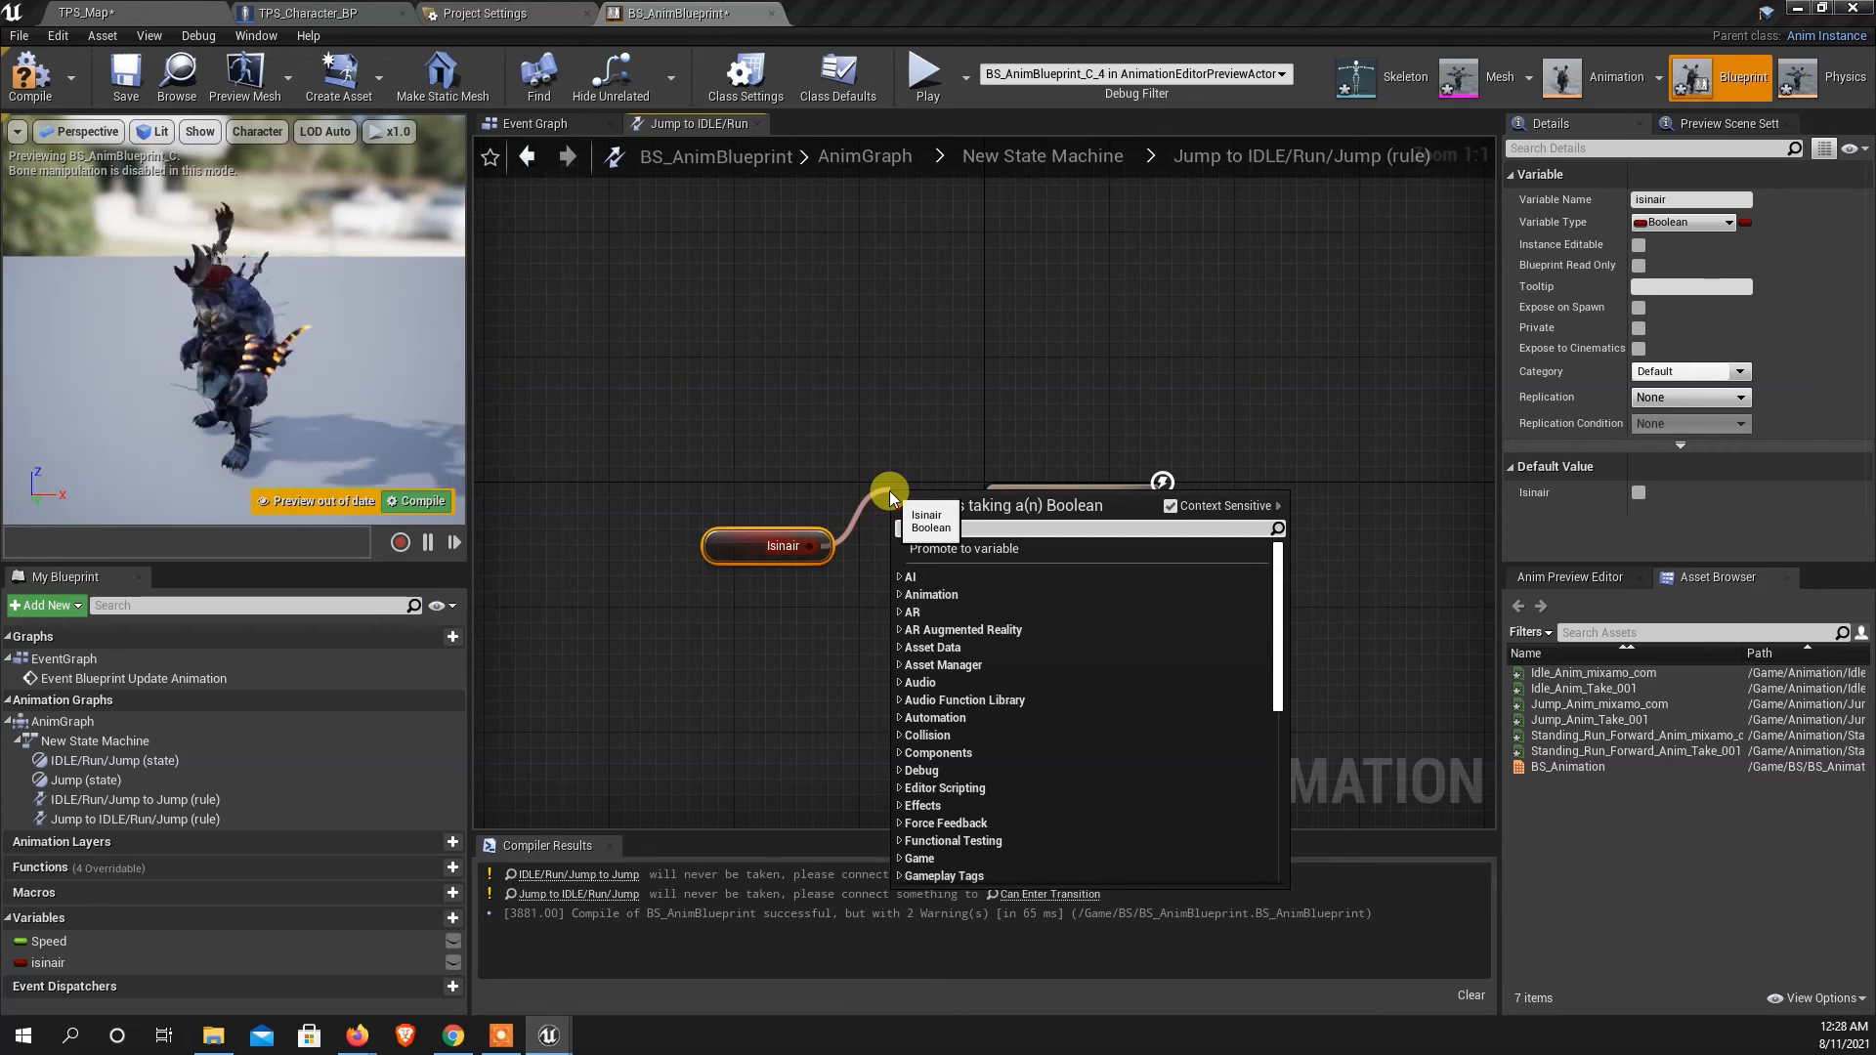
pyautogui.write('not')
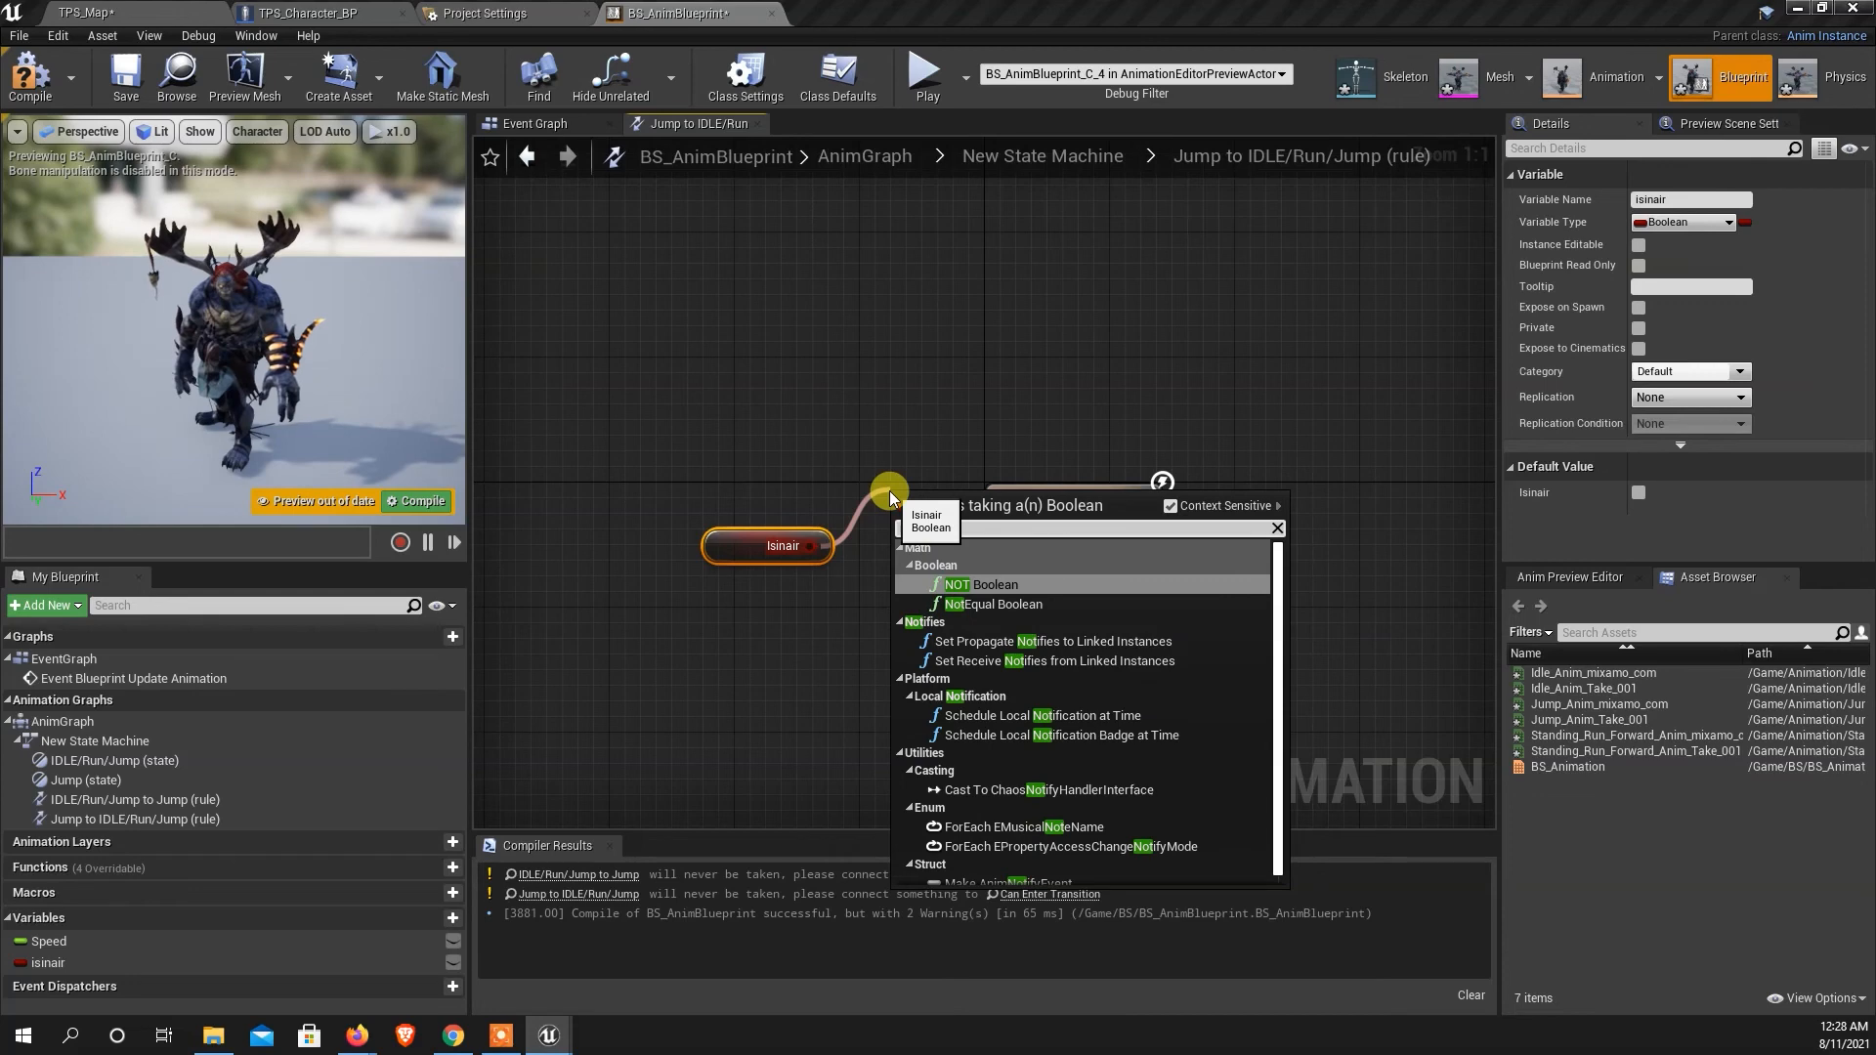
pyautogui.click(958, 584)
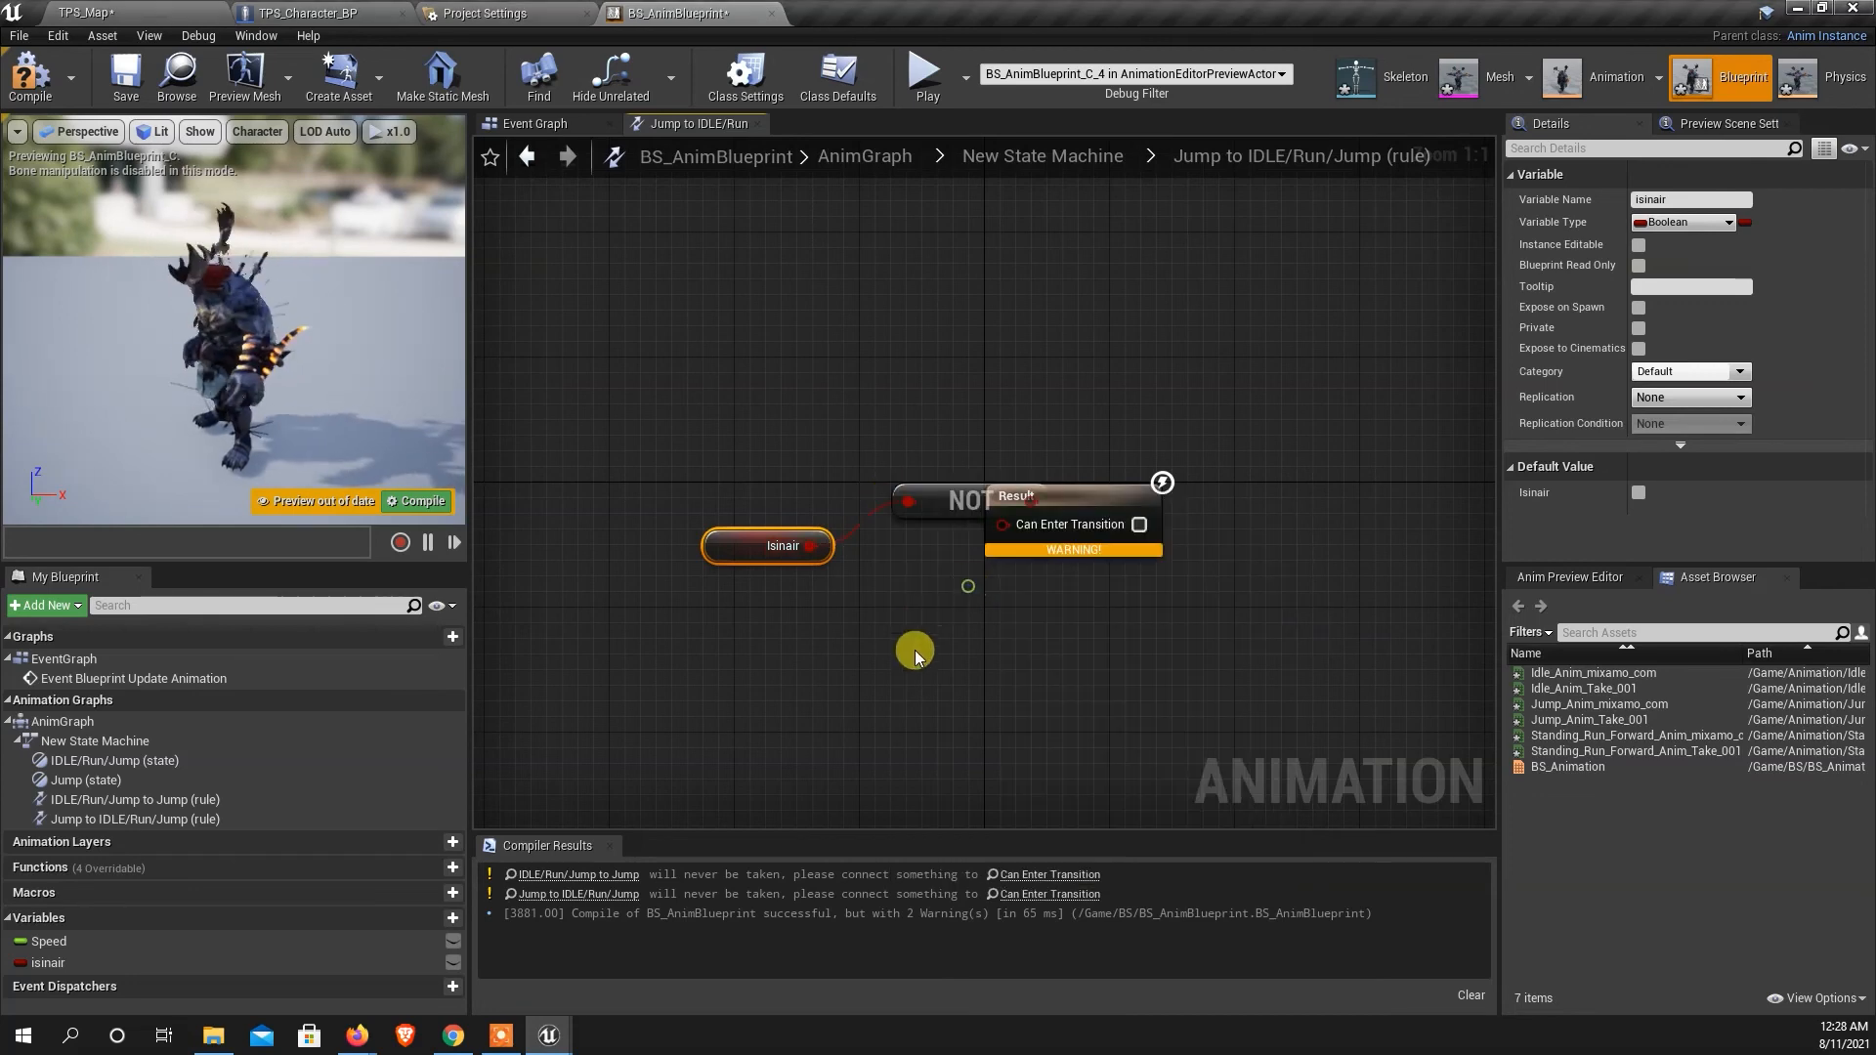
pyautogui.moveTo(1060, 502); pyautogui.dragTo(1167, 501)
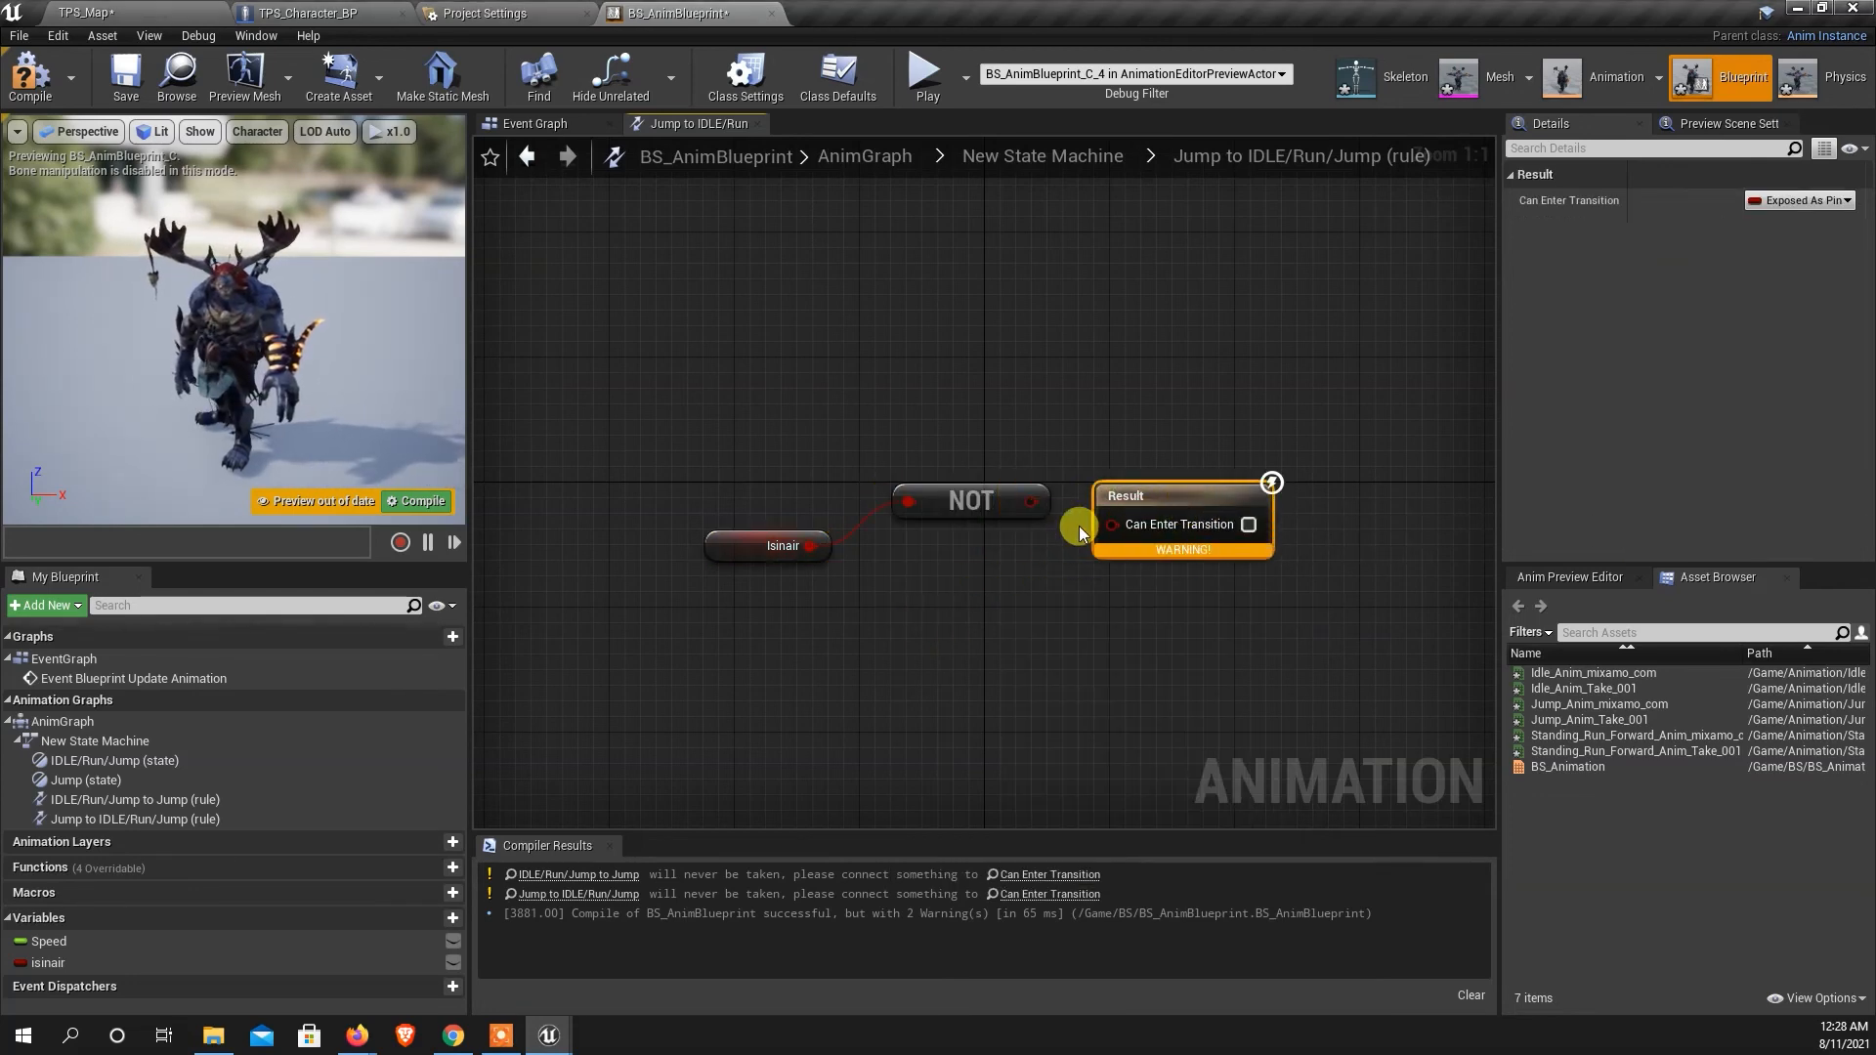
pyautogui.moveTo(1031, 501); pyautogui.dragTo(1114, 523)
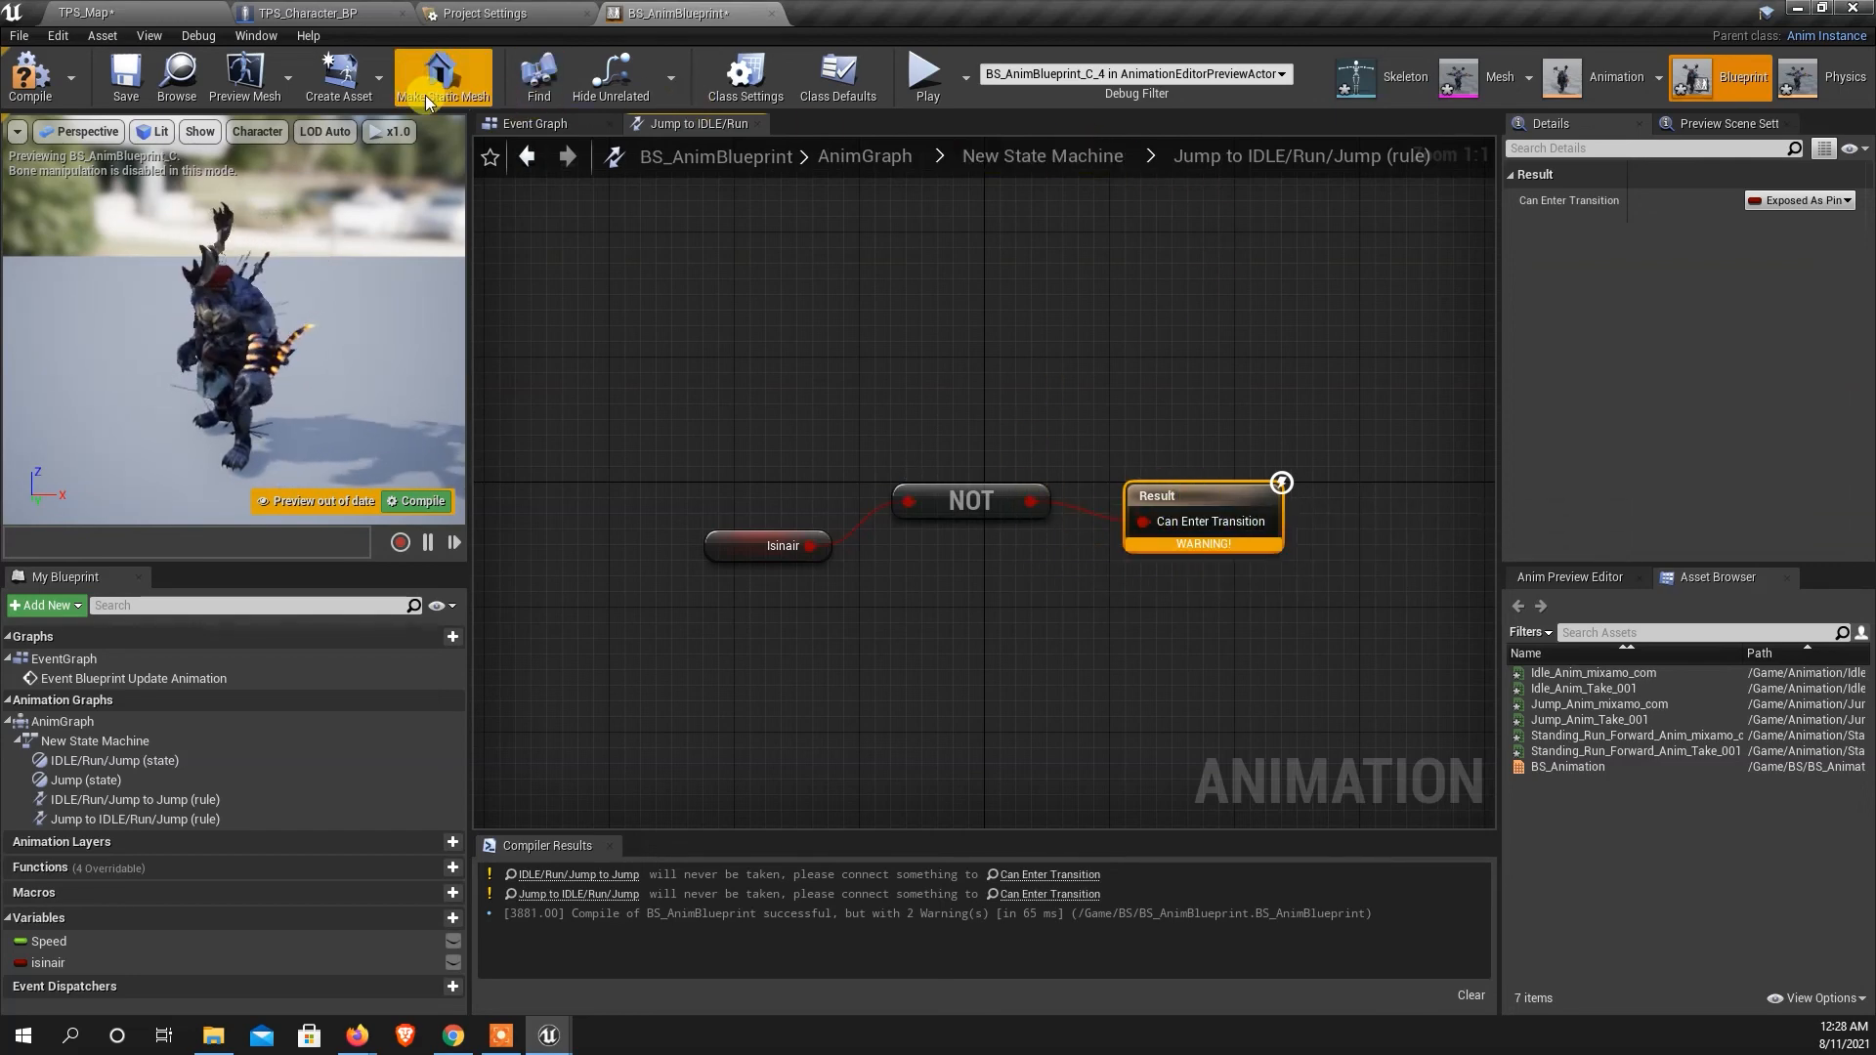
pyautogui.click(23, 94)
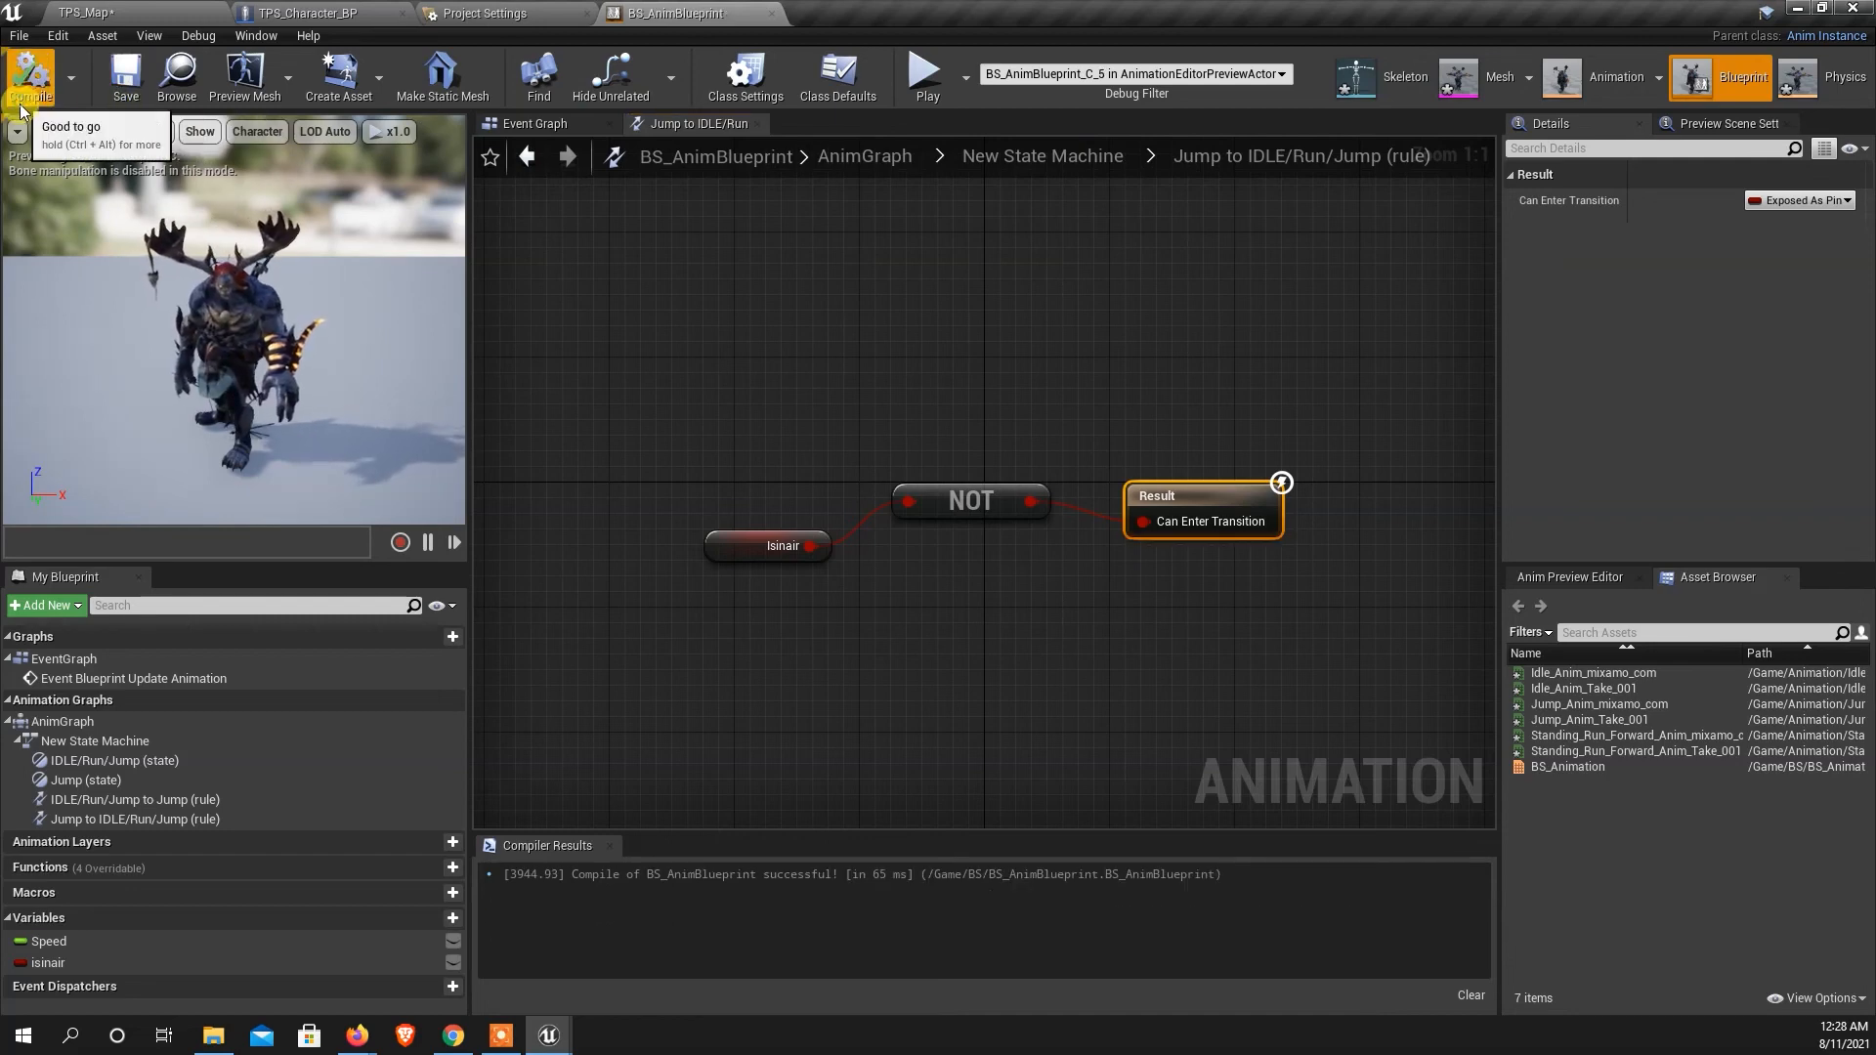
# Play the TPS_Map level in the editor and make the character jump repeatedly to test the Jump state.
pyautogui.click(186, 14)
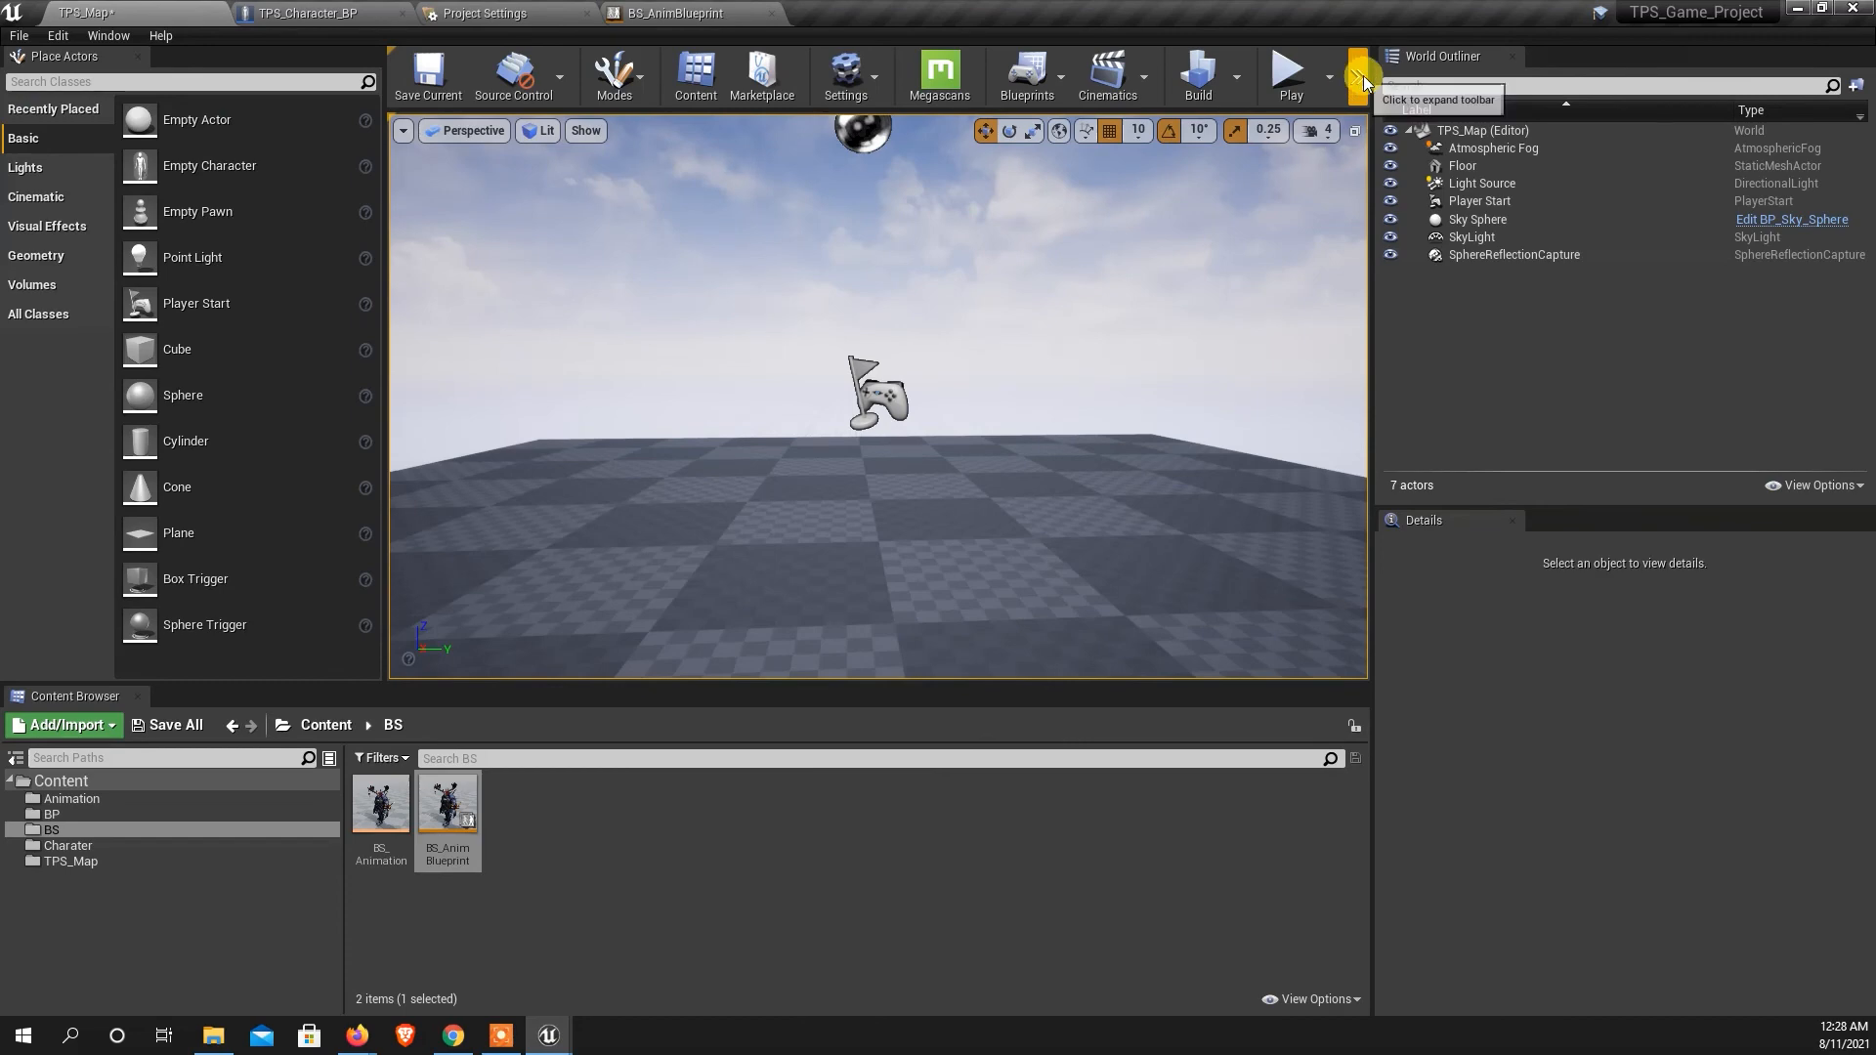
pyautogui.click(1290, 73)
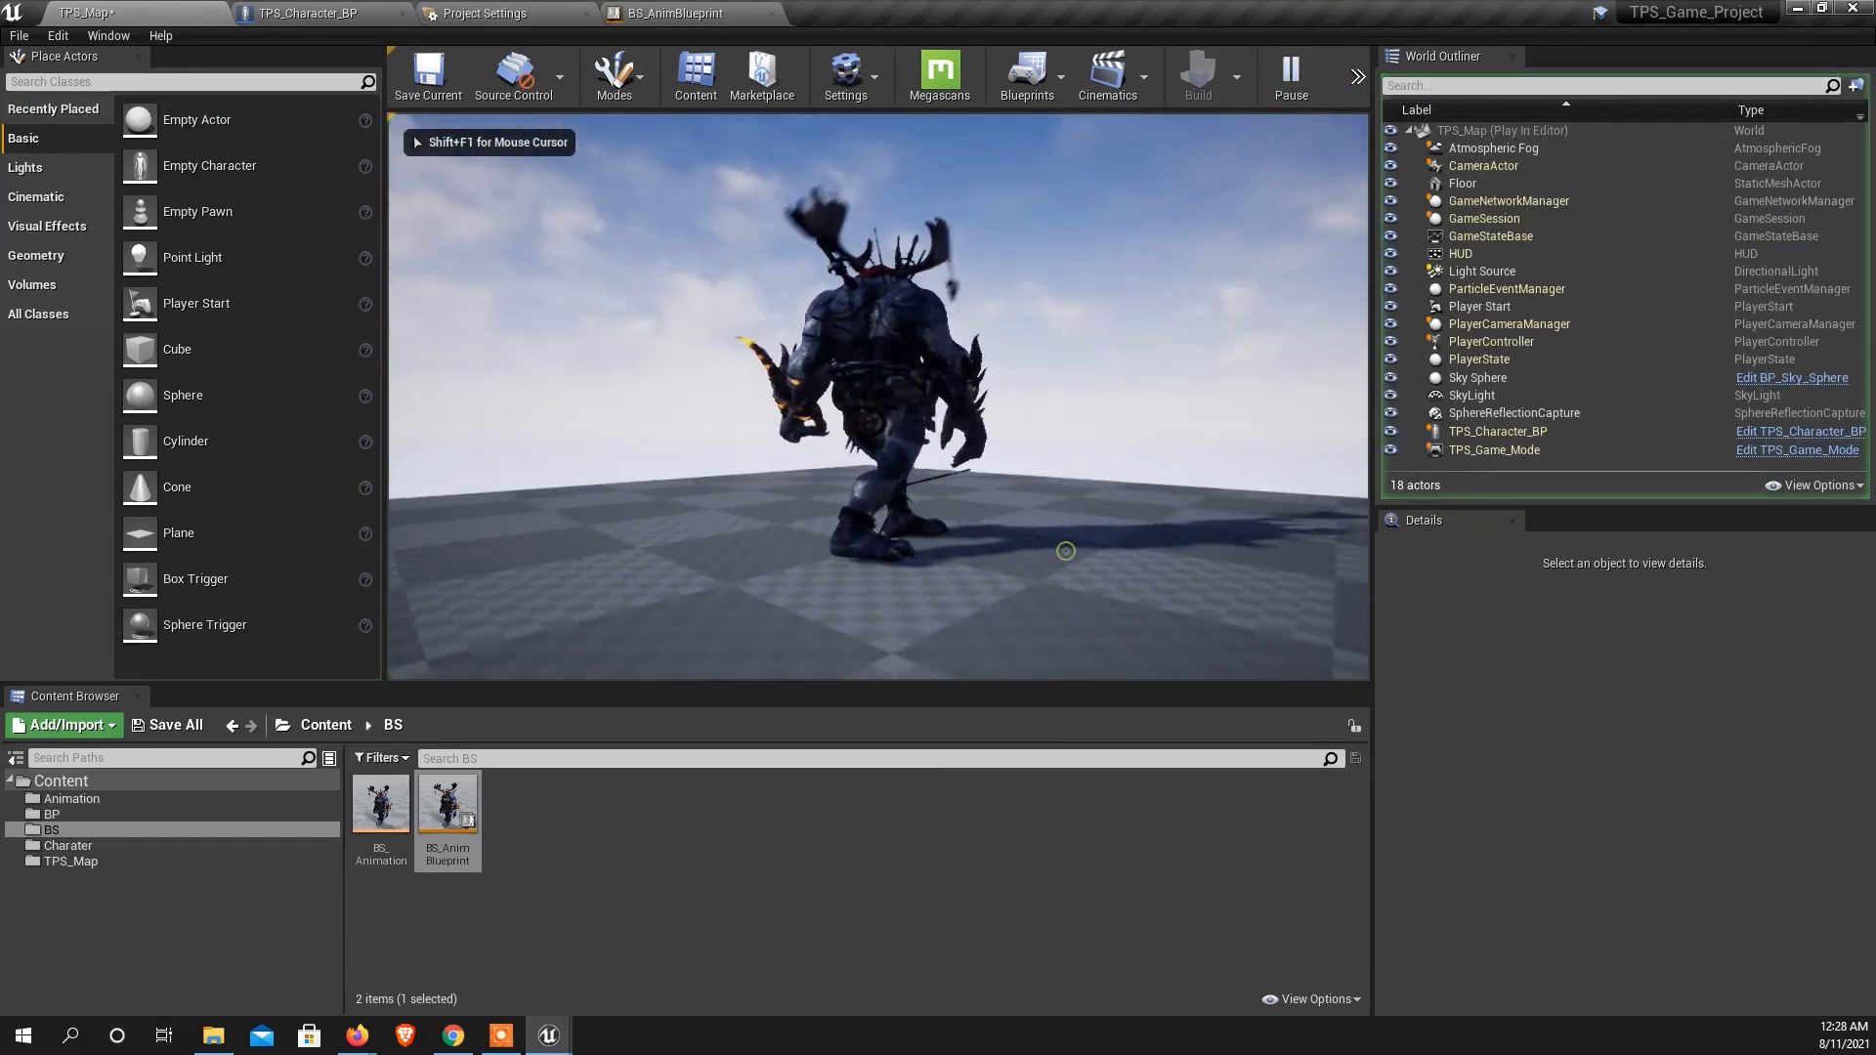
pyautogui.press('space')
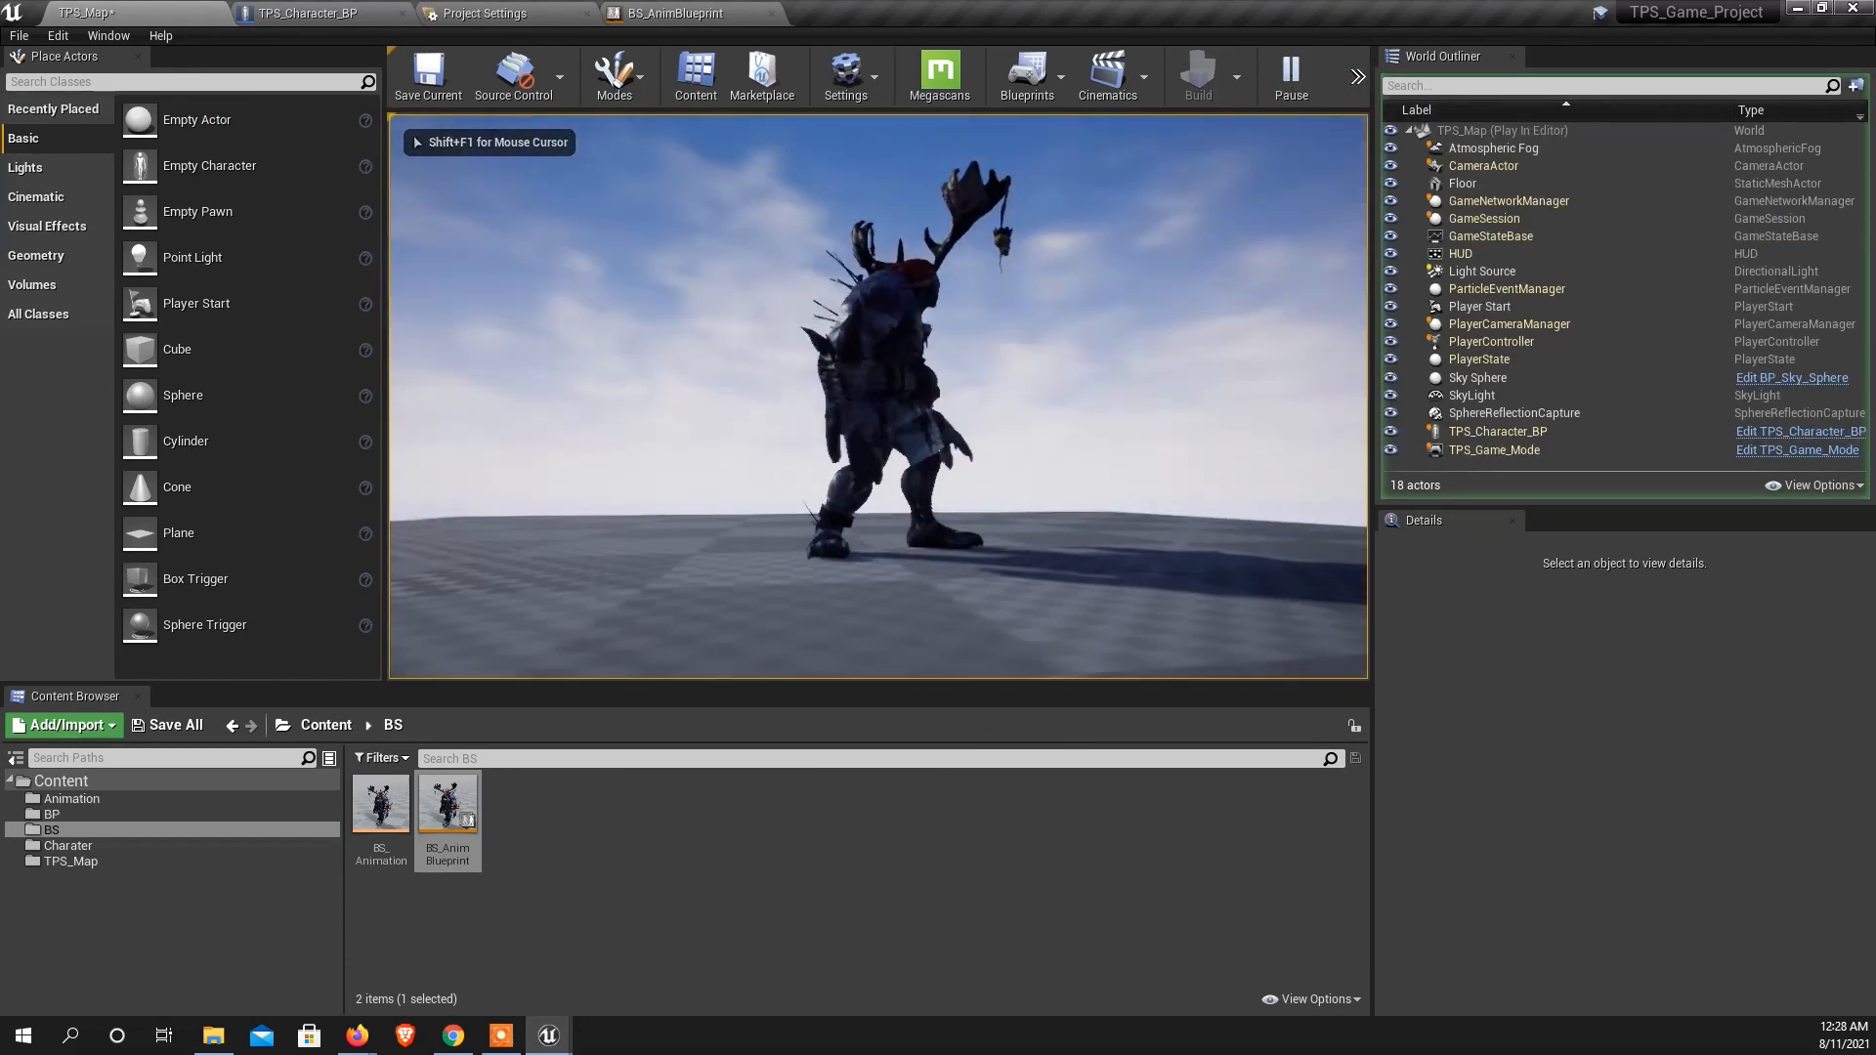
pyautogui.press('space')
pyautogui.press('space')
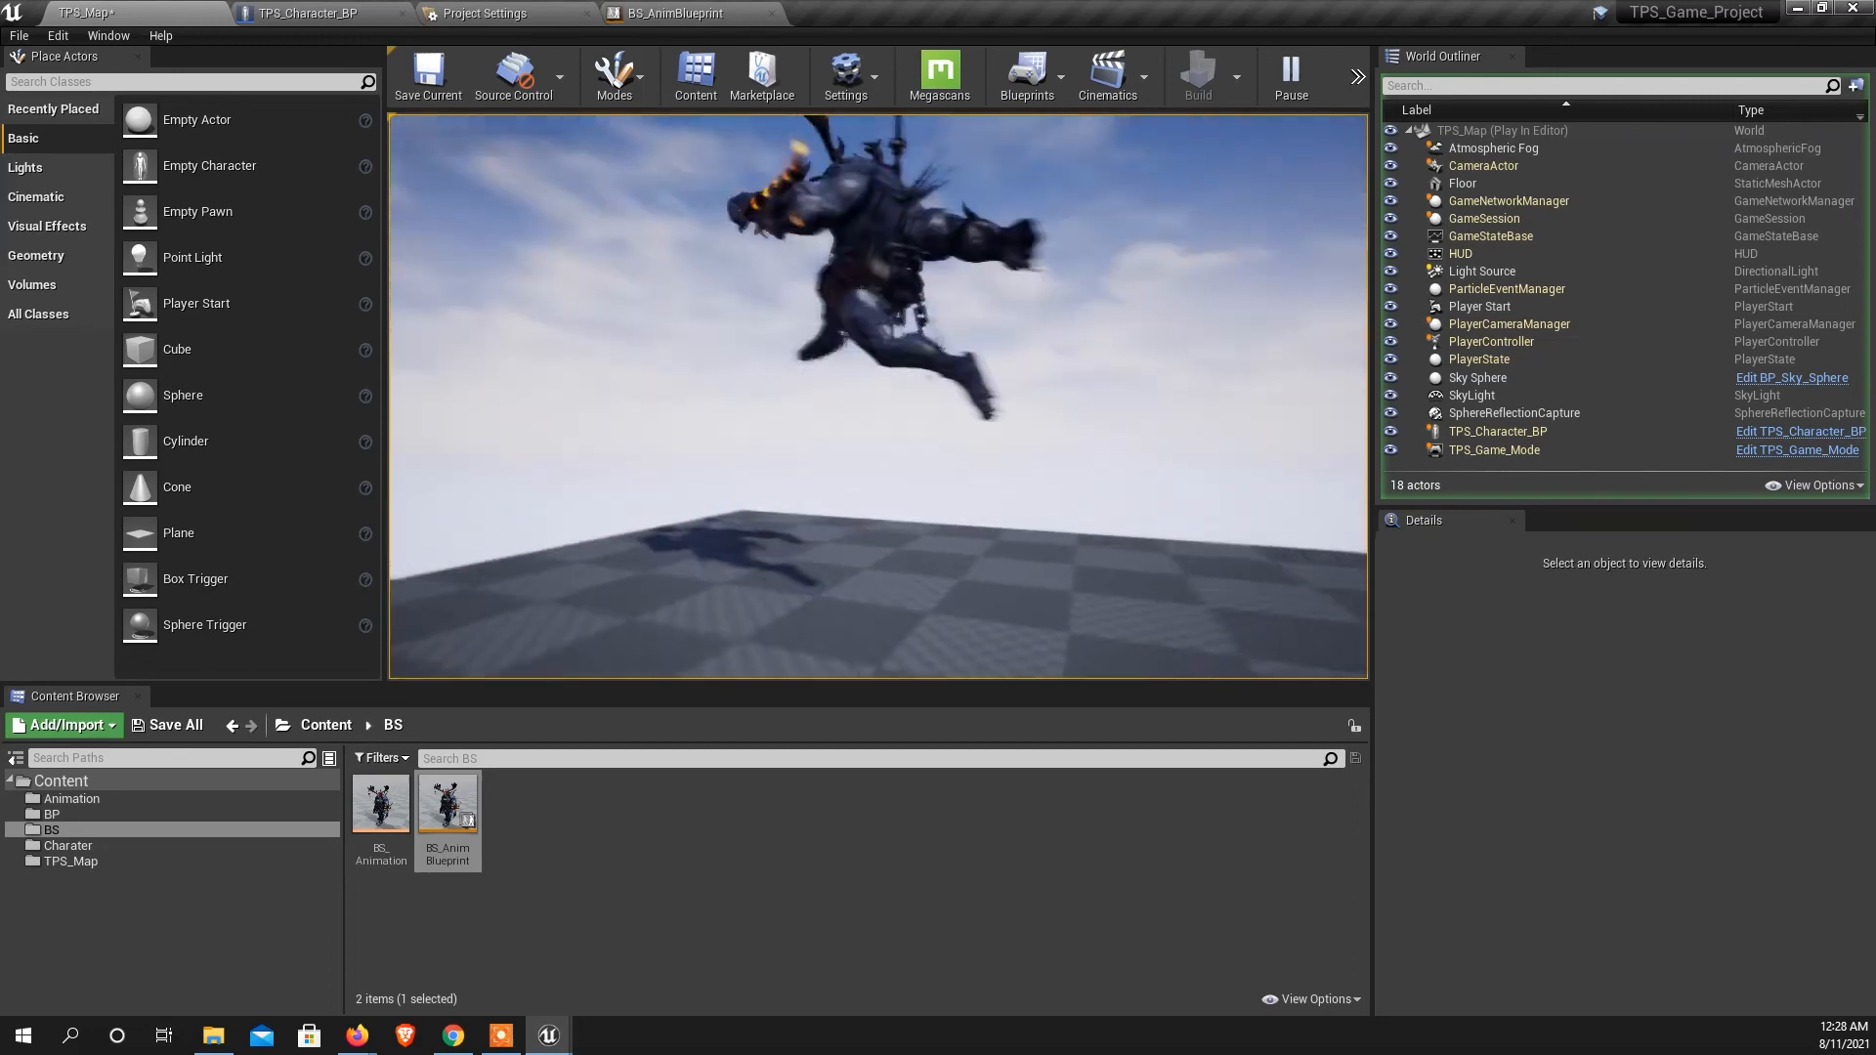
pyautogui.press('space')
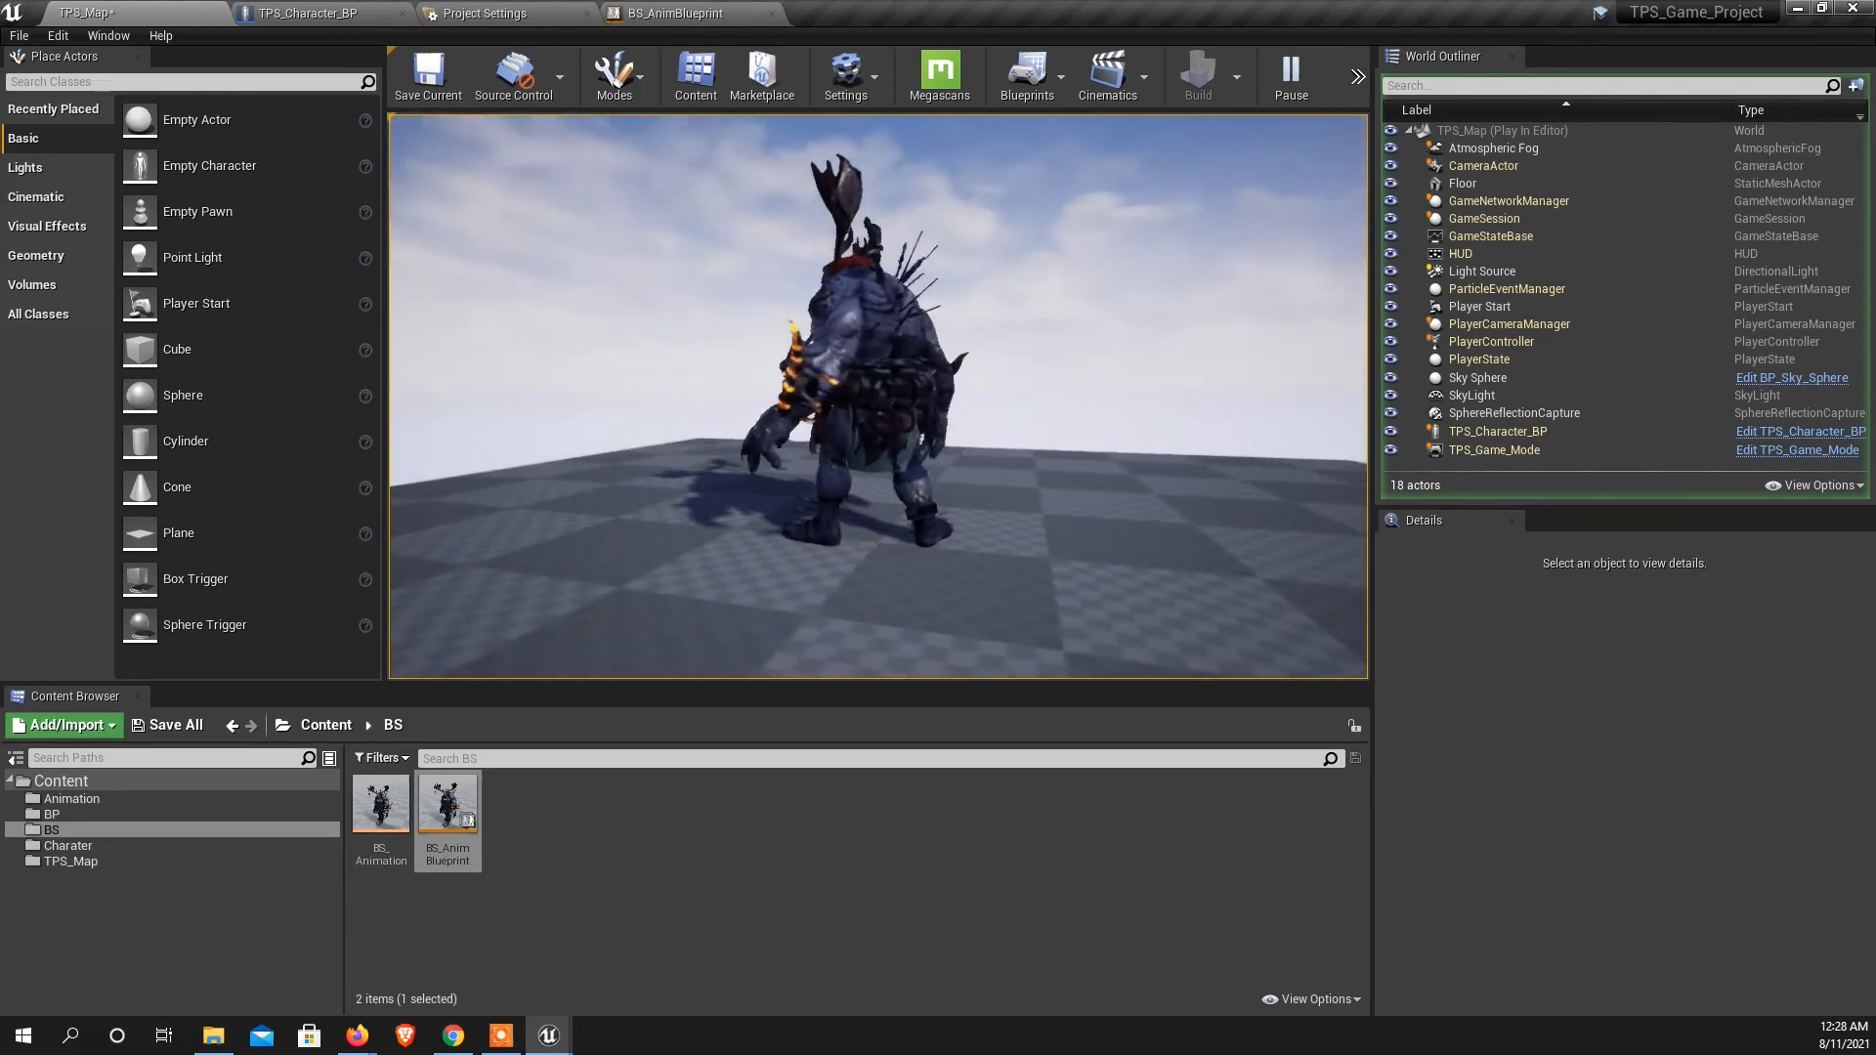
pyautogui.press('space')
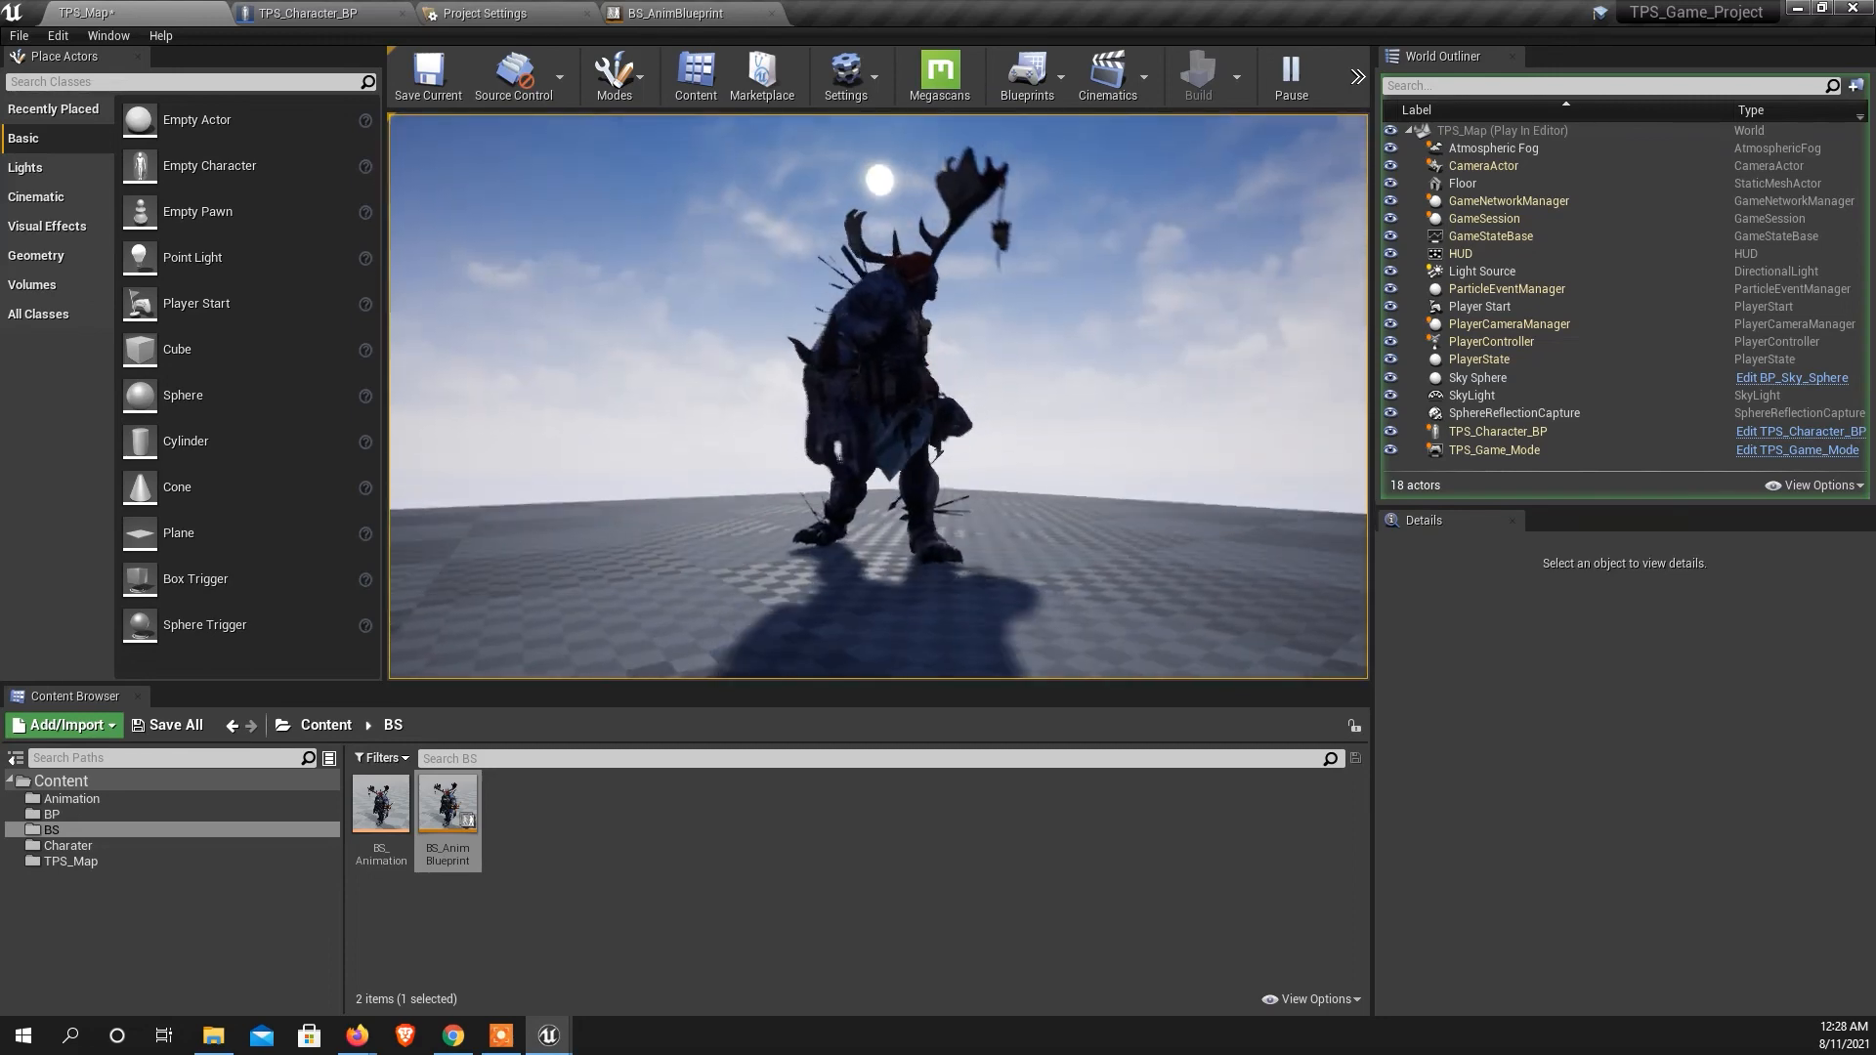
# Run the character in all four directions, with a jump in between, to check the idle, run and jump blending.
pyautogui.press('w')
pyautogui.press('s')
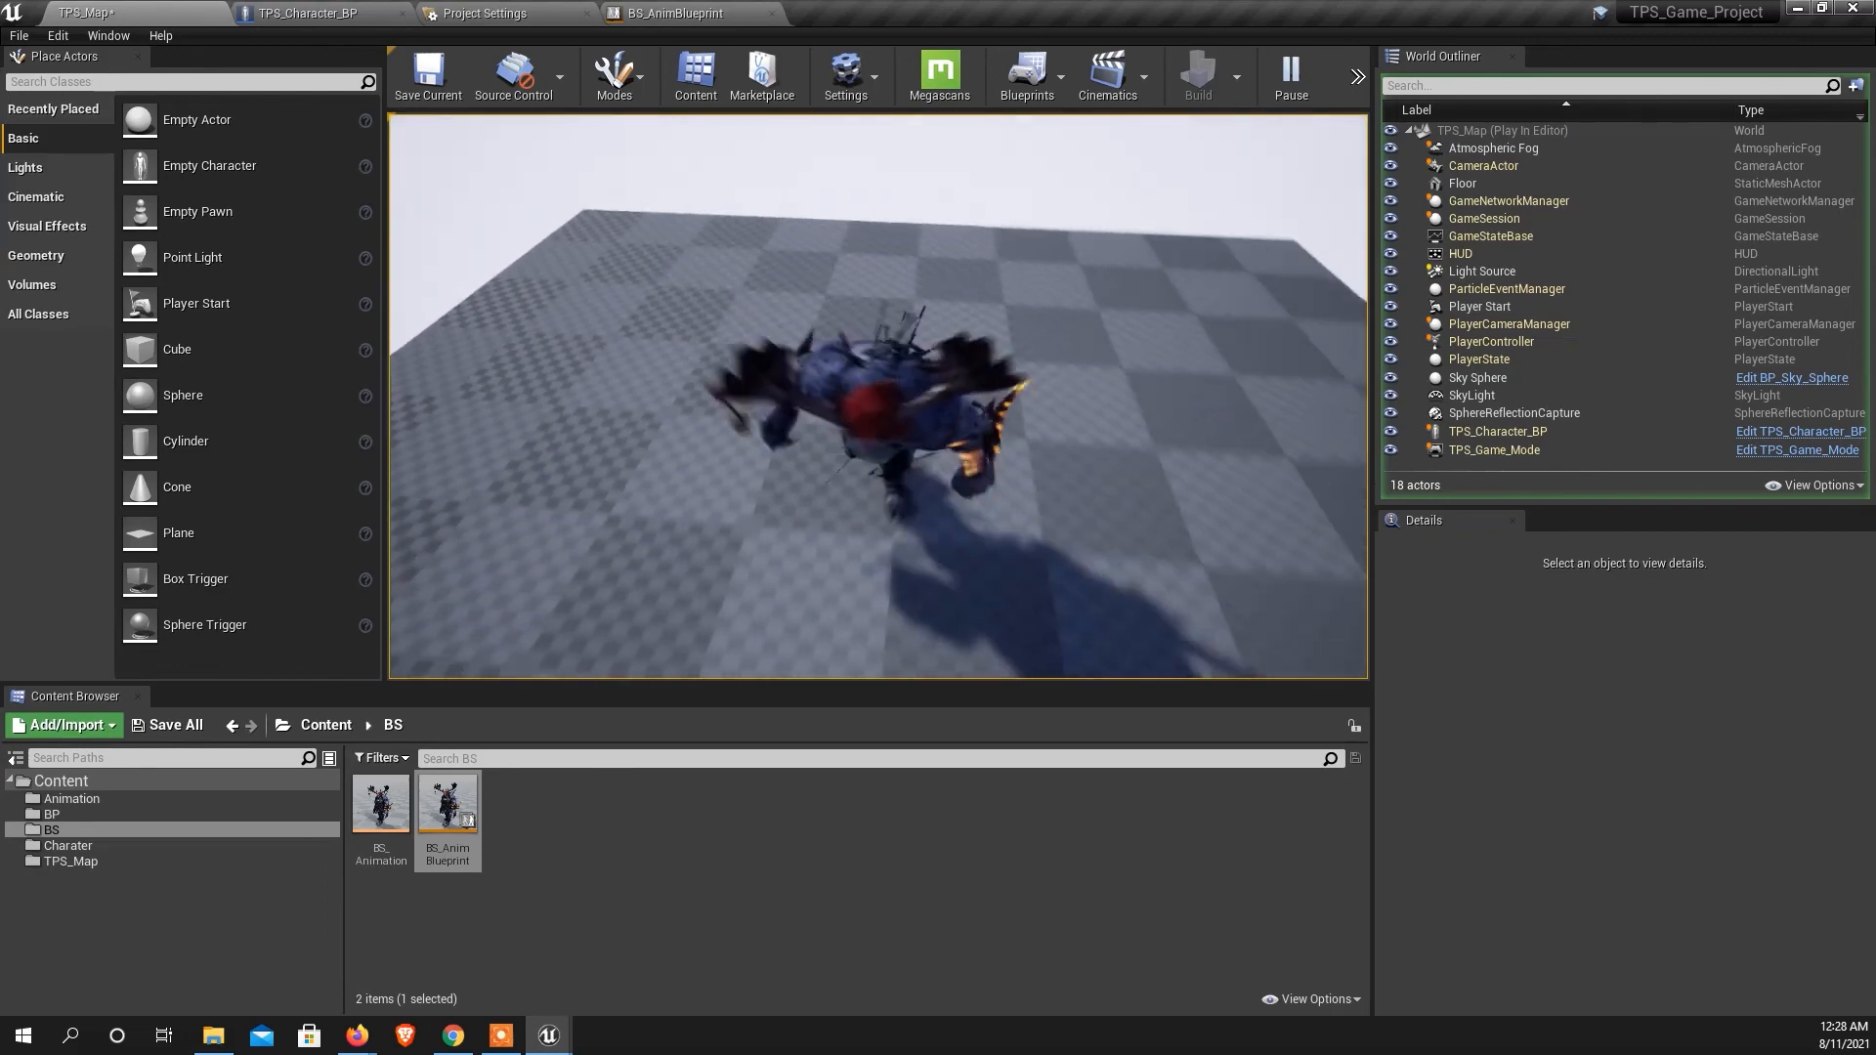
pyautogui.press('s')
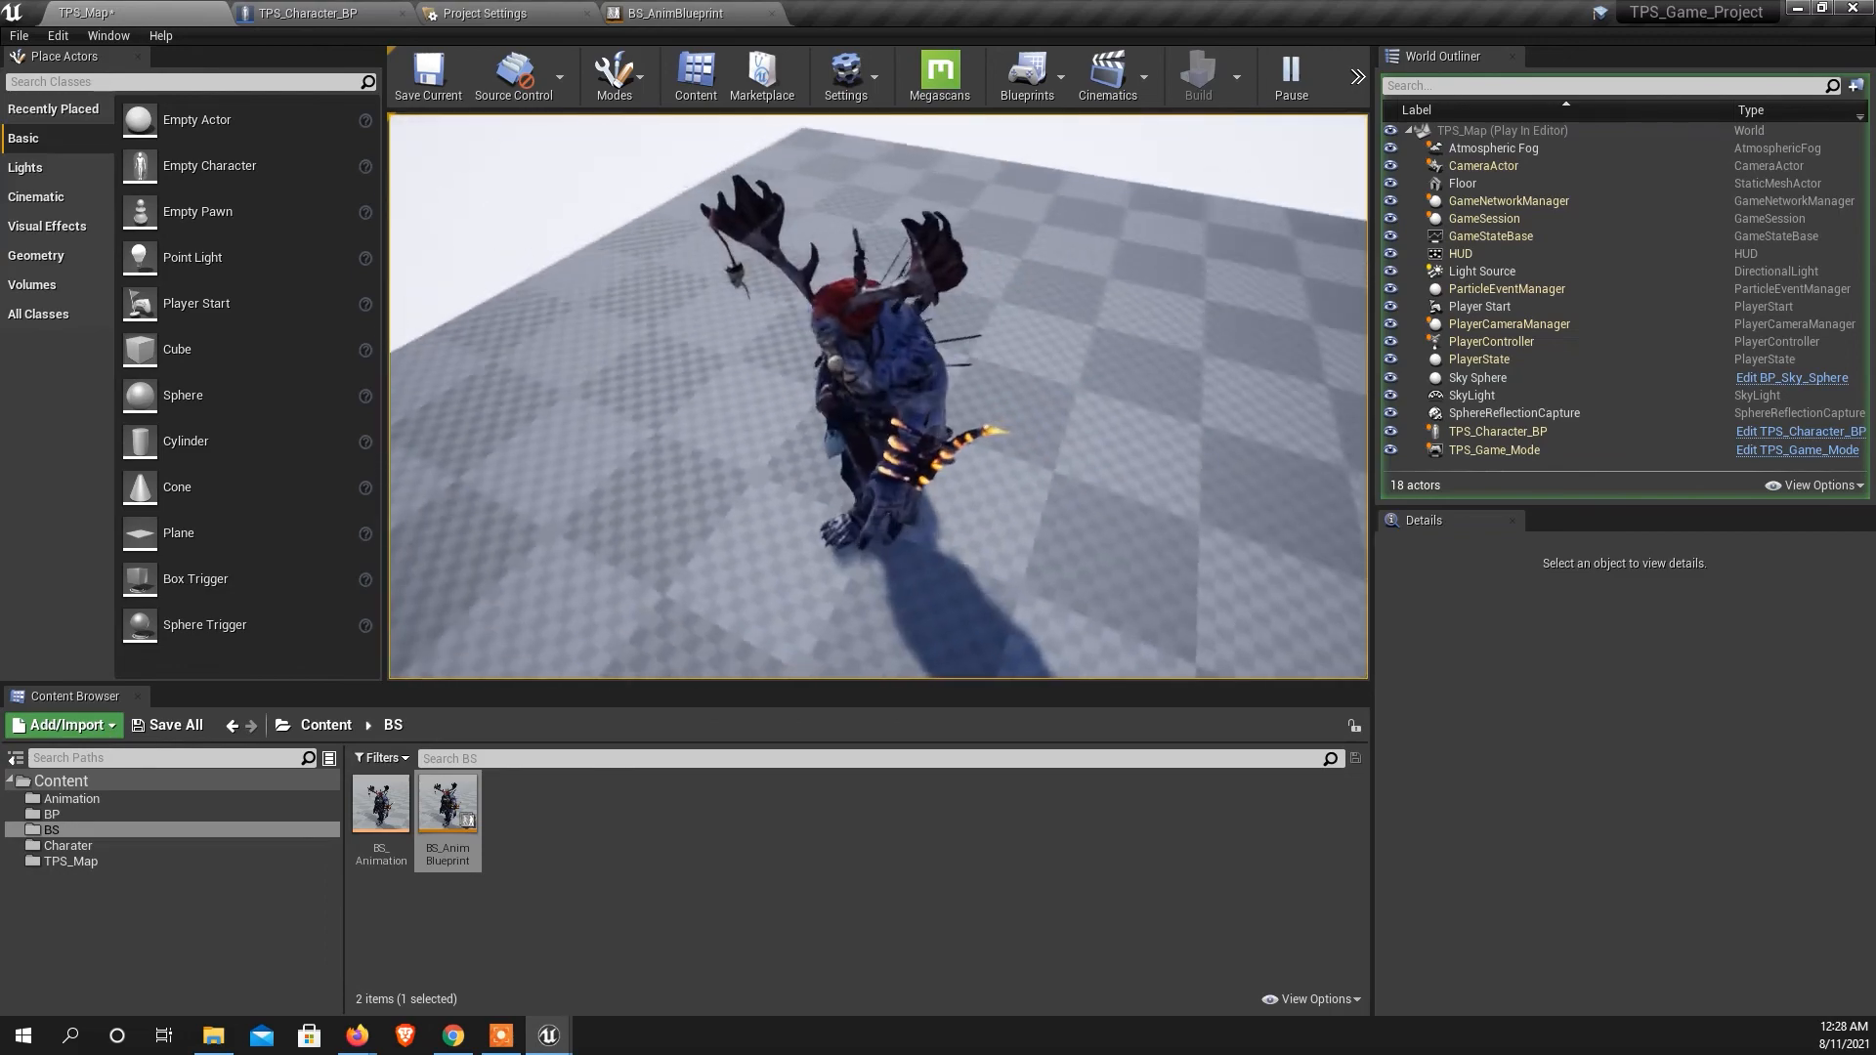
pyautogui.press('space')
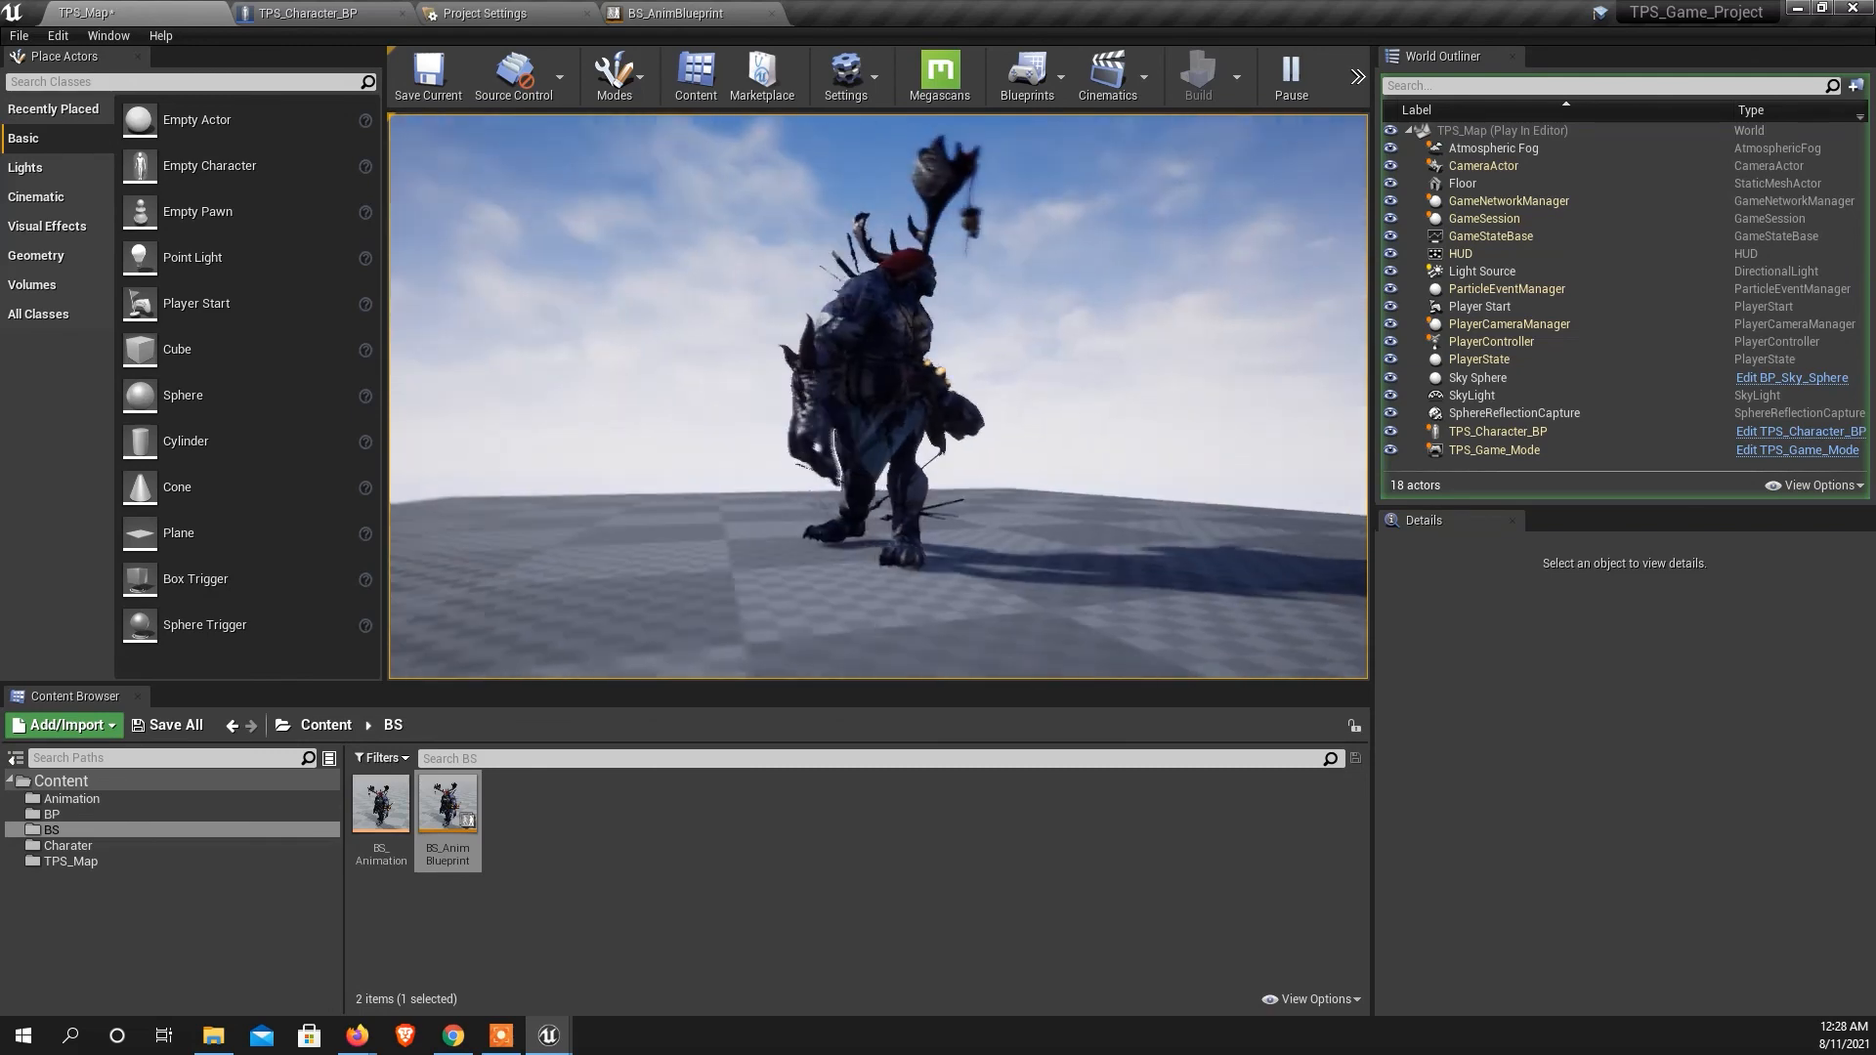
pyautogui.press('d')
pyautogui.press('a')
pyautogui.press('w')
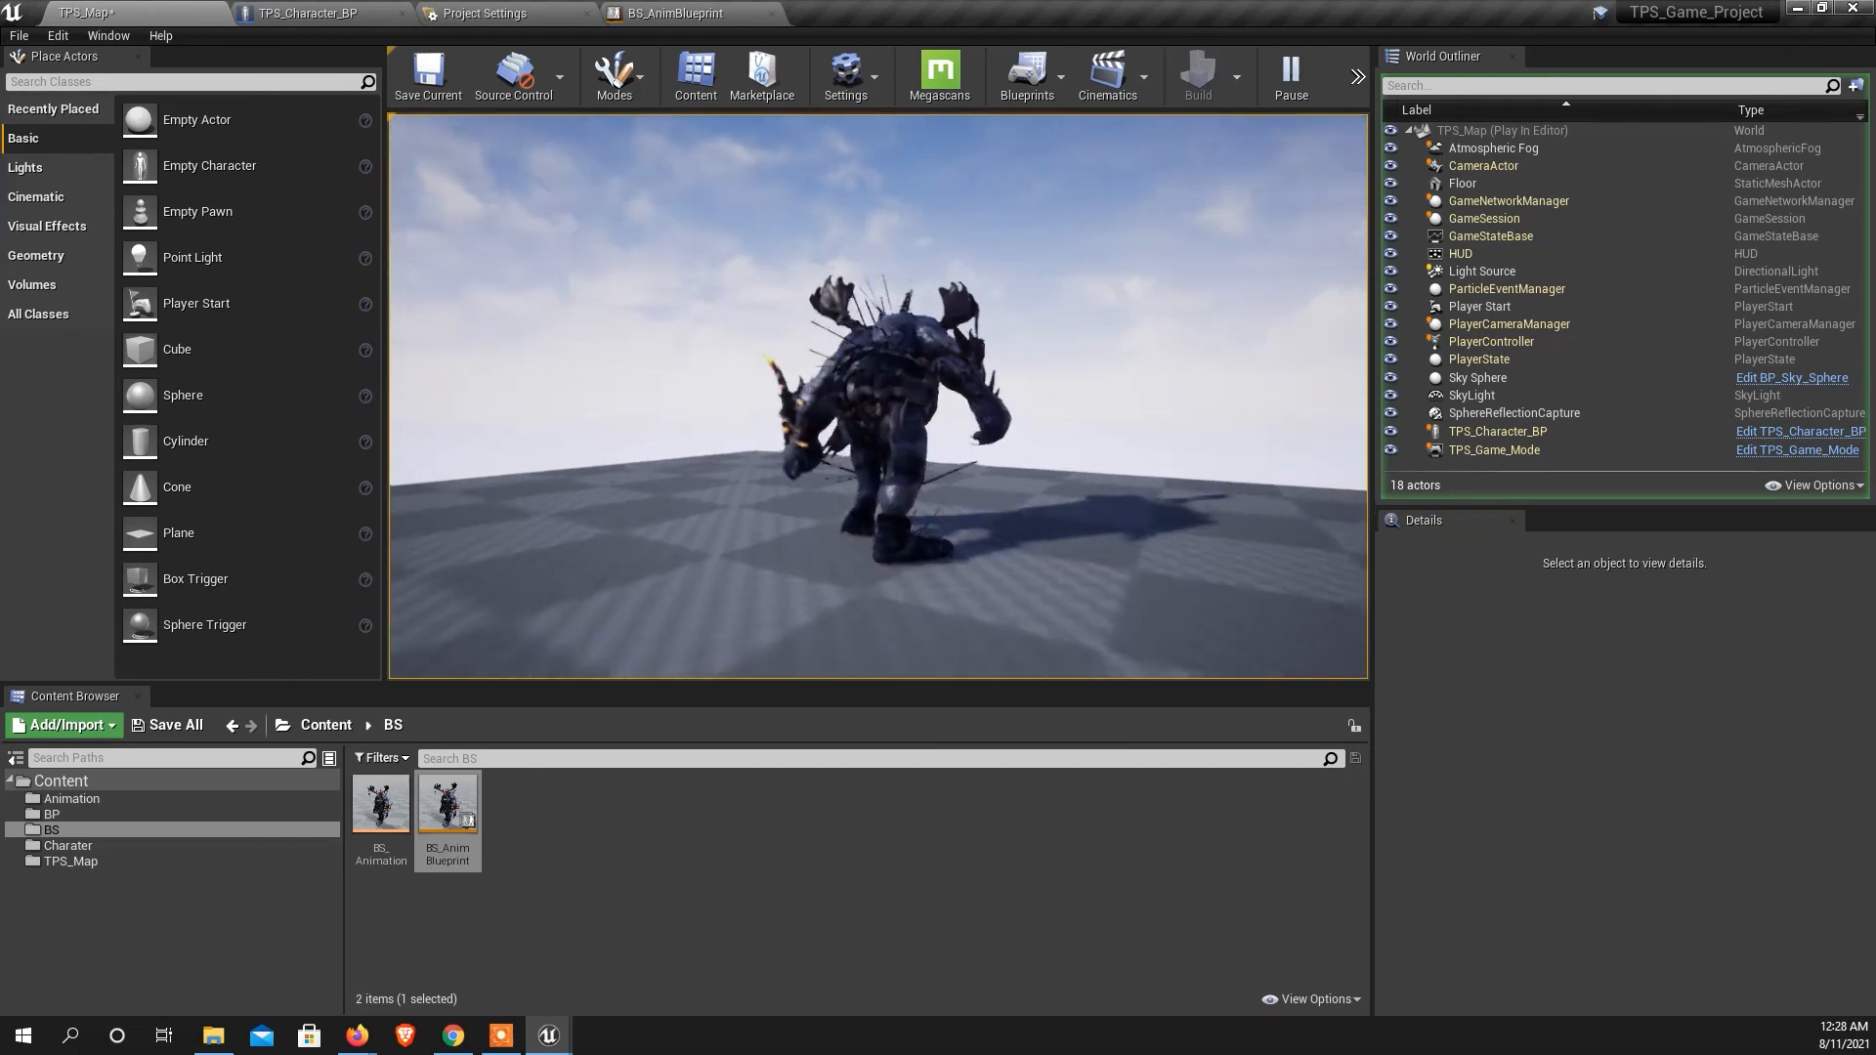
pyautogui.press('s')
pyautogui.press('w')
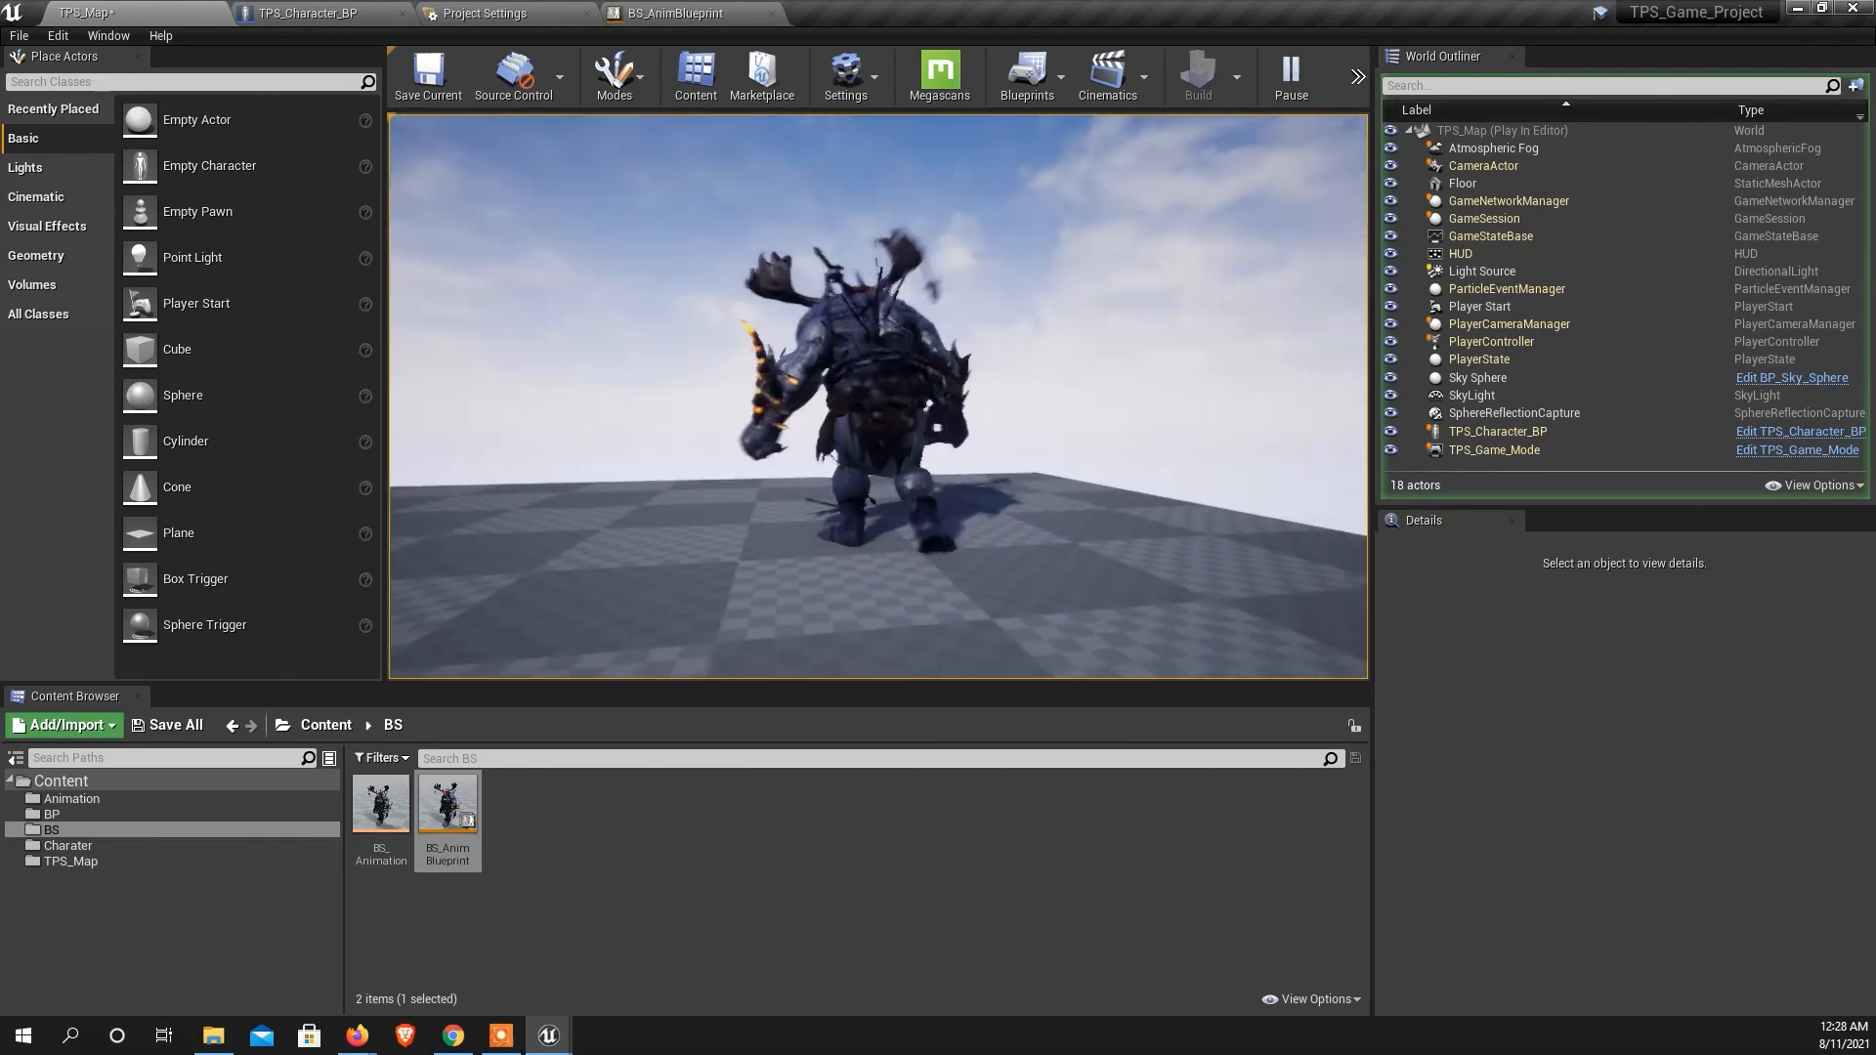
pyautogui.press('s')
pyautogui.press('a')
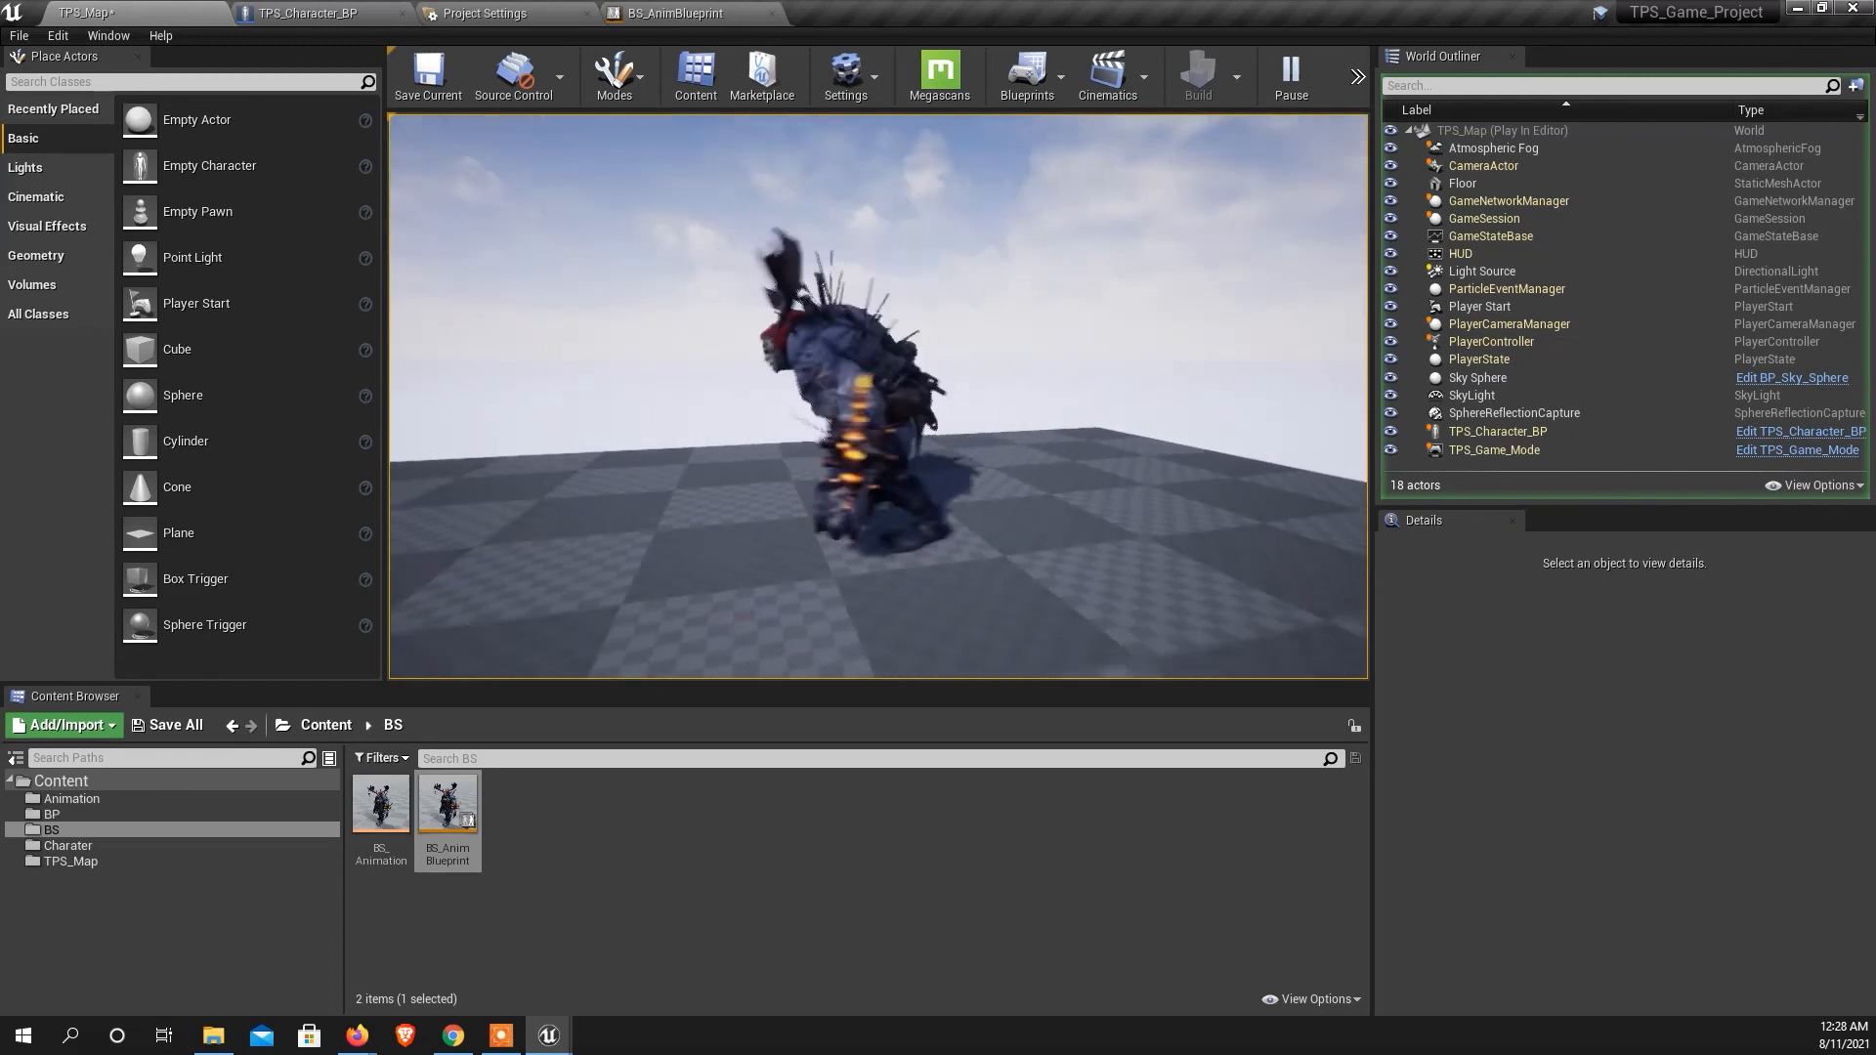
pyautogui.press('s')
pyautogui.press('d')
pyautogui.press('s')
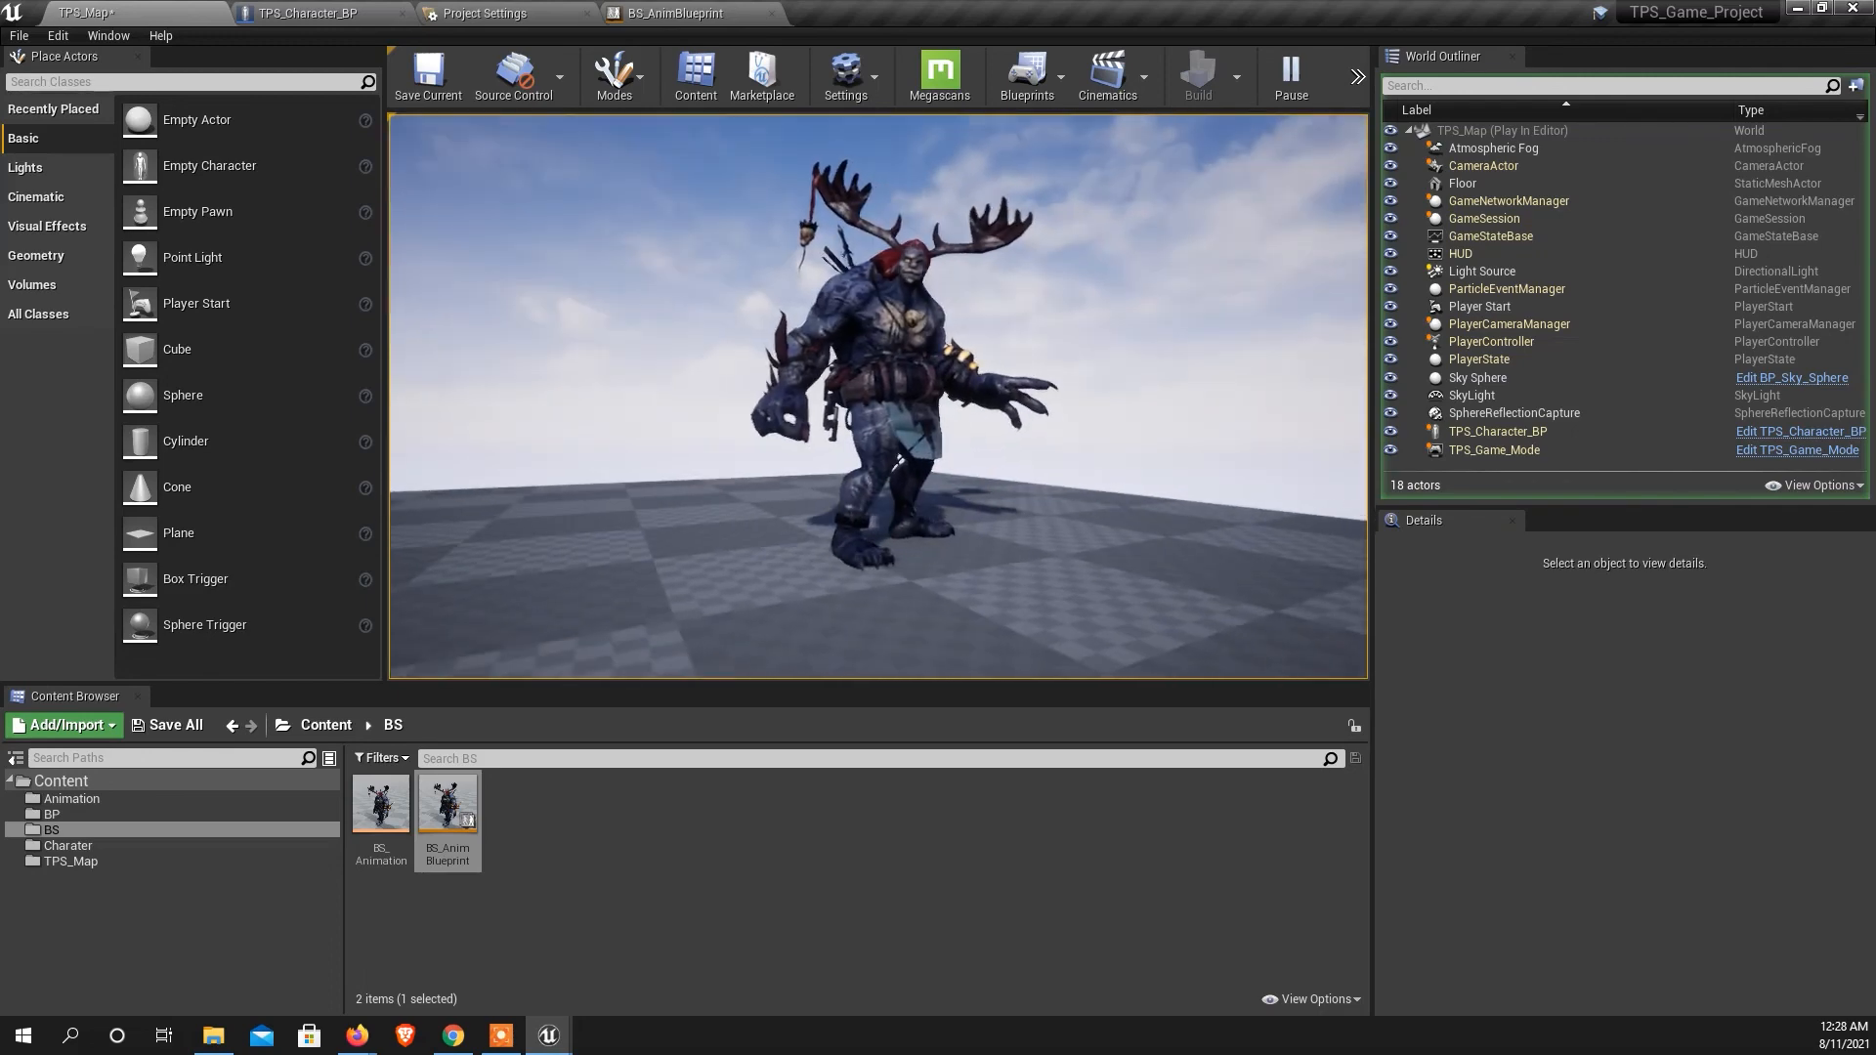
pyautogui.press('d')
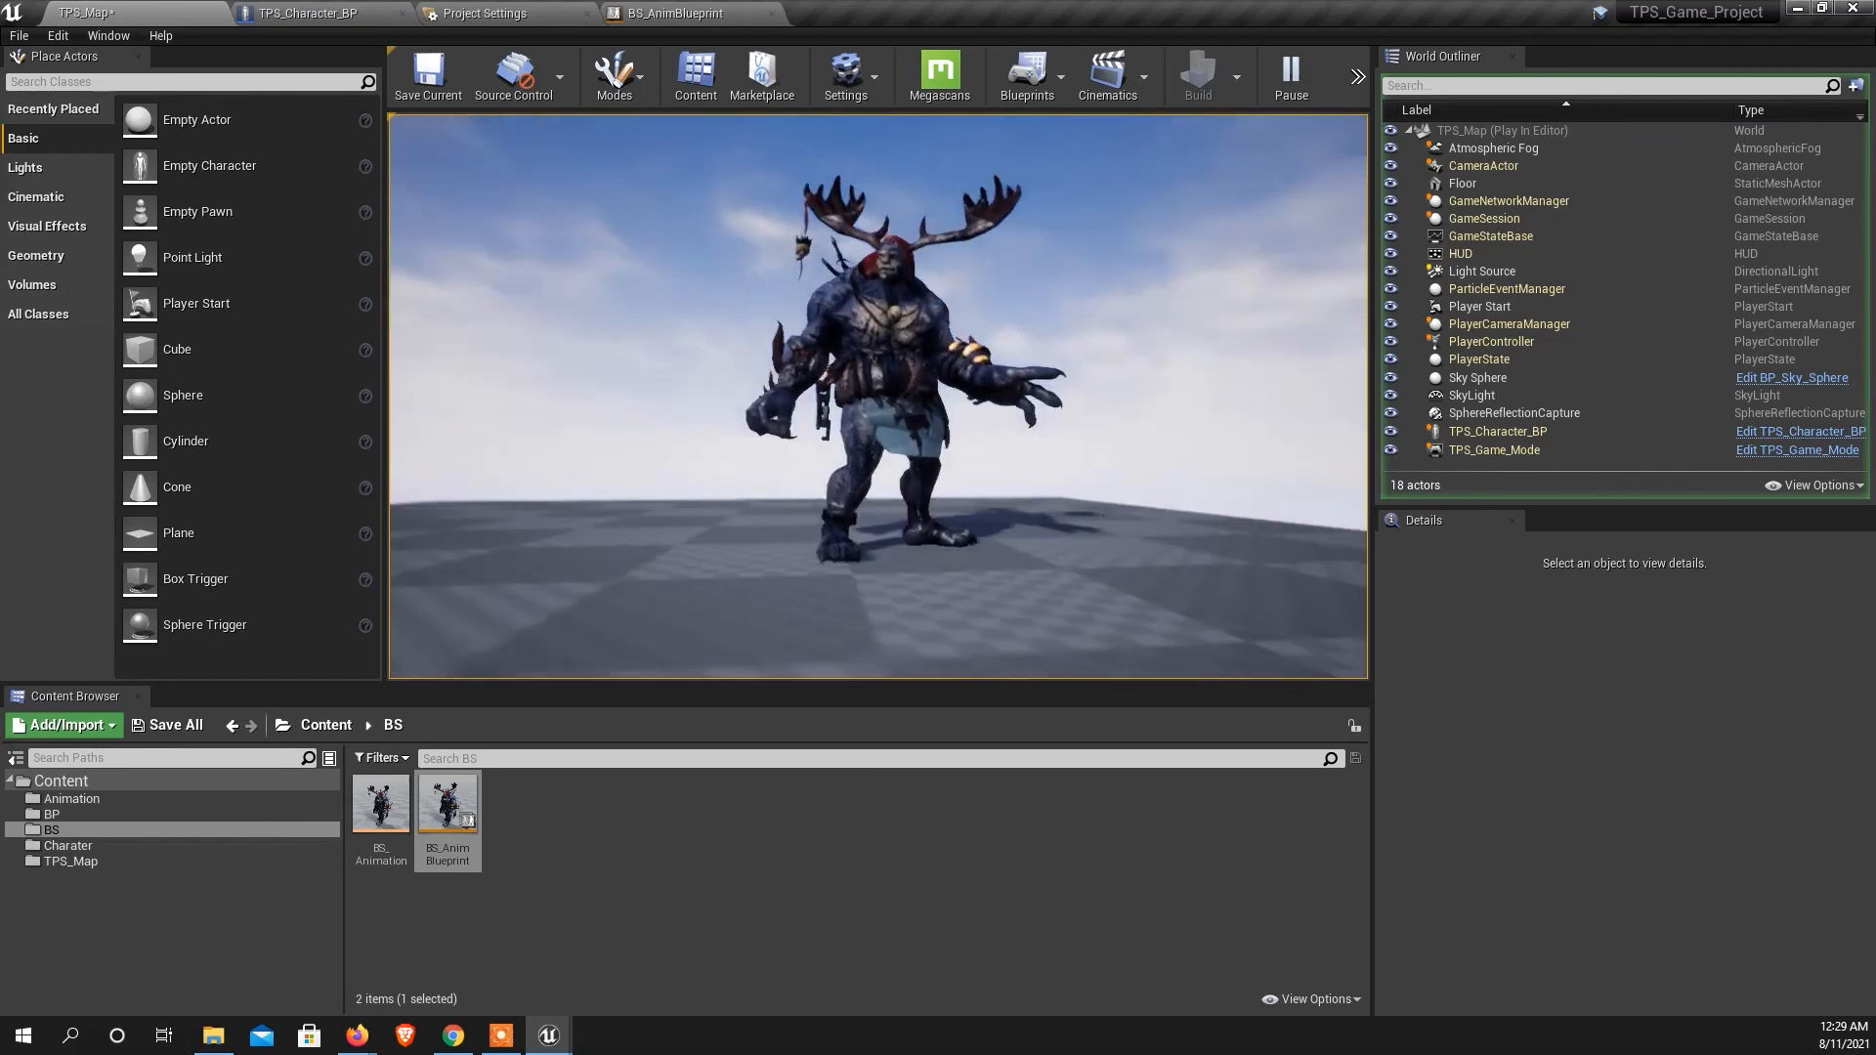
# Test switching between jumping and running by making the character jump, run back and forth, and jump again.
pyautogui.press('space')
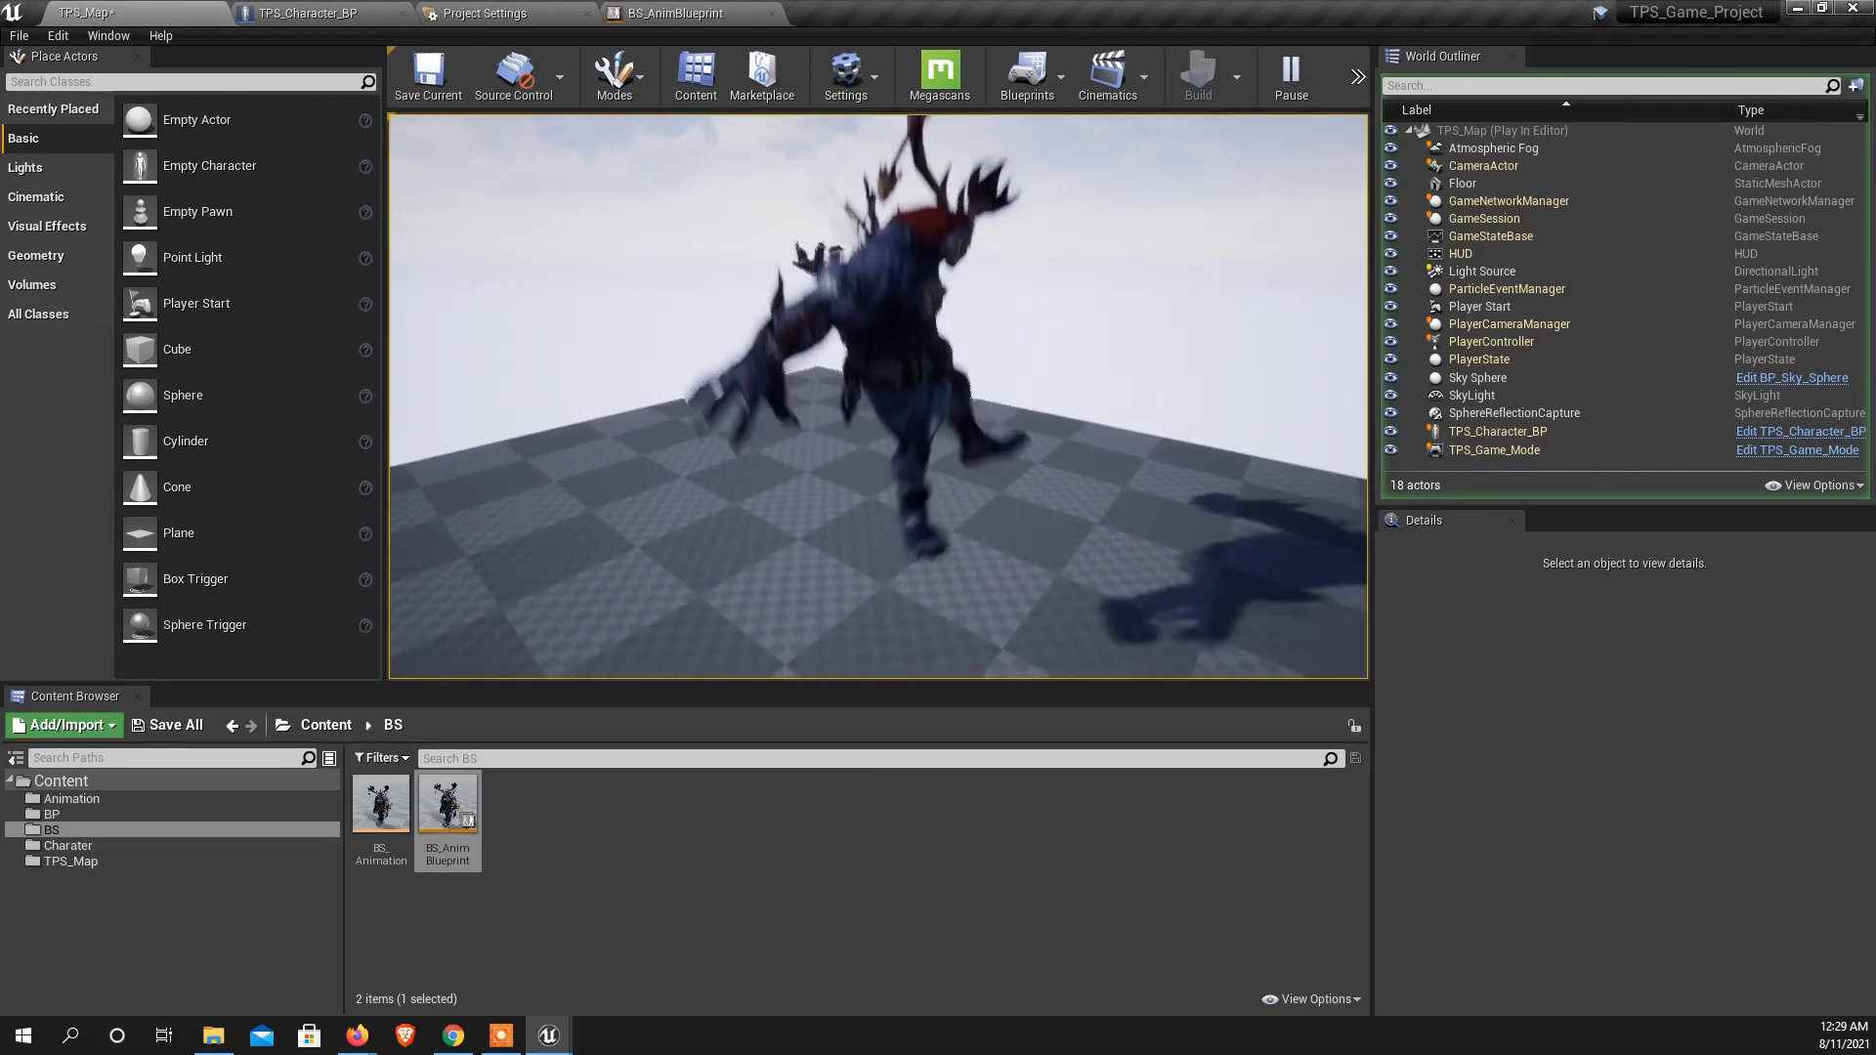
pyautogui.press('space')
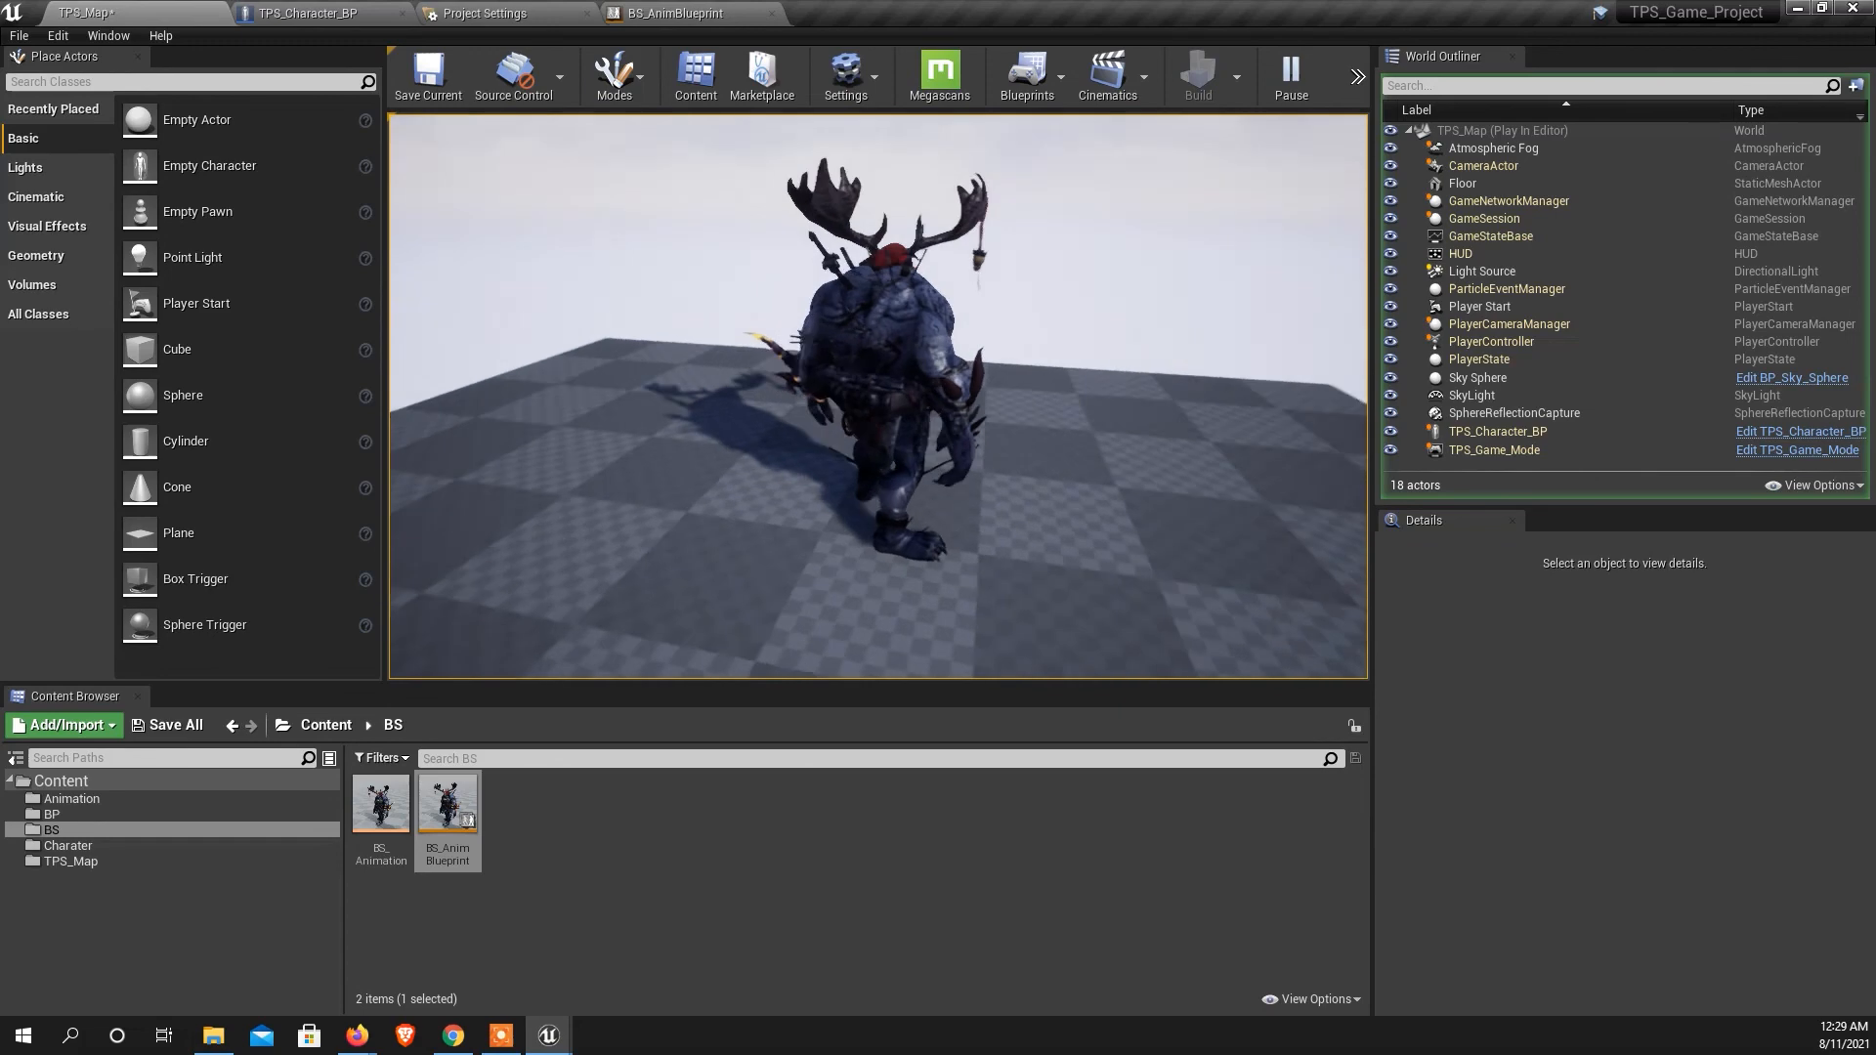
pyautogui.press('w')
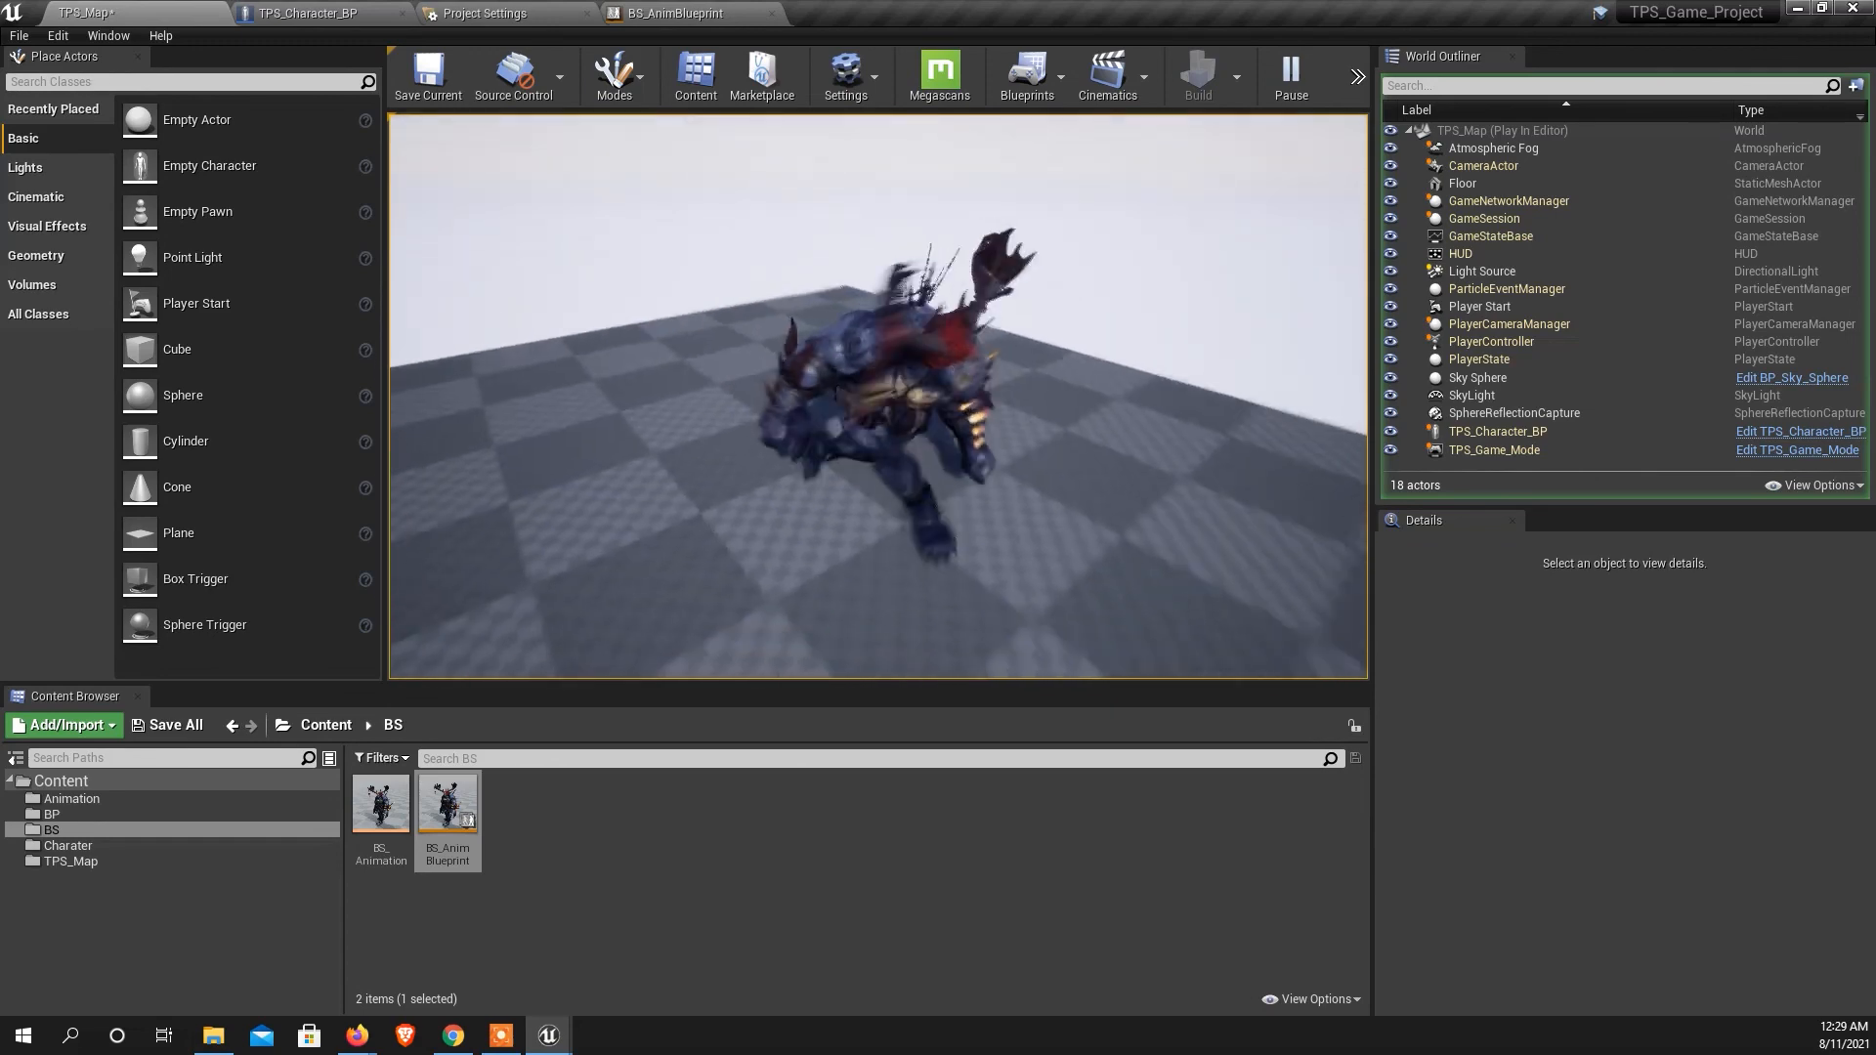
pyautogui.press('s')
pyautogui.press('w')
pyautogui.press('s')
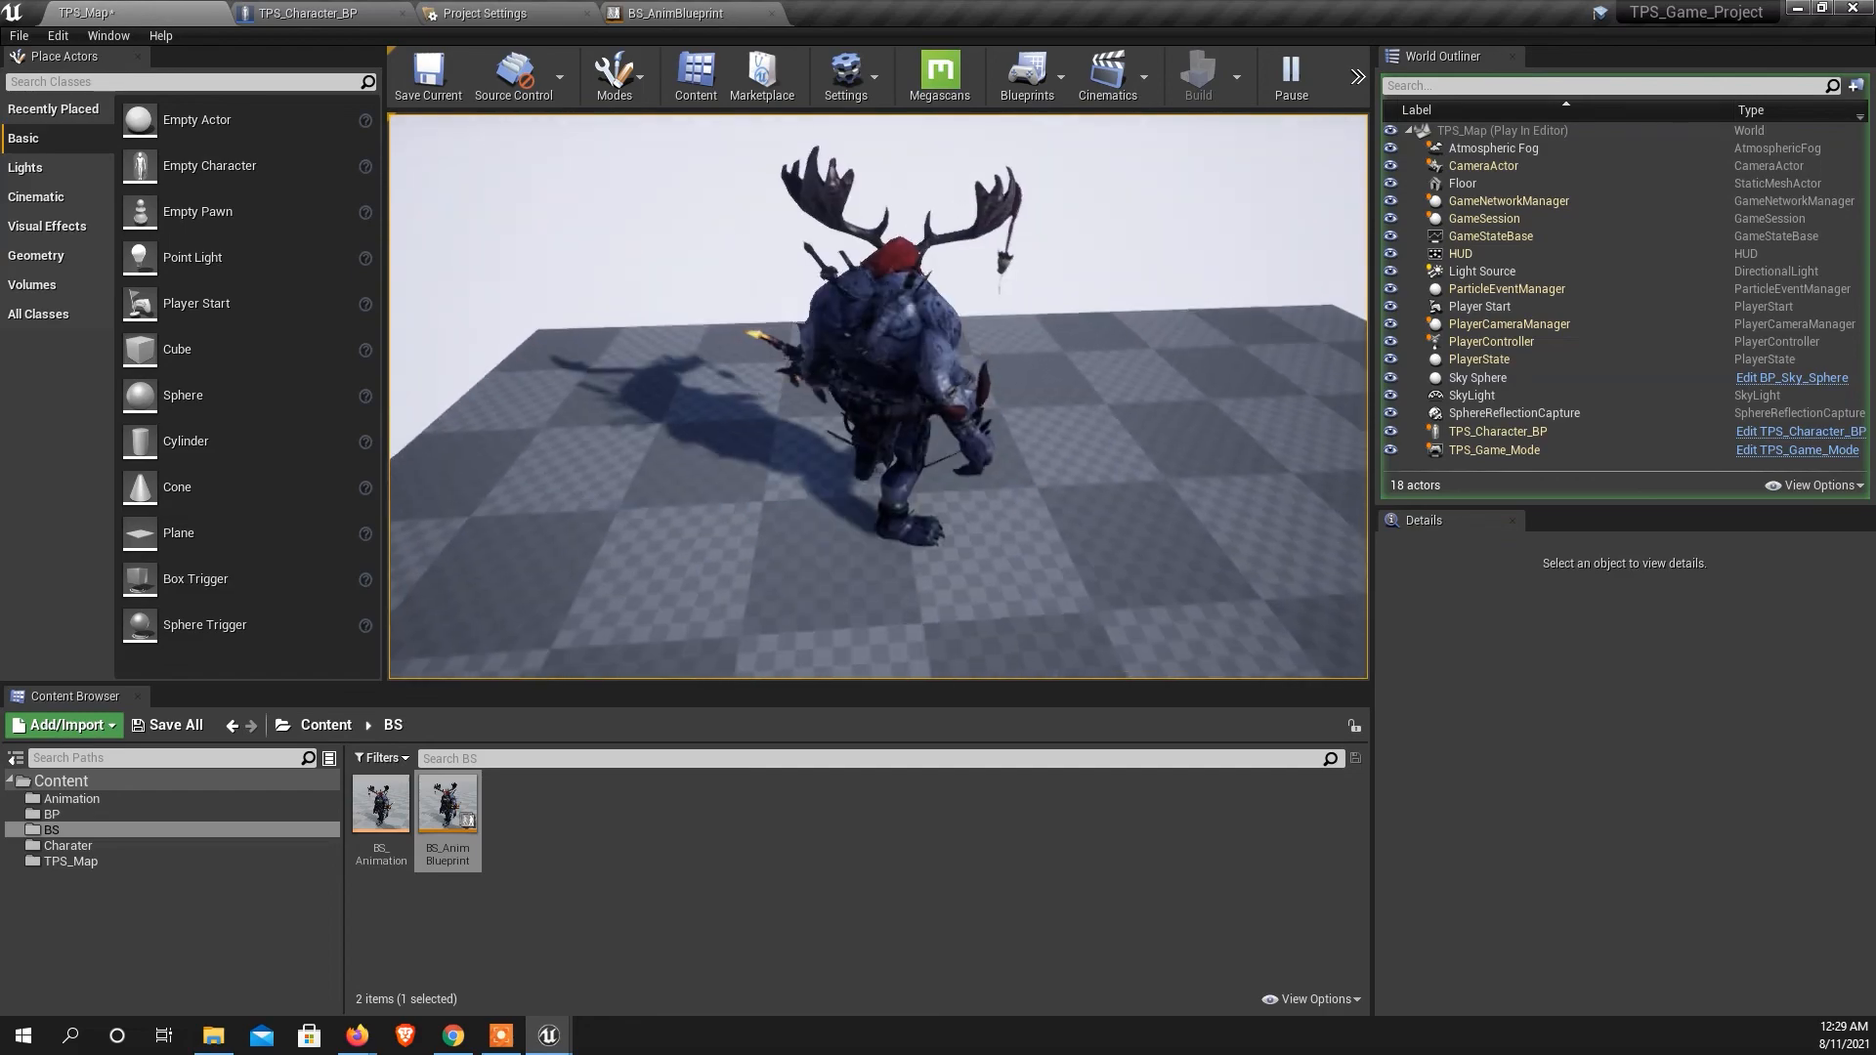
pyautogui.press('space')
pyautogui.press('space')
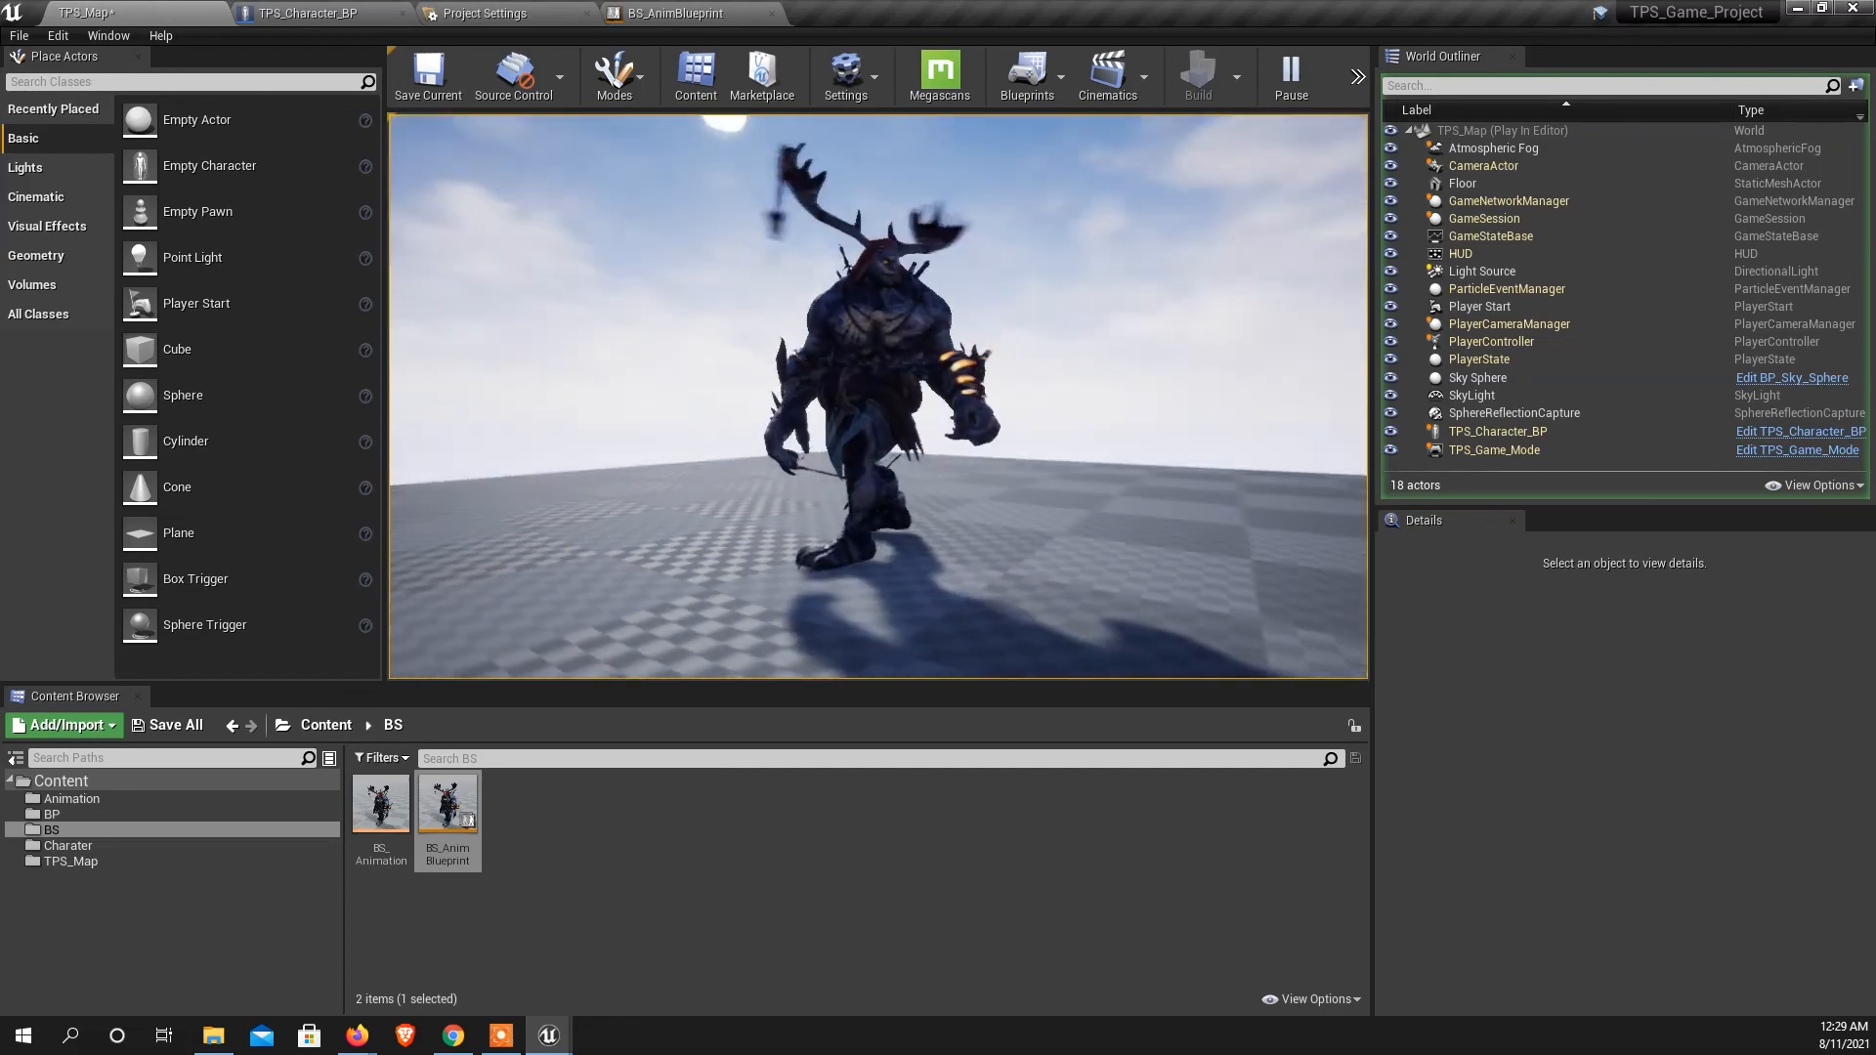
# Check the run animation once more by moving the character forward, backward and sideways, and end the play session.
pyautogui.press('w')
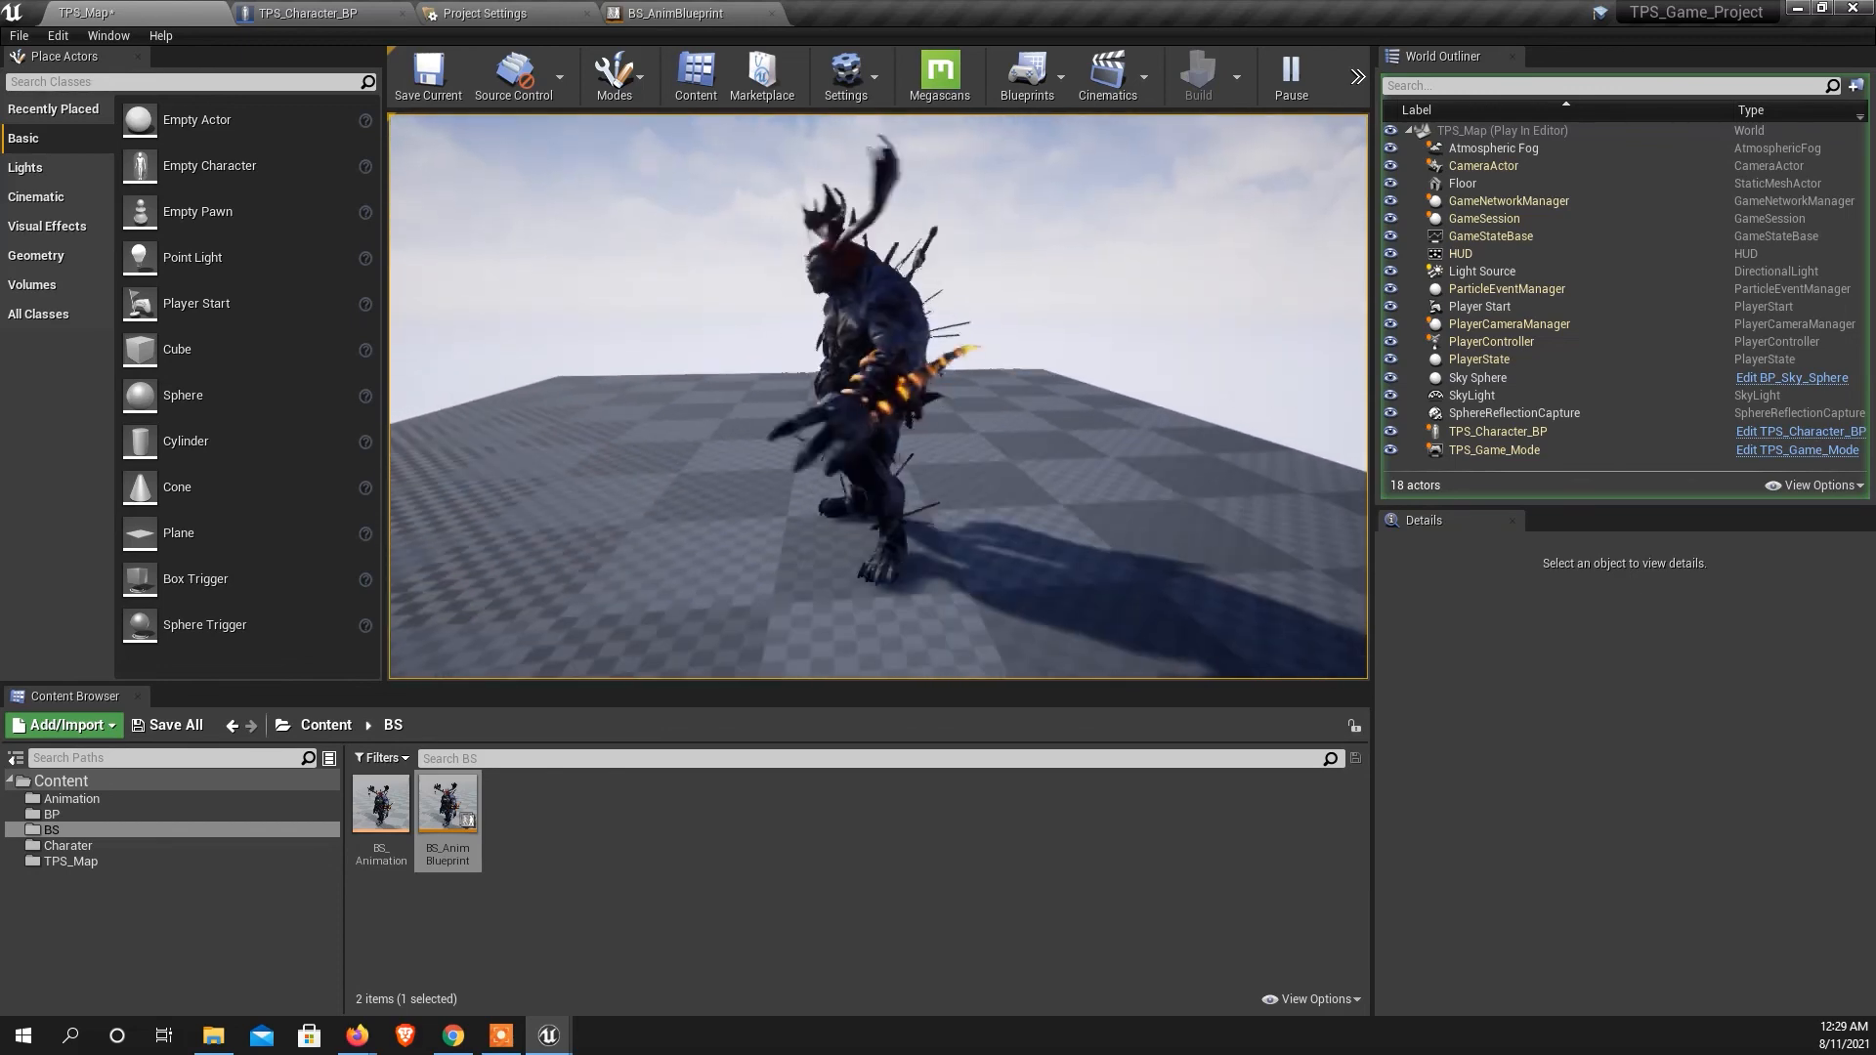
pyautogui.press('a')
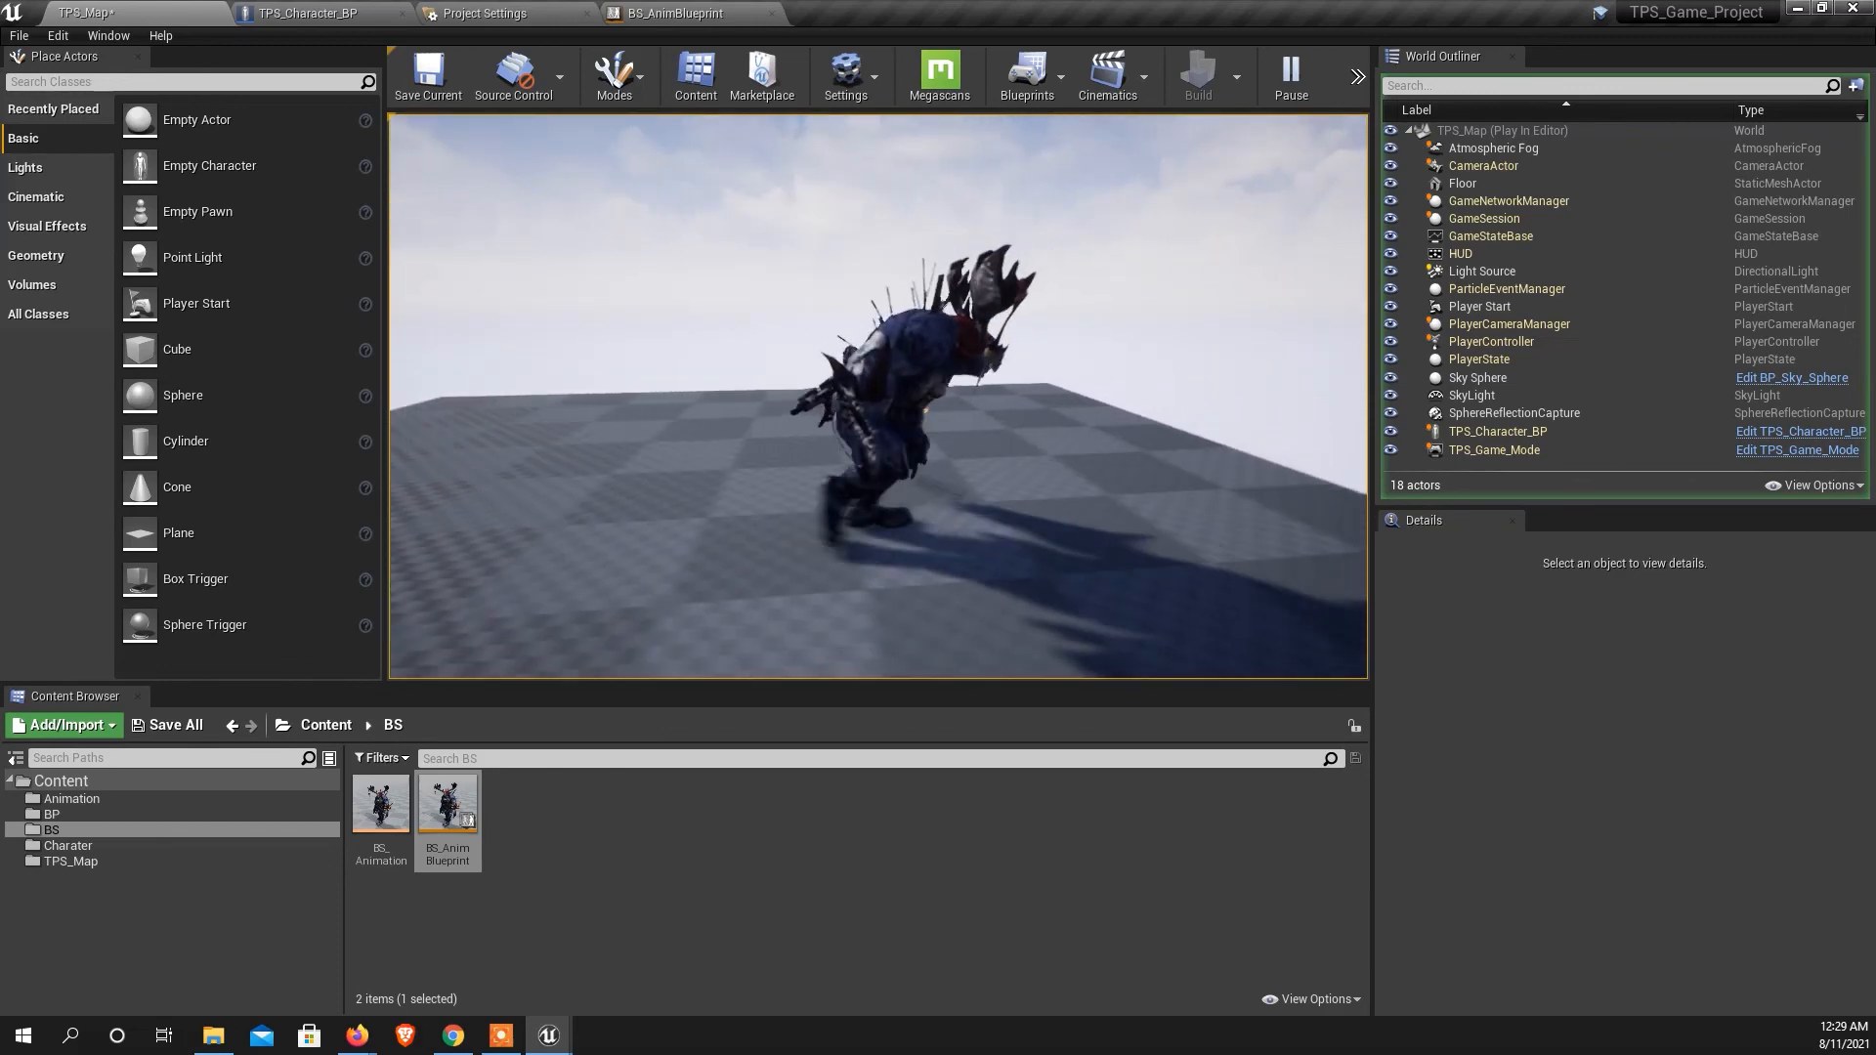
pyautogui.press('s')
pyautogui.press('a')
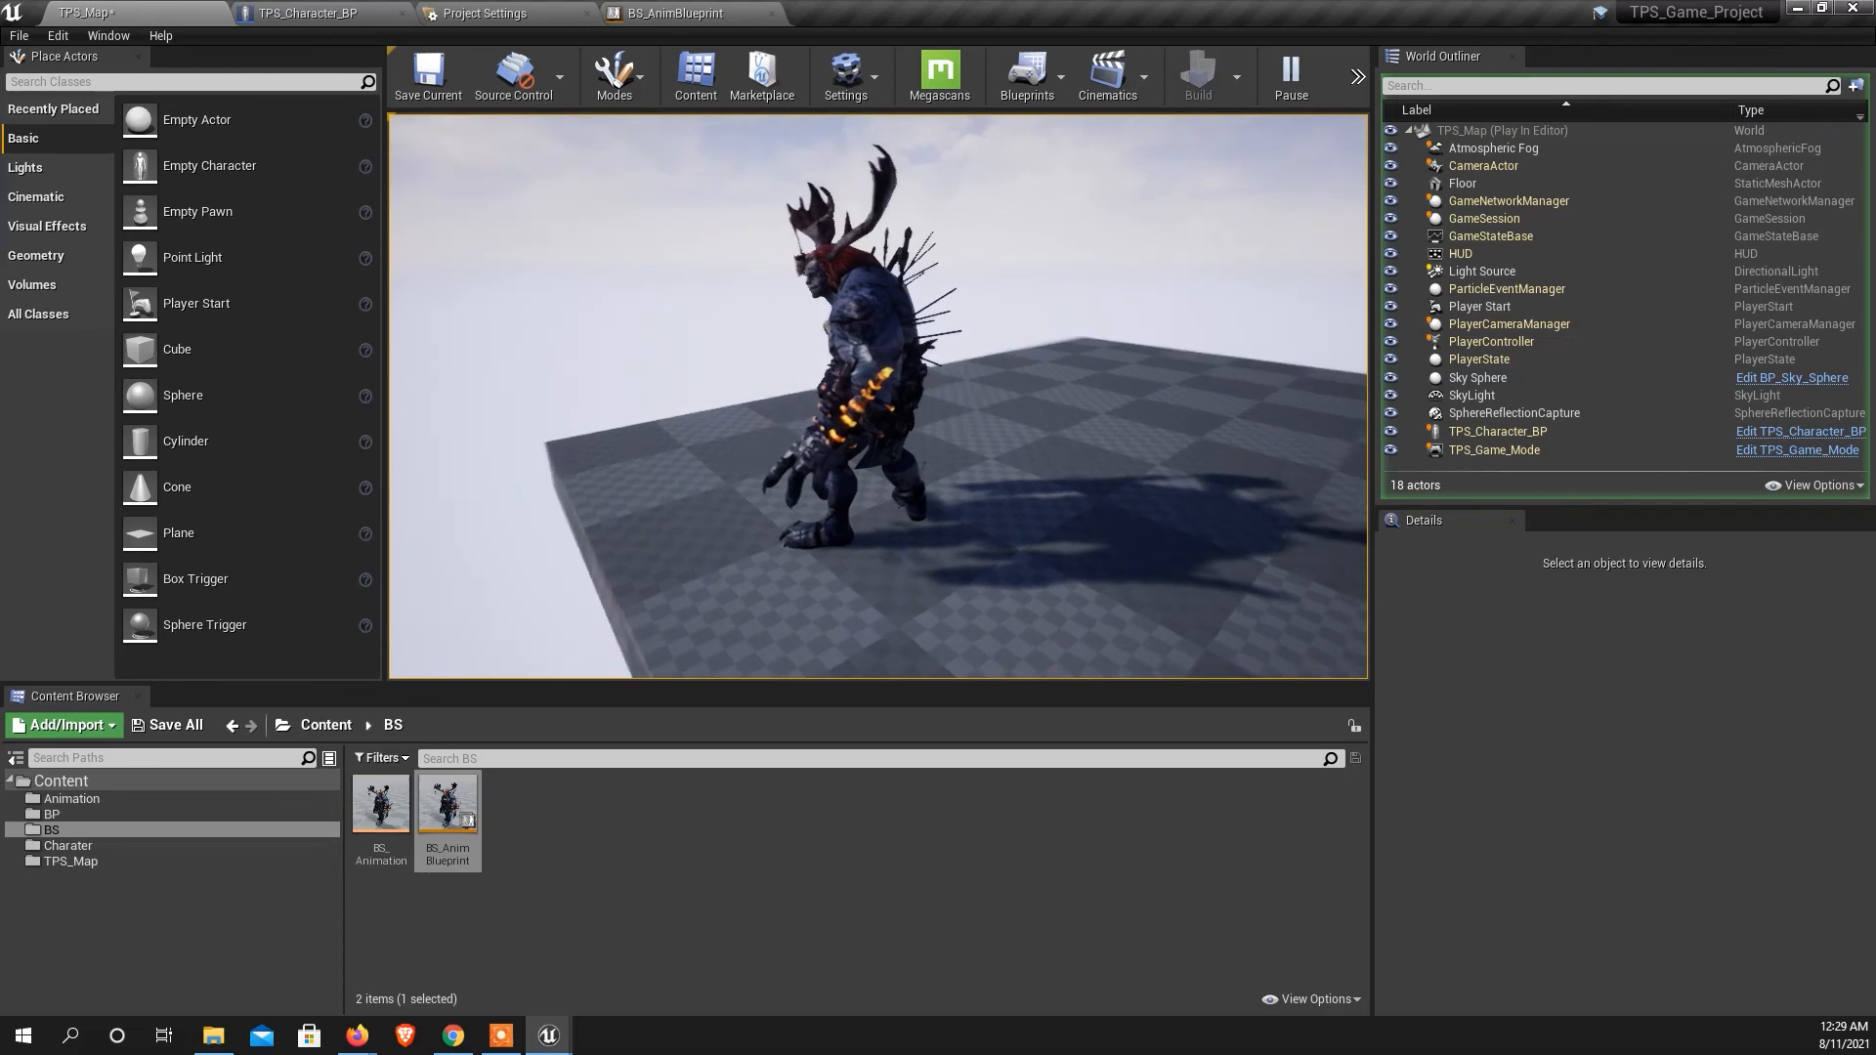
pyautogui.press('d')
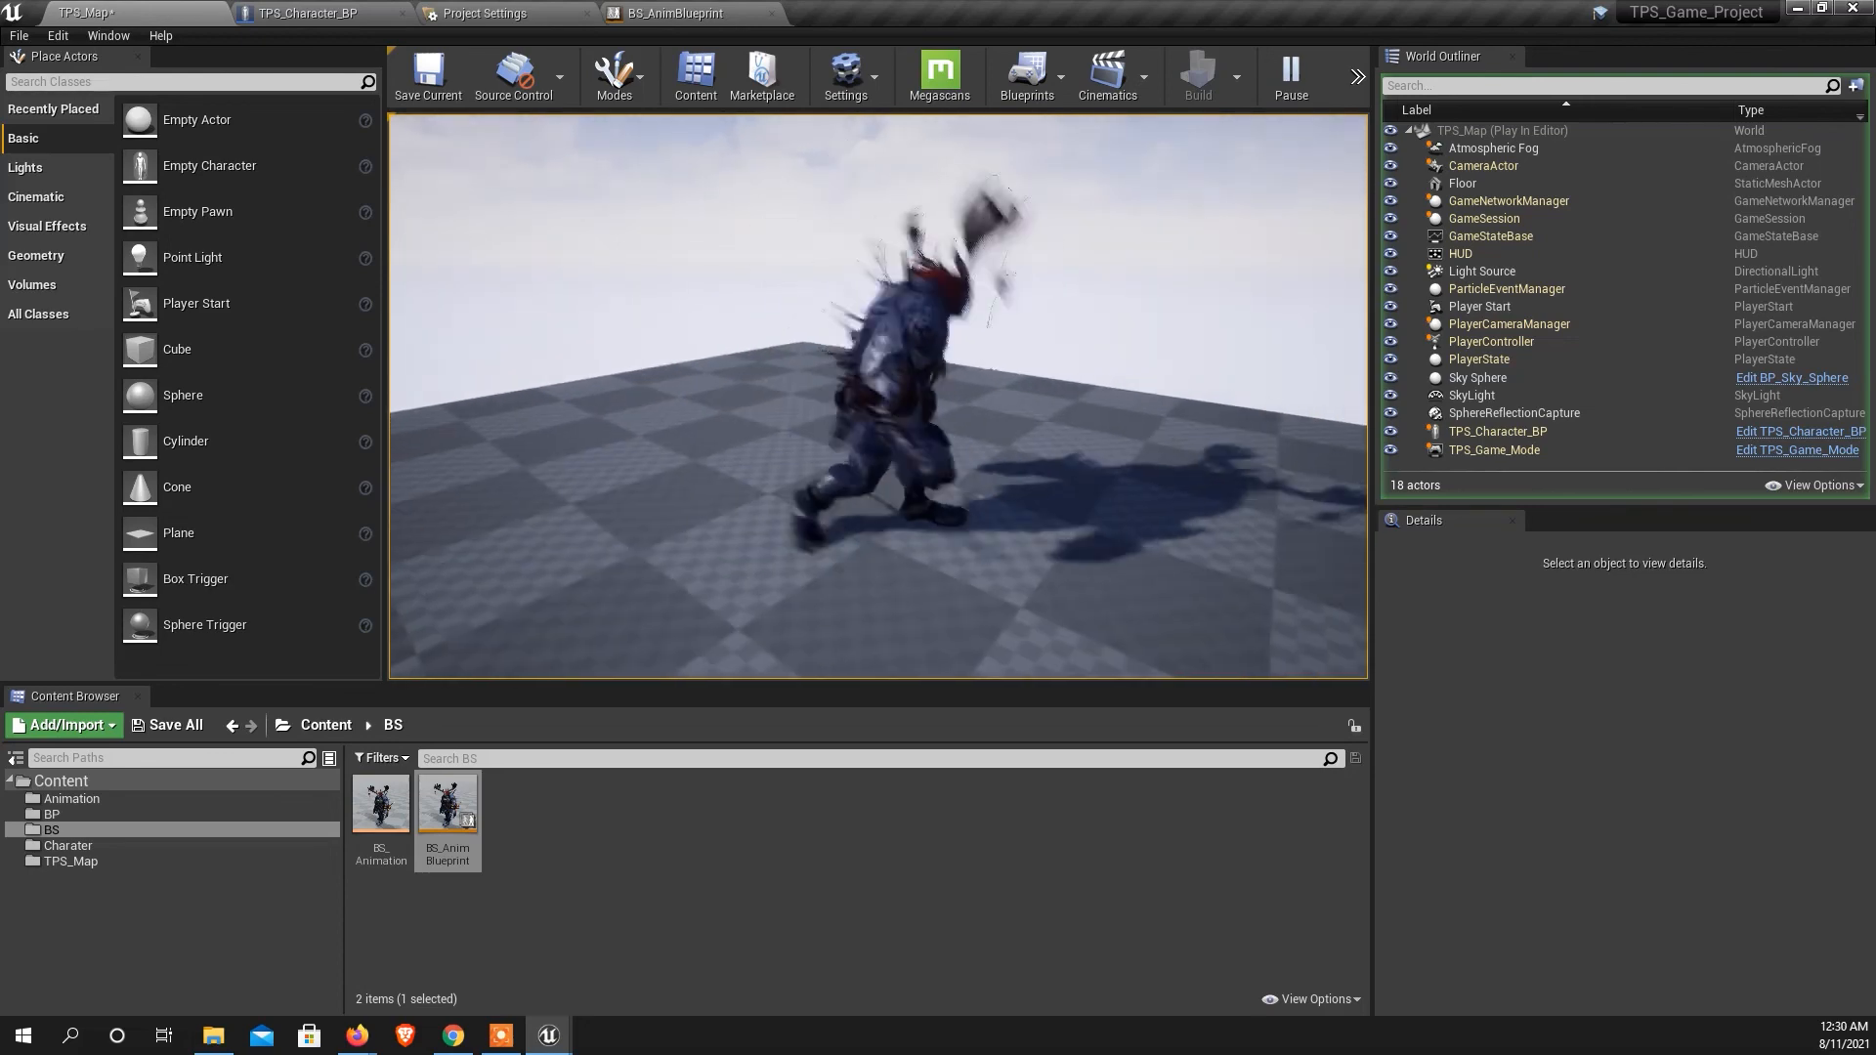
pyautogui.press('a')
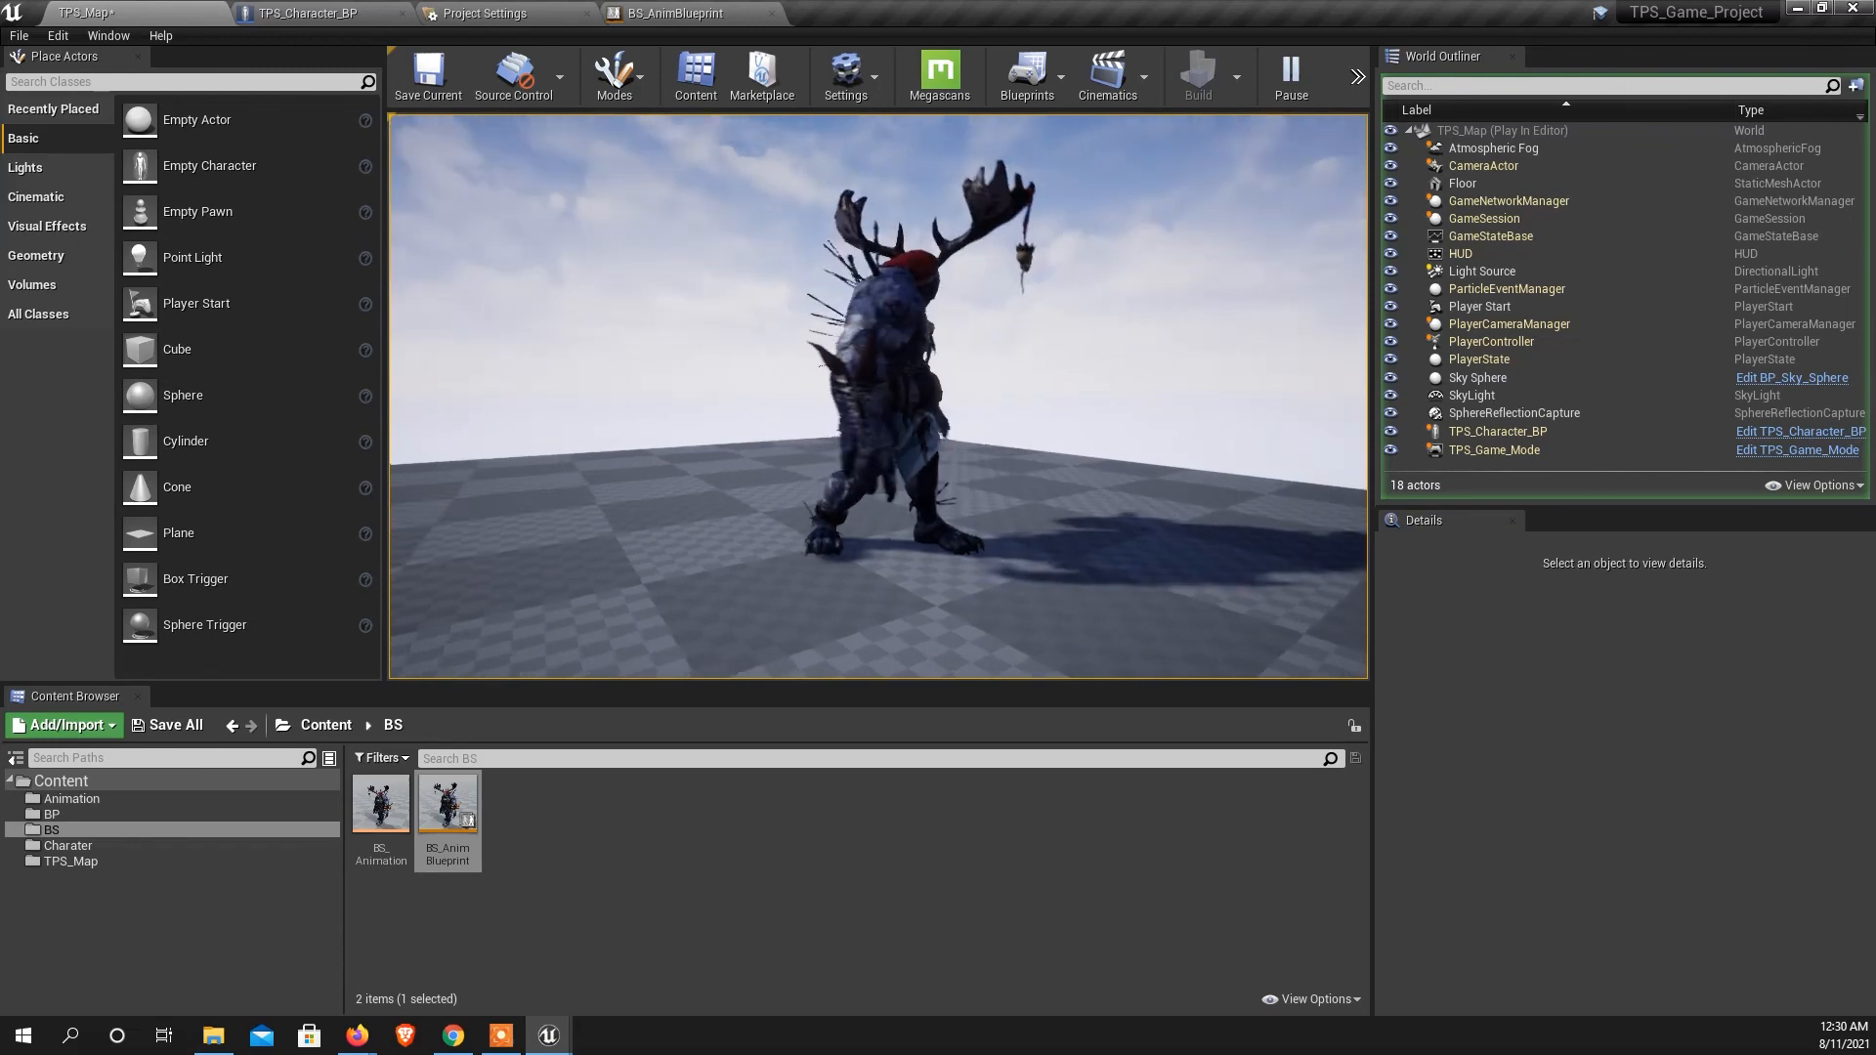
pyautogui.press('Escape')
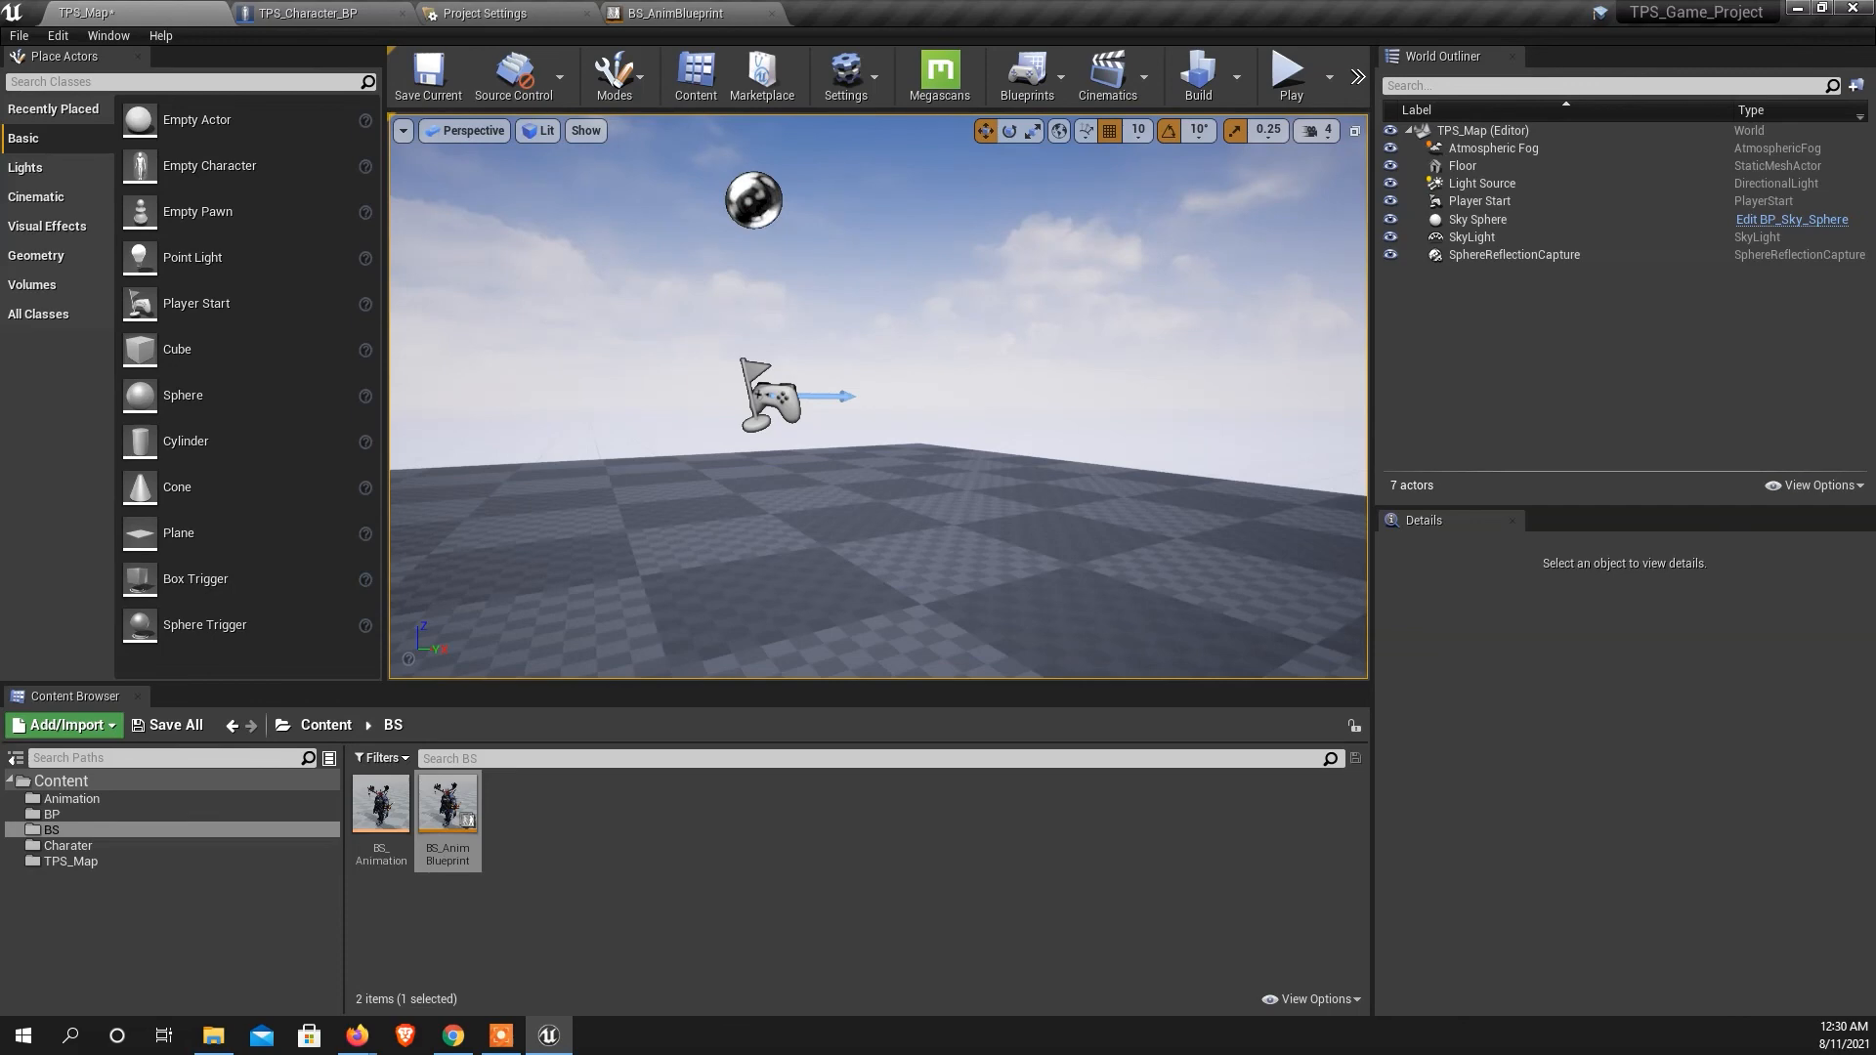
# Switch to the Google Meet call in Firefox and maximize its window to view the shared presentation.
pyautogui.hotkey('alt', 'Tab')
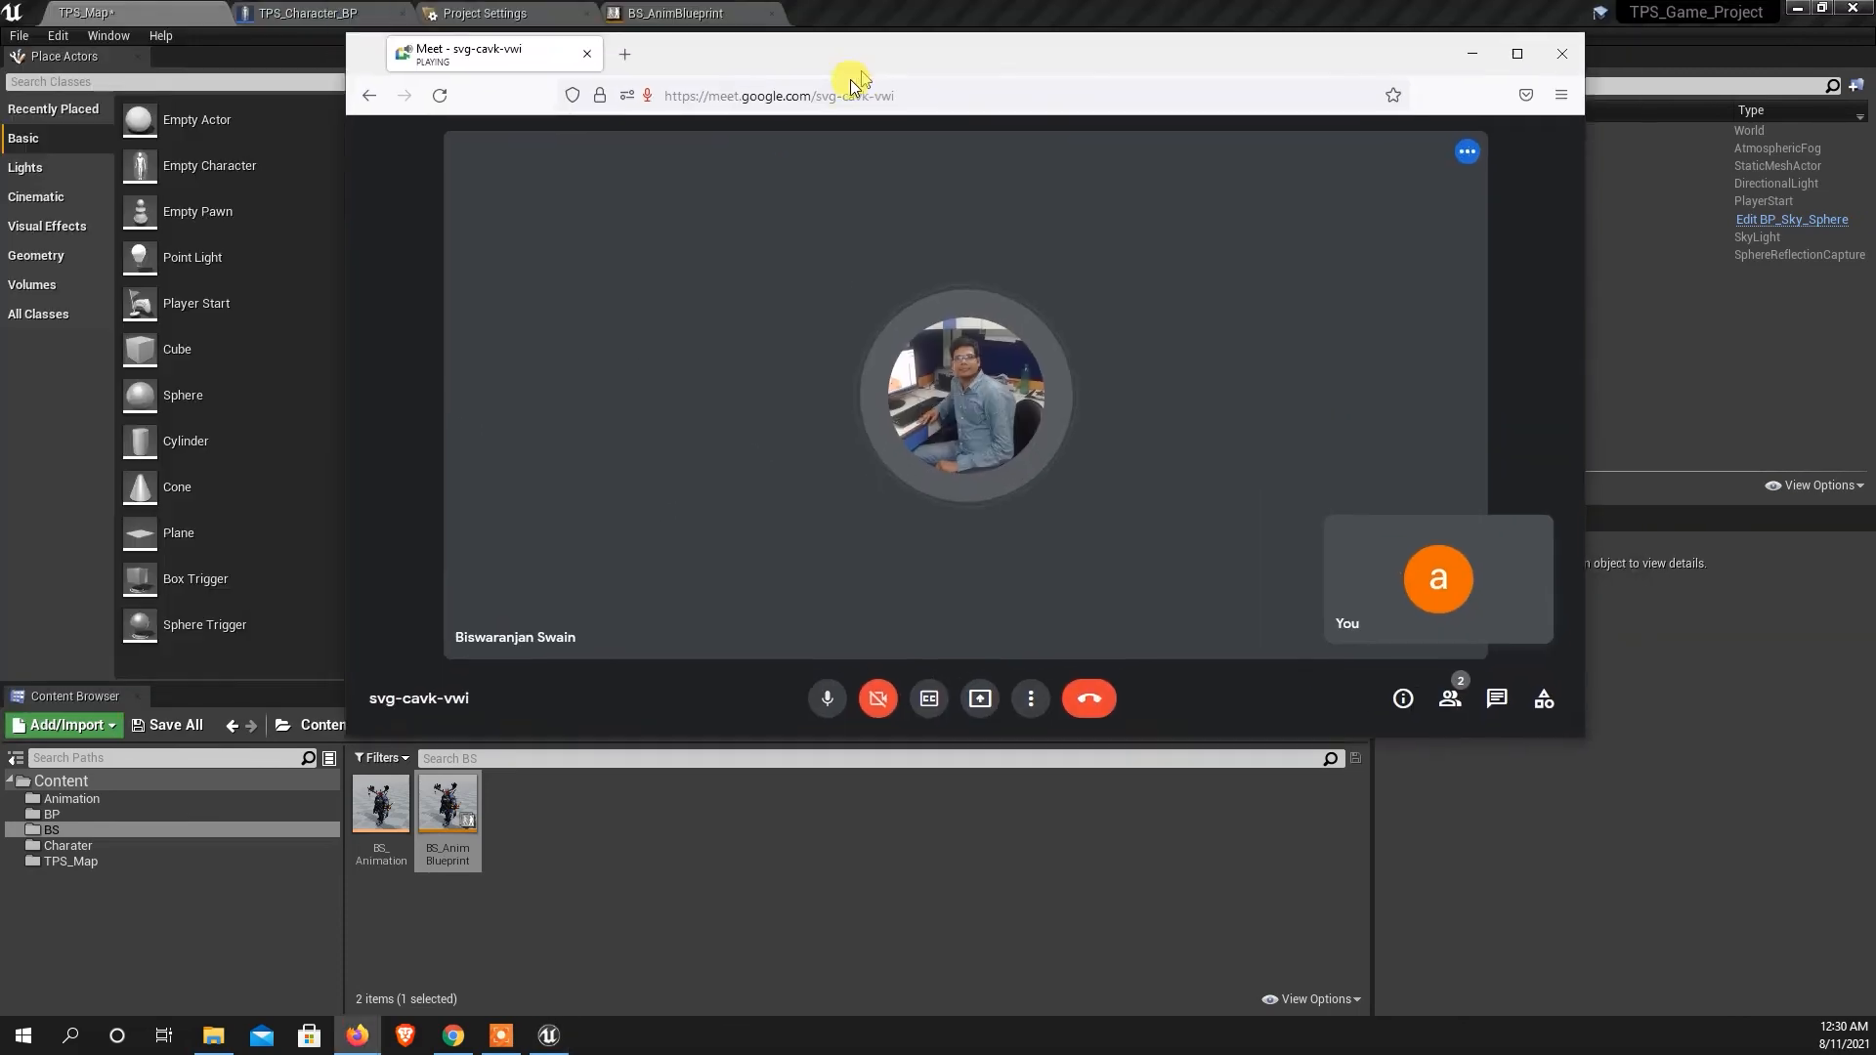
pyautogui.moveTo(850, 75); pyautogui.dragTo(878, 243)
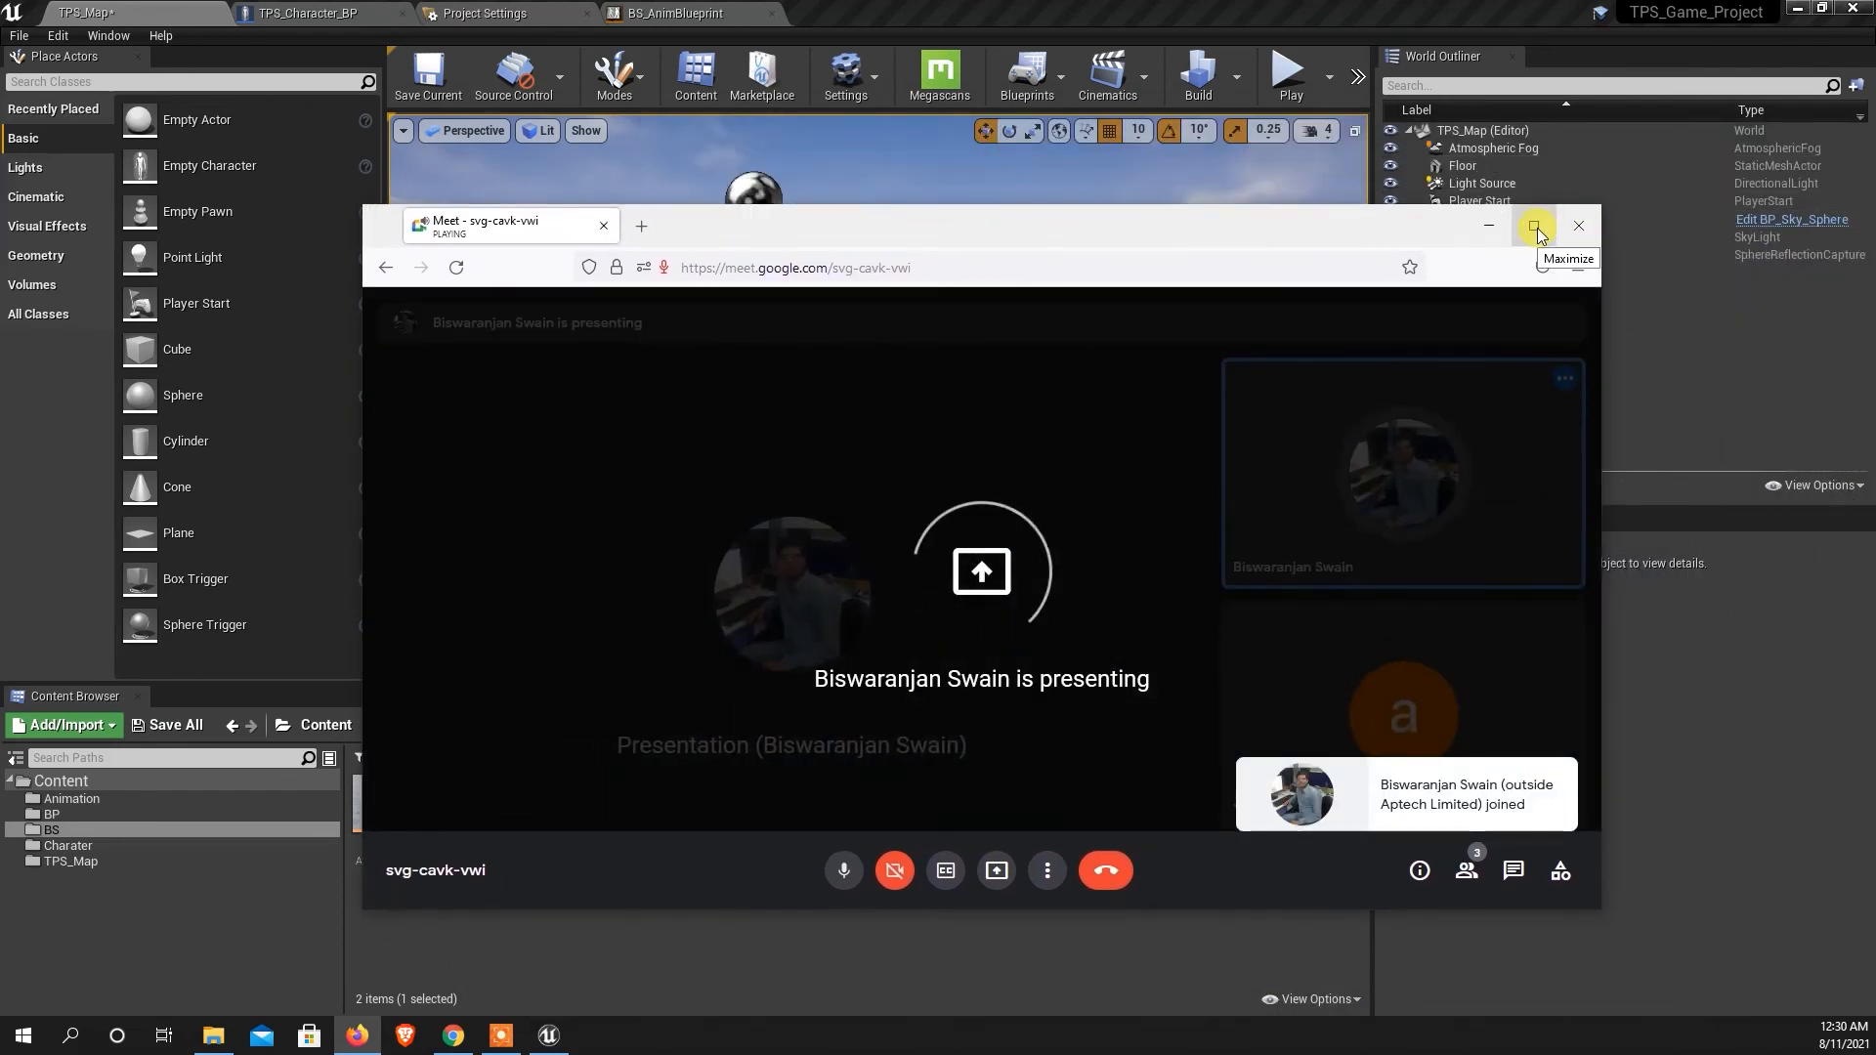
pyautogui.click(1535, 227)
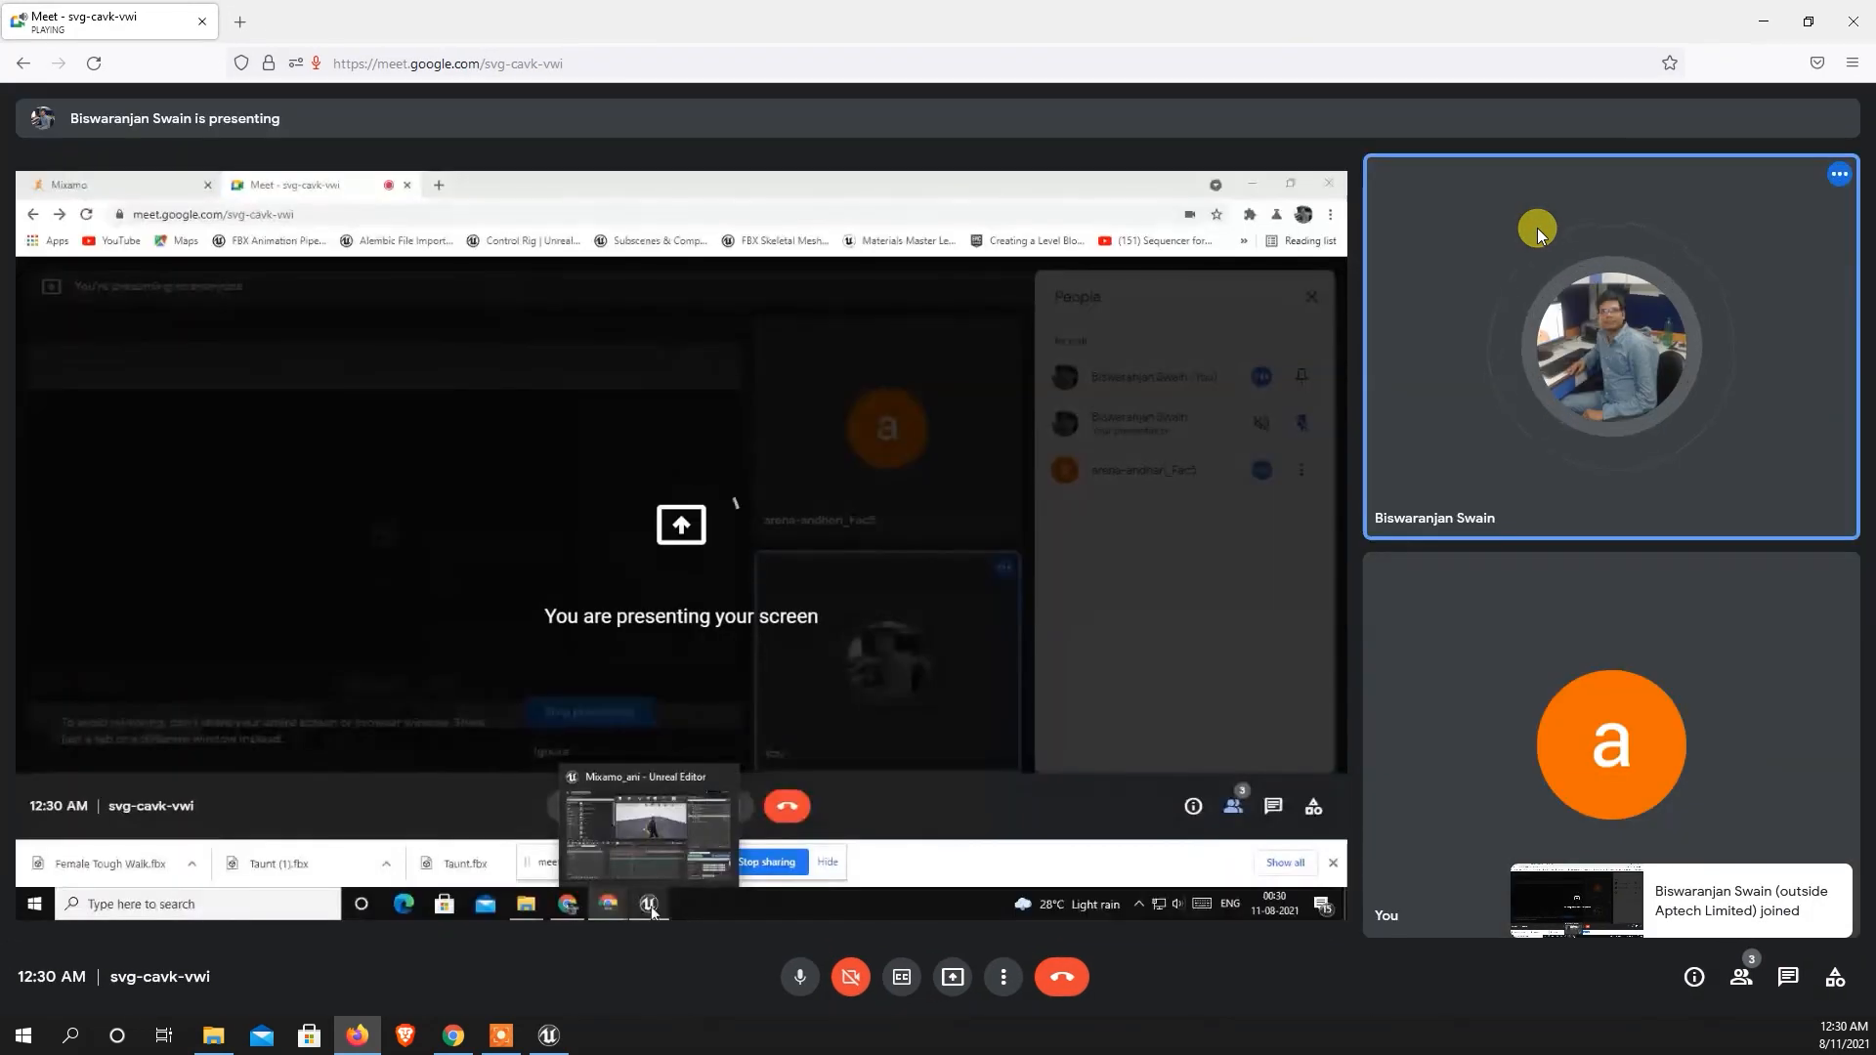